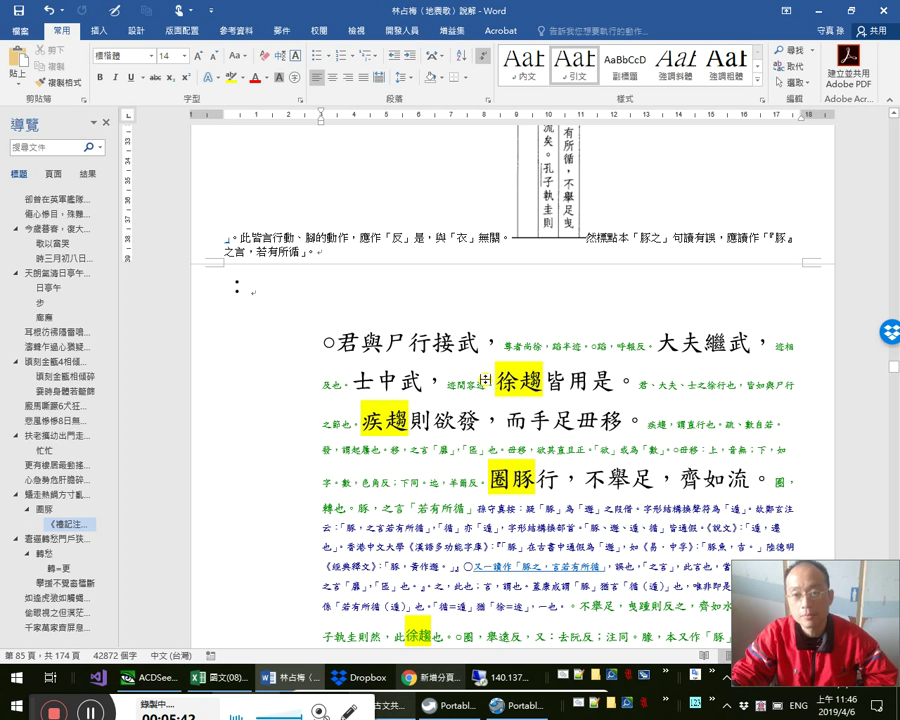
scroll(328, 204, "up", 2)
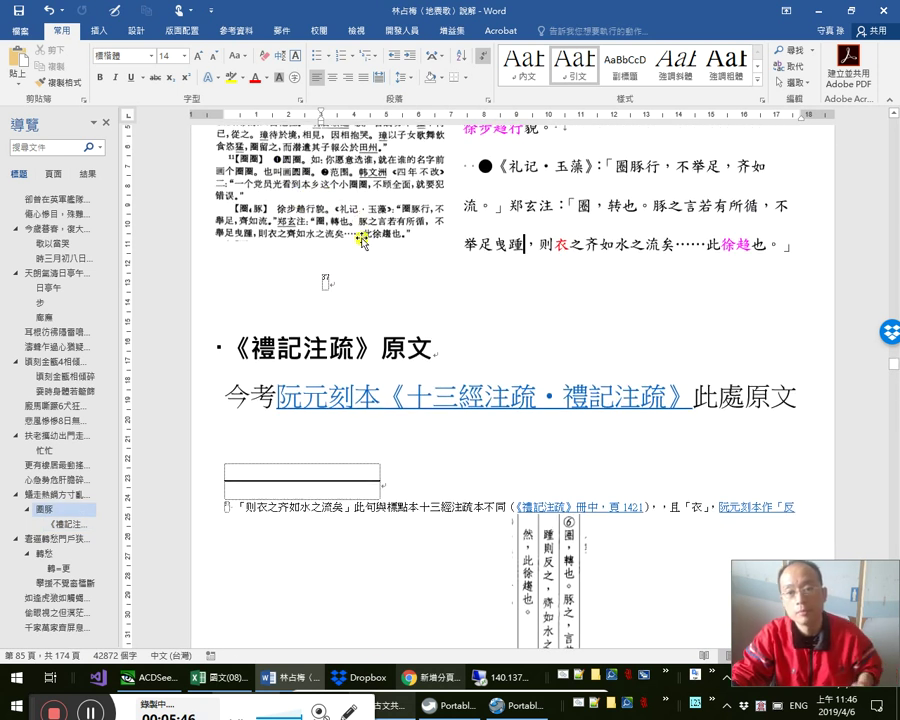
Step: Scroll up to the 《禮記注疏》原文 heading in Word, then switch to the remote Acrobat session
left_click(503, 677)
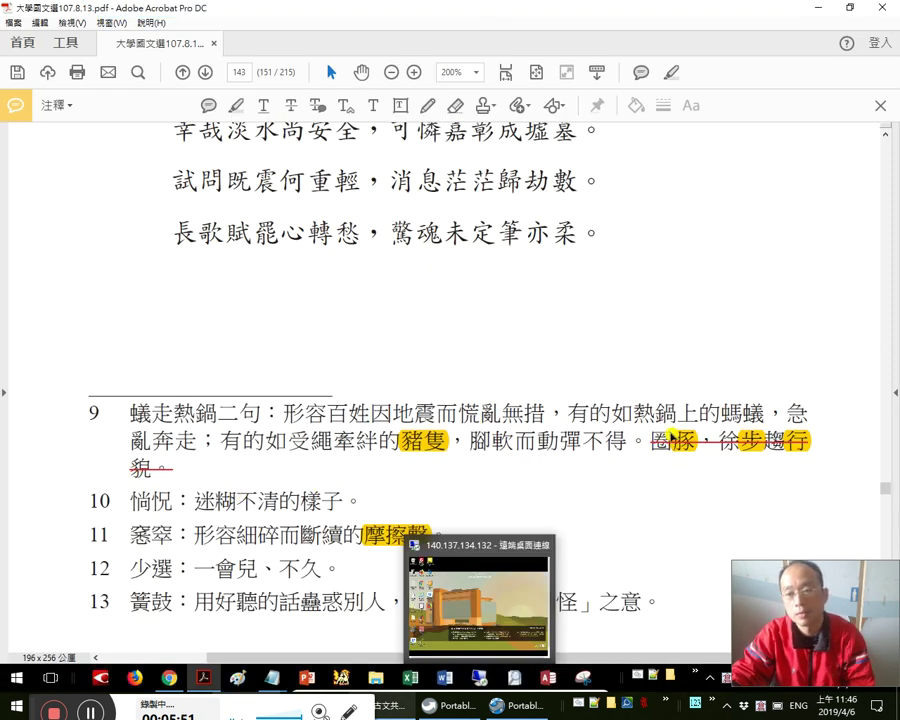
Step: Inspect the strikethrough on 圈豚，徐步趨行貌 in footnote 9, then minimize the remote desktop
left_click(644, 440)
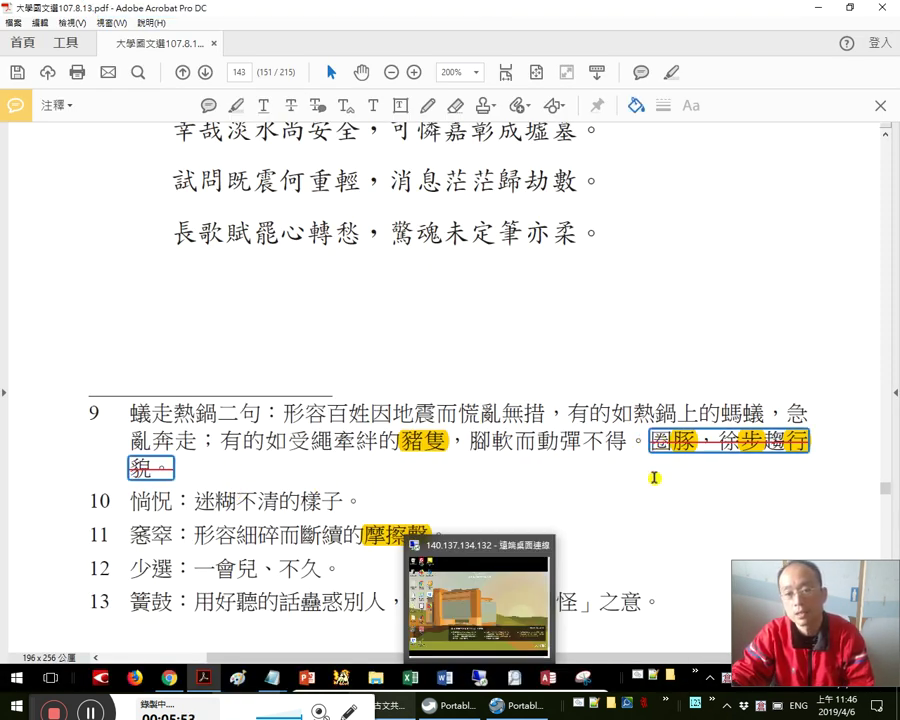
left_click(487, 140)
mouse_move(432, 4)
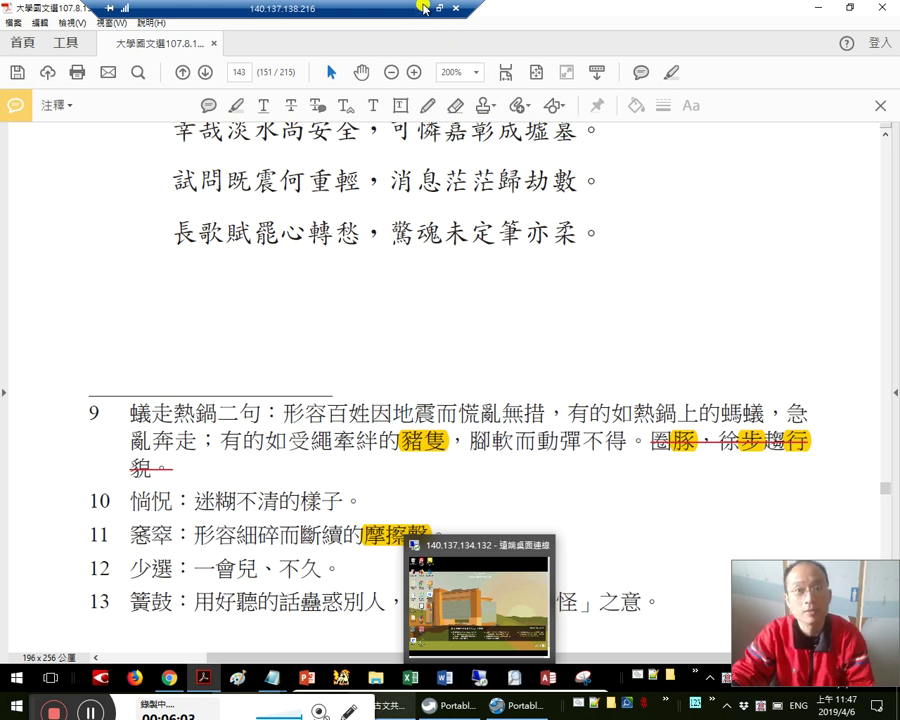
left_click(424, 8)
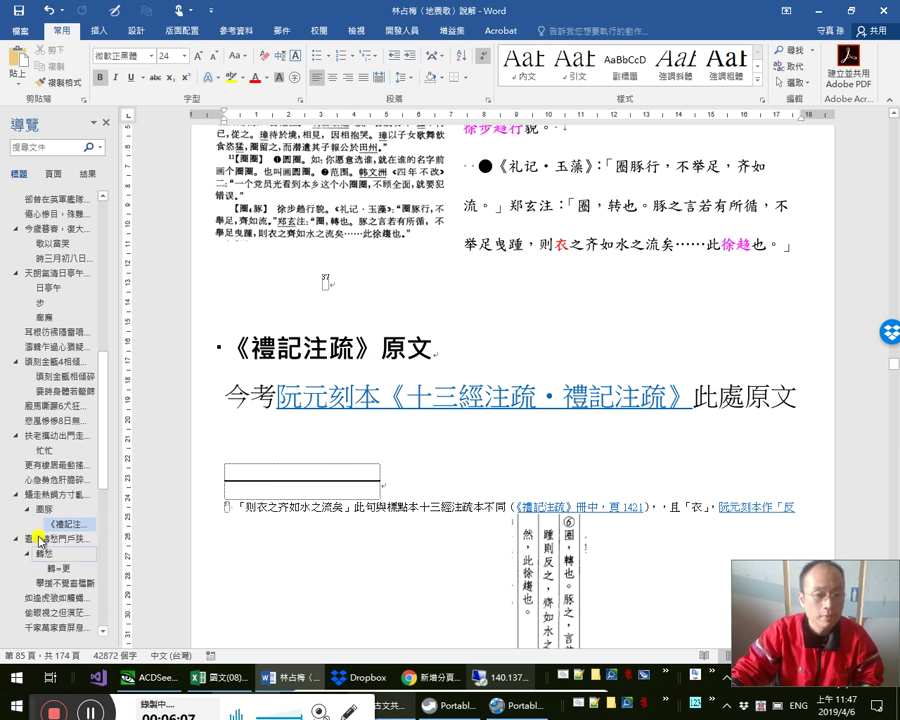
Step: Jump to the 蟻走熱鍋方寸亂 heading, select 兩腳圈豚繩索絆, and bring Chrome forward
left_click(58, 494)
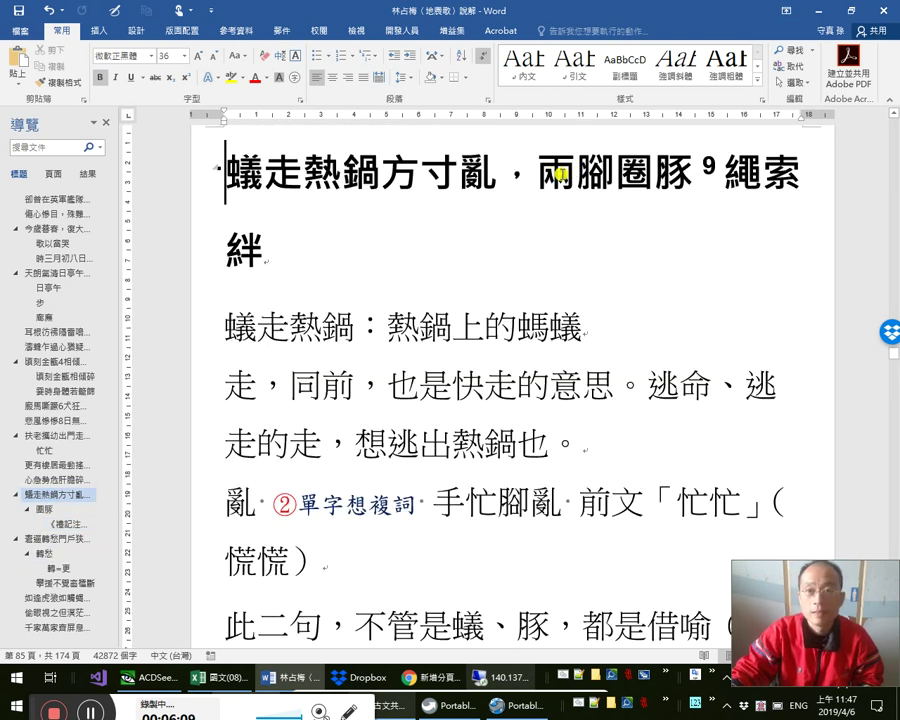
left_click(544, 177)
left_click(255, 256, "shift")
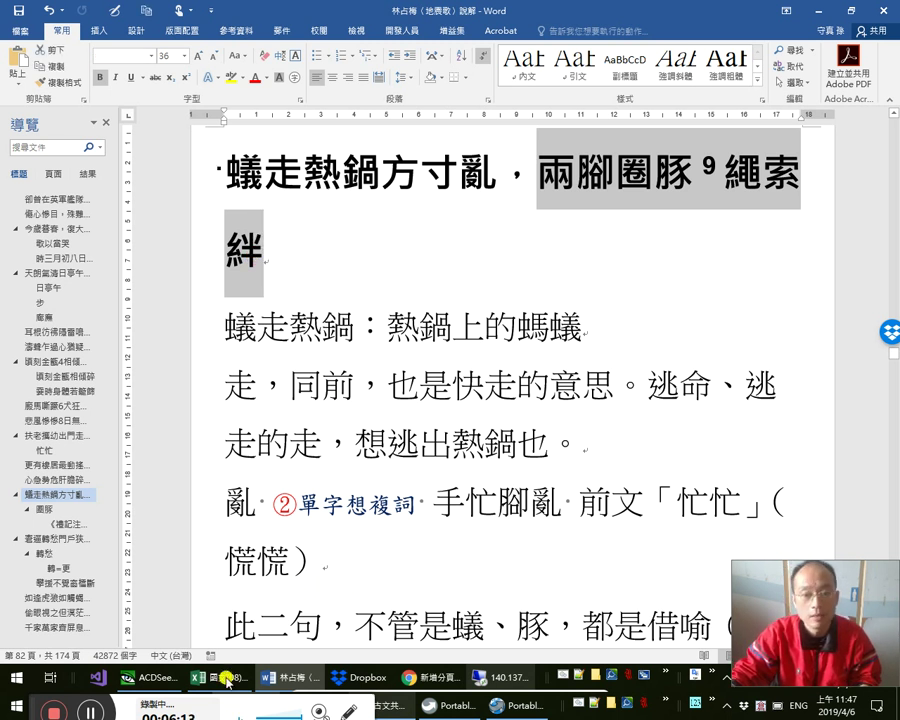
left_click(430, 679)
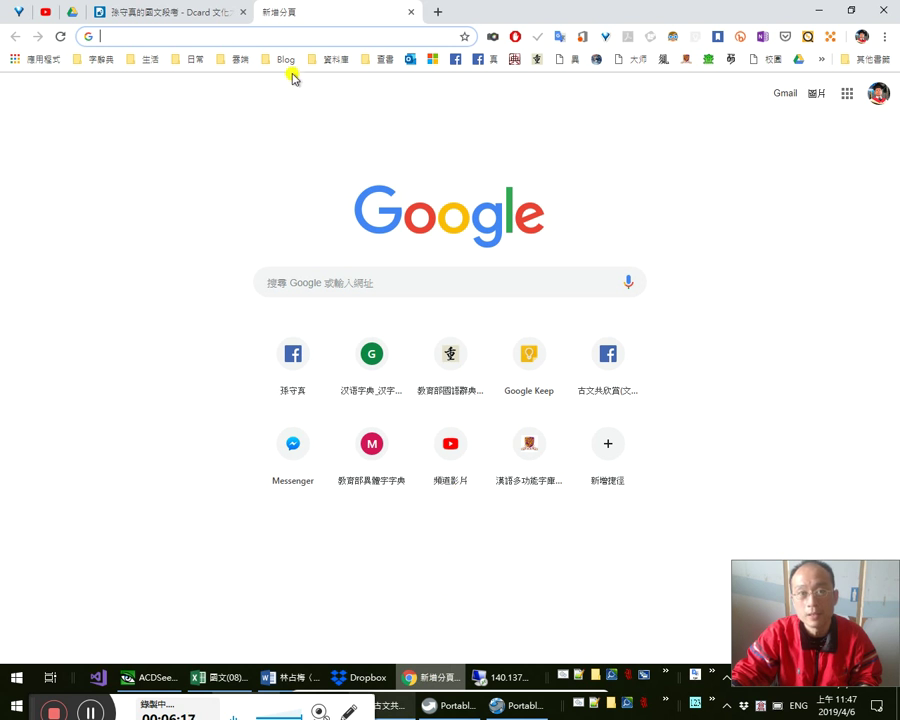
Step: Switch to the Google Drive tab showing _001421.tif and clear the share-link selection
left_click(16, 676)
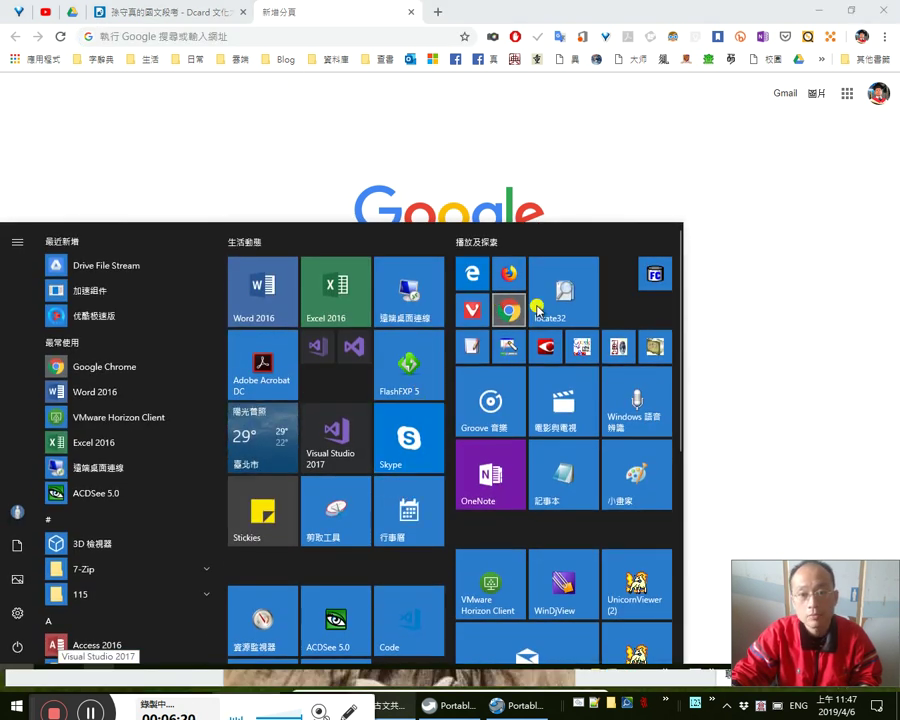
key("Escape")
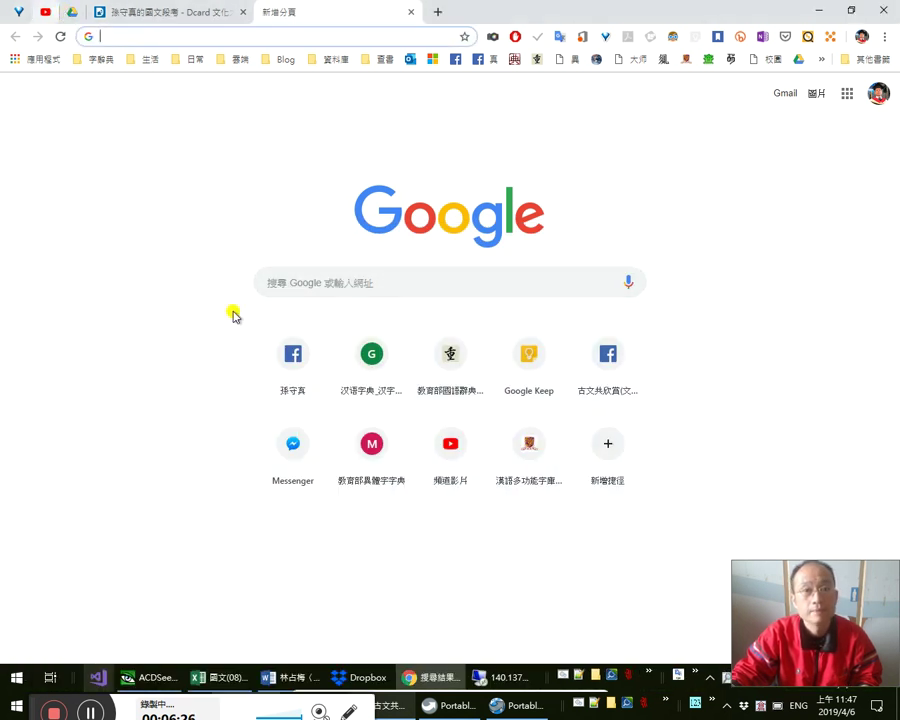
key("ctrl+3")
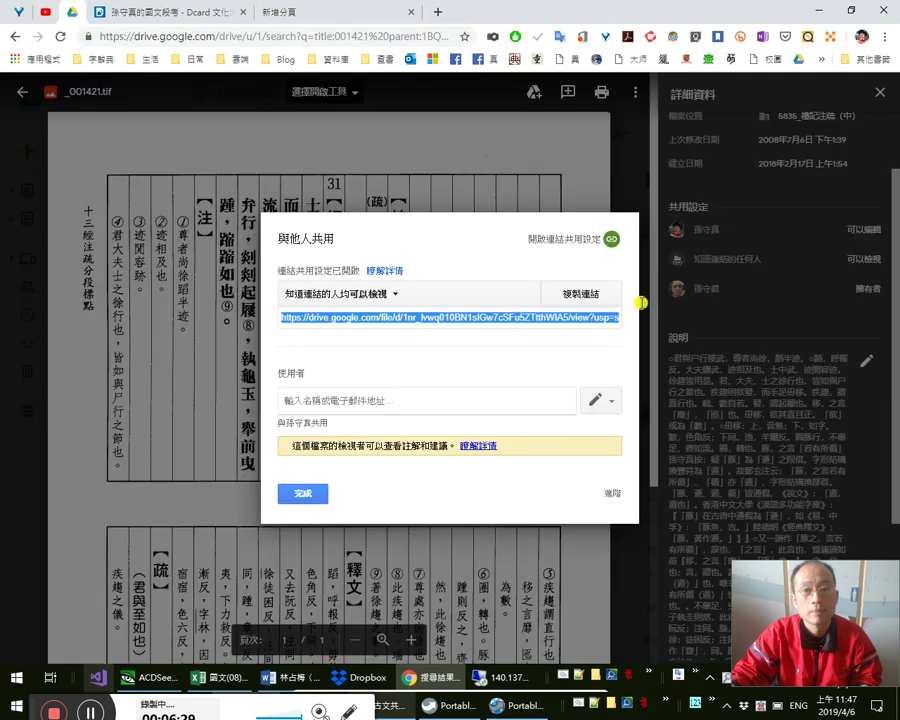
left_click(192, 142)
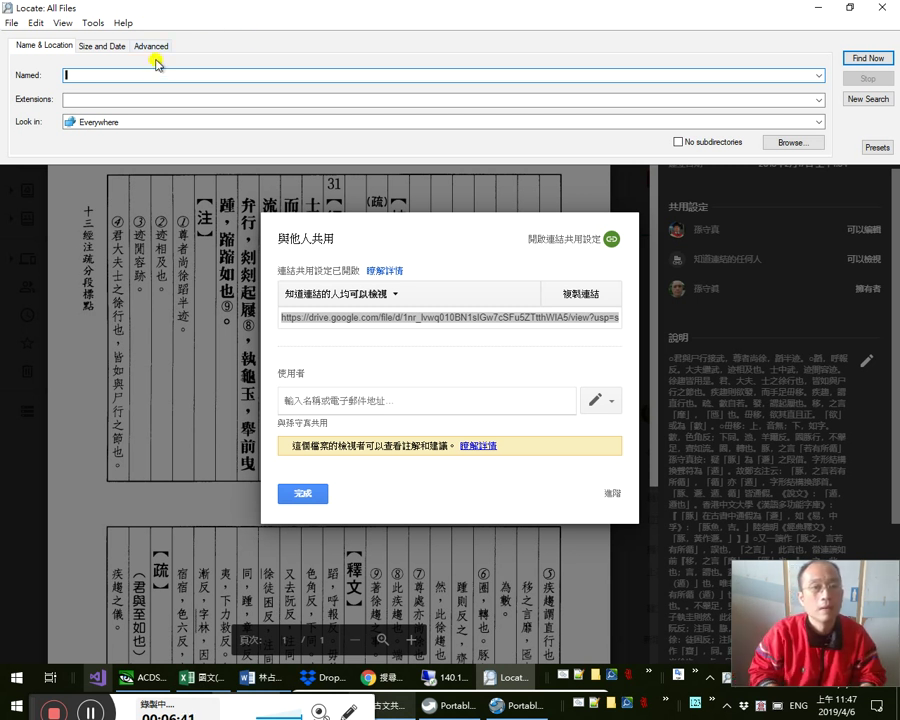
Step: Search Locate32 for file names containing 禮記, trimmed from the earlier 禮記注疏 search
key("alt+Down")
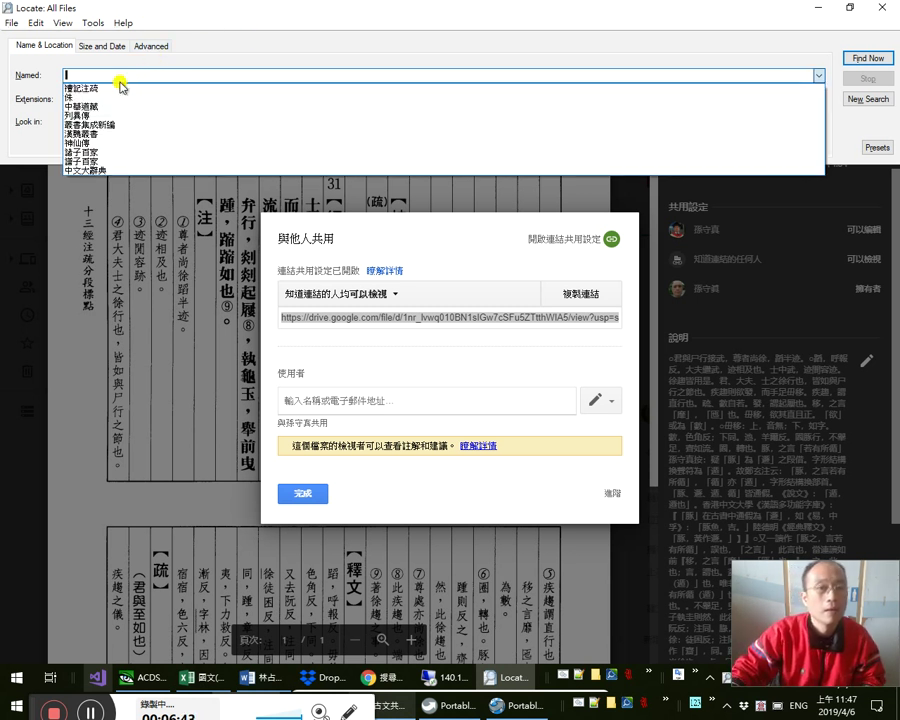
left_click(114, 88)
key("Return")
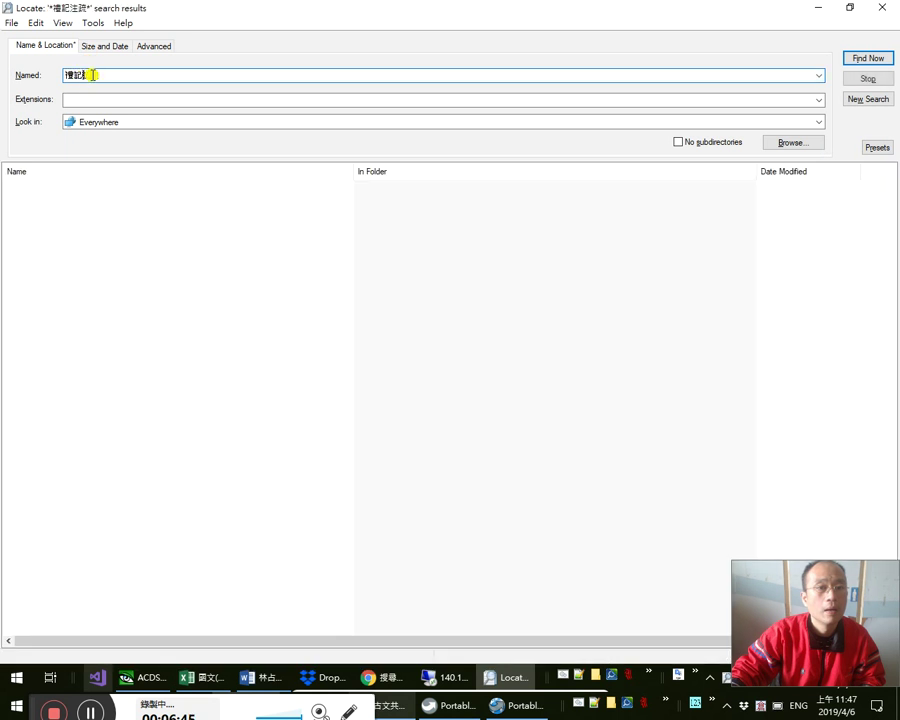
key("BackSpace")
key("Return")
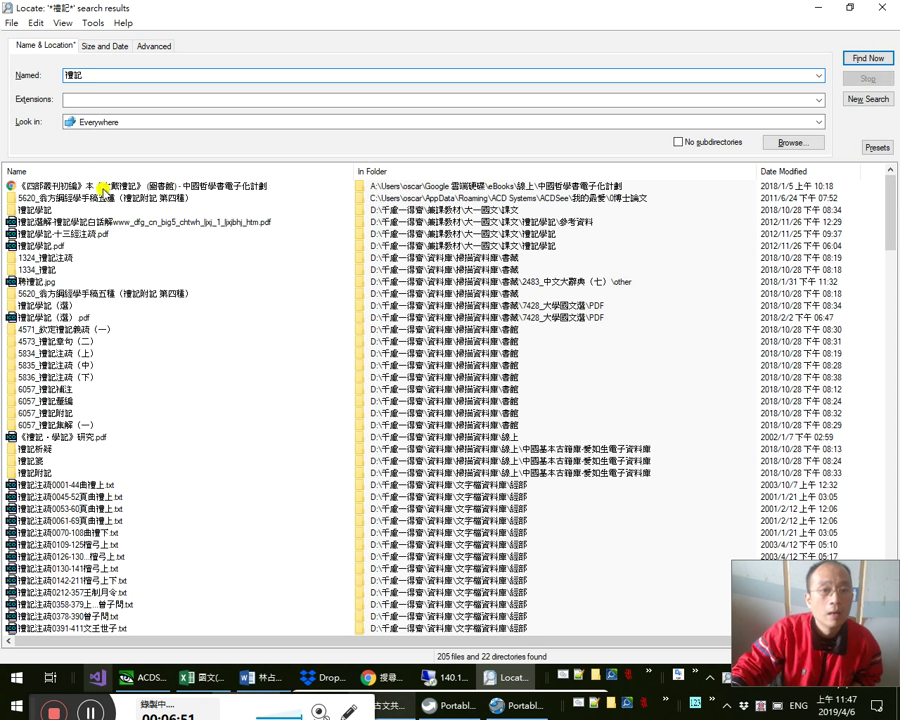
Step: Browse the 禮記 result folders and open 6057_禮記集解（一） in File Explorer
left_click(58, 258)
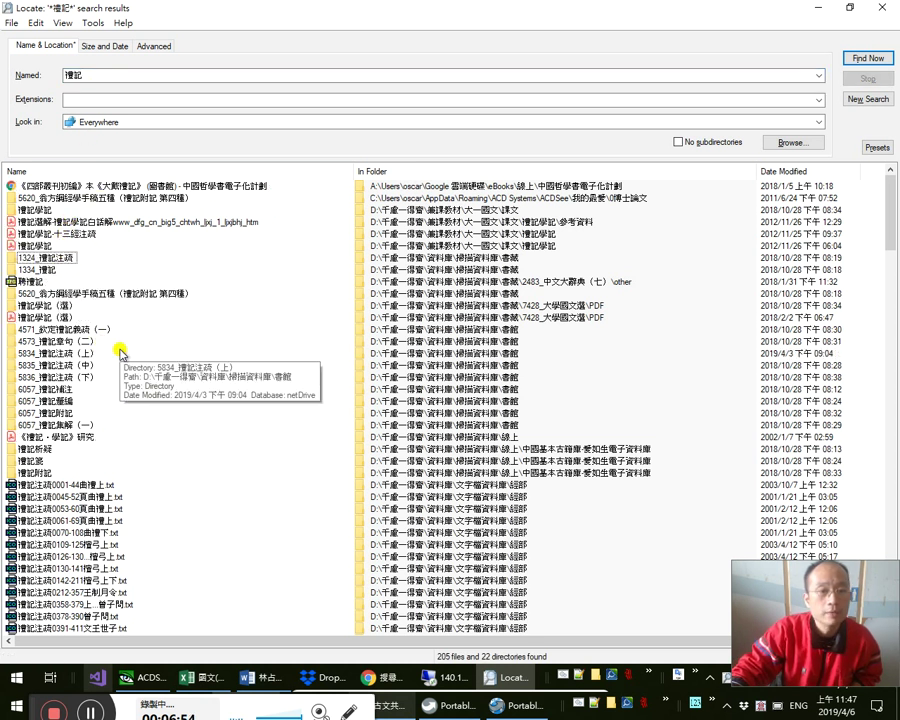
left_click(142, 294)
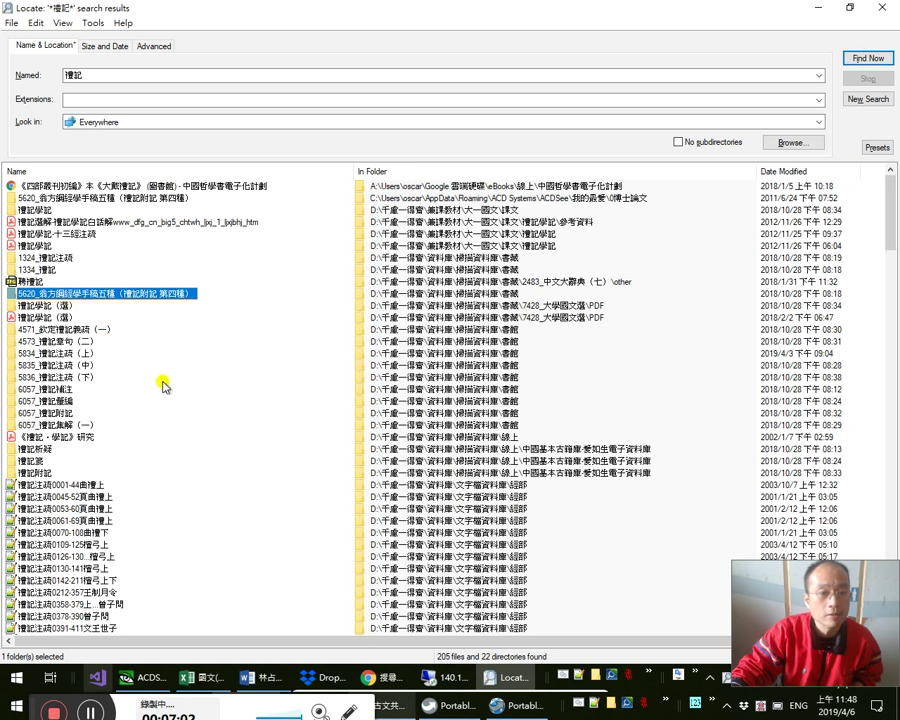
left_click(84, 331)
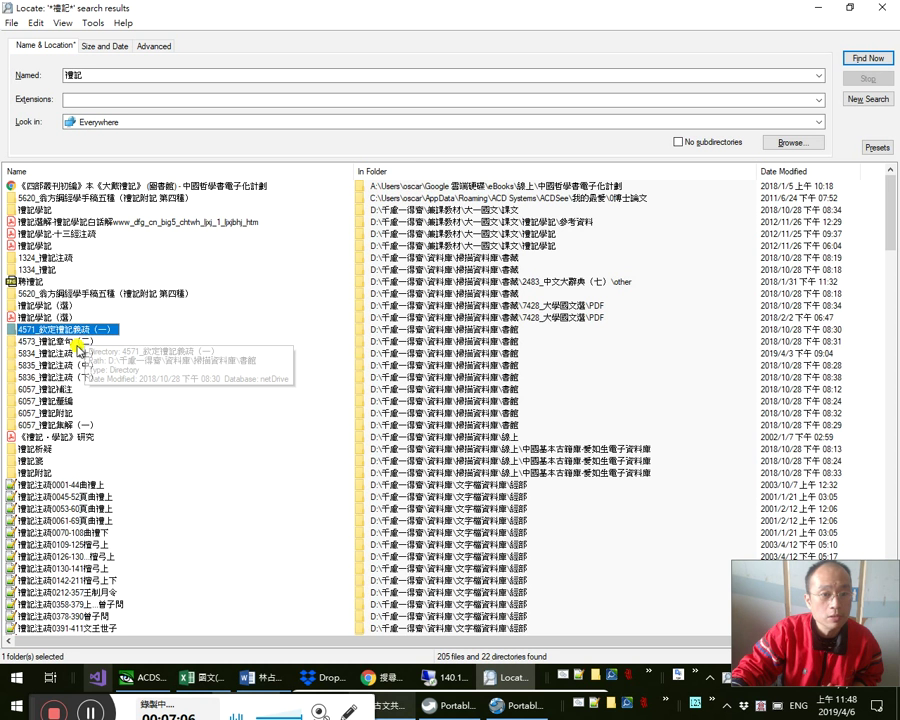
left_click(80, 342)
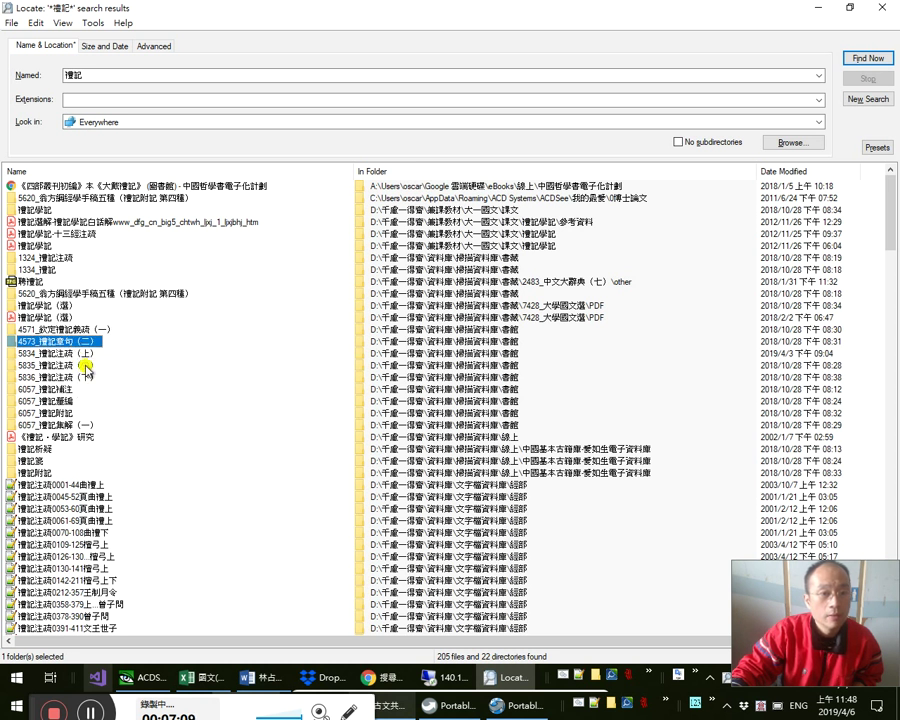
left_click(70, 365)
left_click(60, 342)
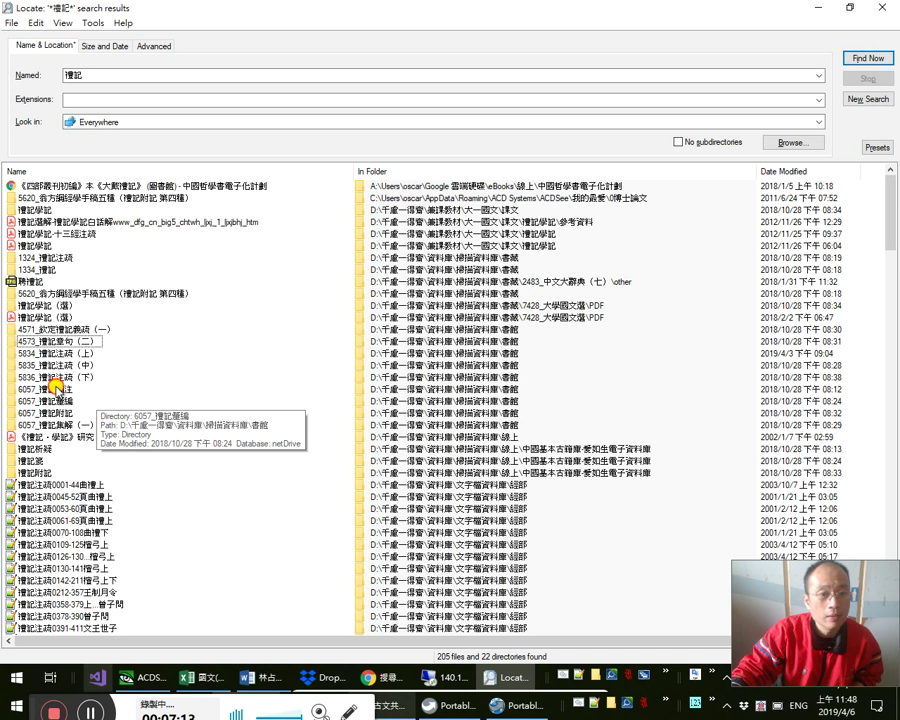
left_click(84, 389)
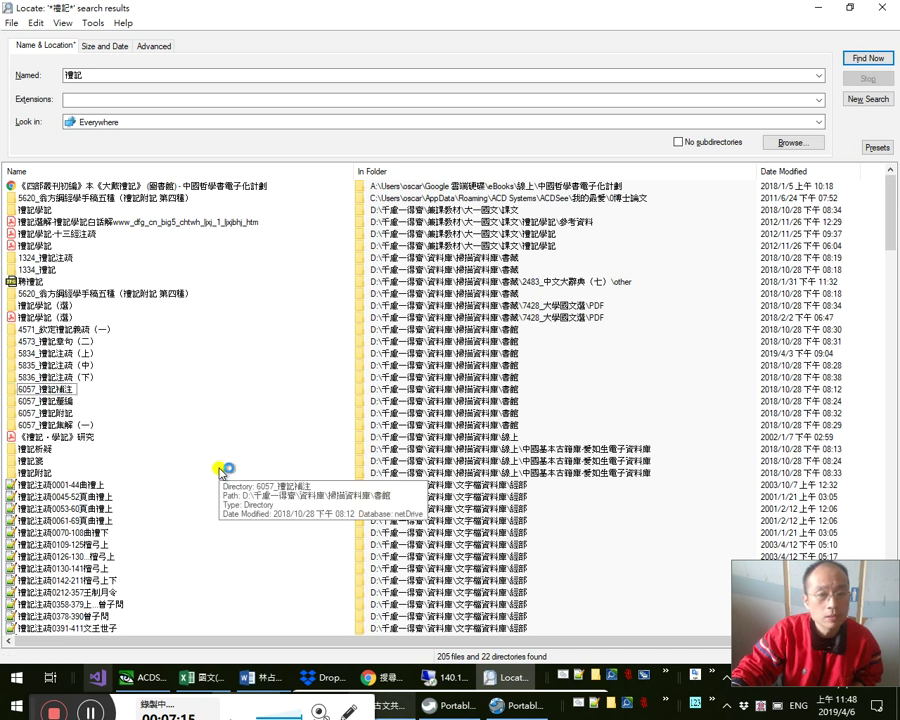
left_click(63, 413)
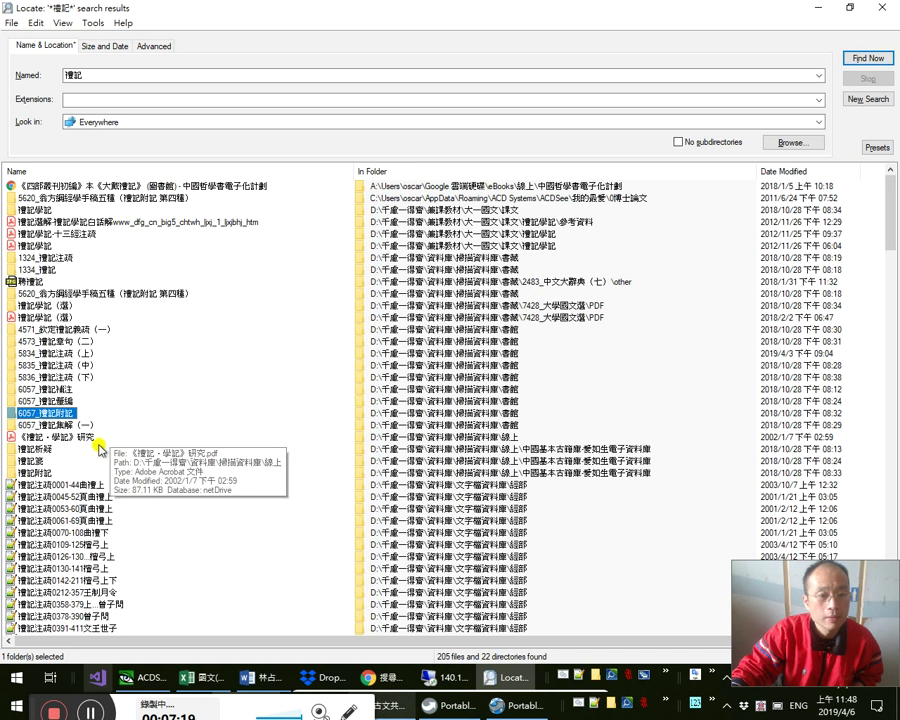
left_click(86, 426)
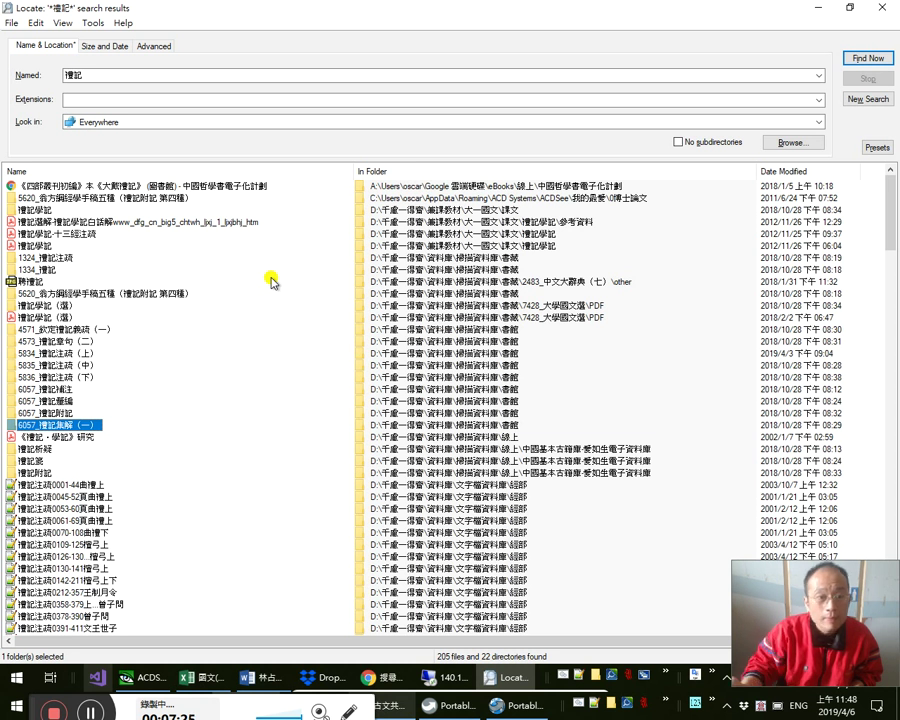
mouse_move(272, 283)
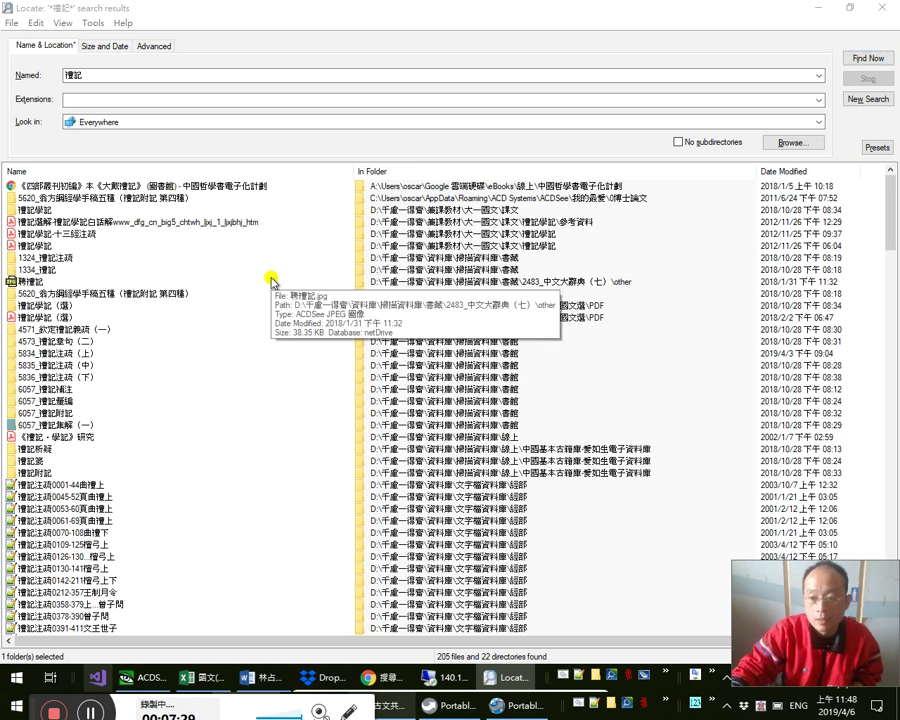
key("Return")
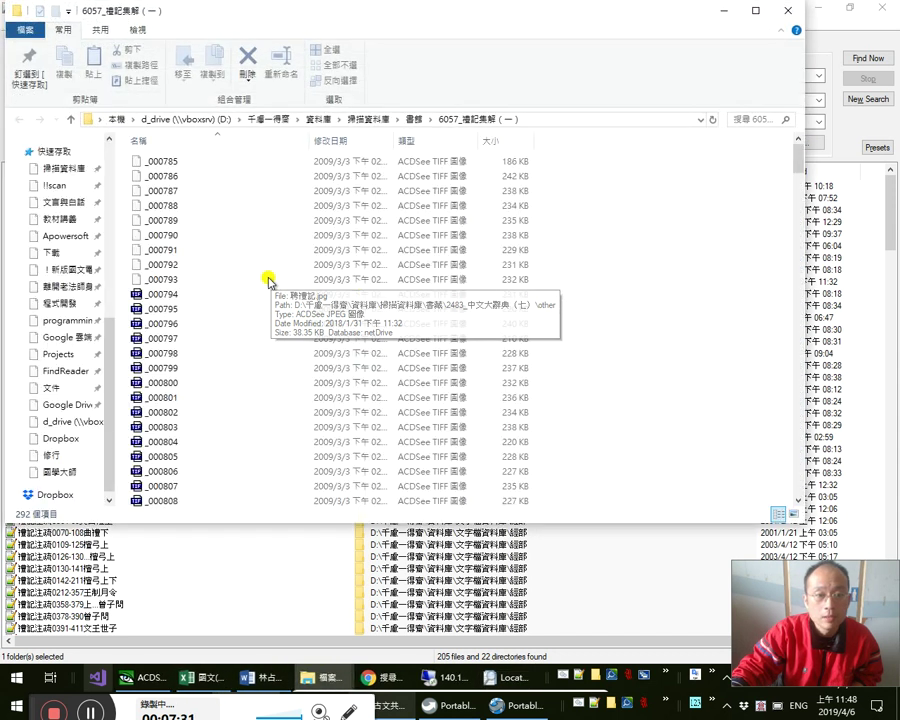
Step: View scans _000785–_000787 zoomed in ACDSee, then close it and return to Locate32
left_click(155, 162)
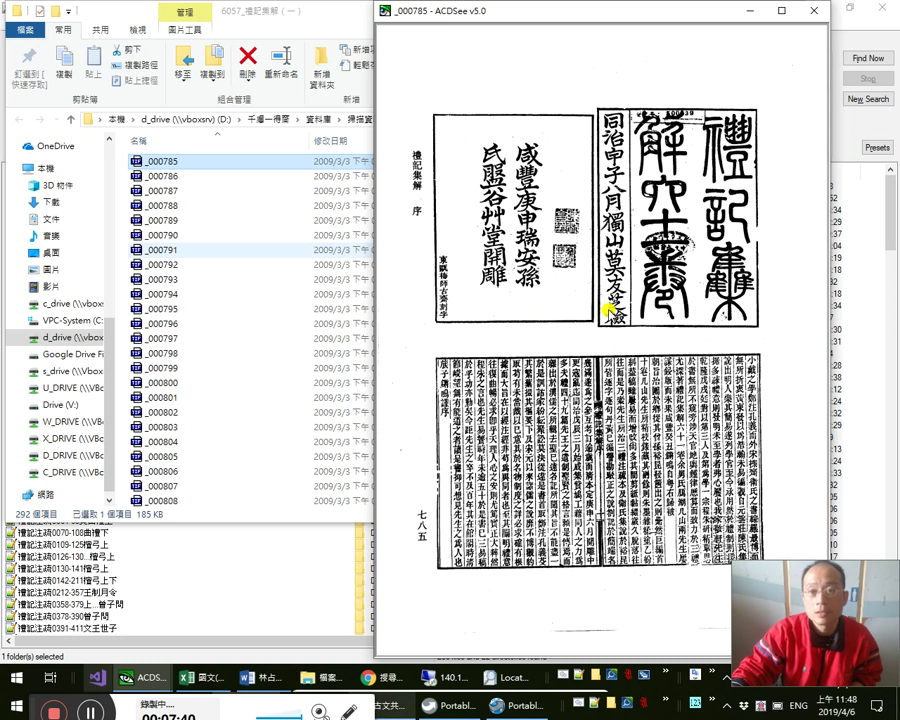
scroll(615, 372, "down", 2)
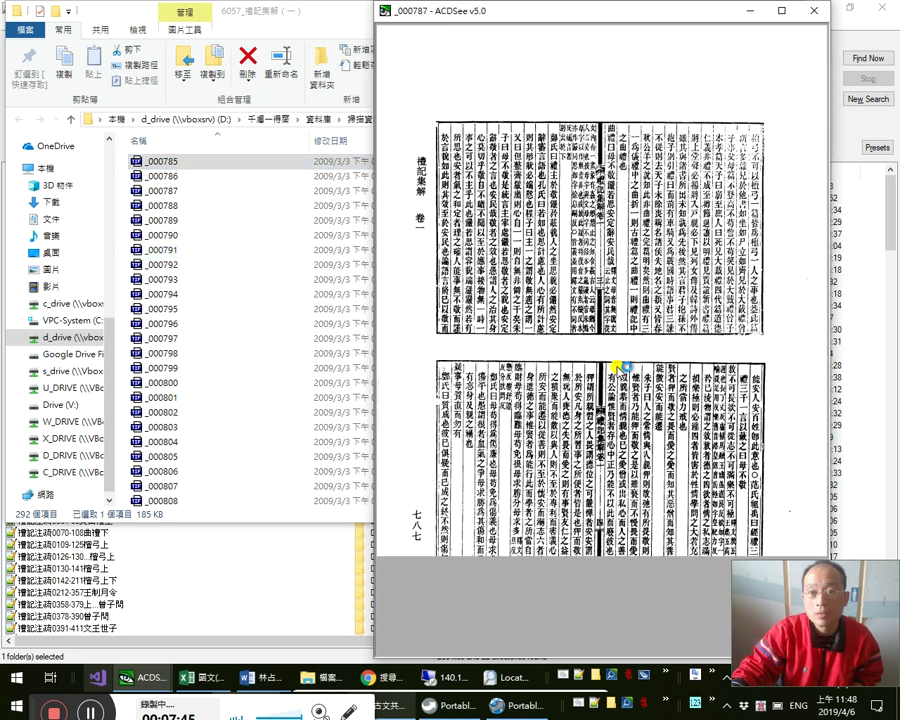
scroll(618, 367, "up", 1)
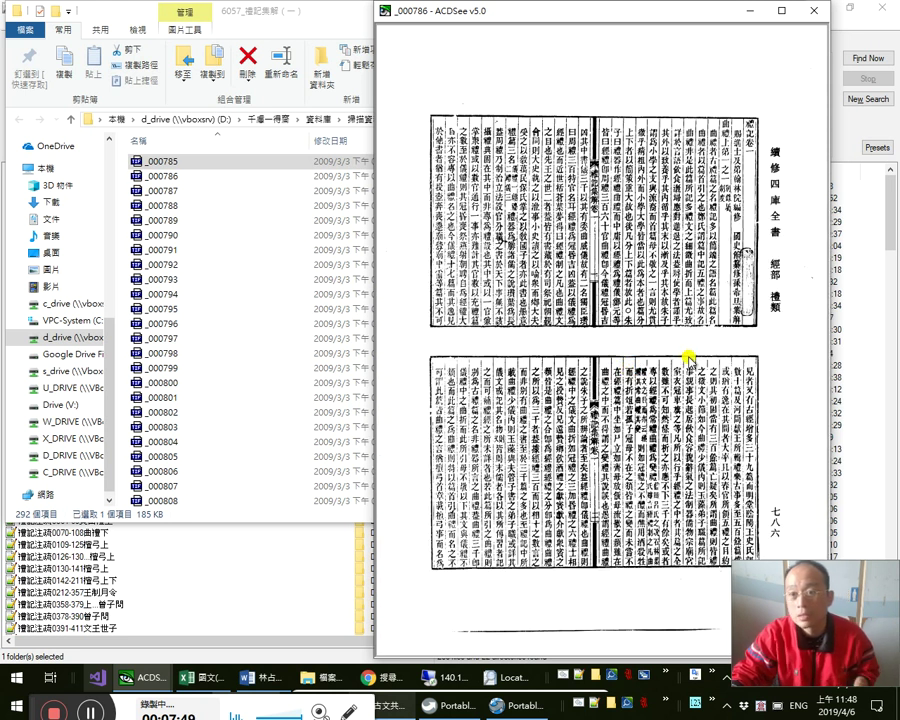
key("KP_Add")
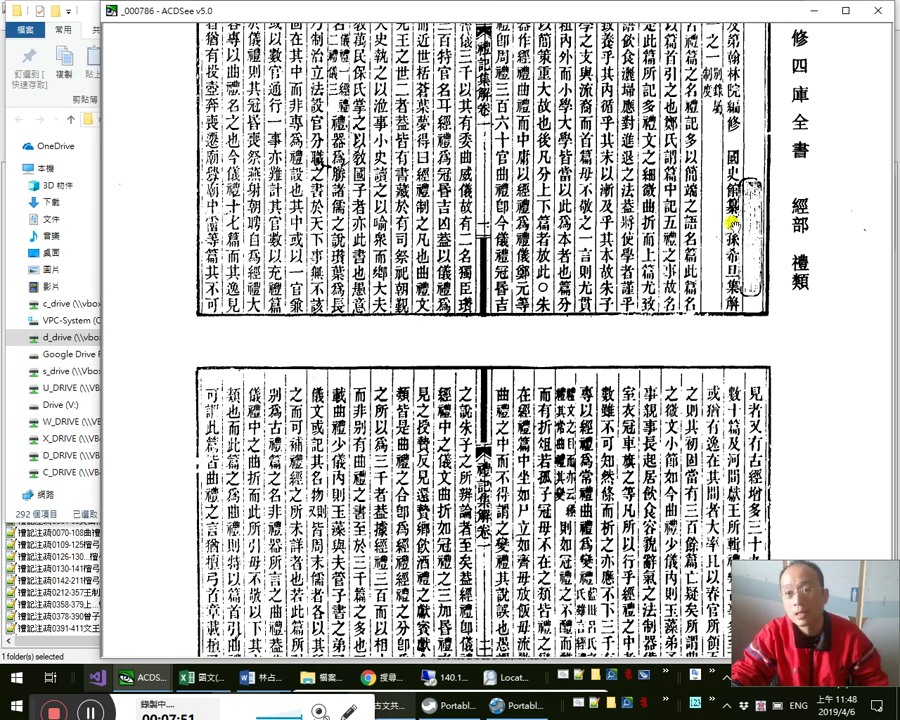
left_click_drag(750, 265, 727, 428)
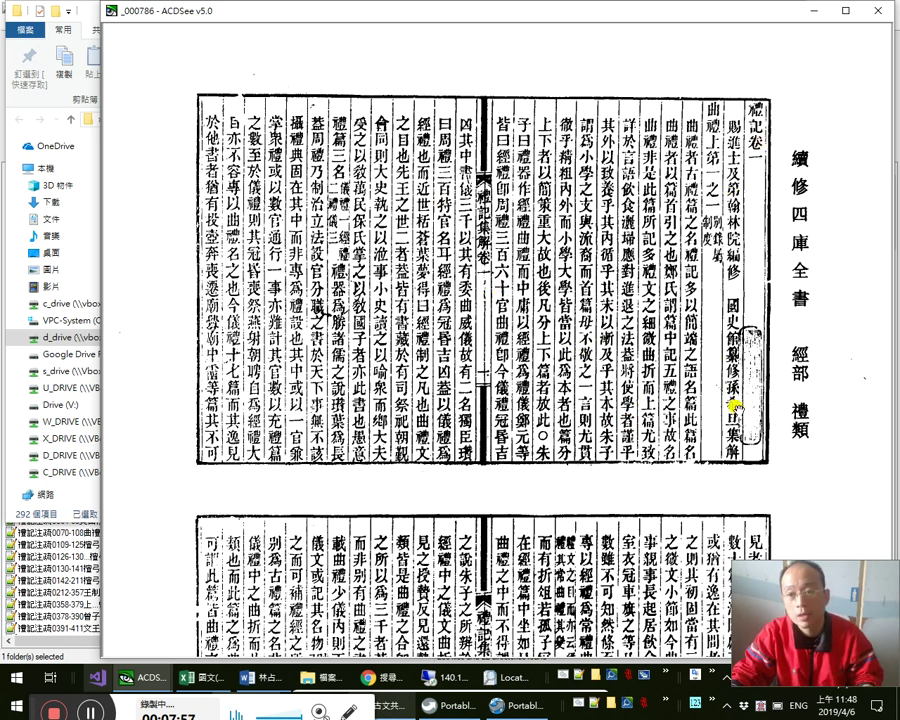
key("Escape")
key("alt+Tab")
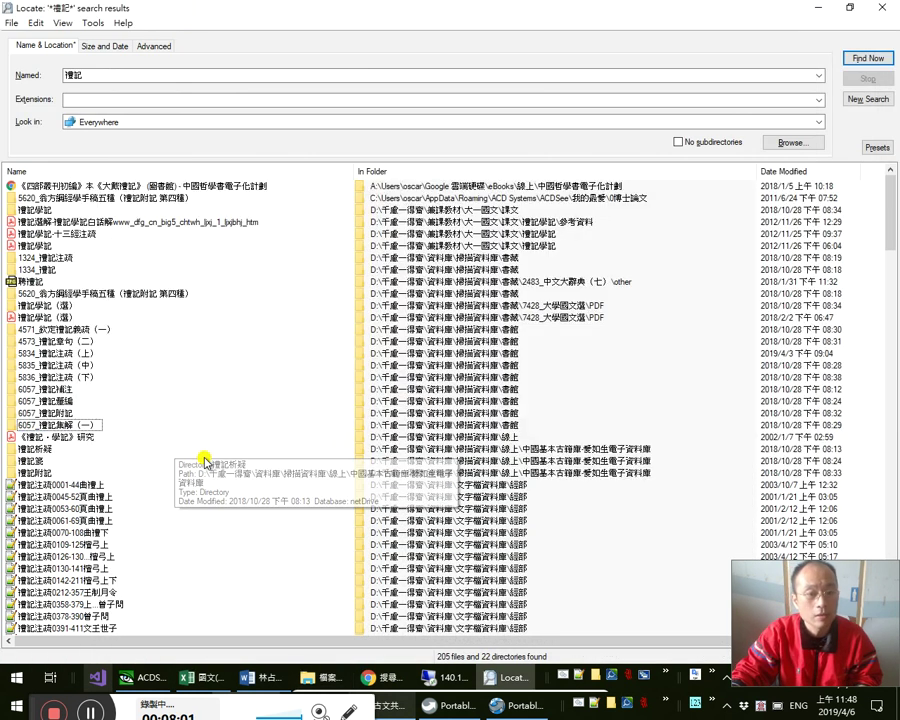
Step: Check the sizes of 大戴禮記今注今譯, 禮記今注今譯 上 and 禮記集解 上 in Locate32
scroll(207, 455, "down", 3)
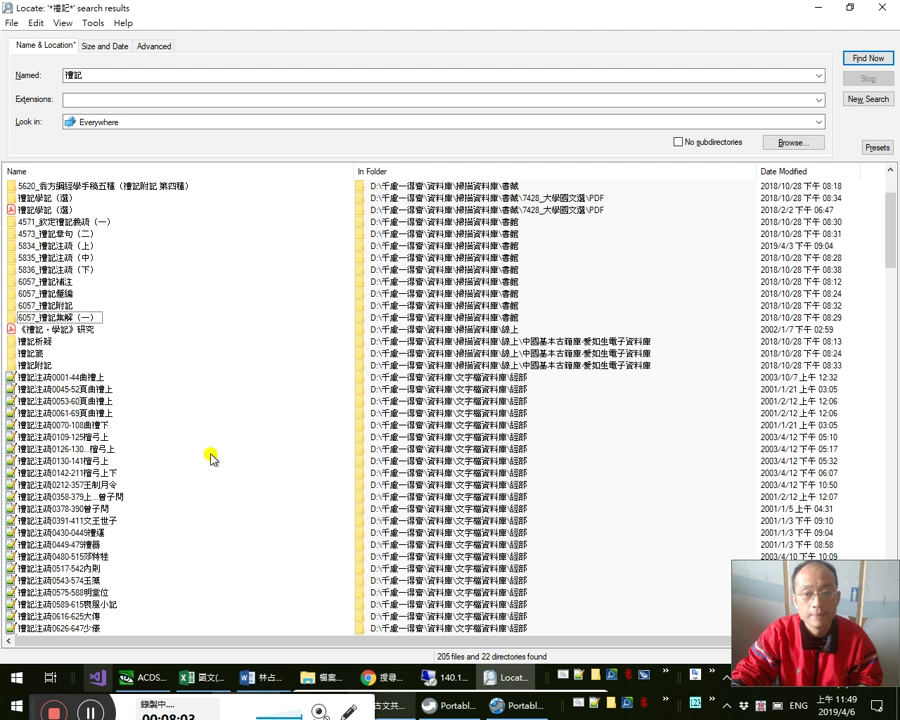
scroll(210, 457, "down", 5)
scroll(215, 460, "down", 7)
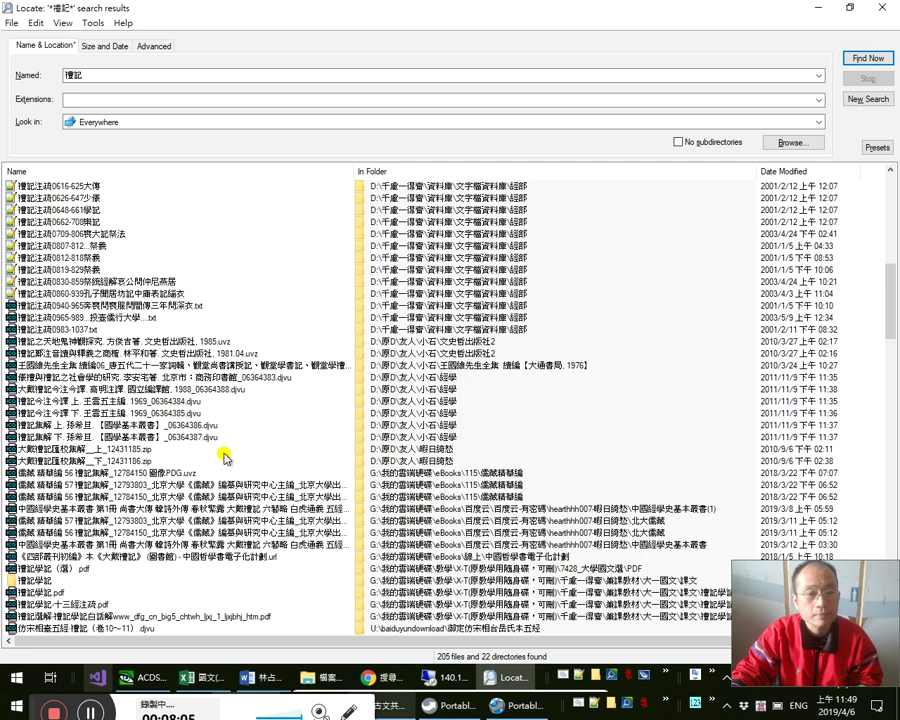
left_click_drag(893, 316, 890, 327)
left_click(130, 353)
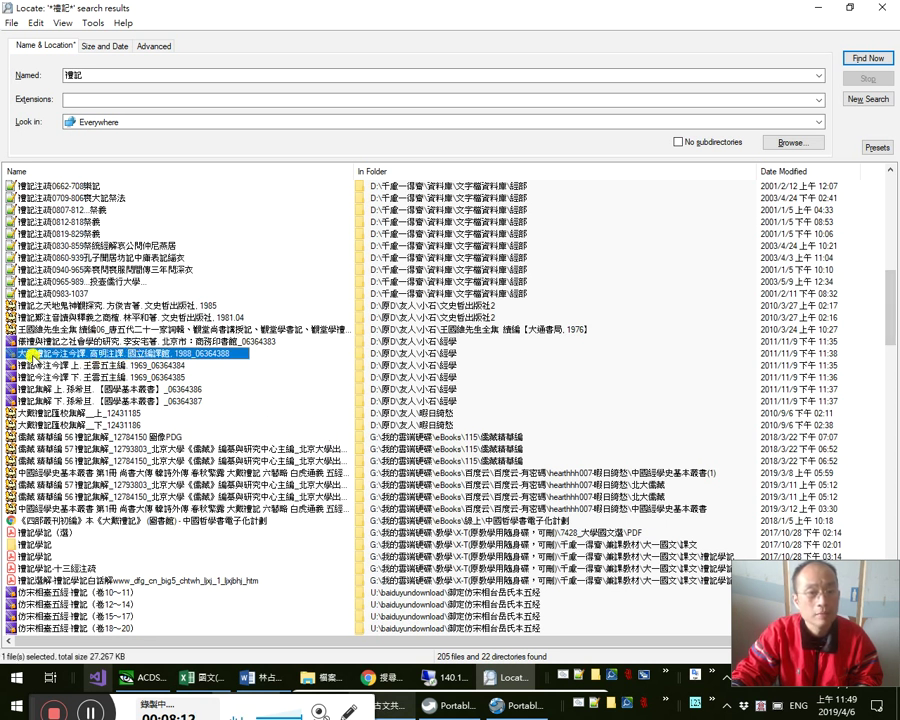
left_click(190, 366)
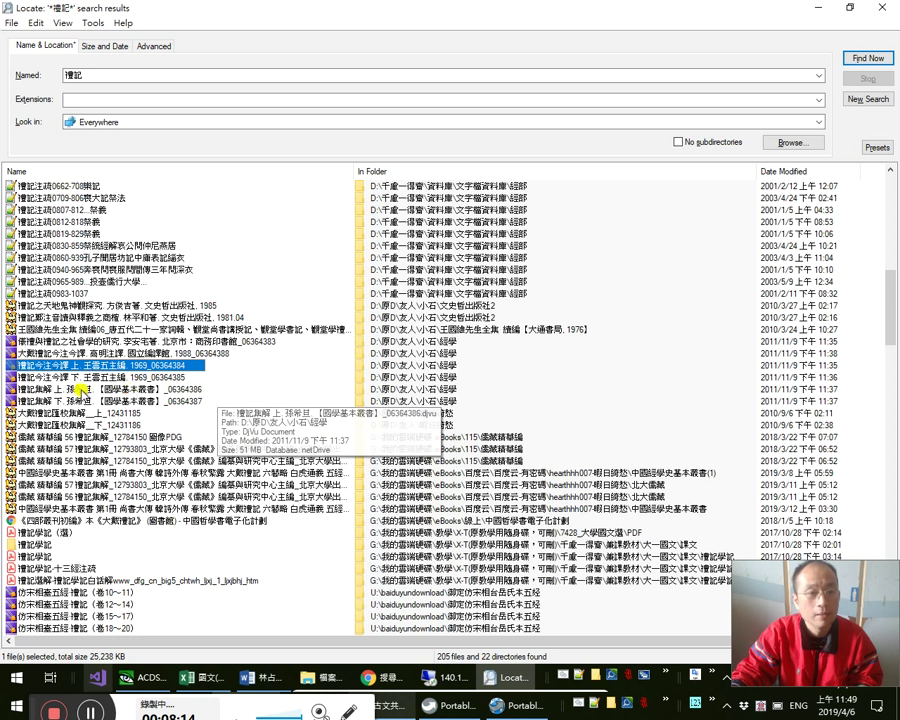
left_click(215, 391)
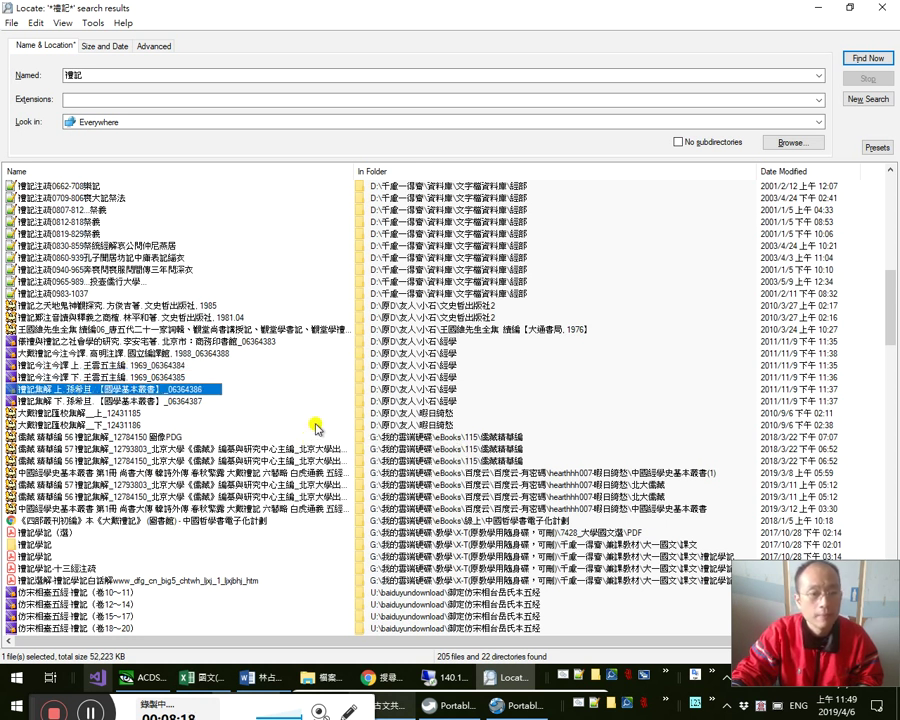
Step: Check 禮記學記-十三經注疏, 中國語學史基本叢書 第1冊 and 儒藏 精華編 56 禮記集解, then return to Word
scroll(320, 420, "down", 1)
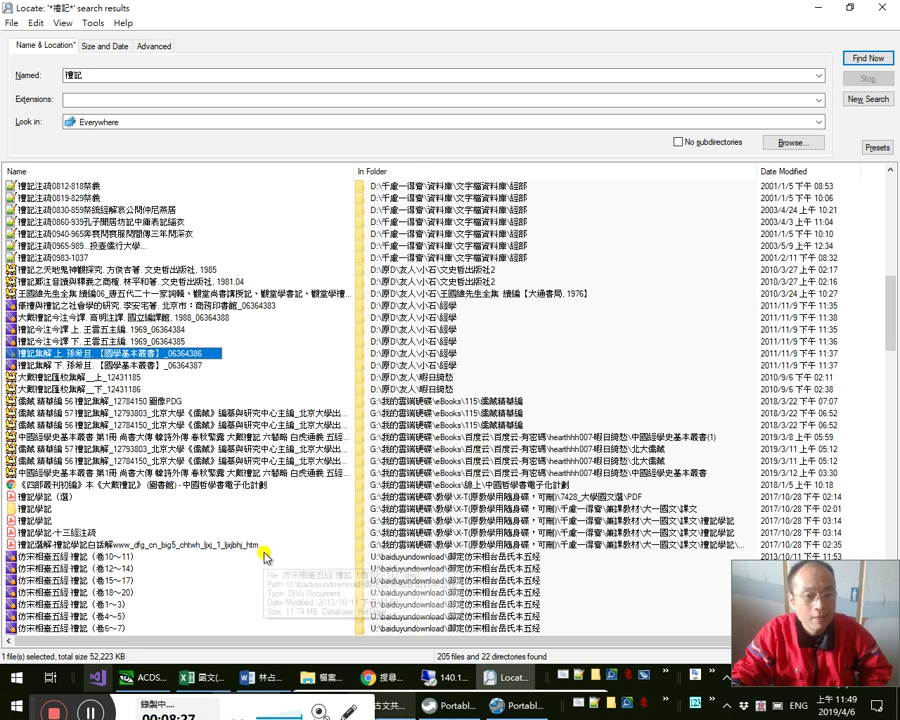
left_click(90, 533)
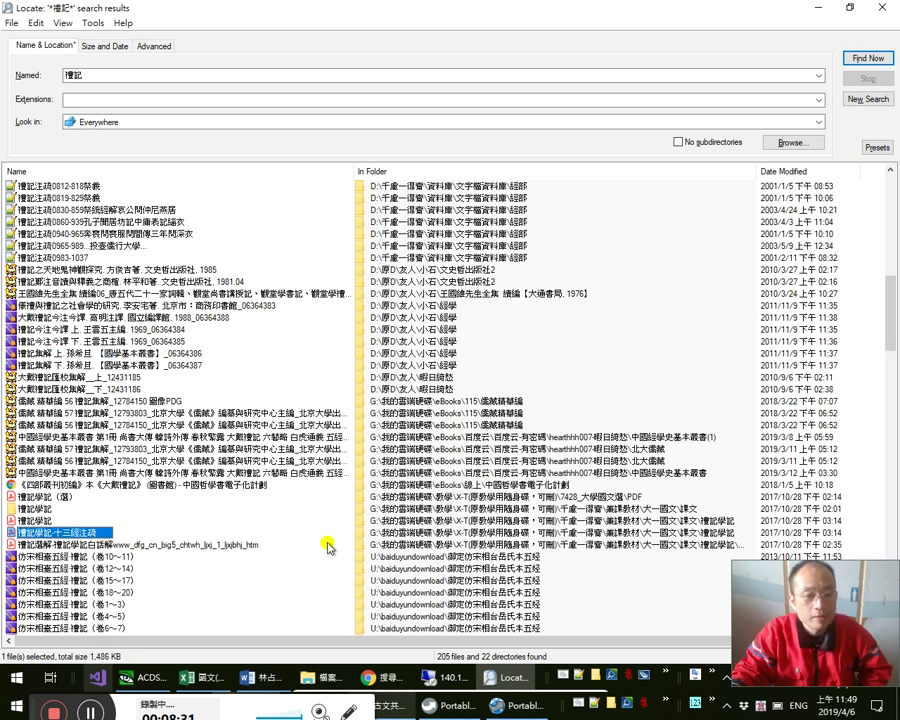
scroll(331, 545, "down", 1)
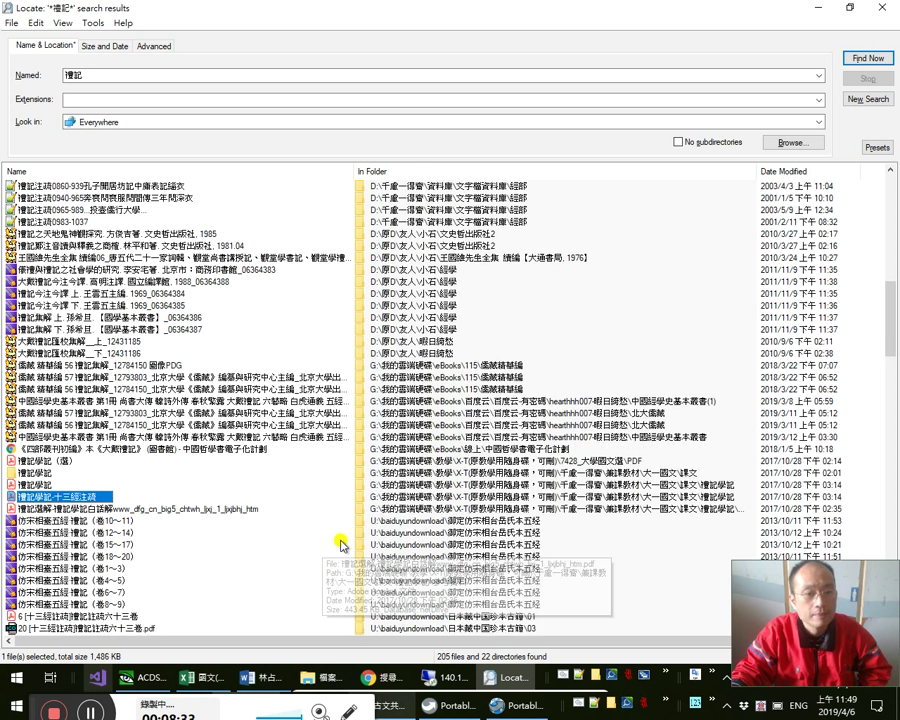
left_click(178, 400)
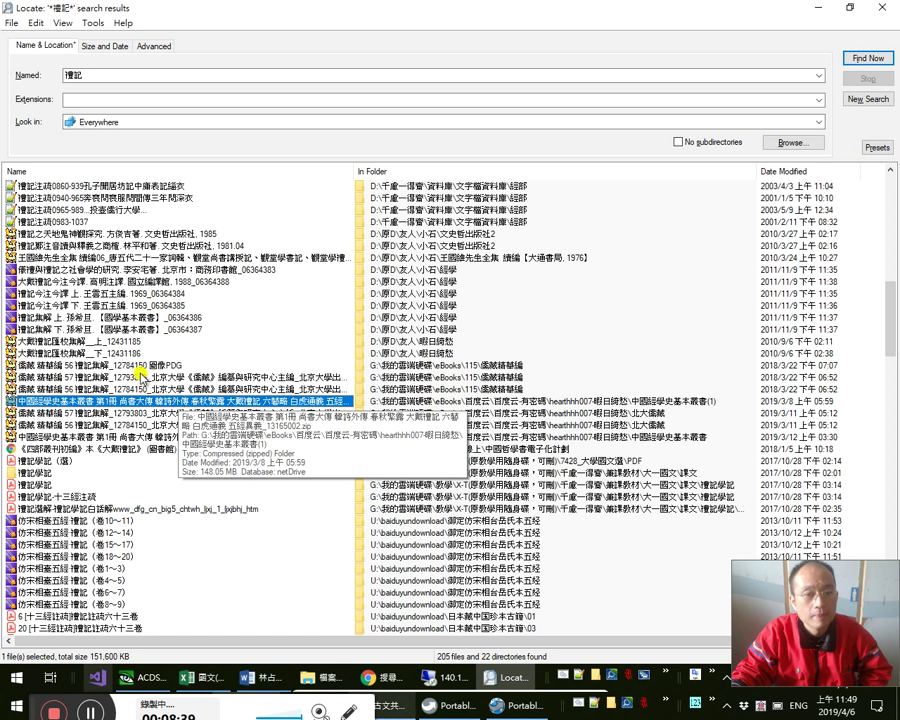
left_click(141, 366)
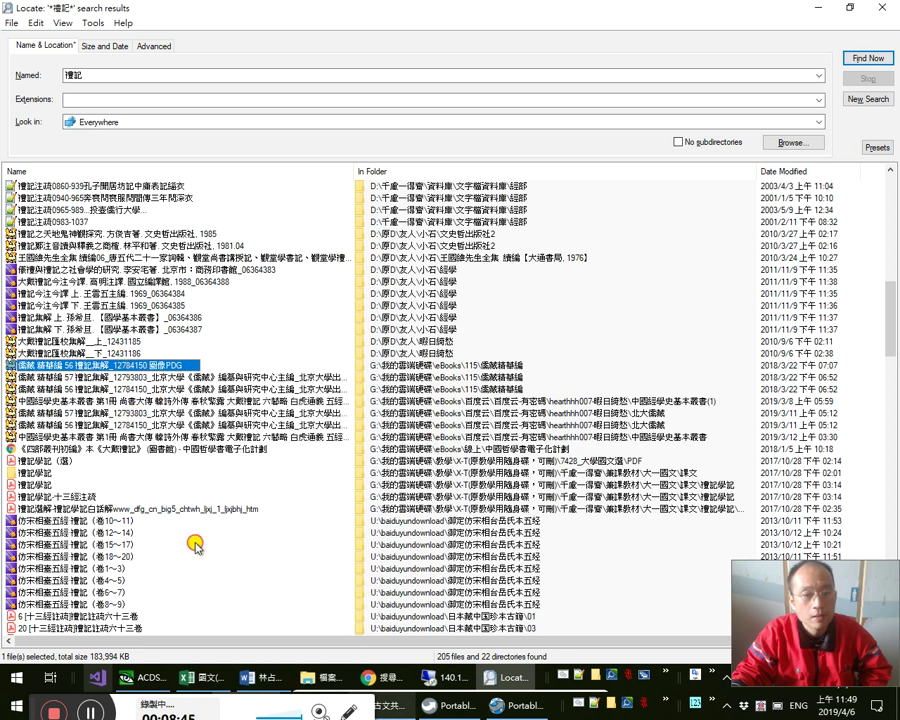
scroll(200, 540, "down", 2)
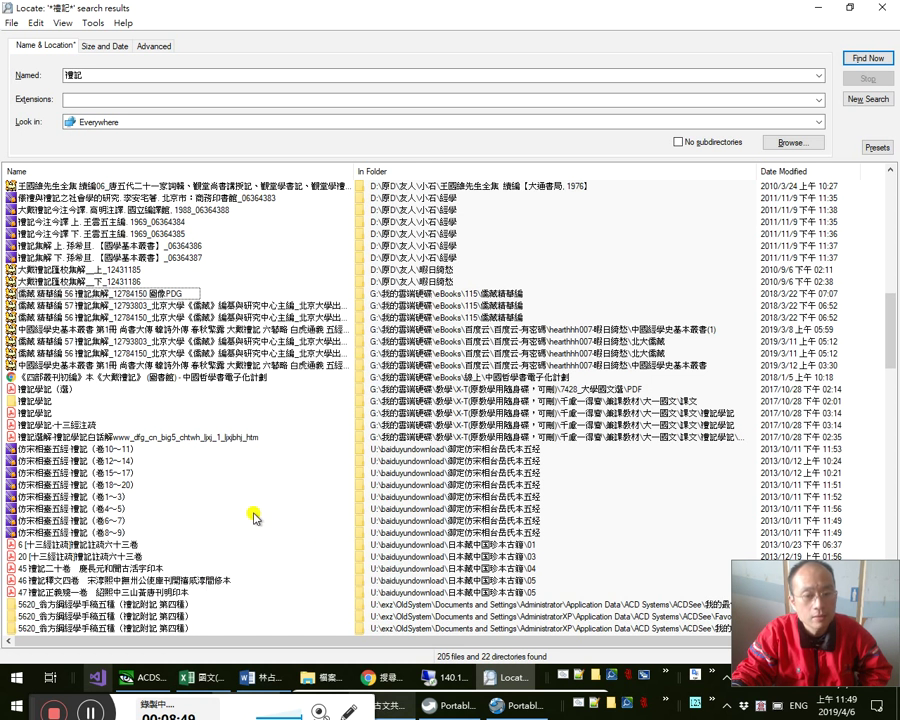
scroll(257, 518, "down", 2)
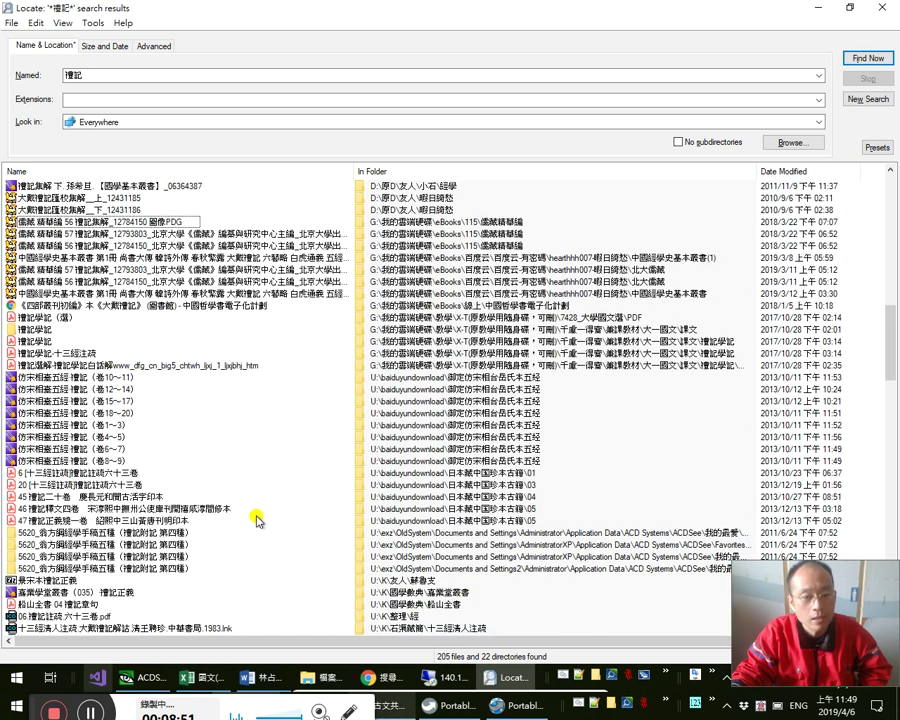
scroll(257, 518, "down", 1)
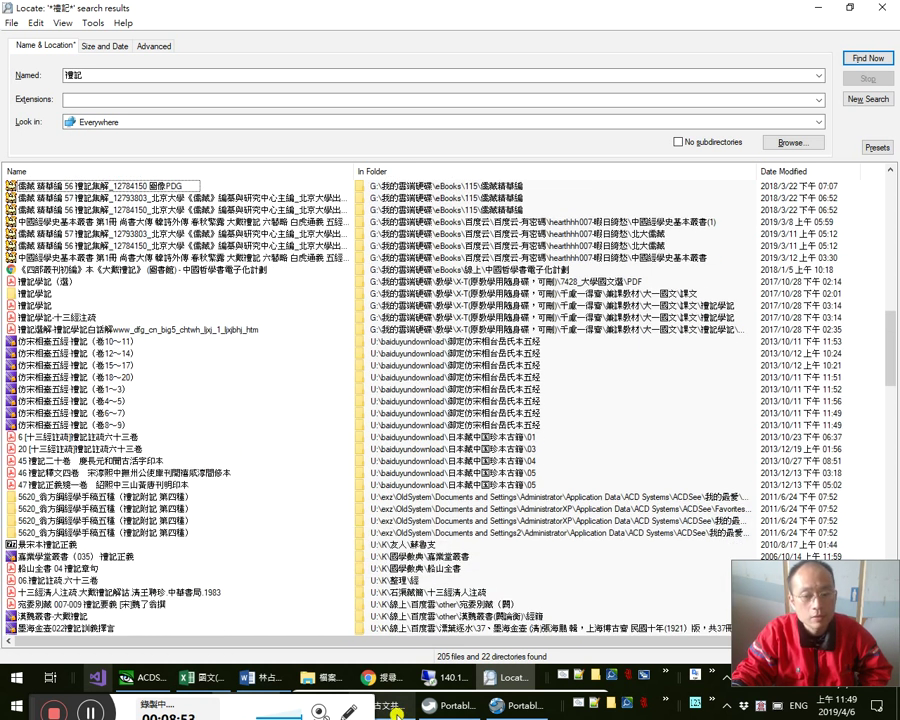
left_click(263, 678)
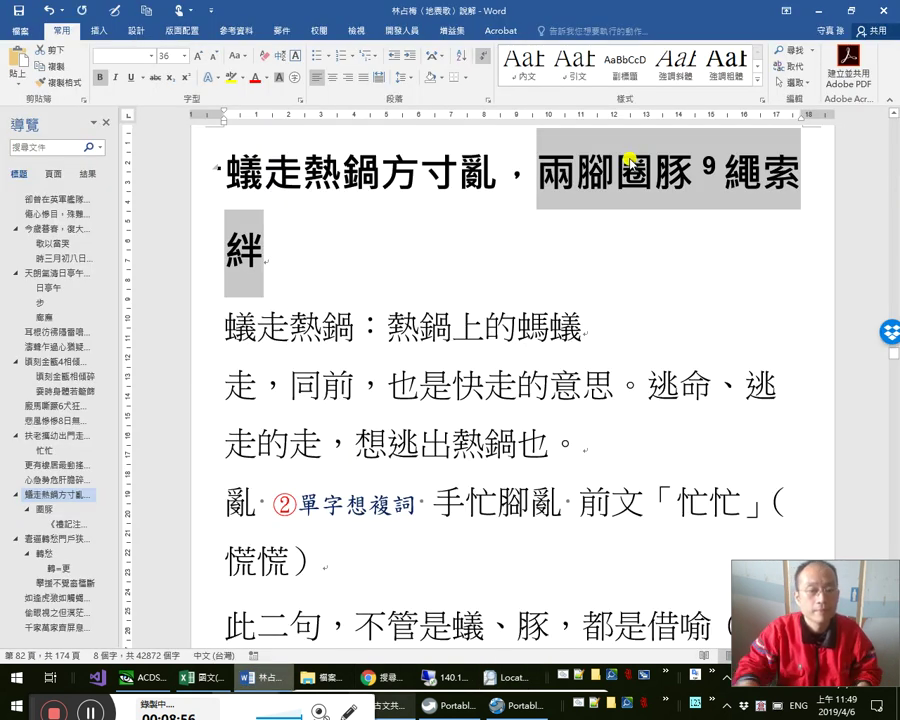
Step: Add an empty paragraph after the sentence ending 哪裡才安全。
left_click(45, 508)
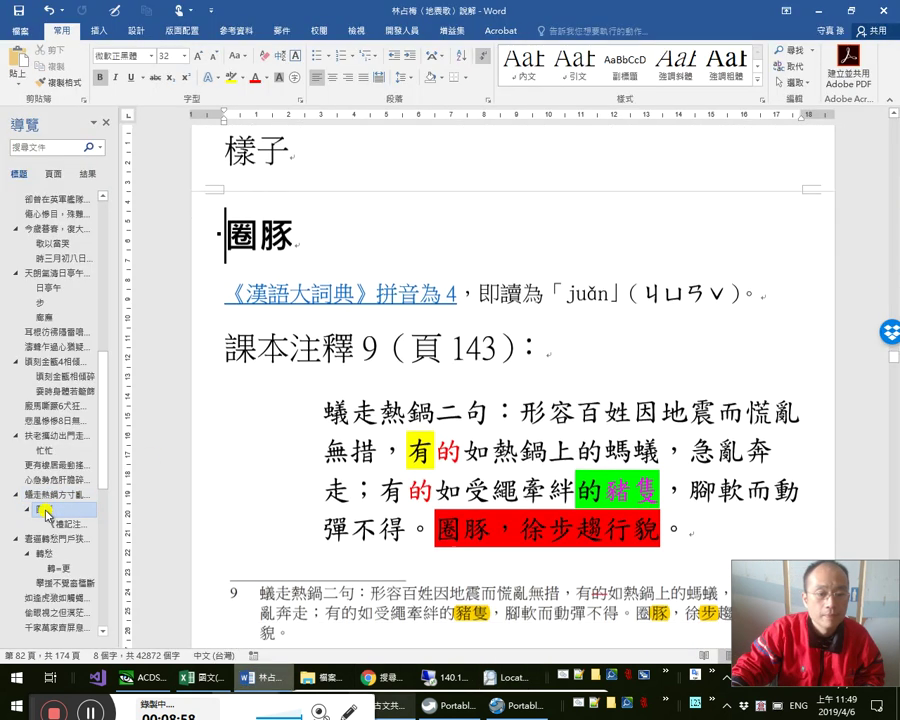
left_click(50, 538)
scroll(549, 258, "up", 3)
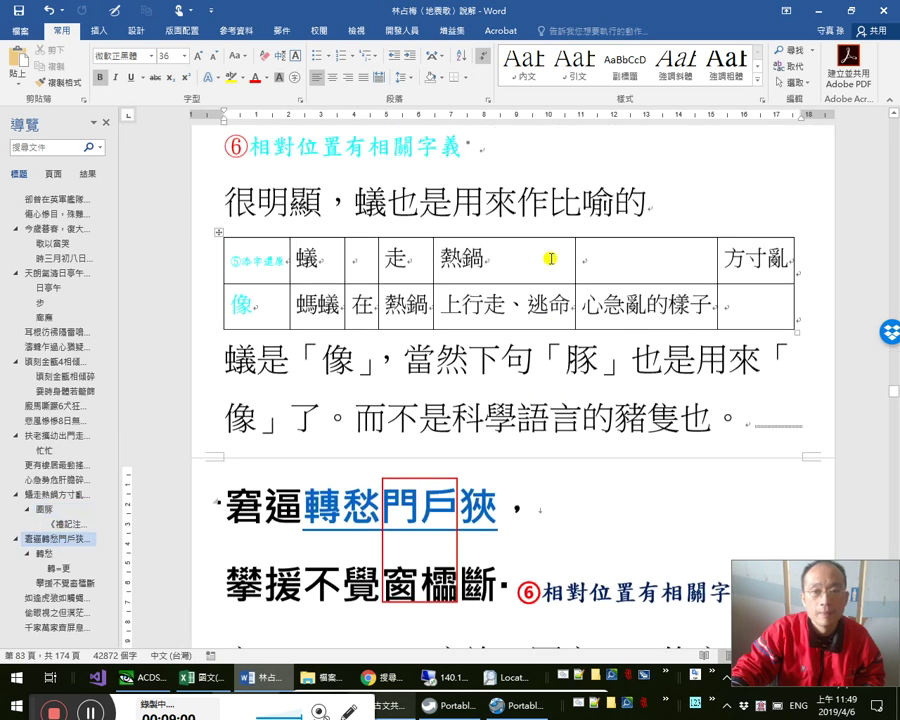
scroll(549, 258, "up", 2)
scroll(550, 258, "up", 10)
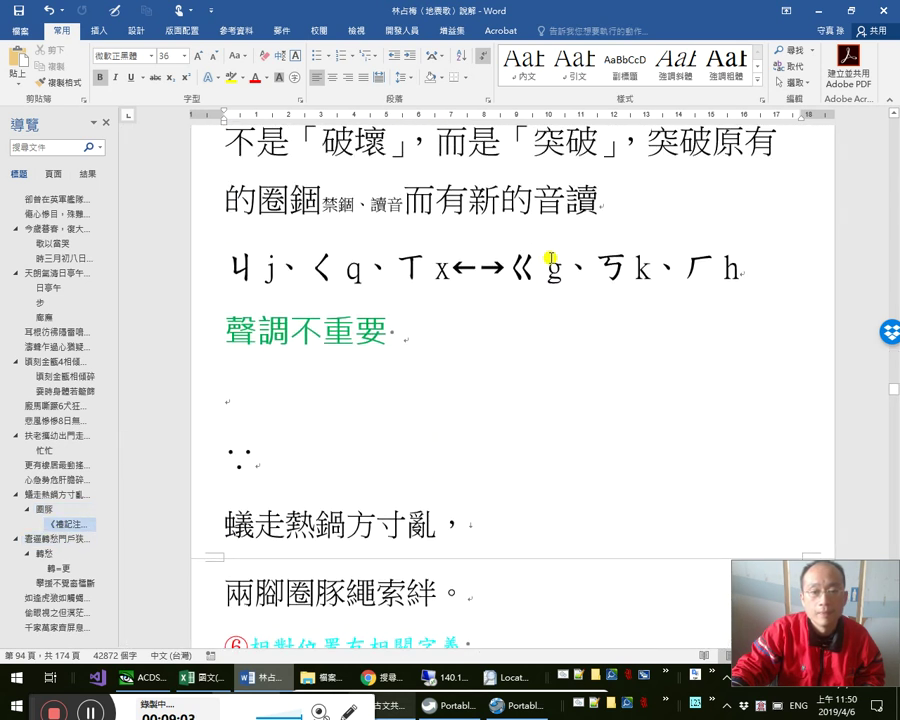
scroll(540, 270, "up", 1)
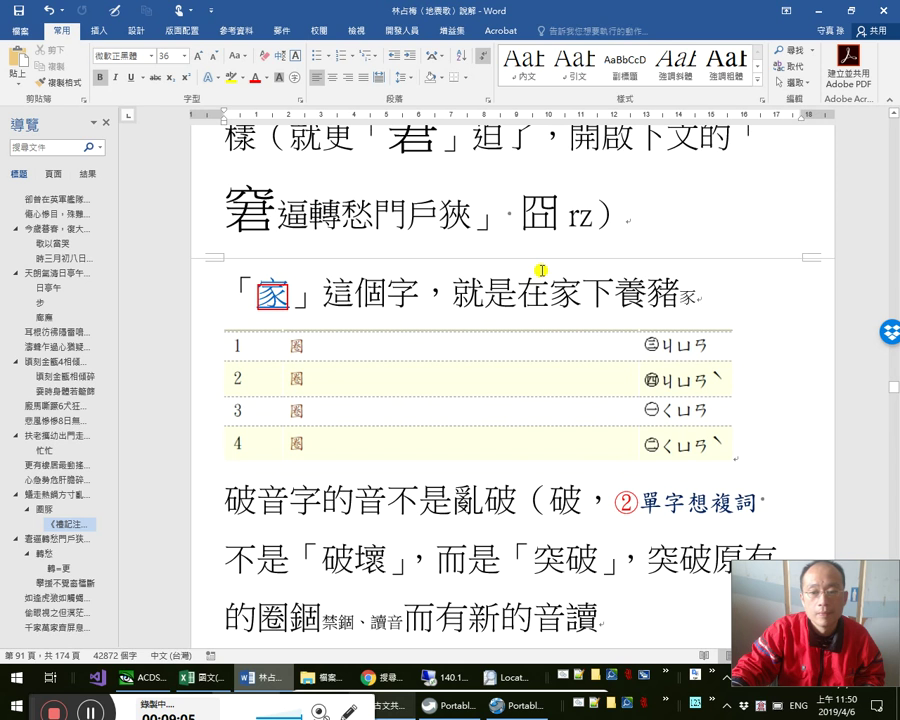
scroll(540, 270, "up", 15)
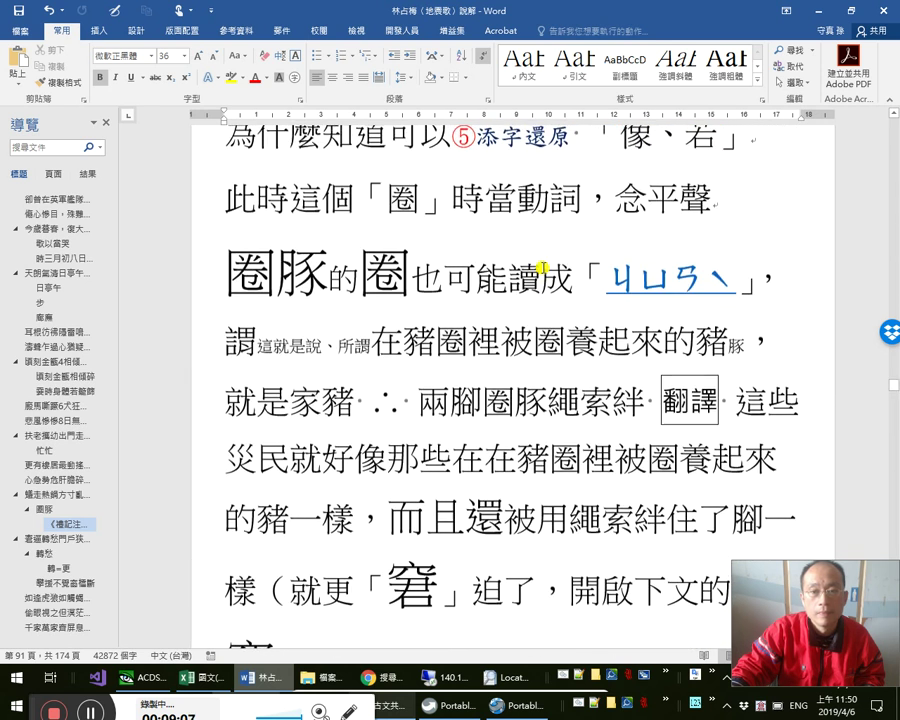
scroll(544, 264, "up", 15)
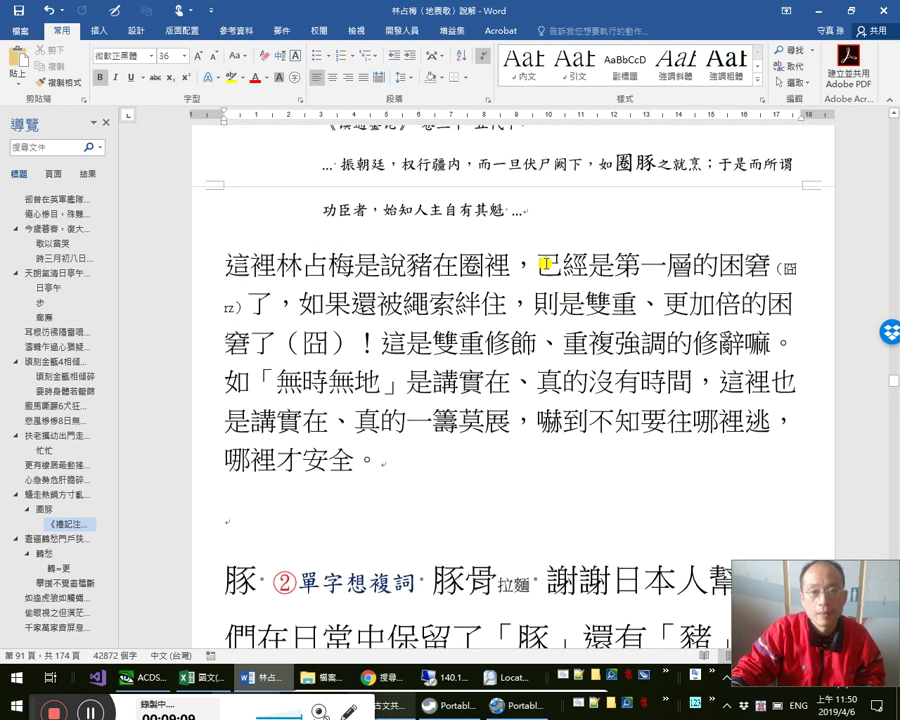
scroll(544, 265, "up", 8)
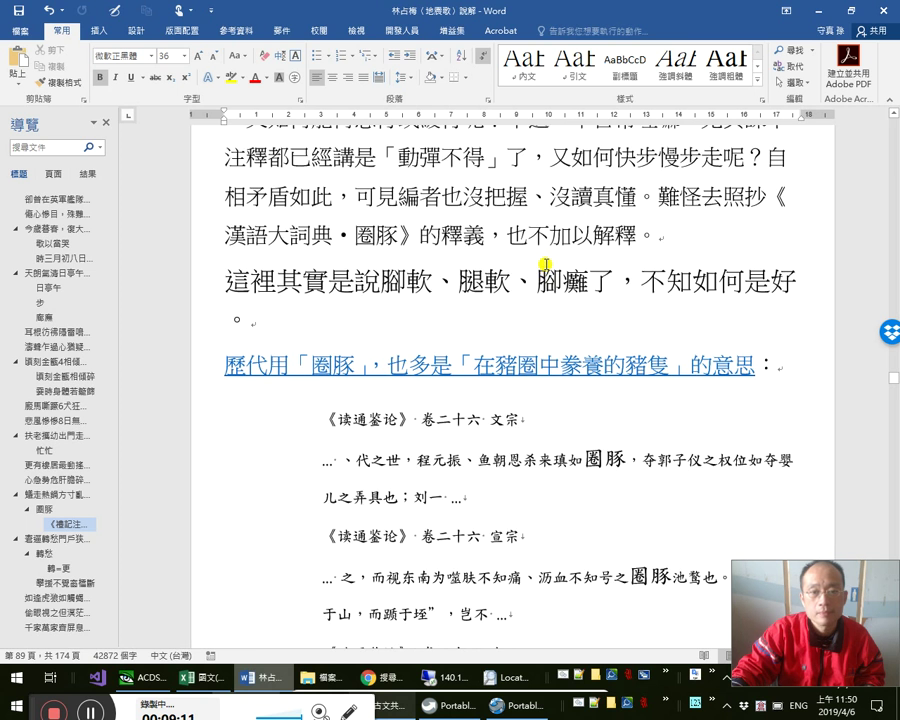
scroll(546, 263, "down", 4)
scroll(546, 263, "down", 12)
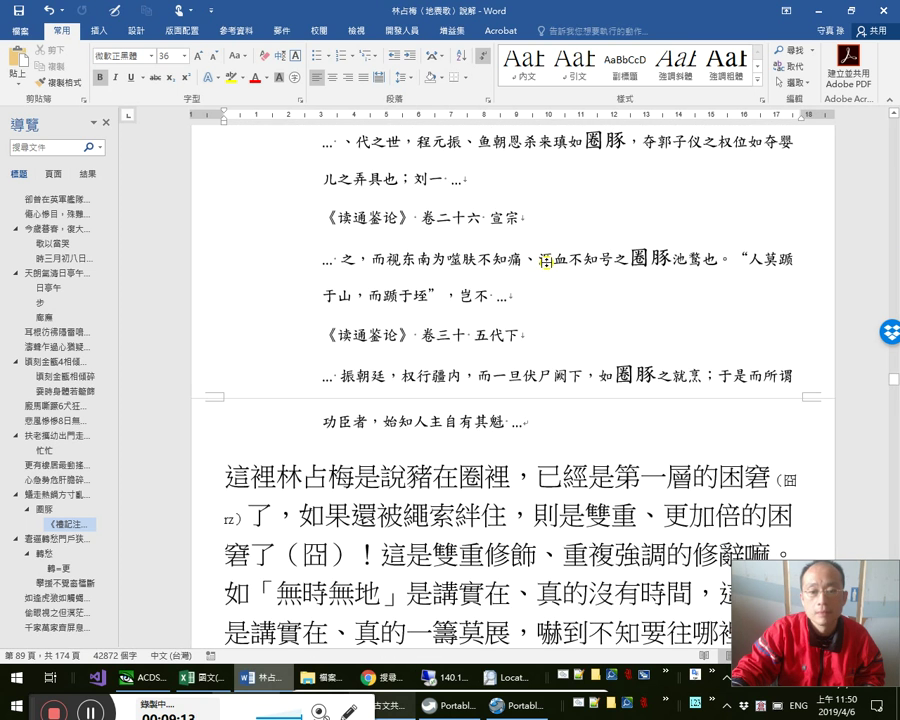
left_click(502, 303)
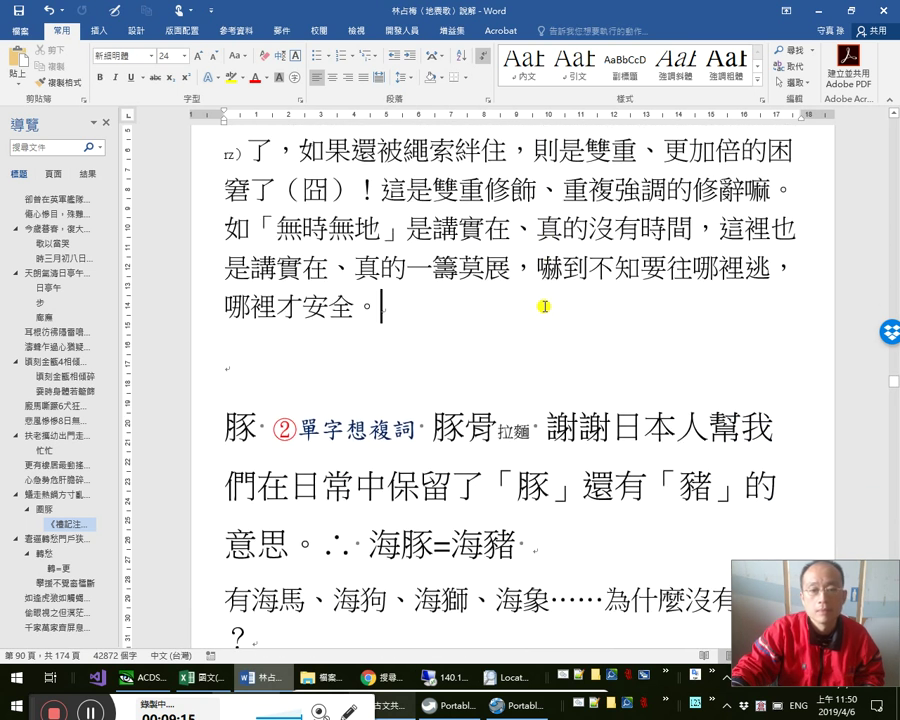
key("Return")
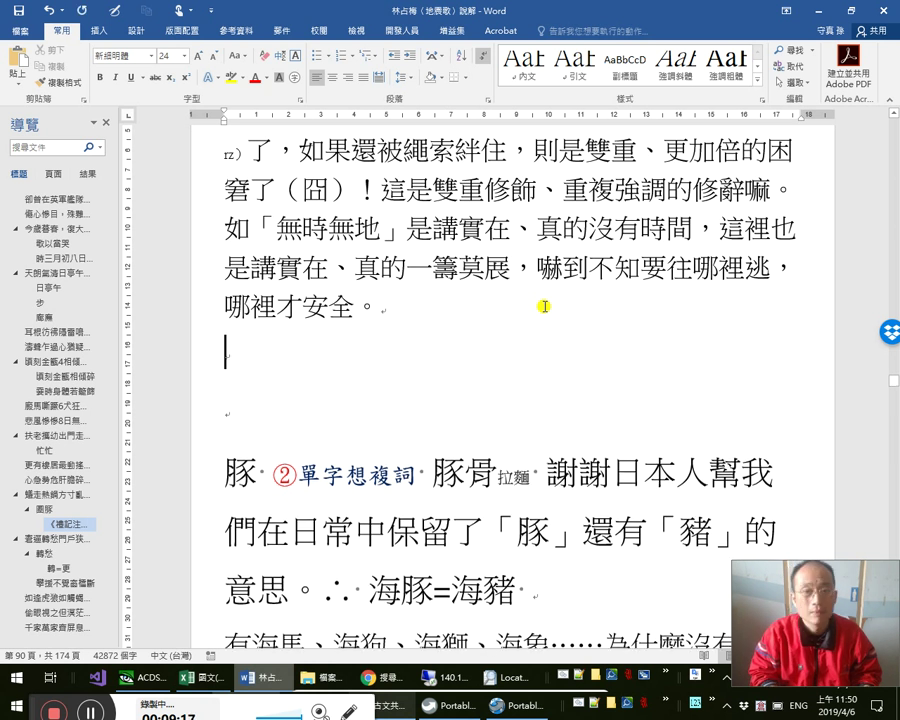
Step: Add two blank lines below the green line 聲調不重要
scroll(566, 345, "down", 3)
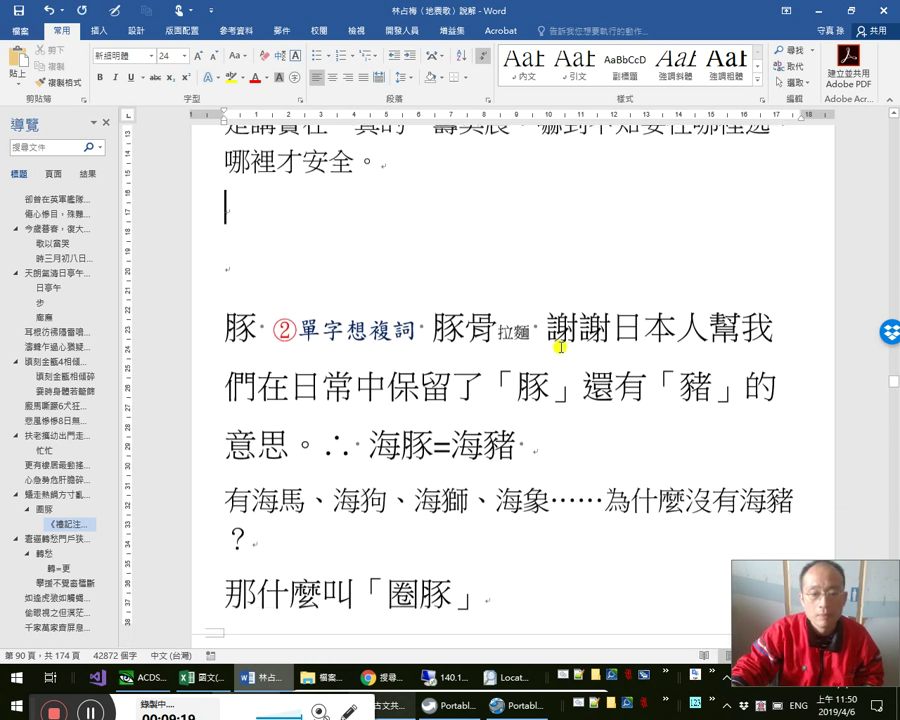
scroll(558, 345, "down", 4)
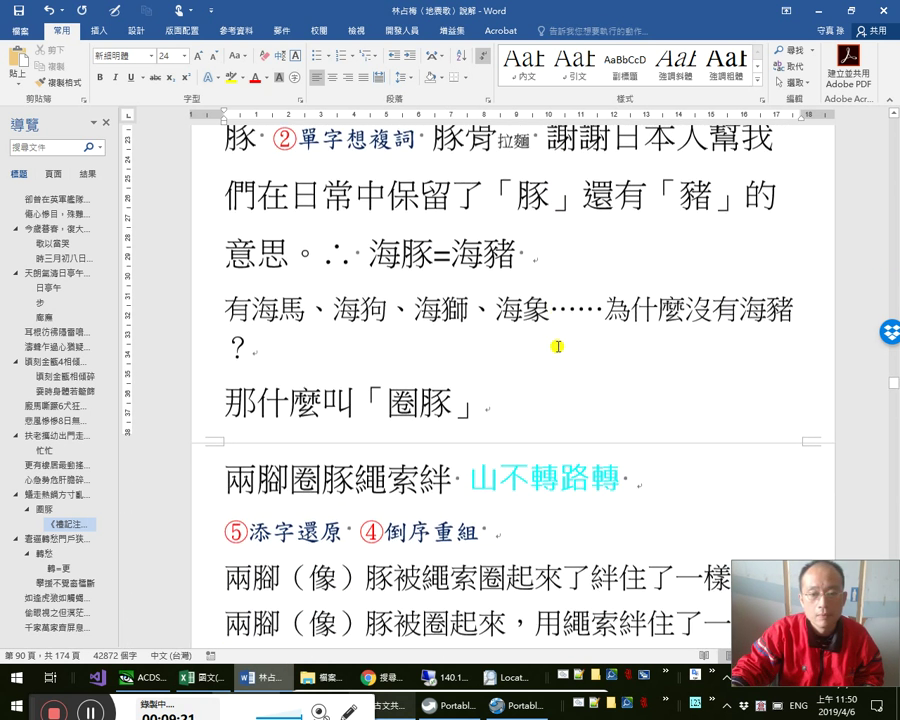
scroll(520, 484, "down", 11)
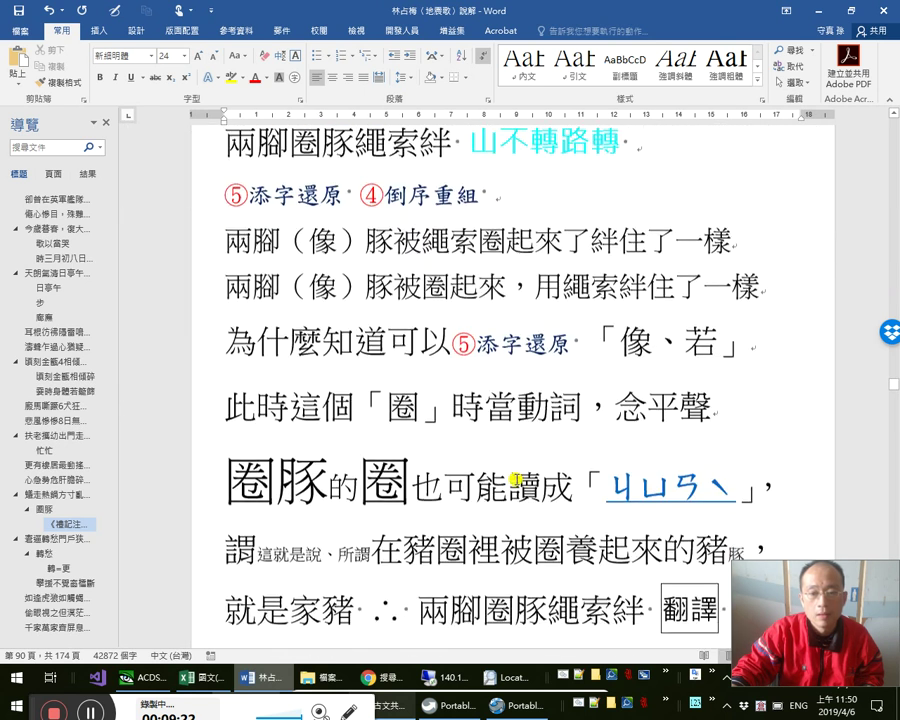
scroll(513, 481, "down", 9)
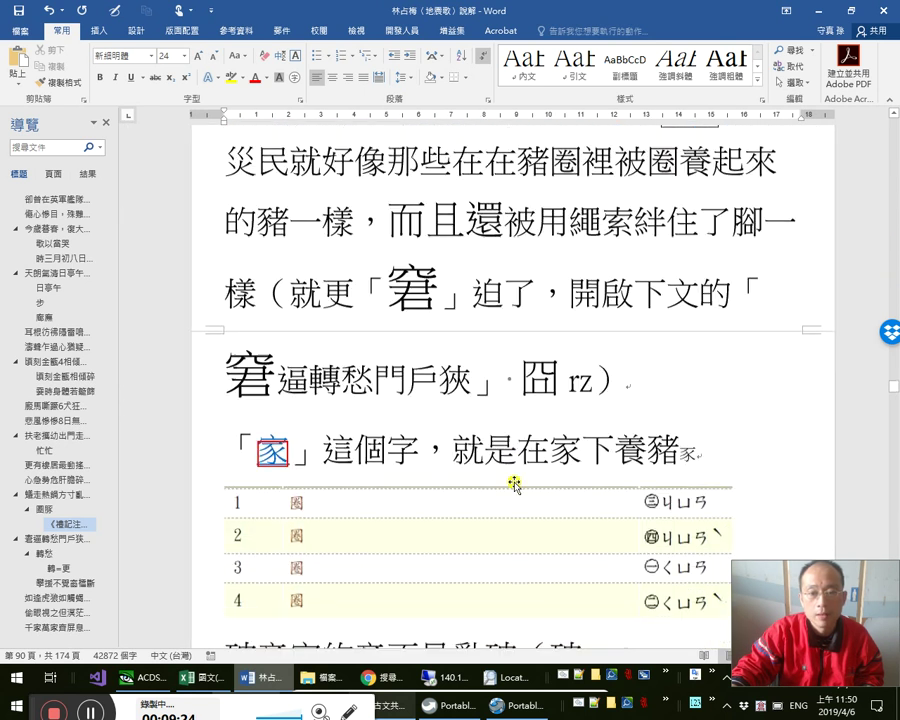
scroll(510, 482, "down", 13)
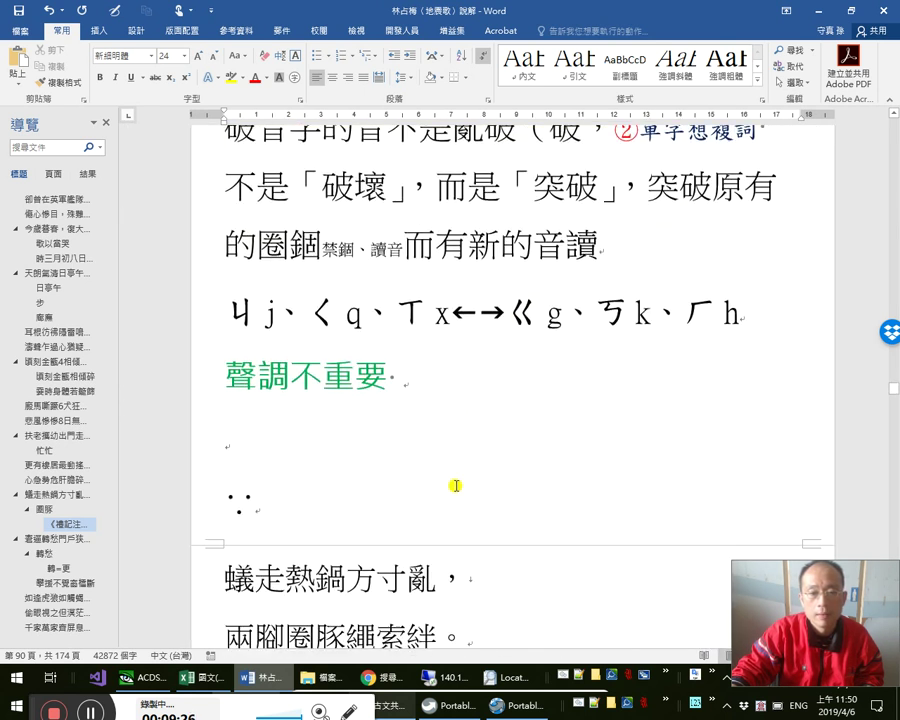
scroll(463, 484, "down", 3)
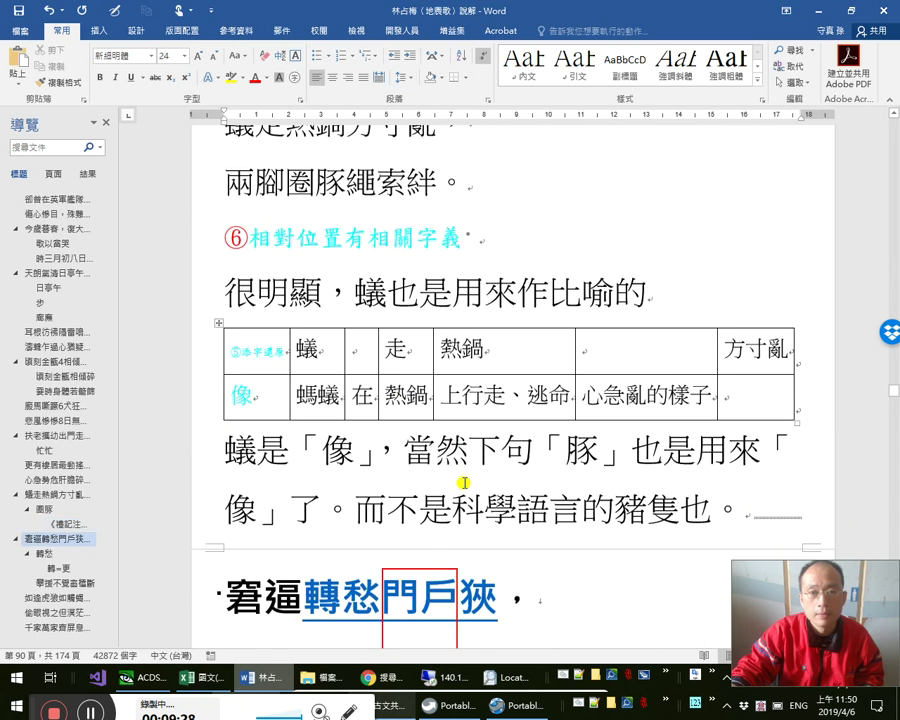
scroll(490, 500, "up", 4)
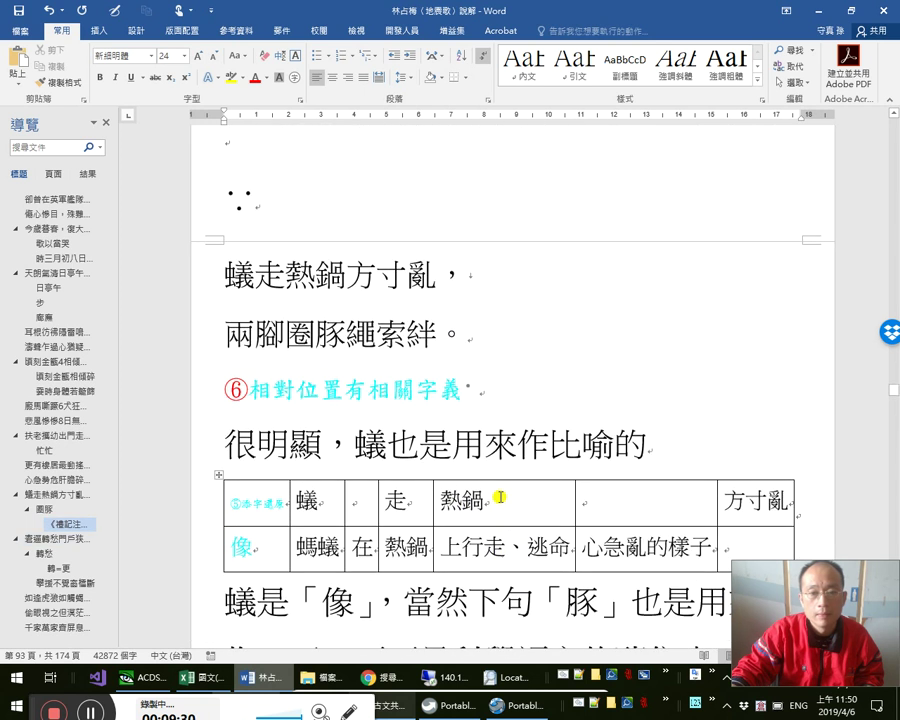
scroll(497, 486, "up", 2)
left_click(329, 265)
scroll(386, 344, "up", 6)
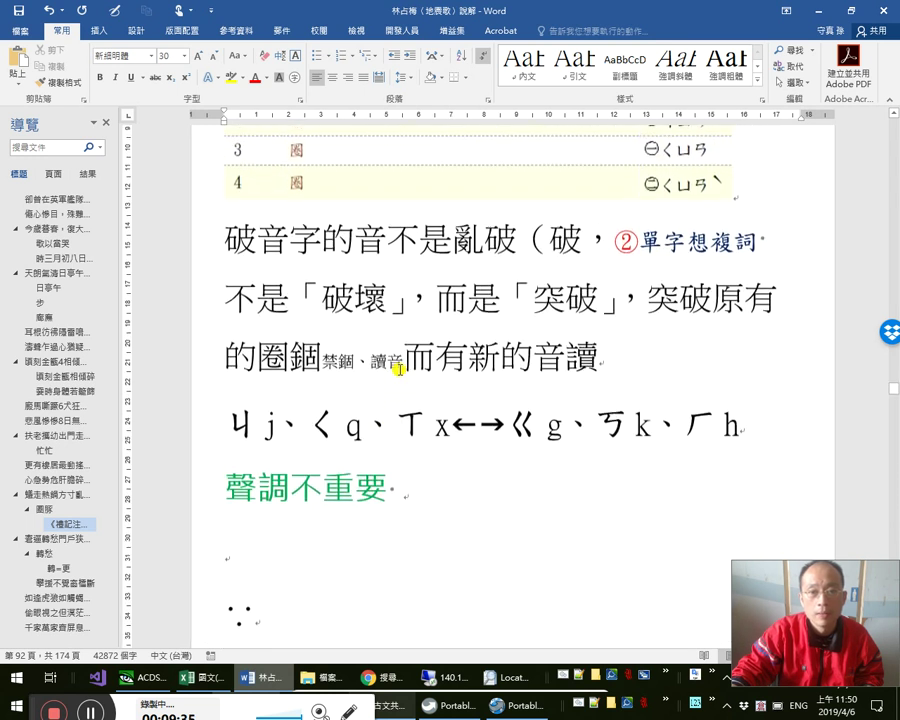
scroll(399, 370, "up", 3)
scroll(401, 375, "down", 6)
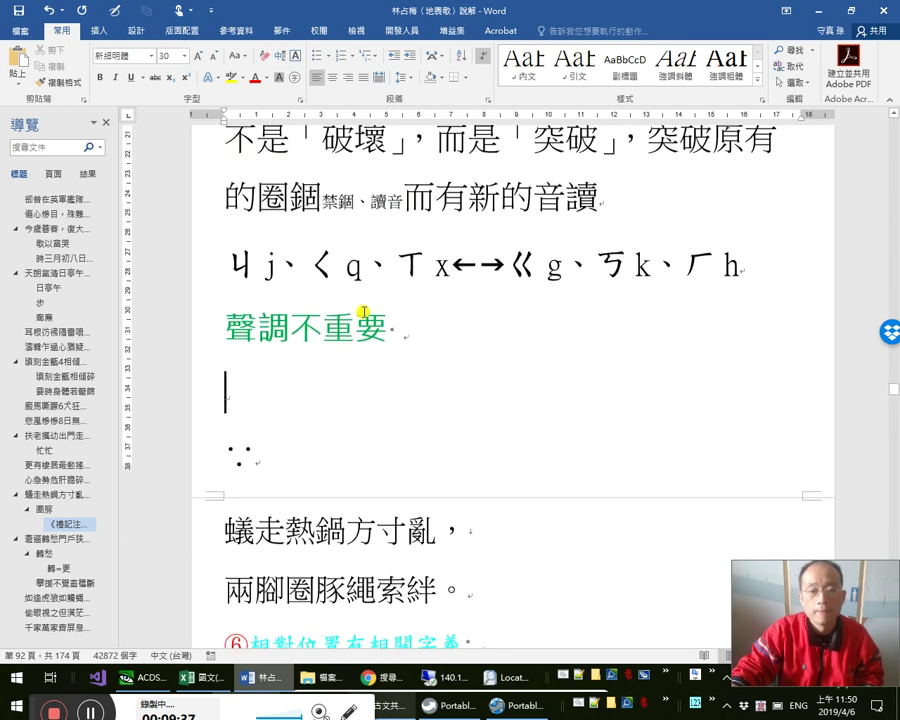
key("Return")
key("Return")
Step: Review the 蟻走熱鍋方寸亂 comparison table and place the cursor on page 92's empty last line
scroll(395, 309, "down", 9)
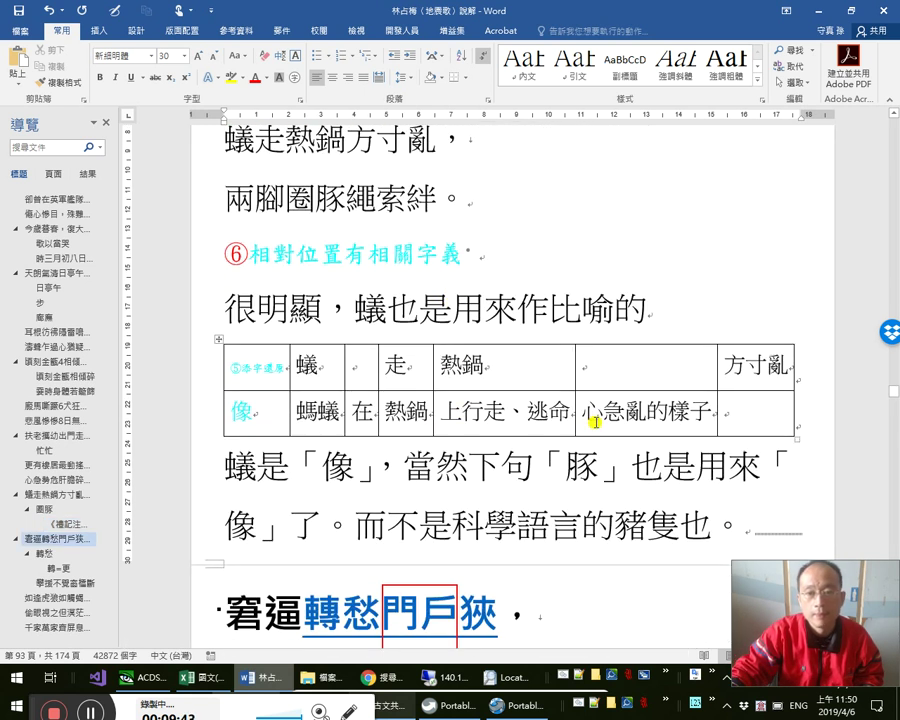
scroll(595, 422, "up", 1)
scroll(666, 441, "down", 1)
scroll(668, 433, "up", 1)
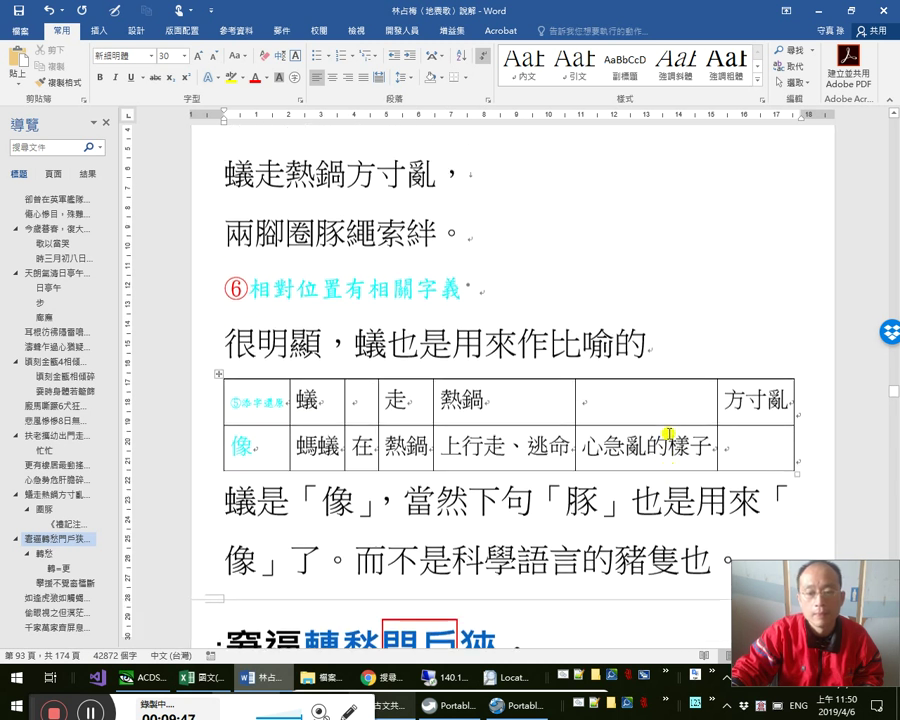
scroll(664, 426, "up", 3)
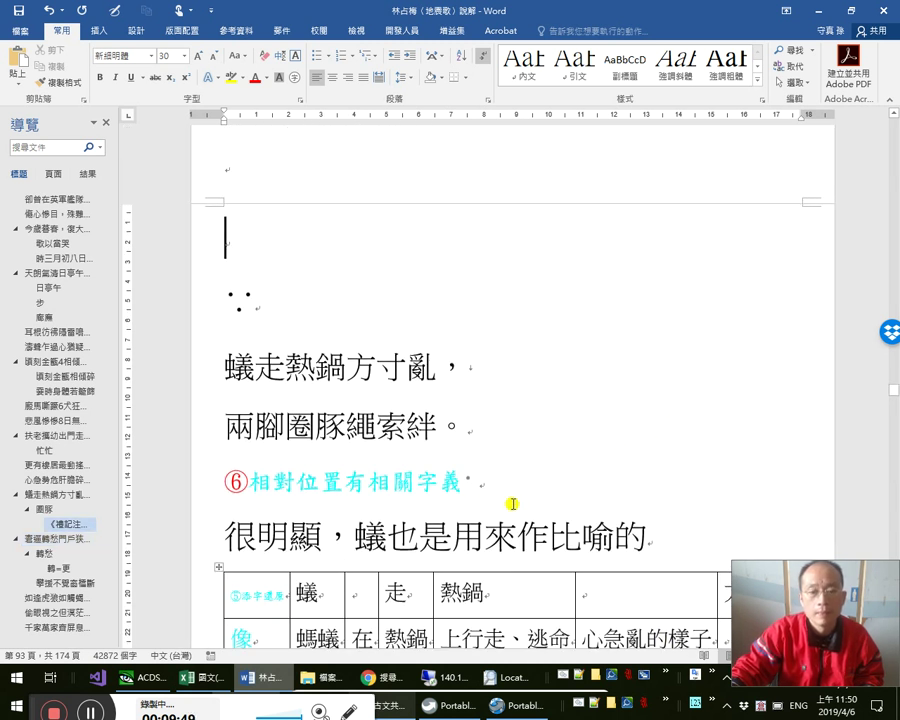
scroll(499, 558, "down", 1)
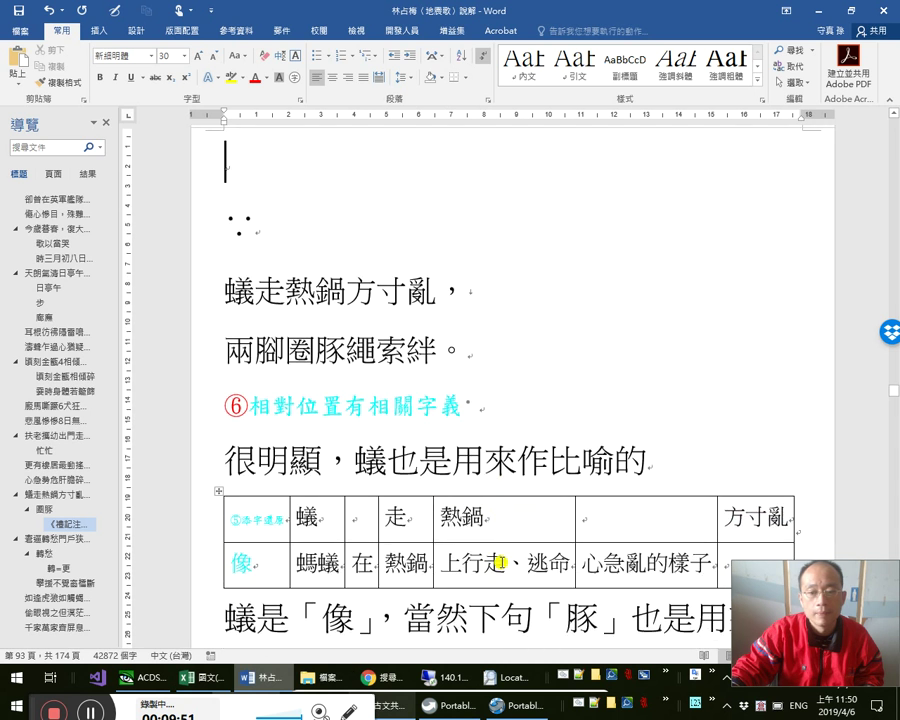
scroll(502, 563, "down", 1)
scroll(505, 563, "up", 6)
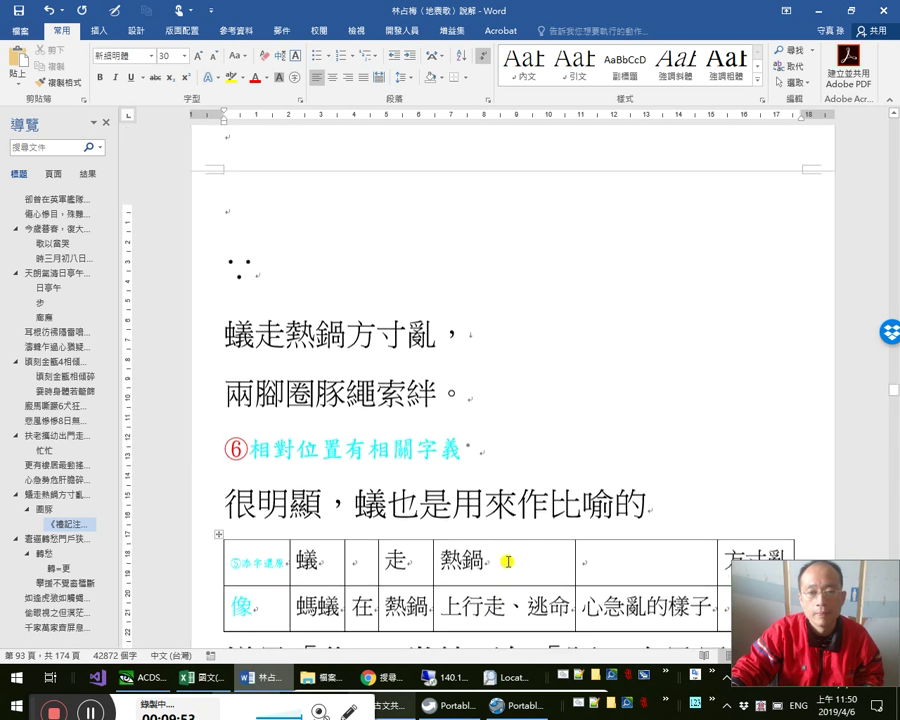
left_click(307, 290)
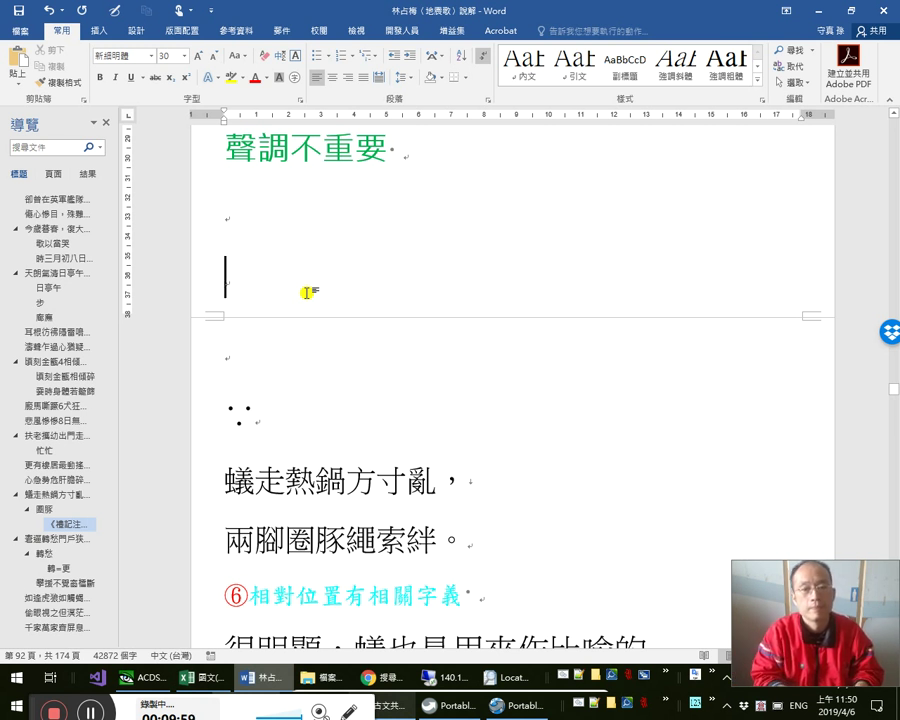
Step: Start a new paragraph after 「圈豚」就是「徐趨」的意思, above the 自己讀不懂 heading
scroll(306, 292, "up", 10)
scroll(305, 293, "up", 20)
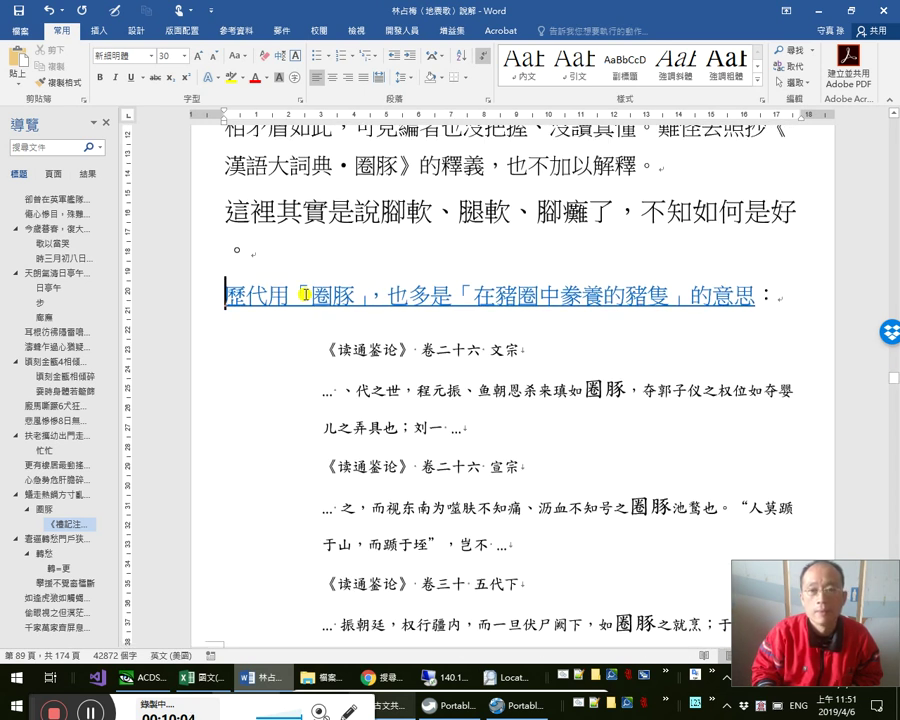
scroll(305, 293, "up", 12)
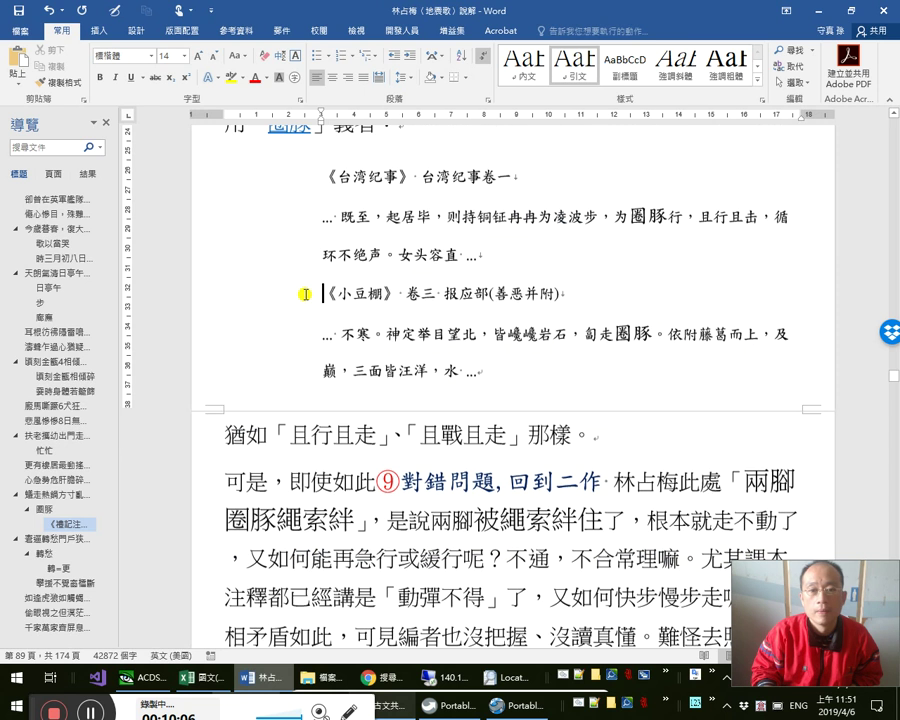
scroll(305, 293, "up", 12)
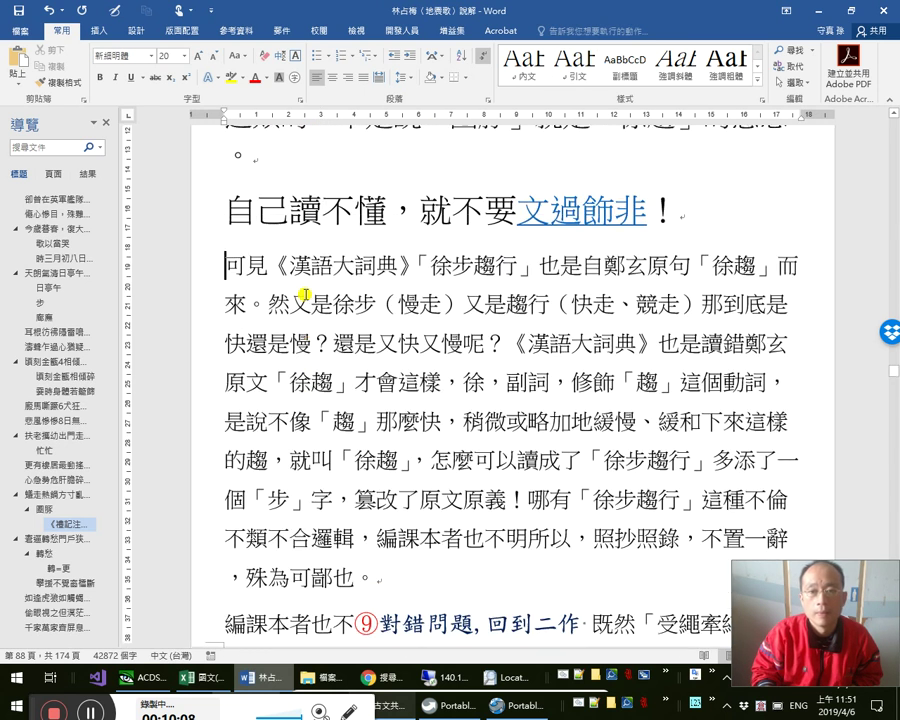
scroll(305, 293, "up", 10)
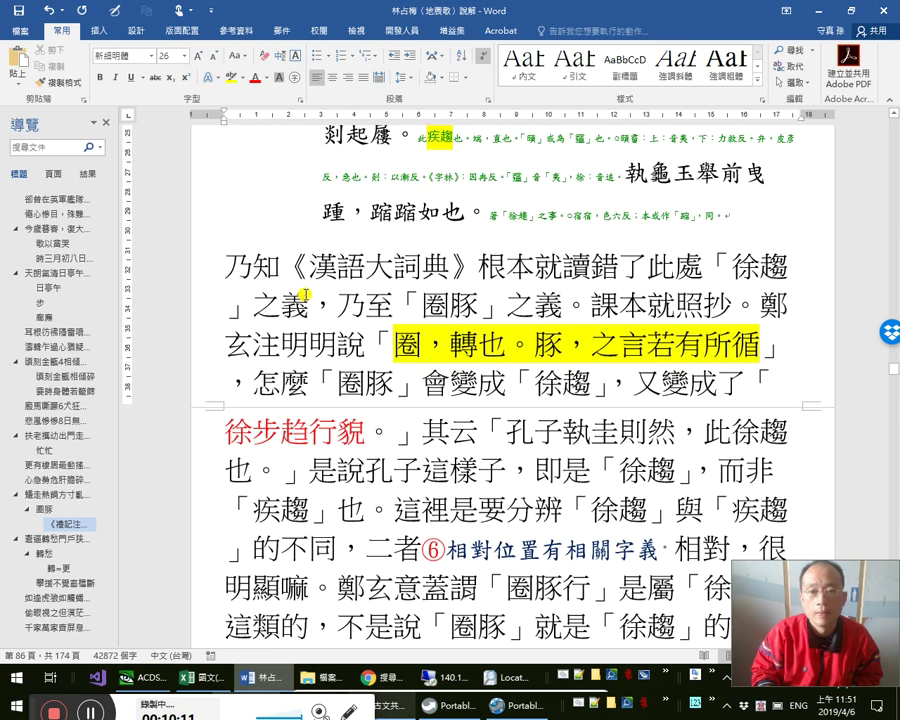
scroll(305, 293, "up", 10)
scroll(305, 293, "down", 10)
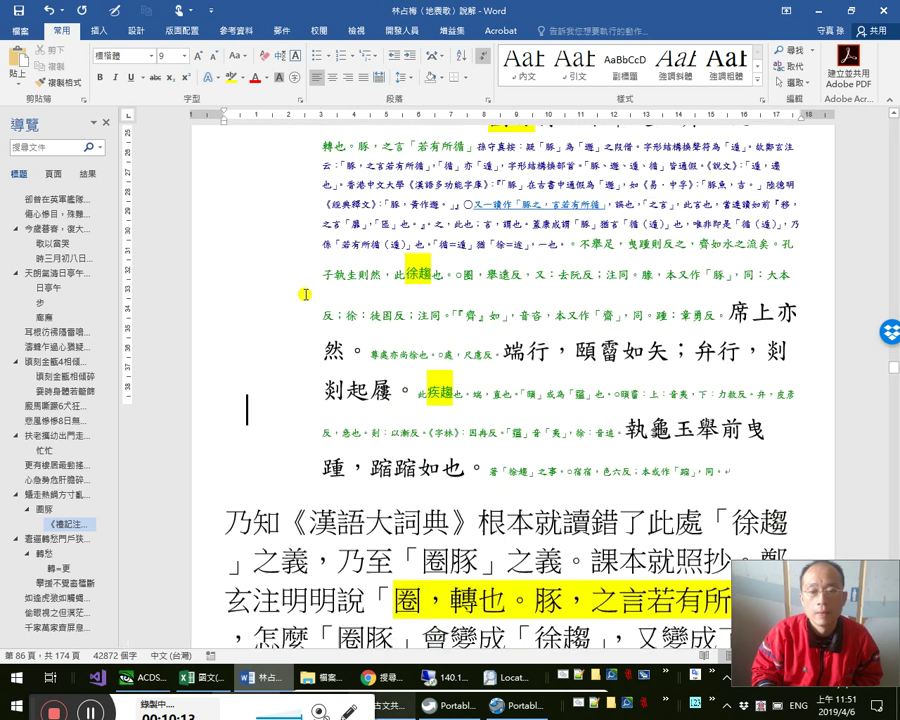
scroll(305, 293, "down", 7)
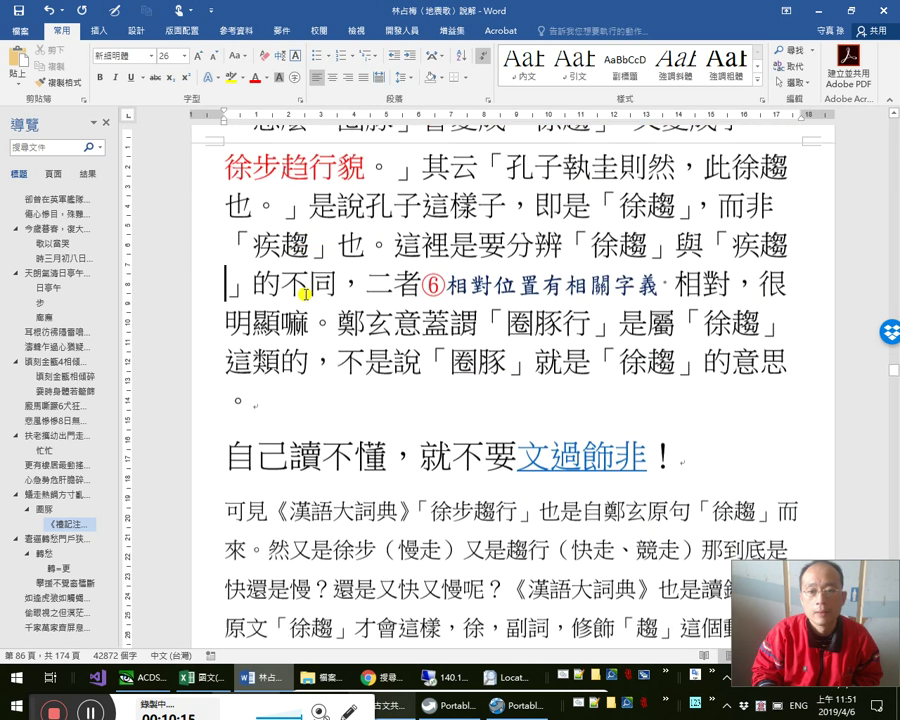
key("Return")
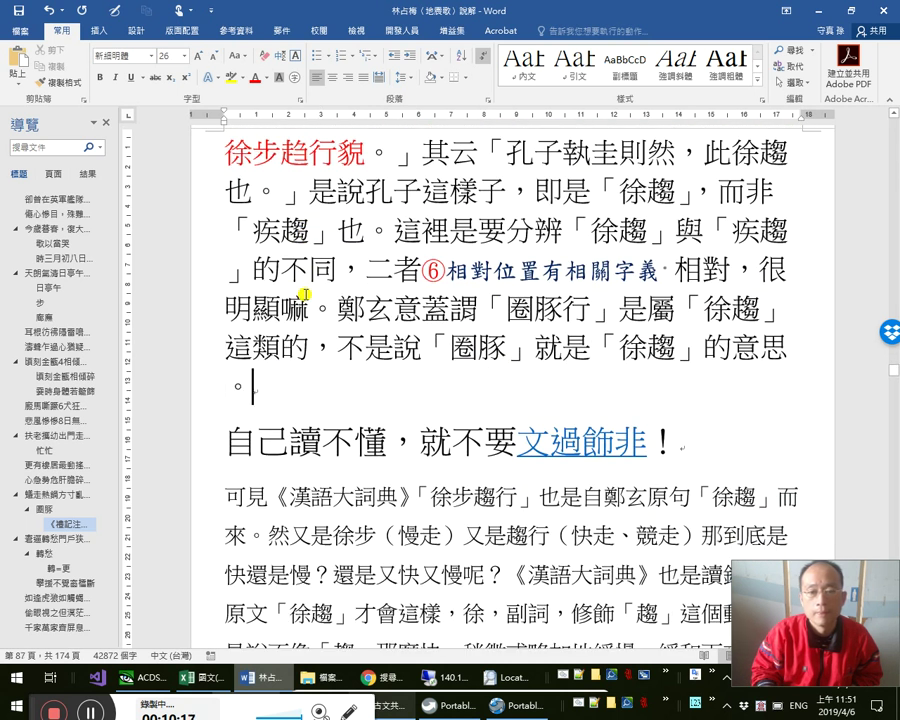
Step: Type 疑「圈豚」為「蜷頓」或「蜷遁」「捲遁」之假借。 on a new, one-size-smaller line
key("Return")
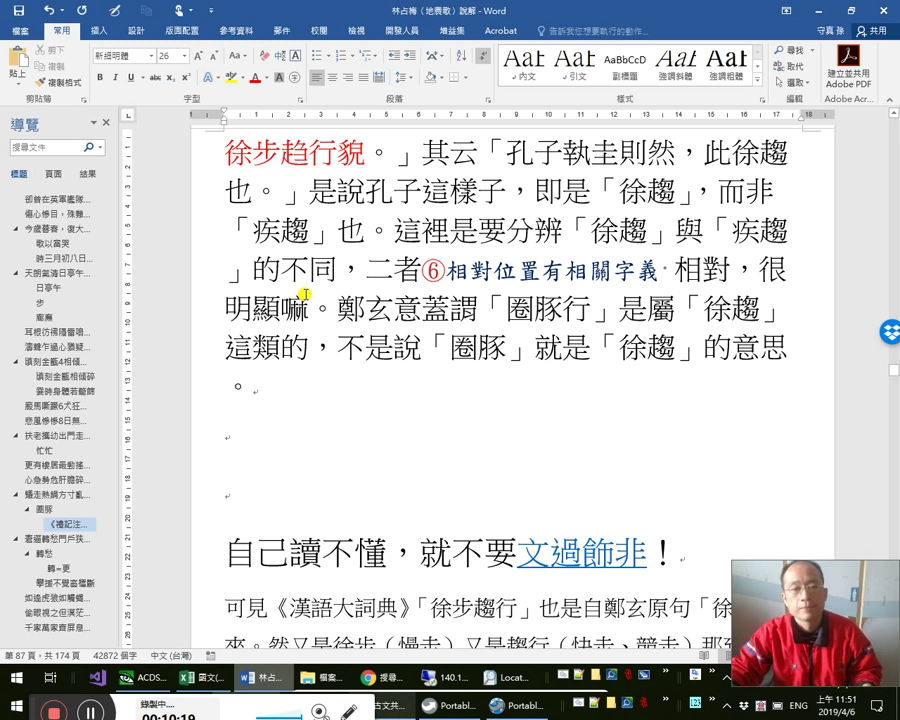
key("Up")
left_click(214, 58)
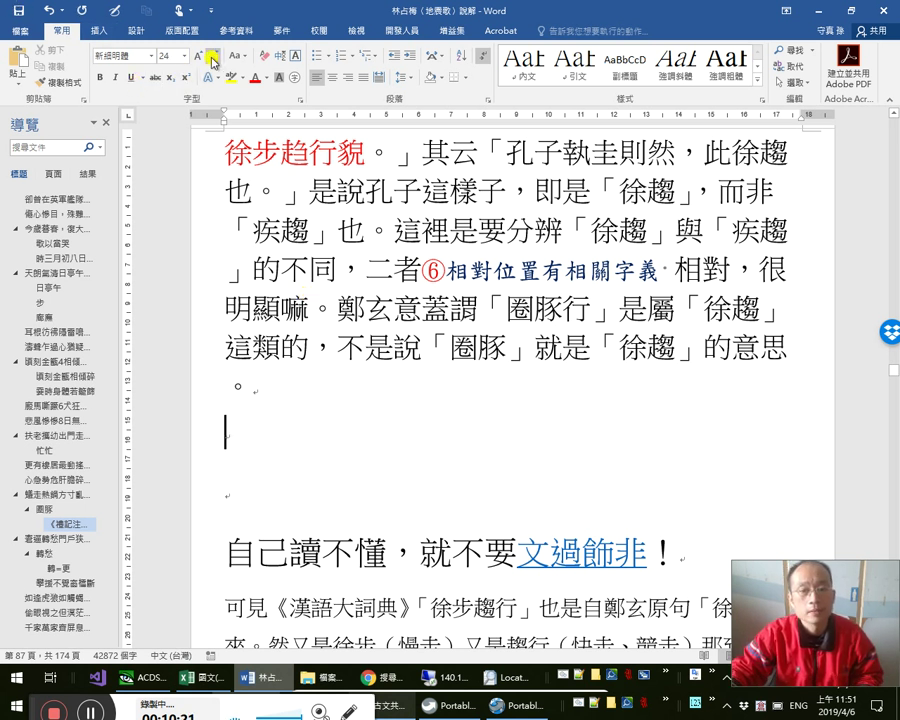
type("Pko")
key("BackSpace")
key("BackSpace")
key("BackSpace")
type("疑「")
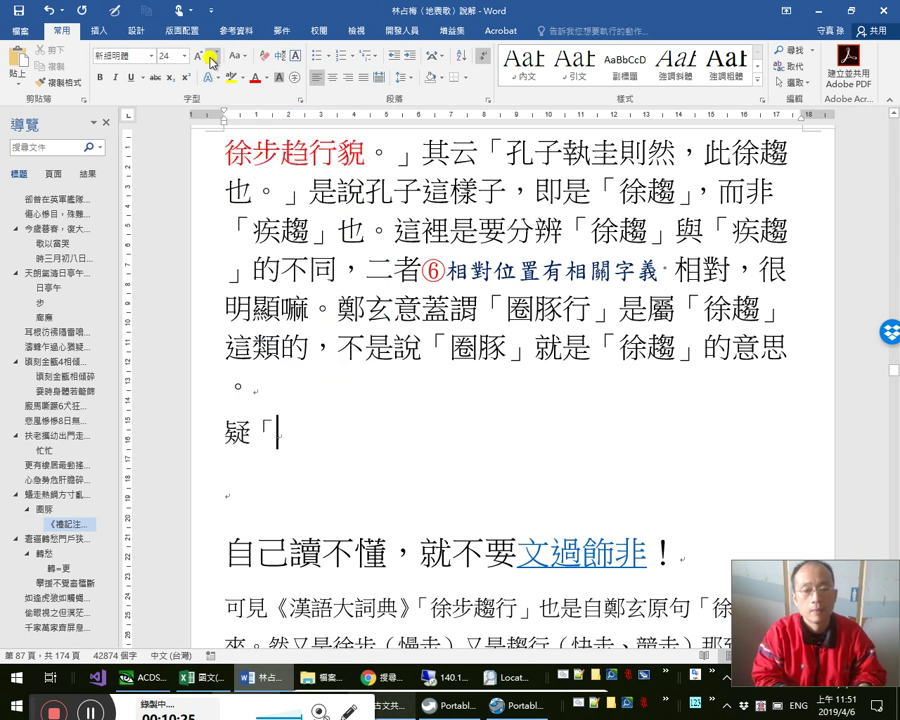
type("圈豚")
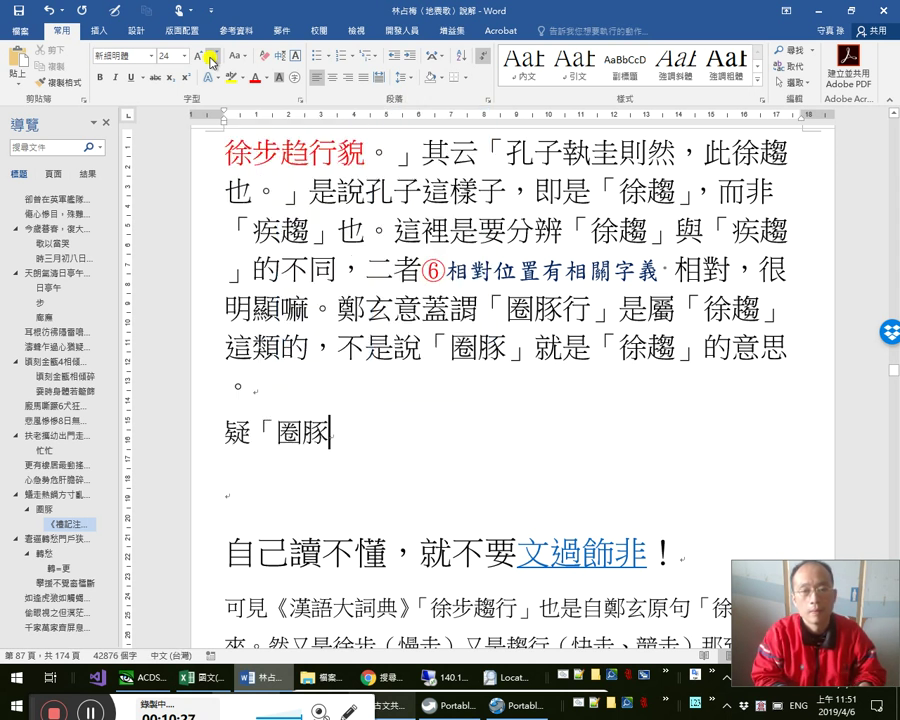
type("」為「蜷頓")
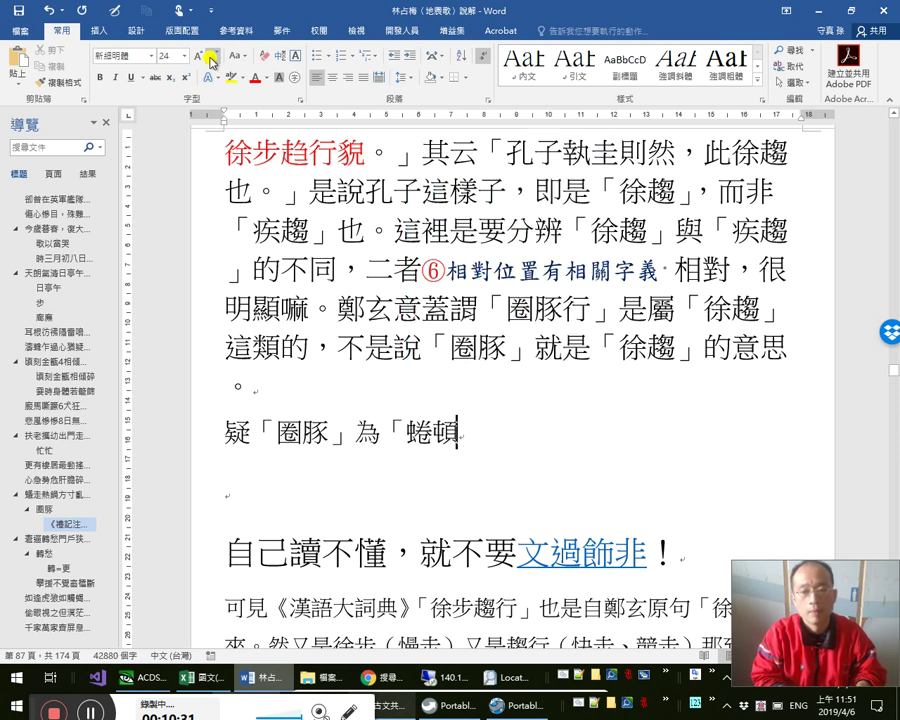
type("」或「")
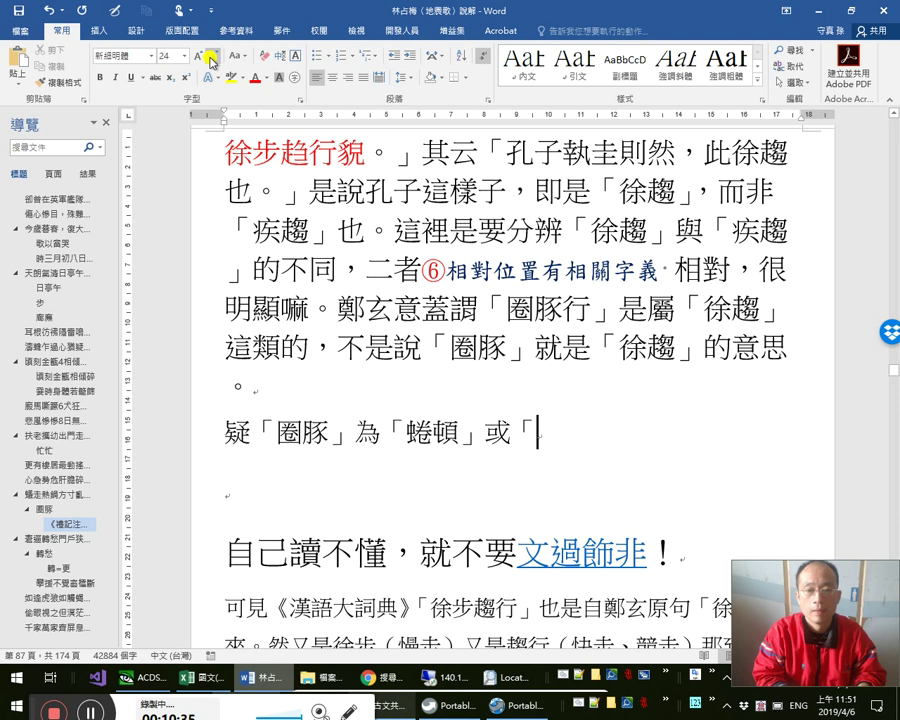
type("蜷")
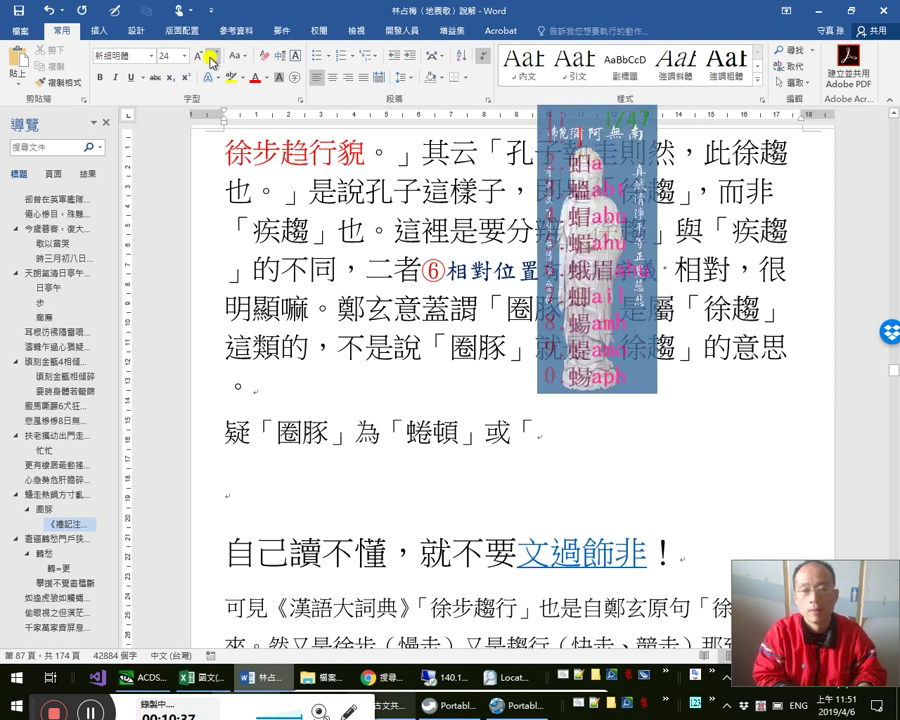
type("遁")
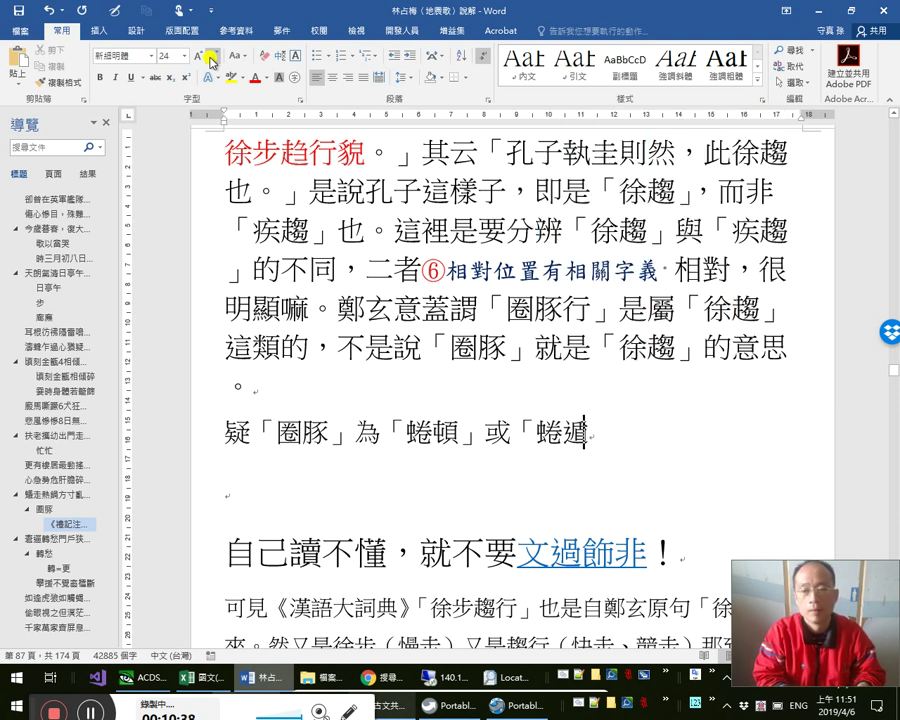
type("」「")
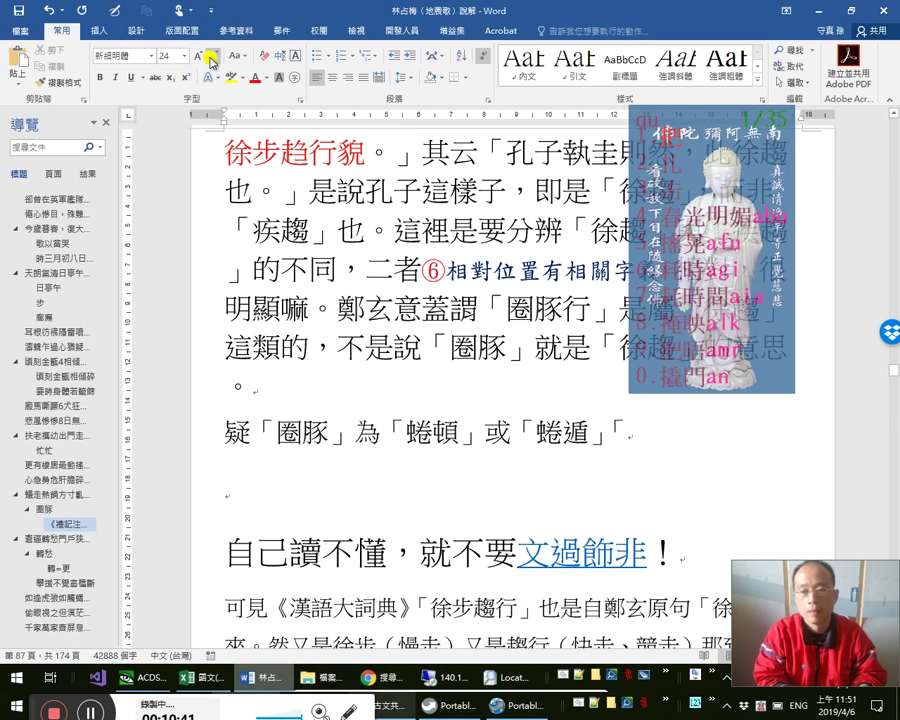
type("捲")
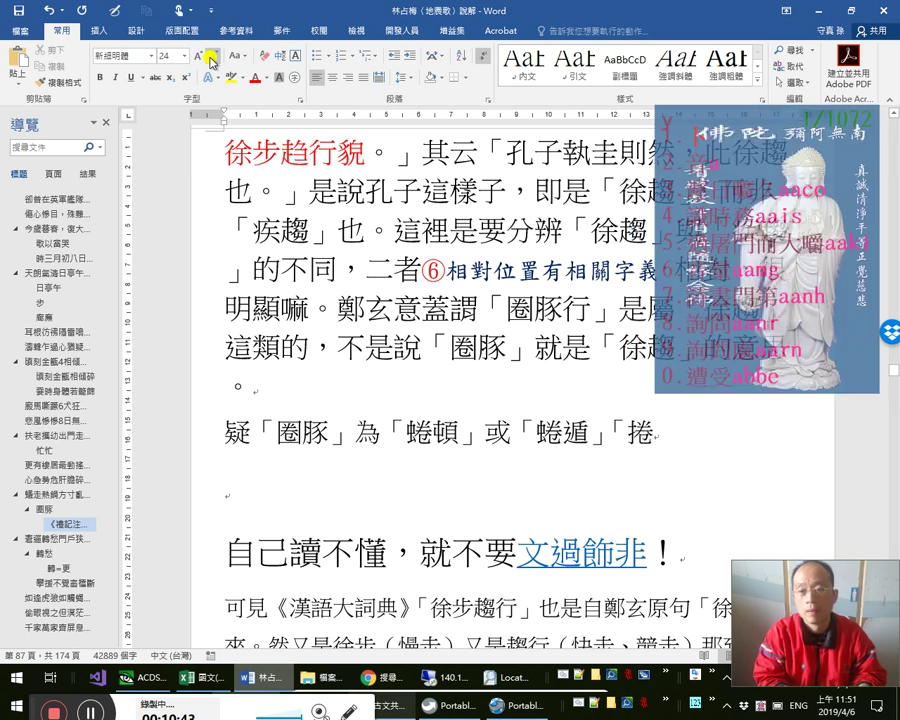
type("遁」之")
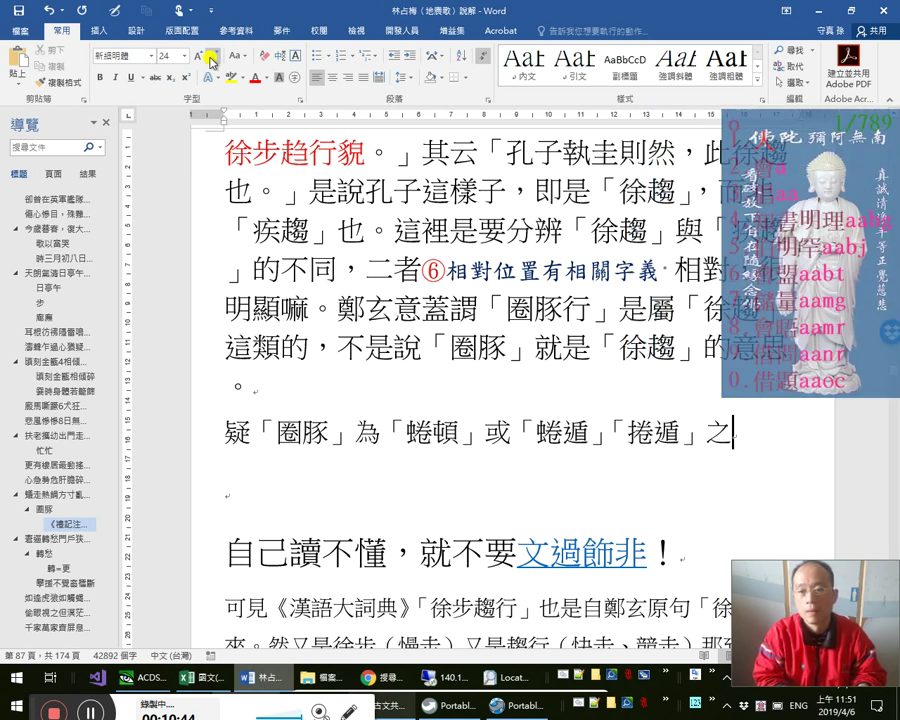
type("儲備")
key("BackSpace")
key("BackSpace")
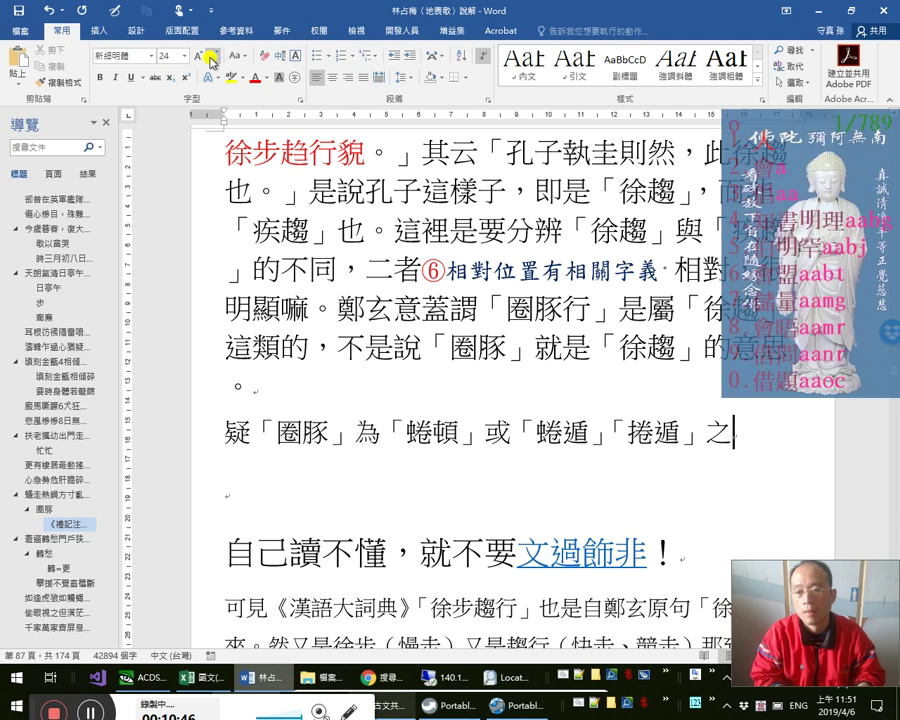
type("假借。")
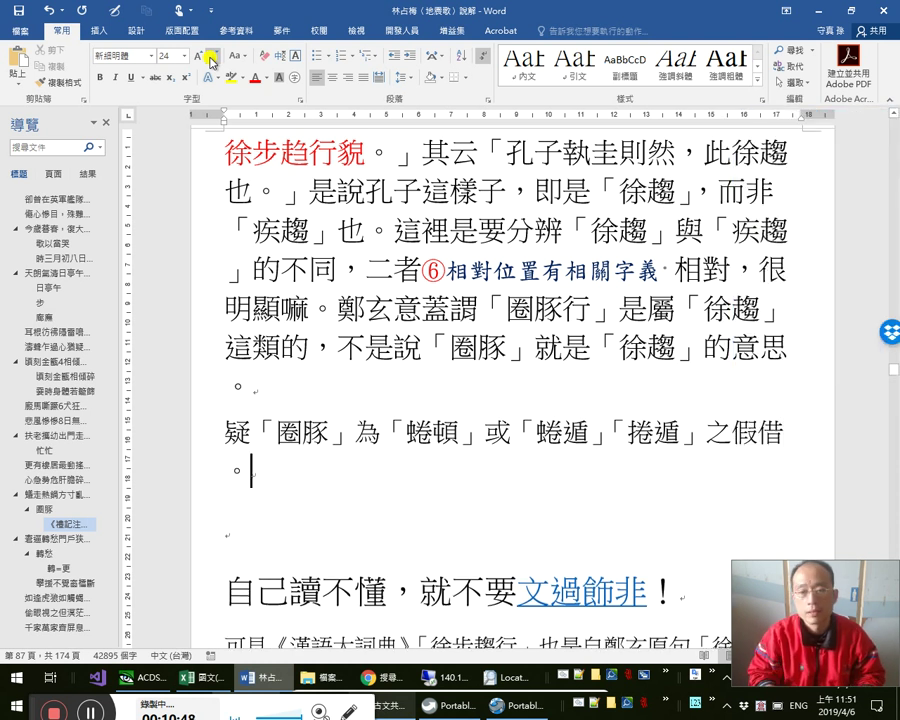
Step: Shrink the 疑…假借。 sentence's font by two more sizes
key("Right")
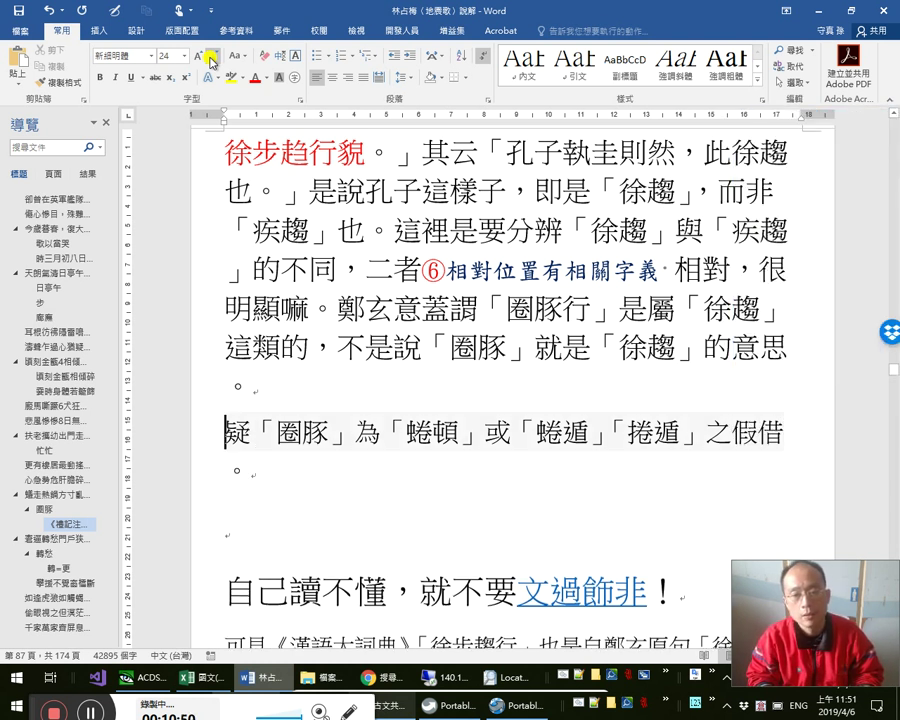
key("ctrl+shift+Down")
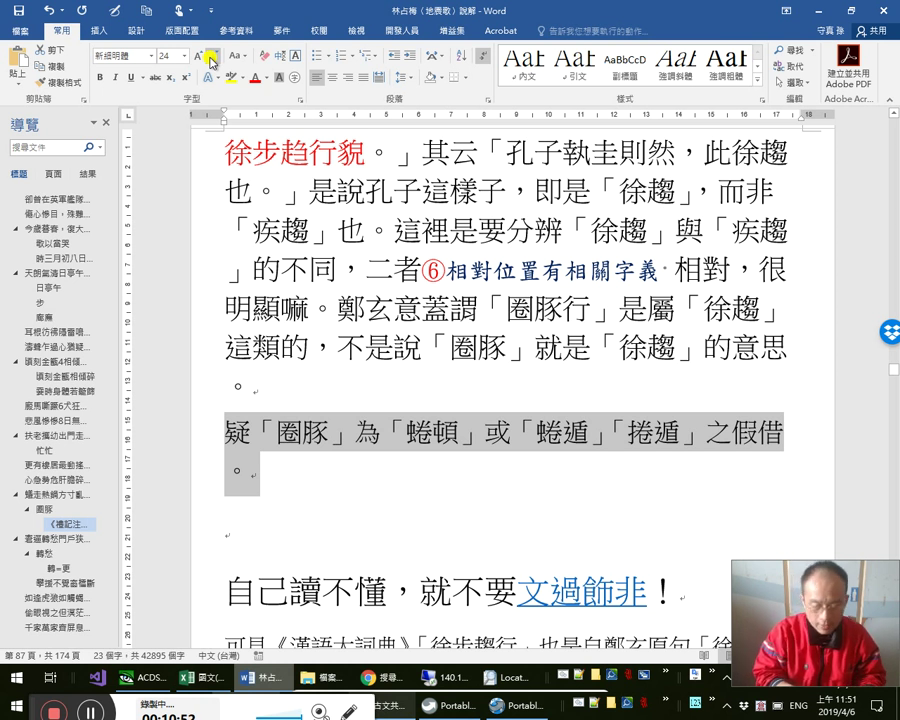
left_click(212, 58)
left_click(212, 58)
key("Right")
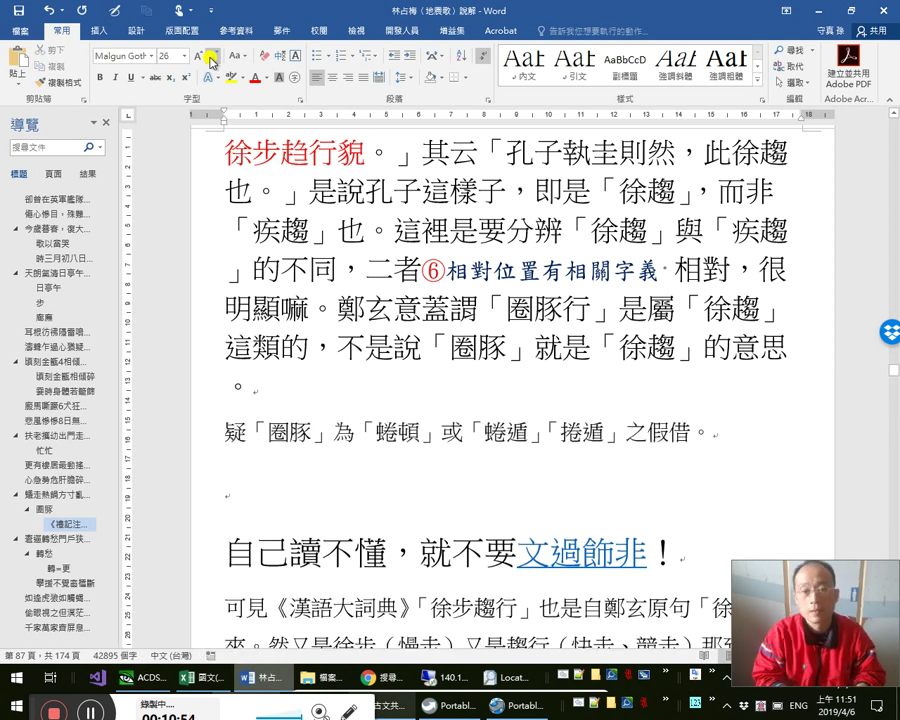
key("Left")
Step: Add 《禮記注疏》原文中，並與「豚」（豬）無涉 with a tiny-font 無關 inserted
type("《")
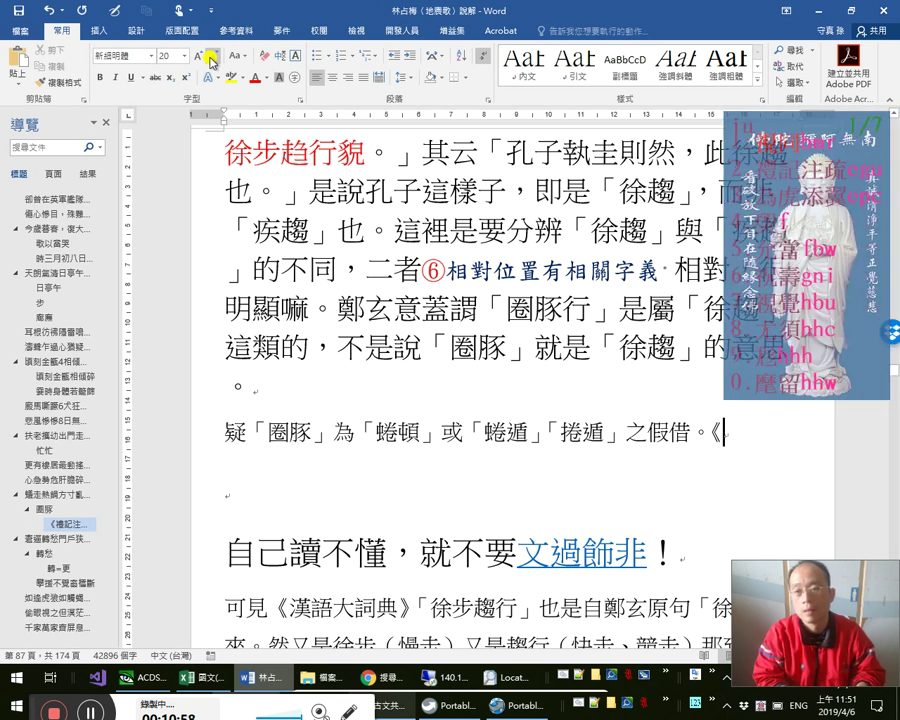
type("禮記注疏》")
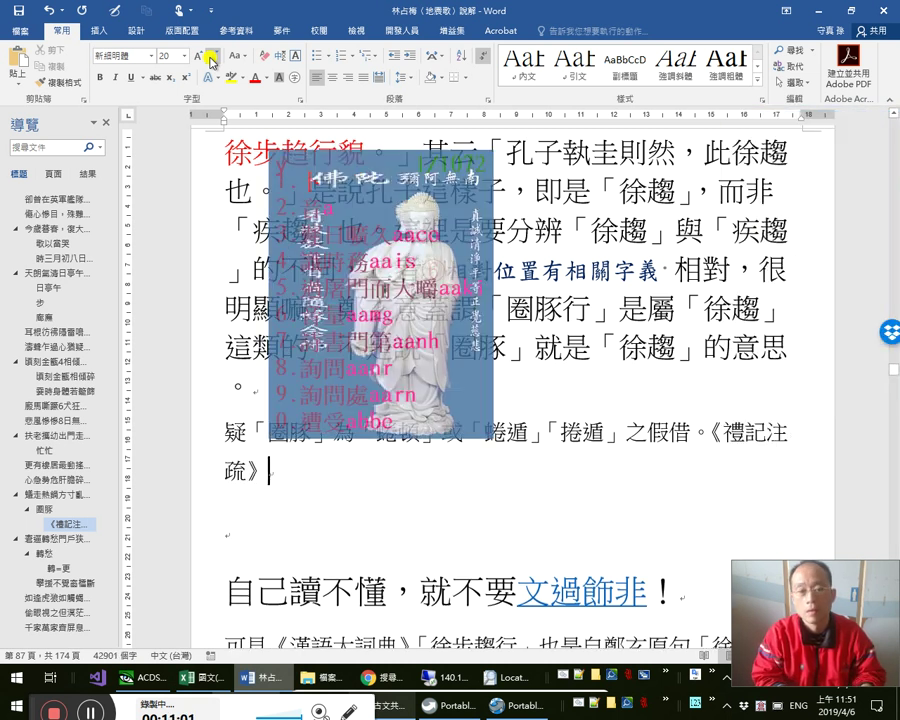
type("原文中，")
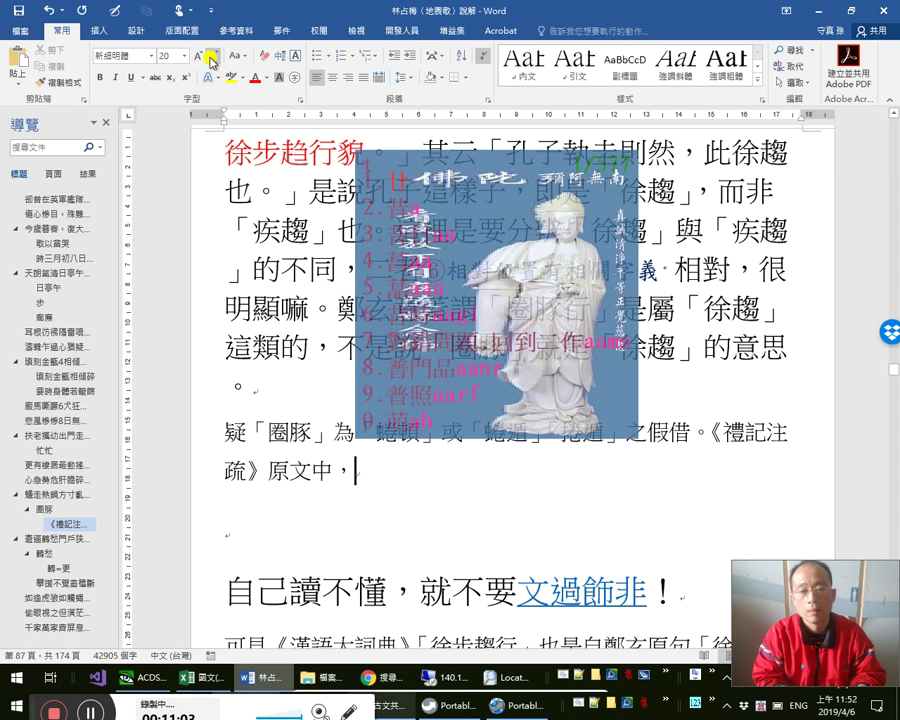
type("並與「目空餘")
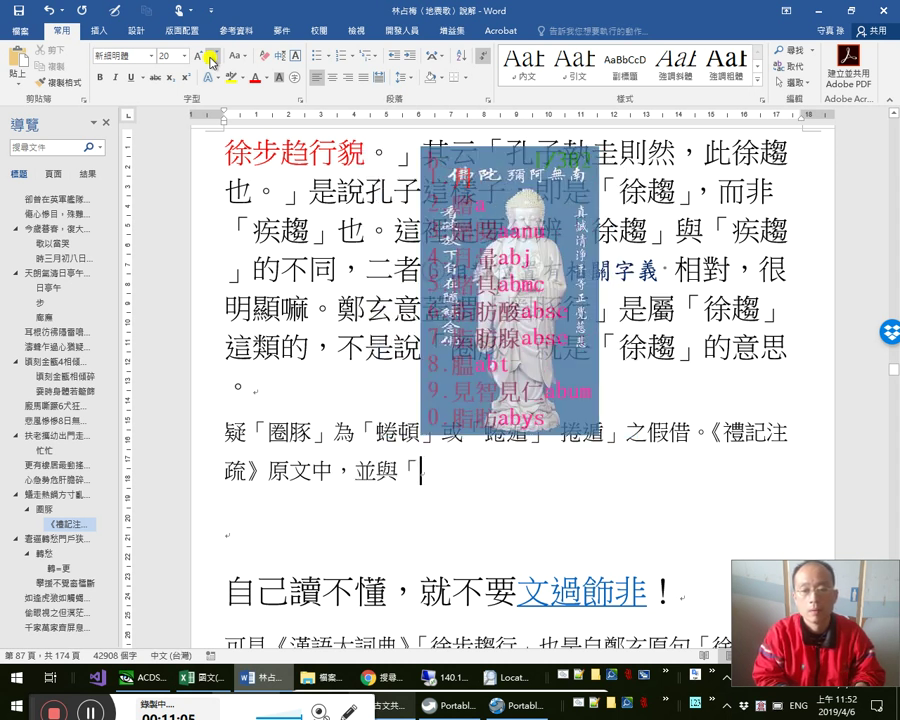
key("BackSpace")
key("BackSpace")
key("BackSpace")
type("豚」（豬）無")
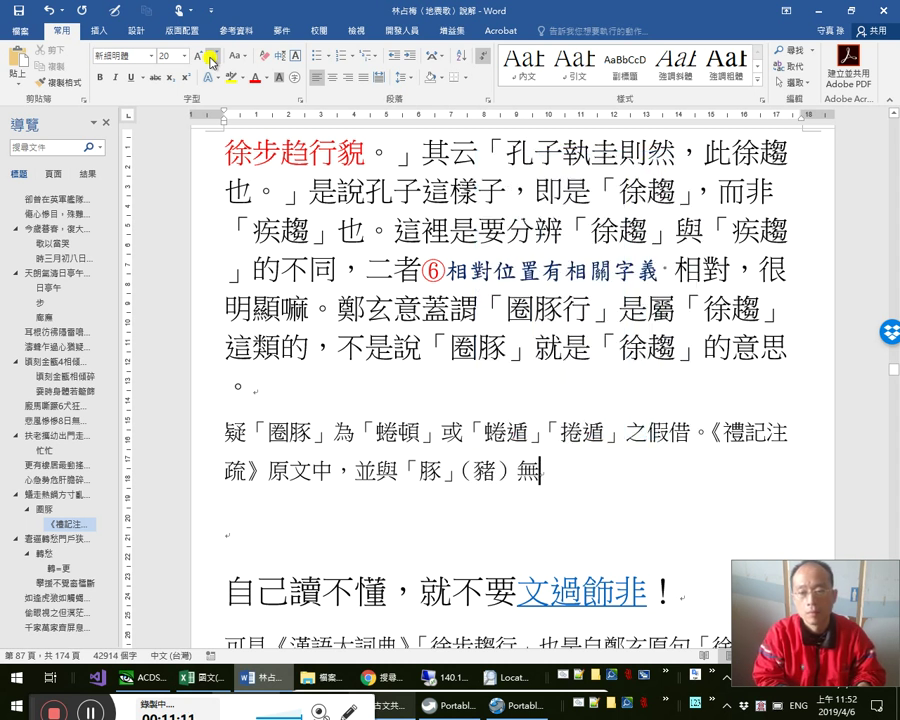
type("涉。")
key("Left")
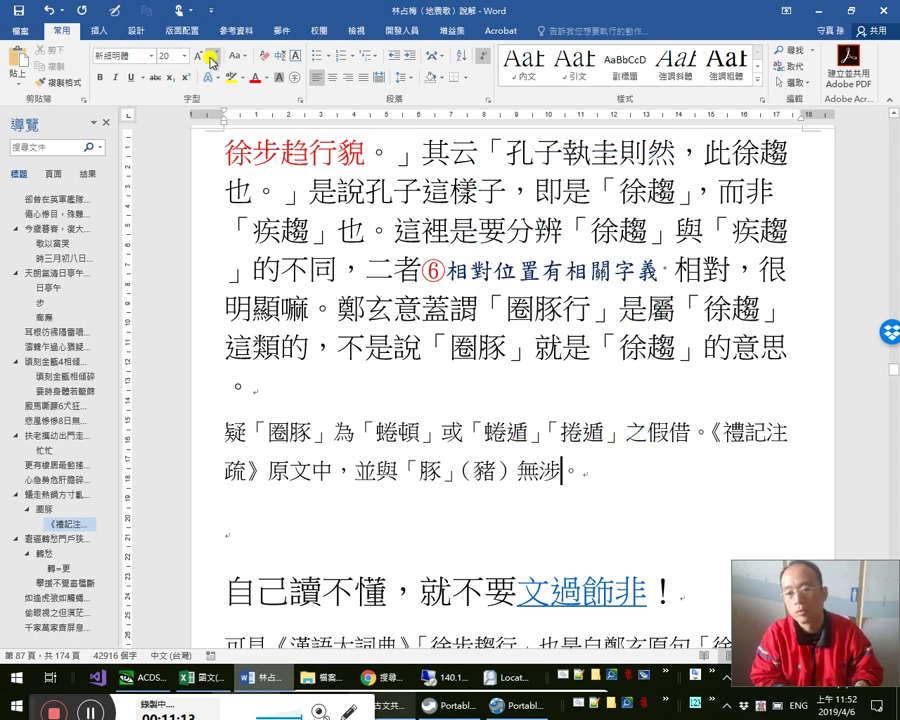
type("無關")
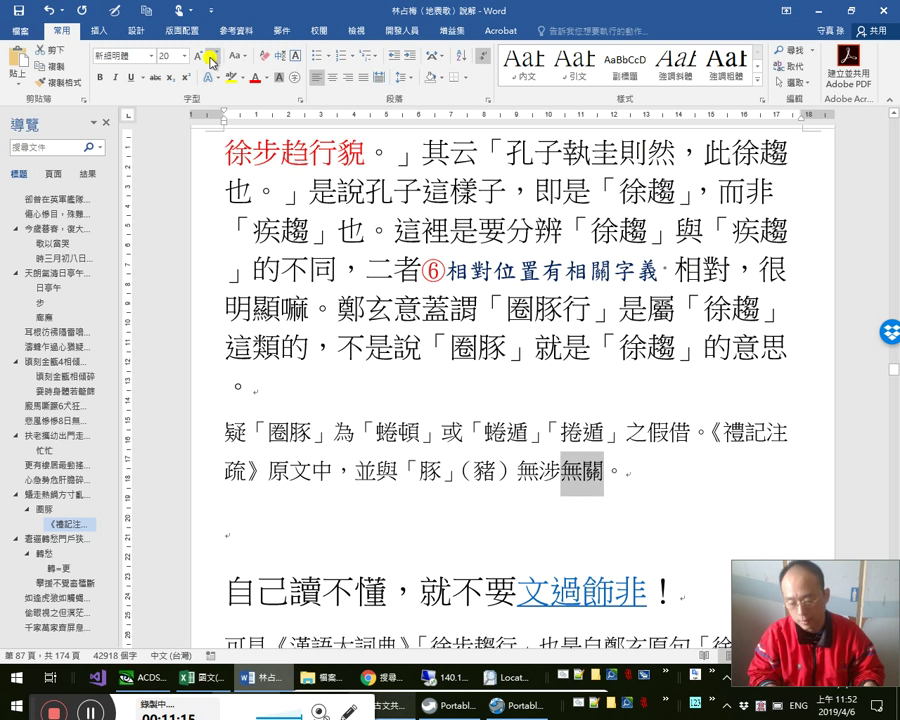
left_click(212, 62)
Step: Append 也就是所謂的注音文。 and select the term 圈豚
key("Left")
key("Left")
key("Left")
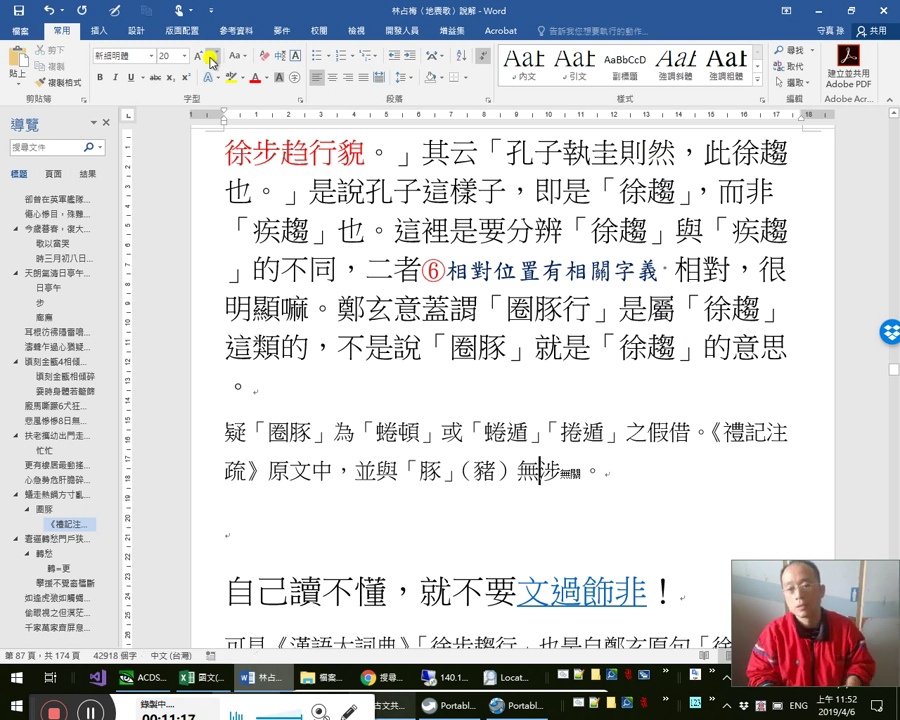
key("shift+Right")
key("Left")
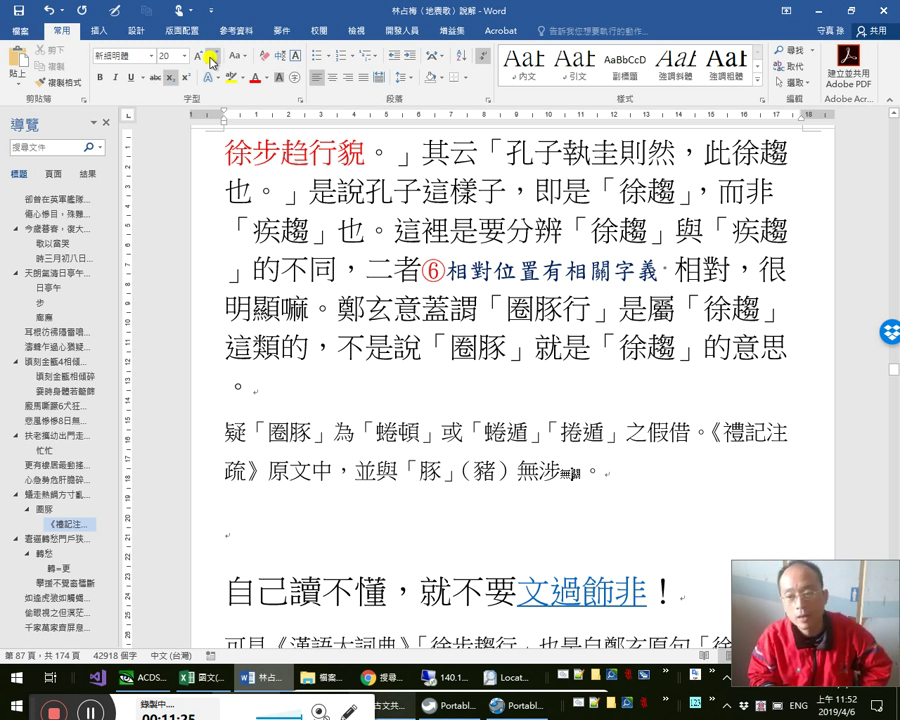
key("Right")
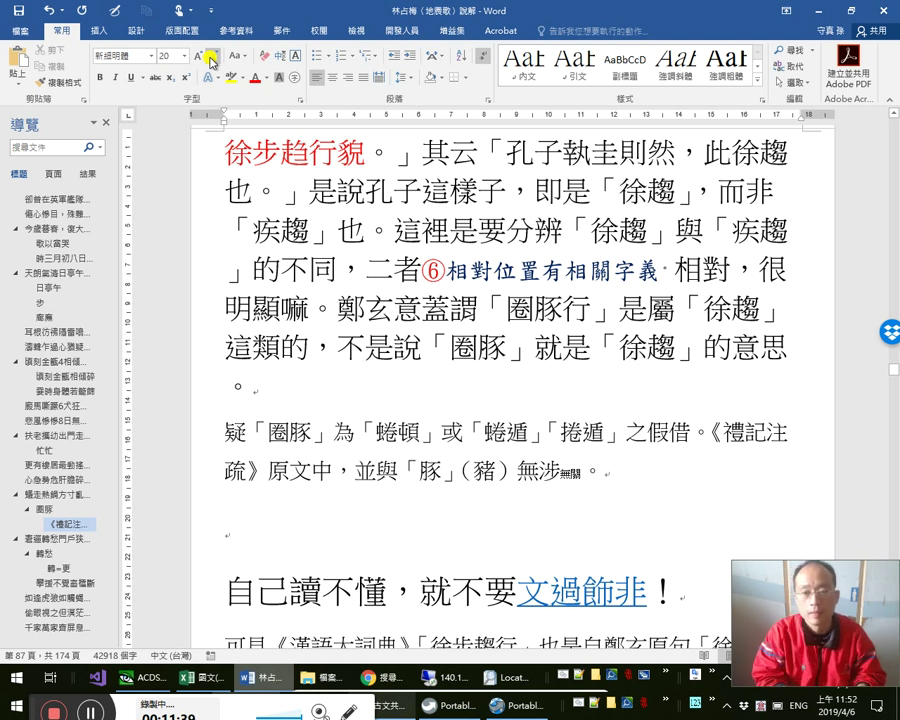
type("也就")
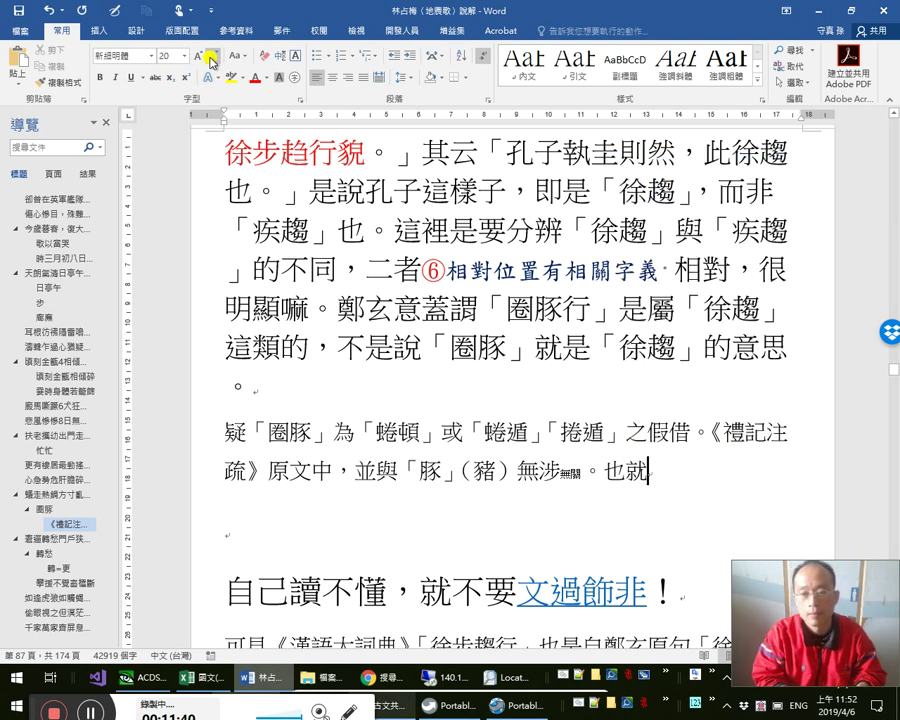
type("是所謂")
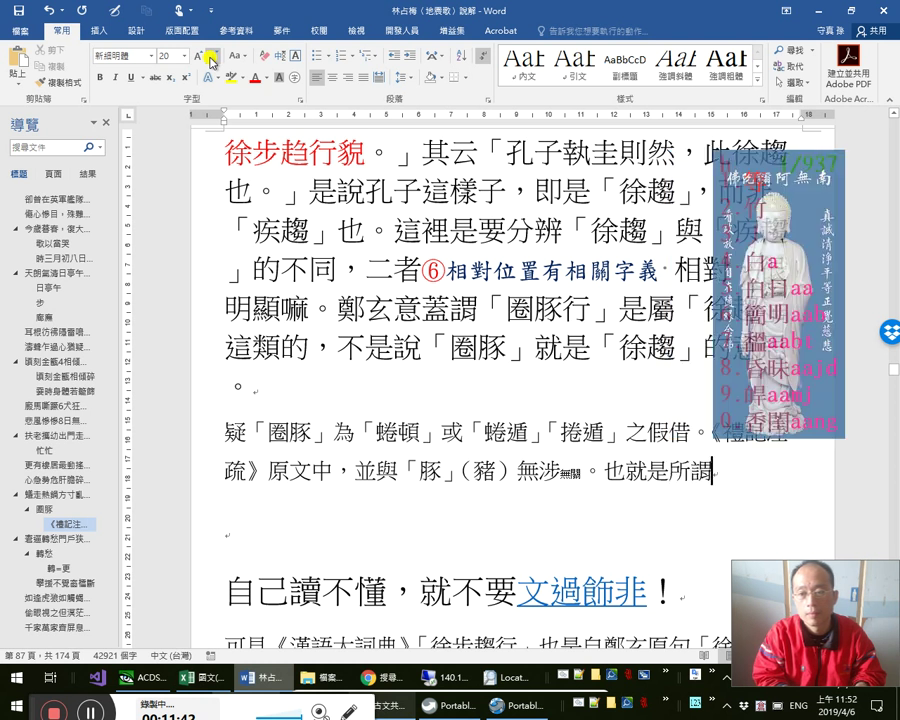
type("的注音文。")
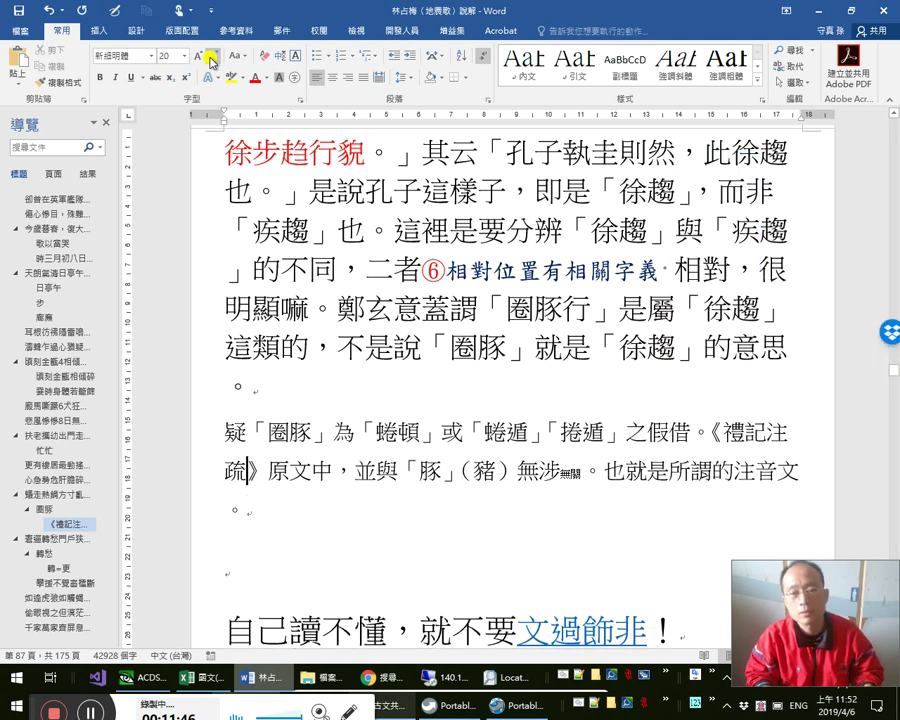
key("shift+Right")
key("shift+Right")
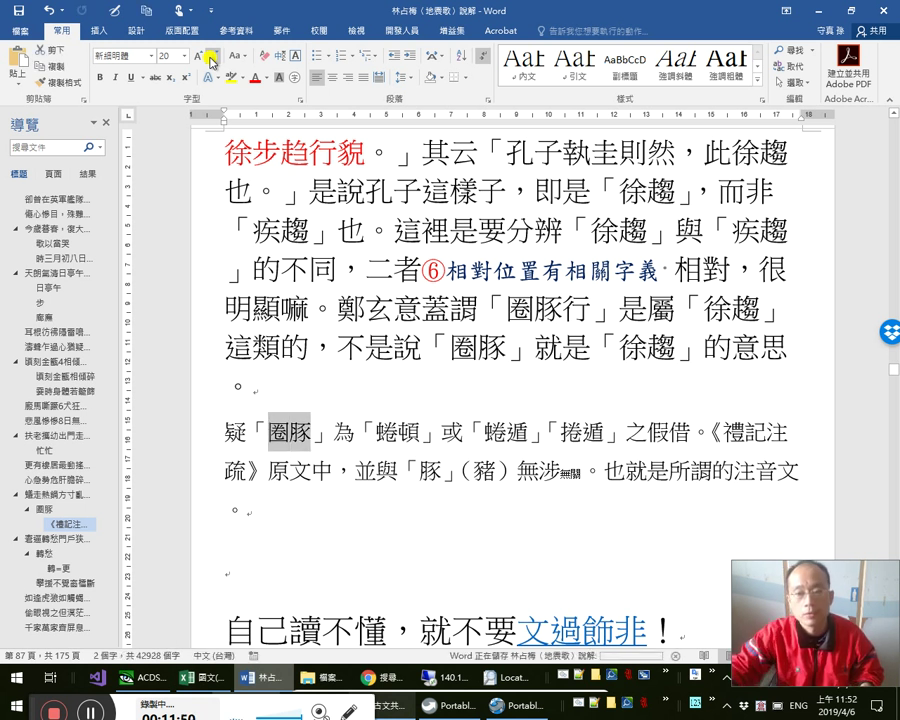
left_click(309, 432)
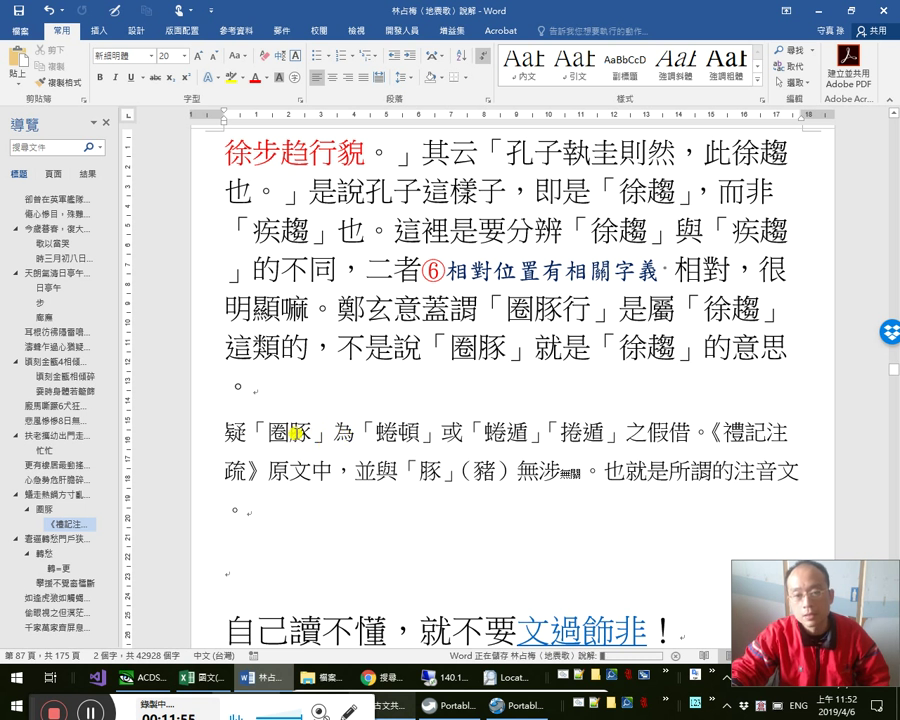
left_click(292, 433)
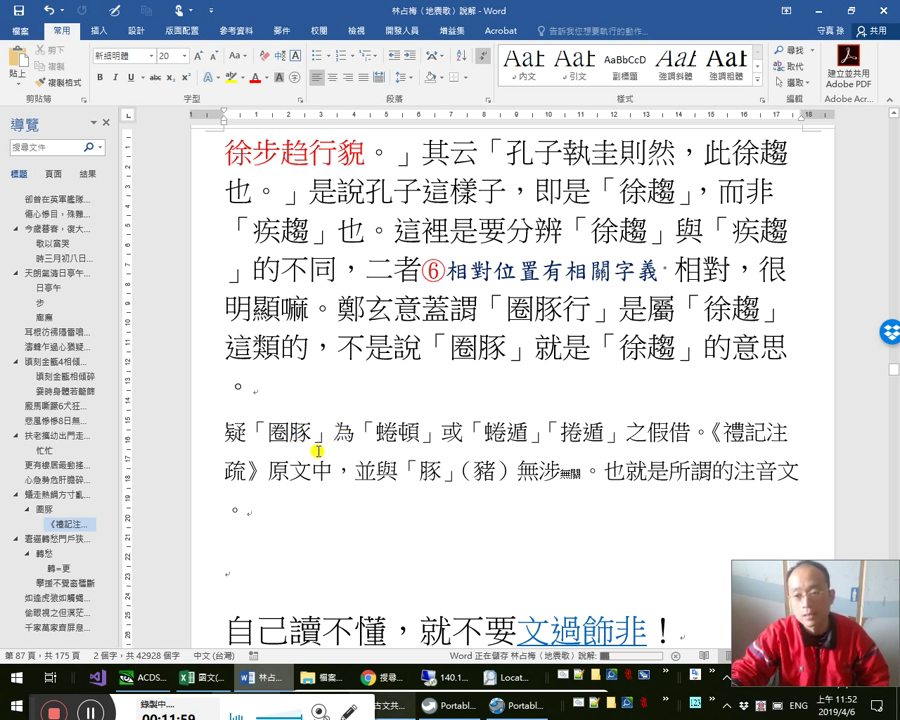
double_click(314, 444)
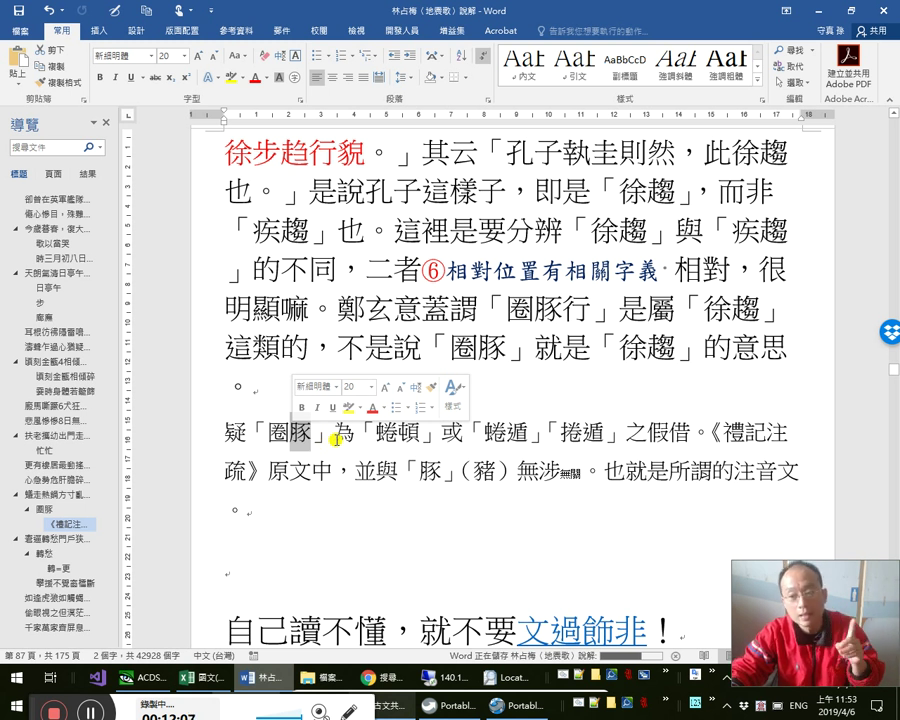
left_click(310, 440)
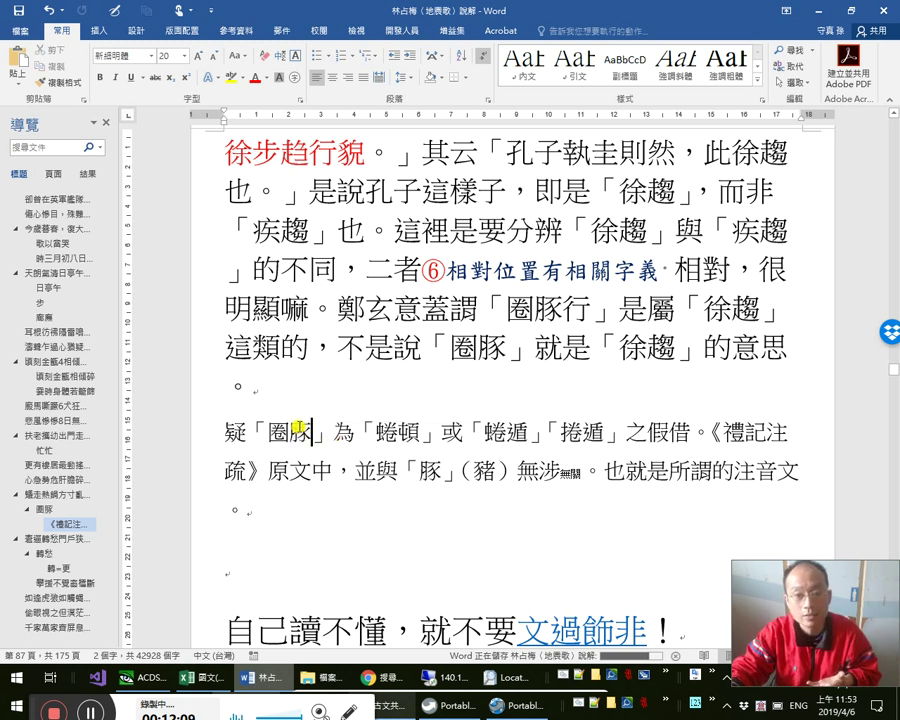
double_click(272, 433)
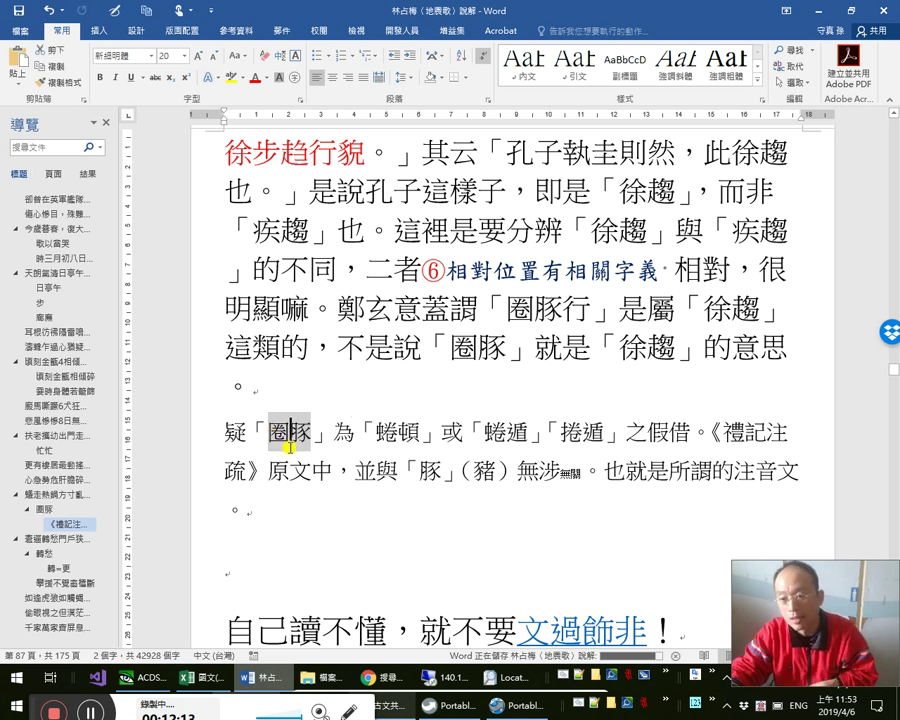
left_click(286, 438)
double_click(182, 537)
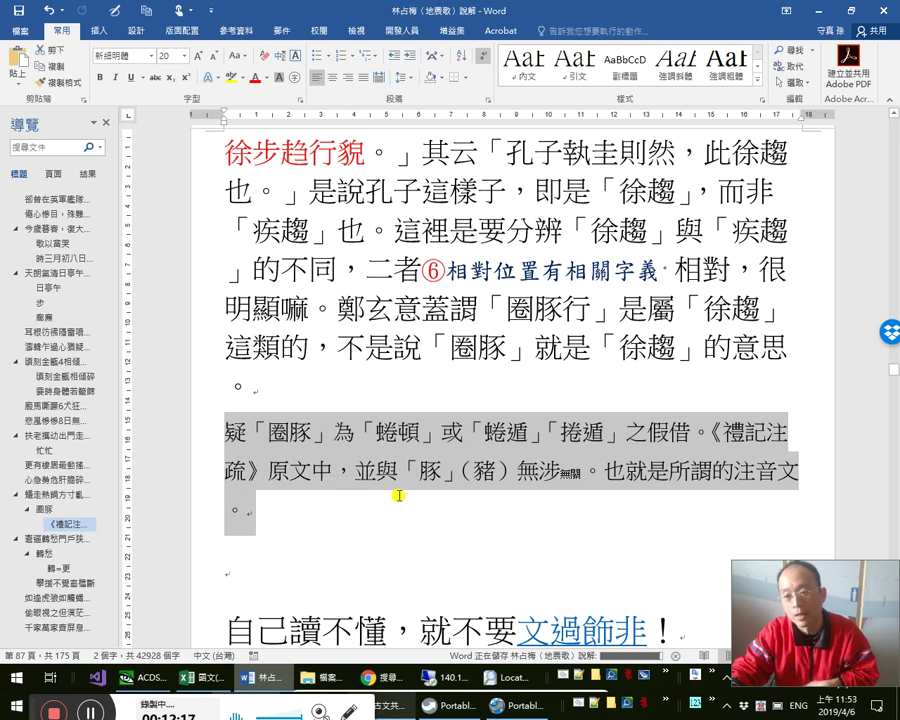
key("Right")
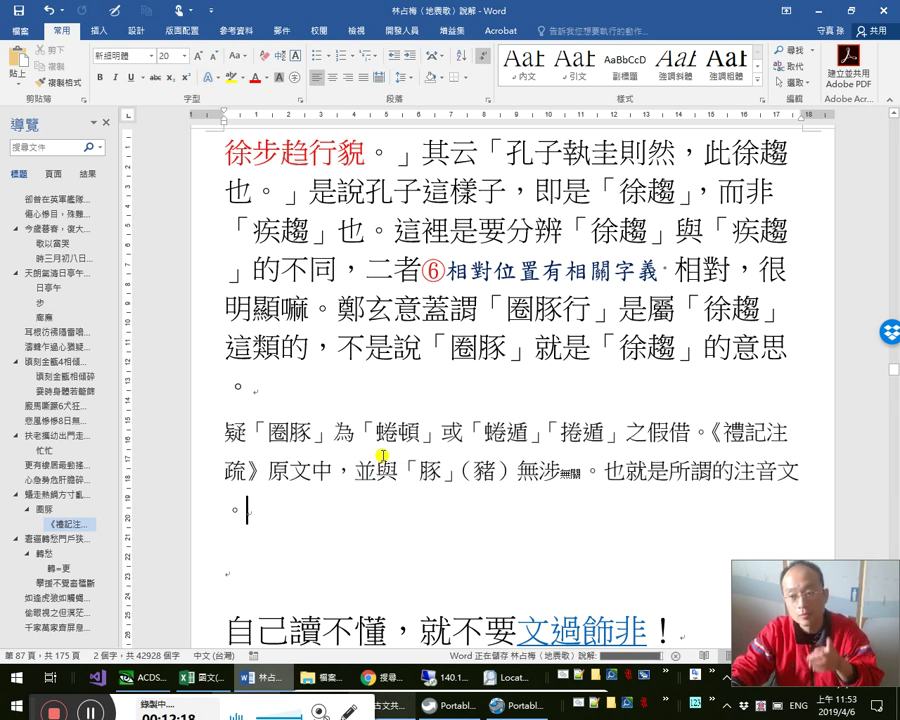
left_click_drag(226, 432, 268, 470)
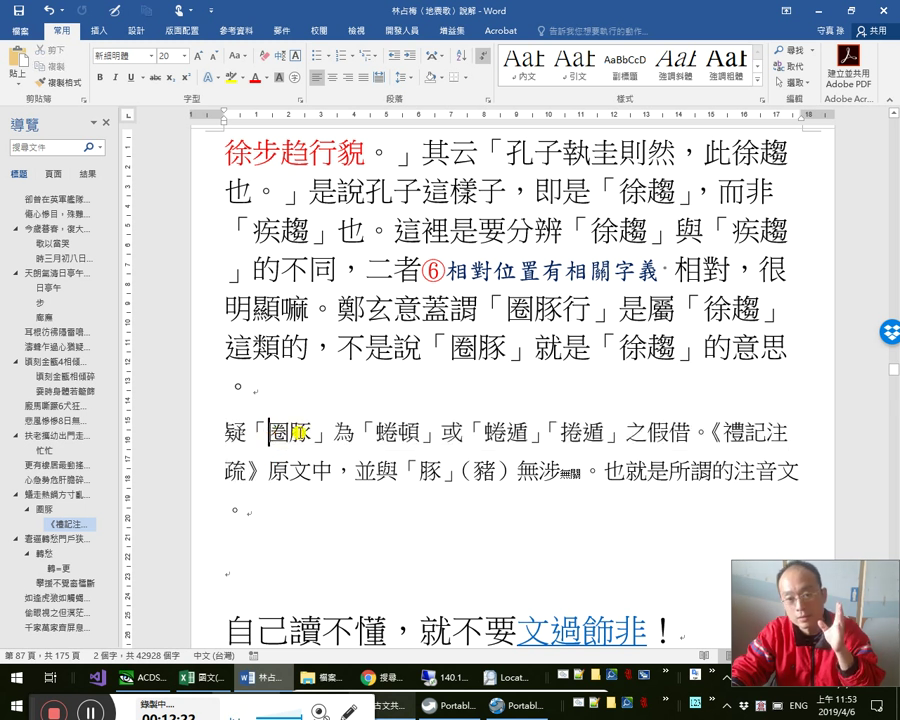
left_click(313, 447)
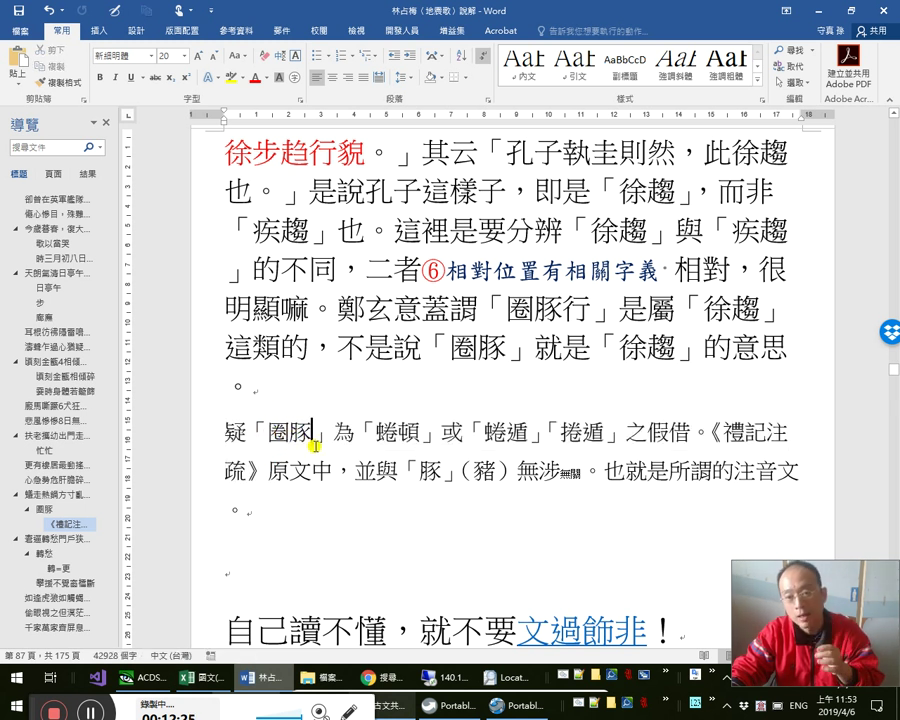
key("Left")
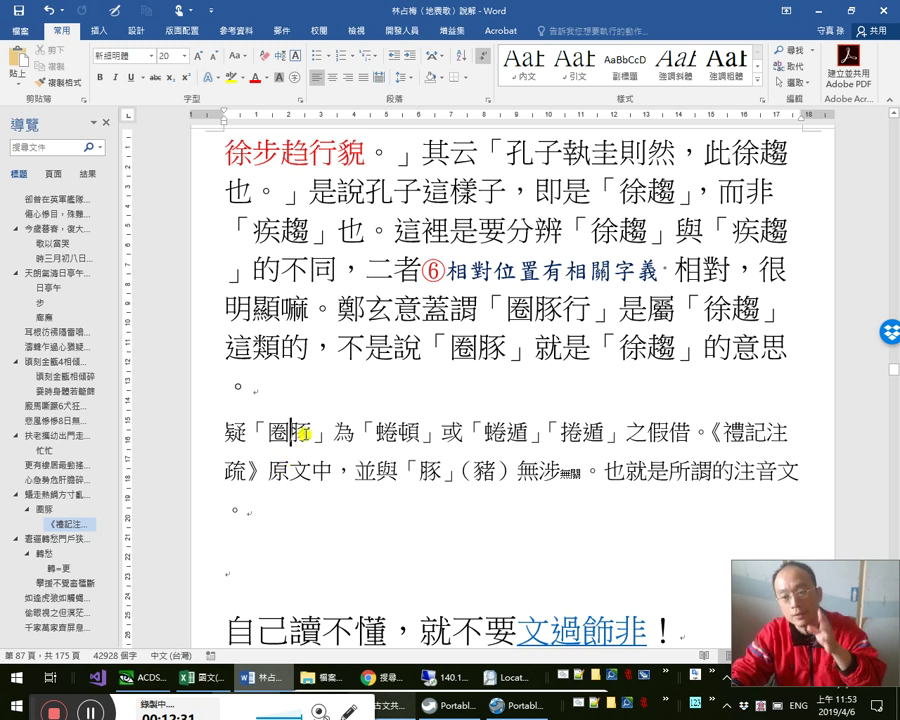
left_click(262, 511)
key("ctrl+v")
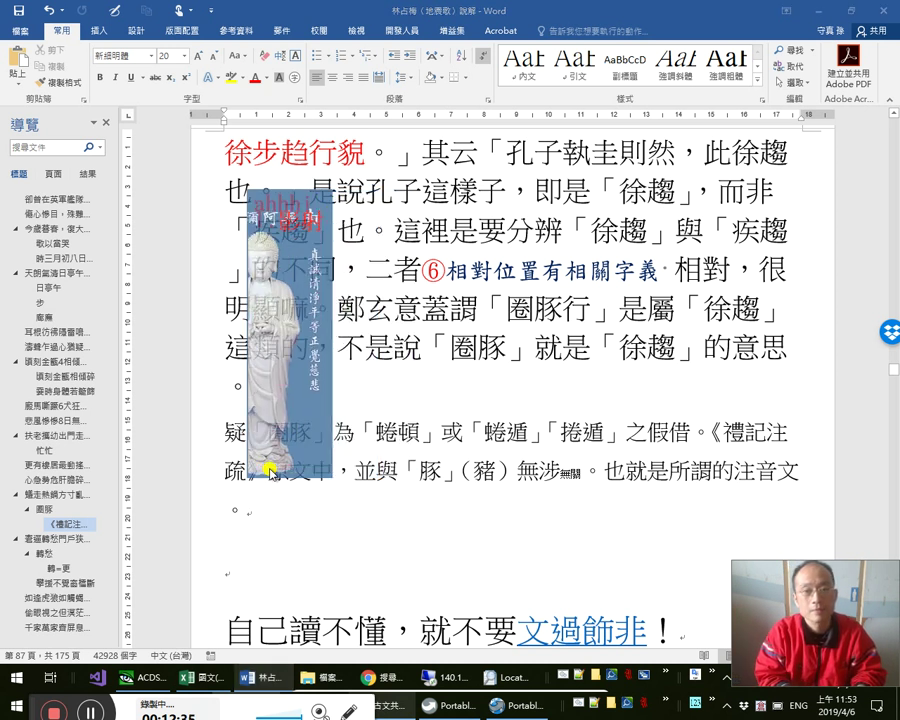
type("影射")
key("shift+Left")
key("shift+Left")
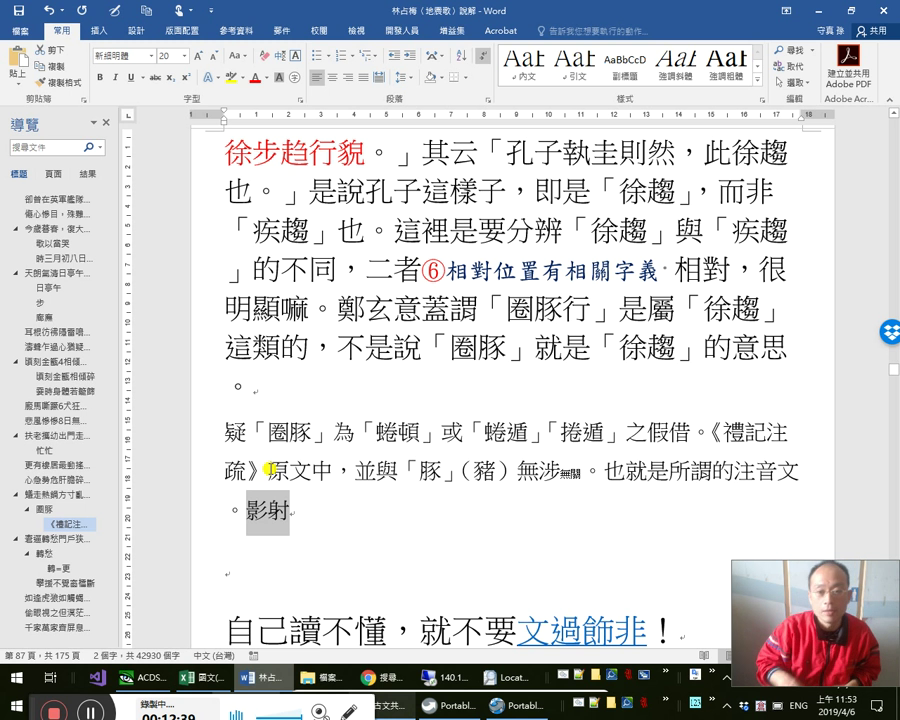
key("BackSpace")
key("Up")
key("Right")
key("Right")
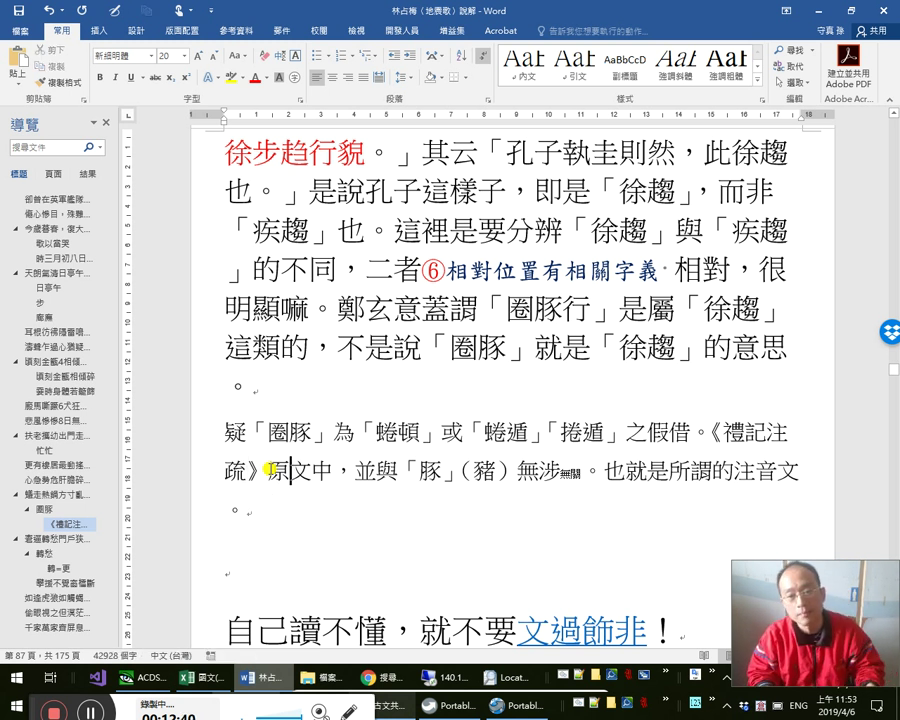
key("Up")
key("shift+Right")
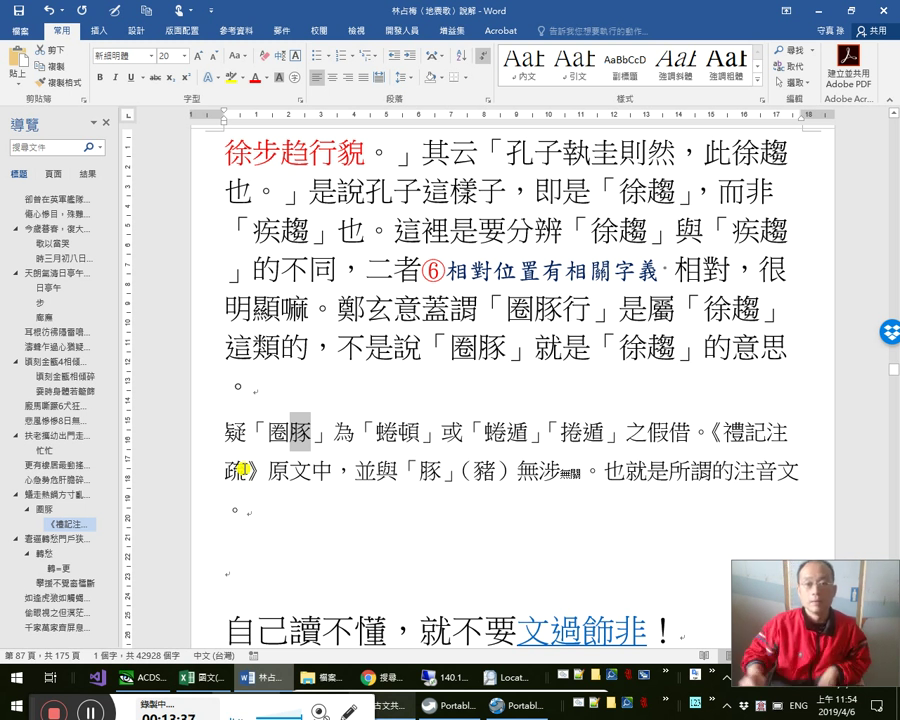
Step: Reposition the cursor around the 豚 and 豬 passage in Word, then return to Locate's 禮記 results
left_click(270, 540)
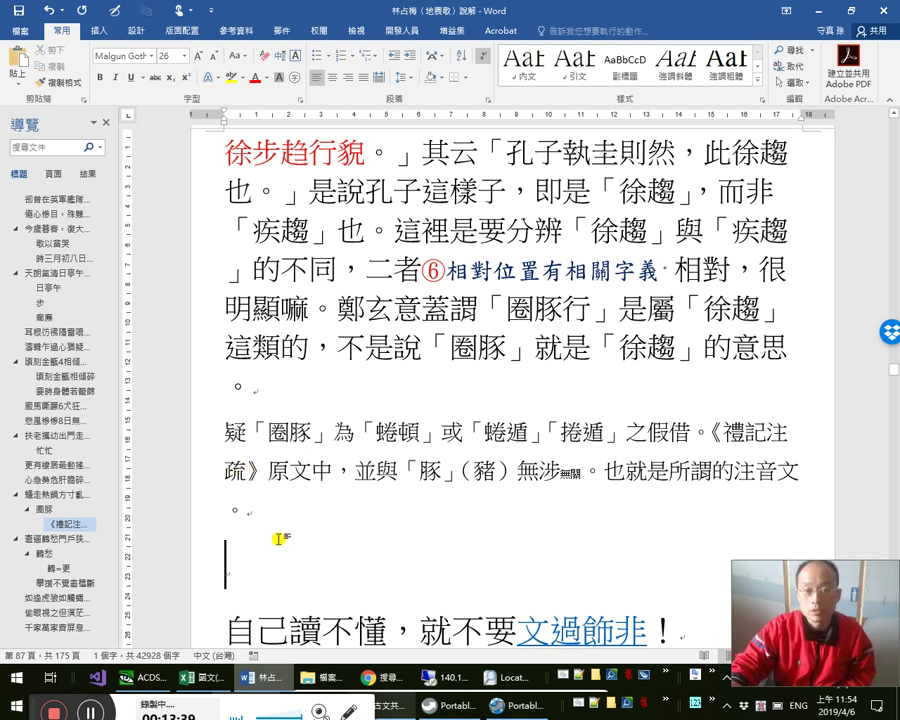
left_click(298, 513)
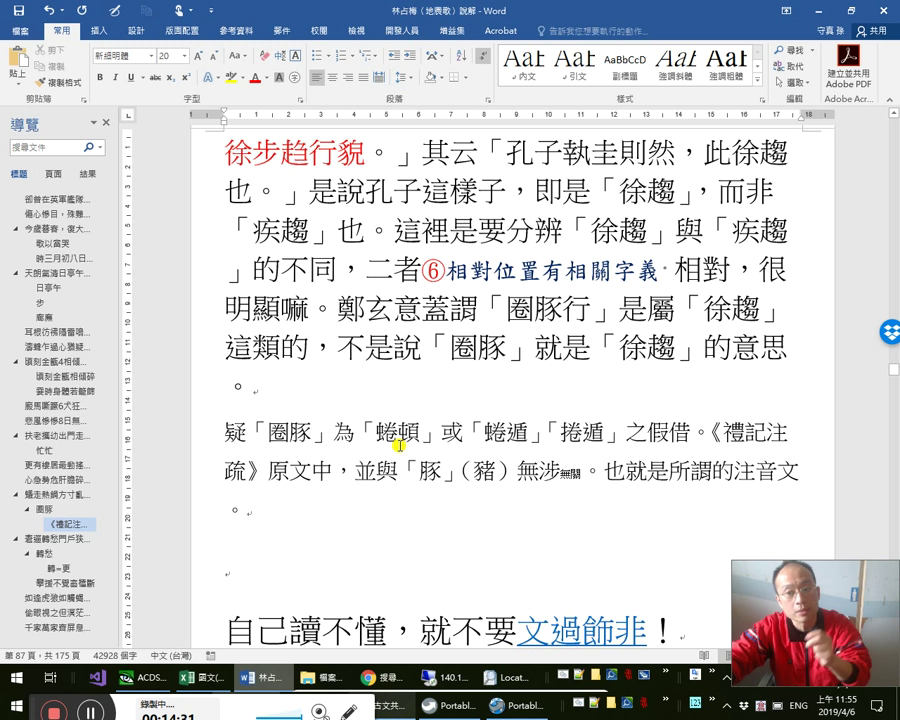
left_click(395, 338)
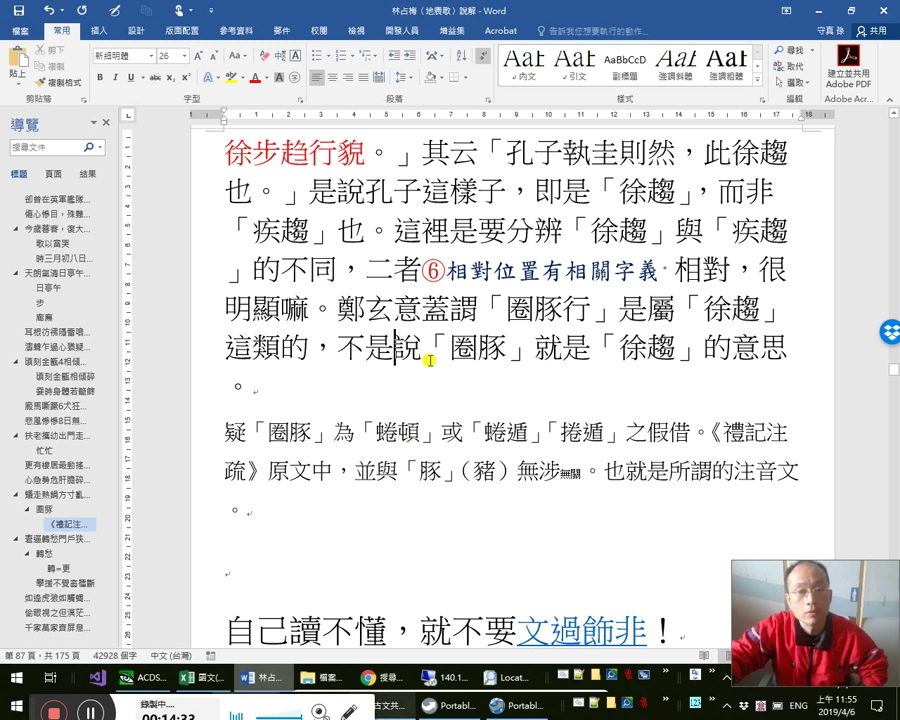
left_click(500, 468)
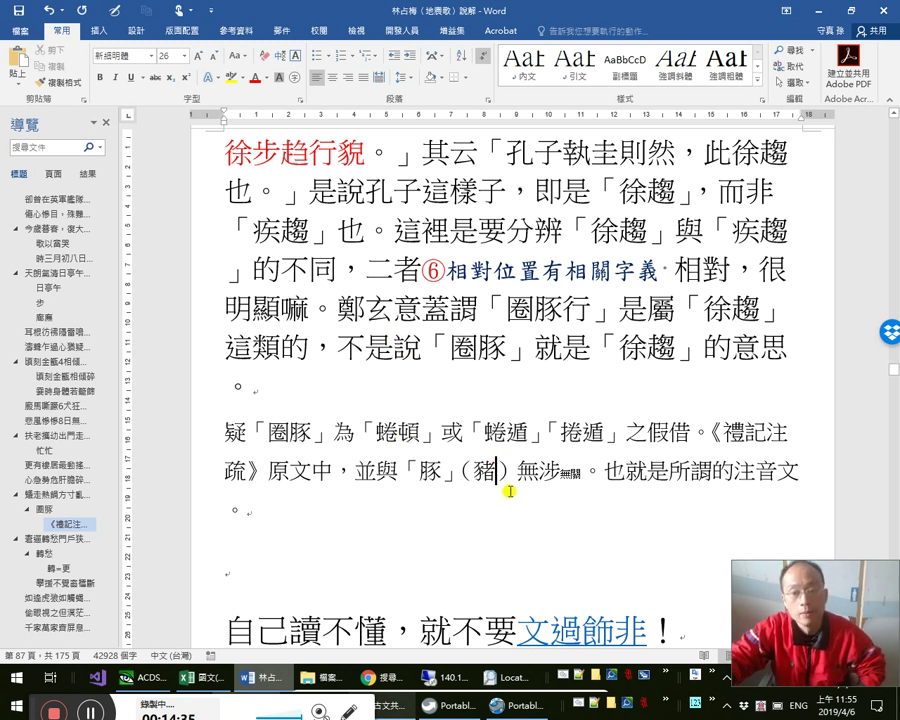
left_click(476, 472)
left_click(397, 470)
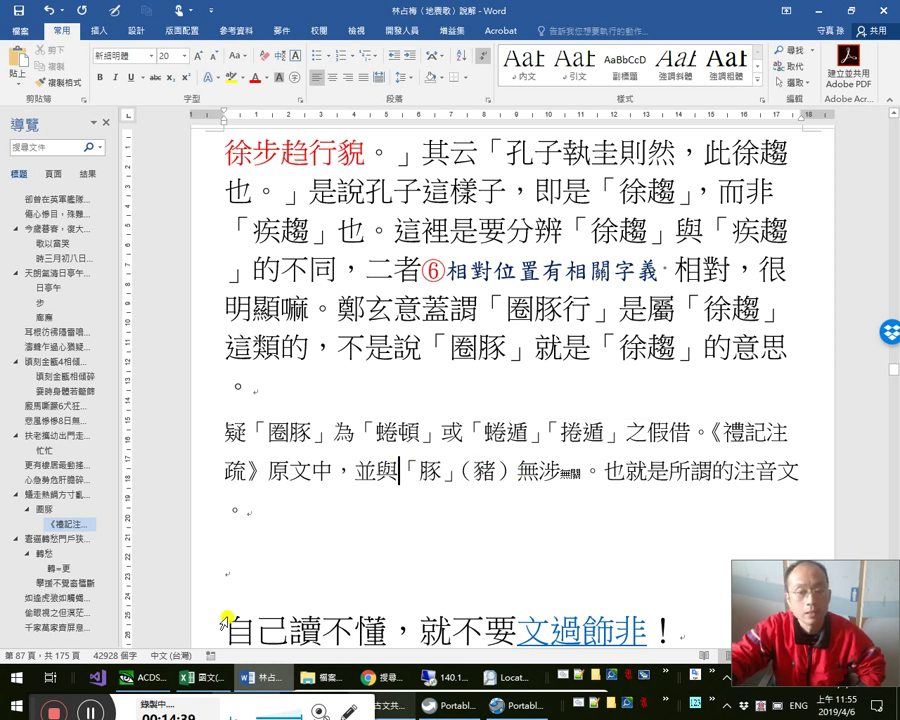
left_click(505, 678)
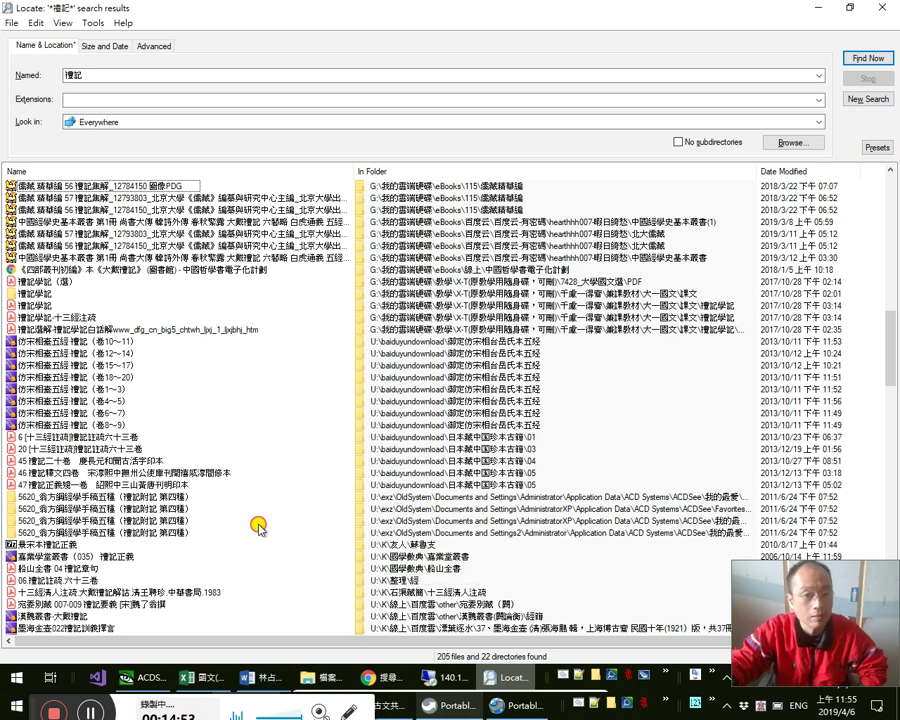
Step: Browse the 禮記 results, selecting the 5620 entry and the 鉛山全書 04 禮記章句 PDF
scroll(268, 527, "down", 2)
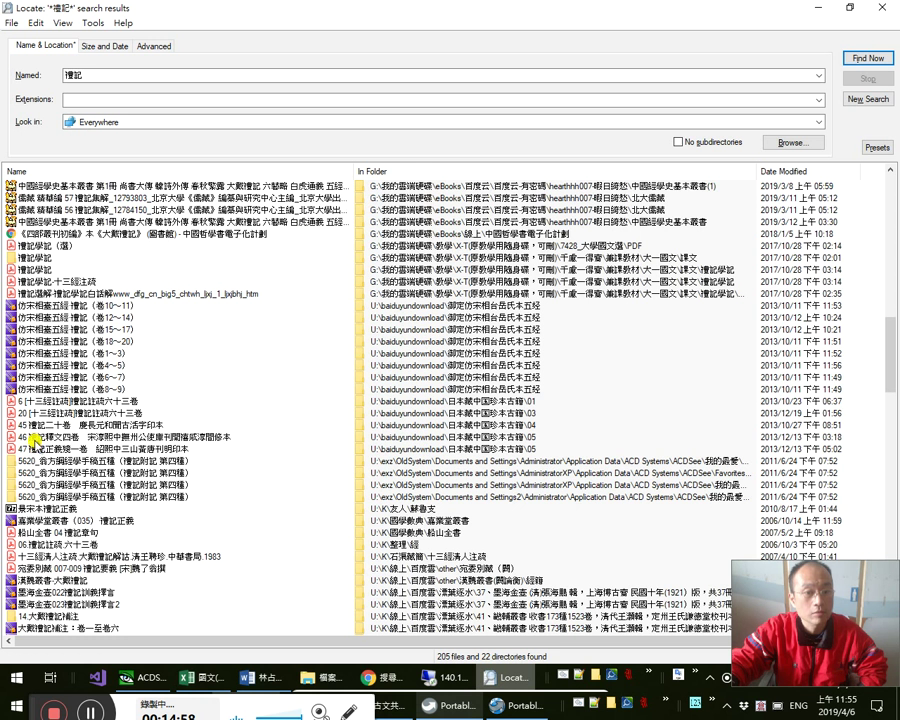
left_click(105, 463)
scroll(250, 530, "down", 1)
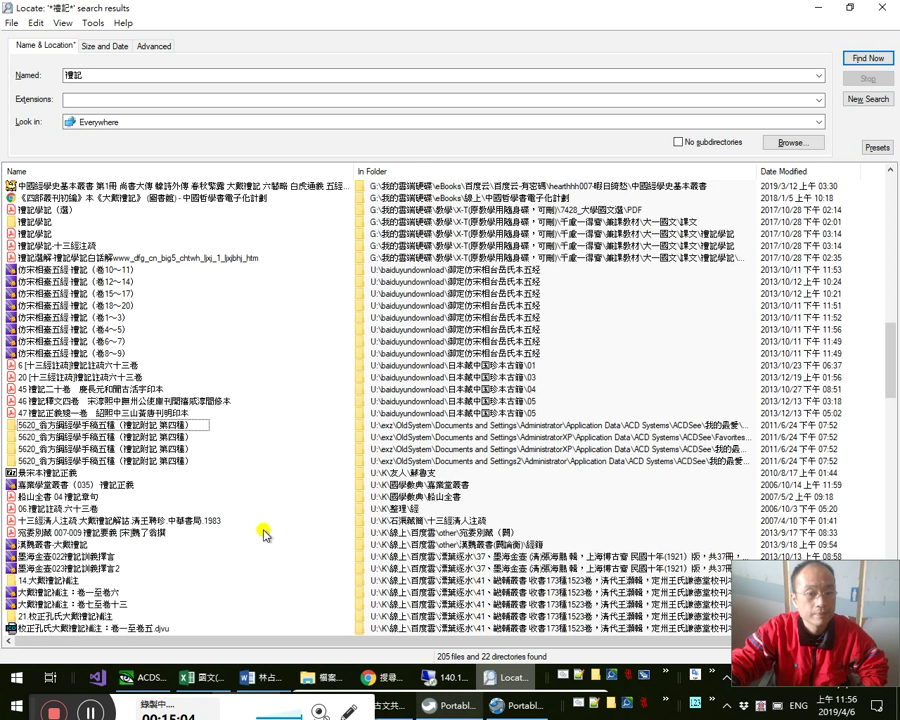
left_click(90, 498)
scroll(100, 500, "down", 2)
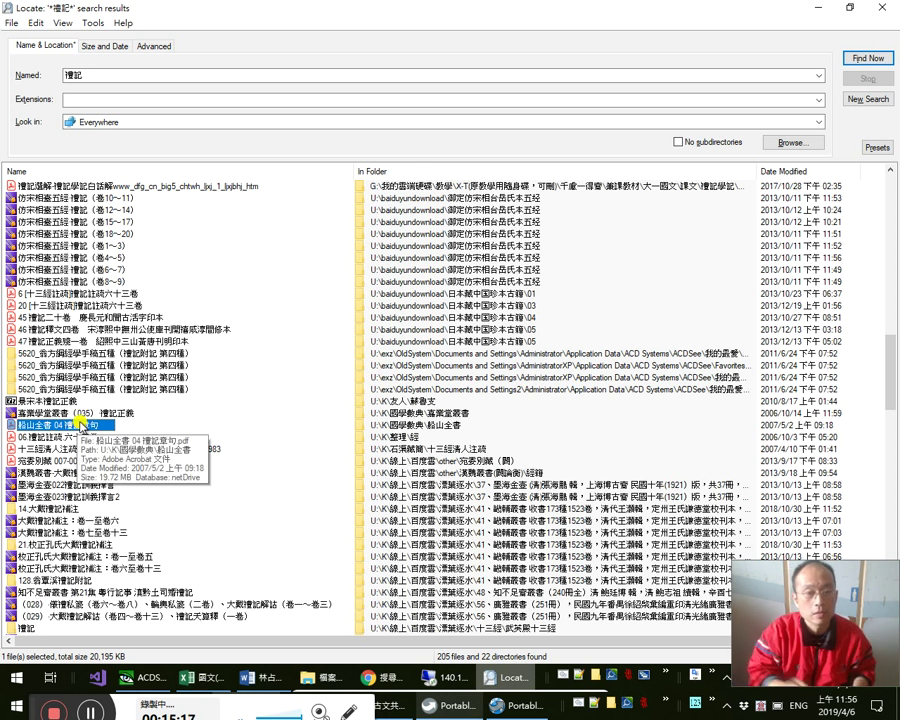
key("super+plus")
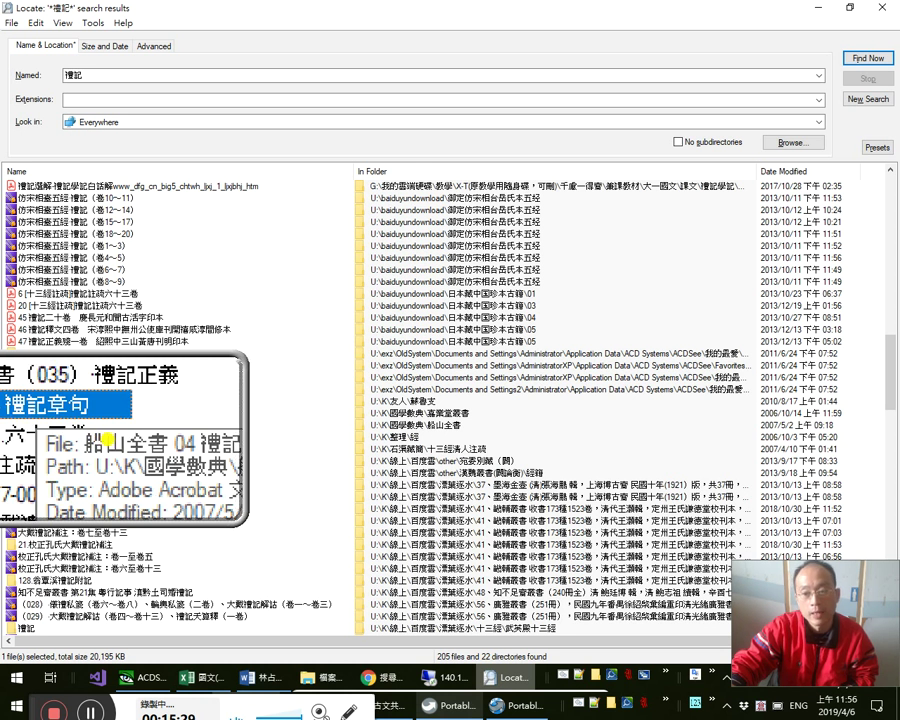
key("Escape")
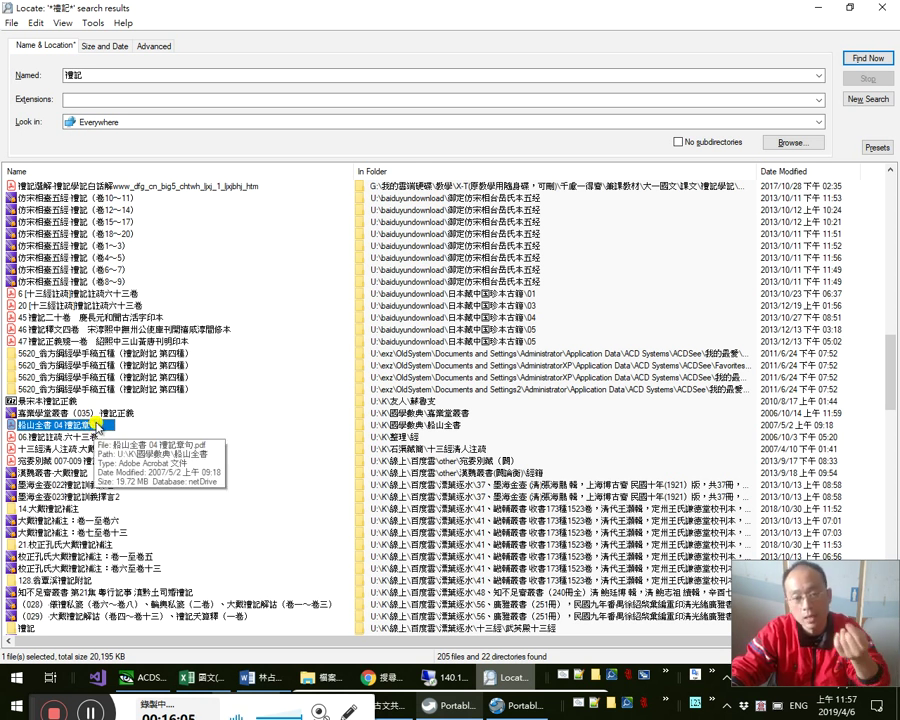
Step: Open 06.禮記註疏.六十三卷.pdf from the results list in Acrobat
left_click(97, 425)
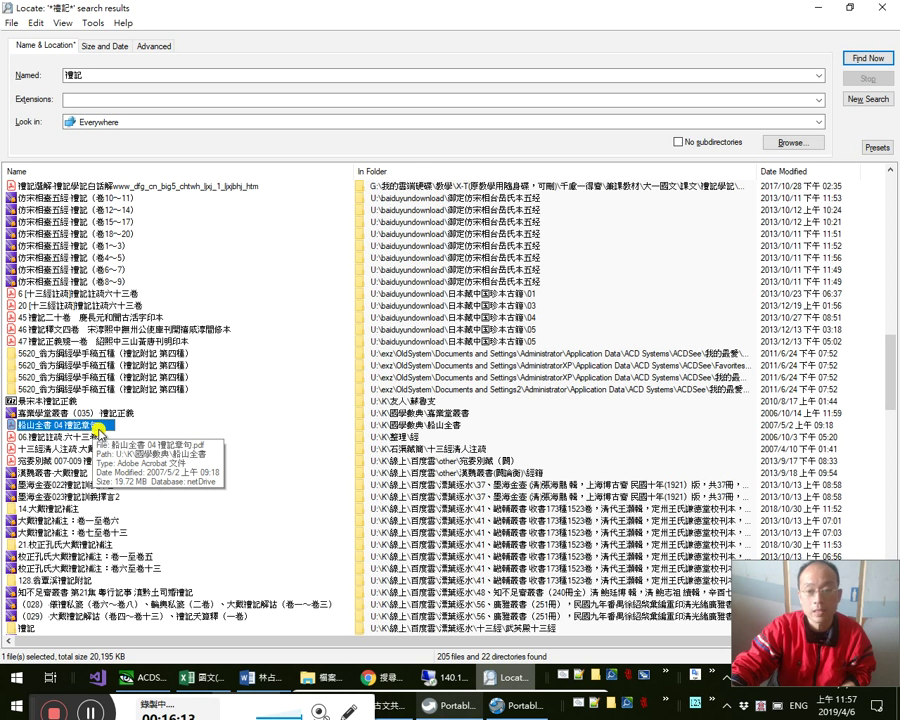
left_click(97, 430)
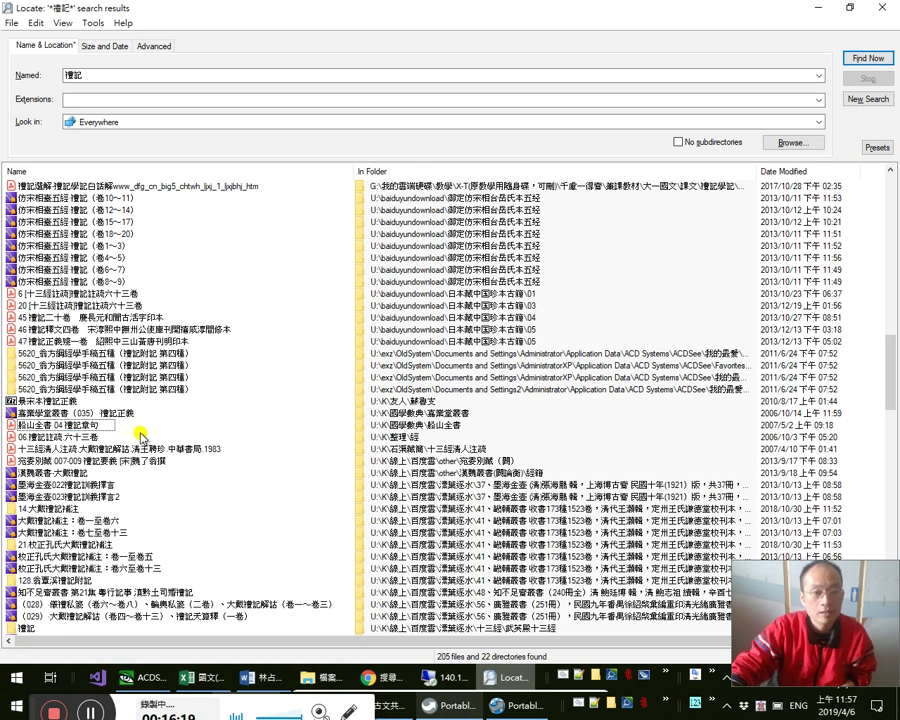
mouse_move(112, 427)
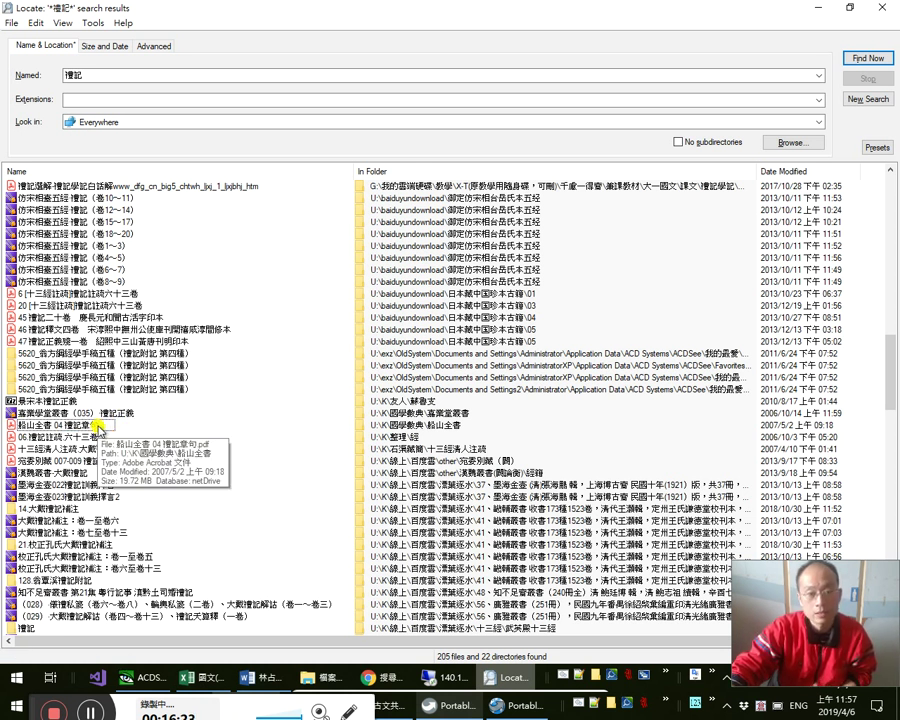
left_click(100, 427)
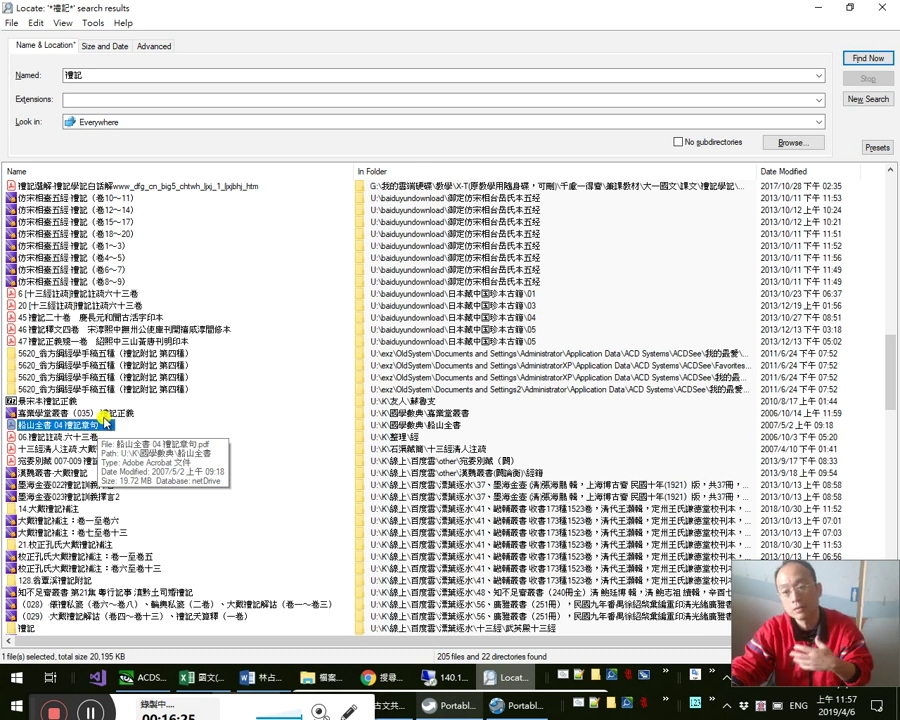
mouse_move(137, 426)
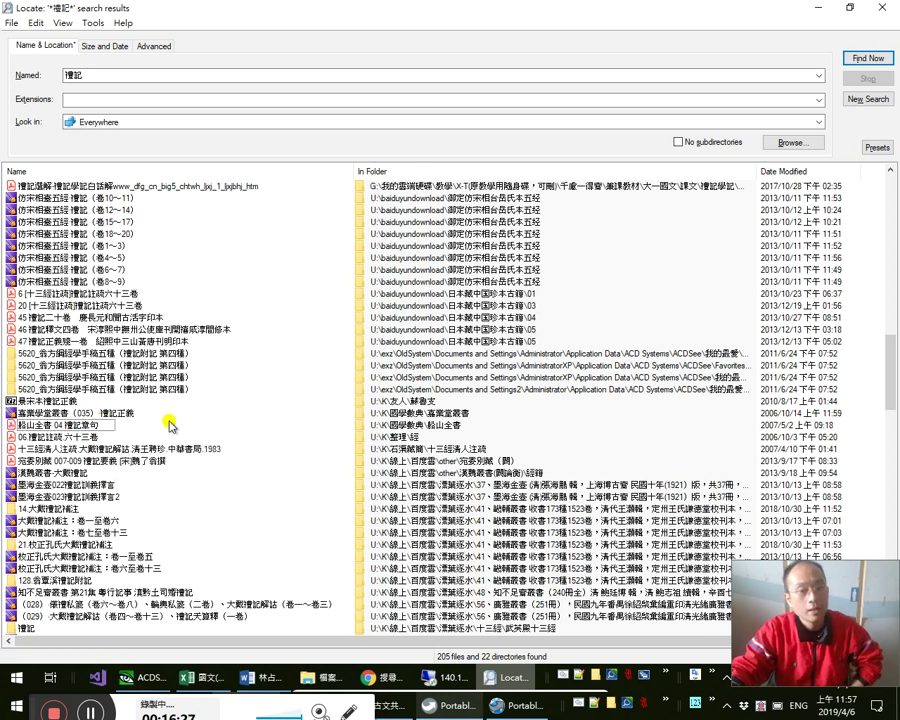
mouse_move(100, 431)
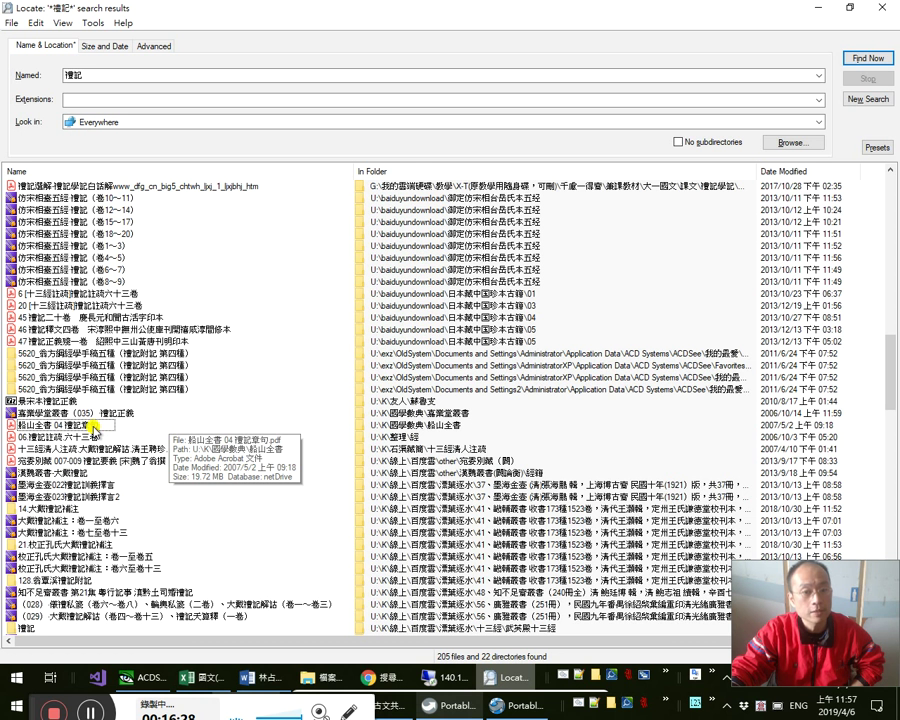
left_click(93, 427)
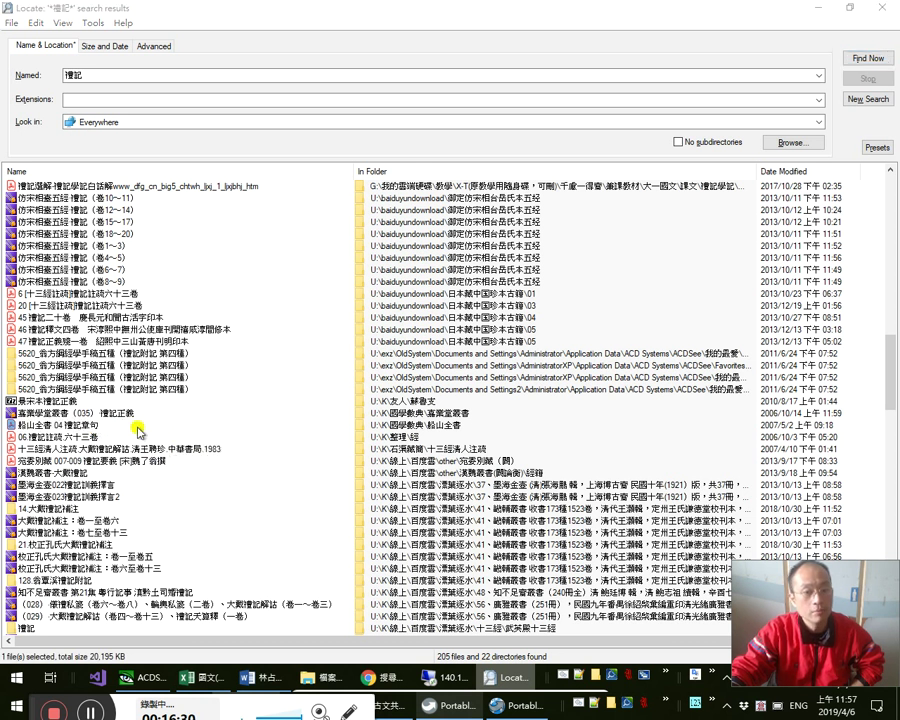
left_click(126, 425, "ctrl")
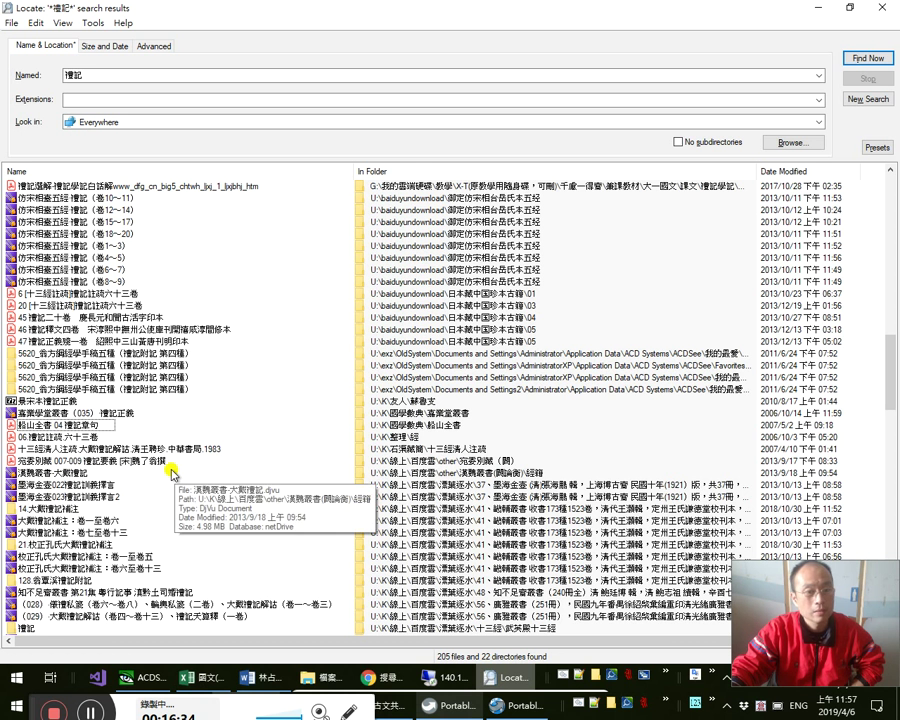
left_click(74, 438)
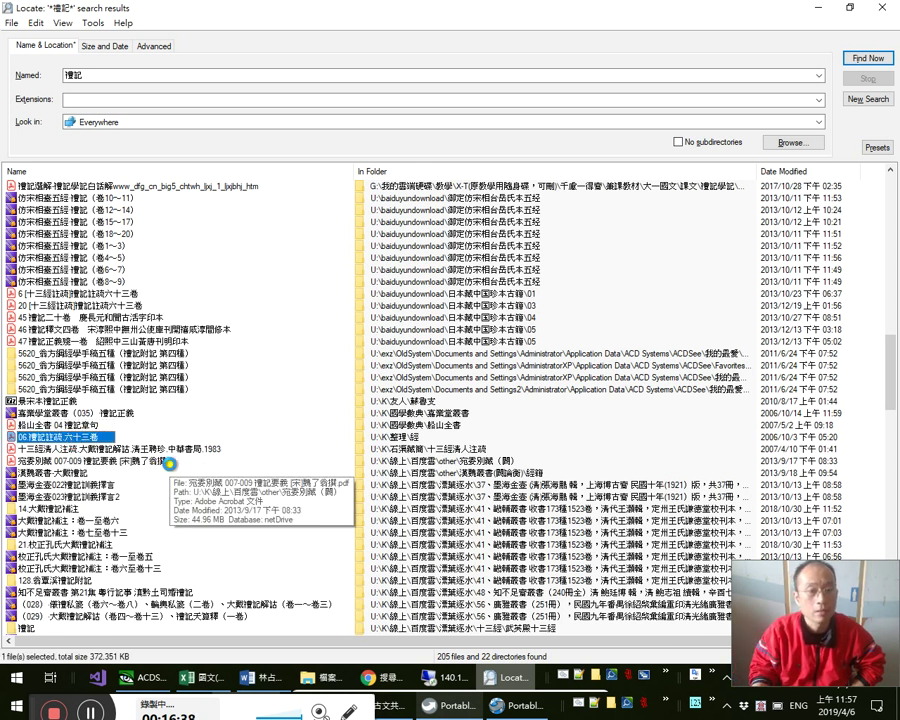
Step: Compare other candidates: 大戴禮記解詁 1983, 禮記集解 1989 and 古籍今注今譯叢刊 大戴禮記
left_click(118, 449)
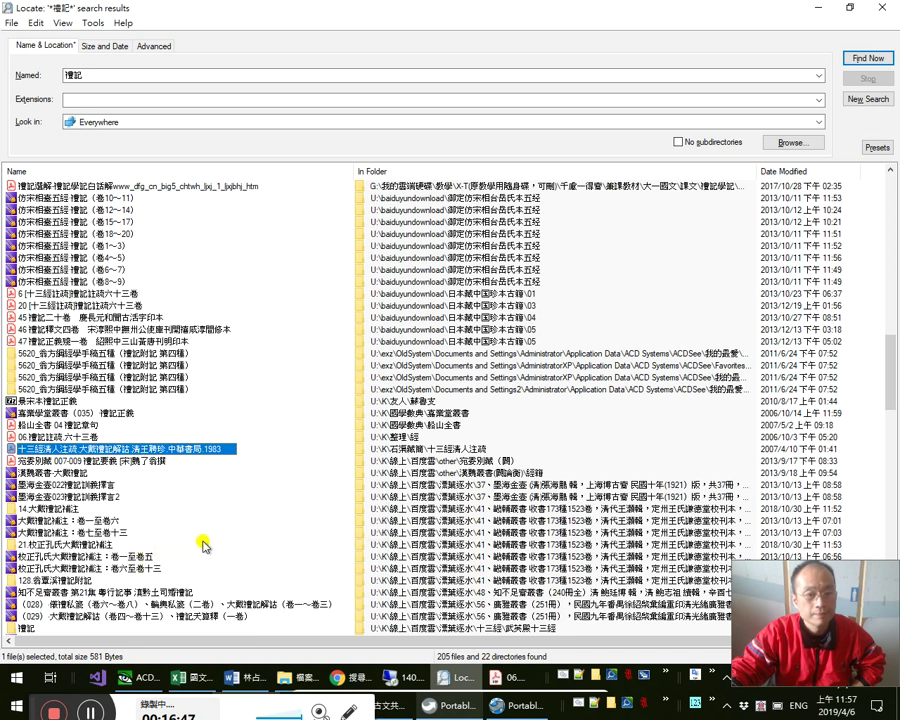
scroll(262, 560, "down", 3)
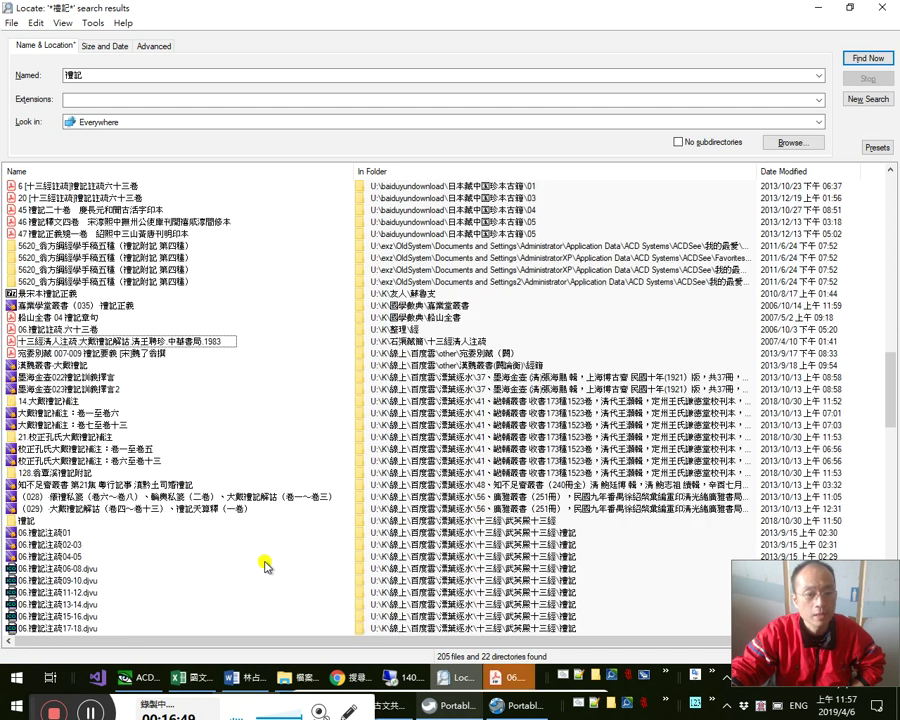
scroll(295, 607, "down", 5)
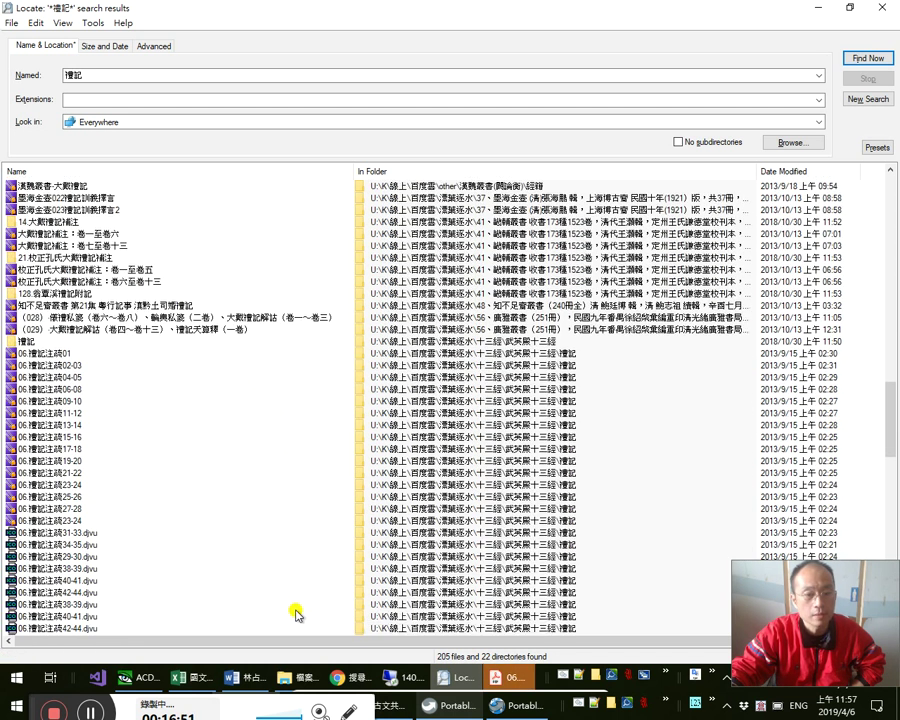
scroll(296, 613, "down", 2)
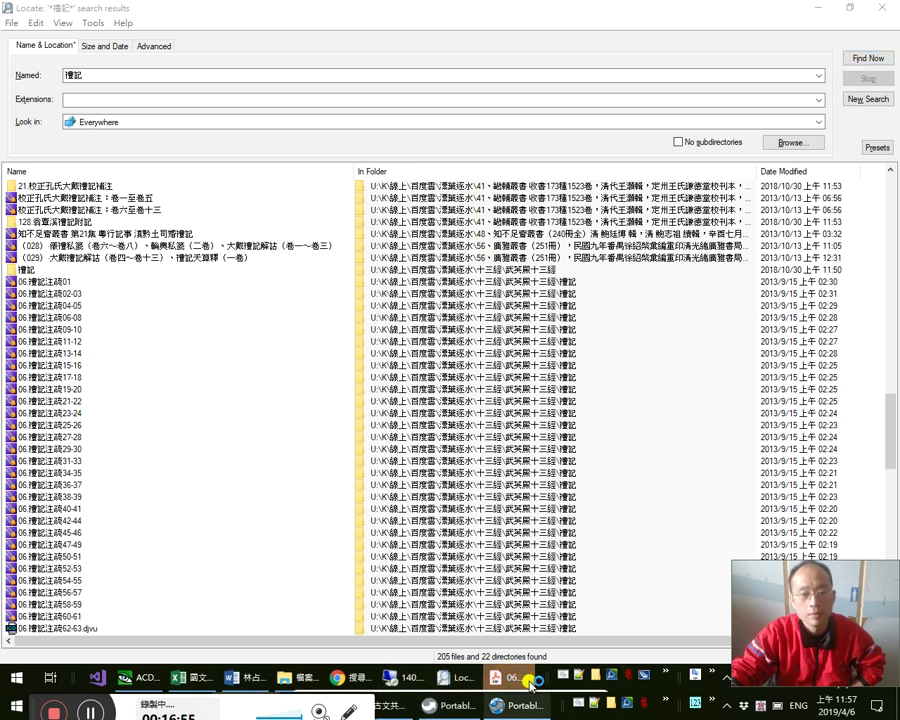
scroll(893, 497, "down", 10)
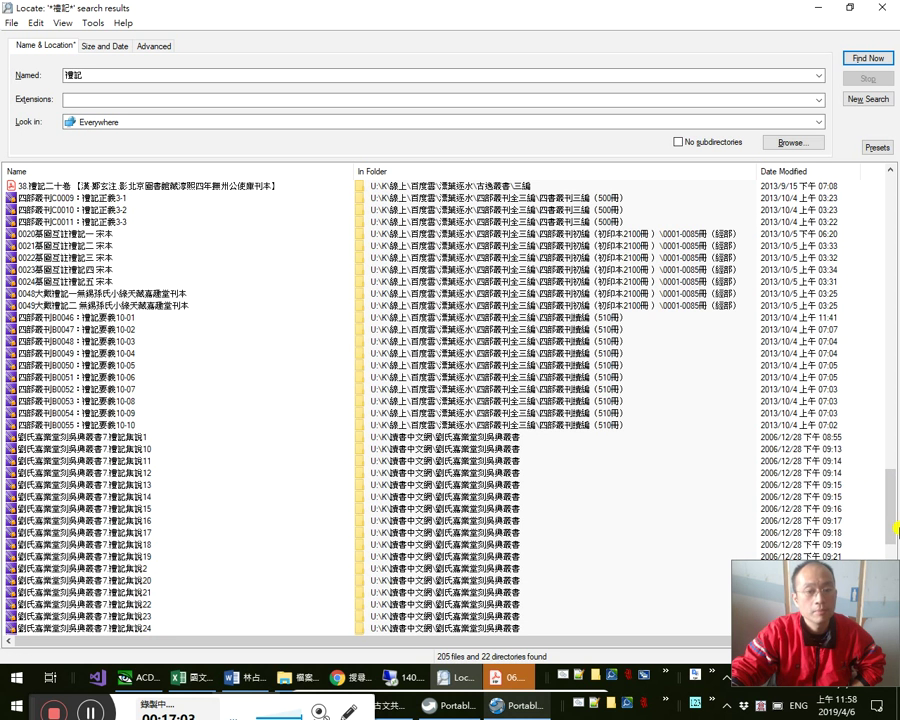
left_click_drag(888, 508, 891, 562)
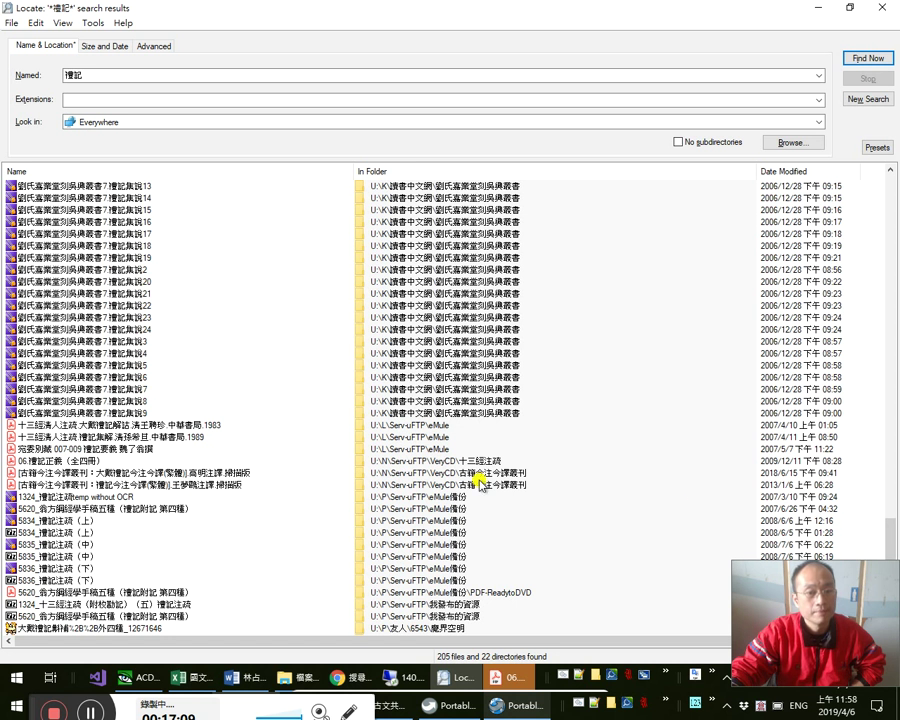
left_click(182, 425)
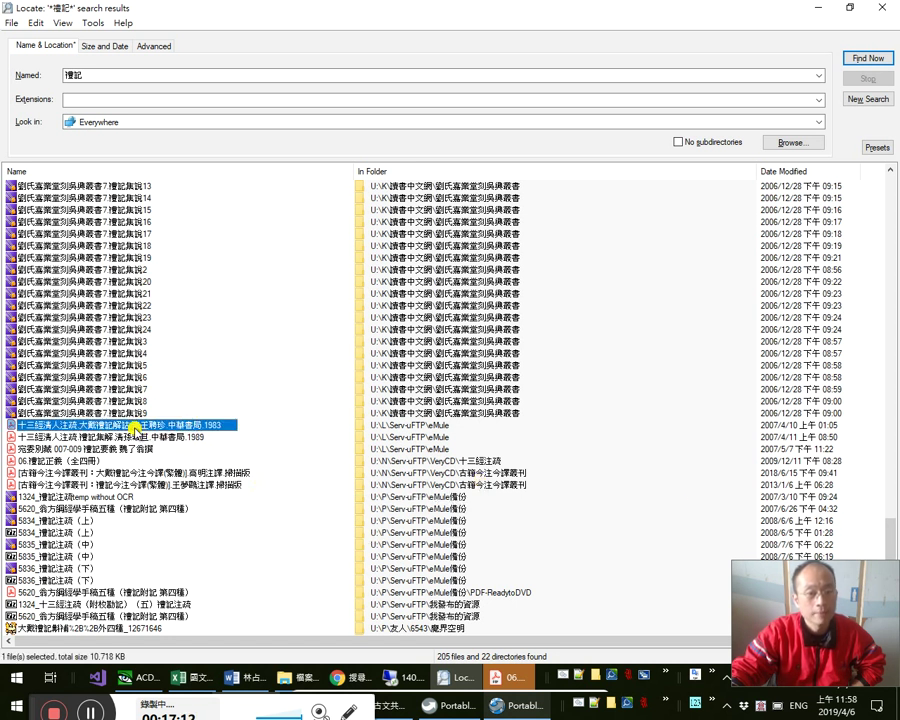
left_click(152, 438)
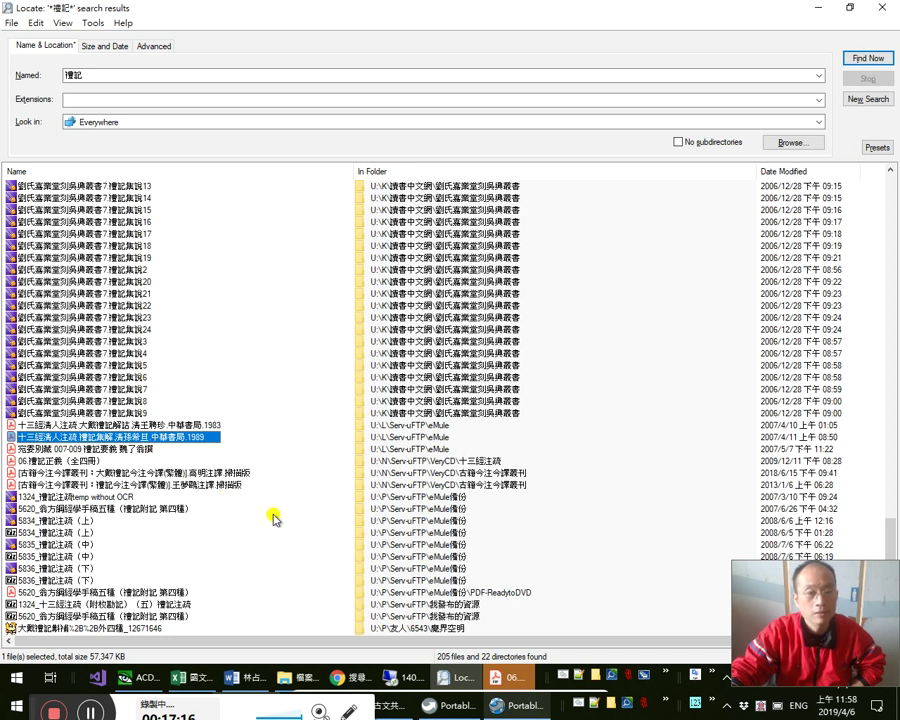
left_click(178, 470)
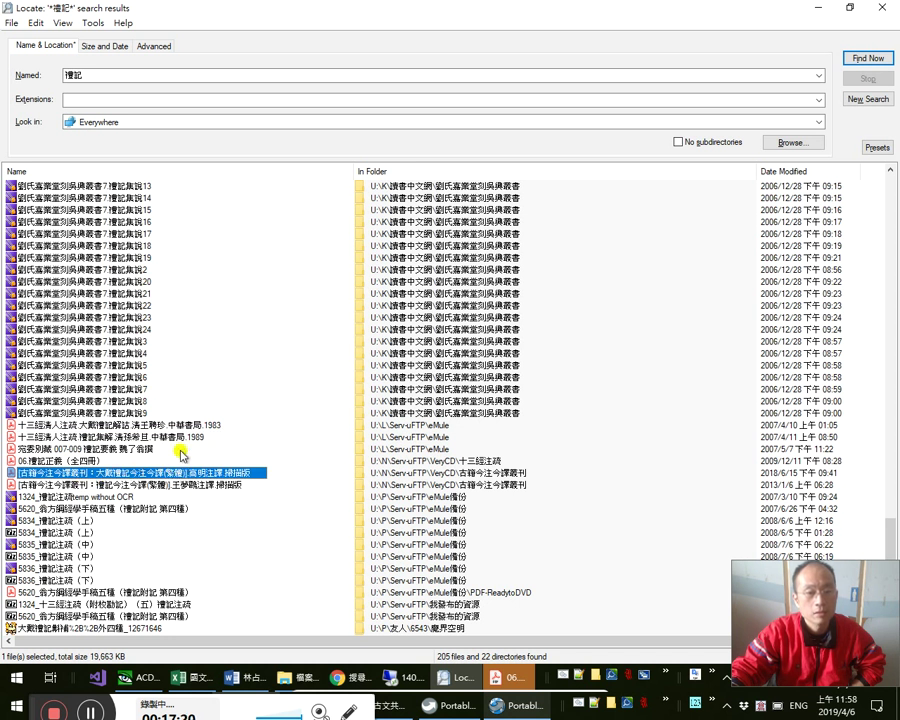
left_click(181, 437)
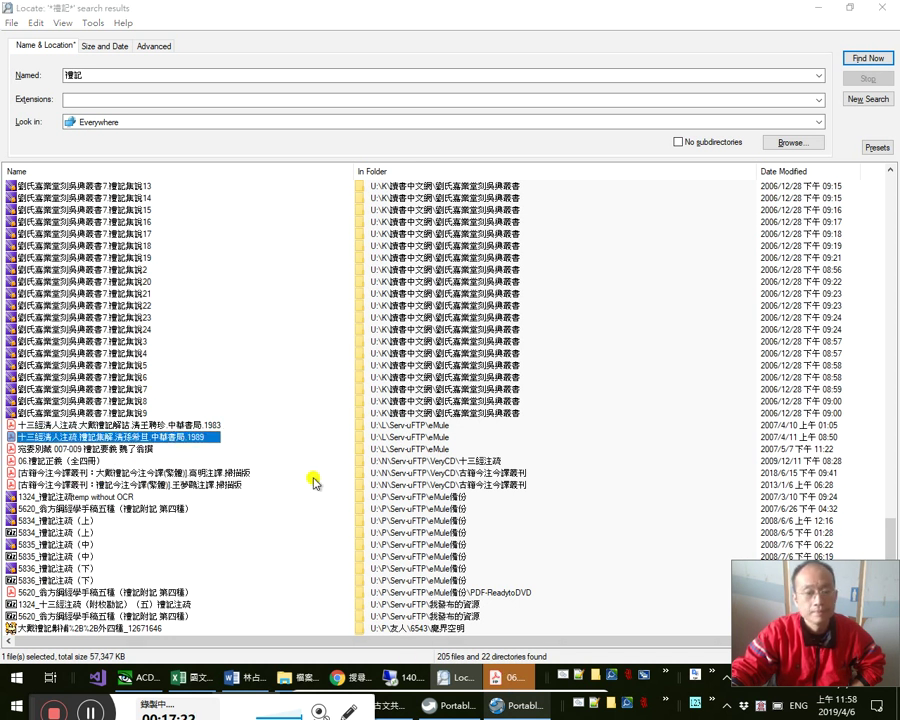
scroll(315, 480, "down", 3)
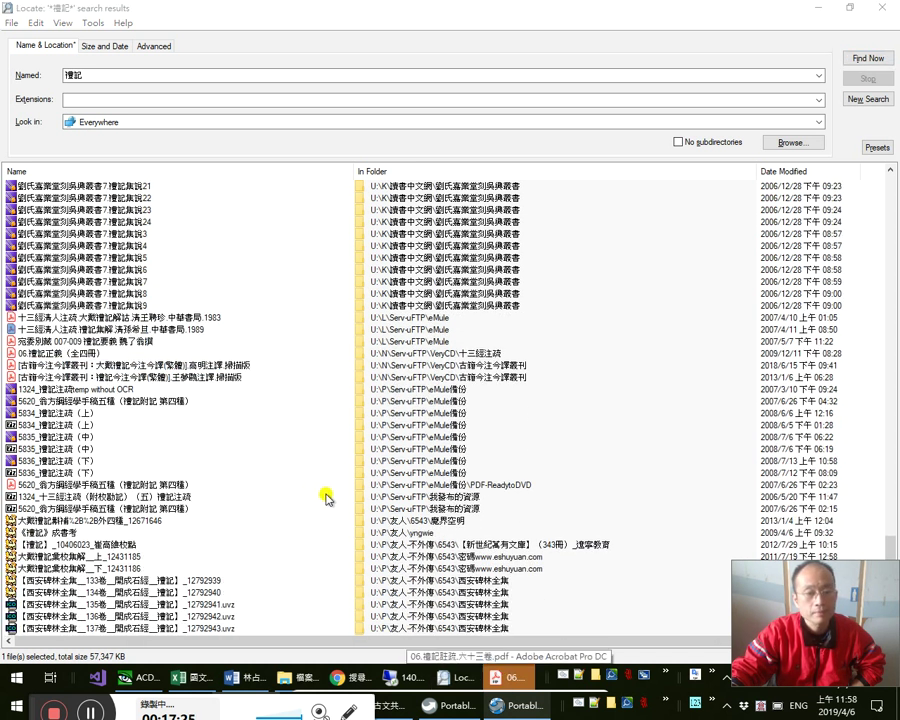
scroll(326, 497, "down", 2)
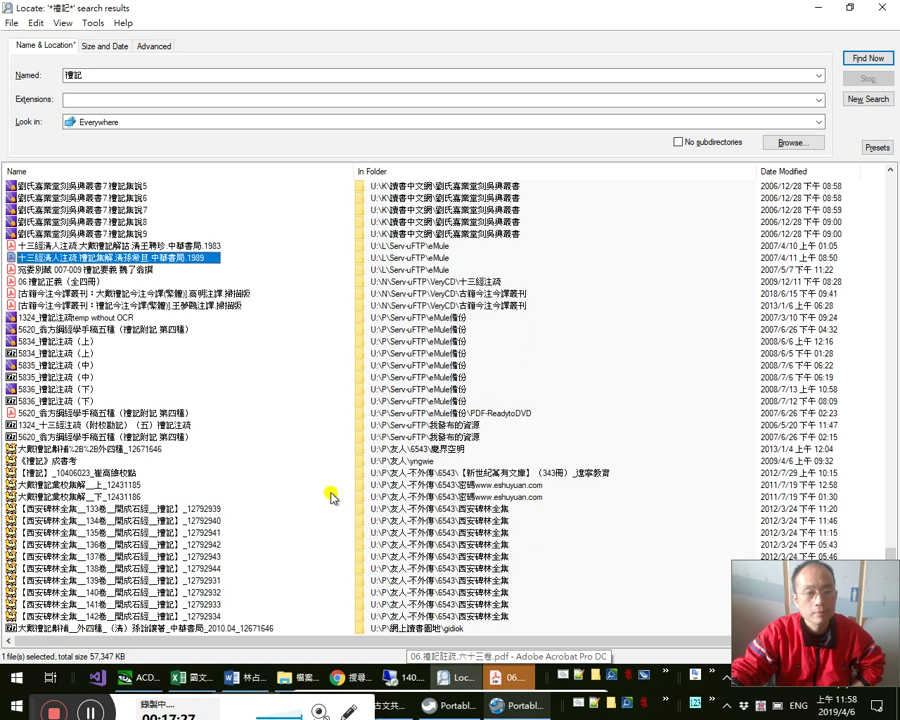
Step: Bring the opened 06.禮記註疏 PDF forward and scroll around the page 1 cover scan
left_click(505, 680)
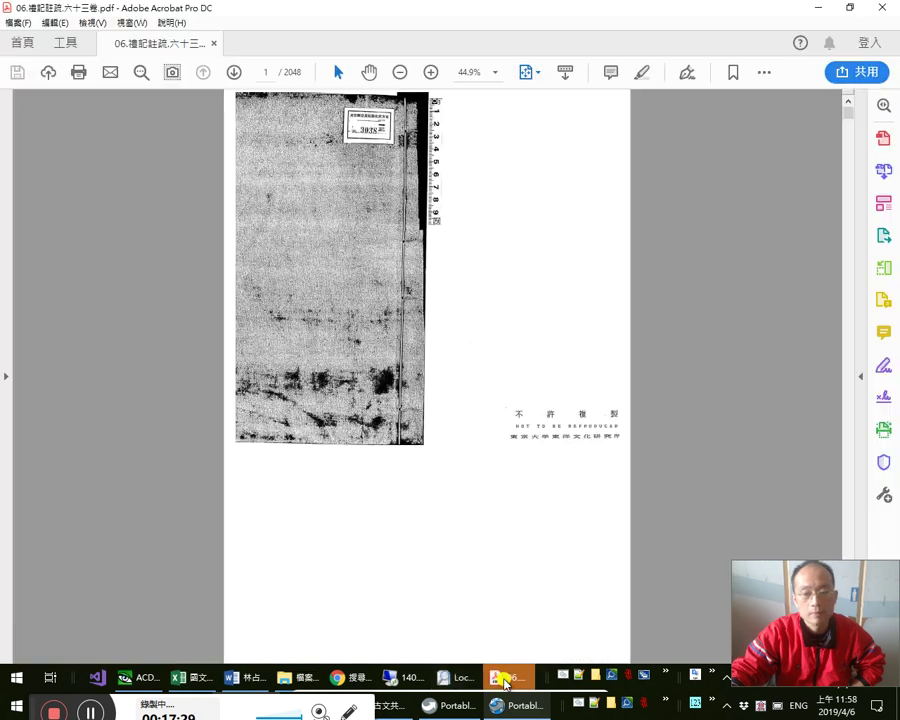
left_click(428, 307)
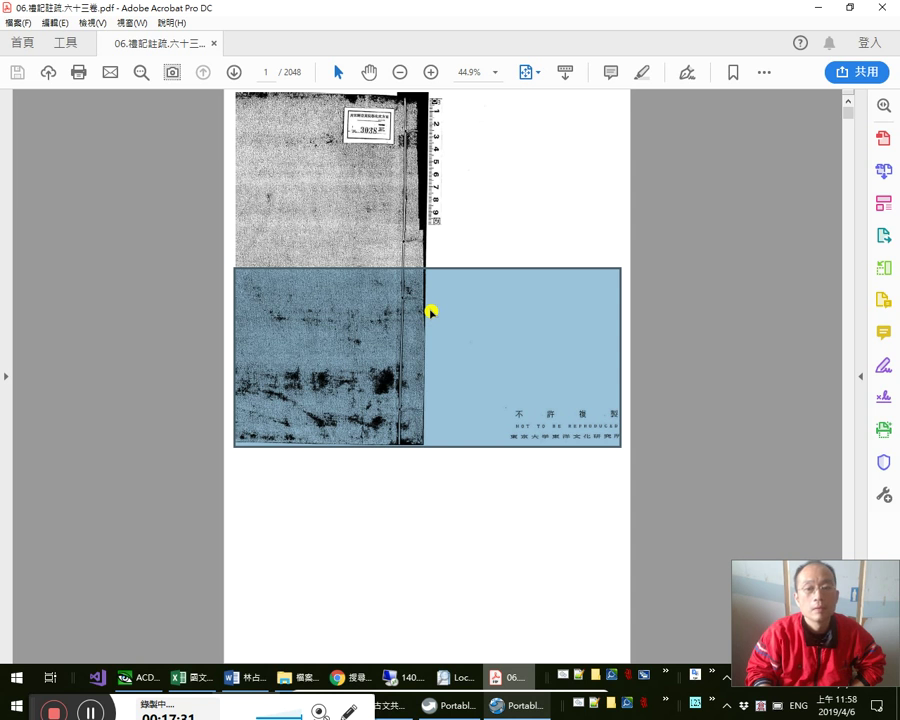
scroll(430, 311, "down", 3)
scroll(430, 311, "up", 3)
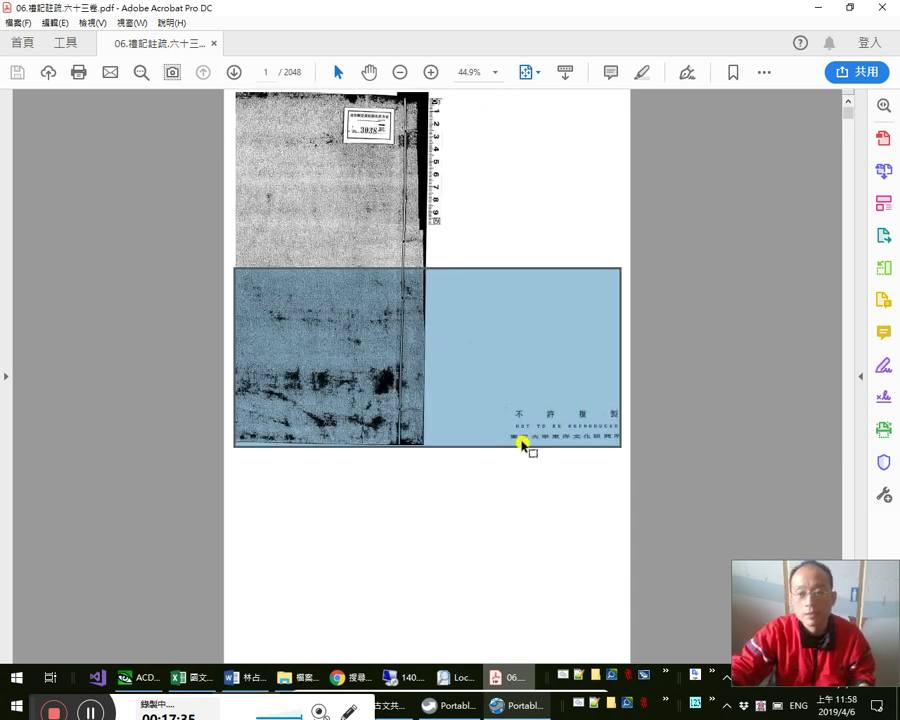
scroll(530, 438, "up", 3)
scroll(585, 472, "up", 1)
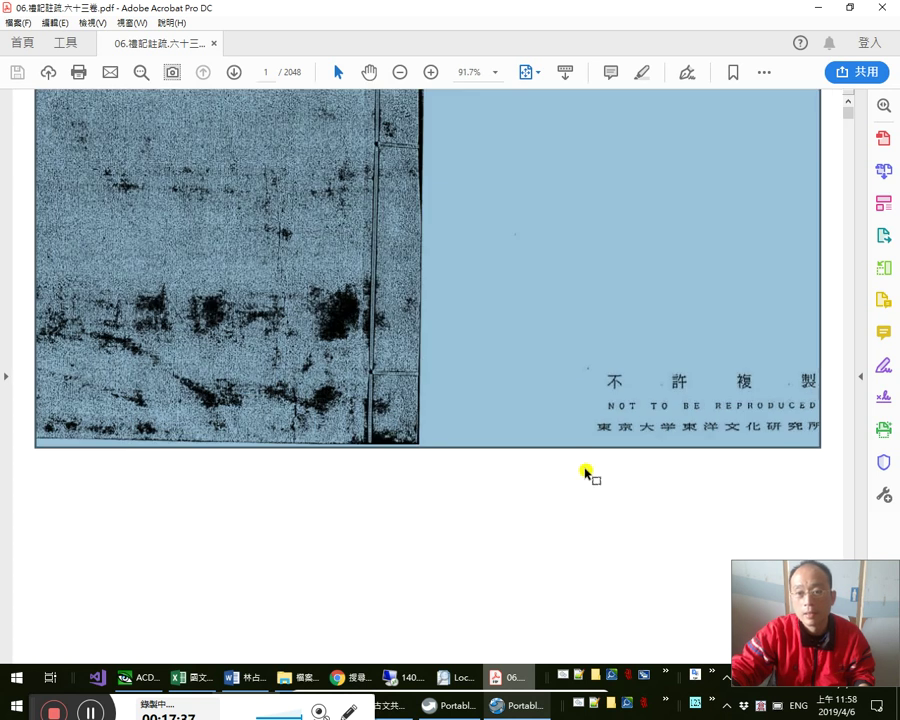
scroll(585, 474, "down", 1)
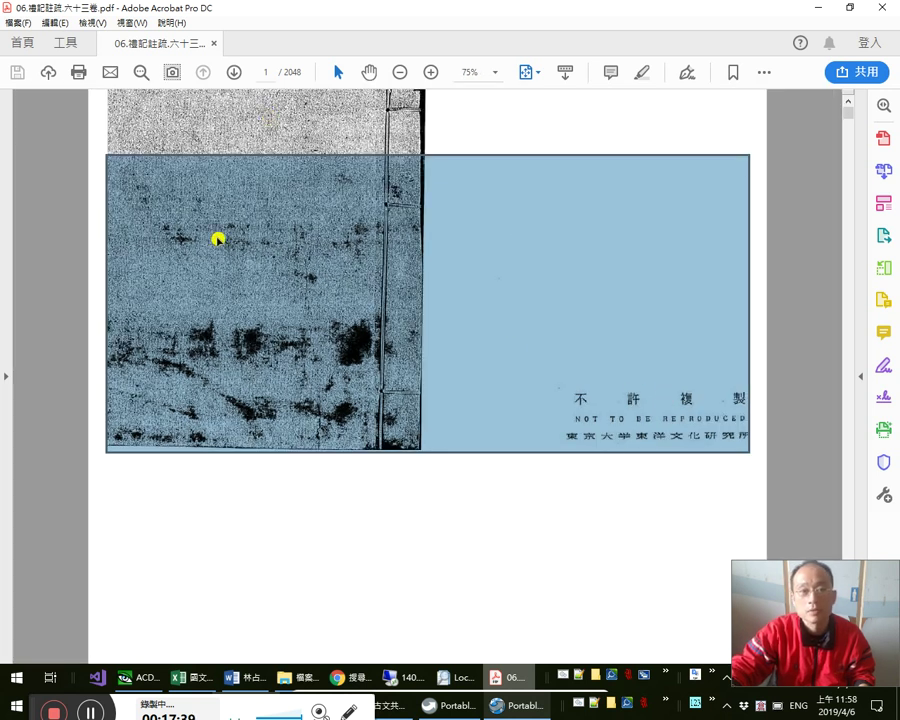
scroll(273, 171, "up", 1)
scroll(273, 171, "up", 2)
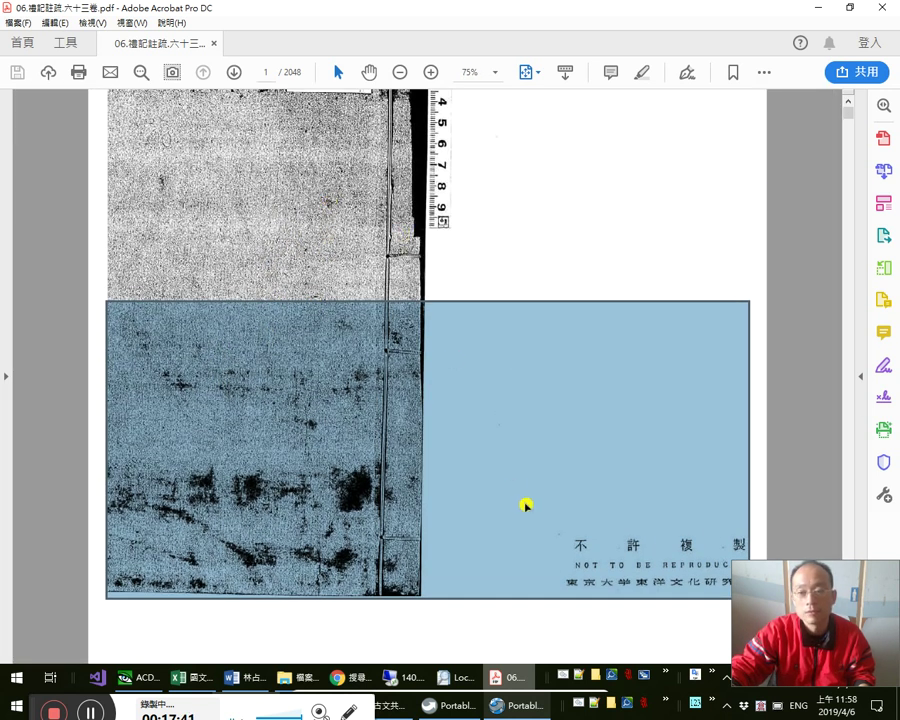
scroll(535, 531, "up", 2)
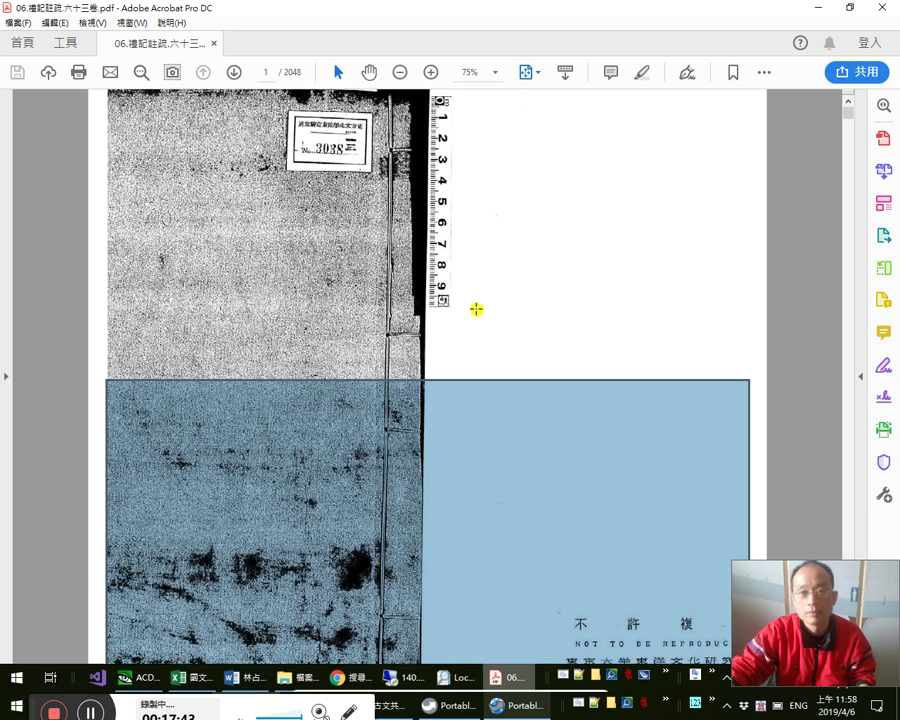
scroll(488, 446, "down", 1)
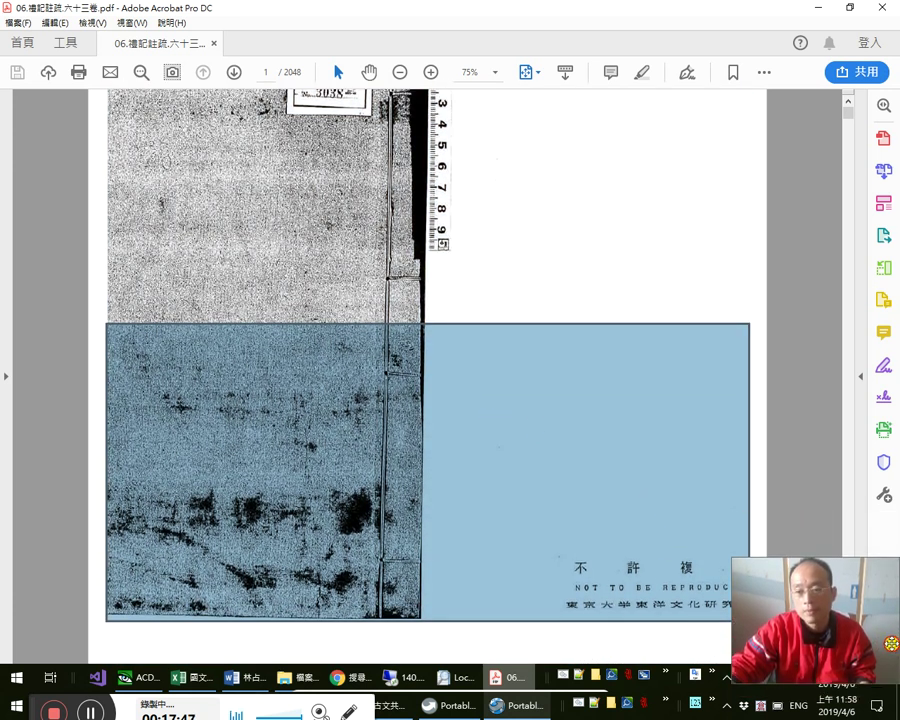
scroll(843, 516, "down", 1)
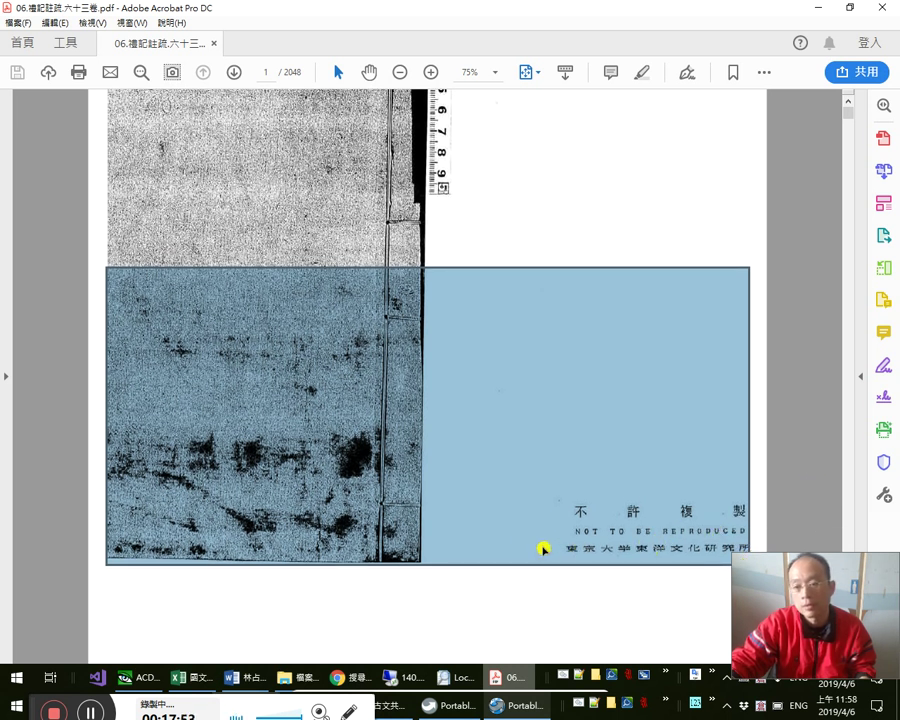
Step: Zoom in on the cover's ruler and stamp, then zoom back out to the whole page
left_click(456, 150)
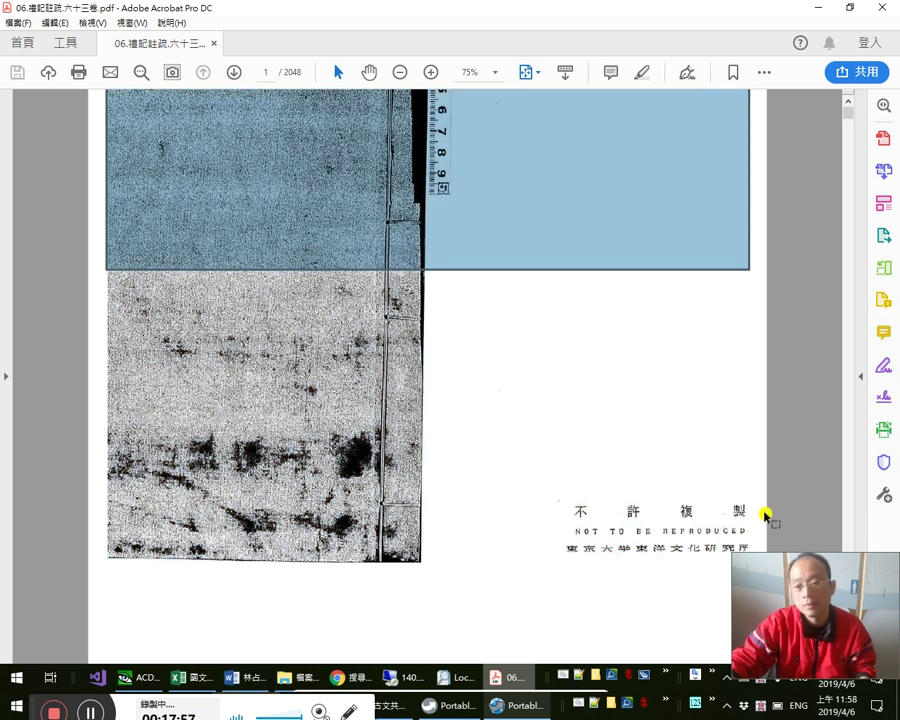
scroll(619, 384, "up", 3)
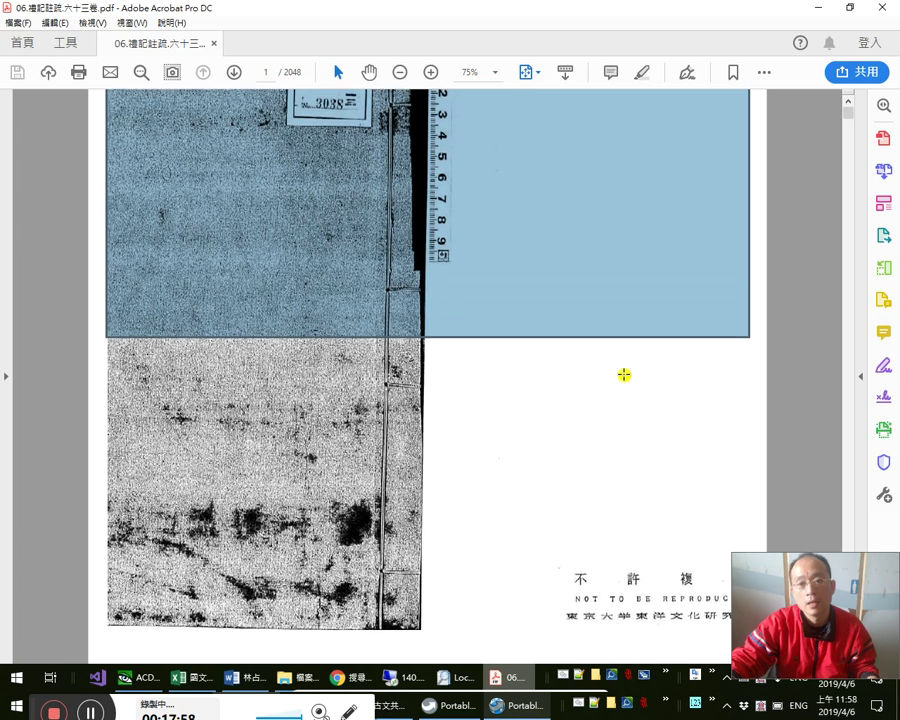
left_click(526, 74)
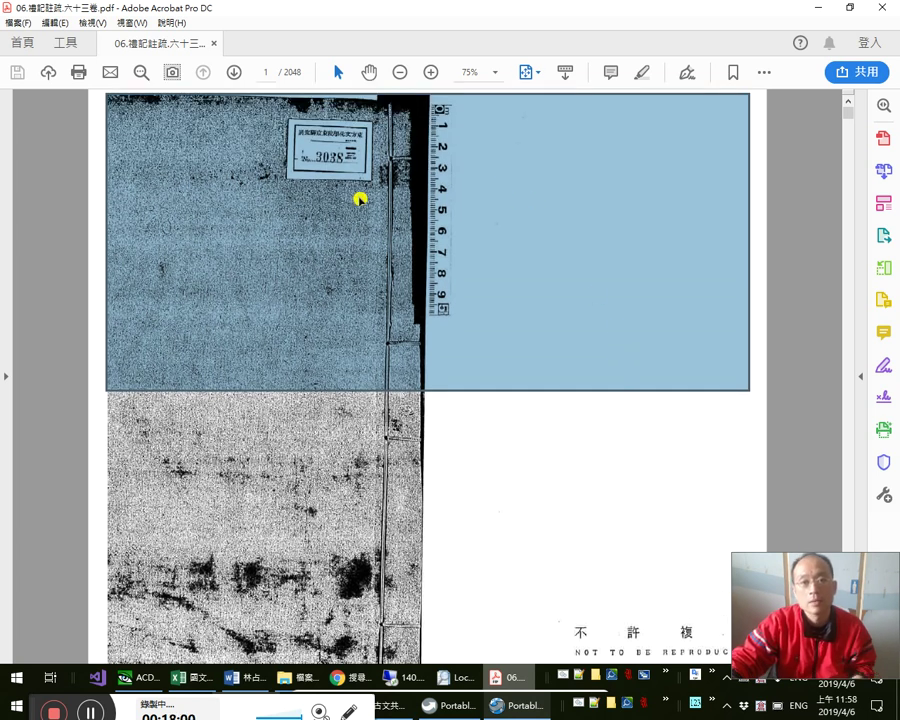
left_click(370, 256)
left_click(370, 256)
left_click(390, 267)
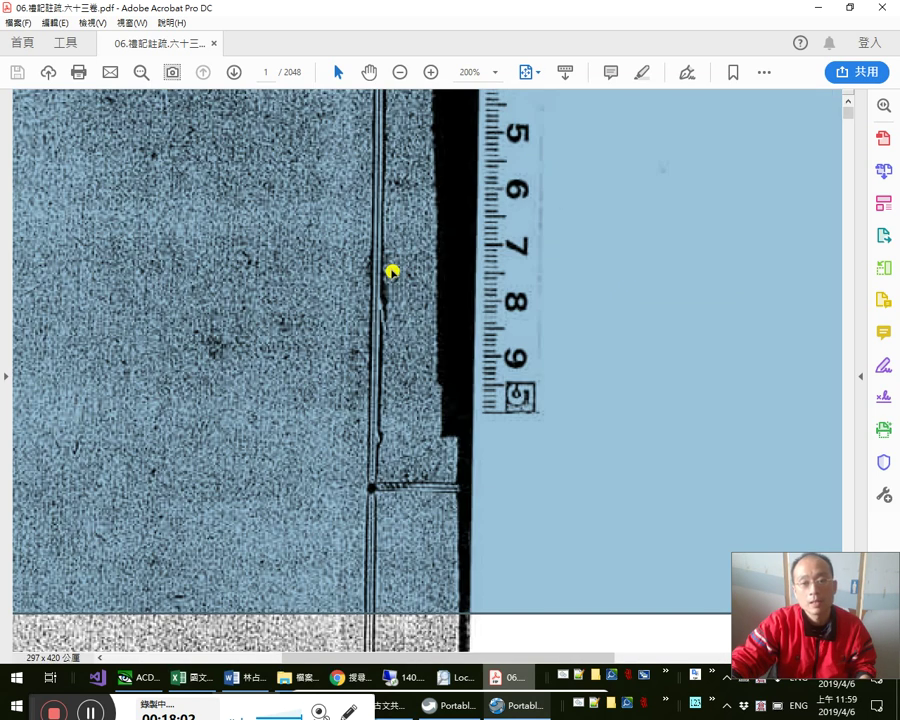
left_click(404, 290, "ctrl")
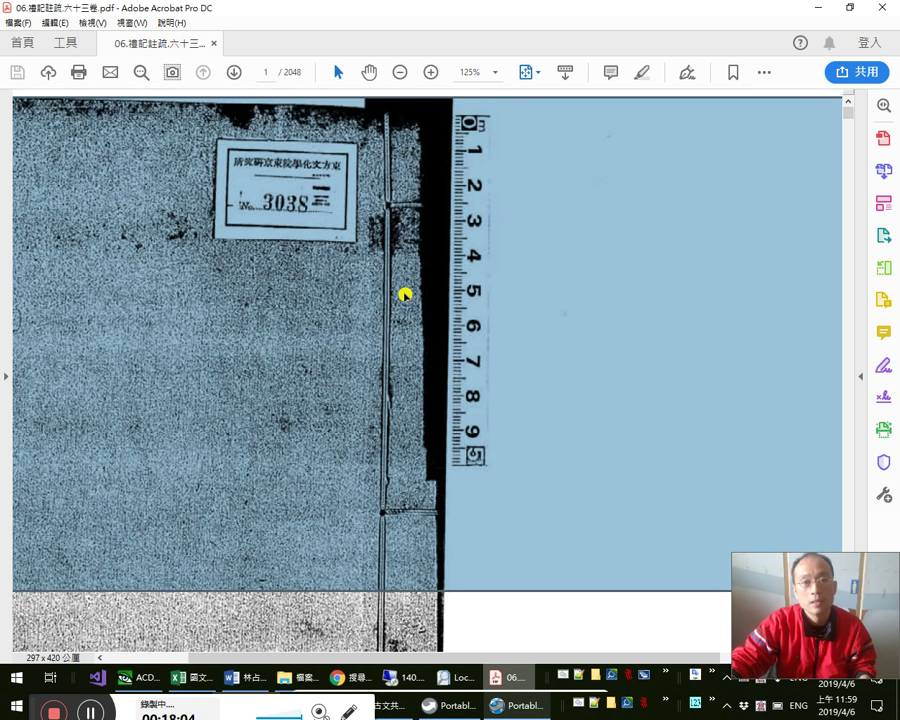
left_click(340, 256)
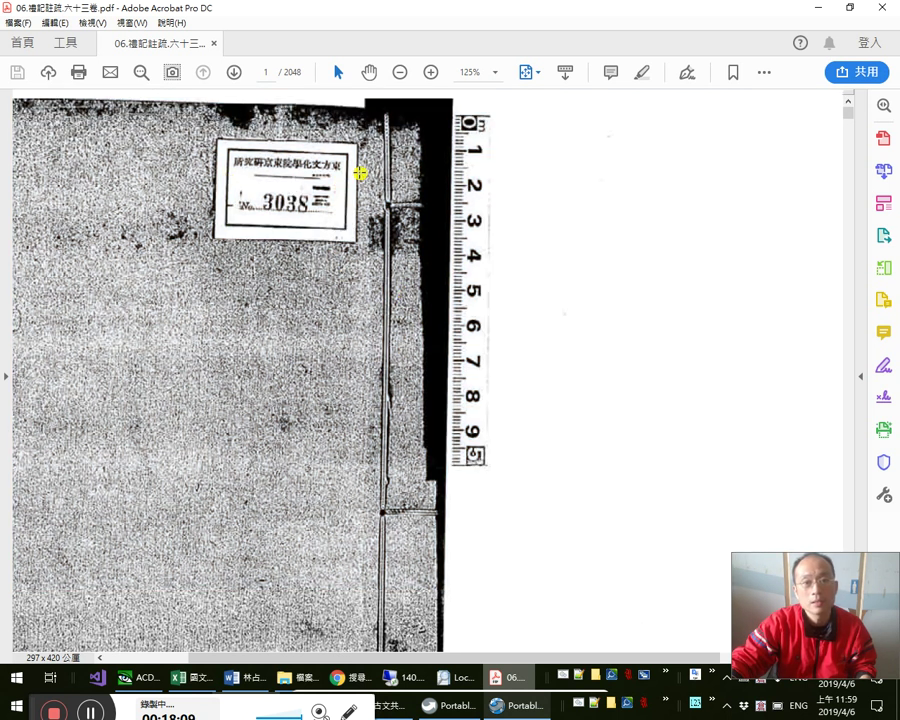
left_click(485, 385, "ctrl")
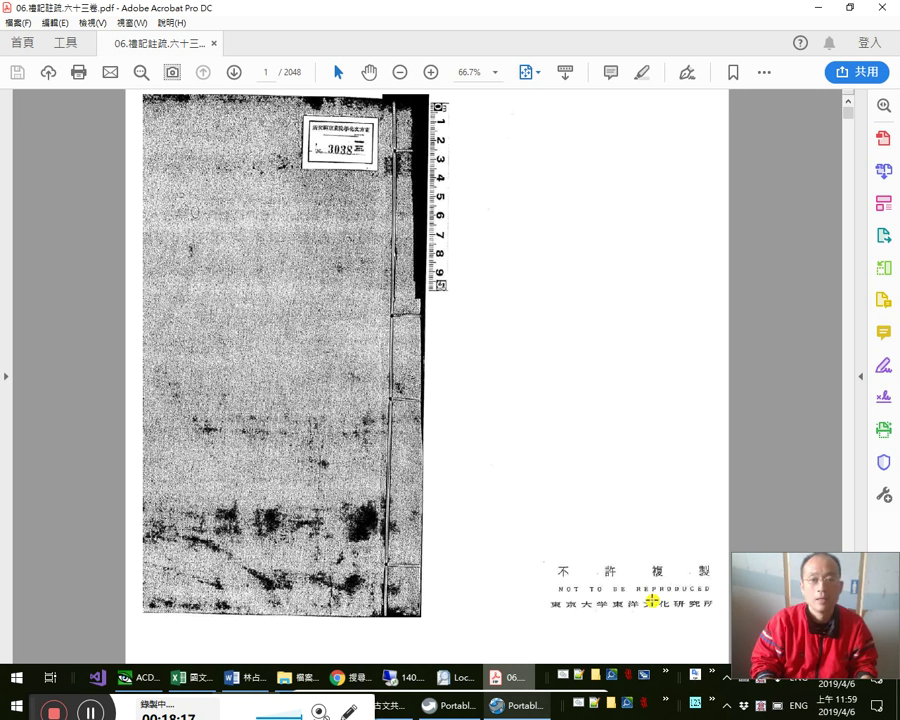
Step: Select the cover's lower image block, then scroll on to blank page 2
left_click(540, 541)
scroll(542, 543, "up", 1)
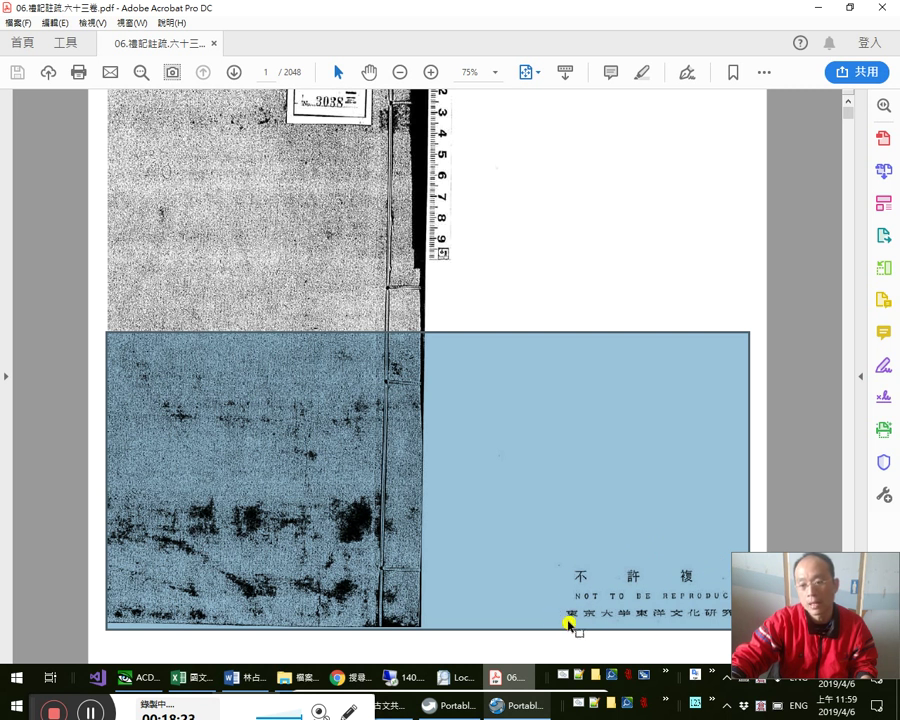
left_click(530, 470)
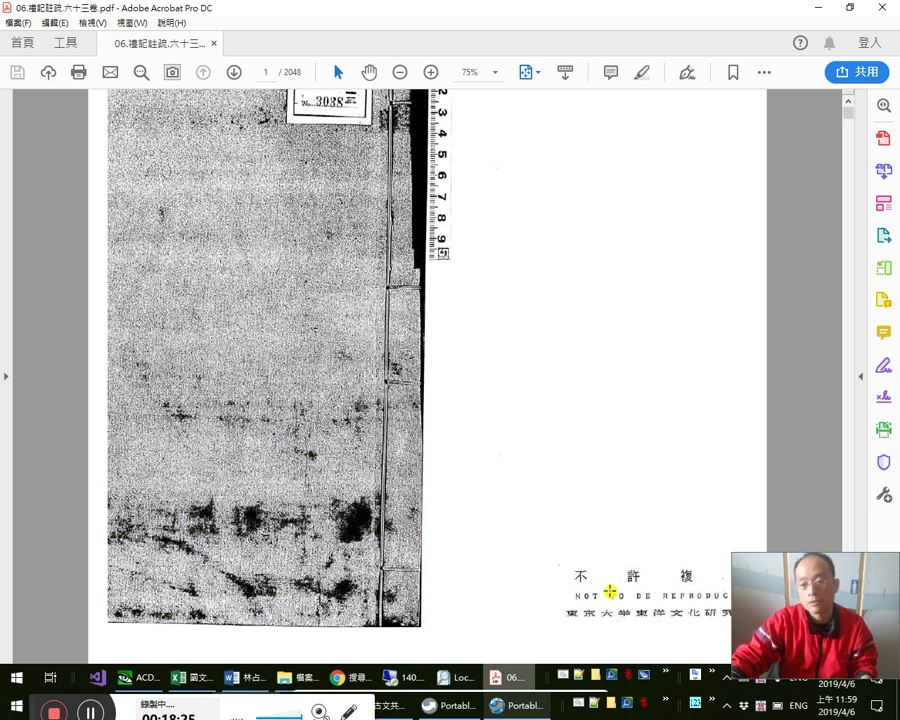
left_click(561, 504)
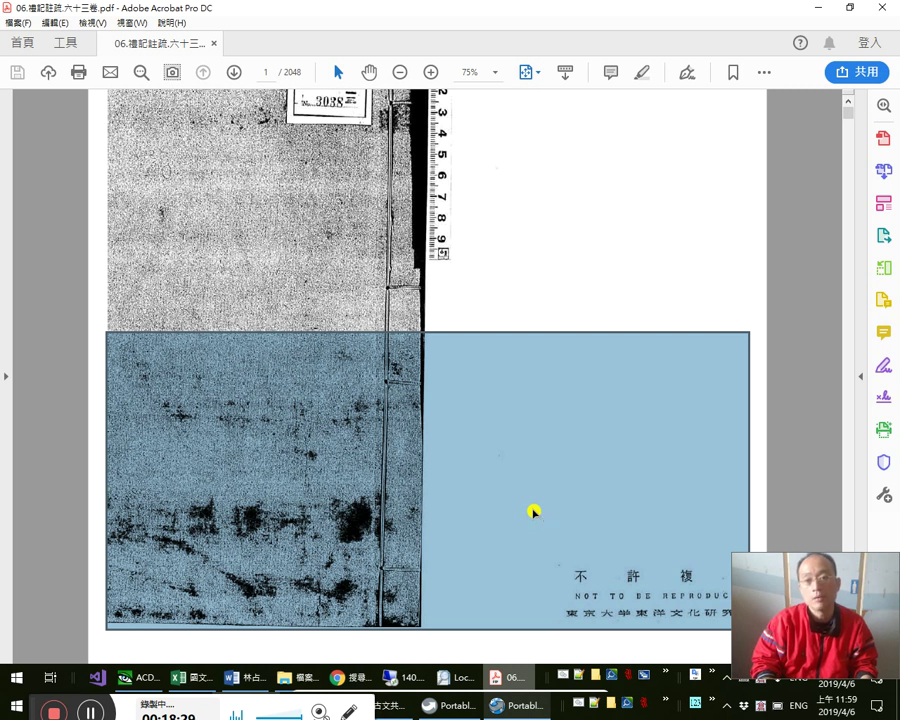
scroll(534, 511, "down", 3)
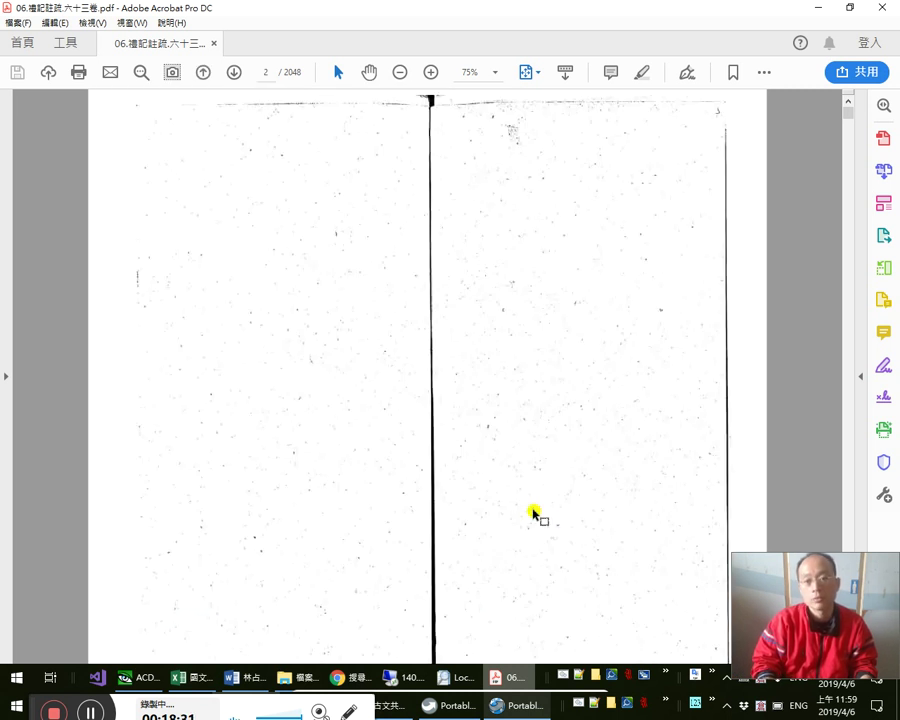
Step: Scroll through the PDF to page 14, where 禮記註疏卷第一 begins
scroll(534, 513, "down", 3)
scroll(534, 513, "down", 3)
scroll(534, 513, "up", 3)
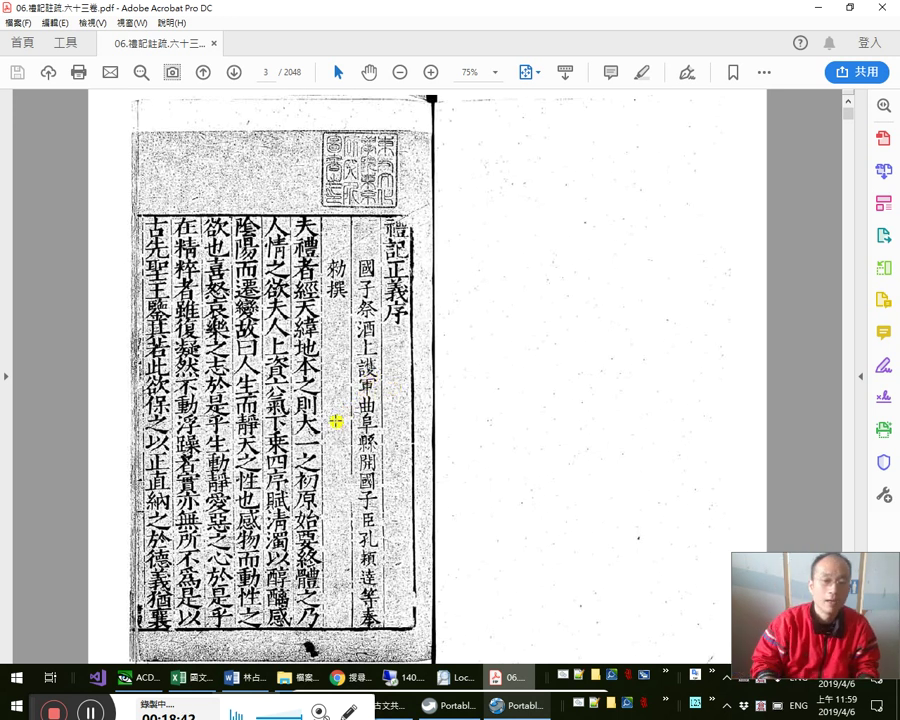
scroll(336, 423, "down", 15)
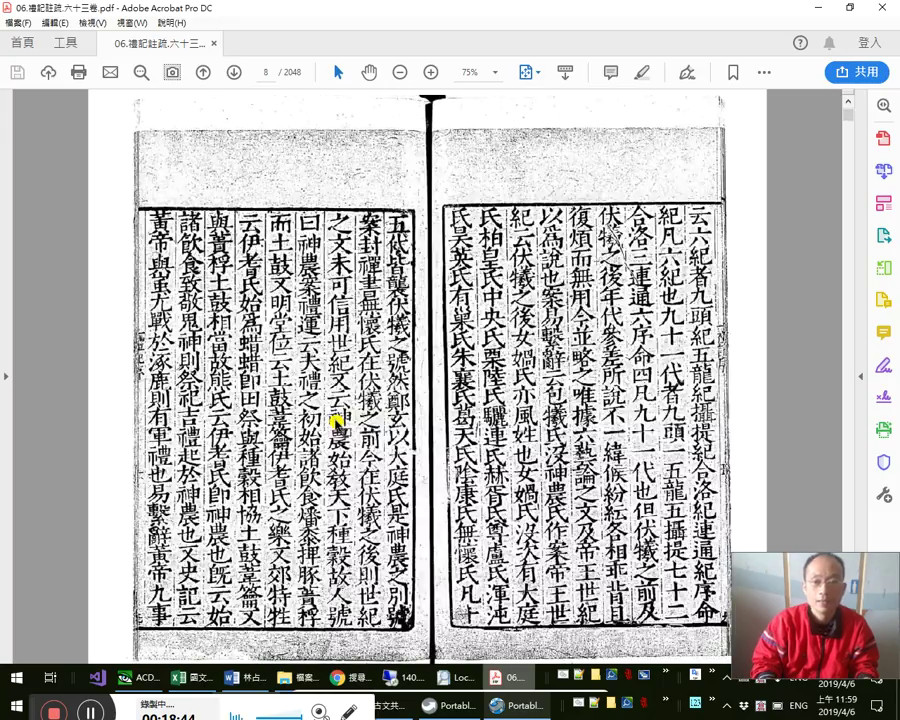
scroll(336, 423, "up", 5)
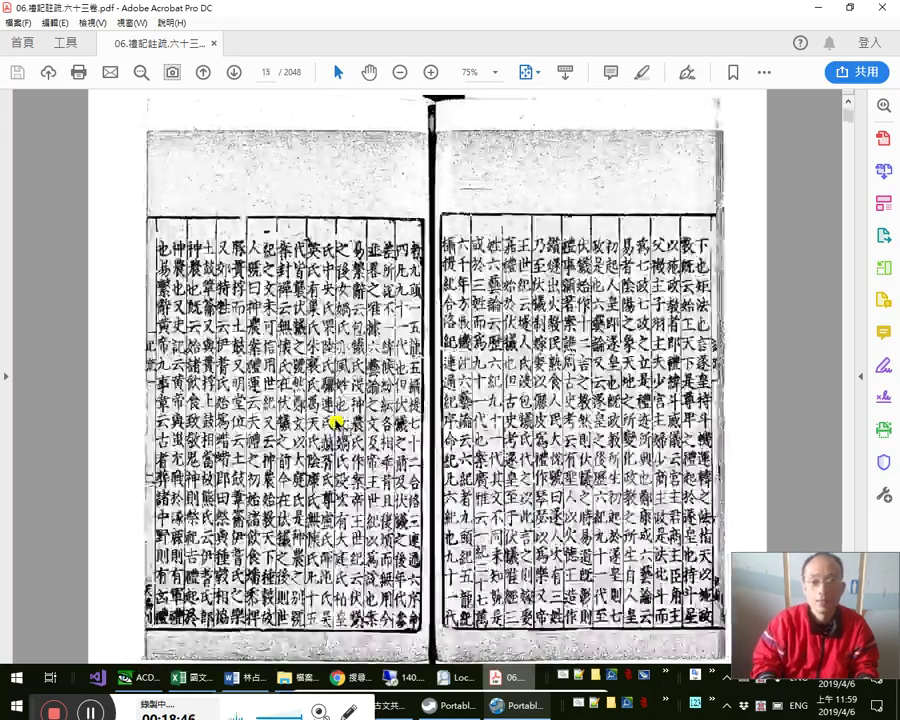
scroll(336, 423, "down", 2)
scroll(336, 423, "down", 1)
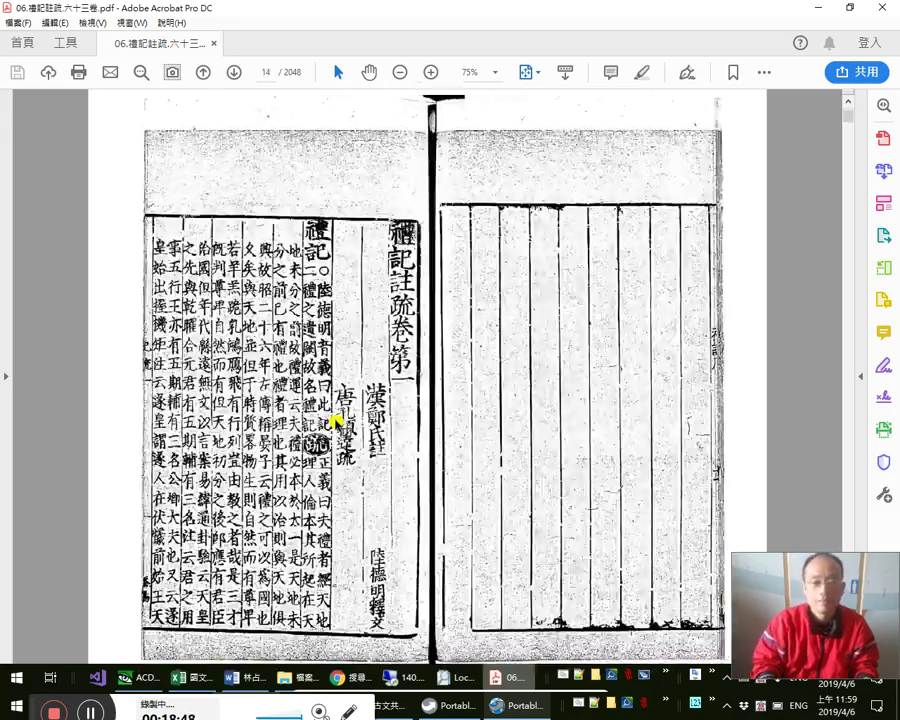
scroll(336, 423, "down", 1)
scroll(336, 423, "up", 1)
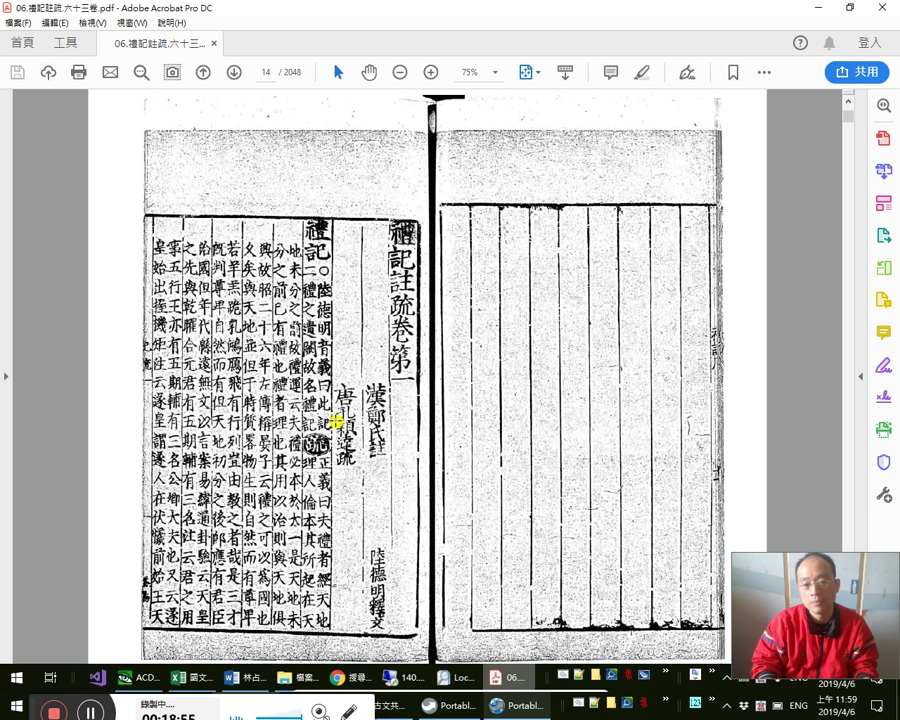
scroll(336, 422, "down", 1)
scroll(336, 420, "up", 1)
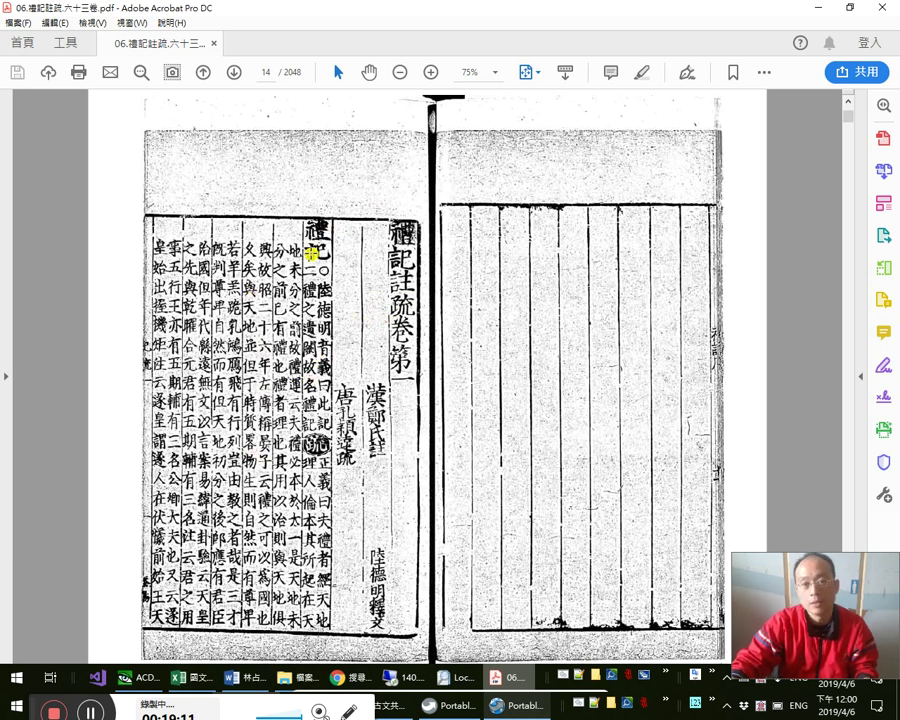
Step: Inspect the chapter-one title spread and the 曲禮 text on page 19, then close the PDF
left_click(310, 251)
left_click(370, 449)
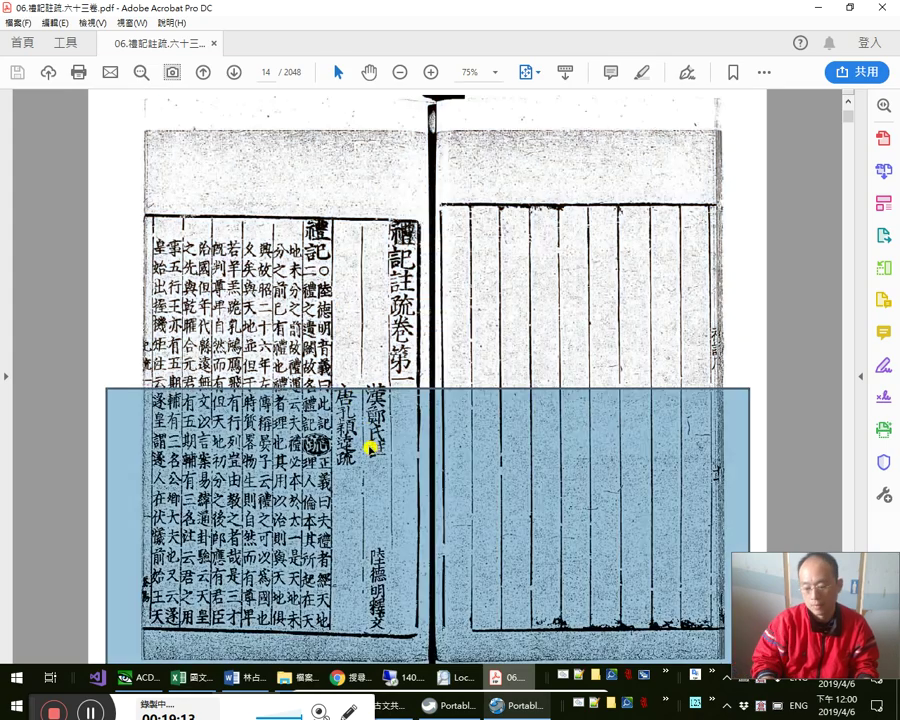
scroll(370, 449, "down", 10)
scroll(370, 449, "down", 5)
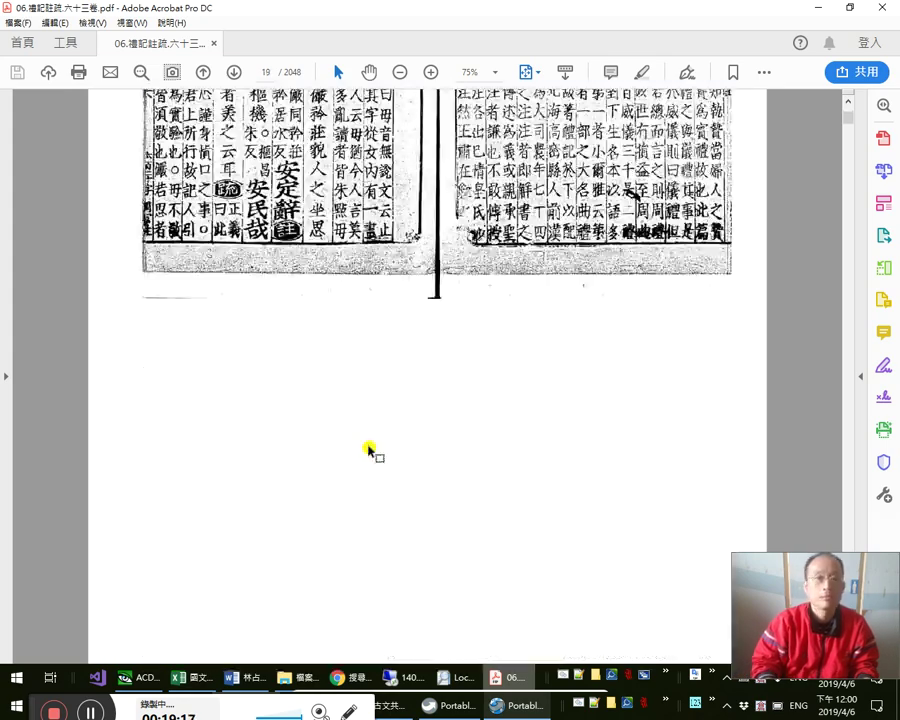
scroll(378, 442, "up", 3)
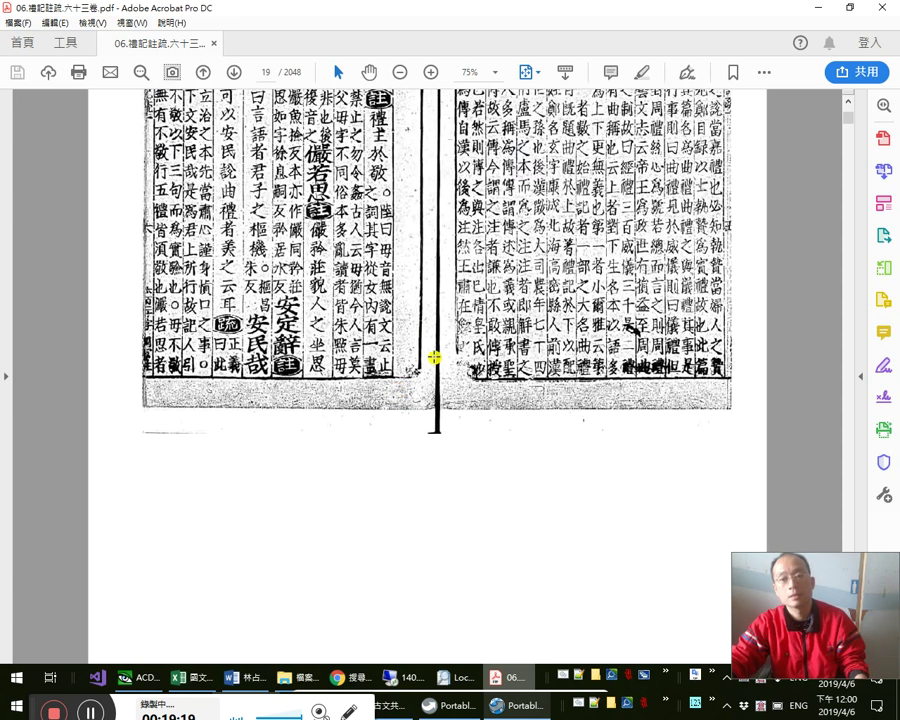
scroll(440, 330, "up", 1)
scroll(480, 370, "up", 1)
scroll(460, 390, "up", 2)
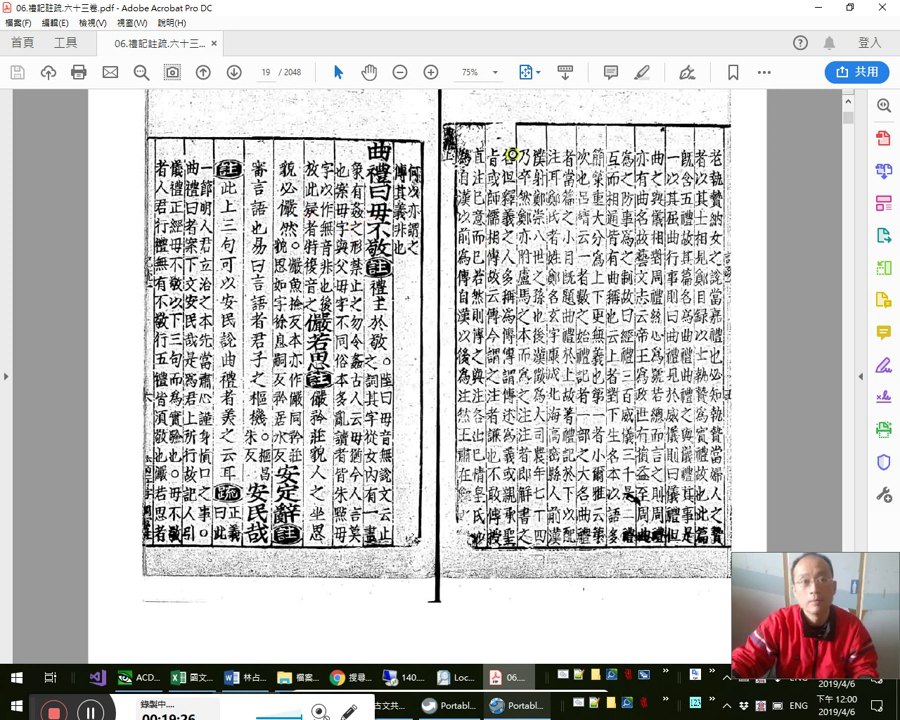
left_click(880, 7)
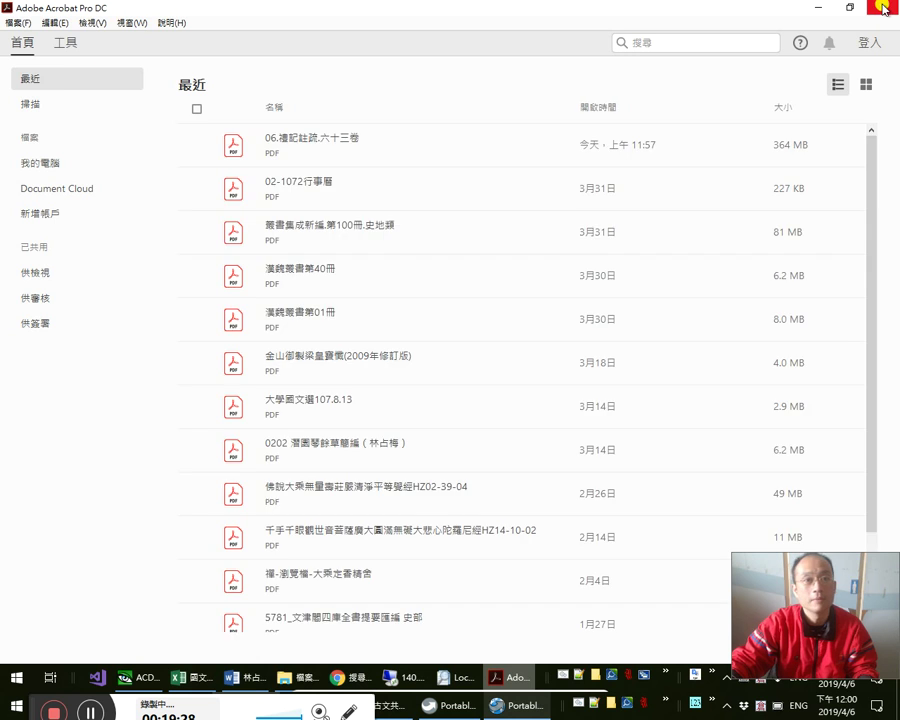
Step: Close Acrobat and look at 5836_禮記注疏（下）, 翁方綱 禮記附記 and 大戴禮記今注今譯 in the results
left_click(883, 8)
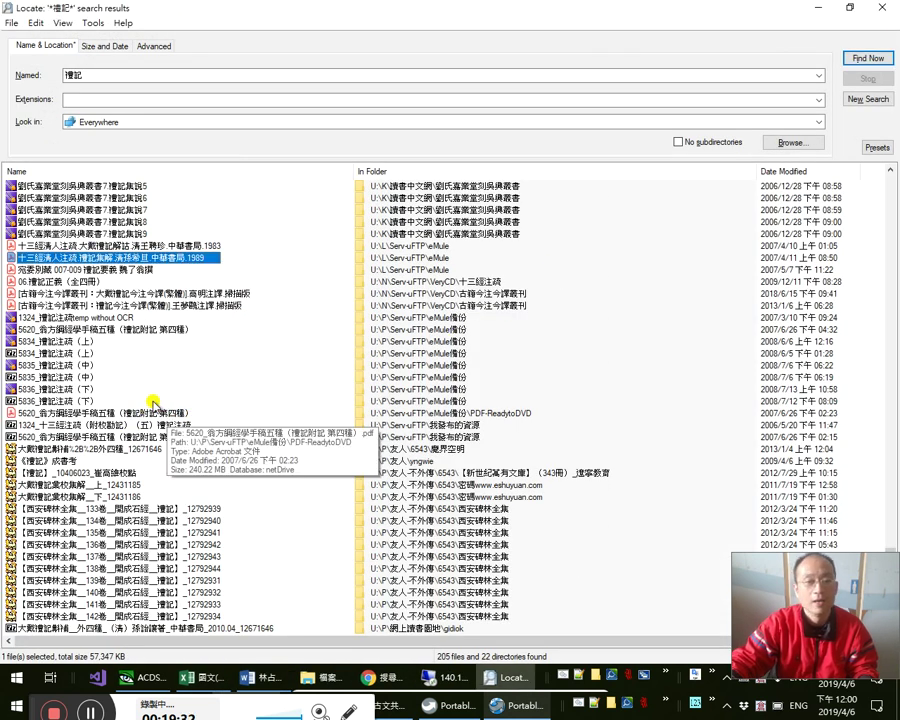
left_click(100, 390)
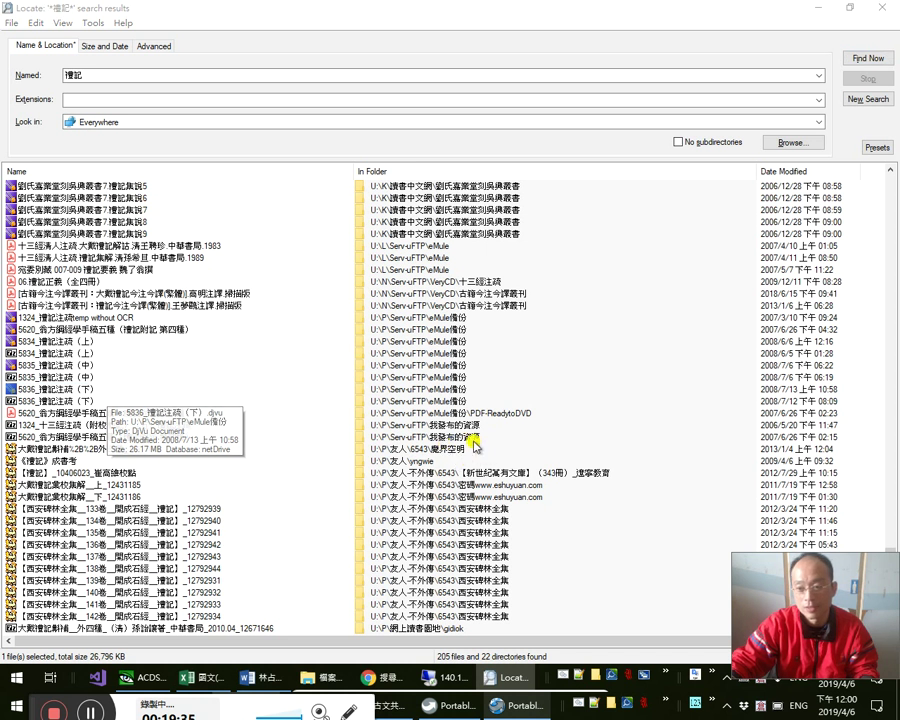
left_click(260, 415)
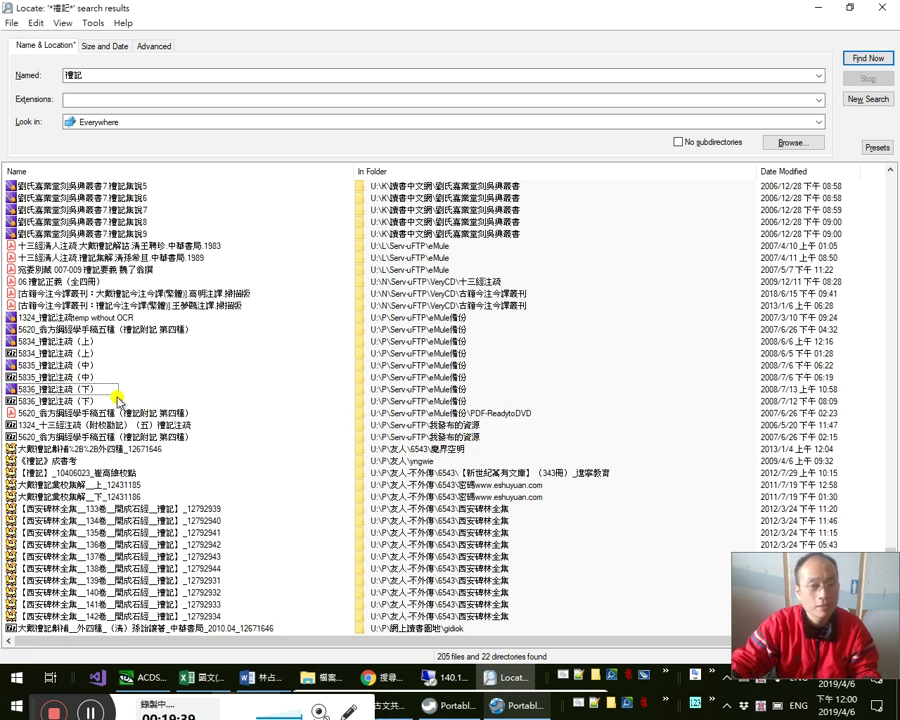
left_click(148, 412)
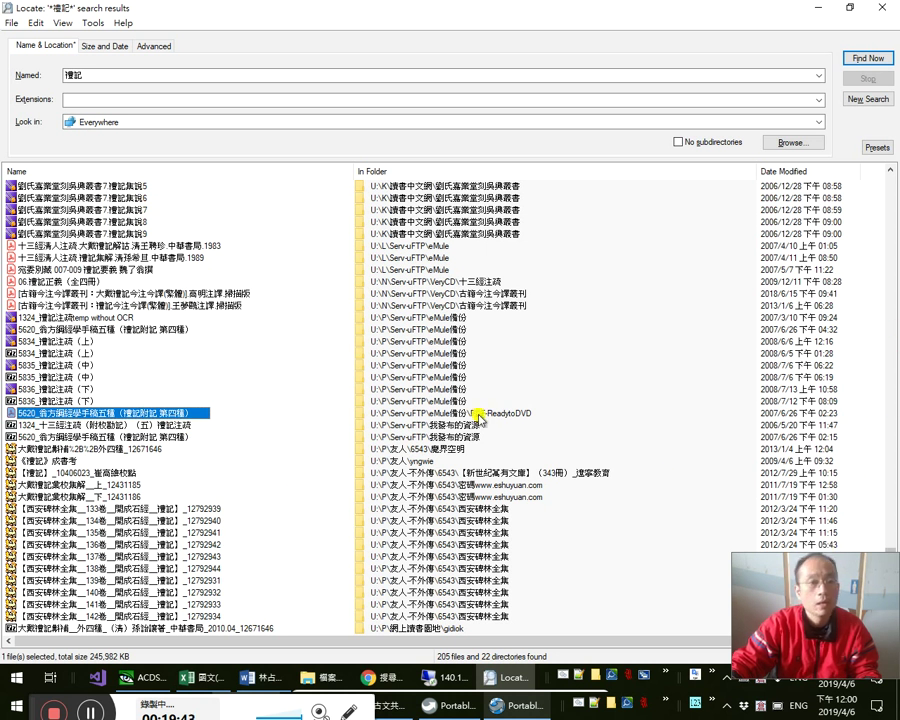
left_click(137, 293)
Step: Select the 禮記集解 清孫希旦 file, cancel its rename unchanged, and switch to the Chrome window
left_click(153, 245)
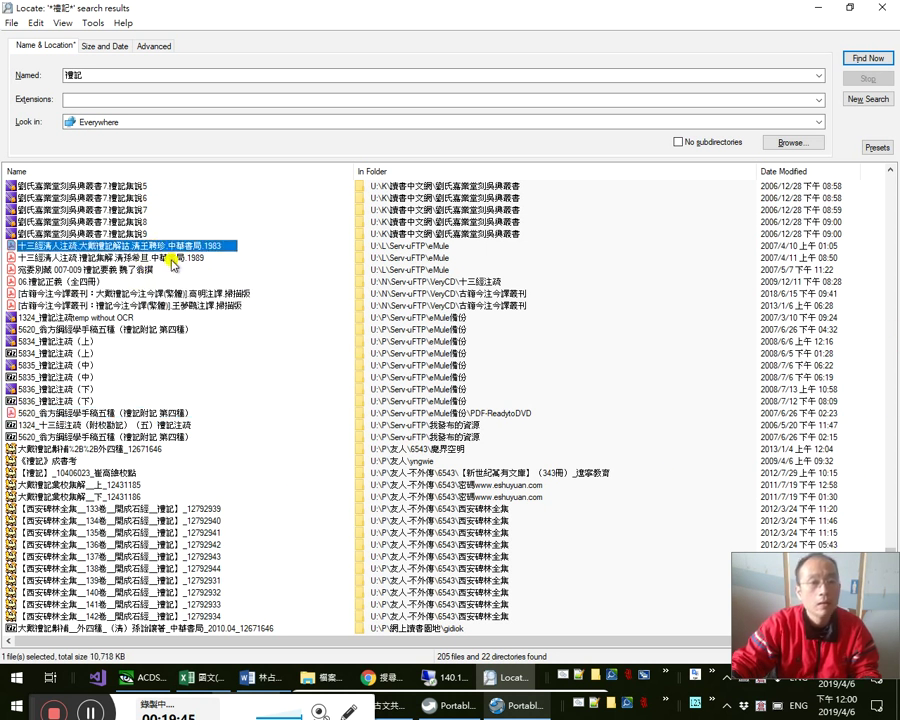
left_click(176, 257)
key("F2")
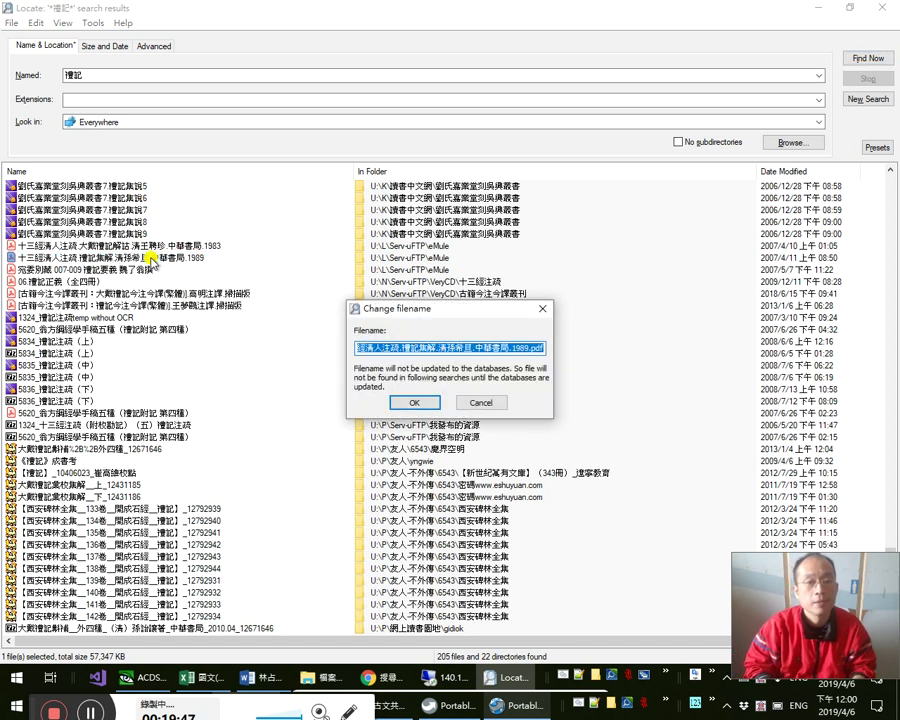
key("Escape")
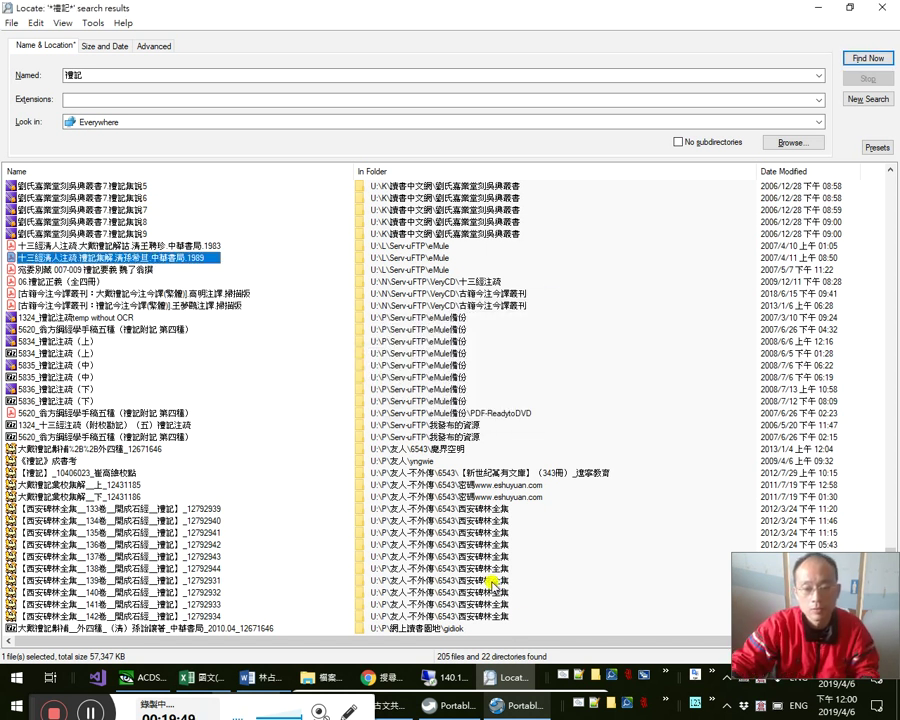
left_click(452, 680)
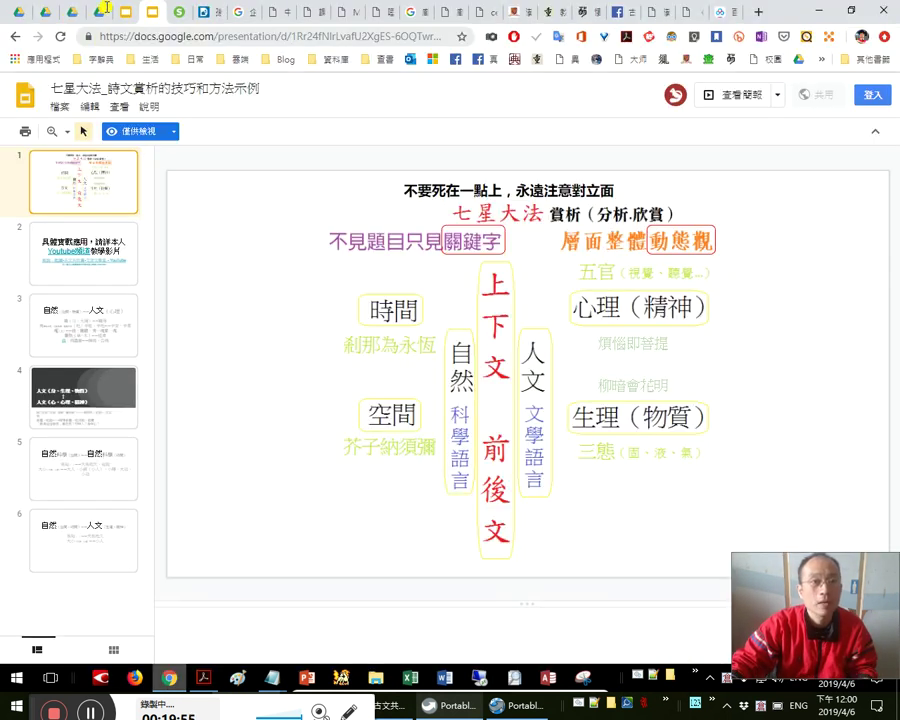
Step: Go to the Google Drive tab and clear the signed-out warning with 重試
left_click(97, 12)
left_click(531, 400)
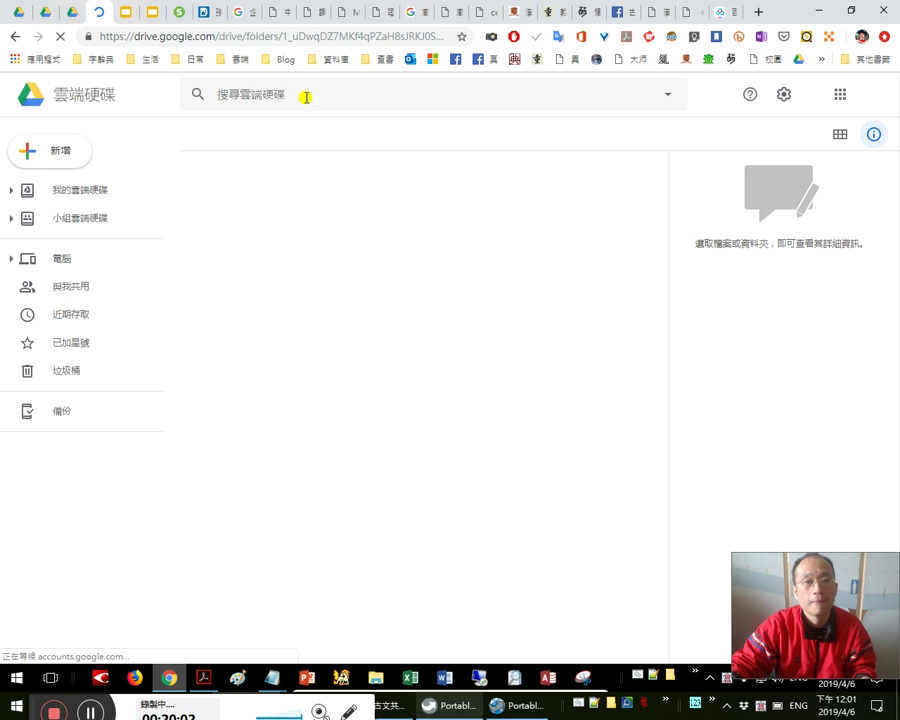
left_click(306, 100)
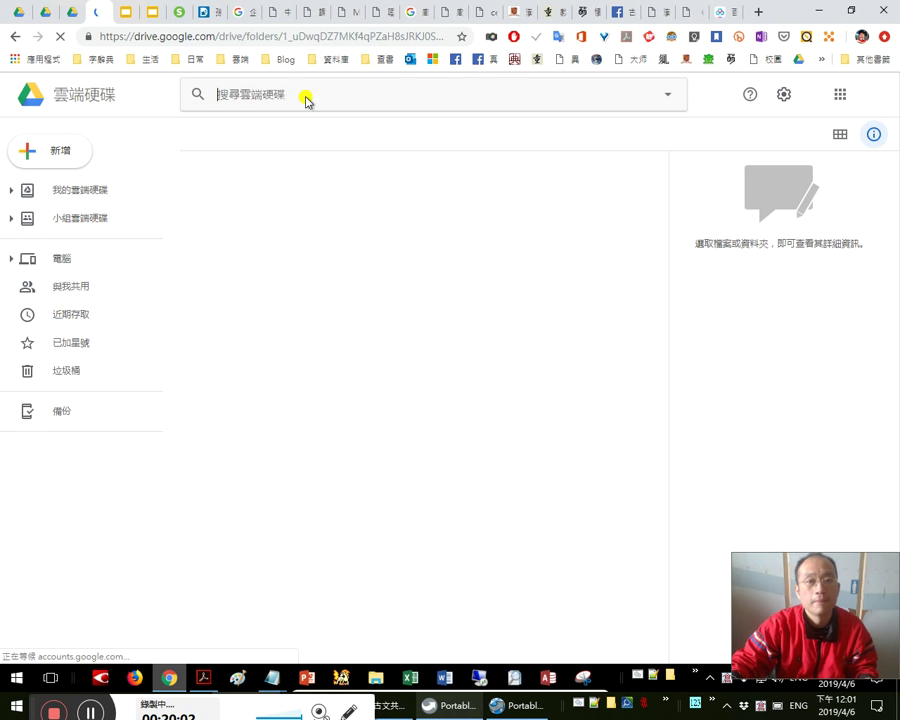
Step: Search Drive for title:十三經清人注疏.禮記集解.清孫希旦.中華書局.1989.pdf
type("tit")
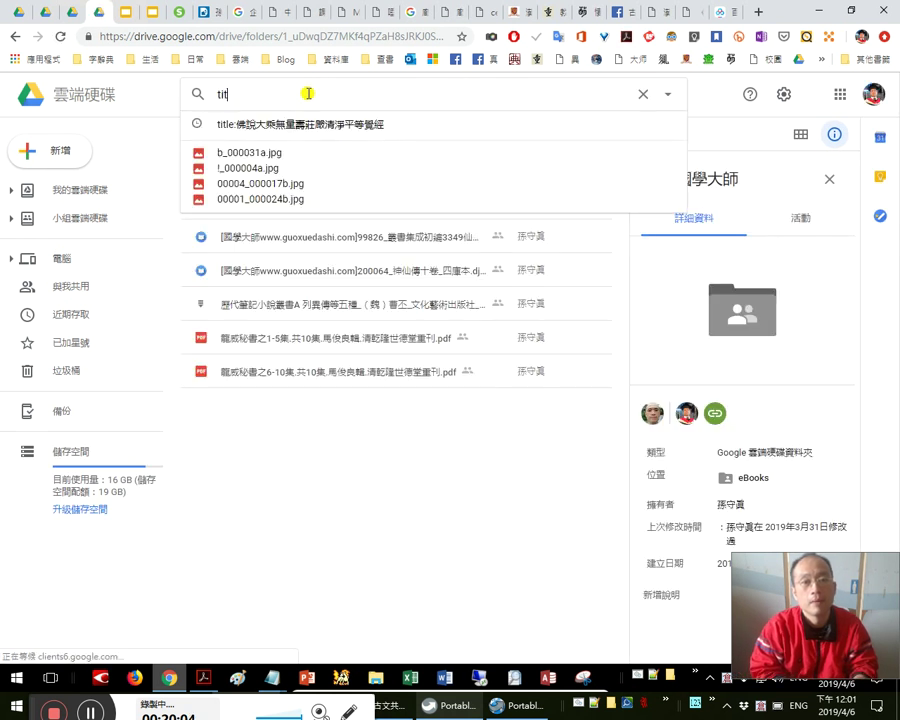
type("la")
key("BackSpace")
key("BackSpace")
type("el")
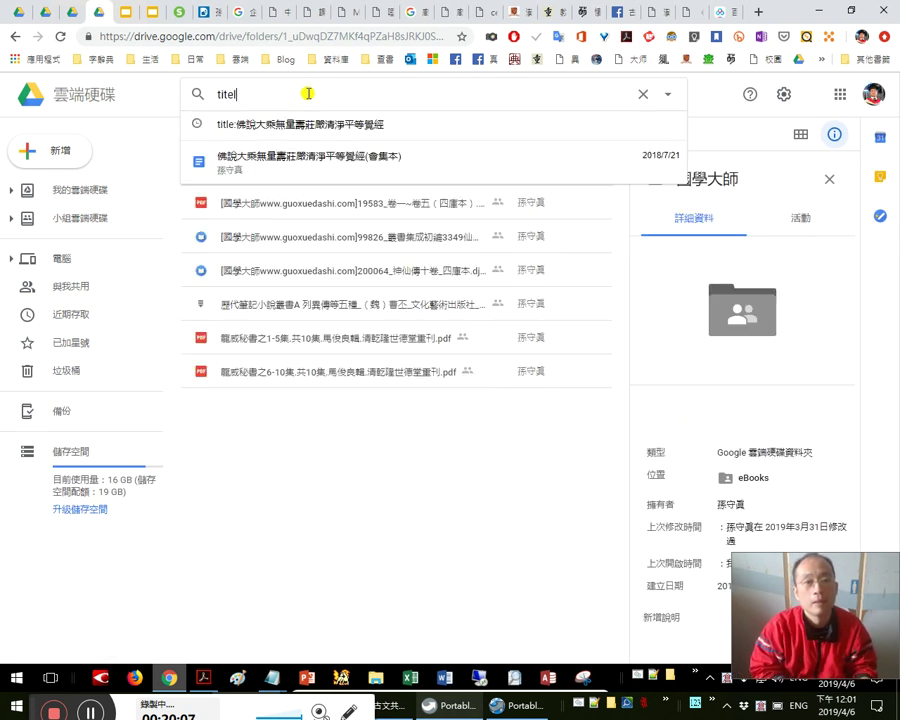
key("BackSpace")
key("BackSpace")
type("le")
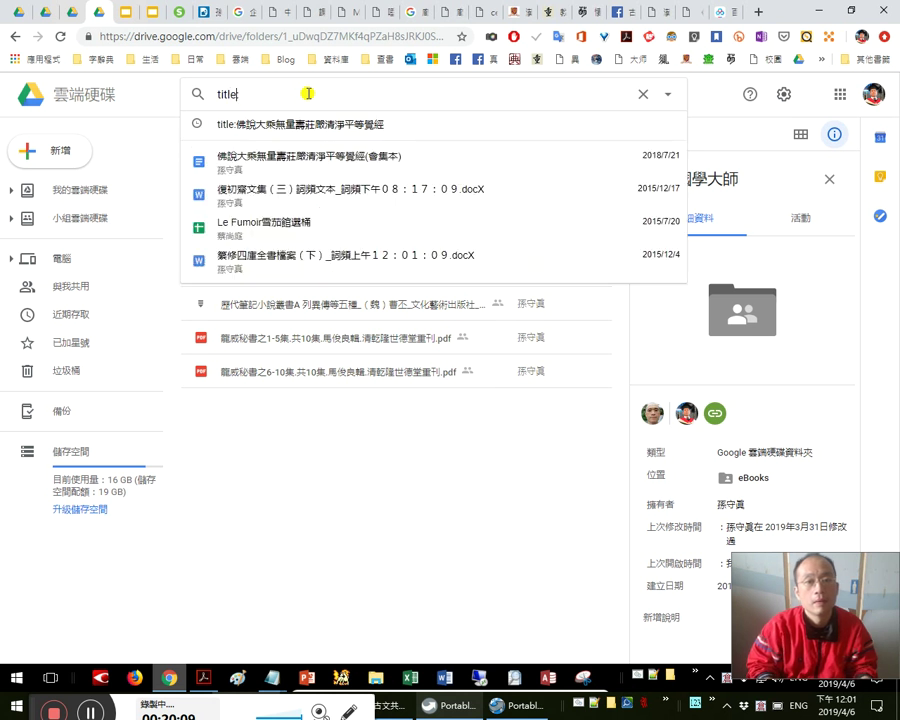
type(":")
type("十三經清人注疏.禮記集解.清孫希旦.中華書局.1989.pdf")
key("Return")
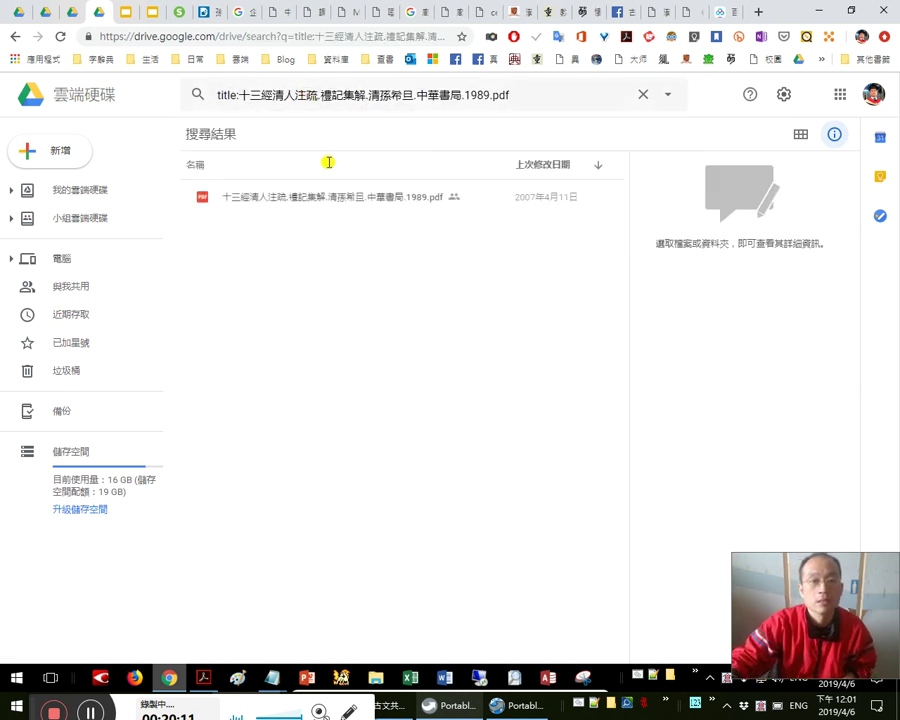
Step: Download the found 禮記集解 PDF with 下載 and save it into the 下載 folder
left_click(380, 212)
right_click(382, 213)
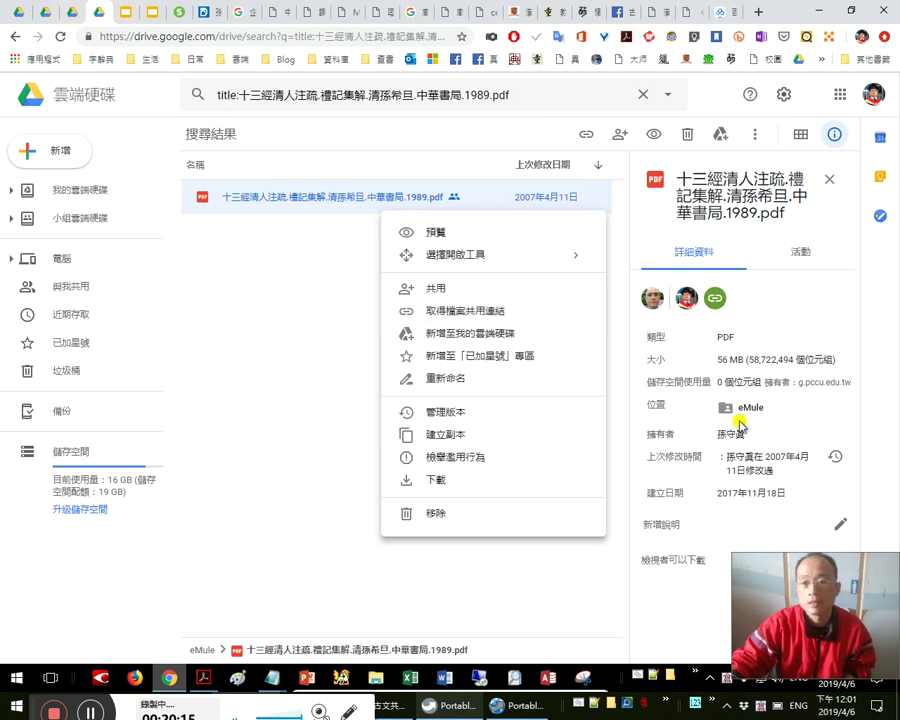
left_click(435, 483)
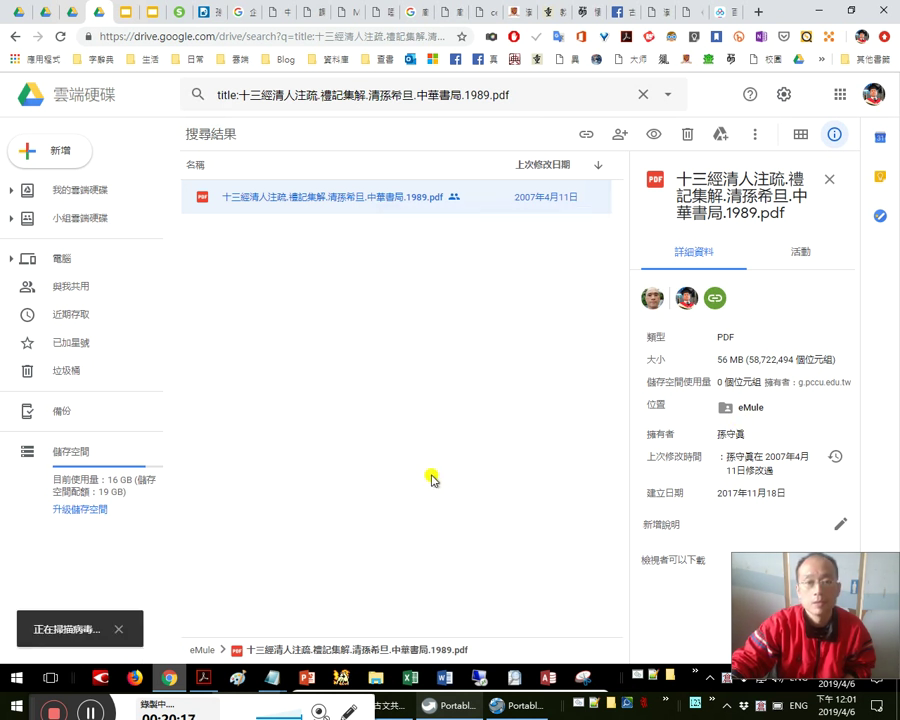
left_click(76, 342)
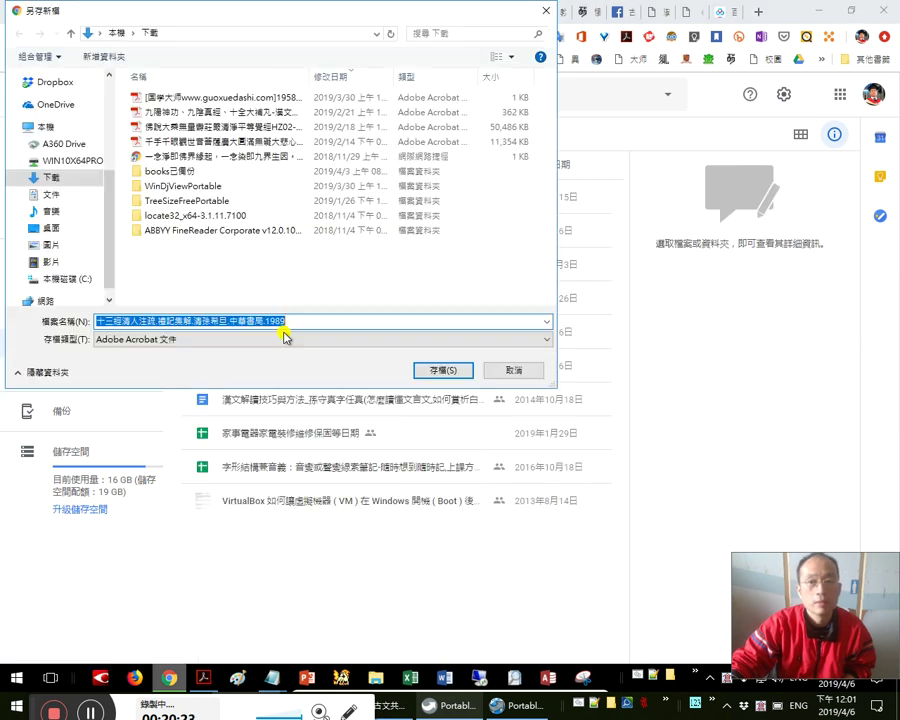
left_click(455, 371)
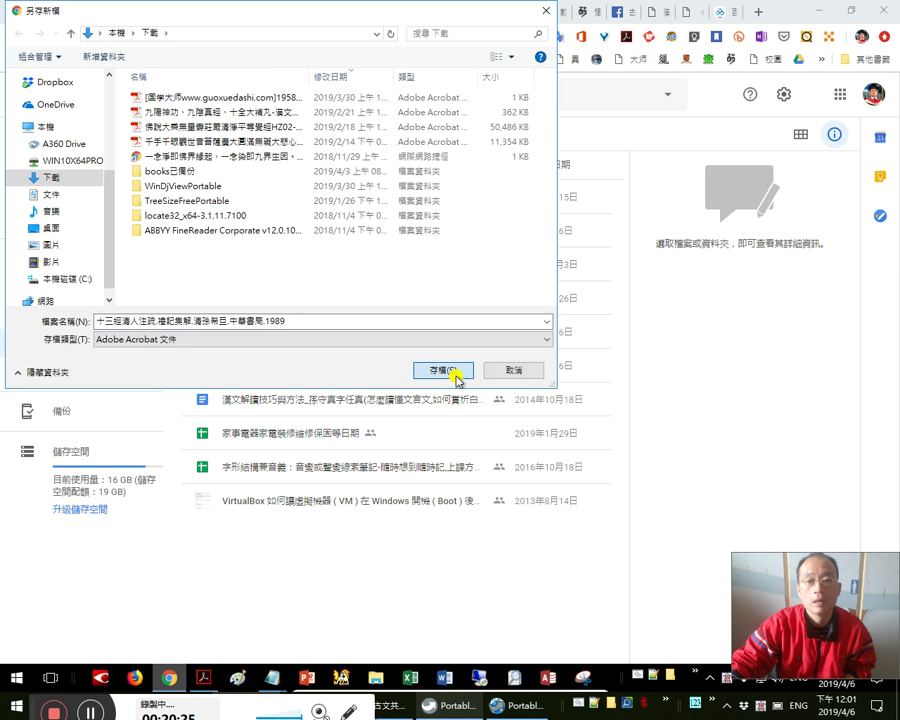
left_click(873, 94)
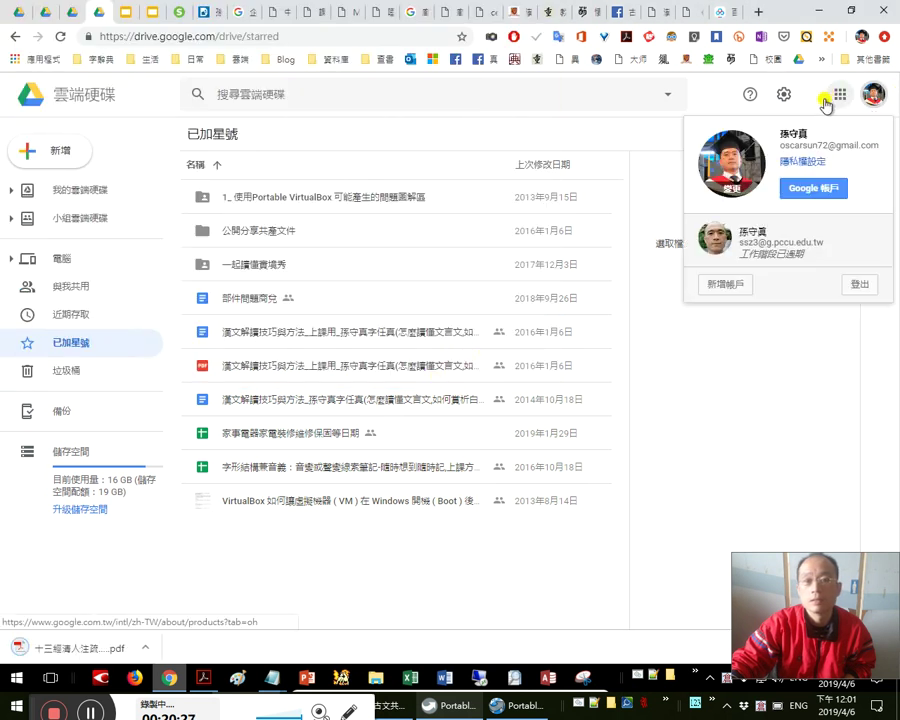
Step: Sign in with the university account, pin the browser tab, and go to the pinned Drive tab
left_click(761, 244)
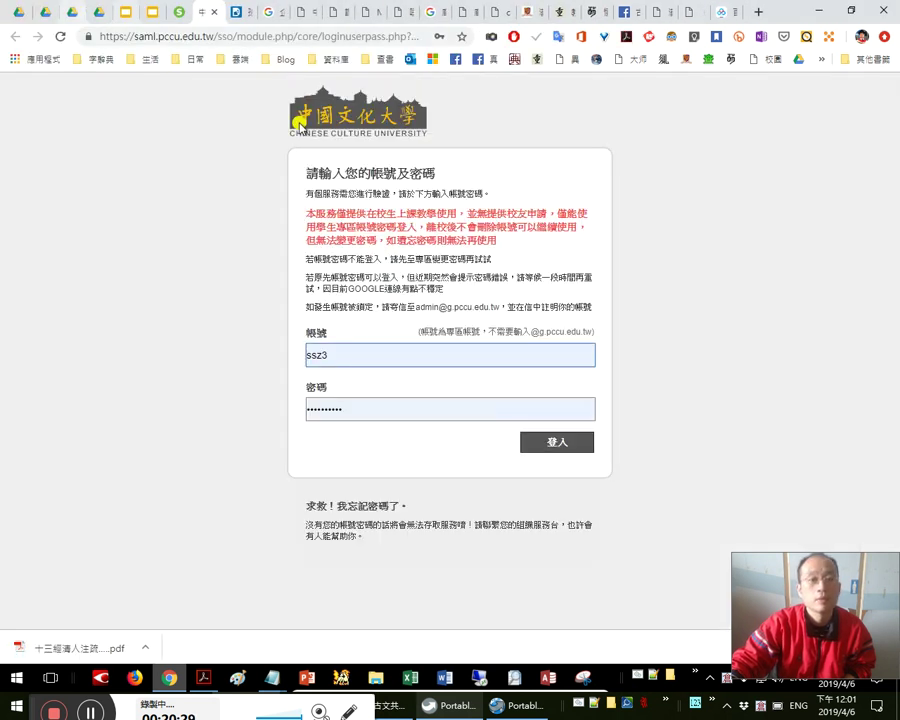
left_click(566, 446)
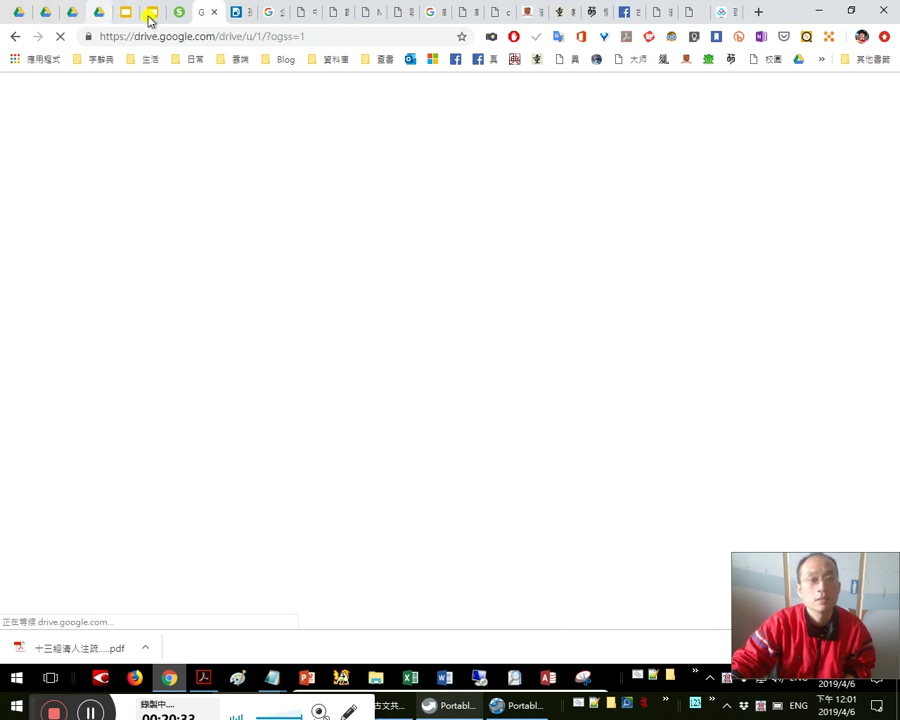
left_click(98, 13)
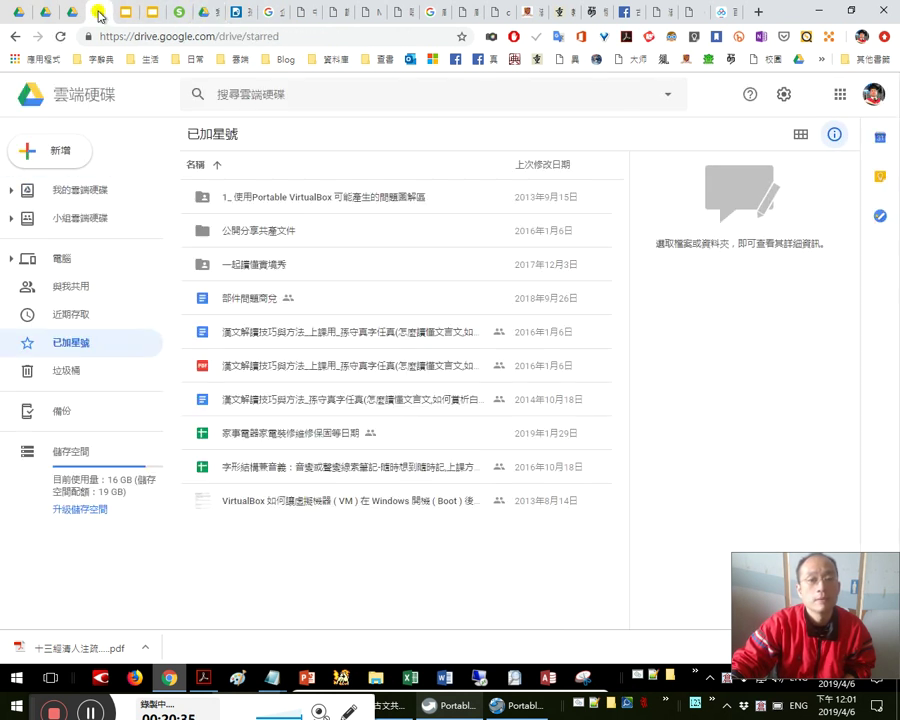
left_click(196, 18)
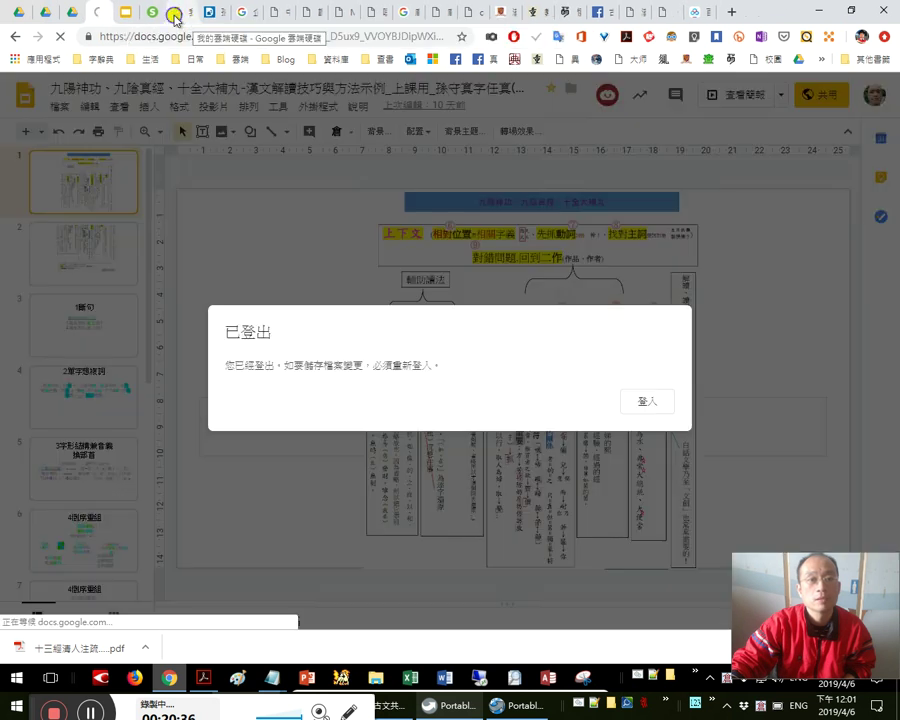
right_click(175, 18)
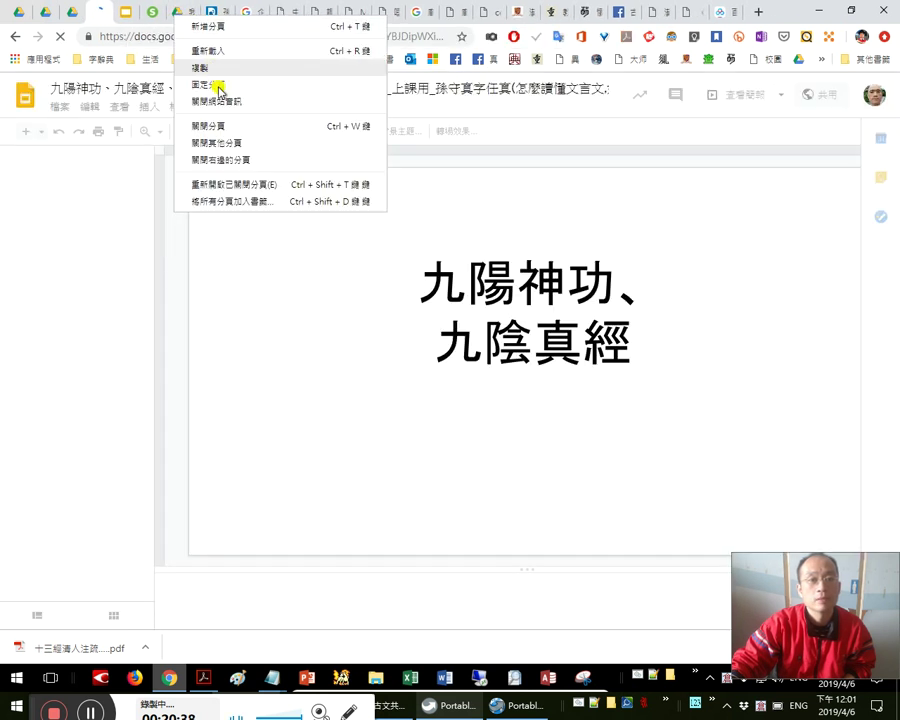
left_click(221, 88)
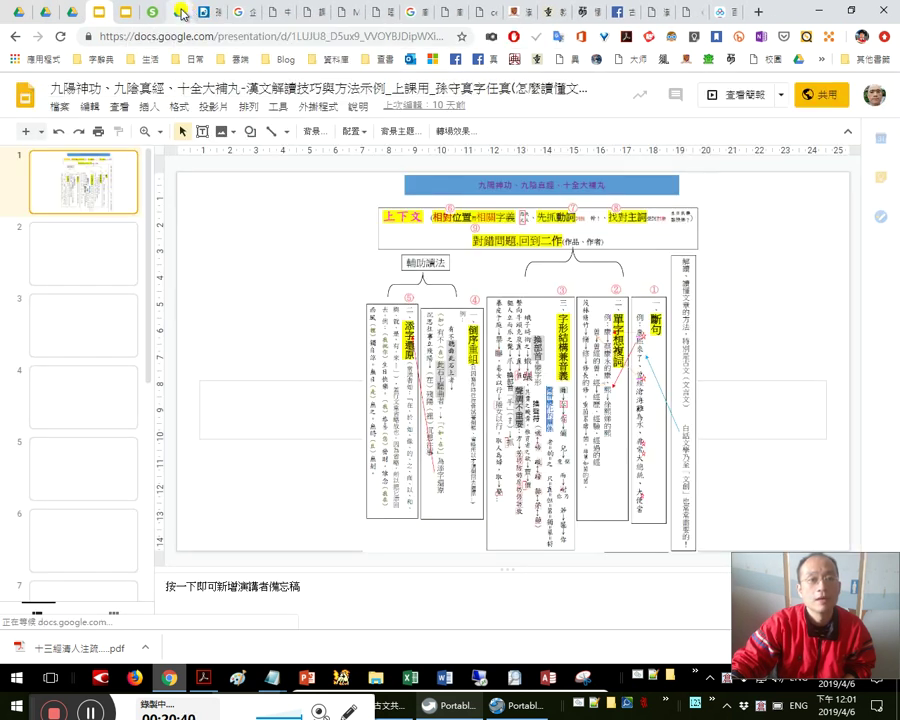
left_click(95, 14)
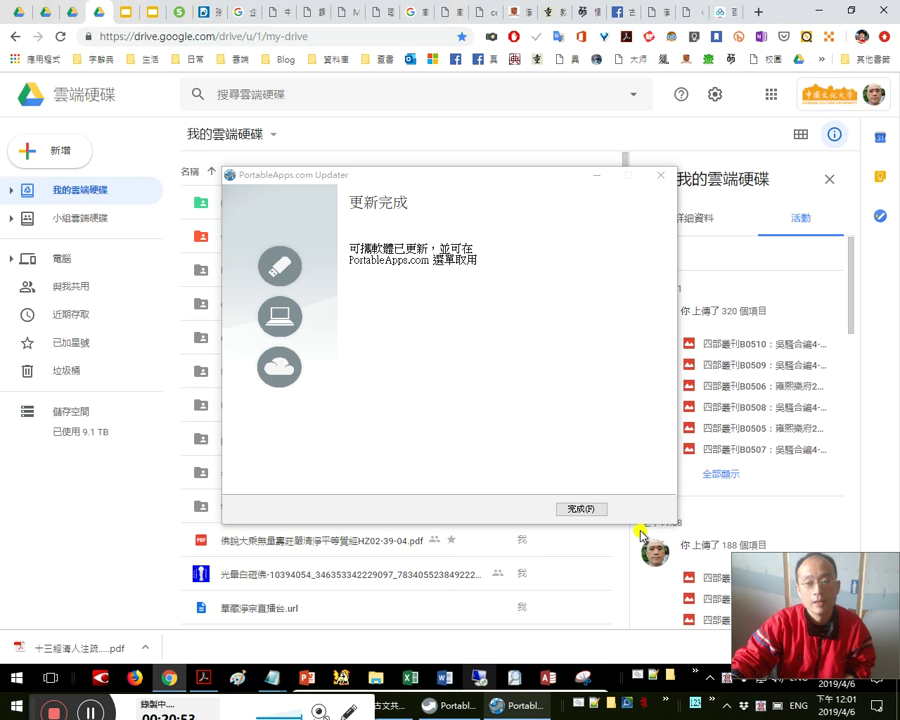
Step: Dismiss the update-complete message and open the eBooks folder in Drive
left_click(584, 509)
left_click(551, 708)
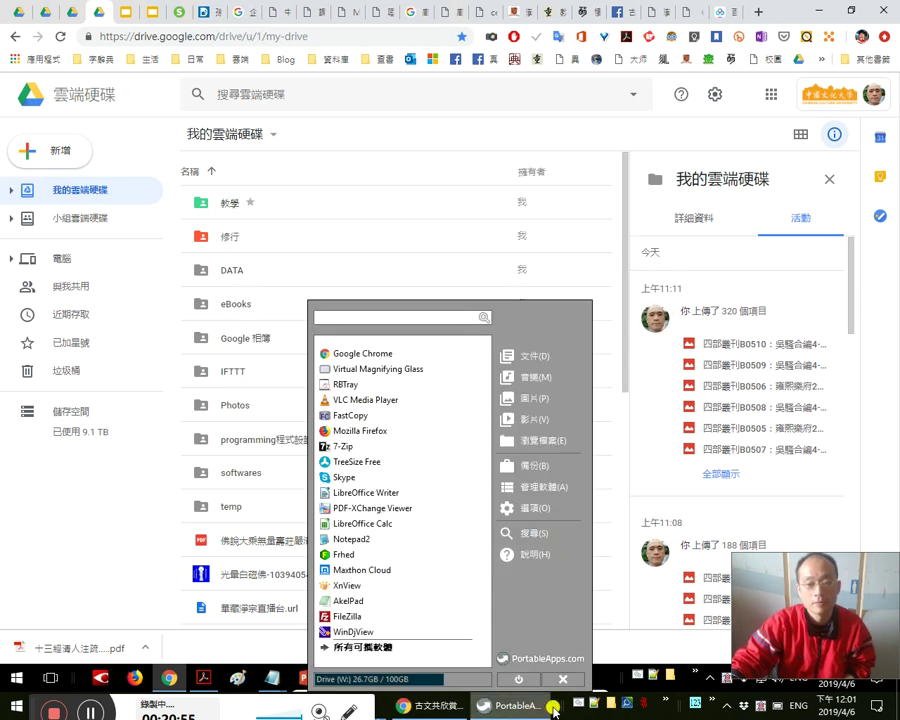
left_click(552, 709)
left_click(305, 214)
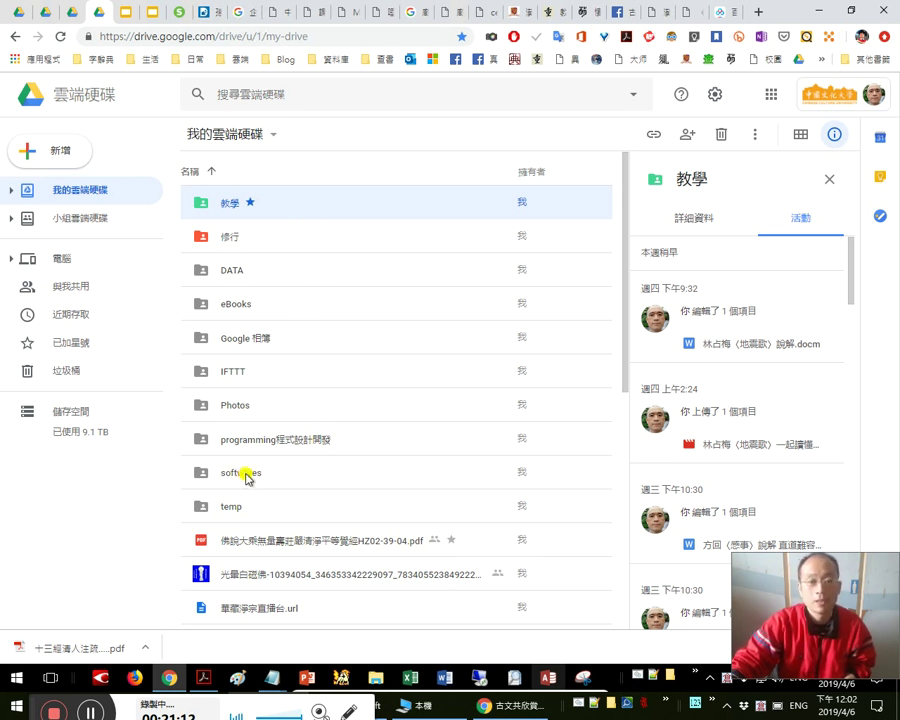
double_click(265, 309)
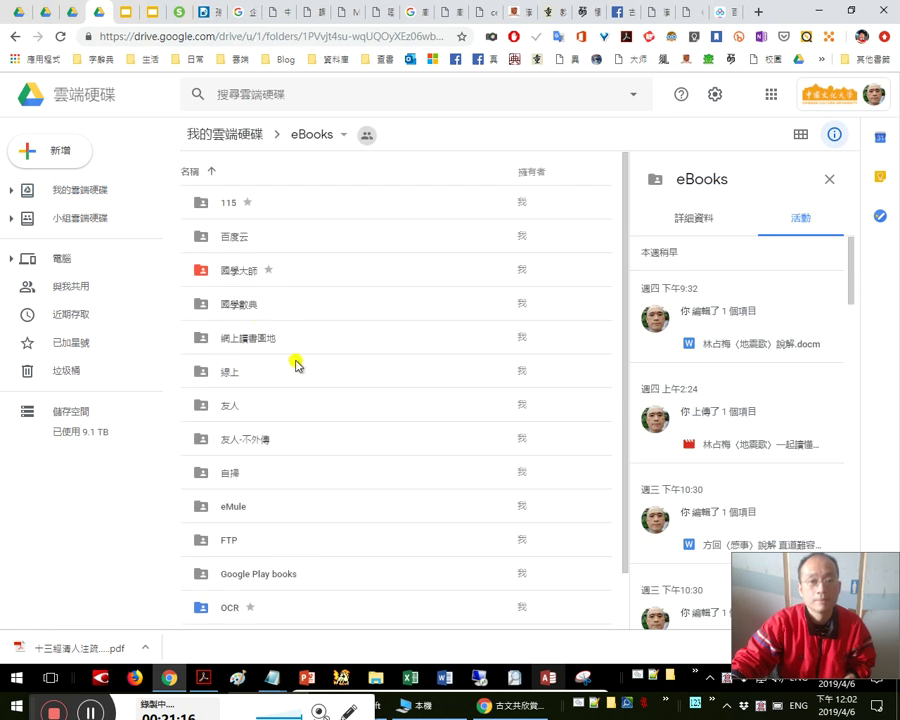
Step: Show the downloaded 禮記集解 PDF in its Downloads folder via 在資料夾中顯示
left_click(213, 507)
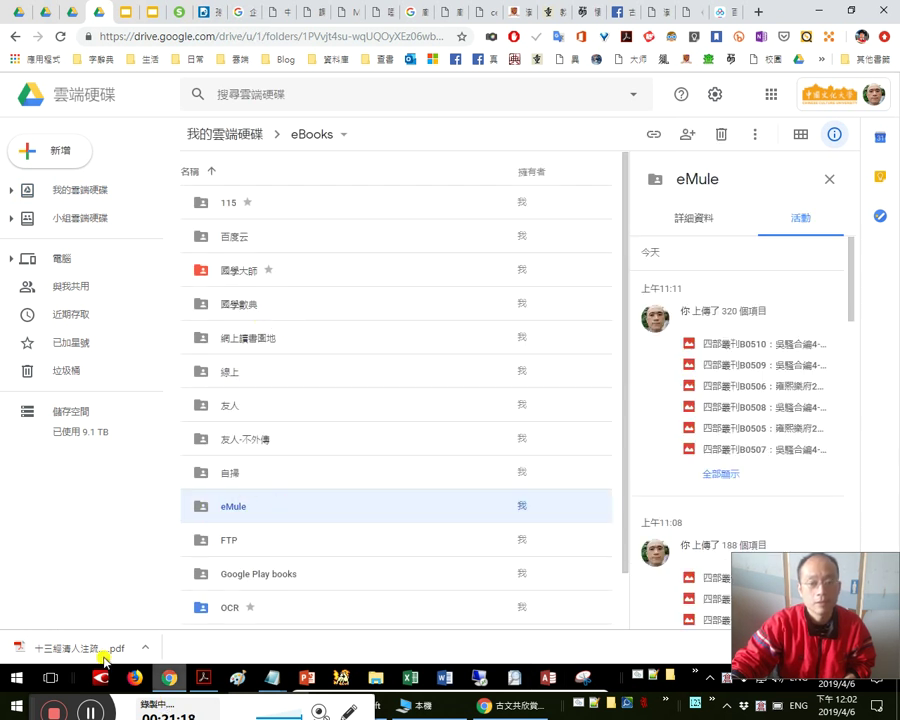
left_click(145, 648)
left_click(205, 600)
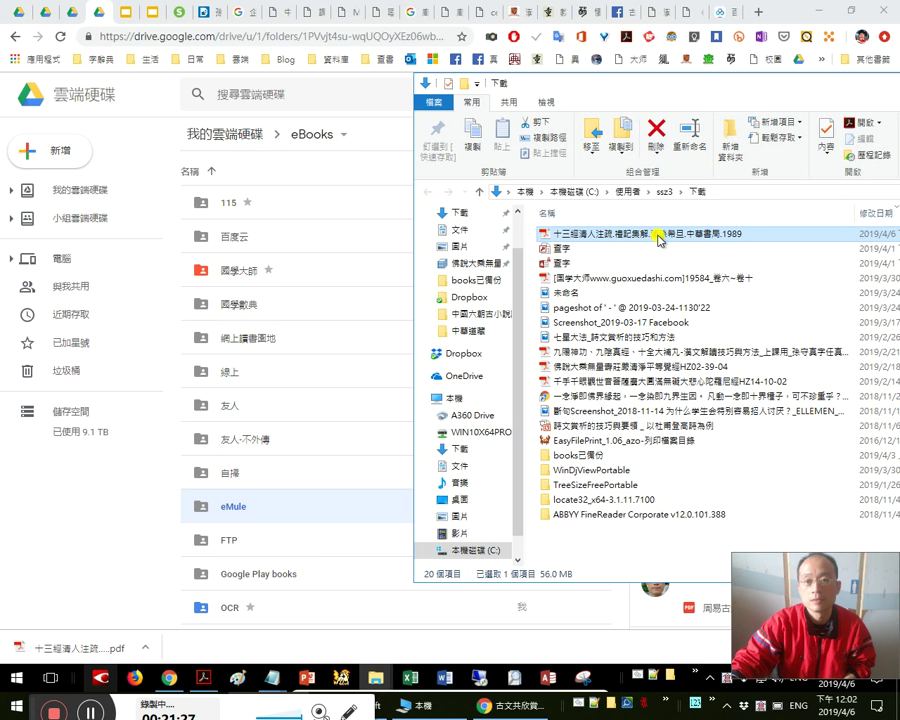
Step: Minimize the remote desktop and bring up the 教職員個人雲 desktop through VMware Horizon
mouse_move(424, 8)
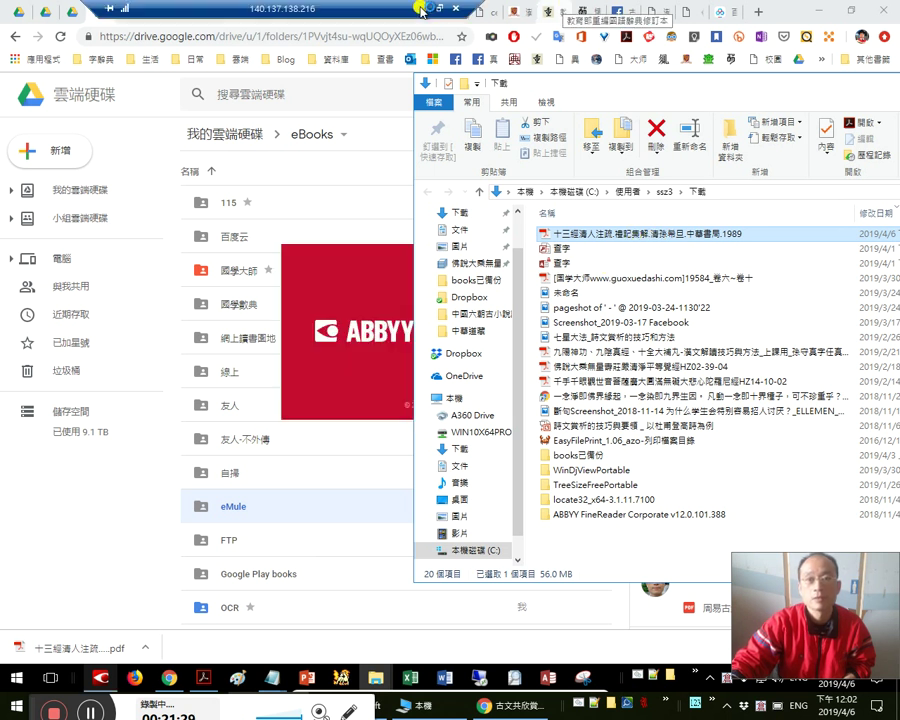
left_click(424, 8)
left_click(726, 677)
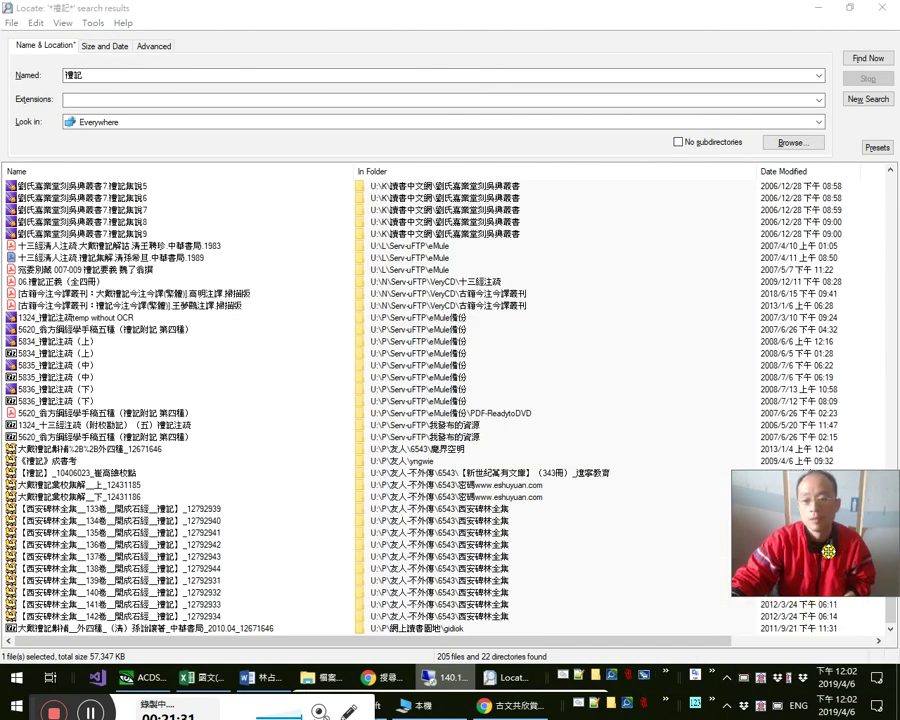
left_click(713, 621)
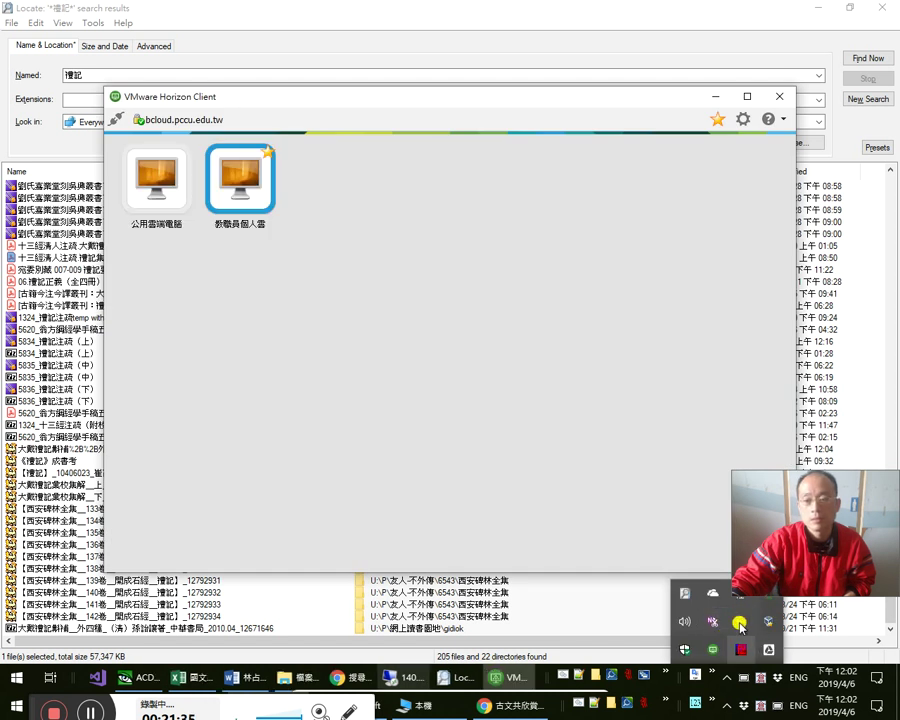
left_click(708, 650)
left_click(714, 655)
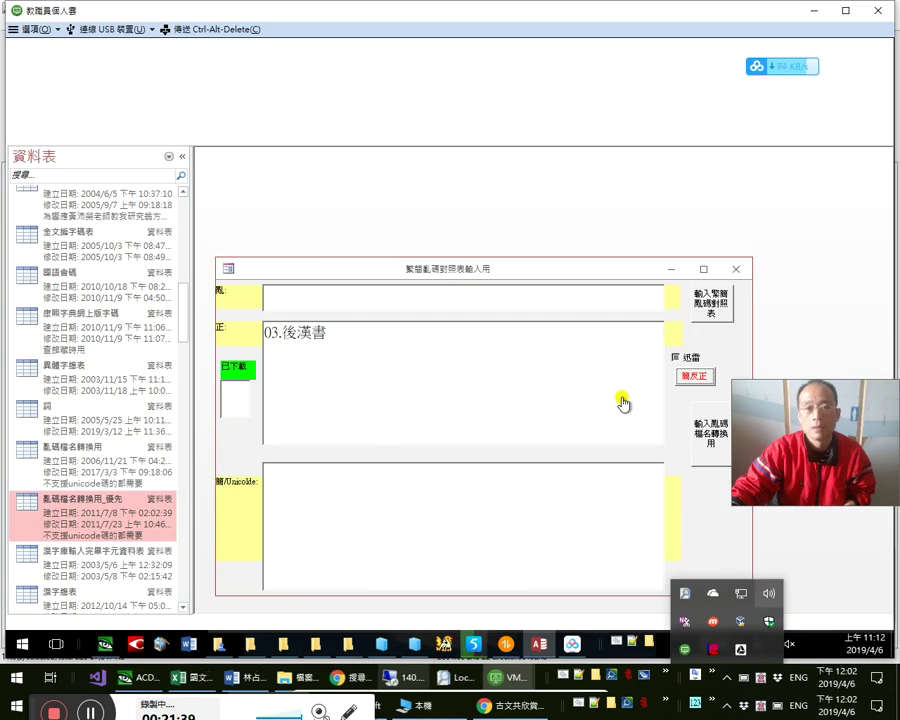
Step: Minimize the personal cloud desktop and Horizon, then restore the 140.137.138.216 remote desktop
left_click(783, 53)
left_click(818, 12)
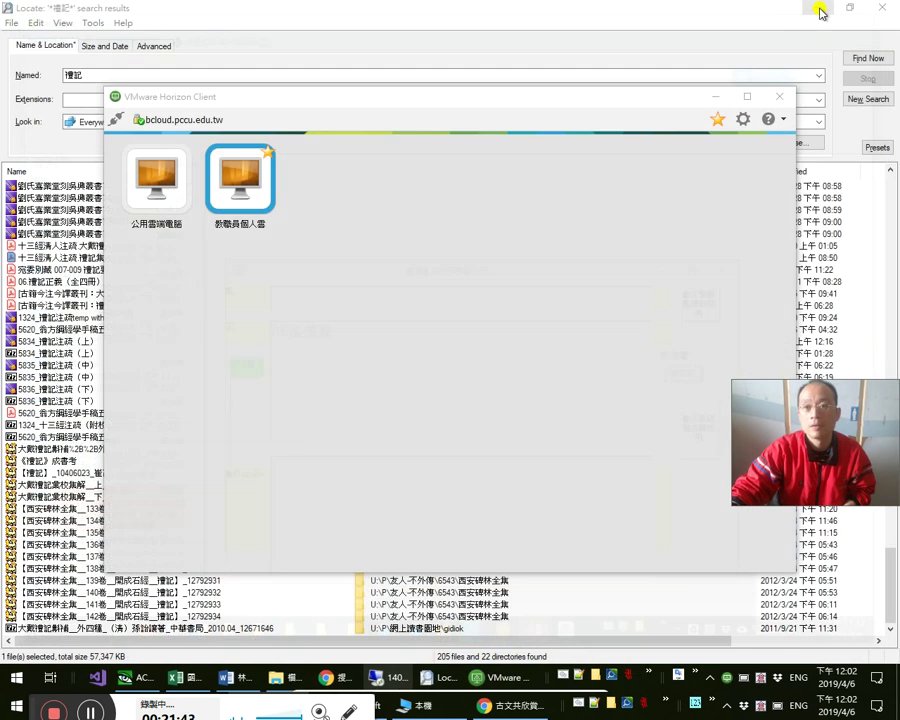
left_click(714, 97)
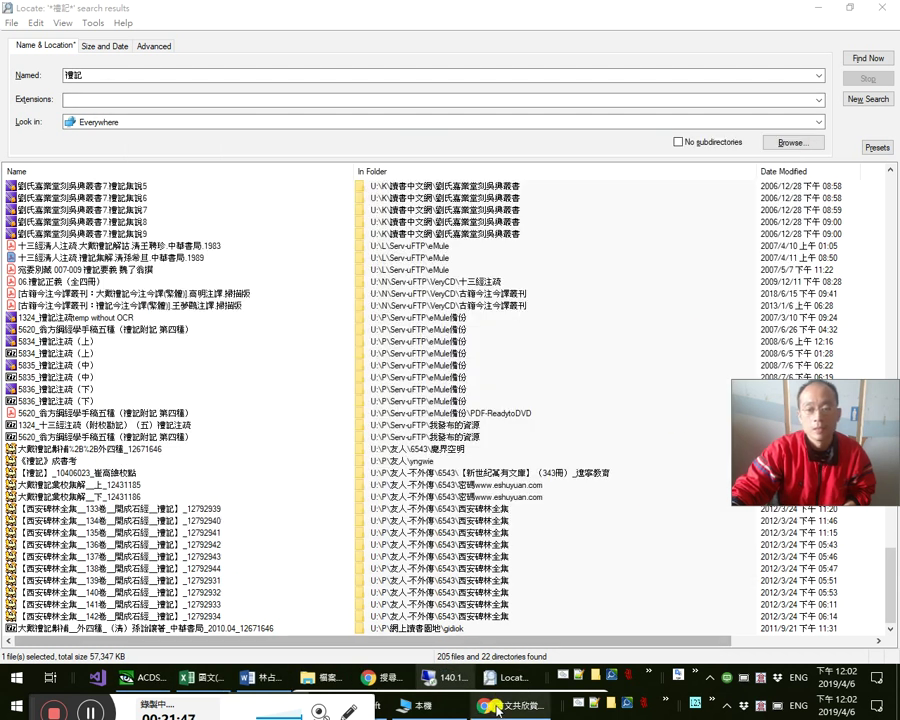
mouse_move(522, 709)
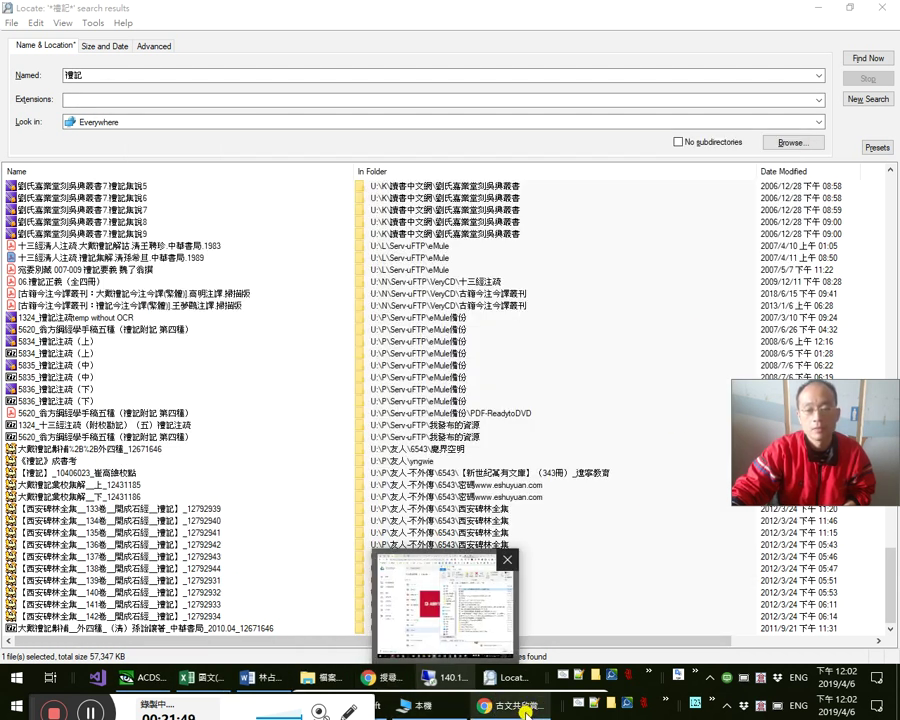
left_click(447, 677)
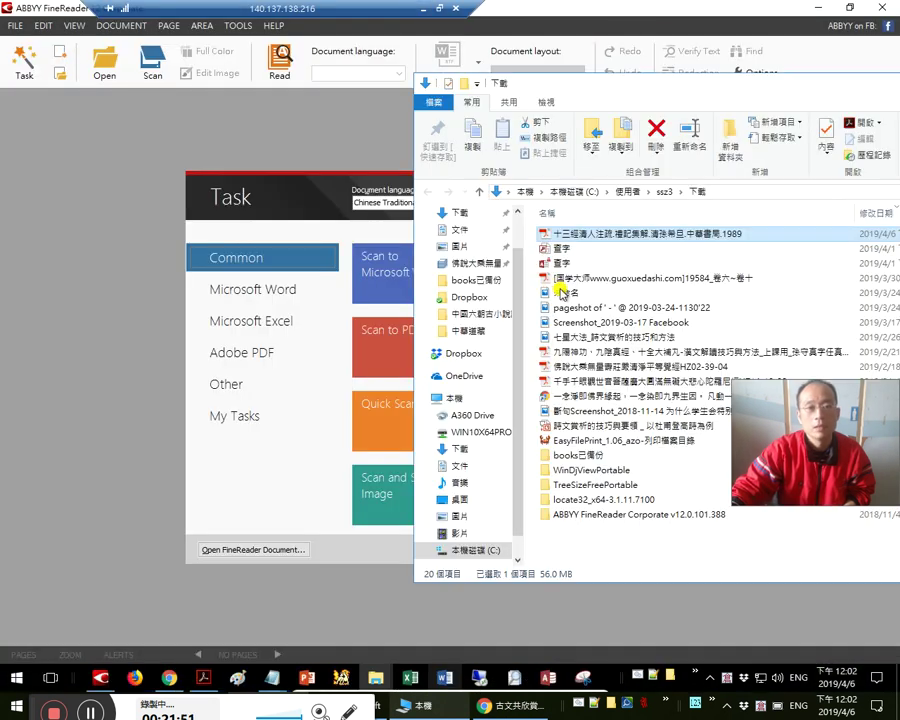
Step: Load the 禮記集解 PDF into FineReader for recognition and open it in Acrobat
left_click(80, 207)
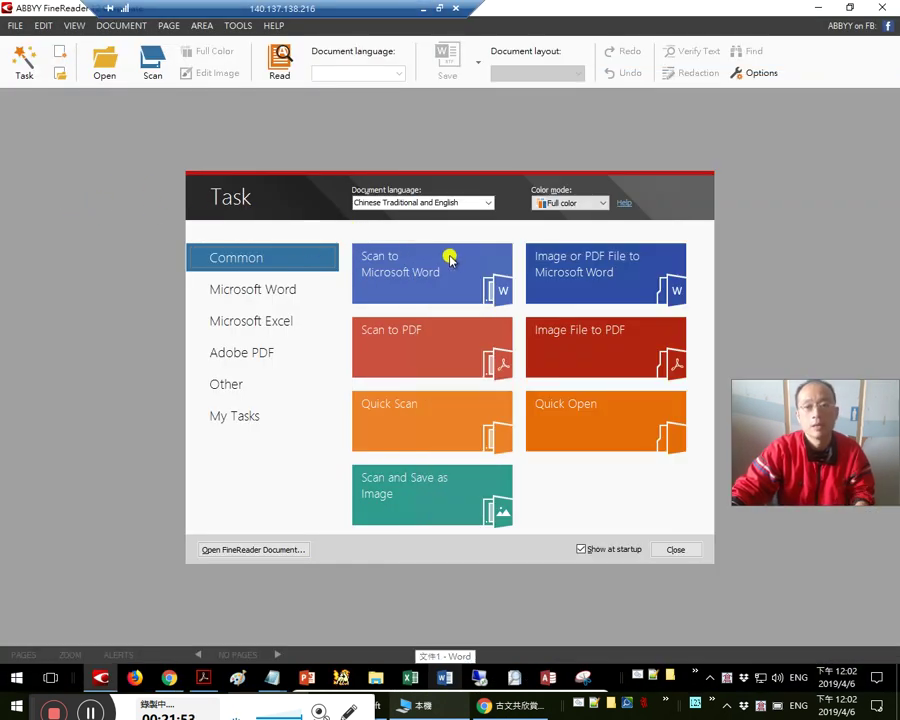
key("alt+Tab")
left_click_drag(543, 233, 95, 278)
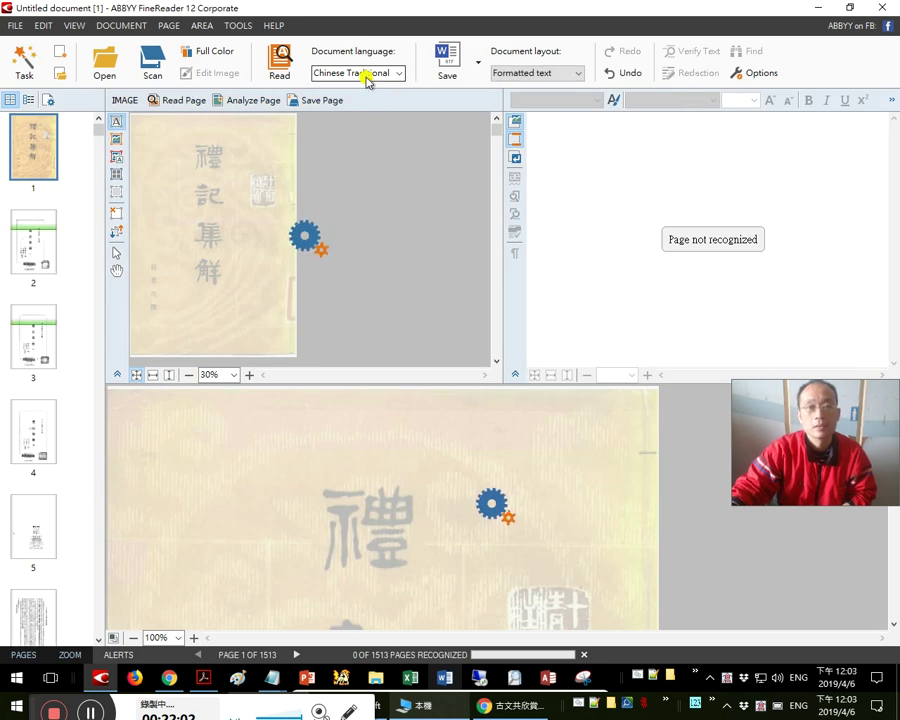
key("alt+Tab")
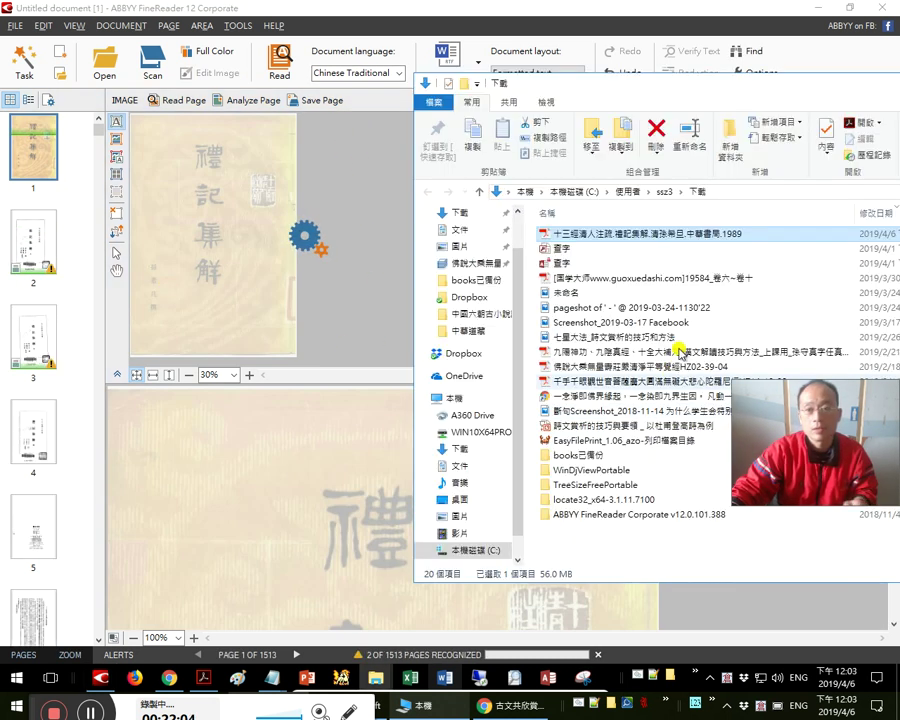
double_click(611, 235)
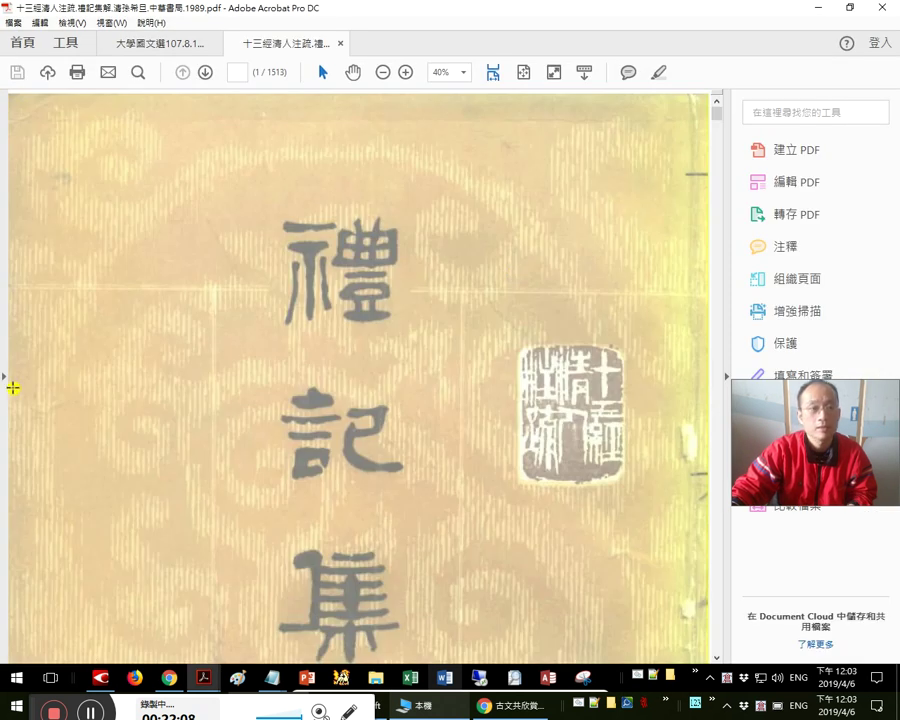
Step: Show the Bookmarks pane and add a bookmark named 版權頁 on the copyright page 5
left_click(3, 375)
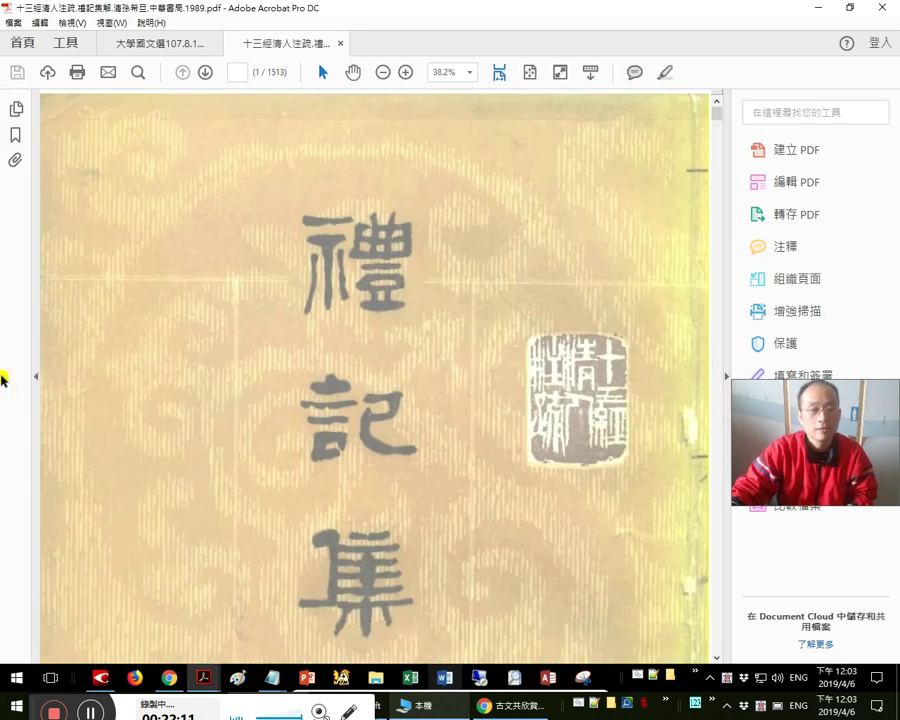
left_click(17, 136)
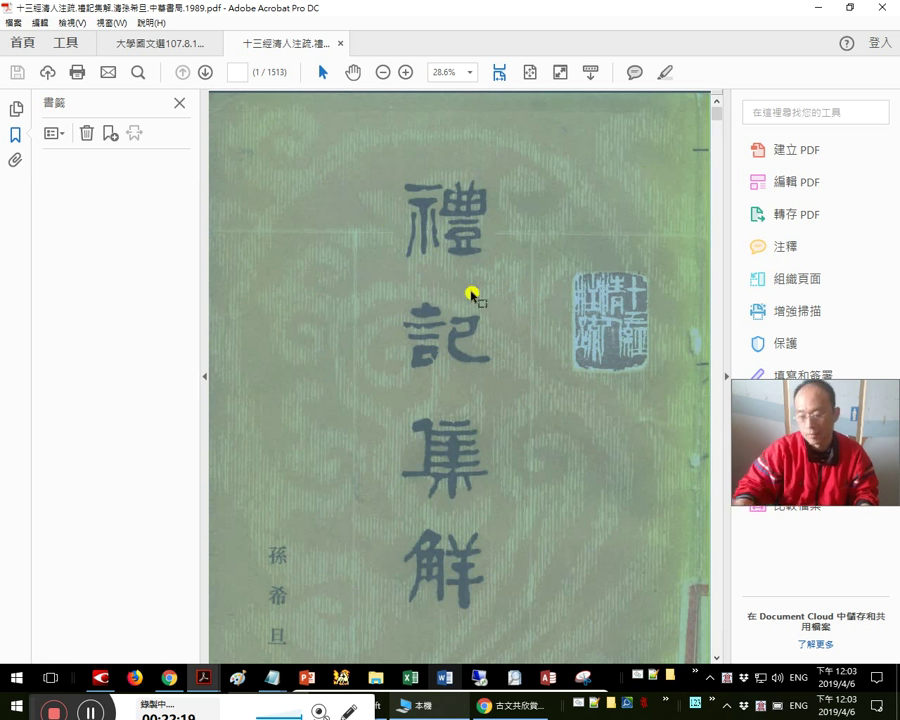
scroll(472, 293, "down", 3)
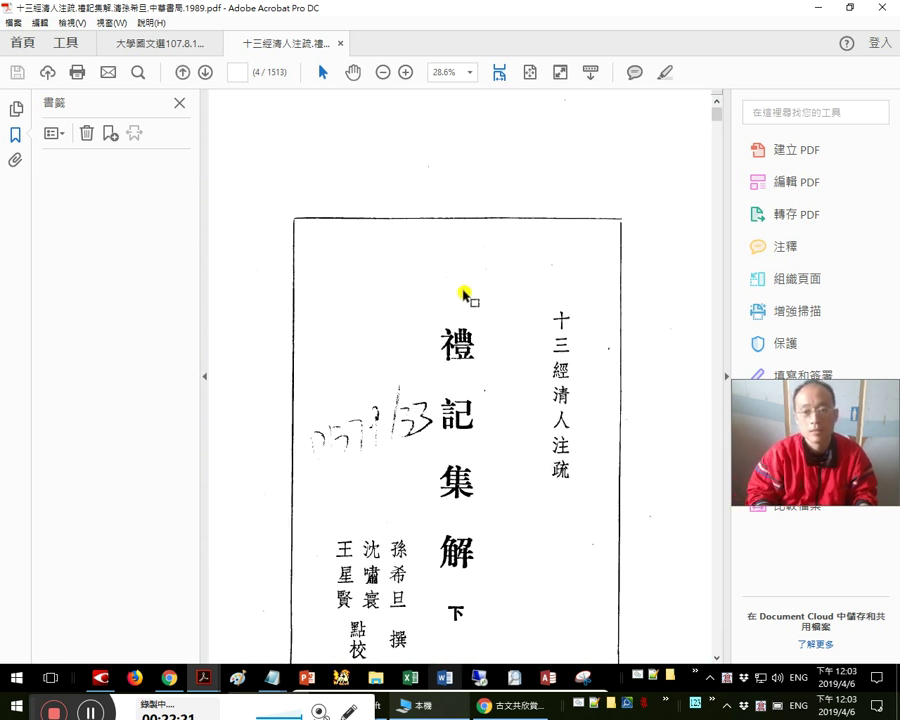
scroll(464, 293, "down", 1)
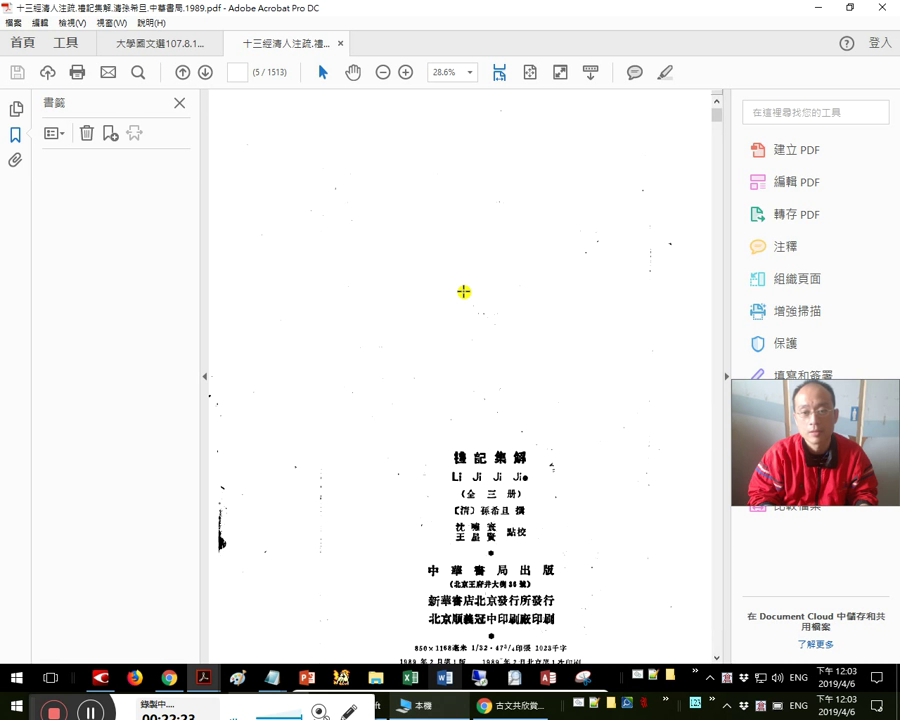
scroll(470, 309, "down", 3)
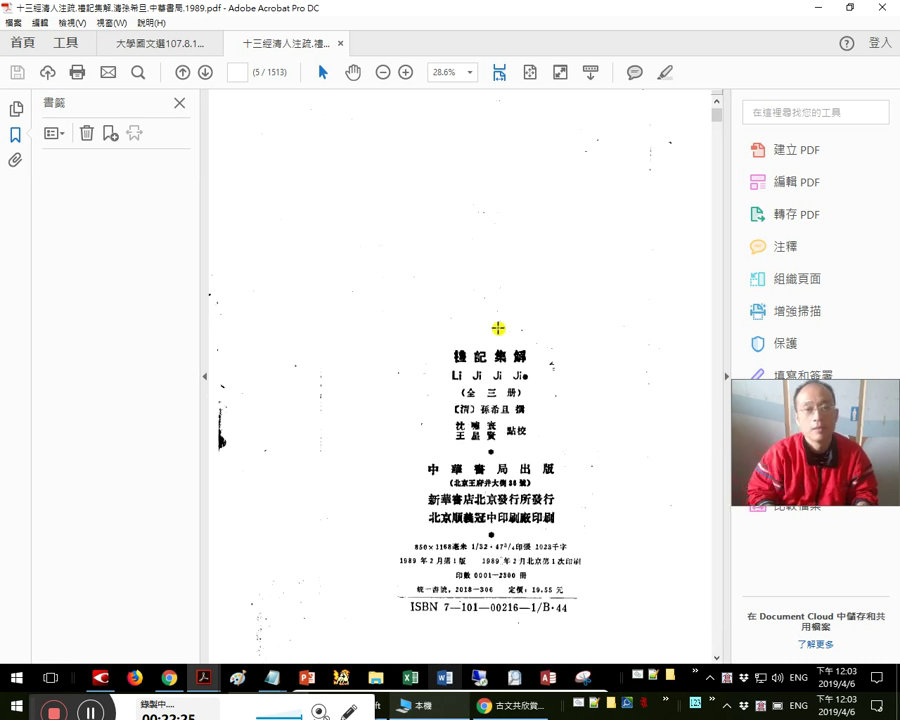
key("ctrl+b")
type("ledg")
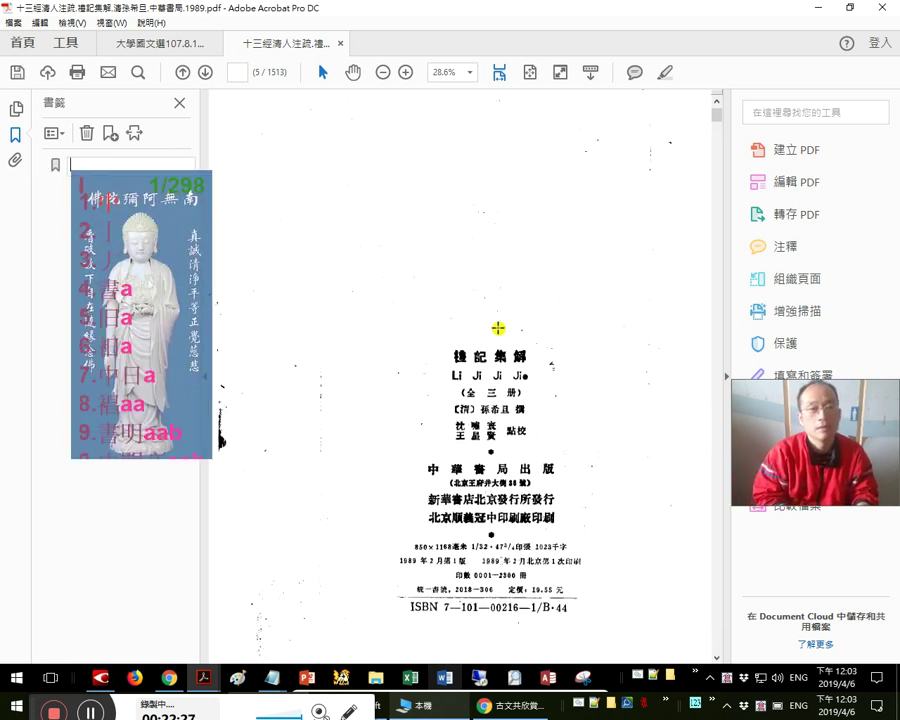
type("1")
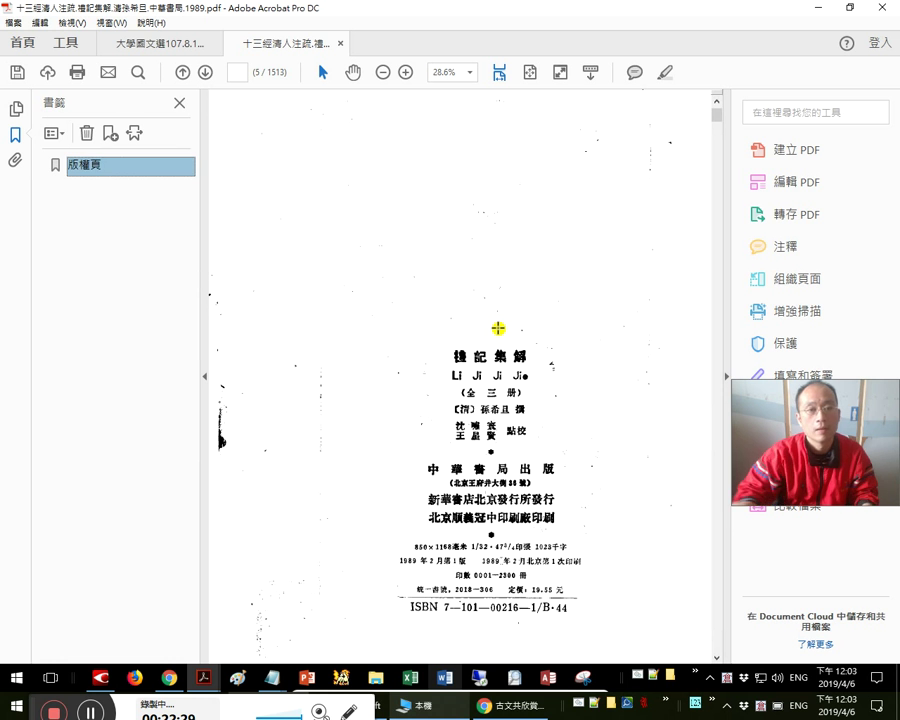
key("Return")
Step: Add a bookmark named 出版說明 on the publication-notes page 6
scroll(390, 336, "down", 1)
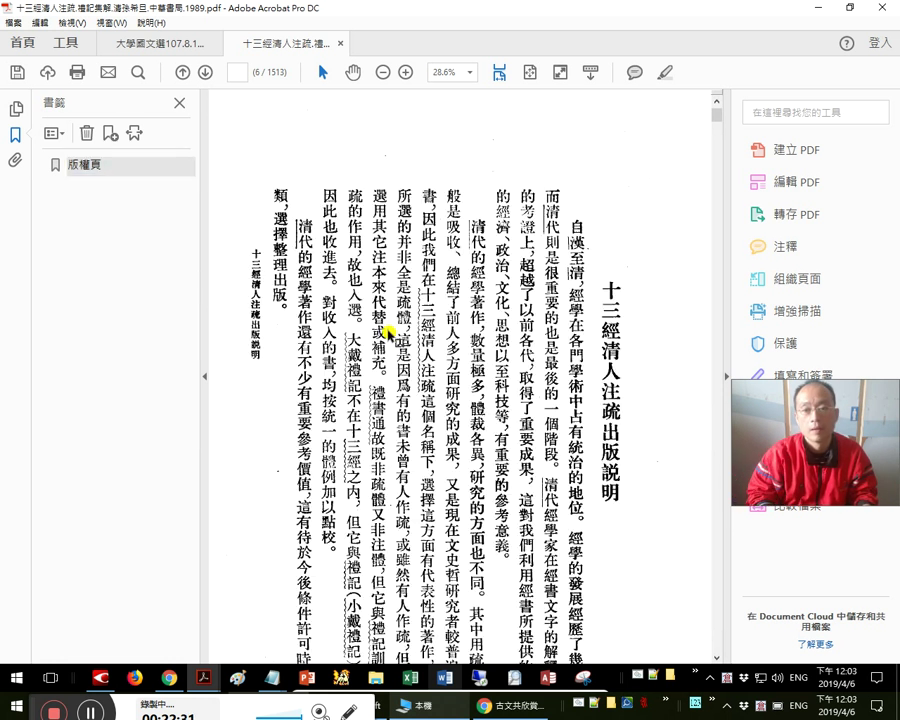
key("ctrl+b")
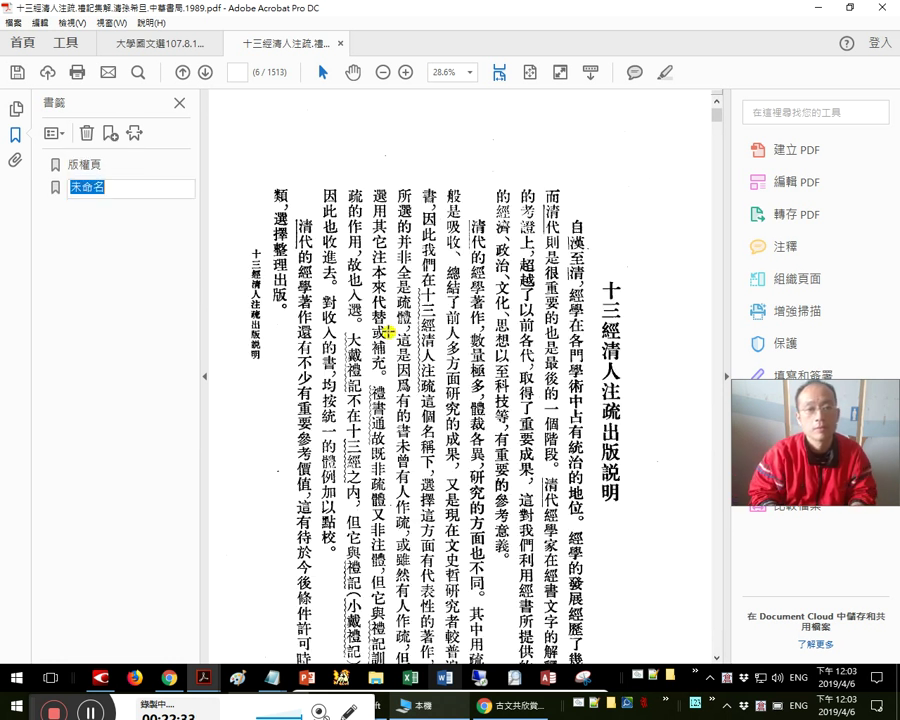
type("山海經")
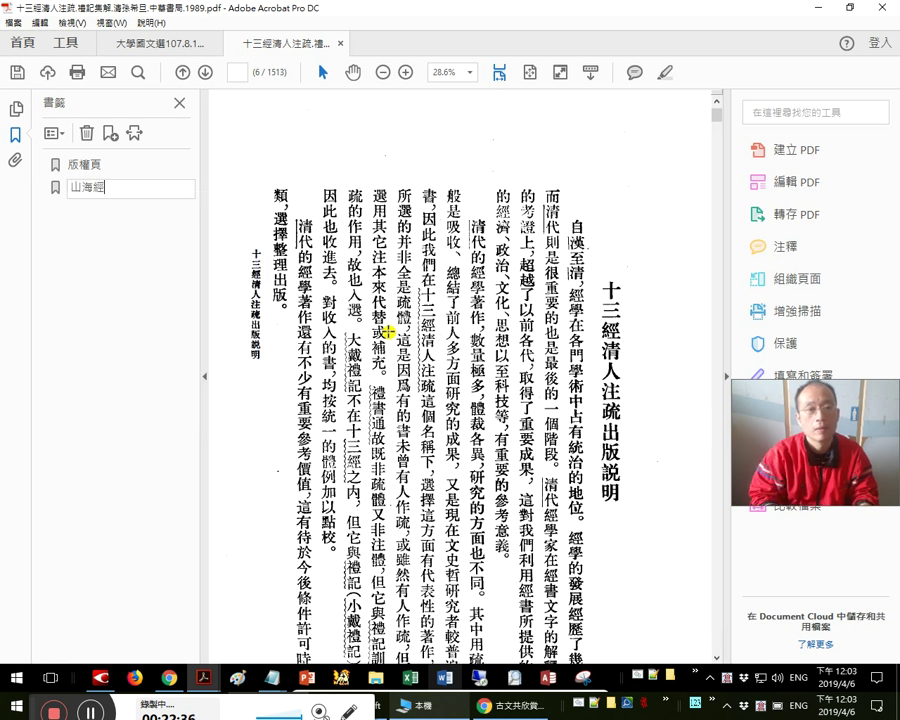
key("ctrl+a")
type("uey")
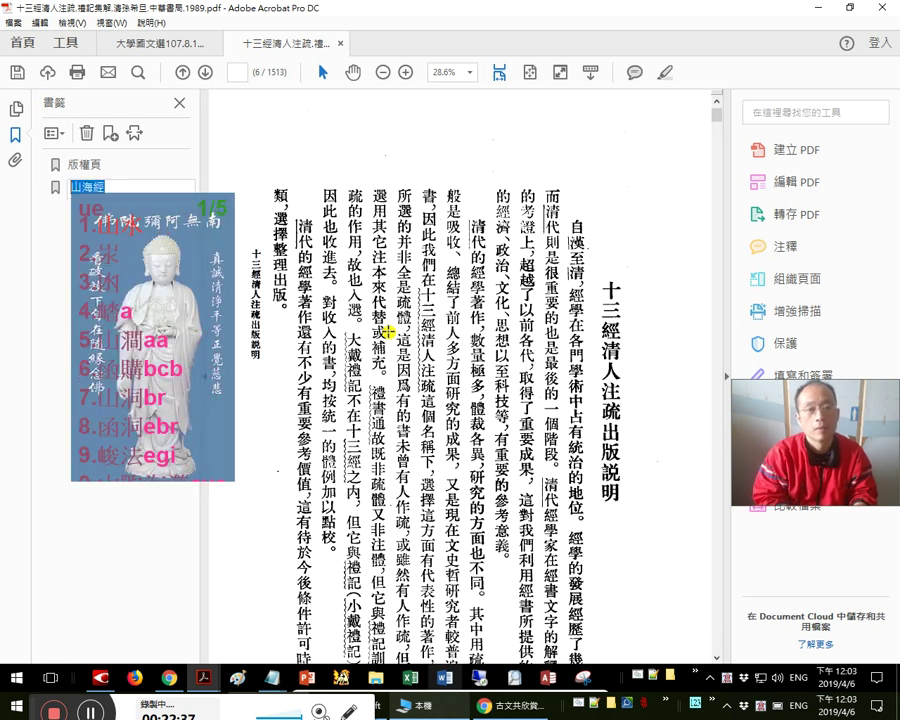
key("Escape")
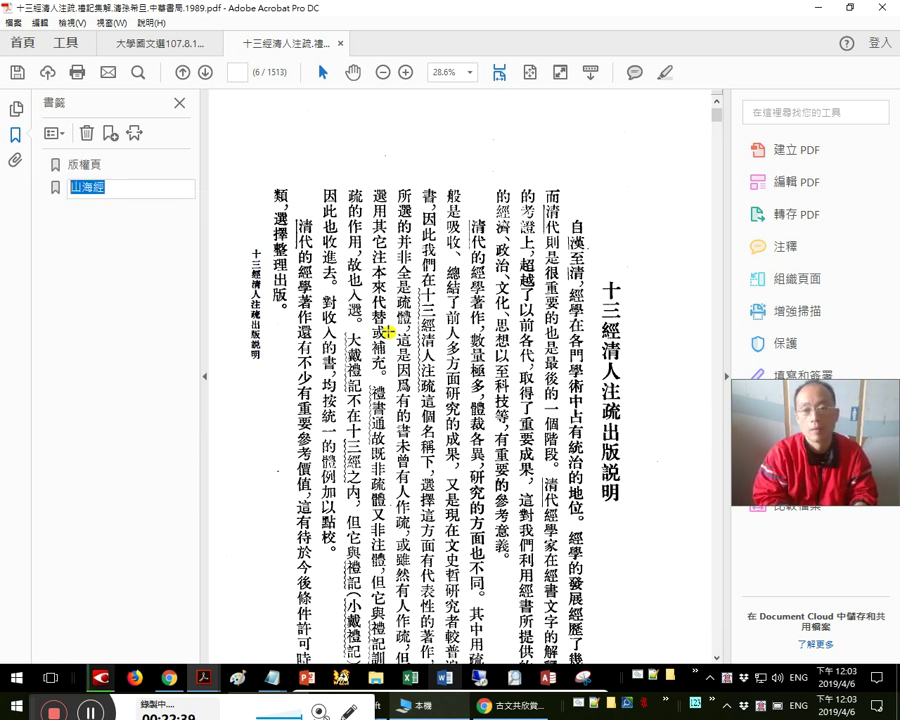
type("yulle")
type("出版說明")
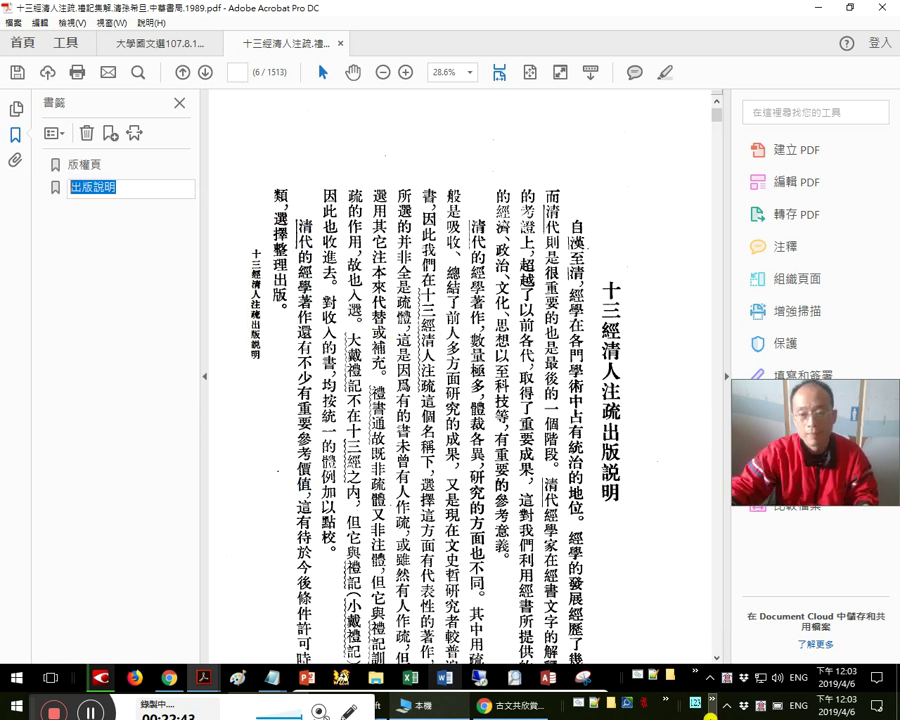
key("alt+Tab")
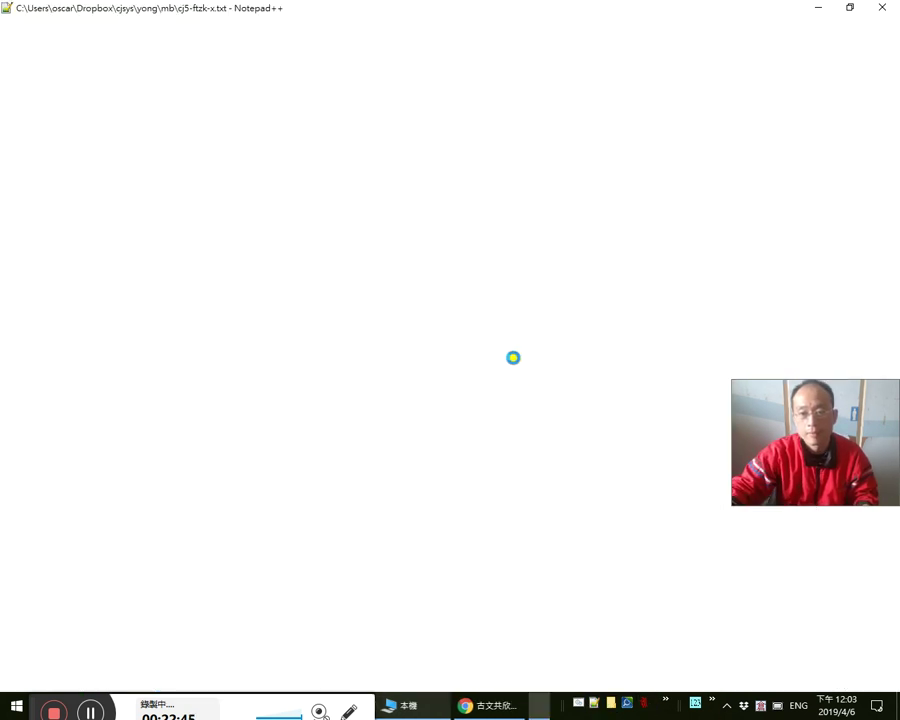
Step: Append the entry 'ueyub 出版說明' to cj5-ftzk-classics.txt after finding it missing, and save
key("ctrl+f")
type("出版說明")
key("Return")
key("Escape")
key("Return")
type("出版說明")
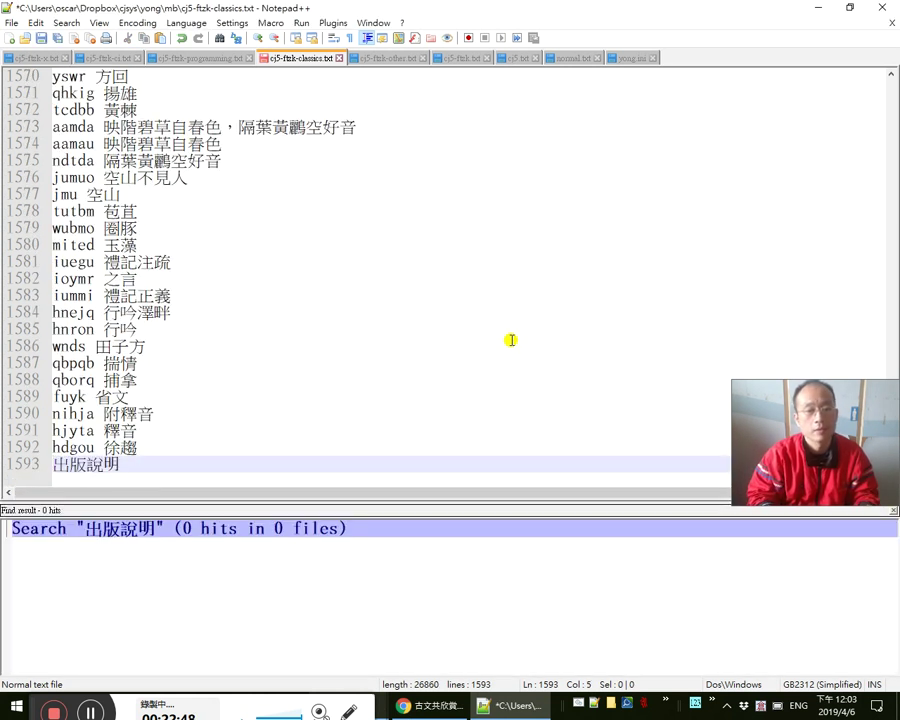
type("ueyub")
key("ctrl+s")
key("alt+Tab")
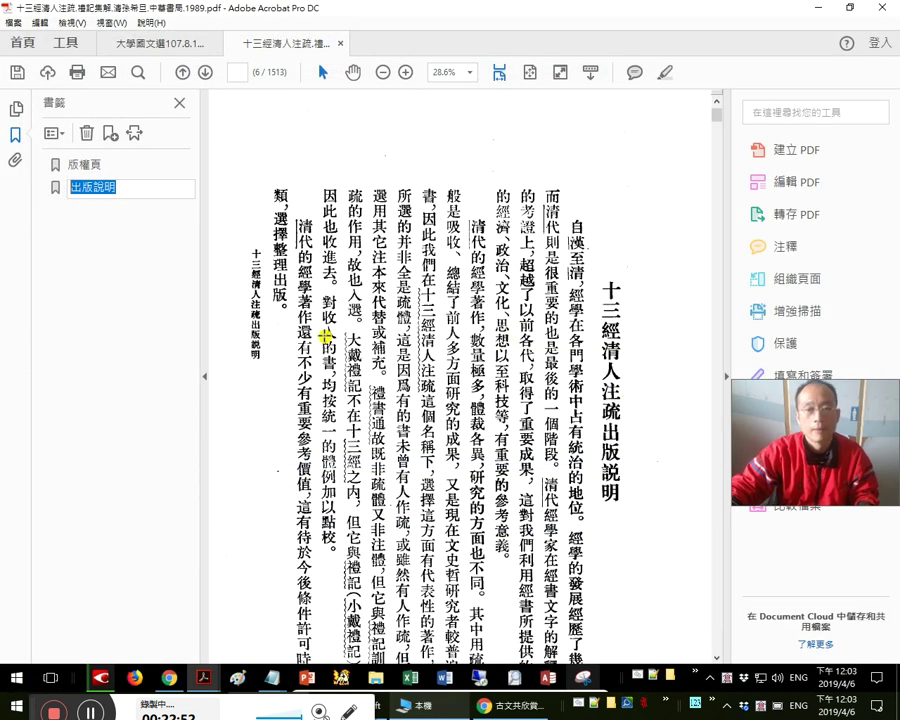
Step: Add a bookmark named 點校說明 on page 9
key("Escape")
scroll(436, 327, "down", 1)
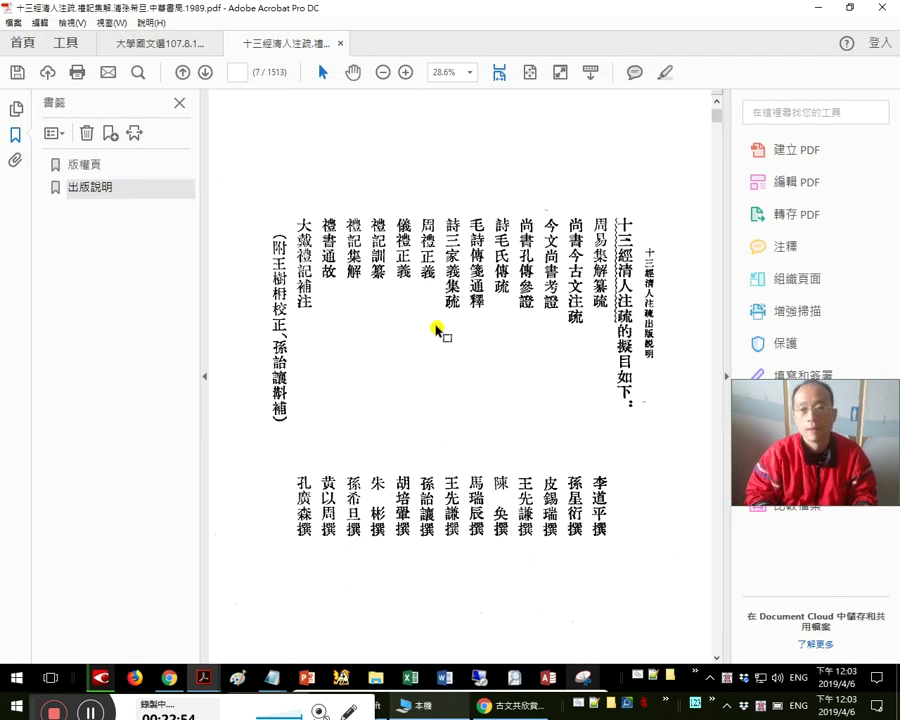
scroll(436, 327, "down", 2)
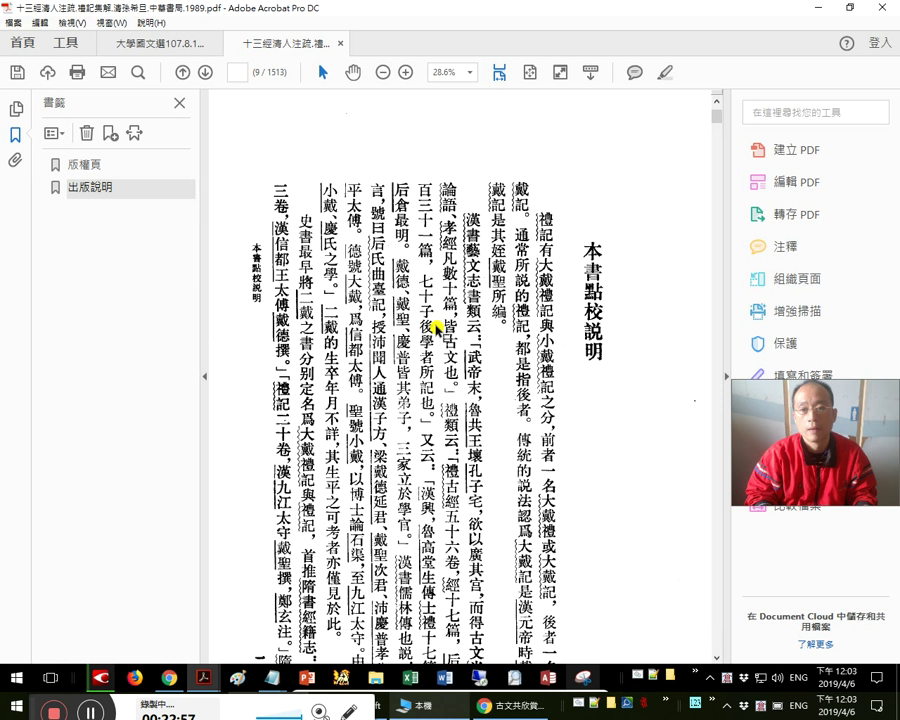
key("ctrl+b")
type("野無遺賢")
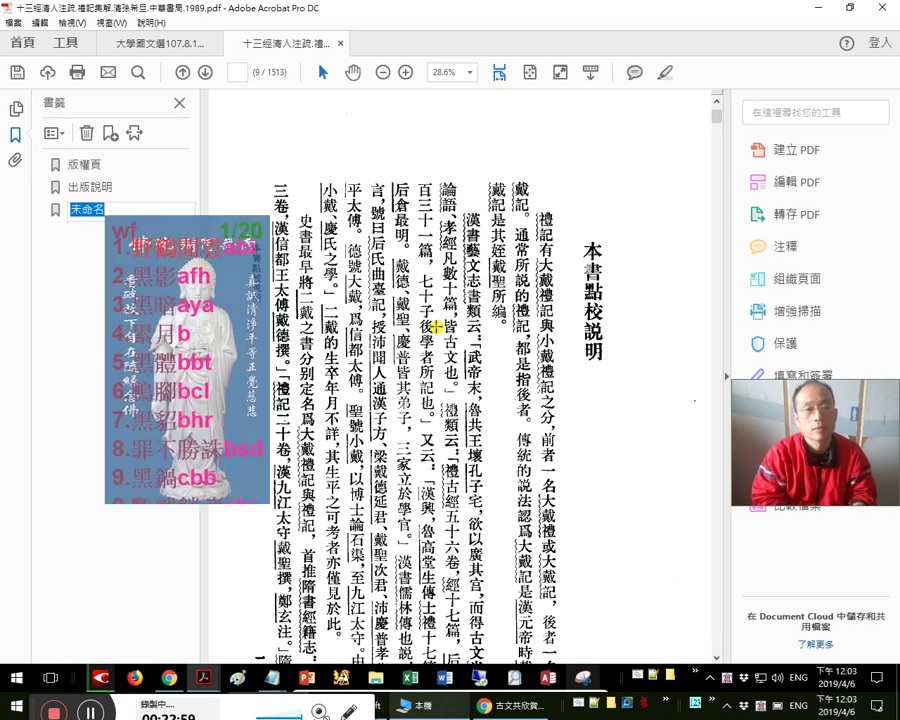
key("ctrl+a")
key("BackSpace")
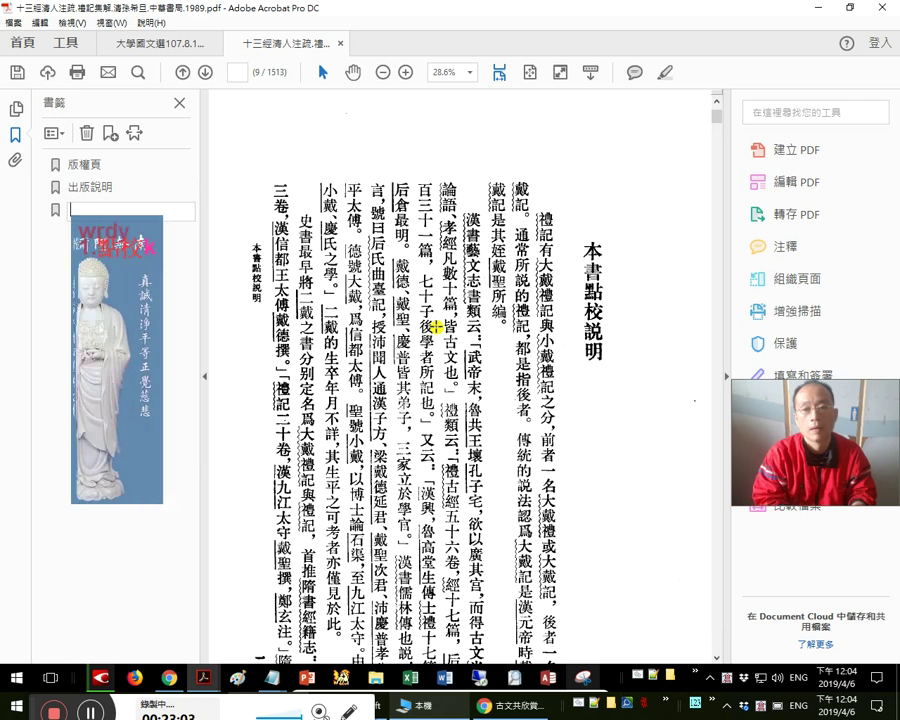
type("點校說明")
key("Return")
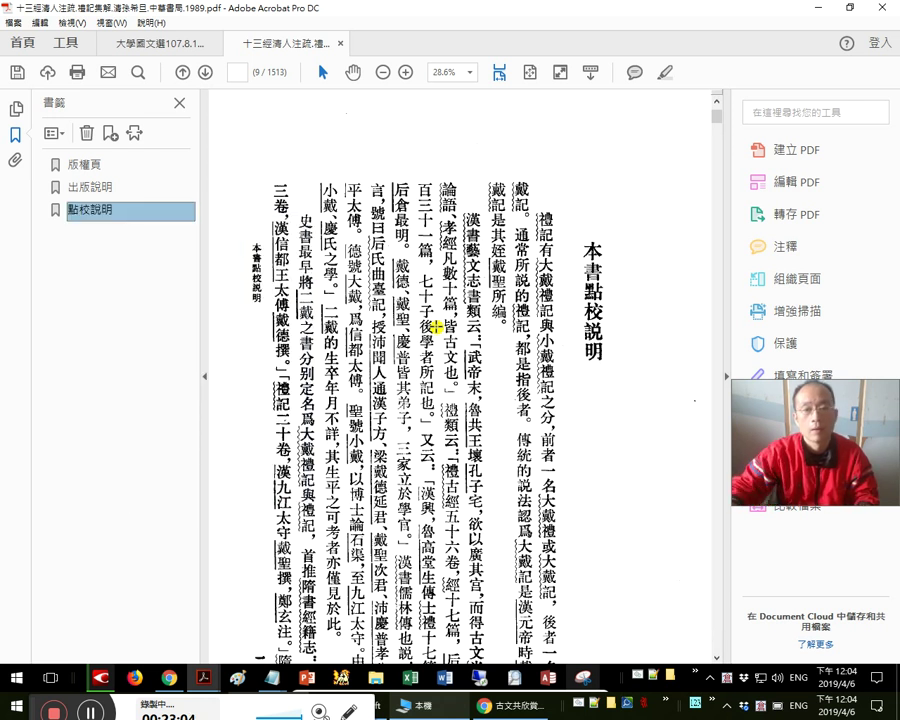
left_click(606, 373)
Step: Add a bookmark named 孫鏘鳴序 for the preface on page 15
scroll(606, 373, "down", 10)
scroll(609, 374, "down", 10)
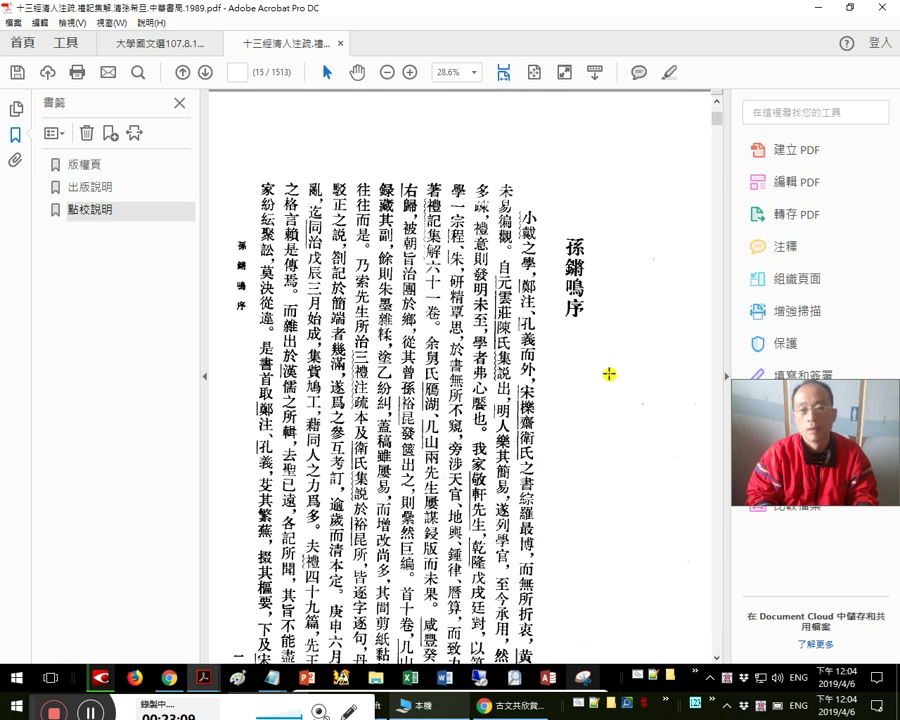
scroll(609, 374, "up", 3)
scroll(609, 373, "down", 3)
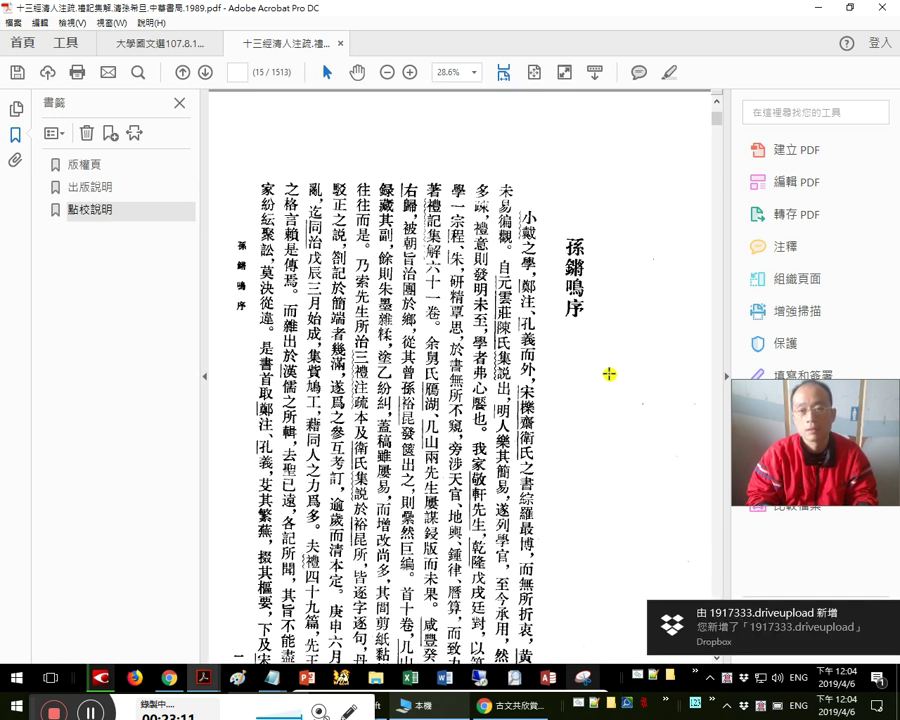
scroll(609, 374, "up", 3)
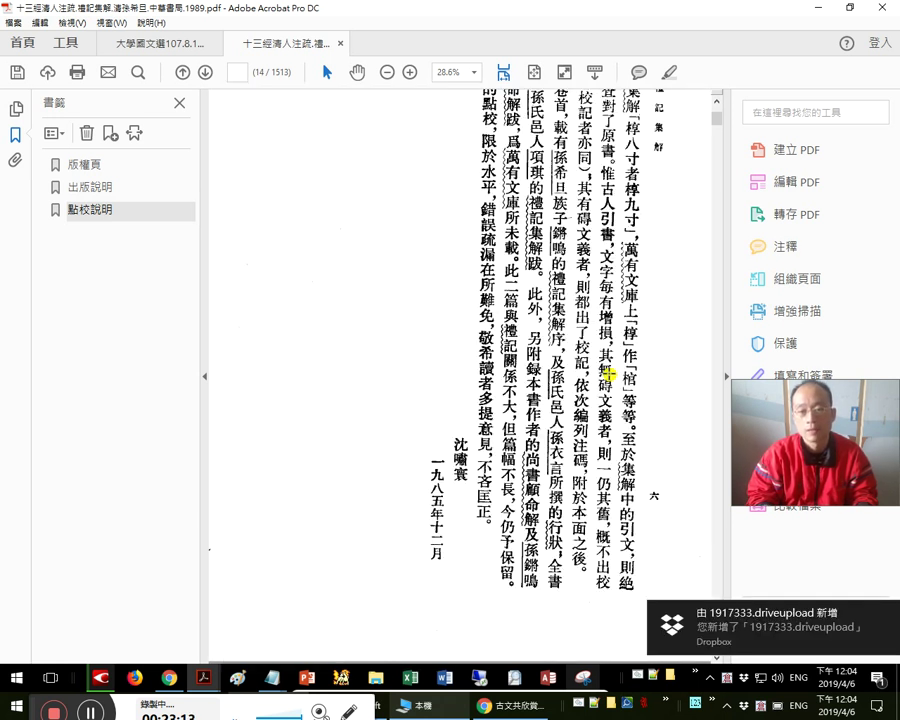
scroll(609, 373, "down", 3)
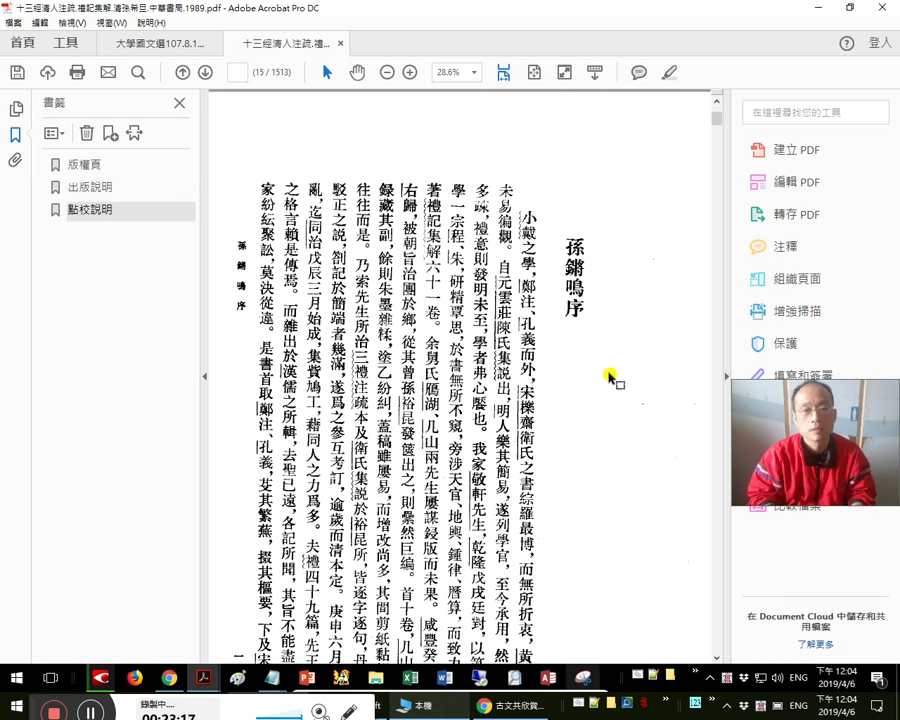
key("ctrl+b")
type("nf")
type("鏘鏘鳴")
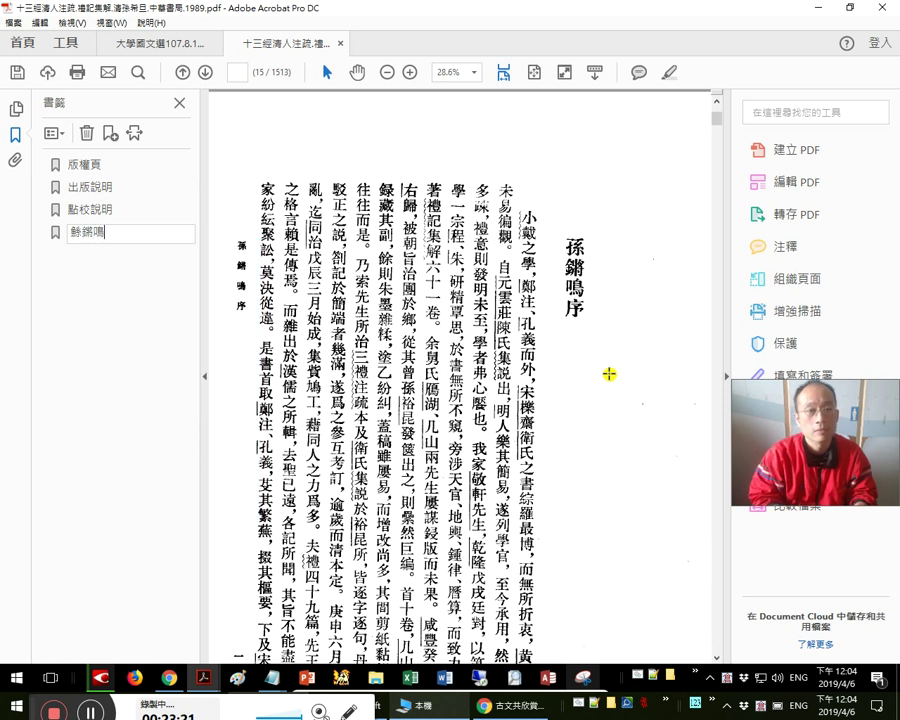
type("孫")
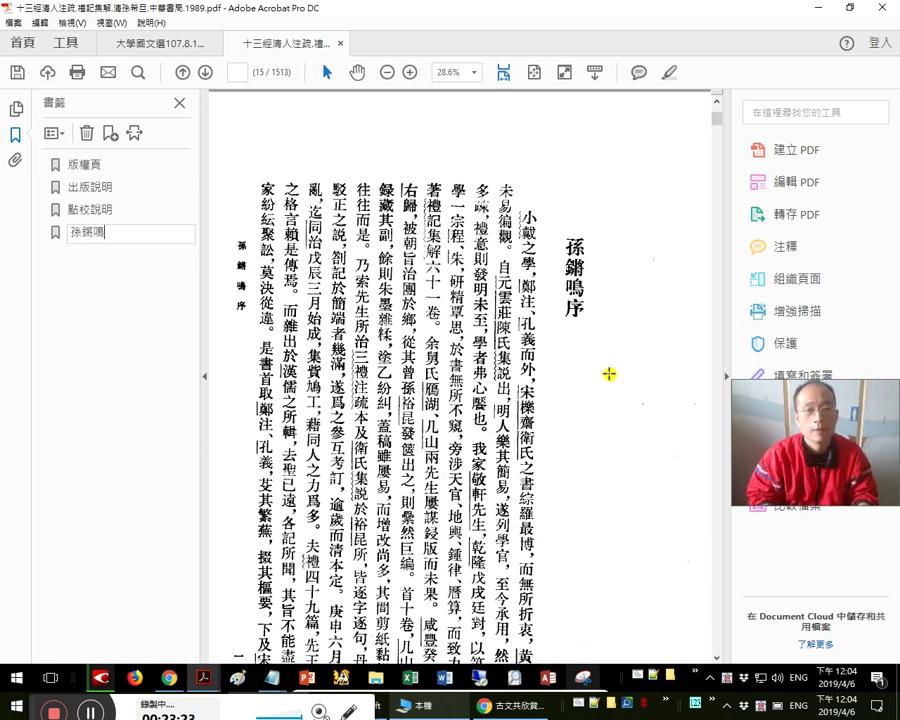
type("序")
key("Return")
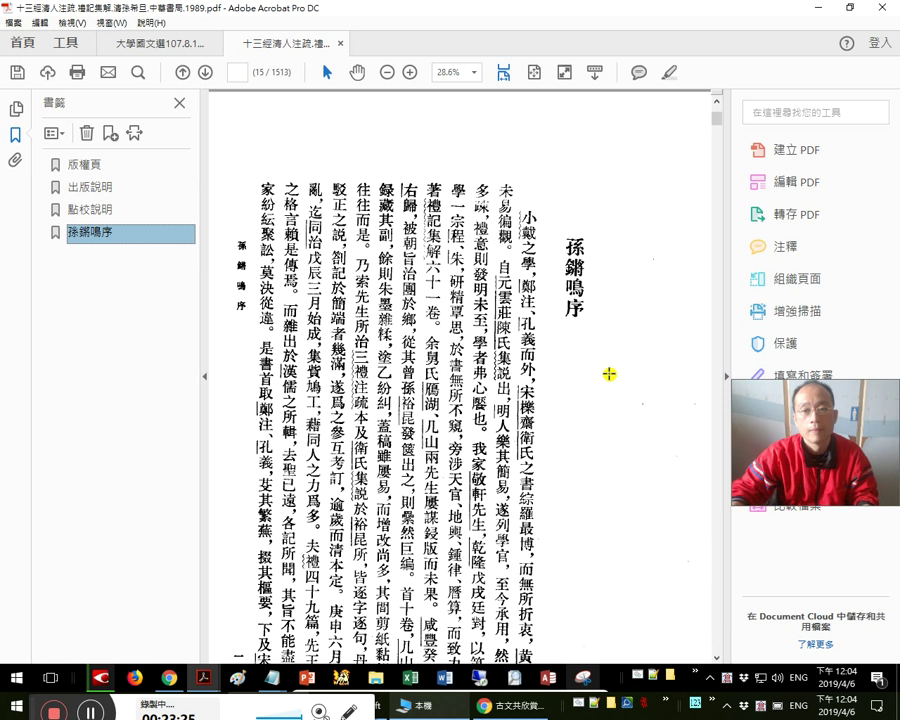
left_click(430, 378)
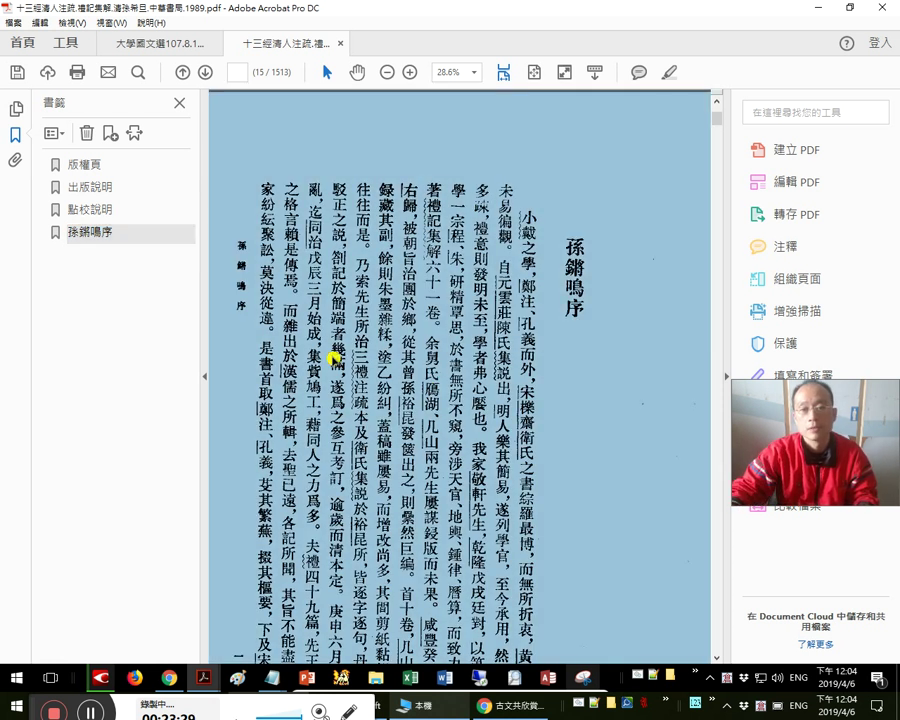
Step: Add a bookmark named 行狀 on page 17, the 敬軒先生行狀 page
scroll(333, 356, "down", 10)
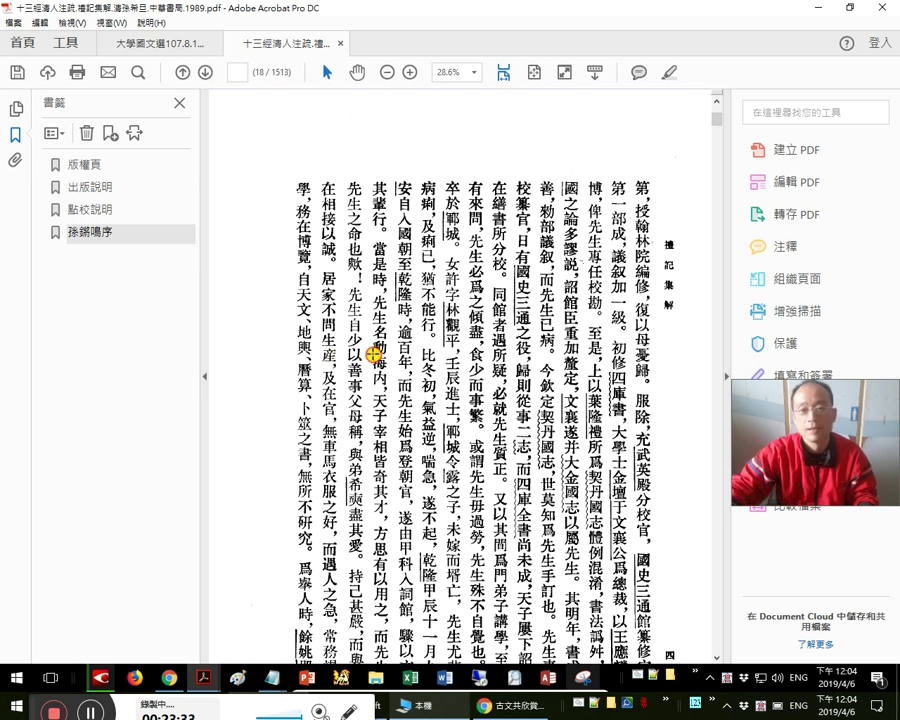
scroll(375, 358, "up", 5)
scroll(387, 363, "up", 3)
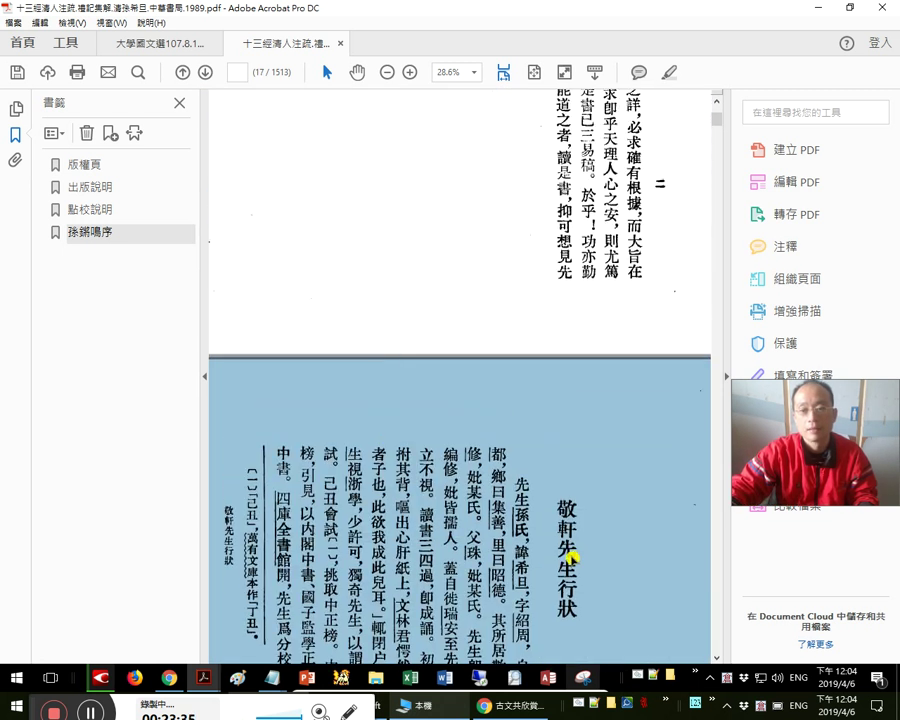
scroll(540, 578, "up", 1)
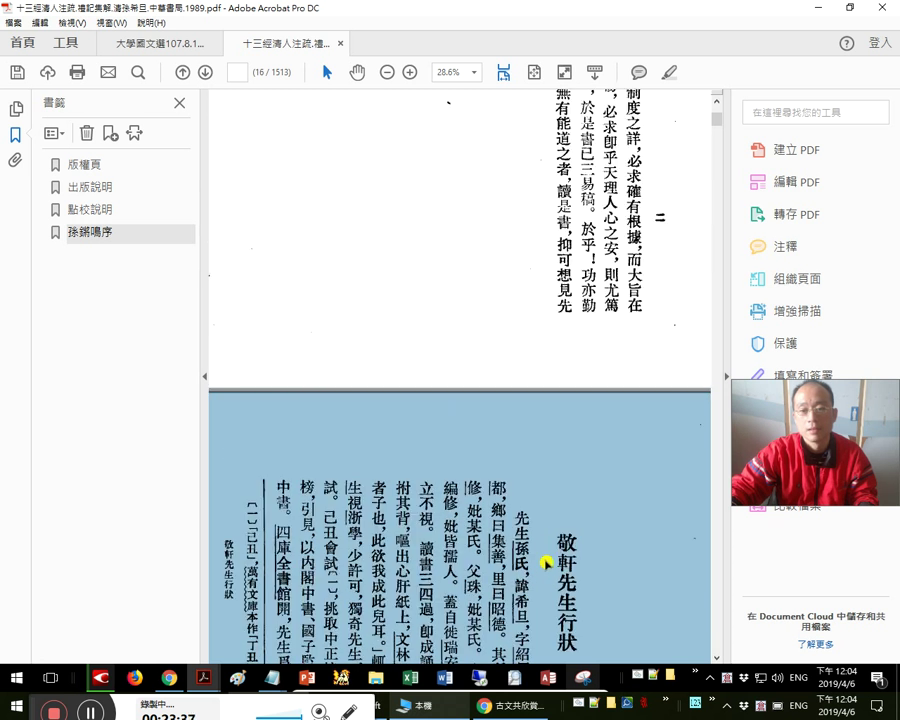
scroll(563, 553, "up", 10)
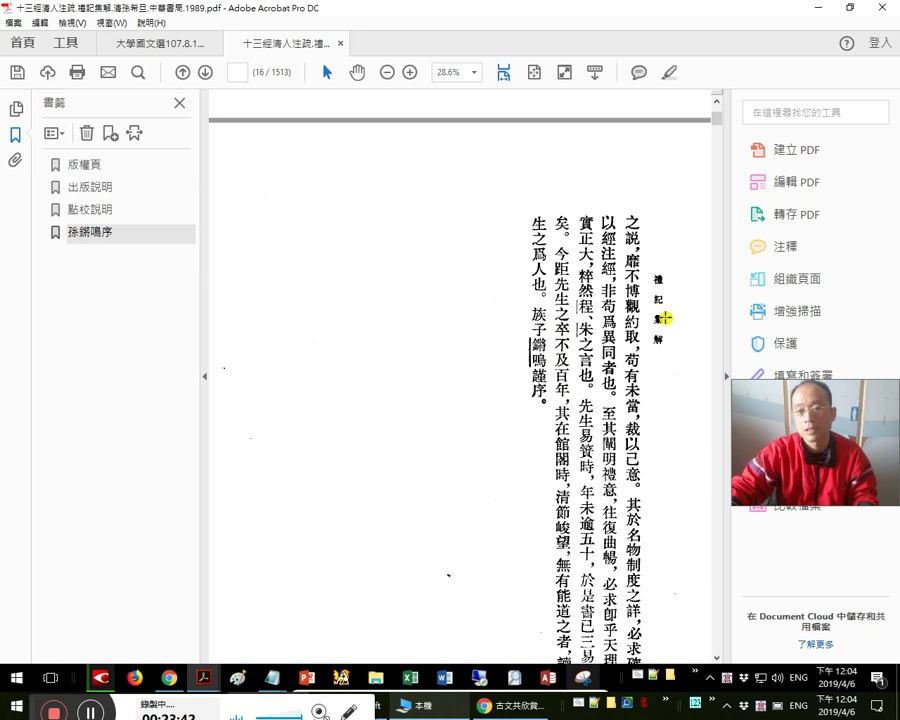
scroll(583, 384, "down", 2)
scroll(585, 382, "down", 2)
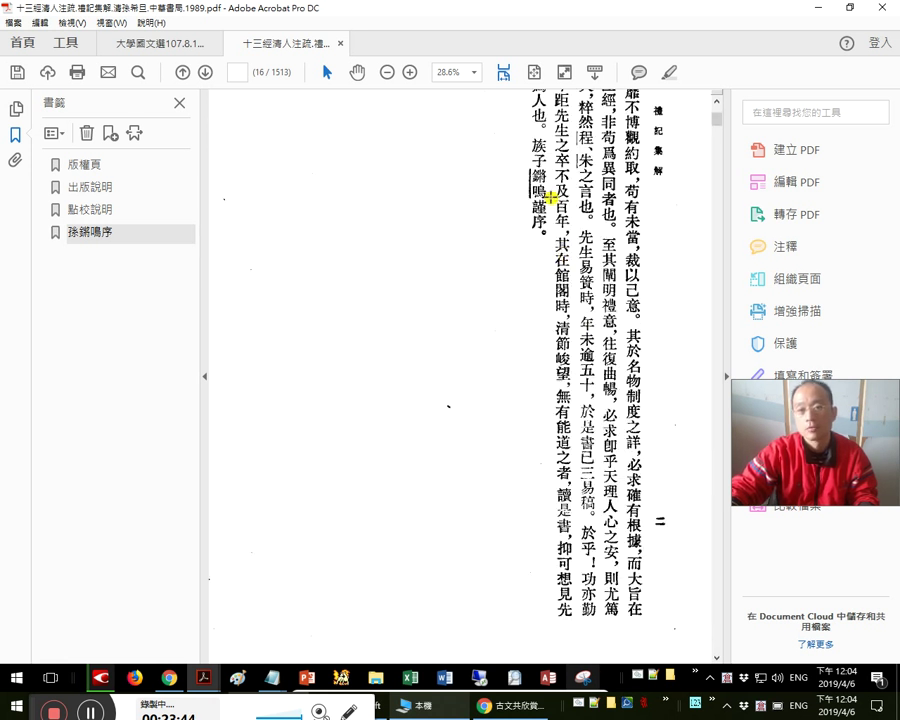
scroll(590, 297, "down", 5)
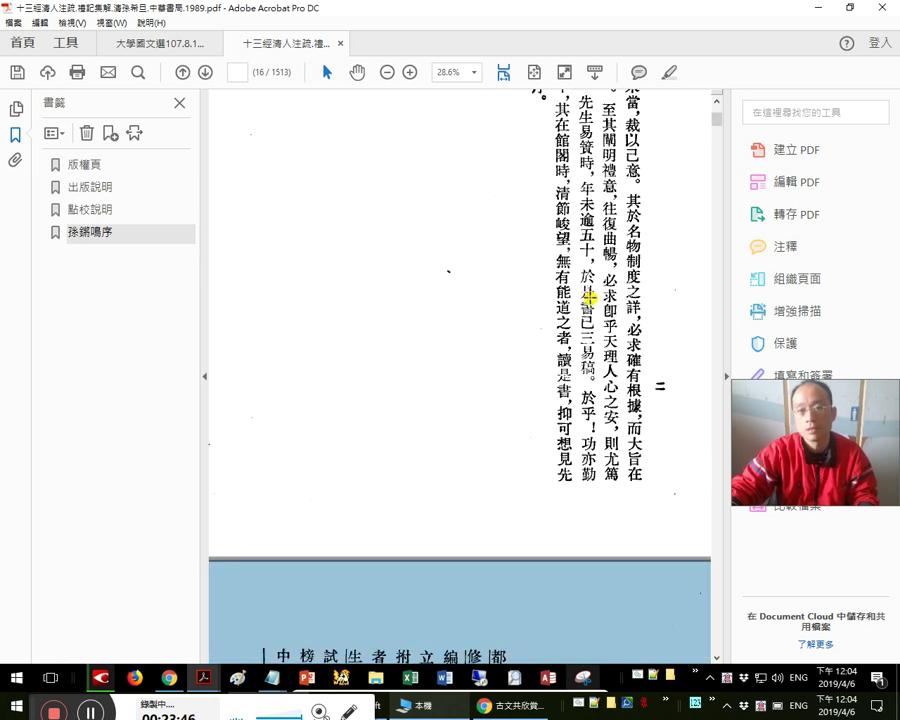
scroll(578, 303, "down", 10)
scroll(570, 305, "down", 1)
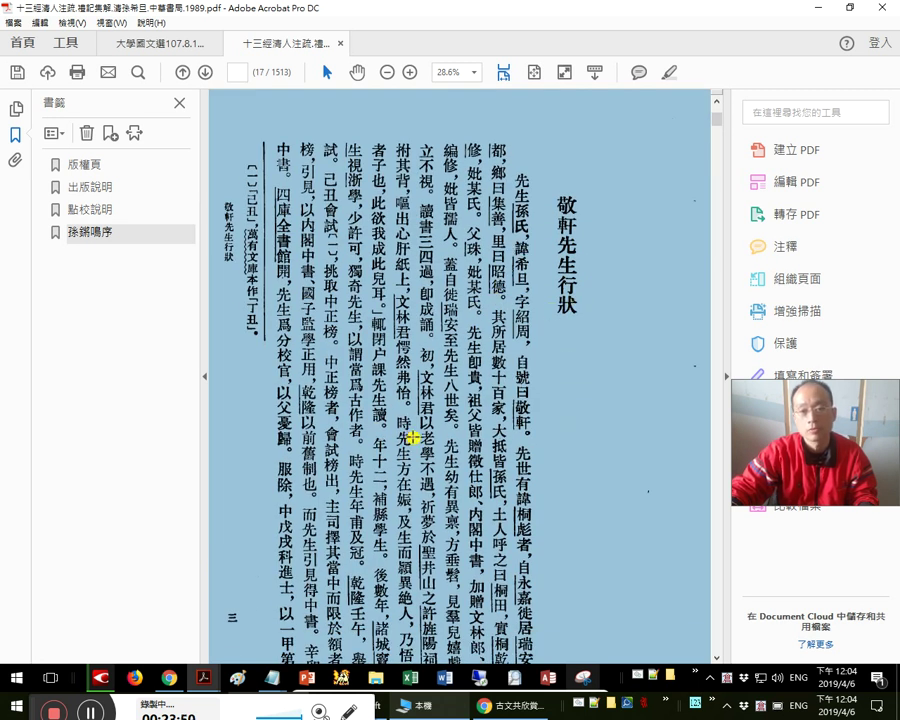
left_click(480, 454)
scroll(566, 454, "down", 2)
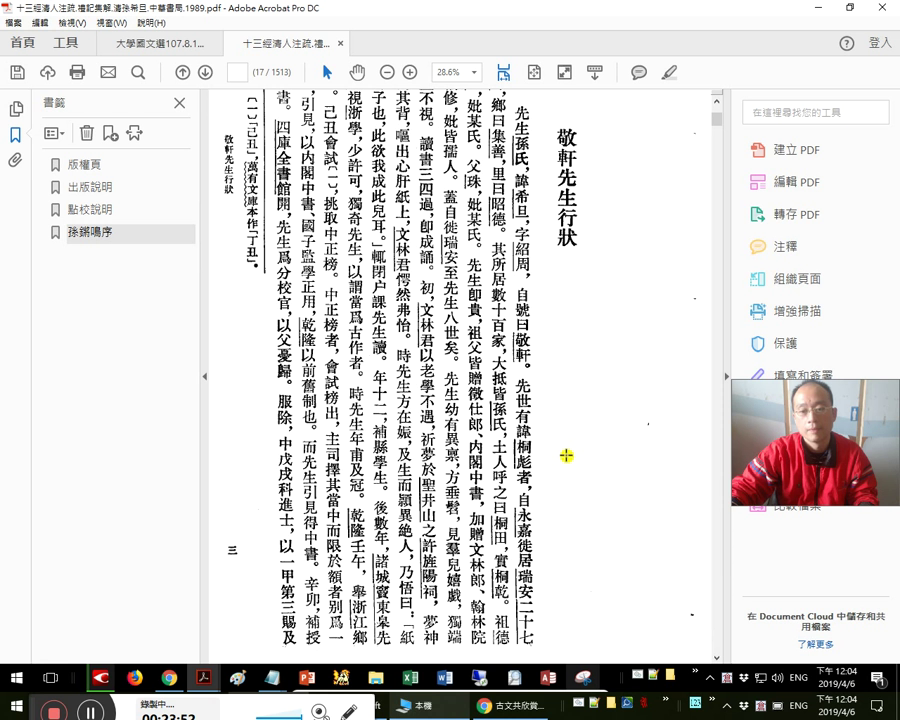
scroll(572, 447, "up", 1)
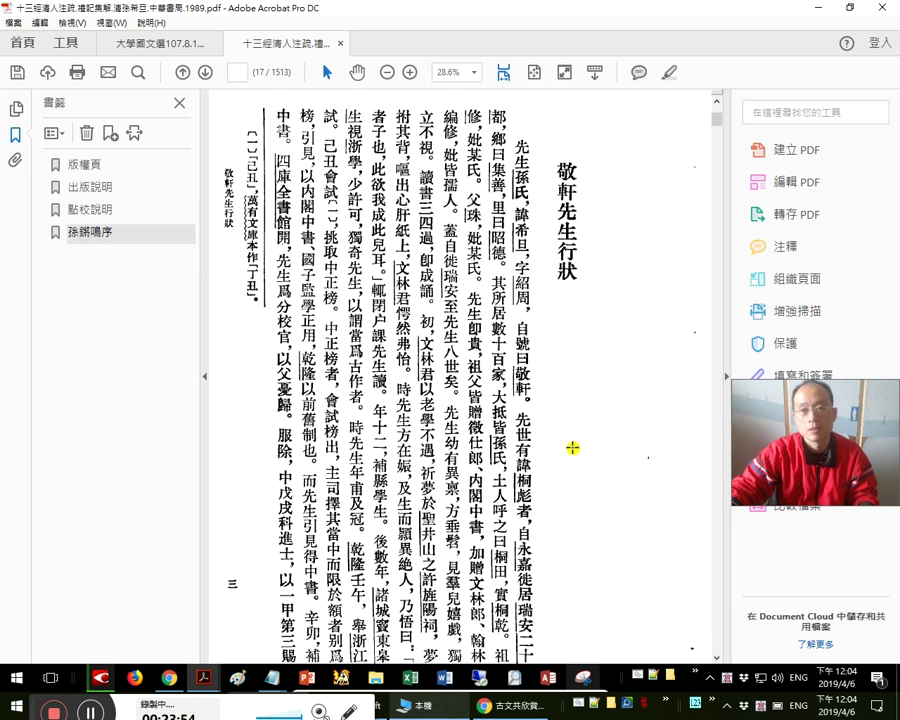
key("ctrl+b")
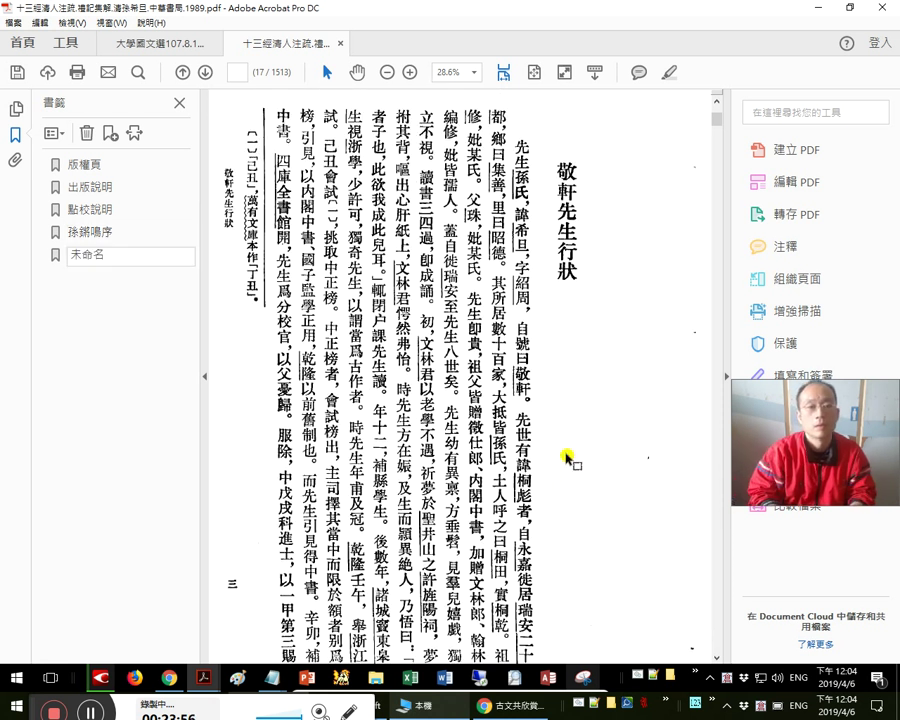
type("行狀")
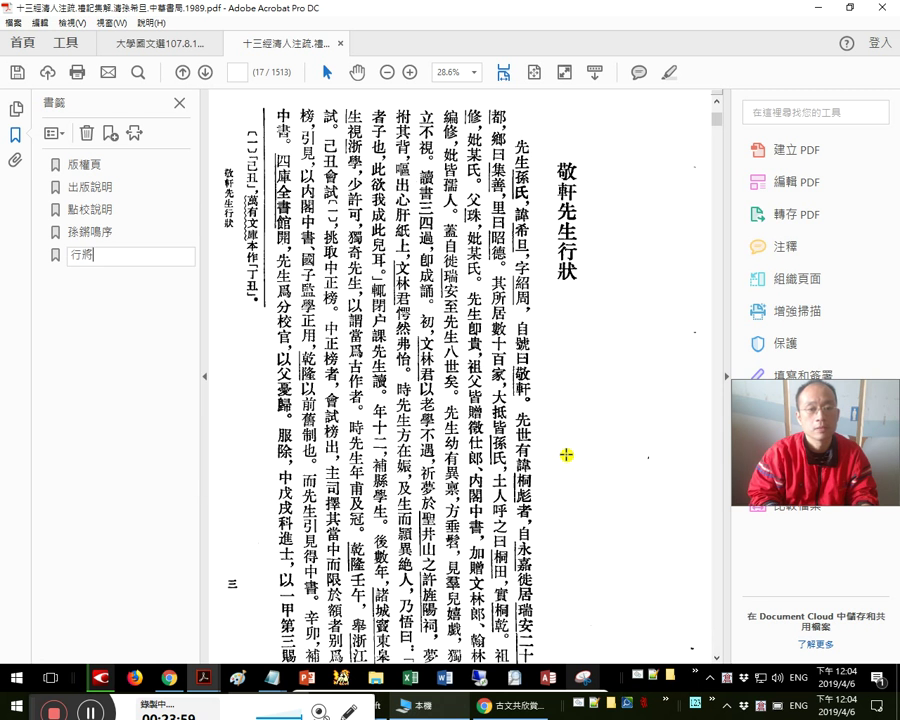
key("BackSpace")
key("BackSpace")
type("bnymk")
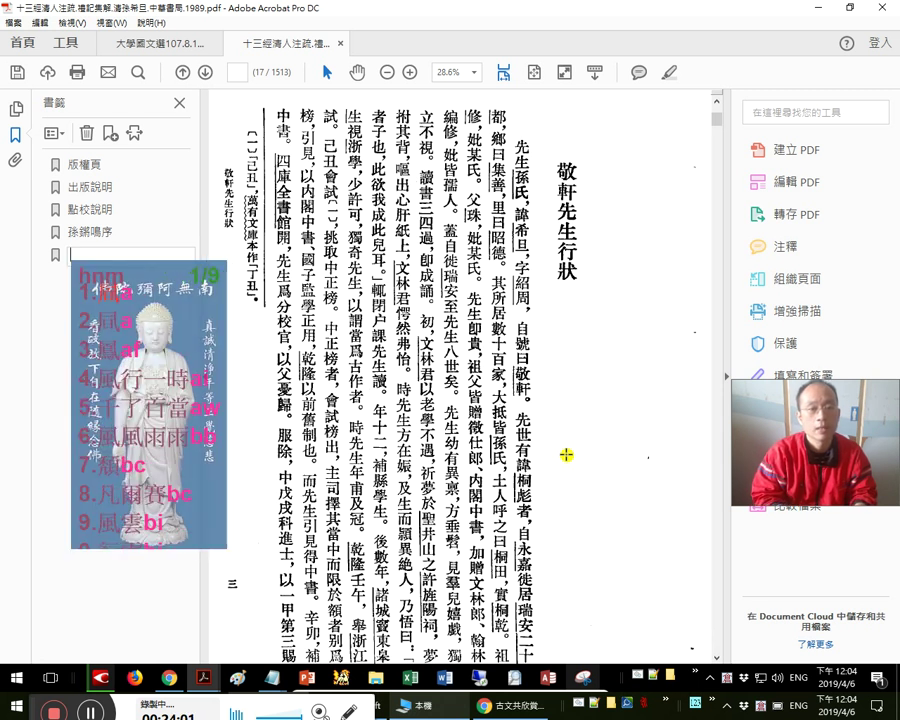
key("space")
key("Return")
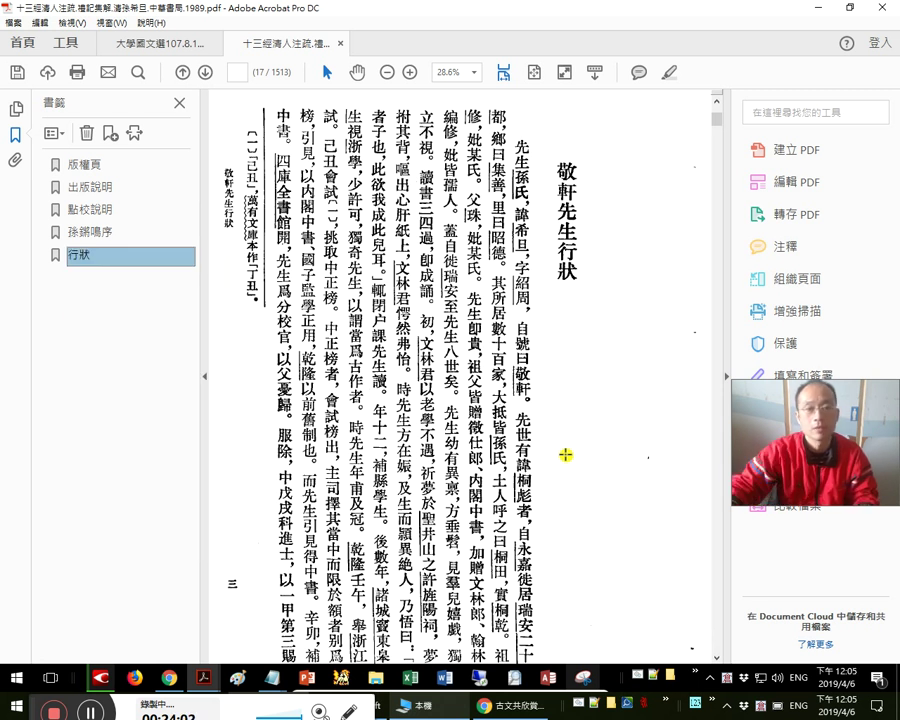
left_click(602, 411)
Step: Add a bookmark named 本書檢目 on the table-of-contents page 22
scroll(602, 415, "down", 2)
scroll(604, 415, "down", 3)
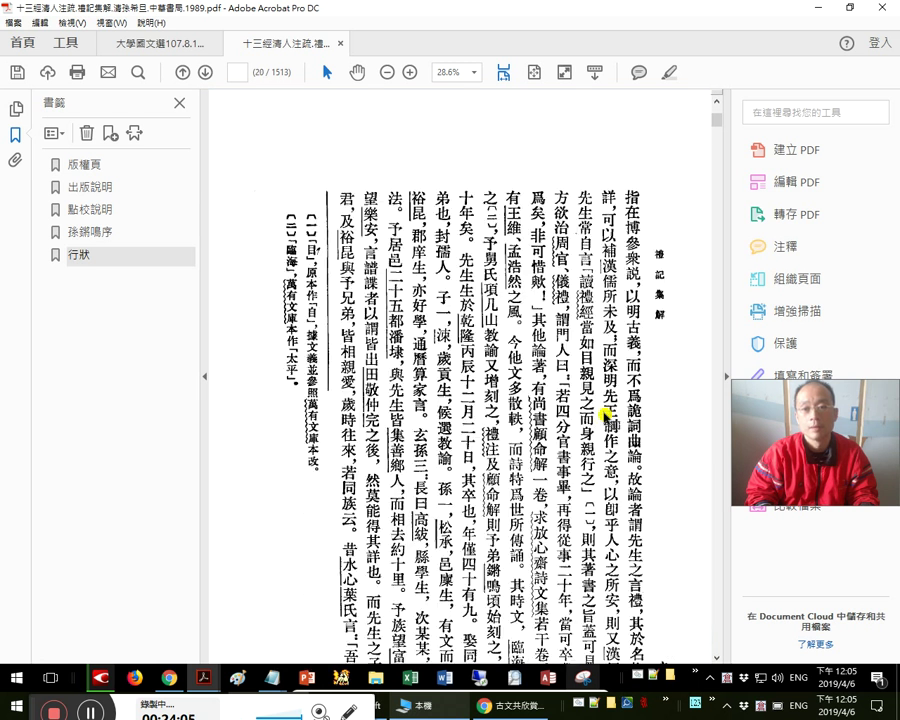
key("ctrl+b")
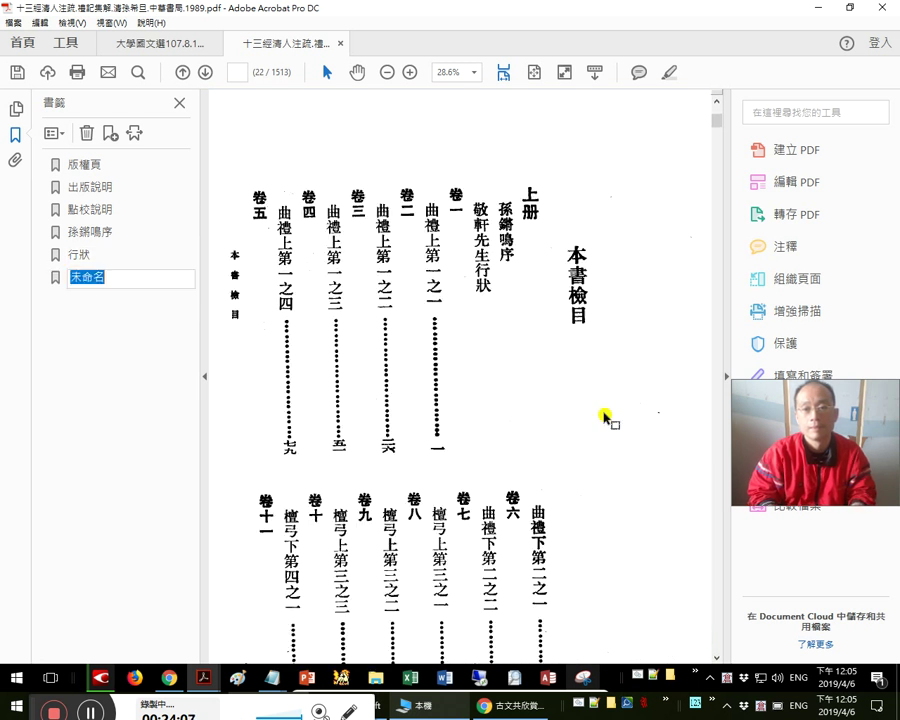
type("本書")
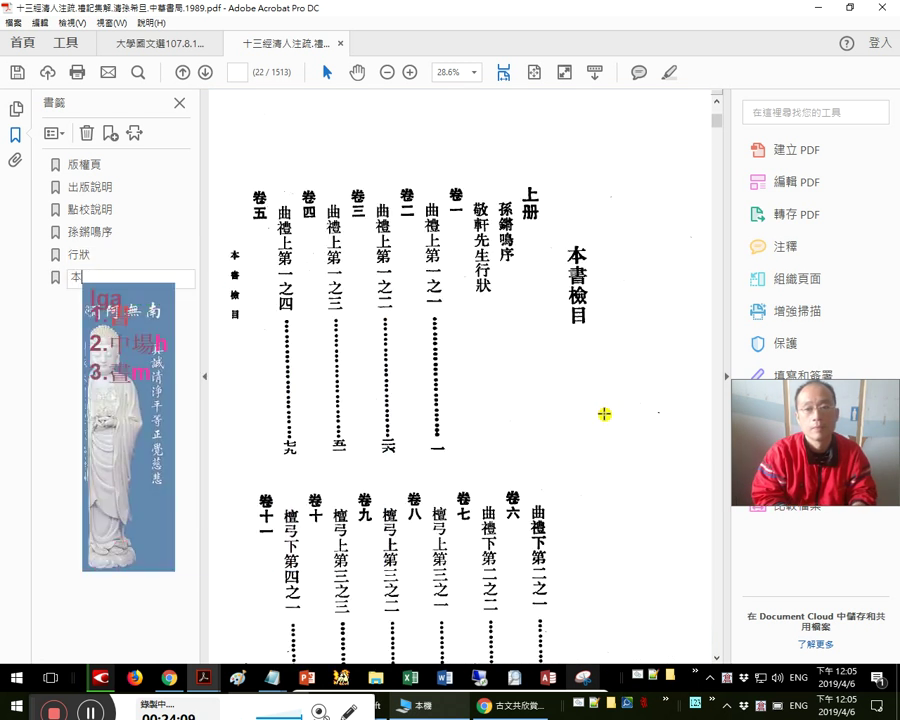
key("BackSpace")
key("BackSpace")
type("mo")
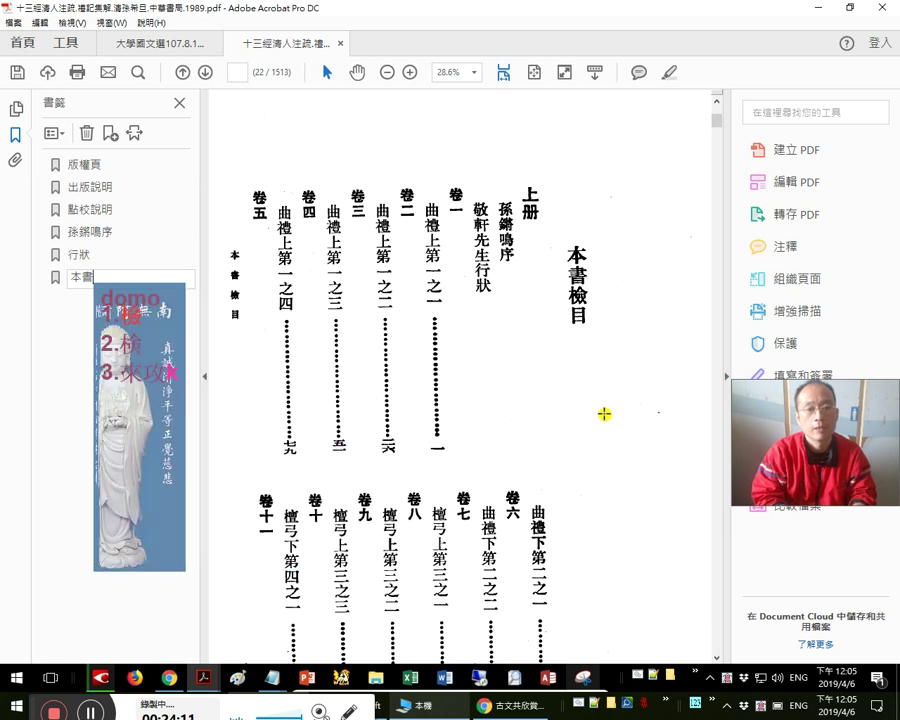
key("space")
key("Return")
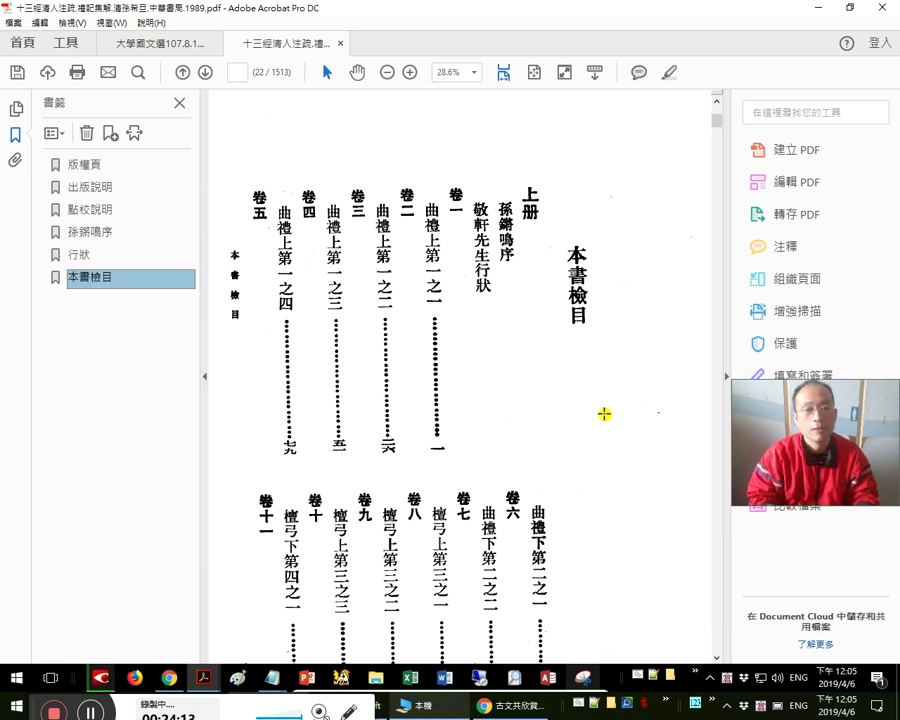
left_click(525, 380)
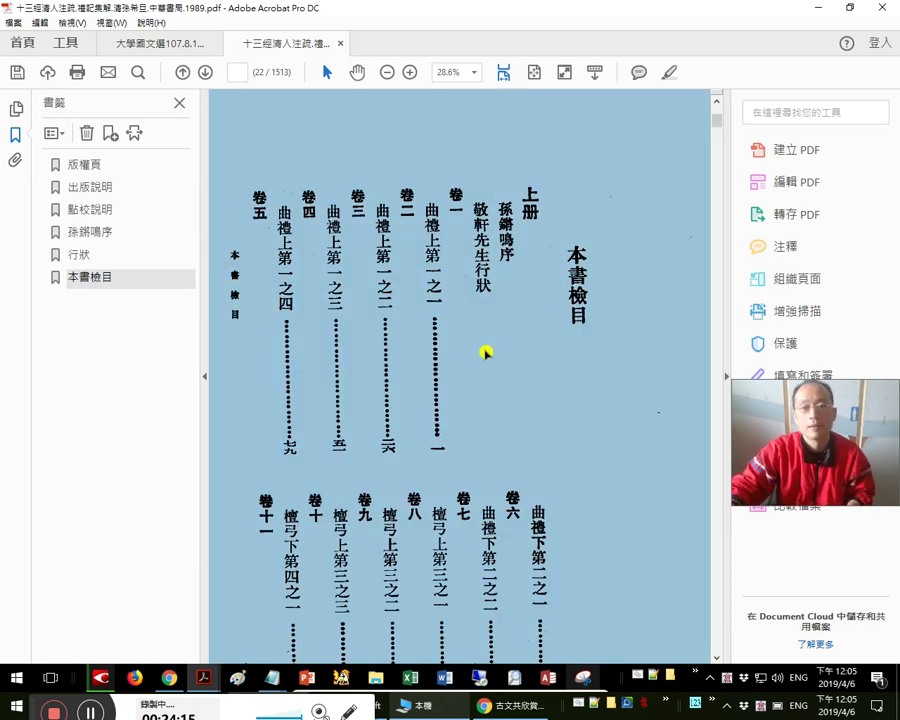
Step: Add a bookmark named v1曲禮上 on the 禮記卷一 page 27
scroll(485, 352, "down", 2)
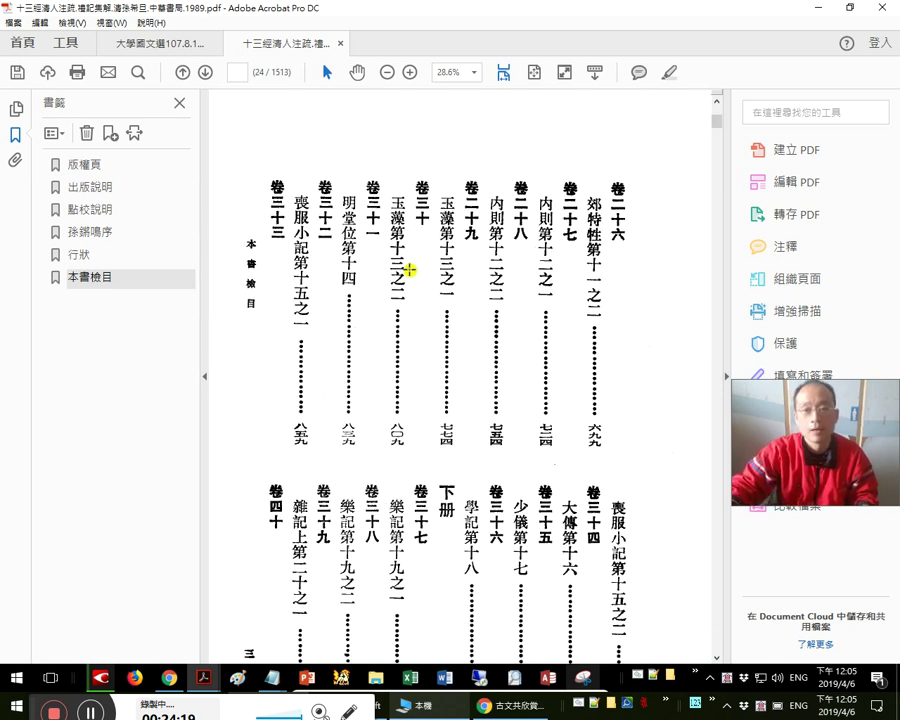
left_click_drag(418, 327, 425, 437)
scroll(426, 437, "down", 2)
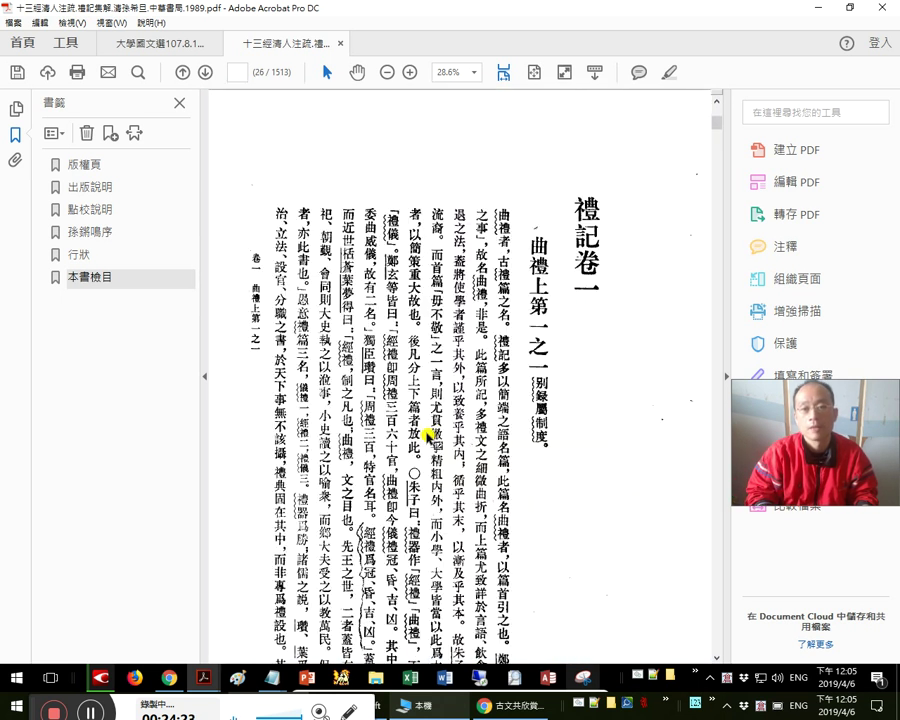
scroll(426, 437, "down", 1)
scroll(426, 437, "up", 1)
key("ctrl+b")
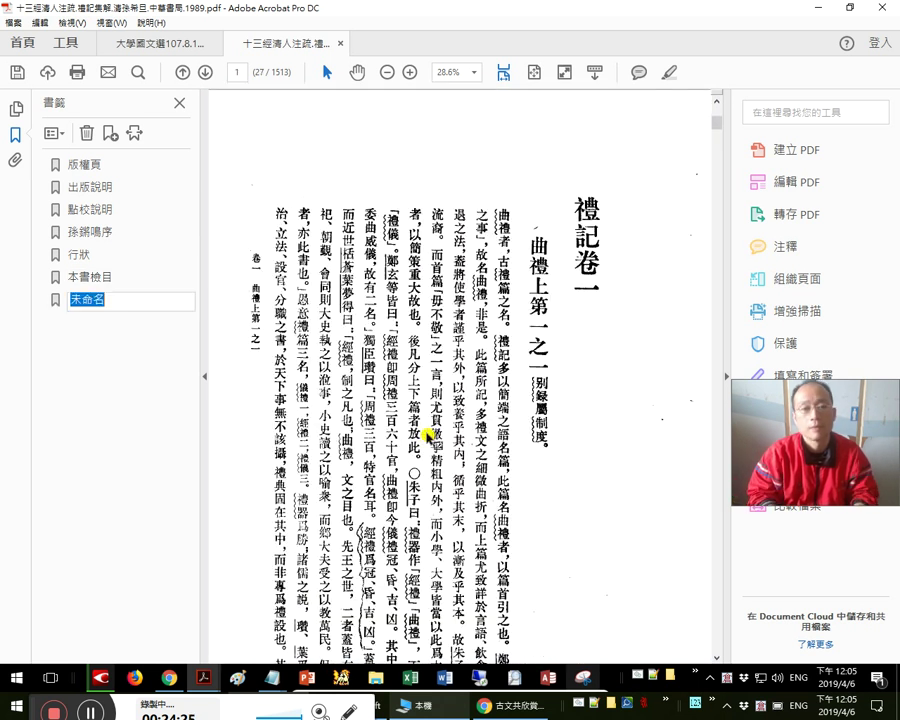
type("a")
type("v1")
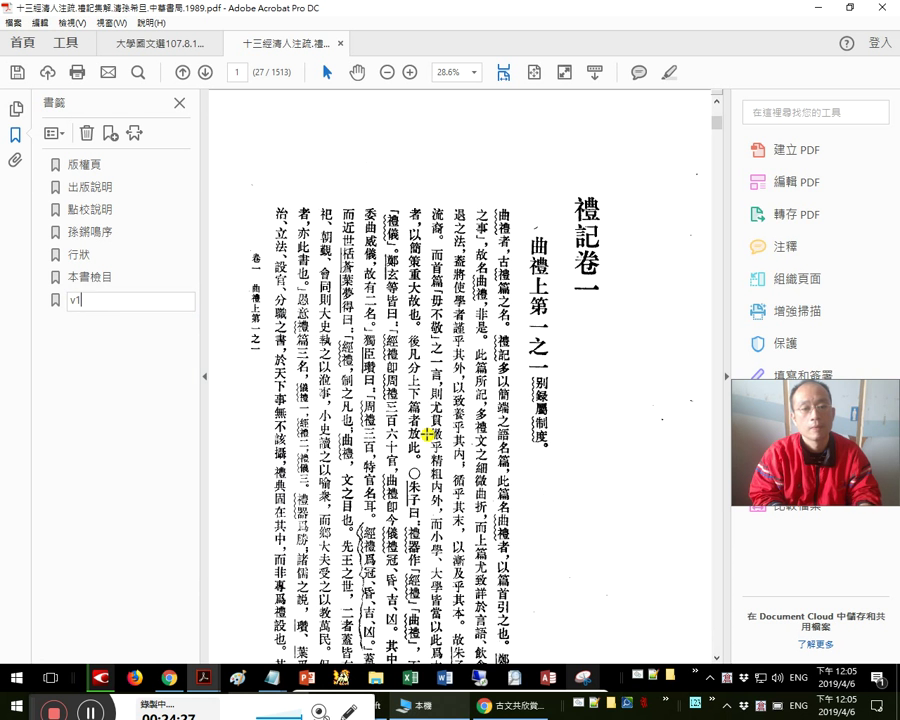
left_click(426, 427)
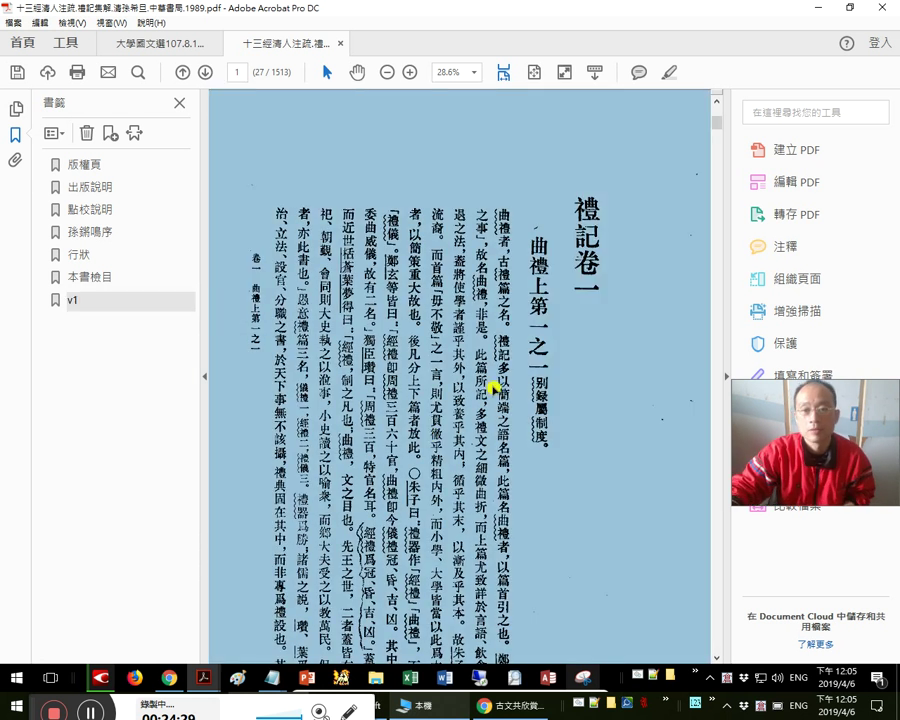
left_click(93, 305)
left_click(94, 304)
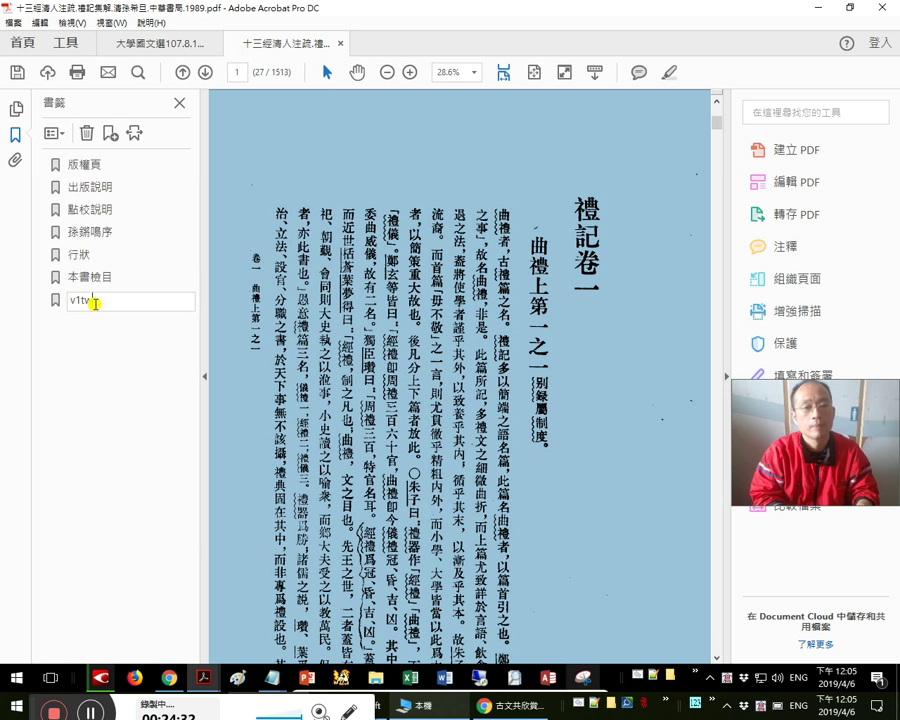
type("曲禮")
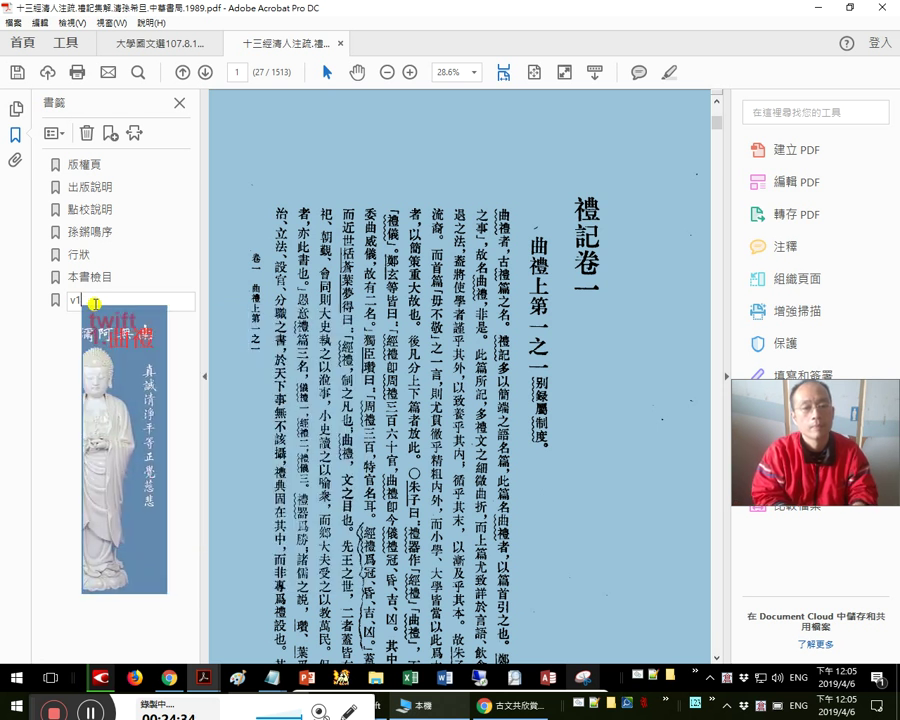
type("上")
key("Return")
Step: Jump to page 809 and add a bookmark named v30 for 禮記卷三十
left_click(211, 94)
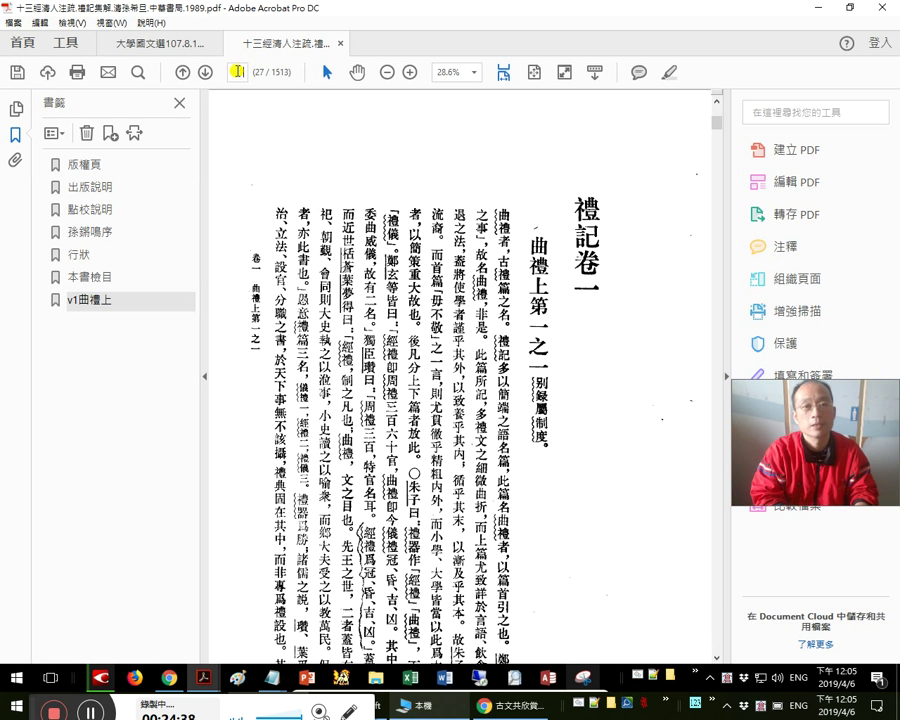
type("809")
key("Return")
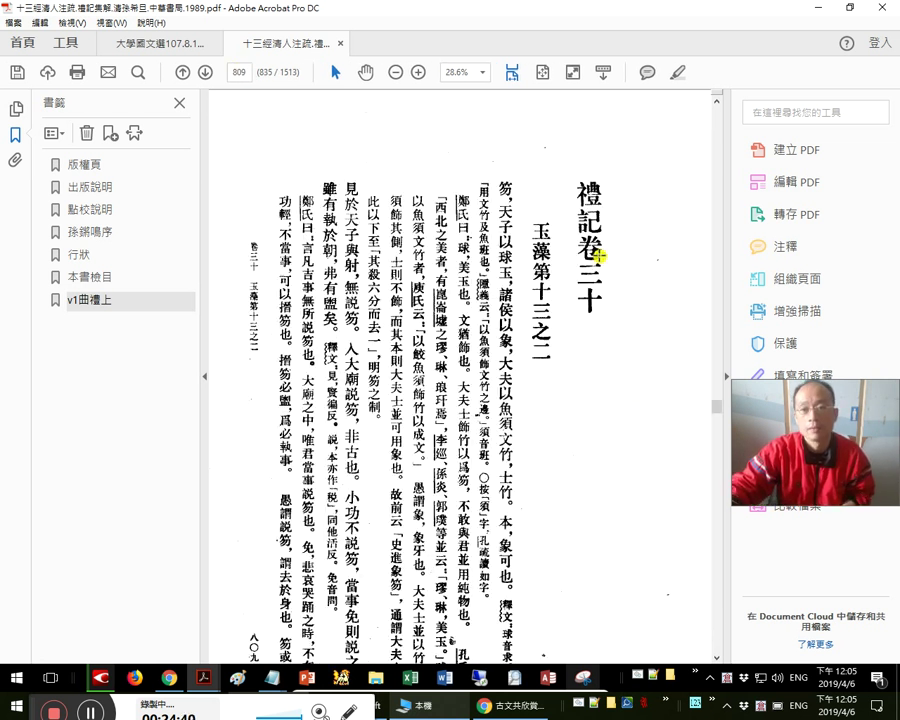
key("ctrl+b")
type("v30")
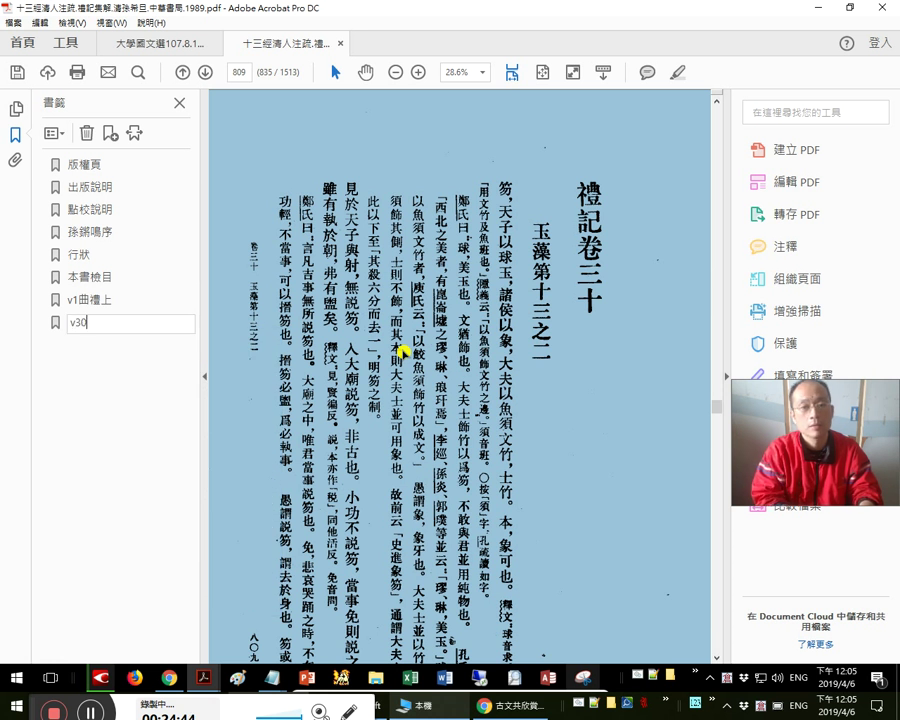
key("Return")
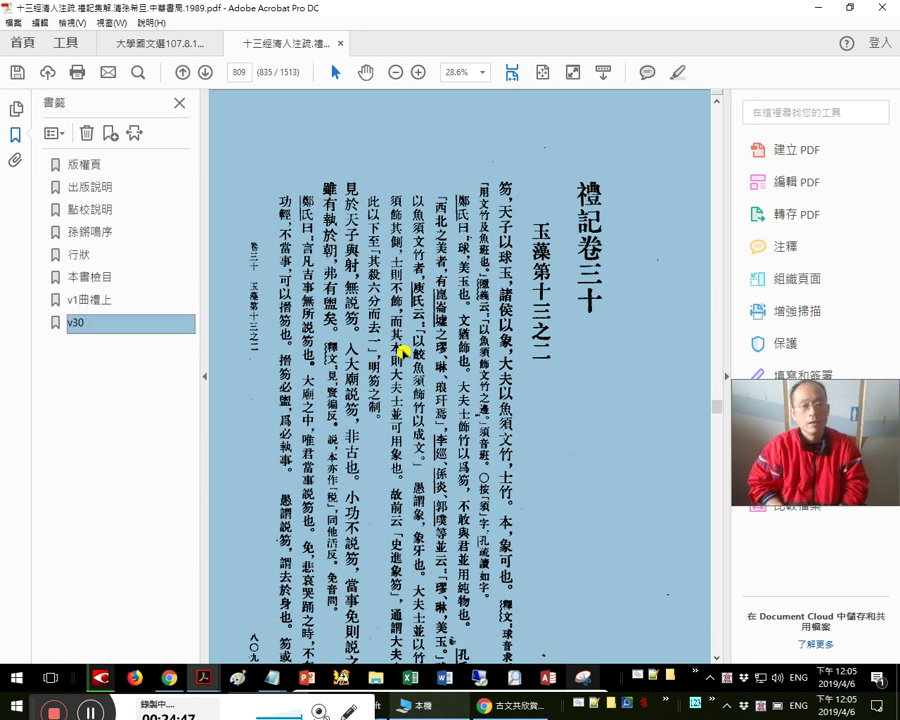
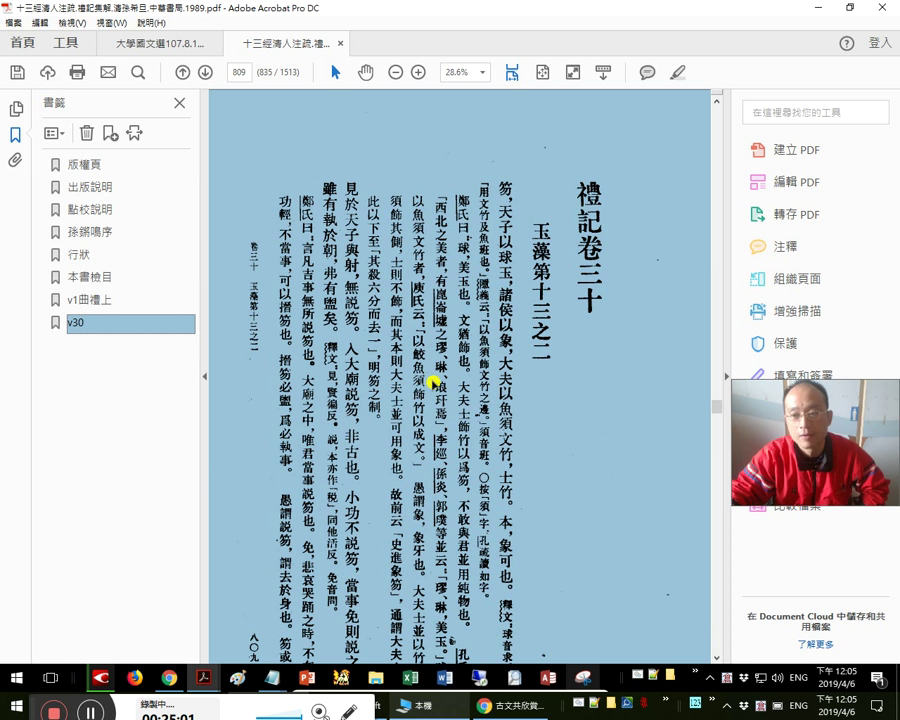
Step: Commit the v30 bookmark name for page 809 and save the PDF
left_click(436, 374)
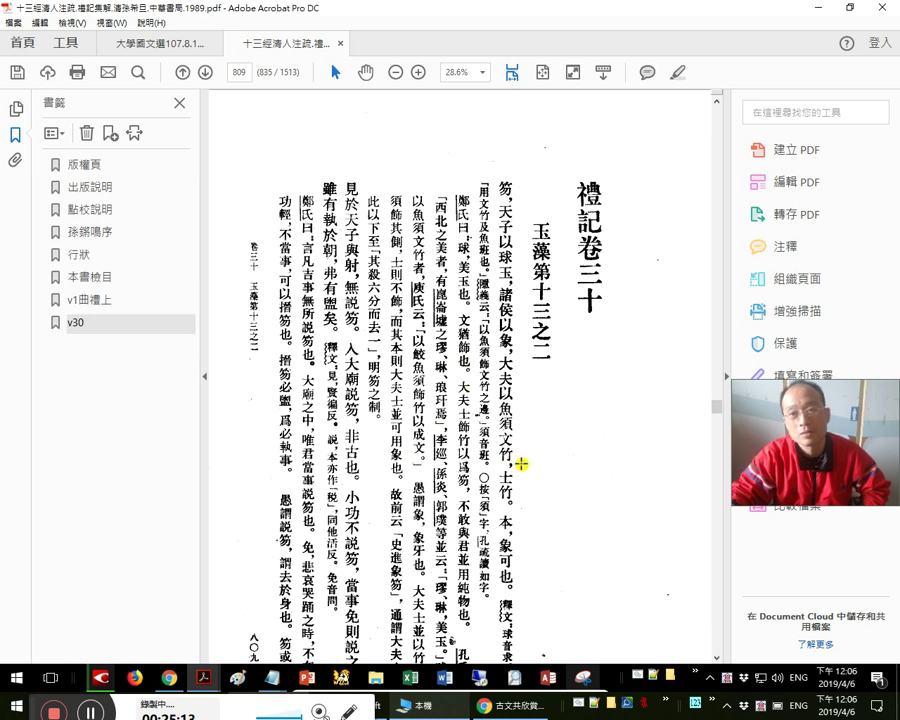
scroll(519, 464, "down", 2)
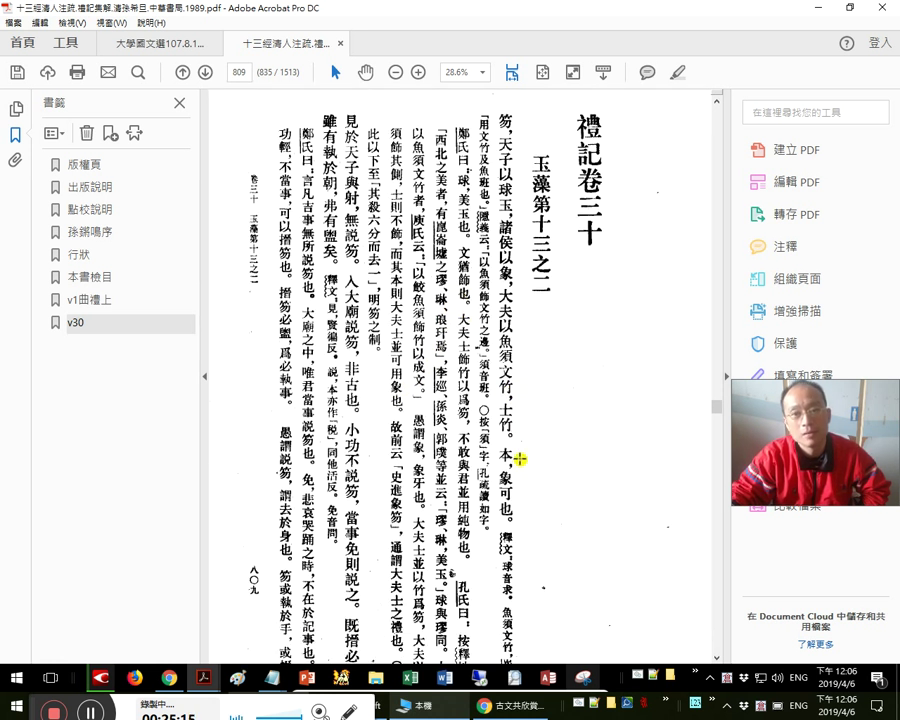
left_click(17, 72)
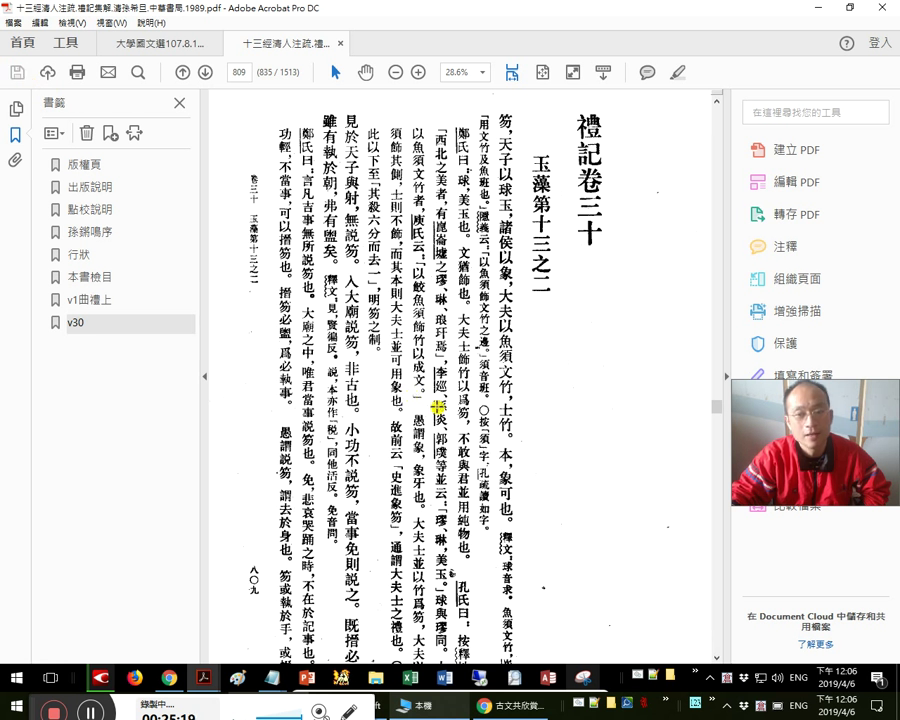
scroll(591, 508, "up", 1)
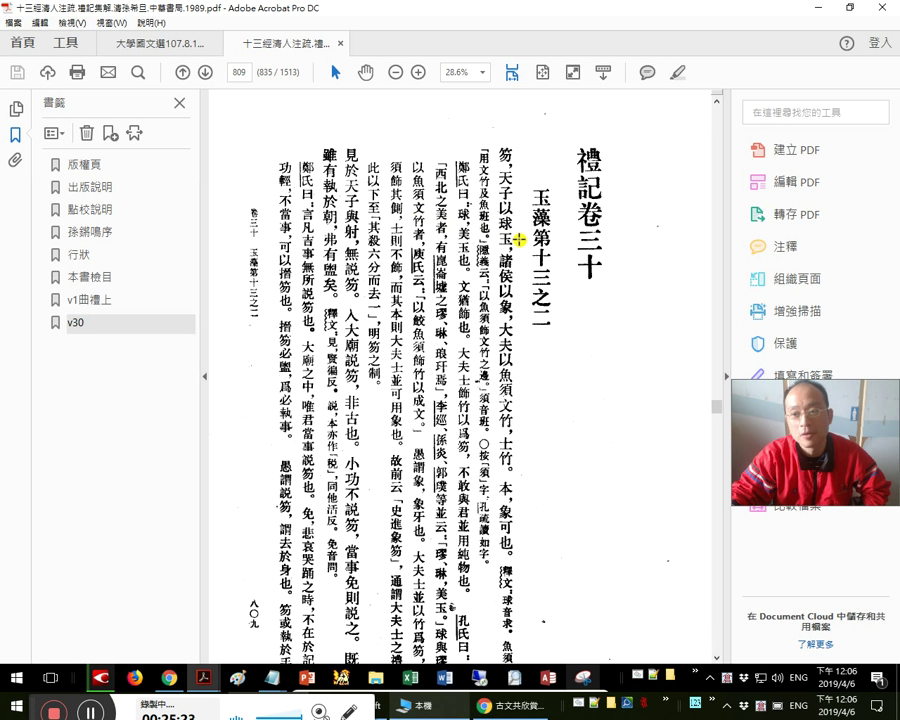
left_click_drag(862, 469, 866, 573)
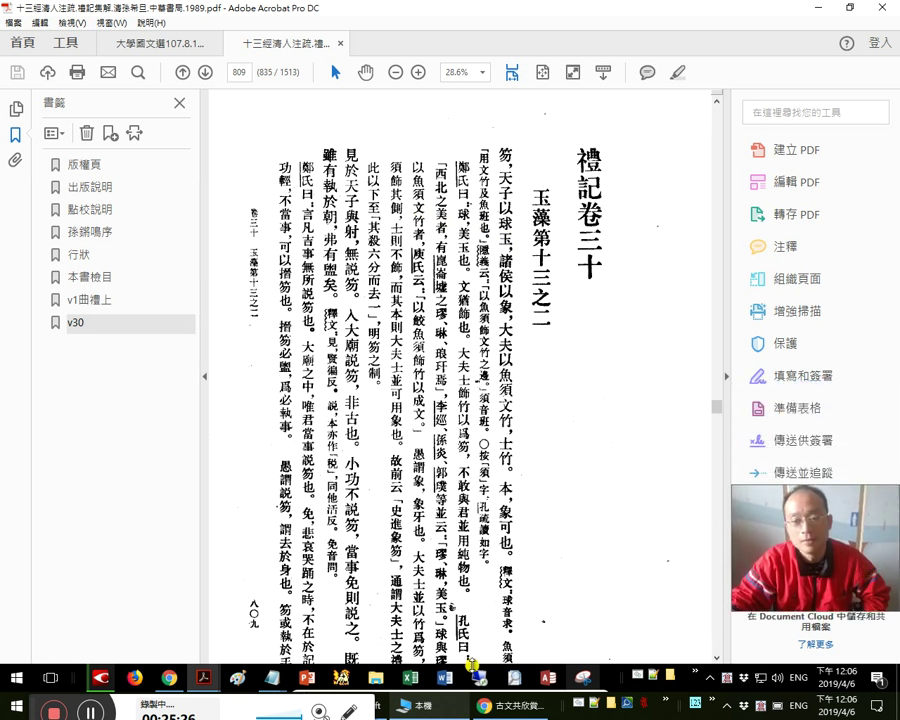
Step: Enter 任真 (Cangjie code ogib) as a new first line above the existing Notepad notes
mouse_move(272, 678)
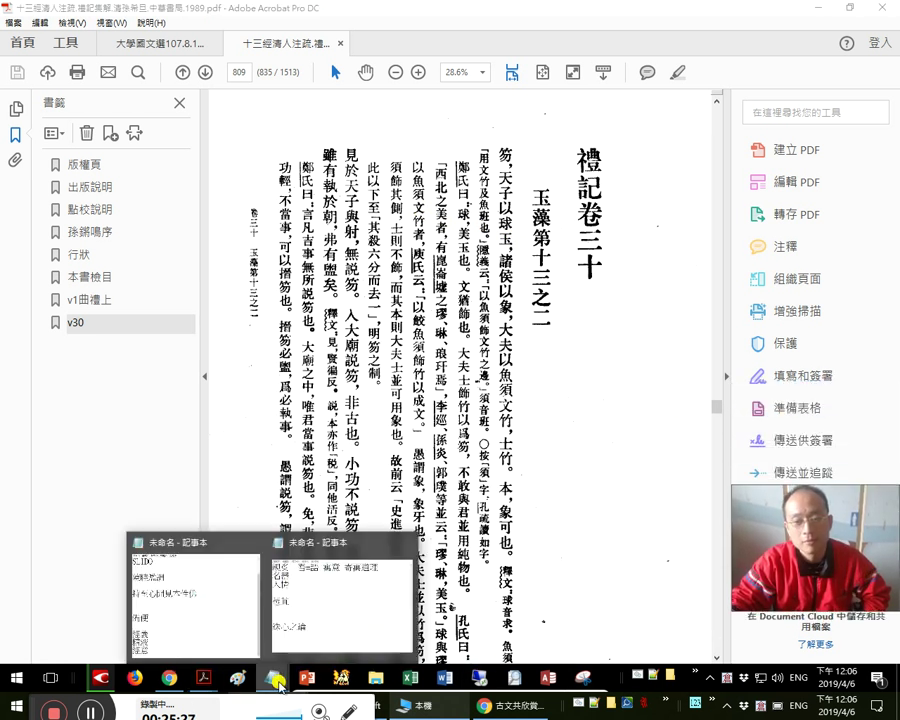
left_click(378, 587)
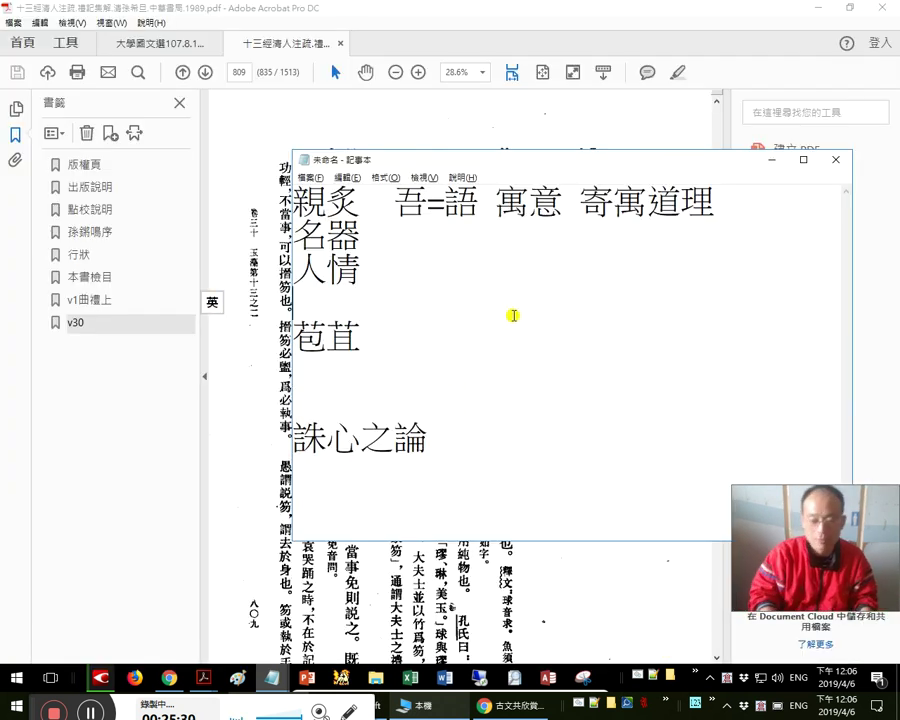
type("ogibc")
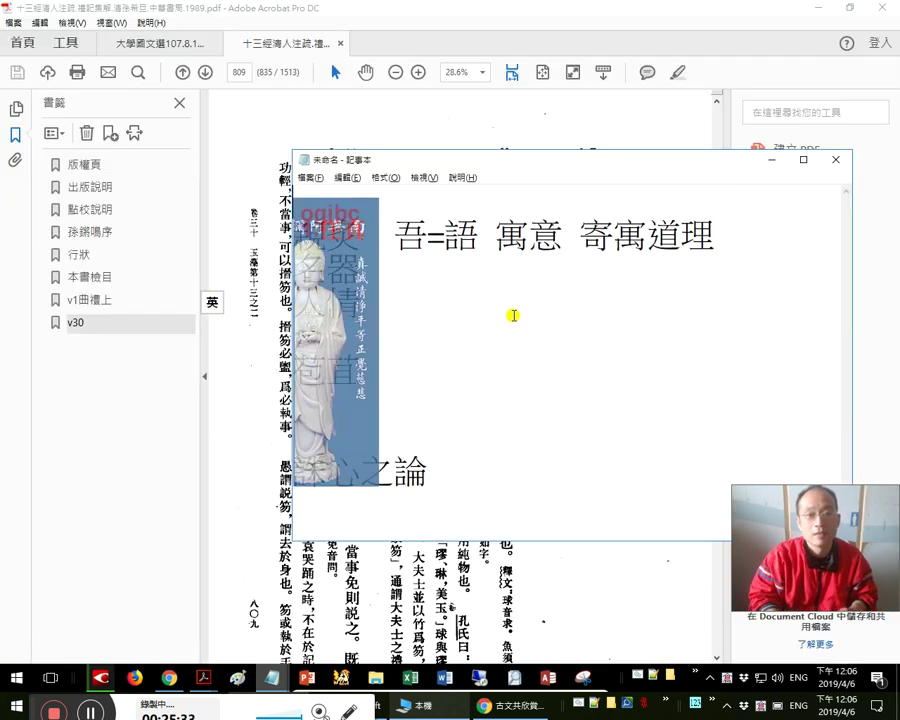
key("space")
key("Return")
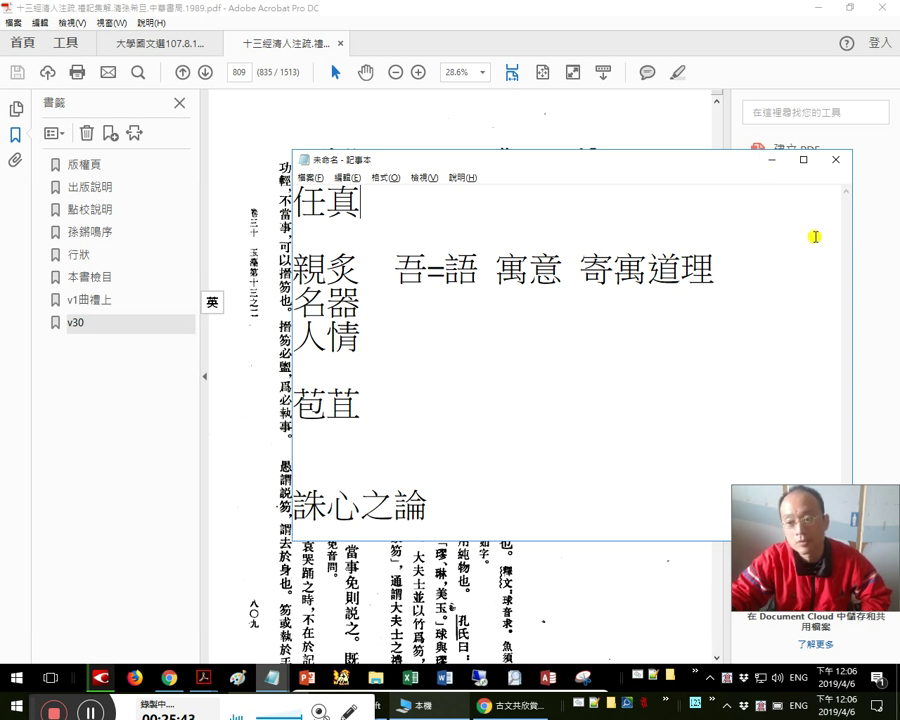
Step: Check the characters 任 and 真 by selecting them, then return to the 禮記 PDF page
left_click_drag(362, 204, 291, 202)
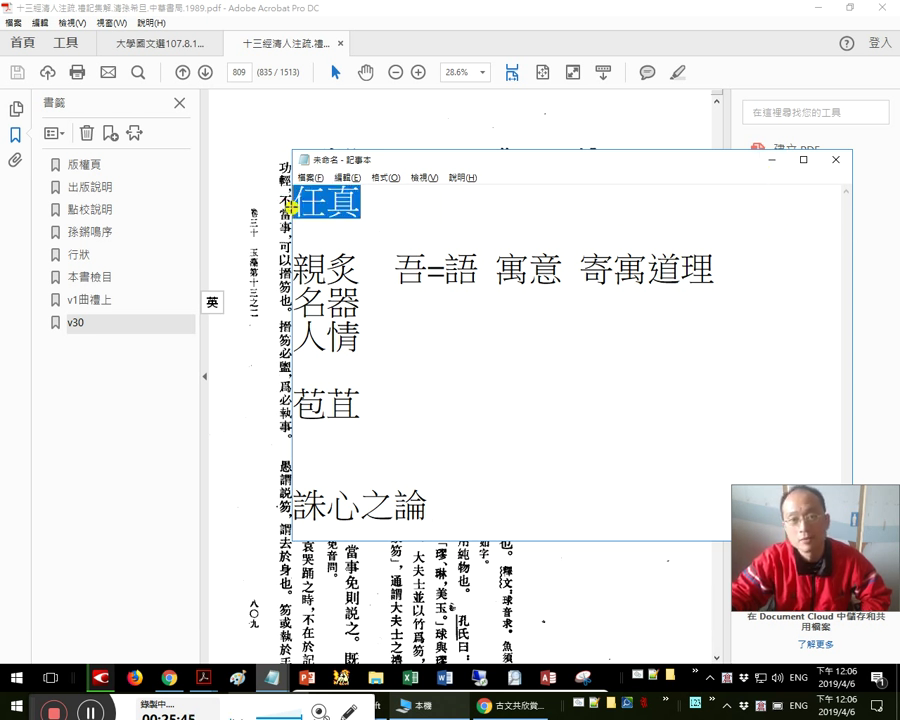
left_click(326, 205)
double_click(354, 221)
left_click(368, 220)
left_click_drag(336, 206, 306, 208)
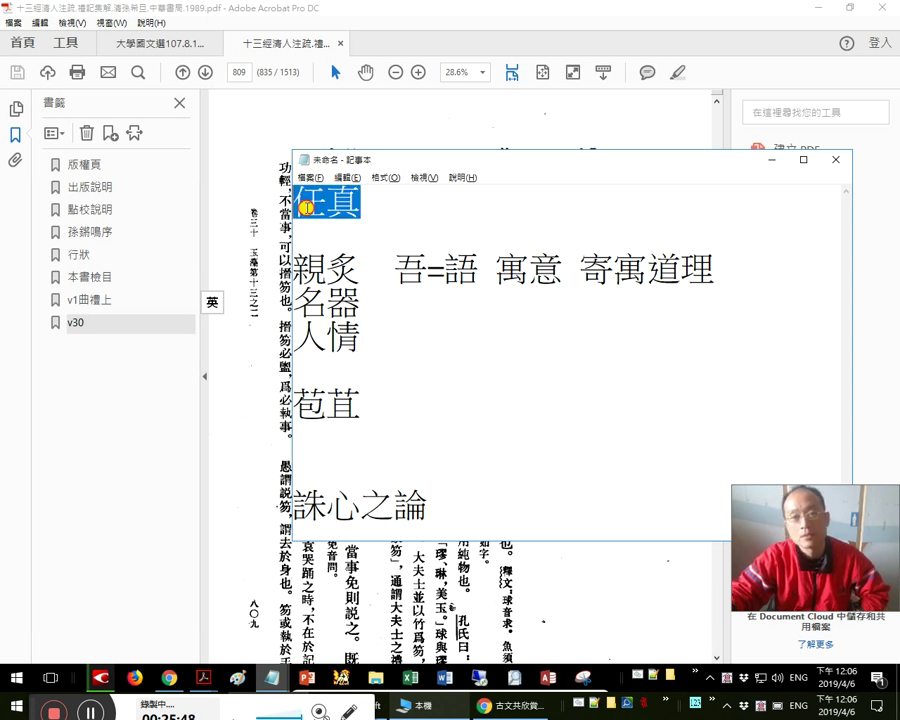
left_click(400, 214)
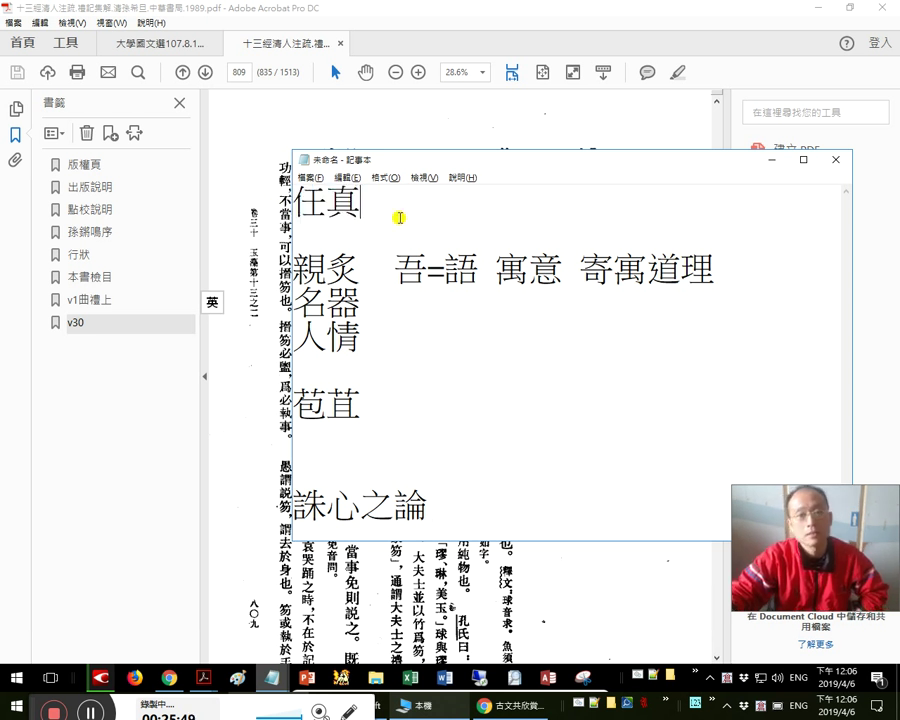
double_click(294, 203)
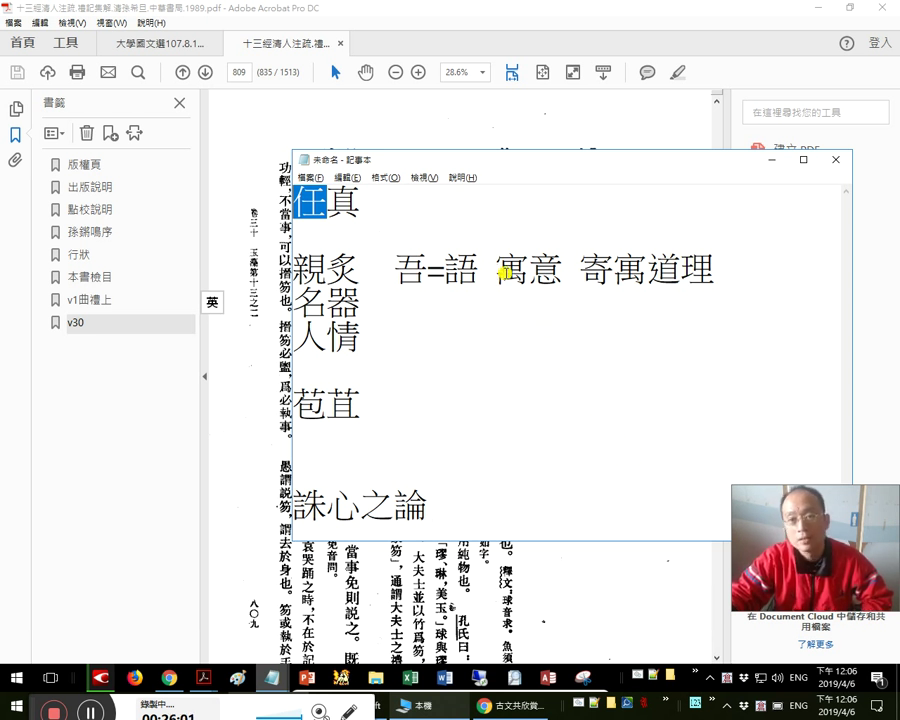
left_click(442, 192)
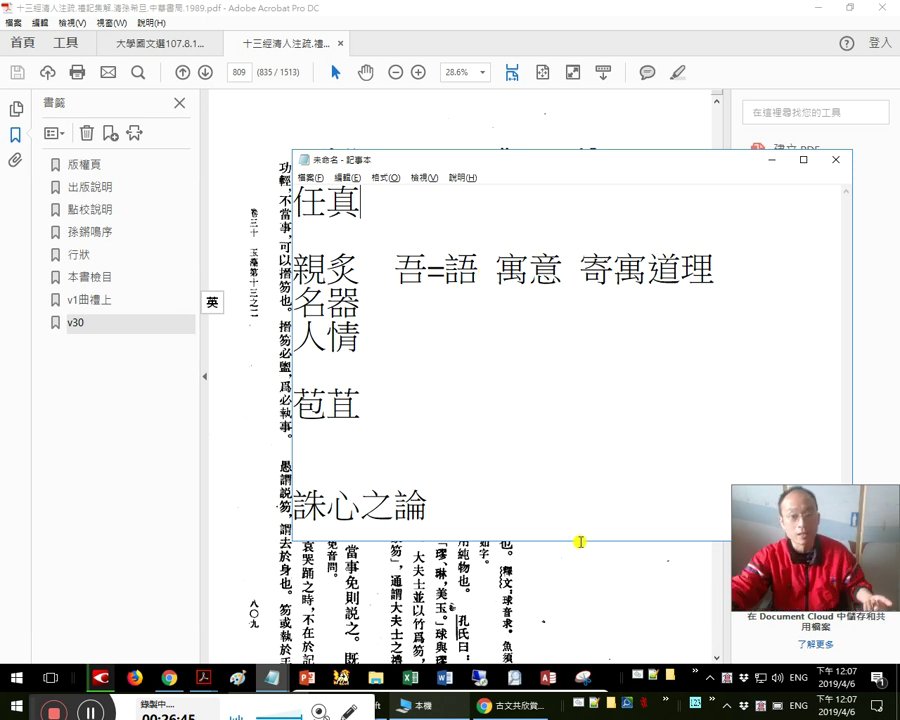
left_click(508, 610)
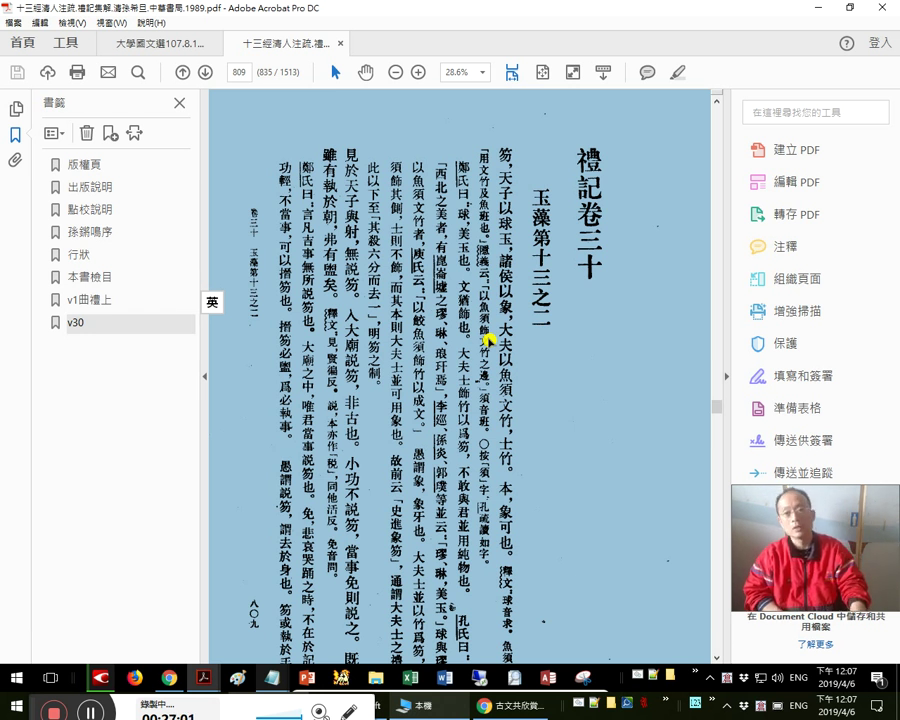
Step: Bring the Notepad notes headed by 任真 back in front of the PDF with Alt+Tab
key("alt+Tab")
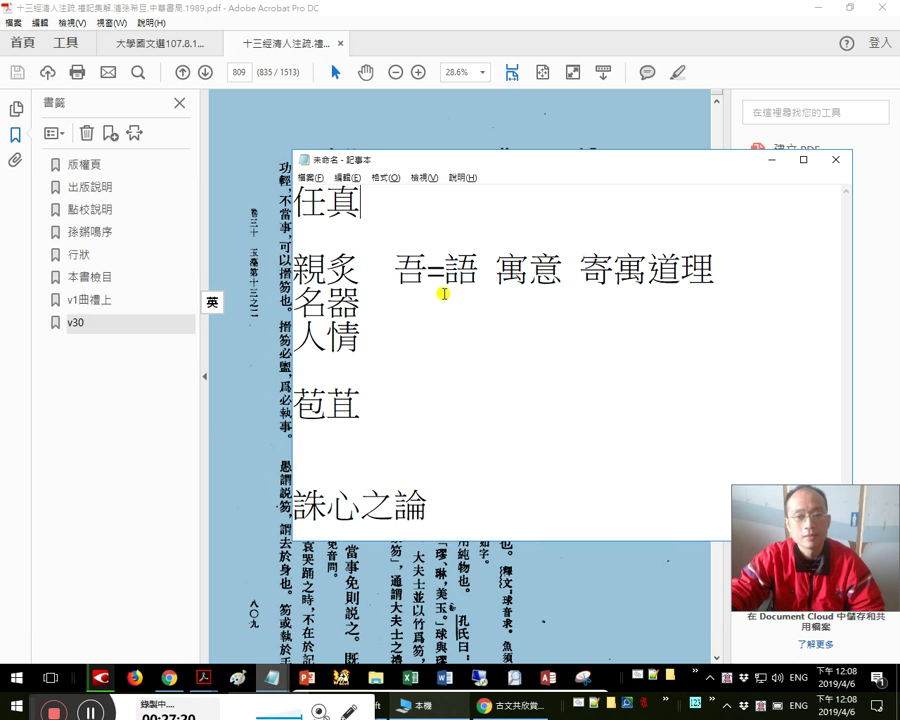
Step: Insert a blank line below 任真 and put the caret back after 真
left_click(316, 200)
double_click(316, 200)
left_click(340, 231)
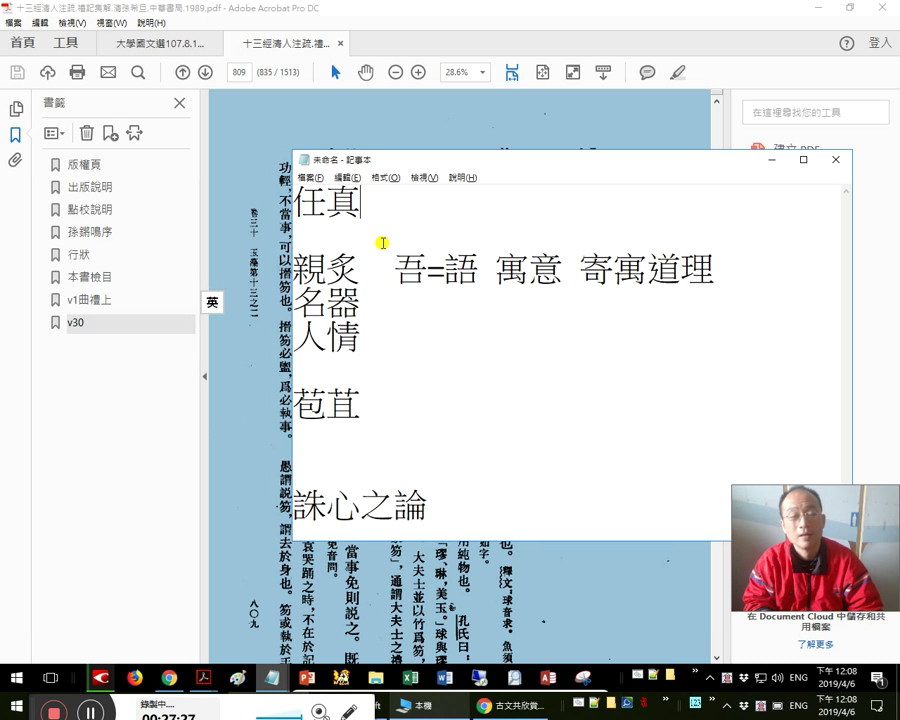
key("Return")
left_click(351, 204)
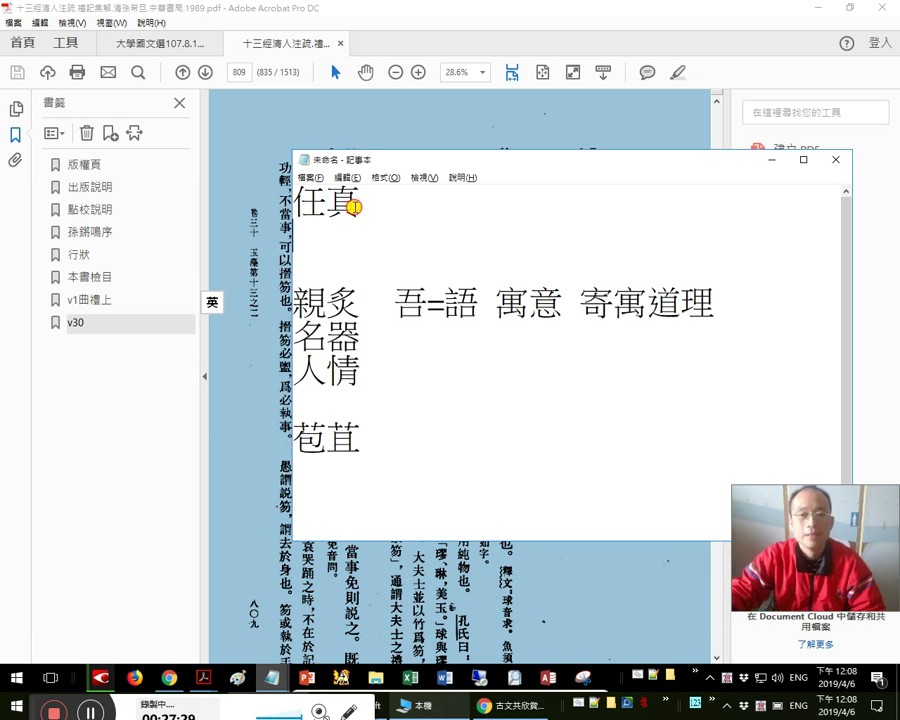
left_click(369, 206)
left_click_drag(369, 206, 351, 212)
left_click(352, 214)
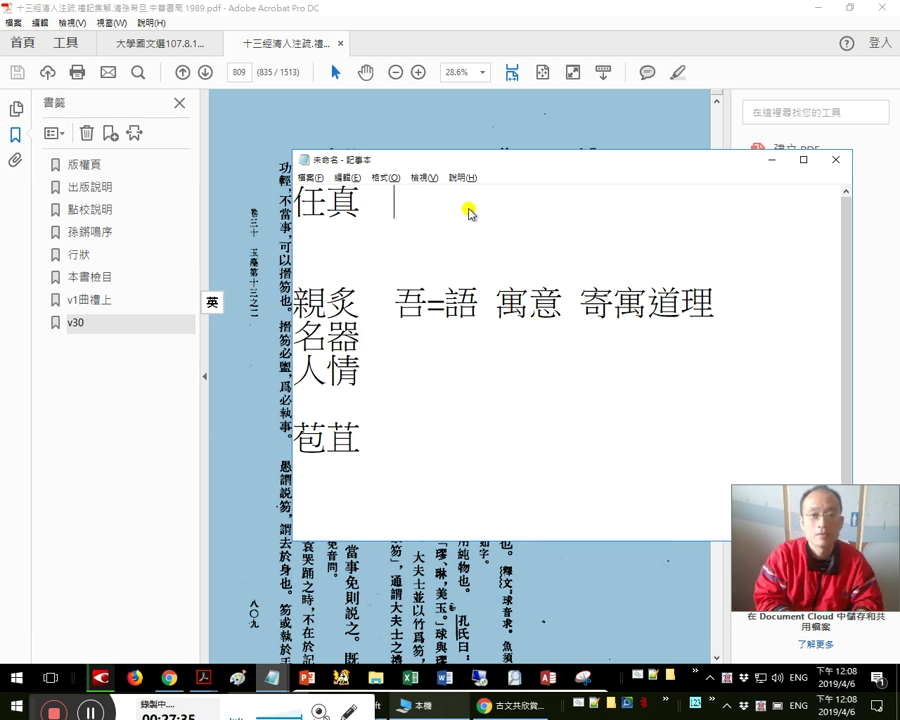
Step: Enter 瑚璉 after 任真 with Cangjie codes mtob and mcz, then select it
type("mbmg")
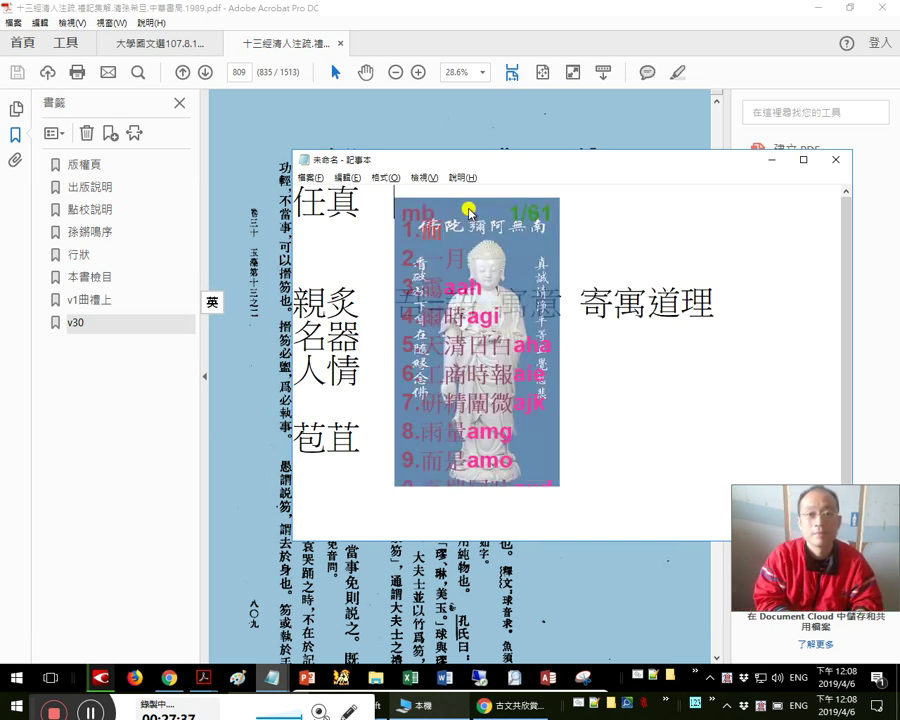
key("Escape")
type("mtob")
key("space")
type("mcz")
key("space")
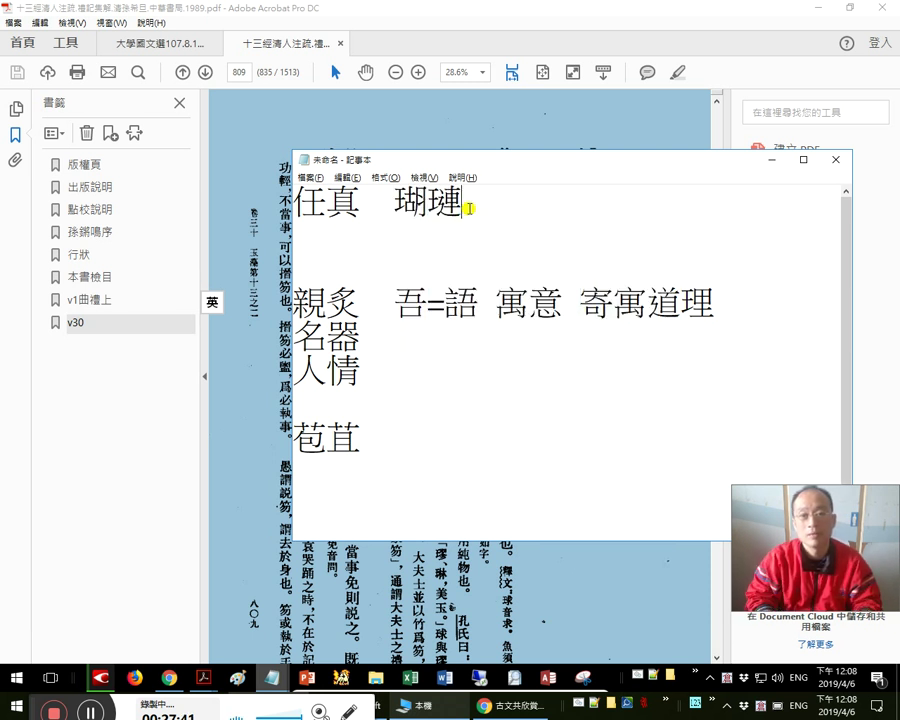
key("shift+Left")
key("shift+Left")
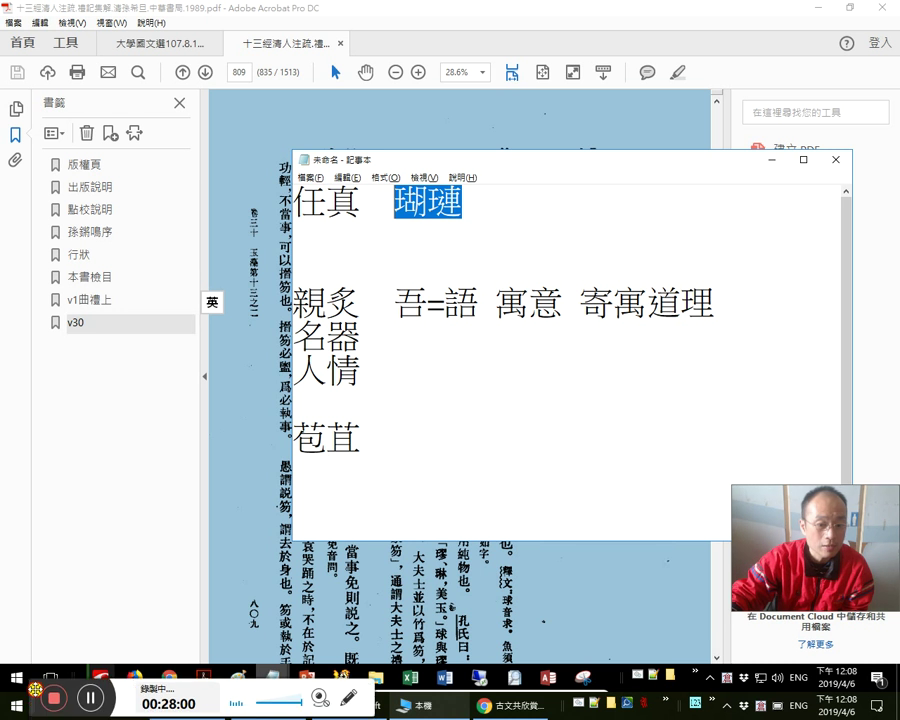
left_click(558, 372)
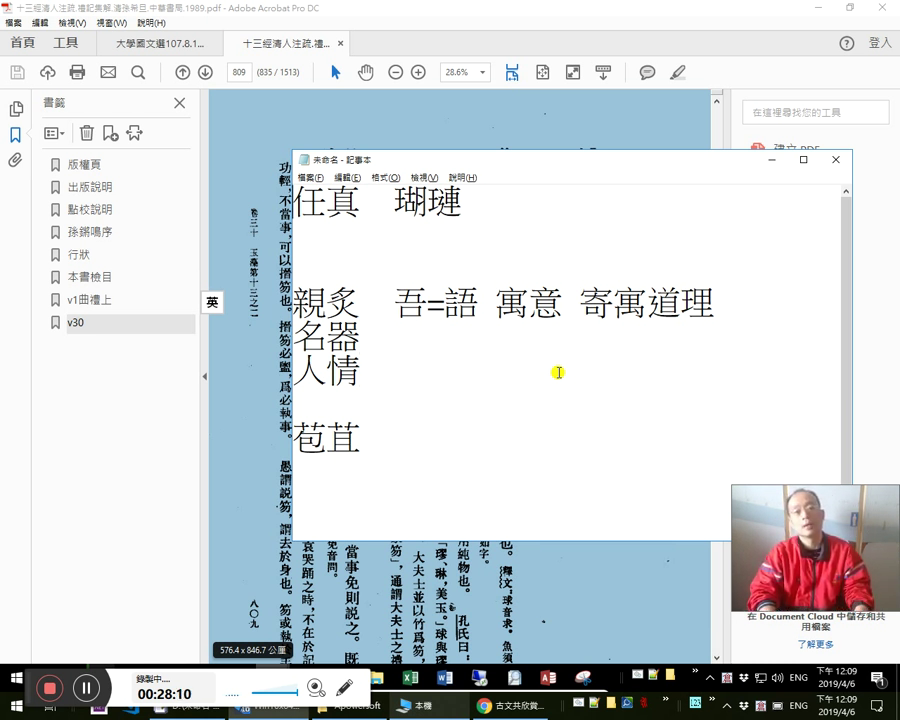
key("shift+Left")
key("shift+Left")
key("shift+Left")
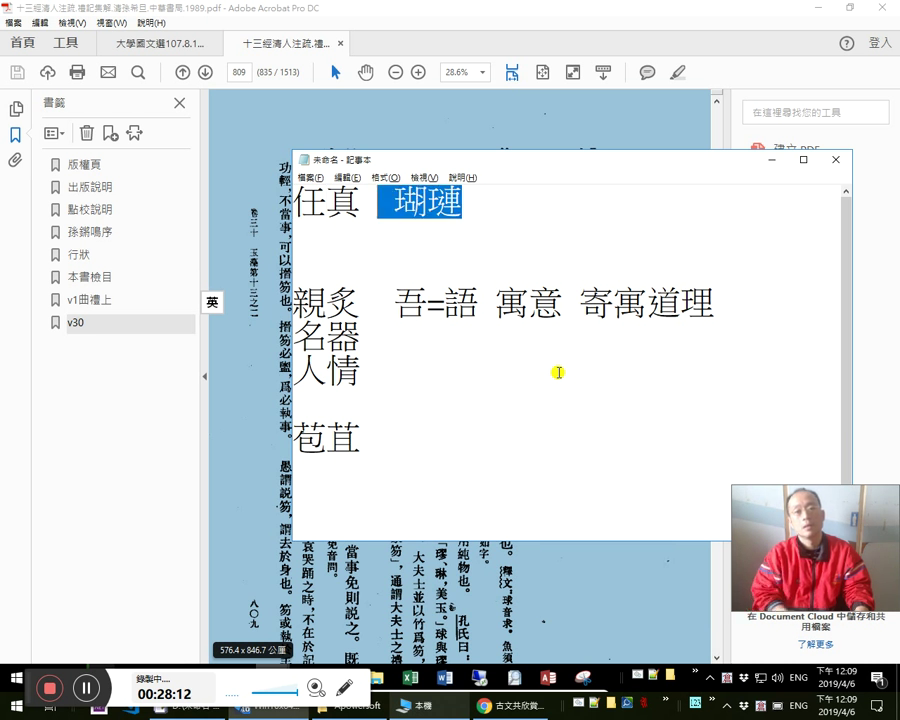
key("Left")
key("Right")
key("Right")
key("Right")
key("Left")
key("shift+Right")
key("shift+Right")
key("Left")
key("Left")
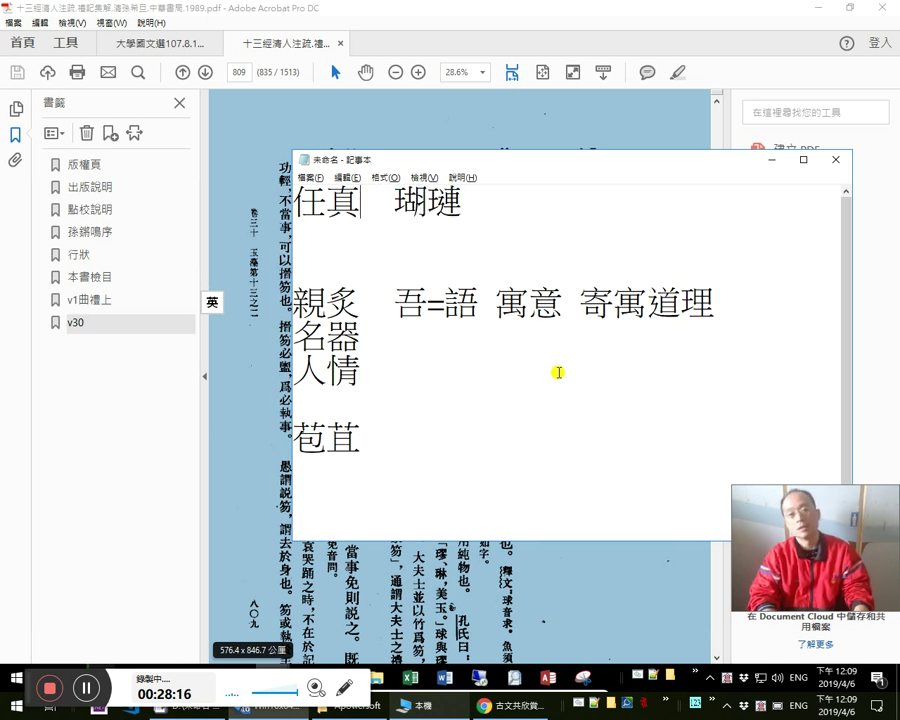
key("Right")
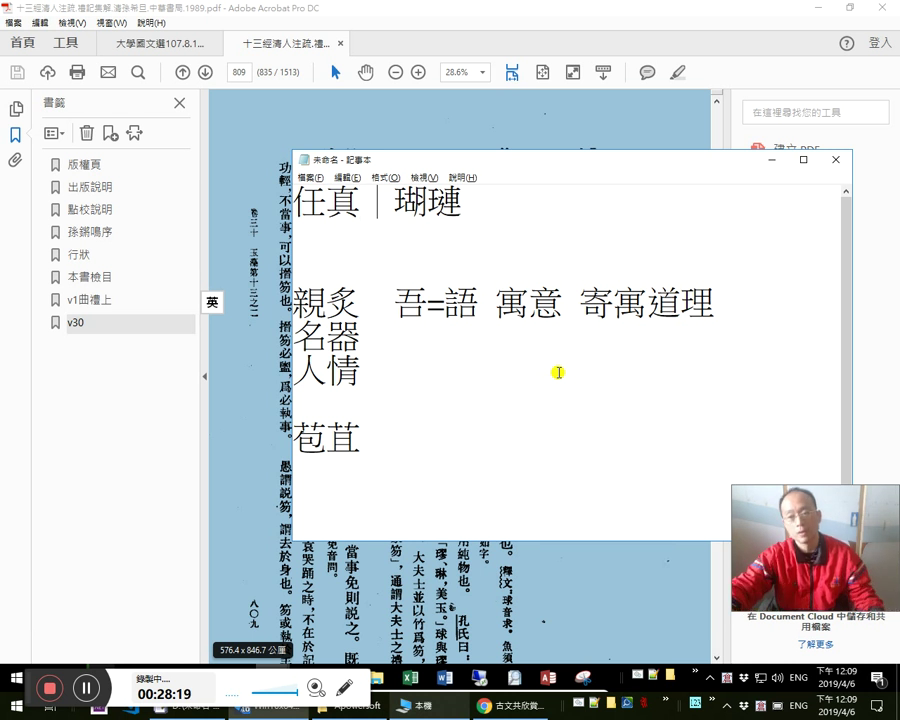
left_click(386, 177)
left_click(385, 193)
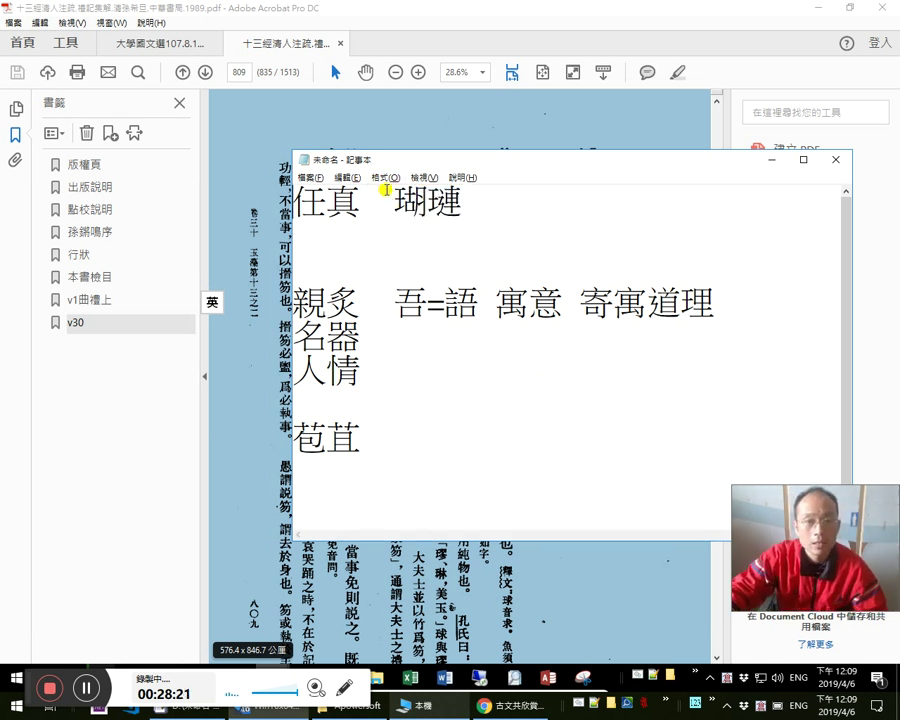
left_click(386, 177)
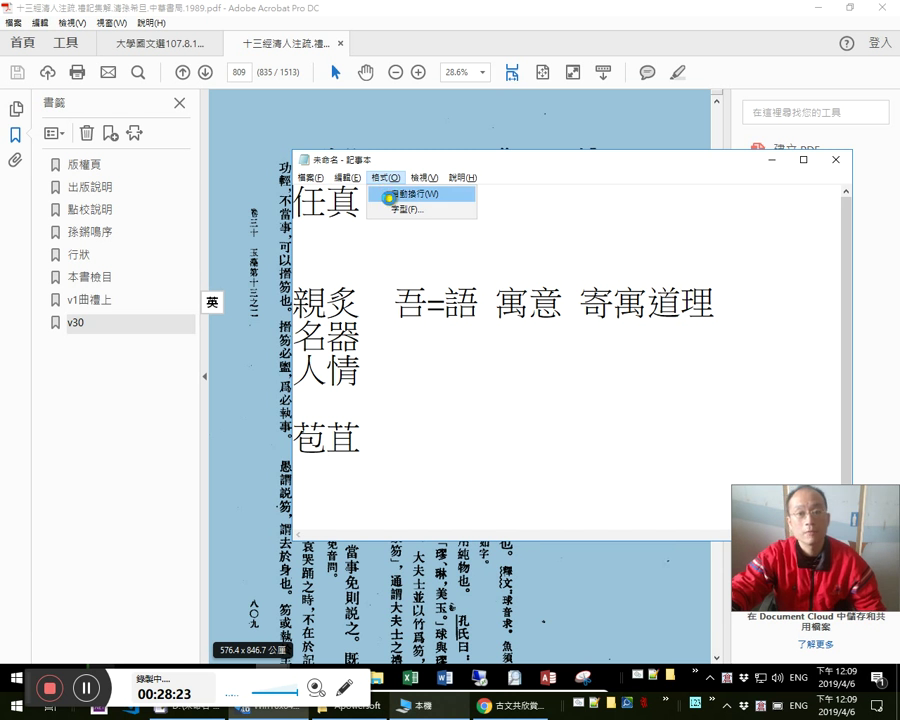
left_click(389, 195)
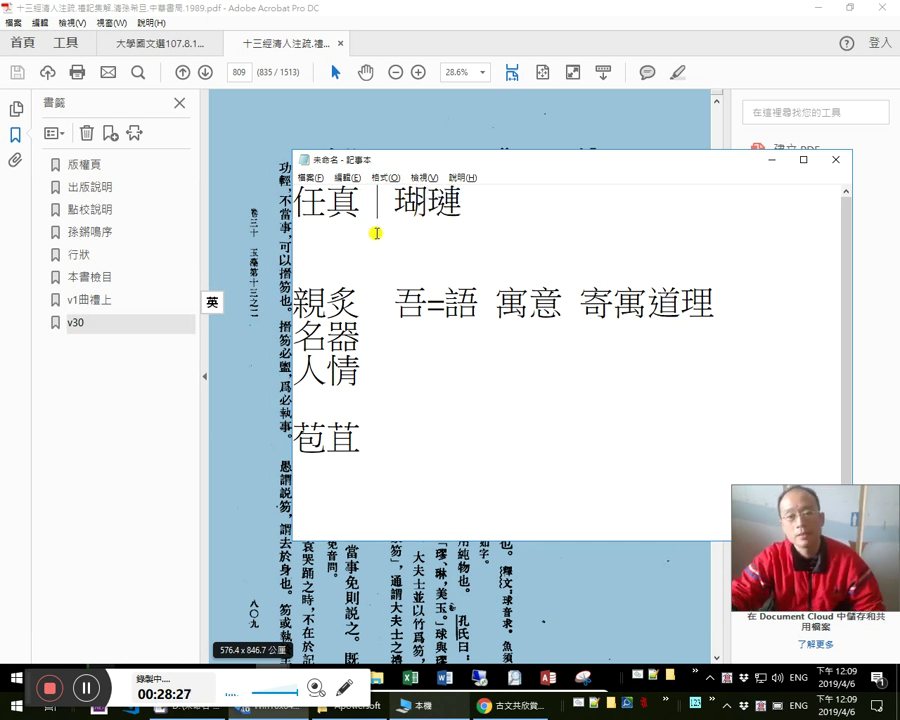
left_click(314, 200, "shift")
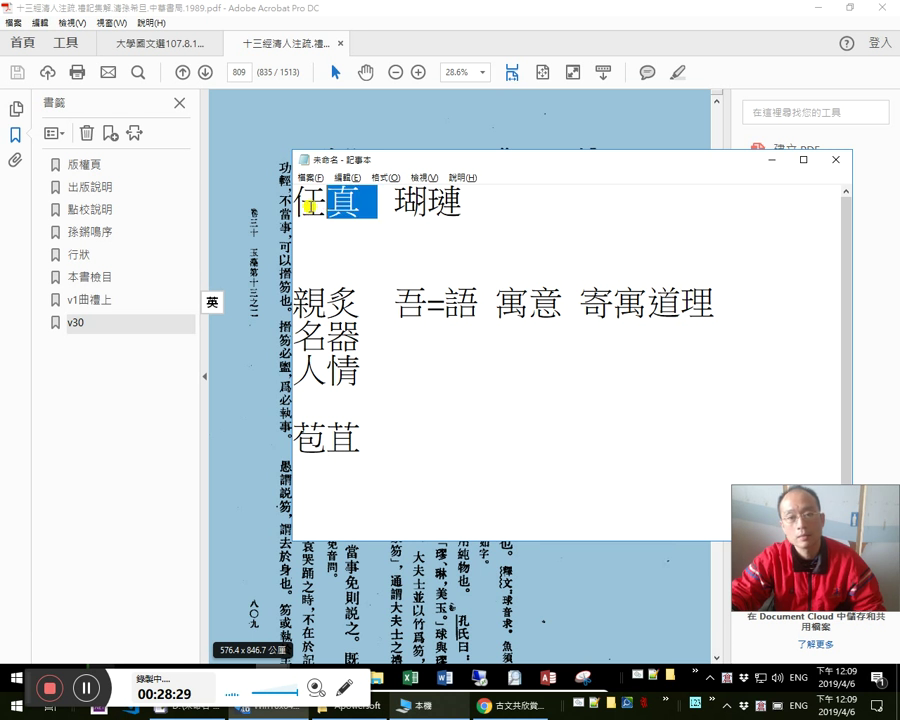
left_click(383, 246)
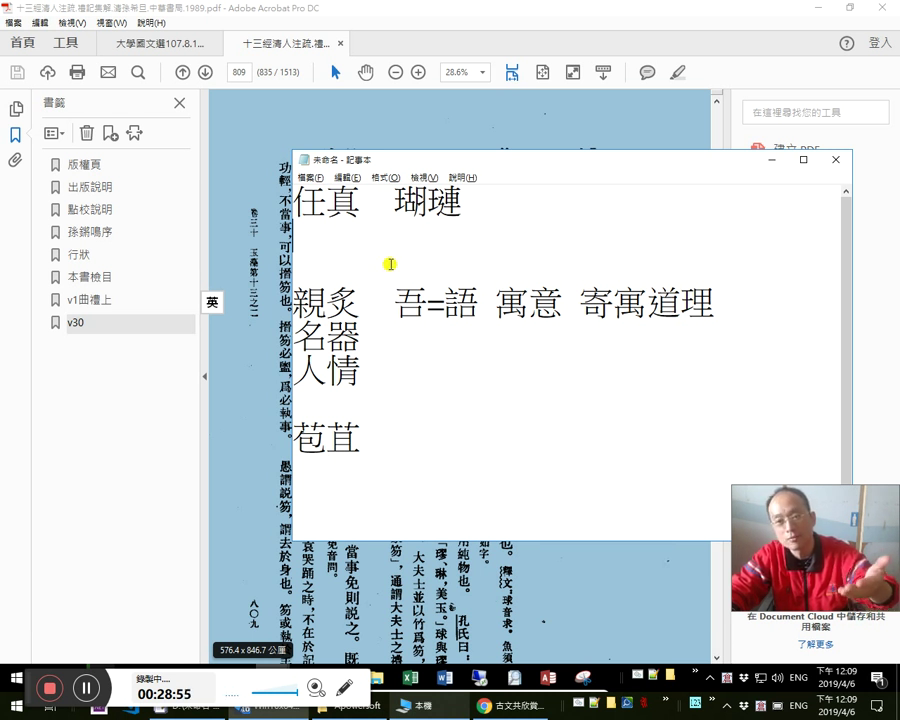
Step: Enter the lines 千慮一得齋 and 觀死書齋 above 親炙, ending with a new line
type("hpmi")
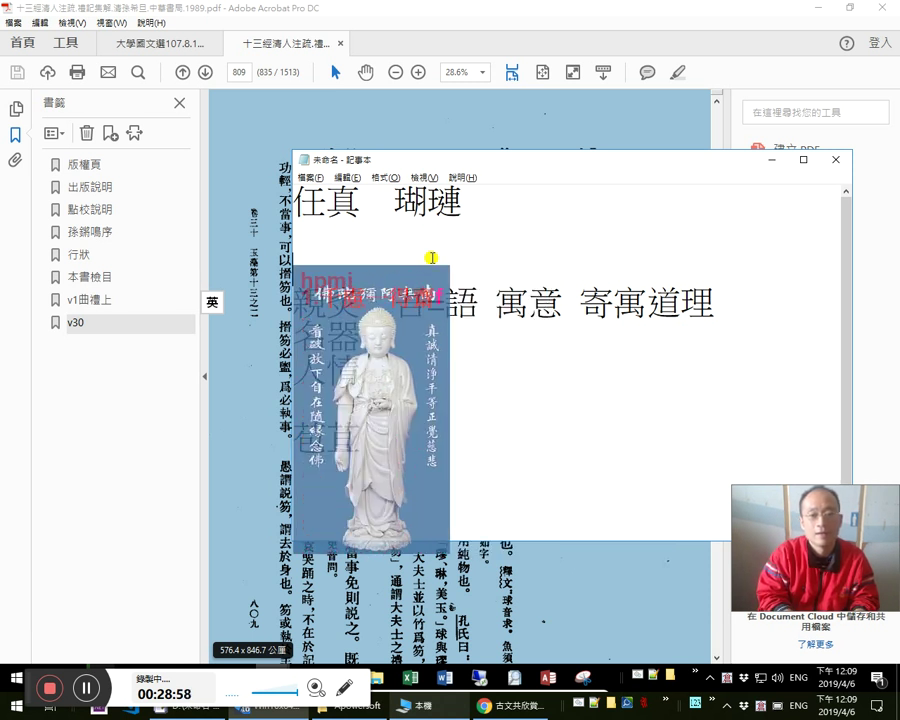
key("space")
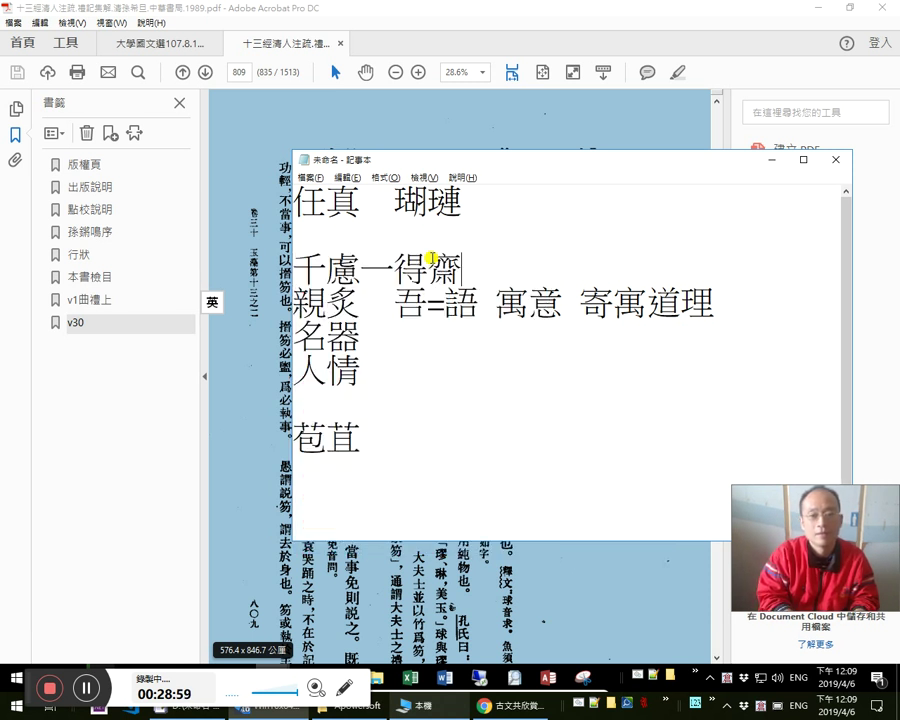
type("tp")
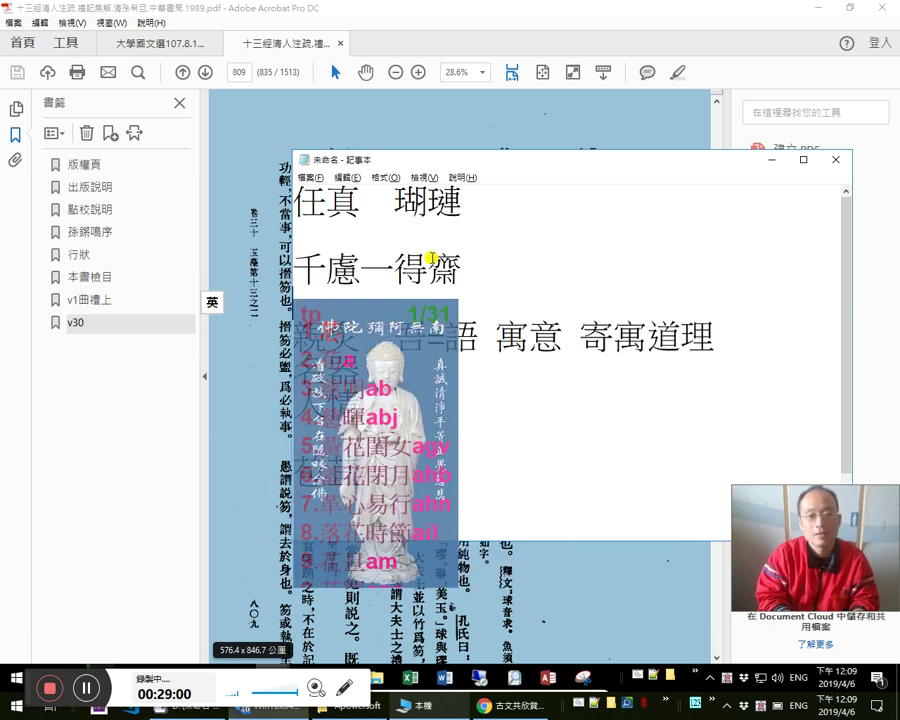
type("la")
key("Return")
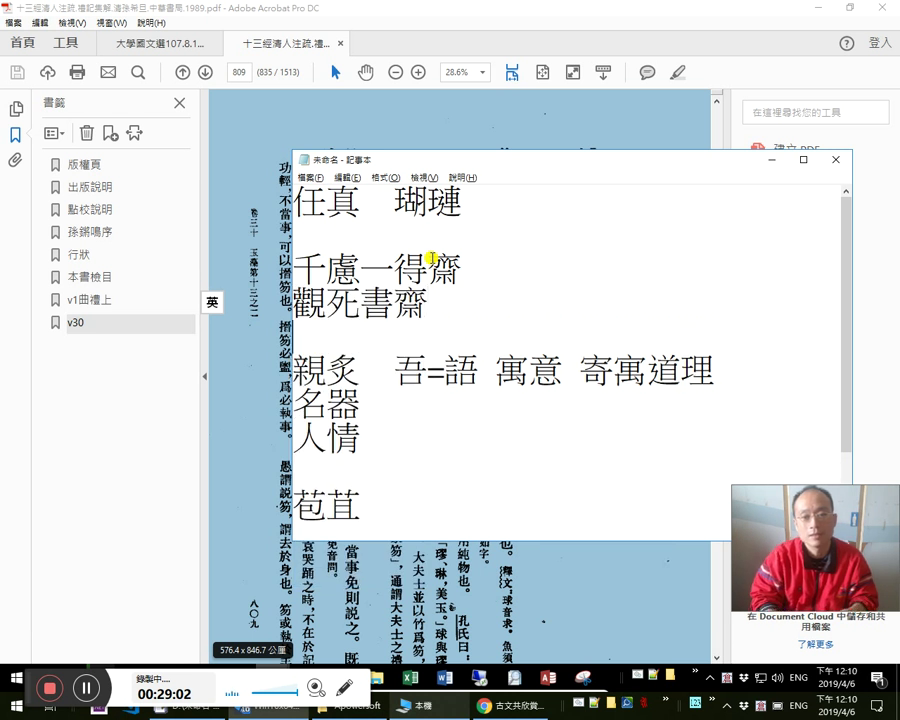
Step: Check the characters 觀 and 死 in 觀死書齋, then switch to the Facebook page
key("shift+Home")
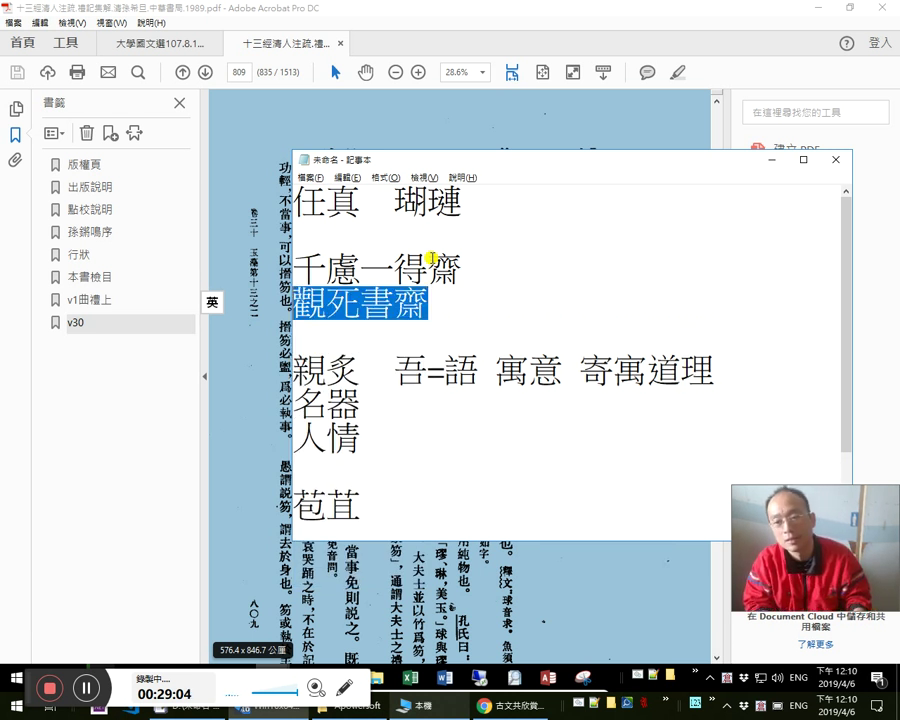
key("Left")
key("shift+Left")
key("Left")
key("shift+Left")
key("Right")
key("Right")
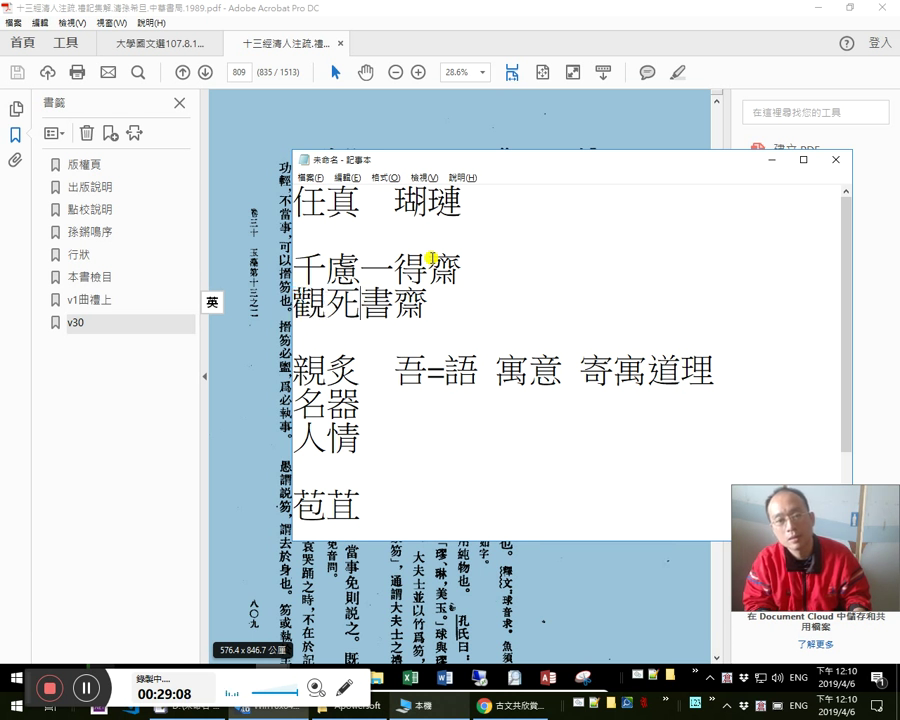
key("shift+Left")
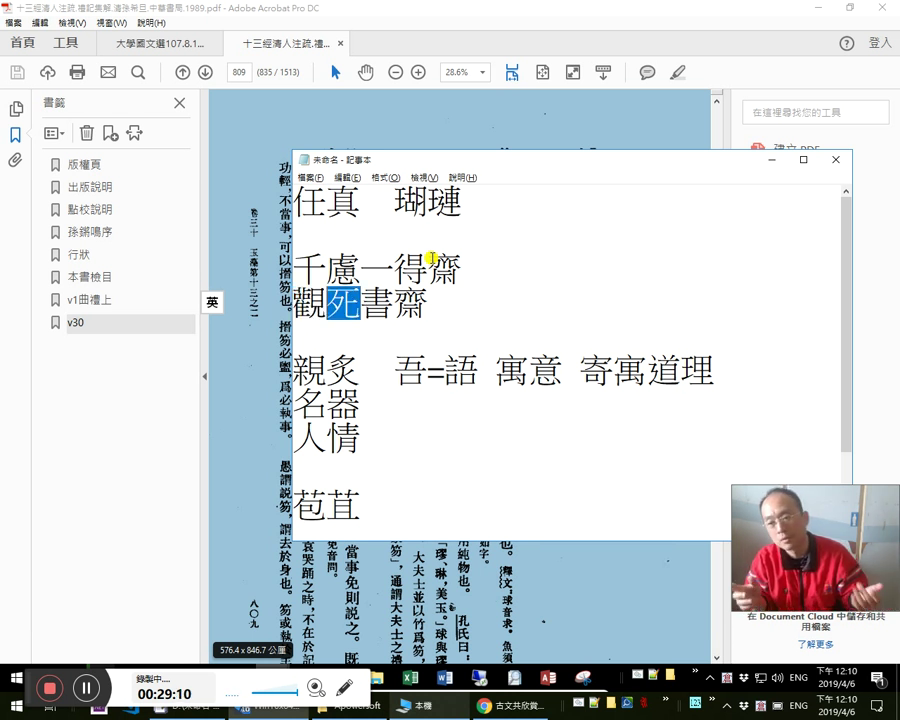
key("Right")
key("shift+Left")
key("shift+Left")
key("Right")
key("Right")
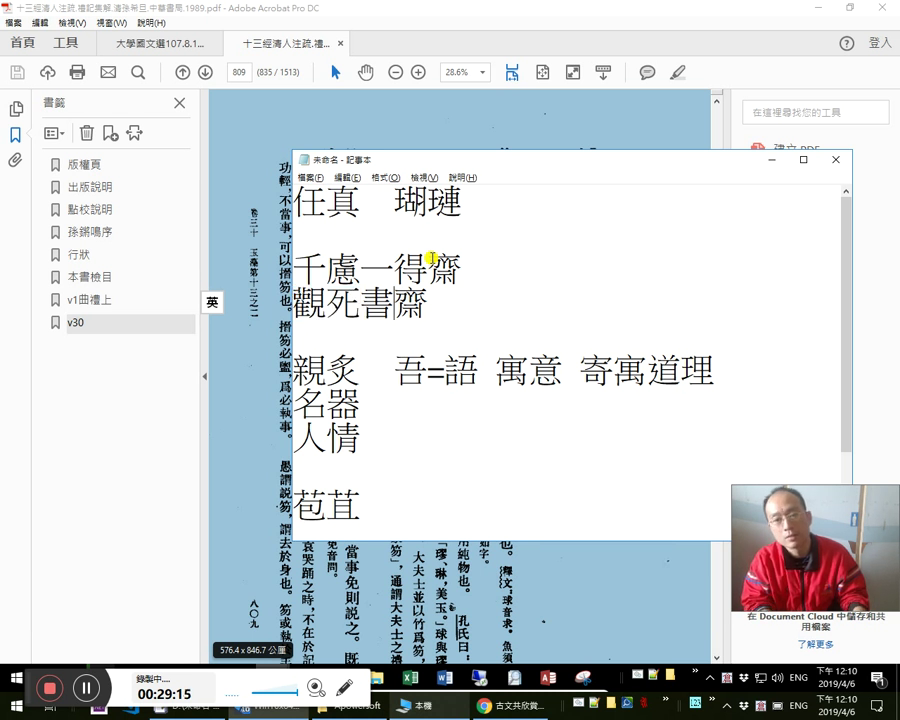
key("shift+Left")
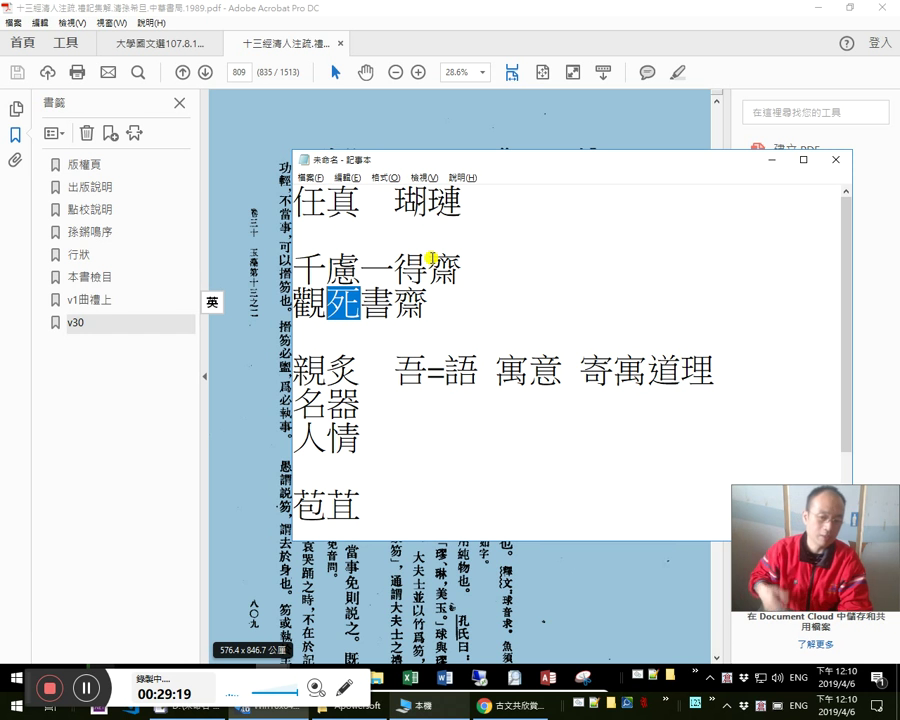
left_click(522, 702)
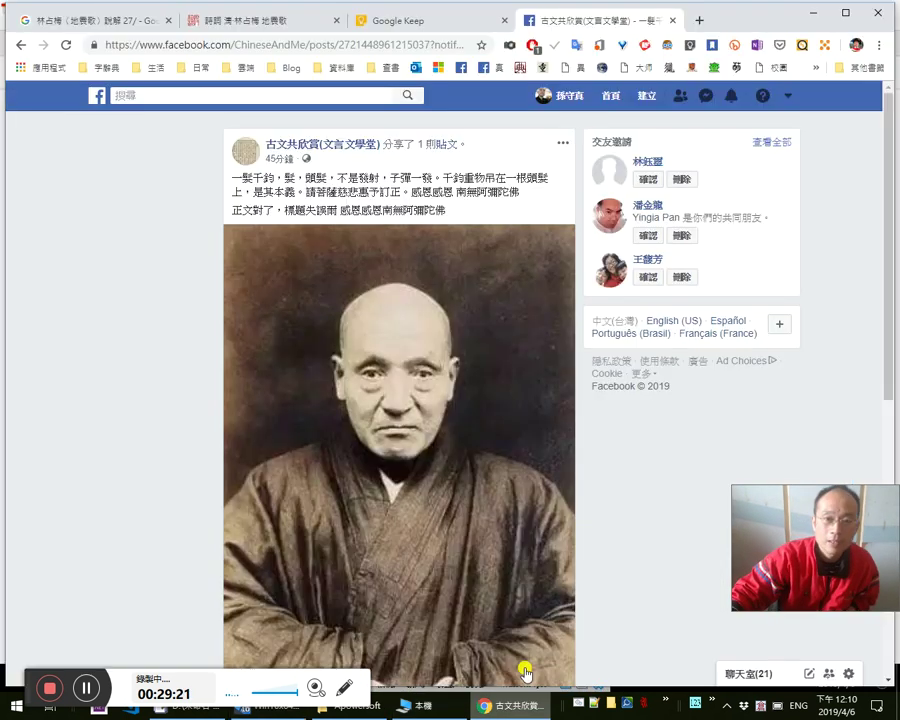
Step: Open the own profile in a new tab and scroll down to the 林占梅〈地震歌〉說解 29 video
middle_click(604, 95)
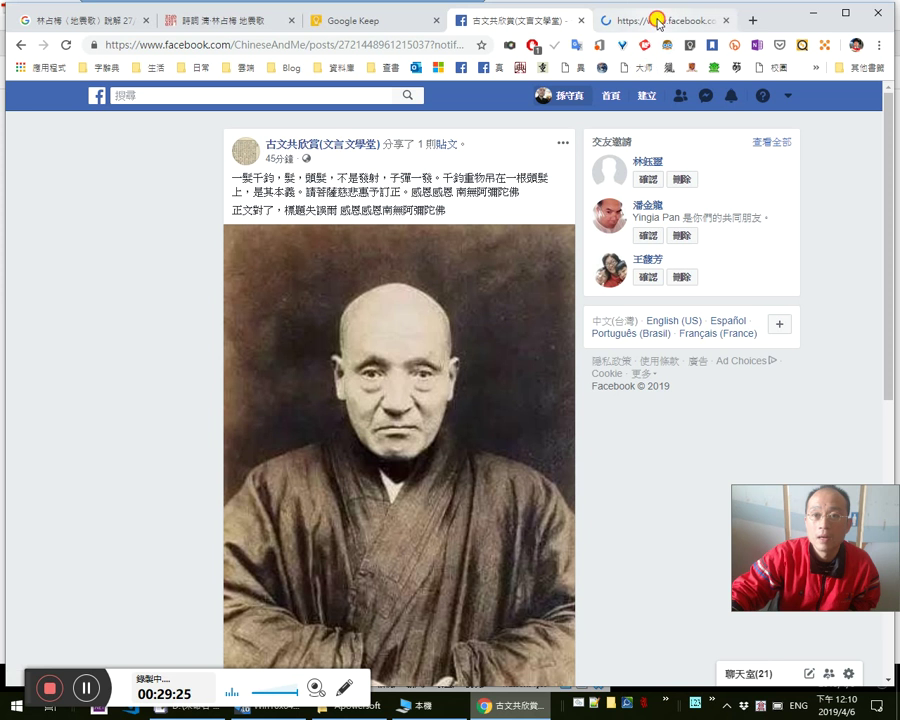
left_click(657, 22)
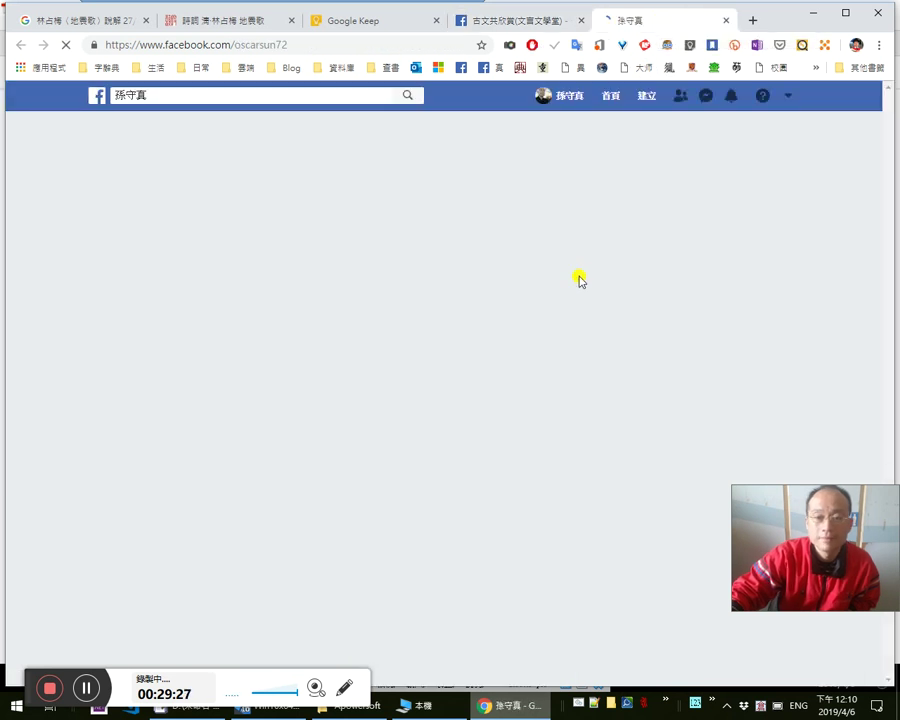
scroll(616, 284, "down", 6)
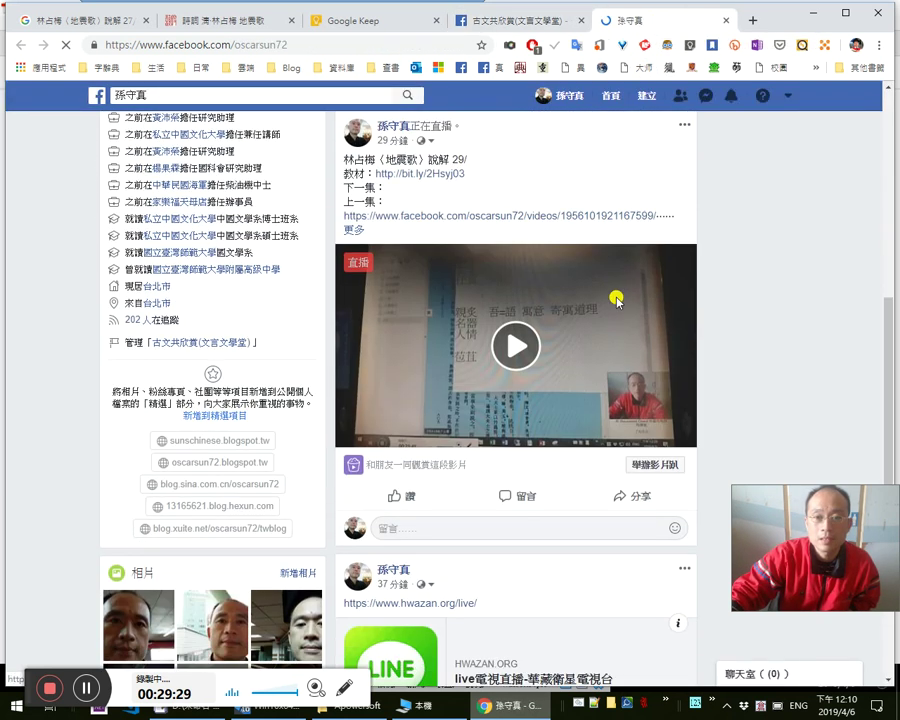
scroll(620, 308, "down", 5)
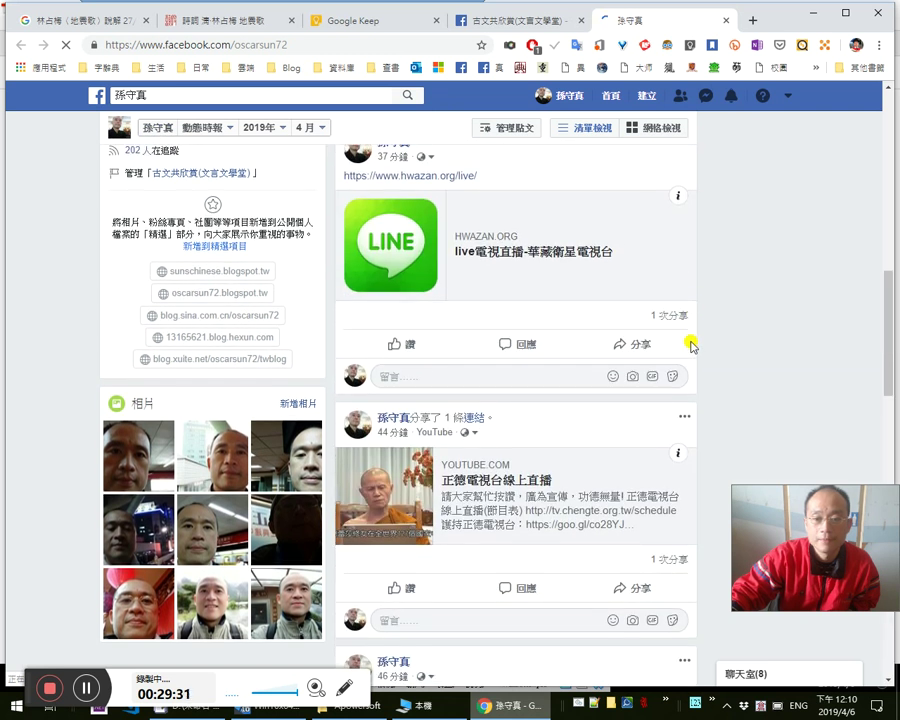
scroll(688, 350, "down", 10)
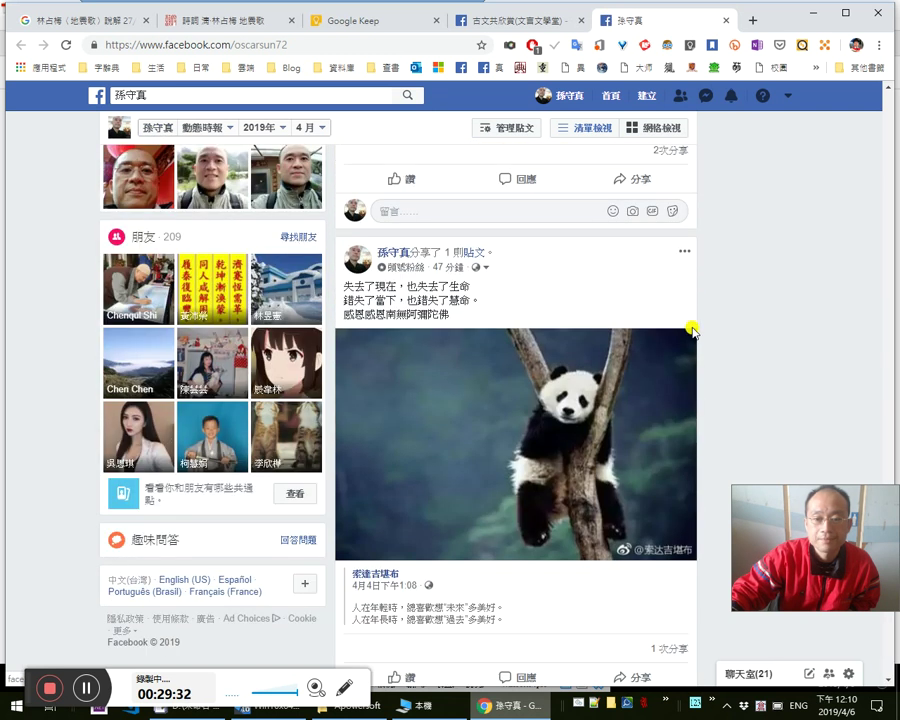
scroll(472, 277, "down", 3)
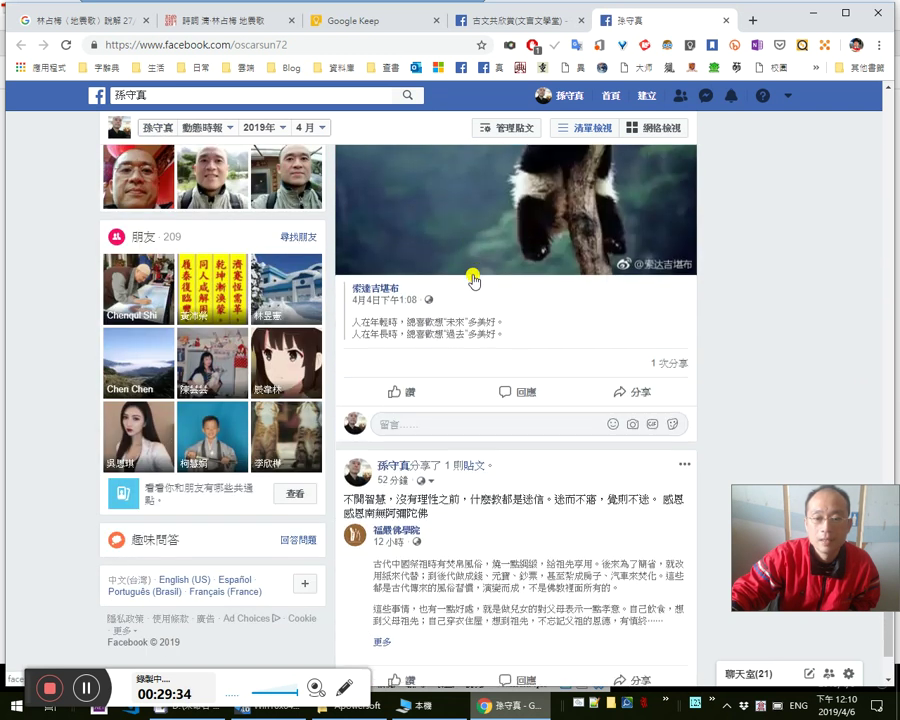
scroll(516, 420, "down", 5)
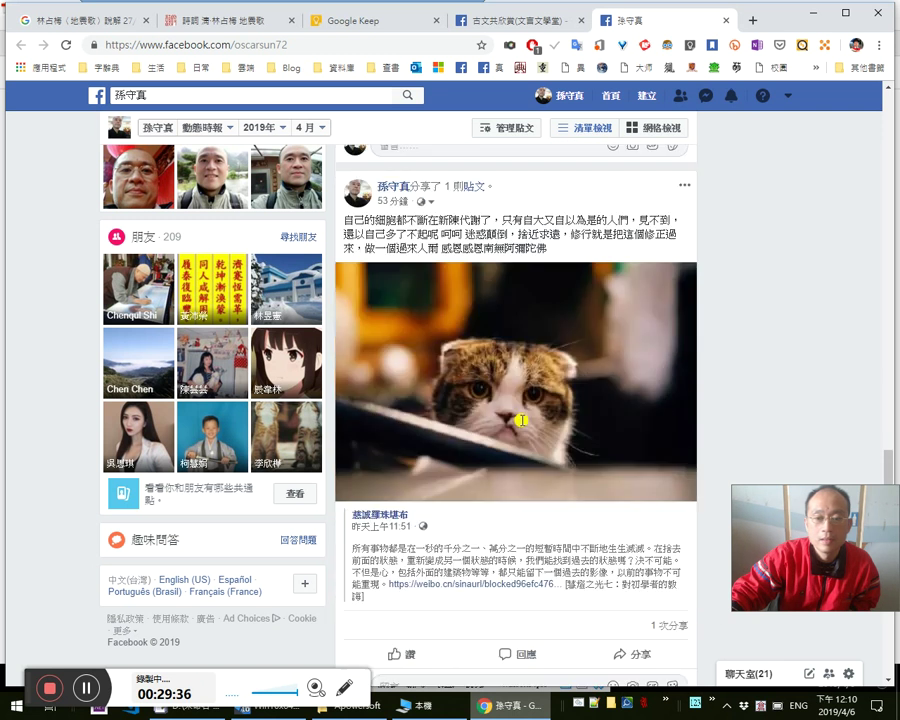
scroll(524, 140, "down", 3)
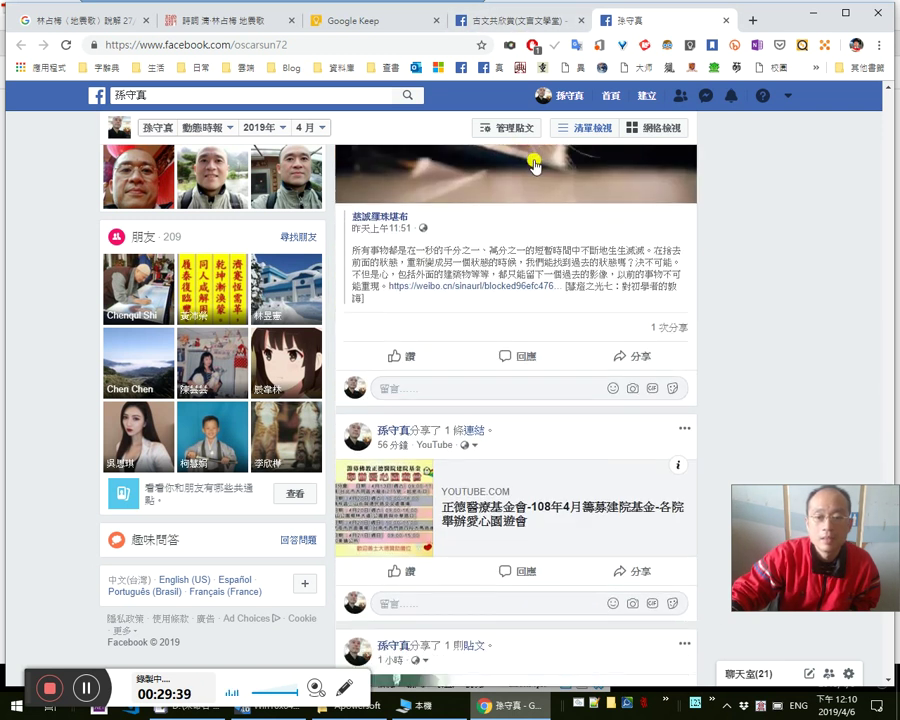
Step: Return to the 古文共欣賞 post and select its text, including 髮，頭髮
left_click(511, 24)
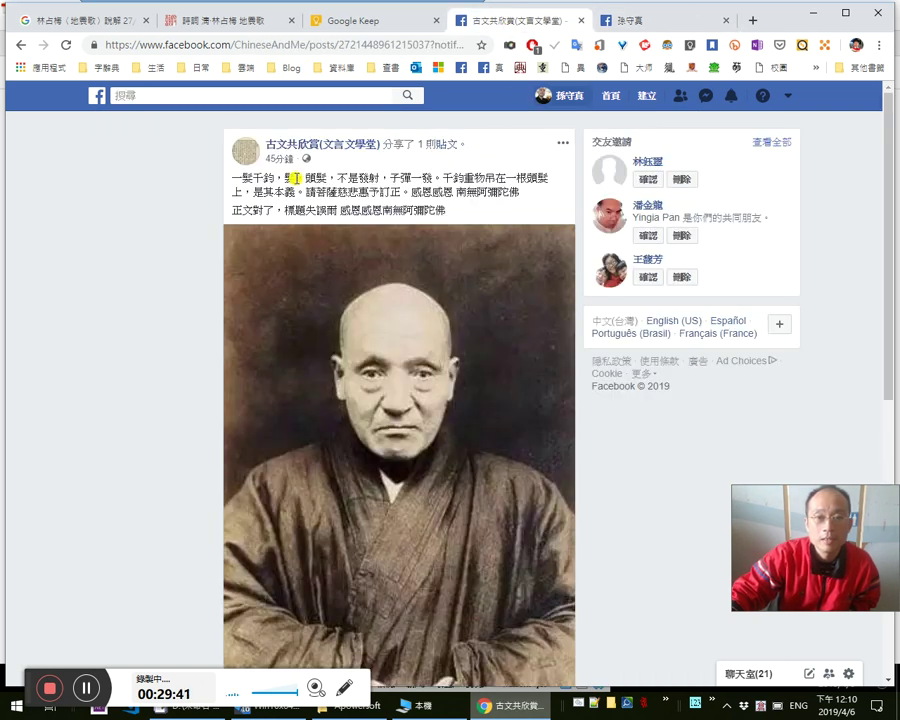
left_click_drag(286, 178, 329, 178)
left_click(492, 198)
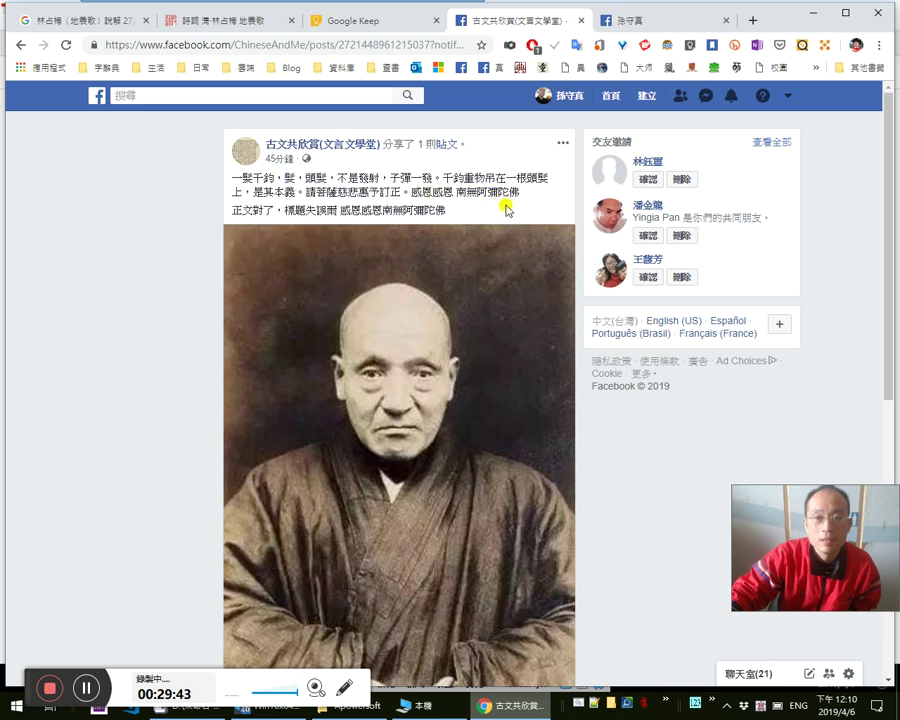
scroll(551, 210, "down", 5)
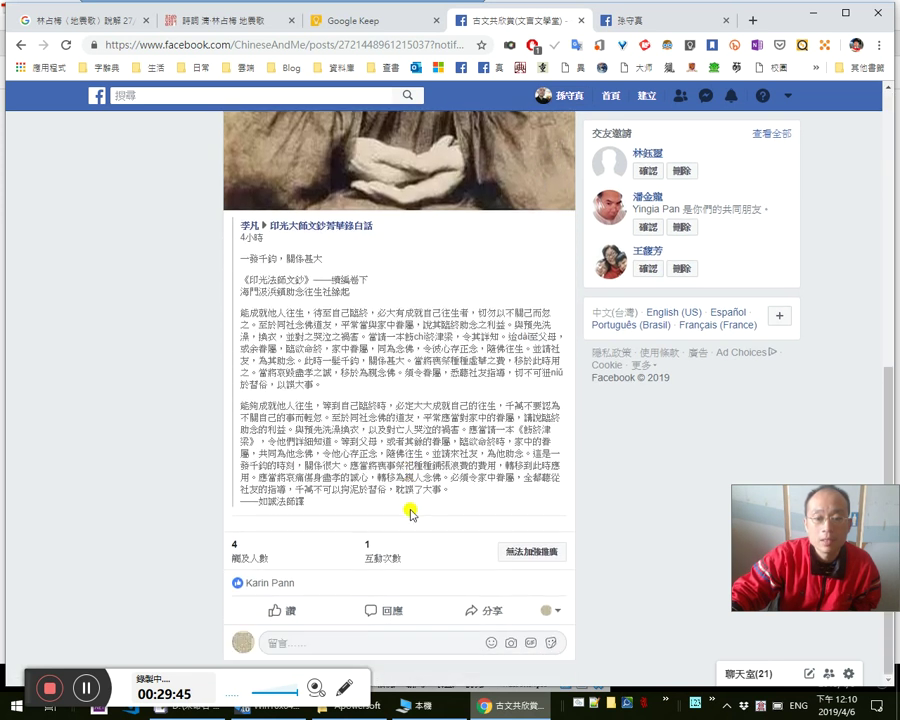
scroll(364, 498, "up", 5)
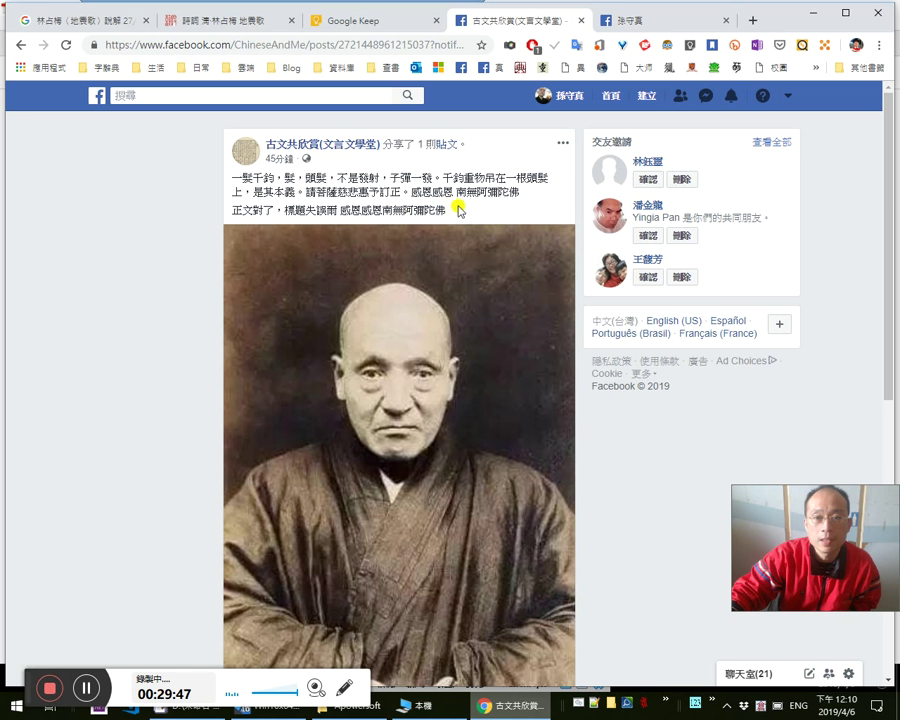
left_click_drag(460, 213, 233, 180)
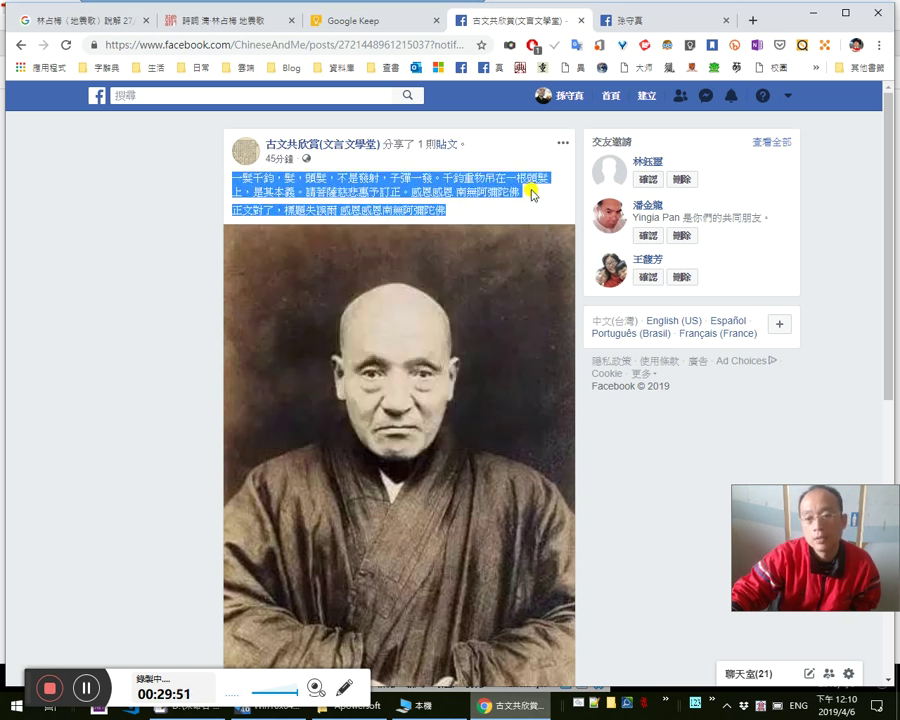
left_click(445, 183)
scroll(451, 276, "down", 2)
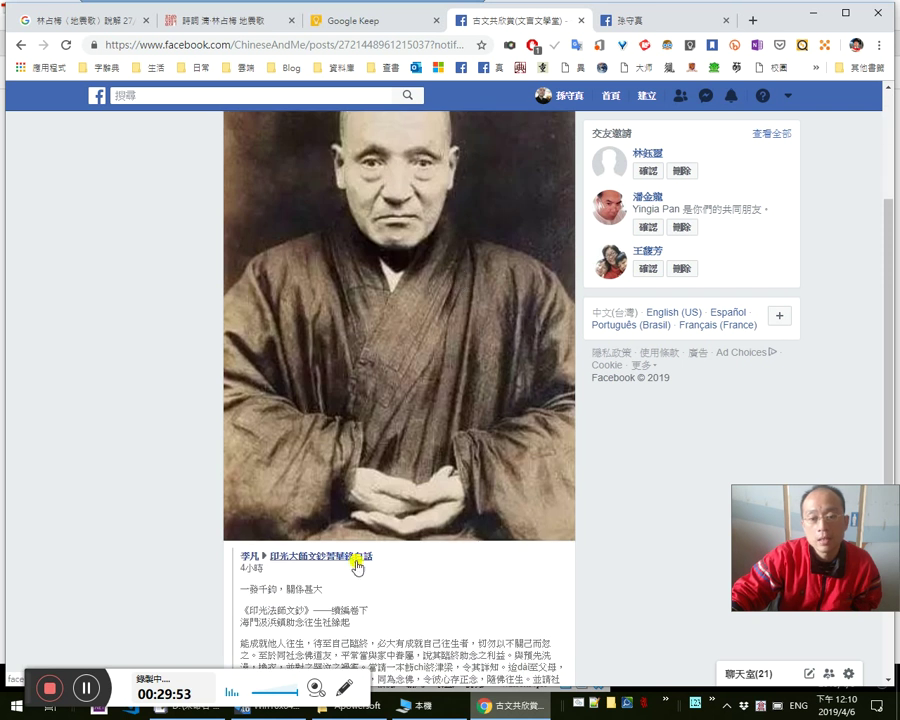
Step: Look up 髮 in the post and the line 一發千鈞，關係甚大 in the next post
double_click(256, 590)
scroll(340, 602, "down", 2)
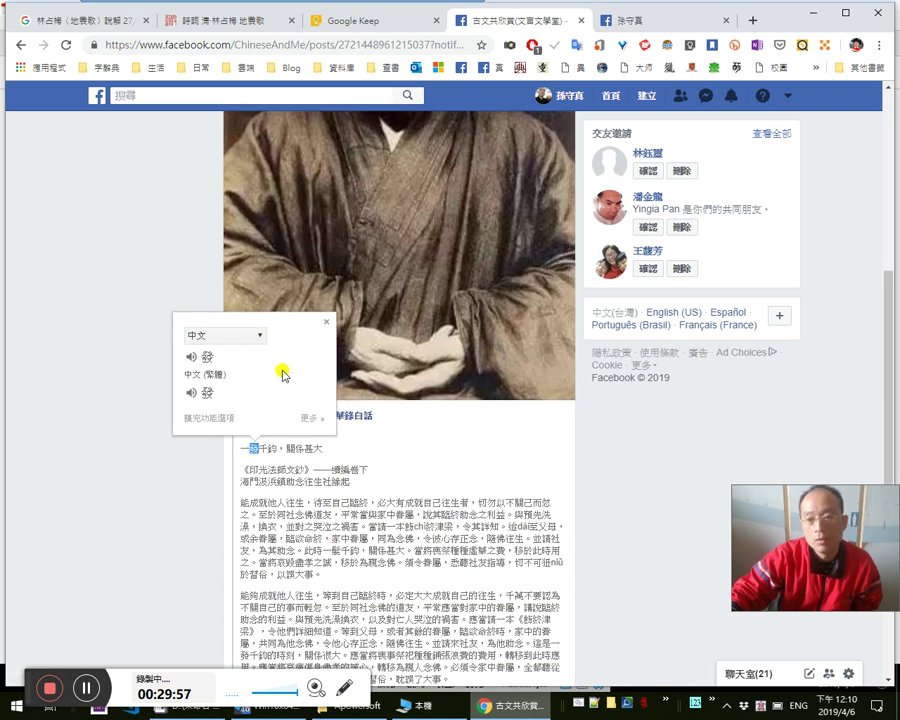
scroll(294, 384, "up", 2)
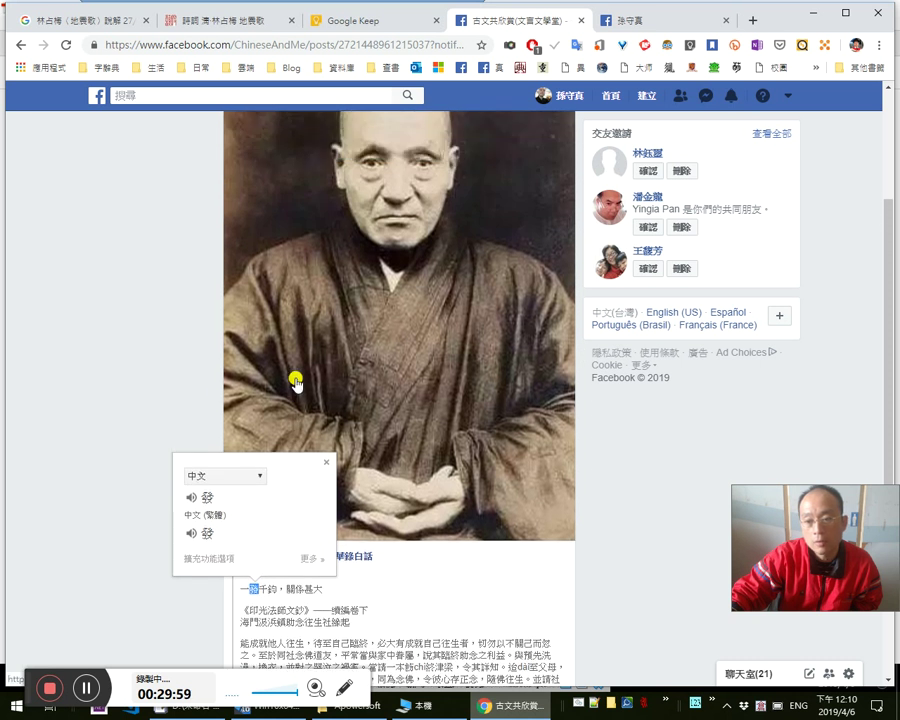
scroll(298, 383, "up", 3)
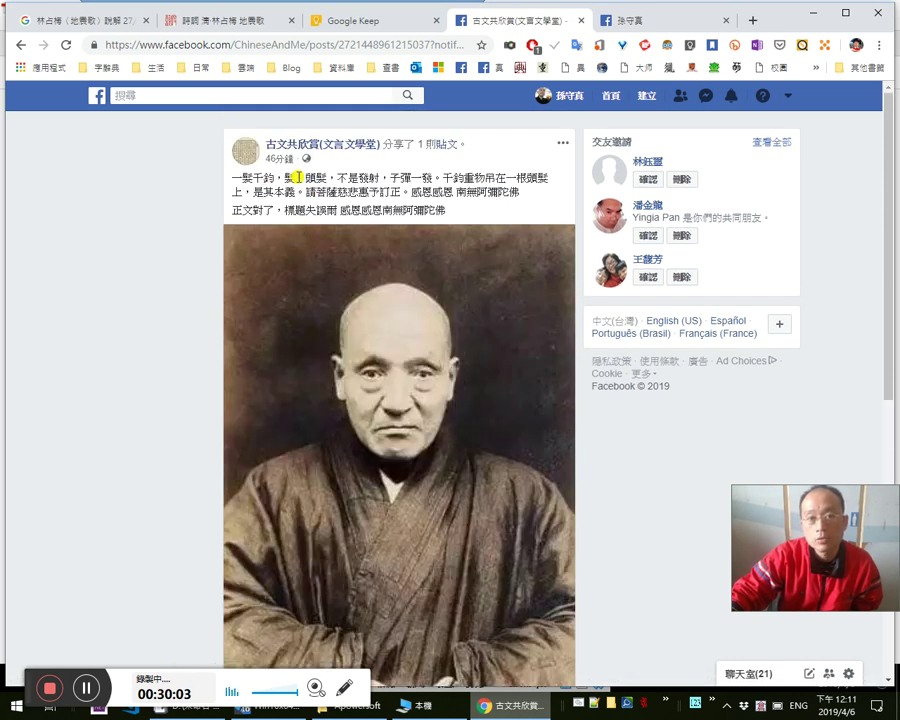
scroll(288, 186, "down", 5)
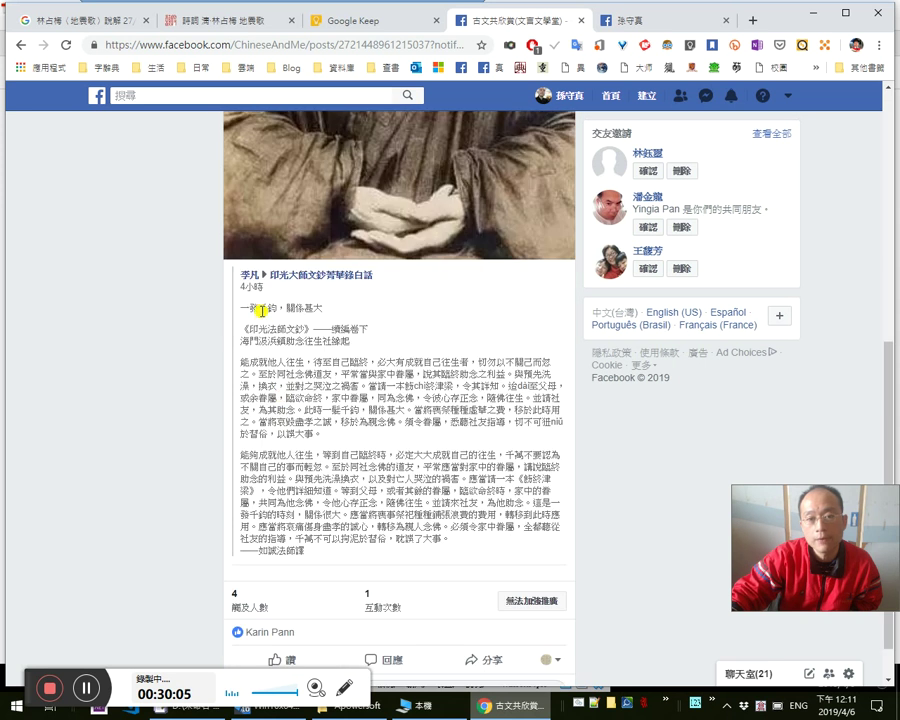
scroll(335, 358, "up", 5)
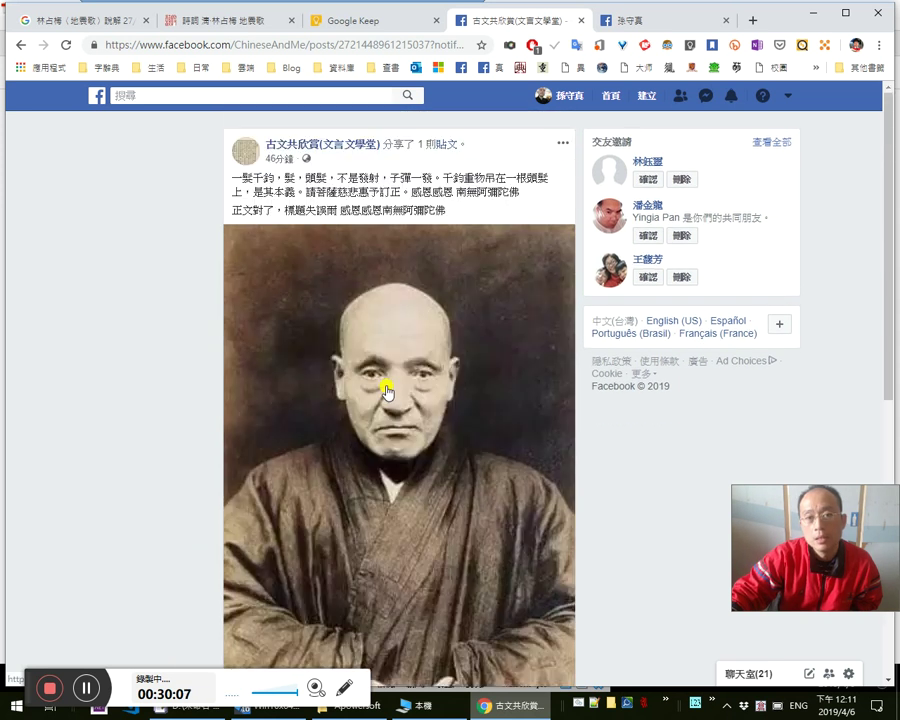
double_click(247, 177)
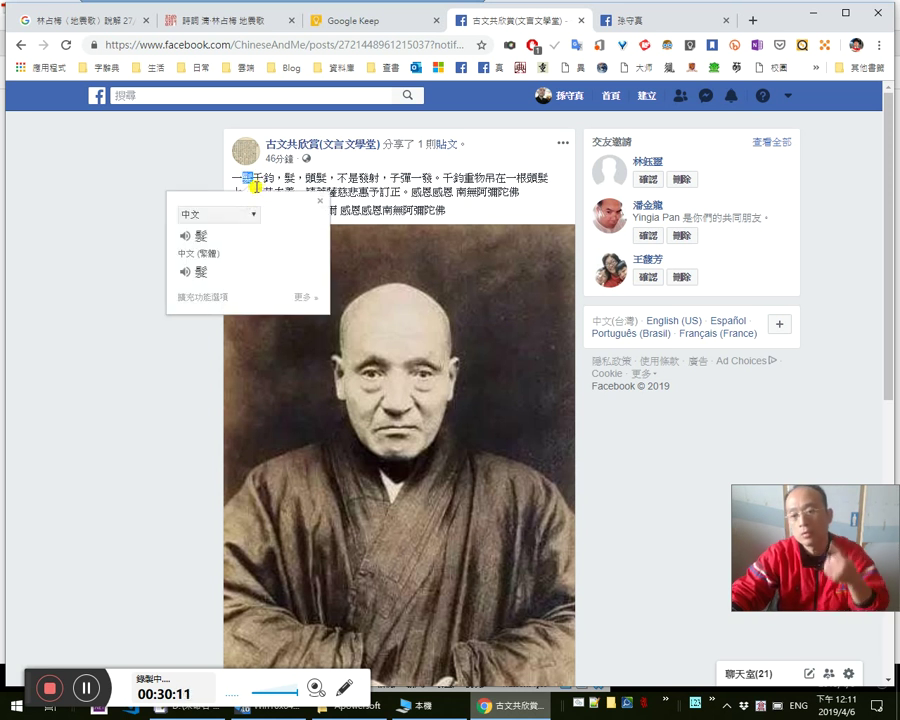
left_click(262, 179)
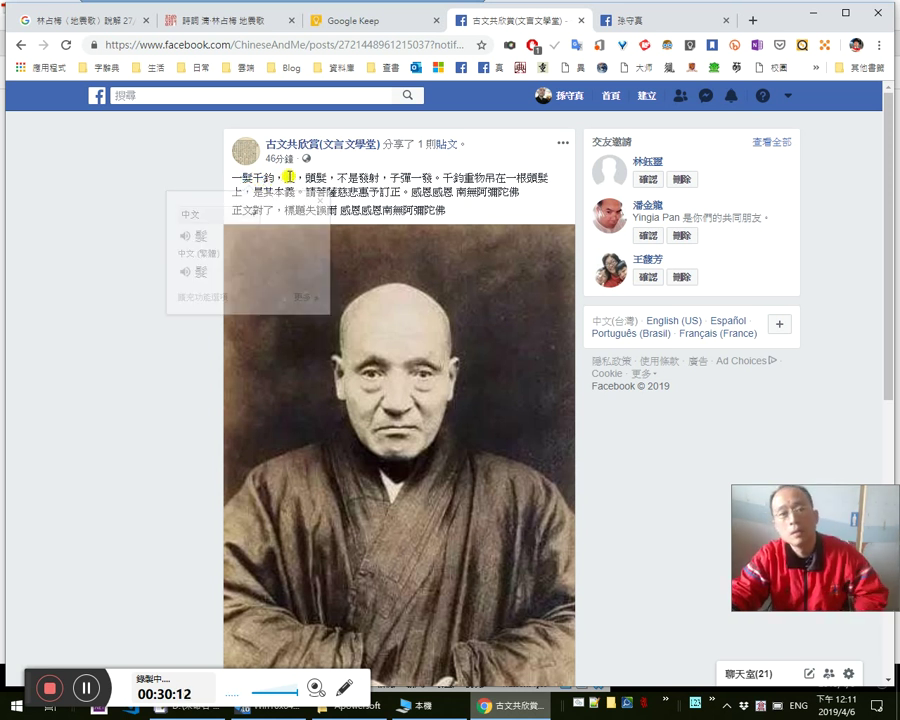
scroll(432, 545, "down", 2)
left_click_drag(320, 589, 237, 577)
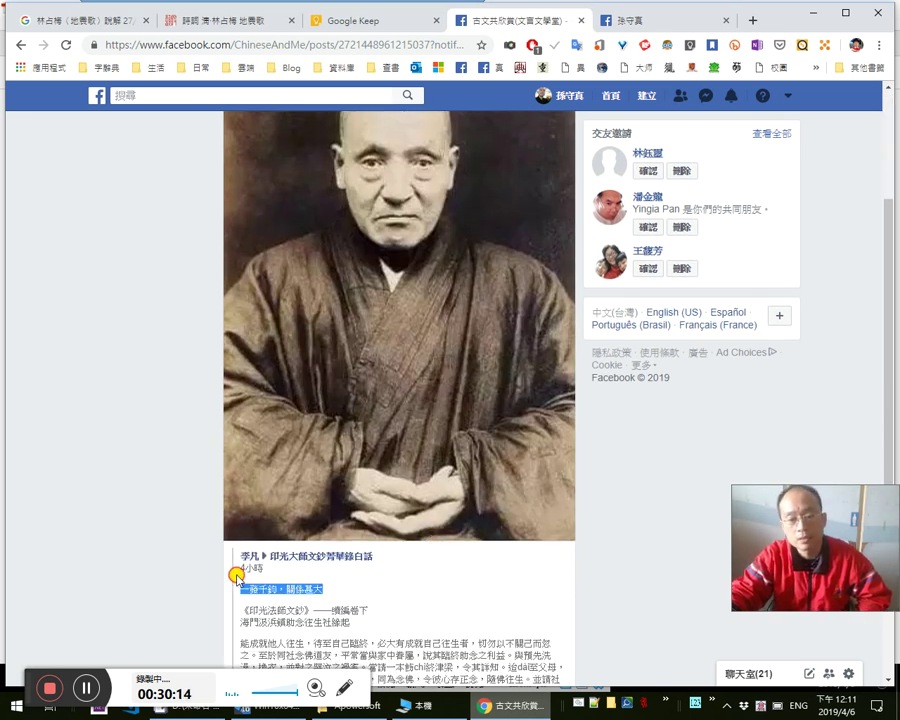
left_click(290, 613)
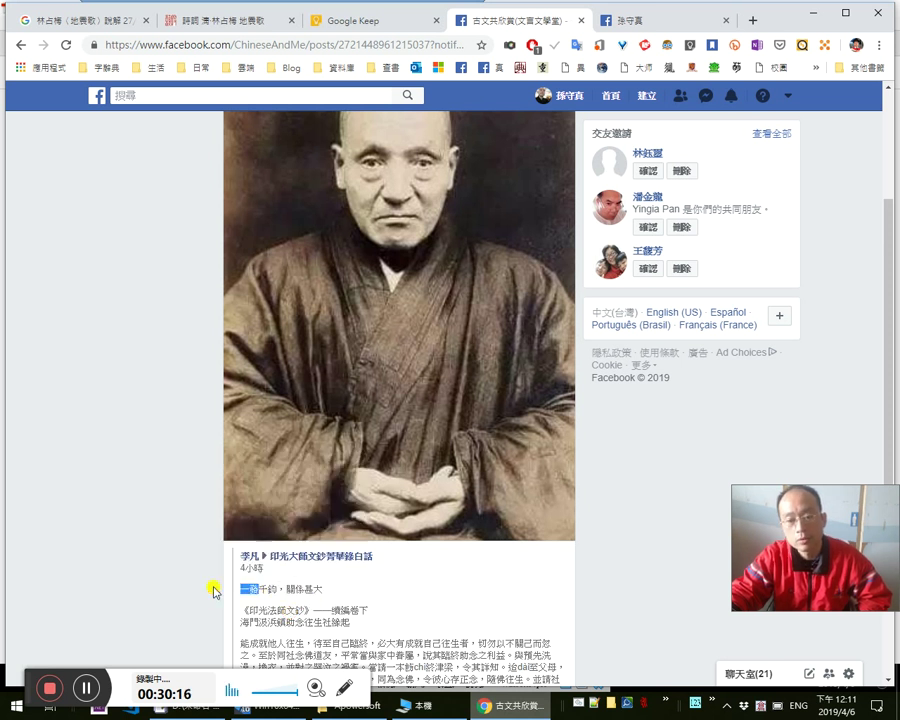
scroll(400, 615, "up", 2)
Step: Look up 髮 once more in the first post, then open the Windows Start menu
left_click_drag(266, 178, 232, 176)
left_click_drag(382, 211, 382, 190)
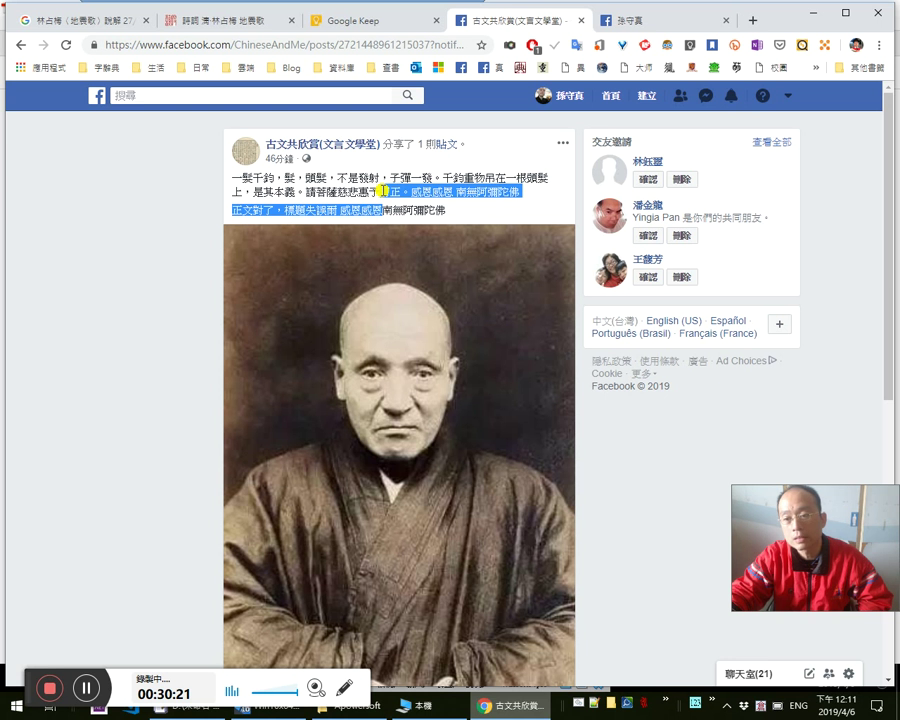
left_click(318, 184)
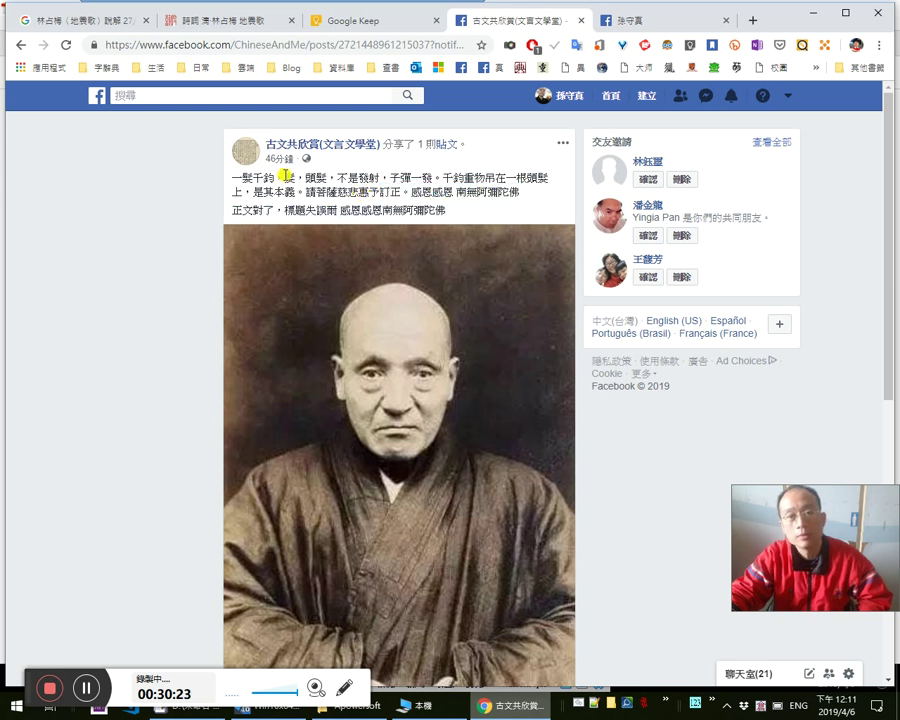
double_click(248, 176)
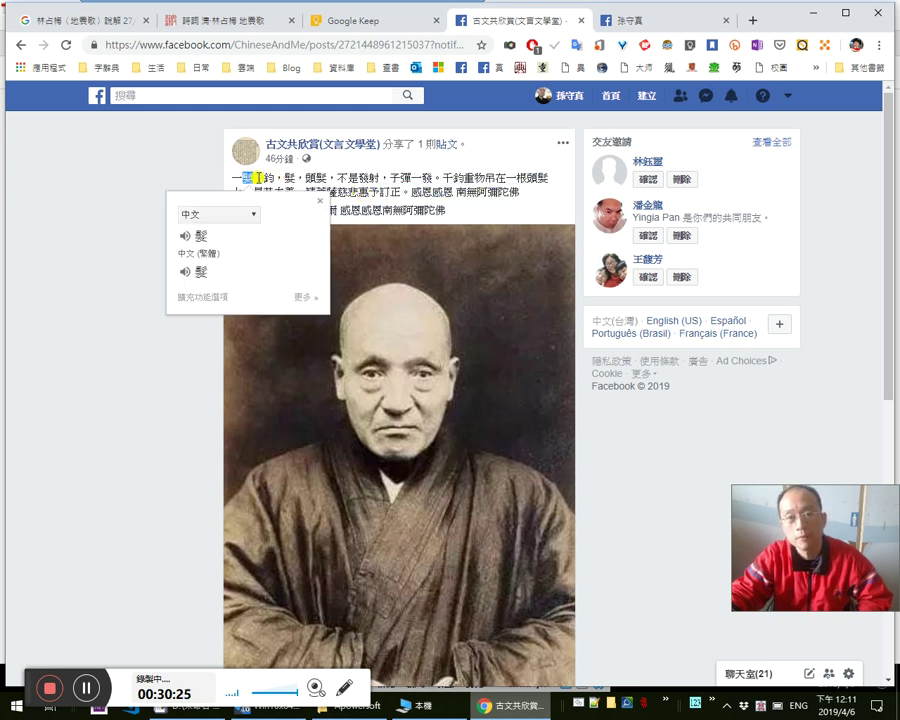
left_click(385, 210)
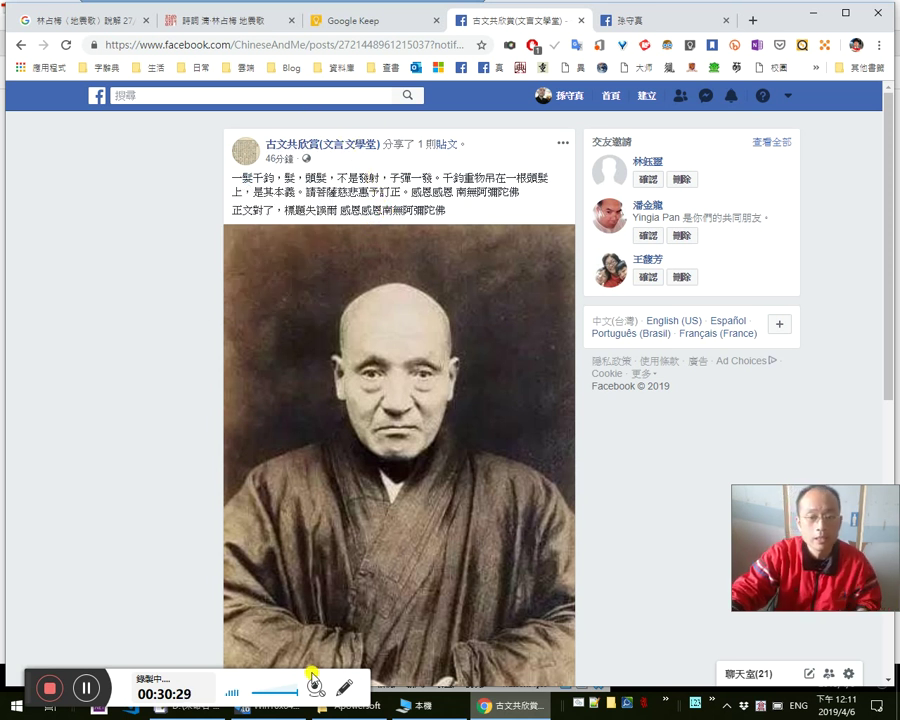
left_click(16, 706)
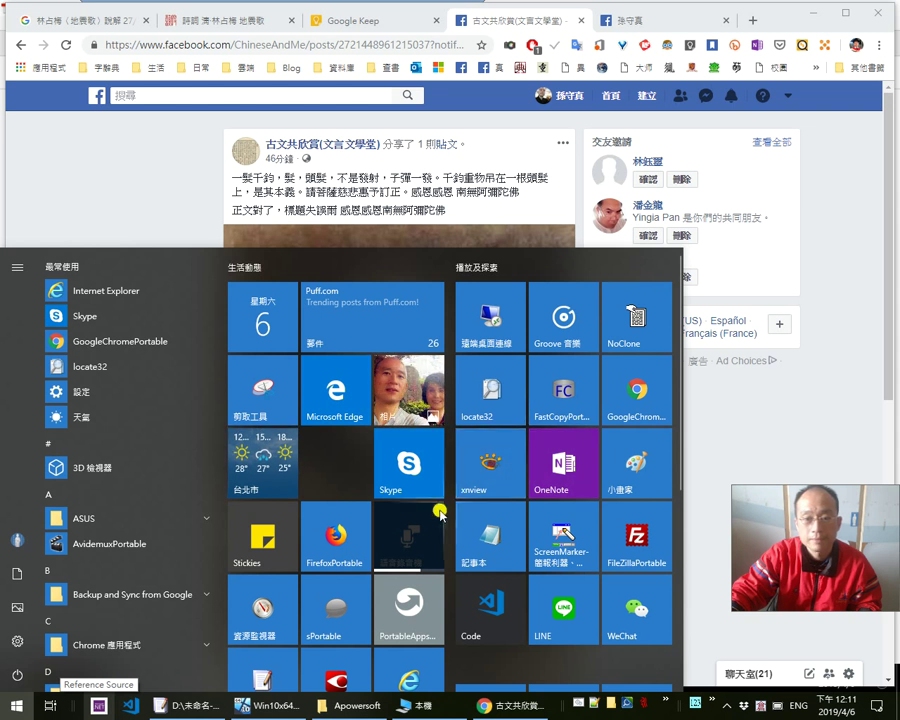
Step: Launch a new Notepad and write the first line 里 裡 裏, fixing mistyped words
left_click(468, 526)
left_click(338, 444)
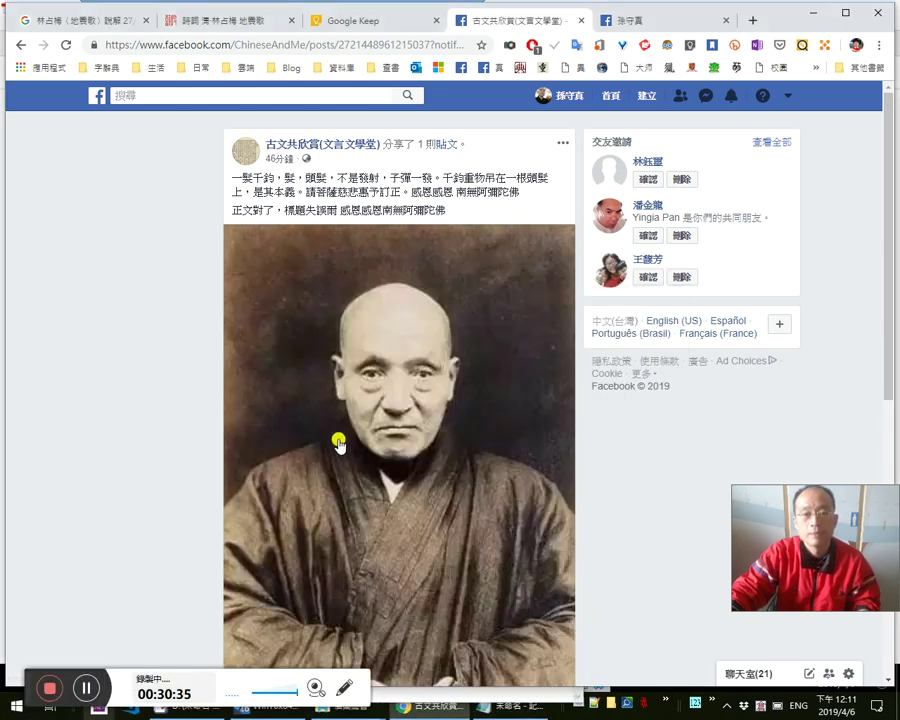
key("alt+Tab")
type("wg ")
type("里 裡 ")
type("主任委員")
key("shift+Left")
key("shift+Left")
key("shift+Left")
key("shift+Left")
type("羅織")
key("shift+Left")
key("shift+Left")
type("裏")
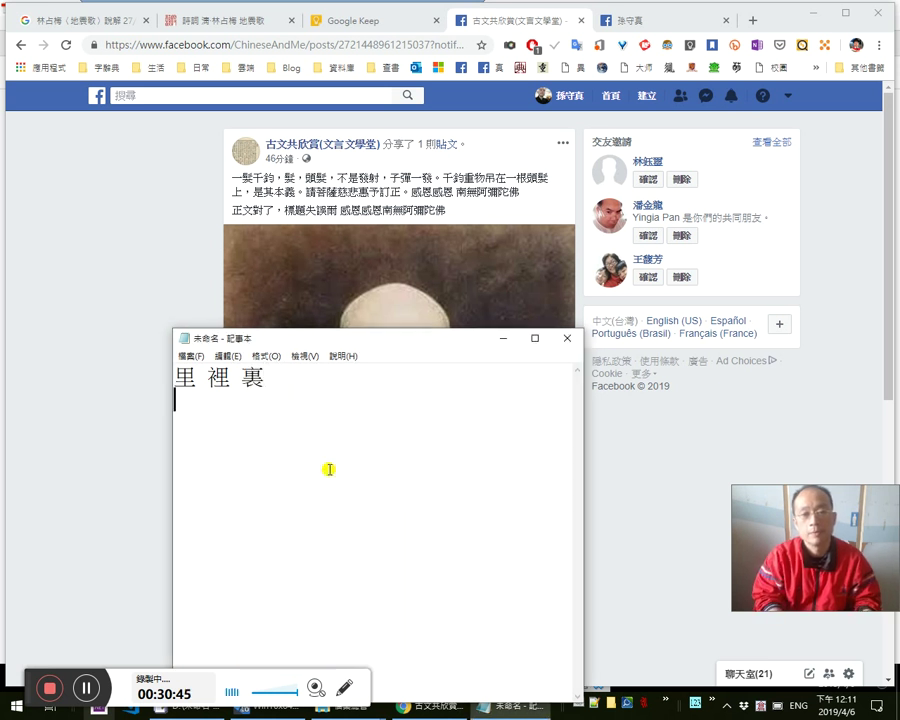
key("Return")
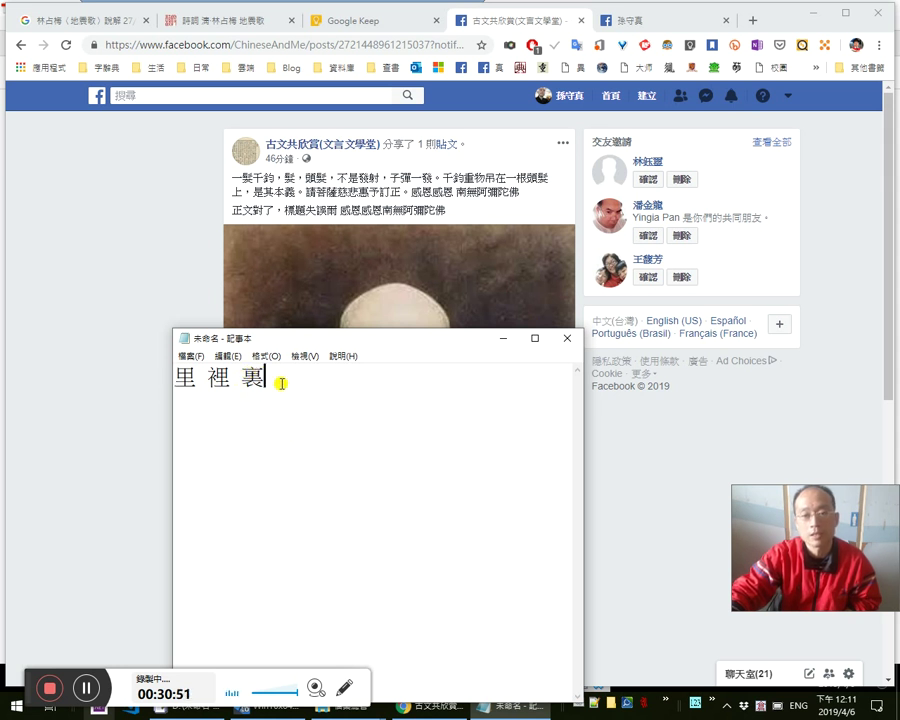
Step: Add lines 云雲 and 余 餘, then go back to the Facebook post
type("云雲")
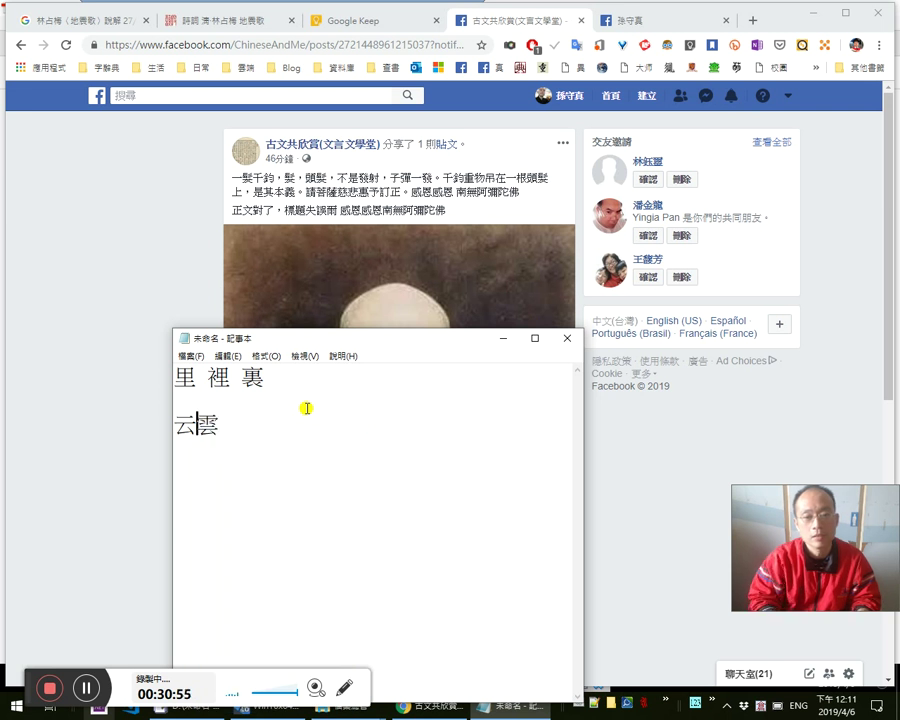
key("Return")
type("余 ")
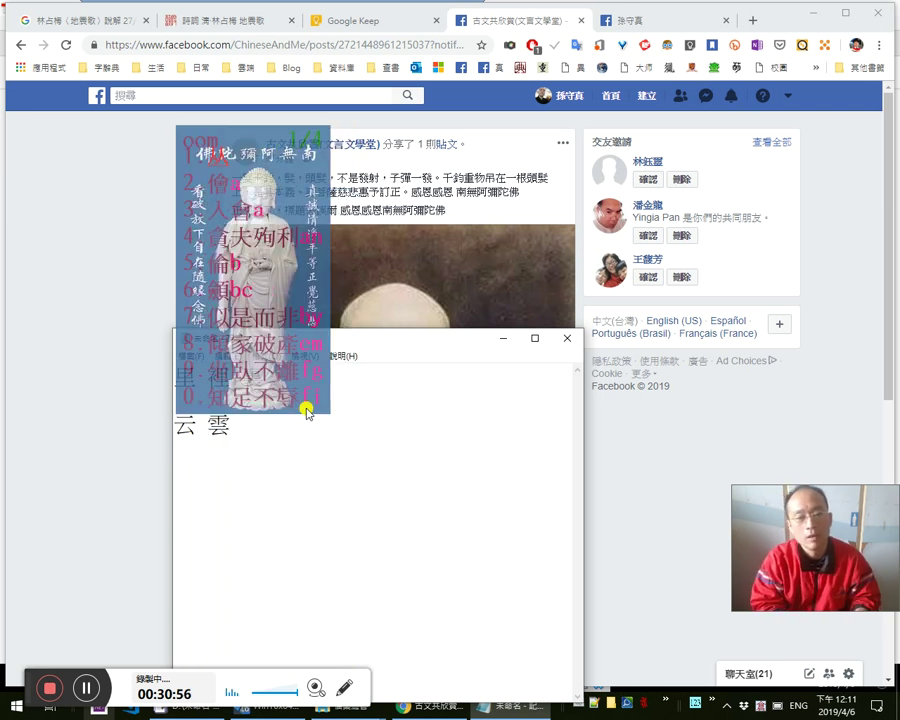
type("餘")
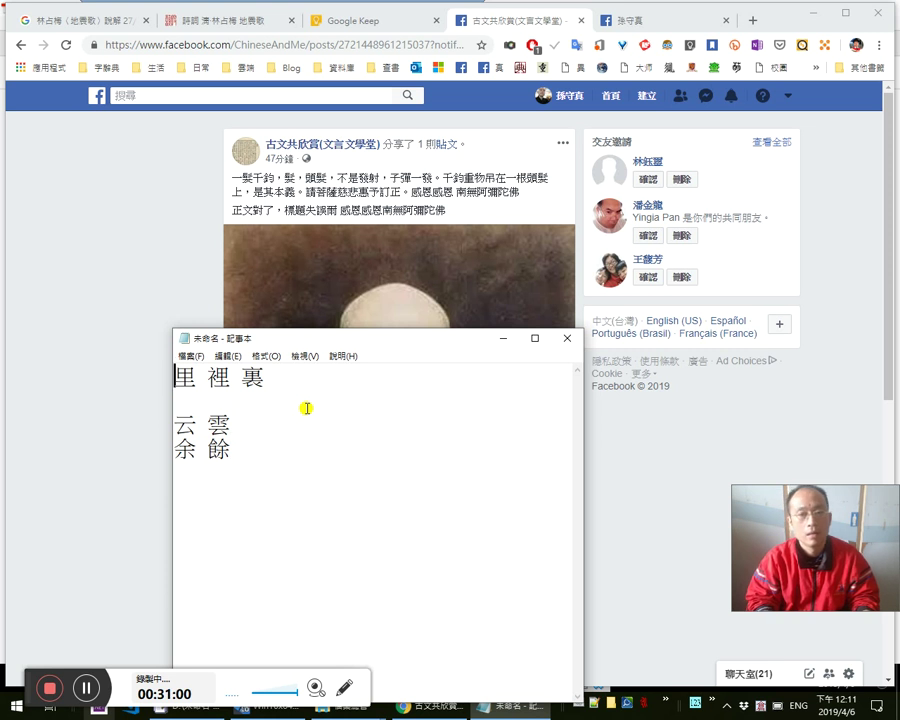
left_click(408, 177)
Step: Compare 一髮千鈞 and 一發千鈞 in the two posts using the lookup popups
scroll(482, 436, "down", 5)
scroll(450, 300, "up", 5)
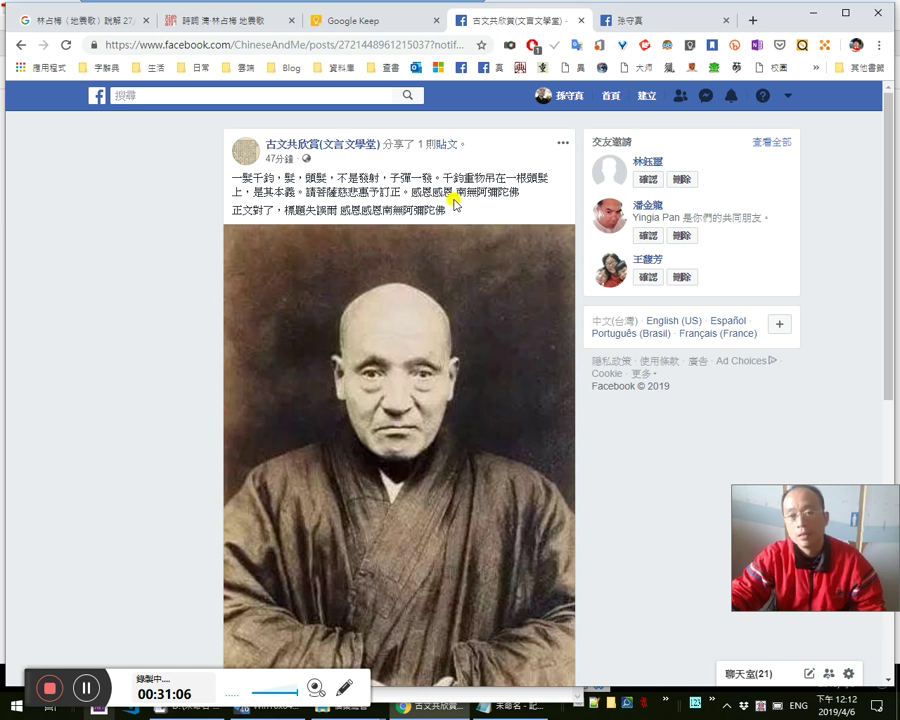
left_click_drag(238, 173, 372, 190)
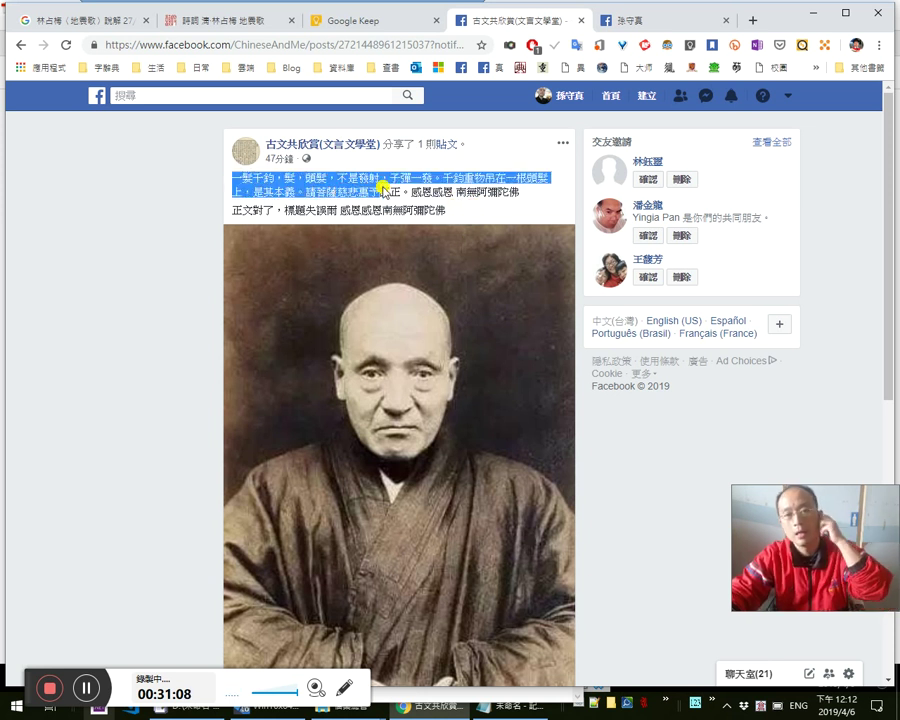
scroll(400, 344, "down", 5)
left_click_drag(324, 410, 355, 412)
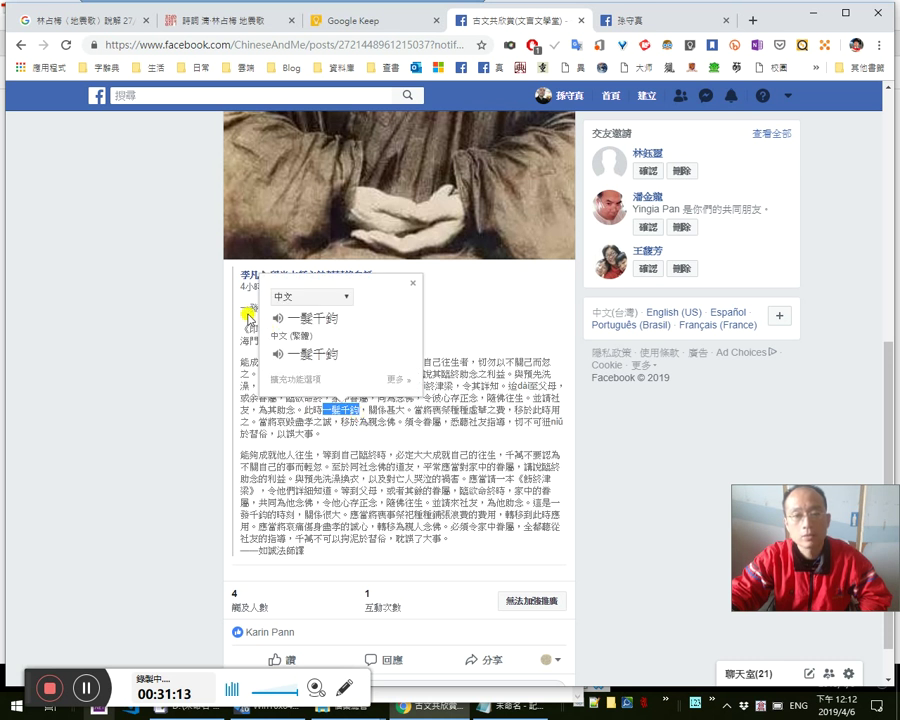
double_click(266, 312)
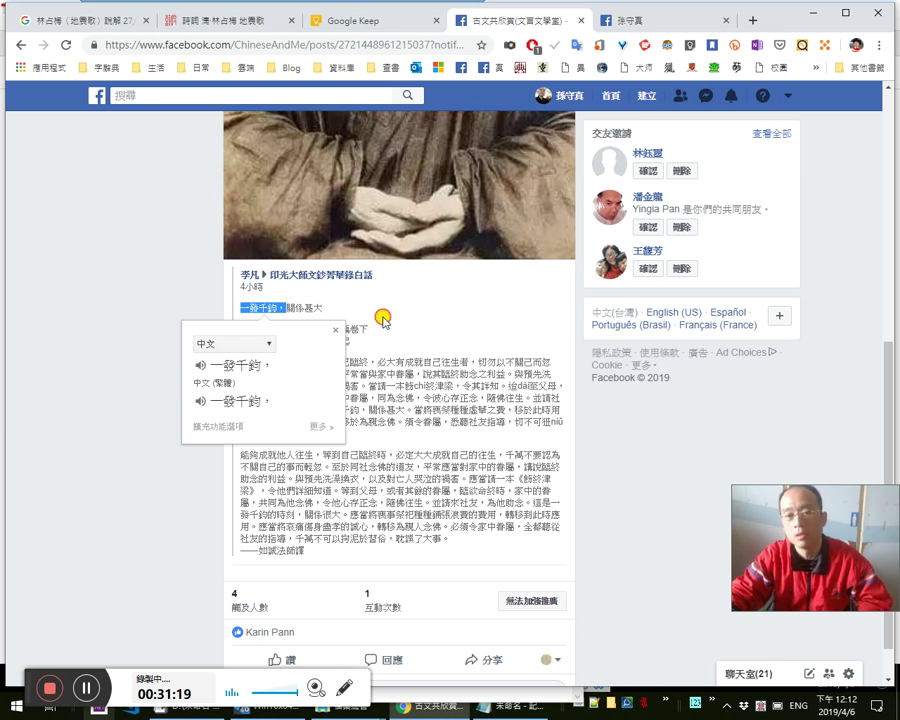
left_click(383, 320)
left_click_drag(275, 306, 237, 308)
left_click(344, 326)
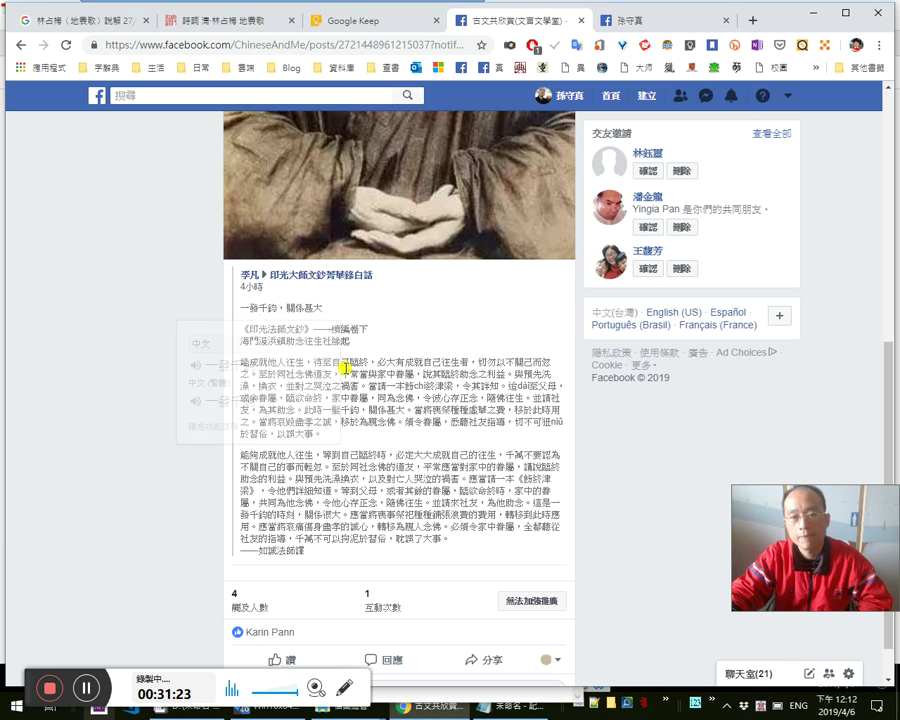
Step: Insert an empty first line in the variant-character note, then open a new browser tab
left_click(505, 706)
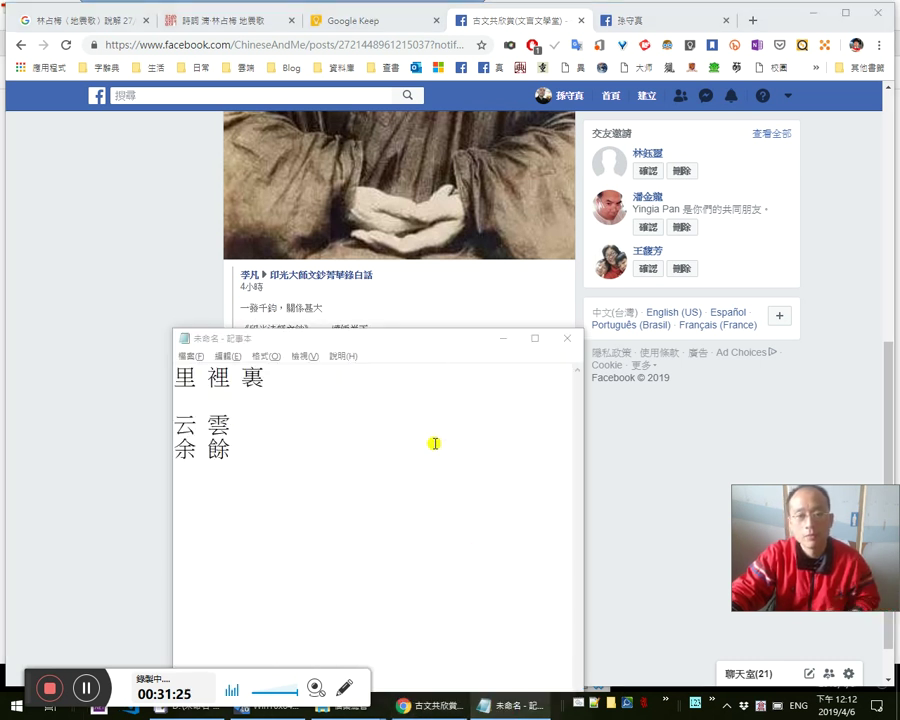
key("Return")
key("Up")
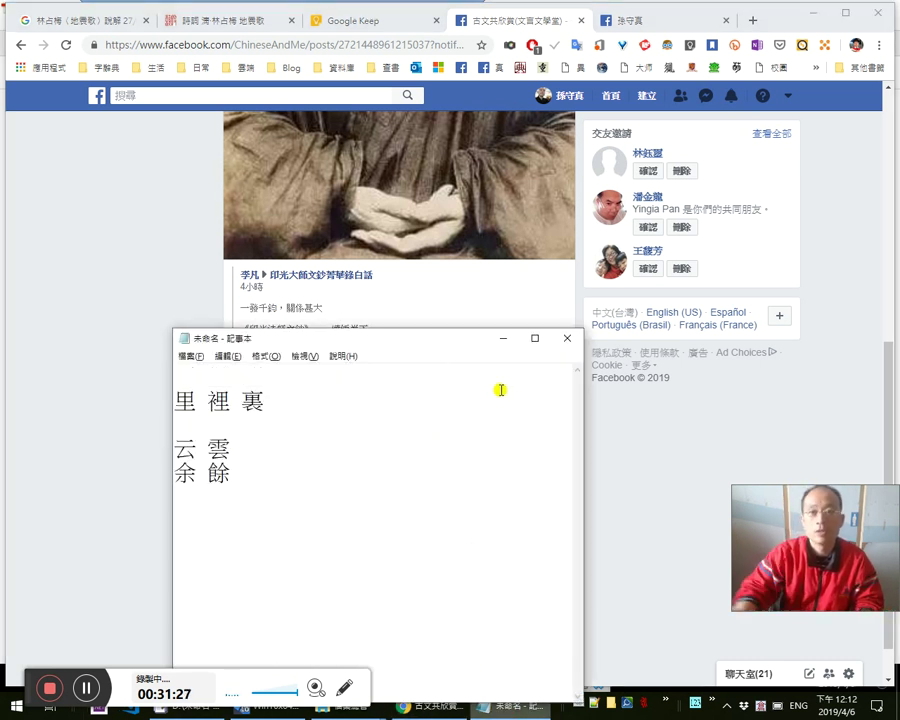
left_click(753, 20)
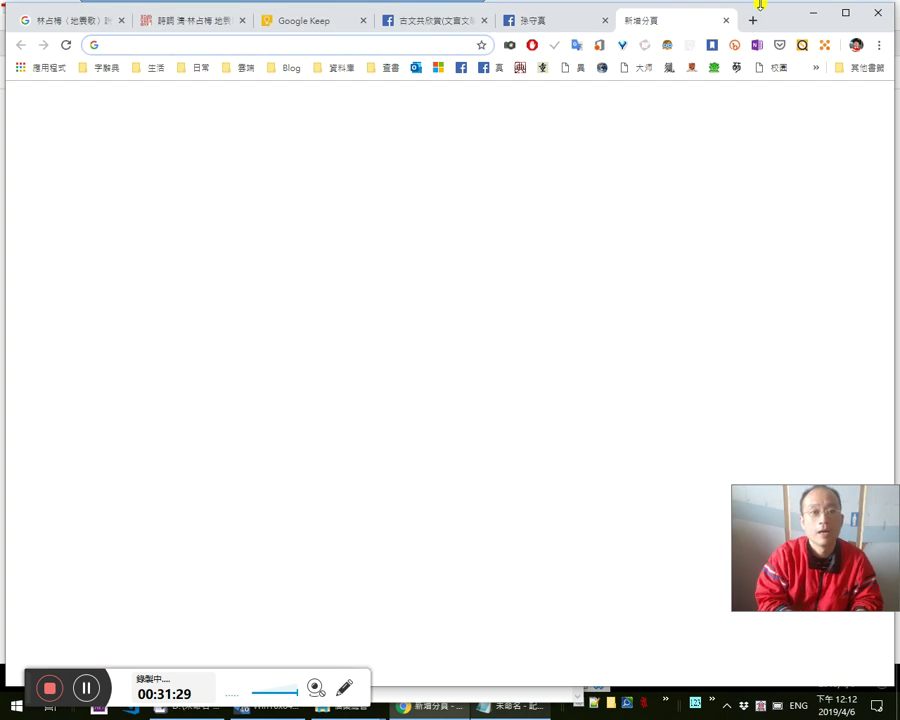
Step: Search Google for 之無 and open the moedict.tw 萌典 result for 不識之無
type("之無")
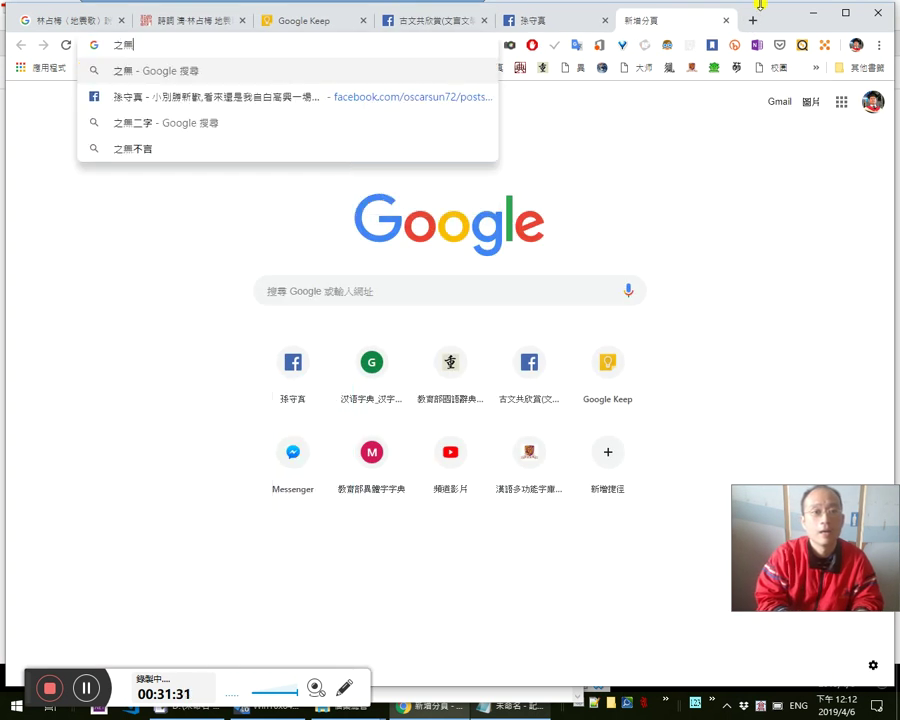
key("Return")
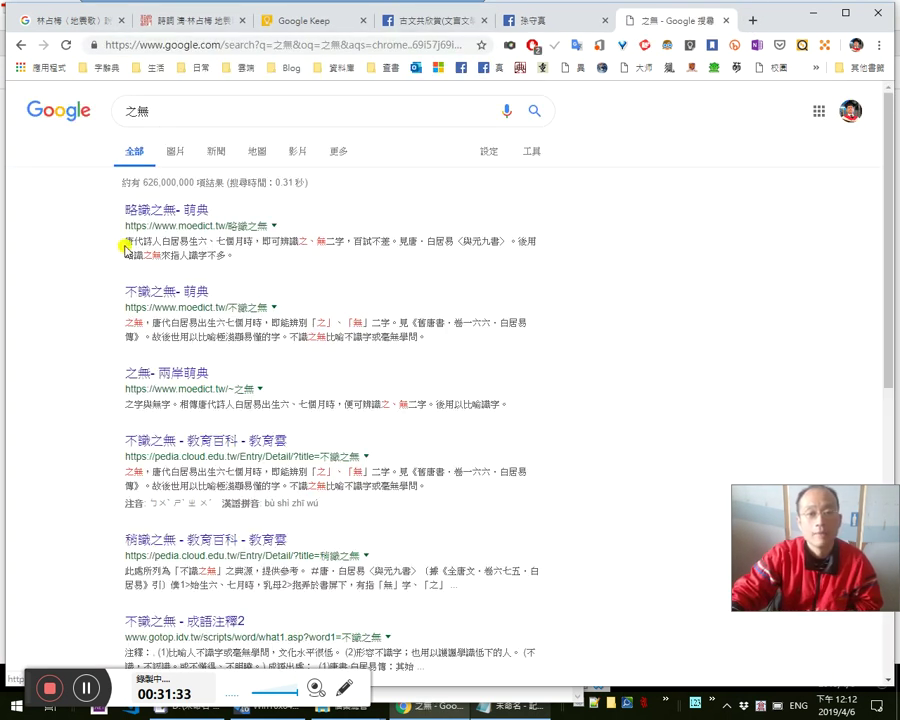
left_click(144, 291)
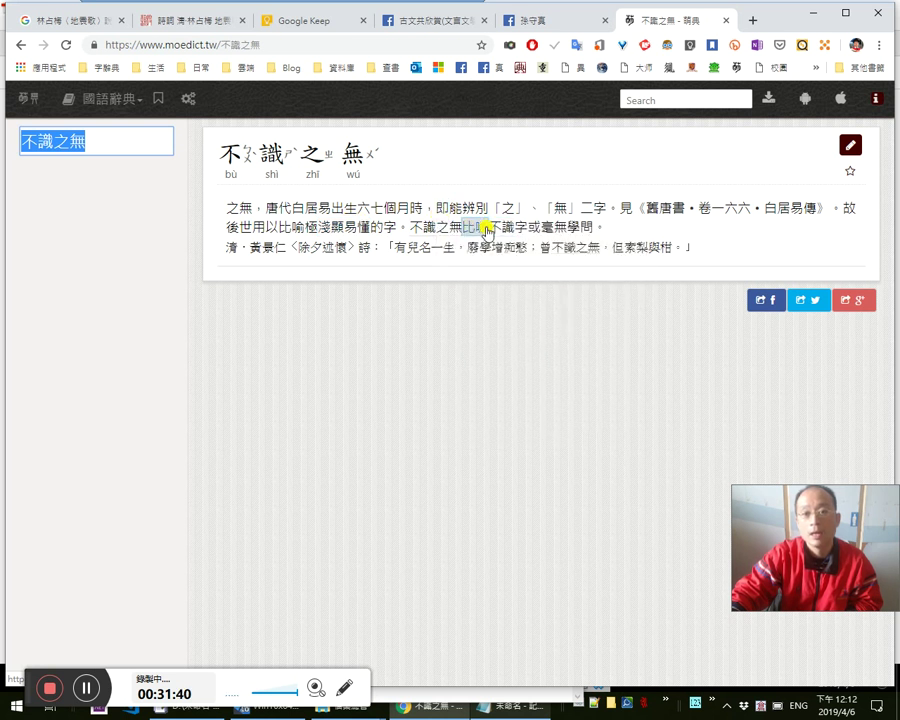
Step: Select the 萌典 definition of 不識之無 (illiterate, unlearned), then return to the 一髮千鈞 Facebook post
left_click(607, 232)
left_click_drag(607, 232, 411, 229)
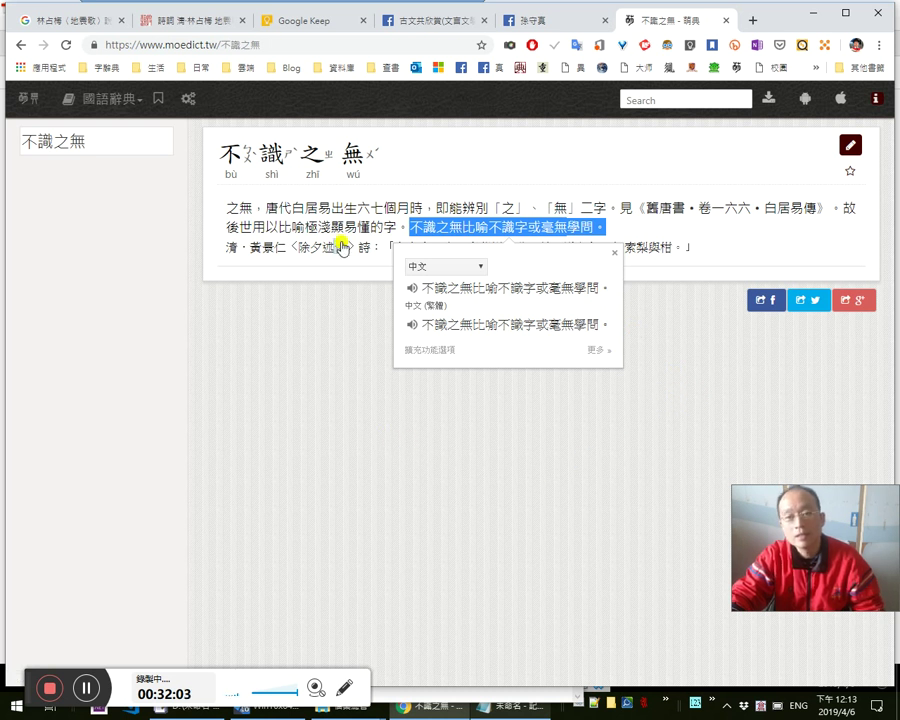
left_click(434, 20)
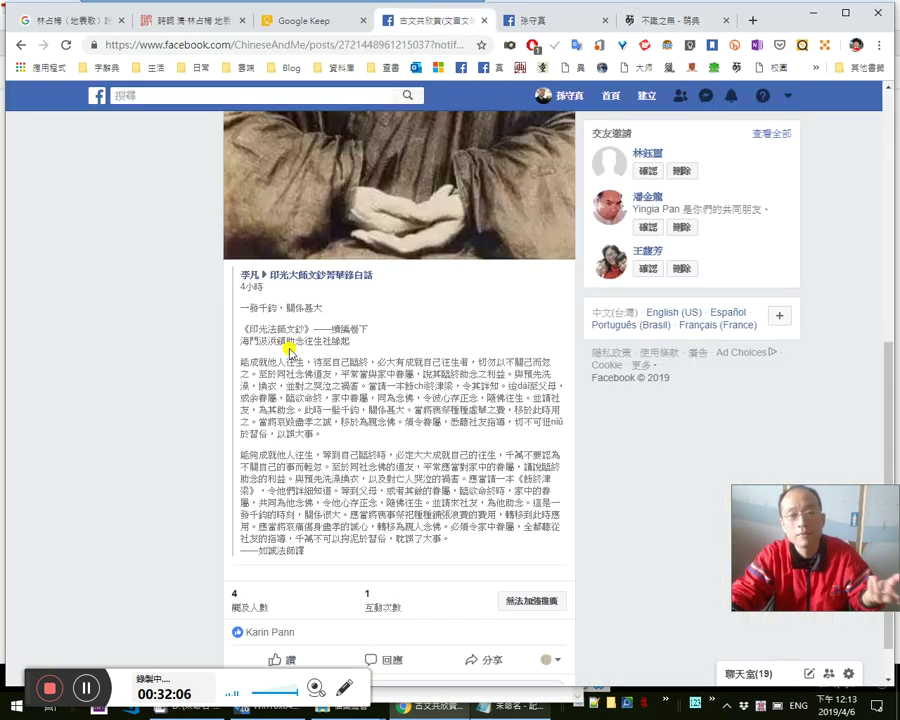
double_click(252, 307)
scroll(394, 426, "up", 2)
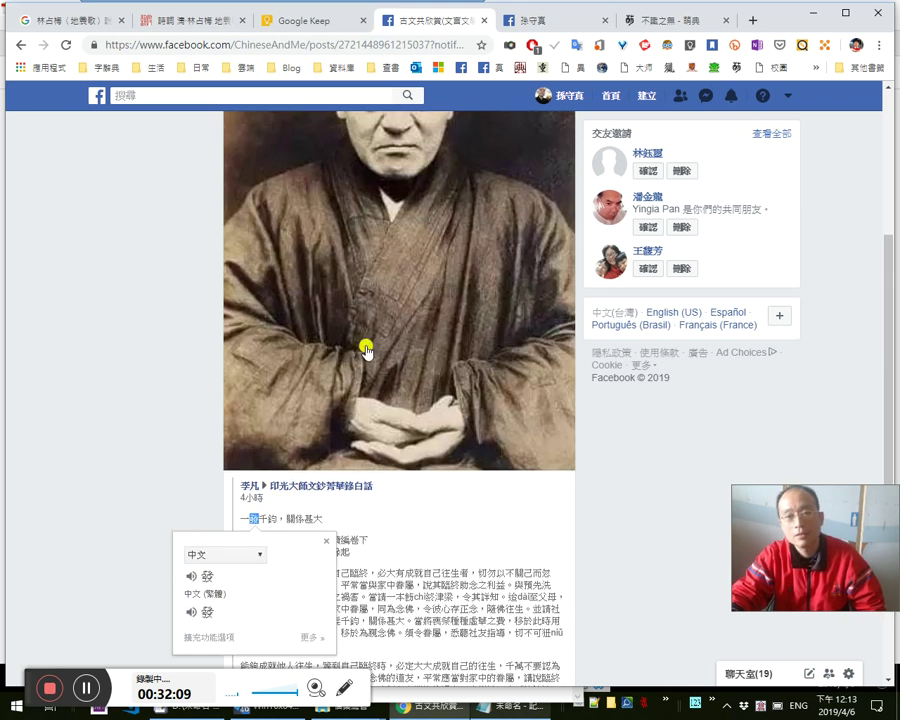
scroll(340, 400, "up", 2)
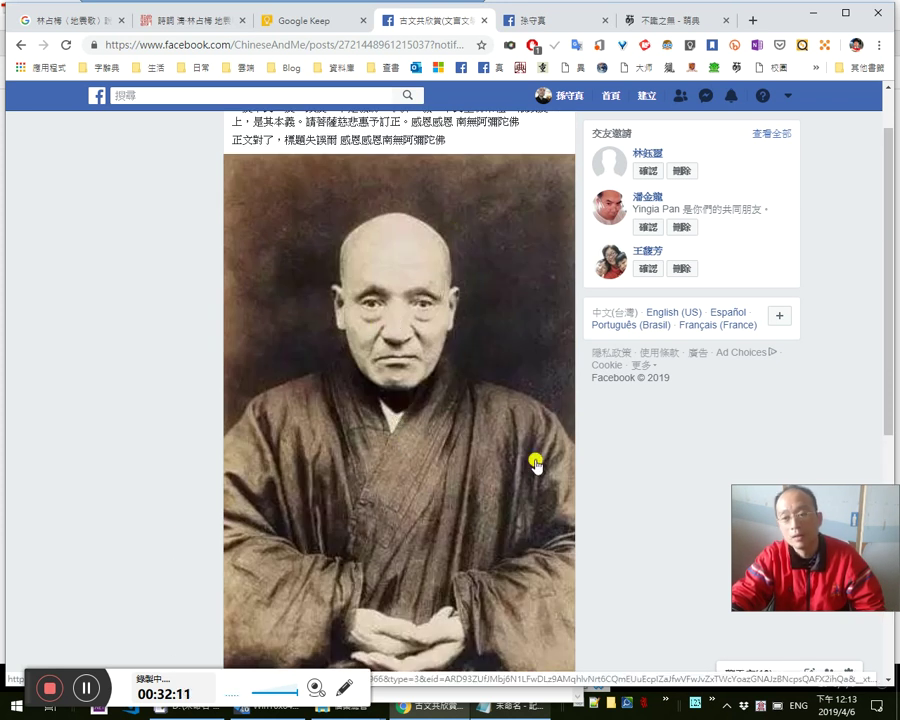
scroll(450, 610, "down", 3)
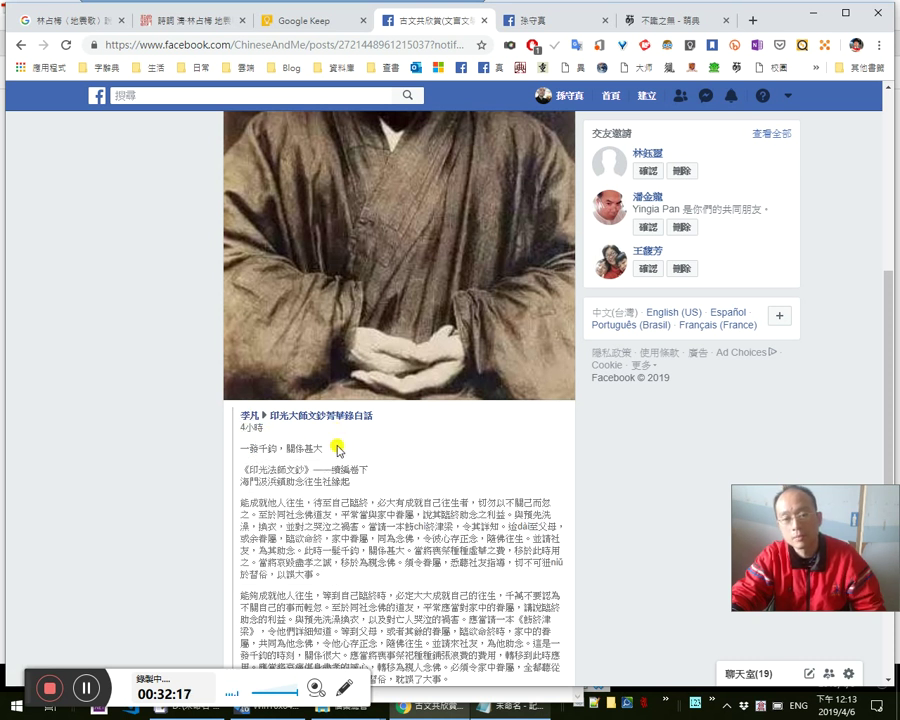
double_click(245, 446)
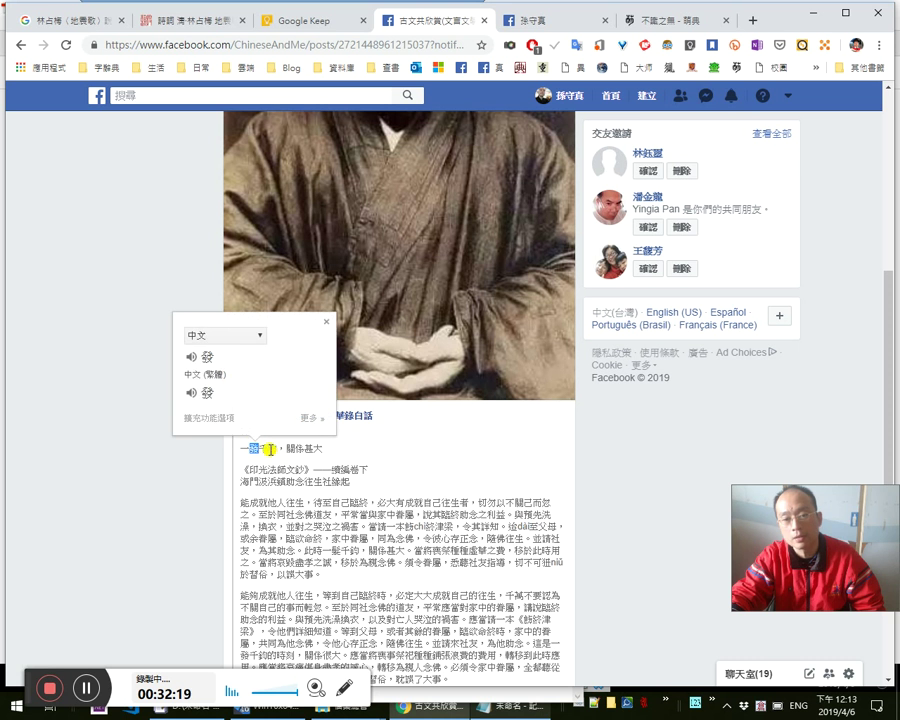
left_click_drag(322, 447, 250, 447)
scroll(161, 275, "up", 2)
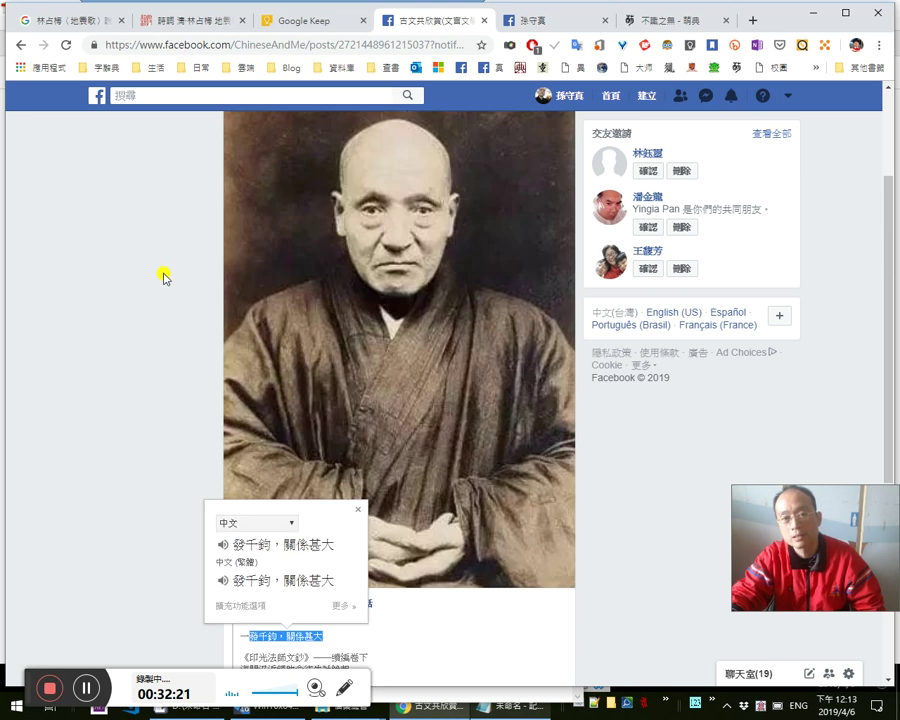
left_click(664, 533)
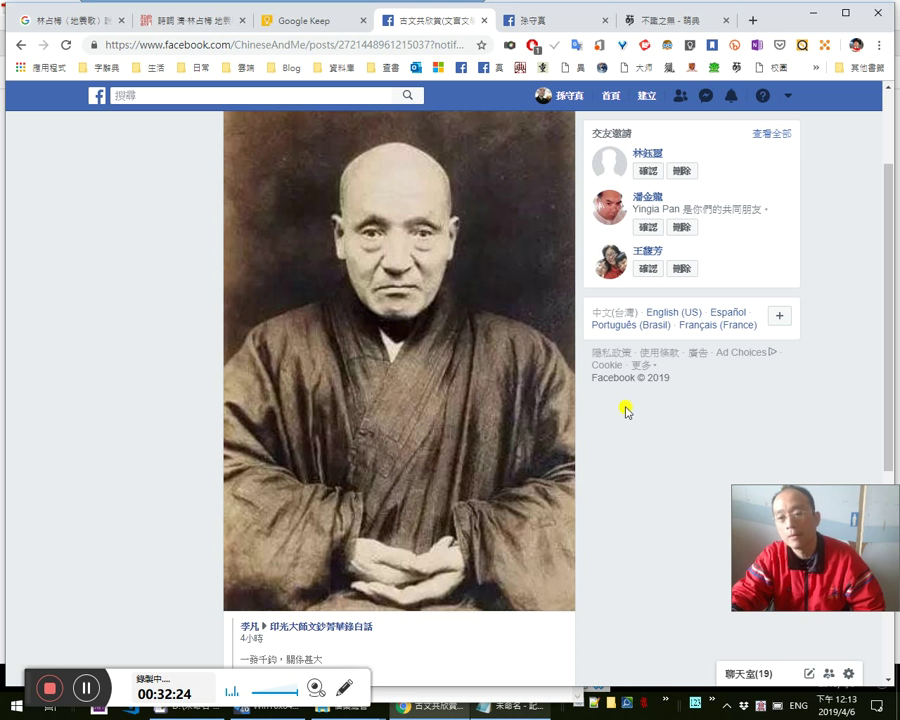
scroll(625, 410, "down", 2)
left_click_drag(241, 516, 320, 570)
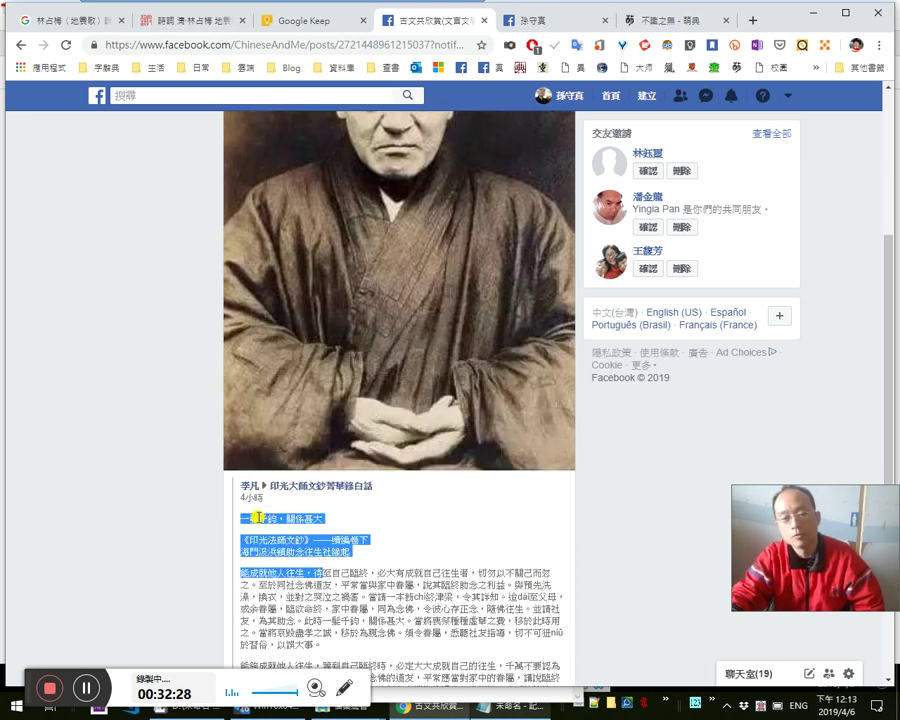
double_click(252, 519)
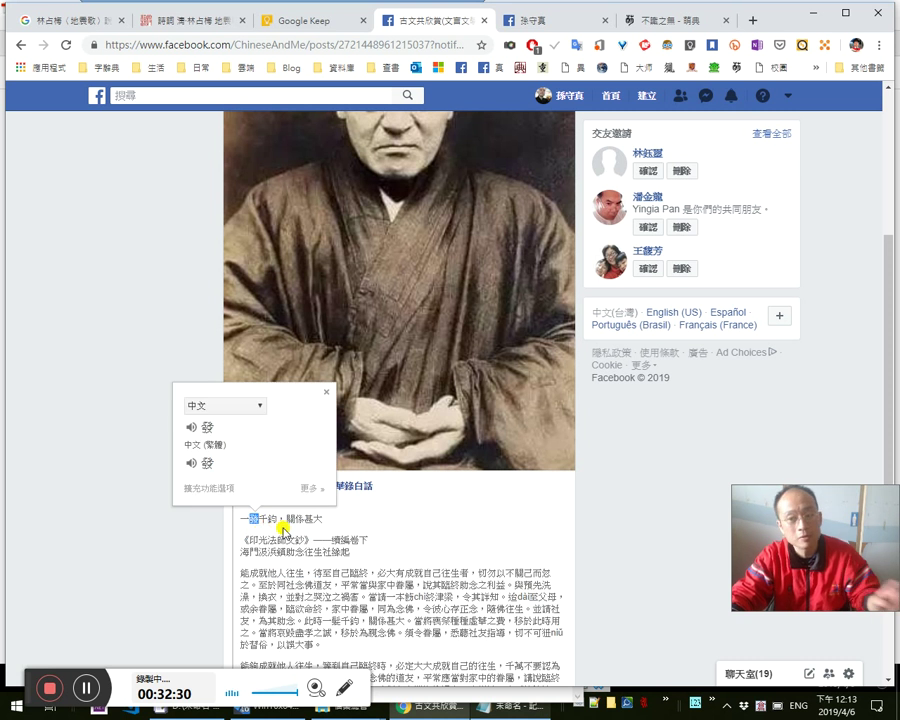
left_click(282, 527)
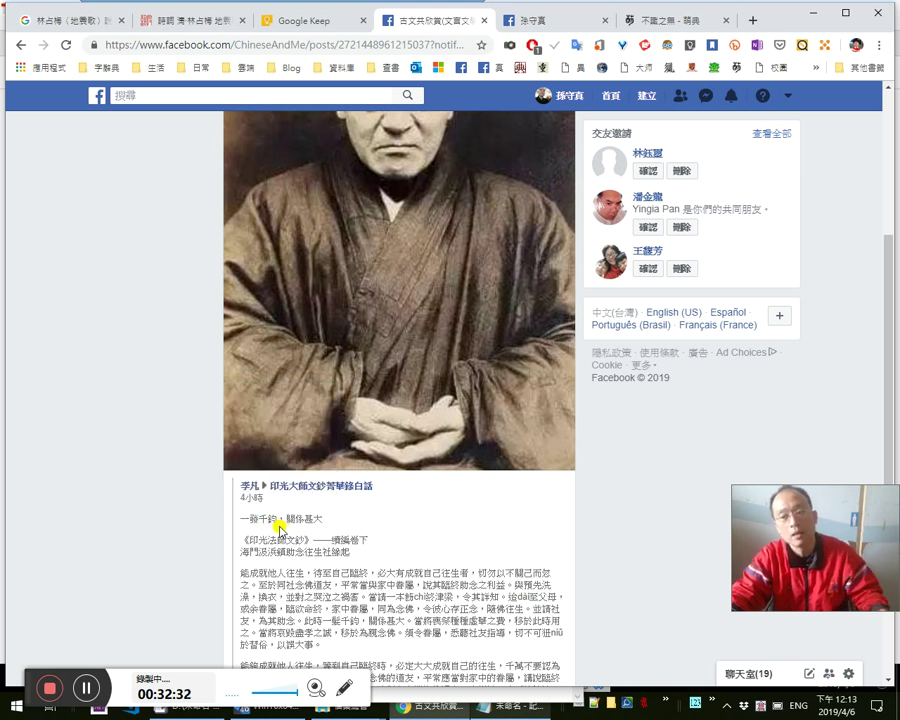
left_click_drag(236, 516, 338, 566)
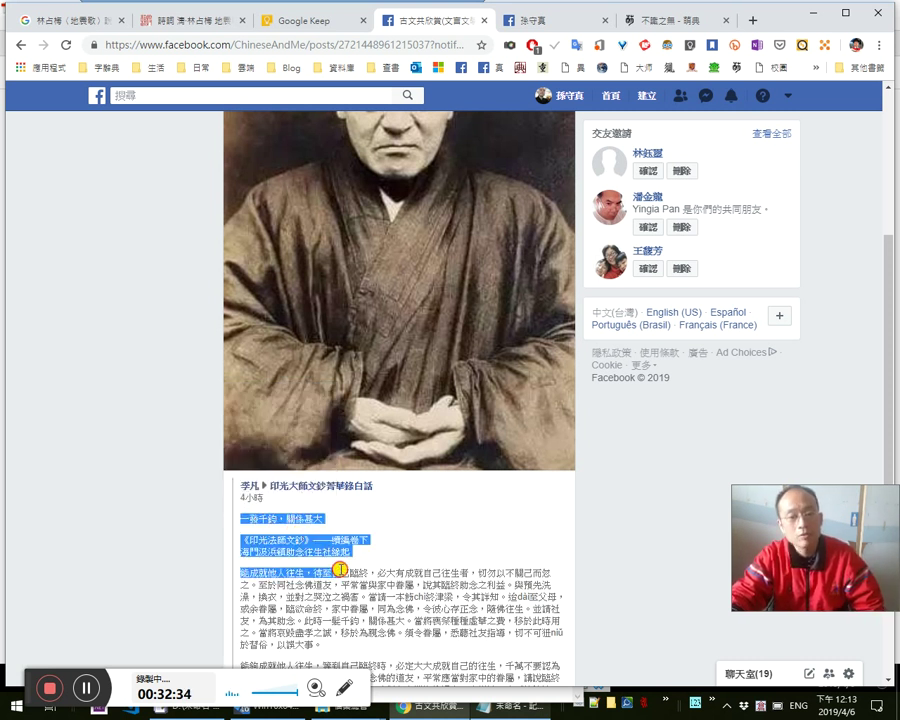
left_click(390, 560)
mouse_move(256, 519)
left_mouse_down()
mouse_move(241, 517)
mouse_move(259, 520)
left_mouse_up()
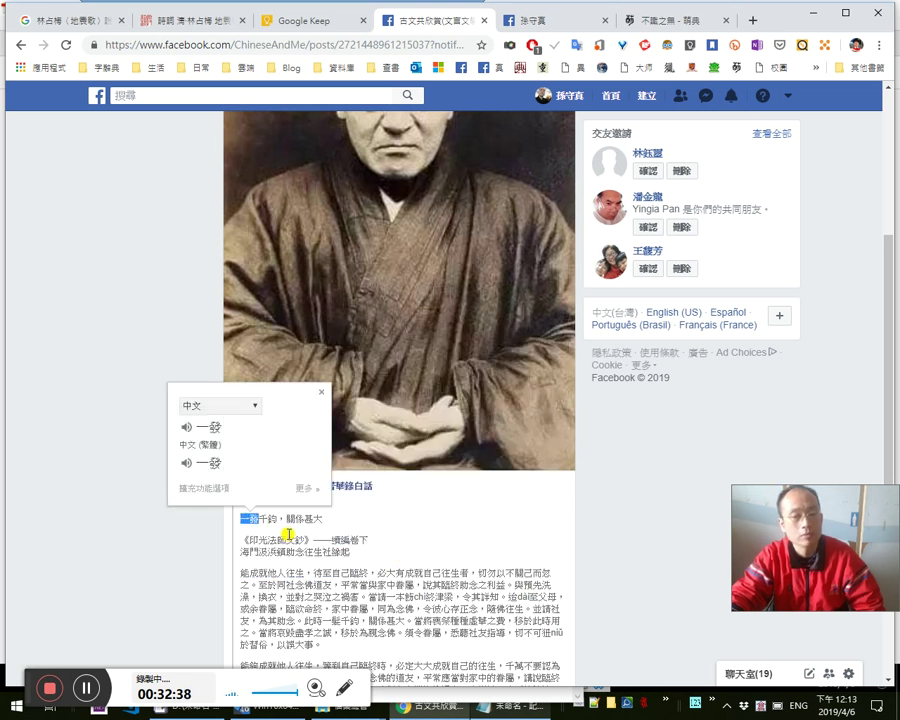
triple_click(258, 518)
left_click(254, 515)
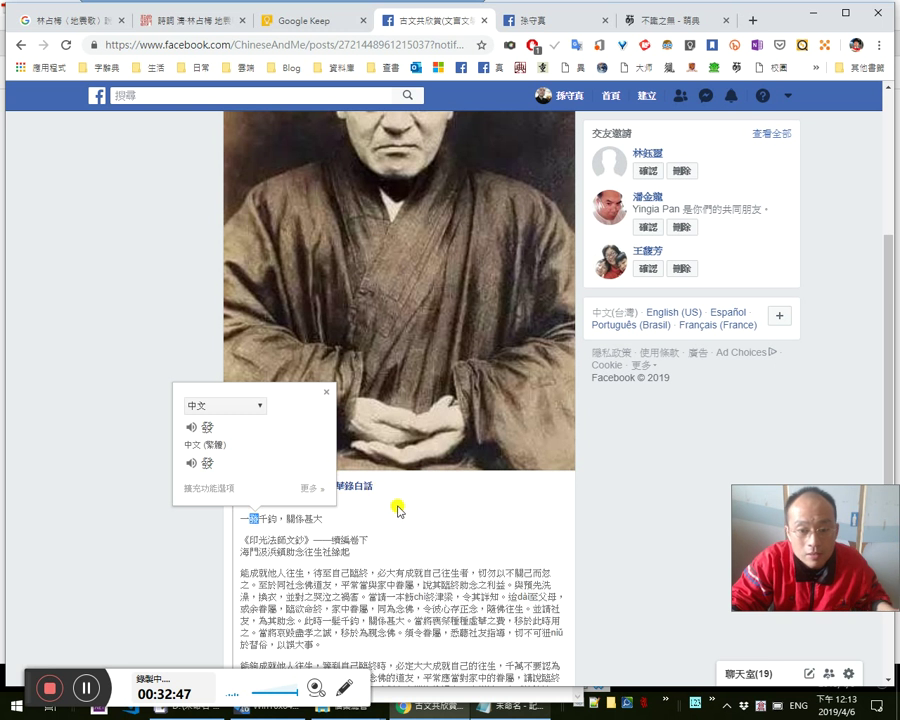
left_click(430, 535)
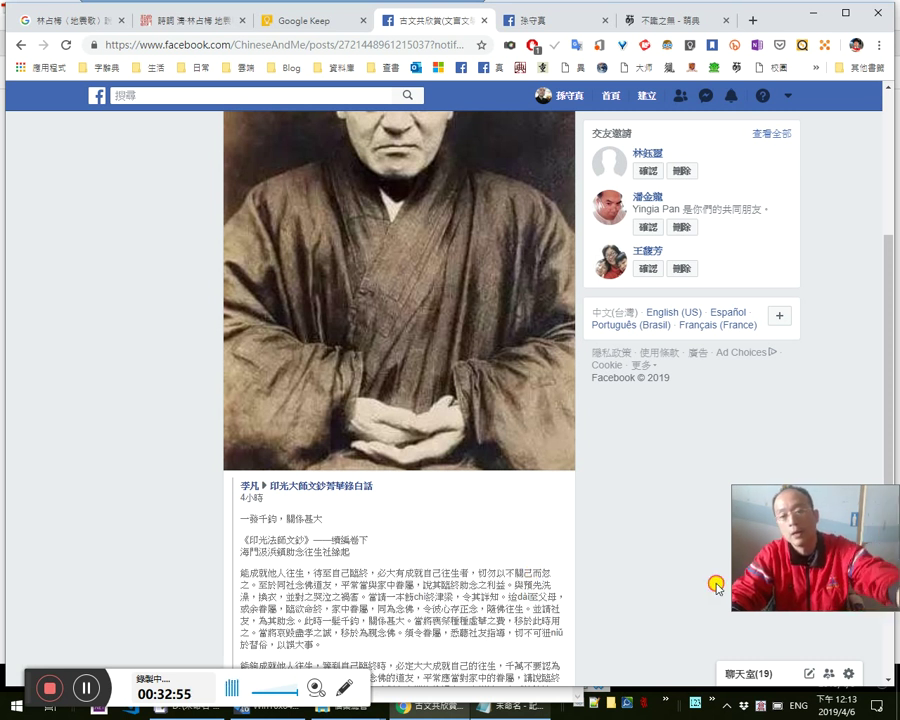
scroll(718, 568, "up", 4)
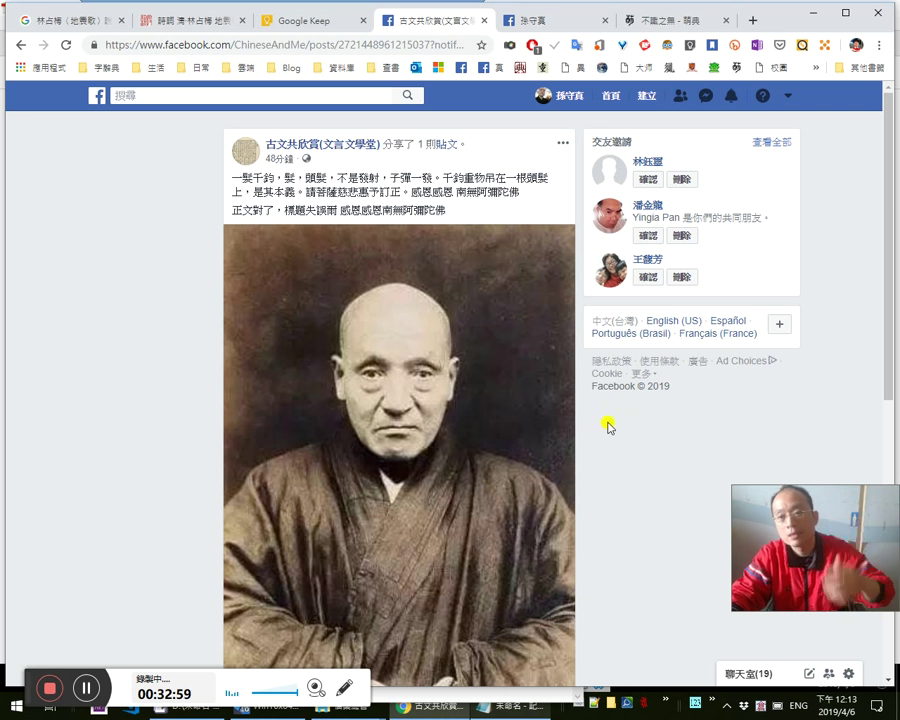
Step: Close the 古文共欣賞 post, profile, dictionary and Keep notes tabs in Chrome with Ctrl+W
key("ctrl+w")
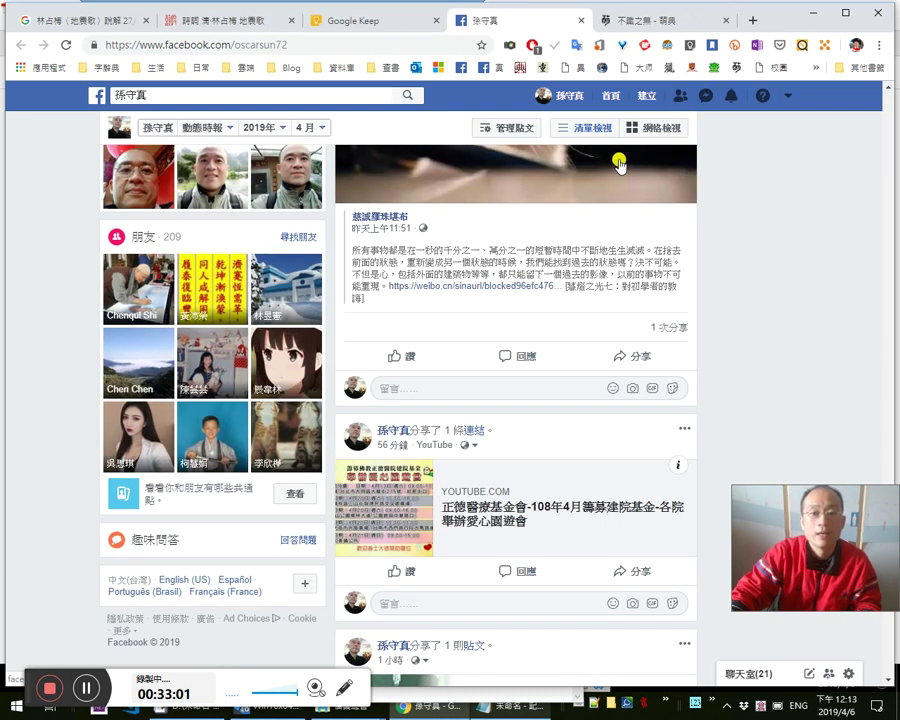
key("ctrl+w")
key("ctrl+w")
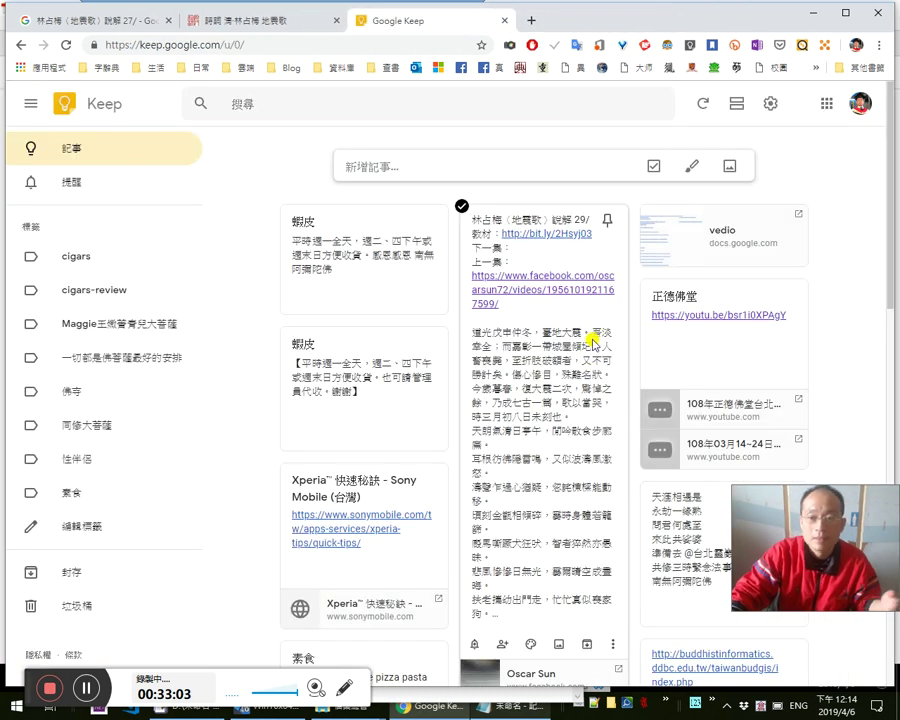
key("ctrl+w")
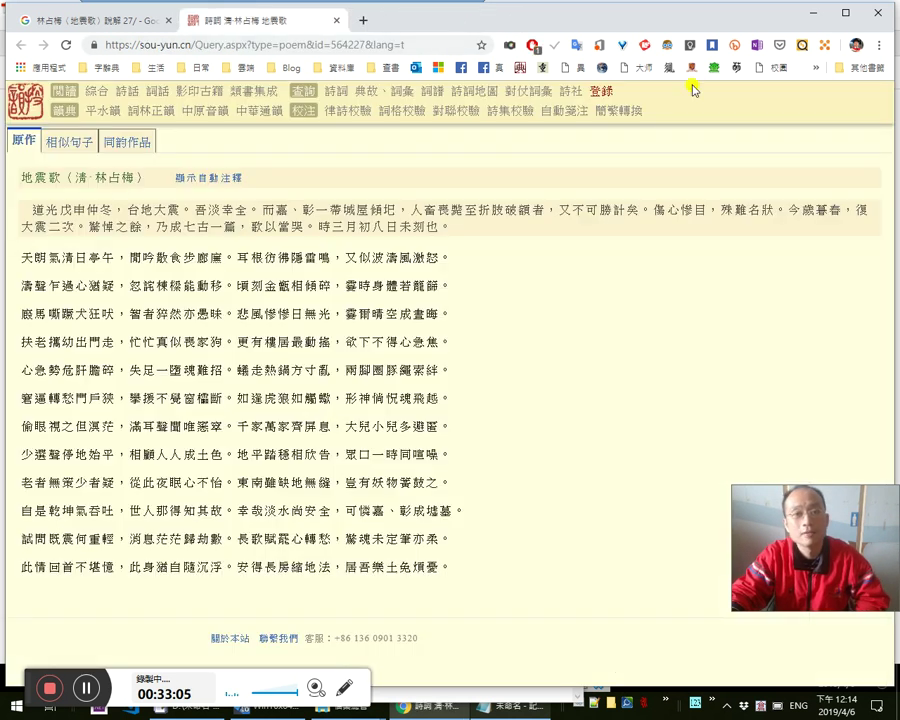
Step: Check the notes and 禮記 PDF, then open the revised Mandarin dictionary beside the 地震歌 page
left_click(814, 13)
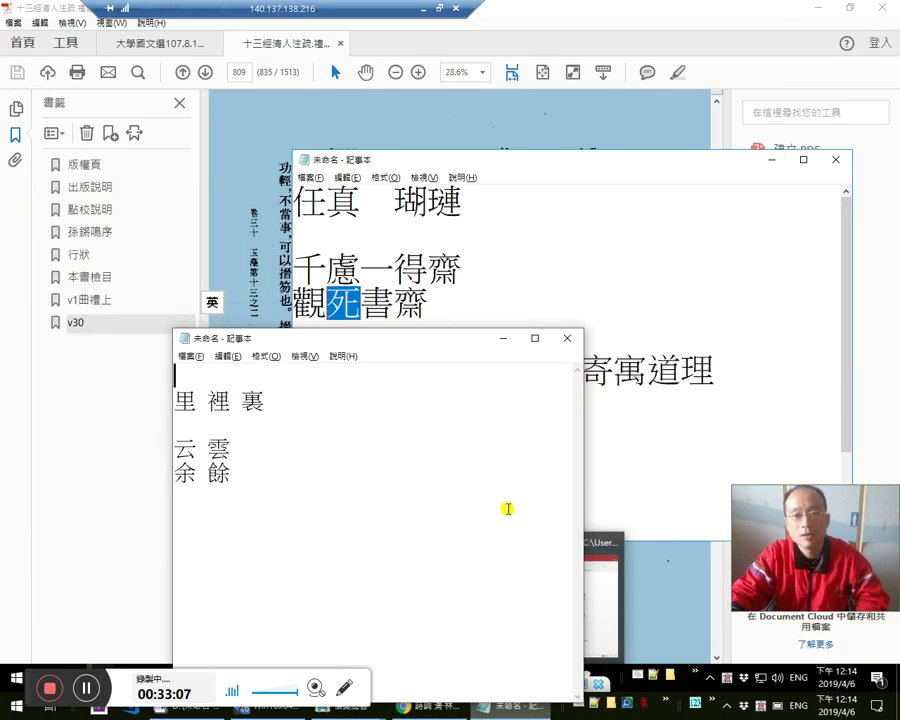
left_click(551, 321)
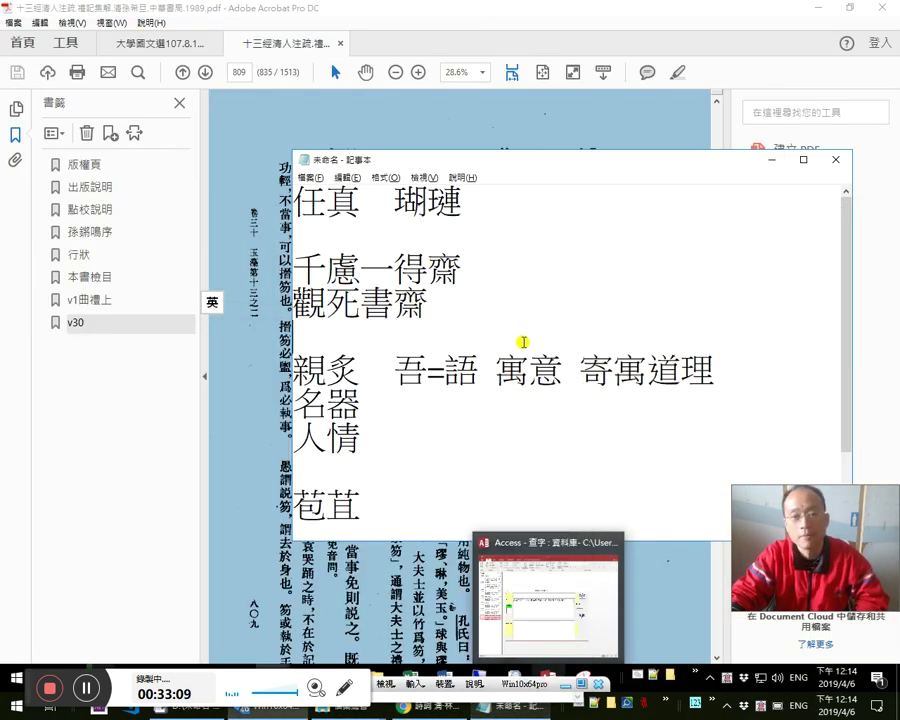
left_click(590, 55)
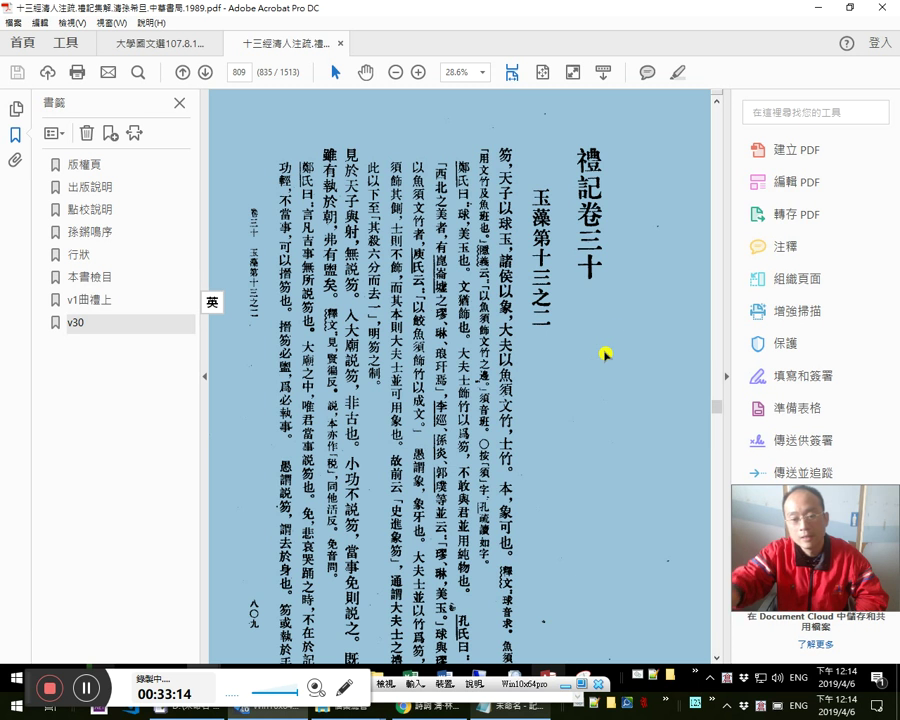
left_click(447, 708)
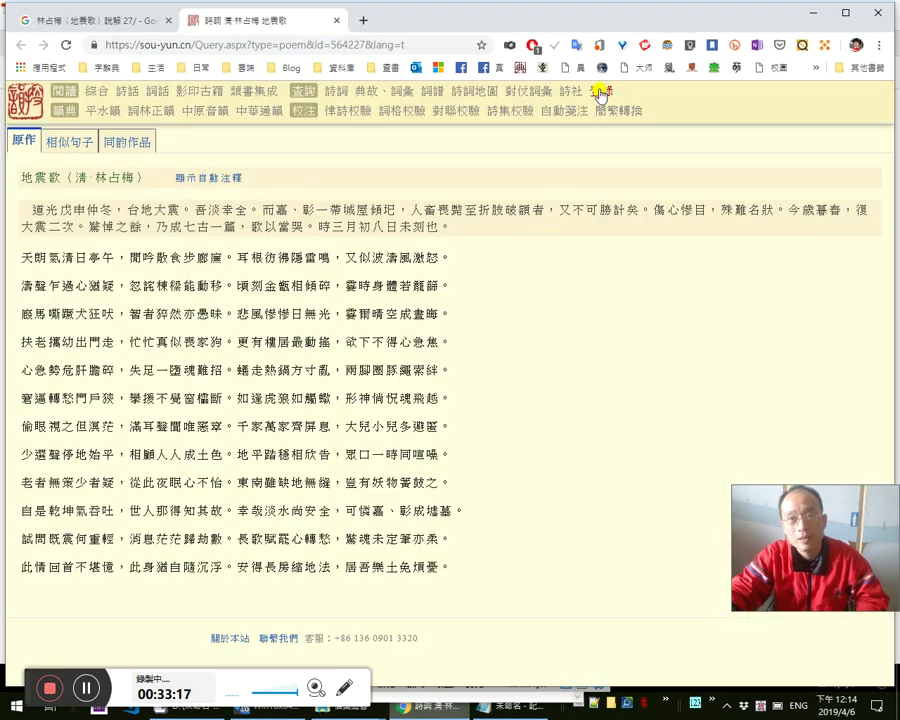
middle_click(550, 77)
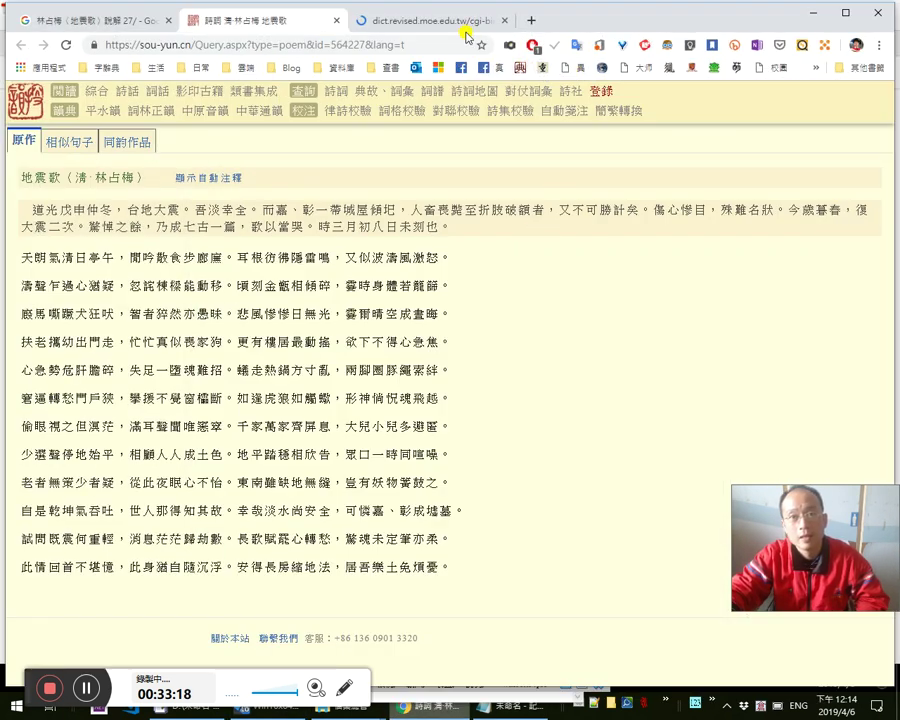
Step: Load the Facebook profile timeline in the third tab and expand the shared 福嚴佛學院 ancestral-offerings post
left_click(465, 22)
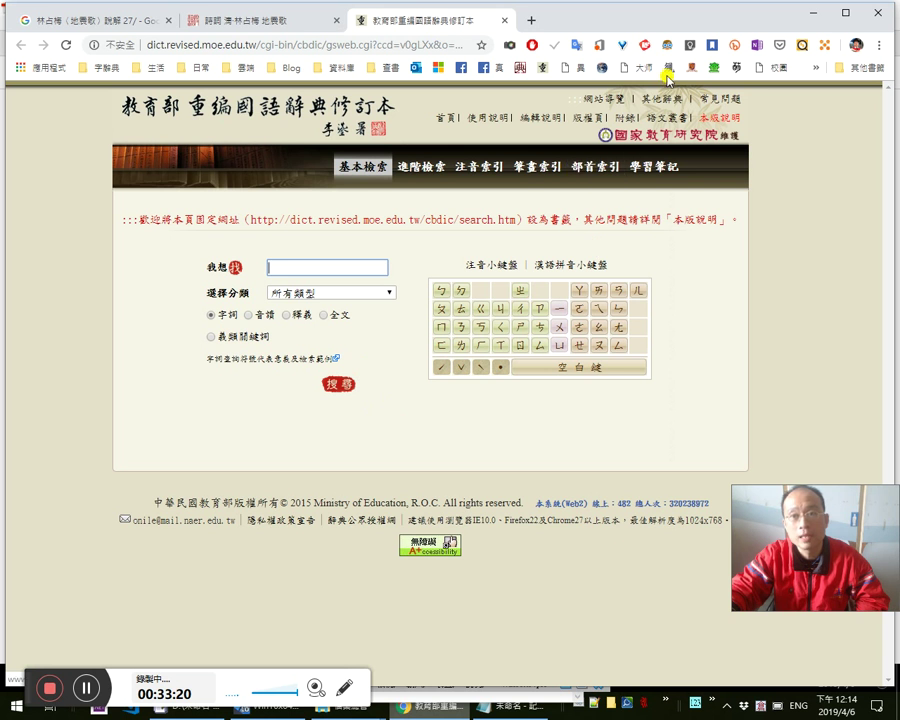
left_click(483, 67)
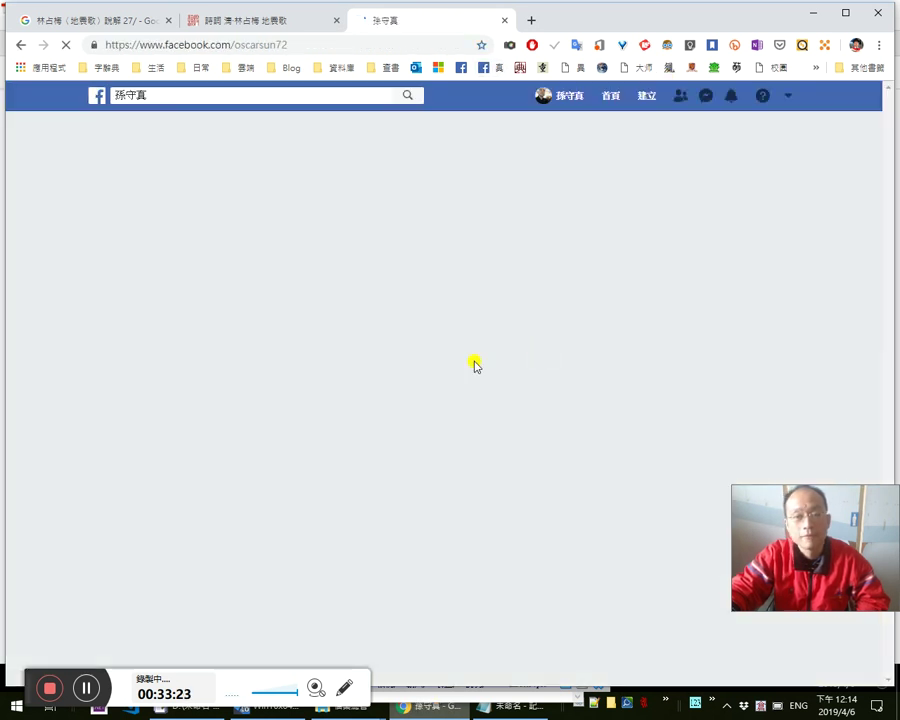
scroll(509, 432, "down", 2)
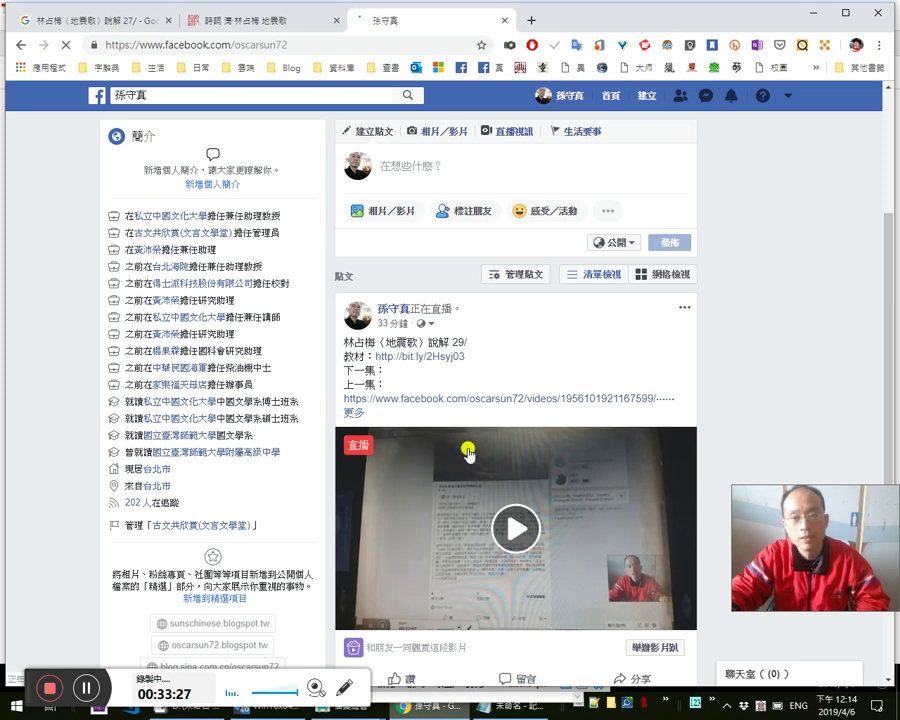
scroll(474, 450, "down", 4)
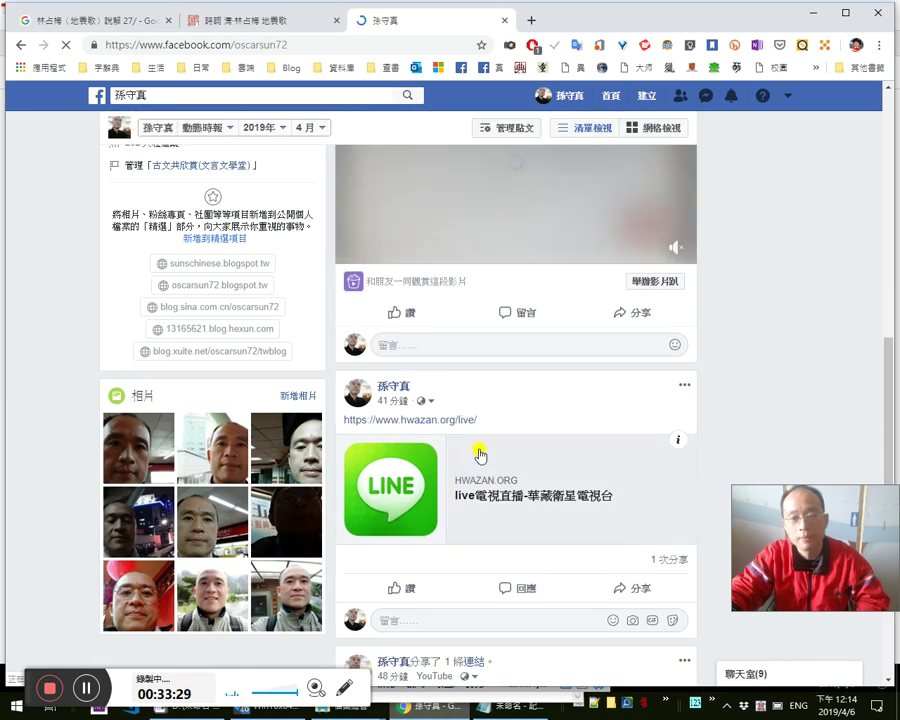
scroll(474, 455, "down", 4)
scroll(480, 455, "down", 2)
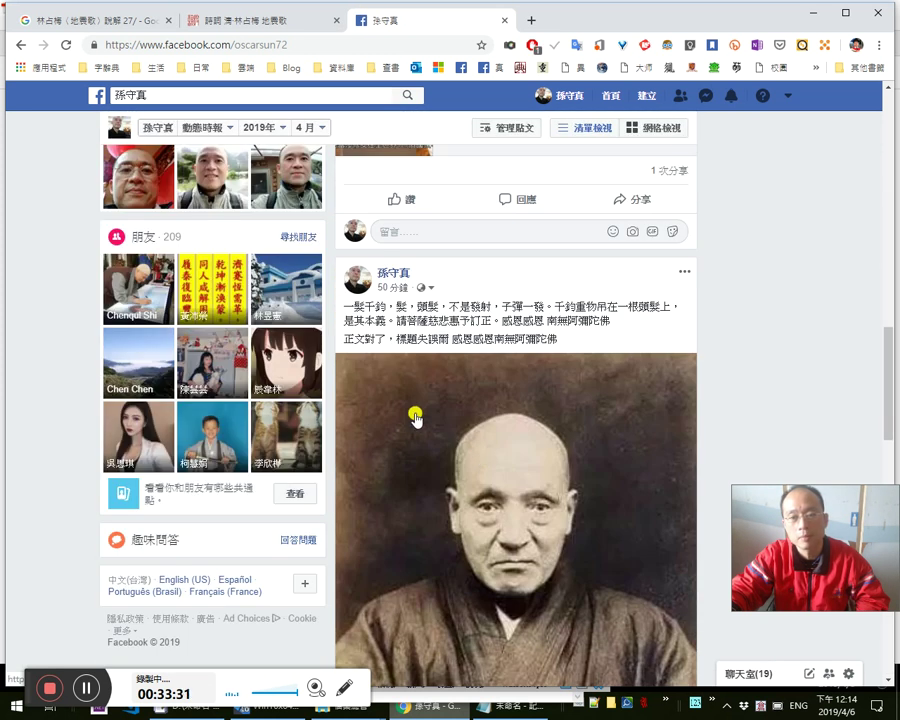
scroll(424, 413, "down", 10)
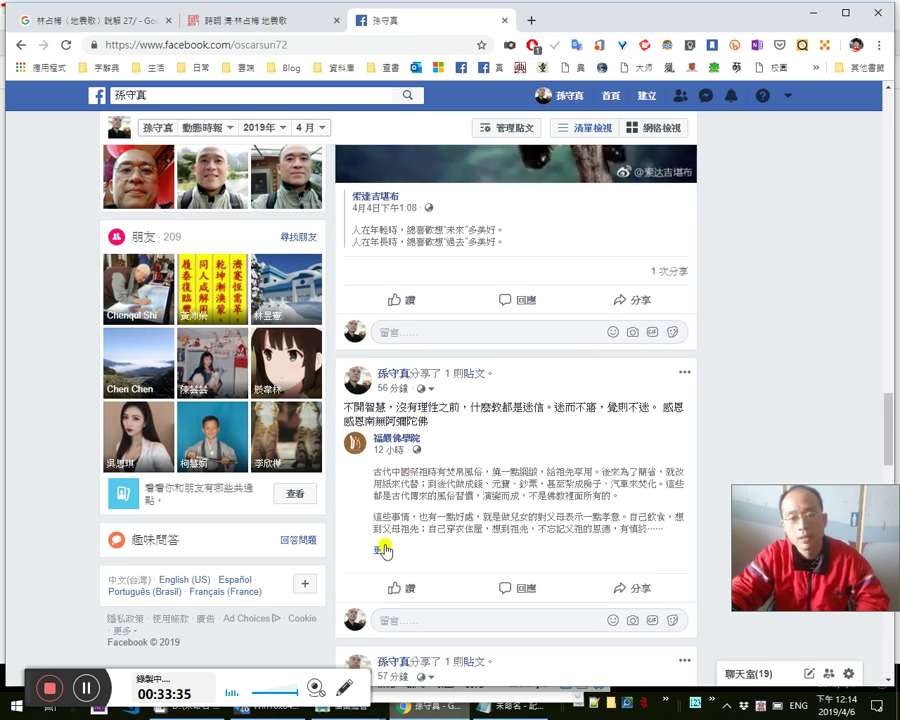
left_click(380, 553)
scroll(400, 500, "down", 2)
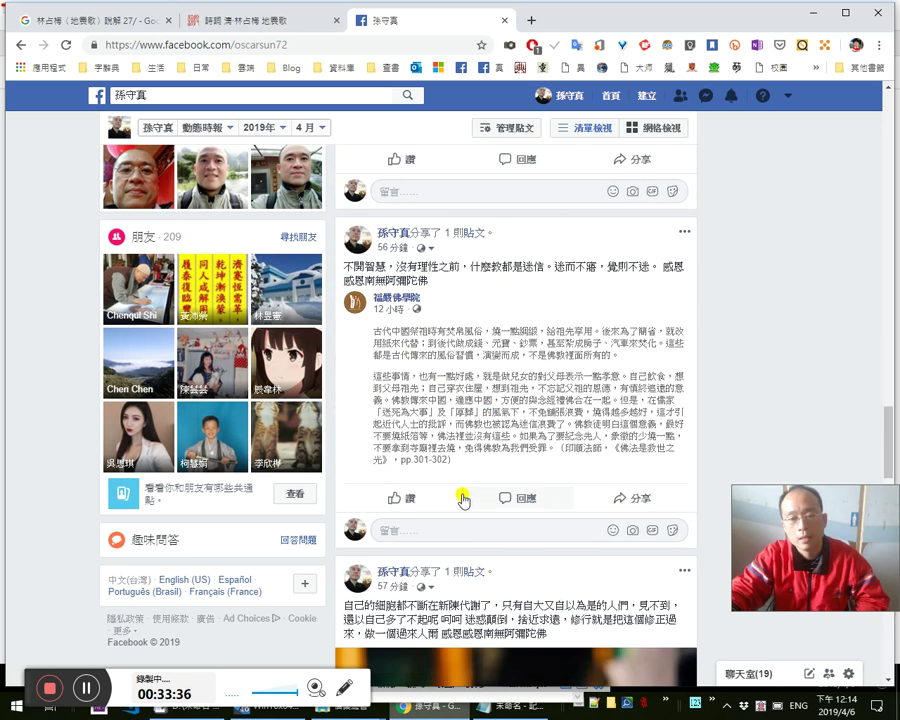
Step: Open the original 福嚴佛學院 post and translate 免得佛教為我們受罪, 為我們 and the 但是 sentence
left_click(395, 312)
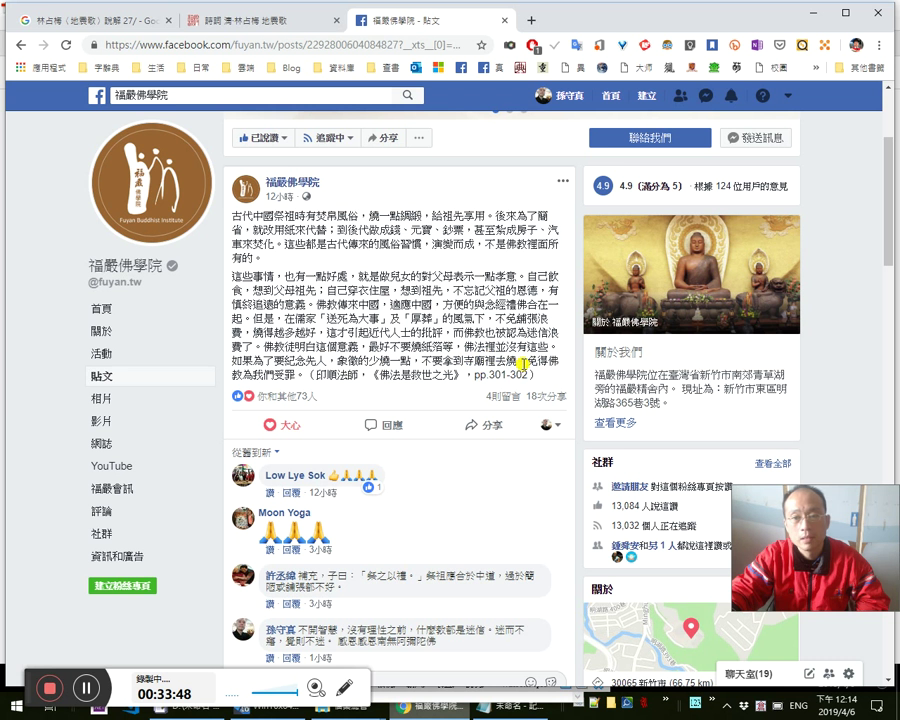
left_click_drag(518, 361, 300, 376)
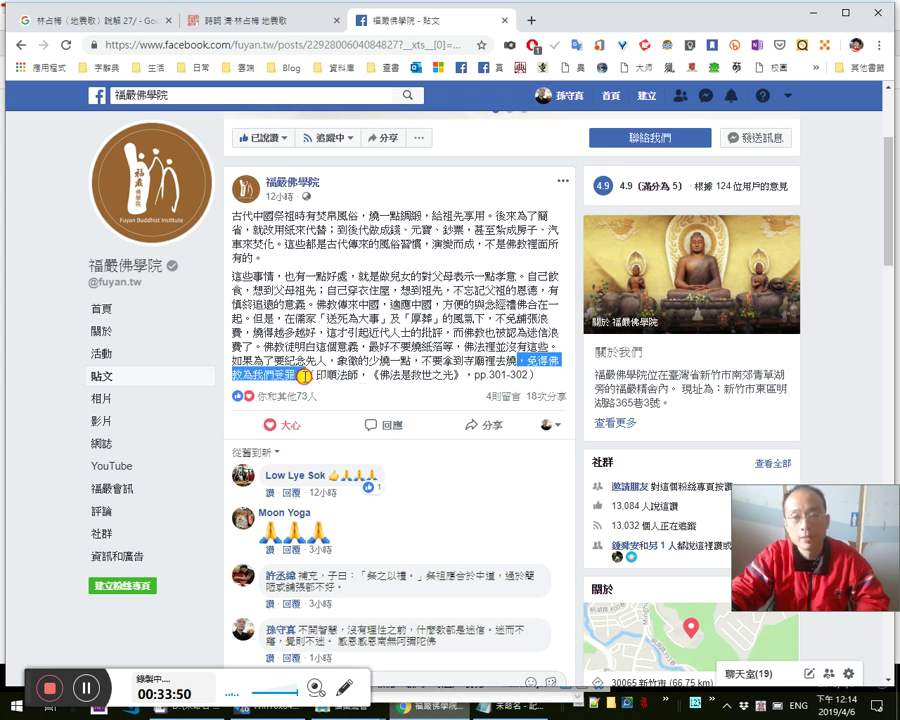
left_click(303, 376)
double_click(258, 375)
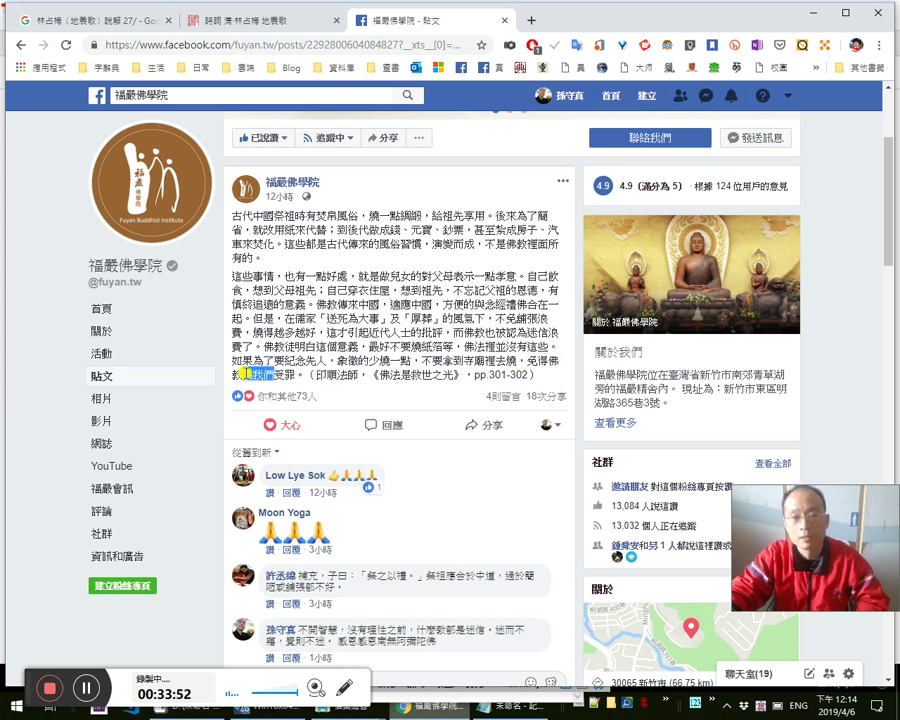
left_click(466, 330)
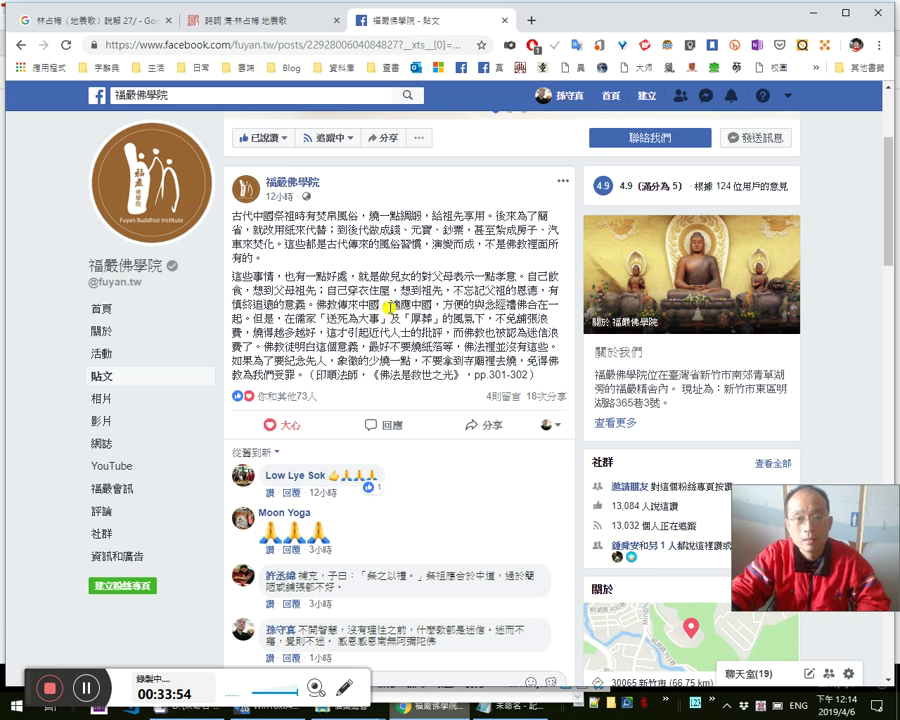
left_click_drag(261, 314, 333, 334)
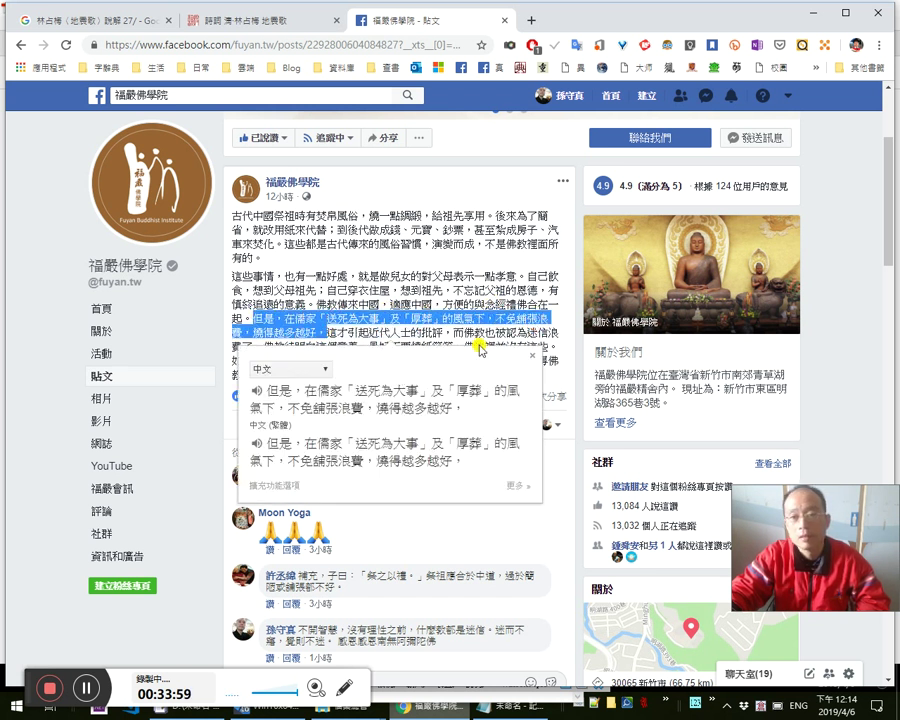
left_click(576, 385)
left_click_drag(278, 328, 245, 315)
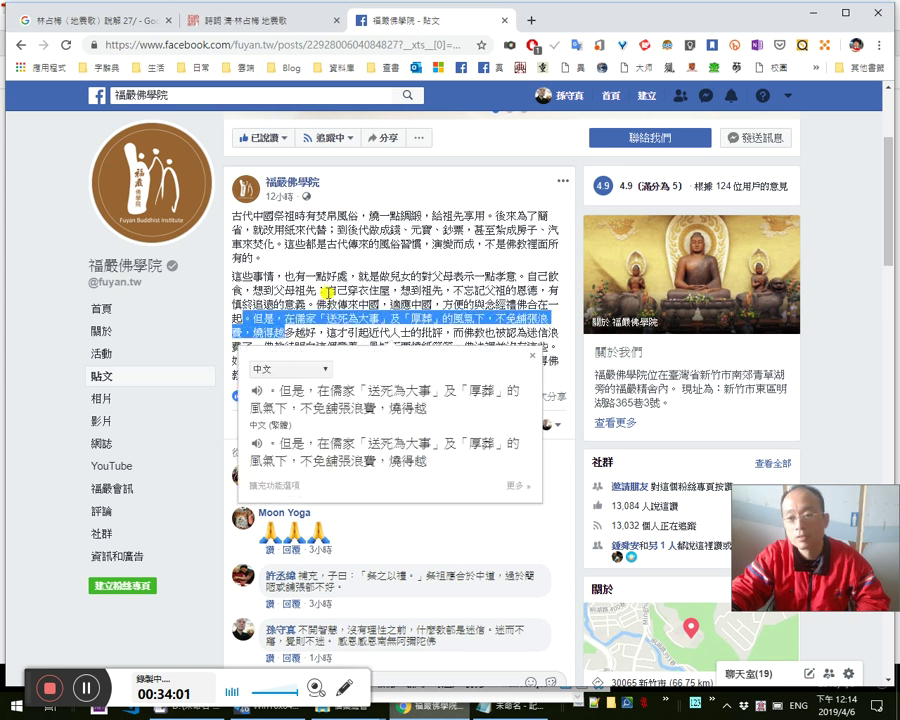
key("Escape")
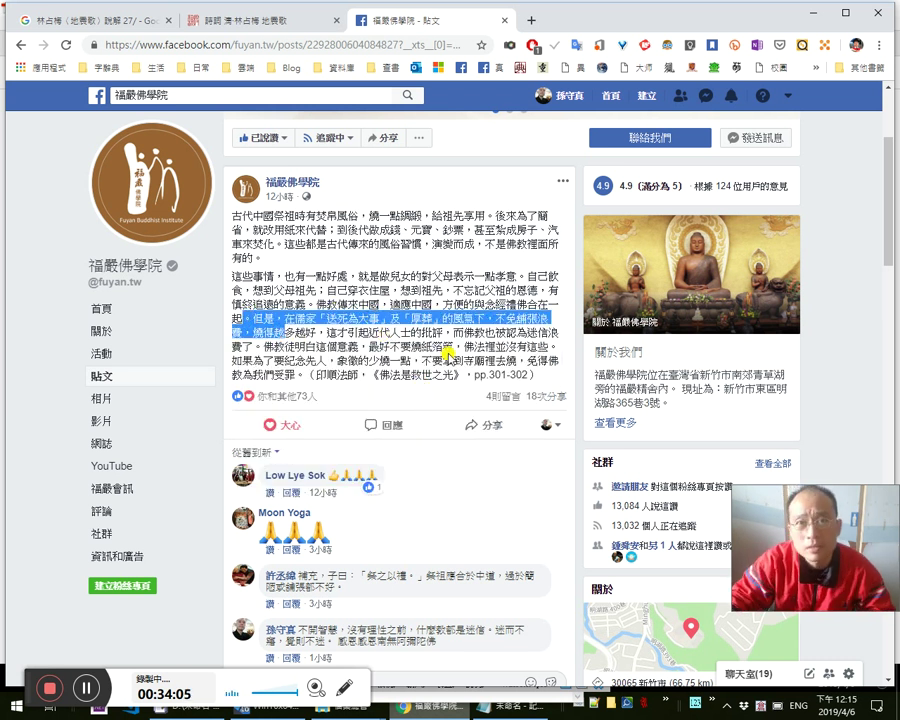
left_click(310, 258)
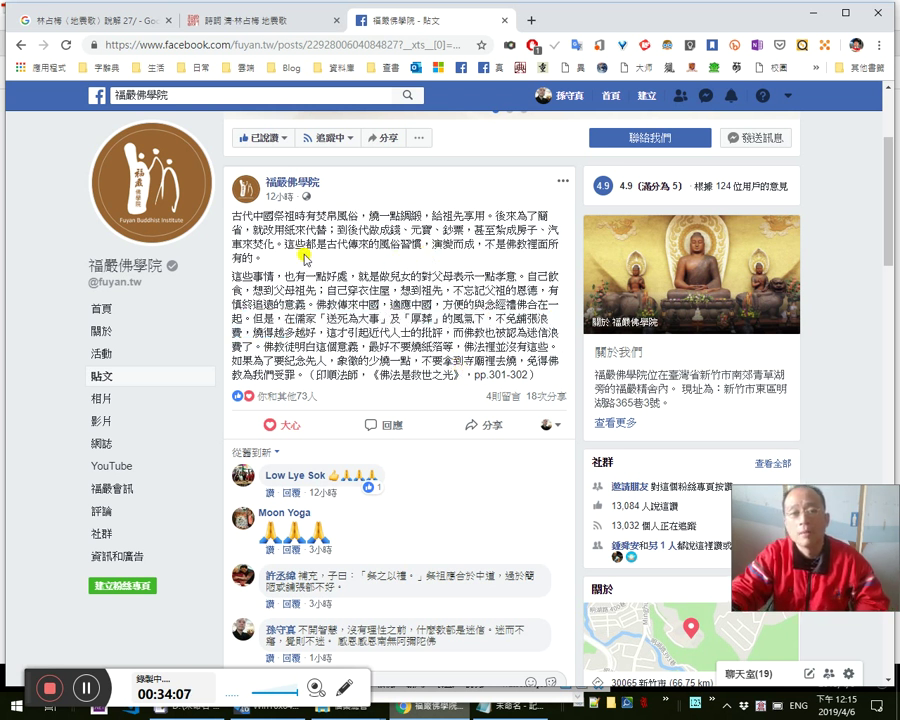
Step: Translate the 點好處 passage, the post's first paragraph, and the 不開智慧 comment
left_click_drag(316, 276, 388, 303)
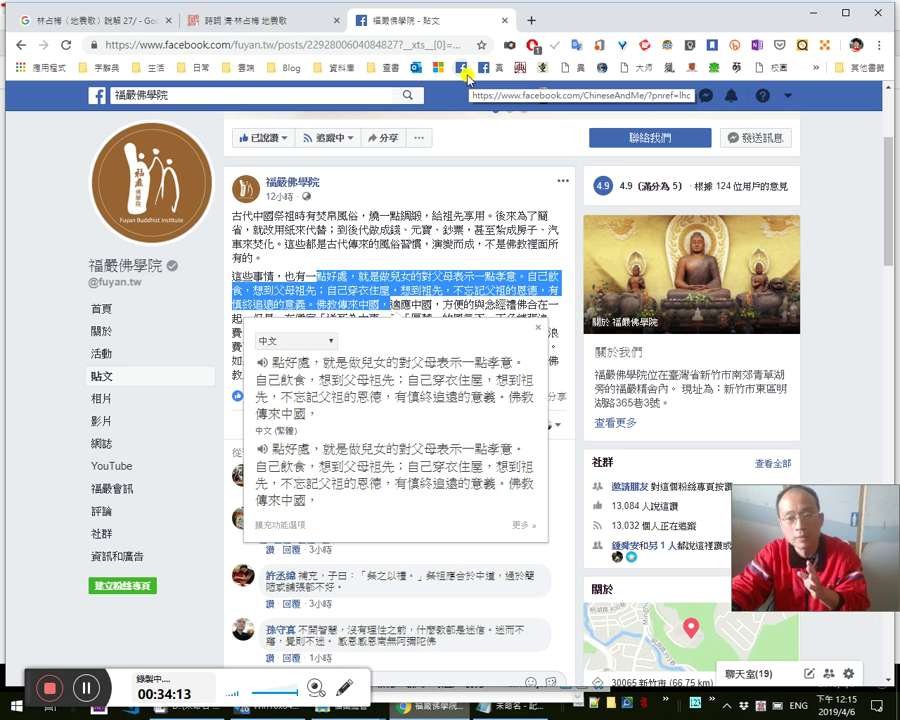
left_click_drag(243, 216, 420, 276)
scroll(478, 542, "down", 2)
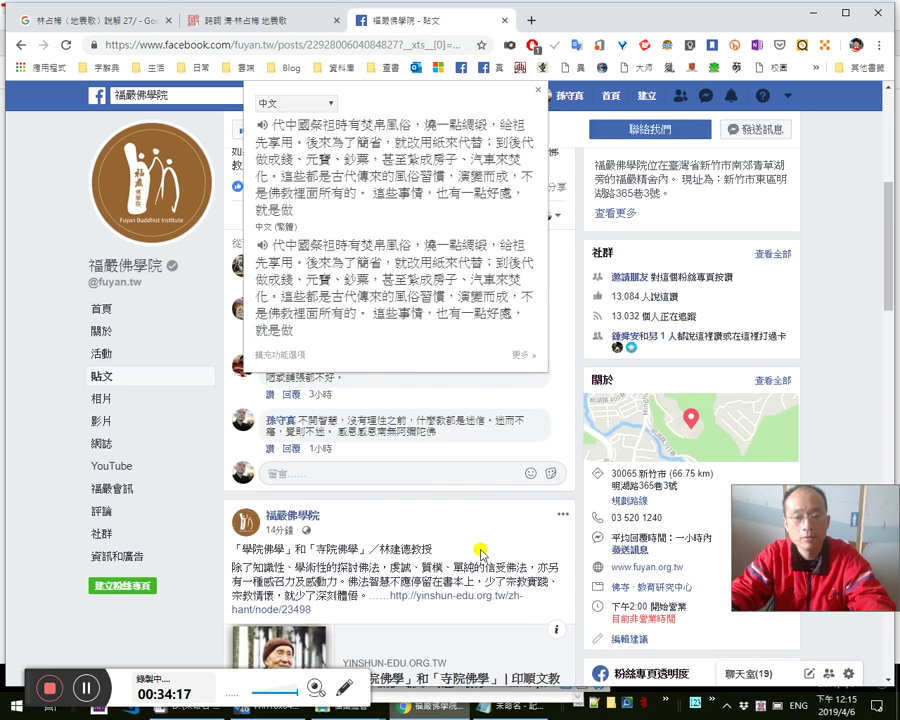
left_click(381, 419)
left_click_drag(381, 419, 458, 422)
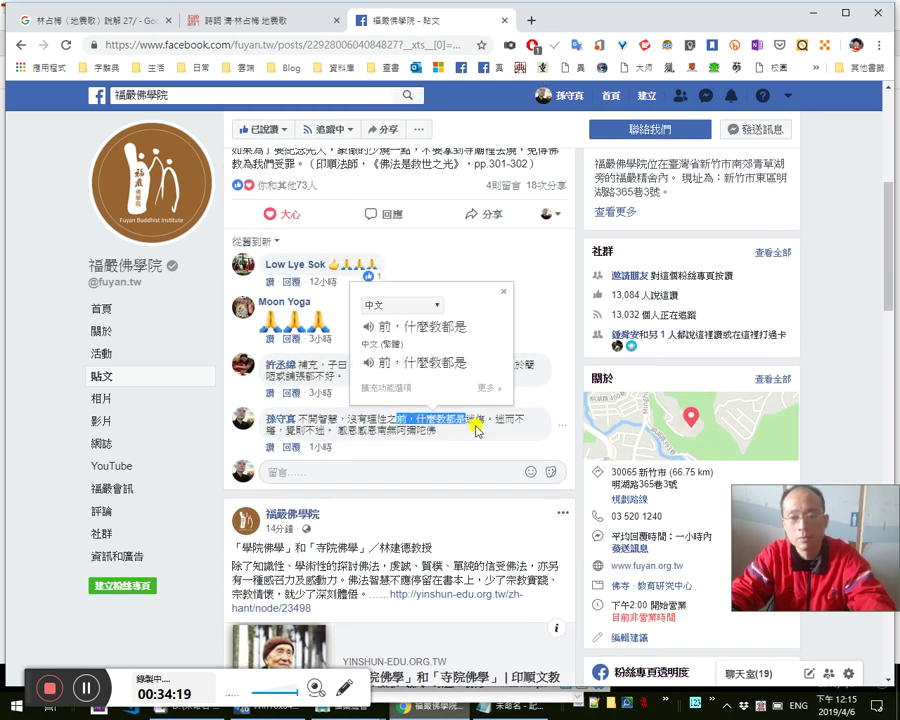
left_click(298, 432)
left_click_drag(301, 418, 334, 431)
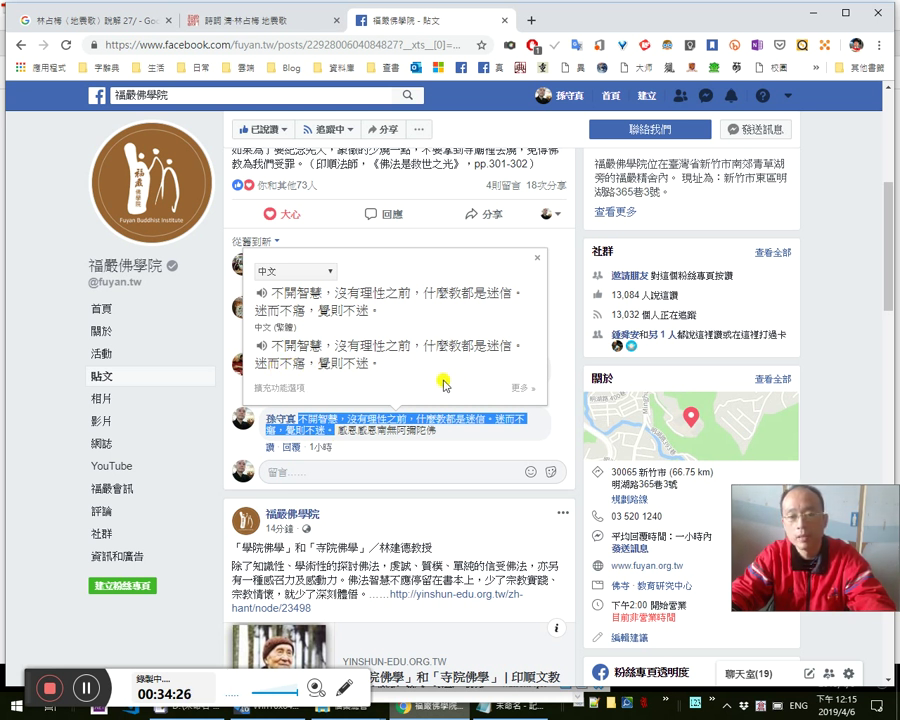
Step: Return to the profile timeline, select the shared post's header, and close the Facebook tab
left_click(568, 96)
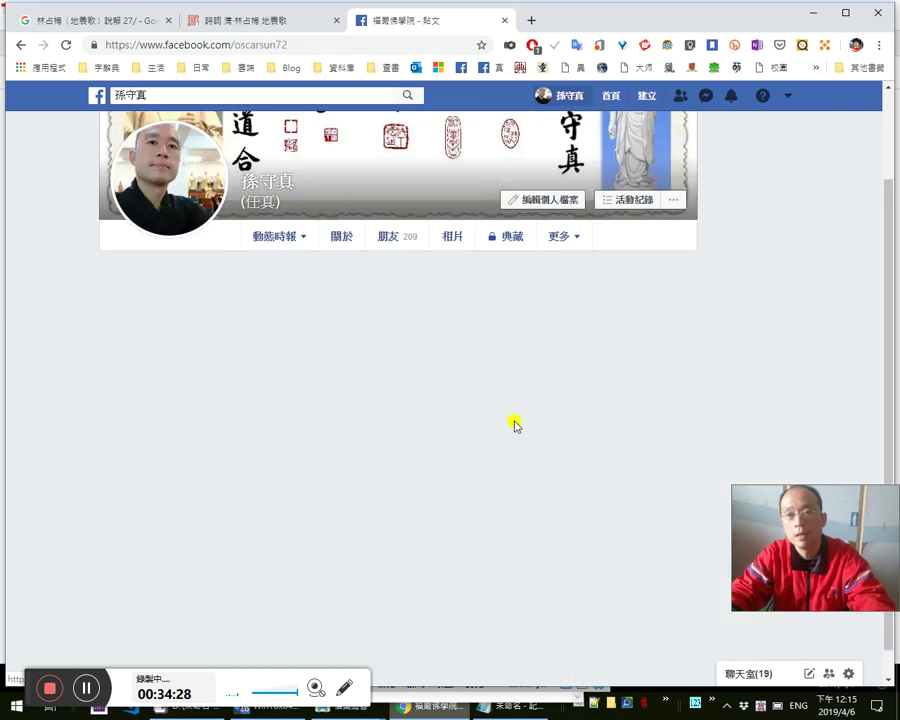
scroll(666, 547, "down", 12)
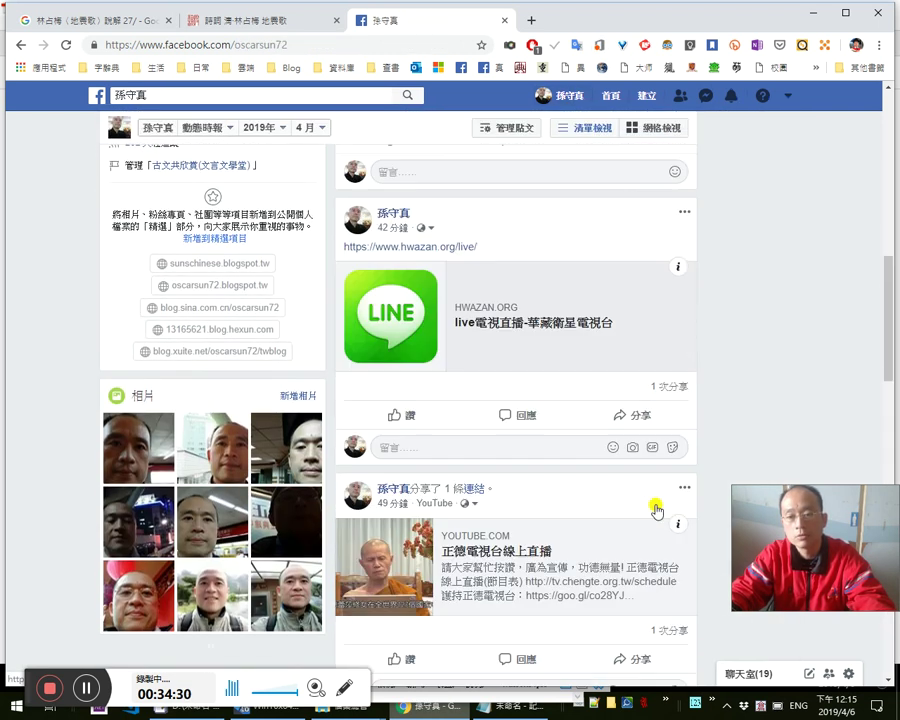
scroll(660, 500, "down", 10)
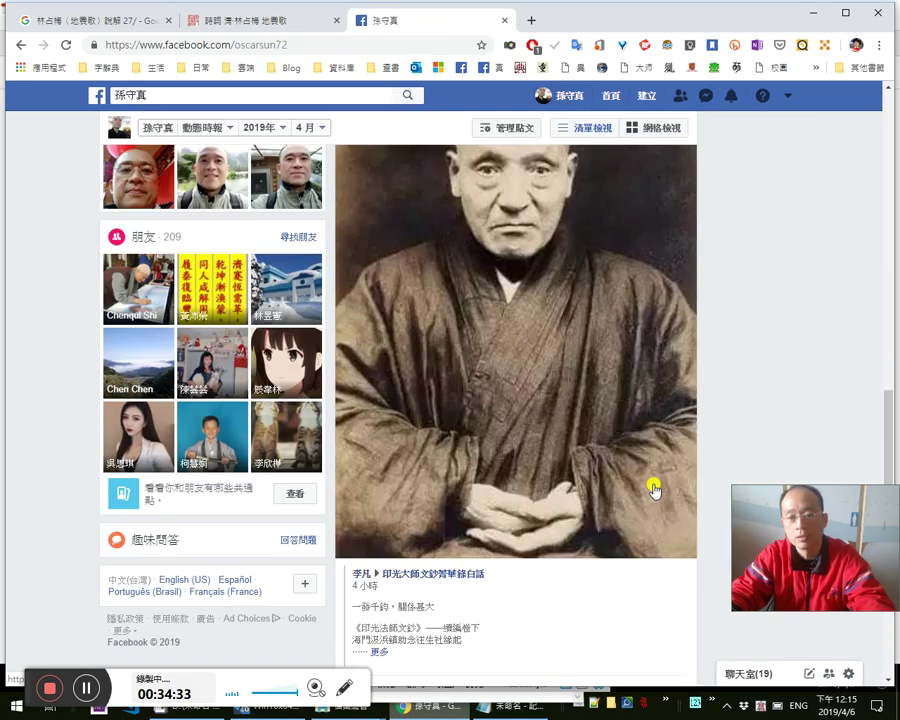
scroll(654, 485, "down", 6)
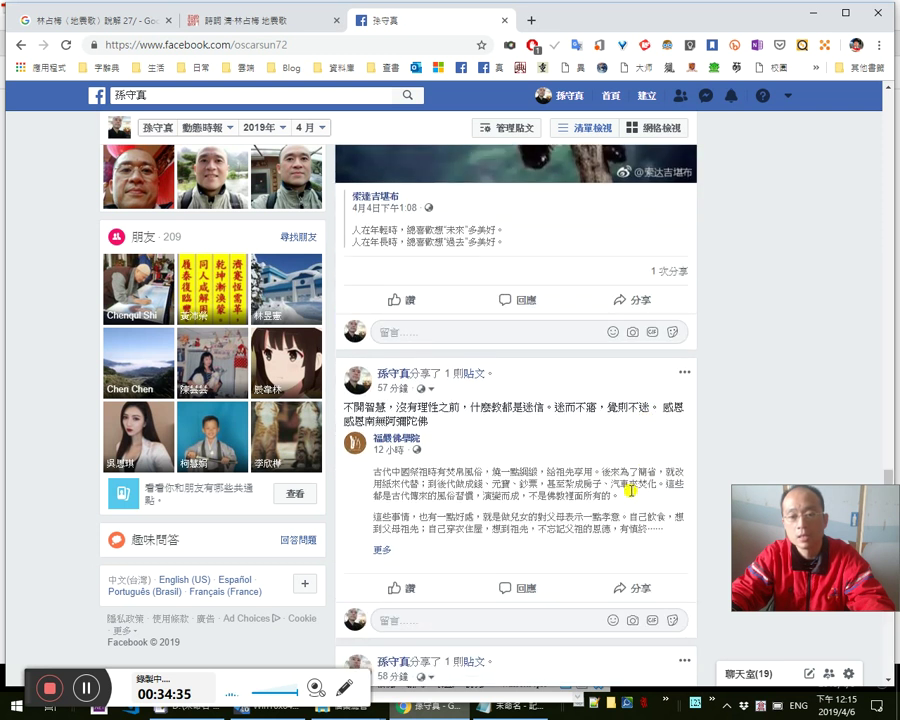
left_click_drag(438, 418, 377, 372)
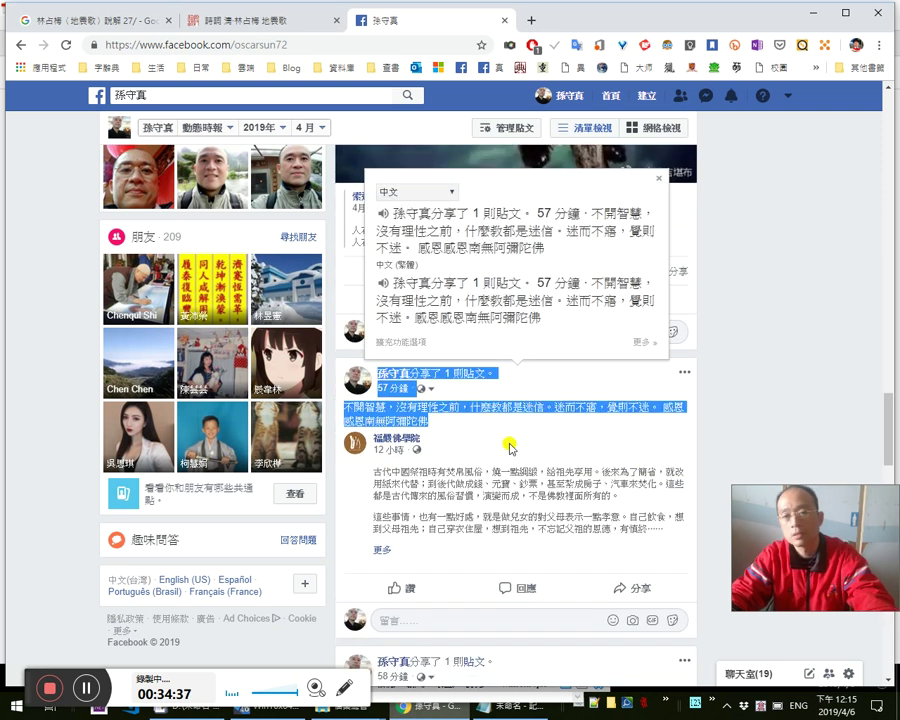
key("ctrl+w")
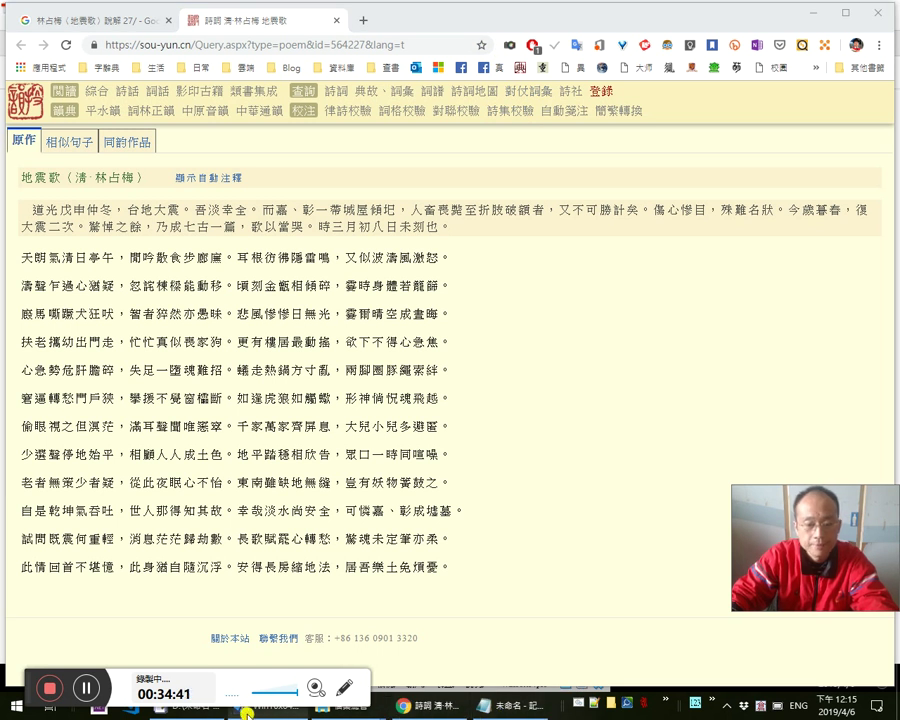
Step: Bring the 禮記卷三十 PDF forward and attempt renaming bookmark v30, cancelling the garbled IME input
key("alt+Tab")
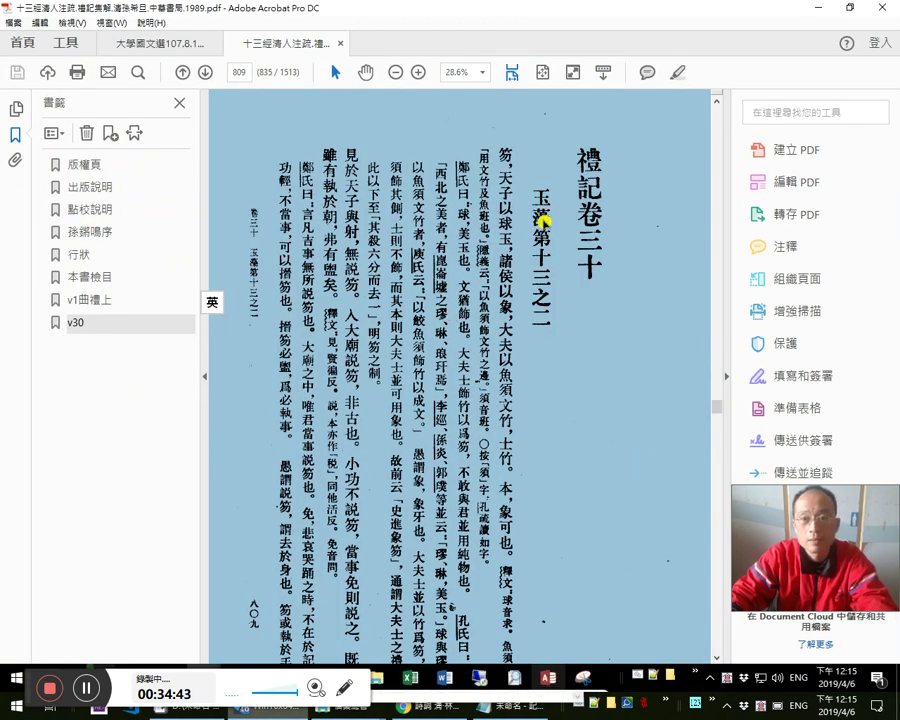
left_click(347, 396)
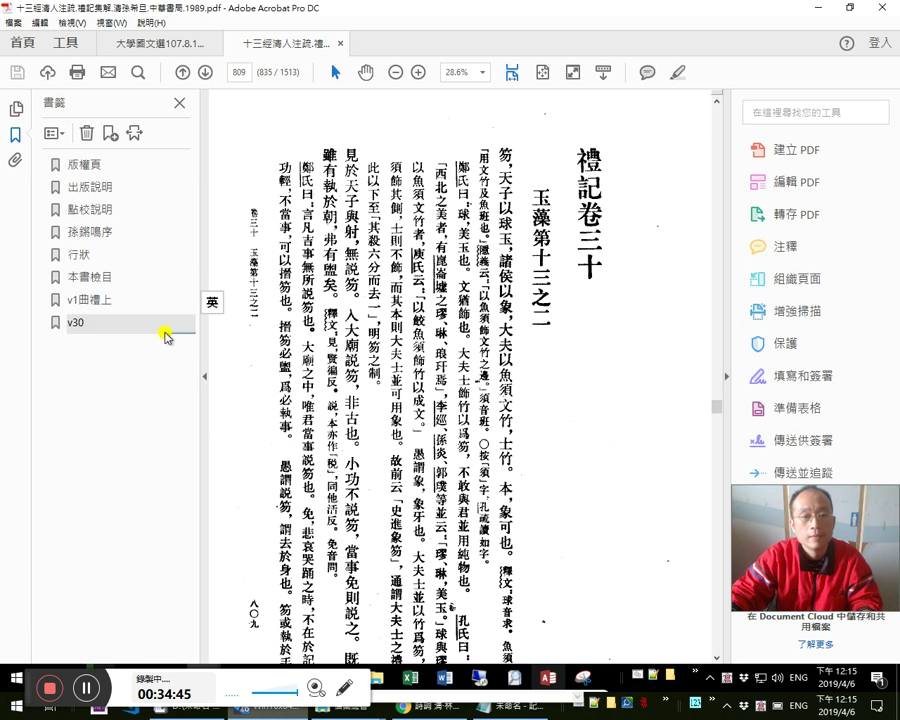
right_click(165, 337)
left_click(240, 465)
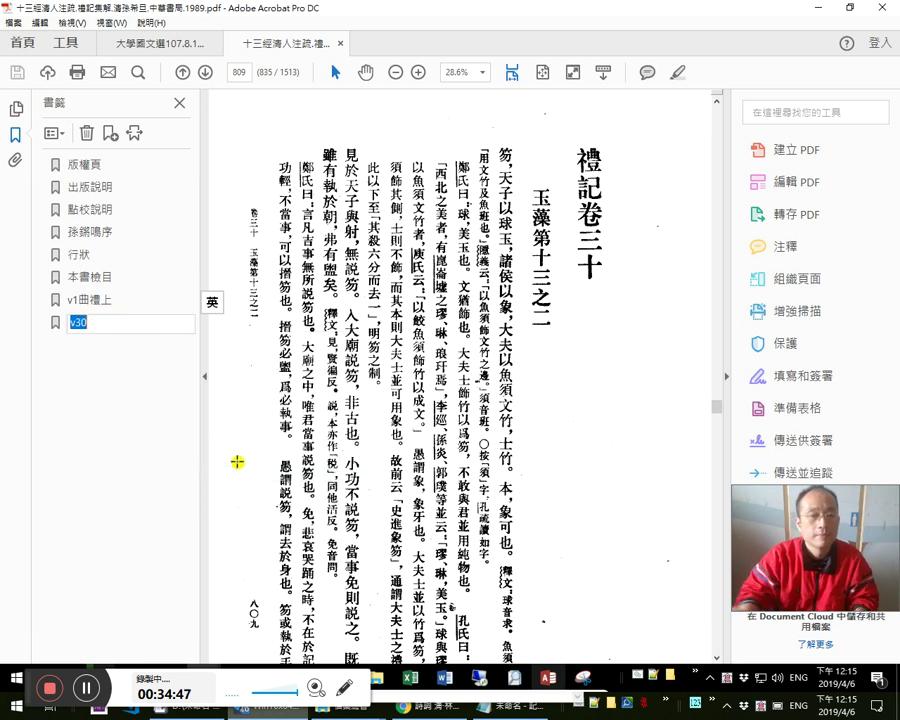
type("一禮")
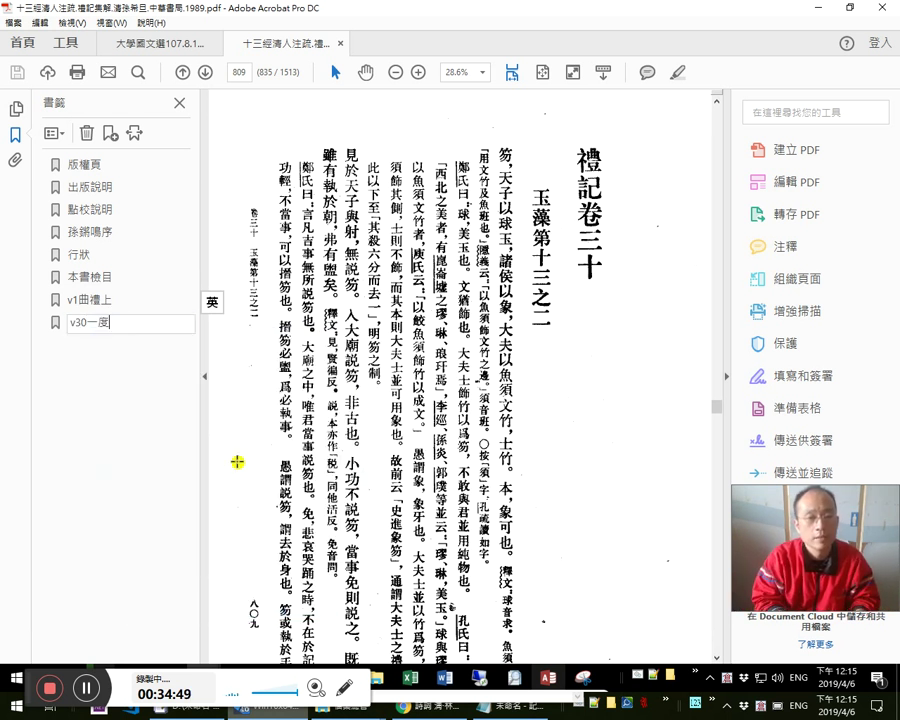
type("a")
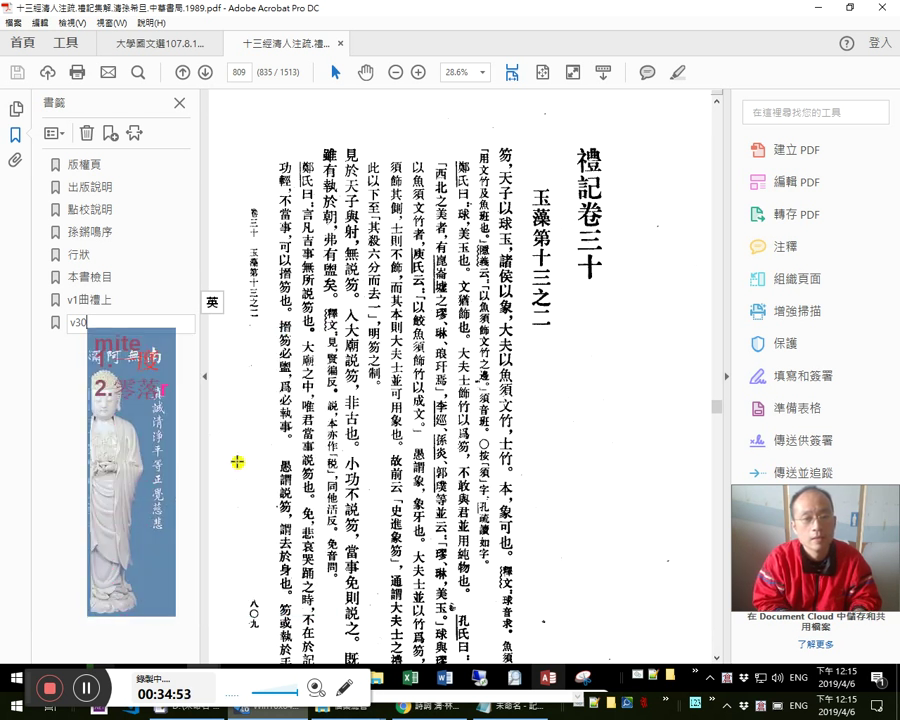
key("Escape")
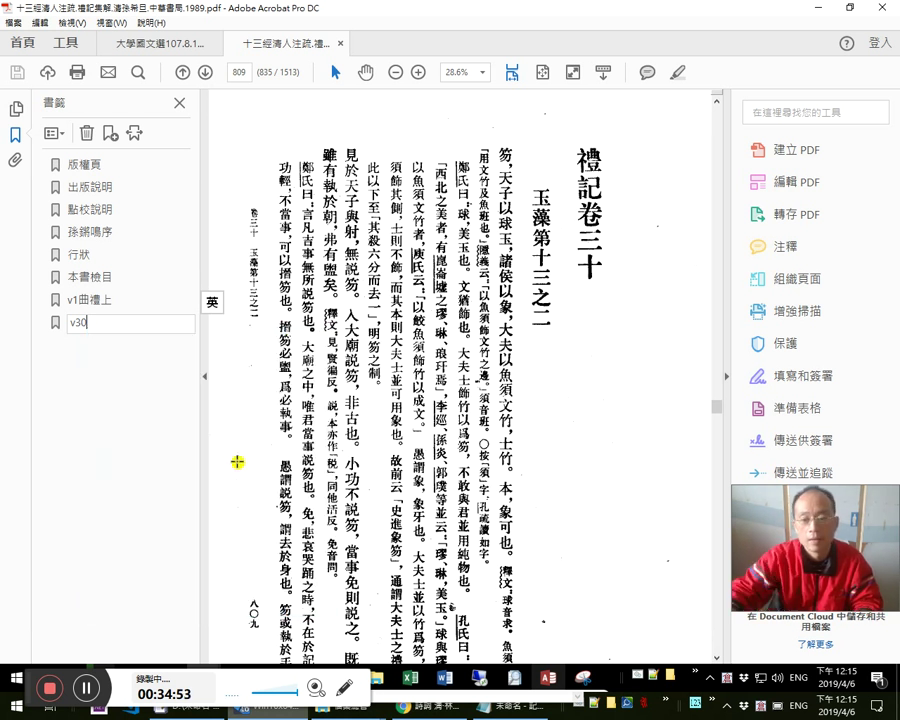
left_click(697, 678)
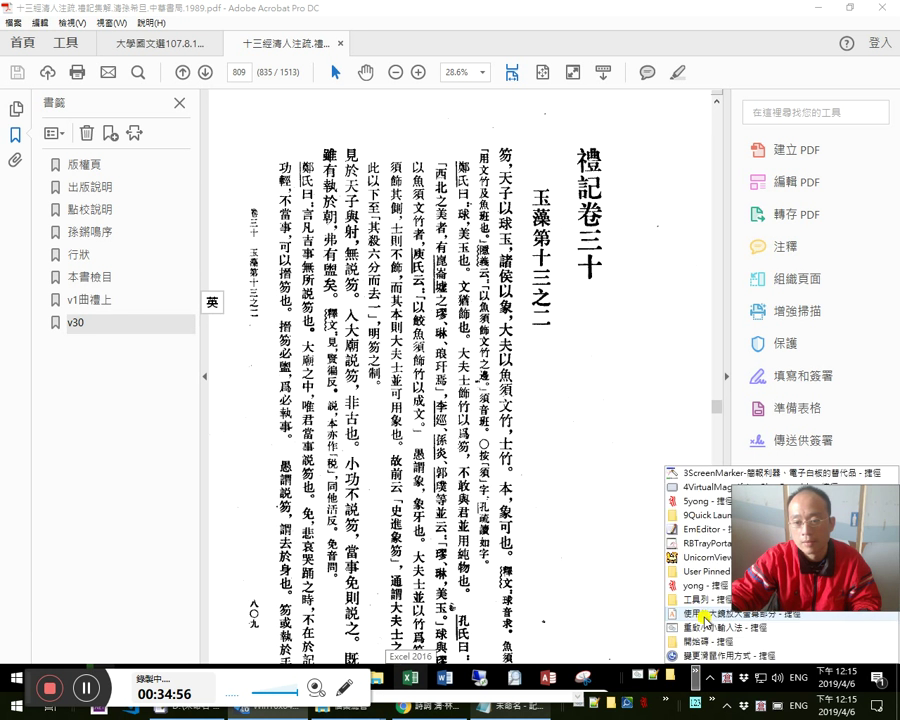
Step: Run the 重新啟動輸入法 shortcut to restart the Chinese IME, then return via ABBYY to the 禮記 PDF
left_click(706, 633)
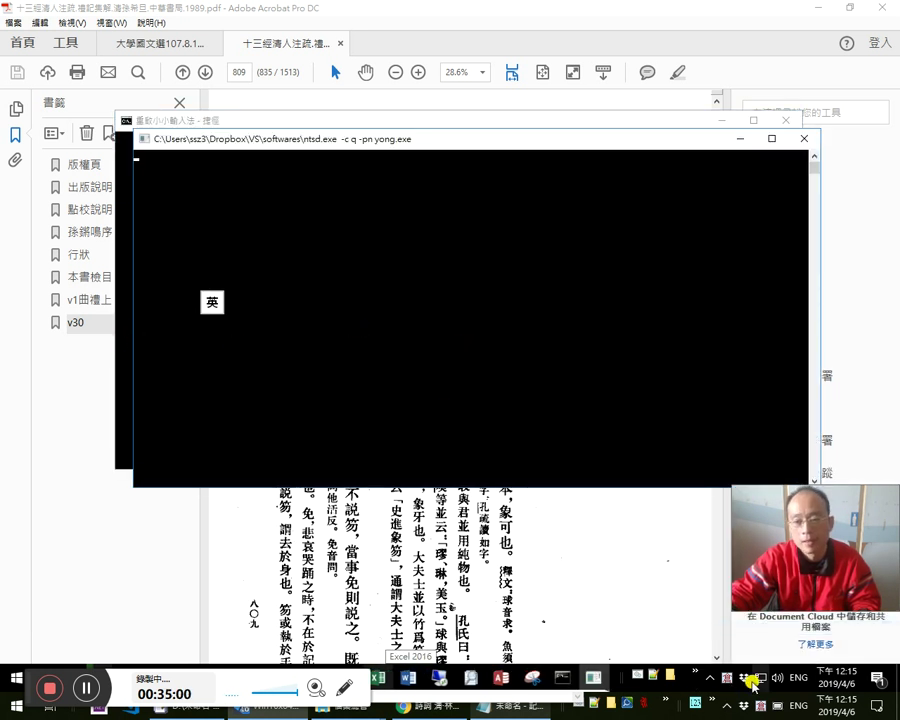
mouse_move(497, 676)
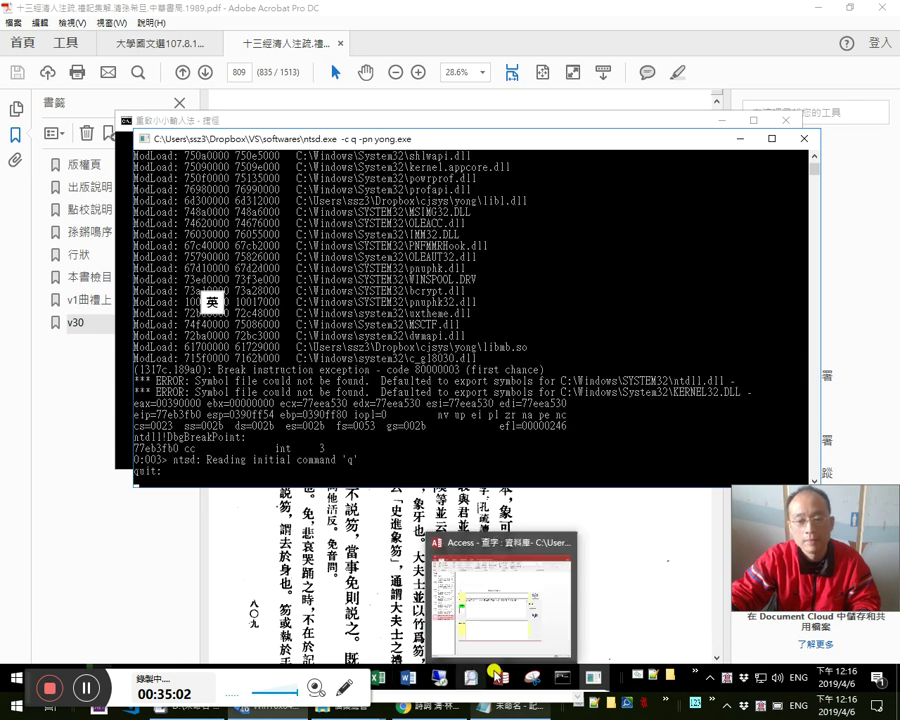
key("alt+Tab")
key("Tab")
key("Tab")
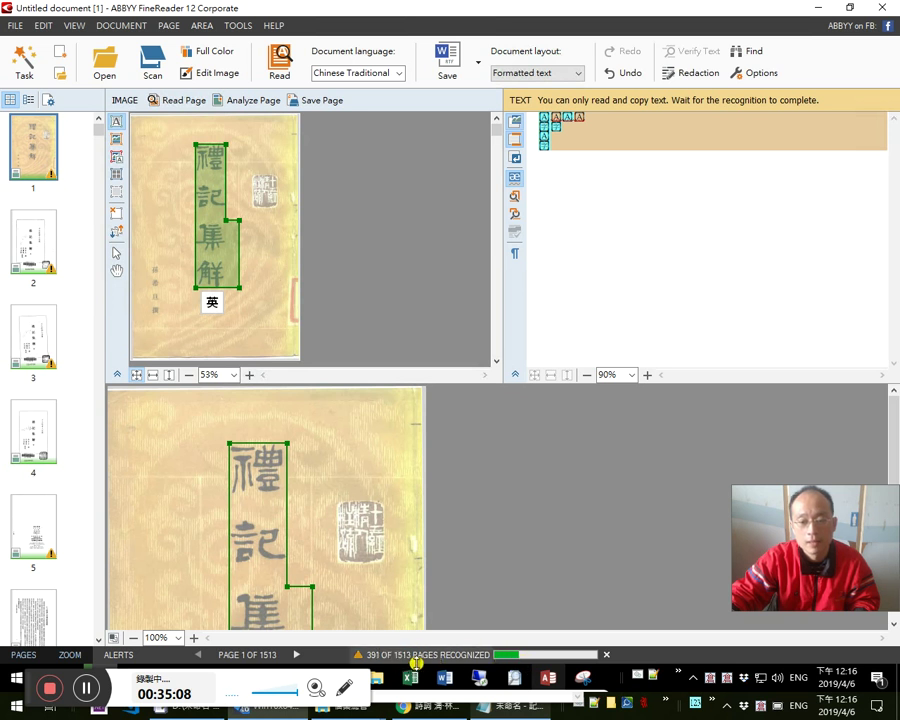
key("alt+Tab")
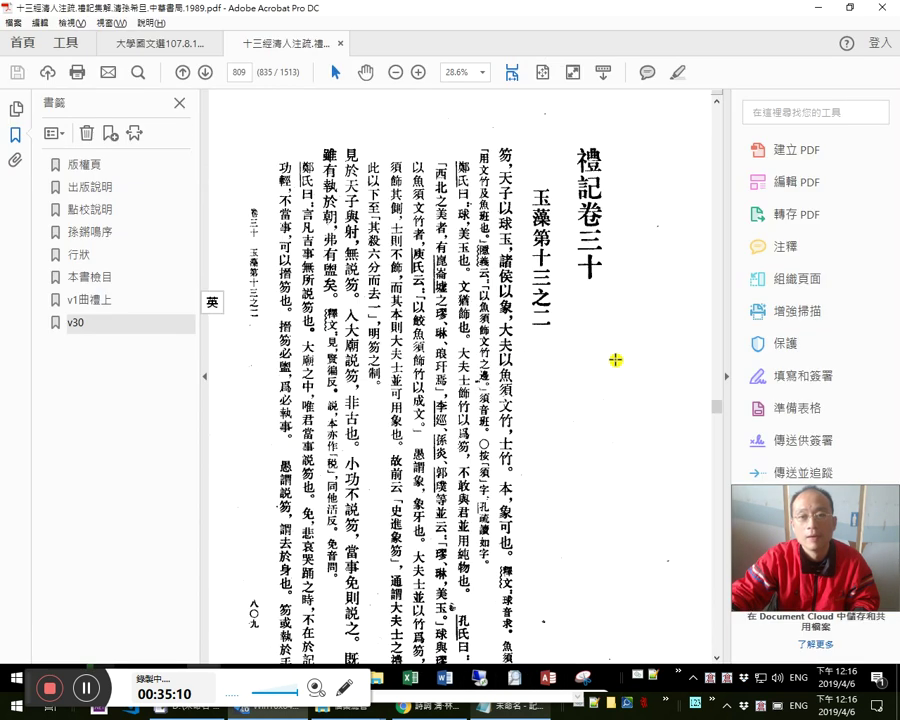
Step: Rename the page-809 bookmark v30 to 'v30玉藻'
right_click(135, 333)
left_click(196, 472)
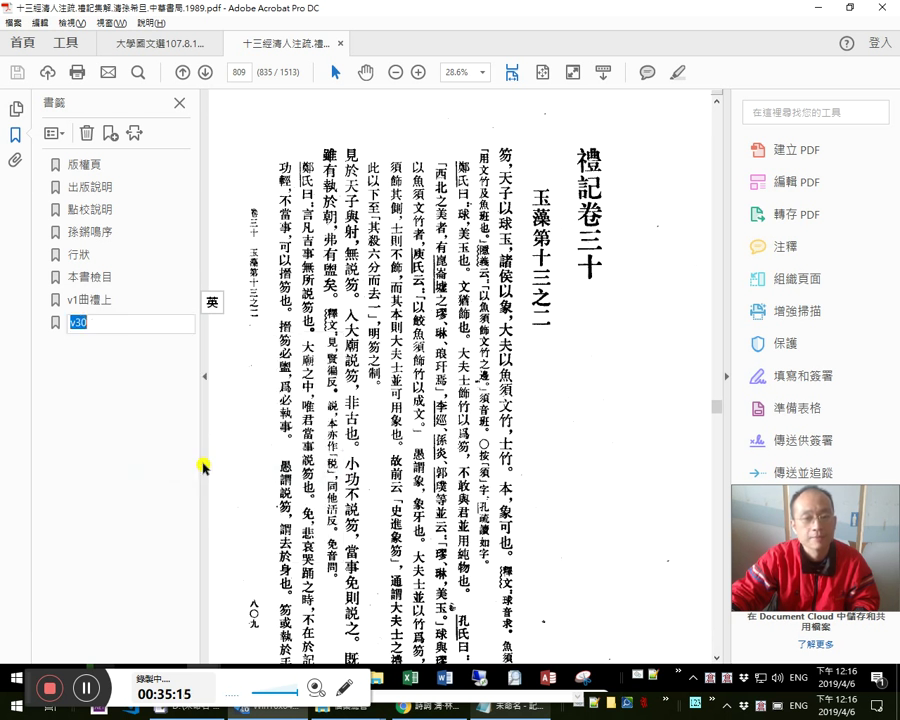
key("End")
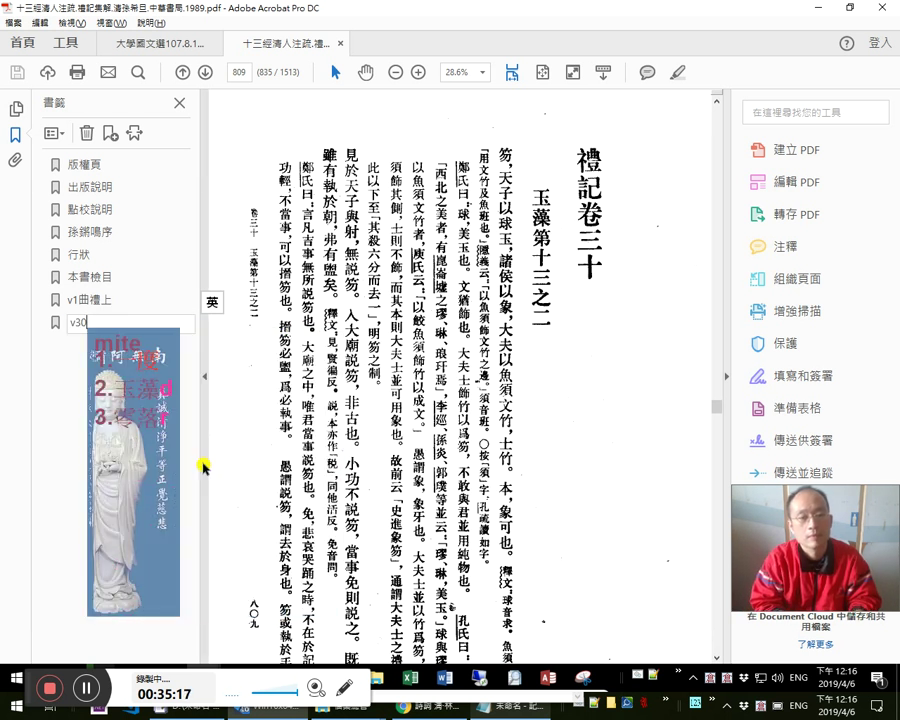
type("玉藻")
key("Return")
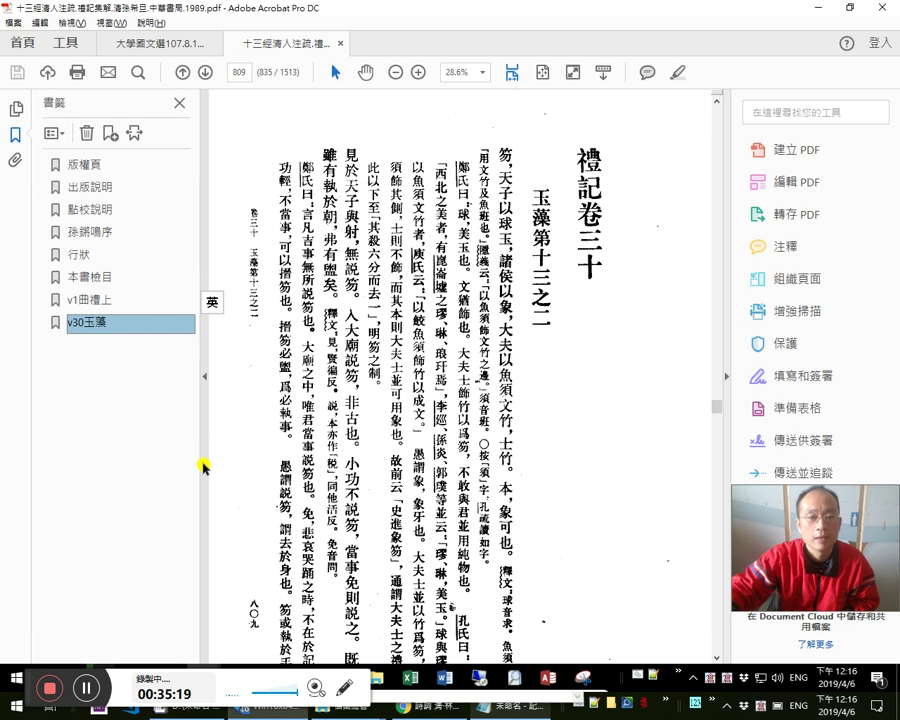
left_click(543, 427)
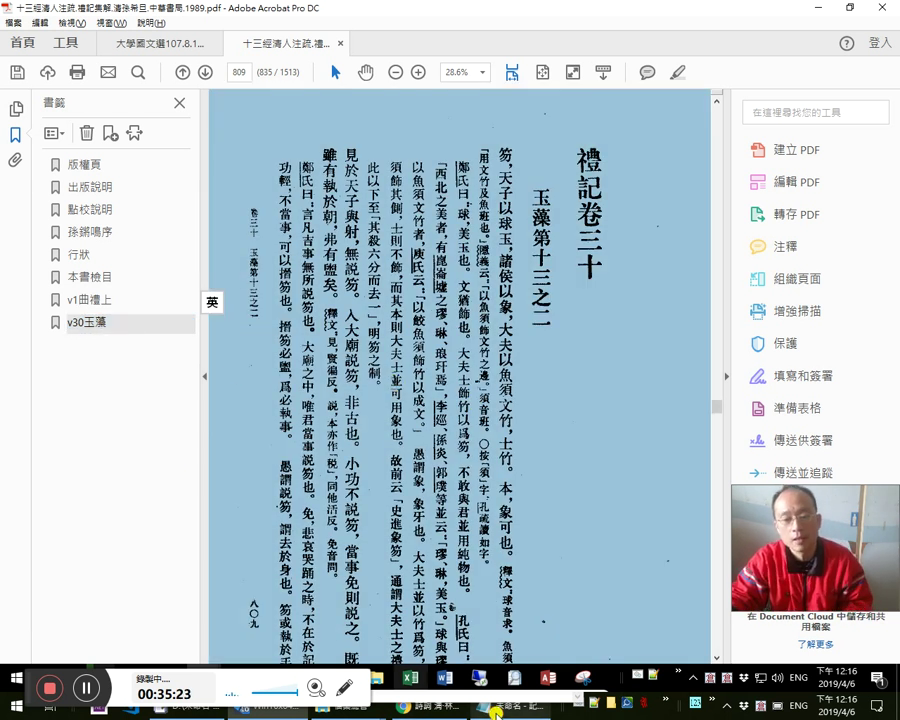
key("alt+Tab")
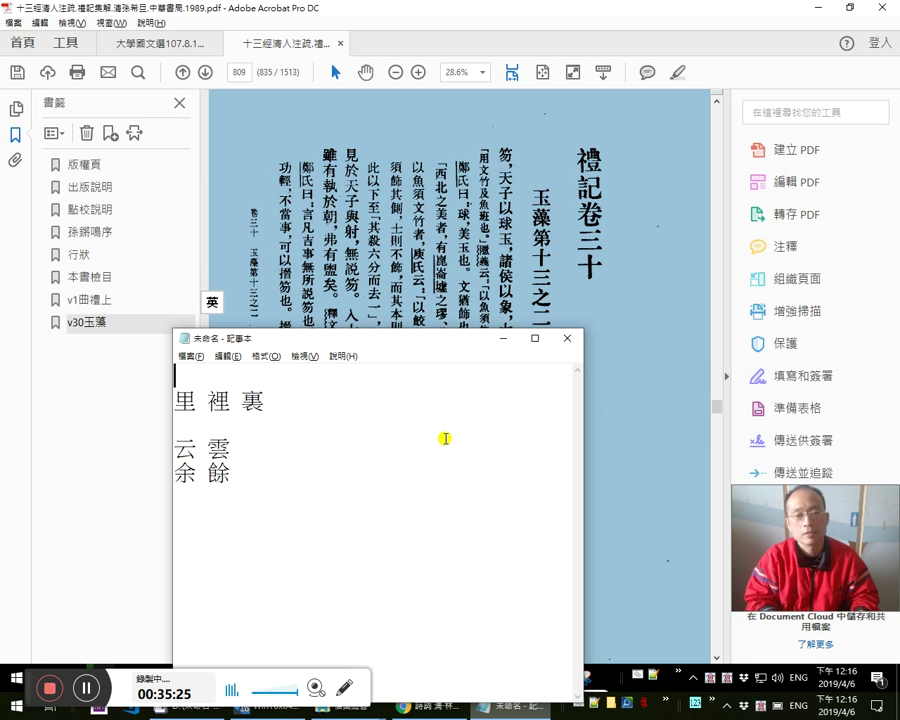
Step: Enter a three-character personal name on line 1 via Cangjie, select it to view its codes, then minimize
key("a")
key("BackSpace")
type("hio")
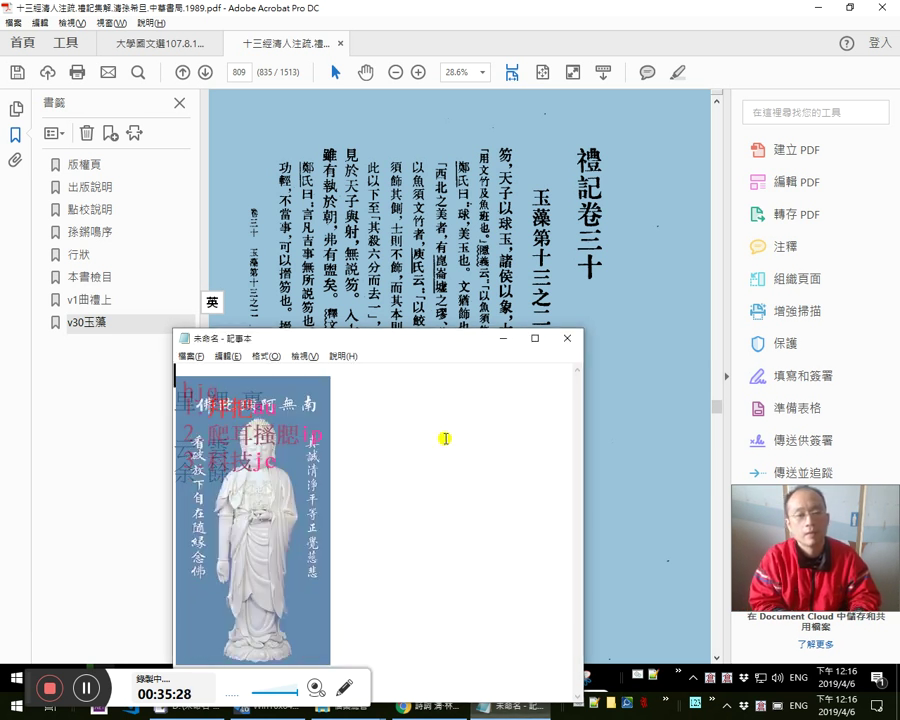
key("Escape")
type("朱")
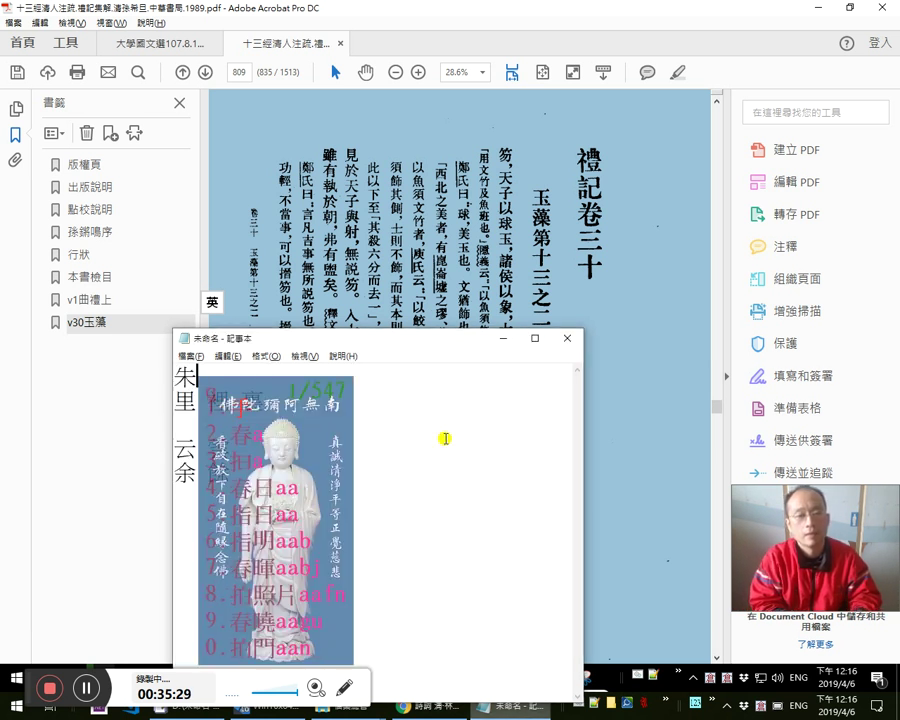
type("邦復")
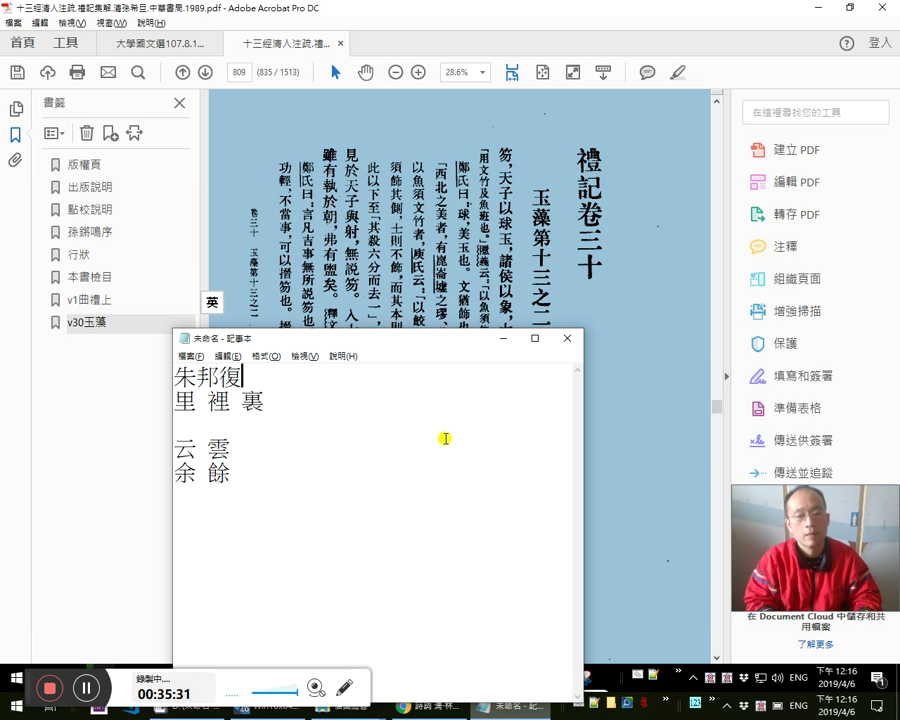
key("shift+Home")
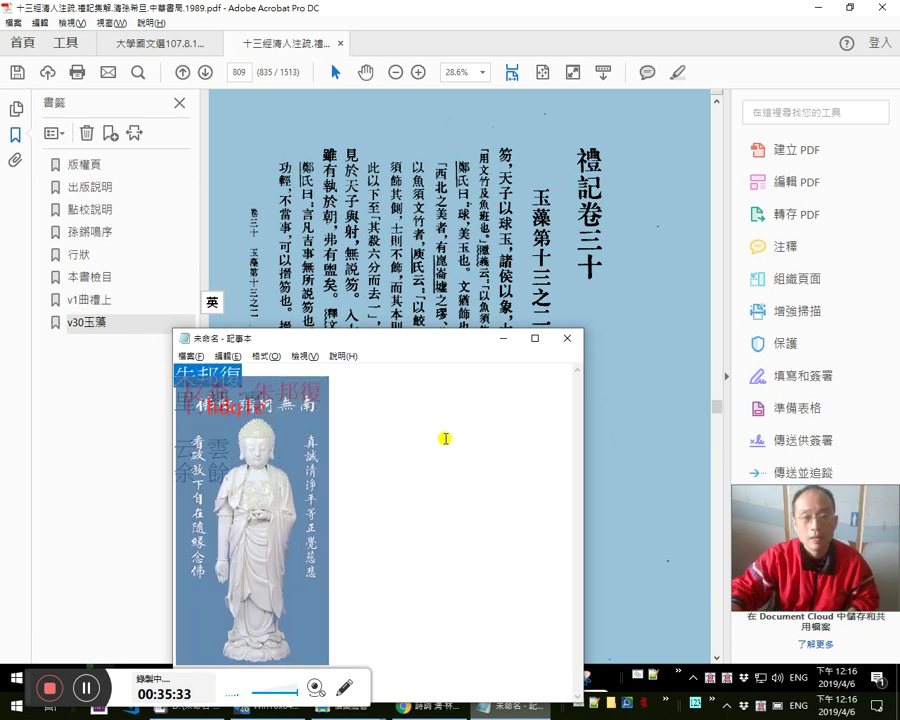
key("End")
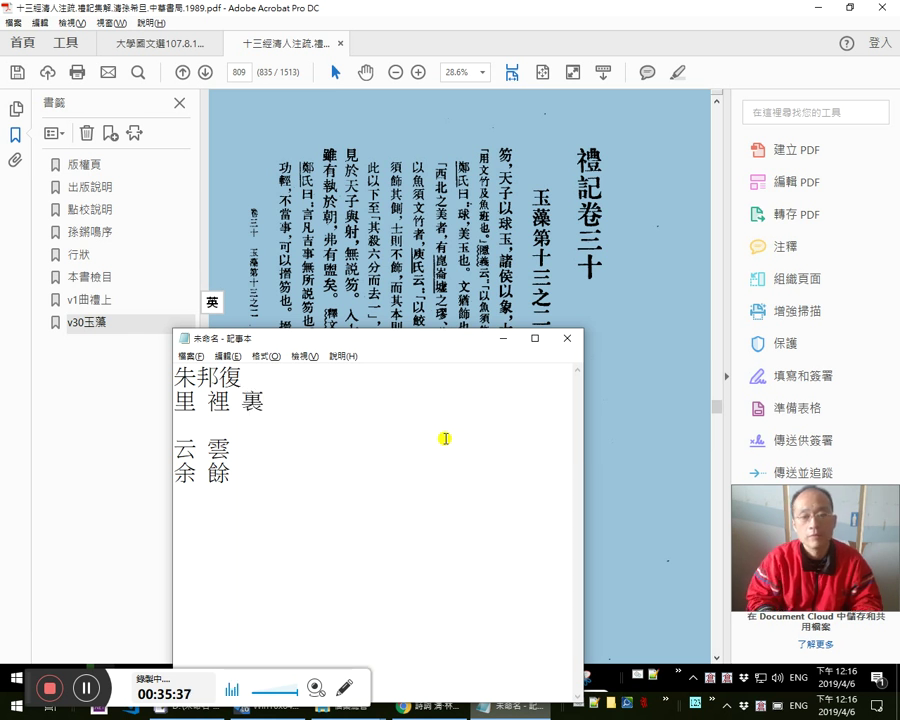
key("shift+Home")
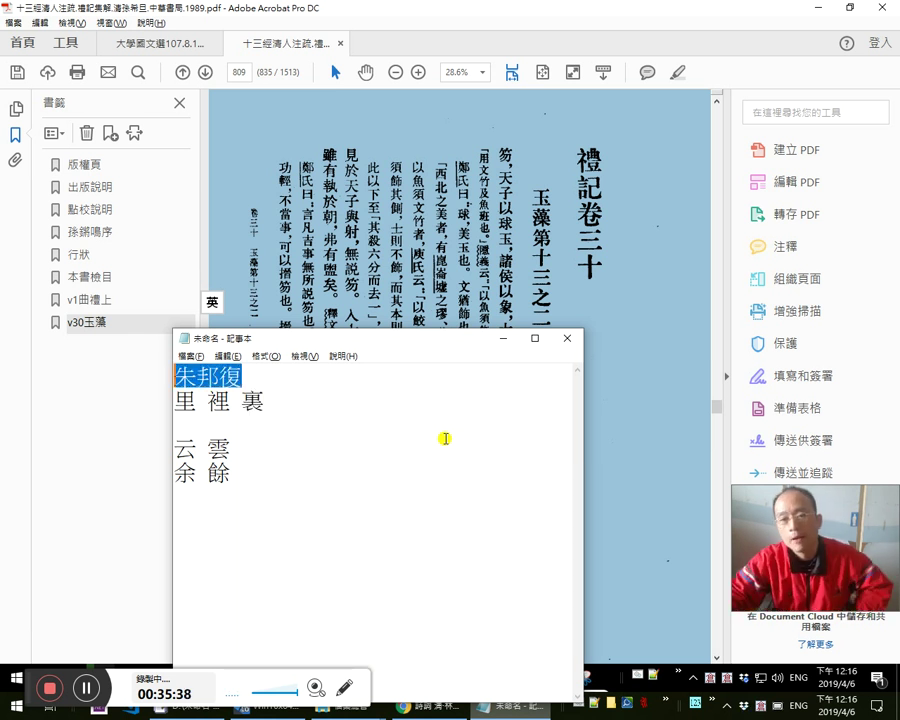
left_click(502, 338)
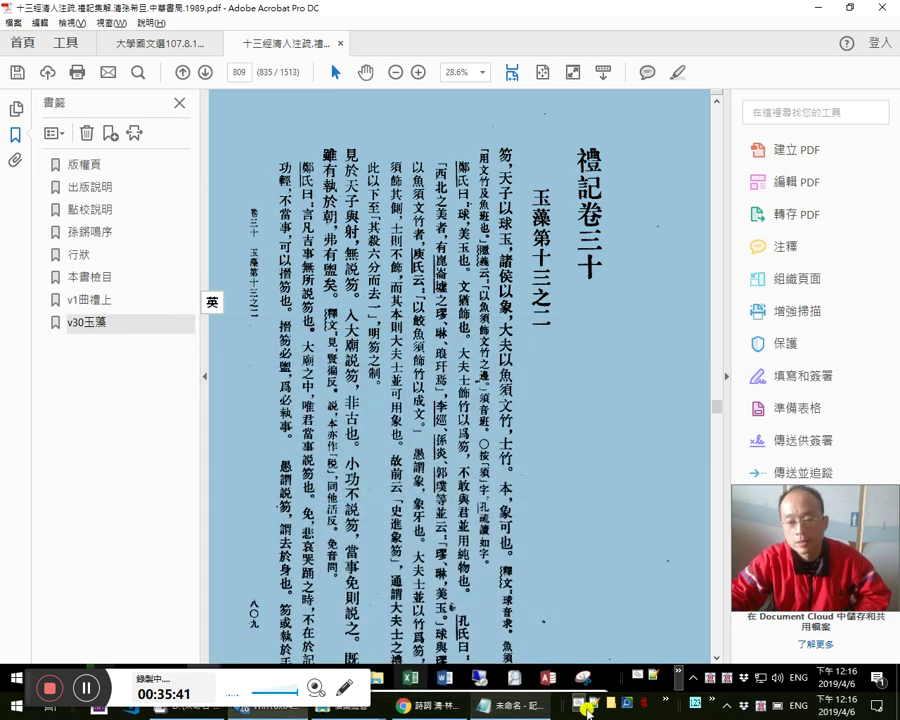
left_click(588, 709)
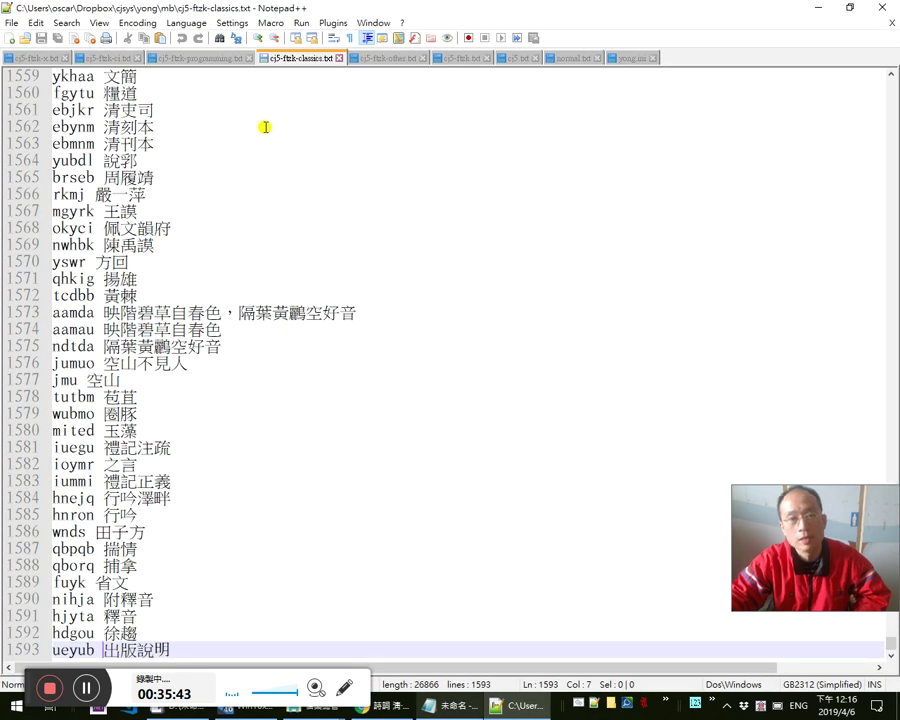
Step: Put the caret after line 1577's jmu 空山 entry in cj5-ftzk-classics.txt, check the PDF, then bring up Chrome
left_click(254, 380)
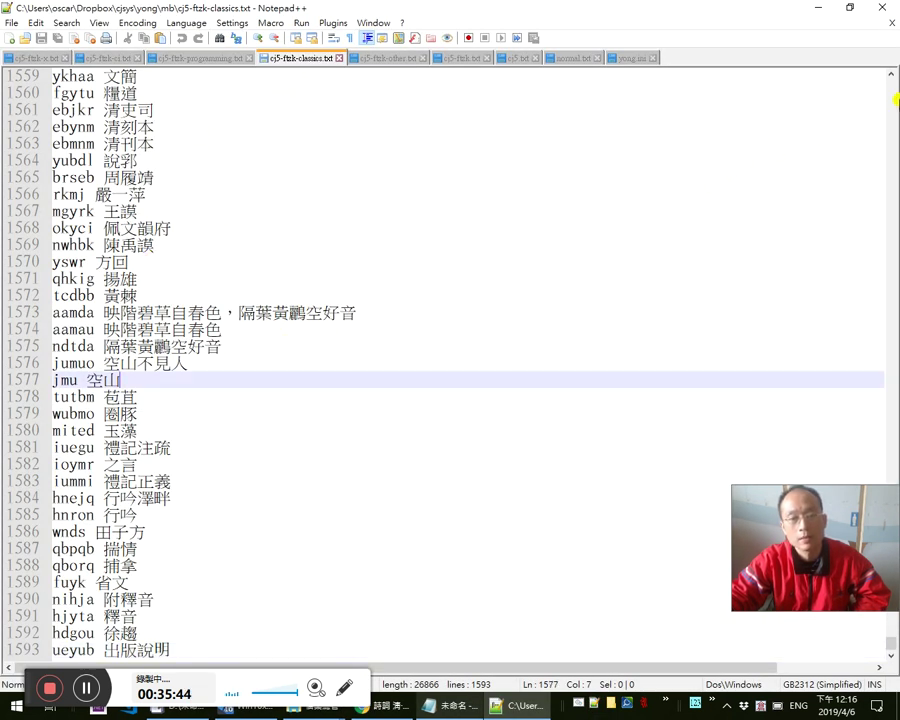
key("alt+Tab")
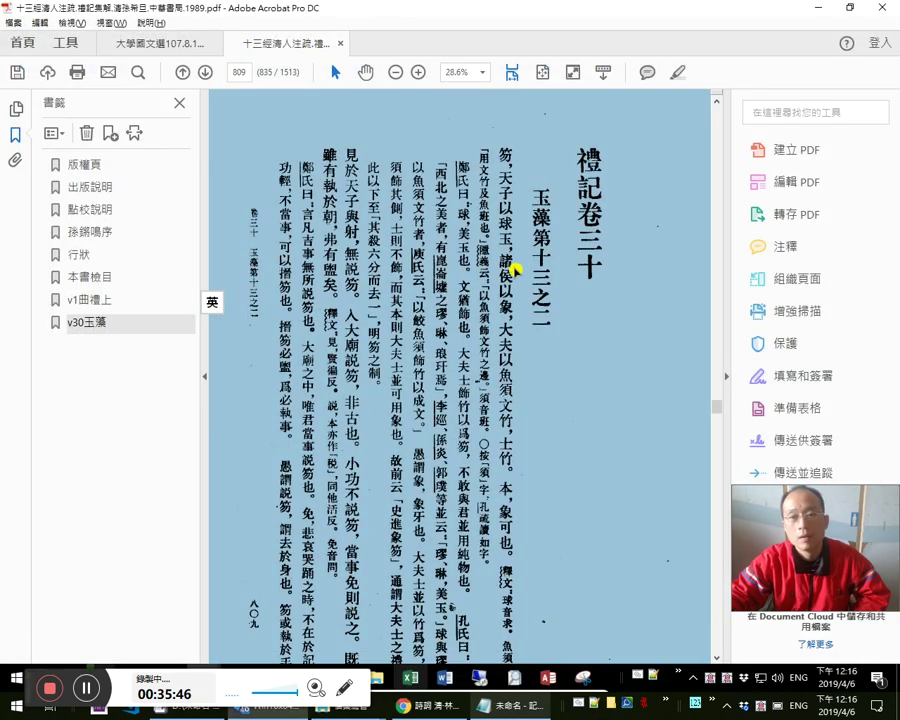
left_click(514, 255)
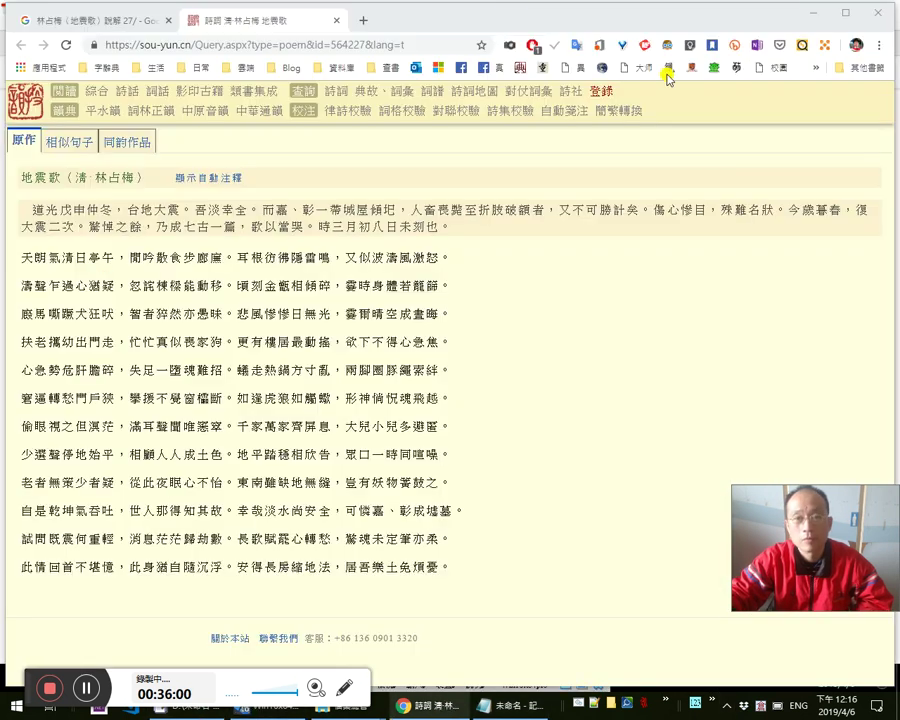
left_click(430, 705)
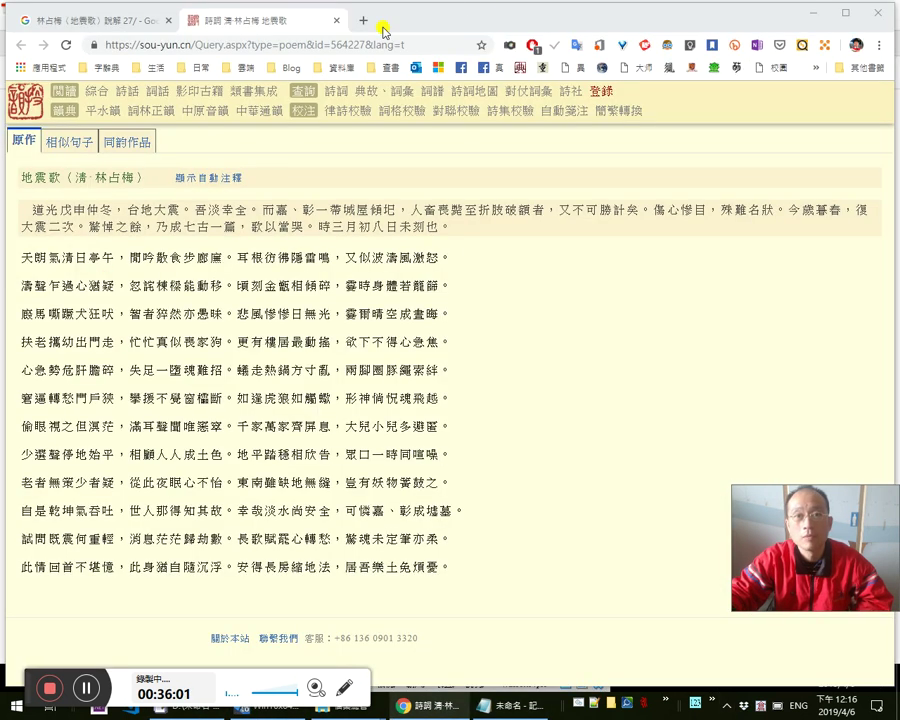
Step: Search 26的5次方 in a new Google tab, getting 11881376, and select the query text
left_click(362, 24)
type("26hai")
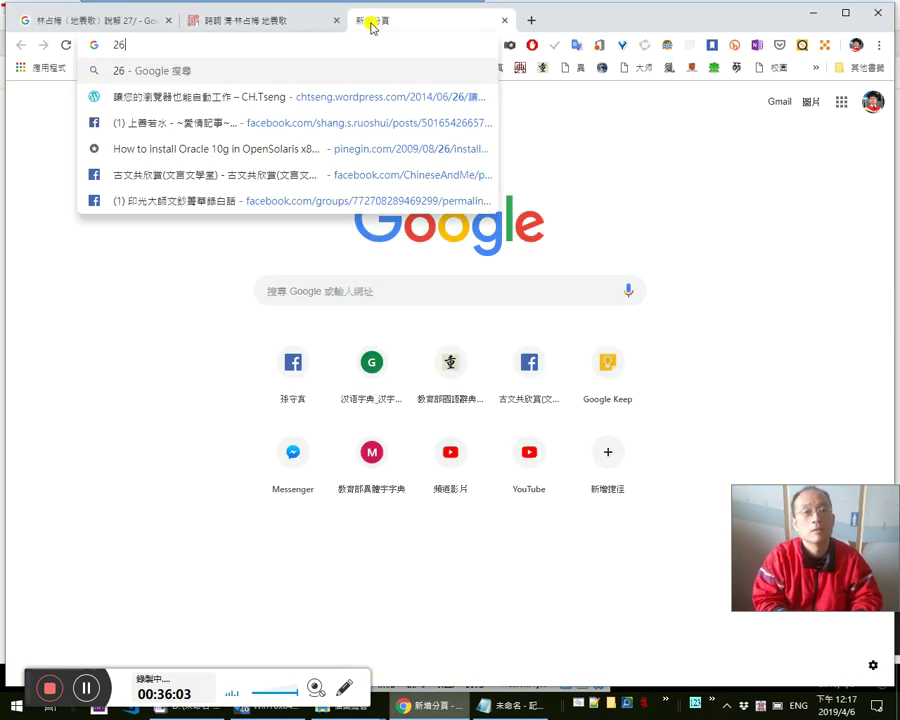
key("BackSpace")
key("BackSpace")
key("BackSpace")
type("的5")
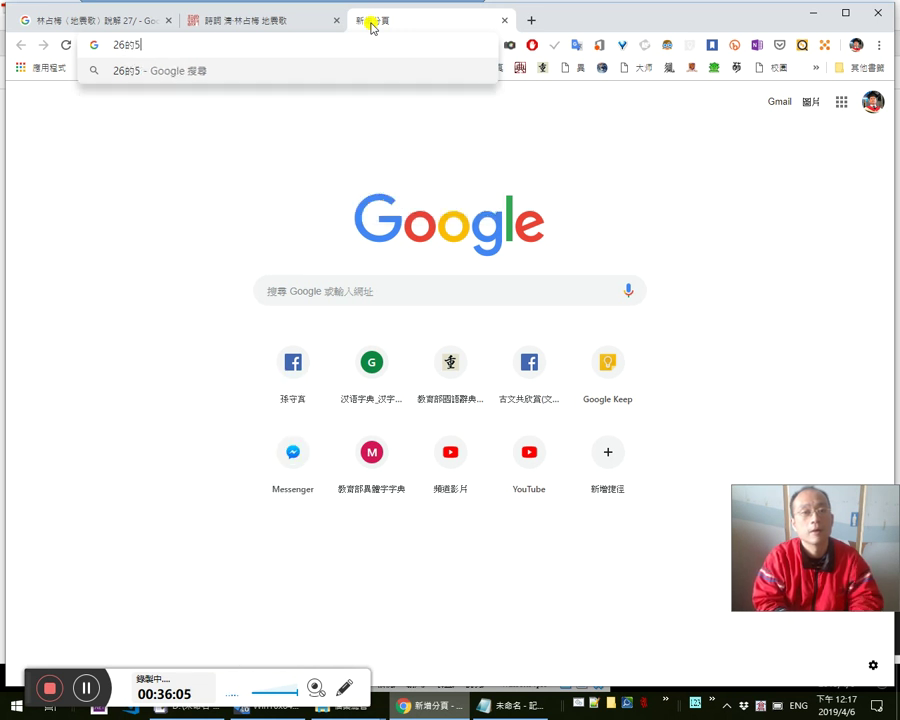
type("次方")
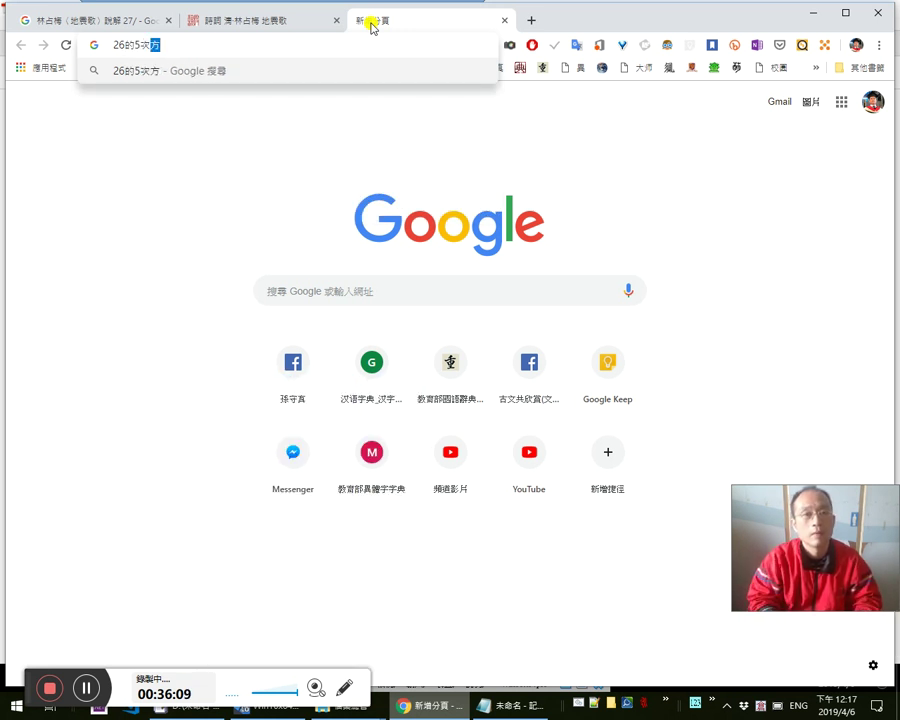
key("Return")
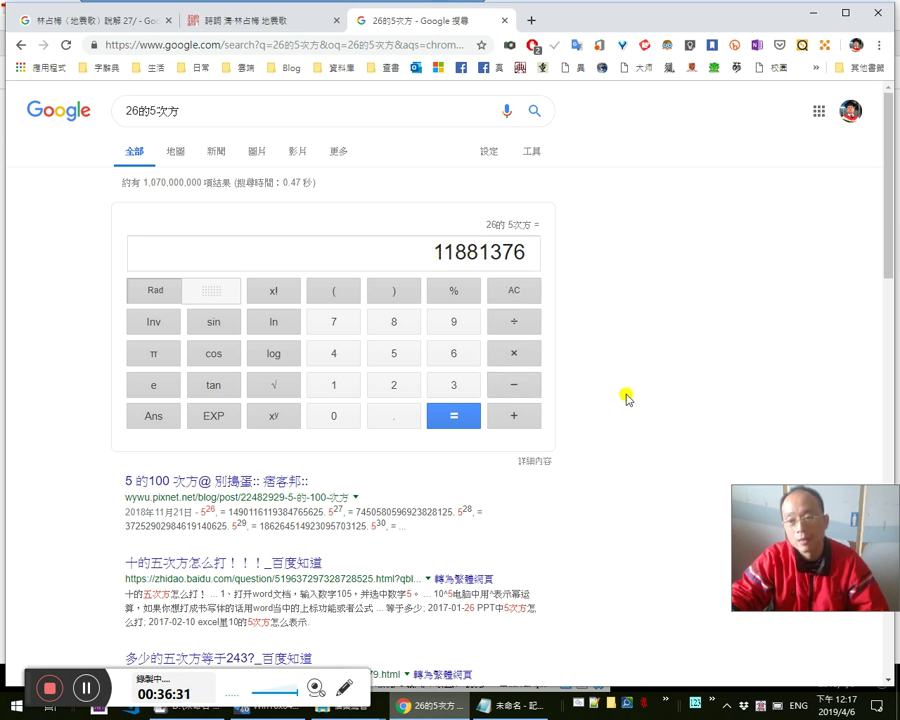
scroll(640, 420, "down", 2)
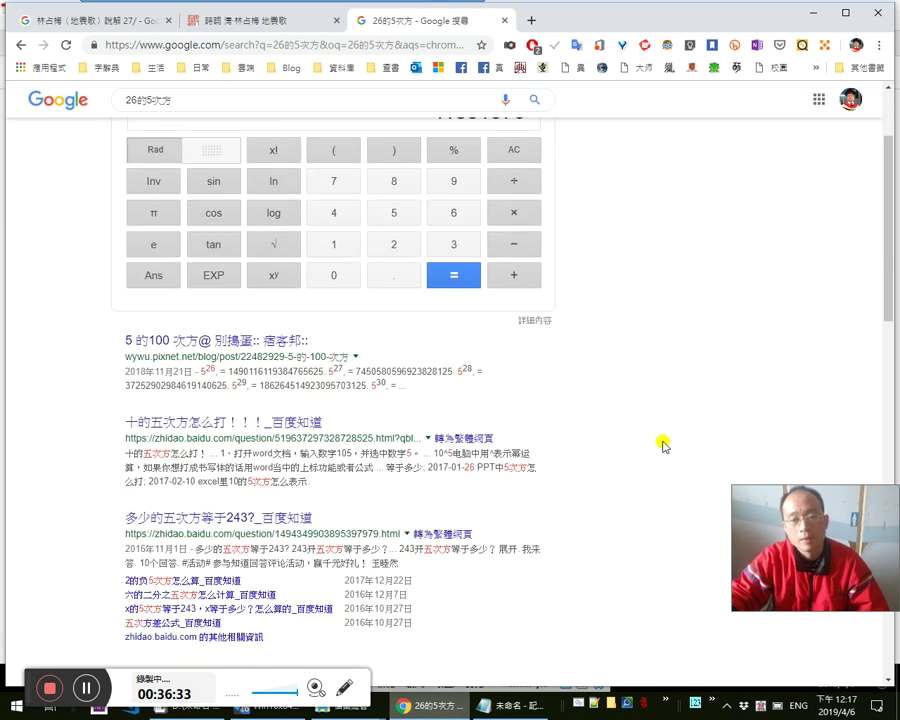
scroll(675, 495, "up", 2)
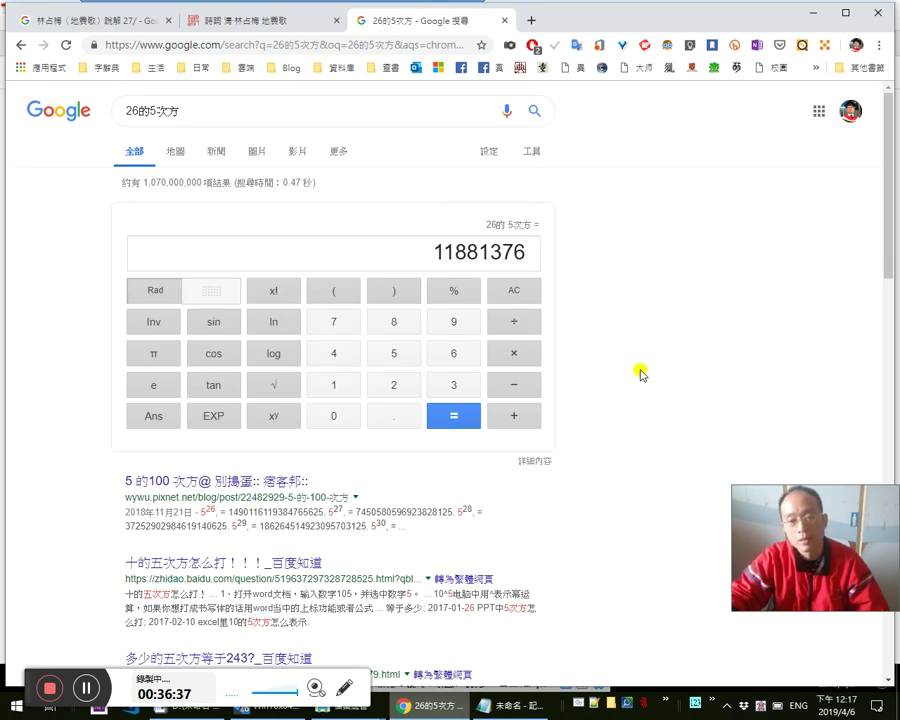
left_click_drag(182, 111, 97, 132)
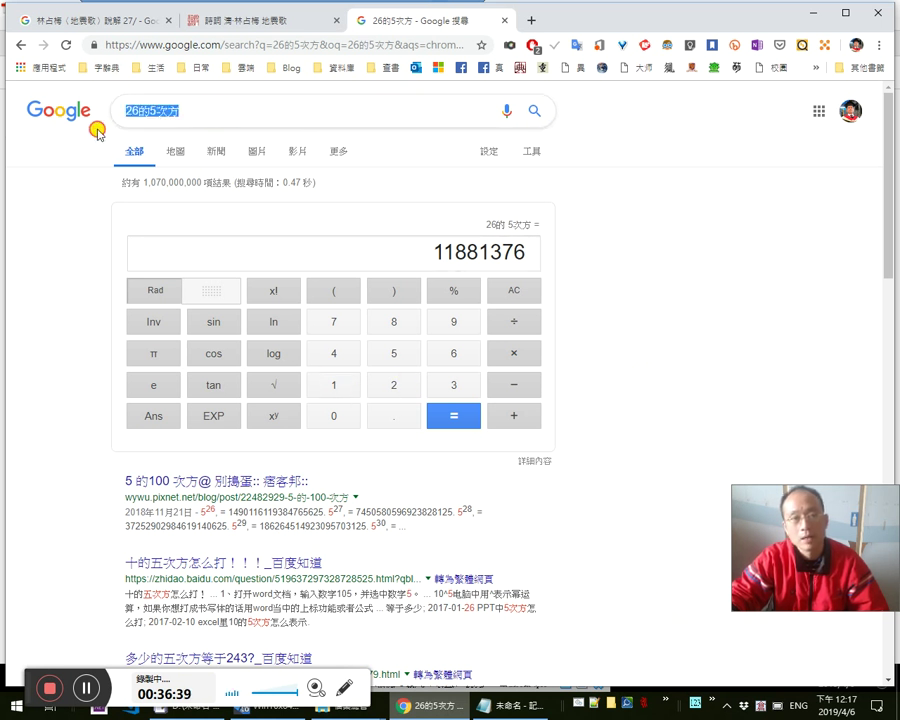
left_click(693, 708)
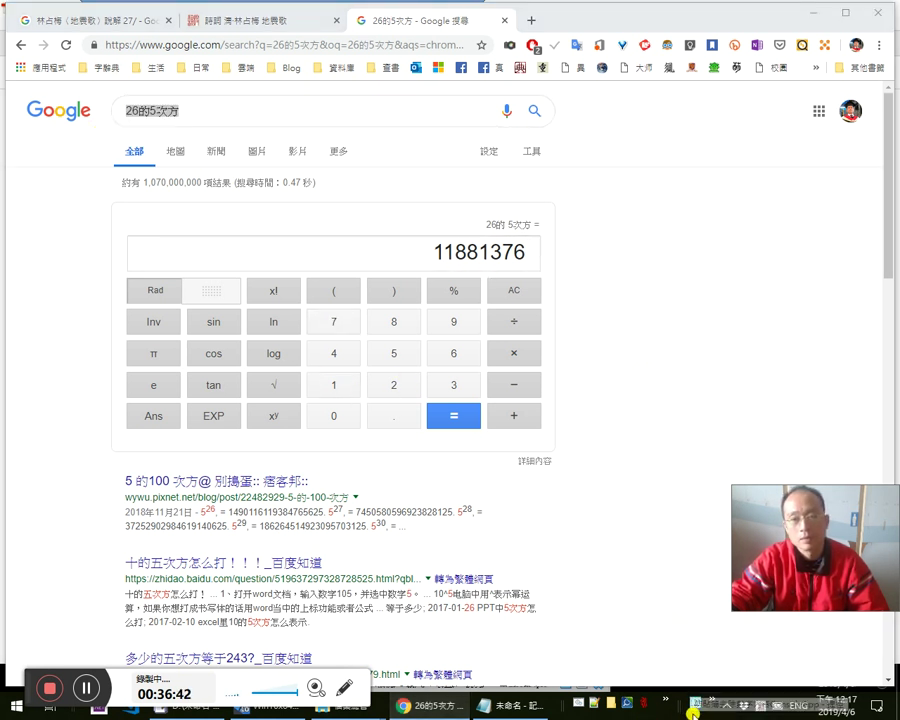
Step: Search the phrase files for 次方 and go to its moyhs entry on line 39357 of cj5-ftzk.txt
left_click(530, 708)
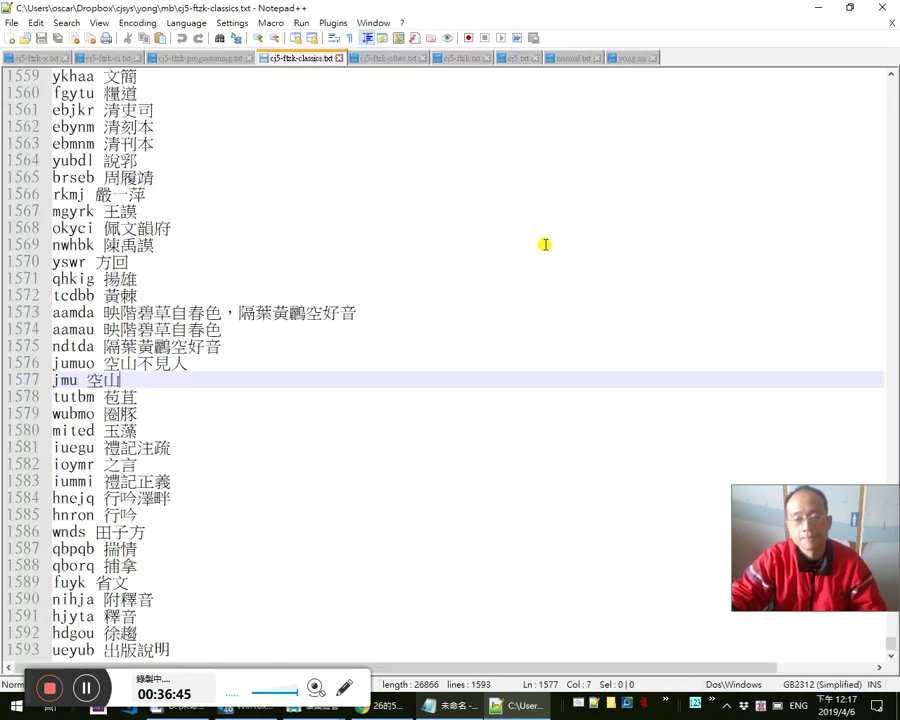
key("ctrl+f")
key("alt+o")
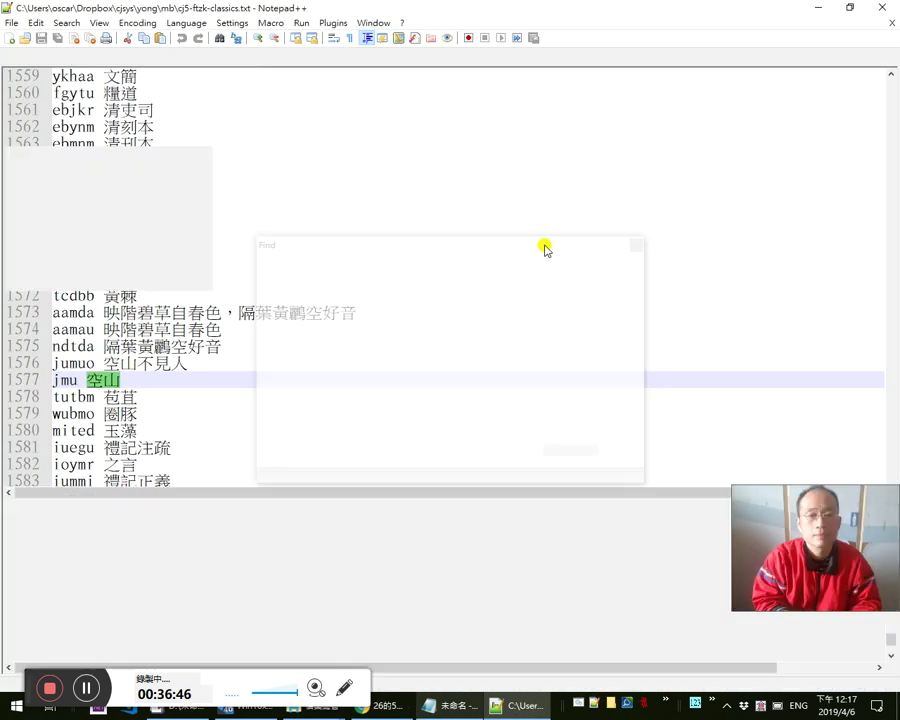
double_click(265, 568)
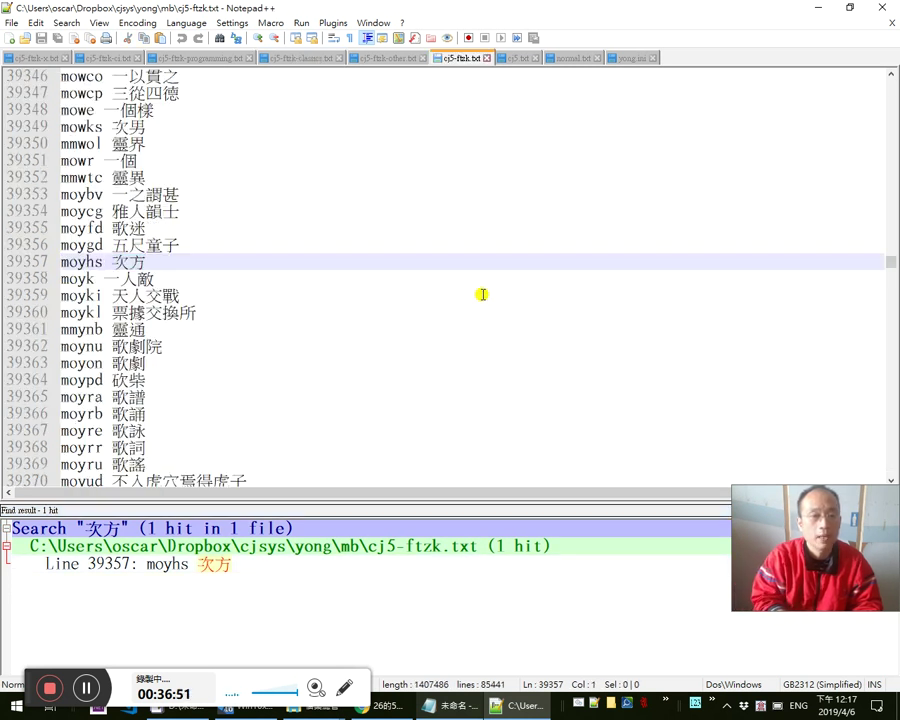
left_click(110, 262)
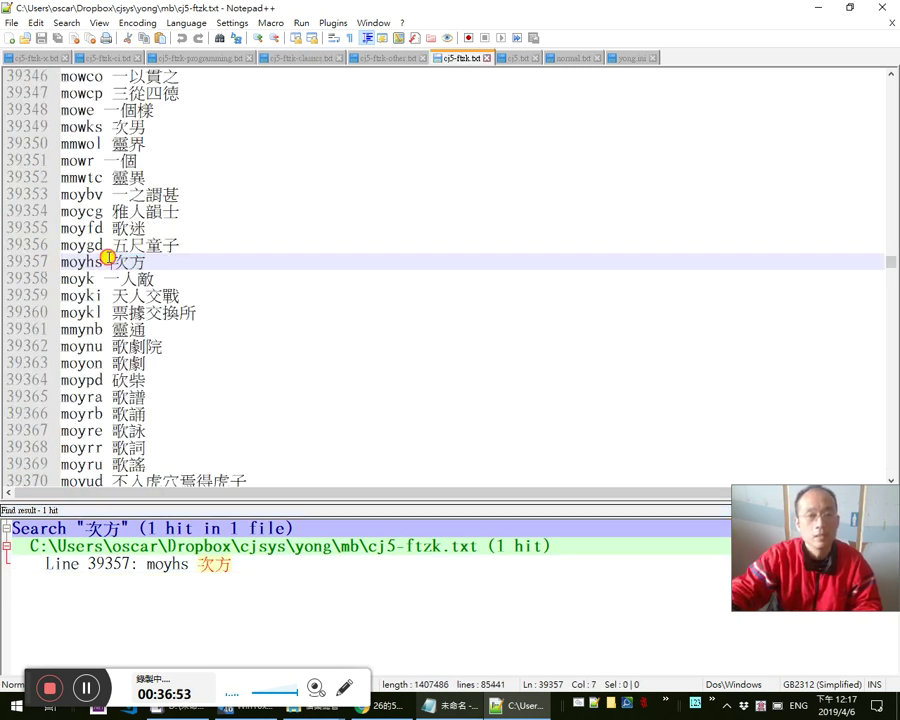
Step: Recode 次方 from moyhs to ioyhs on line 39357 and save cj5-ftzk.txt
key("Delete")
type("i")
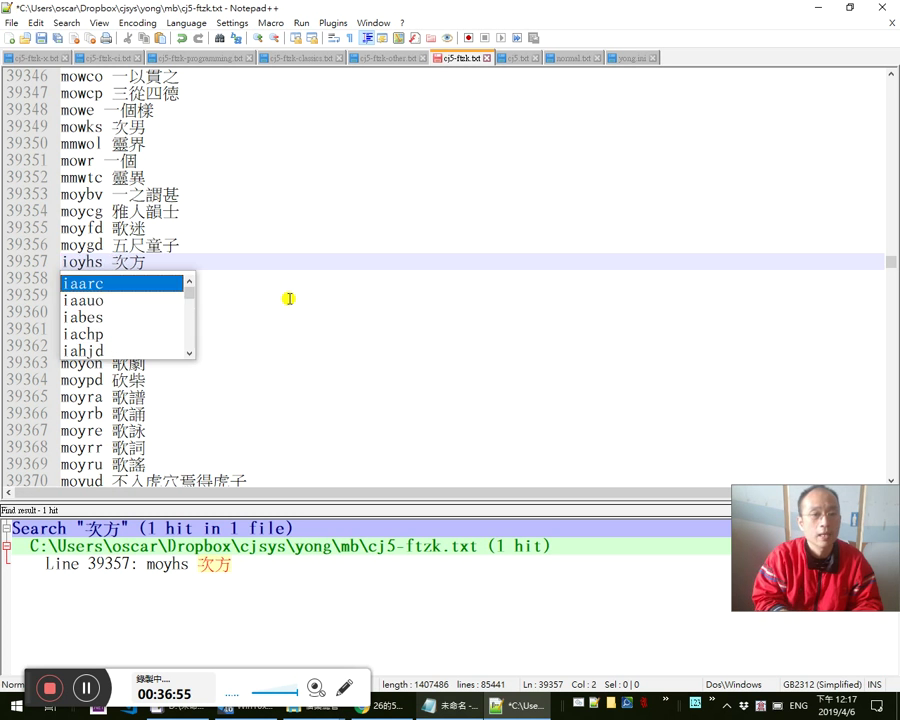
key("Escape")
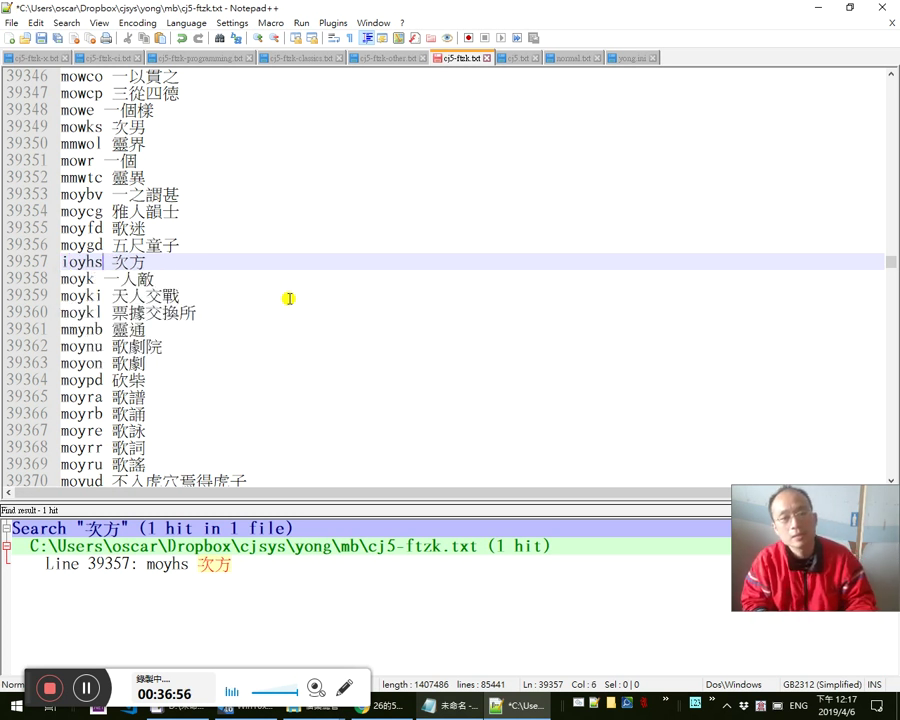
key("ctrl+s")
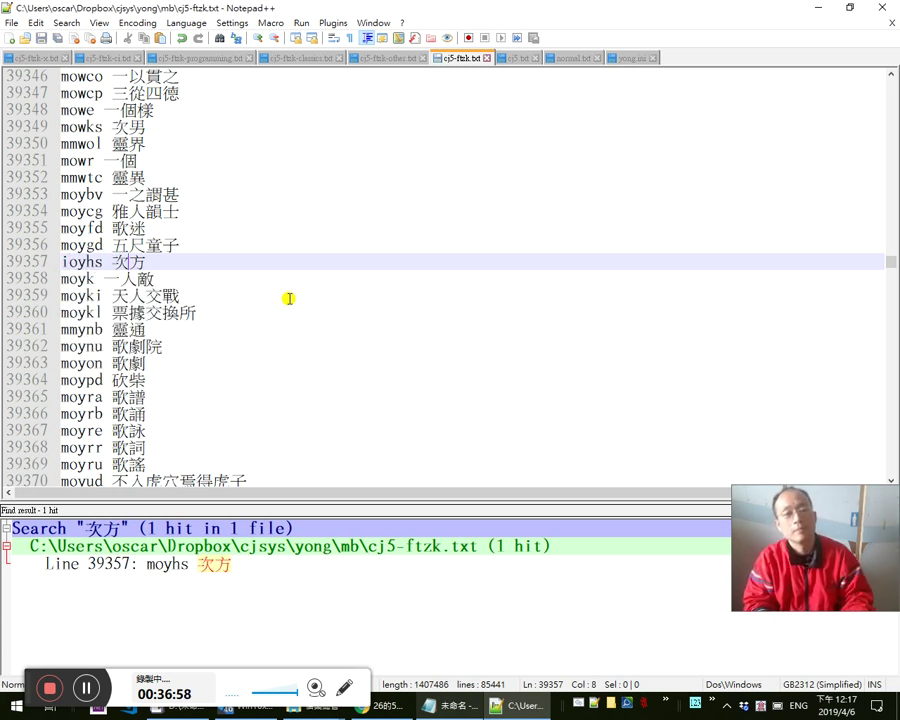
key("shift+Up")
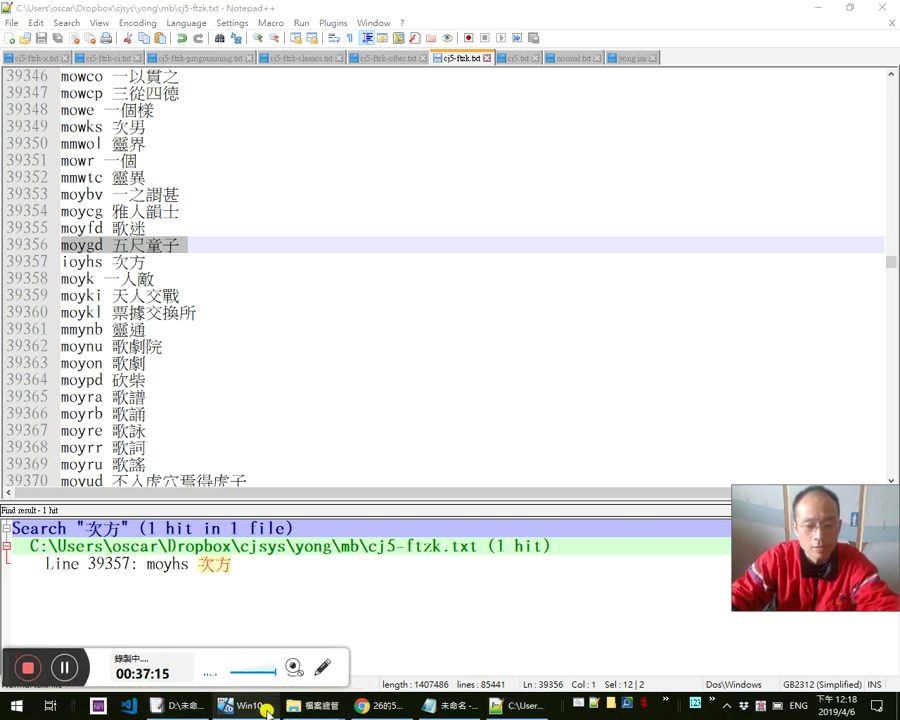
Step: Go from the 大學國文選 PDF in Acrobat to the 九陽神功 Google Slides deck in Chrome
left_click(240, 705)
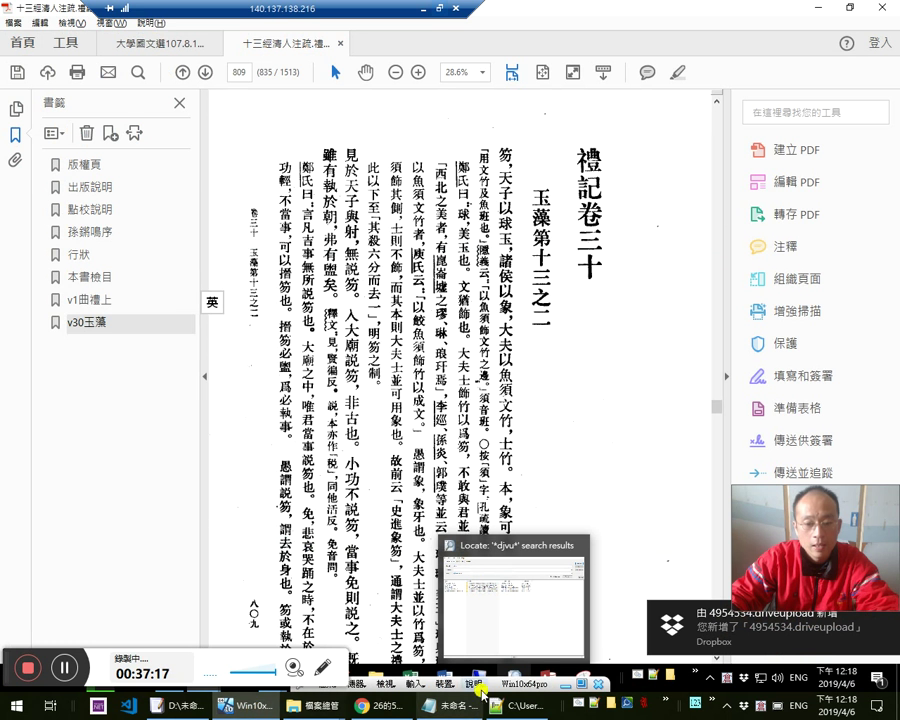
left_click(161, 44)
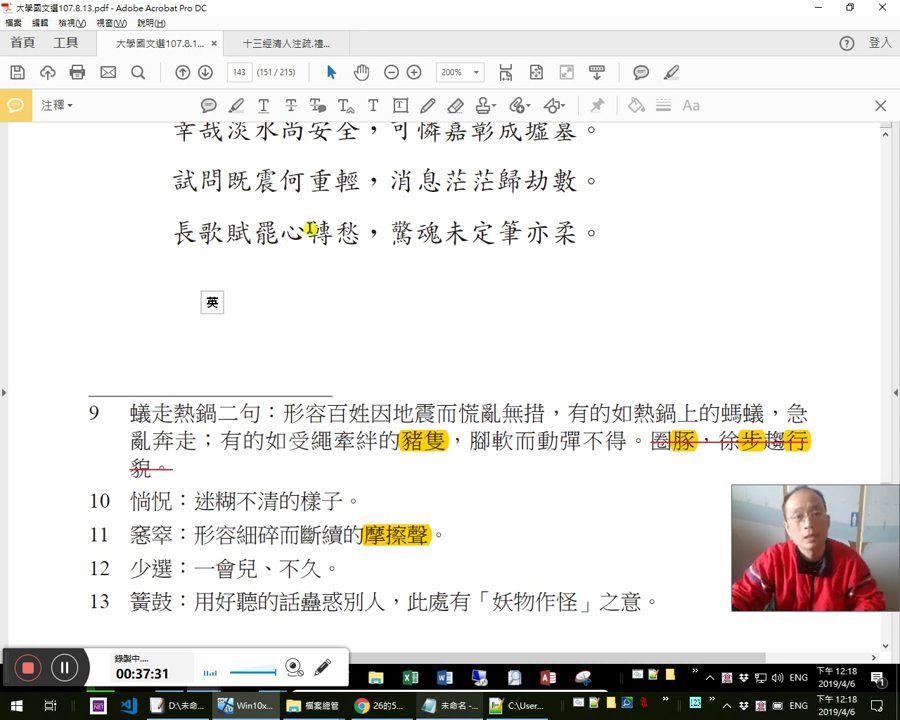
key("alt+Tab")
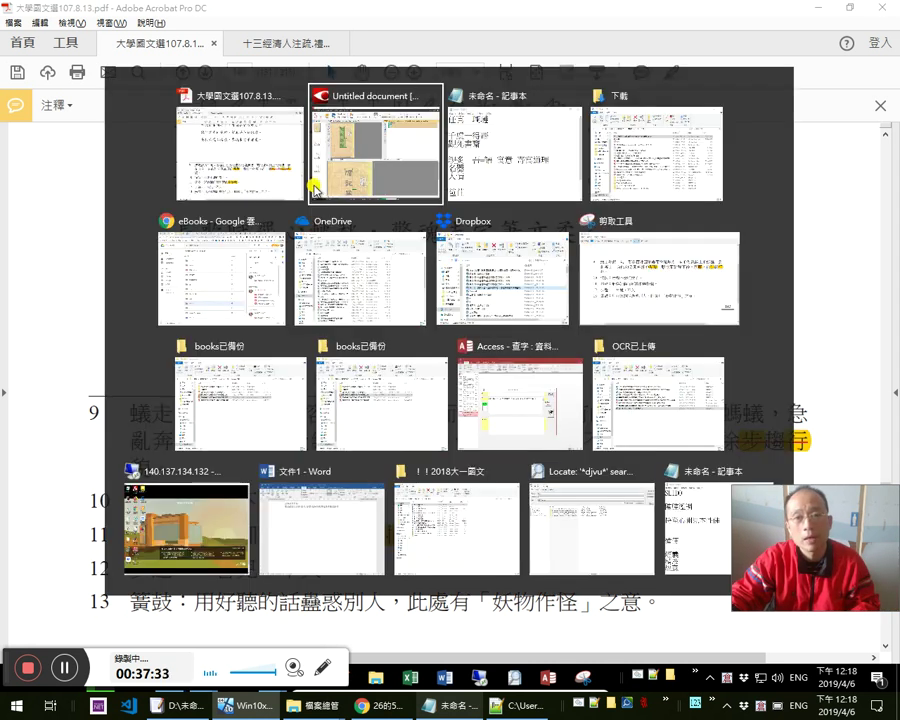
key("alt+Tab")
key("alt+Tab")
key("alt+Tab")
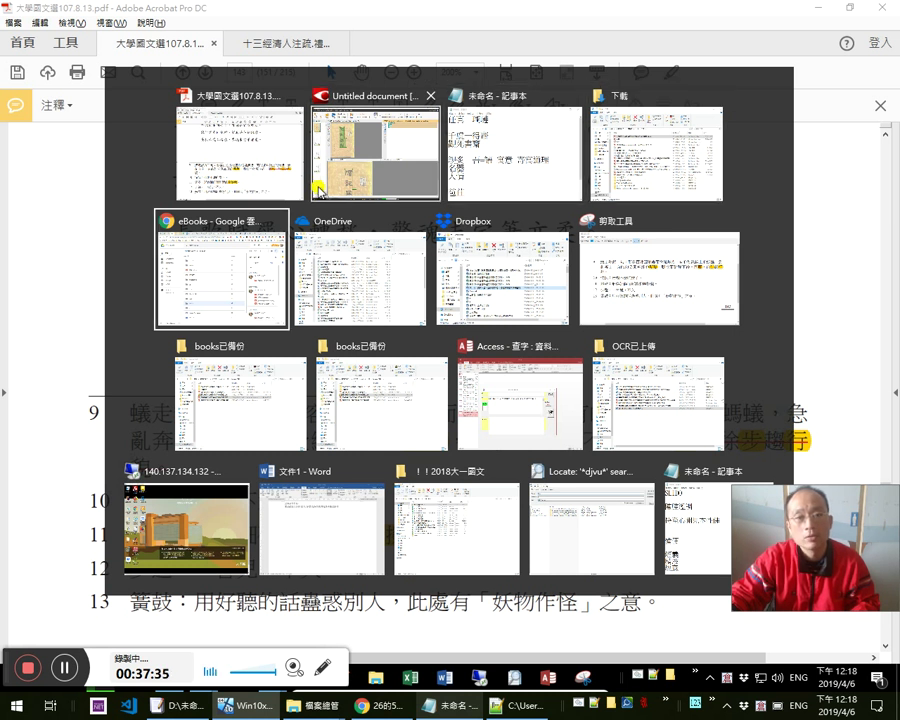
left_click(125, 20)
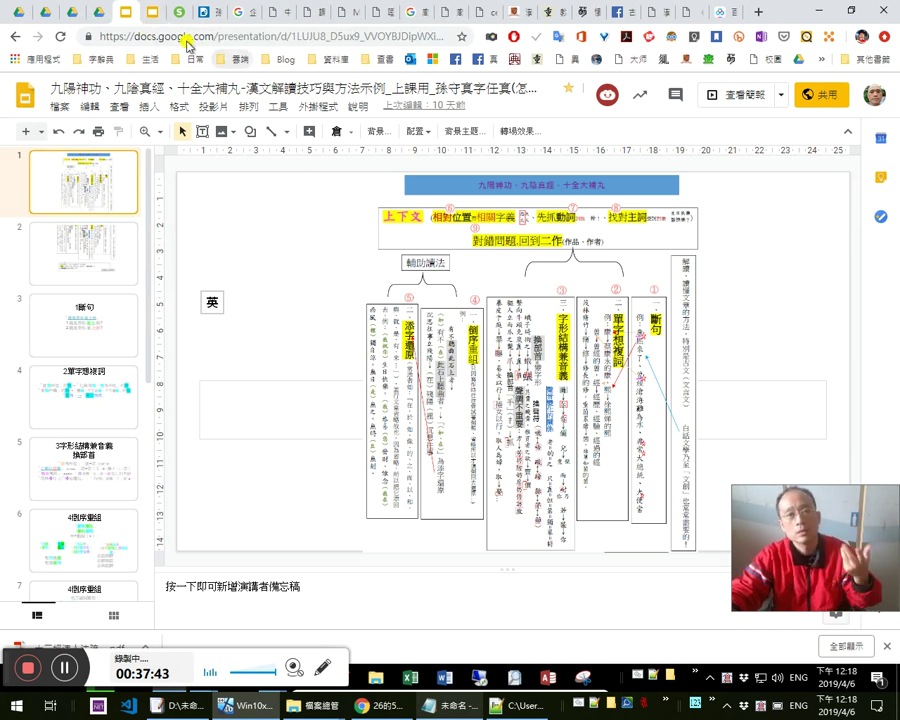
Step: Switch to the 七星大法 slides, then Google-search the scholar's name in a new window
left_click(151, 11)
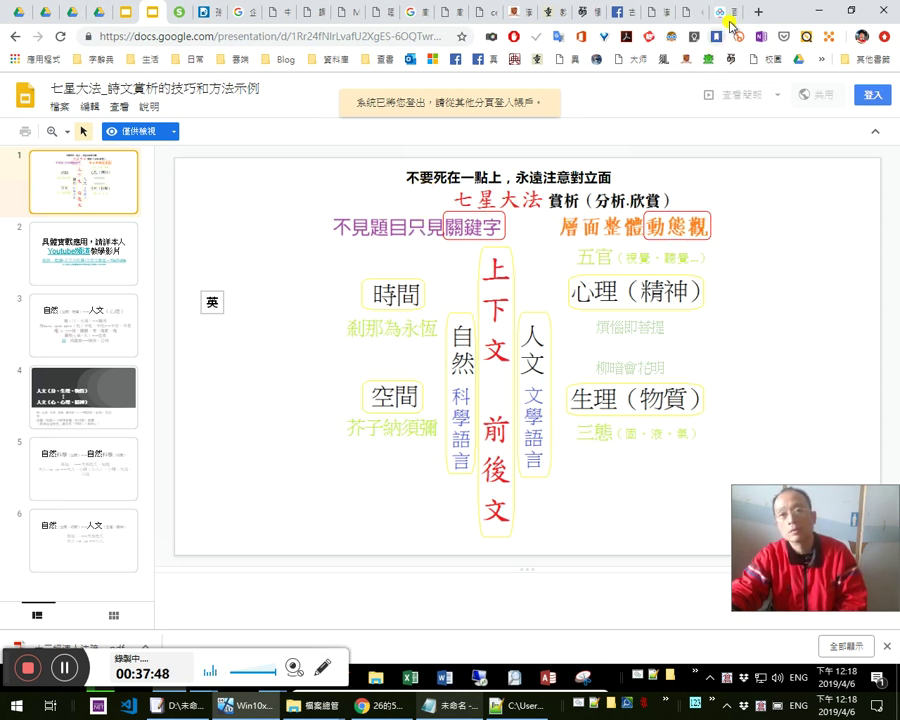
key("ctrl+n")
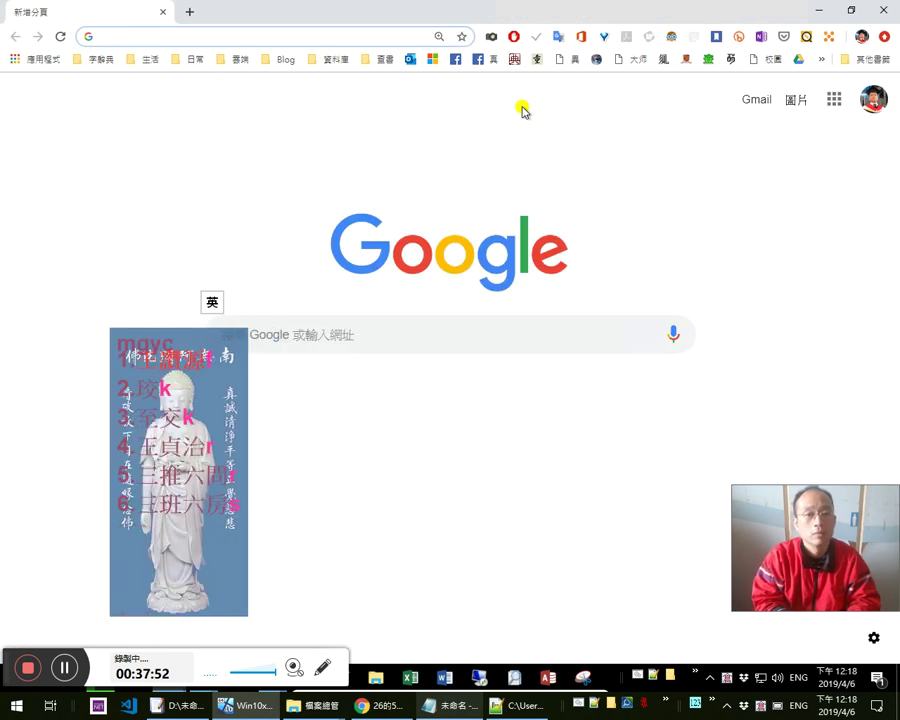
key("Return")
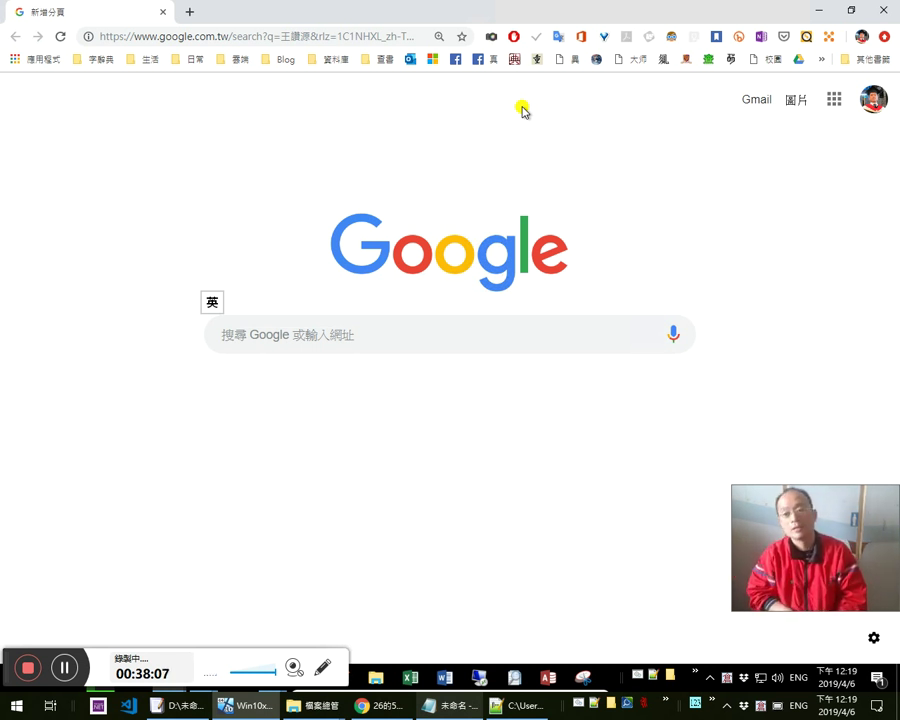
Step: Wait out the unresponsive page to see the name's search results, then close that window and return to the remote desktop
left_click(347, 42)
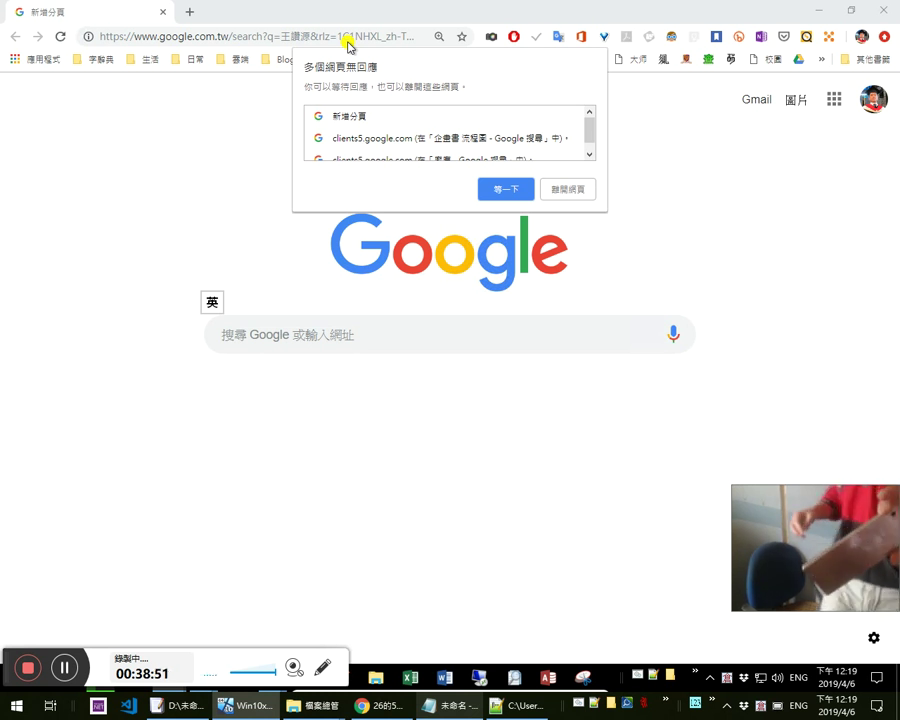
left_click(349, 45)
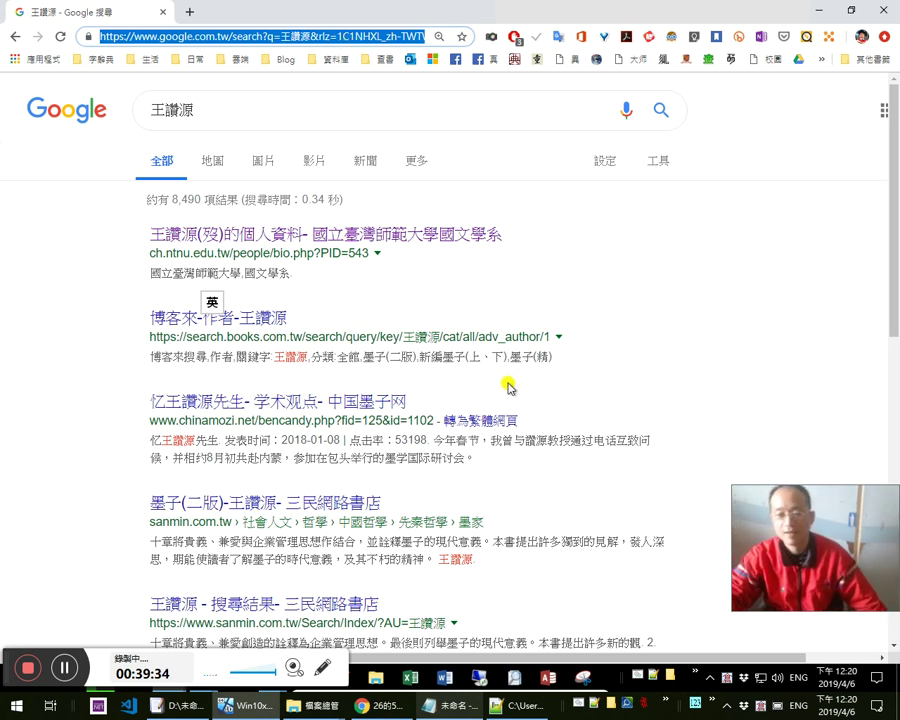
left_click(275, 215)
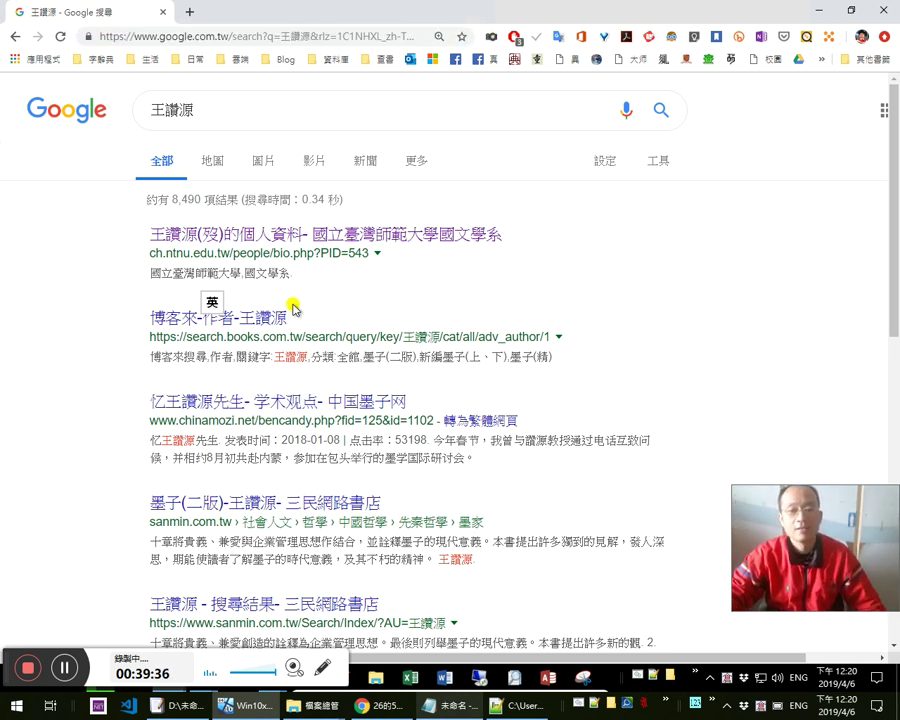
left_click(262, 111)
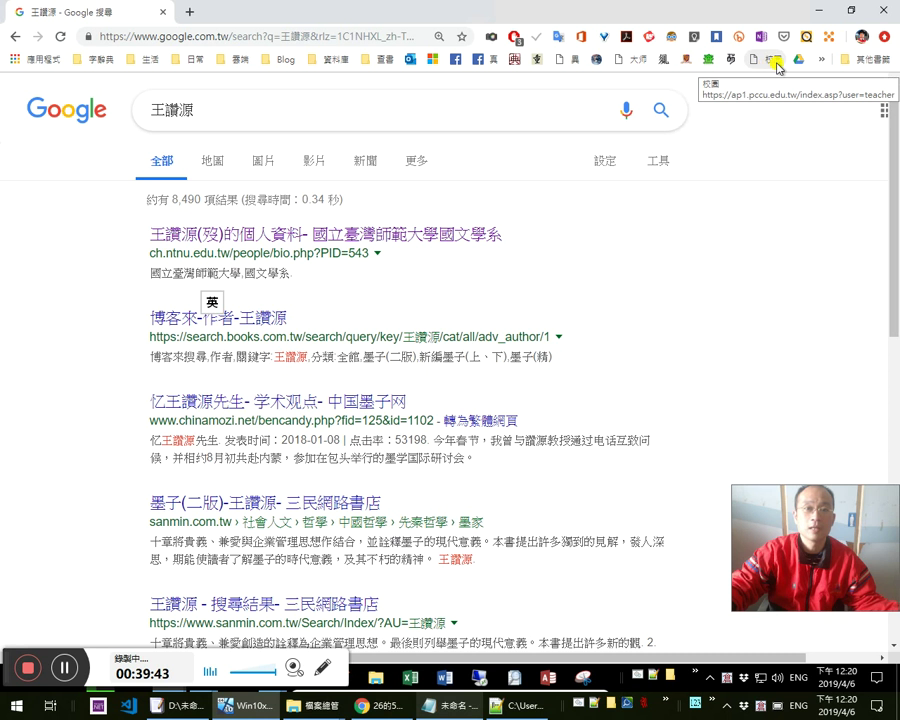
left_click(883, 9)
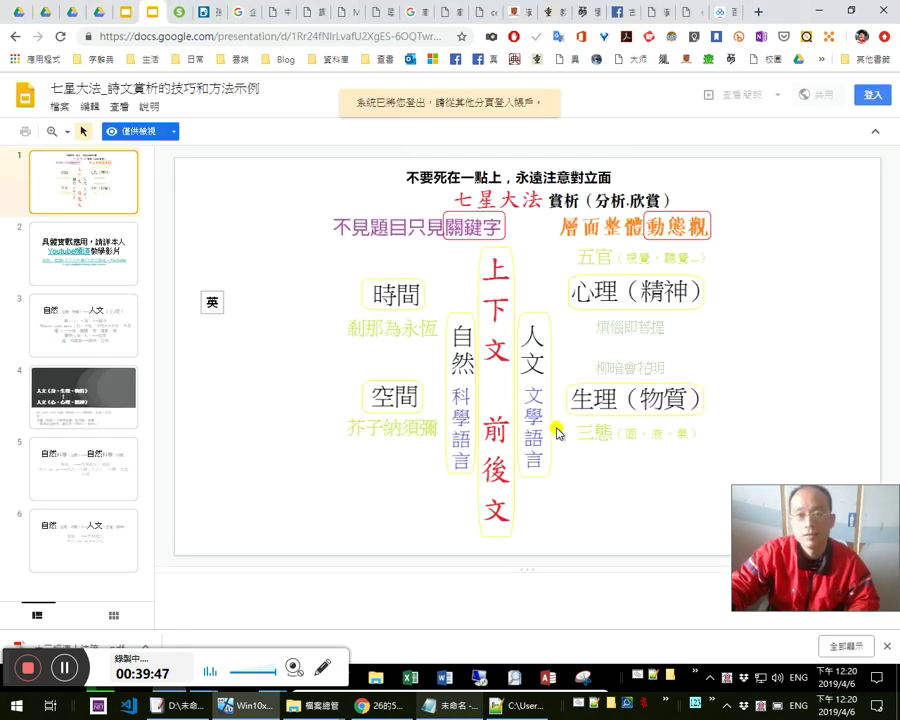
key("alt+Tab")
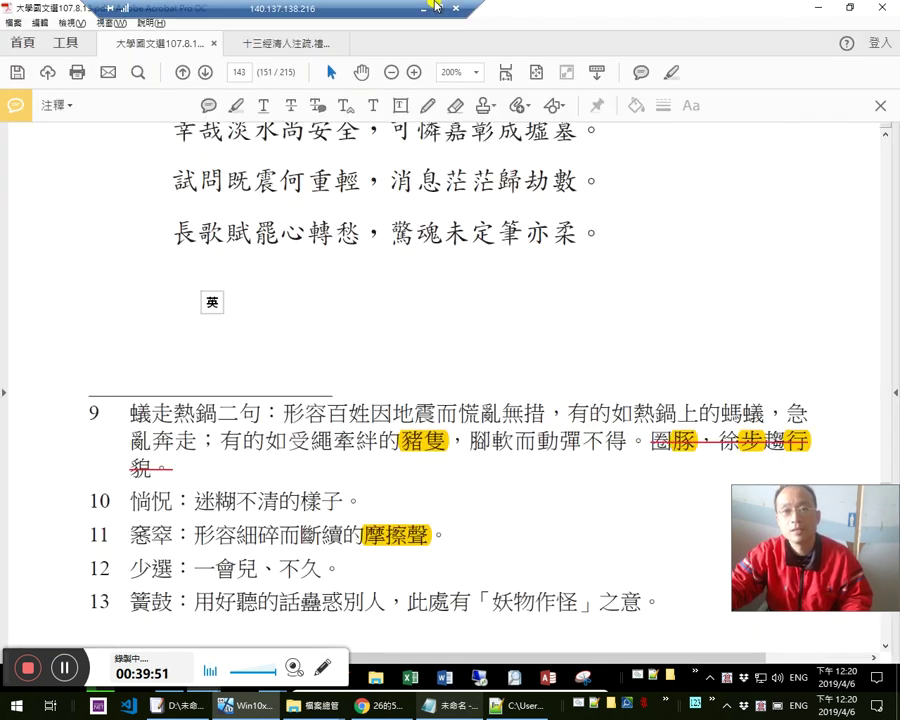
Step: Move the 五尺童子 line to sit just above the 歌迷 line in cj5-ftzk.txt
left_click(520, 705)
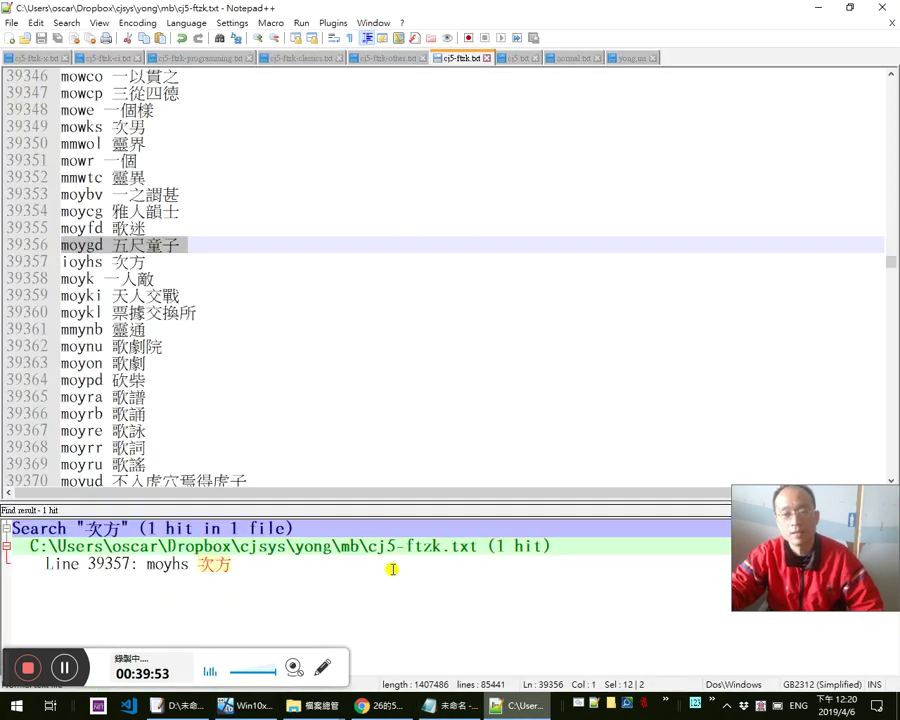
left_click(79, 245)
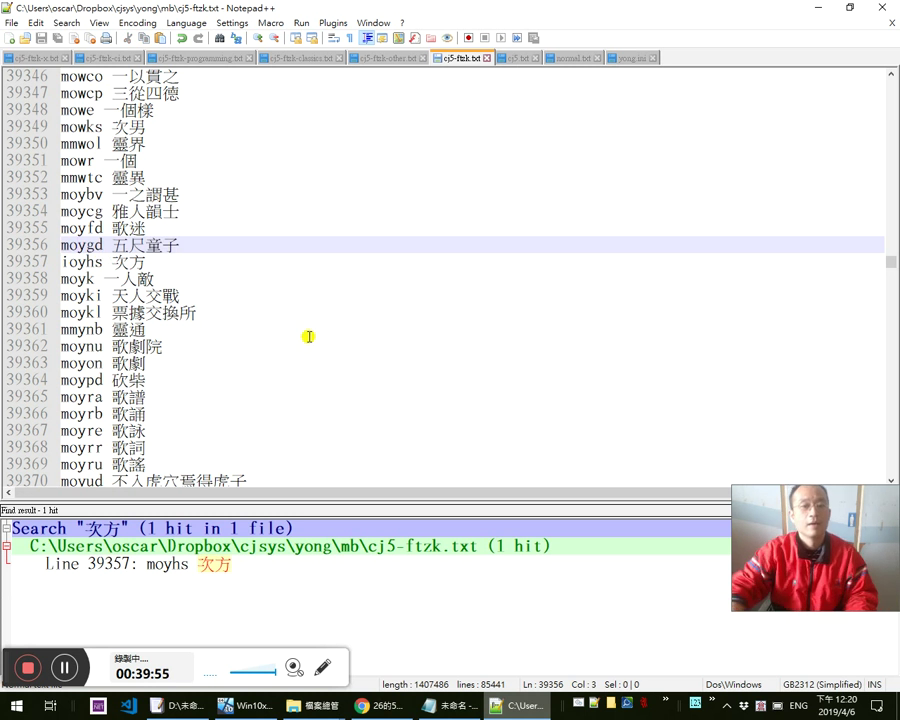
key("Down")
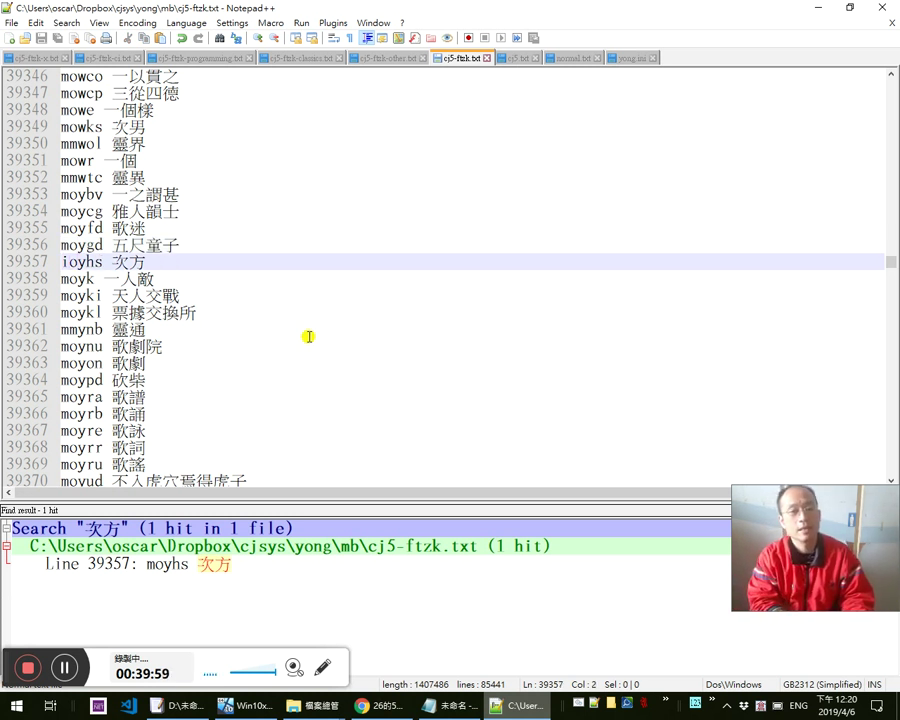
key("Right")
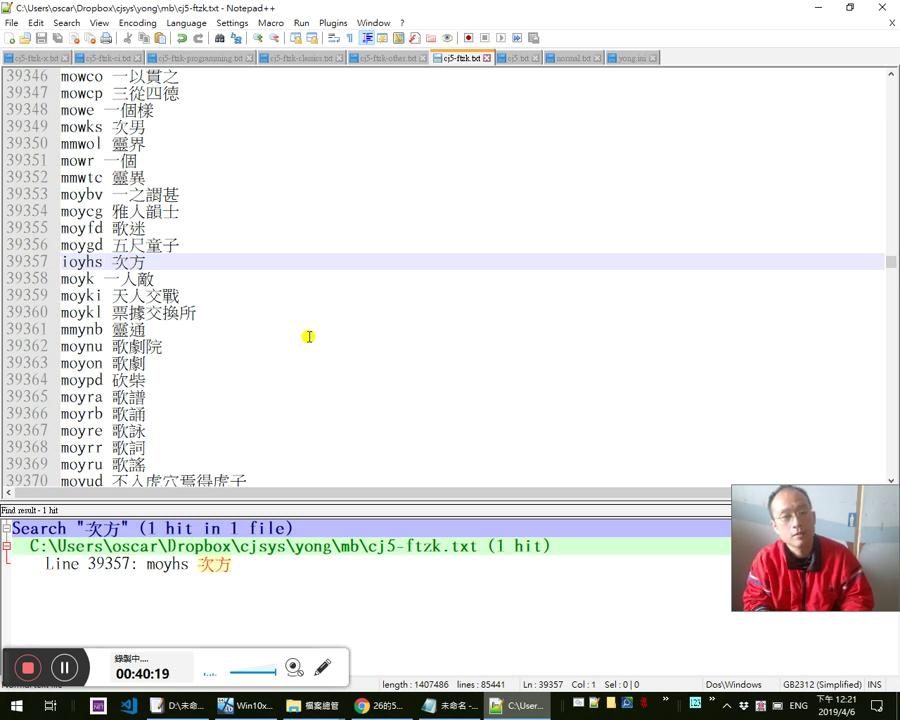
key("Up")
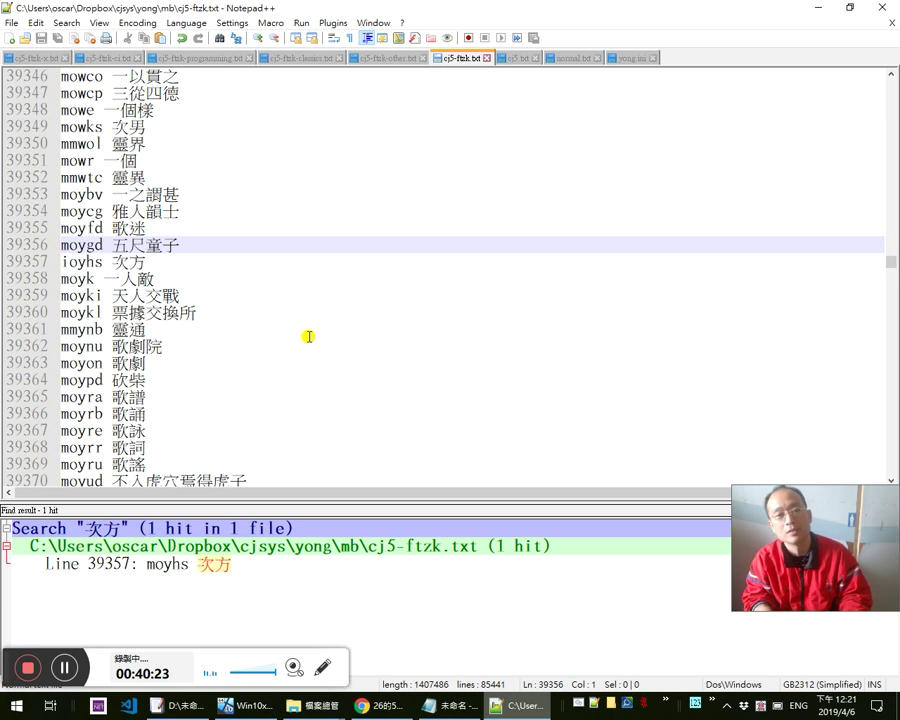
key("shift+Down")
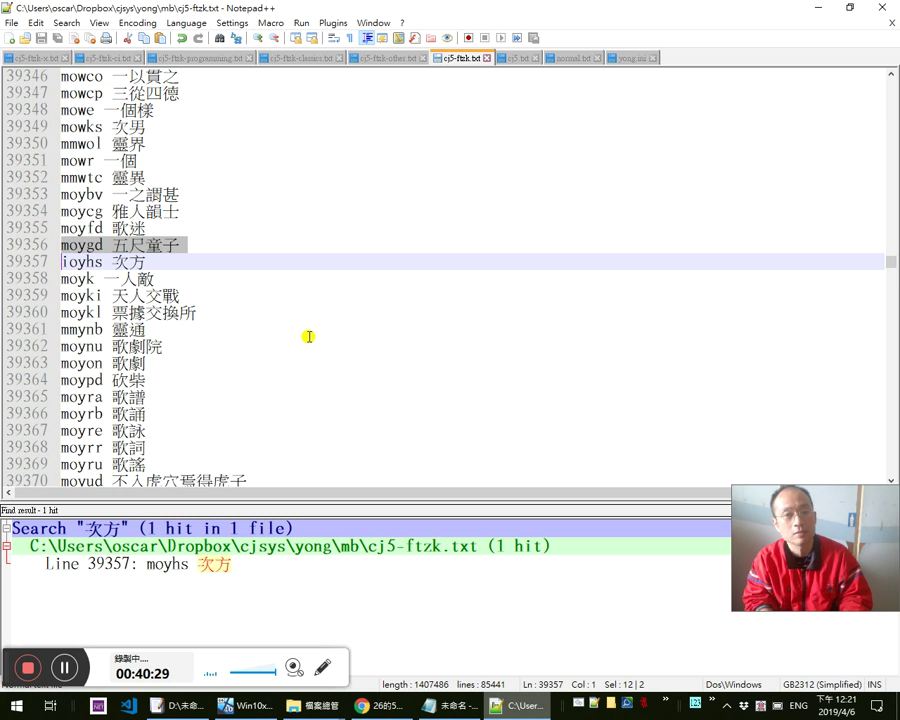
key("ctrl+x")
key("Up")
key("Up")
key("Down")
key("ctrl+v")
Step: Move the 一之謂甚, 雅人韻士 and 五尺童子 lines together to just above 票據交換所
key("shift+Up")
key("shift+Up")
key("shift+Up")
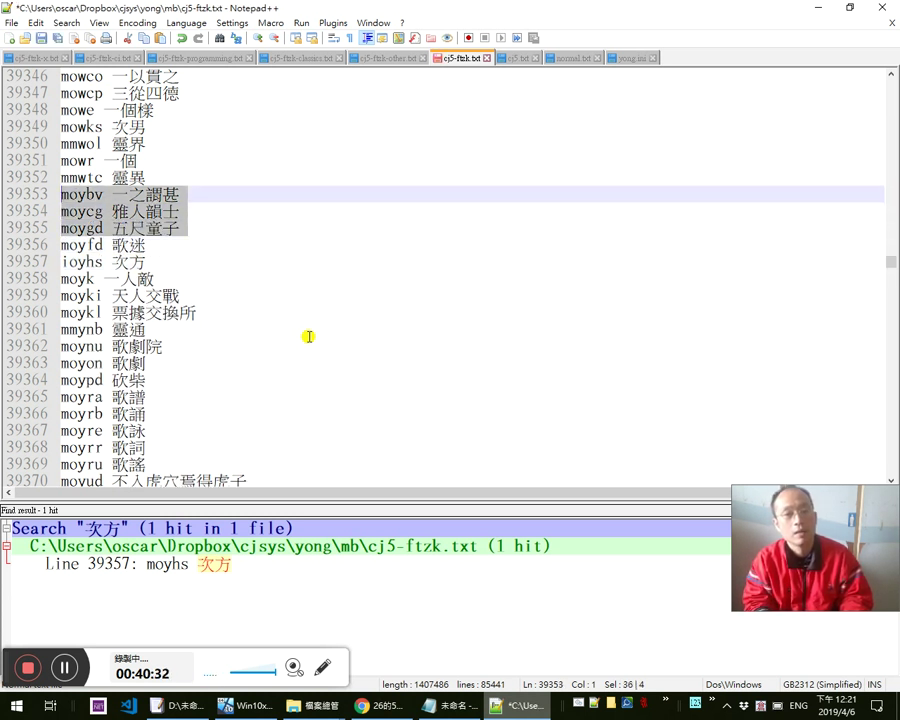
key("ctrl+x")
key("Up")
key("Up")
key("Down")
key("Down")
key("Down")
key("Down")
key("Down")
key("Down")
key("Down")
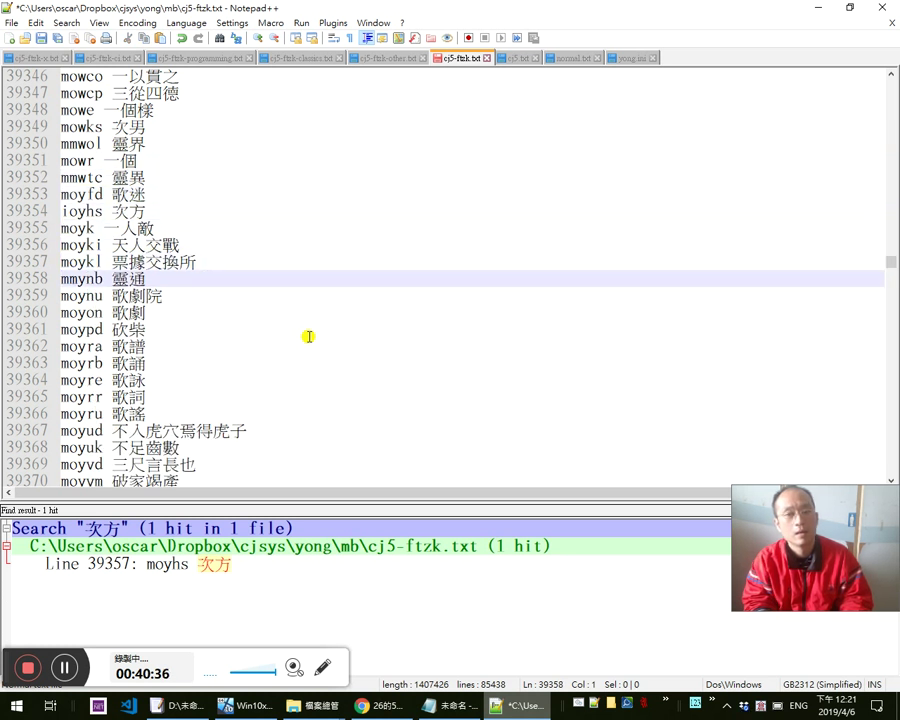
key("ctrl+v")
key("shift+Up")
key("shift+Up")
key("shift+Up")
key("shift+Up")
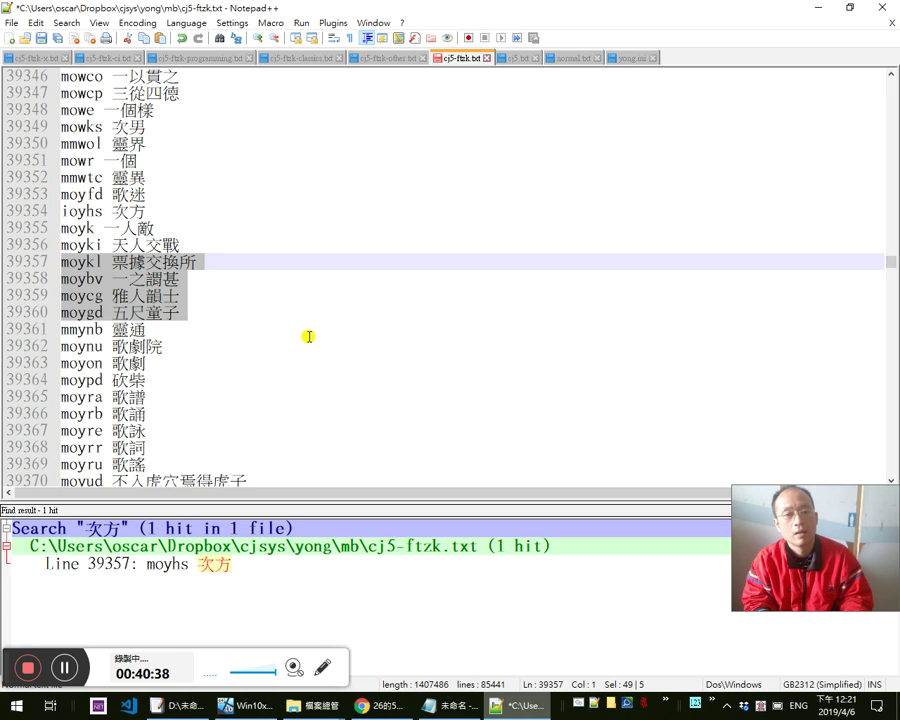
key("Down")
key("shift+Down")
key("shift+Down")
key("shift+Down")
key("ctrl+x")
key("Up")
key("ctrl+v")
Step: Cut those three lines plus 票據交換所 into cj5-ftzk-other.txt, then return to the PDF
key("Up")
key("Up")
key("Up")
key("shift+Down")
key("shift+Down")
key("shift+Down")
key("shift+Down")
key("ctrl+x")
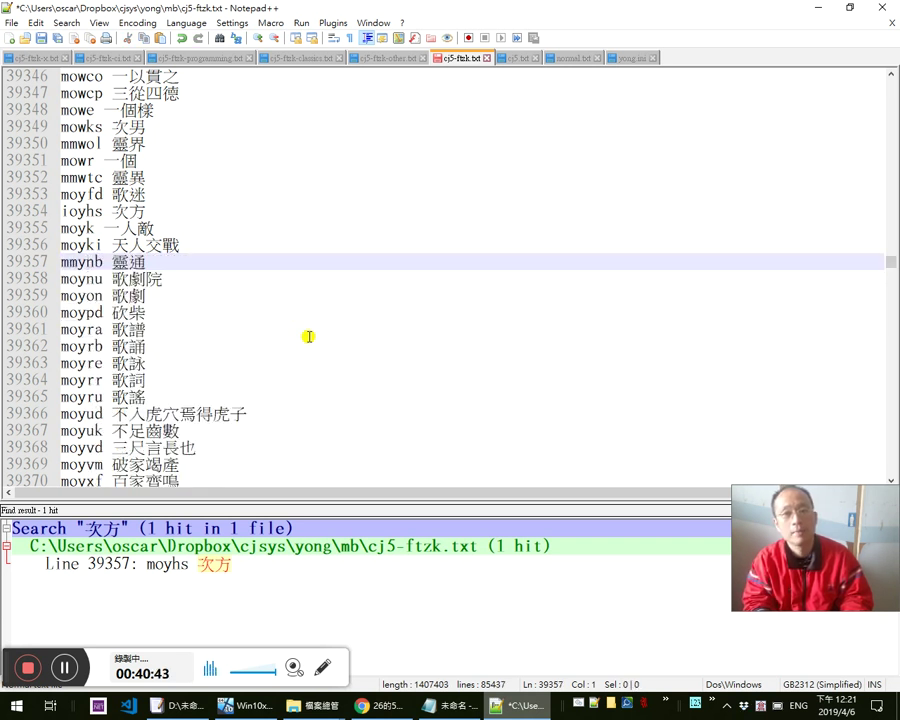
key("ctrl+Tab")
key("ctrl+v")
key("ctrl+Tab")
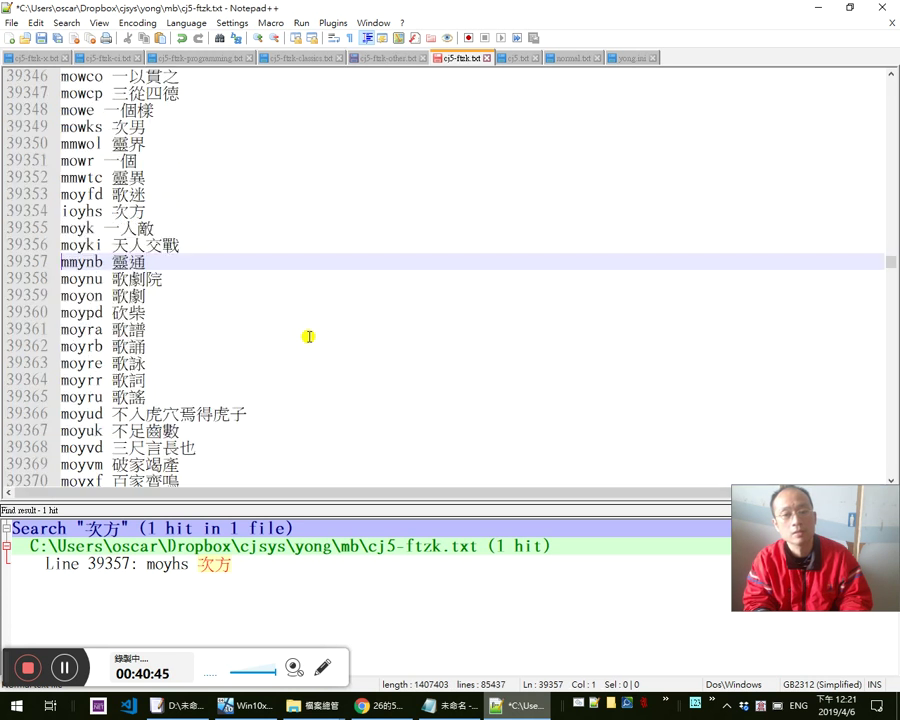
key("alt+Tab")
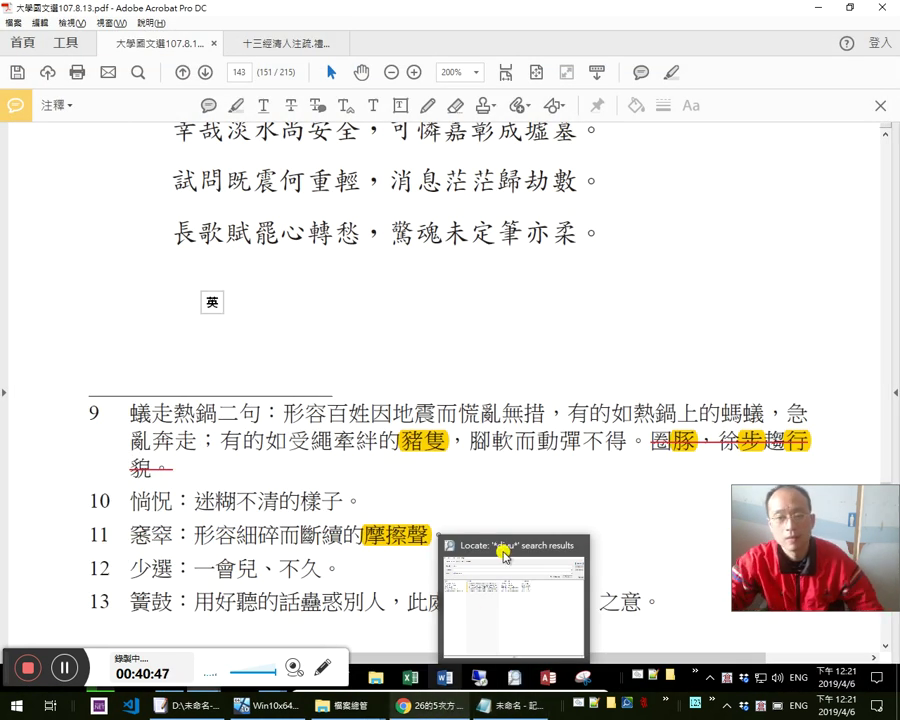
Step: Minimize the remote desktop session and select the 大戴禮記今注今譯 file in the Locate 禮記 results
mouse_move(450, 5)
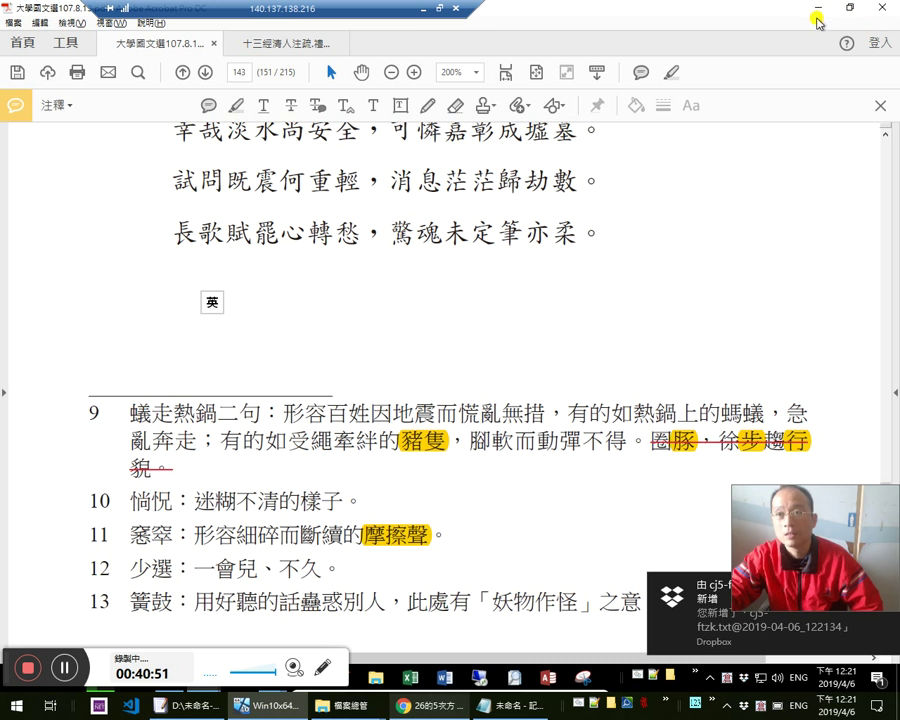
key("alt+Tab")
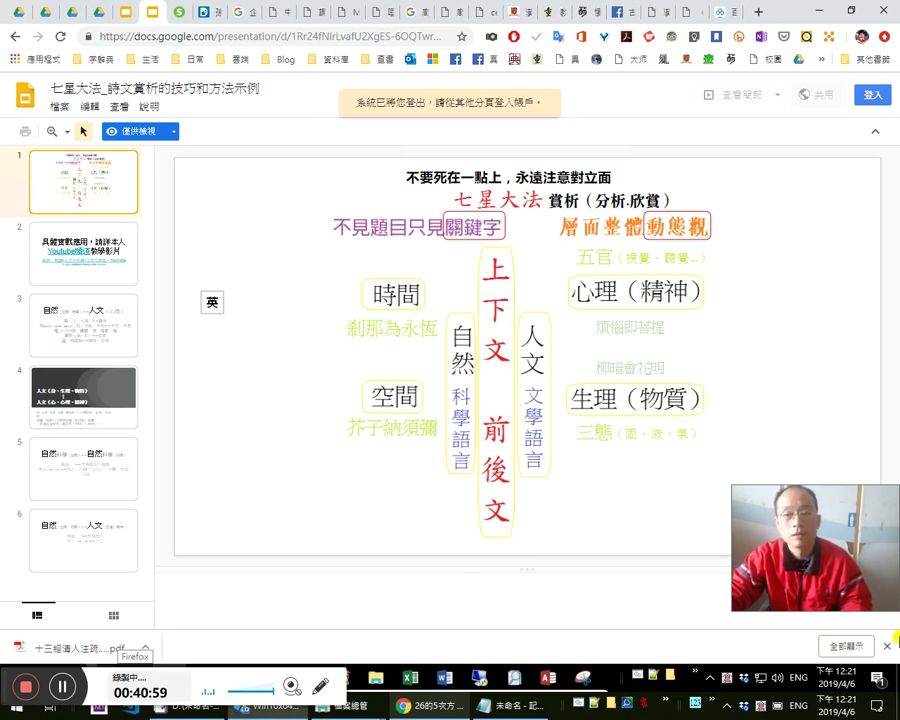
mouse_move(382, 5)
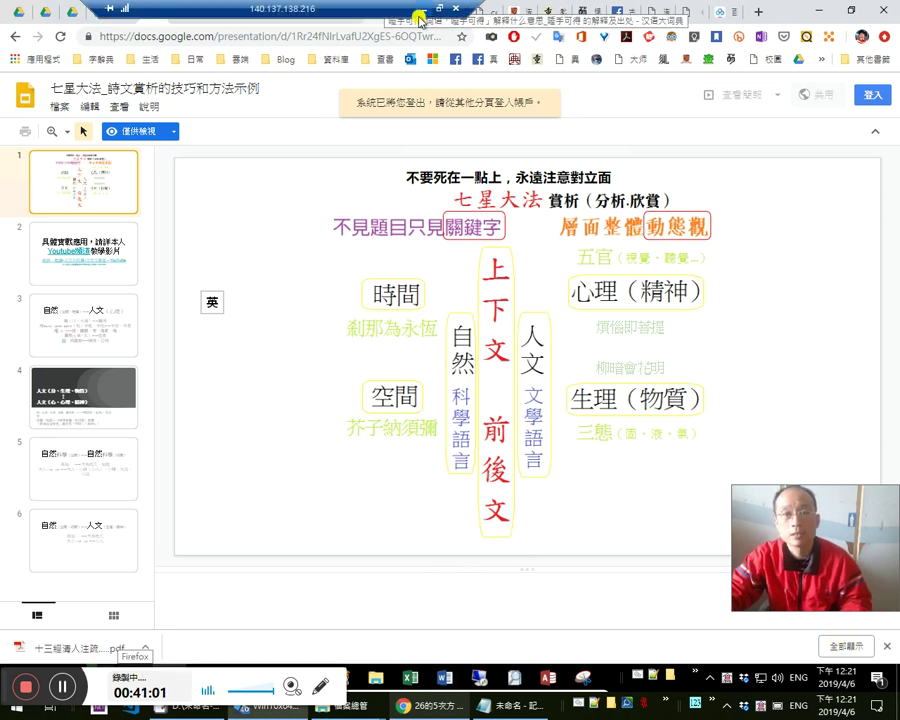
left_click(422, 9)
left_click(60, 293)
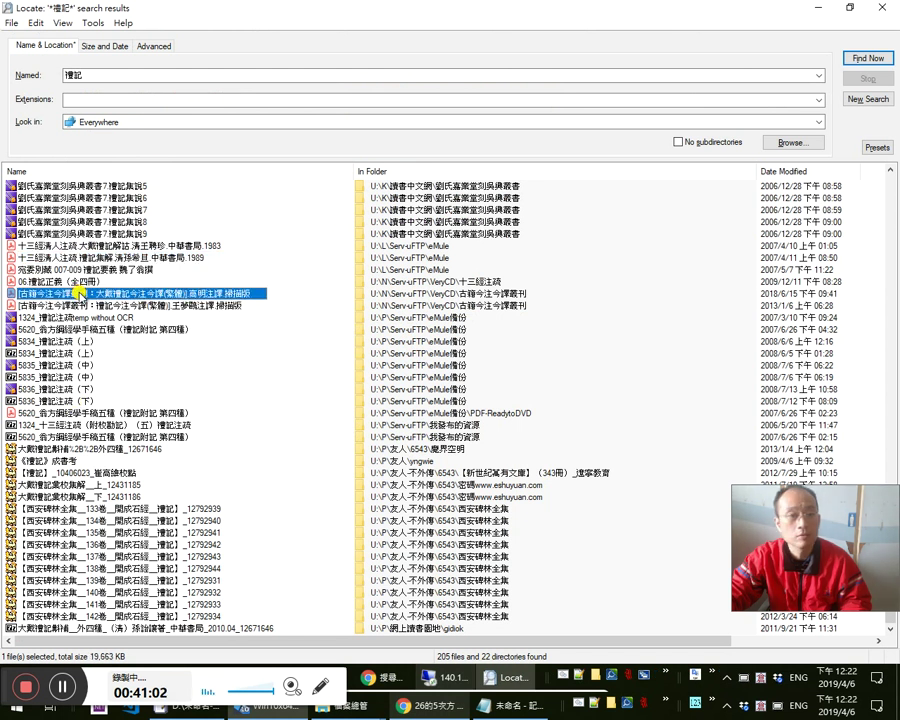
Step: Pick the 禮記今注今譯 scanned book from the Locate results, then go back to Word
left_click(214, 306)
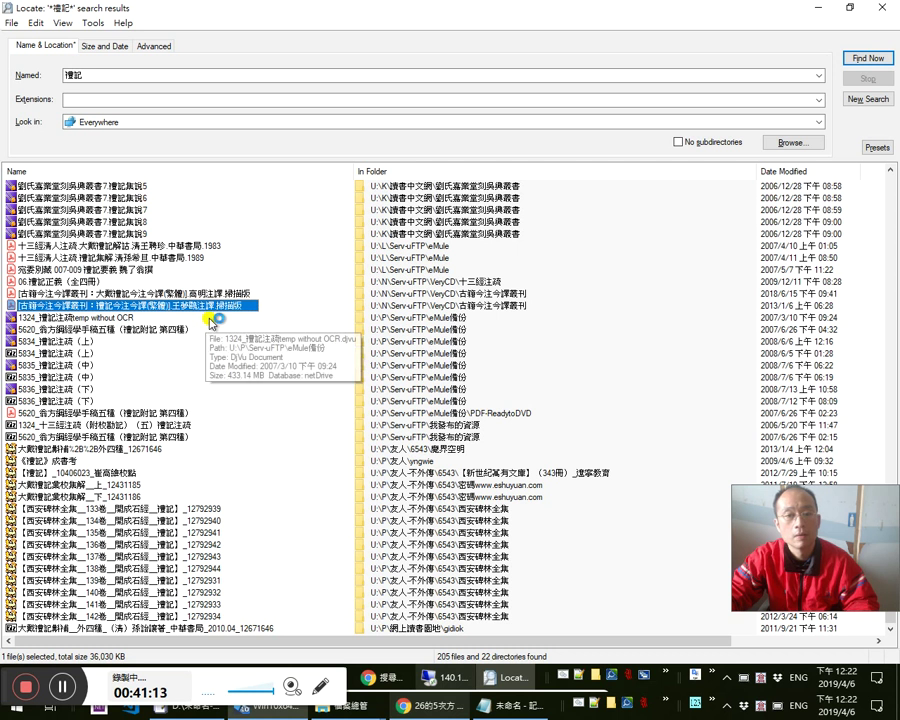
key("alt+Tab")
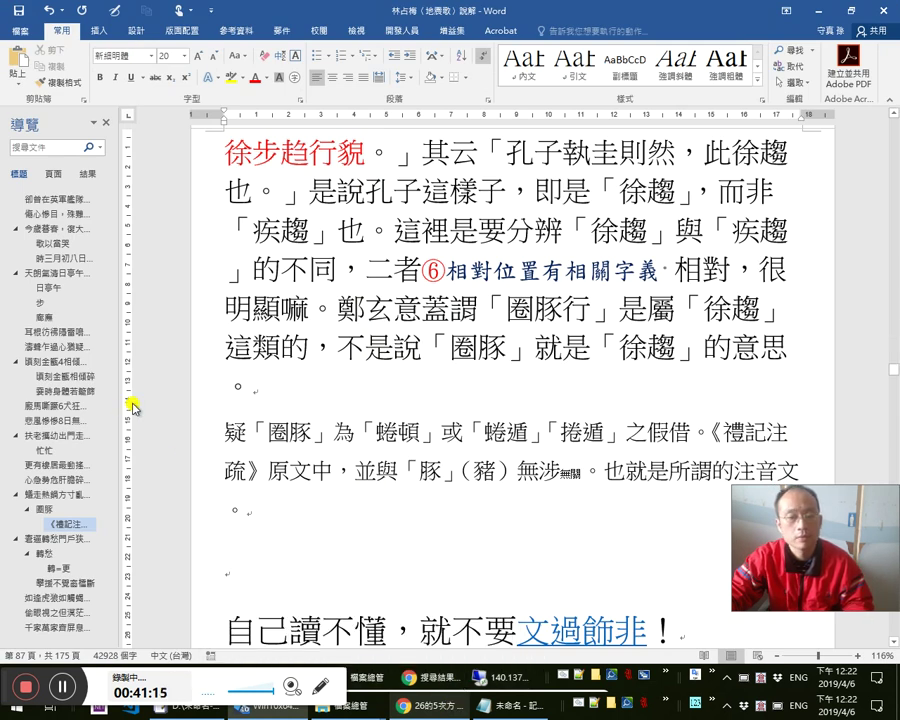
Step: Close the 禮記今註今譯 PDF and quit Acrobat, then bring Chrome to the front
key("super")
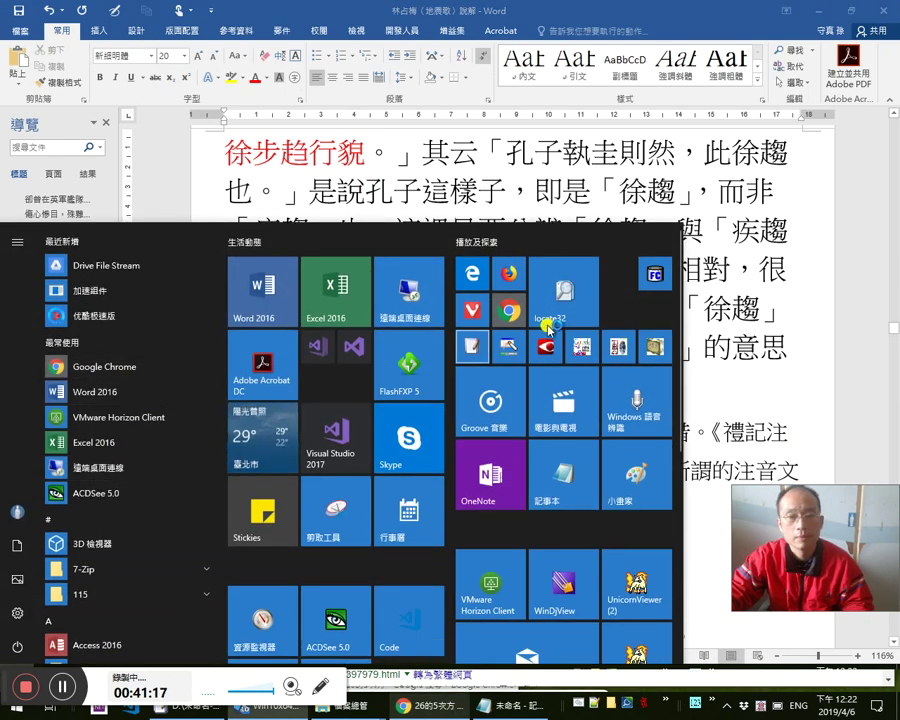
key("super")
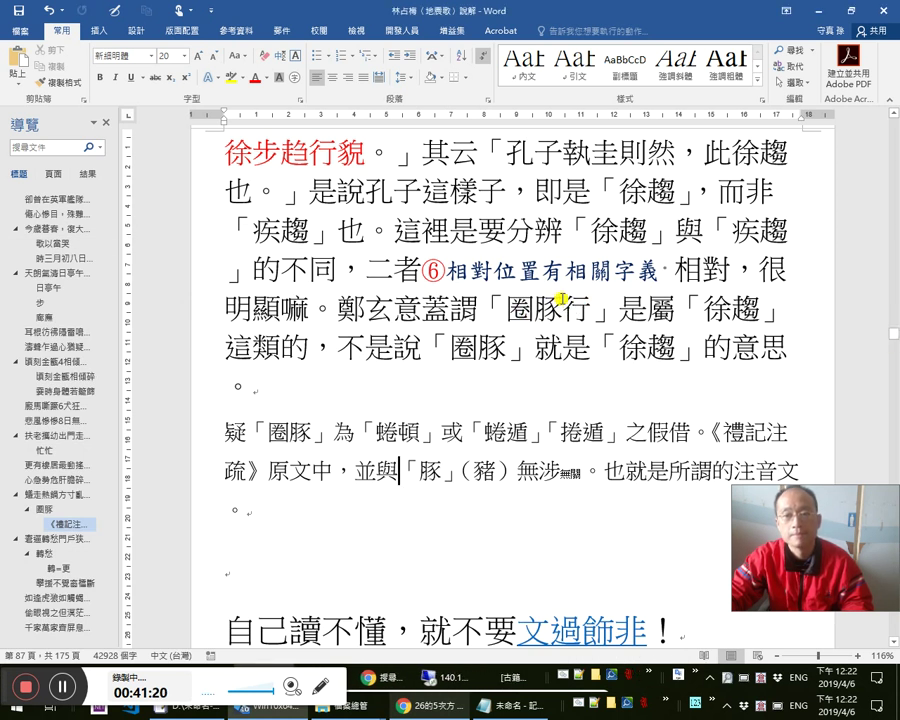
left_click(519, 679)
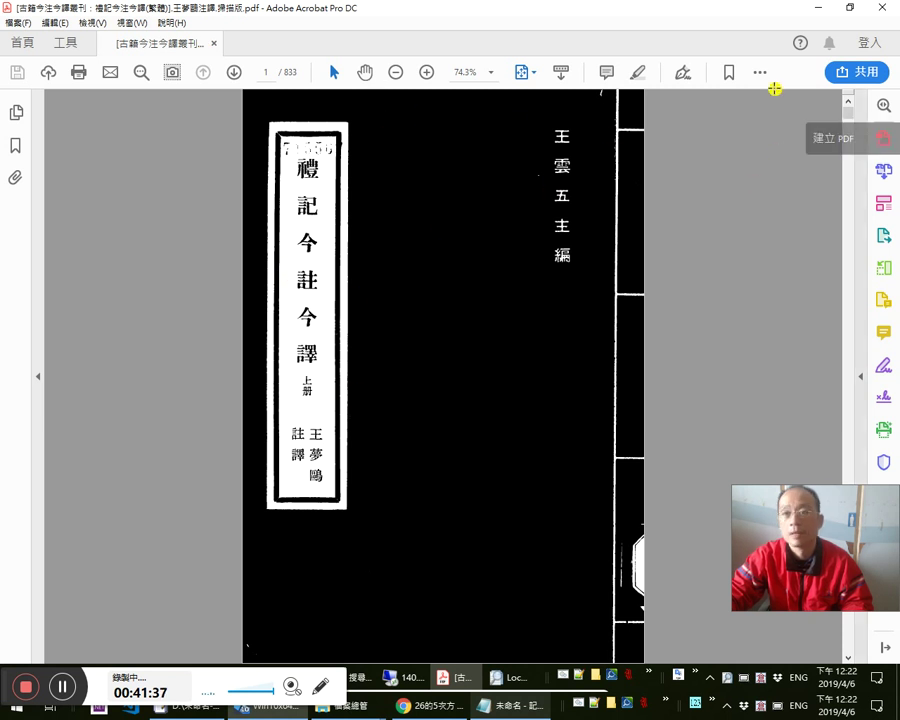
left_click(884, 12)
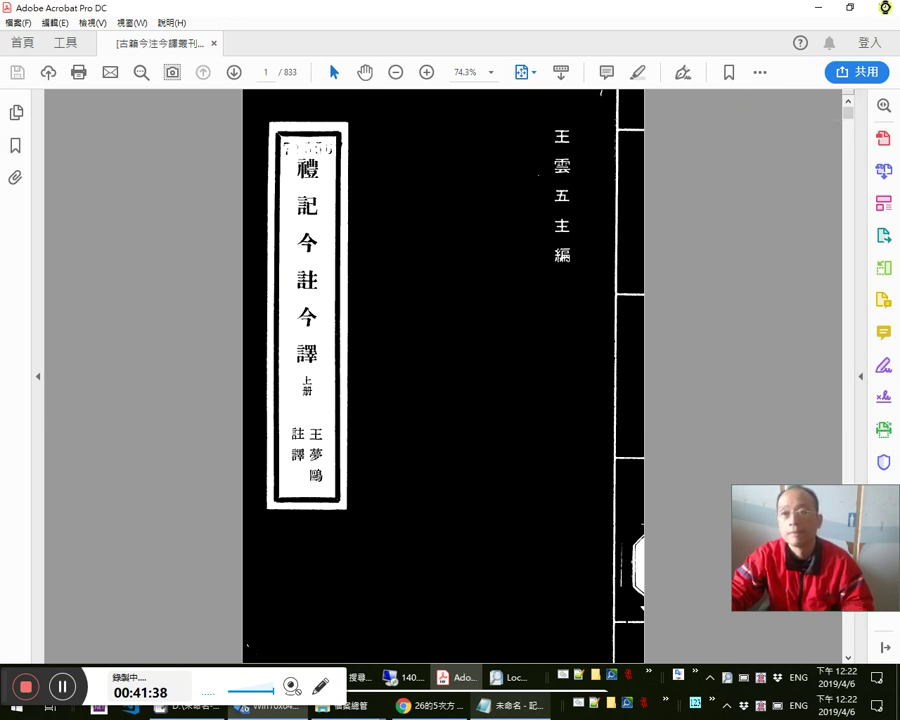
left_click(884, 12)
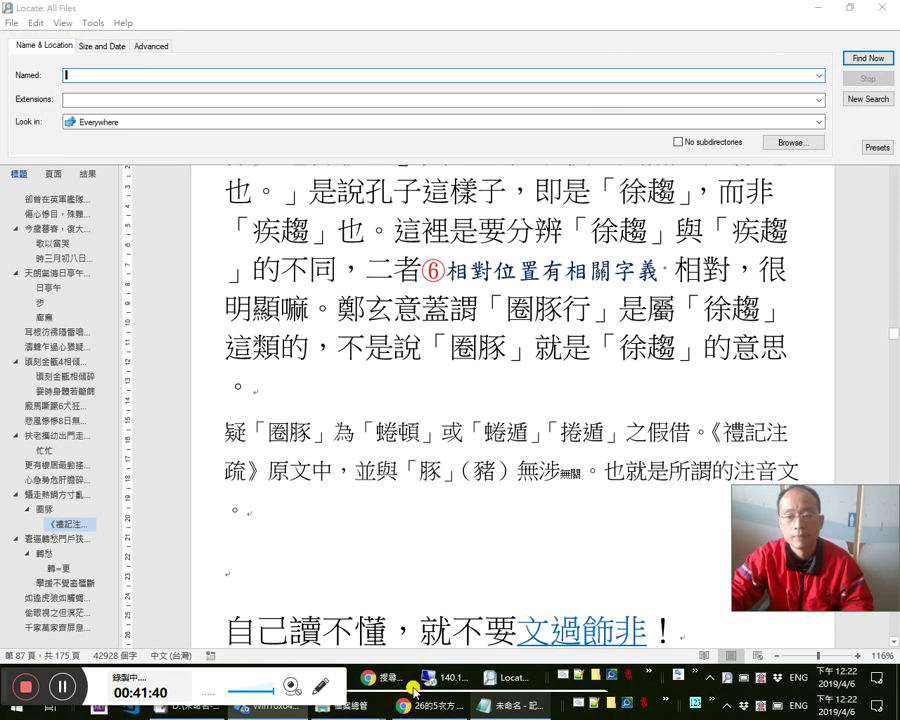
left_click(430, 679)
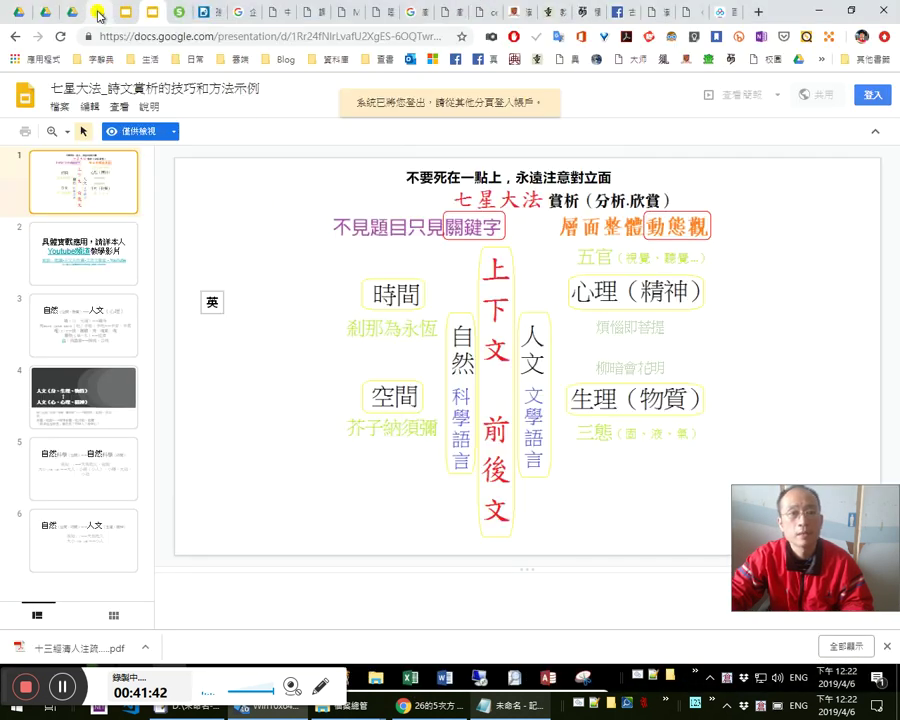
Step: Search Google Drive for title:禮記今注今譯, fixing the typed characters until five files are listed
left_click(98, 12)
left_click(238, 95)
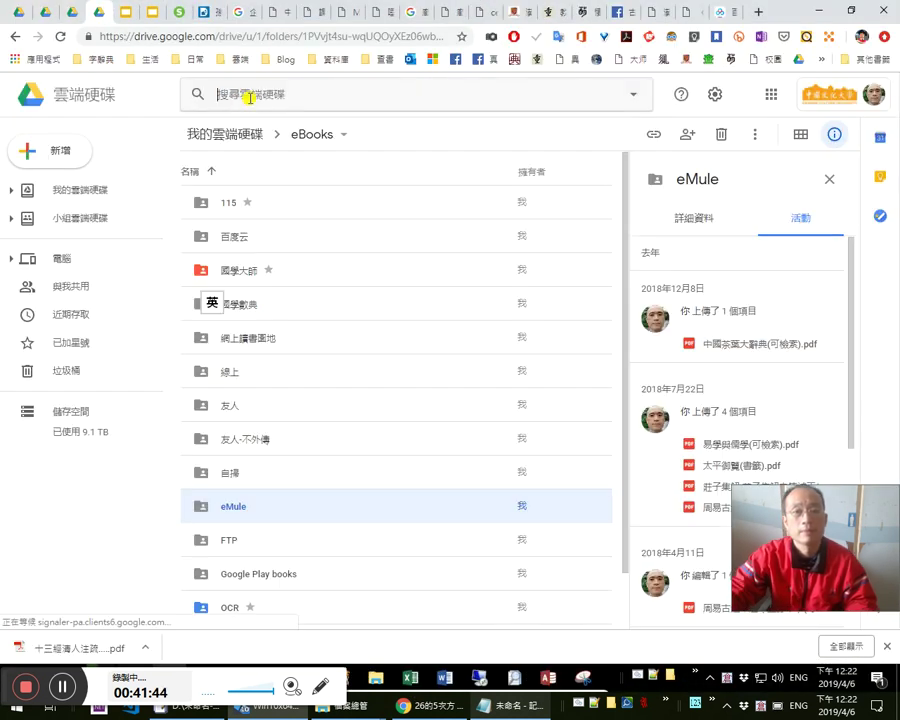
type("title:")
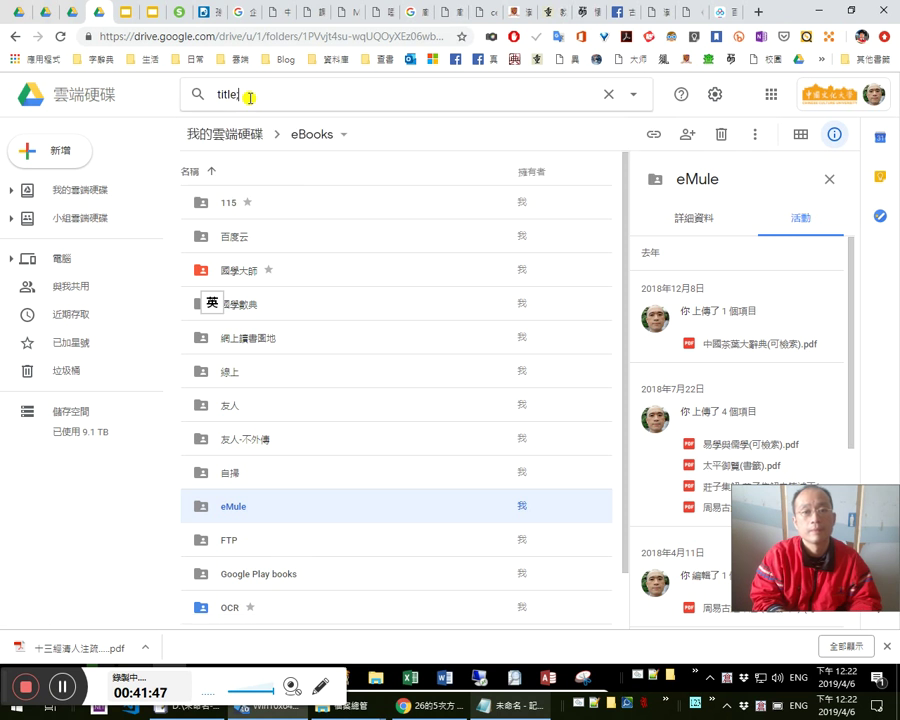
type("詩詞")
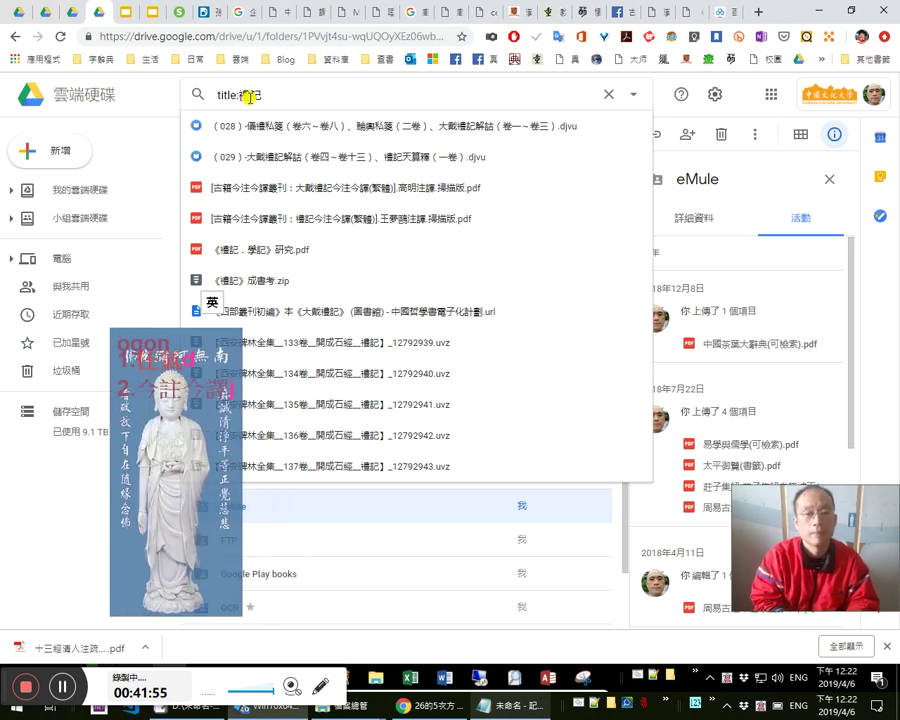
type("註今譯")
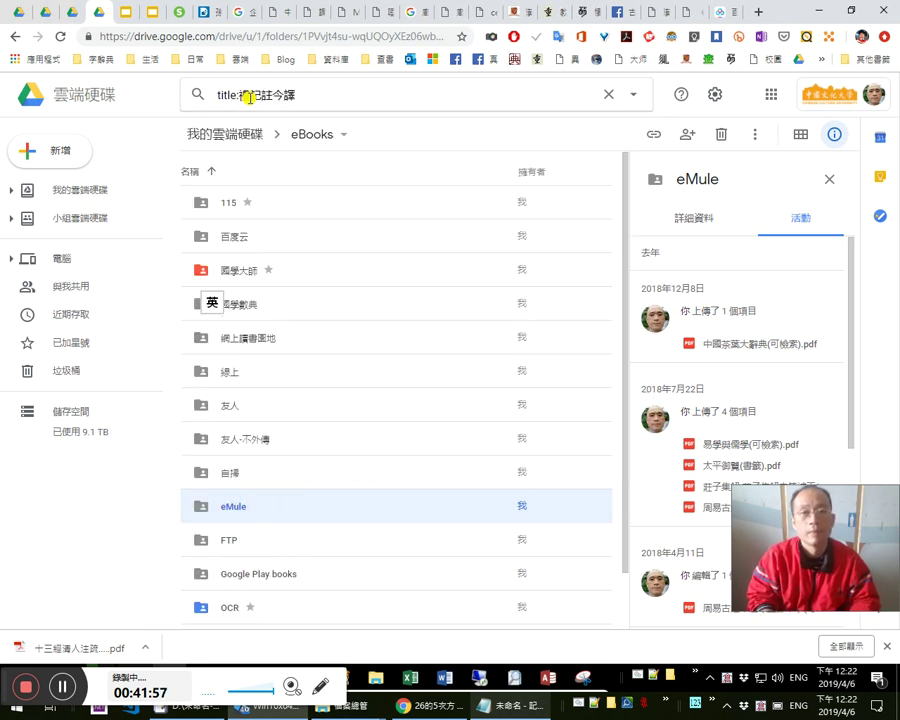
key("ctrl+z")
type("今")
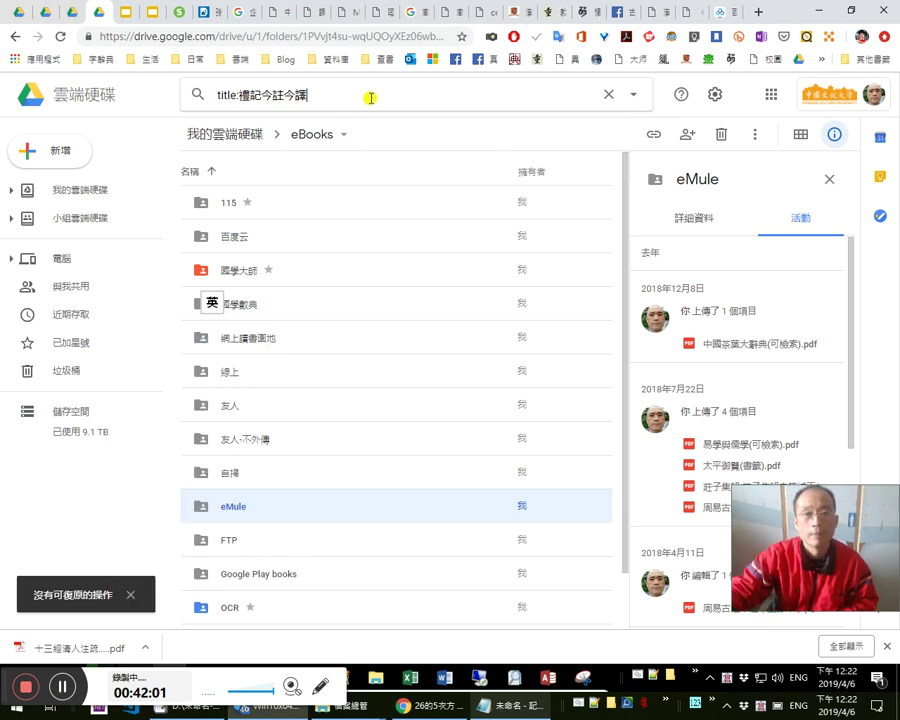
key("Return")
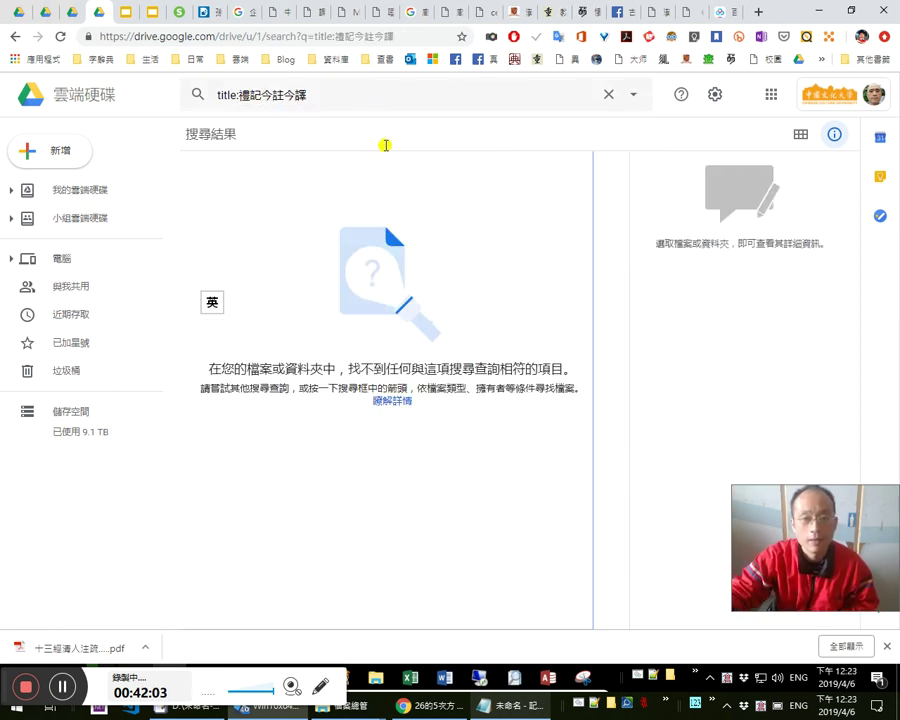
type("注")
key("Return")
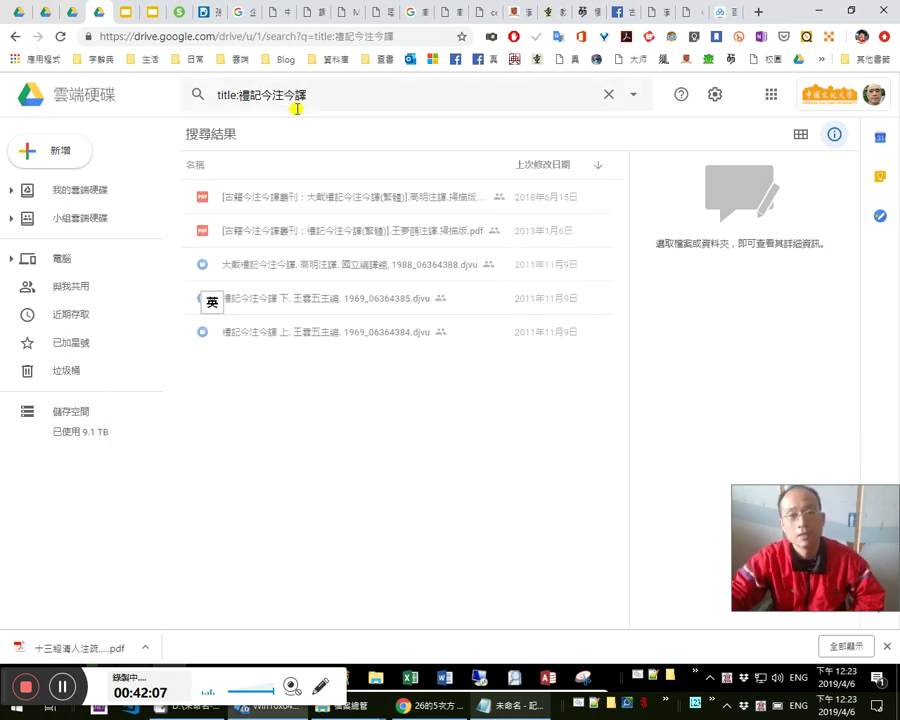
left_click(311, 190)
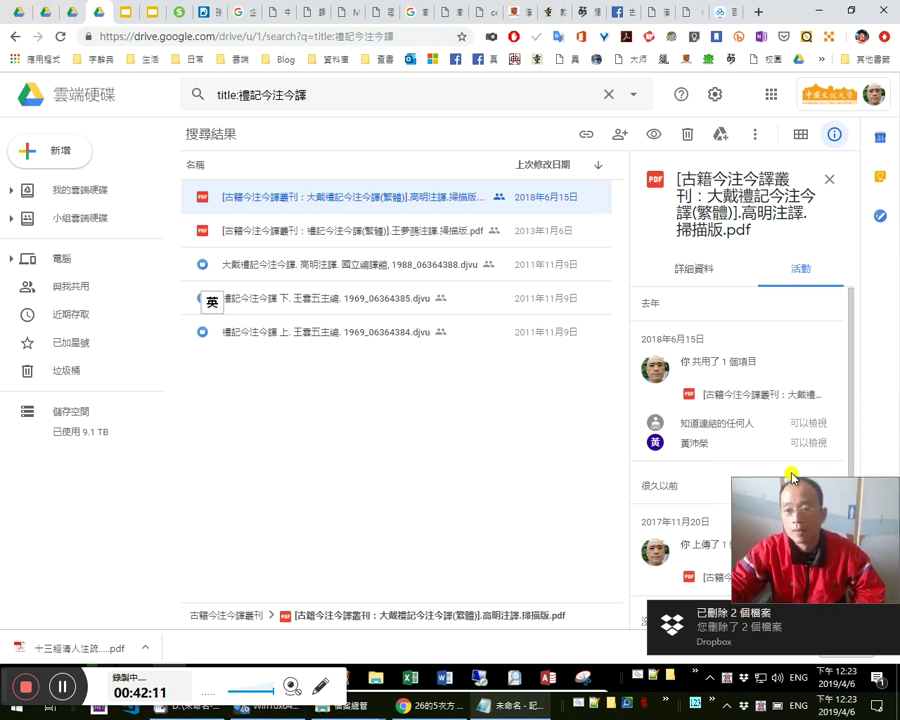
left_click(445, 226)
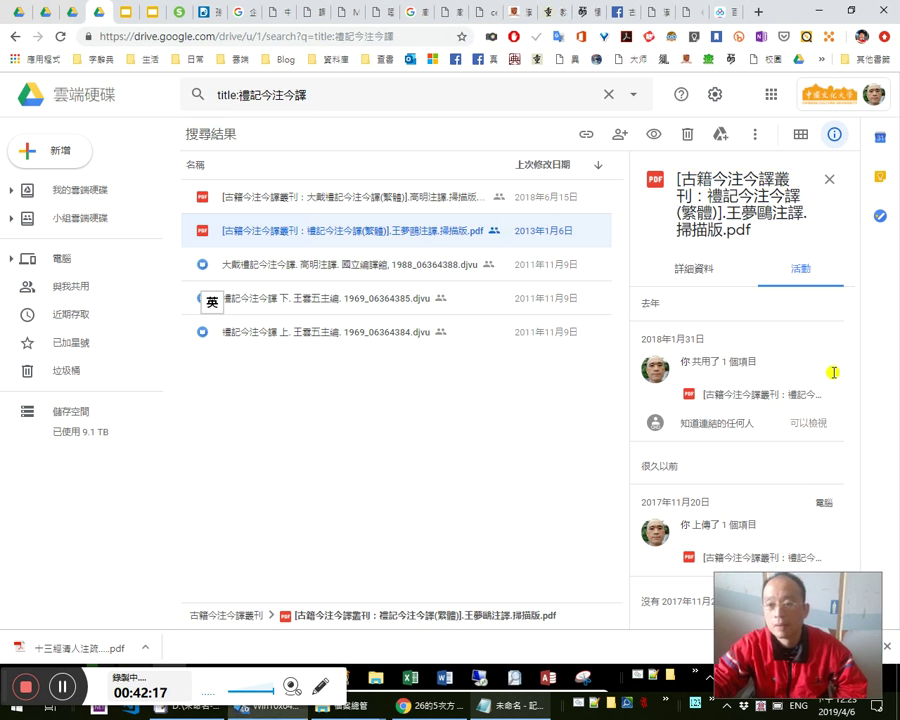
left_click(708, 270)
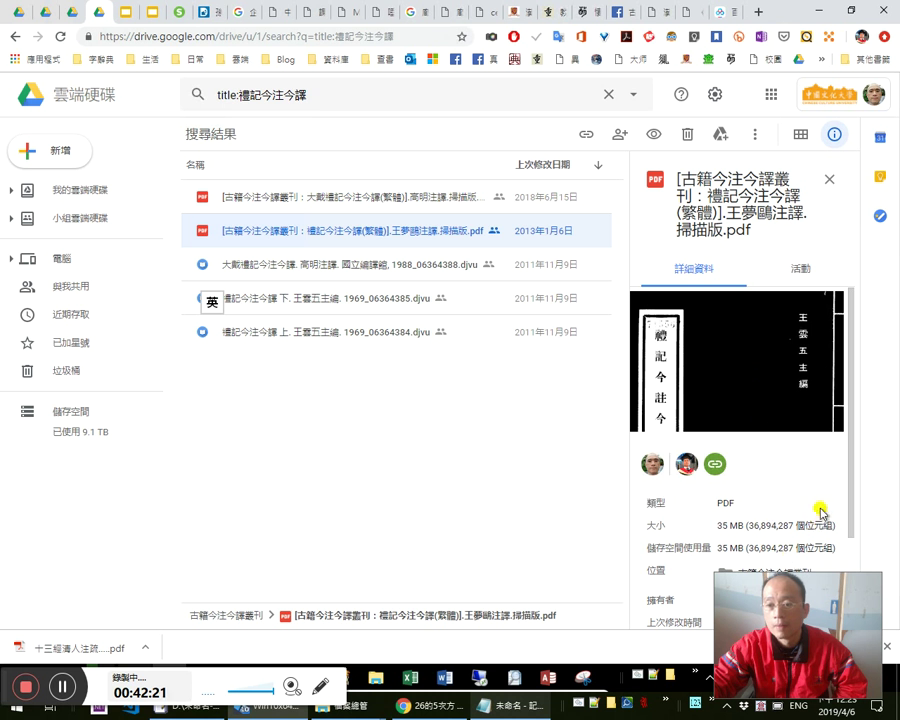
scroll(821, 512, "down", 1)
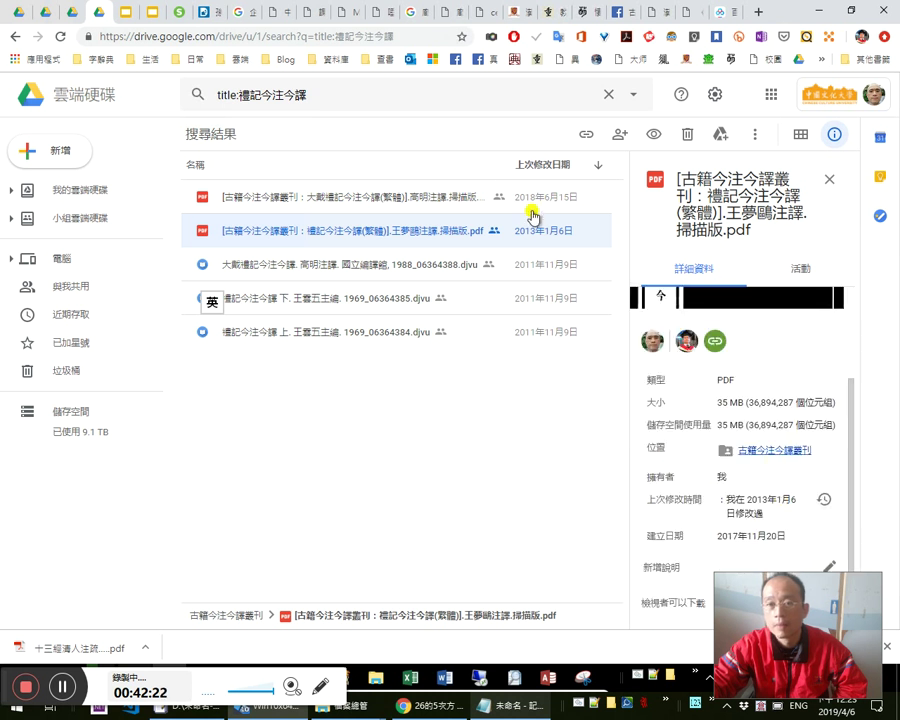
left_click(436, 198)
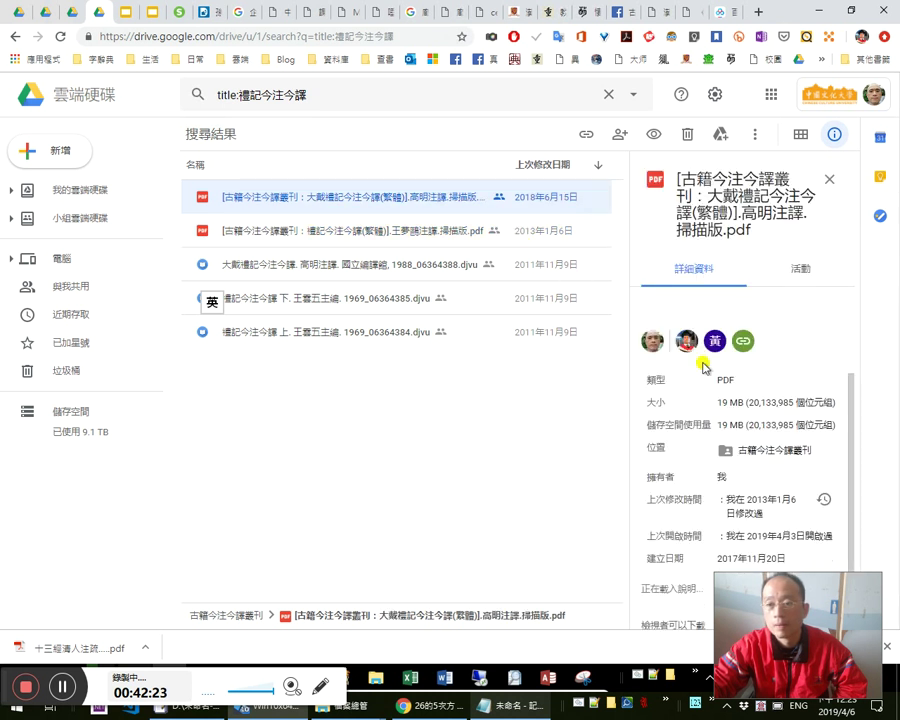
left_click(770, 451)
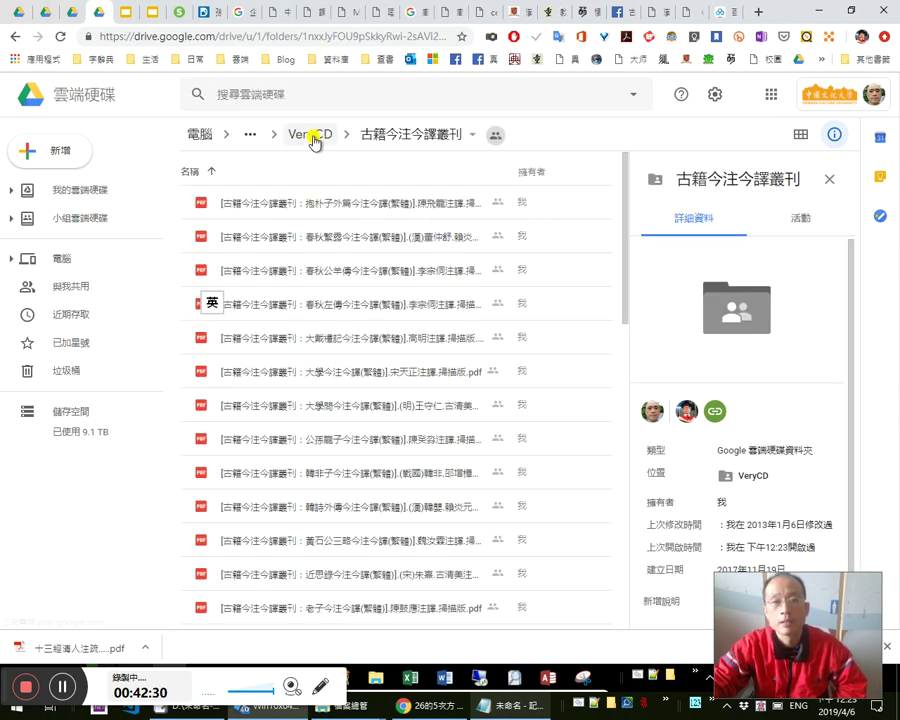
left_click(291, 140)
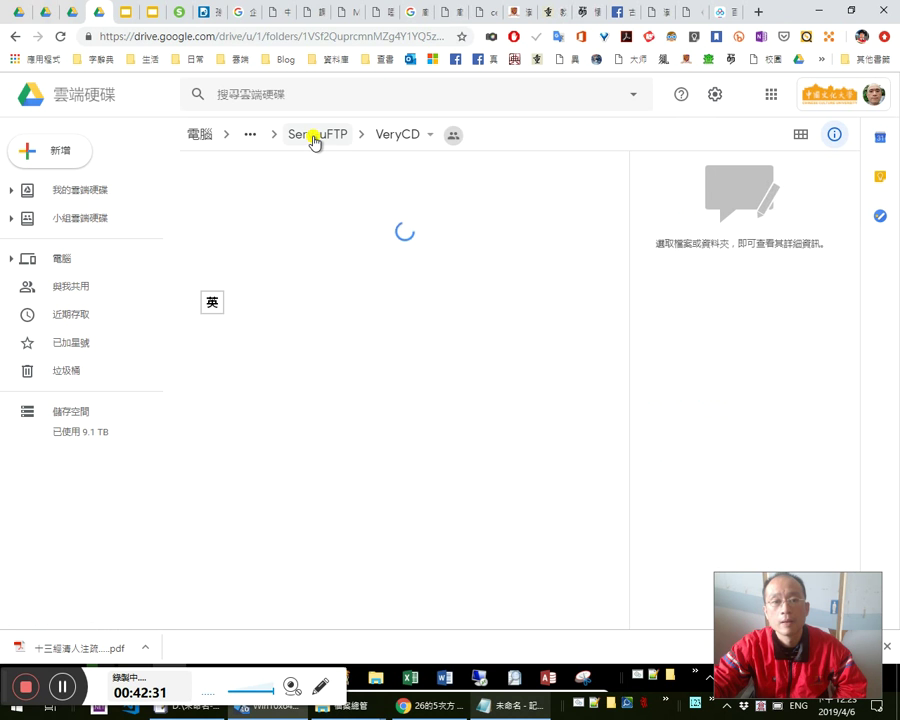
left_click(12, 39)
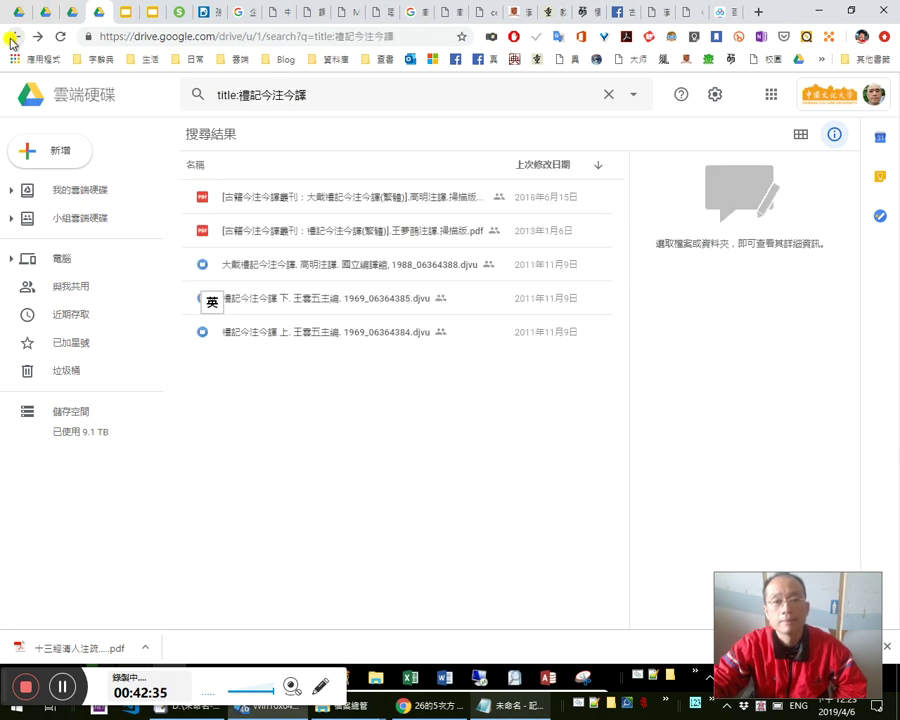
left_click(444, 233)
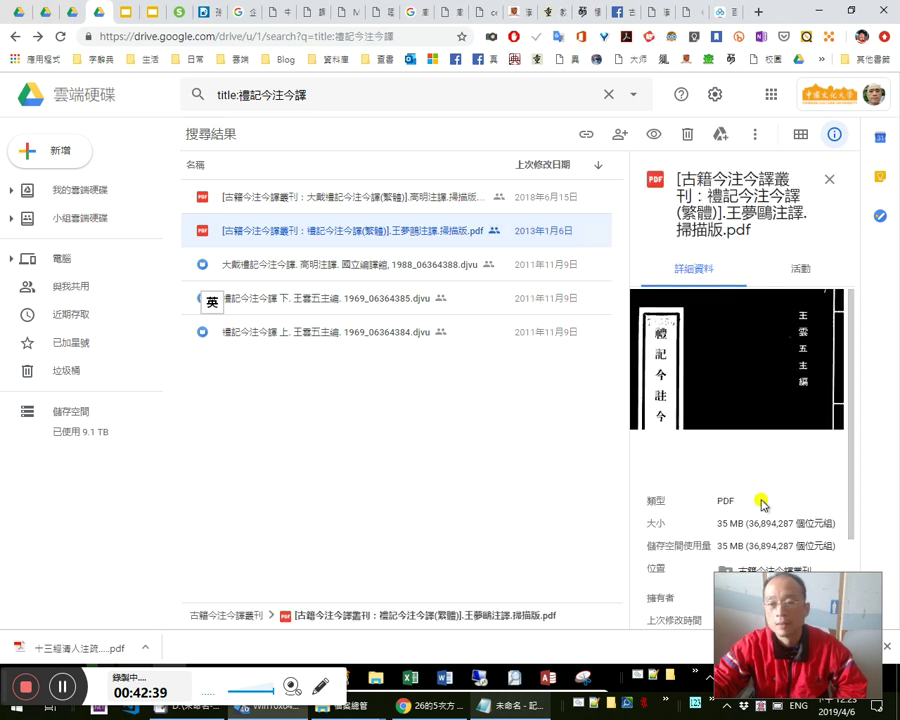
scroll(800, 534, "down", 2)
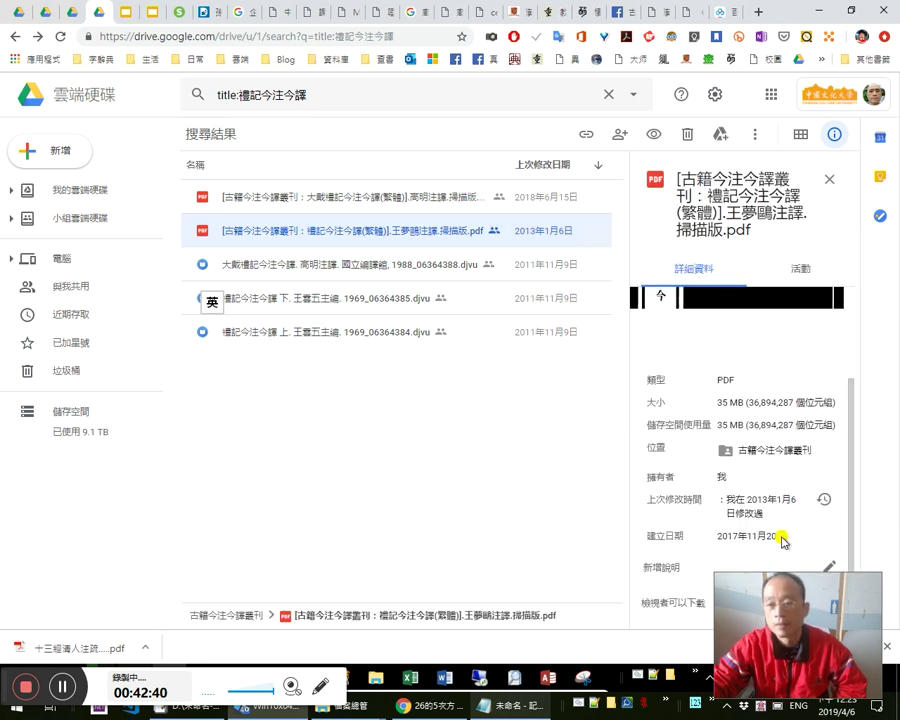
left_click(777, 452)
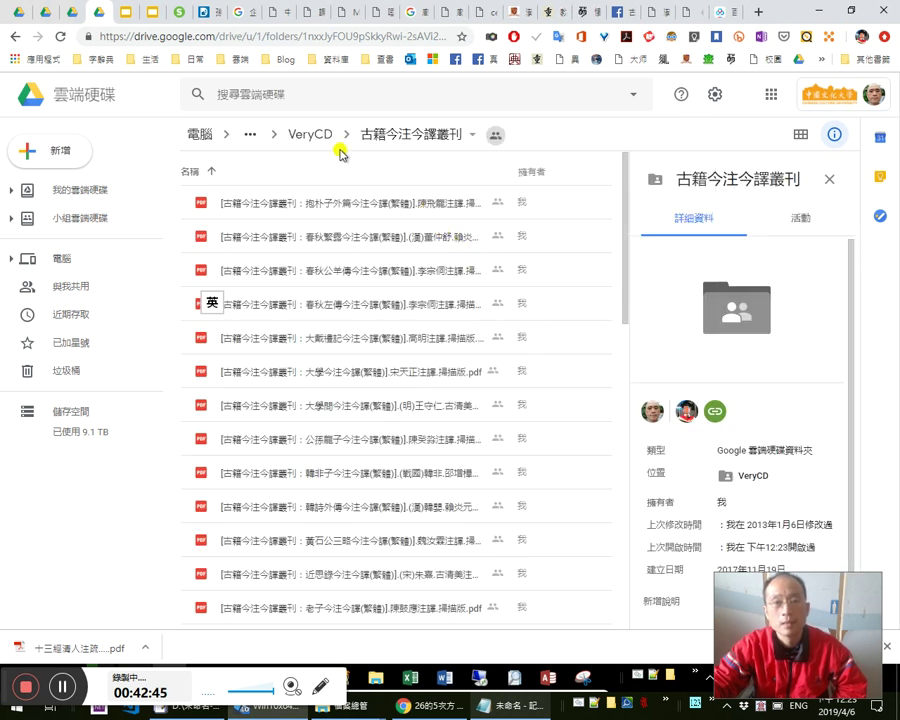
left_click(14, 40)
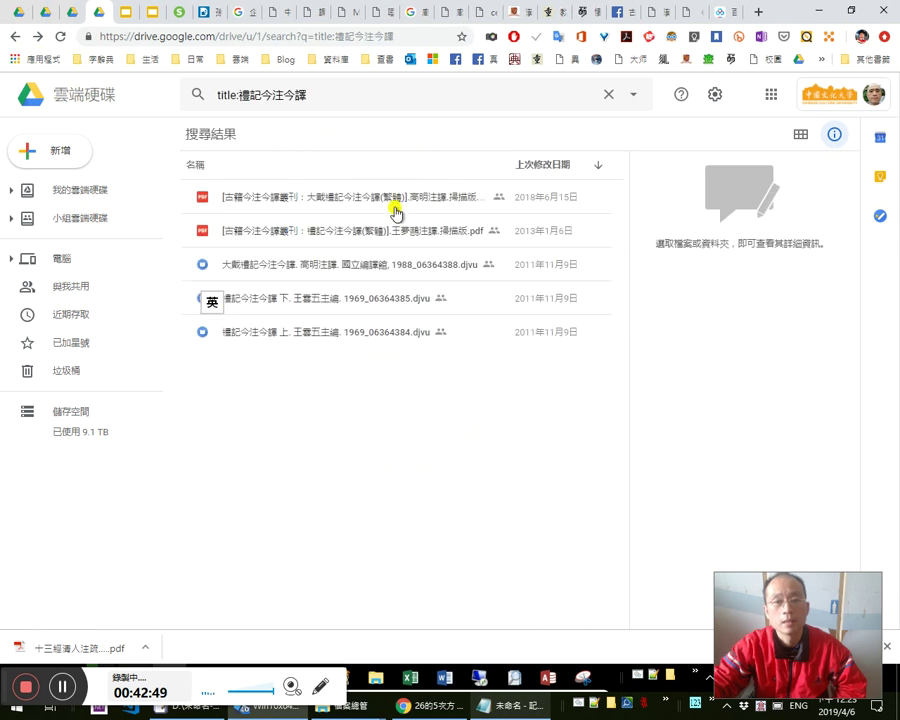
left_click(396, 207)
Step: Download the scanned 大戴禮記今注今譯 PDF from Google Drive and save it to the Downloads folder
right_click(397, 207)
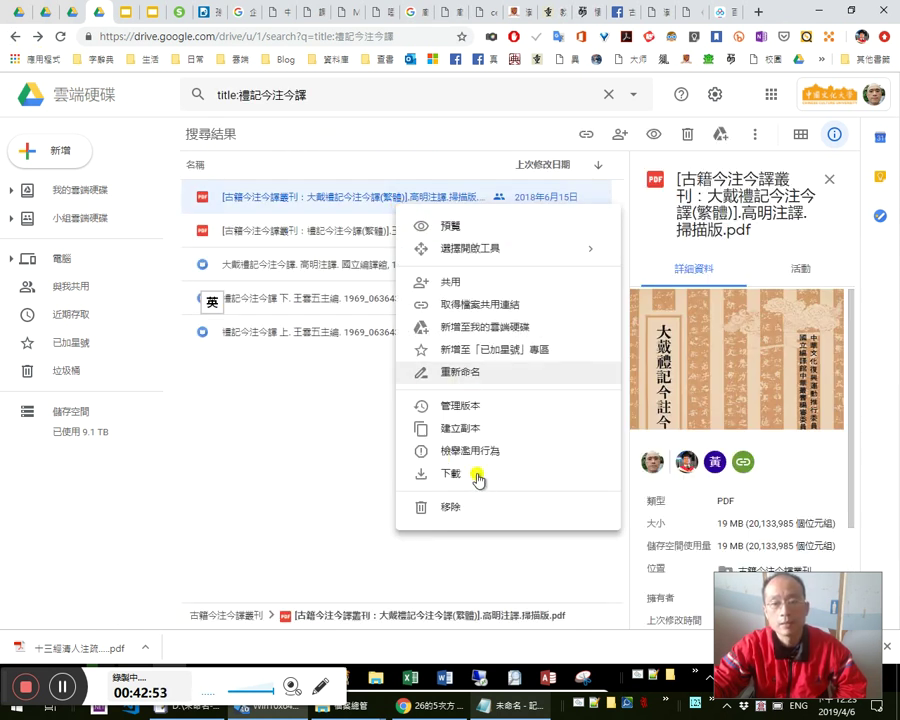
left_click(480, 475)
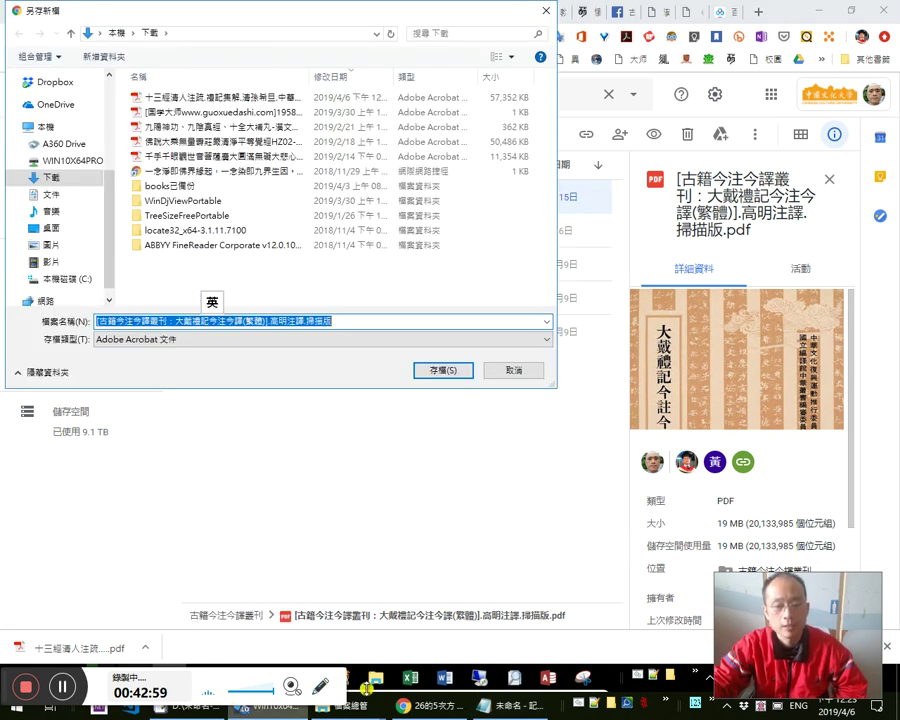
left_click(444, 370)
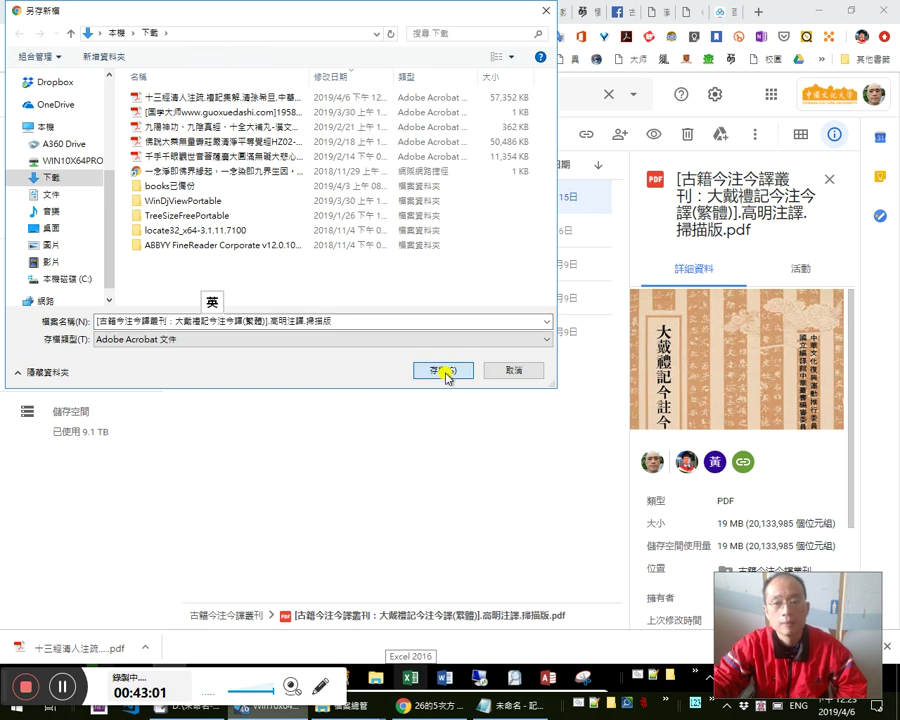
key("alt+Tab")
key("Tab")
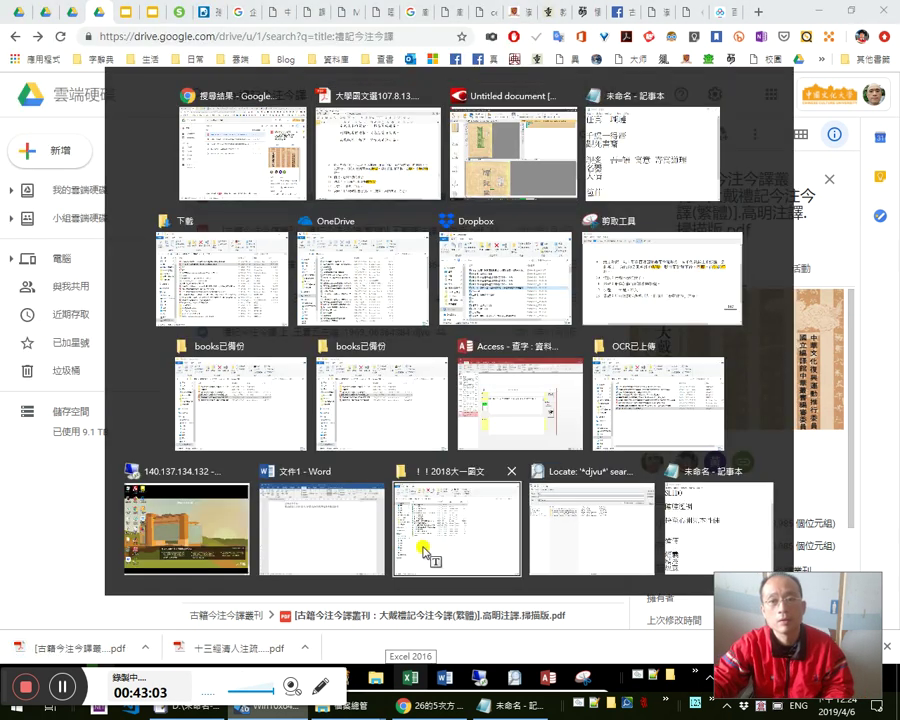
Step: Switch to Adobe Acrobat and bring up the 十三經清人注疏 禮記集解 PDF
key("alt+Tab")
key("Tab")
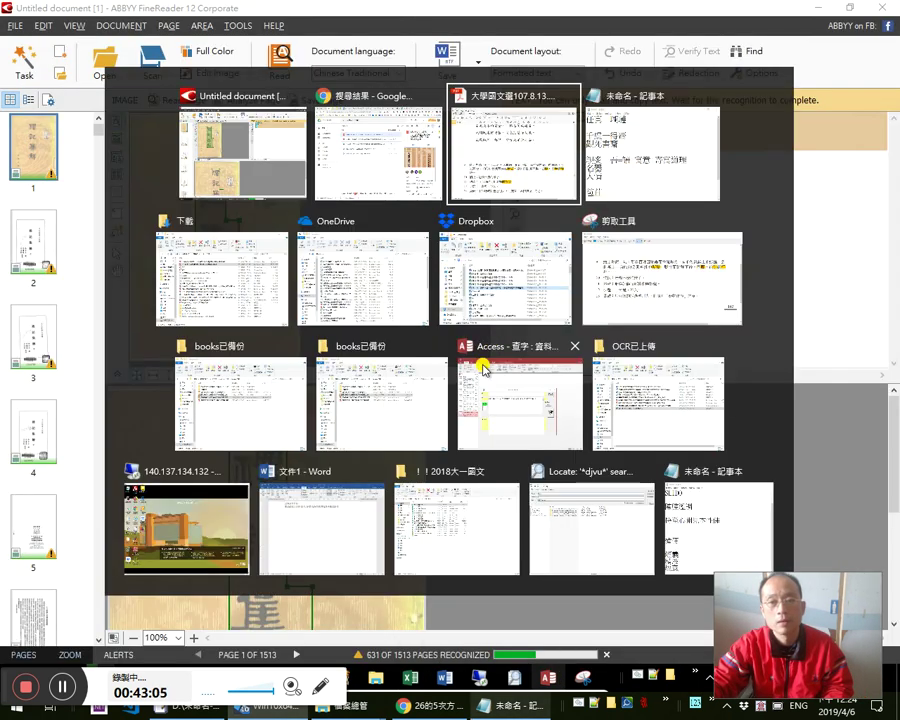
key("Tab")
key("Tab")
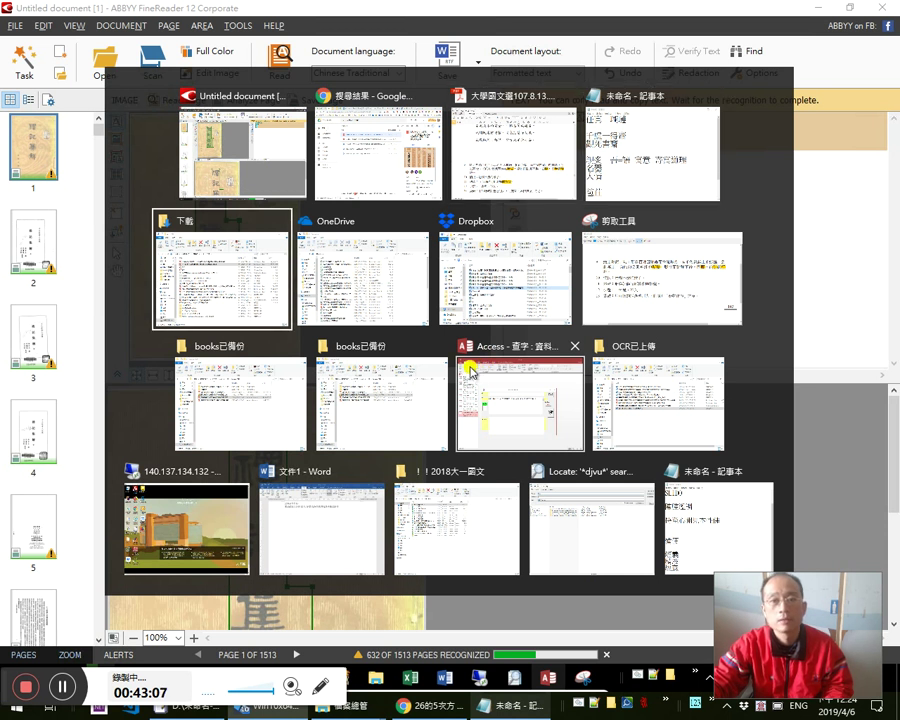
key("alt+Tab")
key("Tab")
key("Tab")
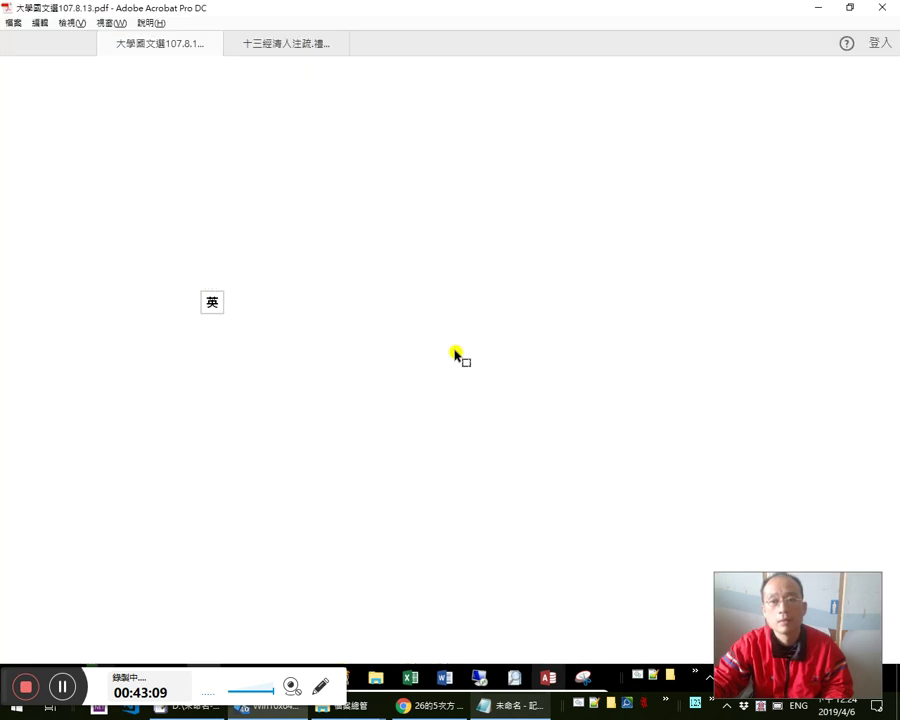
left_click(269, 44)
left_click(370, 355)
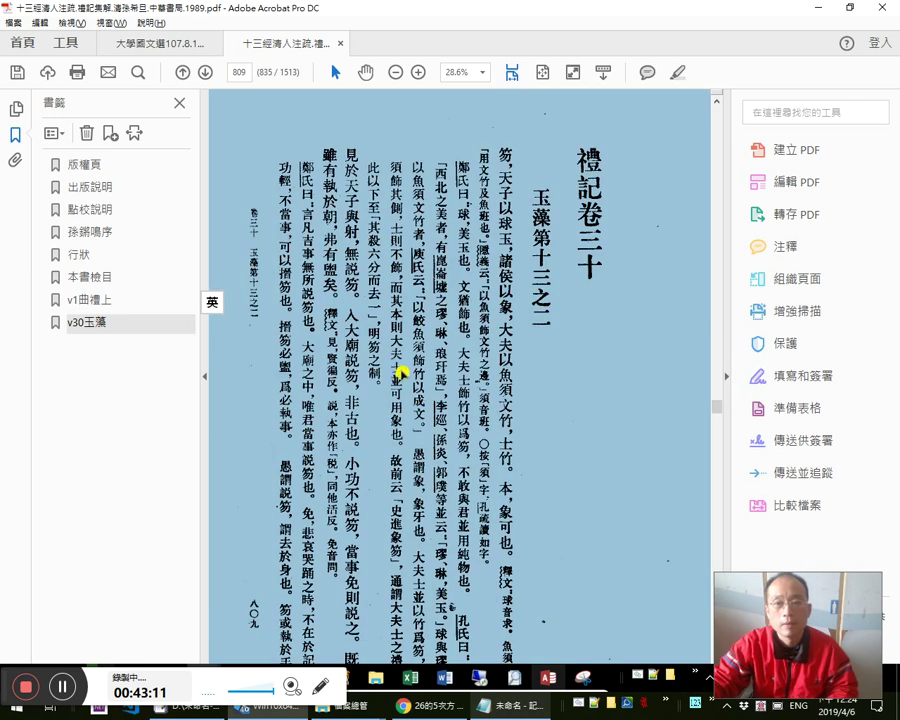
Step: Read forward through the 玉藻 chapter to page 832, with the 君與尸行接武 passage
scroll(420, 376, "down", 5)
scroll(418, 374, "down", 20)
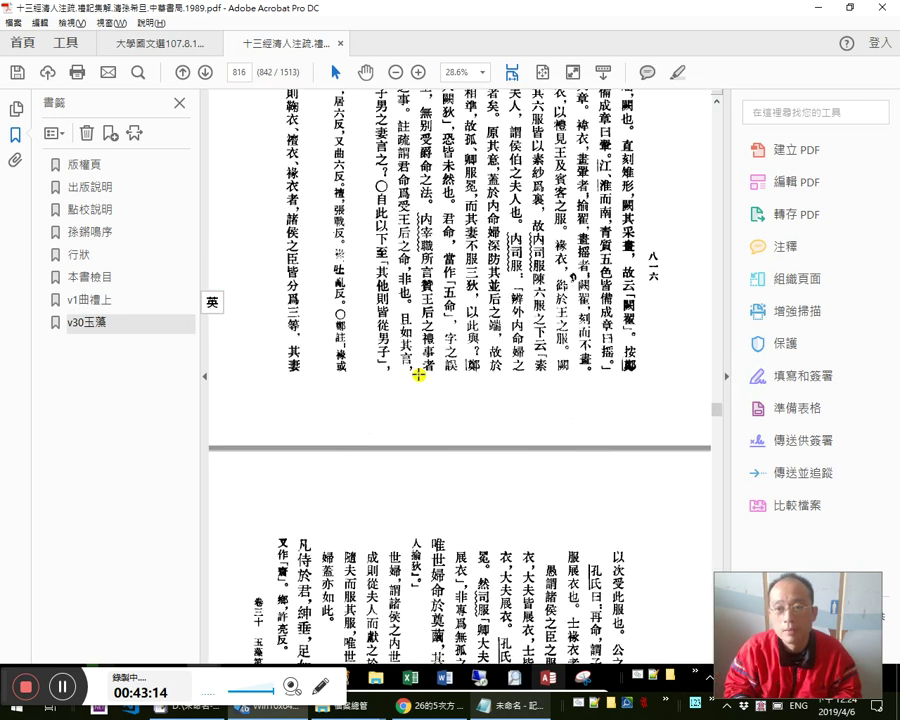
scroll(418, 374, "down", 7)
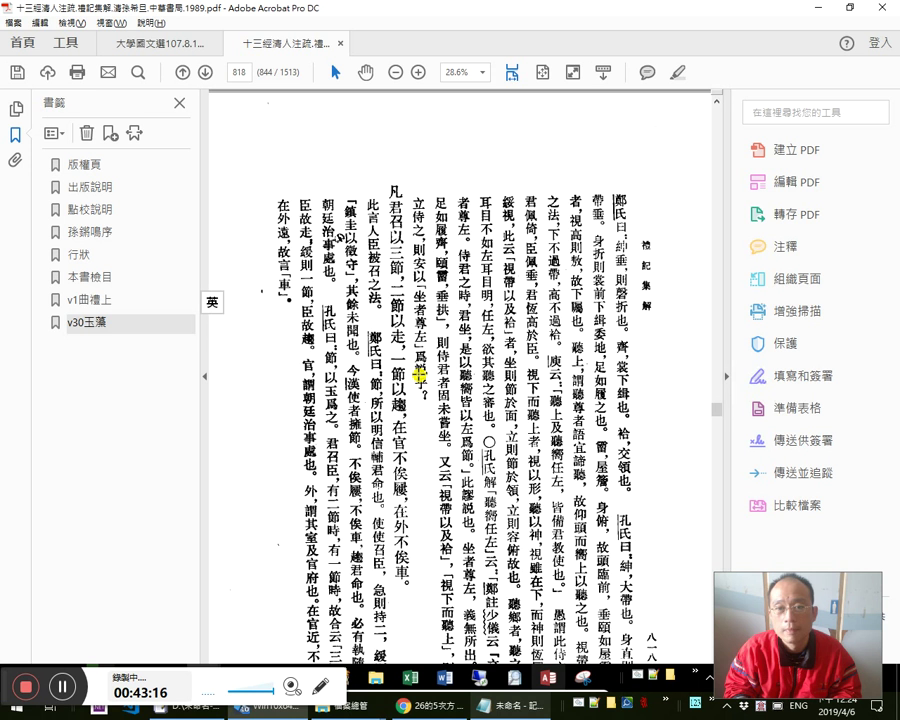
scroll(418, 372, "down", 4)
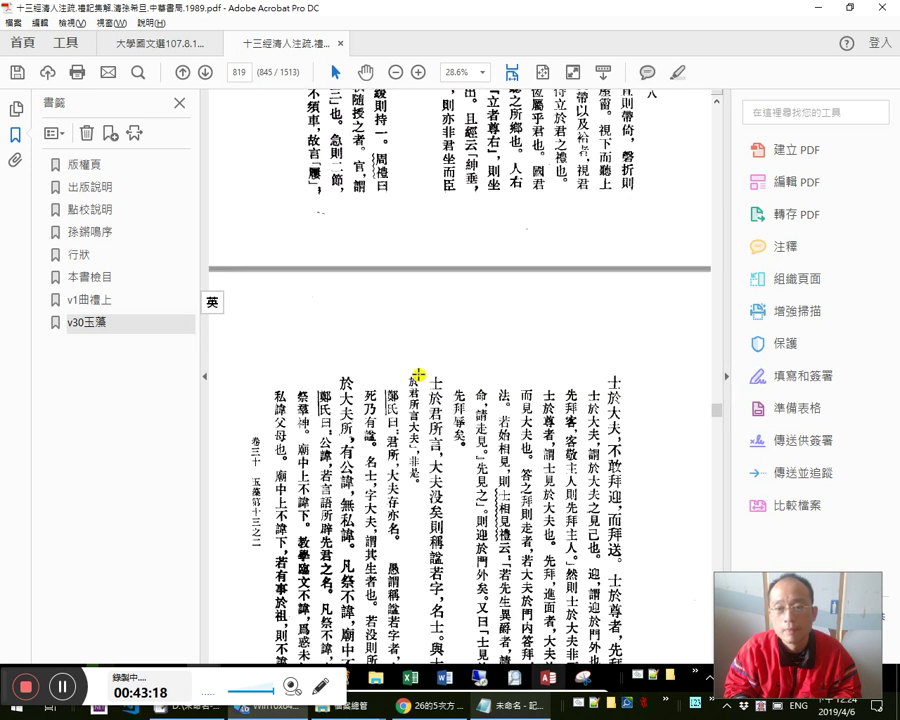
scroll(418, 374, "up", 10)
scroll(418, 374, "down", 15)
scroll(418, 374, "down", 6)
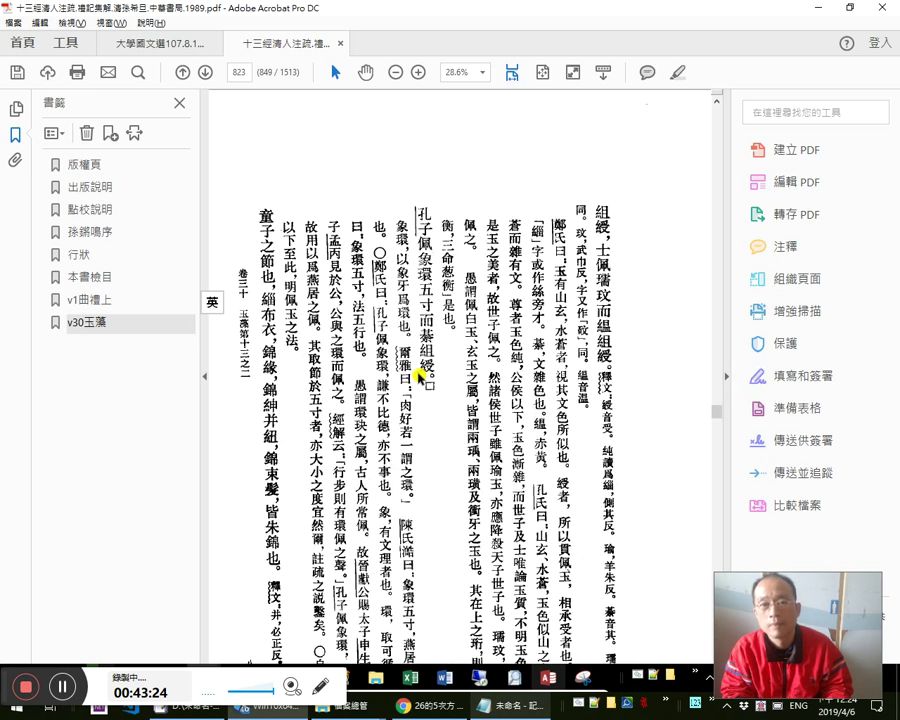
scroll(418, 374, "down", 3)
scroll(418, 374, "down", 3)
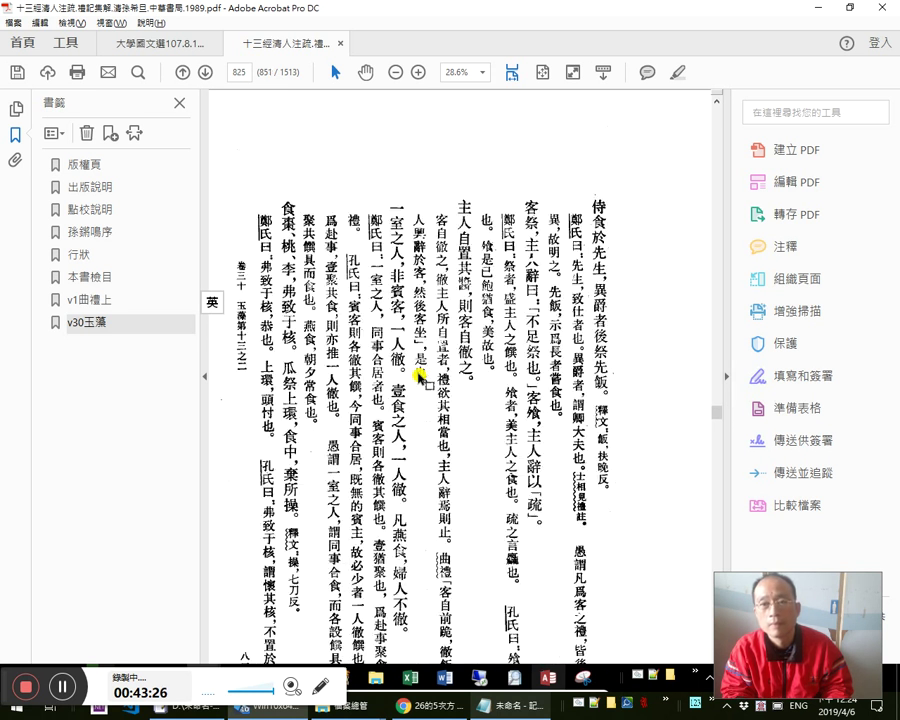
scroll(418, 374, "down", 3)
scroll(418, 374, "down", 3)
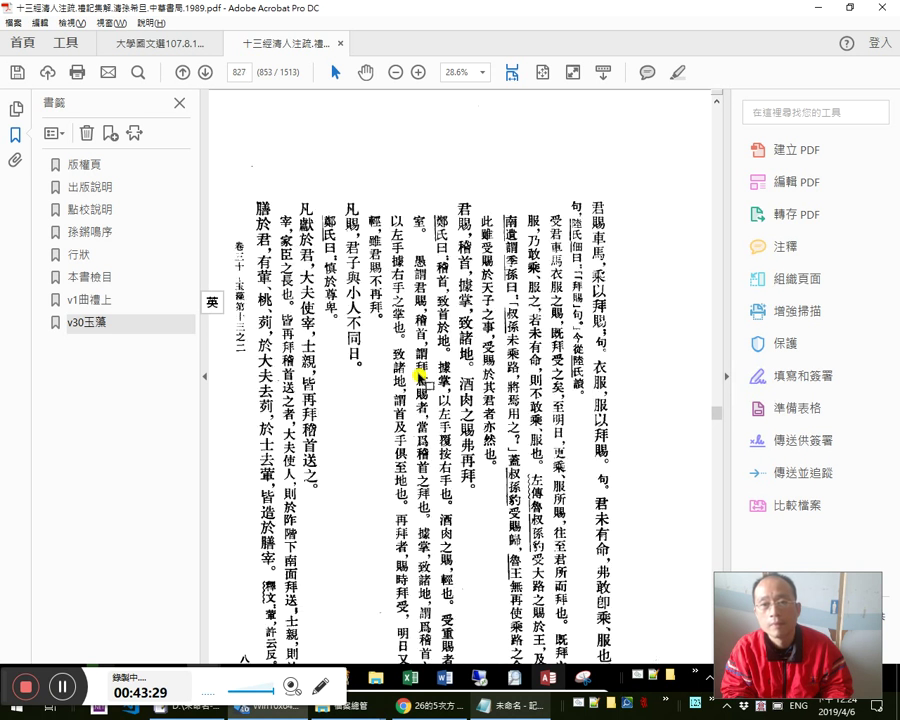
scroll(418, 374, "down", 3)
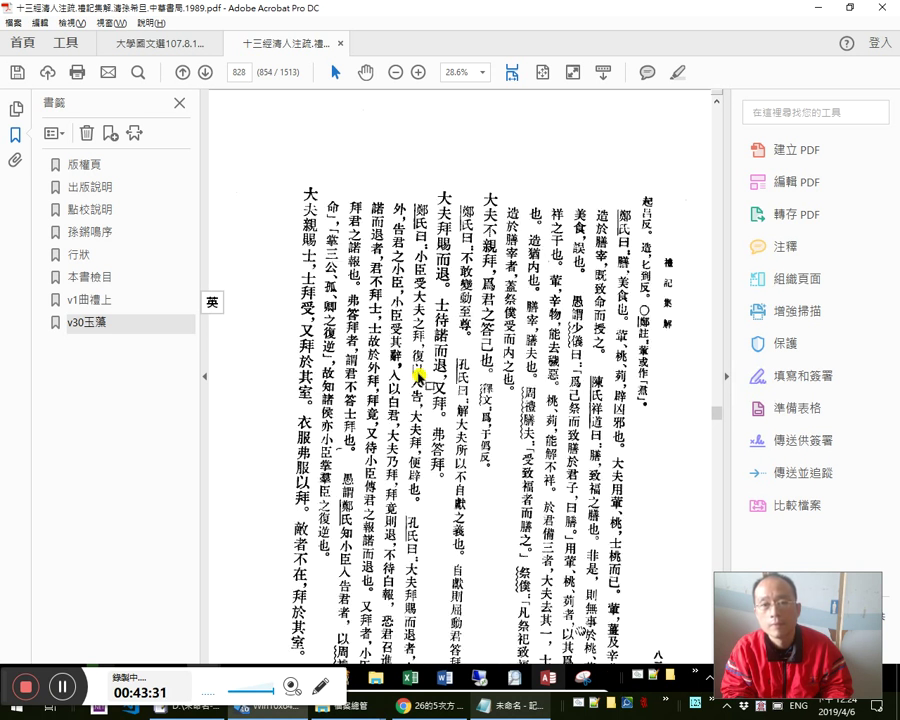
scroll(418, 374, "down", 3)
scroll(418, 374, "down", 3)
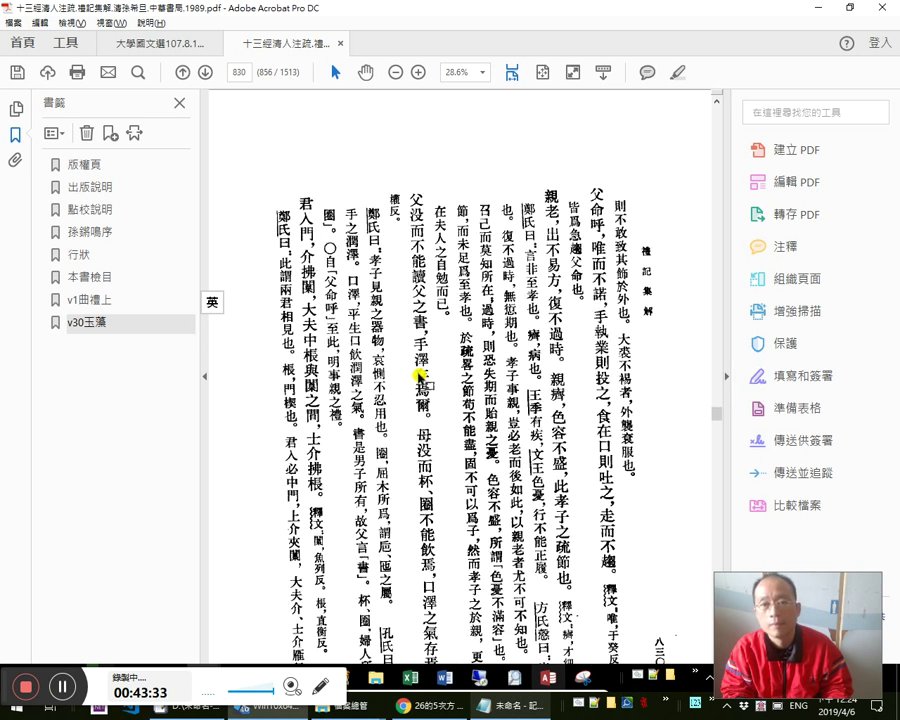
scroll(420, 376, "down", 3)
scroll(420, 376, "down", 3)
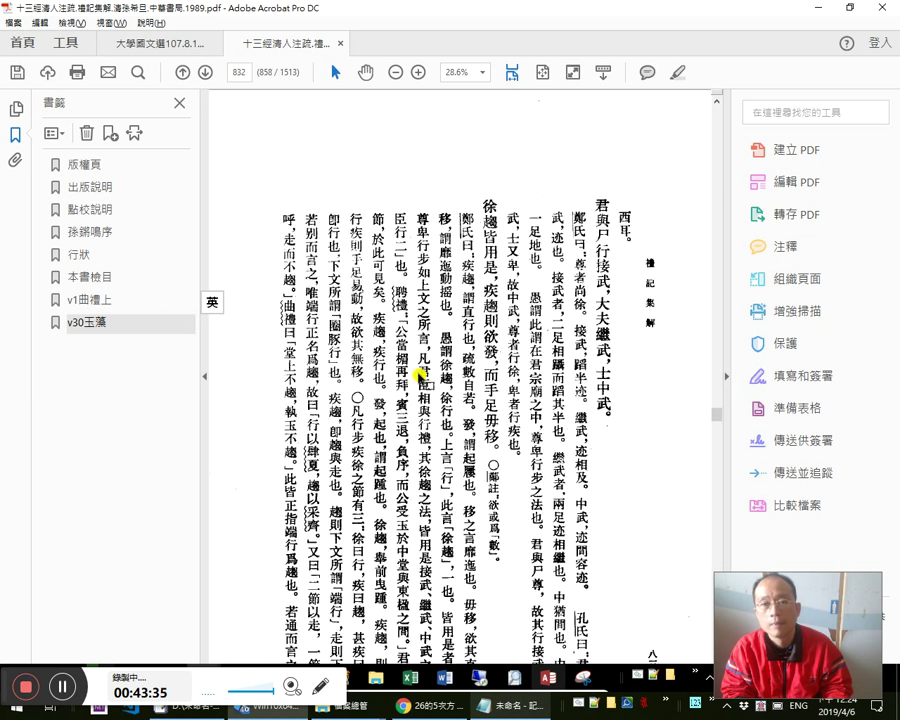
scroll(419, 375, "down", 3)
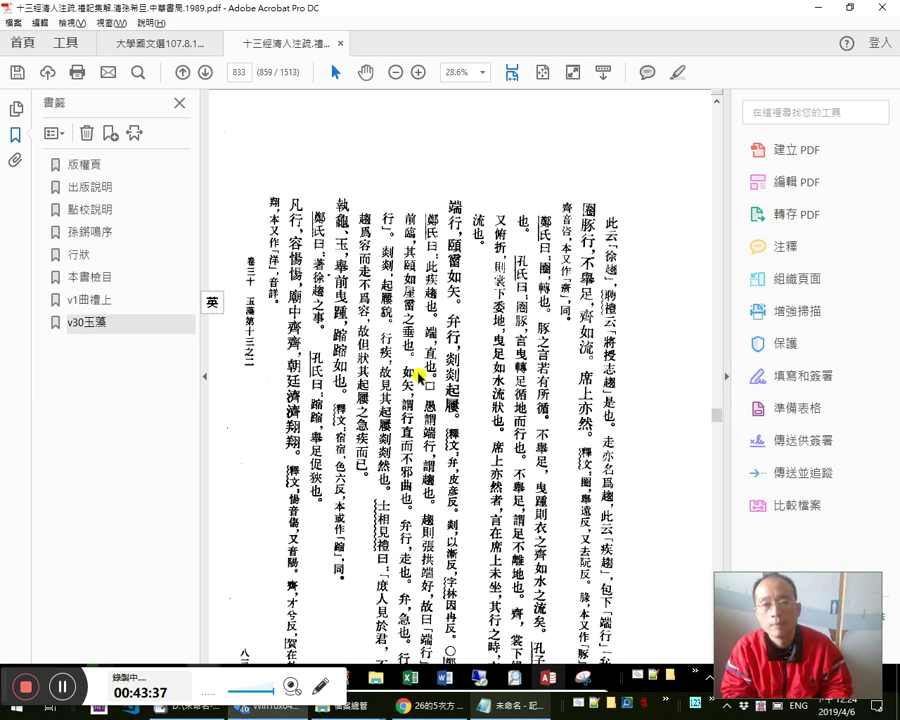
scroll(419, 375, "up", 3)
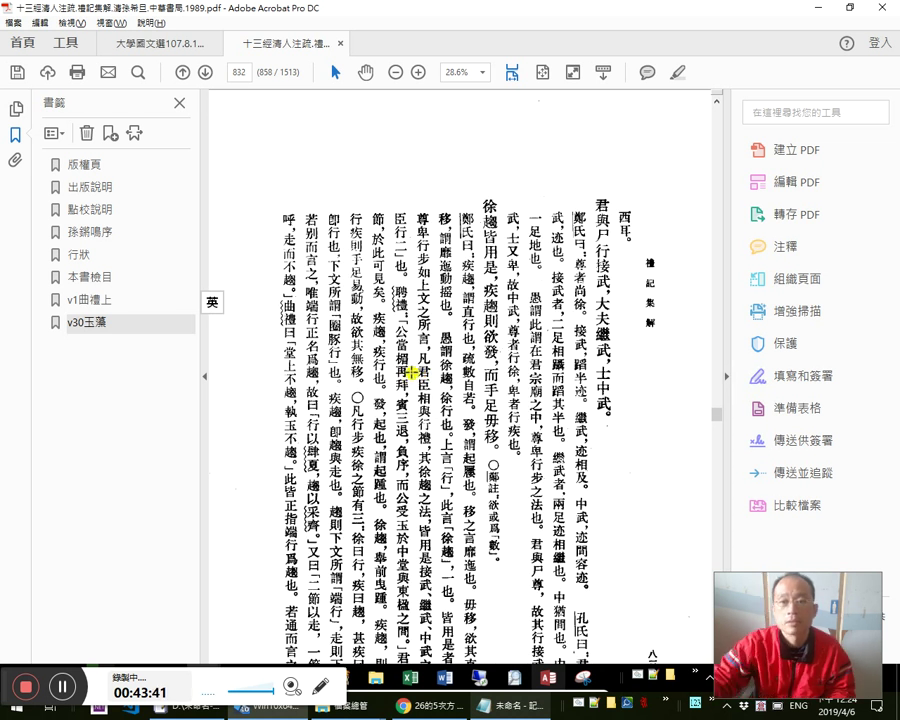
scroll(425, 376, "down", 1)
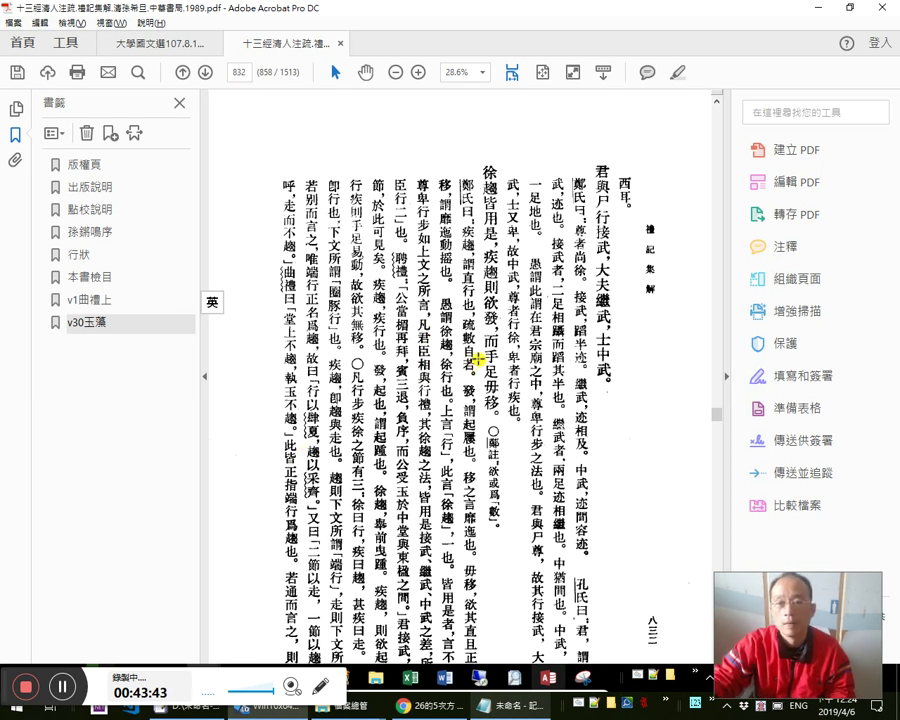
scroll(466, 327, "down", 1)
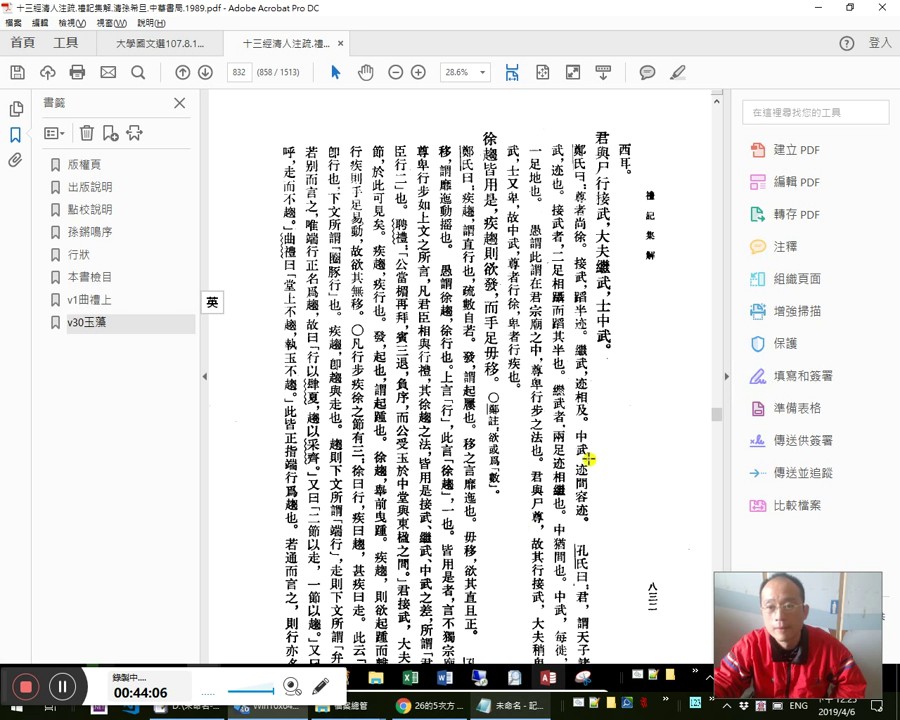
scroll(644, 346, "down", 1)
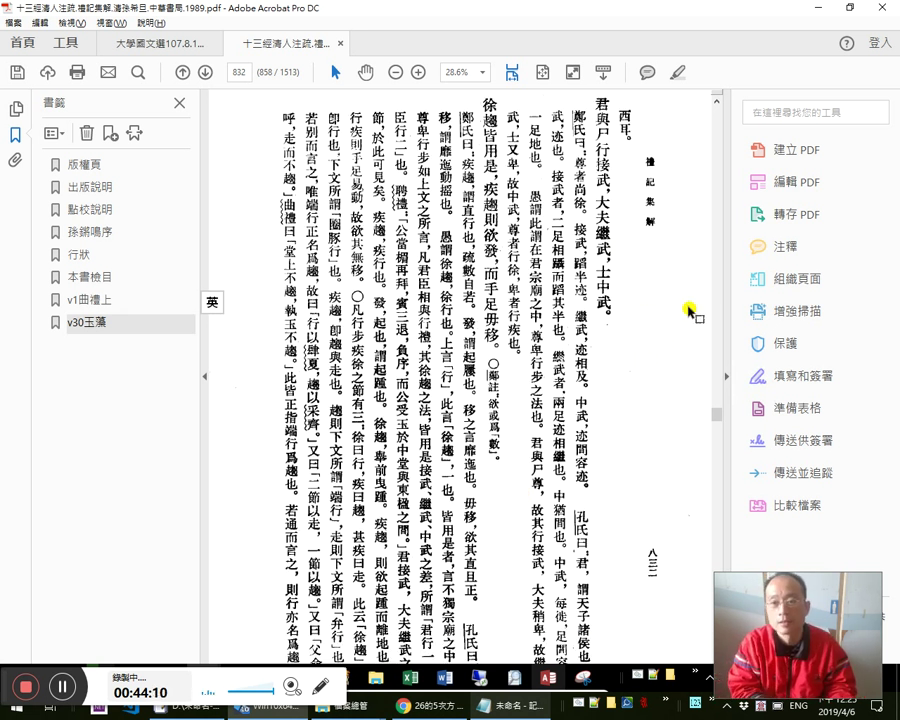
Step: Read page 832's 君與尸行接武 passage and its 鄭氏 and 孔氏 commentary in full-screen mode
key("ctrl+l")
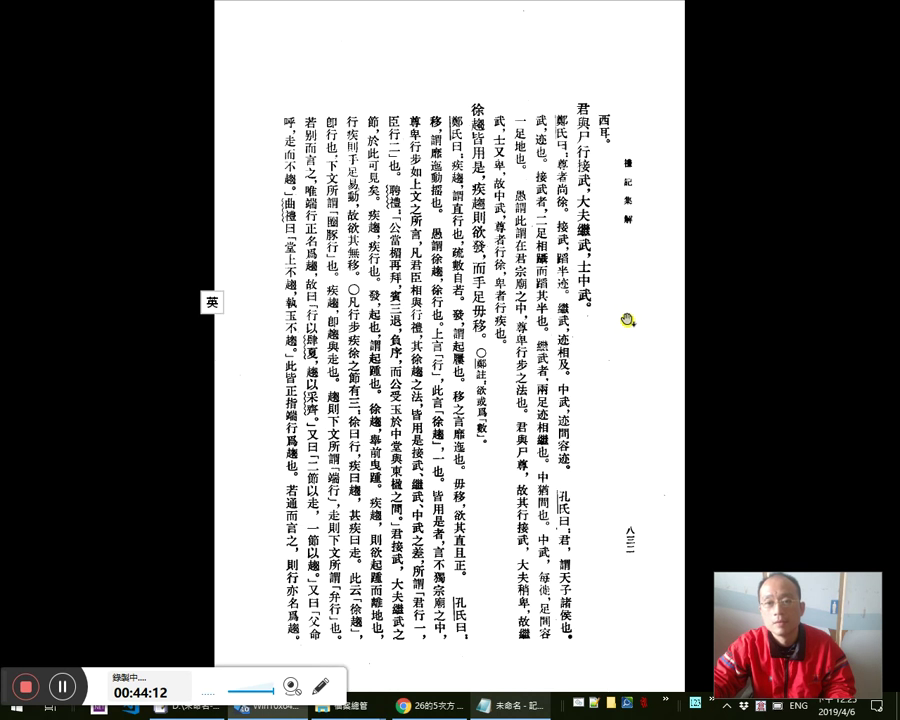
key("ctrl+equal")
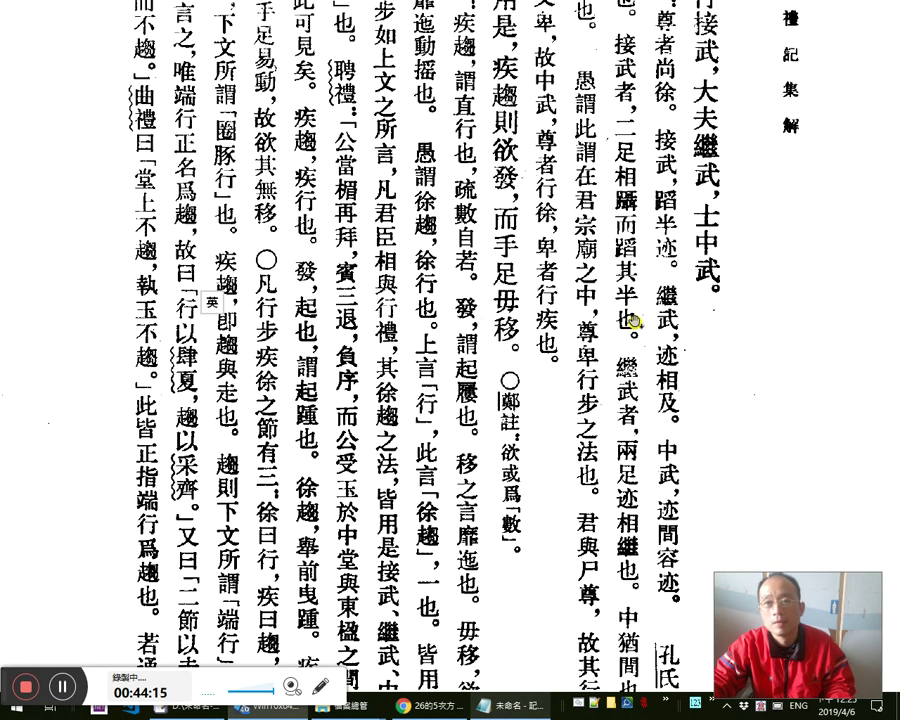
key("ctrl+minus")
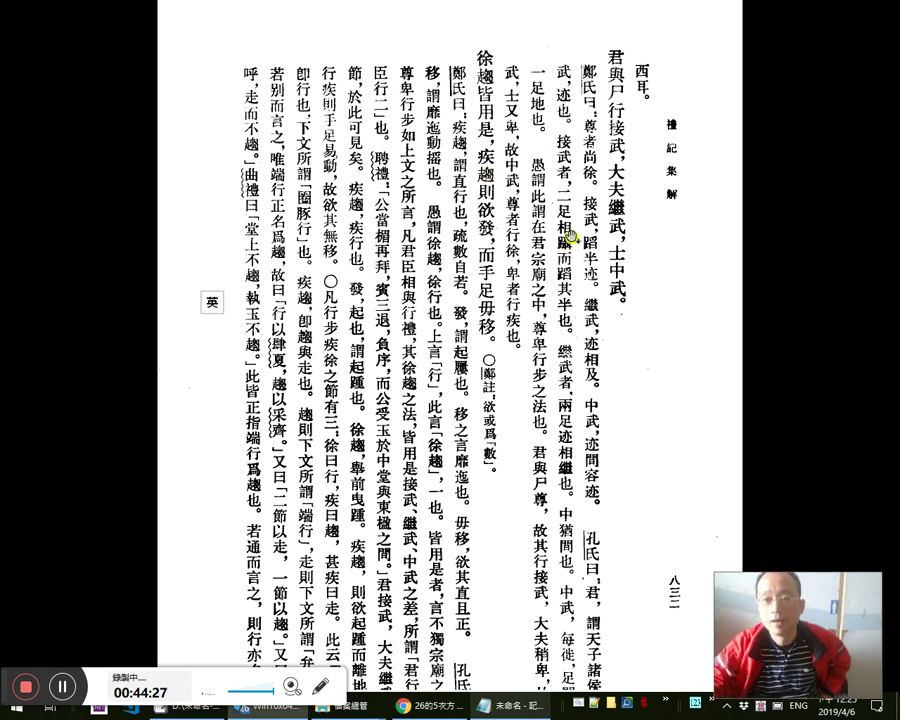
scroll(610, 228, "down", 1)
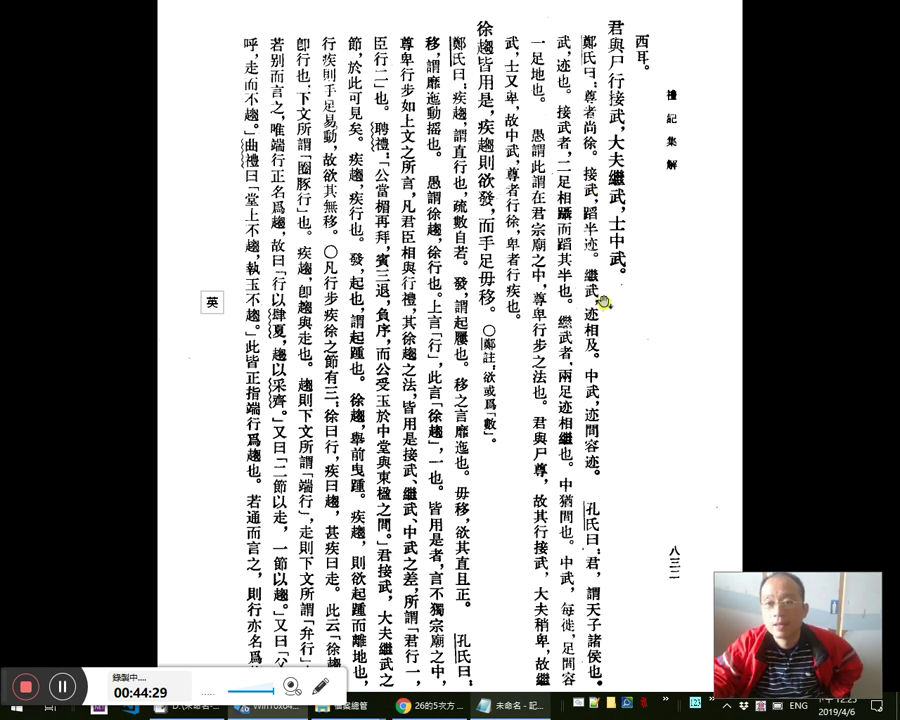
scroll(606, 300, "up", 1)
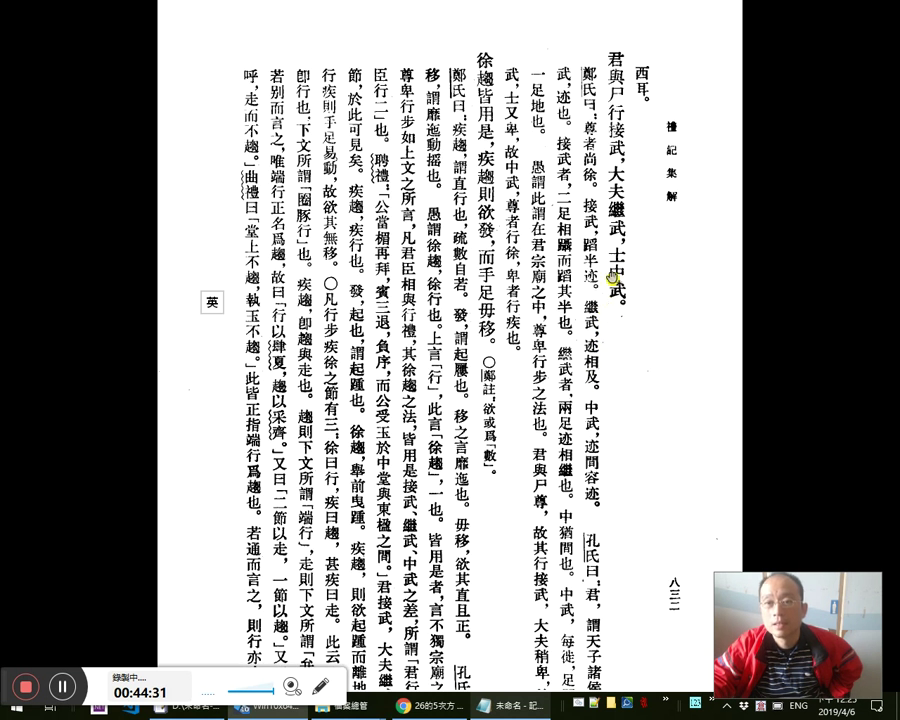
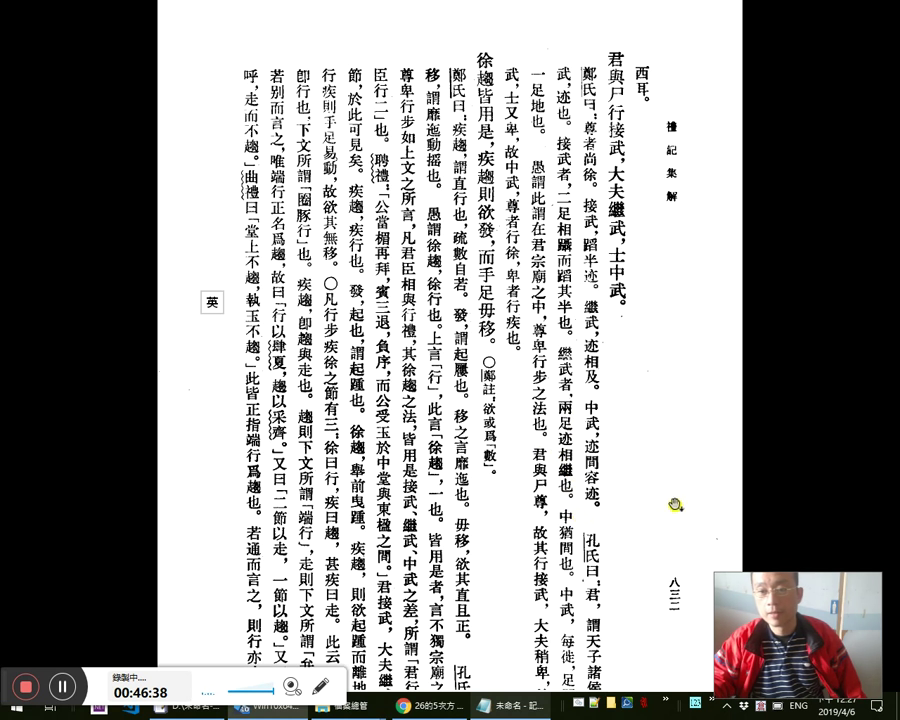
Step: Scroll back and forth through the 禮記集解 pages around page 832 in Acrobat
scroll(600, 430, "down", 1)
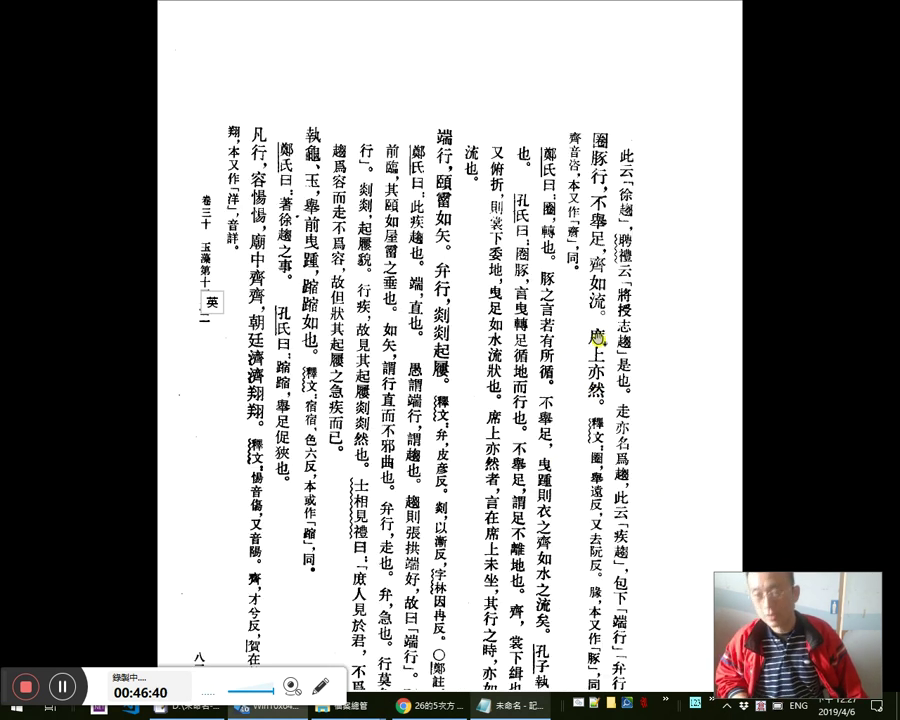
scroll(597, 340, "up", 1)
scroll(597, 340, "down", 2)
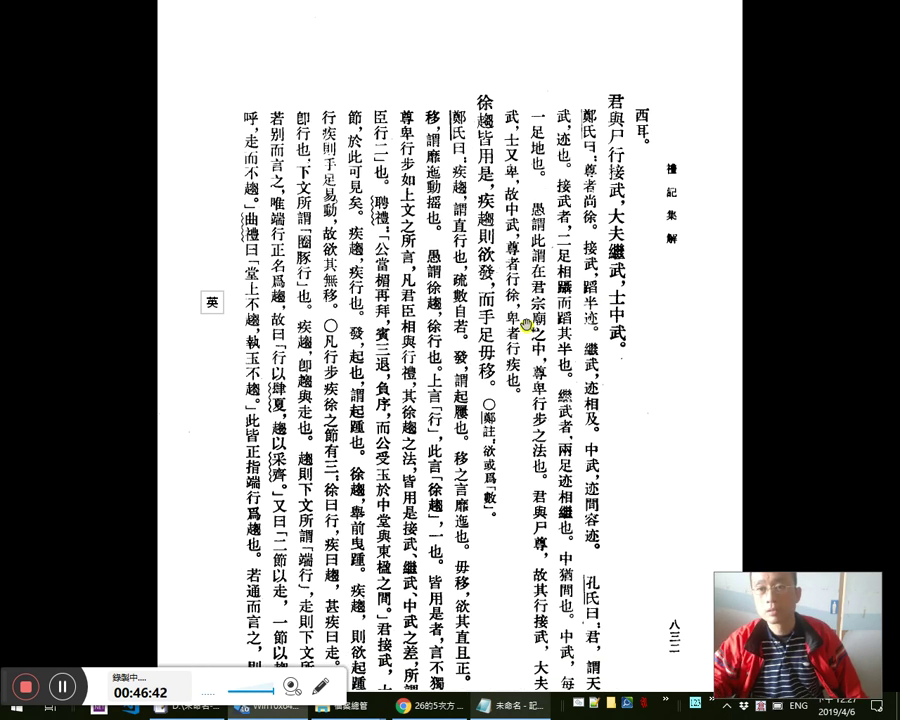
scroll(450, 175, "down", 1)
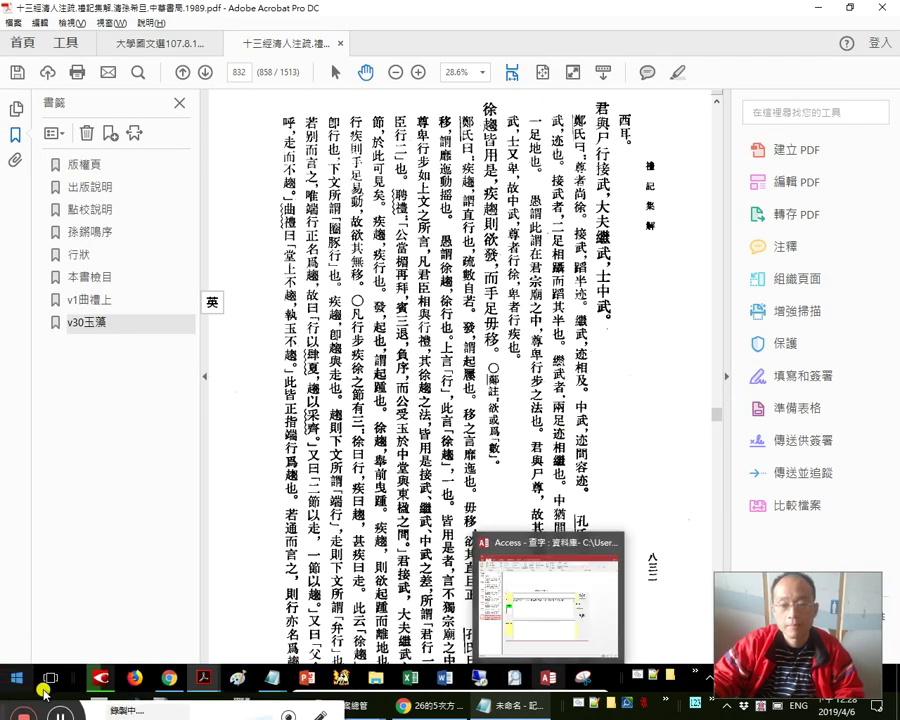
Step: Return to the 禮記集解 PDF and switch the page to the Select Tool
left_click(125, 678)
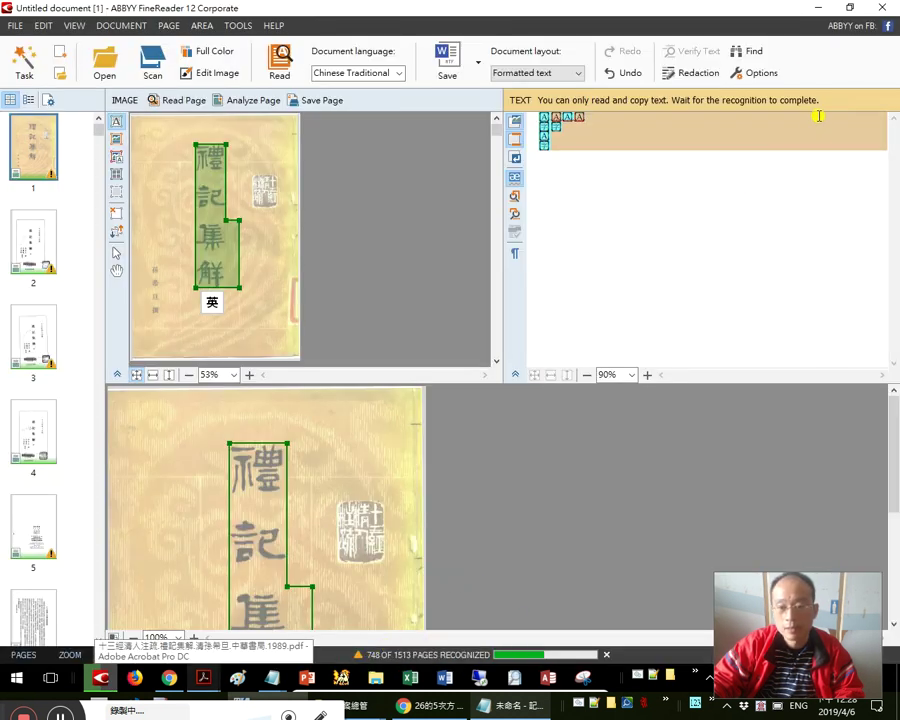
key("alt+Tab")
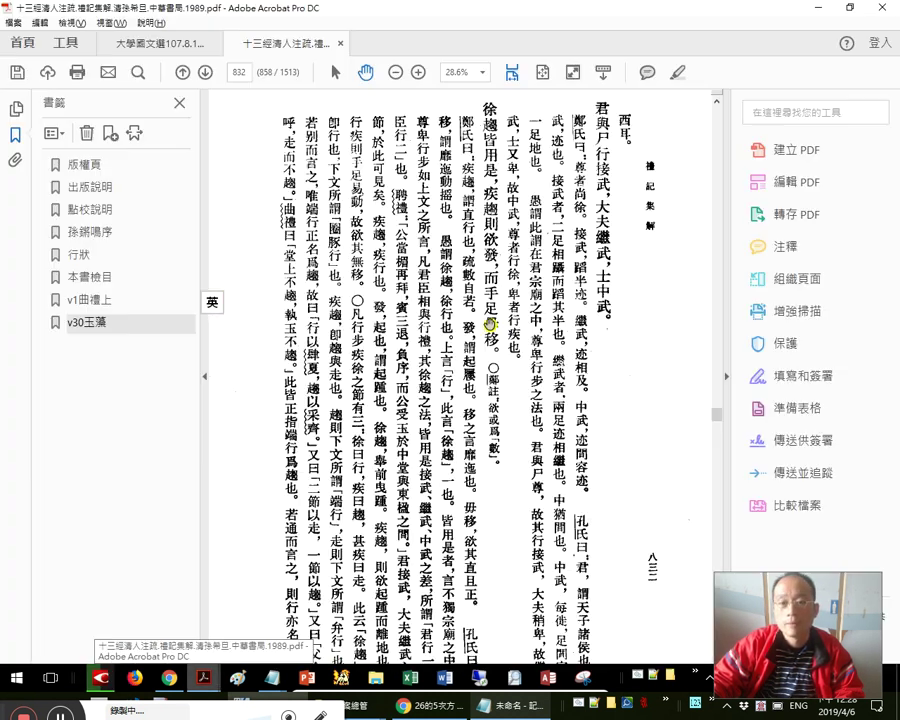
right_click(663, 320)
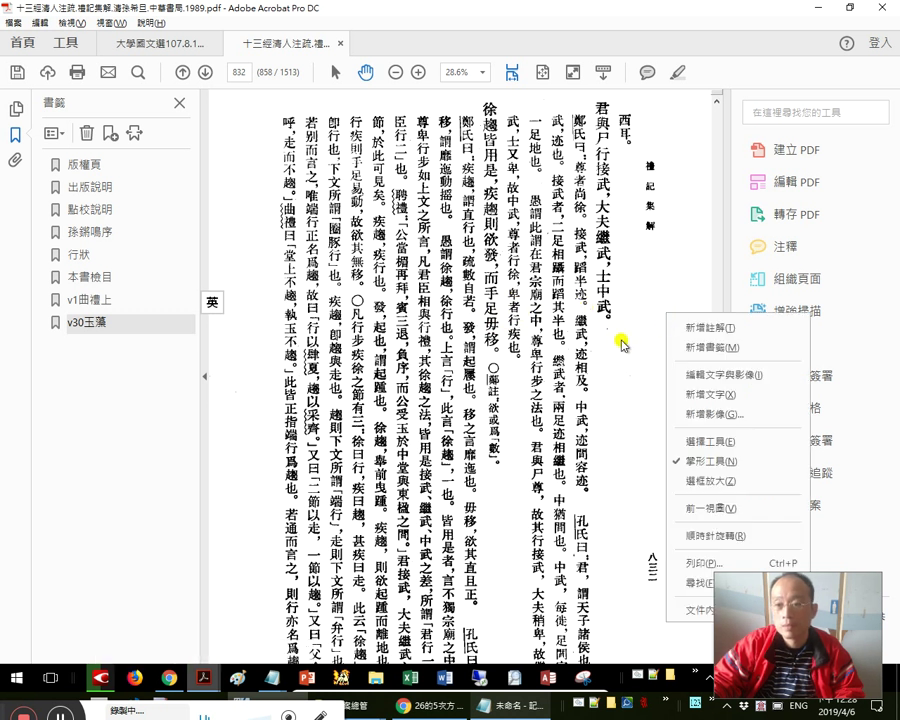
left_click(622, 340)
right_click(628, 340)
left_click(685, 464)
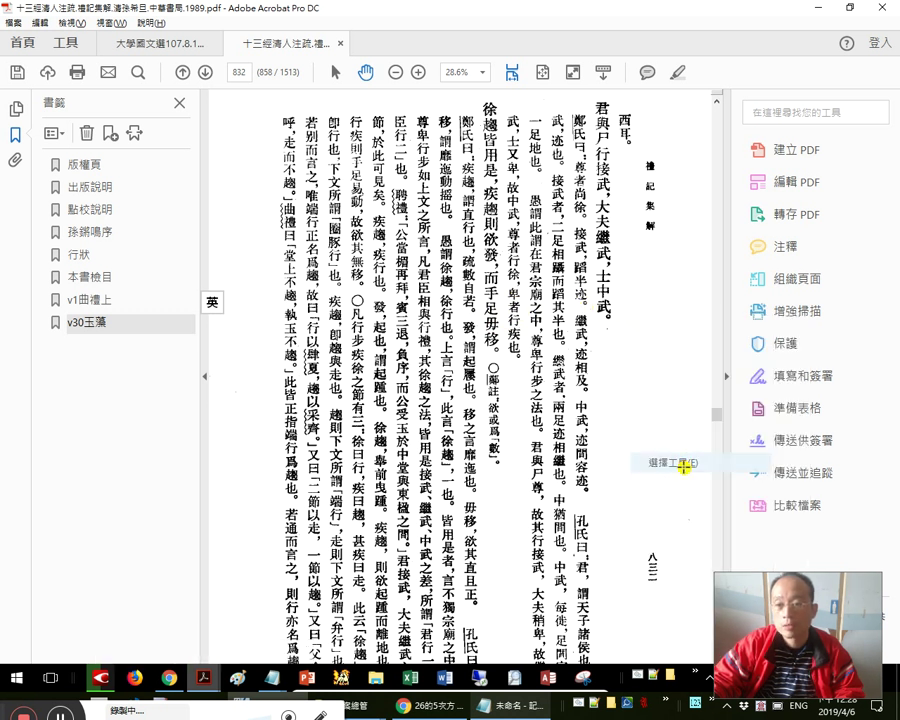
Step: Try selecting the 君與尸行接武 column and page image, then enter Edit PDF mode
left_click_drag(584, 108, 617, 307)
left_click(553, 338)
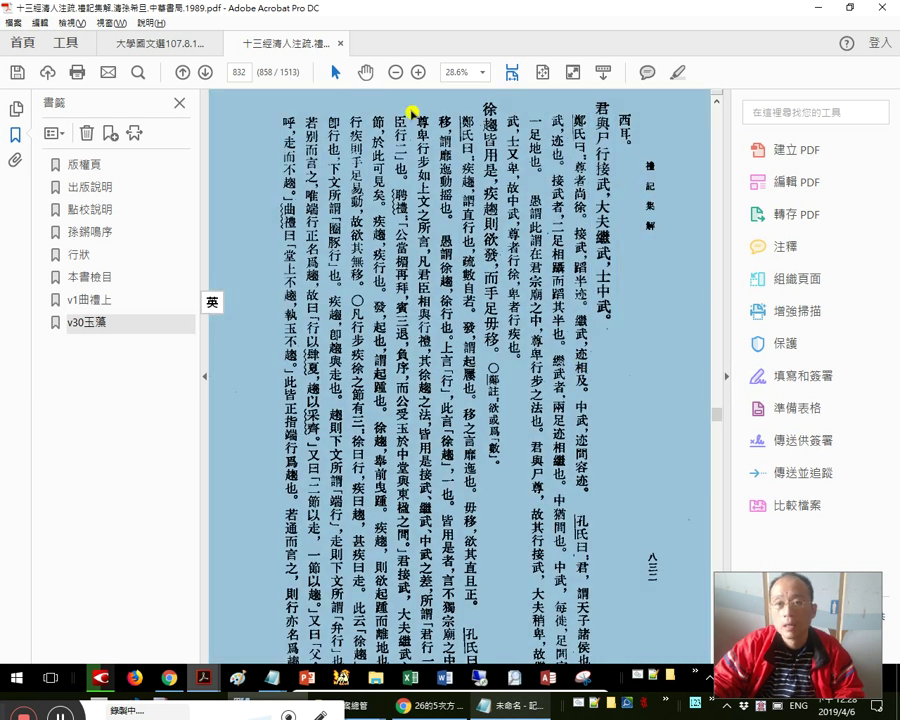
right_click(490, 210)
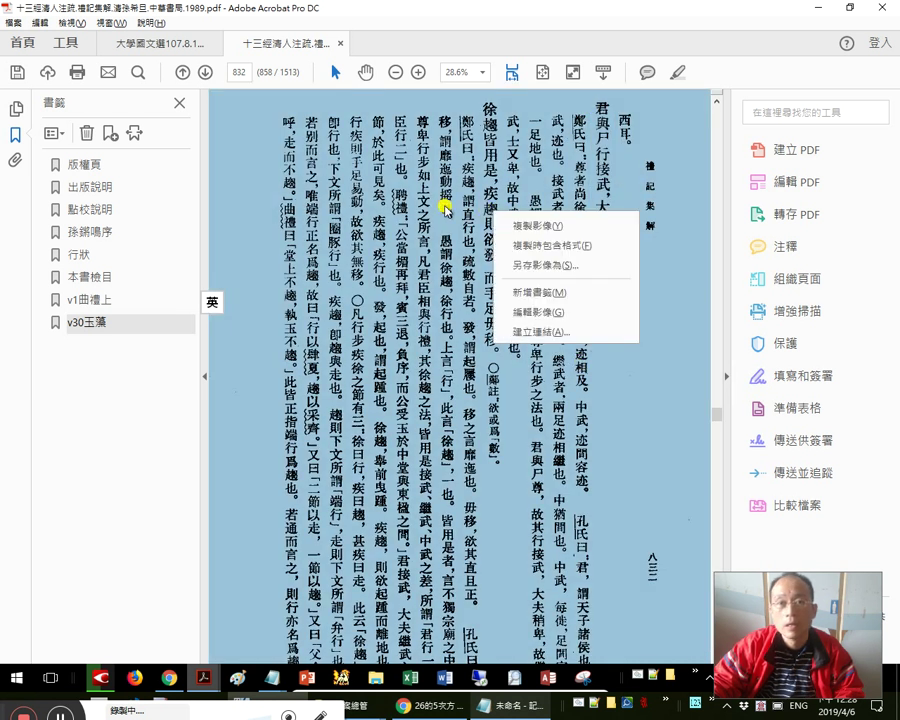
left_click(405, 207)
left_click(778, 198)
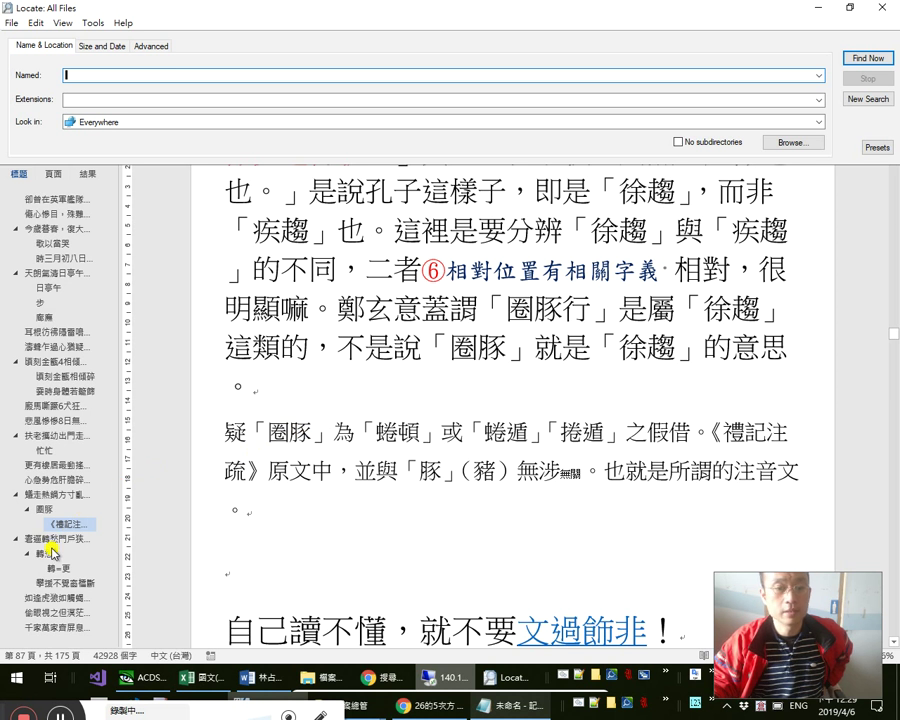
Step: Start a new empty paragraph after the one ending 注音文。 in the Word commentary
left_click(255, 557)
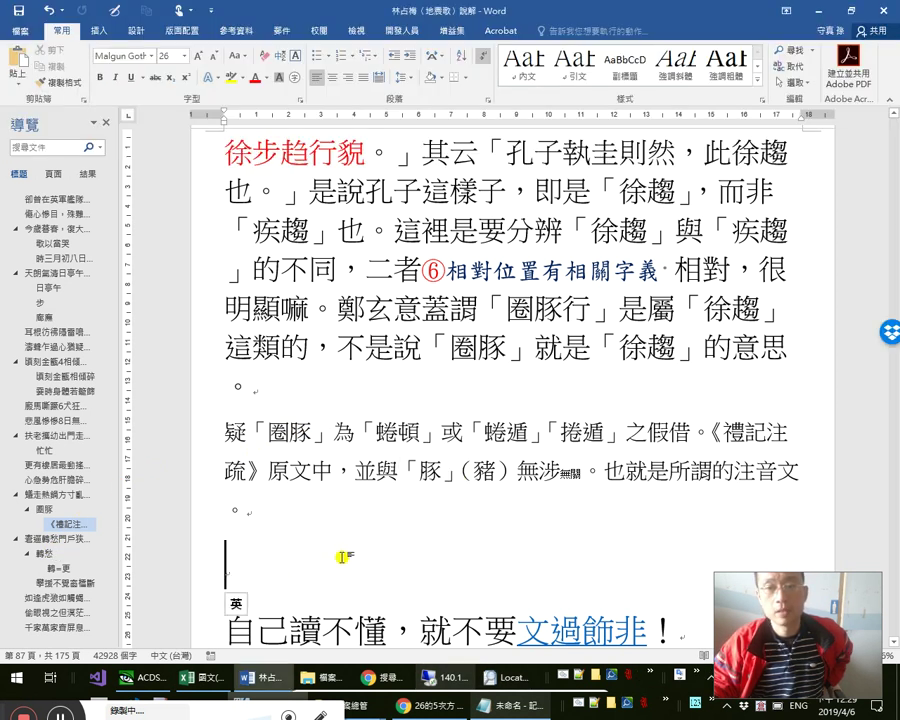
scroll(470, 480, "down", 2)
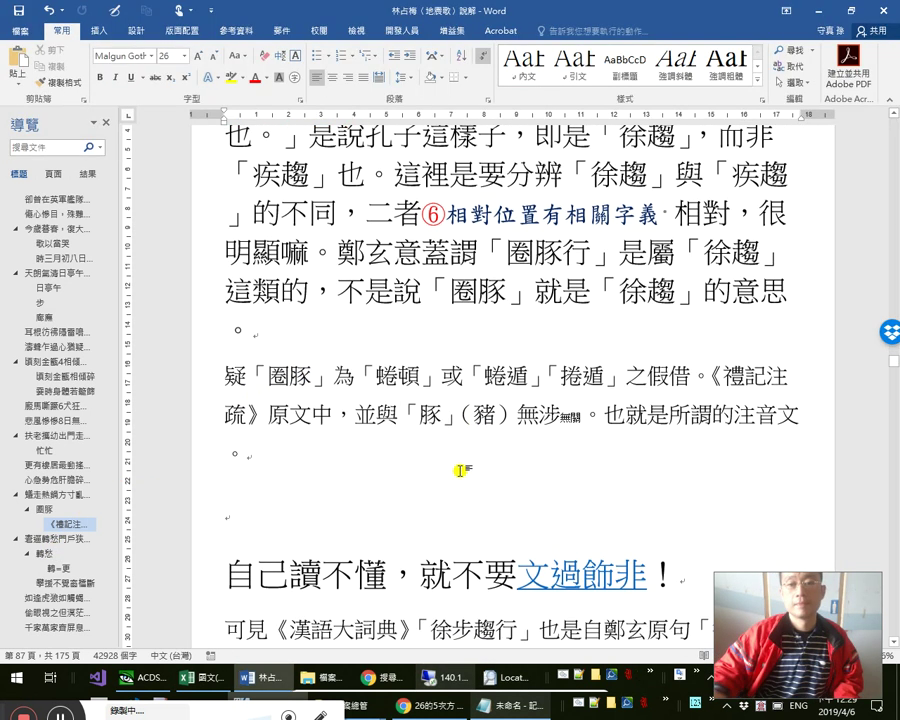
key("Up")
key("Up")
key("Up")
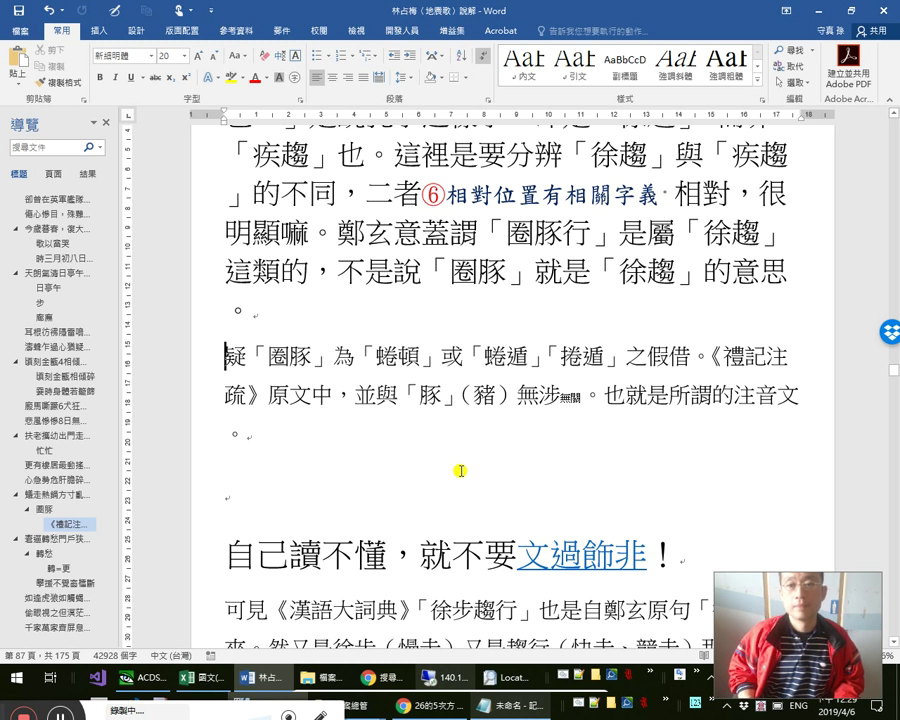
key("Down")
key("Return")
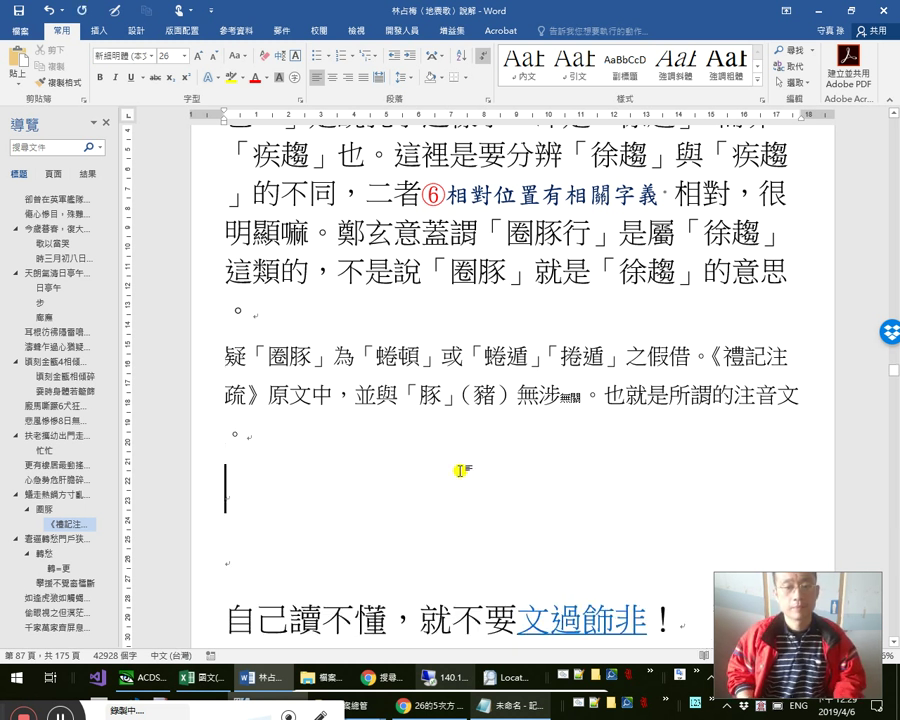
key("Up")
key("Tab")
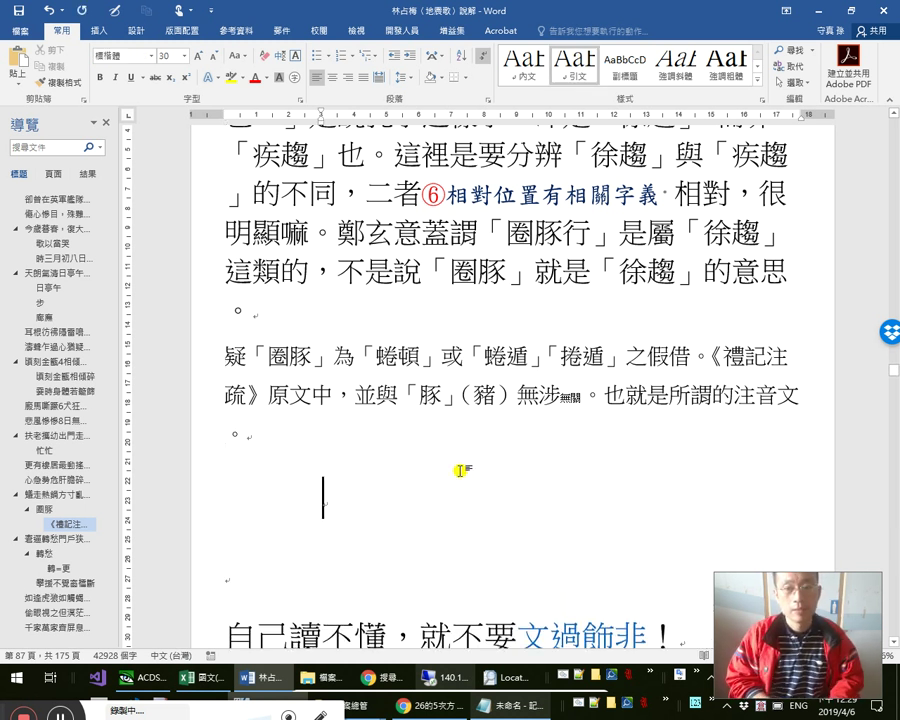
key("Up")
key("Home")
key("Return")
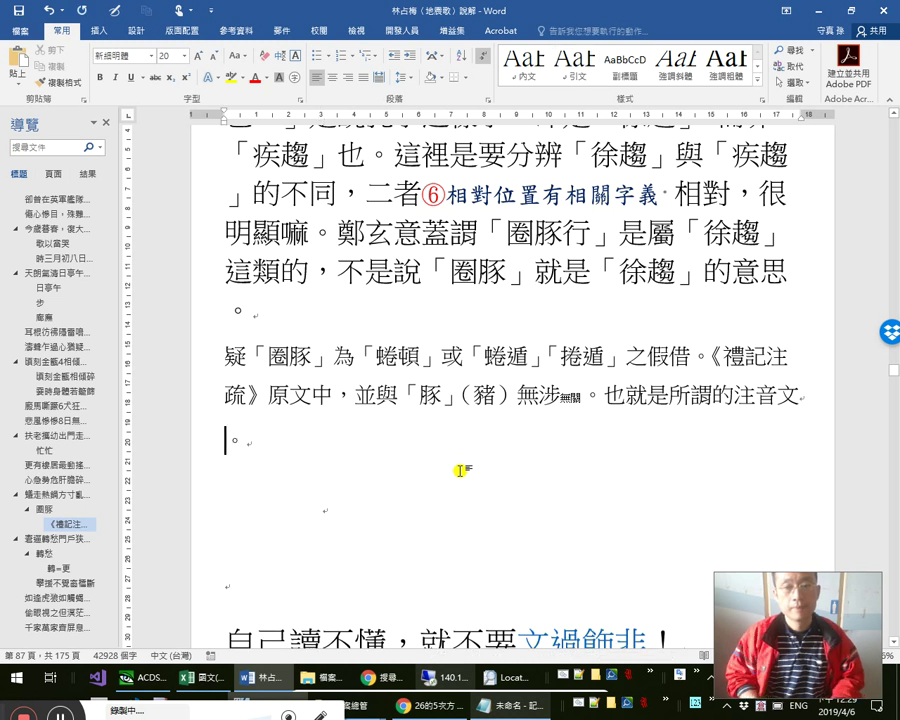
key("BackSpace")
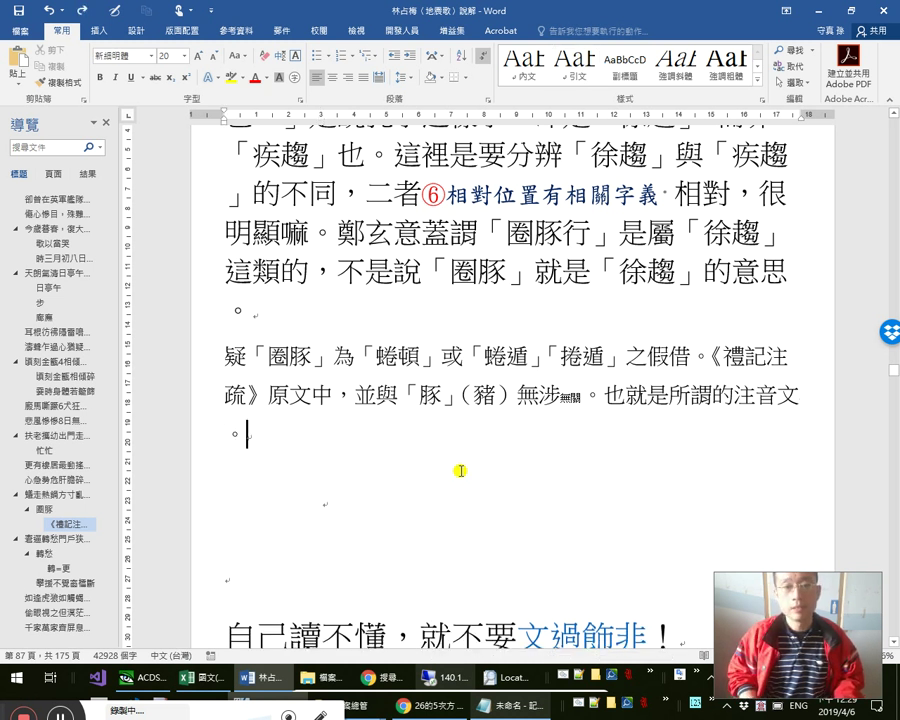
key("Return")
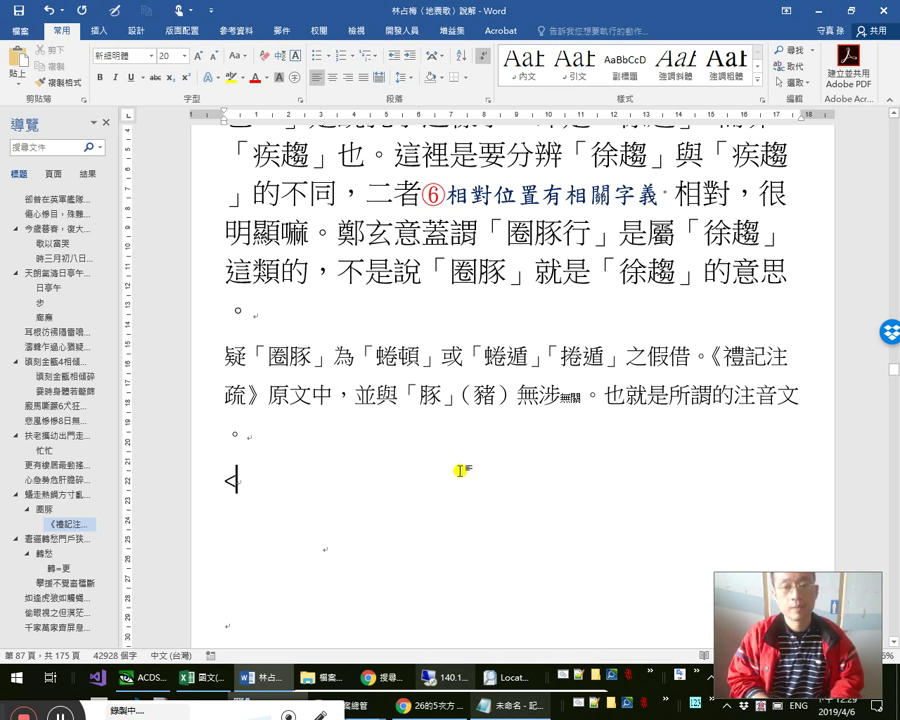
Step: Type 孫希旦《禮記集解》 and make it a bold bulleted heading
type("《a")
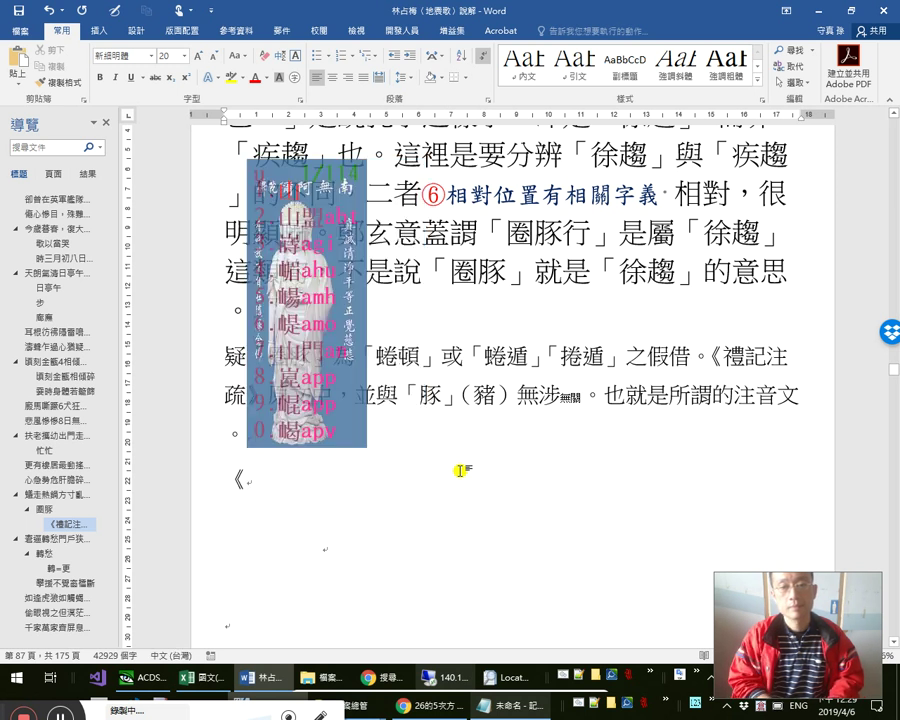
key("BackSpace")
type("lycu")
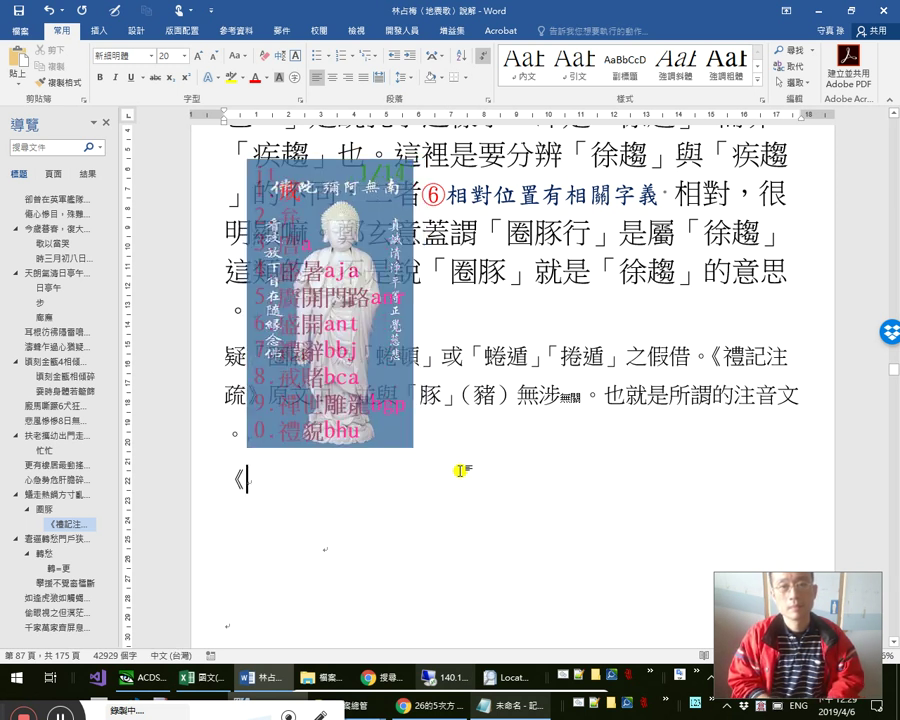
key("space")
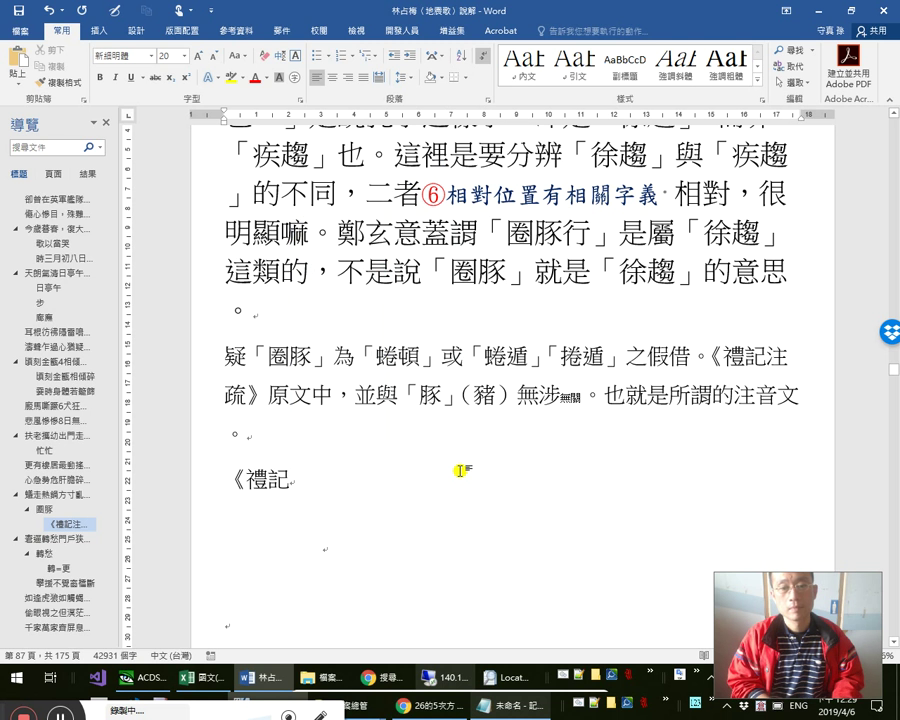
type("集解》")
key("Home")
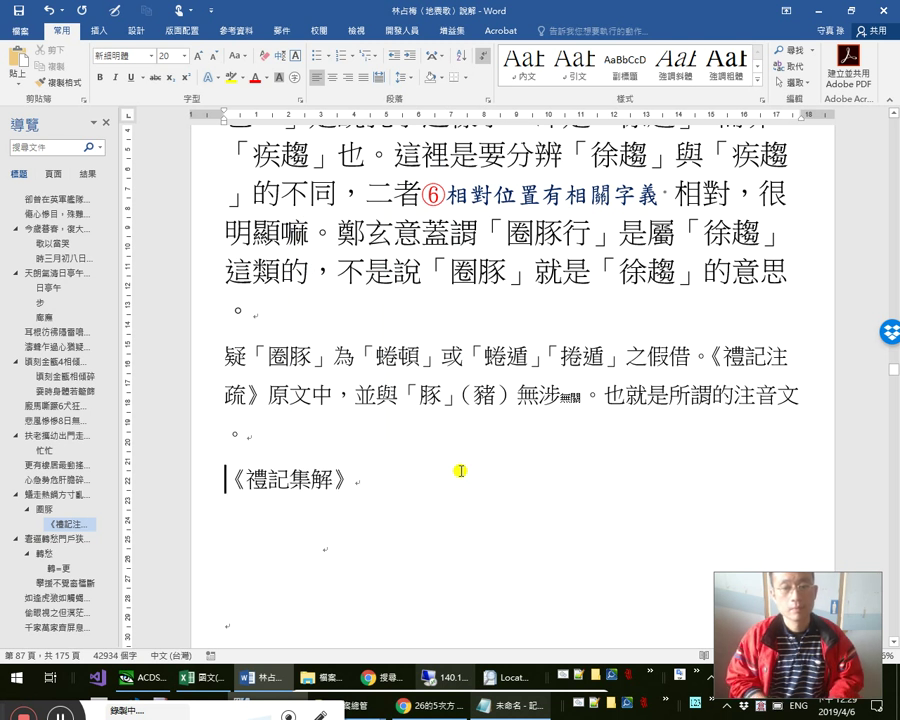
type("a孫希")
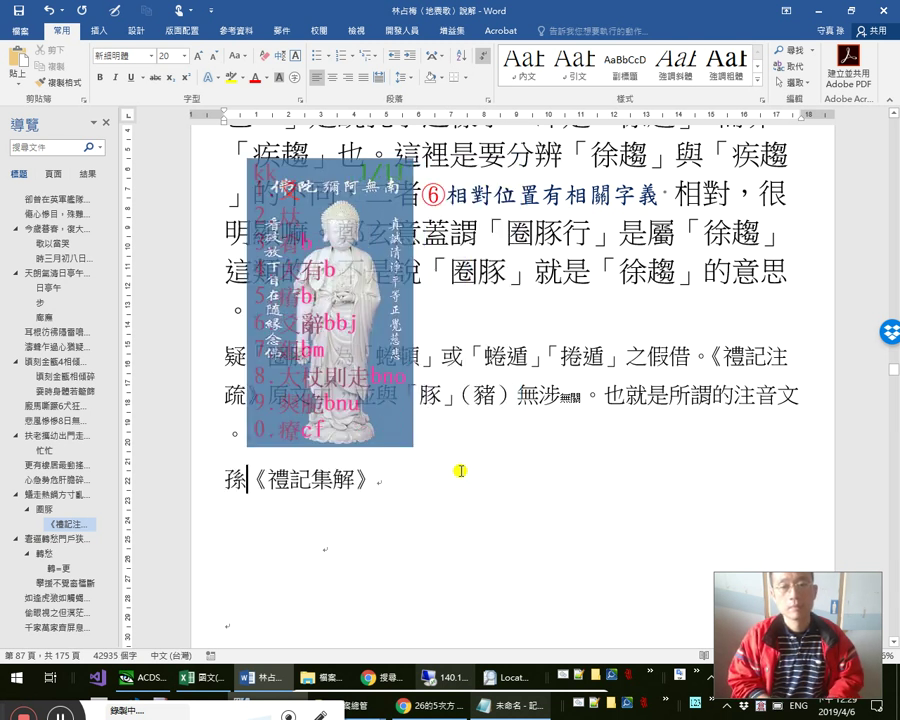
type("坦")
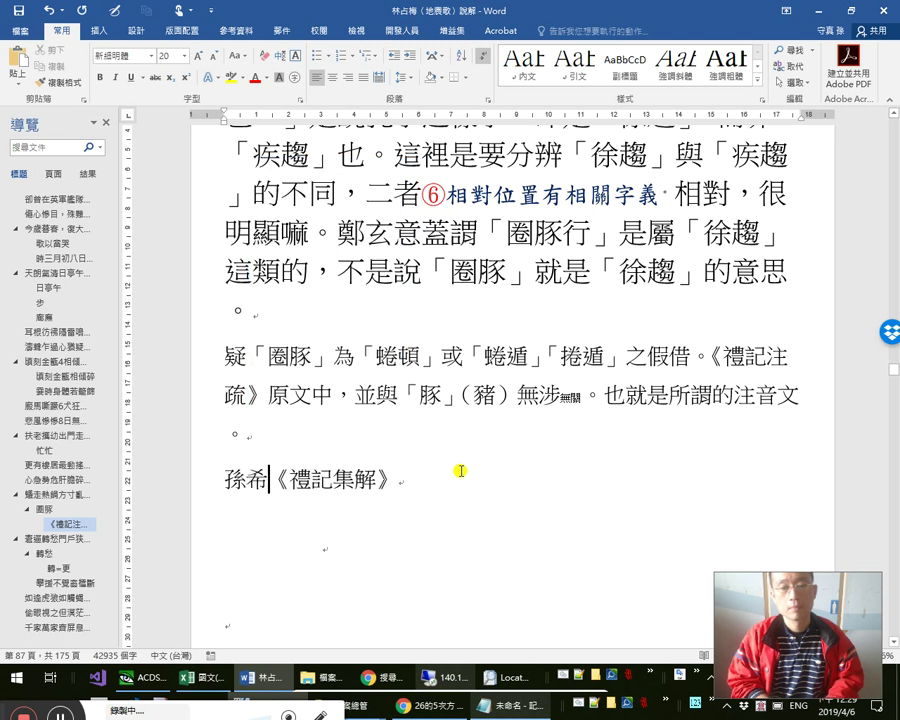
key("shift+Left")
type("旦")
key("End")
key("ctrl+alt+3")
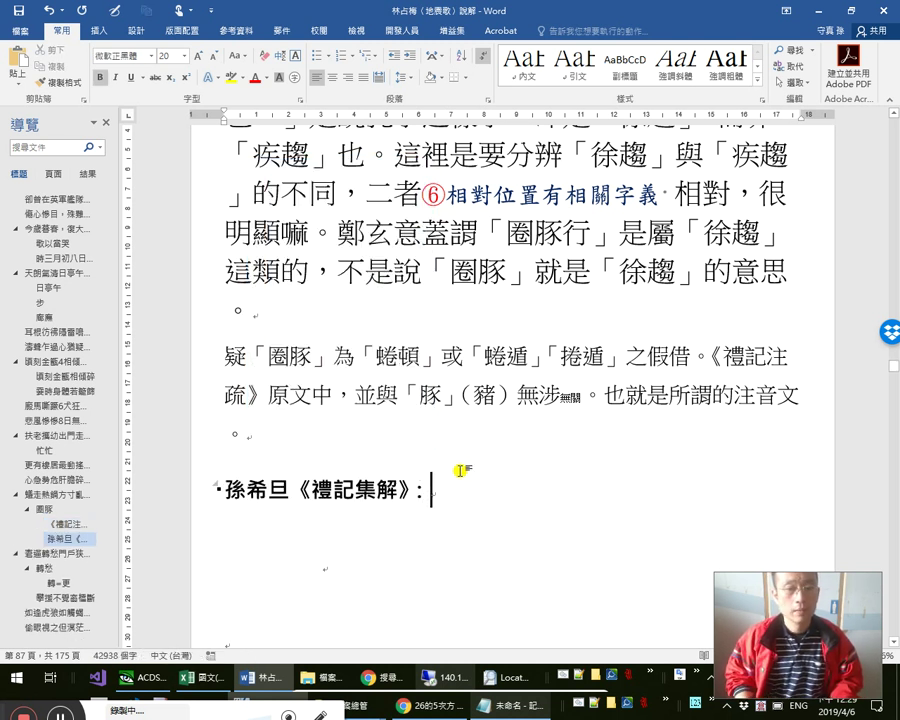
scroll(426, 524, "down", 1)
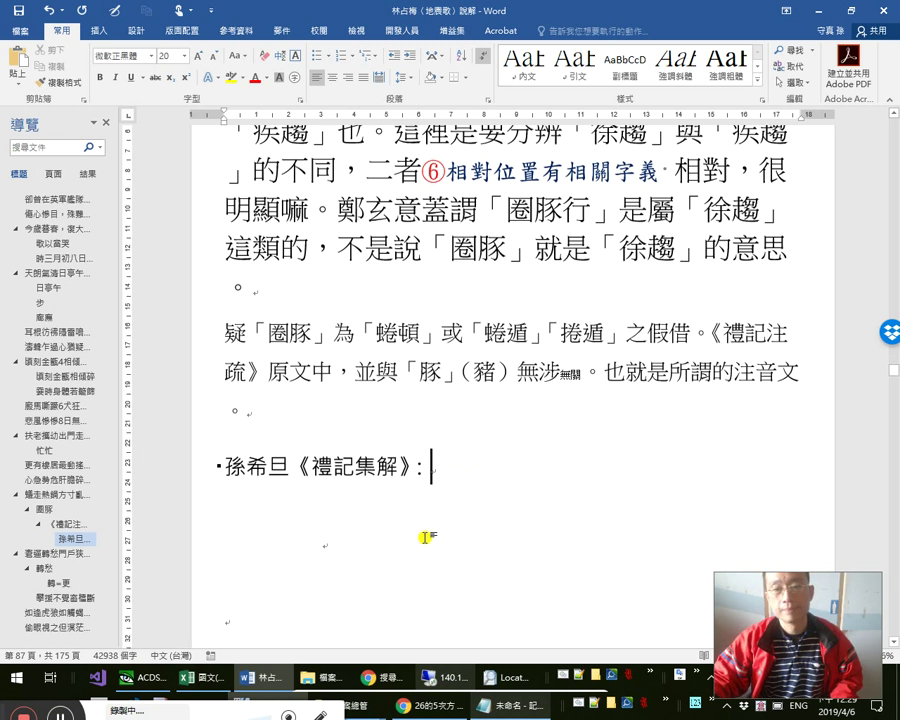
Step: Save, then add 王夢鷗《禮記今註今譯》： as a bulleted heading on the next empty line
left_click(447, 530)
scroll(450, 525, "down", 2)
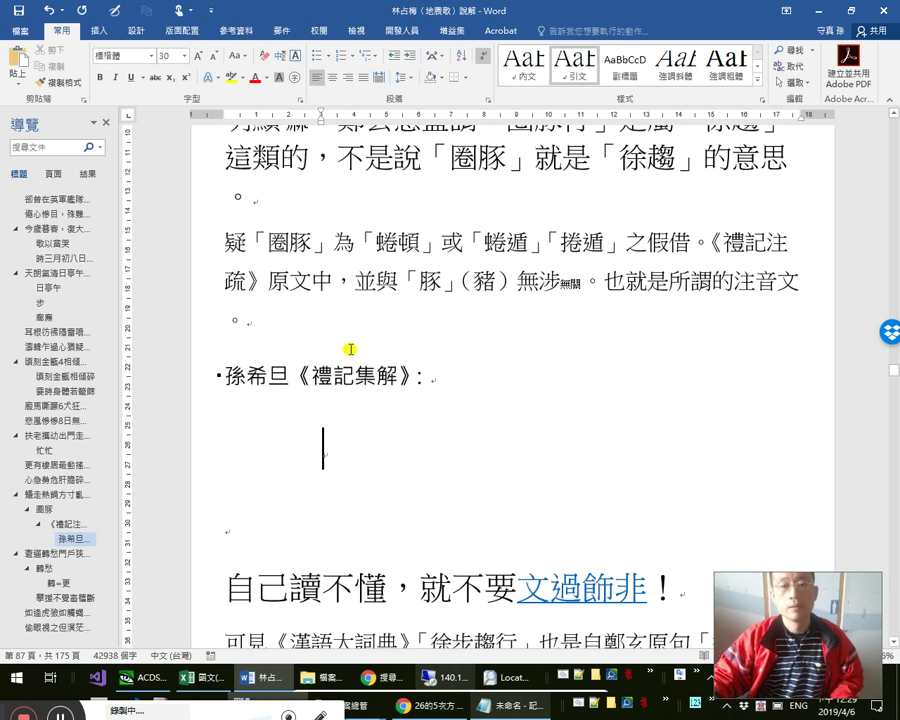
left_click(18, 10)
left_click(295, 531)
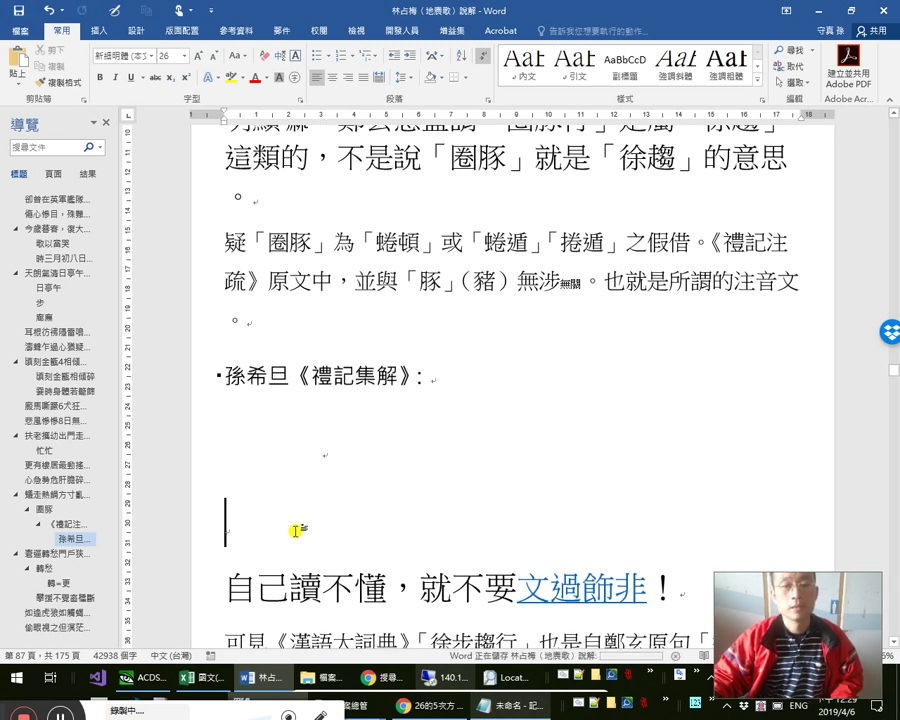
type("a")
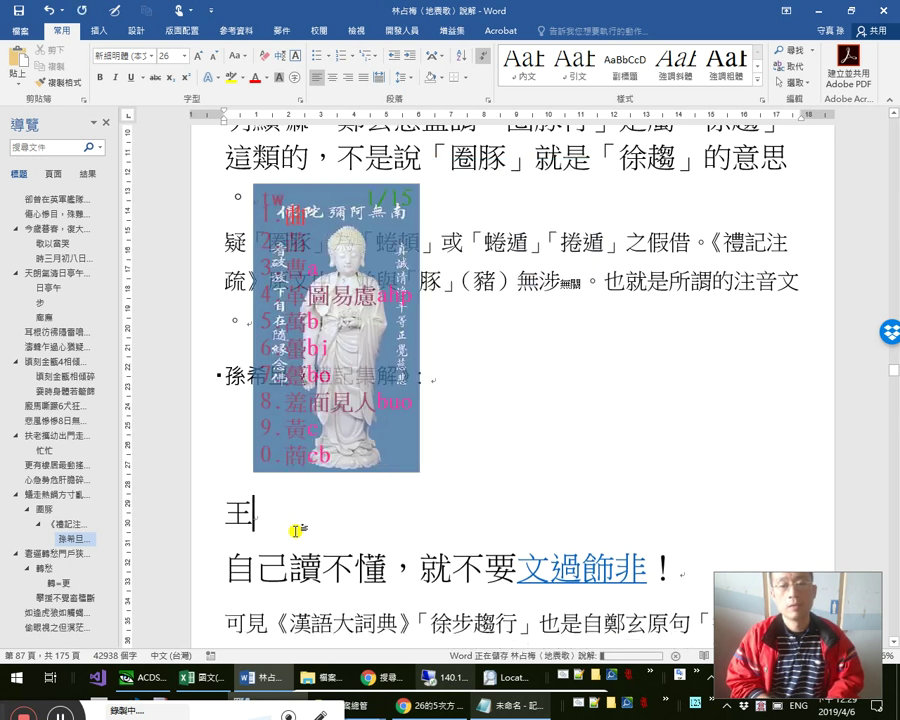
type("a")
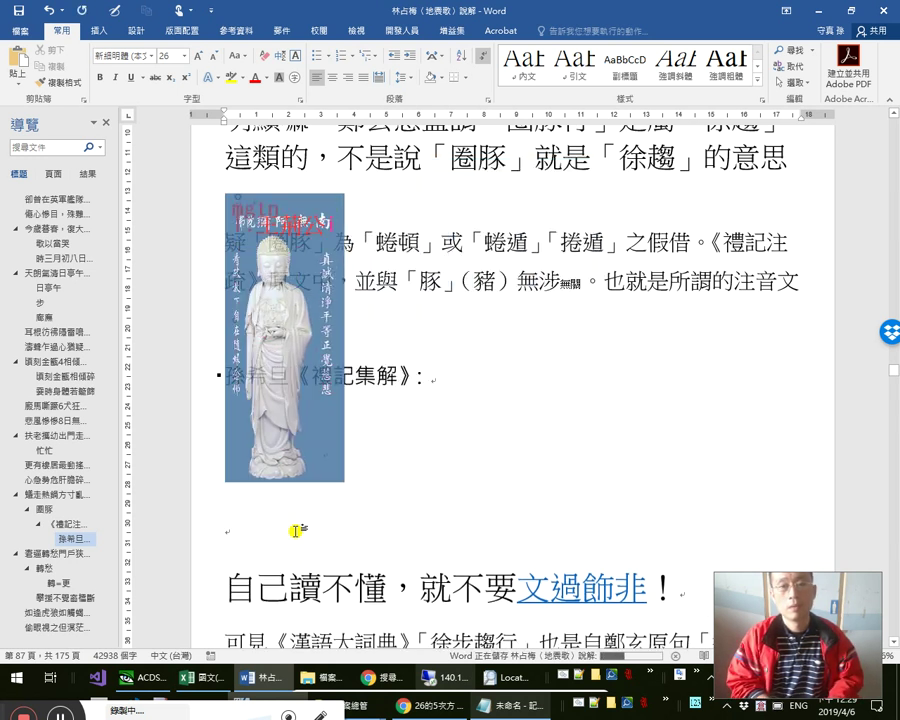
type("王夢")
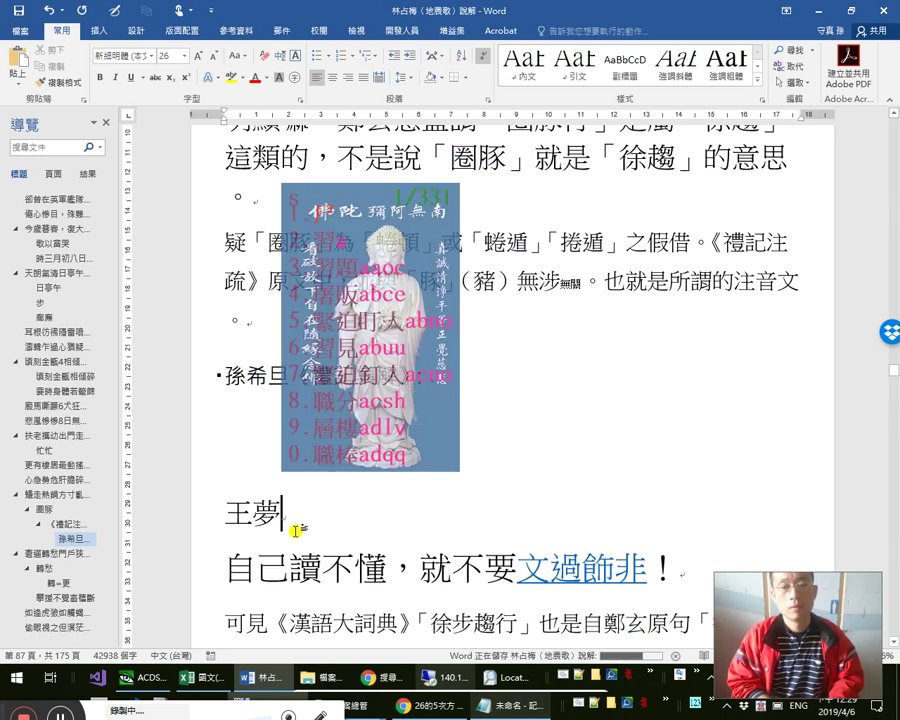
type("鷗《")
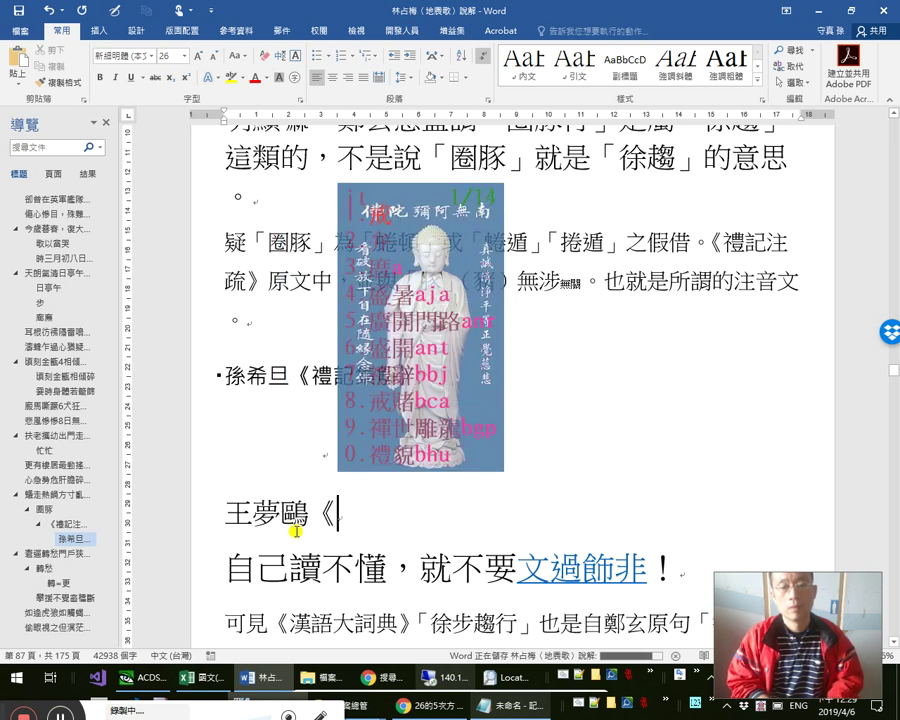
type("ixu")
type("禮記")
key("Left")
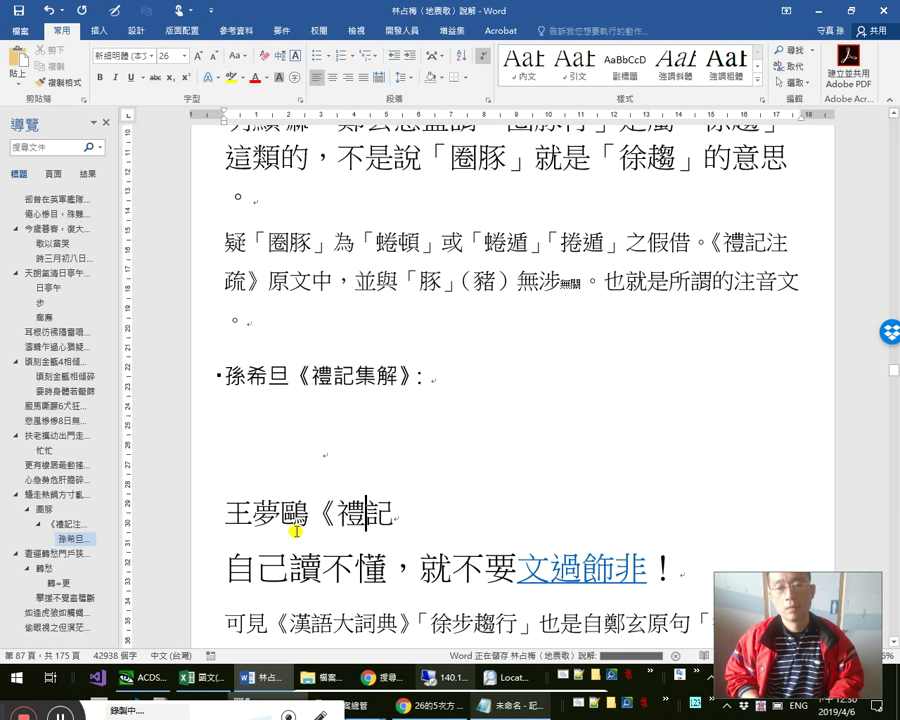
key("Down")
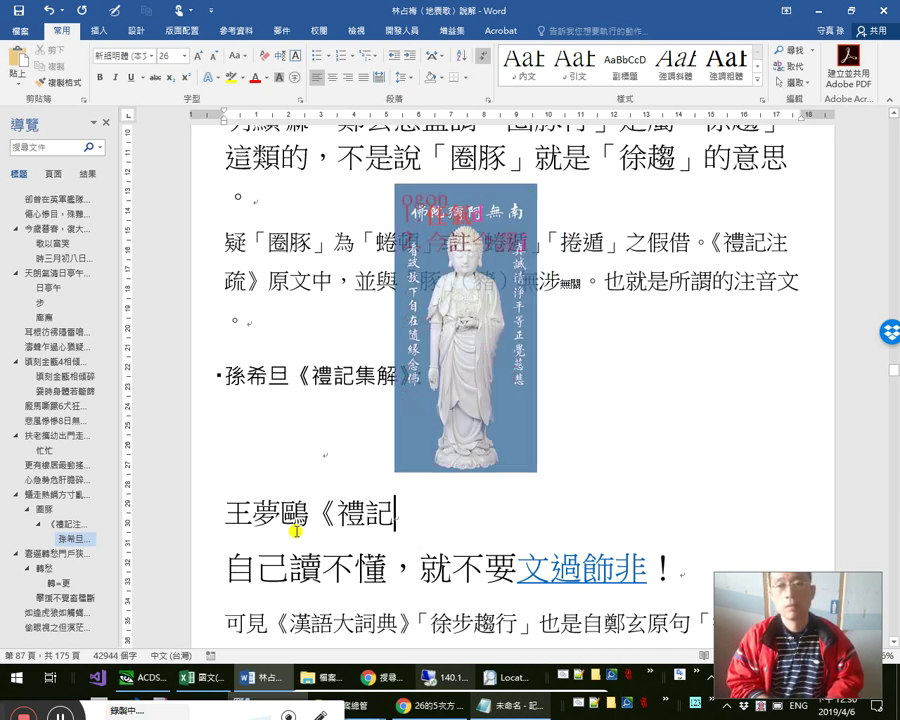
type("今註今譯》")
key("Return")
key("Left")
type("：")
key("F4")
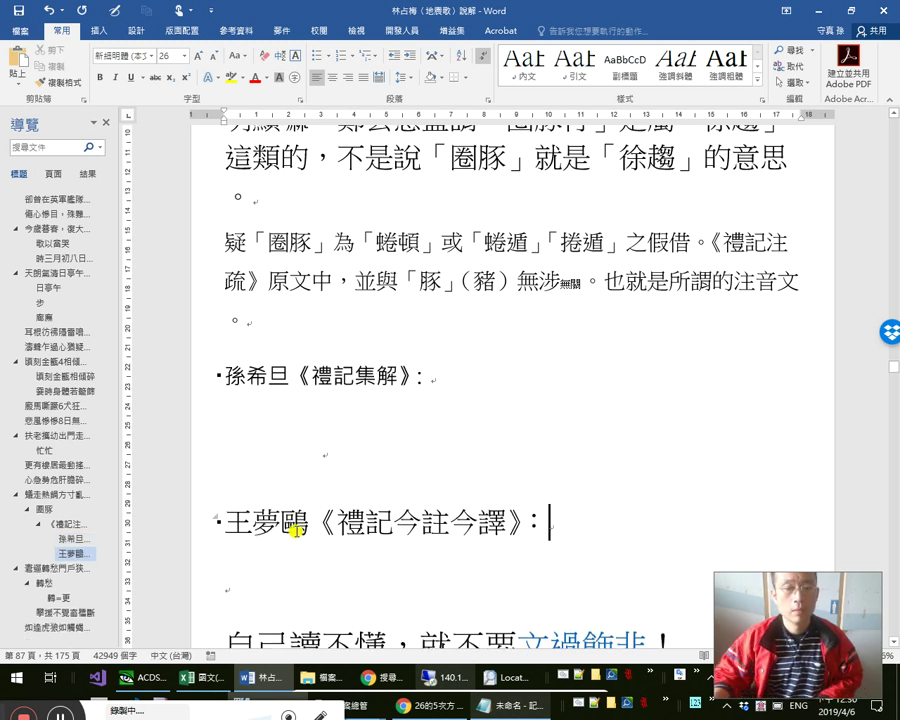
Step: Copy the 王夢鷗 heading's format onto the 孫希旦《禮記集解》： heading and save
left_click(354, 376)
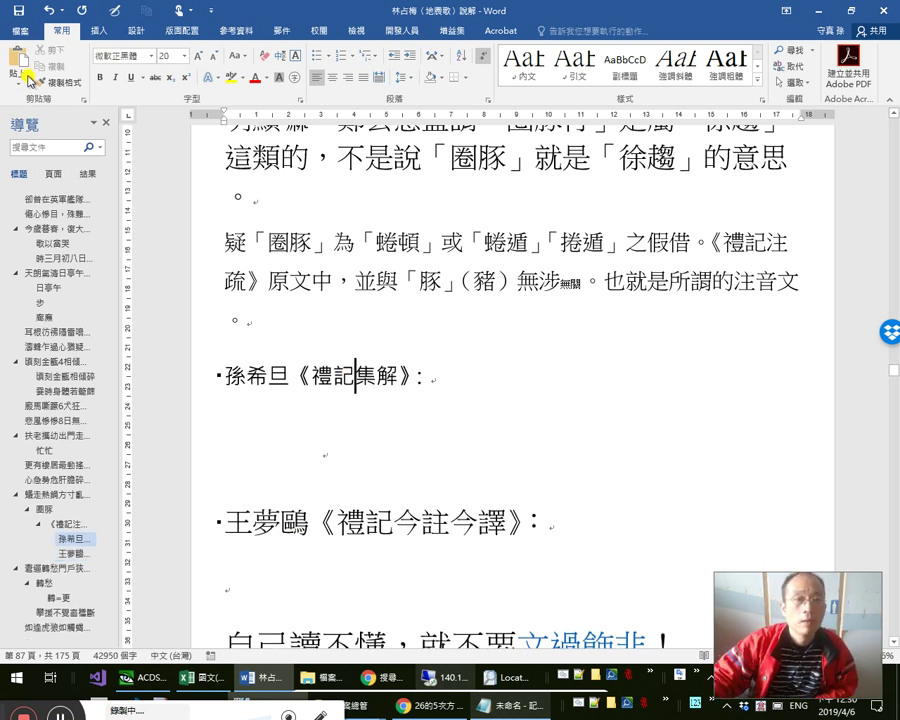
left_click(228, 521)
left_click(57, 82)
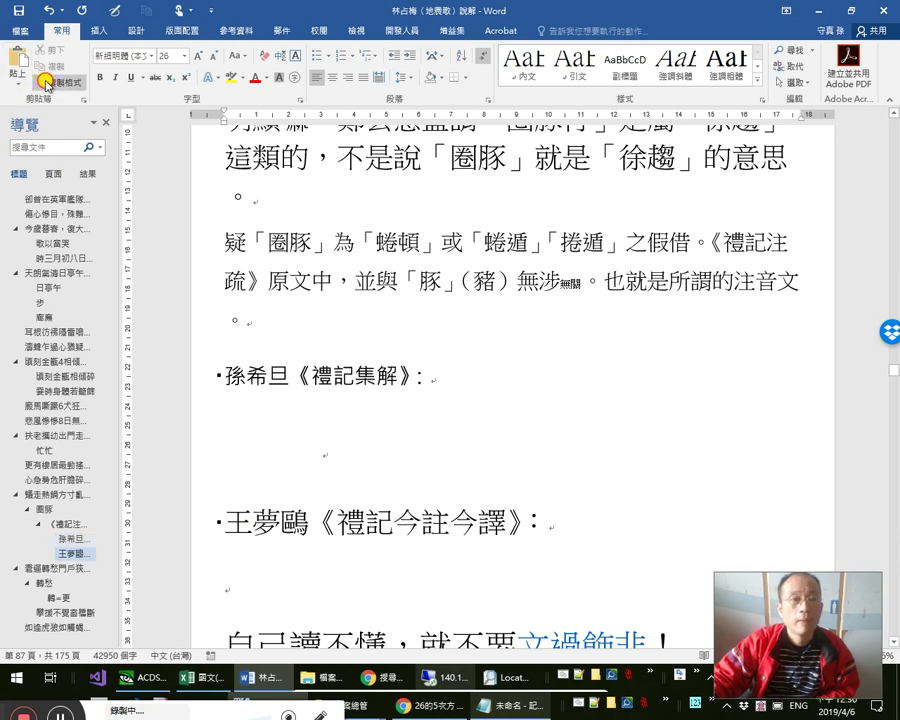
left_click(203, 380)
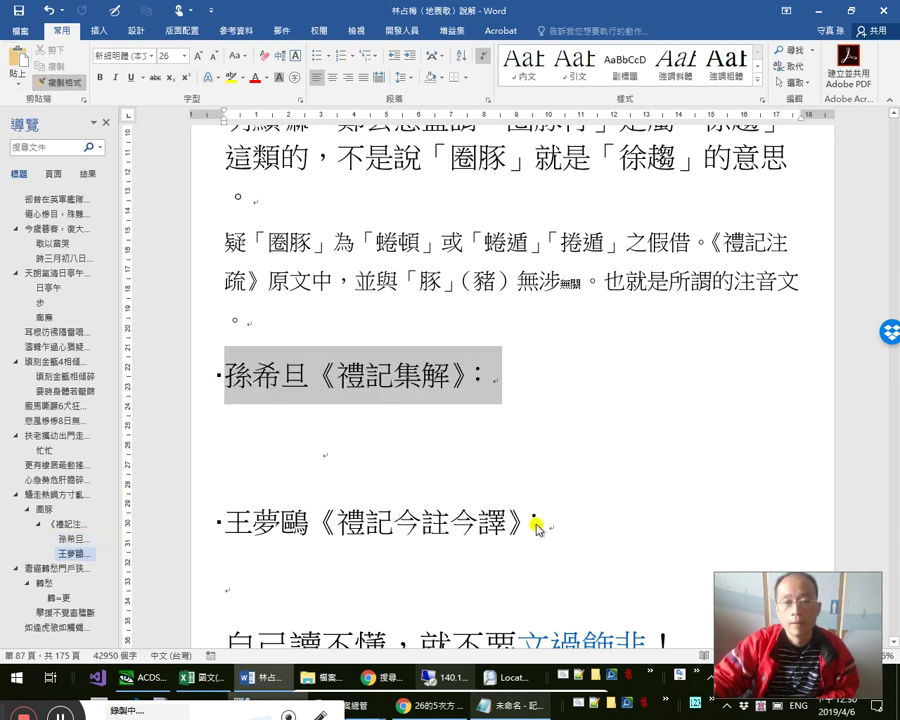
key("Down")
scroll(537, 528, "down", 1)
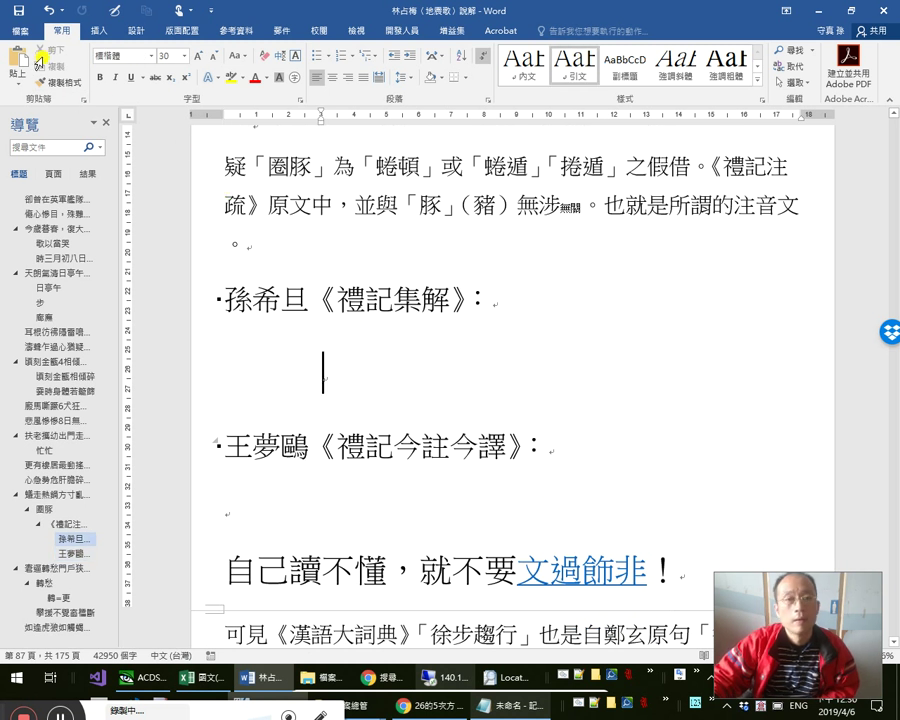
left_click(17, 10)
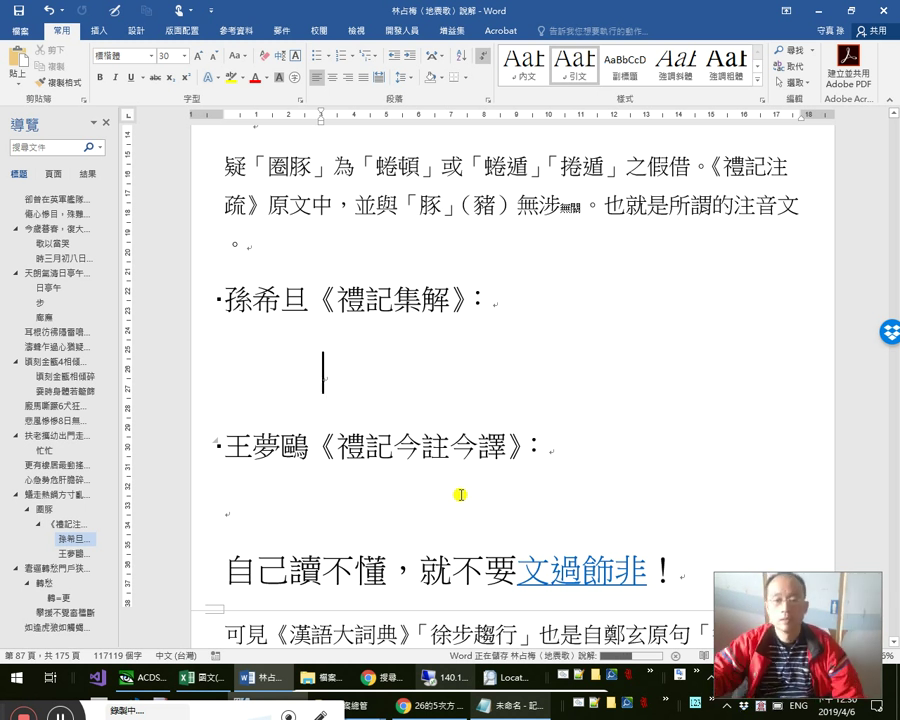
Step: Back in the 禮記集解 PDF, leave Edit PDF mode and switch to the Select tool
left_click(452, 679)
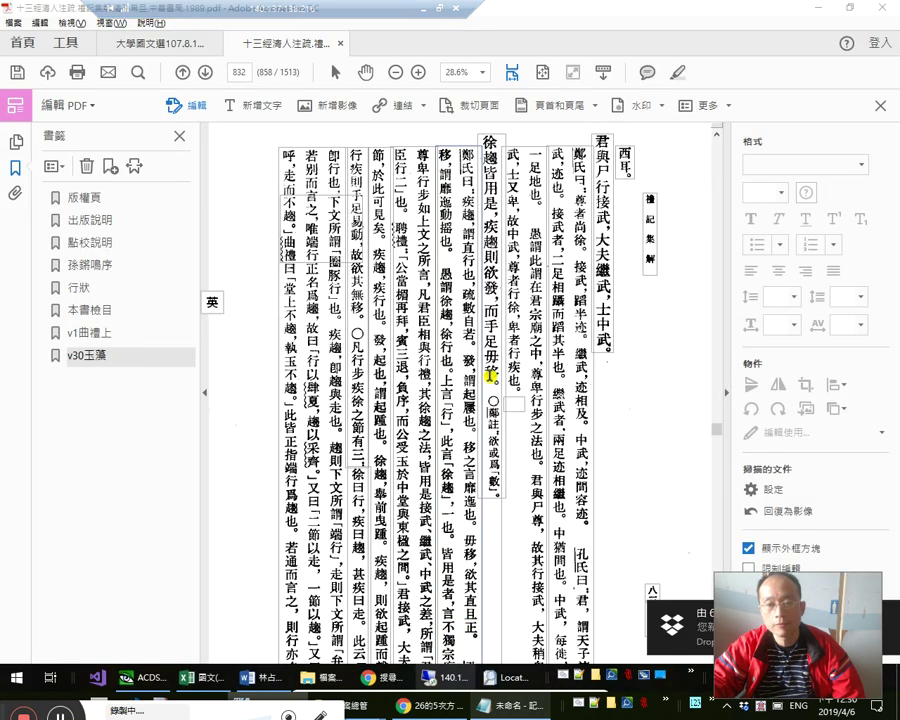
left_click(606, 170)
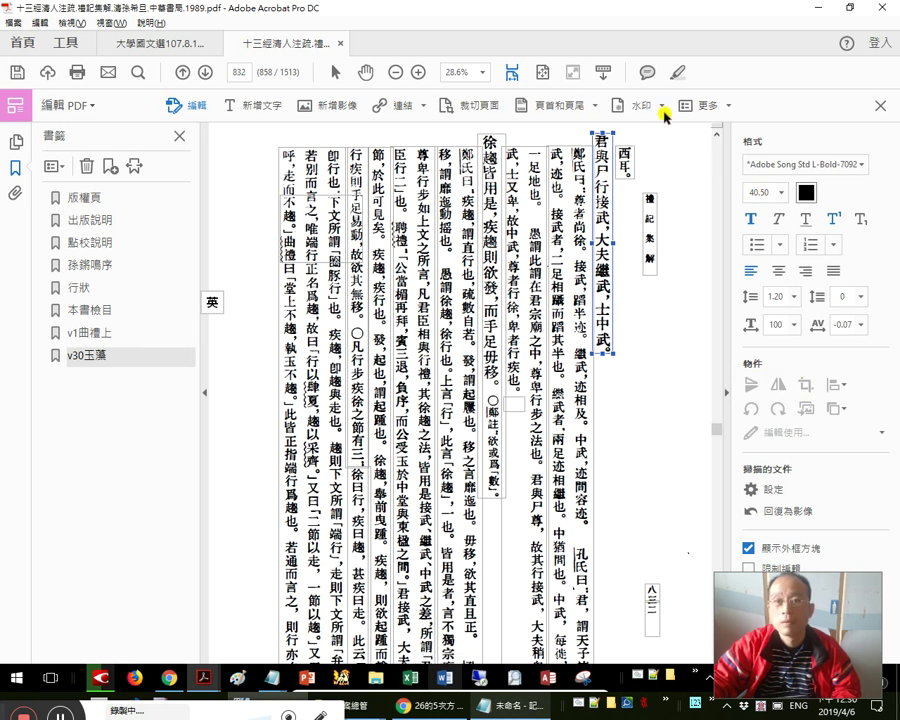
left_click(880, 105)
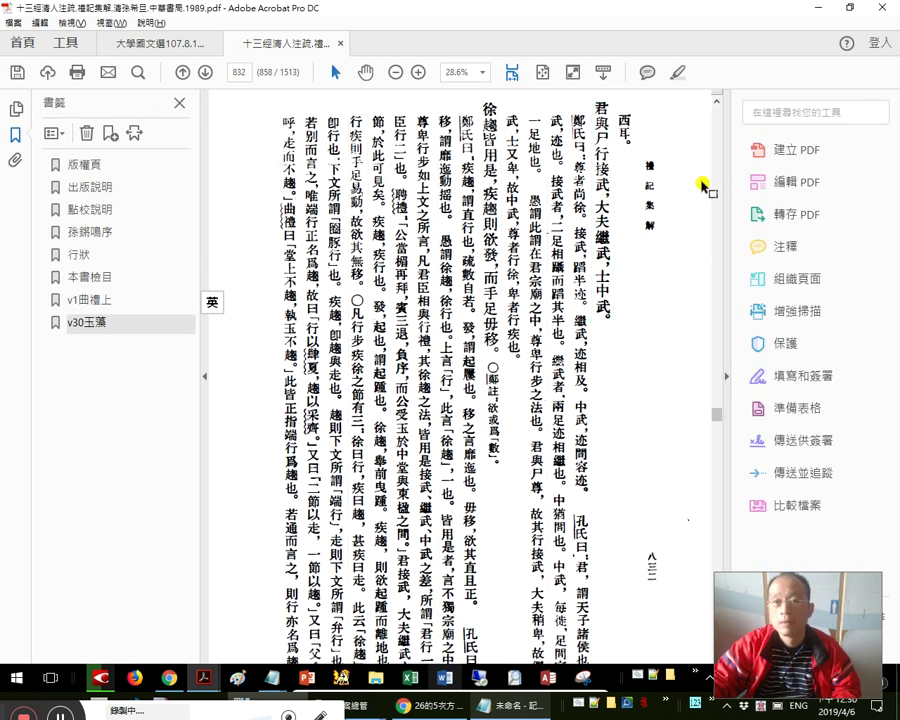
right_click(630, 128)
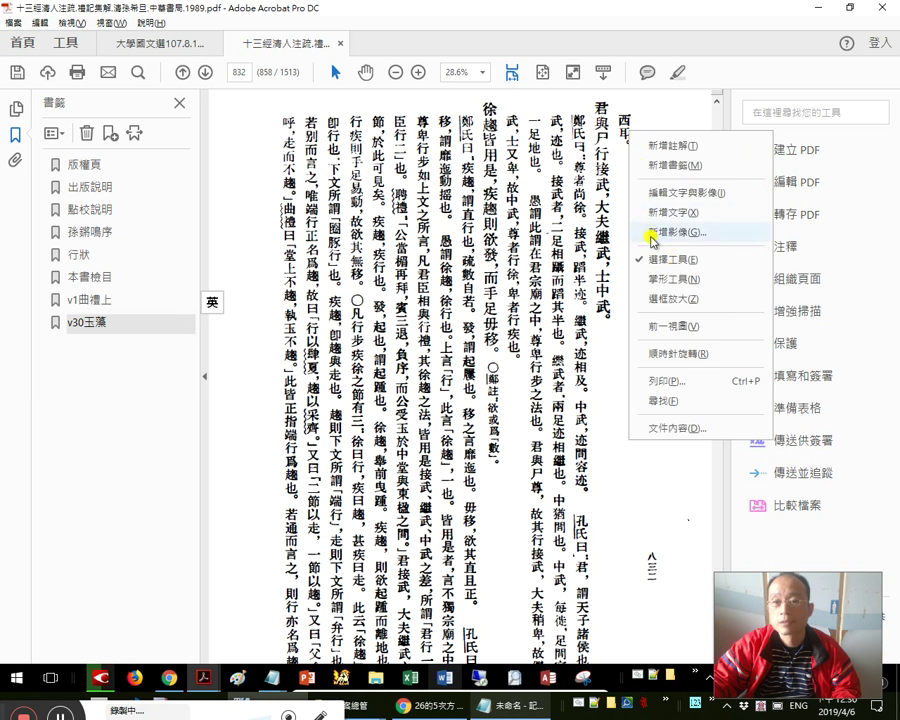
left_click(622, 122)
Step: Select all the text on page 832 and launch EmEditor from the shortcuts
left_click_drag(600, 100, 291, 639)
left_click(296, 643)
key("ctrl+a")
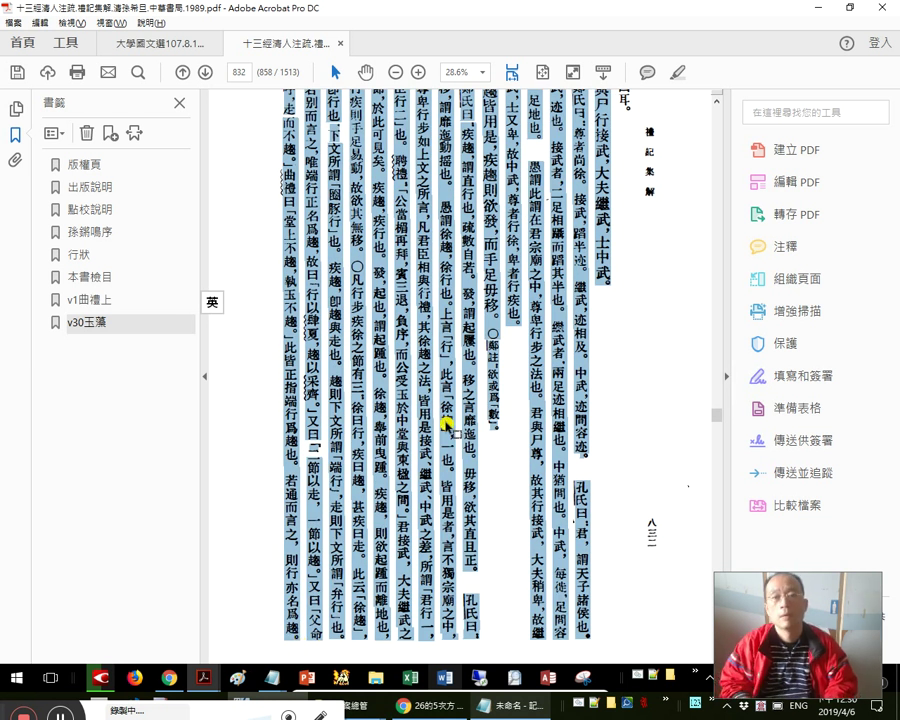
scroll(460, 425, "up", 1)
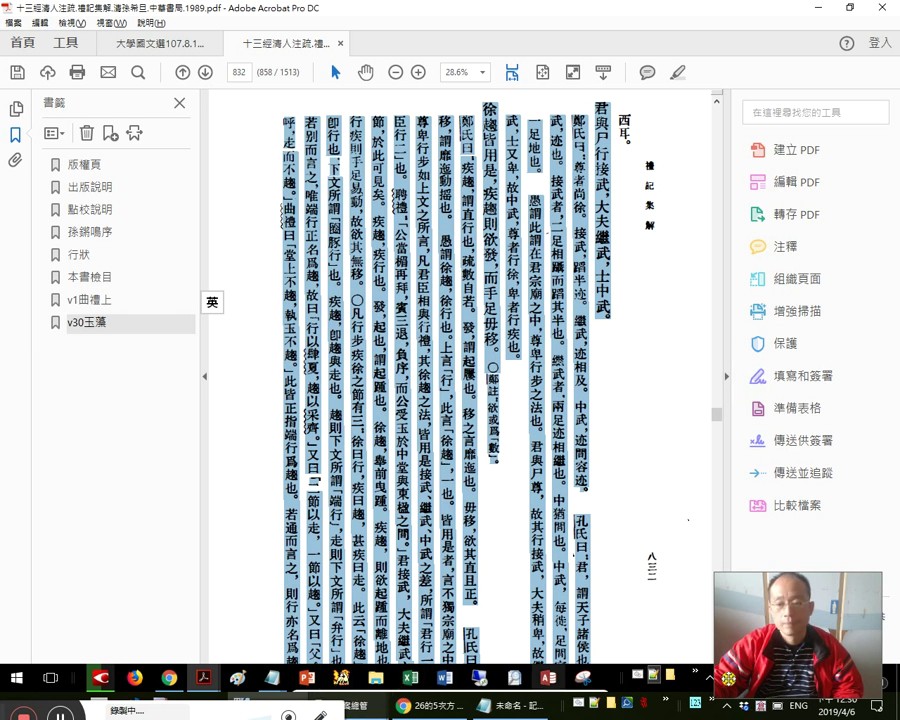
left_click(694, 673)
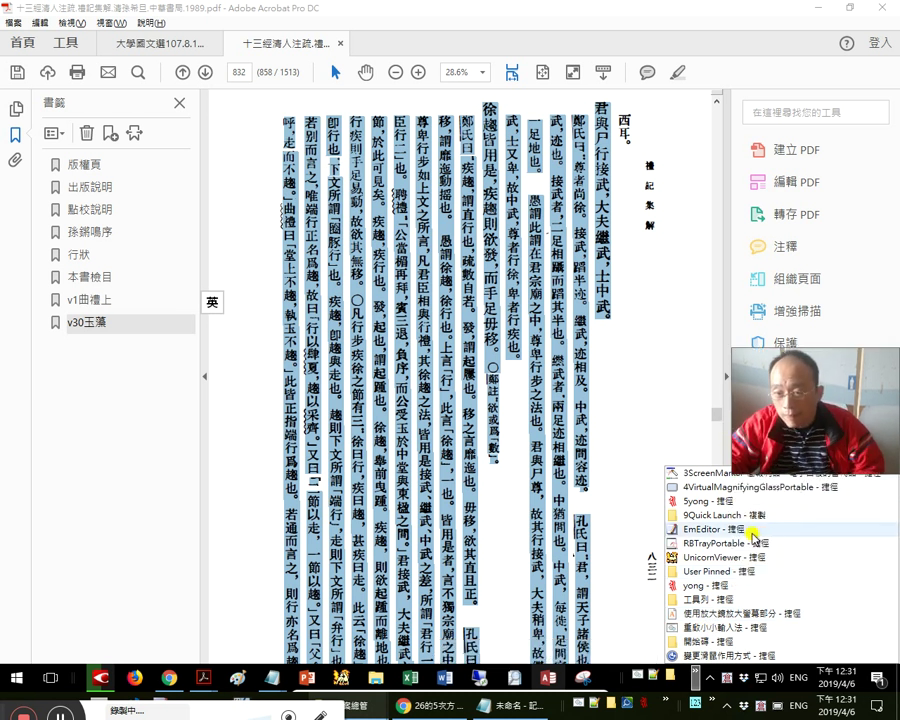
left_click(752, 536)
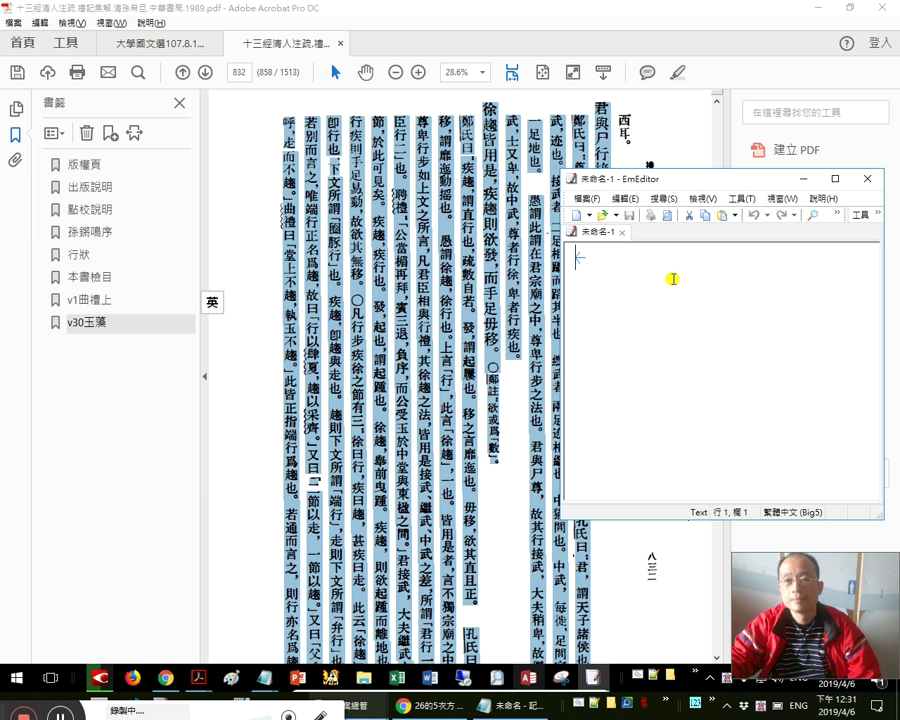
Step: Paste the passage beginning 君與尸行接武 into a blank EmEditor document and move the window left
right_click(655, 280)
left_click(658, 394)
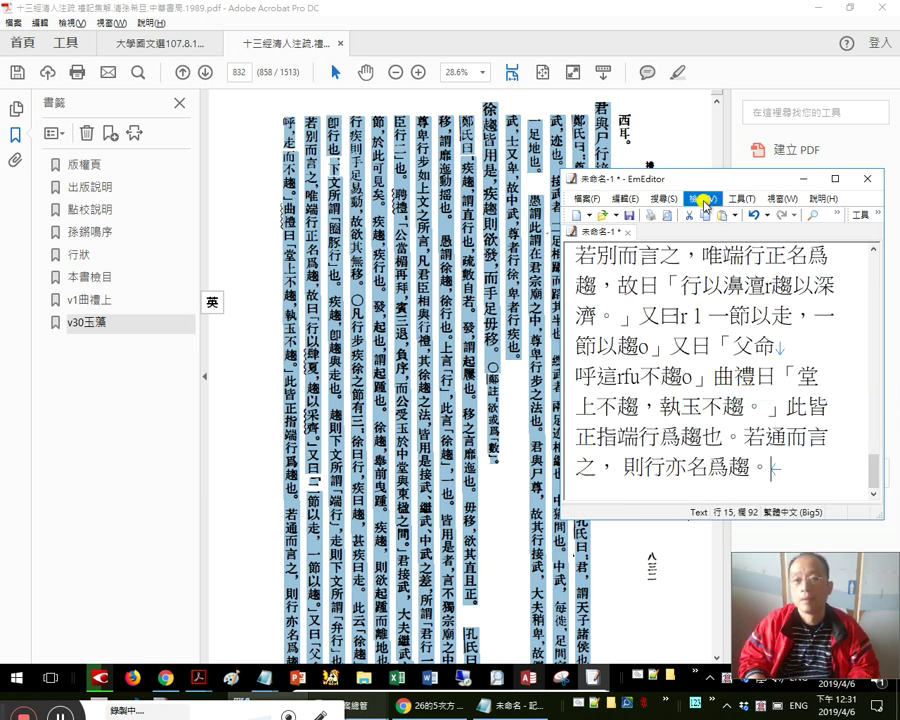
key("ctrl+Home")
left_click_drag(720, 185, 218, 176)
key("Right")
key("Right")
key("Right")
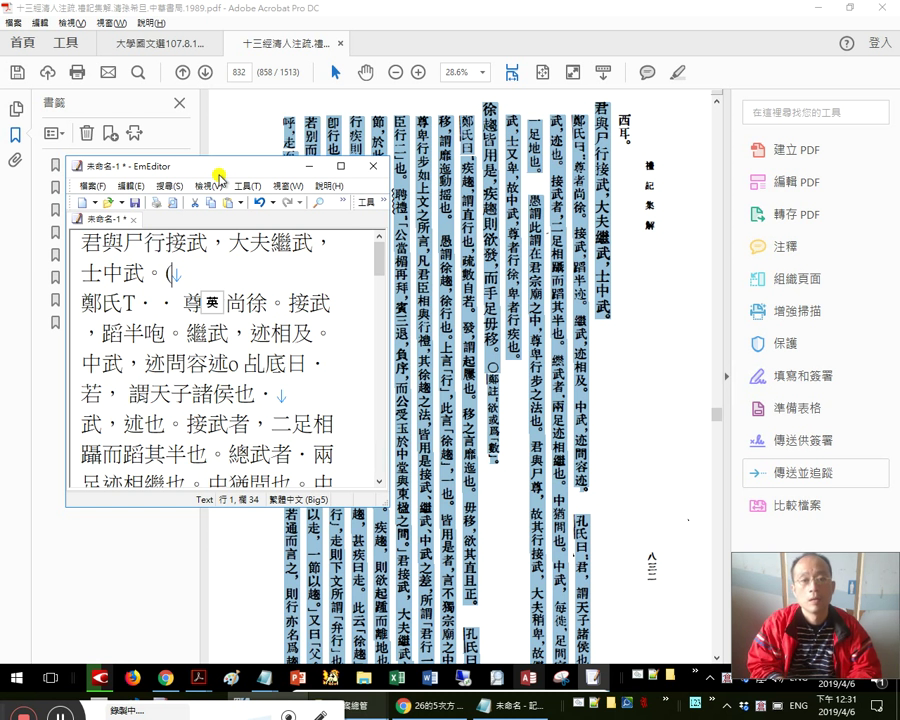
Step: Insert the bracketed note opener （真按：謂） after the passage's first sentence
type("（）nfj")
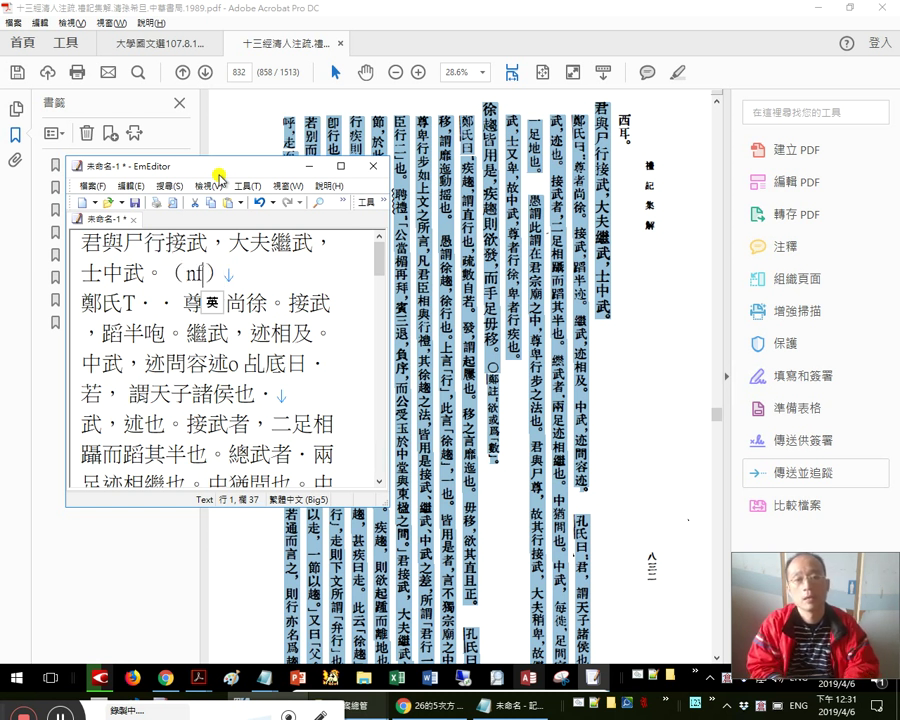
key("BackSpace")
key("BackSpace")
key("BackSpace")
type("額手")
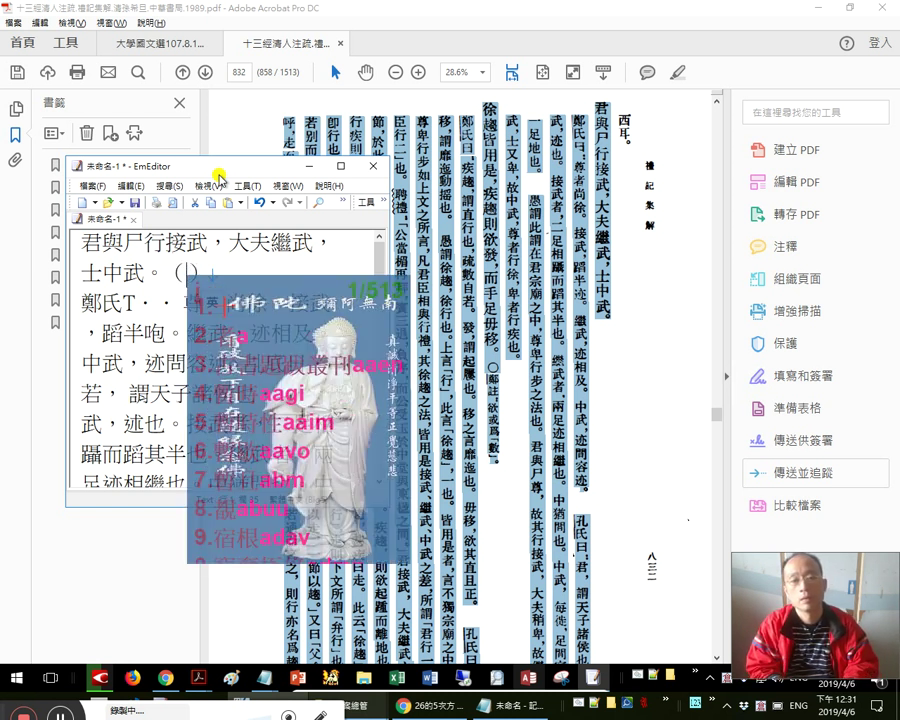
key("Down")
key("Down")
key("Escape")
key("Down")
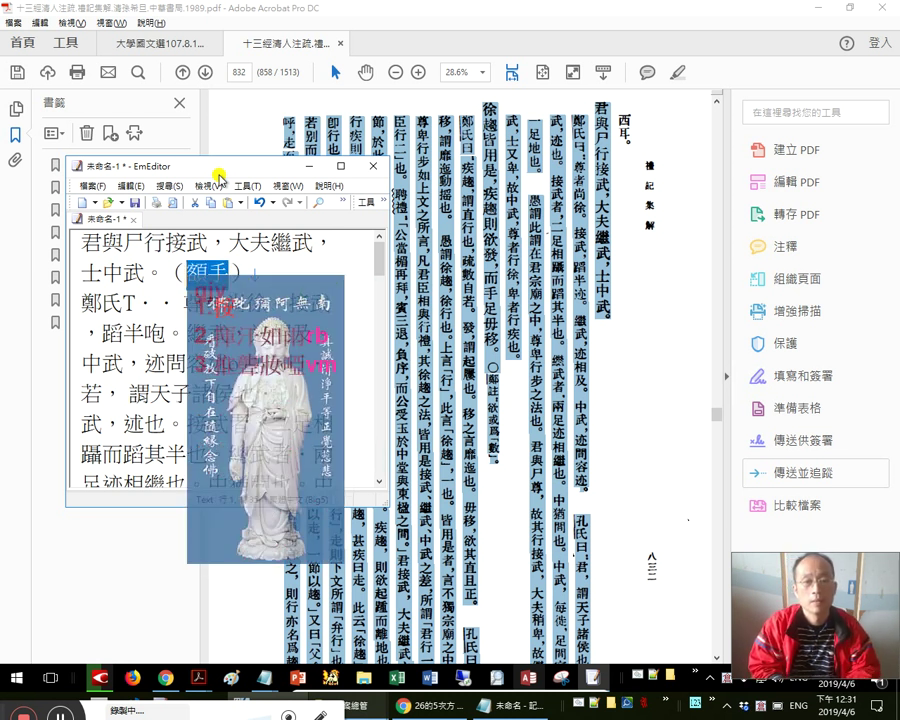
type("jcy")
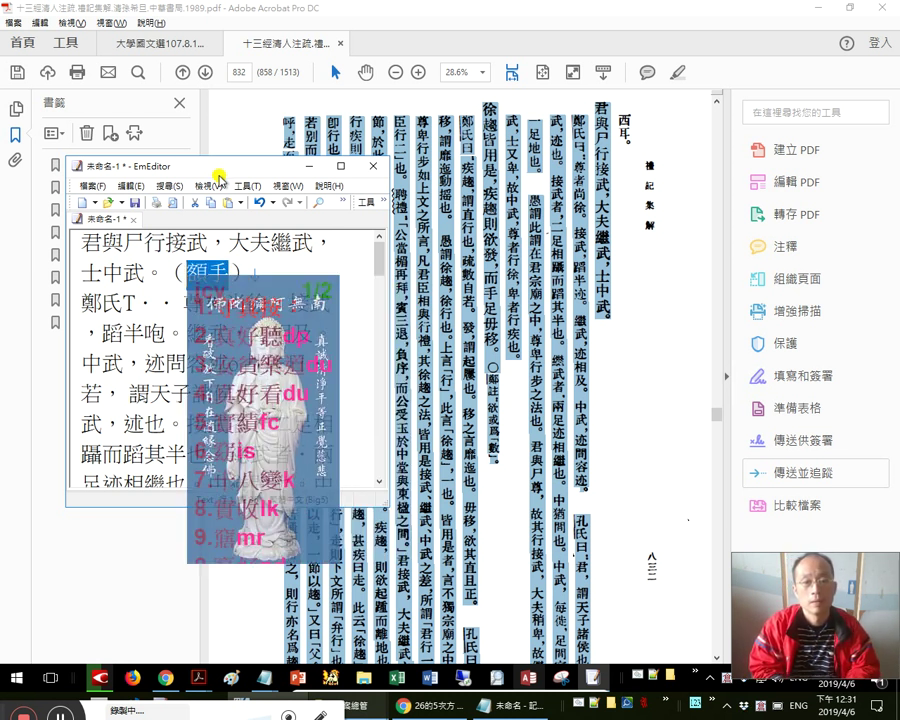
key("space")
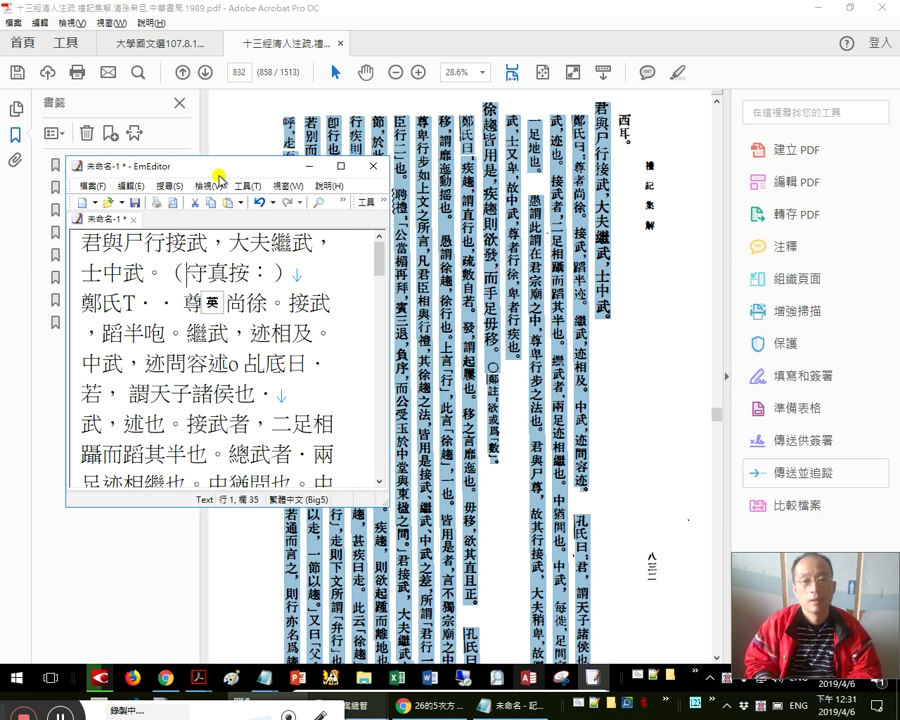
key("Delete")
key("Right")
key("Right")
key("Right")
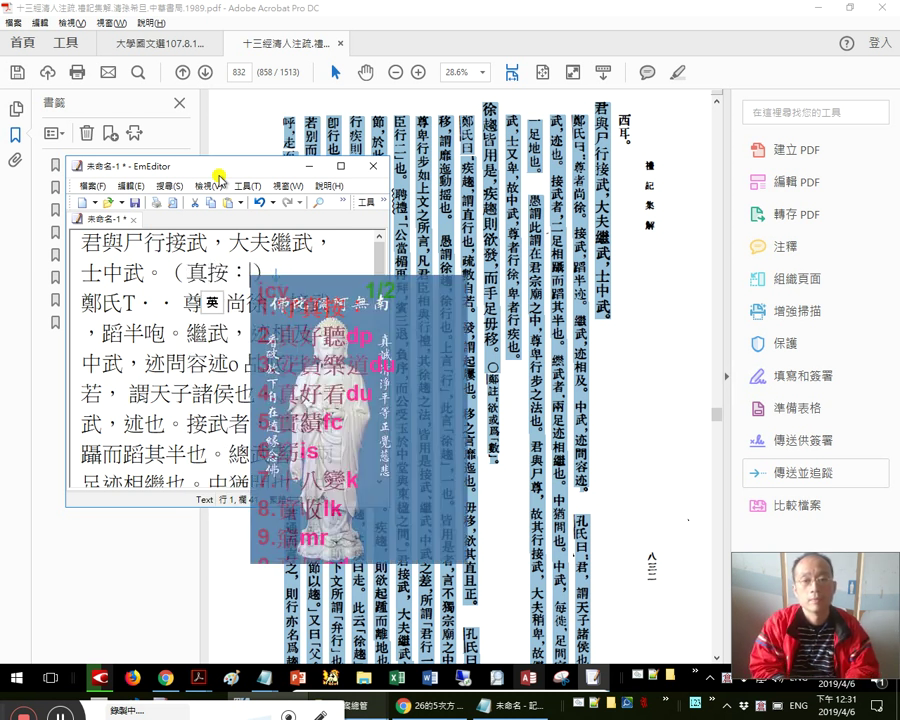
type("調")
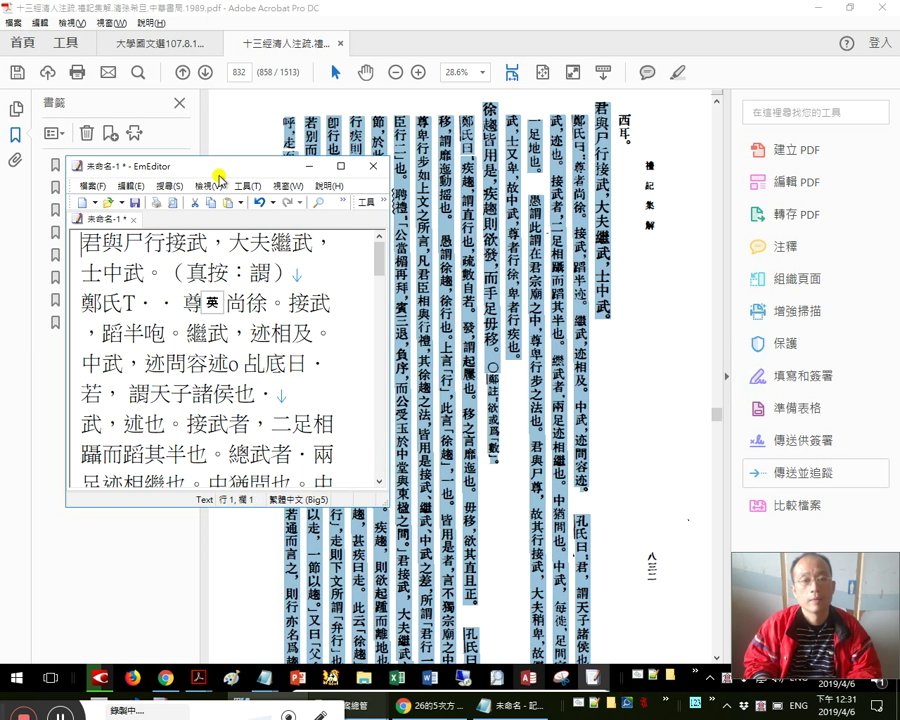
Step: Copy 君與尸行接武，大夫繼武，士中武。 into the note after 謂
key("shift+End")
key("shift+Right")
key("shift+Right")
key("shift+Right")
key("shift+Right")
key("ctrl+c")
key("End")
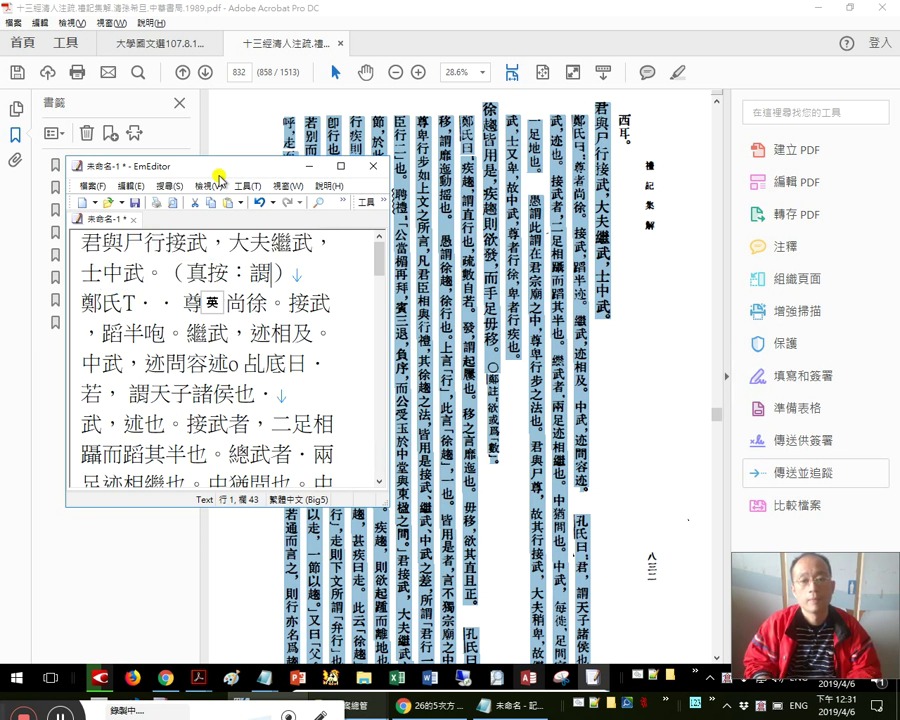
key("ctrl+v")
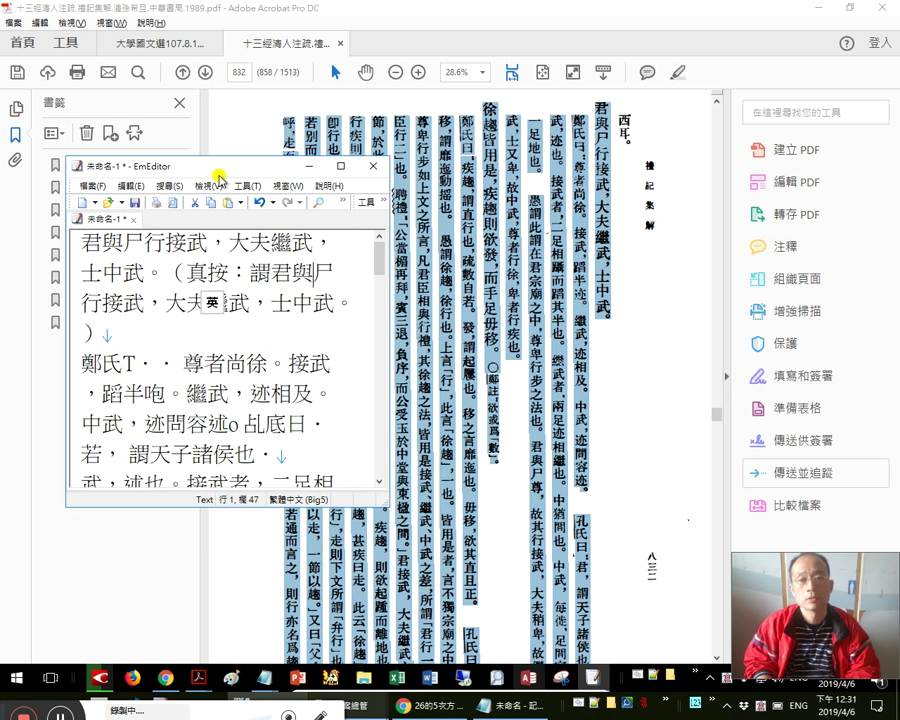
key("shift+Right")
key("shift+Right")
key("shift+Right")
key("shift+Right")
key("shift+Left")
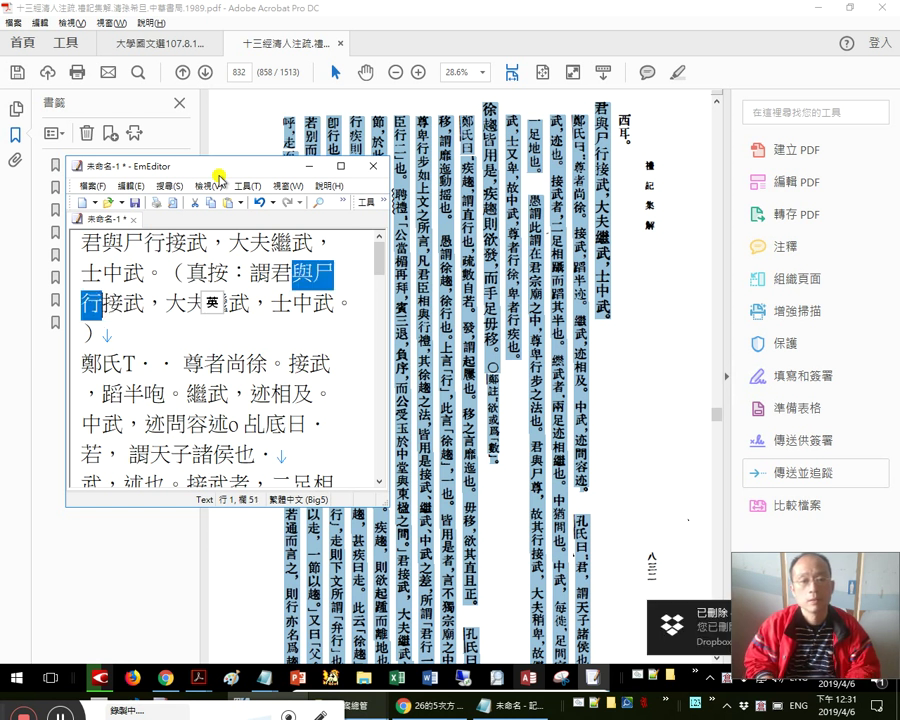
key("Right")
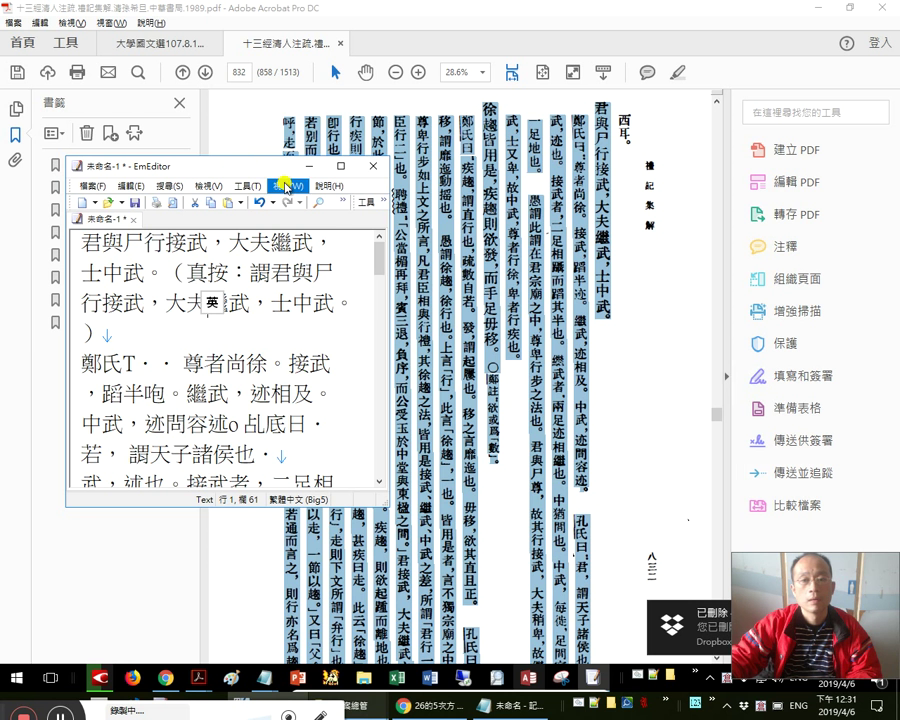
Step: Minimize the PDF reader, EmEditor, browser and Notepad windows to reach the desktop
left_click(818, 12)
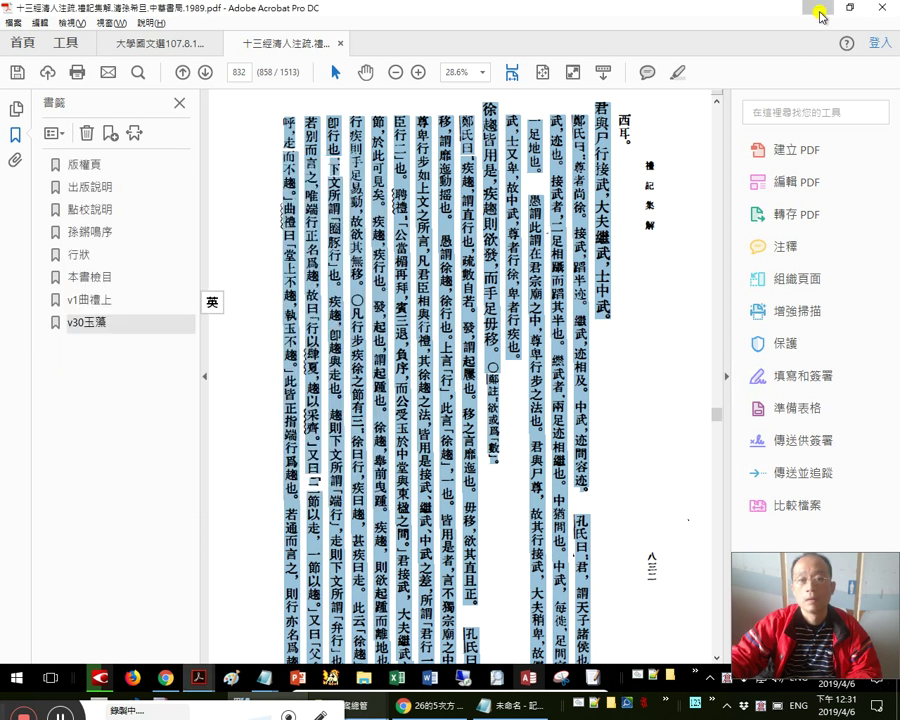
left_click(818, 12)
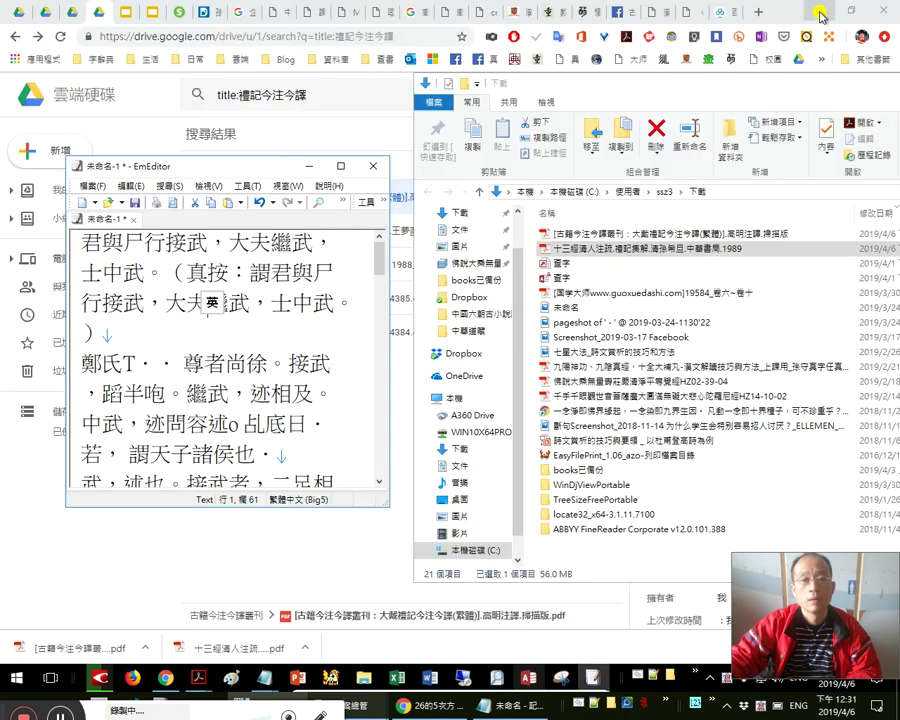
left_click(313, 168)
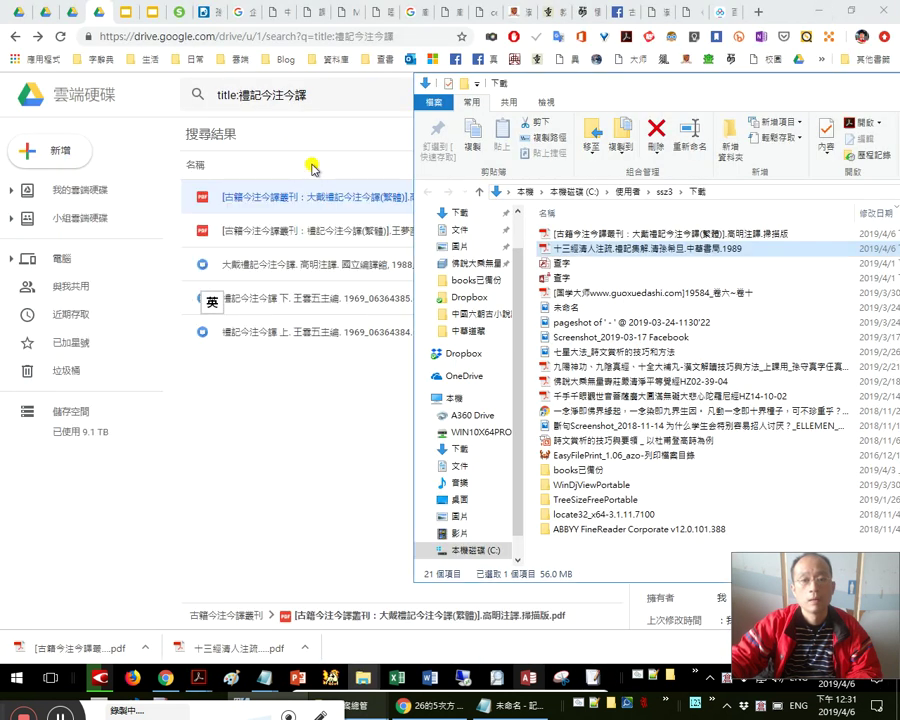
left_click(820, 12)
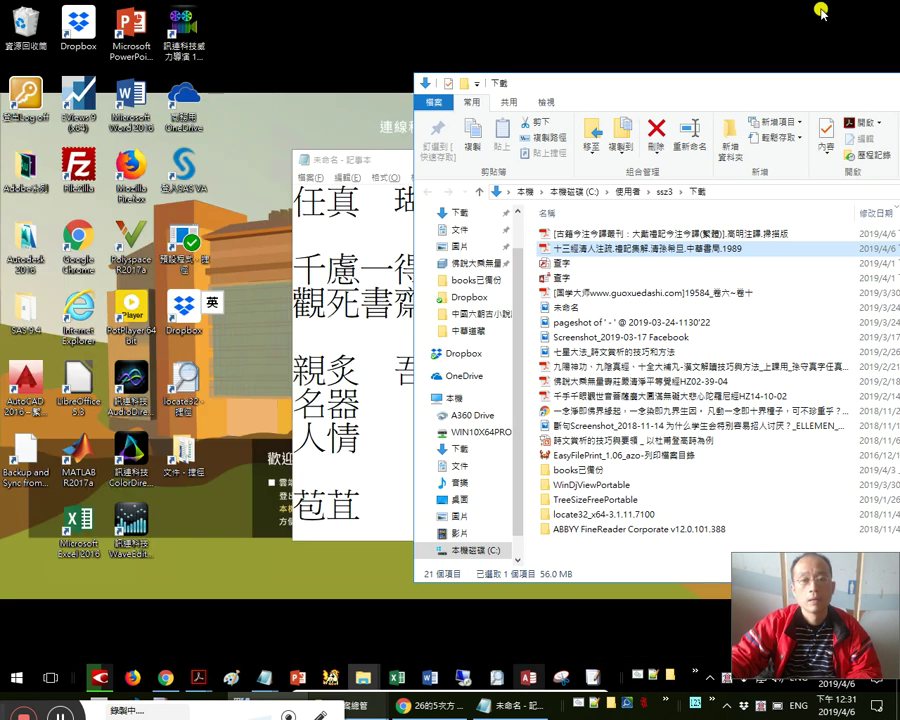
left_click(394, 163)
left_click(775, 162)
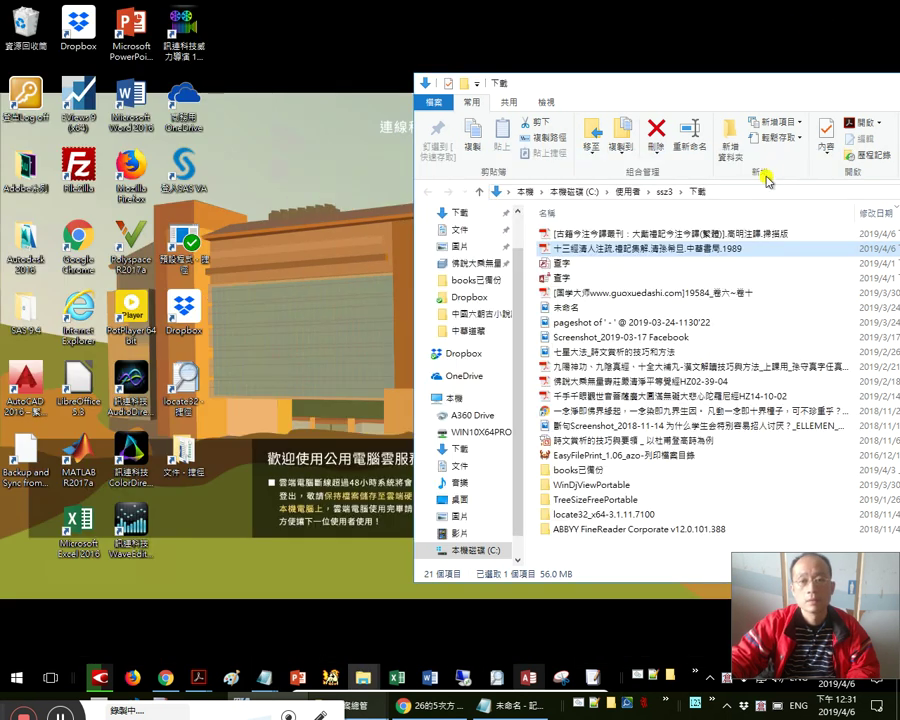
Step: Close the Snipping Tool capture without saving, then bring back EmEditor and the 十三經 PDF
left_click(564, 680)
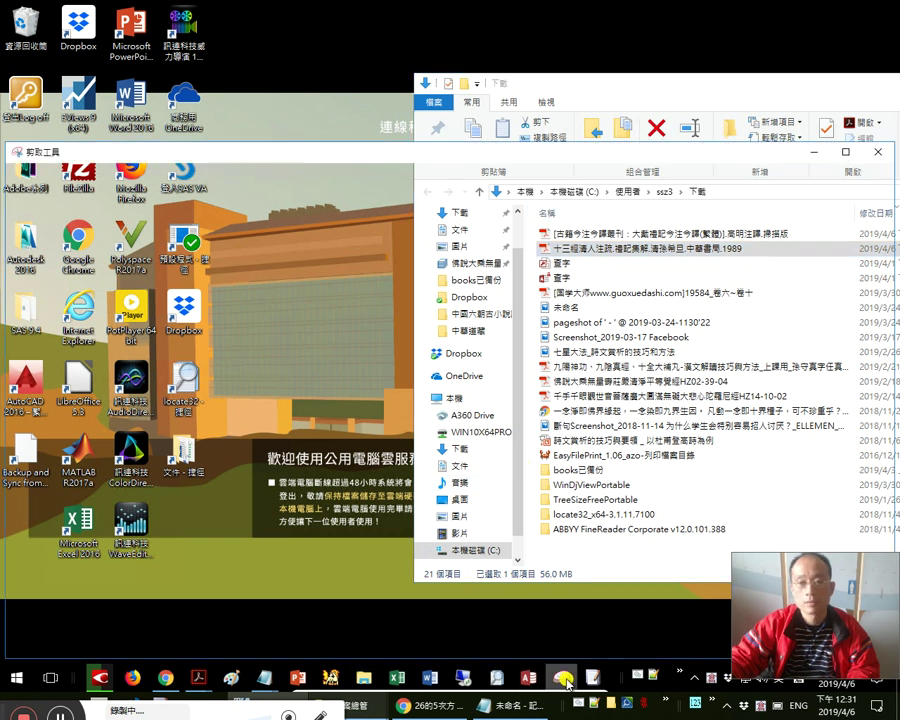
left_click(875, 153)
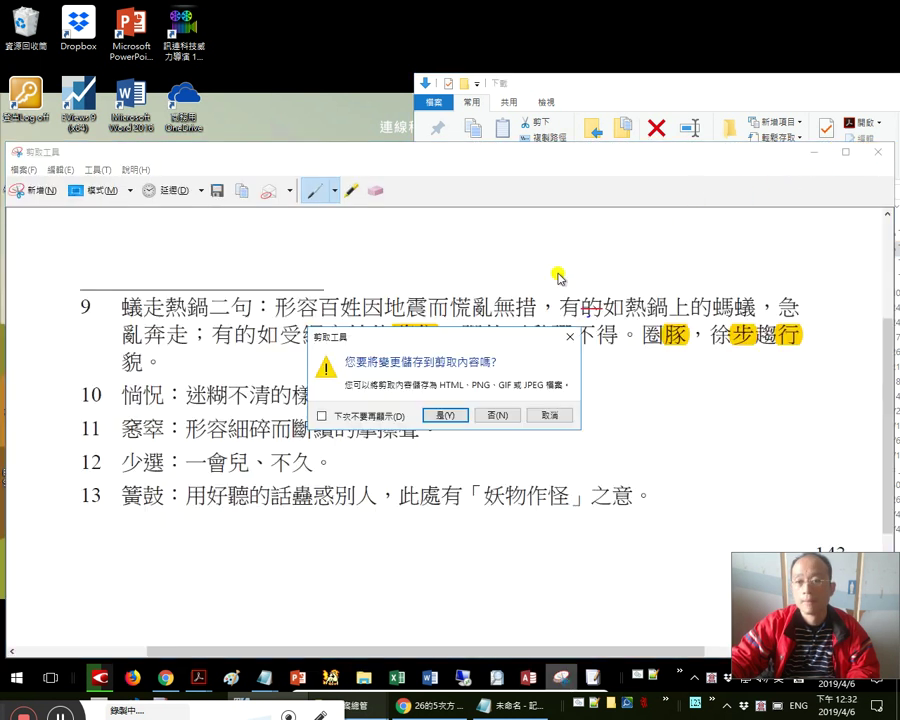
left_click(502, 414)
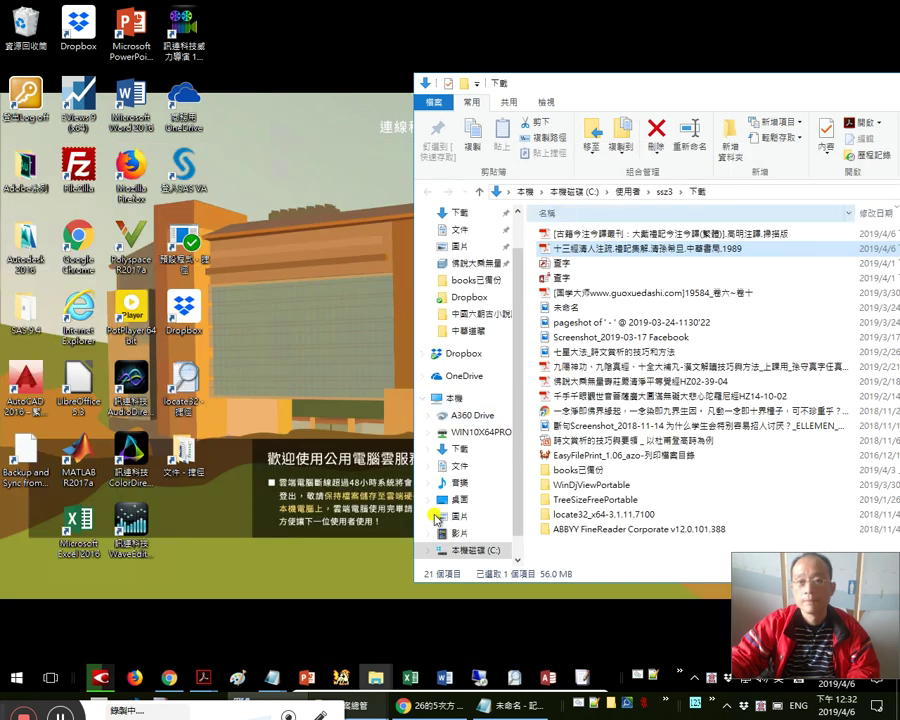
left_click(588, 678)
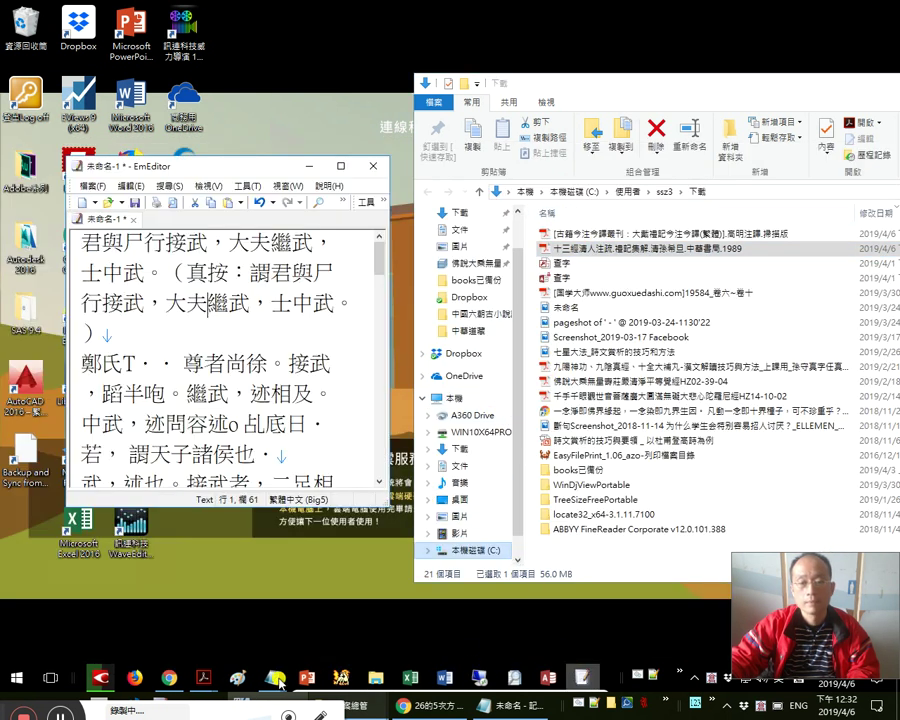
mouse_move(205, 680)
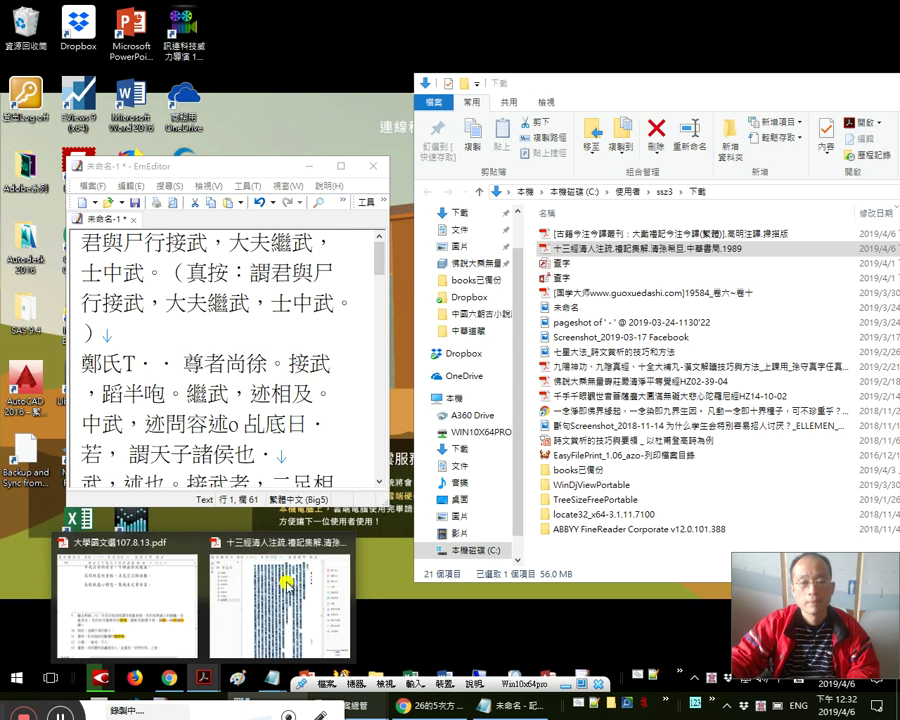
left_click(282, 640)
Step: Rewrite the note as 「君與尸行則接武…士與尸行則中武」；乃承前省略也
key("alt+Tab")
left_click(252, 275)
key("Down")
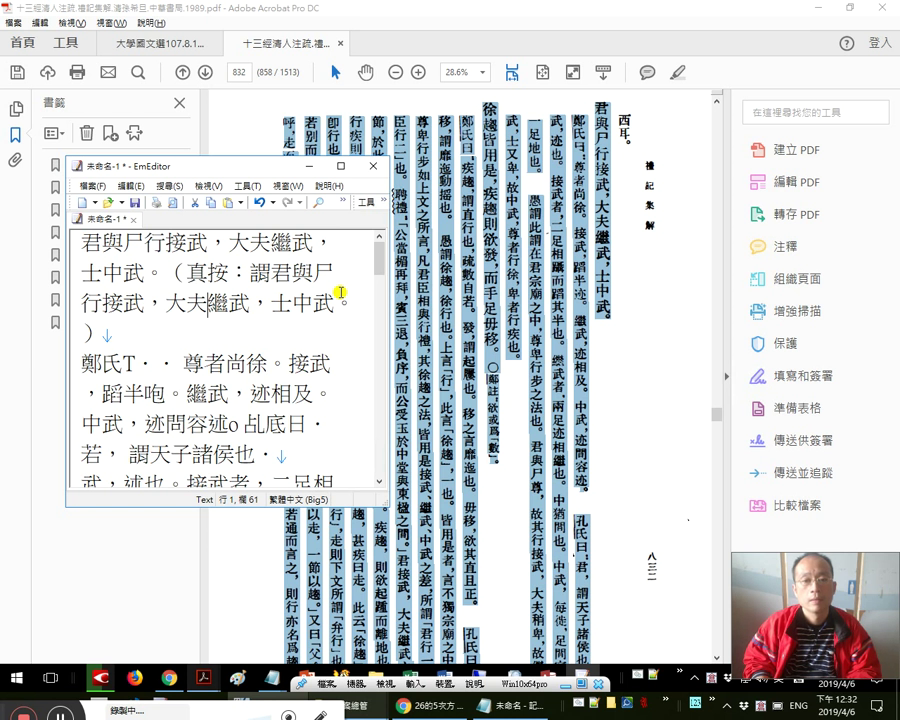
key("shift+Right")
key("shift+Right")
key("shift+Right")
key("shift+Right")
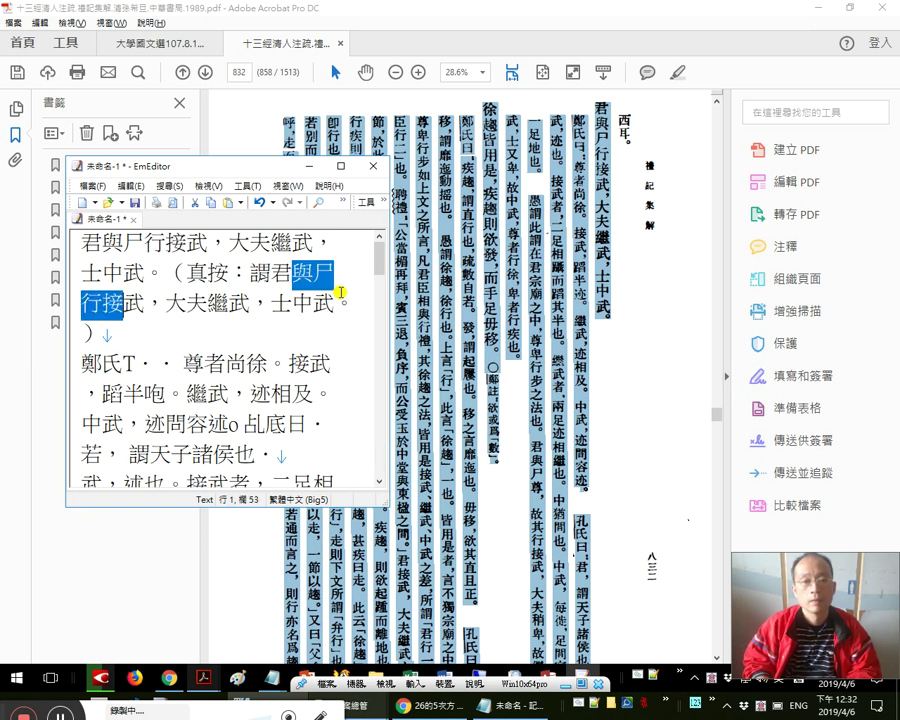
key("Right")
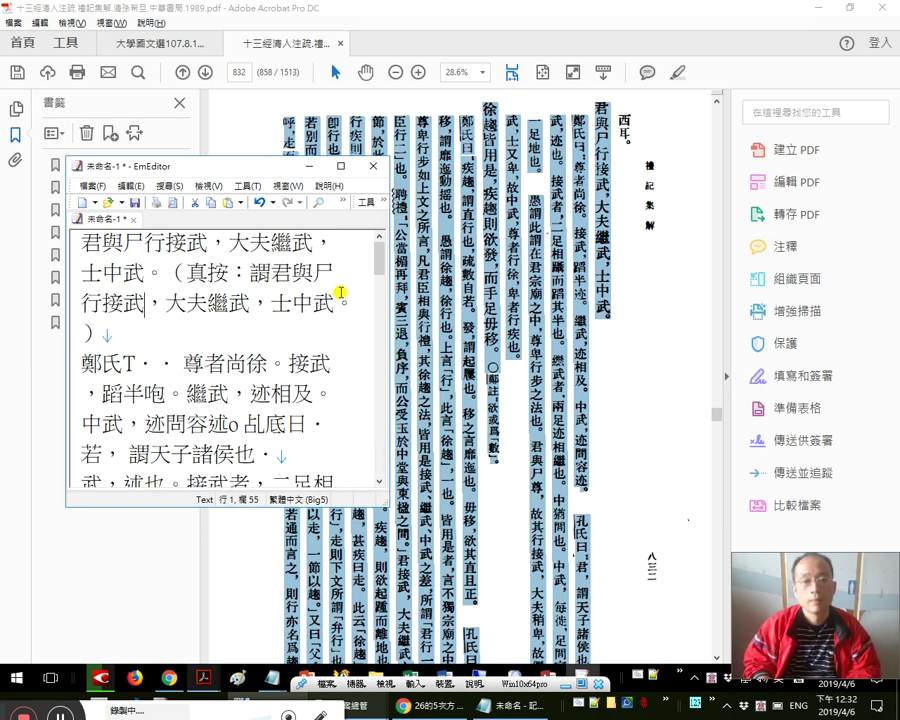
type("則")
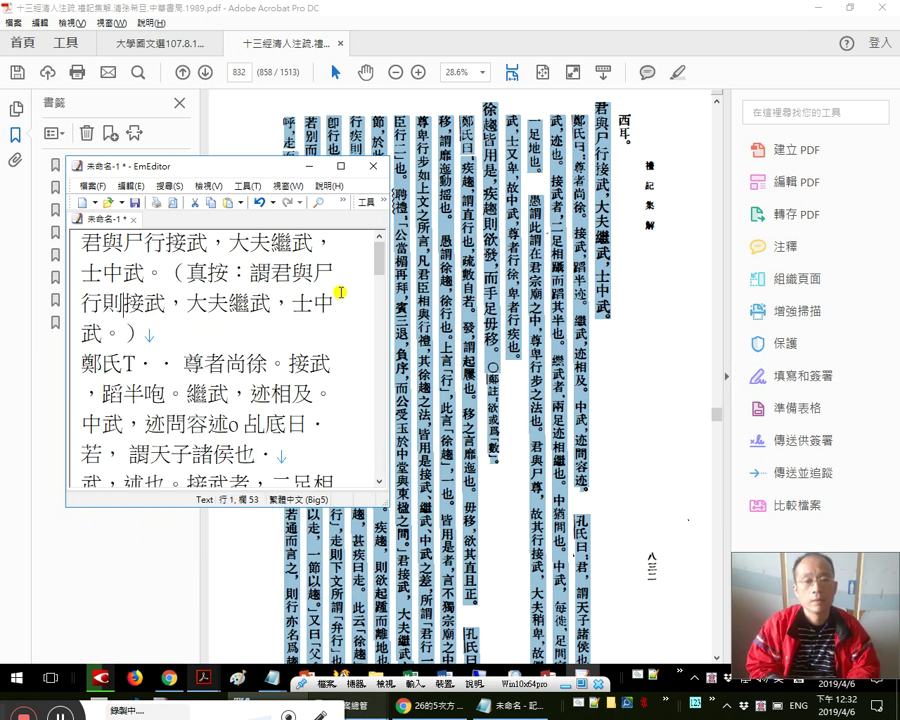
type("與尸行則")
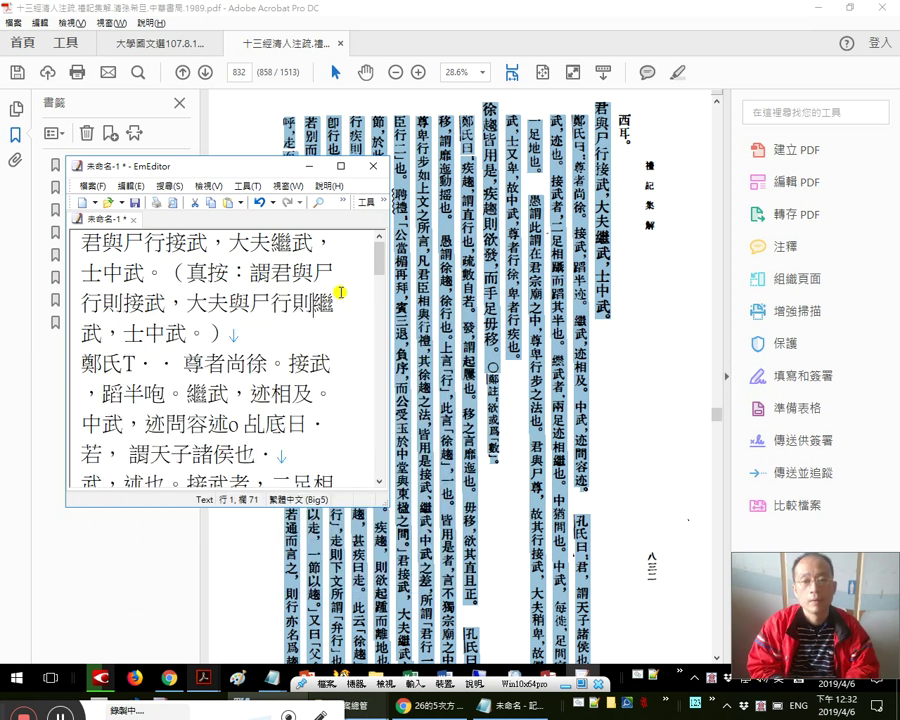
type("與尸行")
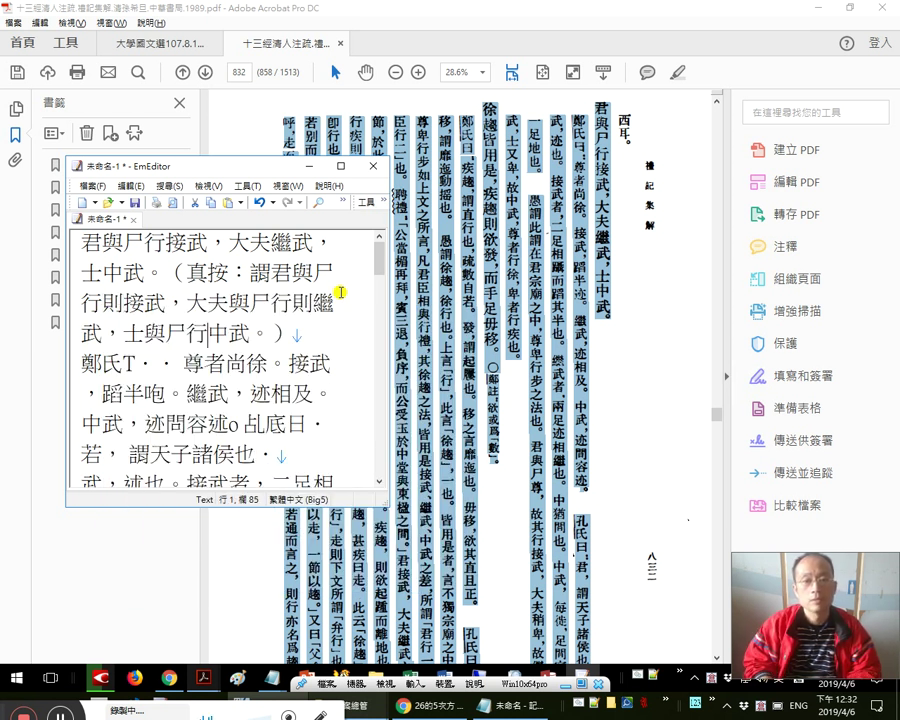
type("則")
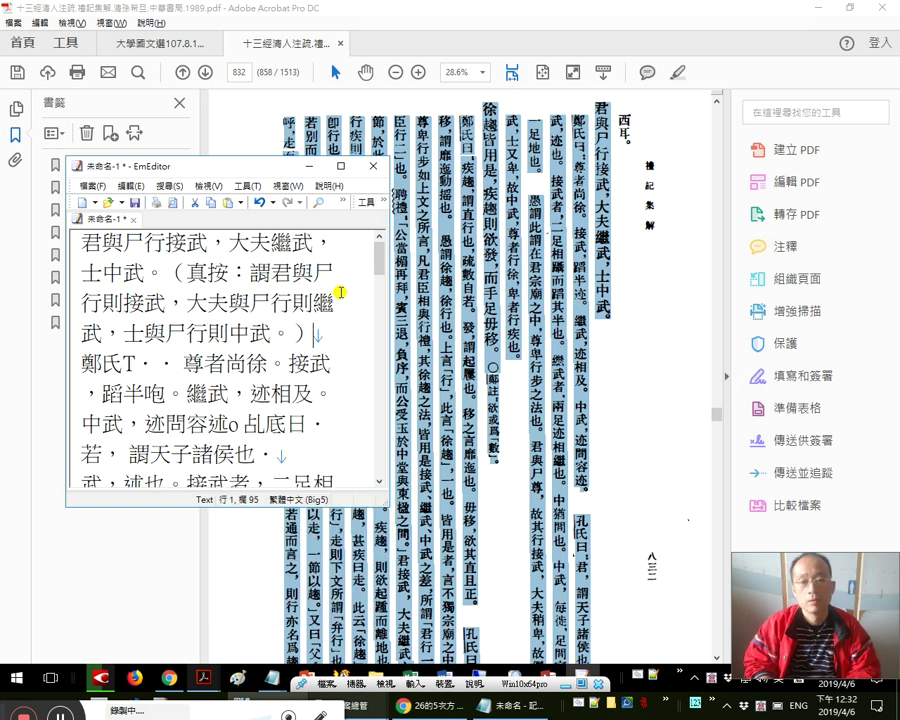
type("a")
type("承前省略")
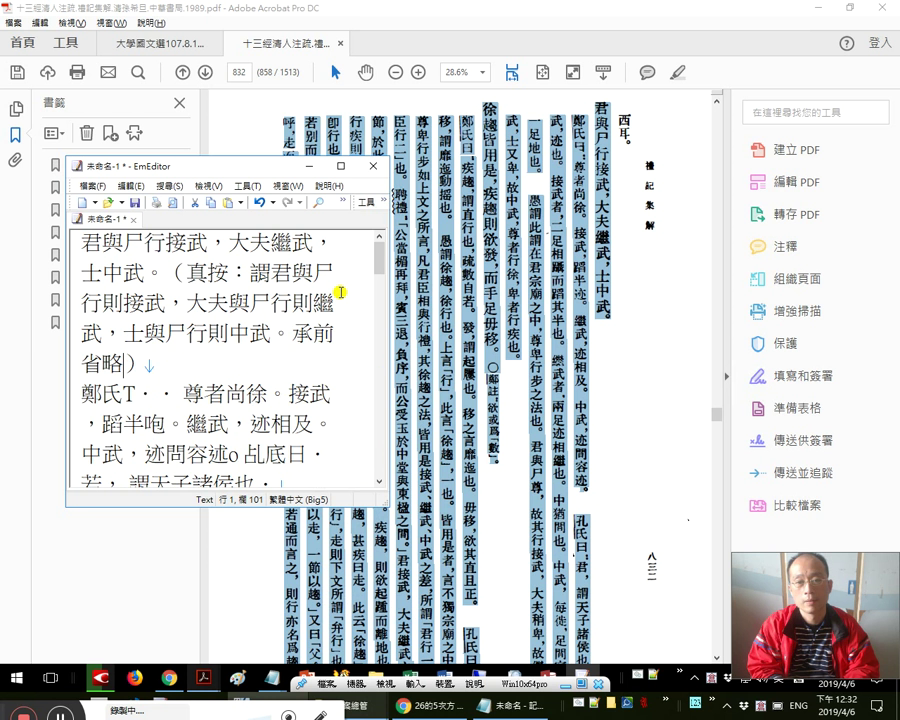
type("。")
type("也。")
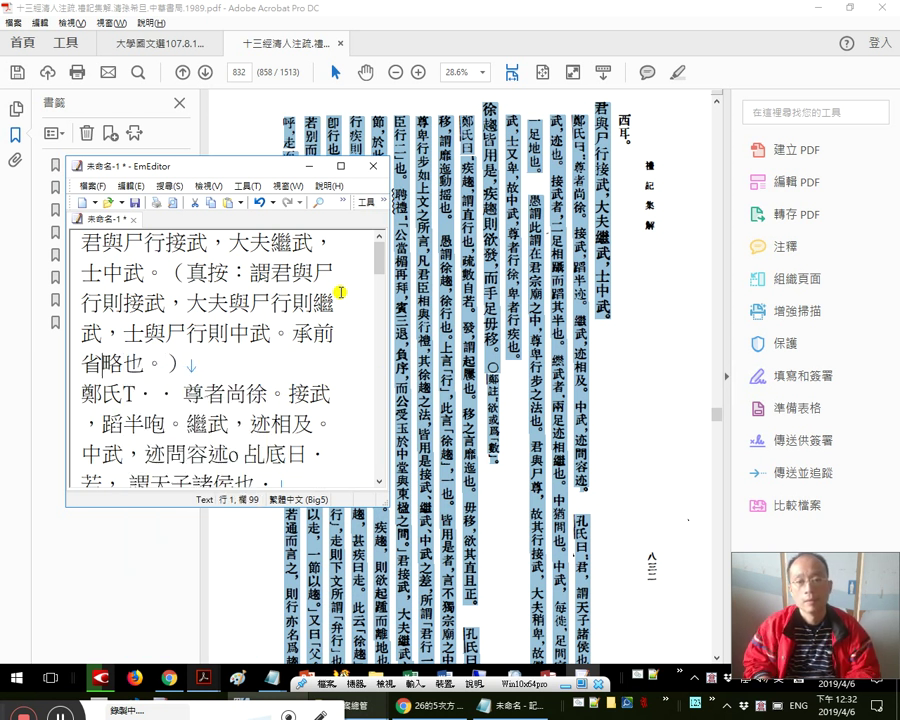
key("BackSpace")
type("；乃")
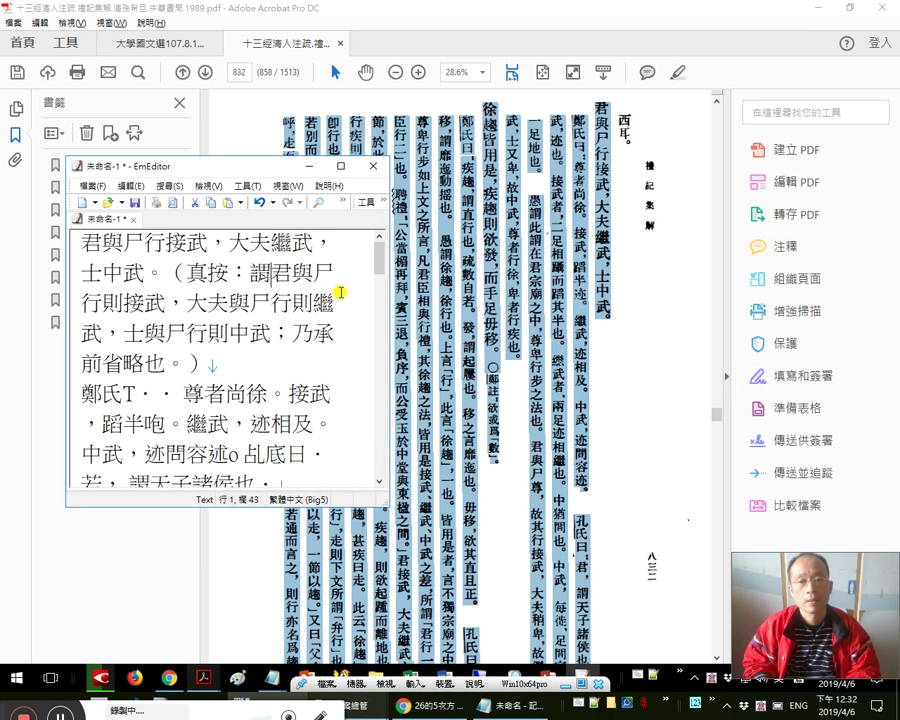
type("「")
key("Right")
key("Right")
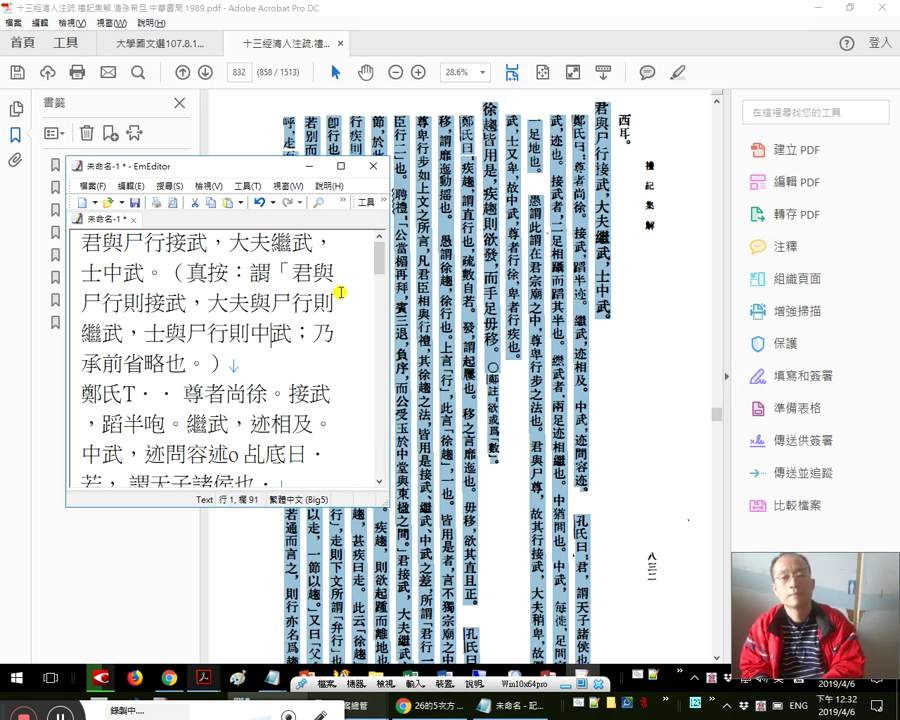
key("Left")
type("」")
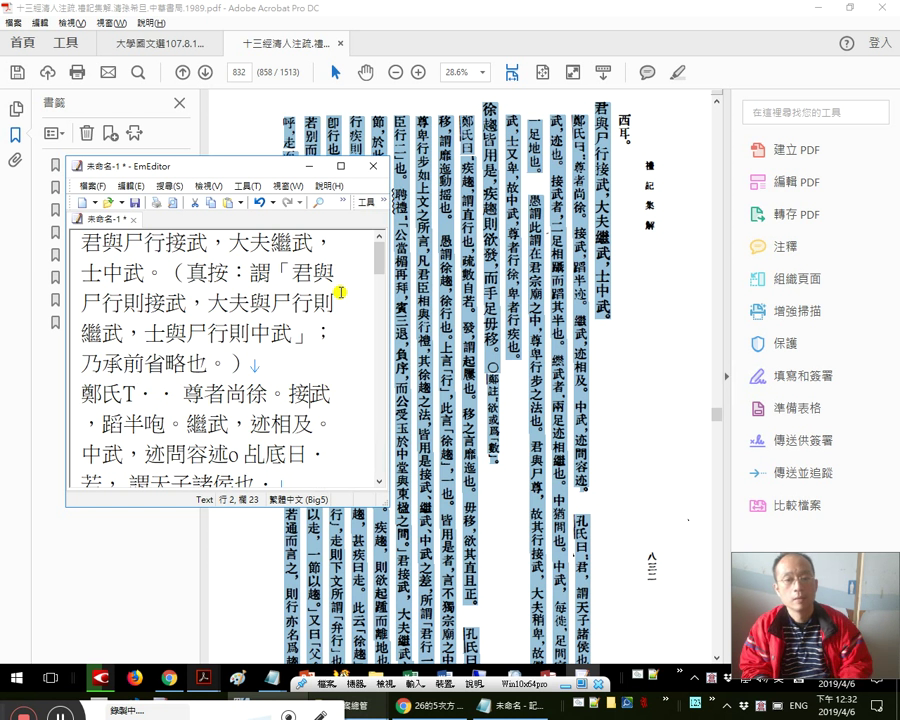
Step: Correct the garbled heading after 鄭氏 to 鄭氏曰：
key("Home")
key("Delete")
type("曰")
key("Delete")
key("Delete")
type("：")
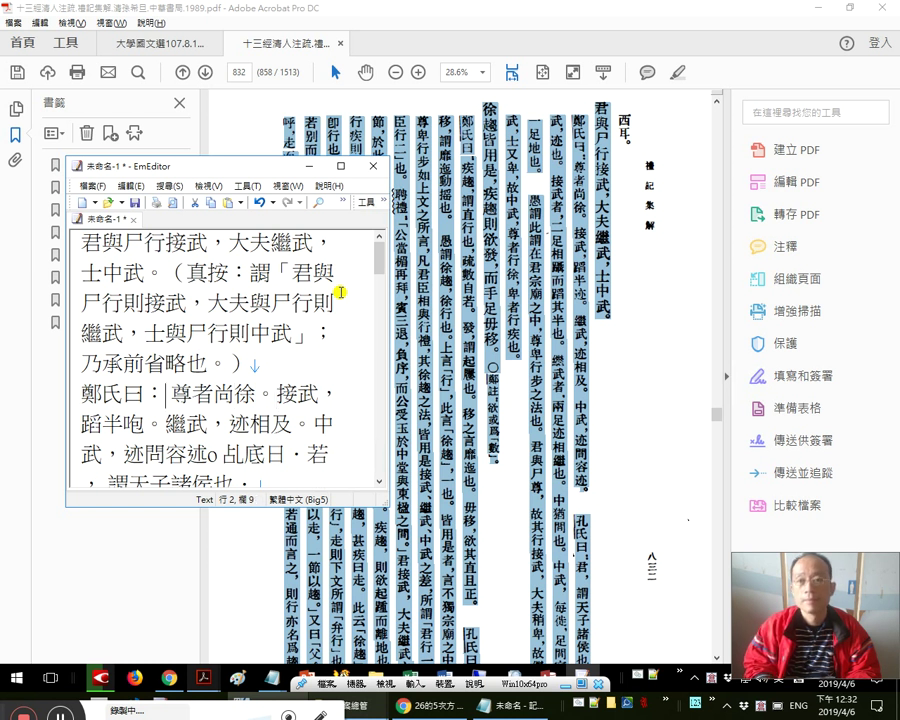
Step: Fix misrecognised characters in the 鄭氏 line: 迹, 間, 容迹。, 孔氏曰：, and 君 for 若
key("Right")
key("Right")
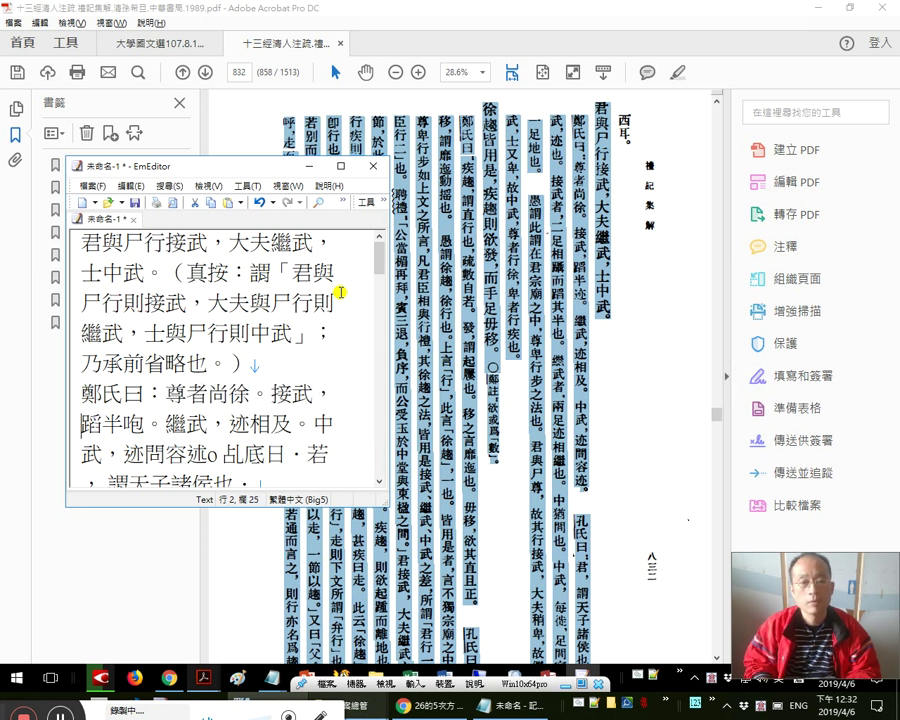
key("shift+Right")
type("迹")
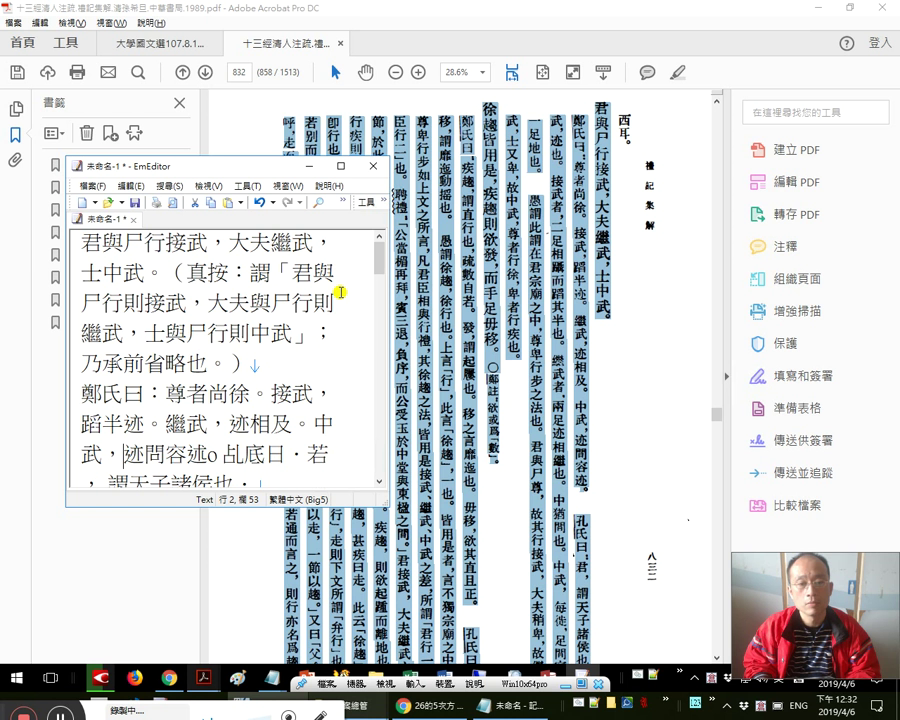
key("shift+Right")
type("間")
key("shift+Right")
type("迹。")
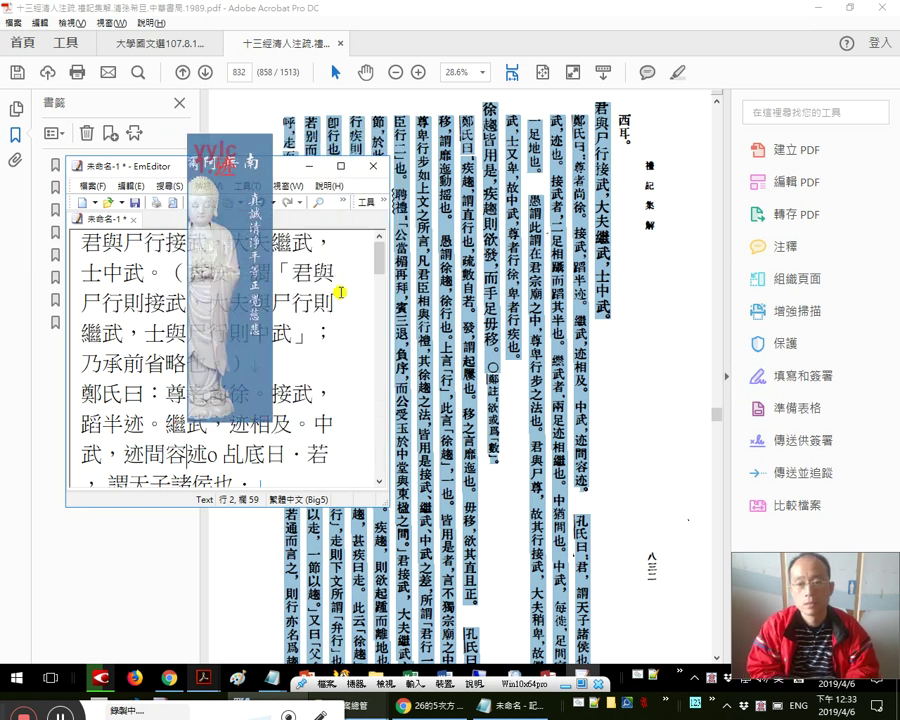
key("Delete")
key("Delete")
key("Delete")
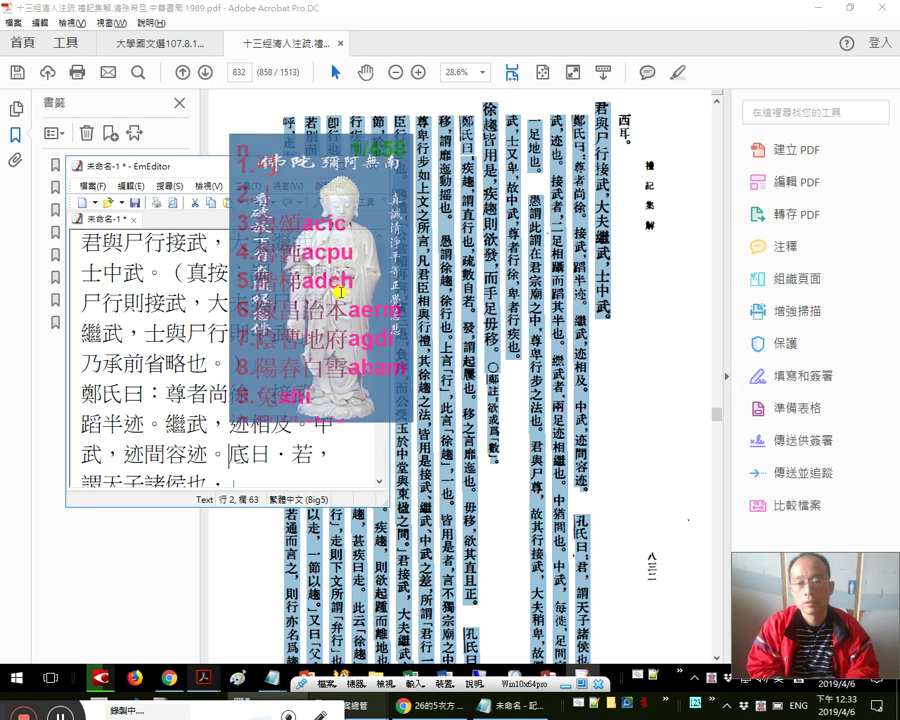
type("孔氏")
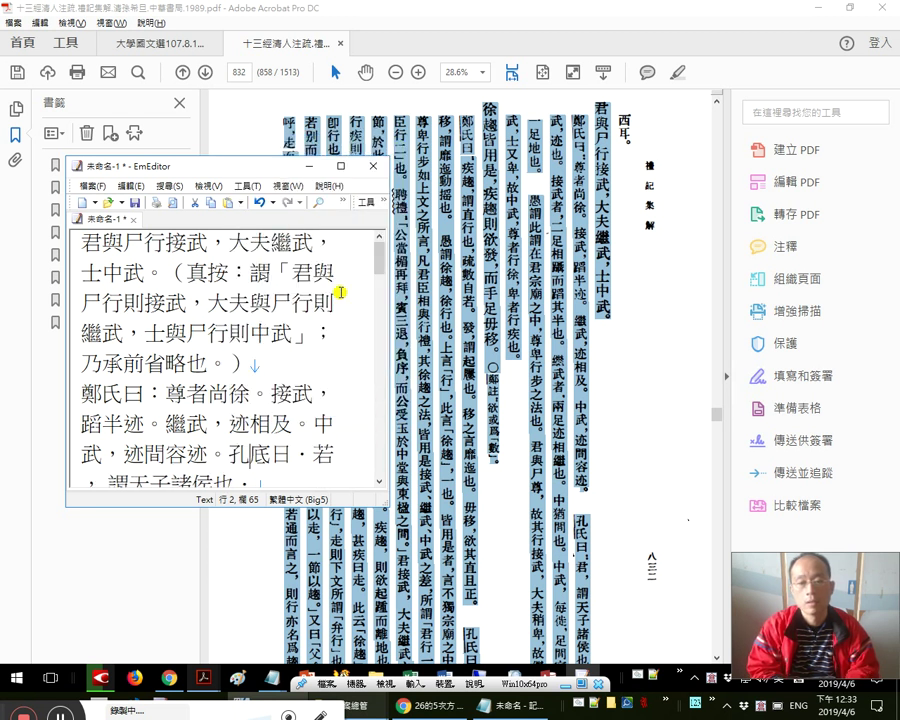
type("曰：")
key("Delete")
key("Delete")
key("Delete")
type("君")
key("Delete")
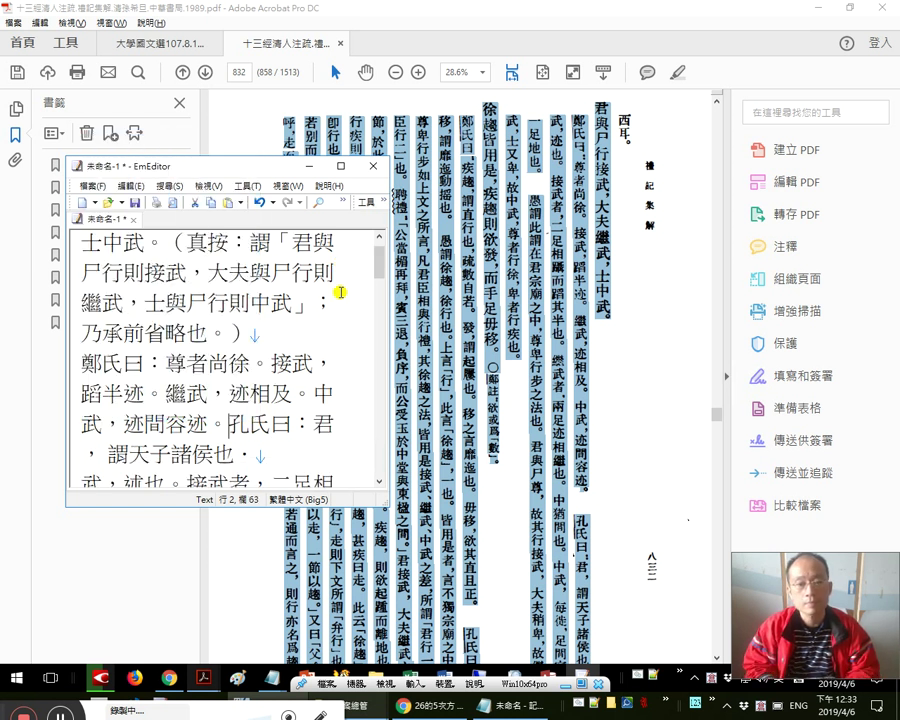
Step: Replace the parentheses around the first 真按 note with 【 and 】
left_click(231, 394)
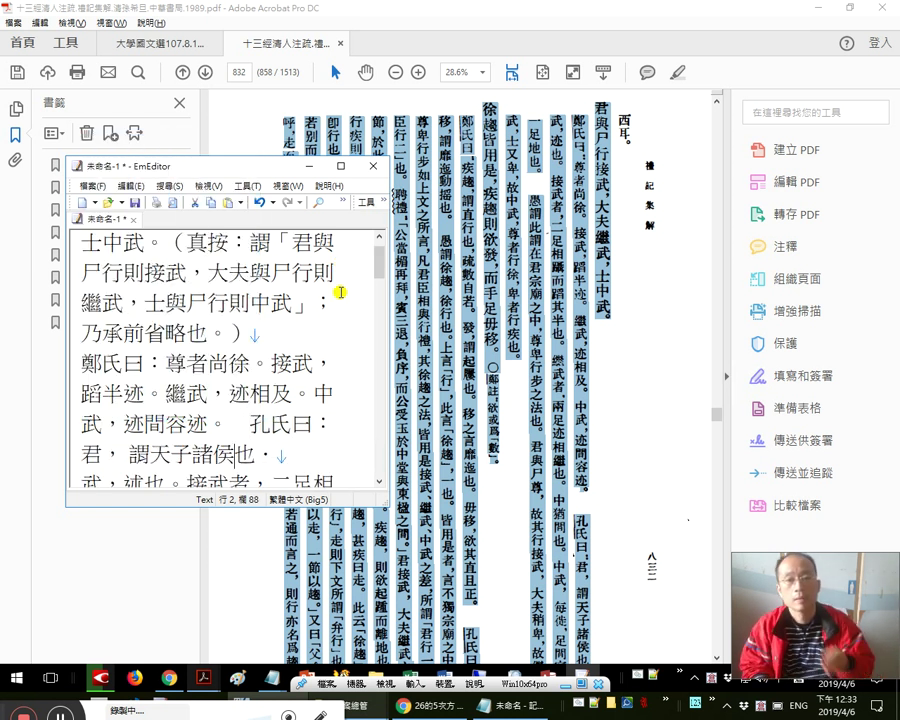
key("Down")
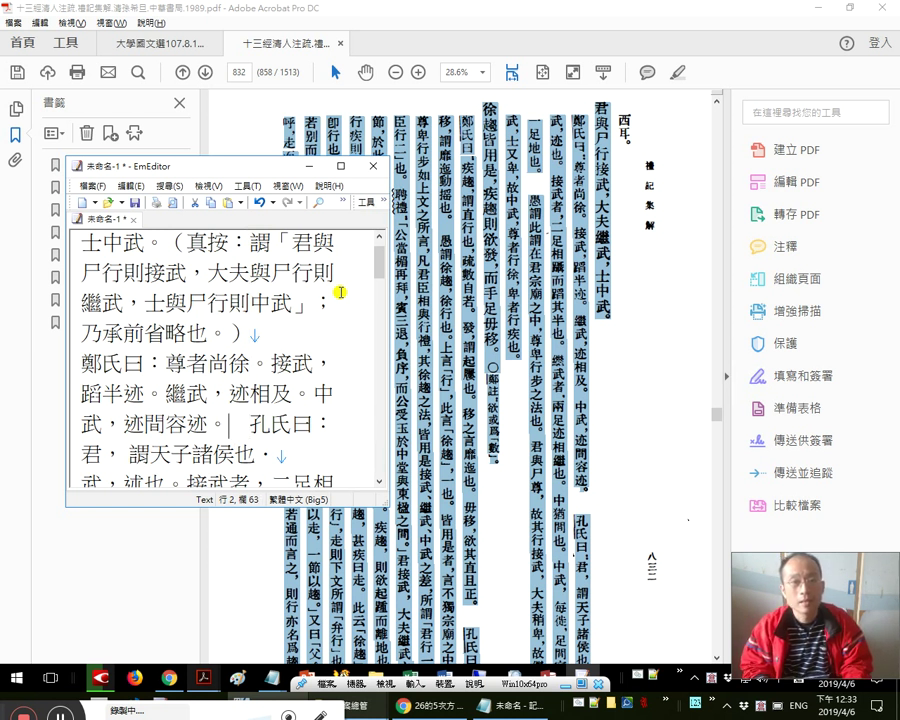
key("Left")
key("Left")
key("Left")
key("Left")
key("Left")
key("Left")
key("Left")
key("Left")
key("Left")
key("Left")
key("Left")
key("Left")
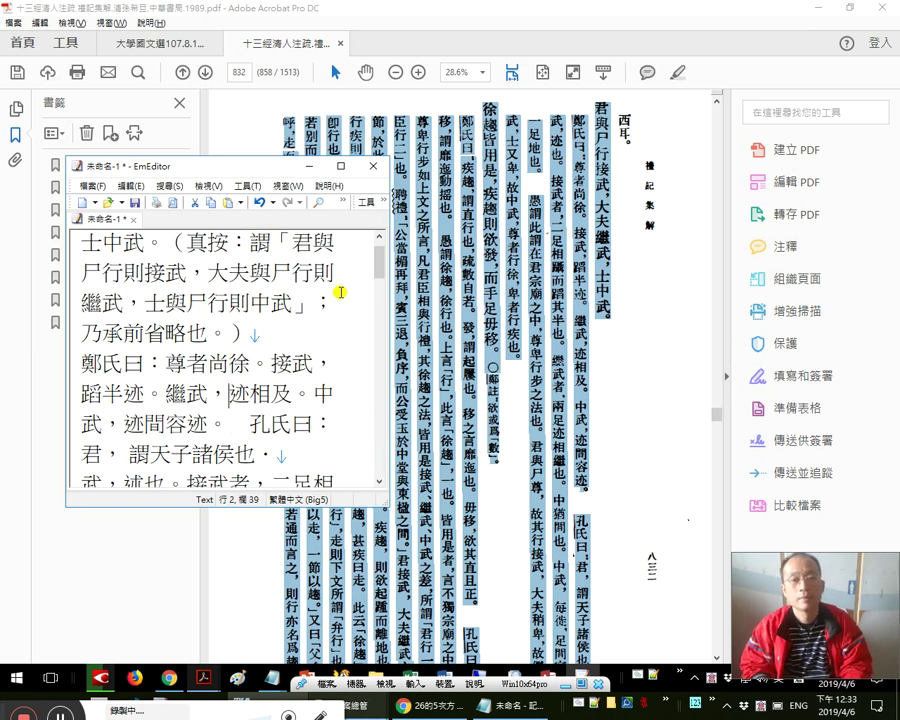
key("shift+Right")
key("Up")
key("Up")
key("Left")
key("Left")
key("Left")
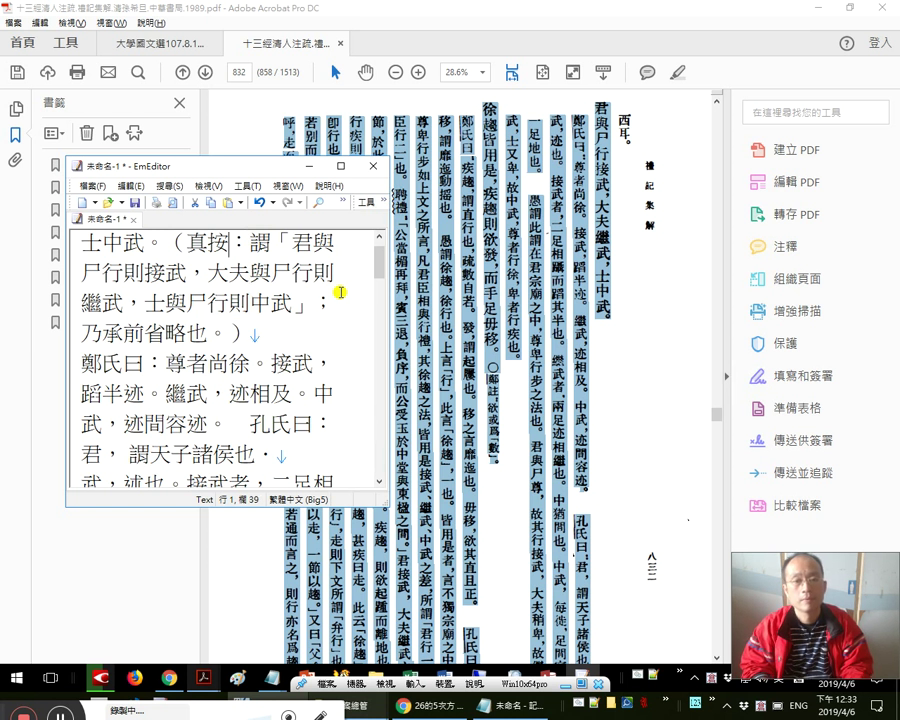
key("shift+Left")
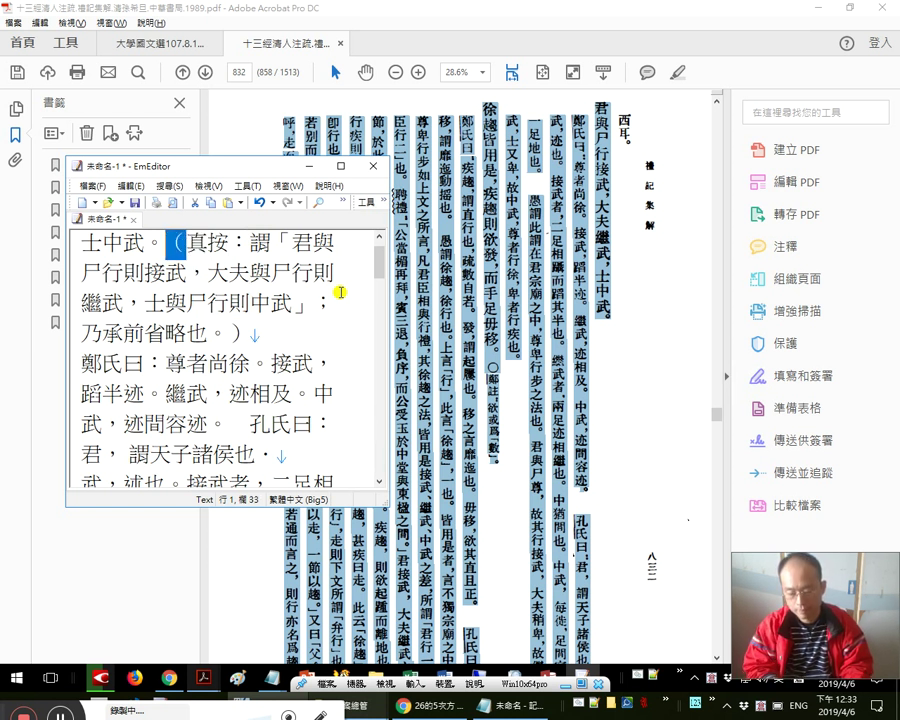
type("【")
key("Down")
key("Down")
key("Down")
key("Right")
key("Right")
key("Right")
key("shift+Left")
type("】")
Step: Start a new 【真按： note just before the 孔氏曰 line
key("Down")
key("Down")
key("Down")
key("Left")
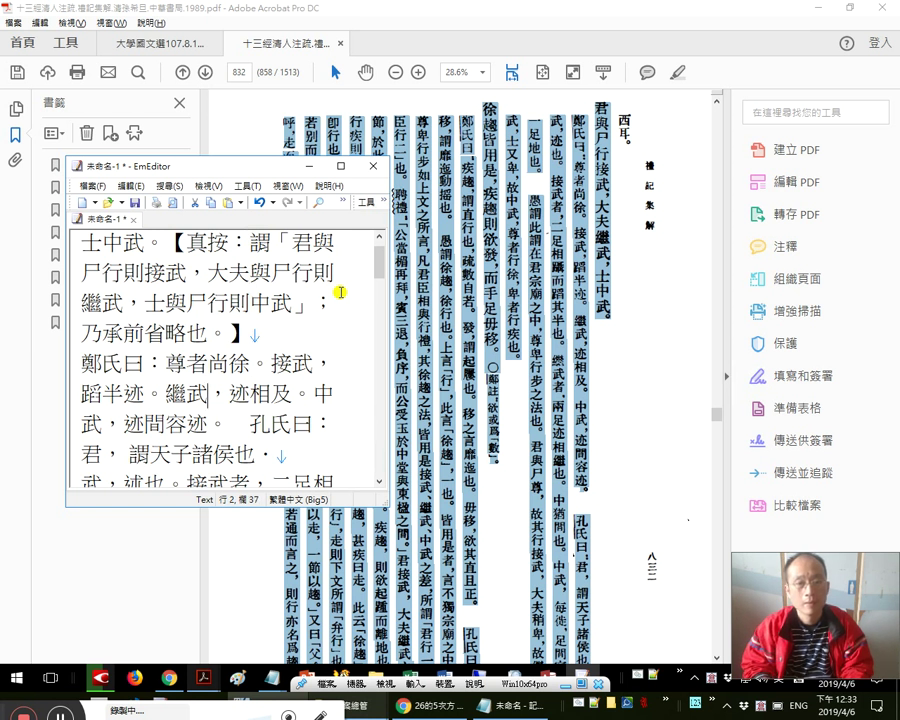
type("【a")
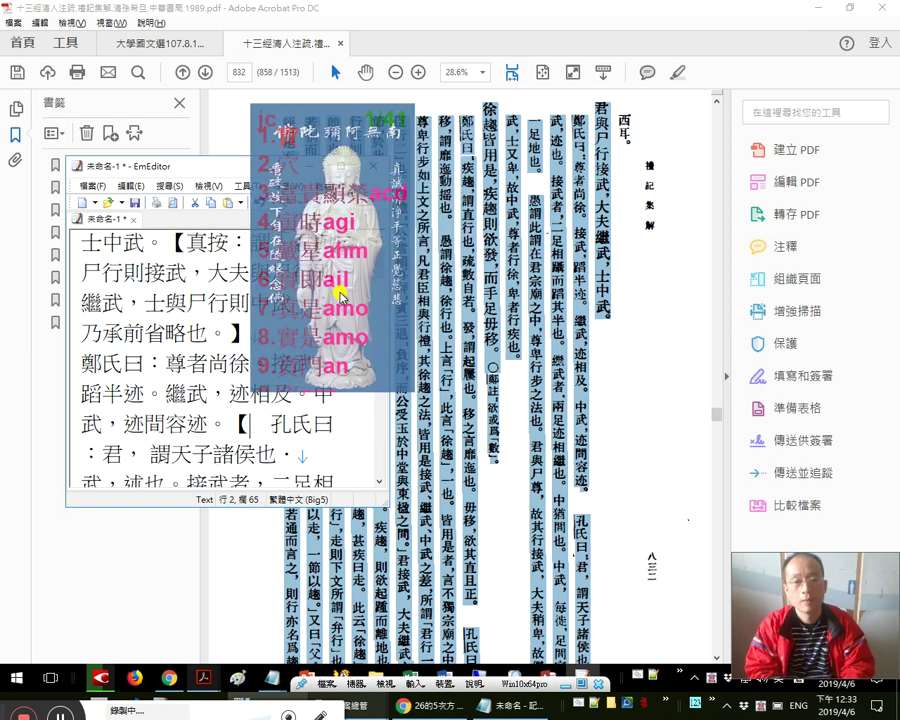
type("v")
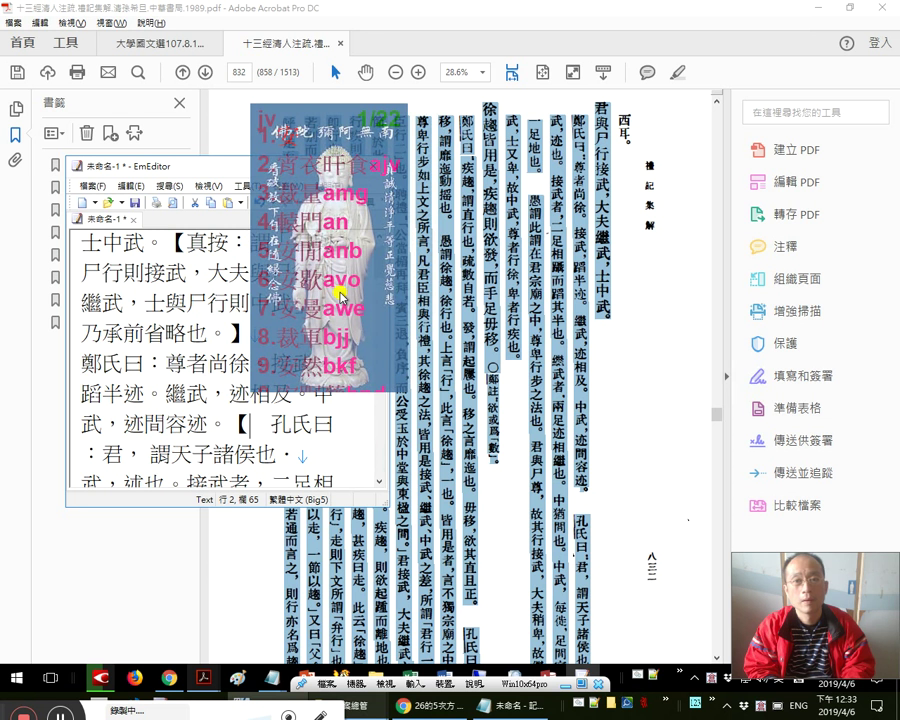
key("BackSpace")
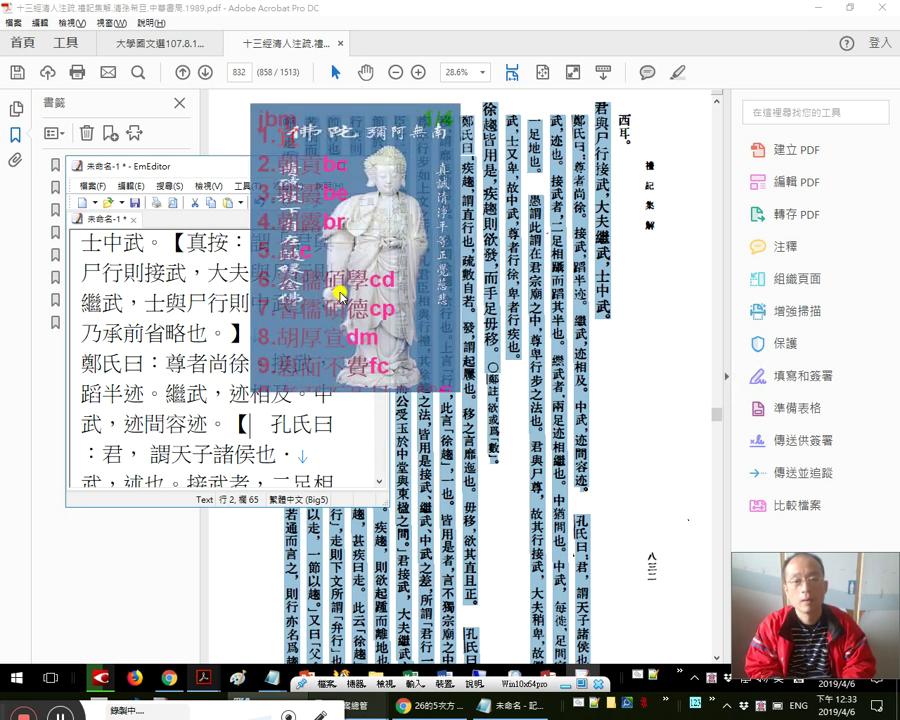
type("真按：")
key("shift+Left")
key("shift+Left")
key("shift+Left")
key("ctrl+c")
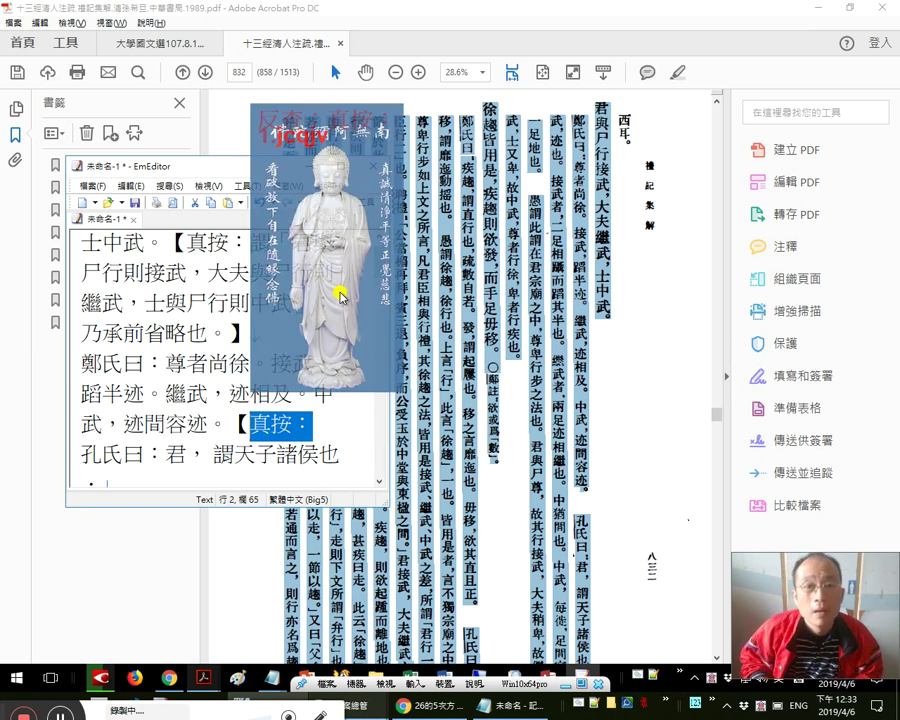
key("Right")
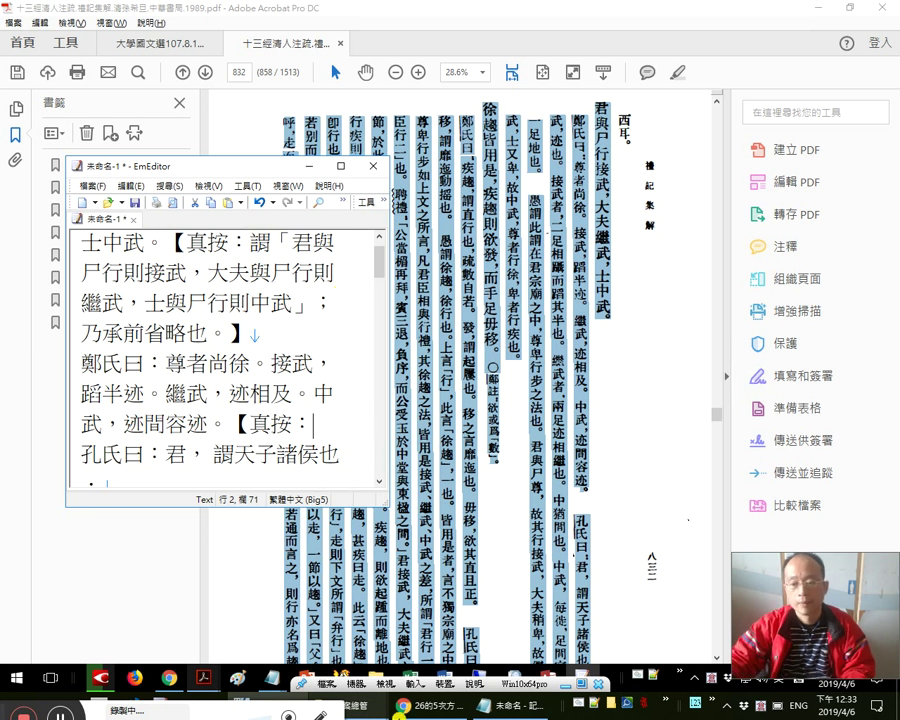
Step: Find 真按： in the phrase table and duplicate its entry at line 83291
left_click(594, 710)
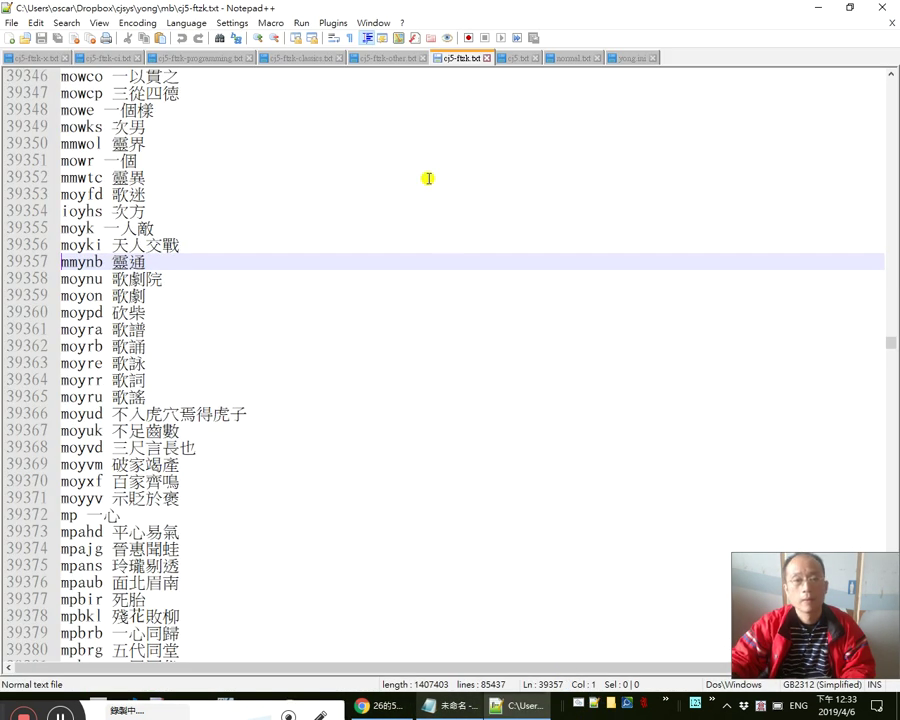
key("ctrl+f")
key("ctrl+v")
key("Return")
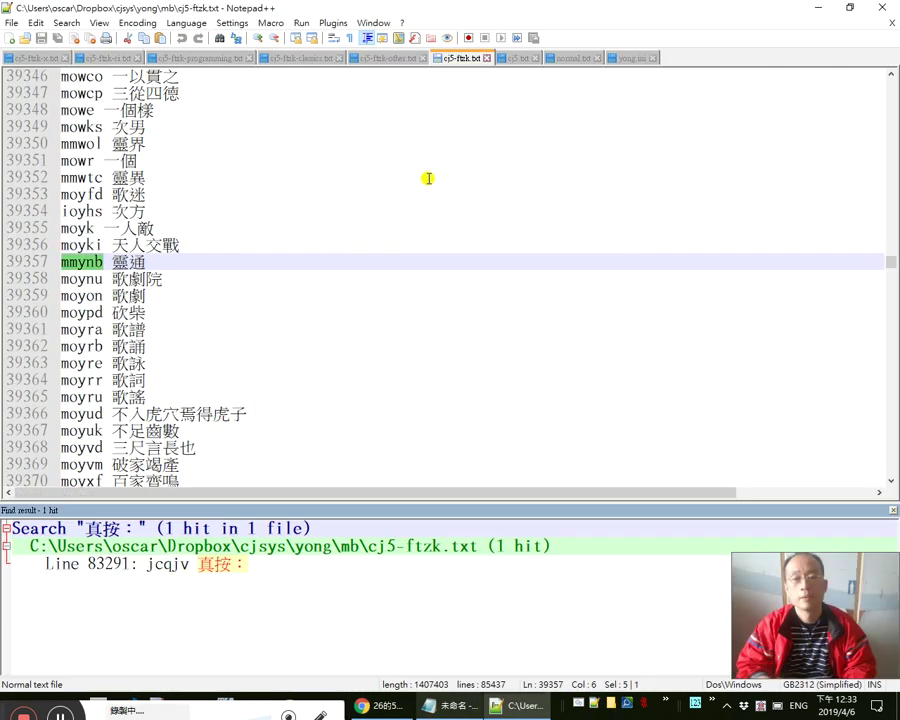
double_click(215, 563)
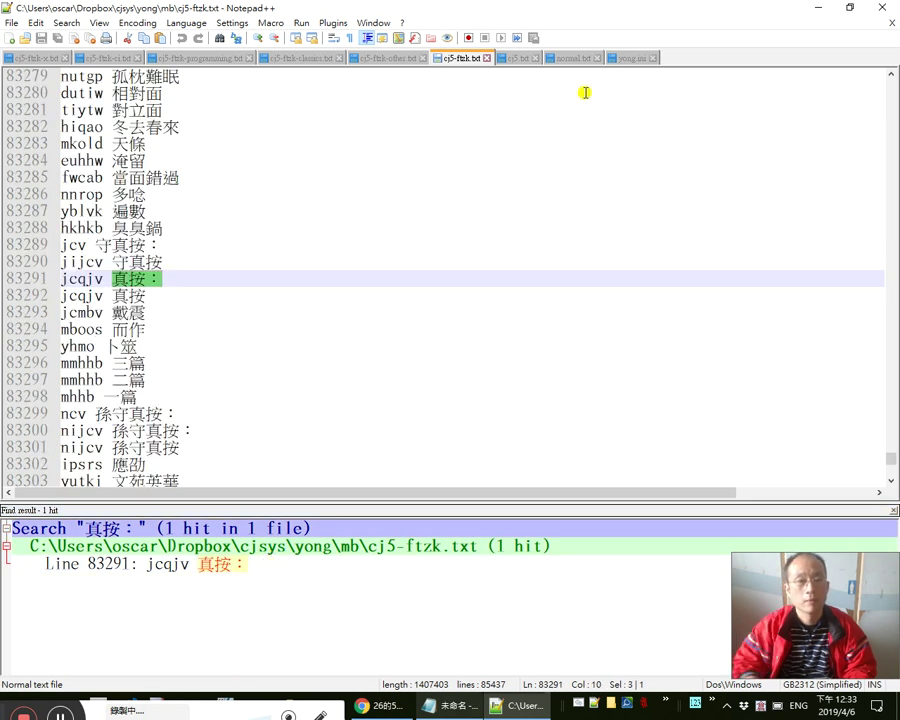
key("Left")
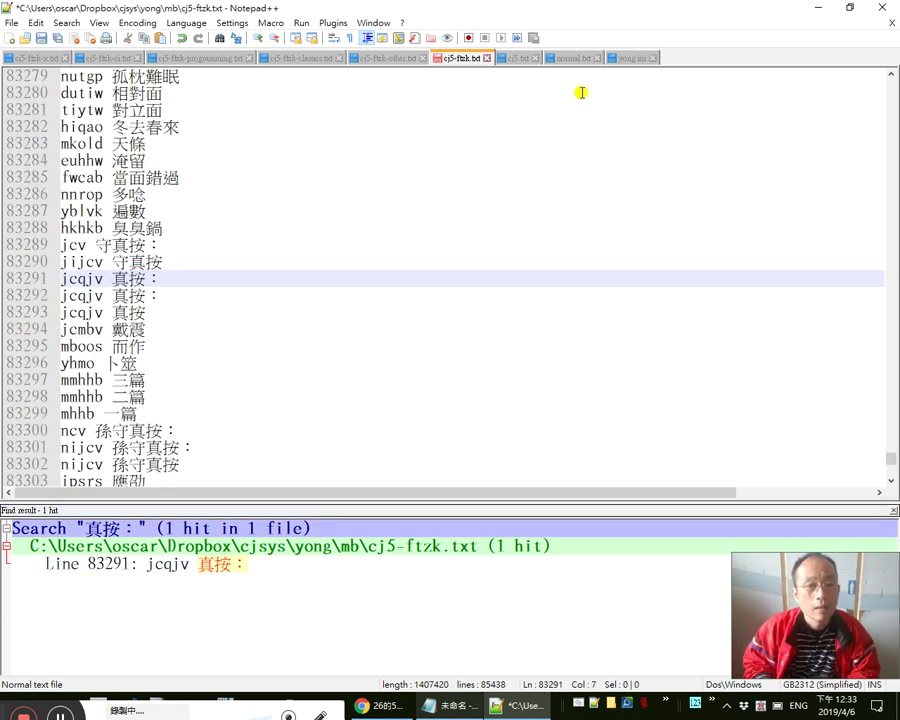
key("ctrl+d")
key("Down")
key("Left")
key("Left")
key("Left")
key("Up")
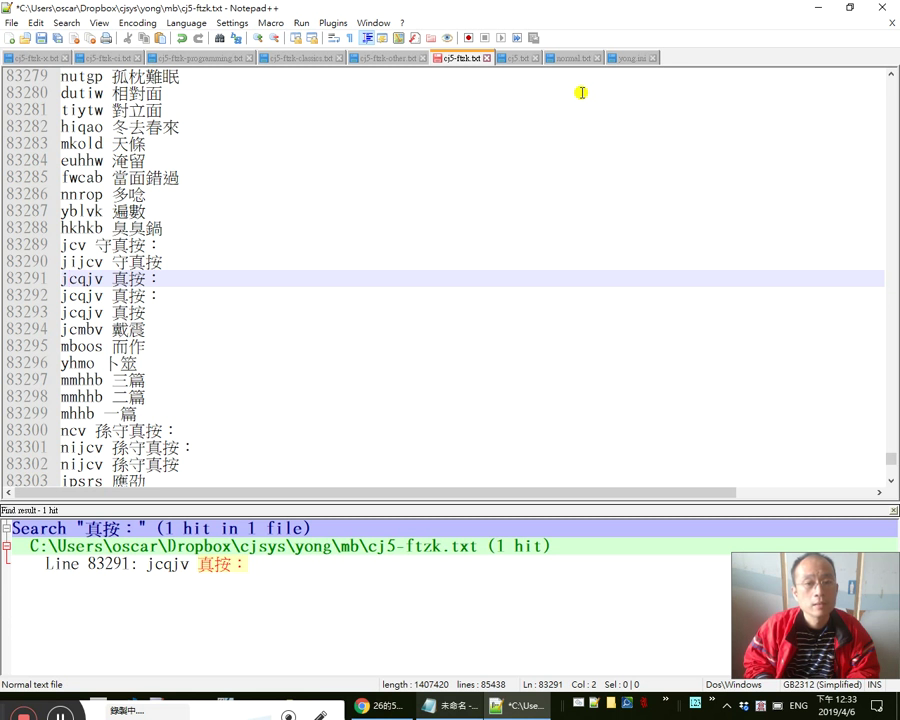
Step: Change the duplicated entry's code to jv, removing the stray 安：
type("jv")
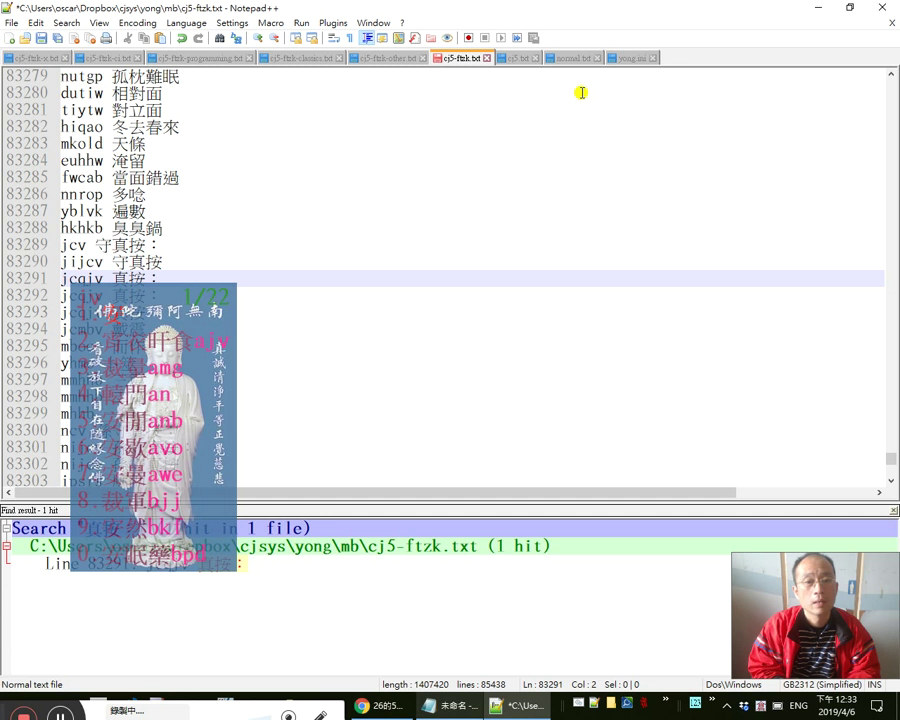
key("space")
type("：")
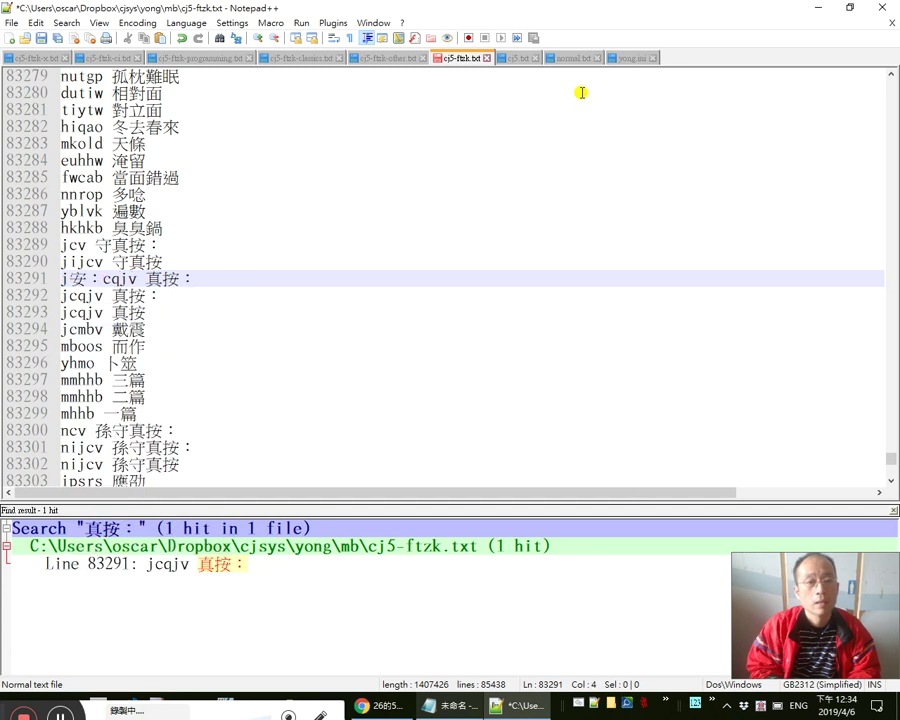
key("shift+Left")
key("shift+Left")
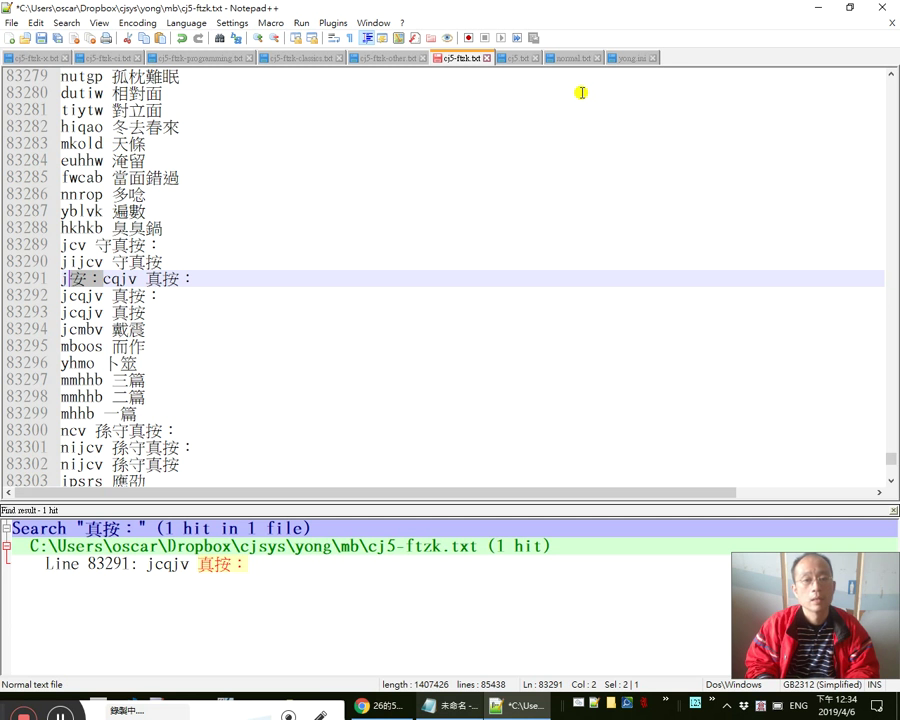
key("a")
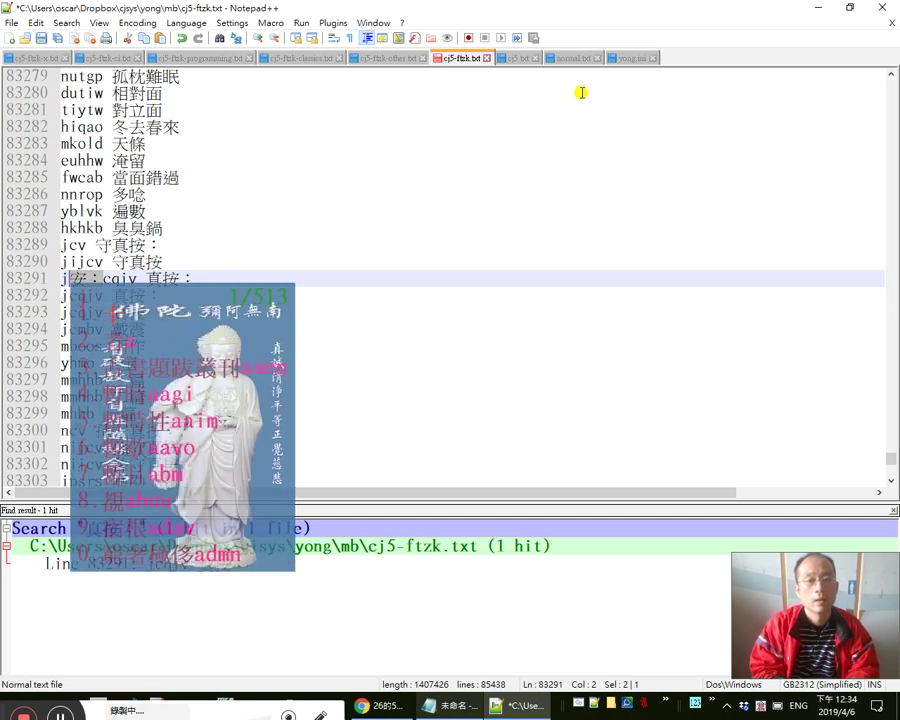
key("a")
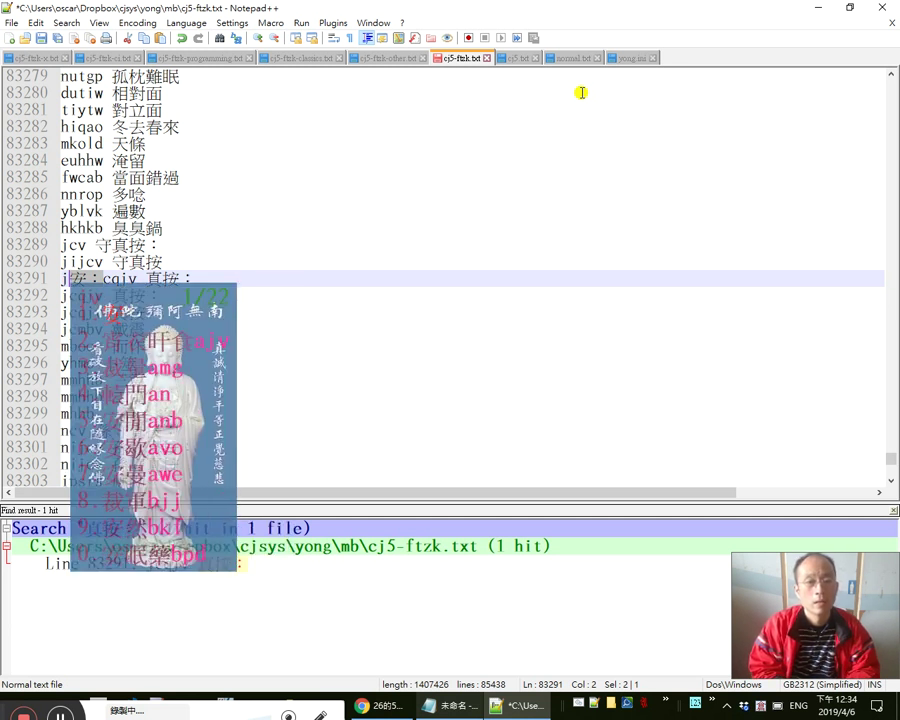
key("Escape")
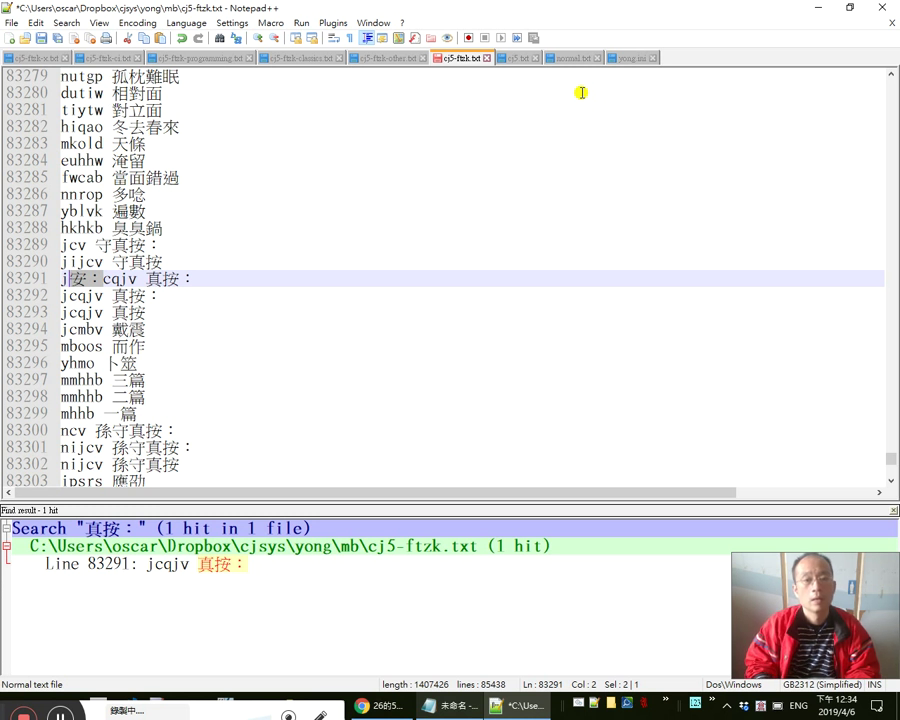
key("Delete")
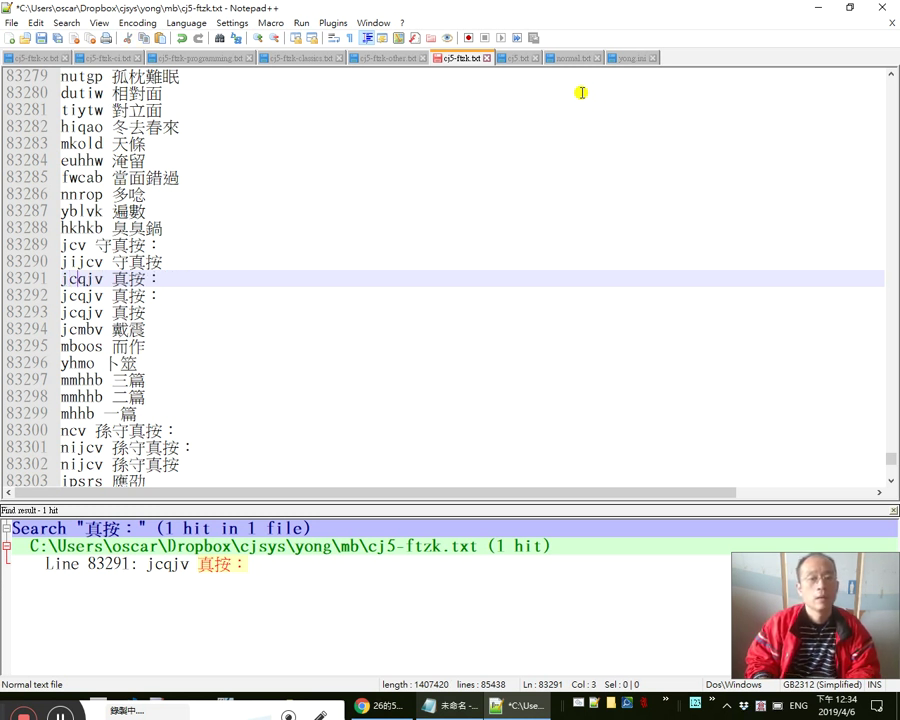
key("Delete")
key("Delete")
key("Delete")
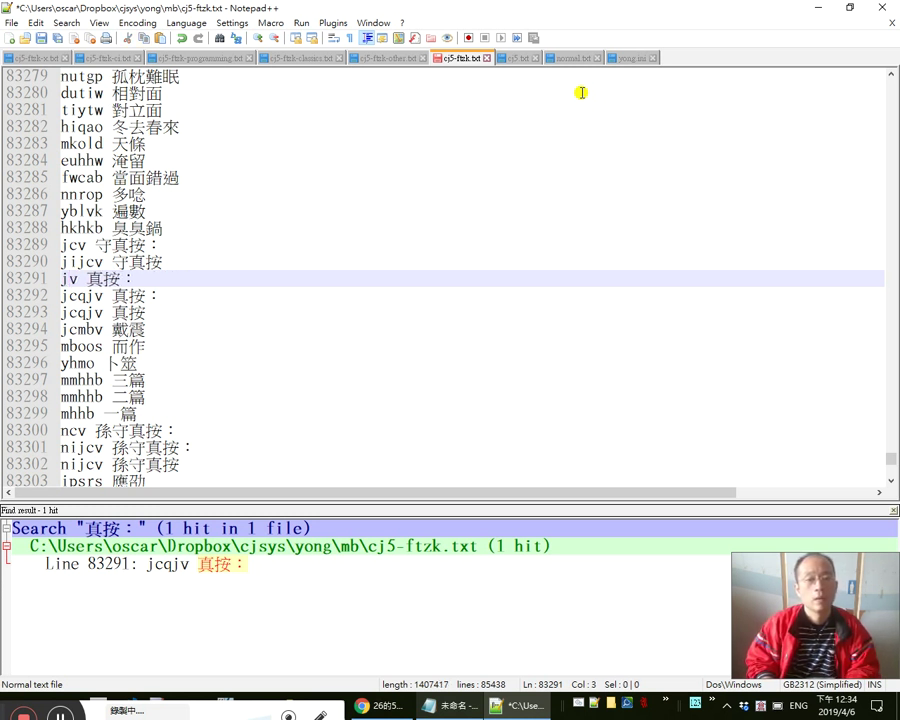
Step: Save cj5-ftzk.txt, close Notepad++, and reset the input method to reload the table
key("ctrl+s")
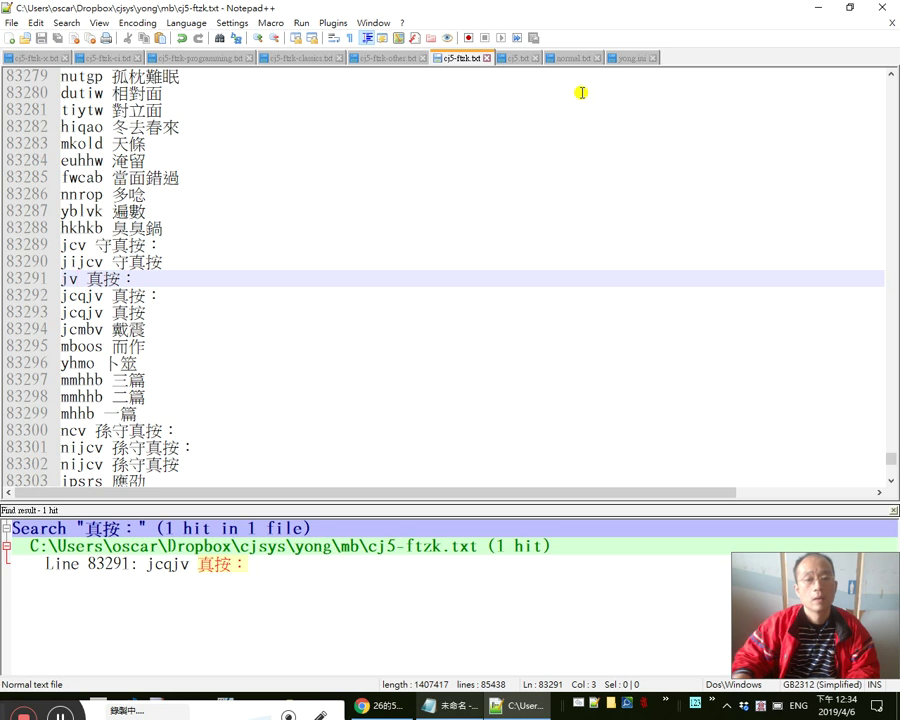
left_click(889, 6)
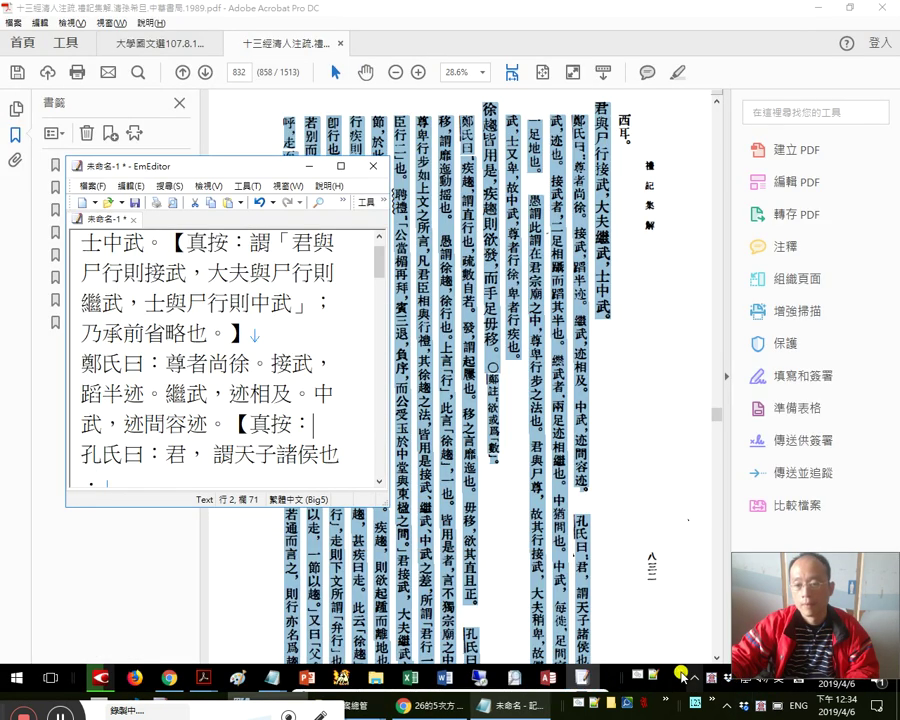
left_click(682, 675)
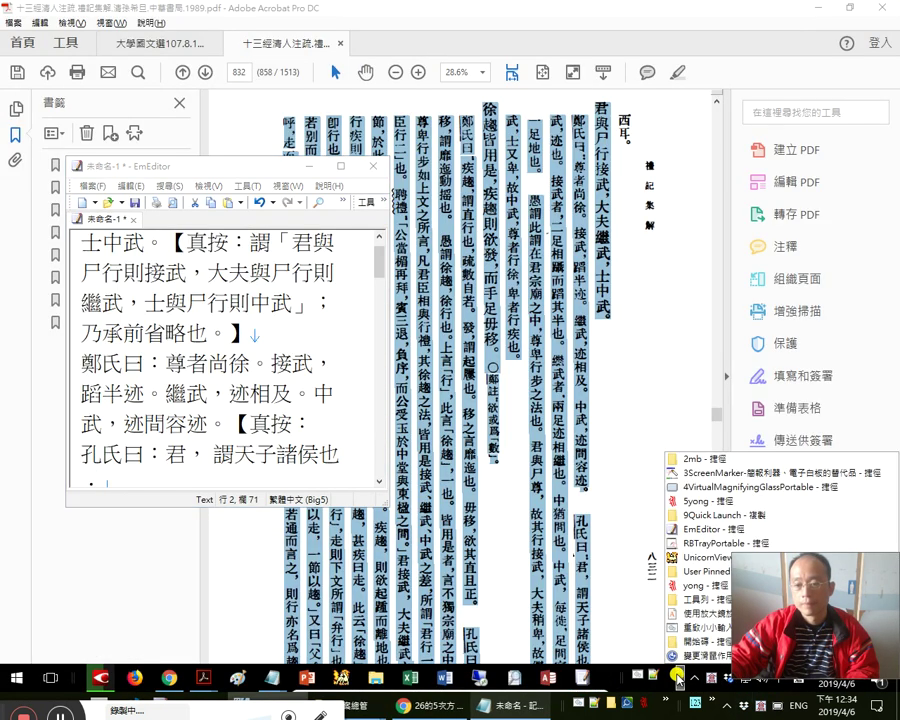
left_click(698, 628)
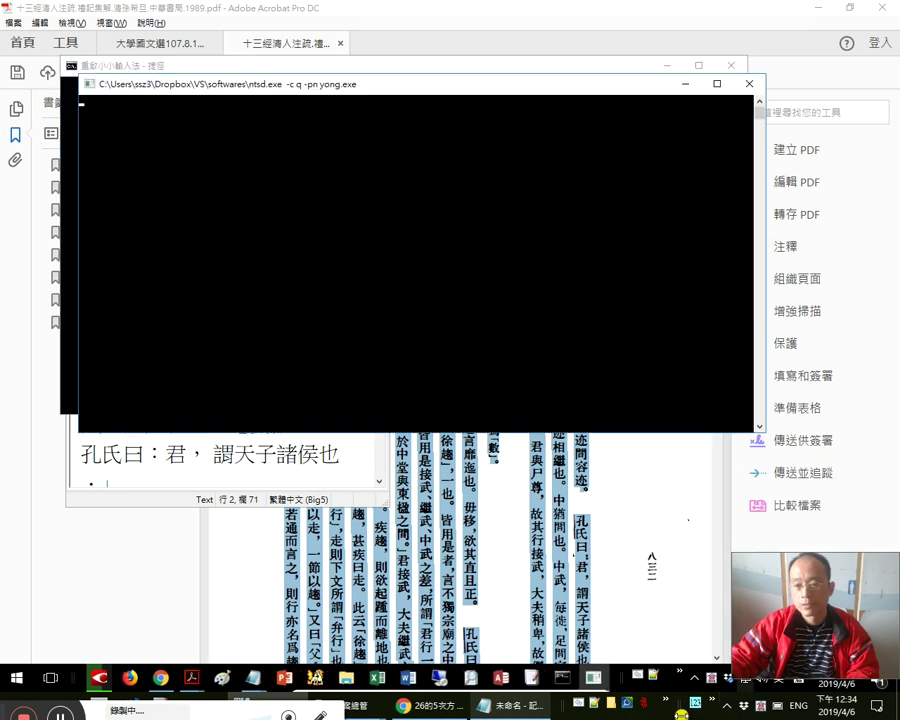
left_click(679, 702)
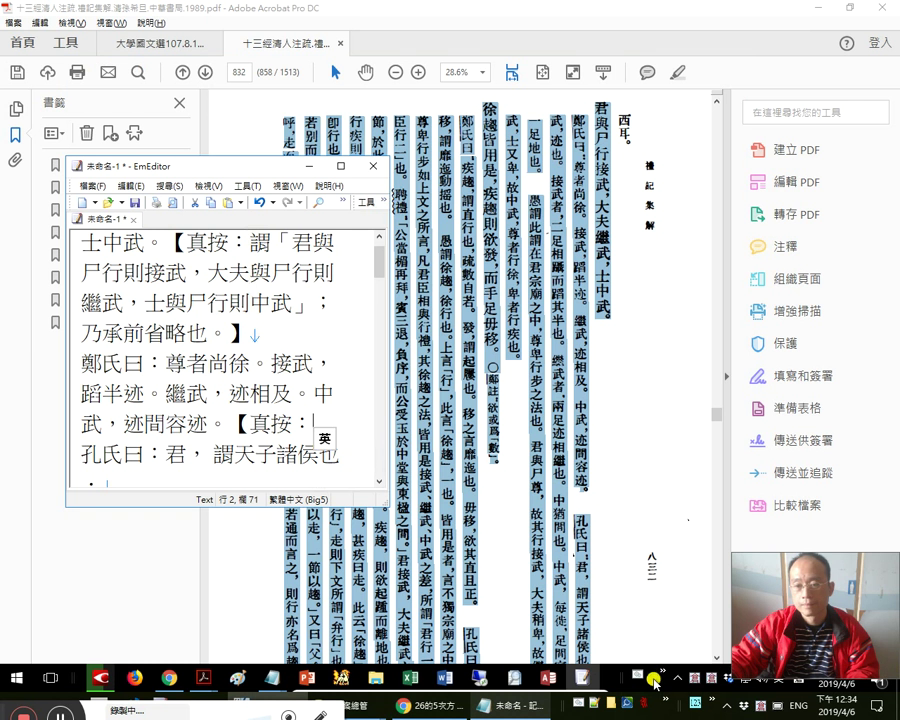
left_click(236, 364)
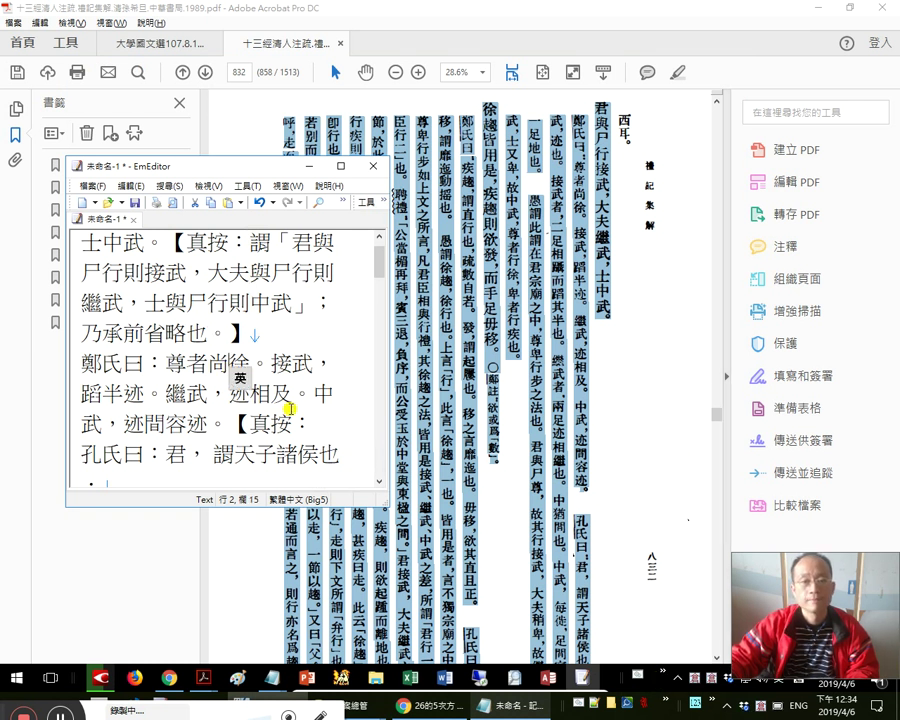
Step: Add the gloss 蹈，踏也。 after 【真按：, replacing 跡 with 蹈
left_click(338, 426)
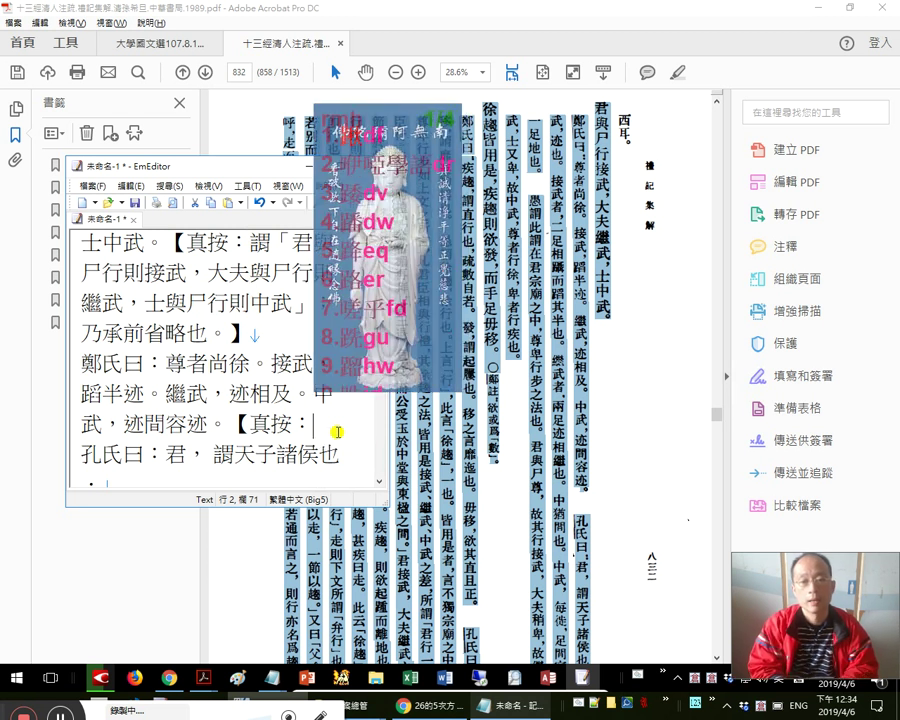
type("，踏也。")
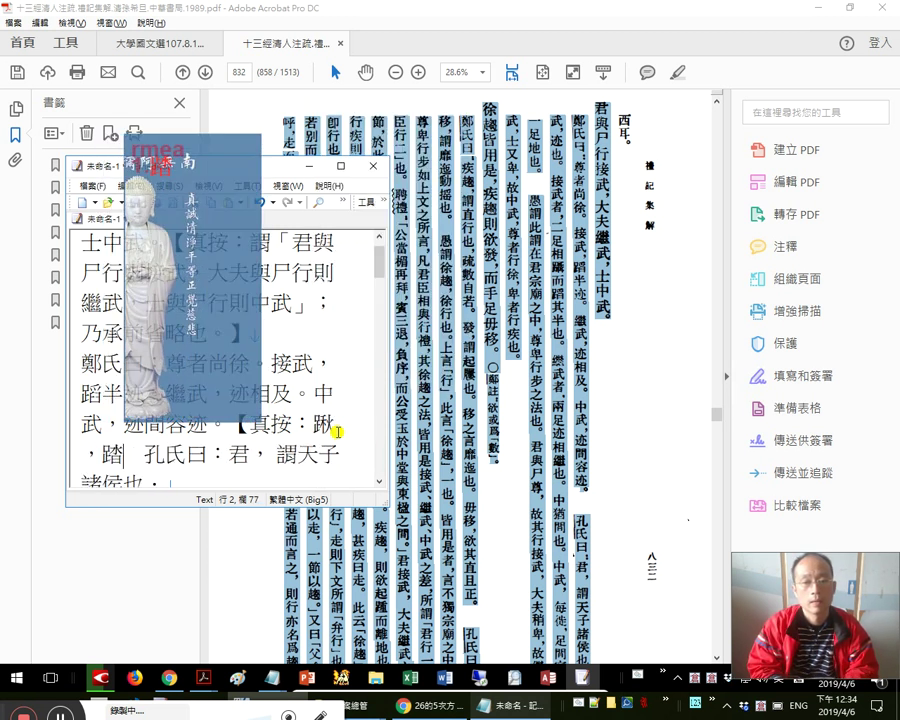
double_click(338, 432)
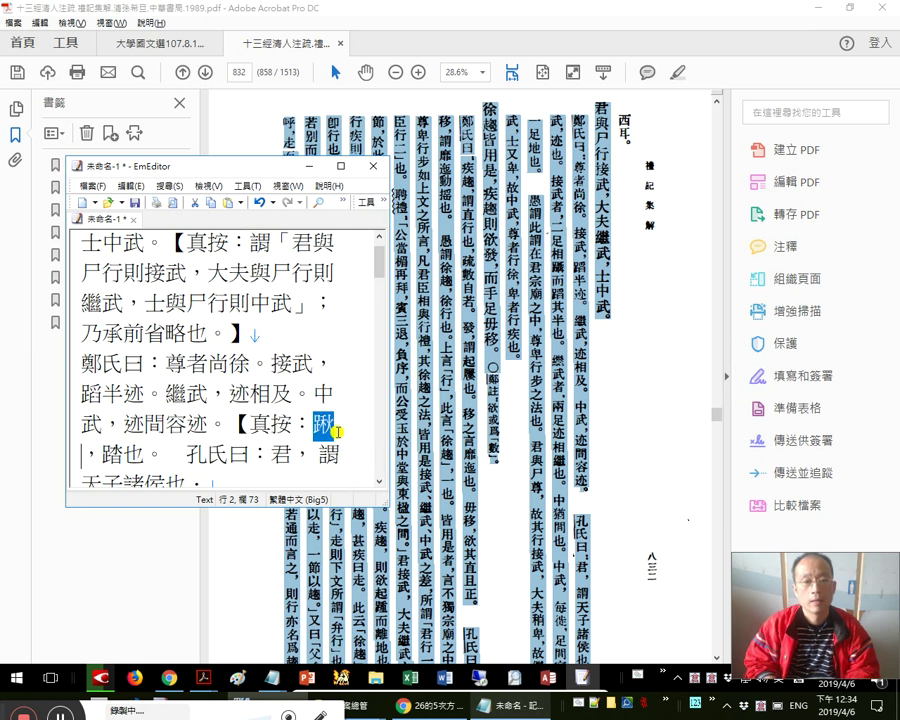
type("蹈")
key("Right")
key("Right")
key("Right")
key("Right")
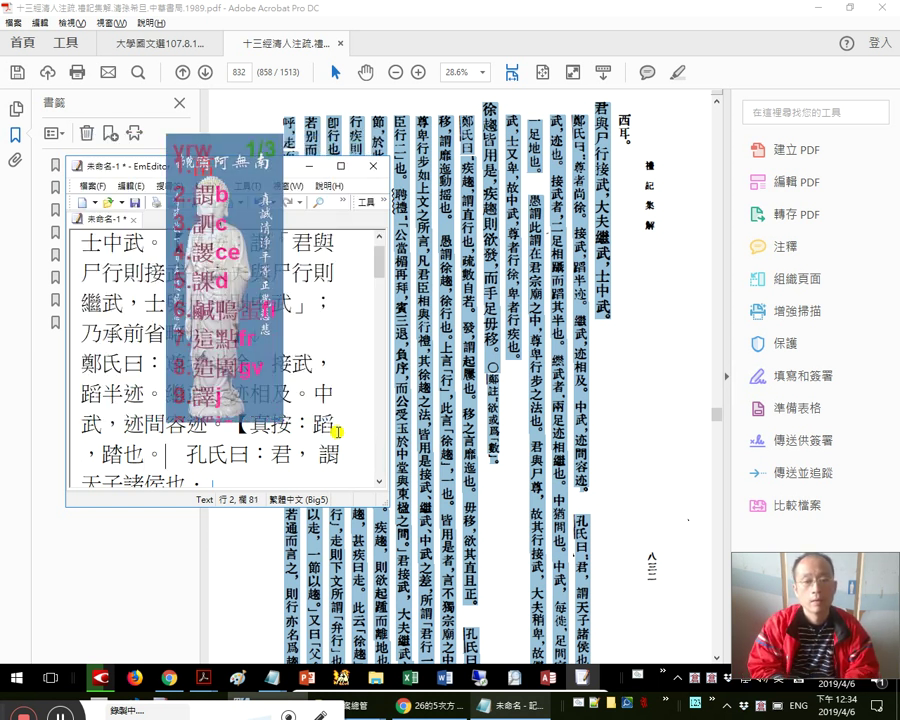
Step: Explain 蹈半迹：謂君之足跡與尸相接而重疊半跡也。
type("謂君之")
type("rov")
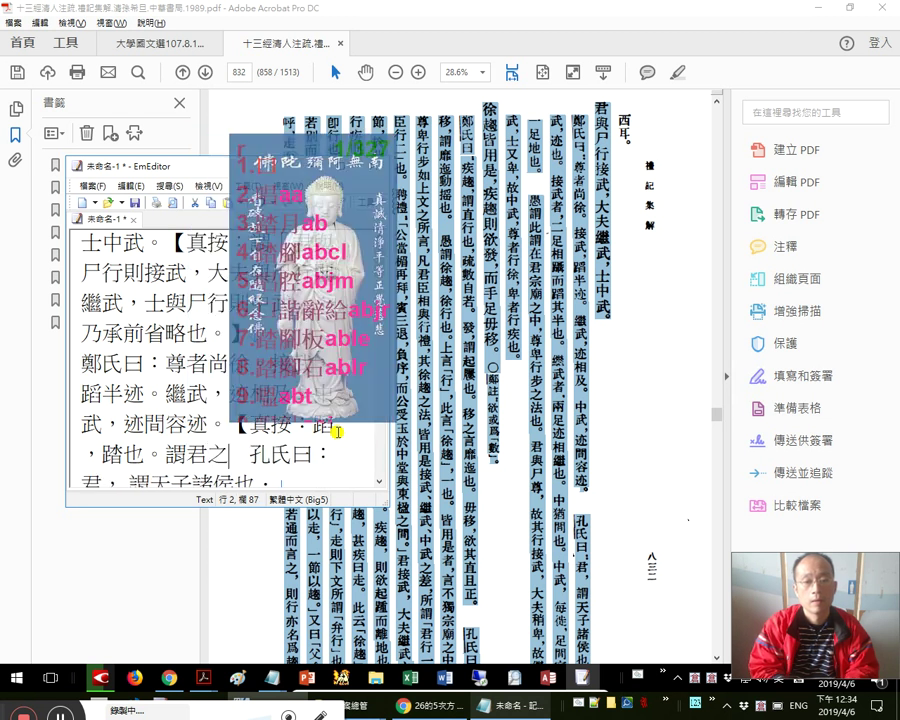
type("c")
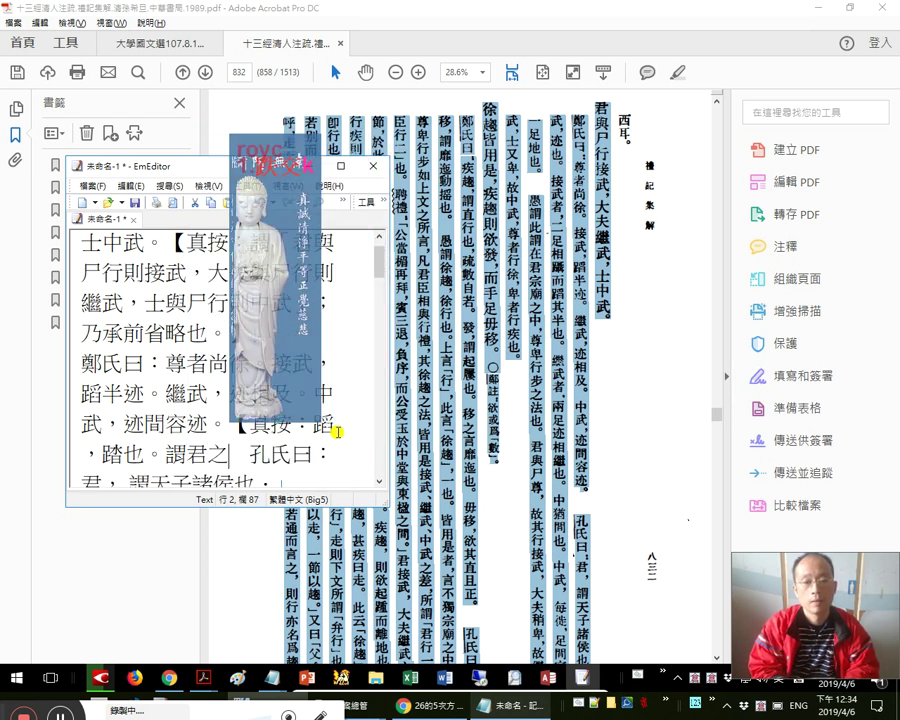
key("BackSpace")
key("BackSpace")
type("rmc")
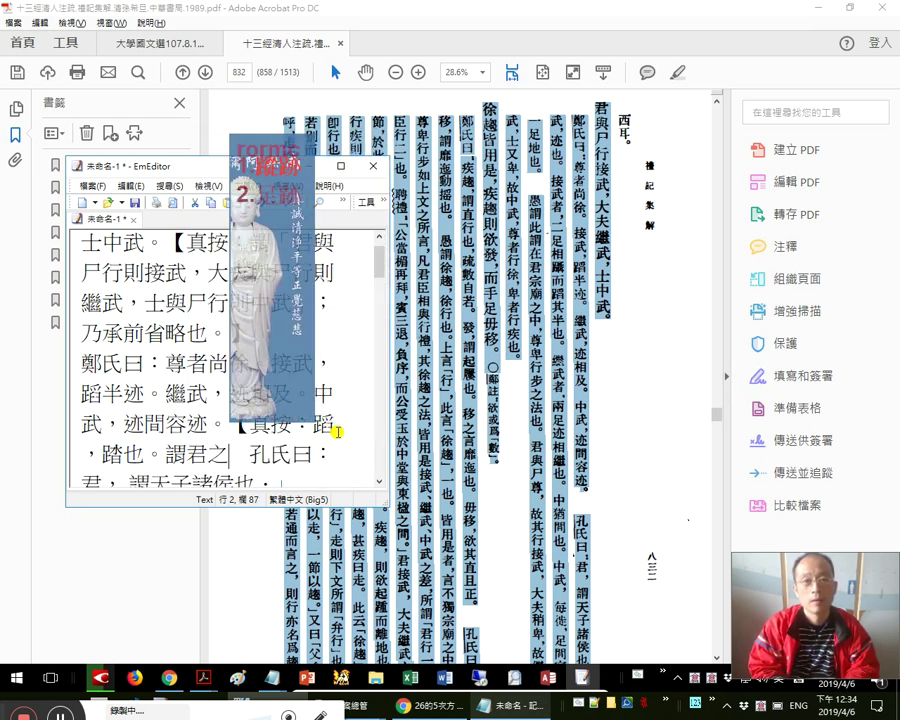
type("2與尸")
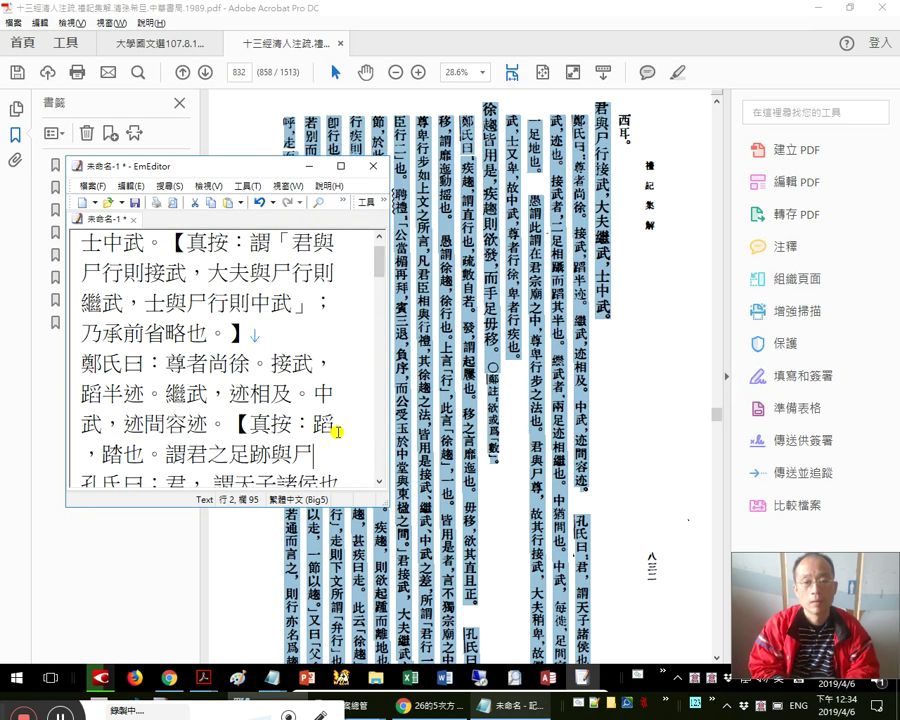
type("相接而")
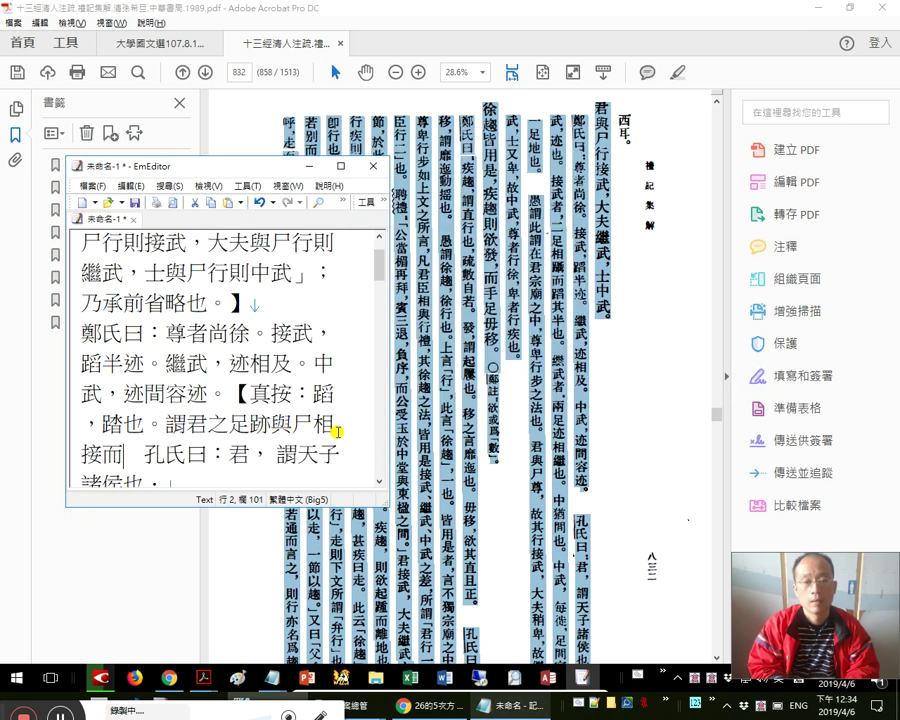
type("重疊半")
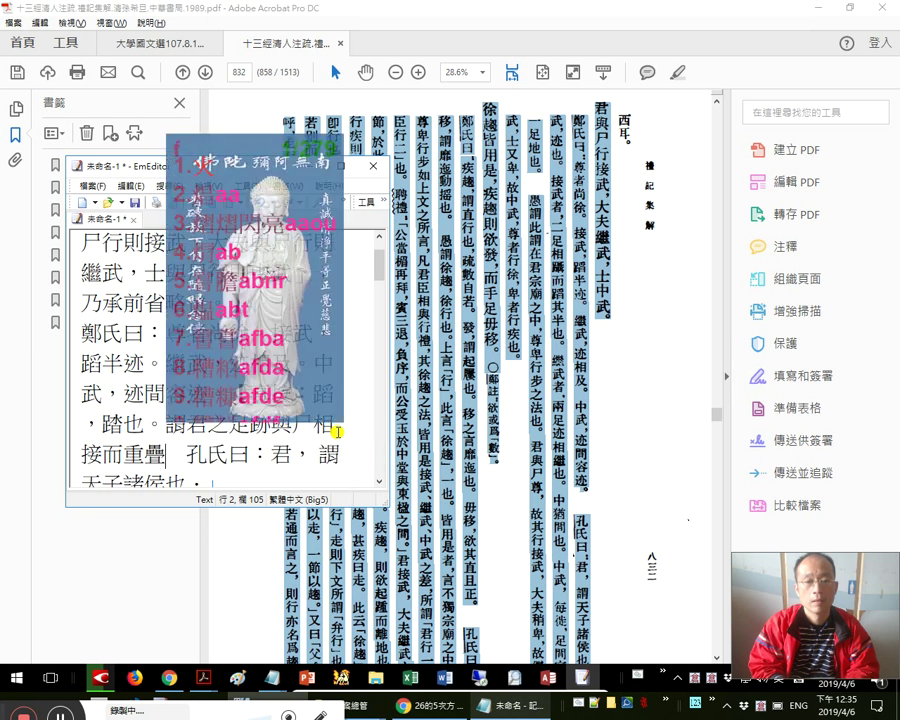
type("跡也。")
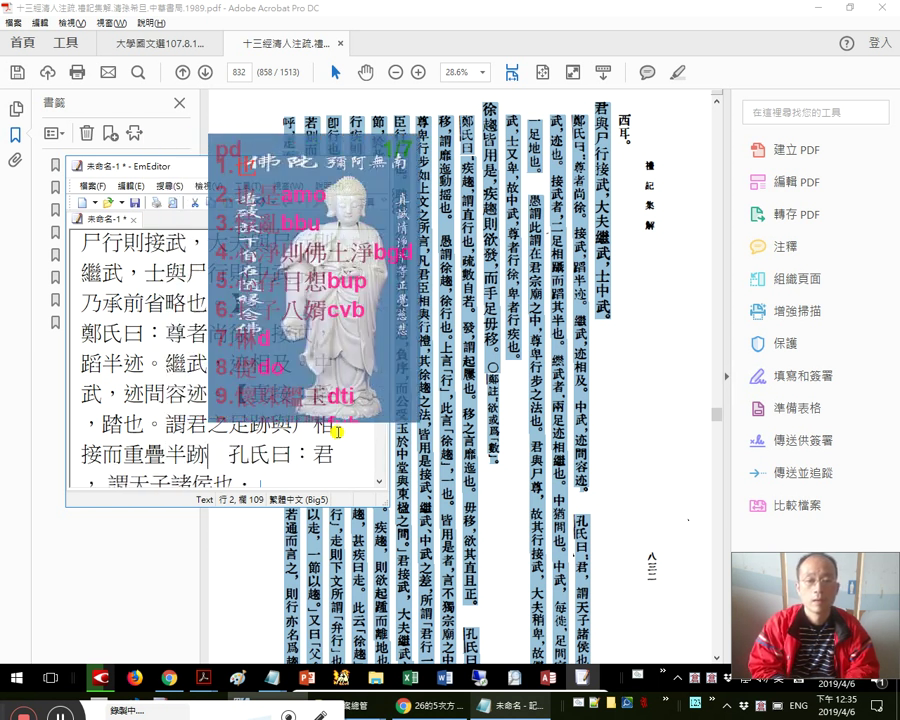
key("Left")
key("Left")
key("Left")
key("Left")
key("Left")
key("Left")
key("Left")
key("Left")
key("Left")
key("Left")
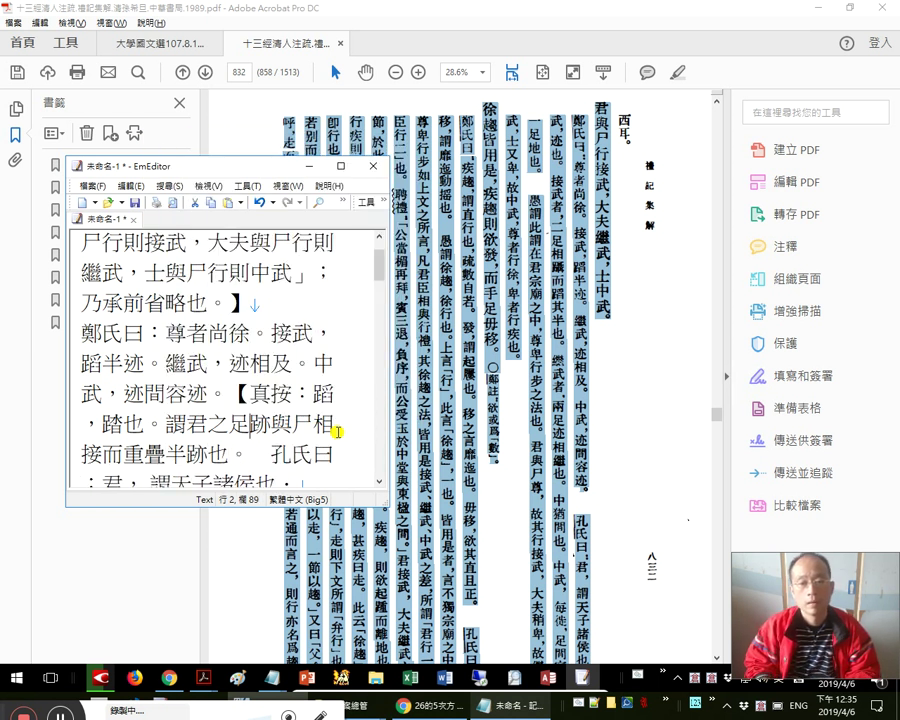
key("Left")
key("Left")
key("Left")
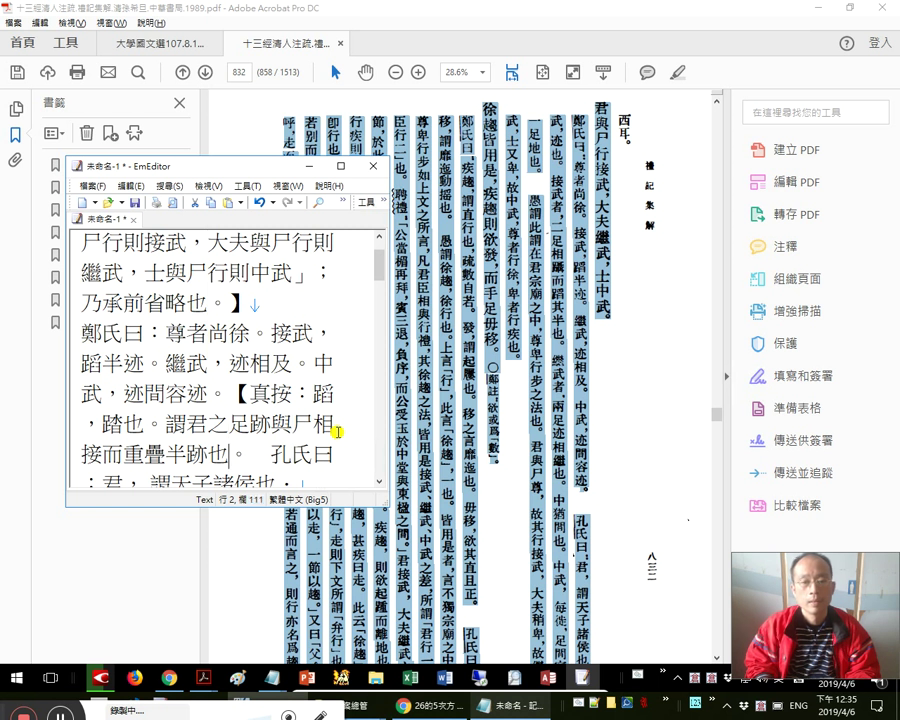
key("Left")
key("Left")
key("Up")
key("Up")
key("Left")
key("Left")
key("shift+Left")
key("shift+Left")
key("shift+Left")
key("ctrl+c")
key("Down")
key("Down")
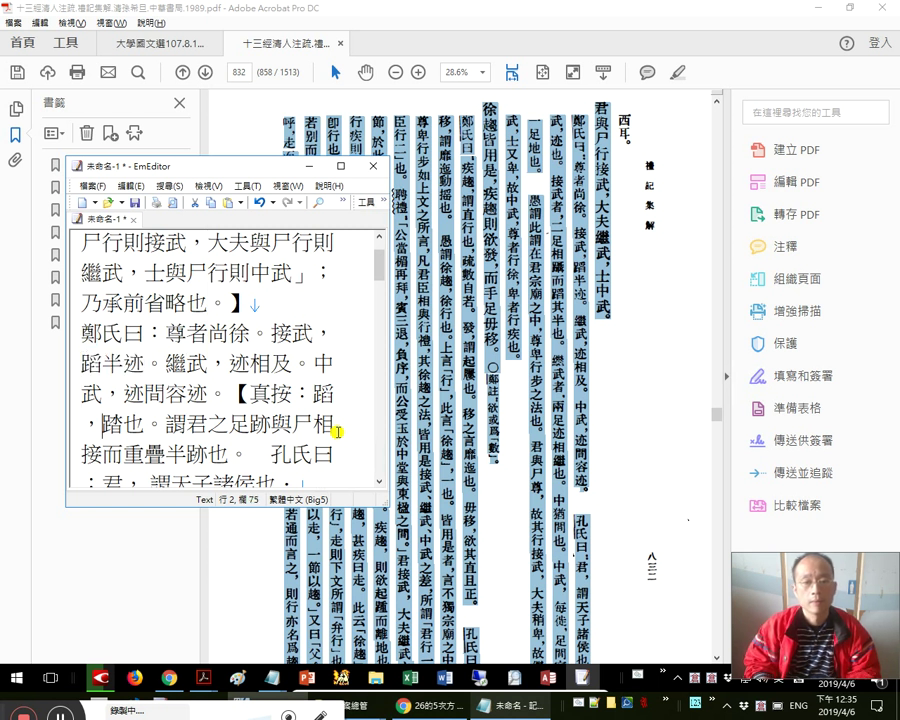
key("ctrl+v")
type("，")
Step: Explain 迹相及 as the follower's 腳尖 touching 前者腳跟, closing the note with 】
key("Down")
key("Down")
key("Up")
key("Up")
key("Up")
key("Up")
key("Left")
key("Left")
key("shift+Right")
key("shift+Right")
key("shift+Right")
key("ctrl+c")
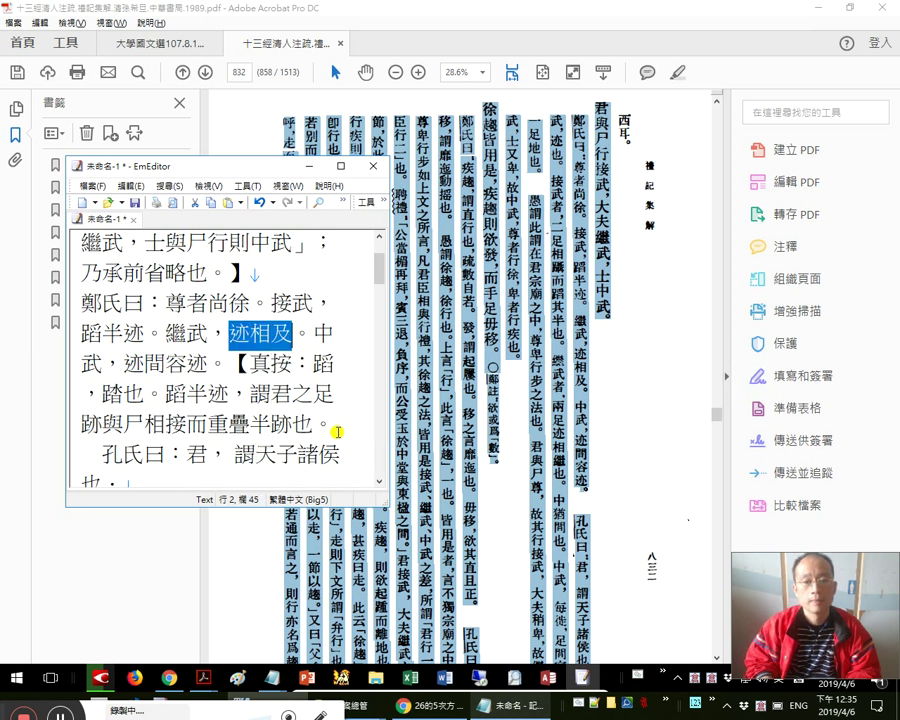
left_click(338, 432)
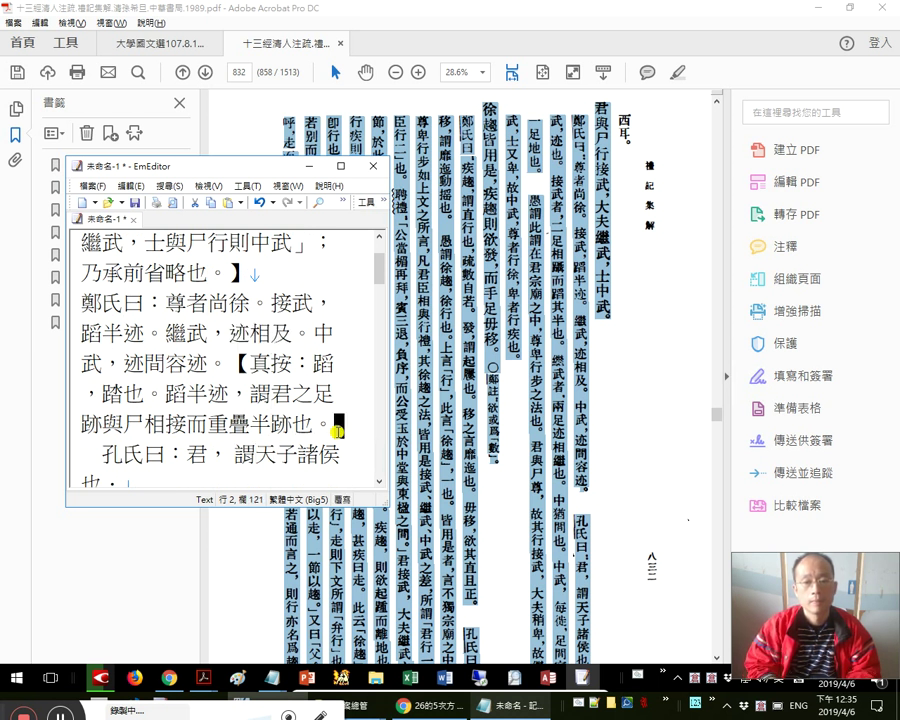
key("ctrl+v")
type("，")
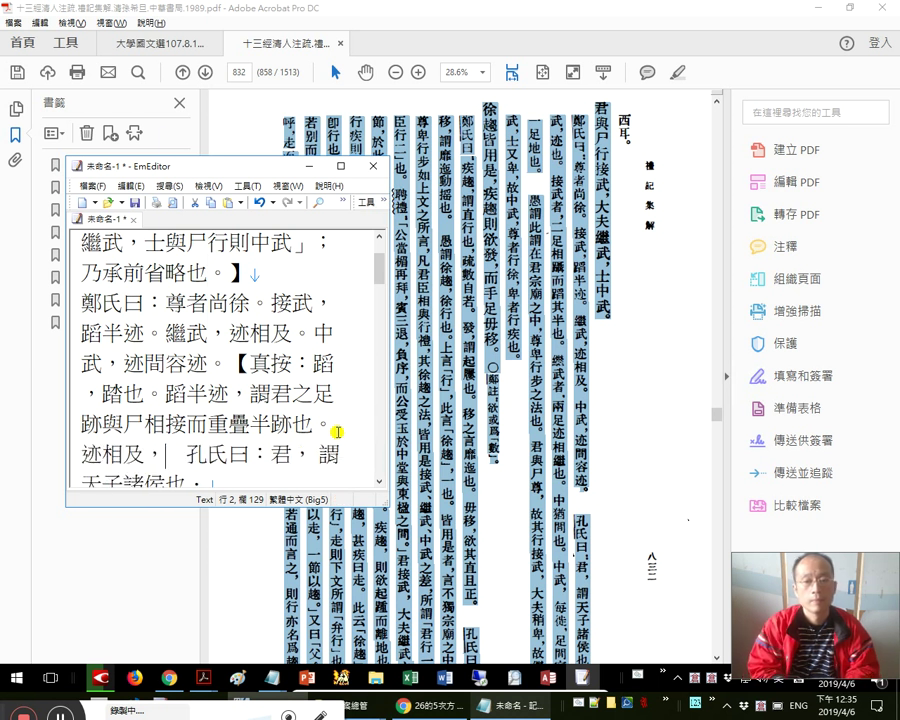
type("調rorm")
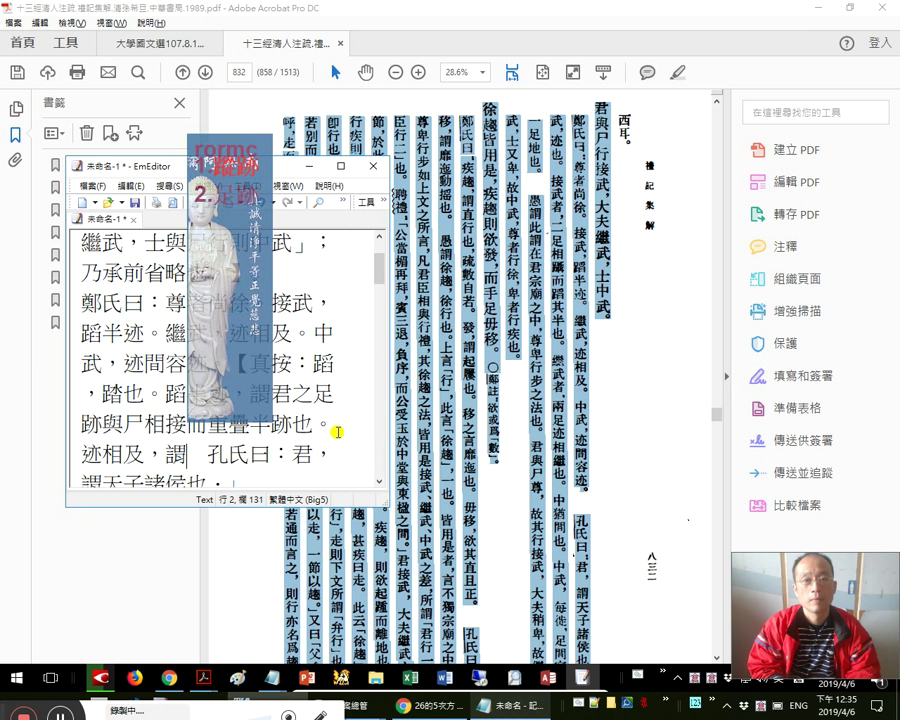
type("3")
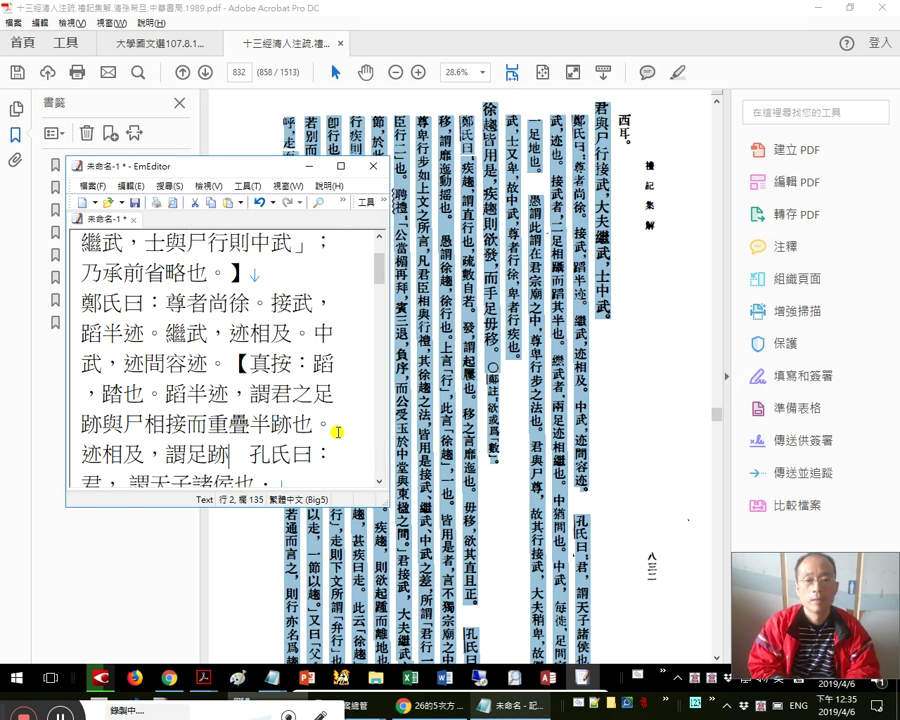
type("後著")
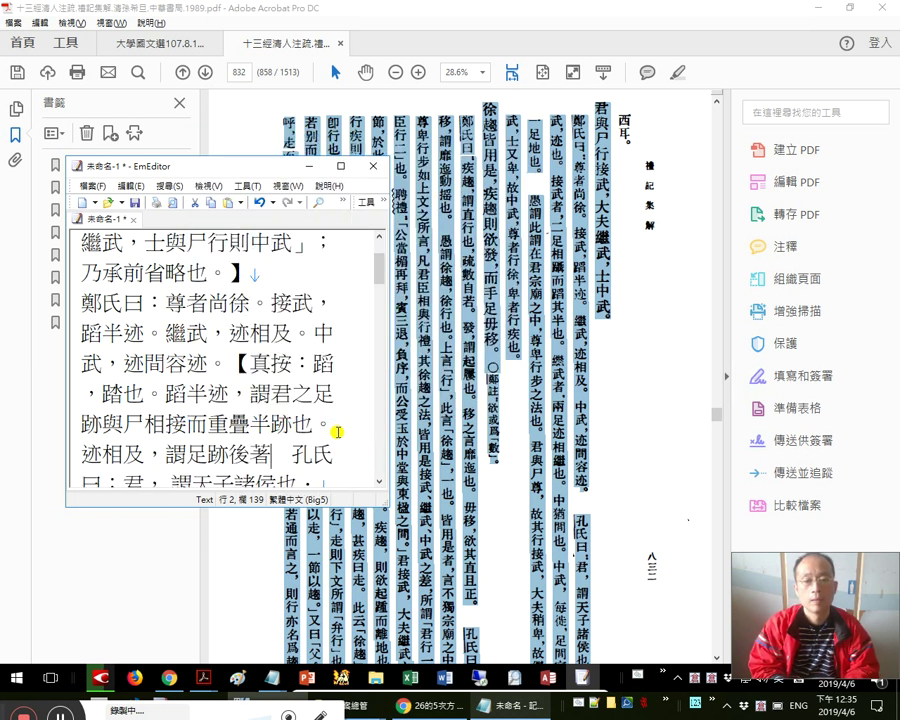
type("cyi")
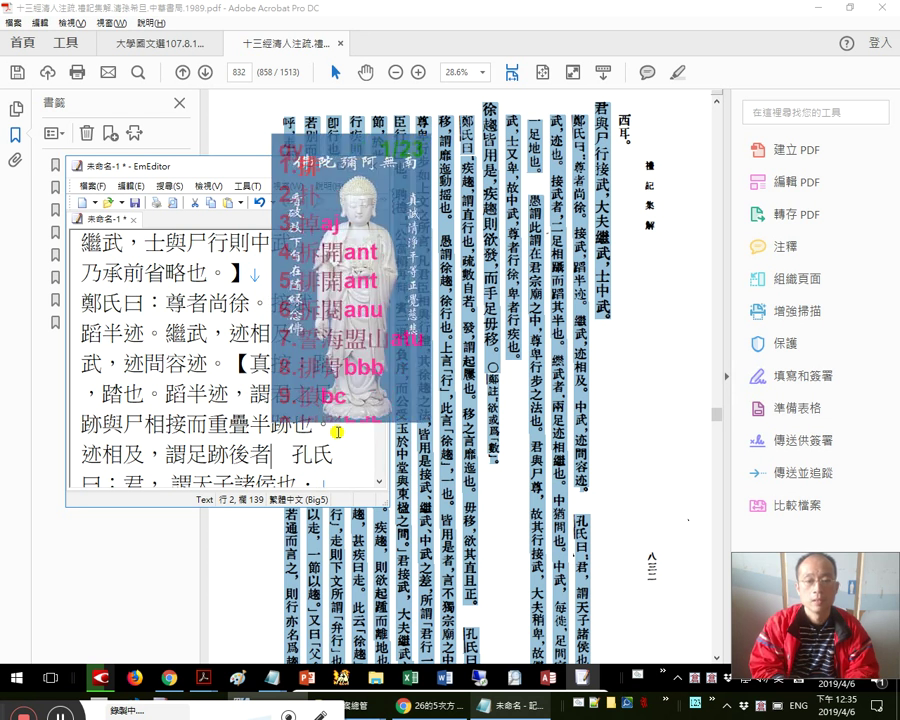
key("Escape")
type("接著")
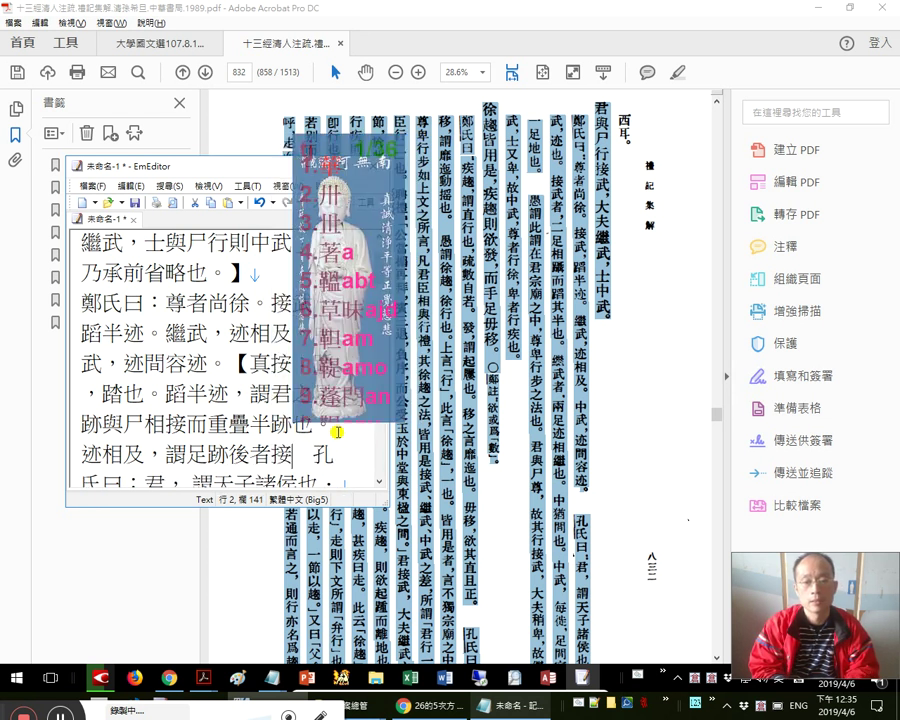
type("前")
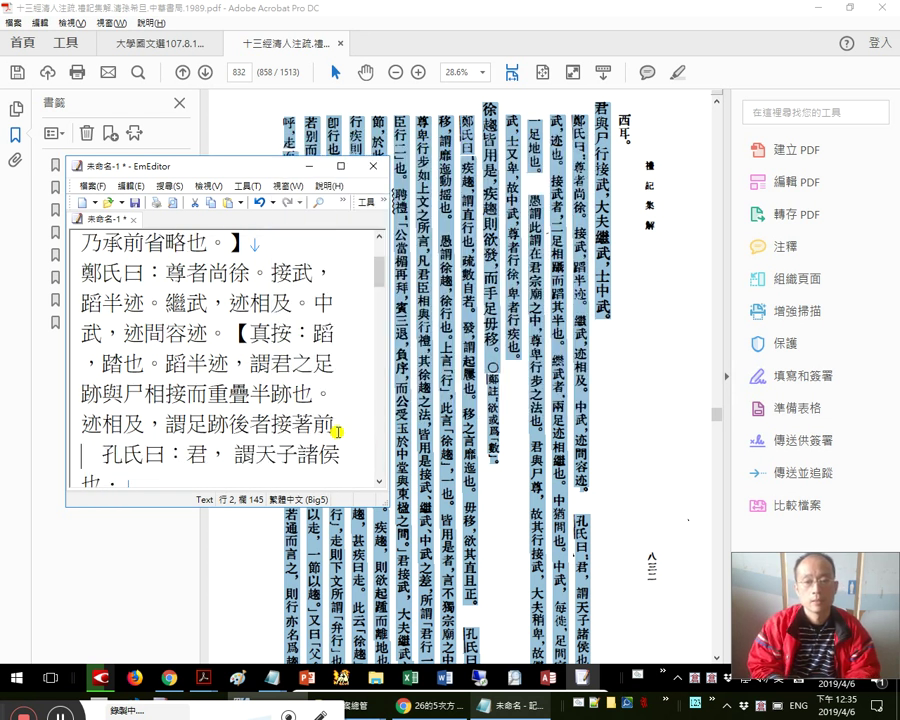
type("者")
type("bjmy")
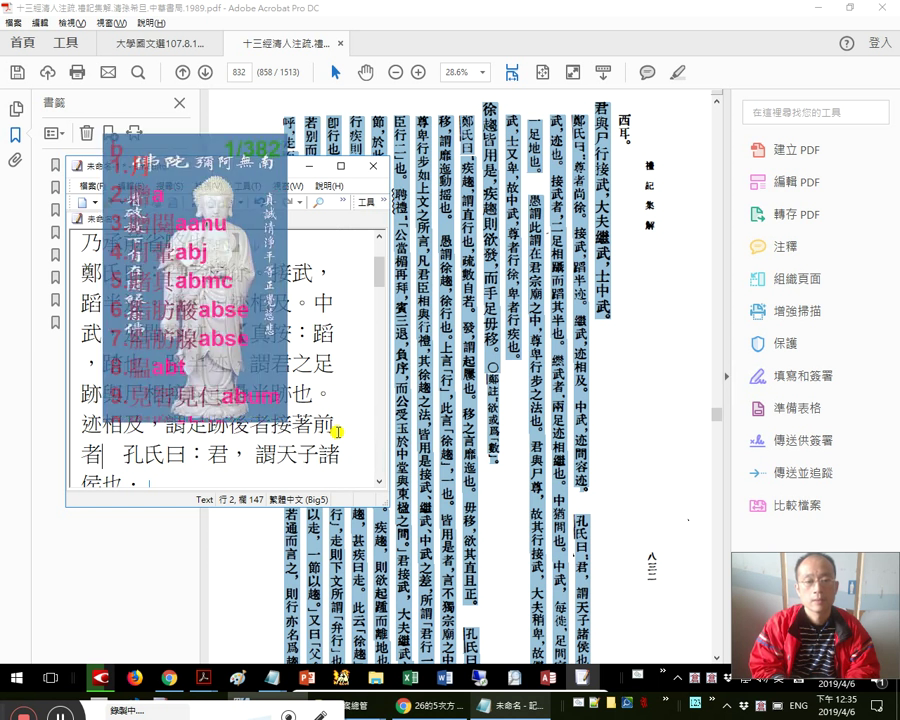
type("腳跟也")
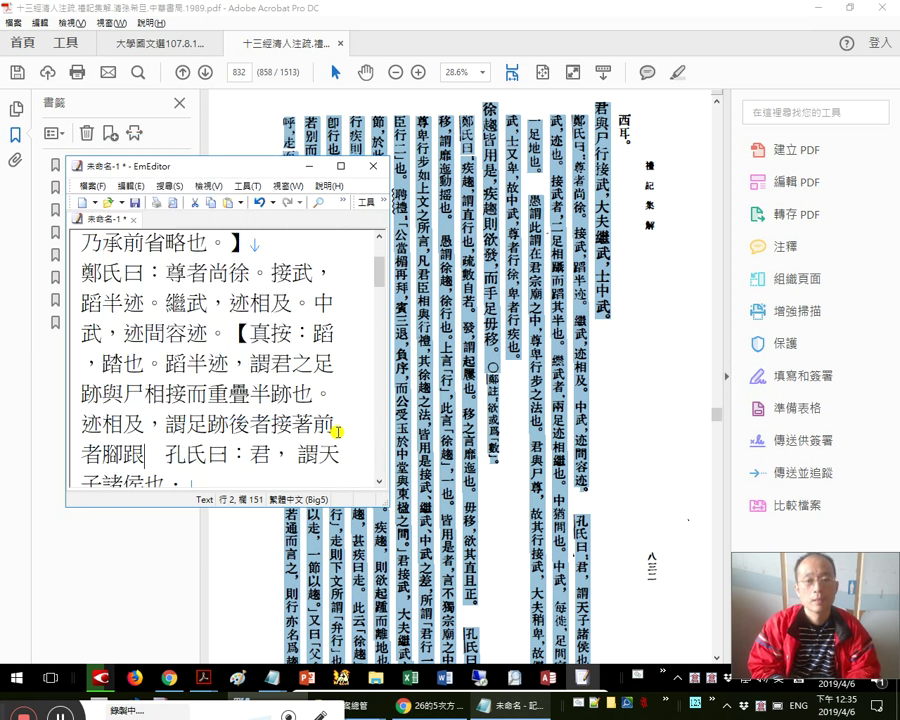
key("Up")
key("Right")
key("Right")
key("Right")
key("Right")
key("Right")
key("Right")
key("Left")
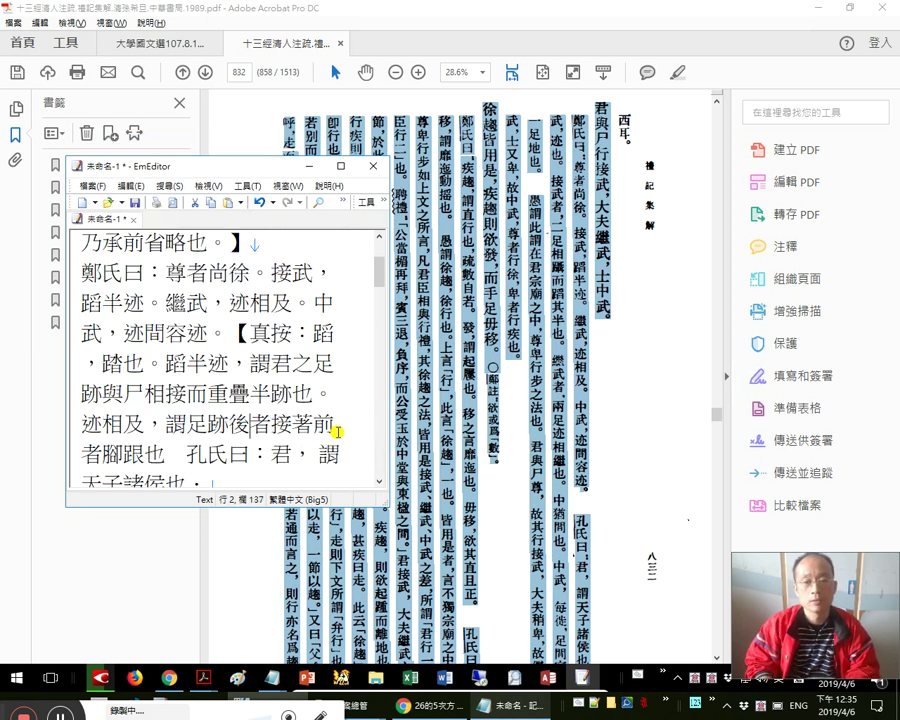
type("bfk")
type("腳尖")
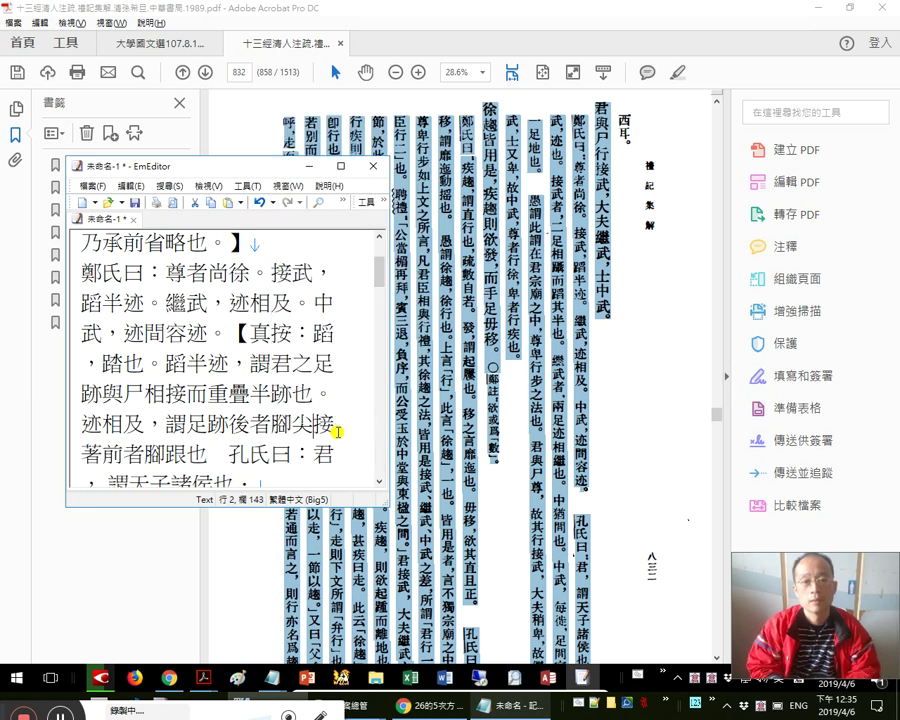
key("Right")
key("Right")
key("Right")
key("Right")
key("Right")
key("Right")
key("Right")
type("。")
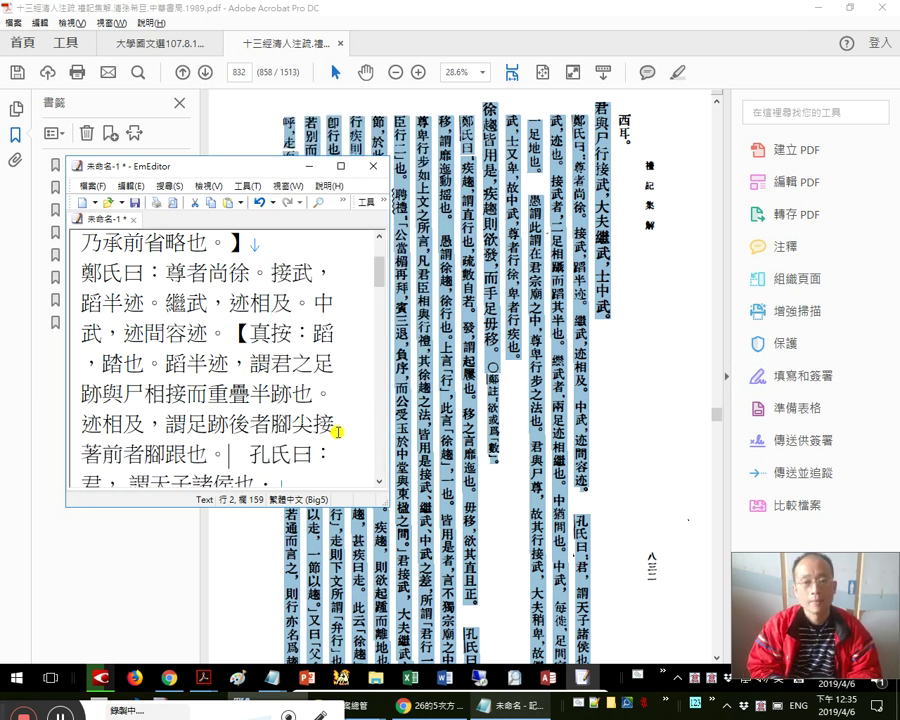
type("【")
key("Left")
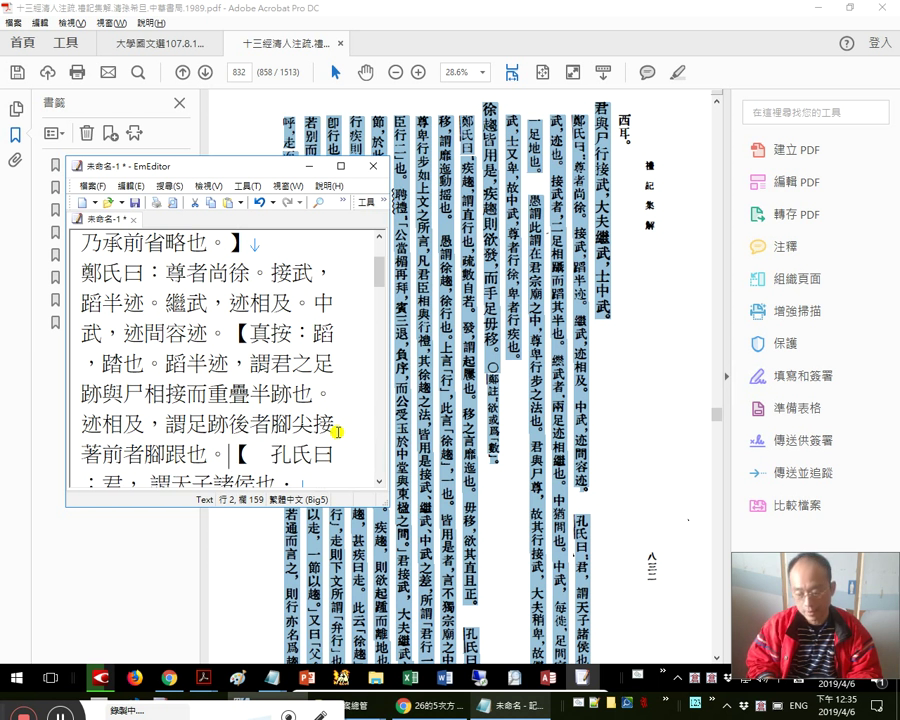
type("】")
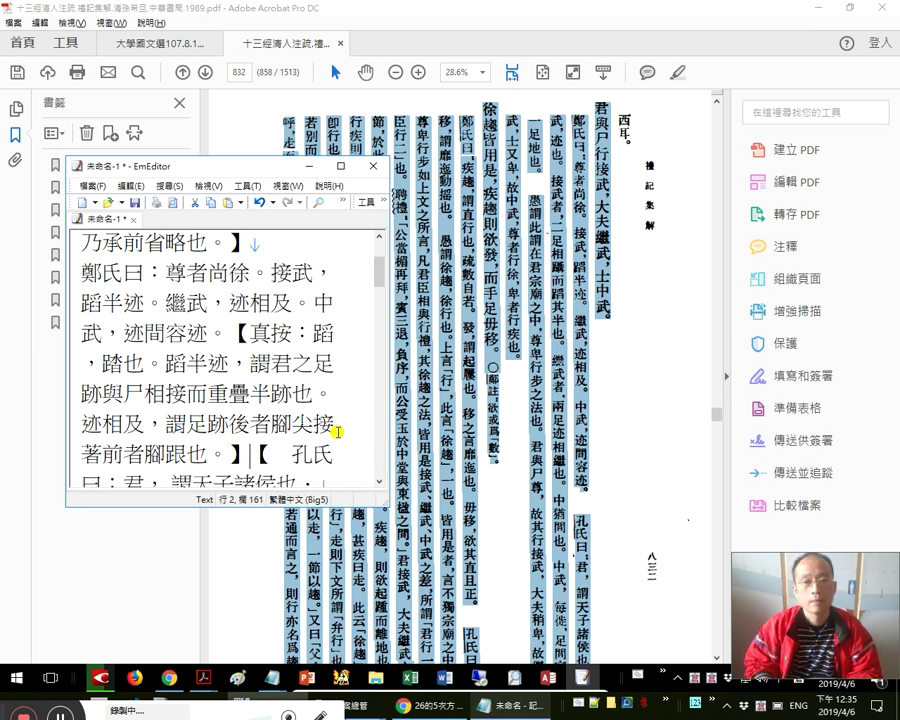
Step: Copy the phrase 迹間容迹 from the line above
key("Up")
key("Up")
key("Up")
key("Up")
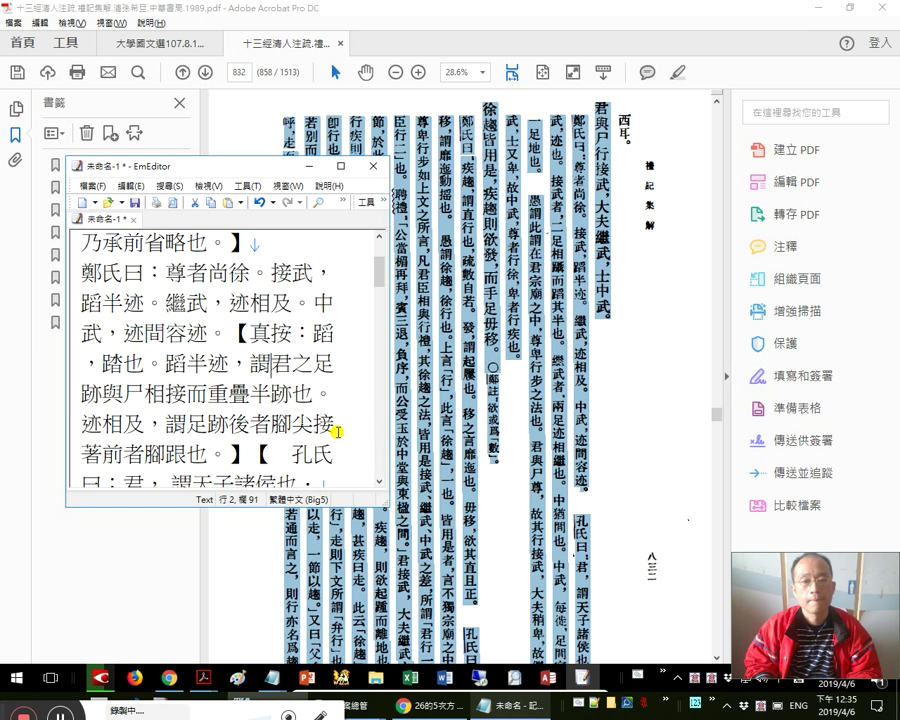
key("Right")
key("Right")
key("Right")
key("Right")
key("Right")
key("Right")
key("Left")
key("shift+Right")
key("shift+Right")
key("shift+Right")
key("shift+Right")
key("ctrl+c")
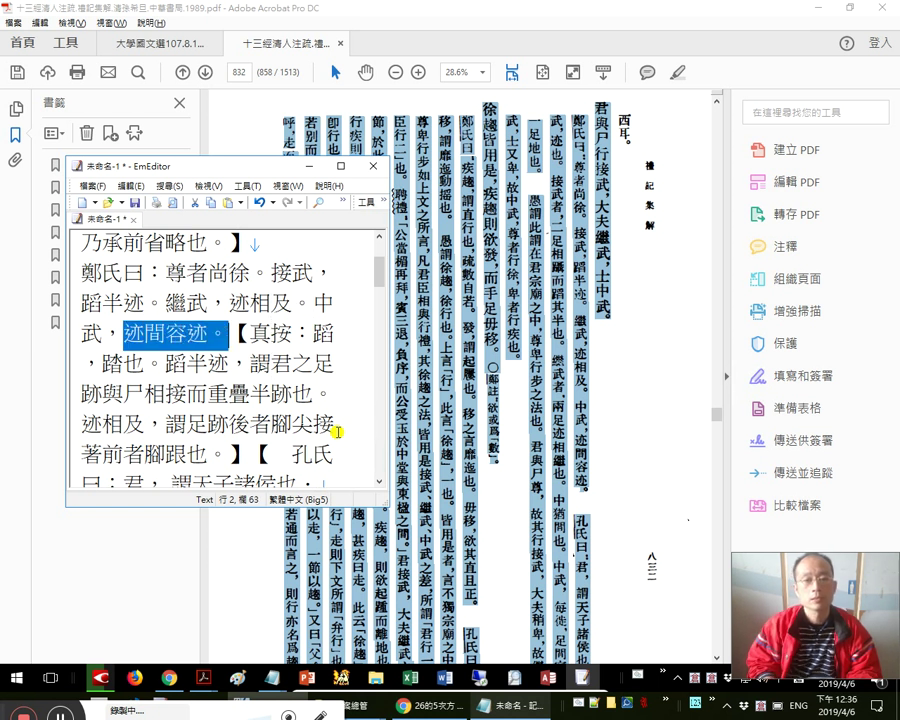
Step: Paste 迹間容迹 and begin its explanation: 謂後者腳尖距前者（尸）
key("Down")
key("Down")
key("Down")
key("Down")
key("Right")
key("Right")
key("Left")
key("Left")
key("ctrl+v")
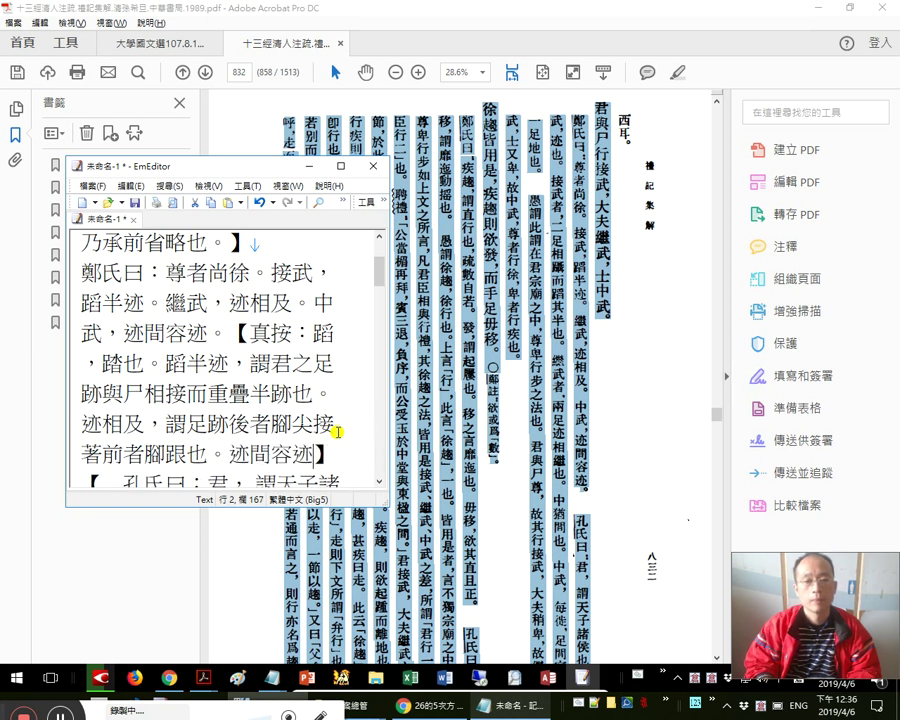
type("，")
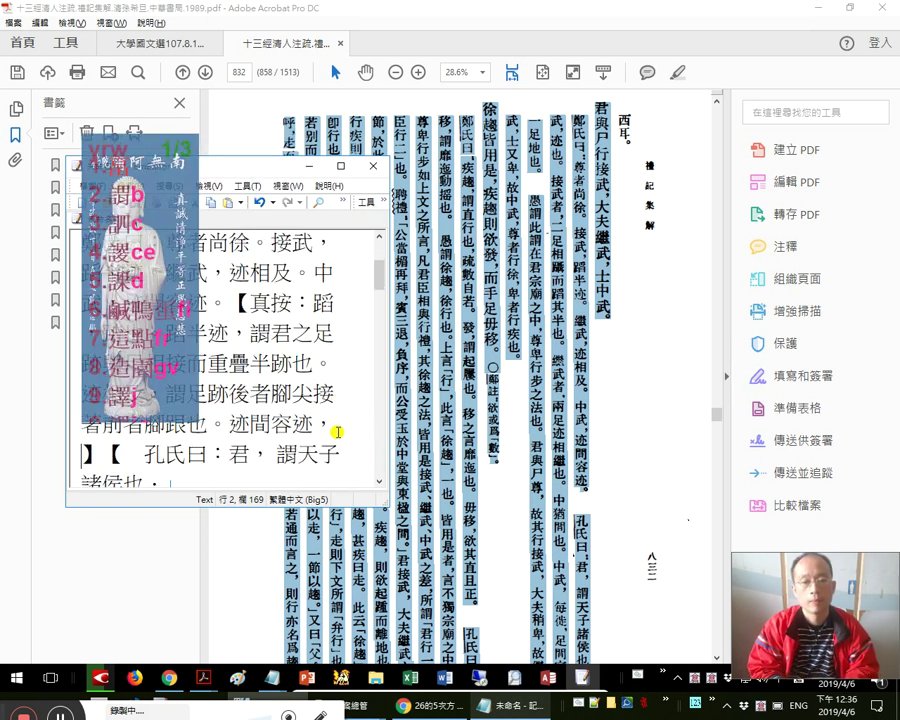
type("謂，")
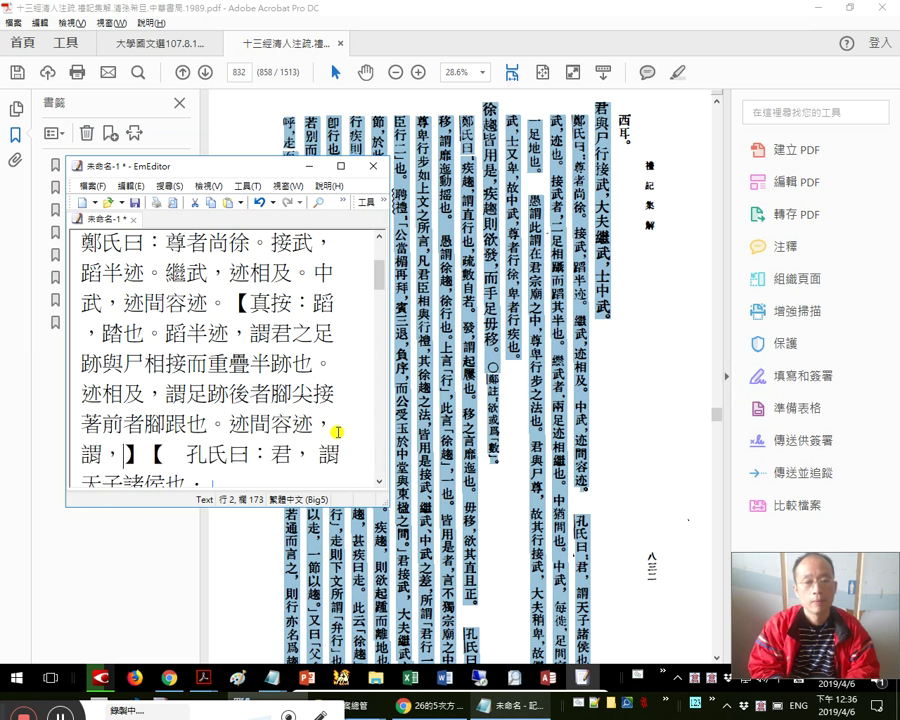
key("BackSpace")
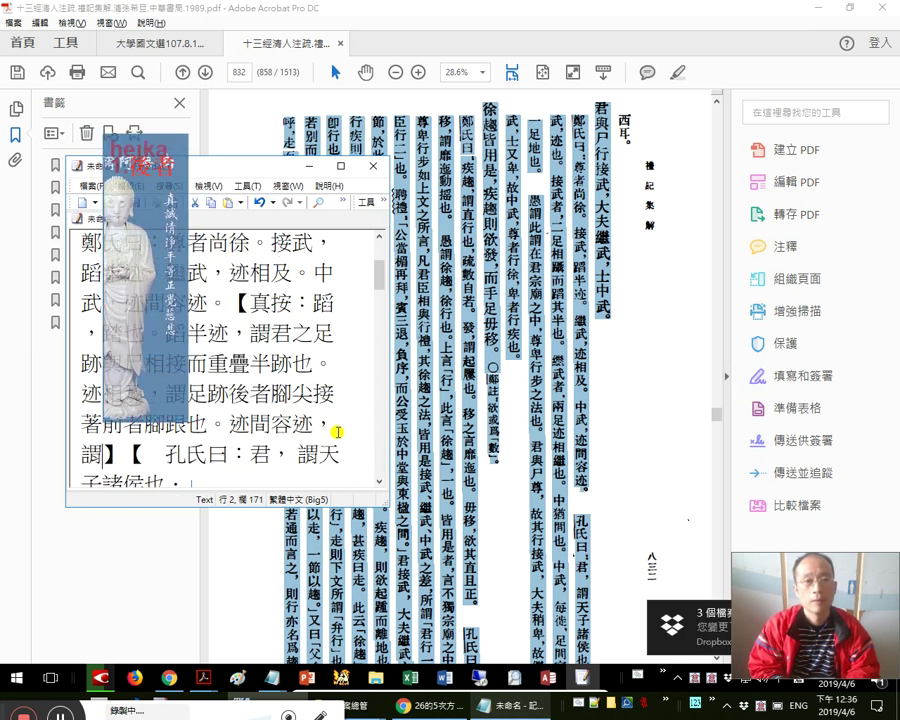
type("後者")
type("b")
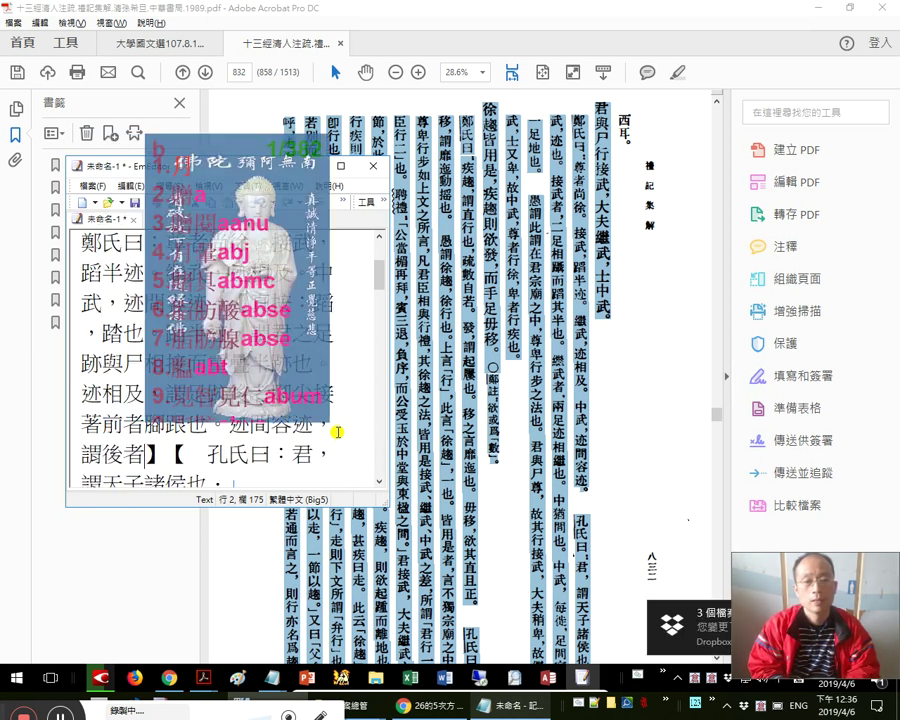
type("腳尖")
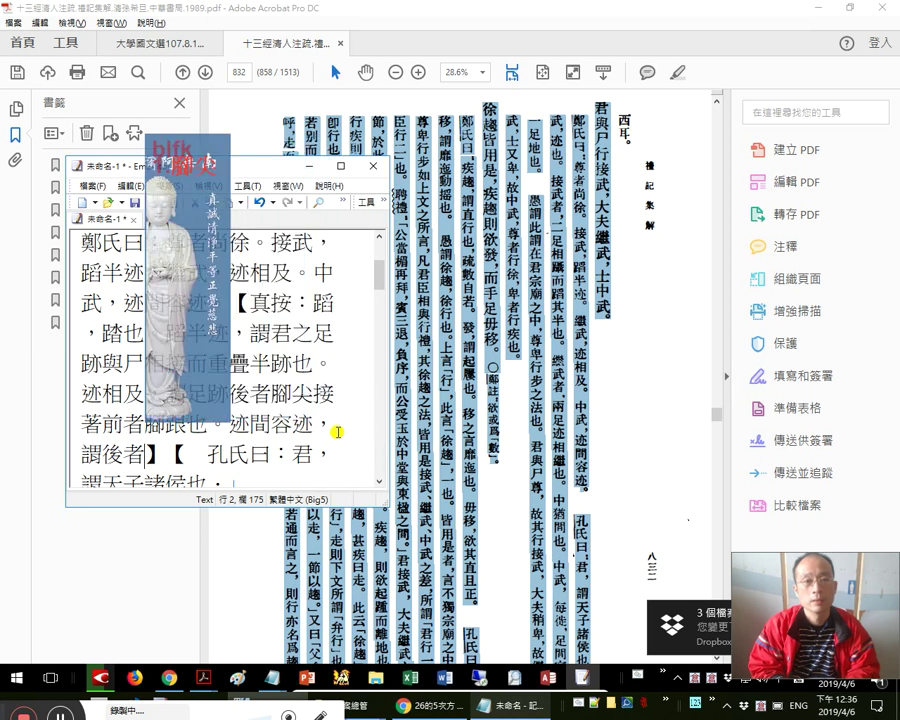
type("rm")
key("space")
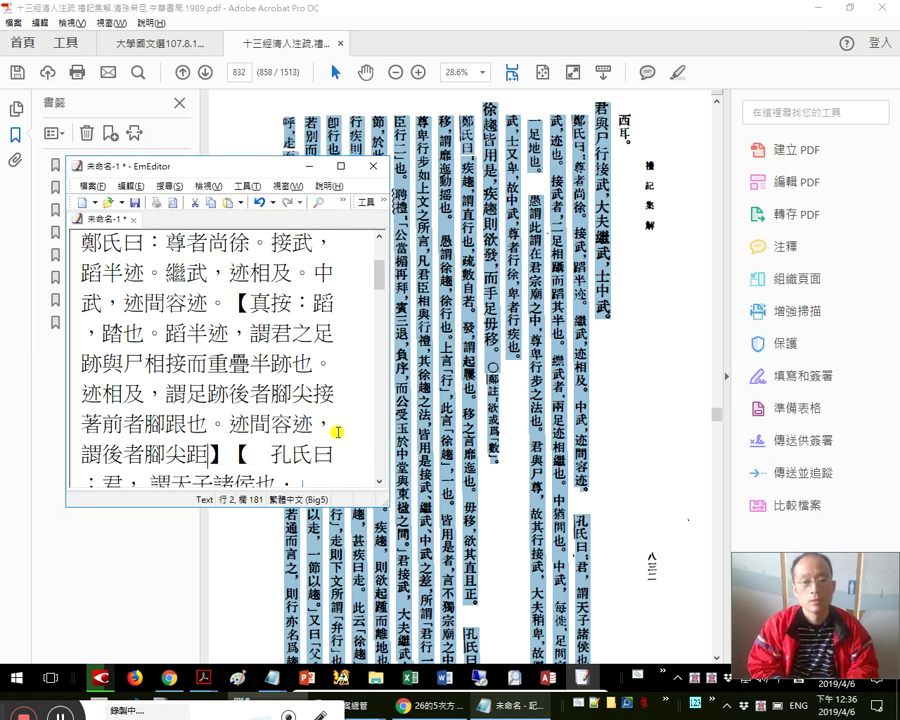
type("tnj")
key("space")
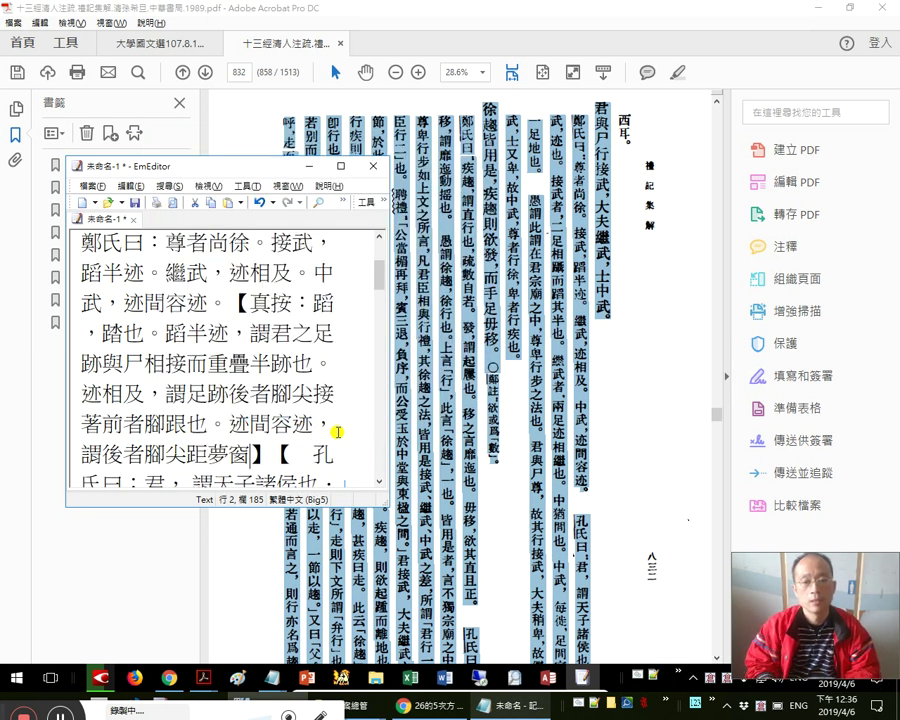
key("shift+Left")
key("shift+Left")
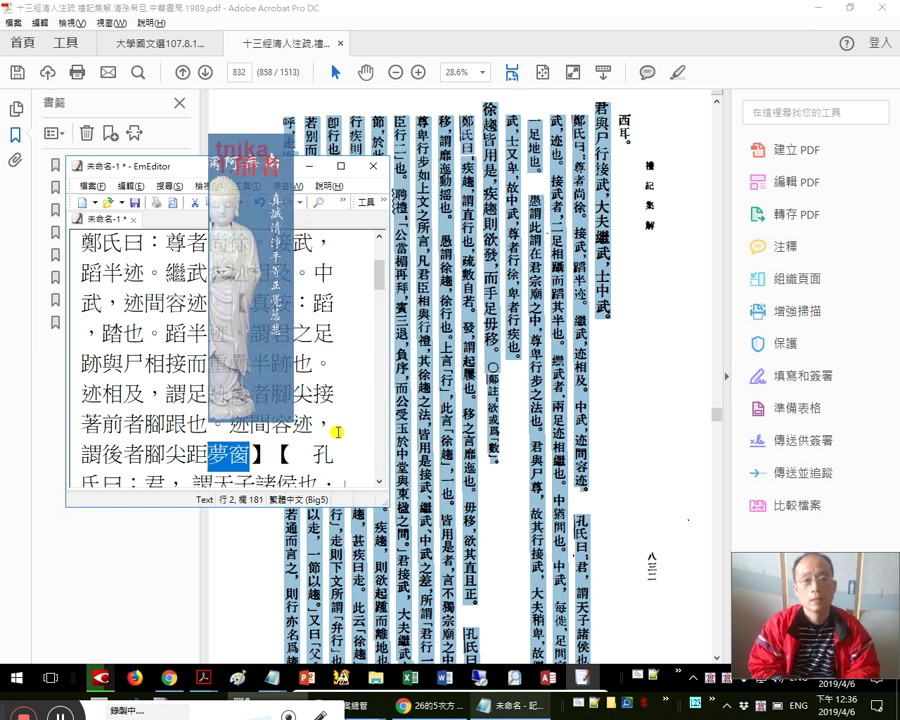
key("space")
type("（尸）")
Step: Insert （尸） after 著前者 in the preceding 迹相及 sentence
key("Up")
key("Up")
key("Left")
key("Left")
key("Left")
key("Left")
key("Left")
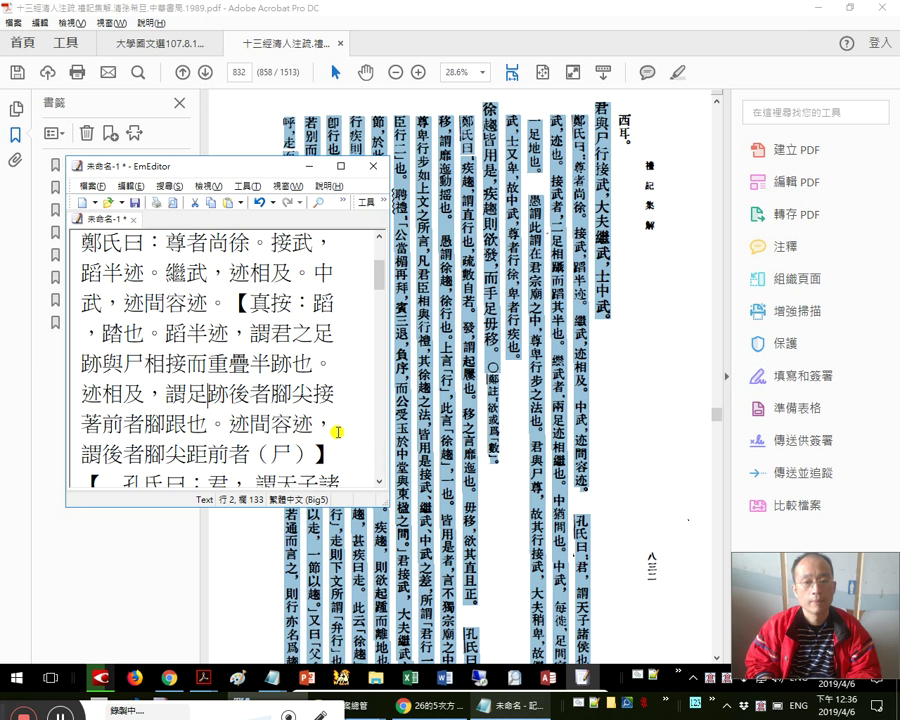
key("Down")
key("Left")
key("Left")
key("Left")
type("（尸）")
key("Down")
key("End")
key("Right")
key("Right")
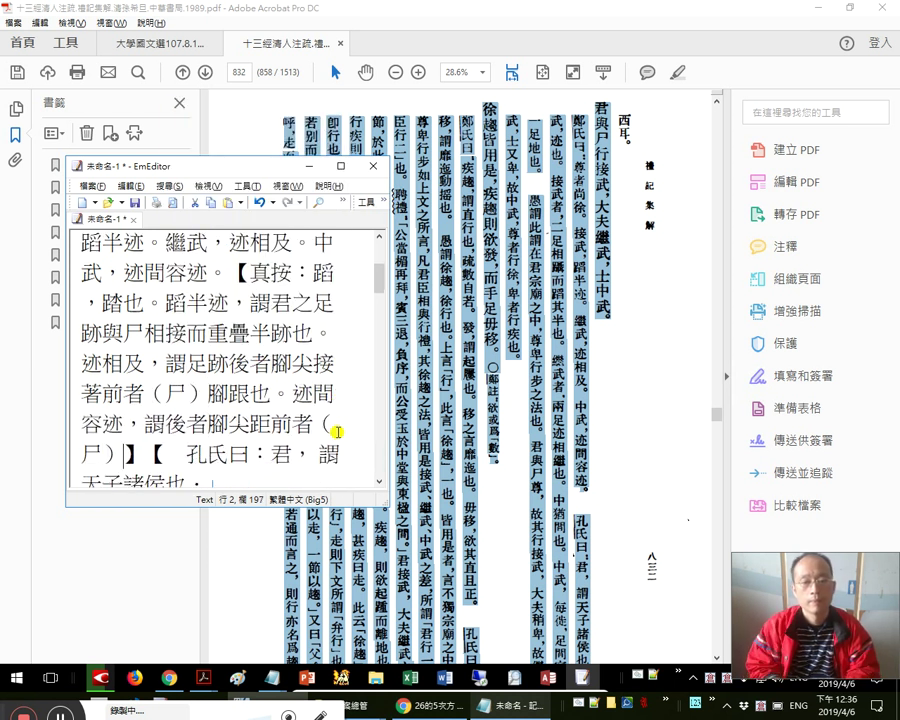
Step: Finish the sentence saying the 間距 leaves room for one footprint's 距離
type("blrm")
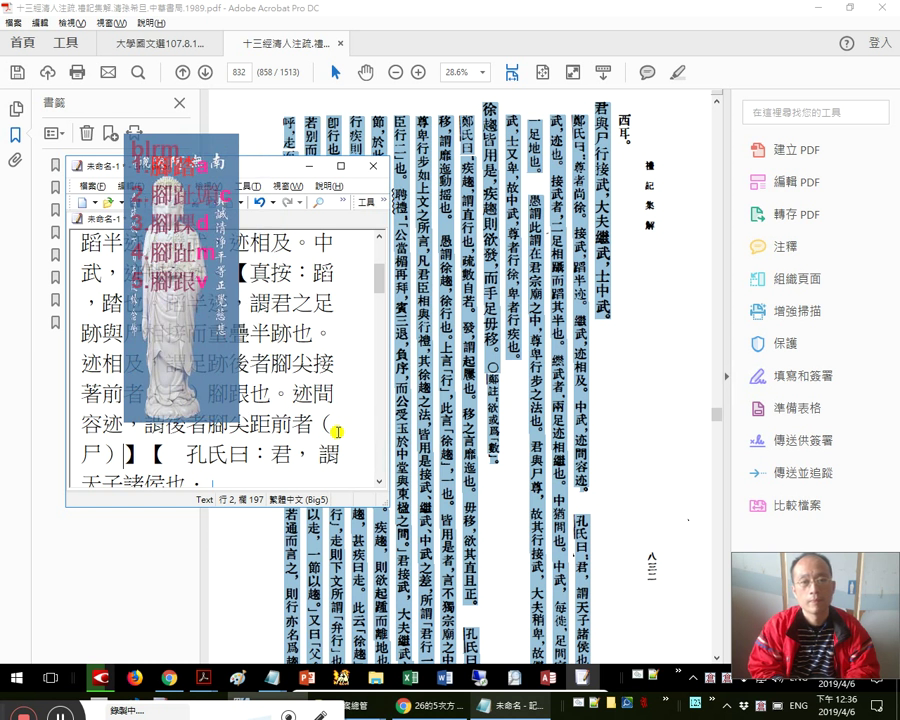
type("5")
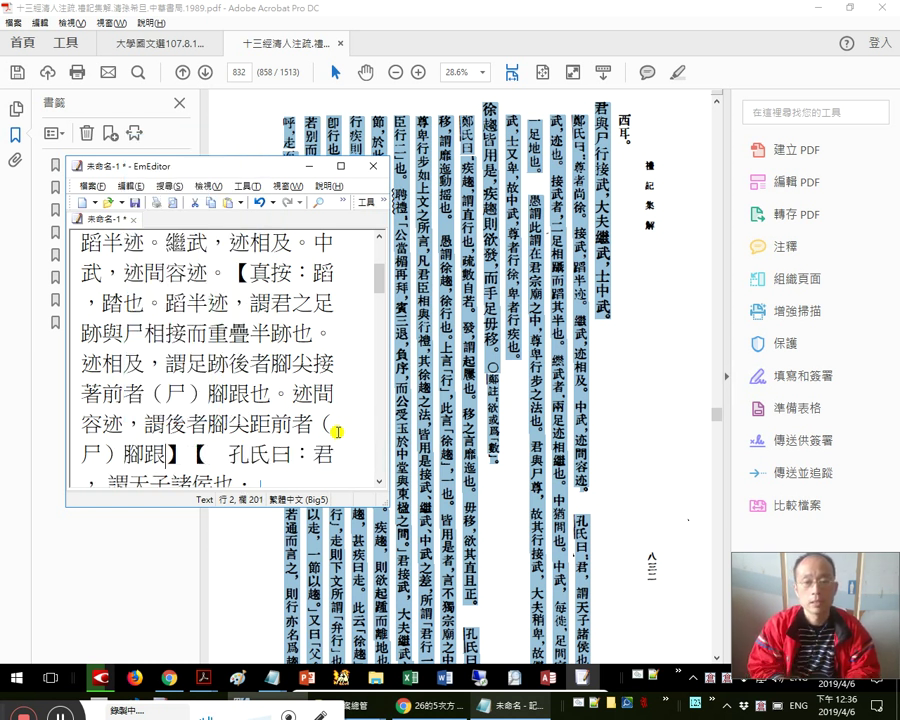
type("d aa")
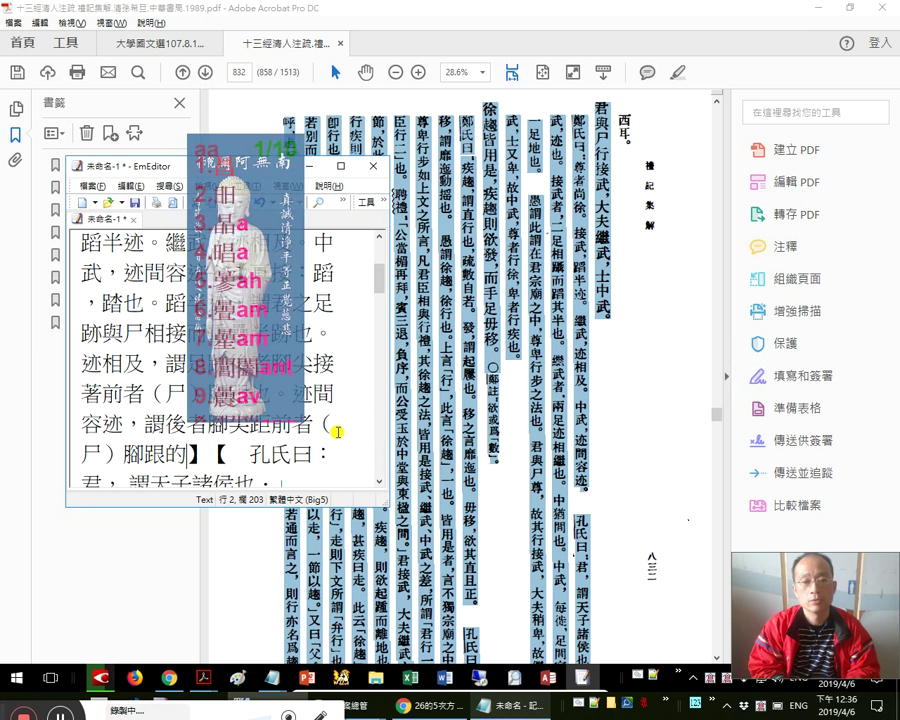
type("rs")
key("Escape")
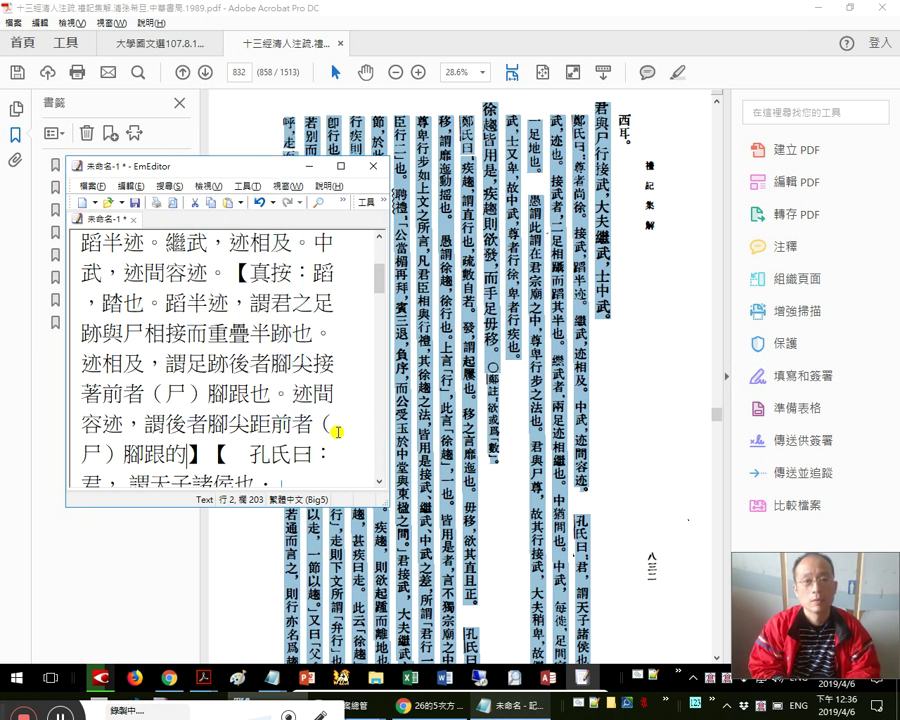
type("a")
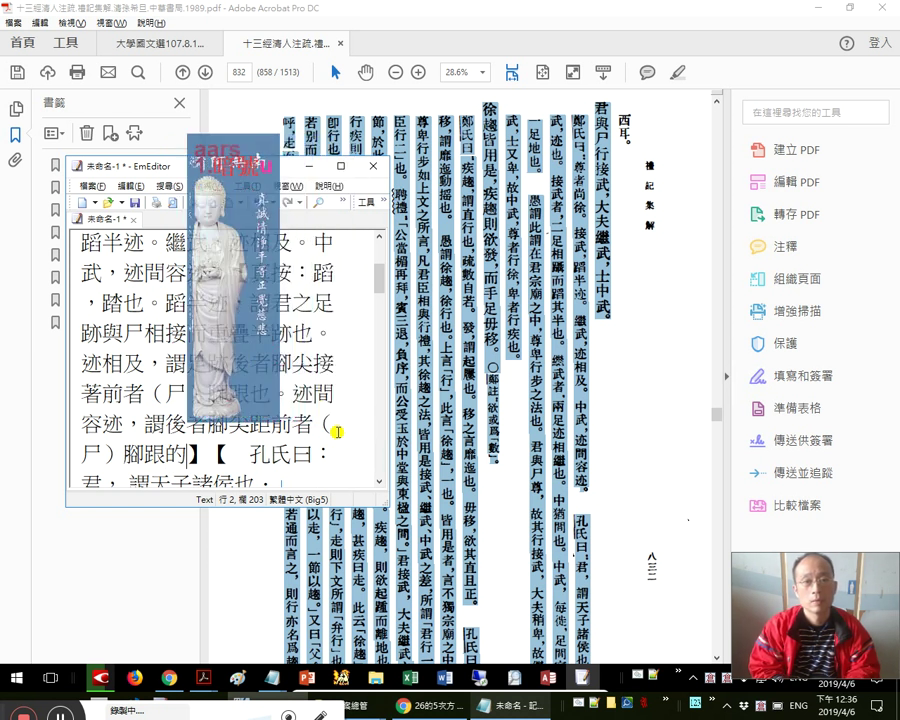
type("間rmss距為可容")
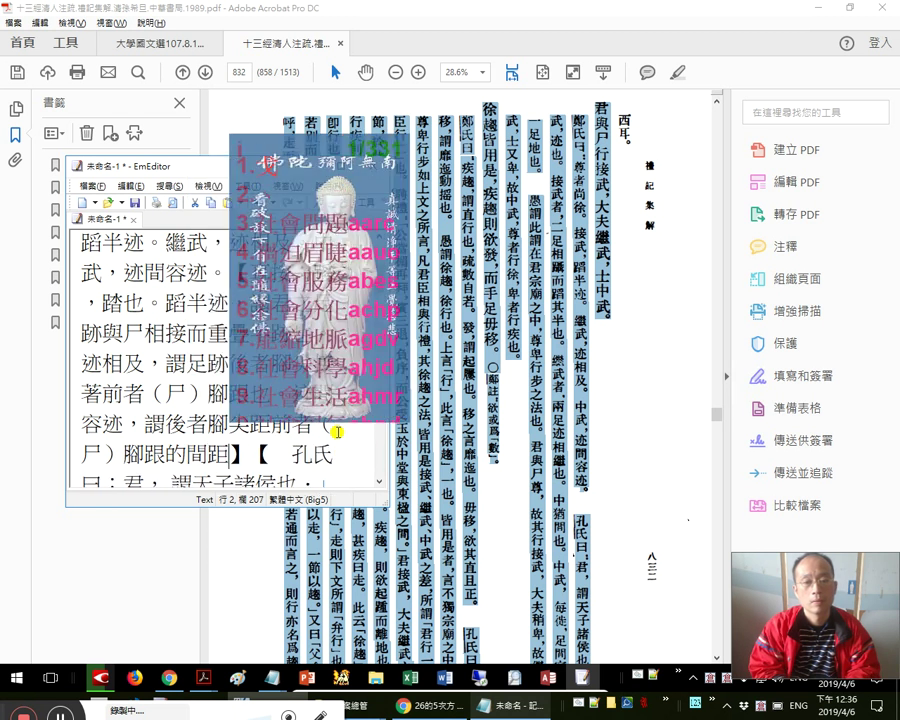
type("下一")
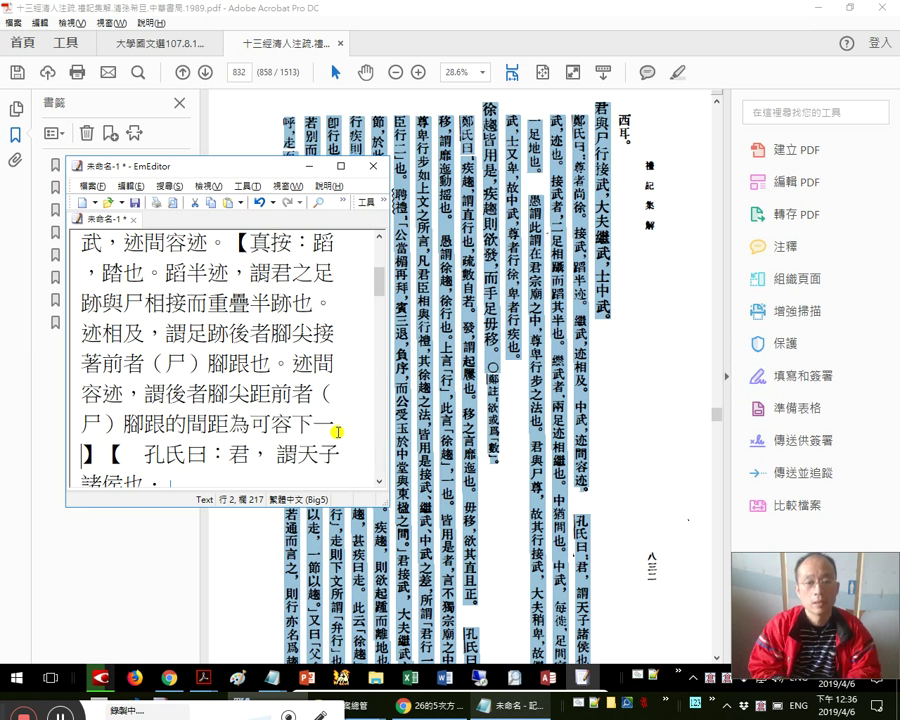
type("ao")
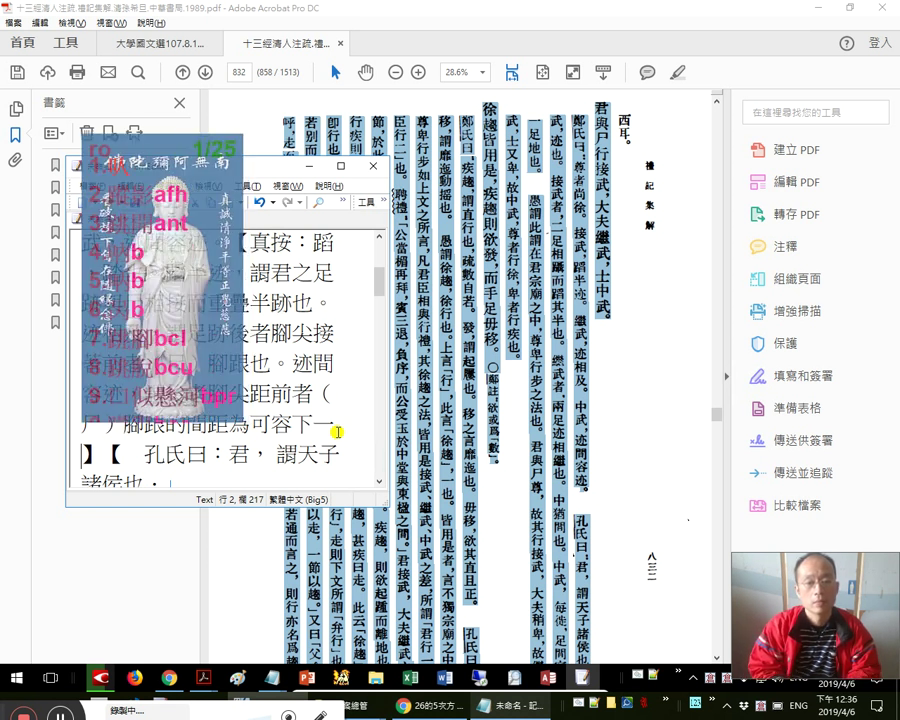
type("rm")
key("Escape")
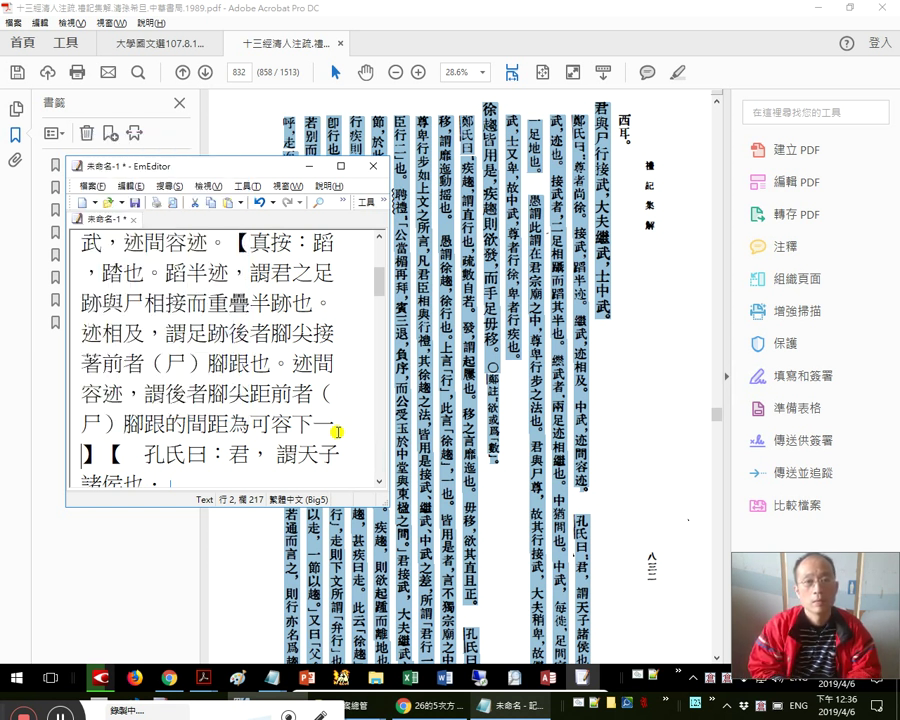
type("rormc")
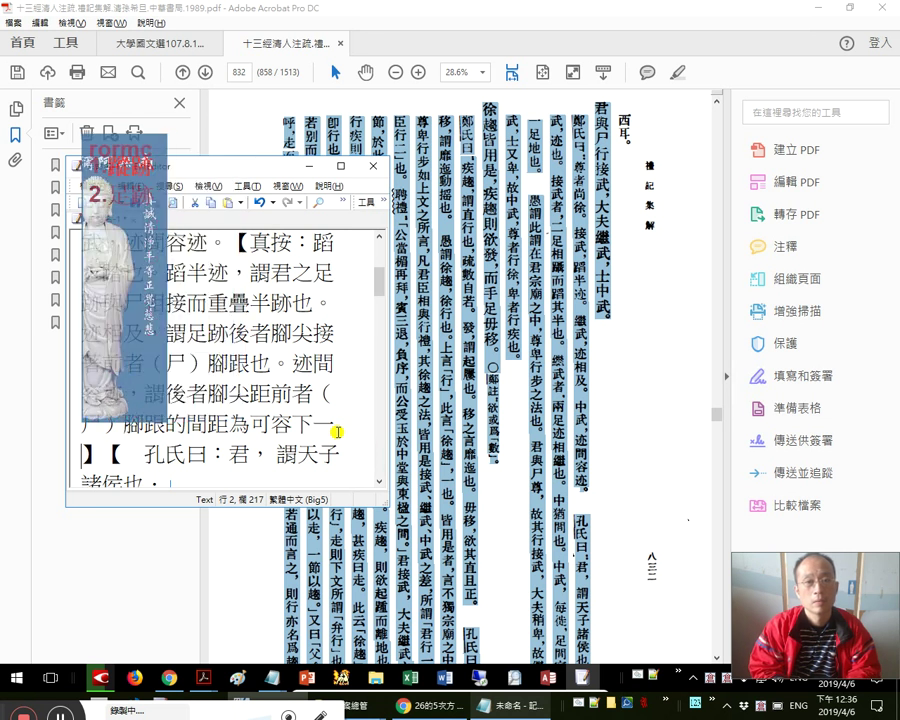
type("2rlbm")
key("space")
type("。")
Step: Select the word 間距 and switch over to the Chrome search page
key("Left")
key("Left")
key("Left")
key("Left")
key("Left")
key("Left")
key("Left")
key("Left")
key("Left")
key("Left")
key("Left")
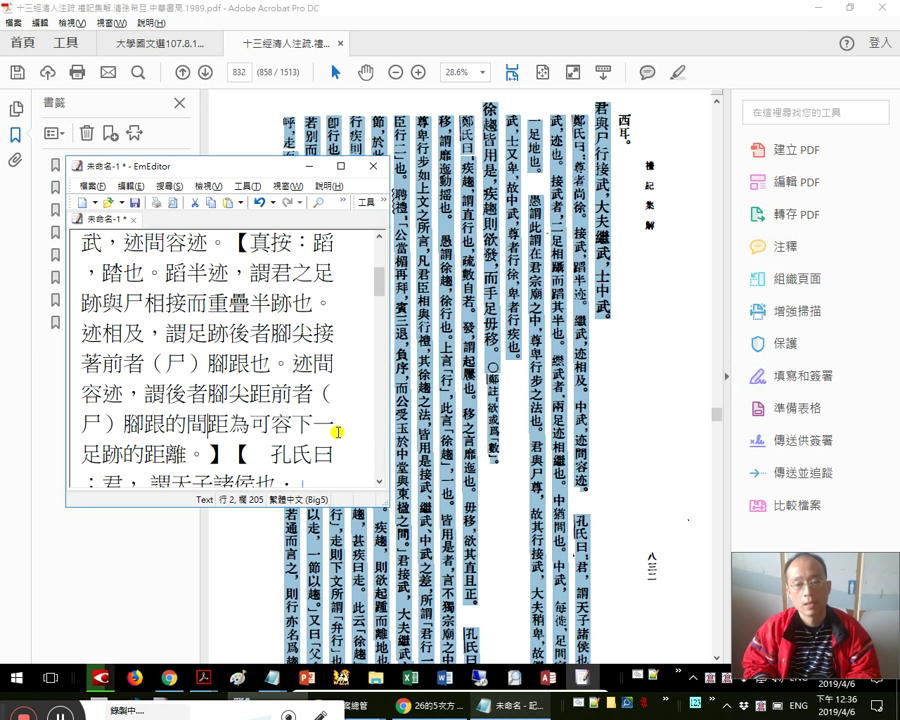
type("迹間容迹")
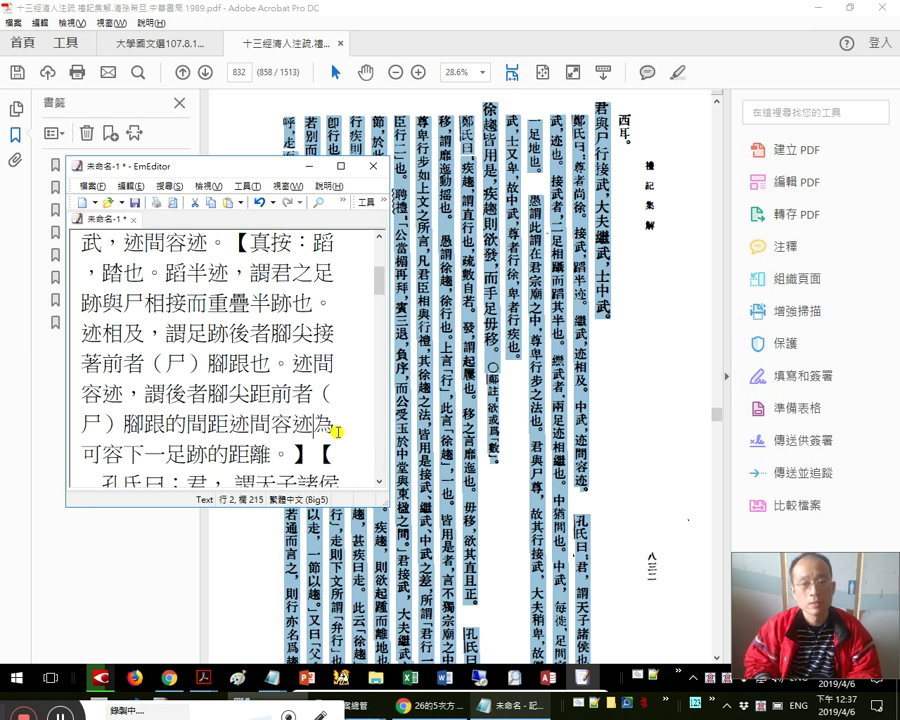
key("ctrl+z")
key("shift+Left")
key("shift+Left")
key("ctrl+c")
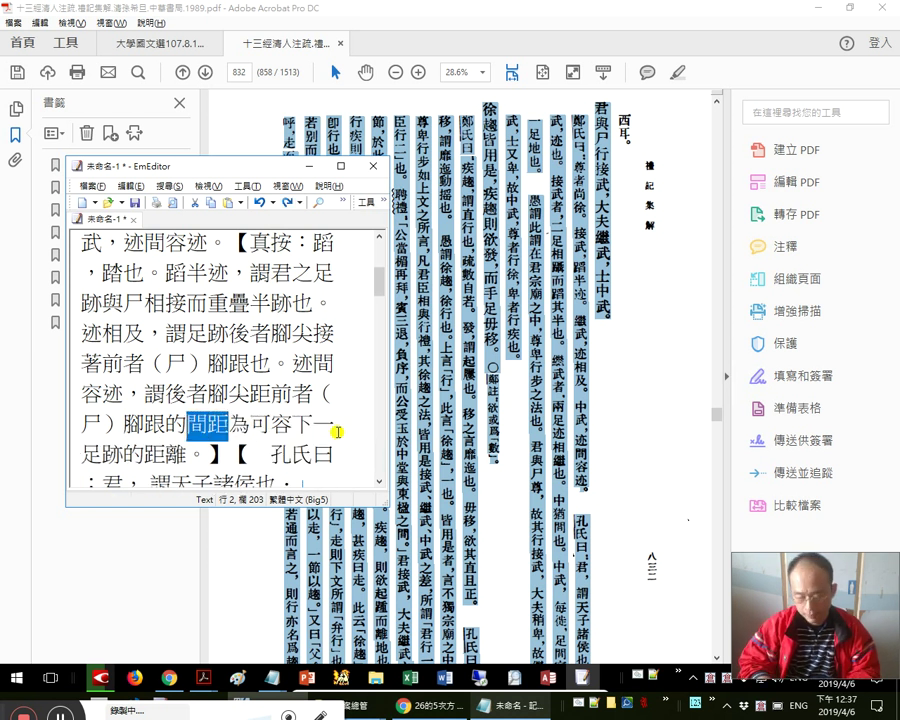
key("alt+Tab")
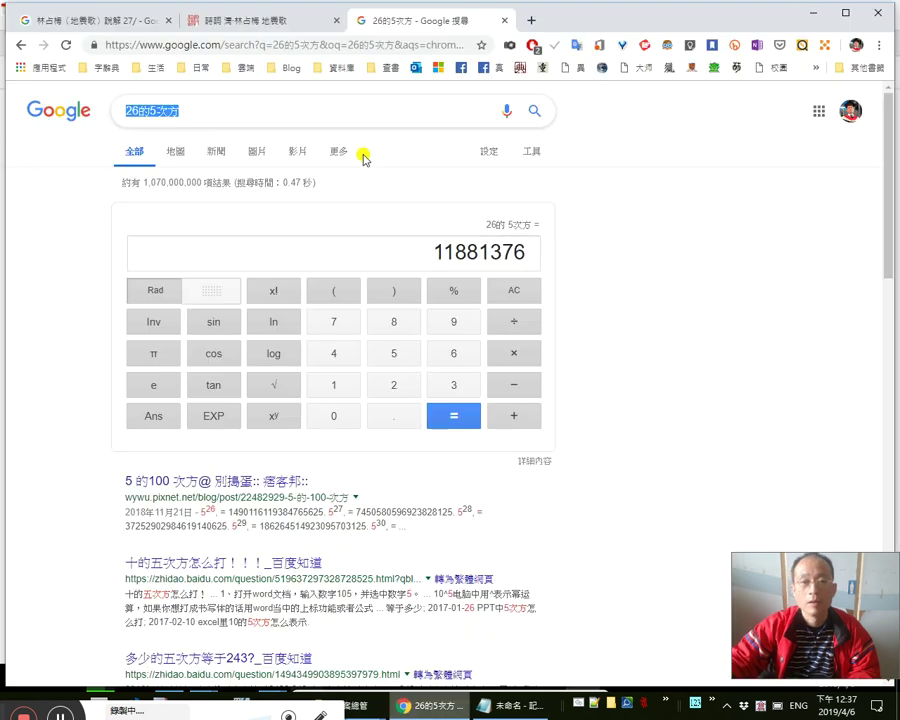
Step: Look up 間距 as a word search in 教育部重編國語辭典修訂本
key("ctrl+v")
key("Return")
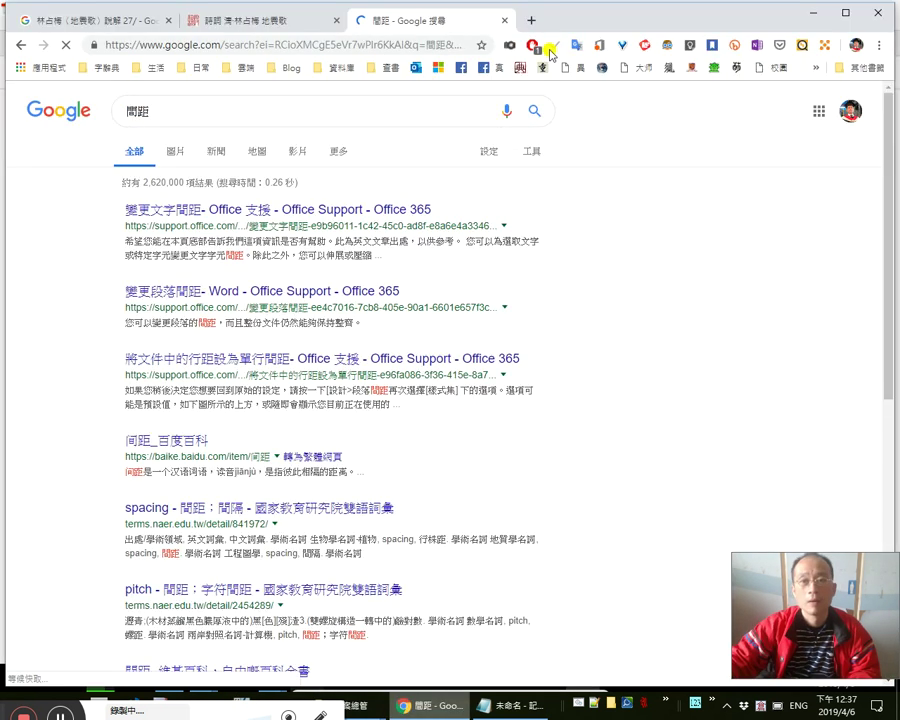
left_click(563, 68)
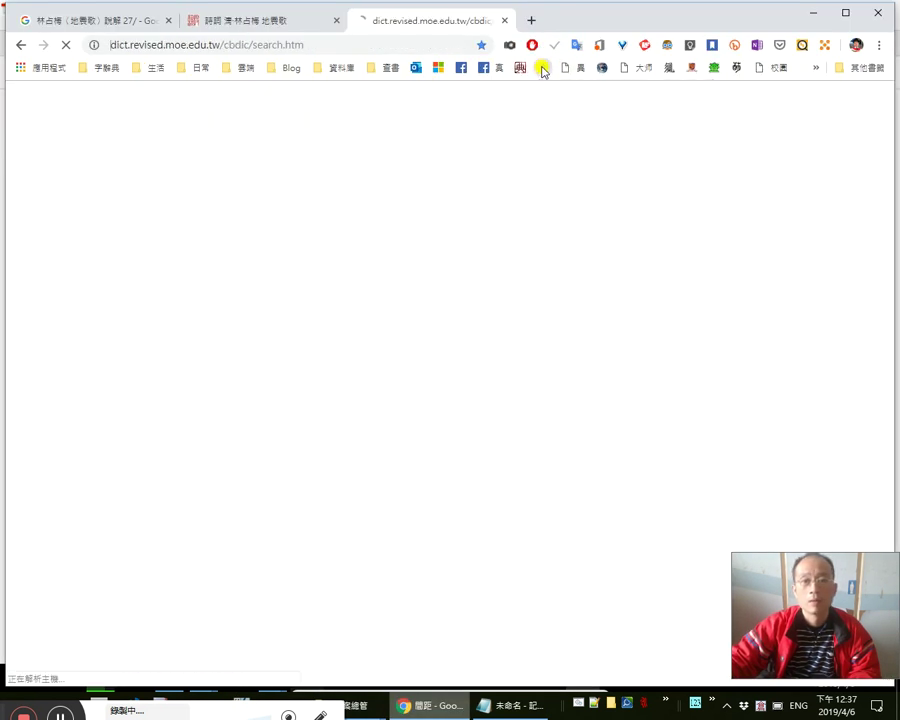
key("ctrl+v")
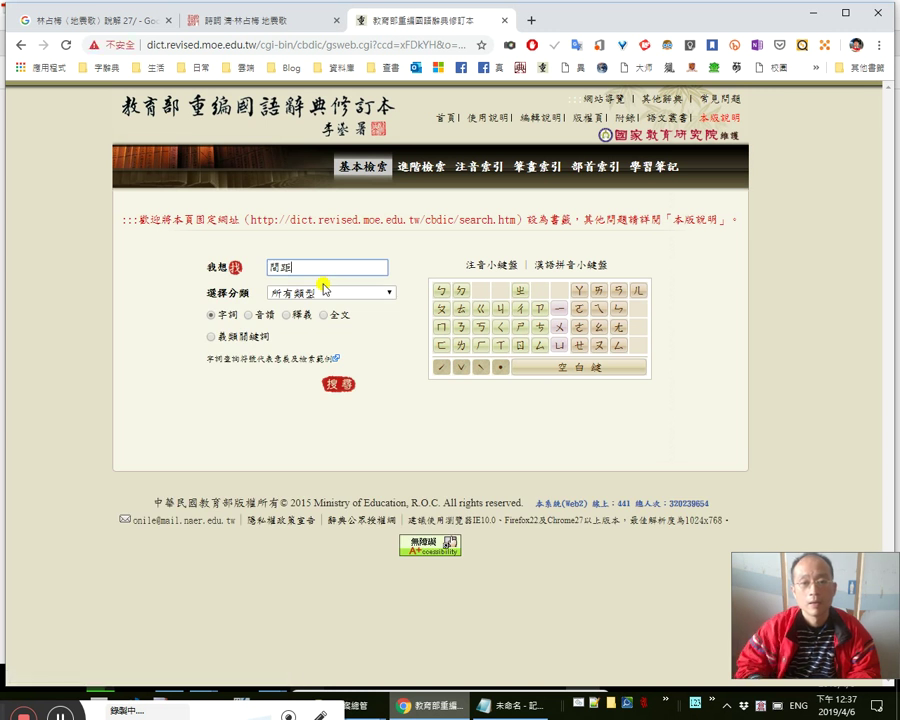
key("Return")
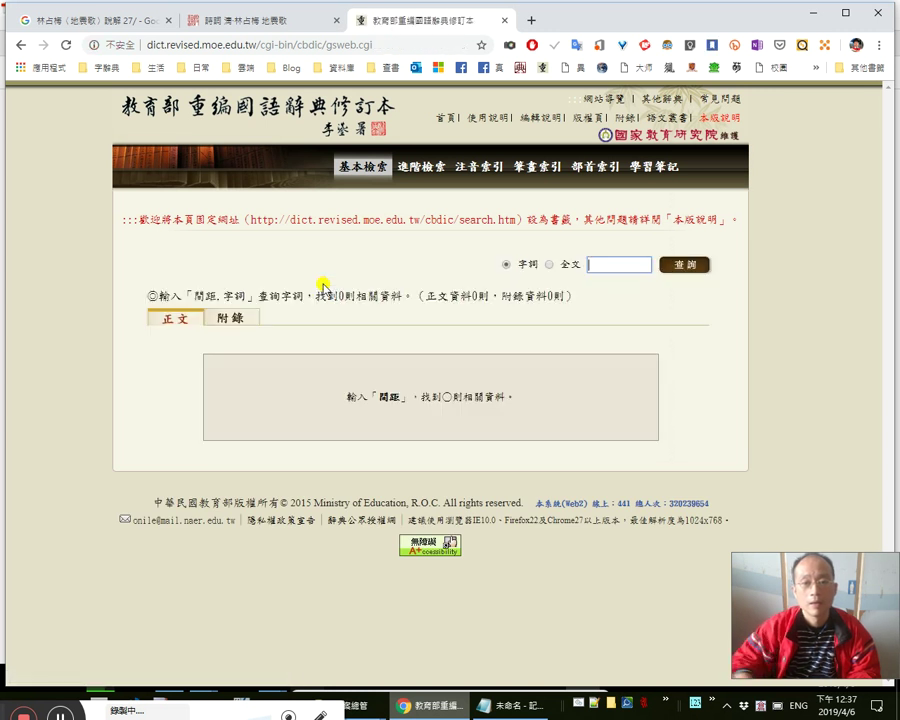
Step: Run a full-text search for 間距 at 125% zoom, open the 厚 entry, then switch to Notepad++
left_click(556, 264)
left_click(607, 263)
key("ctrl+v")
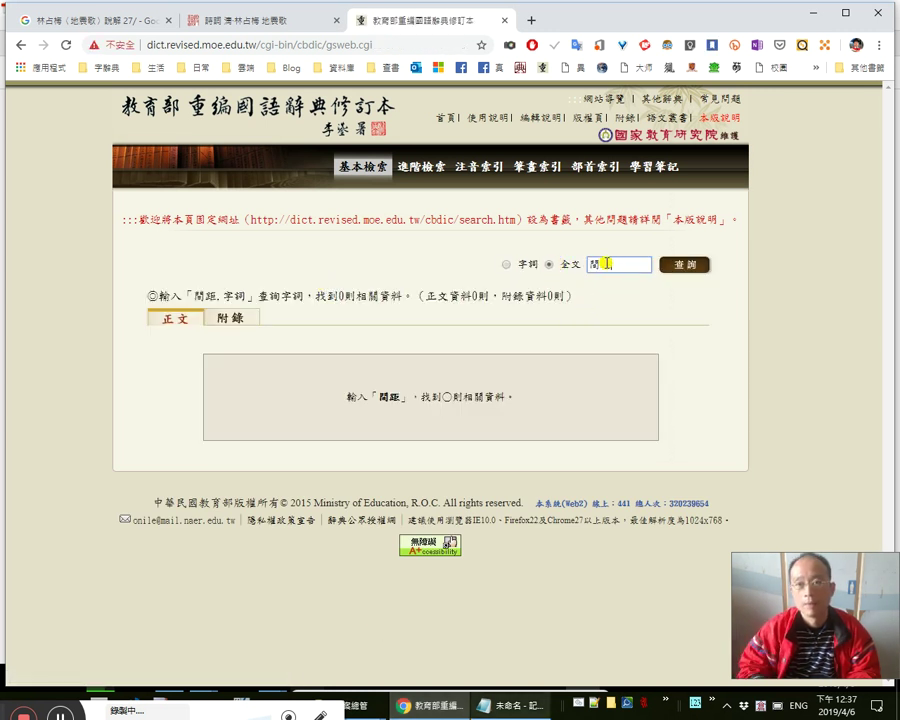
key("Return")
key("ctrl+plus")
key("ctrl+plus")
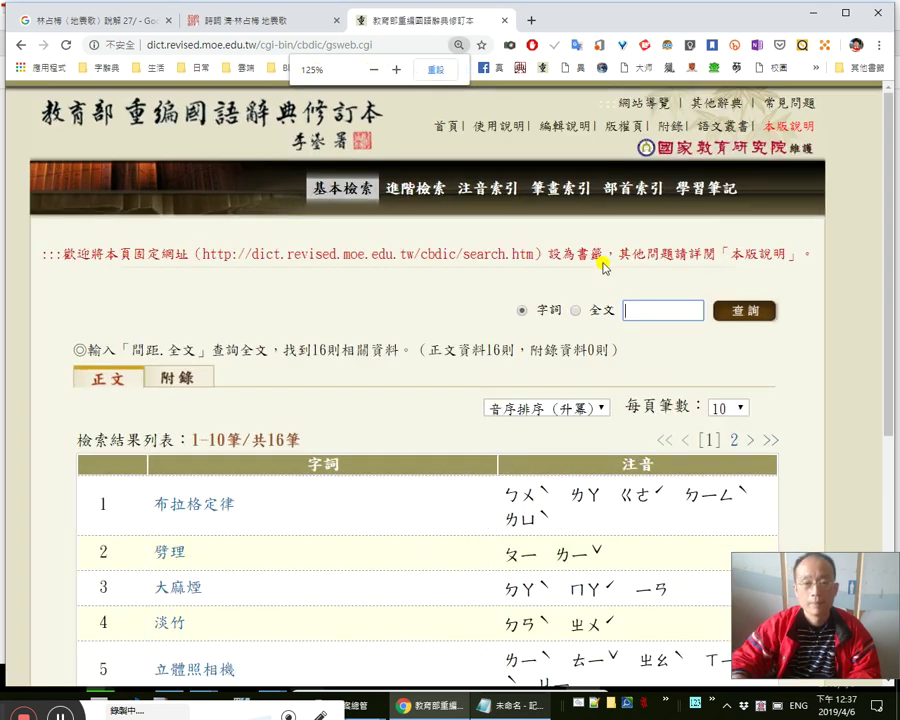
scroll(435, 557, "down", 2)
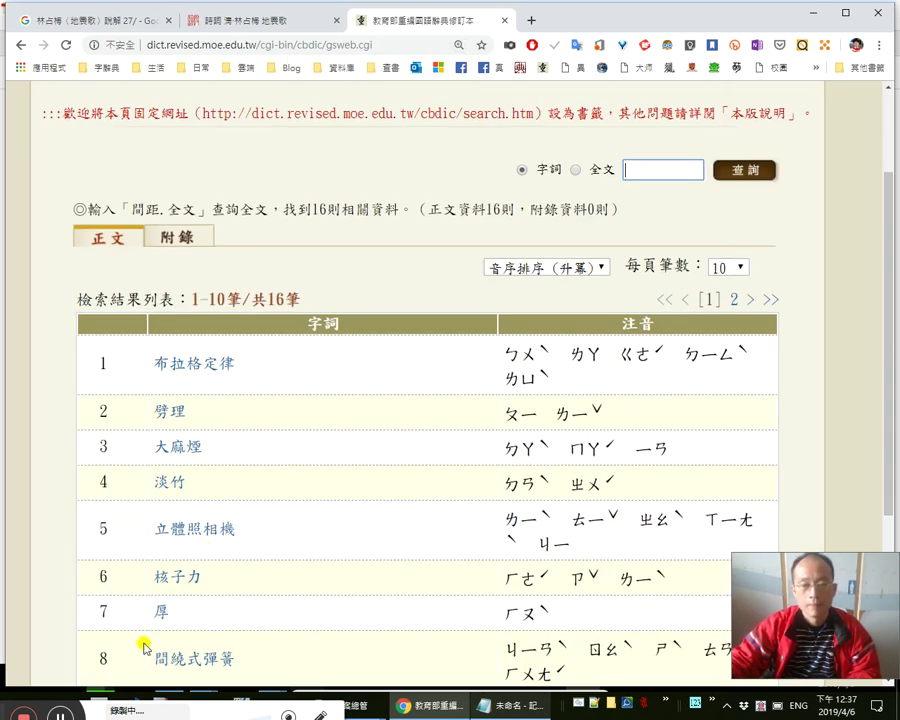
left_click(159, 607)
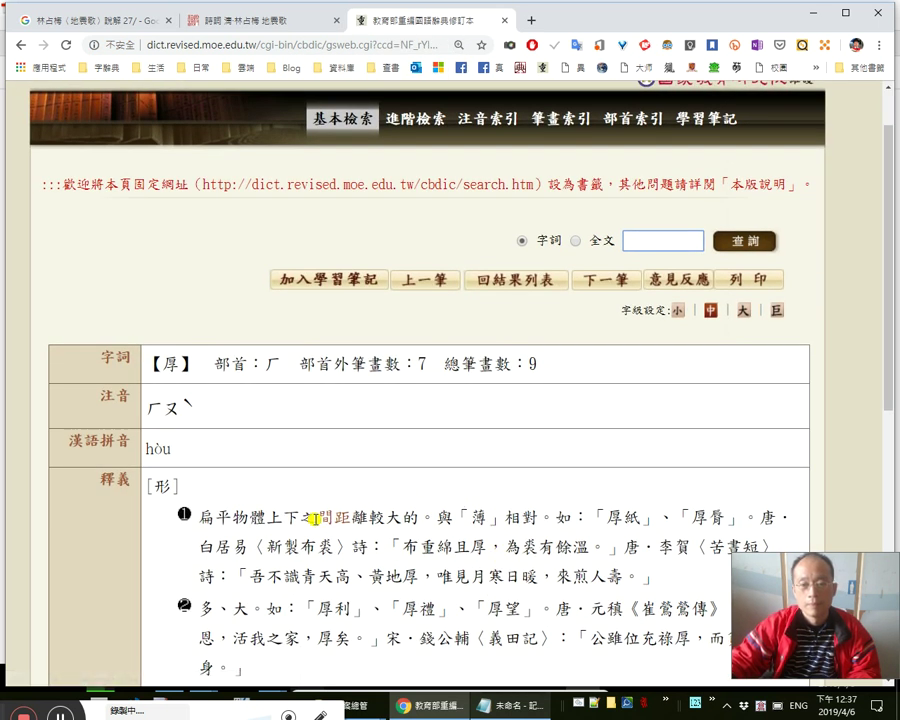
left_click(606, 703)
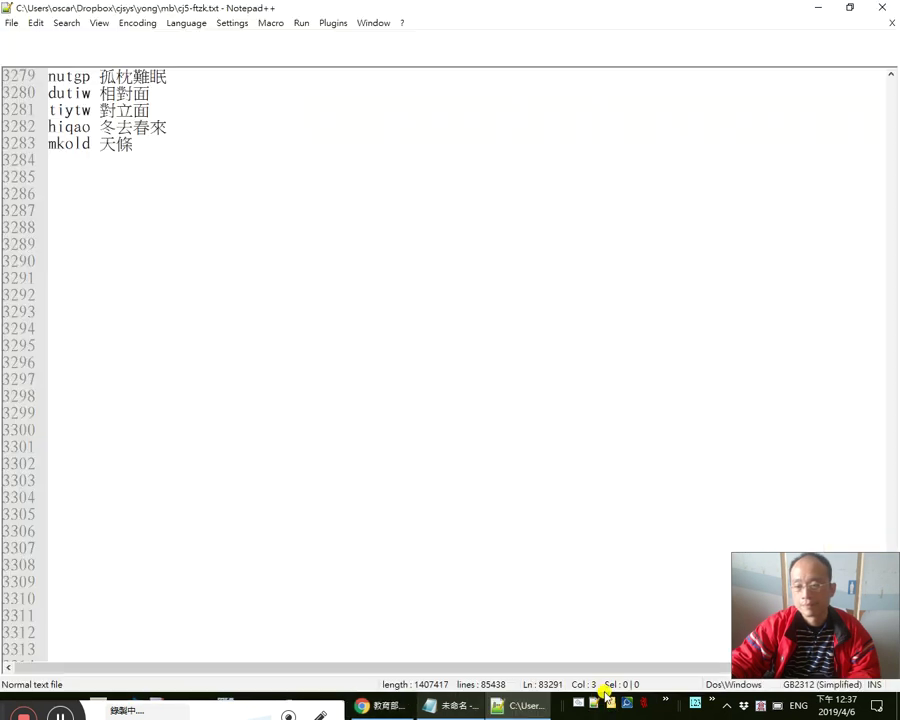
Step: Search cj5-ftzk.txt for any existing 間距 entries
key("ctrl+f")
key("ctrl+v")
key("Return")
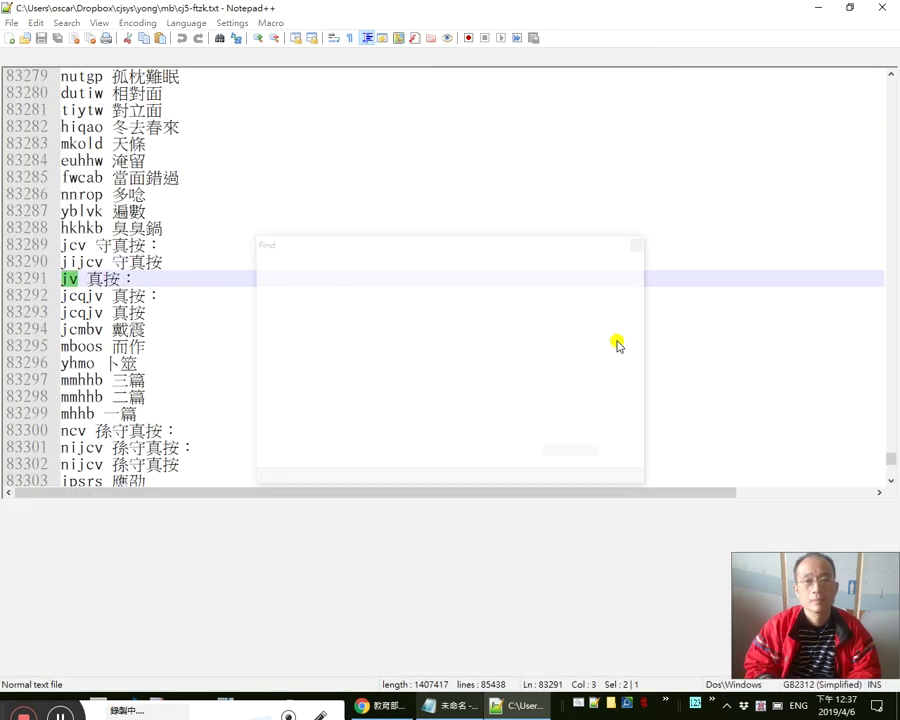
key("Escape")
Step: Append the entry aarms 間距 at the end of the list, save, and return to the dictionary
key("ctrl+End")
key("Return")
key("Up")
key("ctrl+v")
type("aarms")
key("ctrl+s")
key("alt+Tab")
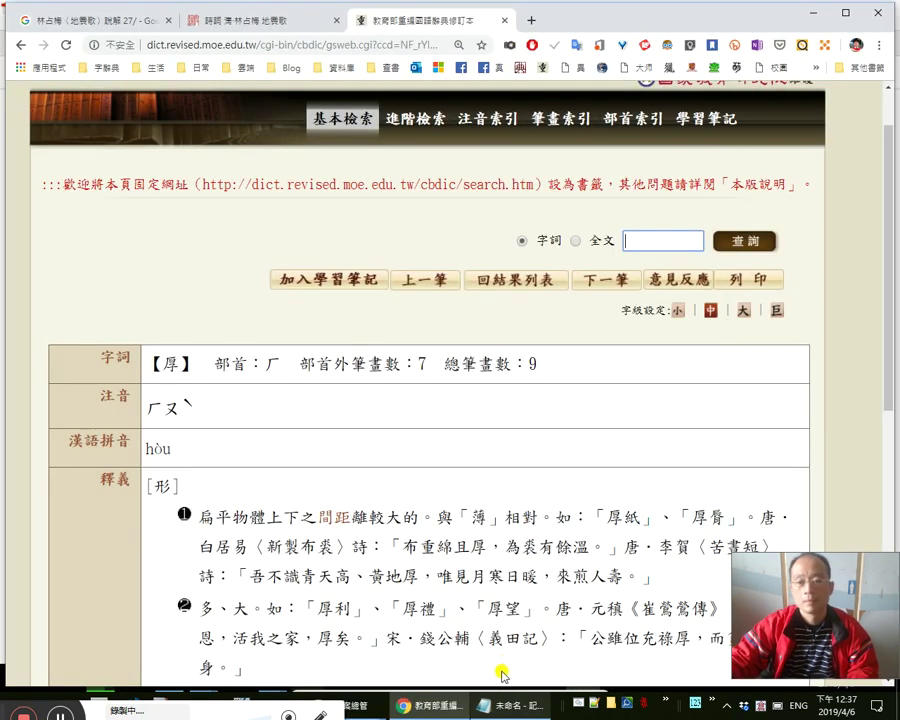
Step: In EmEditor, delete the stray 【 after the closing 】 before 孔氏曰 in the 接武 note
key("alt+Tab")
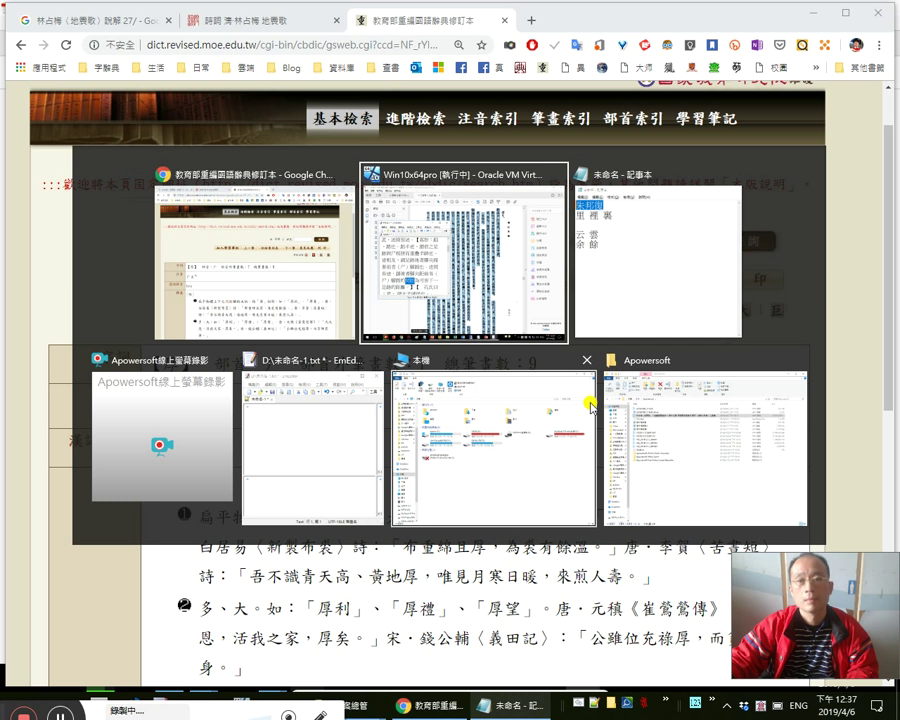
left_click(250, 425)
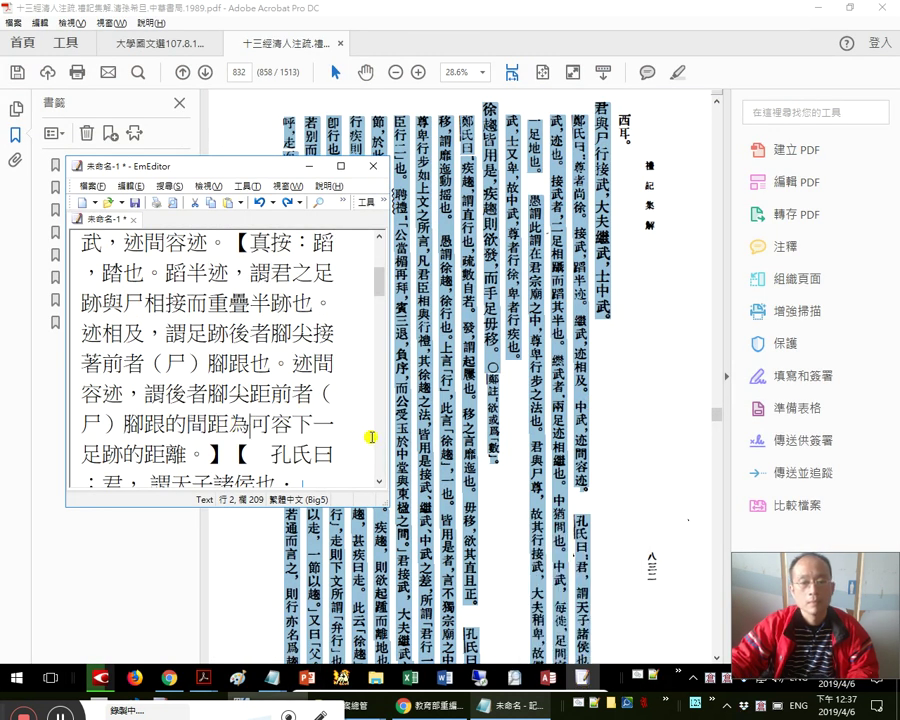
key("Right")
key("Right")
key("Right")
key("Right")
key("Right")
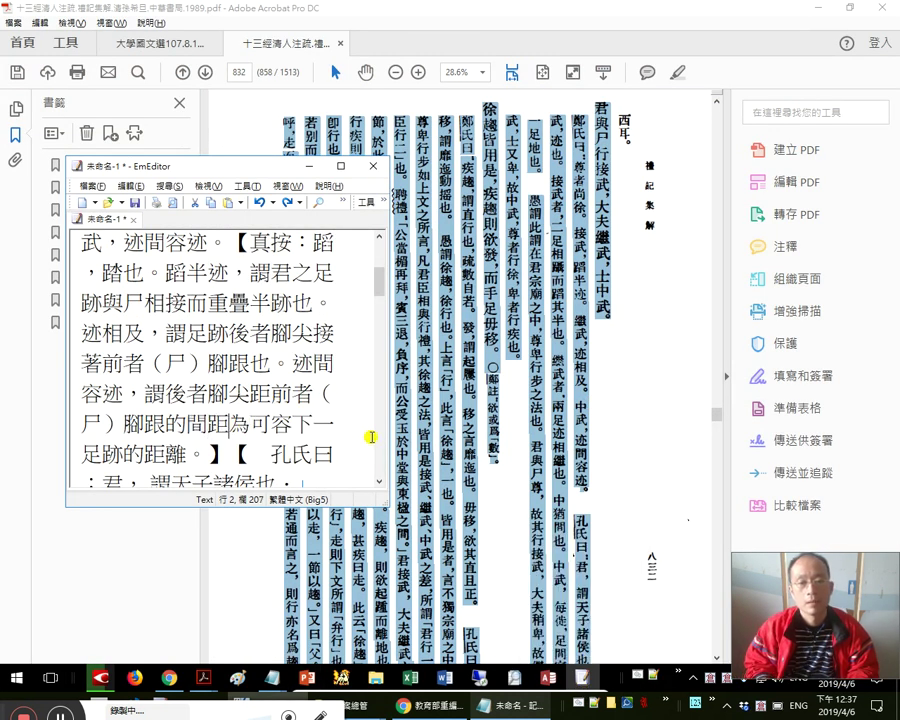
key("Up")
key("Up")
key("Right")
key("Right")
key("Right")
key("Right")
key("Right")
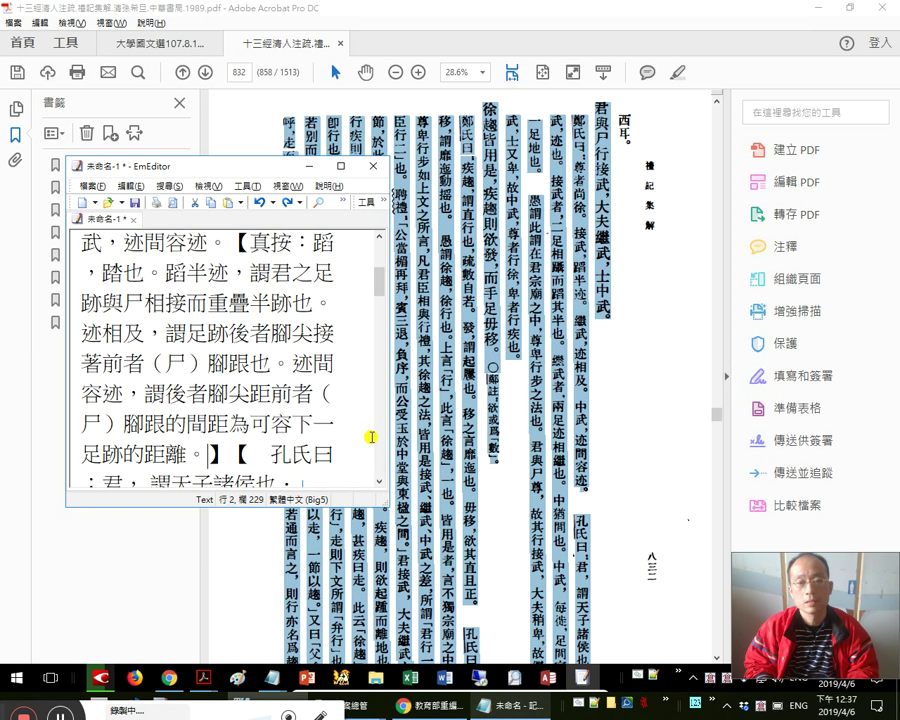
key("Down")
key("Down")
key("Right")
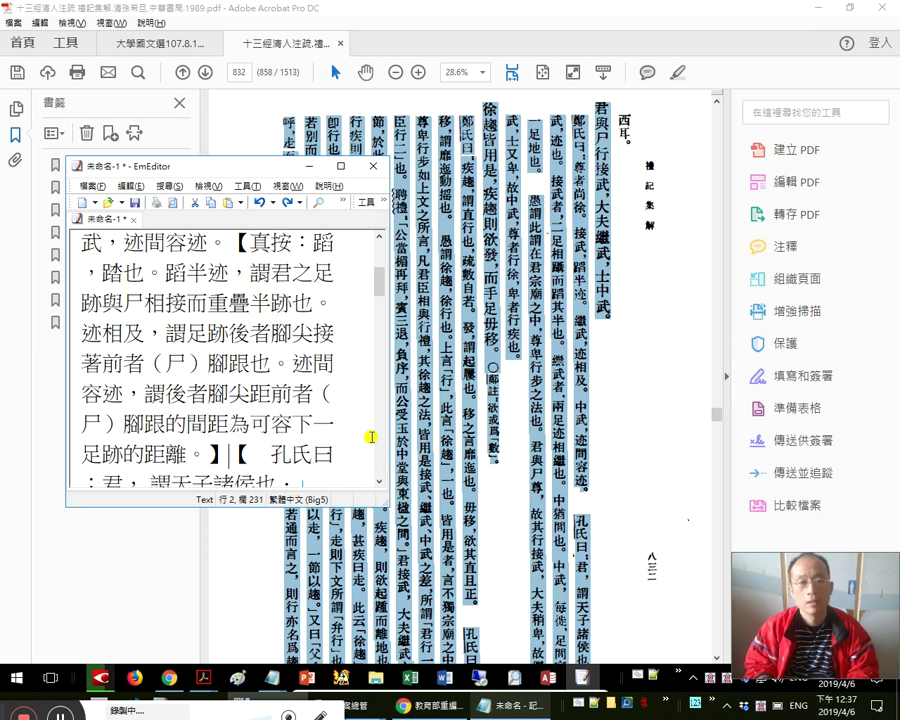
key("Delete")
Step: Clear the selected text on the Acrobat PDF page, hide its toolbar, and return to EmEditor
key("Right")
key("Right")
key("Right")
key("Down")
key("Down")
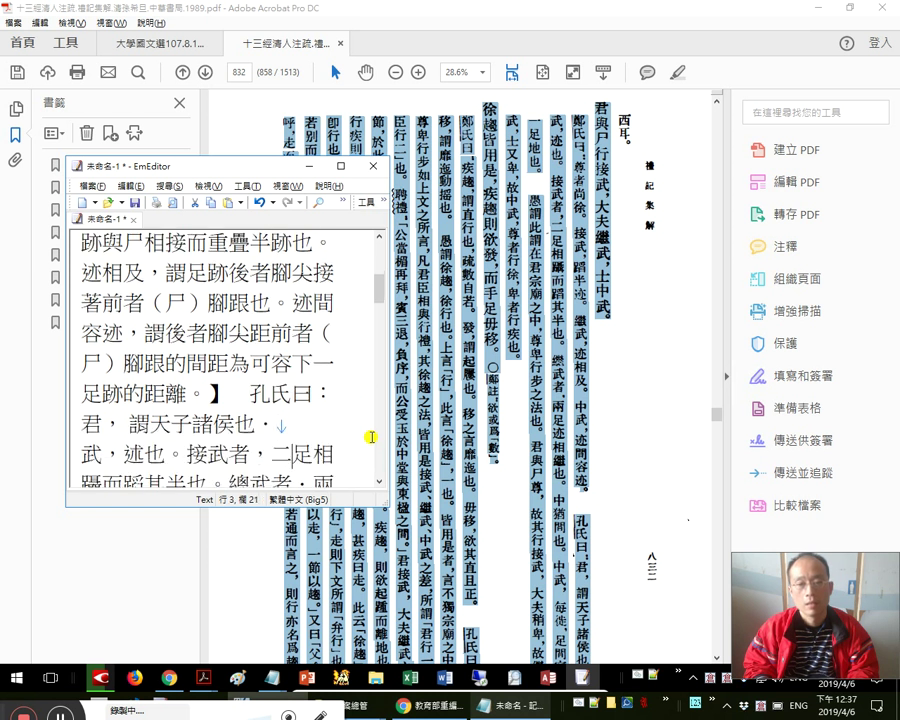
key("Up")
key("Home")
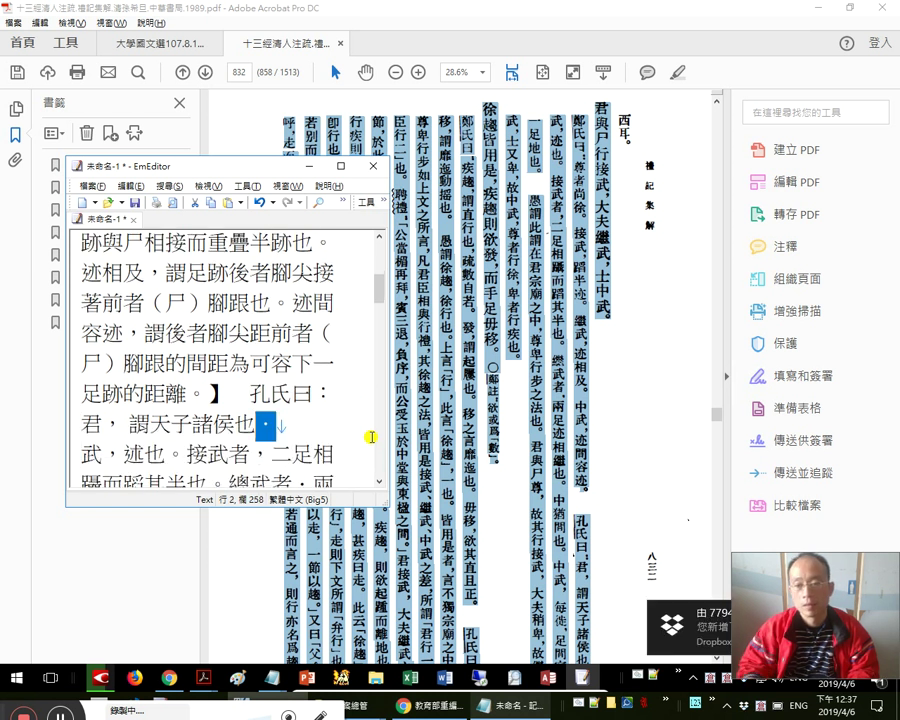
left_click(404, 420)
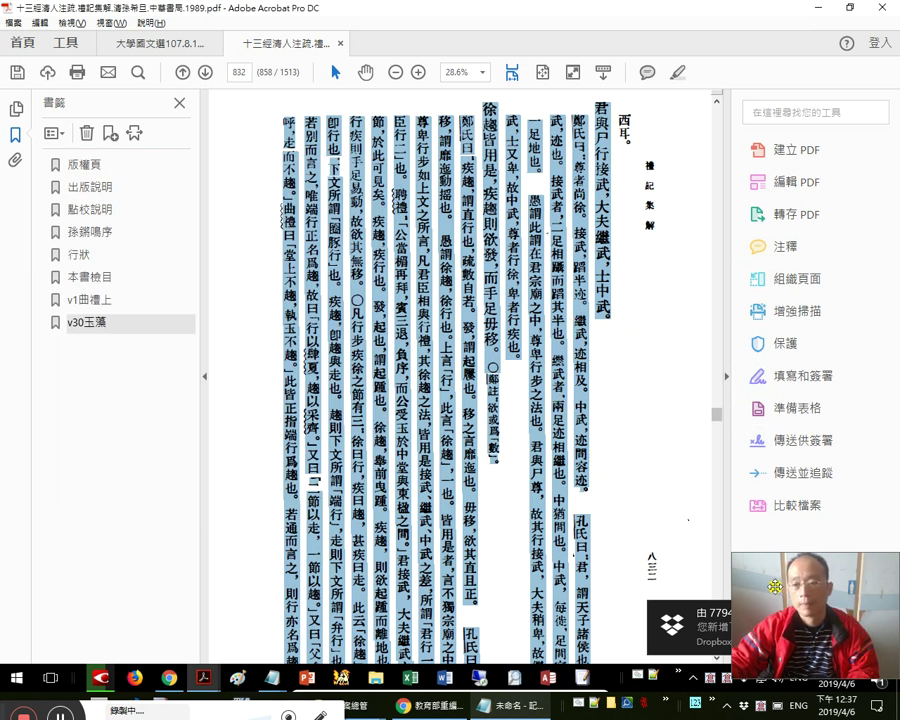
left_click(676, 512)
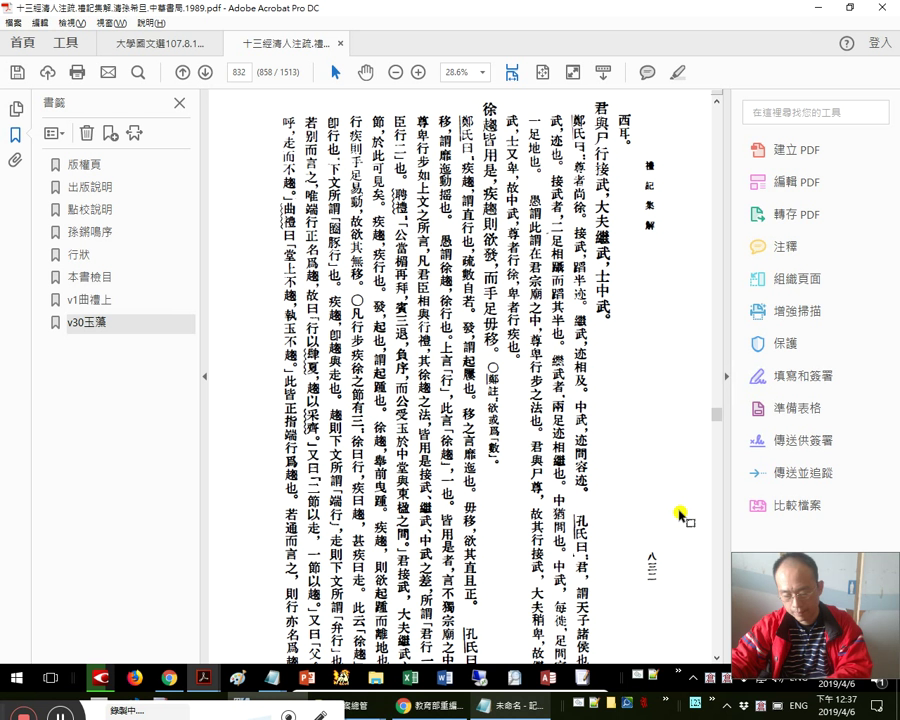
key("F8")
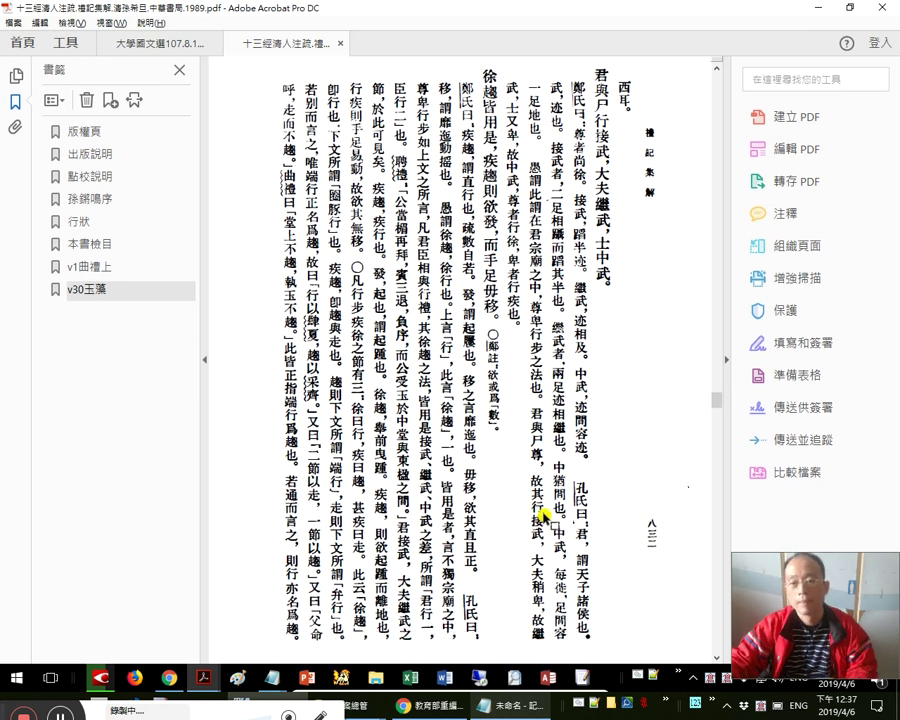
key("alt+Tab")
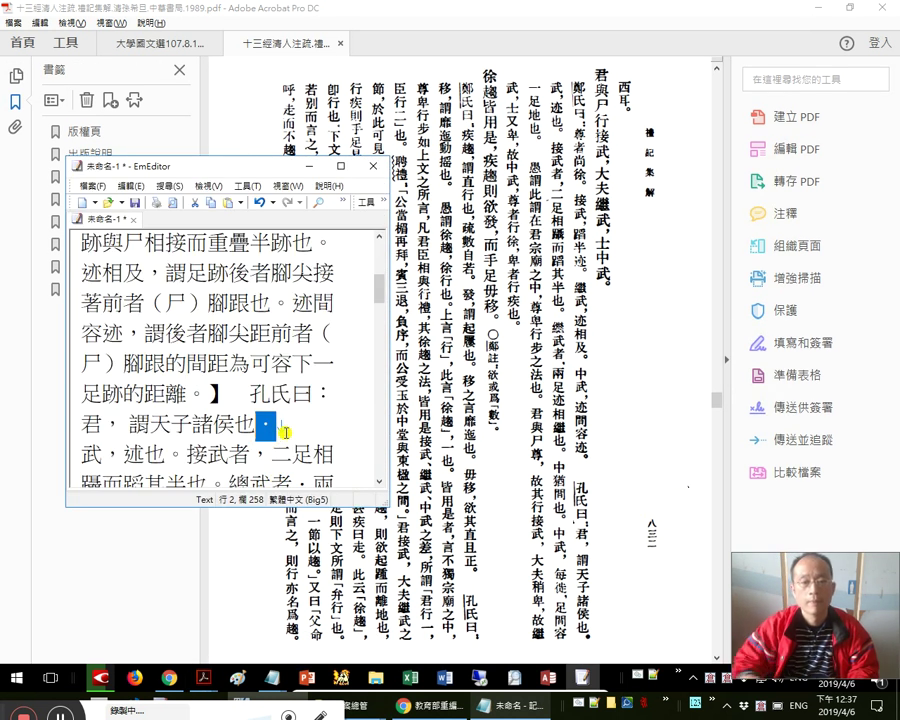
key("Right")
key("Right")
key("Right")
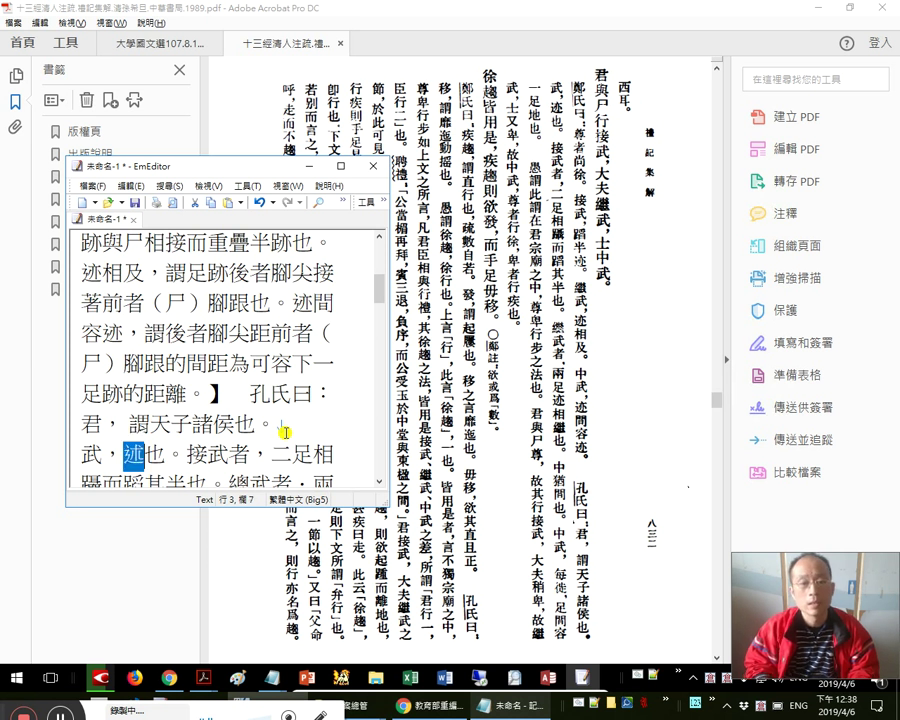
key("shift+Right")
key("Right")
key("Right")
key("Right")
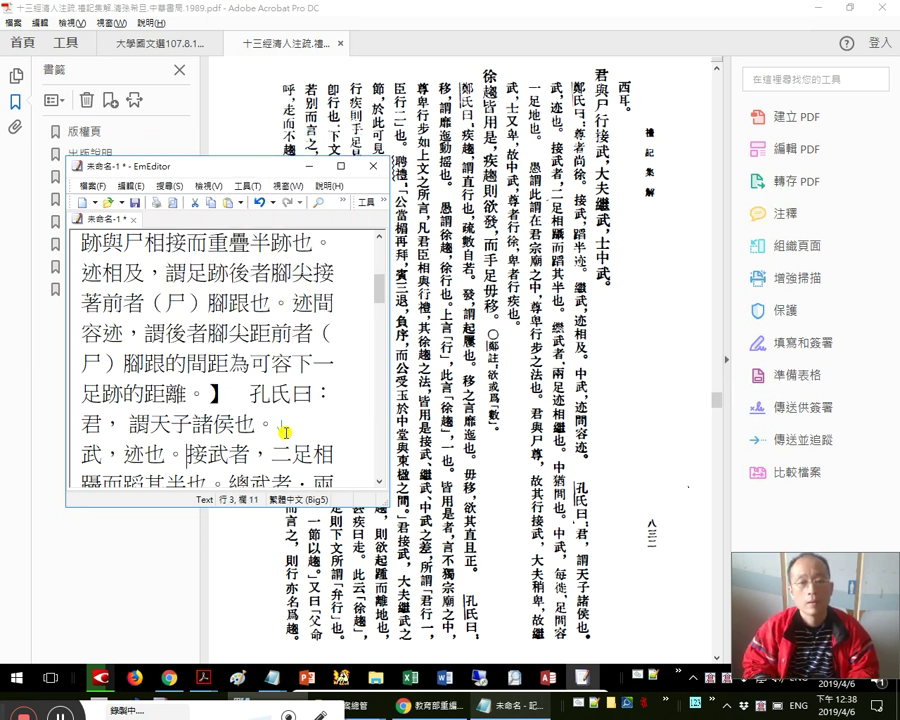
key("Right")
key("Right")
key("Right")
key("Right")
key("Right")
key("Right")
key("Right")
key("Right")
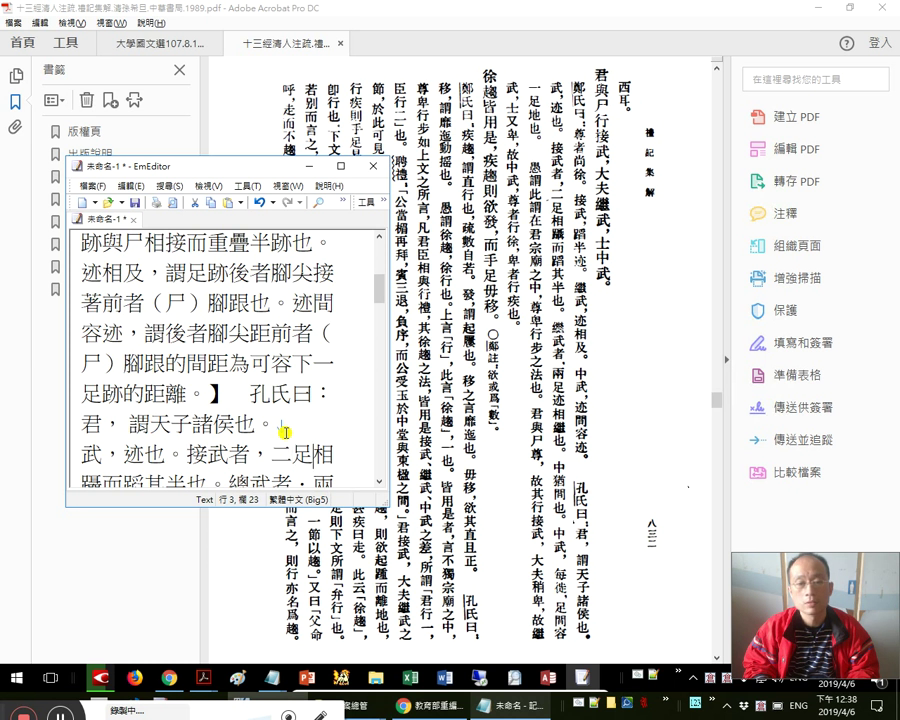
key("Right")
key("Right")
key("Right")
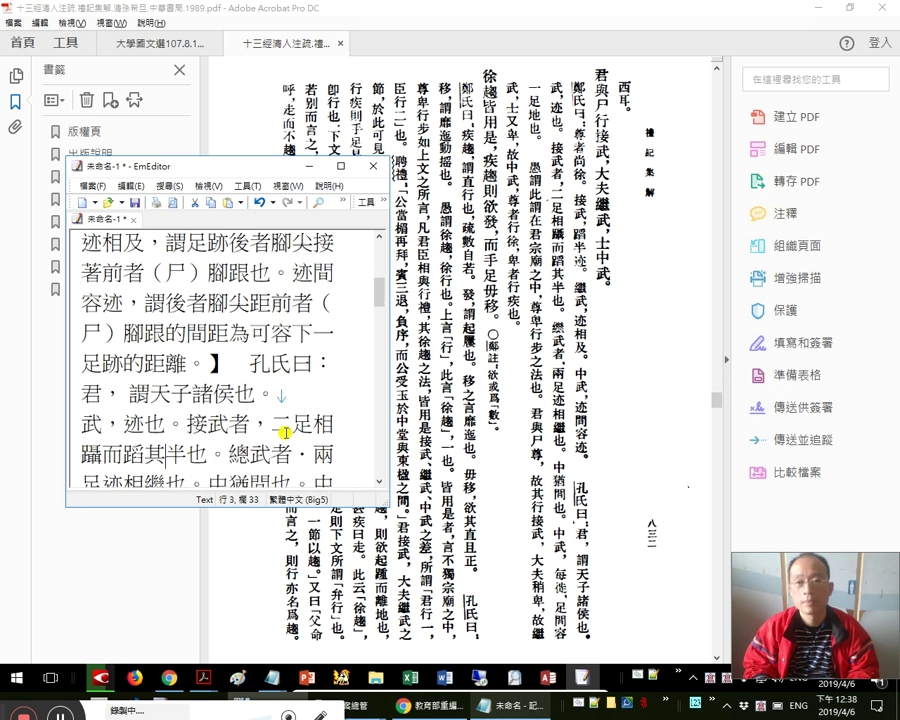
key("Right")
key("Right")
key("Right")
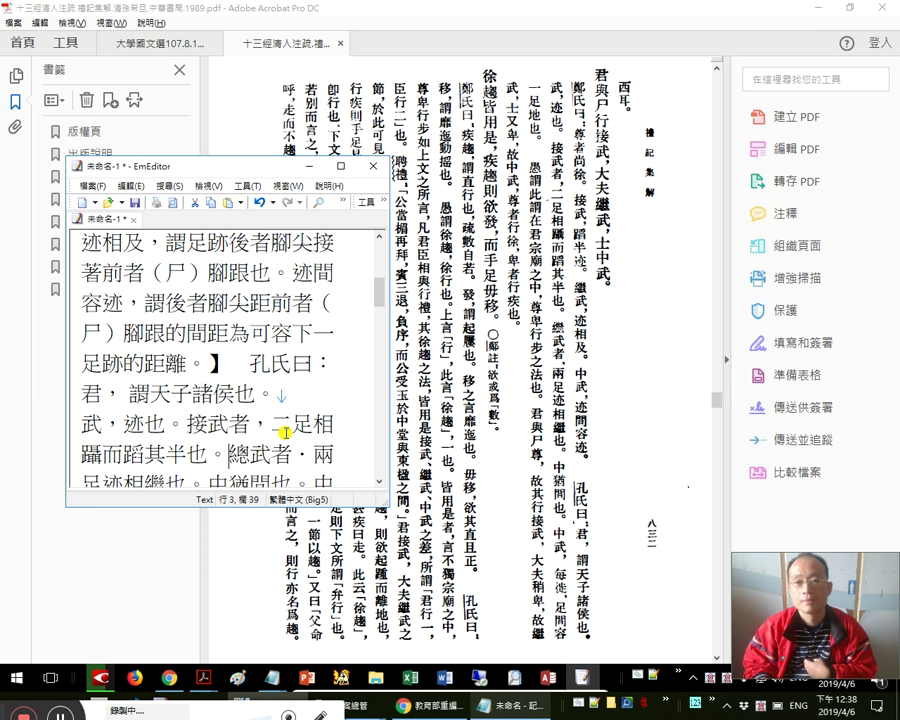
left_click(285, 432)
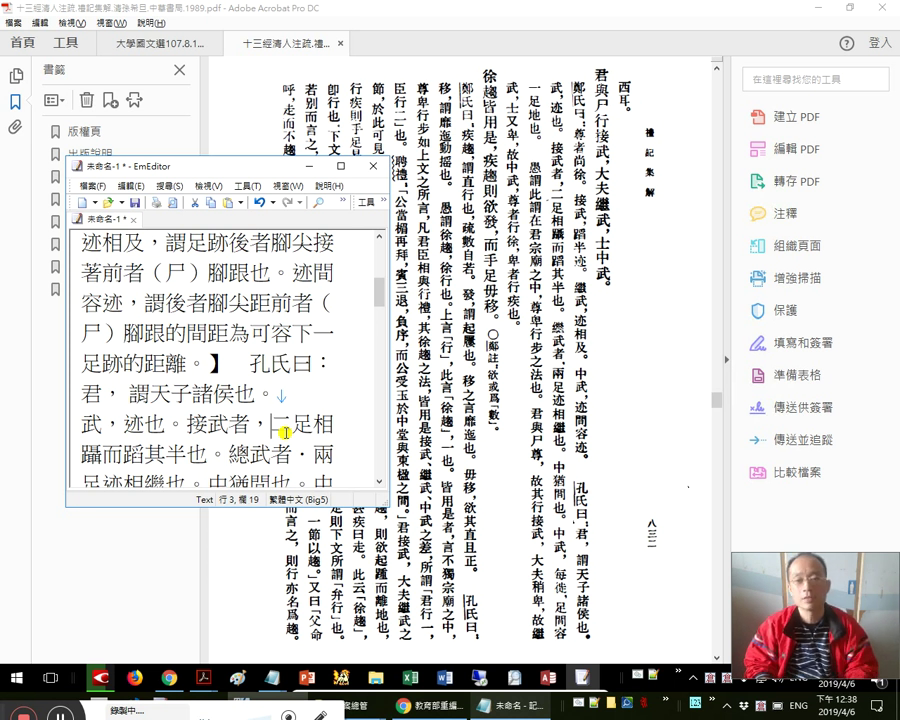
double_click(285, 432)
key("Up")
key("Up")
key("Up")
key("Up")
key("Up")
key("Up")
key("Up")
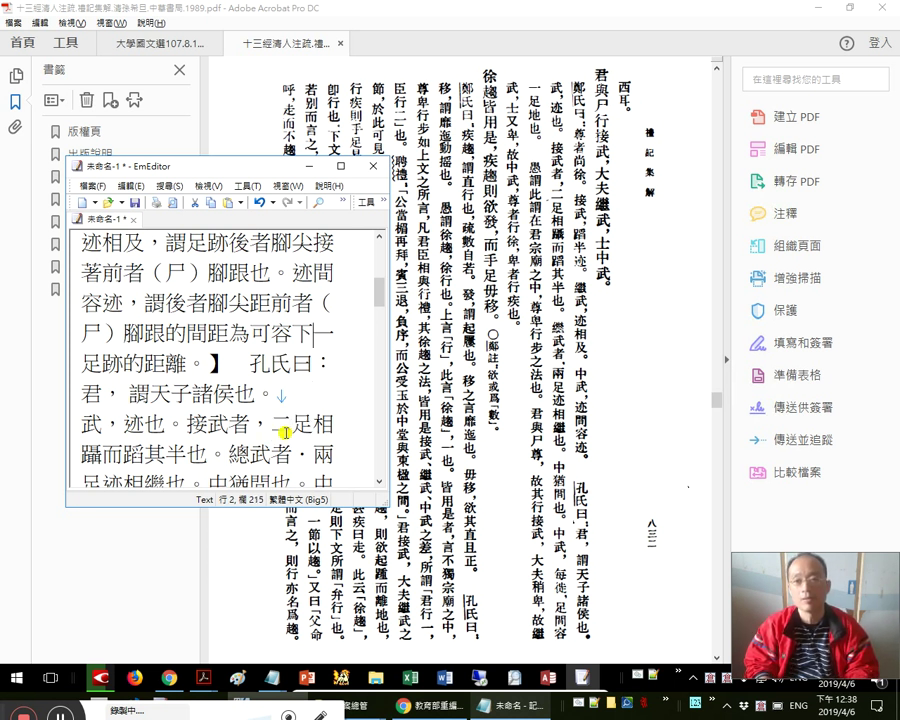
key("Up")
key("Up")
key("Up")
key("Up")
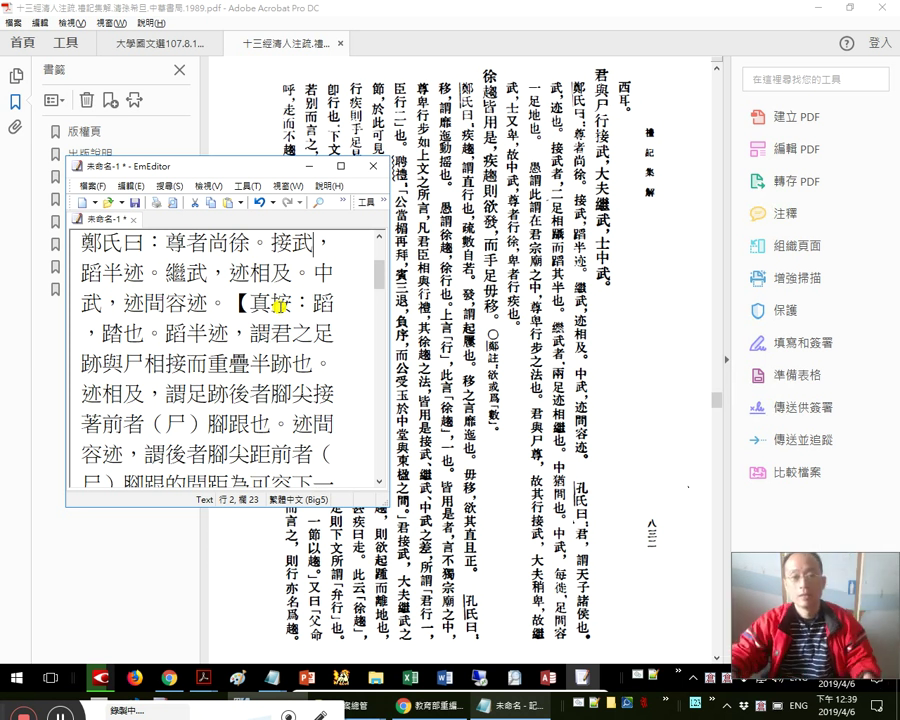
left_click(229, 272)
key("Down")
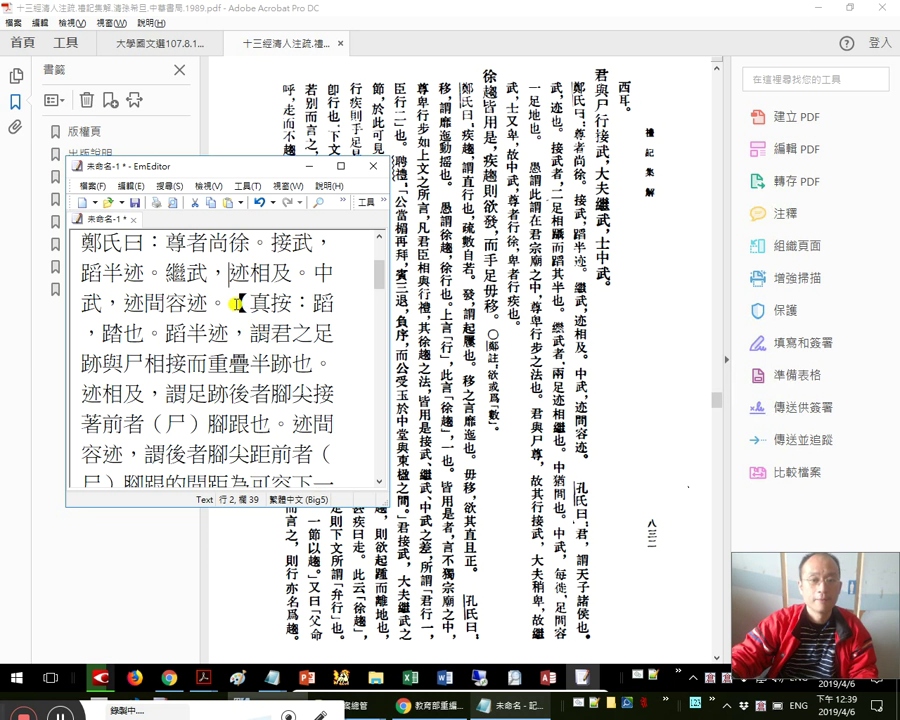
scroll(250, 365, "down", 2)
key("shift+Home")
left_click(249, 391)
left_click(229, 422)
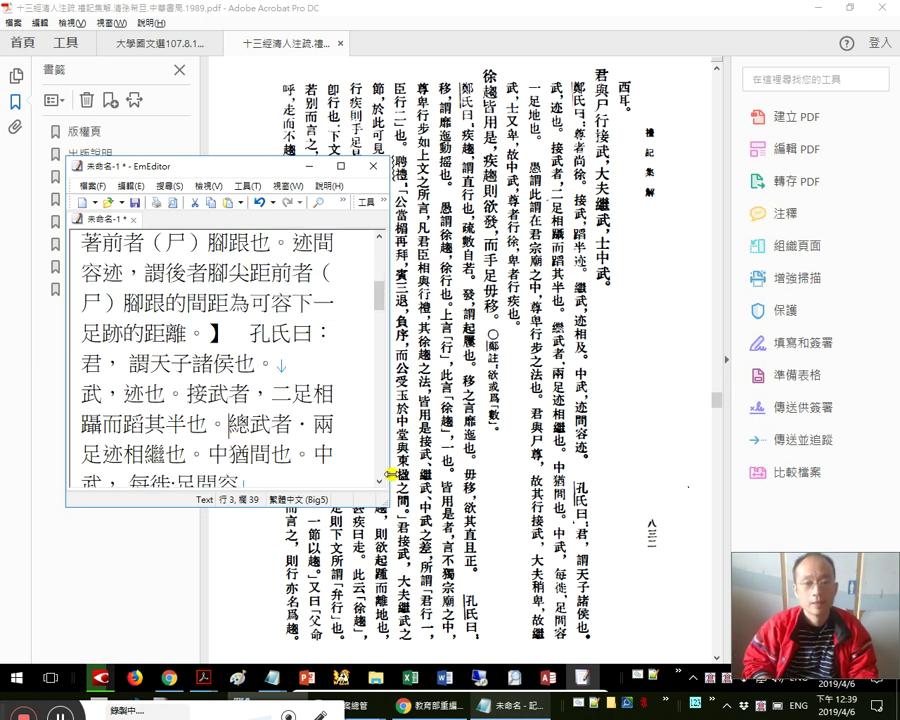
Step: Start a bracketed note: 【二足，然則乃自君、大夫、士之二足也，非其與戶之步伐也。】
type("【二足，")
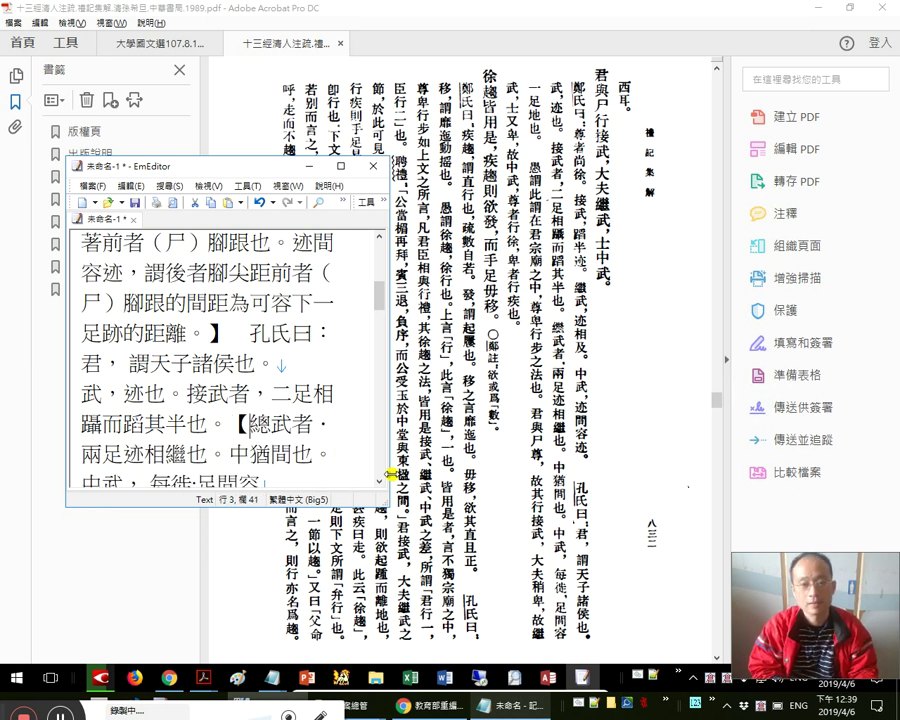
type("】")
key("Left")
type("二足，然則")
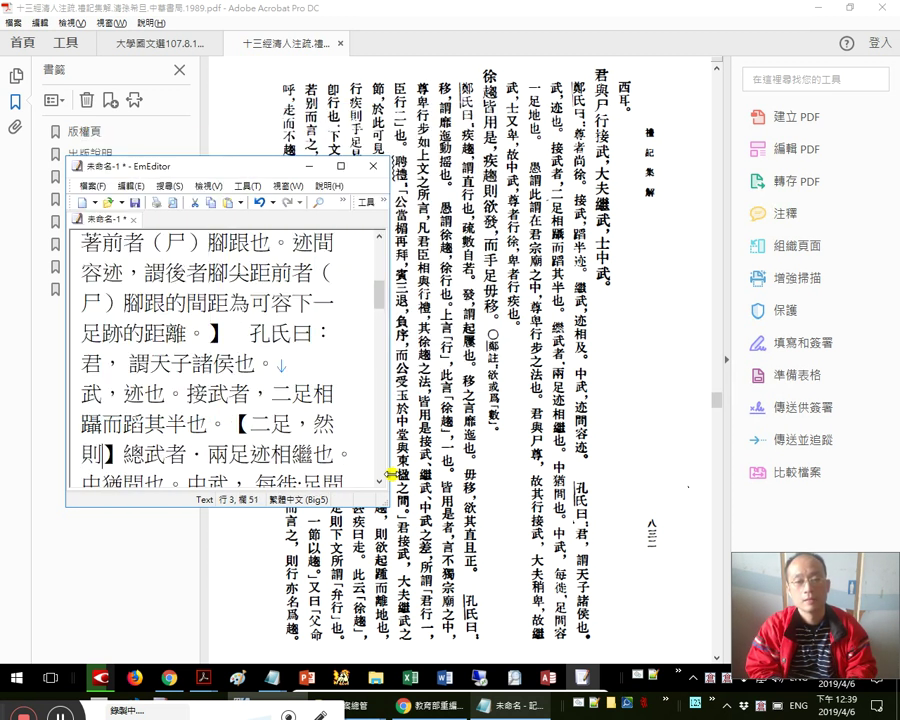
type("乃自身")
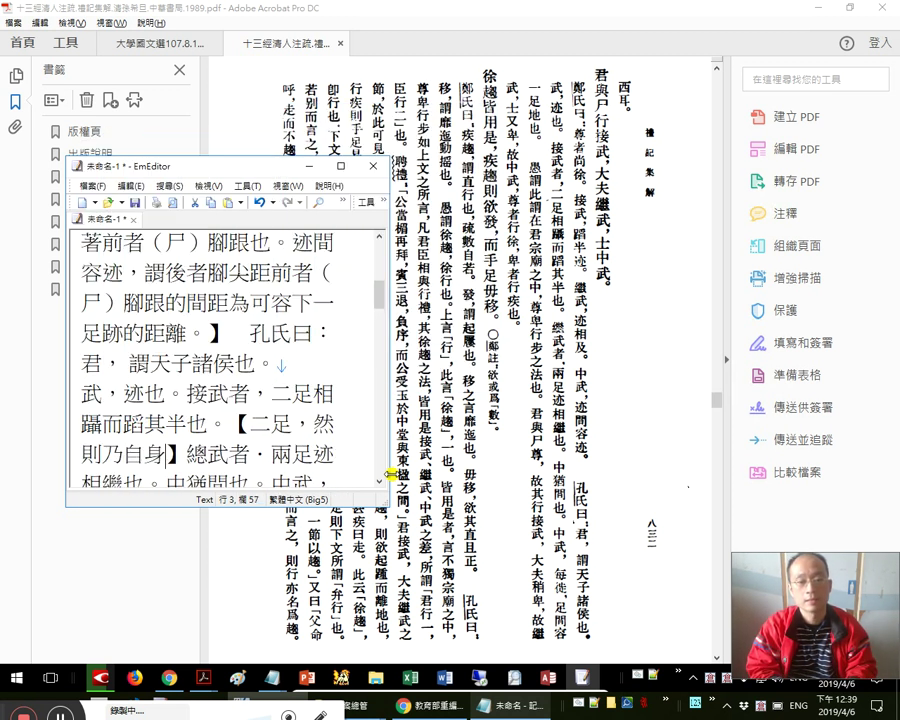
type("君、大")
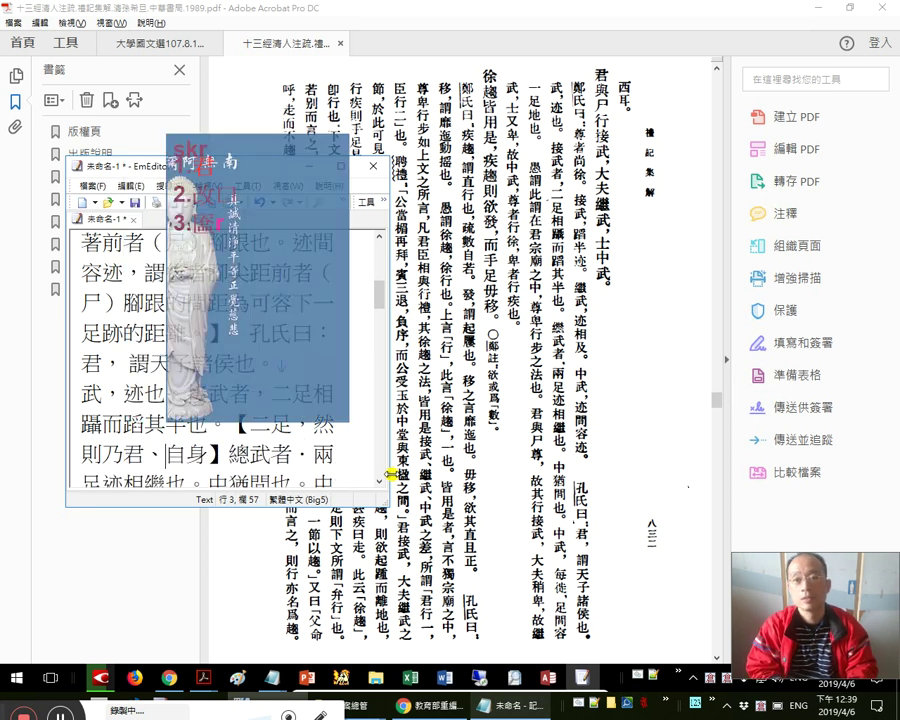
type("夫、士")
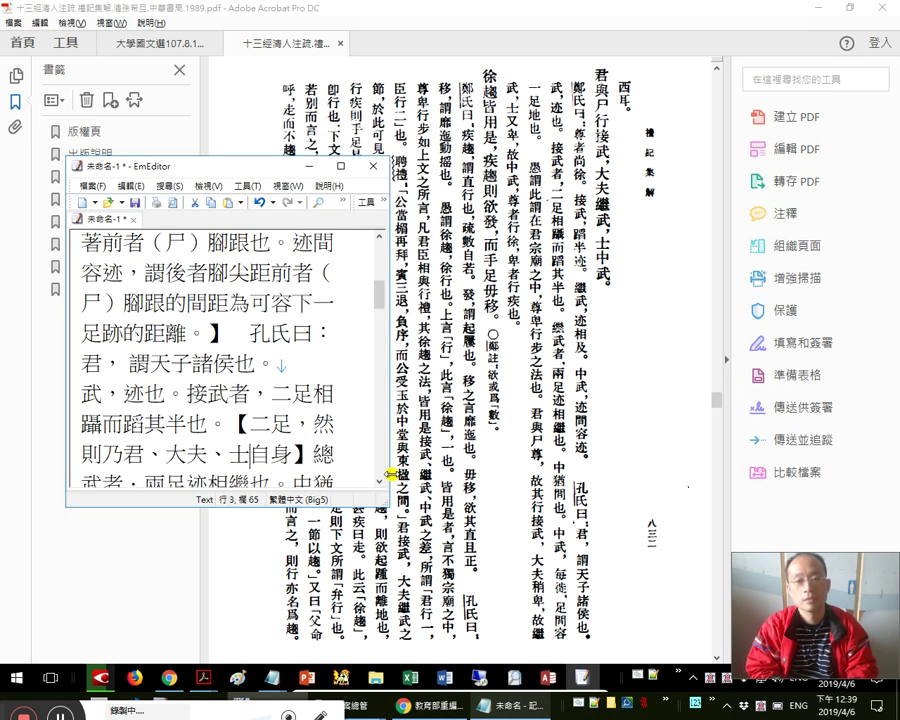
type("之二足")
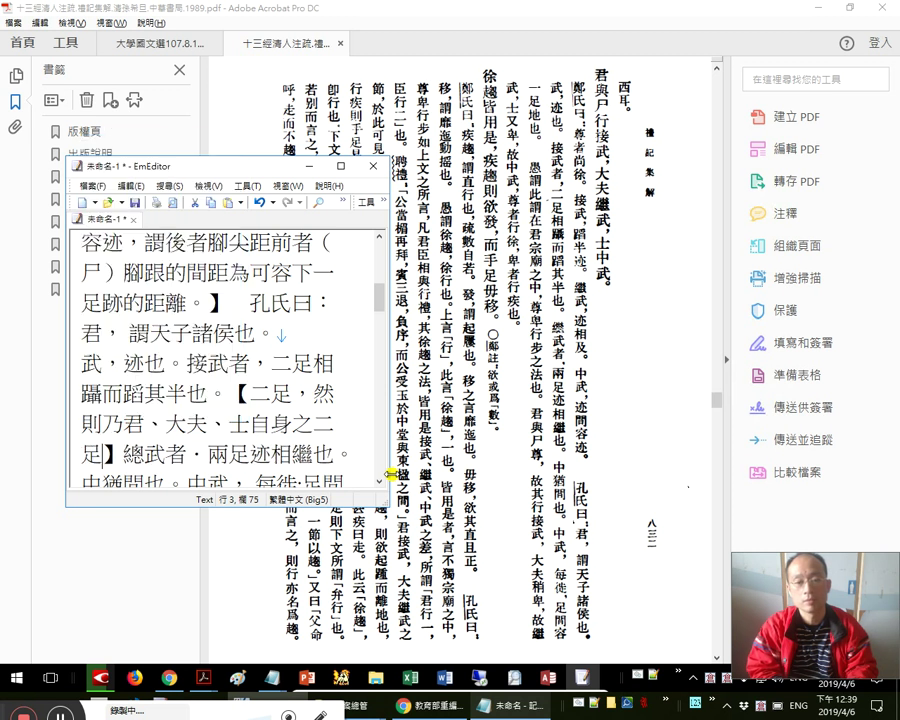
type("也，非")
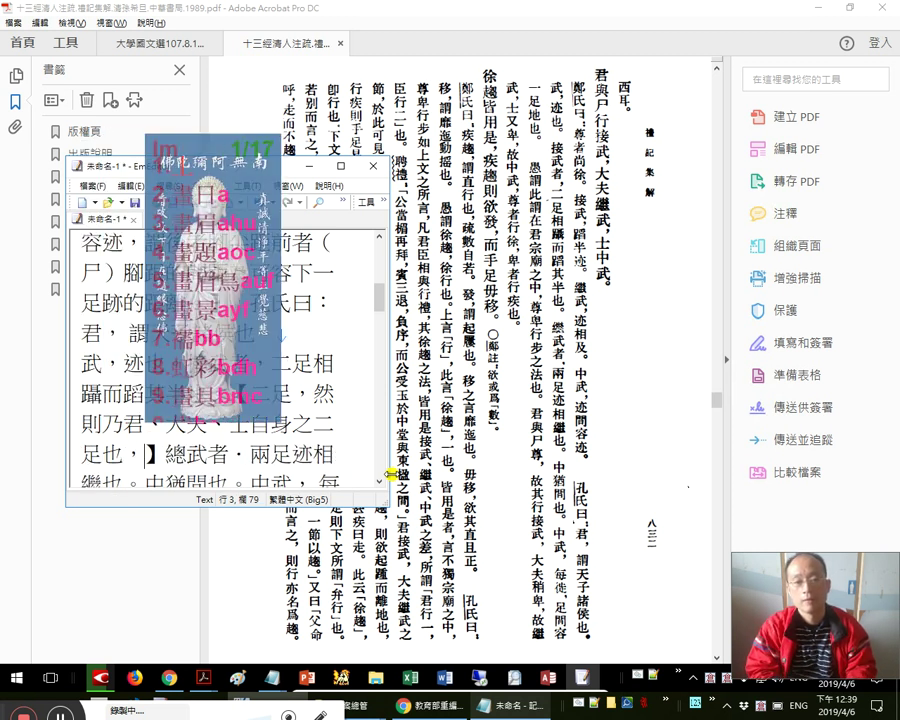
type("其與")
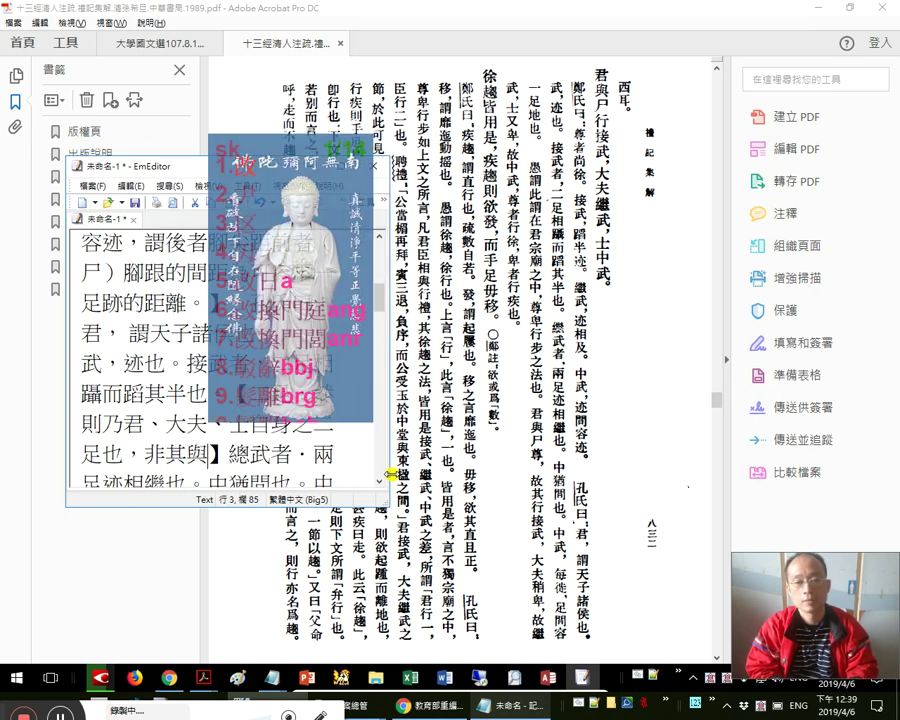
type("戶之")
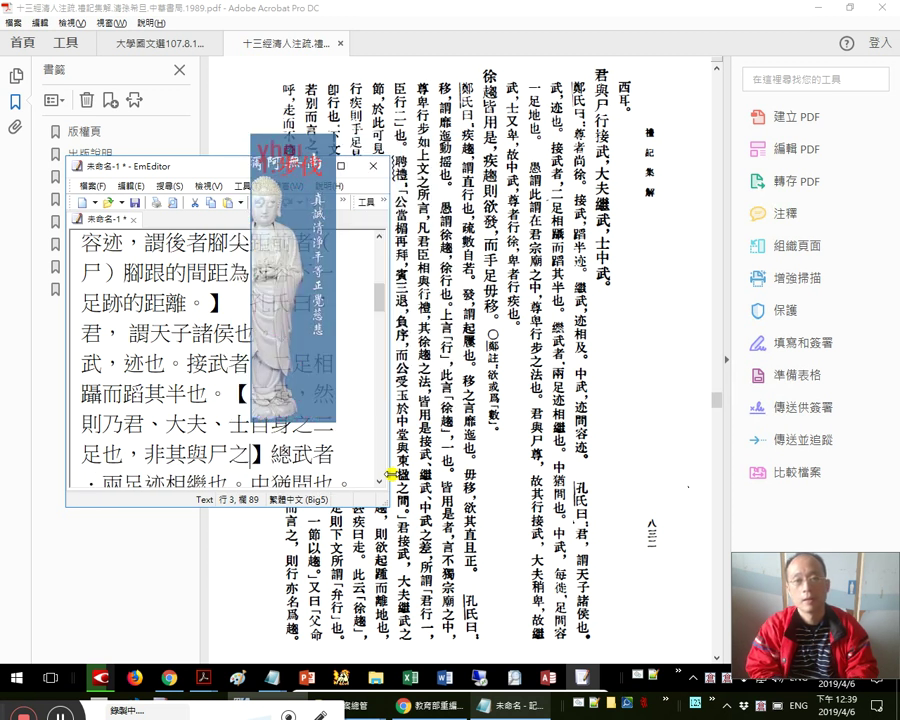
type("步伐也。")
key("Left")
key("Left")
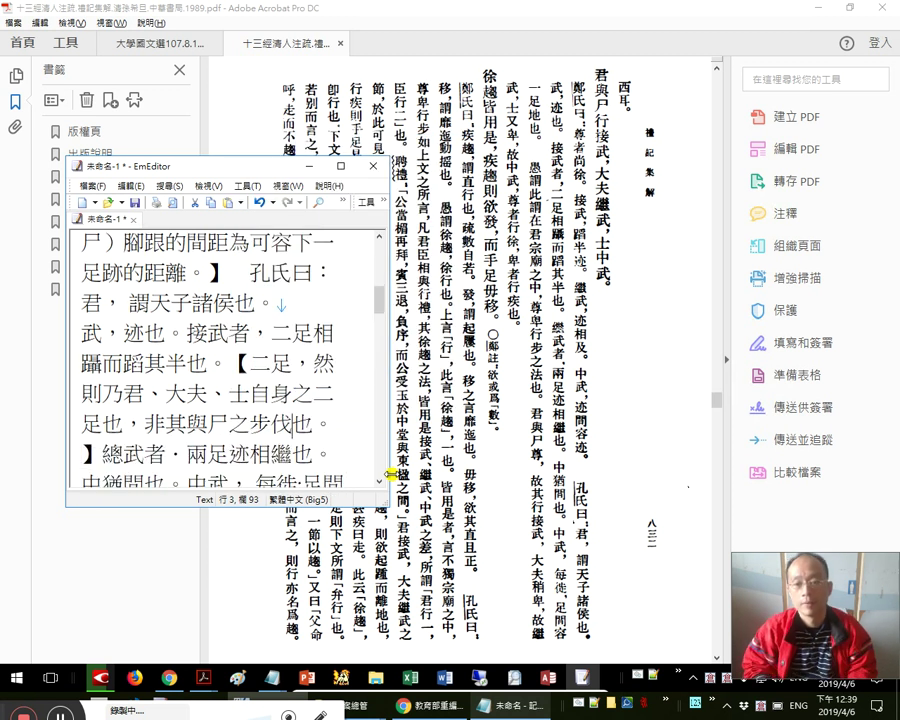
key("Left")
key("Left")
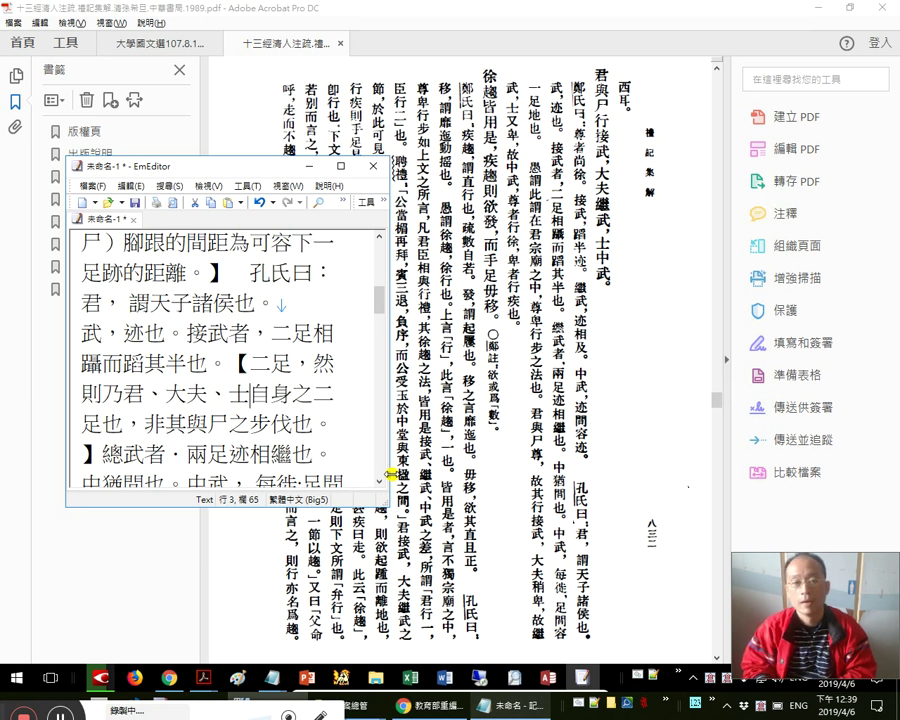
Step: Insert 左右 before 二足 so the note means one's own left and right feet
key("Up")
key("Right")
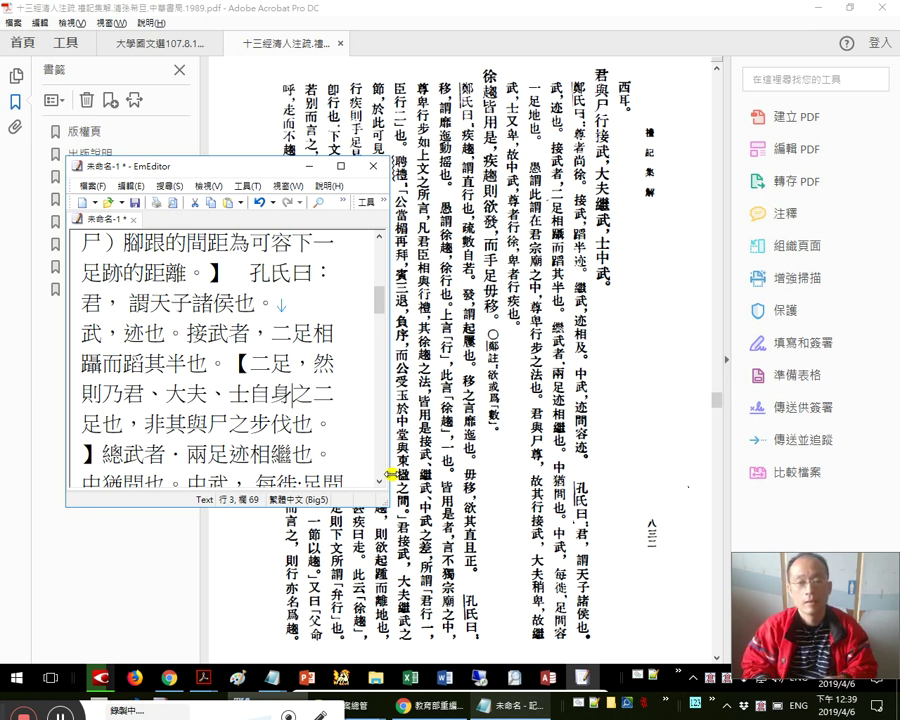
key("Right")
type("左右")
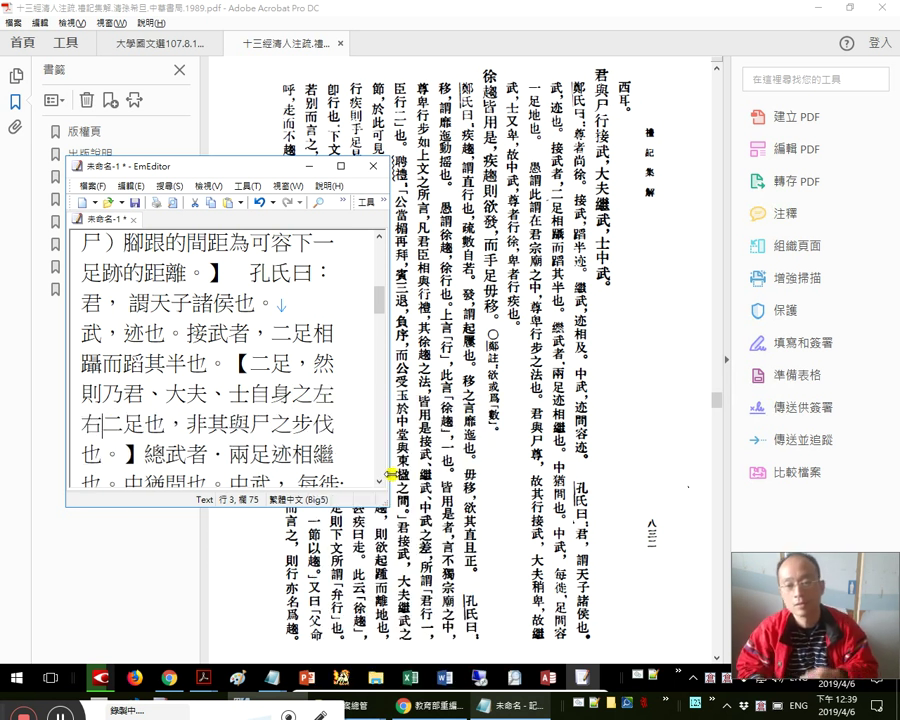
key("Right")
key("Right")
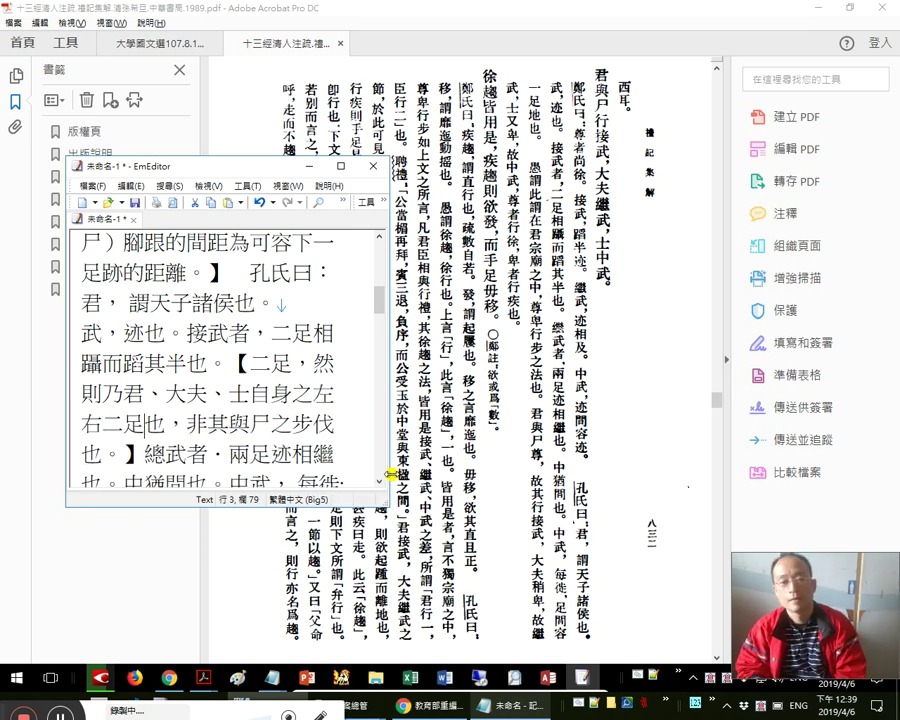
key("Right")
key("Right")
key("Right")
key("Right")
key("Right")
key("Right")
key("Right")
key("Right")
key("Right")
key("Right")
key("Right")
Step: Add 故曰「尊者尚徐」，則君一步乃接前一步之半，而士乃跨出一足跡之間距者。
type("故曰")
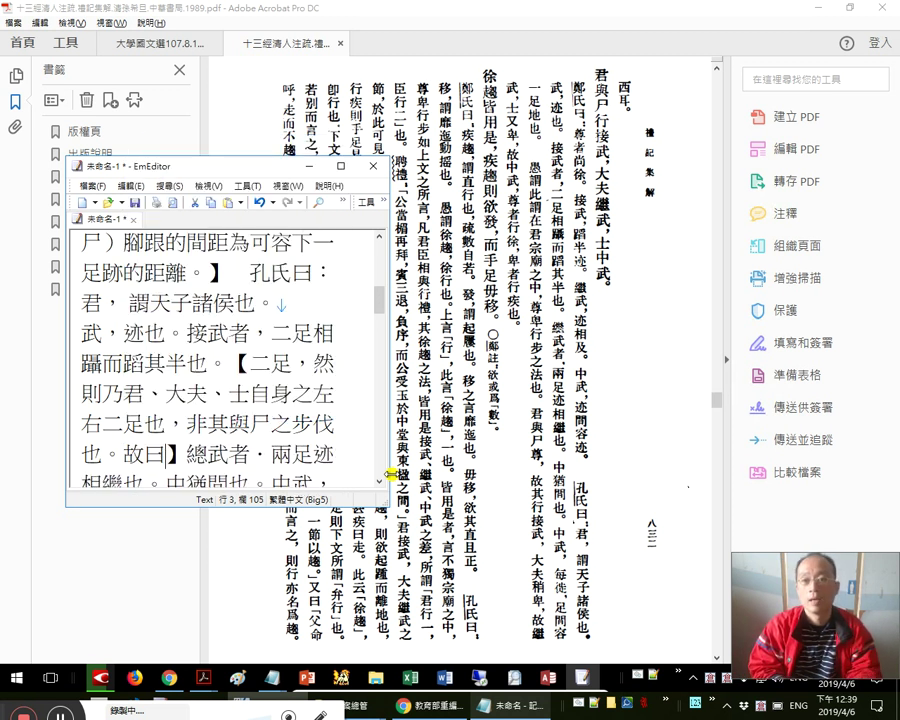
type("「」")
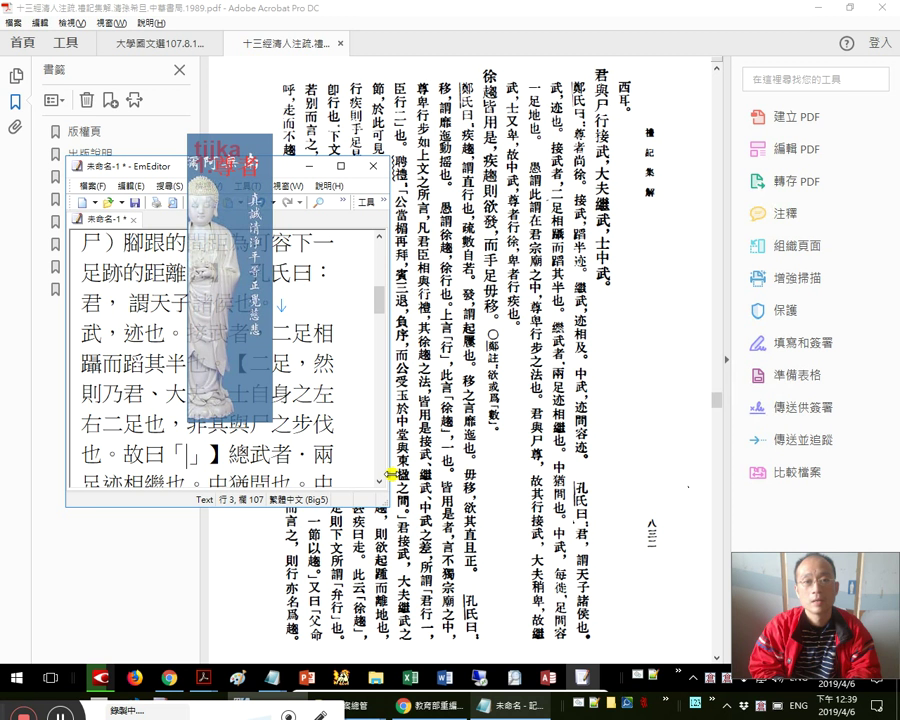
type("尊者尚徐")
key("Right")
type("，")
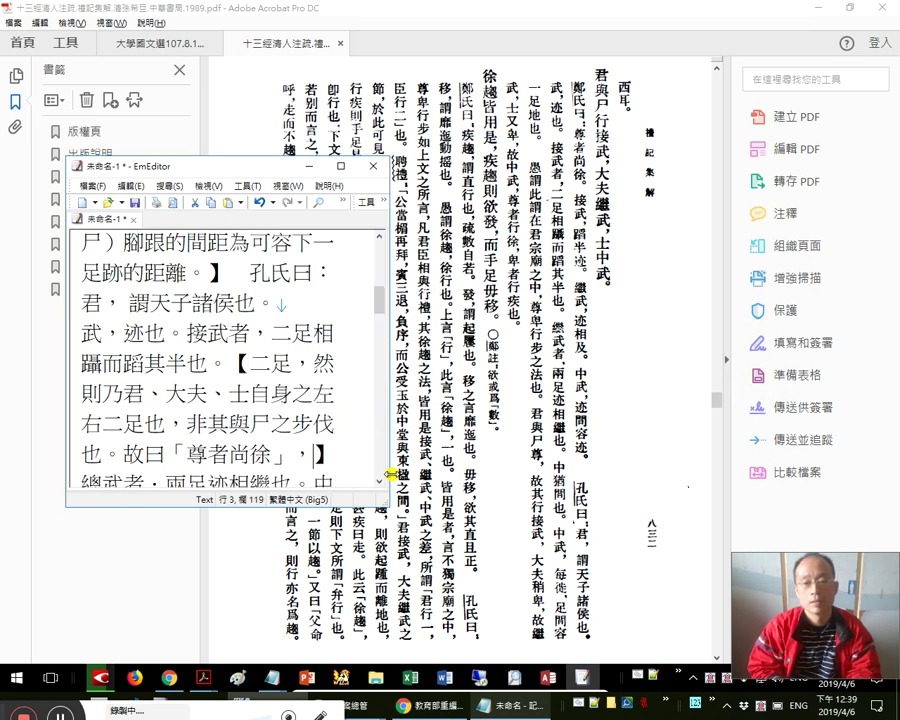
type("則君一步乃")
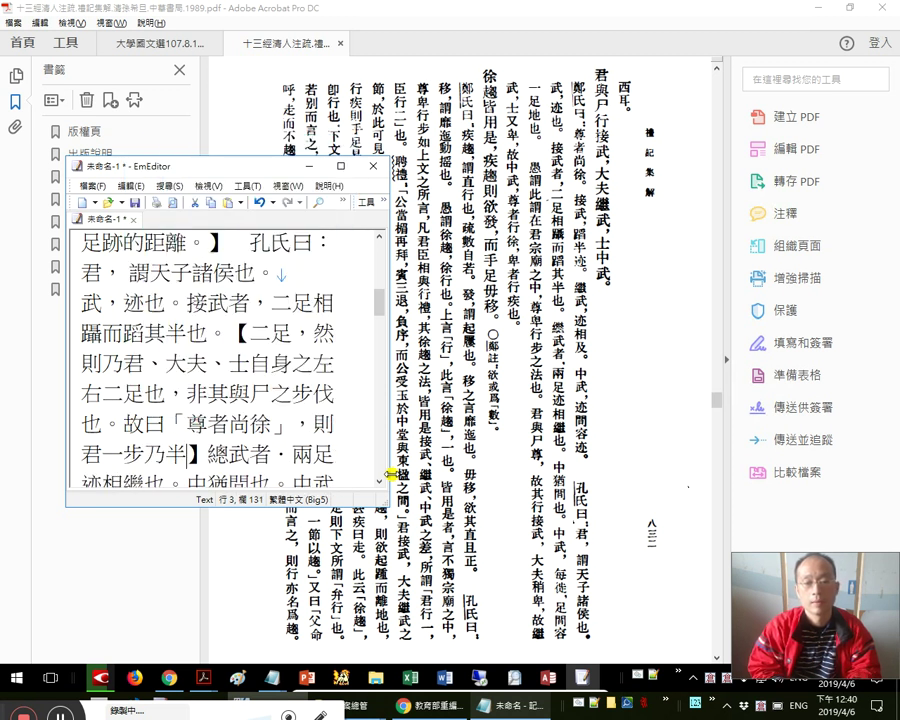
type("接")
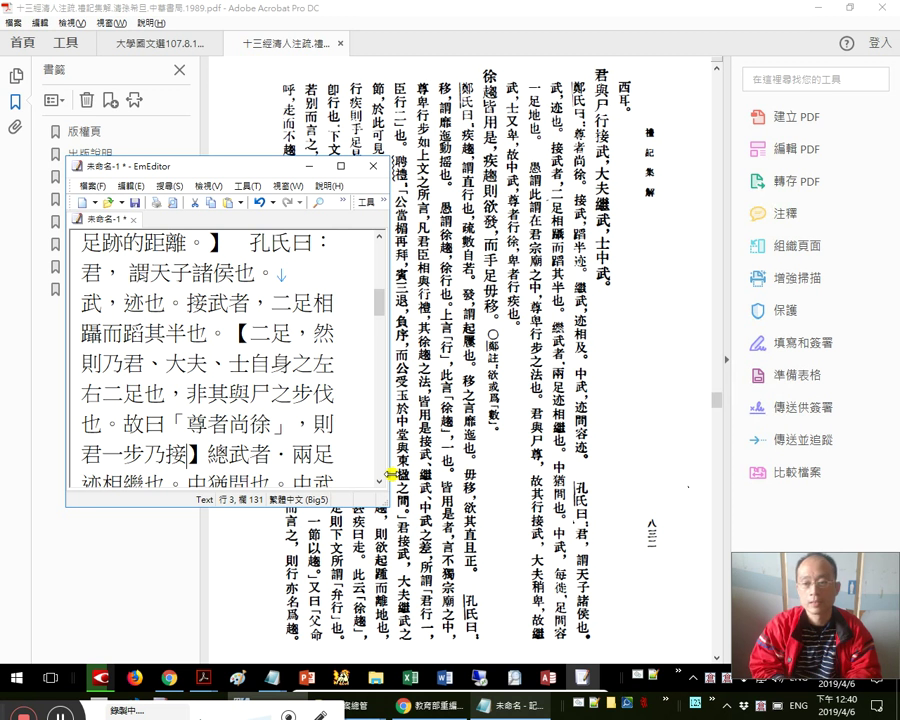
type("前")
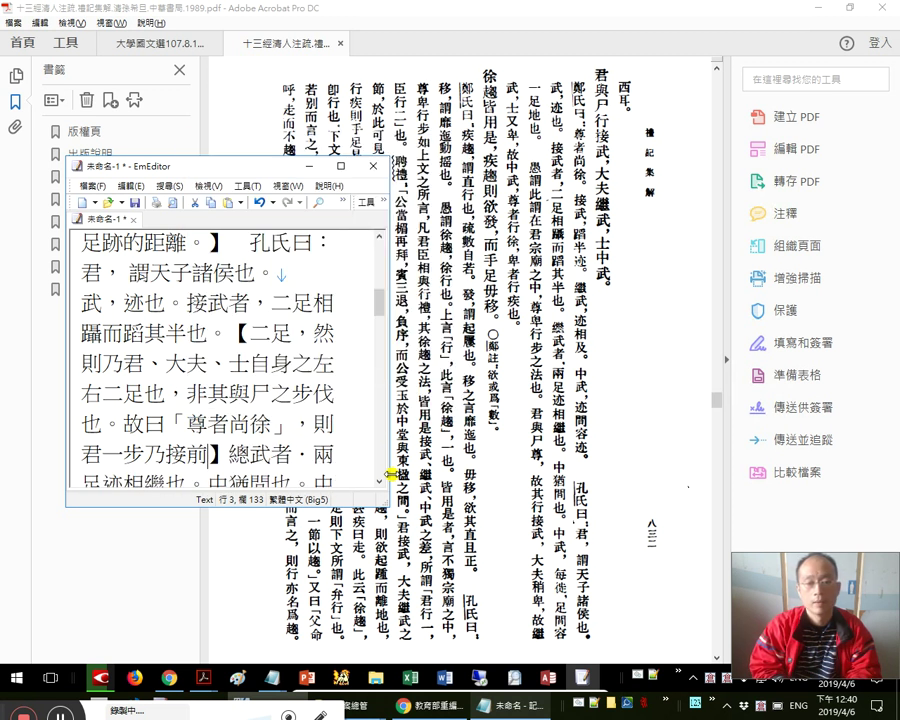
type("一步之半")
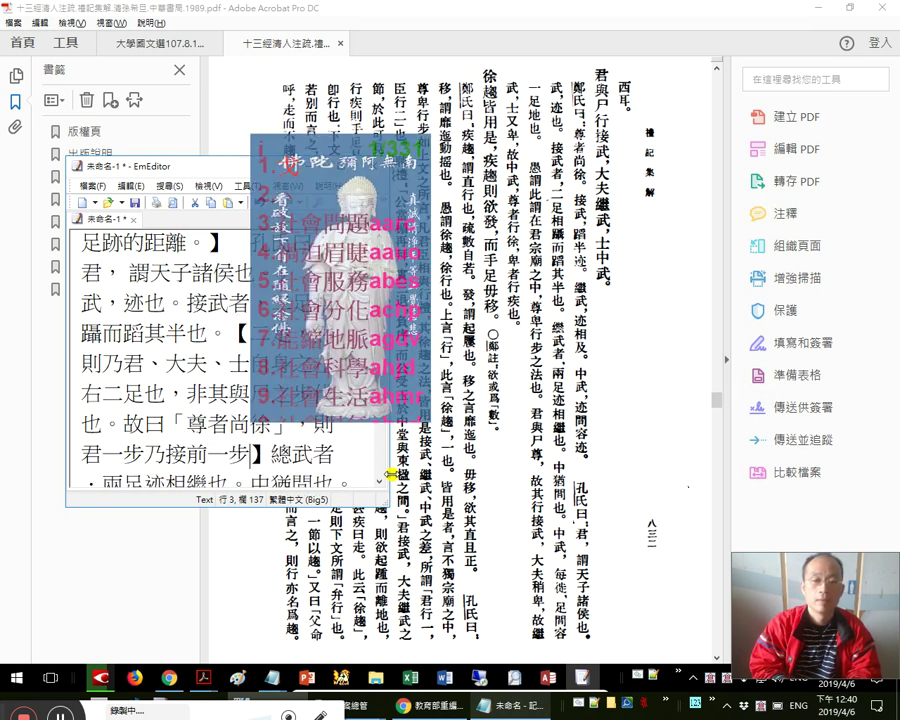
type("，而士乃")
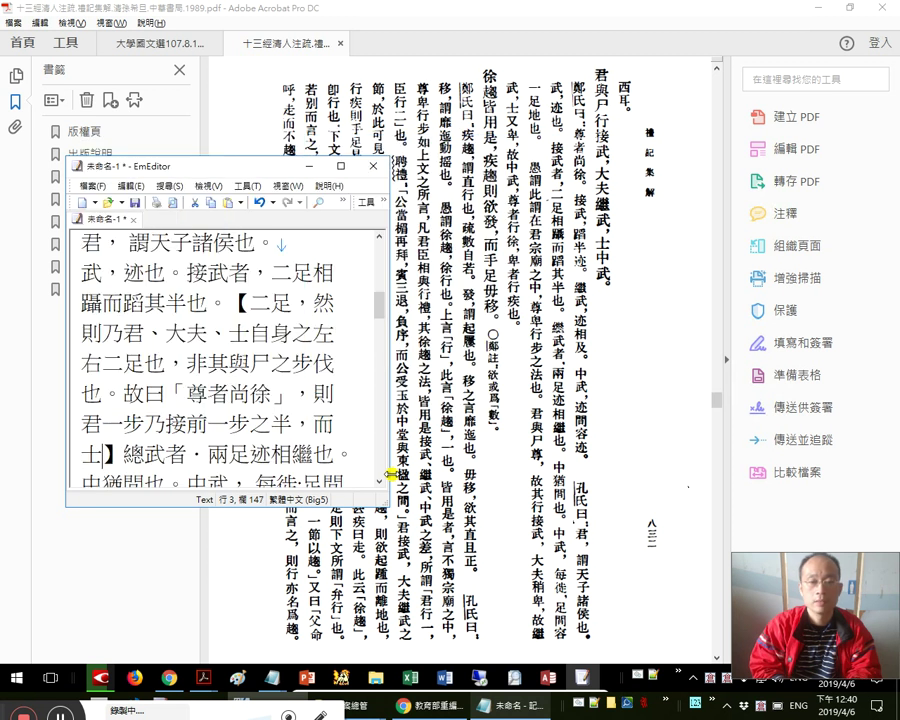
type("跨出")
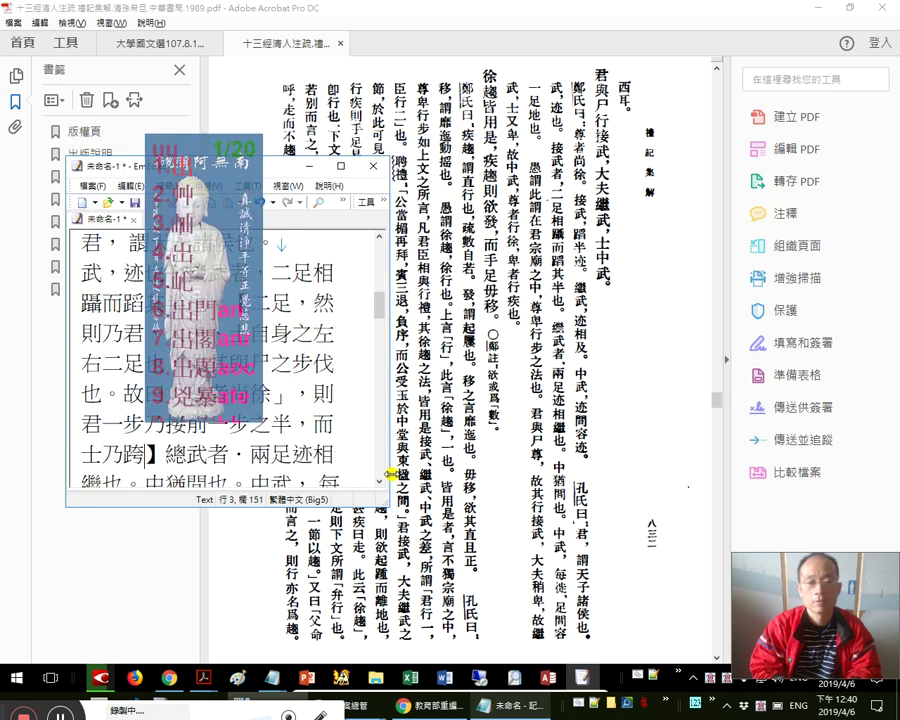
type("一足")
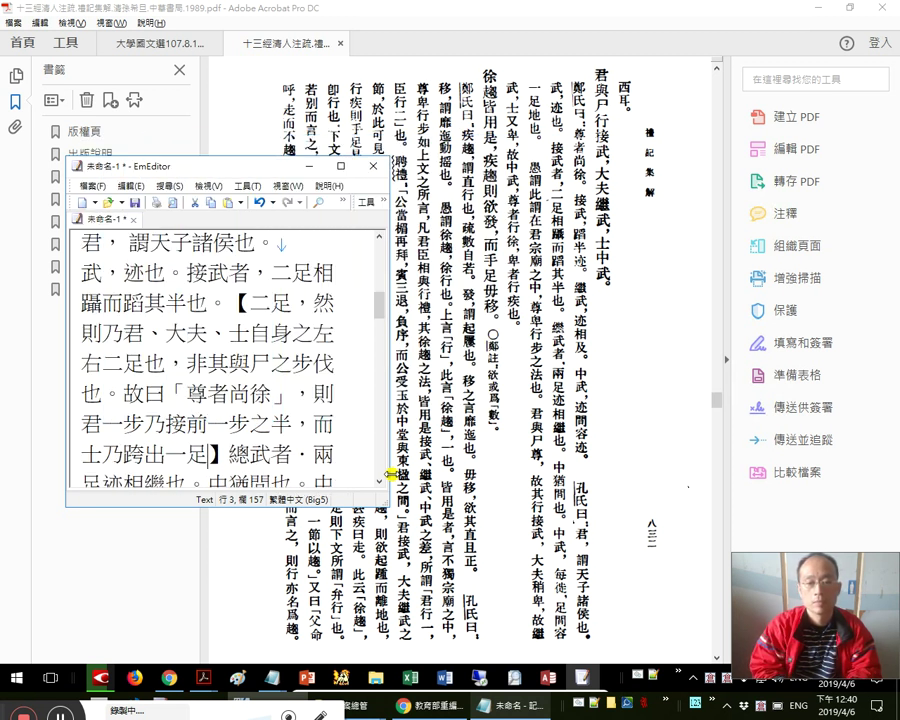
type("跡")
type("之")
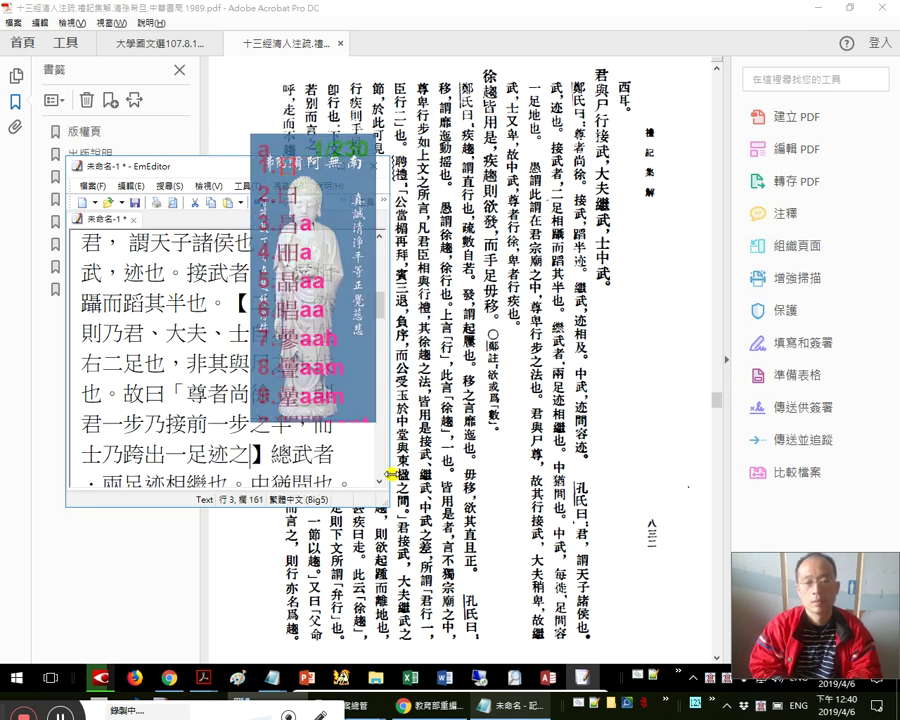
type("間距者")
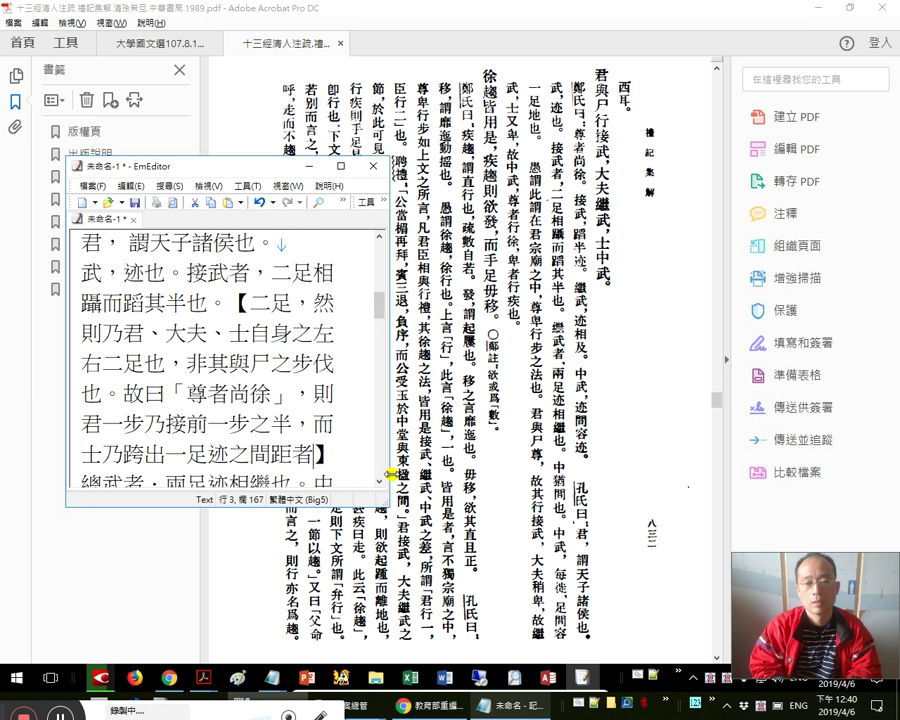
type("。")
key("Up")
key("Right")
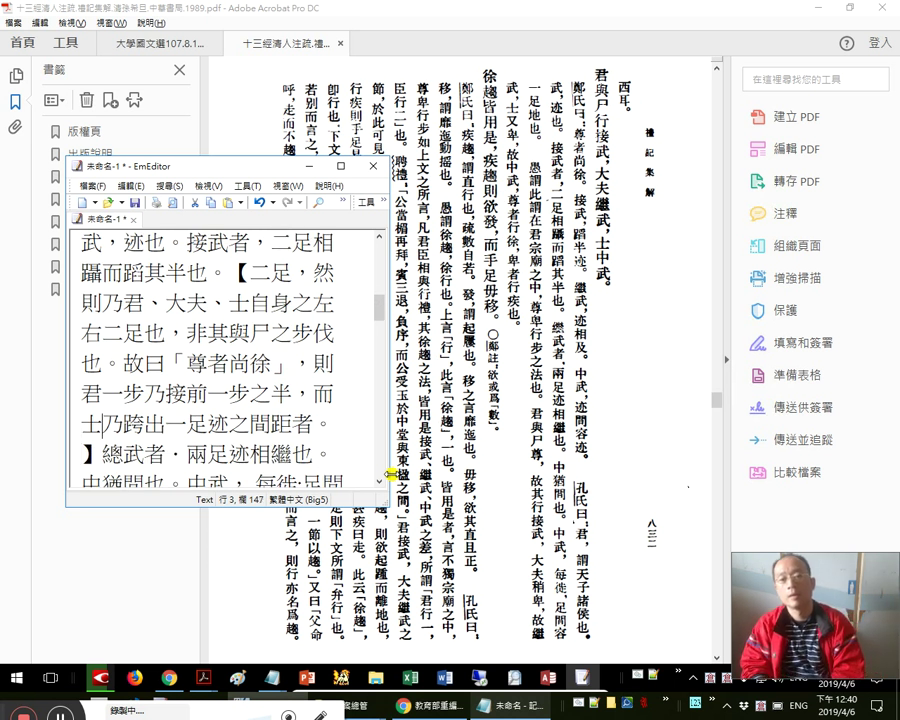
key("Up")
key("Up")
key("Up")
key("Up")
key("Up")
key("Right")
key("Right")
key("Right")
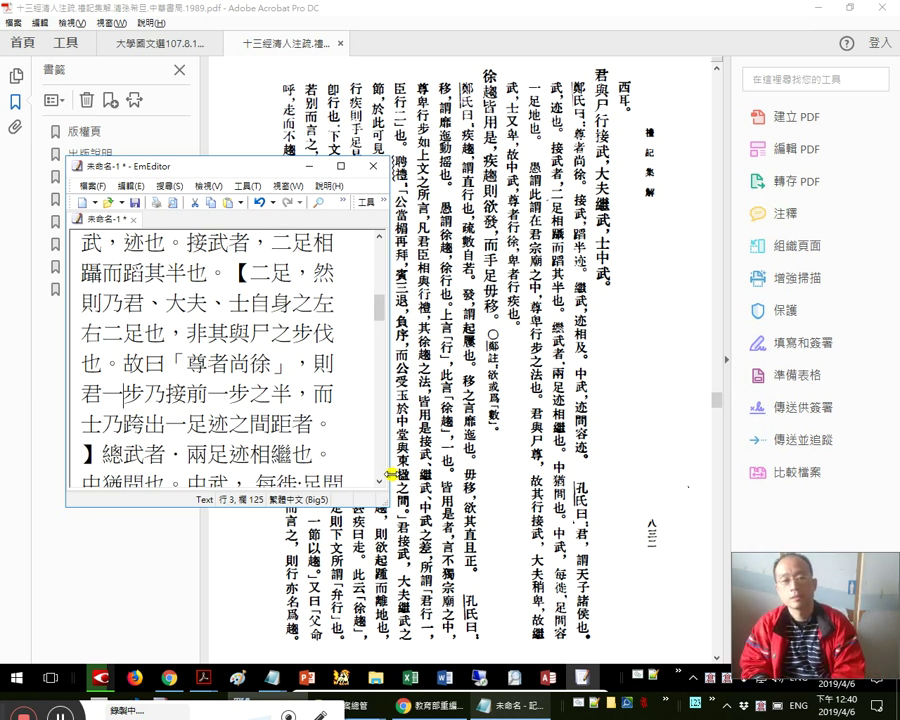
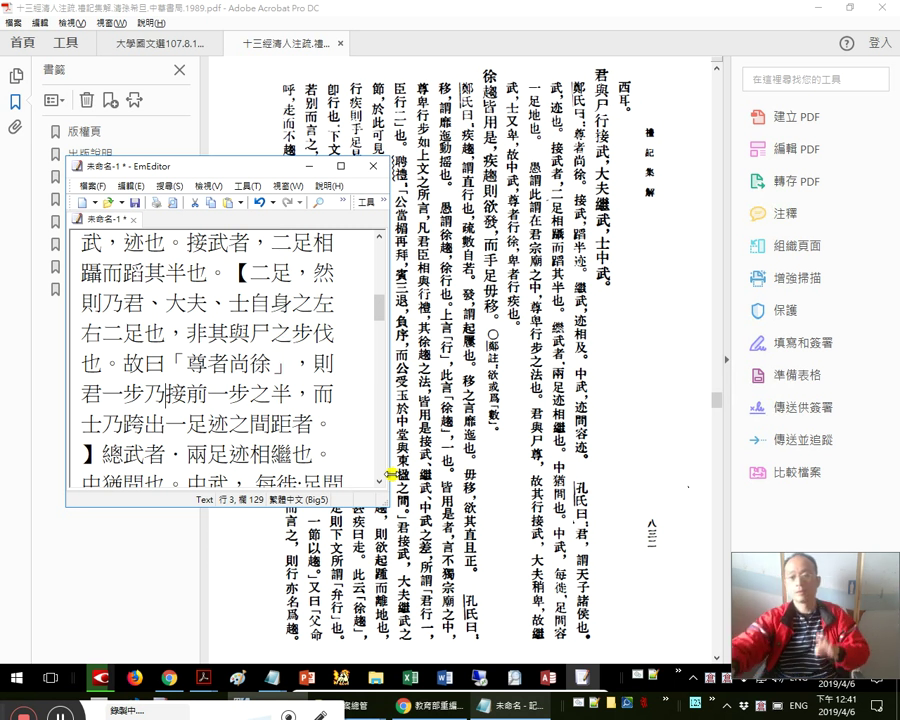
Step: Replace the misrecognised 總 with 繼 and turn the stray dot after 者 into a full-width comma
left_click_drag(737, 555, 572, 432)
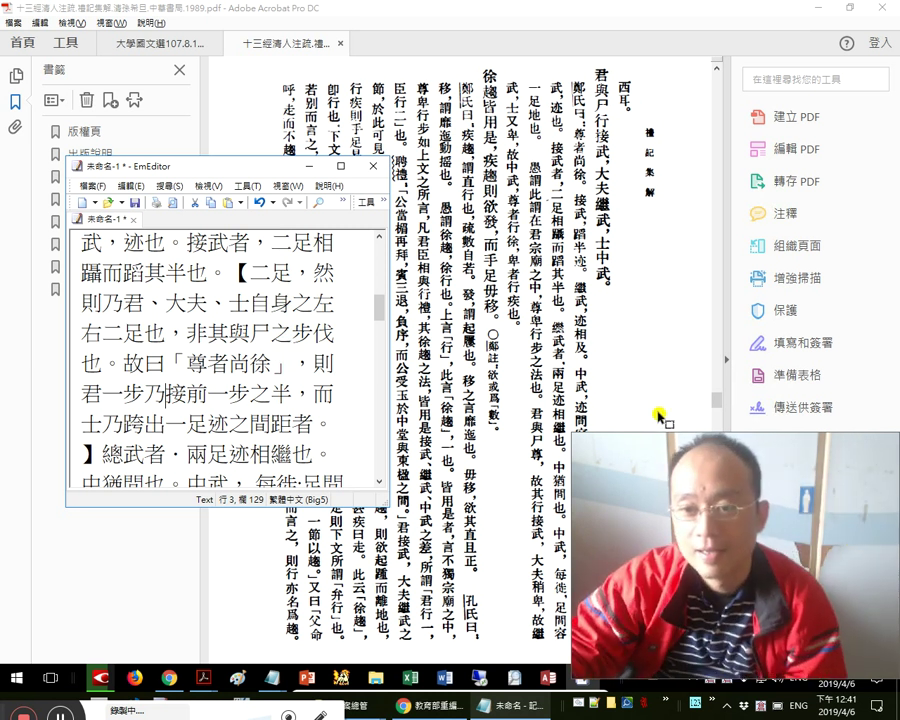
left_click_drag(578, 436, 727, 549)
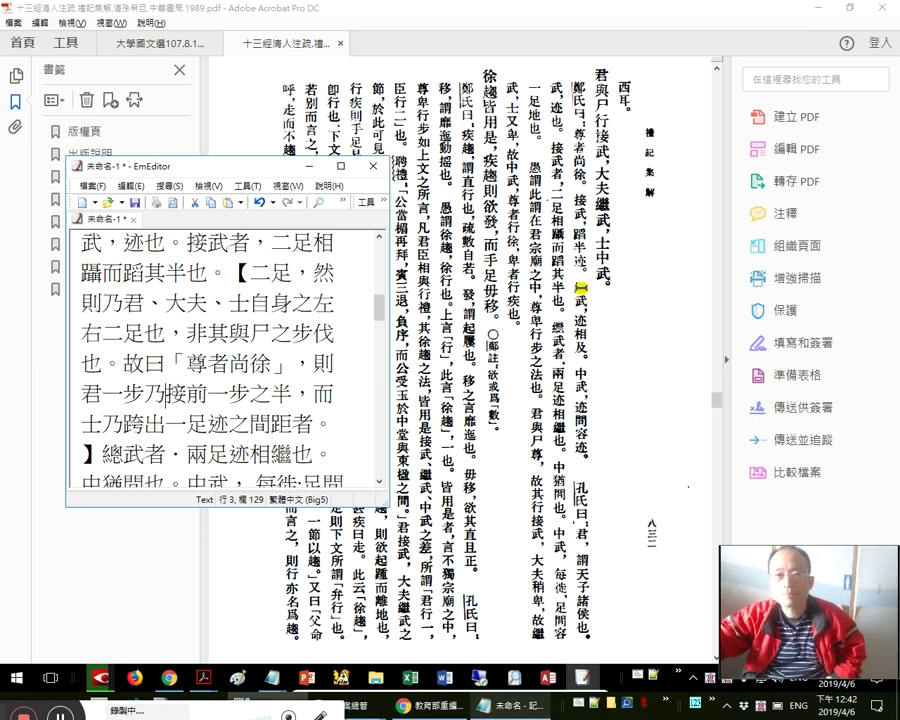
key("Right")
key("Right")
key("Right")
key("Down")
key("Down")
key("Down")
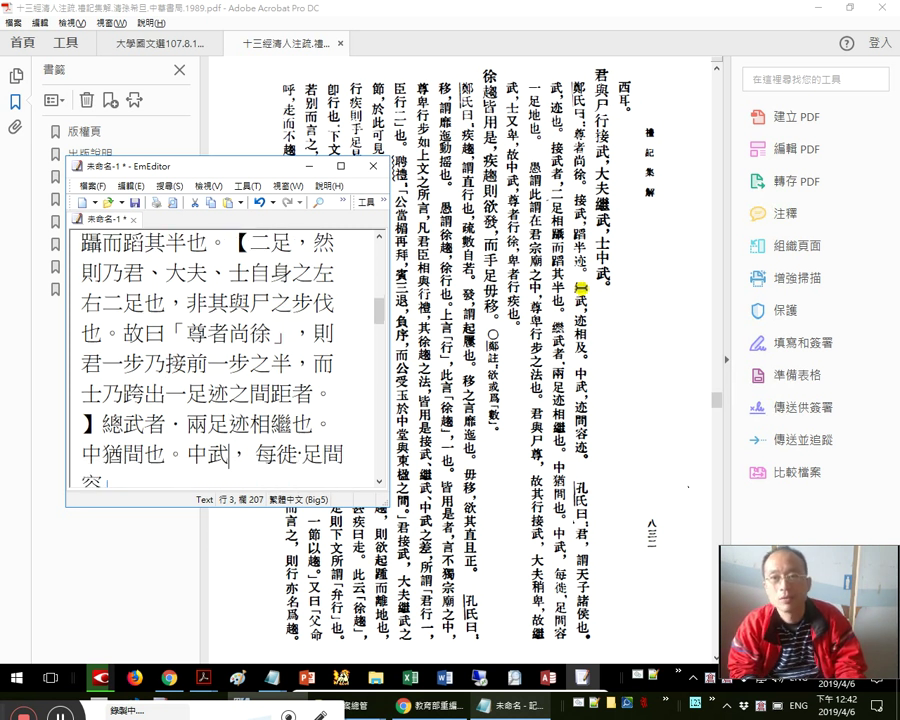
key("Up")
key("Left")
key("Left")
key("Left")
key("Left")
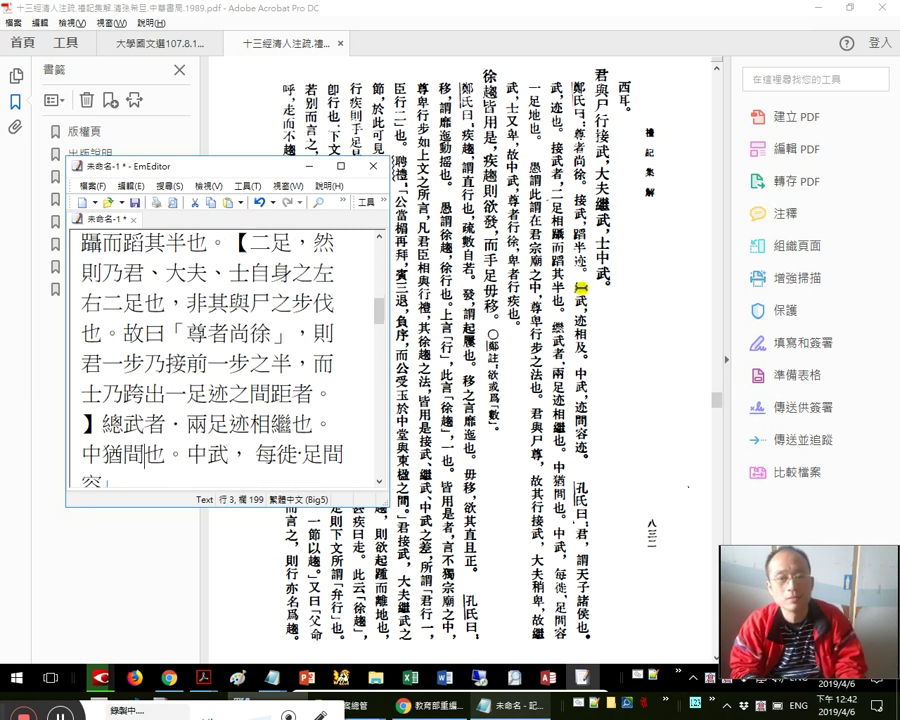
key("shift+Up")
key("Right")
key("shift+Left")
type("絃樂")
key("shift+Left")
key("shift+Left")
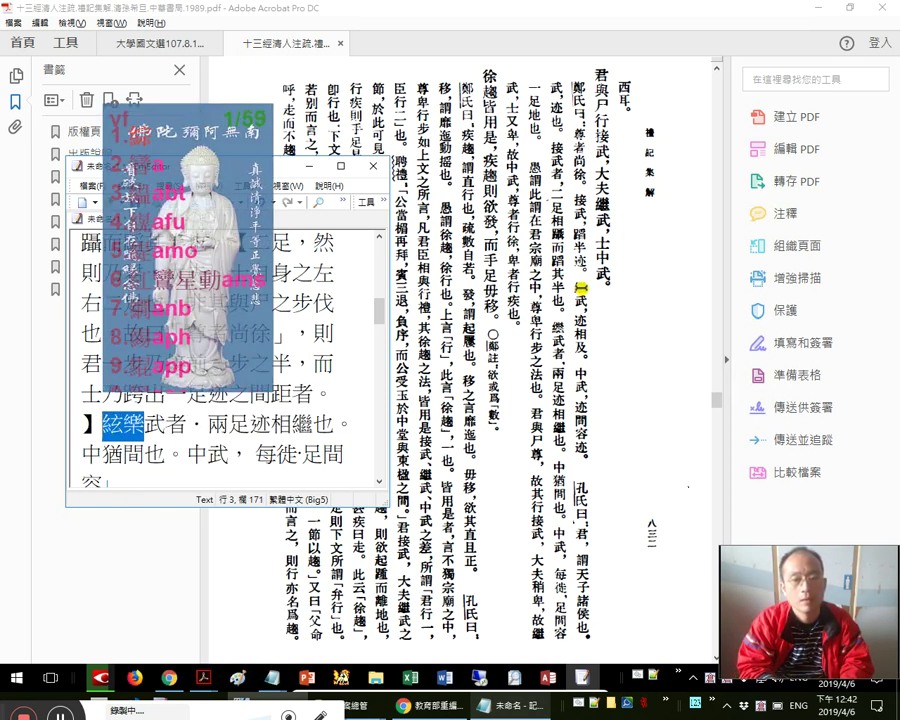
type("繼")
key("Right")
key("Right")
key("shift+Right")
type("，")
Step: Proofread through 兩足迹相繼也 and replace the stray dot after 每徙 with a full-width comma
key("Right")
key("Right")
key("Right")
key("Right")
key("Right")
key("Right")
key("Right")
key("Right")
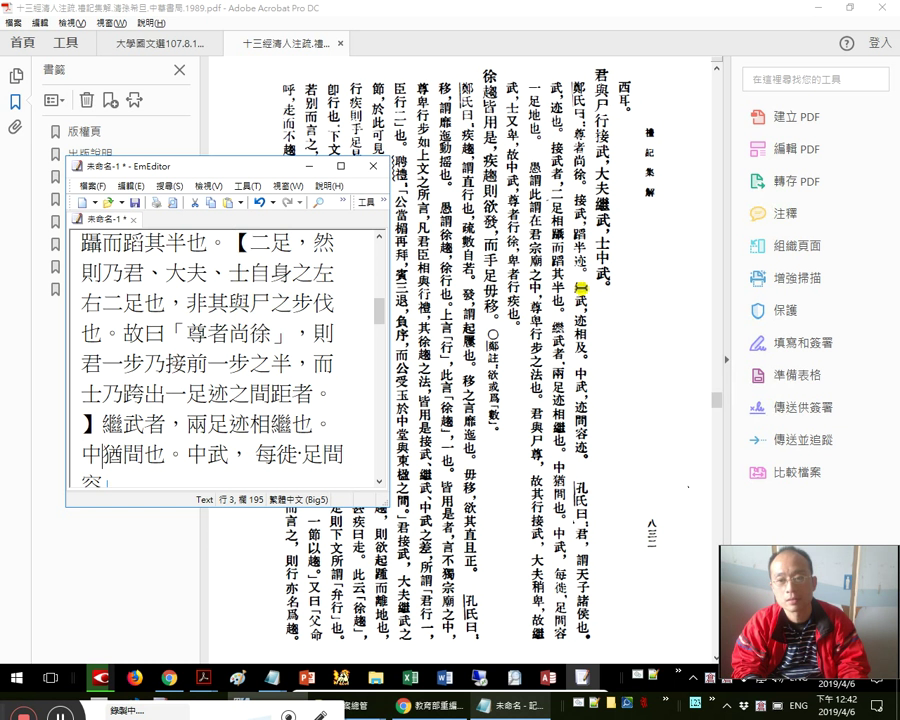
key("Right")
key("Right")
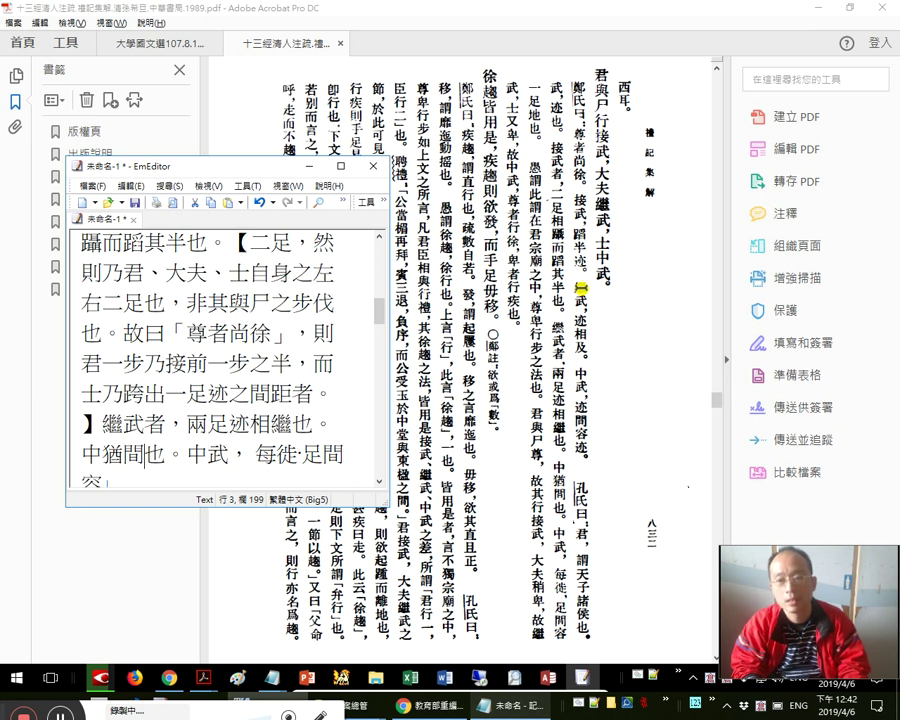
key("Right")
key("Left")
key("shift+Left")
key("Left")
key("Left")
key("shift+Left")
key("Right")
key("Right")
key("Right")
key("shift+Left")
key("Right")
key("Right")
key("Right")
key("Right")
key("Right")
key("Right")
key("Right")
key("Right")
key("Right")
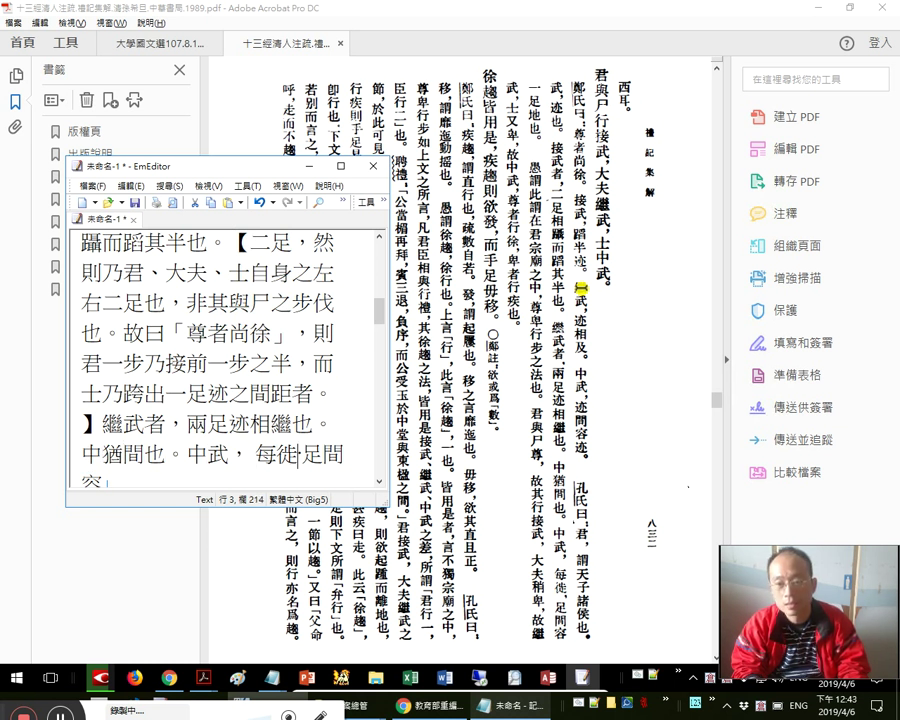
key("shift+Right")
type("，")
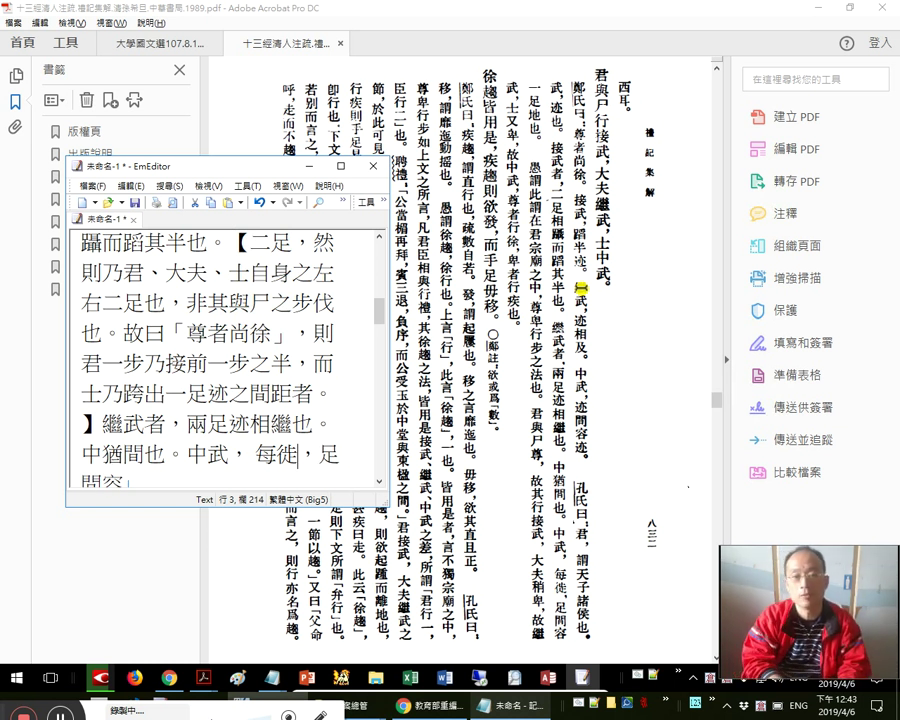
key("shift+Left")
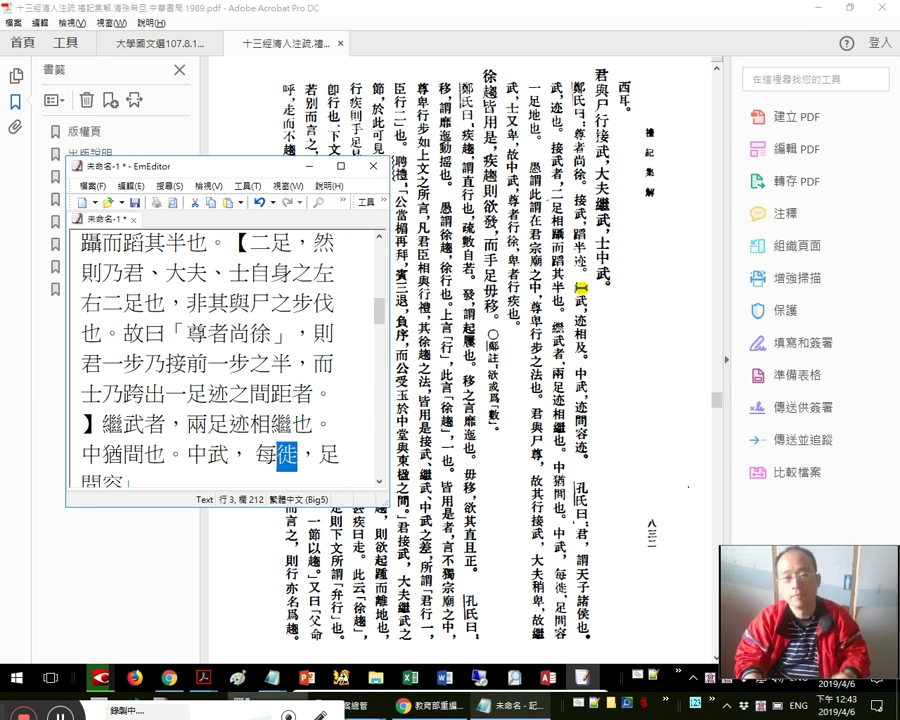
Step: Join 間容 with the next line and replace the dash with 一, giving 間容一足地也
left_click(318, 455)
key("Right")
key("Right")
key("Right")
key("Right")
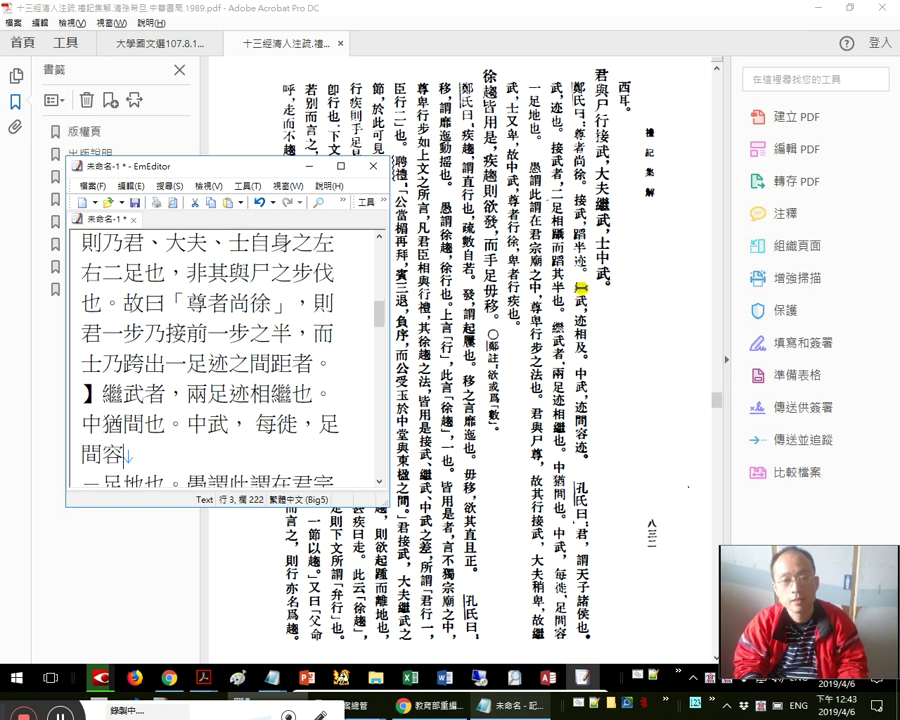
key("BackSpace")
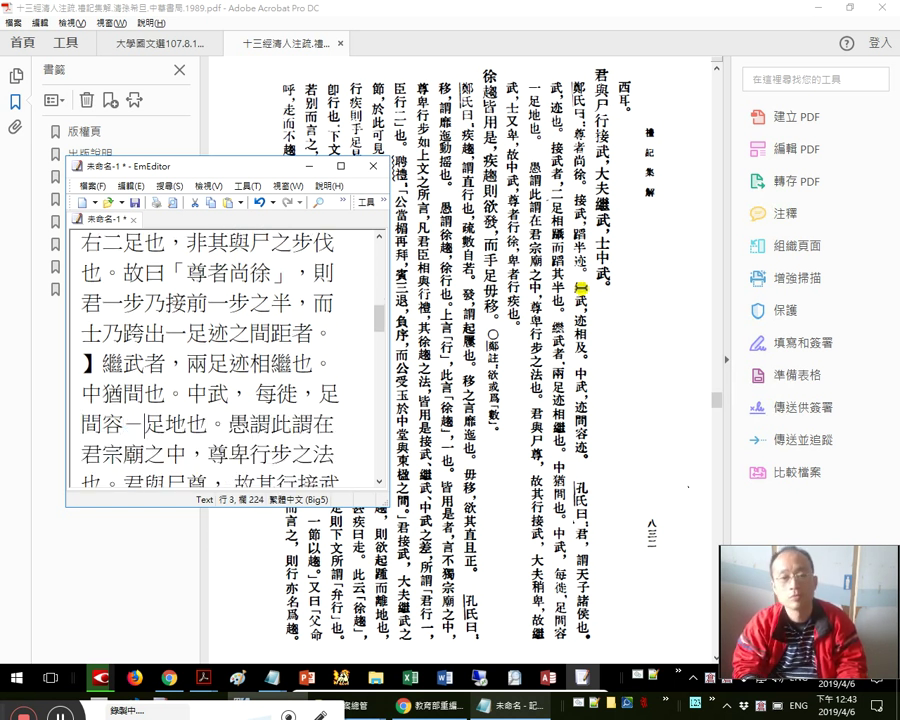
key("shift+Right")
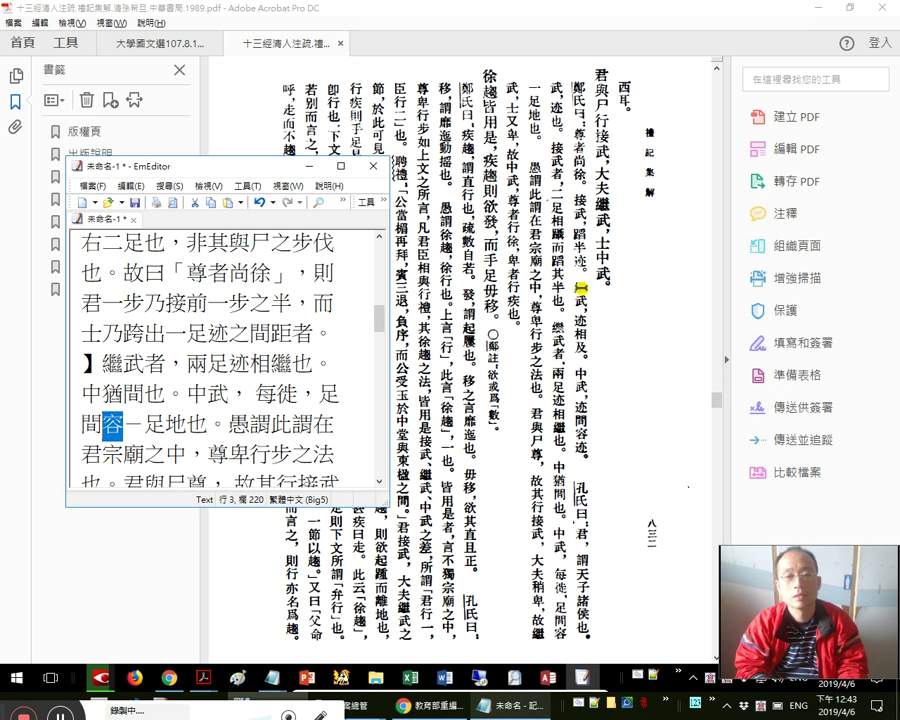
type("一")
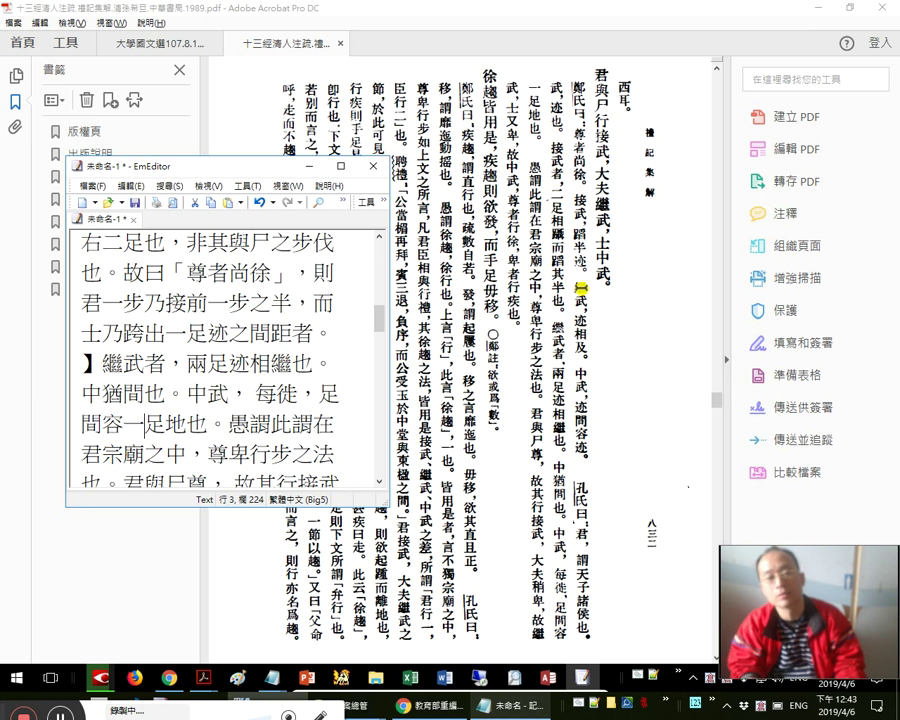
Step: Proofread the commentary 愚謂此謂在君宗廟之中，尊 character by character
left_click(205, 424)
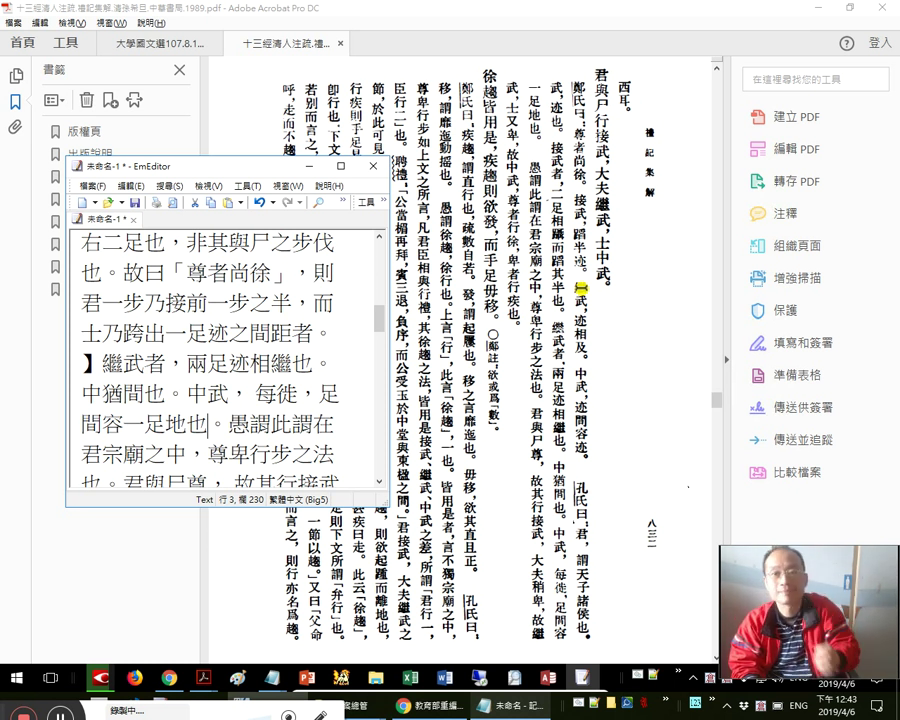
key("Right")
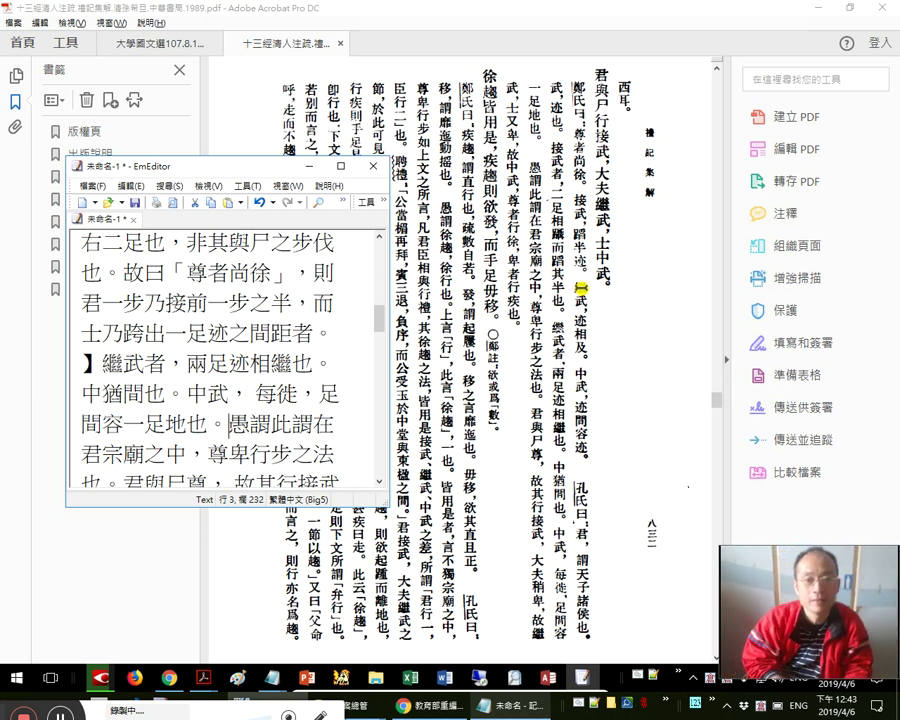
key("Right")
key("Right")
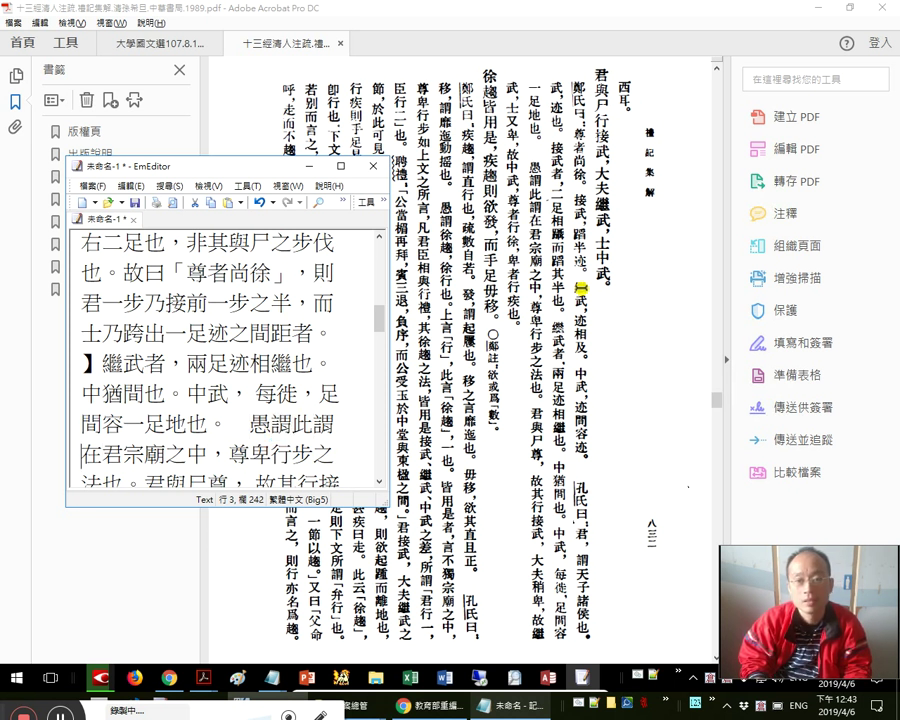
key("Right")
key("Right")
key("Right")
key("Right")
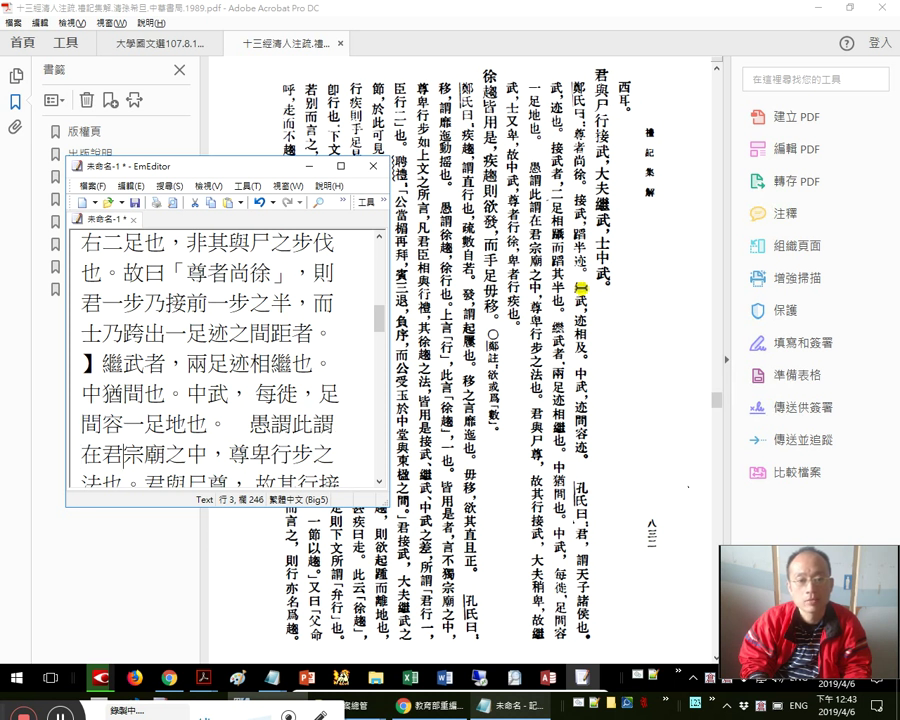
key("Right")
key("Right")
key("Right")
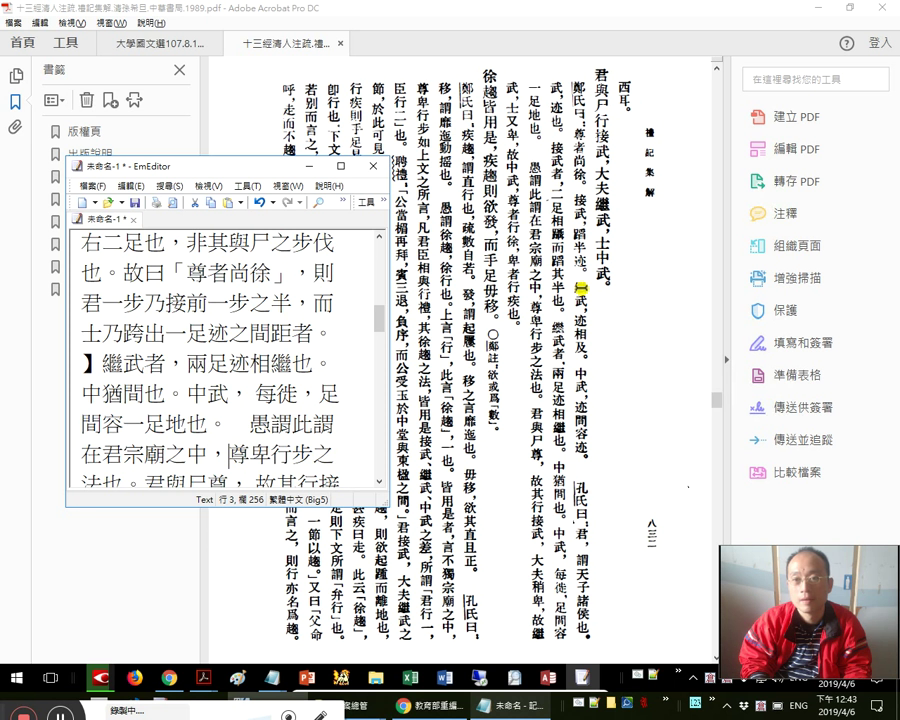
key("Left")
key("Right")
key("Right")
key("Right")
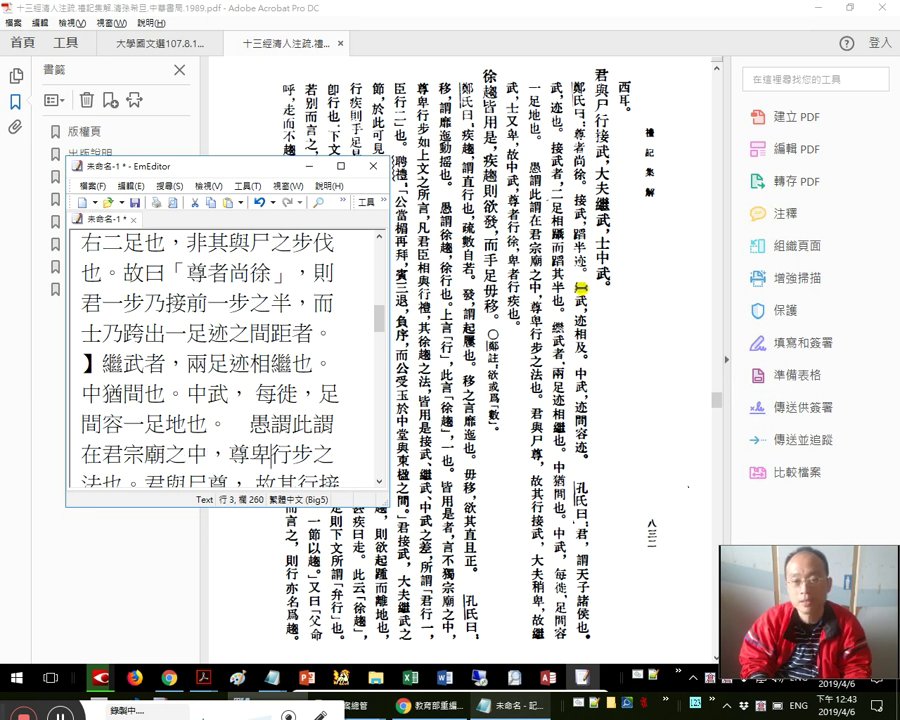
key("shift+Left")
key("Right")
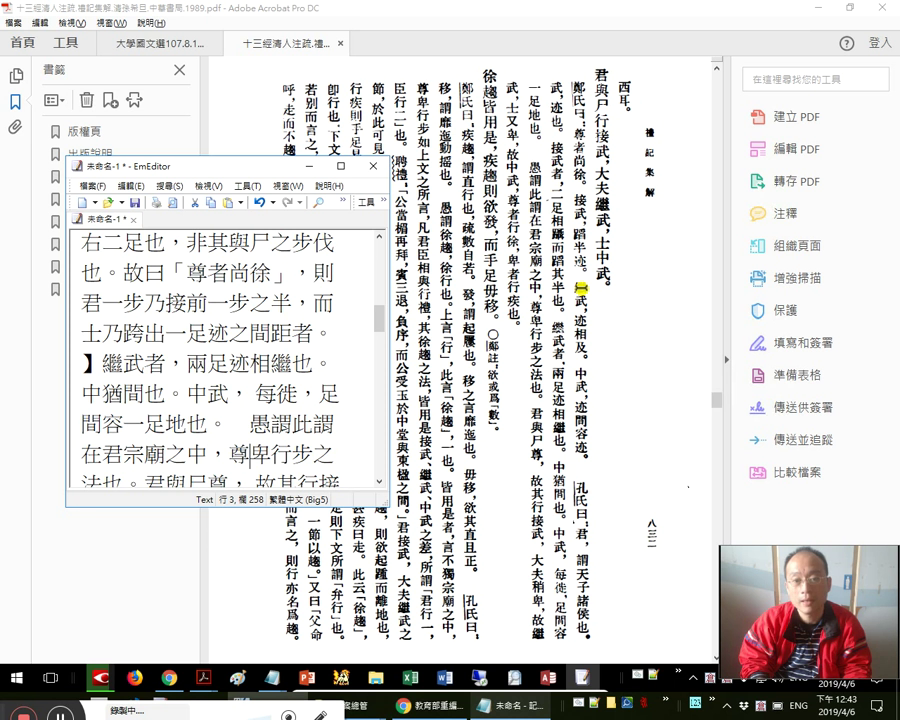
Step: Continue checking 行步之法也 and 君與尸尊 for misrecognised characters
key("Right")
key("Right")
key("shift+Left")
key("Right")
key("shift+Right")
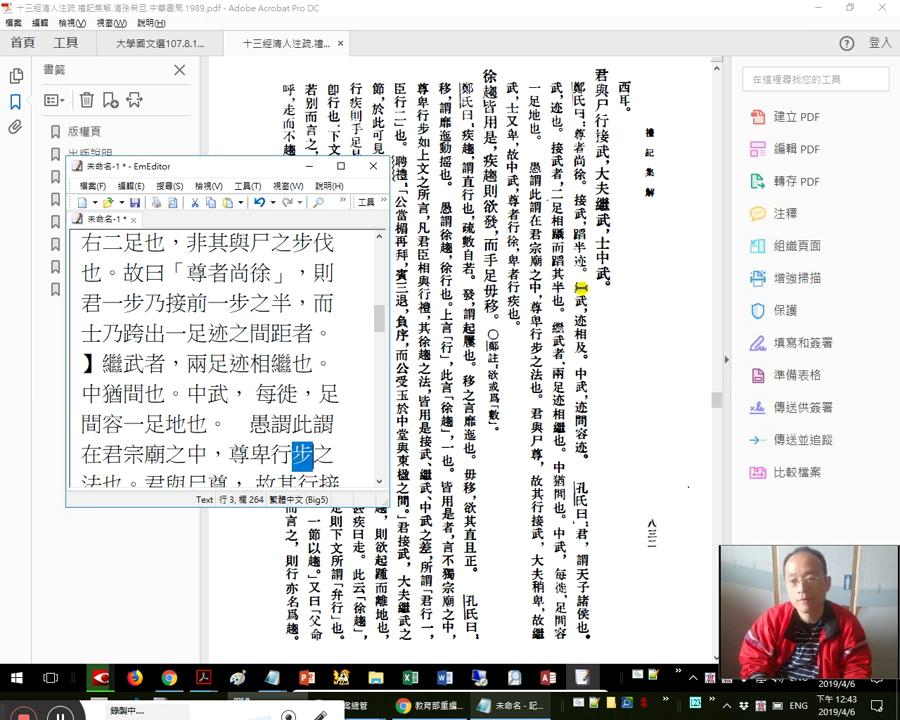
key("Left")
key("shift+Left")
key("shift+Right")
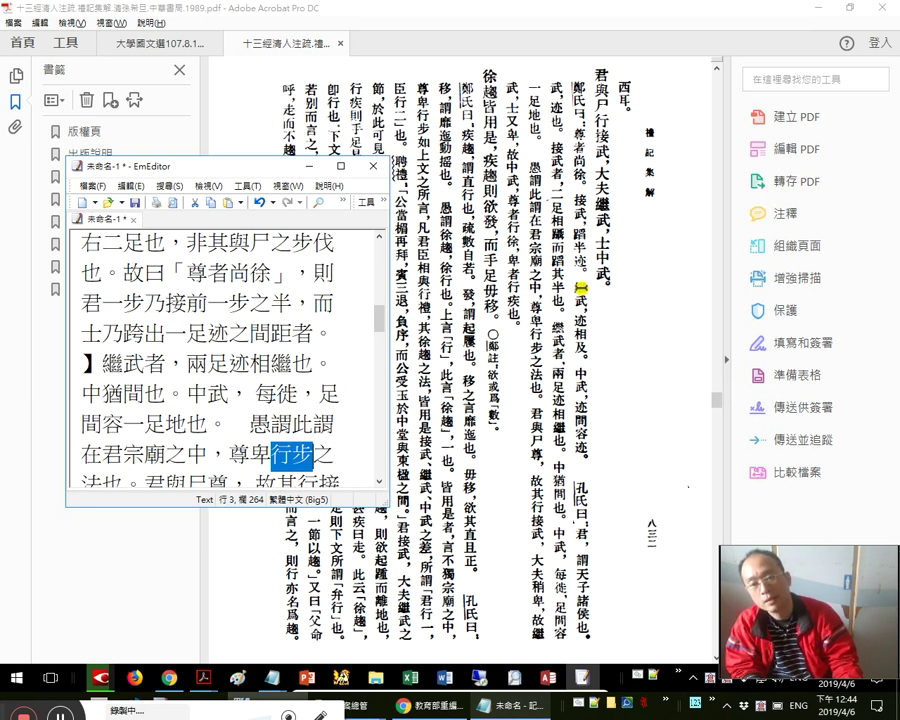
key("shift+Left")
key("Right")
key("shift+Right")
key("Right")
key("Right")
key("Right")
key("Right")
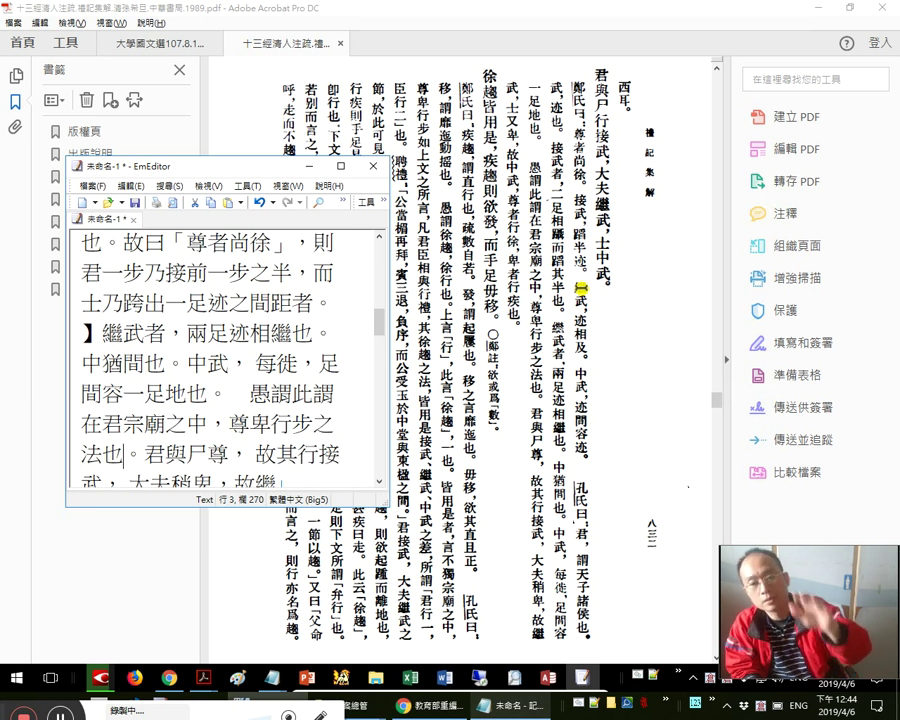
key("Right")
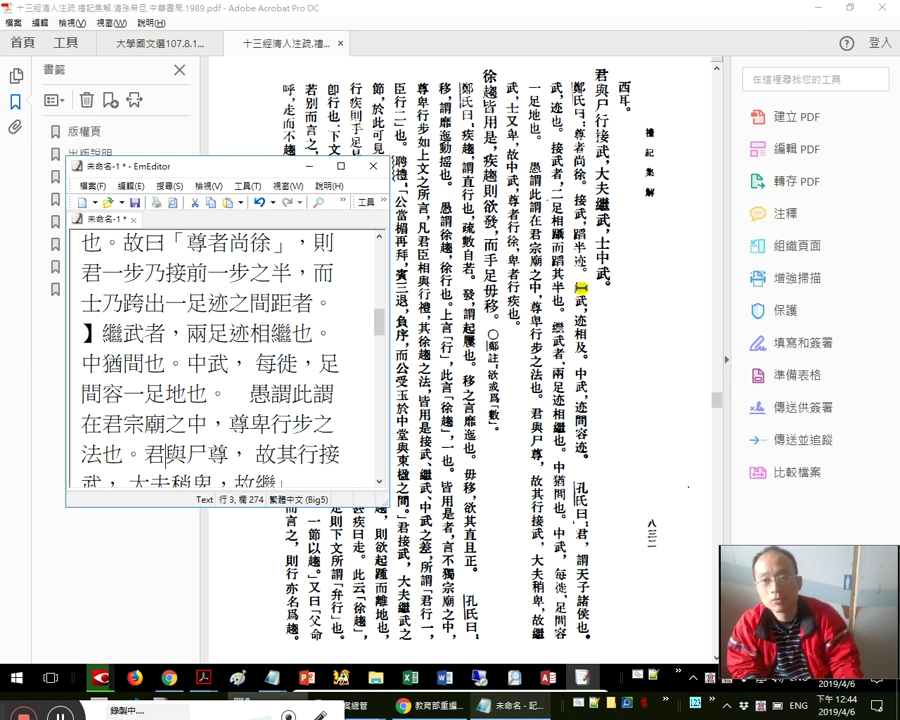
key("Right")
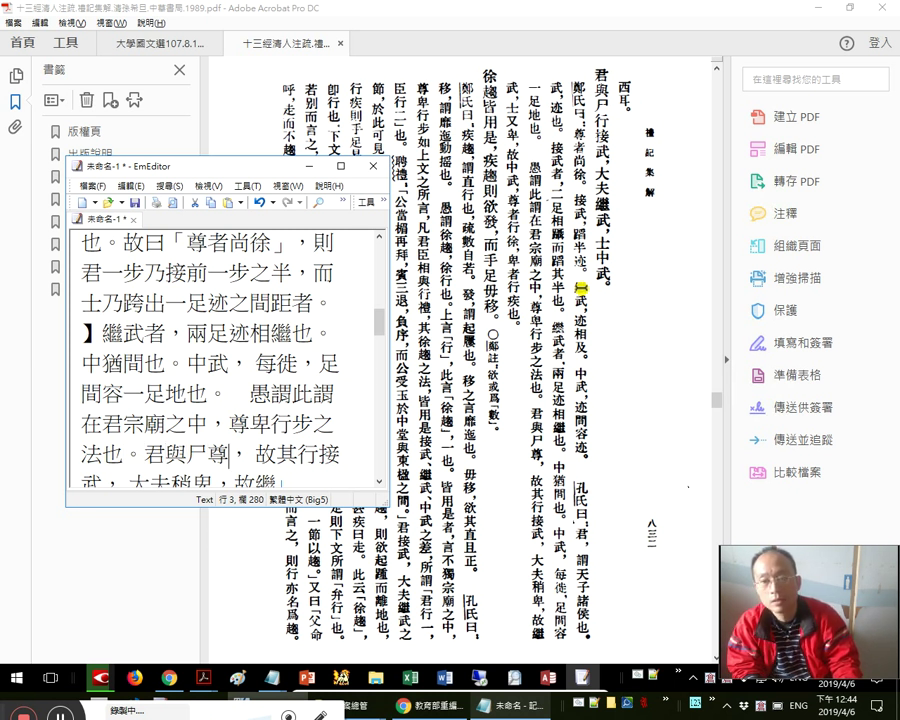
key("Left")
key("Right")
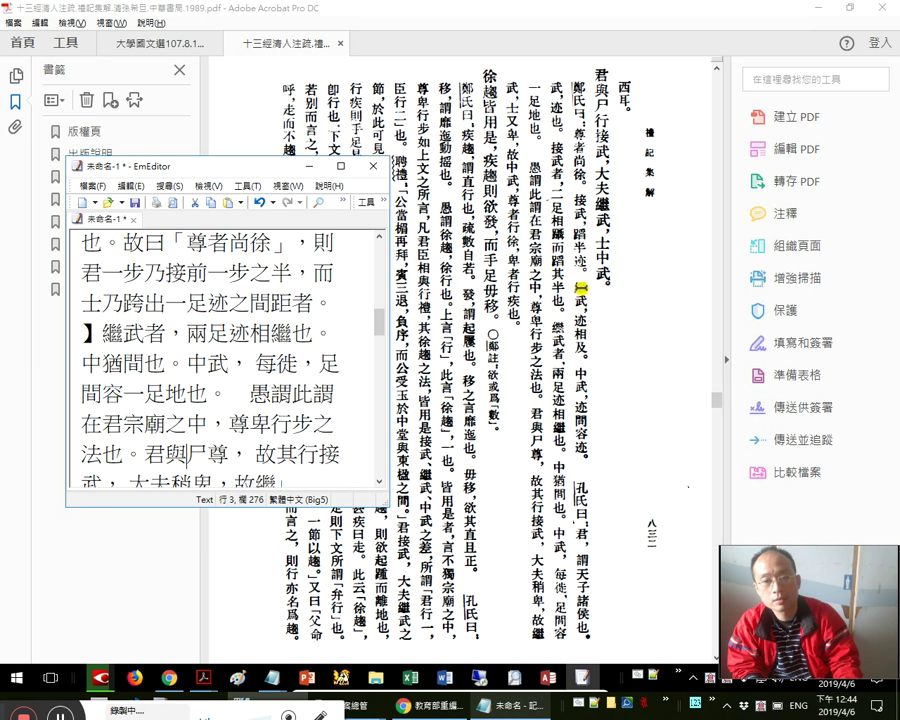
key("Right")
key("Right")
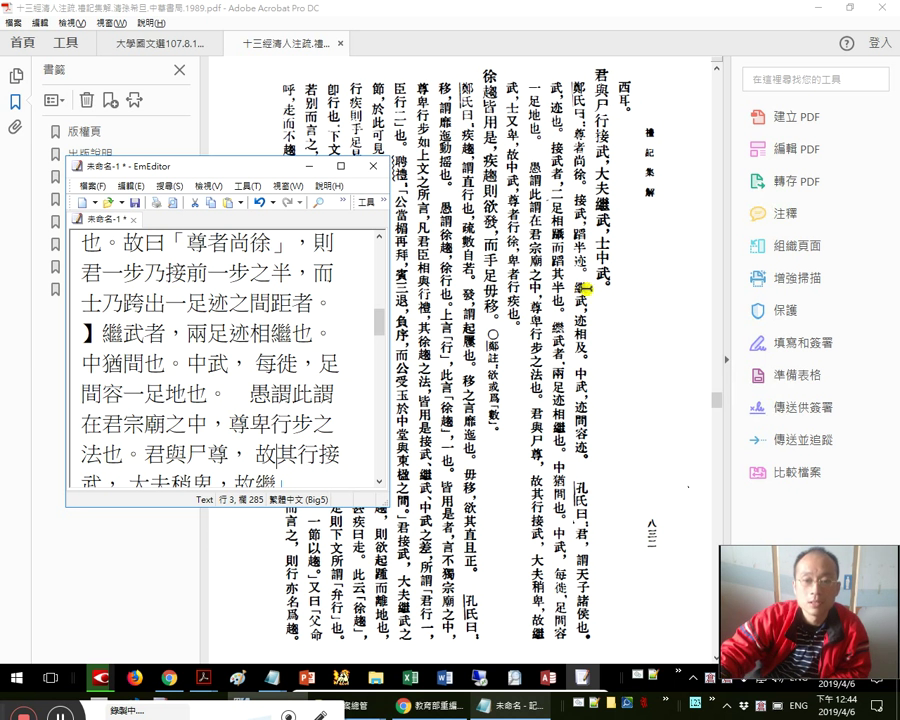
Step: Move the insertion point to the end of the bracketed 真按 note
left_click(126, 479)
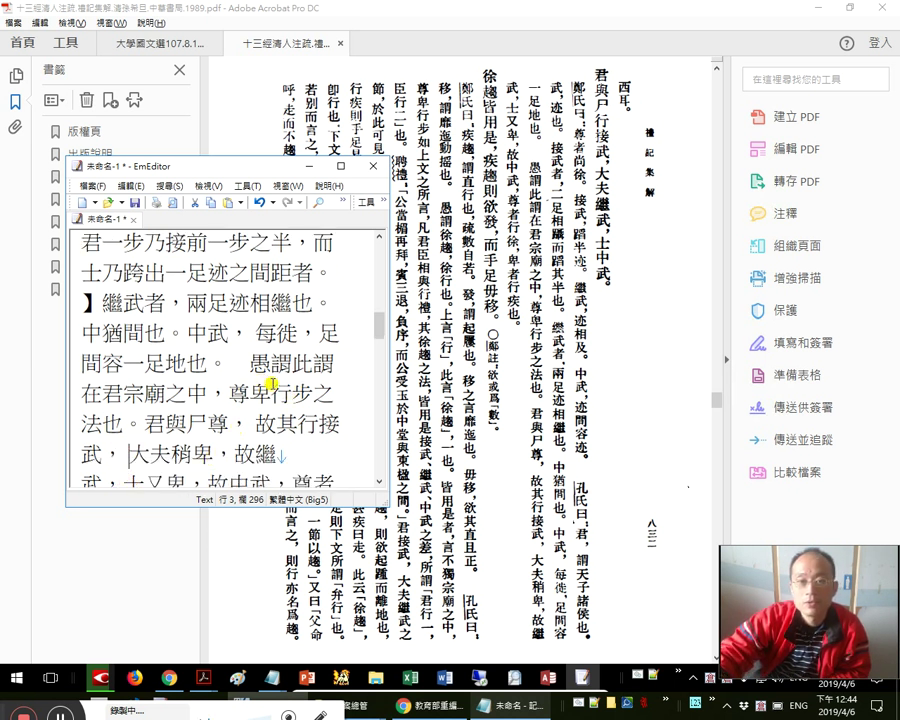
scroll(282, 380, "up", 5)
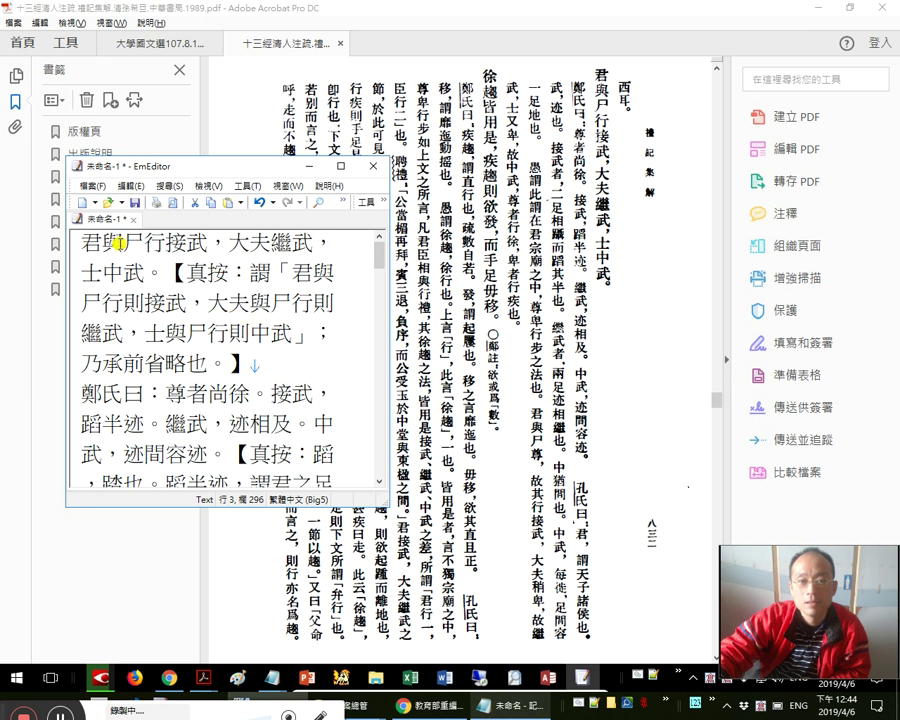
left_click_drag(86, 241, 142, 239)
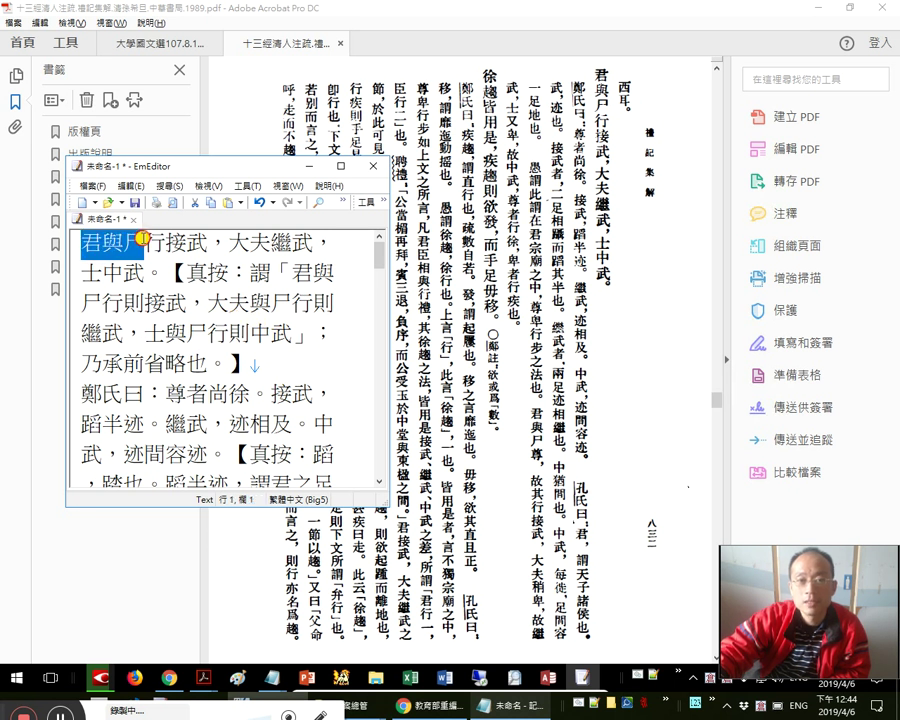
left_click(131, 241)
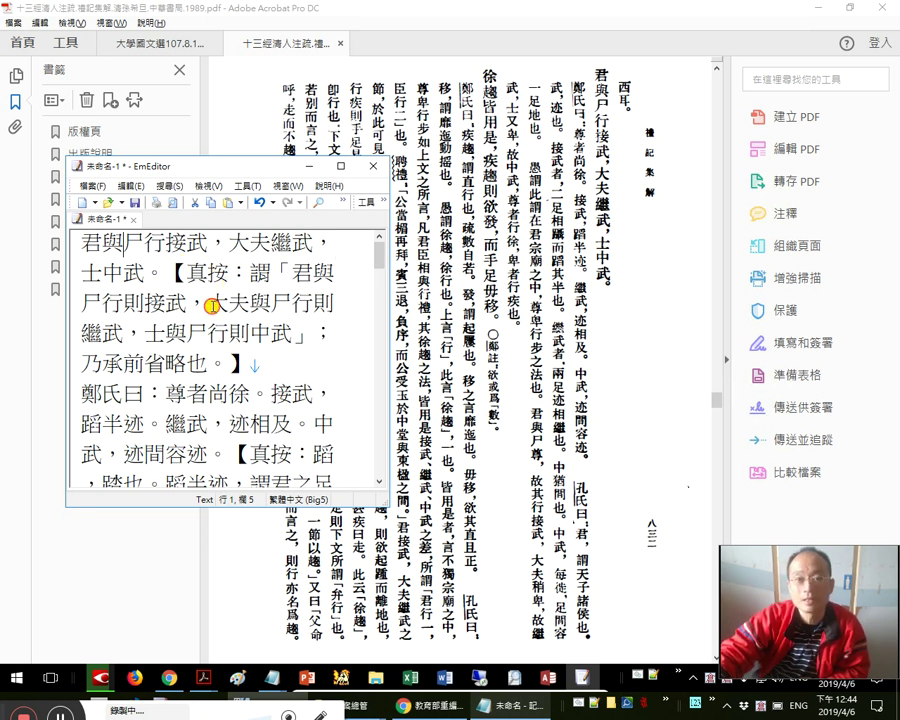
left_click(123, 303)
key("Left")
key("Left")
key("Left")
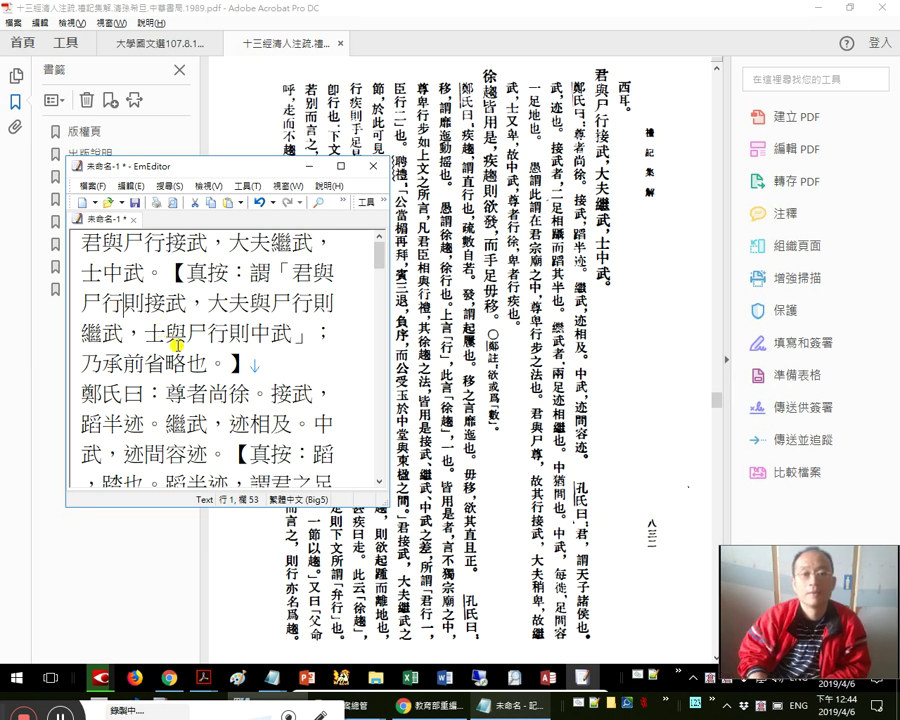
key("Left")
key("Left")
key("Left")
key("Left")
key("Left")
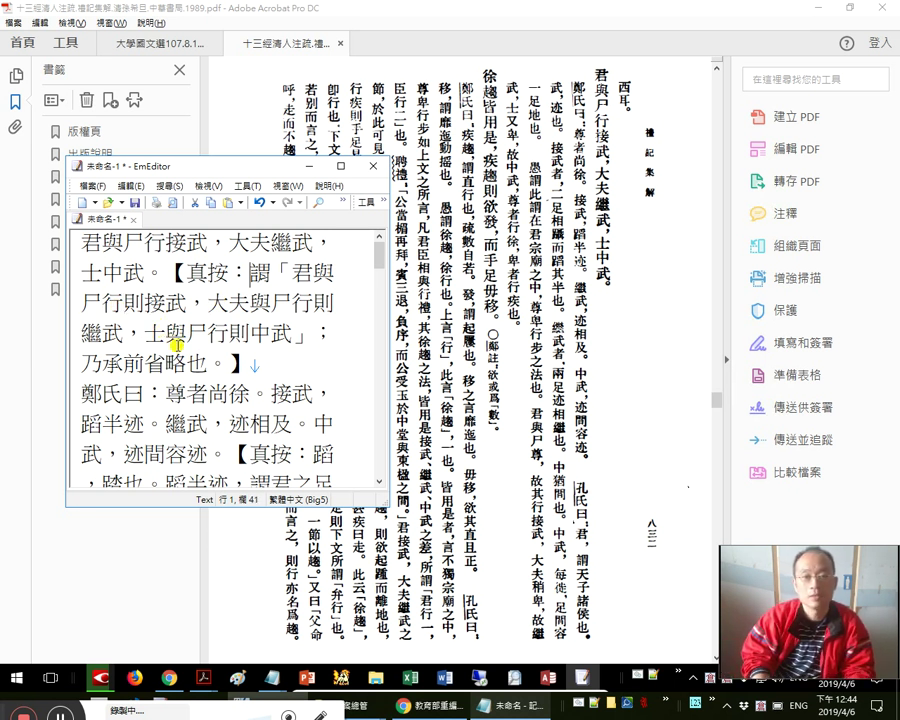
key("Down")
key("Right")
key("Right")
key("Right")
key("Right")
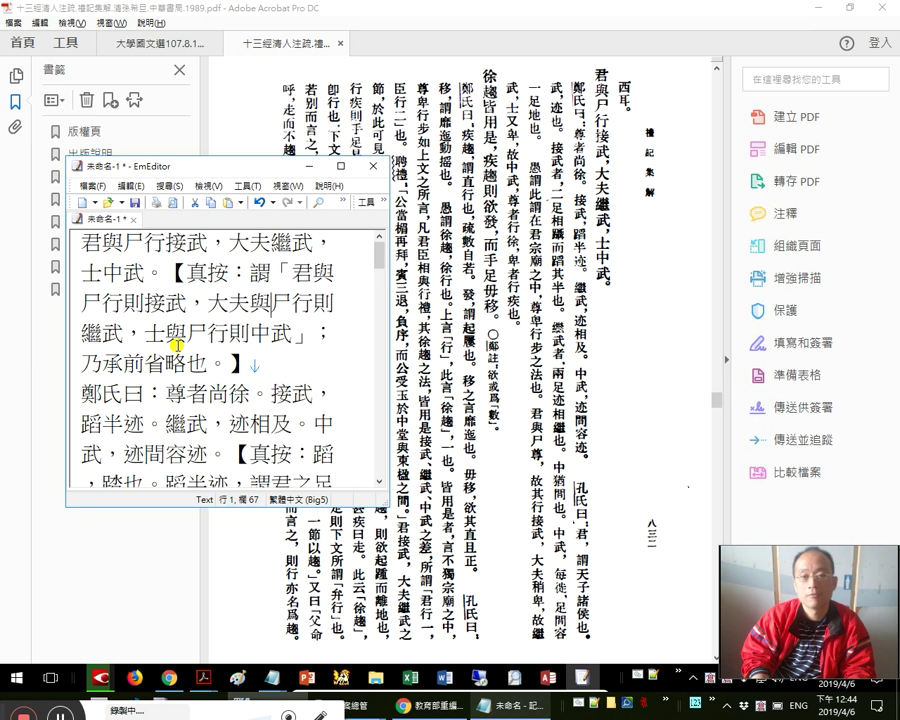
key("Down")
key("Down")
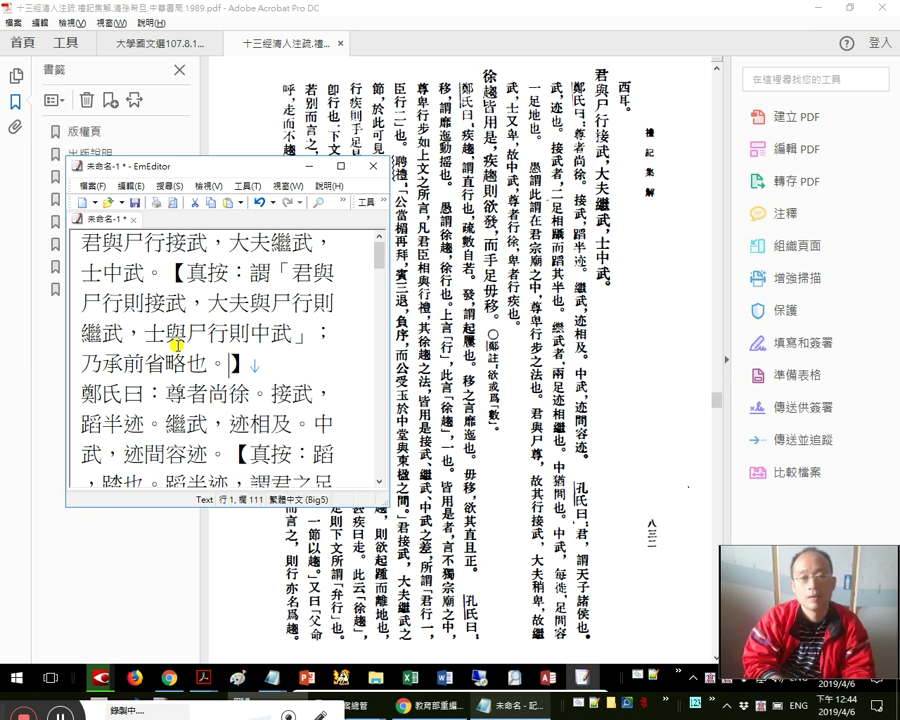
Step: Add the comment ○據後孫氏解，此乃誤解！… ending 並非君、大夫、士隨尸後行步之謂也
type("vyb○據")
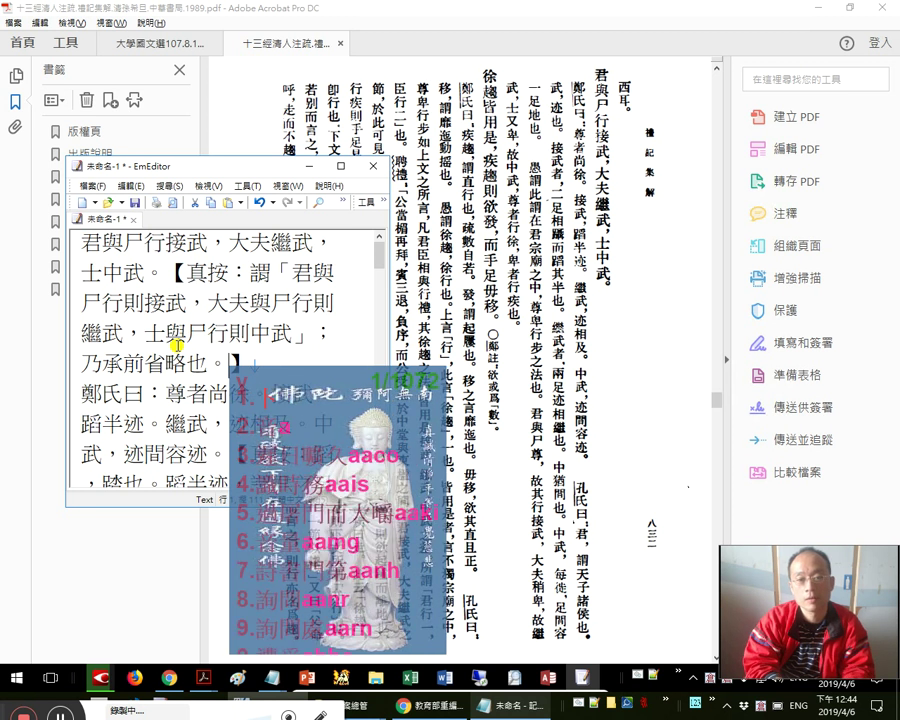
type("後鮑")
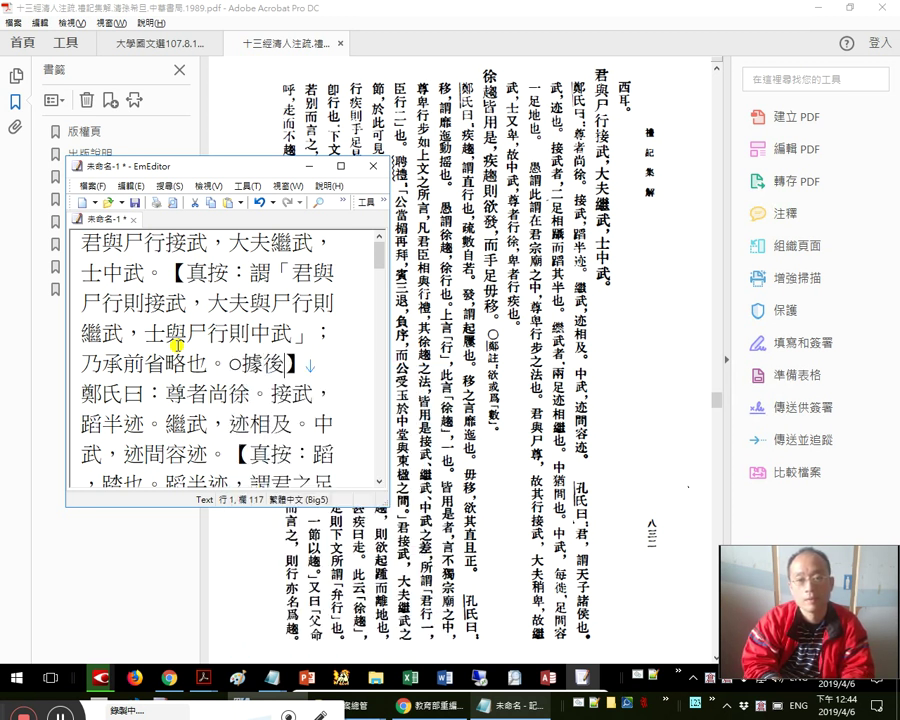
key("BackSpace")
type("孫氏")
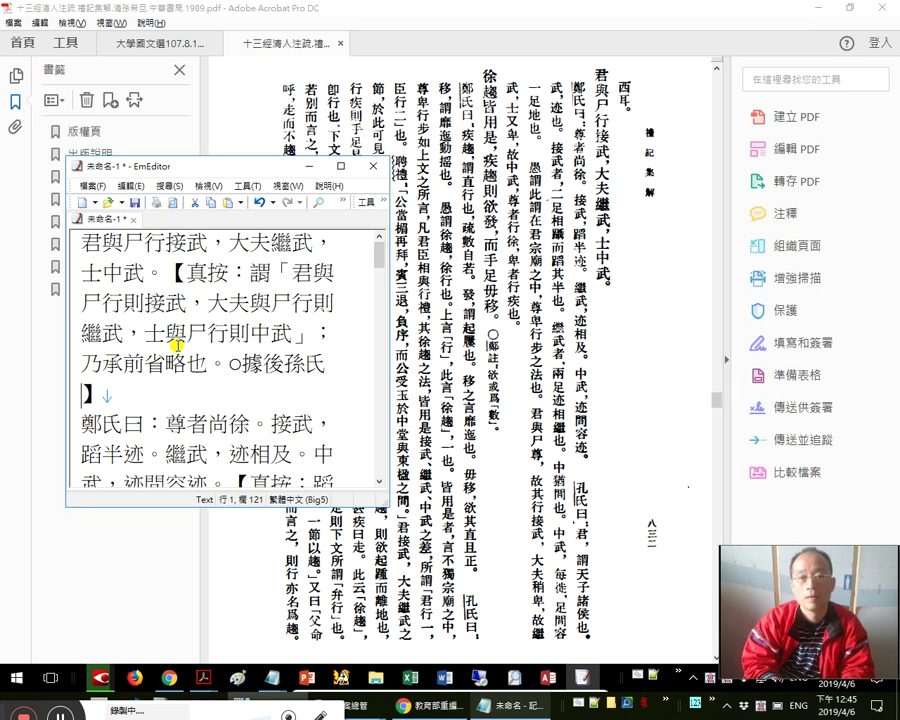
type("解，此乃")
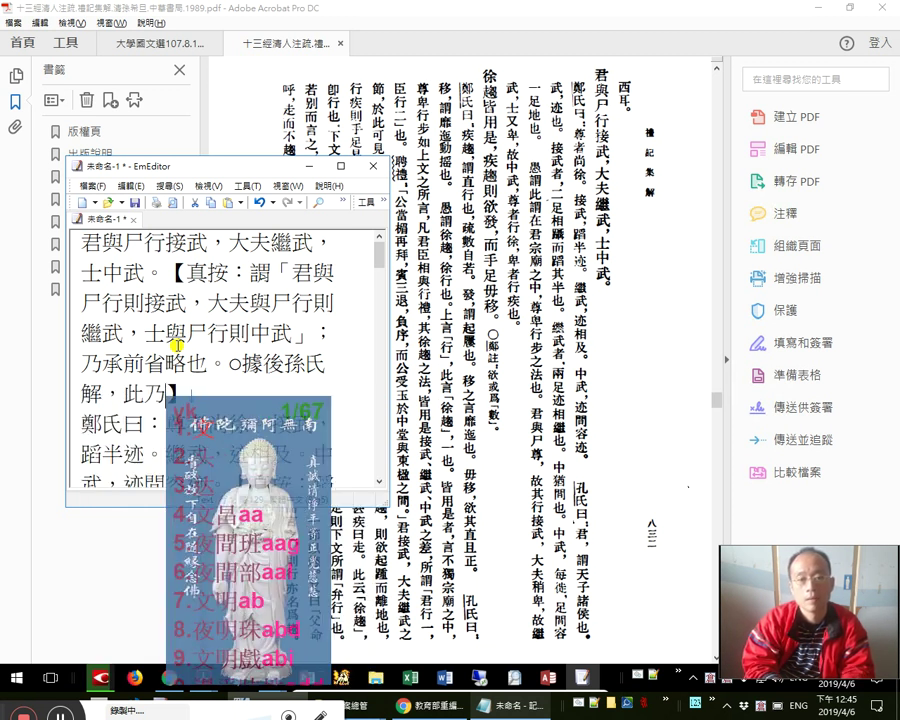
type("誤解！")
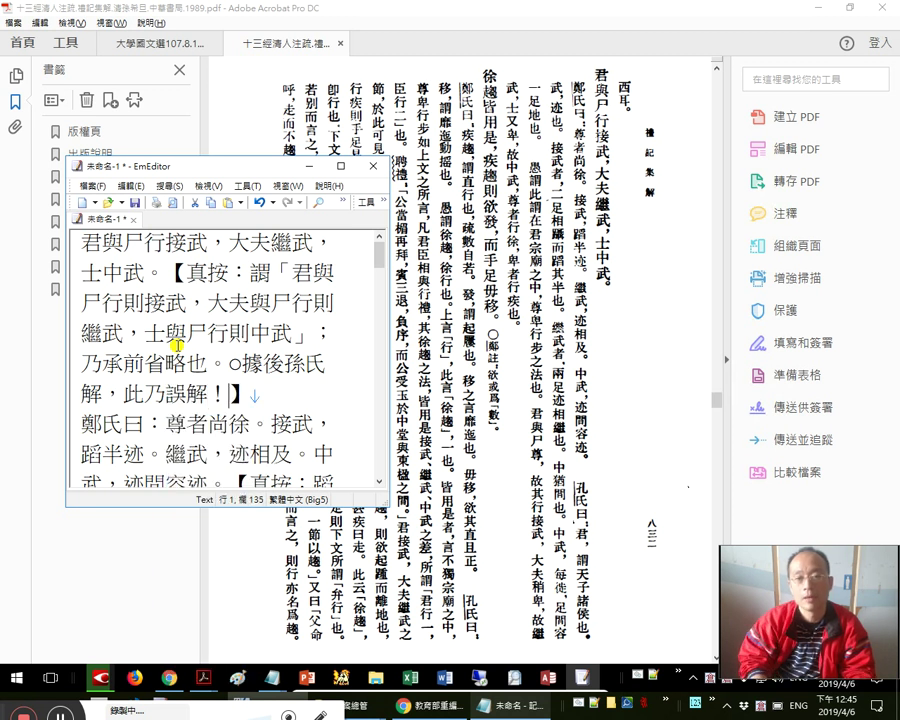
type("蓋謂君")
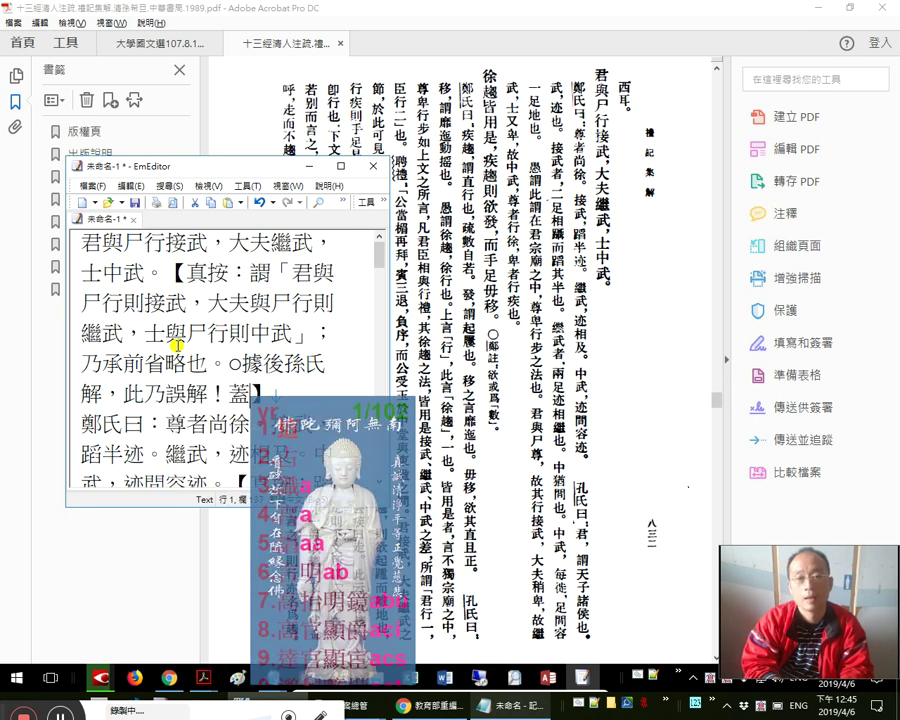
type("與尸之")
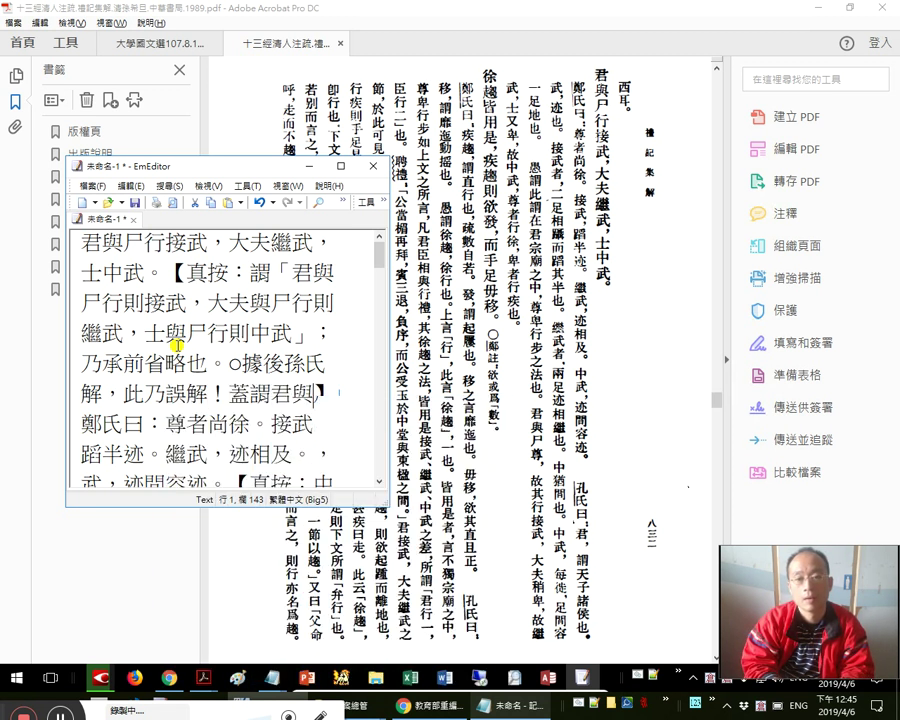
type("步")
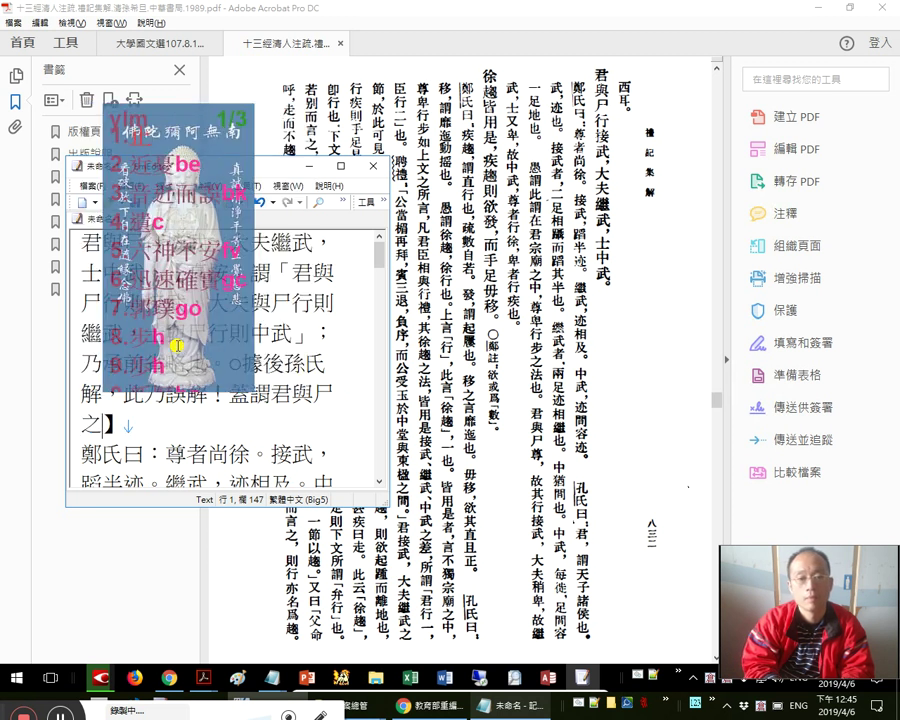
type("偯")
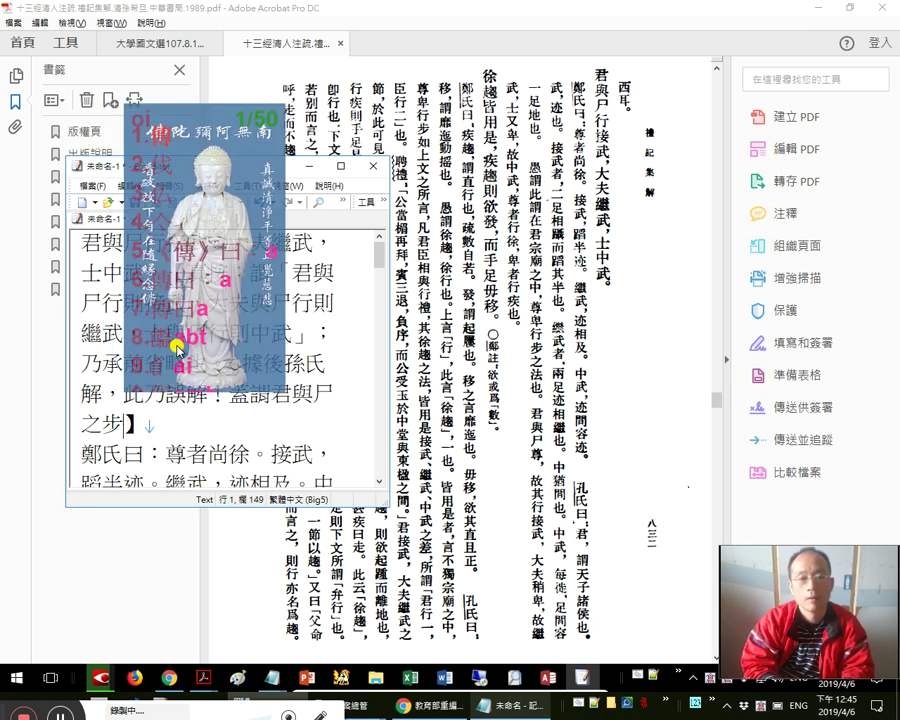
key("BackSpace")
type("伐為")
type("接")
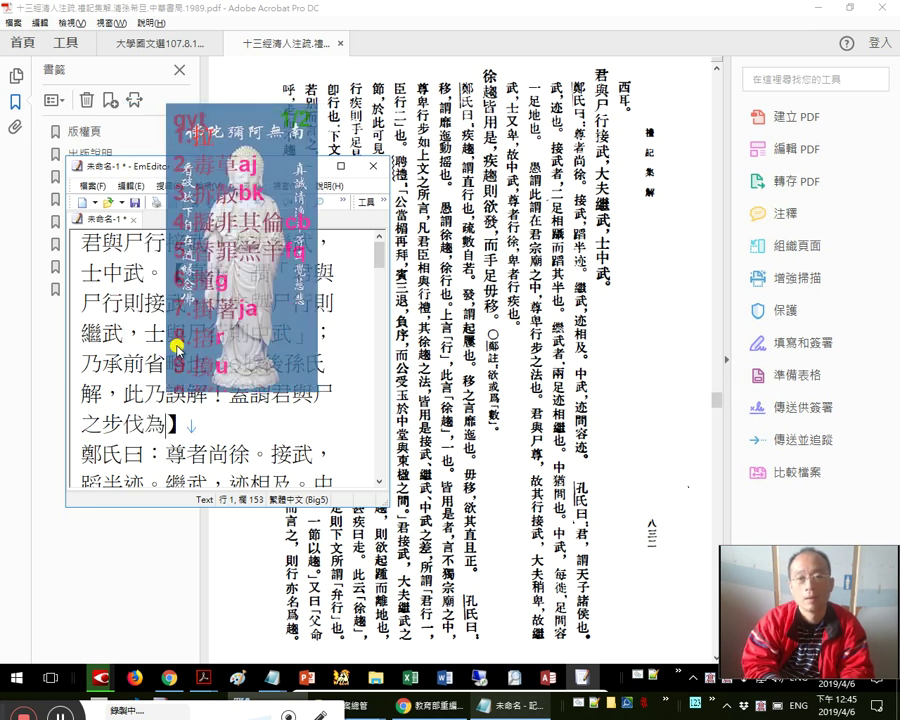
type("武")
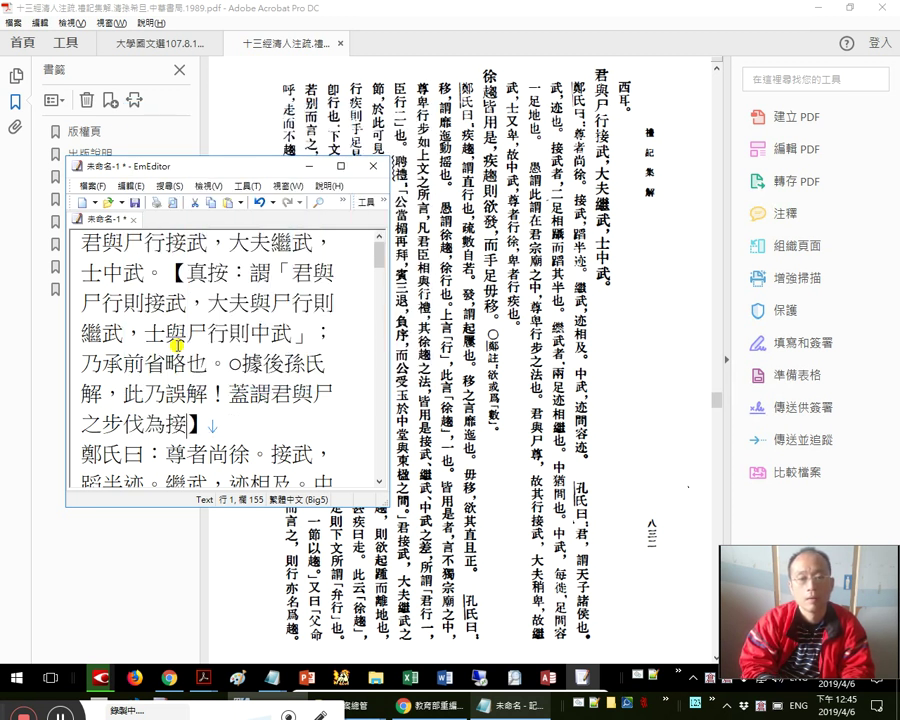
type("，而大夫")
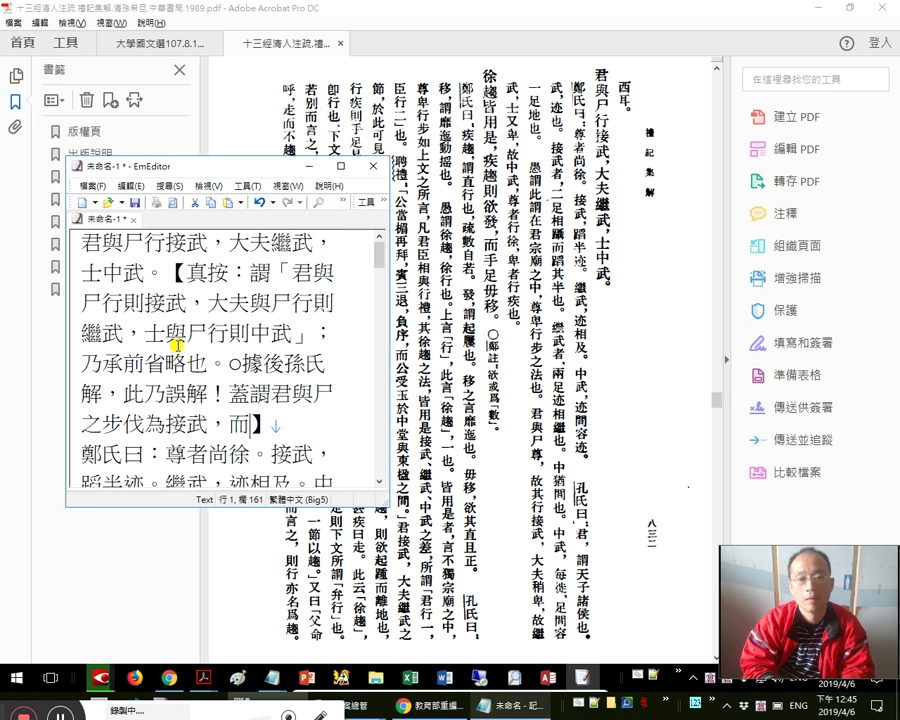
type("則繼")
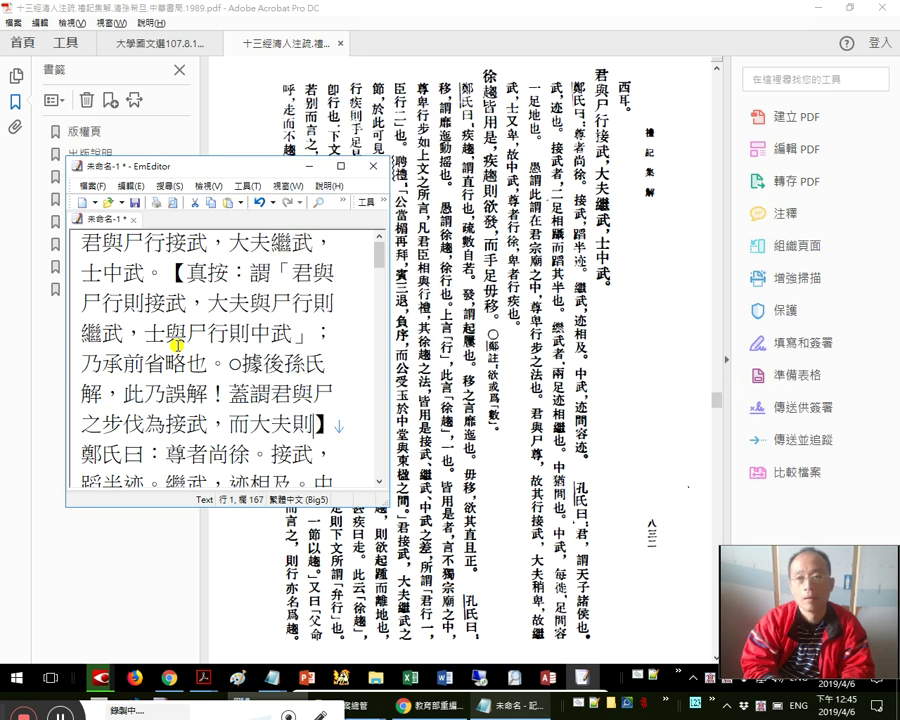
type("武，士則")
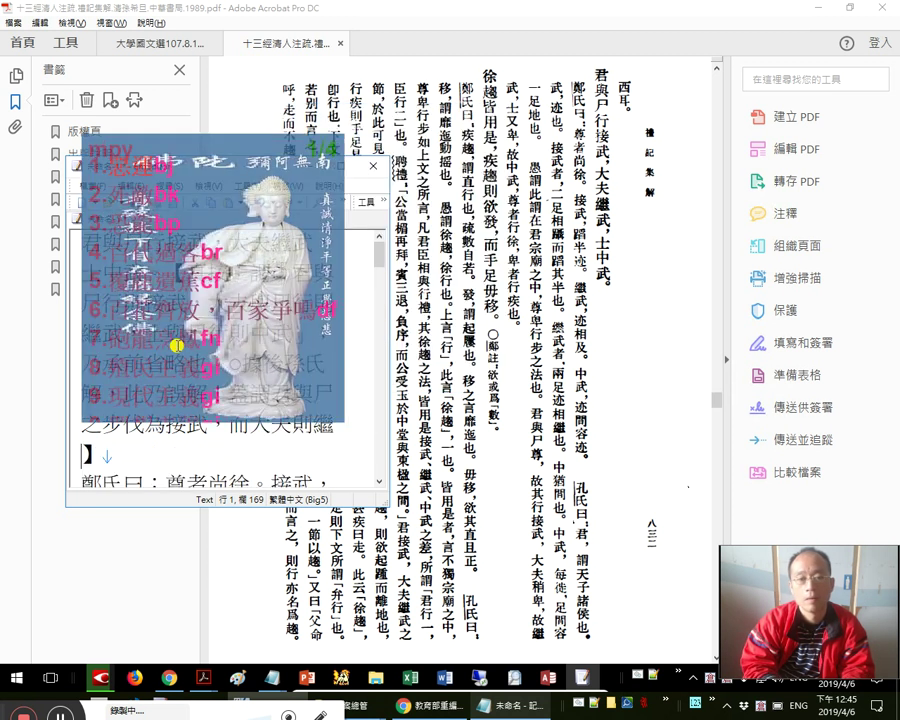
type("中武；")
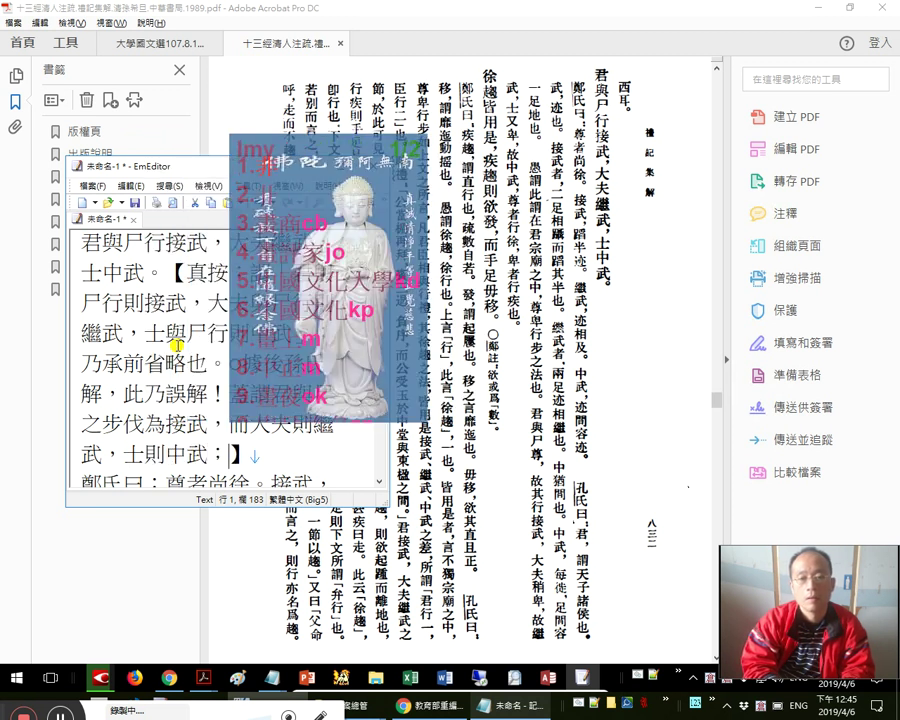
type("非")
type("並")
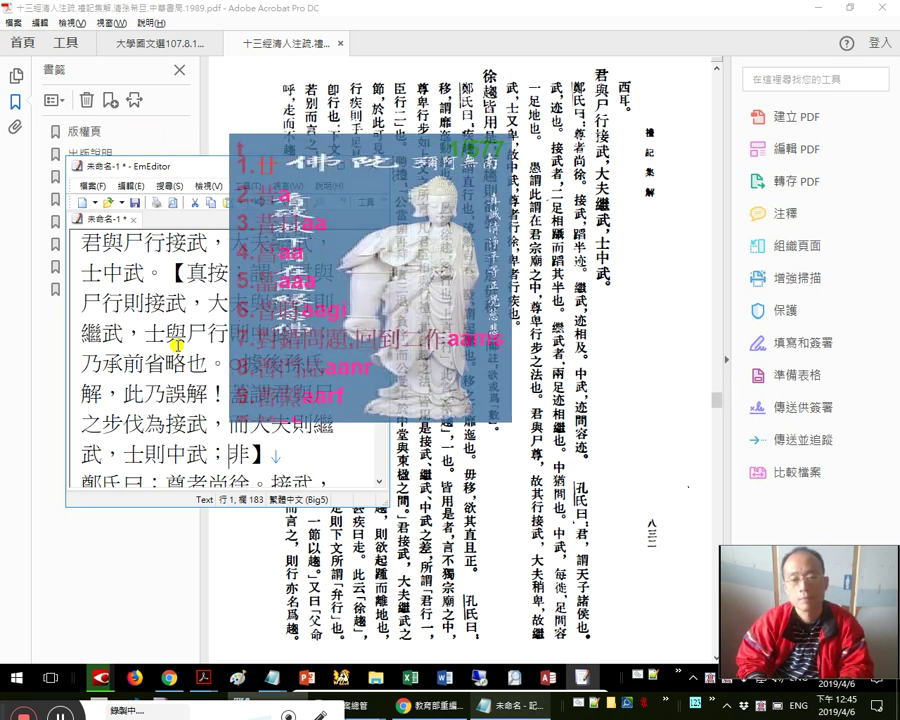
type("君、大")
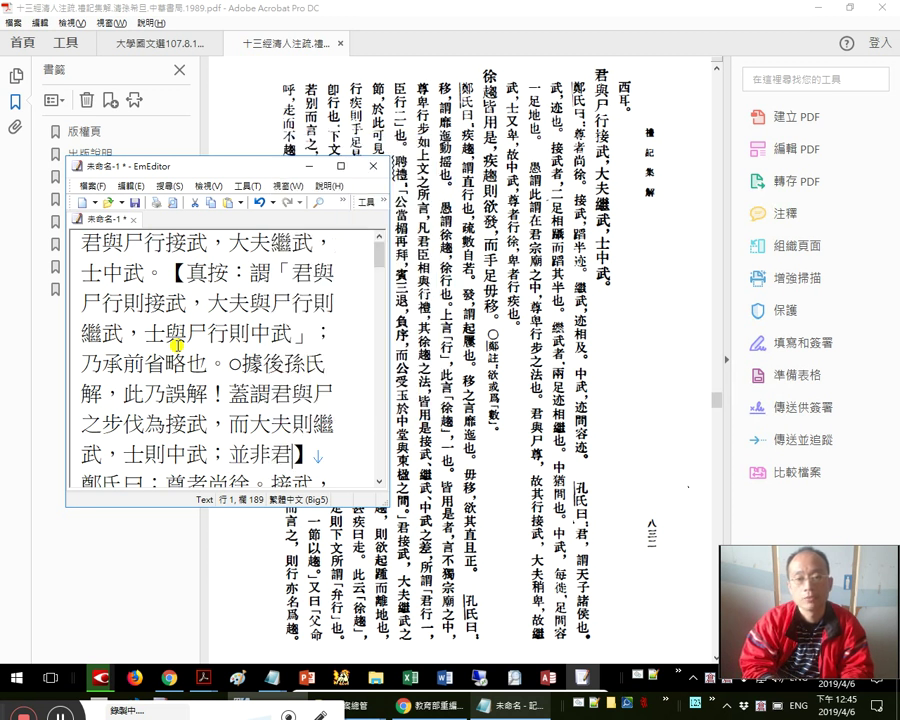
type("夫、士")
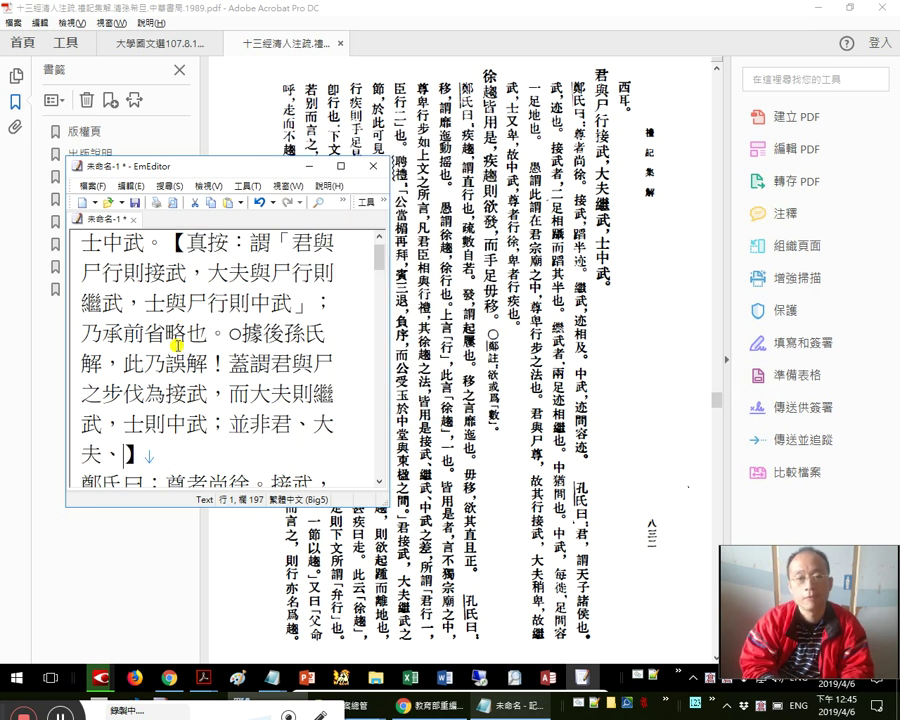
type("隨尸")
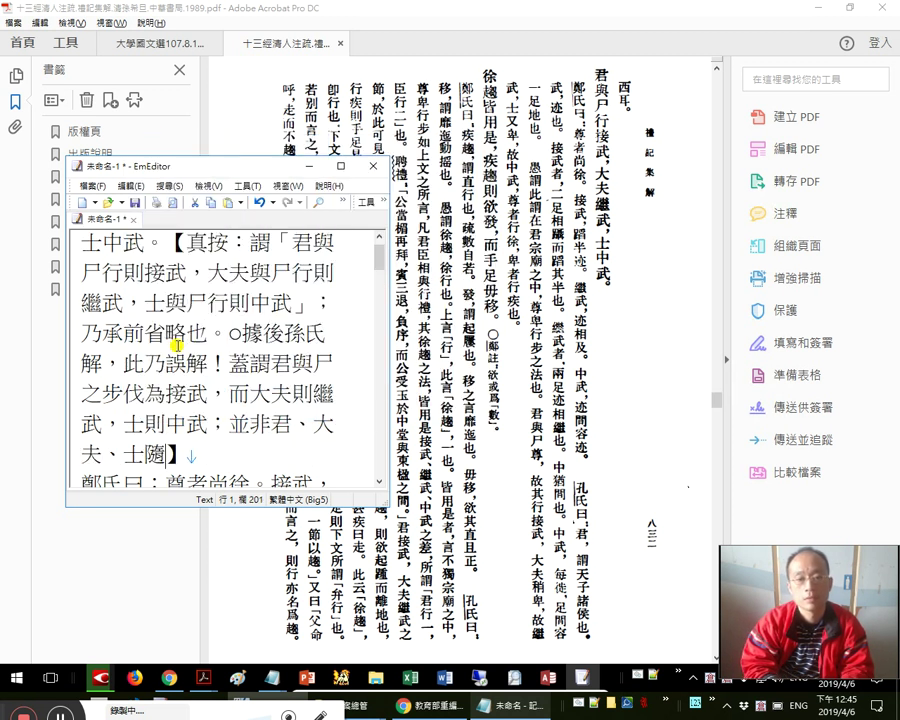
type("後行步")
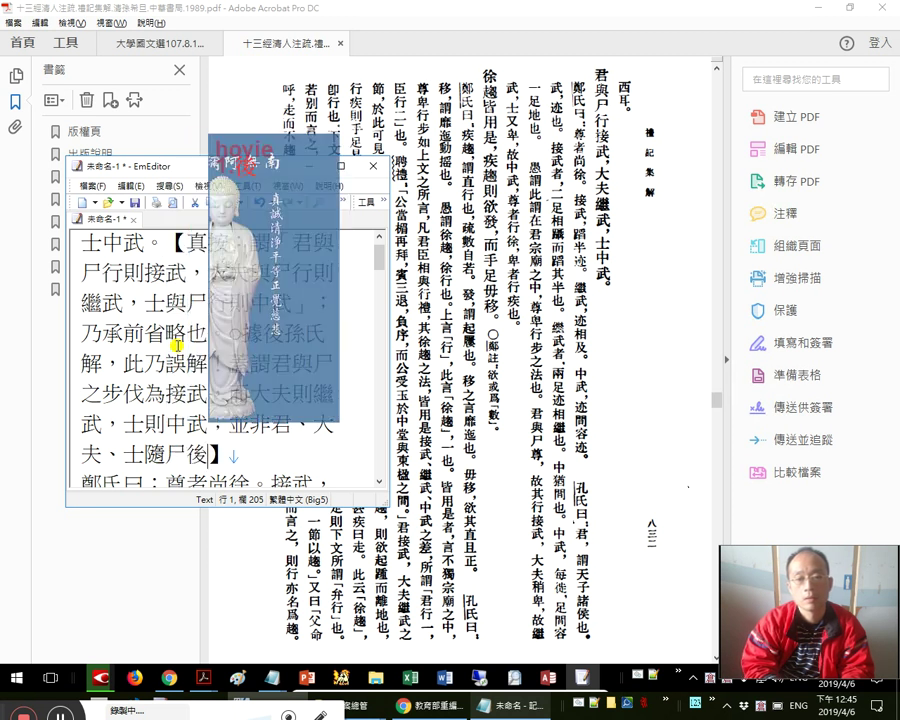
type("之")
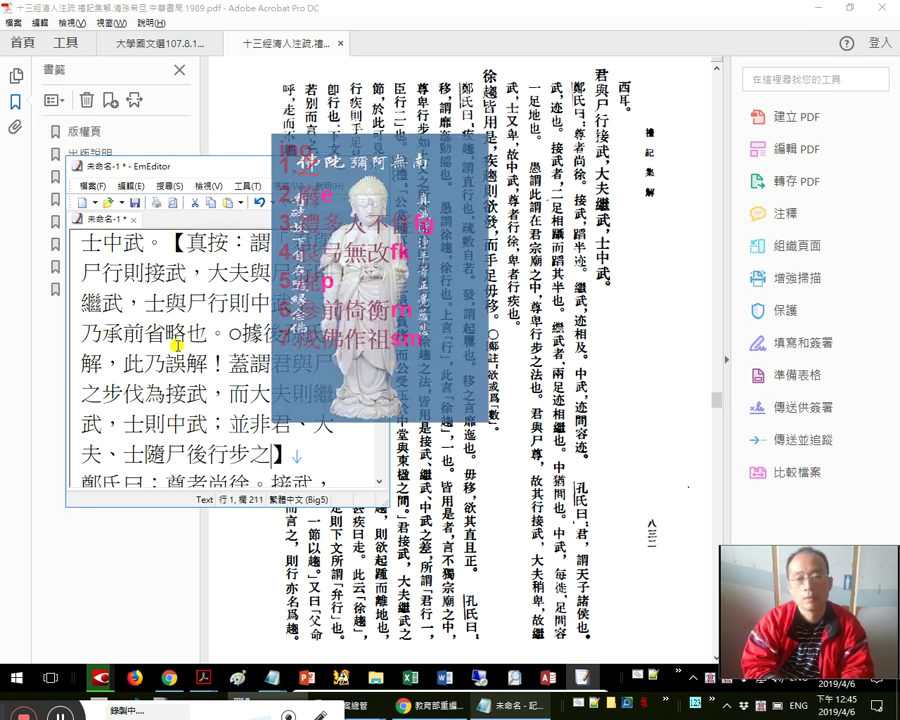
type("論也")
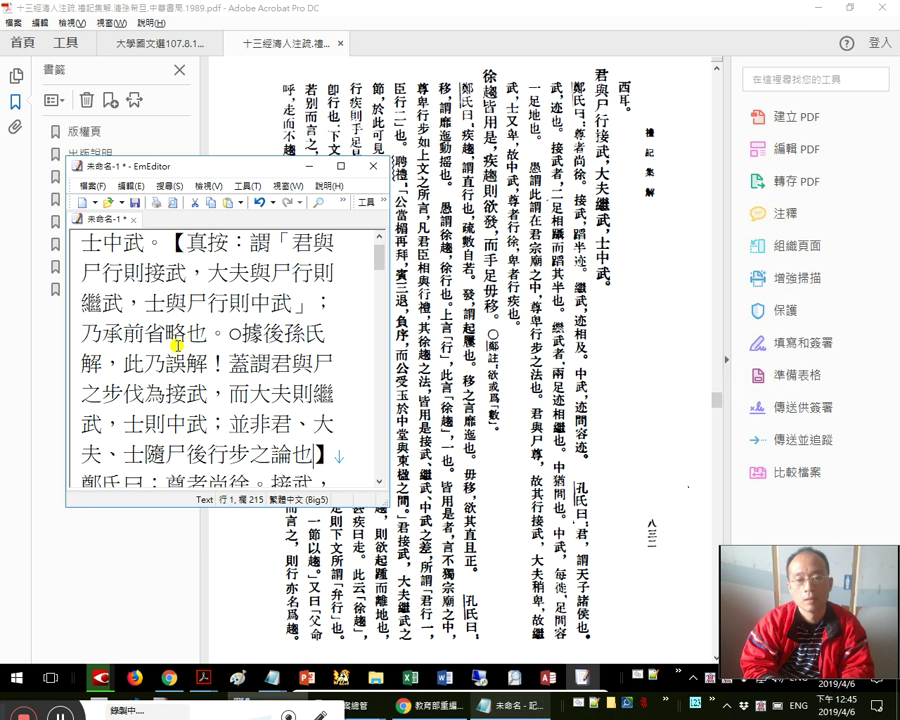
key("Left")
key("shift+Left")
type("謂")
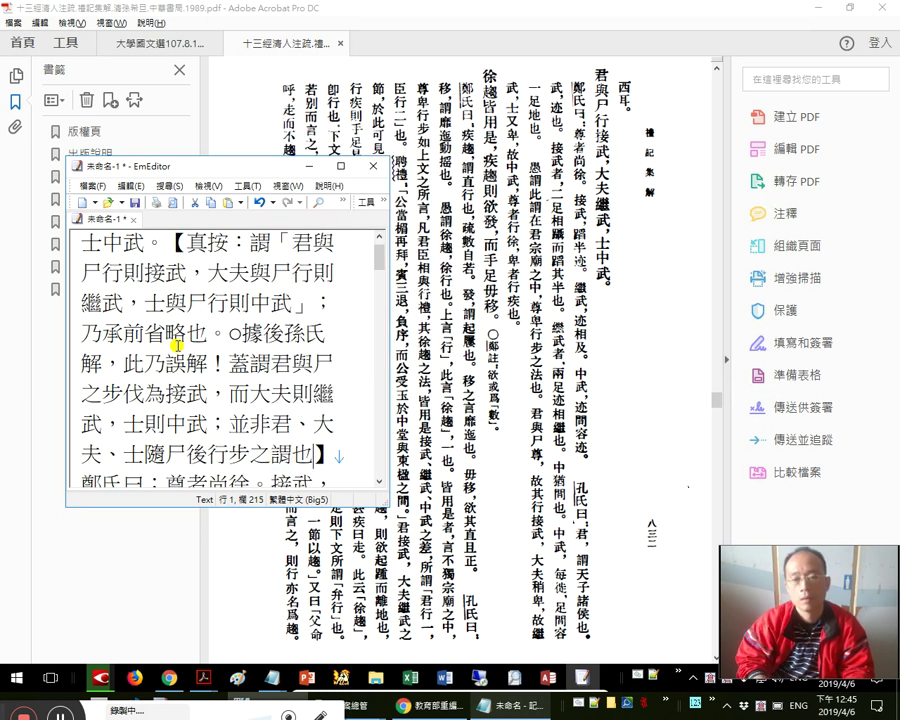
scroll(176, 346, "down", 1)
Step: Bring up the Save As prompt with Ctrl+S and cancel it, leaving the text unsaved
key("ctrl+s")
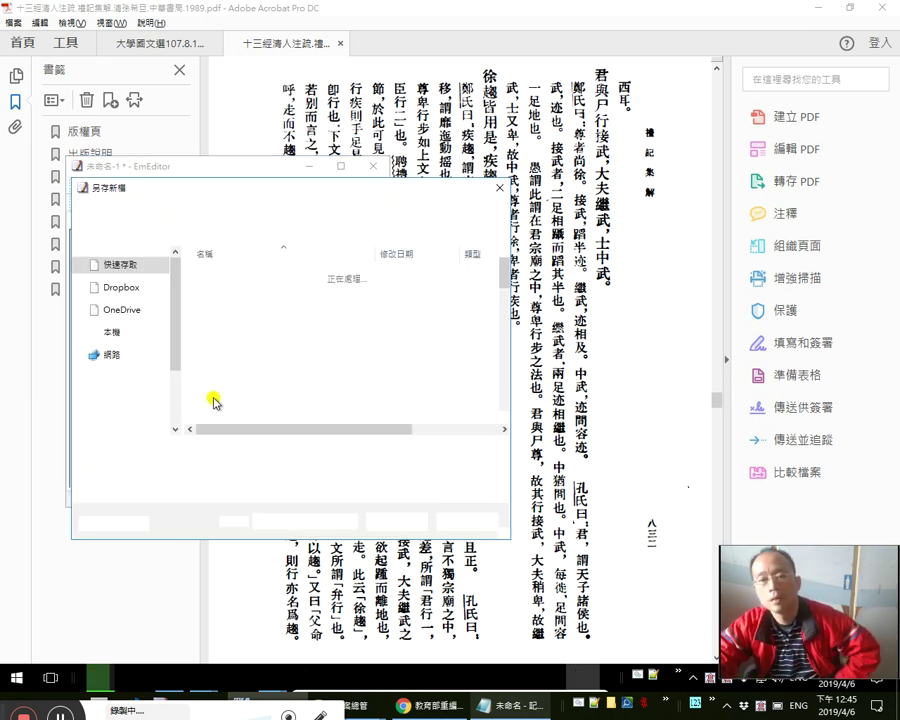
key("Escape")
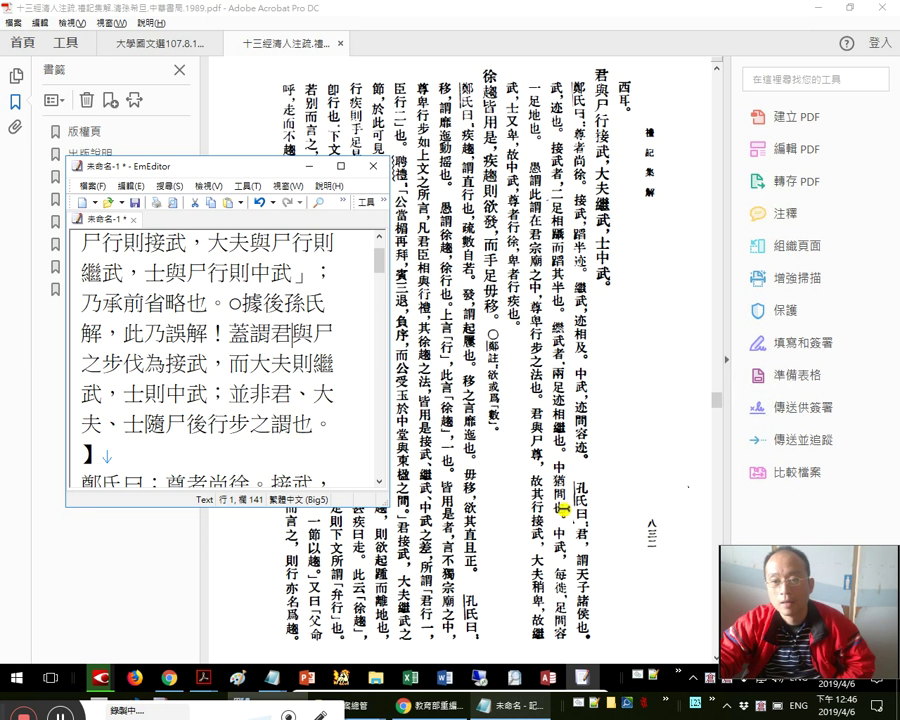
Step: Select the 真按 passage from 謂「君與尸行則接武 through 乃承前省略也。
left_click(272, 430)
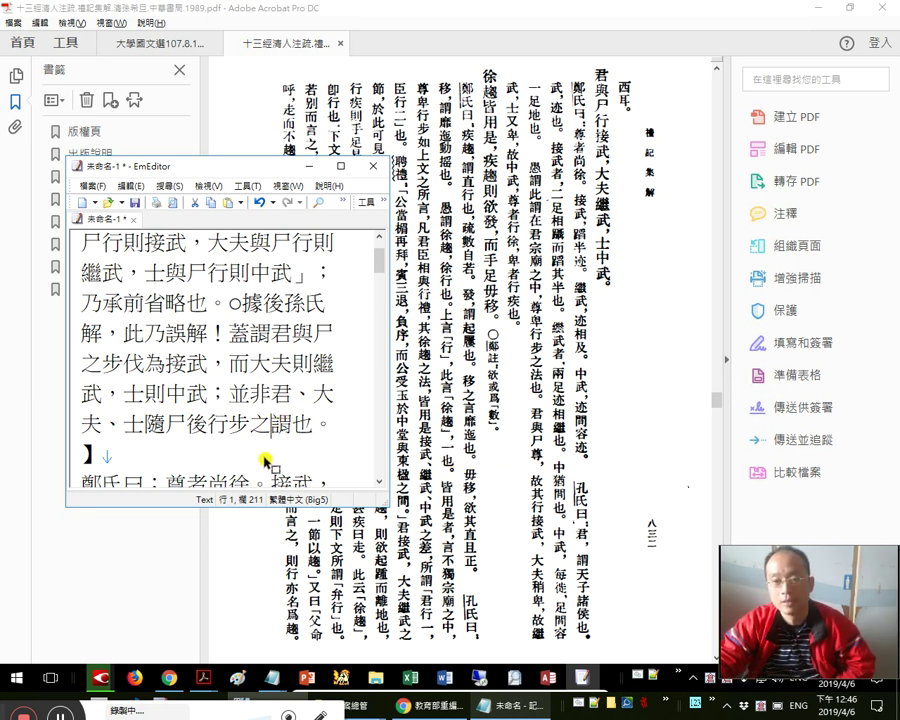
scroll(264, 440, "down", 3)
scroll(264, 440, "up", 2)
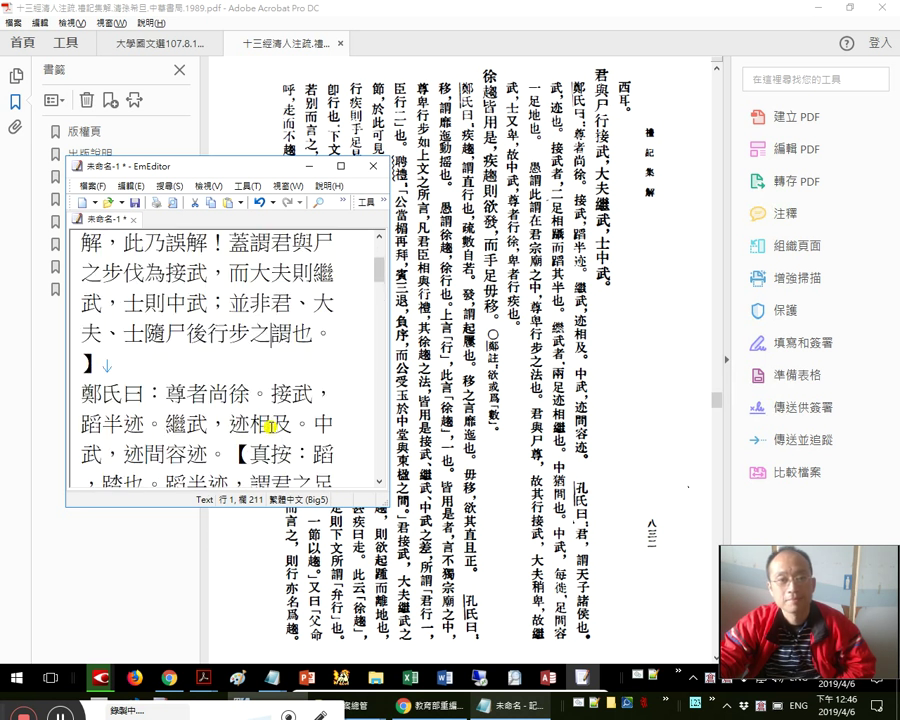
scroll(270, 428, "down", 1)
scroll(258, 415, "up", 3)
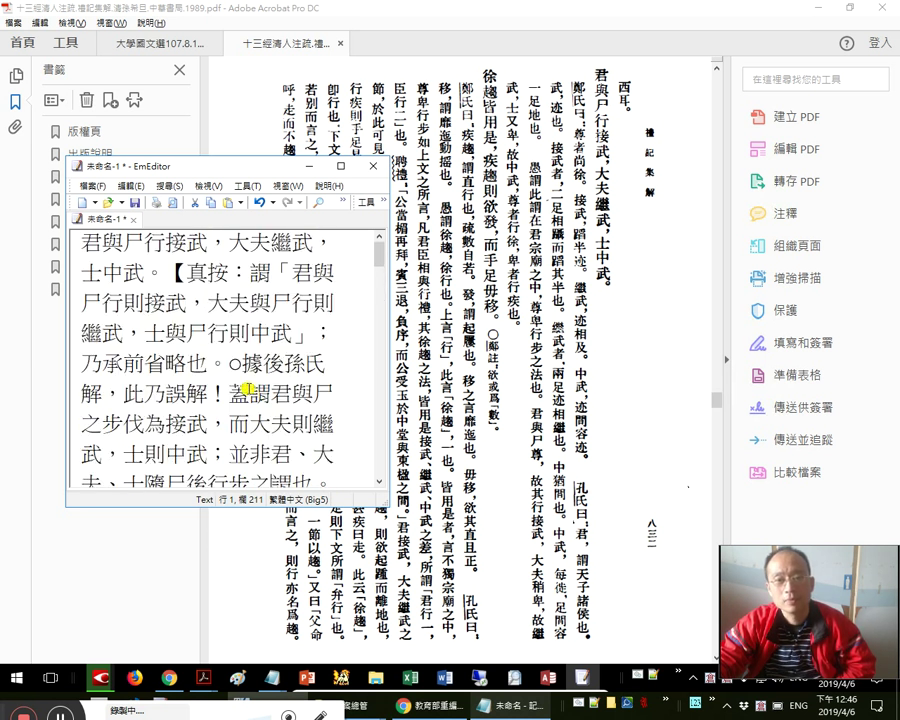
left_click_drag(180, 272, 235, 402)
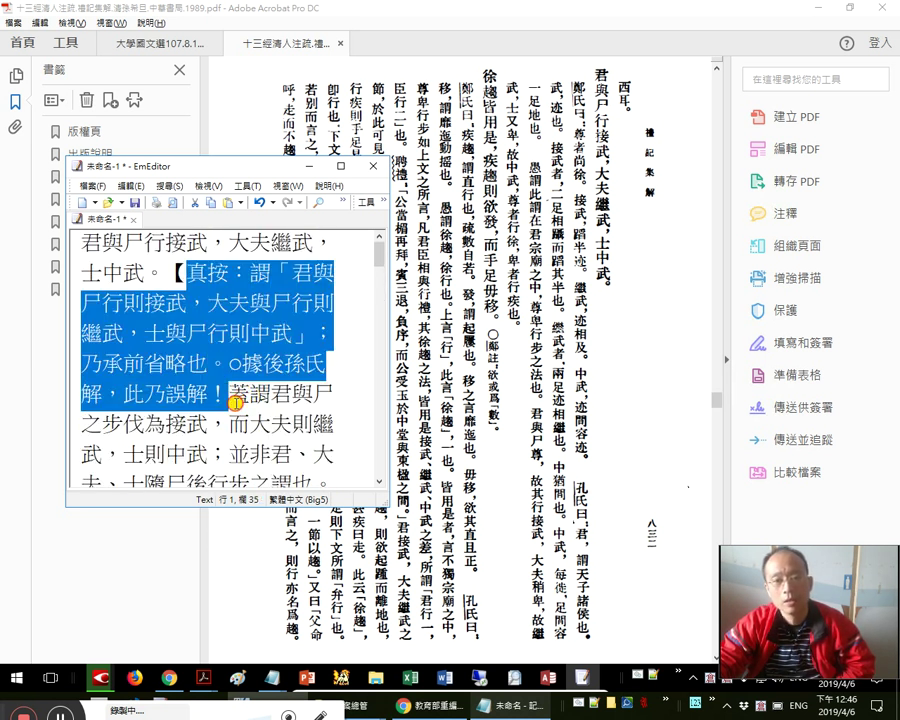
left_click(242, 418)
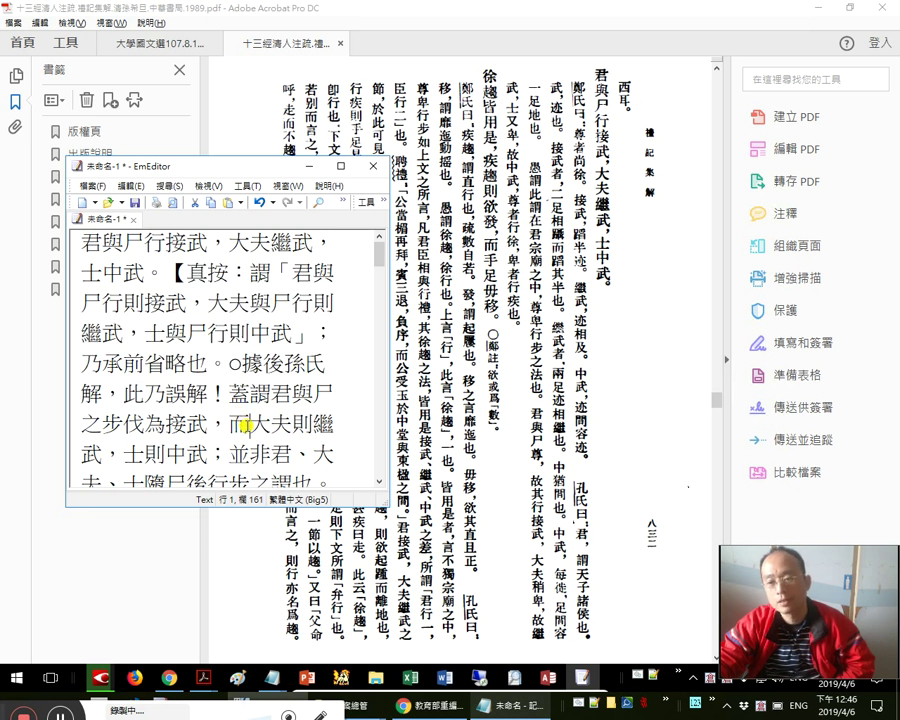
left_click_drag(207, 272, 292, 334)
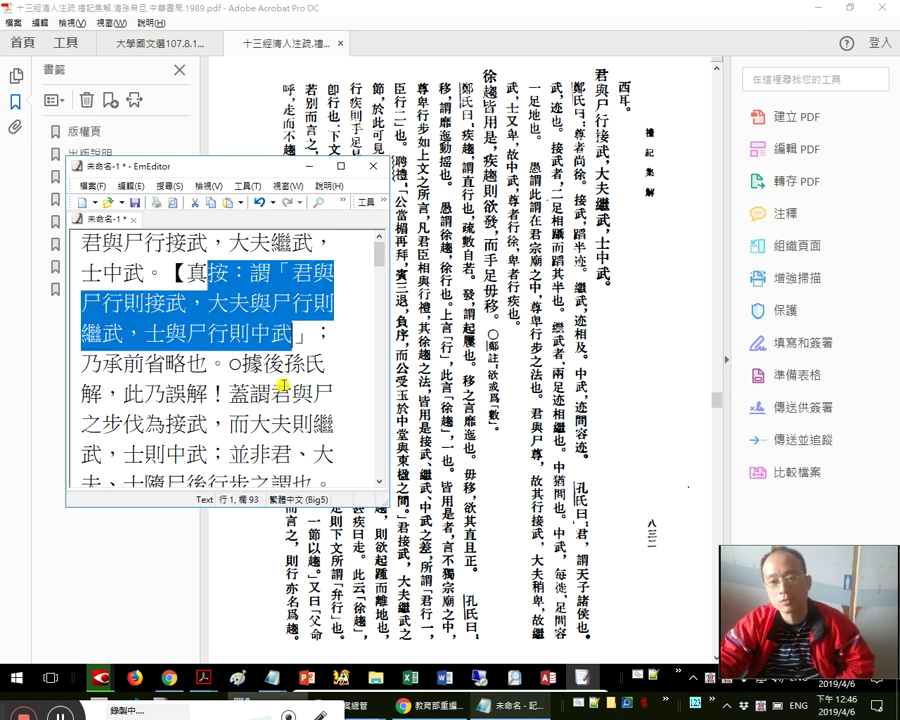
left_click(262, 385)
left_click_drag(257, 270, 230, 362)
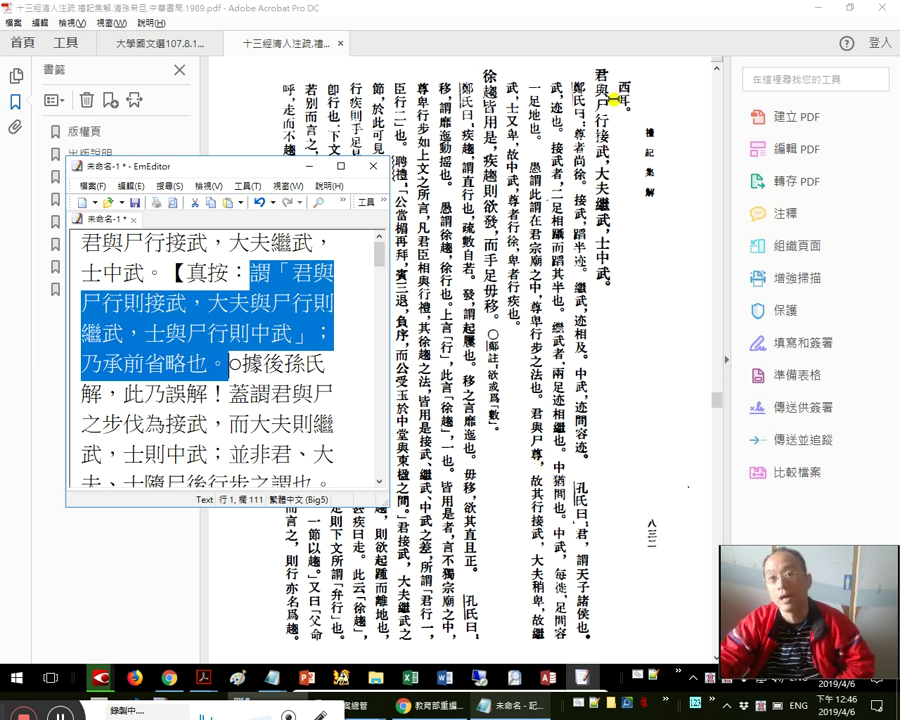
left_click(258, 282)
left_click(358, 327, "shift")
left_click(236, 368, "shift")
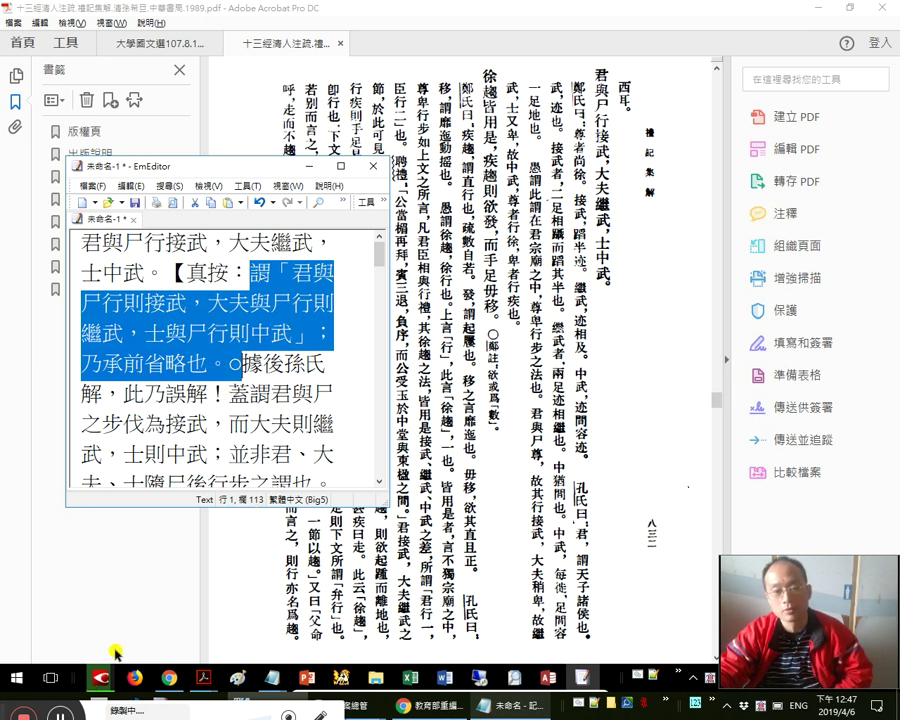
Step: Minimize the remote desktop bar and cancel the 正在重新連線 reconnection attempt
mouse_move(375, 5)
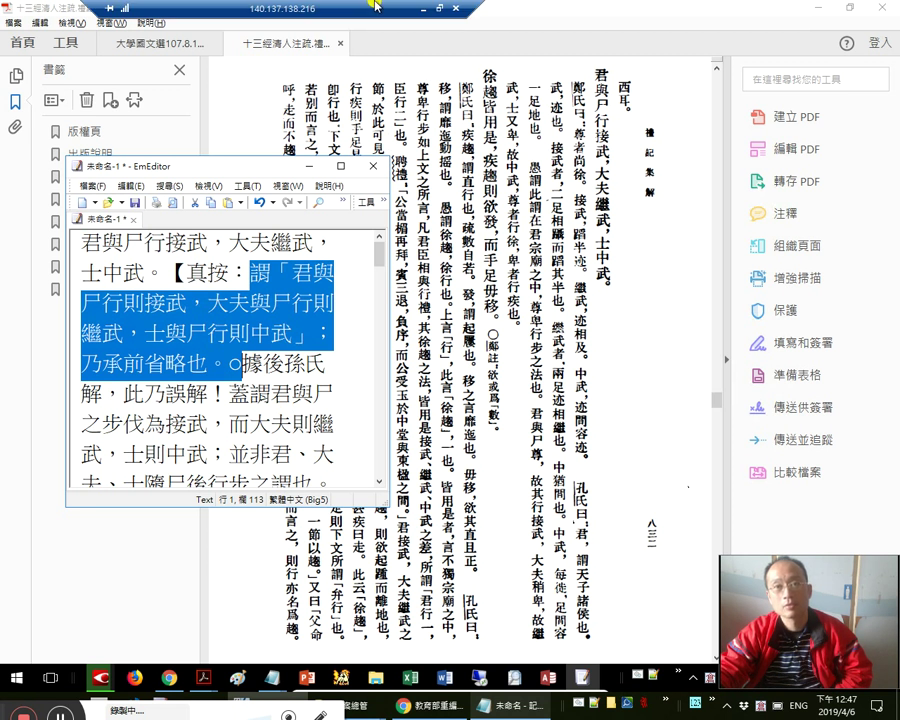
left_click(421, 10)
left_click(430, 680)
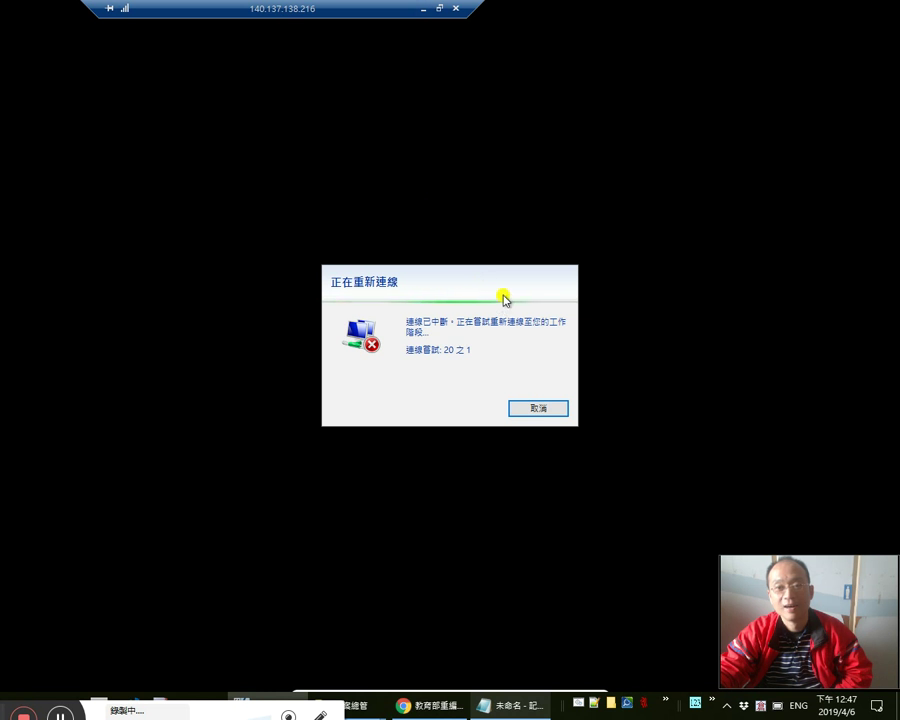
left_click(537, 409)
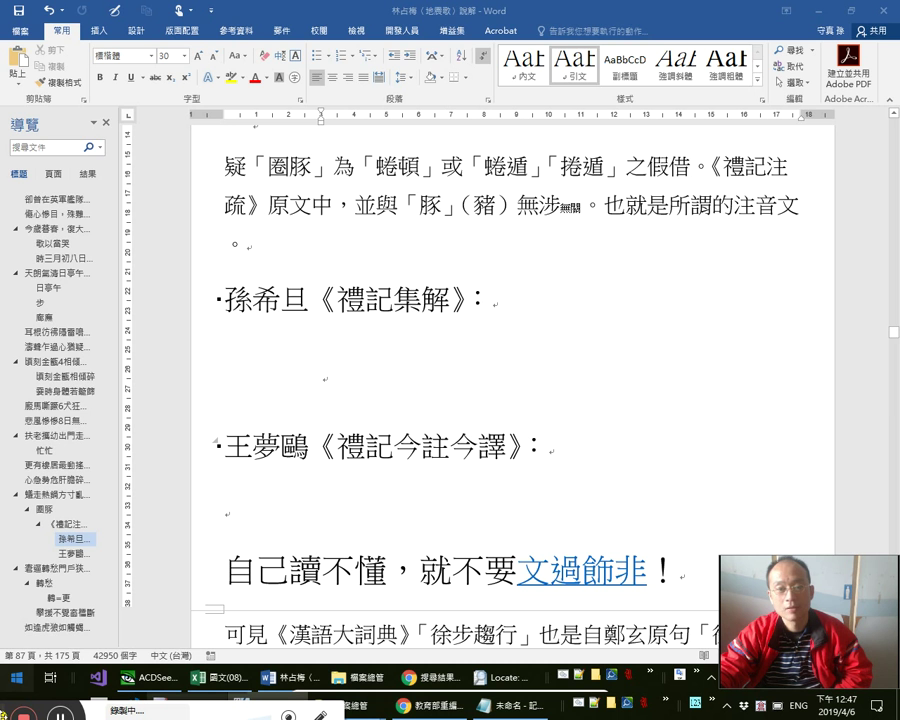
Step: Launch Remote Desktop Connection and join the SUNS HITRON Wi-Fi network
left_click(17, 680)
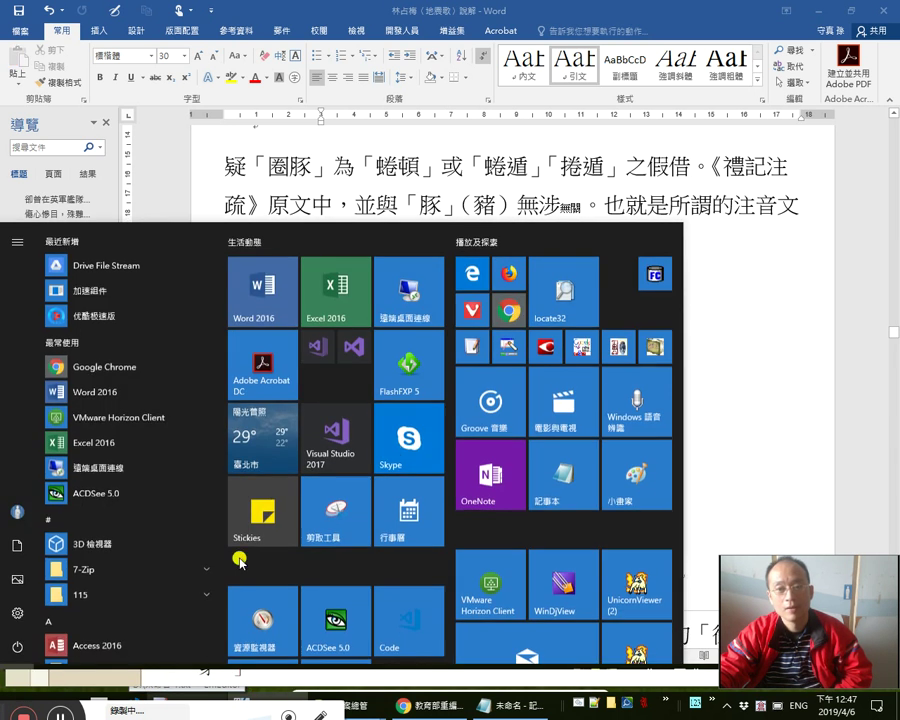
left_click(426, 296)
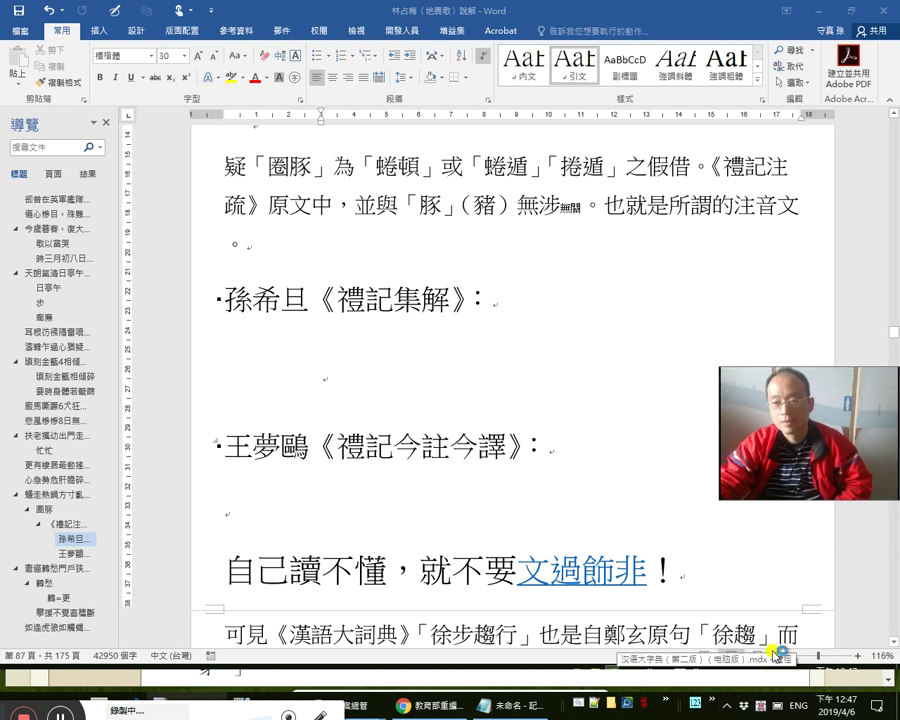
left_click(727, 705)
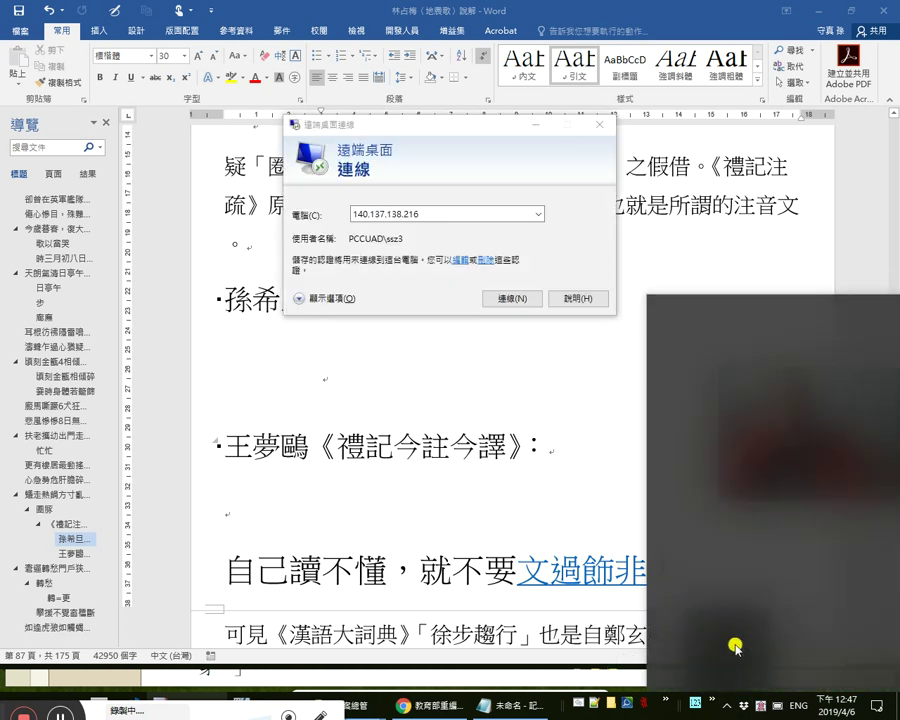
scroll(808, 552, "down", 1)
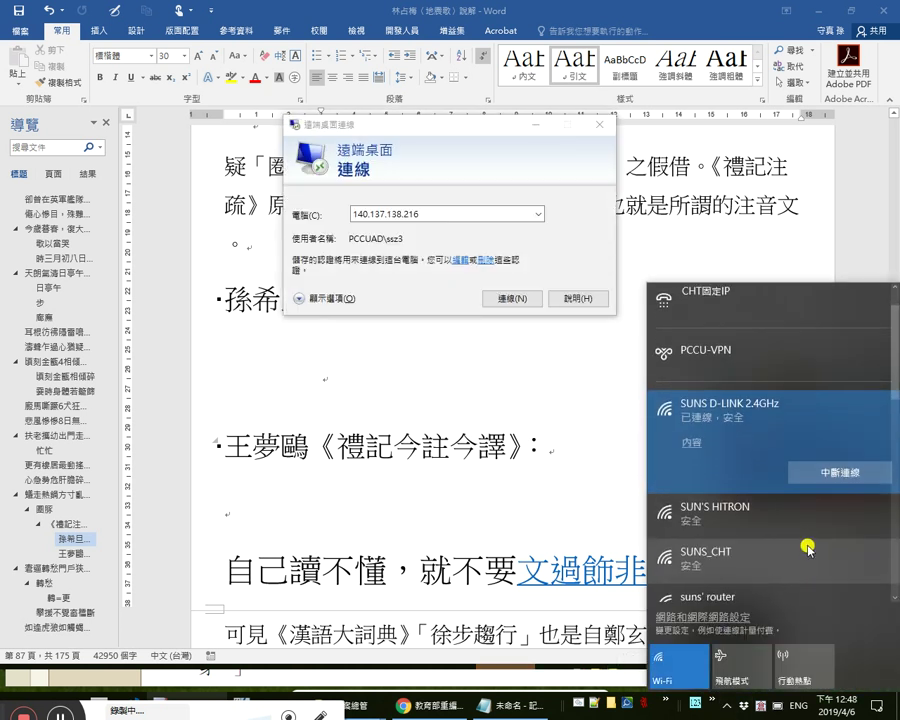
left_click(720, 512)
left_click(820, 516)
left_click(492, 245)
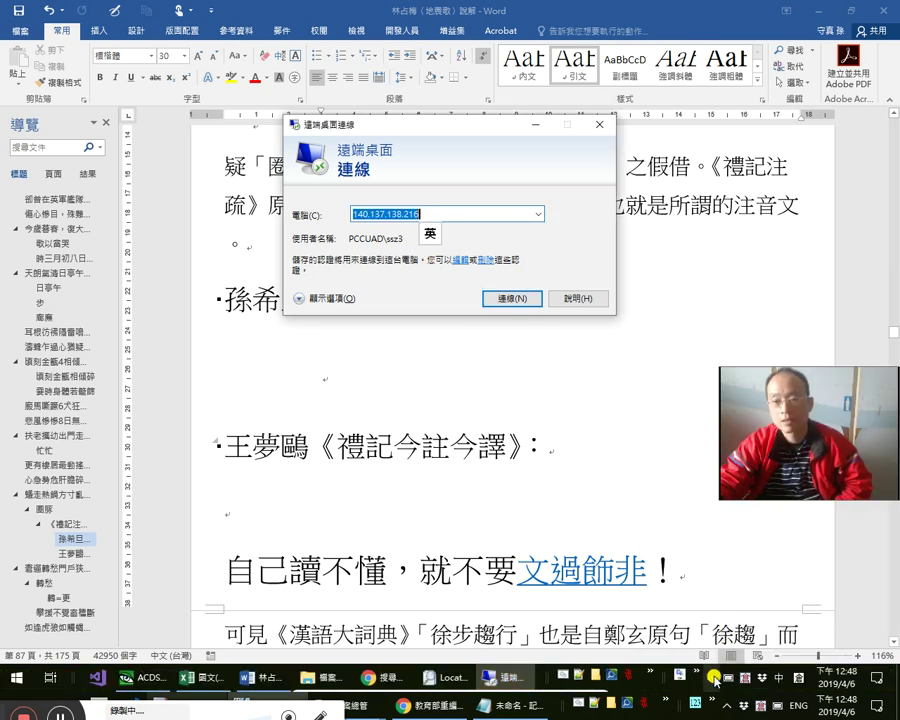
Step: Connect to the remote computer, then minimize the remote session to return to Word
left_click(714, 677)
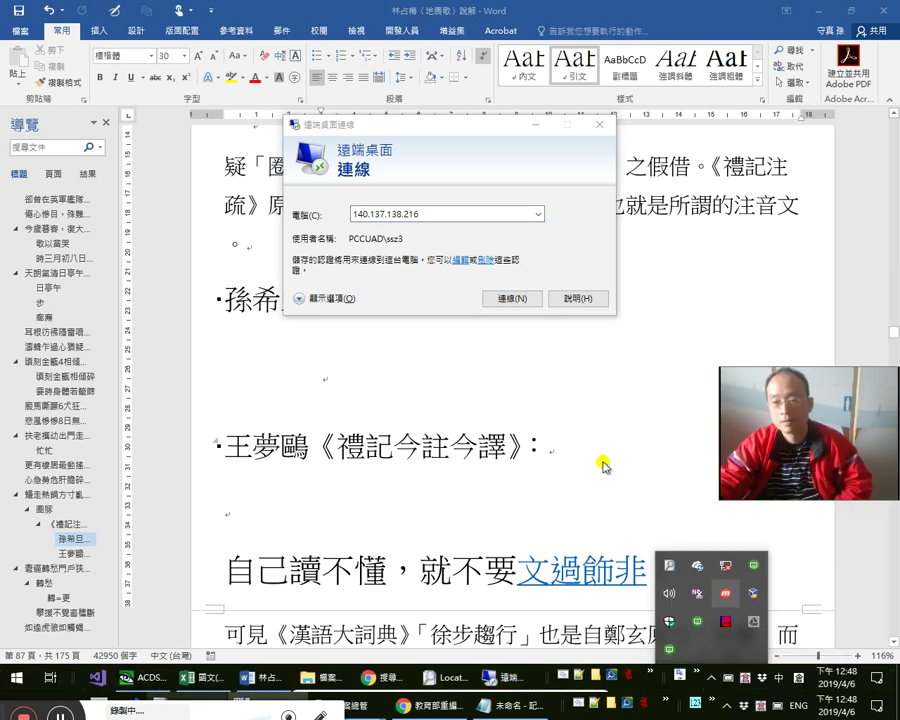
left_click(510, 299)
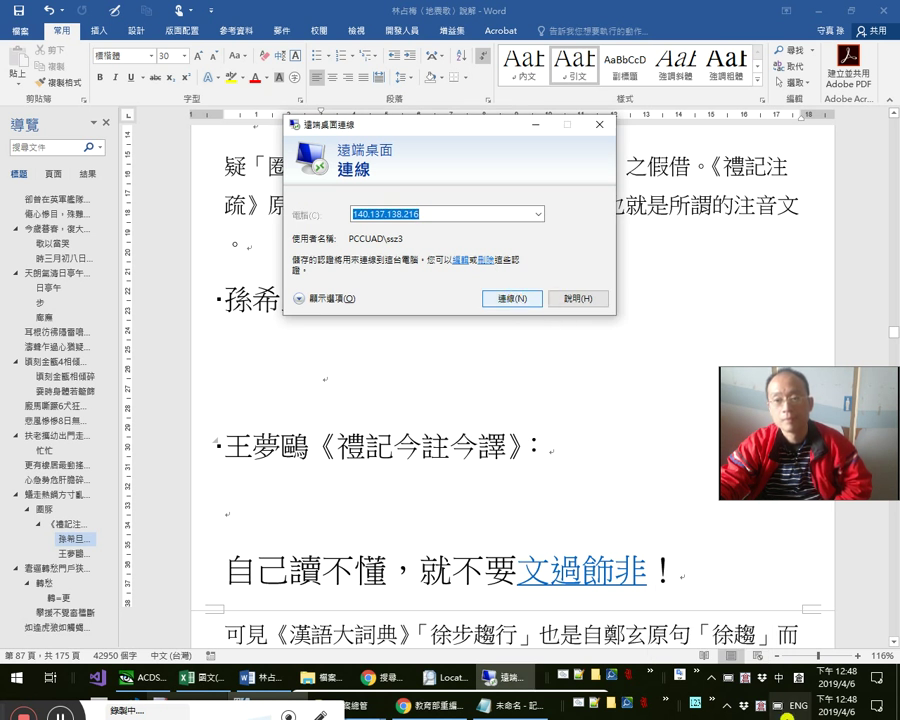
left_click(714, 677)
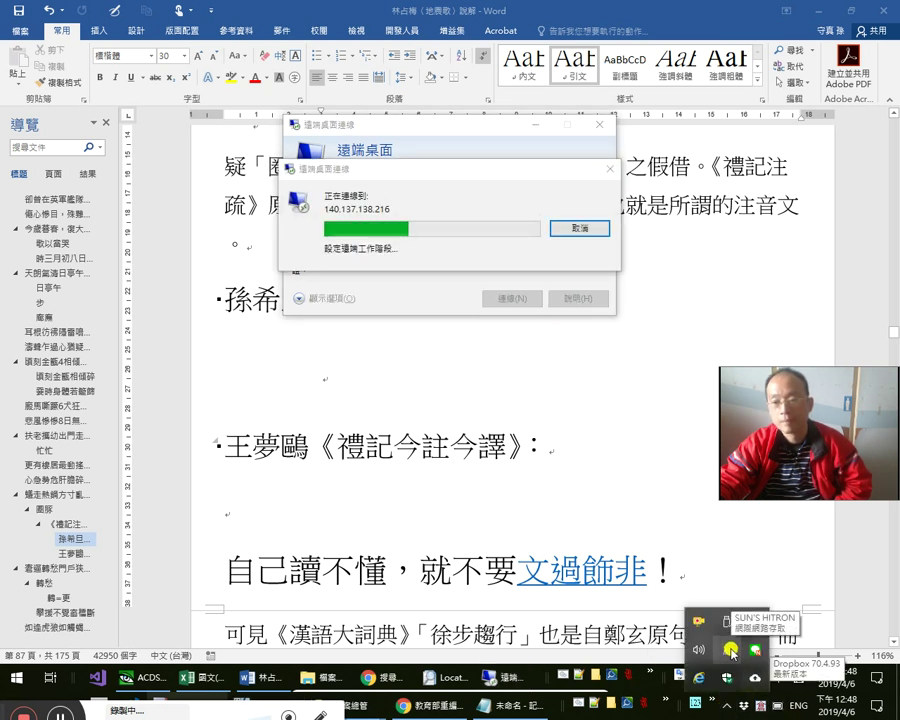
left_click(557, 276)
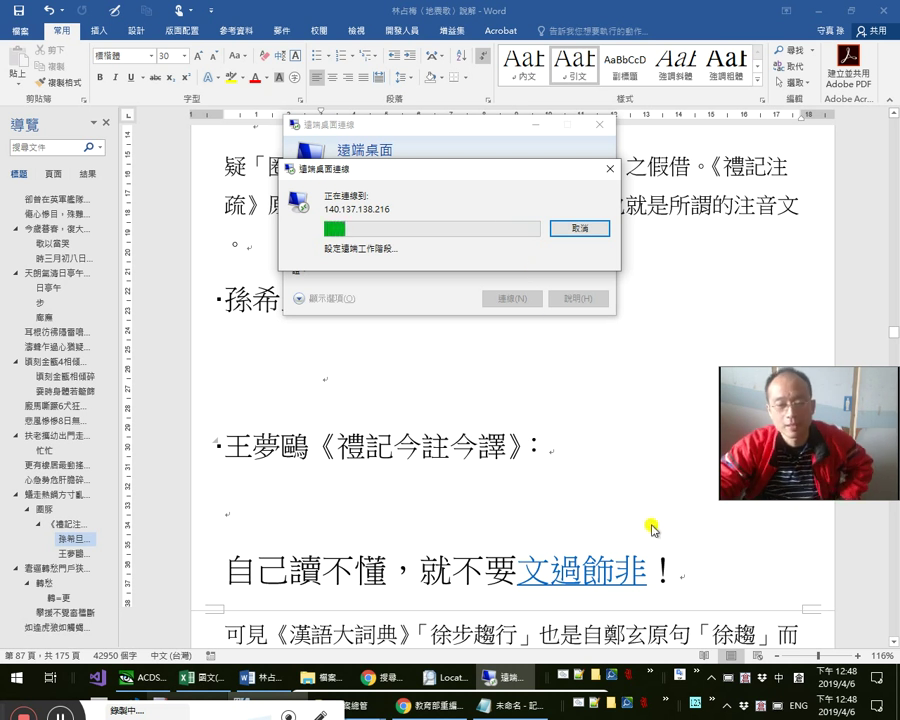
left_click(451, 376)
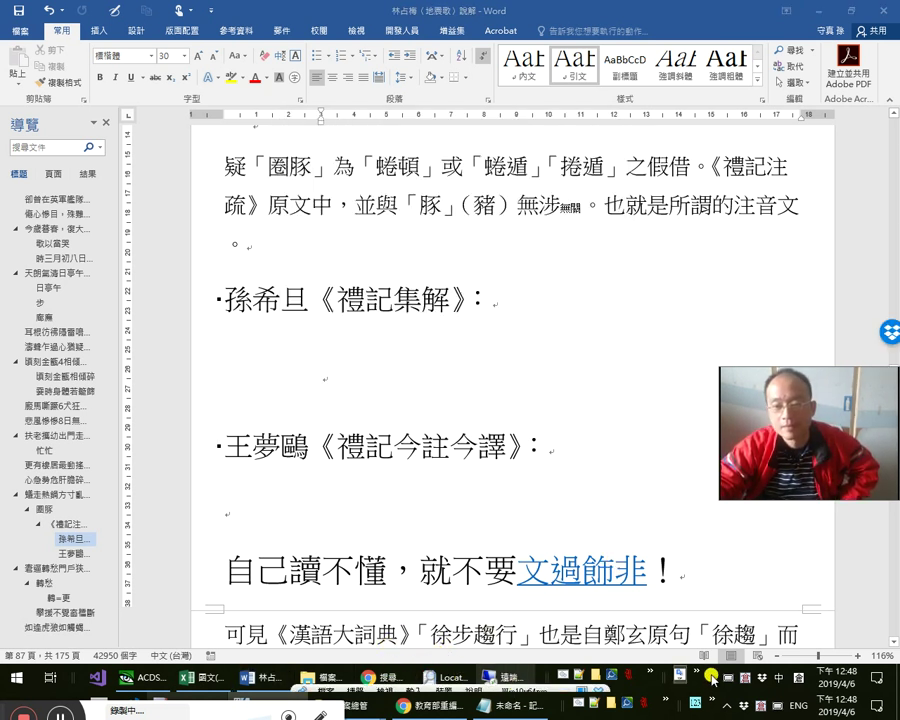
left_click(711, 676)
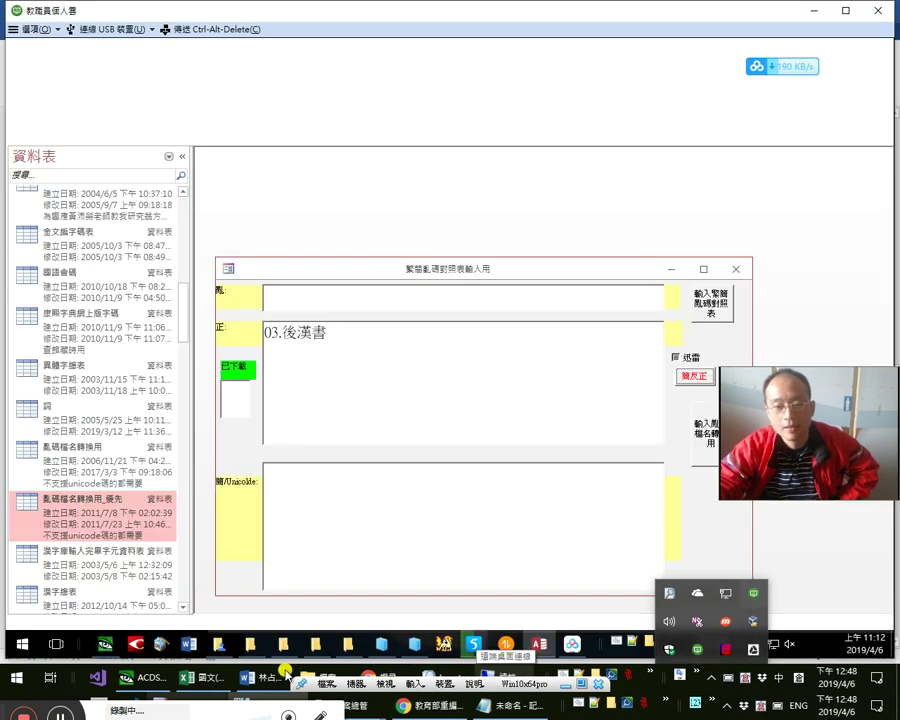
key("super")
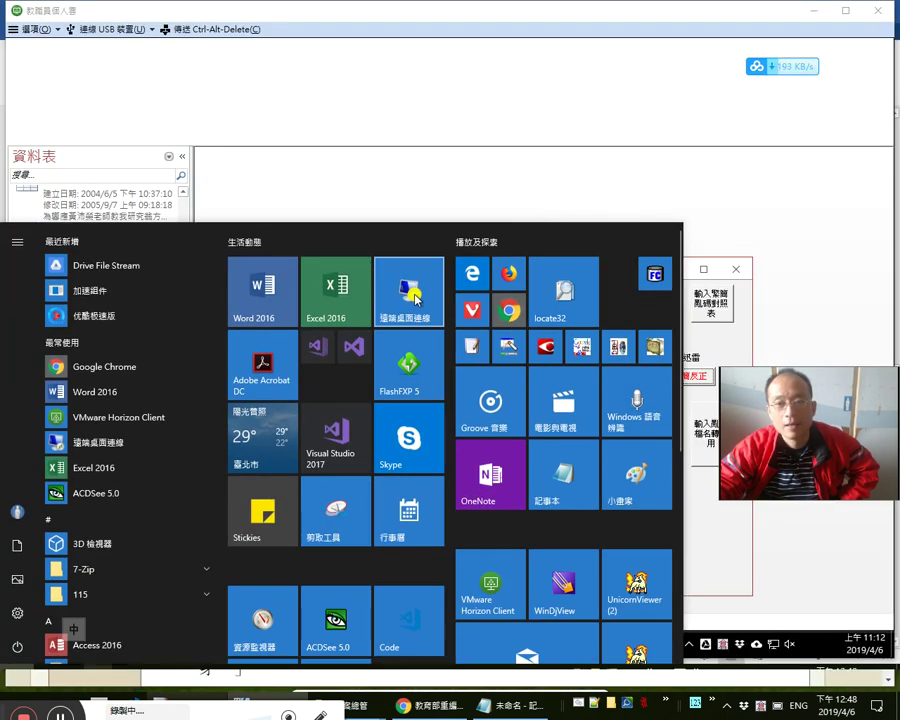
left_click(412, 294)
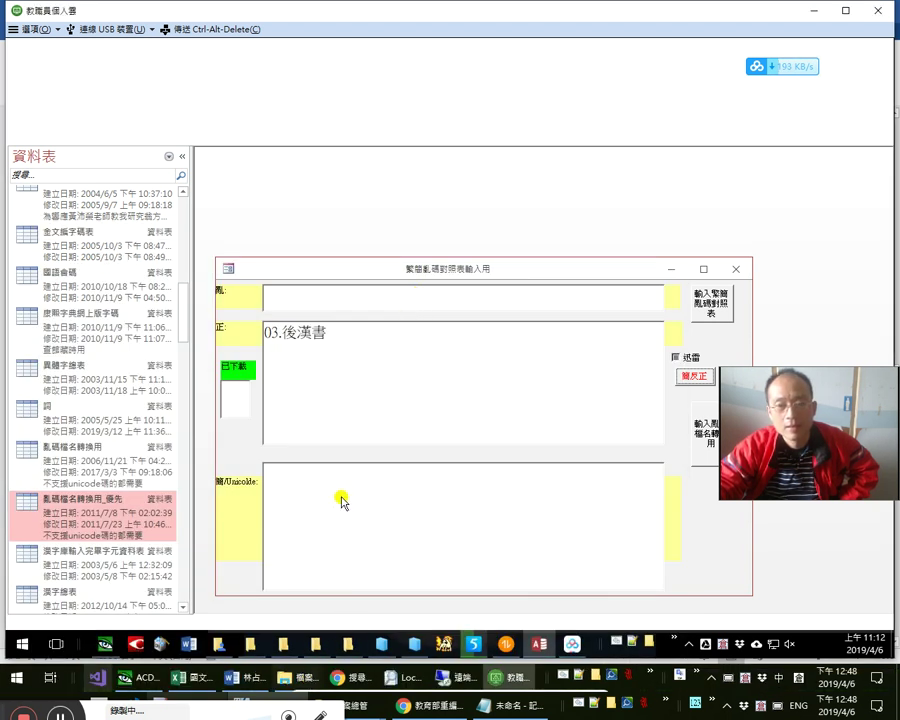
mouse_move(298, 677)
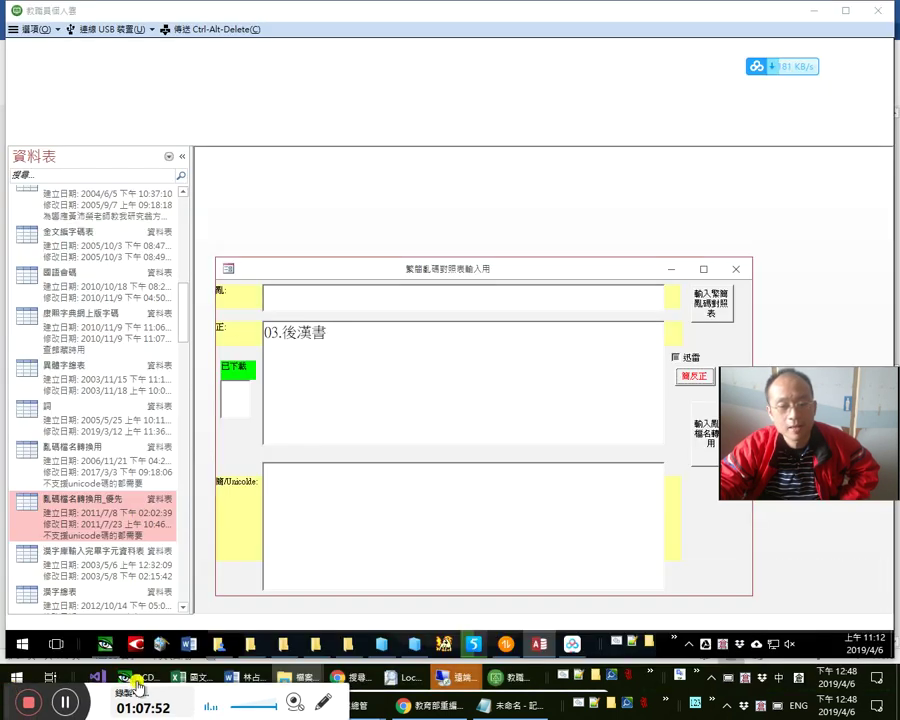
left_click(33, 676)
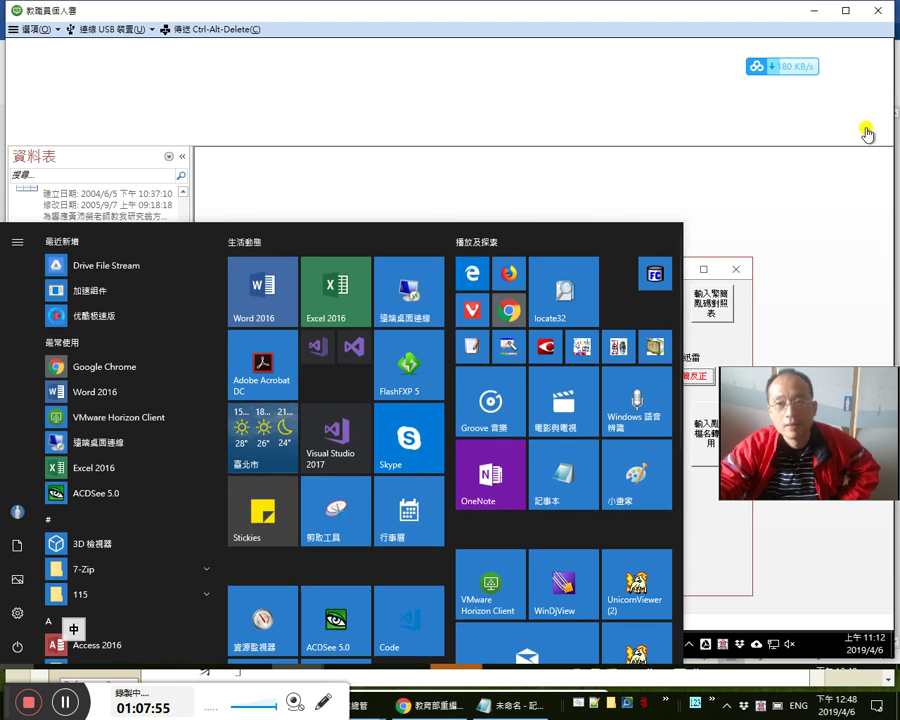
left_click(820, 35)
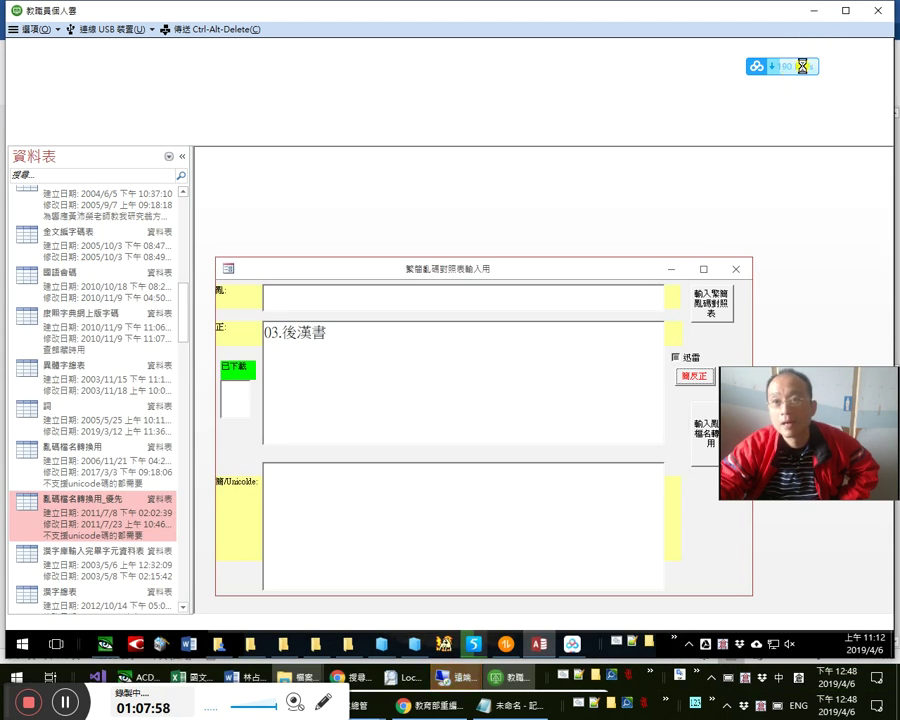
left_click(815, 11)
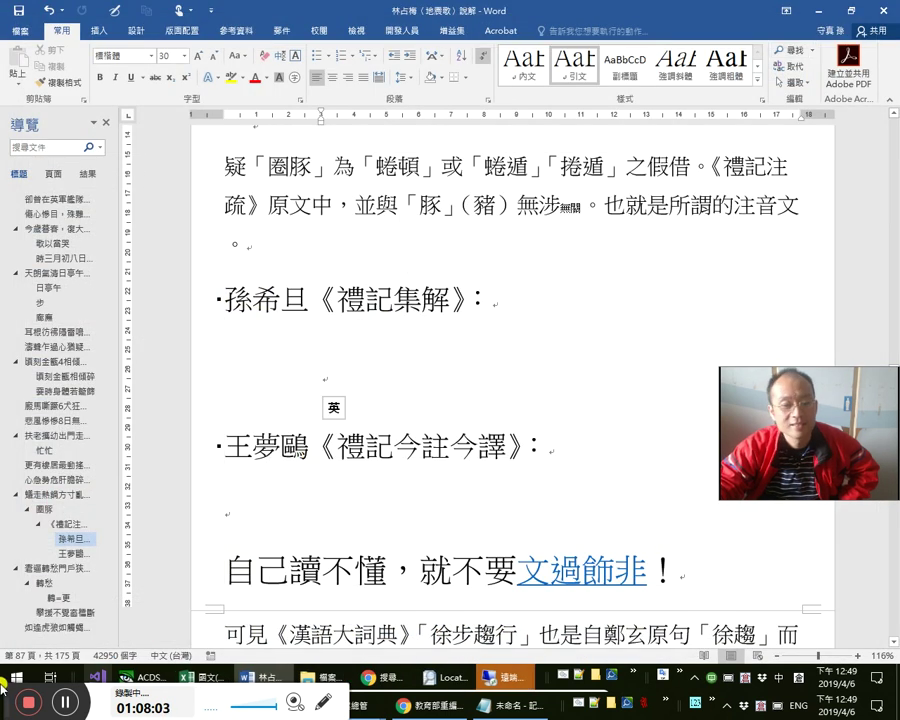
Step: Minimize the dictionary window and cancel the pending Remote Desktop connection attempt
left_click(12, 683)
left_click(430, 705)
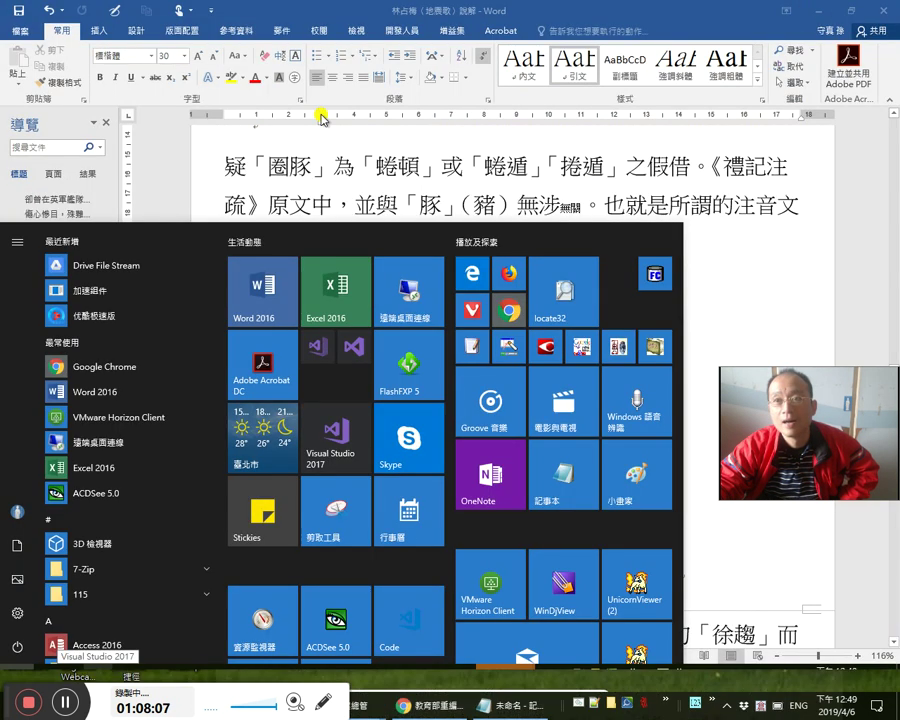
left_click(812, 13)
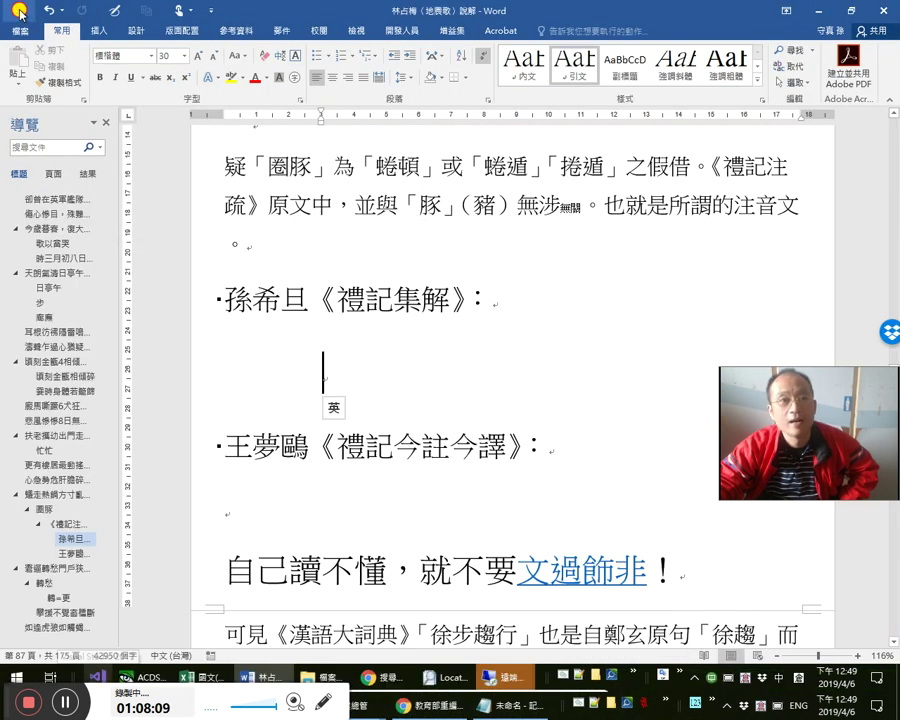
mouse_move(512, 688)
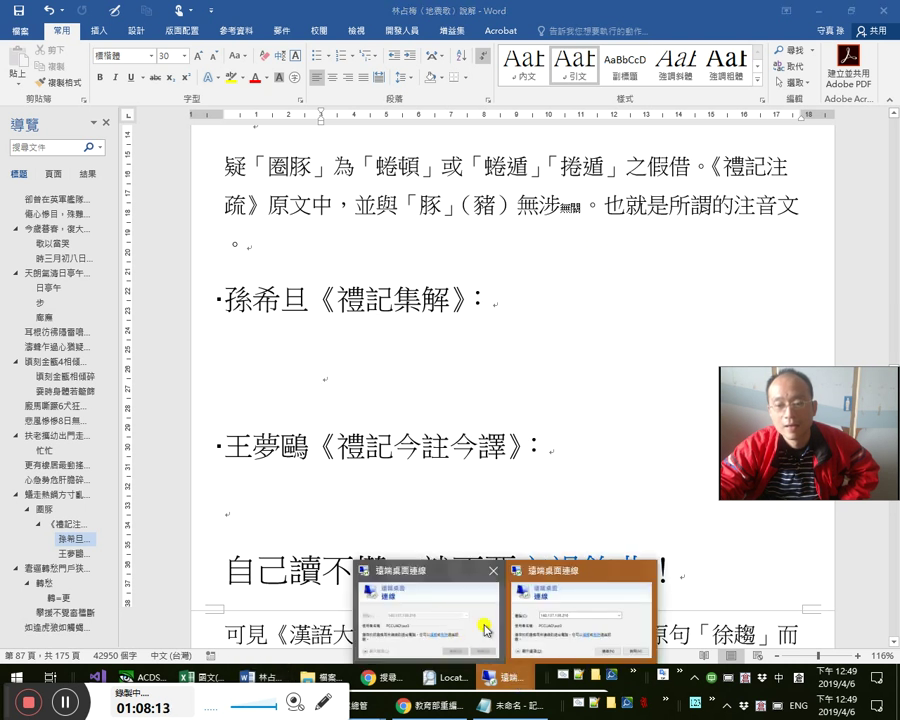
left_click(488, 645)
left_click(578, 232)
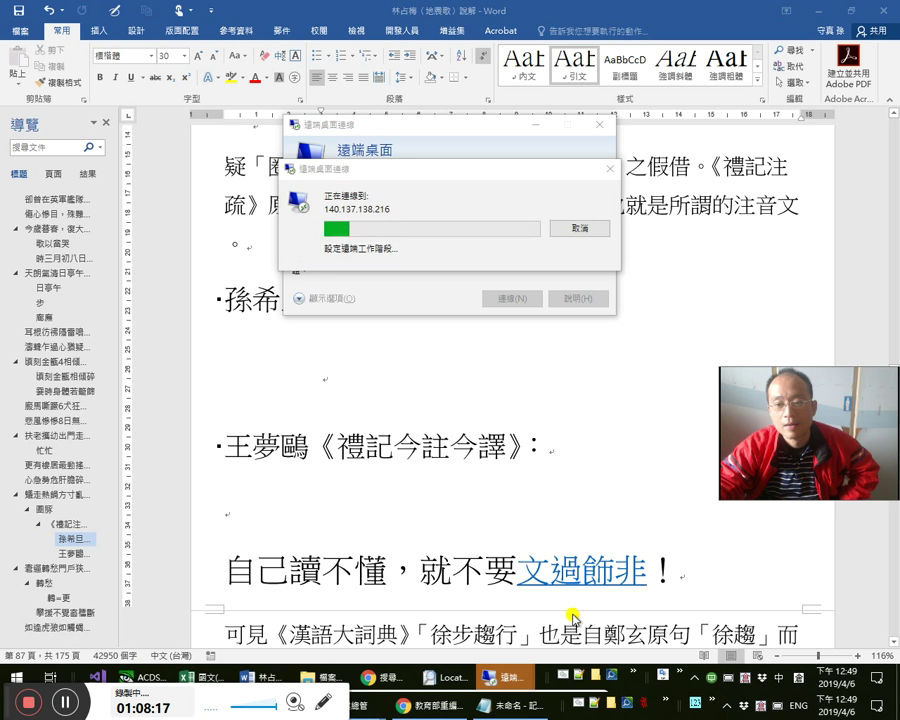
Step: Load the MOE dictionary, close the empty tab, then open guoxuedashi.com/zidian via the 大師 bookmark
left_click(368, 677)
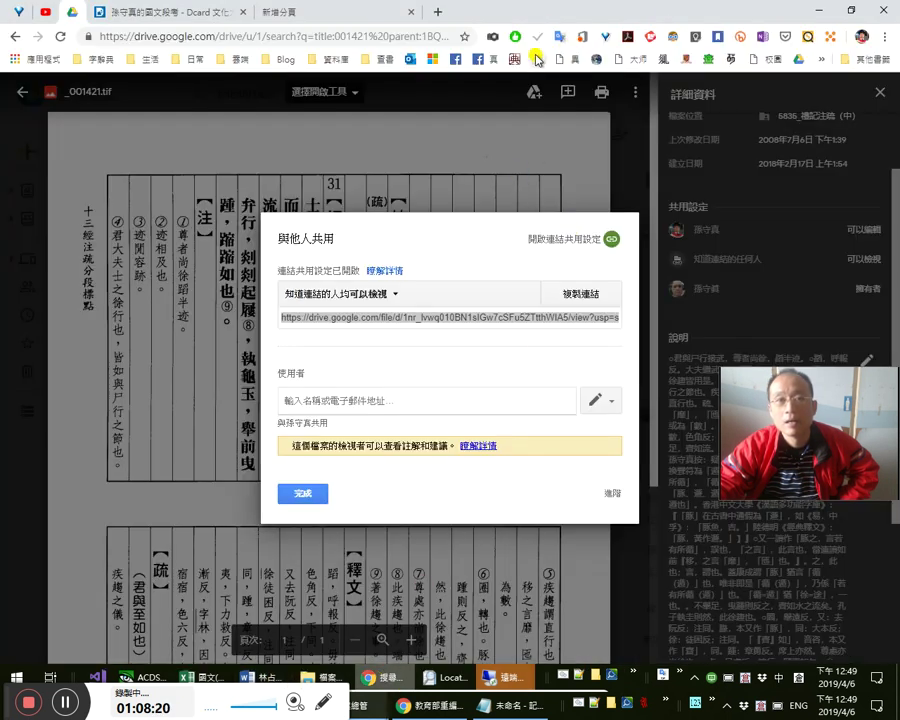
left_click(452, 12)
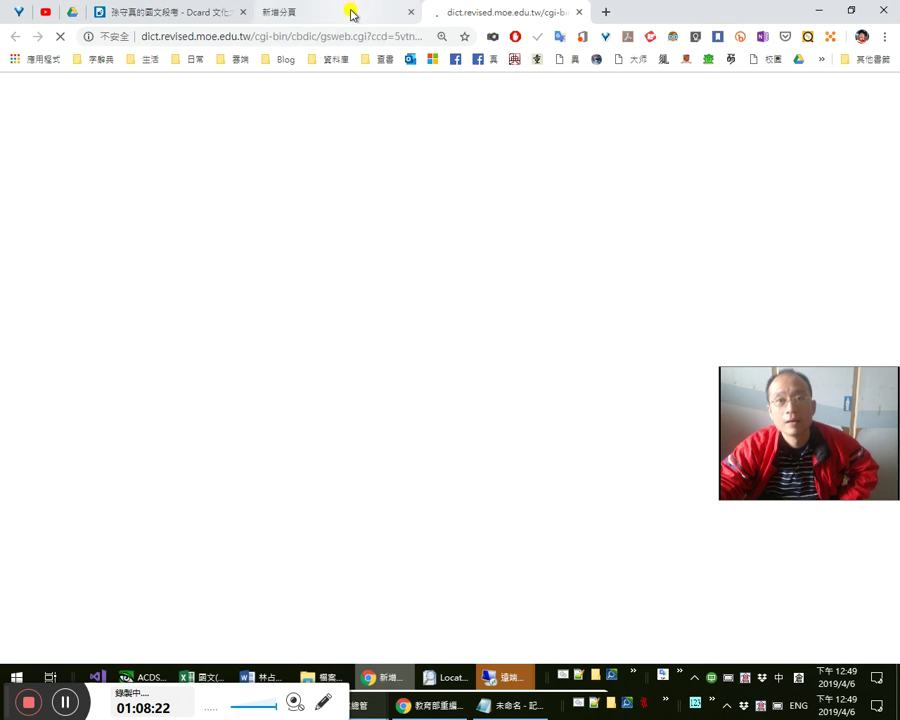
left_click(352, 18)
key("ctrl+w")
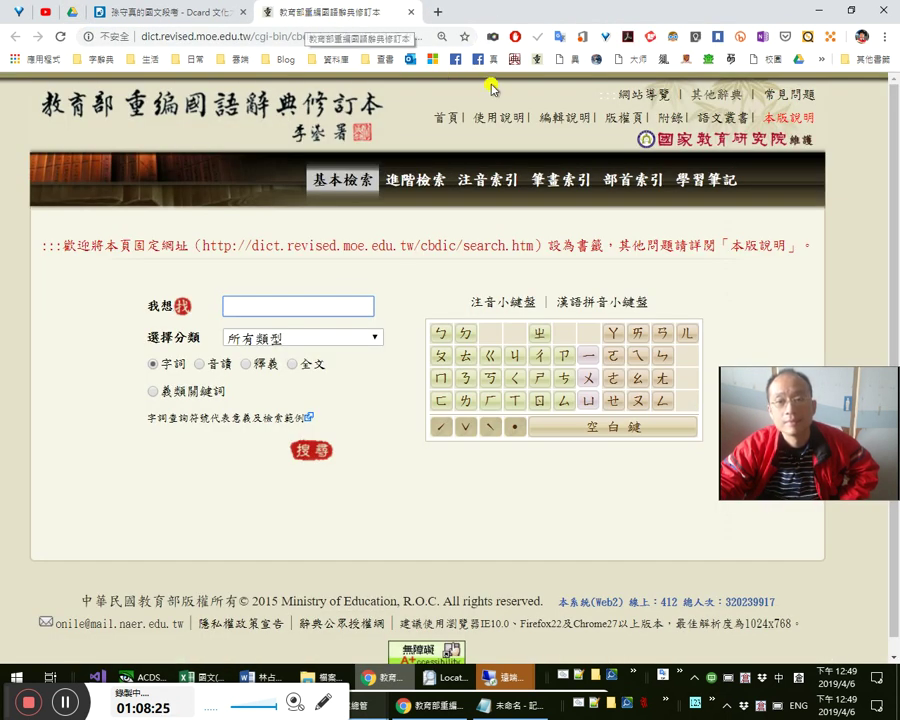
left_click(632, 62)
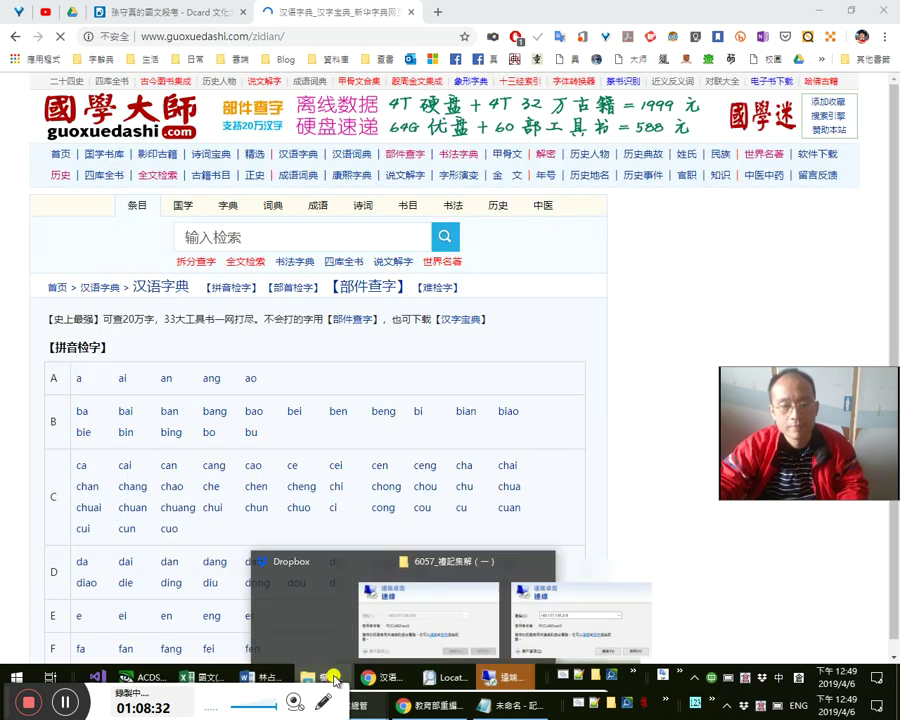
left_click(271, 614)
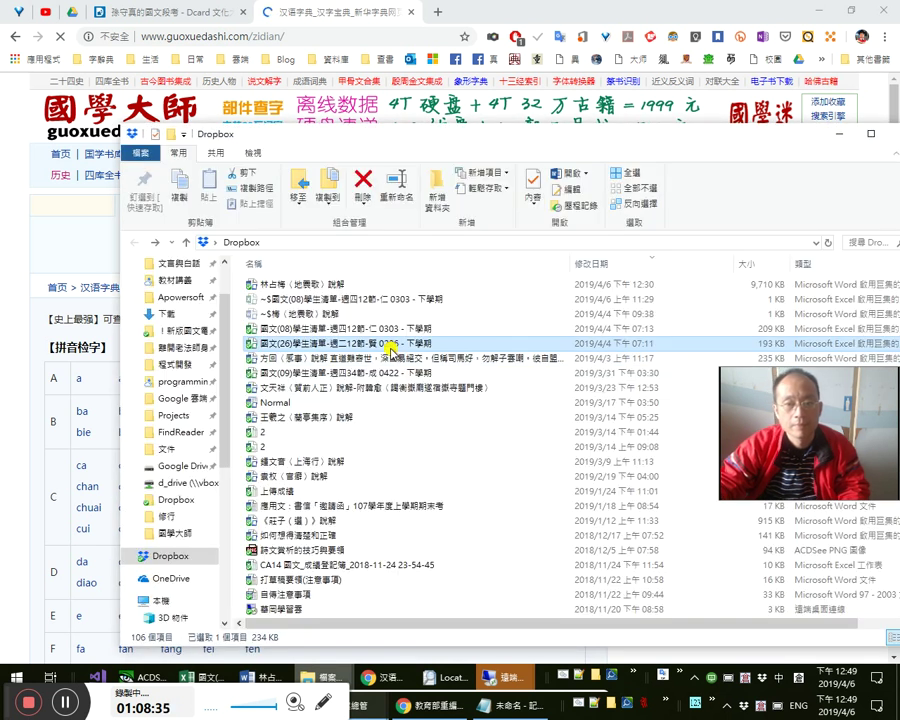
left_click(394, 341)
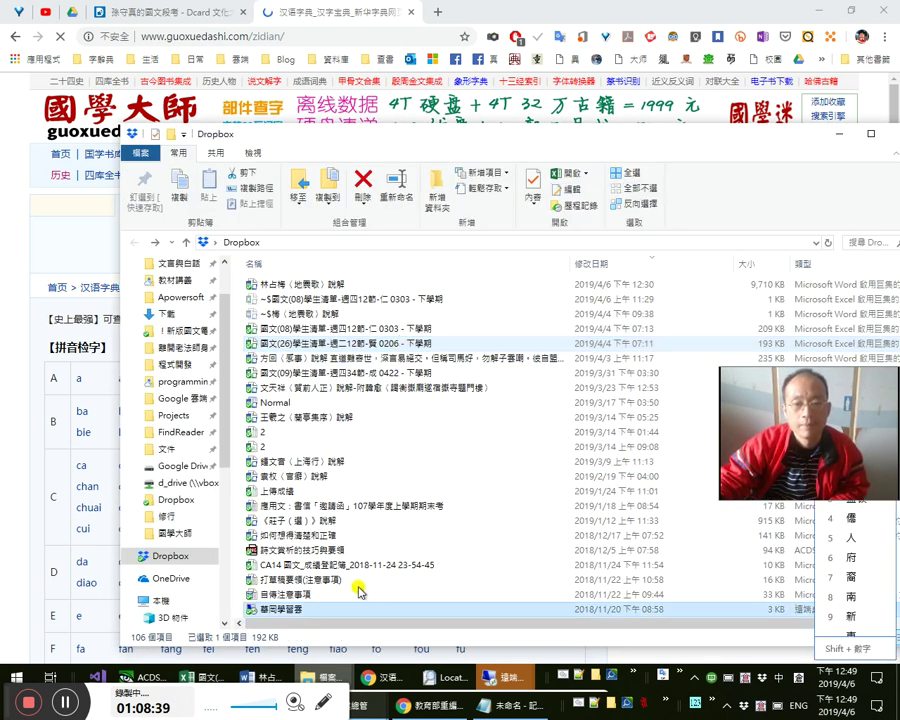
left_click(290, 608)
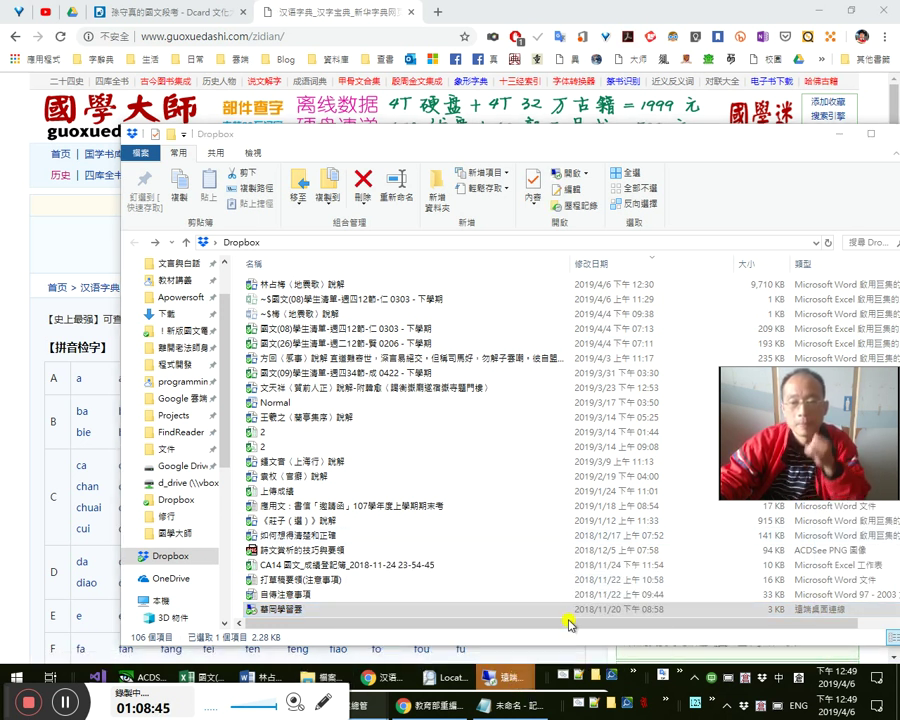
left_click(512, 680)
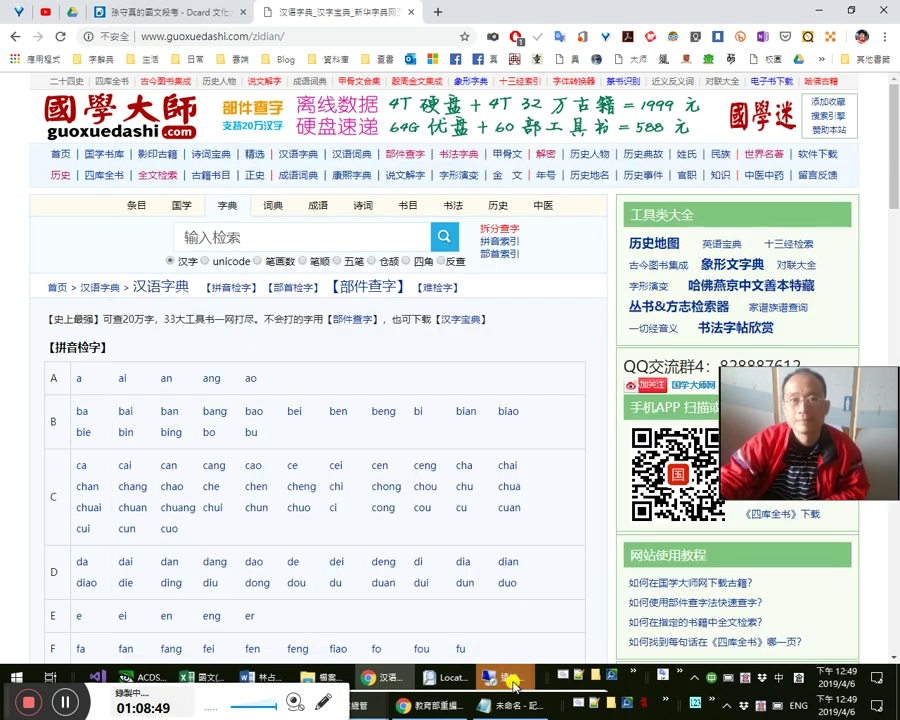
Step: Start connecting to 140.137.134.132, suppressing future warnings for this remote computer
left_click(295, 702)
left_click(260, 395)
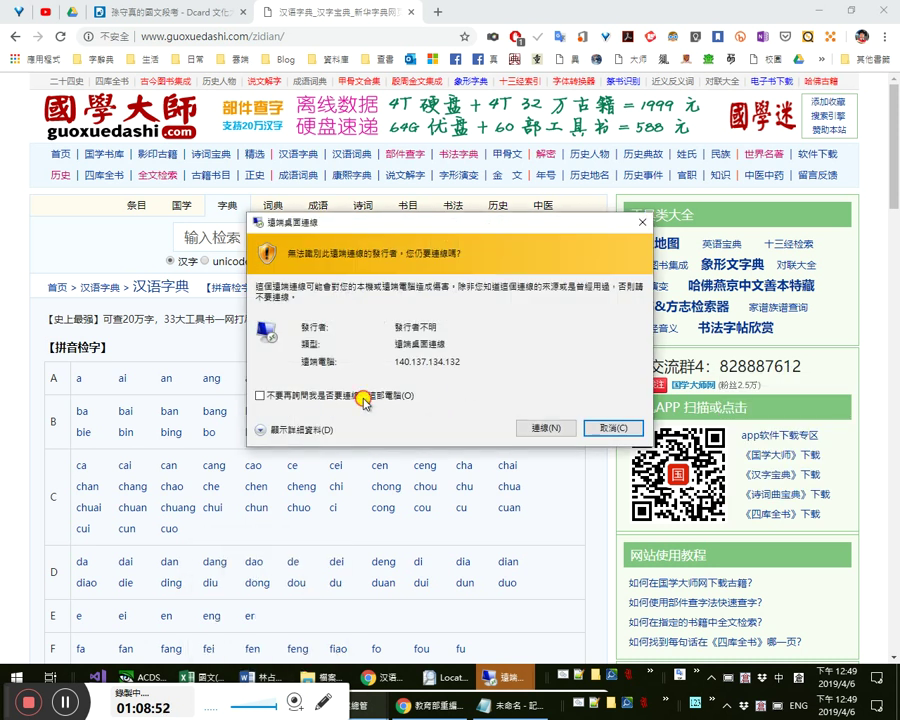
left_click(535, 429)
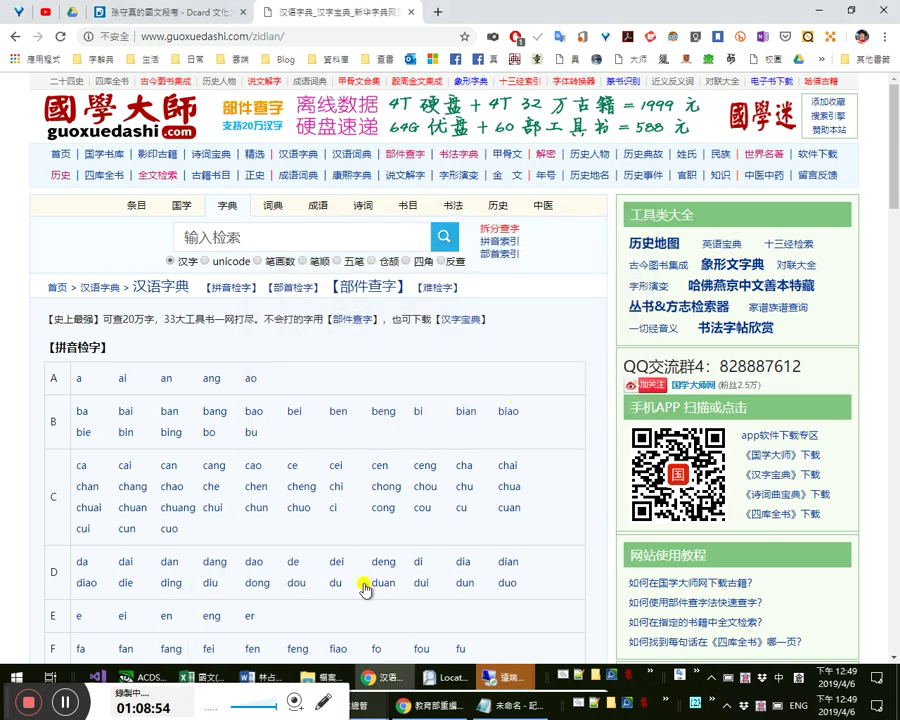
mouse_move(330, 678)
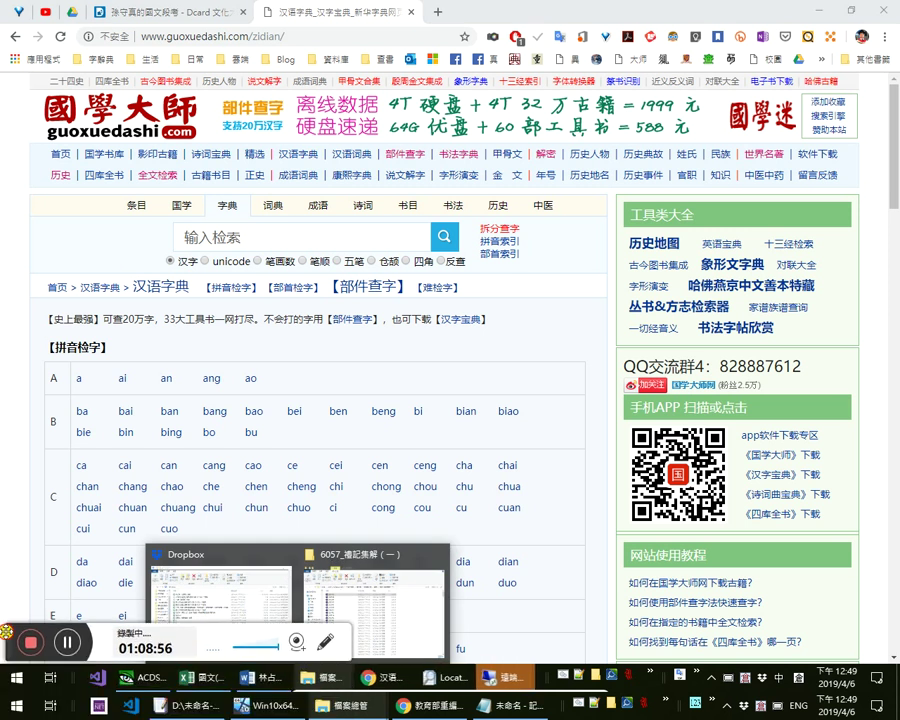
mouse_move(505, 678)
left_click(603, 585)
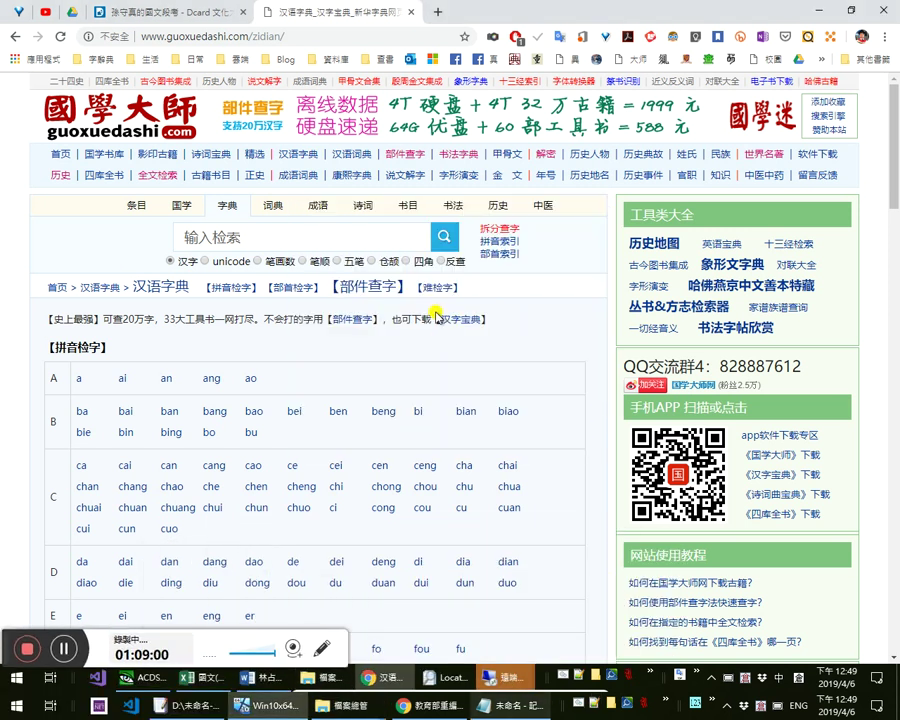
Step: Enter the account password and accept the remote computer's certificate
key("alt+Tab")
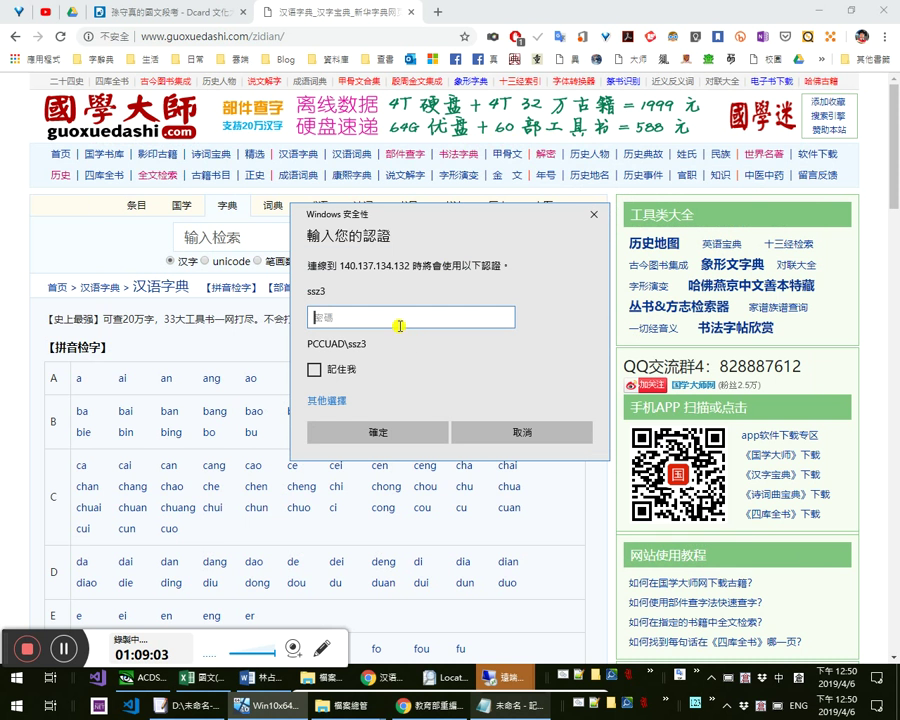
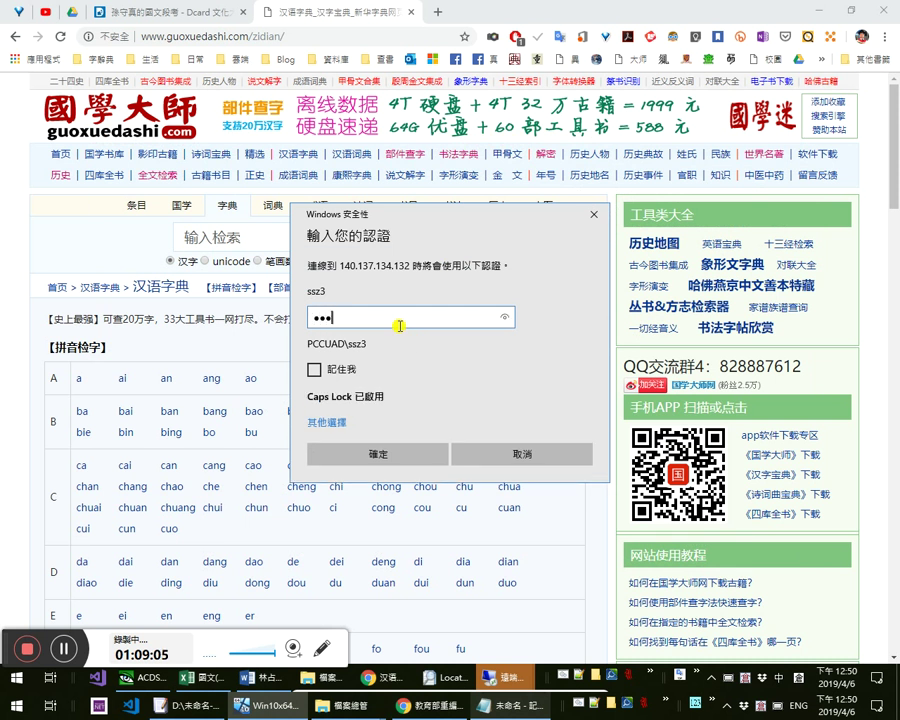
key("Tab")
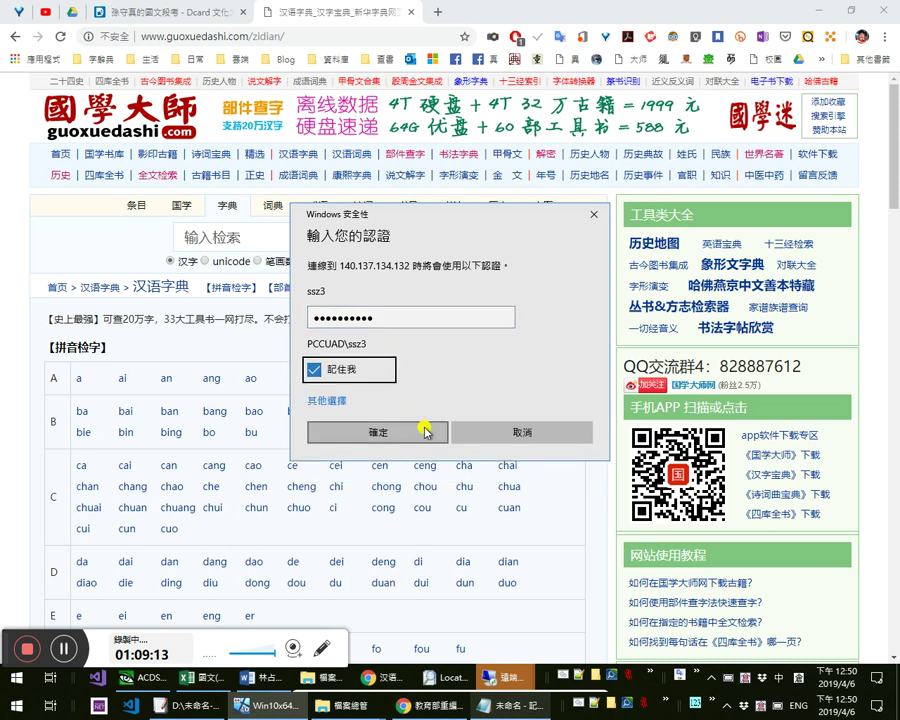
left_click(426, 432)
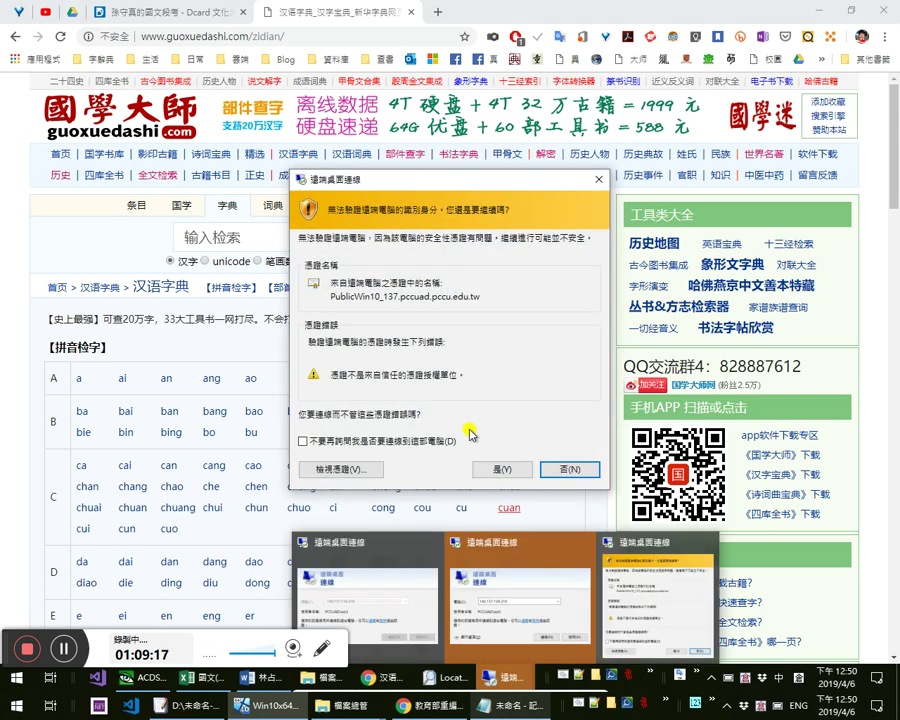
left_click(375, 441)
left_click(524, 466)
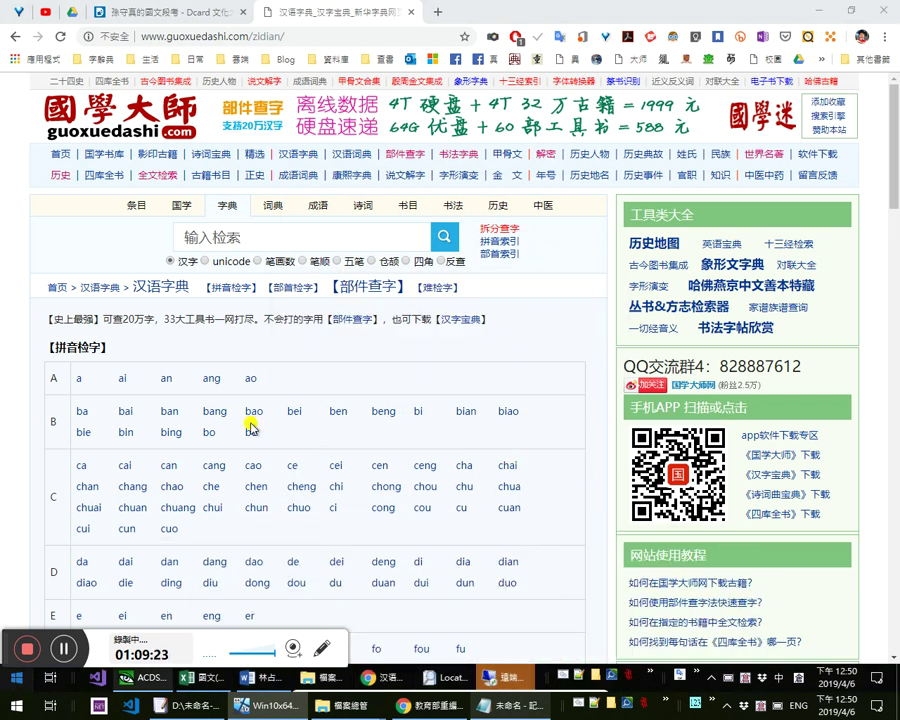
Step: Bring up the cloud desktop, dismiss the PCCU notice, and return to local Chrome
key("super")
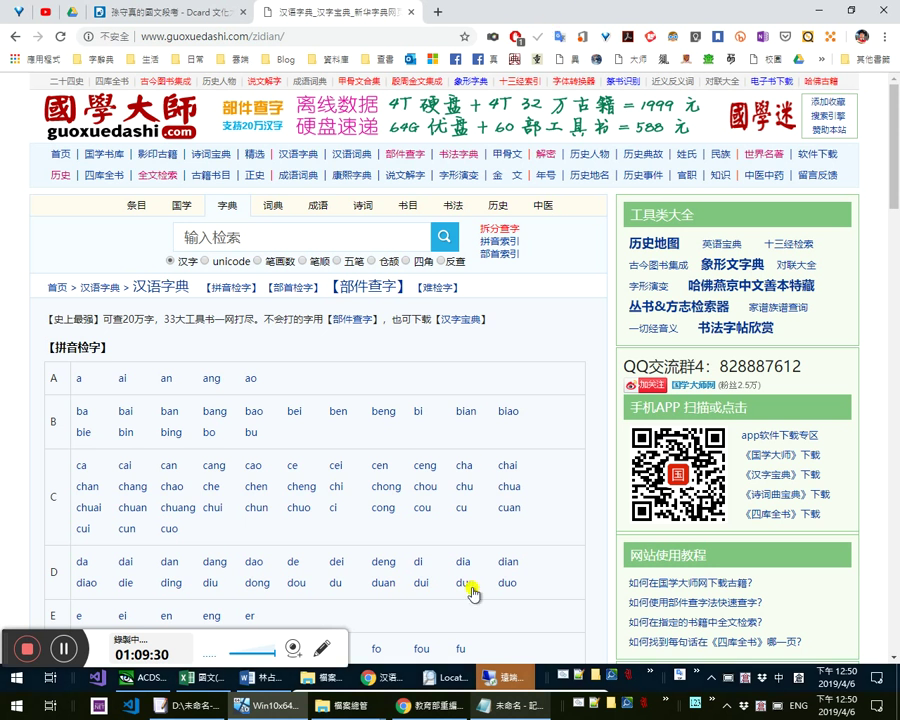
mouse_move(489, 678)
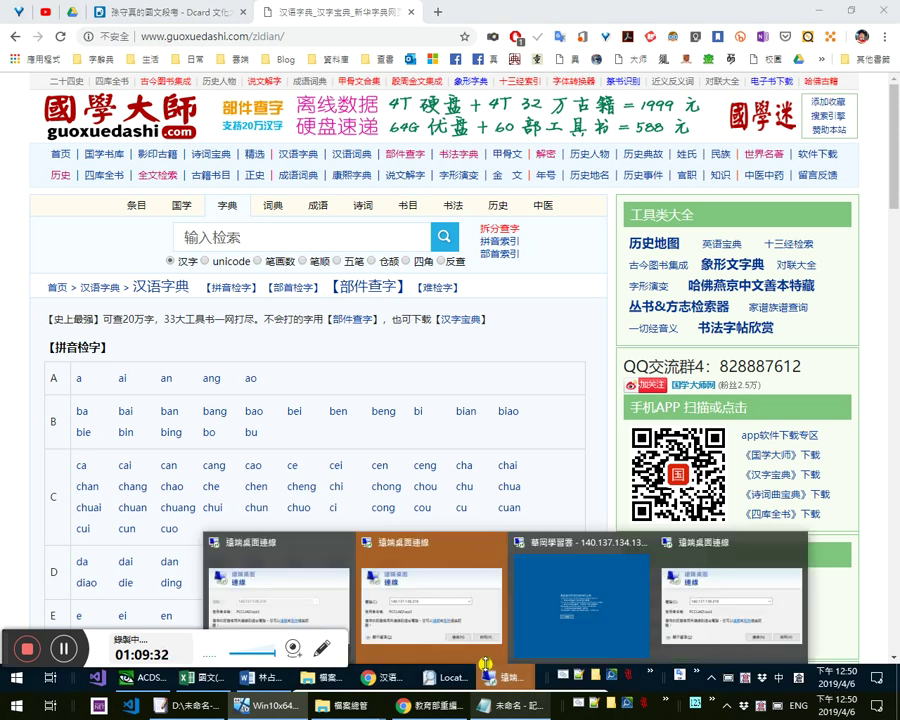
left_click(549, 590)
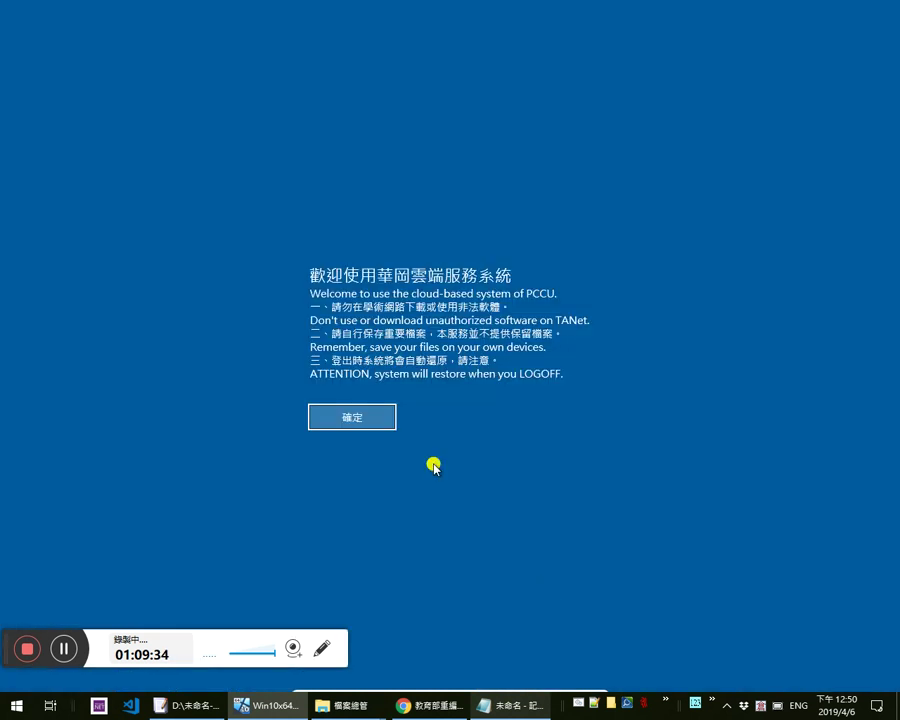
left_click(360, 421)
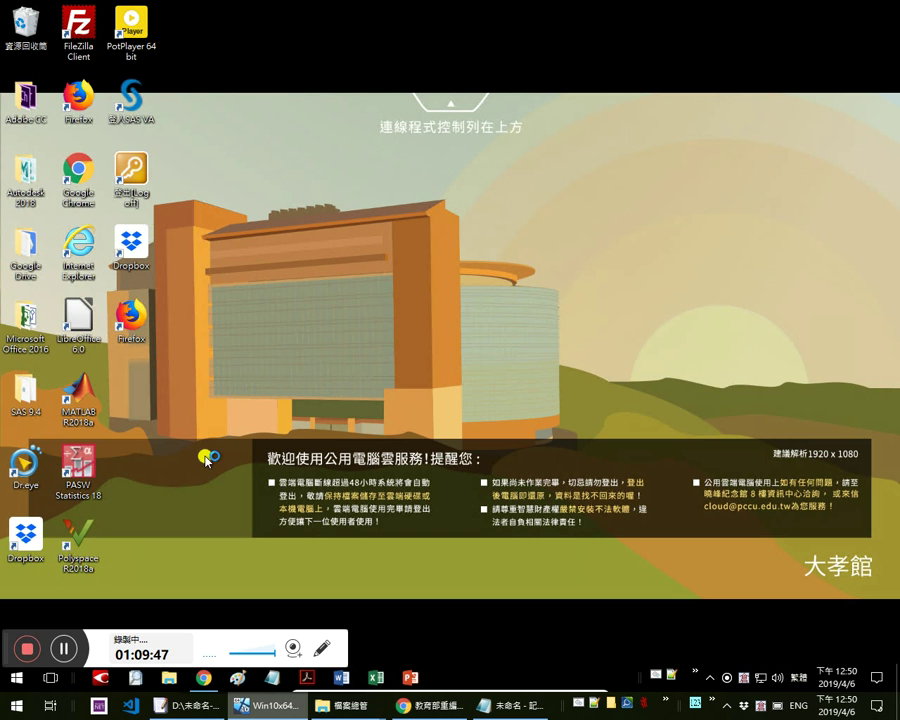
key("alt+Tab")
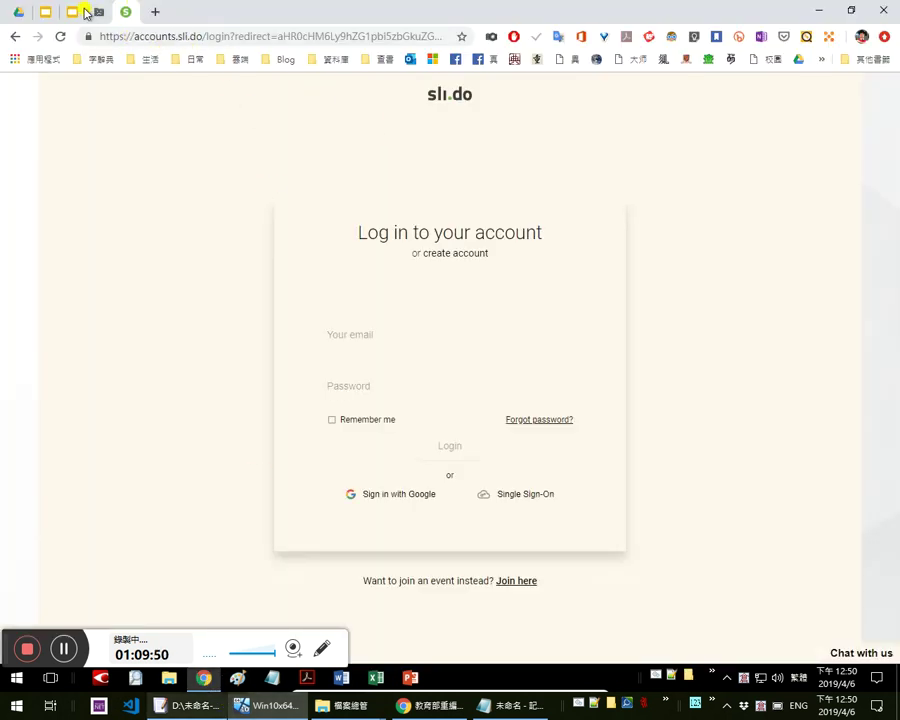
Step: Search Drive for title:禮記集解, dismiss the ABBYY error, and launch FineReader 12
left_click(22, 14)
left_click(311, 94)
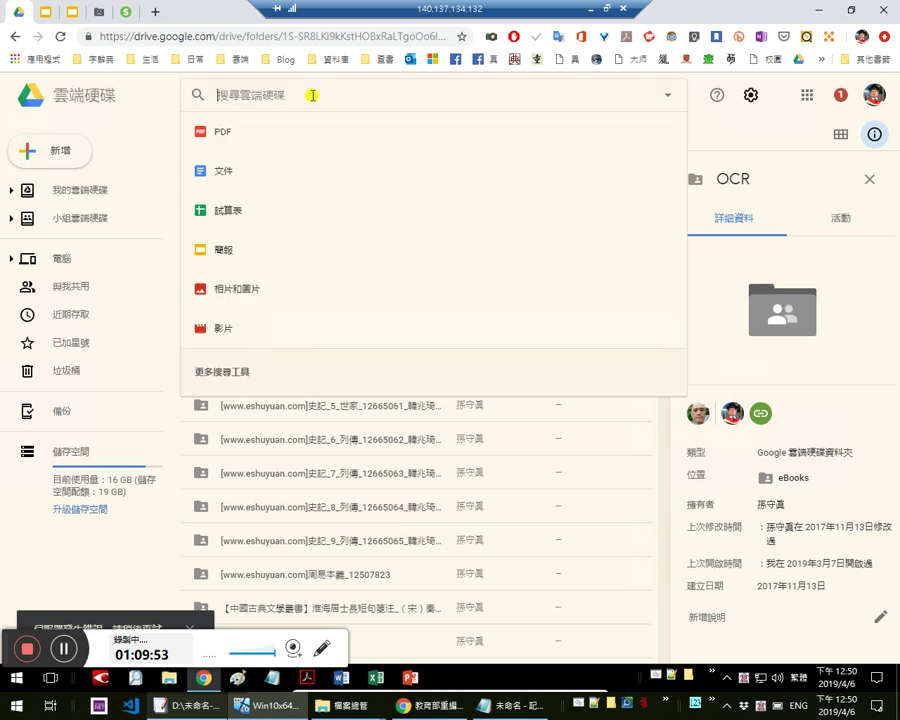
type("i")
key("BackSpace")
type("TIL")
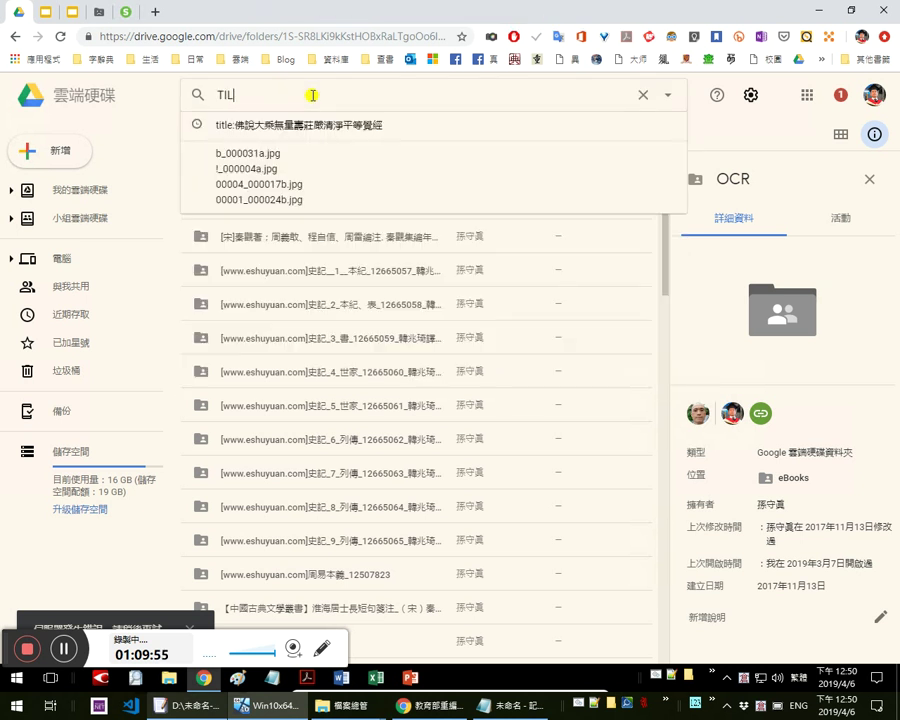
type("TLE")
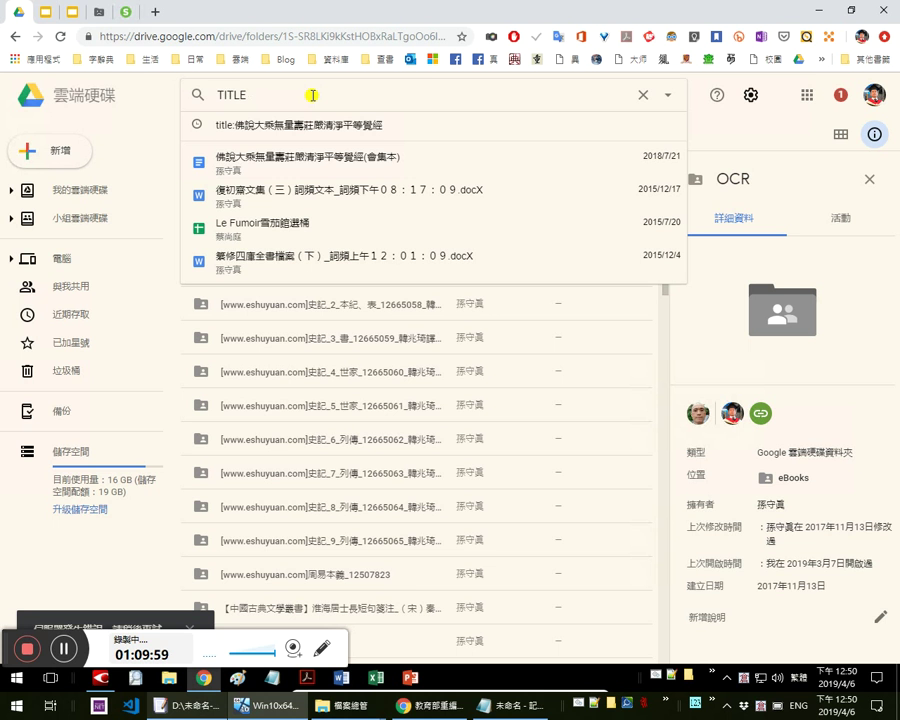
type(" : ny")
key("BackSpace")
key("BackSpace")
type("yn")
key("BackSpace")
key("BackSpace")
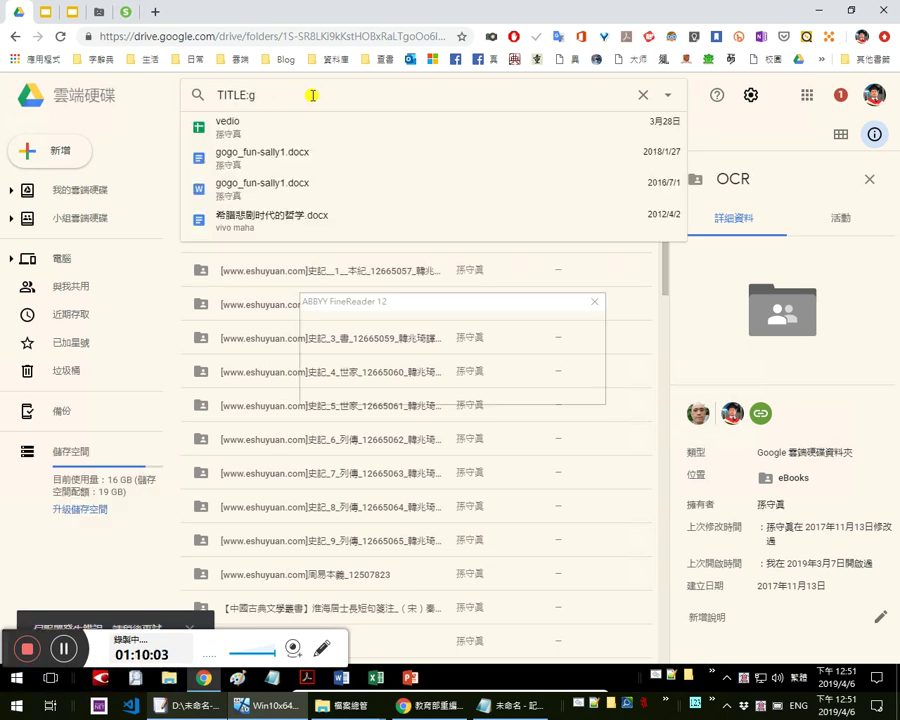
type("禮記")
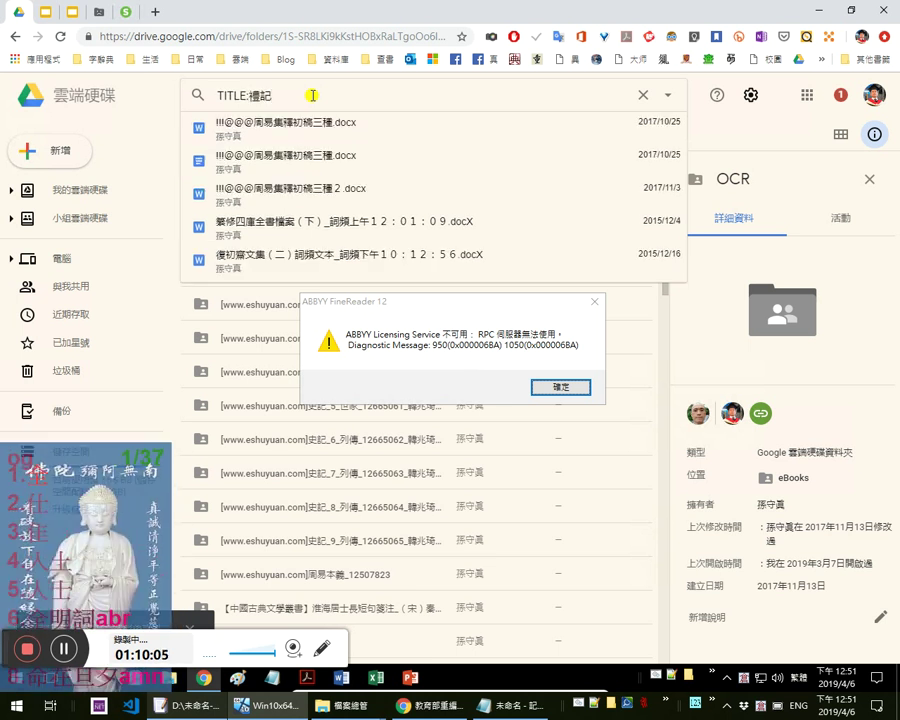
type("集解")
key("Return")
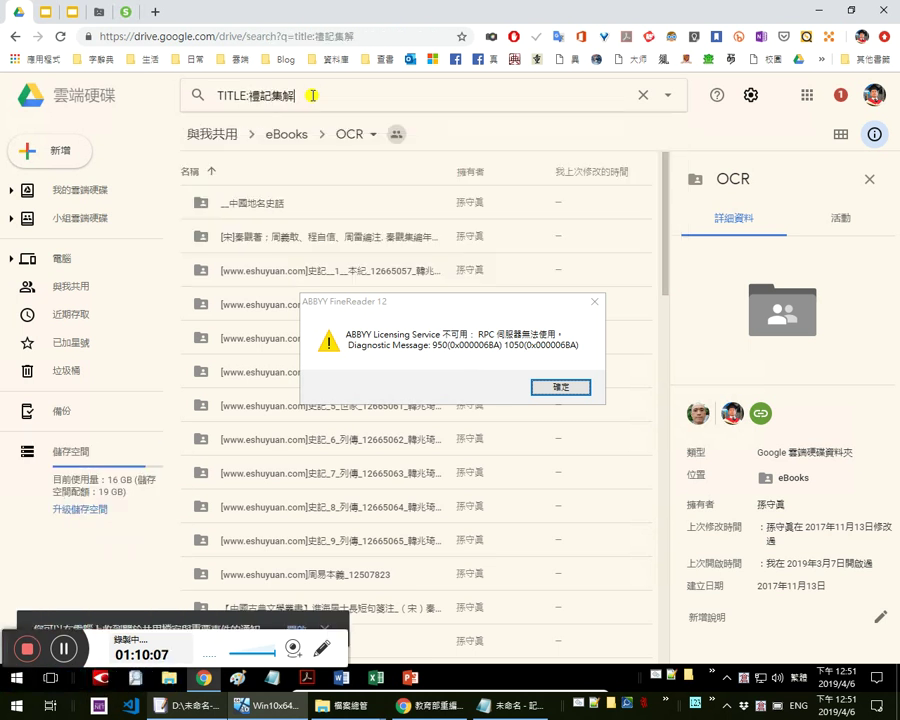
left_click(559, 388)
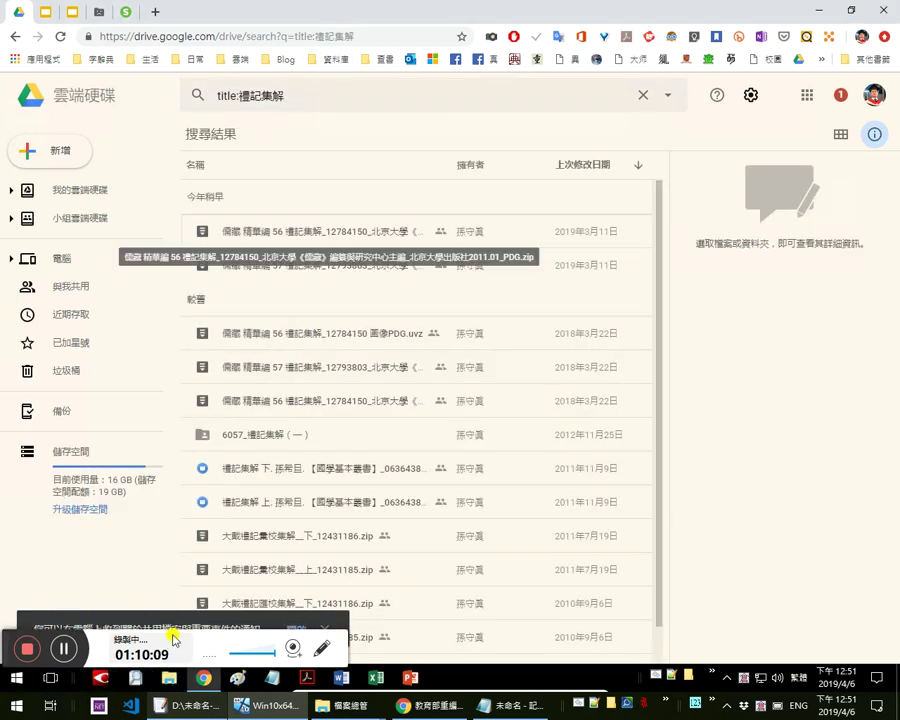
left_click(100, 680)
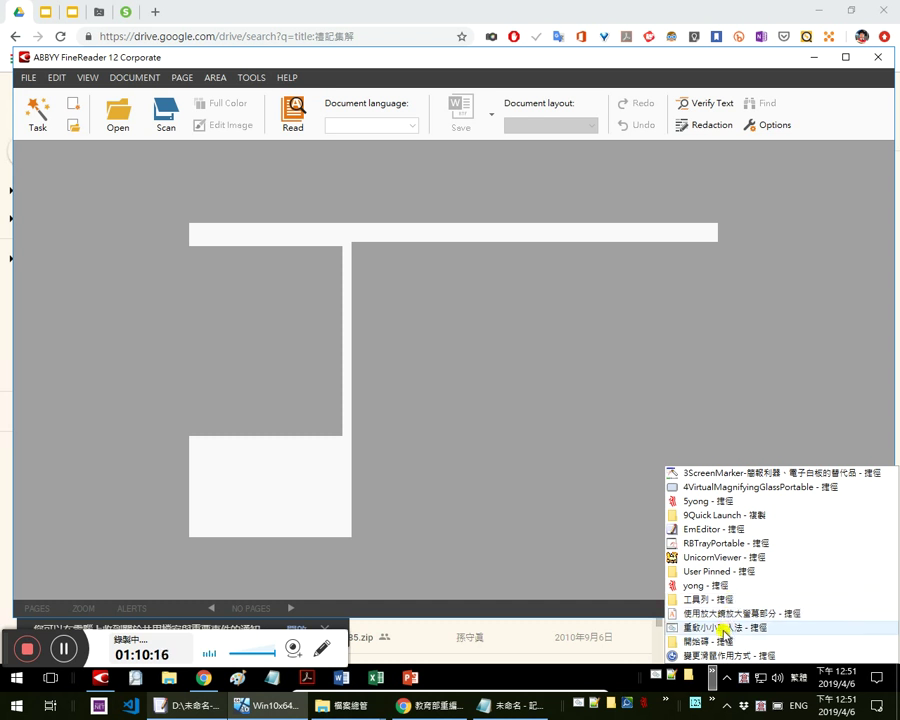
Step: Restart the 小小 input method, minimize the remote session, and close the extra connection dialog
left_click(724, 628)
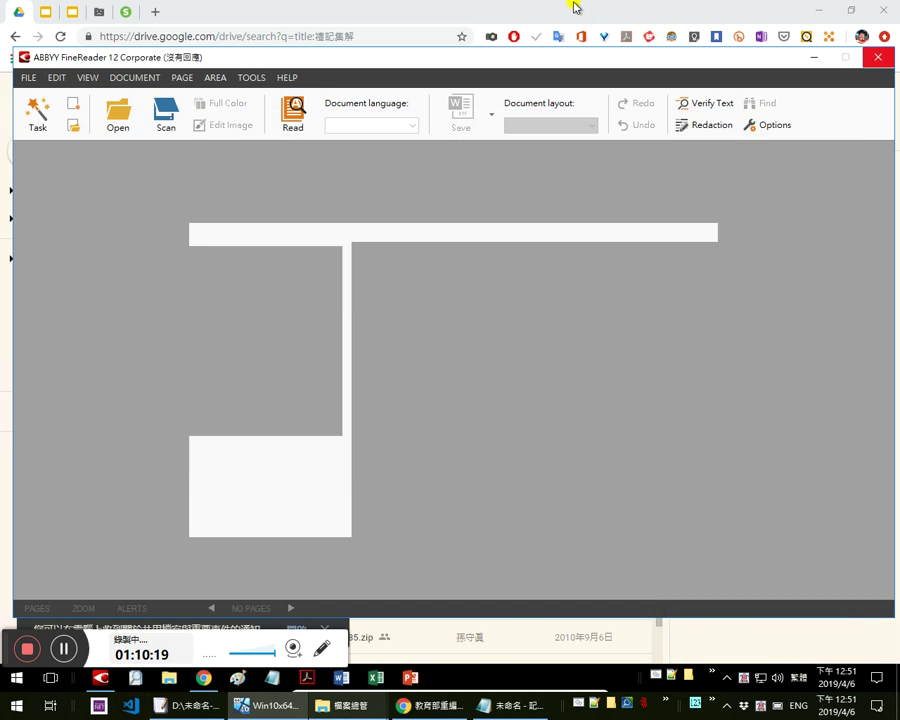
mouse_move(601, 3)
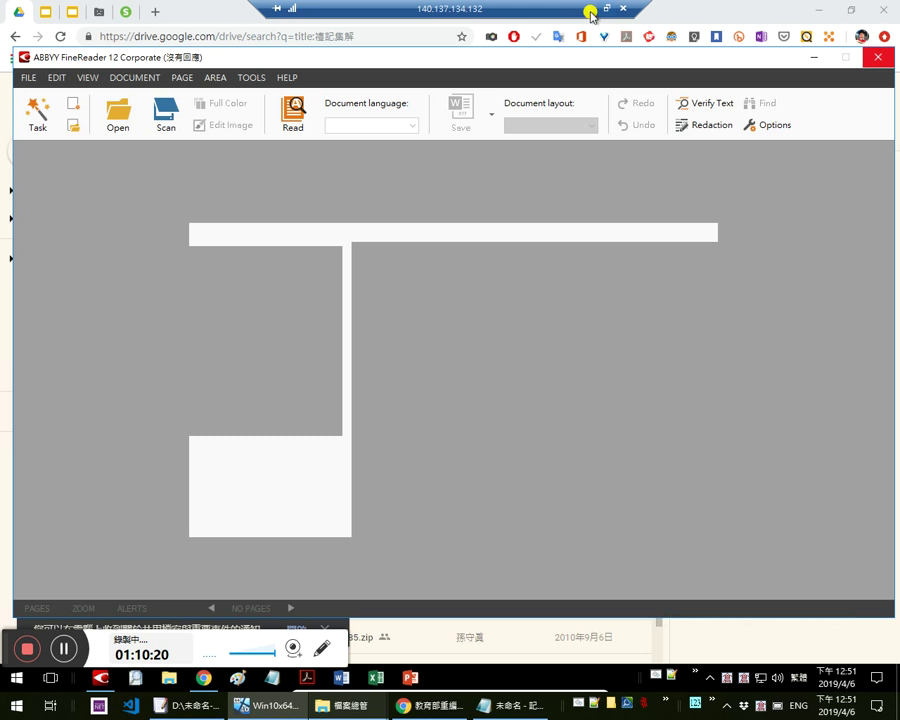
left_click(591, 10)
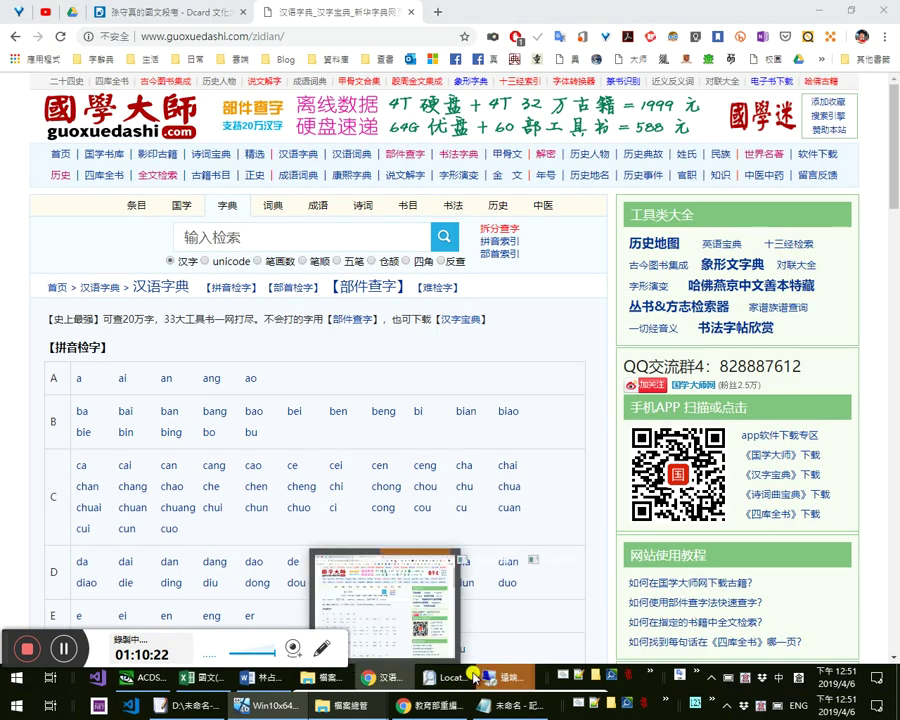
mouse_move(485, 678)
left_click(352, 603)
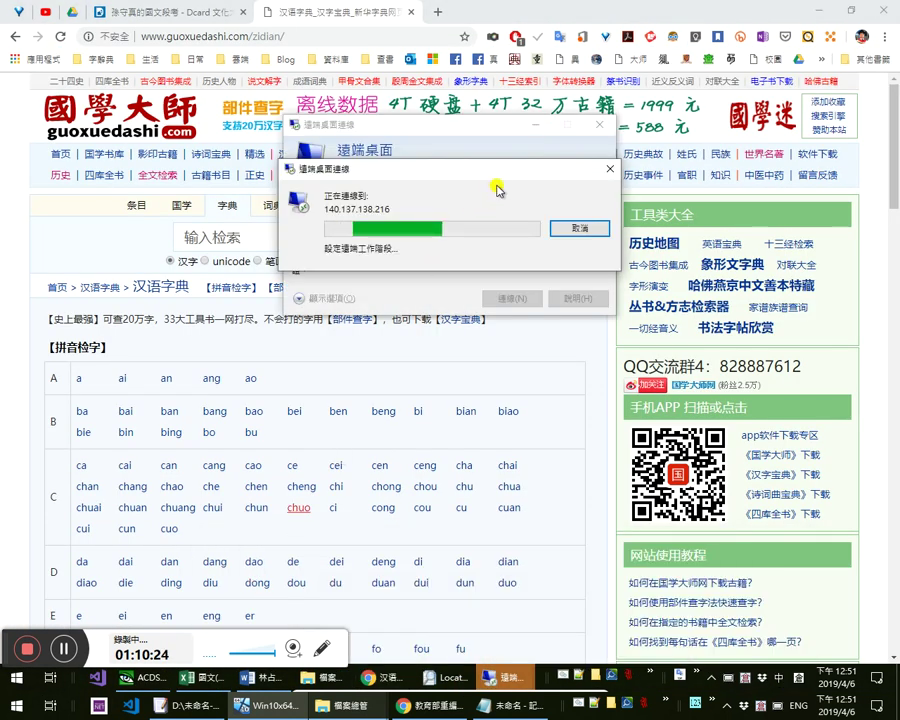
left_click(599, 125)
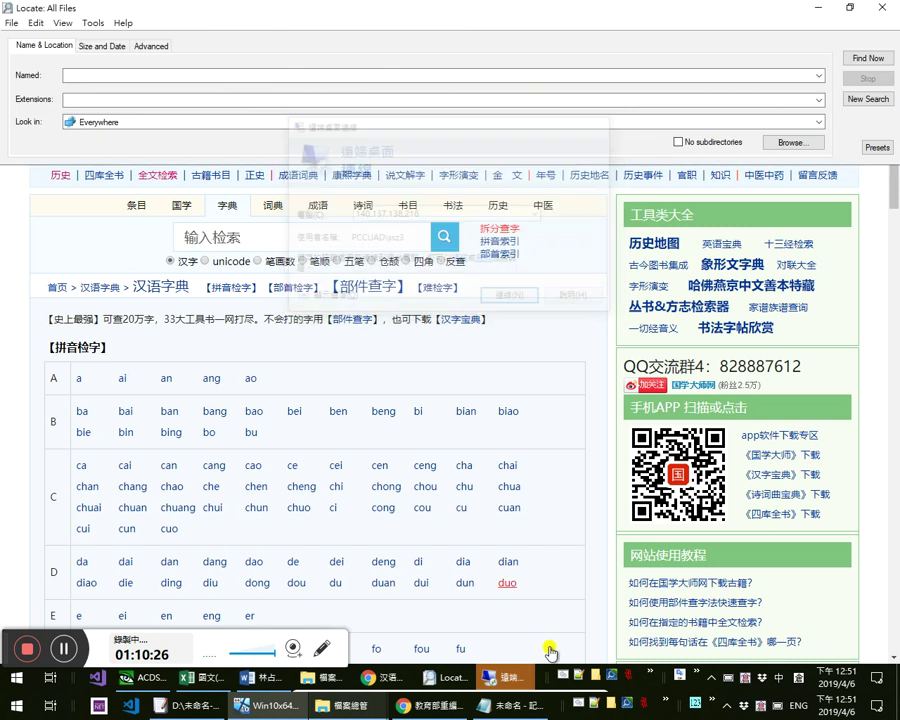
Step: Close both duplicate connection windows and return to the remote session's Drive results
mouse_move(513, 690)
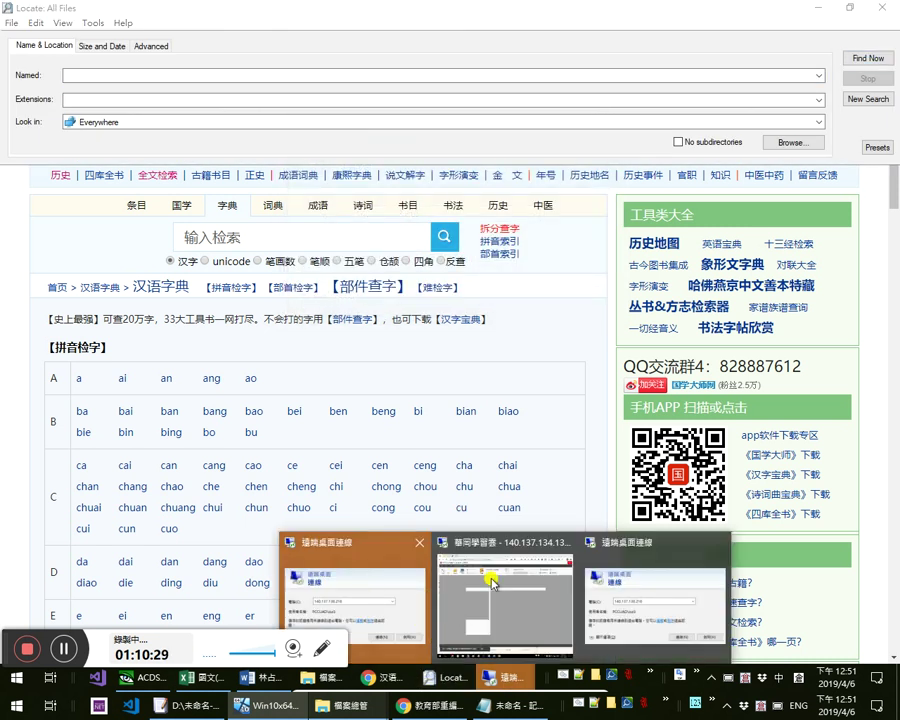
left_click(421, 545)
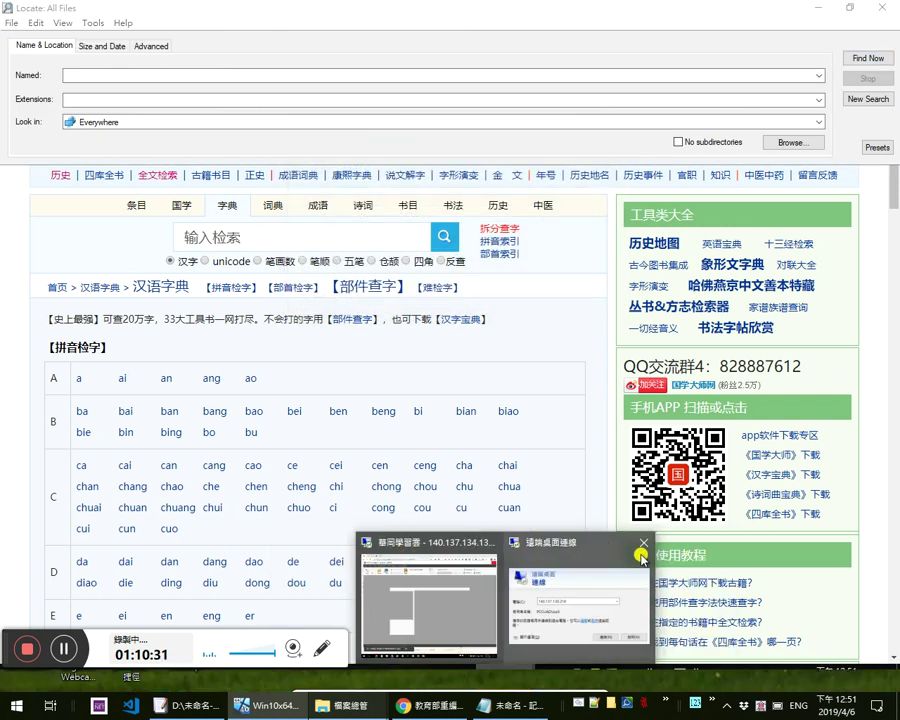
left_click(635, 540)
left_click(476, 575)
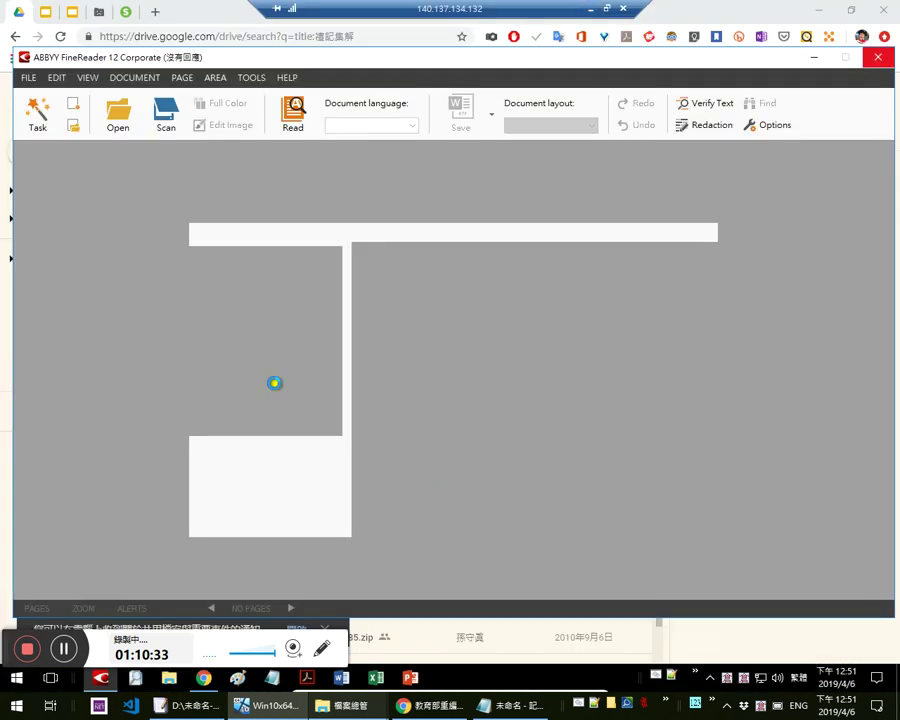
left_click(17, 13)
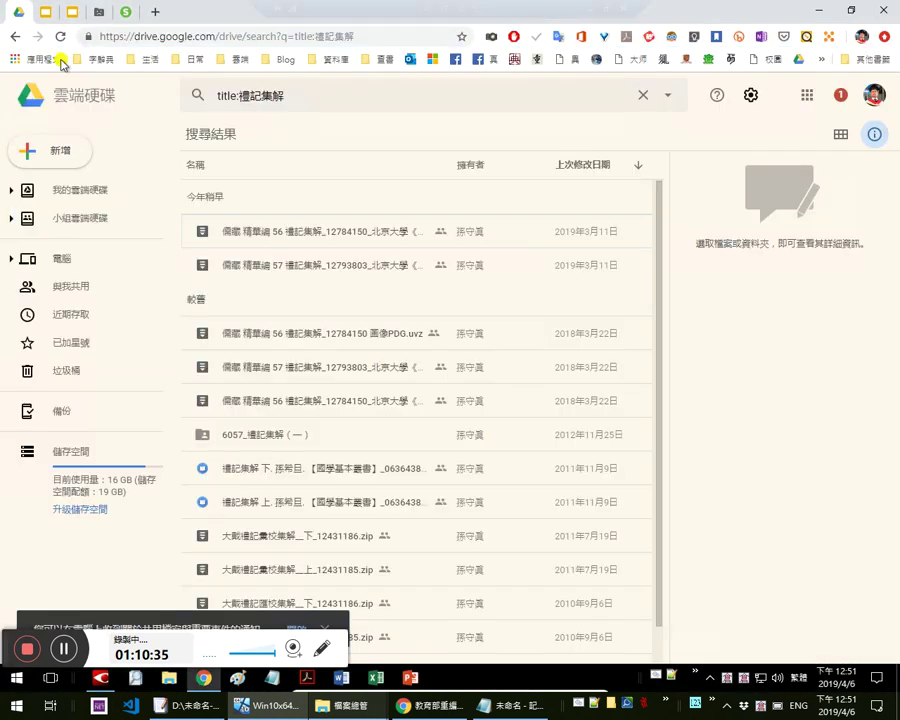
Step: Download 十三經清人注疏.禮記集解.清孫希旦.中華書局.1989.pdf from the Drive results into Downloads
left_click(413, 505)
scroll(464, 505, "down", 1)
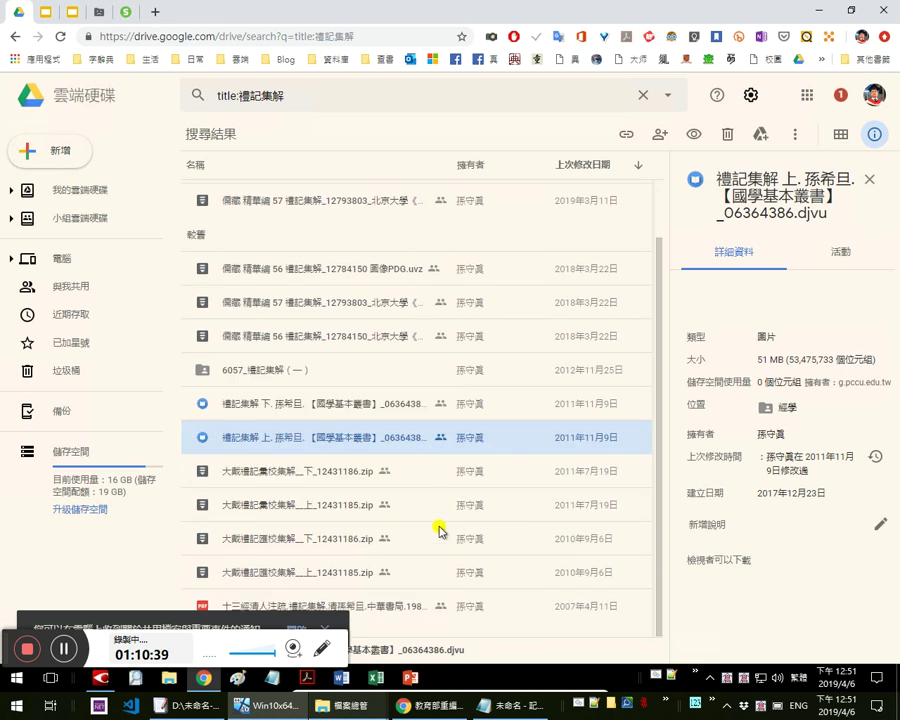
left_click(396, 603)
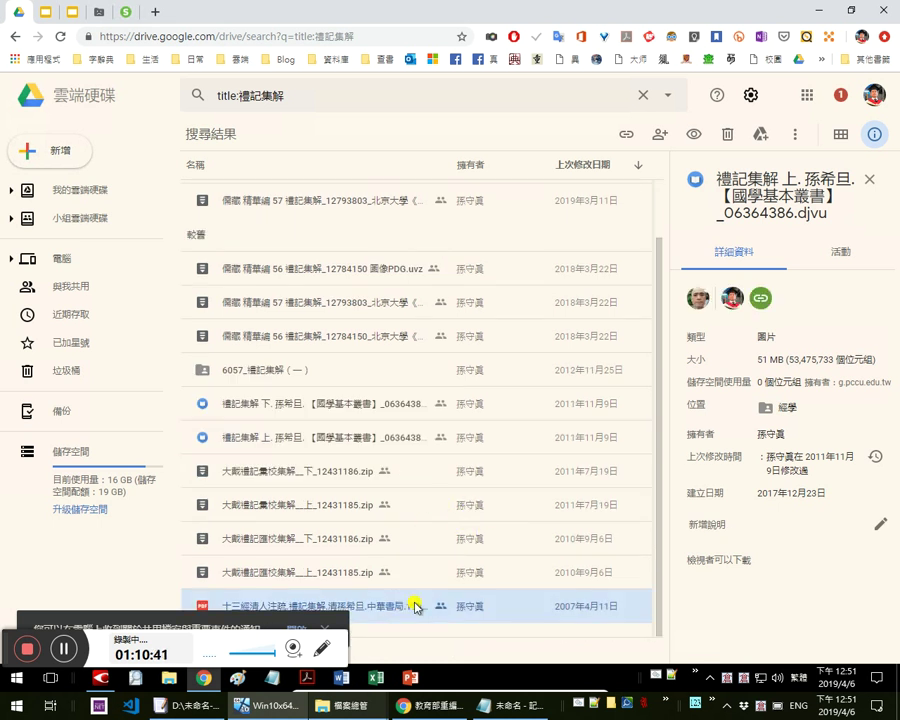
right_click(524, 603)
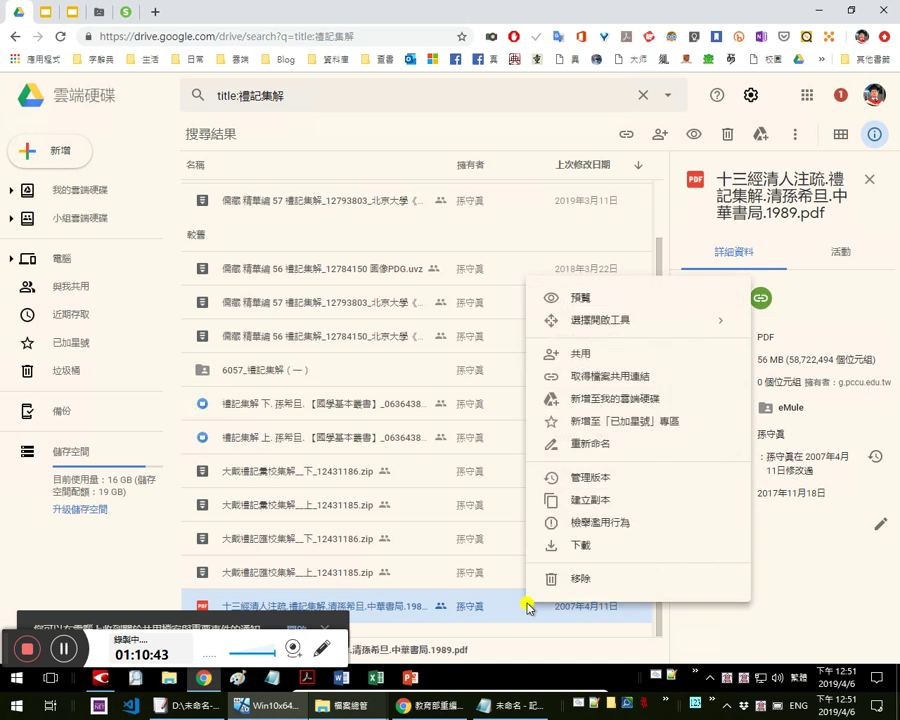
left_click(581, 550)
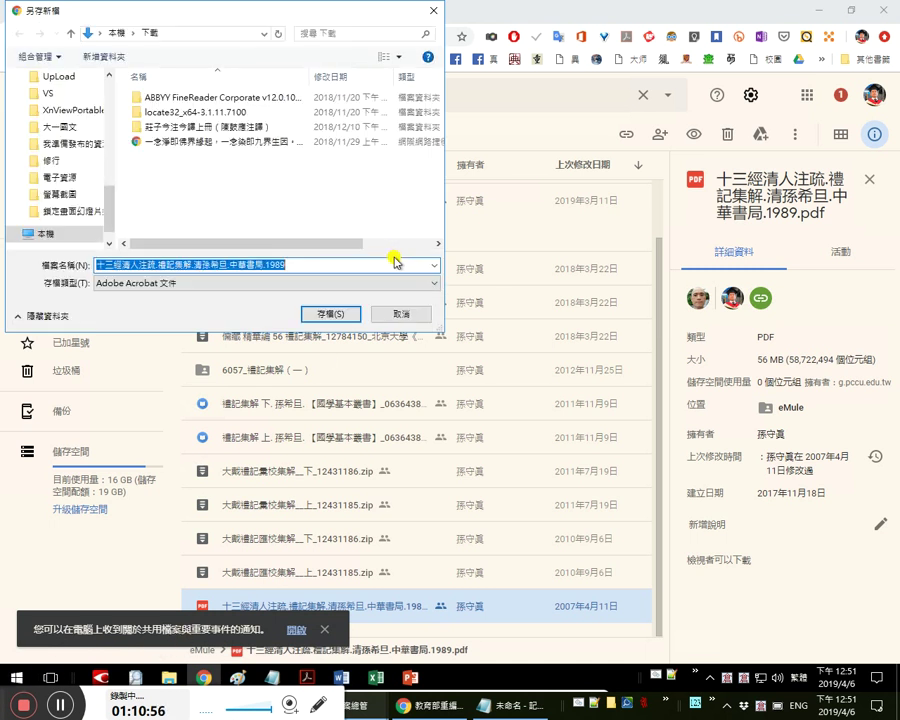
left_click(329, 315)
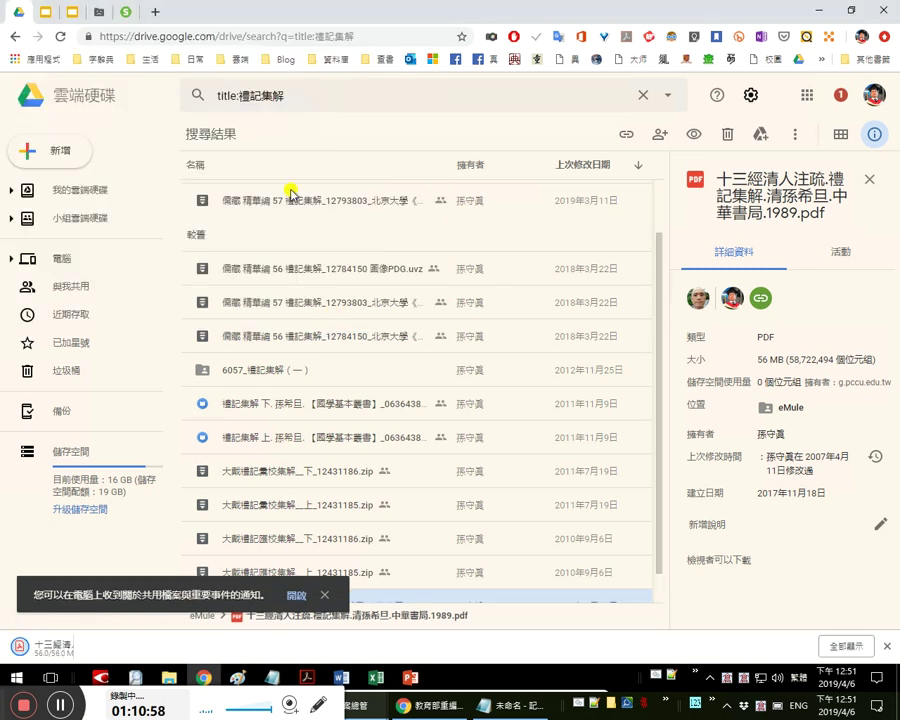
left_click(323, 107)
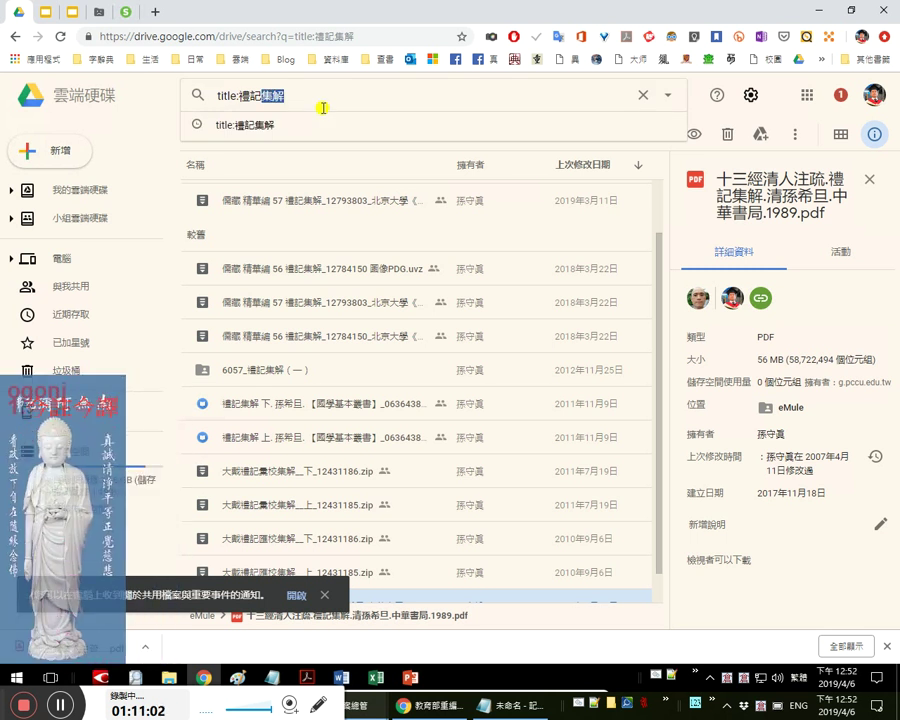
Step: Search Drive for title:禮記今注今譯 and download the 大戴禮記今注今譯 scanned PDF
type("今註今譯注今譯")
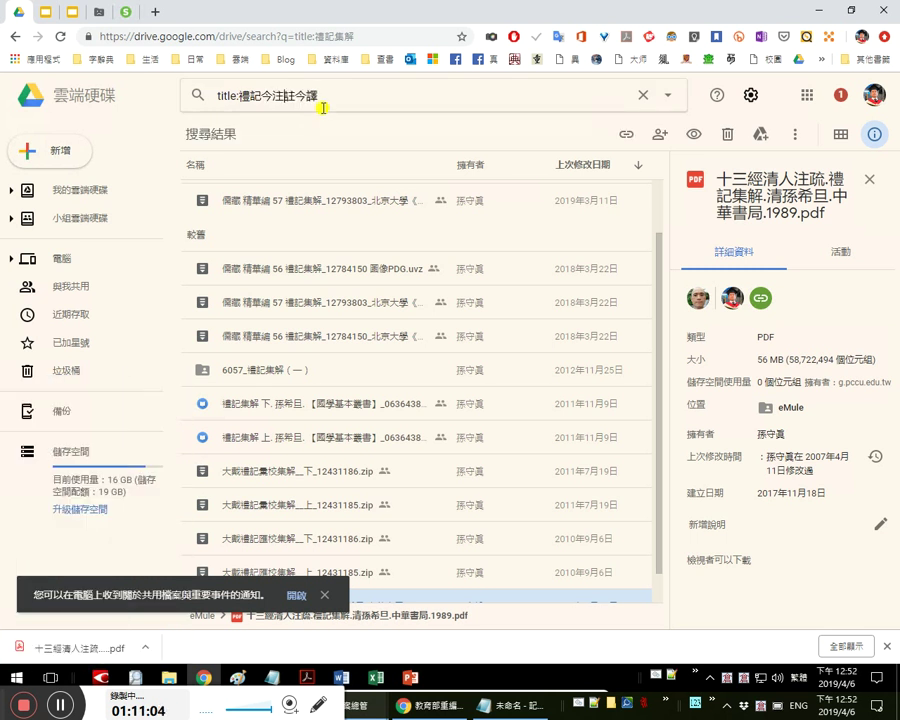
key("Return")
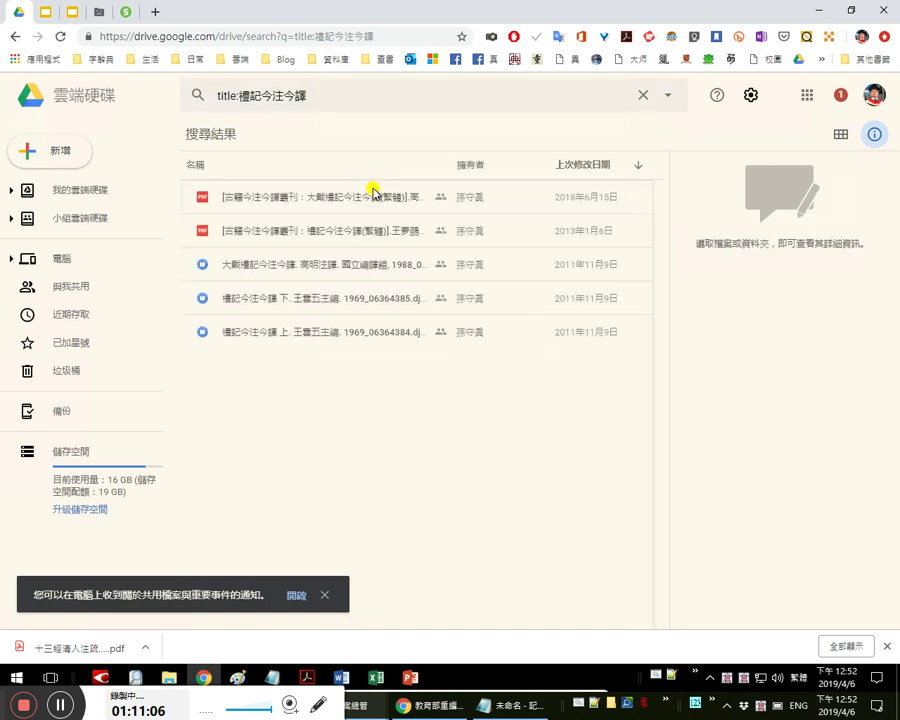
left_click(385, 208)
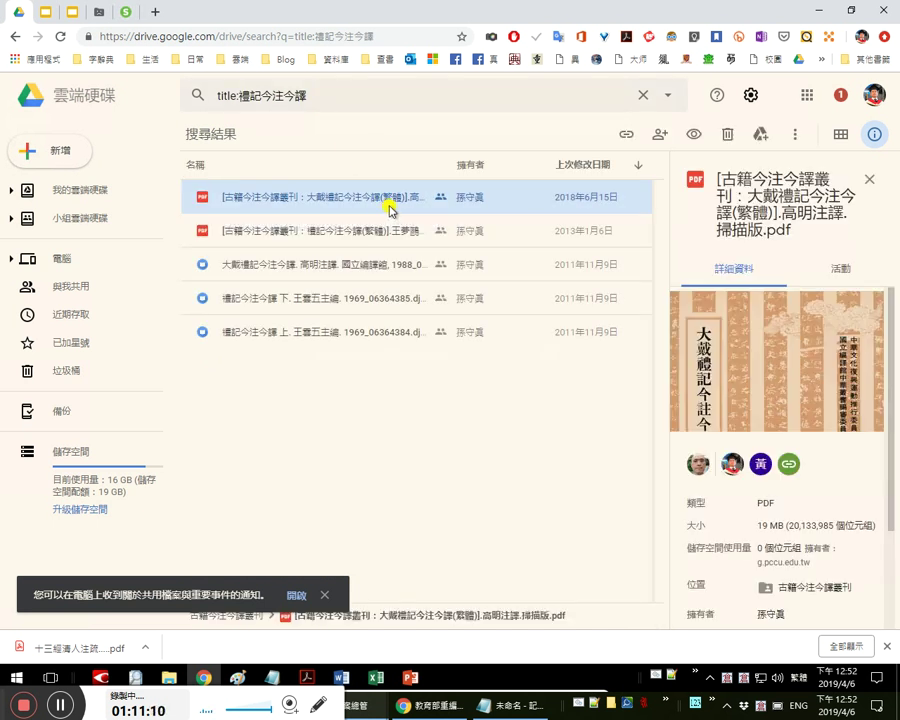
left_click(421, 231)
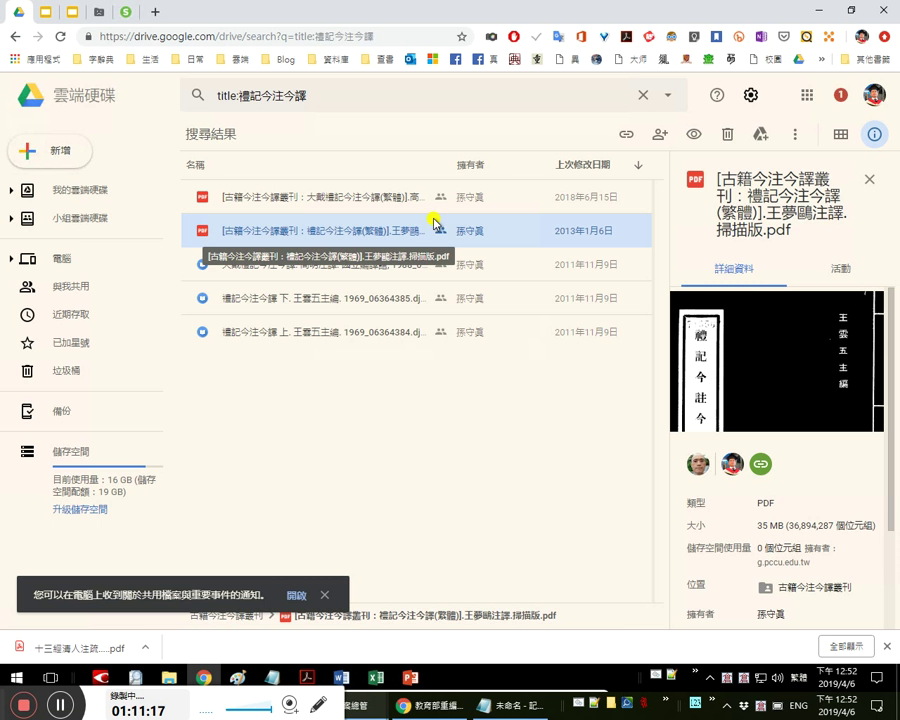
left_click(436, 198)
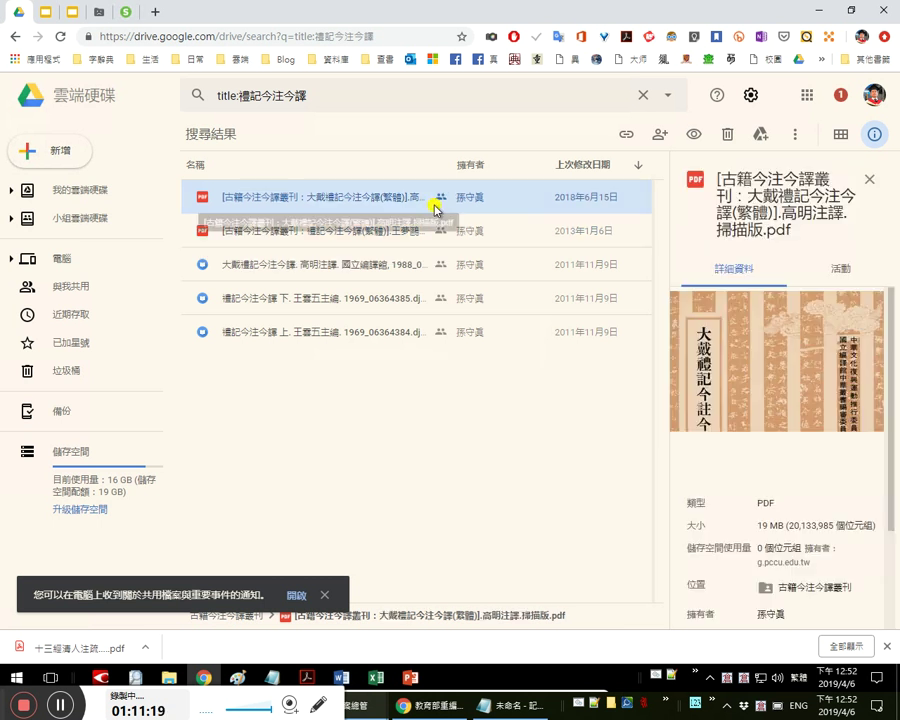
right_click(436, 199)
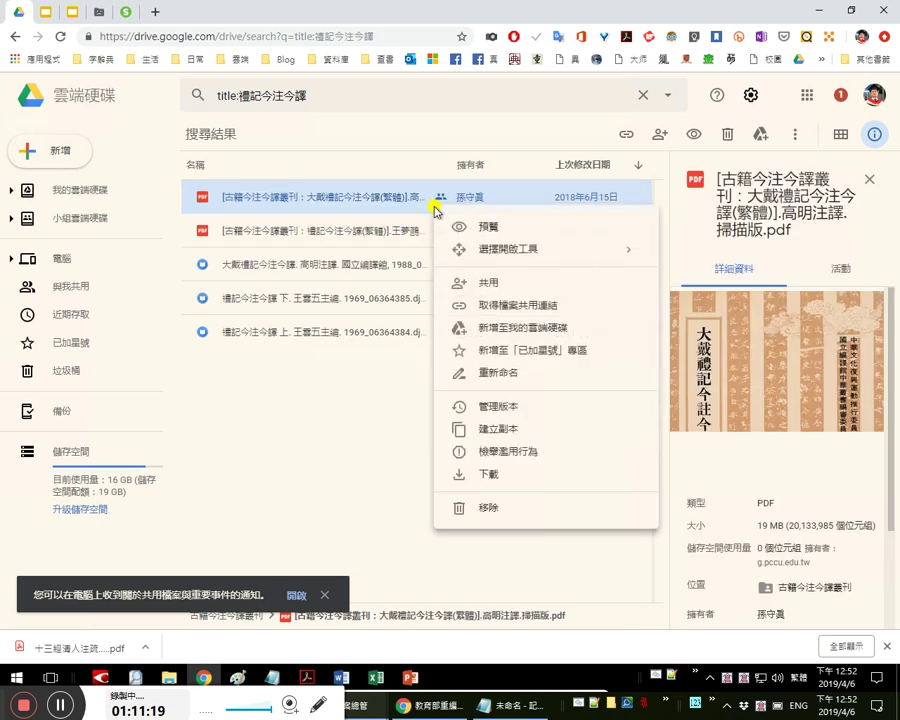
left_click(505, 474)
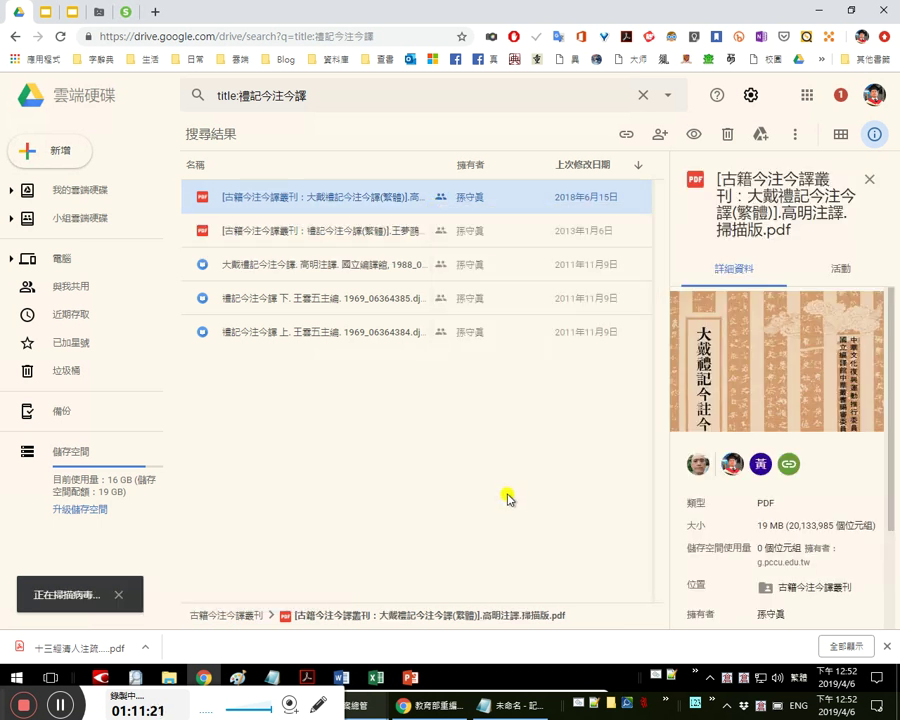
Step: Save the 大戴禮記今注今譯 PDF into Downloads and show it in its folder
left_click(145, 653)
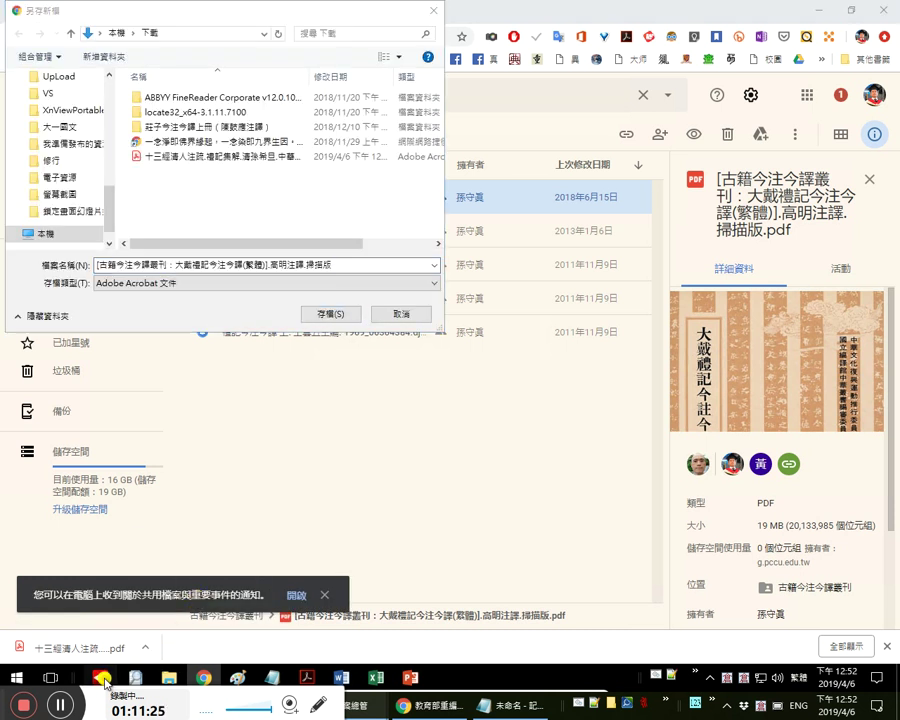
left_click(102, 680)
left_click(258, 38)
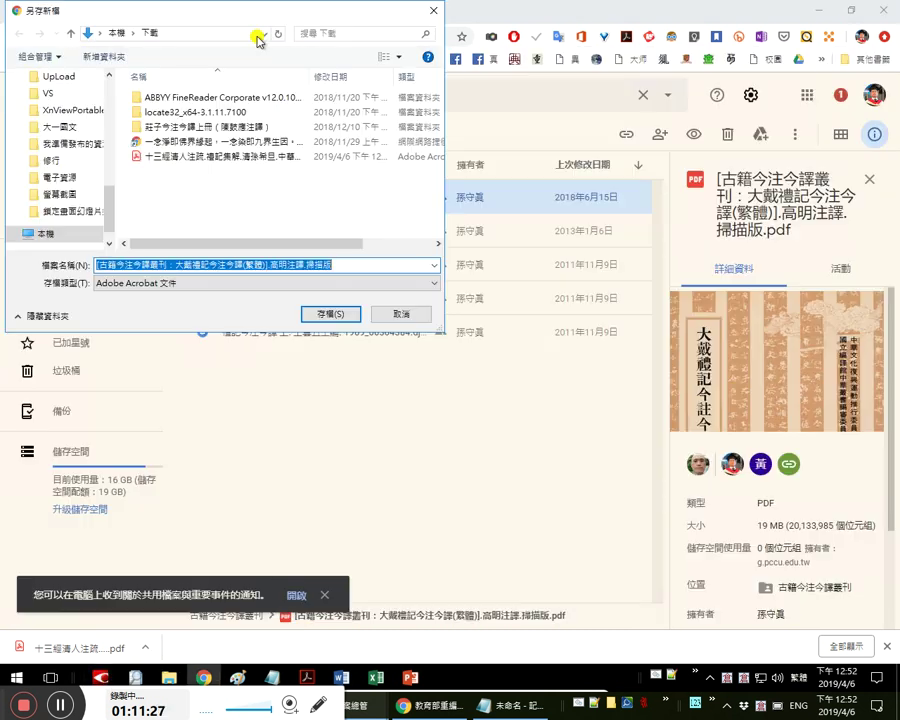
left_click(335, 313)
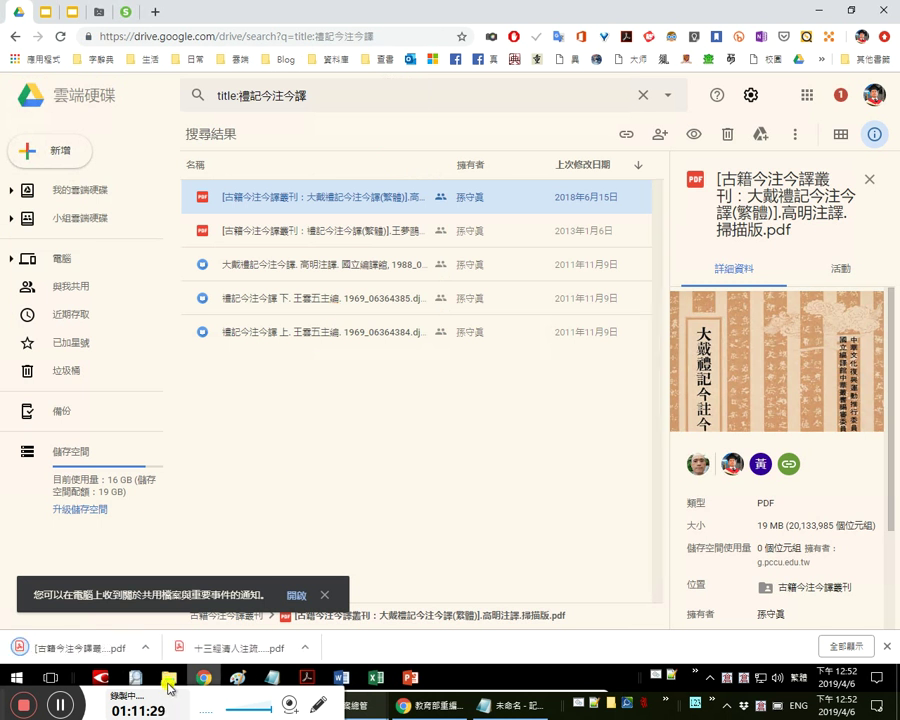
mouse_move(200, 678)
left_click(305, 647)
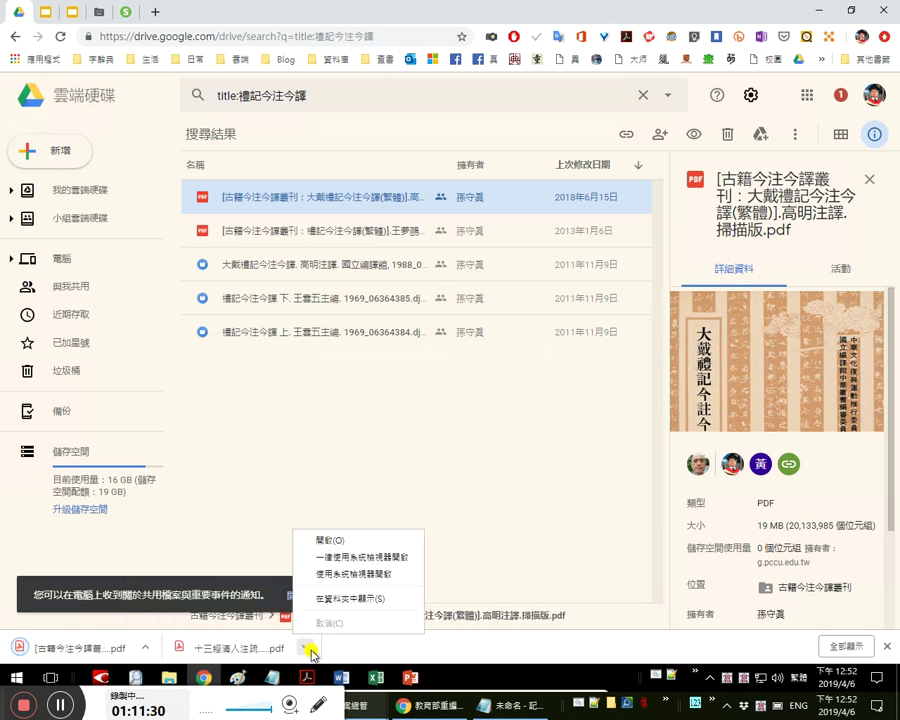
left_click(351, 604)
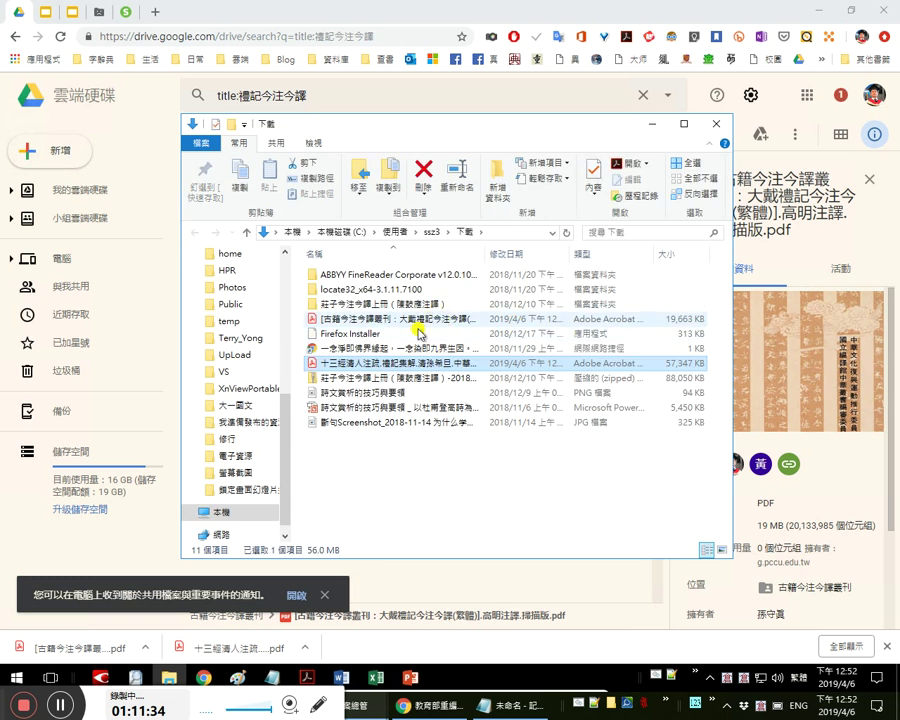
Step: Drag the 十三經清人注疏 禮記集解 PDF from 下載 into FineReader as a 1513-page document
left_click(336, 319)
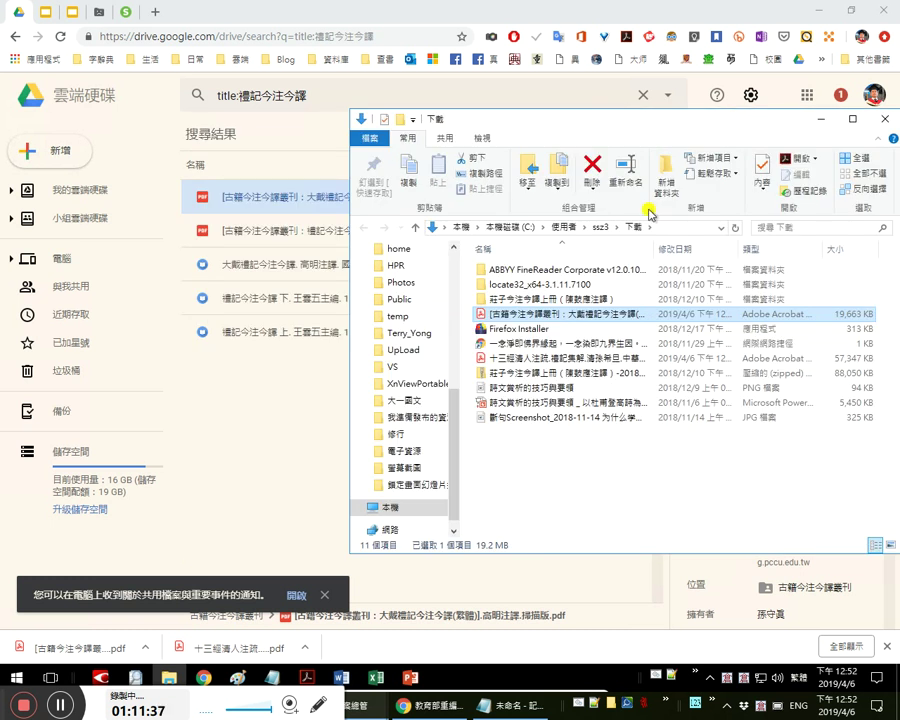
left_click(553, 360)
key("alt+Tab")
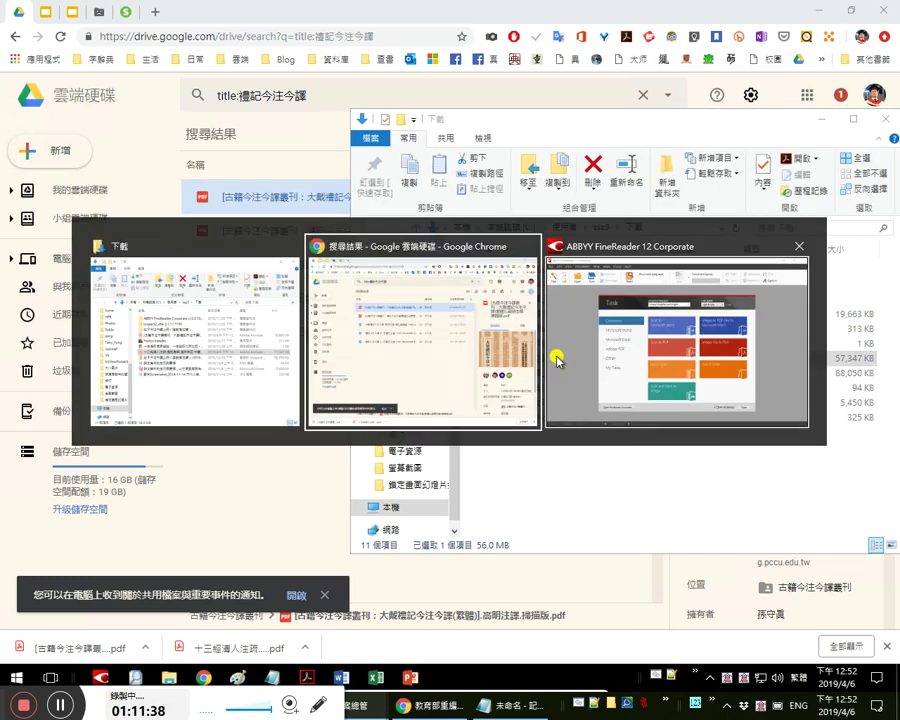
left_click(555, 357)
key("alt+Tab")
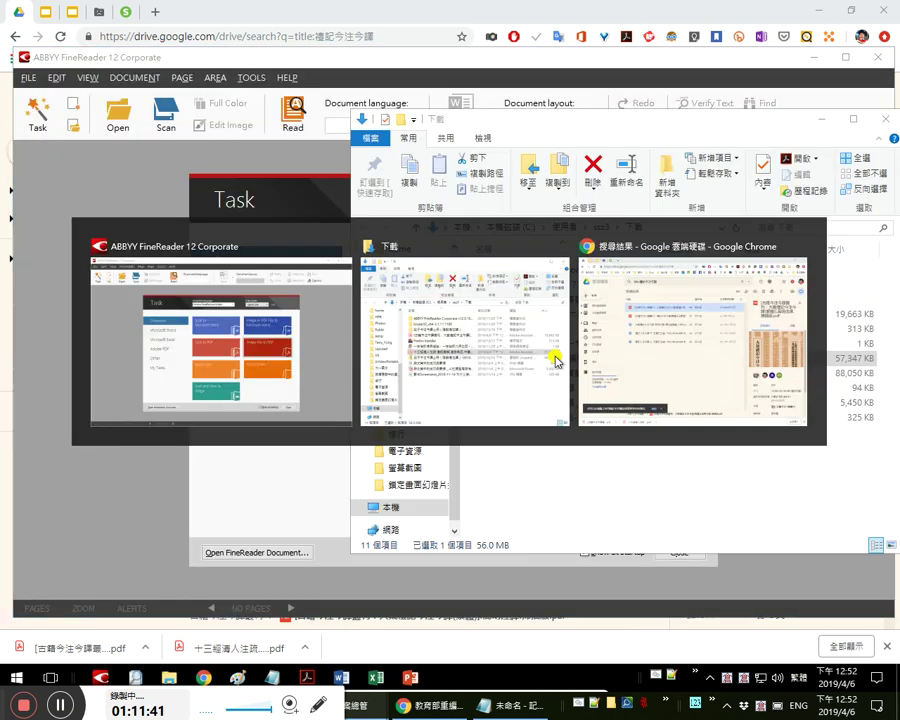
left_click_drag(405, 357, 161, 342)
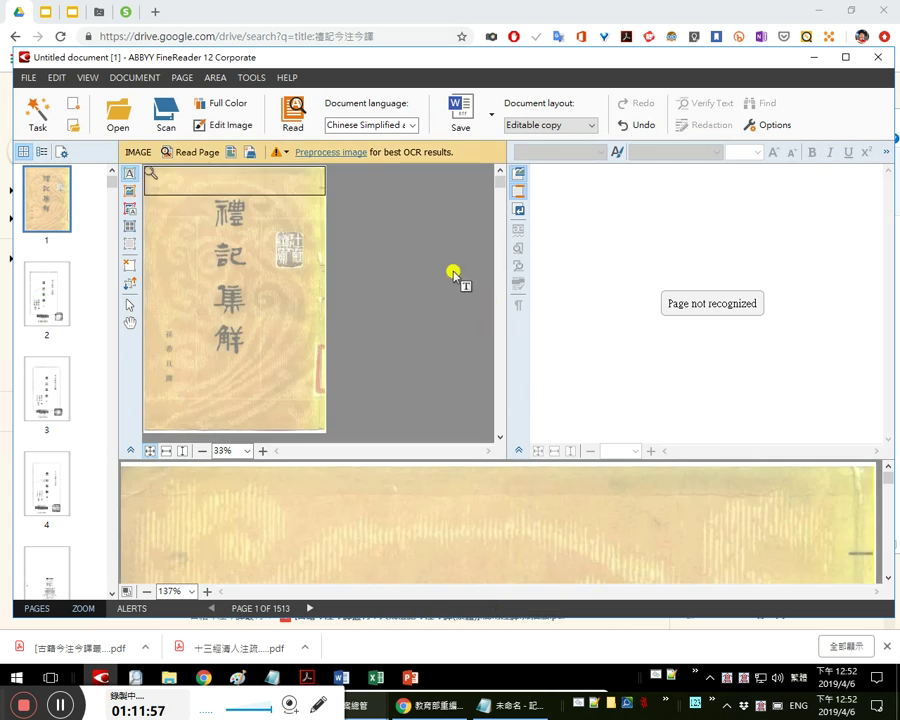
Step: Set FineReader's language to Chinese Traditional and start recognizing all 1513 pages
left_click(400, 123)
left_click(371, 181)
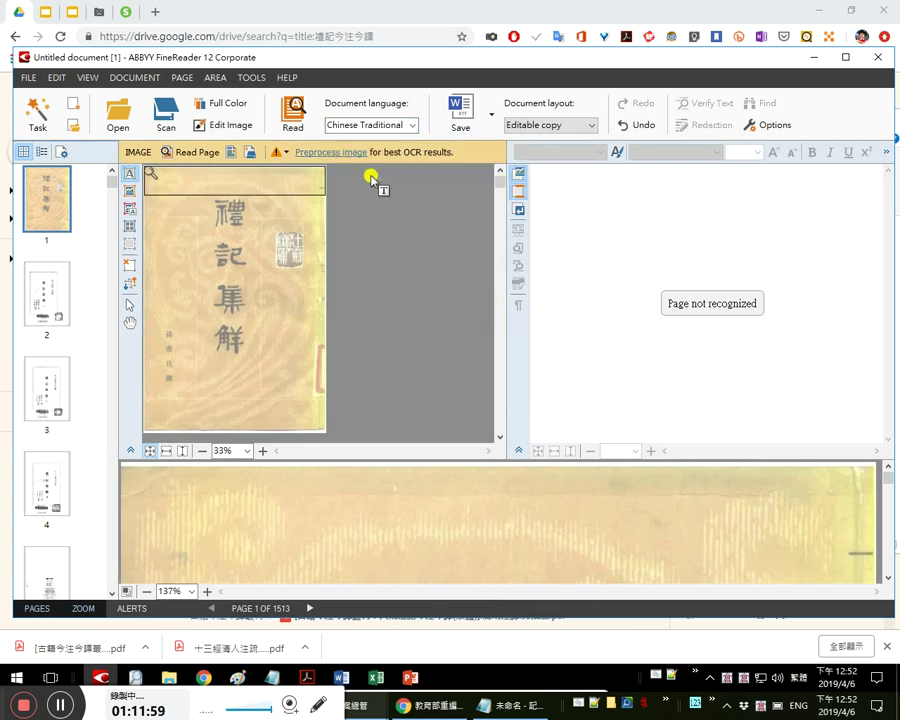
left_click(296, 112)
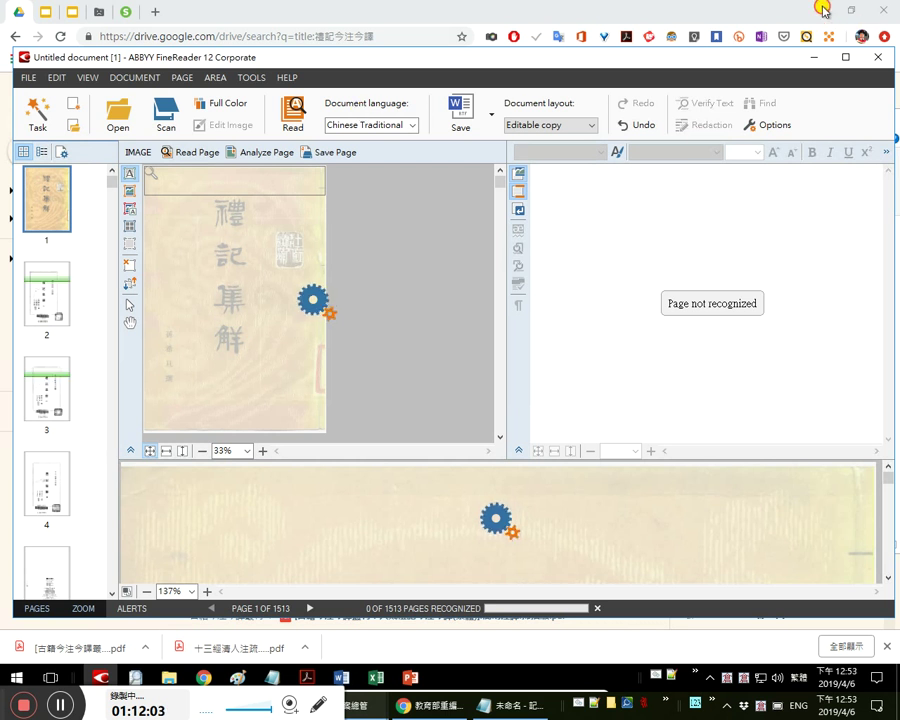
Step: Minimize Chrome and the Remote Desktop session to reach the local desktop
left_click(822, 10)
mouse_move(527, 4)
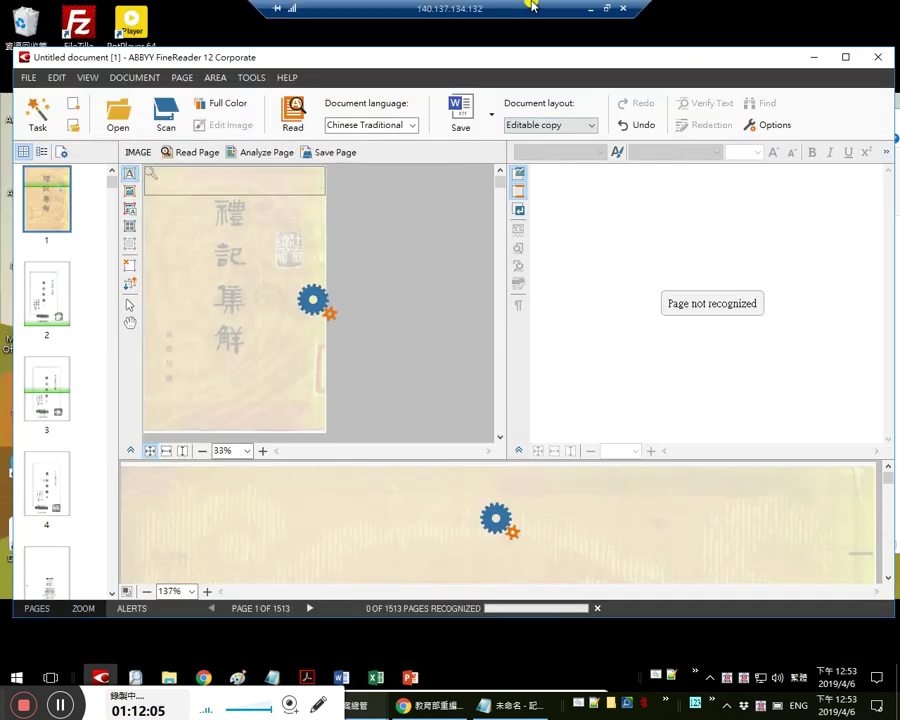
left_click(590, 8)
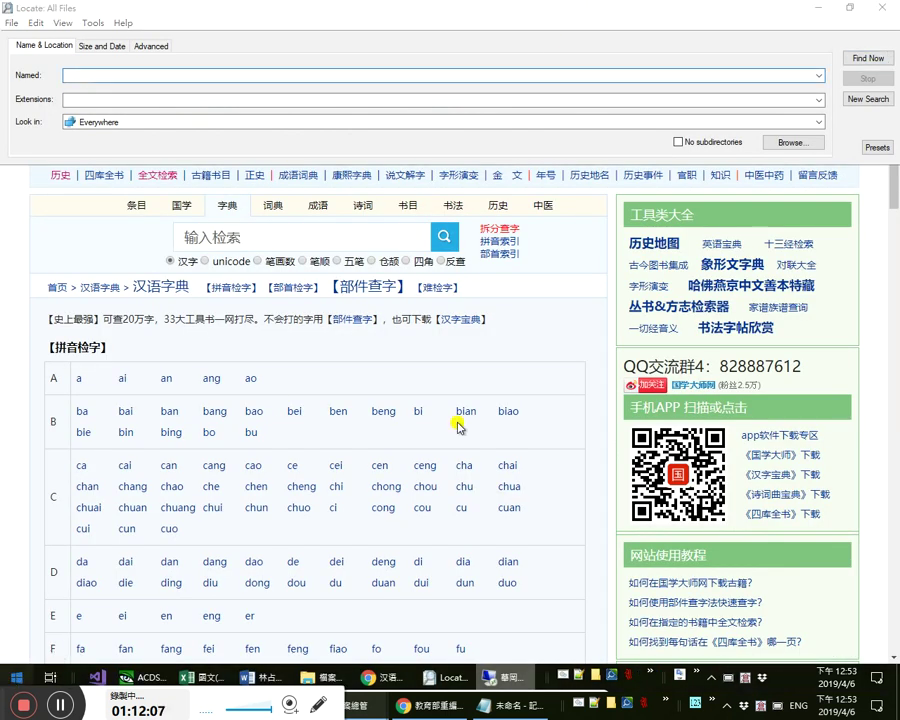
Step: Restore the remote FineReader session and open the 禮記集解 PDF from 下載 in Acrobat
key("super")
key("super")
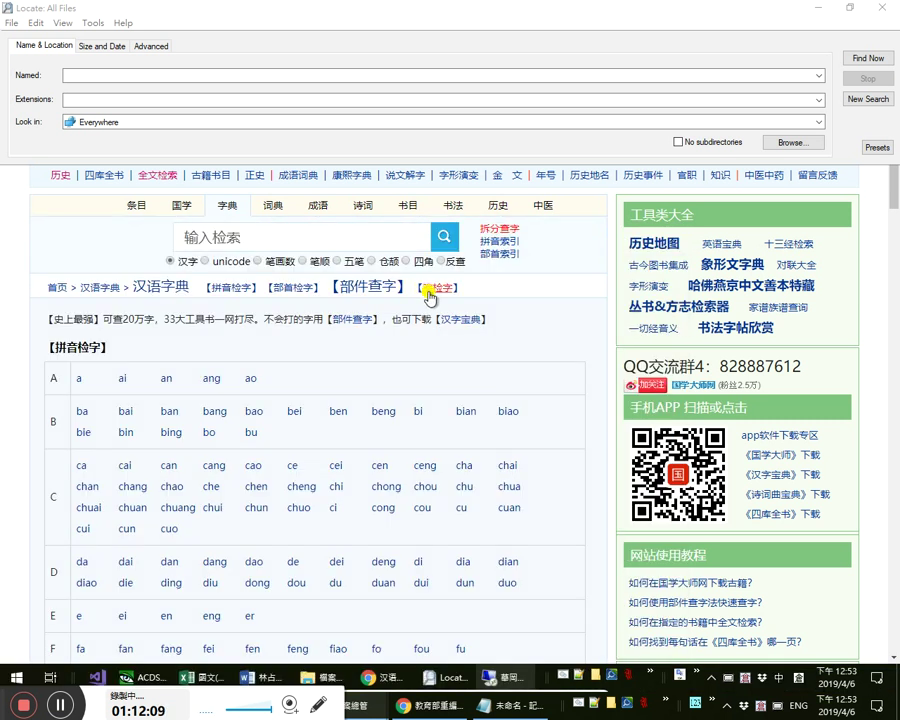
left_click(519, 298)
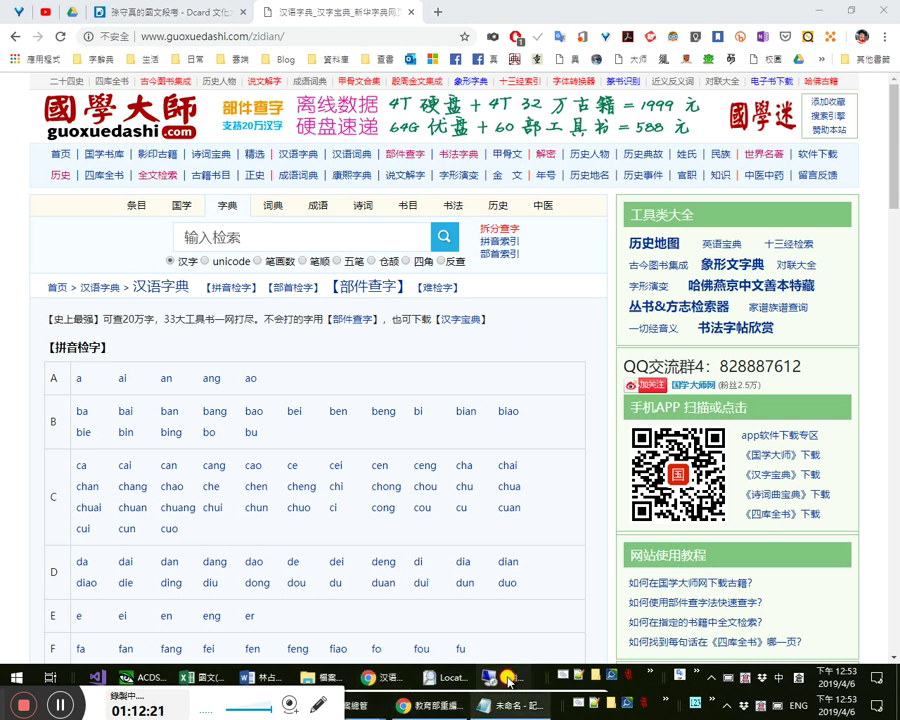
mouse_move(511, 671)
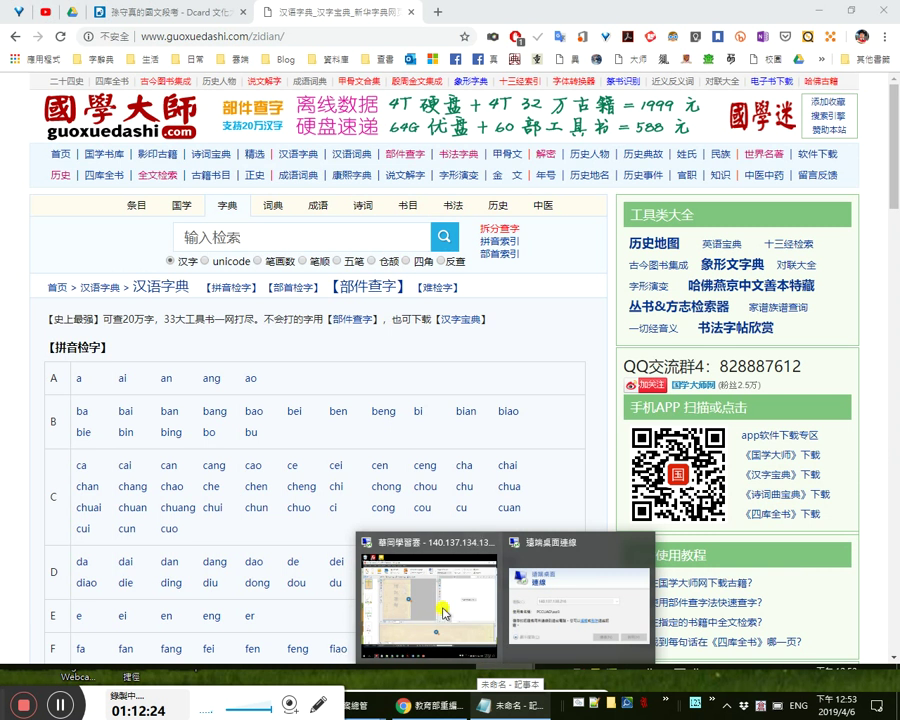
left_click(440, 619)
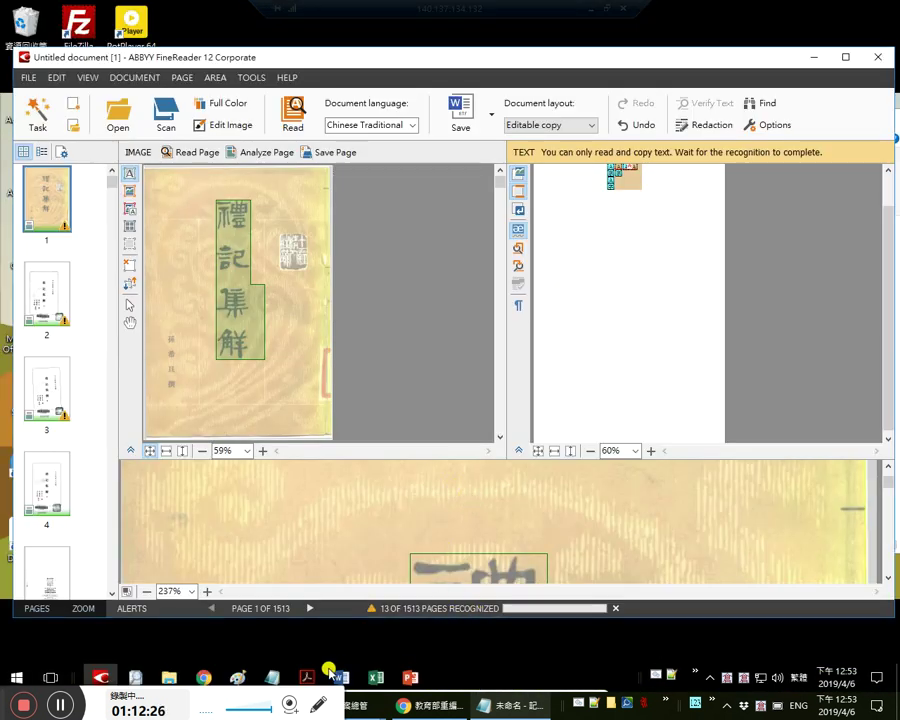
left_click(172, 680)
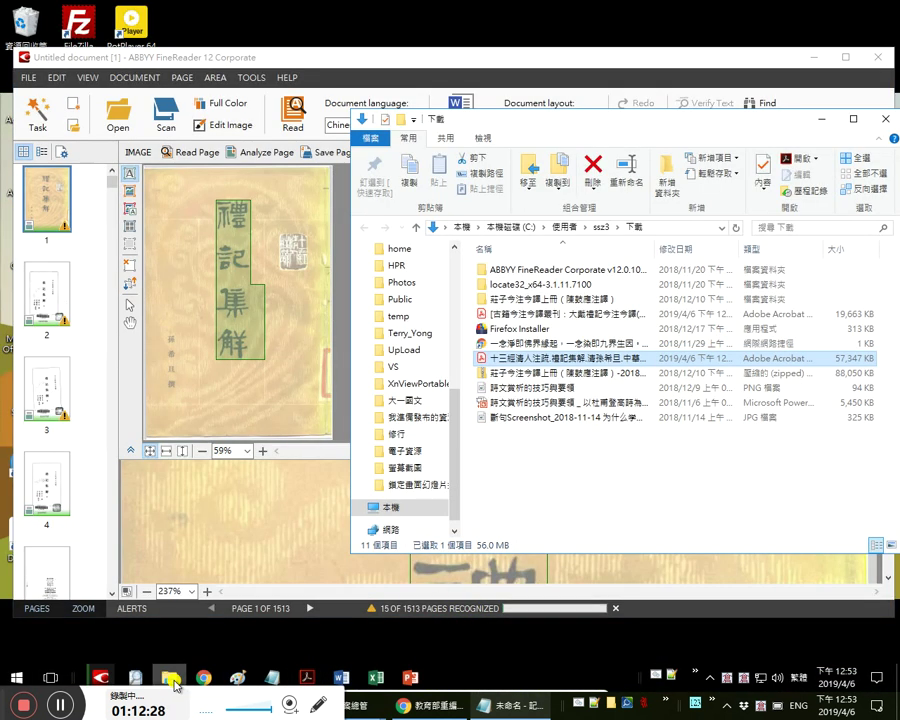
double_click(578, 358)
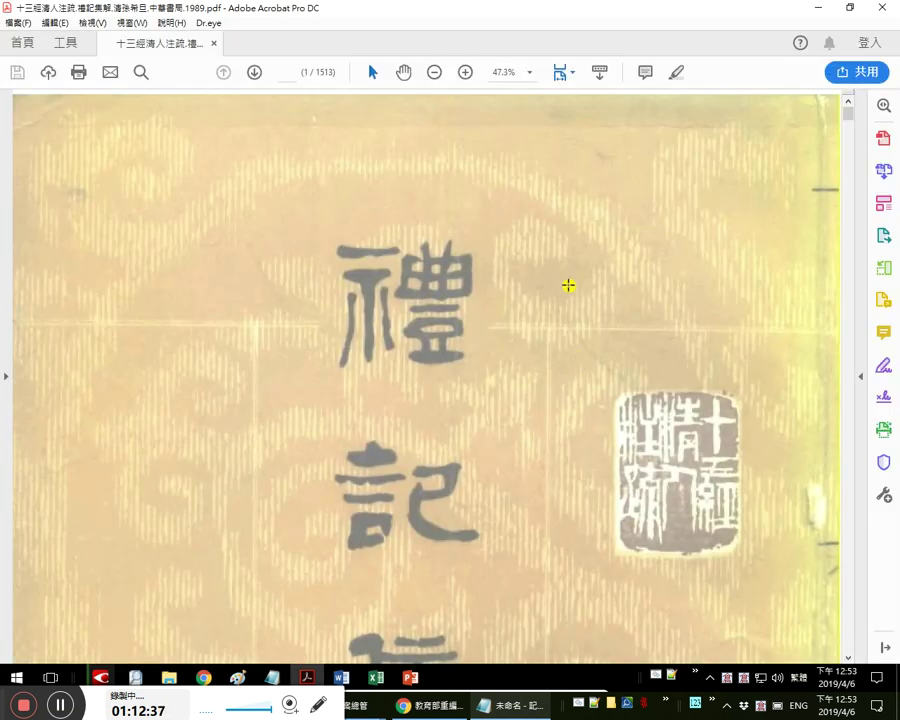
Step: Show the Bookmarks pane, fit the page, and bookmark the colophon page as 版權頁
left_click(6, 376)
left_click(15, 146)
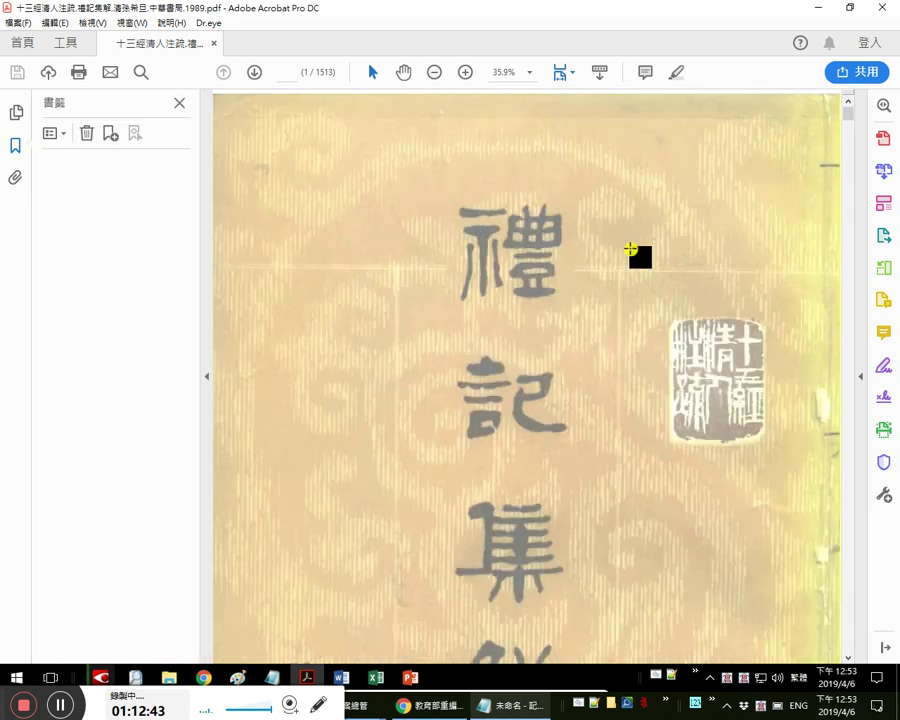
key("ctrl+0")
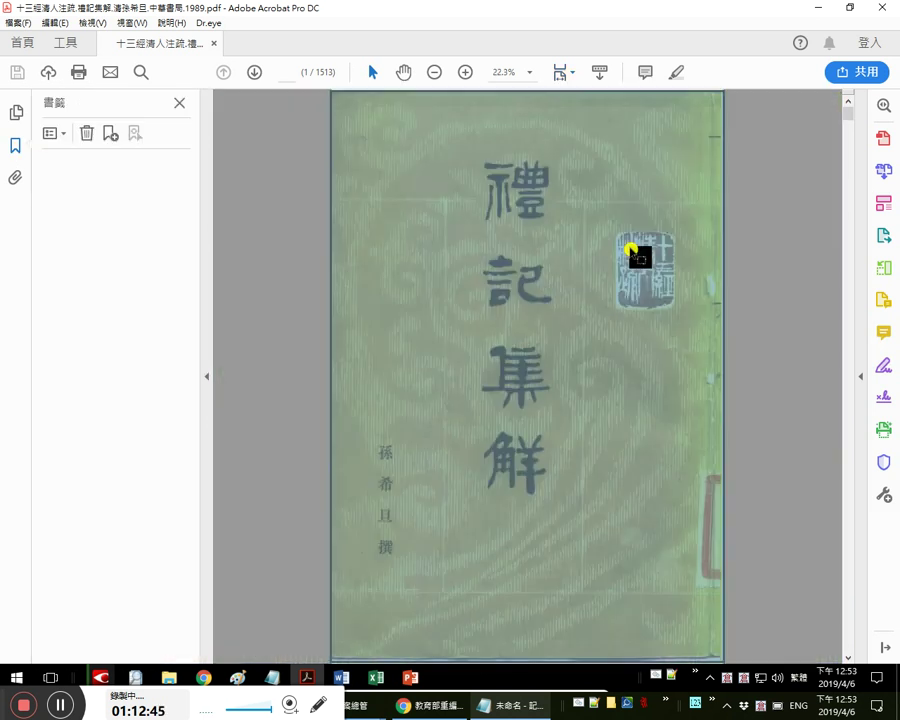
key("Right")
key("Right")
key("Right")
key("Right")
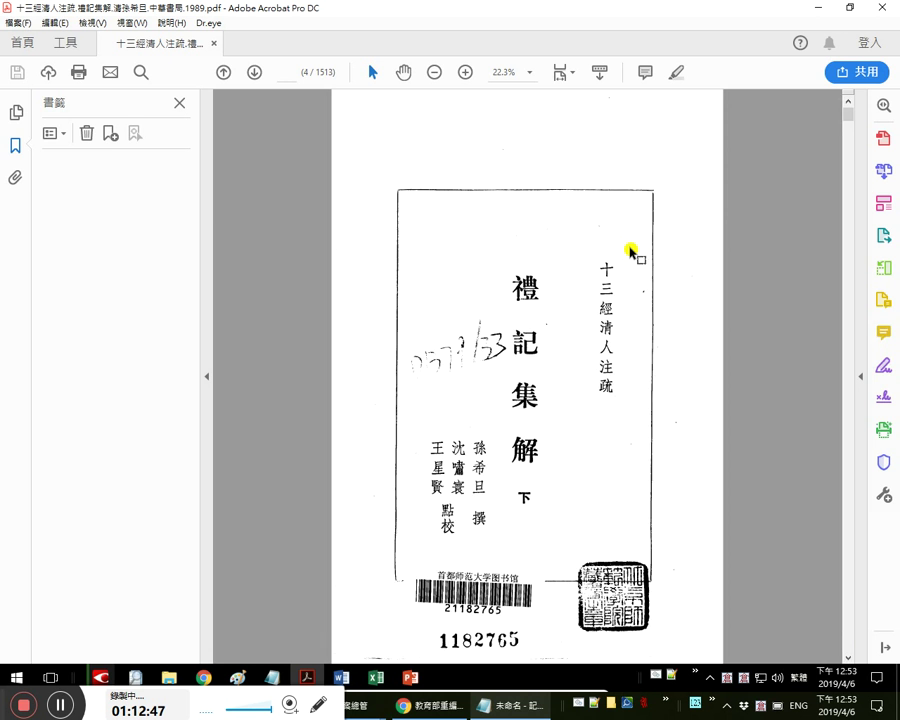
key("ctrl+b")
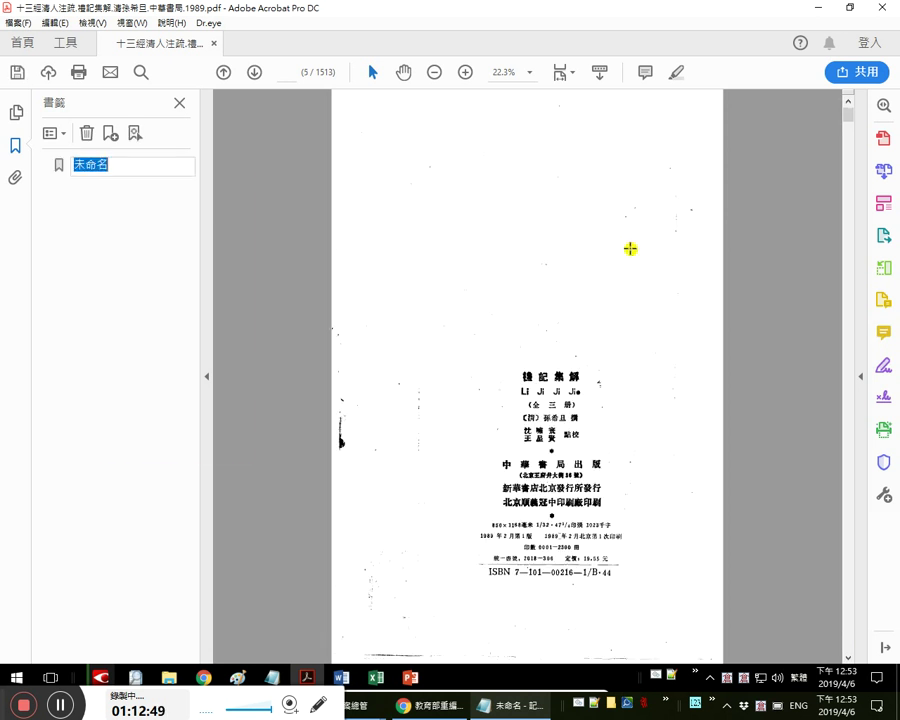
type("ledg")
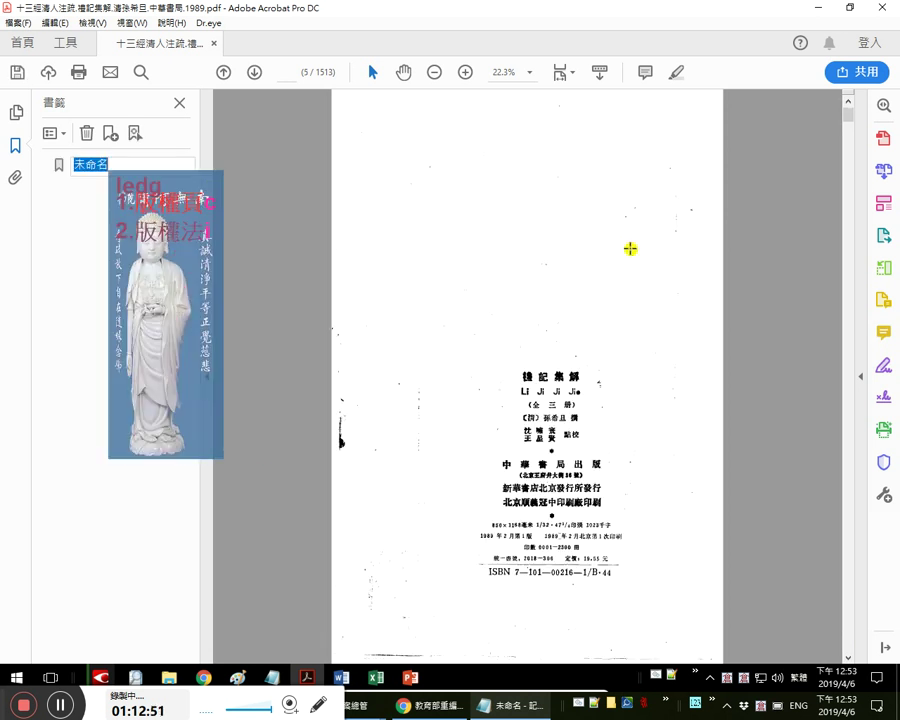
key("space")
key("Return")
left_click(620, 257)
Step: Add a second, still-unnamed bookmark for page 6, the 出版說明
scroll(620, 257, "down", 1)
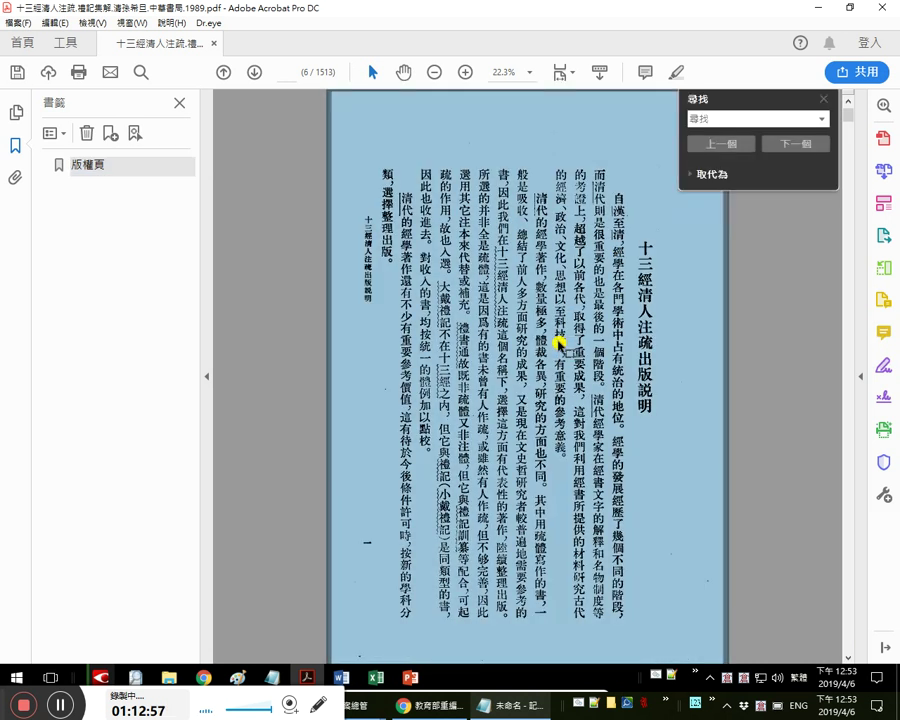
key("ctrl+b")
type("u")
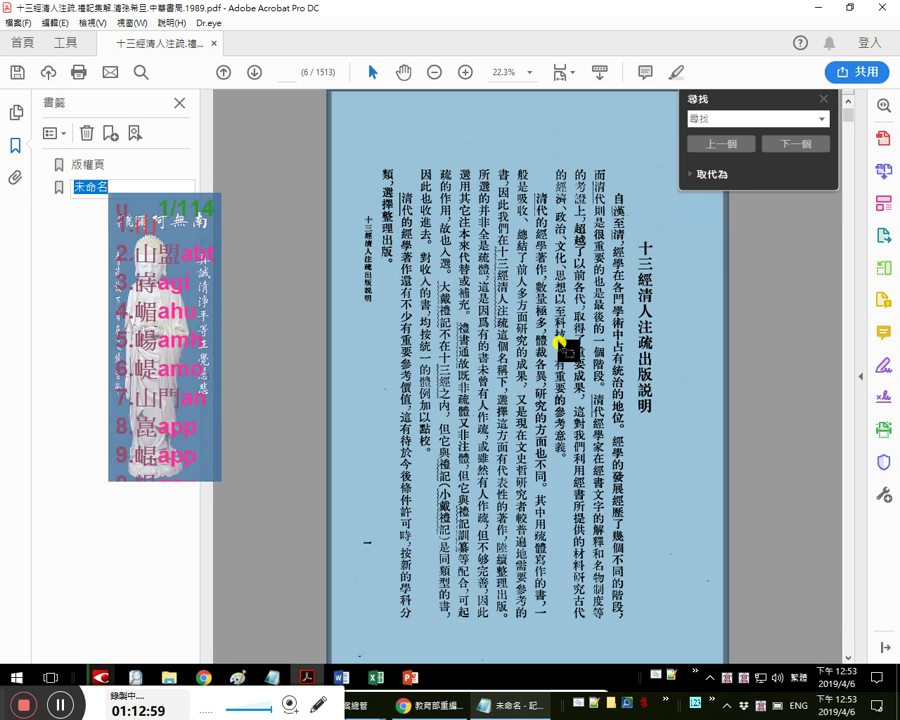
type("ey")
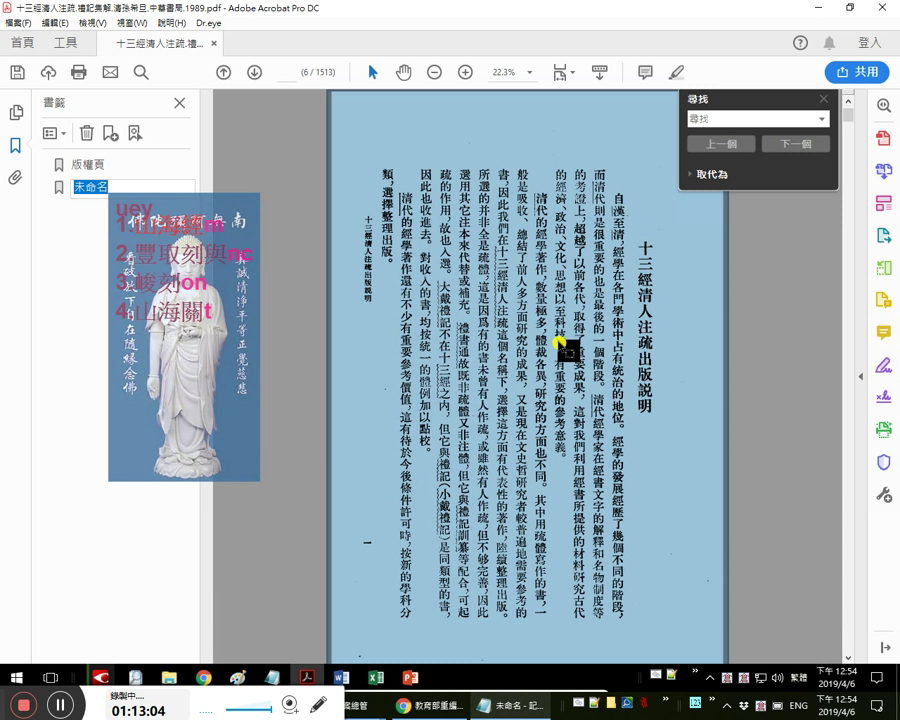
key("Escape")
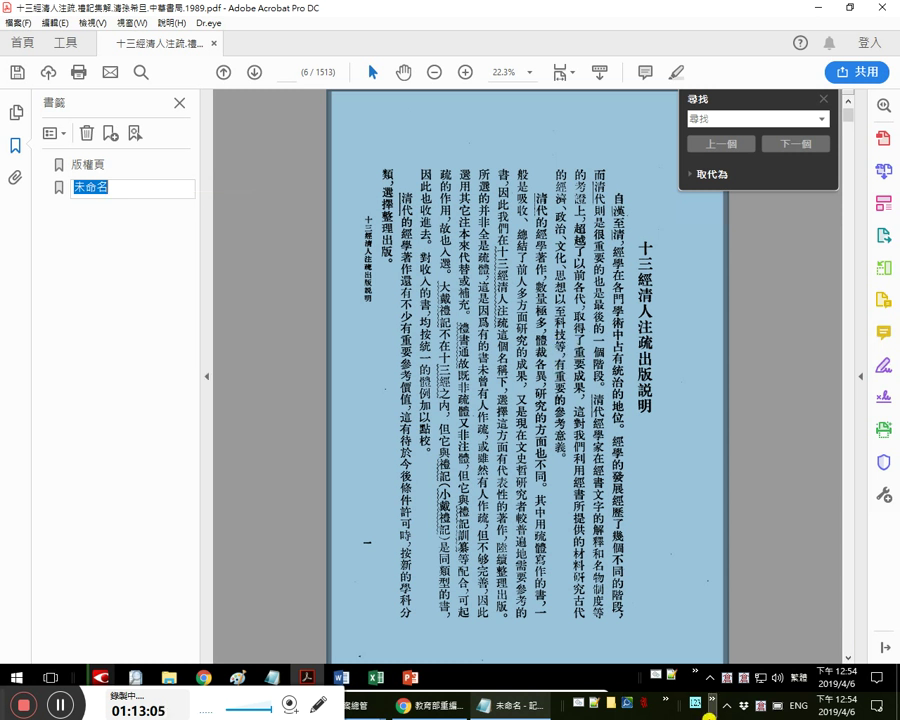
left_click(696, 679)
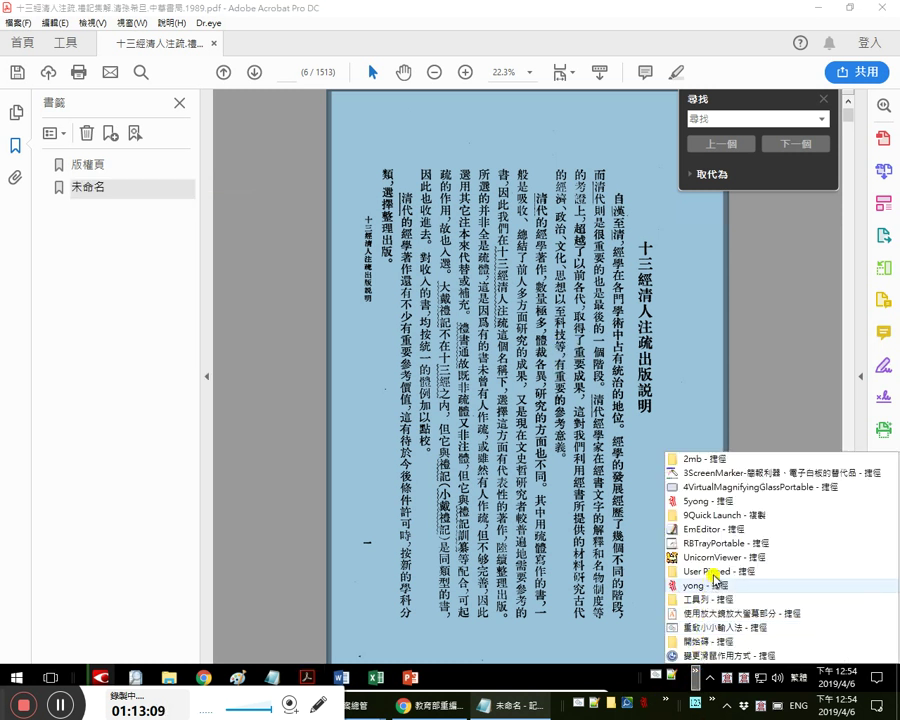
Step: Restart the Chinese input method and bring the 禮記集解 PDF in Acrobat back on screen
left_click(716, 628)
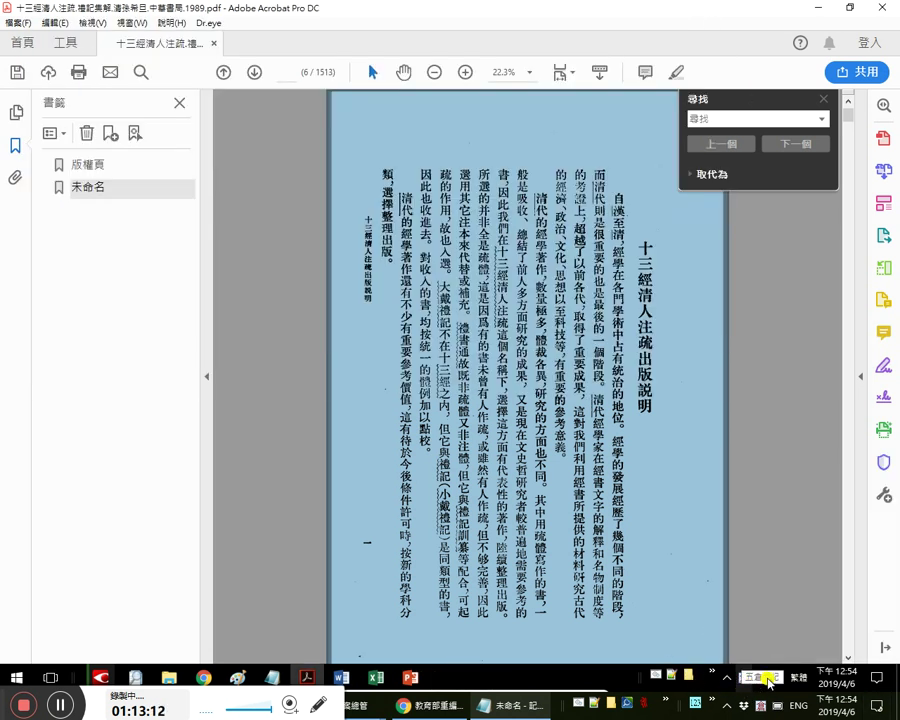
key("super+d")
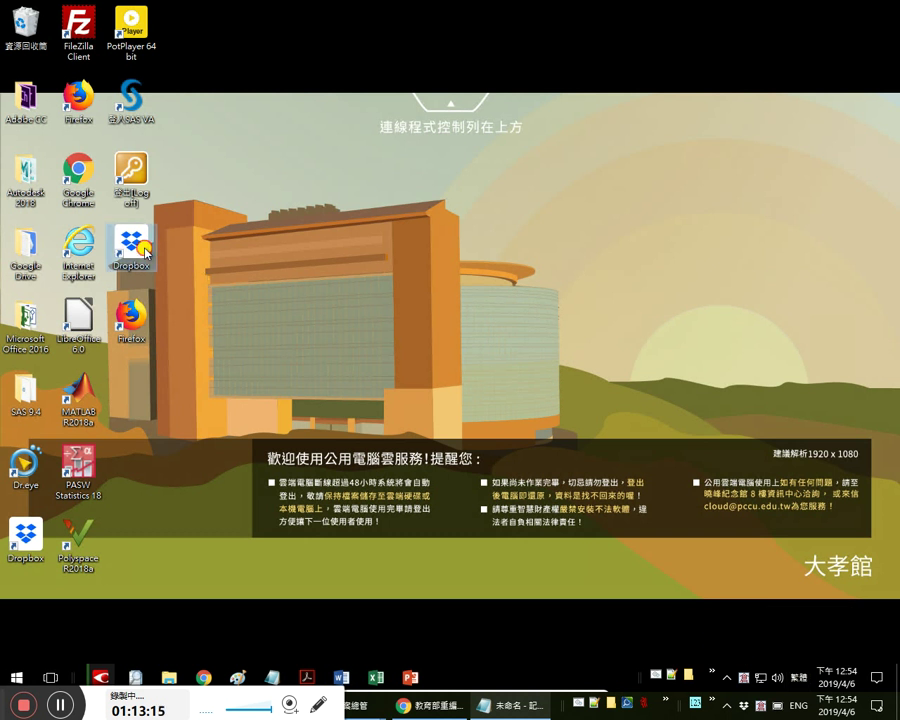
left_click(729, 679)
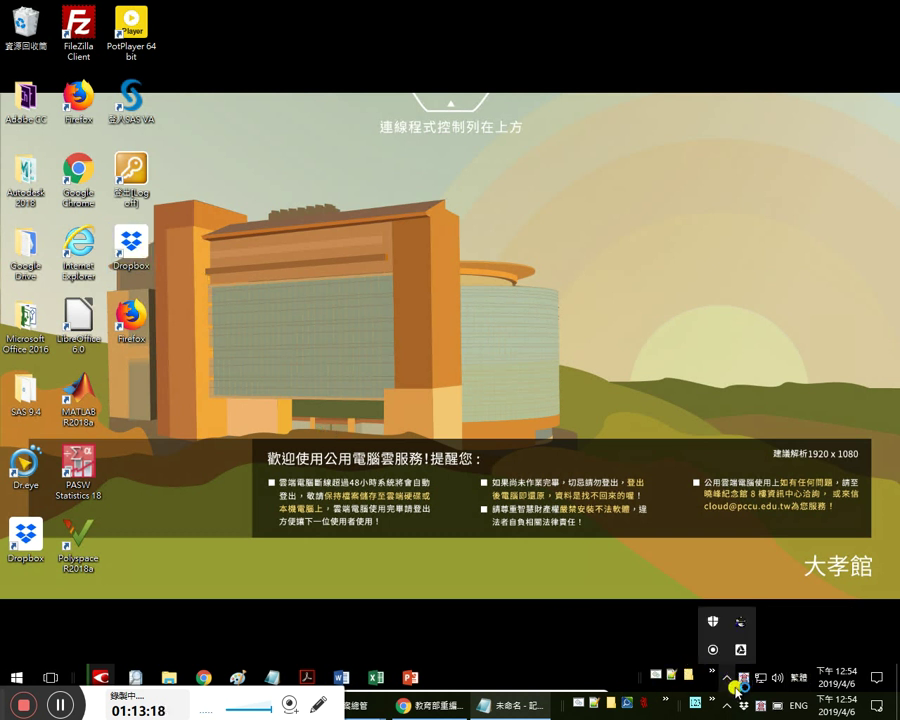
left_click(310, 678)
left_click(562, 362)
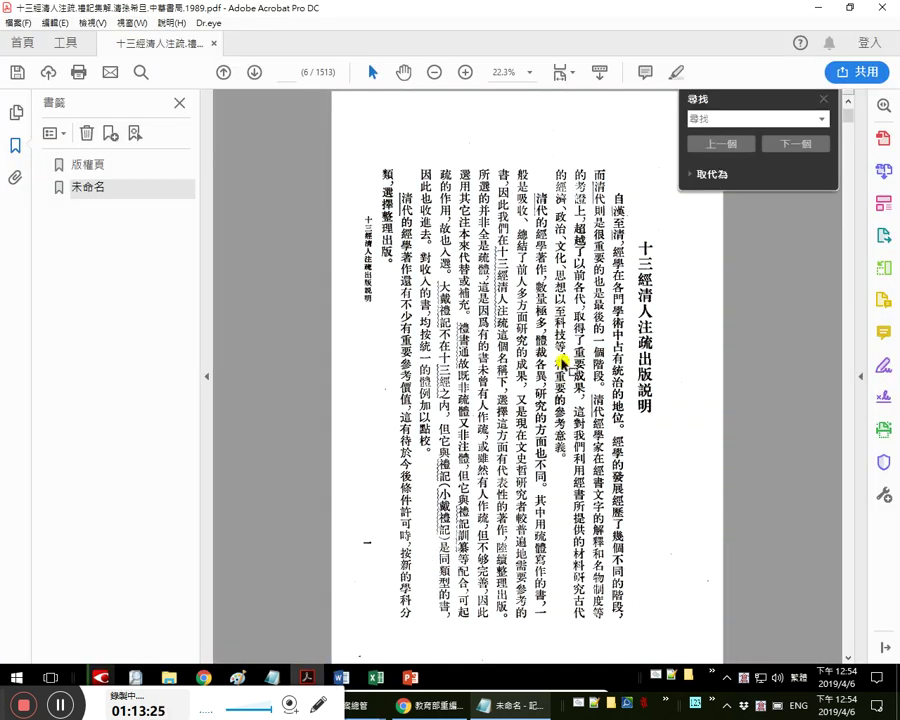
Step: Add a bookmark named 點校uab for page 9's 本書點校說明, then bring up Task Manager
scroll(562, 362, "down", 3)
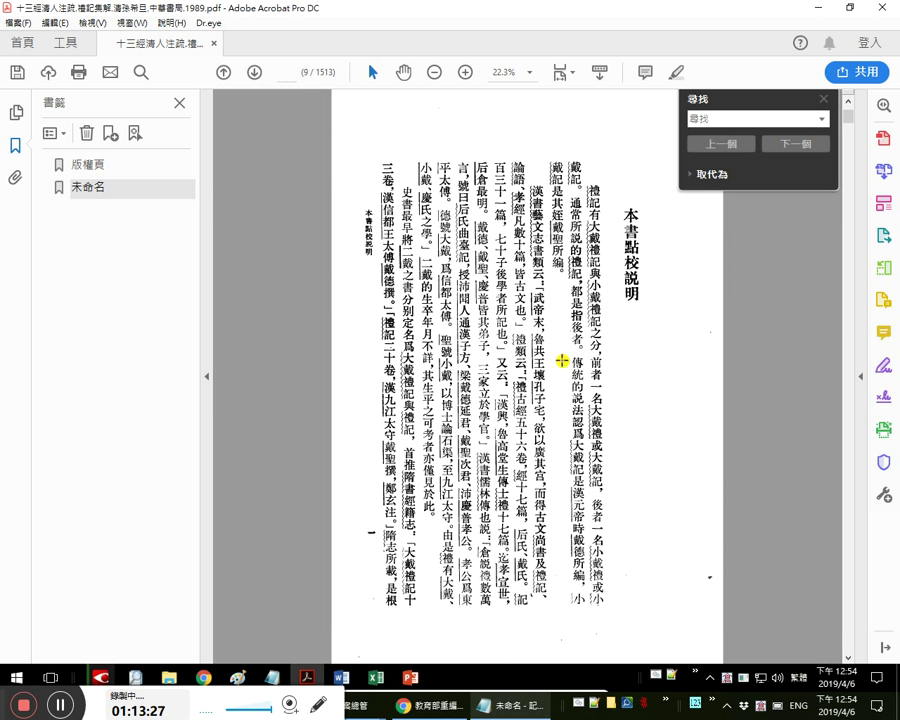
key("ctrl+b")
type("r畢業論文")
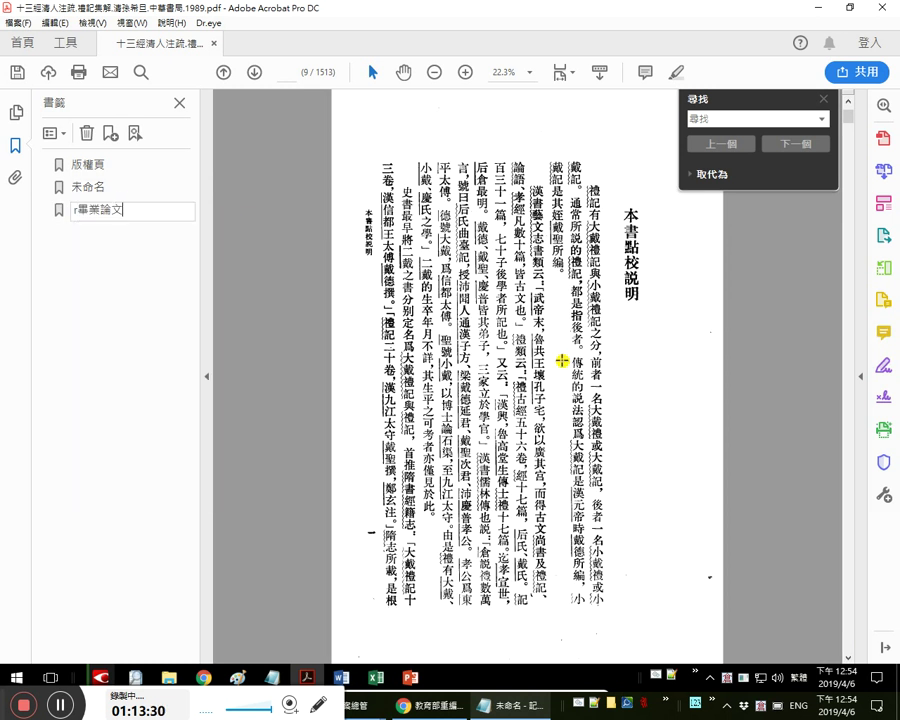
key("ctrl+a")
type("點")
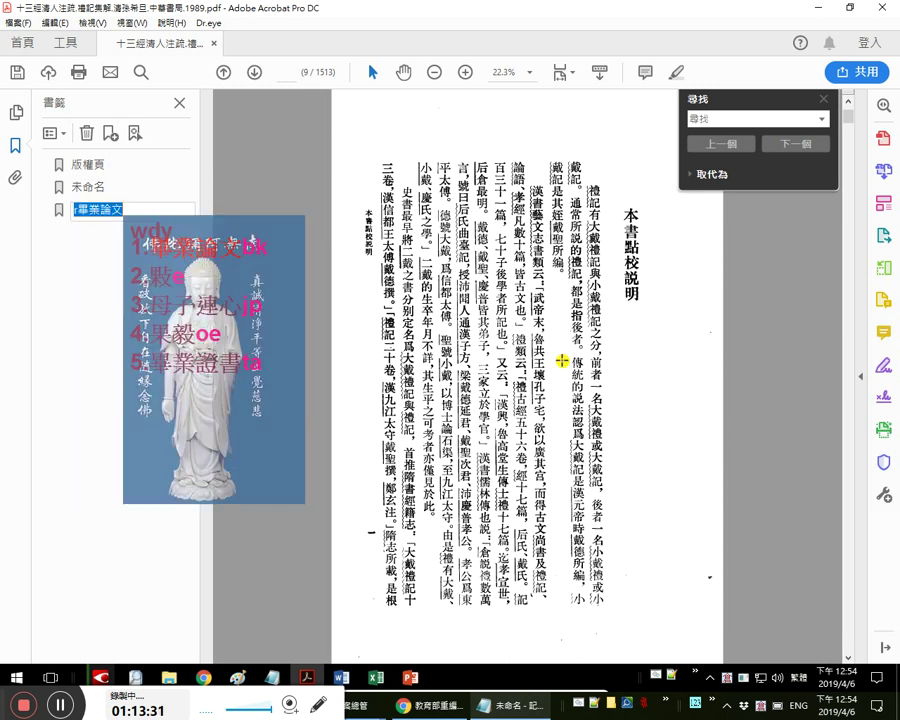
type("校")
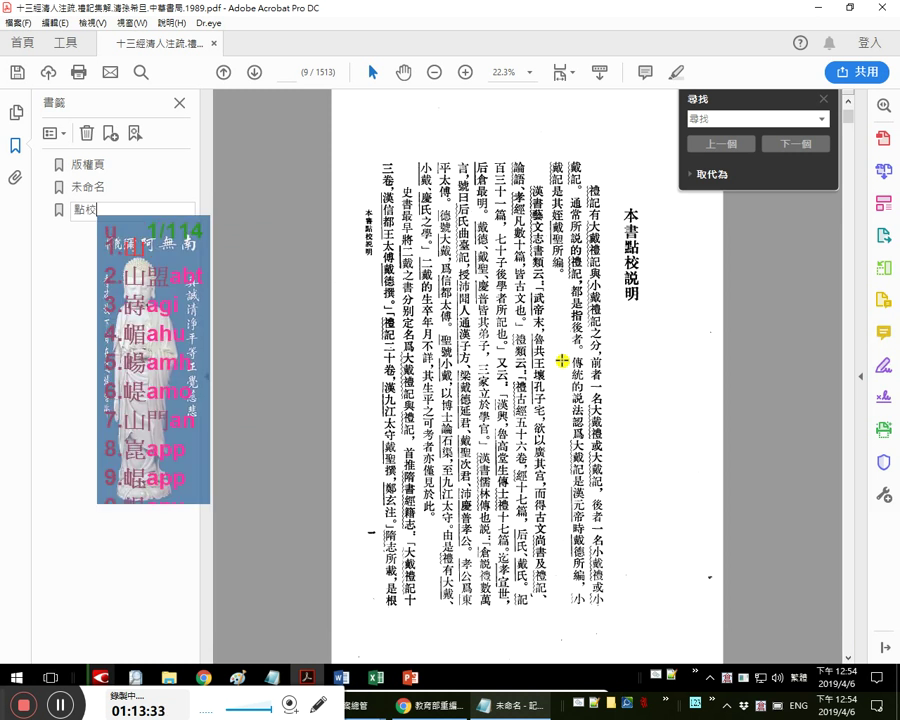
type("uab")
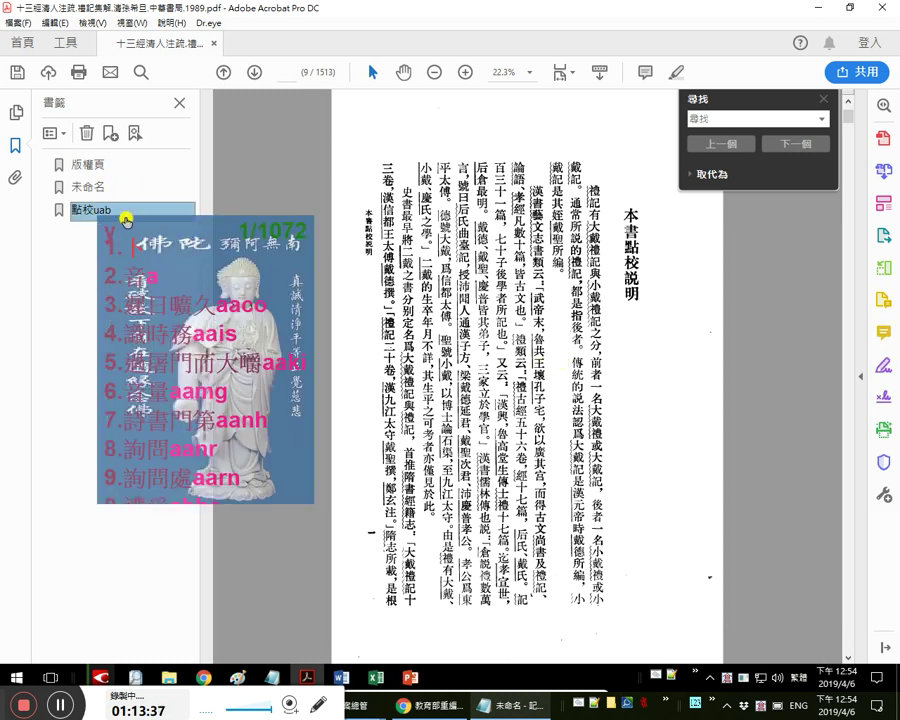
left_click(743, 682)
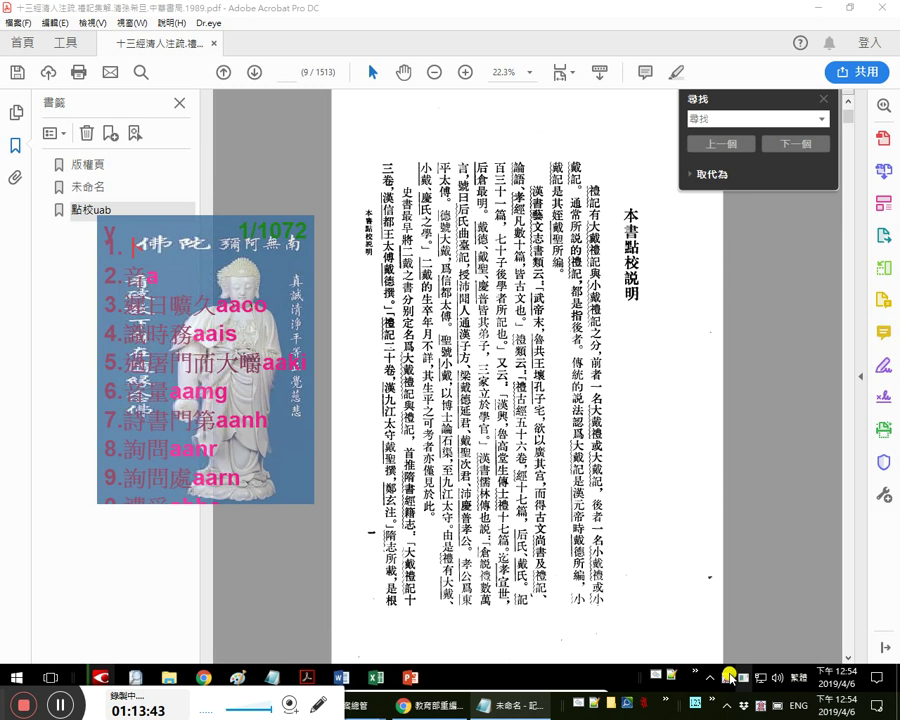
key("ctrl+shift+Escape")
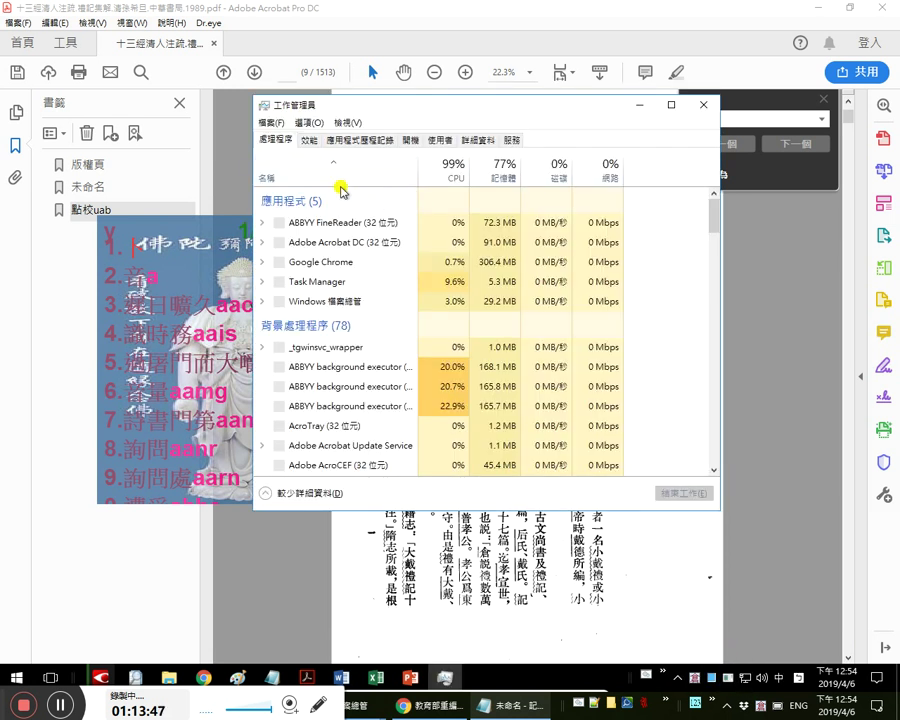
Step: Inspect the Details process list (AdobeUpdateService, chrome.exe entries), then close Task Manager
left_click(480, 140)
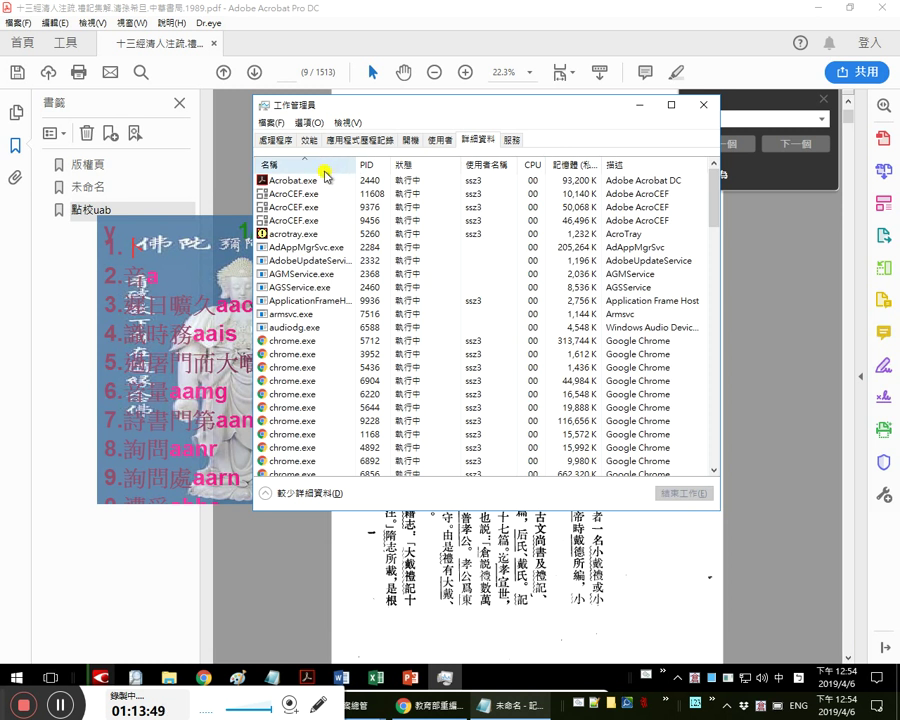
left_click(354, 261)
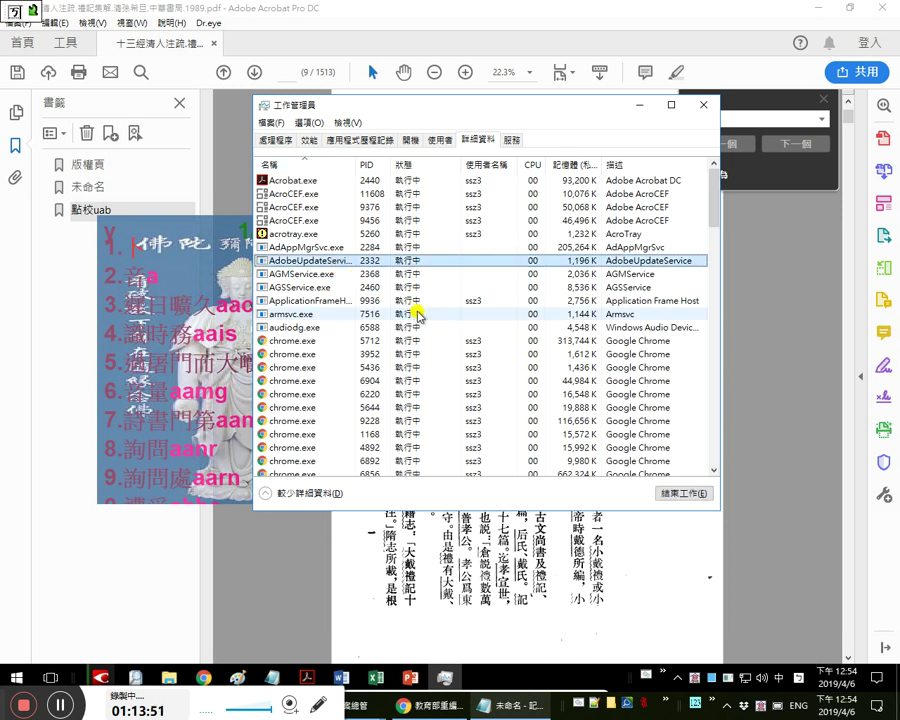
left_click(348, 381)
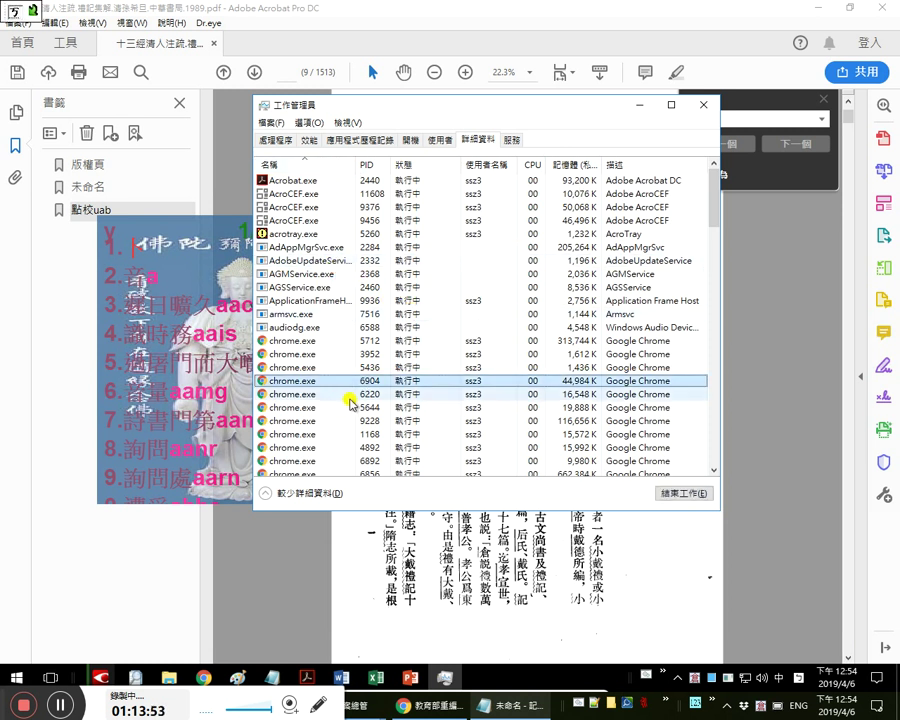
scroll(437, 395, "down", 5)
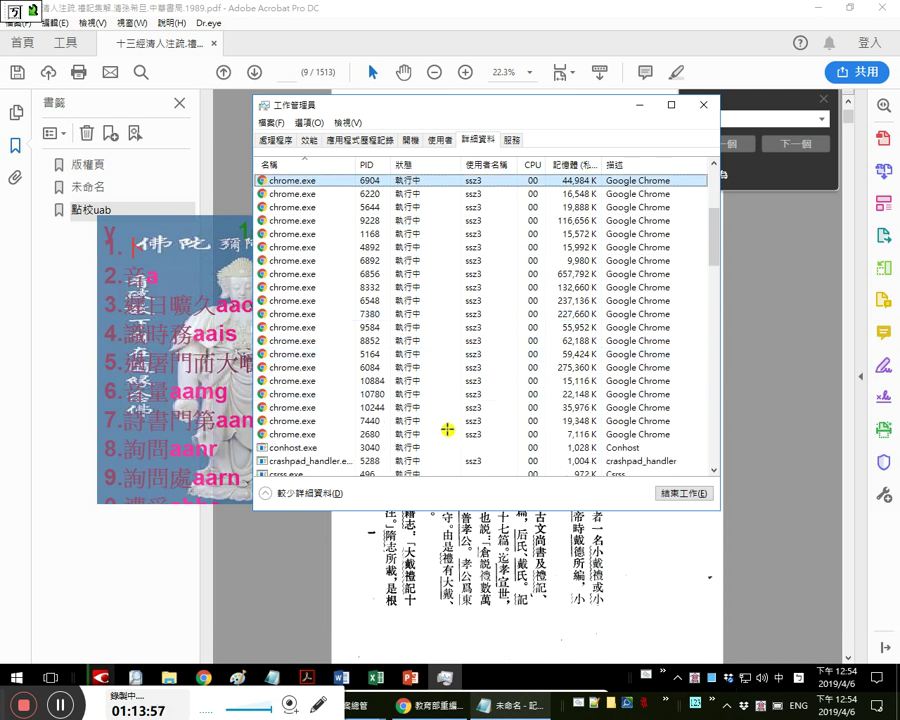
left_click(424, 406)
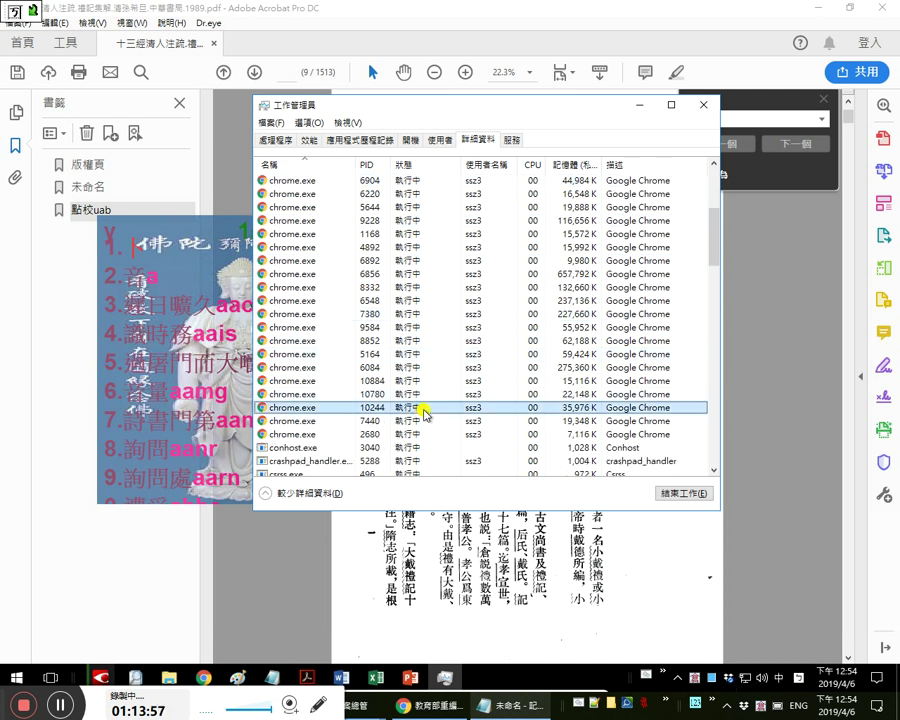
left_click(705, 107)
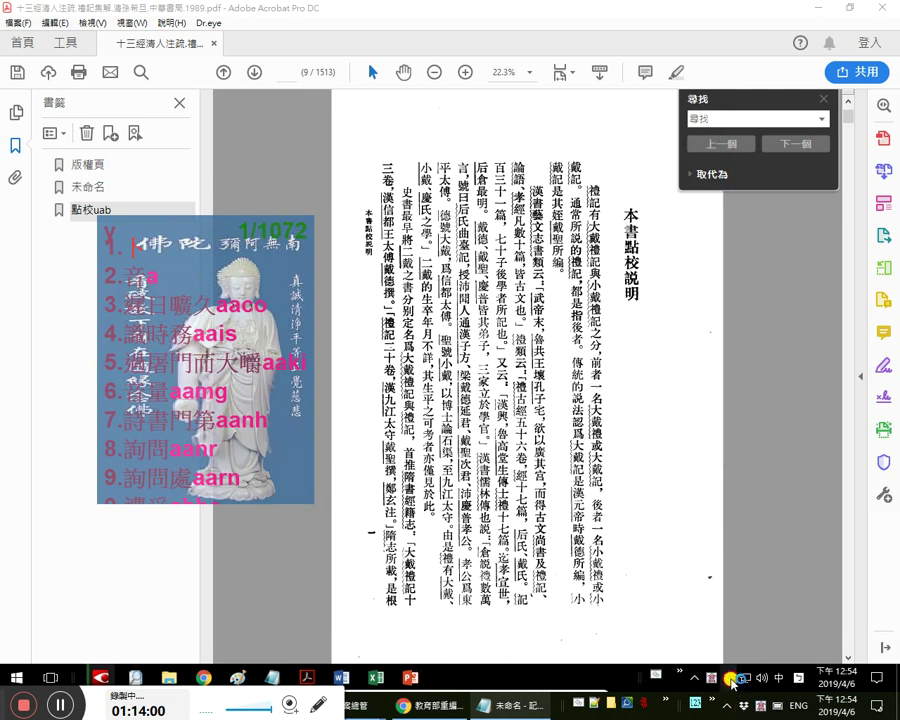
Step: Restart the input method and rename the 點校uab bookmark to 點校說明
left_click(731, 681)
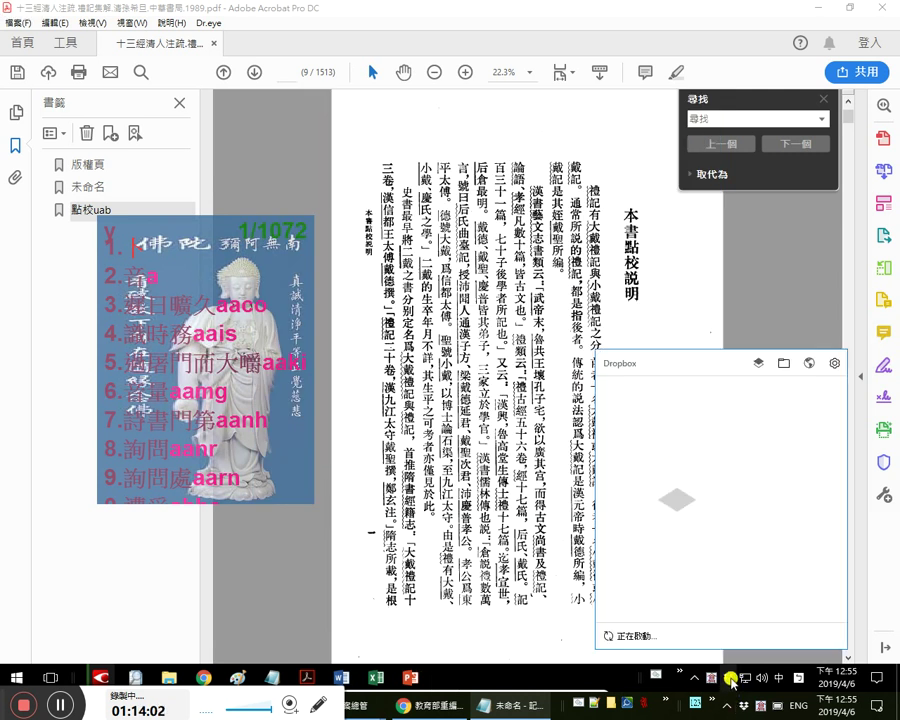
left_click(680, 676)
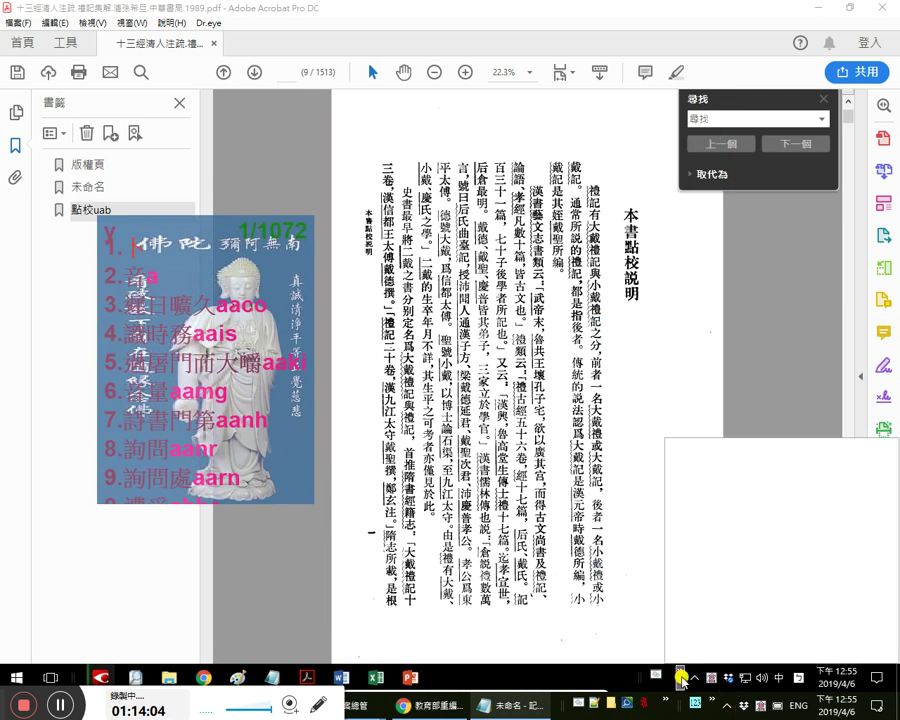
left_click(715, 627)
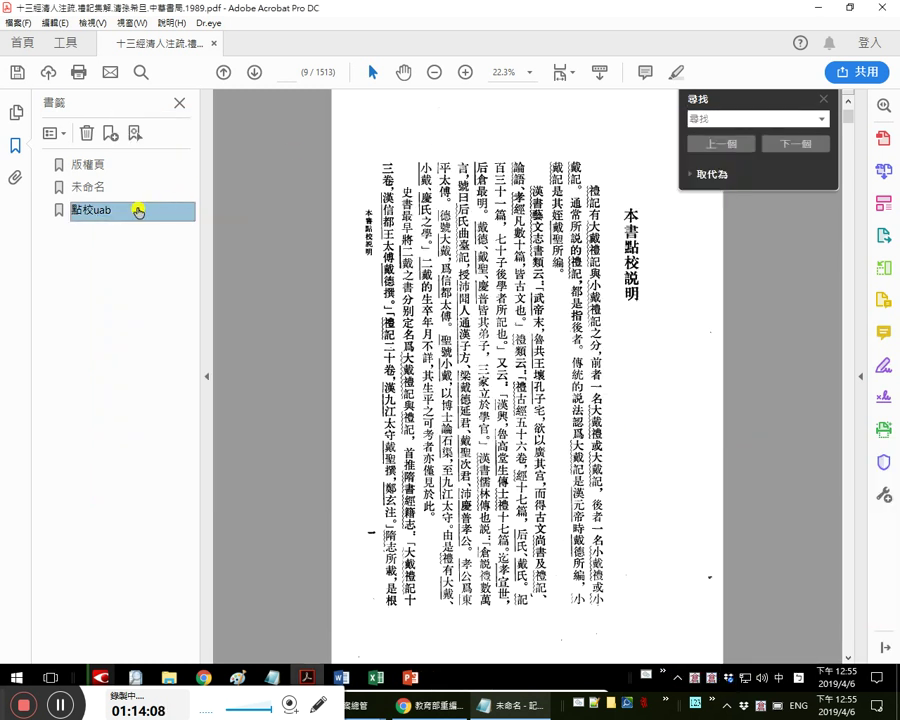
left_click(138, 211)
left_click(148, 211)
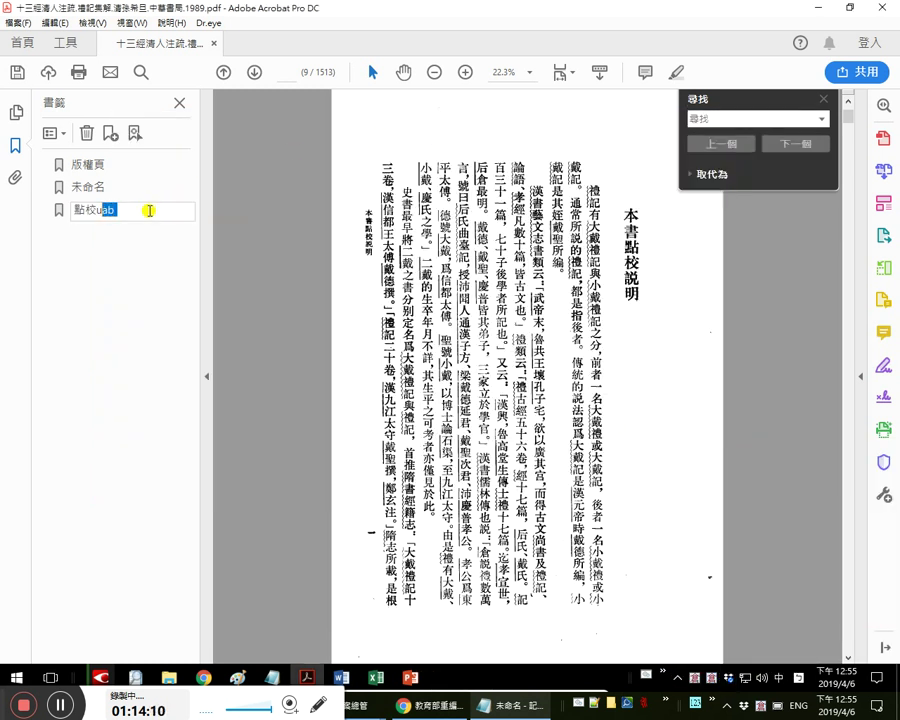
type("說明")
left_click(547, 333)
Step: Add bookmarks 孫鏘鳴序 for page 15 and 行狀 for page 17
scroll(547, 337, "down", 3)
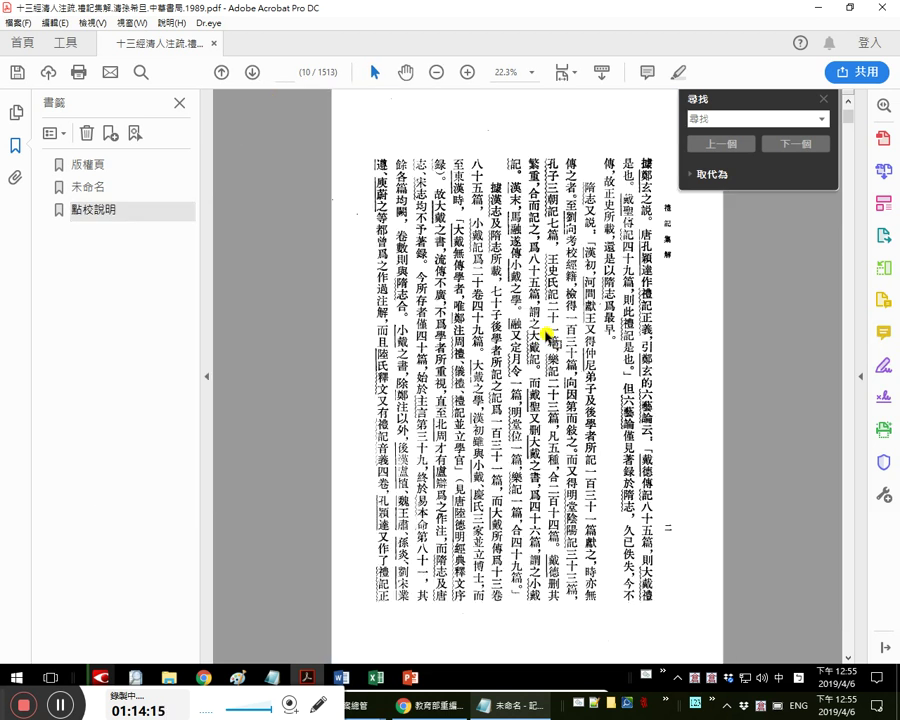
scroll(547, 336, "down", 3)
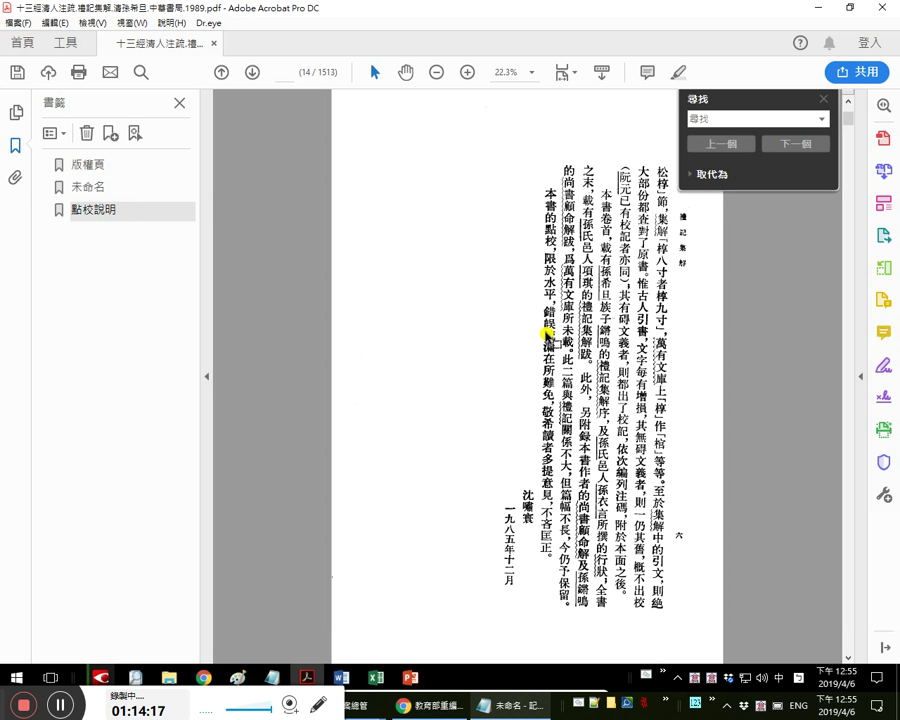
key("ctrl+b")
type("孫")
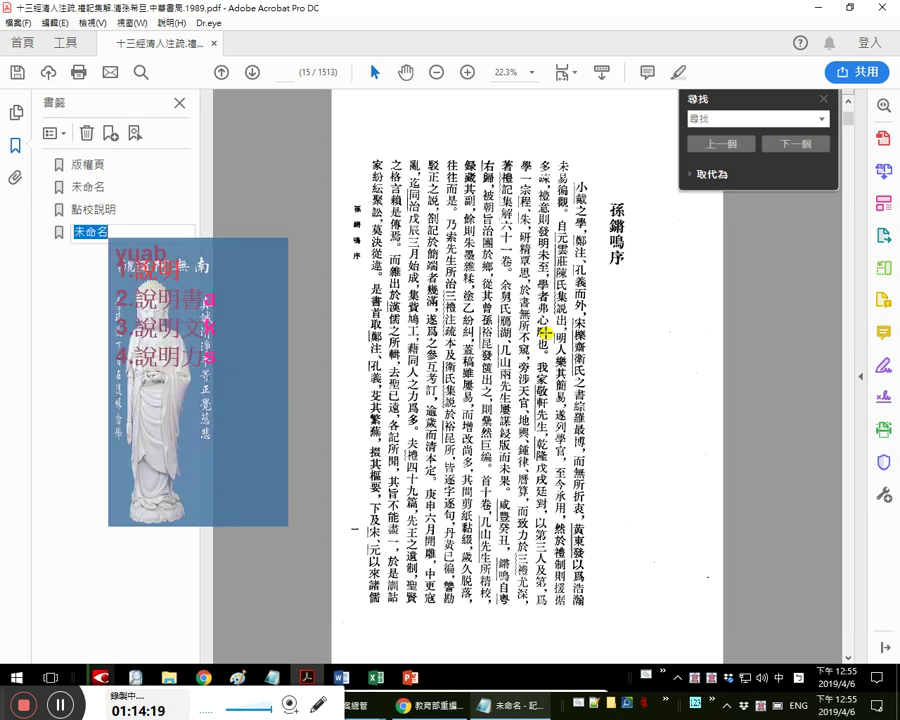
type("鏘")
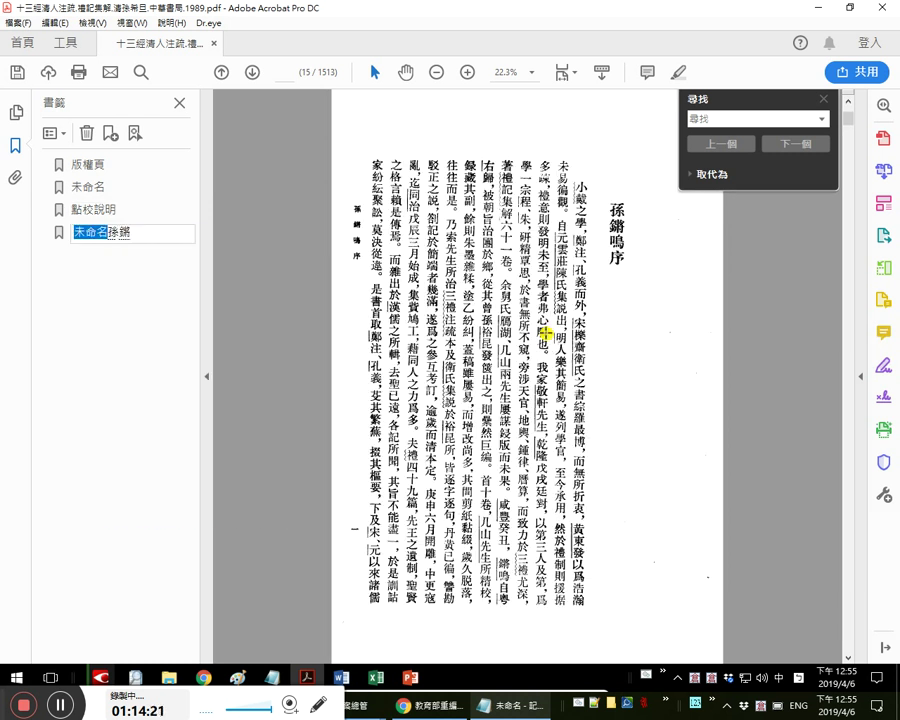
type("鳴序")
key("Return")
left_click(555, 330)
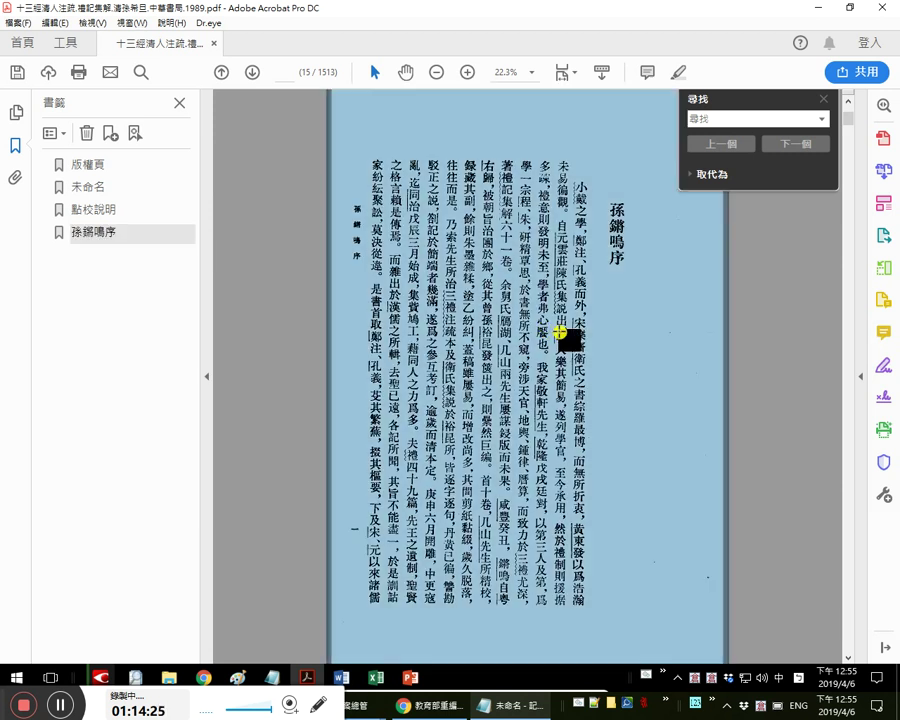
scroll(555, 330, "down", 3)
scroll(558, 333, "up", 1)
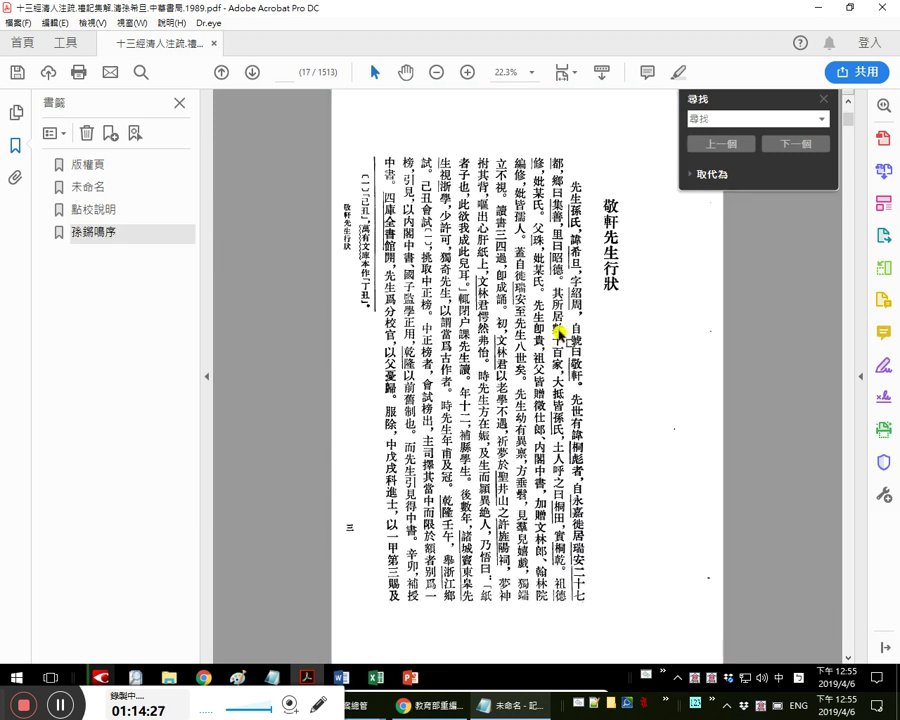
key("ctrl+b")
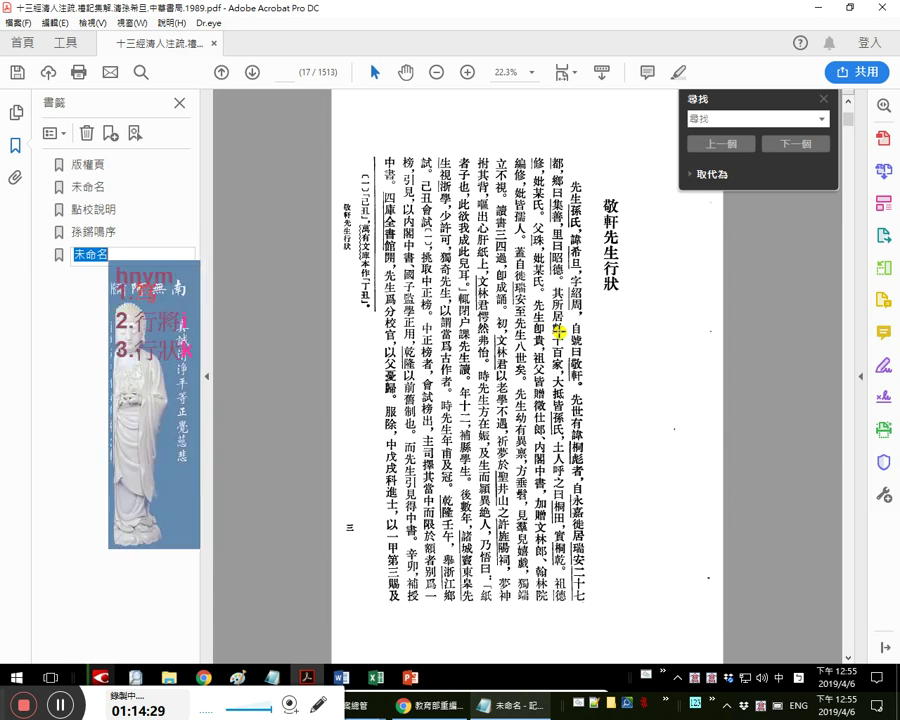
type("行狀")
key("Return")
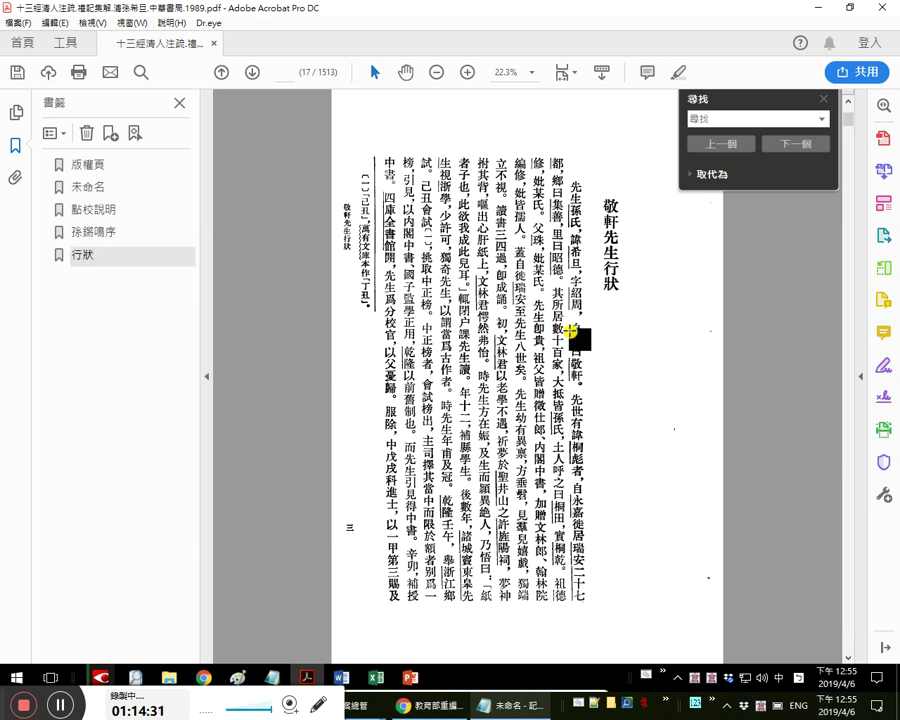
Step: Add a 本書檢目 bookmark for page 22
scroll(570, 332, "down", 4)
scroll(570, 332, "down", 1)
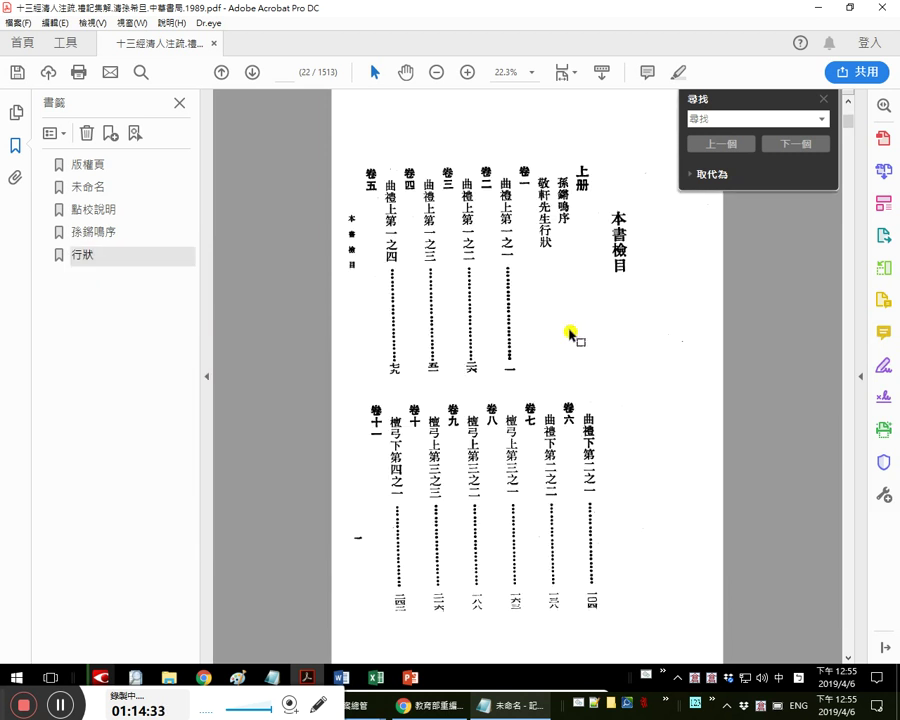
scroll(570, 332, "down", 1)
scroll(570, 332, "up", 1)
key("ctrl+b")
type("本")
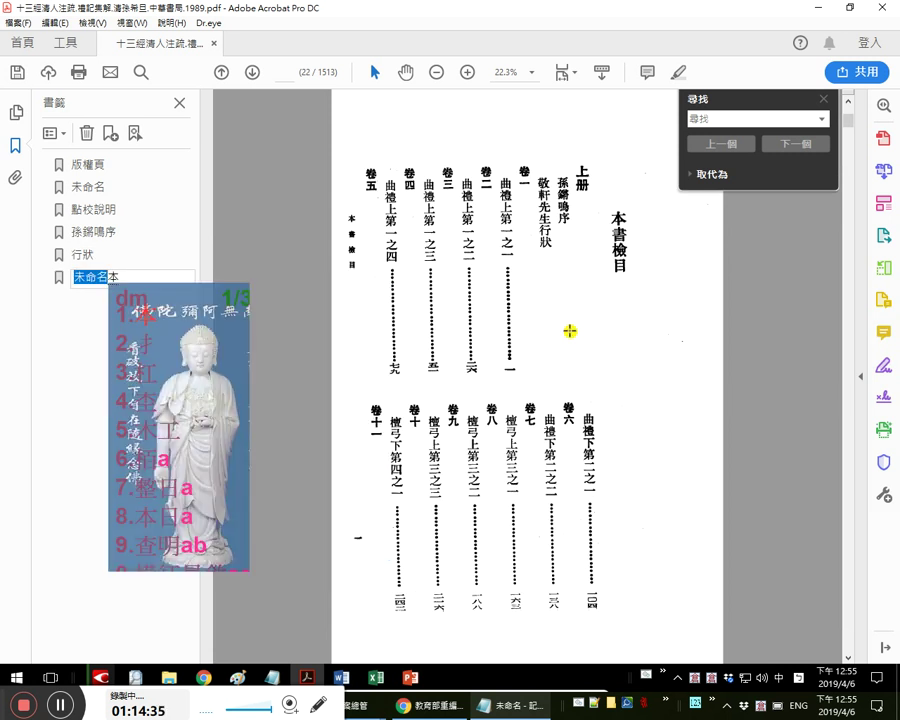
type("書檢目")
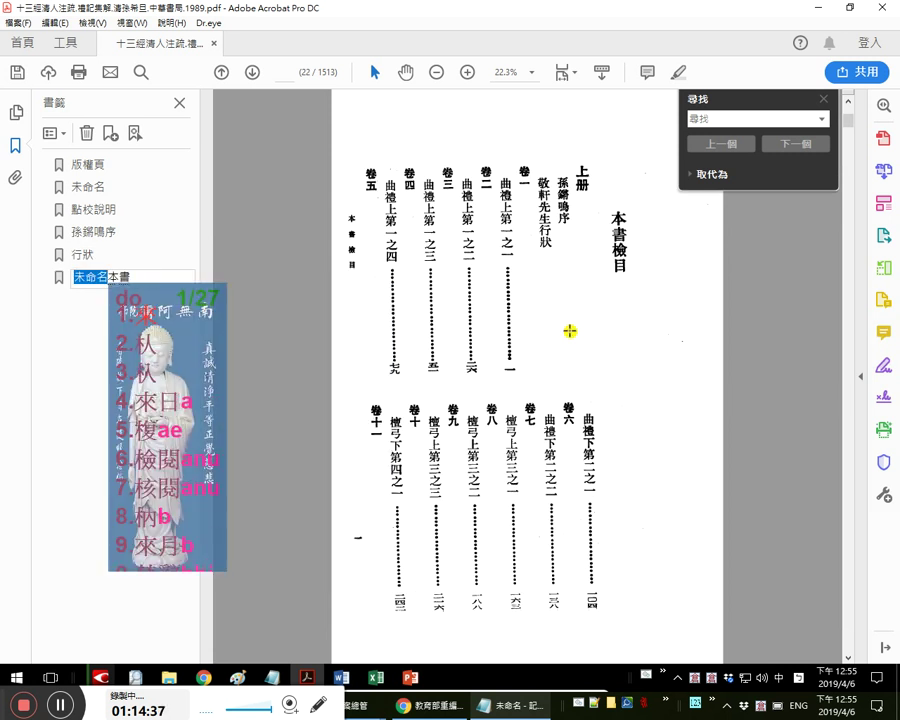
key("Return")
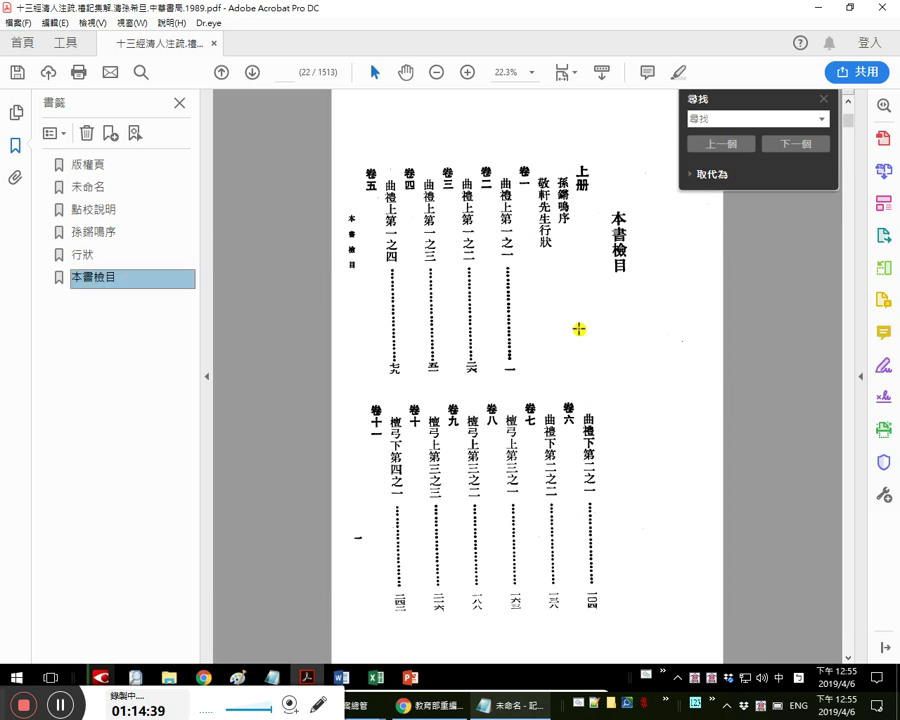
left_click(579, 329)
scroll(579, 329, "down", 1)
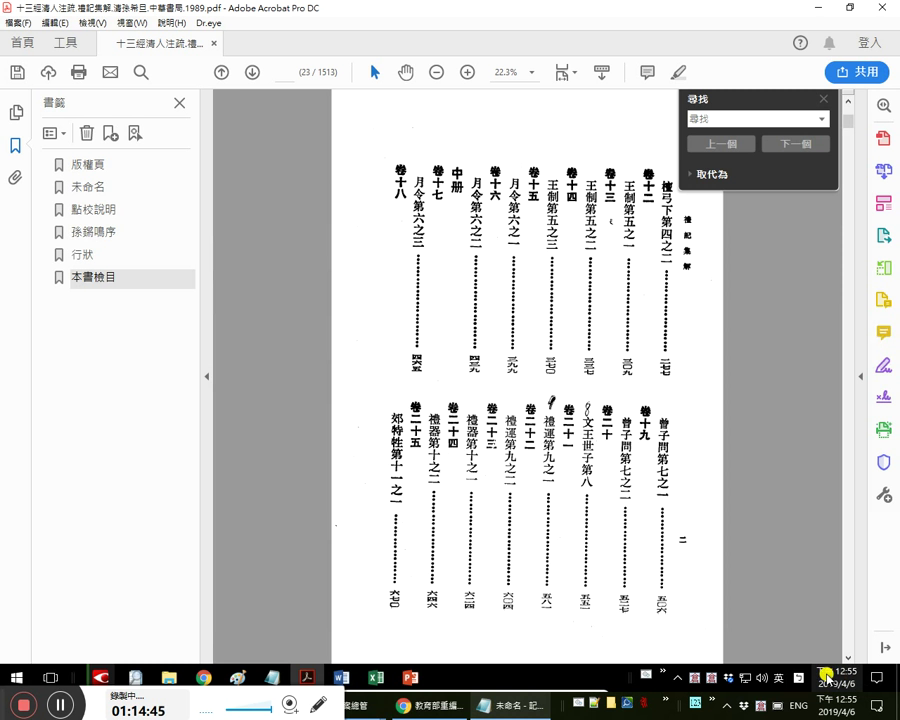
Step: Show the 語言喜好設定 region and language page, then minimise the remote desktop session
key("super+alt+d")
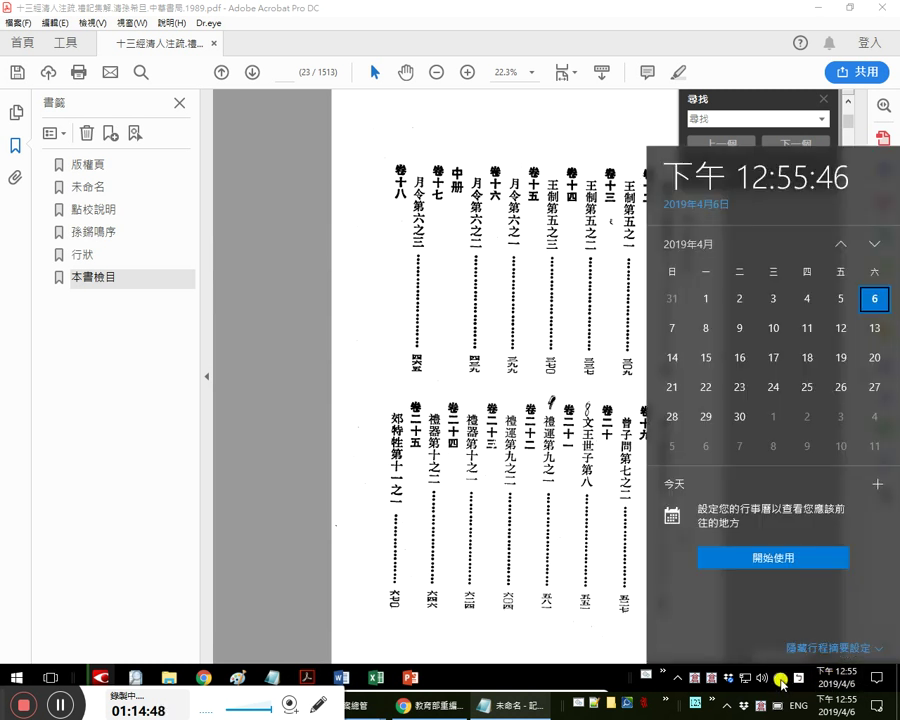
left_click(800, 679)
left_click(800, 680)
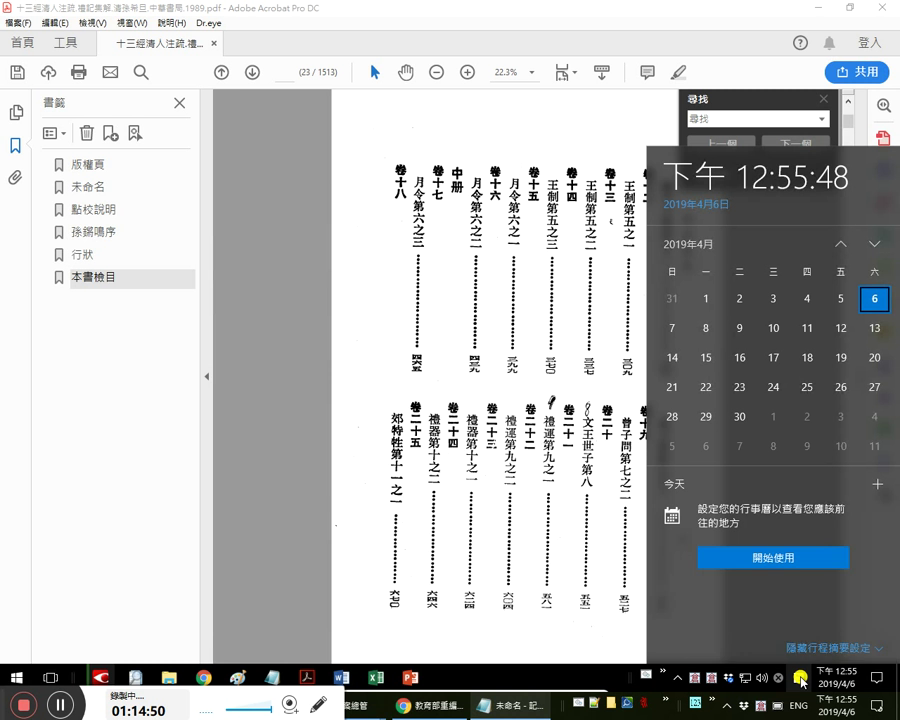
left_click(800, 680)
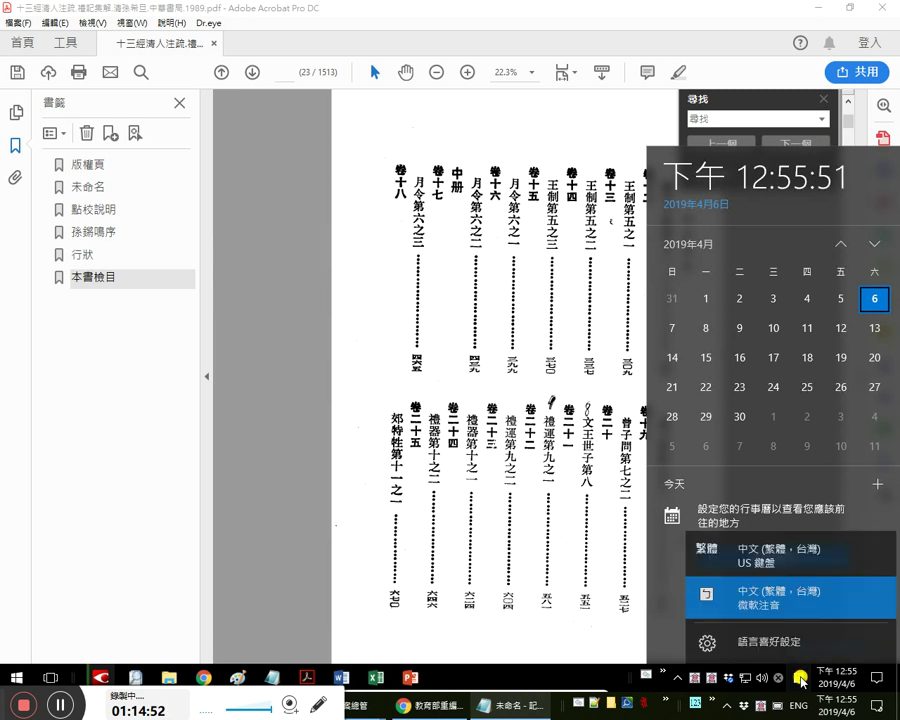
left_click(783, 645)
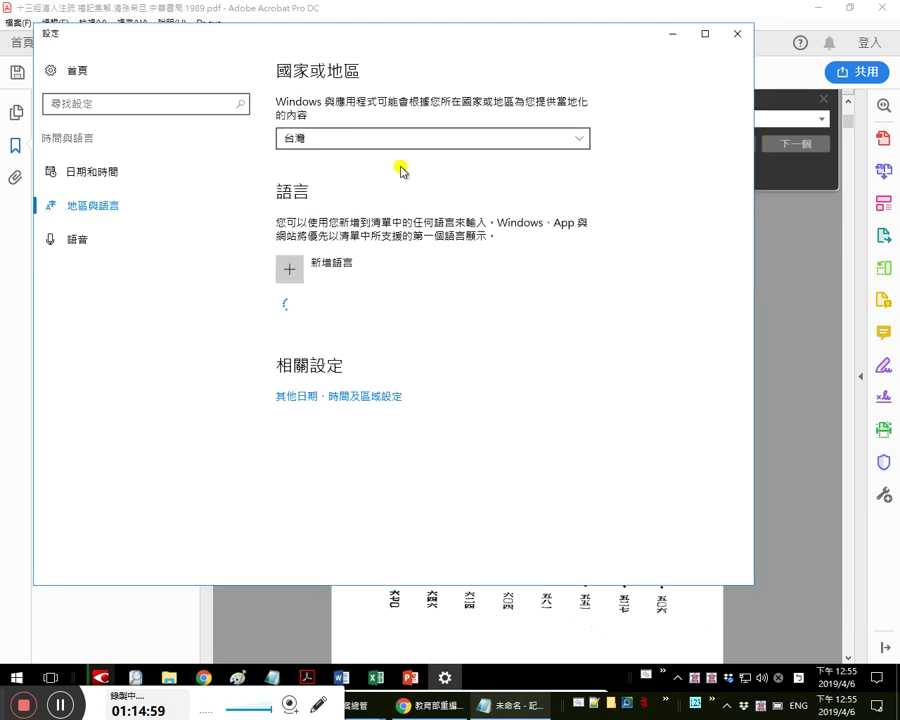
mouse_move(450, 5)
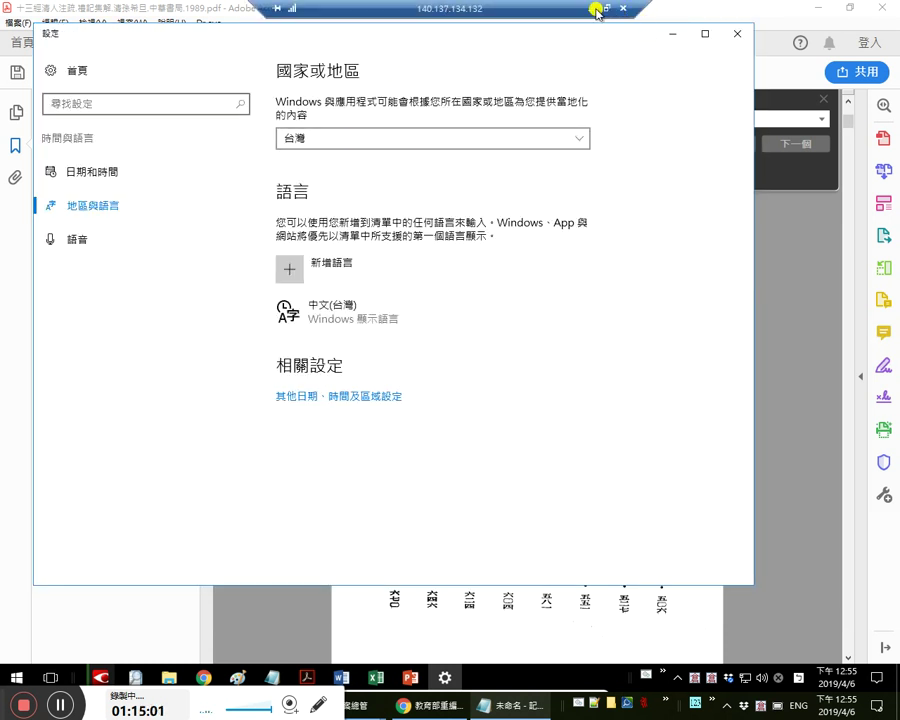
left_click(594, 8)
Step: Switch to the other remote desktop session and dismiss its welcome notice
mouse_move(509, 677)
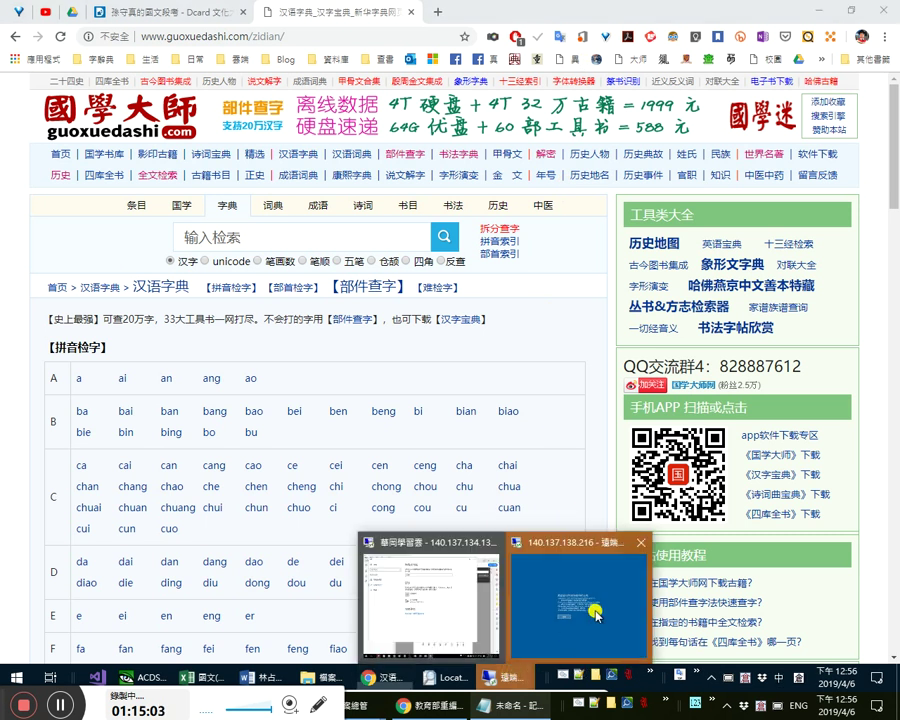
left_click(591, 612)
left_click(364, 412)
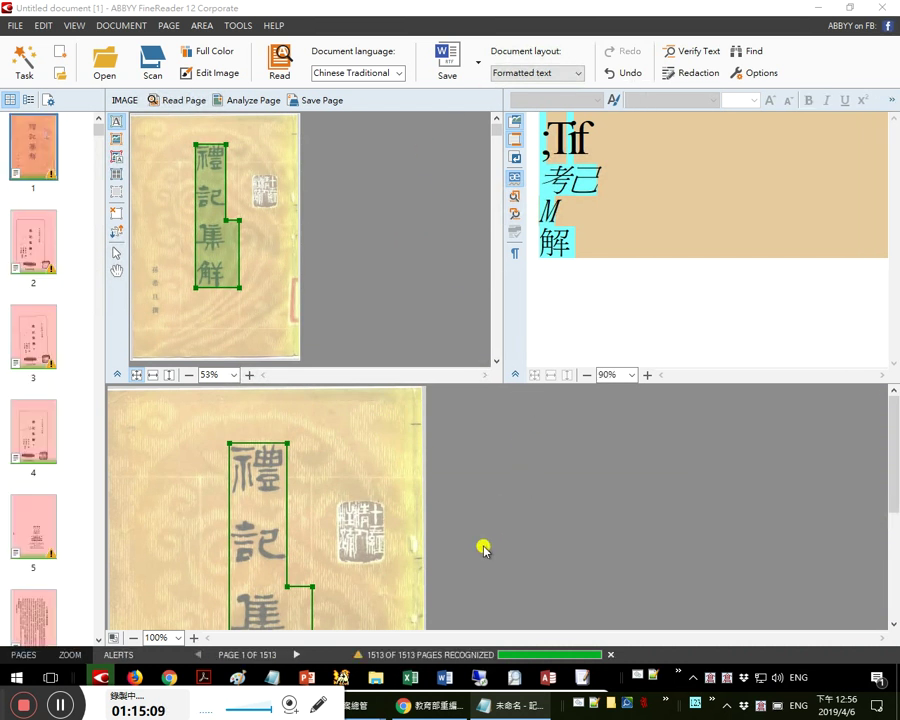
Step: Clear all text from the EmEditor notes window and return to the Word essay
left_click(540, 615)
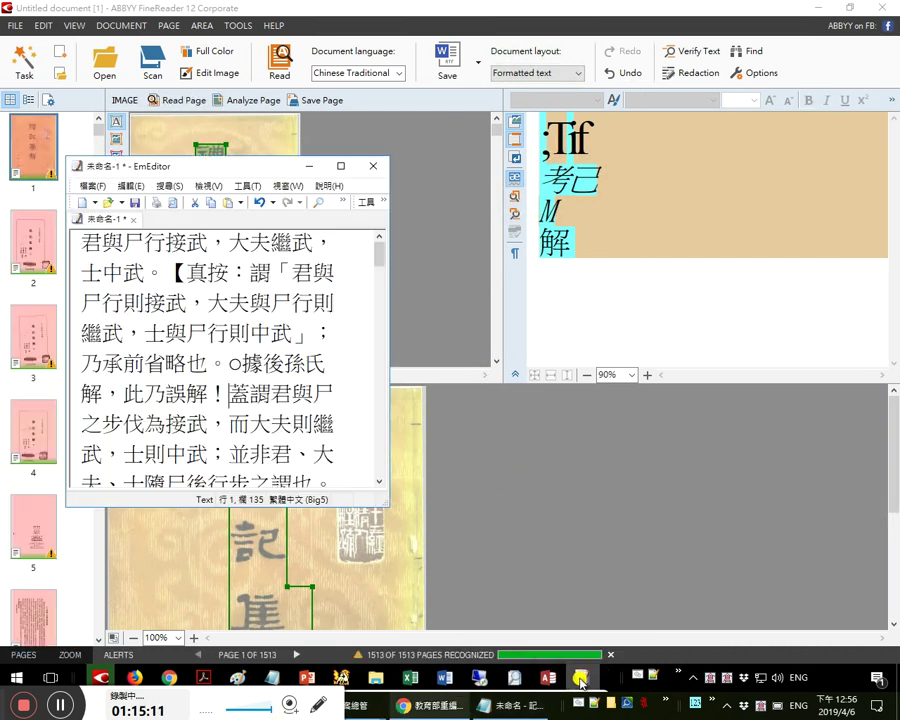
key("ctrl+a")
key("Delete")
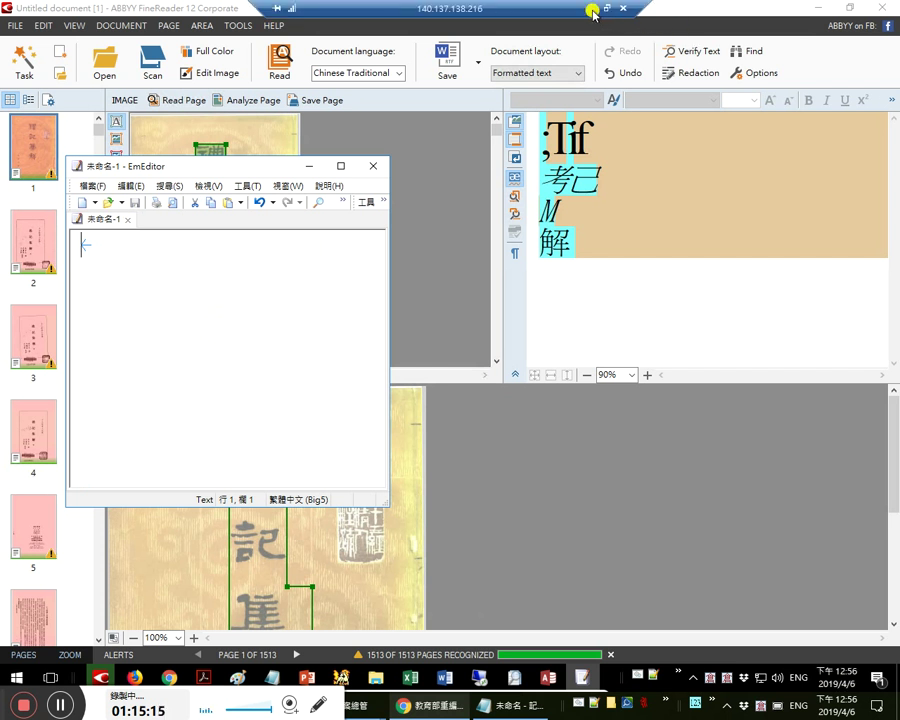
key("alt+Tab")
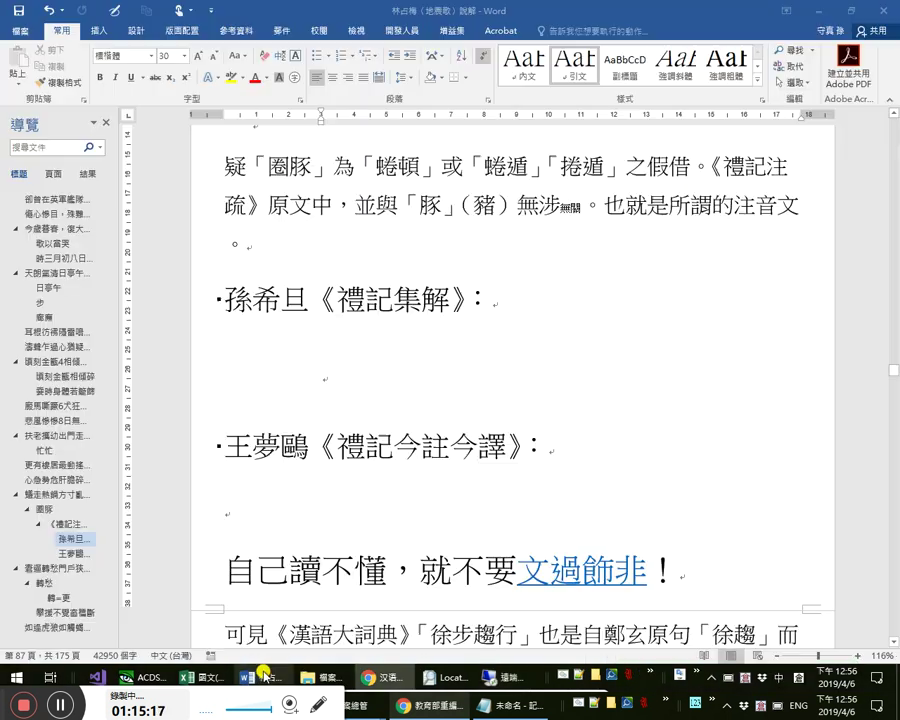
Step: Paste the 禮記集解 commentary at 16 pt under 孫希旦《禮記集解》 and save the essay
left_click(308, 370)
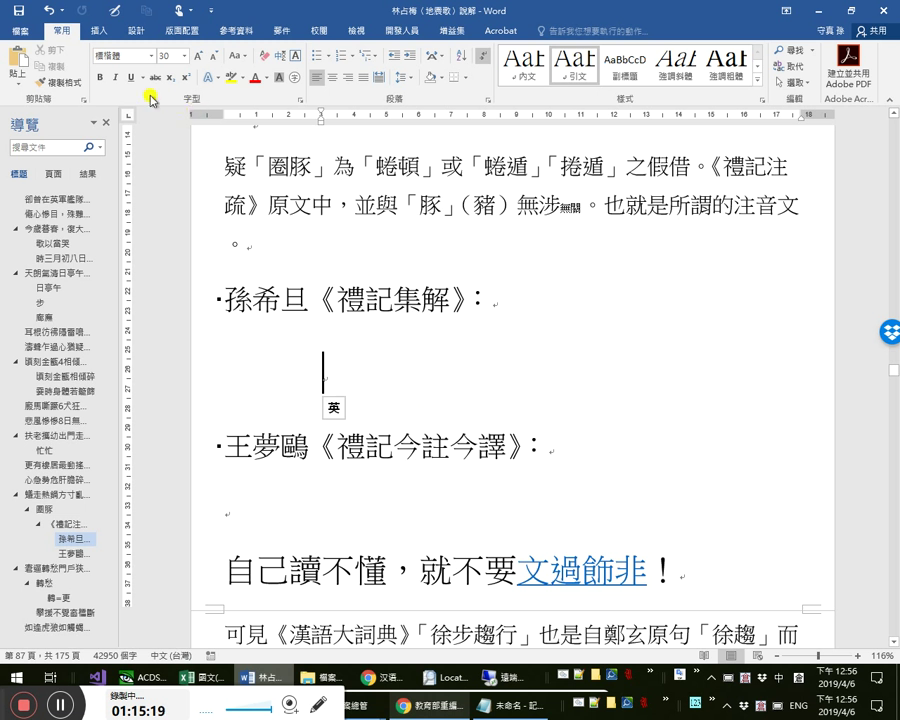
key("Return")
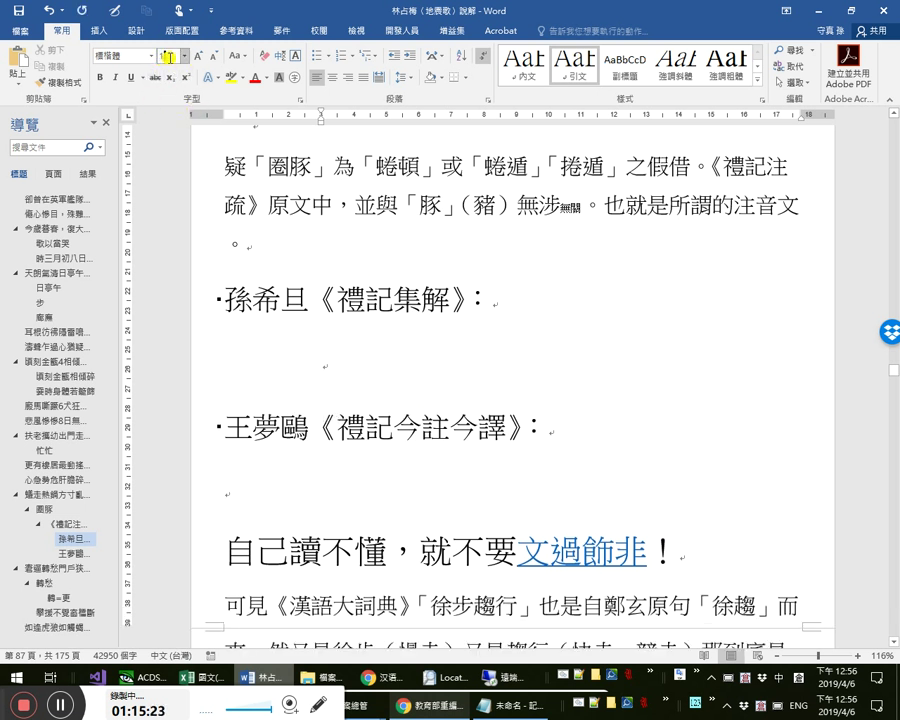
left_click(17, 52)
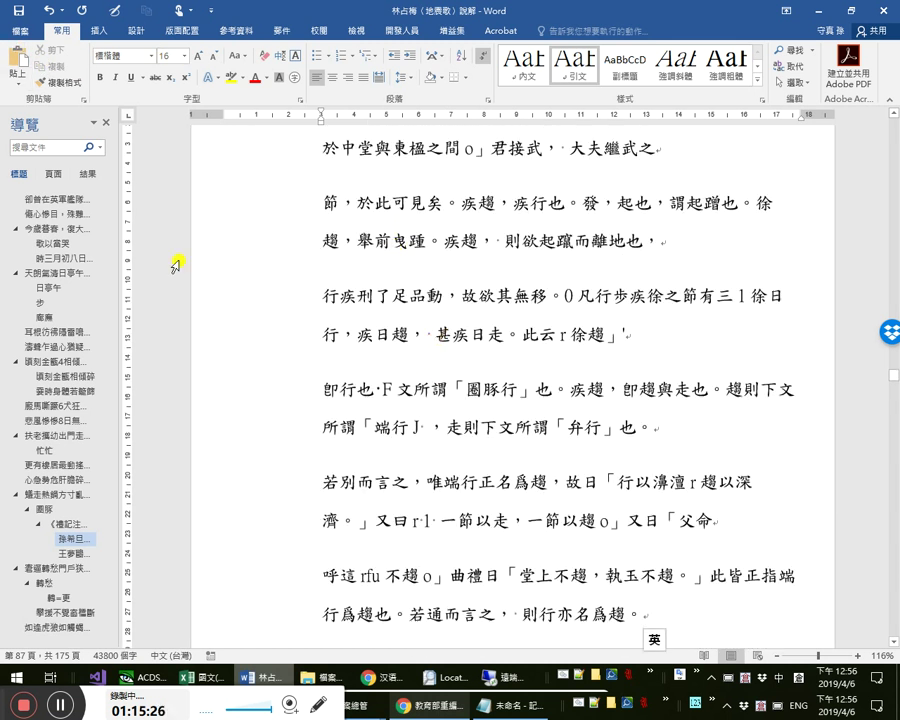
left_click(17, 10)
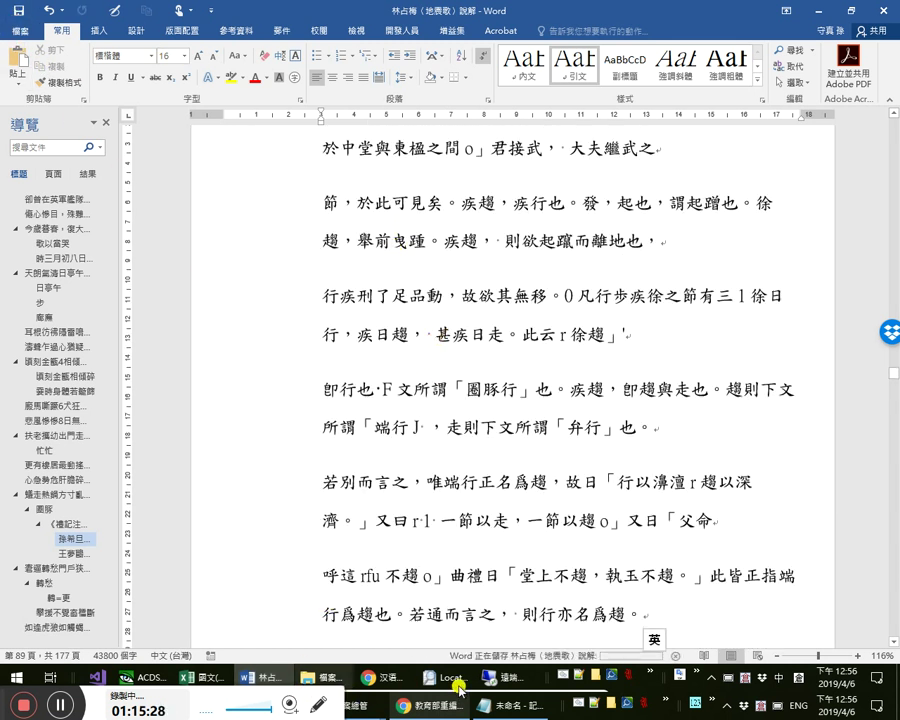
Step: Bring the bookmarked 禮記集解 PDF forward in Acrobat, then switch to Google Drive
mouse_move(497, 677)
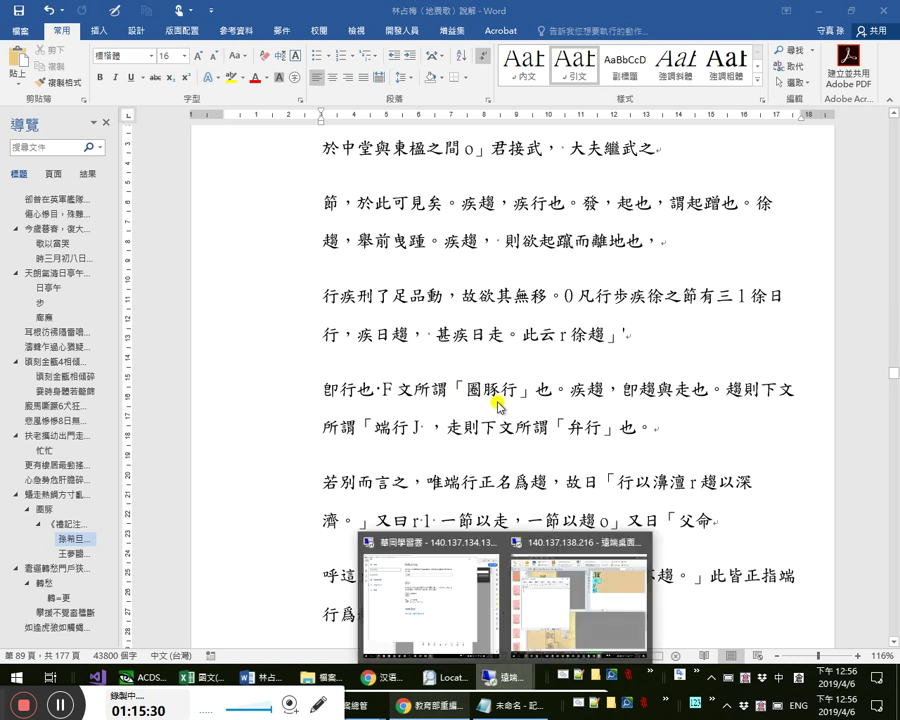
left_click(584, 592)
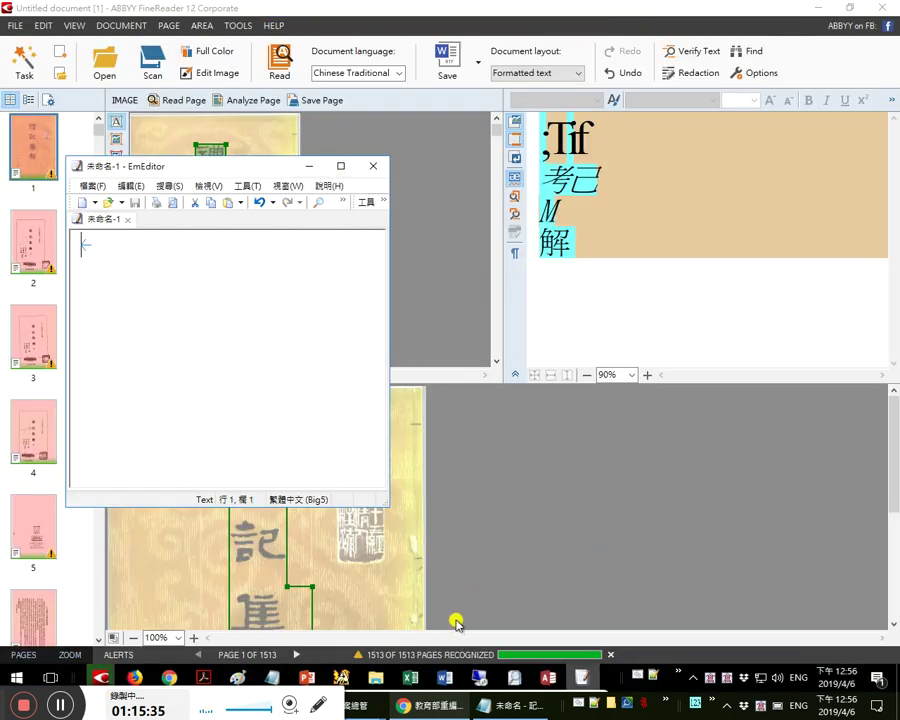
left_click(309, 166)
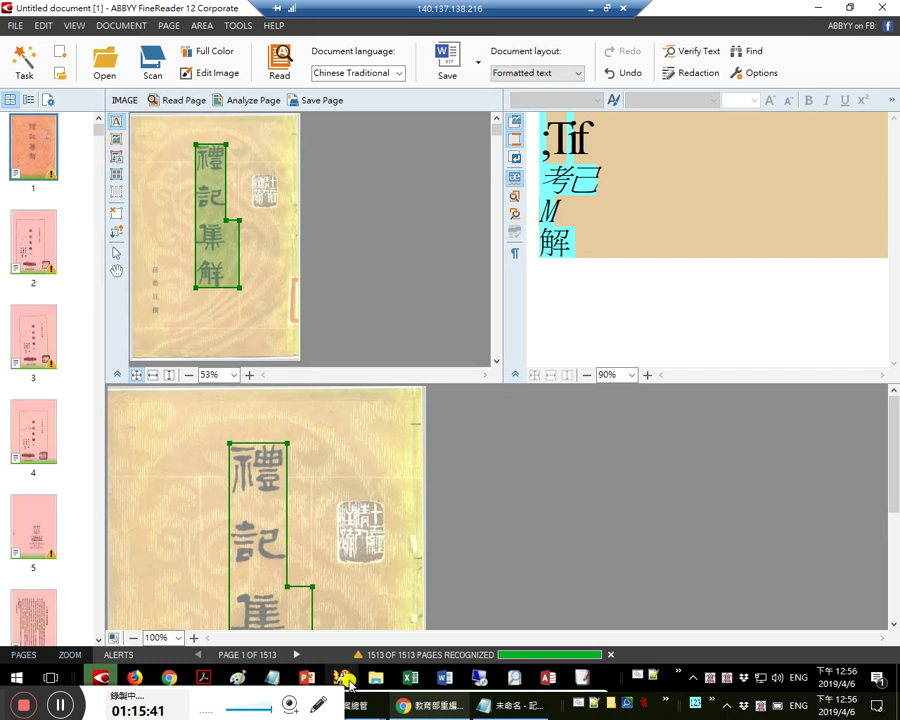
mouse_move(237, 675)
mouse_move(208, 683)
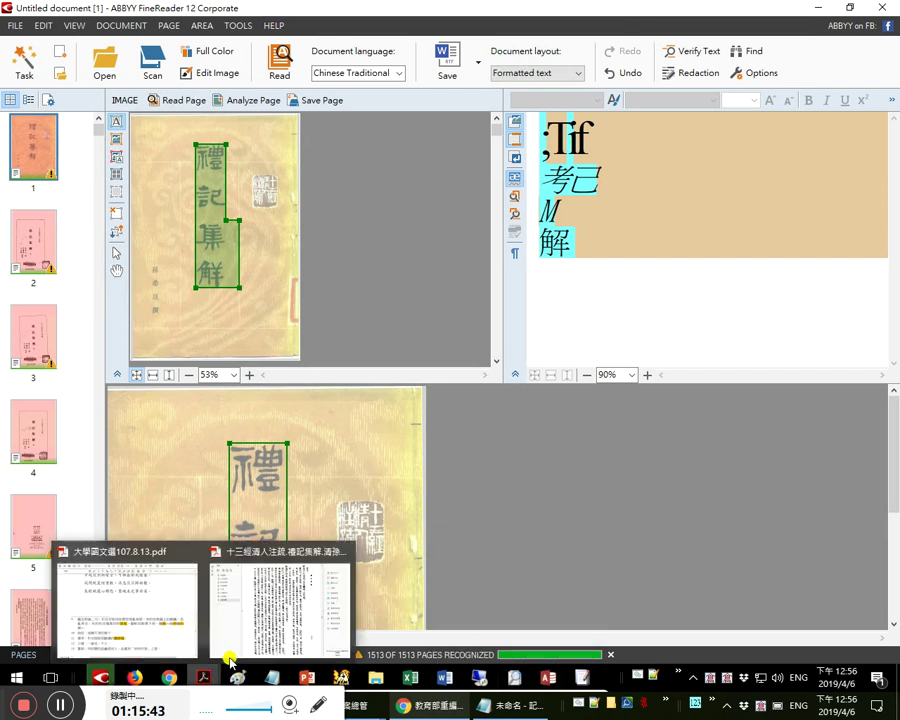
left_click(280, 600)
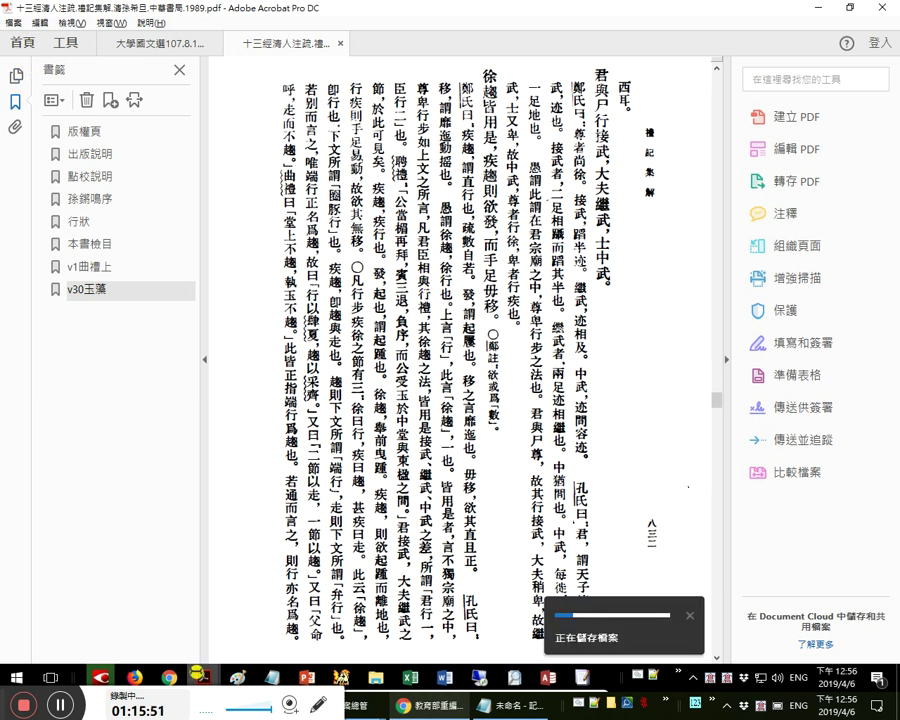
key("alt+Tab")
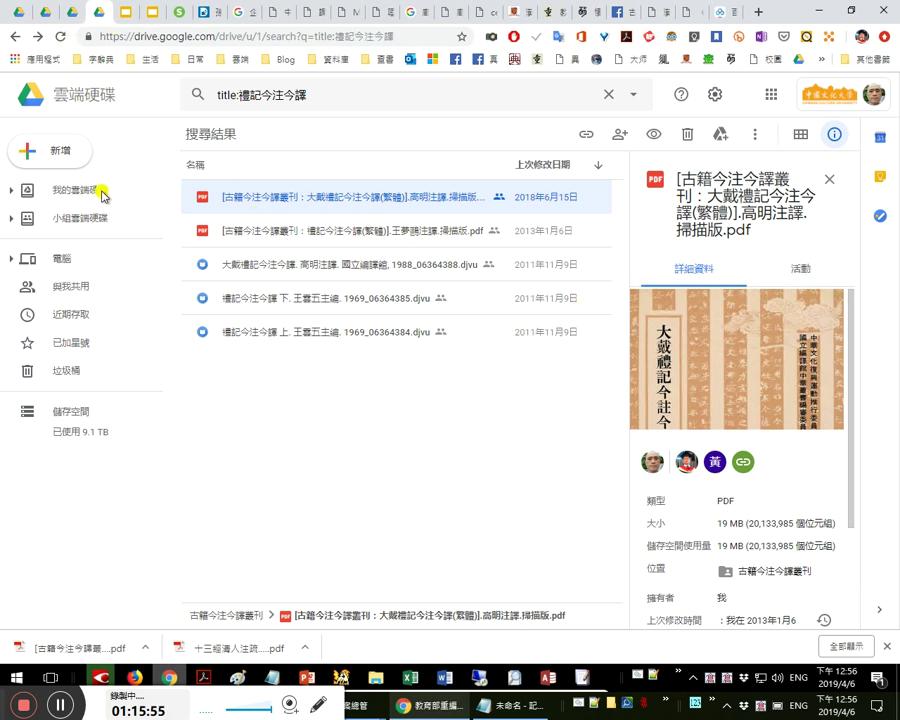
Step: Go from Starred through 115 and eBooks to open the eMule folder in Drive
left_click(82, 344)
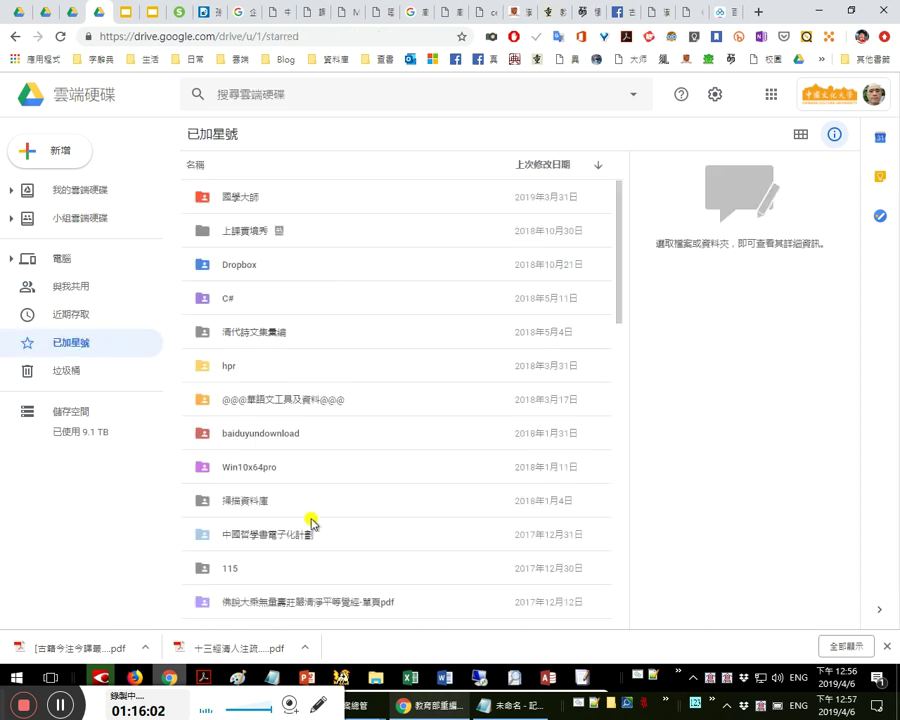
left_click(310, 465)
scroll(320, 480, "down", 2)
scroll(317, 495, "up", 2)
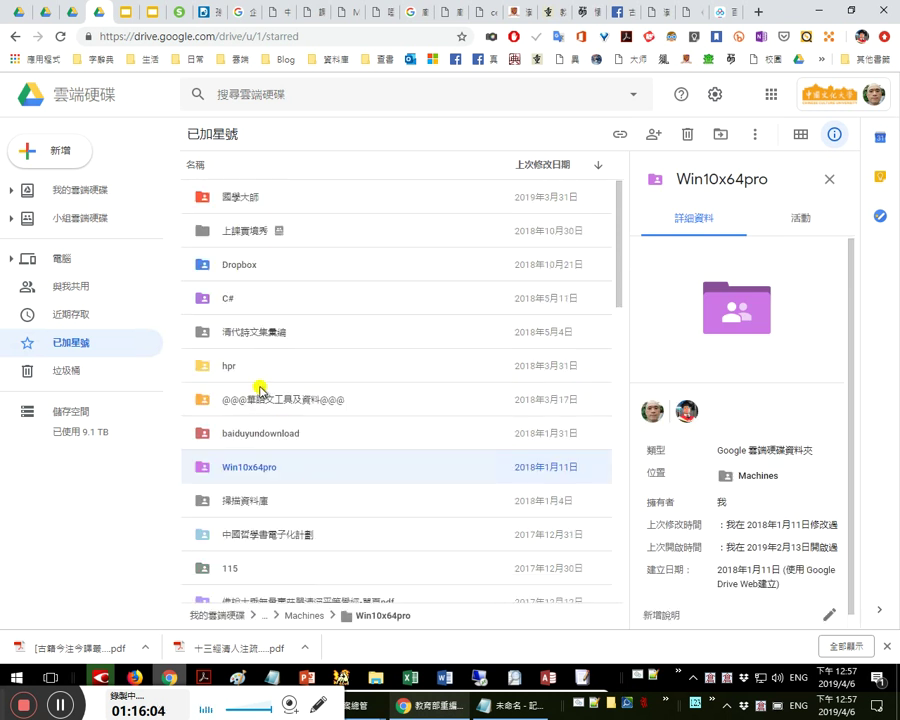
double_click(311, 583)
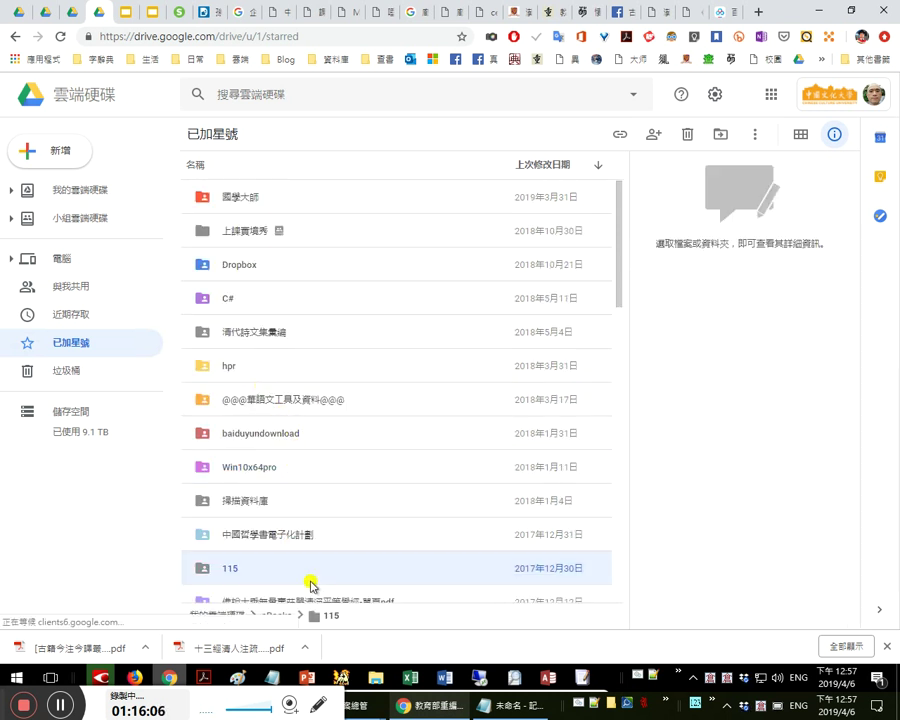
left_click(312, 135)
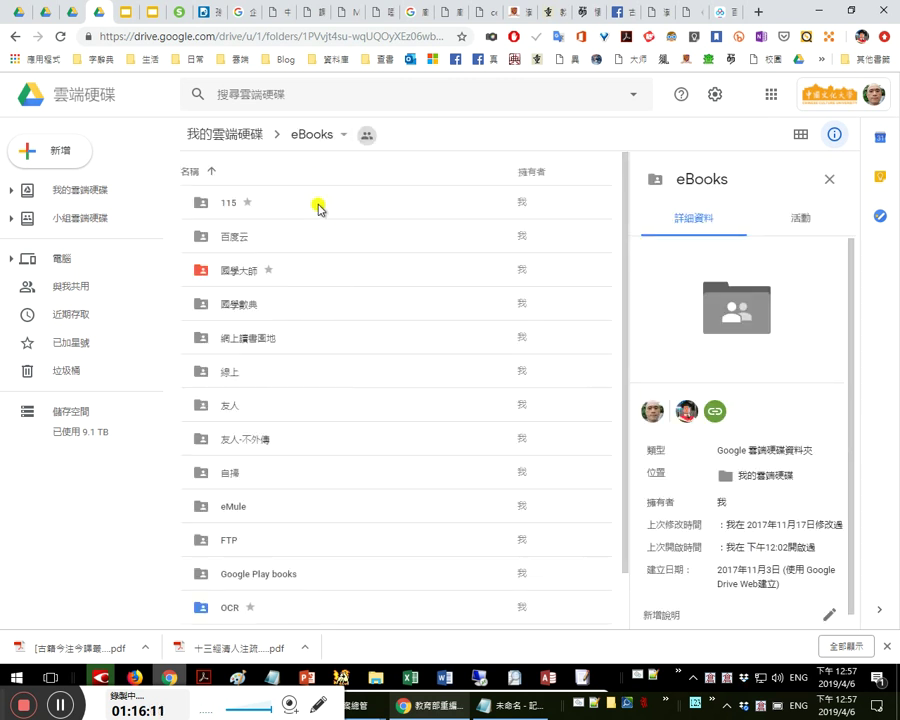
left_click(292, 514)
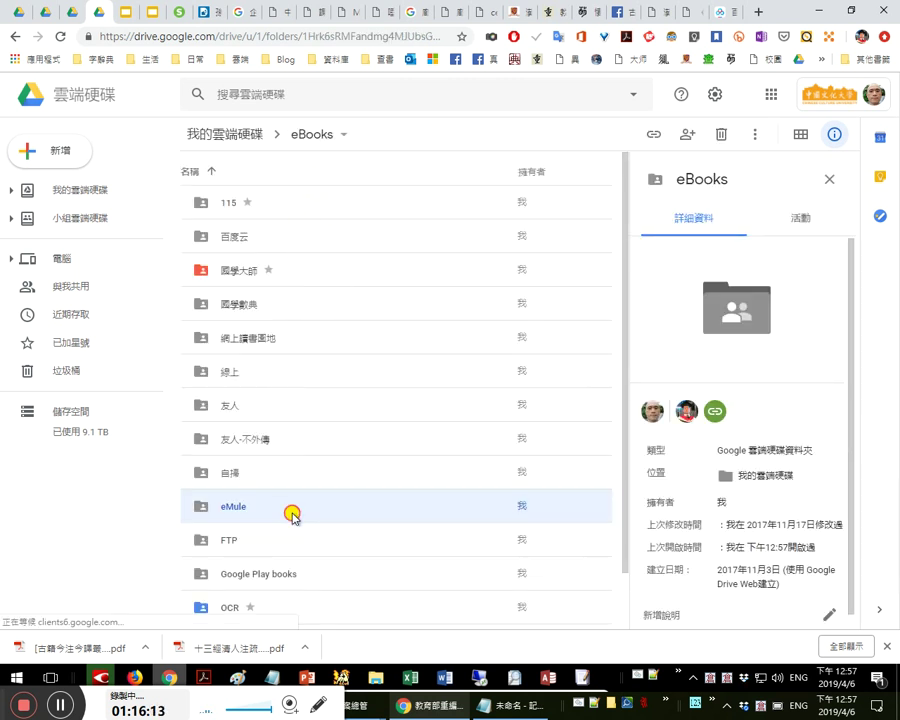
double_click(292, 514)
Step: Cycle through open windows toward the 下載 Explorer window
key("alt+Tab")
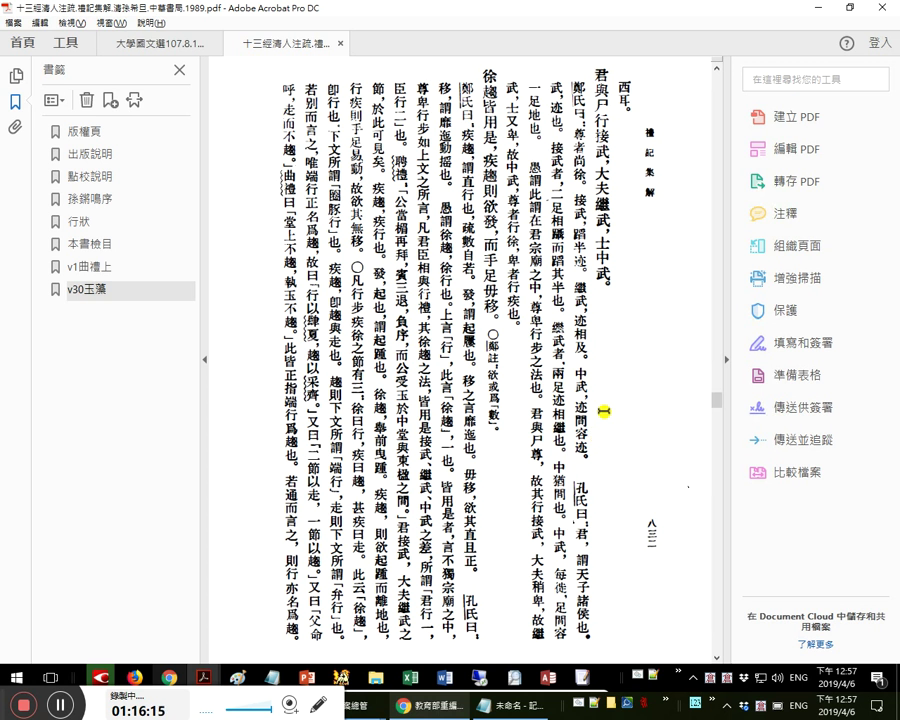
key("alt+Tab")
key("alt+Tab")
key("alt+Tab")
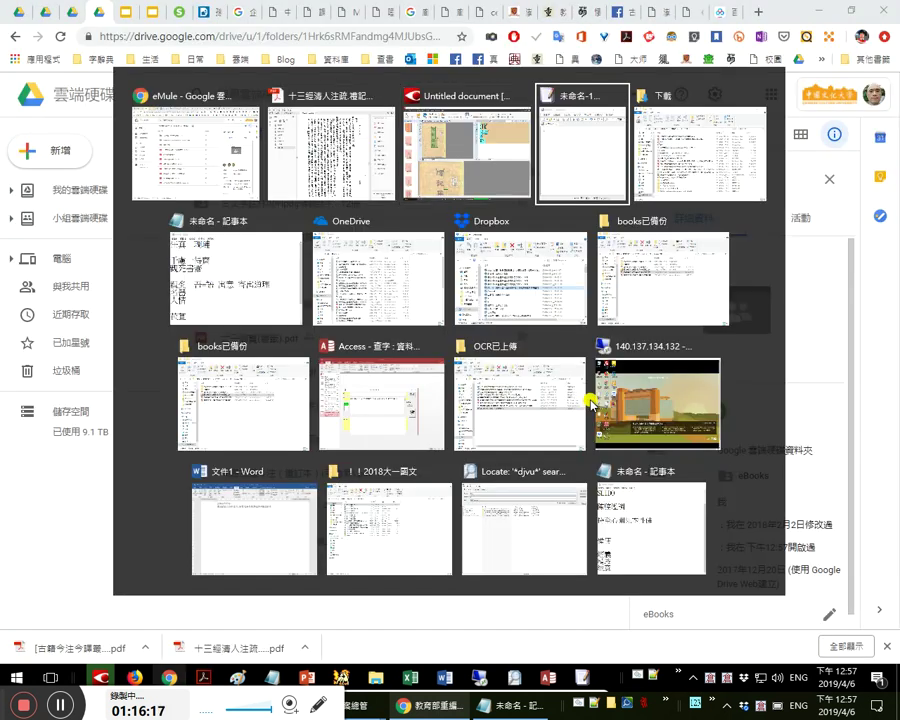
key("alt+Tab")
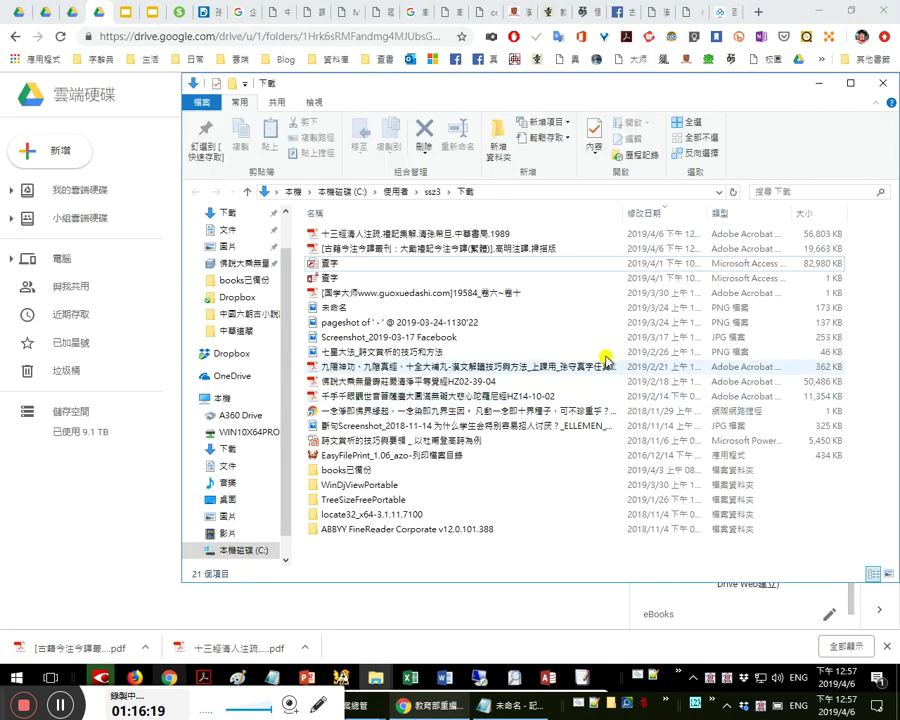
Step: Upload the 55.4 MB 禮記集解 PDF from 下載 into the open Drive eMule folder
left_click(422, 233)
left_click(784, 239)
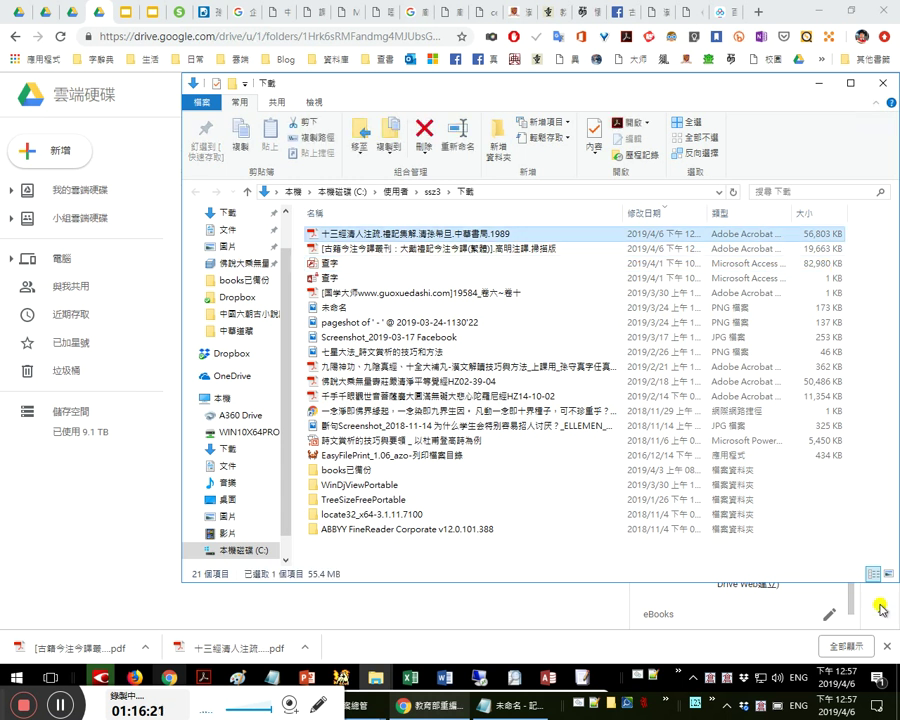
mouse_move(855, 679)
left_click_drag(707, 218, 725, 214)
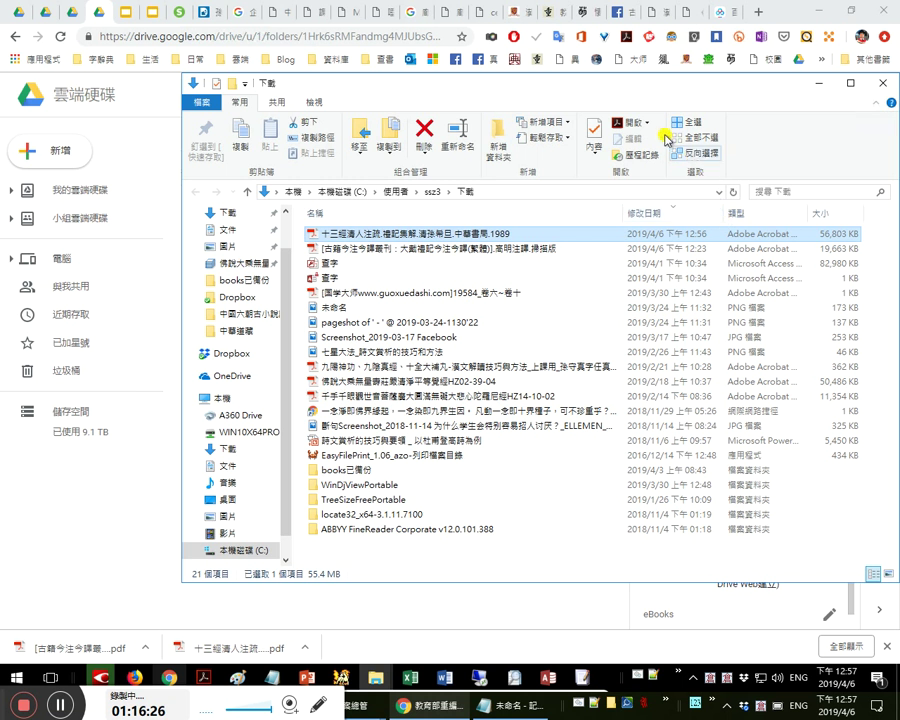
left_click_drag(689, 84, 790, 101)
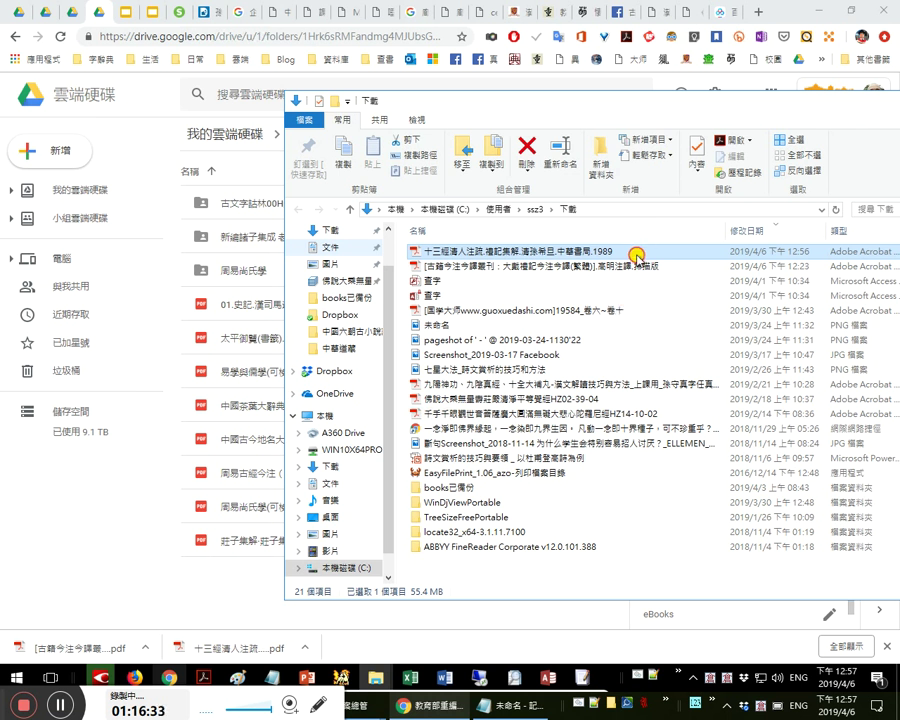
left_click_drag(636, 256, 624, 253)
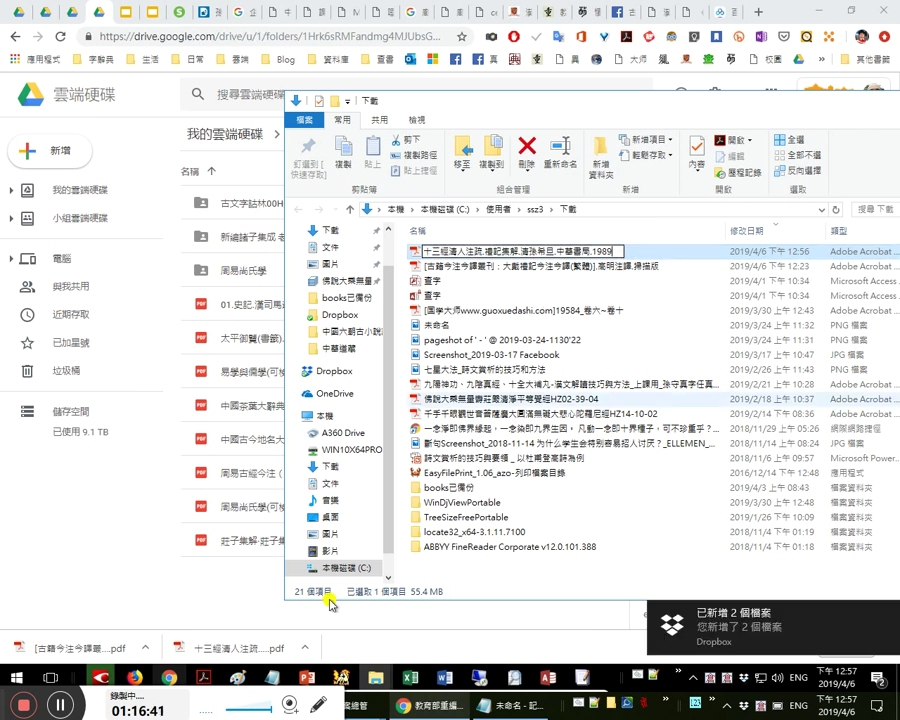
left_click(106, 680)
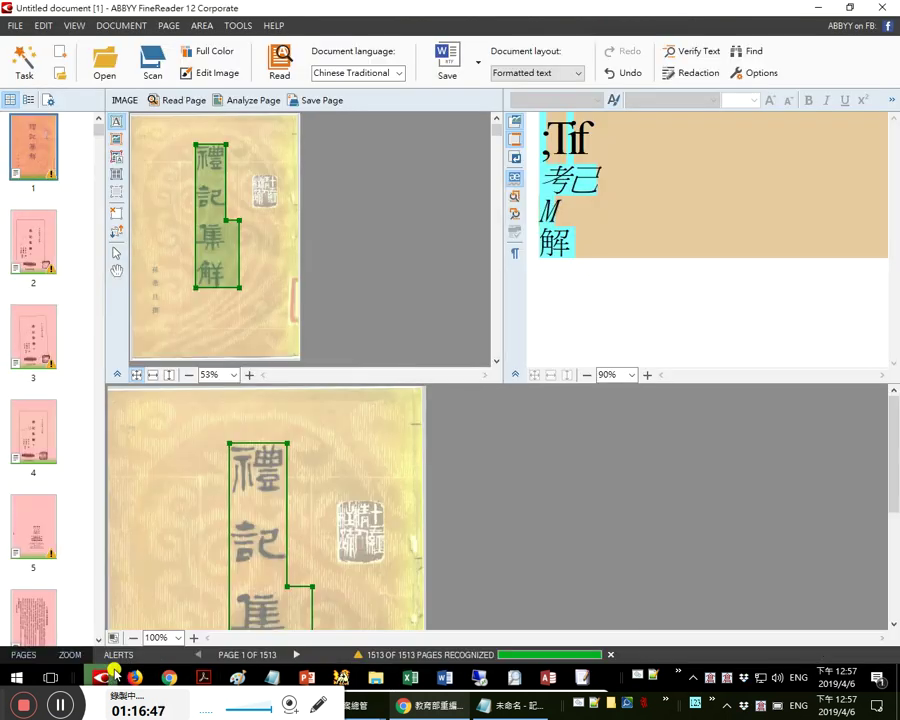
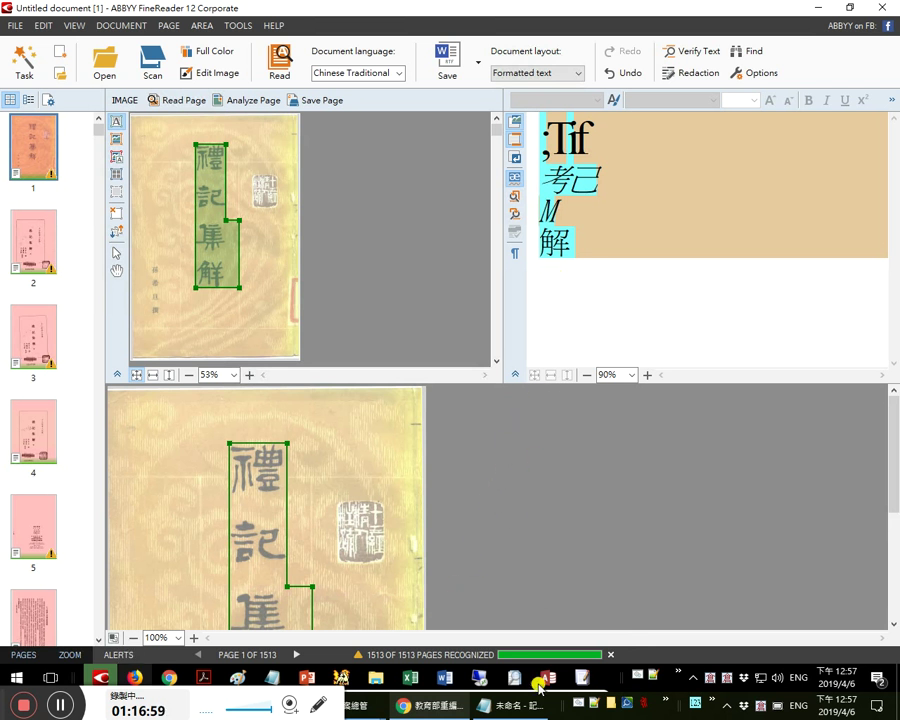
Step: Append (有書籤OCR) to the 禮記集解 PDF's name in Downloads; Windows blocks it because Acrobat has the file open
key("alt+Tab")
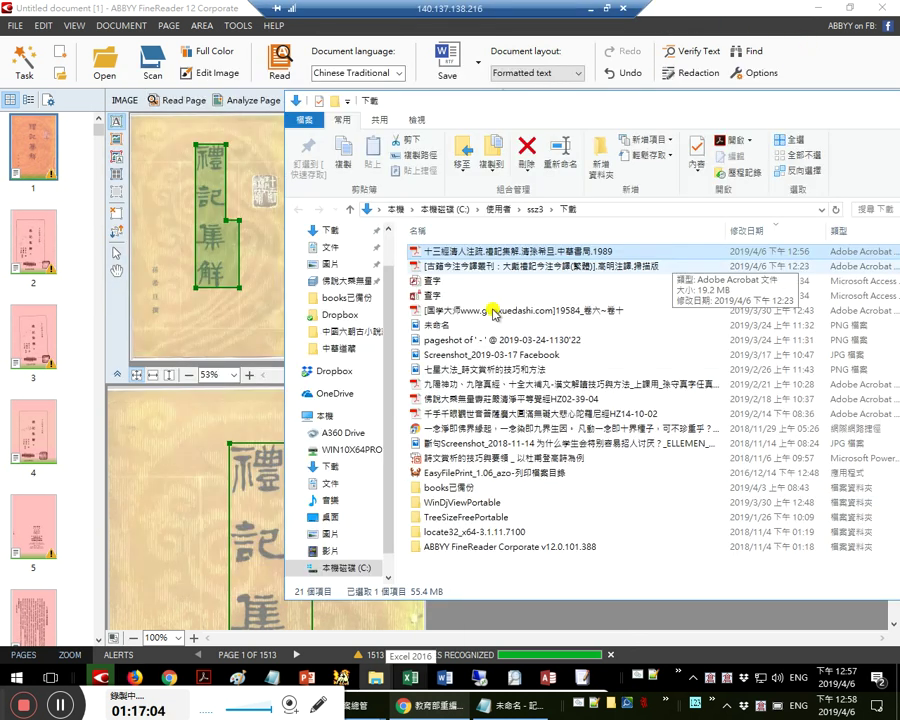
key("alt+h")
key("m")
key("v")
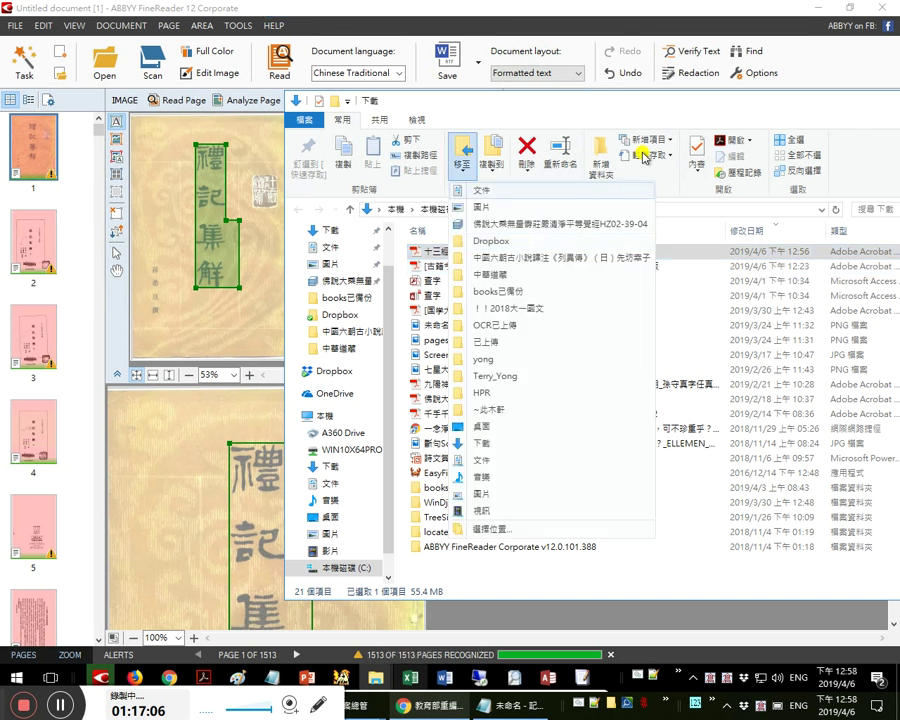
key("Escape")
left_click(618, 251)
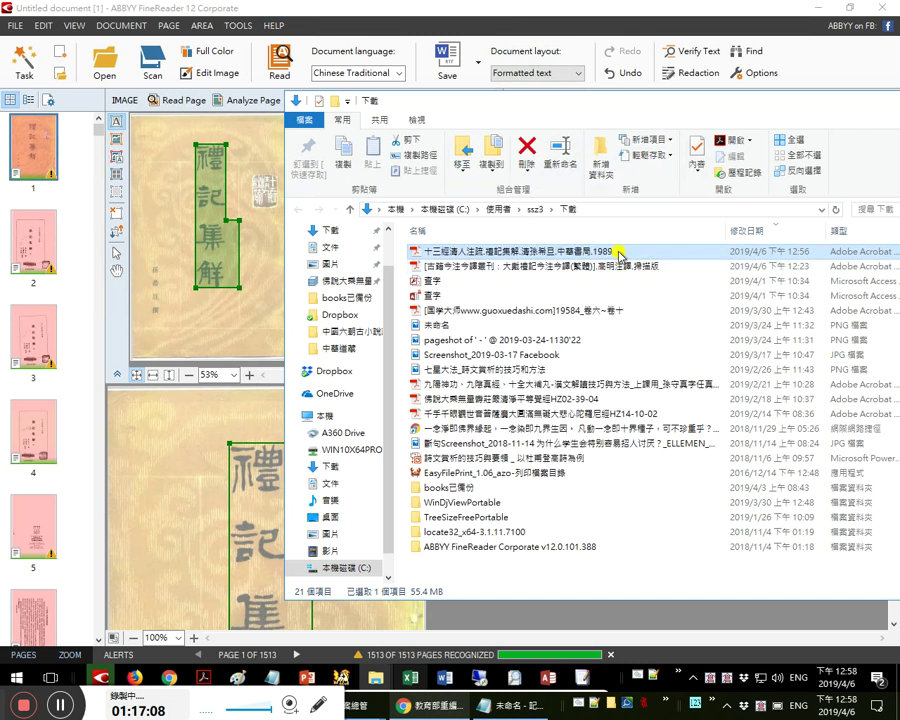
left_click(612, 251)
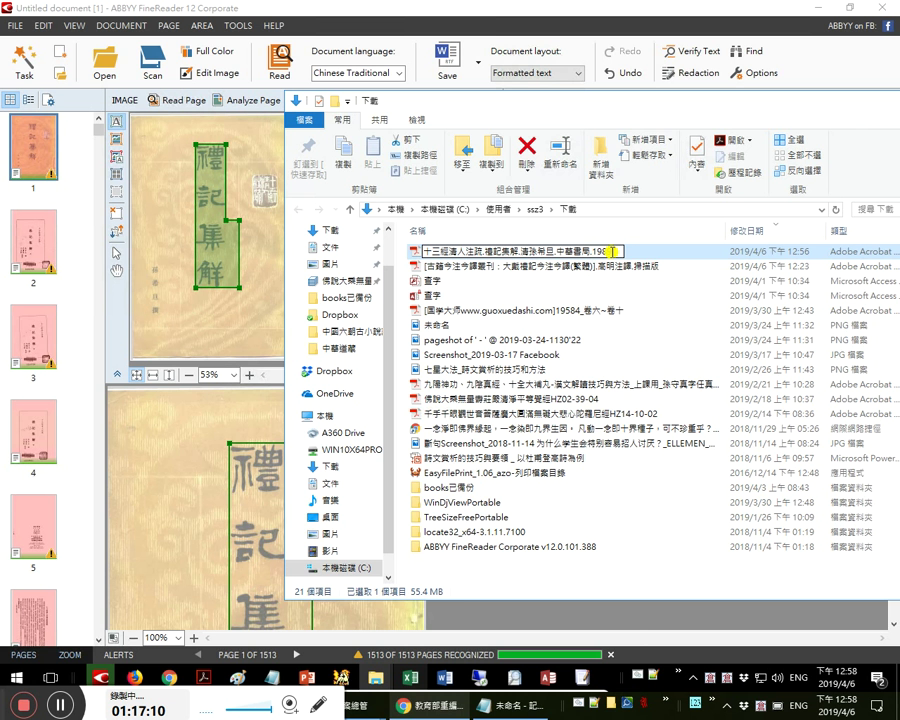
type("年")
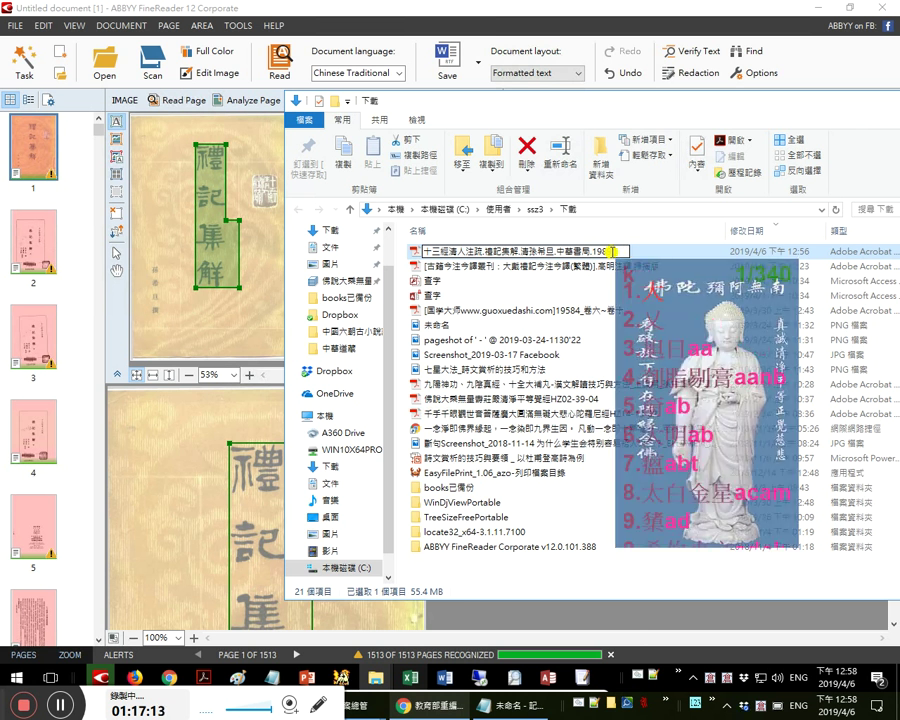
type("fahom")
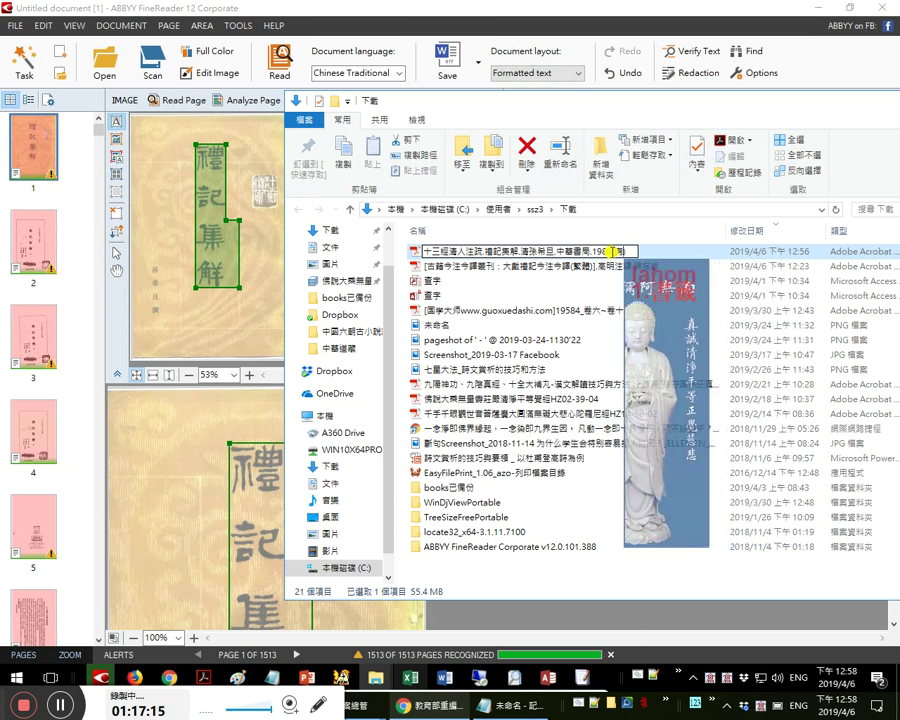
key("space")
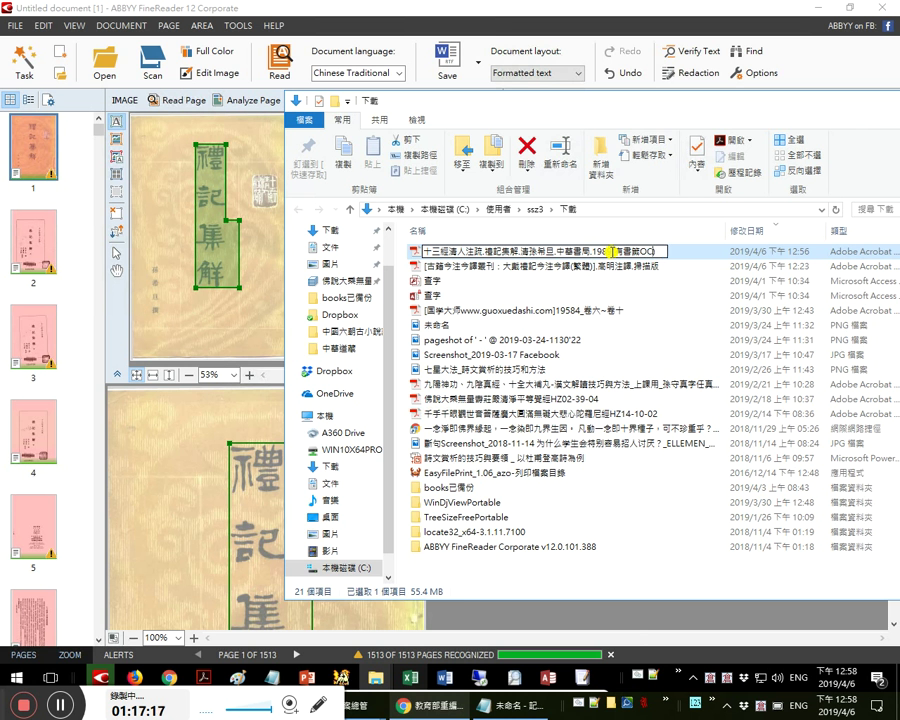
key("Return")
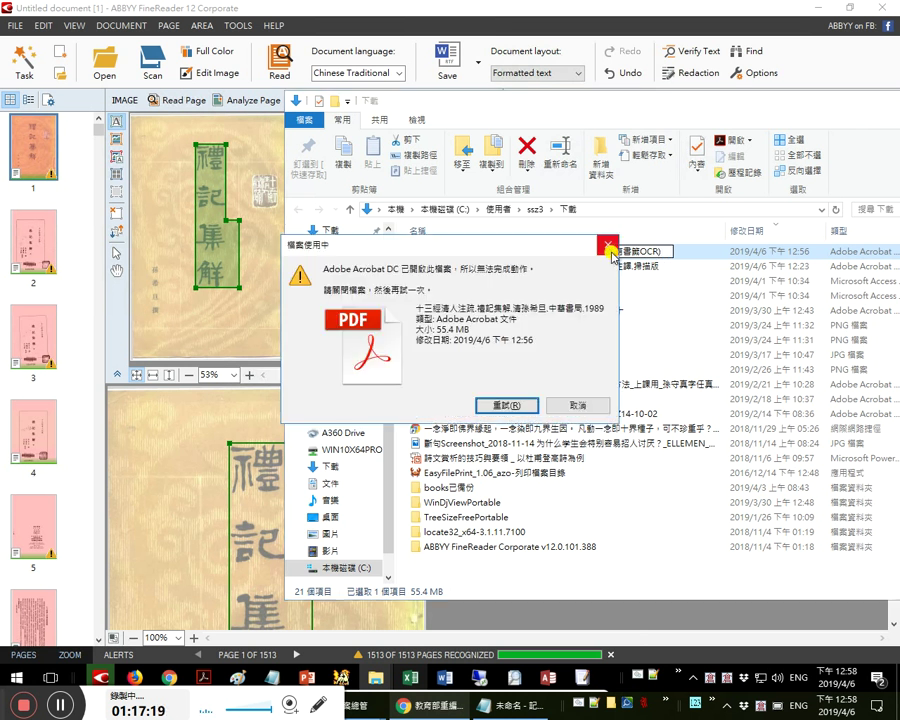
key("alt+Tab")
key("Tab")
key("Tab")
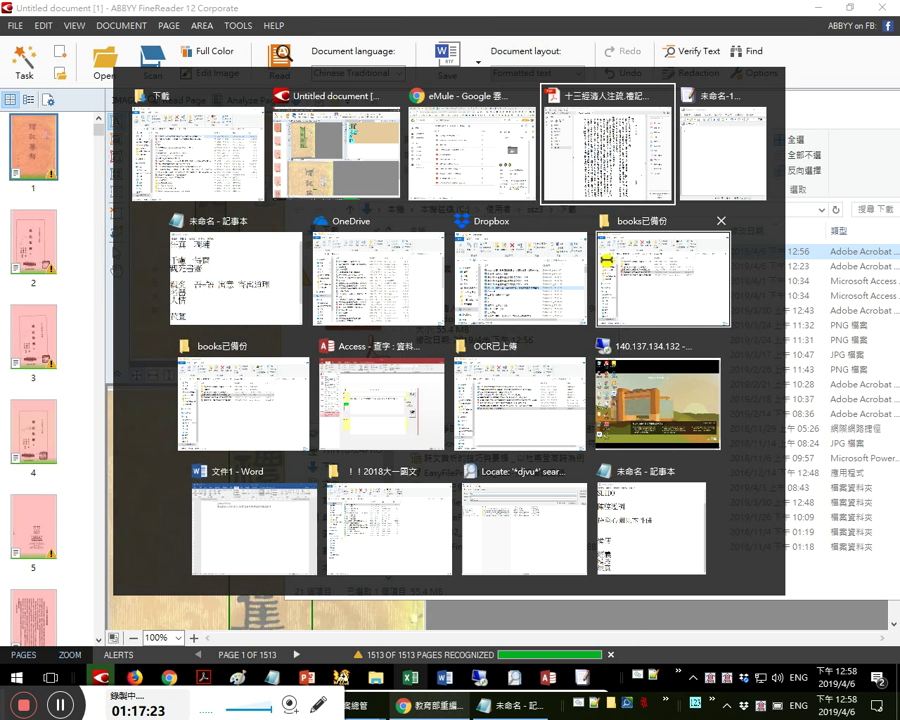
Step: Close the 禮記集解 PDF in Acrobat and retry the rename so the (有書籤OCR) suffix is applied
key("ctrl+w")
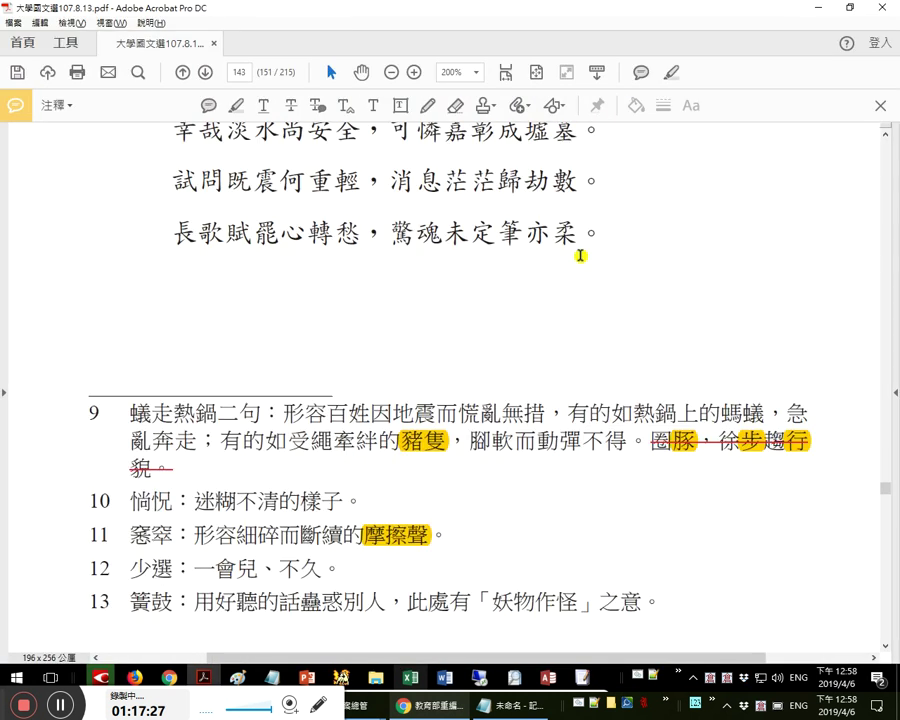
key("alt+Tab")
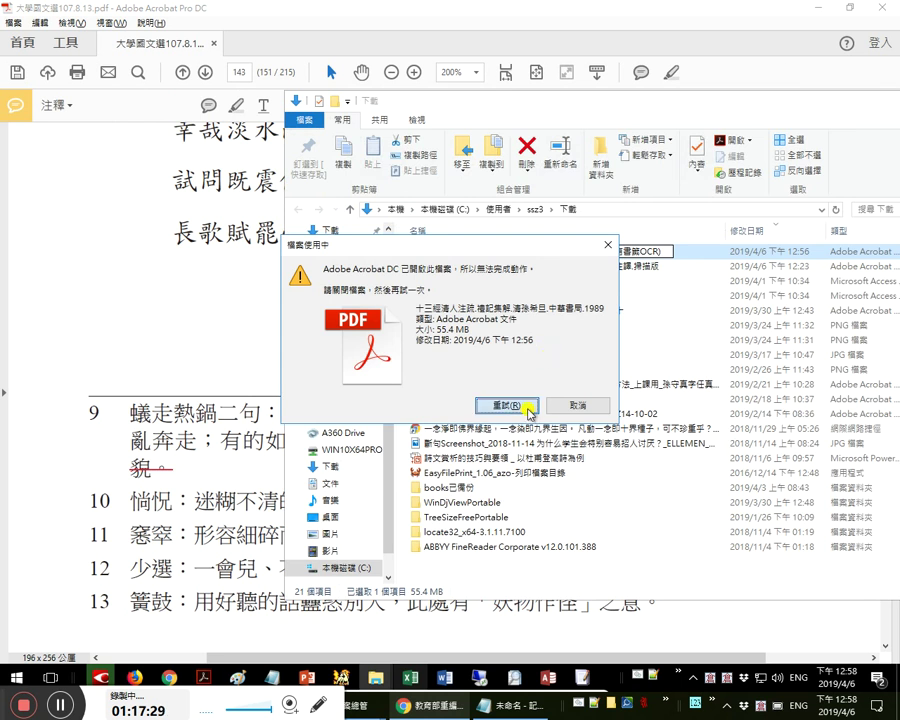
key("Escape")
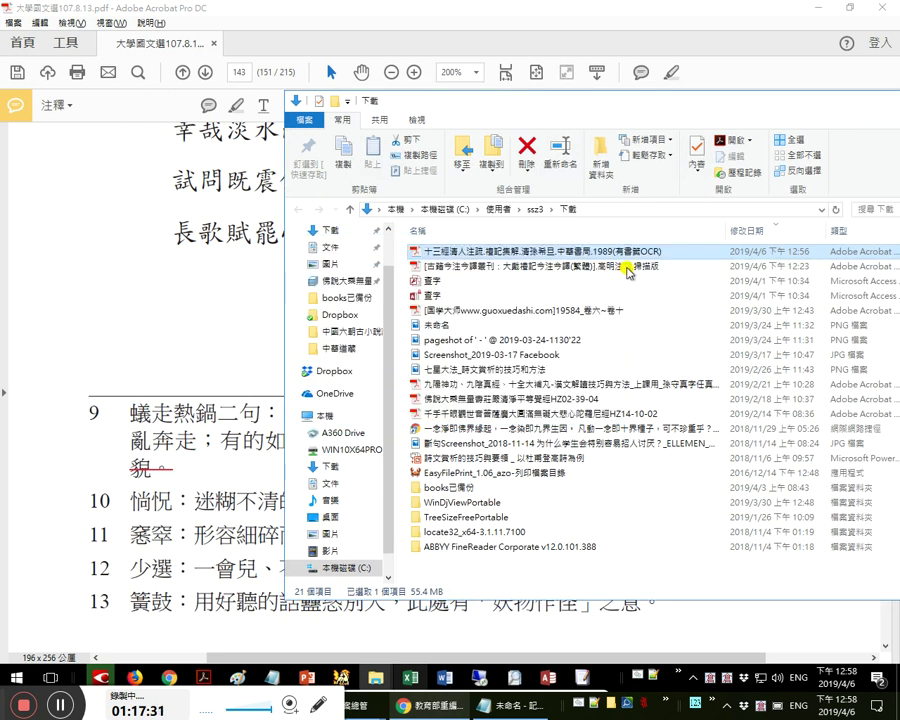
key("alt+Tab")
key("Tab")
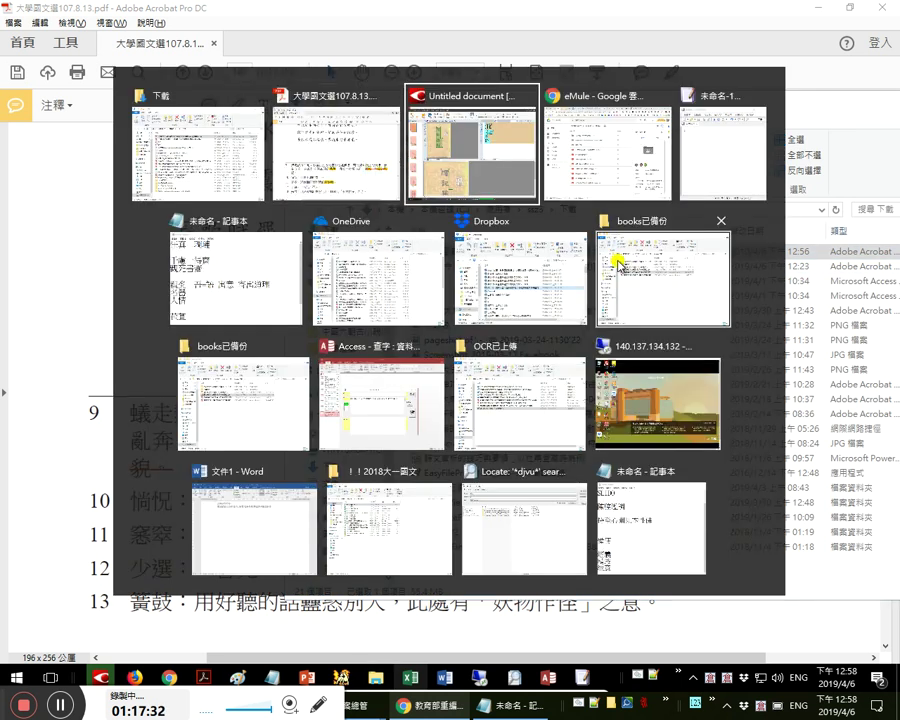
key("Tab")
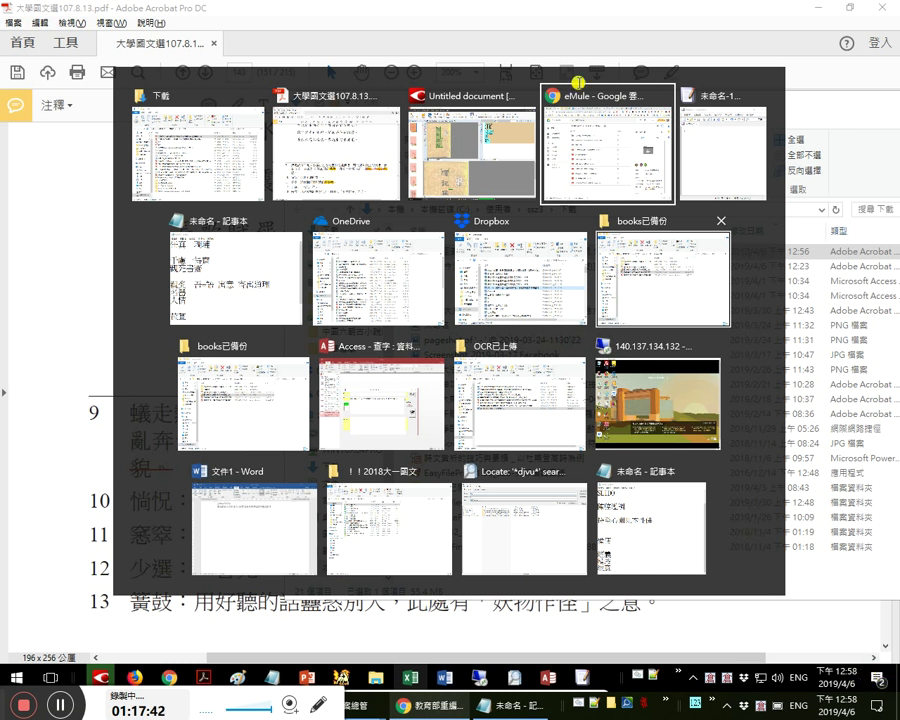
Step: Drag the renamed 禮記集解 (有書籤OCR) PDF into Drive's eMule folder, then reopen it in Acrobat
left_click(620, 122)
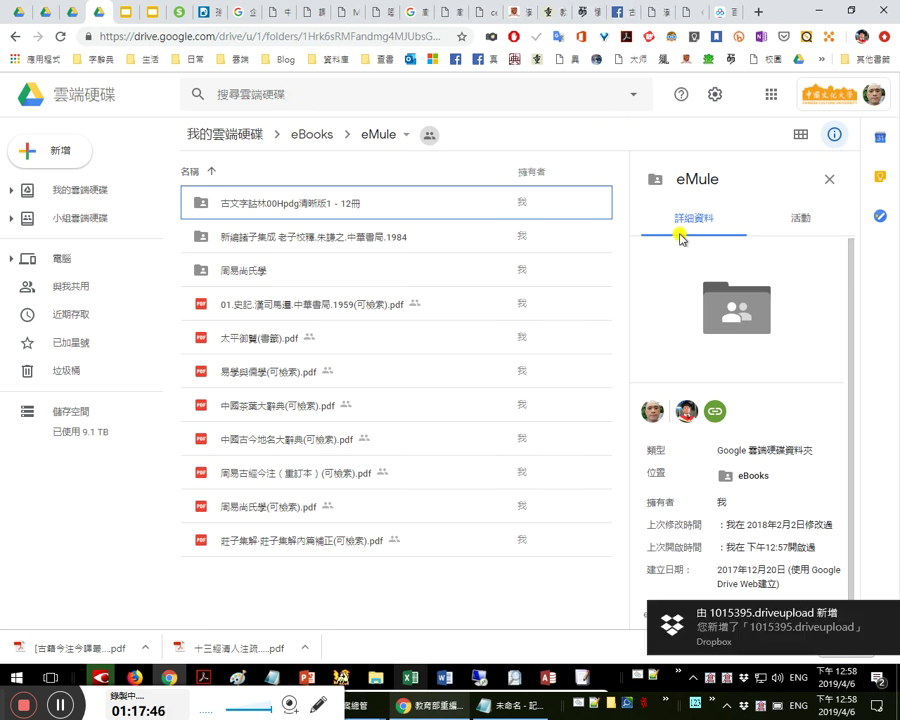
key("alt+Tab")
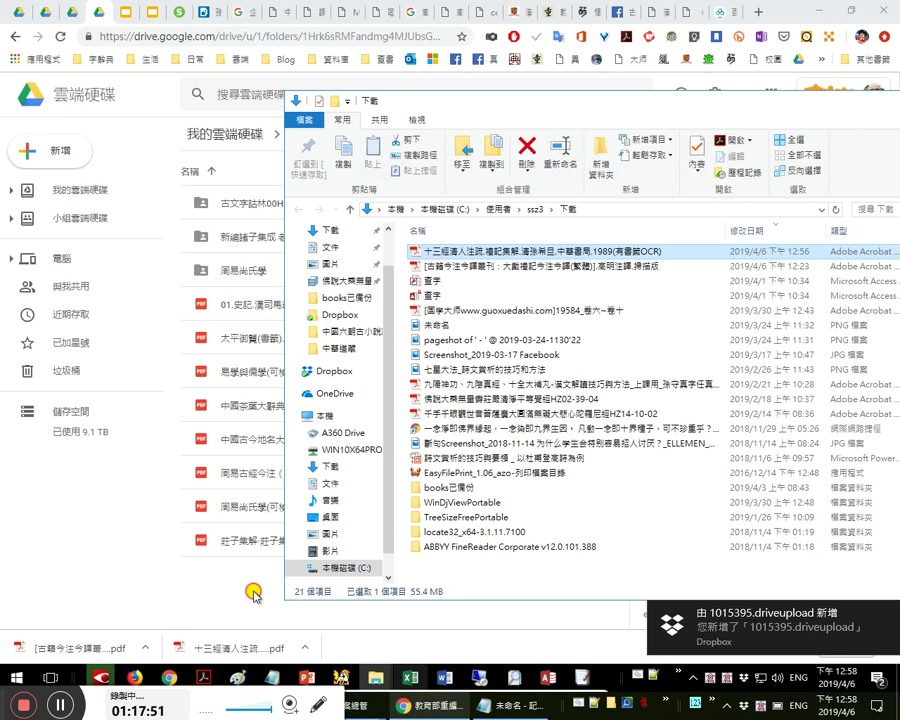
left_click_drag(253, 594, 253, 592)
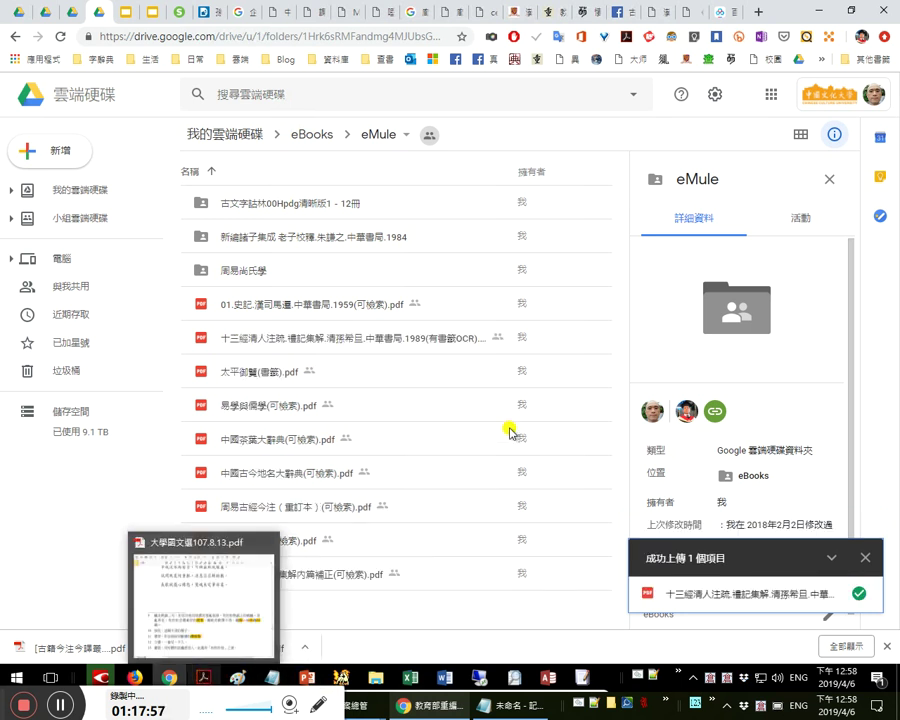
key("alt+Tab")
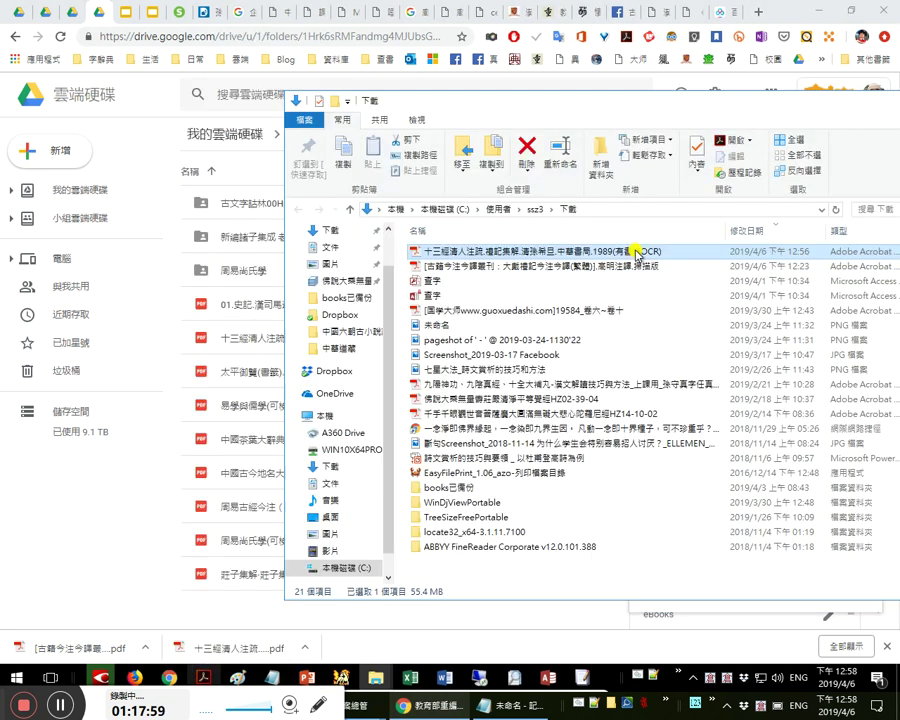
double_click(637, 254)
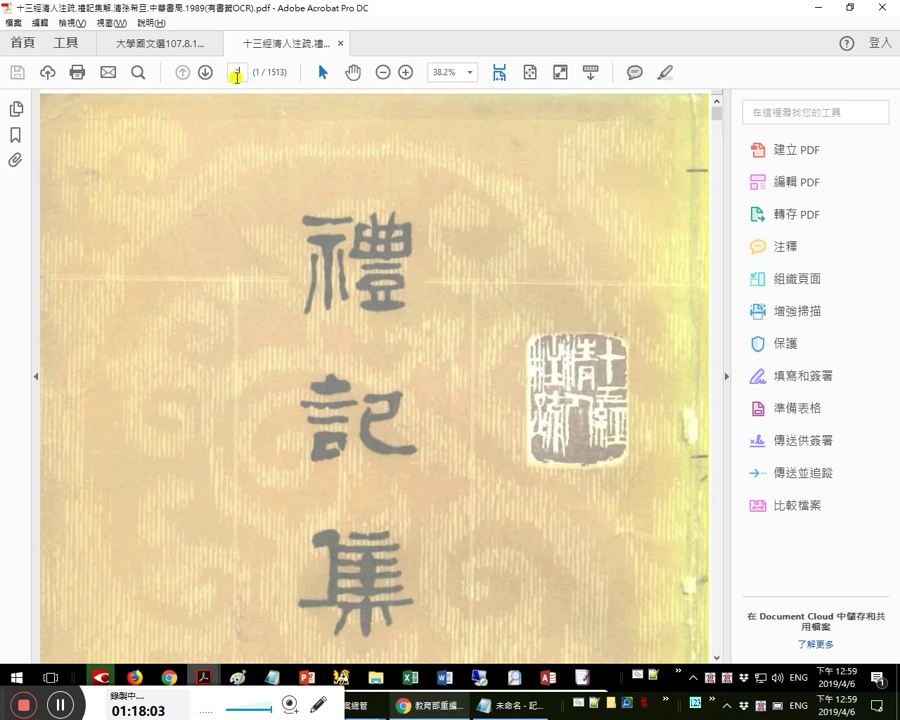
Step: Jump to page 835 of the 禮記集解 PDF and show its bookmarks panel
type("835")
key("Return")
left_click(14, 138)
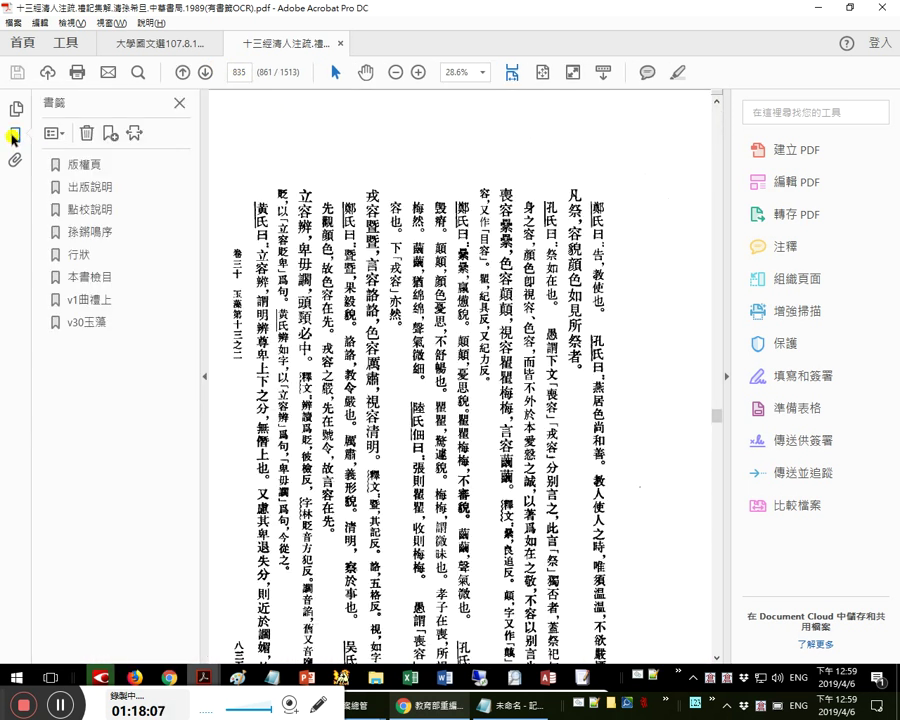
left_click(447, 368)
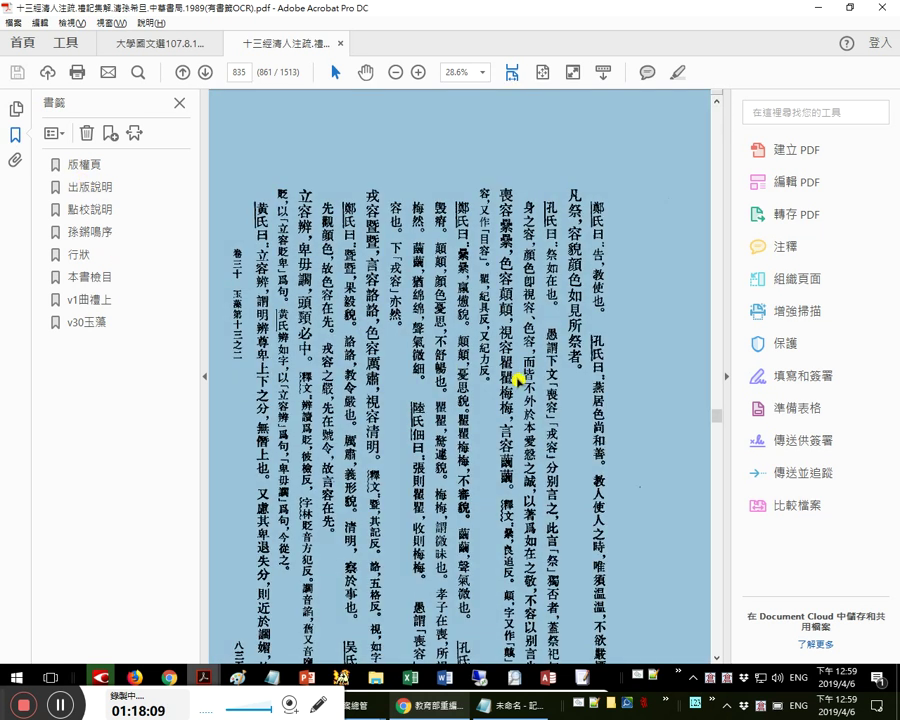
Step: Scroll back and forth across printed pages 832–834 to locate the passage being proofread
scroll(511, 380, "down", 2)
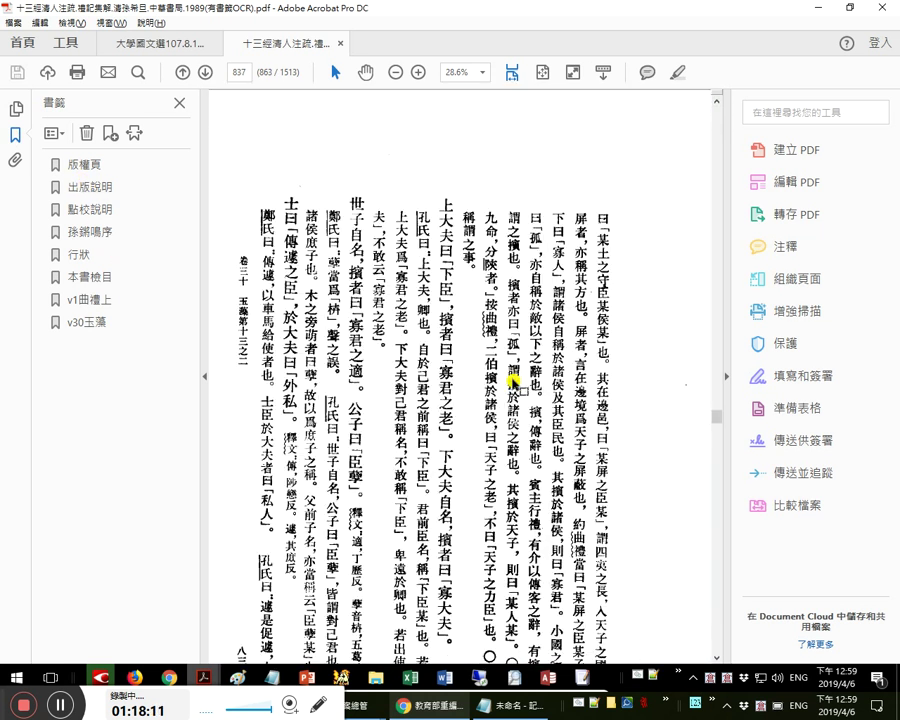
scroll(513, 381, "down", 2)
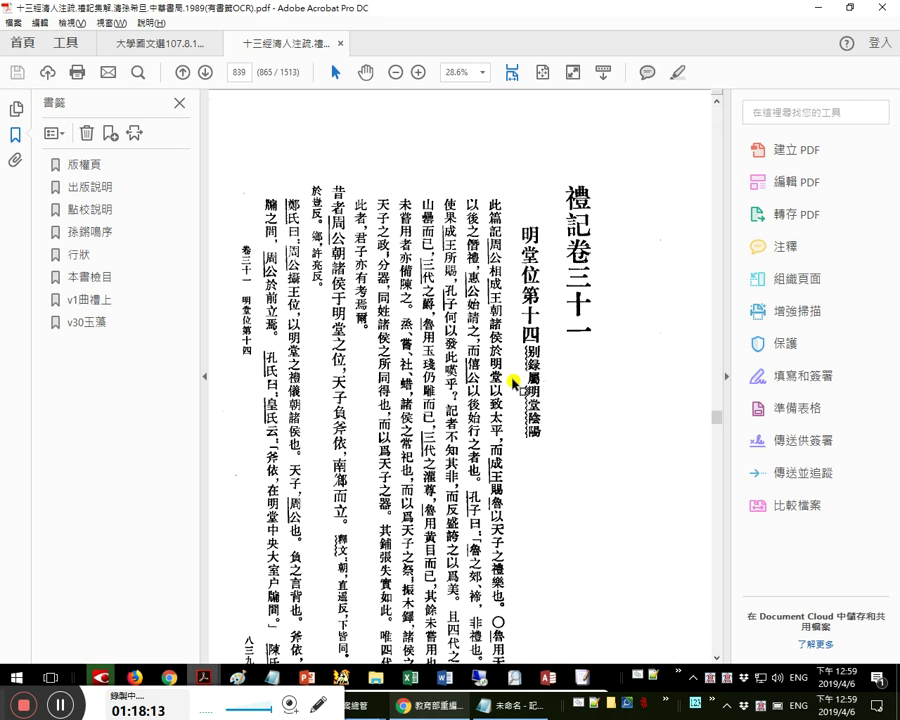
scroll(513, 381, "up", 5)
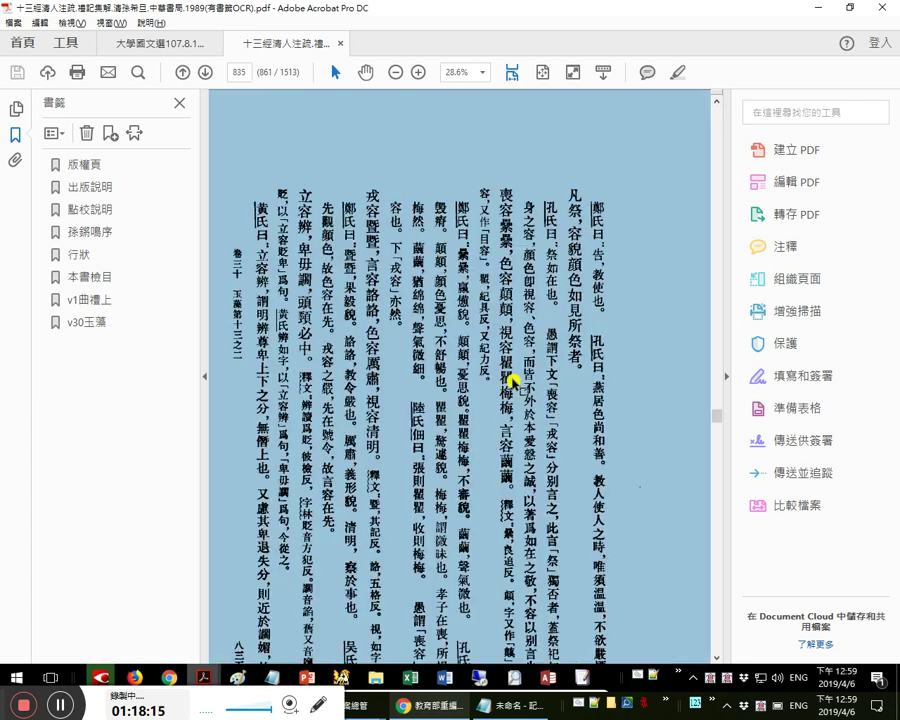
scroll(513, 381, "up", 1)
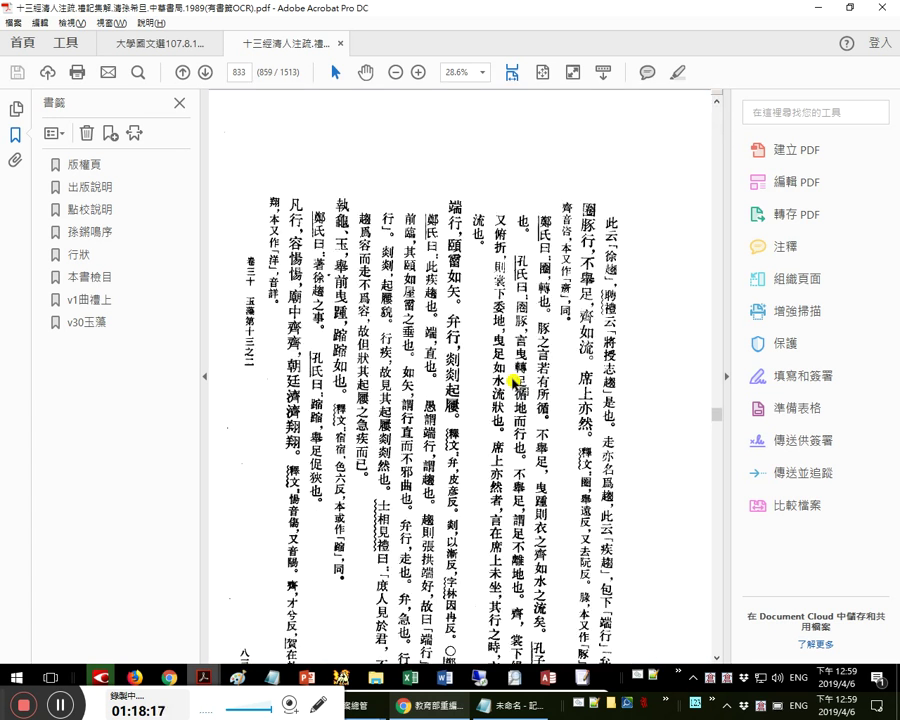
scroll(513, 381, "up", 2)
scroll(513, 378, "down", 1)
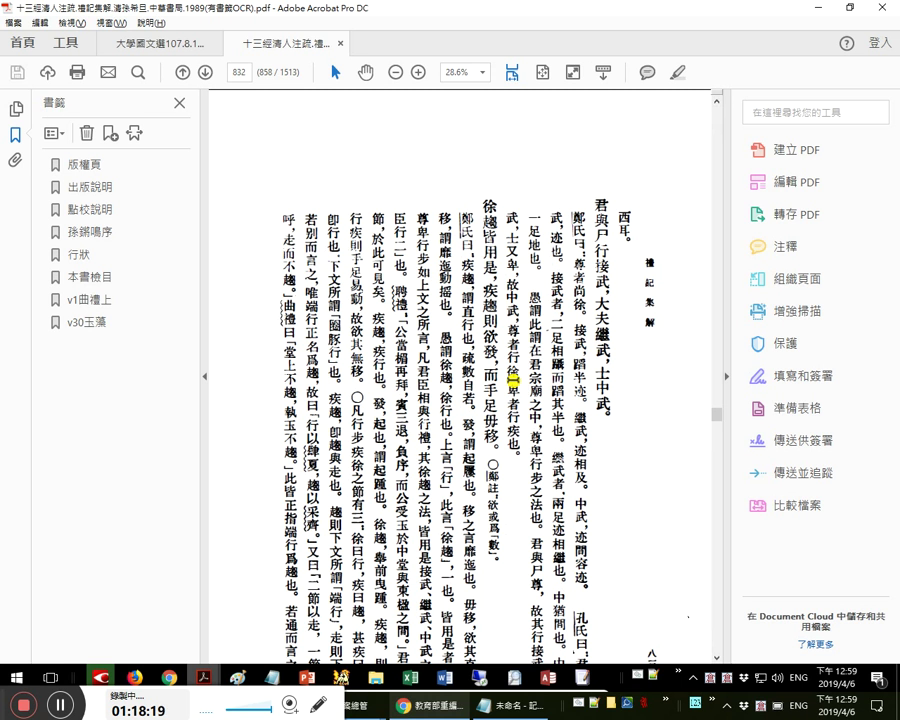
scroll(513, 380, "down", 2)
scroll(513, 374, "up", 1)
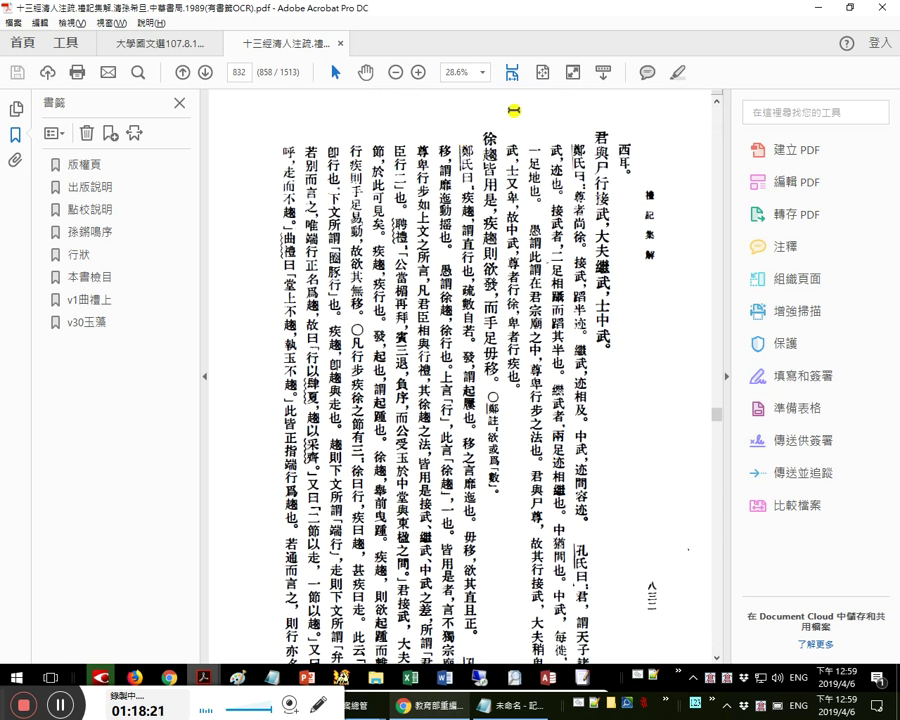
scroll(513, 110, "down", 2)
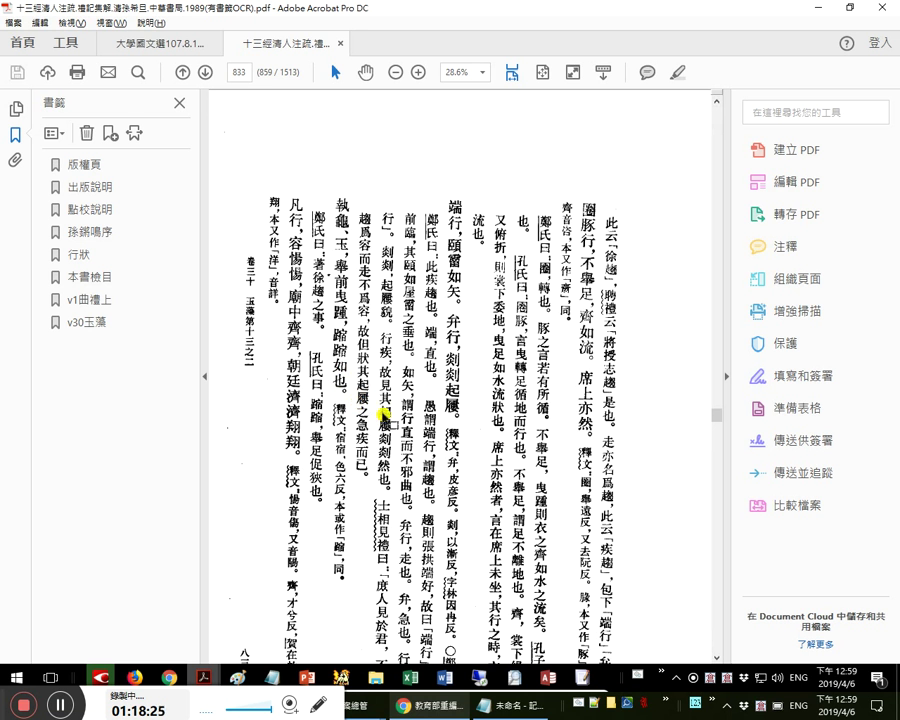
scroll(384, 415, "down", 2)
scroll(390, 408, "down", 3)
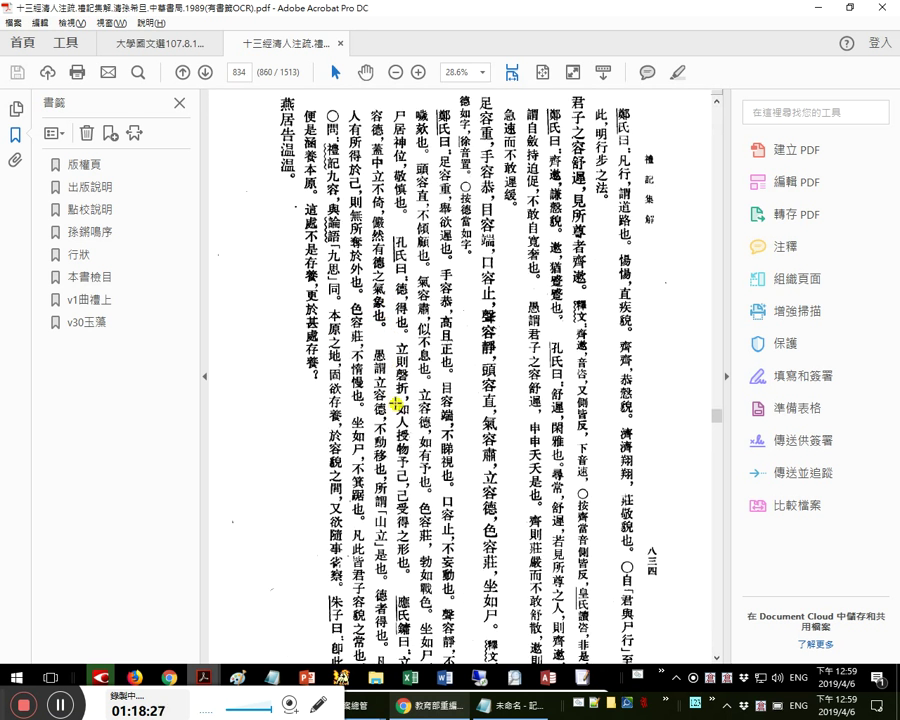
scroll(292, 286, "down", 1)
mouse_move(490, 8)
left_click(593, 9)
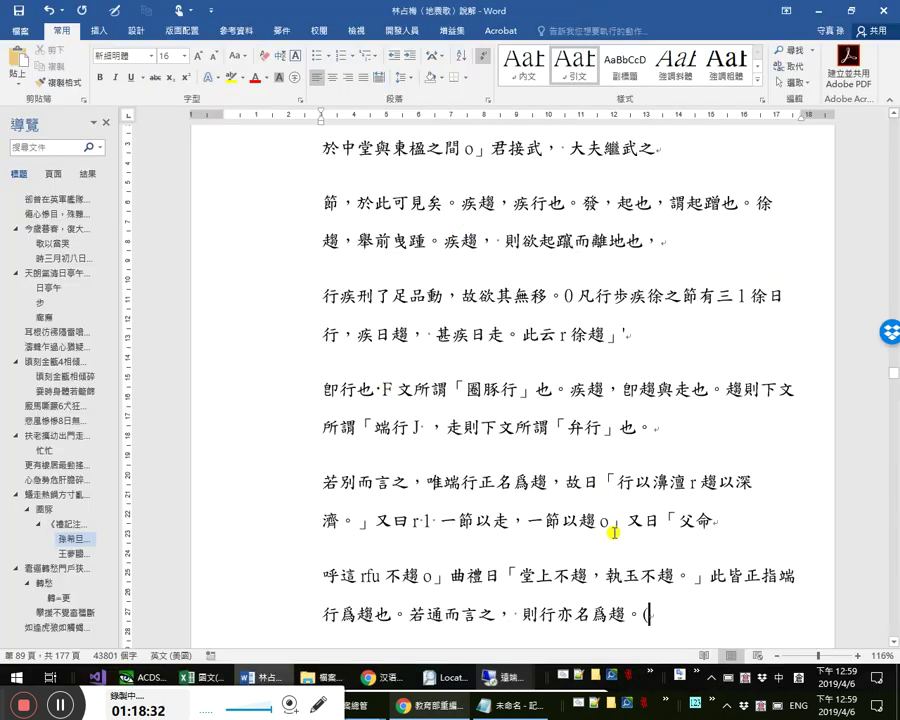
Step: In Word, add the citation (頁832-834) after the passage ending 則行亦名爲趨。
type(")")
key("Left")
type("mc")
key("space")
type("832-834")
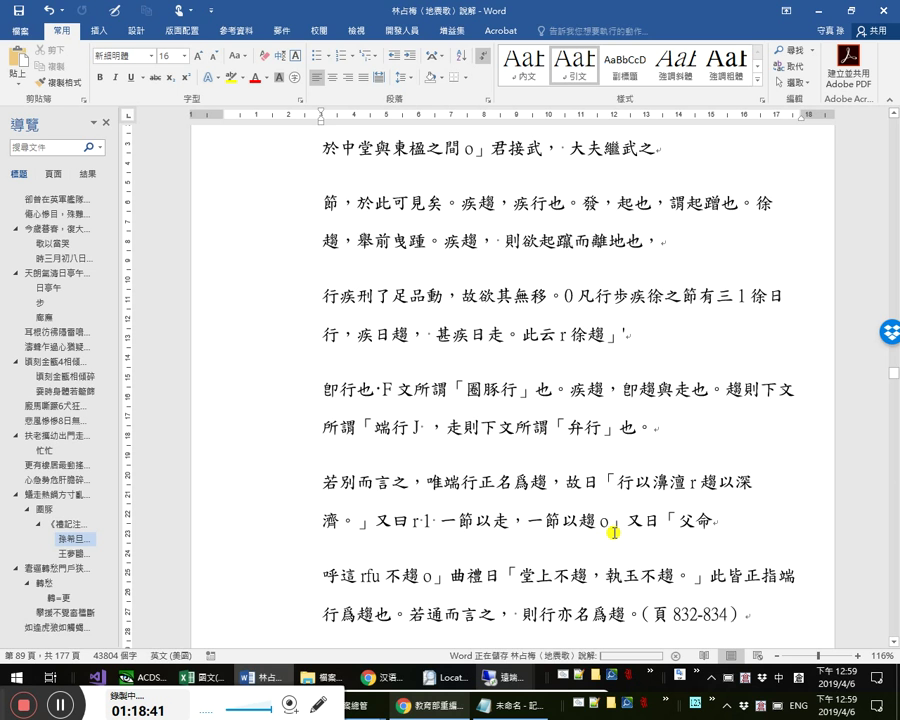
key("alt+Tab")
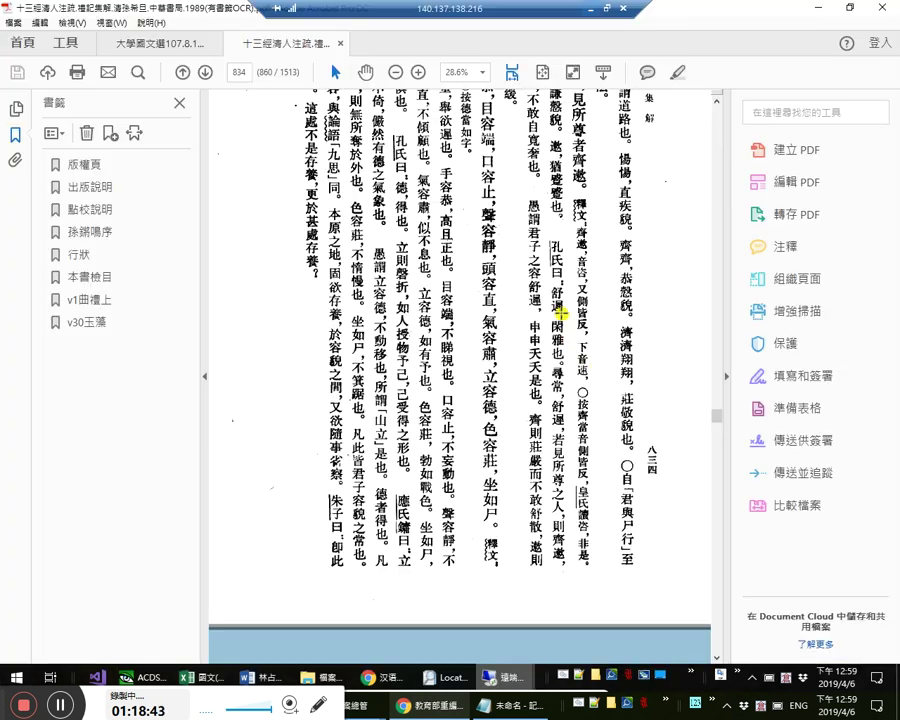
Step: Turn the 禮記集解 scan back to page 832 and bring up EmEditor's blank 未命名-1 document
left_click(483, 269)
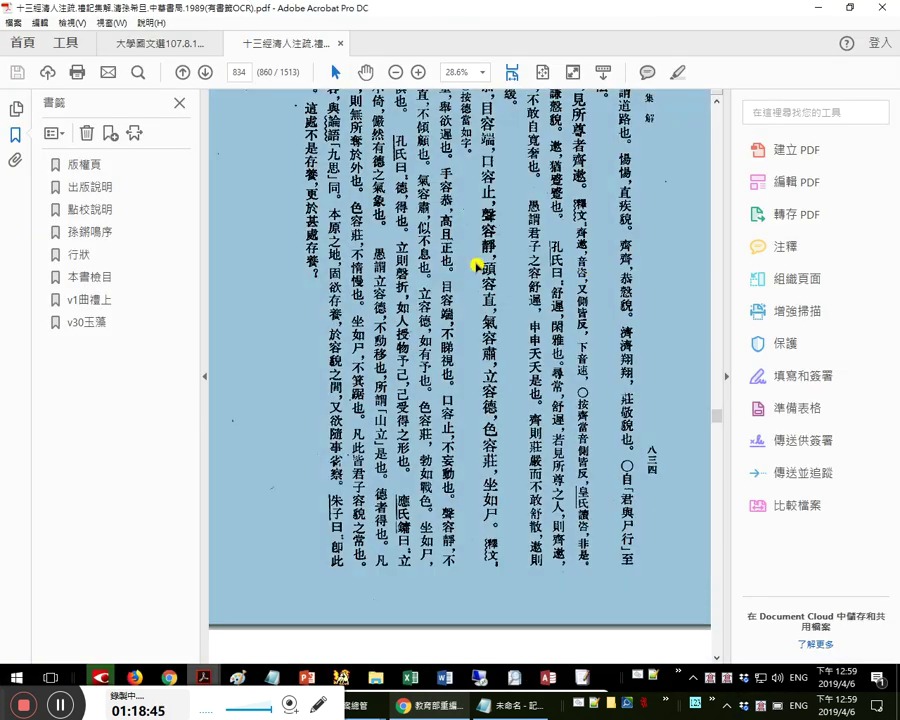
scroll(470, 270, "up", 2)
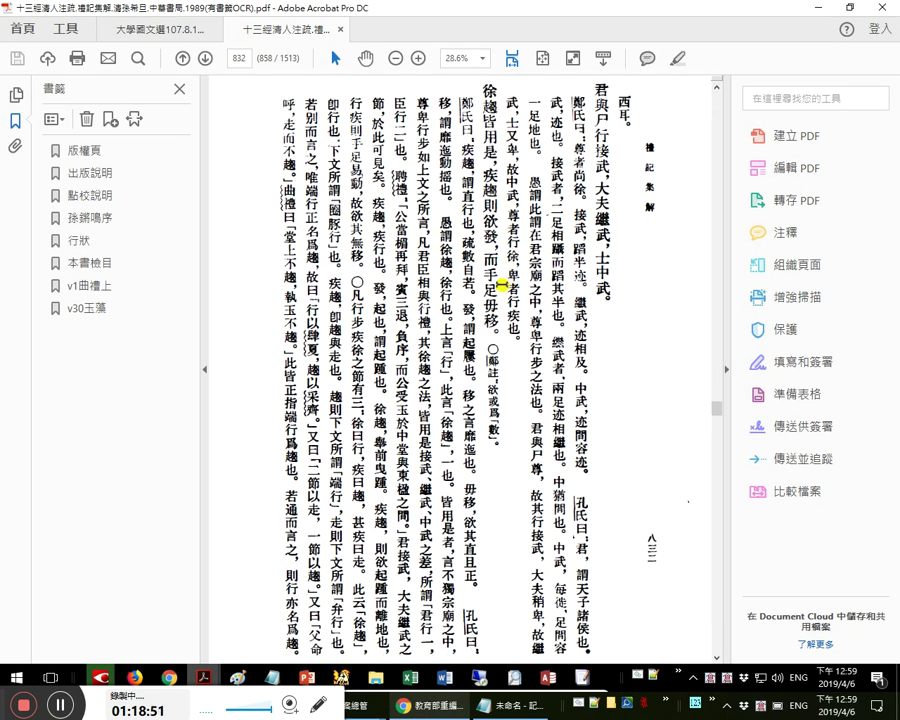
key("F9")
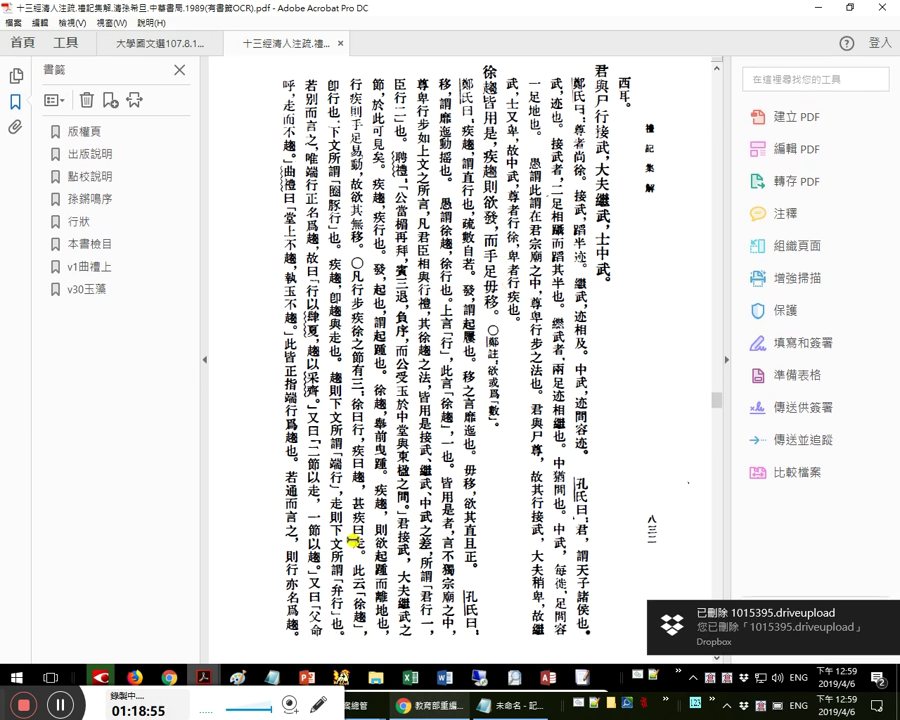
left_click(582, 676)
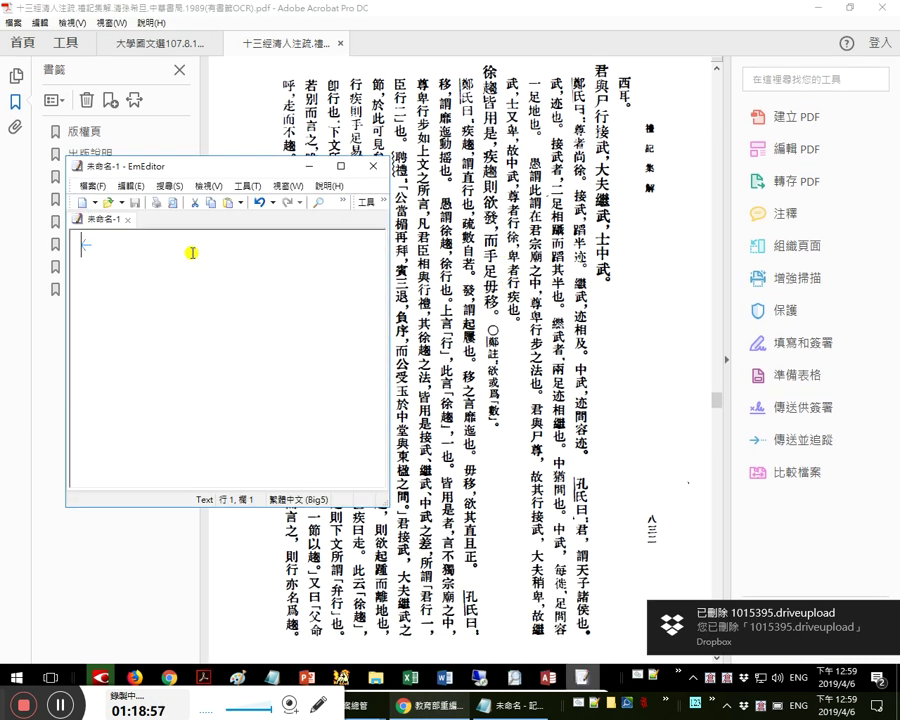
Step: Paste the OCR'd 禮記集解 passage into 未命名-1 and read down through its opening paragraphs
key("ctrl+v")
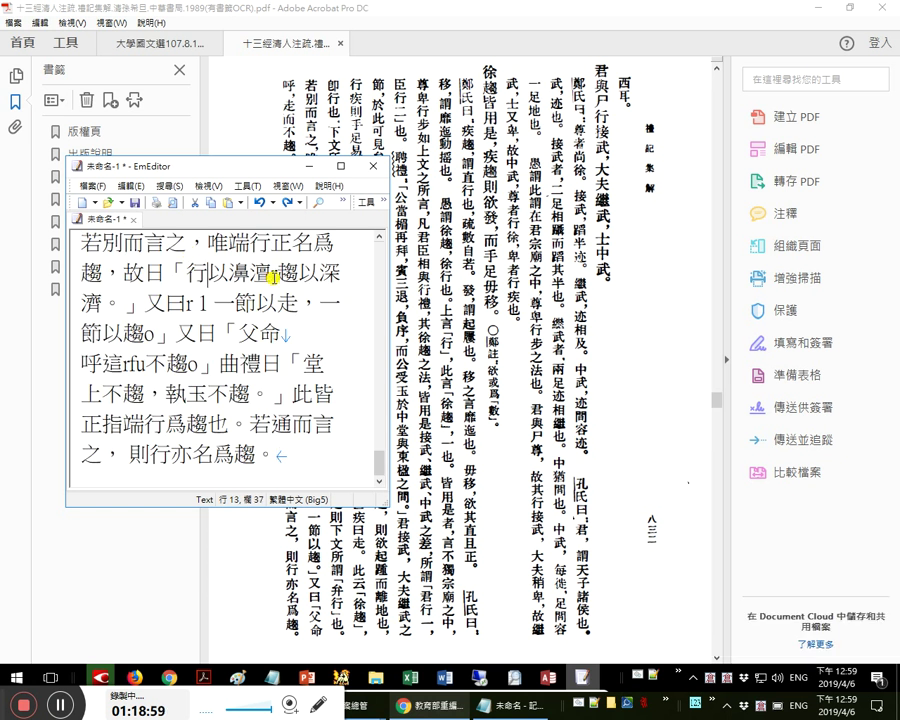
key("ctrl+Home")
key("Down")
key("Page_Down")
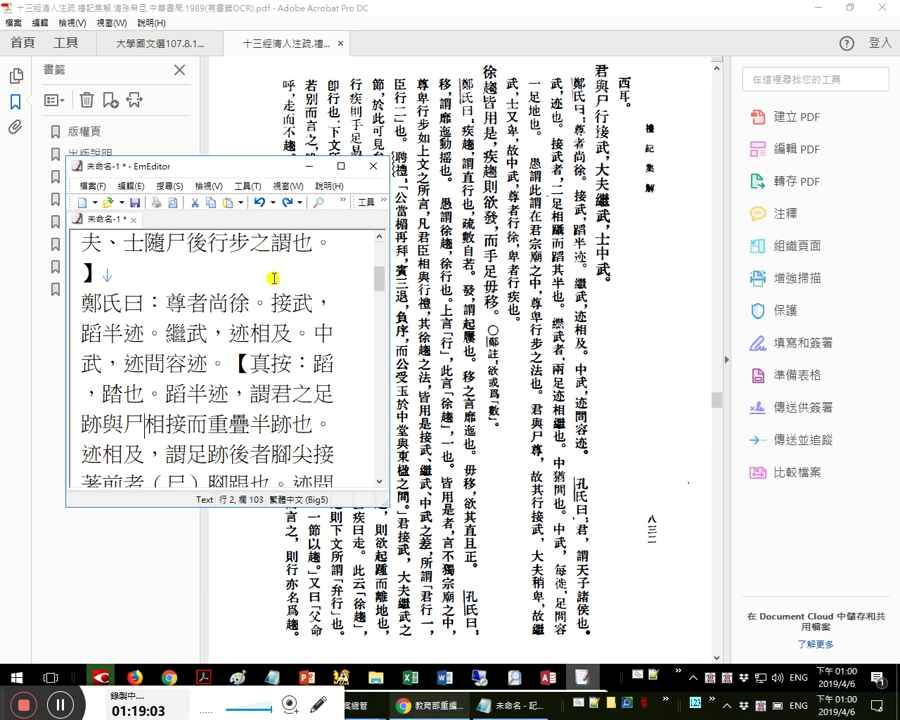
scroll(273, 278, "down", 1)
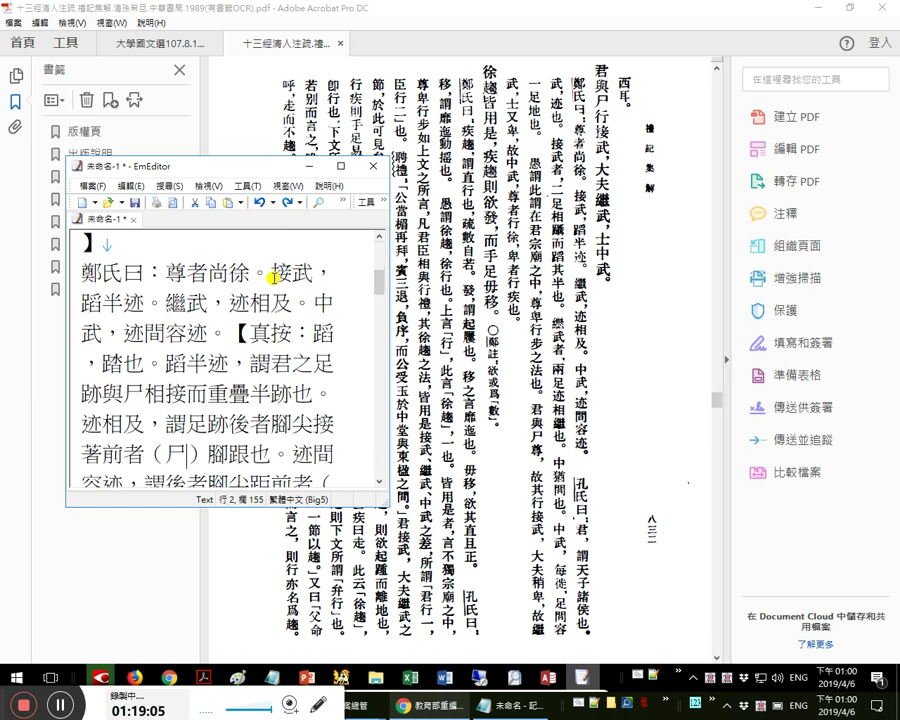
key("ctrl+Home")
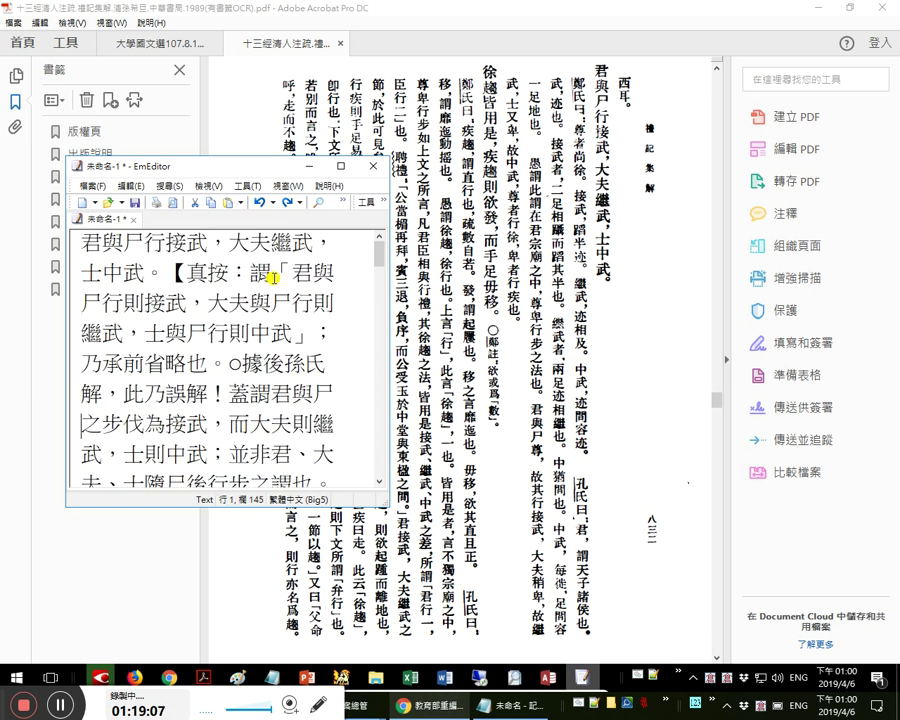
key("Down")
key("Down")
key("Down")
key("Down")
key("Down")
key("Down")
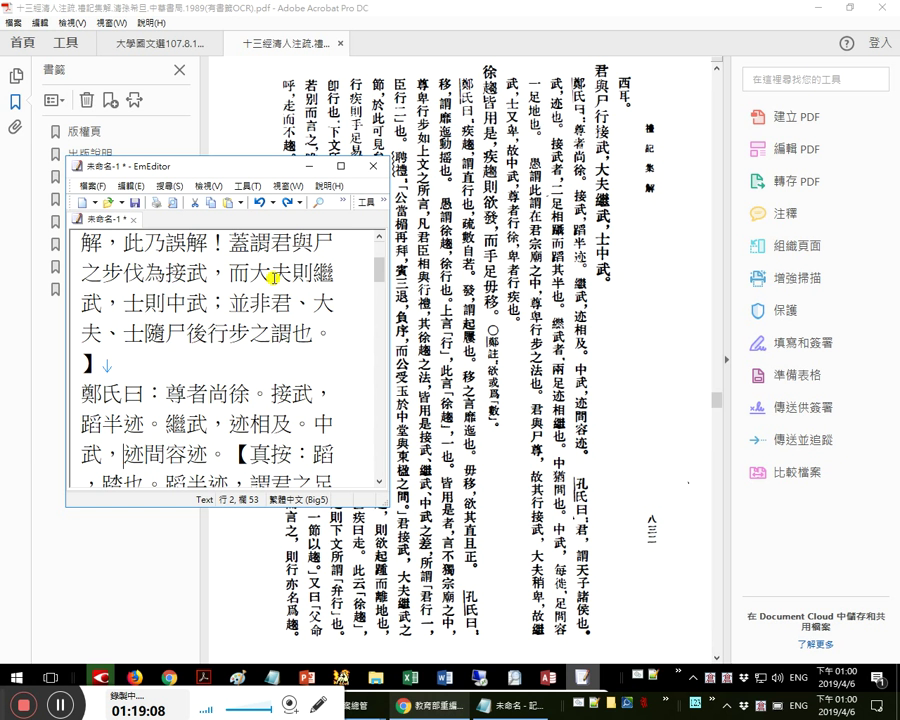
key("Down")
key("Down")
key("Down")
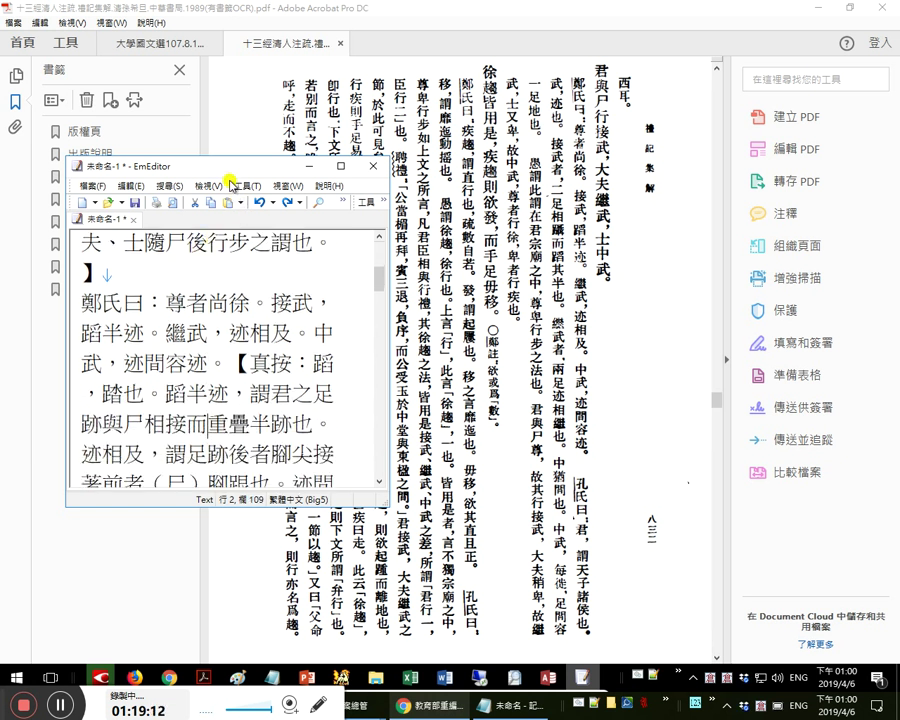
left_click_drag(233, 172, 189, 182)
Step: Check the 跡與尸相接 line against the scan and insert 、 between 尊 and 卑
left_click(232, 432)
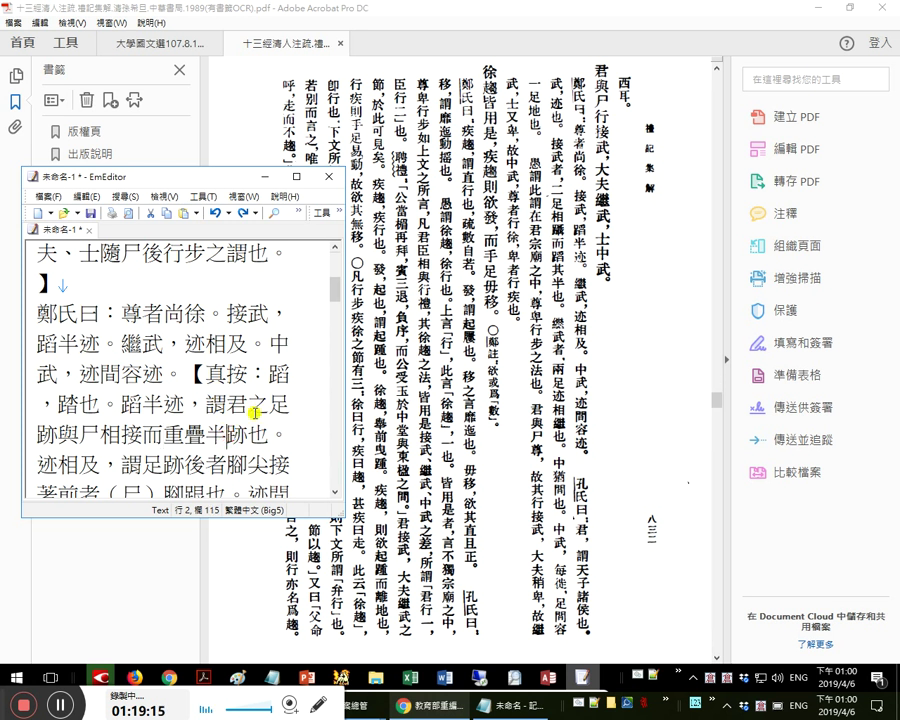
left_click(214, 431)
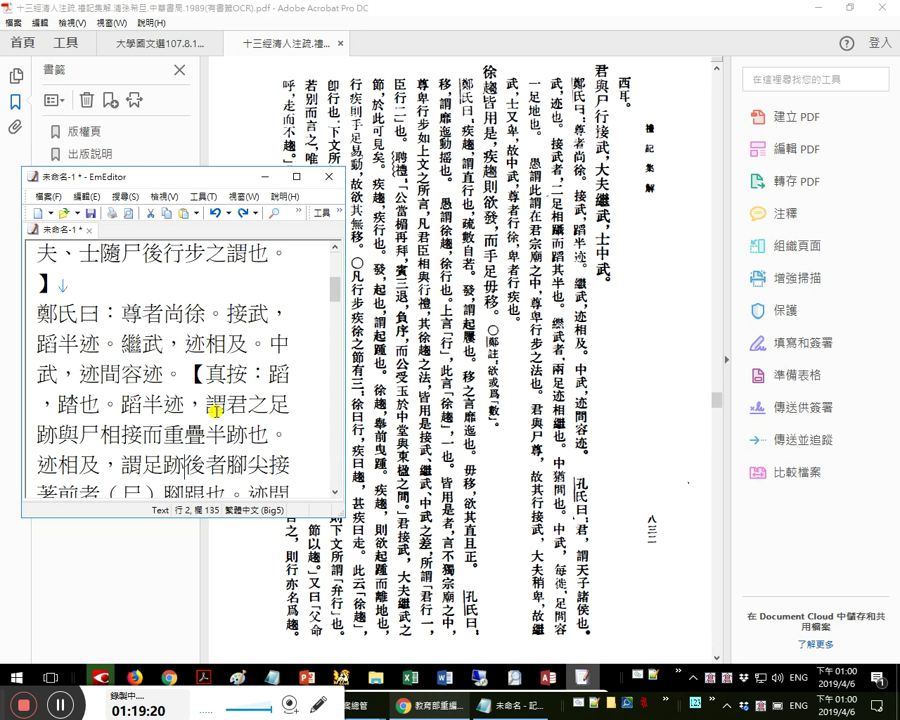
key("Up")
key("Up")
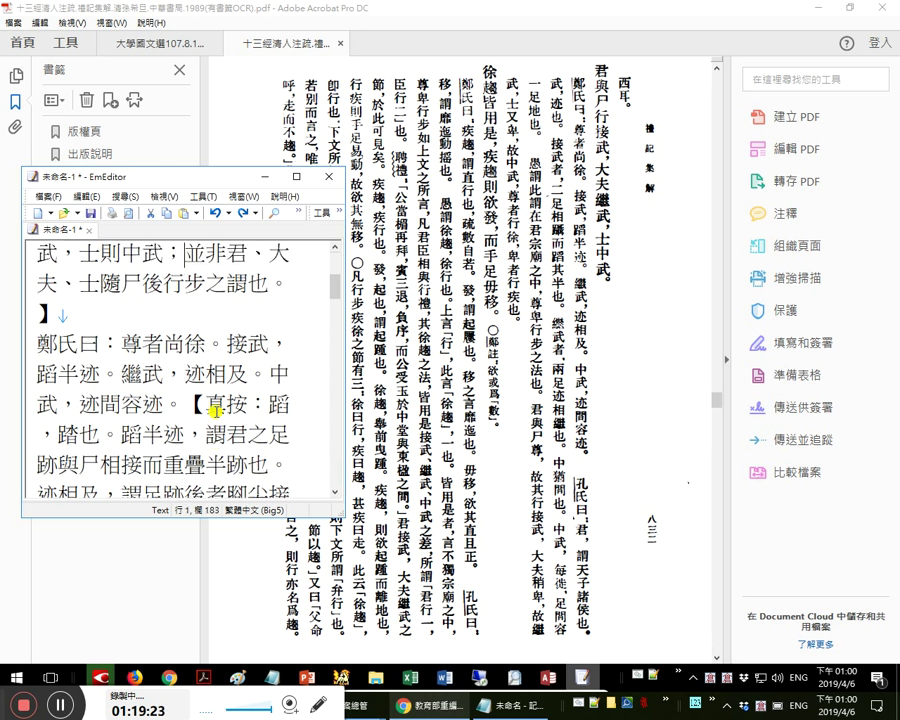
key("Down")
key("Down")
key("Down")
key("Down")
key("Down")
key("Down")
key("Down")
key("Down")
key("Down")
key("Down")
key("Down")
key("Down")
key("Down")
key("Down")
key("Down")
key("Down")
key("Down")
key("Down")
key("Down")
key("Down")
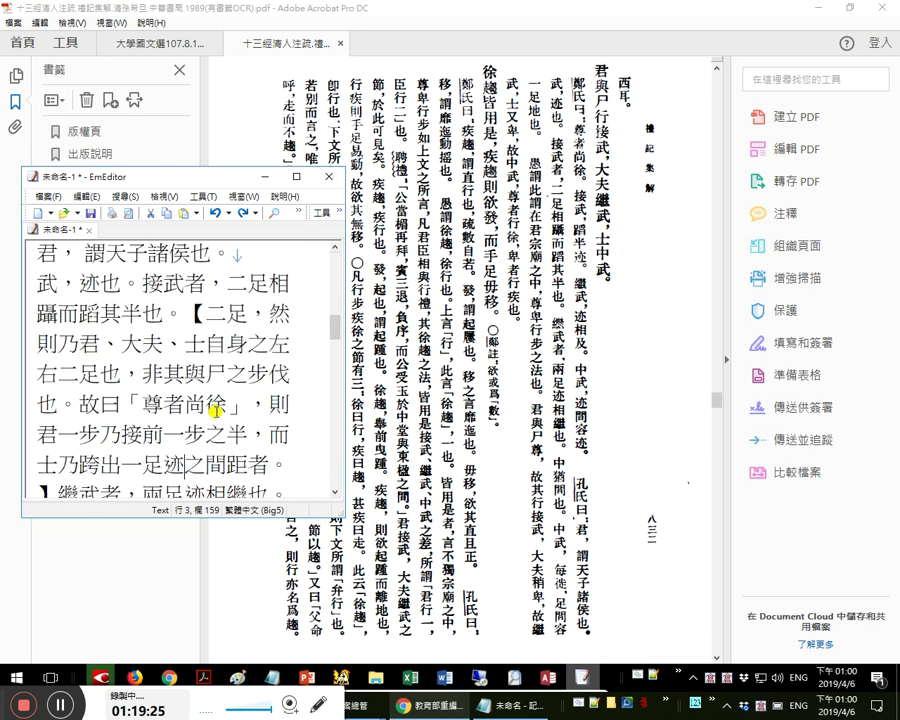
key("Down")
key("Down")
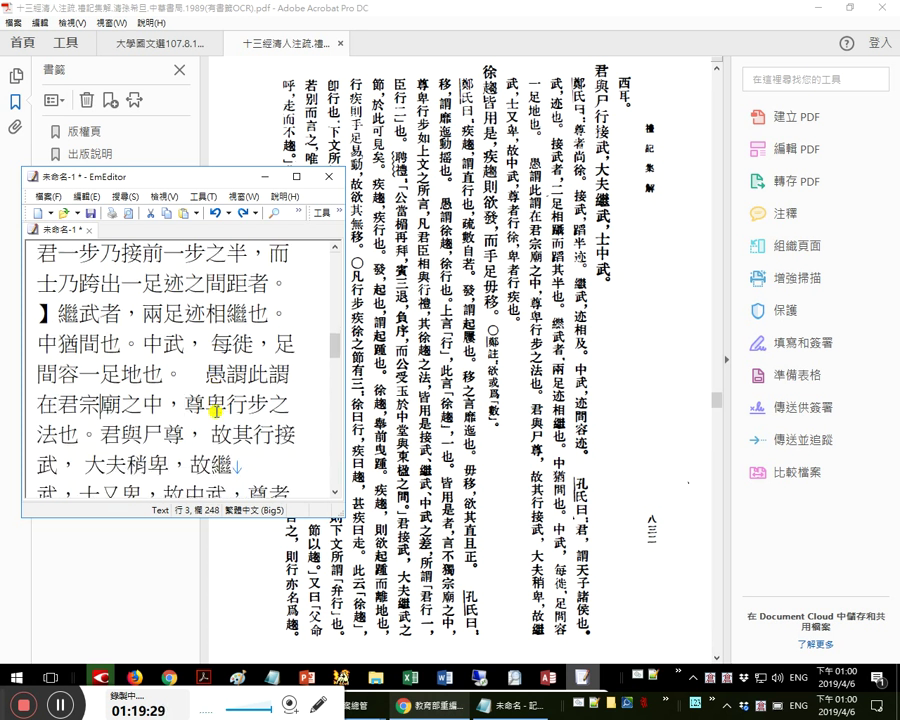
key("Right")
key("Right")
key("Right")
key("Right")
left_click(213, 409)
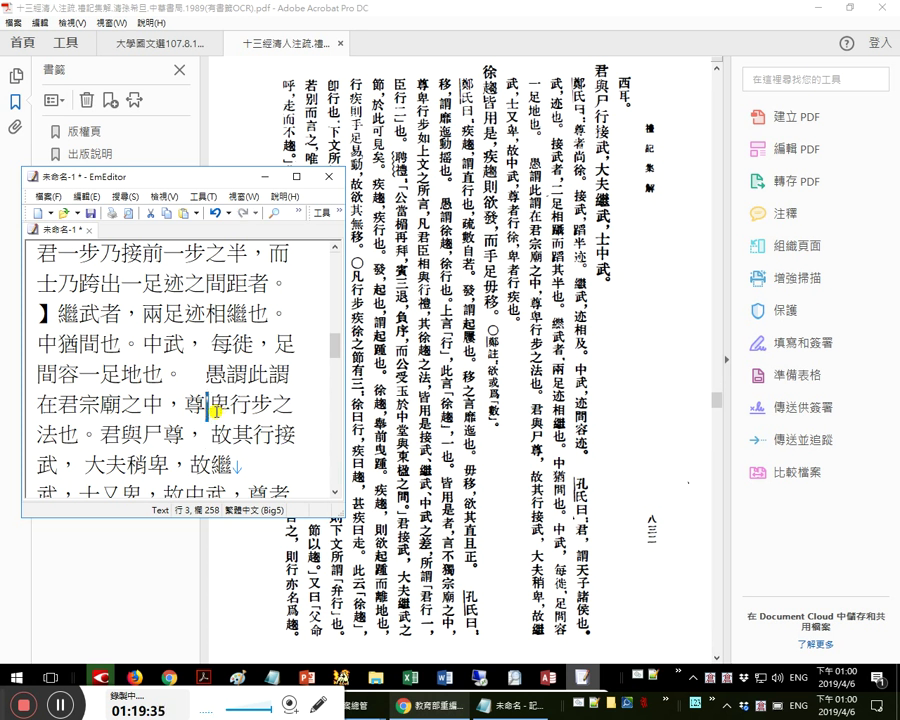
type("、")
key("Down")
key("Down")
key("Down")
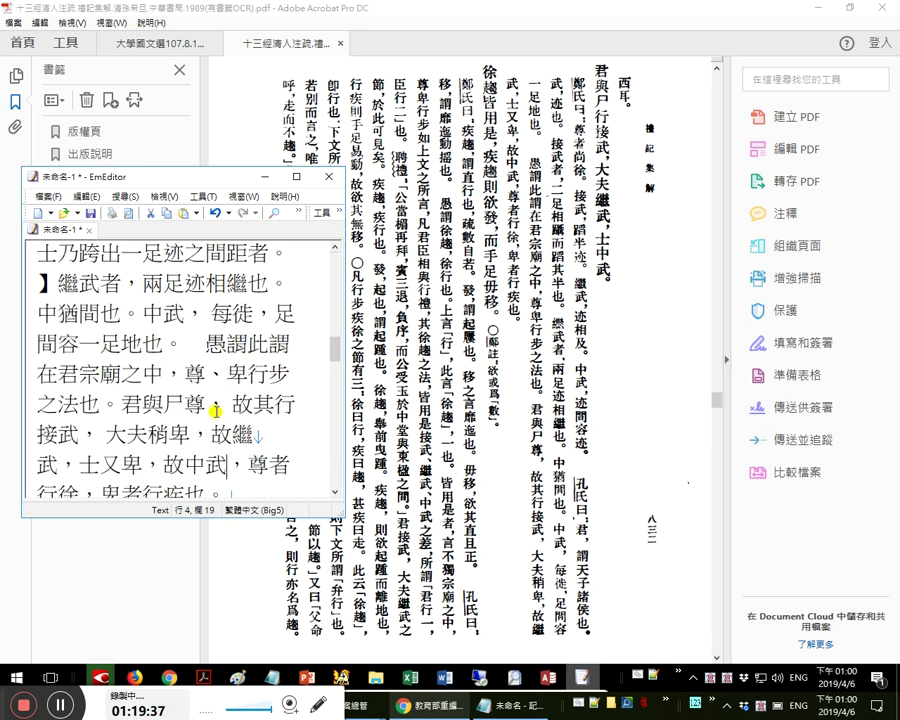
Step: Remove the line break so 武， rejoins the 故繼 line, then select 行 after 尊者
key("Delete")
key("Delete")
key("Delete")
key("Delete")
key("Delete")
key("Delete")
key("Delete")
key("Delete")
key("Delete")
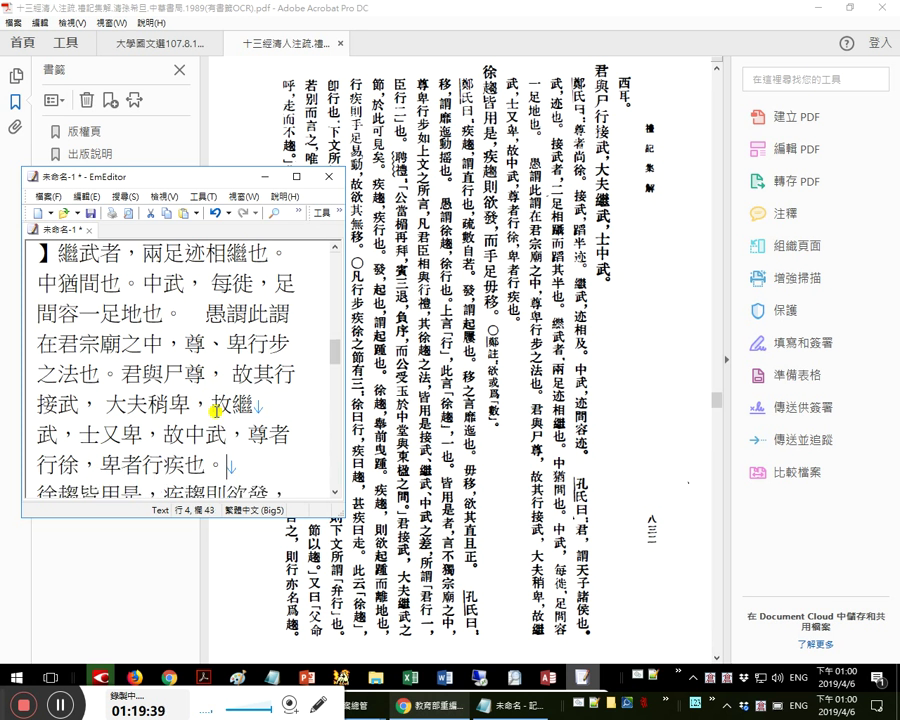
scroll(214, 410, "down", 2)
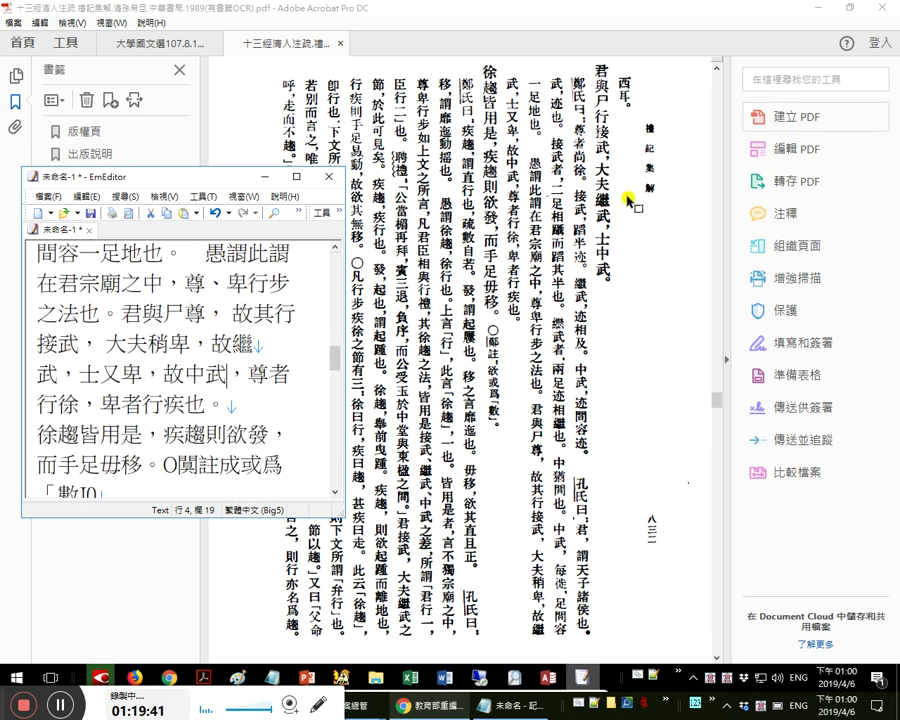
left_click(214, 375)
key("Up")
key("Up")
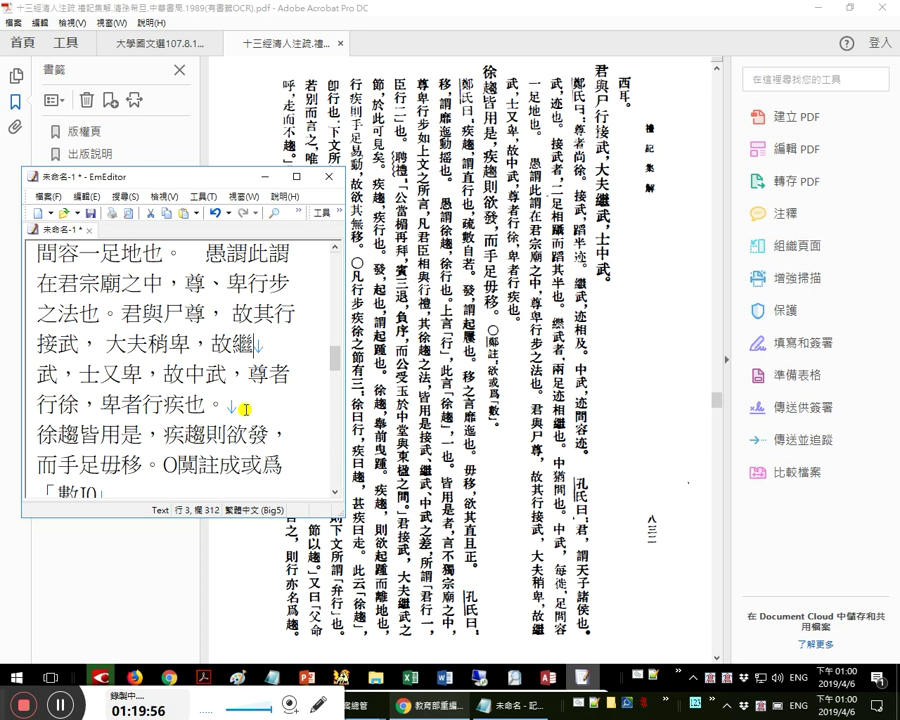
key("Delete")
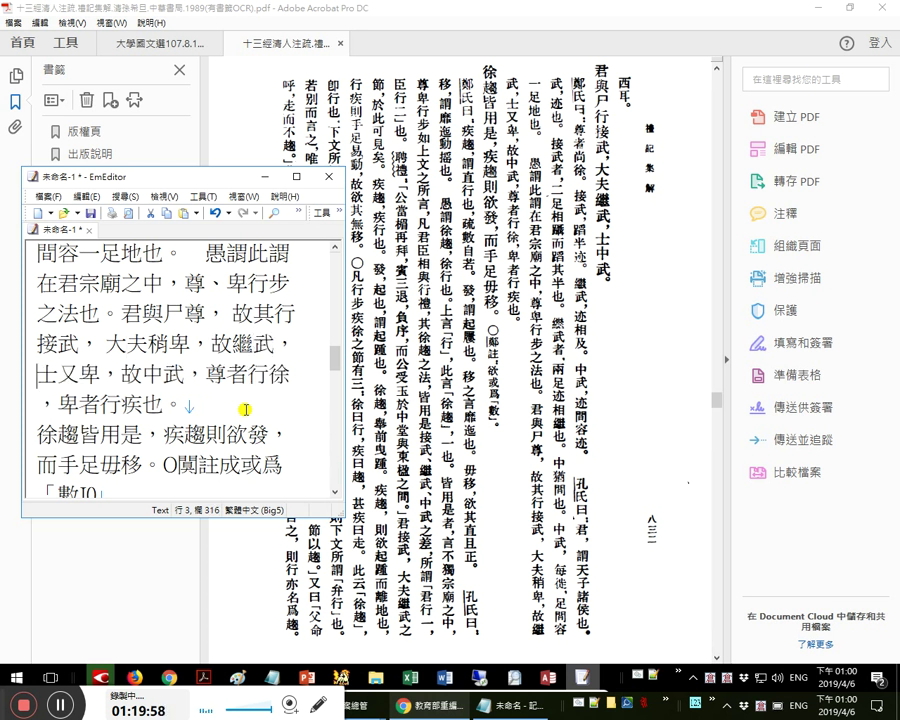
key("Right")
key("Right")
key("Right")
key("Right")
key("Right")
key("Right")
key("Right")
key("Right")
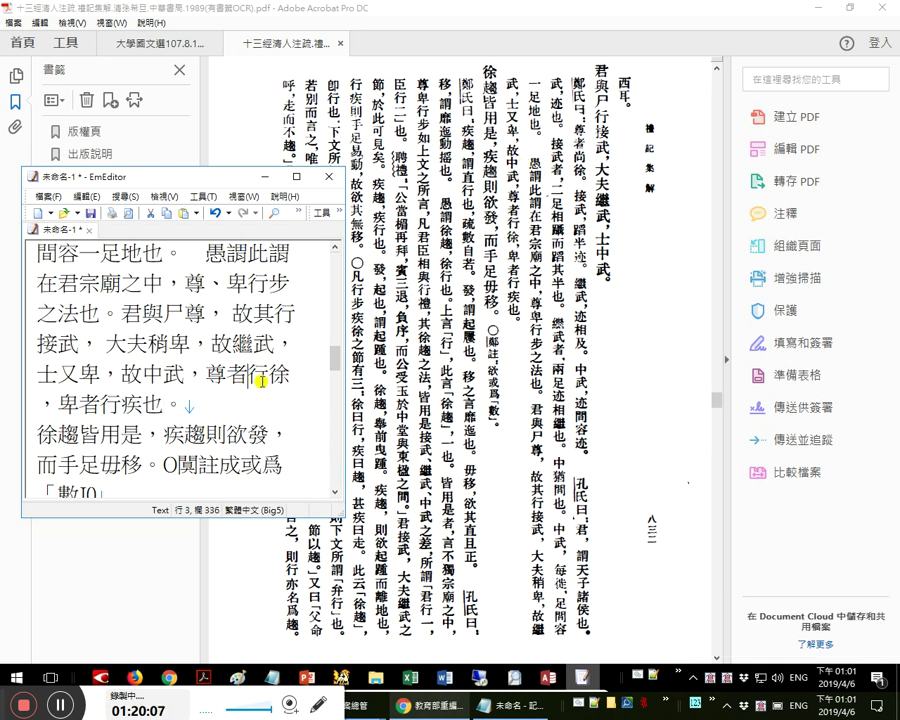
left_click_drag(250, 373, 277, 371)
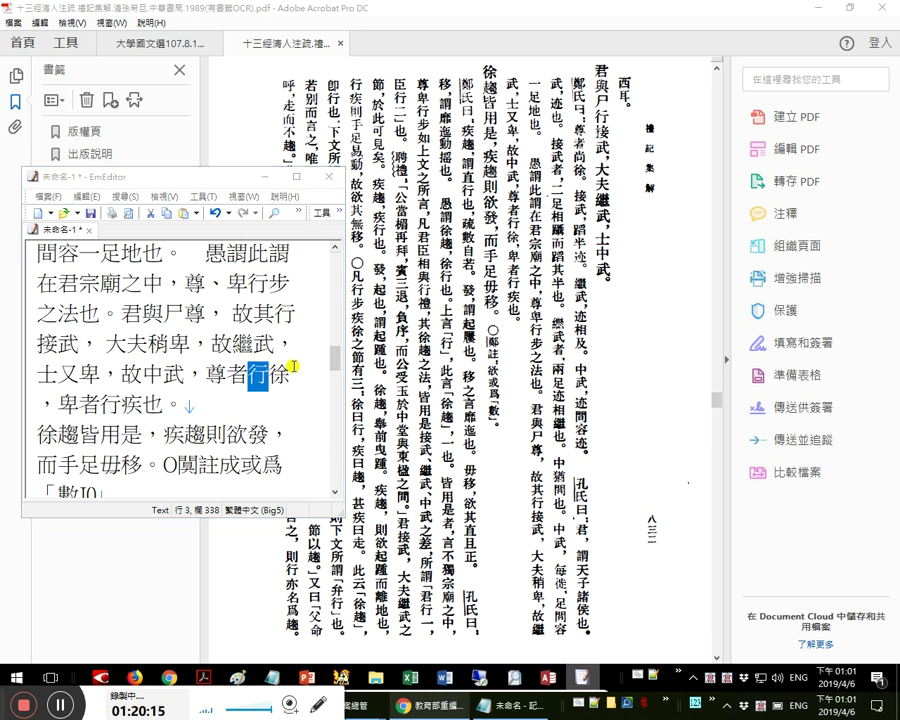
key("alt+Tab")
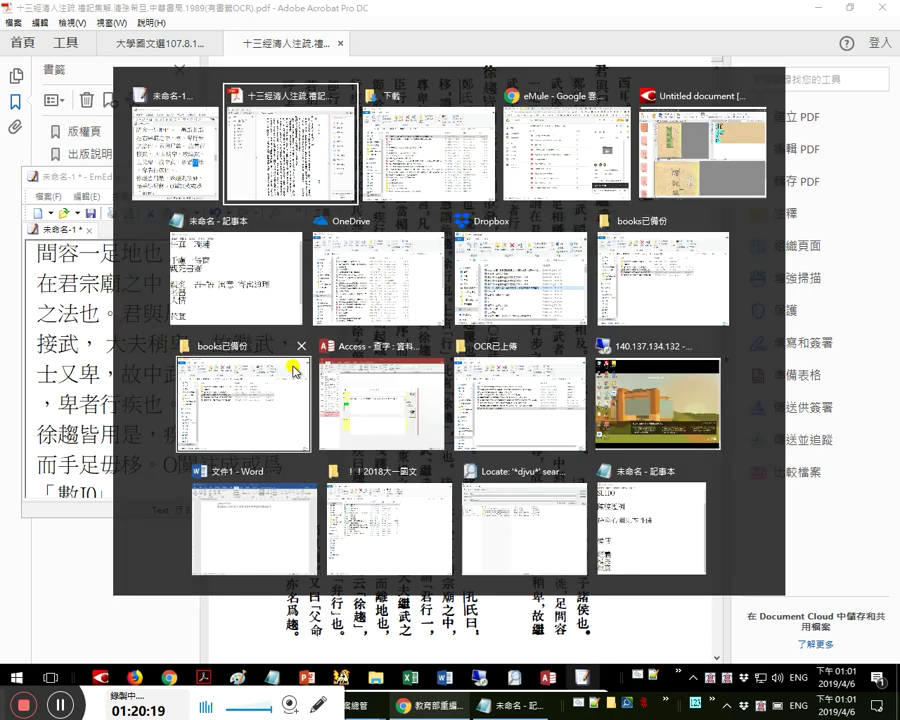
Step: Dismiss Google Drive's completed-upload notice, visit the Baidu tab, and return to Remote Desktop
key("Tab")
key("Tab")
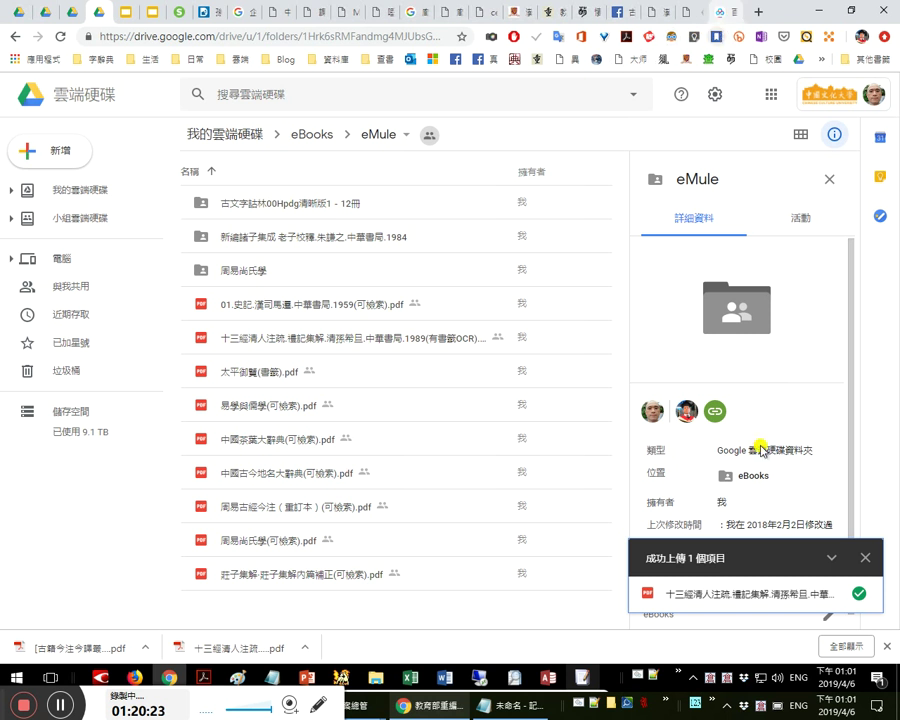
left_click(865, 562)
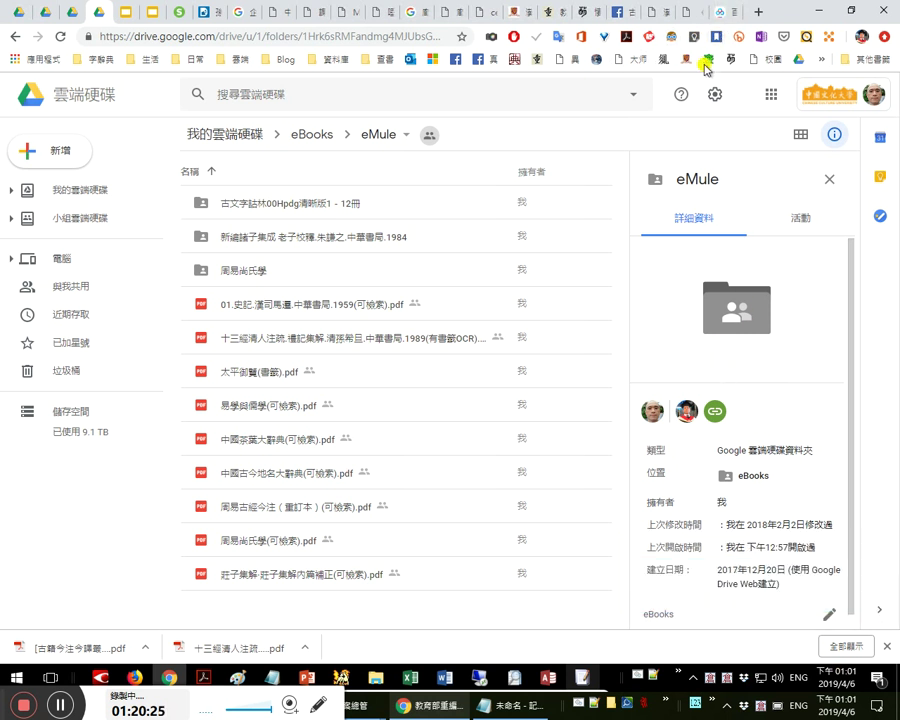
left_click(728, 16)
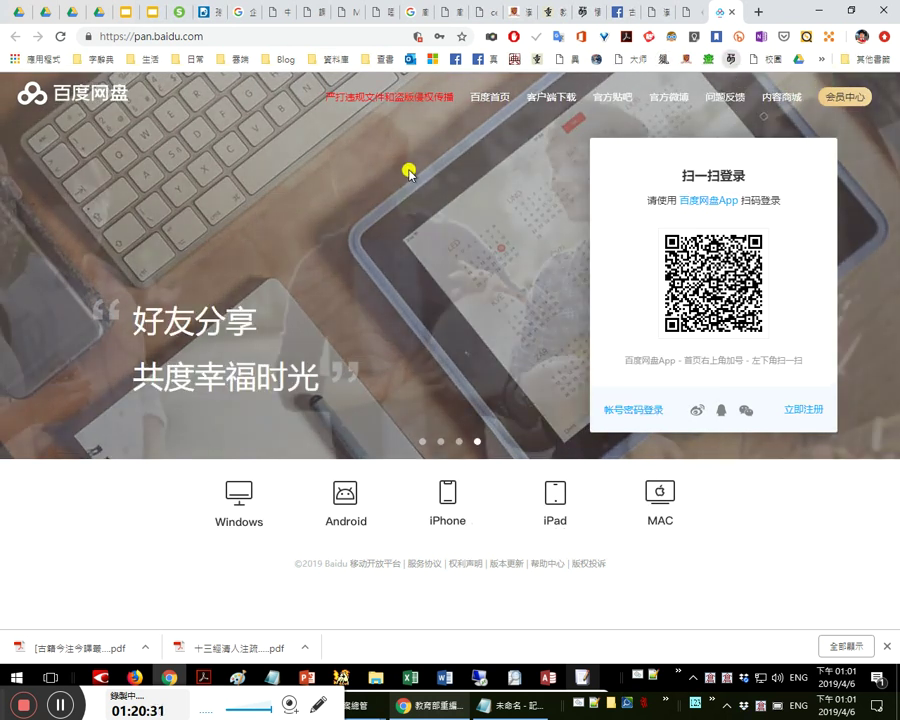
left_click(480, 678)
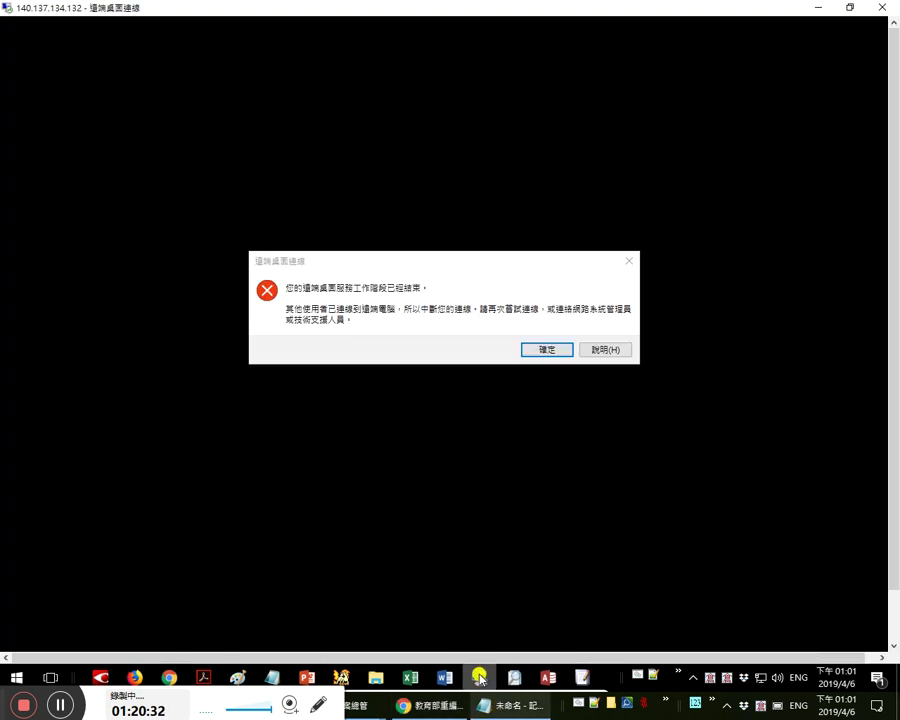
Step: Dismiss the session-ended error and reconnect by re-entering the account password
left_click(542, 351)
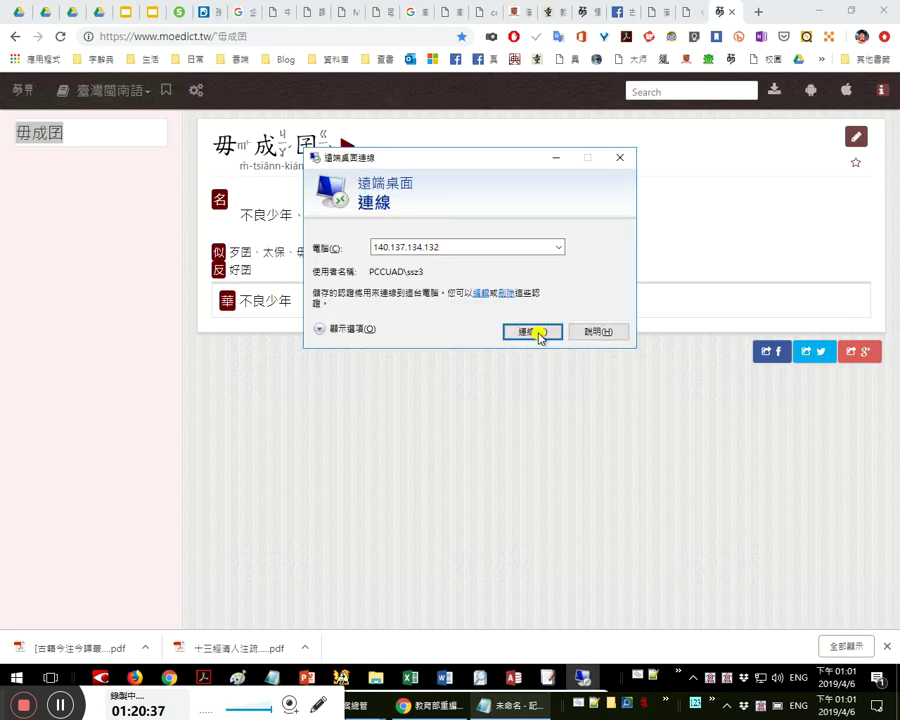
key("Return")
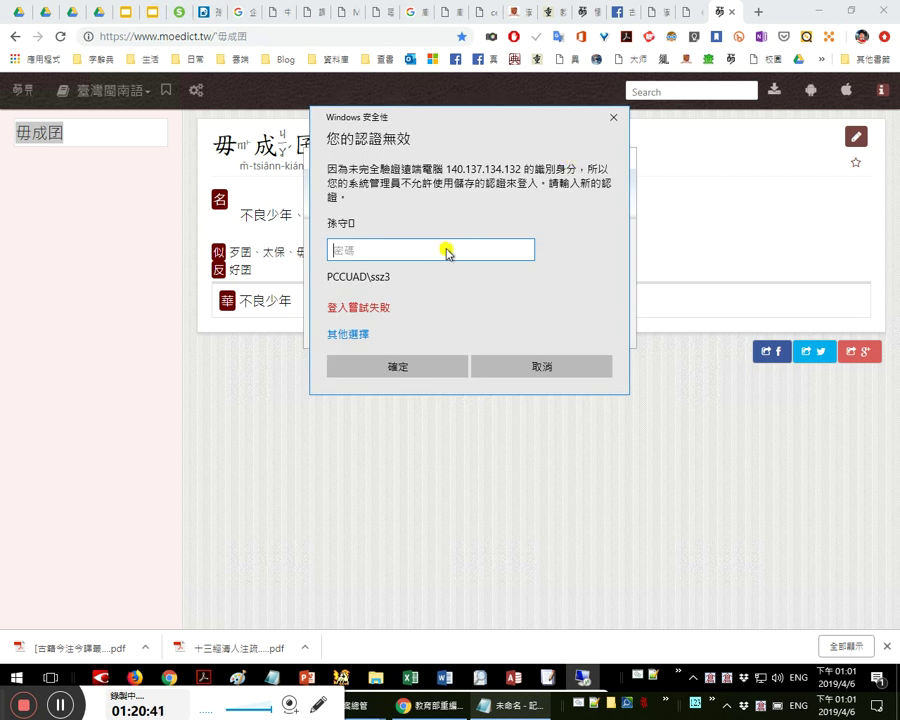
key("Caps_Lock")
type("••")
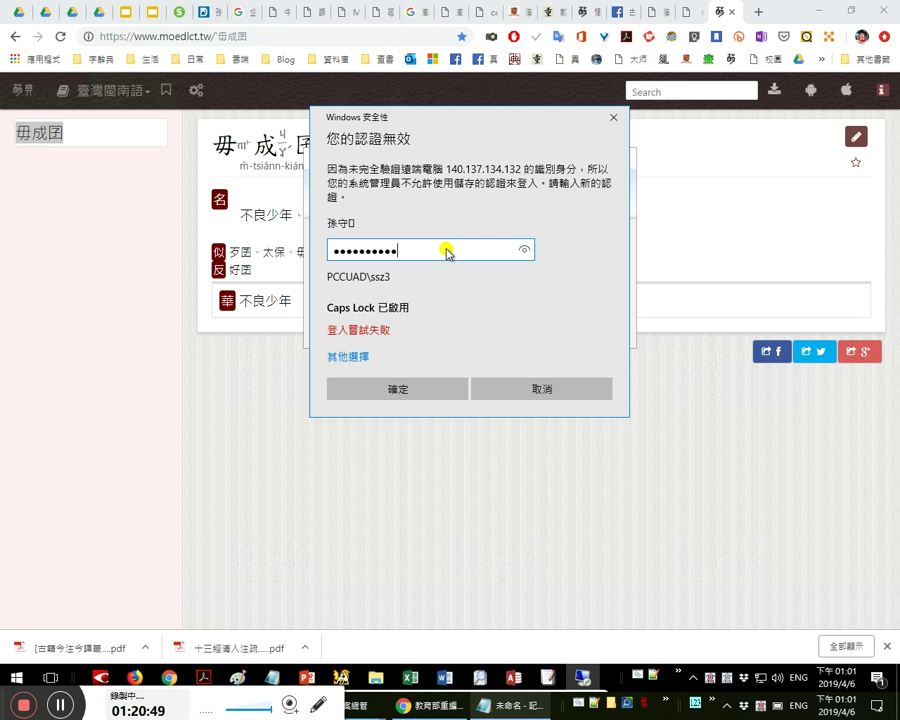
key("Return")
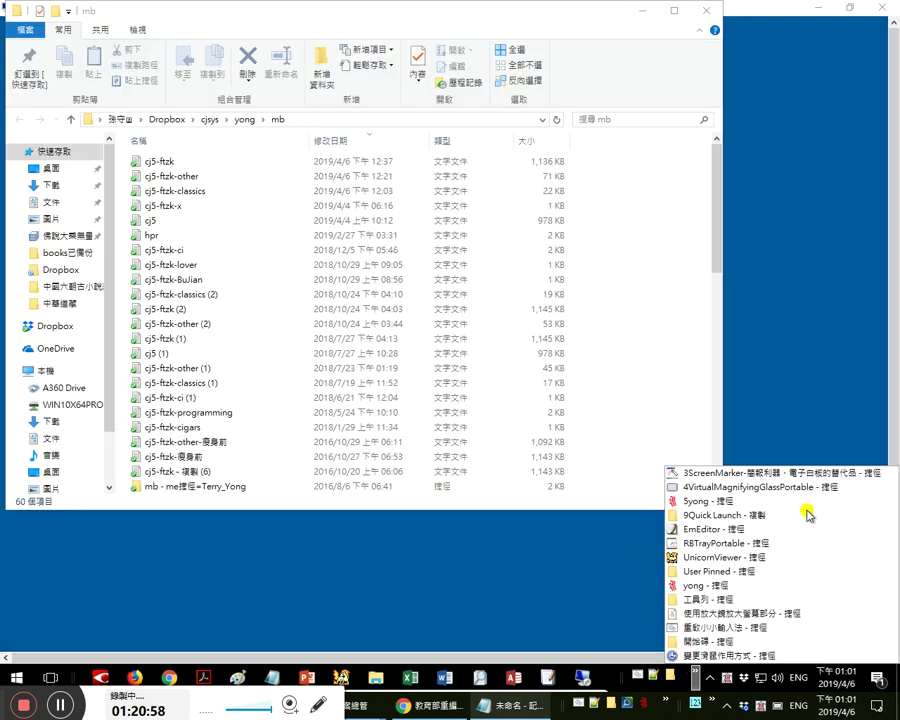
Step: Restart the 小小 input method and replace 中文(台灣)'s 微軟注音 keyboard with 微軟倉頡
left_click(722, 627)
left_click(362, 432)
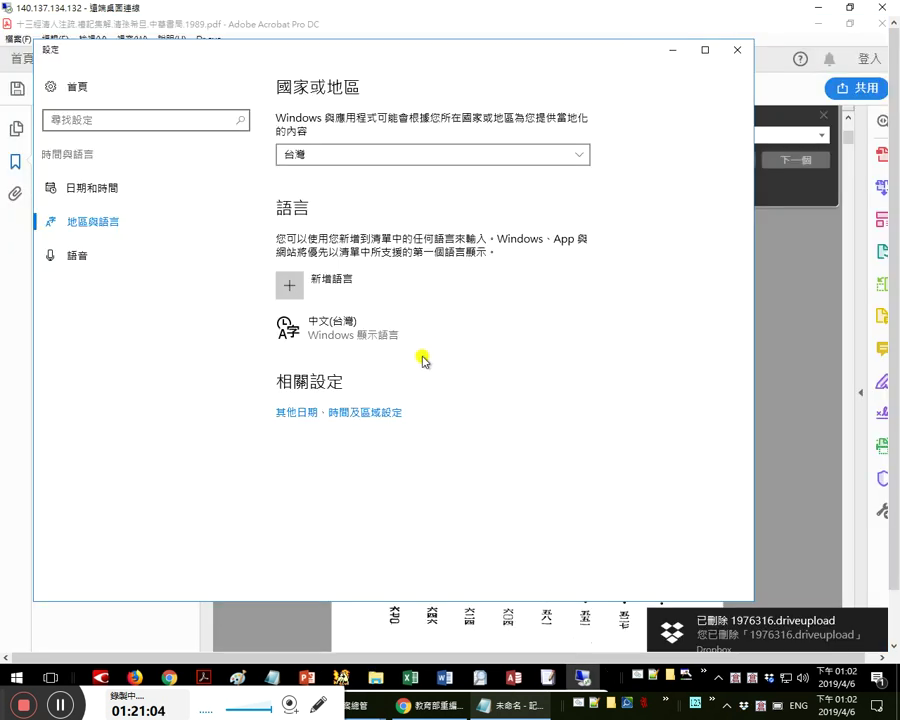
left_click(325, 287)
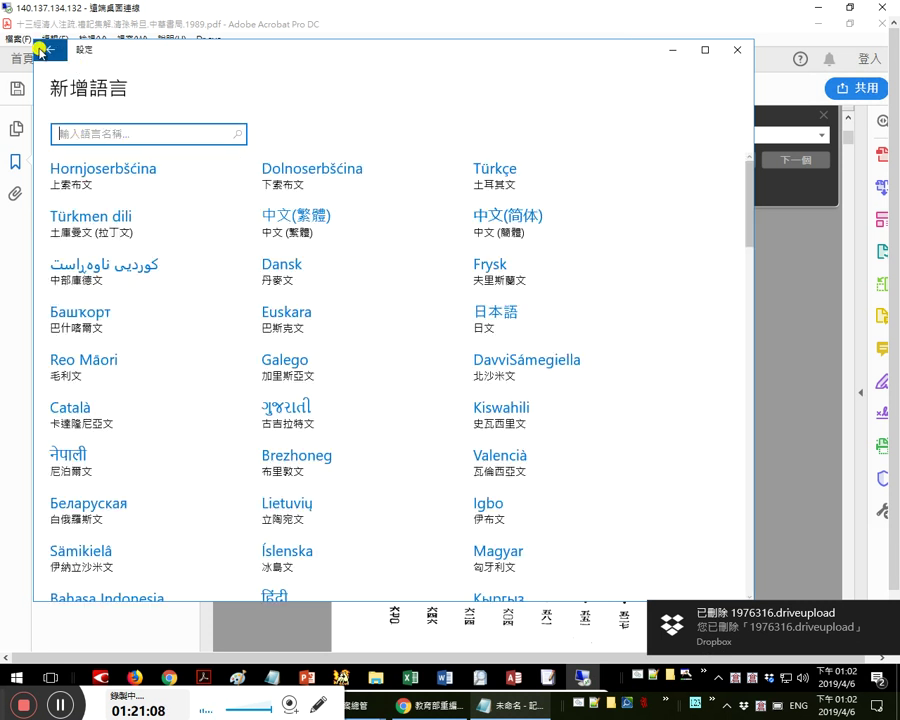
left_click(45, 50)
left_click(387, 330)
left_click(481, 374)
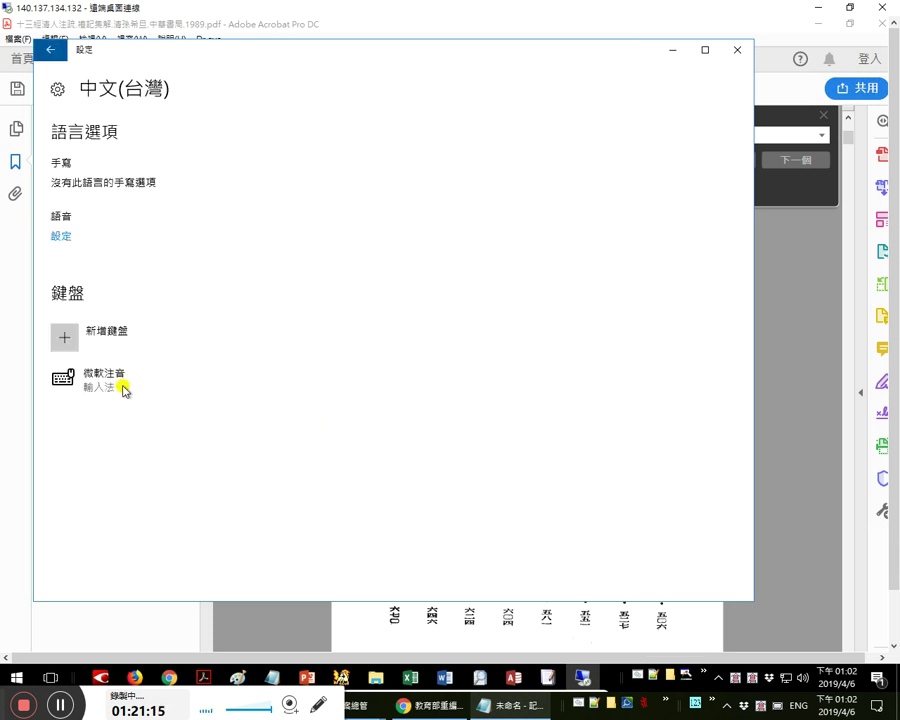
left_click(116, 335)
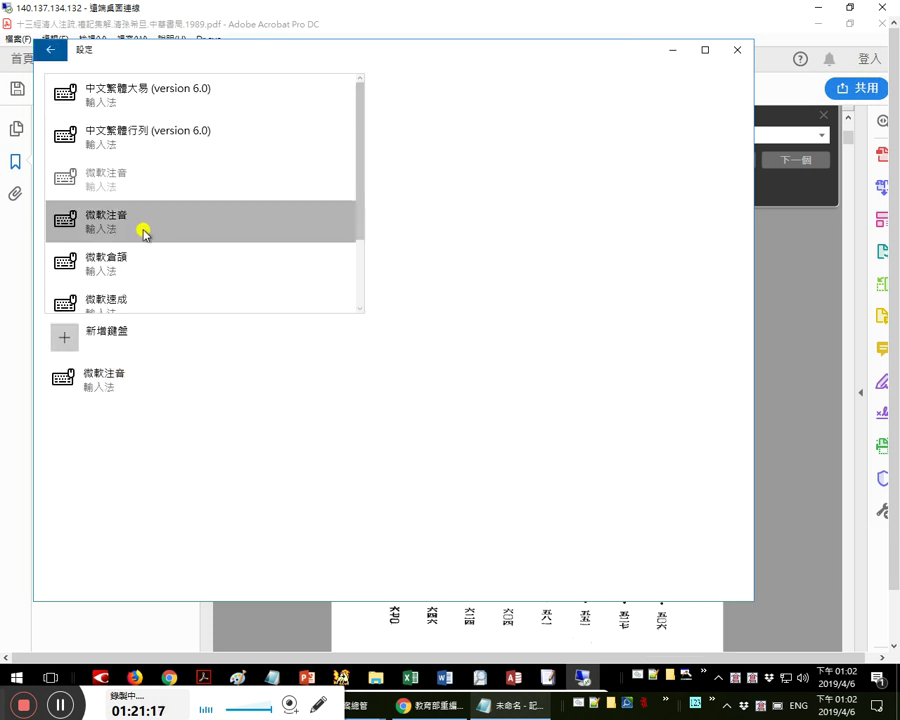
left_click(224, 378)
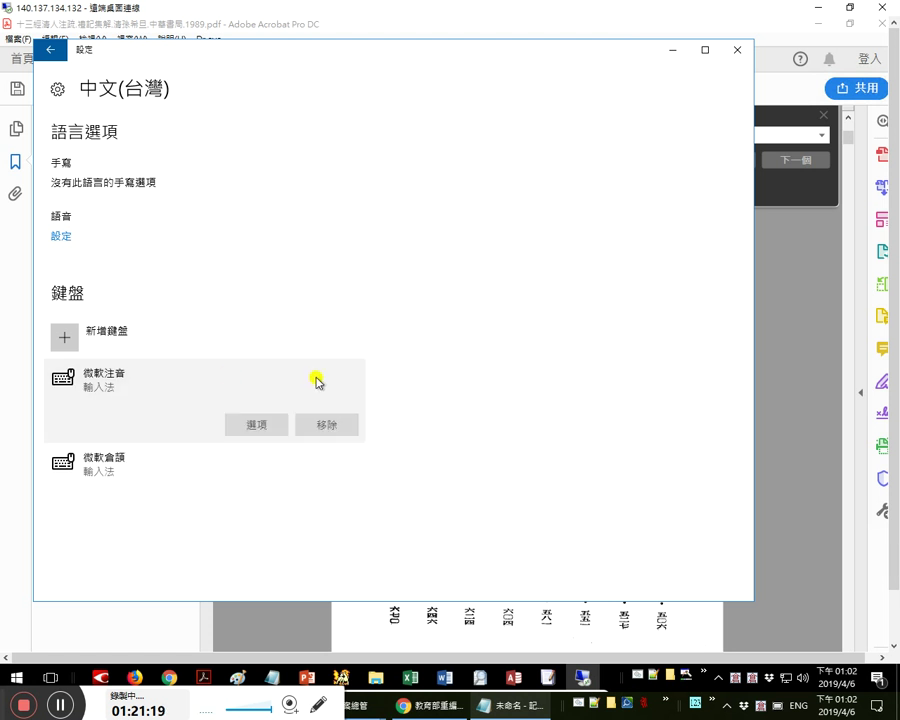
left_click(327, 425)
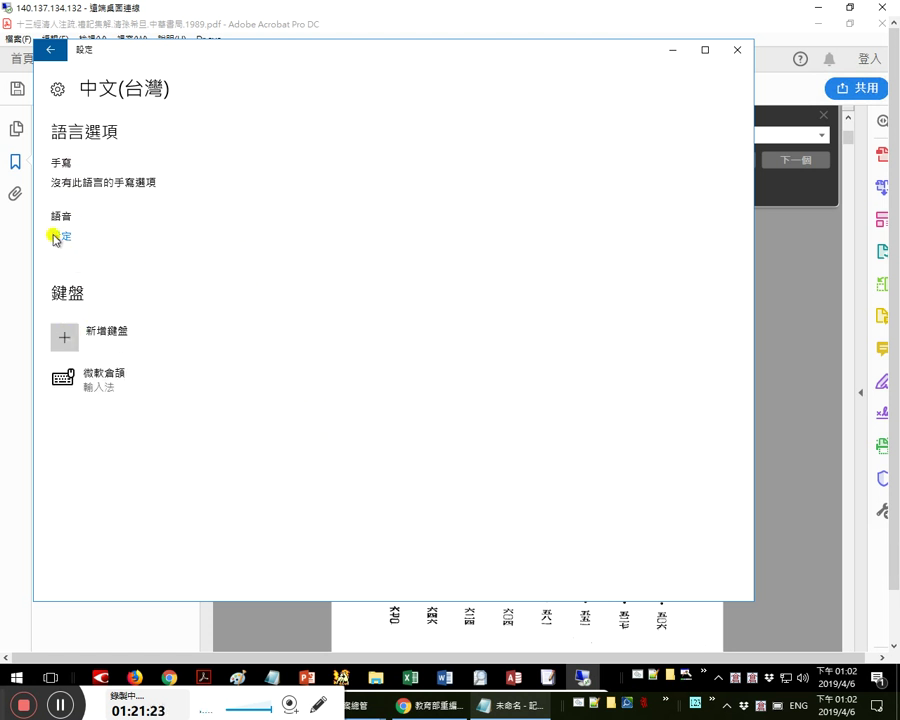
left_click(47, 56)
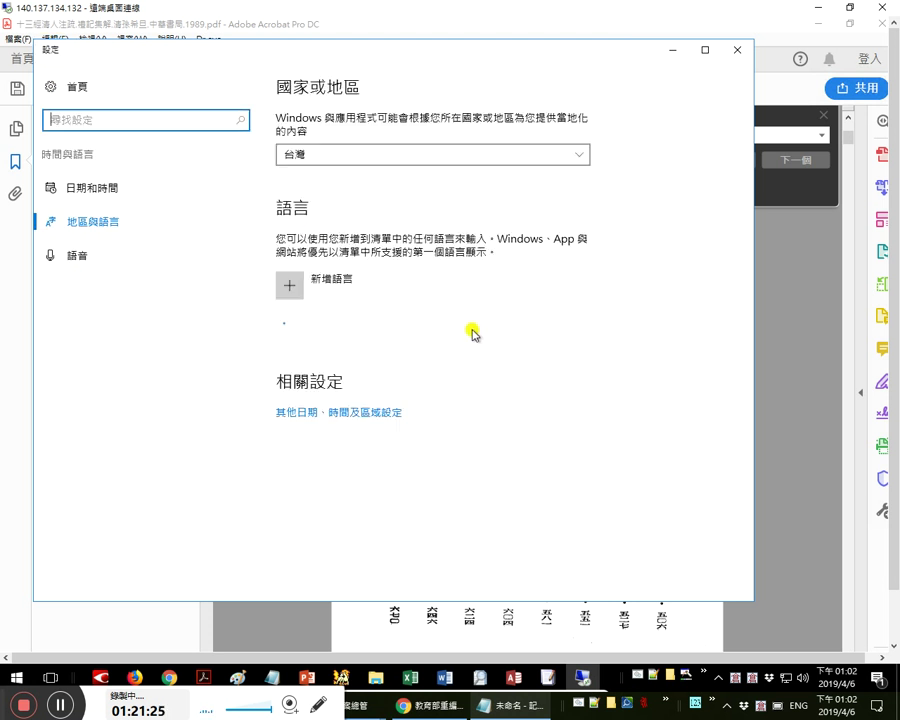
Step: Search the language picker for 英 and add English (United States)
left_click(289, 286)
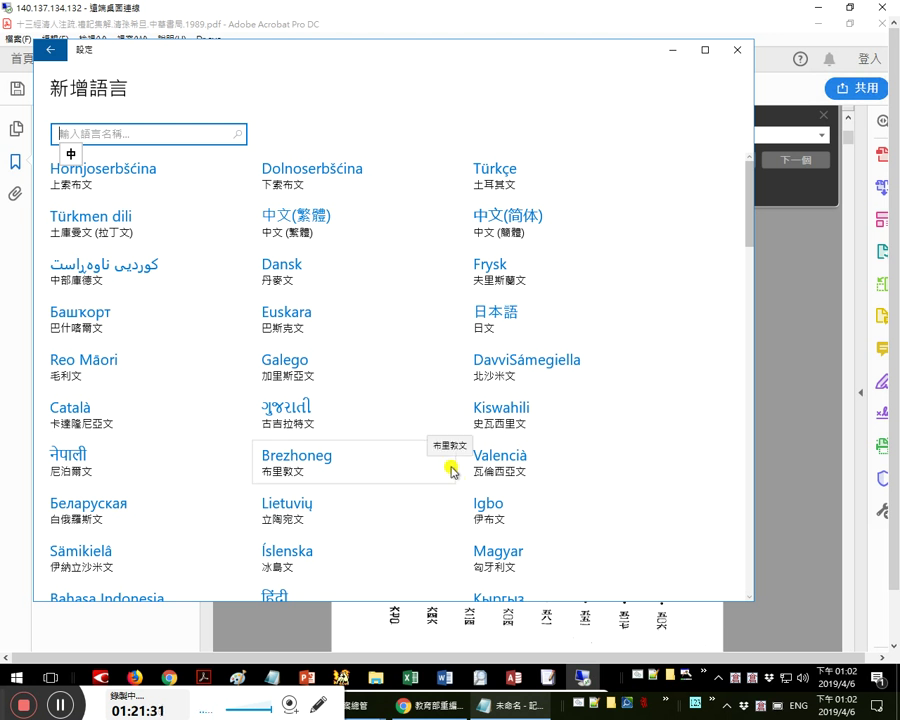
scroll(455, 457, "down", 3)
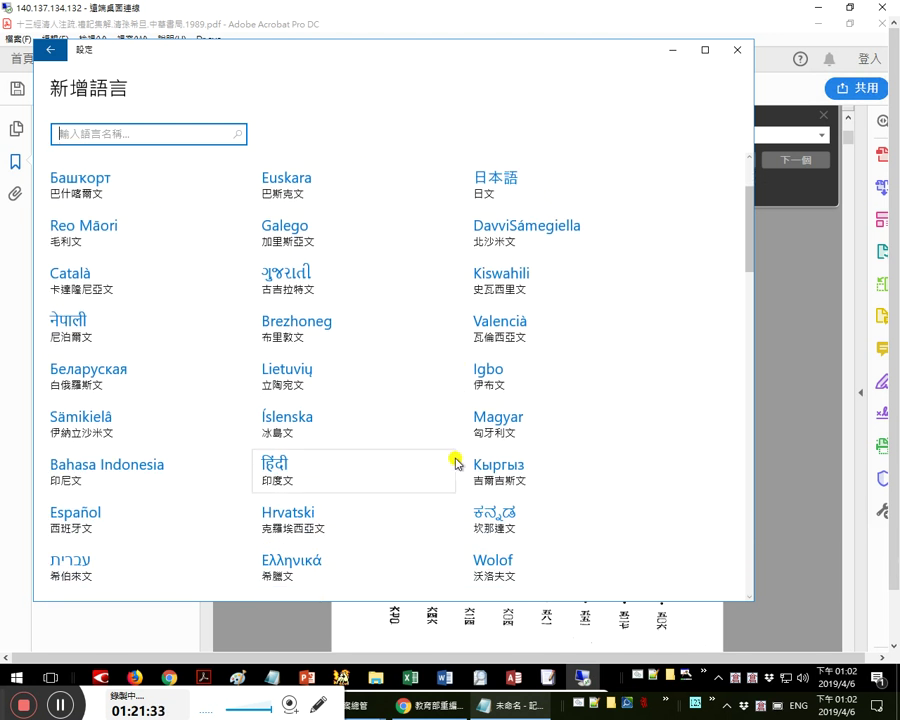
scroll(455, 460, "down", 4)
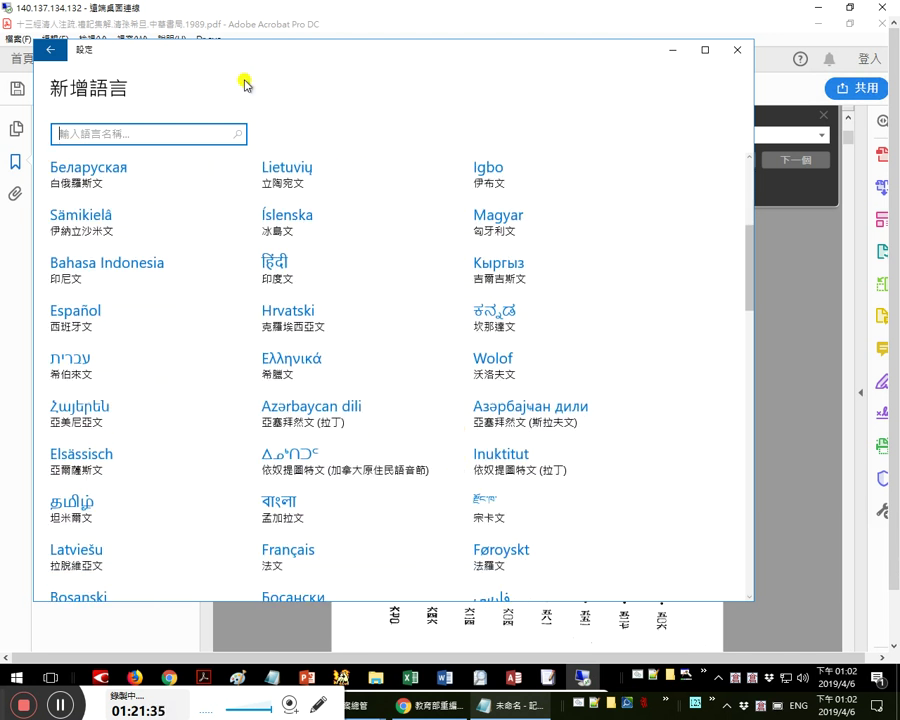
type("tgk")
key("space")
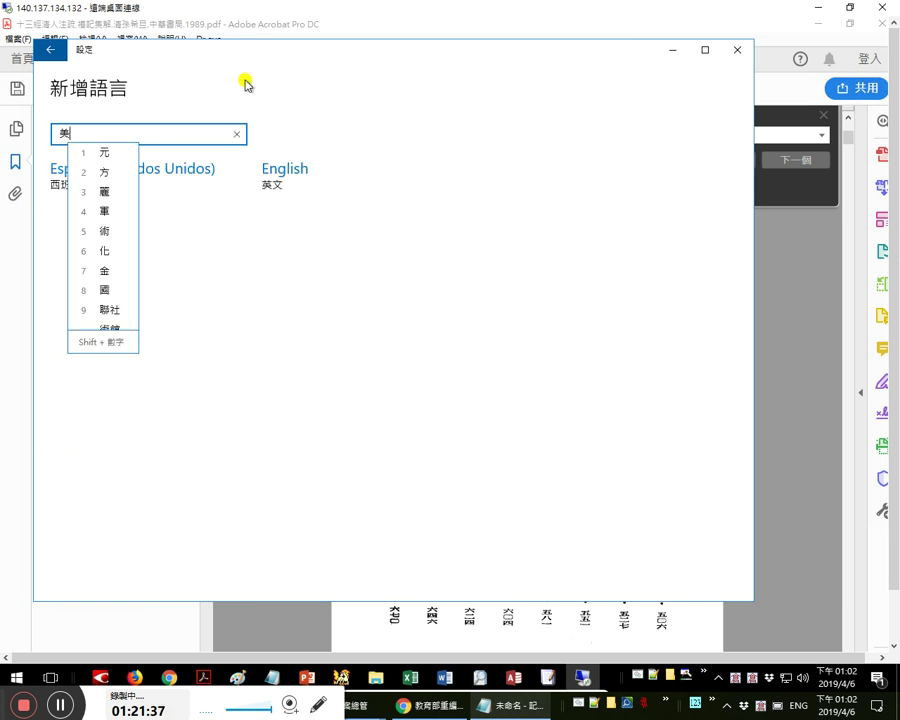
key("Escape")
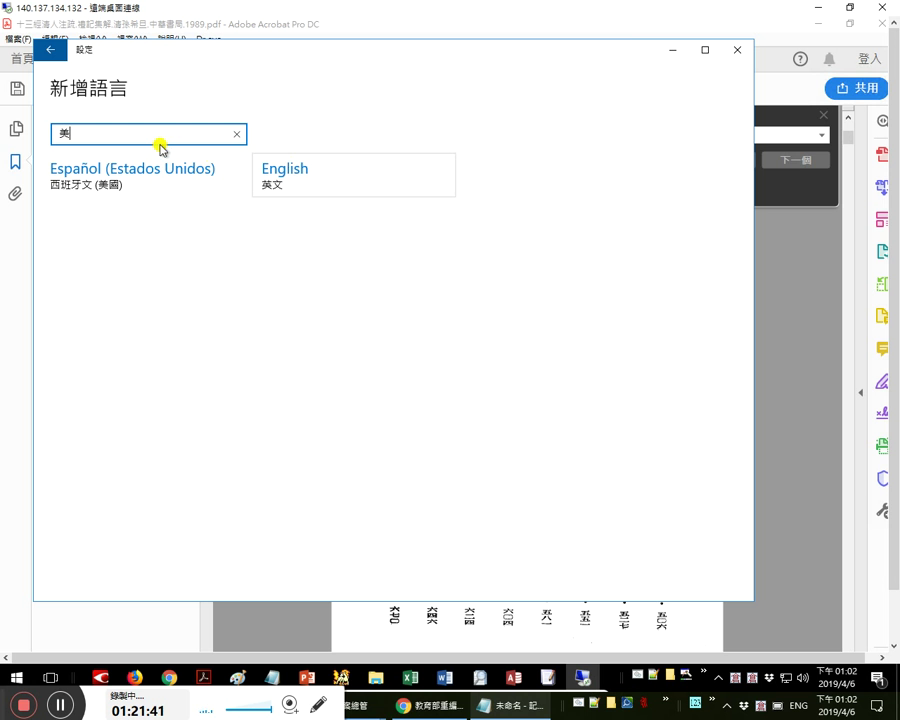
key("ctrl+a")
type("ㄓ")
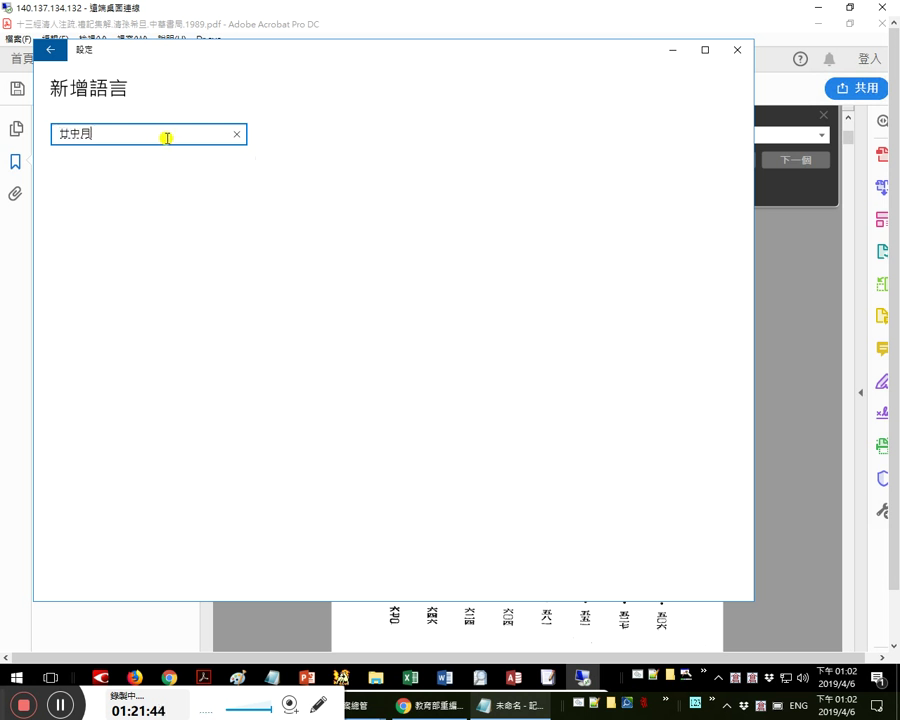
key("space")
key("Return")
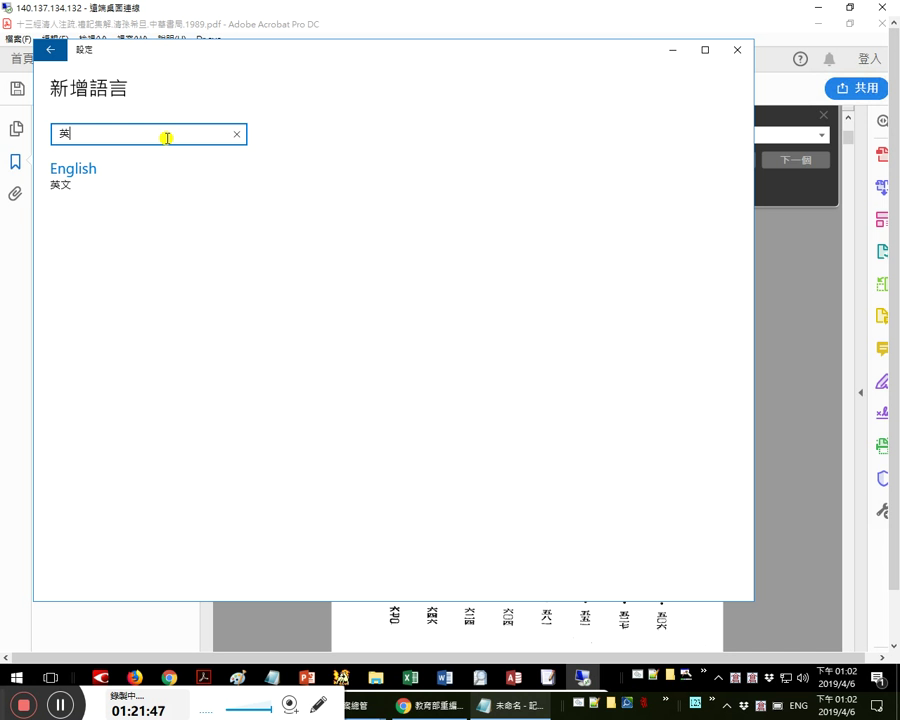
left_click(94, 180)
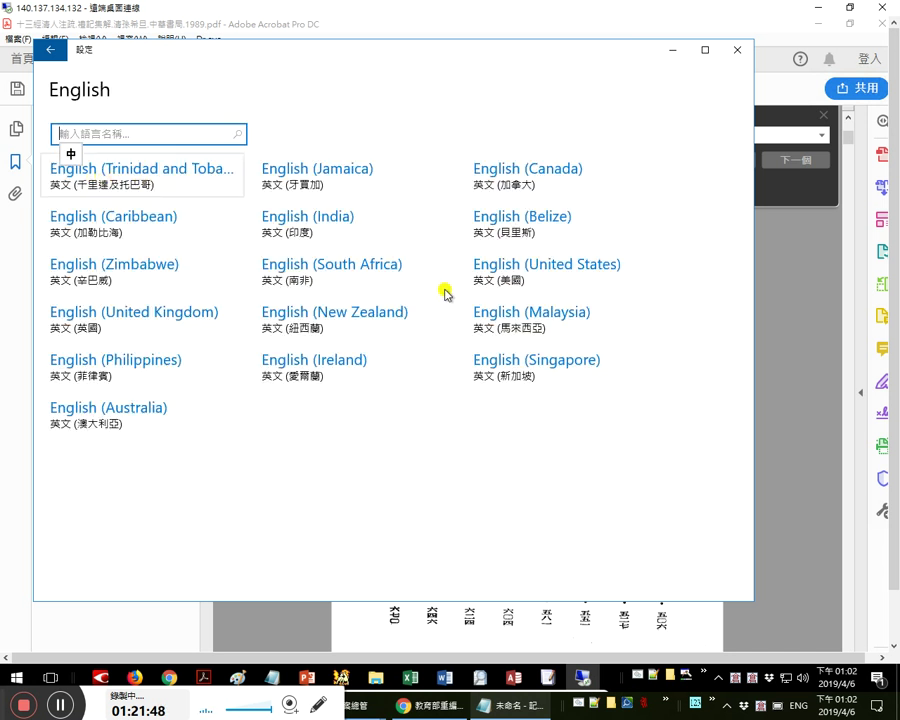
left_click(537, 270)
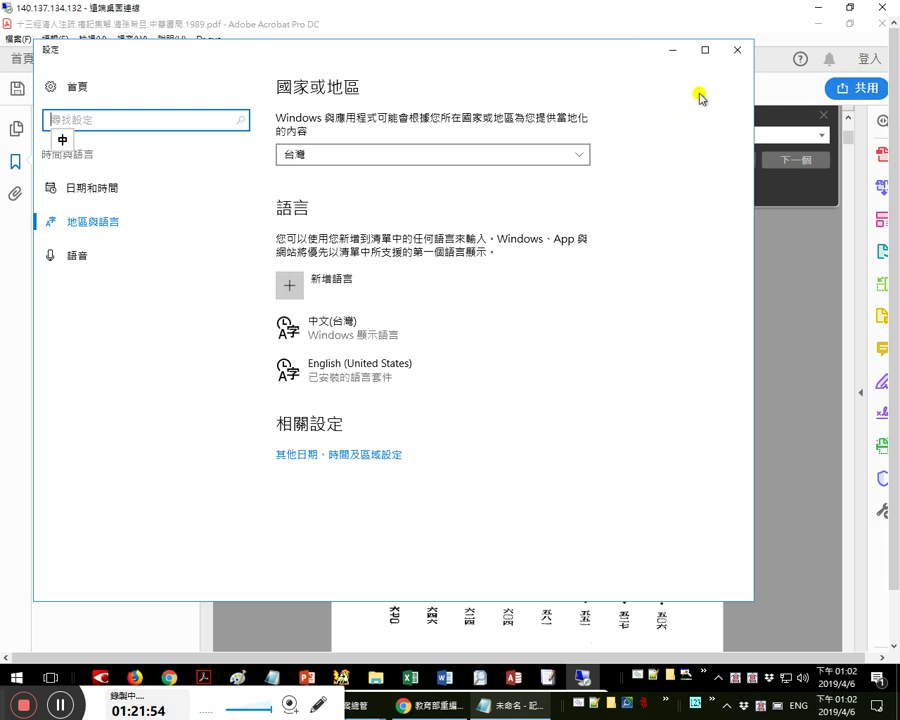
Step: Close Settings and the open Acrobat PDF, saving its changes with 是(Y)
left_click(737, 49)
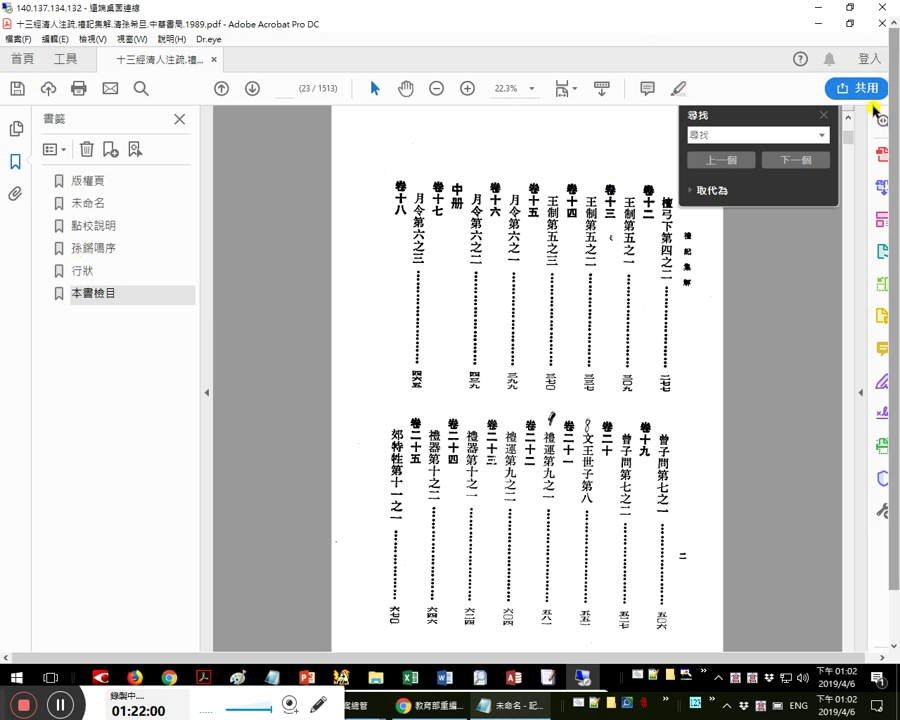
left_click(881, 22)
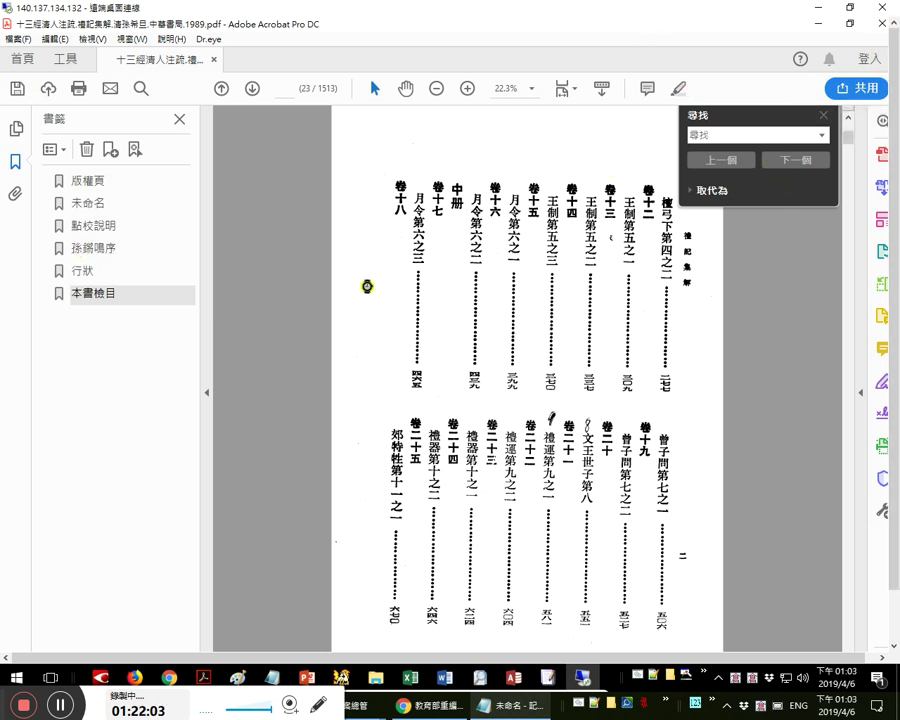
left_click(453, 385)
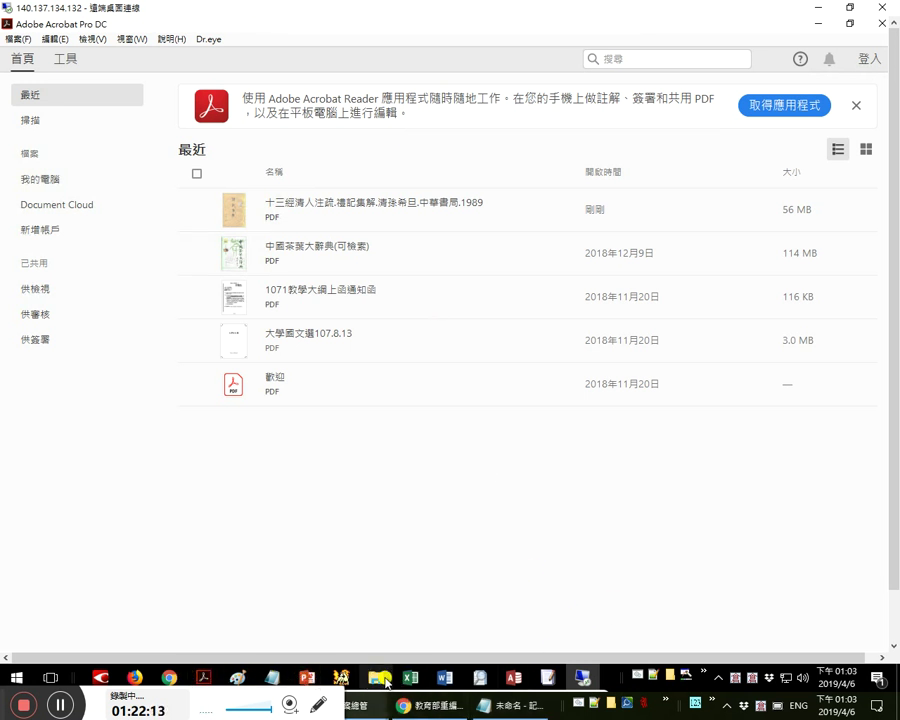
Step: Dismiss FineReader's notice that all 1513 pages were recognized, then go back to Acrobat
left_click(101, 678)
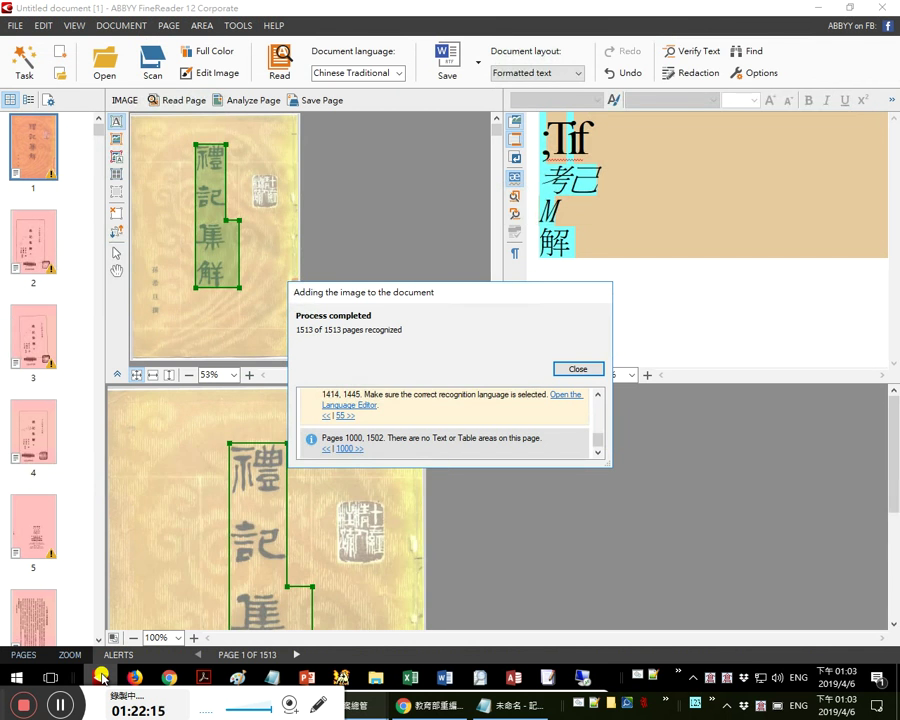
left_click(577, 370)
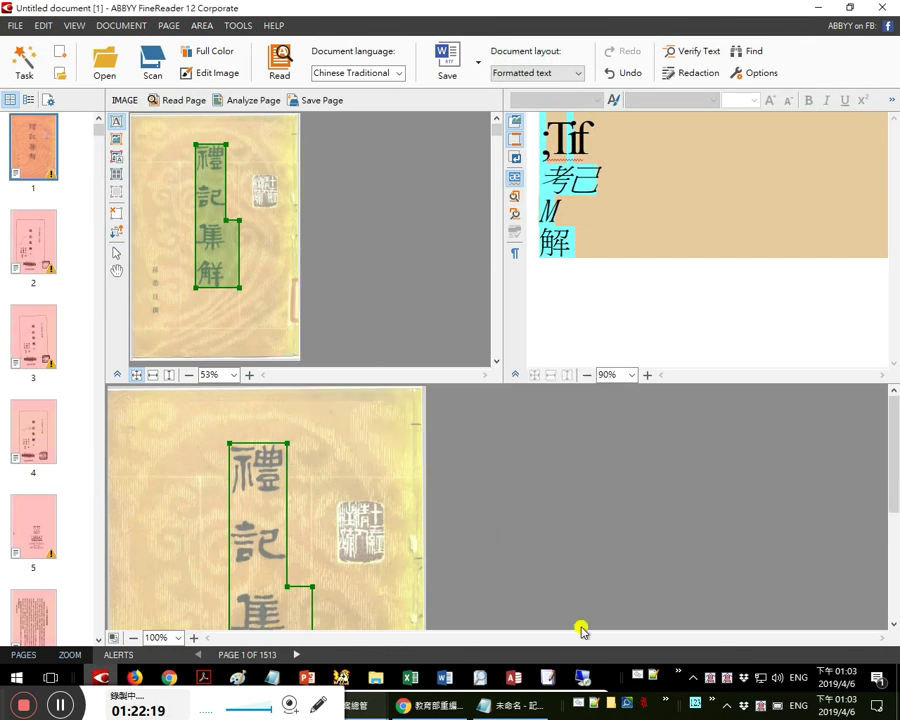
left_click(588, 683)
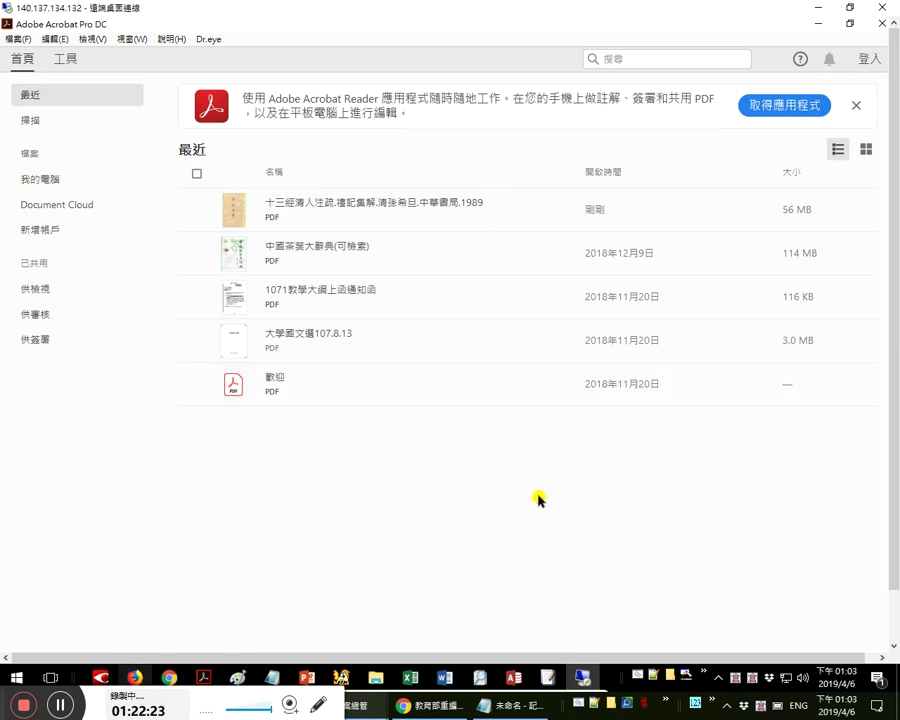
left_click(895, 609)
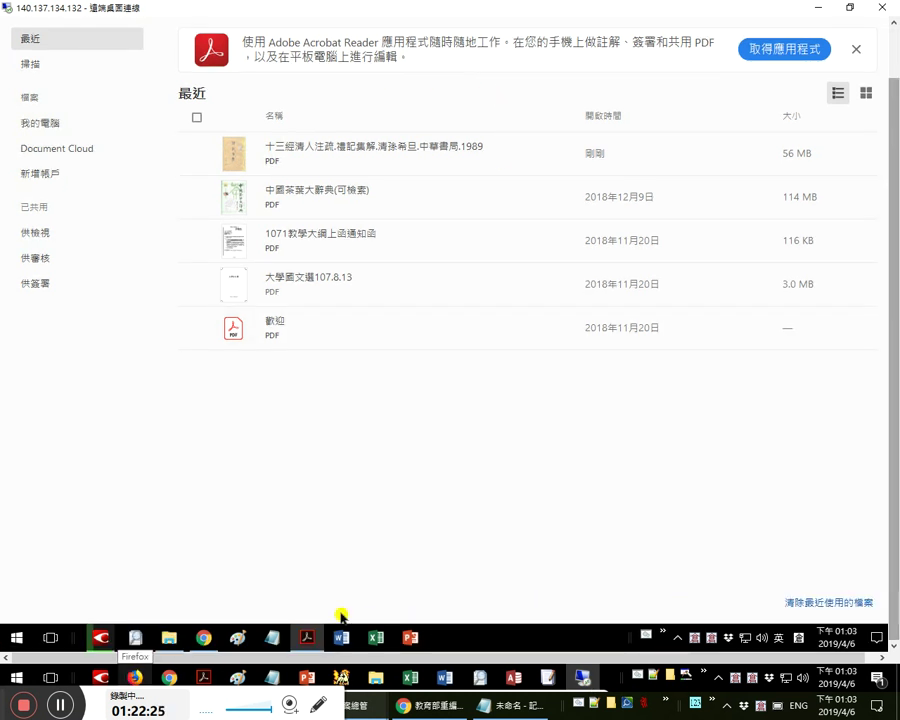
Step: Restore and re-maximize the remote session, minimize Acrobat in it, then minimize the session
mouse_move(652, 3)
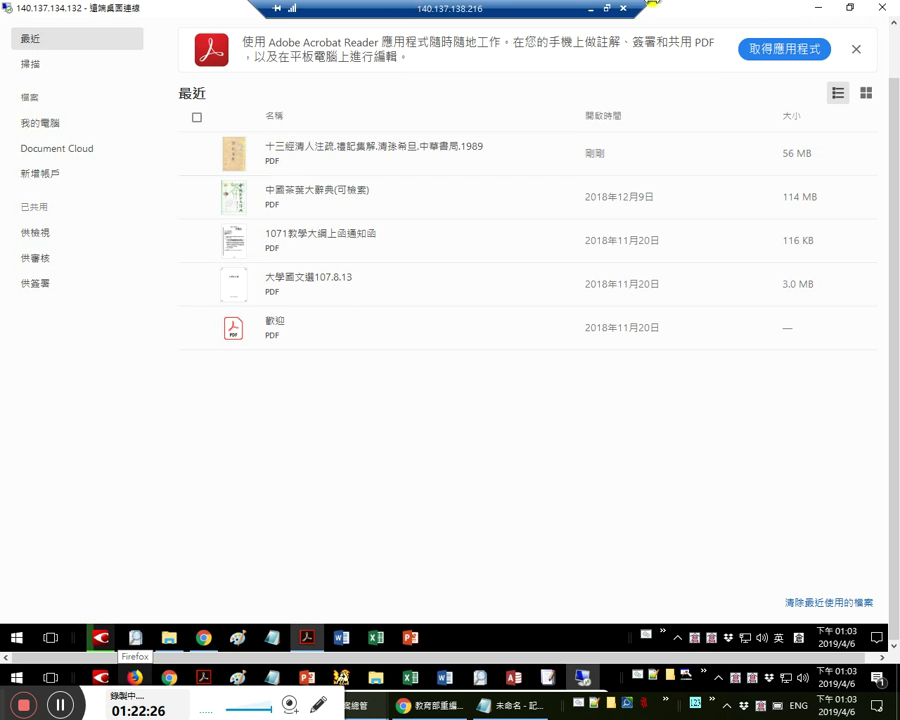
left_click(850, 7)
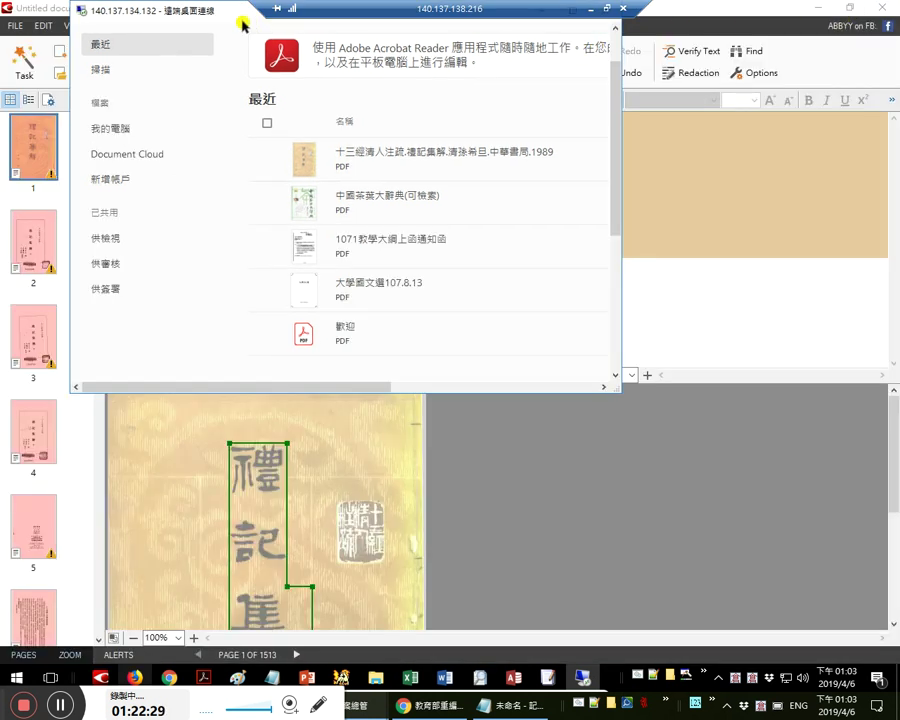
double_click(148, 8)
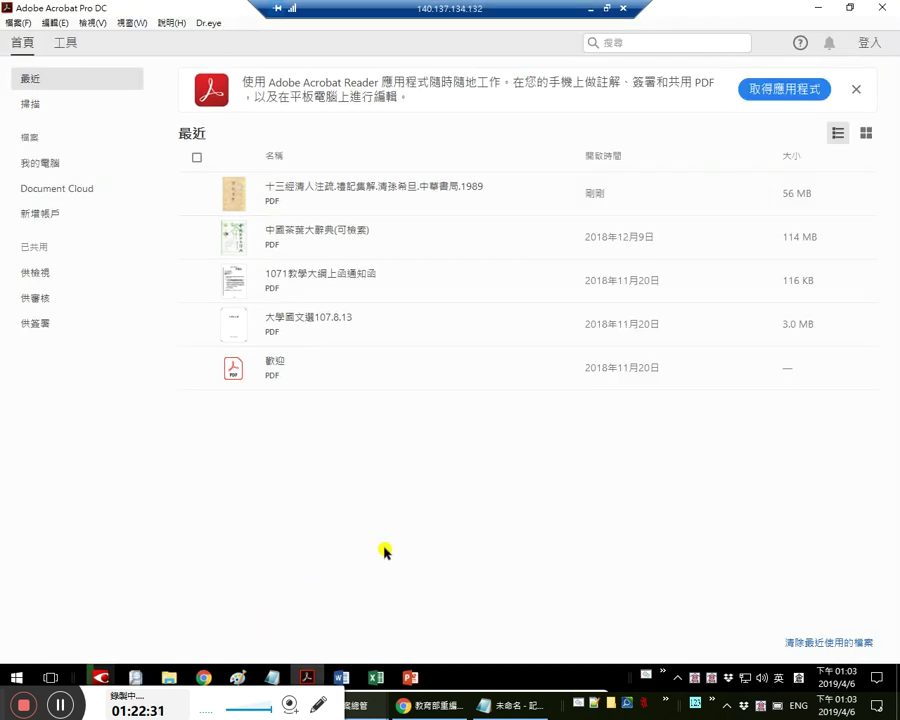
left_click(810, 8)
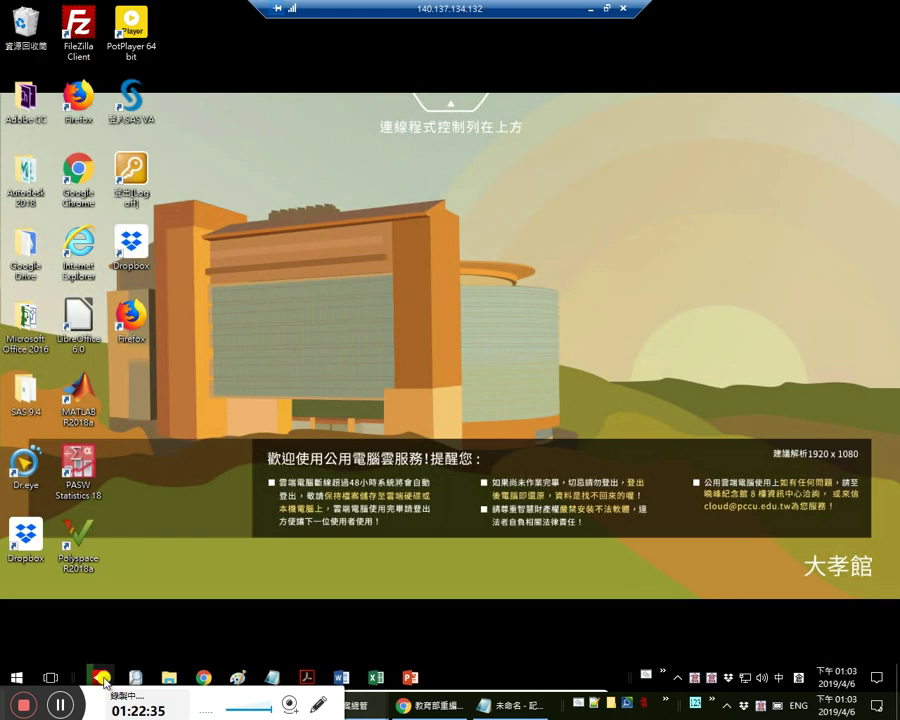
left_click(587, 9)
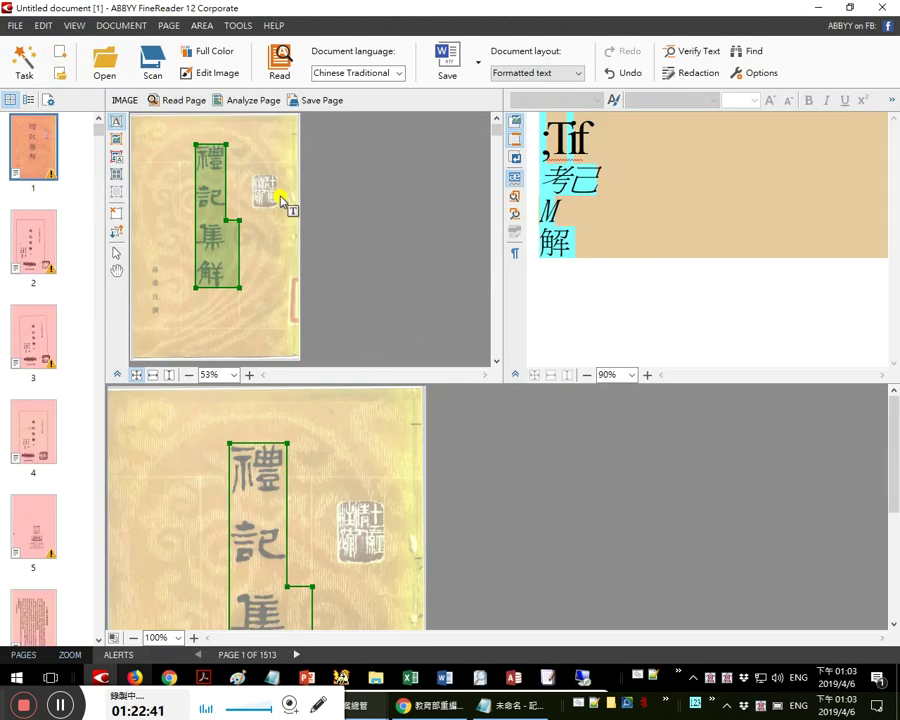
Step: Copy the 禮記集解 PDF's file name from Downloads in the mb Explorer window, back in FineReader
key("alt+Tab")
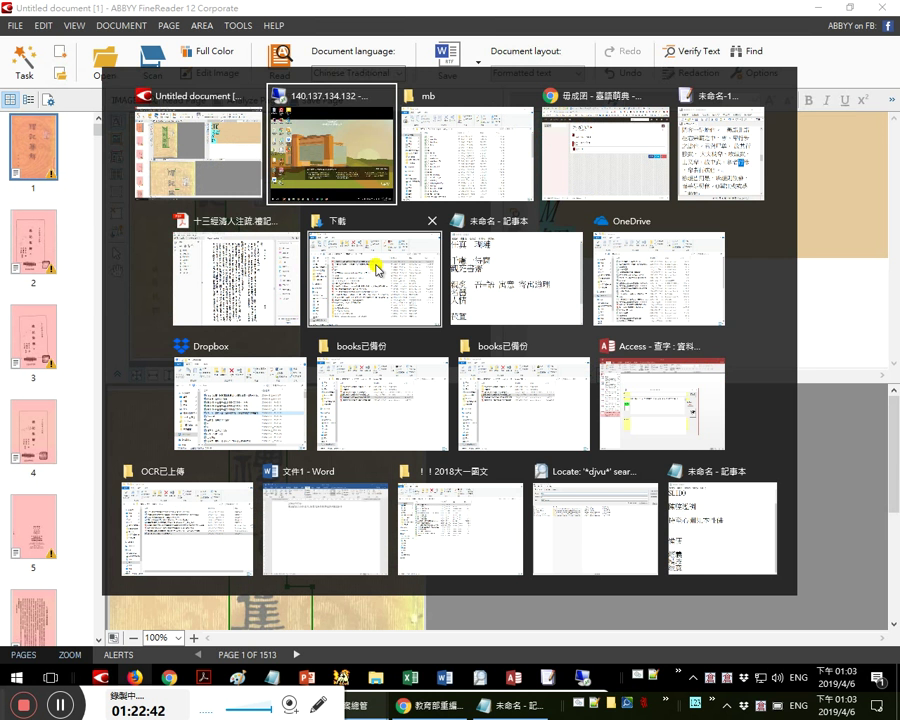
key("Tab")
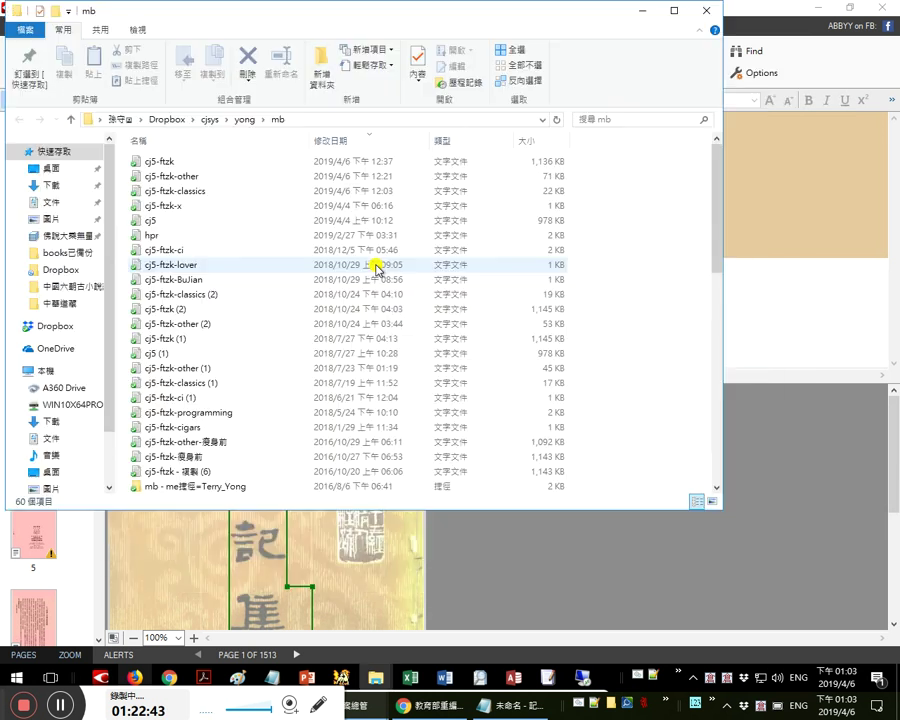
left_click(68, 188)
left_click(243, 161)
key("ctrl+c")
key("F2")
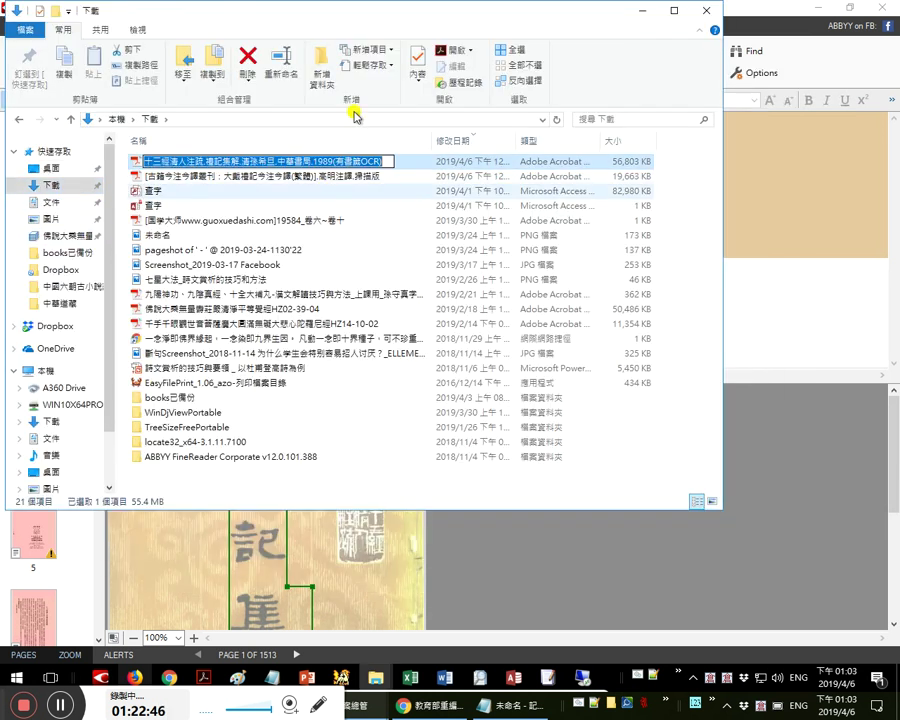
key("alt+Tab")
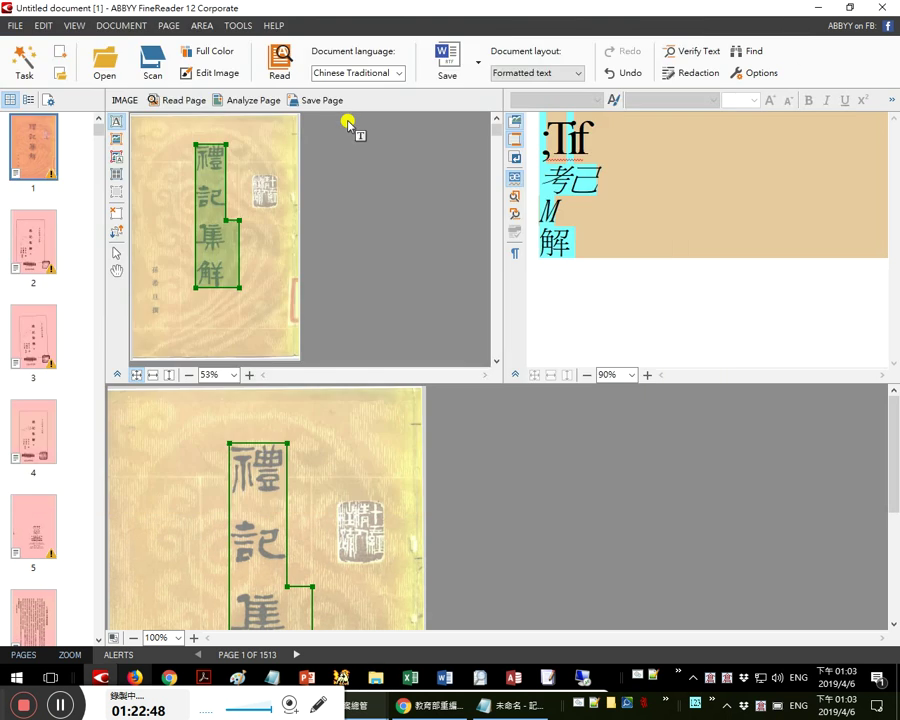
left_click(15, 25)
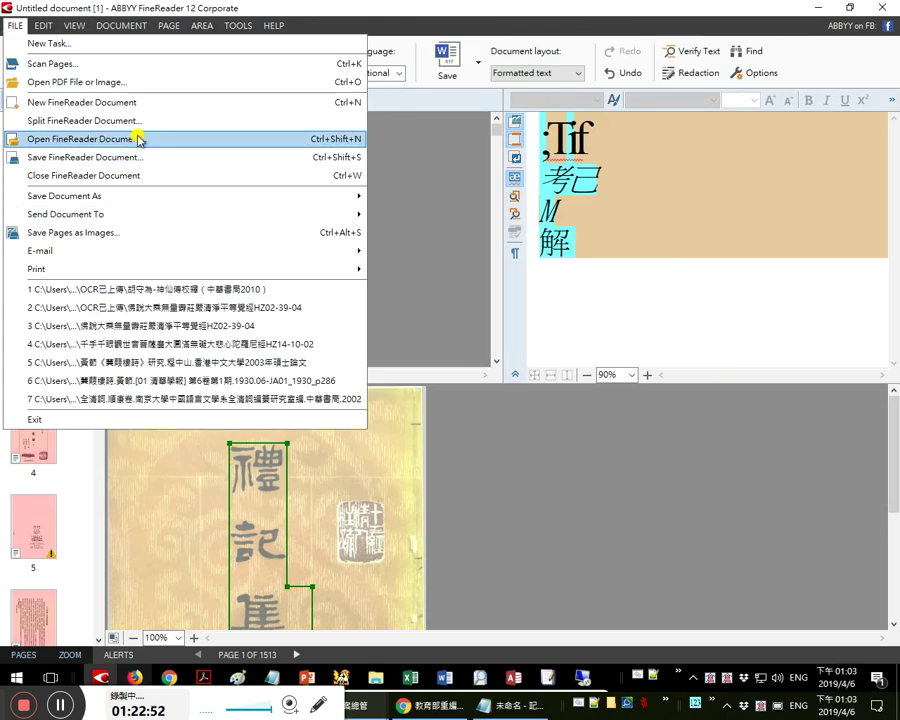
Step: Save the FineReader Document into 文件, pasting the PDF name and dropping the (有書籤OCR) suffix
left_click(155, 158)
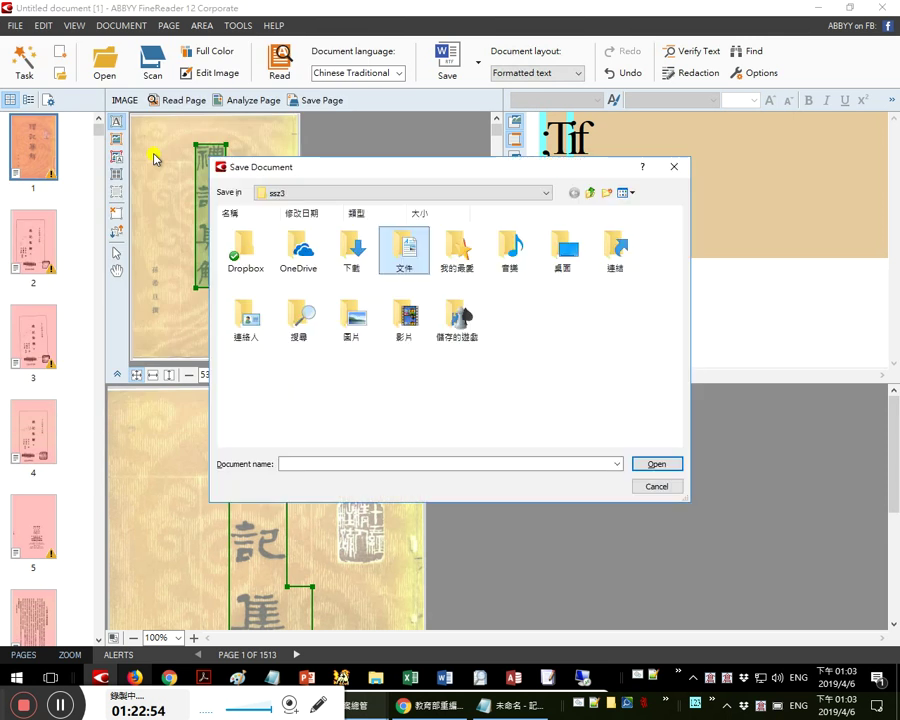
double_click(412, 260)
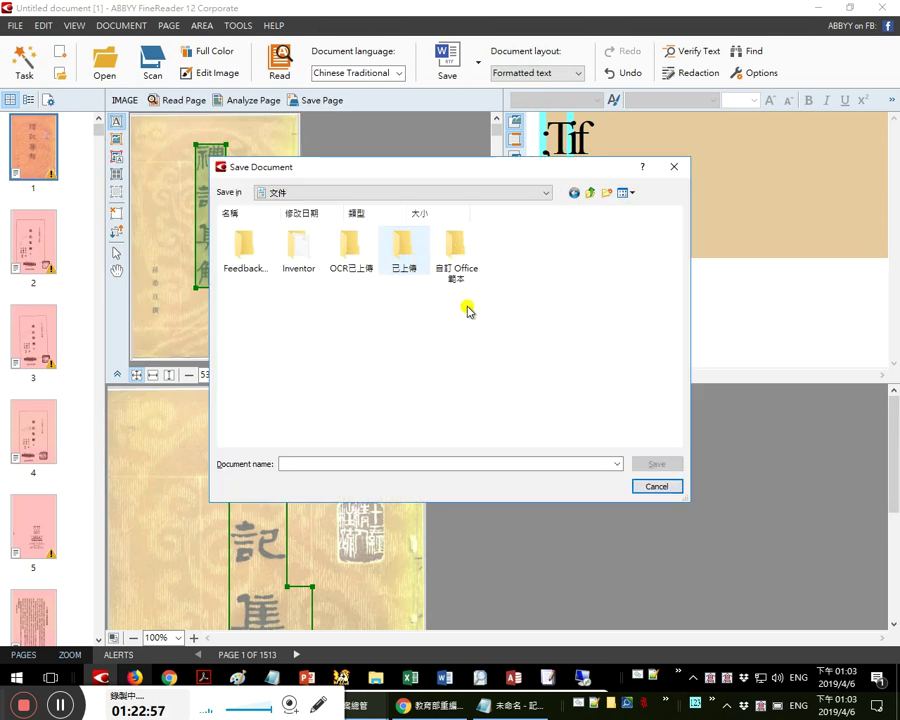
left_click(426, 462)
key("ctrl+v")
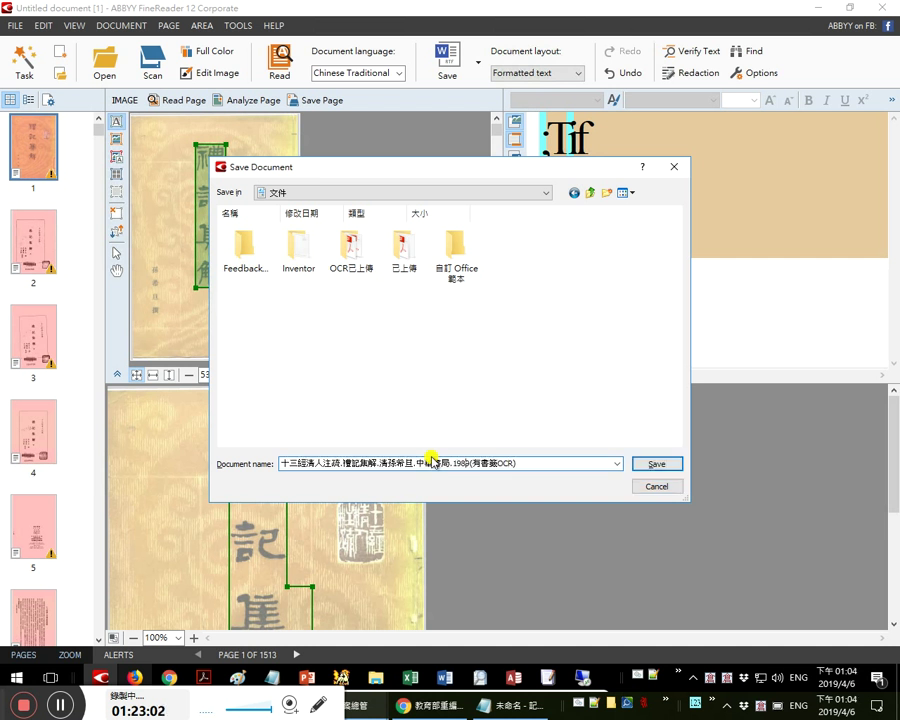
key("BackSpace")
key("BackSpace")
key("BackSpace")
key("BackSpace")
key("BackSpace")
key("BackSpace")
key("BackSpace")
key("BackSpace")
key("Return")
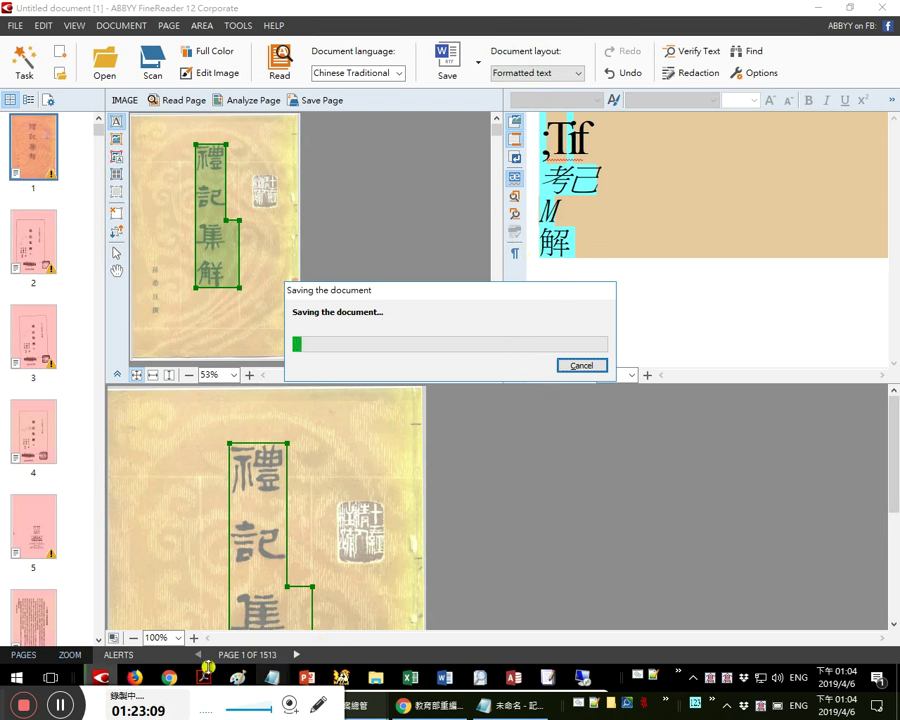
Step: Replace the misread 闃 with 鄭 after 毋移 in the 徐趨 line
mouse_move(202, 677)
left_click(243, 597)
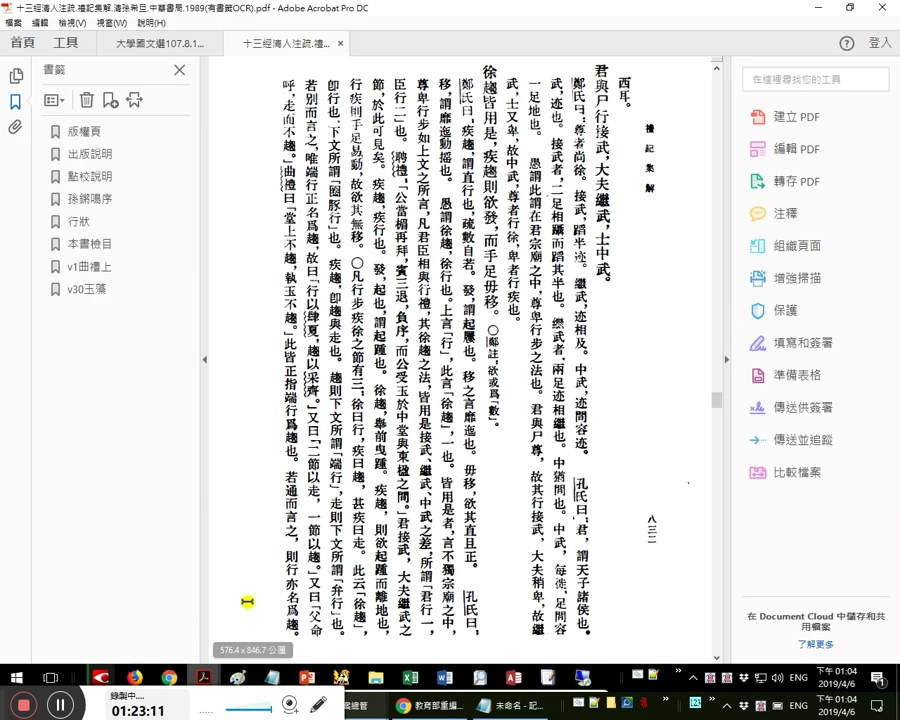
key("alt+Tab")
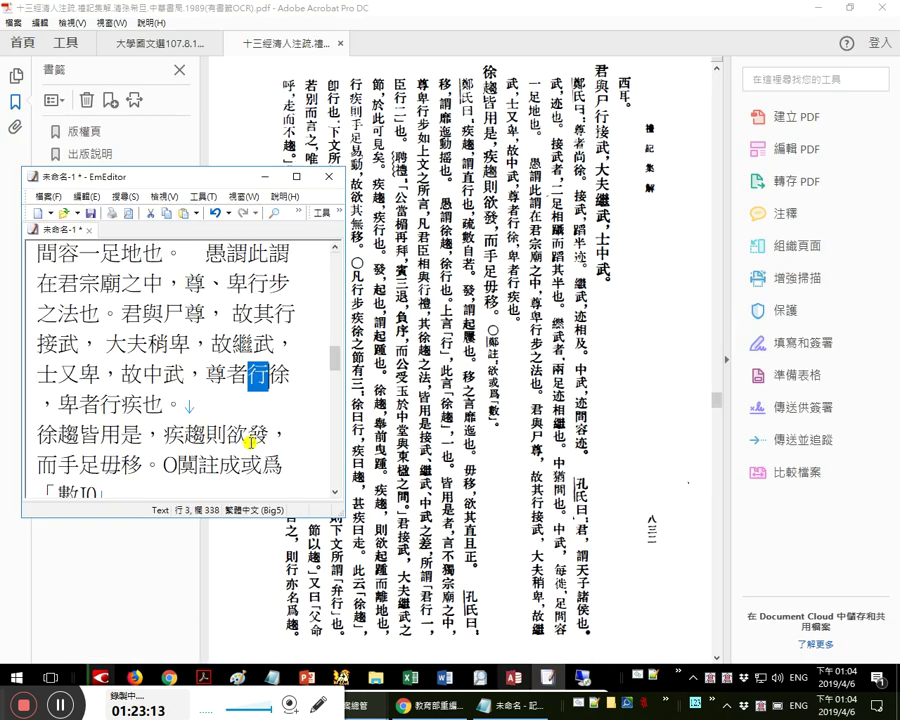
left_click(187, 400)
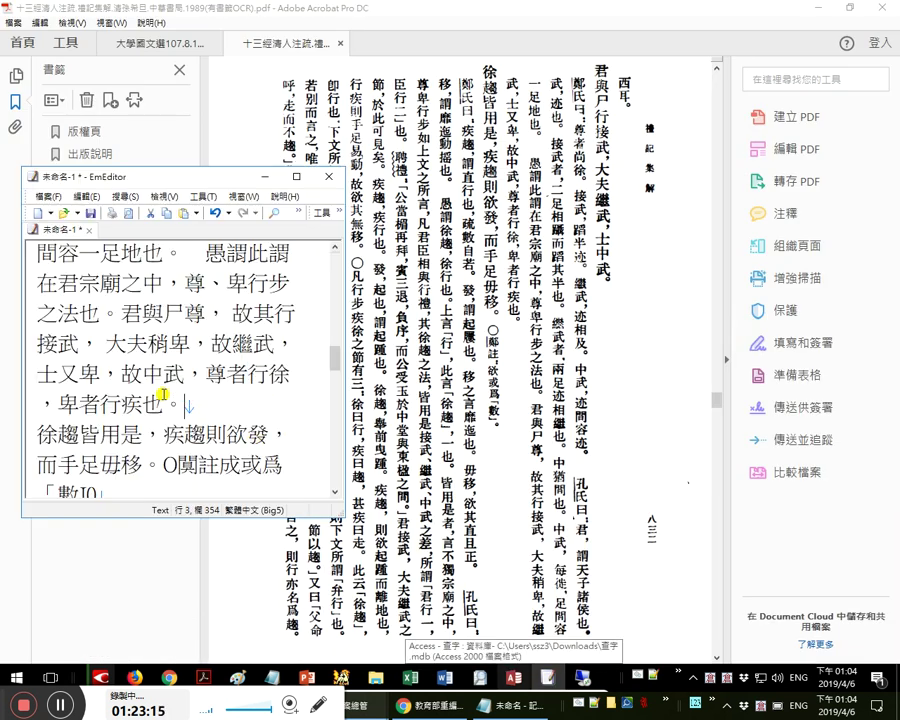
left_click(57, 428)
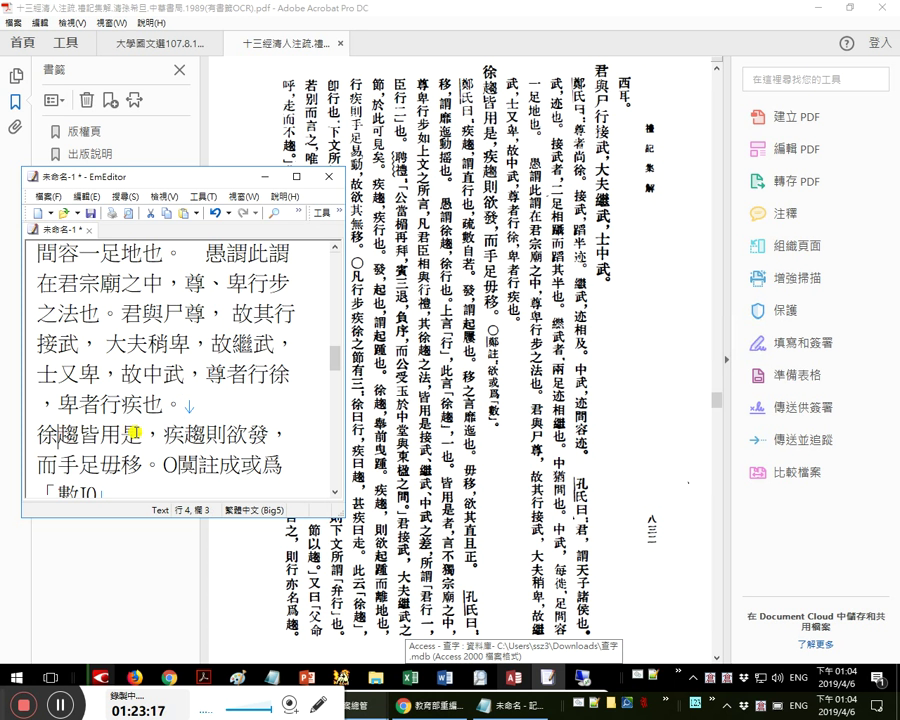
left_click(134, 434)
key("Right")
key("Right")
key("Right")
key("Right")
key("Right")
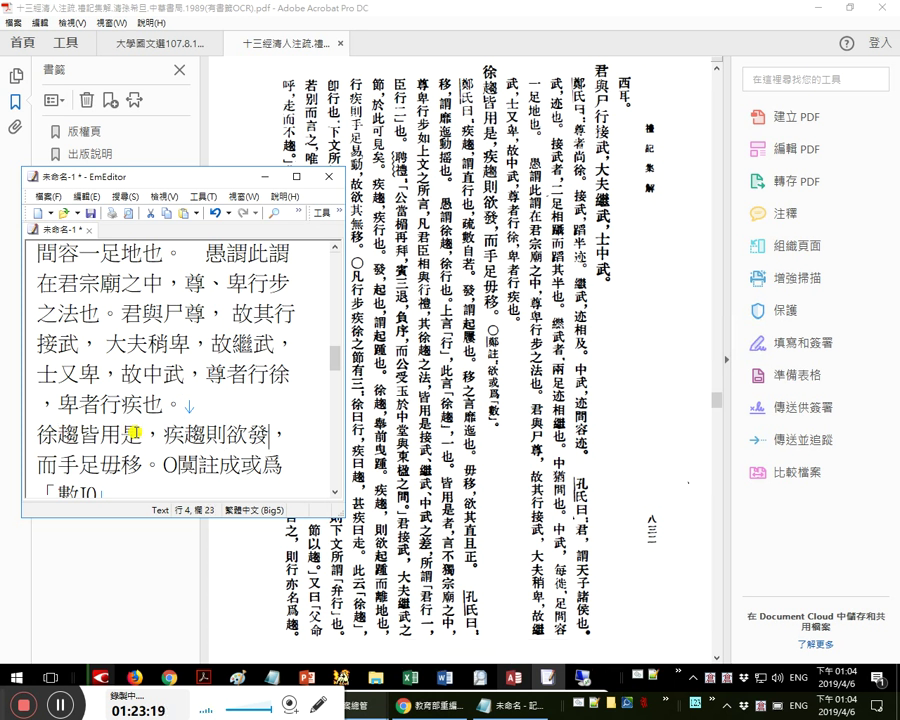
key("Right")
key("Right")
key("Right")
key("Right")
key("shift+Left")
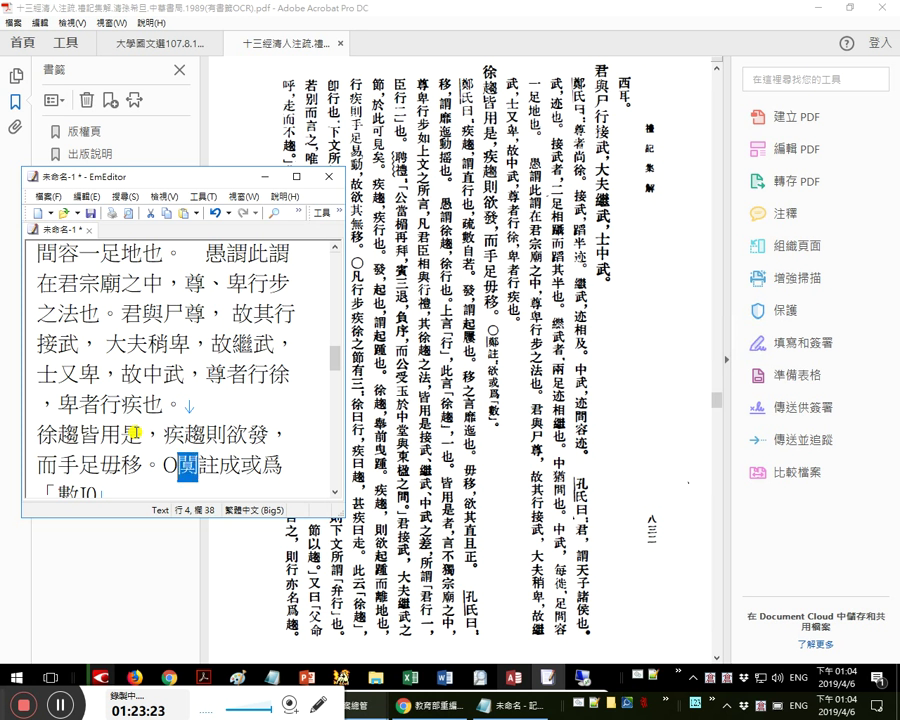
type("tkl")
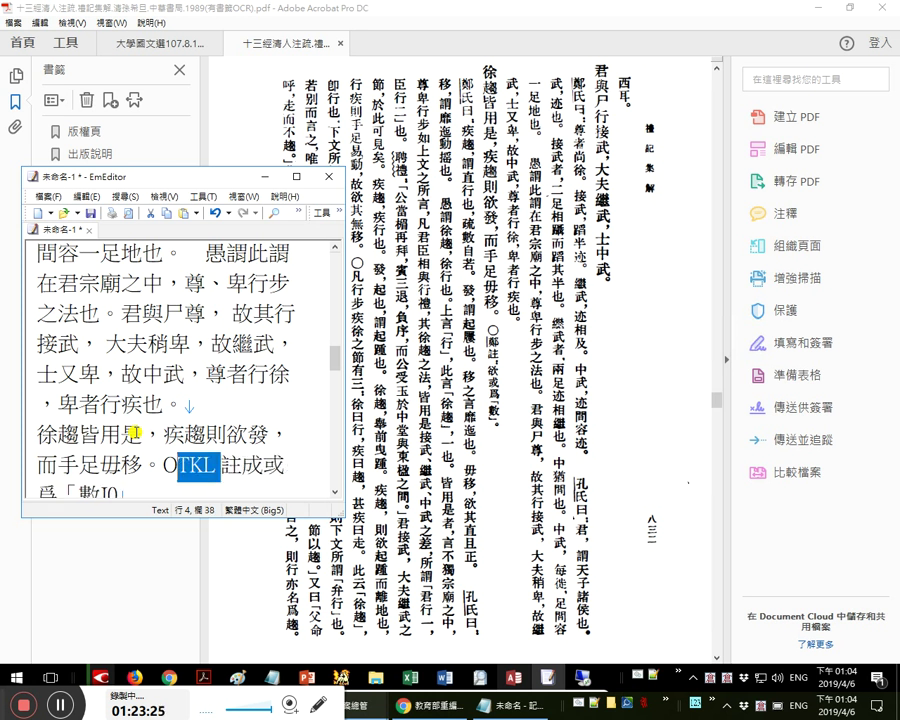
key("space")
key("Page_Down")
key("Page_Up")
key("1")
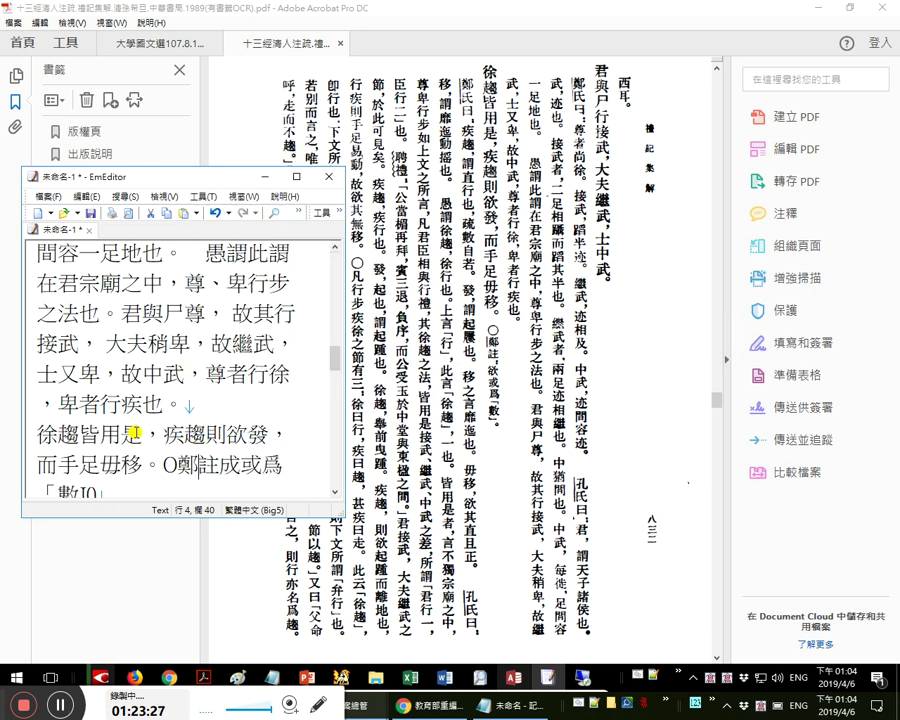
Step: Change the letter O to ○, and insert ： and 欲 in place of 成 after 鄭註
key("Left")
key("shift+Left")
key("ctrl+alt+comma")
key("1")
key("Right")
key("Right")
key("Left")
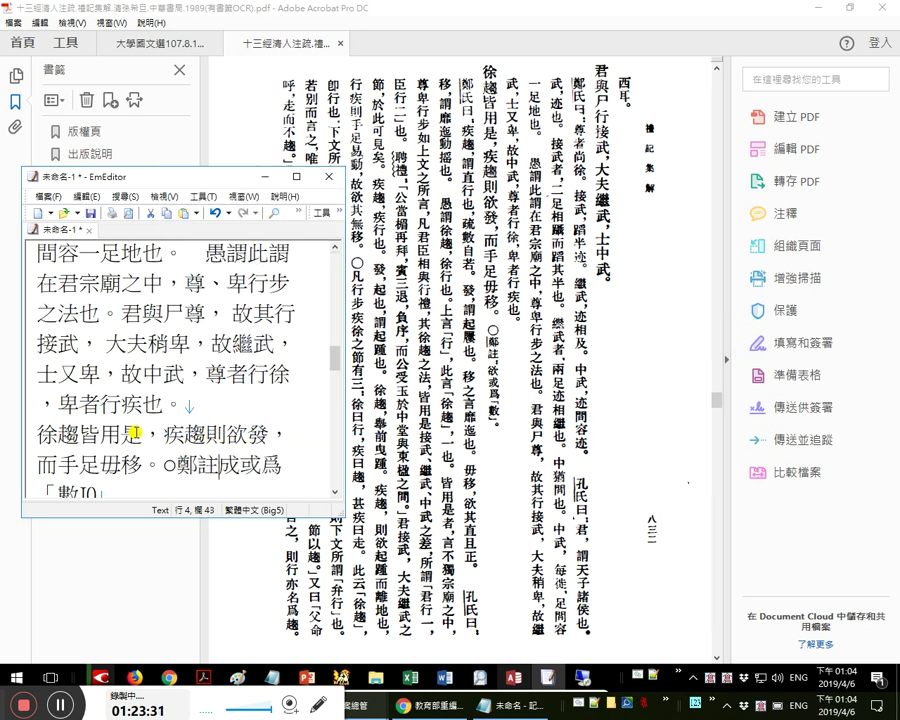
type("：")
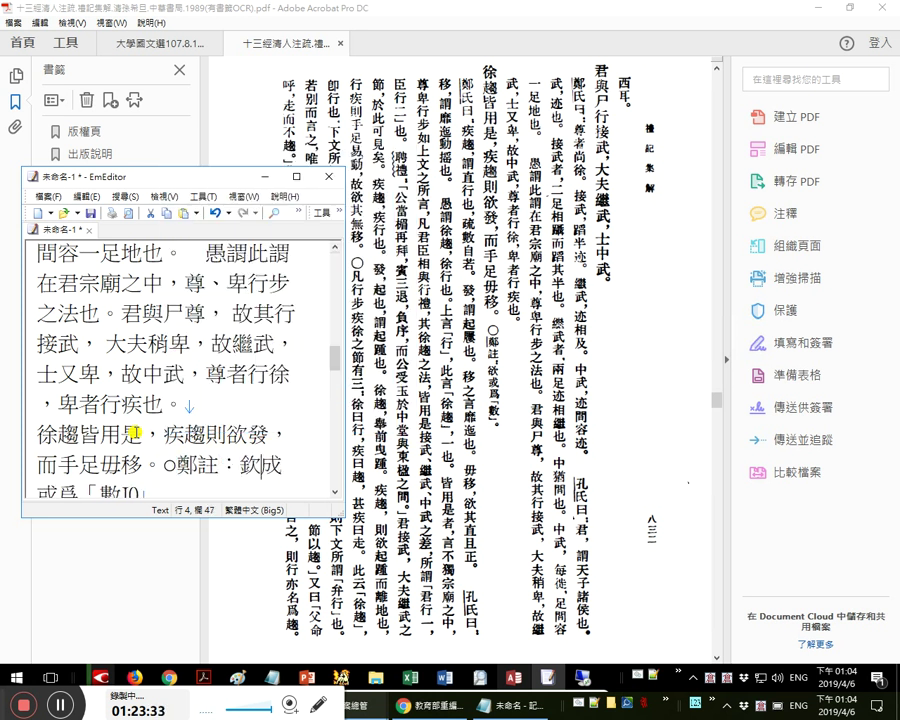
type("欲")
key("Delete")
Step: Fix the brackets around 數 to read 「數」 and review the corrected line
key("Right")
key("Right")
key("Right")
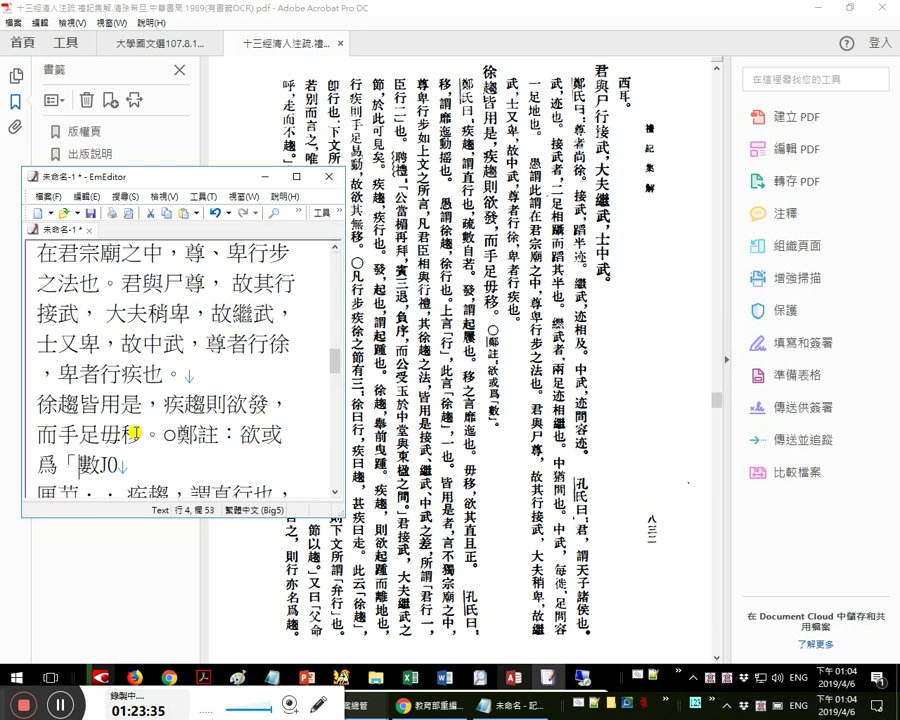
key("shift+Right")
type("「")
key("BackSpace")
type("」")
key("Left")
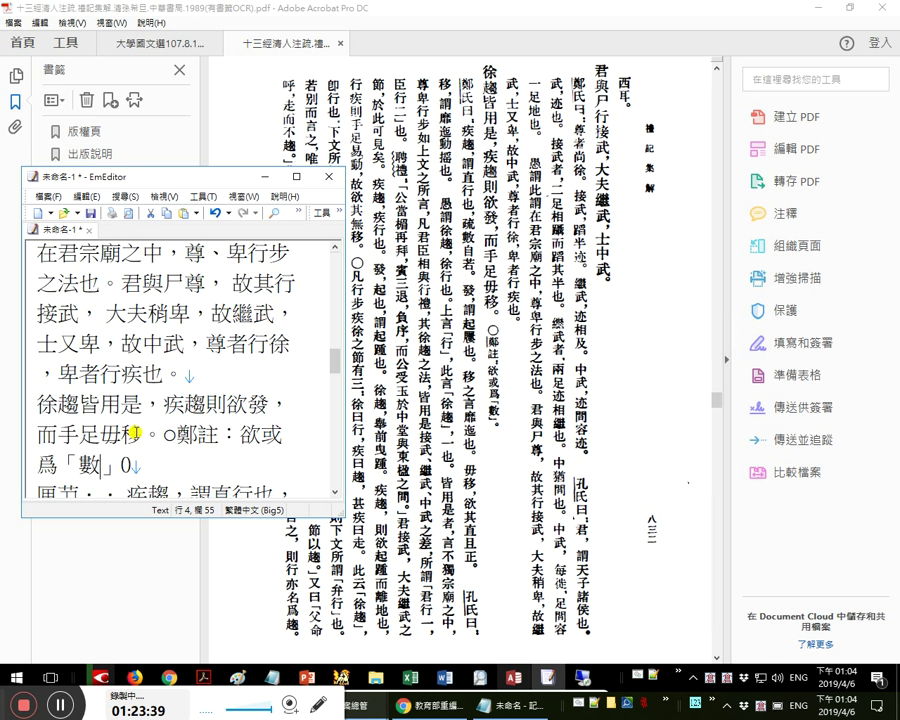
key("Right")
key("Up")
key("Up")
key("Down")
key("Right")
key("Right")
key("Right")
key("Right")
key("Right")
key("Right")
key("Right")
key("Right")
key("Right")
key("Right")
key("Right")
key("Right")
key("Right")
key("Right")
key("Right")
key("Right")
key("Down")
key("Down")
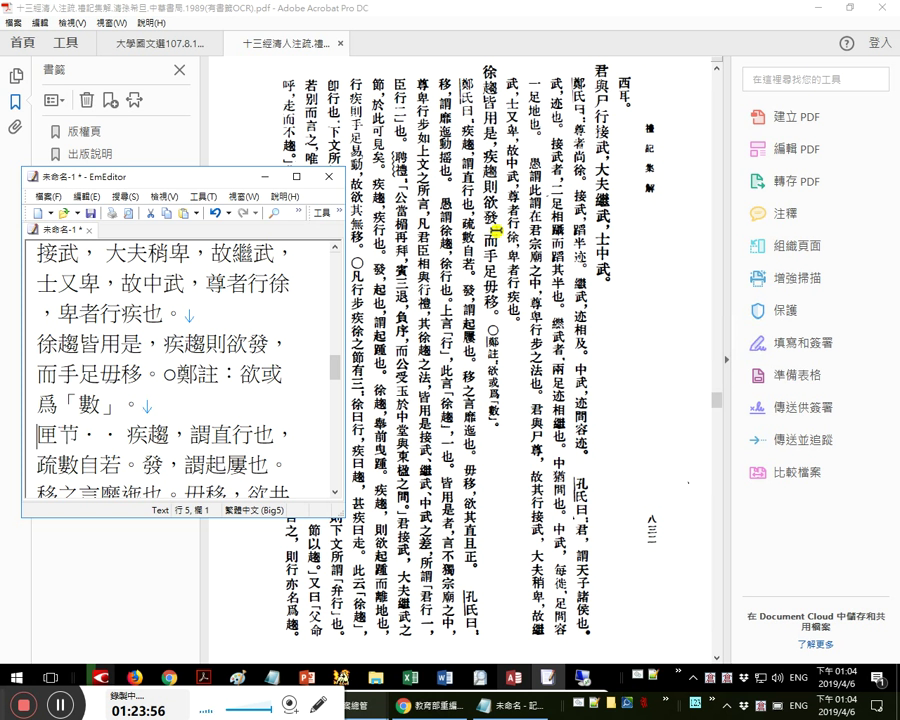
left_click(140, 433)
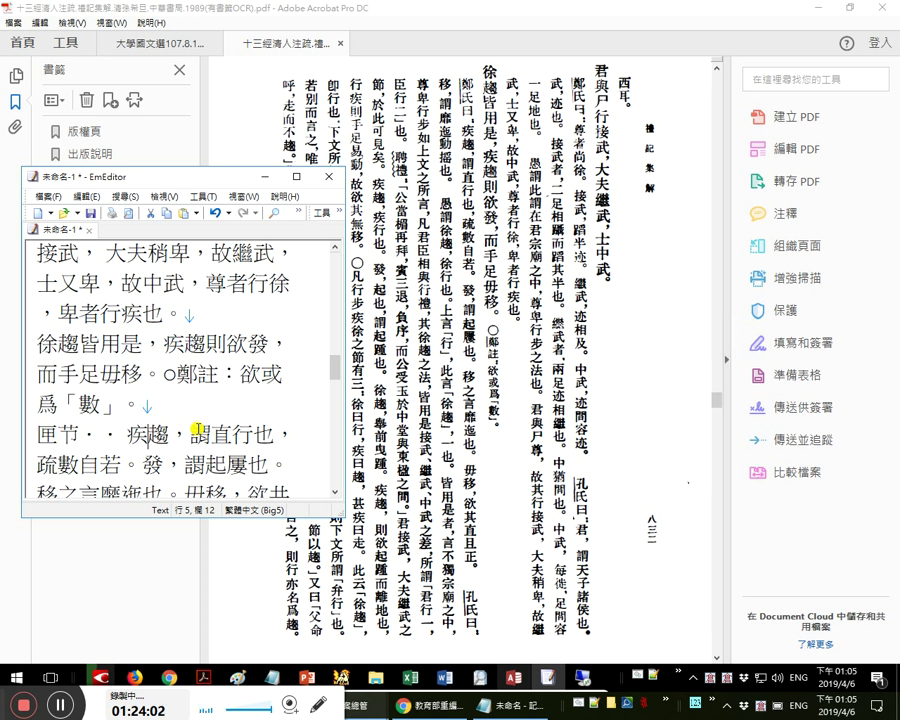
Step: Insert 鄭氏曰： and delete the stray 匣节・ characters
key("Left")
type("鄭氏")
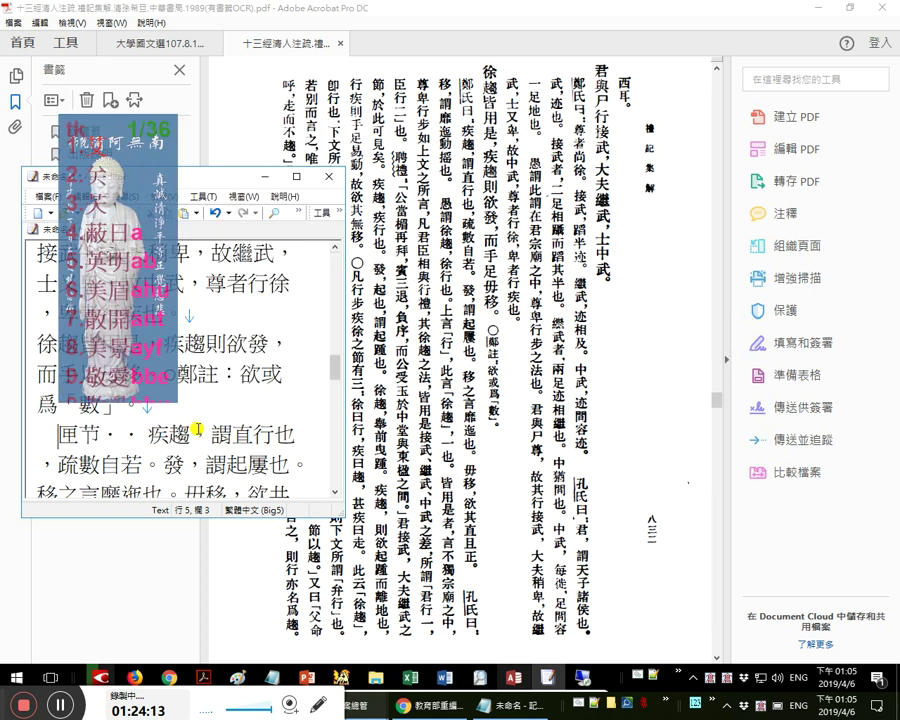
type("x")
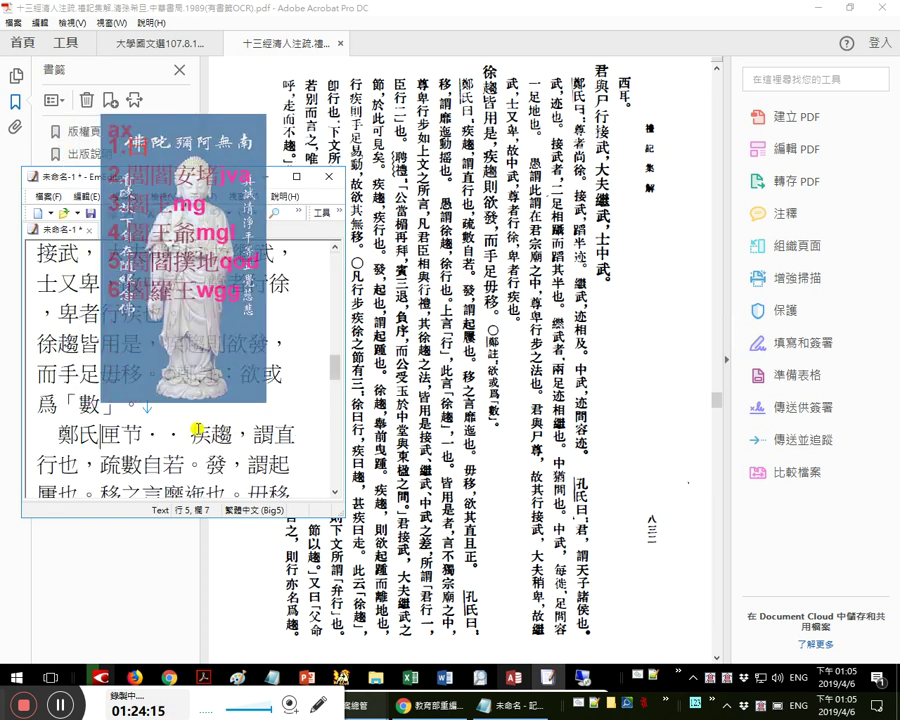
type("1：")
key("Delete")
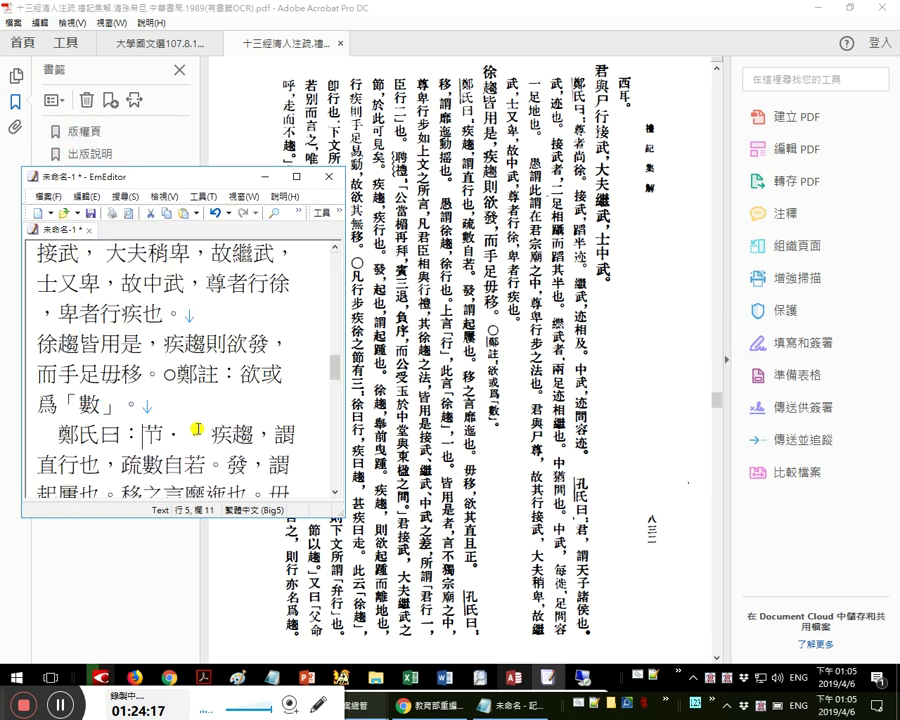
key("Delete")
key("Delete")
Step: Insert 、 between 疏 and 數, and check 數自若 against the PDF
key("Right")
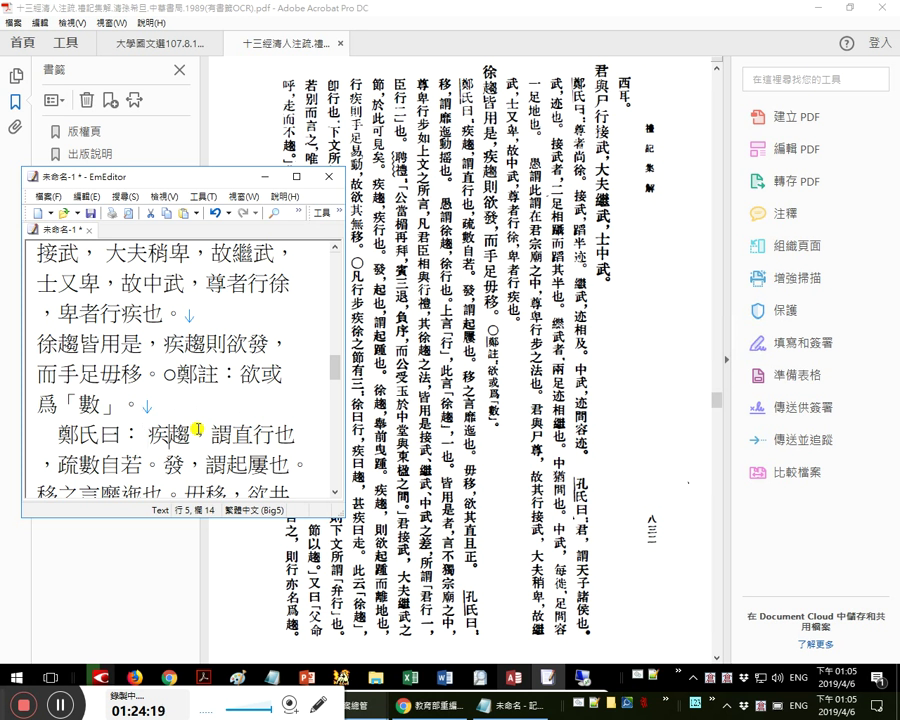
key("End")
key("Right")
type("、")
key("Right")
key("Right")
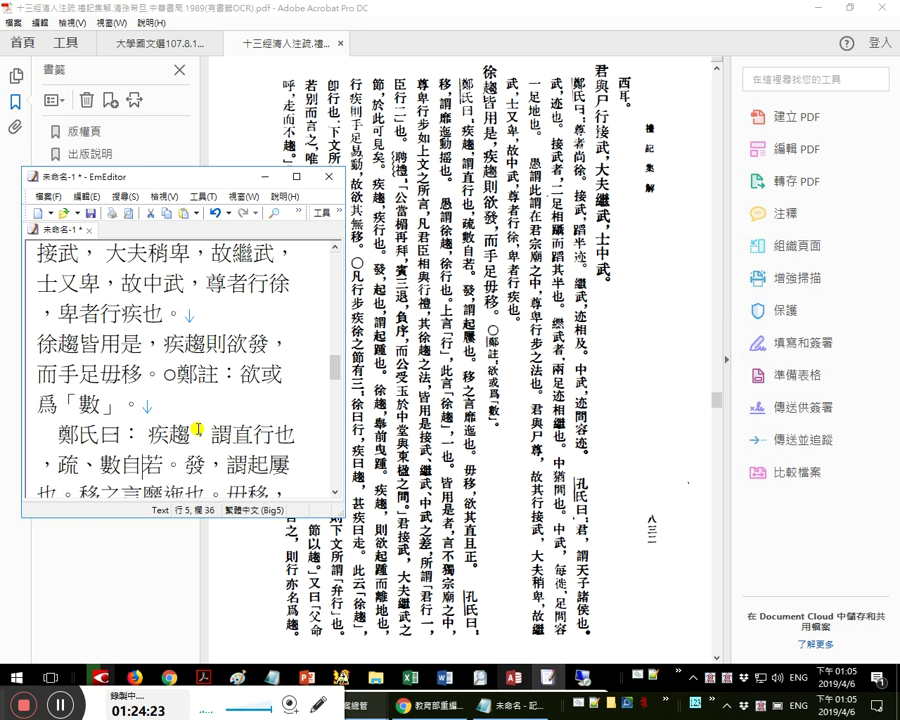
key("Left")
key("shift+Left")
key("Left")
key("Right")
key("Right")
key("Right")
key("shift+Right")
key("Right")
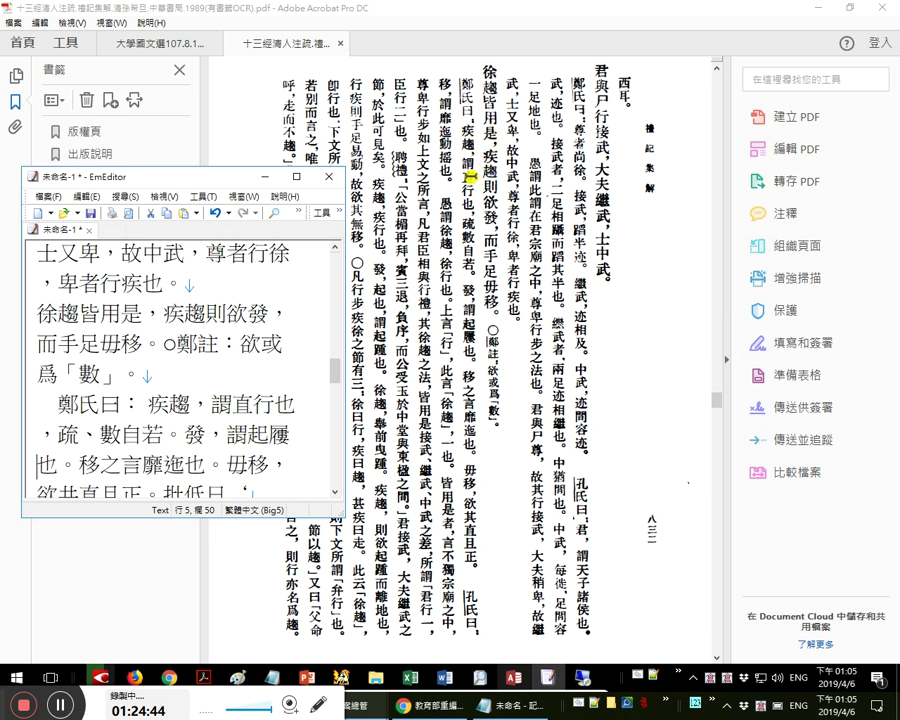
left_click_drag(82, 436, 164, 436)
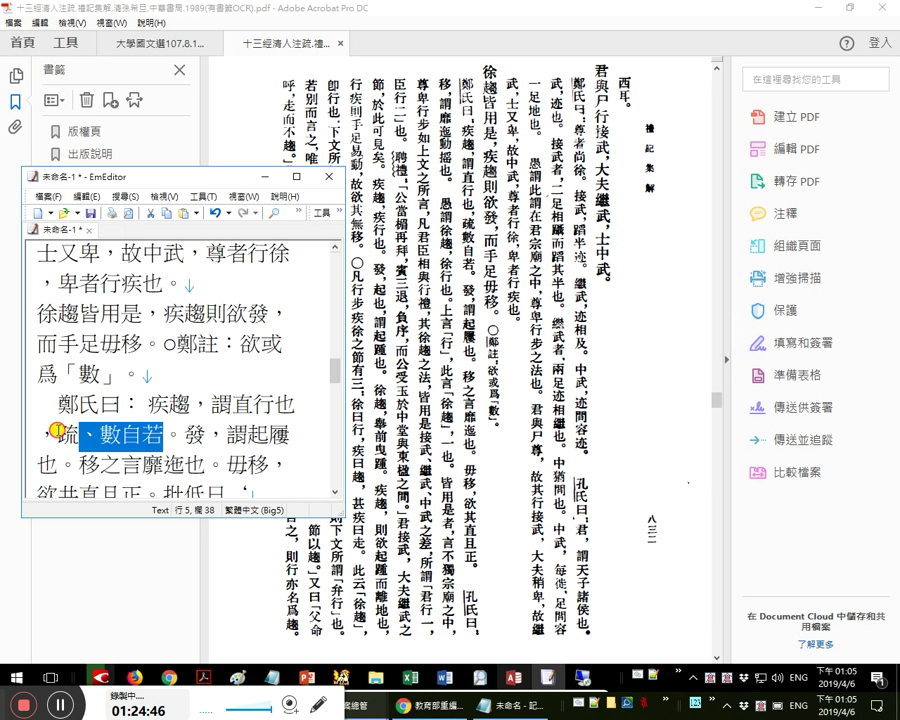
Step: Check 數 on the 鄭氏曰 line and add a comma after 發
left_click(189, 404)
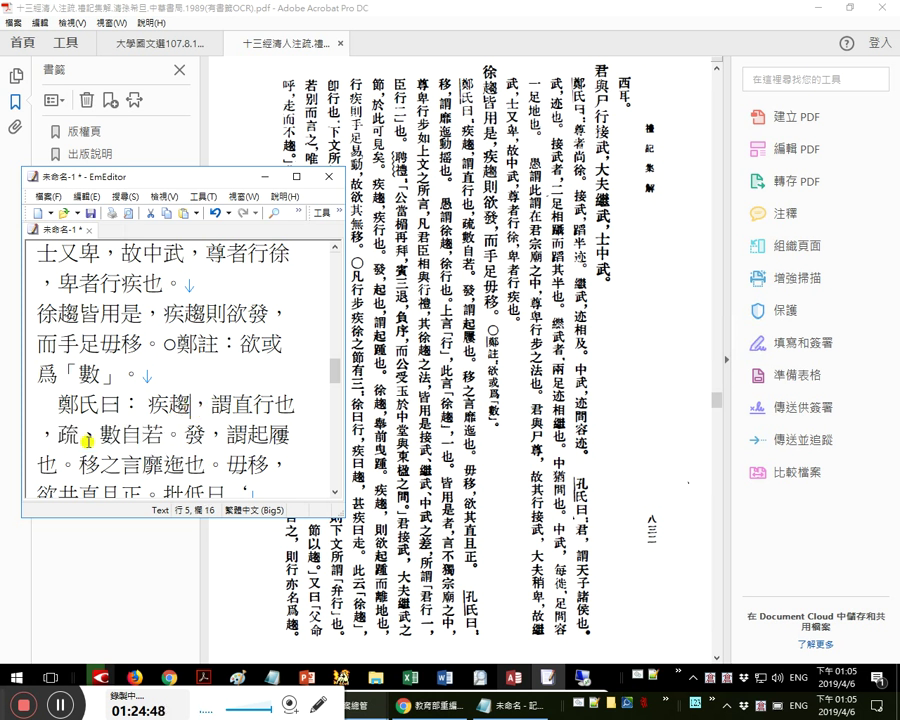
left_click(104, 436)
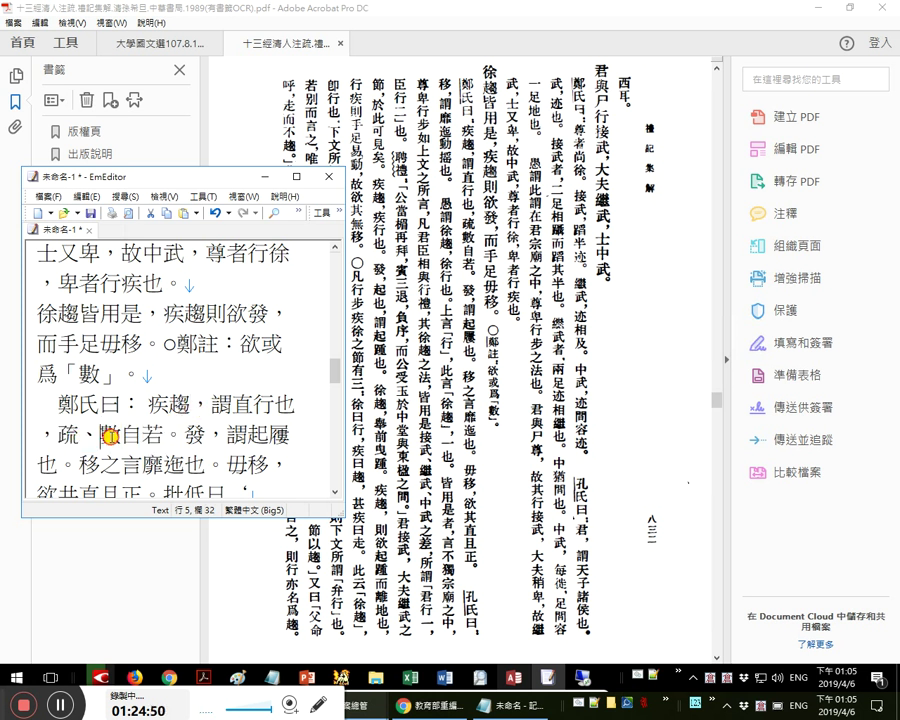
left_click_drag(110, 436, 123, 436)
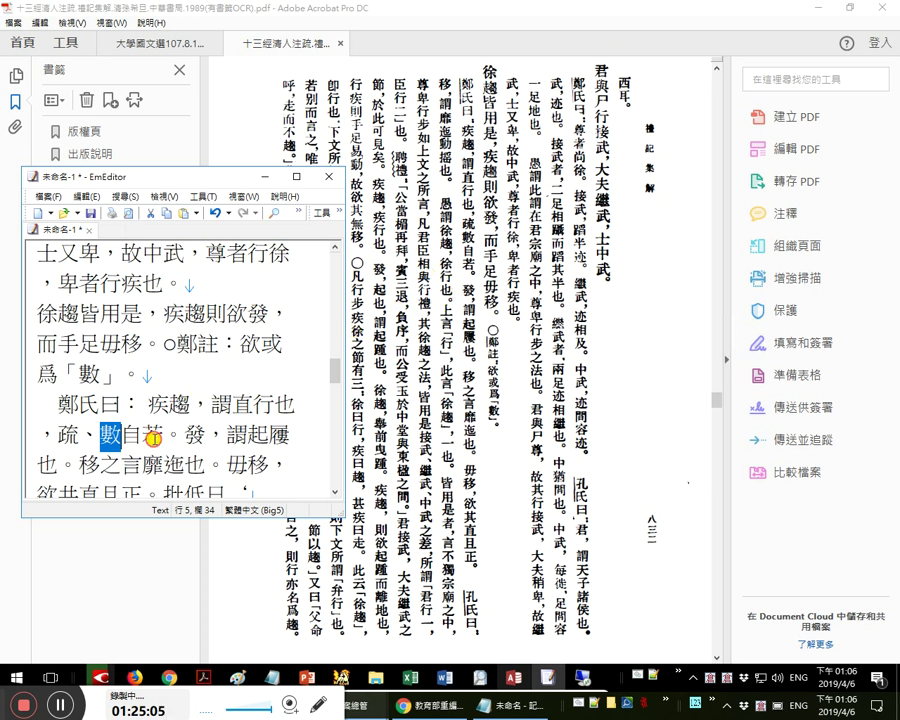
left_click(210, 437)
type("，")
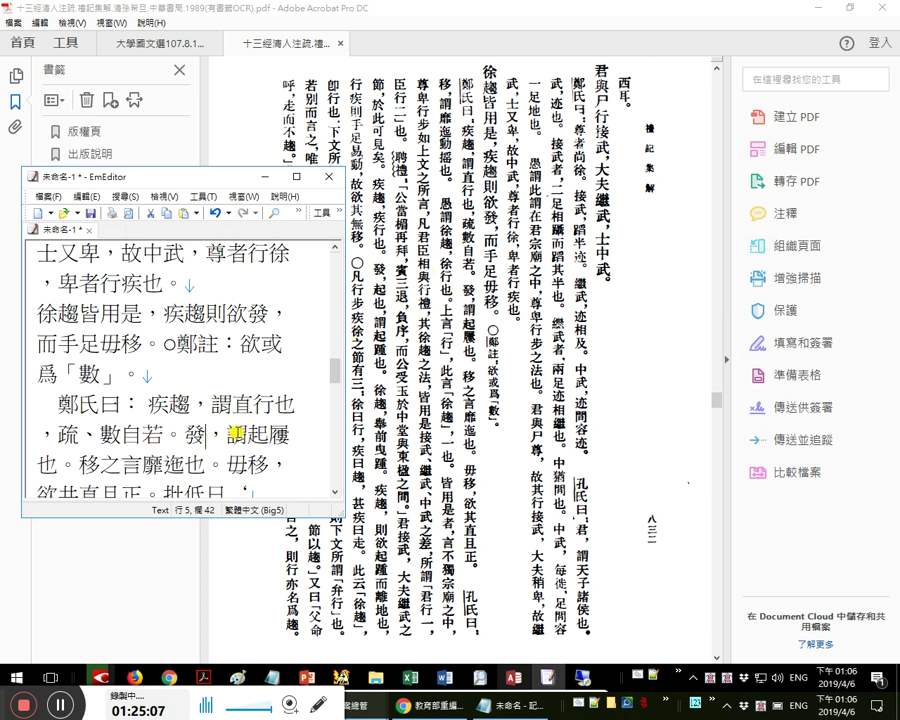
key("Right")
key("Right")
key("Right")
key("Right")
key("Right")
key("Right")
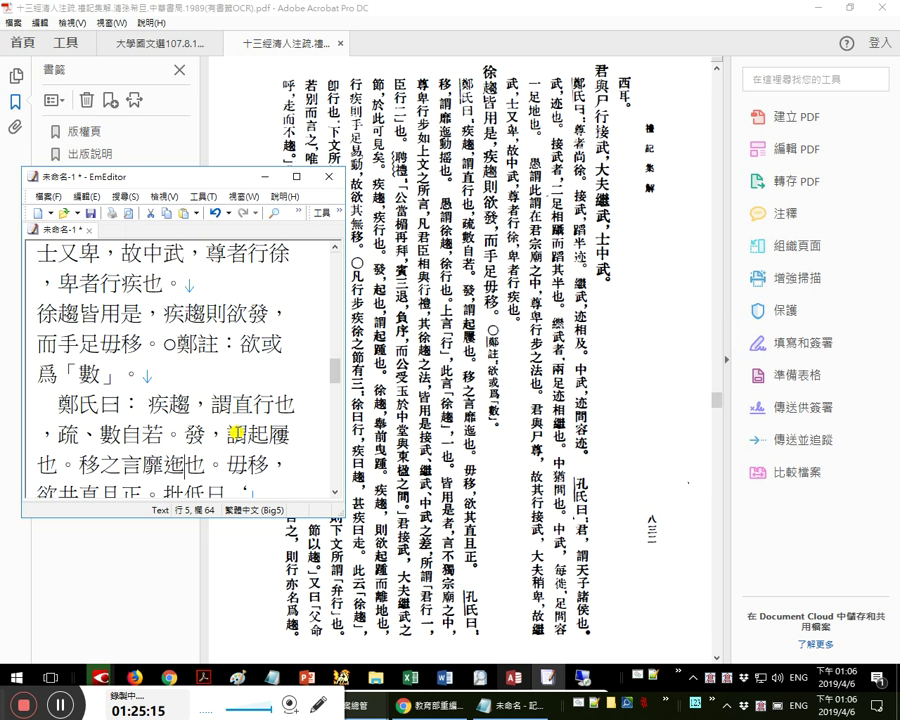
type("，")
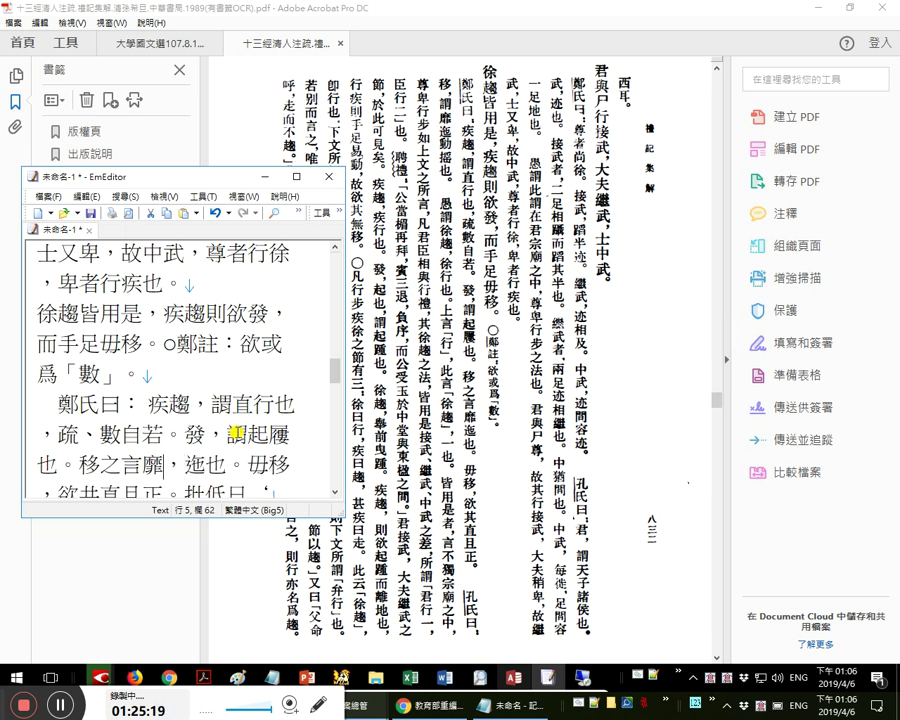
key("BackSpace")
key("Left")
Step: Check 靡迤 and 毋移 against the PDF and change 共 to 其 in 欲其直且正
key("shift+Right")
key("shift+Right")
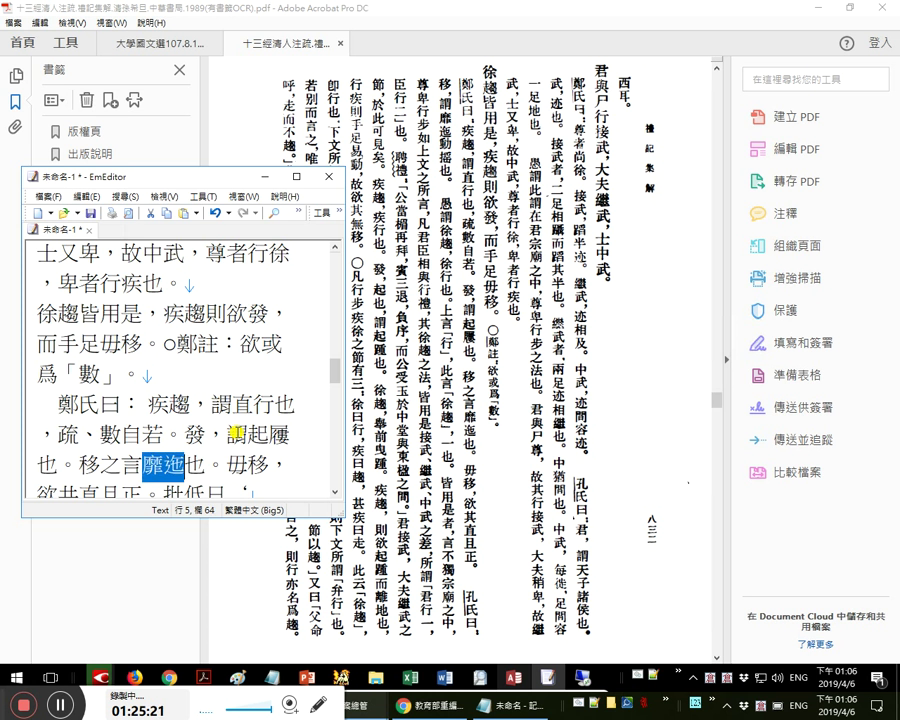
key("Right")
key("Right")
key("Right")
key("shift+Left")
key("shift+Left")
key("shift+Left")
key("shift+Left")
key("shift+Left")
key("shift+Left")
key("shift+Left")
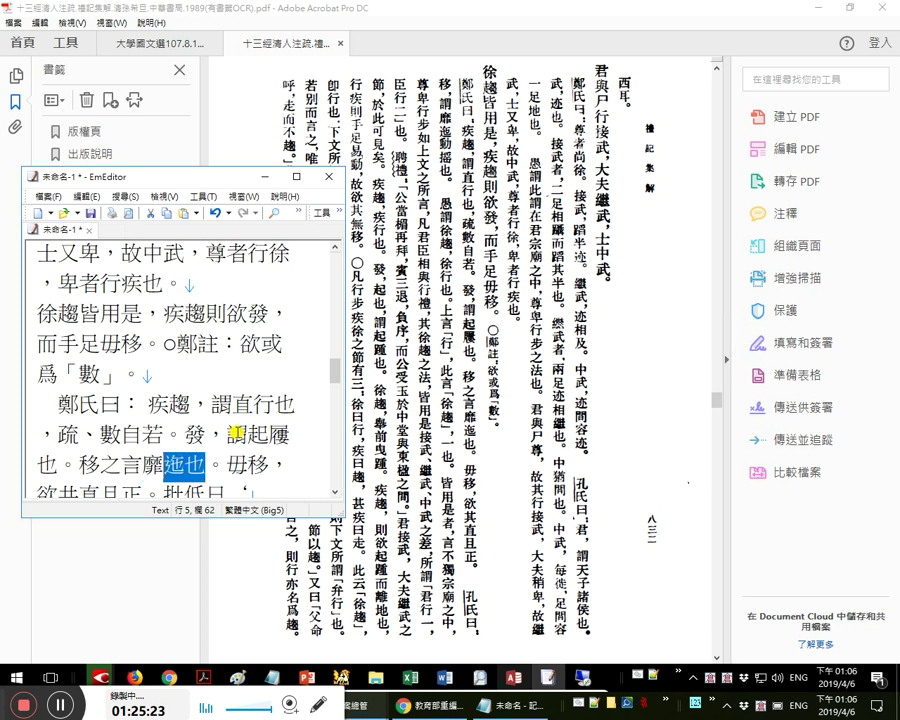
key("Right")
key("Right")
key("Right")
key("Right")
key("ctrl+Down")
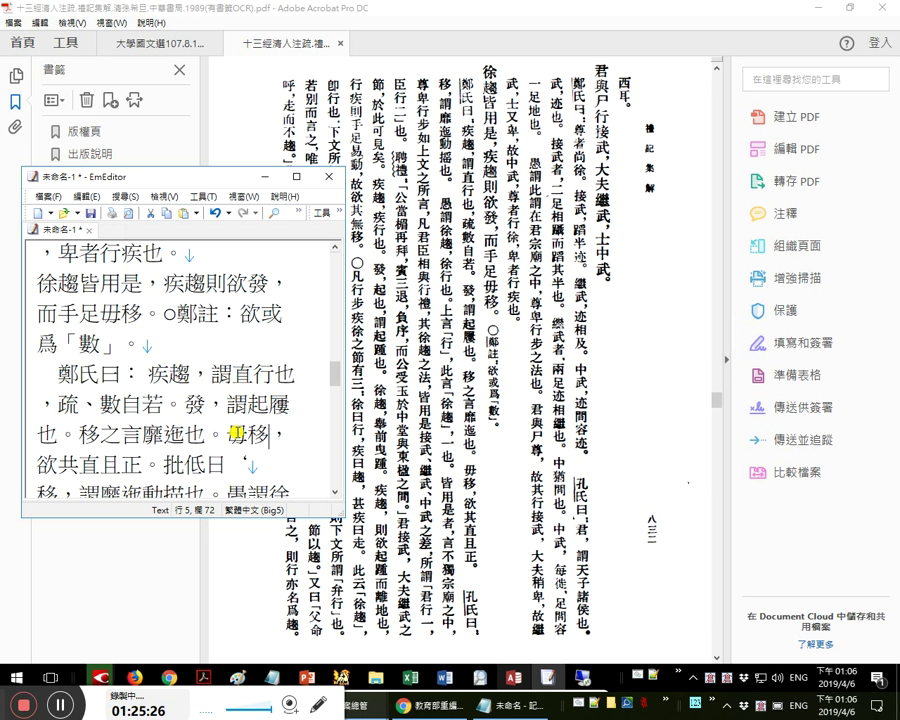
key("Right")
key("Right")
key("shift+Left")
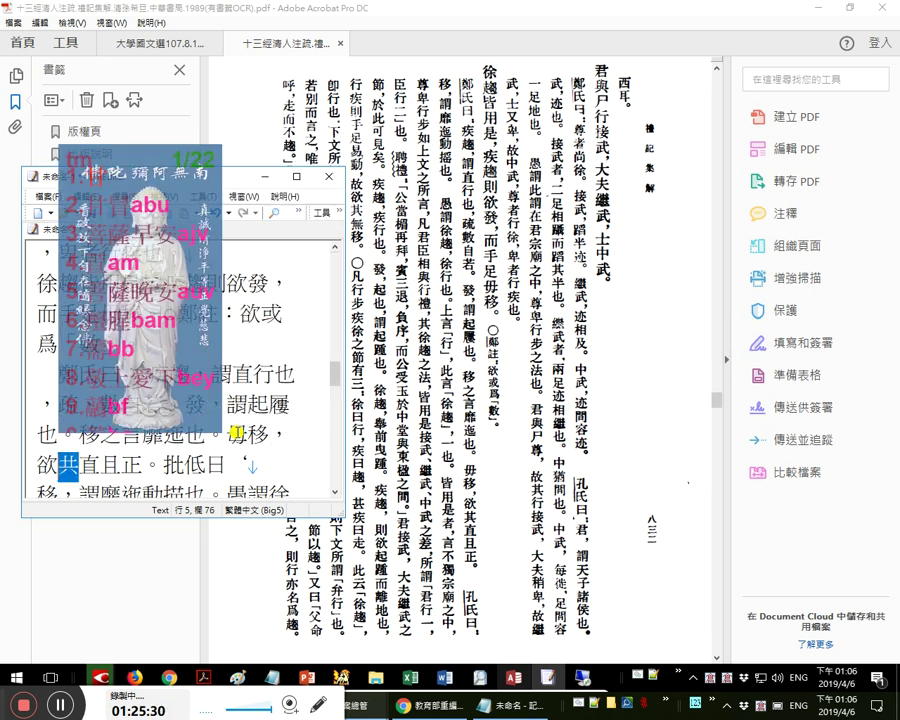
key("Up")
key("shift+Right")
key("Right")
key("Right")
key("Right")
key("Right")
key("shift+Right")
key("shift+Left")
key("shift+Left")
key("Down")
key("Left")
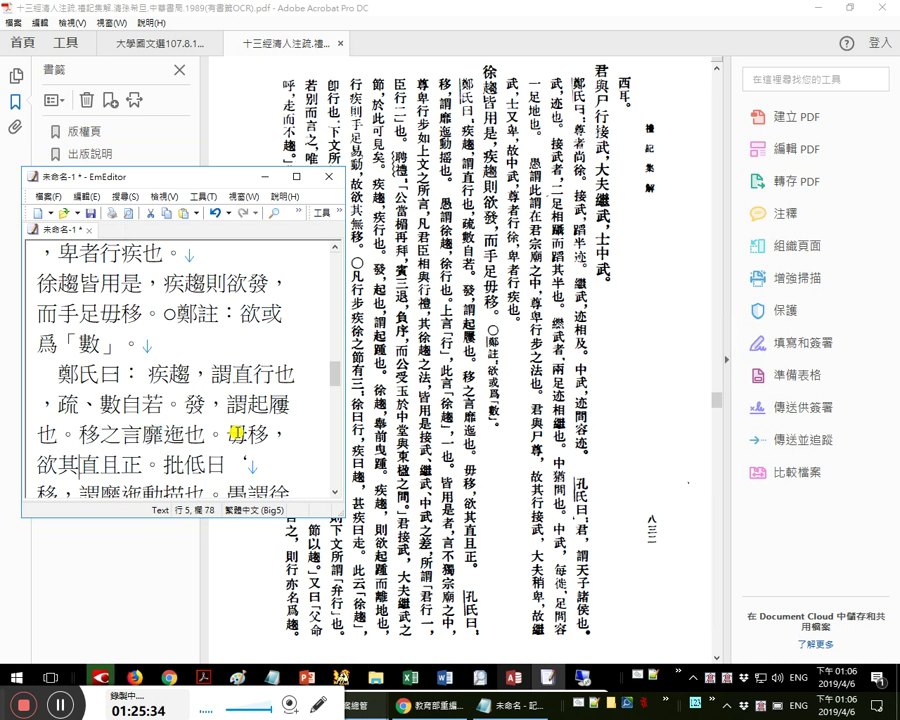
Step: Add 。 after 正, replace 批低日 with 孔氏曰：, delete the stray z, and join the lines
type("。")
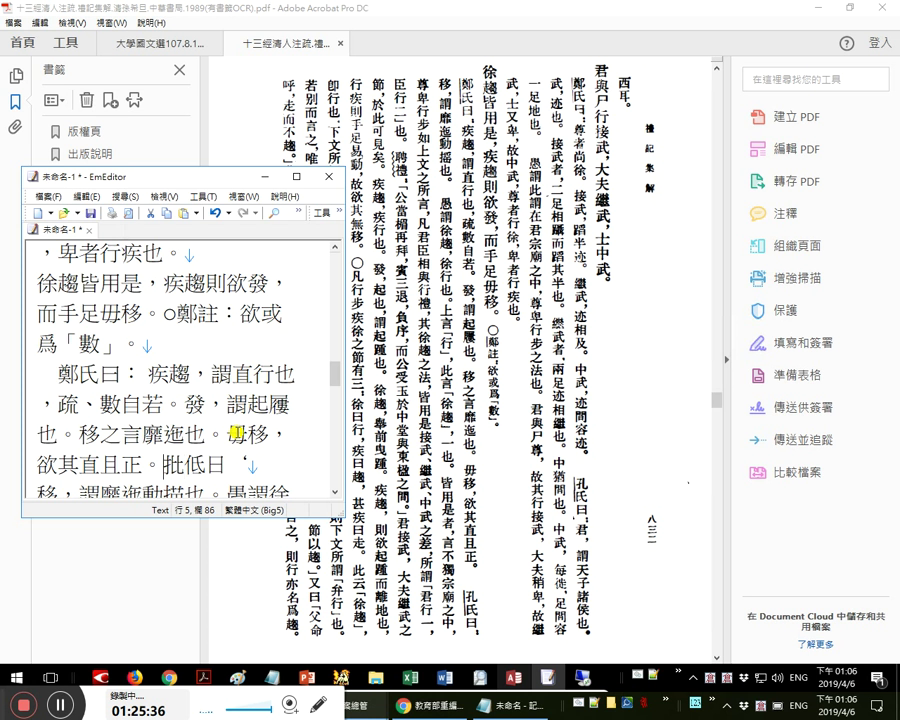
type("　氏")
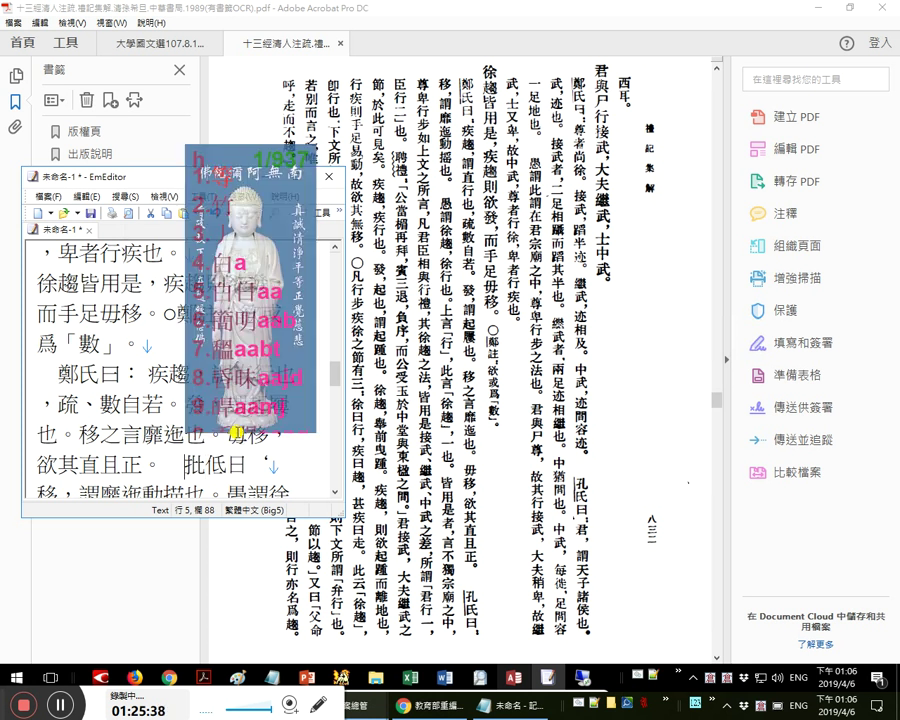
key("Left")
type("孔")
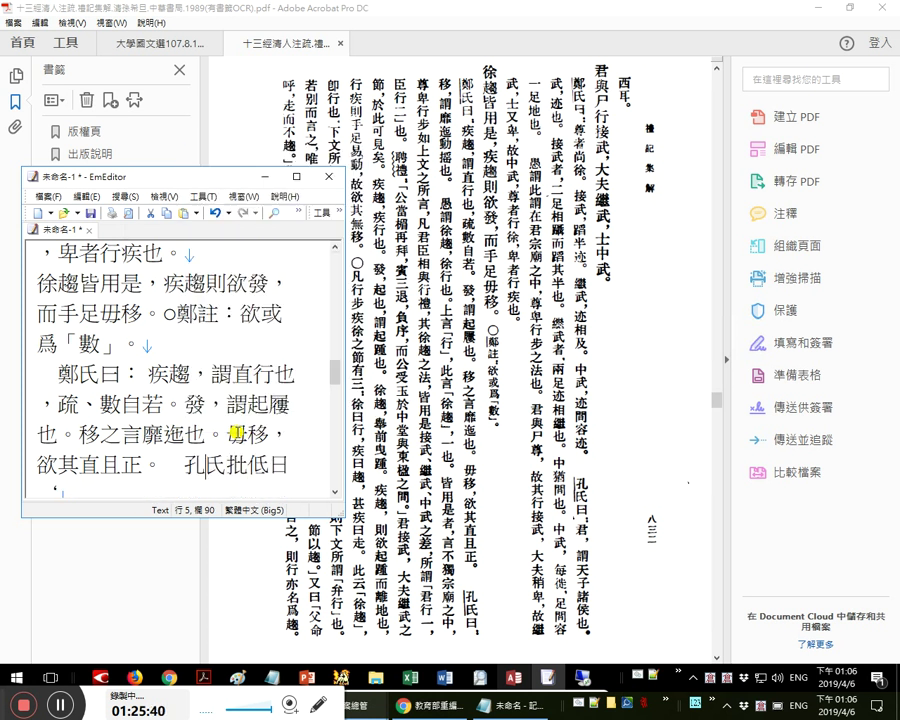
key("Delete")
key("Delete")
key("Delete")
type("曰：")
key("Left")
key("Left")
key("Delete")
key("End")
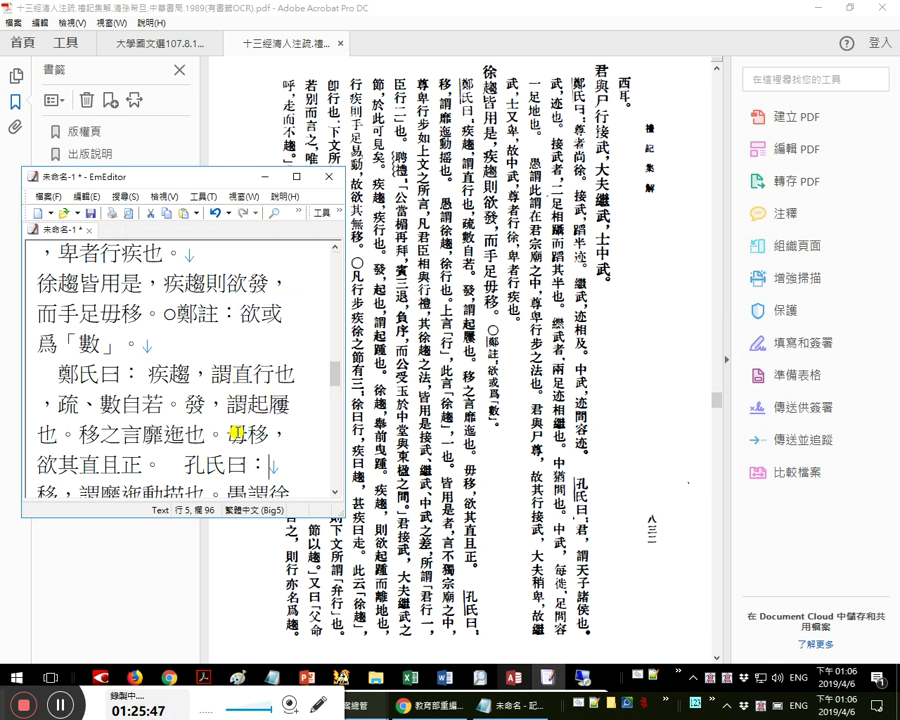
key("Delete")
key("Left")
key("Left")
key("shift+Left")
key("shift+Left")
key("ctrl+c")
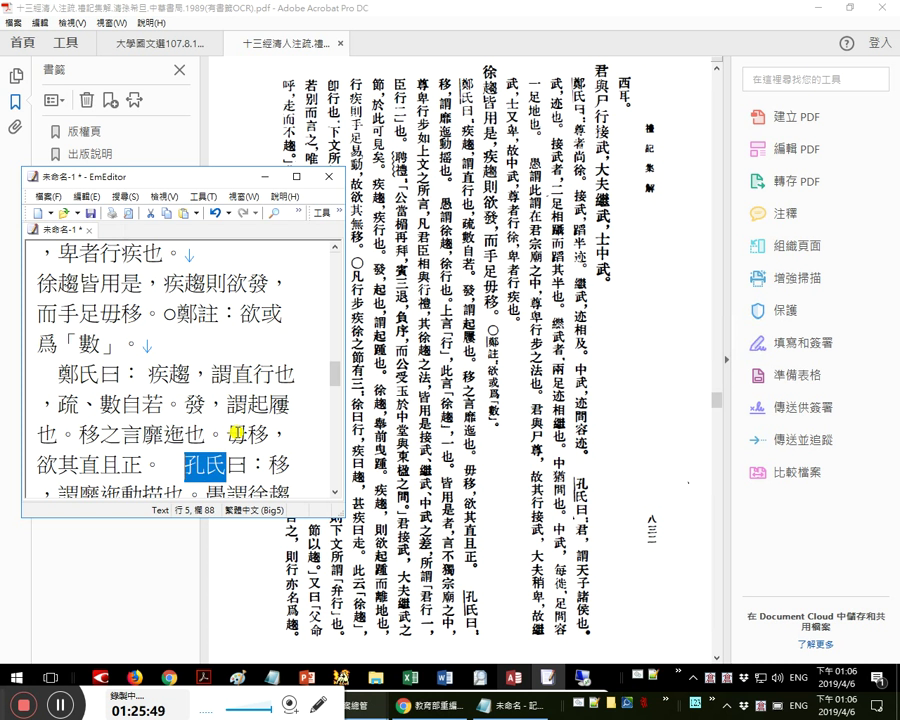
left_click(596, 708)
Step: Search the phrase lists for 孔氏, then append nuhvp 孔氏 to cj5-ftzk-classics.txt
key("shift+End")
key("ctrl+f")
key("ctrl+v")
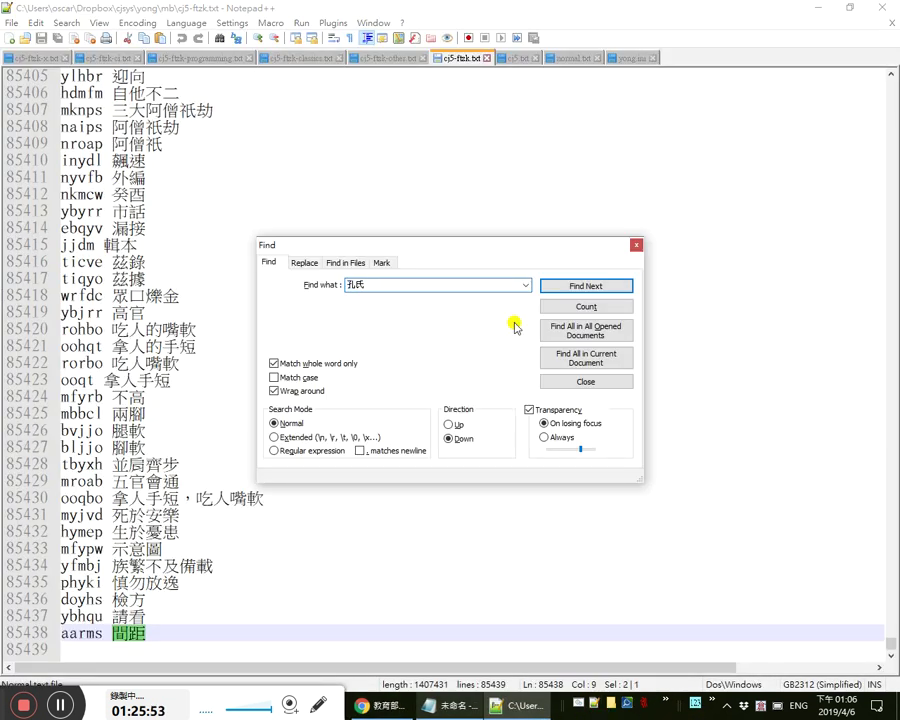
key("Return")
key("ctrl+End")
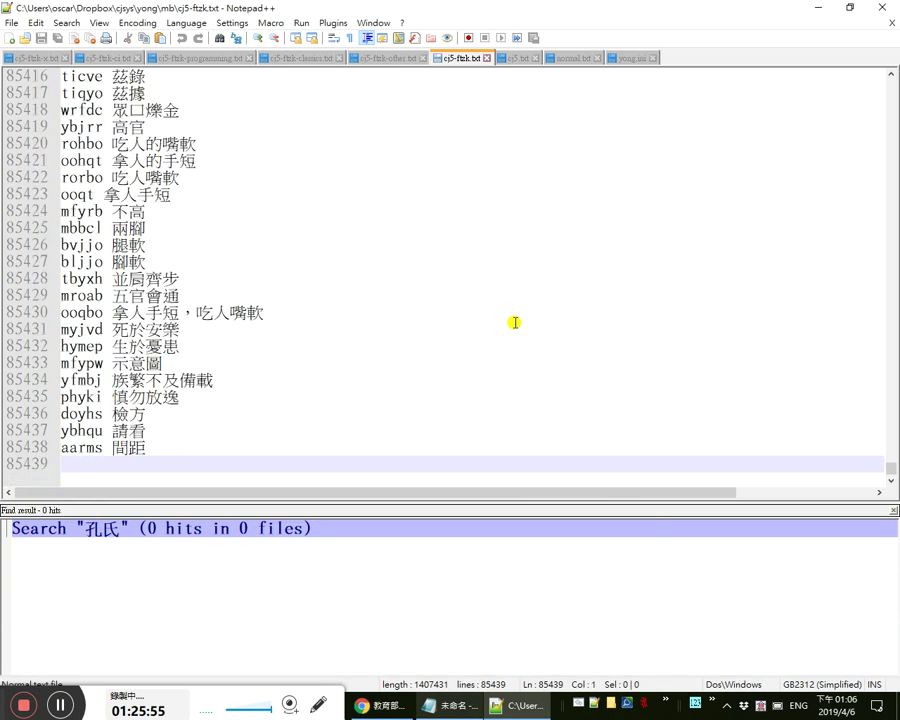
key("ctrl+Tab")
key("ctrl+End")
key("Return")
key("ctrl+v")
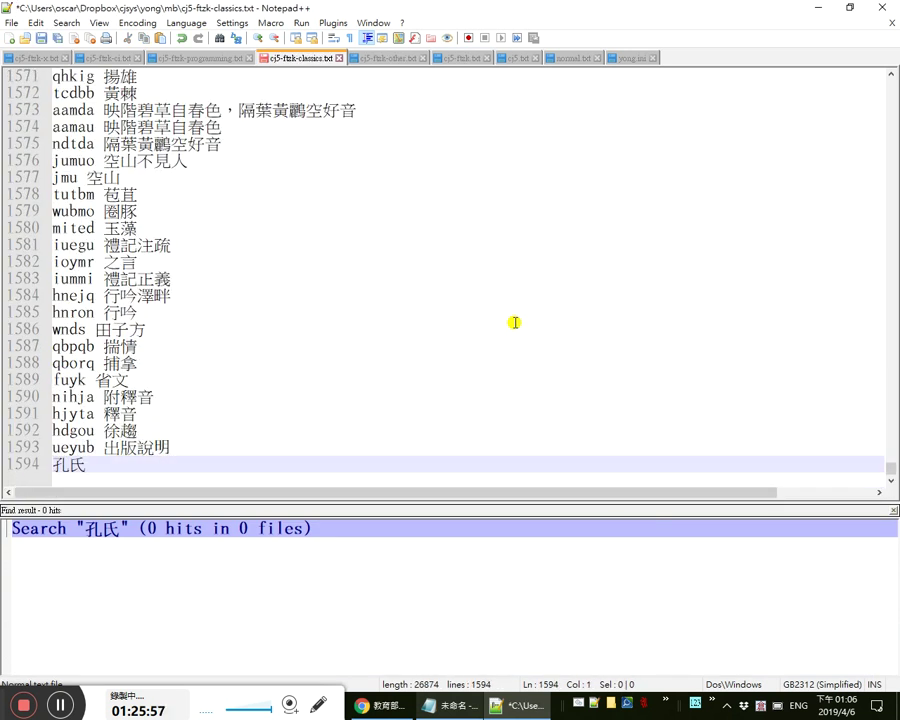
type("nuhvp")
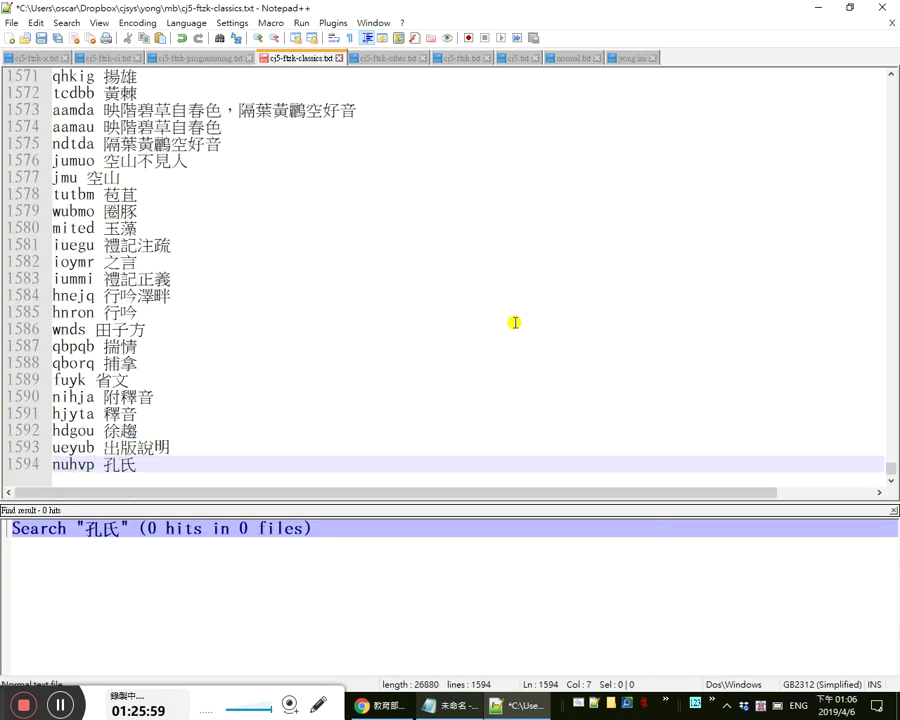
key("Return")
Step: Search all open phrase files for 鄭 and 孔氏 to verify the entries
key("ctrl+f")
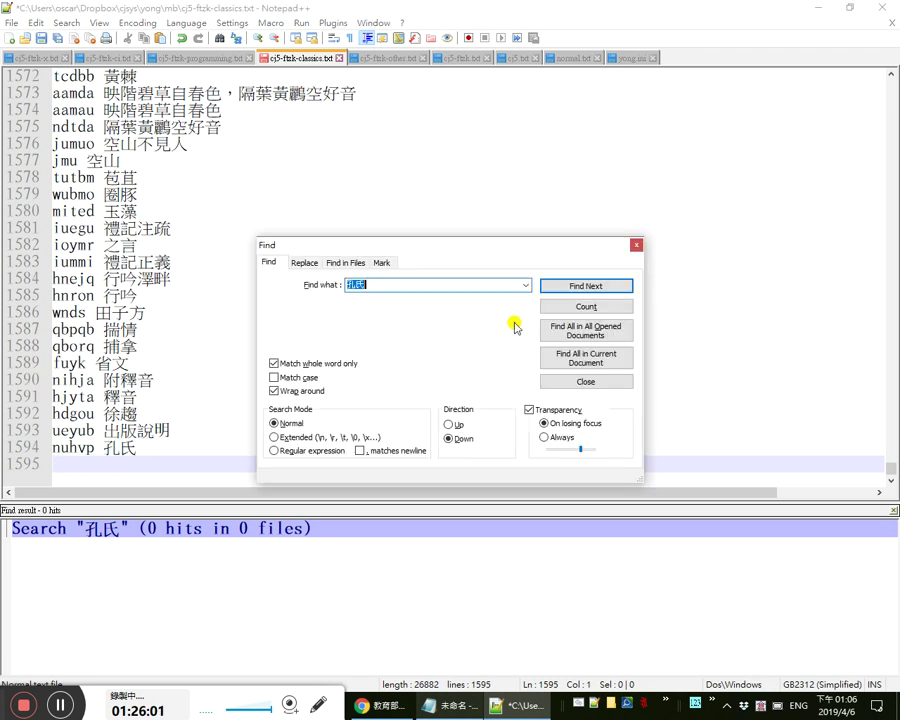
type("鄭")
key("alt+o")
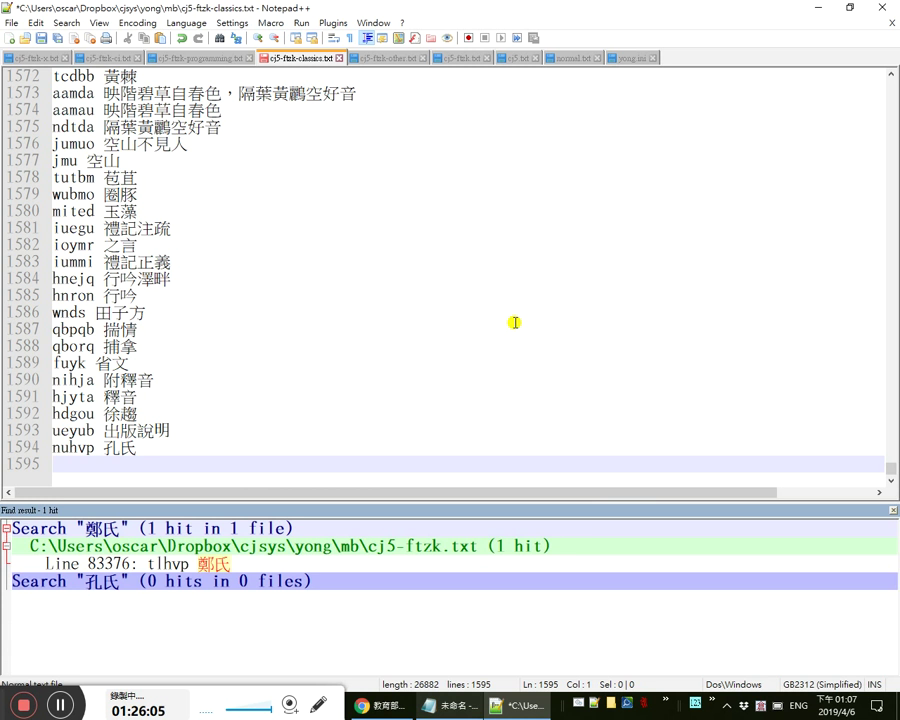
key("ctrl+f")
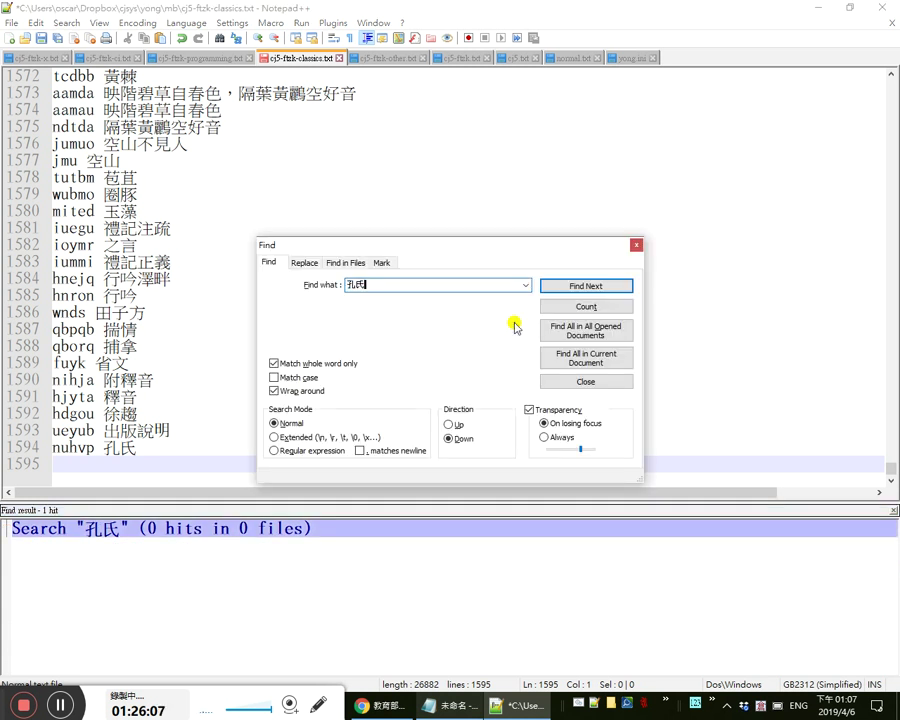
key("alt+o")
left_click(341, 406)
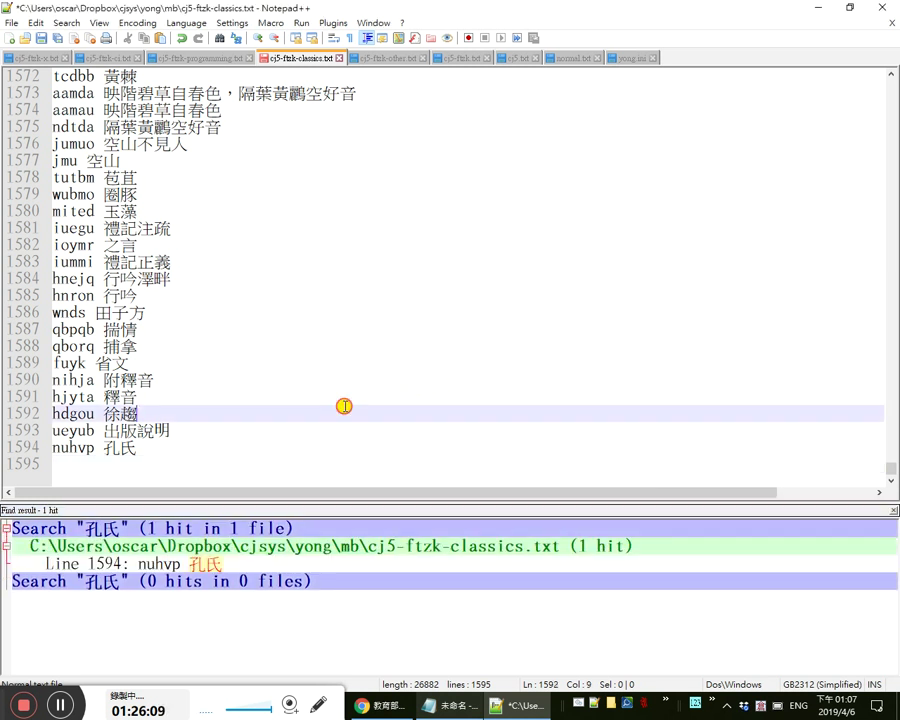
key("ctrl+End")
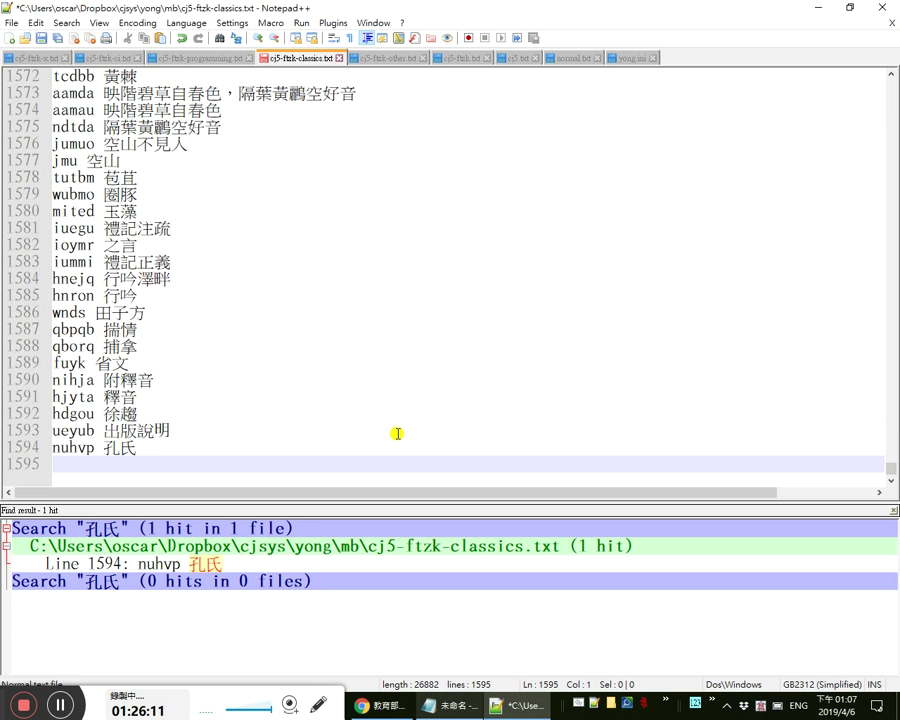
key("ctrl+f")
type("鄭")
key("alt+o")
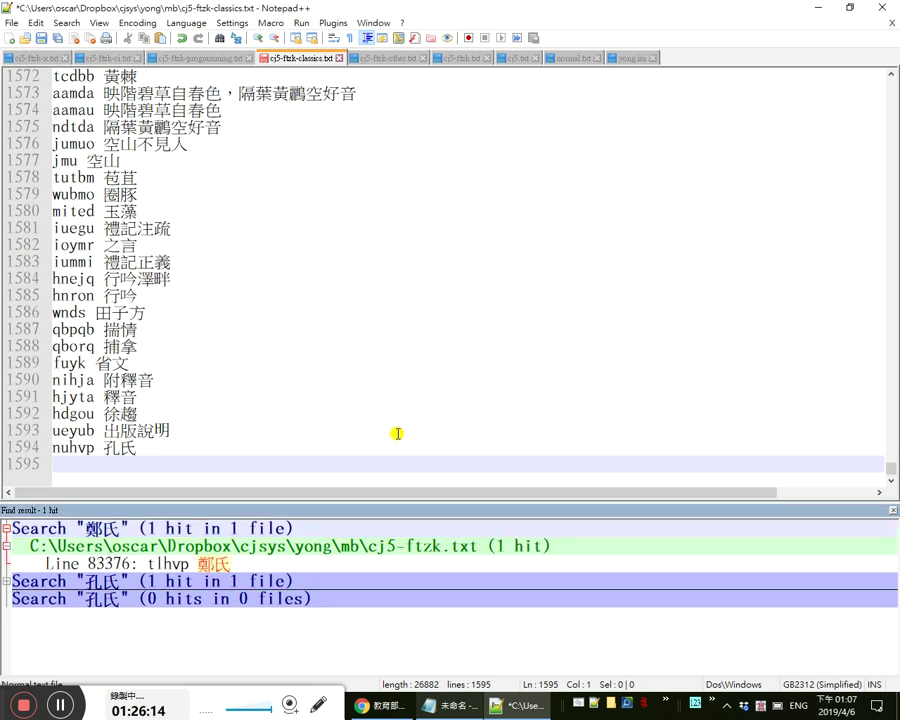
Step: Recheck the 孔氏 entry, save cj5-ftzk-classics.txt, and return to EmEditor
key("Left")
key("shift+Left")
key("shift+Left")
key("ctrl+f")
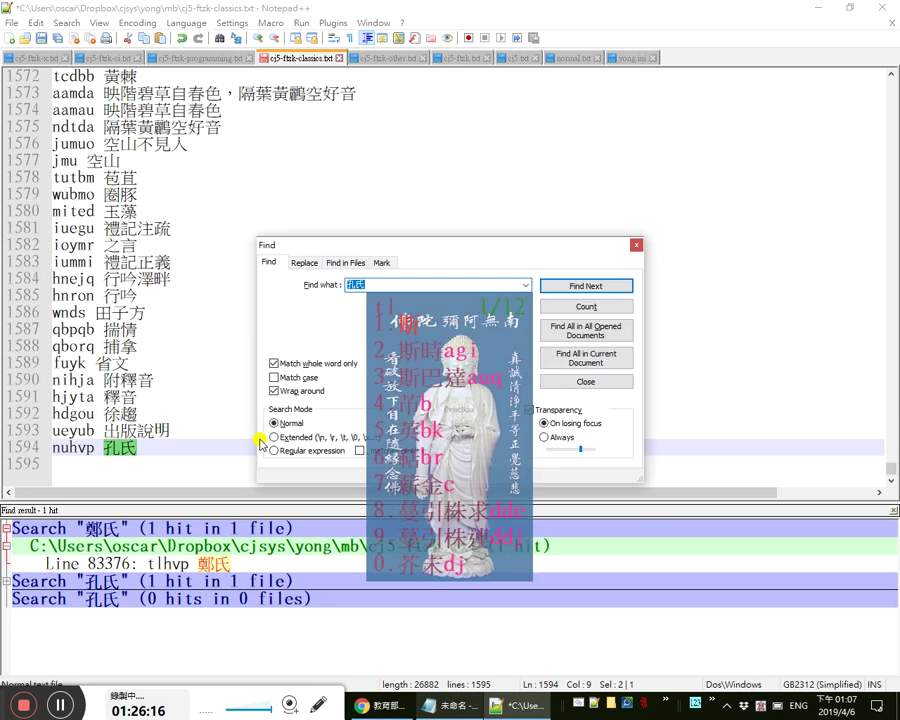
key("Escape")
key("ctrl+s")
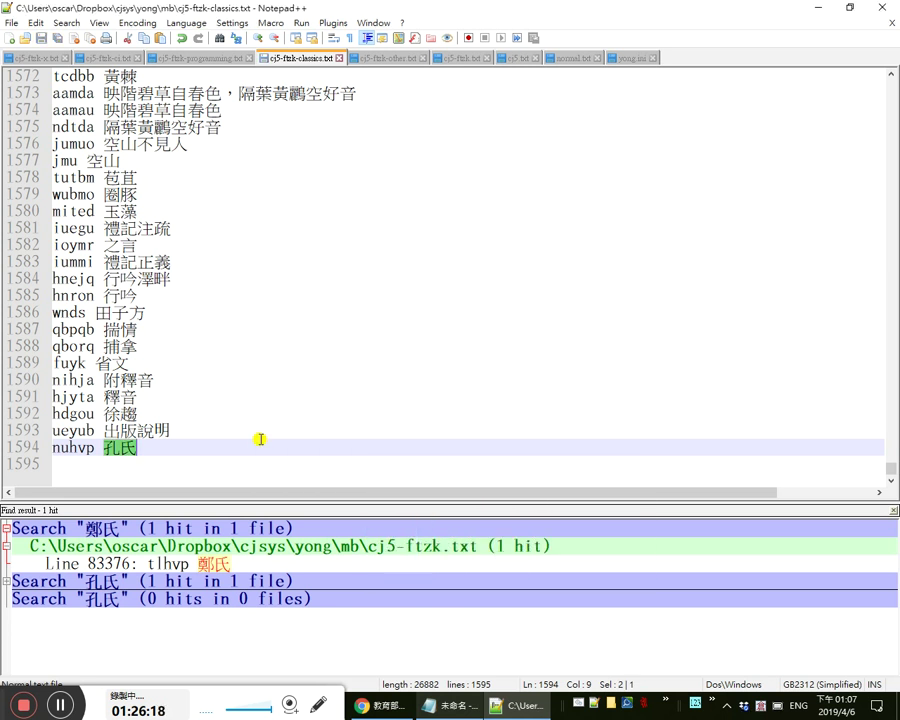
key("alt+Tab")
key("alt+Tab")
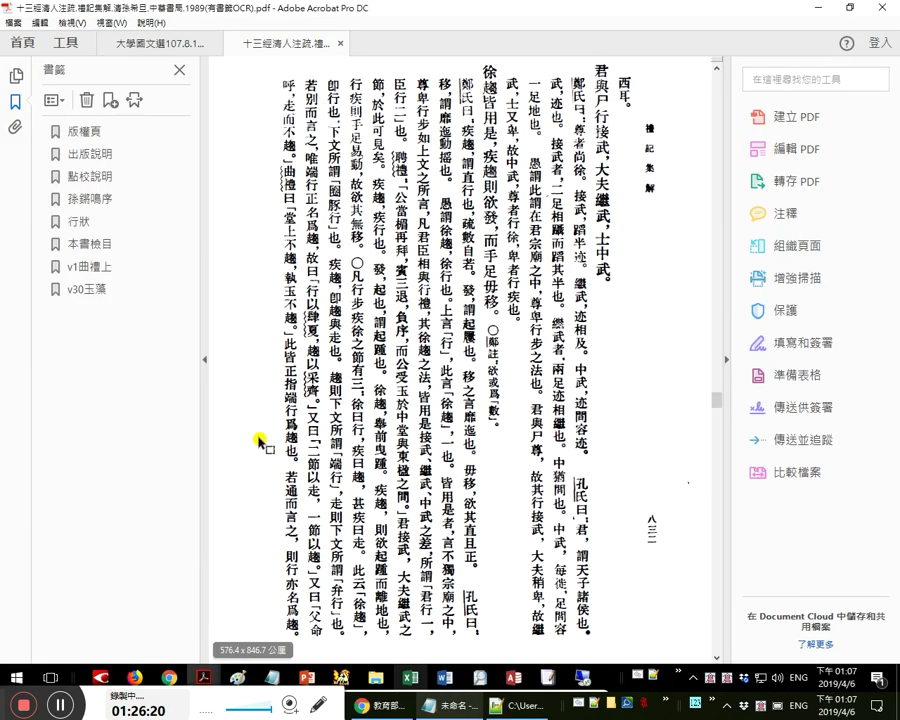
key("alt+Tab")
Step: Correct 描 to 搖 in 謂靡迤動搖也 after checking 靡迤 against the PDF
key("Right")
key("Right")
key("Right")
key("Right")
key("Right")
key("Right")
key("Right")
key("Right")
key("Right")
key("Right")
key("Right")
key("Right")
key("Right")
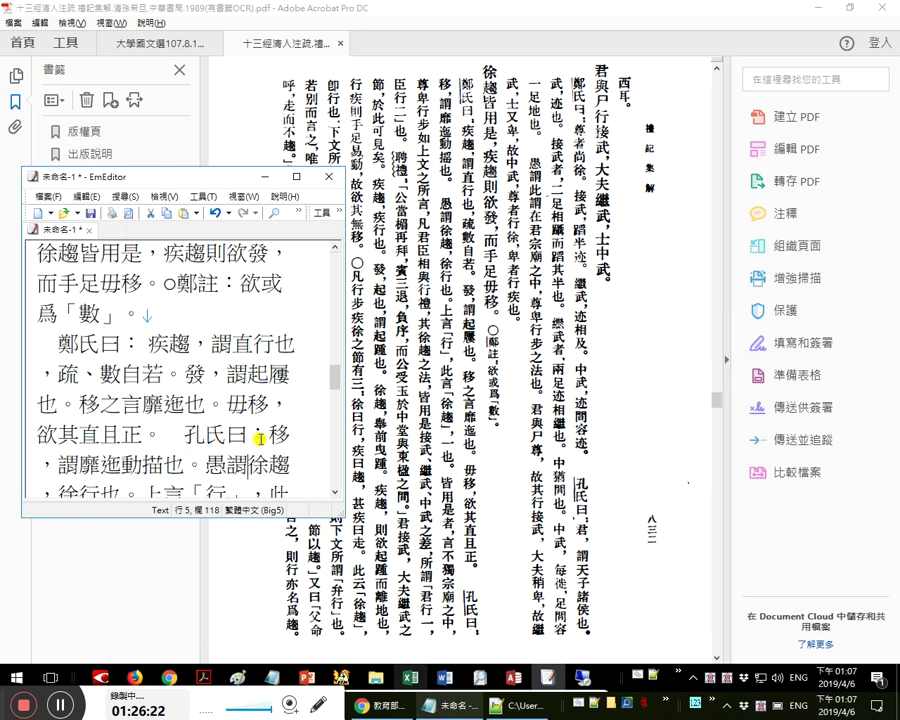
left_click(259, 438)
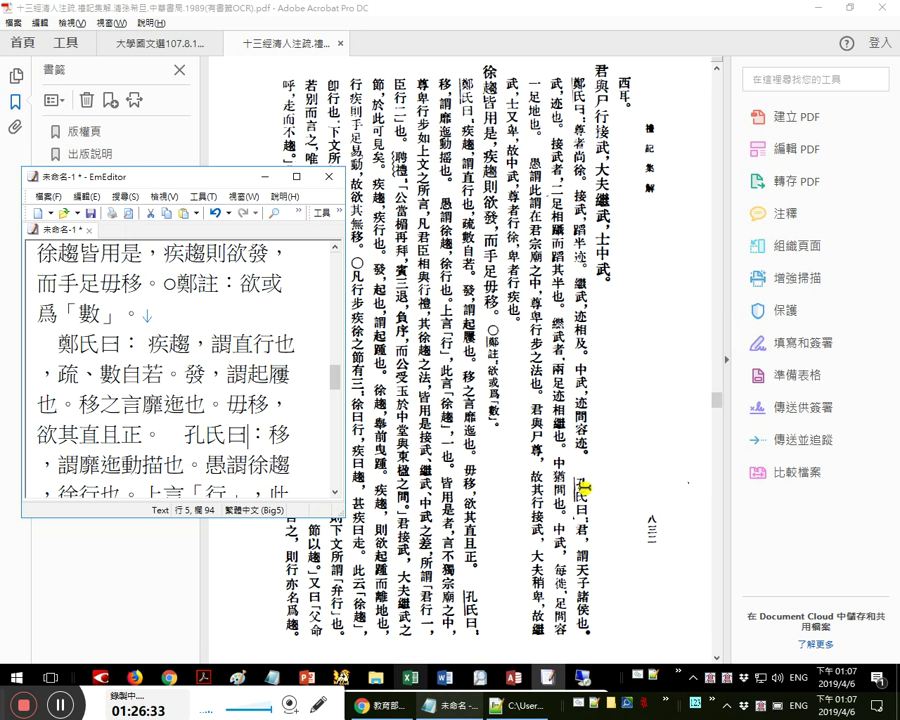
left_click(268, 437)
key("Right")
key("Right")
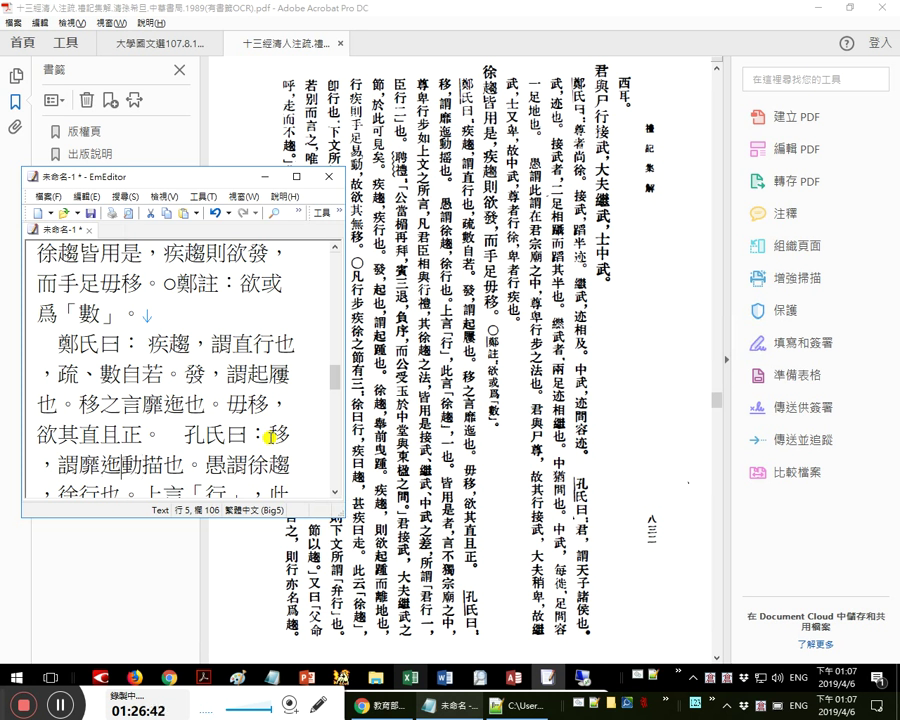
key("shift+Left")
key("shift+Left")
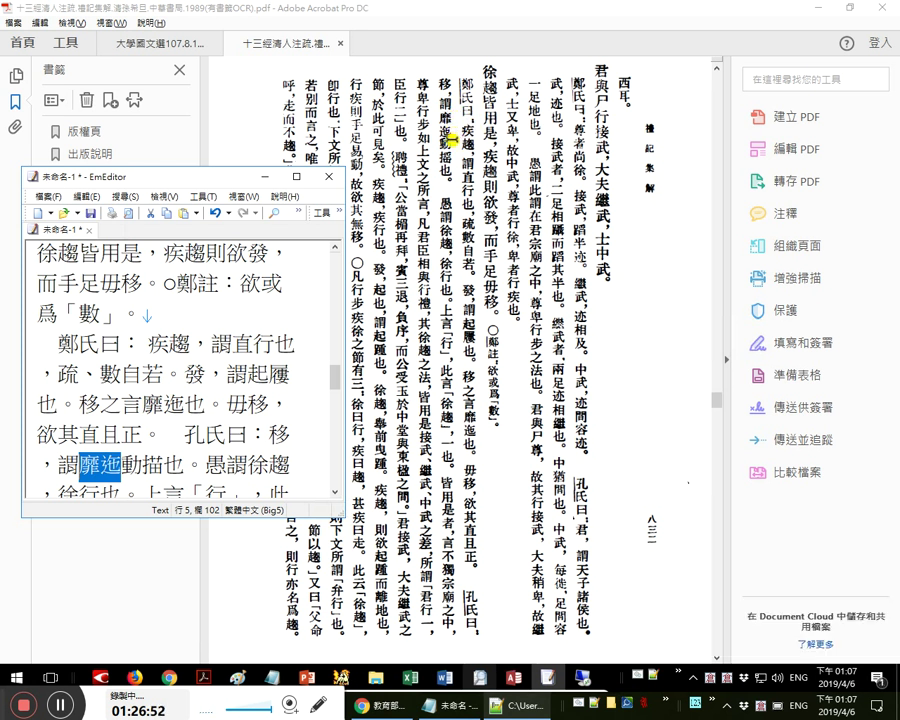
left_click(169, 465)
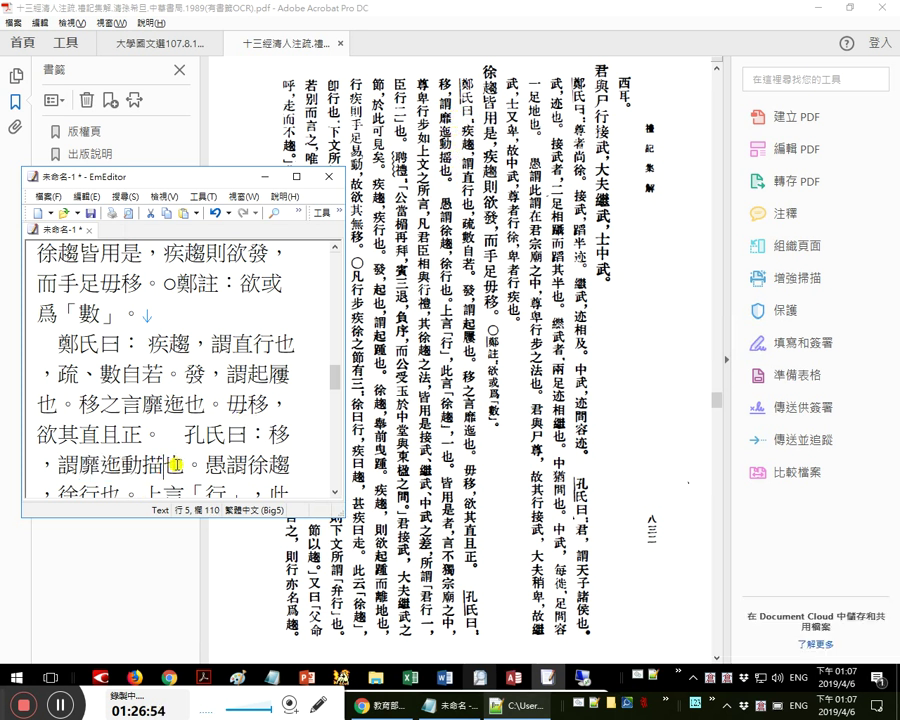
key("shift+Left")
type("gbou")
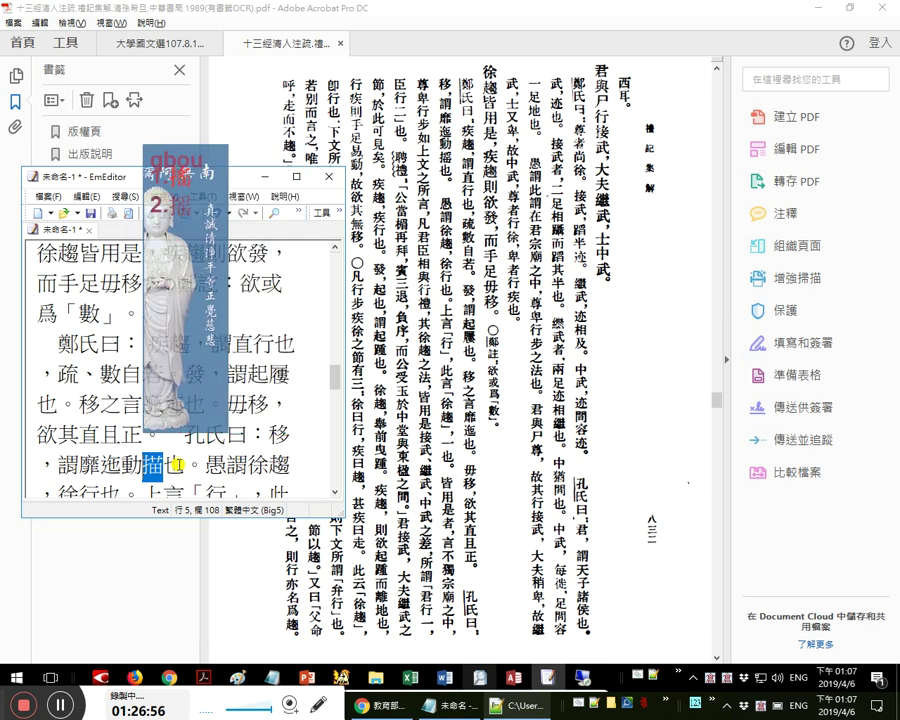
type("2")
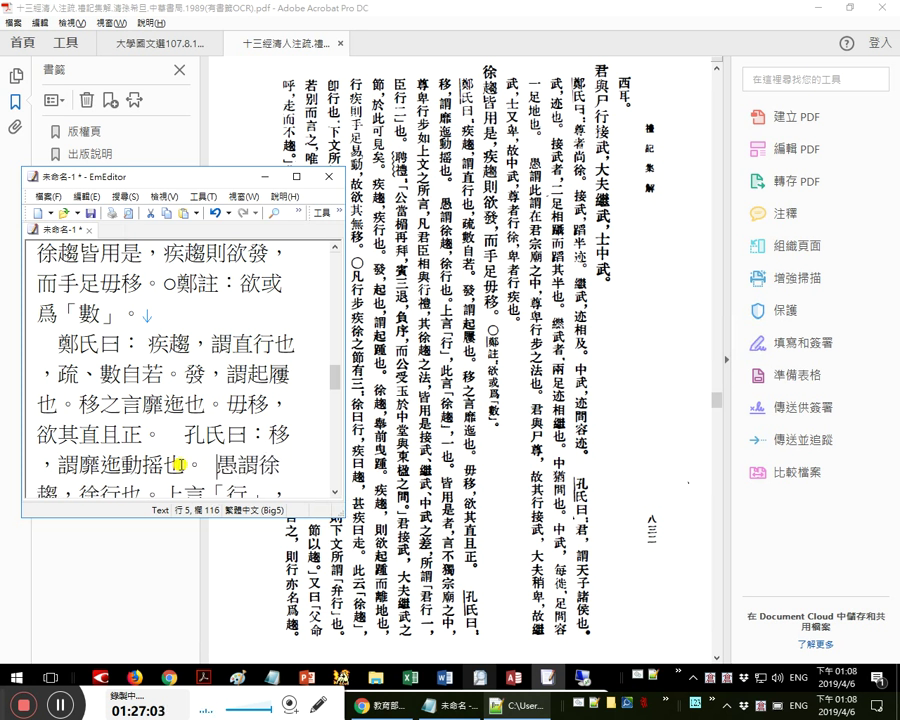
Step: Delete the extra space before 愚謂 and select all the corrected text
key("shift+Left")
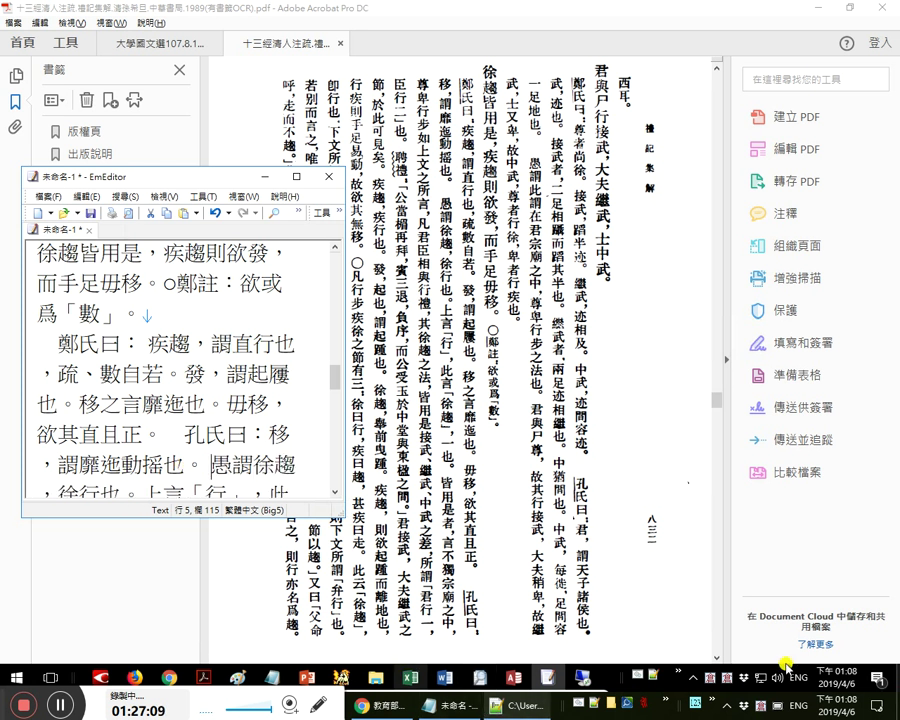
key("Delete")
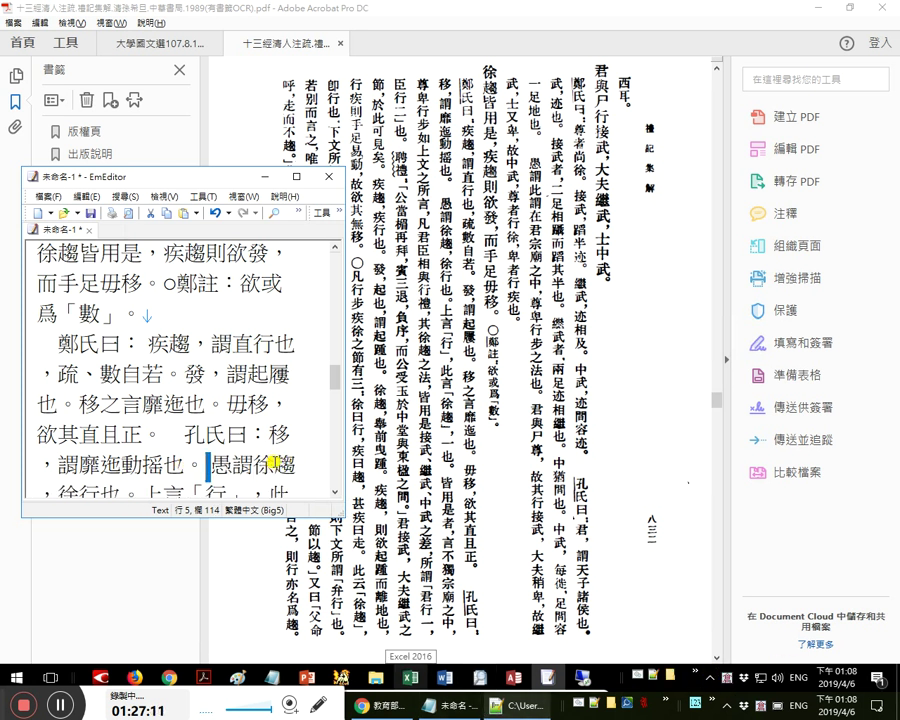
key("shift+Down")
key("shift+Up")
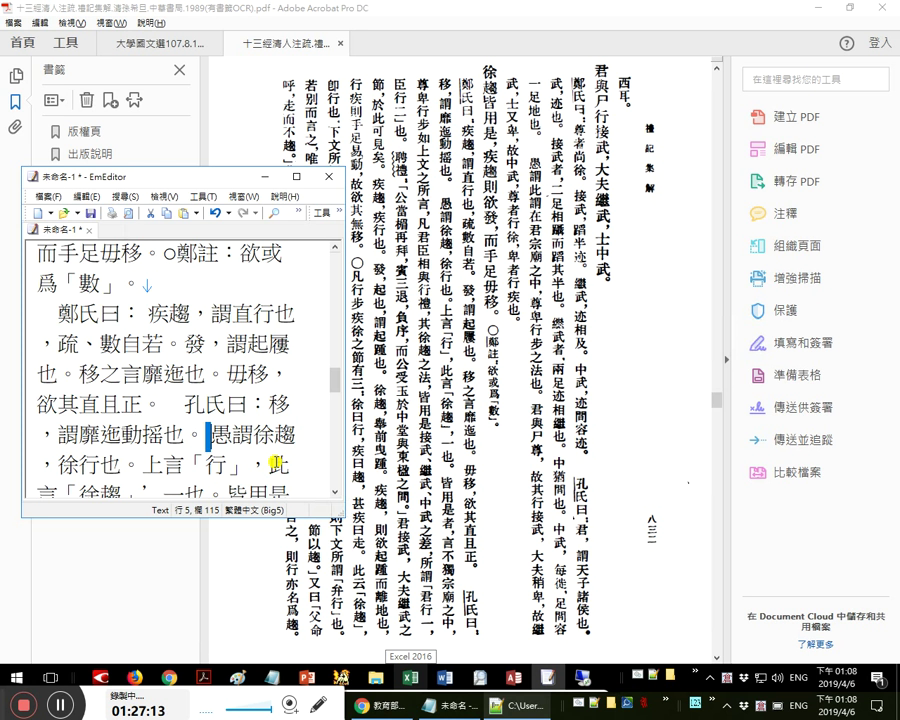
key("Right")
key("Right")
key("Right")
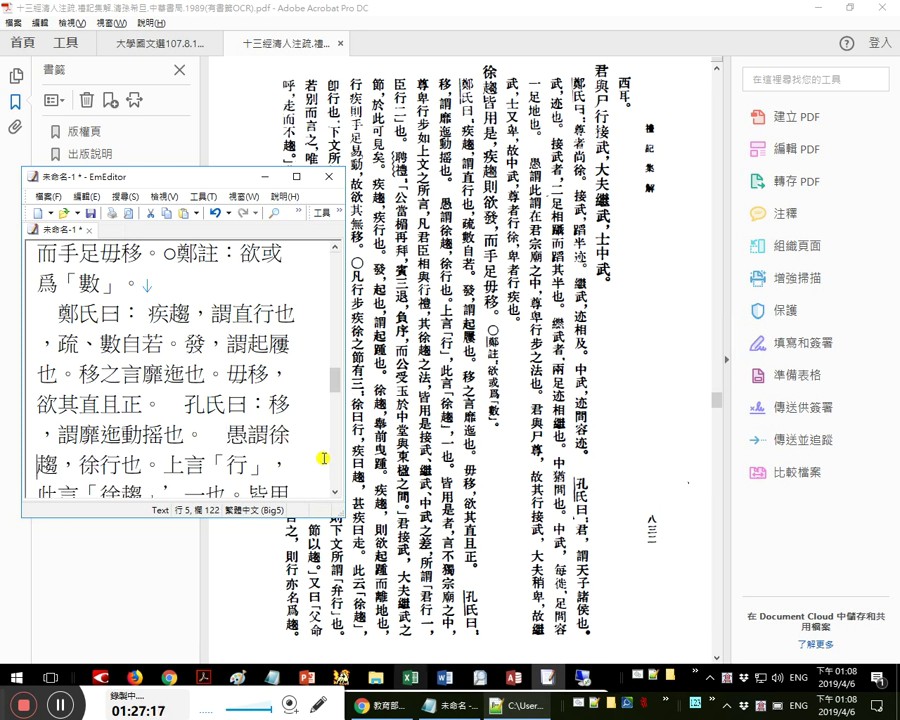
key("ctrl+a")
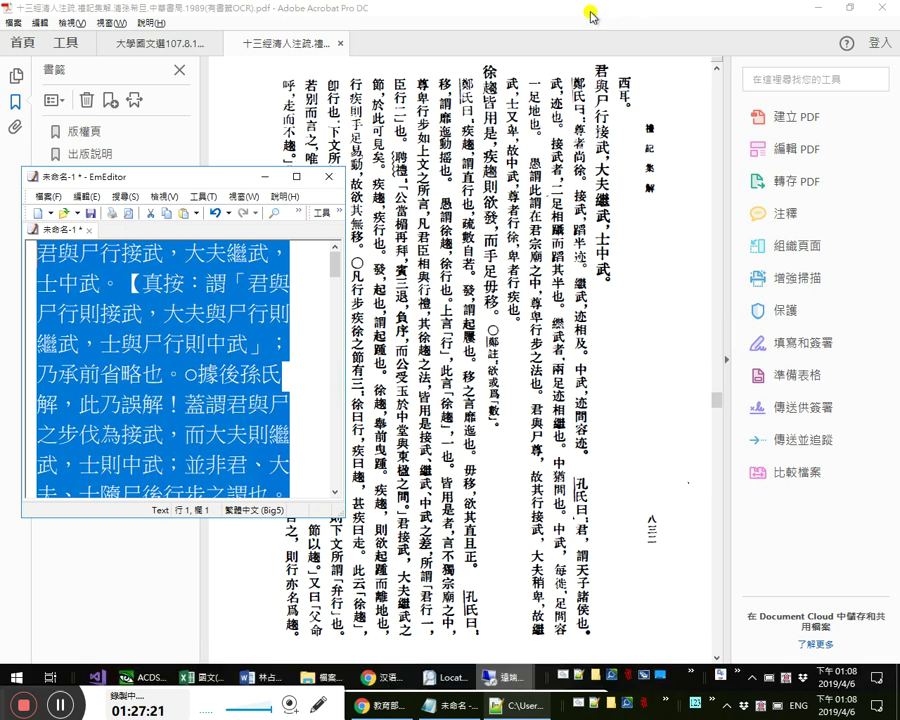
Step: In Word, paste the corrected text over the OCR passage ending at 愚 and delete the duplicated 謂徐
key("alt+Tab")
scroll(572, 383, "up", 5)
scroll(572, 383, "up", 7)
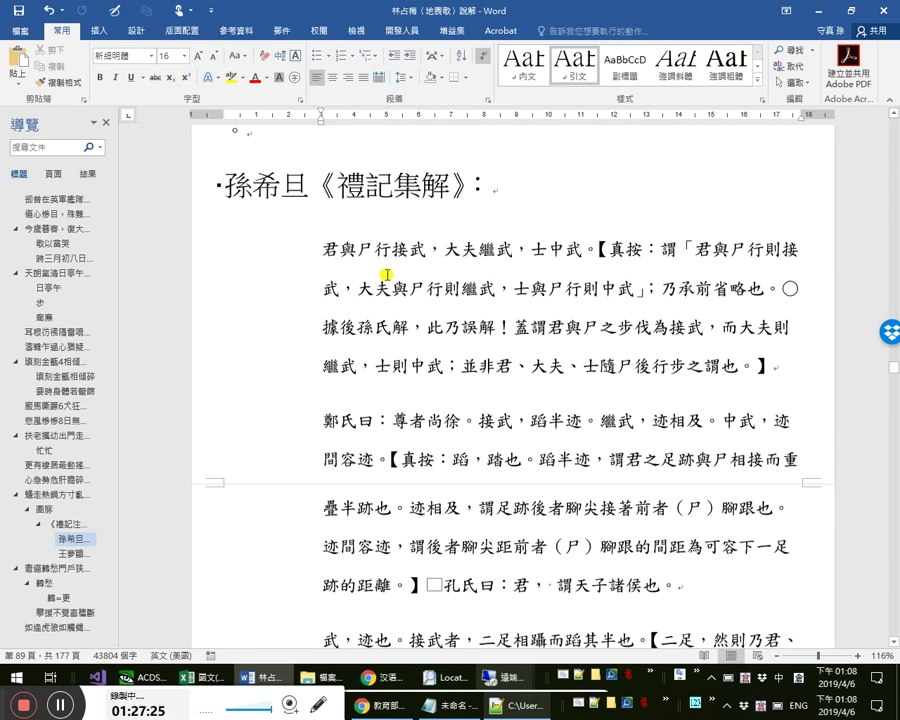
left_click_drag(326, 270, 508, 645)
scroll(553, 603, "down", 3)
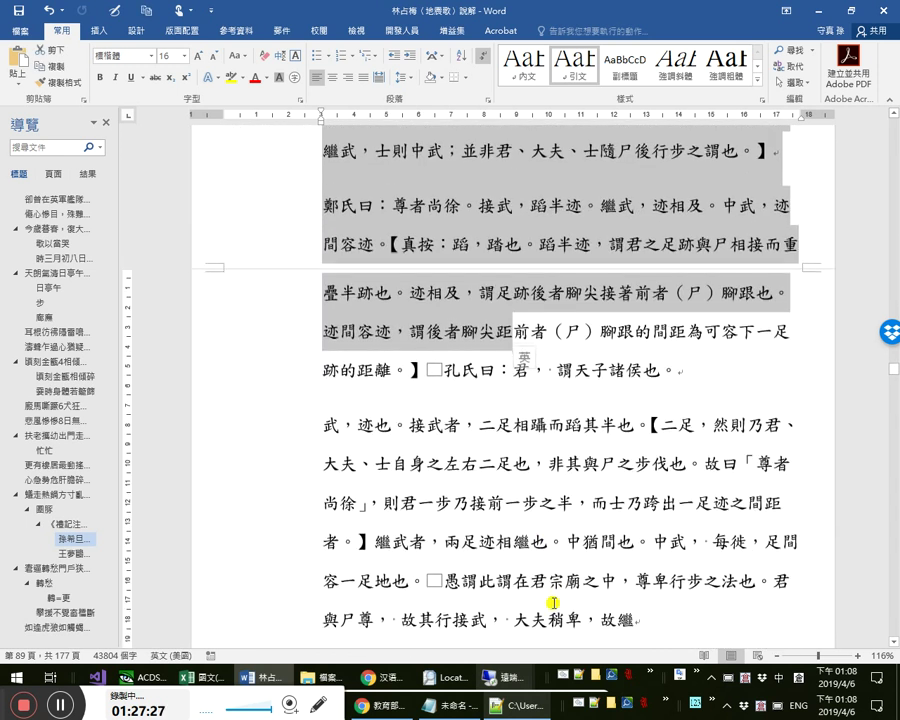
scroll(553, 603, "down", 5)
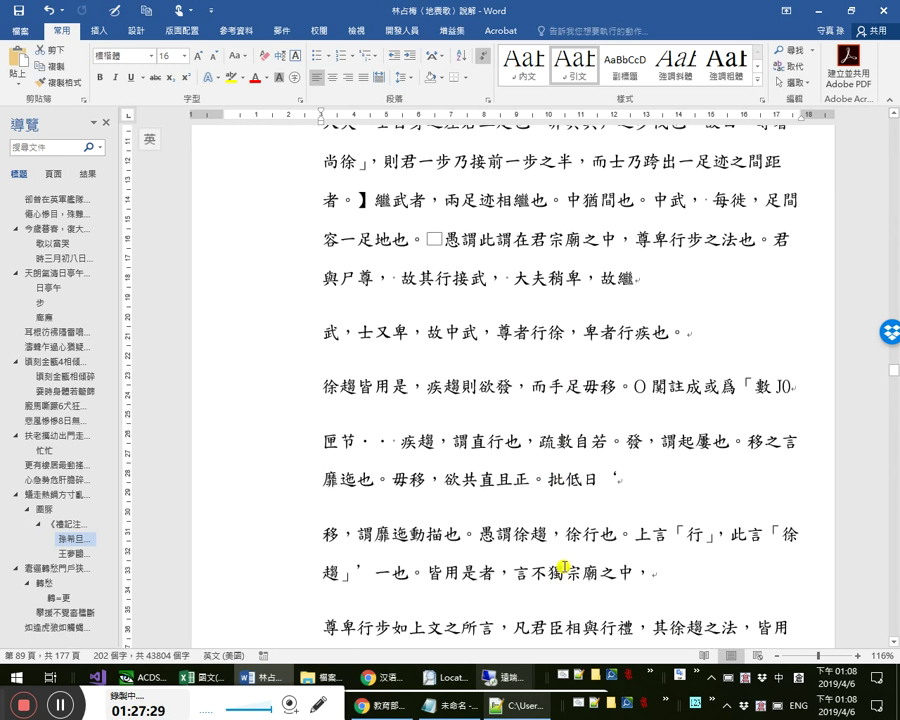
left_click(565, 540, "shift")
key("shift+Left")
key("shift+Left")
key("shift+Left")
key("shift+Left")
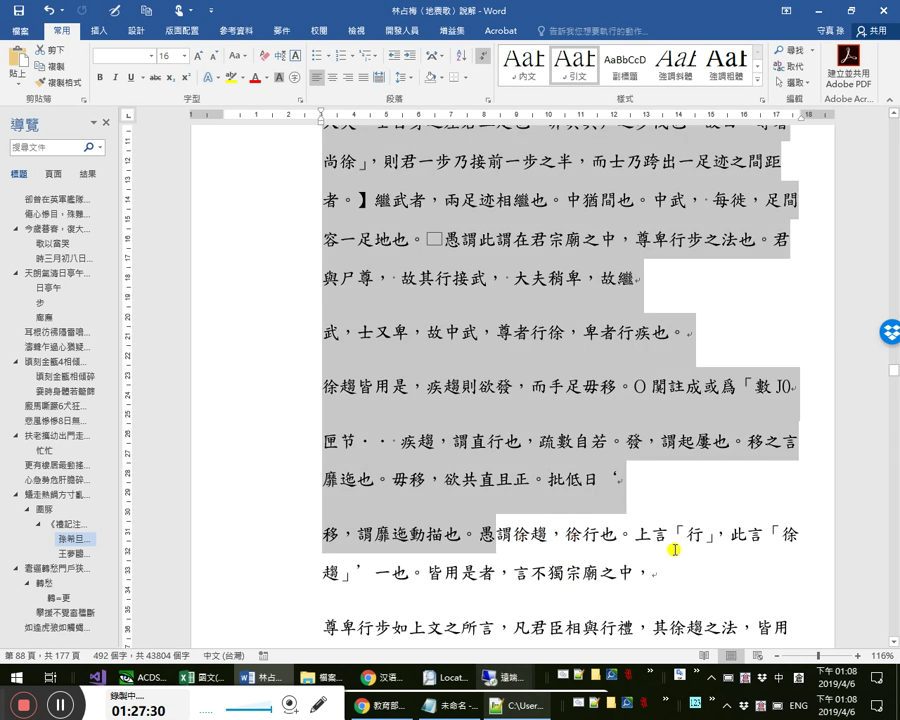
key("ctrl+v")
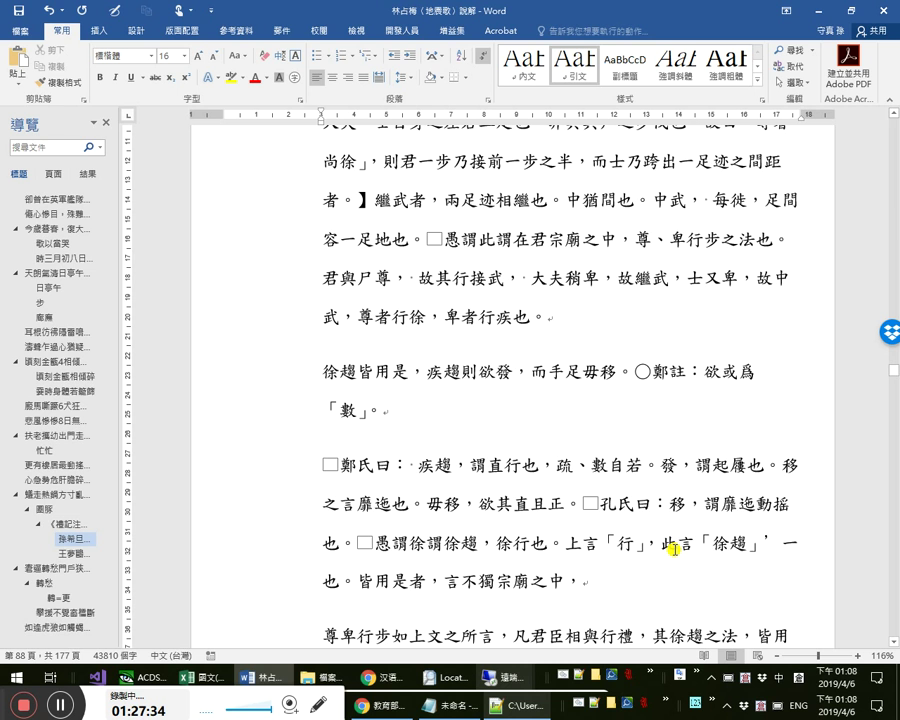
key("Delete")
key("Delete")
key("alt+Tab")
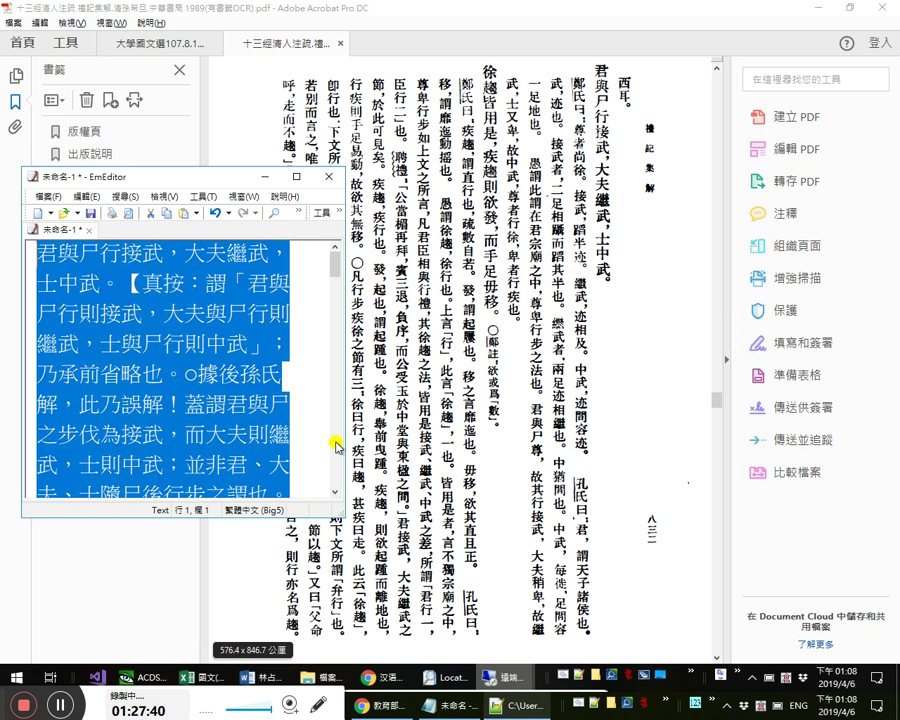
Step: Replace the stray space after 「徐趨」 with a full-width comma ，
scroll(337, 447, "down", 8)
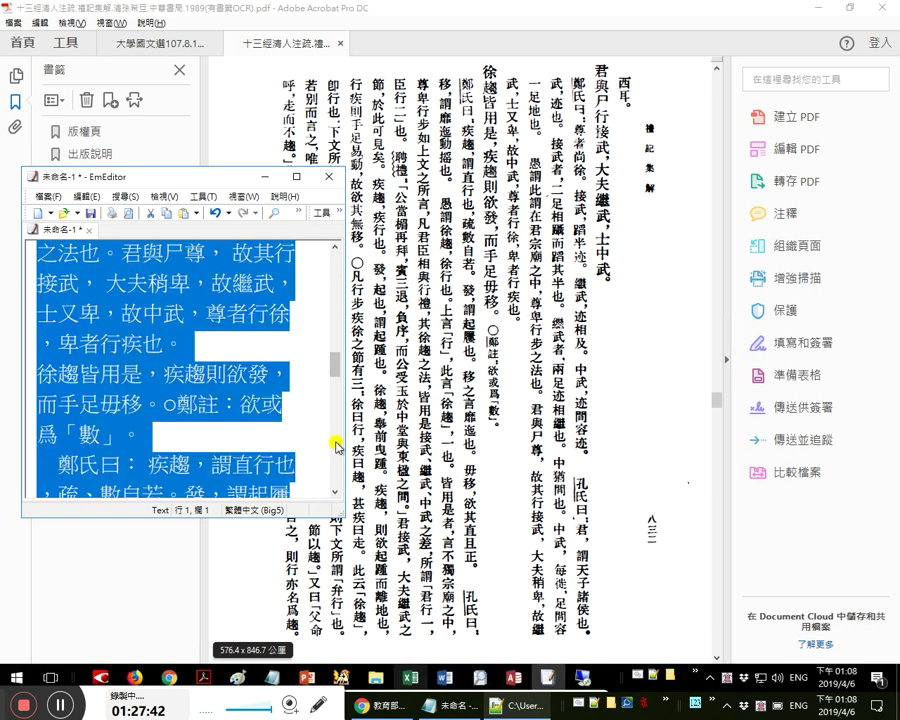
scroll(337, 447, "down", 3)
left_click(248, 345)
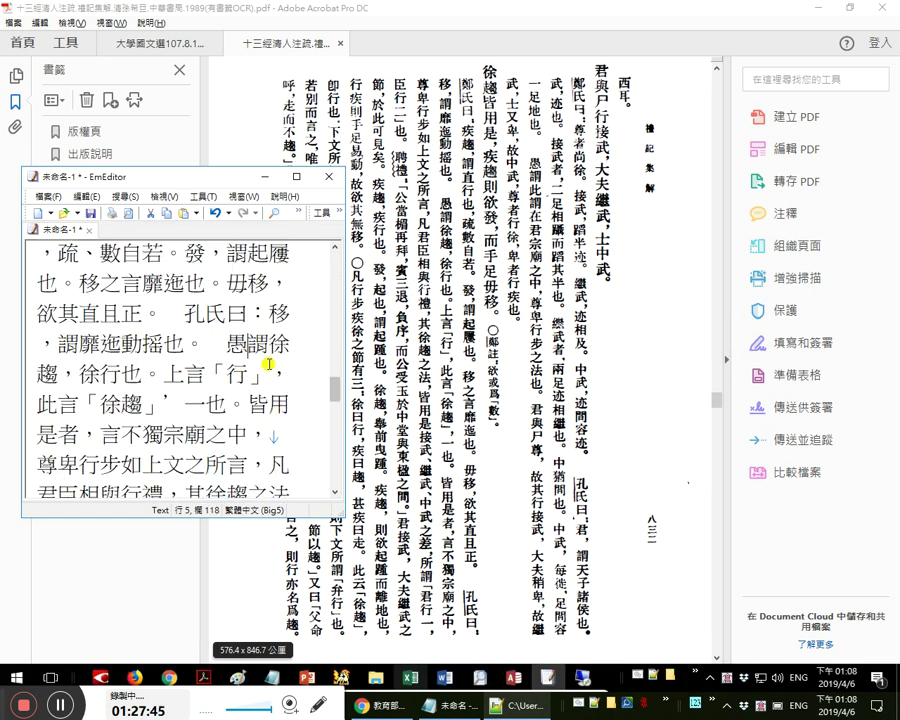
key("Right")
key("Right")
key("Right")
key("Right")
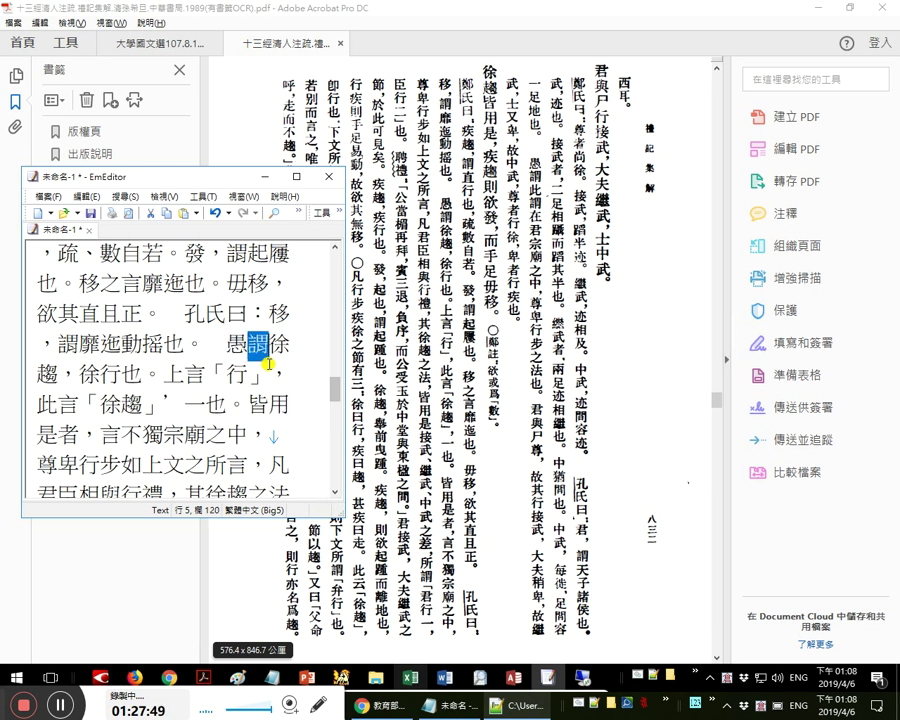
key("Right")
key("Right")
key("Right")
key("Right")
key("Right")
key("Right")
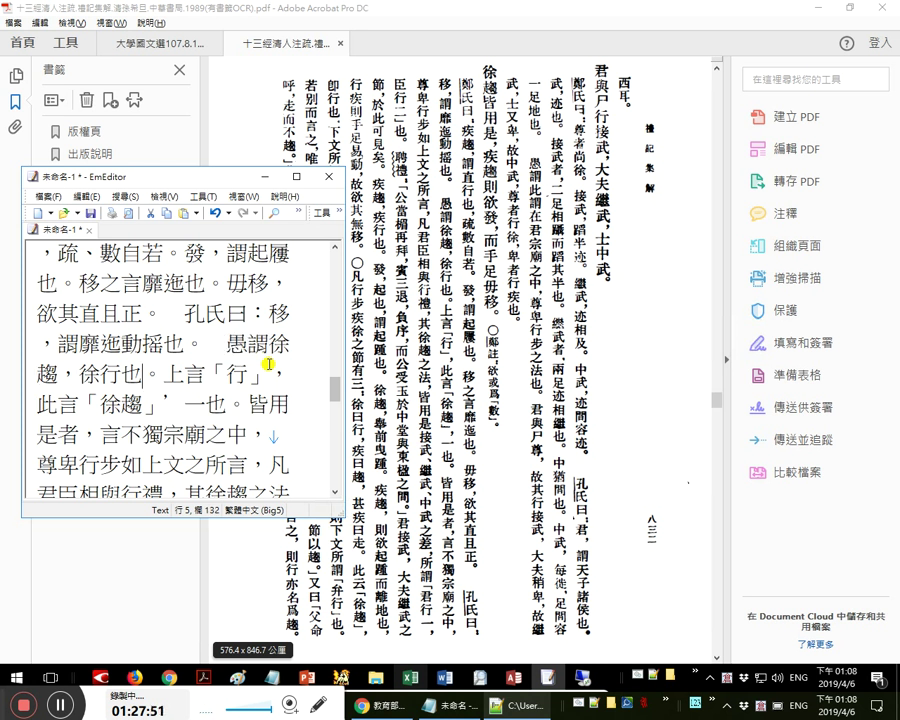
key("Right")
key("Right")
key("Right")
key("Right")
key("Right")
key("Right")
key("Right")
key("shift+Right")
type("，")
key("Right")
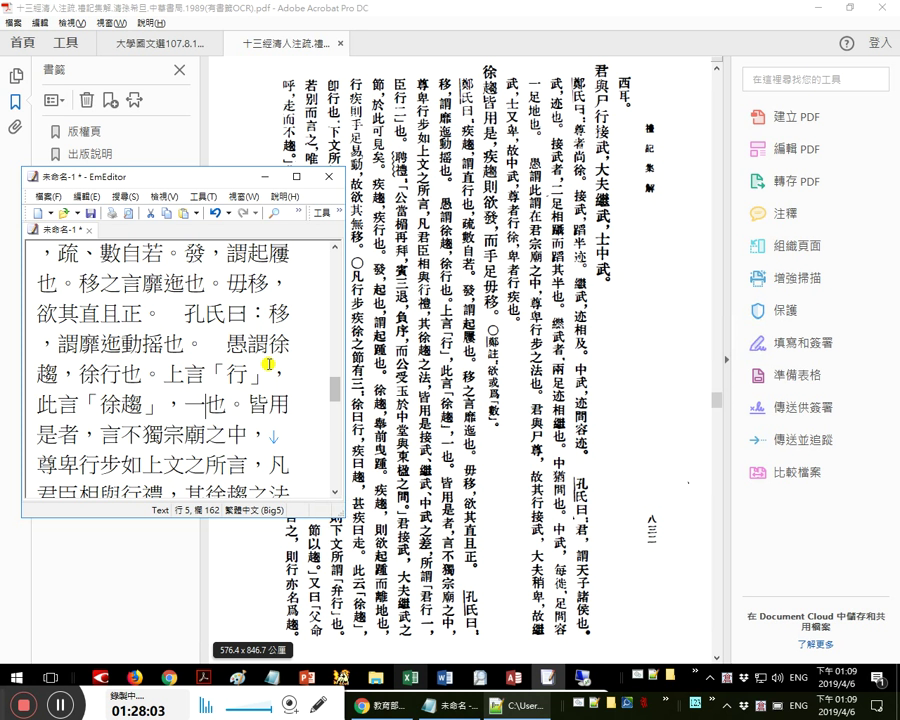
Step: Compare the passage against the scanned Acrobat PDF pages, then minimize the remote desktop session
left_click(400, 217)
scroll(562, 310, "down", 1)
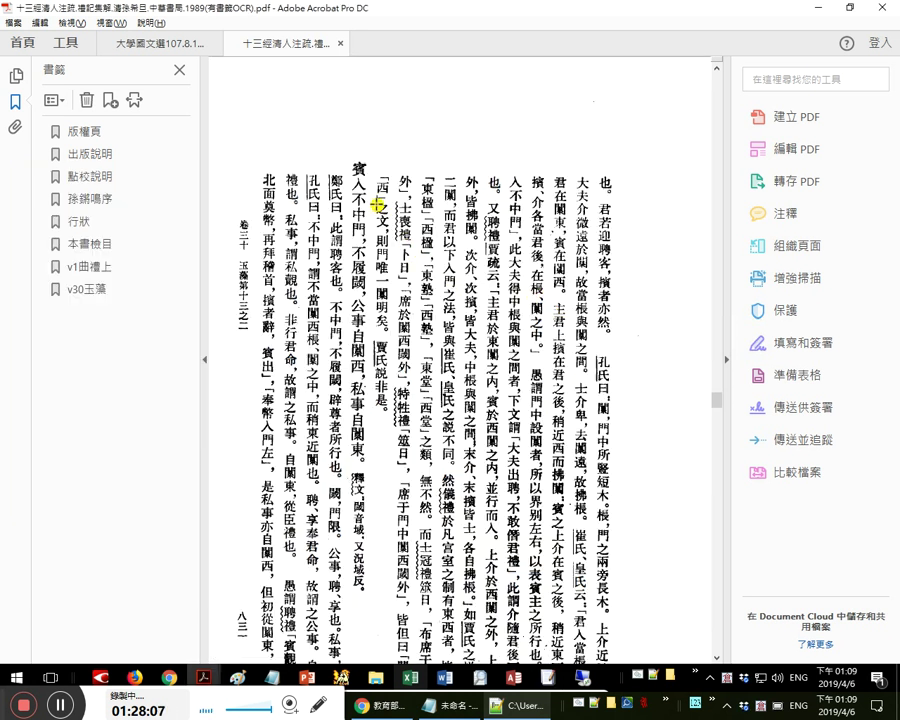
scroll(400, 308, "up", 1)
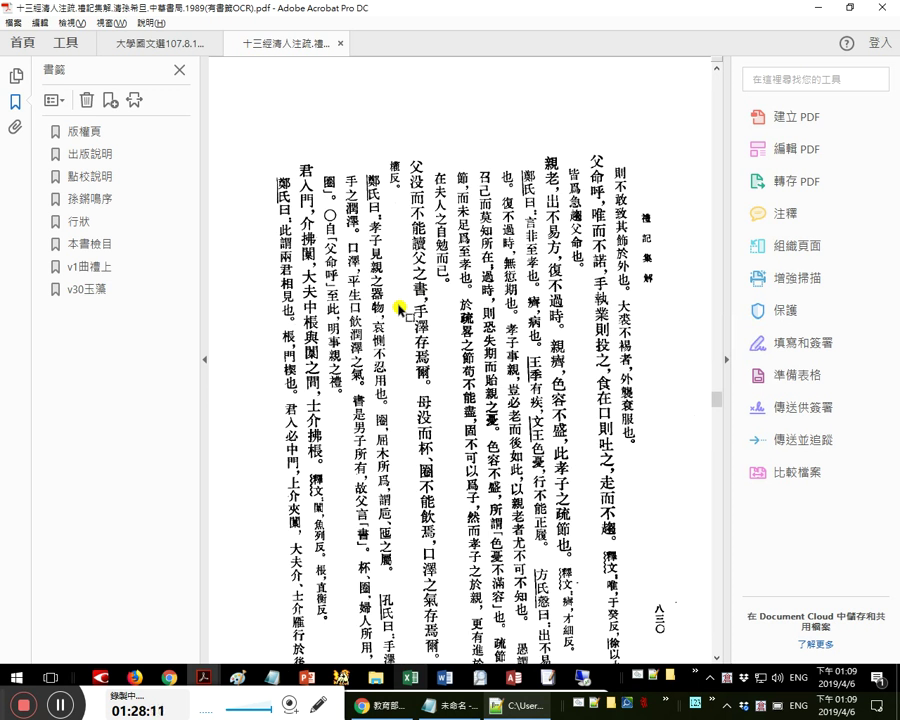
scroll(399, 308, "down", 2)
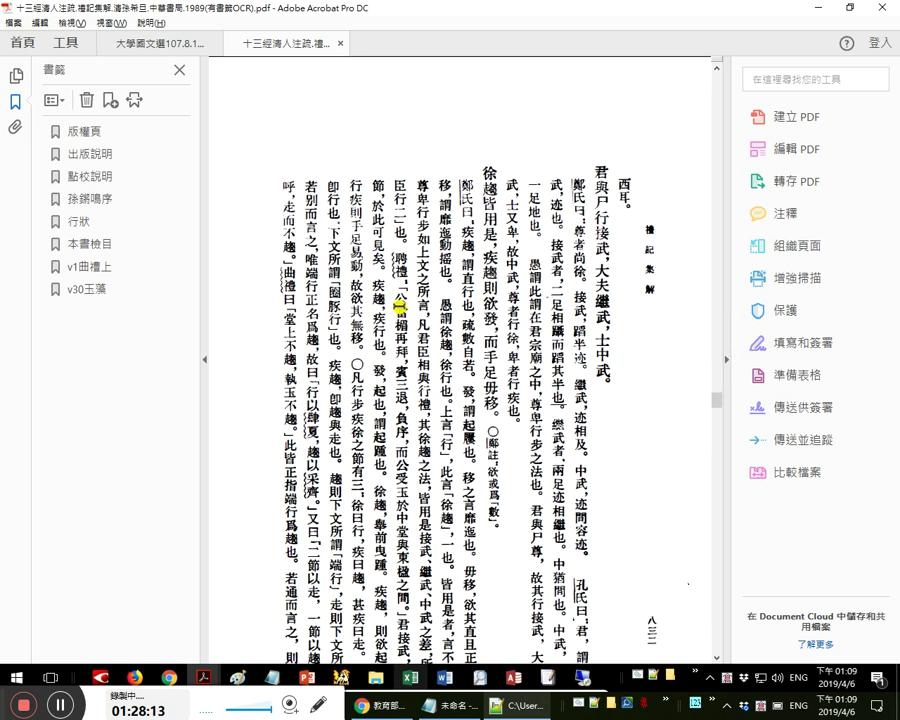
scroll(350, 300, "down", 1)
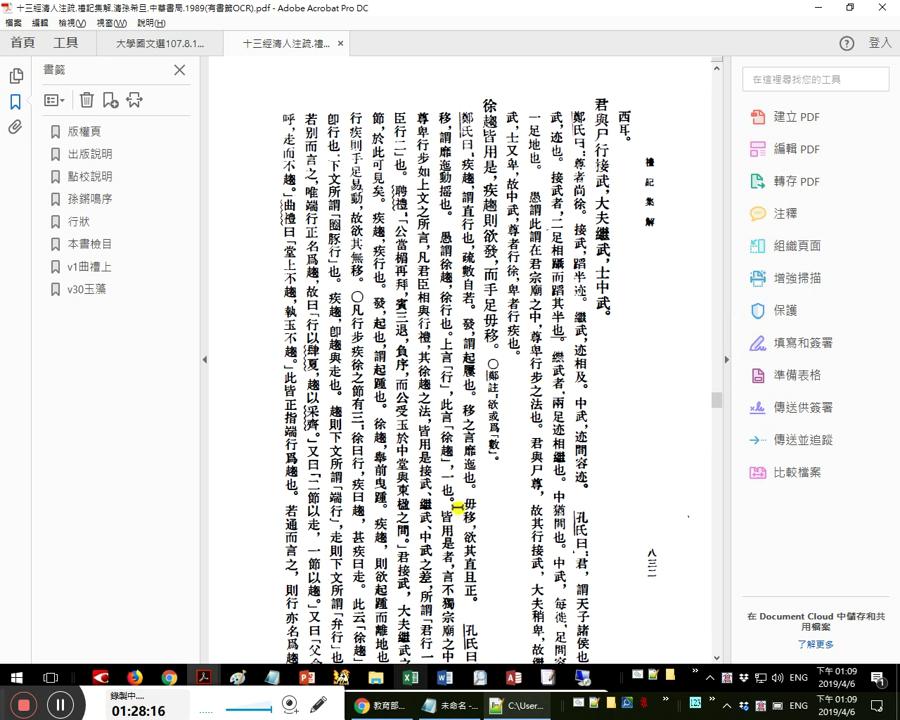
scroll(470, 485, "down", 1)
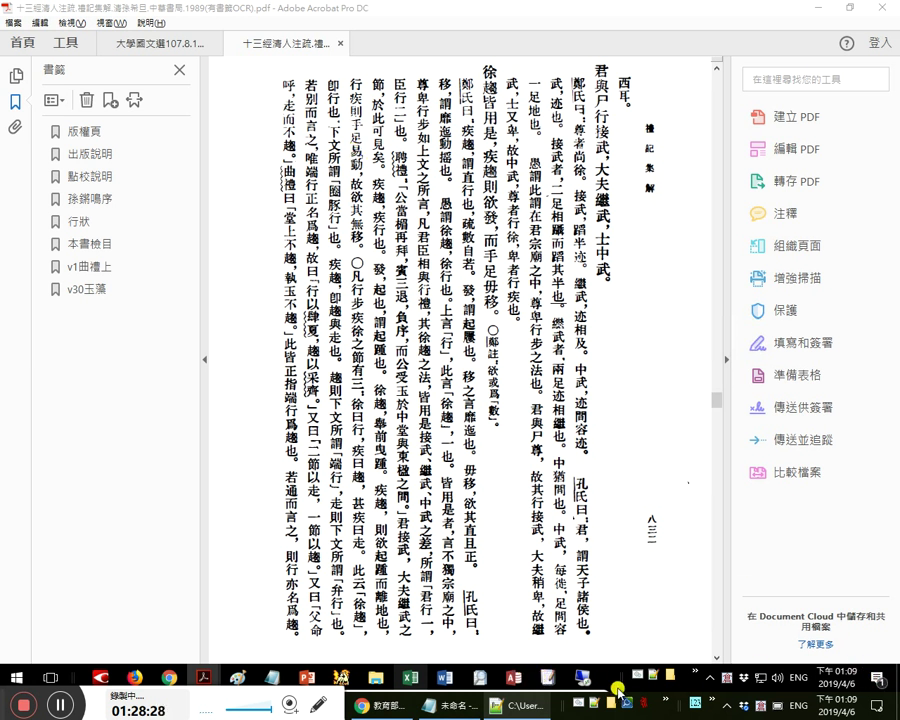
left_click(557, 681)
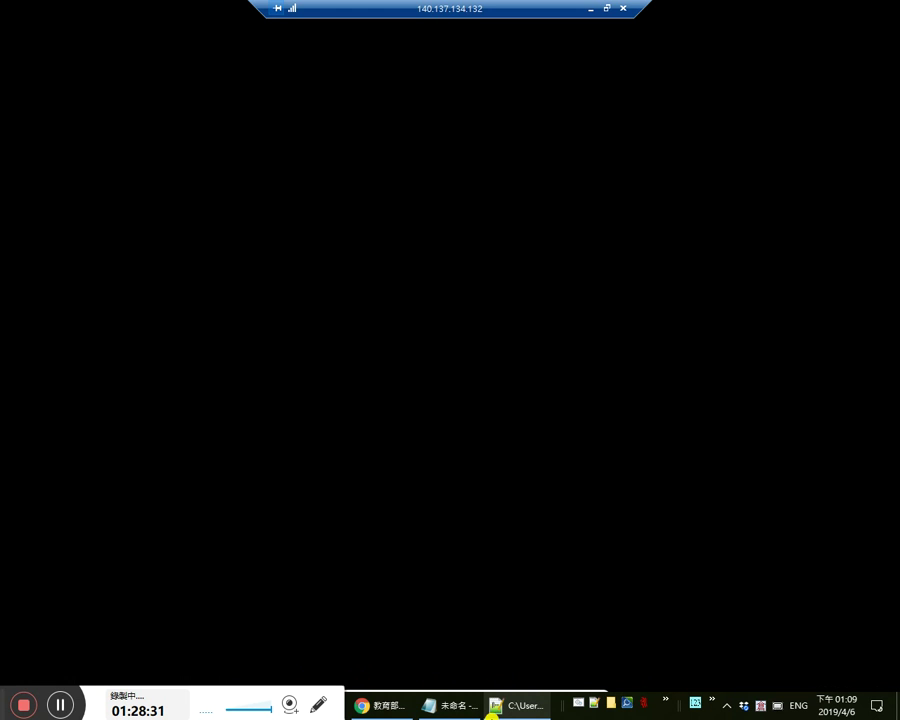
left_click(587, 8)
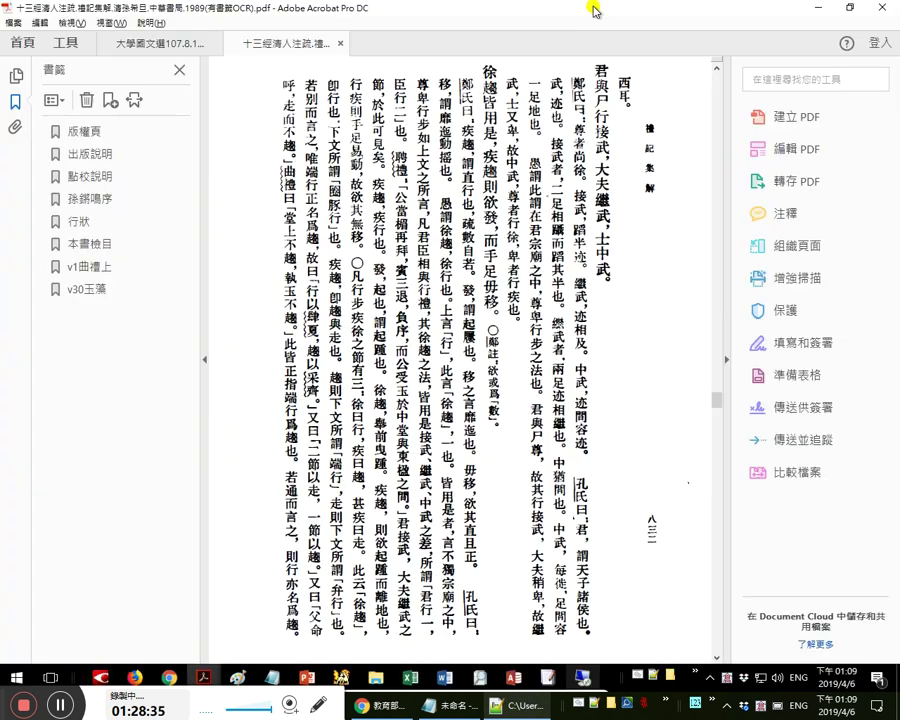
Step: Switch to FineReader, close Task Manager, and open the Find dialog with Ctrl+F
left_click(113, 677)
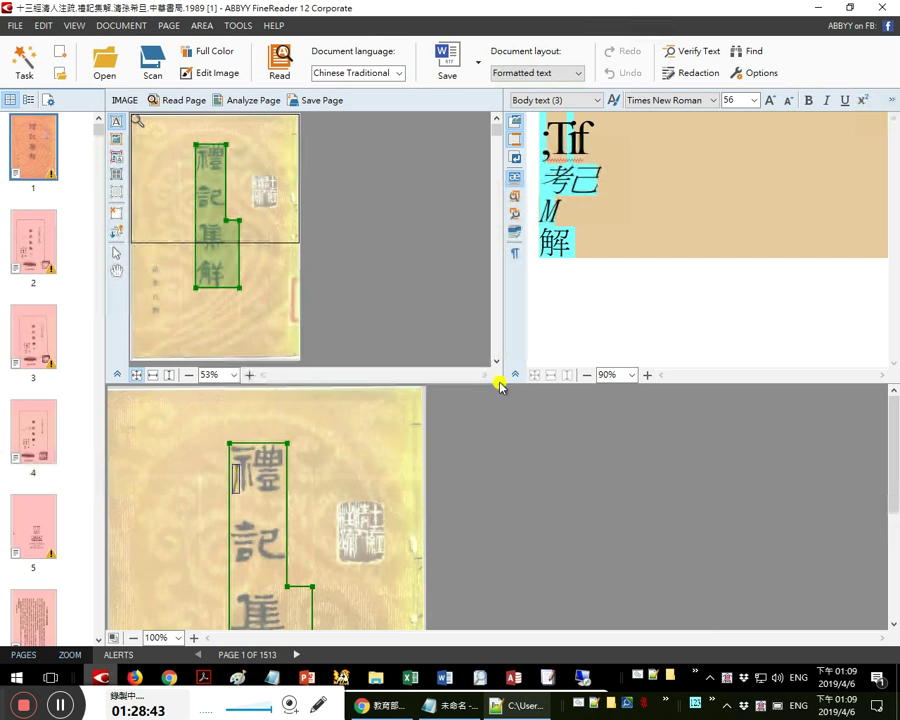
key("ctrl+shift+Escape")
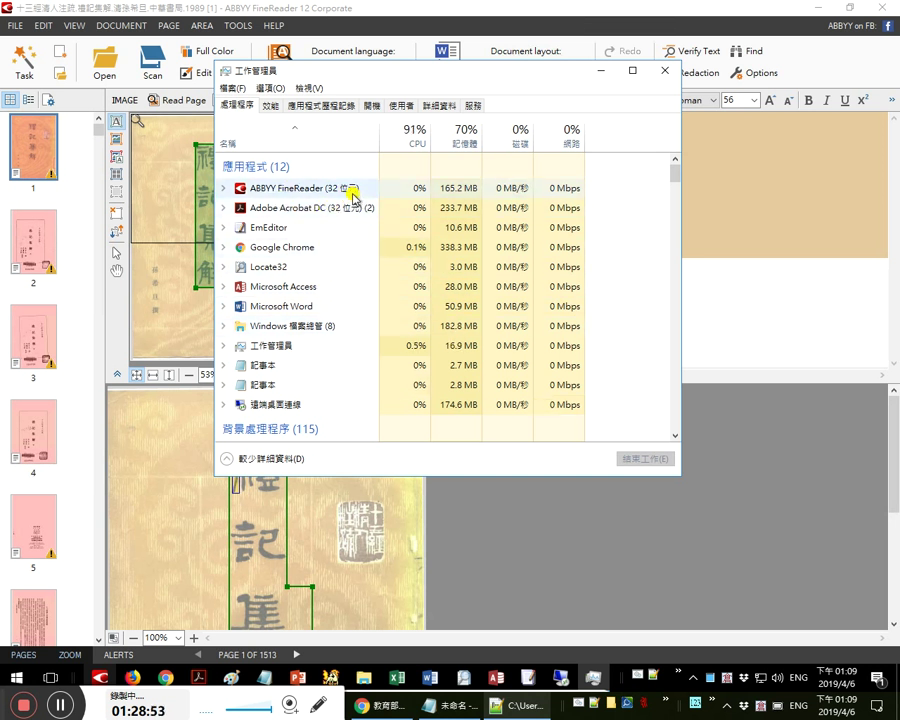
left_click(662, 74)
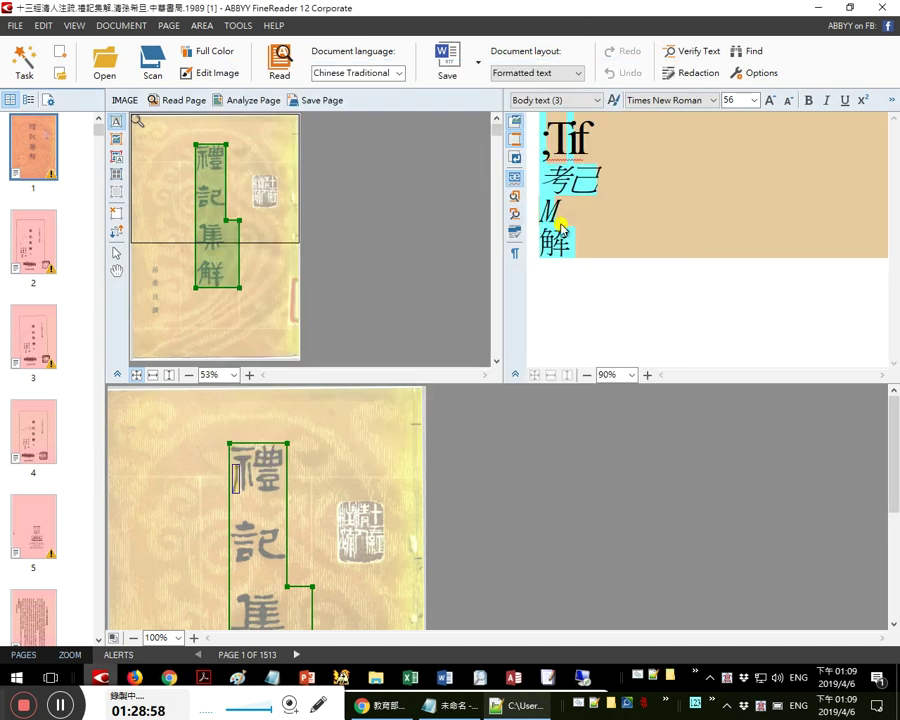
key("ctrl+f")
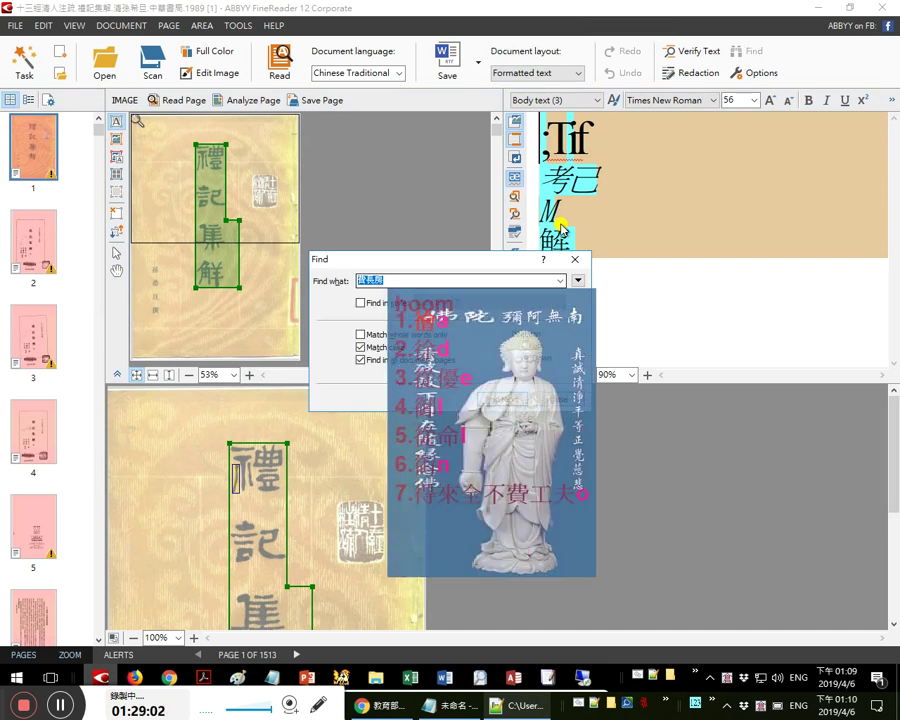
Step: Search the recognized text for 徐趨, stepping through matches to page 59, then close Find
type("a")
key("space")
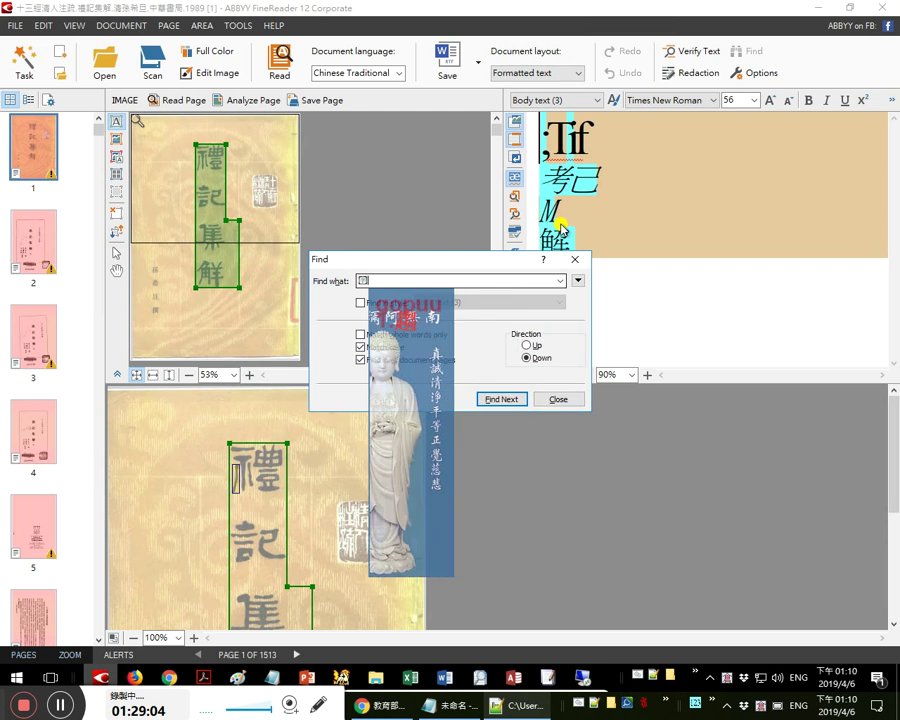
key("Return")
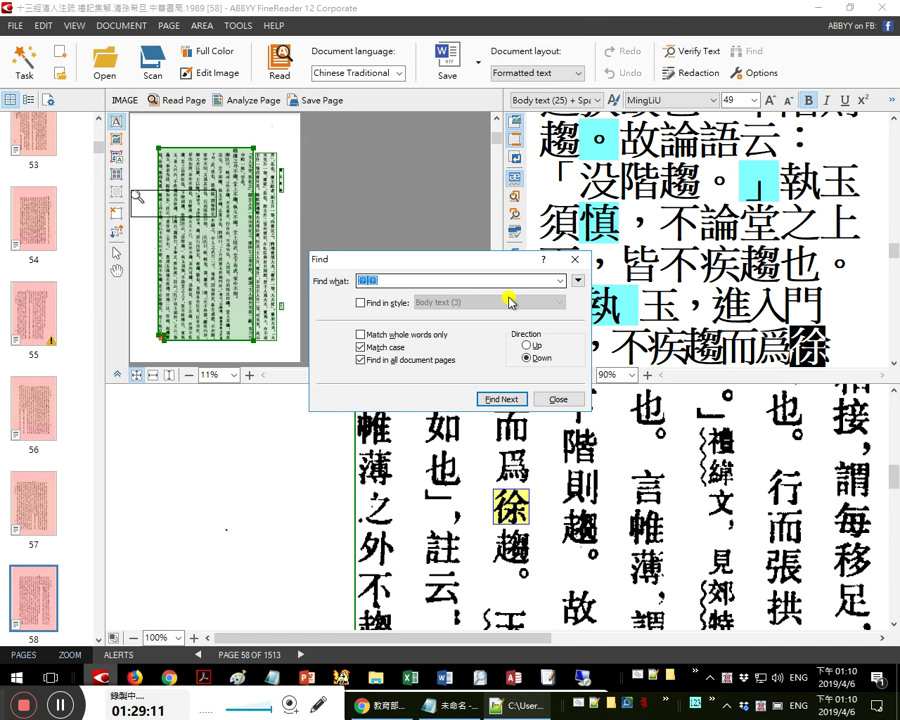
left_click(515, 399)
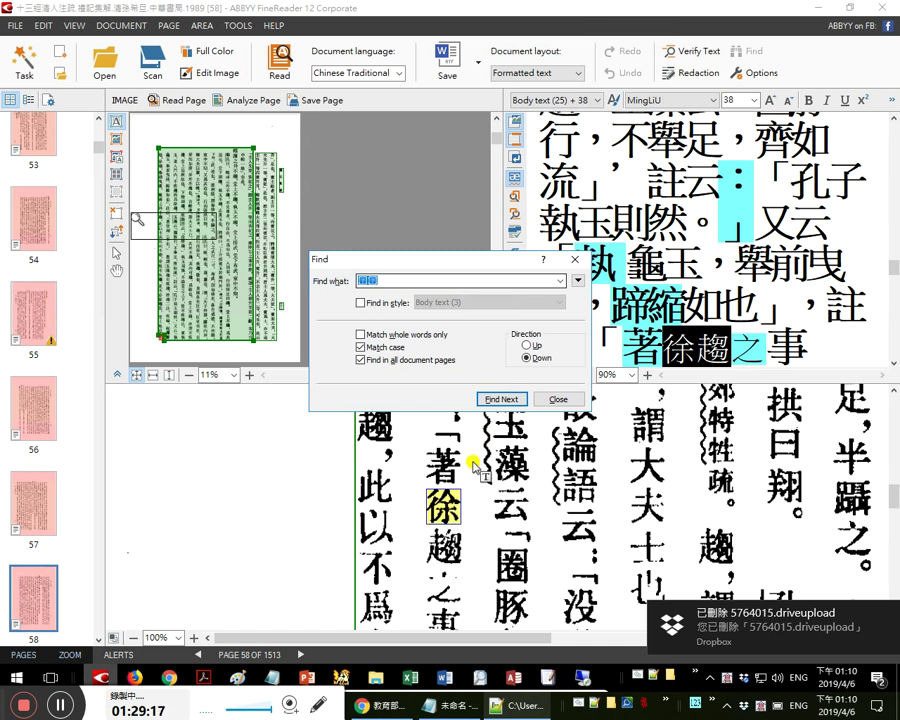
left_click(514, 399)
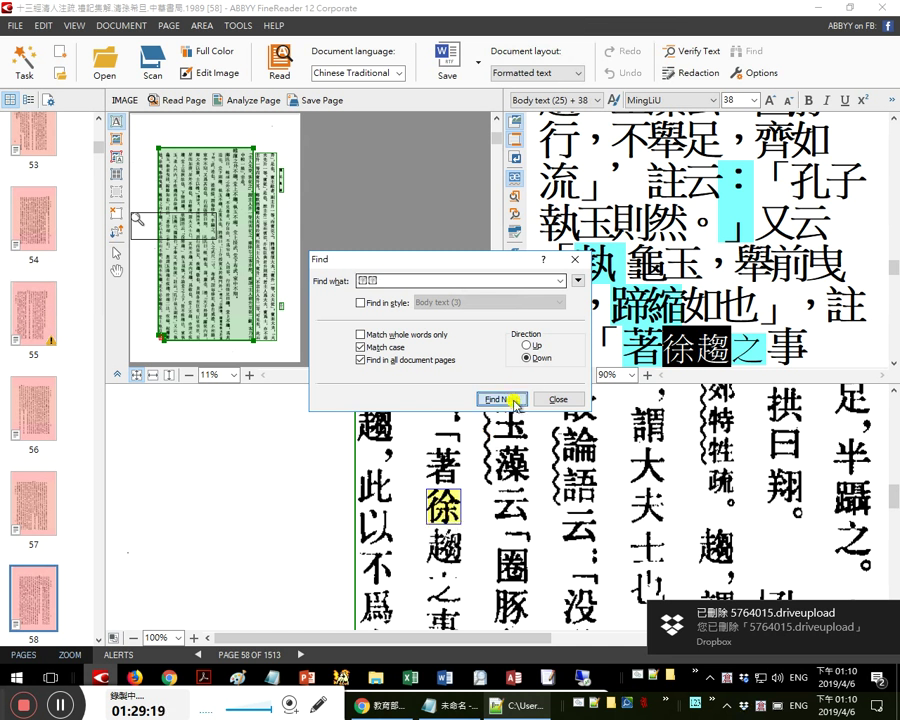
left_click(514, 399)
left_click(514, 399)
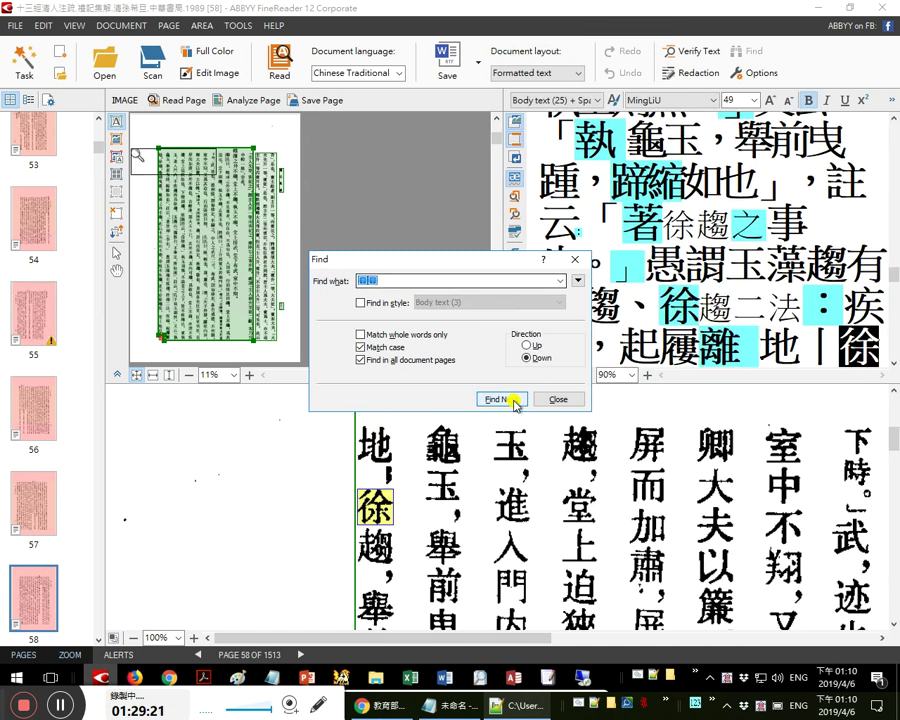
left_click(514, 399)
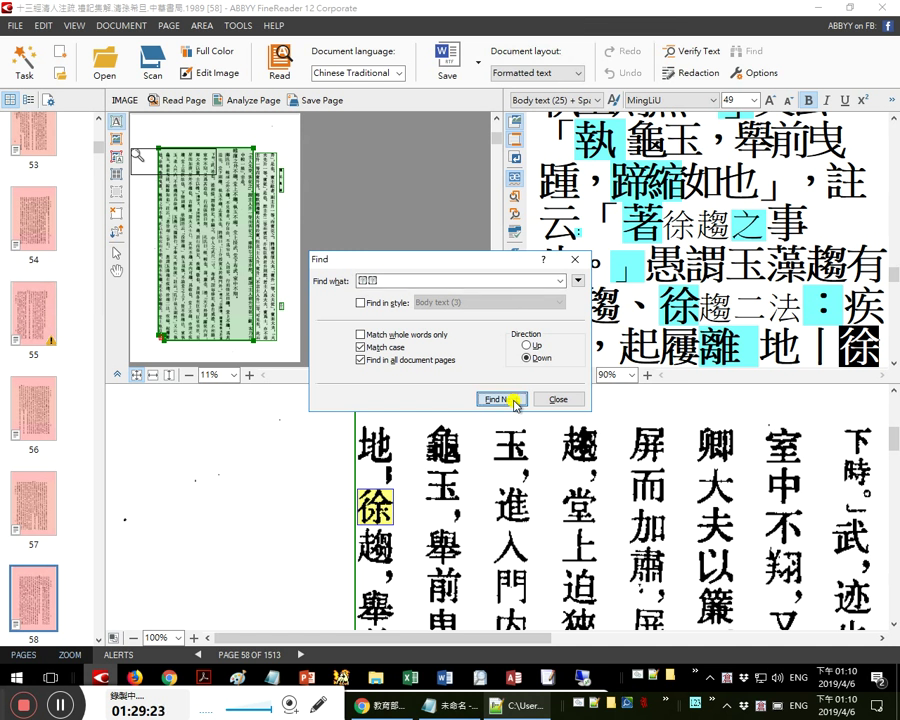
left_click(514, 400)
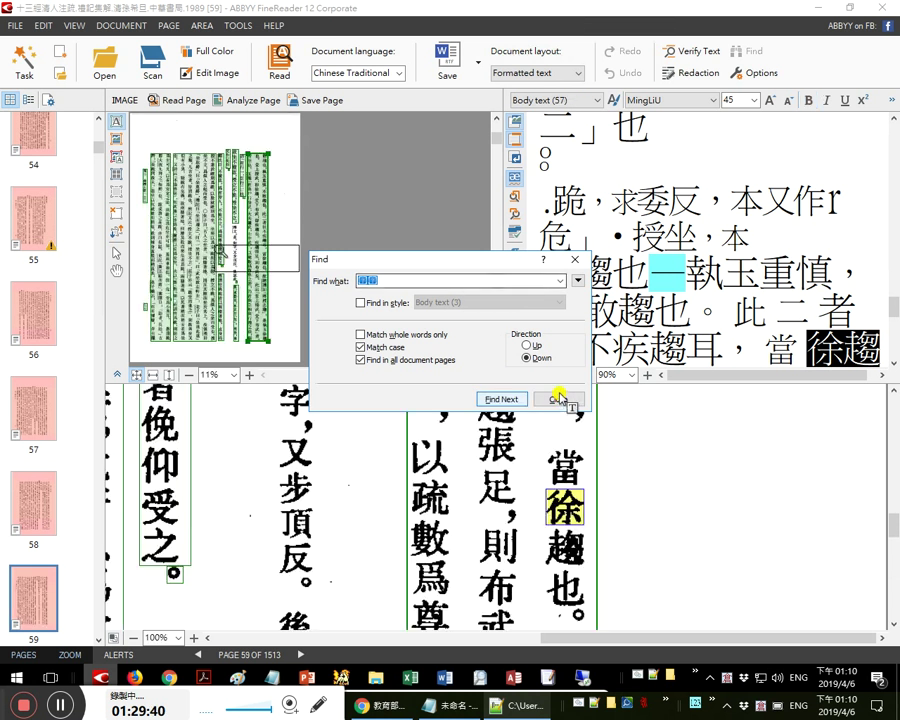
left_click(557, 398)
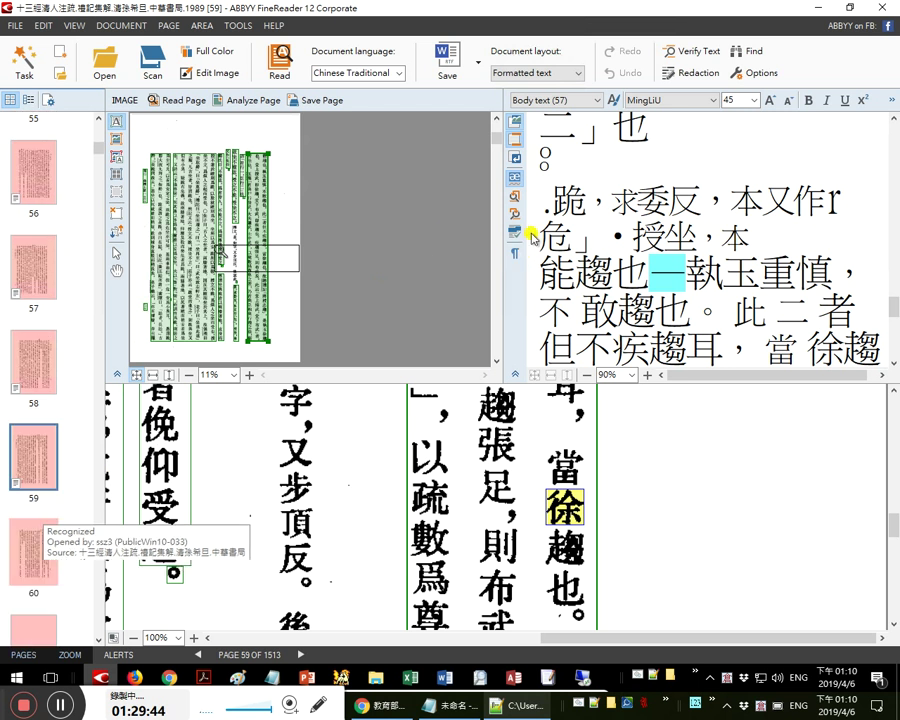
Step: After glancing at the PDF, add 也 to the search phrase and find its match on page 858
key("alt+Tab")
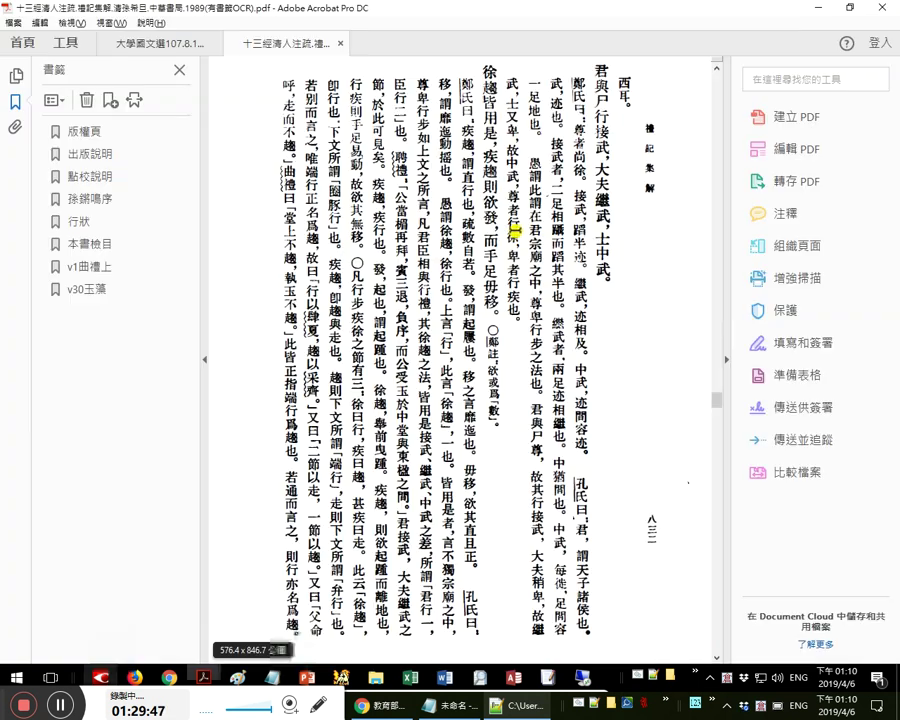
key("alt+Tab")
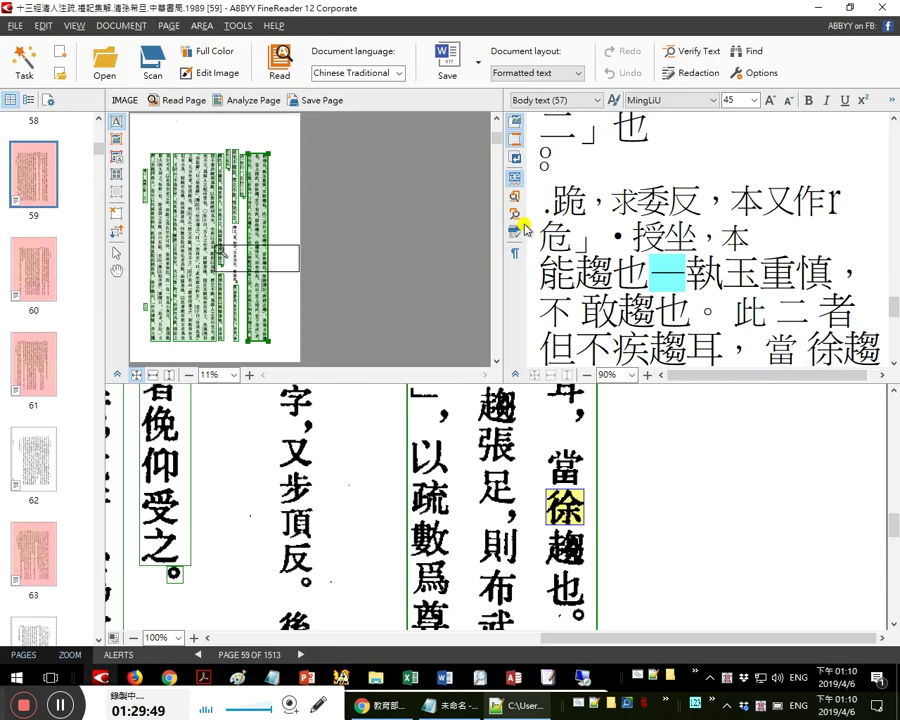
left_click(594, 130)
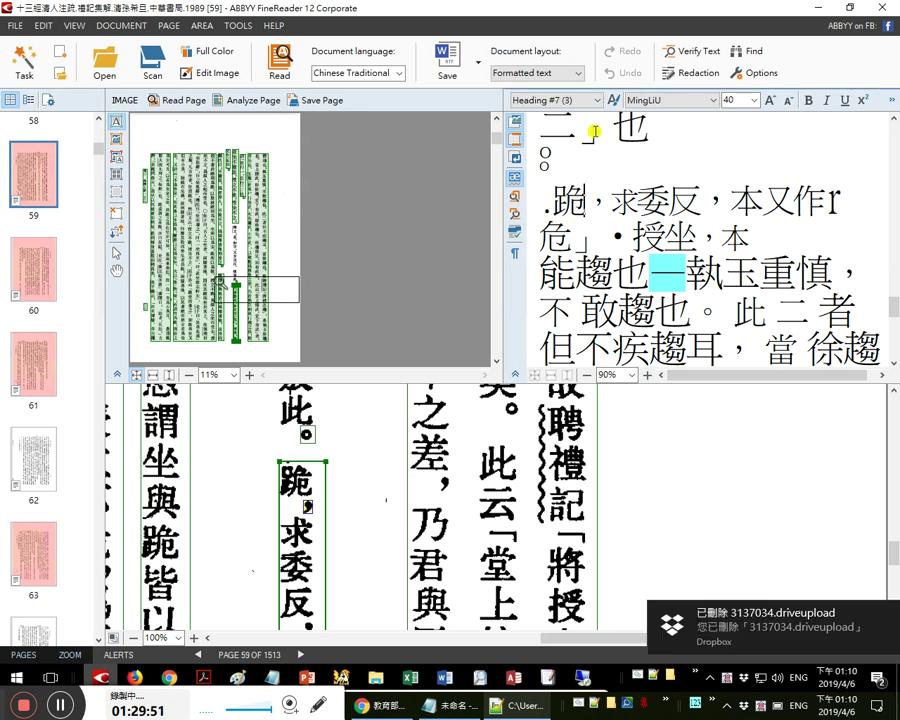
key("ctrl+f")
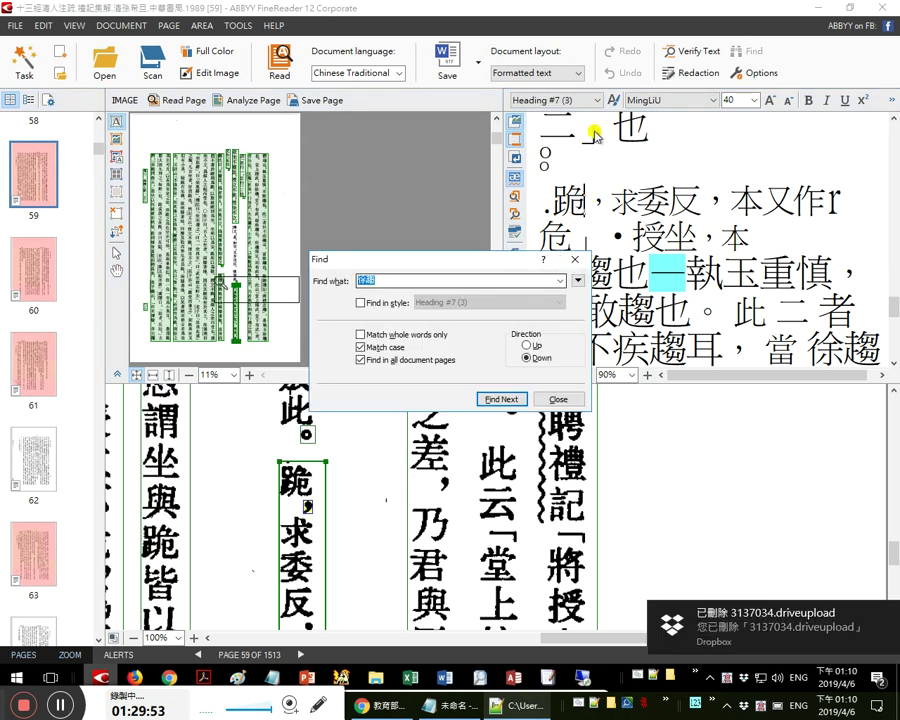
type("也")
key("Return")
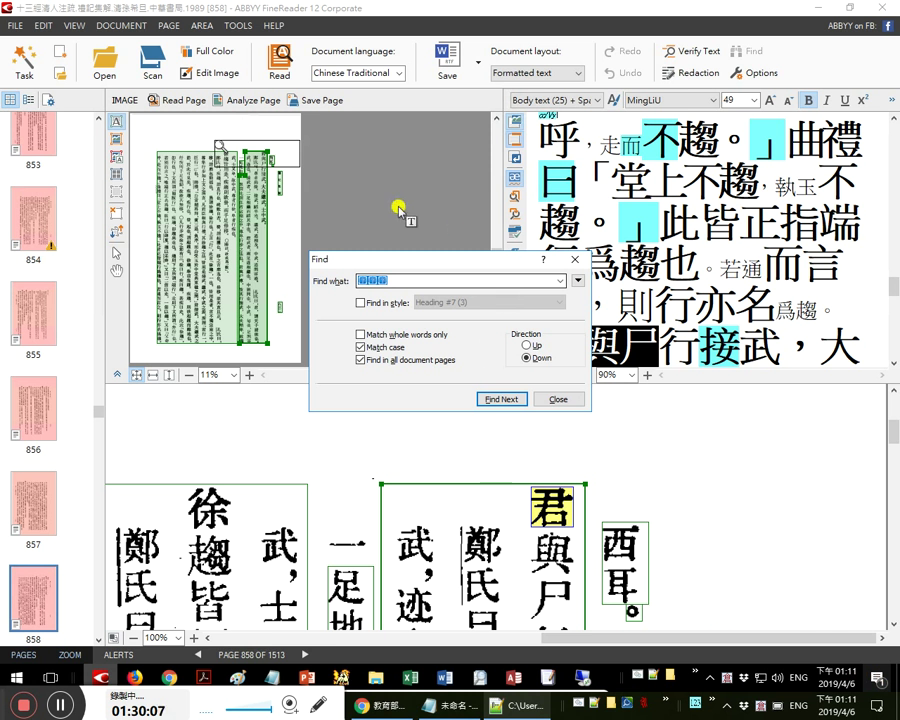
Step: Close the search and check recognized characters such as 故 against the page 858 scan
left_click(236, 186)
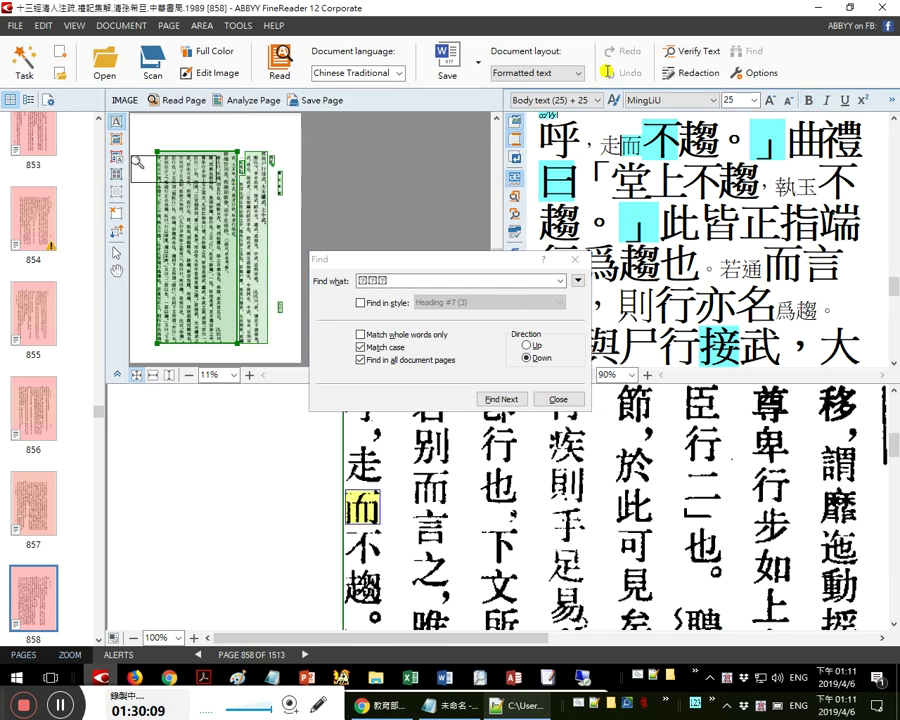
left_click(577, 260)
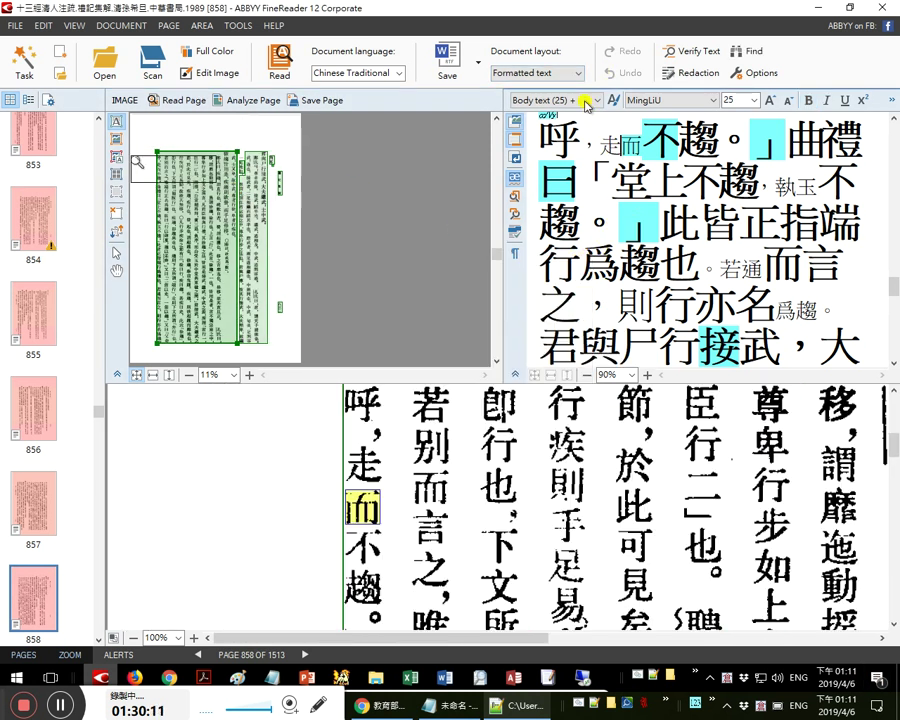
scroll(739, 260, "down", 5)
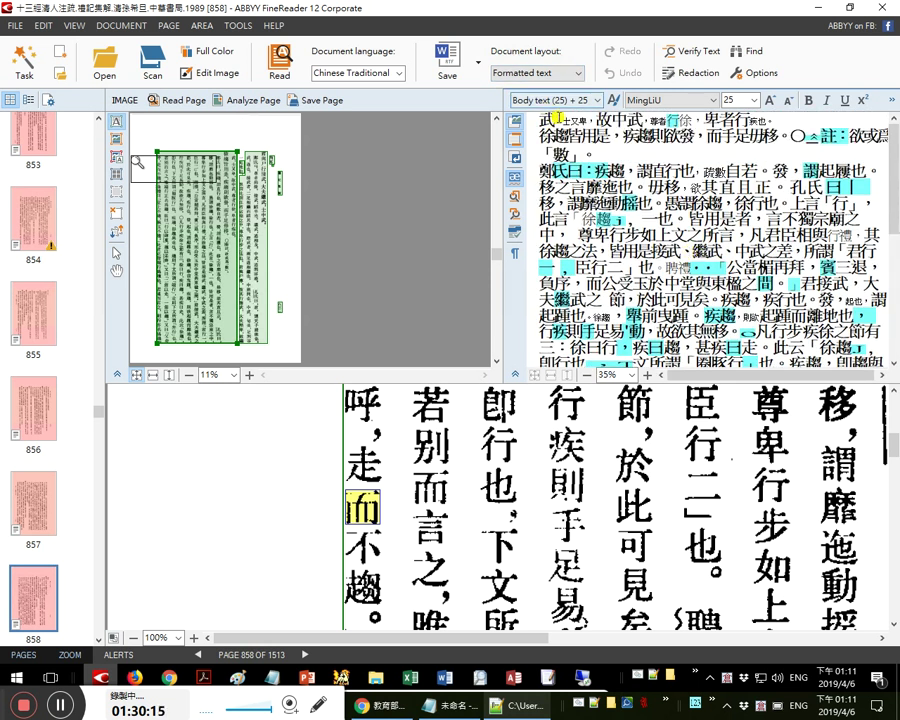
left_click(563, 145)
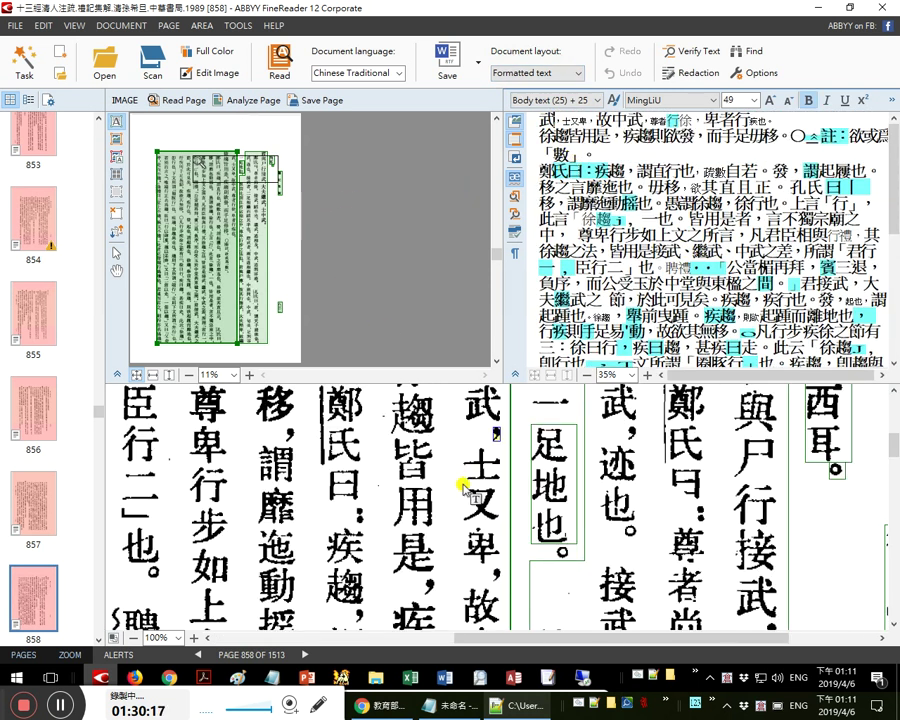
scroll(470, 478, "down", 3)
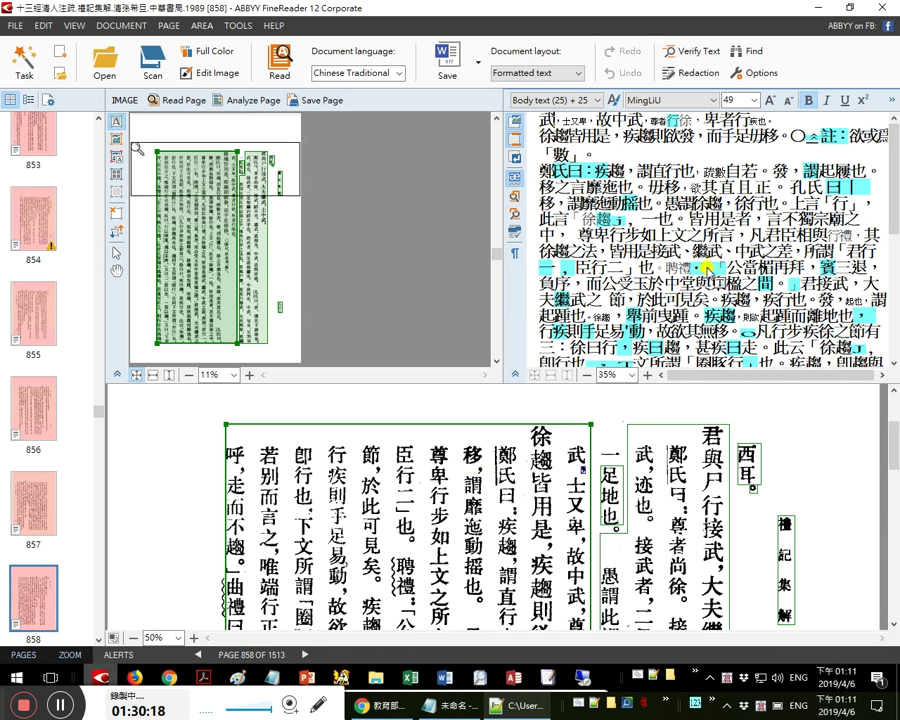
left_click(598, 116)
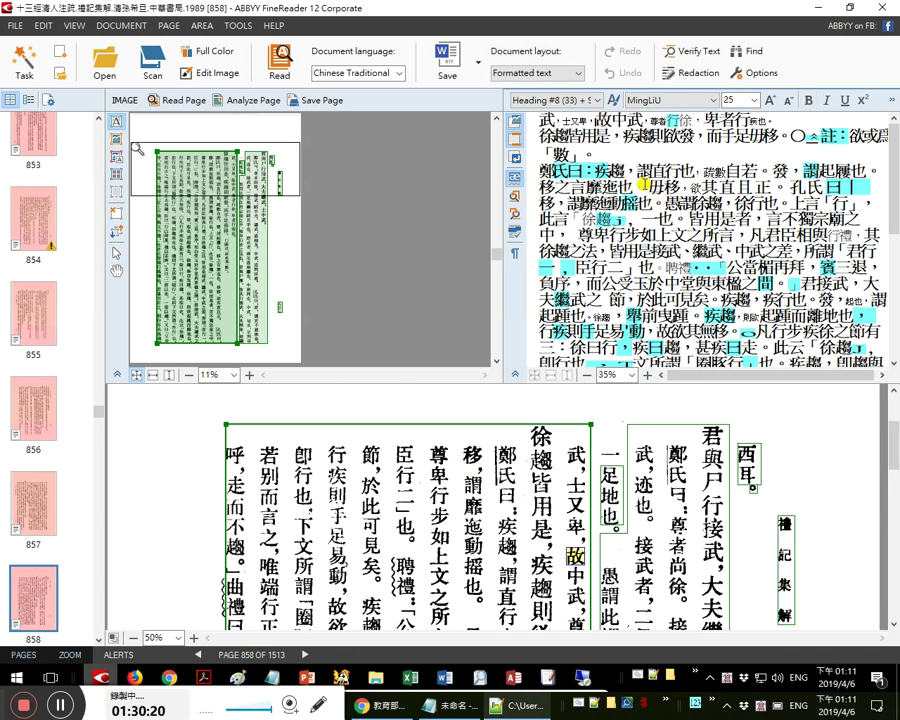
Step: Shrink the 禮記集解 header area out of recognition and select the column area beginning with 君
left_click(788, 527)
left_click_drag(788, 527, 788, 600)
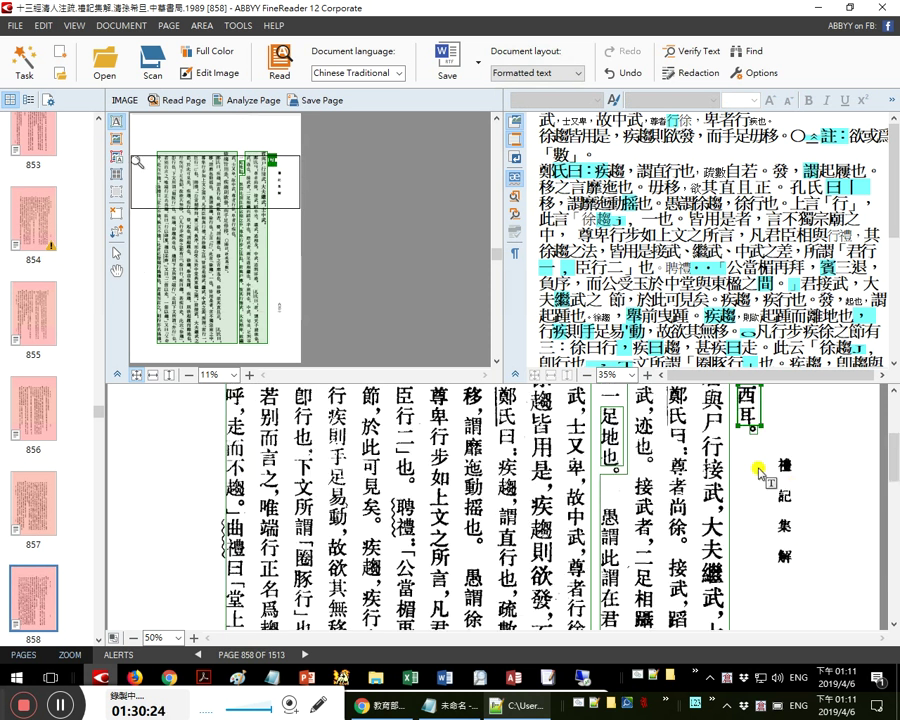
scroll(760, 470, "up", 2)
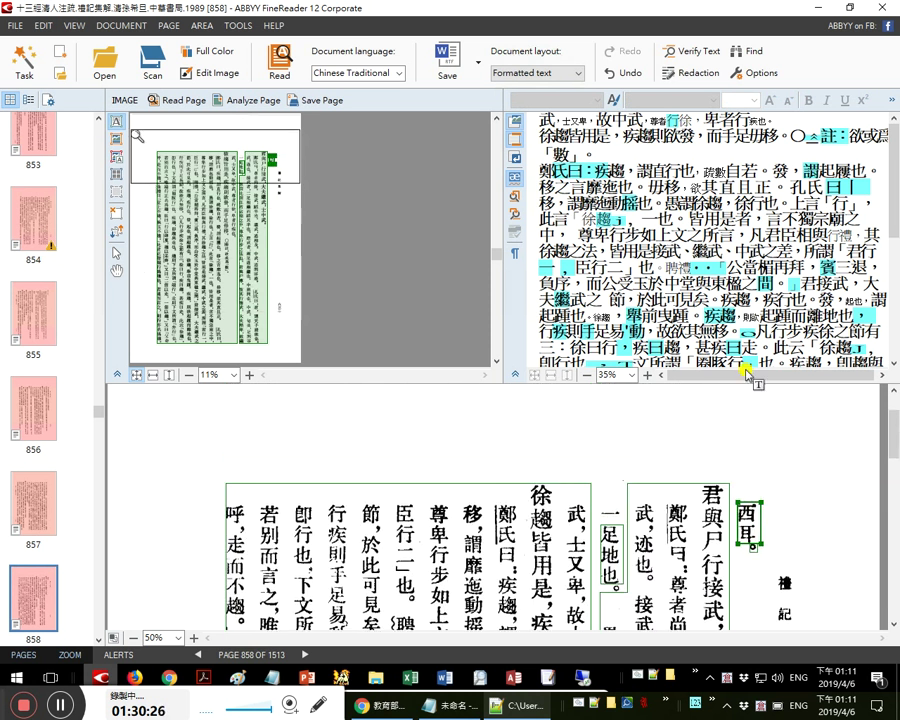
left_click(749, 524)
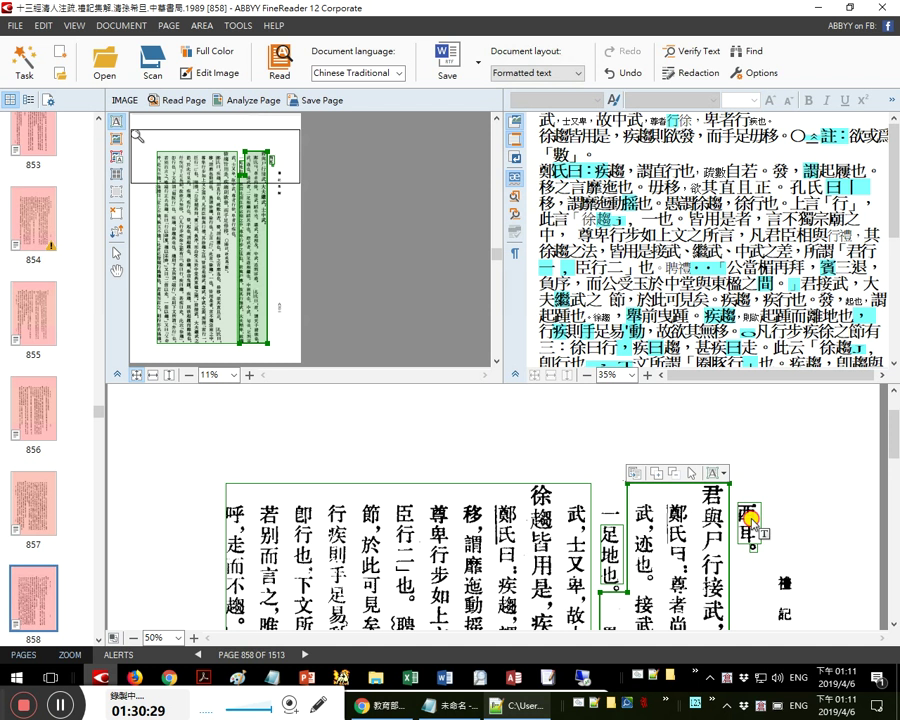
left_click(783, 243)
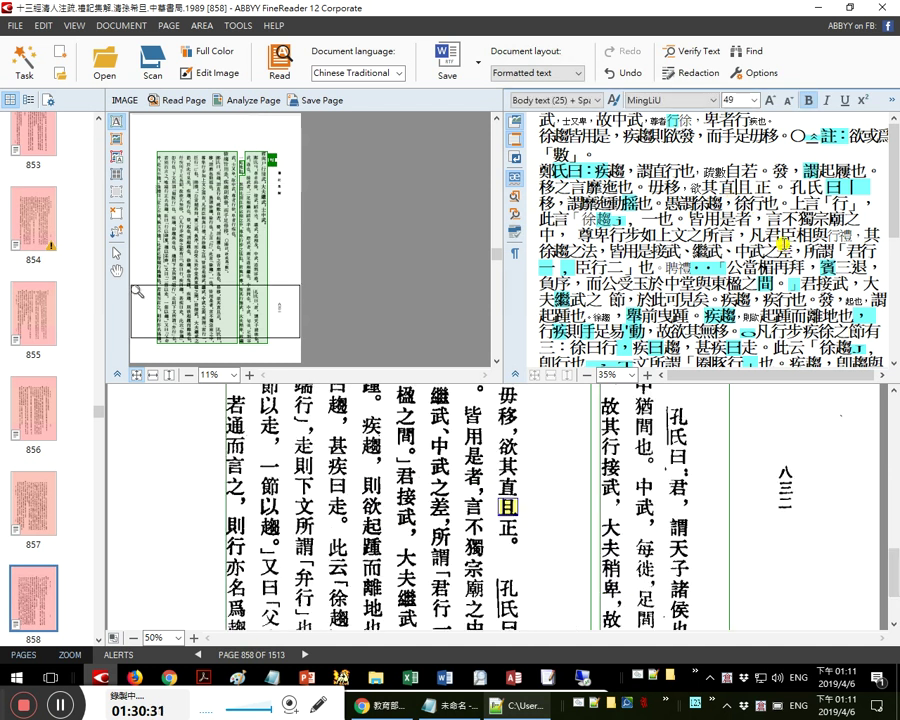
scroll(783, 243, "down", 5)
left_click(593, 349)
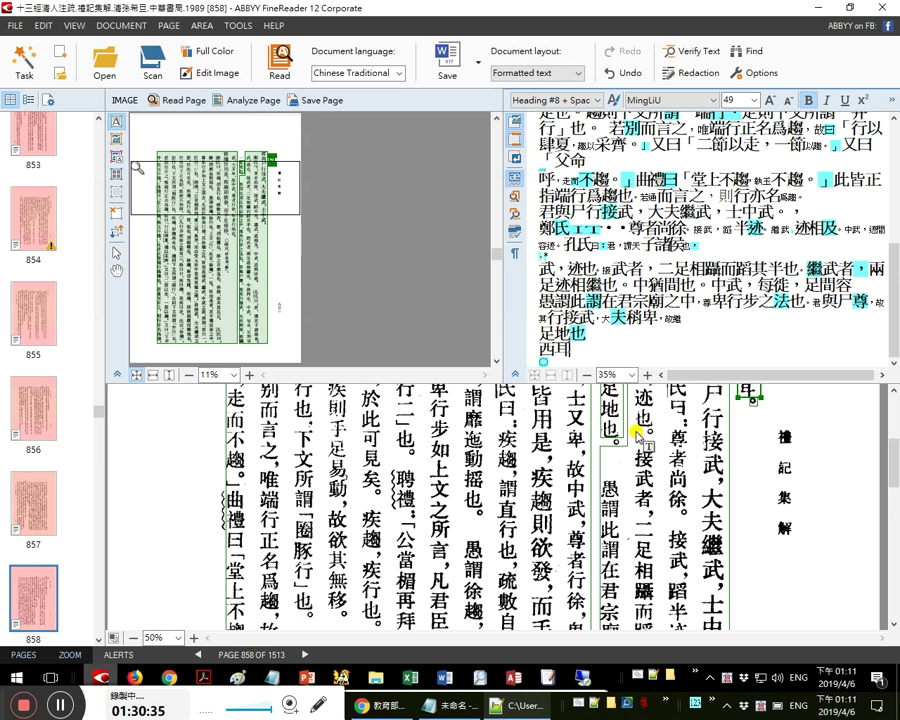
left_click(622, 485)
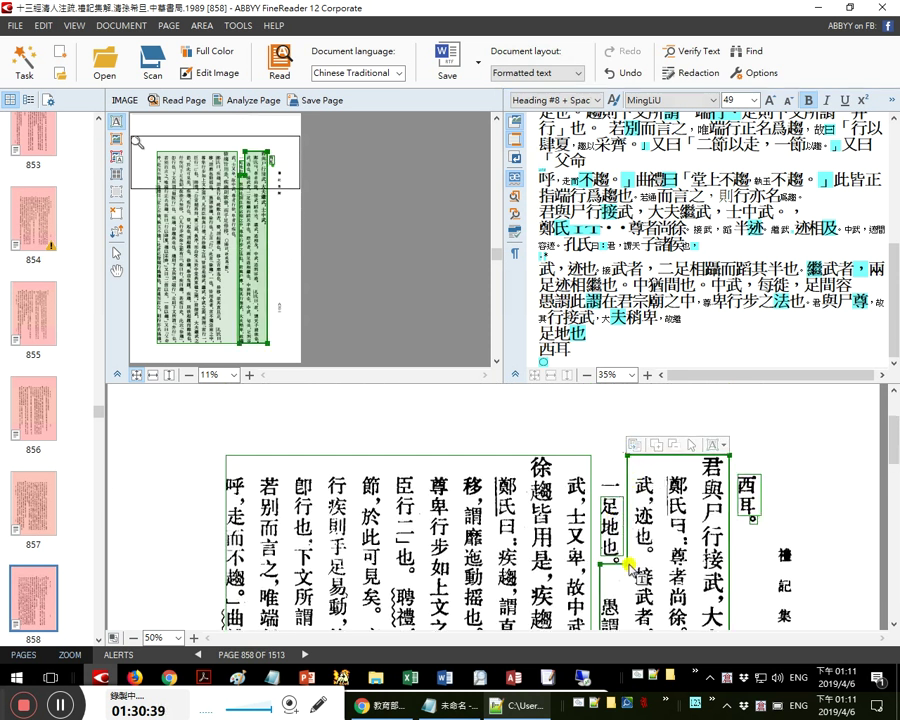
Step: Extend the 君 column area to cover the 一足地也 column
left_click_drag(630, 562, 597, 457)
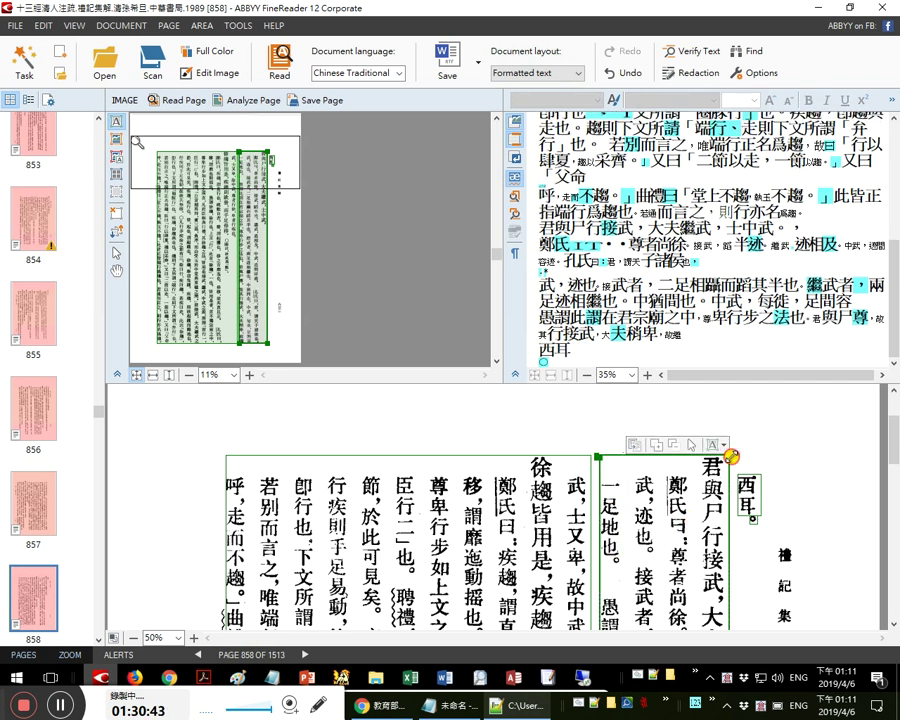
scroll(748, 480, "down", 3)
scroll(748, 490, "down", 8)
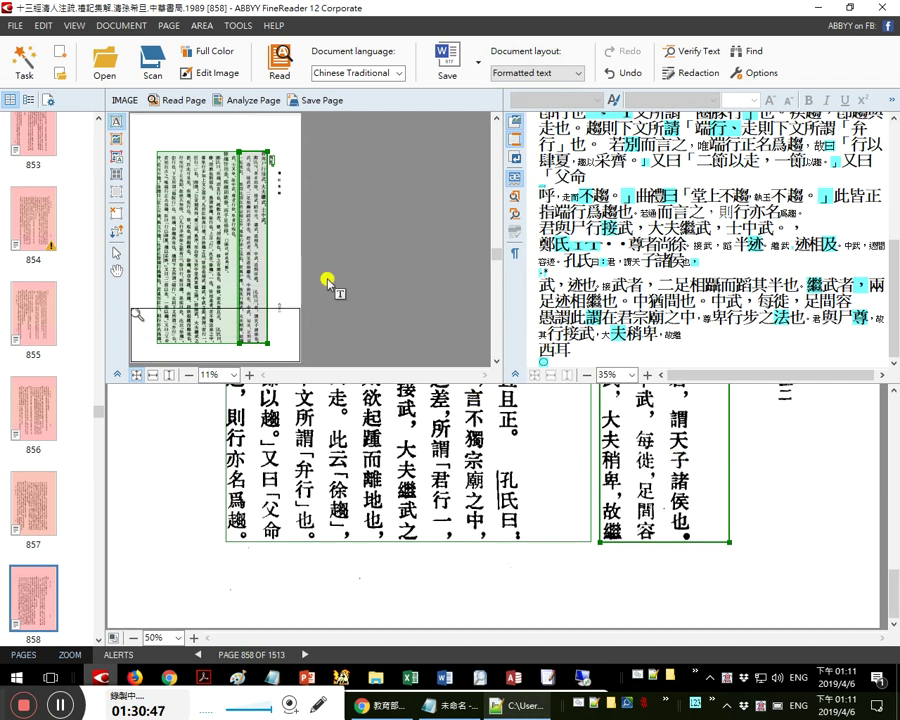
scroll(230, 210, "up", 1)
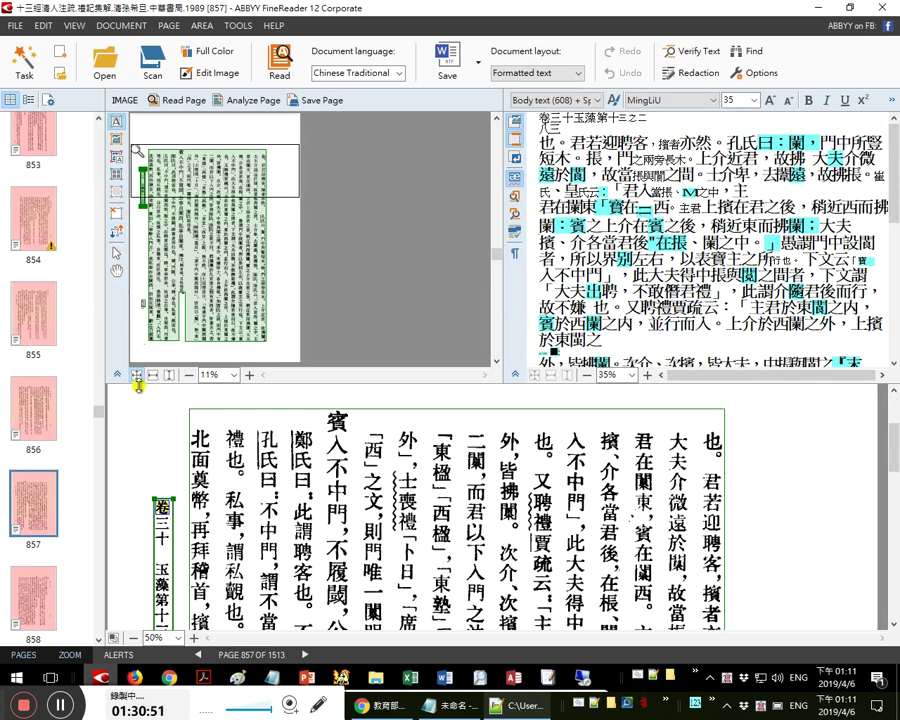
scroll(142, 251, "down", 1)
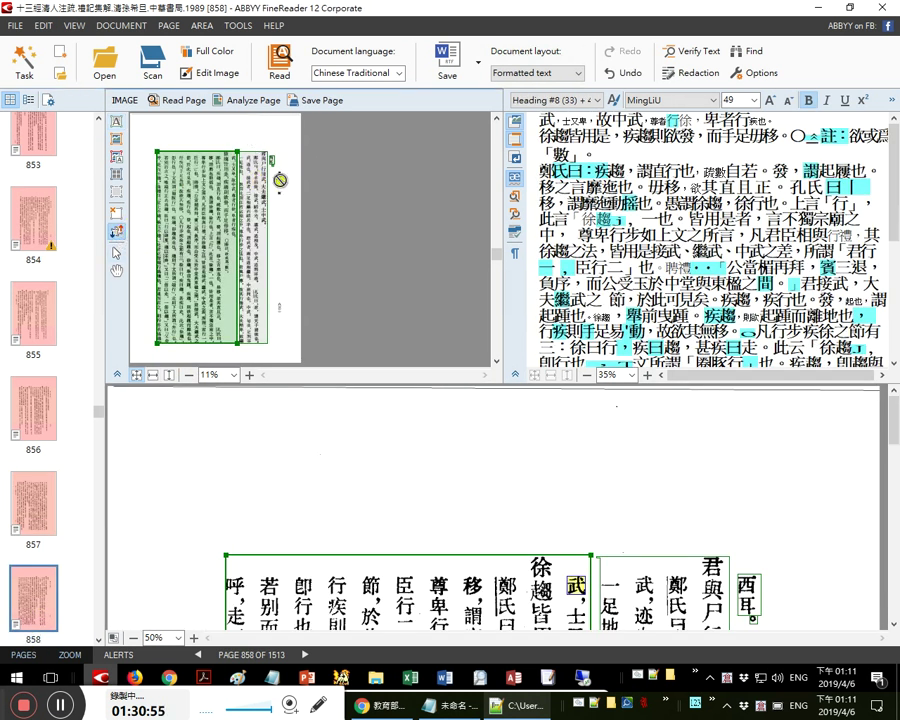
Step: Re-recognize page 858's large left text area with Read
left_click(273, 160)
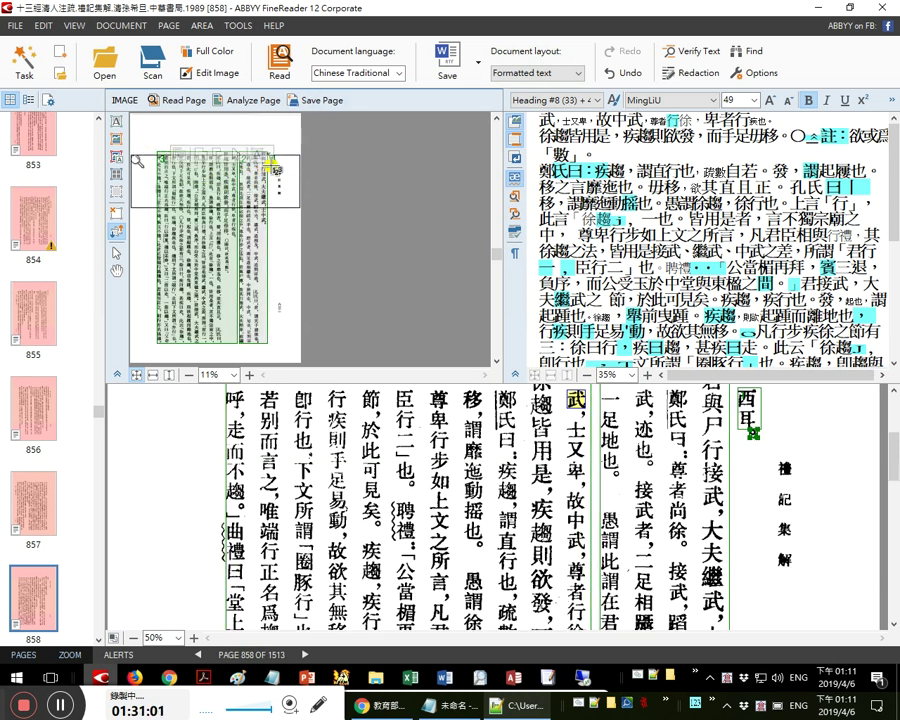
left_click(220, 176)
right_click(245, 180)
left_click(268, 192)
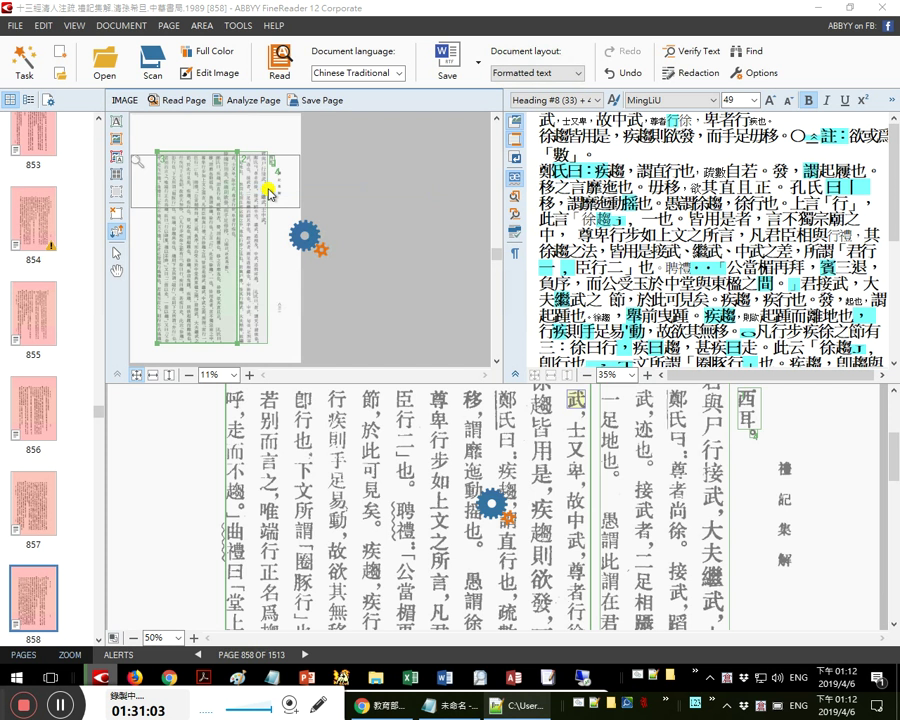
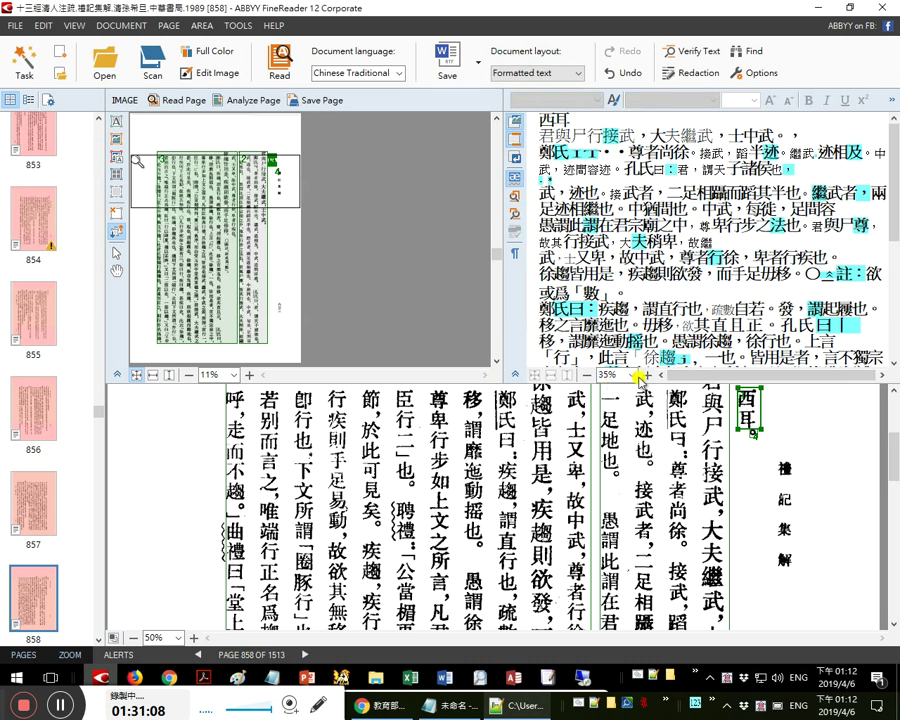
Step: Replace the garbled characters after 鄭氏 with 曰： so the line reads 鄭氏曰：尊者尚徐
left_click(650, 462)
left_click(752, 430)
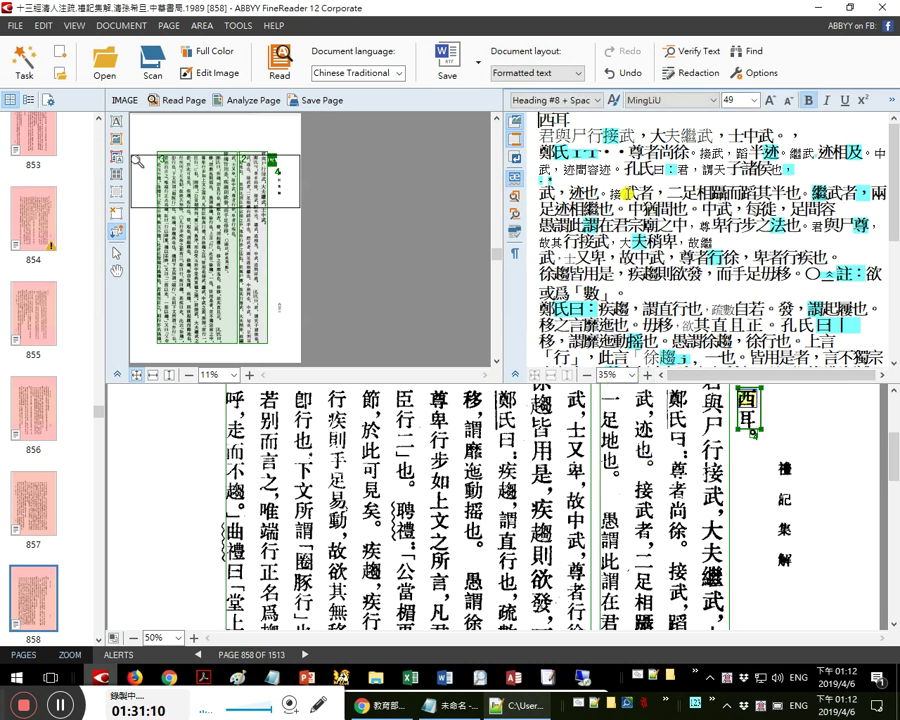
scroll(500, 505, "up", 2)
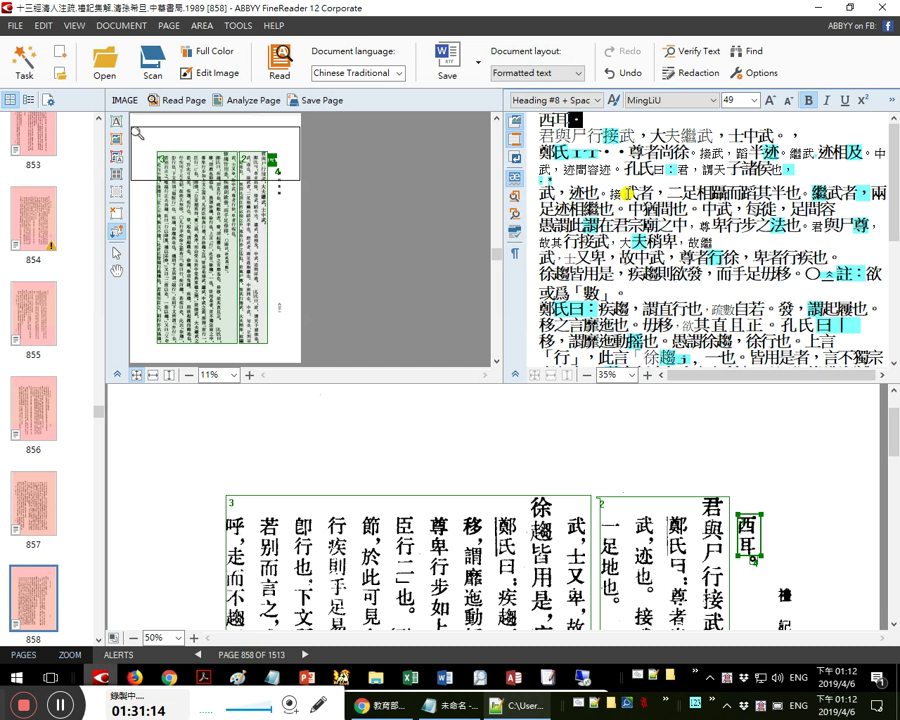
key("Right")
key("Right")
key("Right")
key("Right")
key("Right")
key("Right")
key("Right")
key("Right")
key("Right")
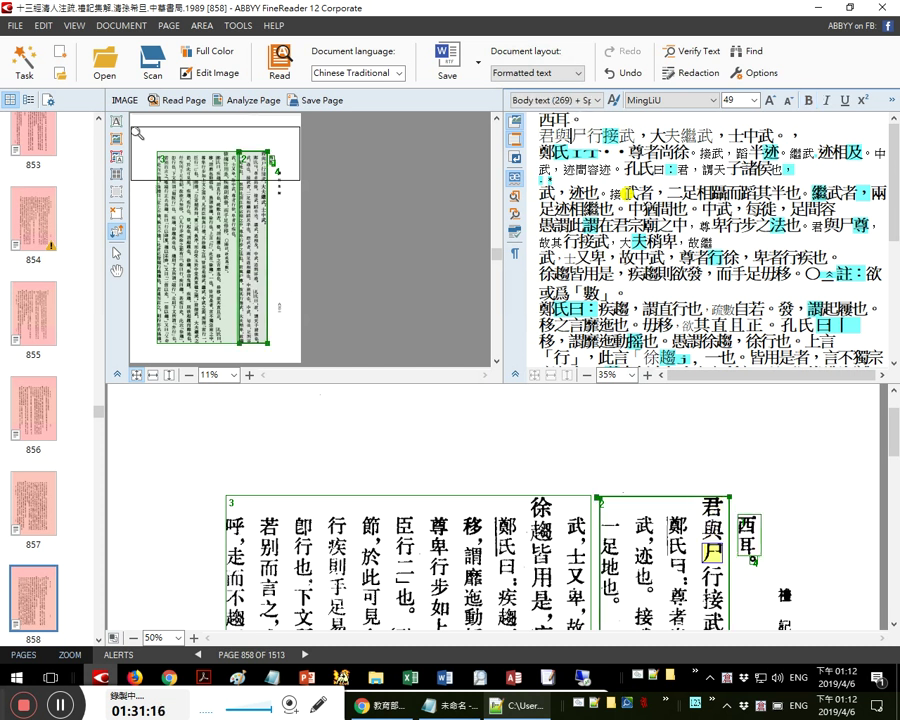
key("Right")
key("Right")
key("Right")
key("Right")
key("Right")
key("Right")
key("Right")
key("Right")
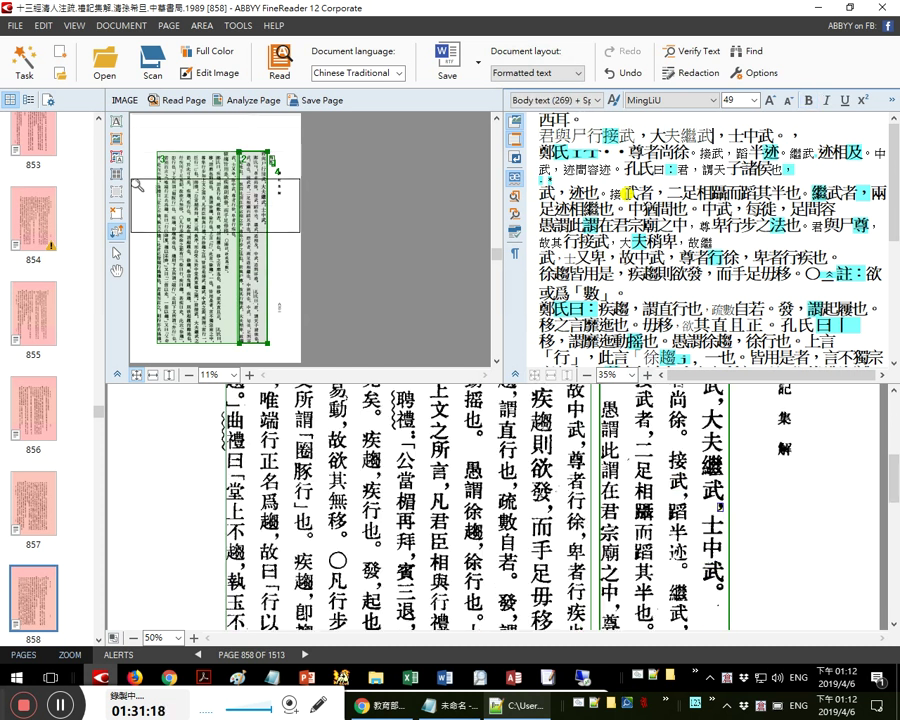
key("Up")
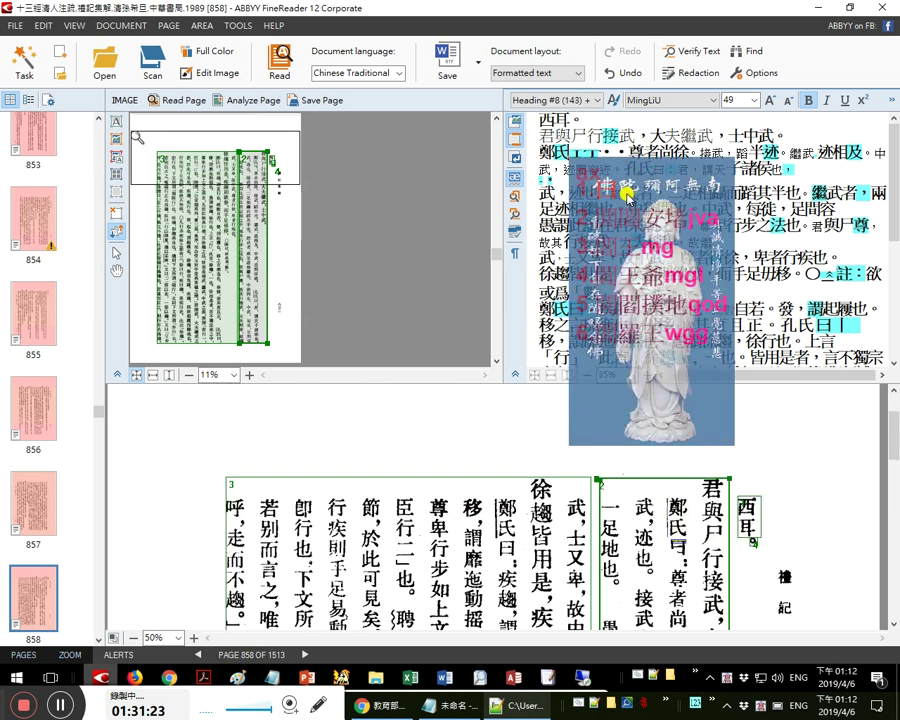
key("space")
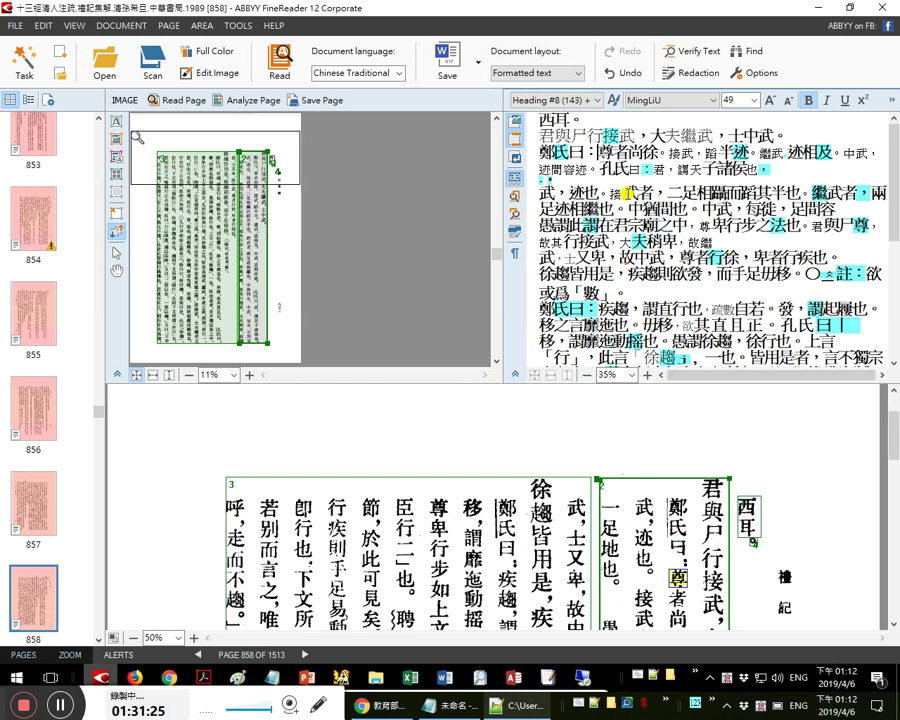
Step: Check 接武, 繼武 and 中武 against the image and delete the stray break after 諸侯也
left_click(655, 154)
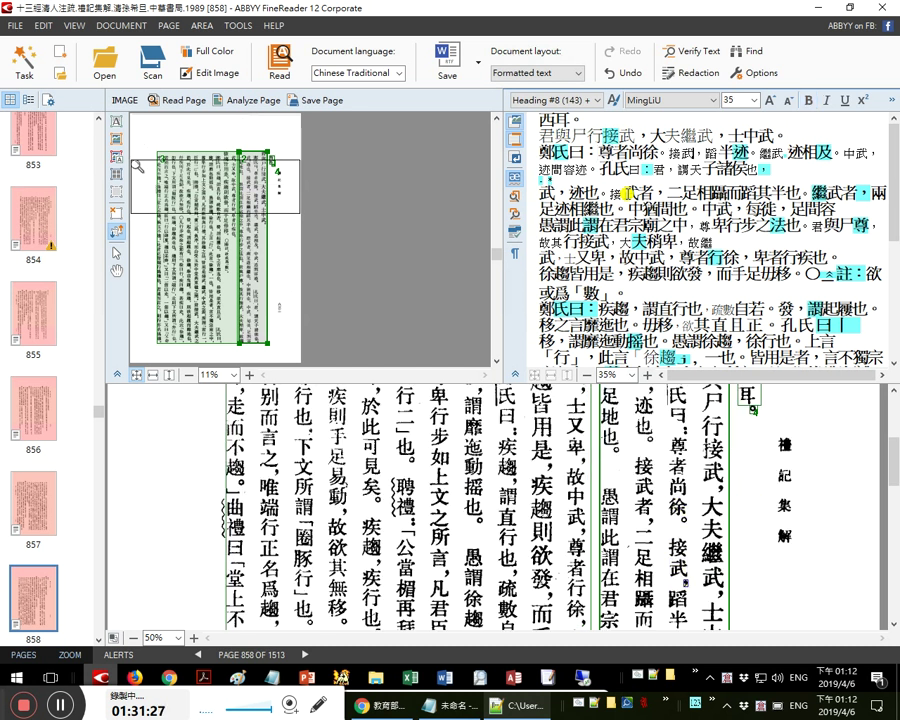
left_click(793, 154)
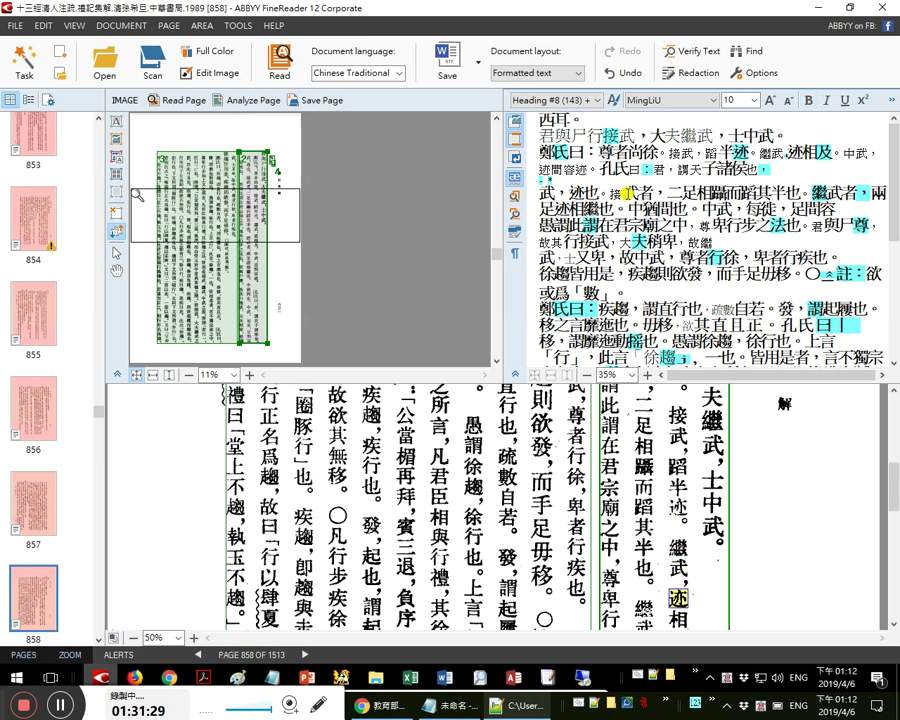
left_click(782, 154)
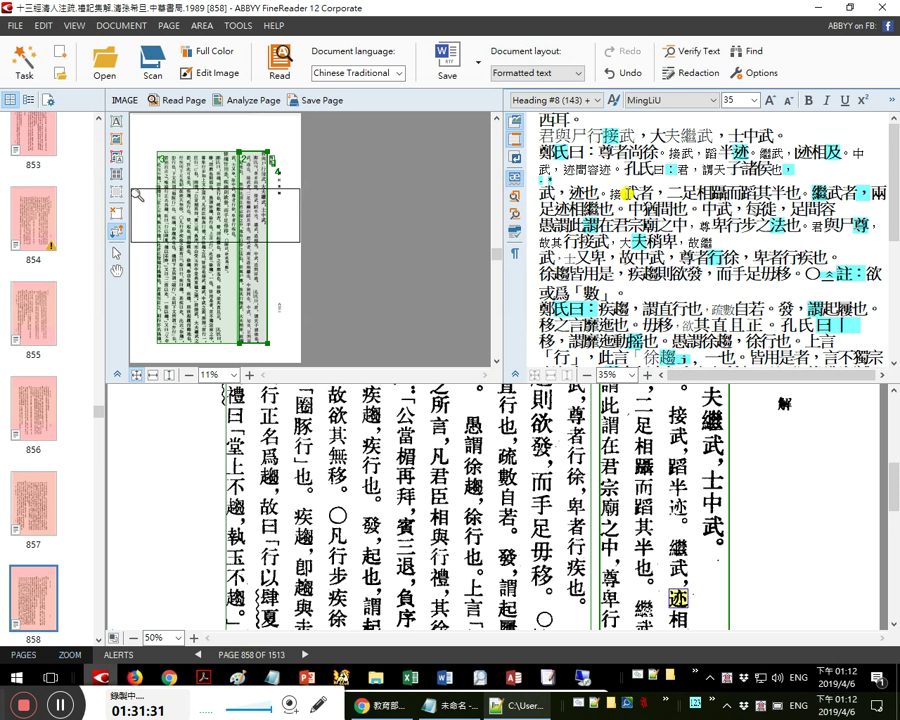
left_click(557, 168)
left_click(566, 168)
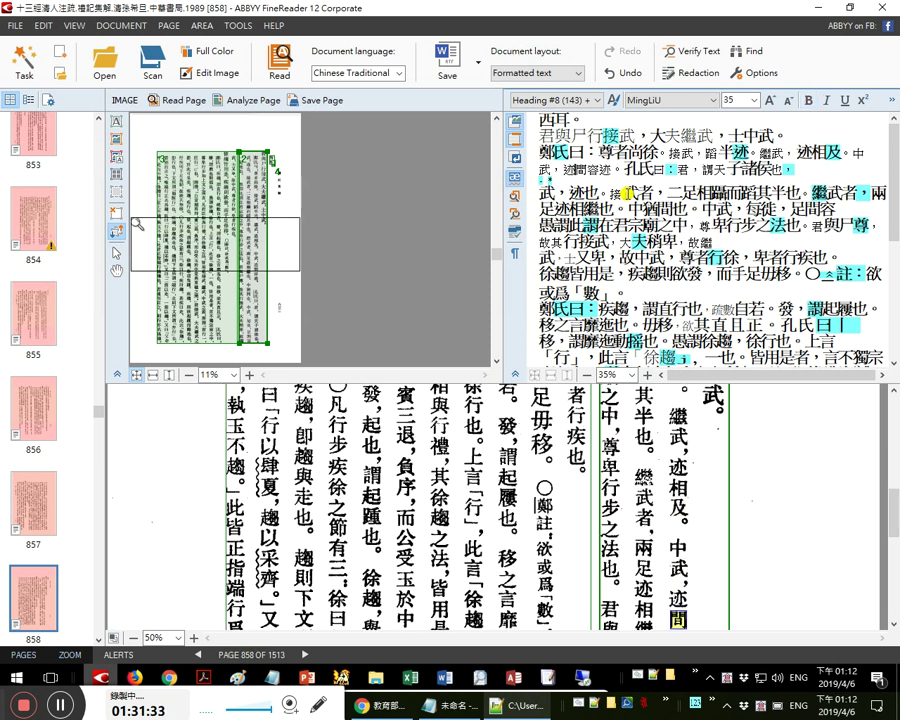
key("Right")
key("Right")
key("Right")
key("Right")
key("Right")
key("Right")
key("Right")
key("Right")
key("Right")
key("Right")
key("Right")
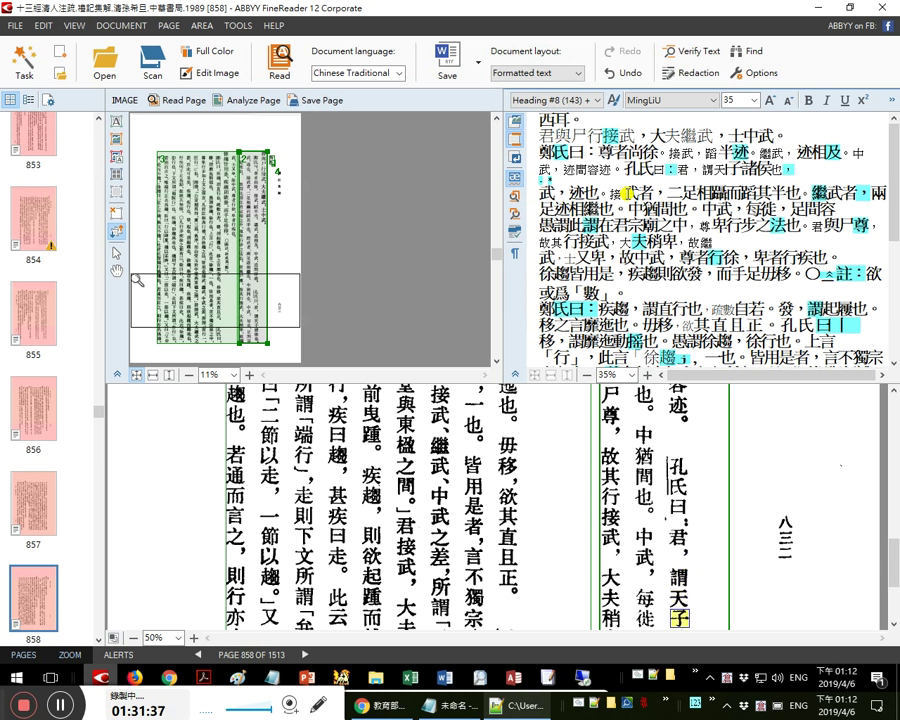
key("Right")
key("Right")
key("Right")
key("Right")
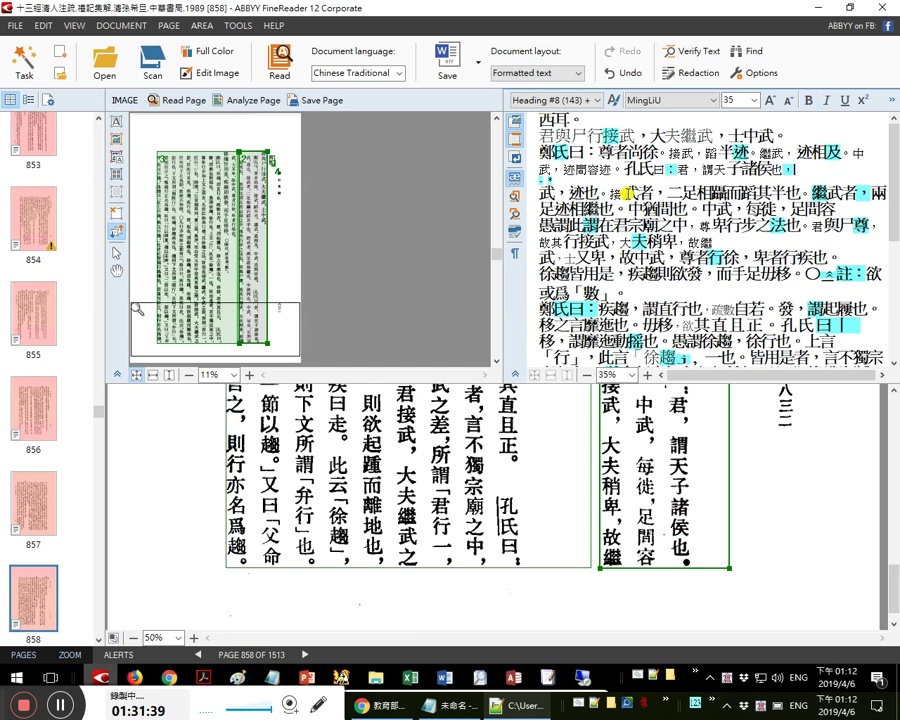
key("Right")
key("Left")
key("Right")
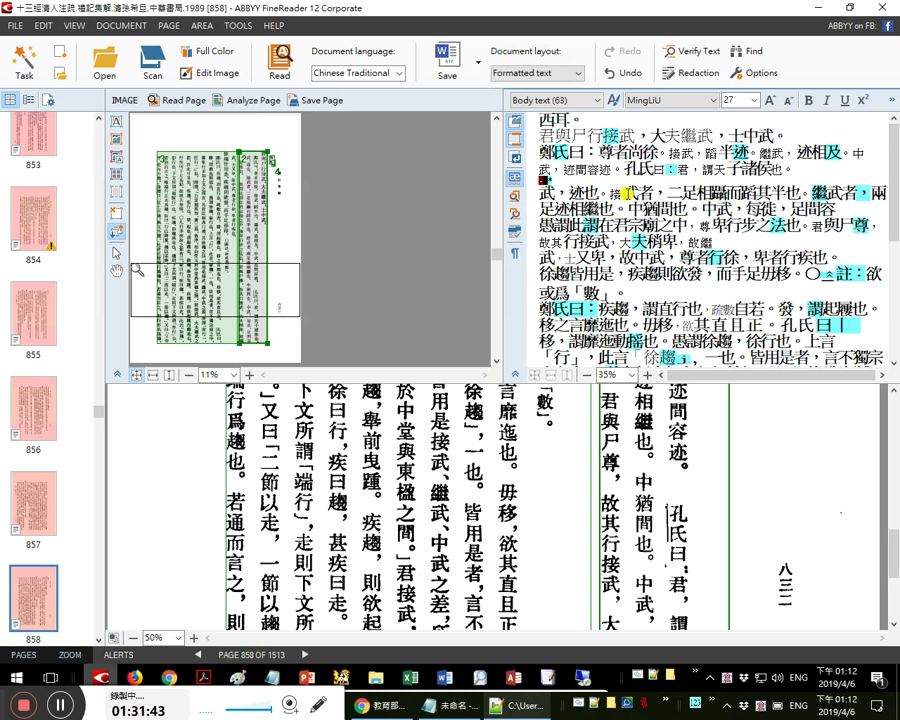
left_click_drag(138, 270, 138, 137)
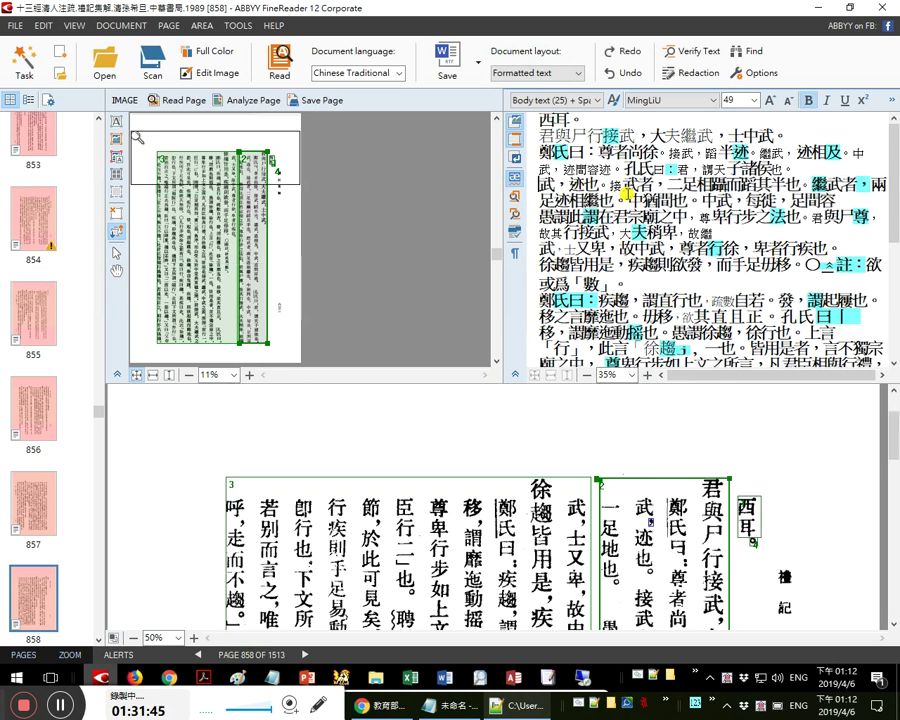
Step: Proofread the 迹者二足 passage against the zoomed page image
key("Right")
key("Right")
key("Right")
key("Right")
key("Right")
key("Right")
left_click_drag(138, 137, 138, 165)
key("Right")
key("Right")
key("Right")
key("Right")
key("Right")
key("Right")
key("Right")
key("Right")
key("Right")
key("Right")
key("Right")
key("Right")
left_click_drag(138, 166, 138, 222)
key("Right")
key("Right")
key("Right")
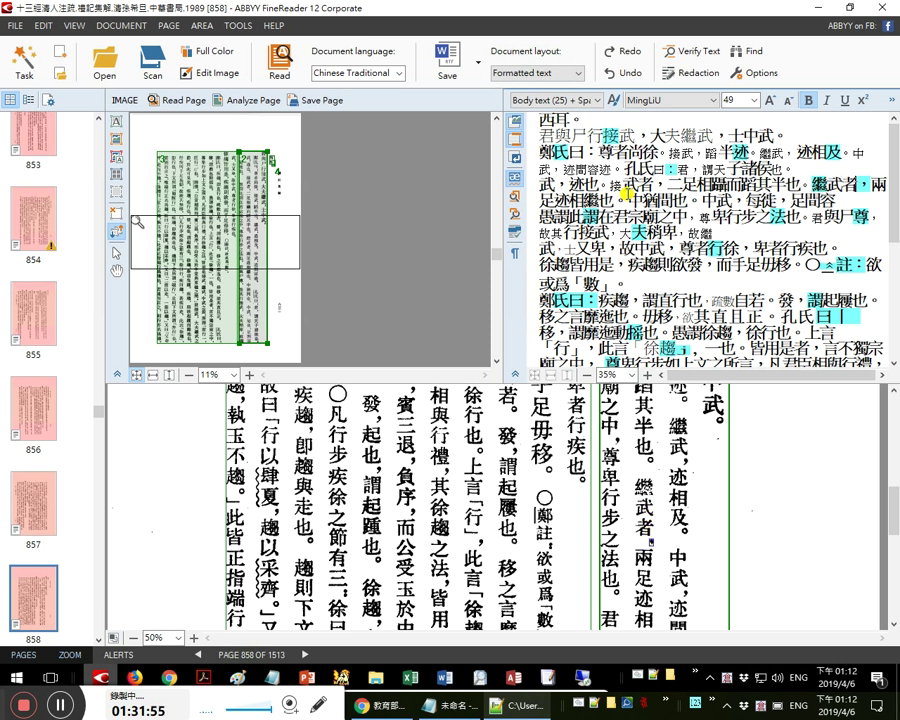
key("Right")
key("Right")
key("Right")
left_click_drag(138, 222, 138, 278)
key("Right")
key("Right")
key("Right")
key("Right")
key("Right")
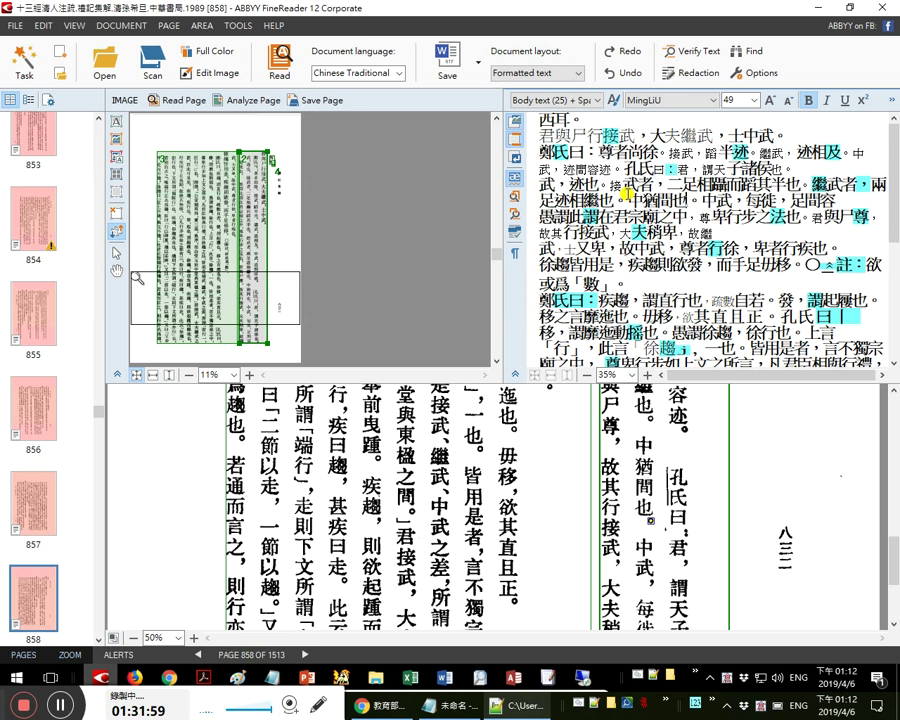
key("Right")
key("Right")
key("Right")
key("Right")
left_click_drag(138, 278, 138, 306)
key("Right")
key("Right")
key("Right")
left_click_drag(138, 306, 138, 162)
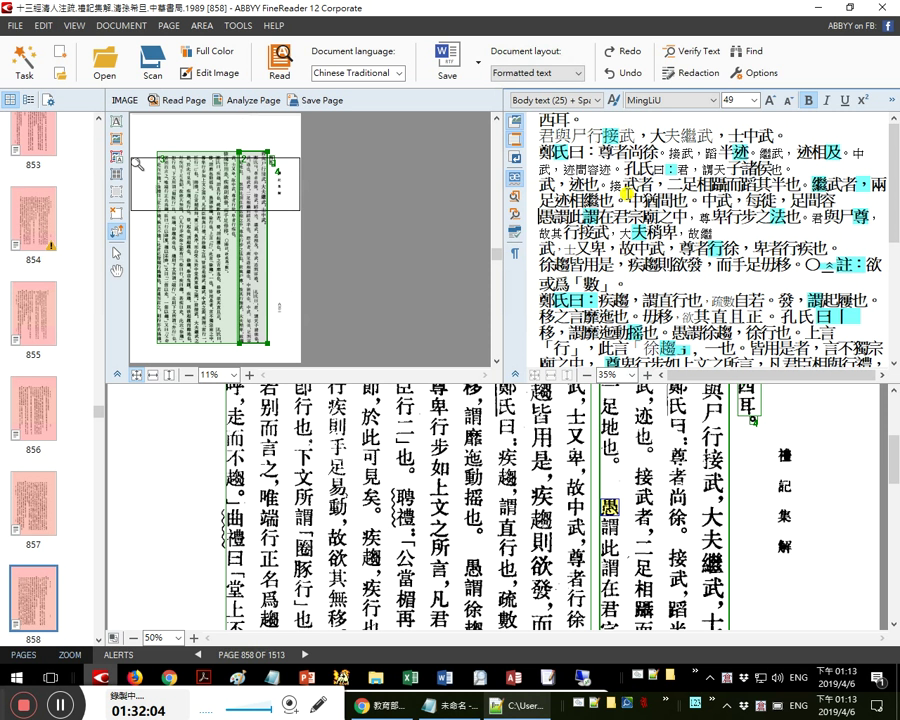
Step: Insert 一足地也。 after 足間容 and rejoin the 愚謂 text onto that line
key("Right")
key("Right")
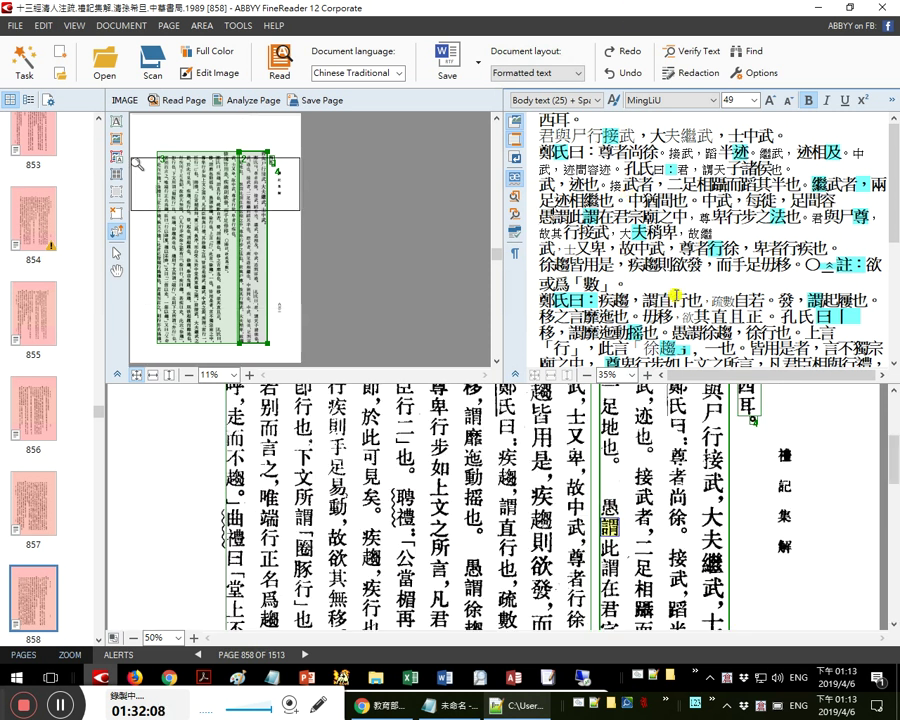
scroll(640, 500, "up", 1)
scroll(605, 478, "up", 1)
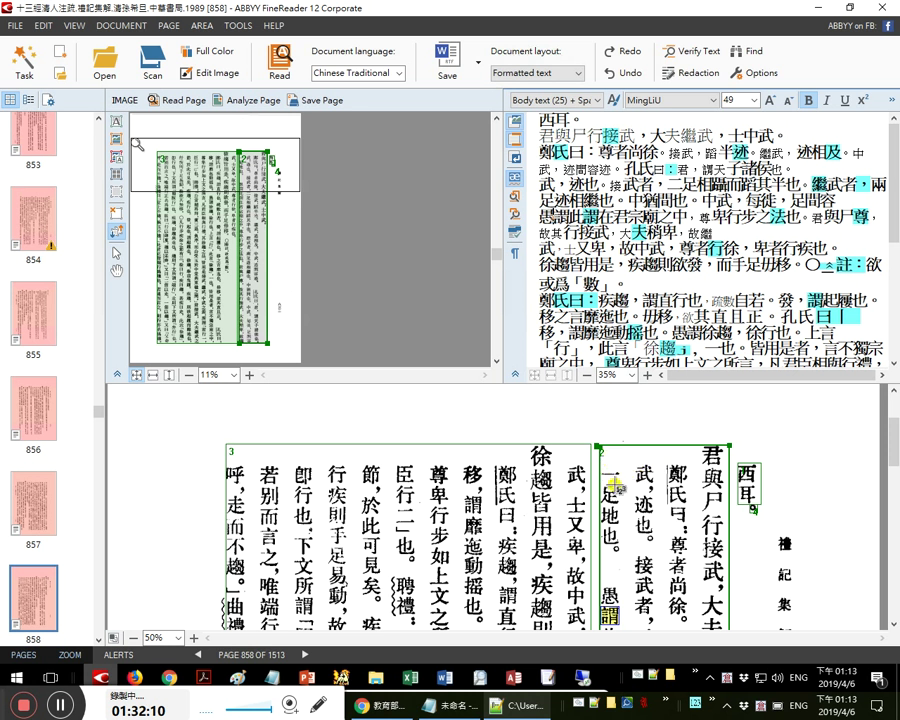
left_click(625, 230)
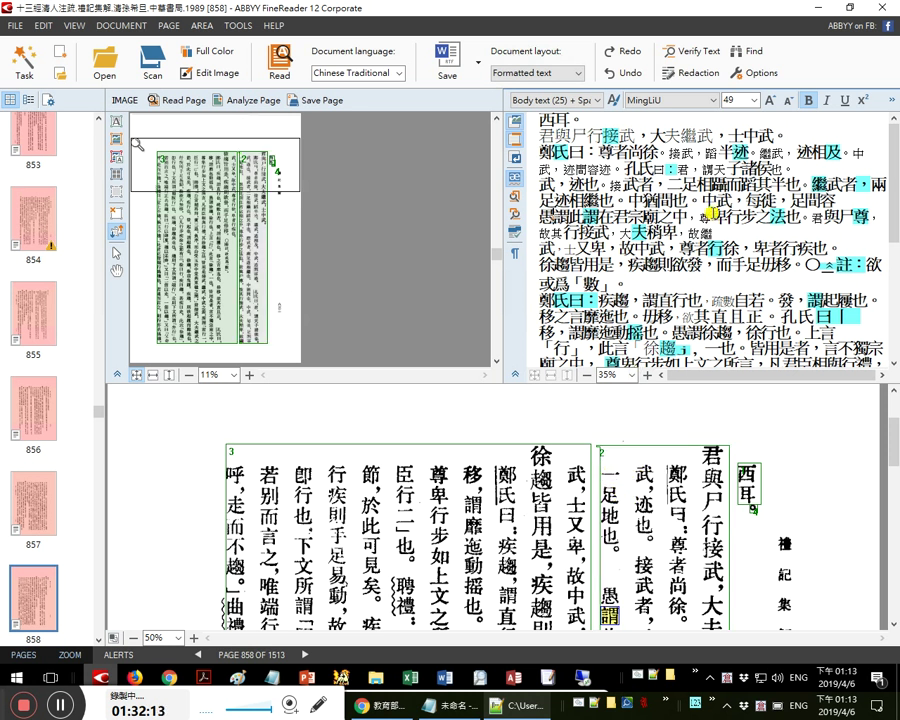
key("Left")
type("一足地也。")
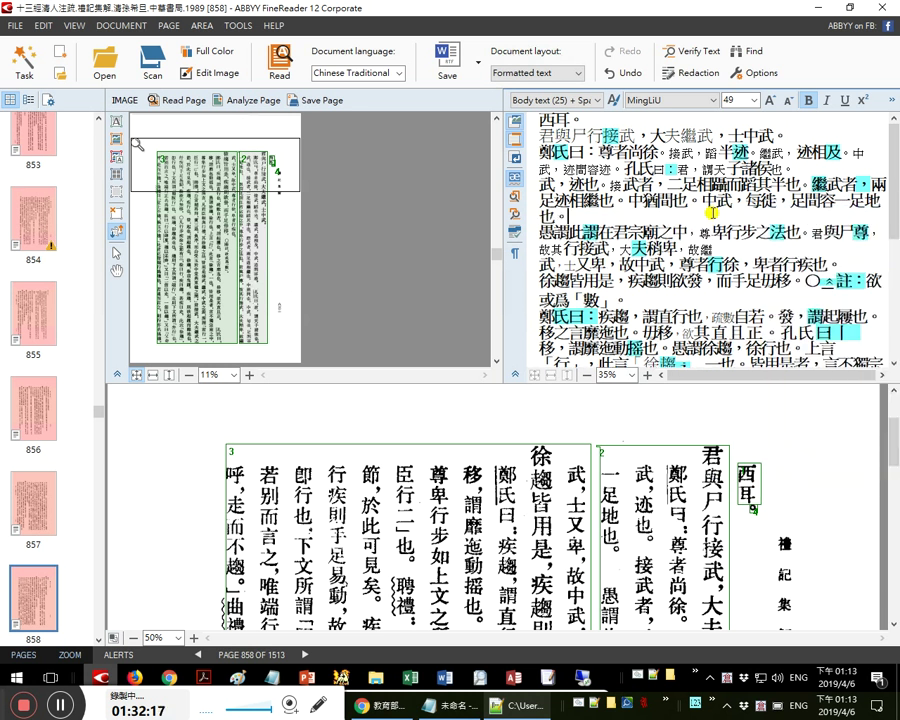
key("Left")
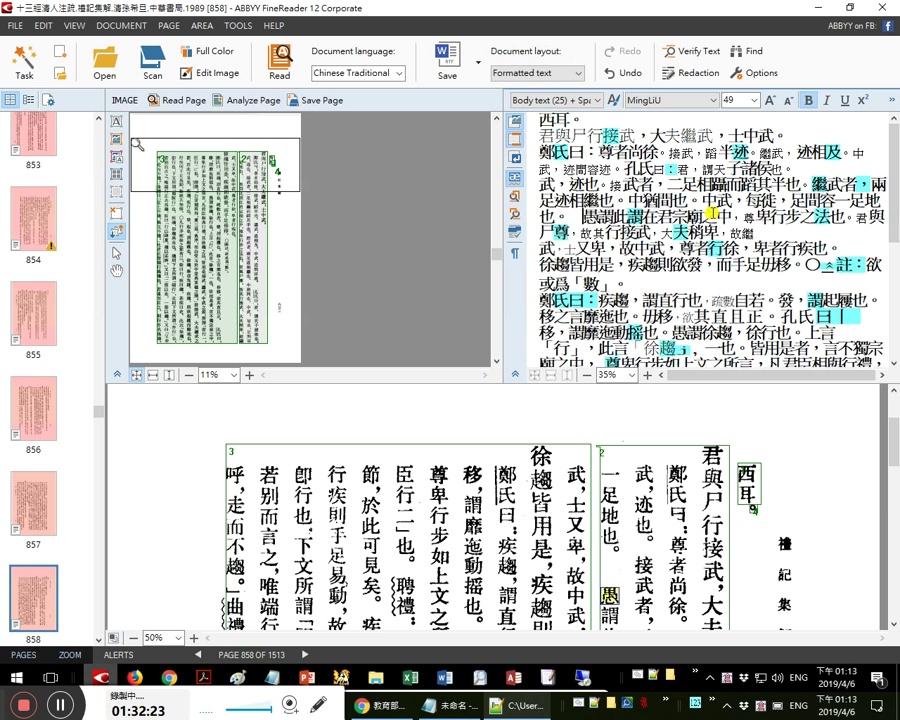
Step: Continue proofreading the 卑, 尸 and 行 lines against the page image
left_click_drag(137, 144, 137, 256)
key("Right")
key("Right")
key("Right")
key("Right")
key("Right")
key("Right")
key("Right")
key("Right")
key("Right")
key("Right")
key("Right")
key("Right")
key("Right")
key("Right")
key("Right")
key("Right")
key("Right")
key("Right")
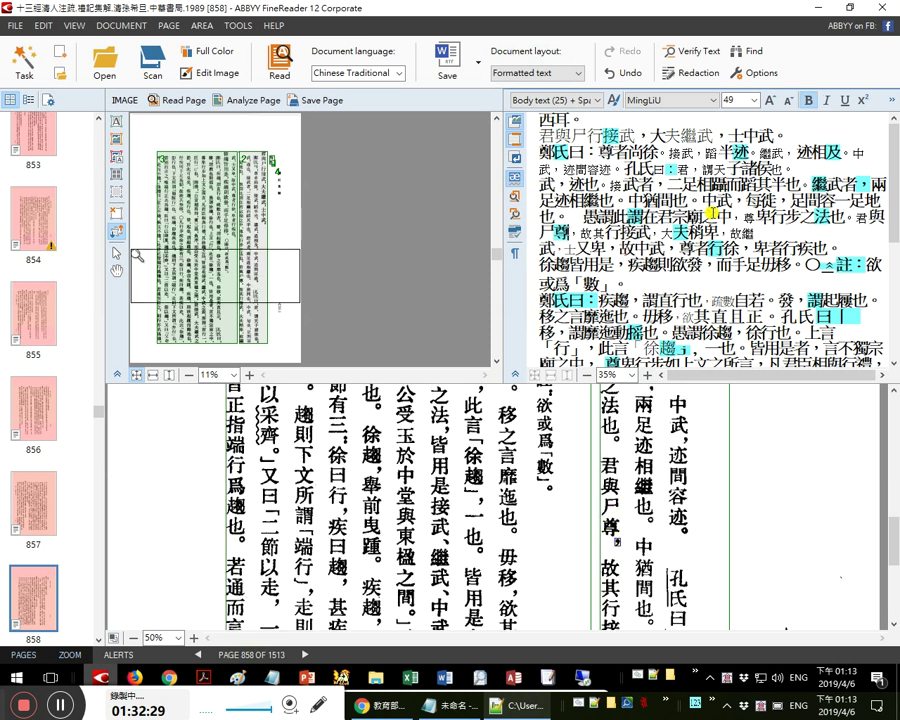
left_click_drag(137, 256, 137, 283)
key("Right")
key("Right")
key("Right")
key("Right")
key("Right")
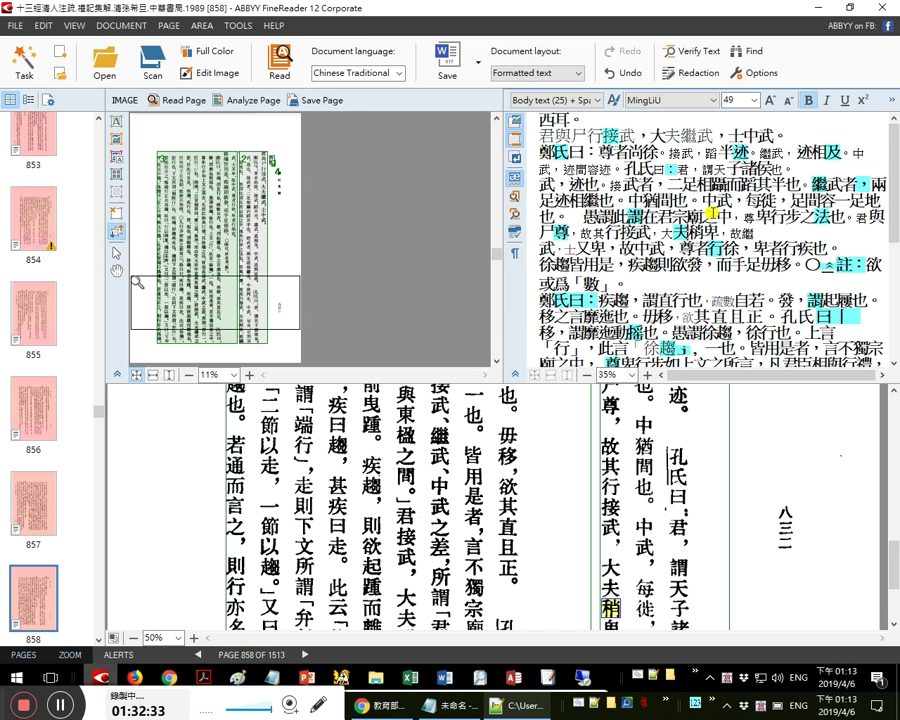
left_click_drag(137, 283, 137, 218)
key("Right")
key("Right")
key("Right")
key("Right")
key("Right")
key("Right")
key("Right")
key("Right")
key("Right")
key("Right")
key("Right")
key("Right")
key("Right")
key("Right")
key("Right")
key("Right")
key("Right")
key("Right")
key("Right")
key("Right")
key("Right")
key("Right")
key("Right")
key("Right")
key("Right")
key("Right")
key("Right")
key("Right")
key("Right")
key("Right")
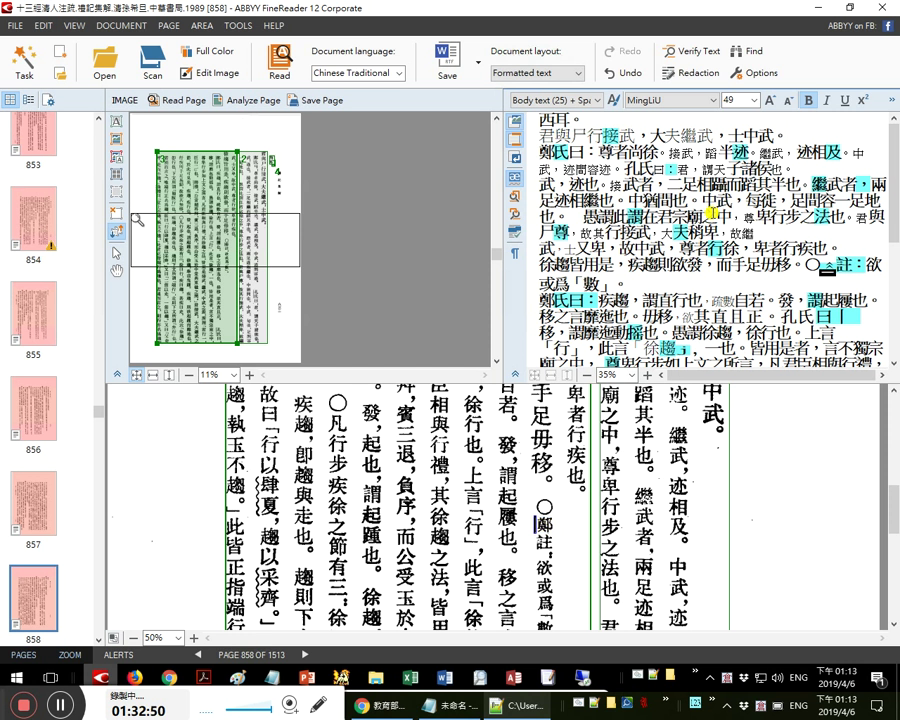
key("shift+Up")
key("shift+Down")
type("鄭")
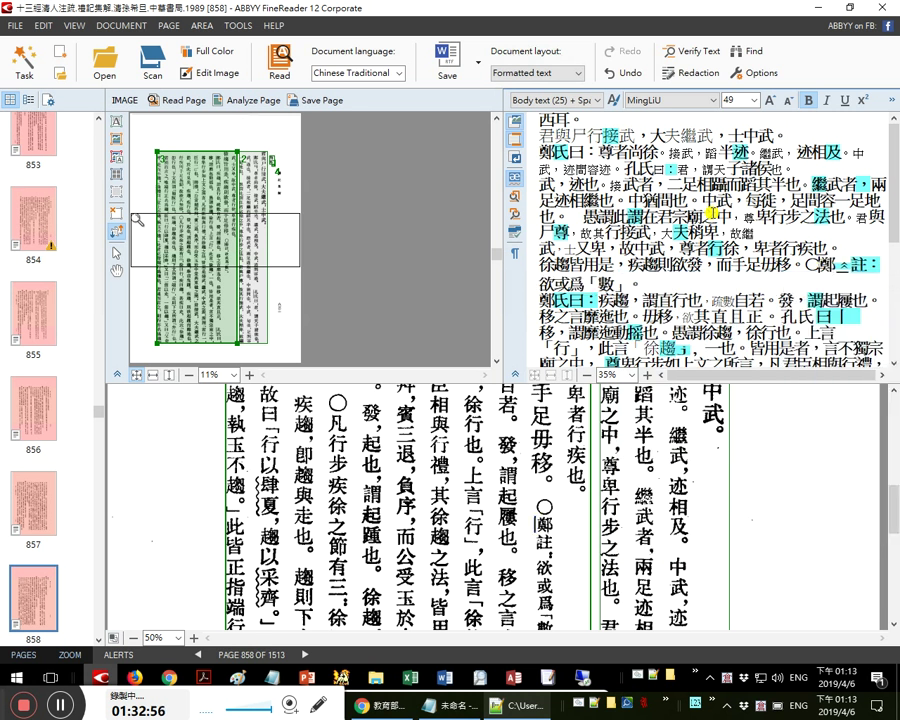
key("shift+Right")
key("shift+Right")
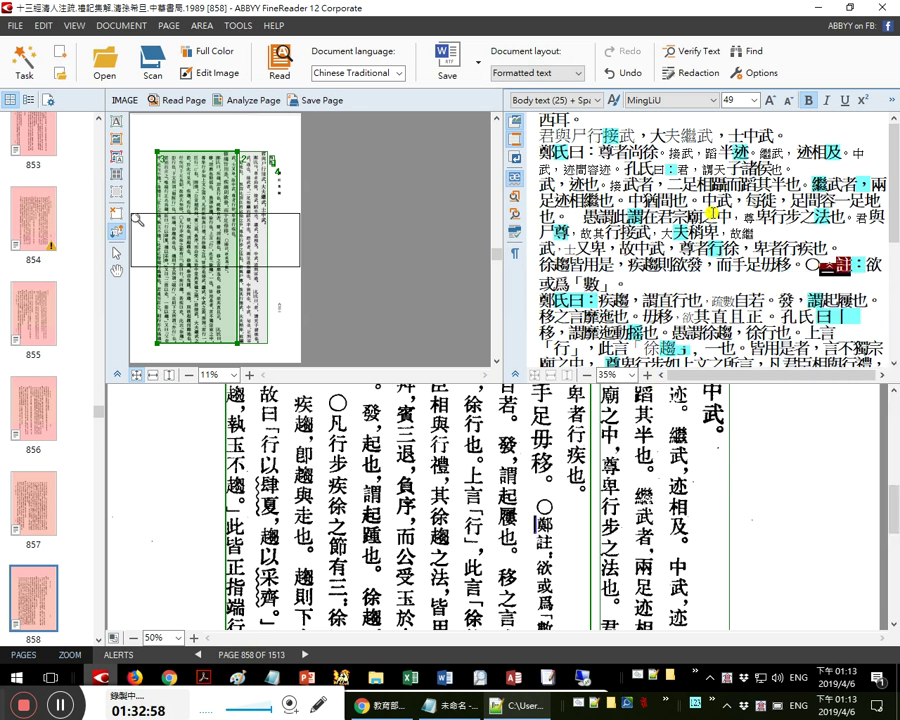
key("Down")
key("Return")
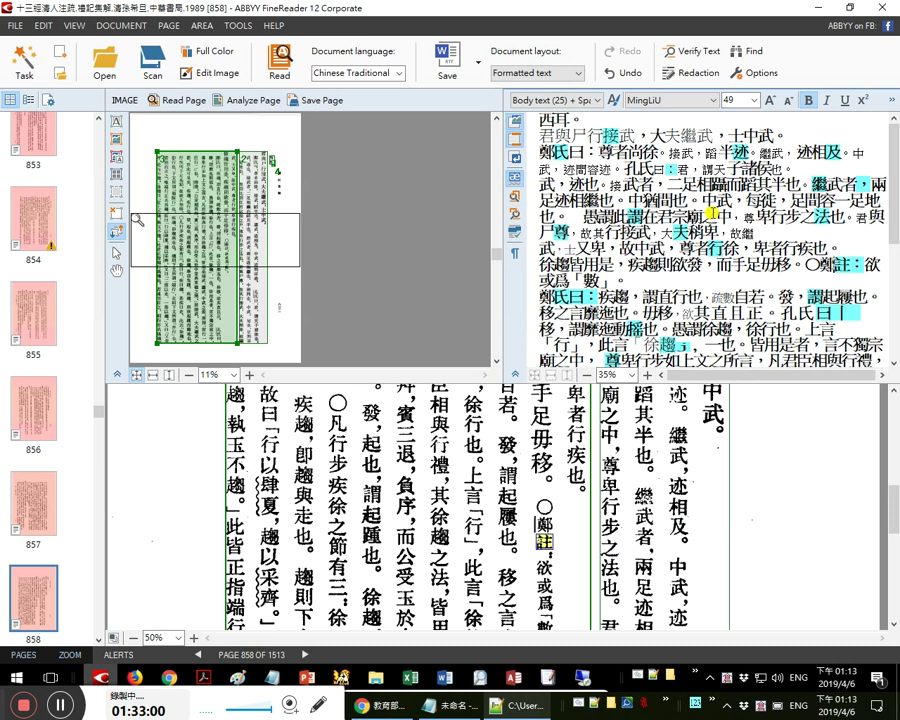
key("Right")
key("Right")
key("Right")
key("Right")
key("Down")
key("Home")
key("Right")
key("Right")
key("Right")
key("Right")
key("Right")
key("Right")
key("Right")
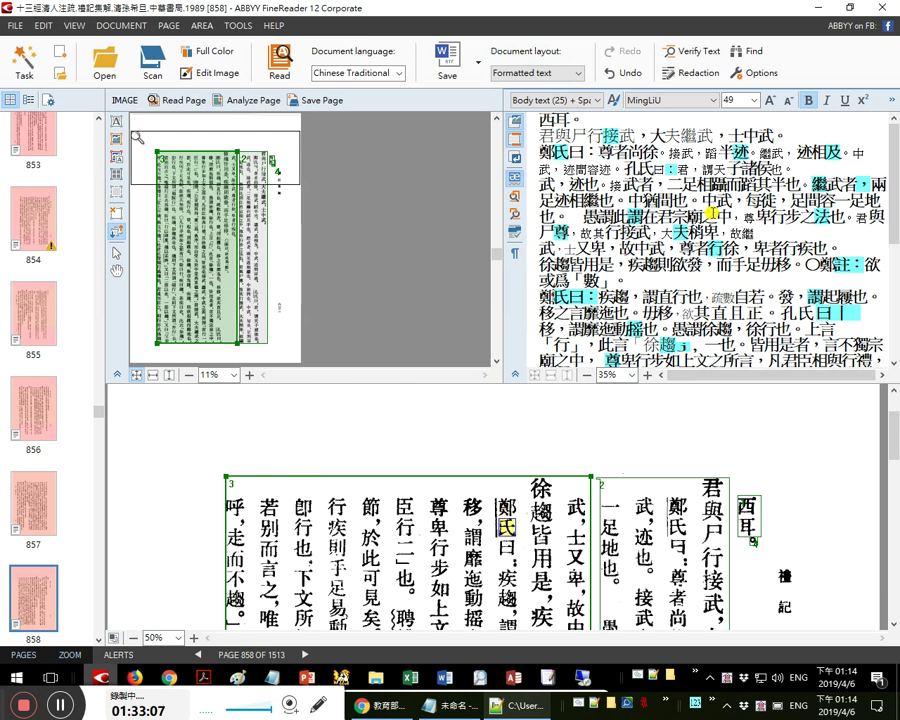
key("Right")
key("Right")
key("Right")
key("Right")
key("Right")
key("Right")
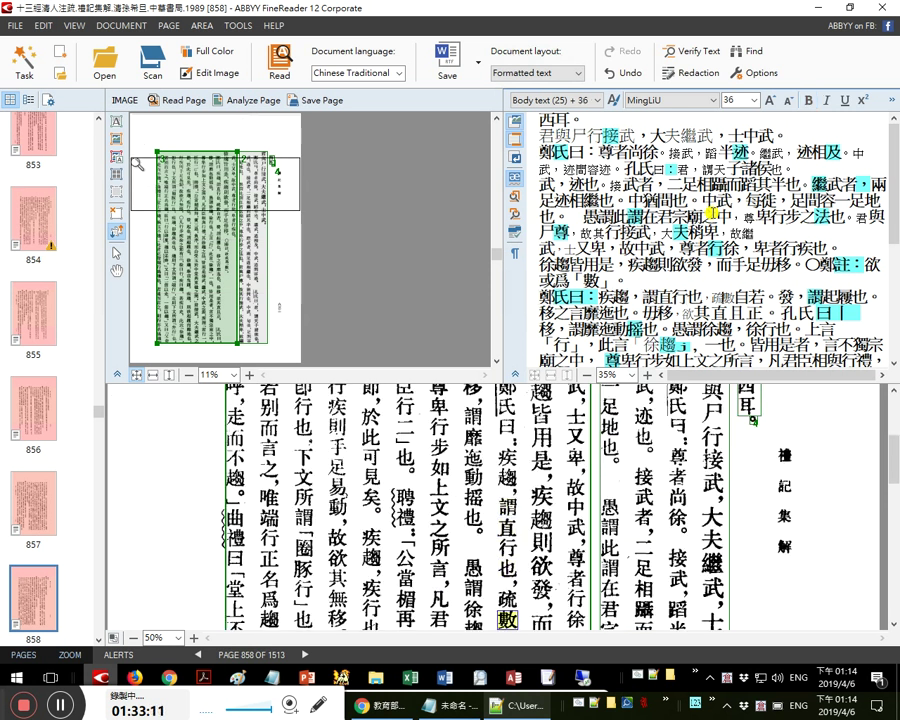
key("Right")
key("Right")
key("Right")
key("Right")
key("Right")
key("Right")
key("Right")
key("Right")
key("Right")
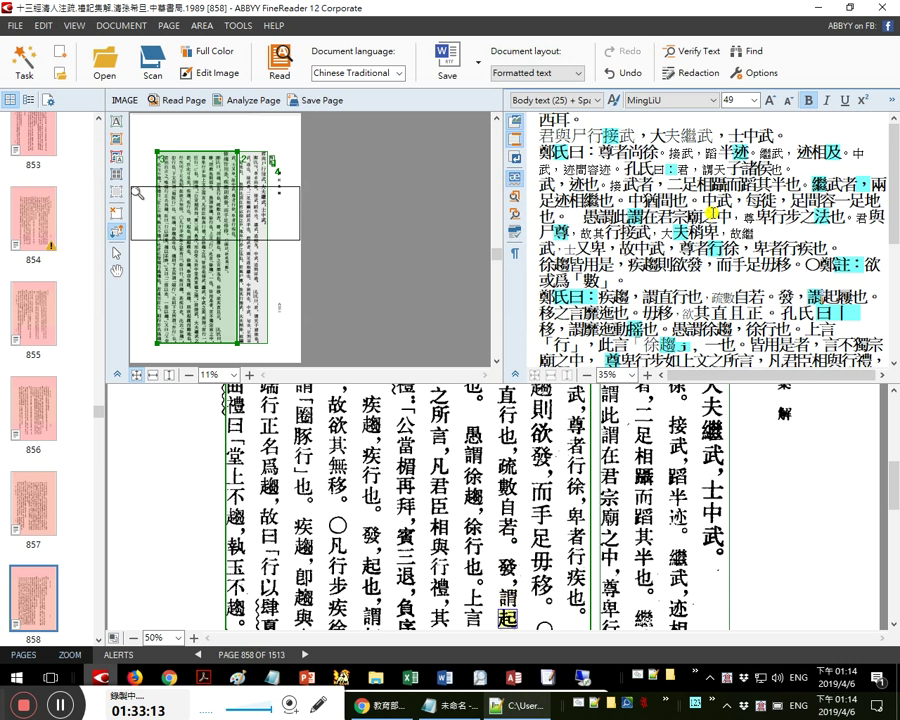
key("Right")
key("Right")
key("Right")
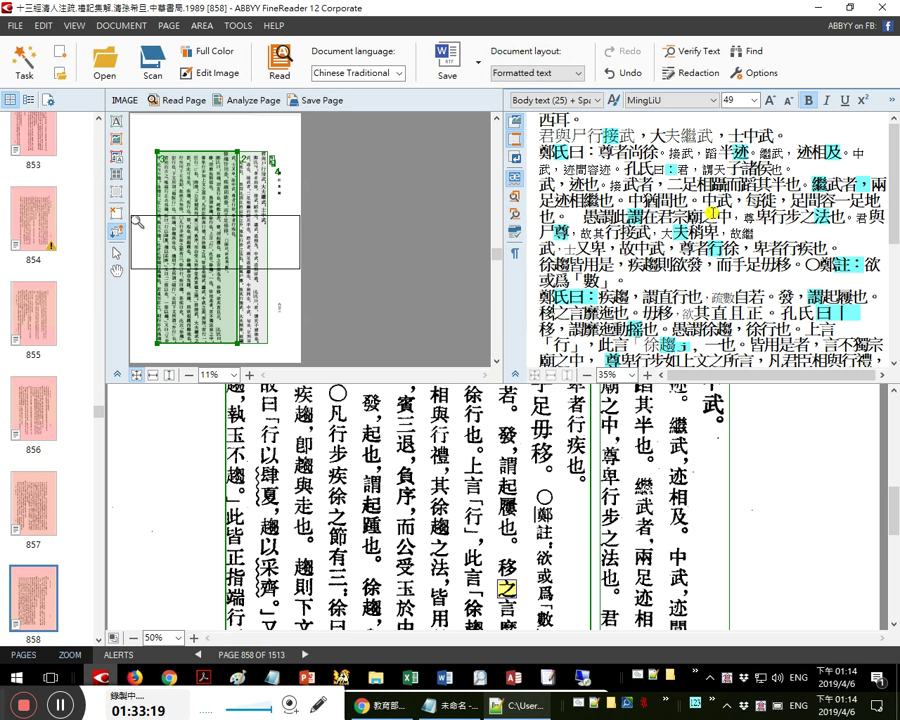
key("Right")
key("Right")
key("Right")
key("Right")
key("Right")
key("Right")
key("Right")
key("Right")
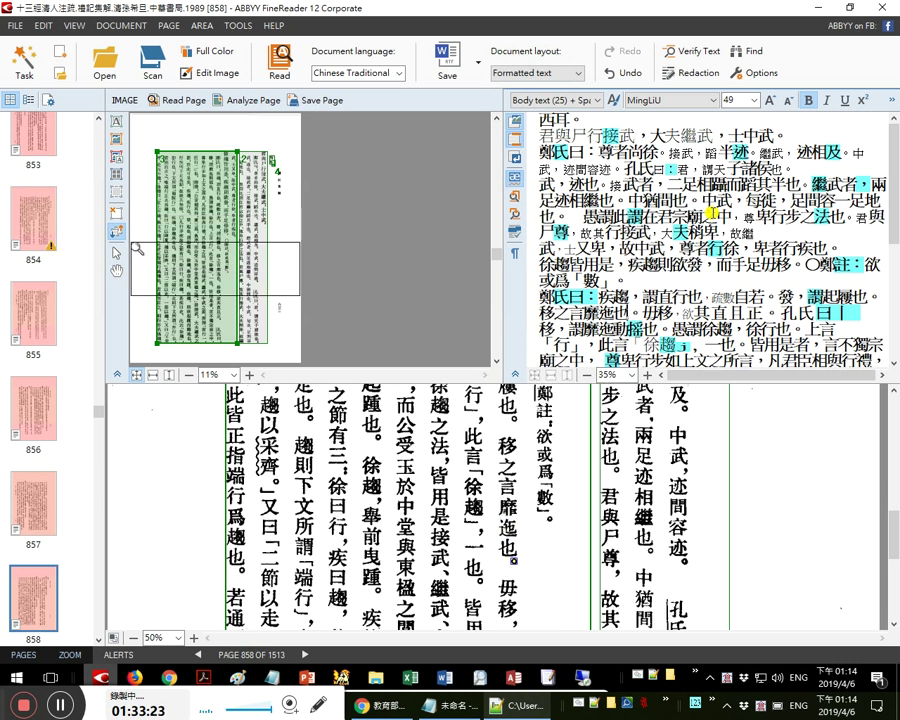
key("Right")
key("Right")
key("Right")
key("Right")
key("Right")
key("Right")
key("Right")
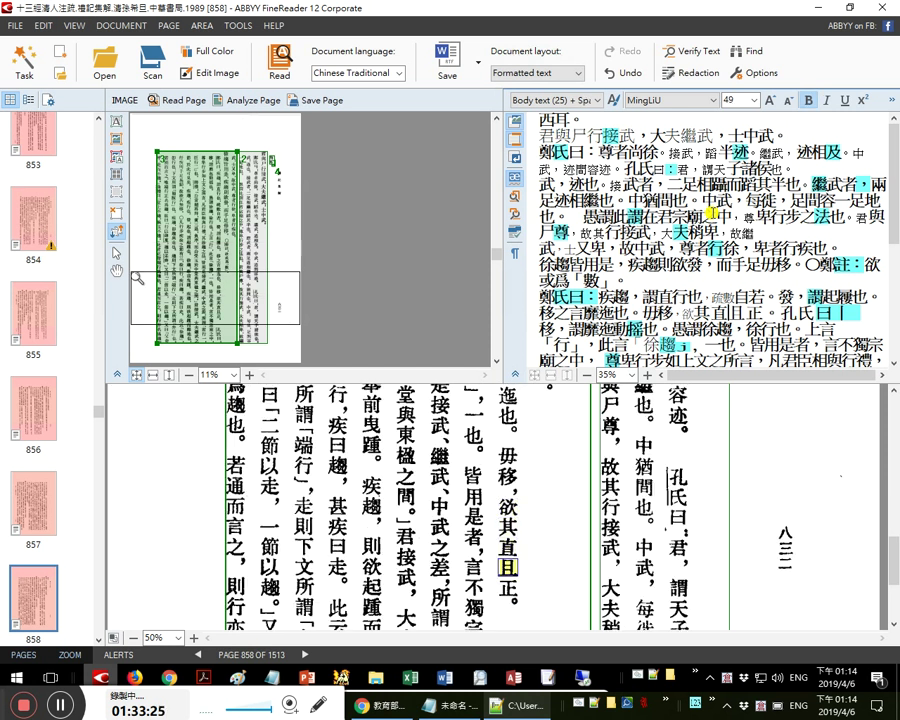
key("Right")
key("Right")
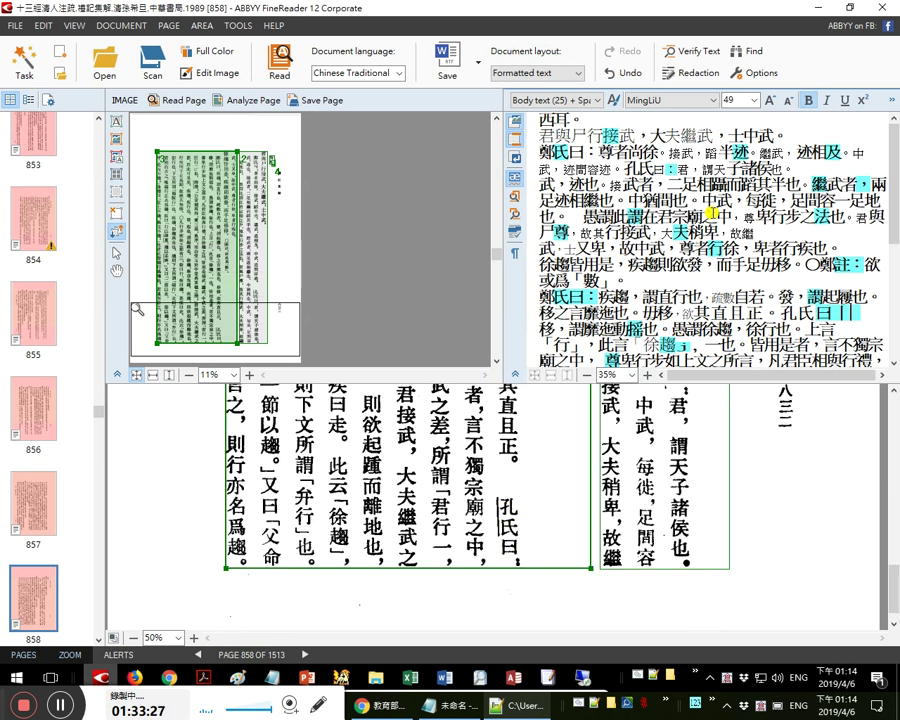
key("Left")
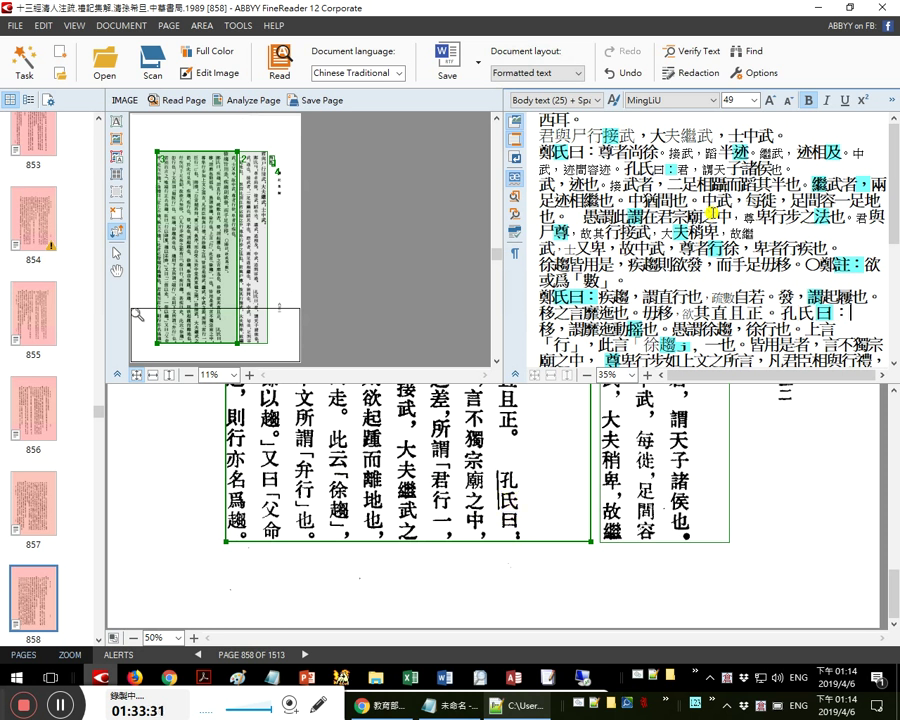
key("Right")
key("Right")
key("Right")
key("Right")
key("Right")
key("Right")
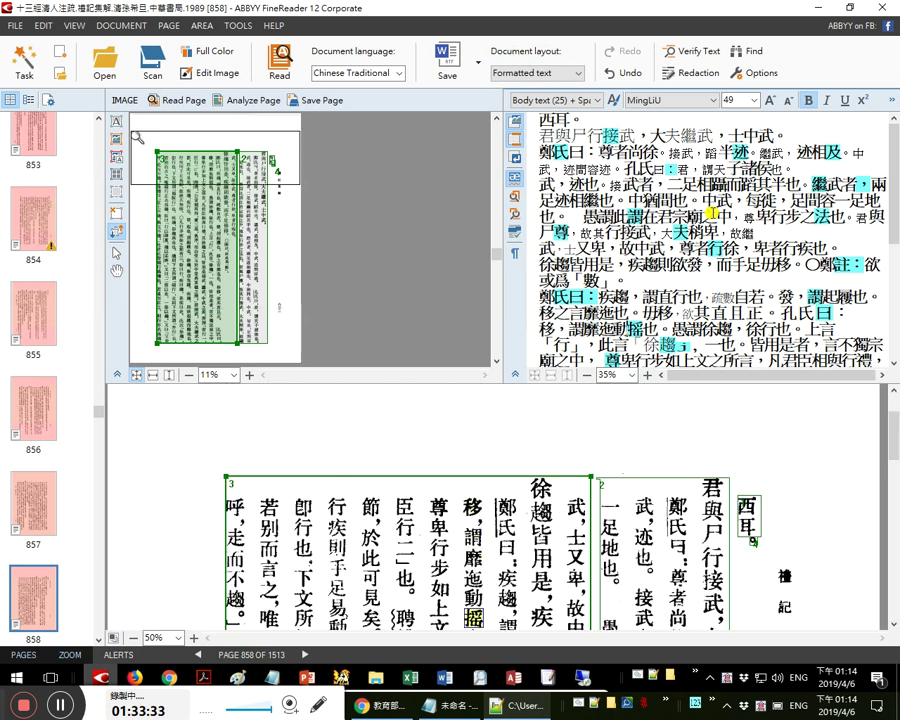
key("shift+Right")
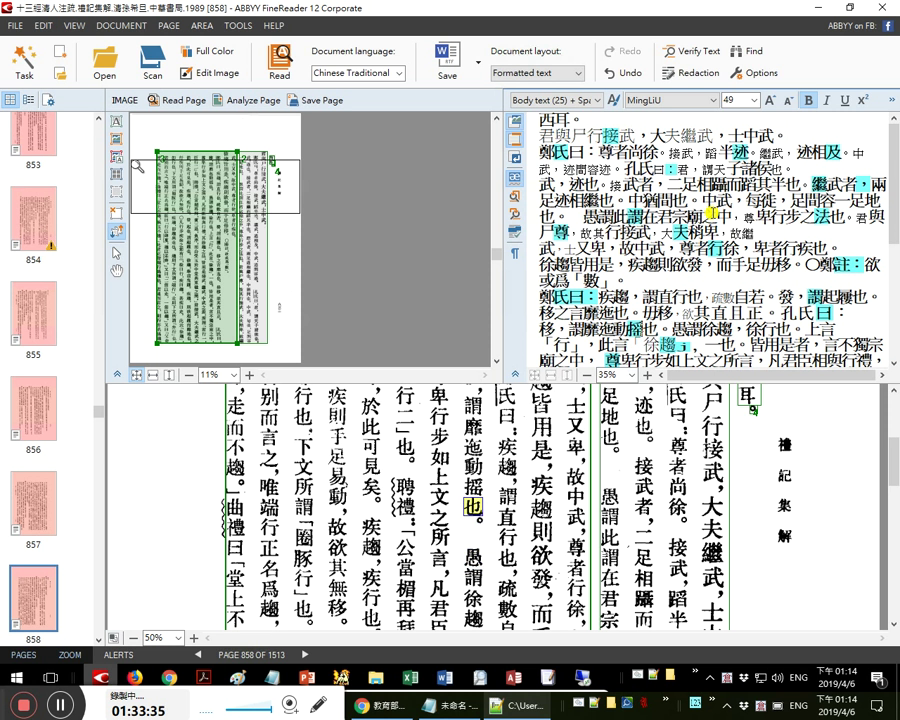
Step: Mark the checked text from 西耳 to 搖 as verified
key("ctrl+shift+Home")
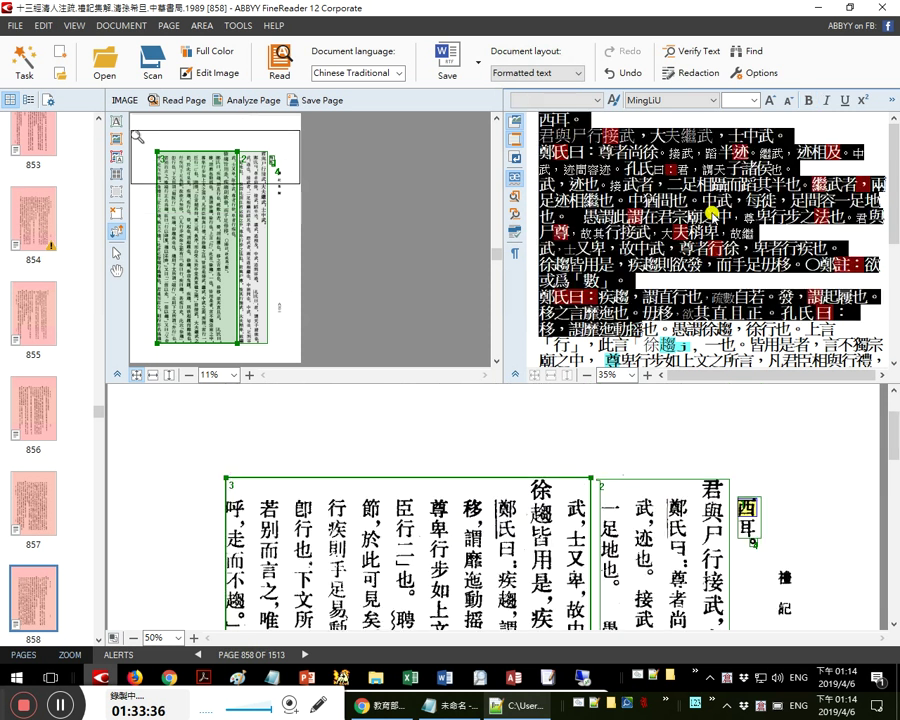
left_click(706, 341)
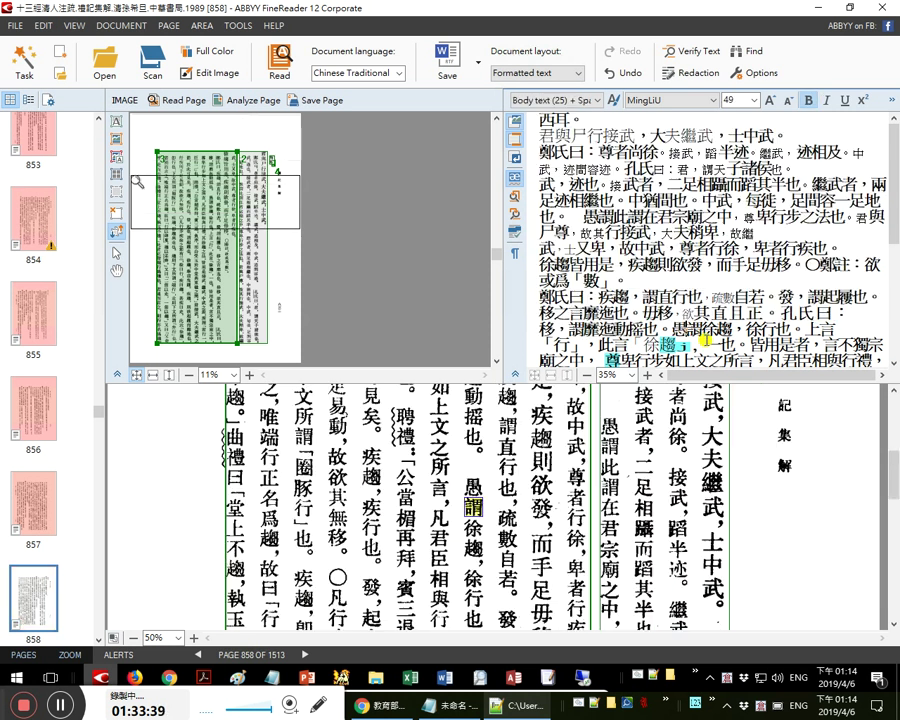
key("Right")
key("Right")
key("Right")
key("Right")
key("Right")
key("Right")
key("Right")
key("Right")
key("Right")
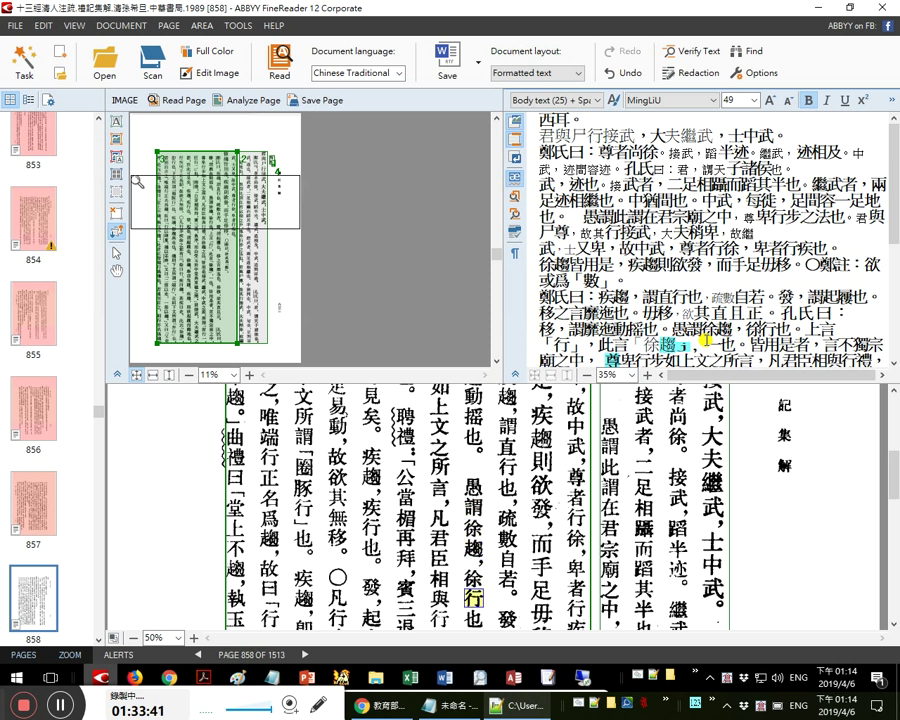
Step: Add a closing bracket 」 after 徐趨 and set it to font size 30
key("Right")
key("Right")
key("Right")
key("Right")
key("Right")
key("Right")
key("Right")
key("Right")
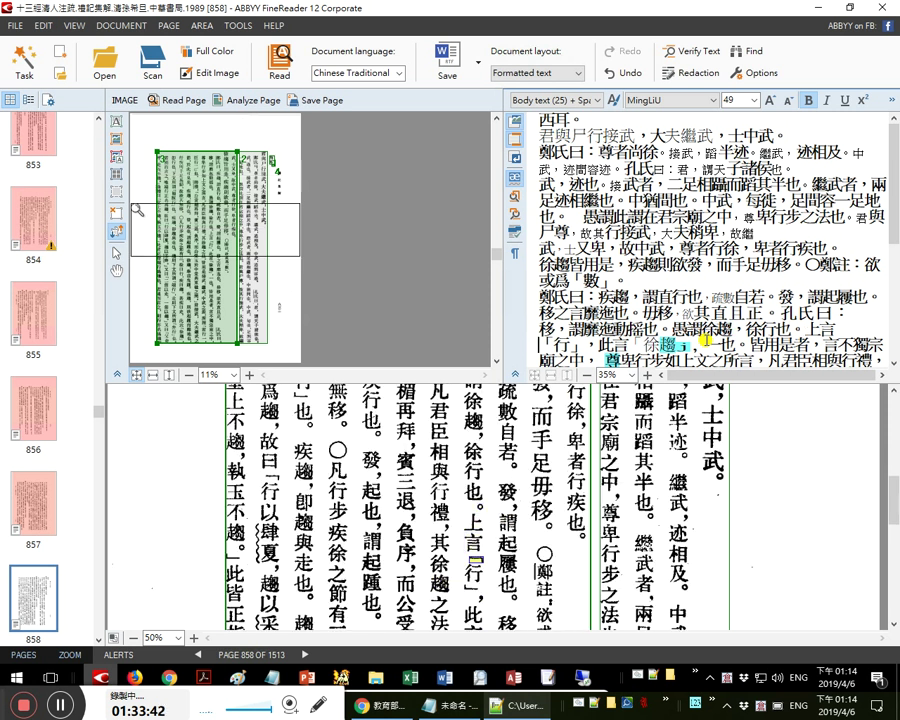
key("Right")
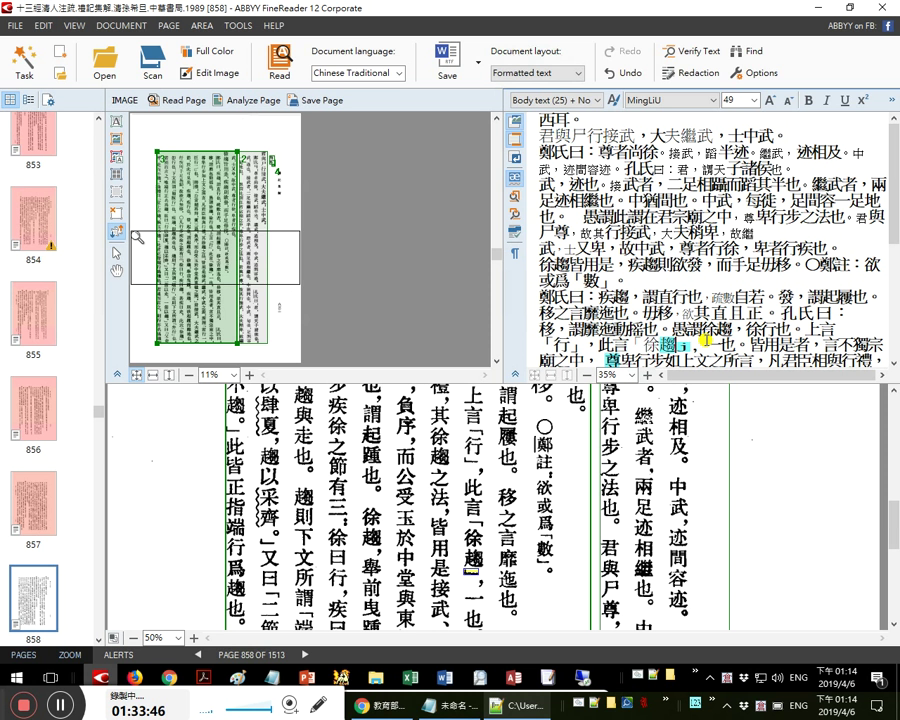
type("」")
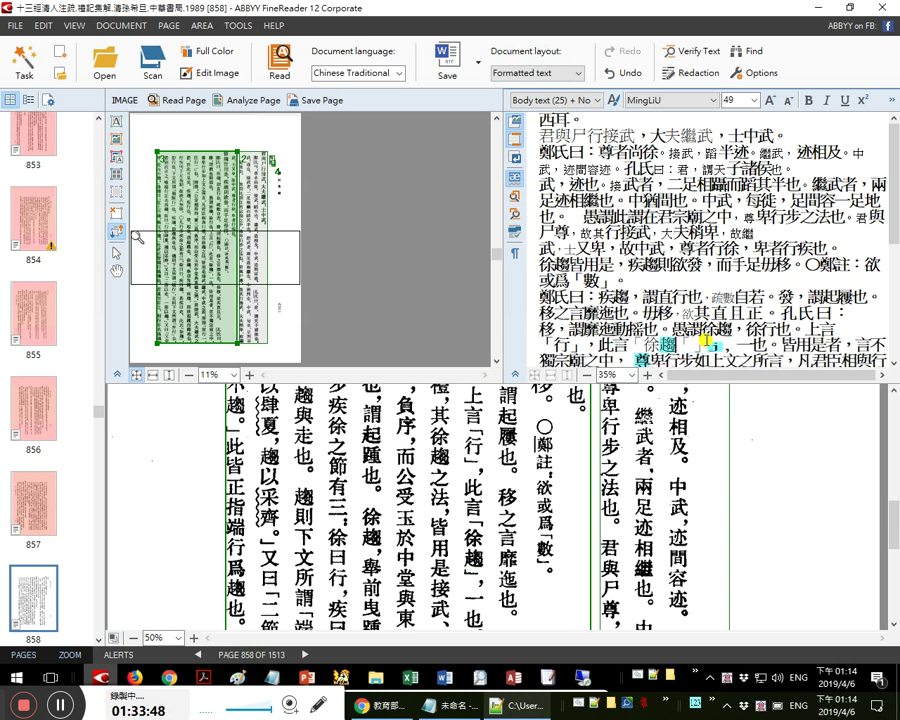
key("shift+Left")
type("30")
key("Return")
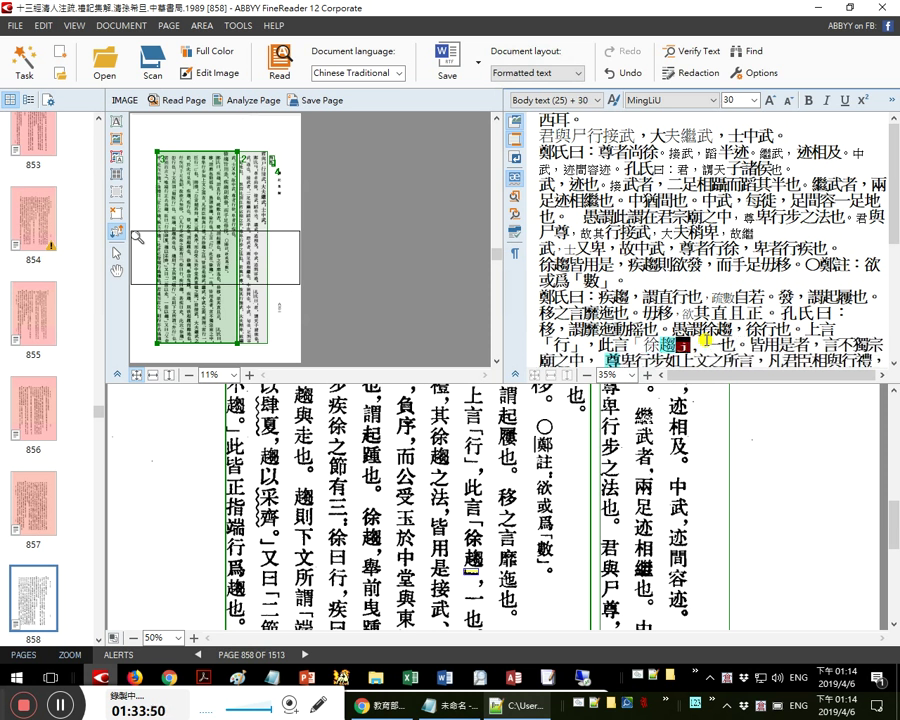
right_click(706, 343)
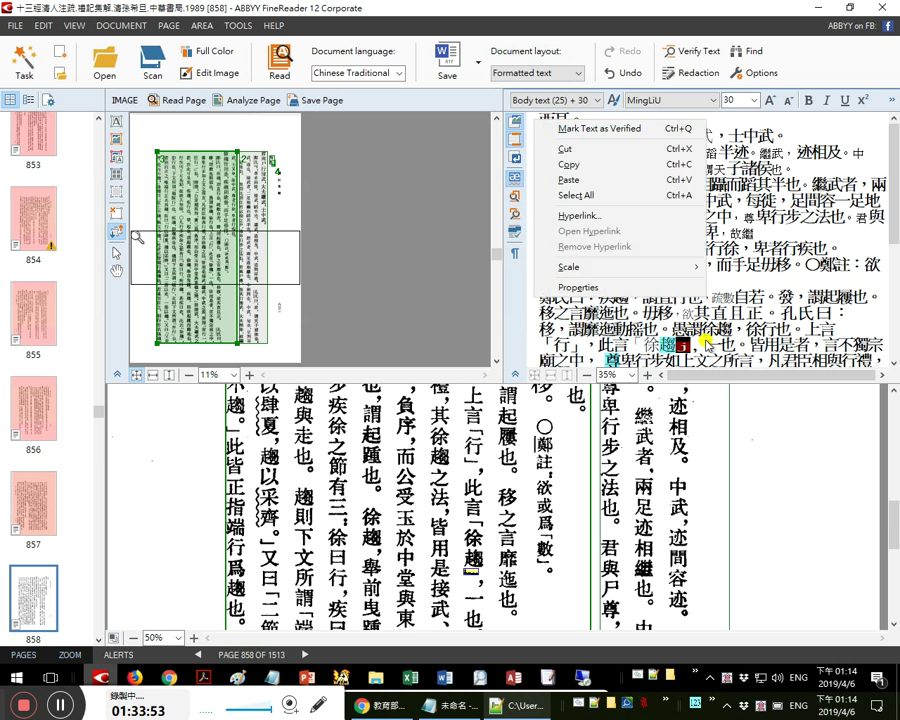
left_click(706, 343)
left_click(706, 343)
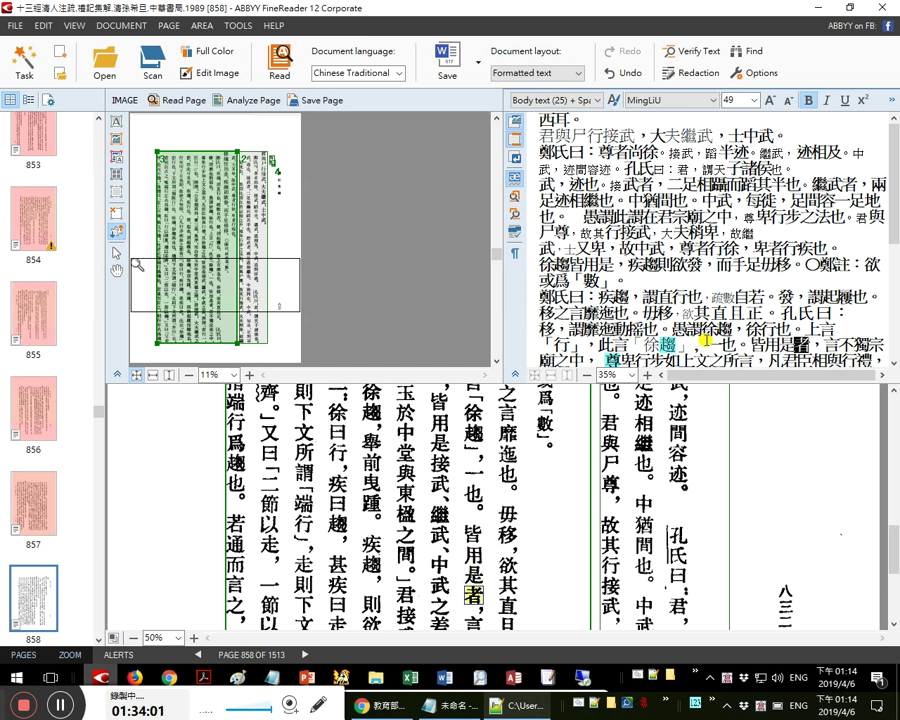
Step: Proofread the characters from 尊卑 through 接武 against the page image
key("Left")
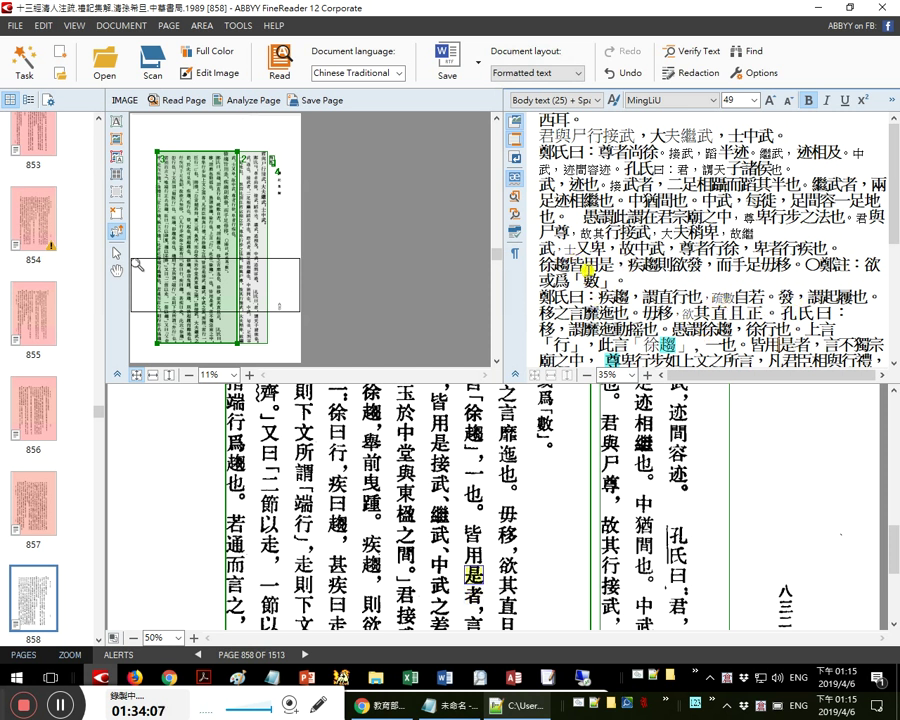
left_click(833, 352)
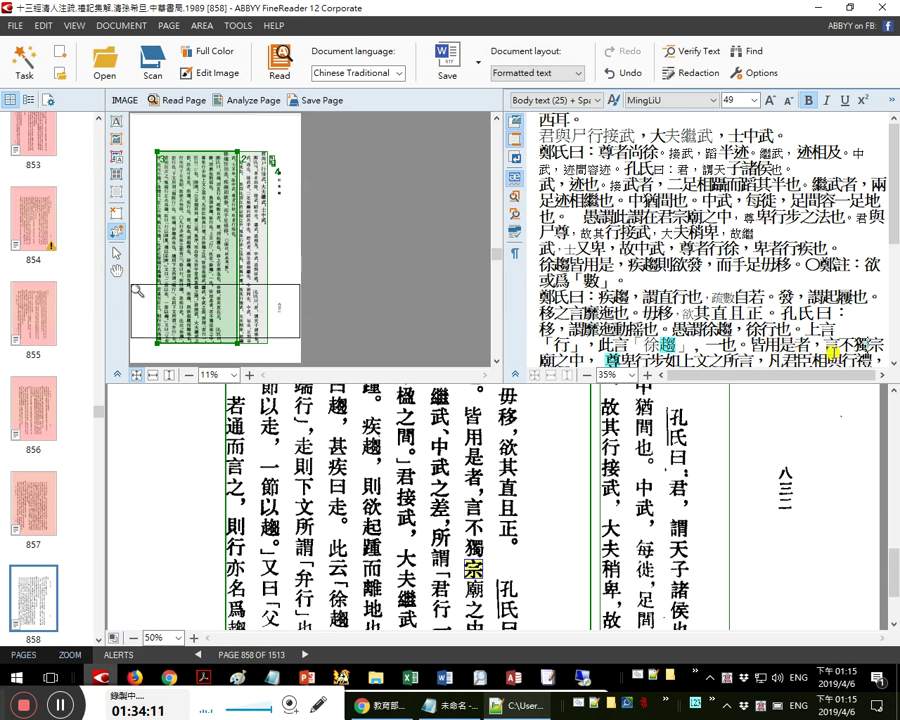
left_click(604, 357)
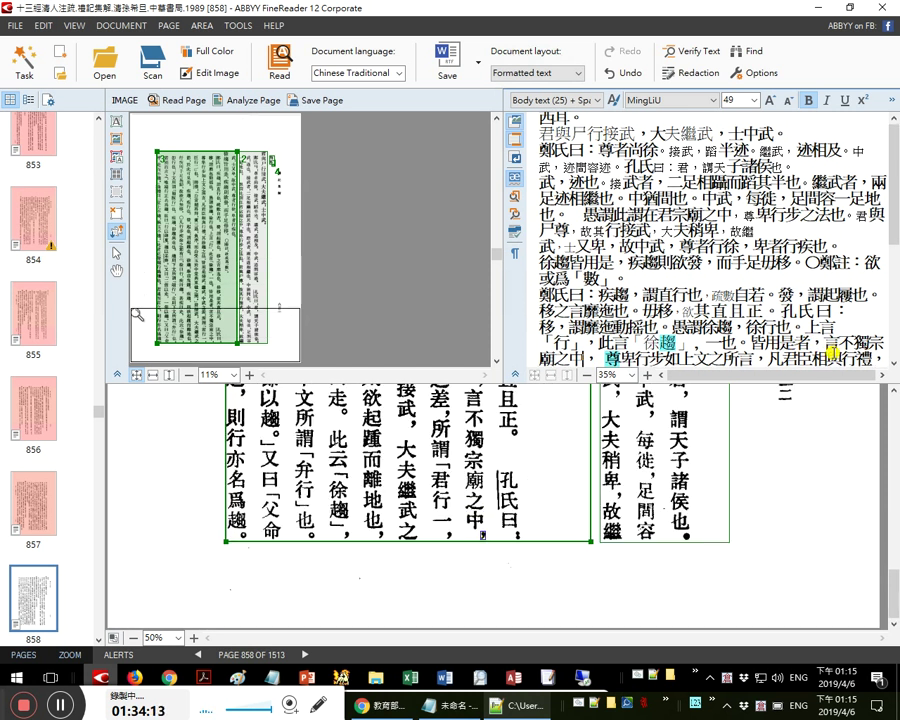
key("Right")
key("Right")
key("Right")
key("Right")
key("Right")
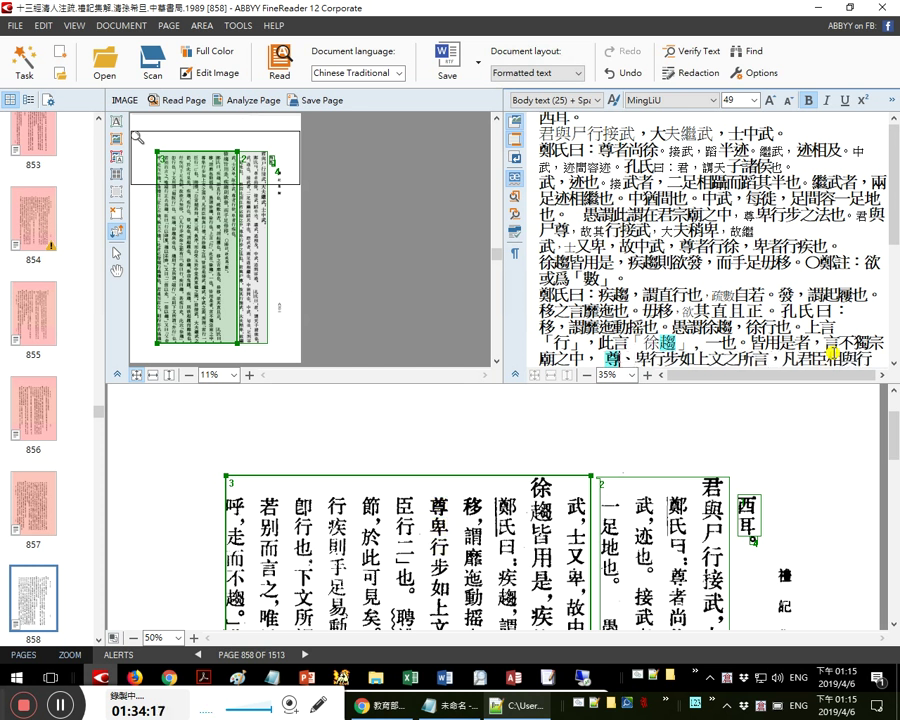
key("Right")
key("Right")
key("Right")
key("Right")
key("Right")
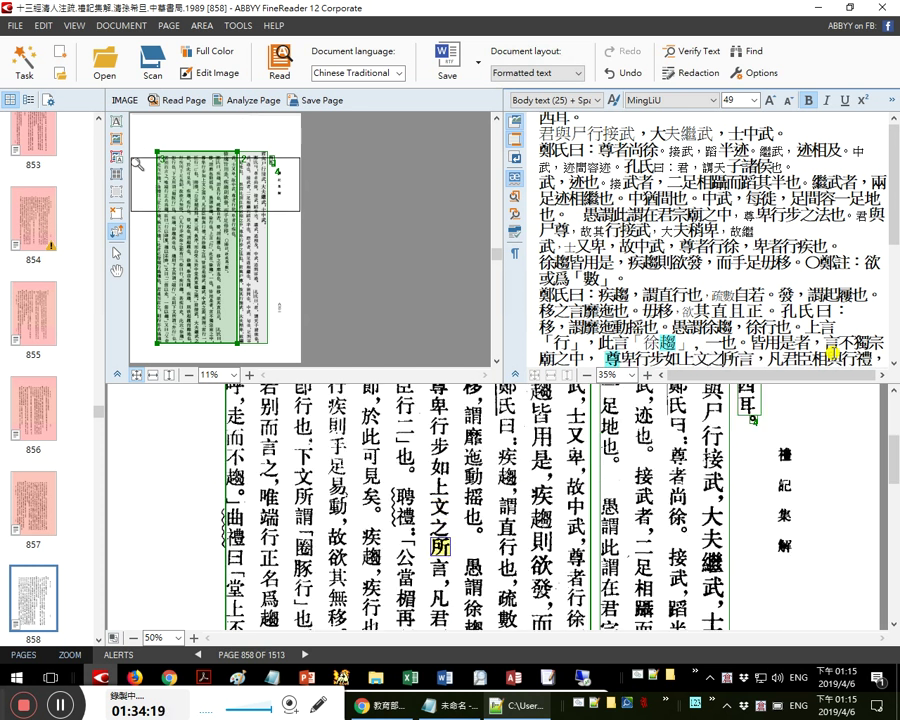
key("Right")
key("Right")
key("Right")
key("Right")
key("Right")
key("Right")
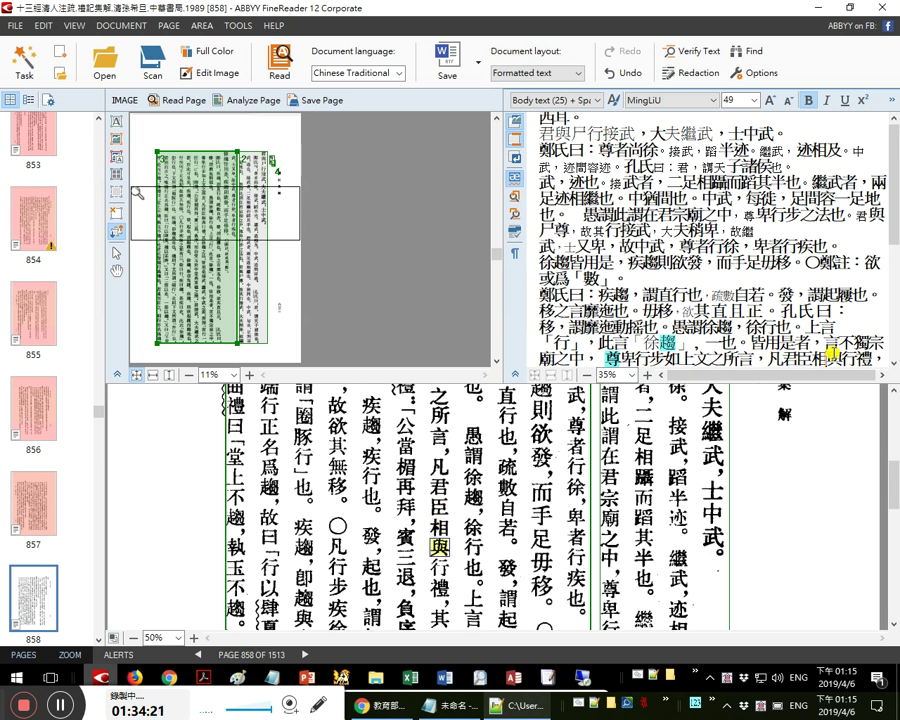
key("Right")
key("Right")
key("Right")
key("Right")
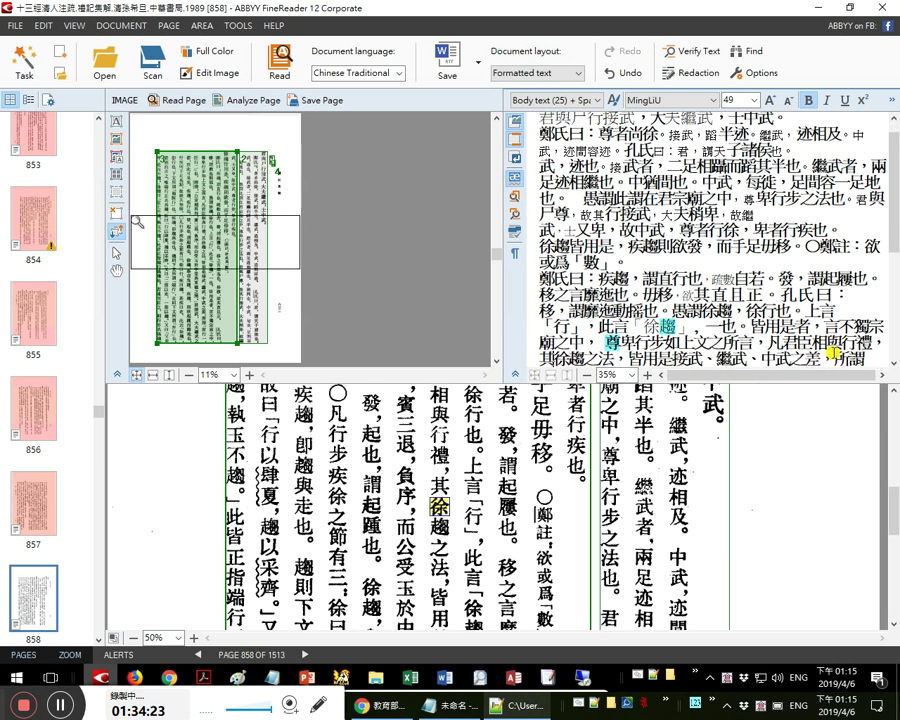
key("Right")
key("Right")
key("Right")
key("Right")
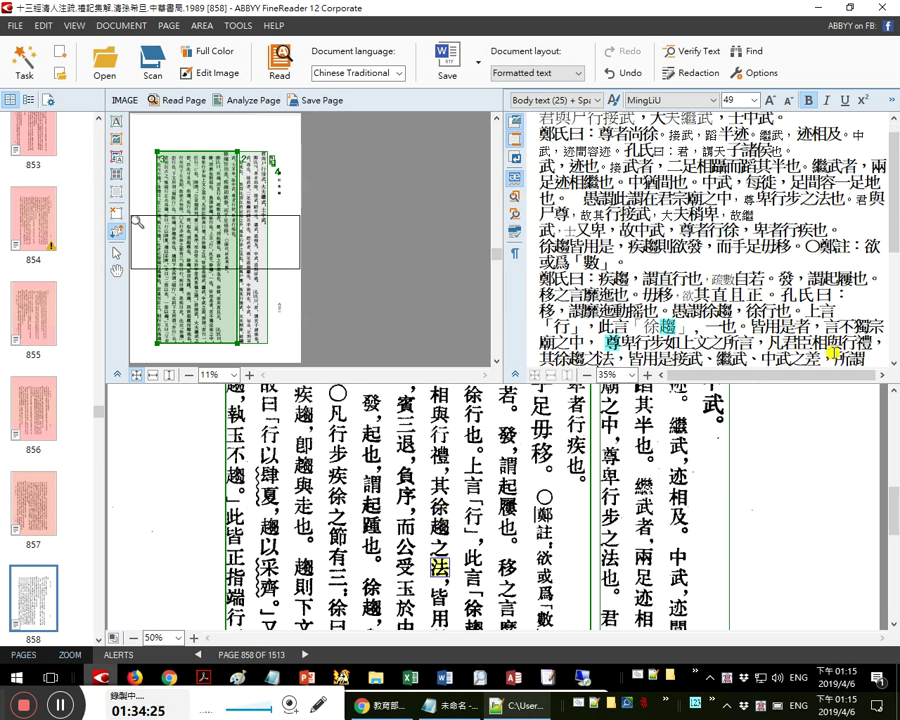
key("Right")
key("Right")
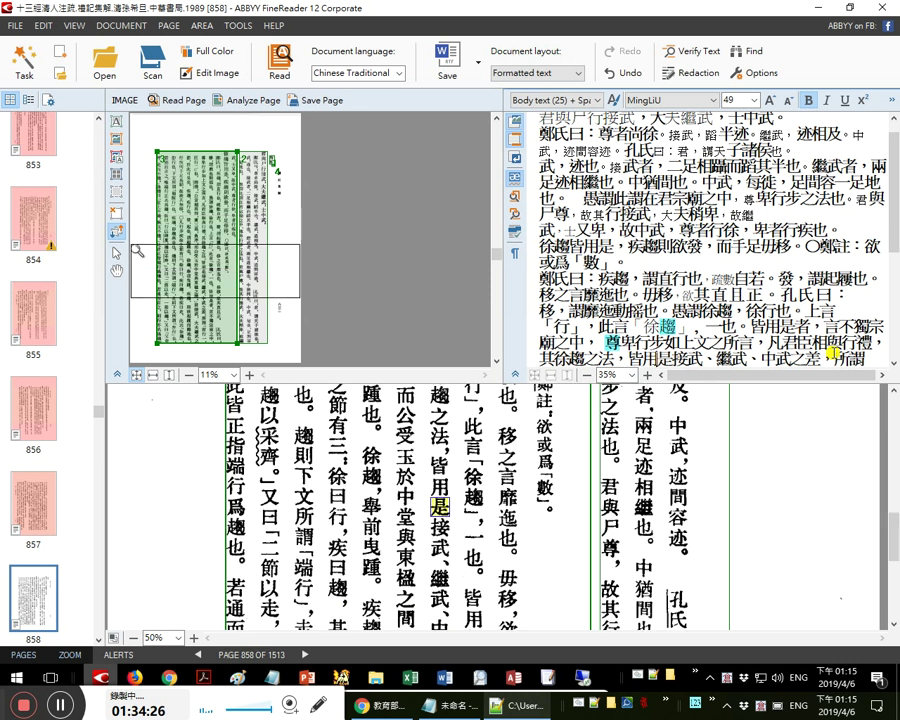
key("Right")
key("Right")
key("Right")
key("Right")
key("Right")
key("Right")
key("Right")
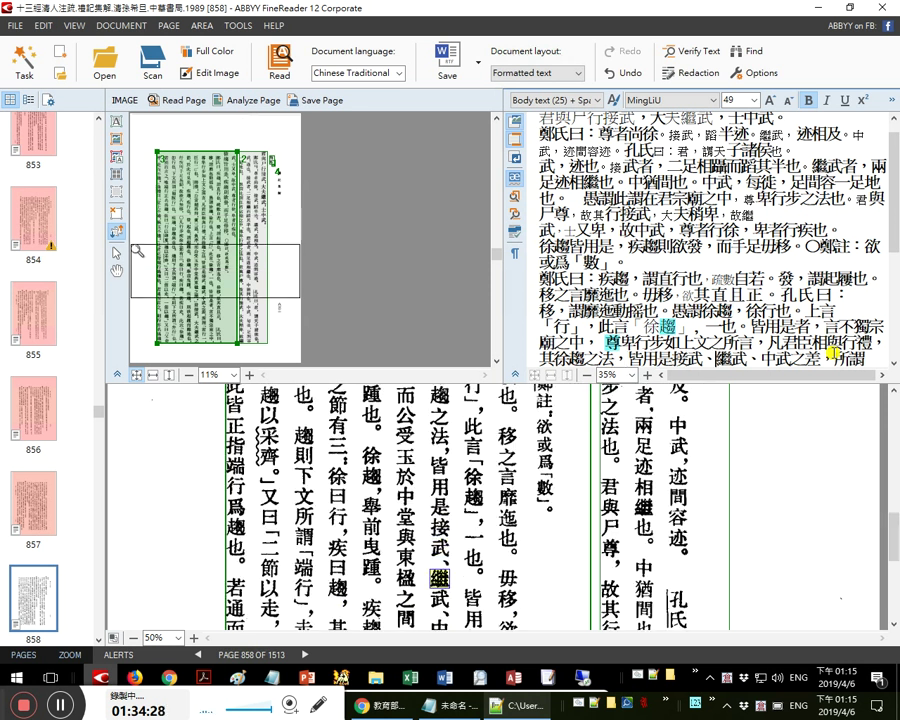
Step: Check 謂, 行 and 臣 in the 君行一，臣行二 passage
key("Right")
key("Right")
key("Right")
key("Right")
key("Right")
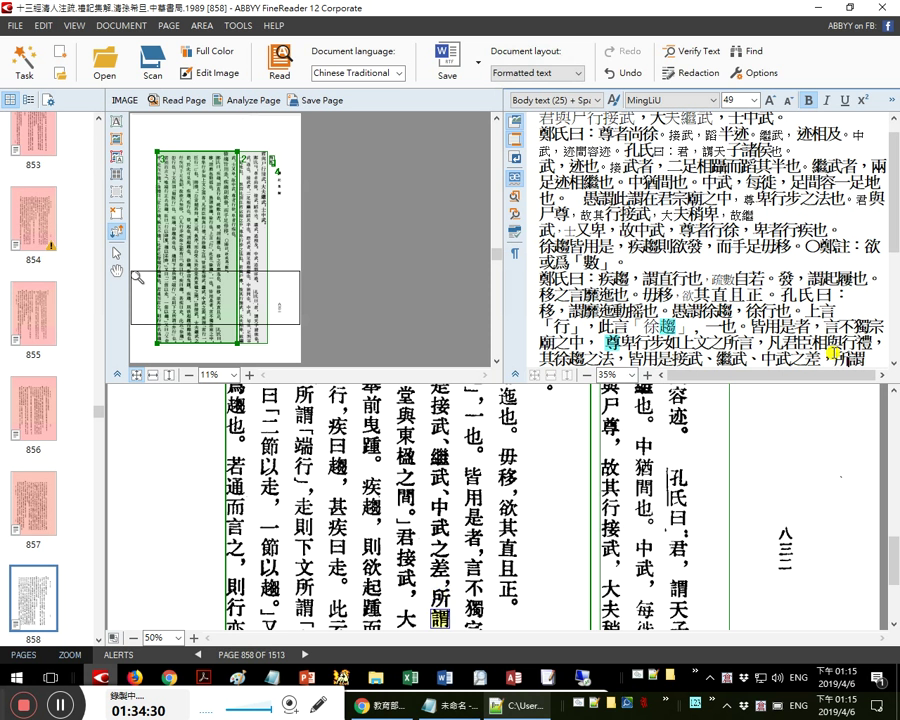
key("Left")
key("Left")
key("Right")
key("Right")
key("Right")
key("Right")
key("Right")
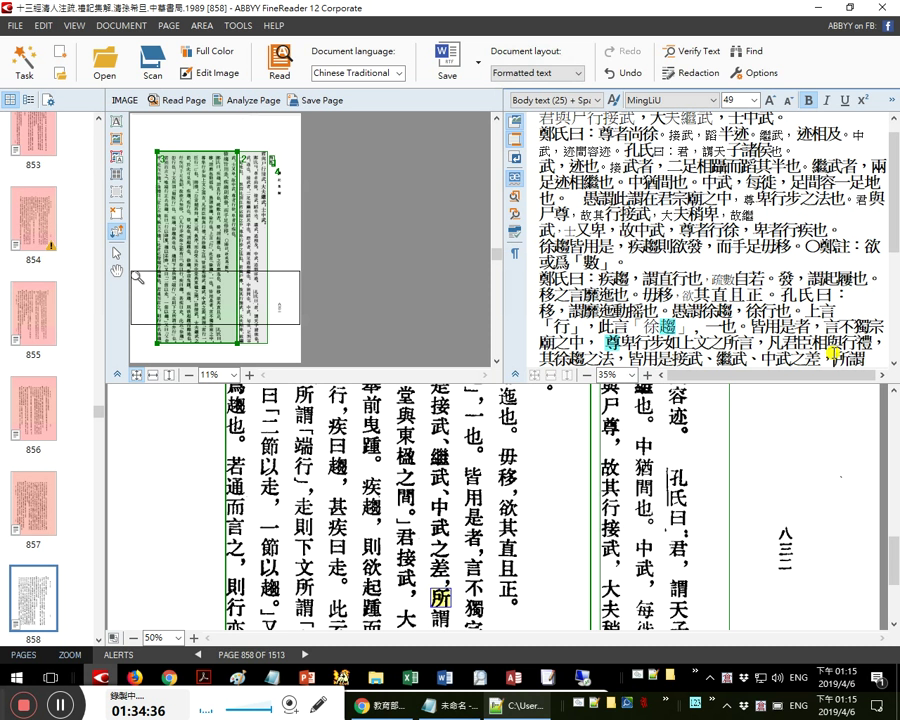
key("Right")
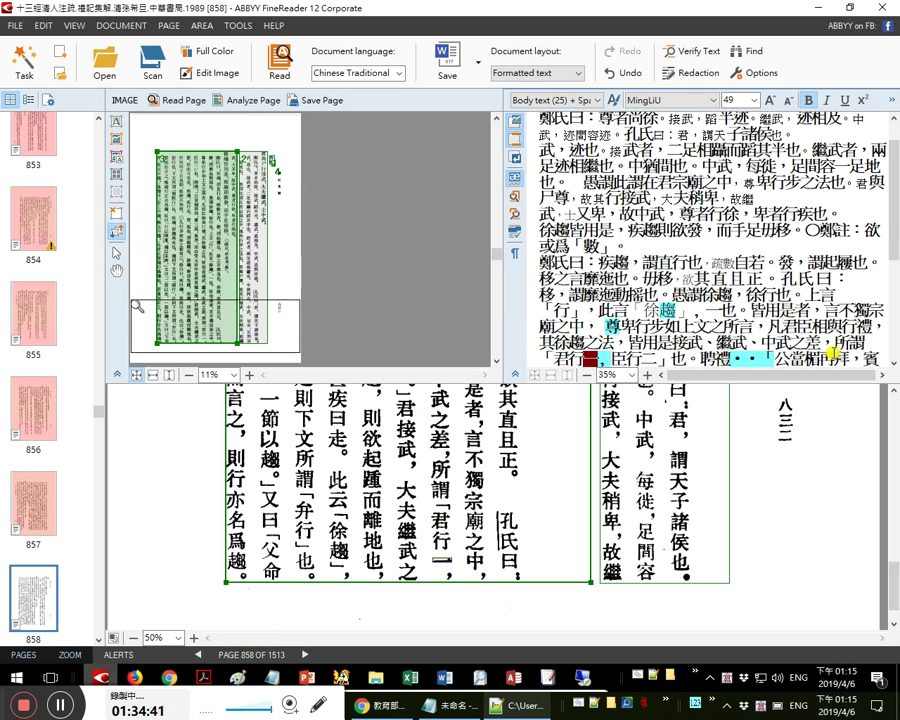
key("Right")
key("shift+Left")
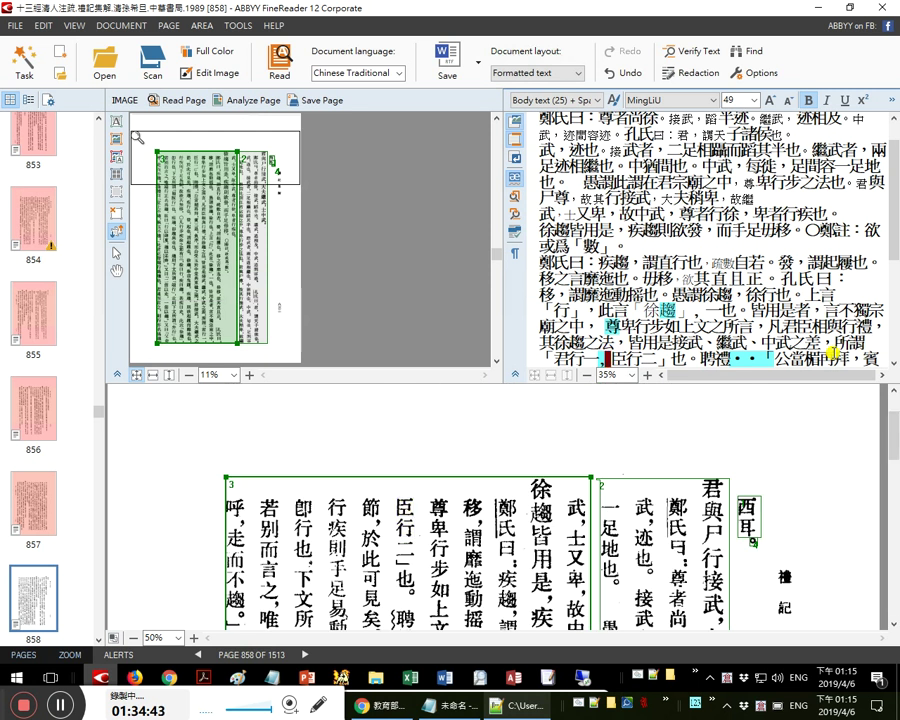
key("shift+Up")
key("shift+Up")
key("shift+Up")
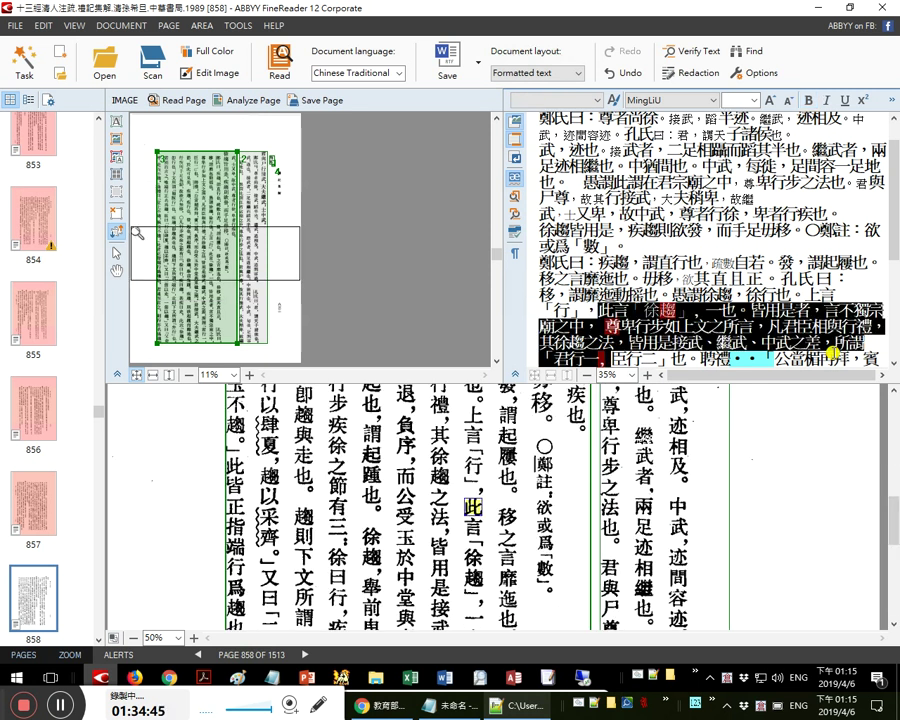
Step: Enclose the title 聘禮 in 〈〉 brackets and open the Replace dialog
key("Right")
key("Right")
key("Right")
key("Right")
key("Right")
key("Right")
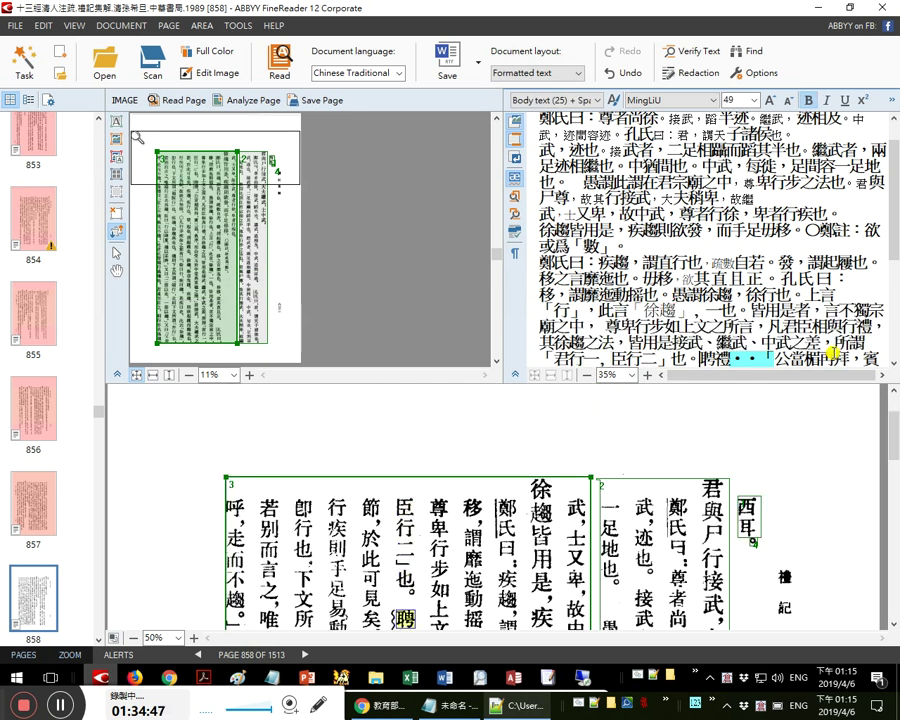
type("〈")
key("Right")
key("Right")
type("〉")
key("shift+Right")
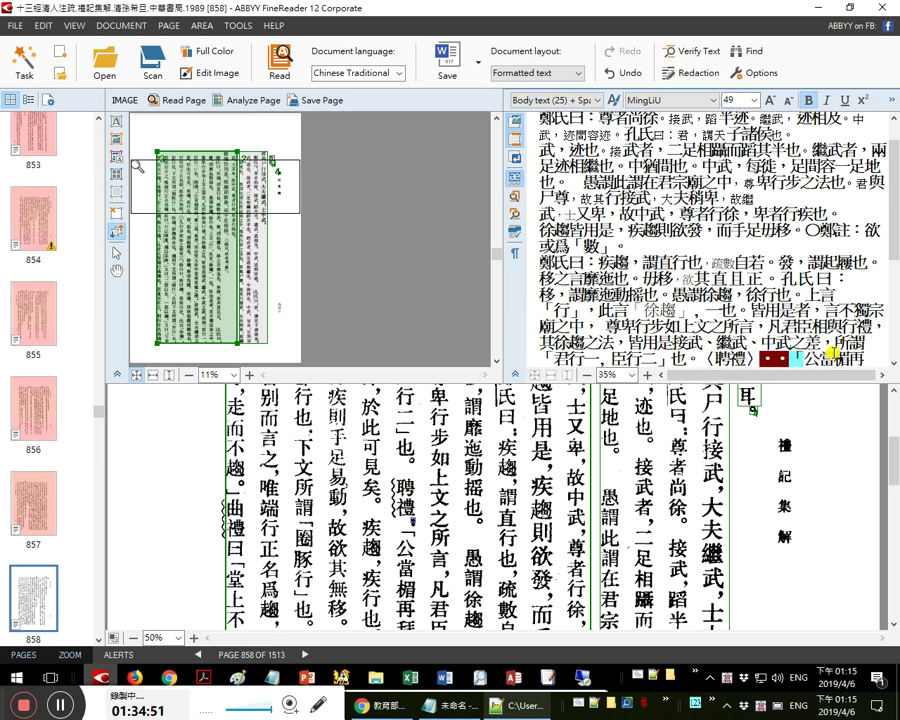
key("Left")
key("ctrl+h")
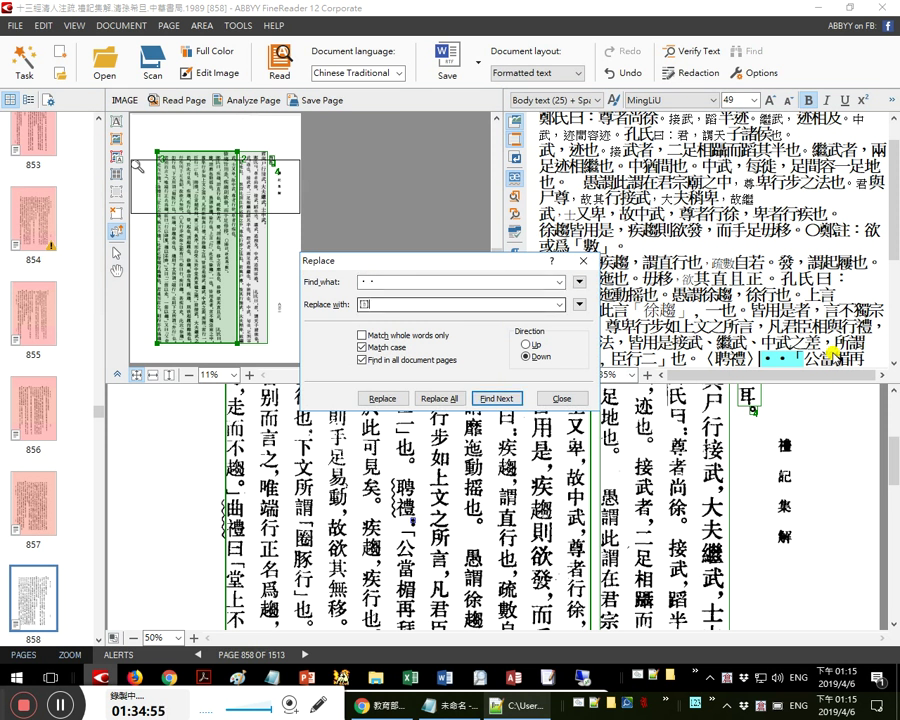
Step: Replace all stray '‧ ‧' marks on all pages (488, then 384 more searching up) and close Replace
key("Tab")
key("Down")
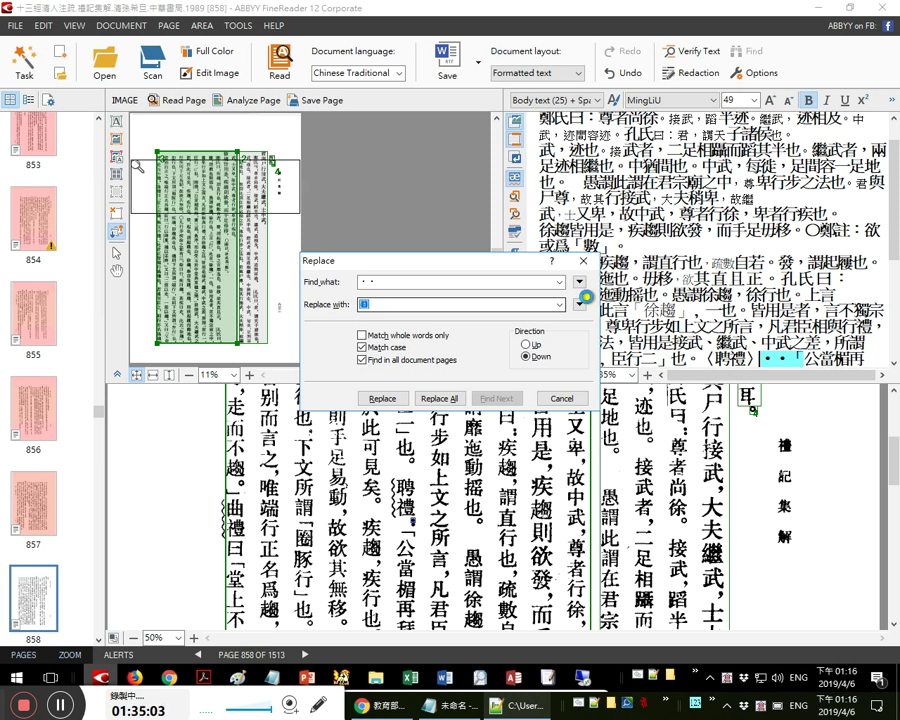
key("alt+a")
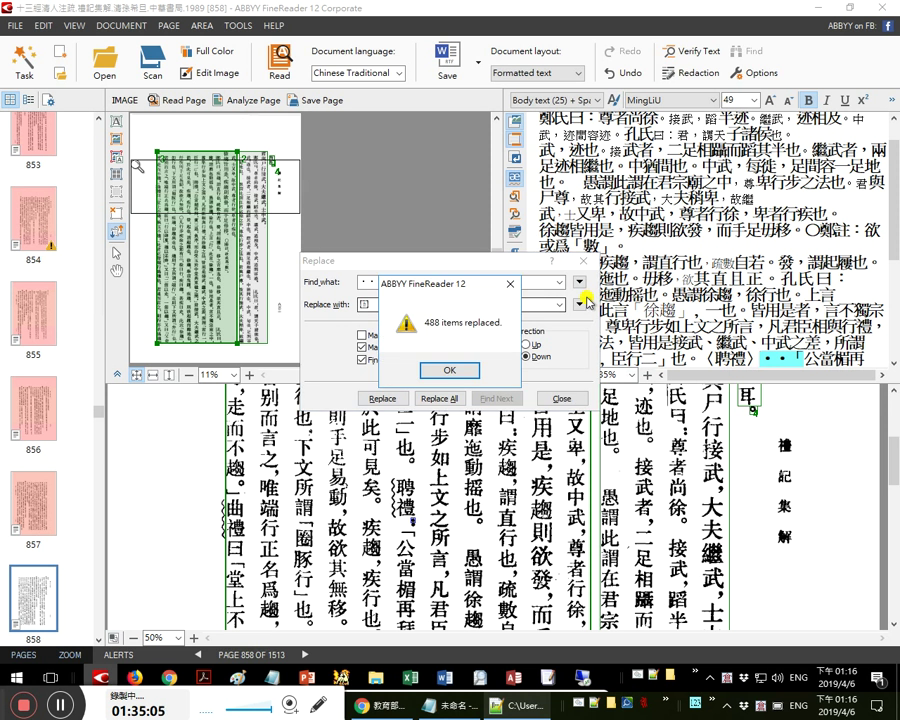
left_click(437, 371)
left_click(525, 344)
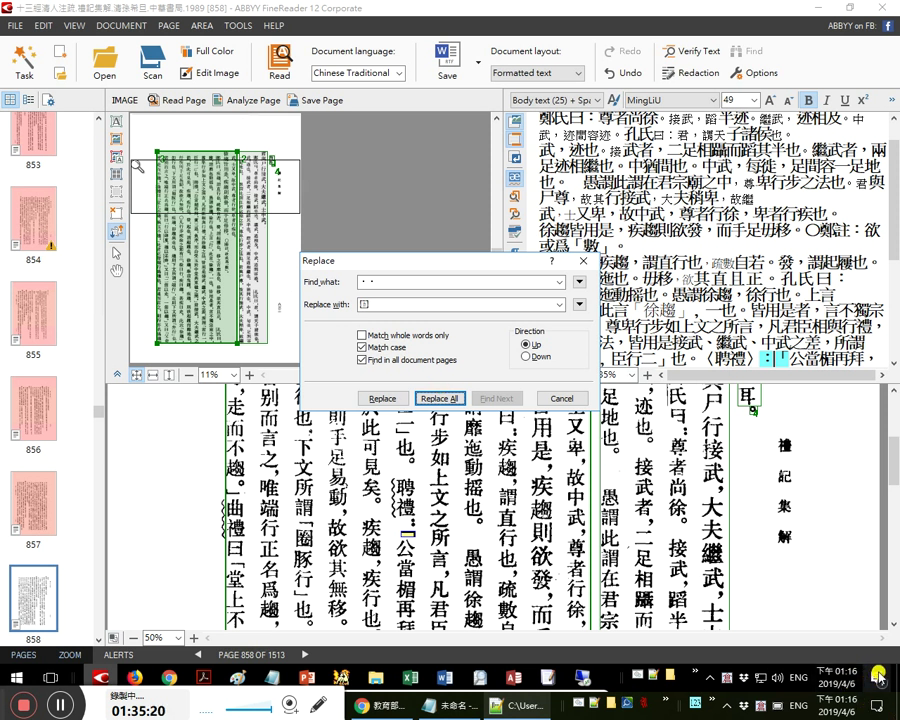
left_click(452, 369)
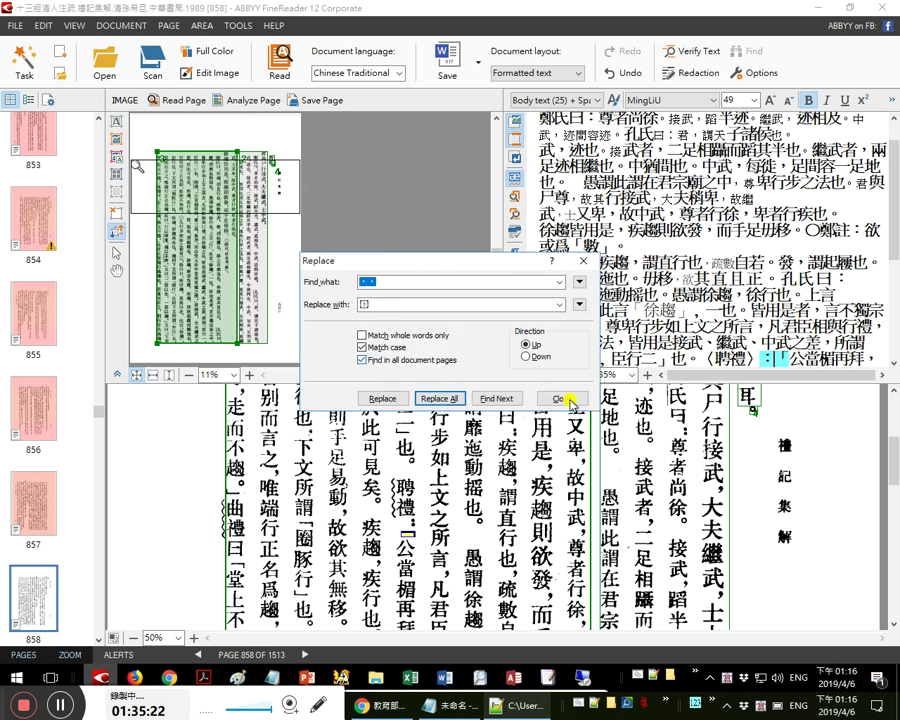
left_click(562, 398)
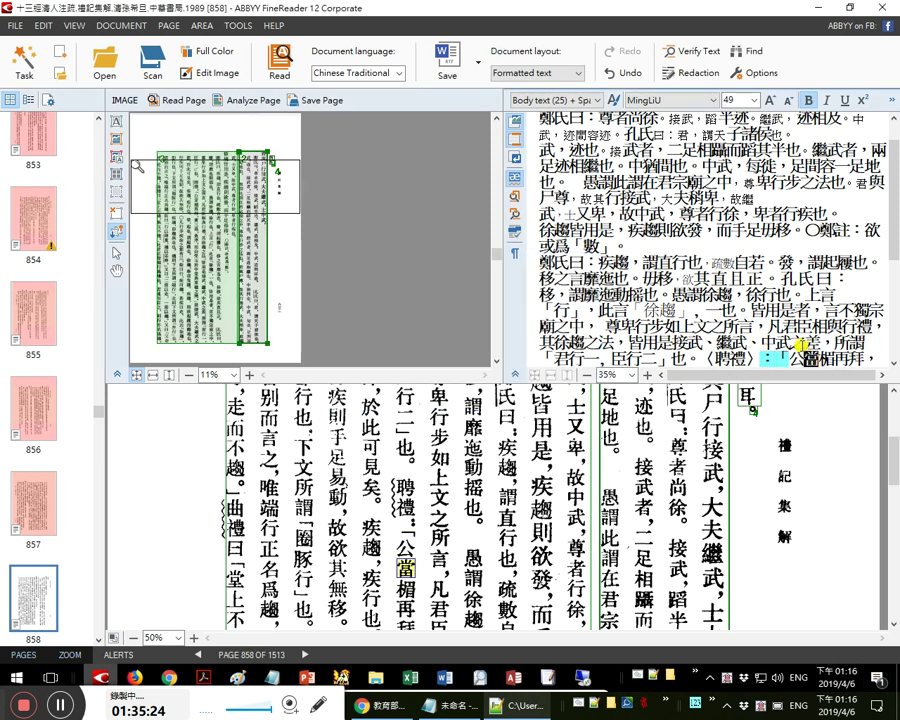
Step: Proofread the 聘禮 quotation 公當楣再拜, checking 賓, 公, 中 and 東 against the image
left_click(800, 345)
left_click(800, 345)
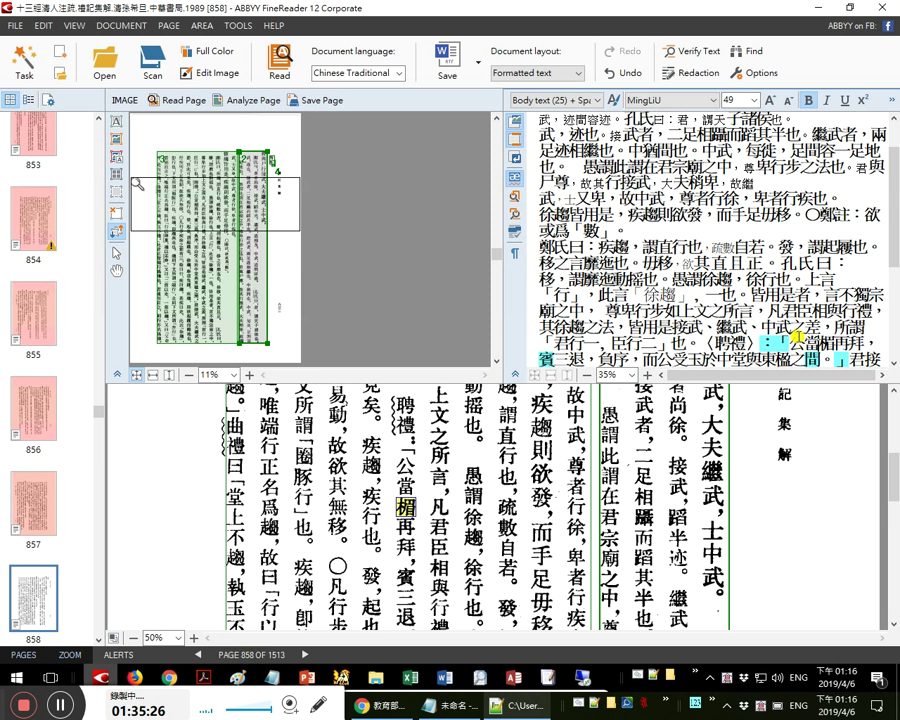
left_click(795, 339)
left_click(785, 344)
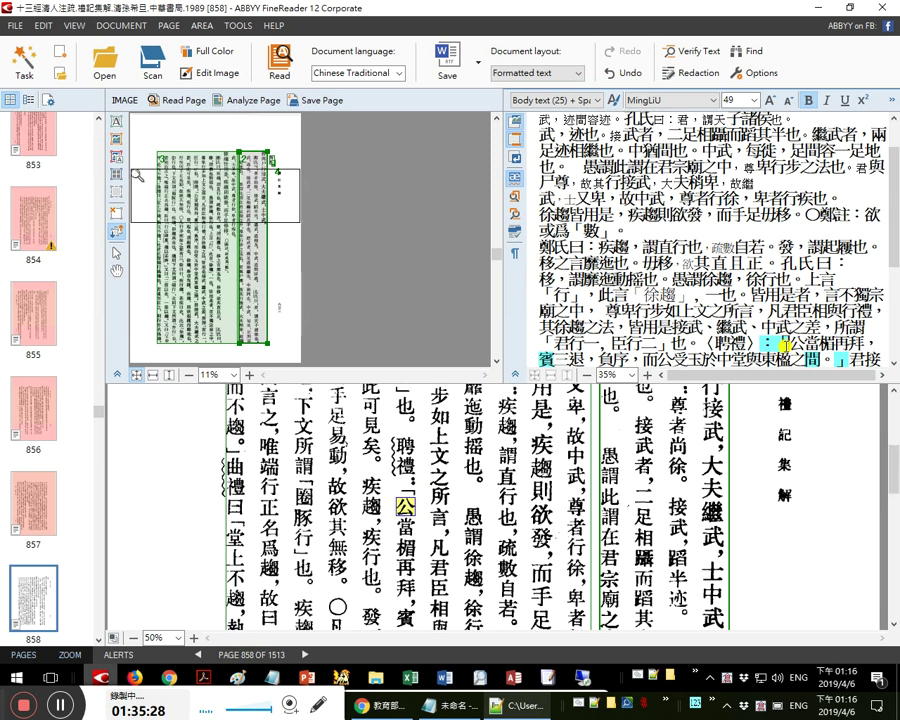
key("shift+Left")
key("shift+Left")
left_click(786, 345)
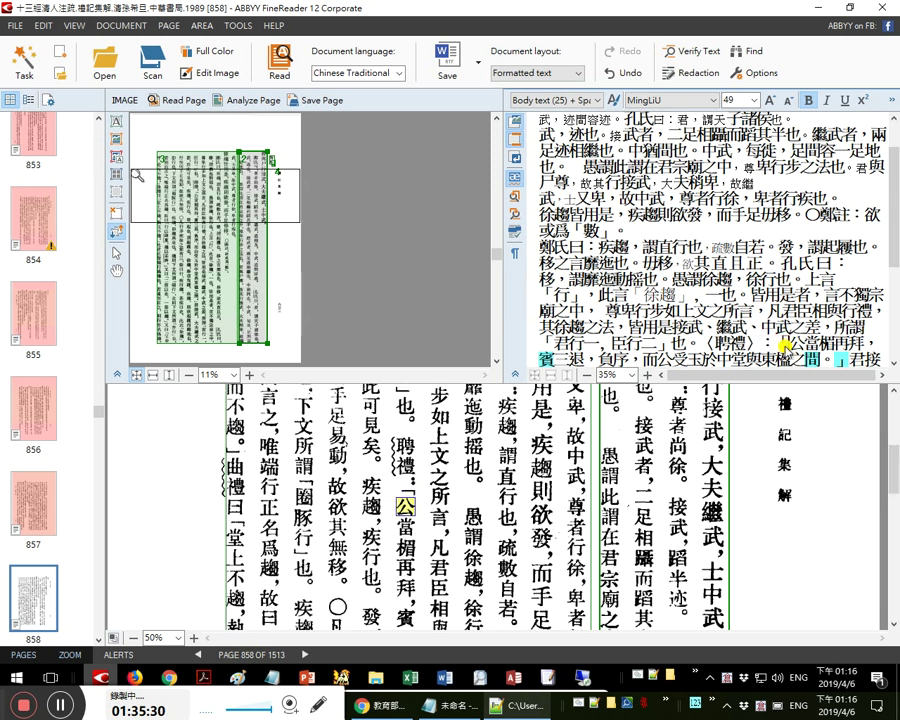
key("Right")
key("Right")
key("Right")
key("Right")
key("Right")
key("Right")
key("Right")
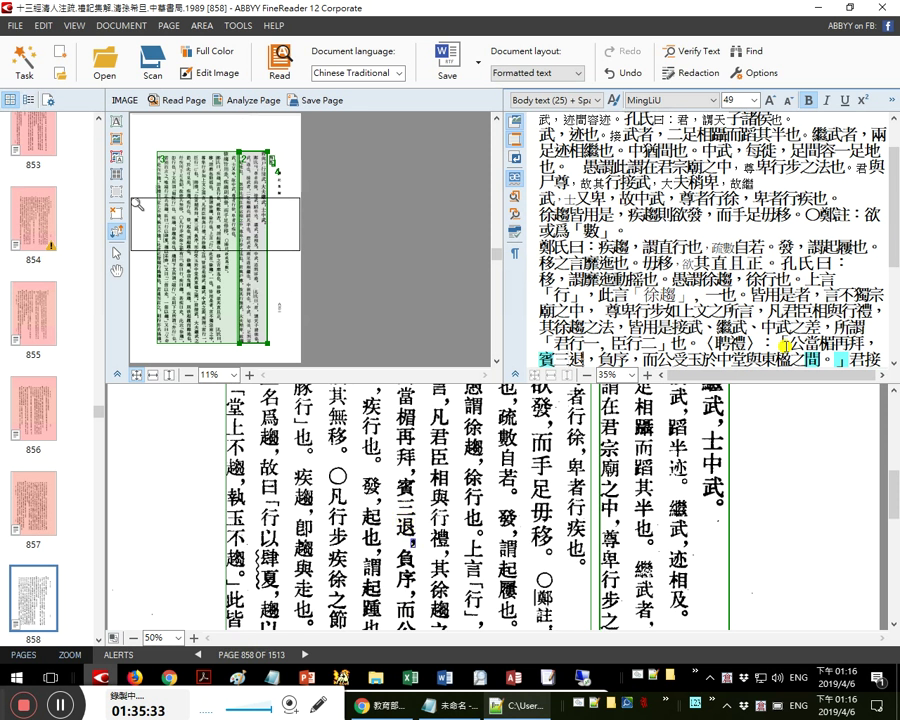
key("Left")
key("Left")
key("Left")
key("Right")
key("Right")
key("Right")
key("Right")
key("Right")
key("Right")
key("Right")
key("Right")
key("Right")
key("Right")
key("Right")
key("Right")
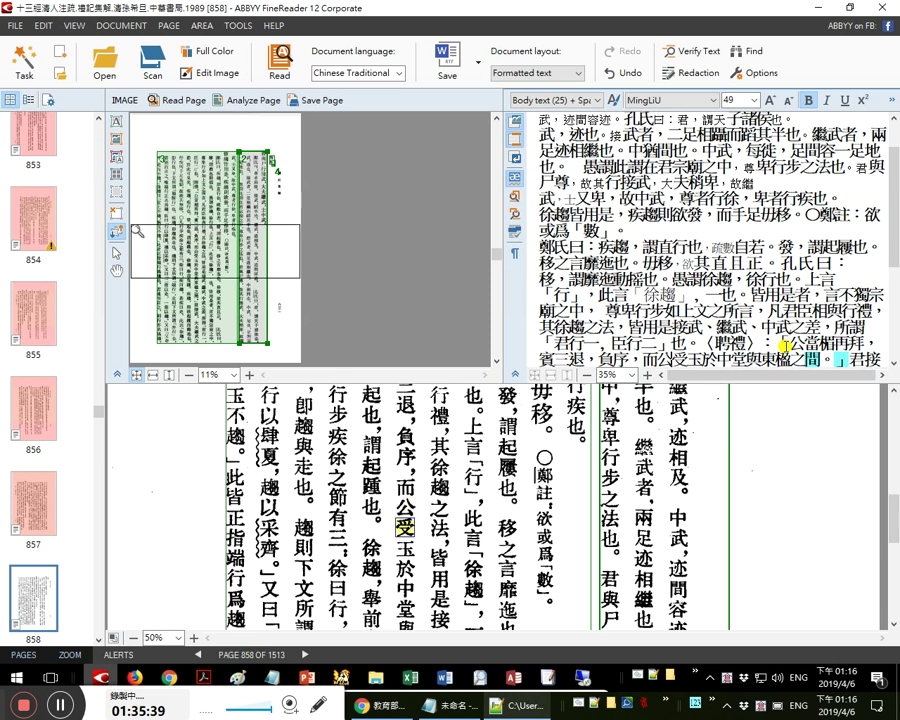
key("Right")
key("Right")
key("Right")
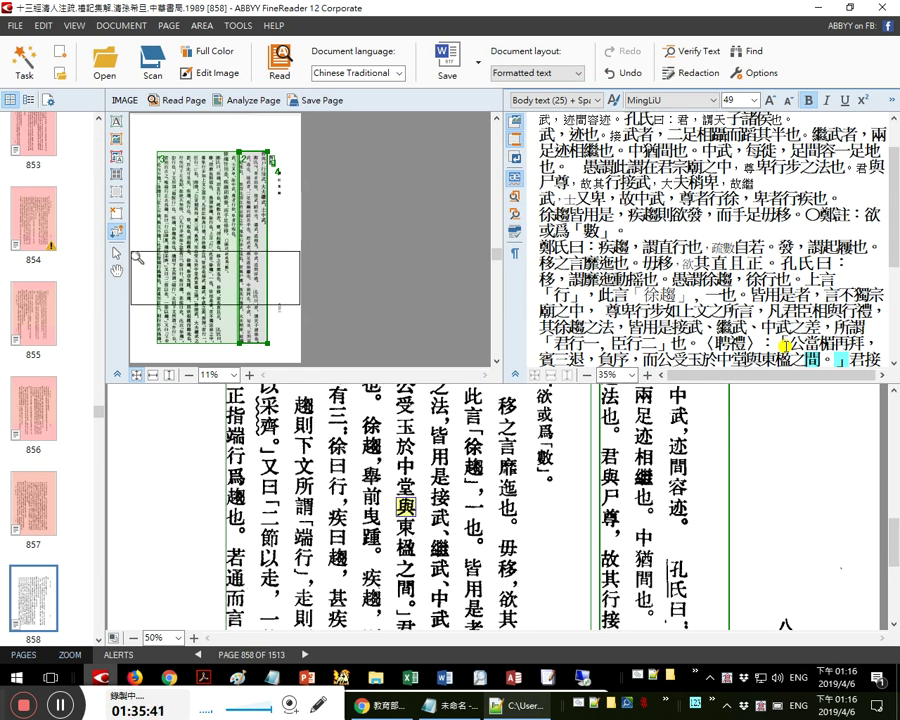
key("Right")
key("Right")
key("Right")
key("Right")
key("Right")
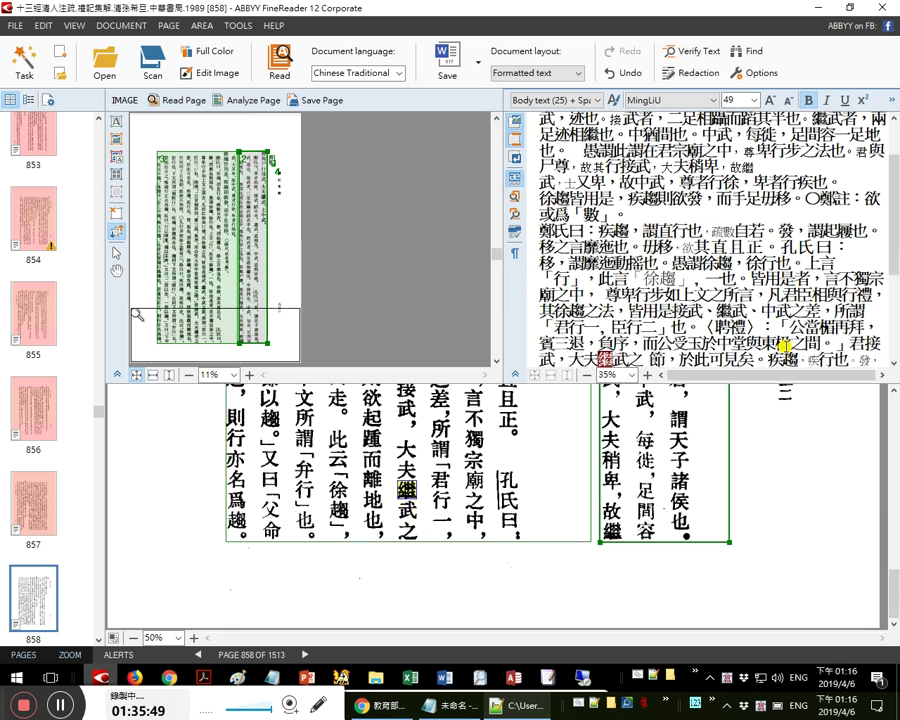
Step: Proofread the 疾趨，疾行也 lines through 徐趨 and 舉, clearing their uncertain marks
key("a")
key("Escape")
key("Right")
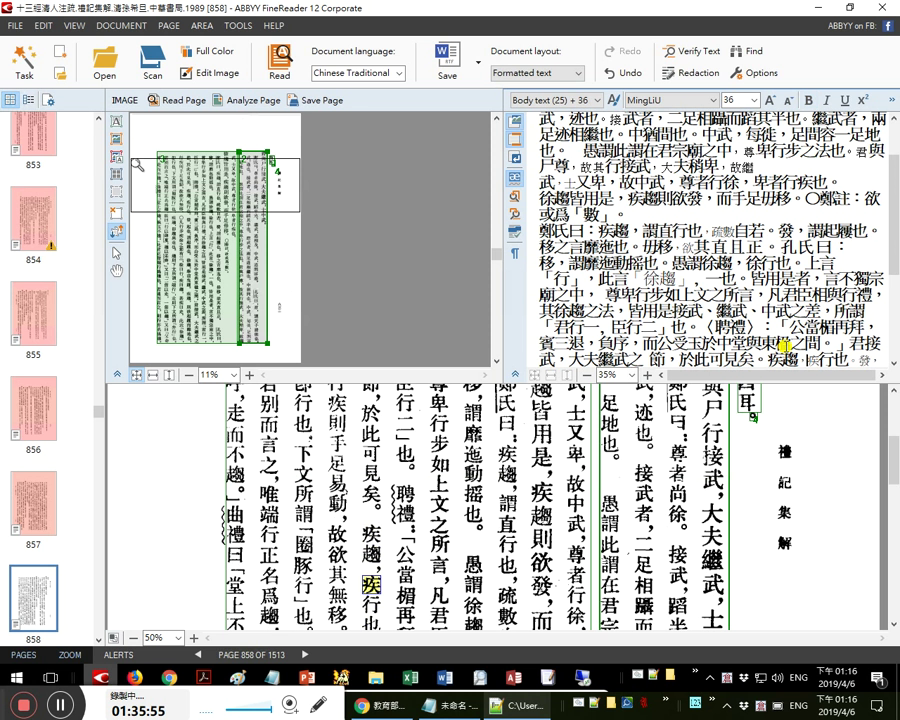
key("Right")
key("Right")
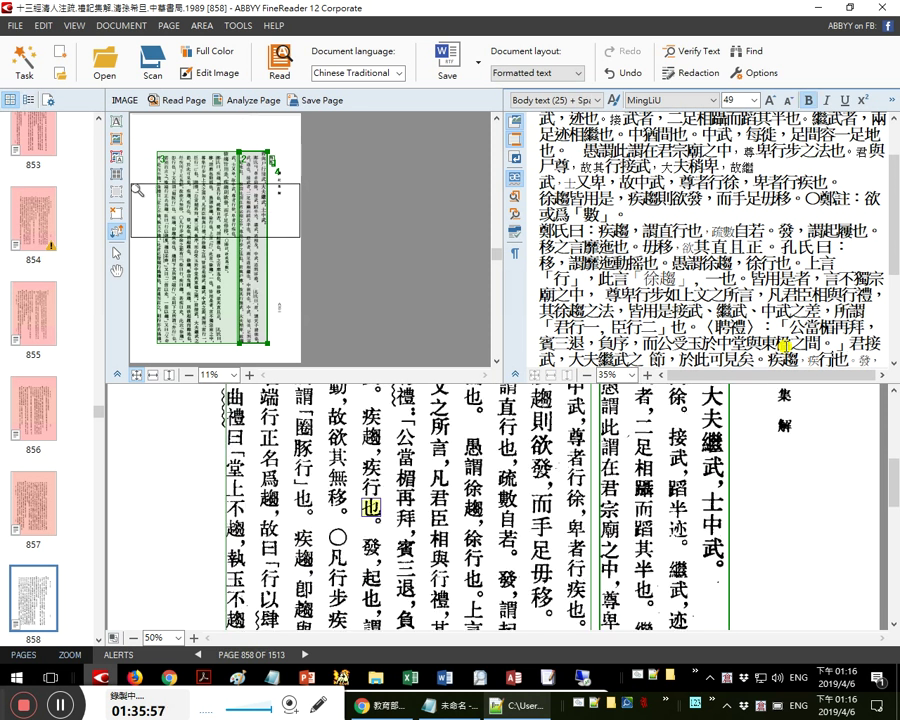
key("Right")
key("Right")
key("Right")
key("Right")
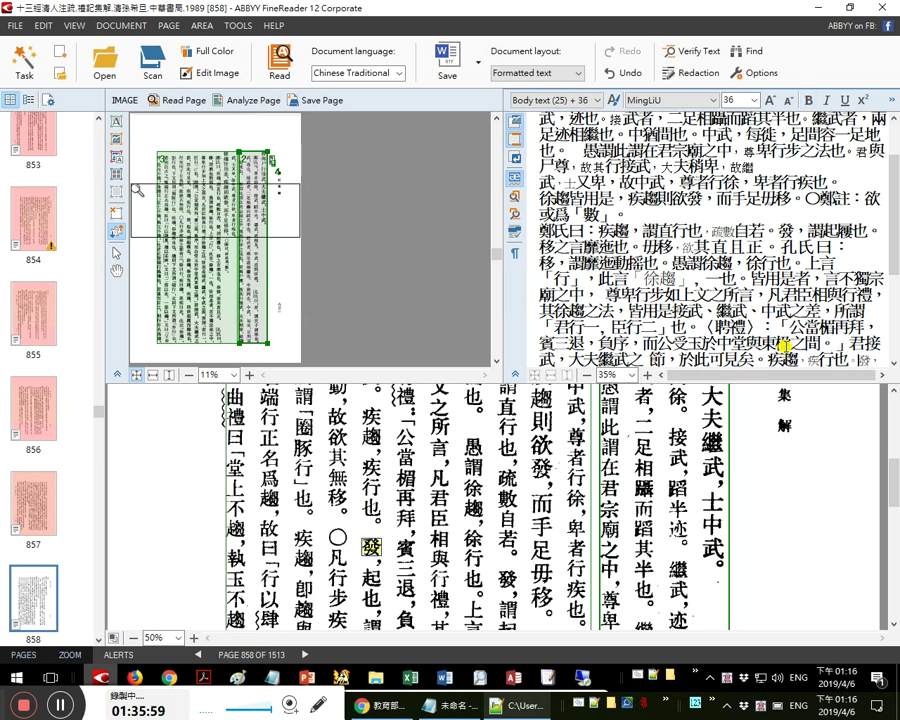
key("Right")
key("Right")
key("Right")
key("Right")
key("Right")
key("Right")
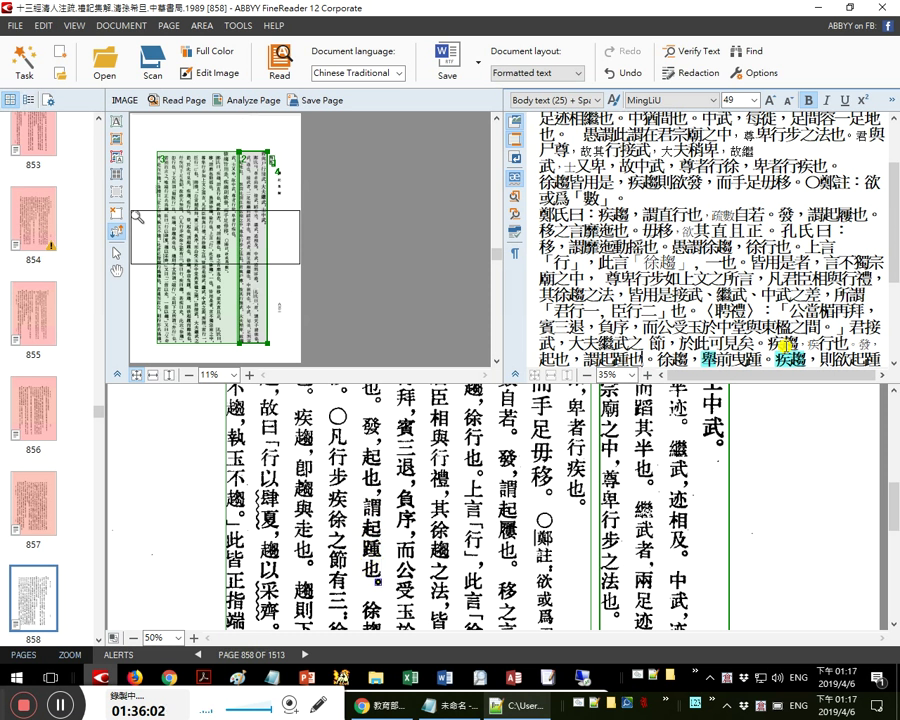
key("Right")
key("Right")
key("Right")
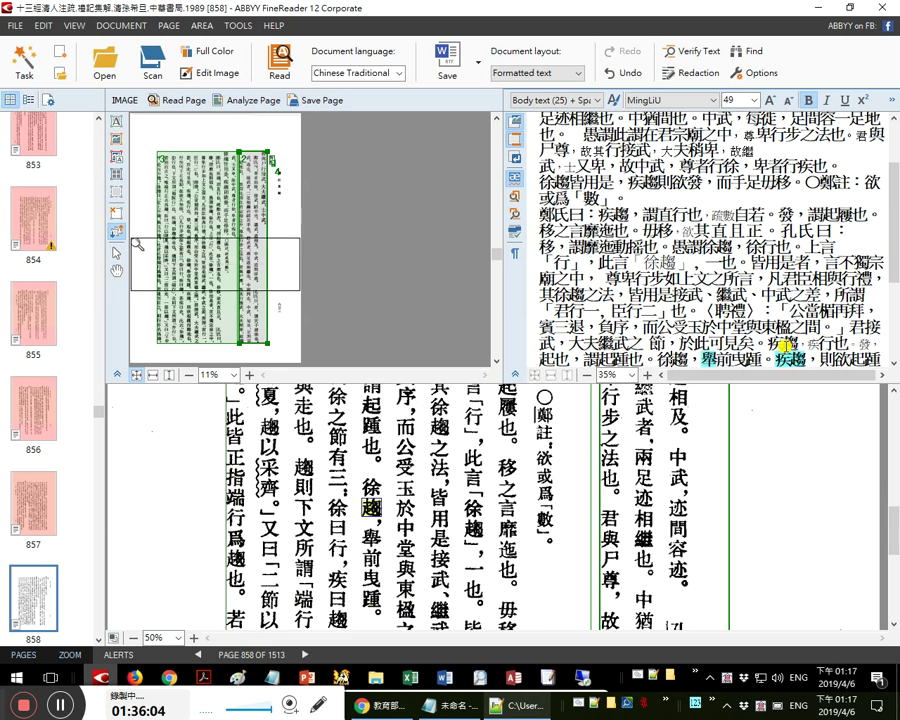
key("Right")
key("Right")
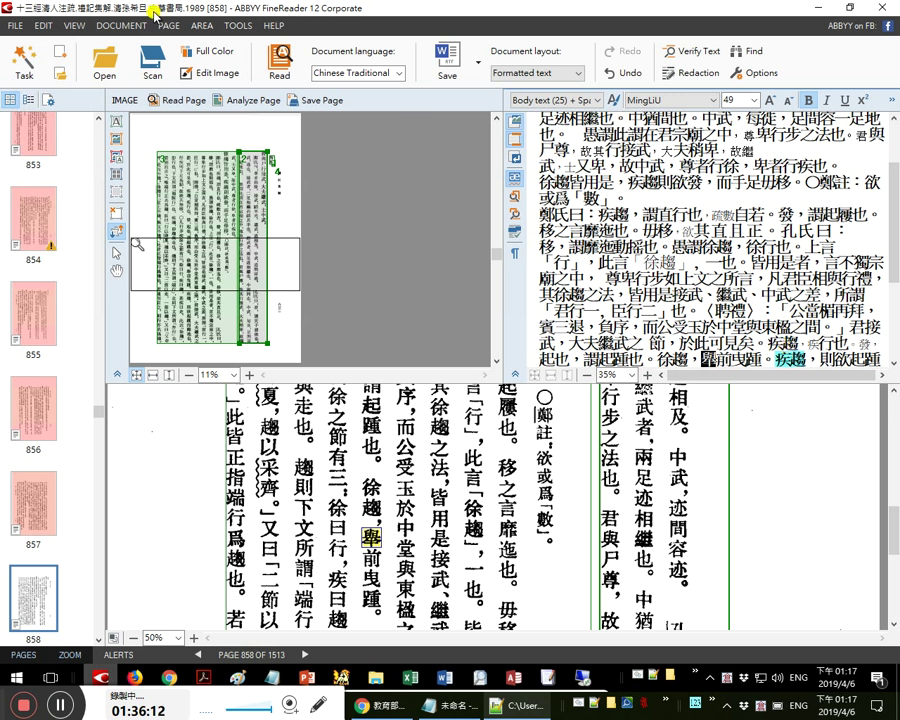
mouse_move(289, 703)
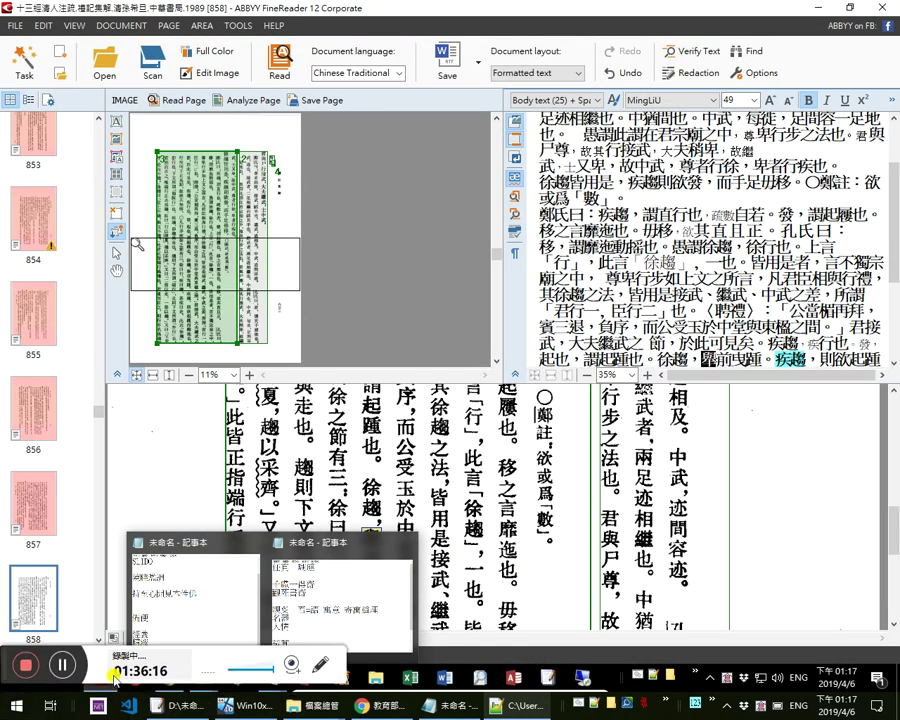
Step: Proofread 矣, 離地也 and 疾則手足易動 against the page image
left_click(307, 715)
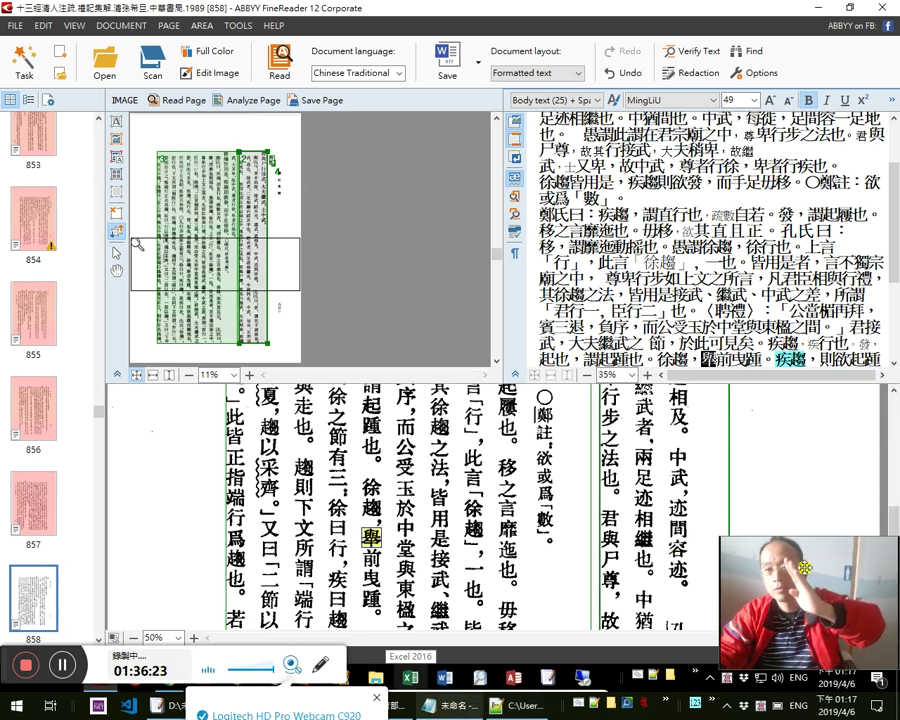
left_click(733, 350)
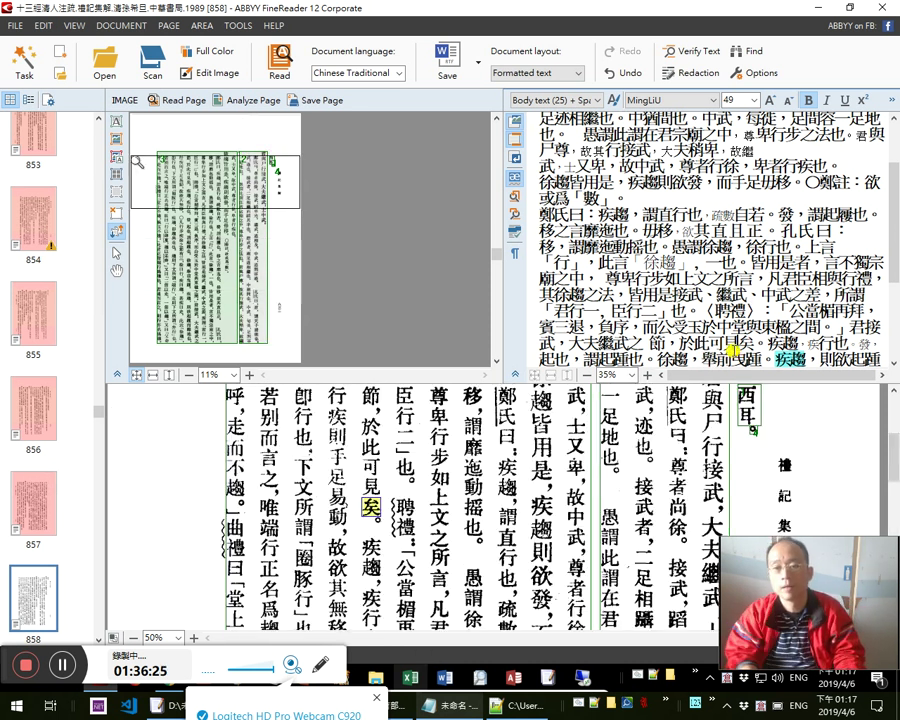
left_click(729, 346)
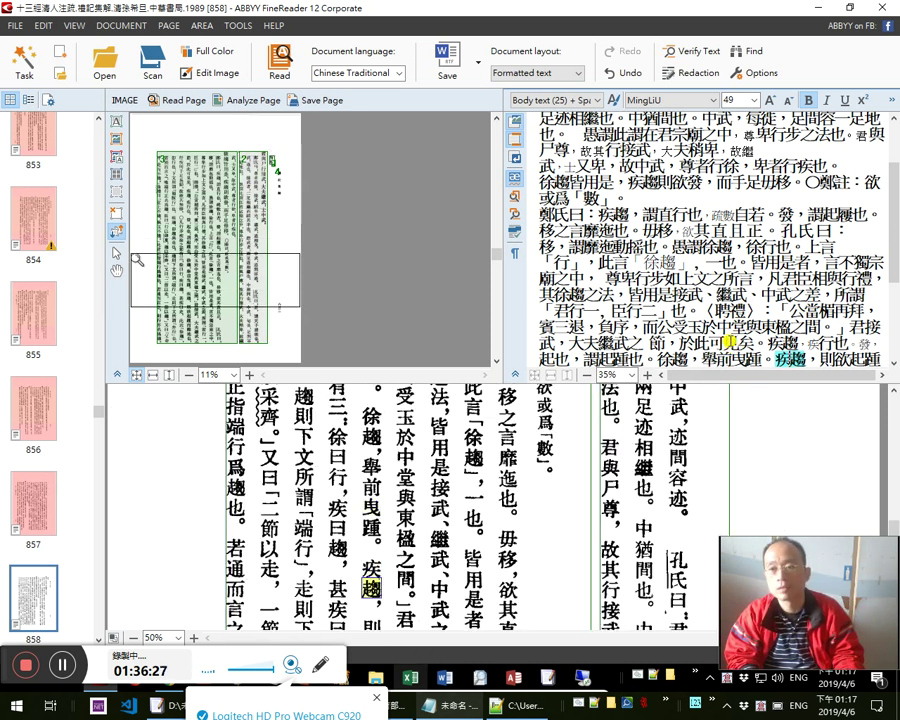
left_click(731, 343)
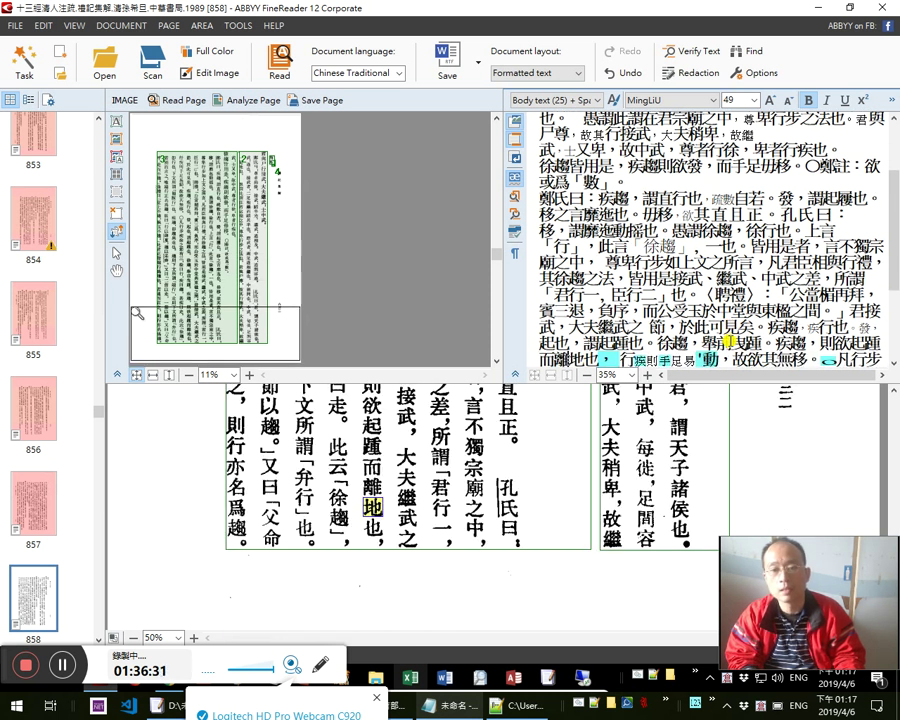
key("Right")
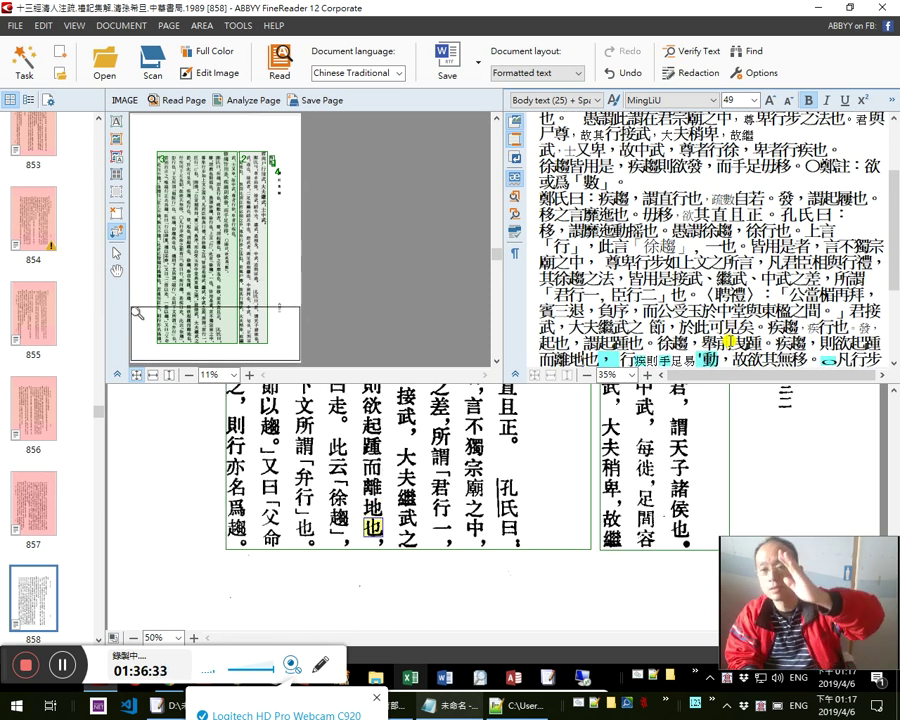
key("Right")
key("Right")
key("Right")
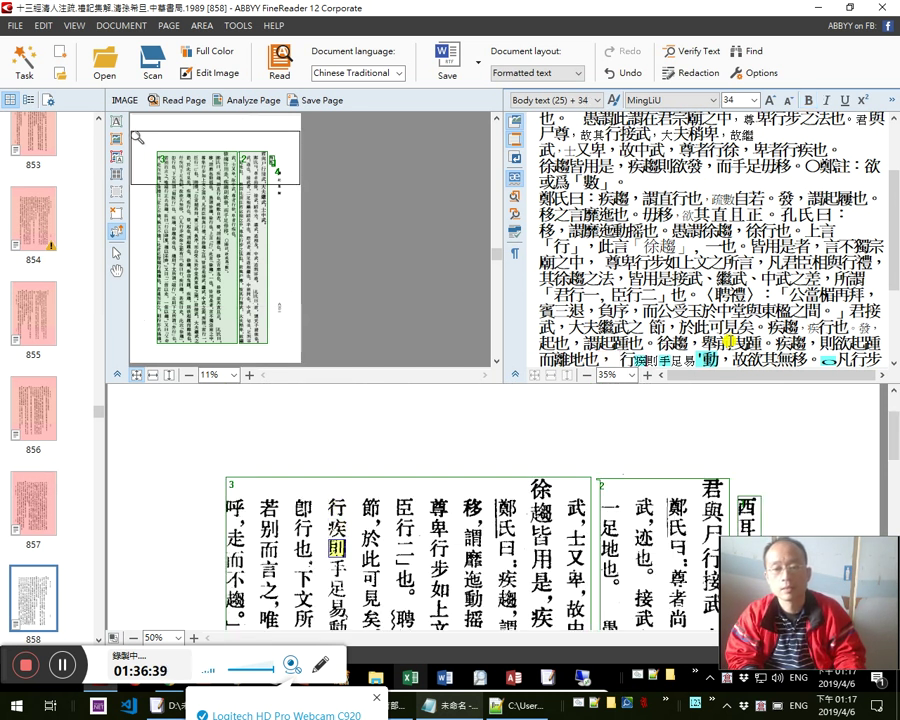
key("Left")
key("shift+Right")
key("shift+Right")
key("shift+Right")
key("shift+Right")
key("shift+Right")
key("shift+Right")
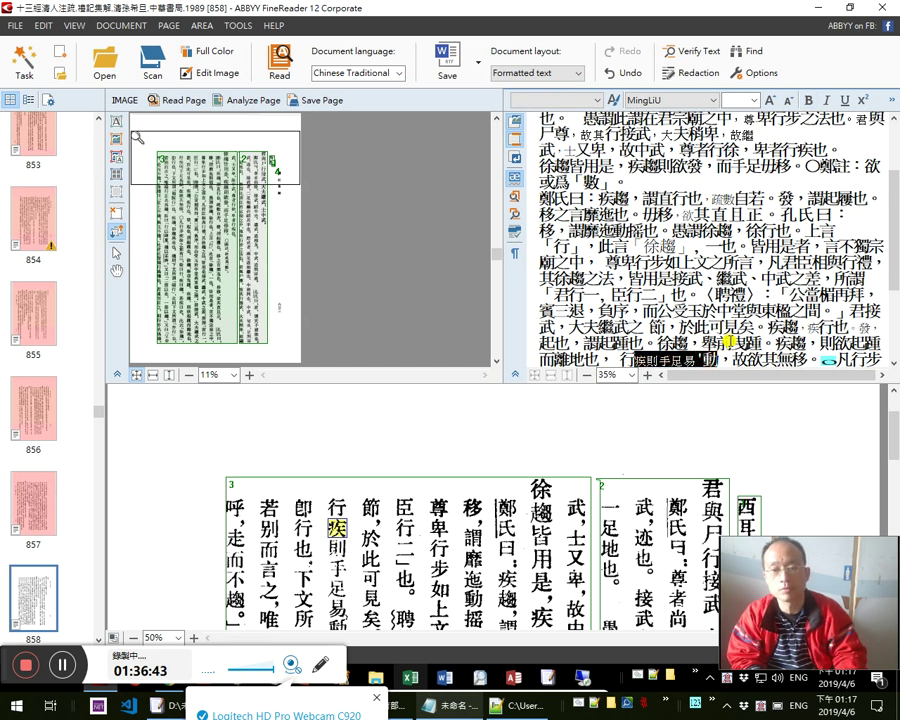
key("Right")
key("Right")
key("Right")
key("Right")
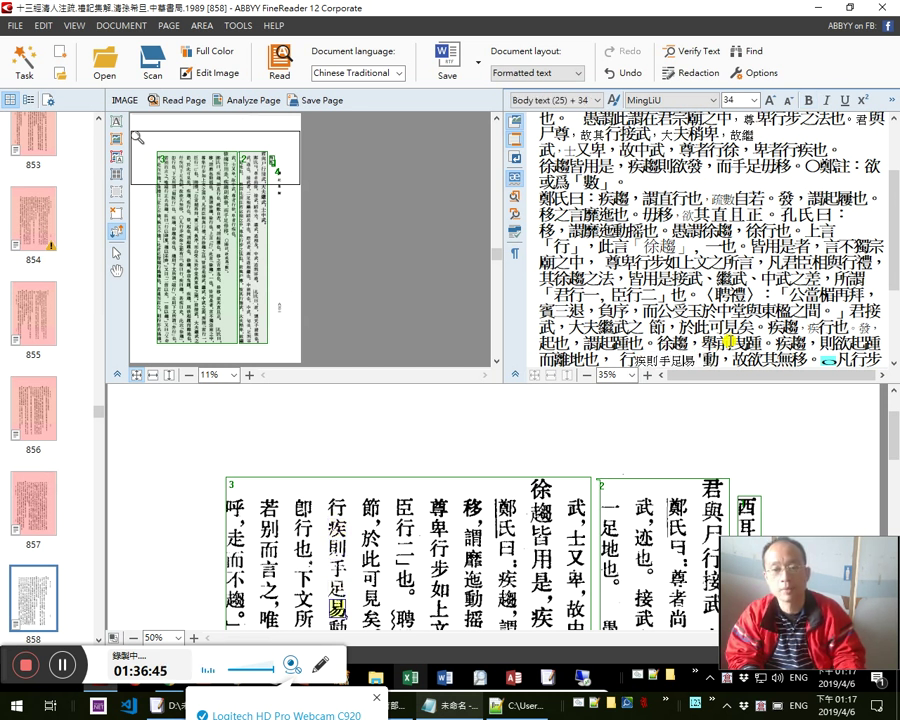
key("Right")
key("Left")
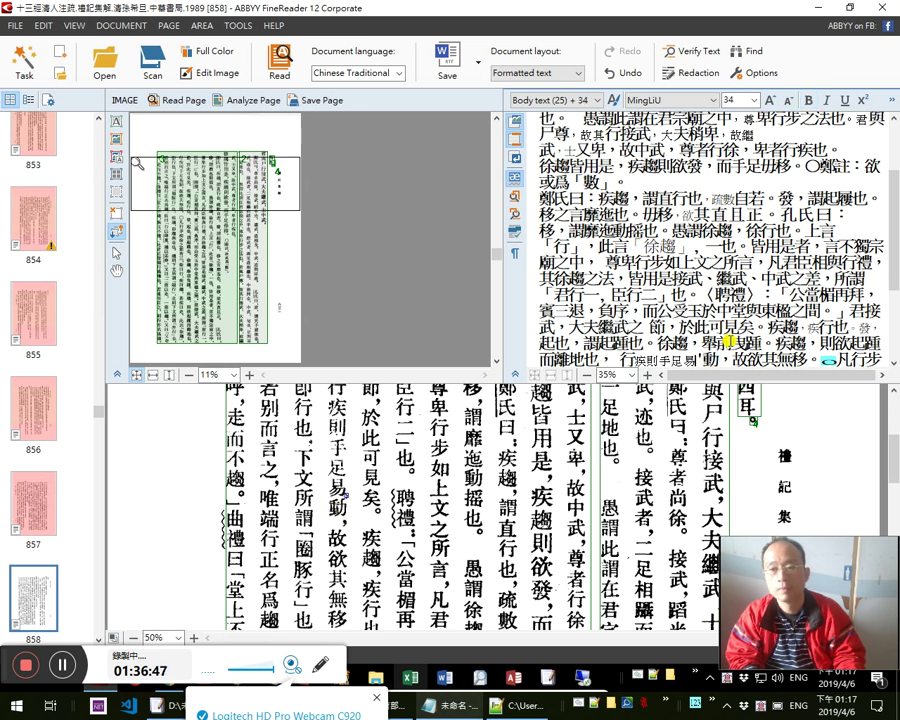
key("Right")
key("Right")
key("Right")
key("Right")
key("Right")
key("Right")
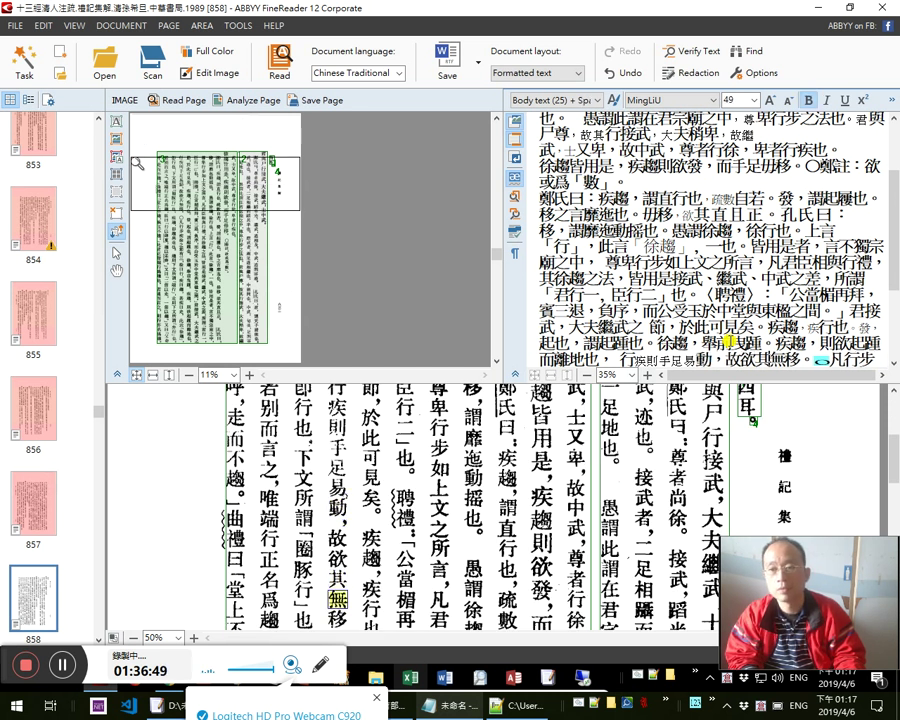
Step: Select the ○ mark before 凡行步 and open Replace with it as the search term
key("Right")
key("Right")
key("Right")
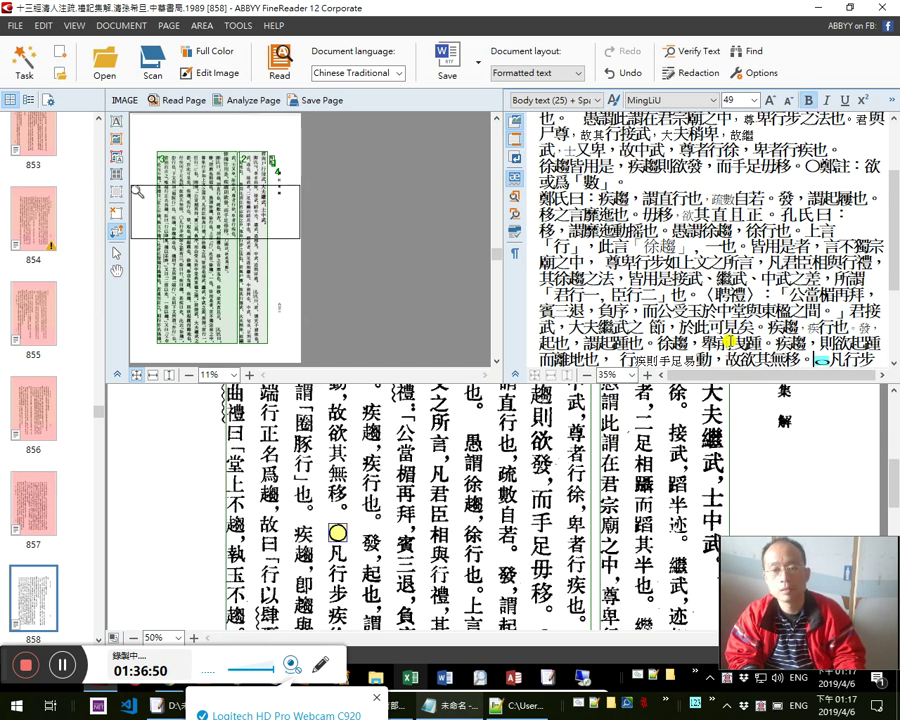
key("Right")
key("Left")
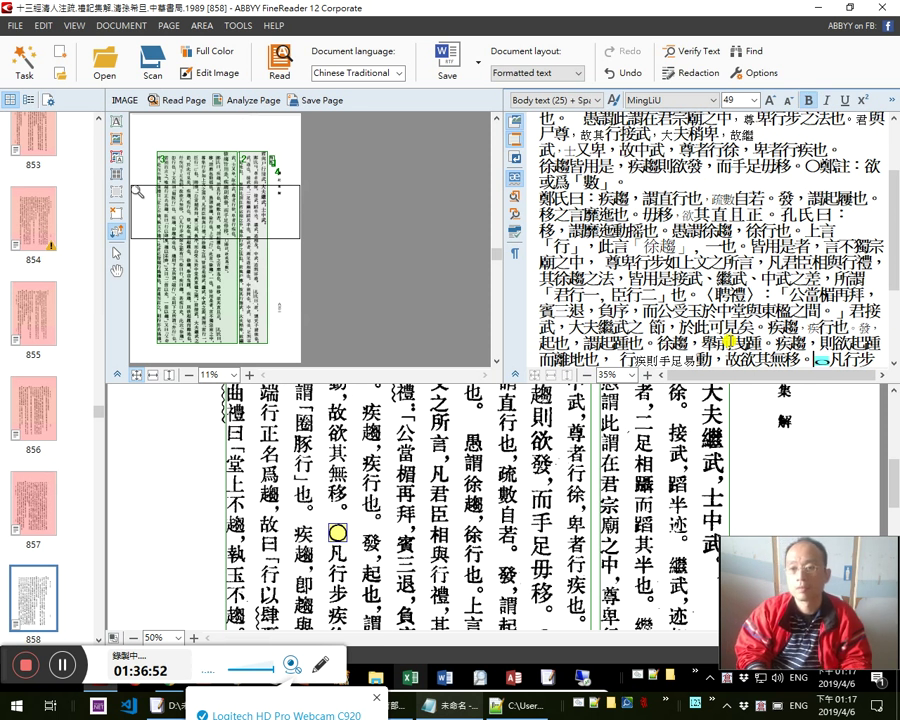
key("Right")
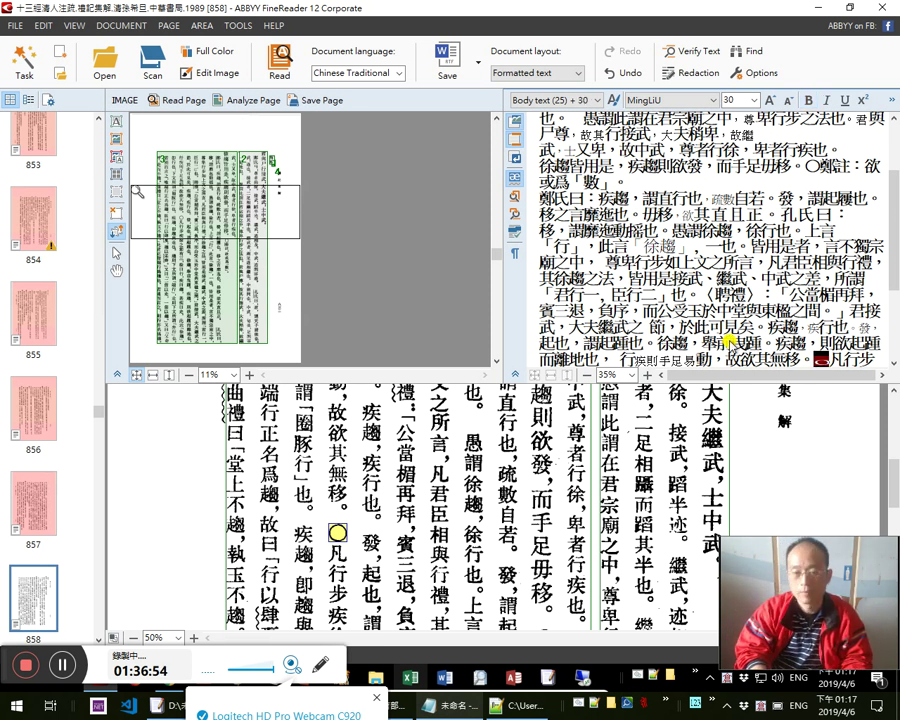
key("shift+F10")
key("Escape")
key("Left")
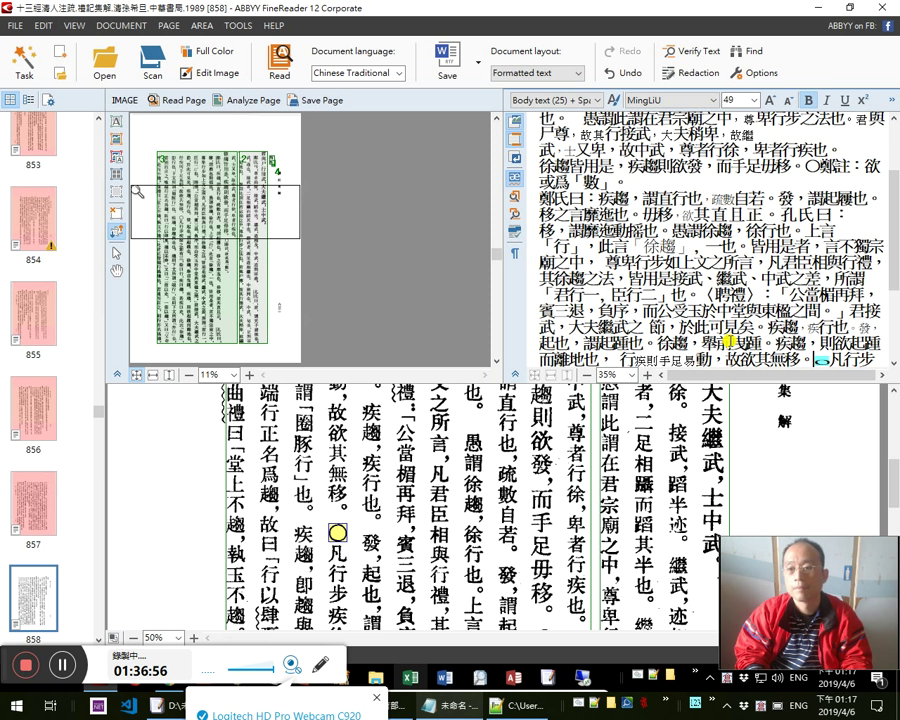
key("shift+Right")
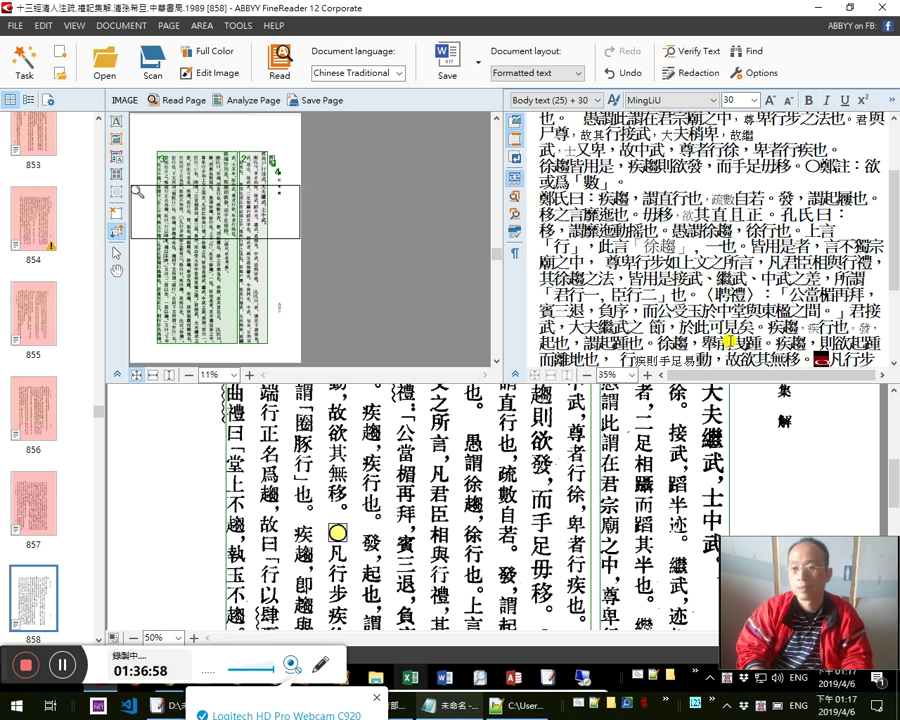
key("ctrl+h")
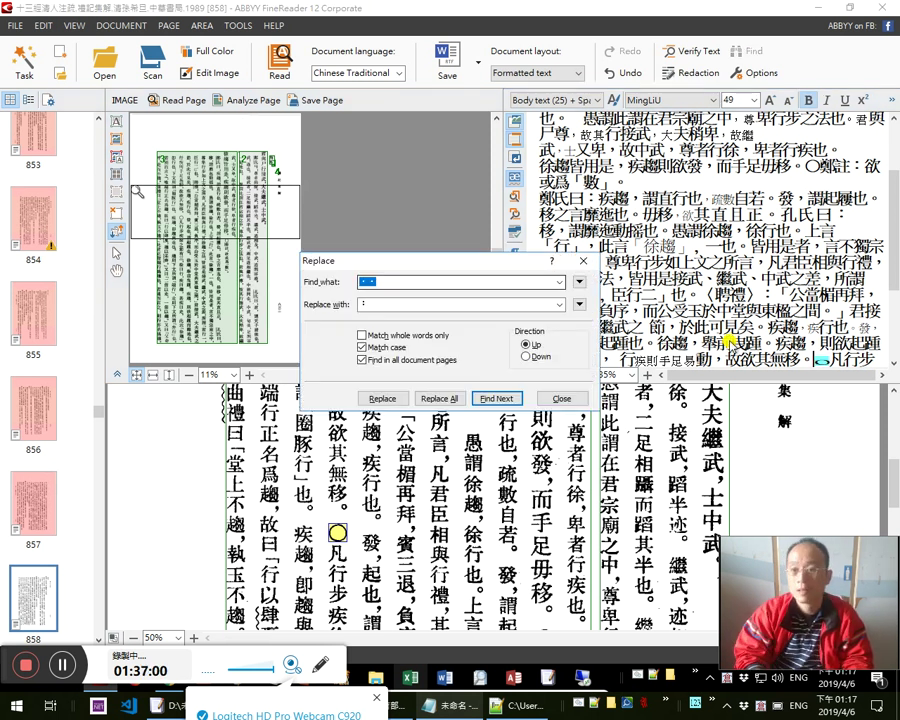
Step: Replace every ○ on all pages with the IME symbol yyyb (337, then 230 downward) and close Replace
key("Tab")
type("yyyb")
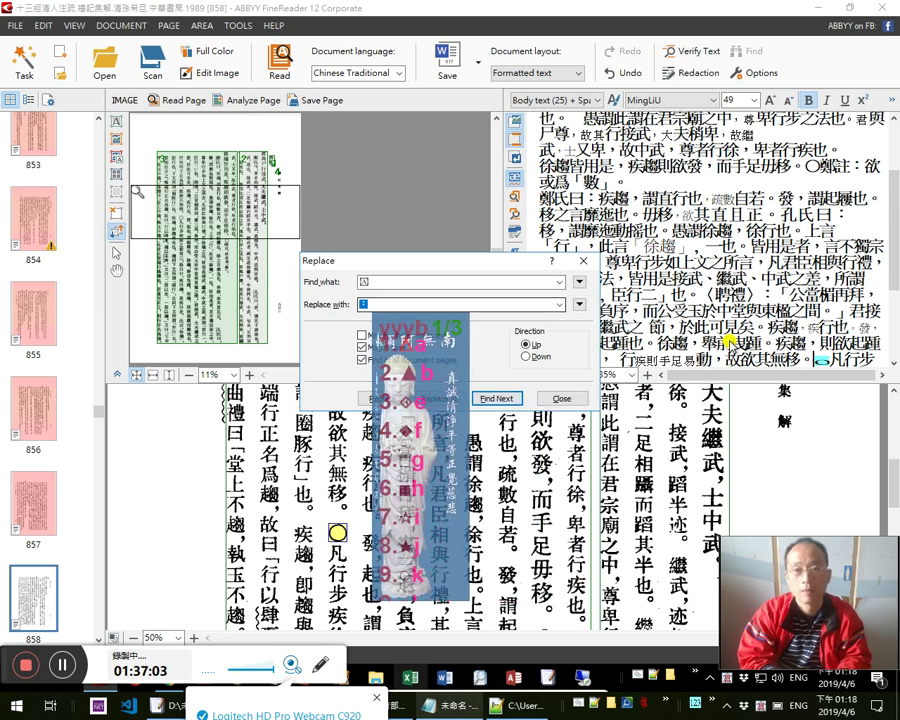
key("space")
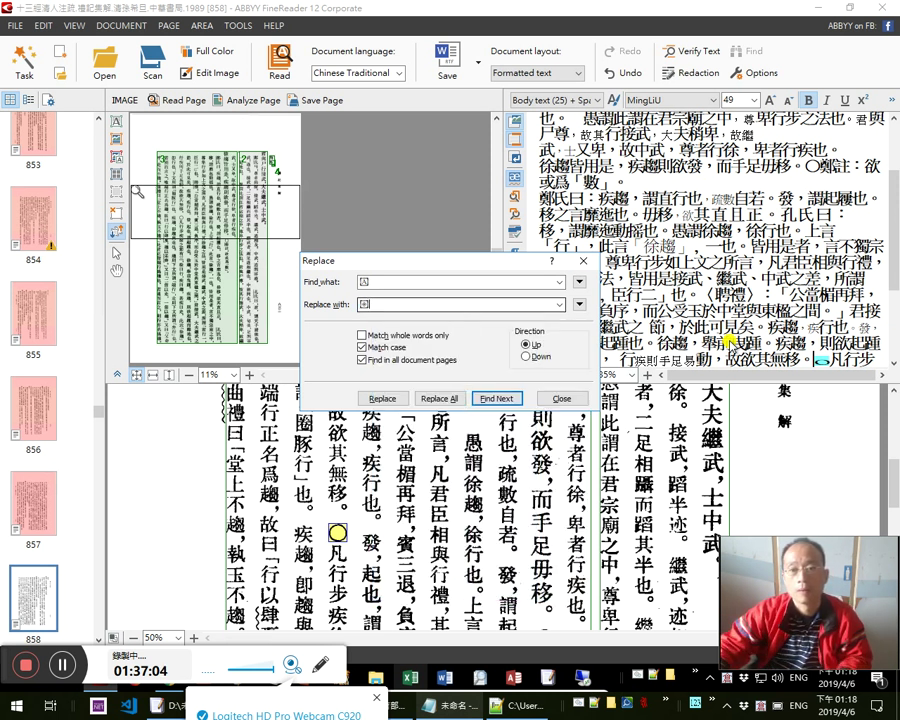
left_click(455, 398)
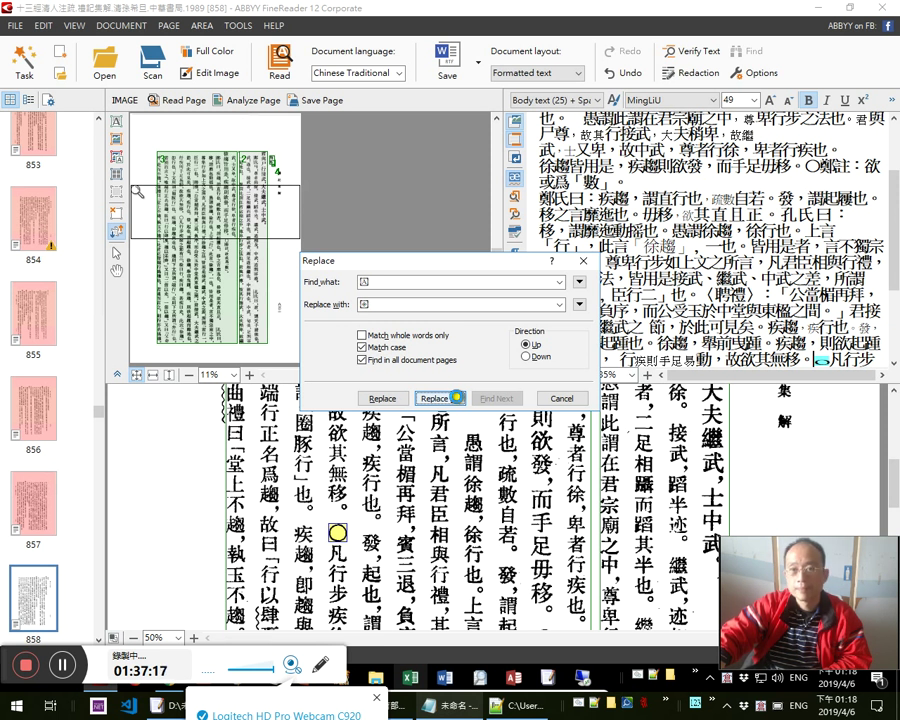
left_click(456, 397)
left_click(455, 371)
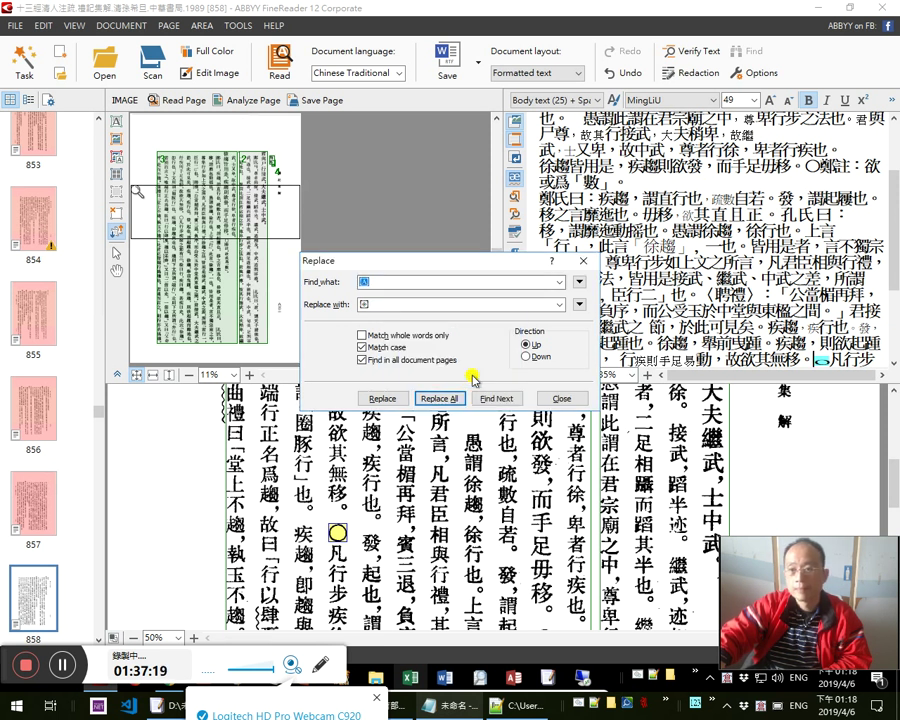
left_click(526, 356)
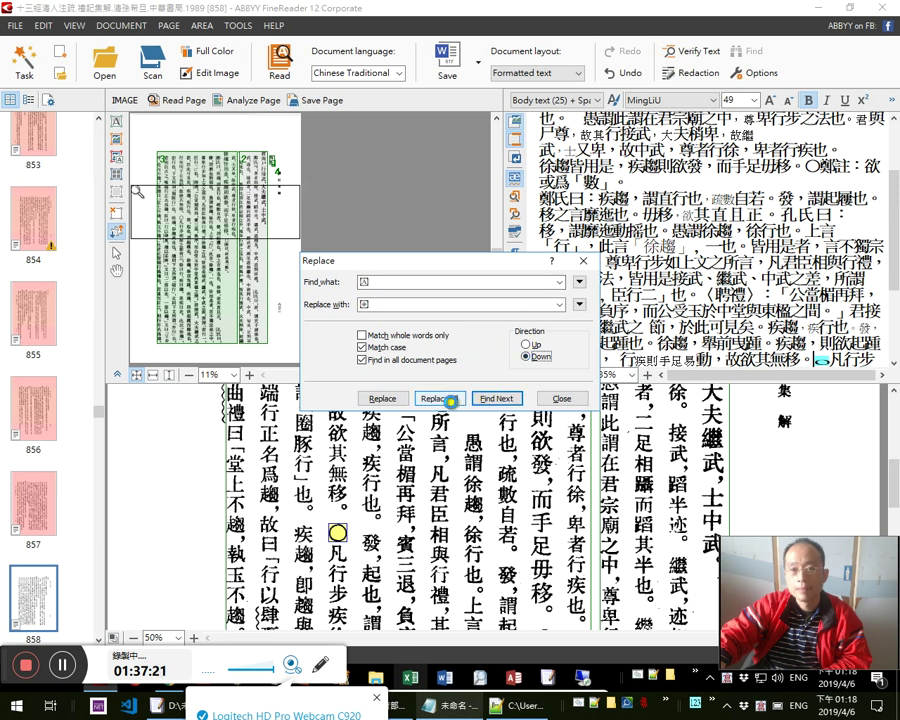
left_click(456, 398)
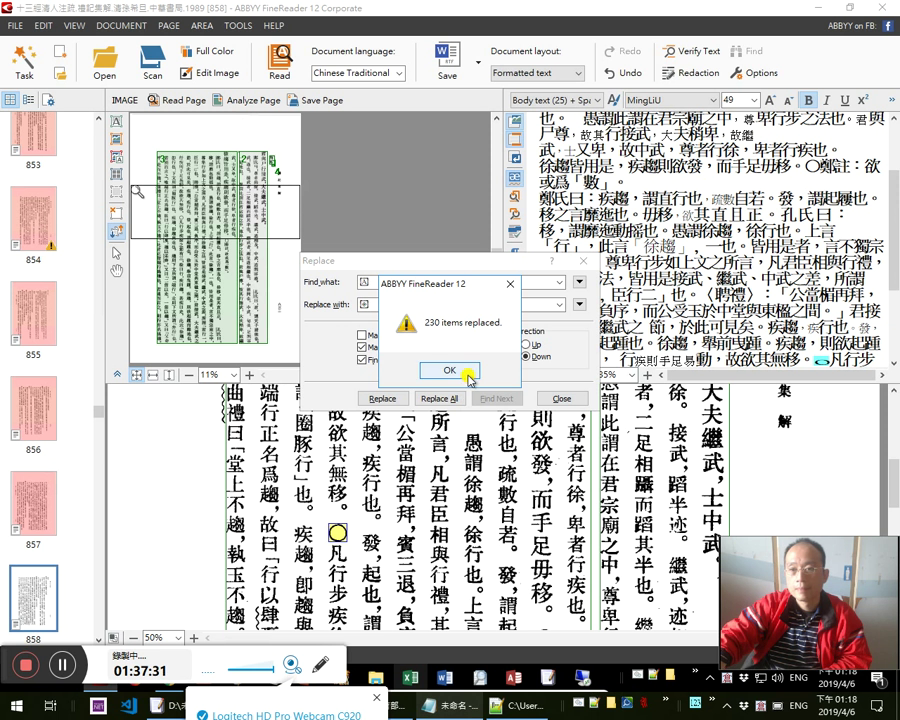
left_click(464, 372)
left_click(585, 260)
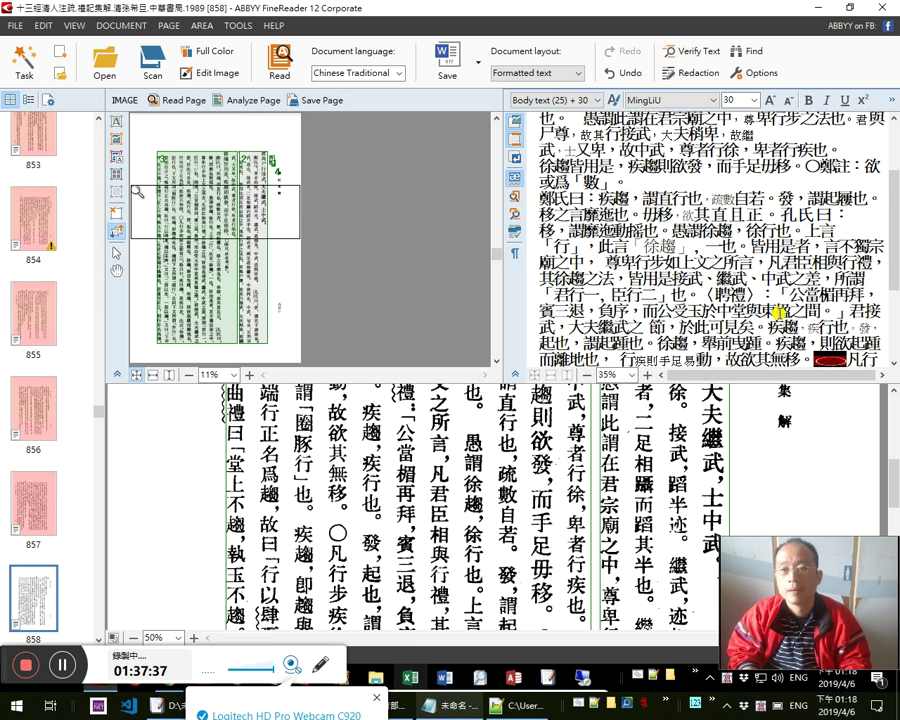
Step: Step through 徐曰行，疾曰趨，甚疾曰走 in the text, checking each character and comma
key("Down")
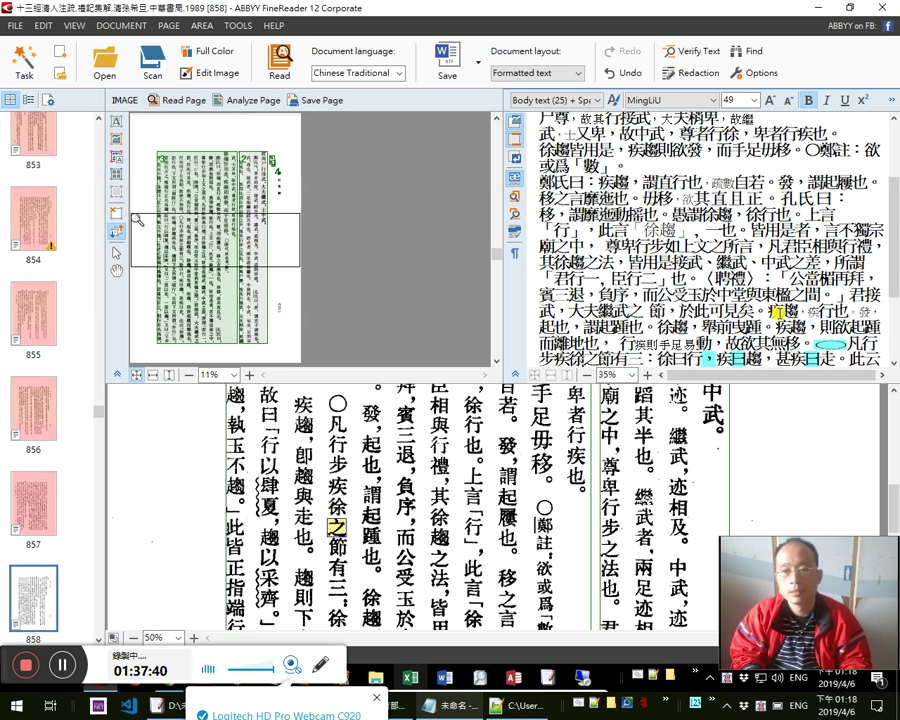
key("Right")
key("Right")
key("Right")
key("Right")
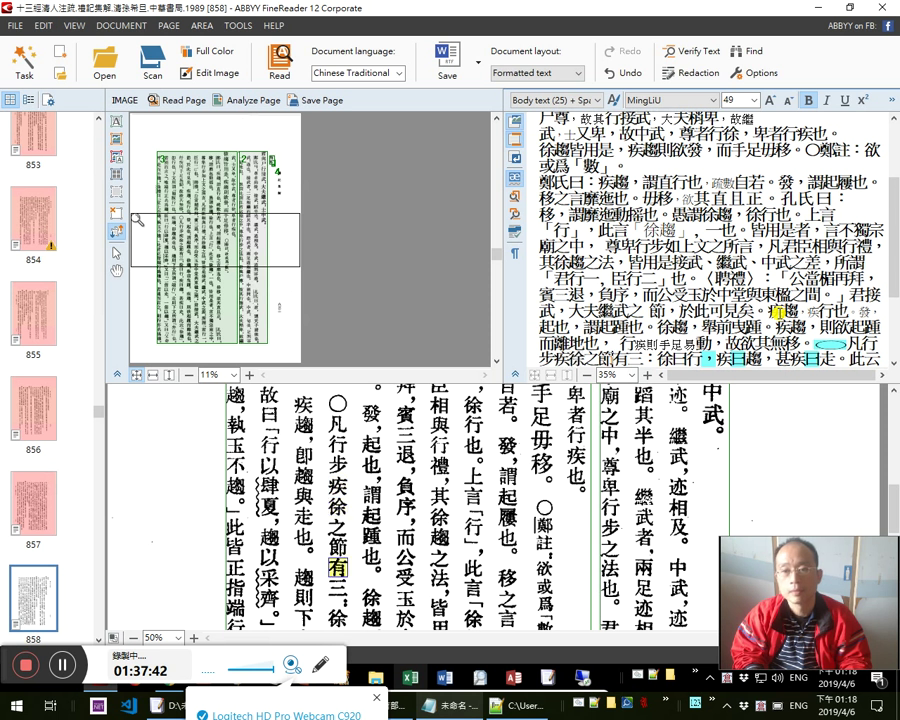
key("Right")
key("Right")
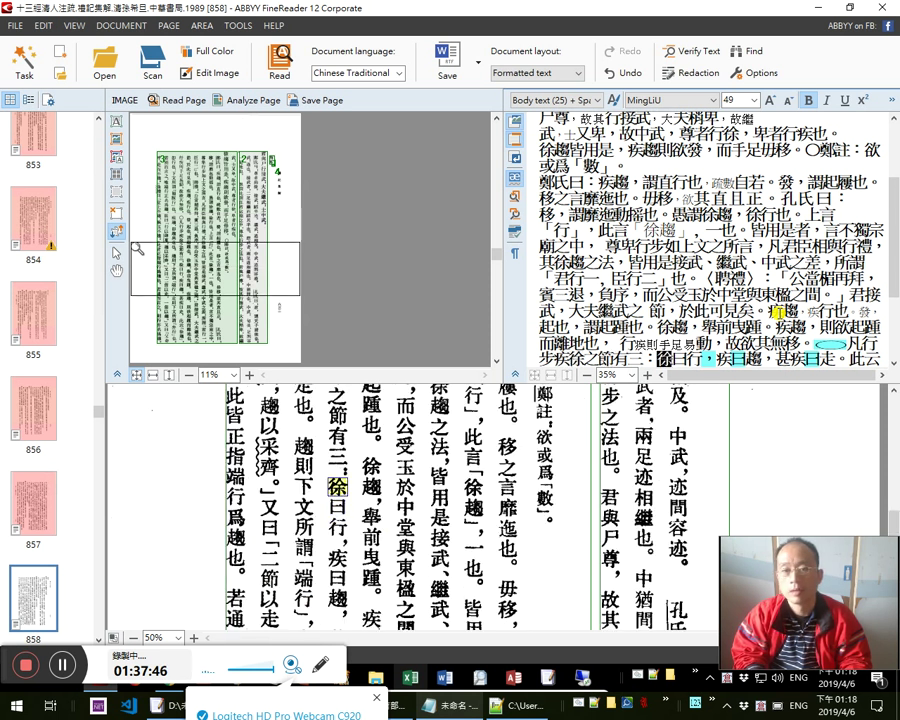
key("Home")
key("Left")
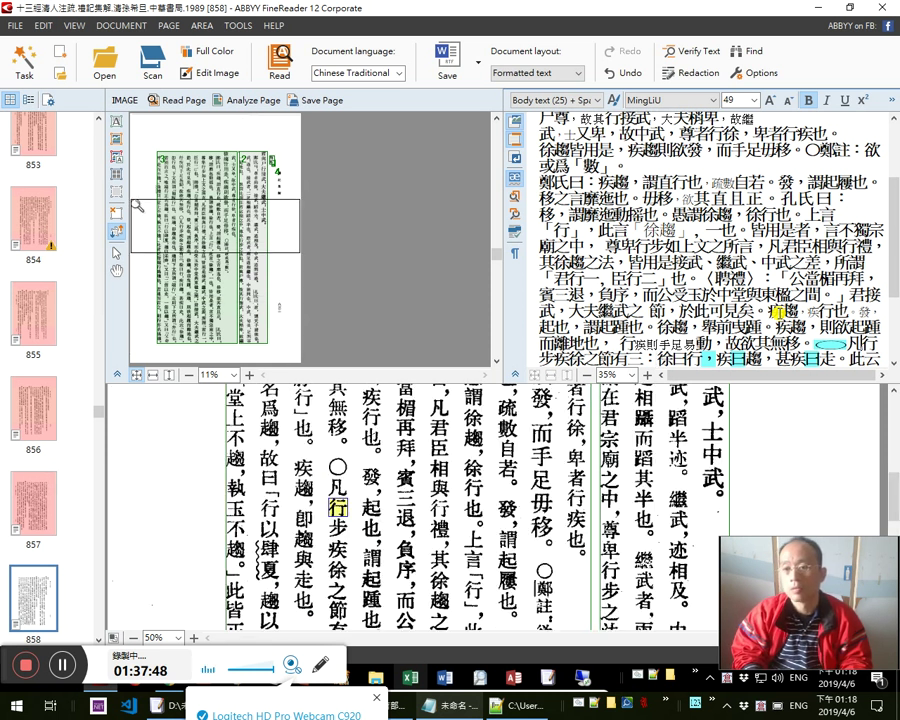
key("Right")
key("Right")
key("Right")
key("Right")
key("Right")
key("Right")
key("Right")
key("Right")
key("Right")
key("Right")
key("Right")
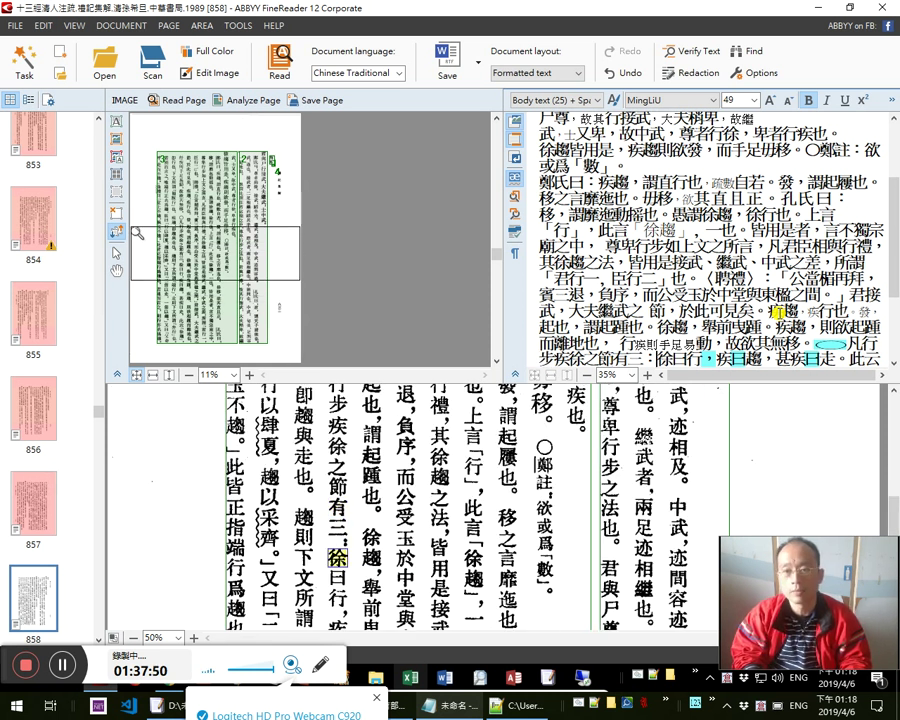
key("shift+Right")
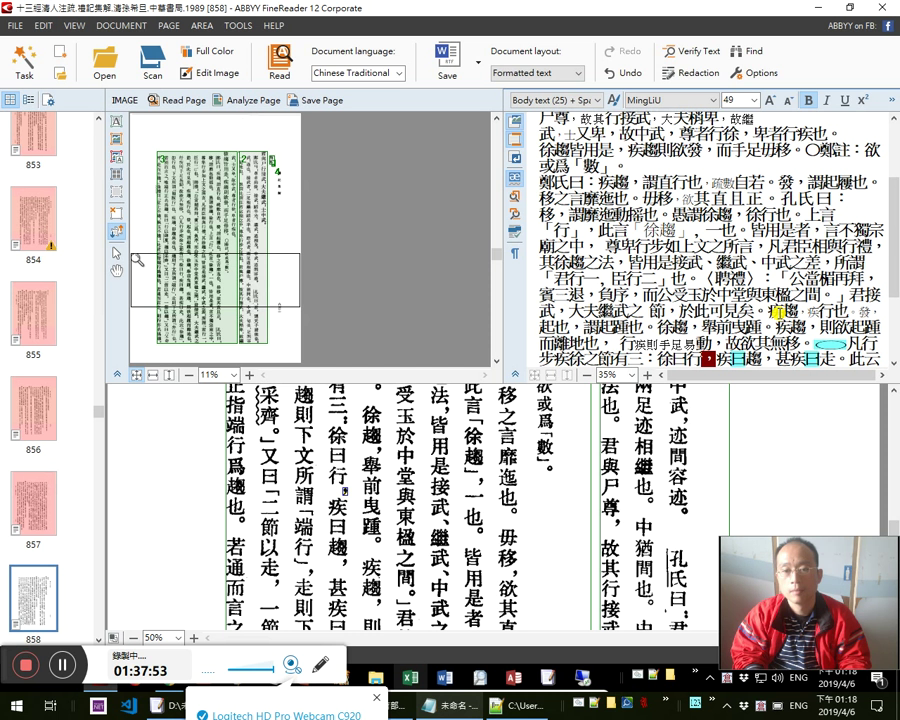
key("Right")
key("Right")
key("shift+Right")
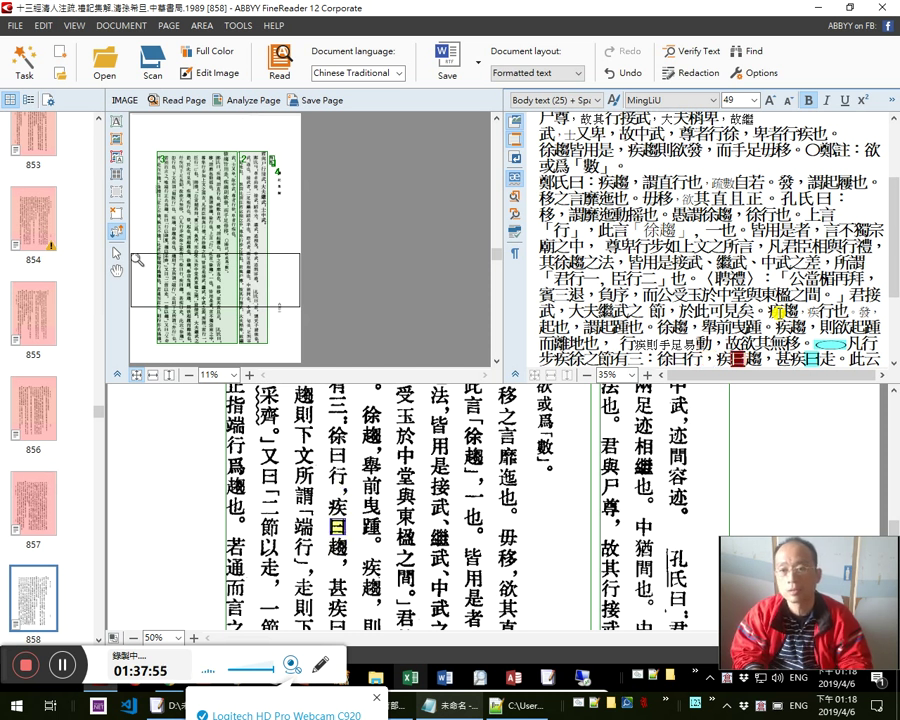
key("Right")
key("Right")
key("Right")
key("Right")
key("Right")
key("shift+Right")
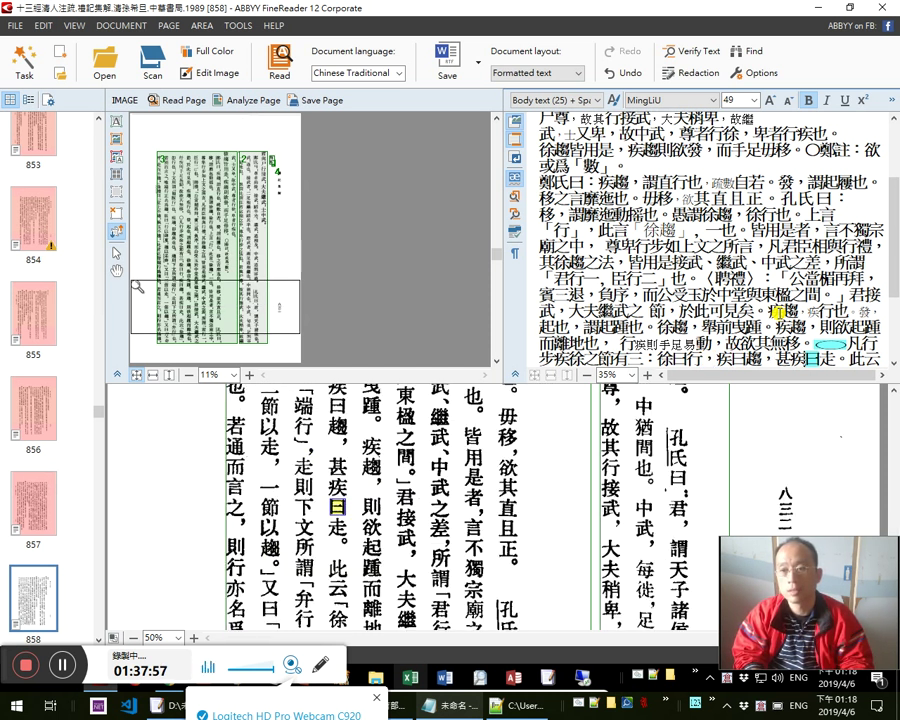
key("Right")
key("shift+Right")
key("shift+Left")
key("shift+Left")
key("shift+Left")
key("shift+Left")
key("shift+Left")
key("shift+Left")
key("shift+Left")
key("shift+Left")
key("shift+Left")
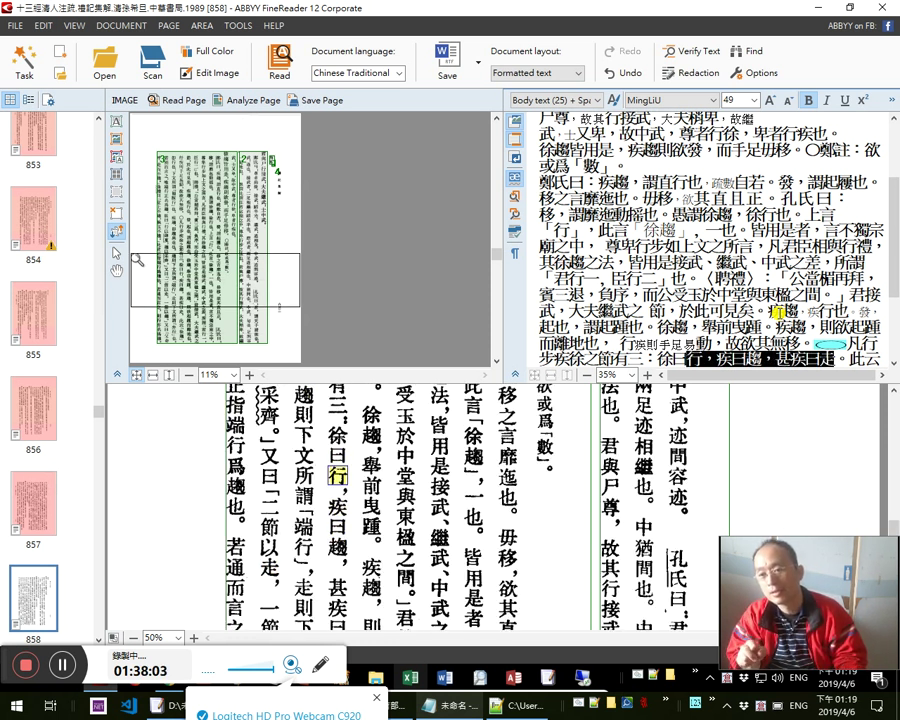
Step: Locate the closing bracket 」 after 徐趨 against the page image and copy it
left_click_drag(137, 260, 137, 293)
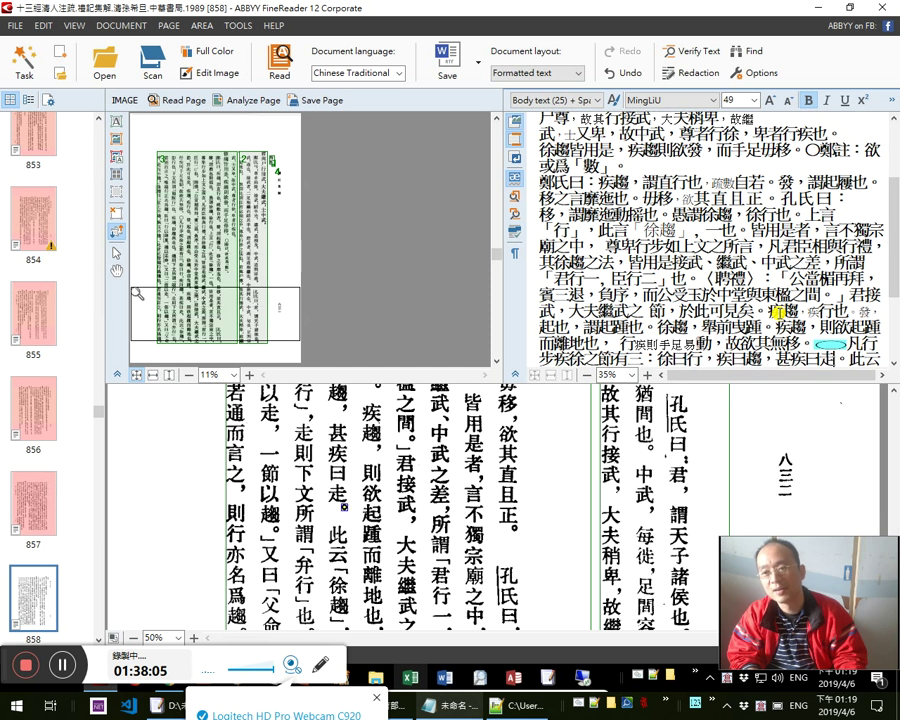
key("Down")
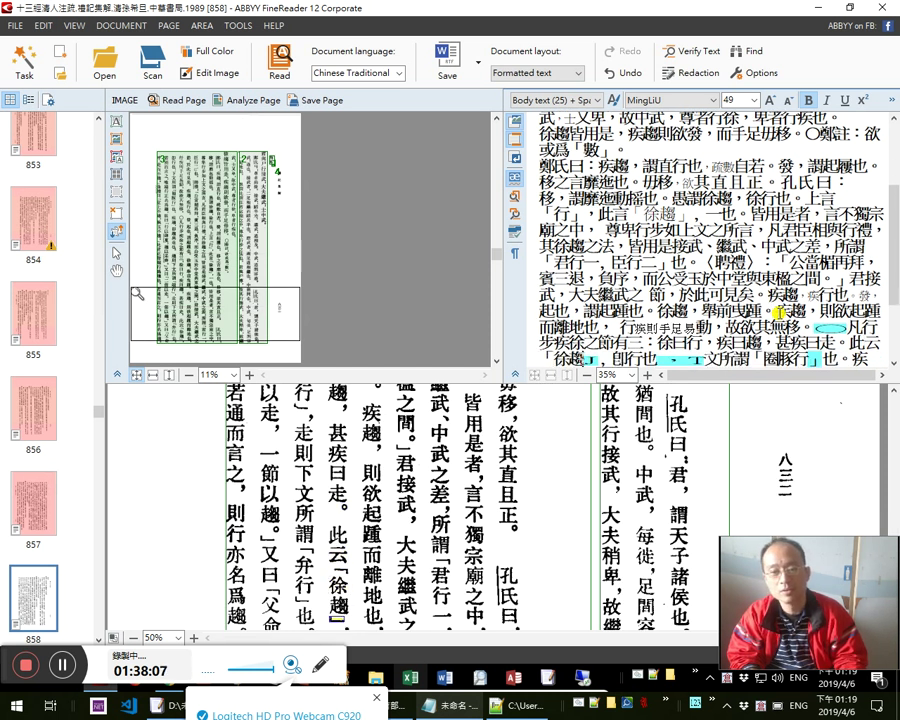
left_click_drag(137, 293, 137, 314)
key("Right")
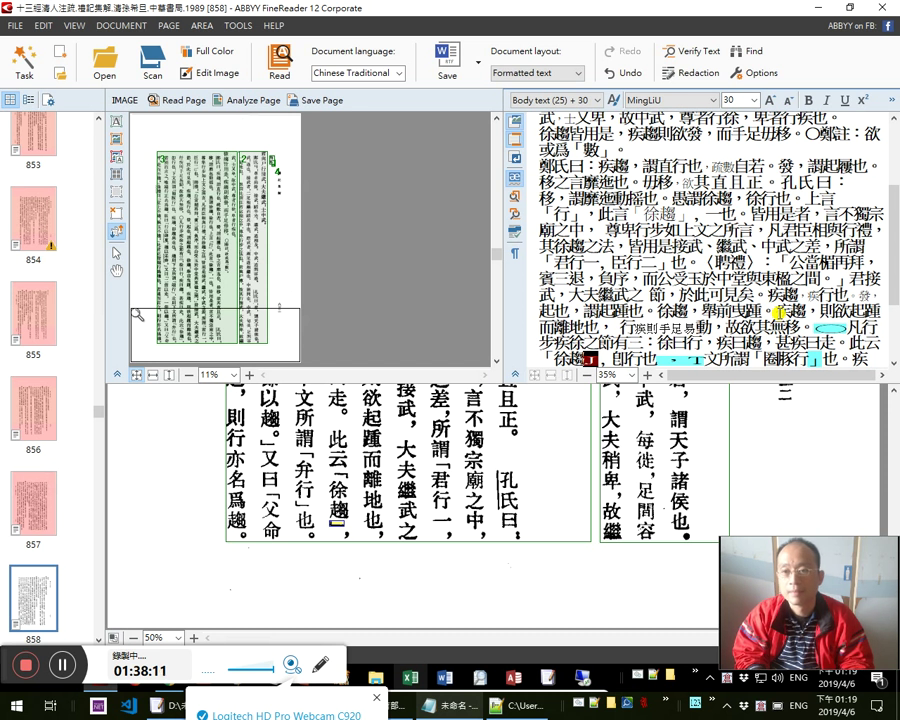
key("Up")
key("Right")
key("Right")
key("Right")
key("Right")
key("Right")
key("Right")
key("Right")
key("Right")
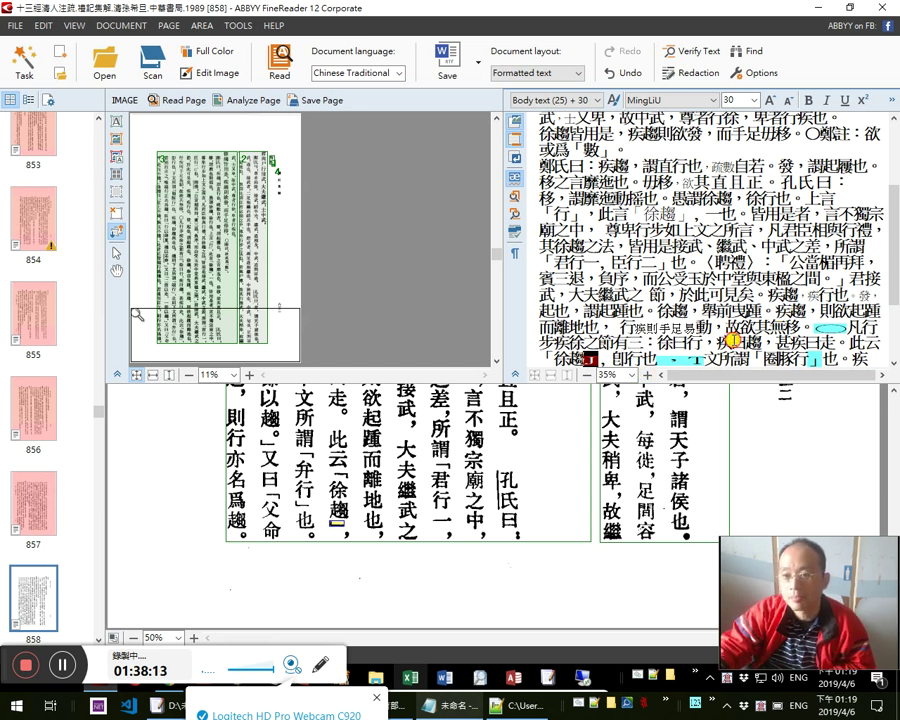
key("shift+Left")
key("shift+Left")
key("shift+Left")
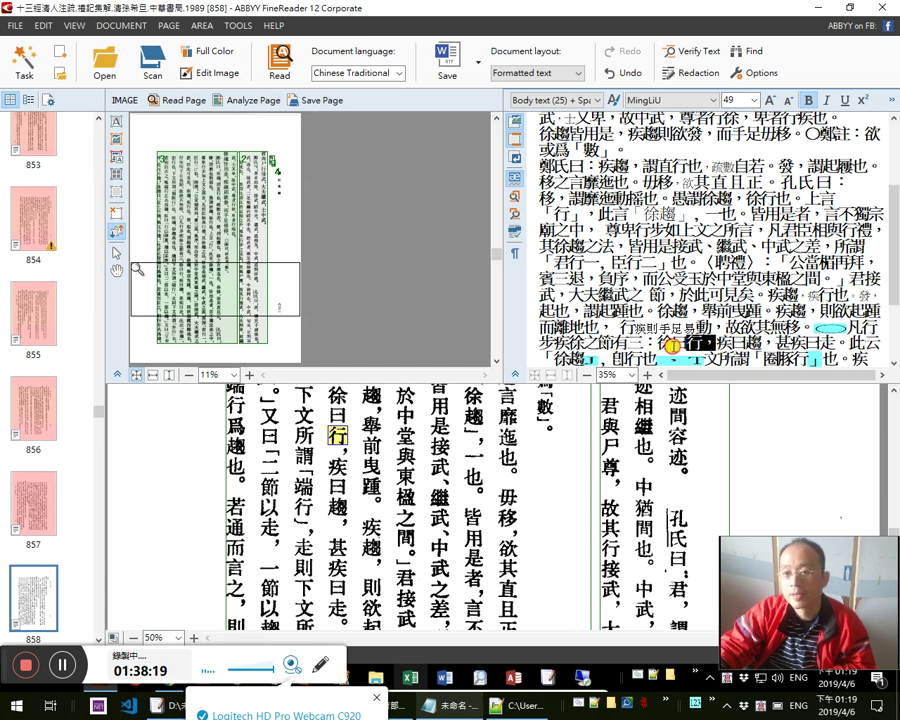
double_click(662, 343)
left_click(692, 341)
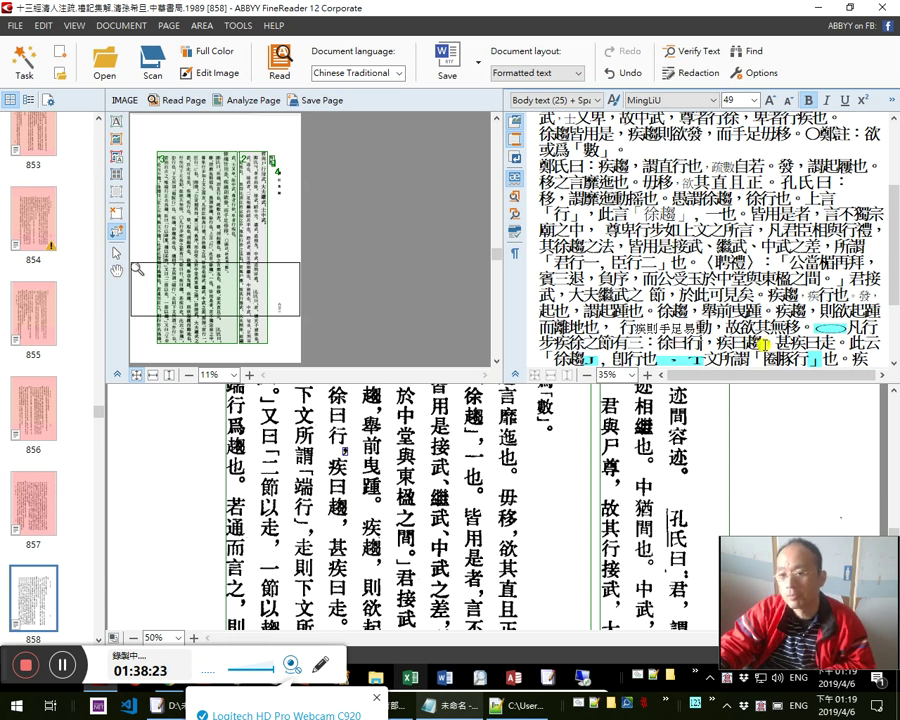
left_click(618, 350)
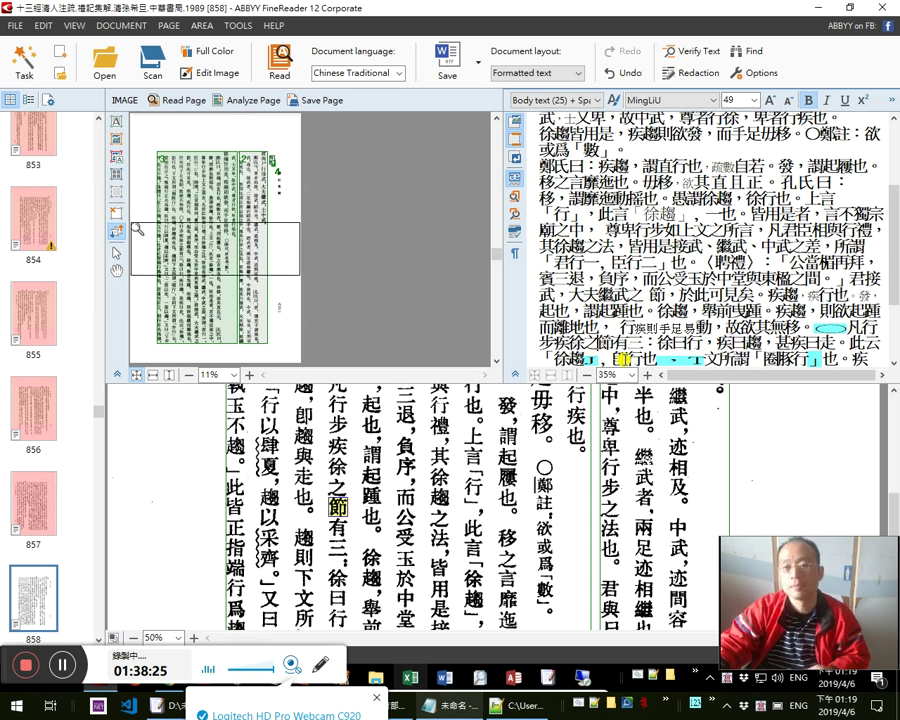
key("Down")
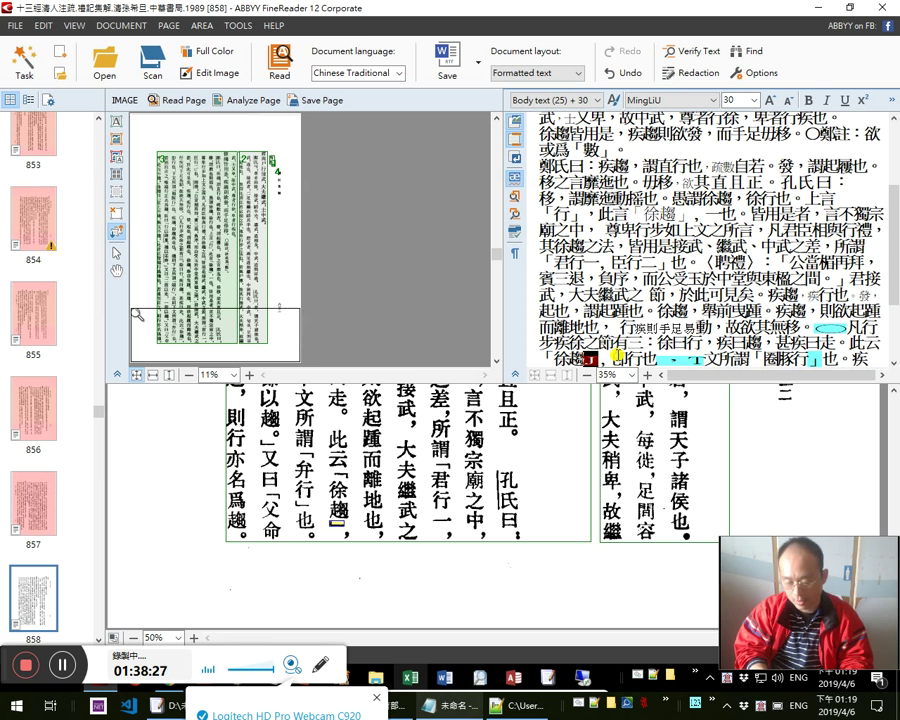
right_click(615, 352)
key("Escape")
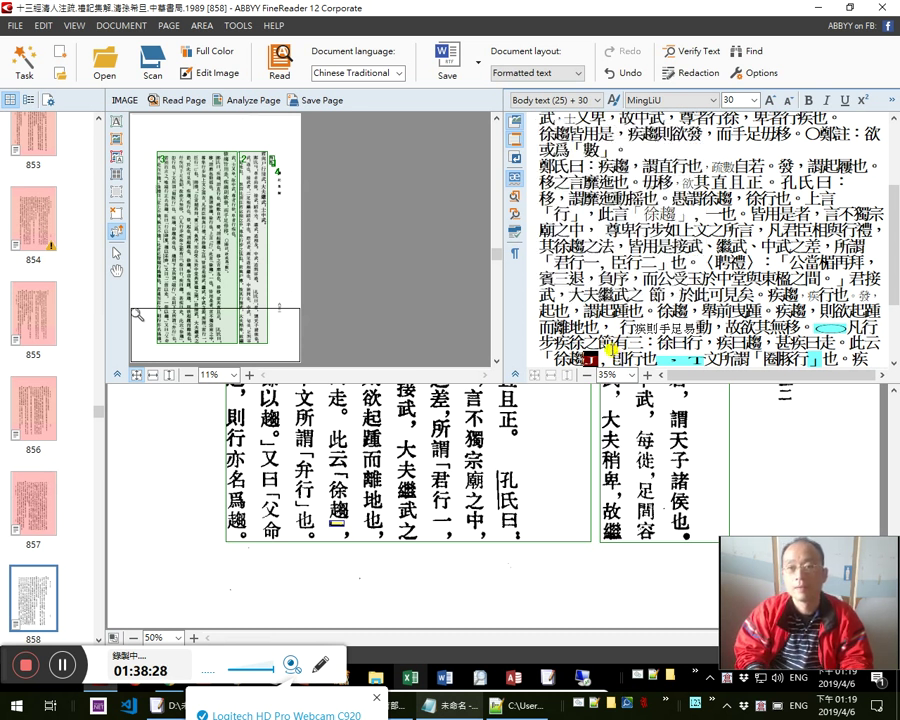
left_click(609, 349)
Step: Replace the misread box character with 」 on all pages, downward (733) then upward (1133 total)
key("ctrl+h")
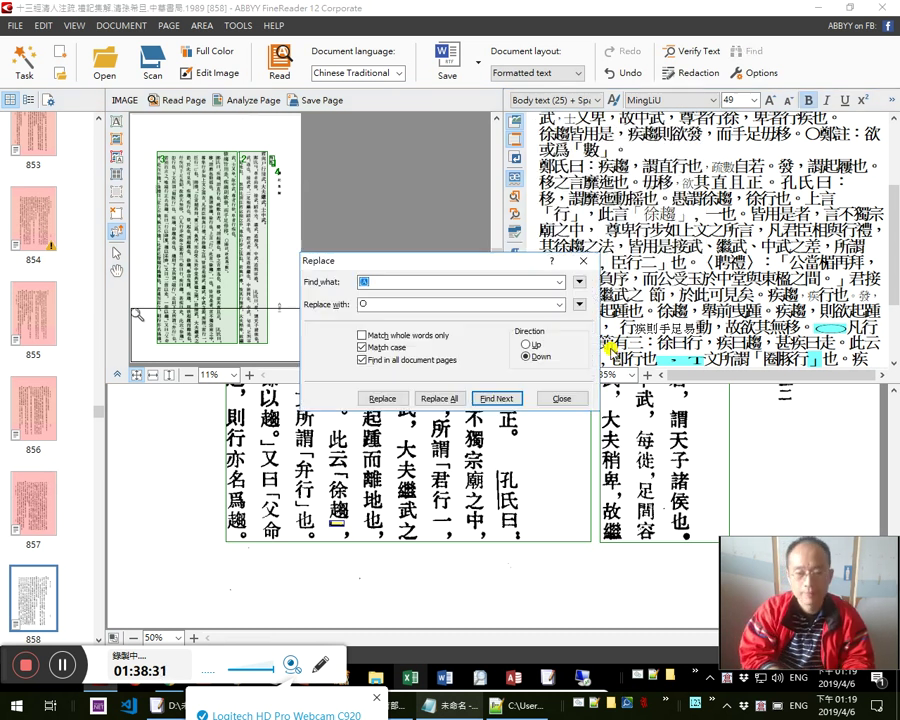
key("Tab")
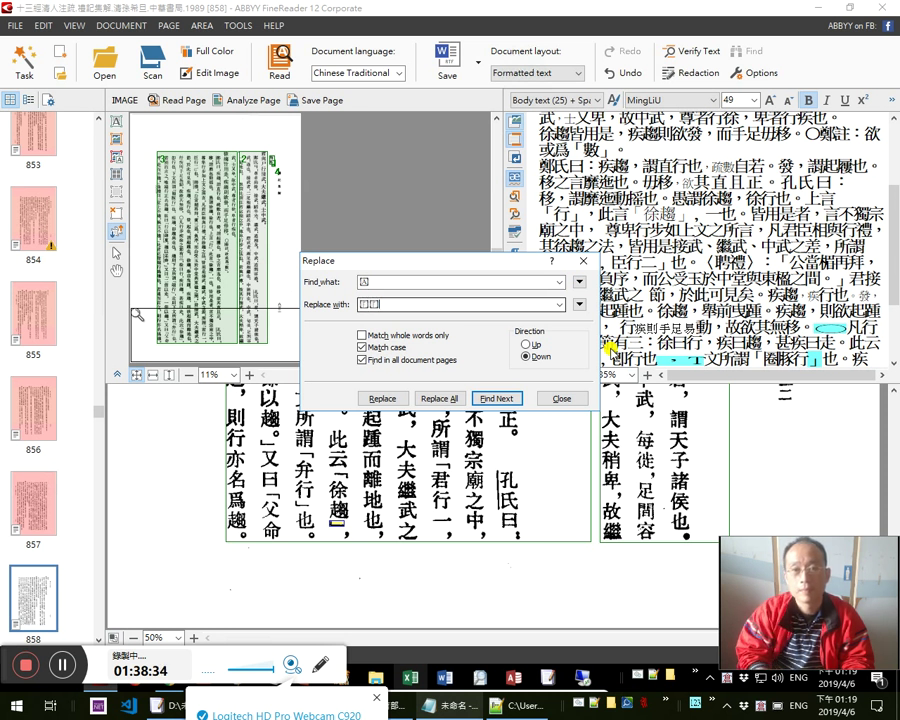
key("ctrl+a")
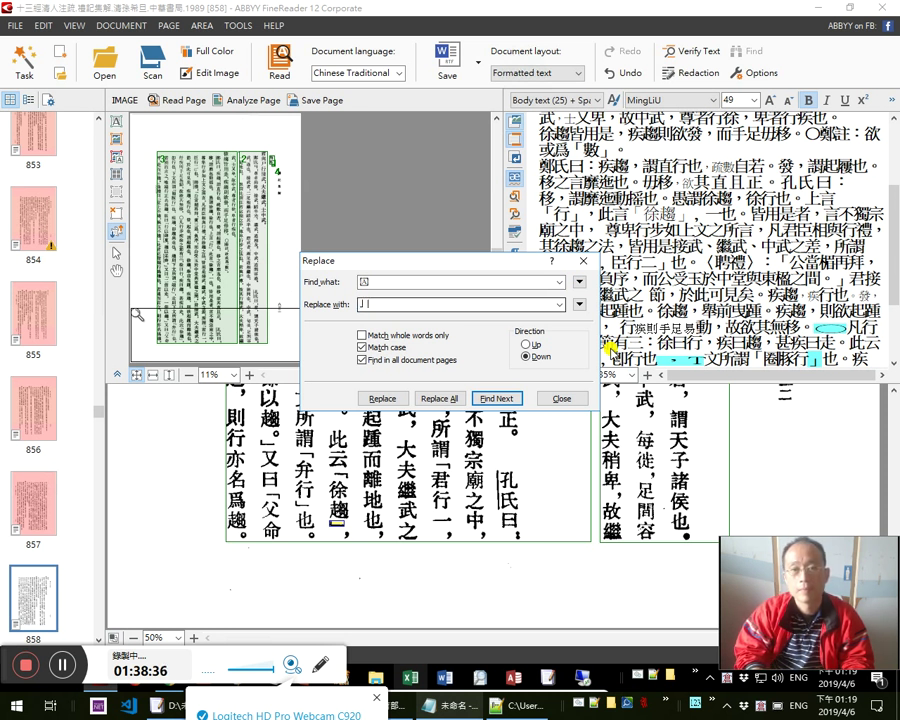
left_click(440, 398)
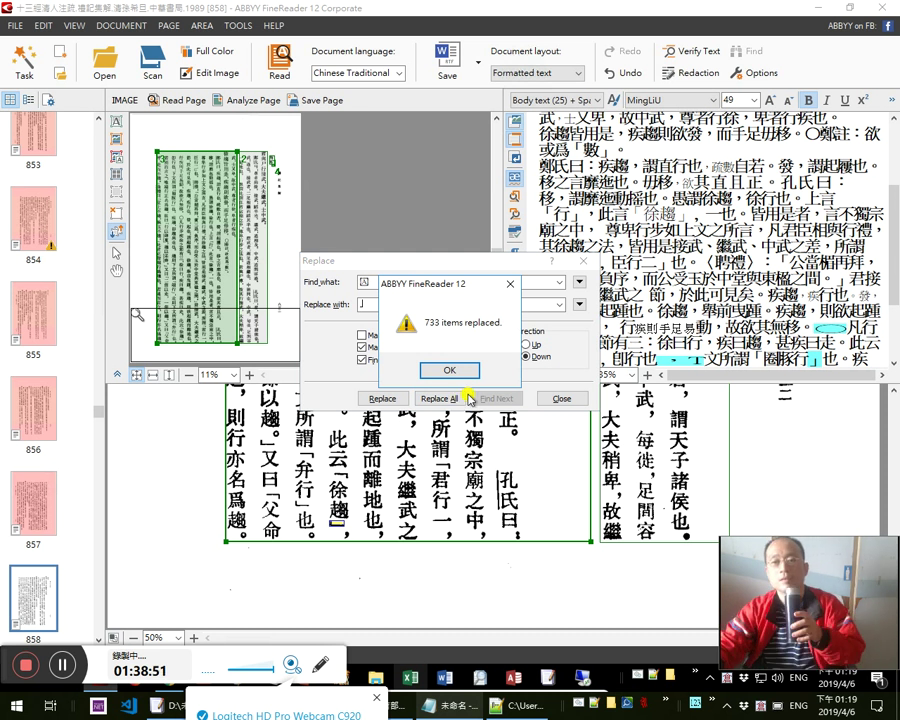
left_click(455, 372)
left_click(524, 344)
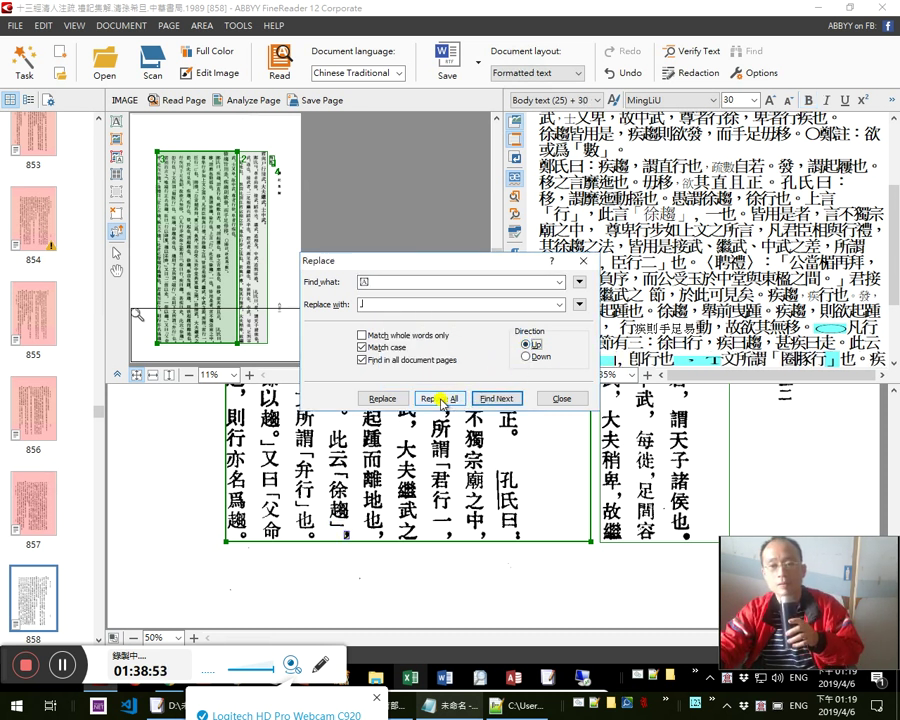
left_click(440, 398)
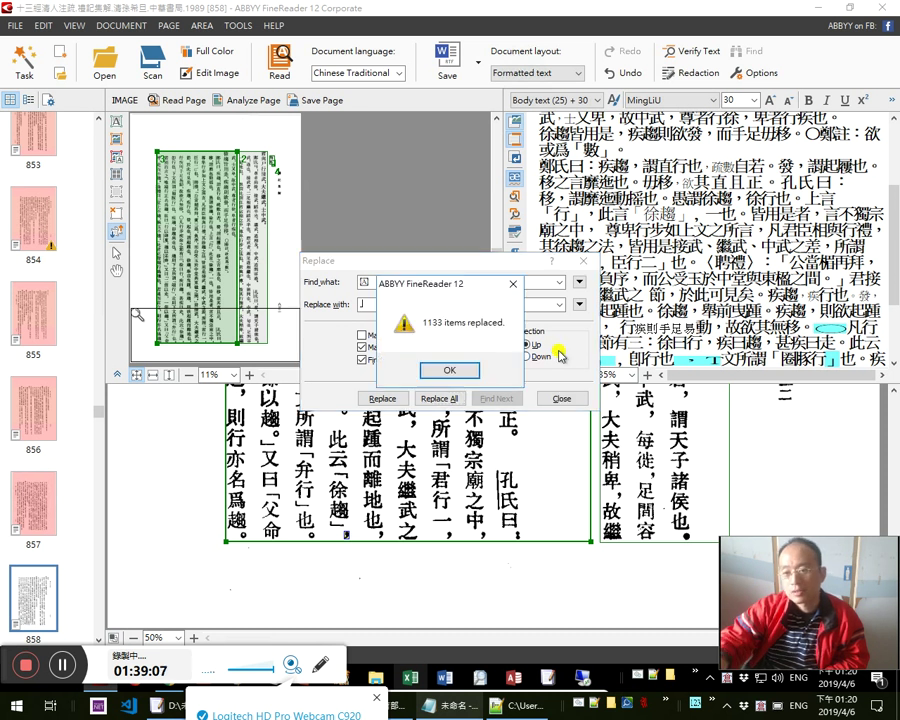
left_click(474, 377)
left_click_drag(542, 258, 506, 264)
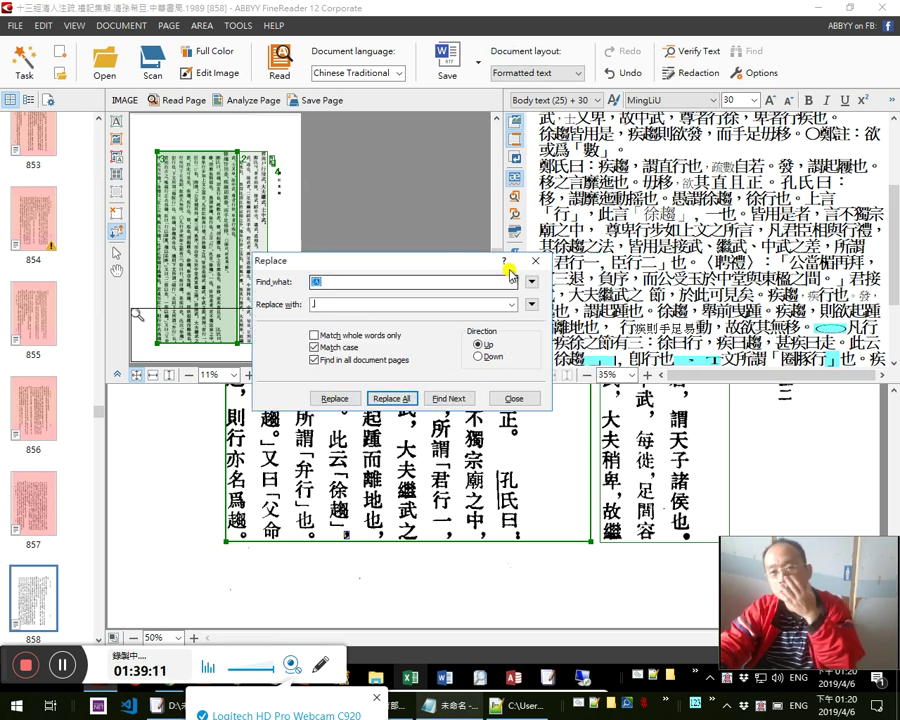
left_click(536, 261)
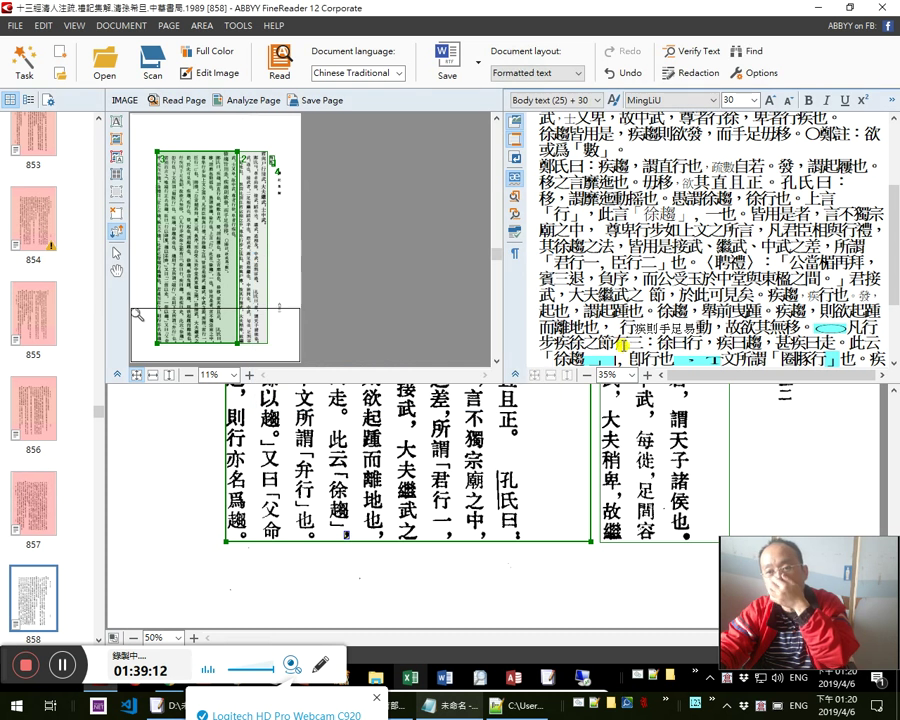
left_click(670, 335)
scroll(670, 335, "down", 1)
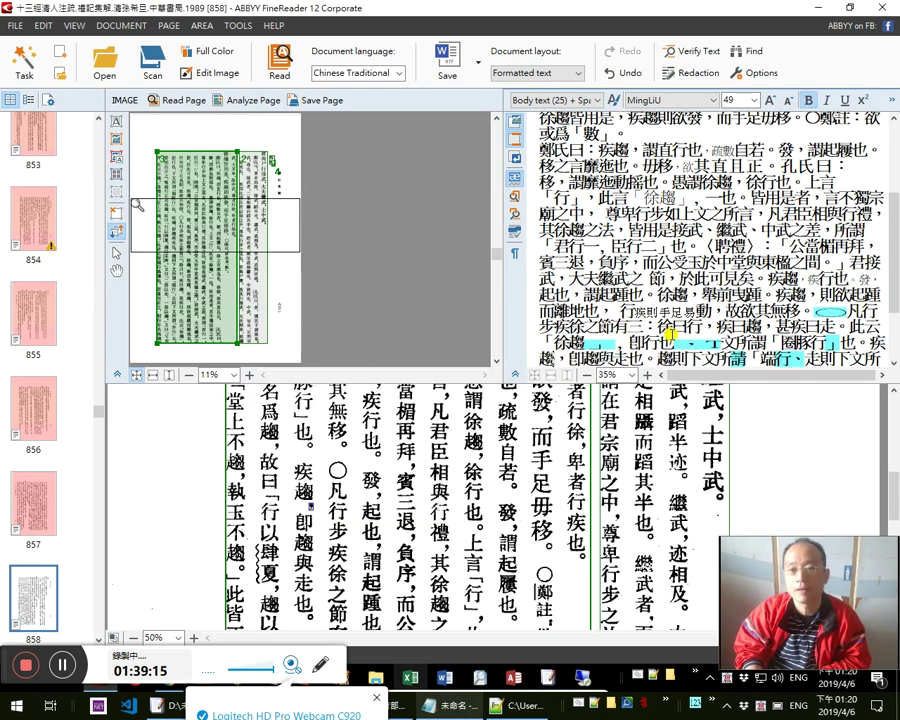
left_click(670, 335)
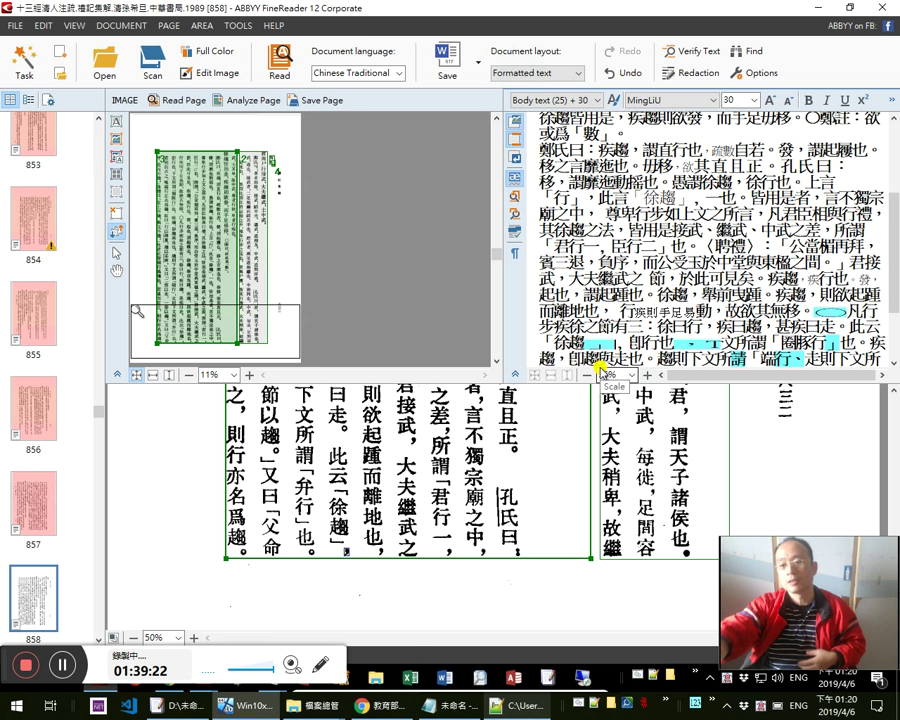
left_click(614, 341)
left_click(614, 341)
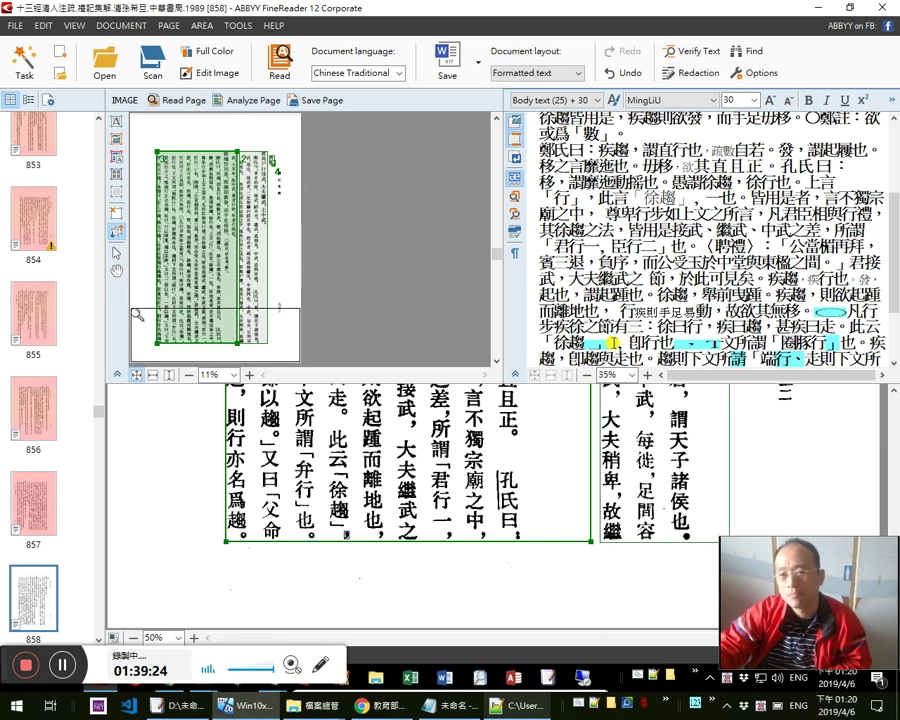
key("shift+Left")
key("shift+Left")
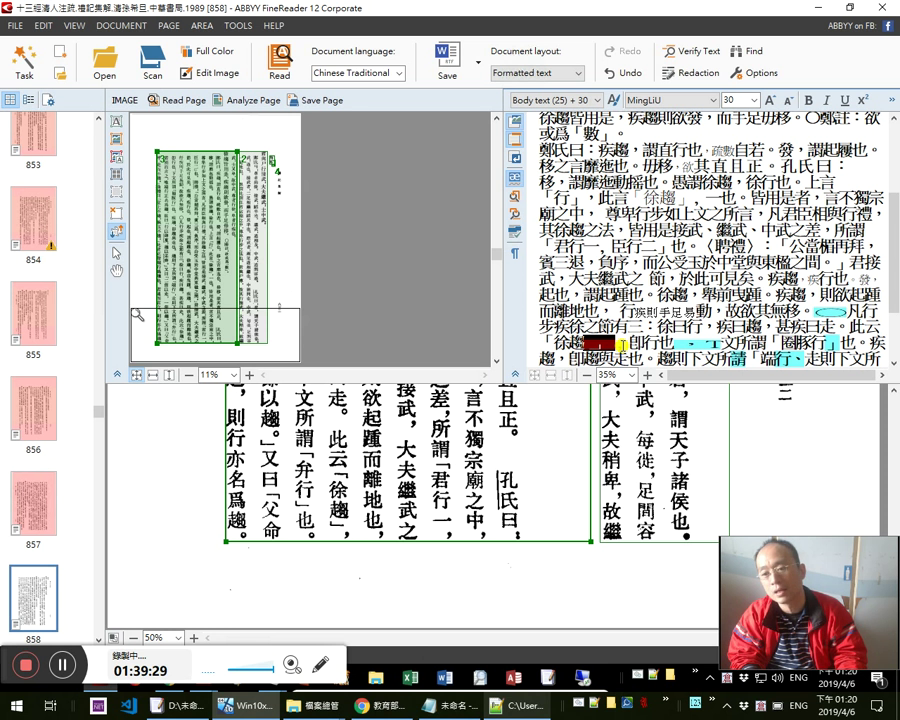
left_click(386, 593)
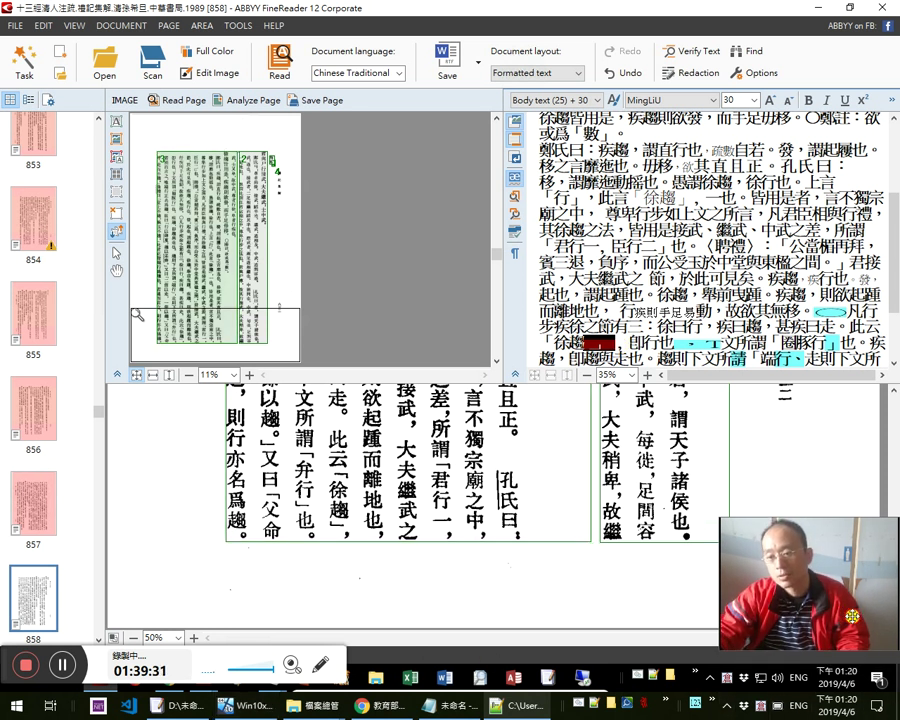
left_click(849, 705)
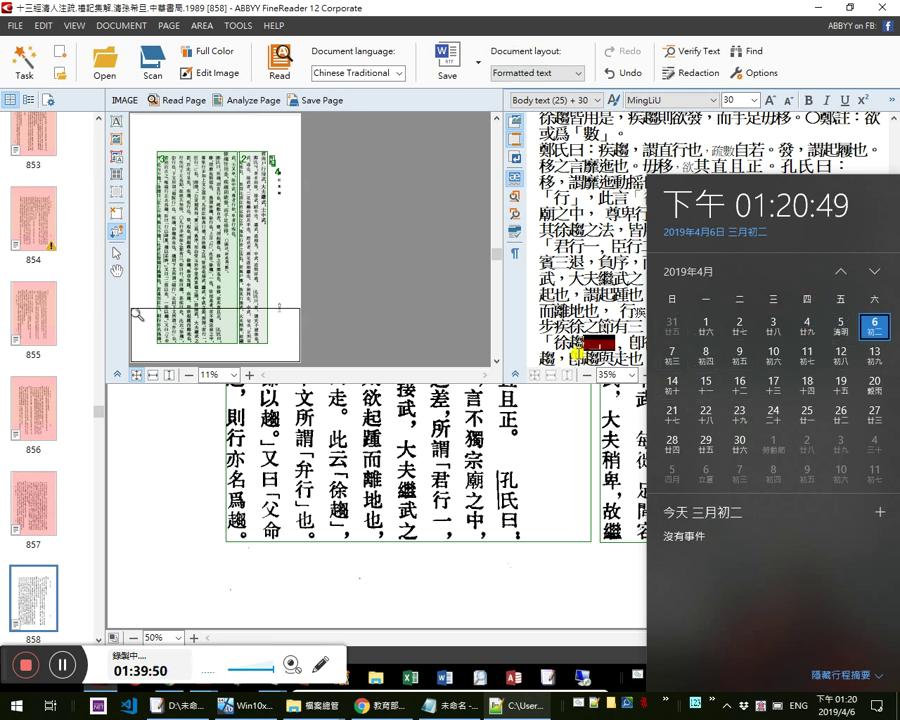
left_click(679, 352)
left_click_drag(137, 315, 137, 137)
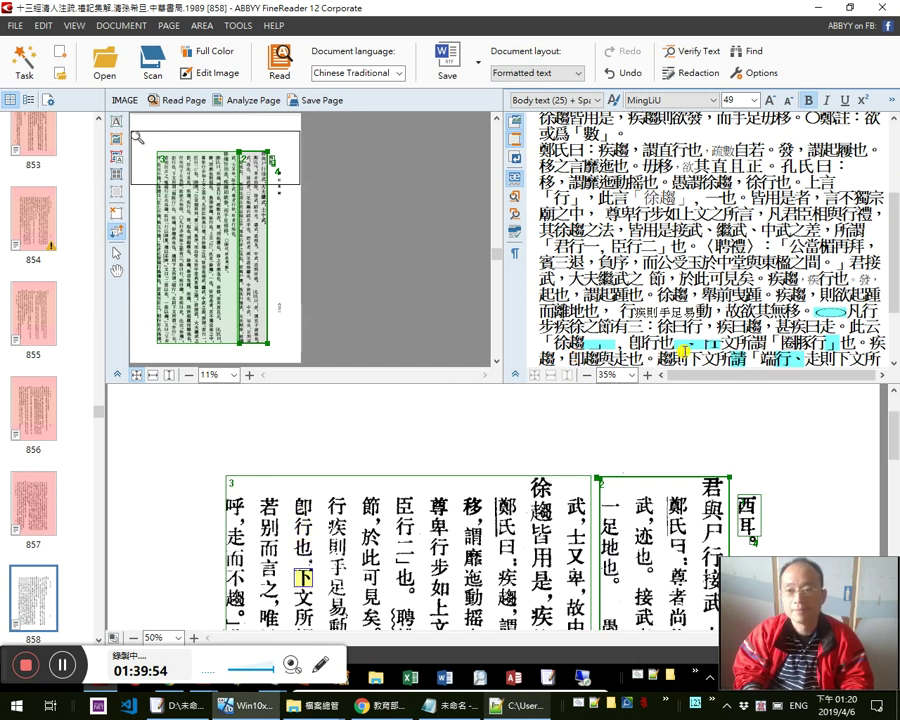
left_click_drag(137, 137, 137, 243)
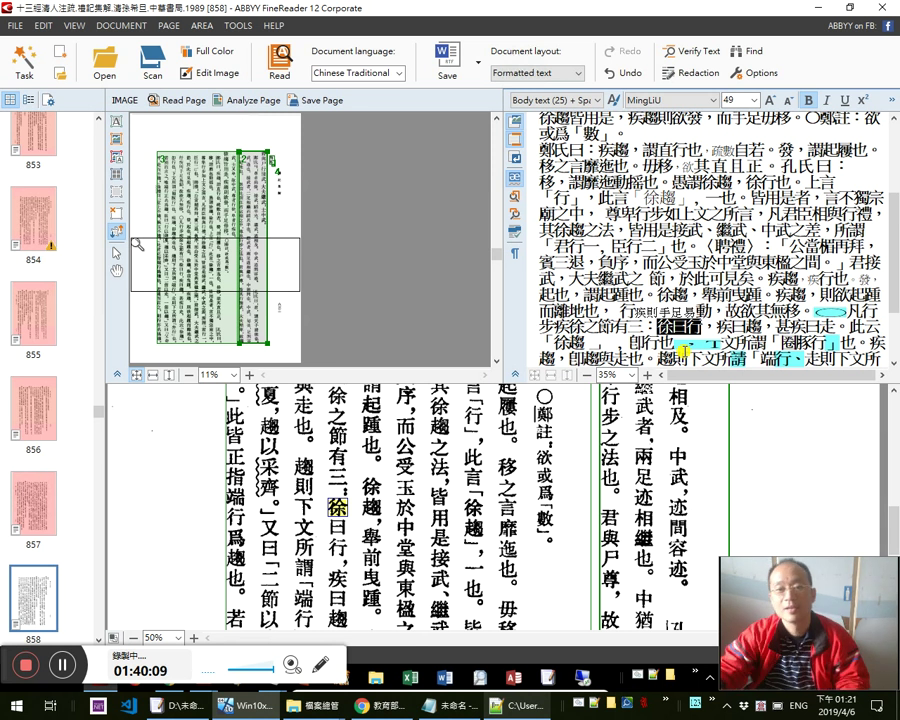
key("alt+Tab")
key("alt+Tab")
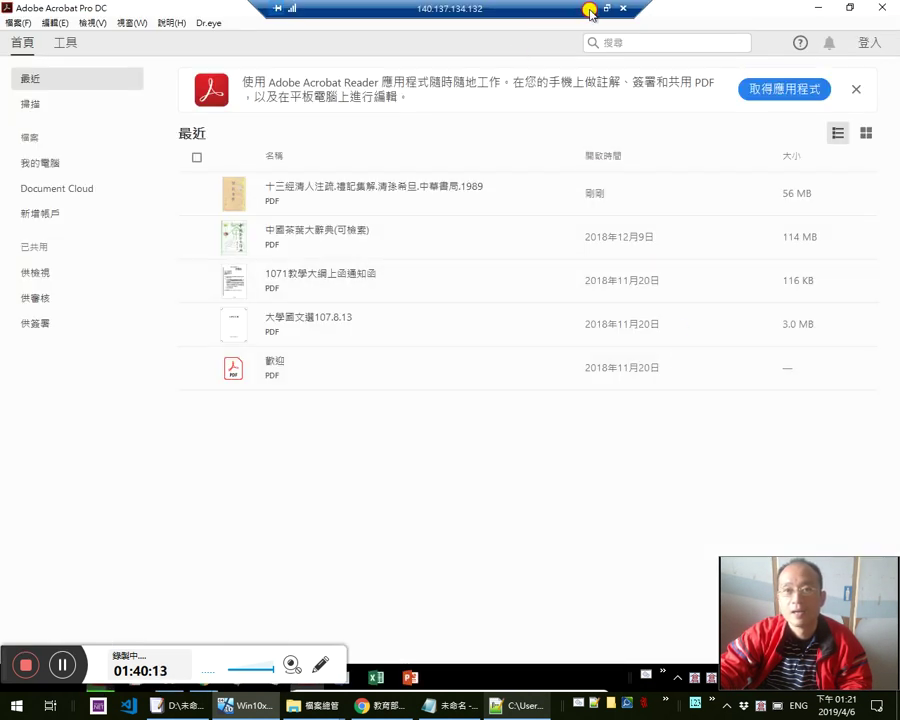
left_click(590, 10)
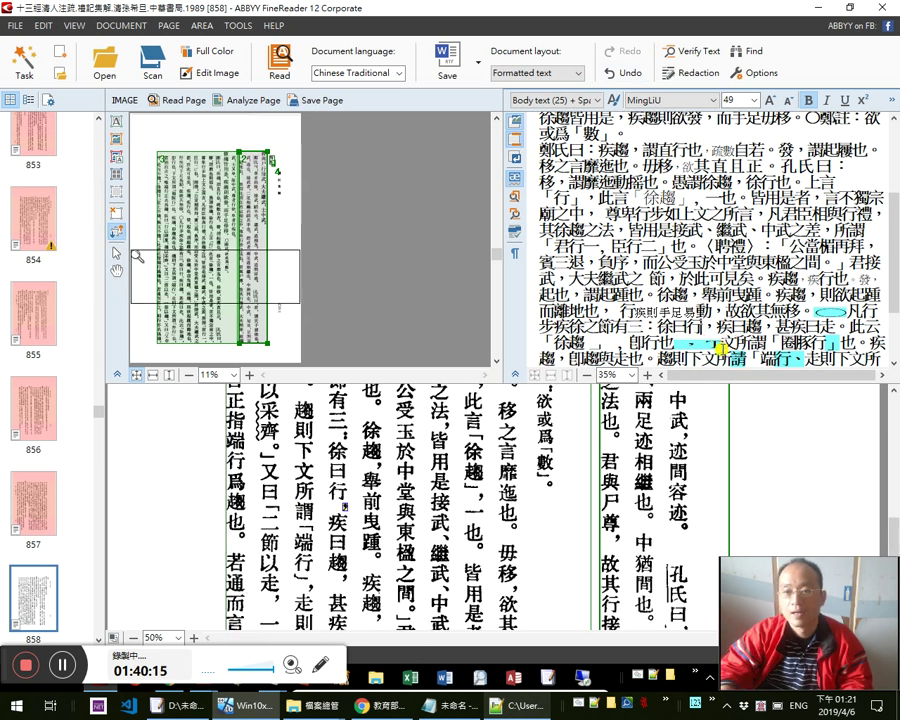
left_click_drag(137, 256, 137, 153)
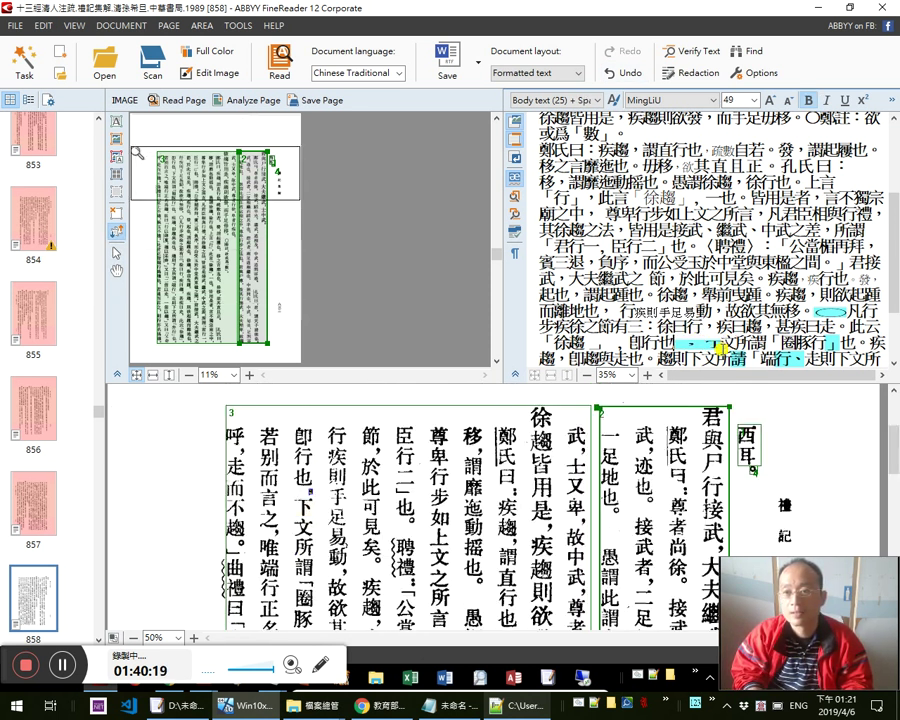
double_click(716, 346)
left_click(718, 348)
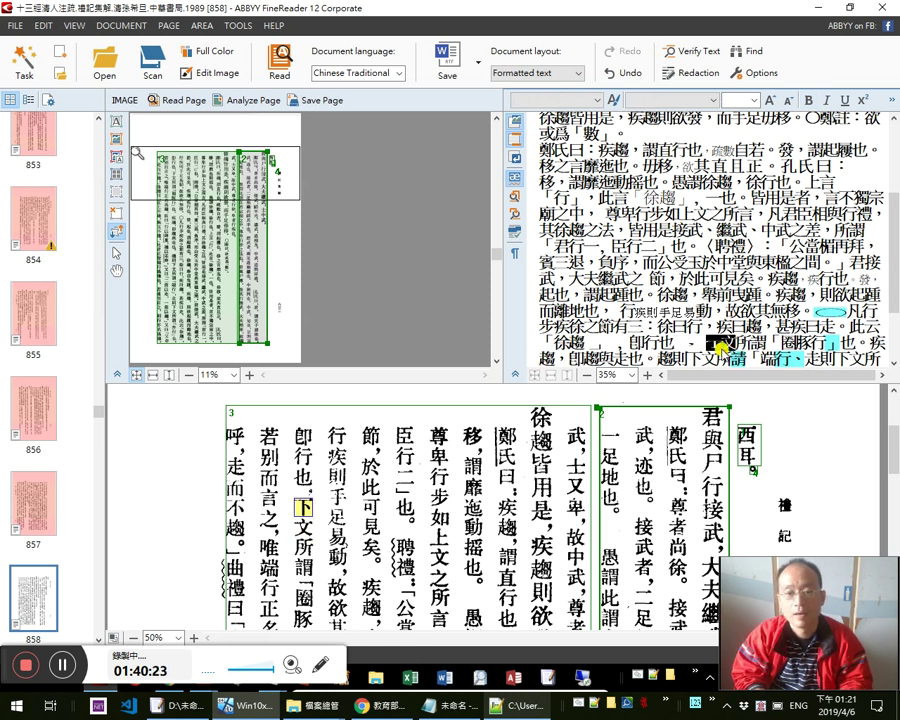
left_click(718, 348)
Step: Replace 囚文 with 下文 on all pages, searching upward then downward for the single occurrence
key("ctrl+h")
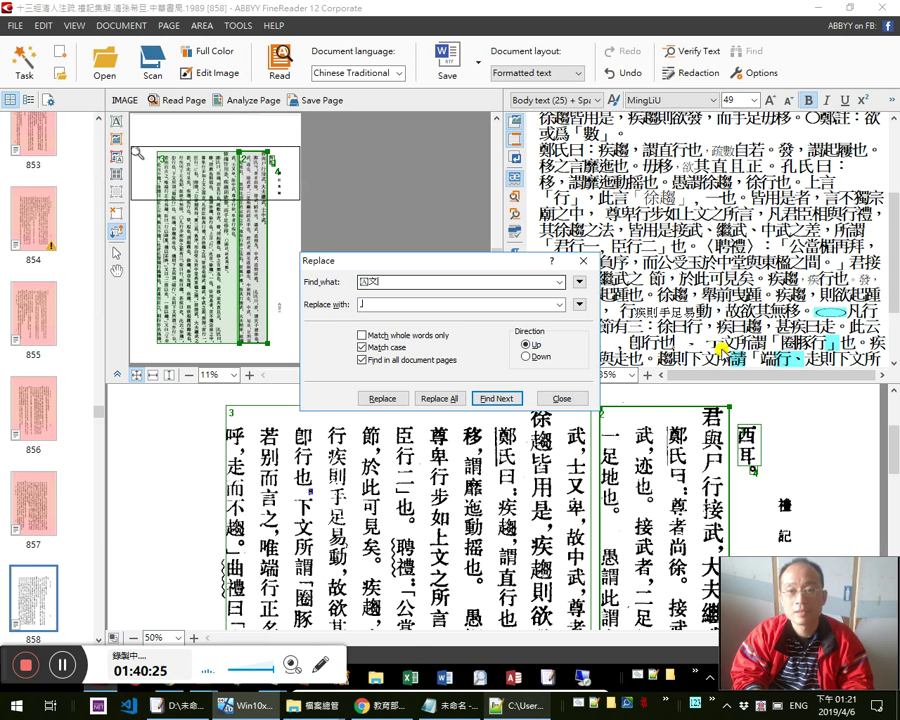
key("Tab")
type("囚文")
type("囧")
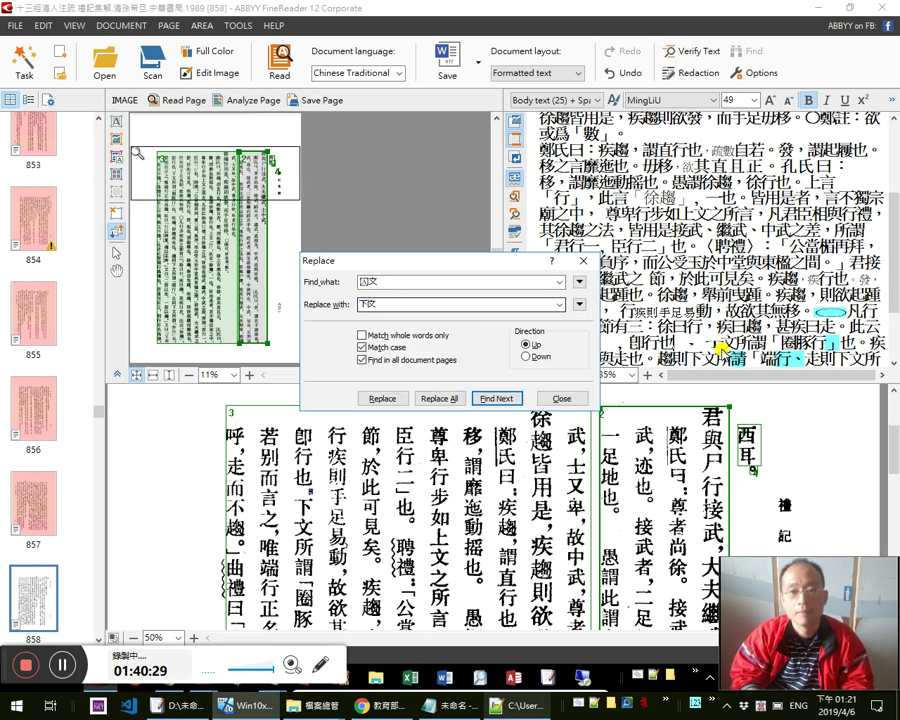
left_click(449, 398)
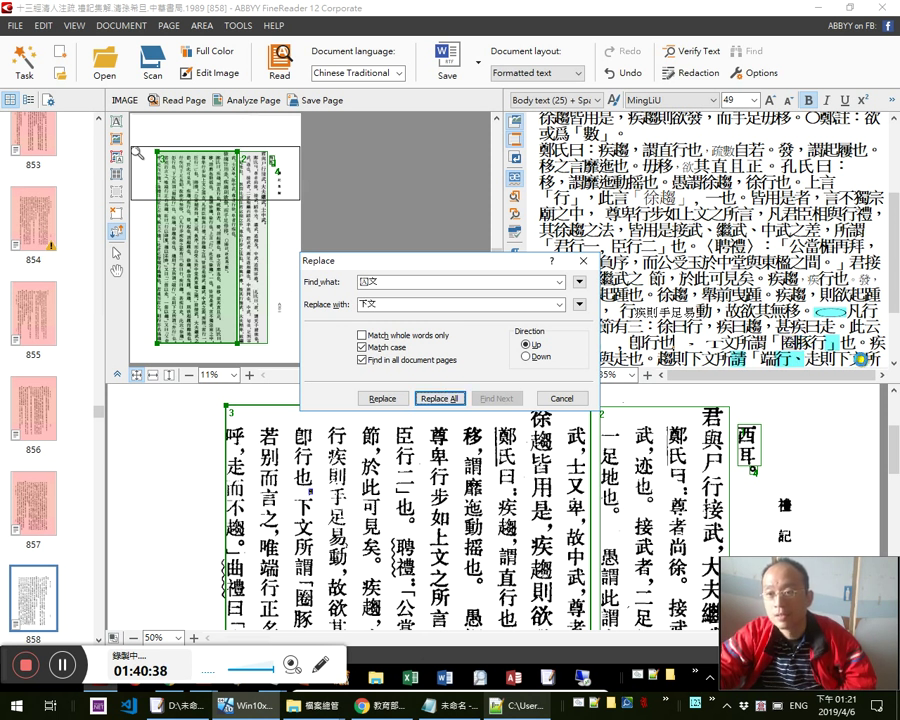
left_click(449, 370)
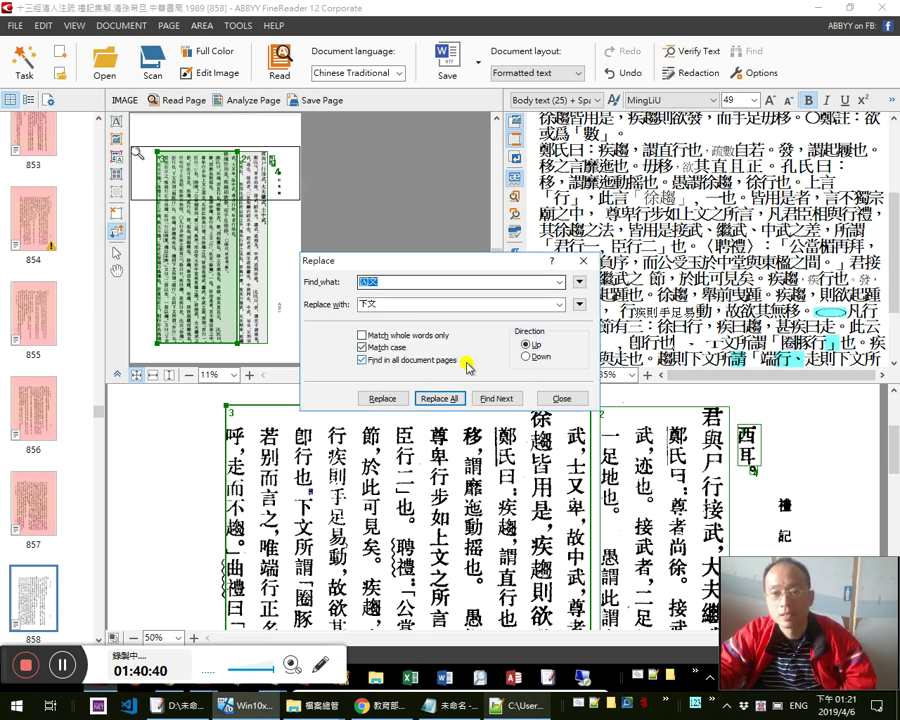
left_click(525, 356)
left_click(446, 397)
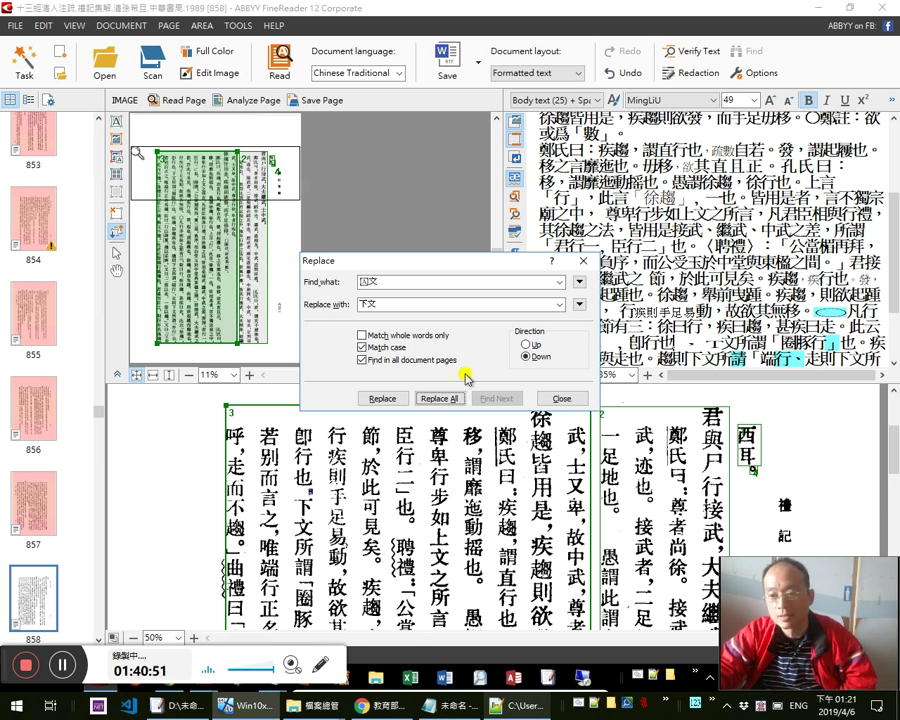
key("Return")
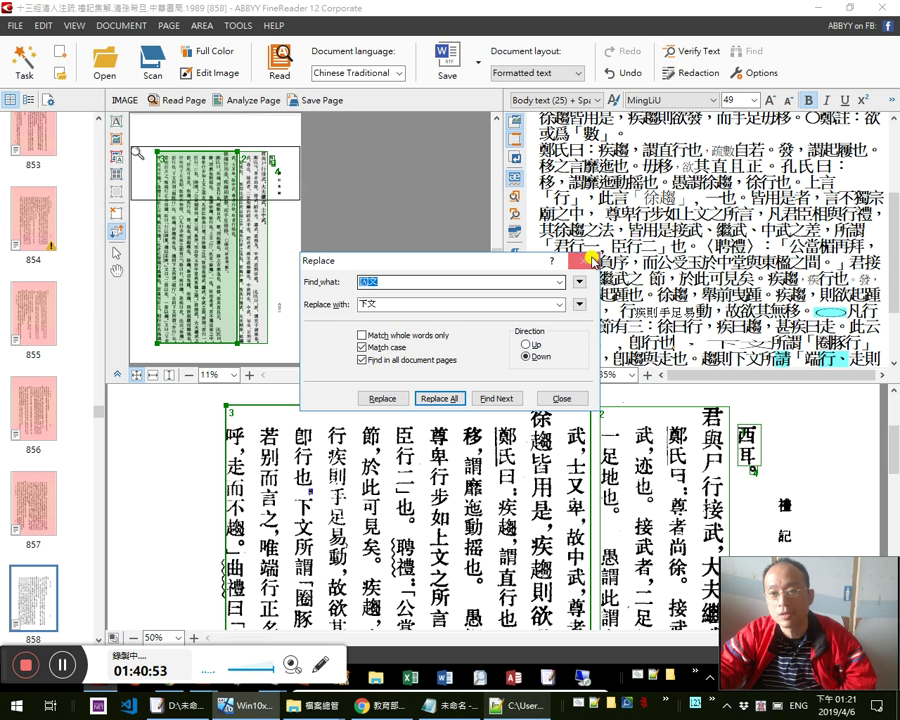
left_click(583, 262)
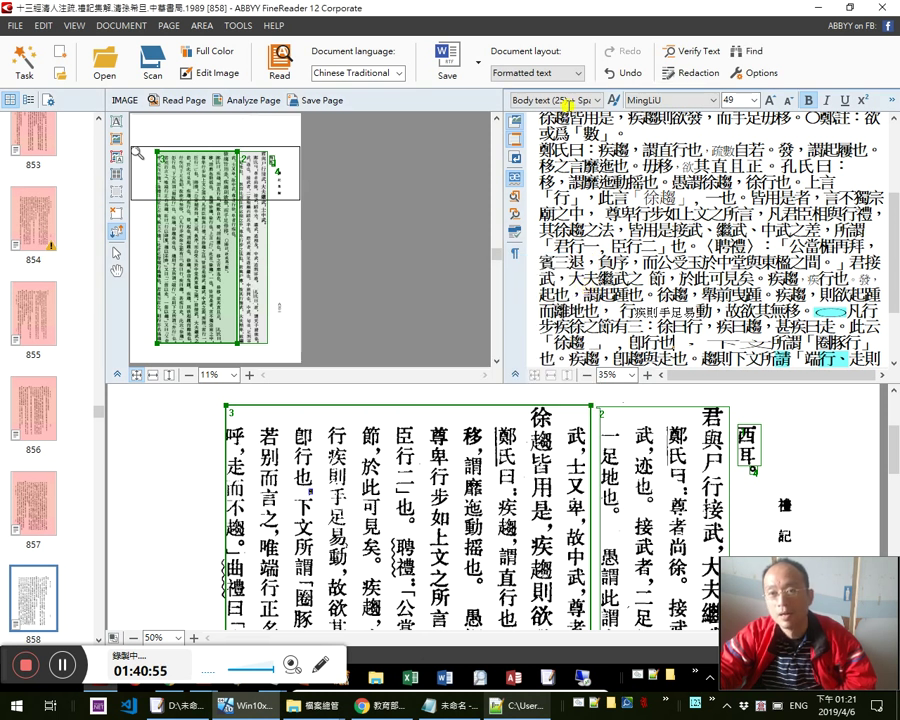
Step: Check the 徐趨 paragraph in the Word transcription and bring up the online character dictionary
key("alt+Tab")
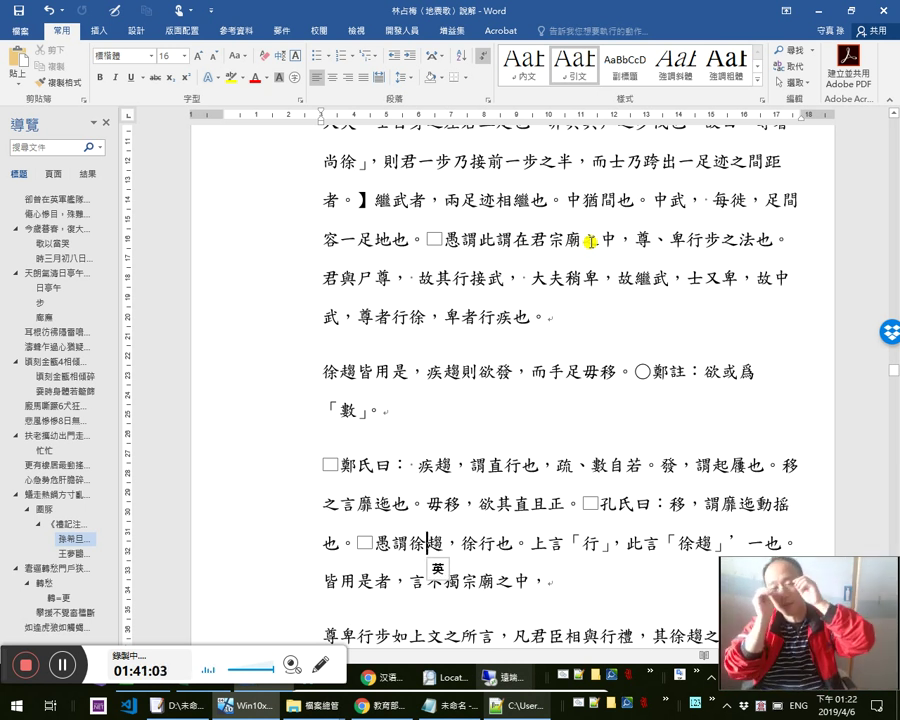
mouse_move(383, 705)
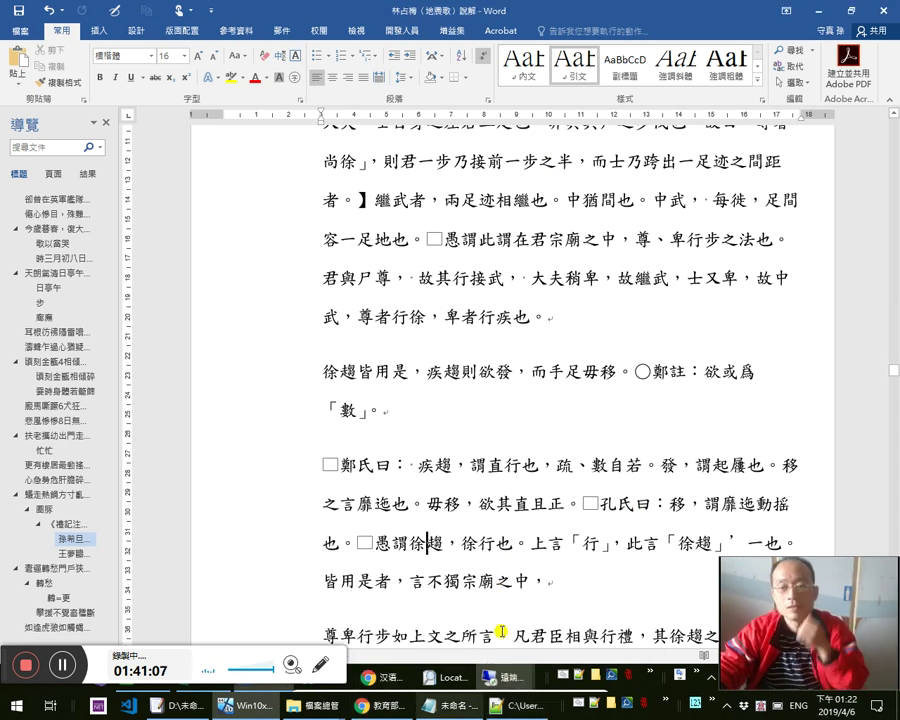
left_click(380, 677)
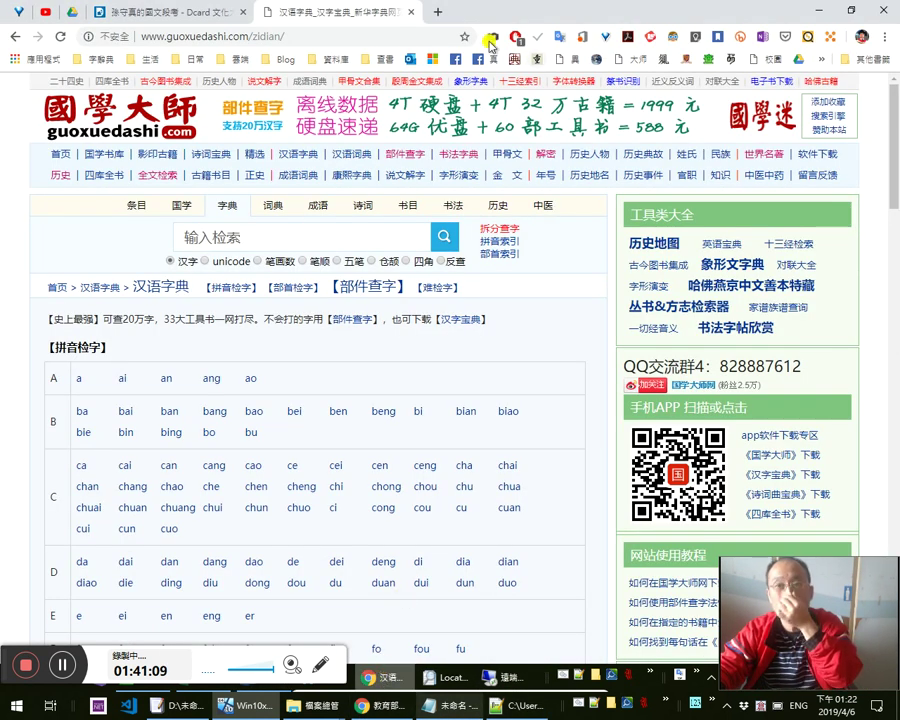
Step: Search Google for 孫希旦 in a new tab, correcting the mistyped second character
left_click(437, 12)
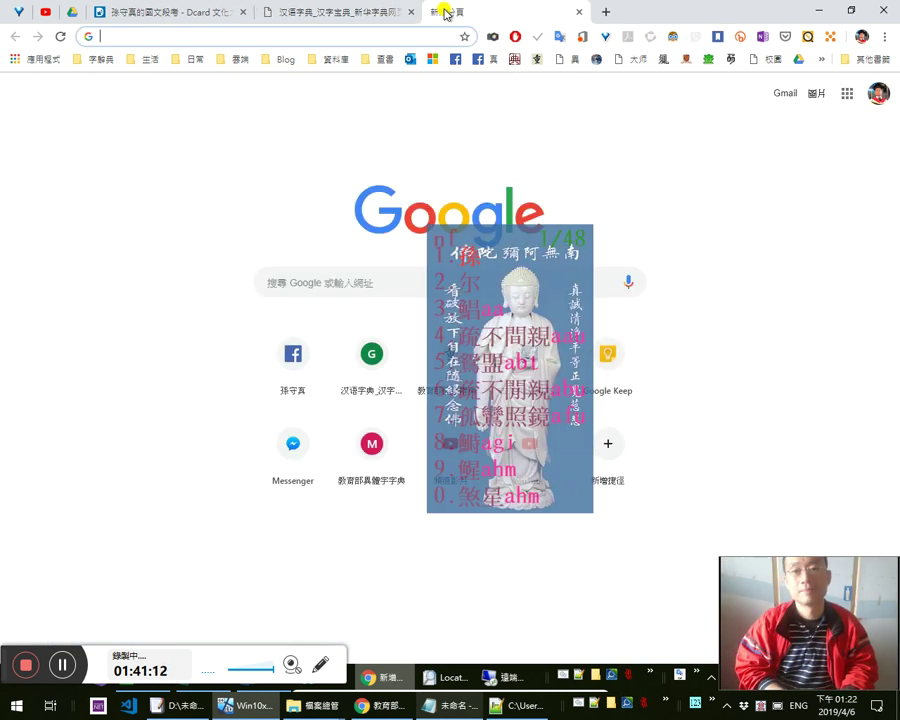
type("孫爽")
key("BackSpace")
type("希旦")
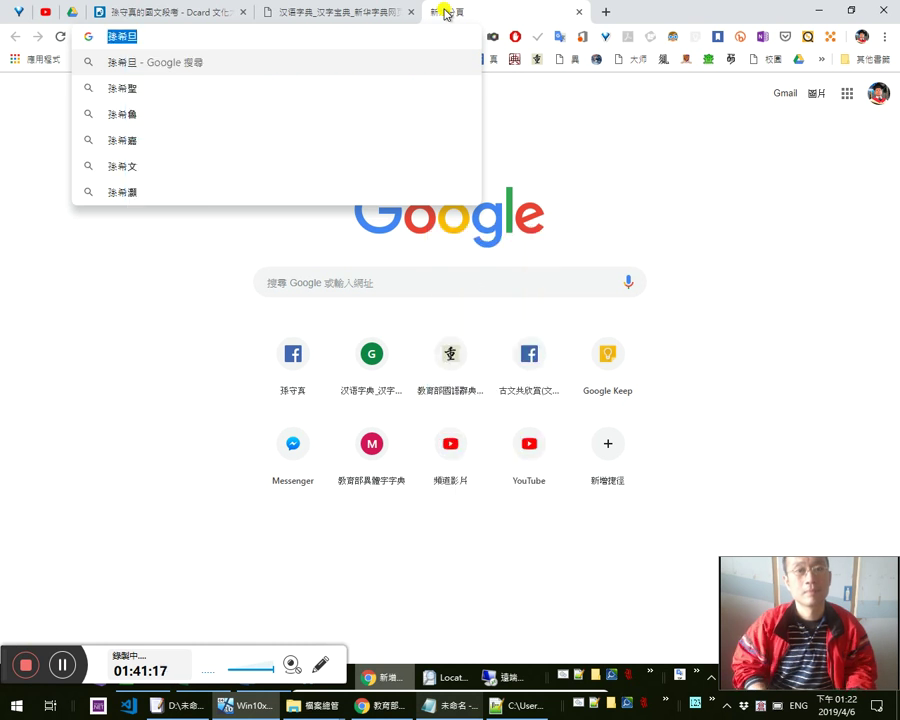
key("Return")
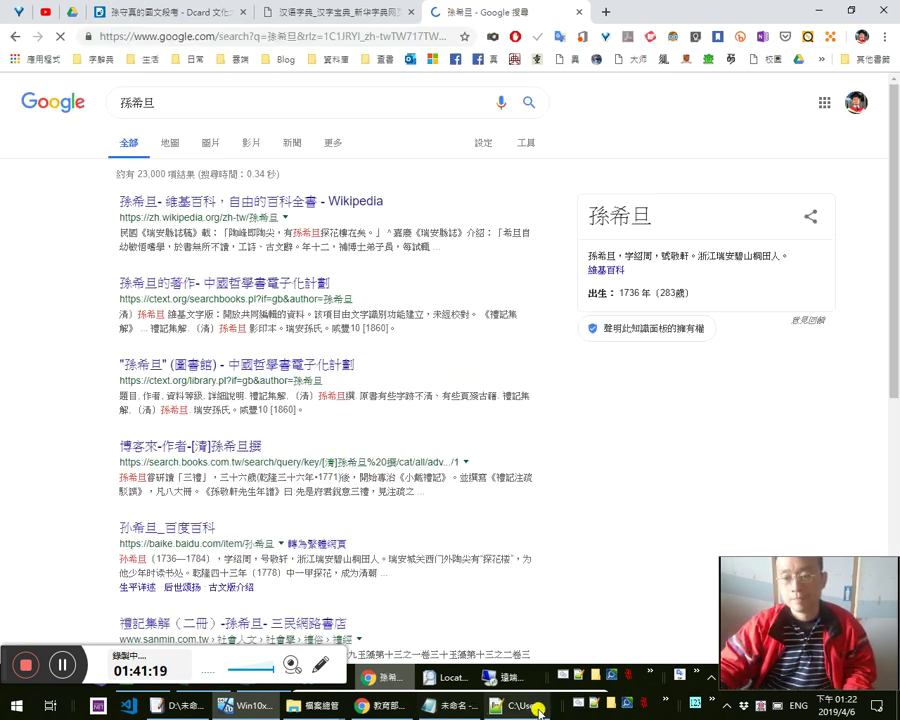
Step: Search the phrase list text file for 孫希旦
left_click(522, 705)
key("ctrl+f")
type("孫希旦")
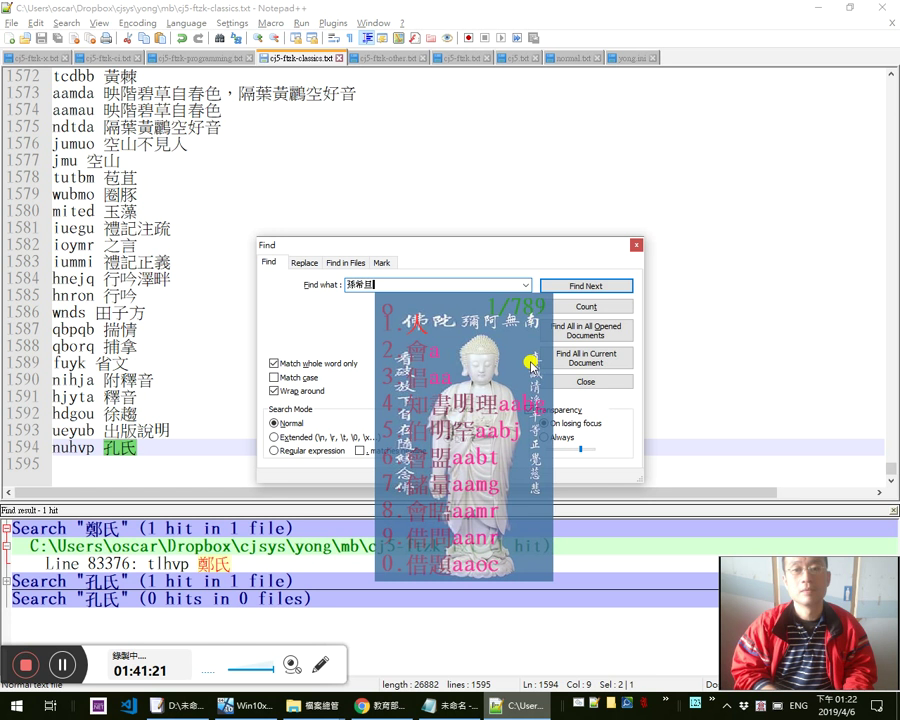
Step: Confirm 孫希旦 is missing, add the line 'nfkbm 孫希旦' to cj5-ftzk-classics.txt, and save
left_click(531, 364)
key("ctrl+Tab")
key("ctrl+Tab")
key("Down")
type("孫希旦")
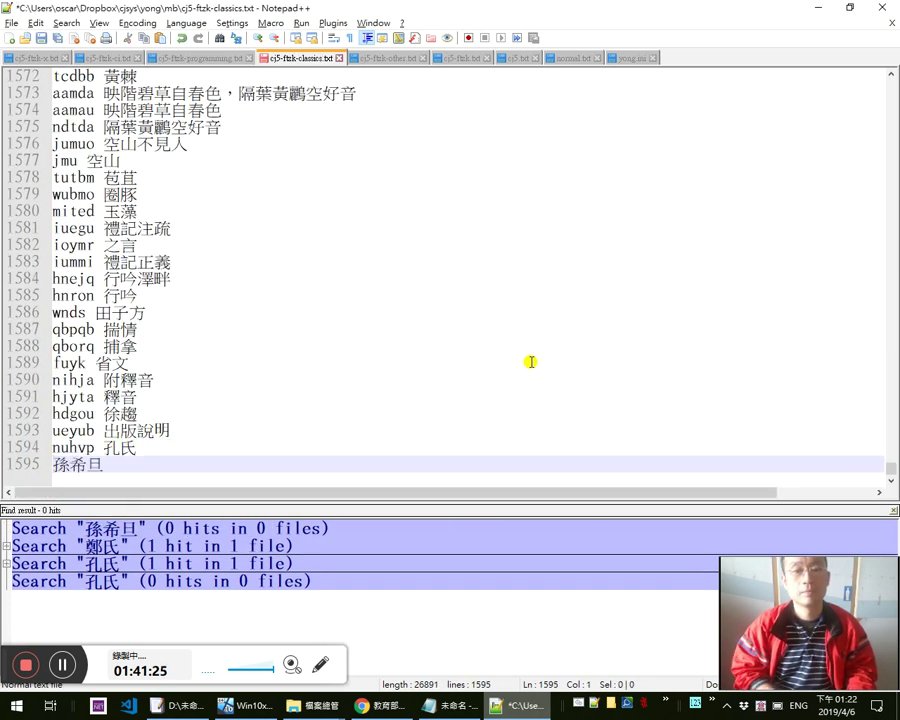
type("nfkbm")
key("ctrl+s")
key("alt+Tab")
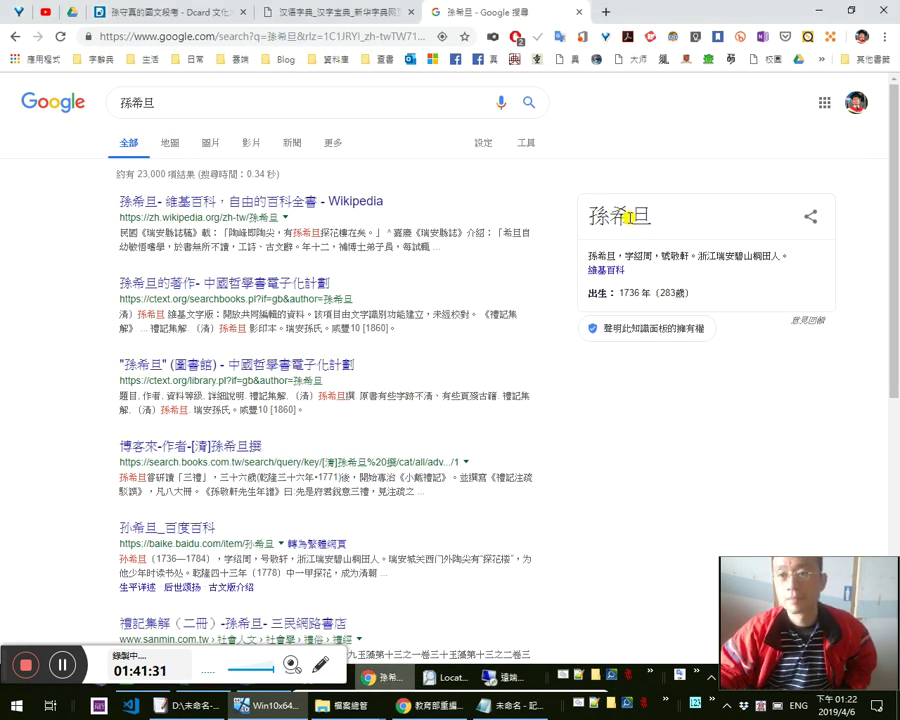
Step: Open the 孫希旦 Wikipedia article and read his 生平 biography, including the 乾隆四十六年 paragraph
left_click(608, 271)
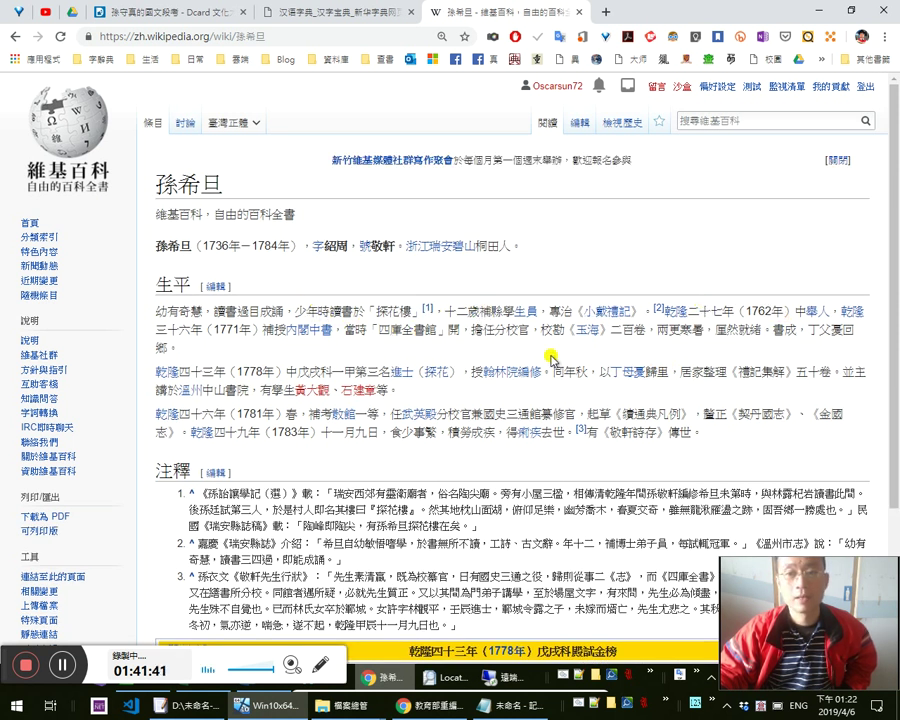
left_click_drag(605, 348, 507, 330)
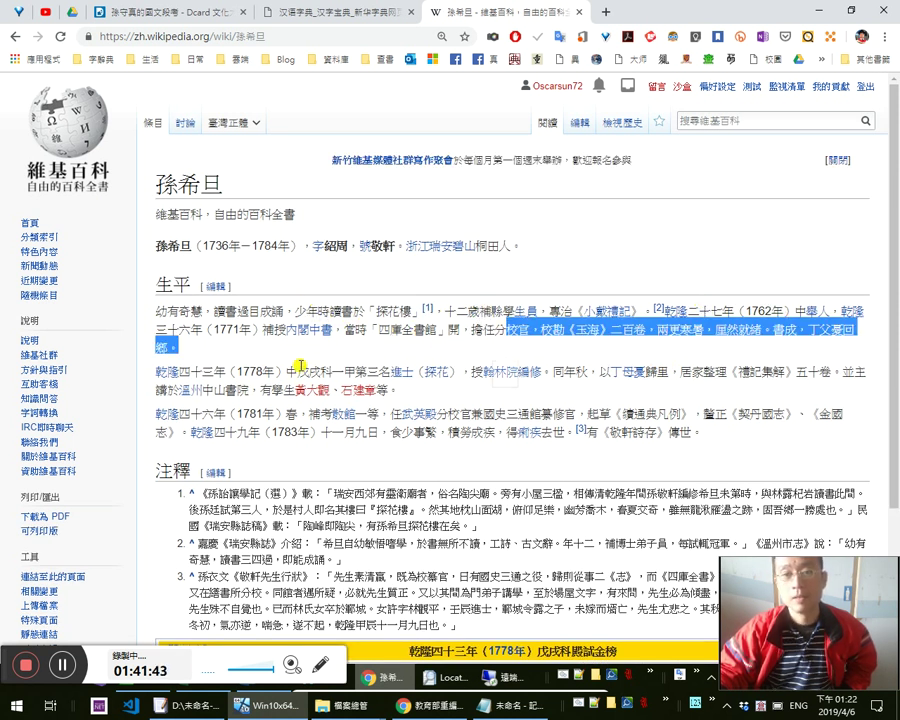
left_click(233, 468)
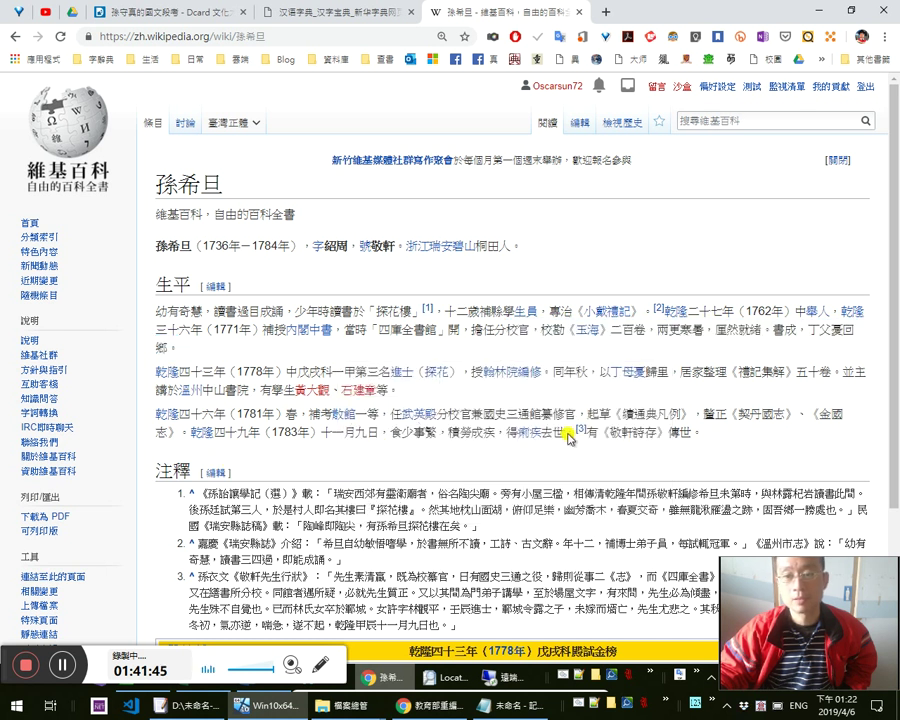
left_click_drag(576, 433, 263, 414)
left_click(233, 460)
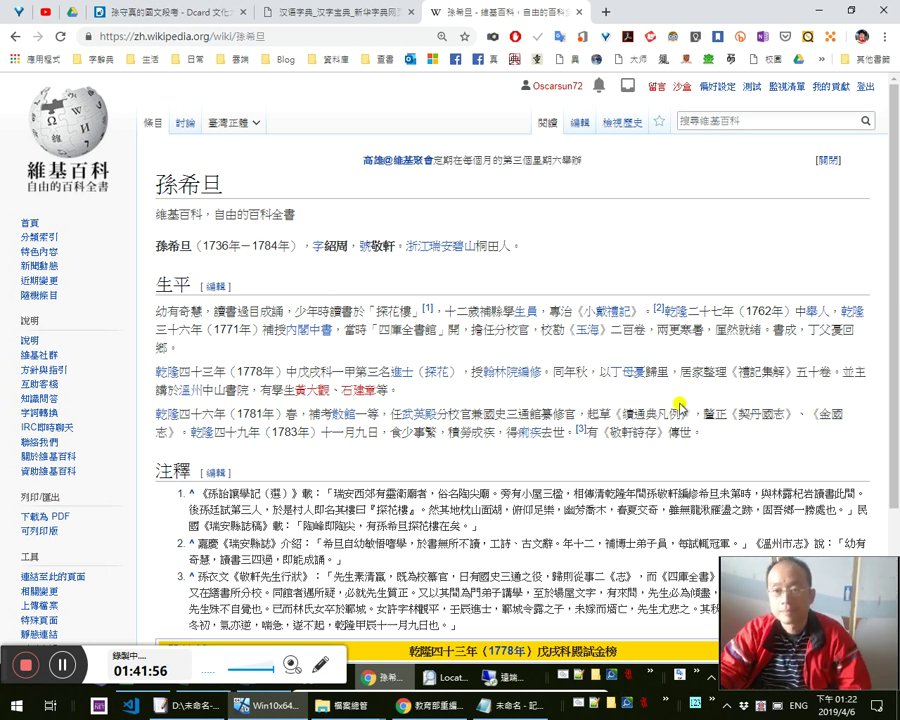
left_click_drag(378, 413, 748, 420)
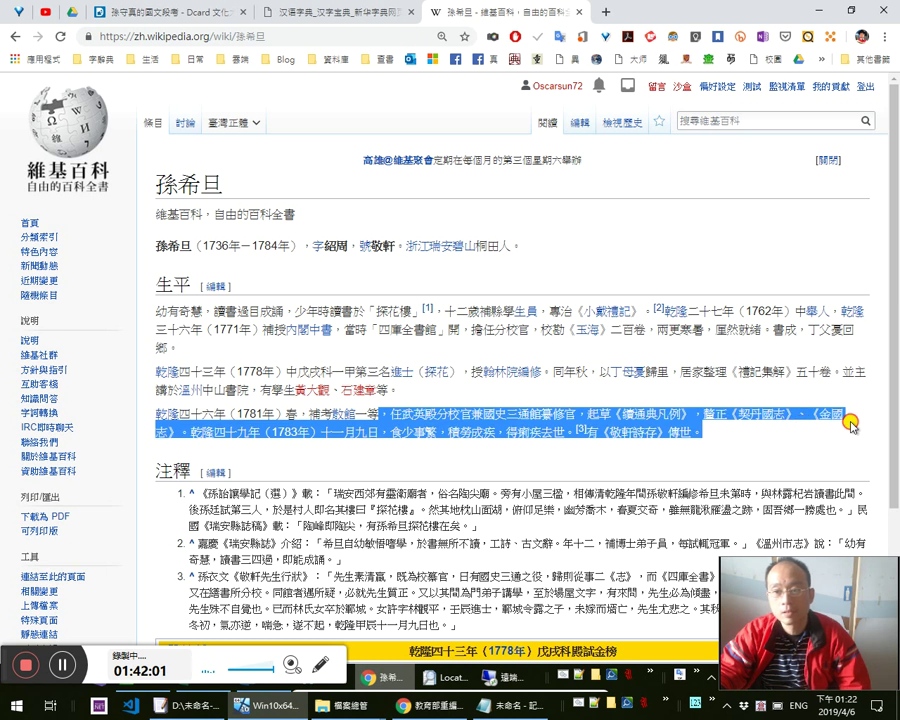
left_click(751, 470)
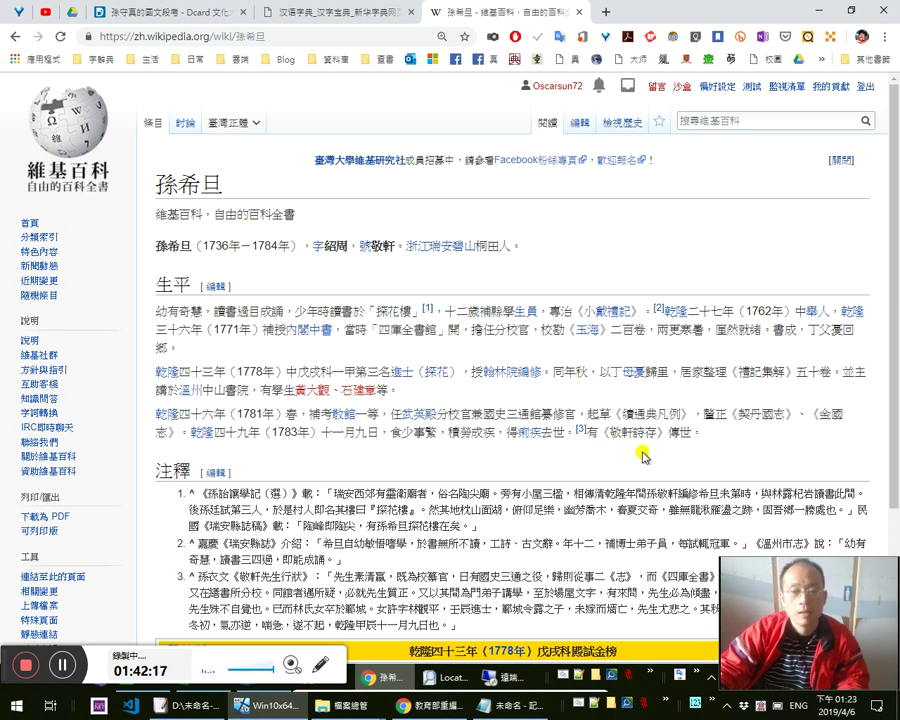
scroll(638, 455, "down", 1)
Step: Copy the 孫希旦 article's web address from the address bar
key("alt+Tab")
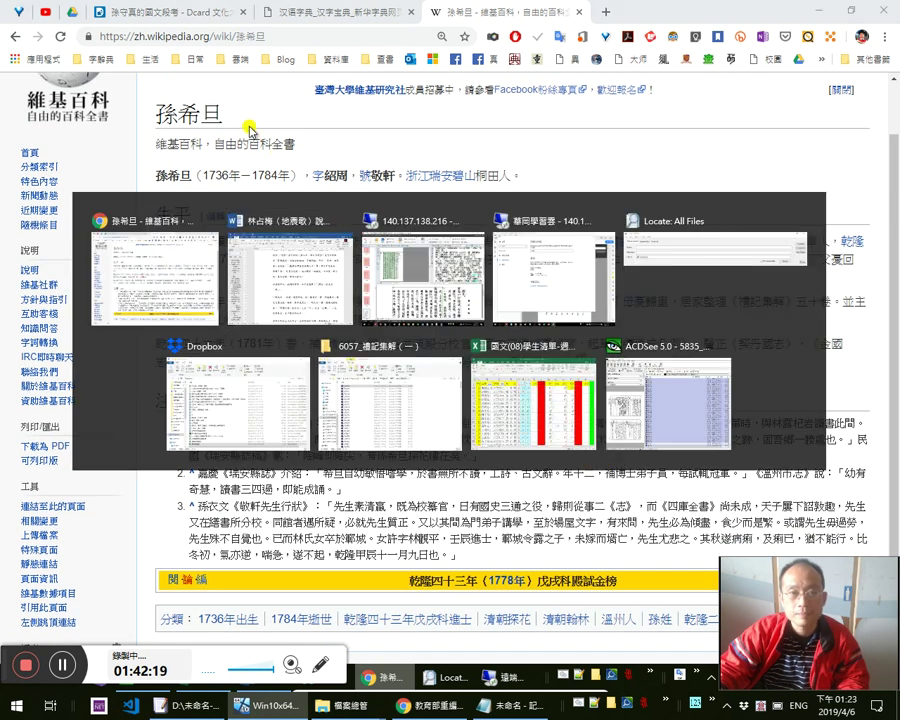
key("alt+Tab")
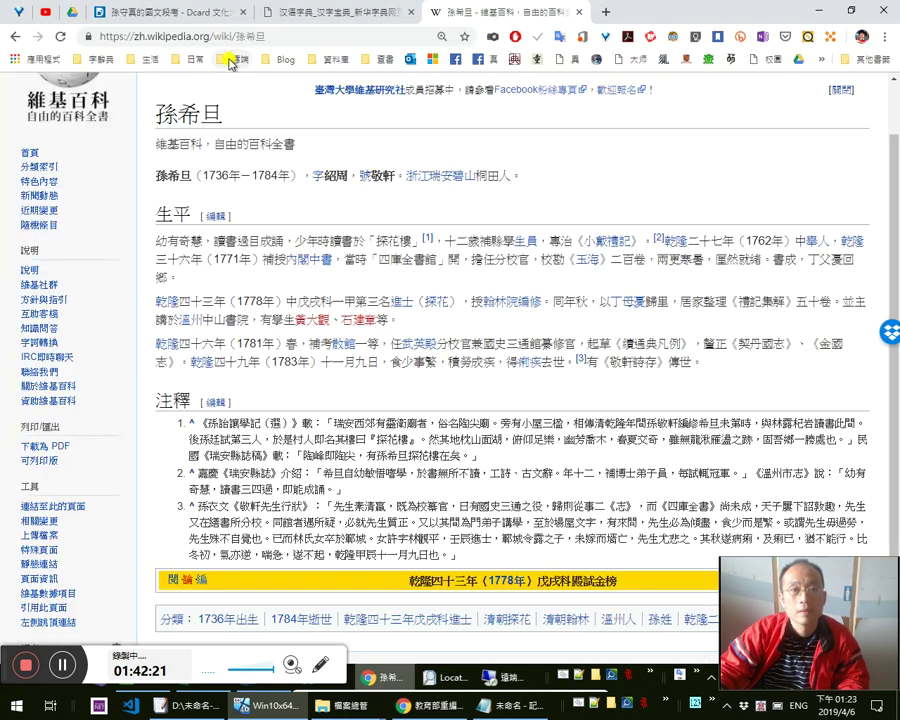
right_click(238, 40)
left_click(273, 118)
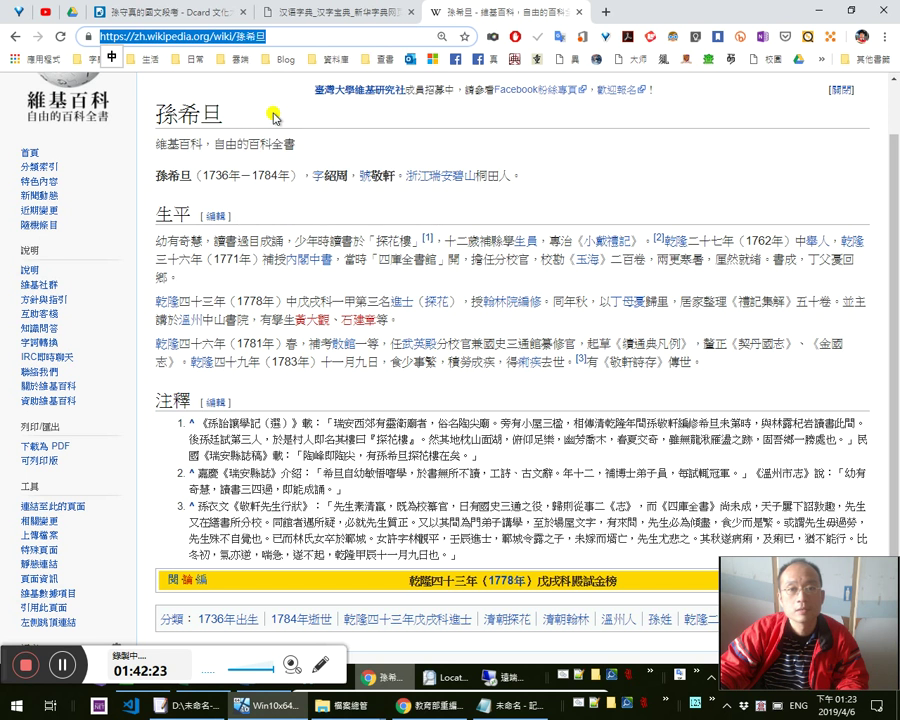
key("alt+Tab")
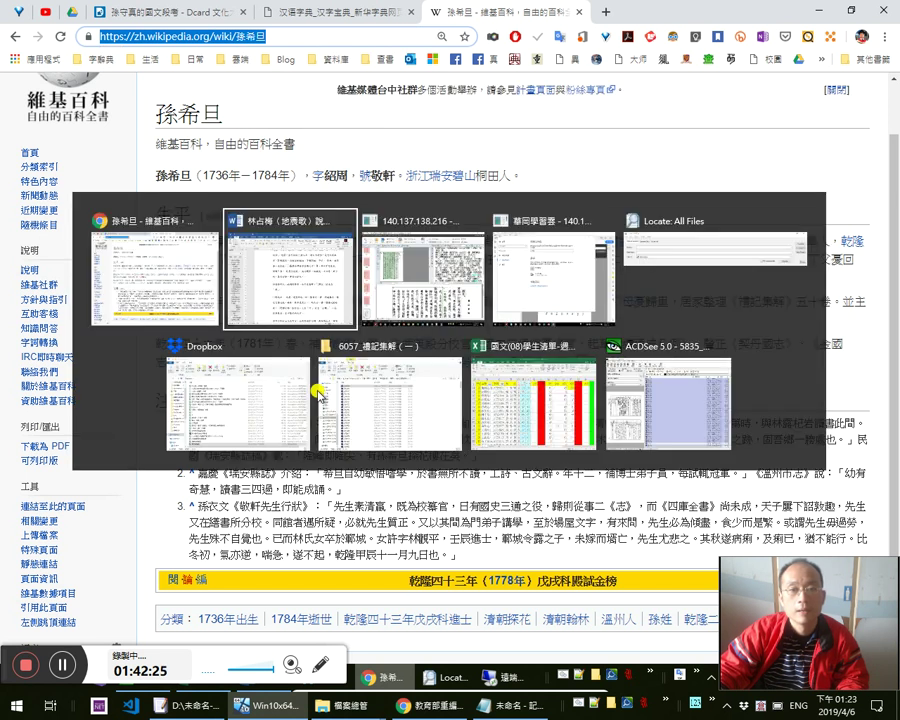
Step: Link the name 孫希旦 in the 孫希旦《禮記集解》 heading to the Wikipedia article
left_click(76, 541)
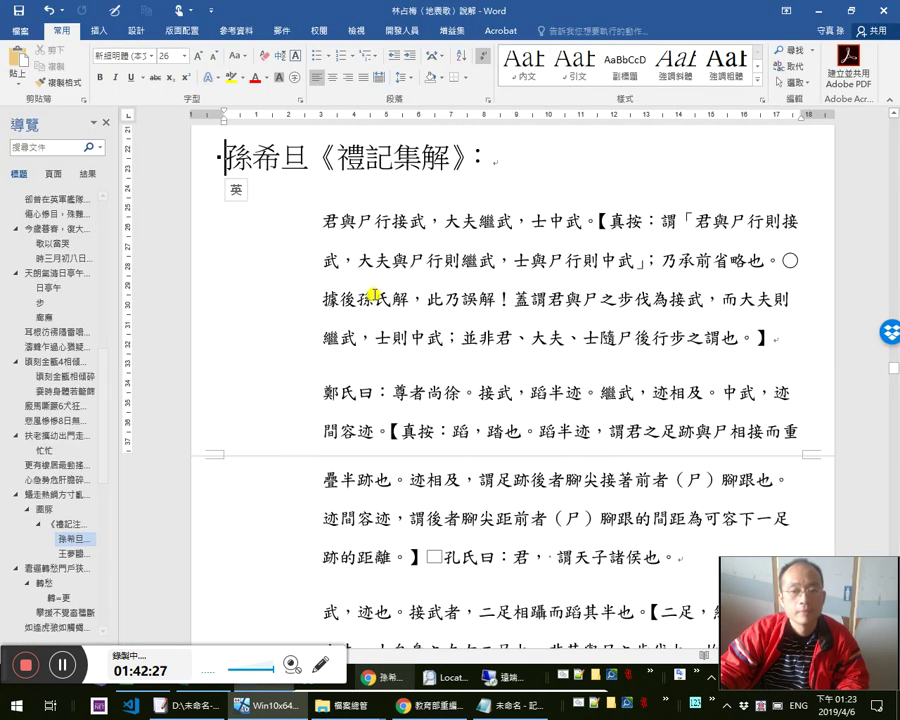
double_click(298, 158)
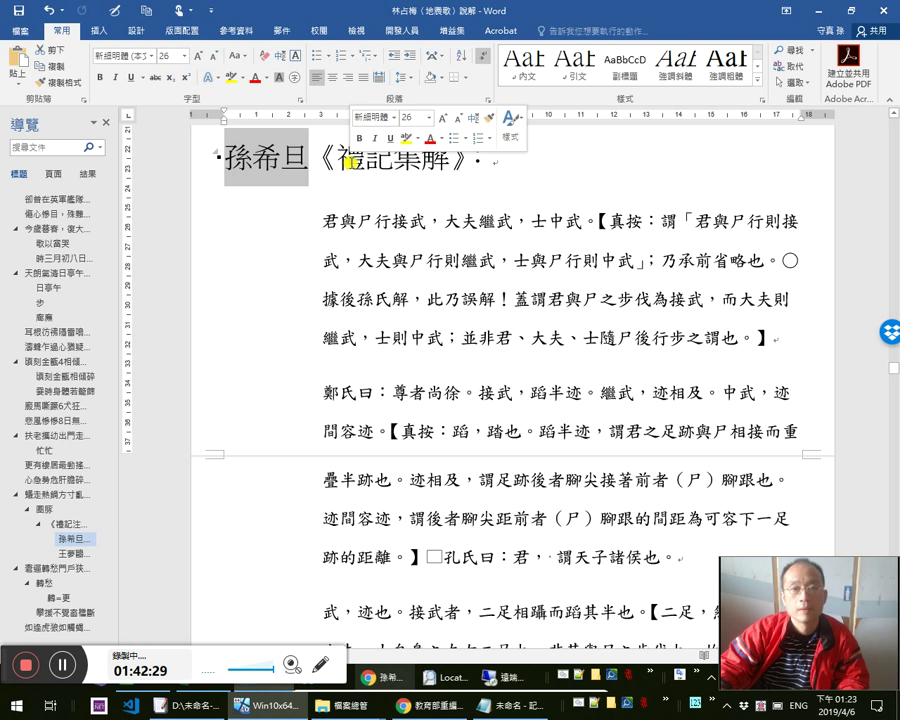
key("ctrl+v")
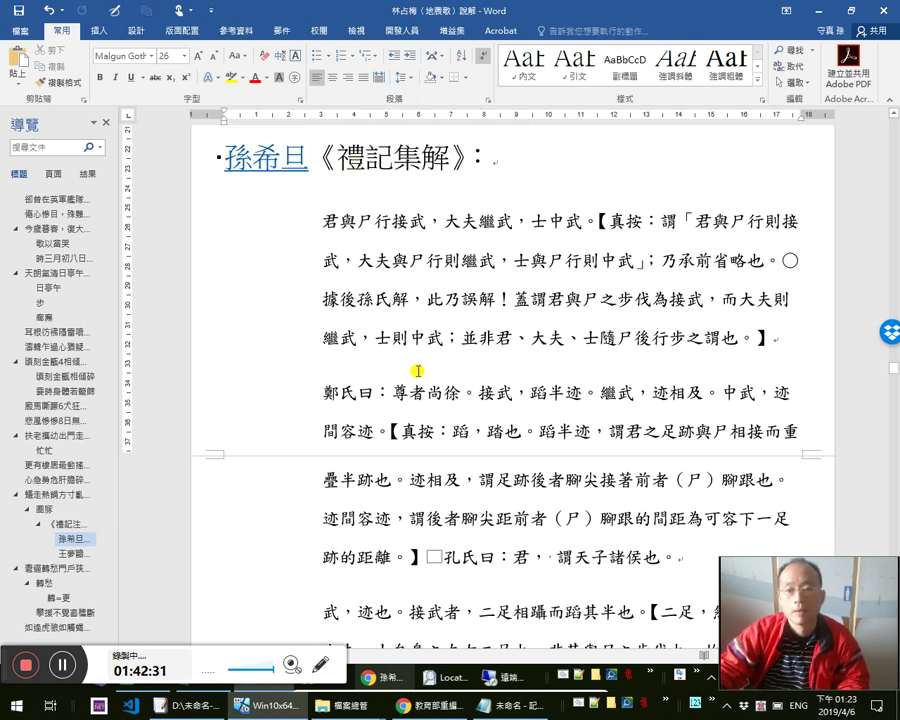
Step: Read through the commentary passages from 愚謂此謂 to 宗廟之中 in the Word document
left_click(410, 340)
scroll(586, 404, "down", 2)
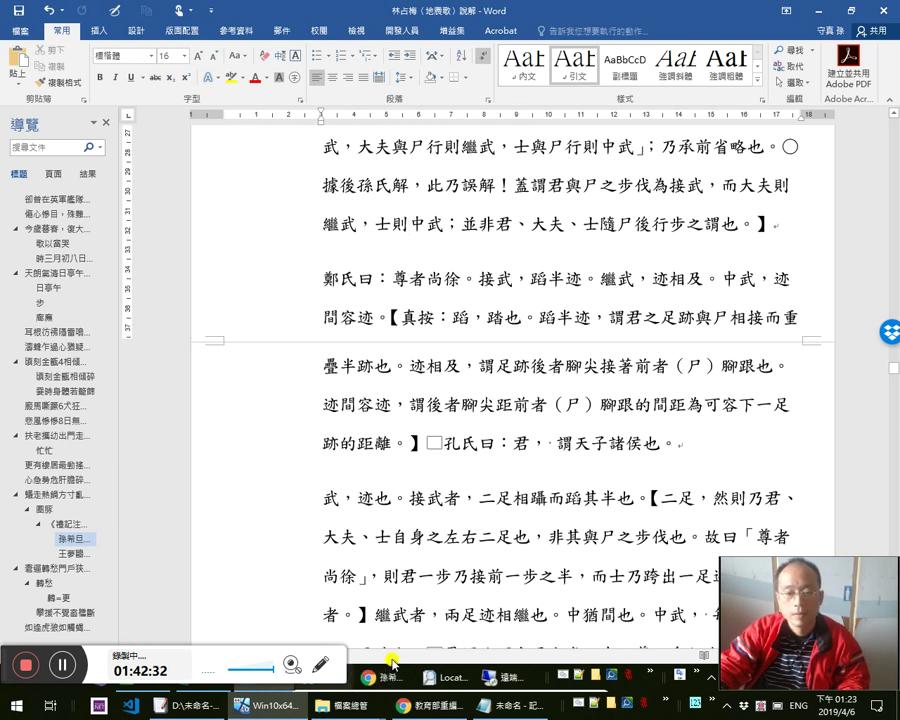
scroll(586, 515, "down", 3)
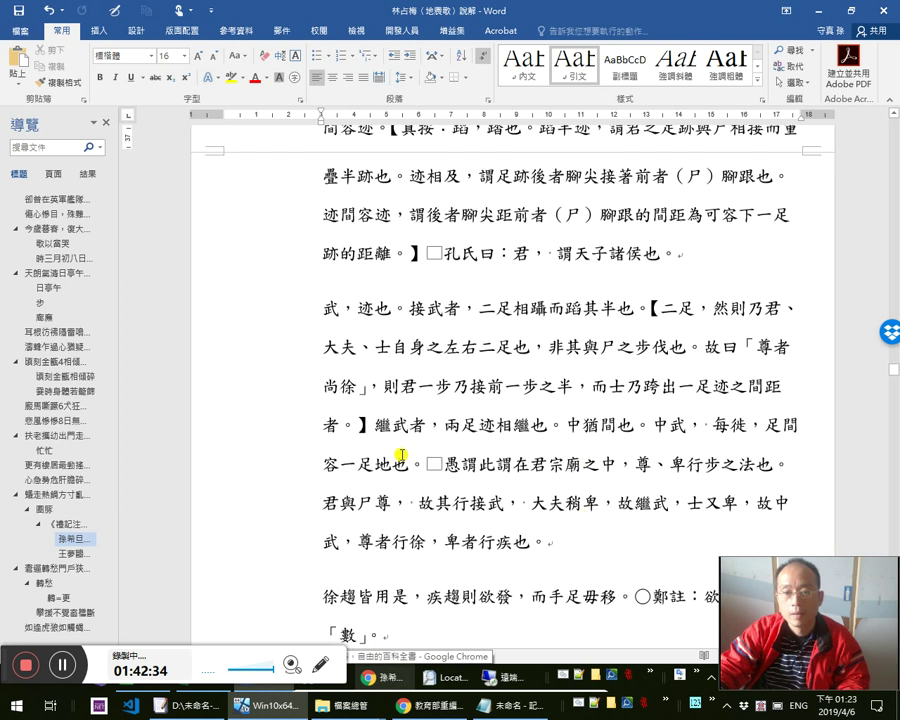
scroll(496, 540, "down", 1)
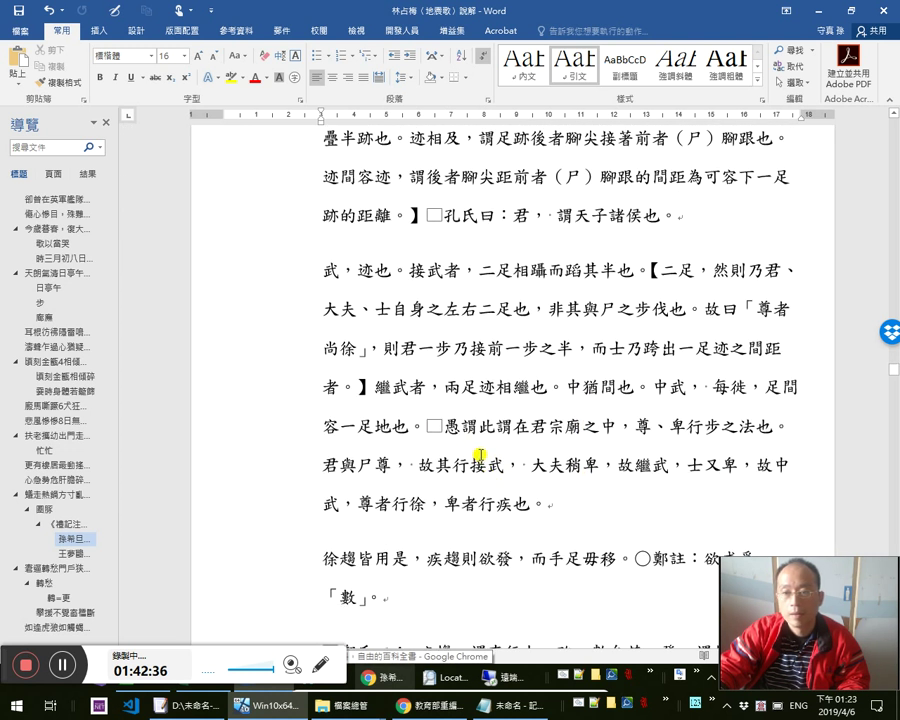
scroll(475, 446, "down", 1)
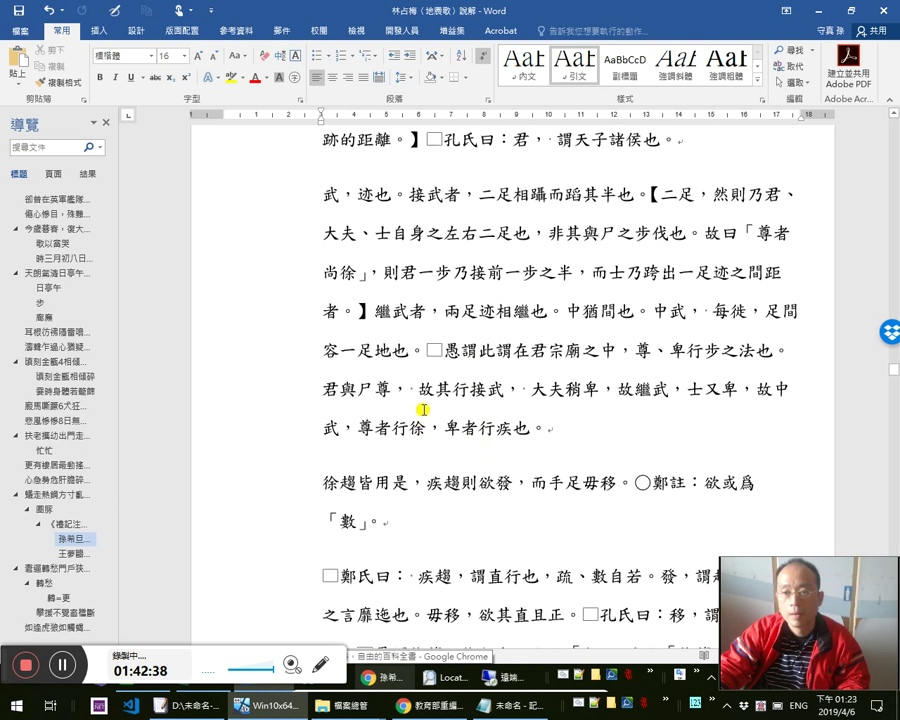
left_click_drag(446, 350, 472, 432)
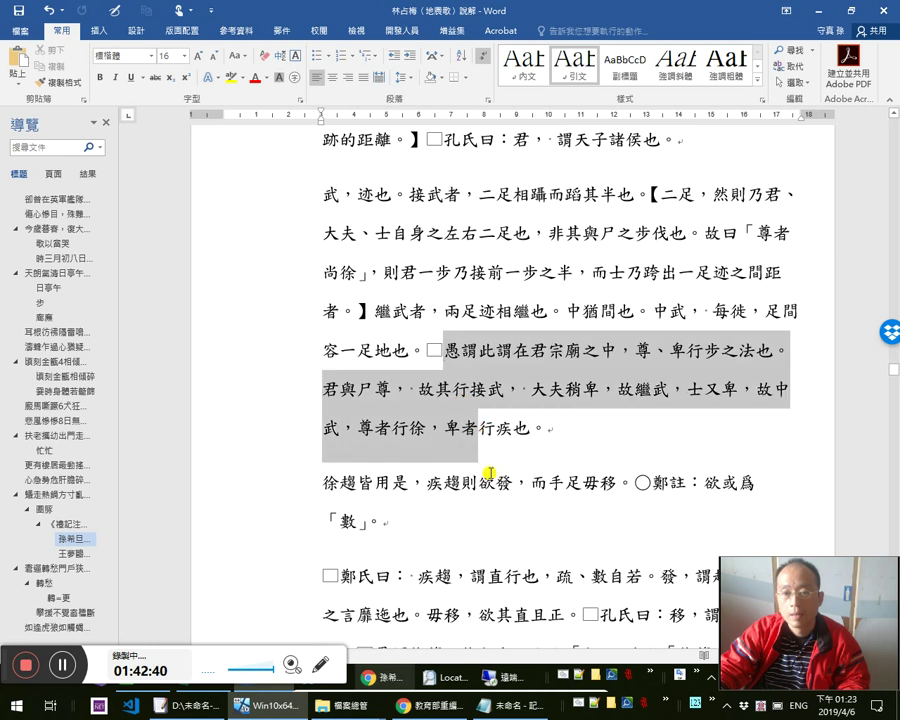
scroll(490, 475, "down", 2)
left_click(497, 506)
scroll(590, 527, "down", 3)
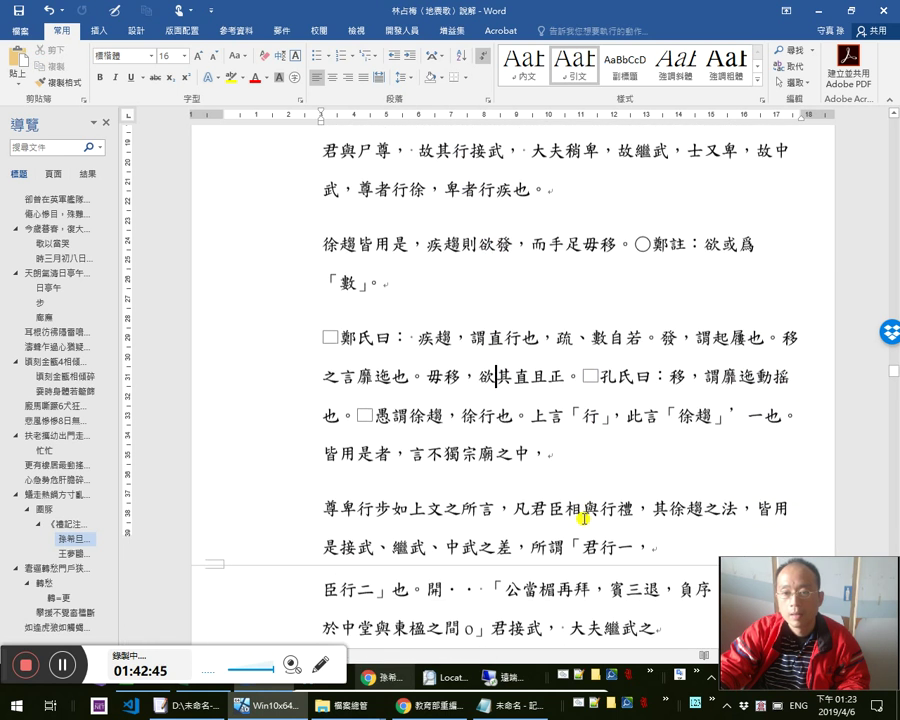
scroll(585, 480, "down", 1)
left_click(590, 430)
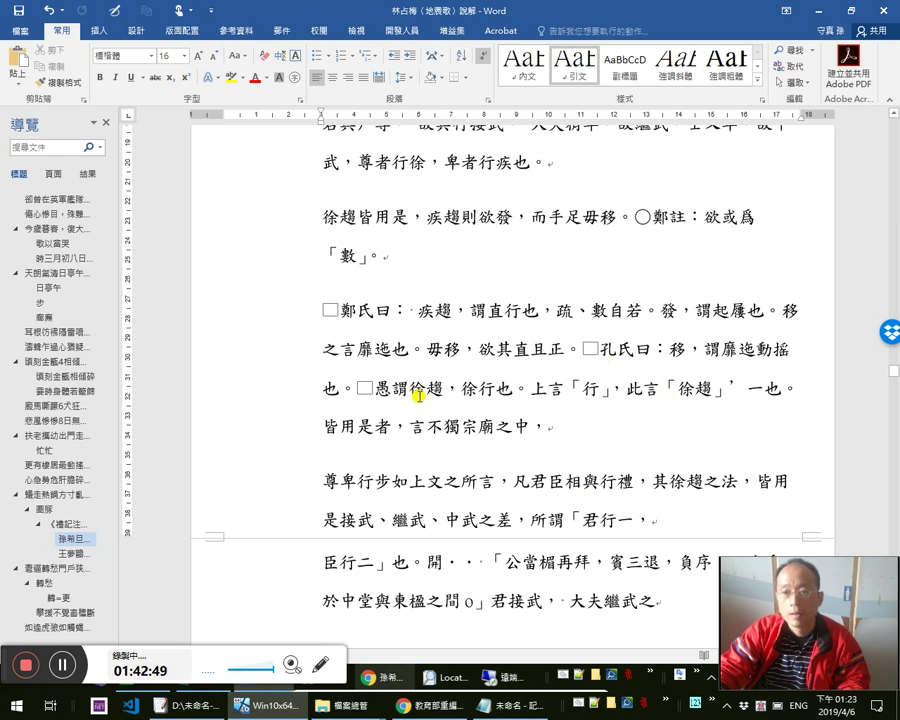
left_click_drag(356, 388, 563, 432)
scroll(623, 475, "down", 1)
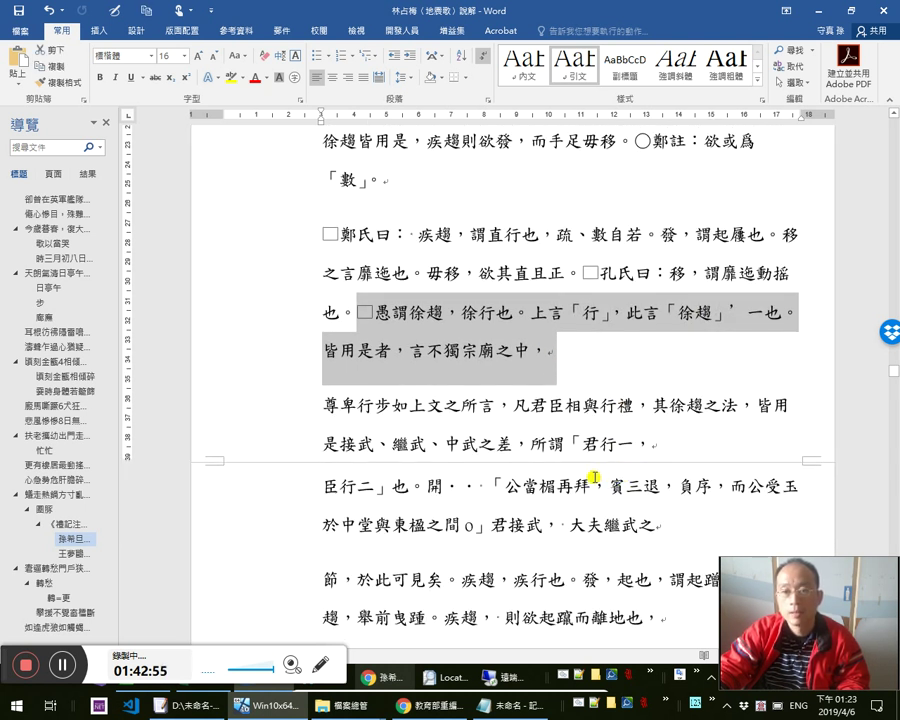
left_click(532, 345)
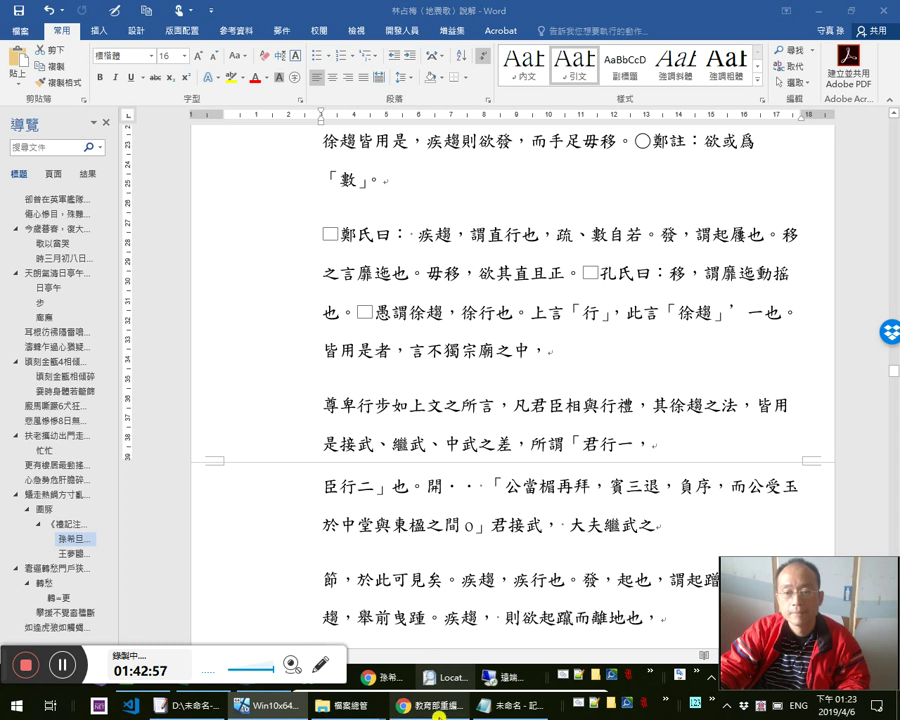
Step: Minimize the remote FineReader session and open a second window of the document at the poem
mouse_move(516, 683)
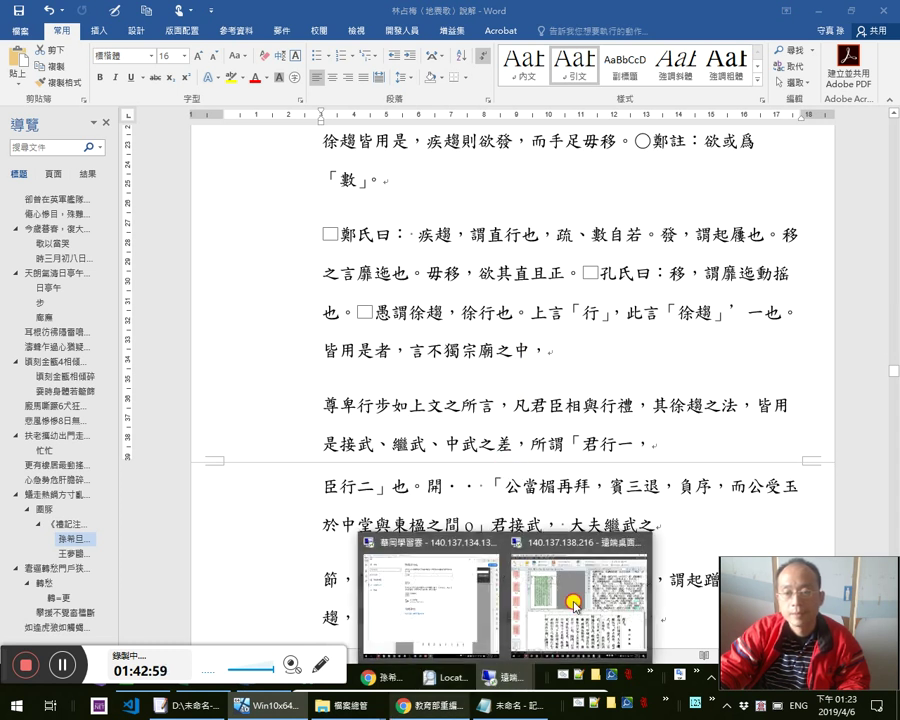
left_click(685, 538)
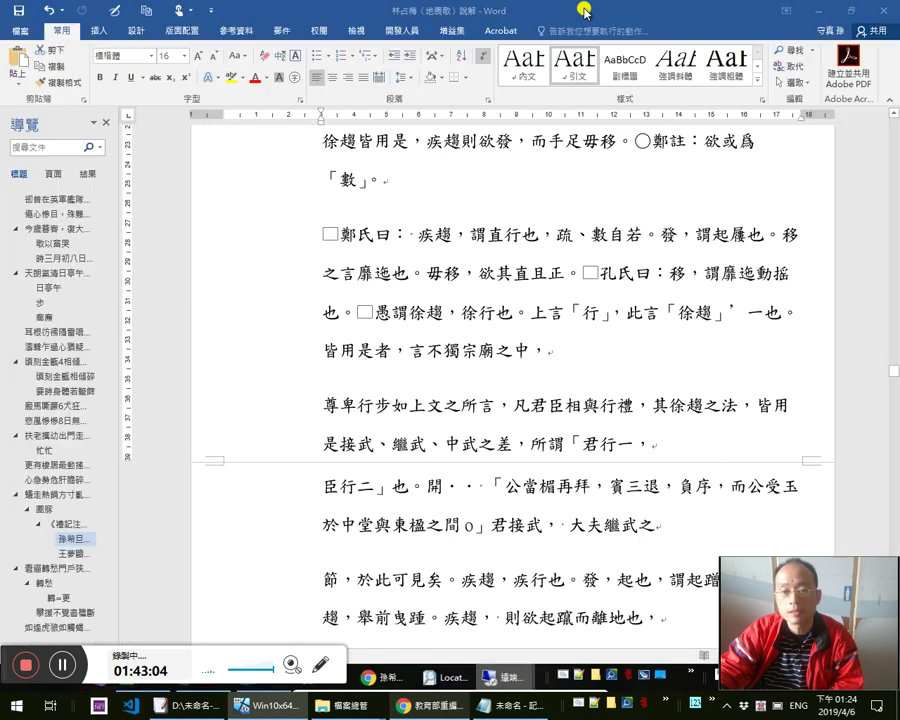
left_click(589, 9)
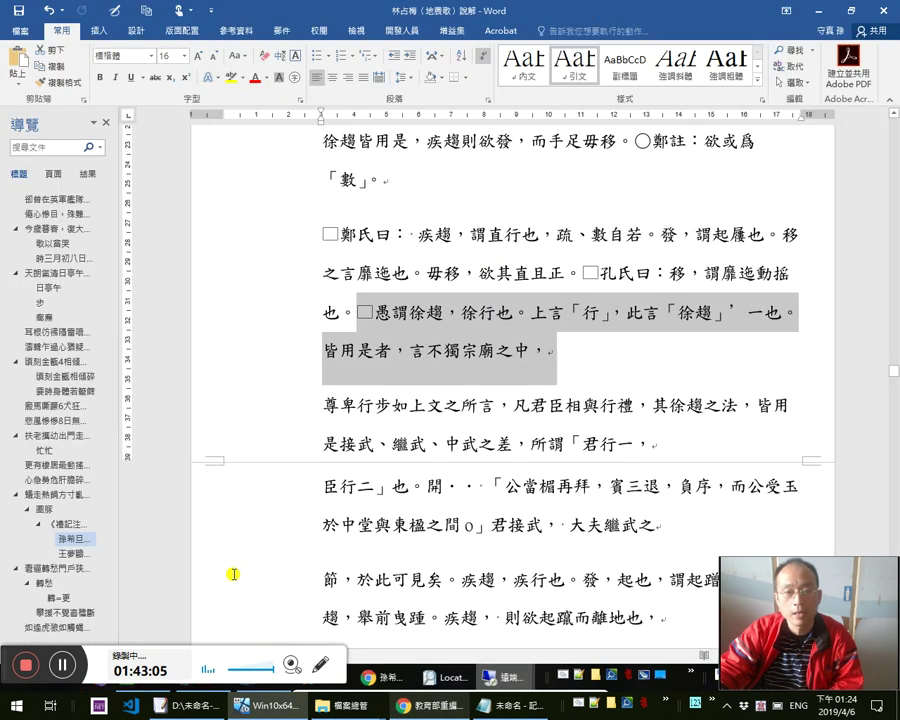
left_click(364, 30)
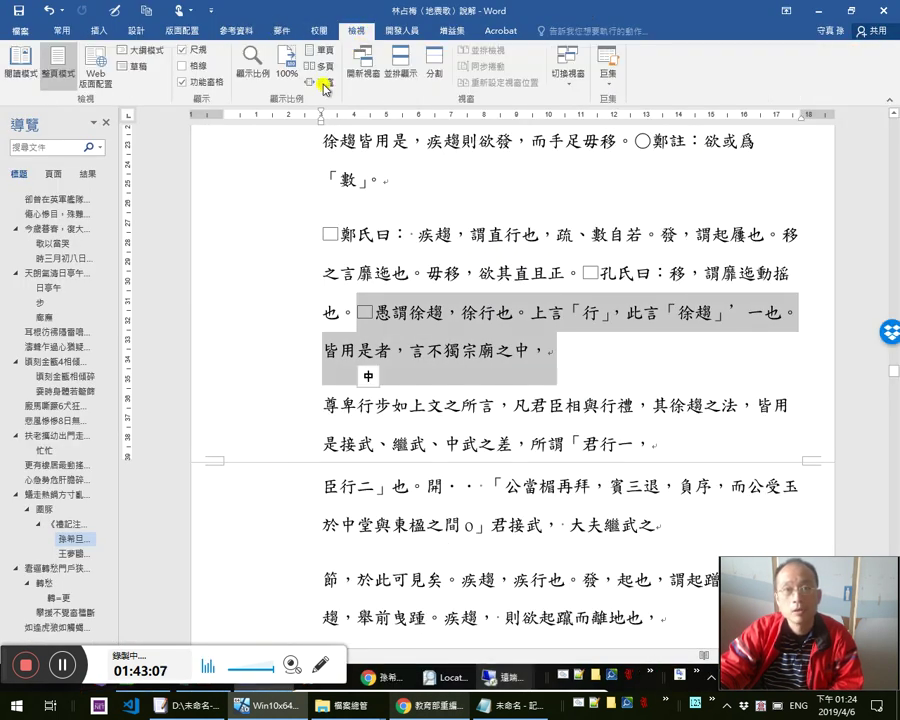
left_click(360, 68)
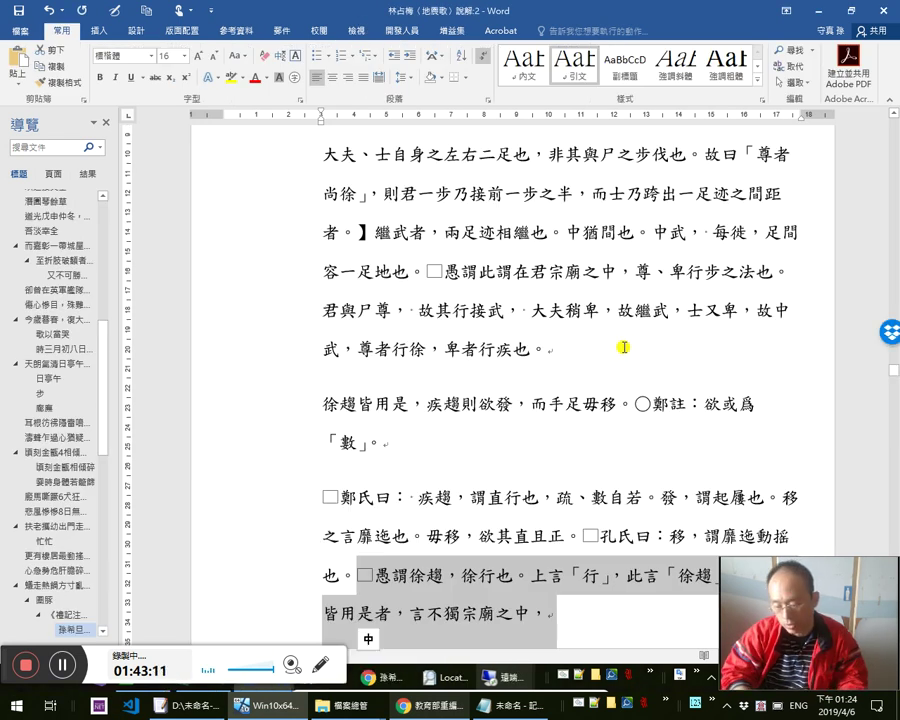
key("ctrl+Home")
key("Page_Down")
key("Page_Down")
key("Page_Down")
key("Page_Down")
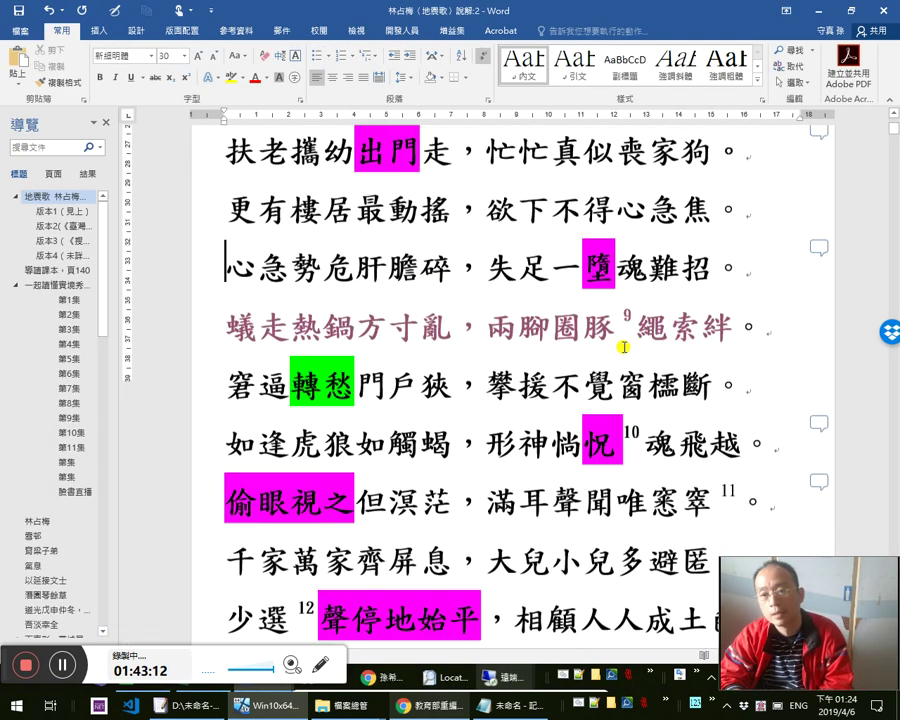
scroll(630, 352, "up", 3)
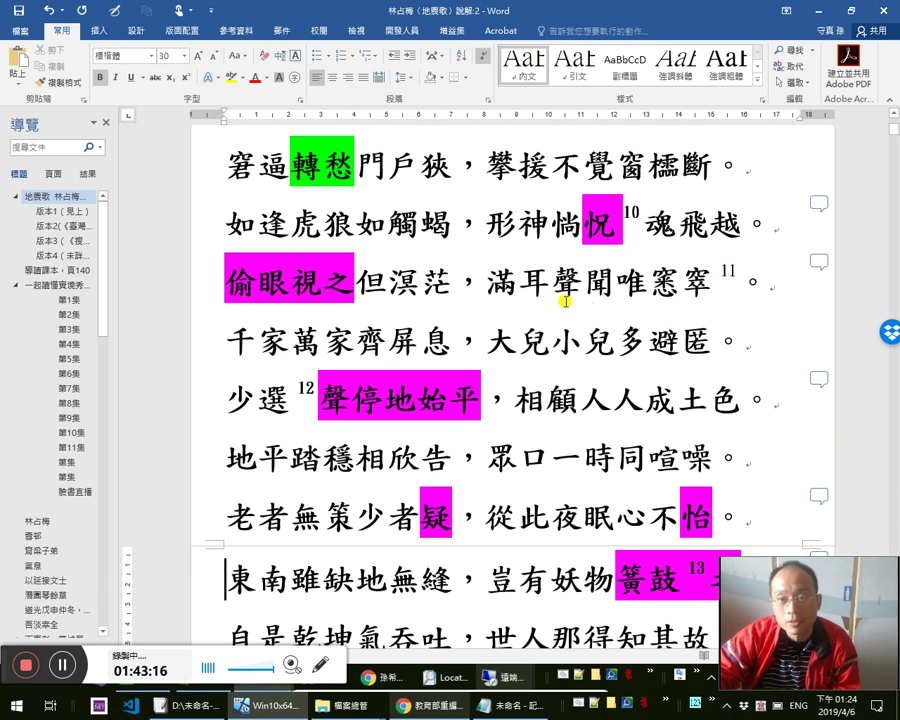
scroll(590, 330, "up", 1)
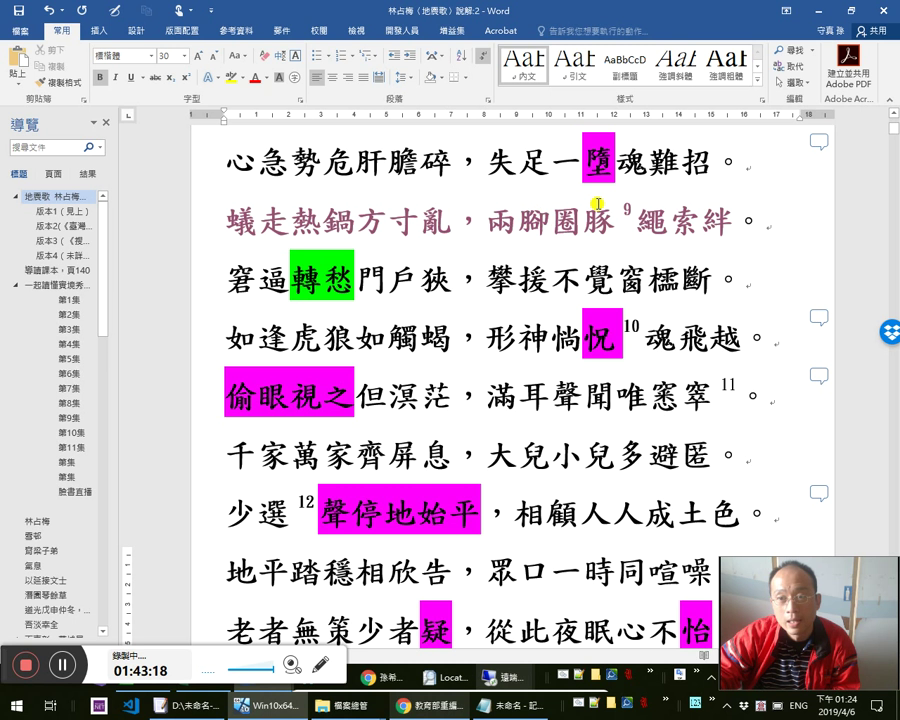
double_click(548, 228)
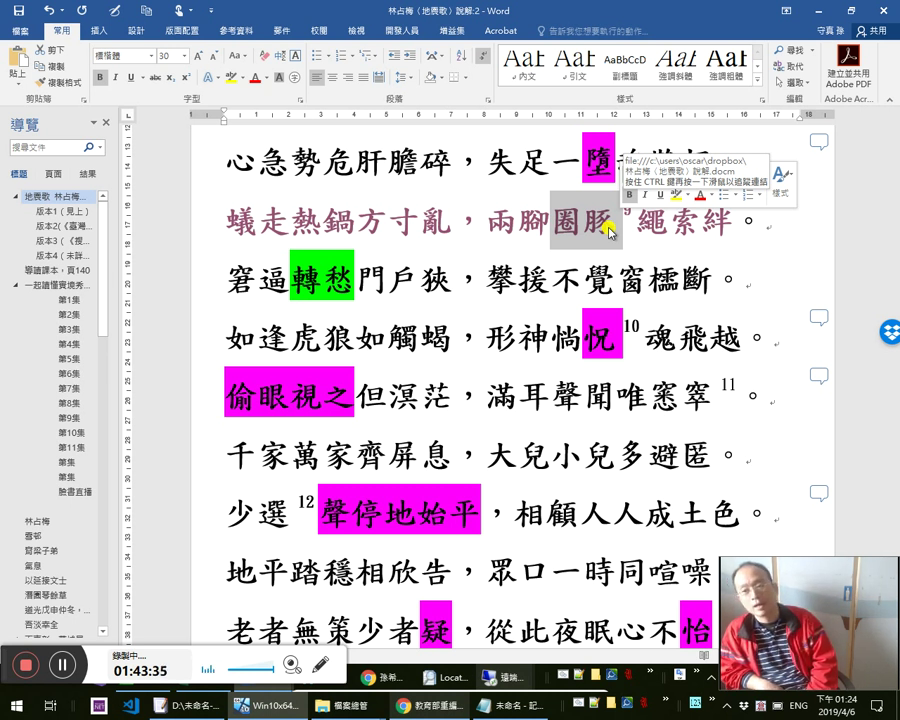
scroll(609, 230, "up", 5)
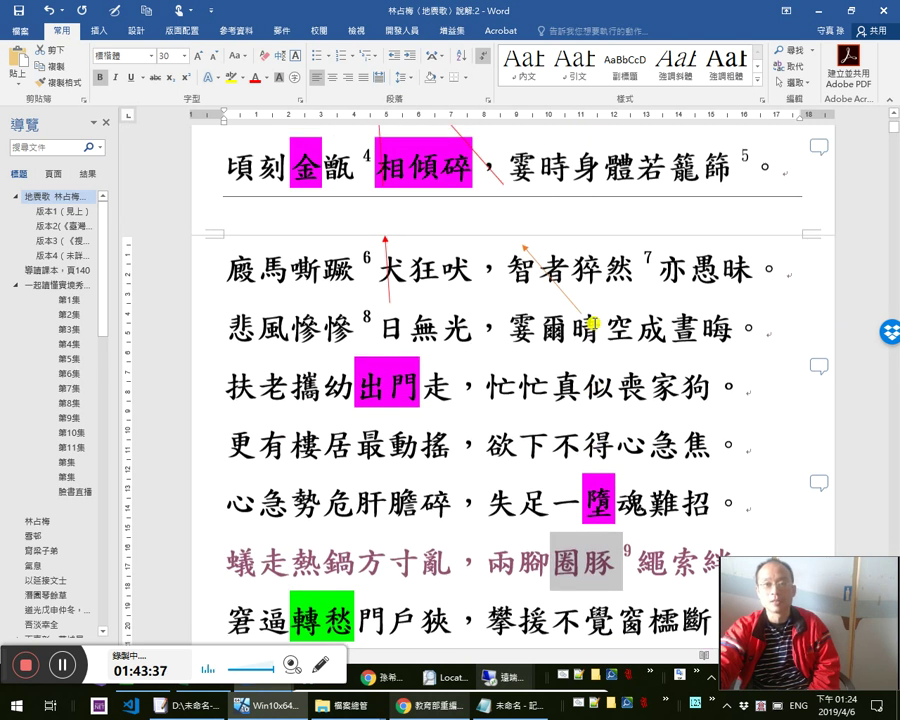
scroll(662, 221, "up", 3)
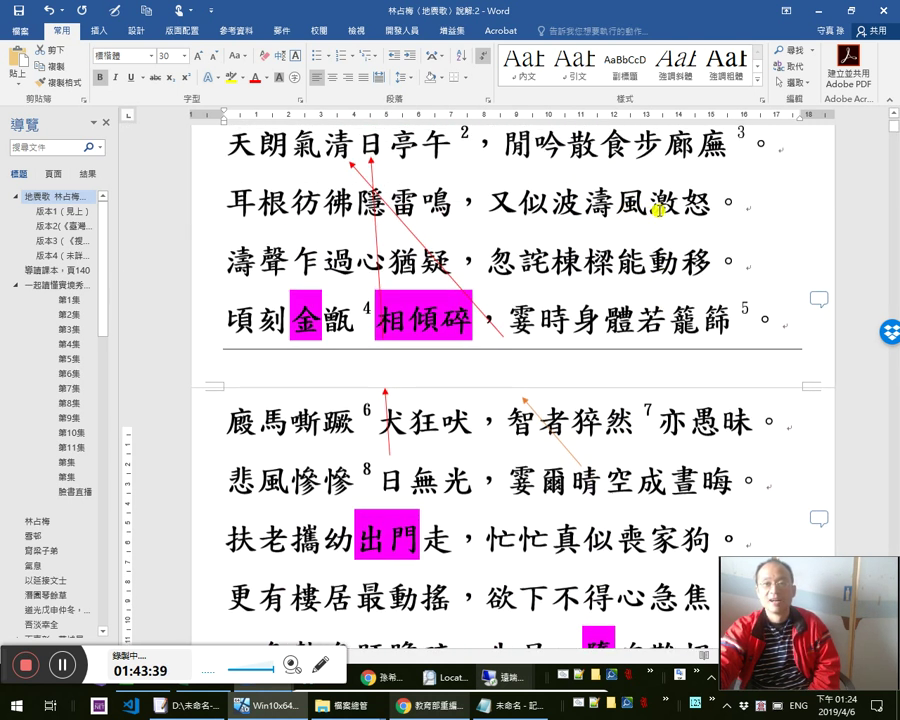
scroll(658, 210, "up", 2)
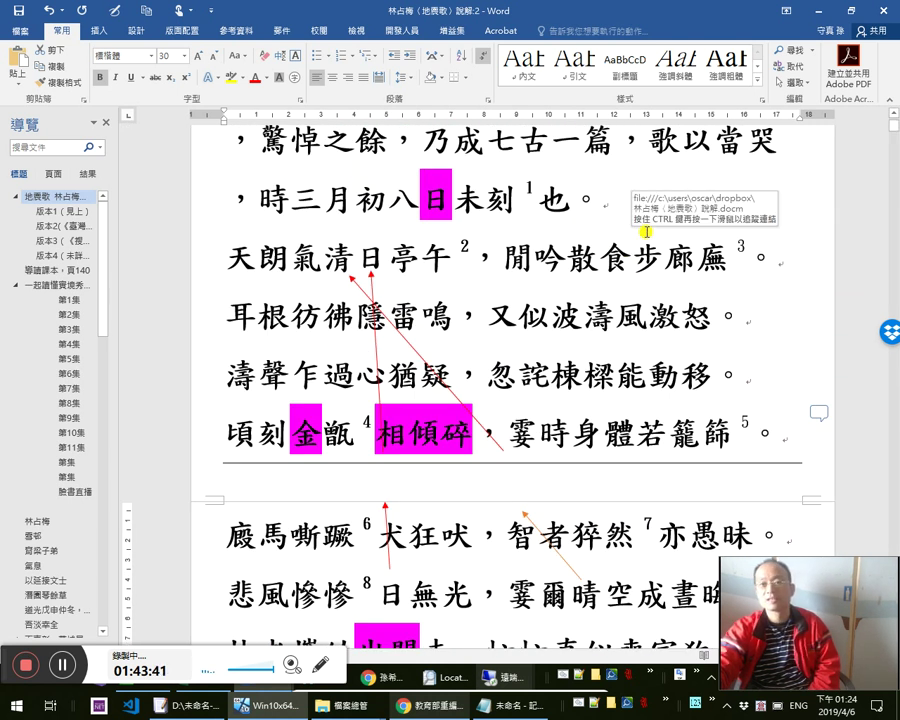
scroll(676, 288, "down", 5)
scroll(673, 291, "down", 1)
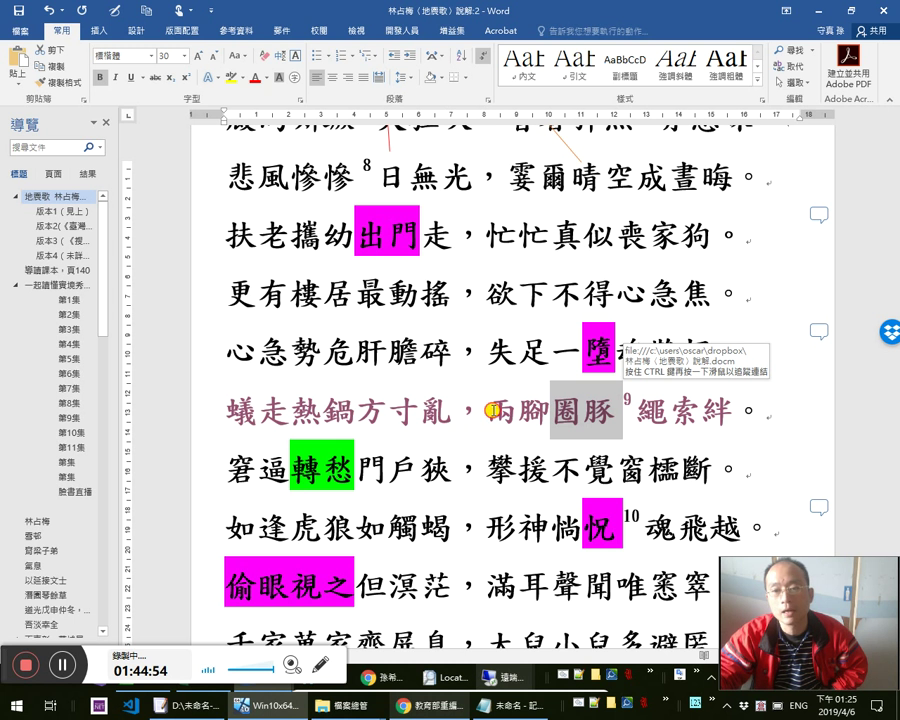
triple_click(534, 410)
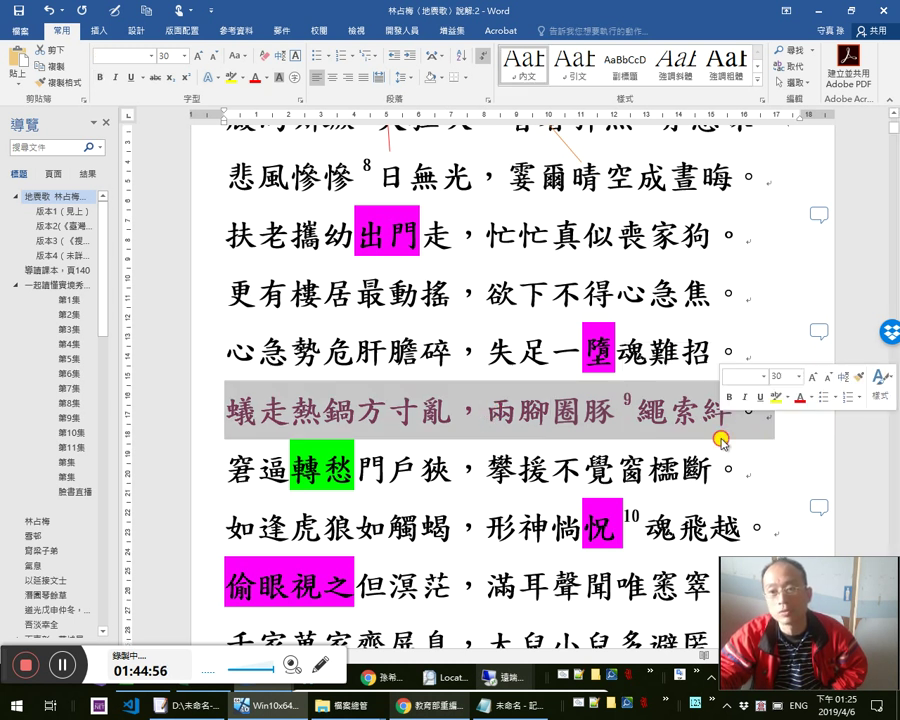
key("Down")
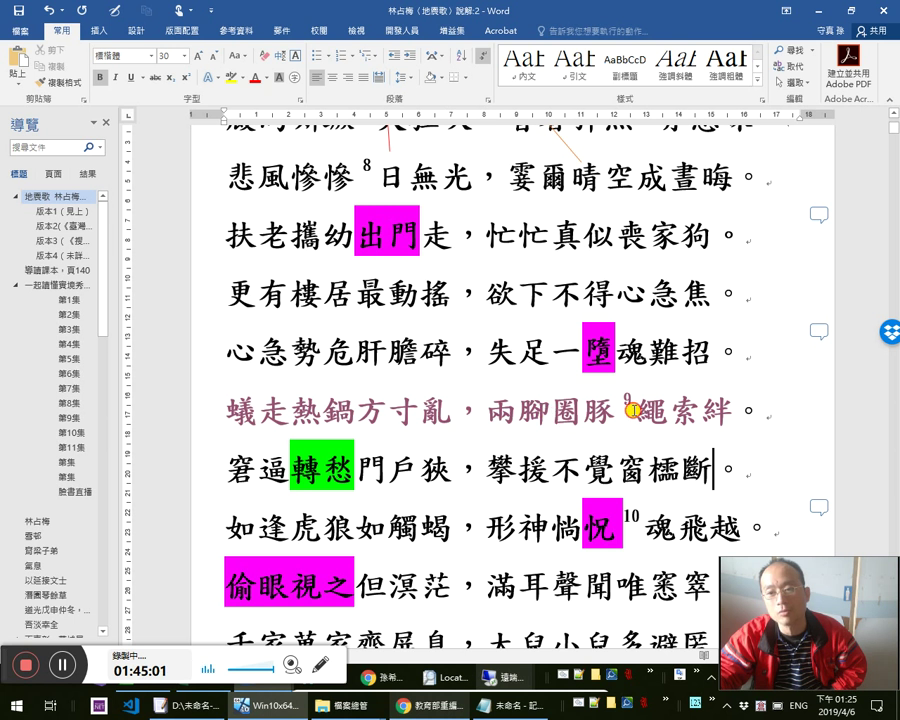
left_click(572, 412)
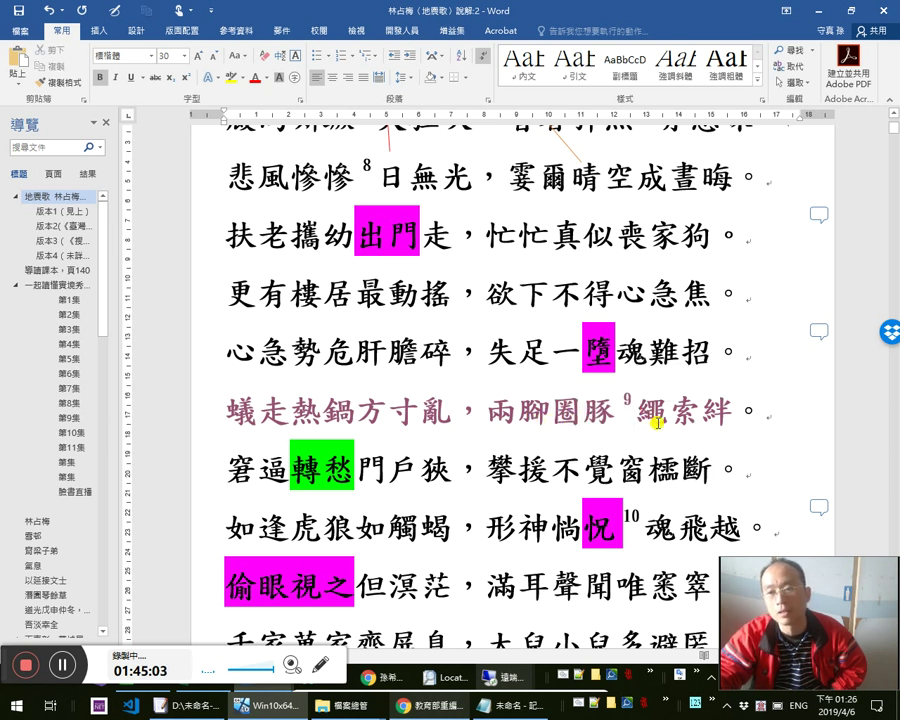
left_click(453, 431)
left_click_drag(453, 431, 337, 415)
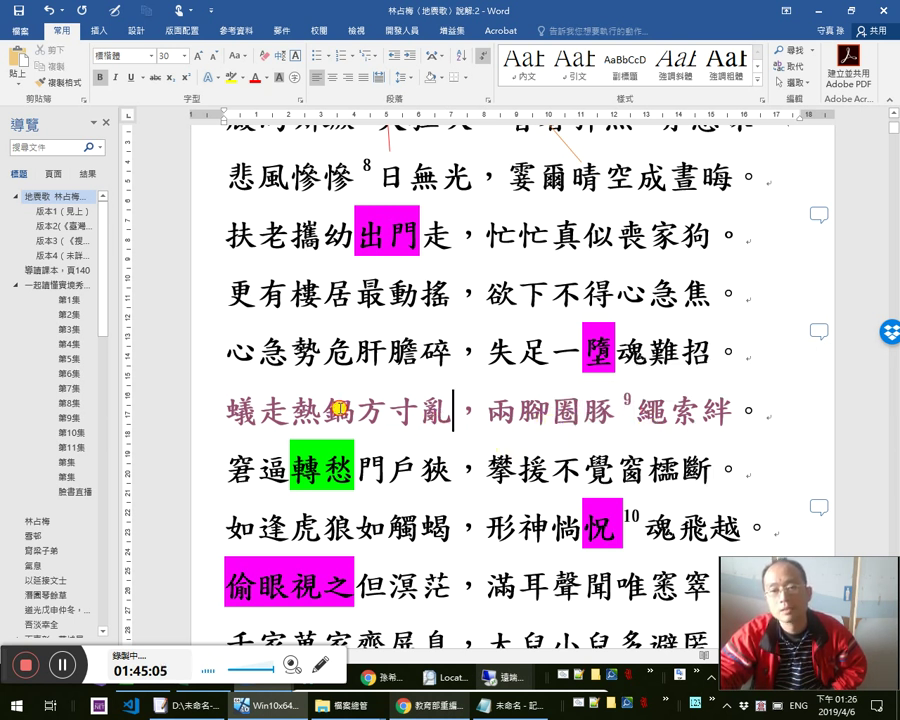
left_click(279, 417)
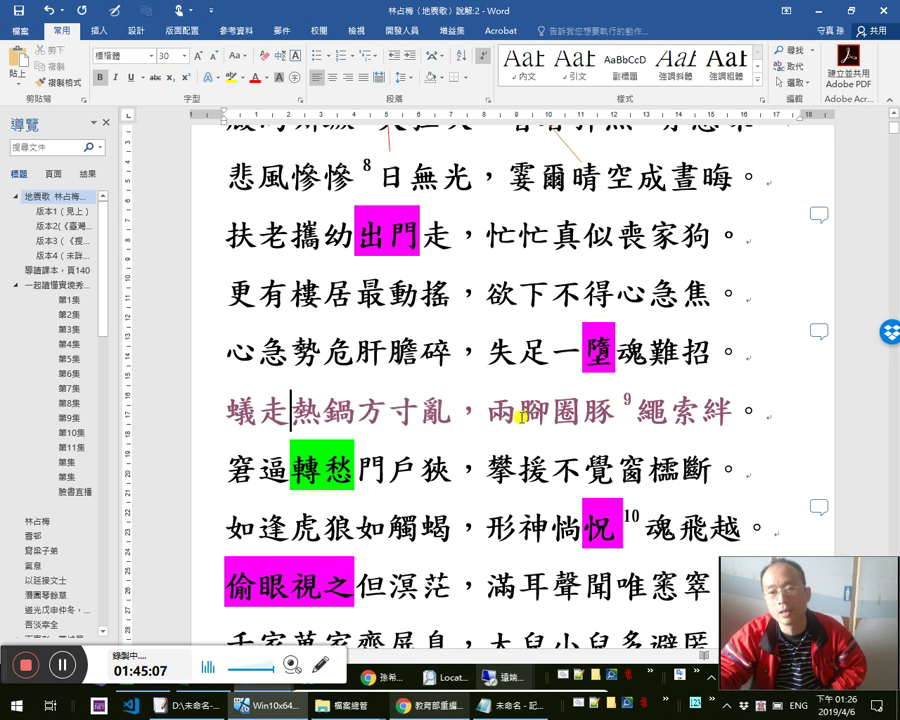
double_click(496, 410)
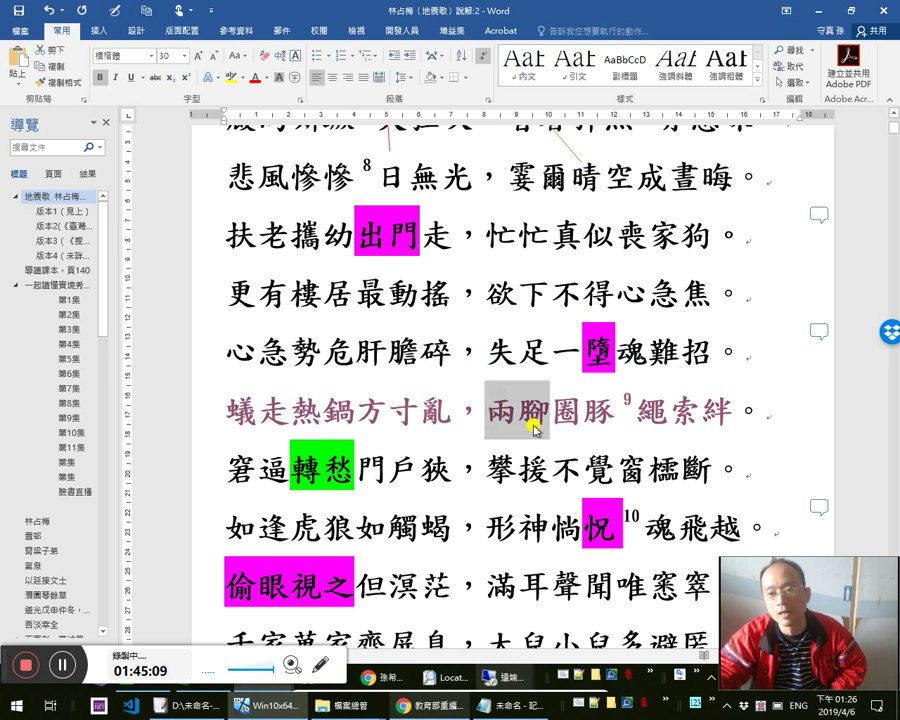
left_click(695, 420)
left_click(665, 420)
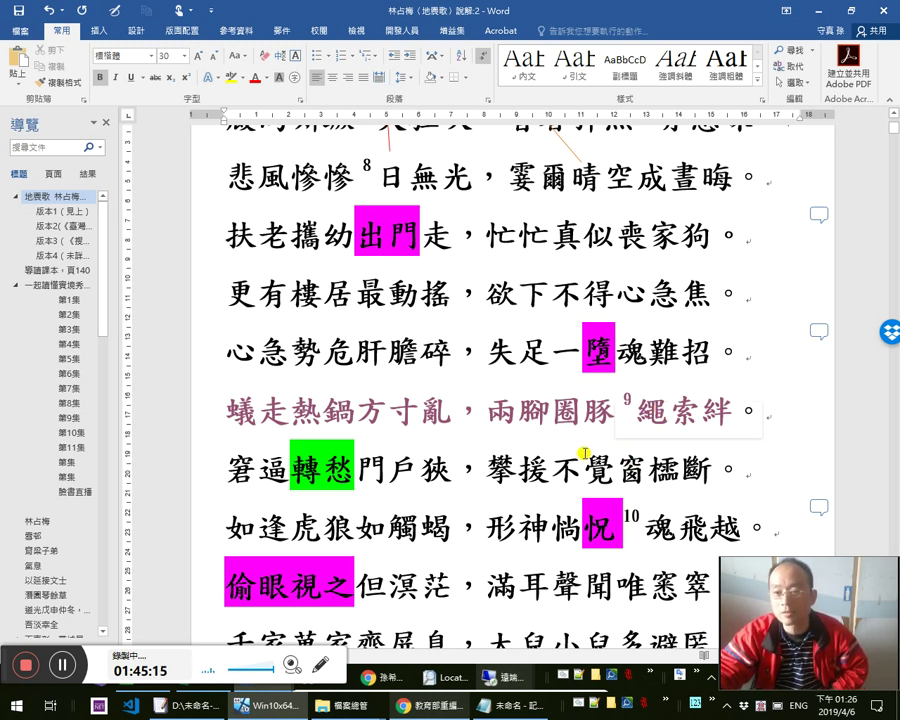
left_click(197, 440)
left_click(551, 470)
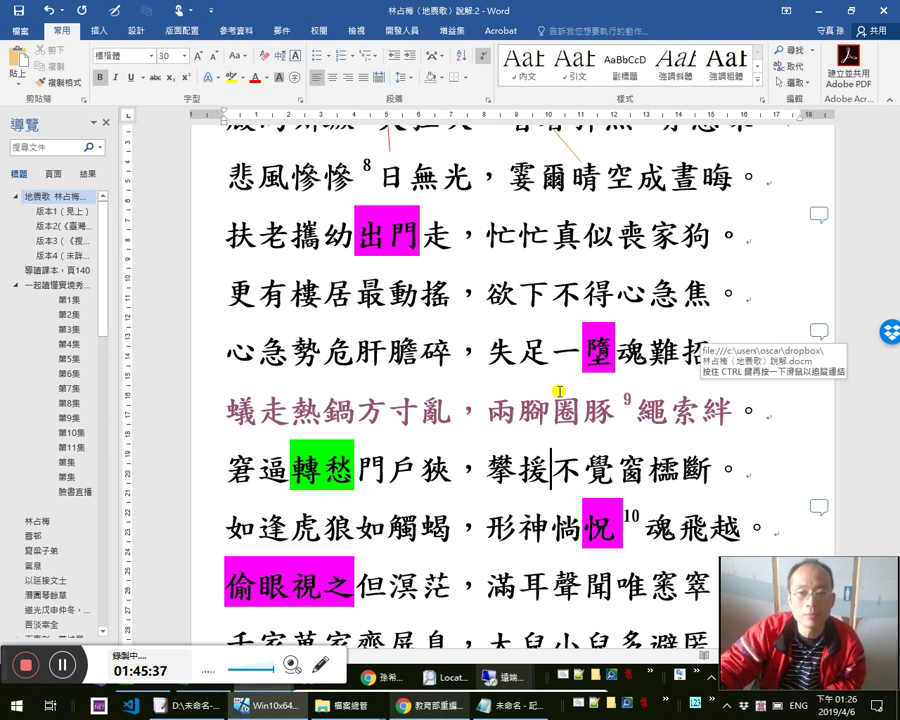
left_click(523, 409)
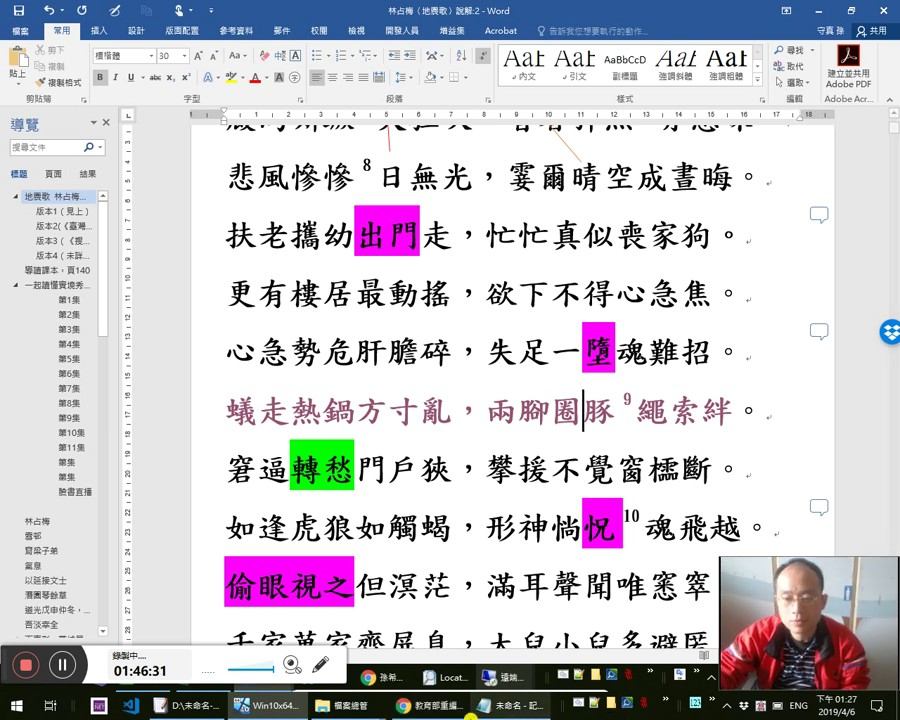
Step: Enter 堆棧 on a new line below 余 餘, fixing the misentered 椎, and select it
left_click(503, 707)
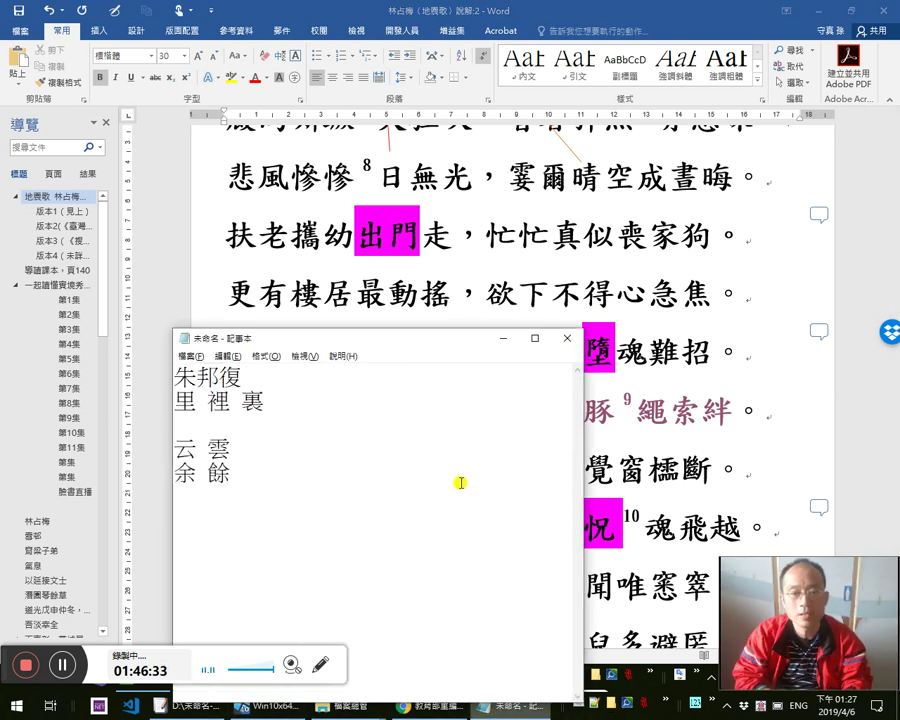
key("BackSpace")
key("BackSpace")
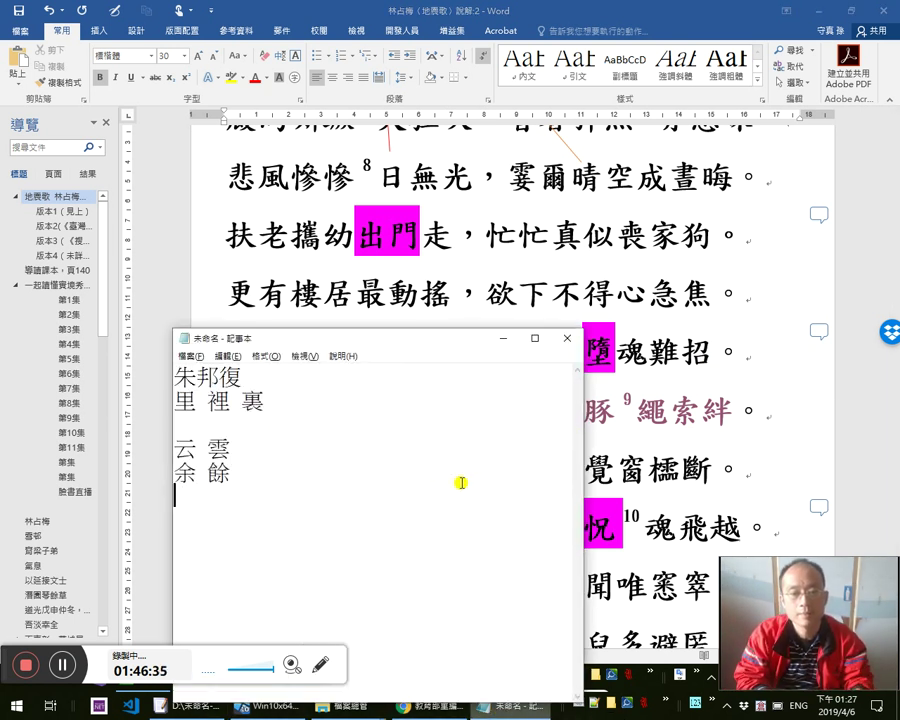
type("d")
key("BackSpace")
type("do椎棧")
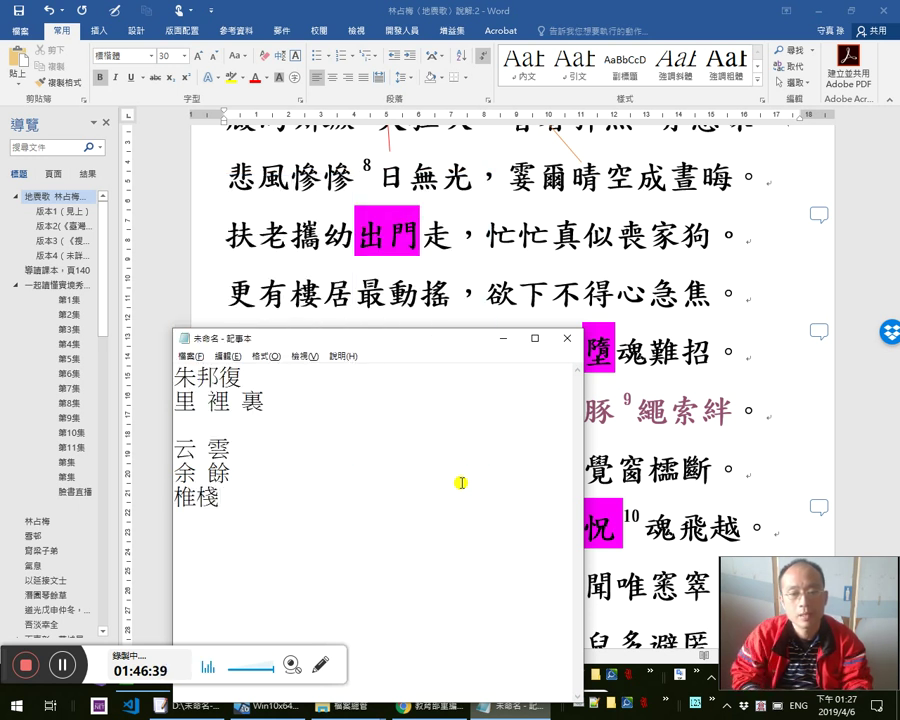
key("Left")
key("shift+Left")
type("堆")
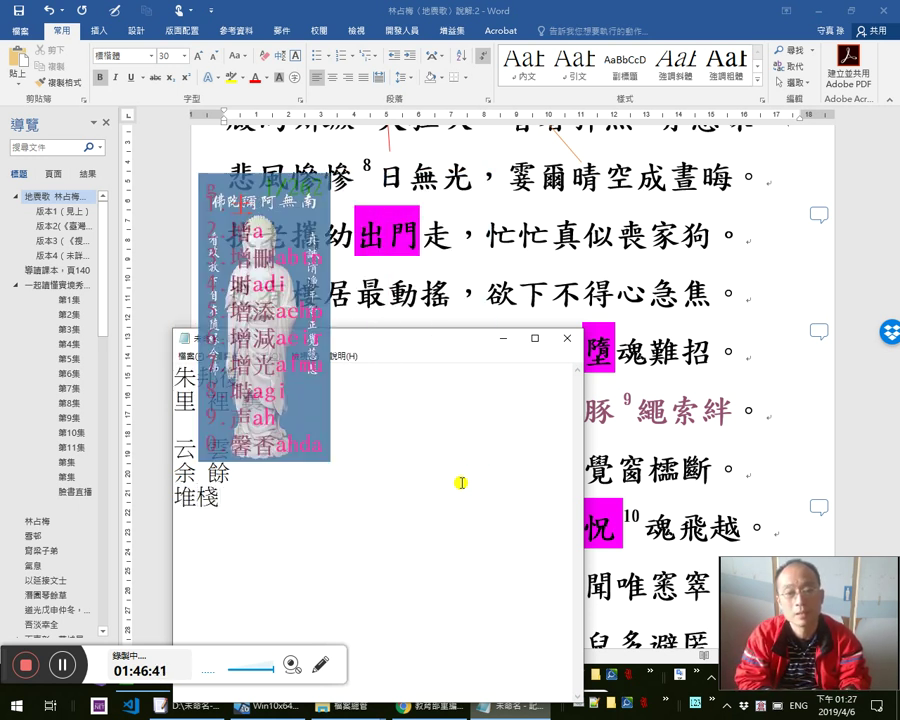
type("堆棧棧")
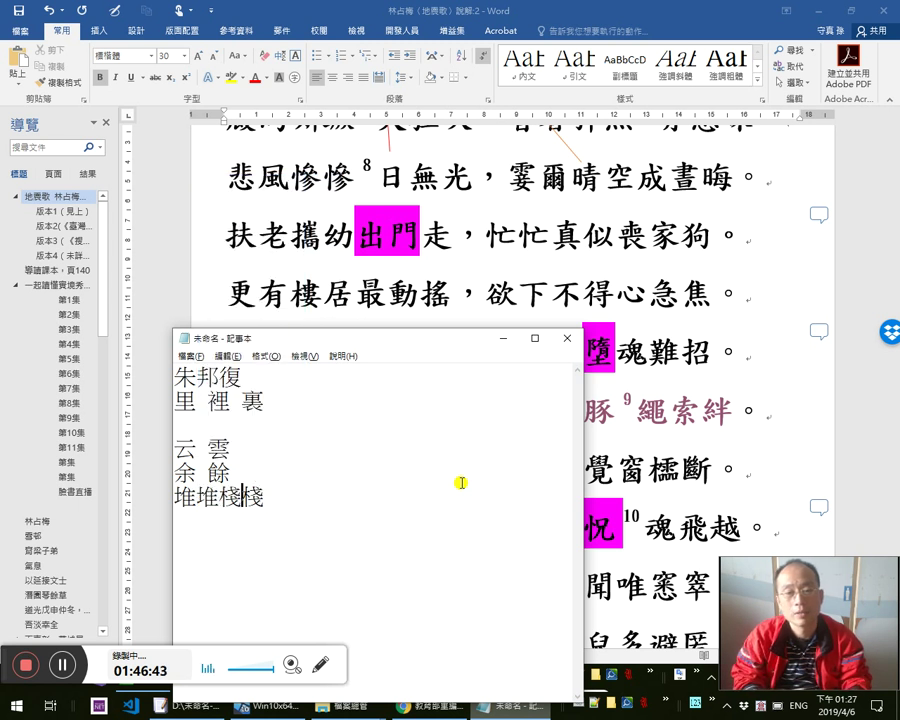
key("shift+Right")
key("shift+Right")
key("Delete")
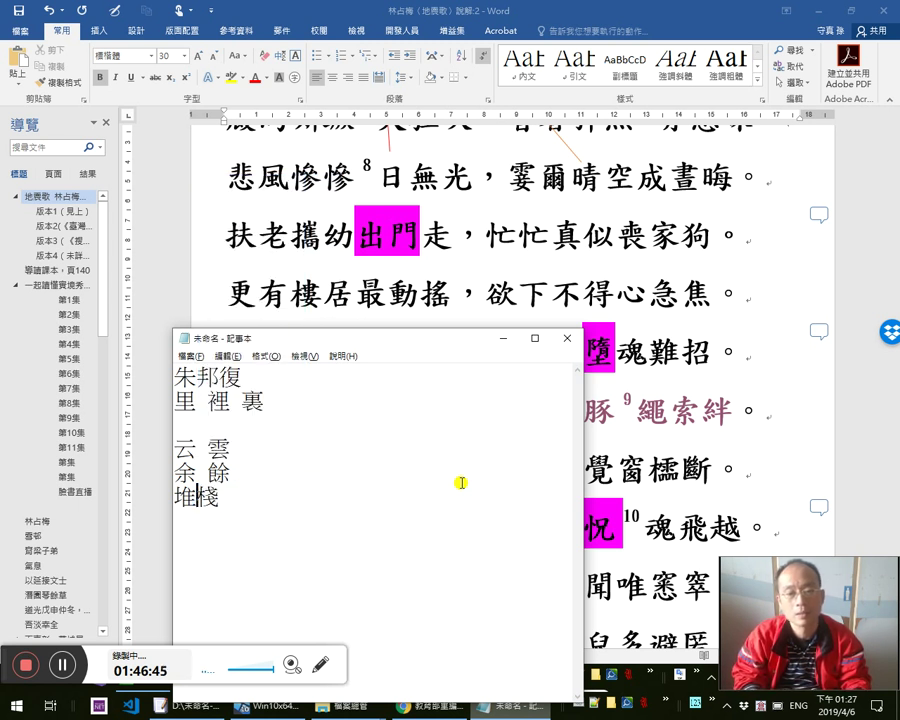
key("shift+Left")
key("shift+Left")
key("Right")
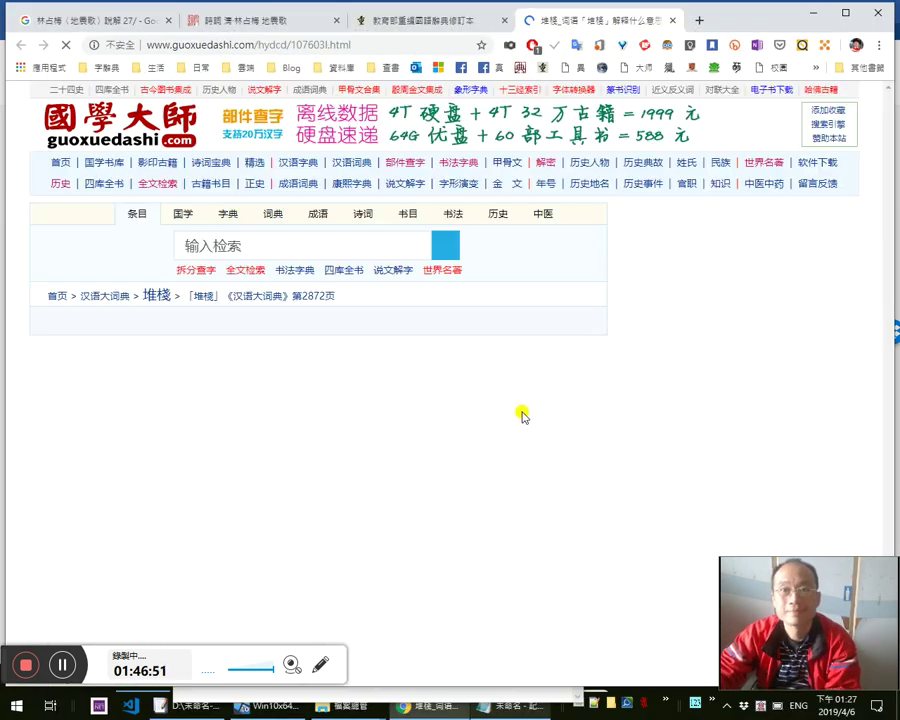
Step: Read the 堆棧 definition 臨時存放貨物的地方 and close the dictionary tab
left_click_drag(176, 550, 55, 553)
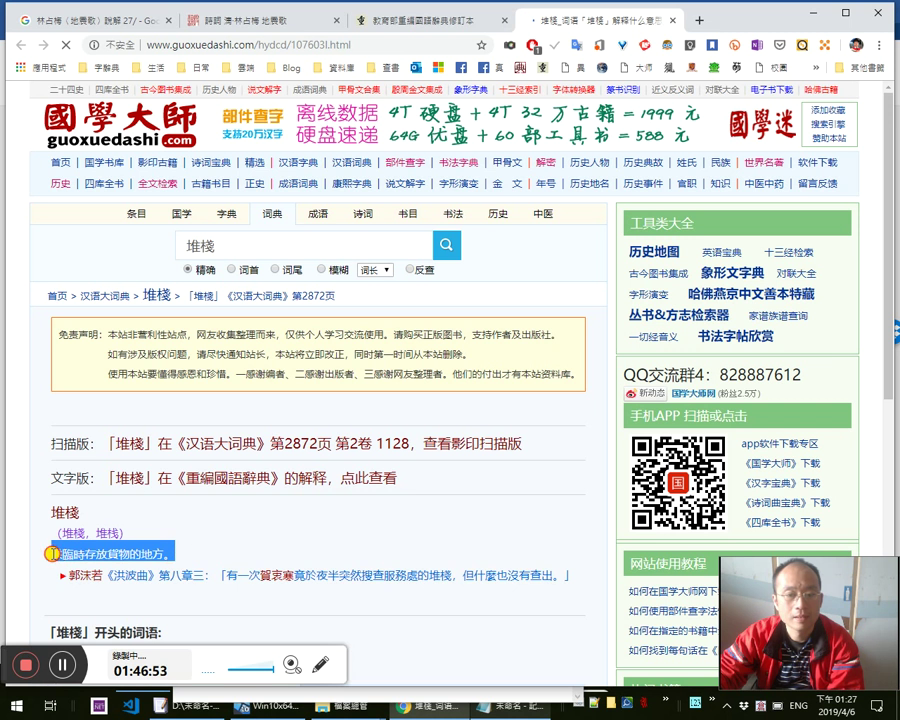
scroll(245, 546, "down", 1)
left_click(212, 528)
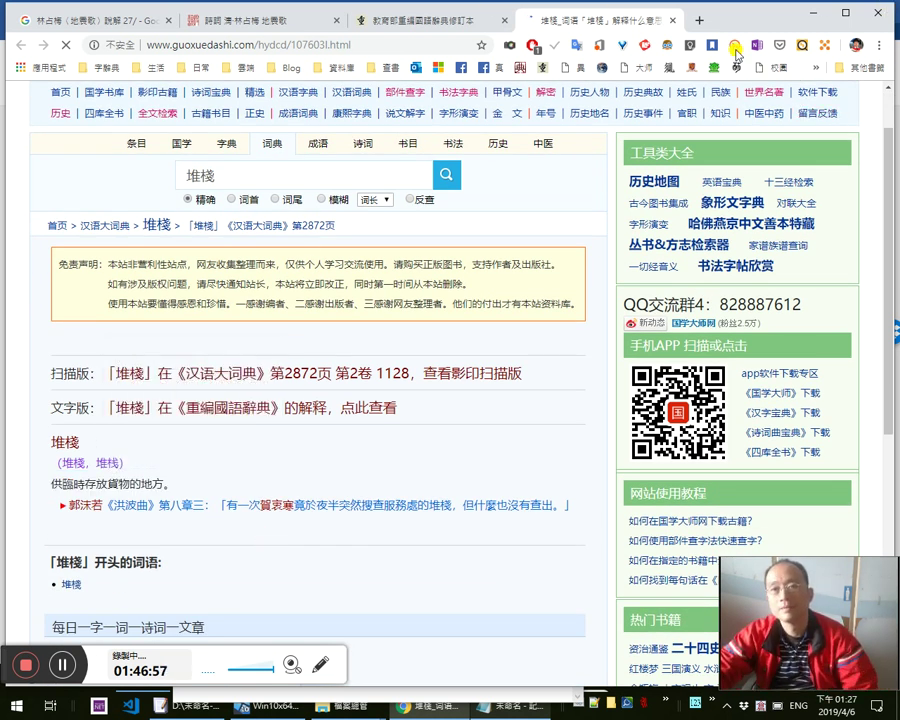
key("ctrl+w")
key("ctrl+w")
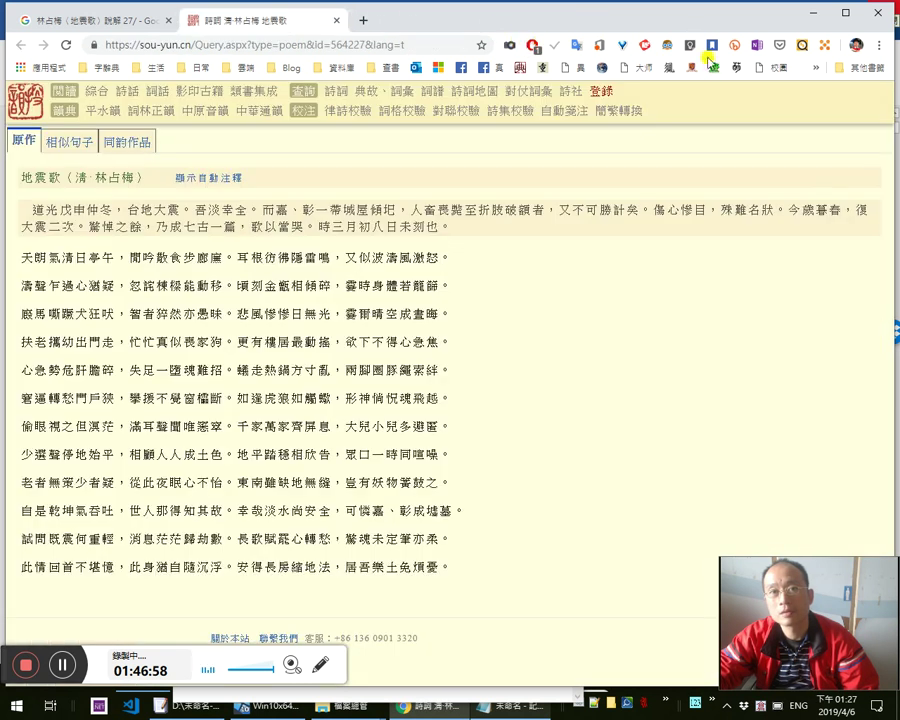
Step: Check the 教育部 重編國語辭典 entry for 厚, close that tab, and minimize Chrome
left_click(781, 50)
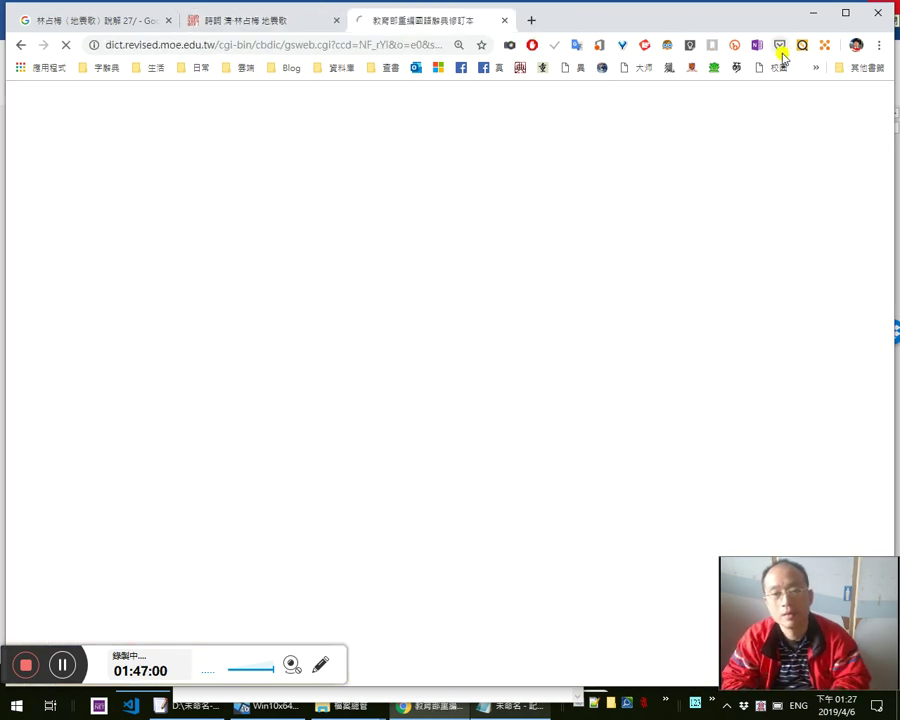
scroll(550, 160, "down", 3)
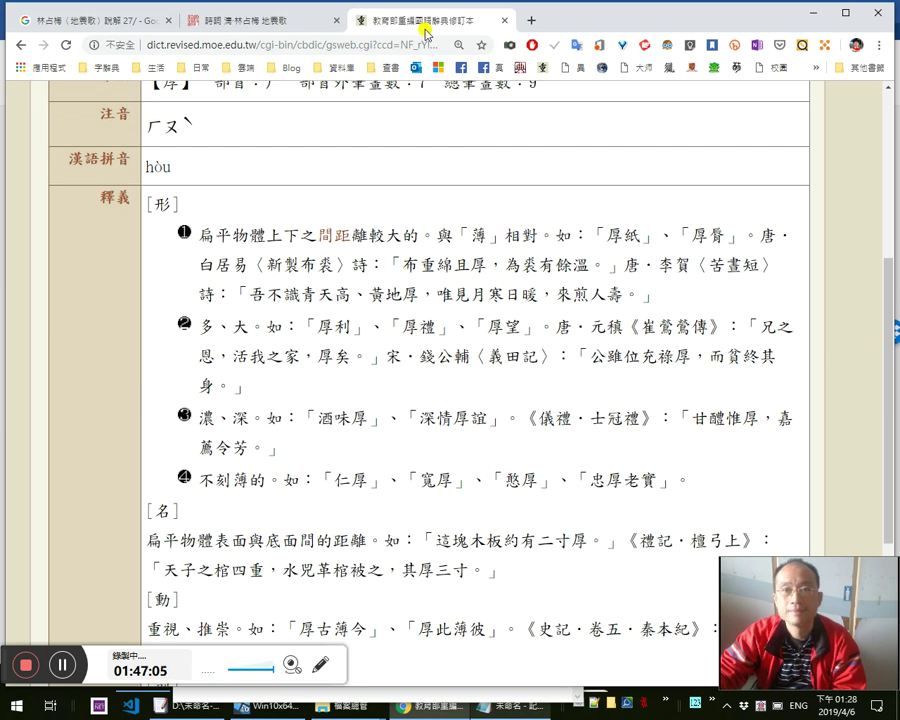
left_click(505, 20)
left_click(811, 12)
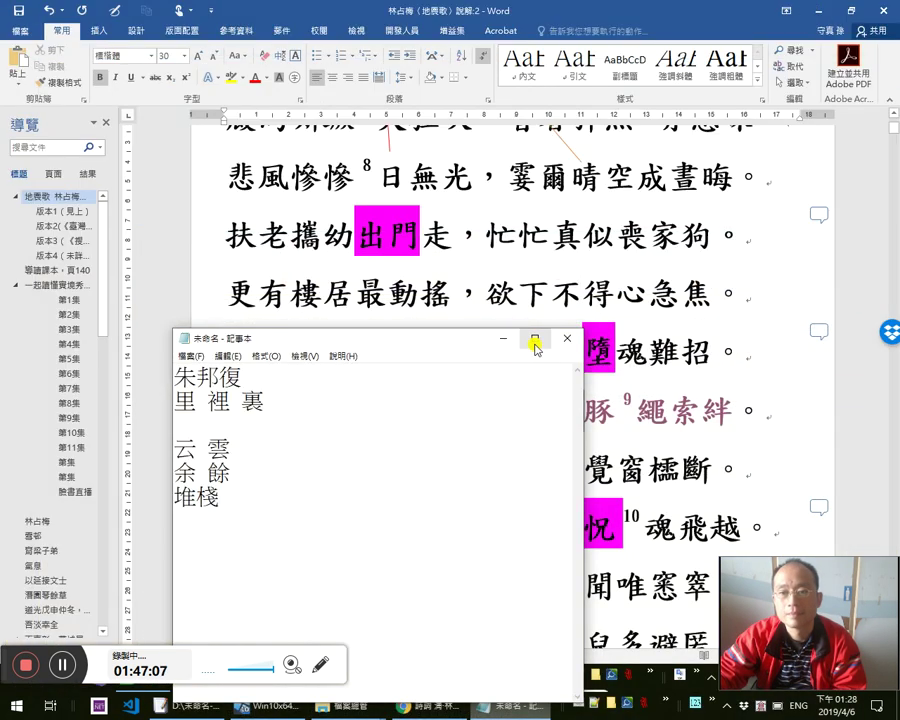
Step: Minimize Notepad and return to the remote session running FineReader
left_click(490, 338)
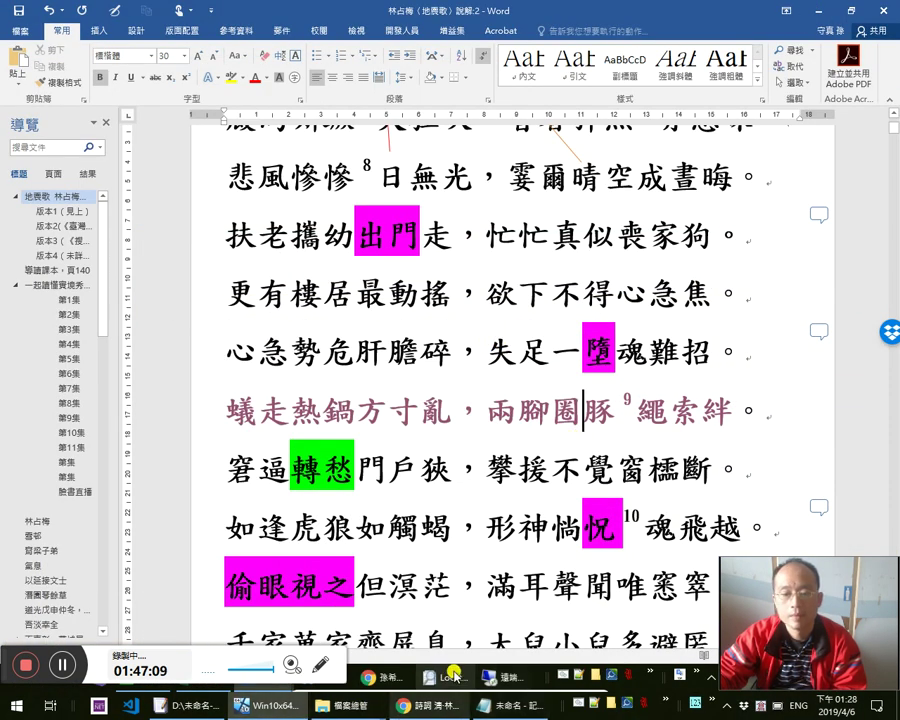
mouse_move(505, 676)
left_click(515, 645)
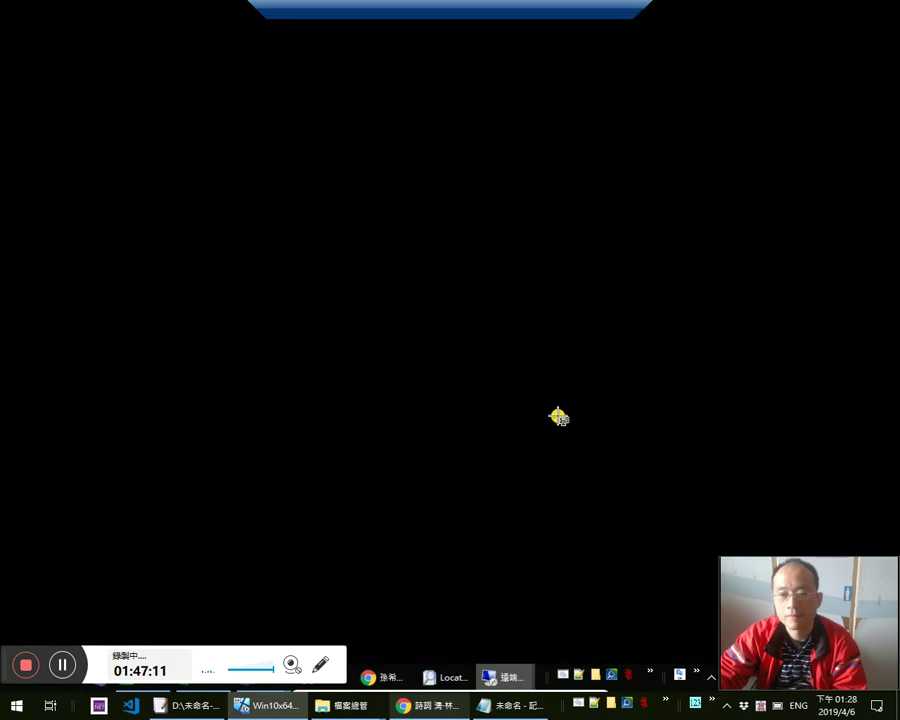
Step: Check the recognized character 行 in 卽行也 against the page 858 scan
left_click(499, 229)
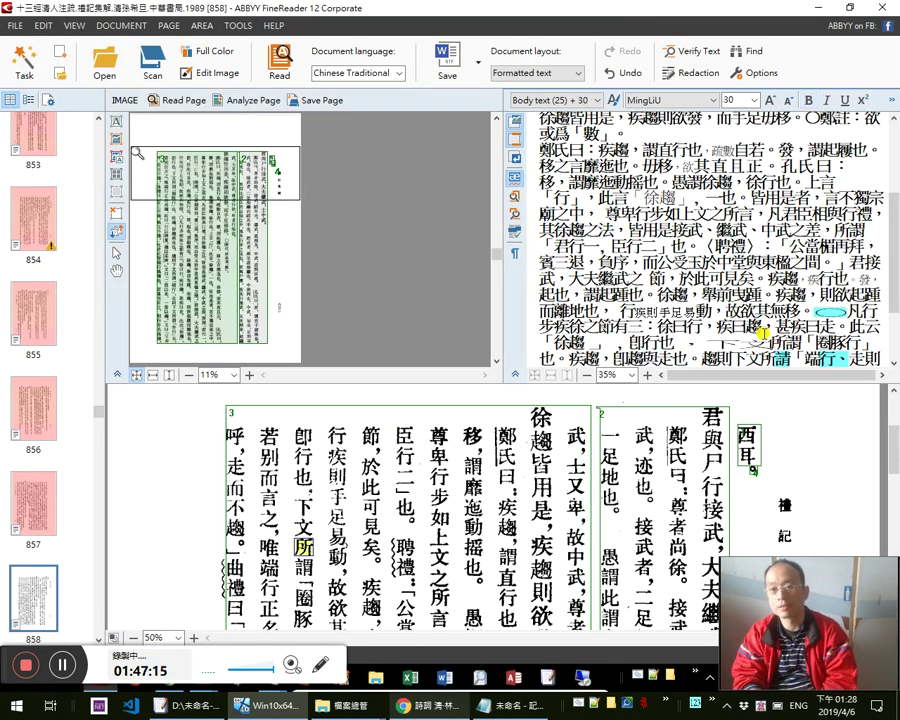
left_click(622, 342)
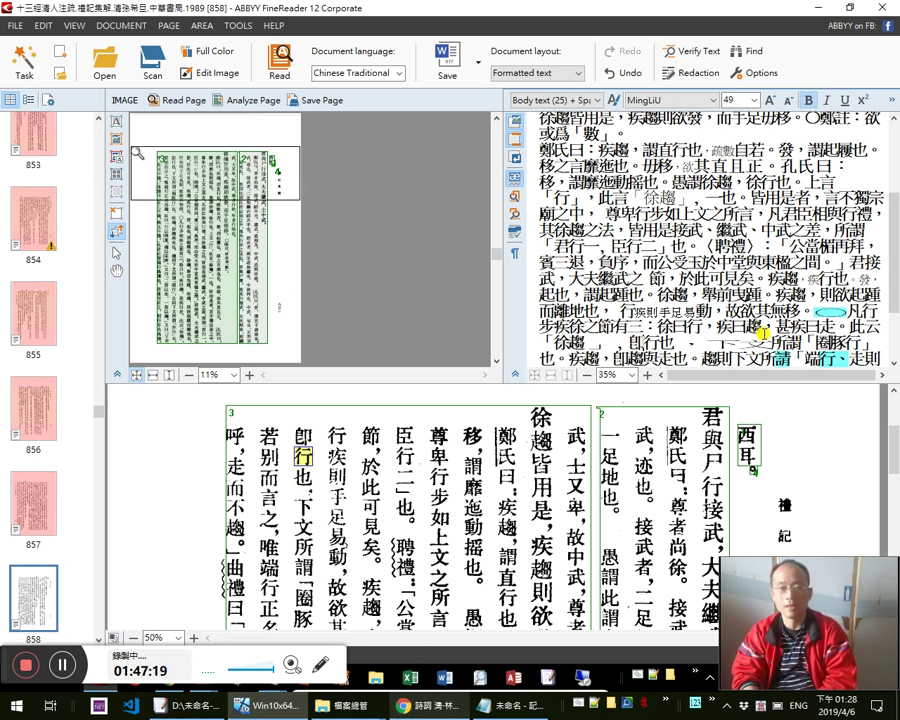
key("Right")
key("Right")
key("Right")
key("Right")
key("Right")
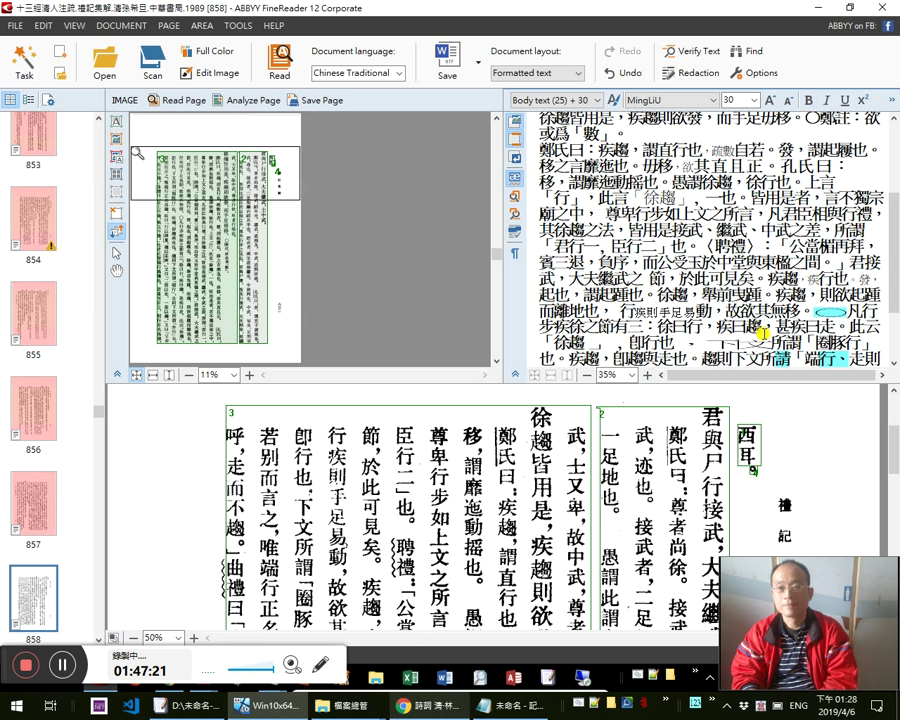
key("Left")
key("Left")
key("Left")
key("Left")
key("Left")
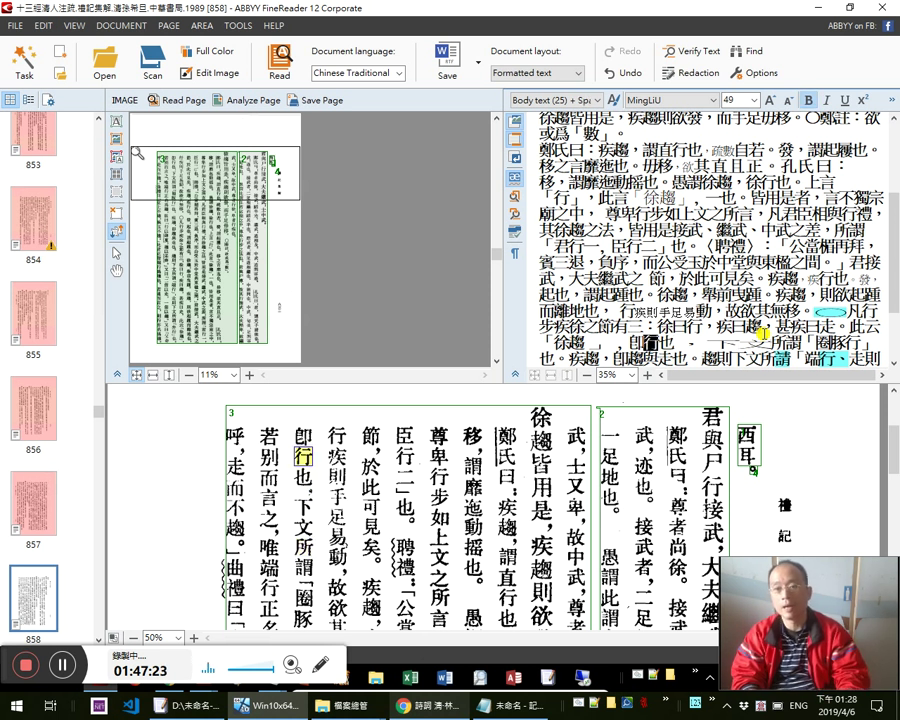
key("alt+Tab")
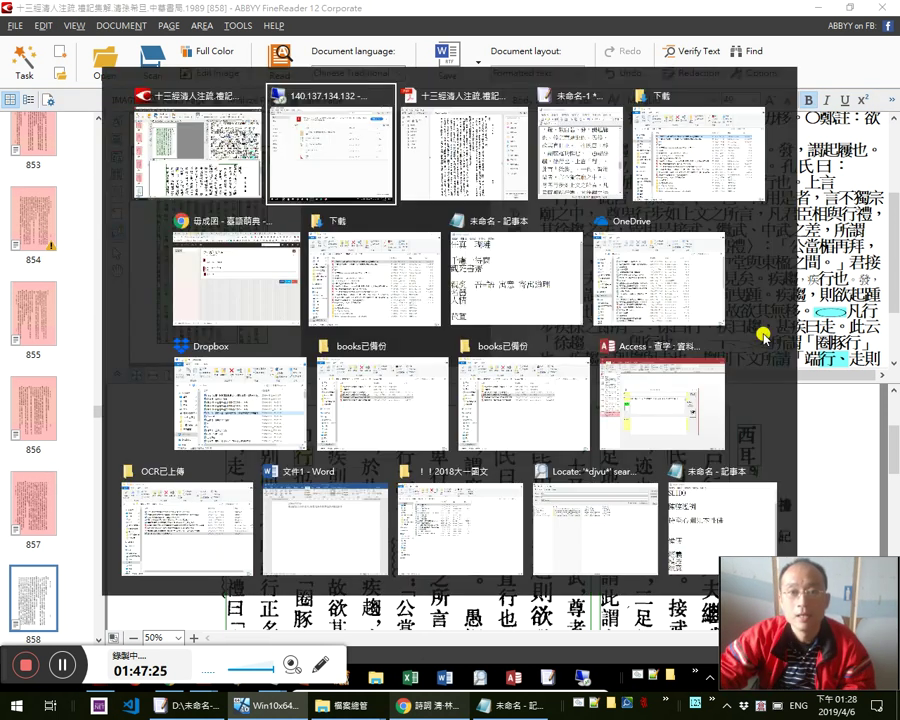
Step: Look up 行 in the Taiwanese Moedict and play its hîng and kiânn pronunciations
key("Tab")
key("Tab")
key("Tab")
key("Tab")
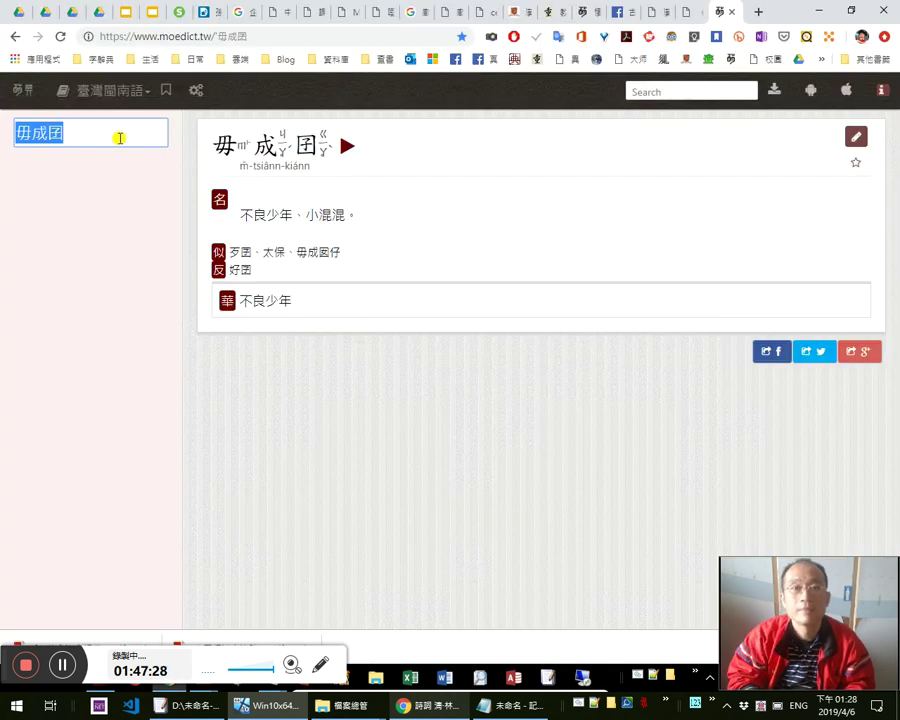
type("行")
mouse_move(527, 20)
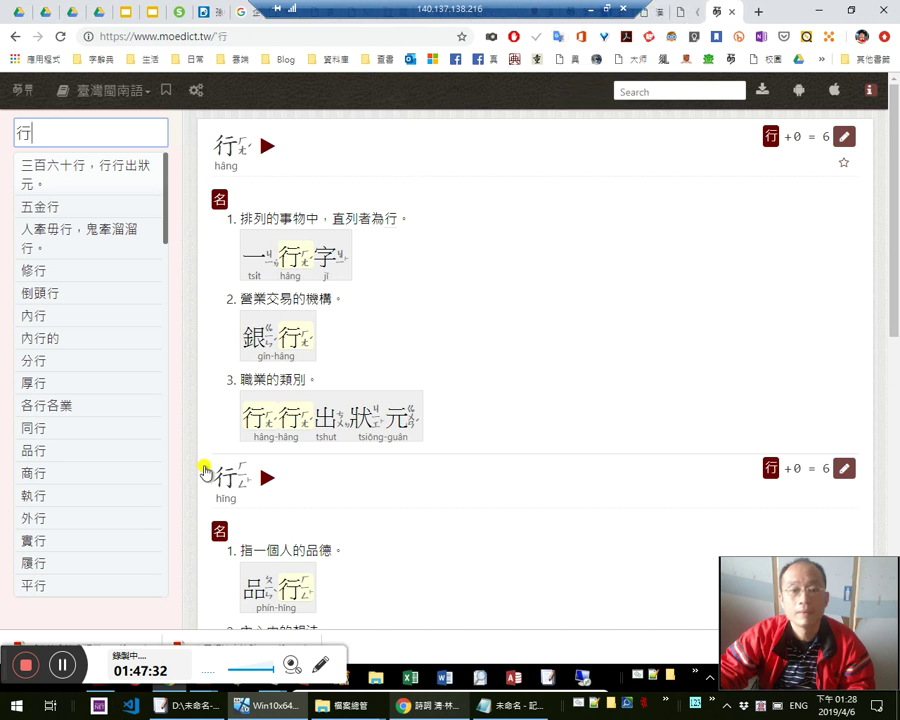
scroll(204, 448, "down", 2)
left_click(267, 267)
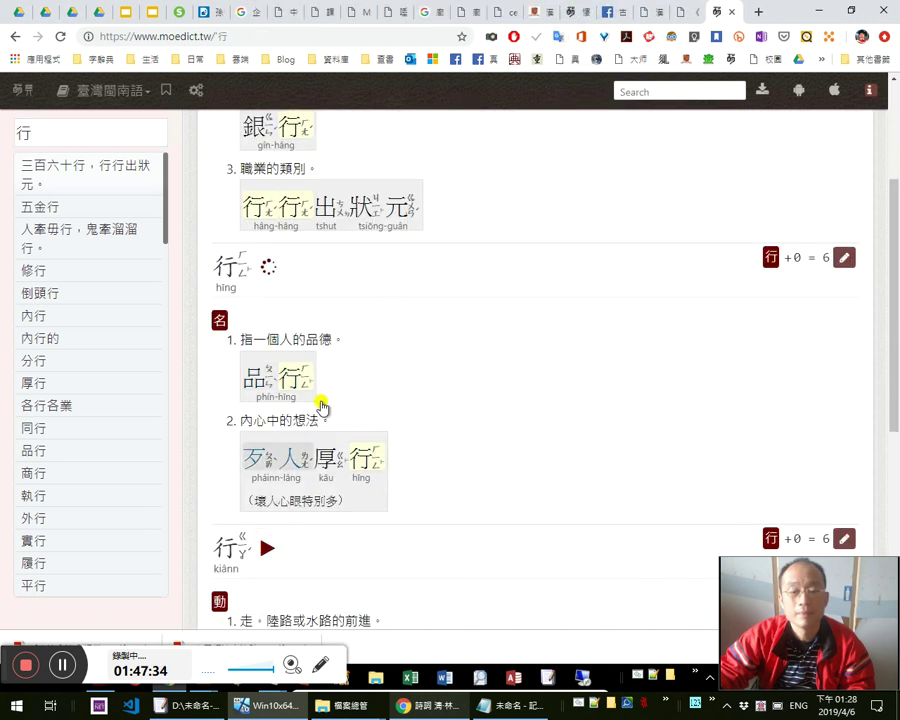
left_click(268, 553)
scroll(569, 492, "down", 2)
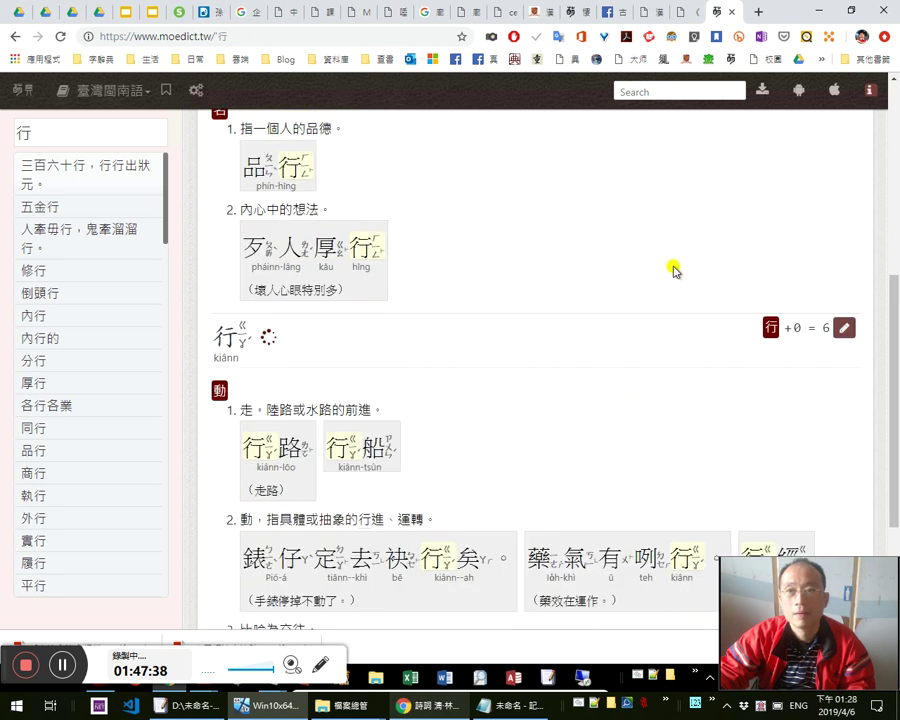
Step: Close the finished reference tabs, including guoxuedashi, moedict, itsfun and the character database
key("ctrl+w")
key("ctrl+w")
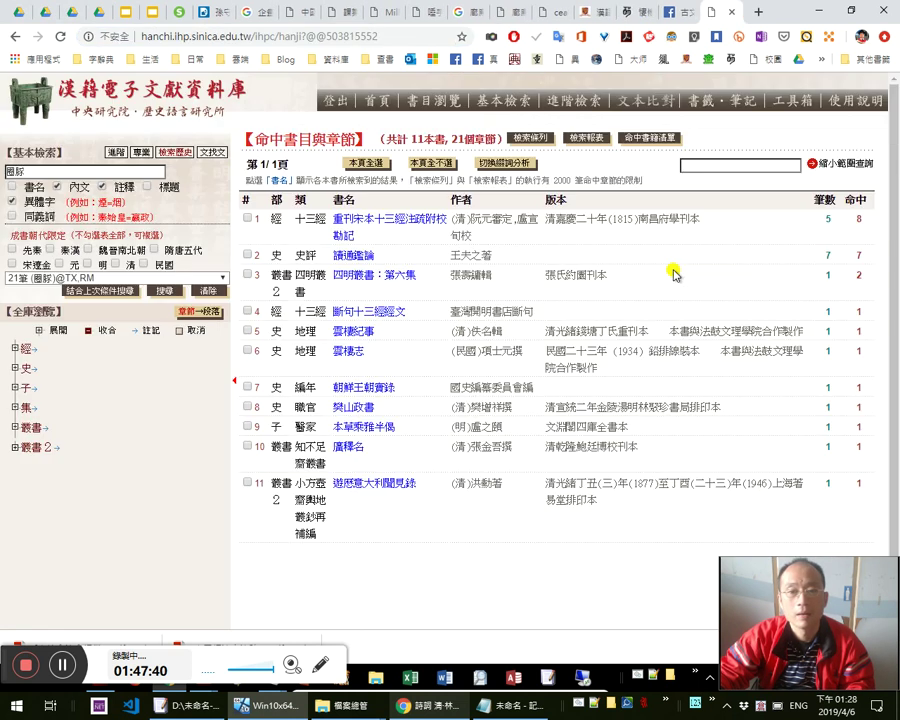
key("ctrl+w")
key("ctrl+w")
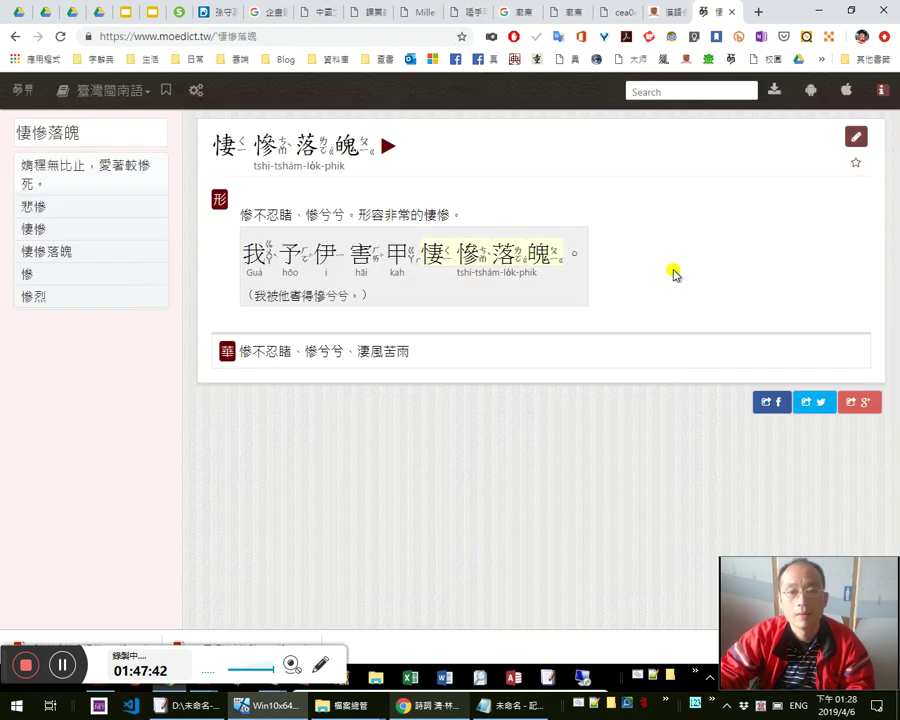
key("ctrl+w")
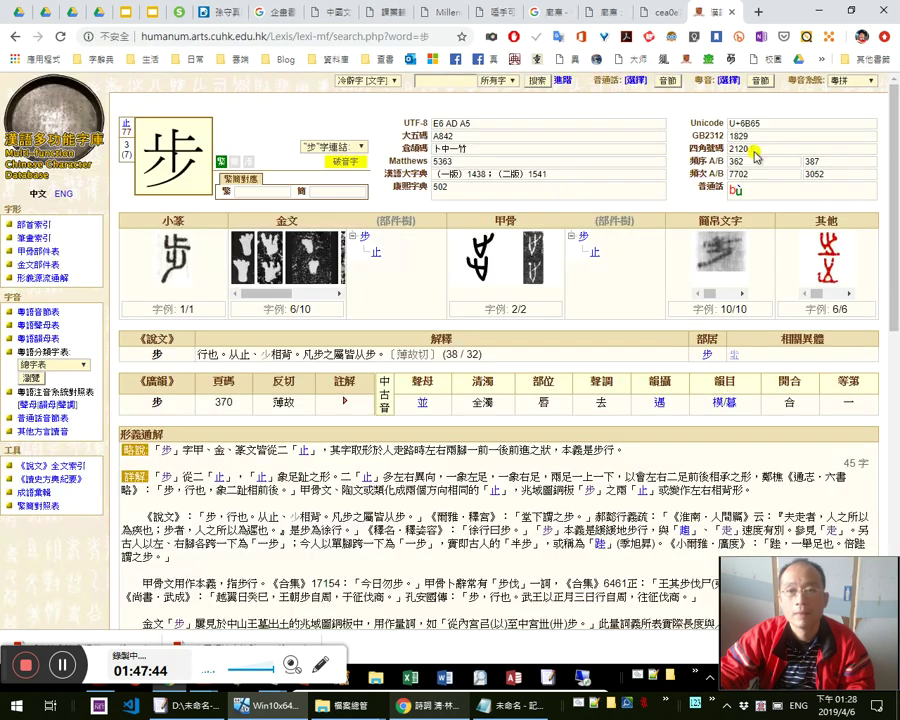
key("ctrl+w")
key("ctrl+w")
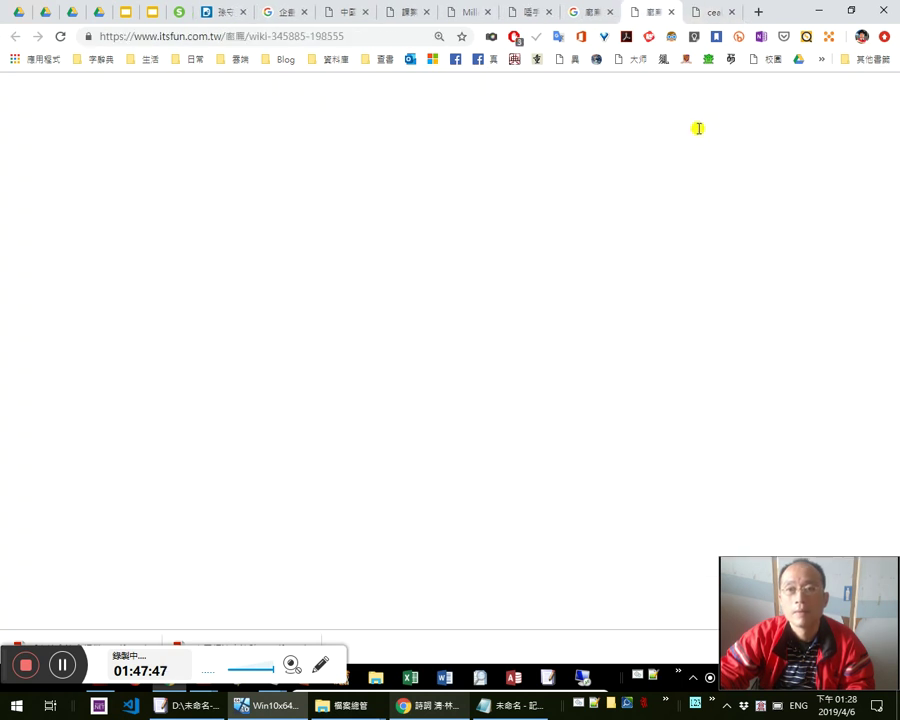
key("ctrl+w")
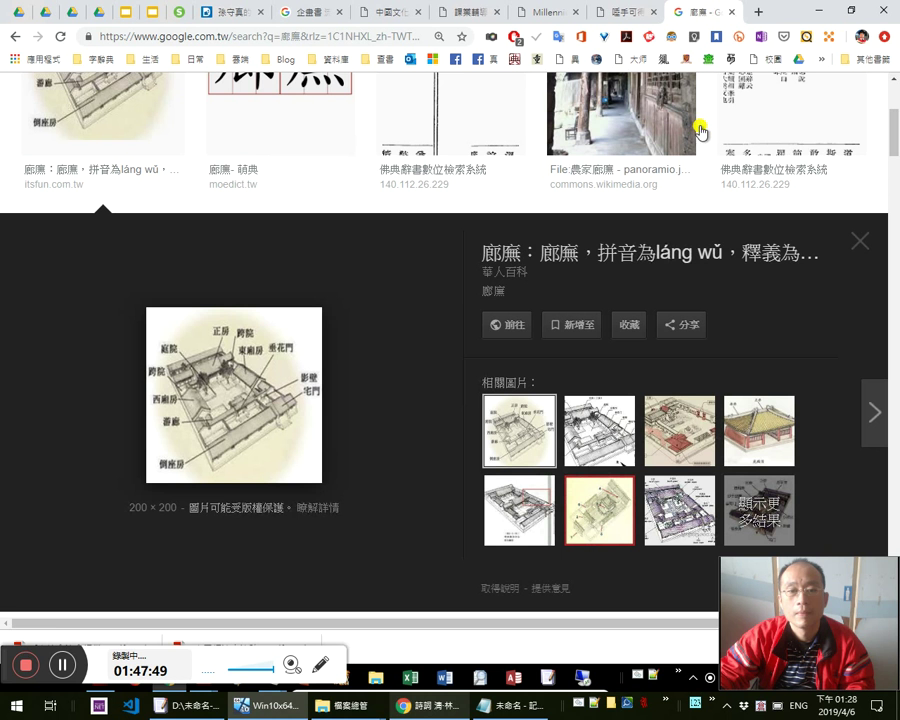
key("ctrl+w")
key("ctrl+w")
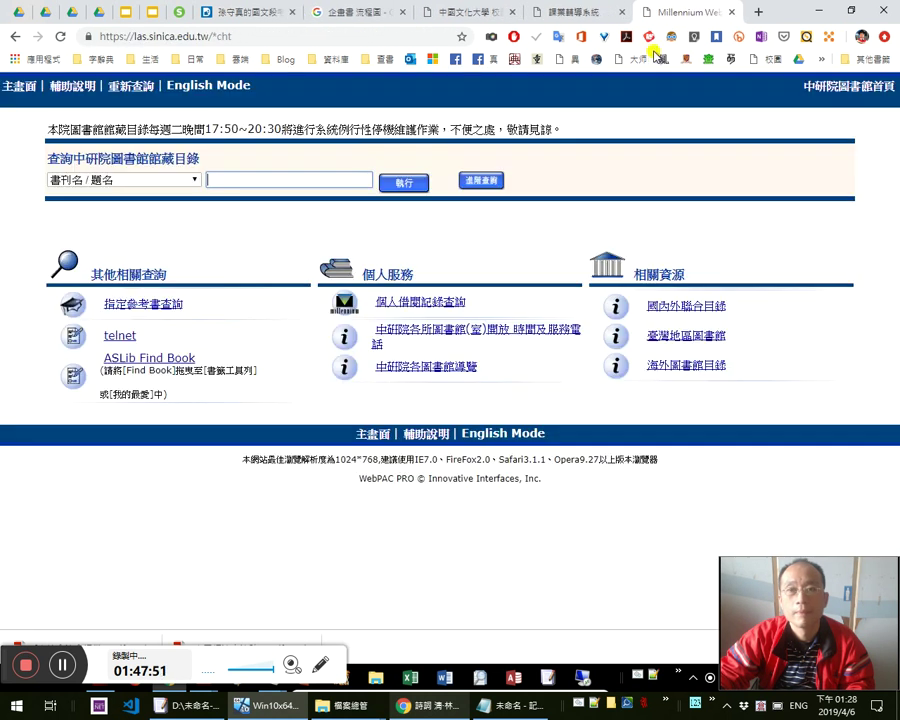
key("ctrl+w")
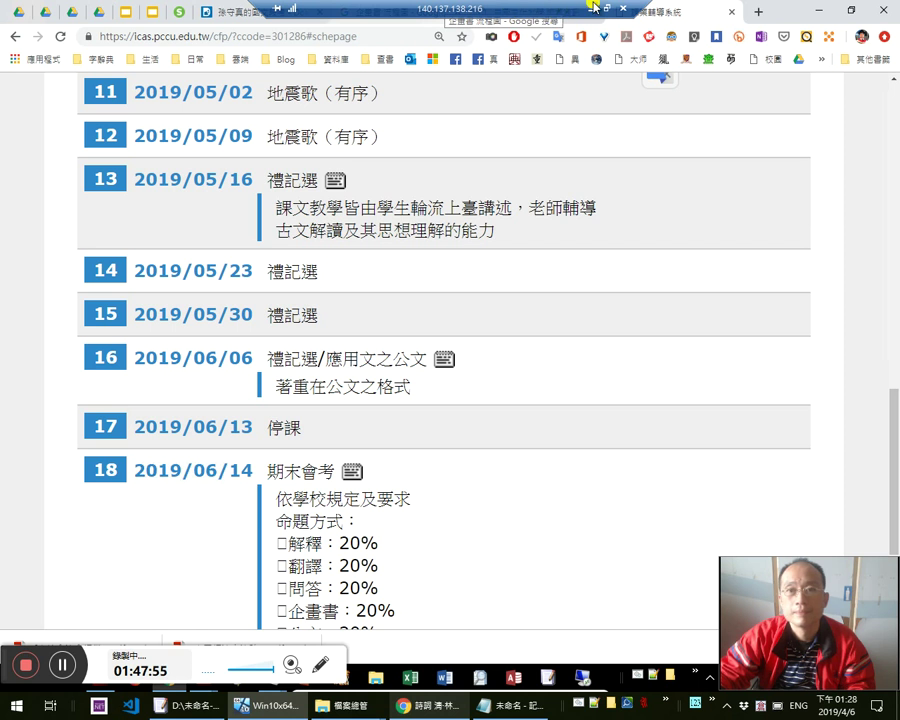
Step: In local Chrome, search Moedict for 行 and play the kiânn pronunciation
key("alt+Tab")
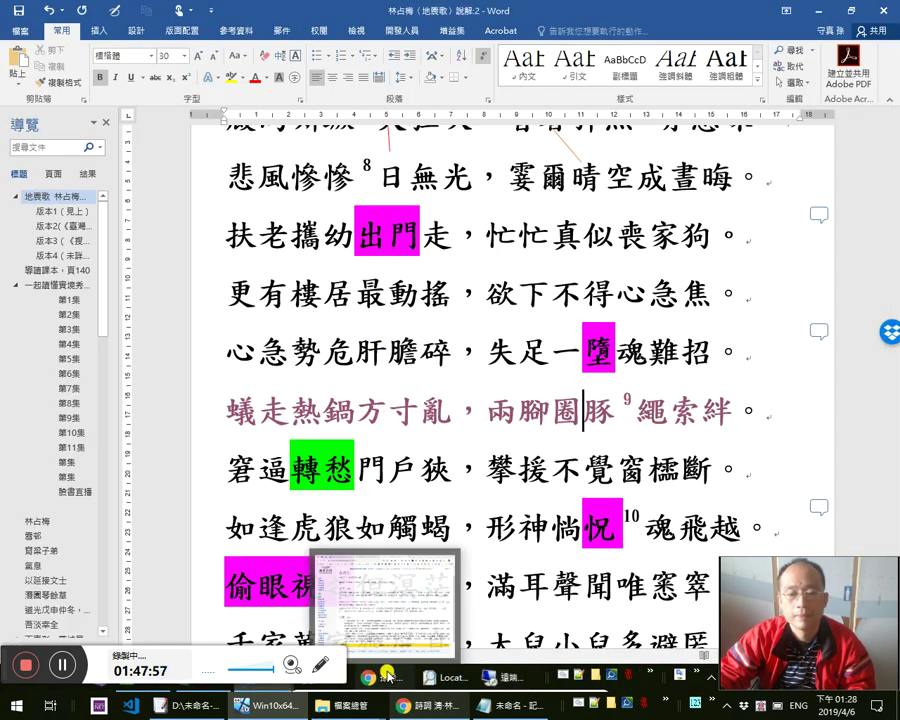
left_click(380, 677)
left_click(610, 13)
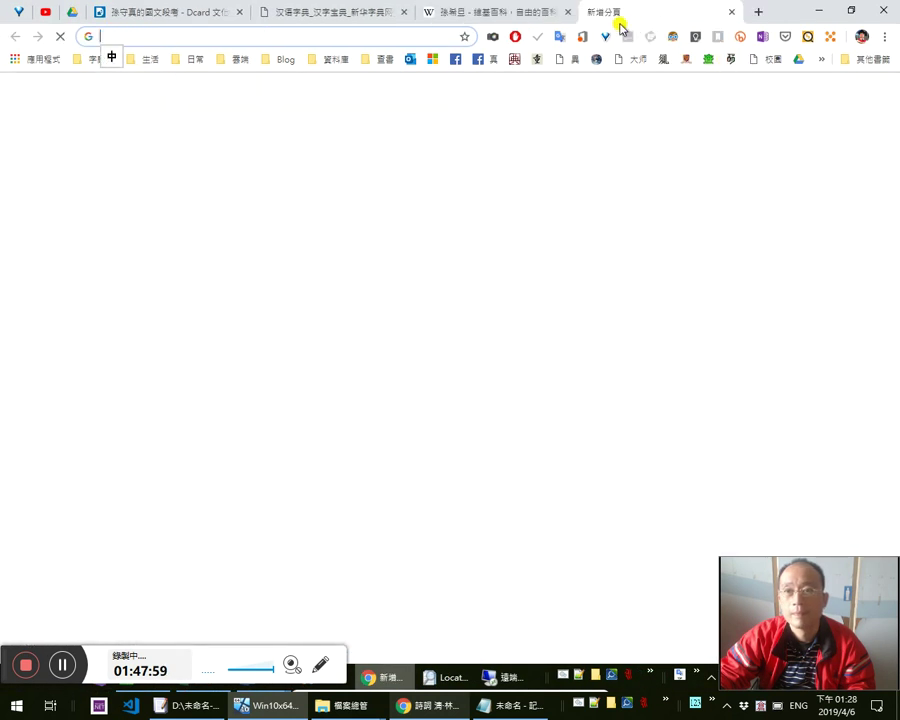
left_click(725, 62)
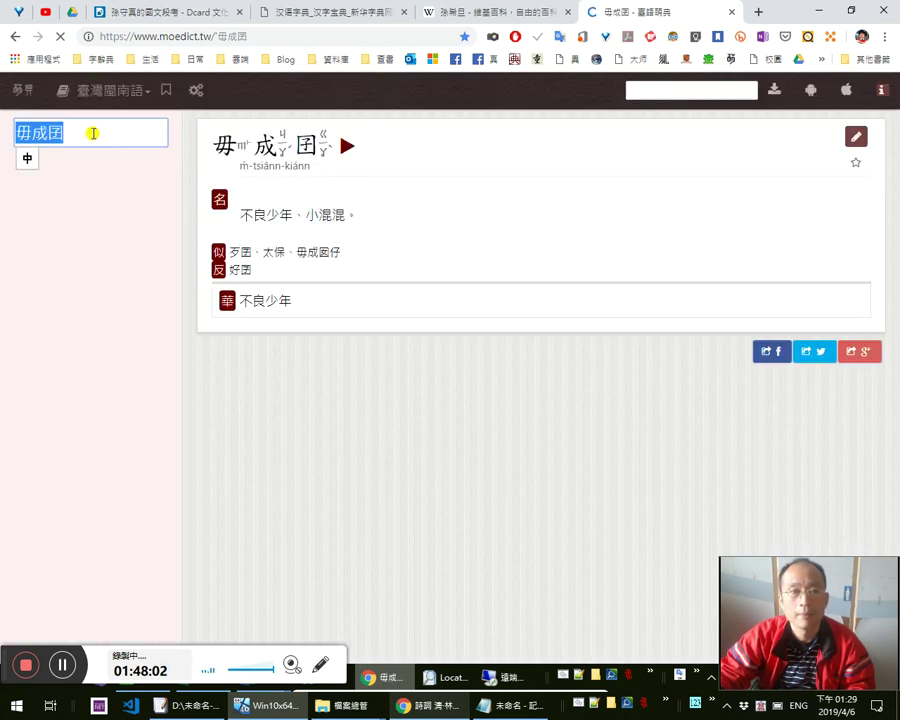
type("行")
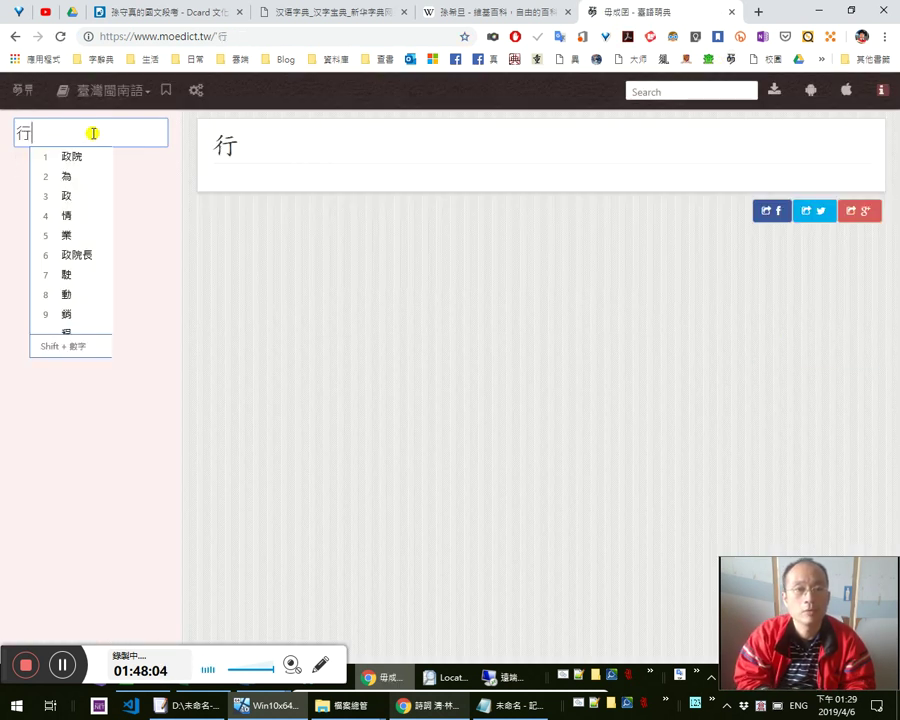
key("Return")
scroll(513, 474, "down", 5)
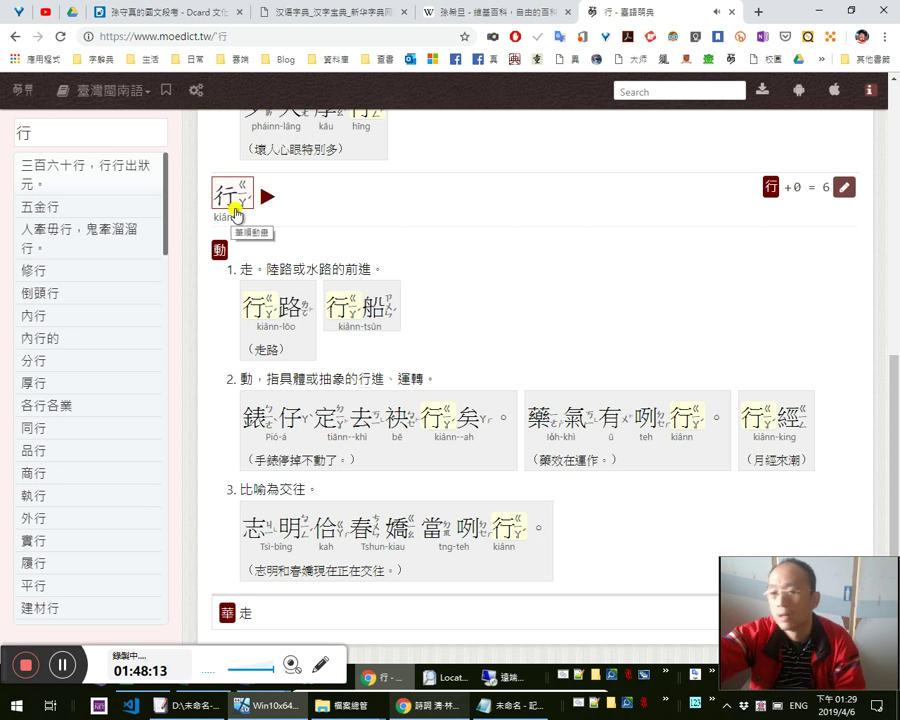
left_click(267, 196)
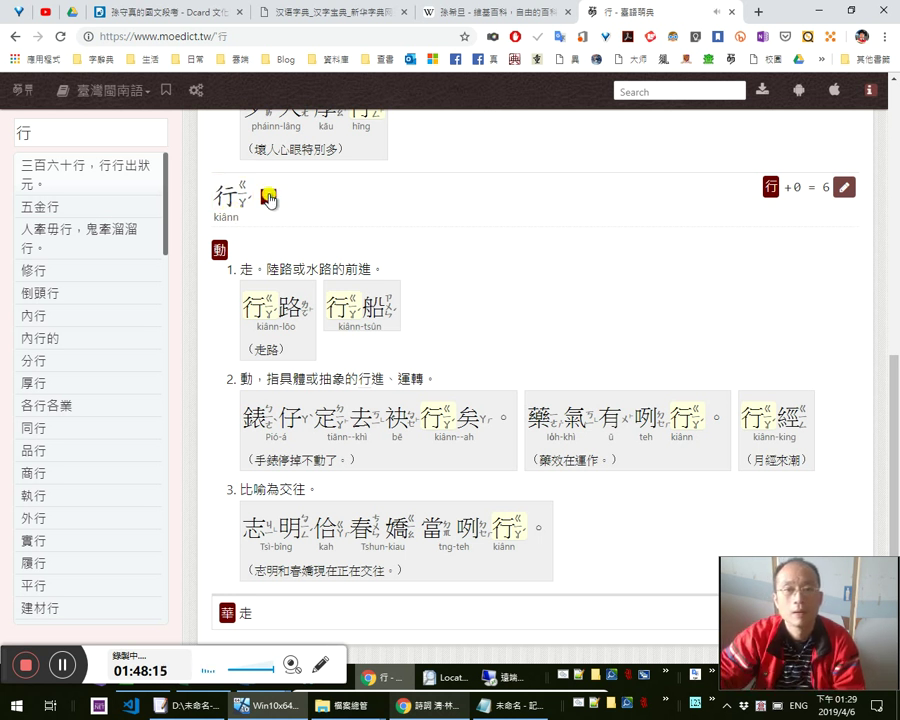
Step: Return through the remote session to the FineReader window
mouse_move(352, 390)
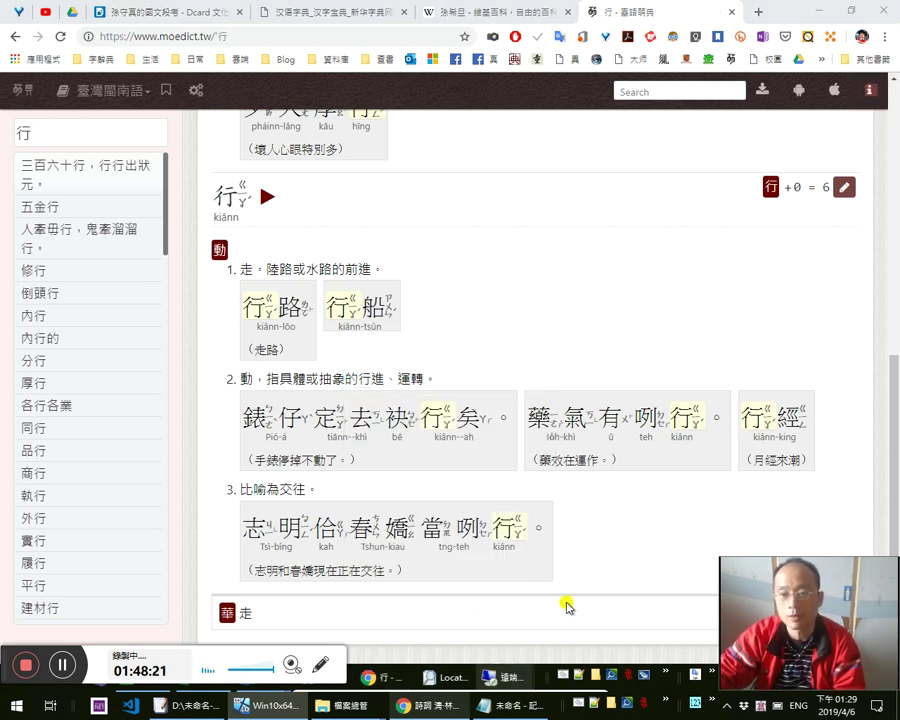
mouse_move(497, 683)
left_click(534, 624)
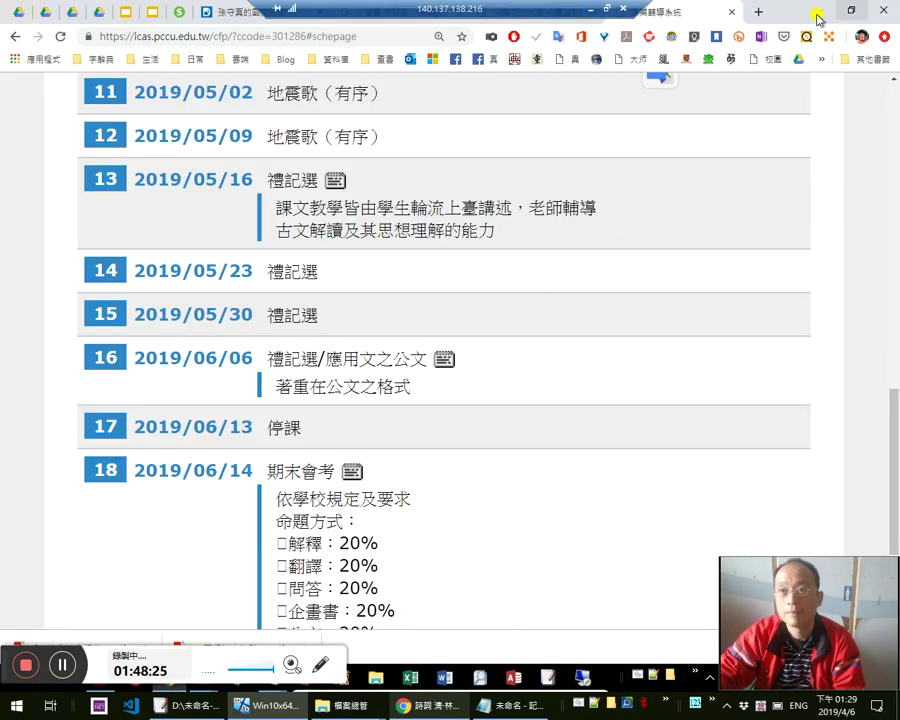
left_click(587, 8)
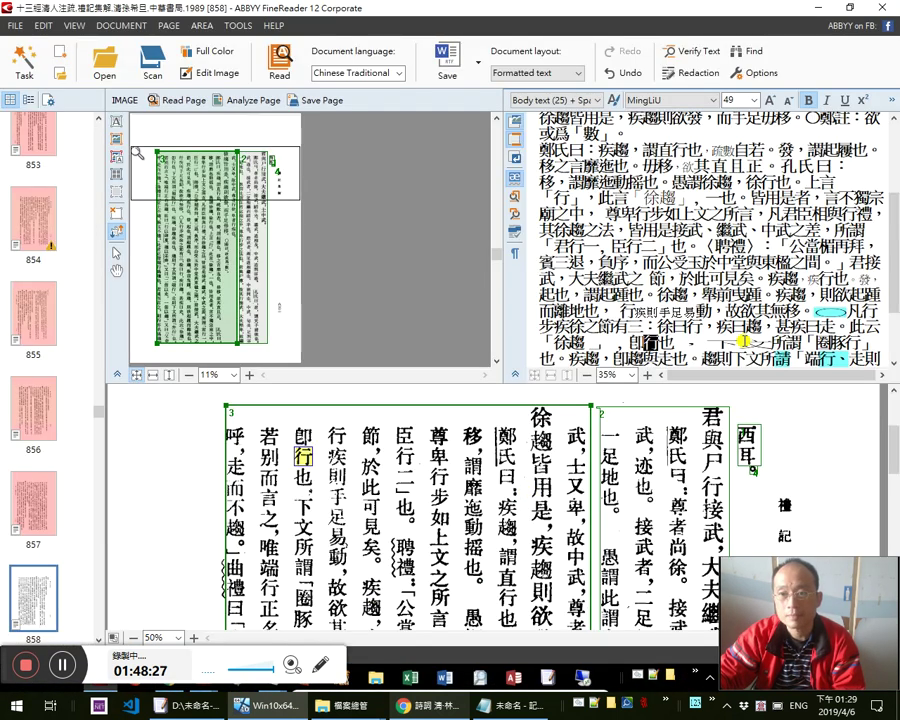
key("Right")
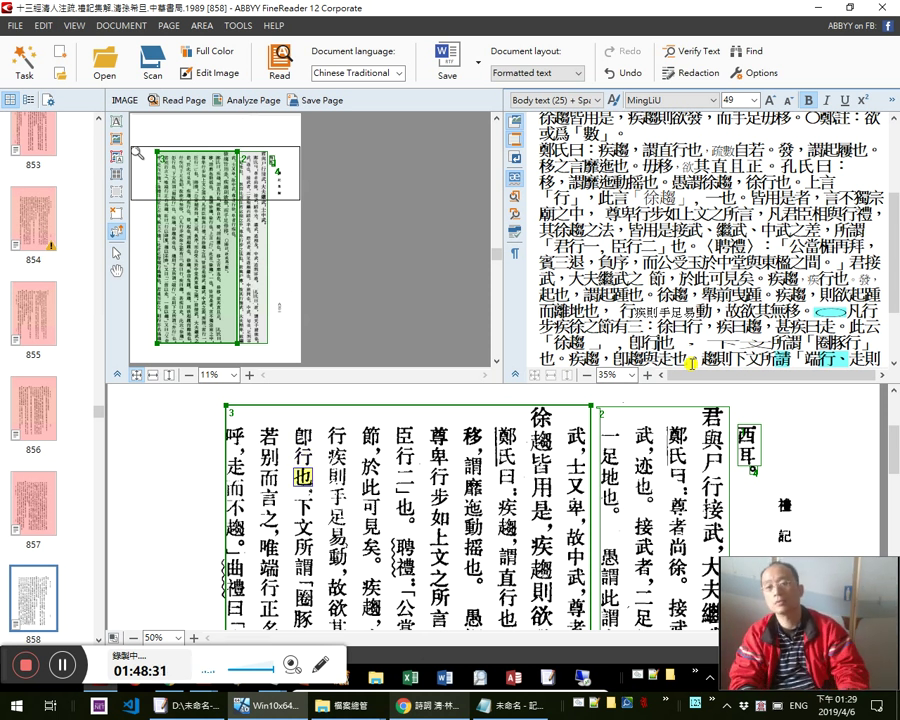
key("Left")
key("Left")
key("Left")
key("Left")
key("Left")
key("Left")
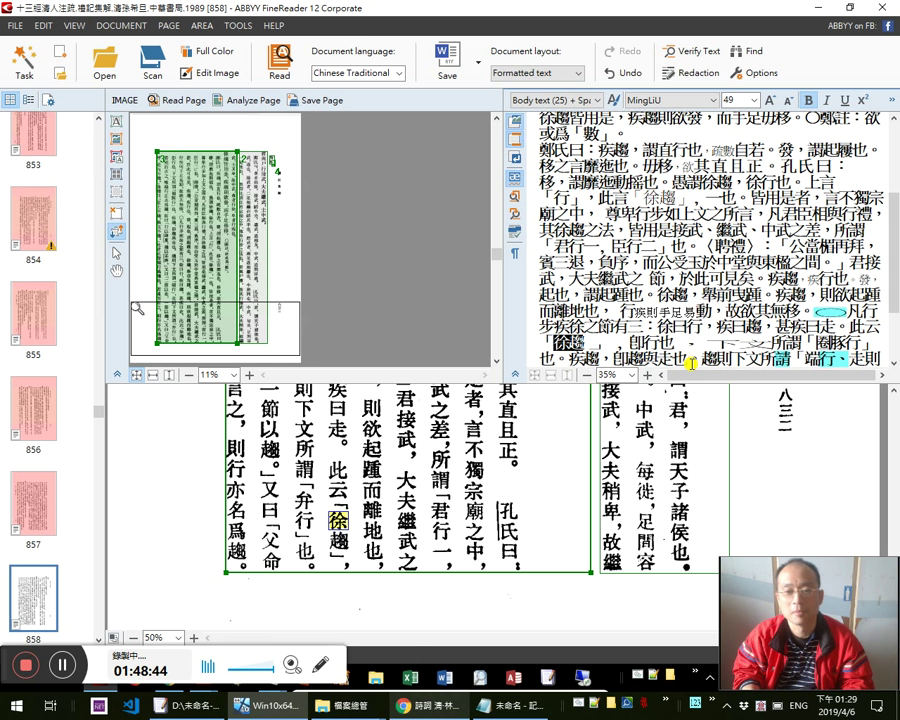
key("ctrl+Home")
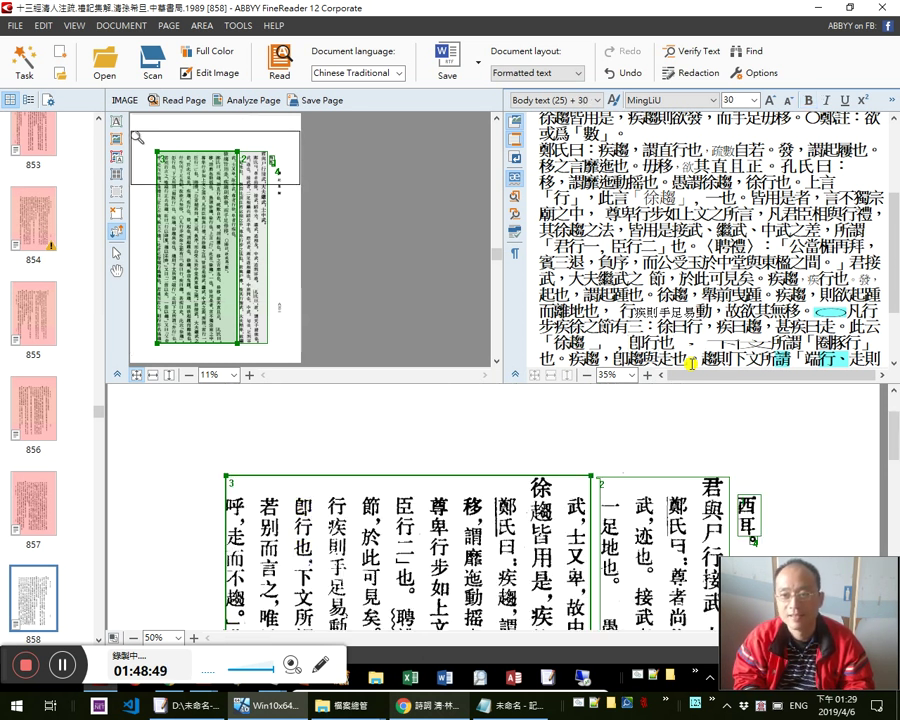
key("Right")
key("Right")
key("Right")
key("Right")
key("Right")
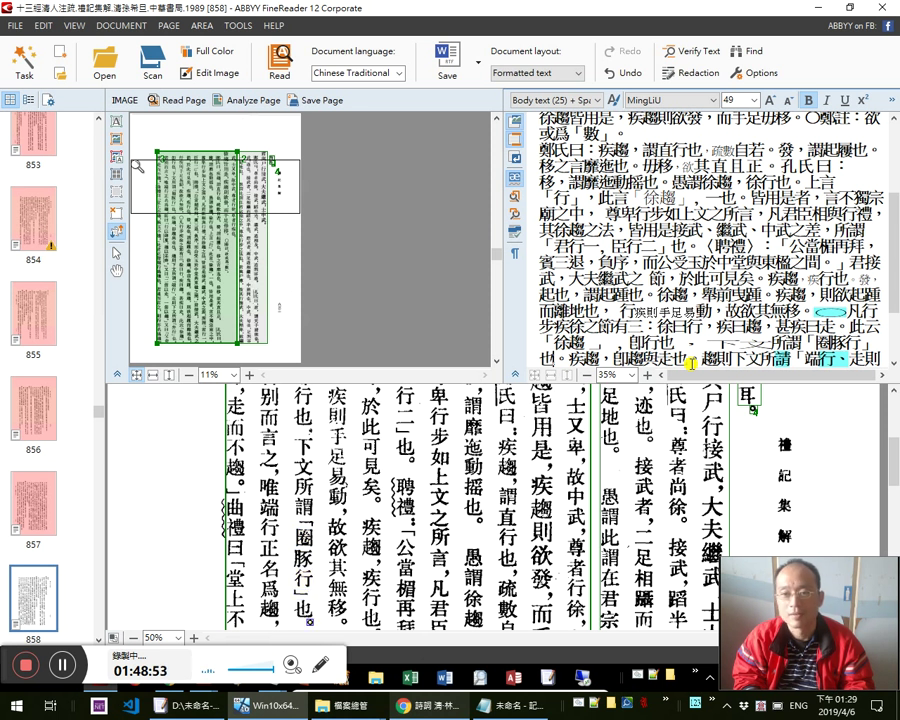
key("Right")
key("Right")
key("Right")
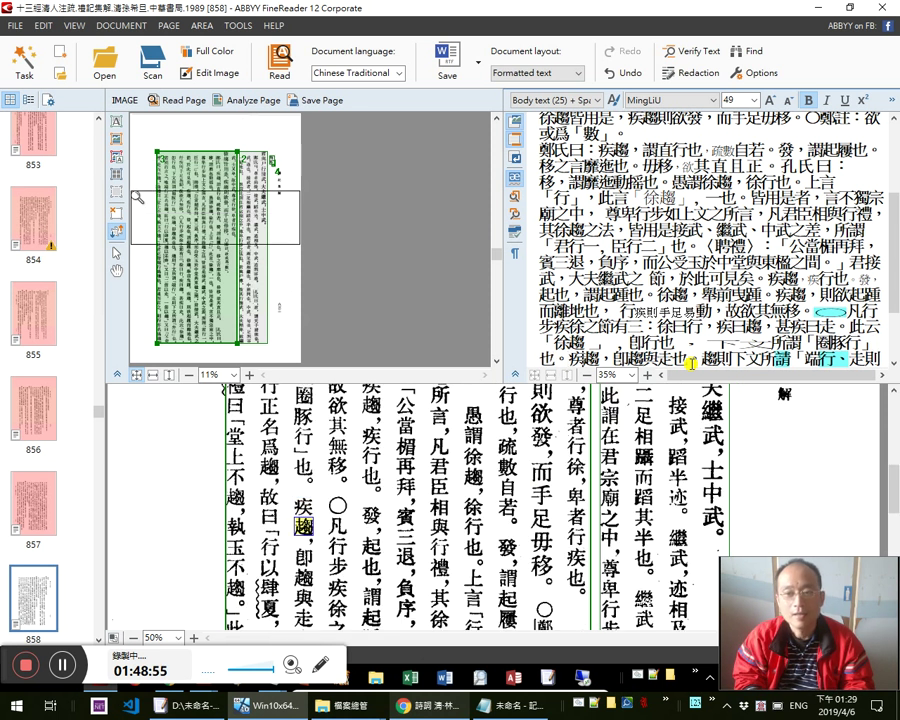
key("Right")
key("Right")
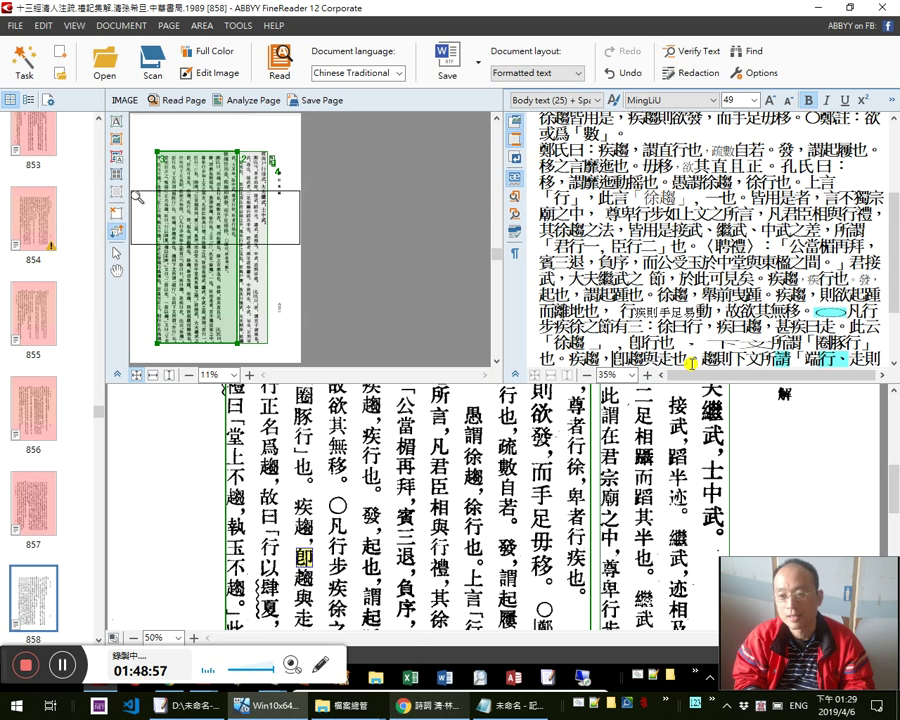
key("Right")
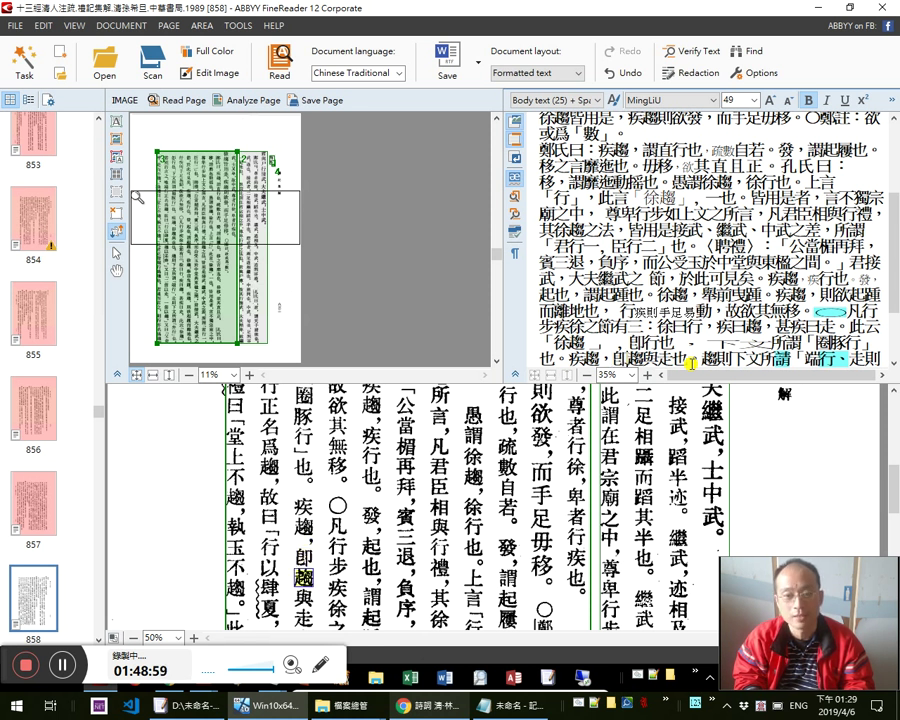
key("Right")
key("Left")
key("Left")
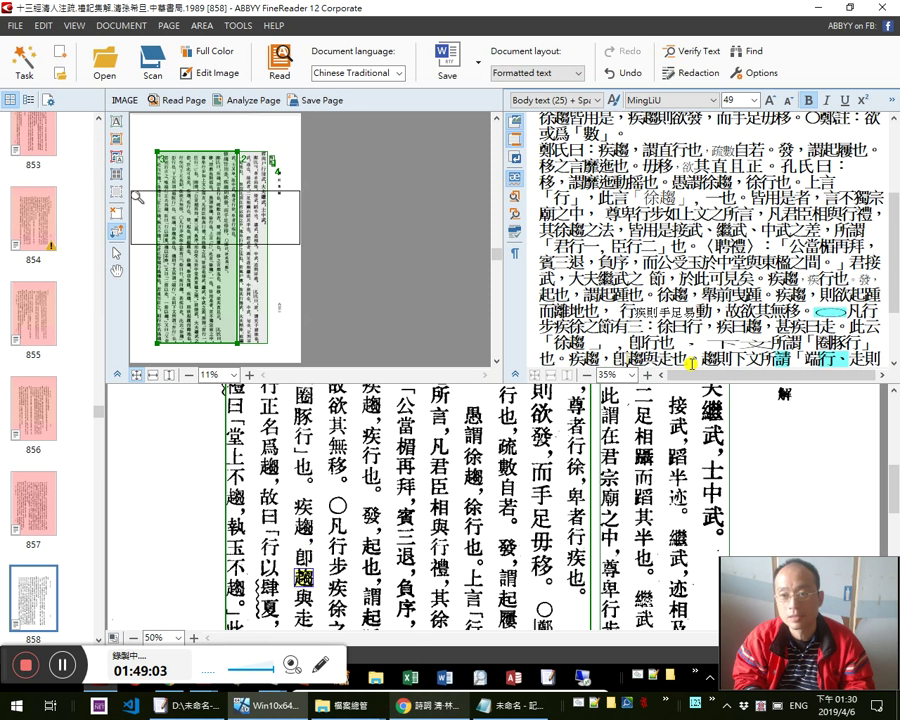
left_click_drag(138, 197, 136, 226)
key("Left")
key("Left")
key("Left")
key("Left")
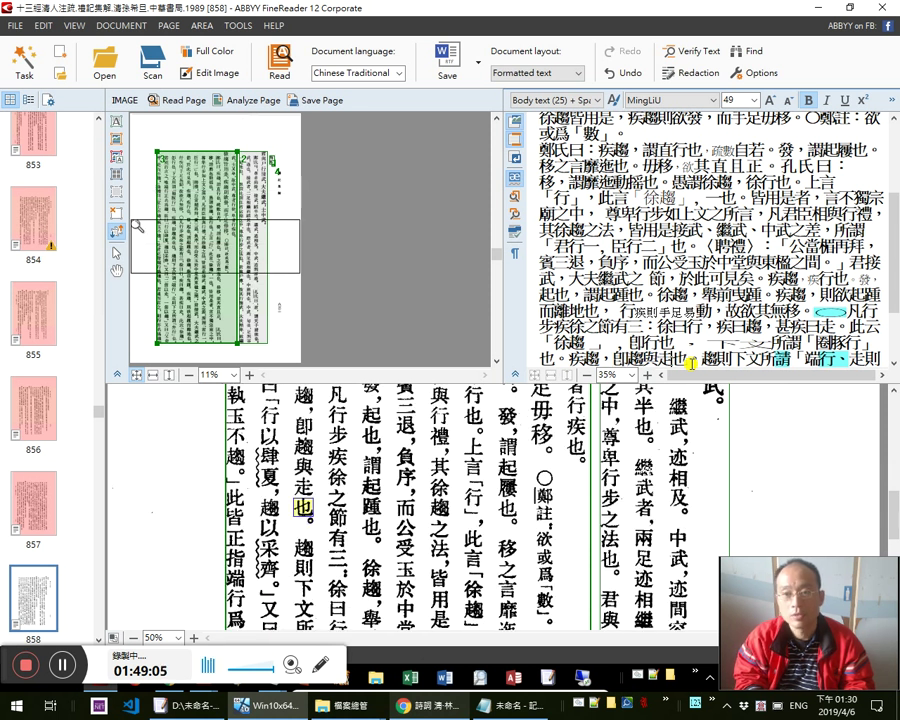
key("Right")
key("Right")
key("Right")
key("Right")
key("Right")
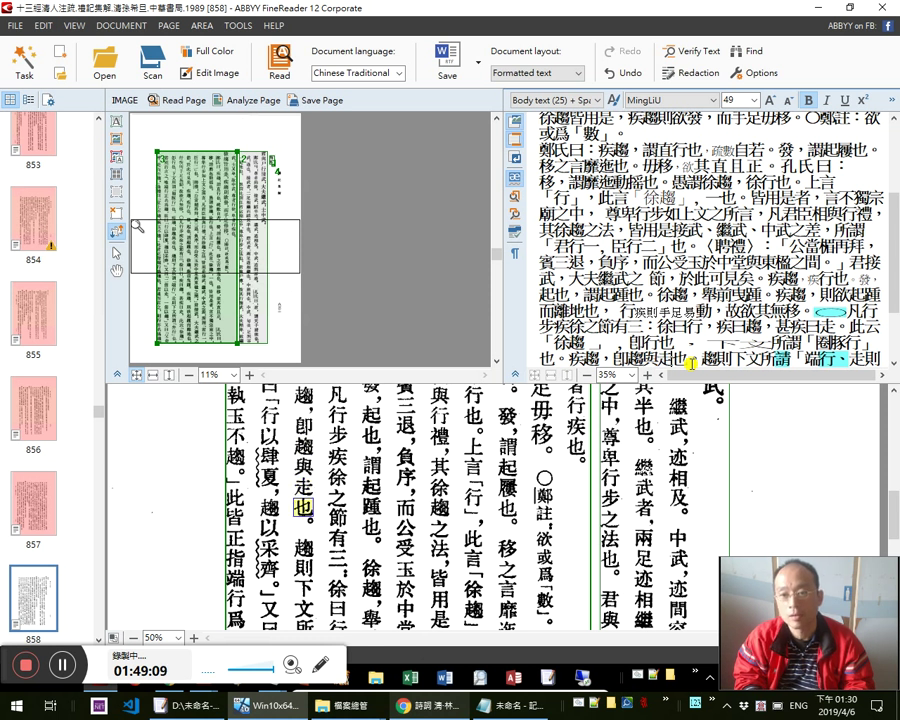
key("Right")
key("Right")
key("Right")
key("Right")
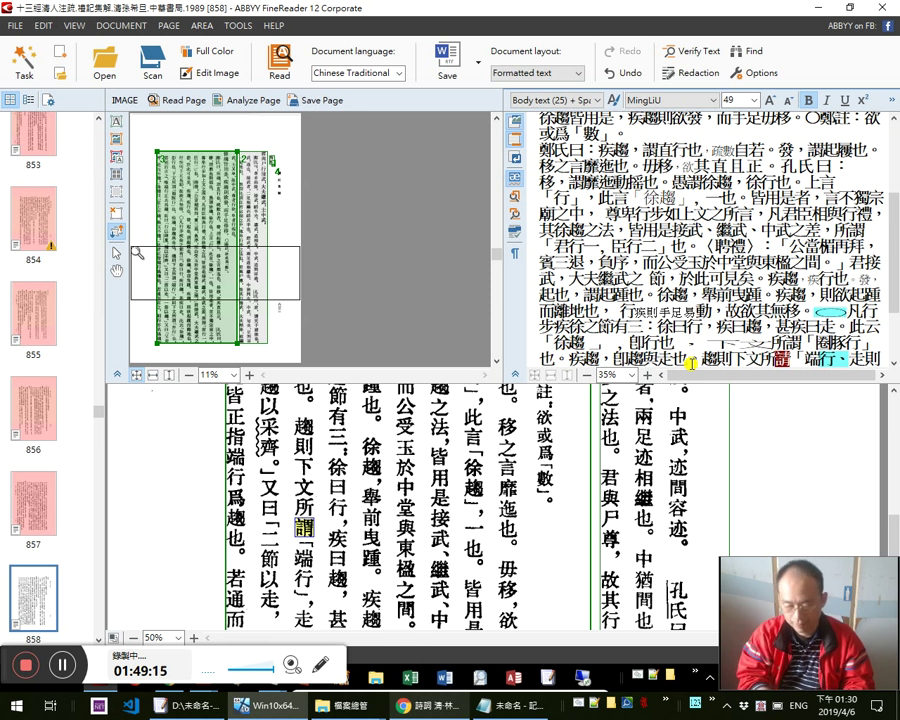
Step: Replace 請 with the variant 謂 and add 」， after 端行 so it reads 所謂「端行」，走
right_click(690, 362)
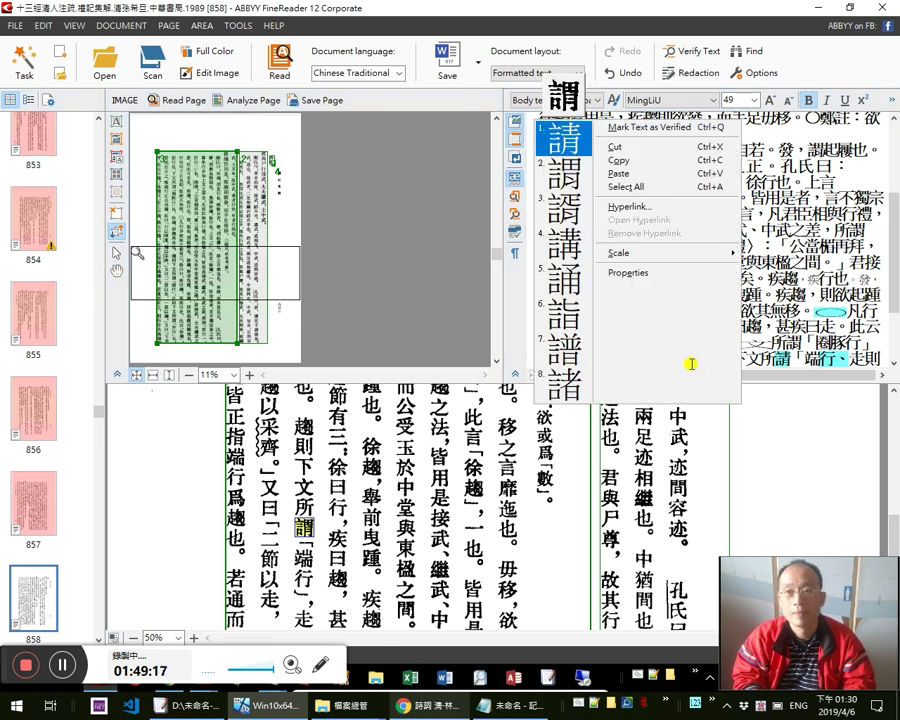
key("2")
key("Right")
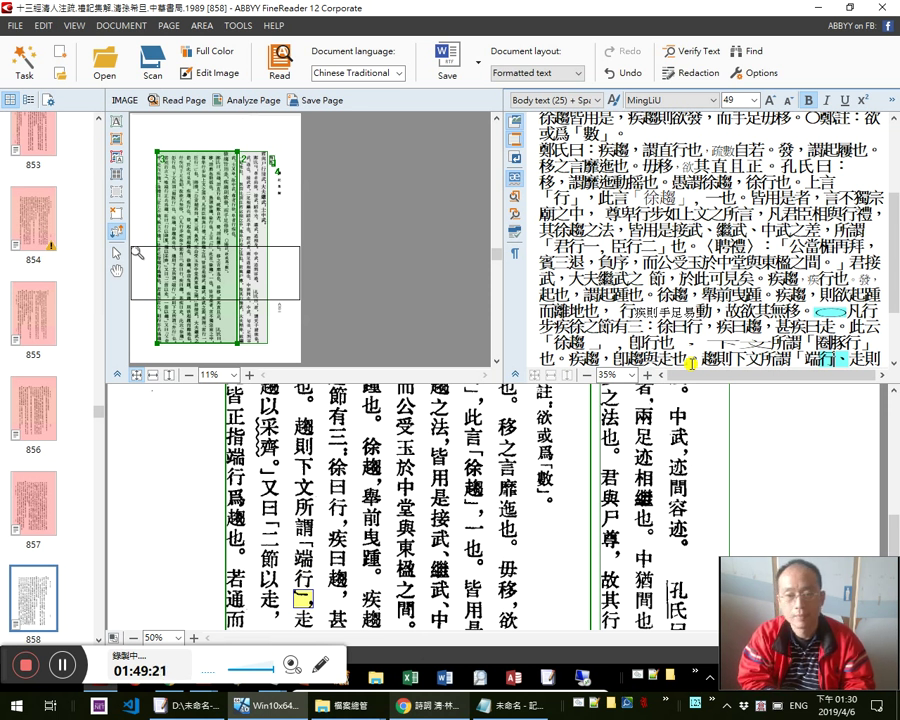
type("「")
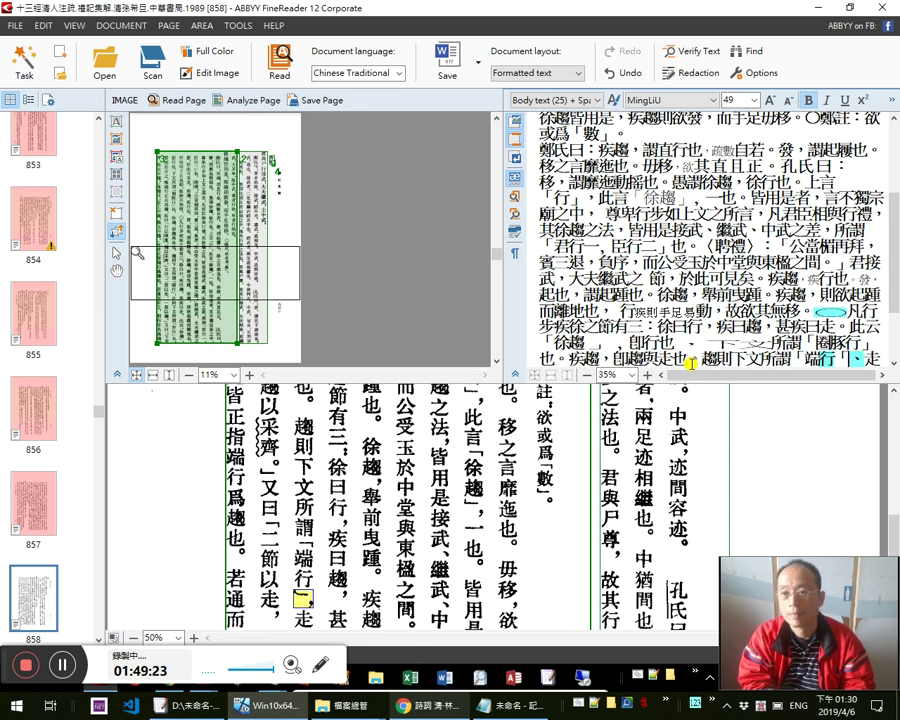
key("BackSpace")
type("」，")
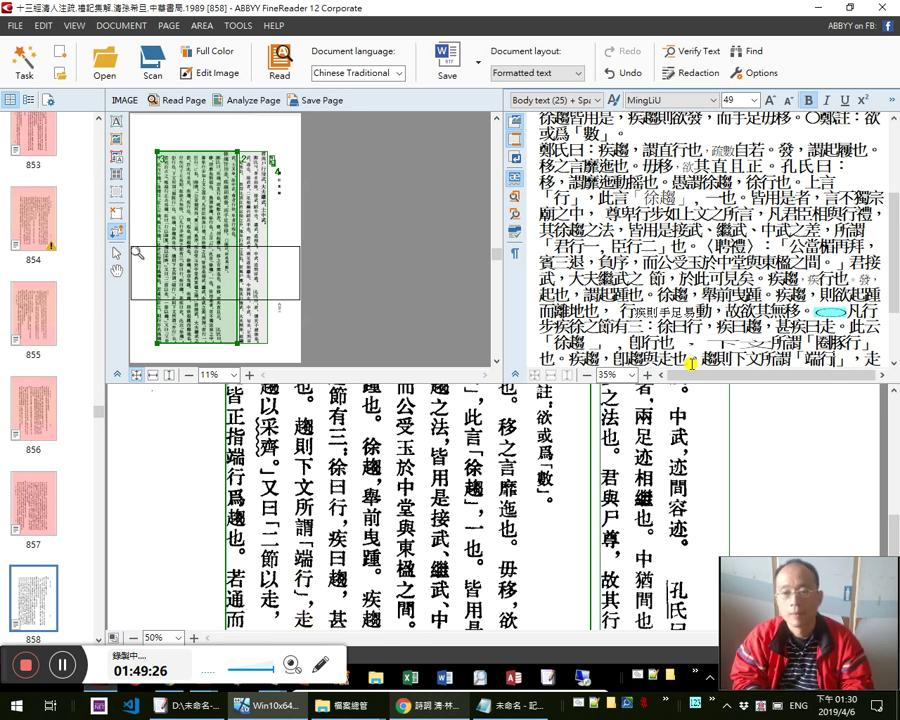
key("Right")
key("Right")
key("Right")
key("Right")
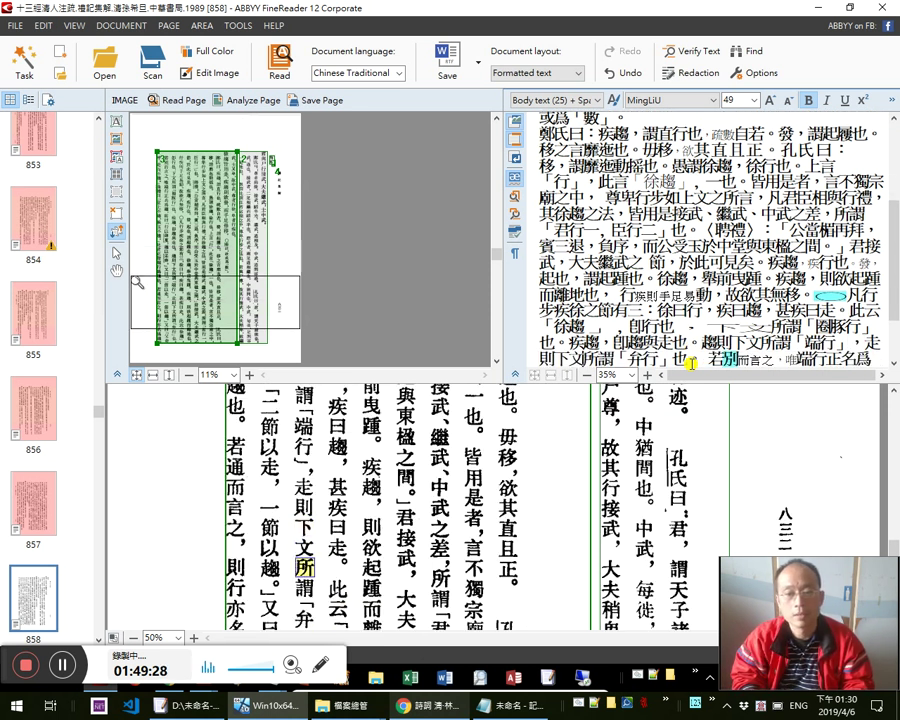
key("Right")
key("Right")
key("Right")
key("Right")
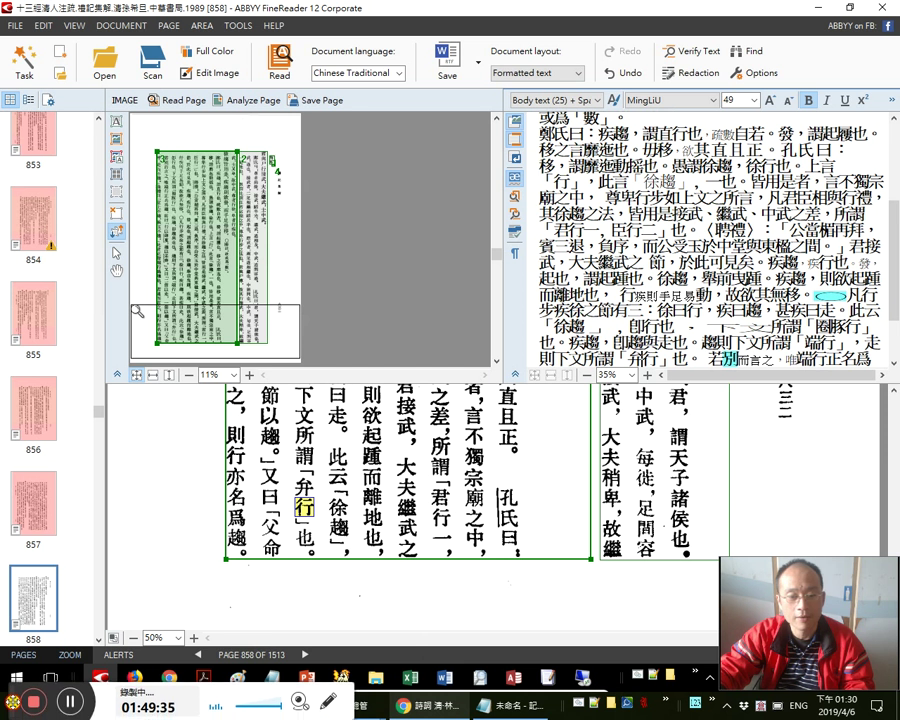
left_click(168, 677)
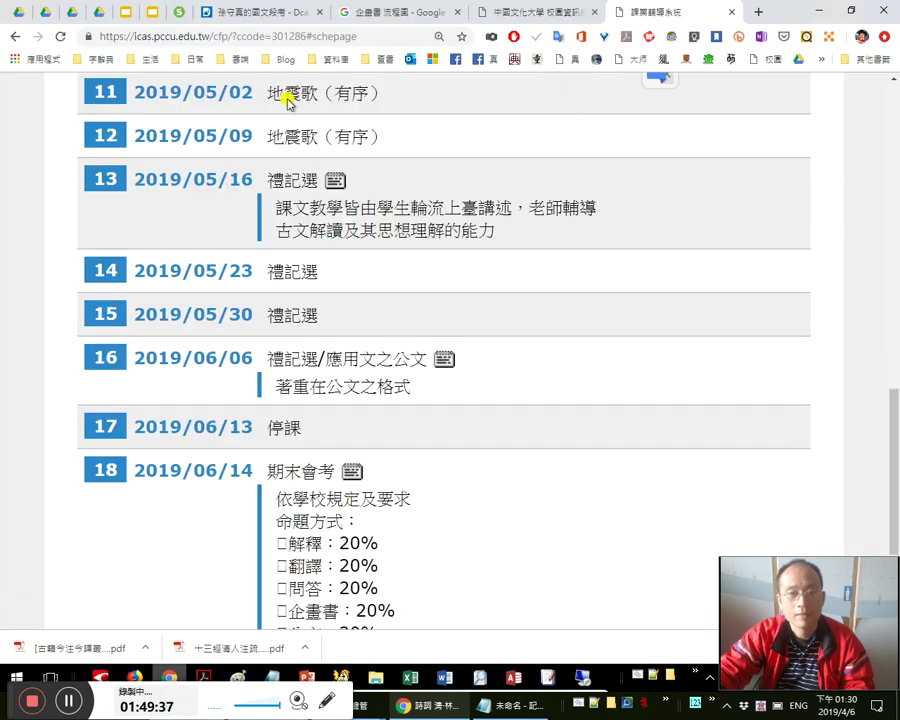
left_click(126, 14)
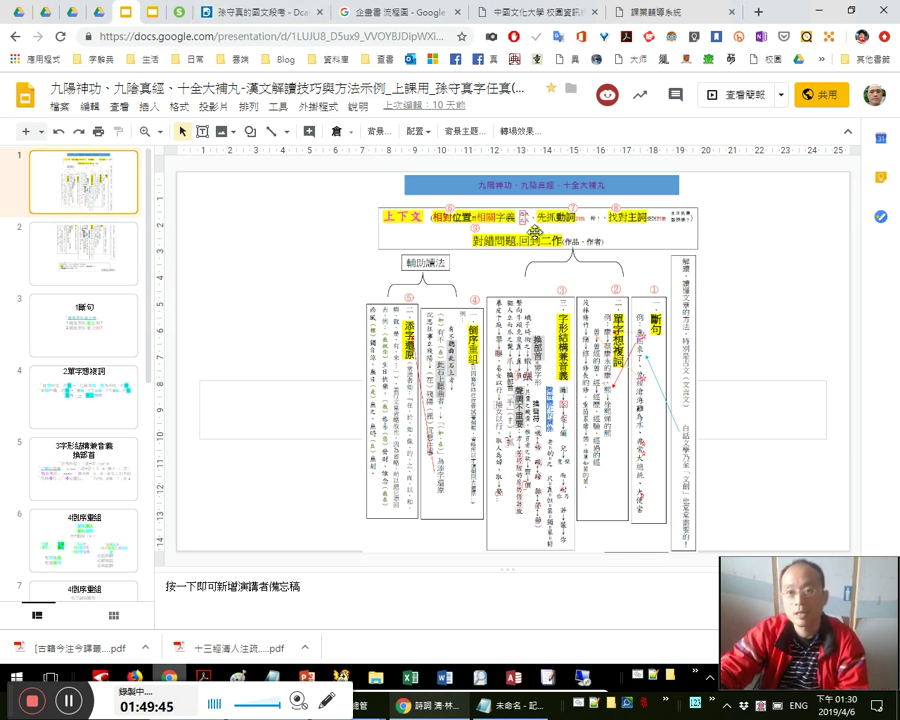
left_click(124, 14)
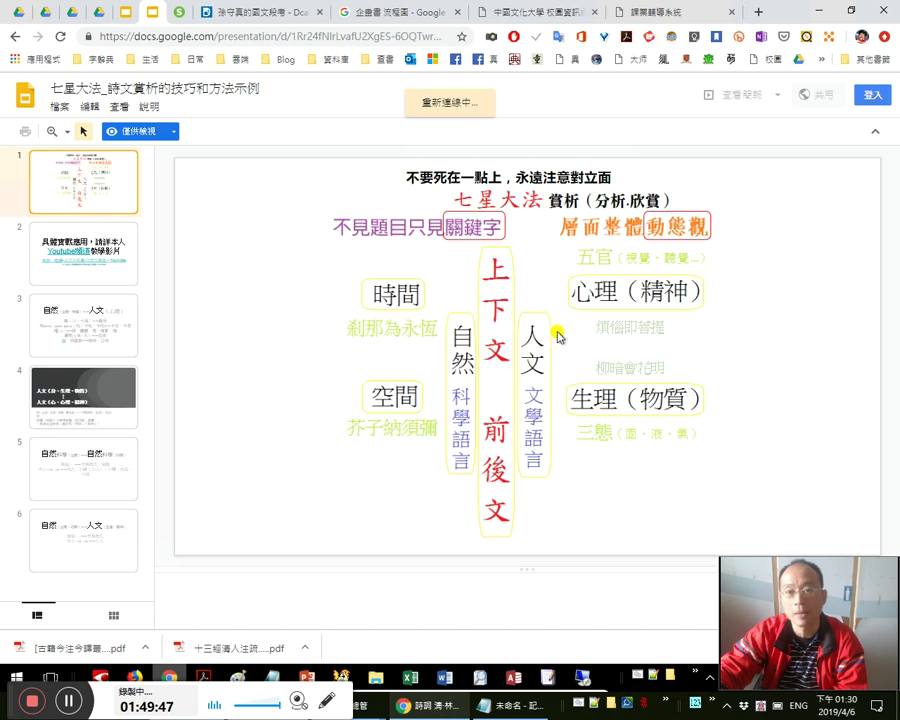
left_click(98, 12)
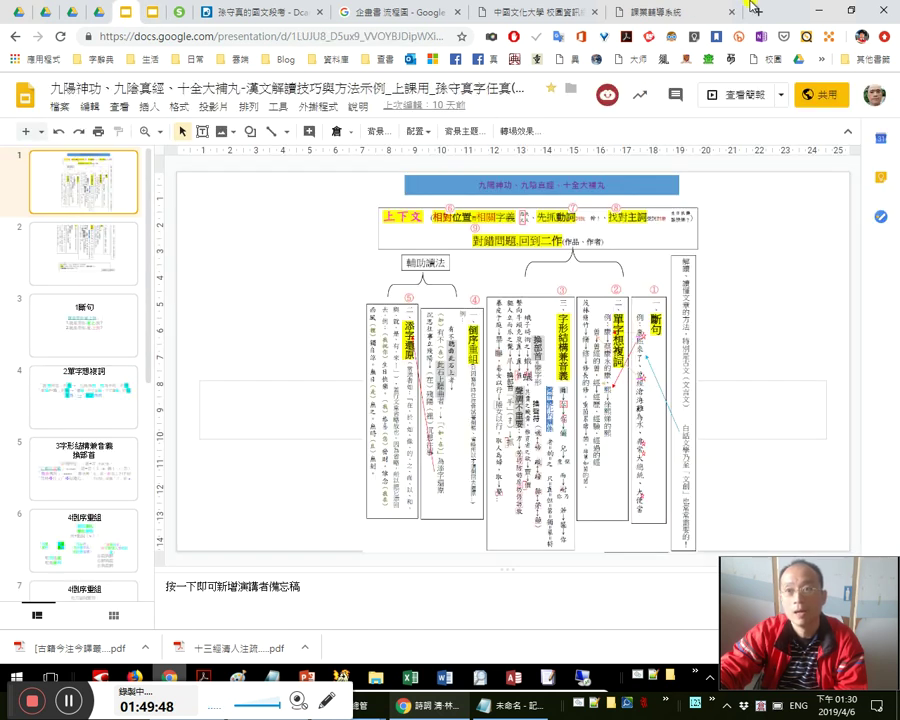
left_click(822, 10)
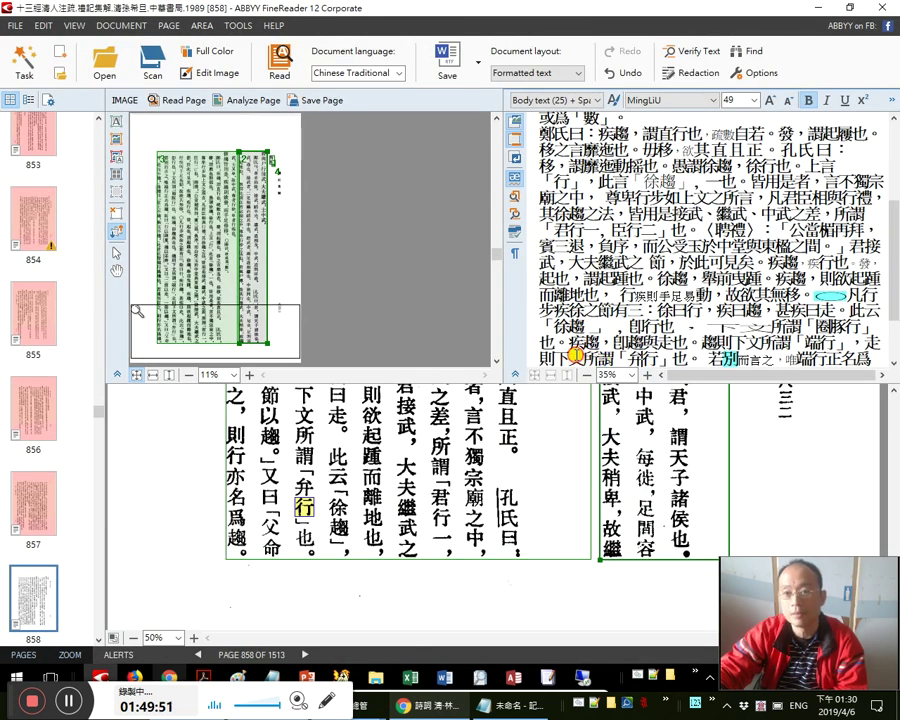
left_click(728, 286)
left_click(757, 341)
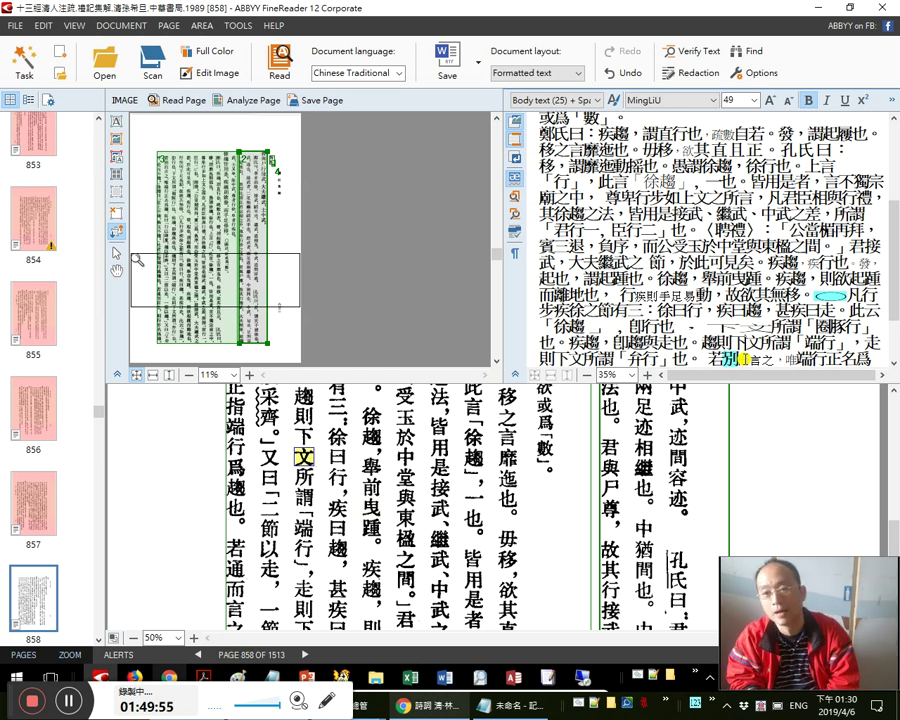
key("Left")
key("Left")
key("Left")
key("Left")
key("Left")
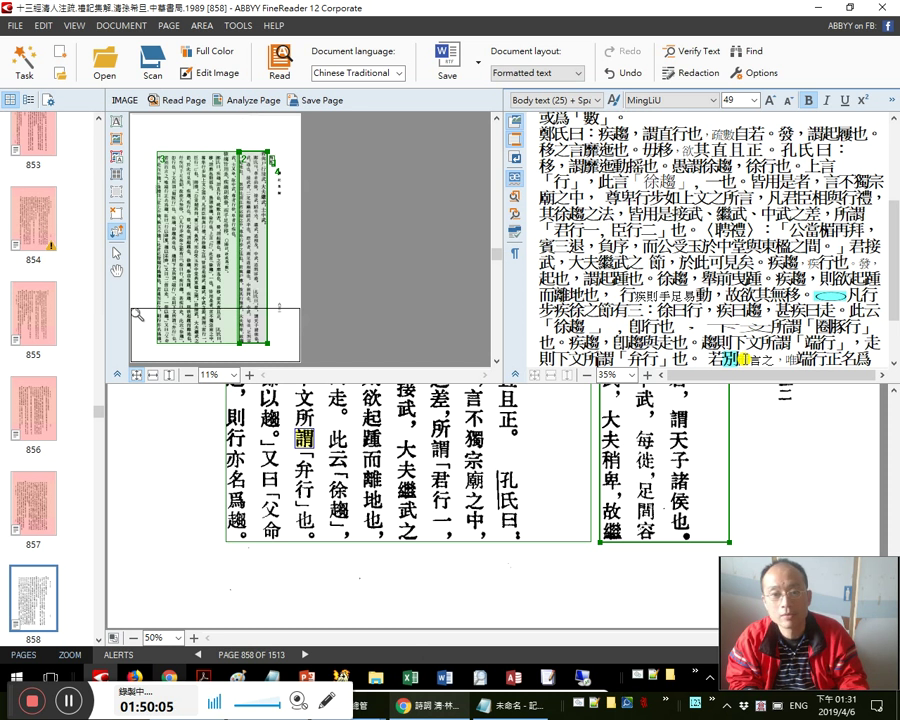
key("Left")
key("Left")
key("Left")
key("Left")
key("Left")
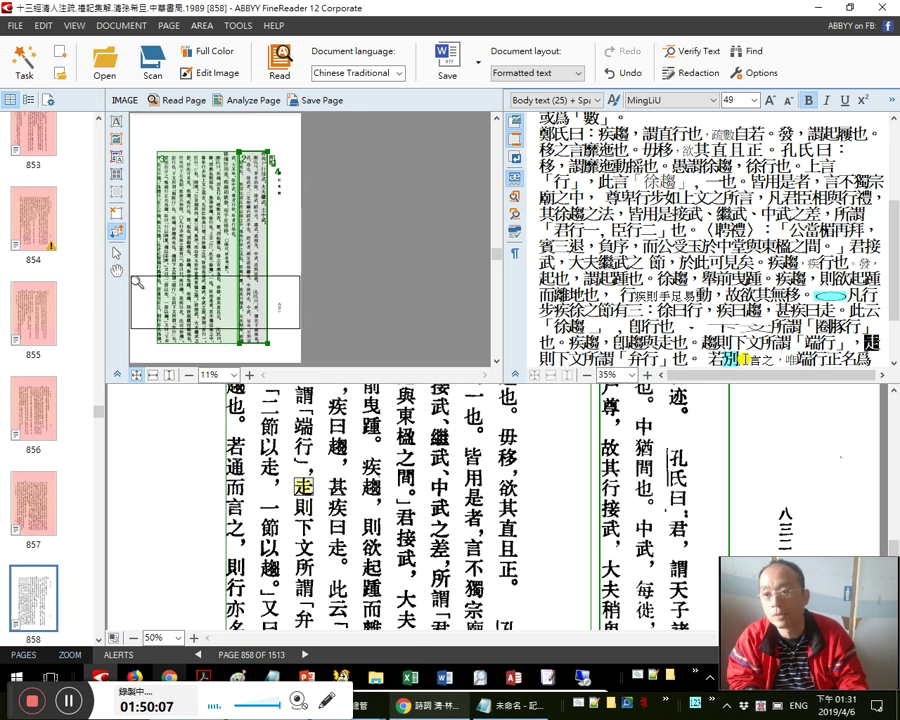
key("Right")
key("Right")
key("Right")
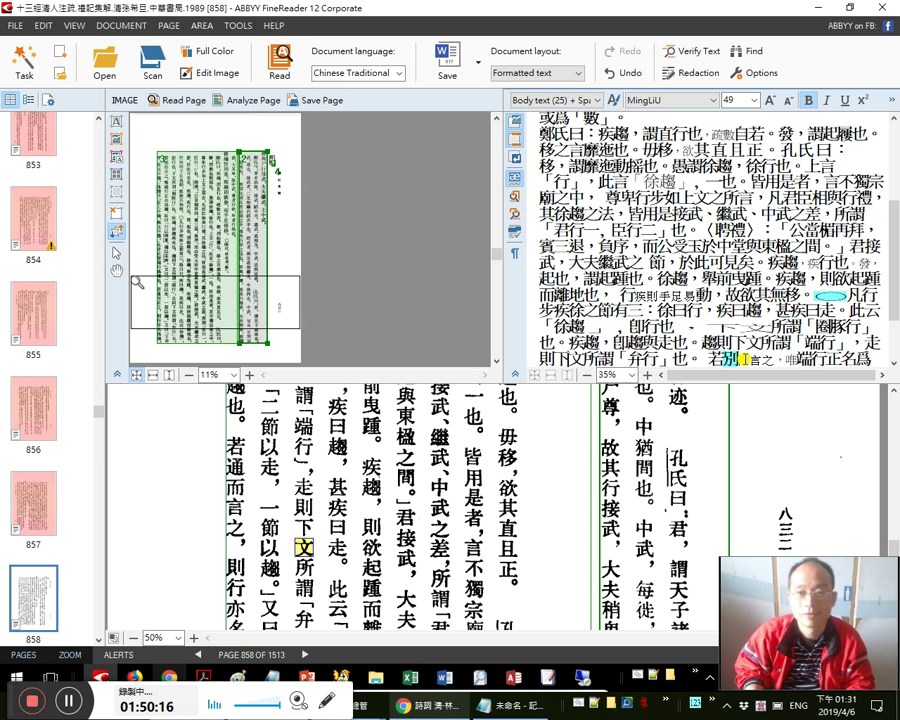
key("Right")
key("Right")
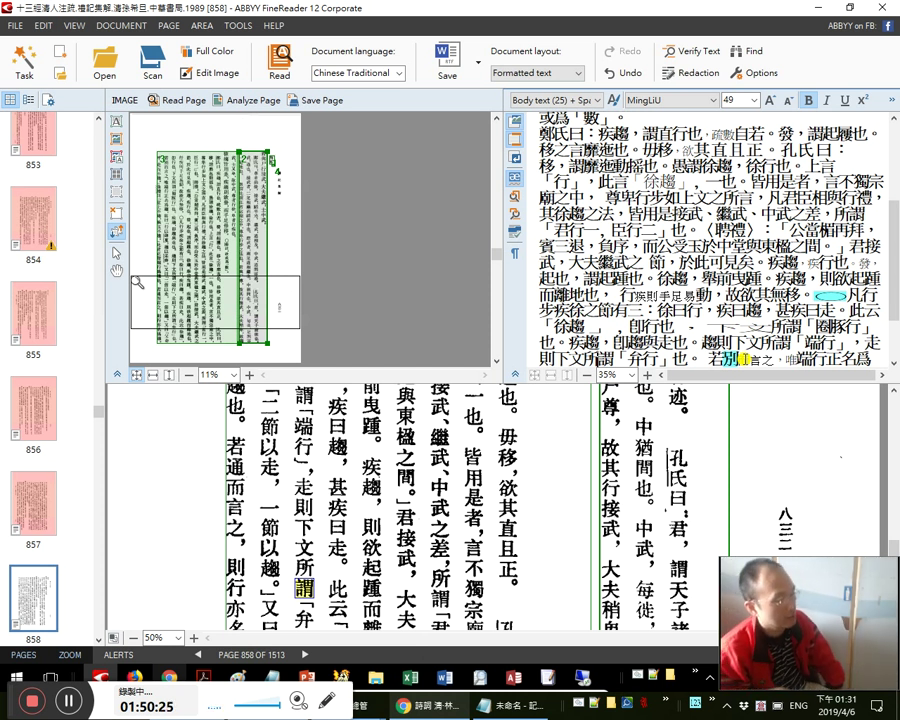
Step: Append a four-character name after the existing name on the notes' first line, then minimize Notepad
left_click(520, 705)
left_click(442, 375)
type("pu")
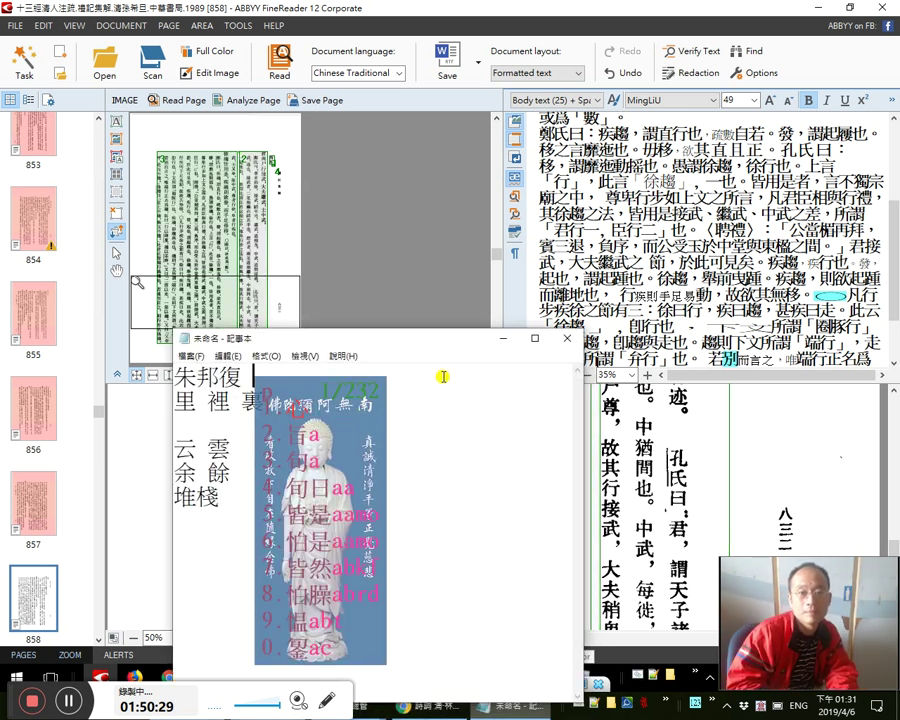
key("space")
key("shift+Left")
key("shift+Left")
key("shift+Left")
key("shift+Left")
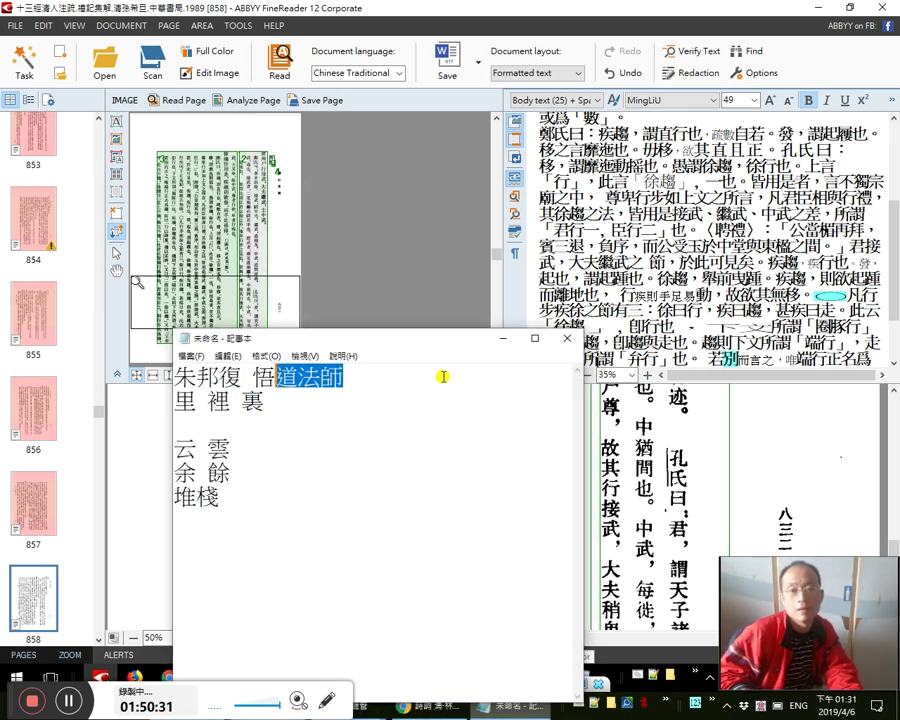
left_click(266, 356)
left_click(263, 355)
left_click_drag(254, 378, 373, 379)
left_click(503, 338)
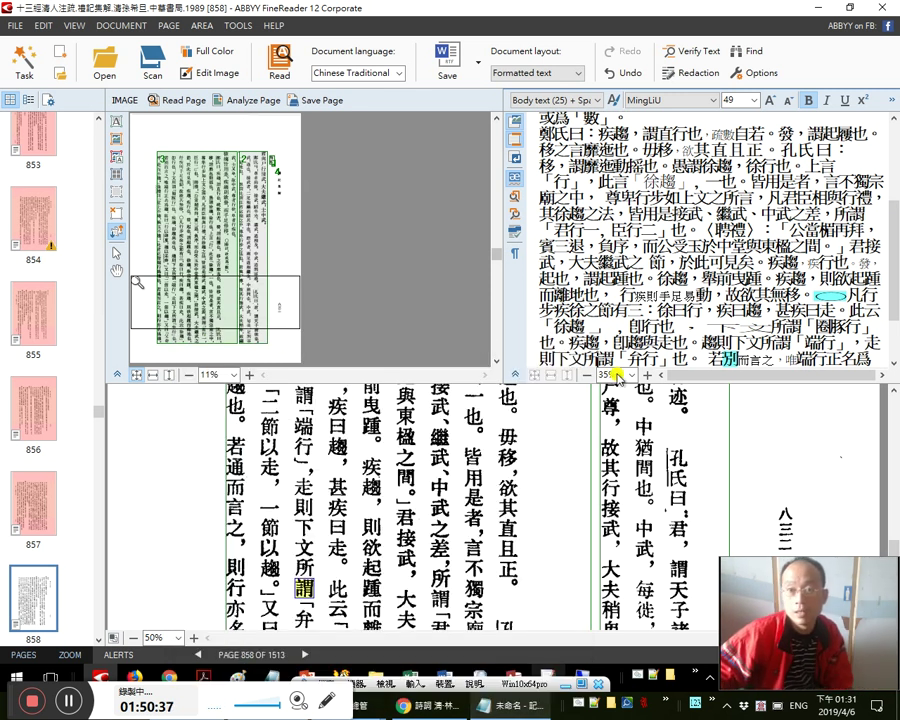
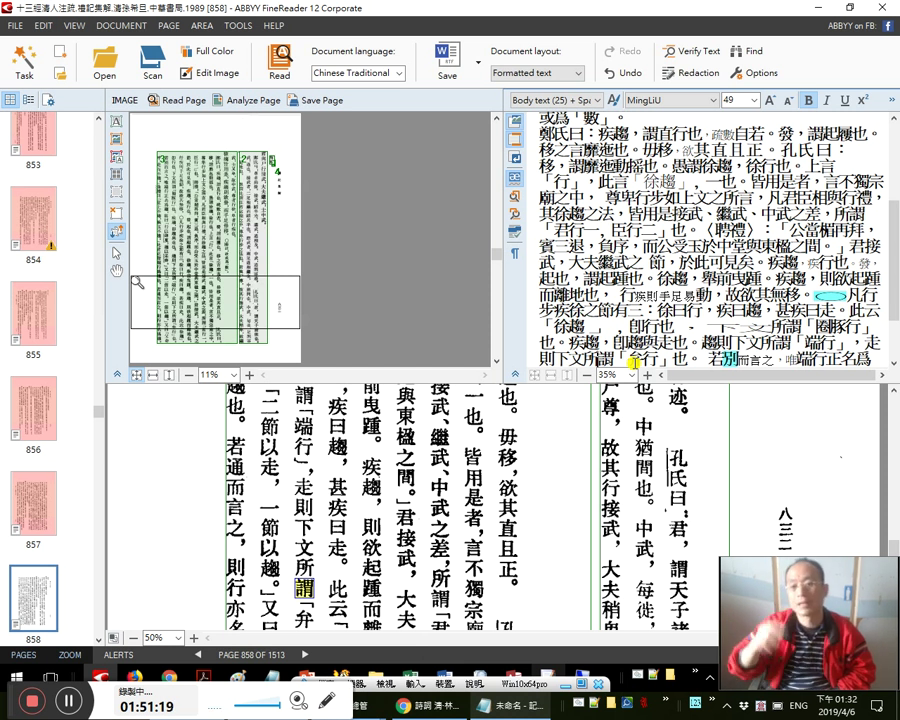
Step: Compare 而言之 and 行 through 趨 with the zoomed lower part of the scan
key("Left")
key("Left")
key("Right")
key("Right")
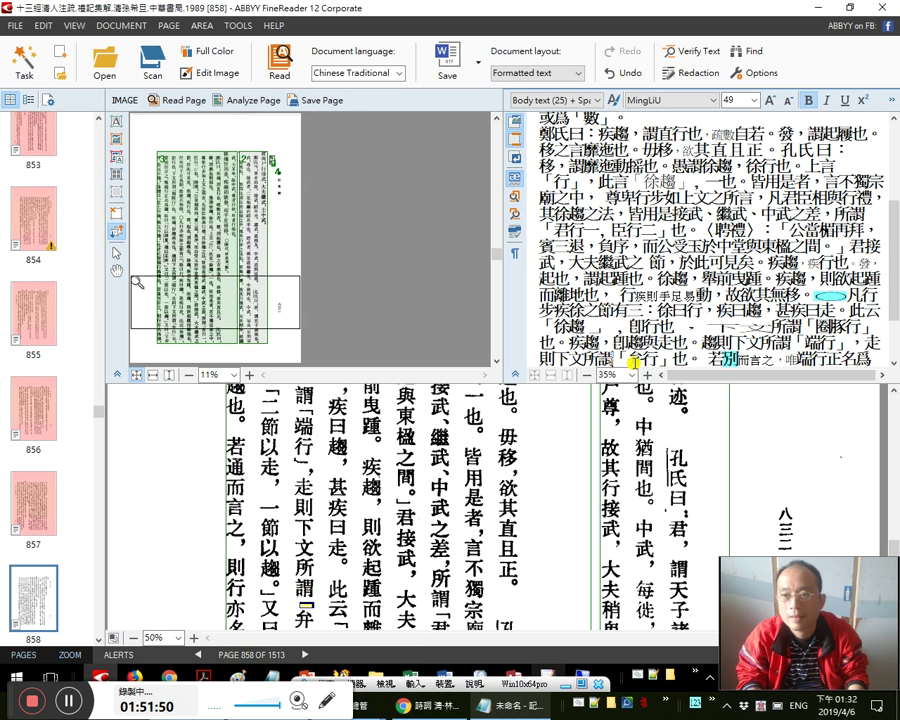
left_click_drag(138, 283, 138, 137)
key("Right")
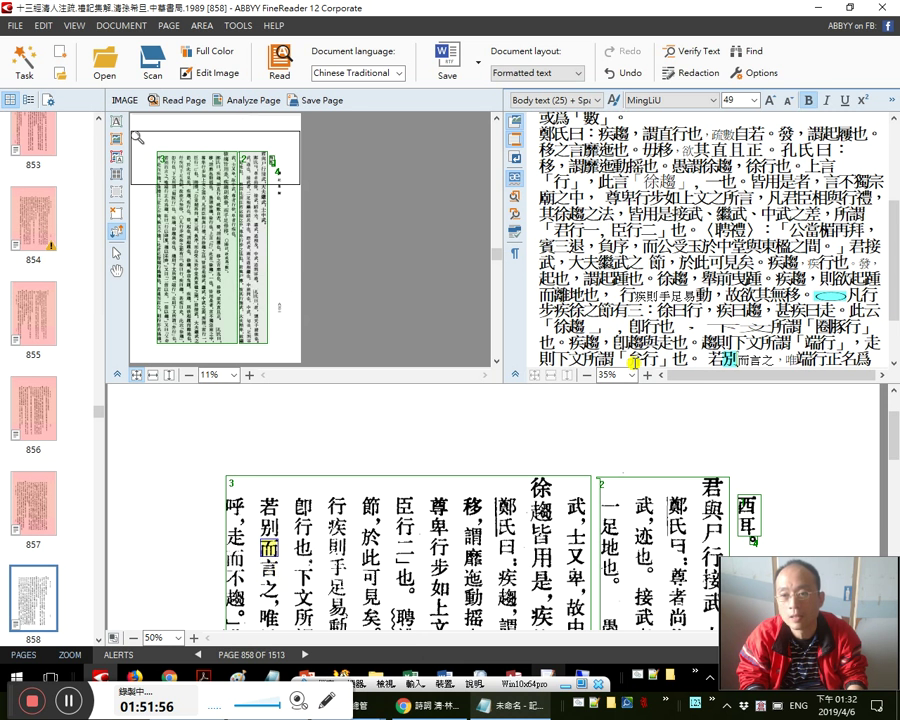
key("Right")
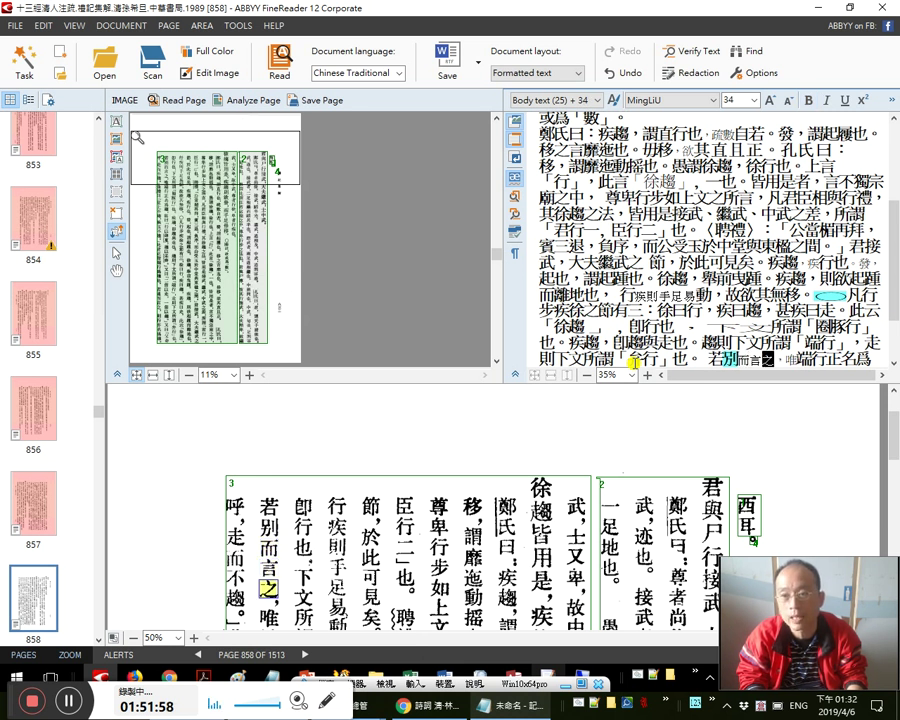
key("Right")
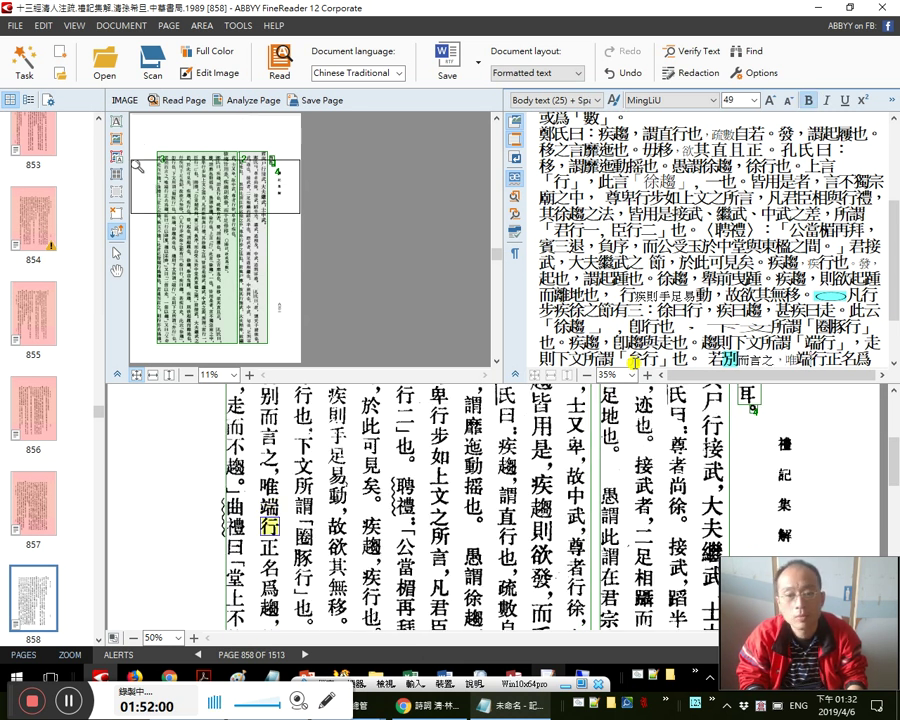
key("Right")
key("Right")
key("Right")
key("Right")
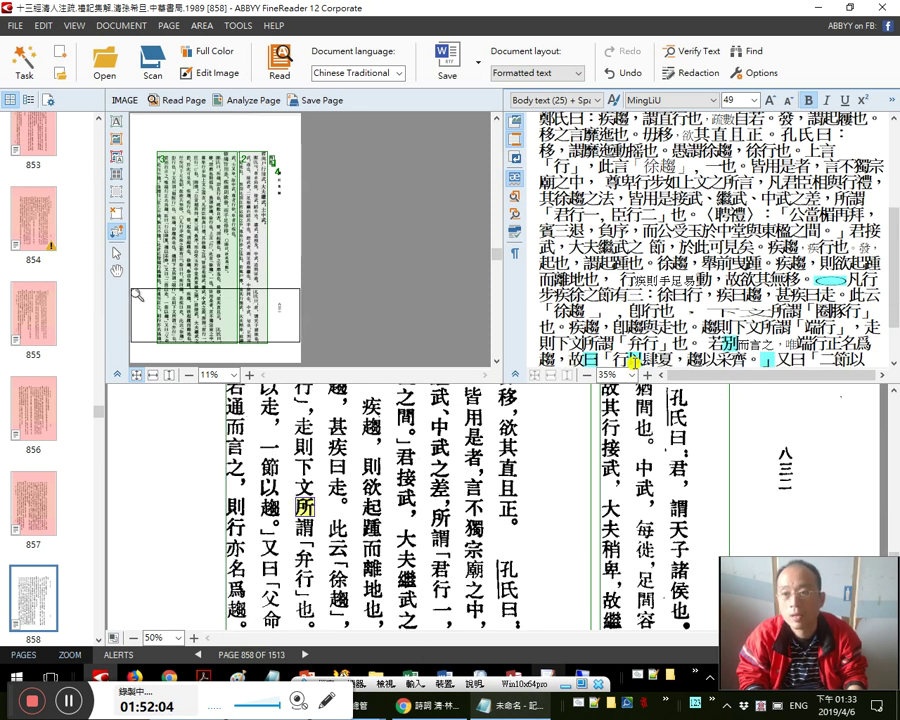
Step: Recheck 行, 名 and 爲 in 端行正名爲 against the scan
key("Left")
key("Left")
key("Left")
key("Left")
key("Right")
key("Right")
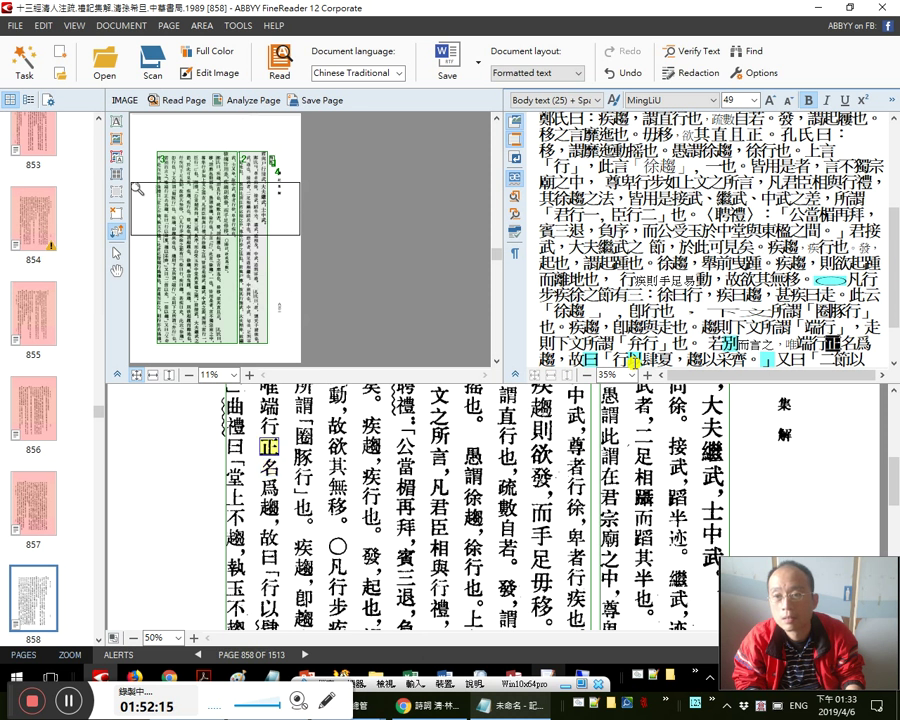
key("Right")
key("shift+Left")
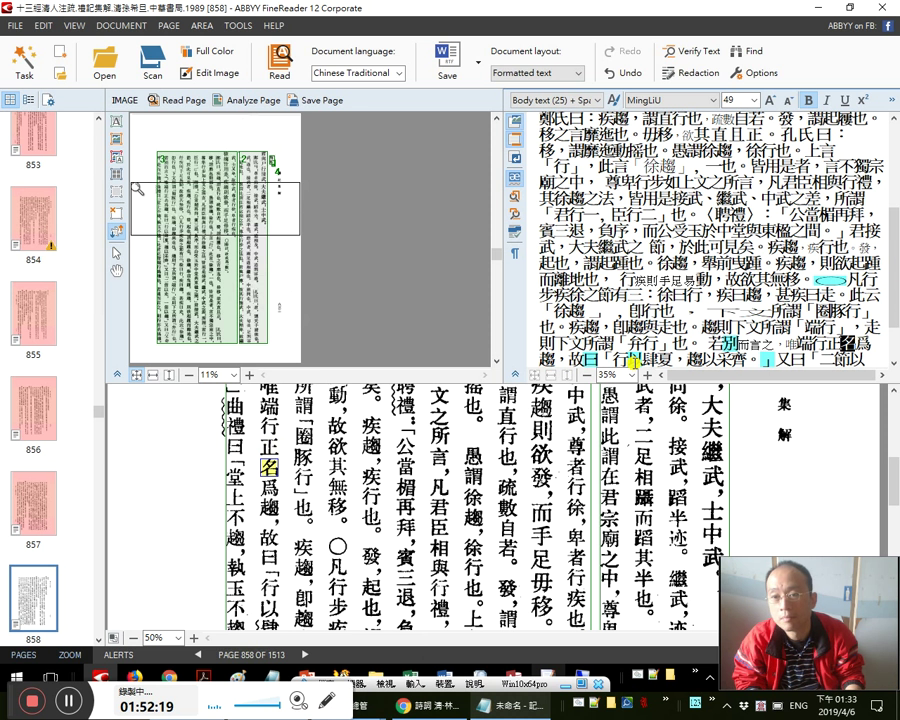
key("Left")
key("Left")
key("Right")
key("Right")
key("Right")
Step: Verify 名, 故, 趨 and 曰以肆 on the 肆夏 line against the scan
left_click(846, 343)
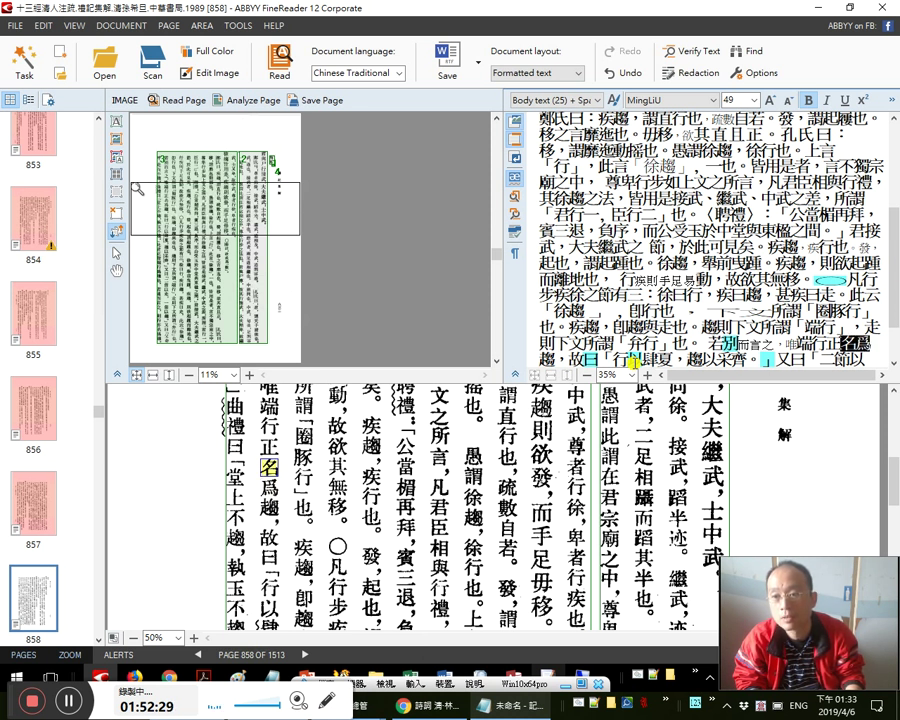
left_click(571, 358)
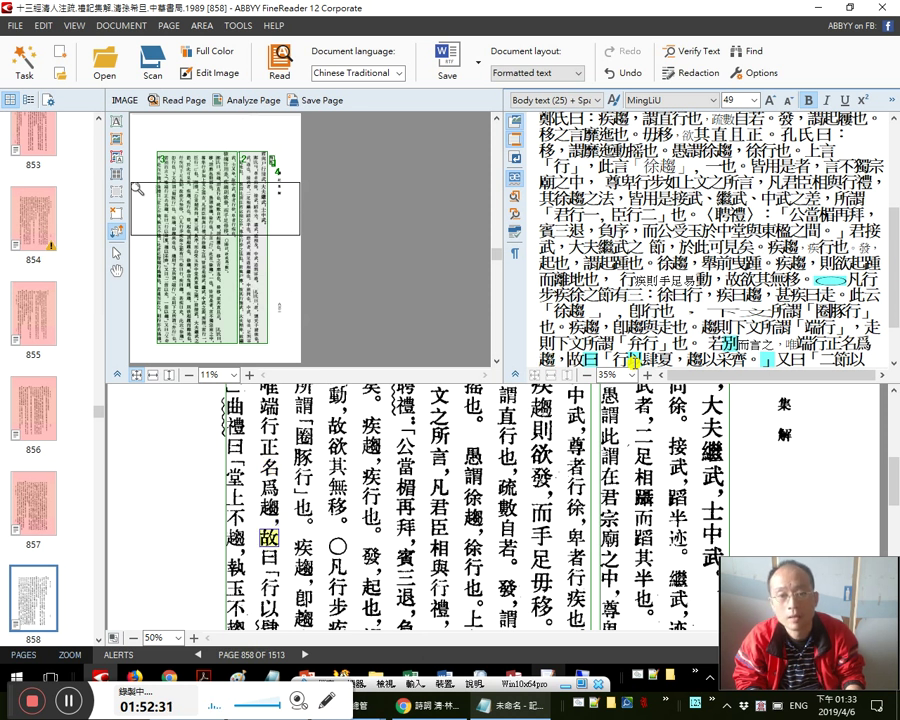
left_click(546, 358)
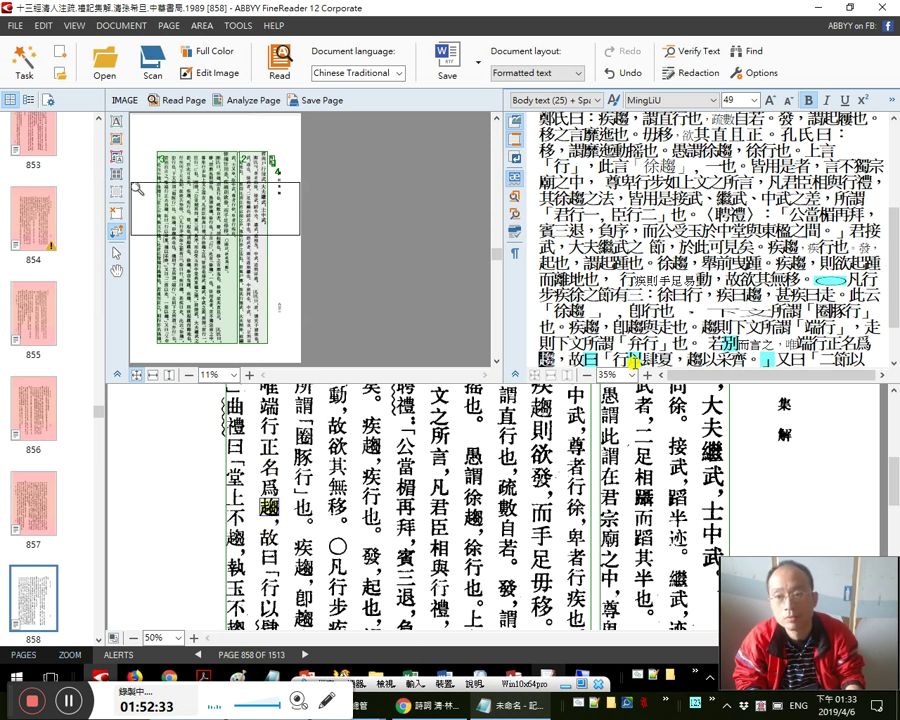
key("Right")
key("Right")
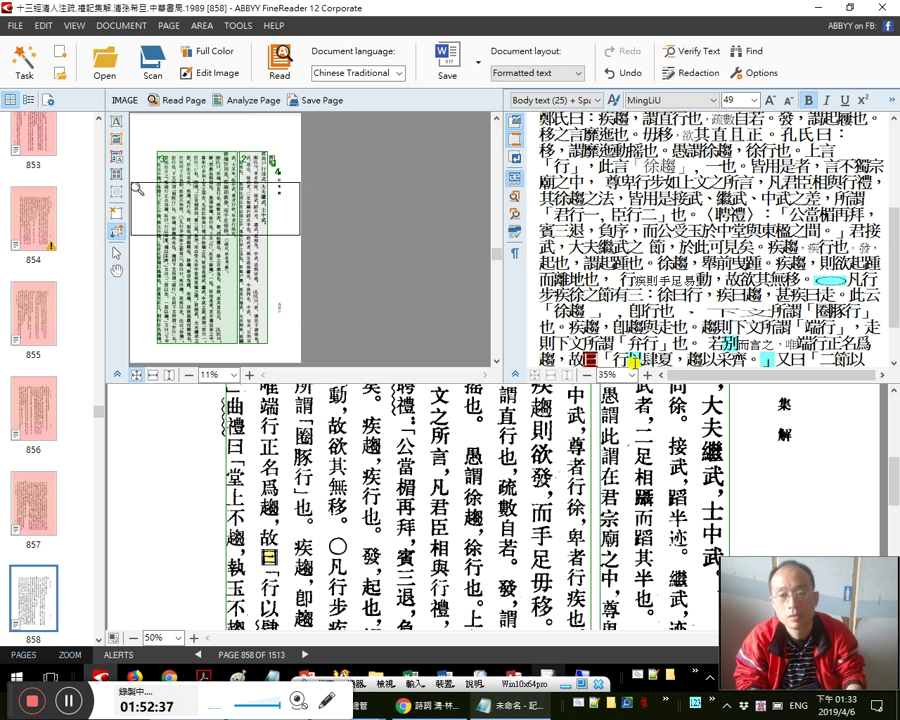
key("Right")
key("Right")
key("Right")
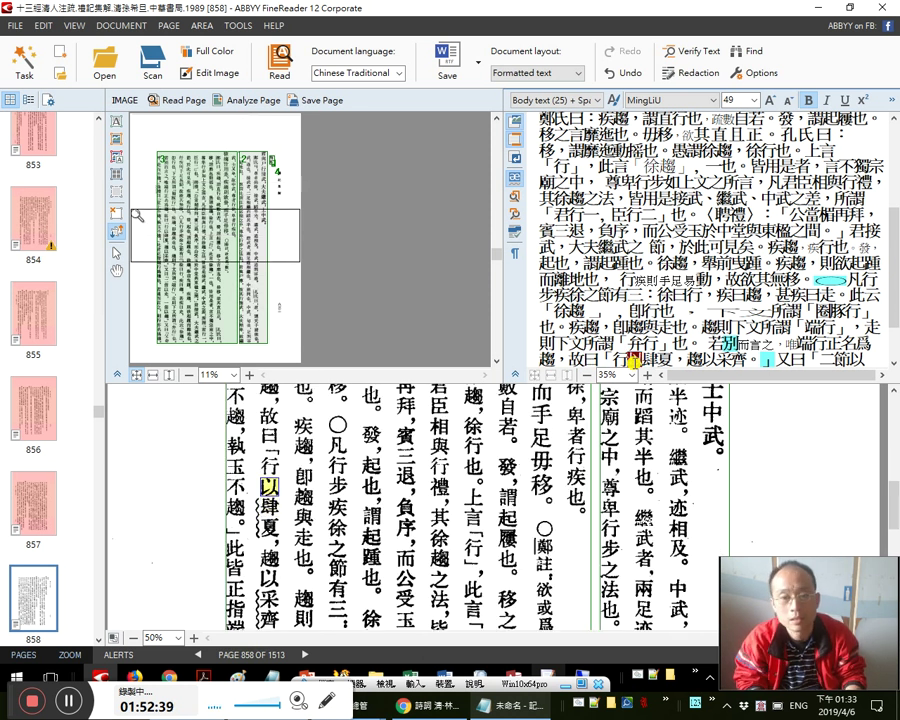
key("Right")
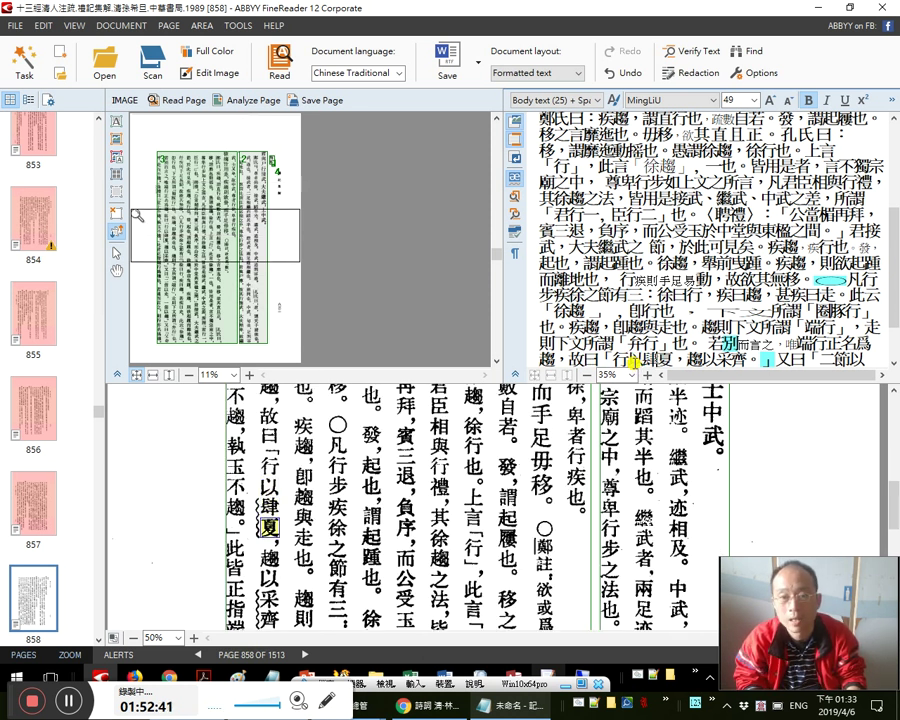
key("Down")
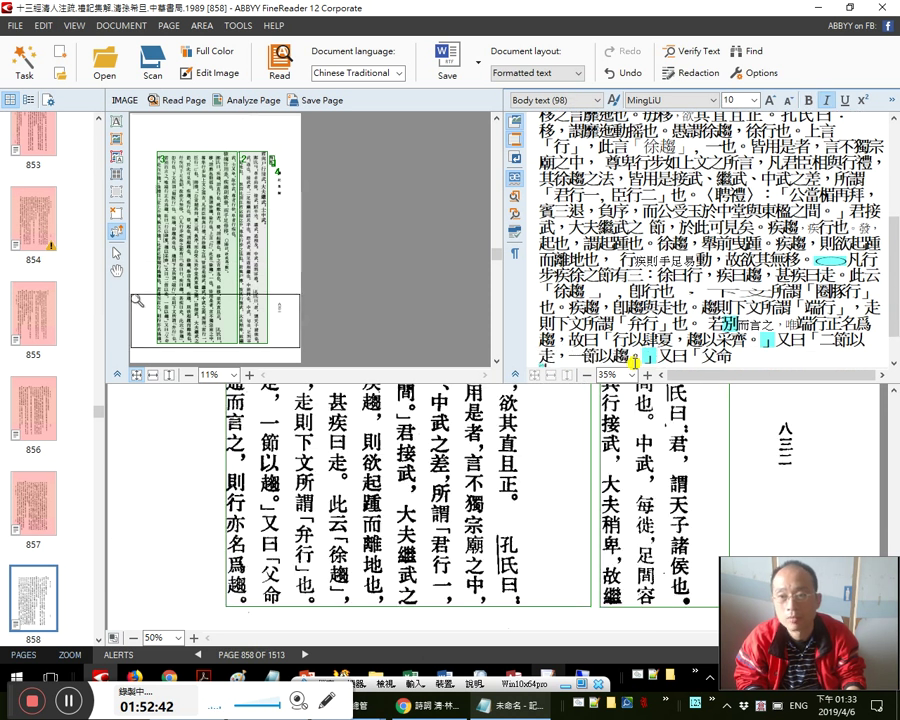
key("Up")
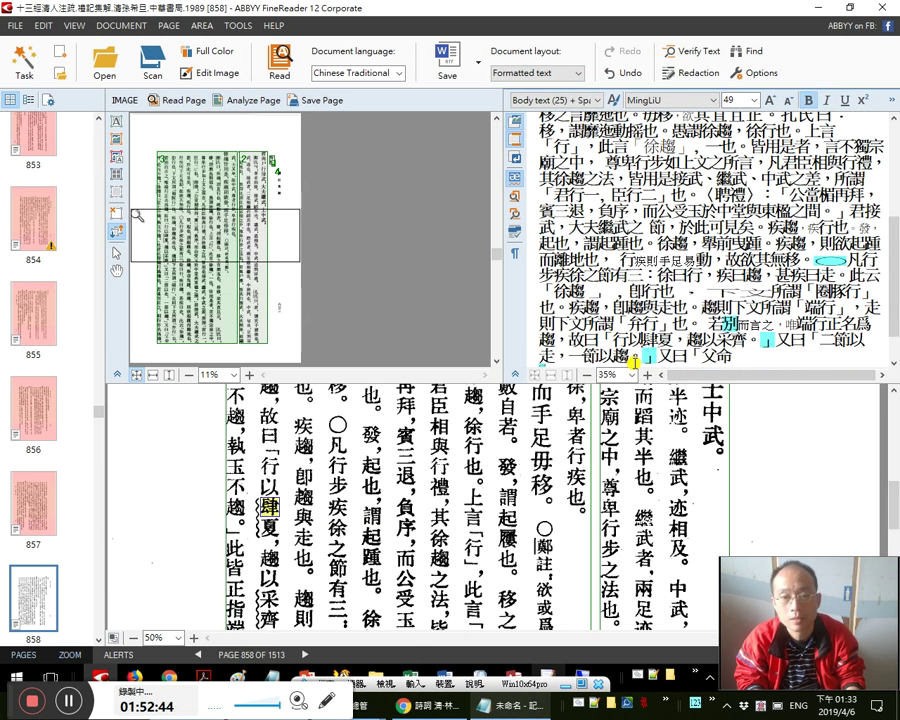
Step: Enclose 肆夏 and 采齊 in 《》 title marks
type("《")
key("Right")
key("Right")
type("》")
key("Right")
key("Right")
key("Right")
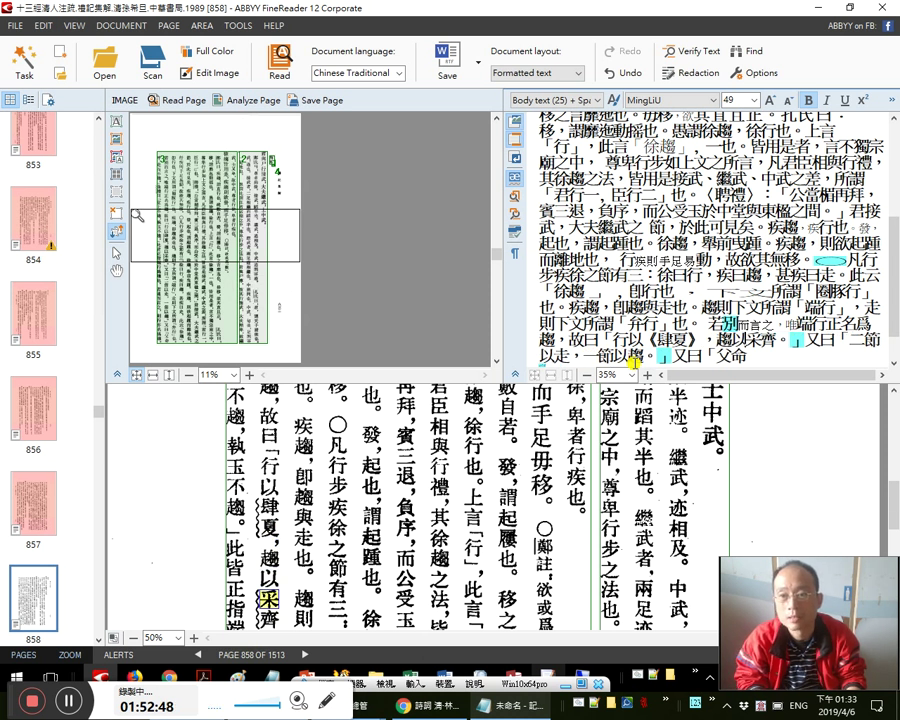
type("《")
key("Right")
key("Right")
type("》")
key("Right")
key("Left")
key("Left")
key("Left")
key("Left")
key("Left")
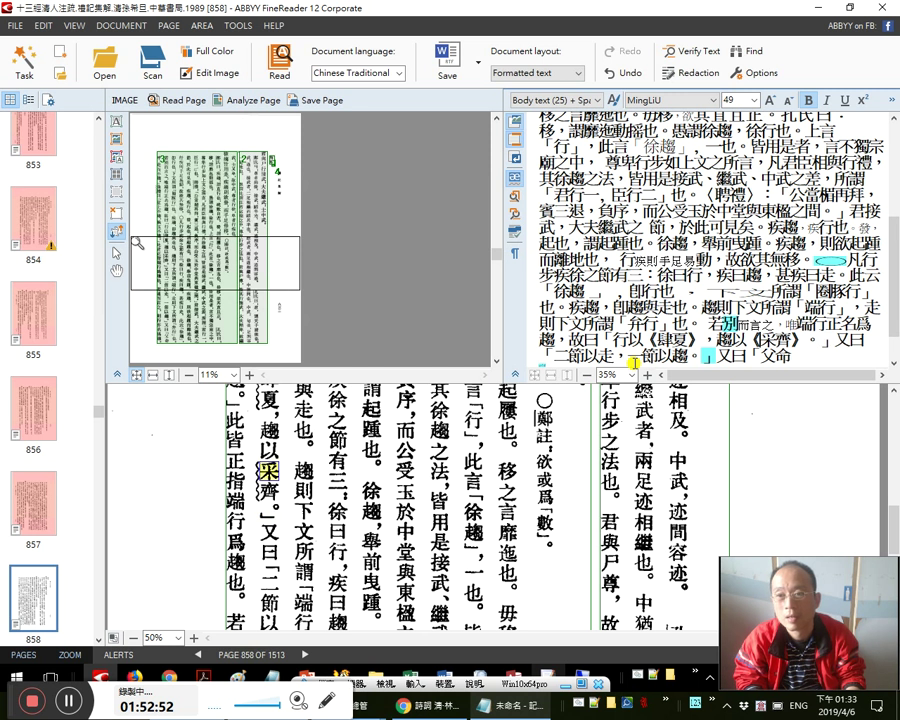
key("shift+Left")
key("shift+Left")
key("shift+Up")
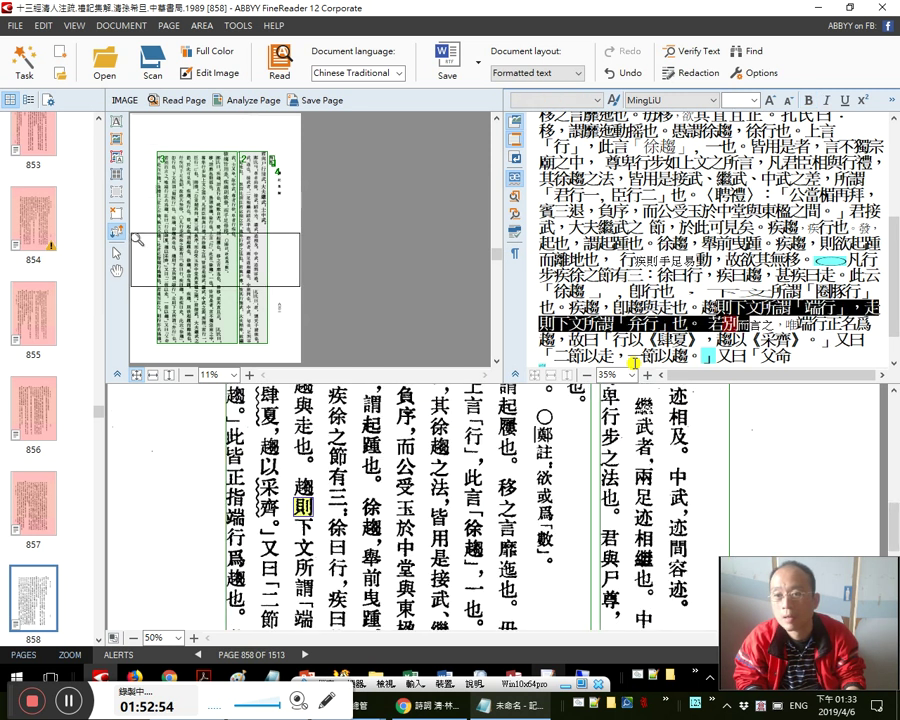
Step: Check the 一節以走, 又命 and 呼，走而不趨 lines against the scan
left_click(633, 362)
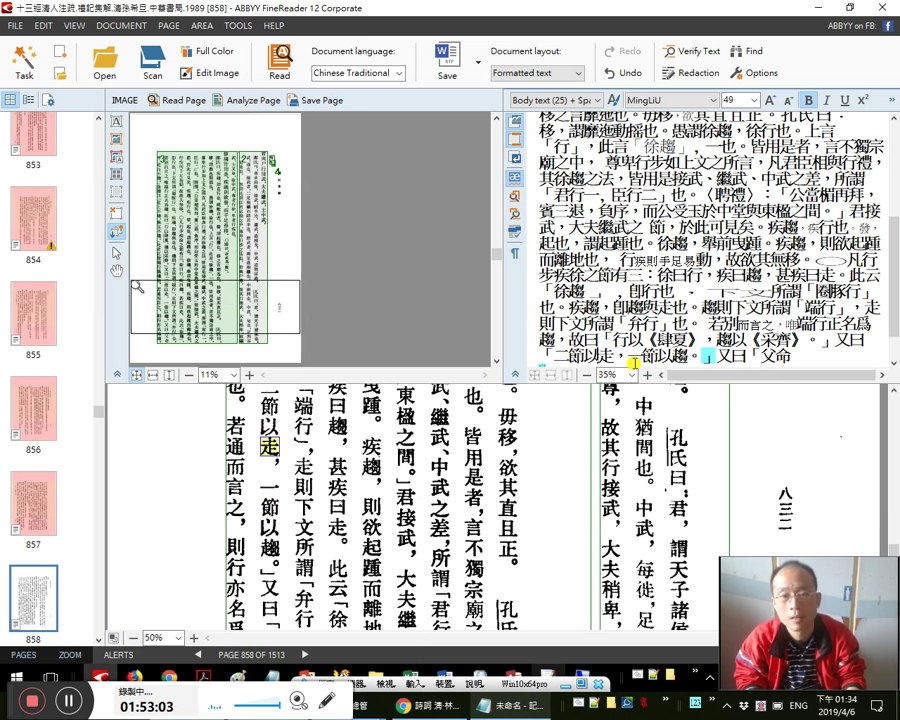
key("Right")
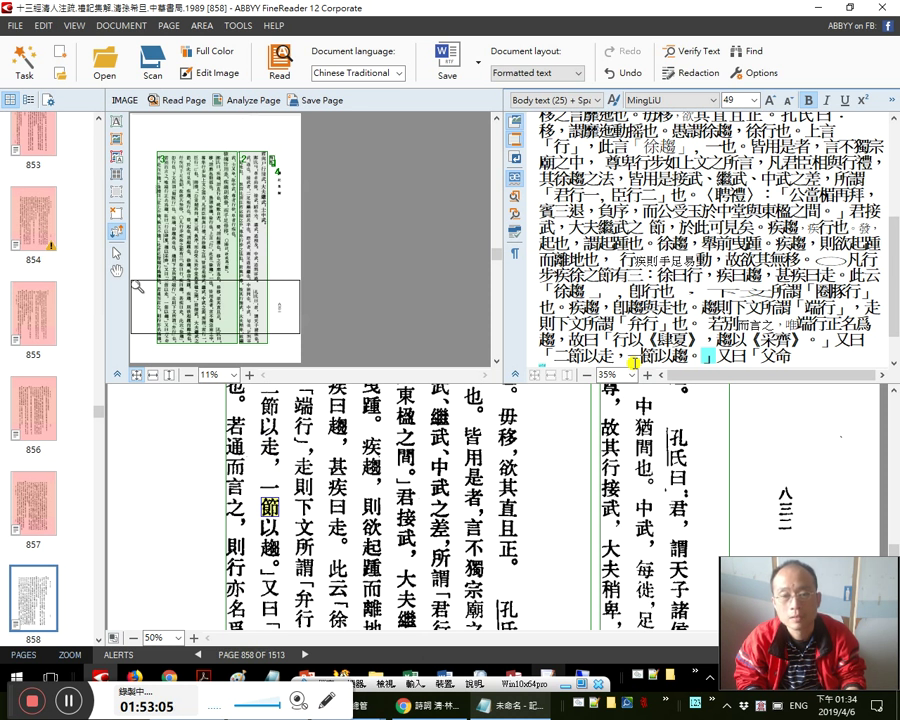
key("Right")
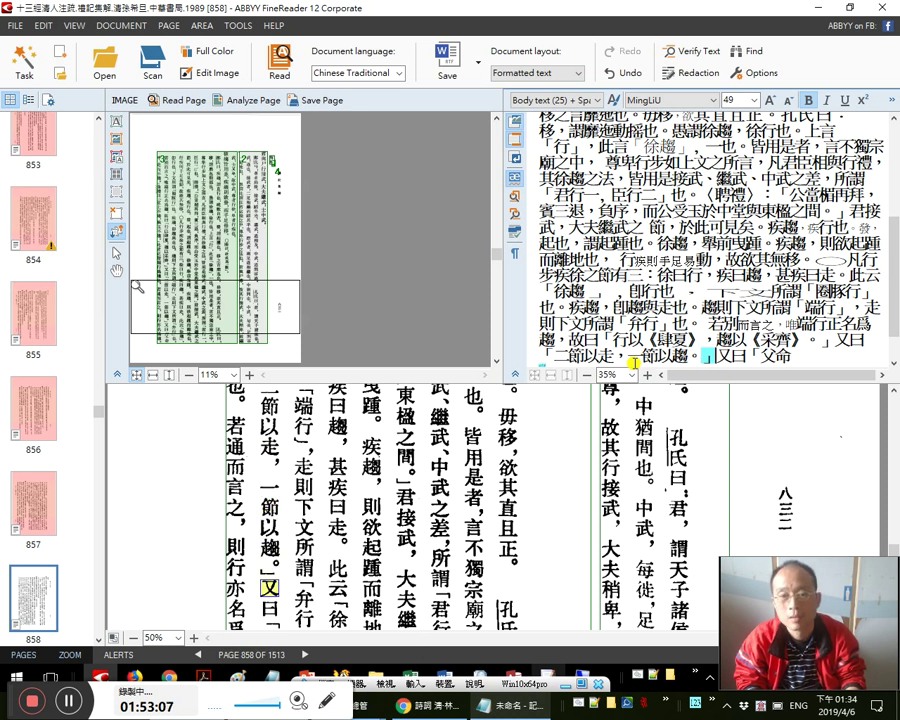
key("Right")
key("Right")
key("Right")
key("Right")
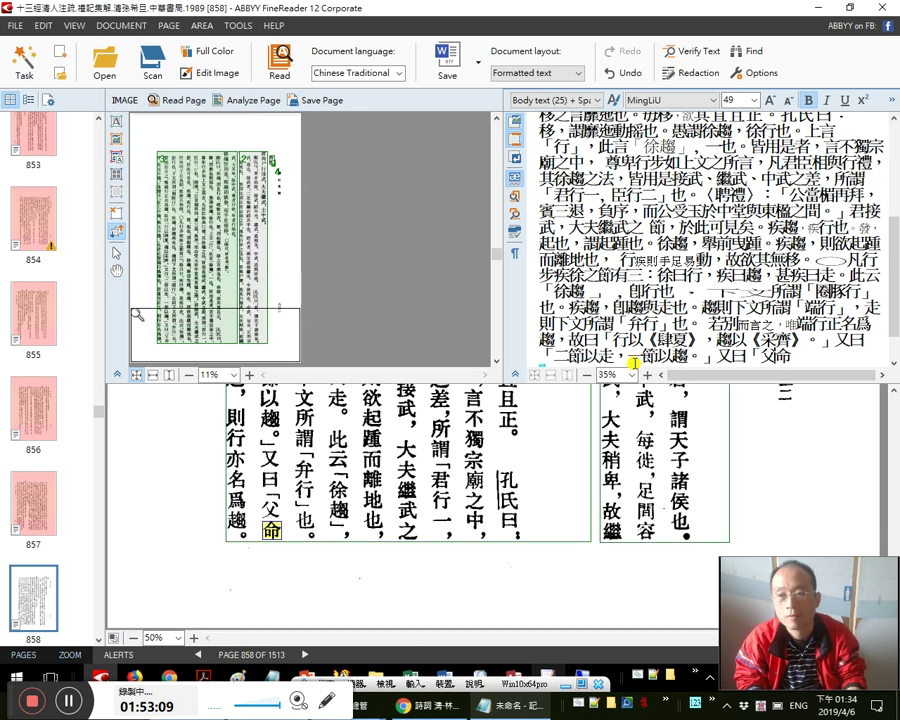
key("Right")
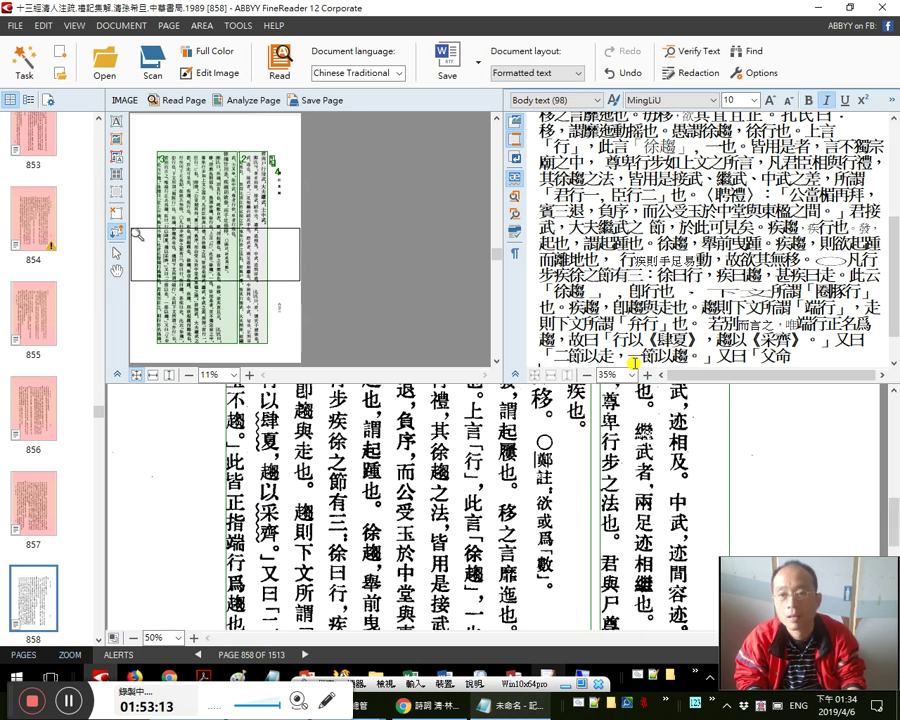
scroll(712, 262, "down", 1)
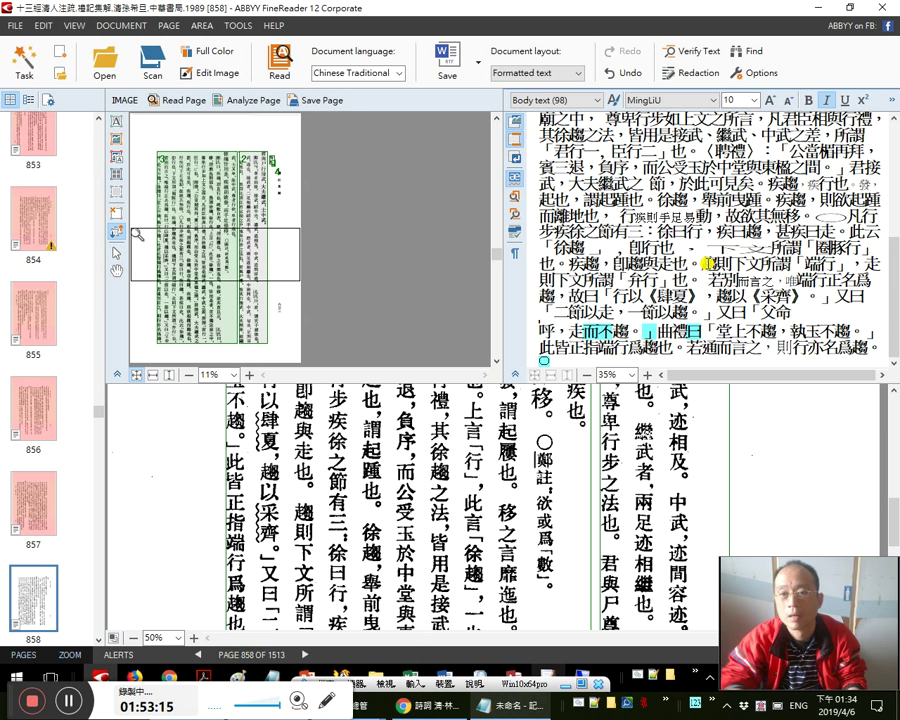
left_click(708, 263)
key("Right")
key("Right")
key("Right")
key("Right")
key("Right")
key("Left")
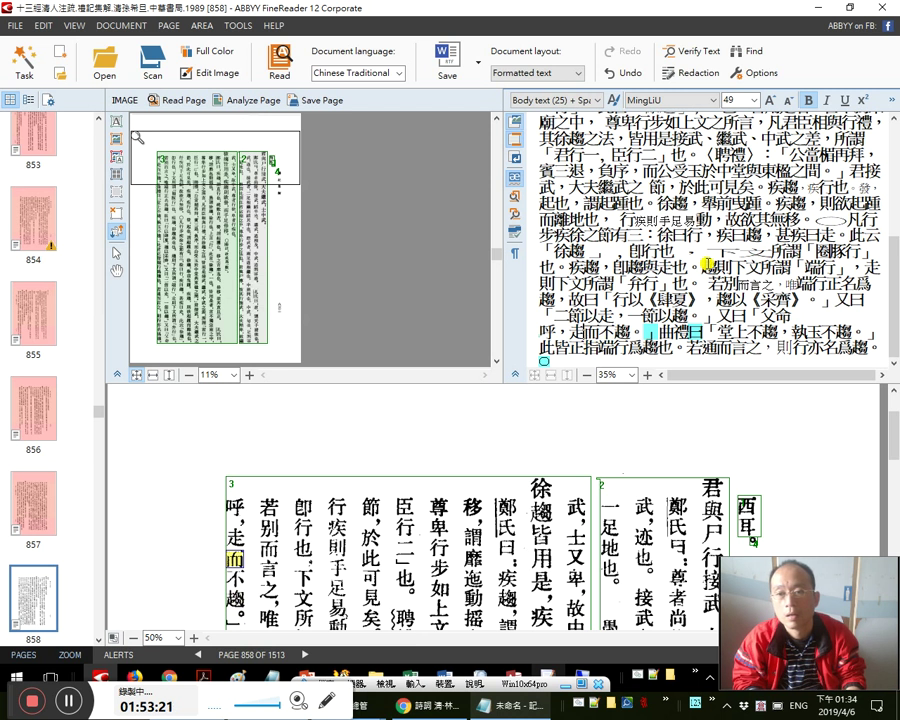
Step: Add a closing 」 and 〈曲禮〉 title marks before 堂上不趨, keeping the line break
mouse_move(137, 137)
left_mouse_down()
mouse_move(137, 315)
mouse_move(137, 137)
left_mouse_up()
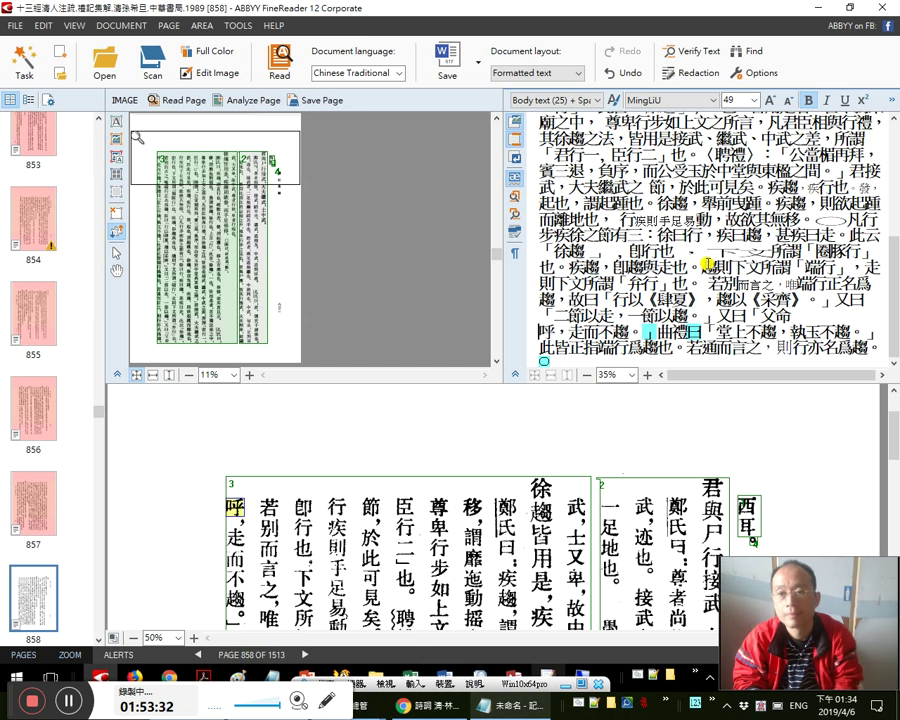
key("BackSpace")
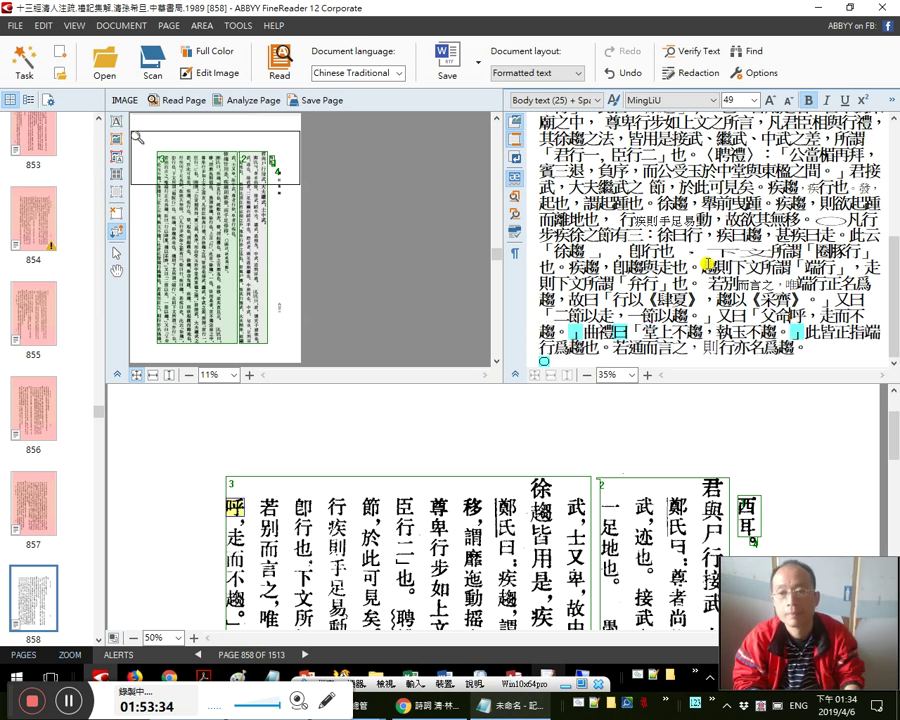
key("ctrl+z")
key("Right")
key("Right")
key("Right")
key("Right")
key("Right")
key("Right")
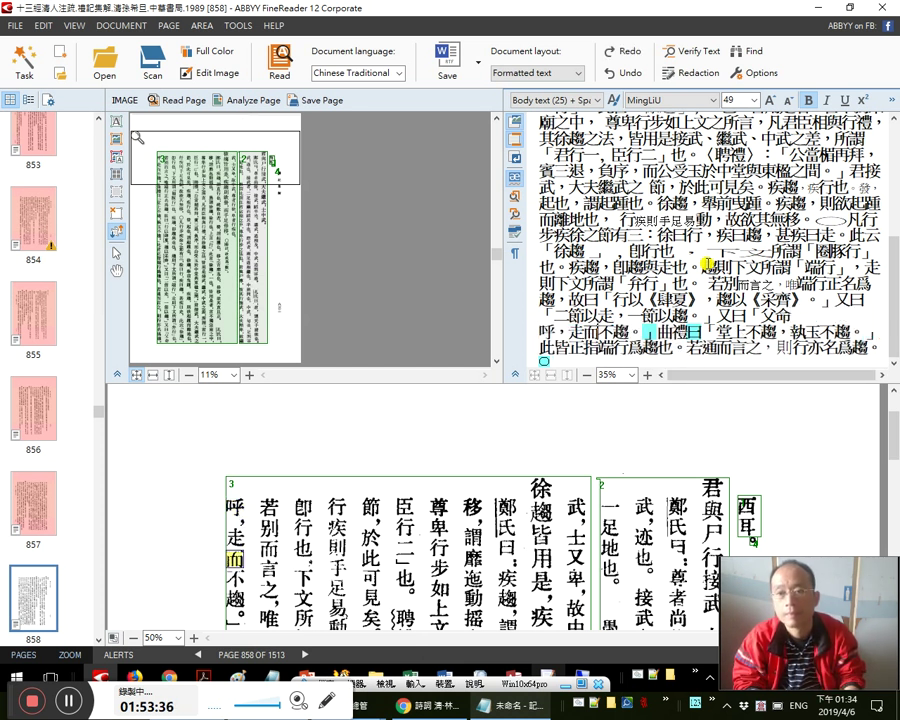
type("」")
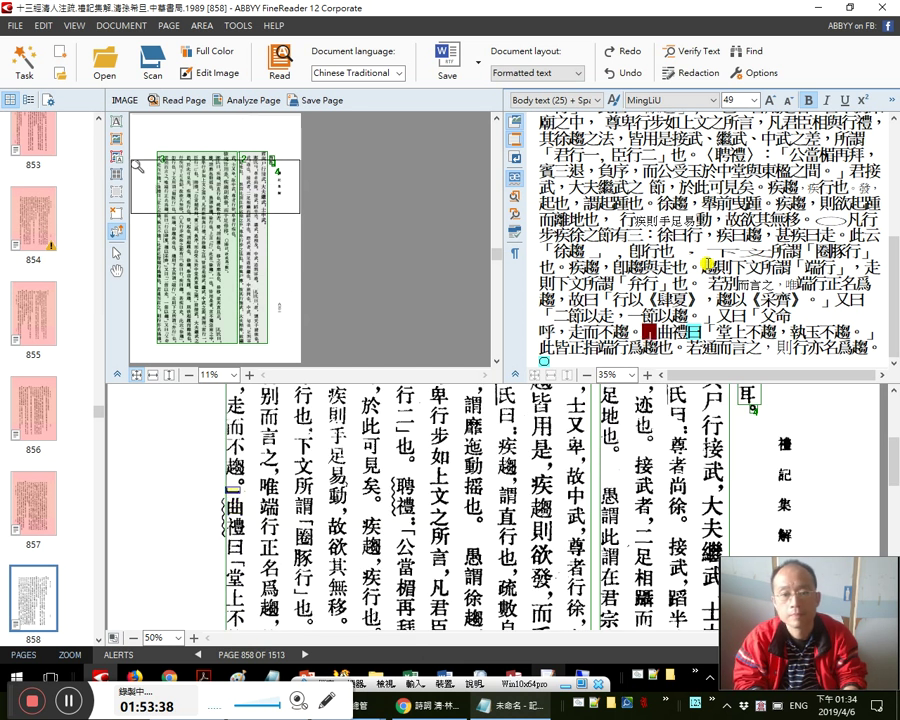
type("〈")
key("Right")
key("Right")
type("〉")
key("Right")
key("Right")
key("Right")
key("Right")
key("Right")
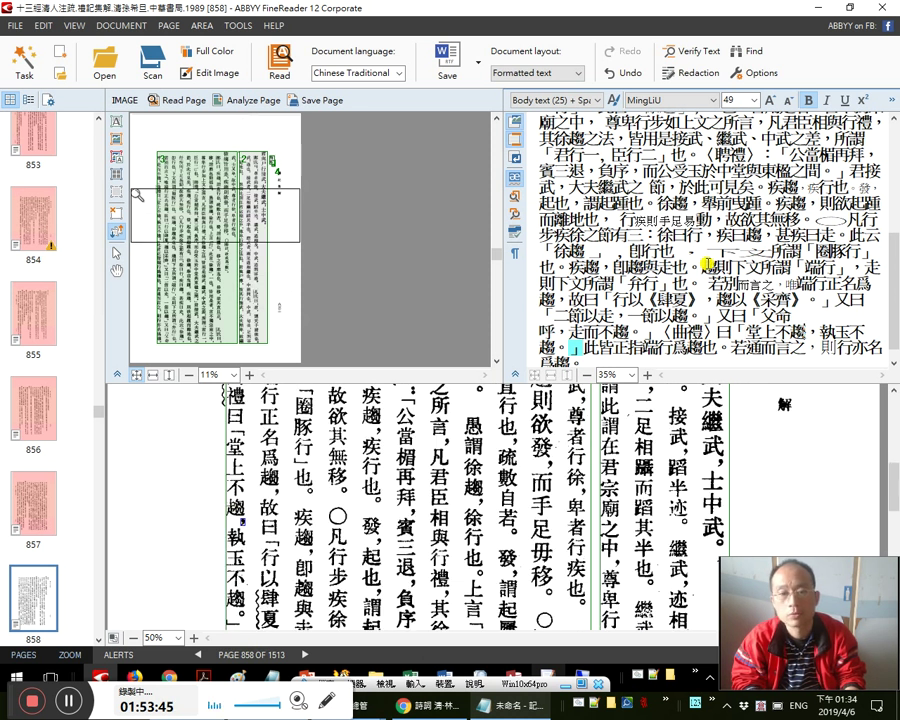
key("Right")
key("Right")
key("Right")
key("Right")
key("Right")
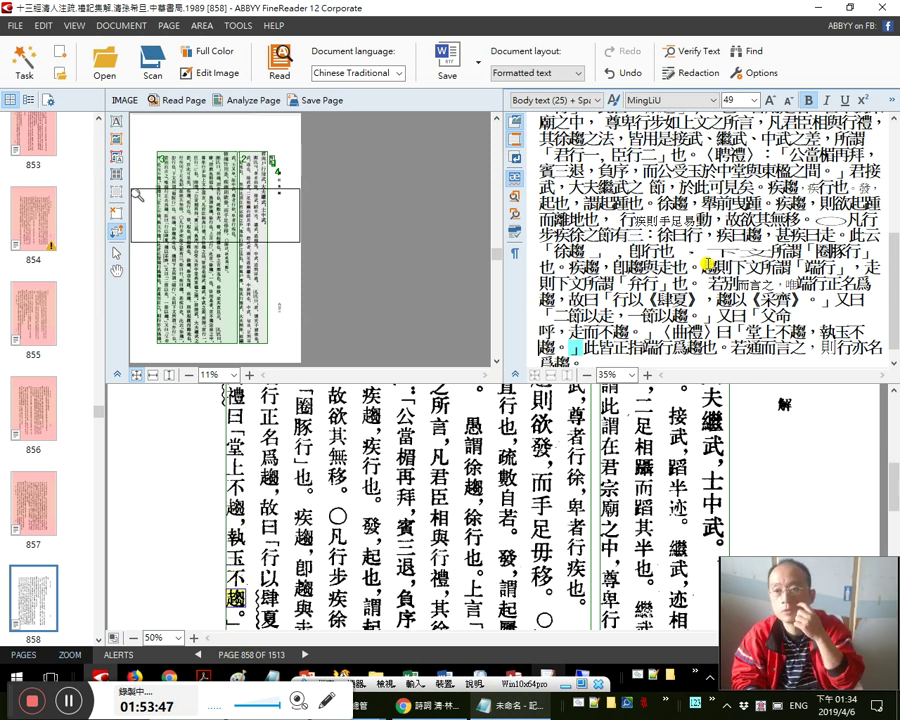
Step: Verify 此皆正指, 名, 爲 and 若通而言之，則行亦 through the block's end
key("shift+Right")
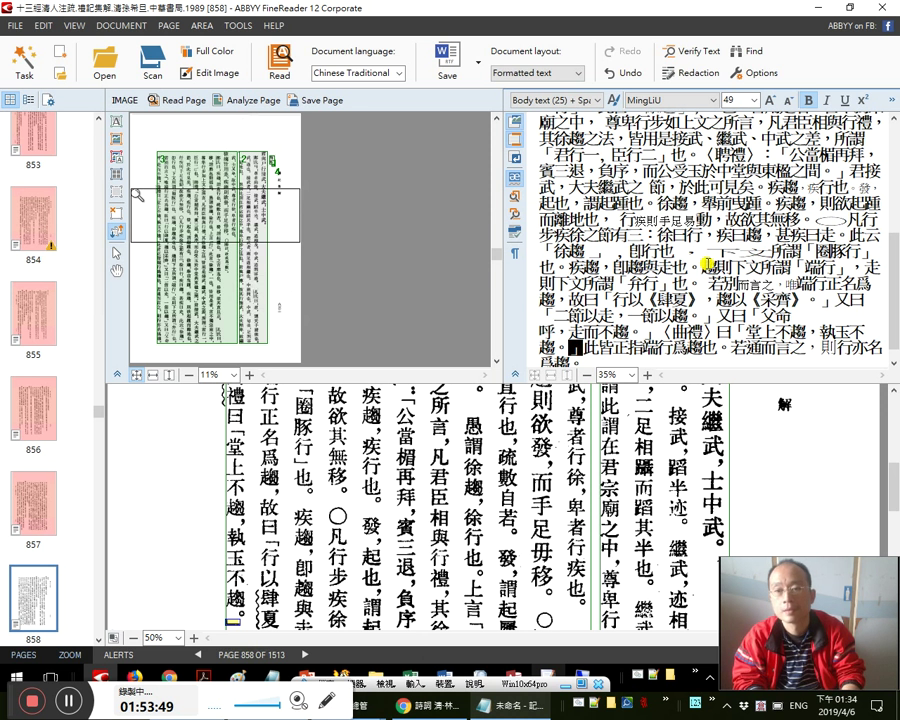
key("Right")
key("Right")
key("Right")
key("Right")
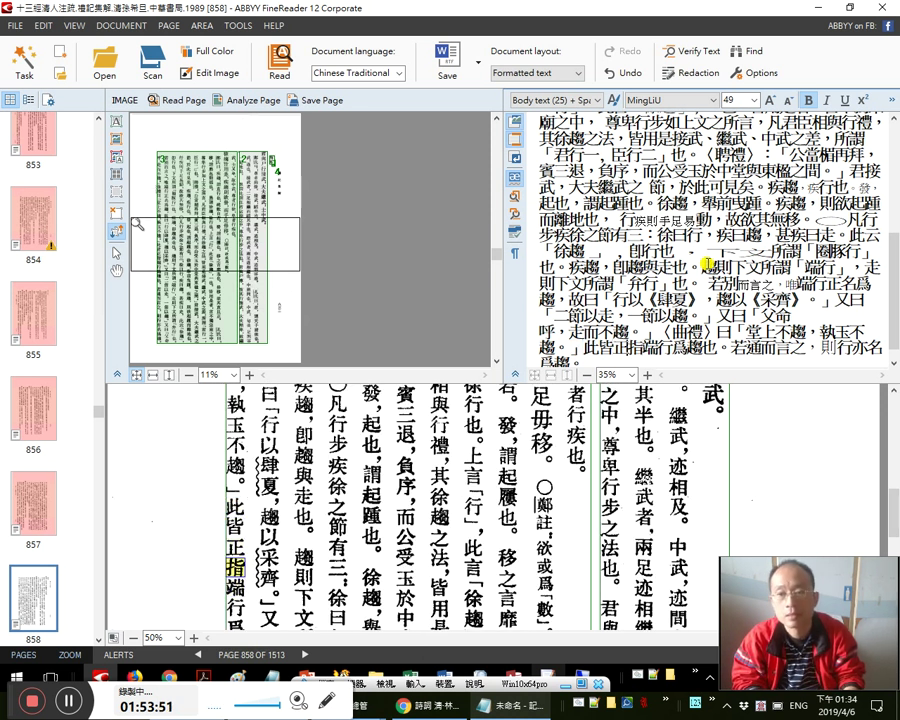
key("shift+Left")
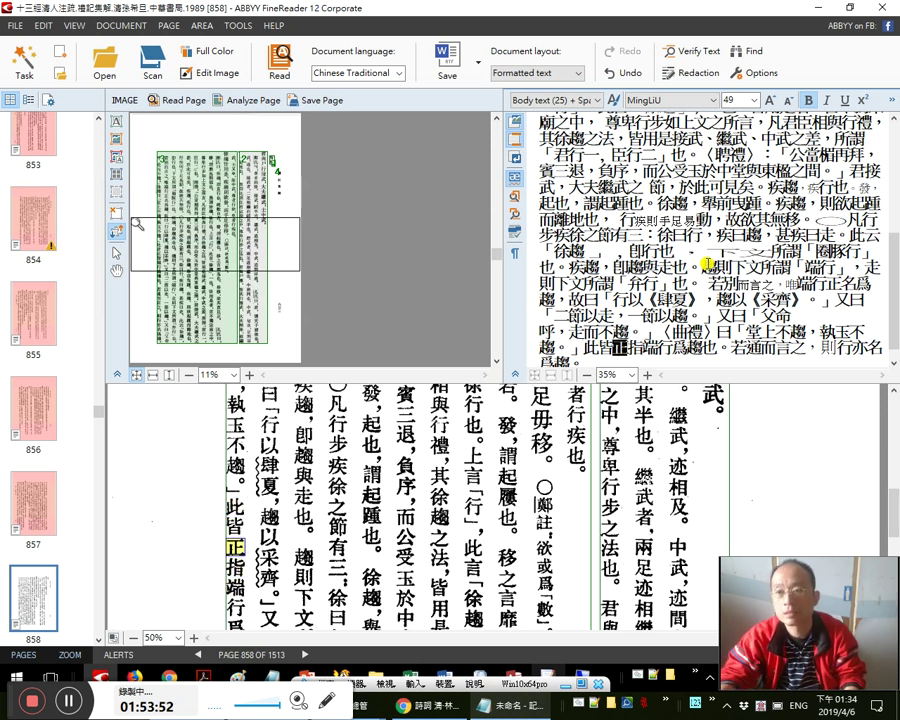
left_click(852, 283)
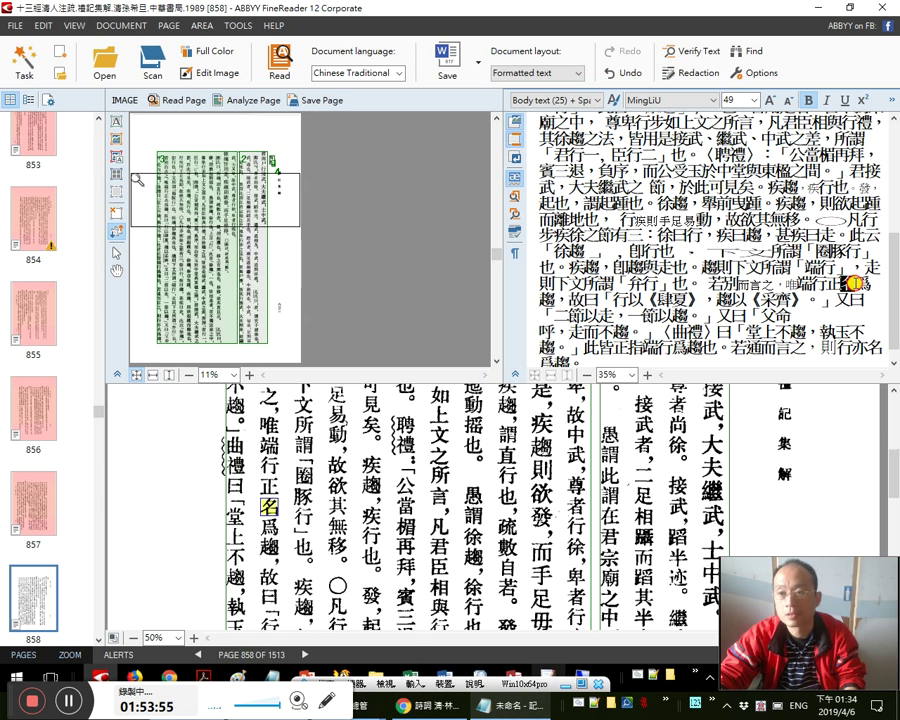
left_click(636, 348)
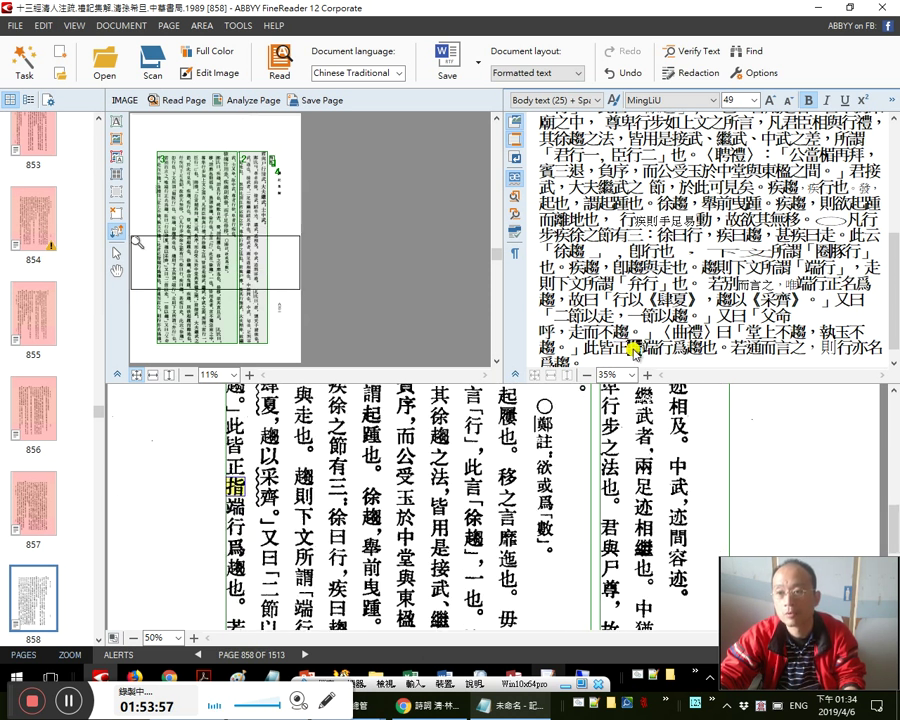
left_click(705, 350)
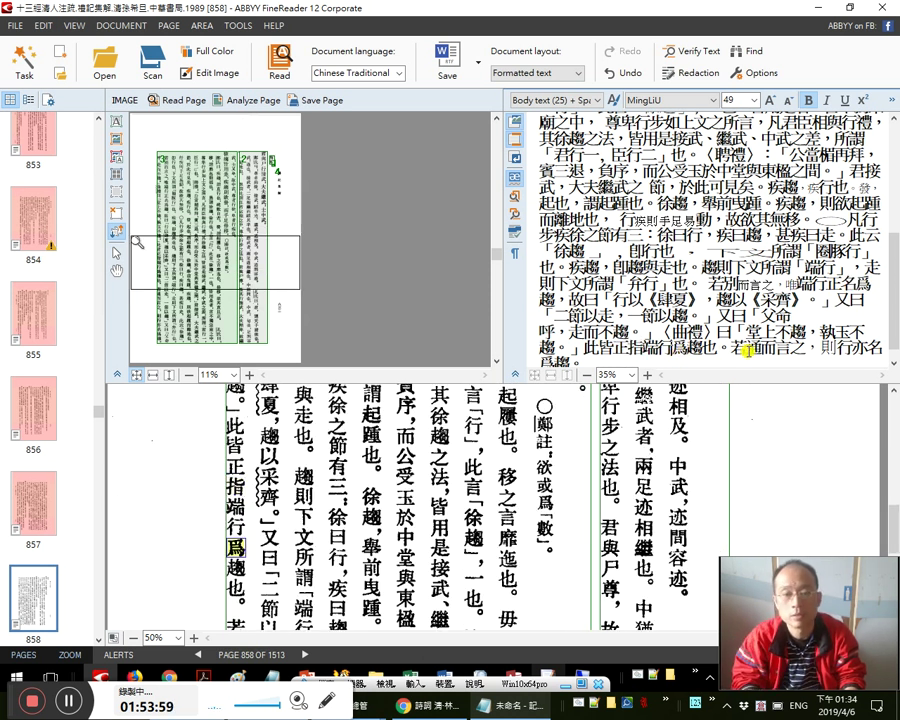
left_click(748, 352)
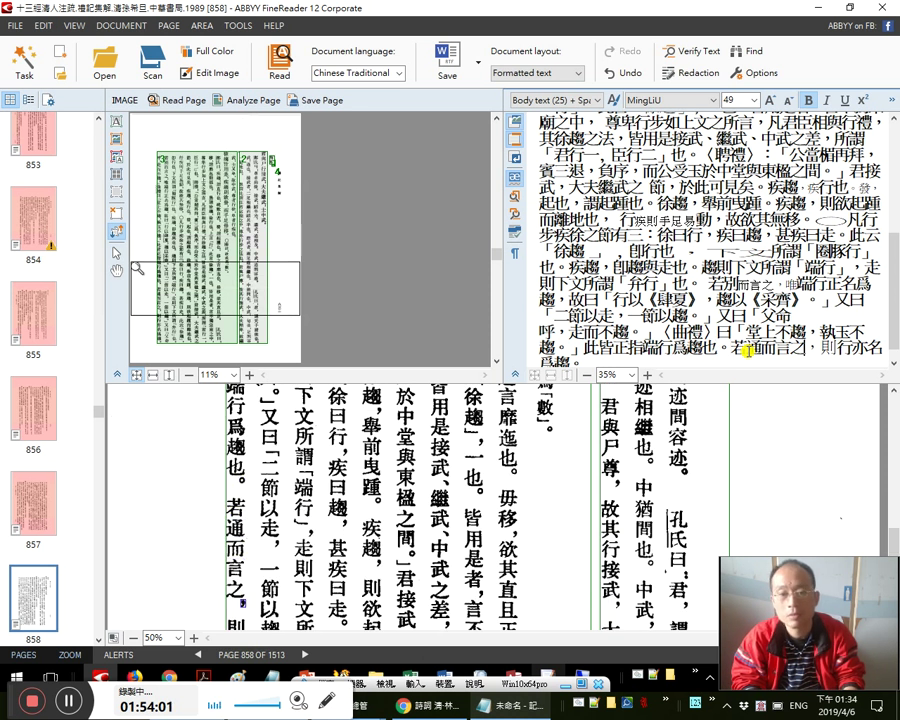
key("Left")
key("Right")
key("Right")
key("Right")
key("Right")
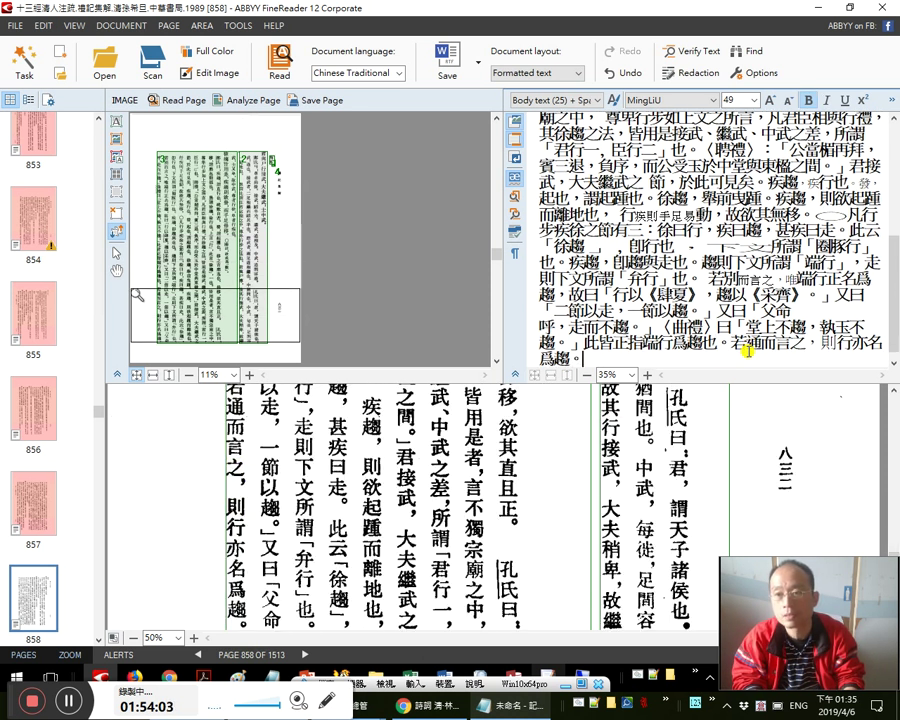
key("Right")
key("Right")
key("Right")
key("Right")
key("Right")
key("Right")
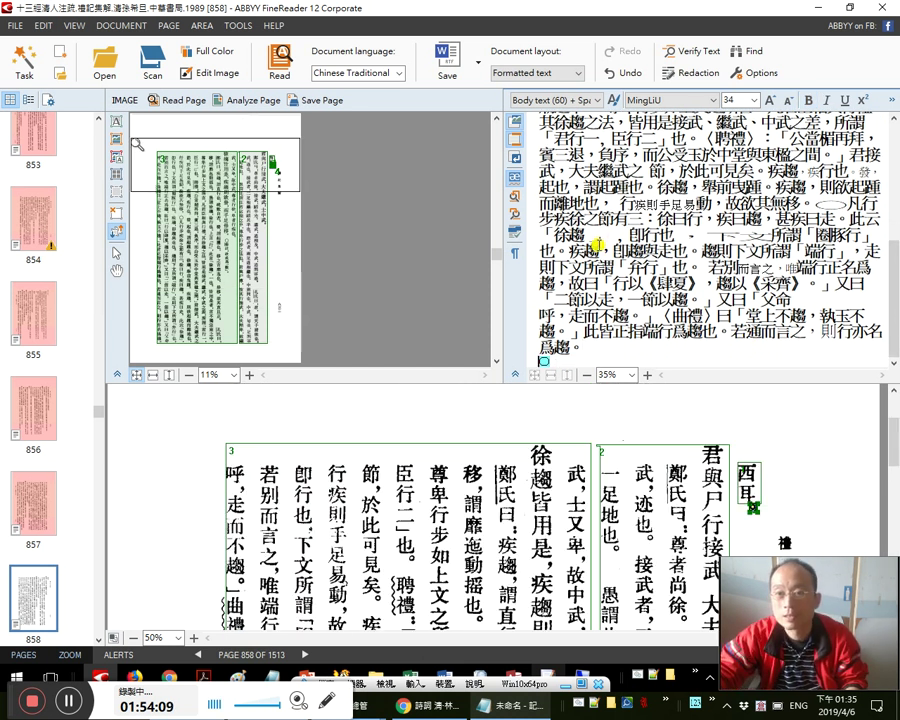
Step: Recheck 徐, 而, 通 and 言 against the page scan
double_click(547, 243)
left_click_drag(556, 238, 566, 233)
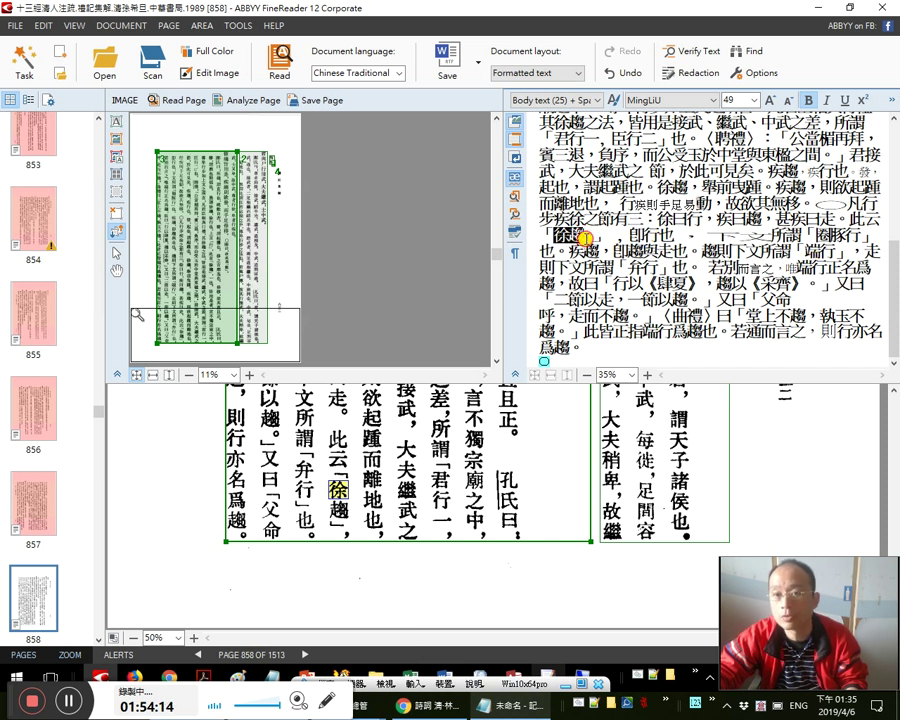
left_click(585, 238)
double_click(767, 332)
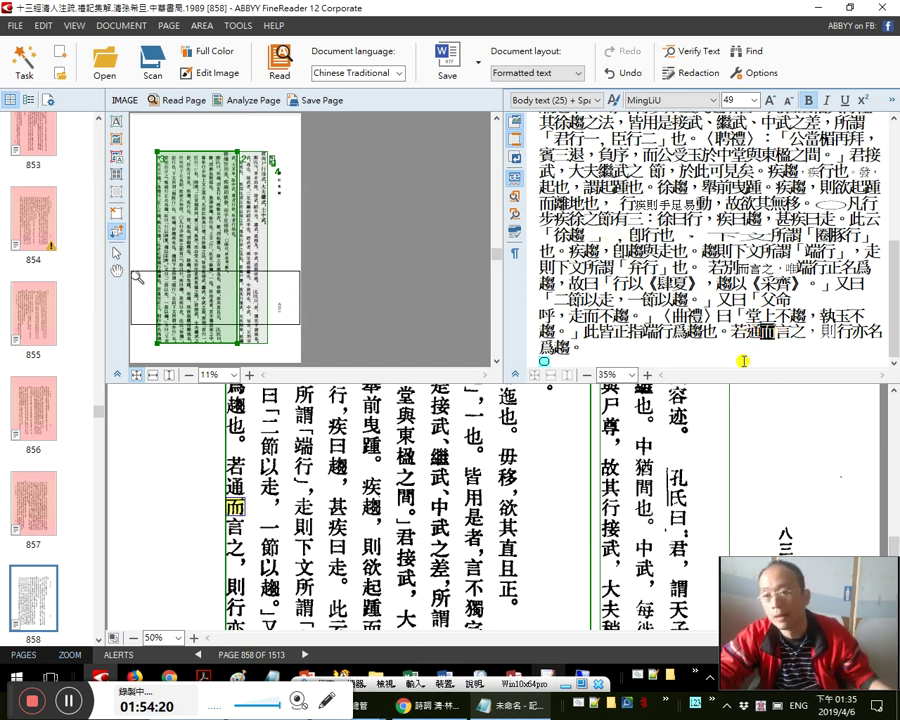
left_click(762, 331)
double_click(762, 331)
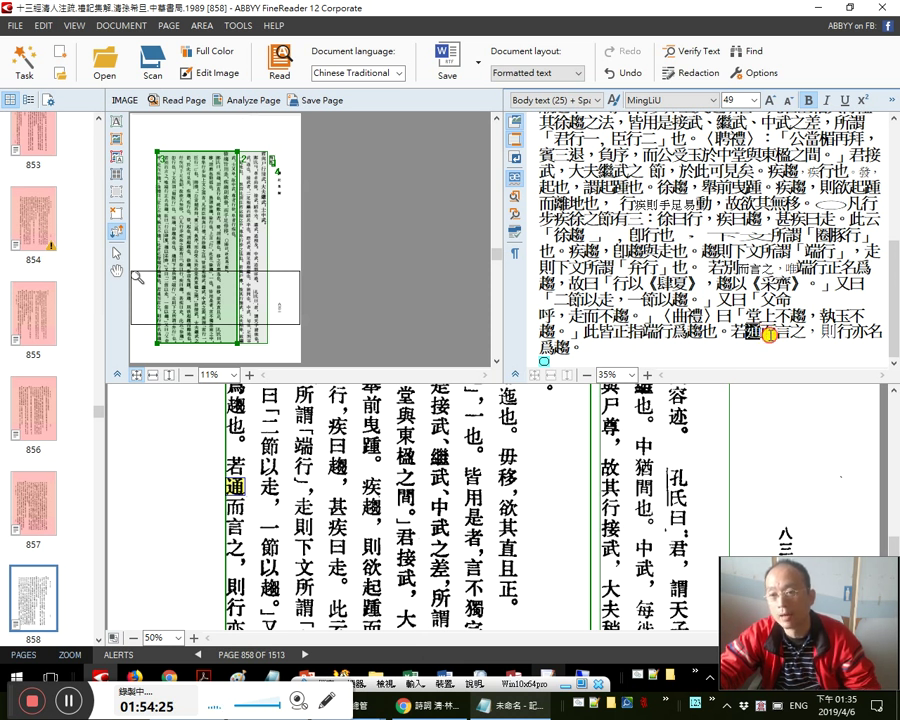
left_click(773, 335)
left_click(764, 331)
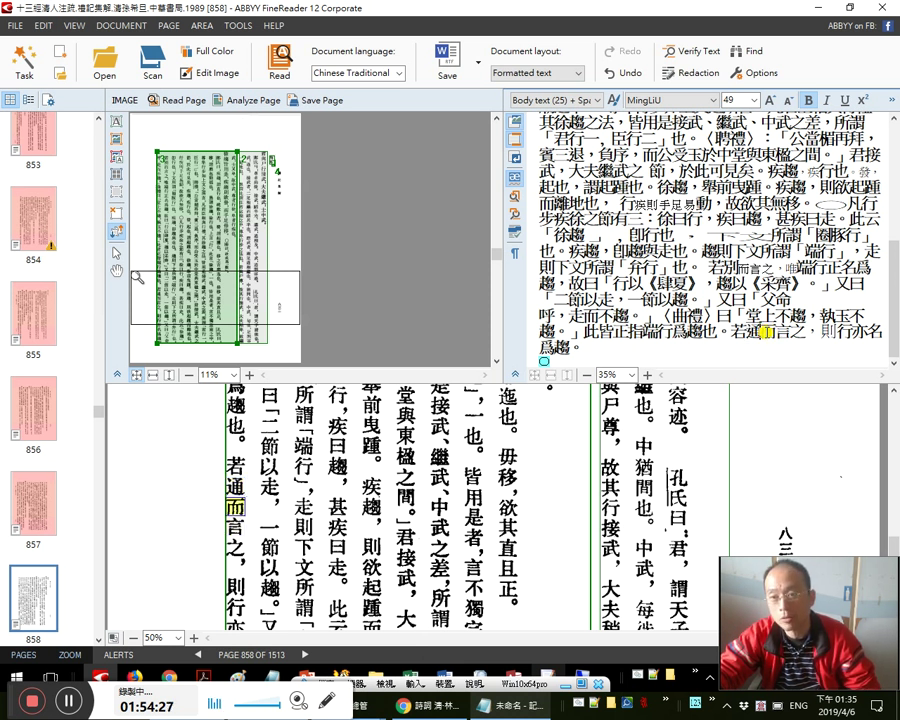
left_click_drag(778, 331, 793, 331)
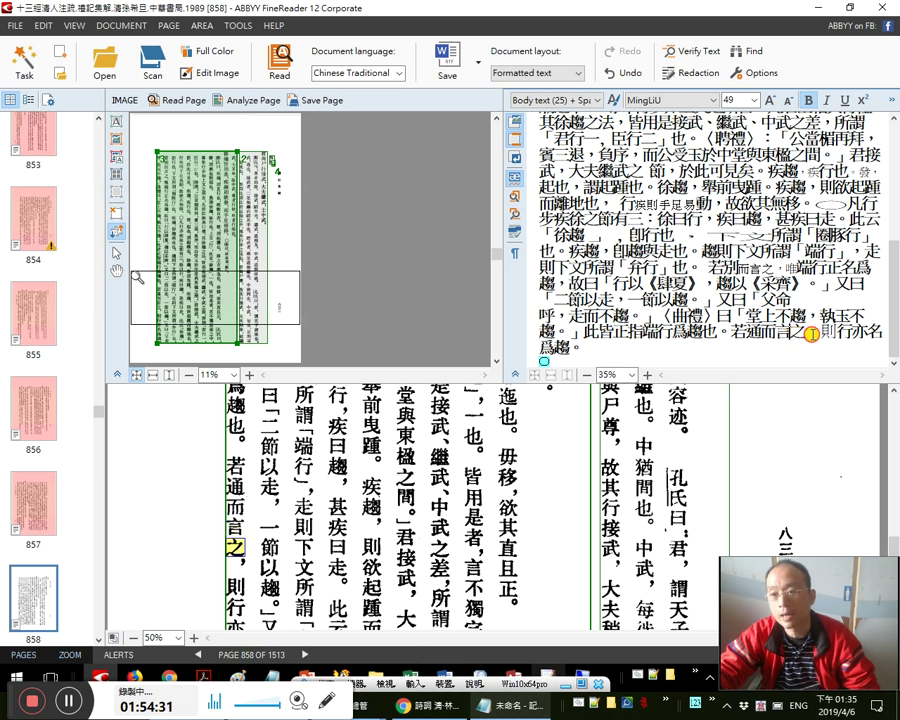
left_click(762, 332)
left_click(790, 333)
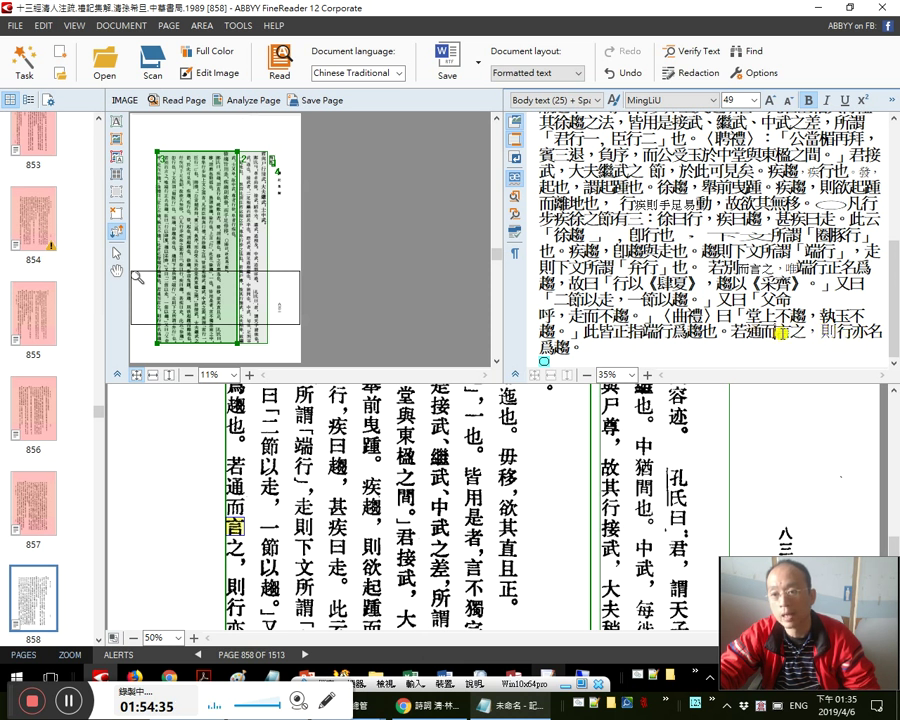
key("Right")
key("Right")
key("Right")
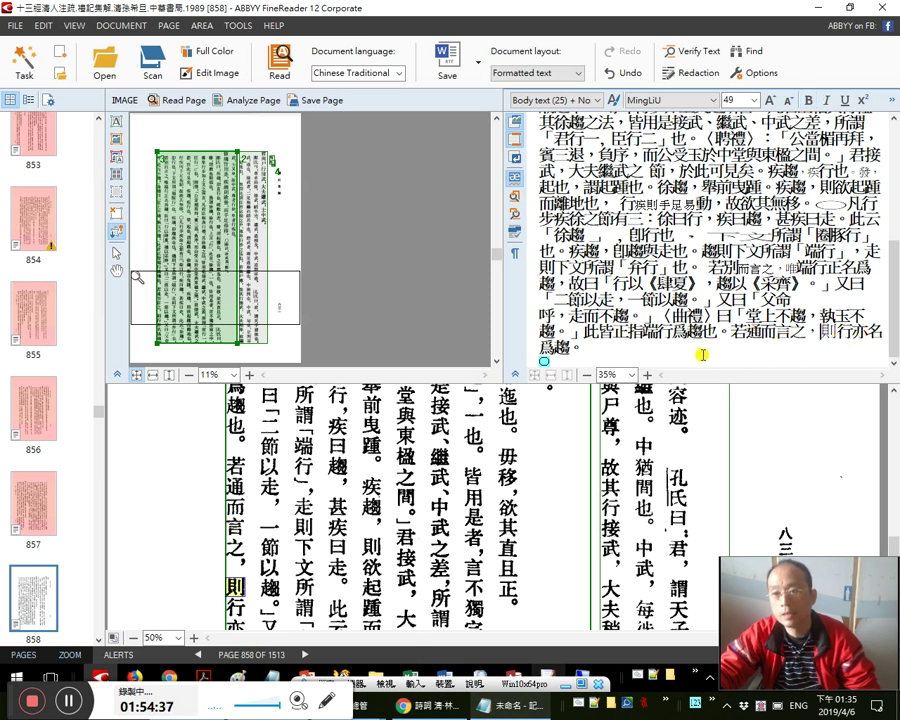
Step: Select the recognized text from 愚謂徐趨 to the end of the block
left_click(590, 345)
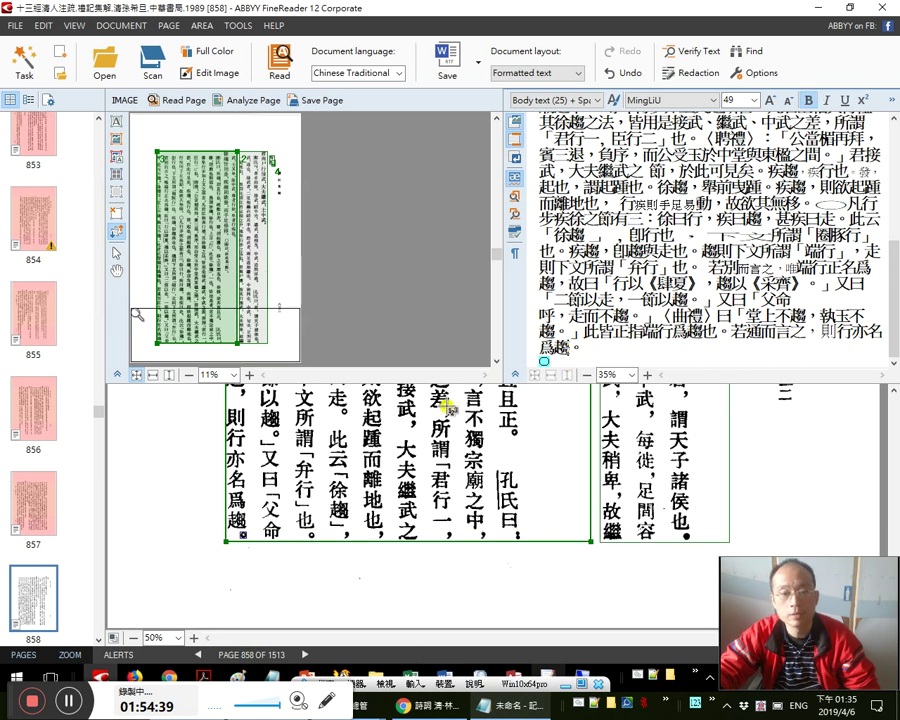
left_click(687, 363)
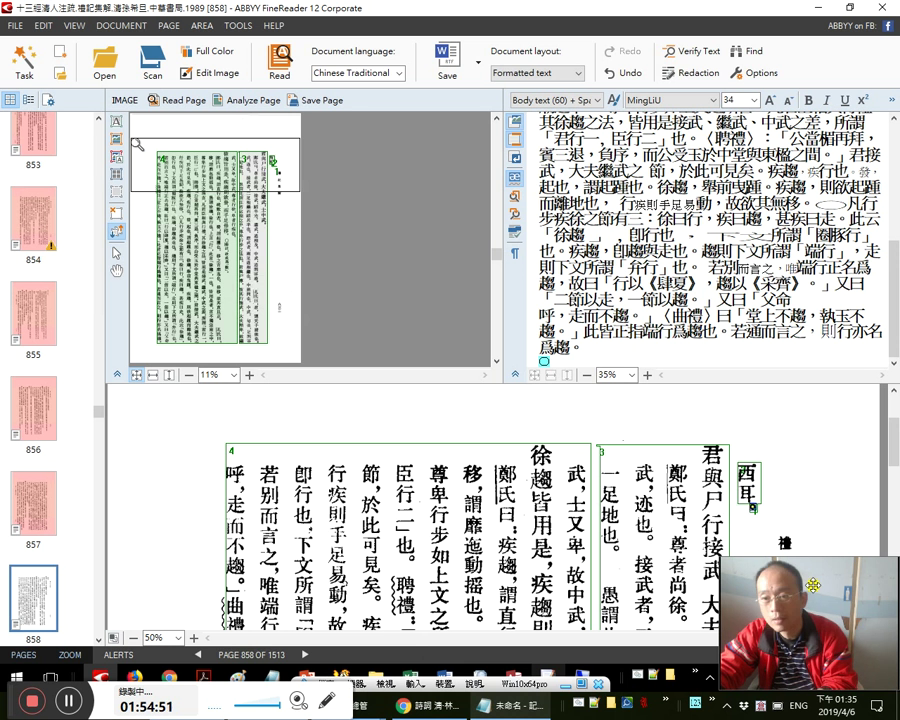
left_click(733, 498)
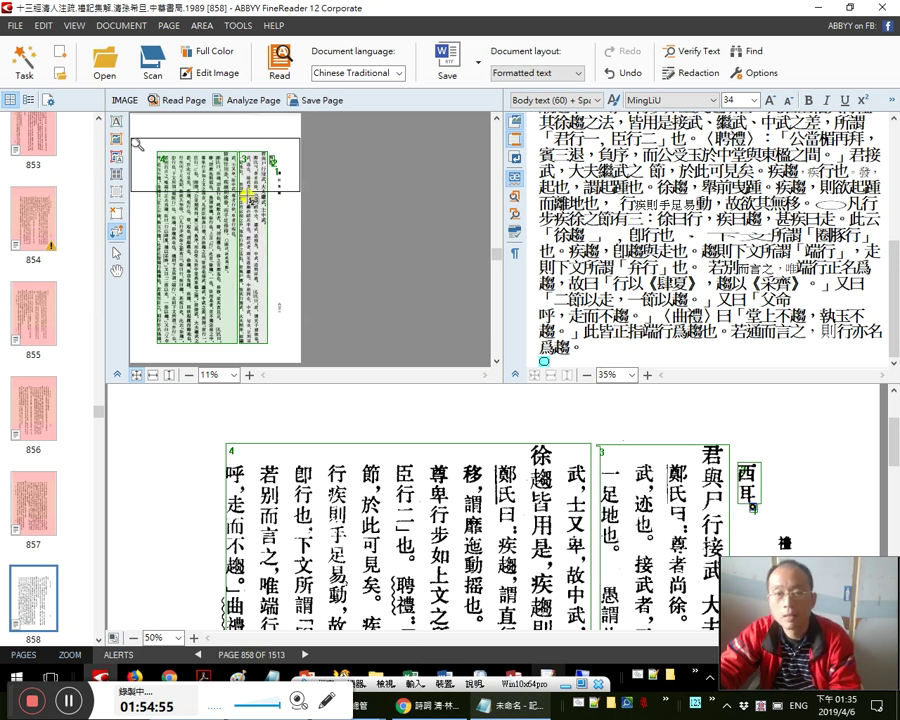
left_click(117, 250)
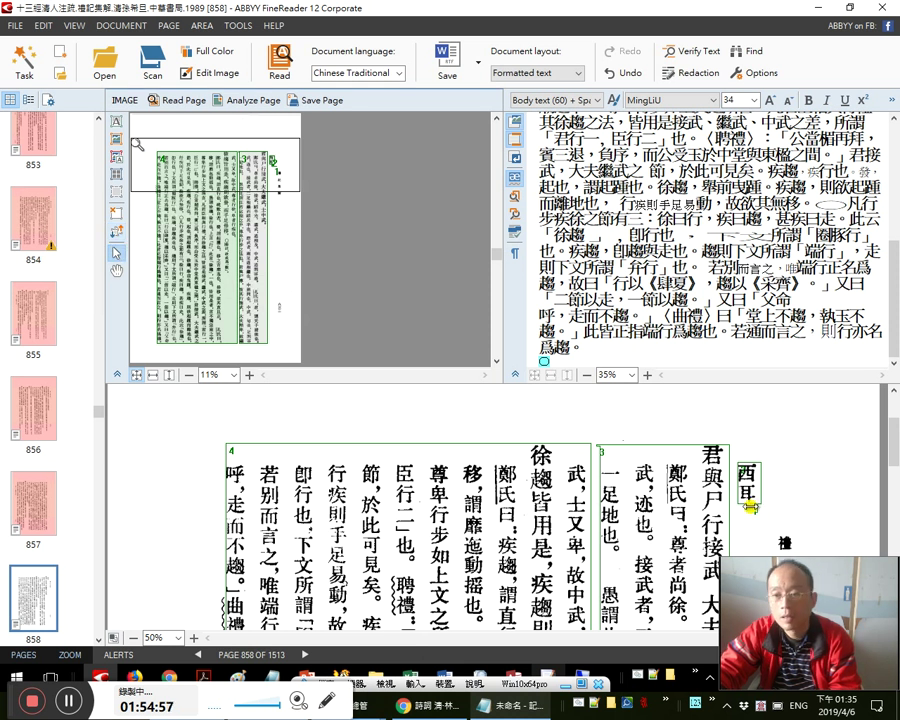
left_click_drag(645, 327, 678, 350)
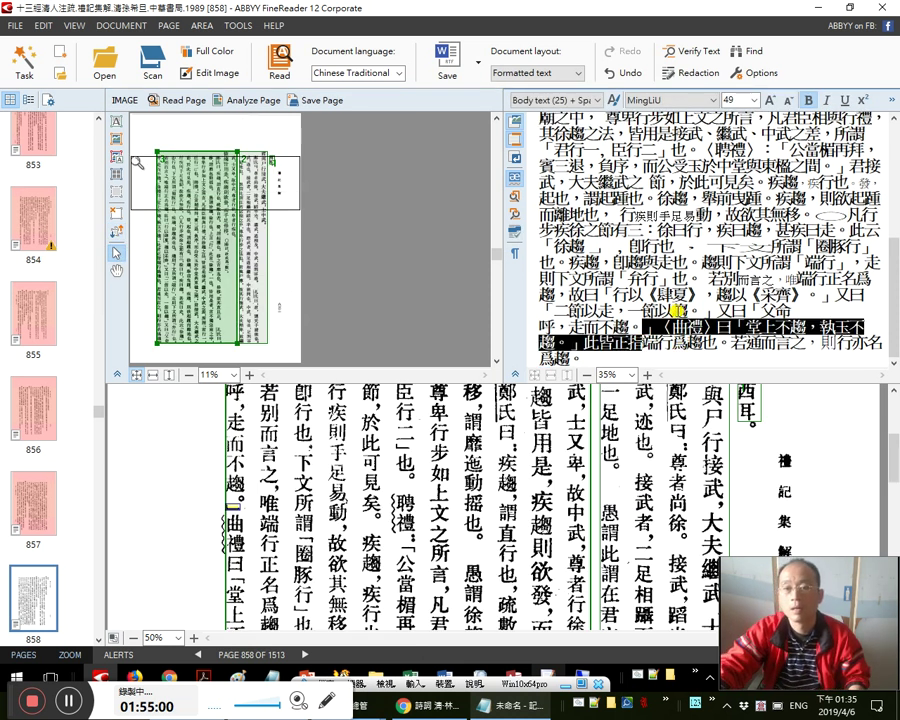
left_click(583, 357)
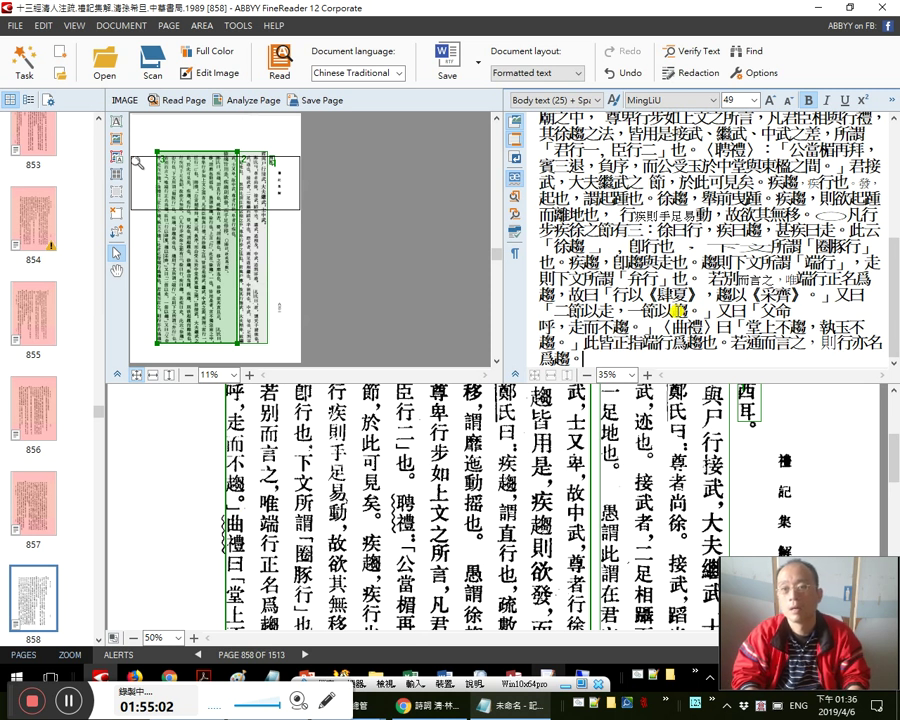
key("alt+Tab")
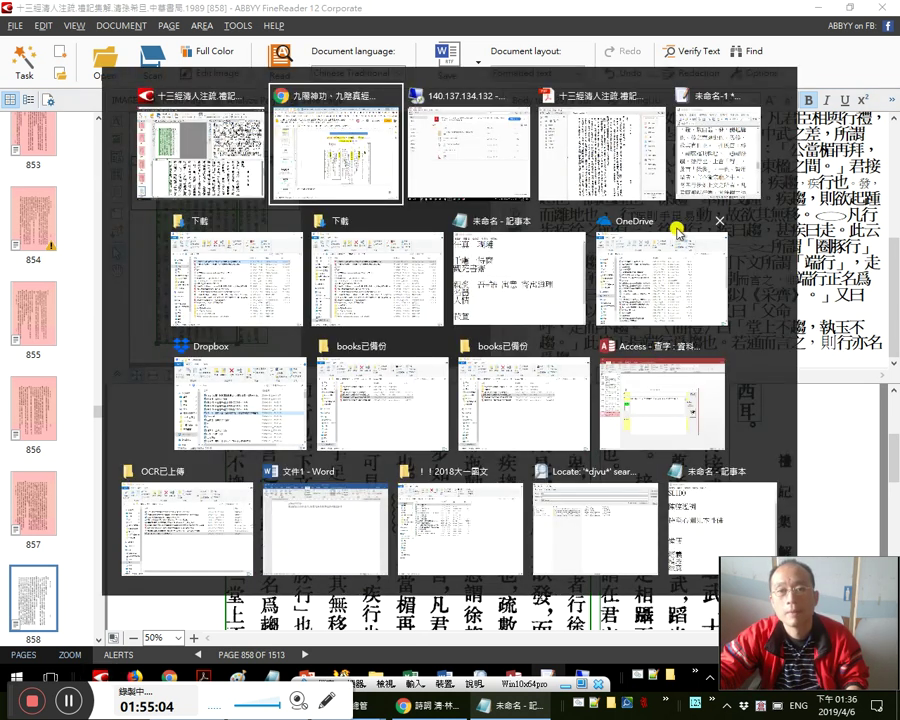
key("alt+shift+Tab")
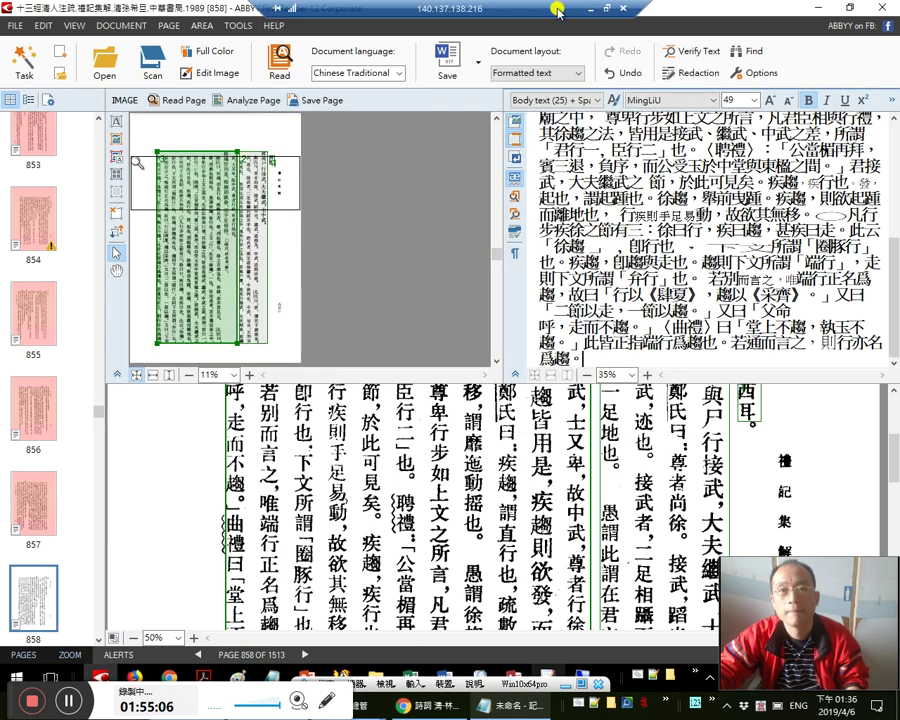
key("ctrl+shift+Up")
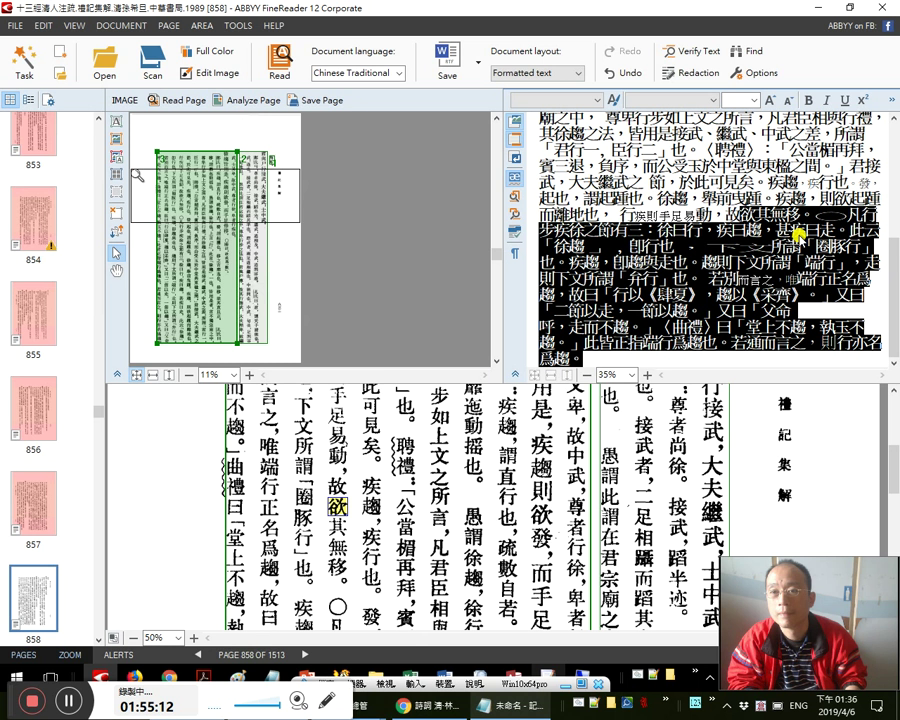
key("ctrl+shift+Up")
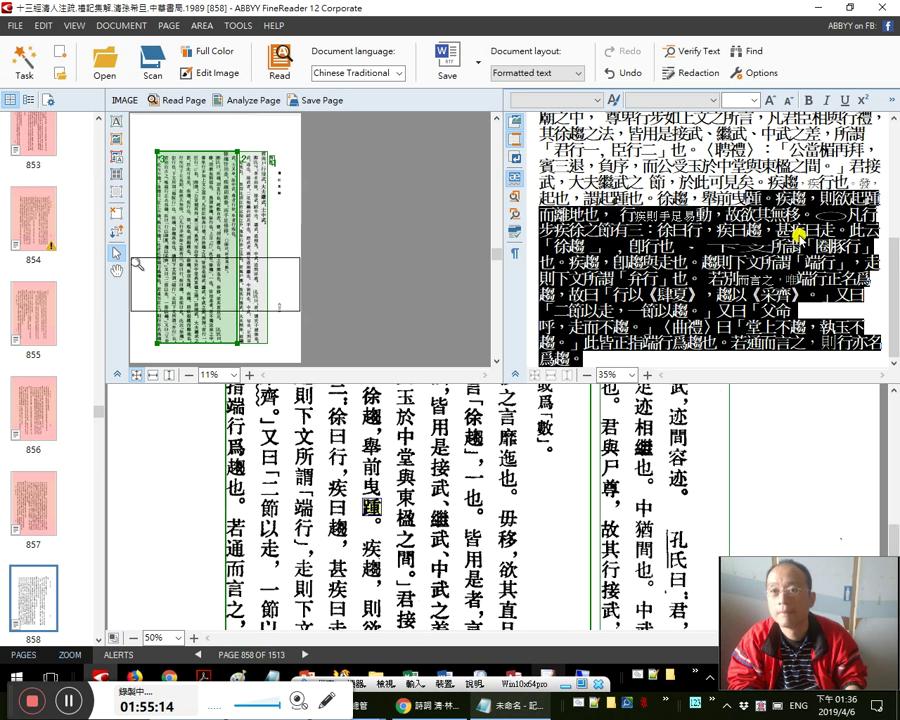
key("ctrl+shift+Up")
key("ctrl+shift+Up")
key("ctrl+shift+Up")
key("ctrl+shift+Up")
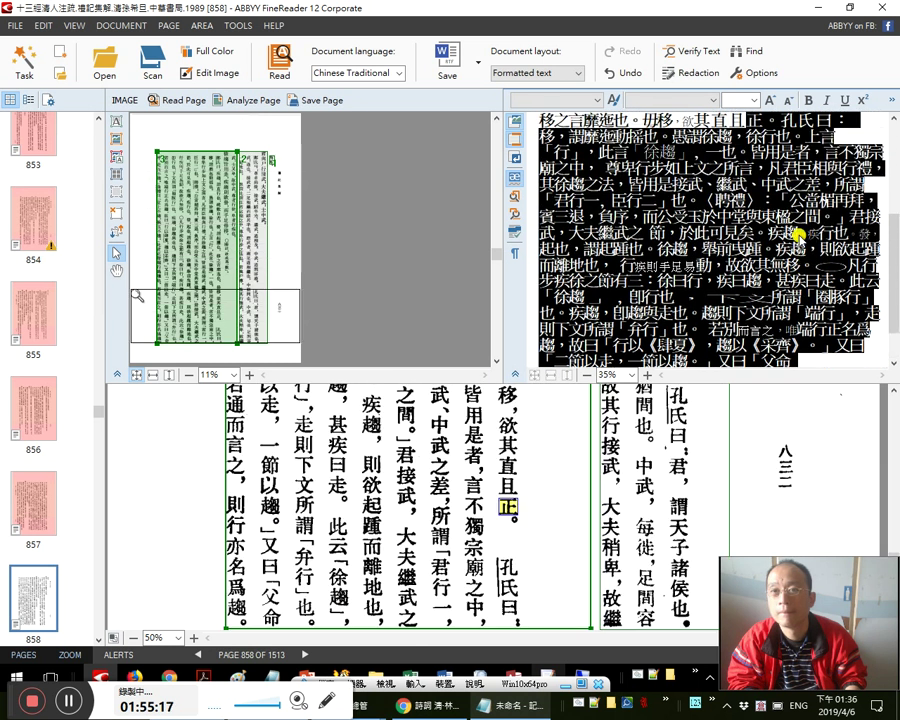
key("ctrl+shift+Down")
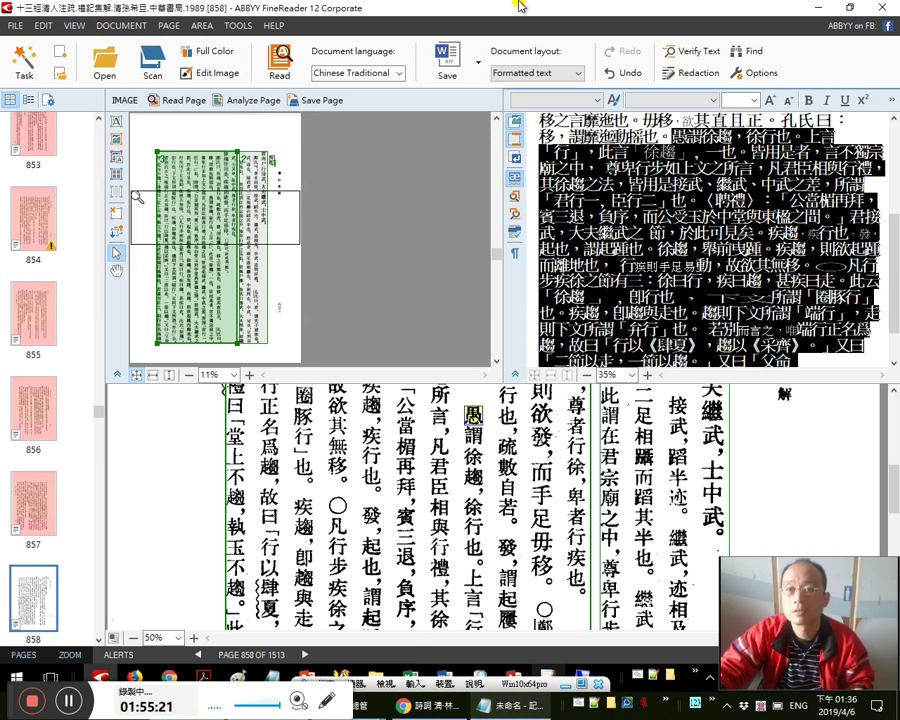
Step: Consult Moedict's 行 entry meaning 走, then restore the main Word document 說解:1
key("alt+Tab")
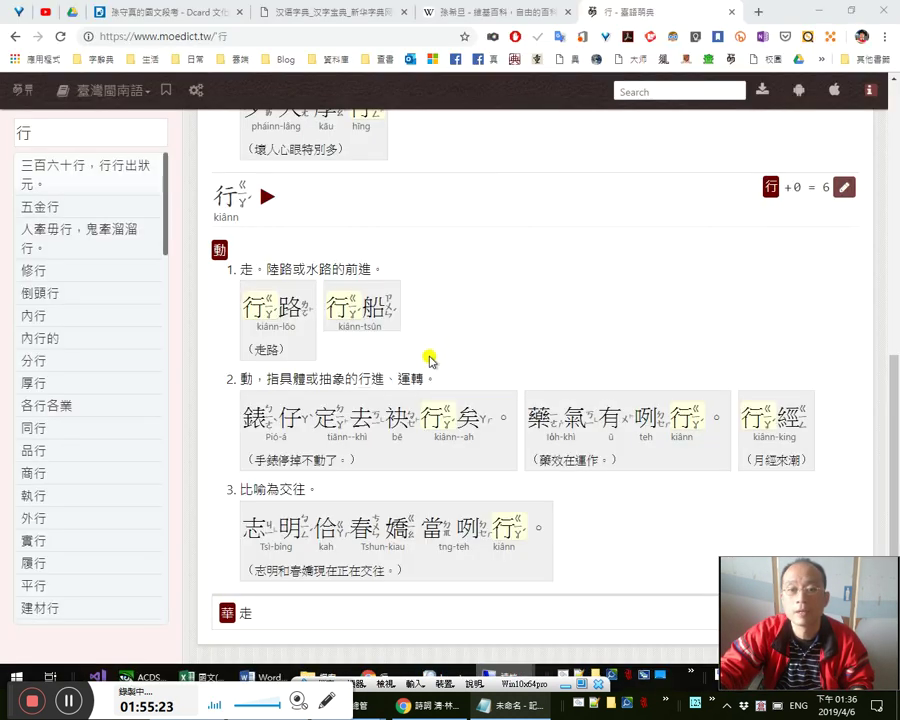
mouse_move(262, 677)
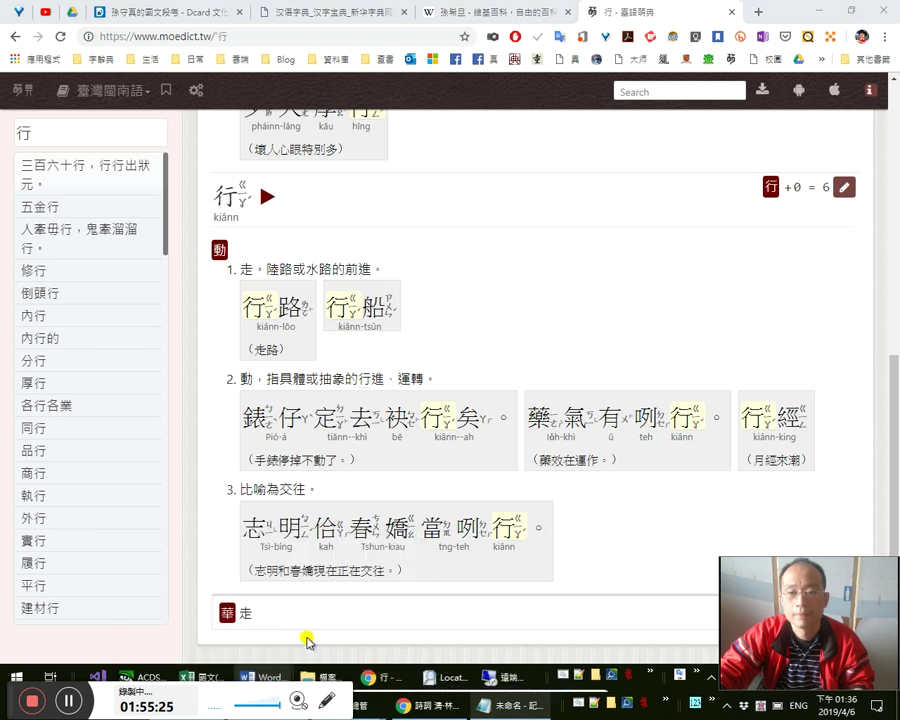
left_click(320, 610)
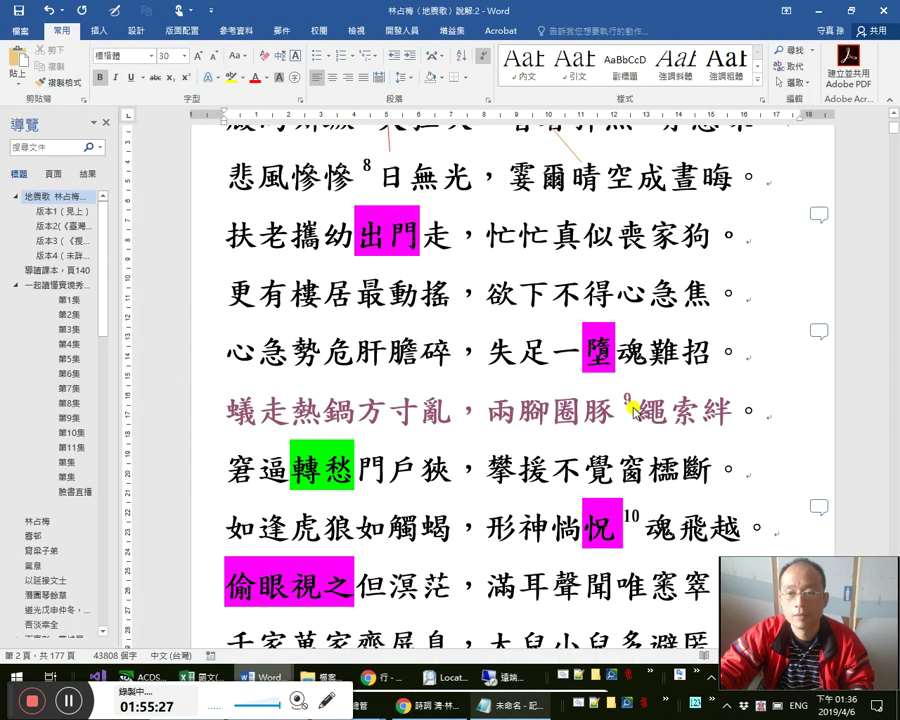
left_click(585, 410)
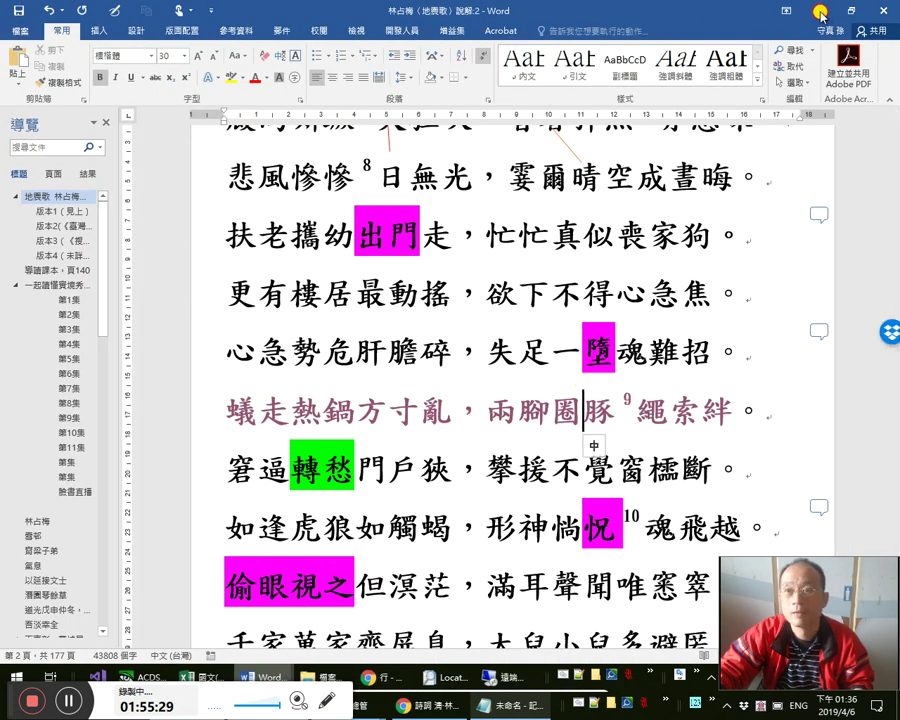
left_click(820, 14)
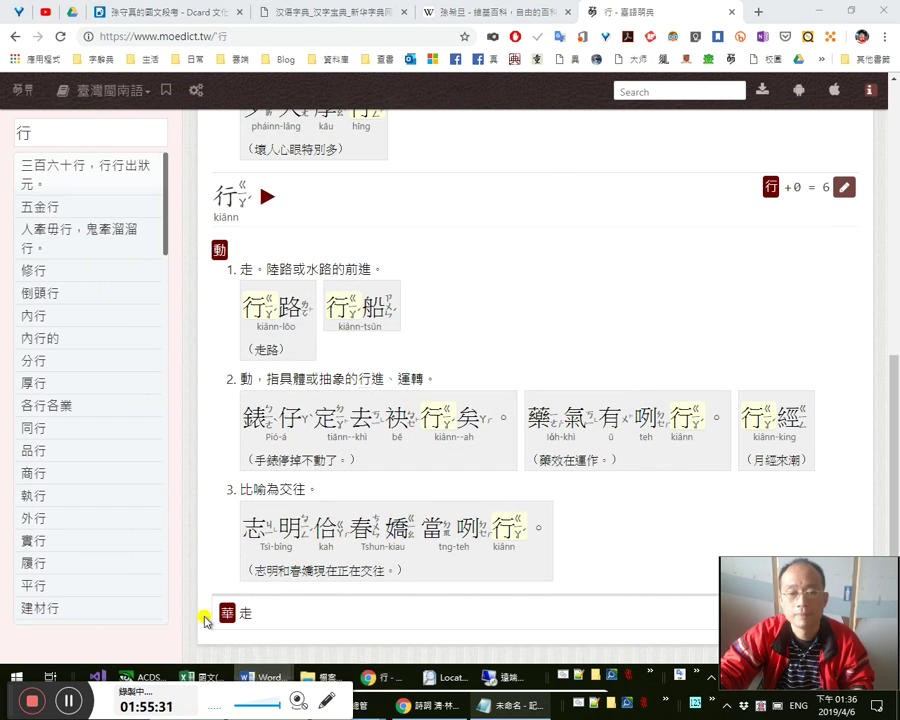
left_click(264, 683)
left_click(207, 627)
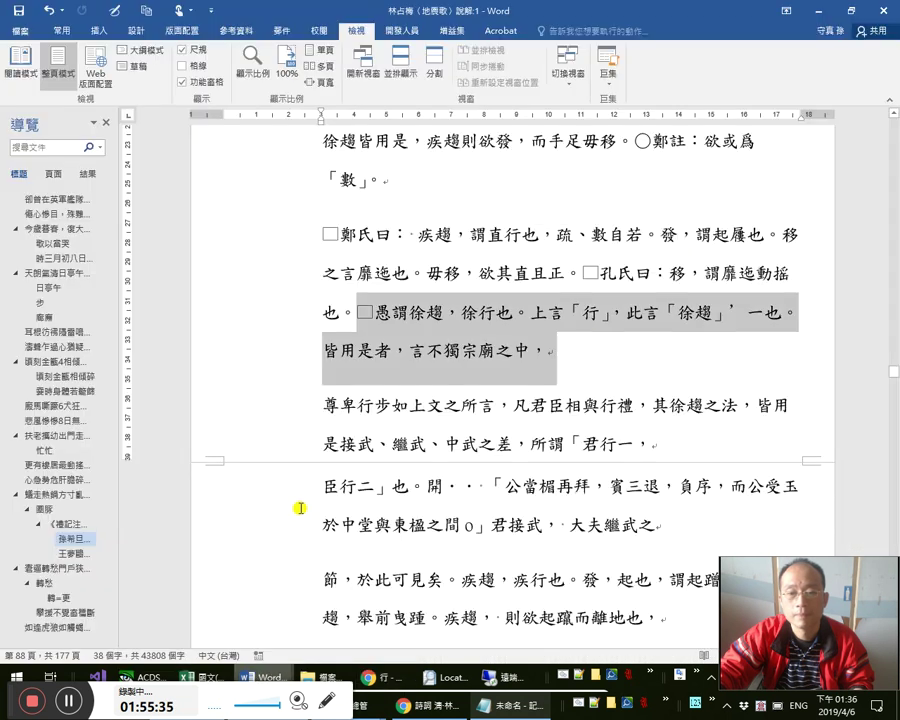
Step: Paste the proofread text over the garbled passage ending 名爲趨。 and save the document
left_click(384, 314)
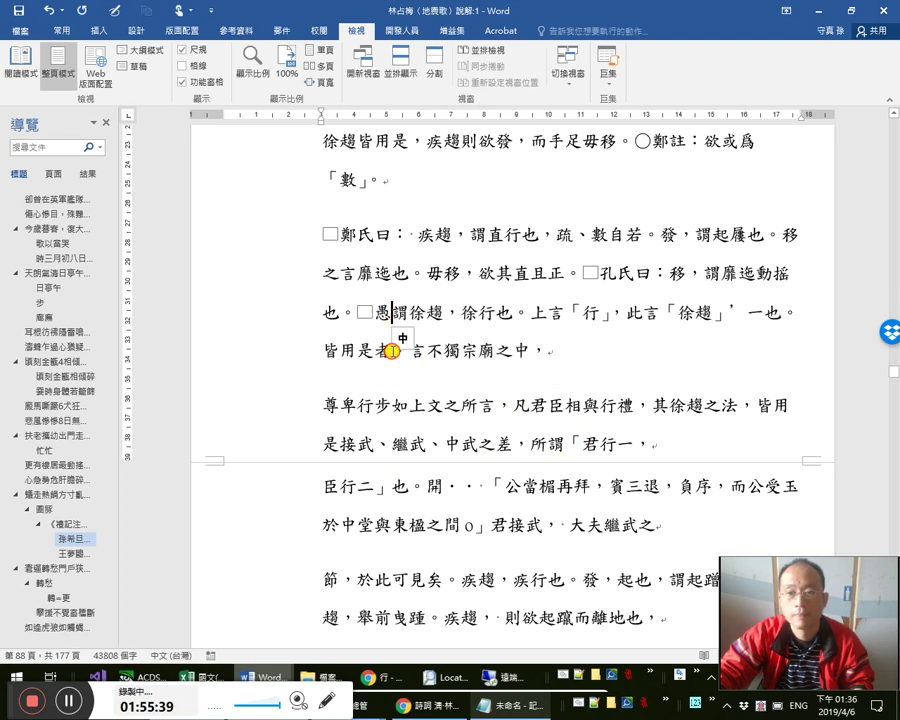
scroll(510, 504, "down", 10)
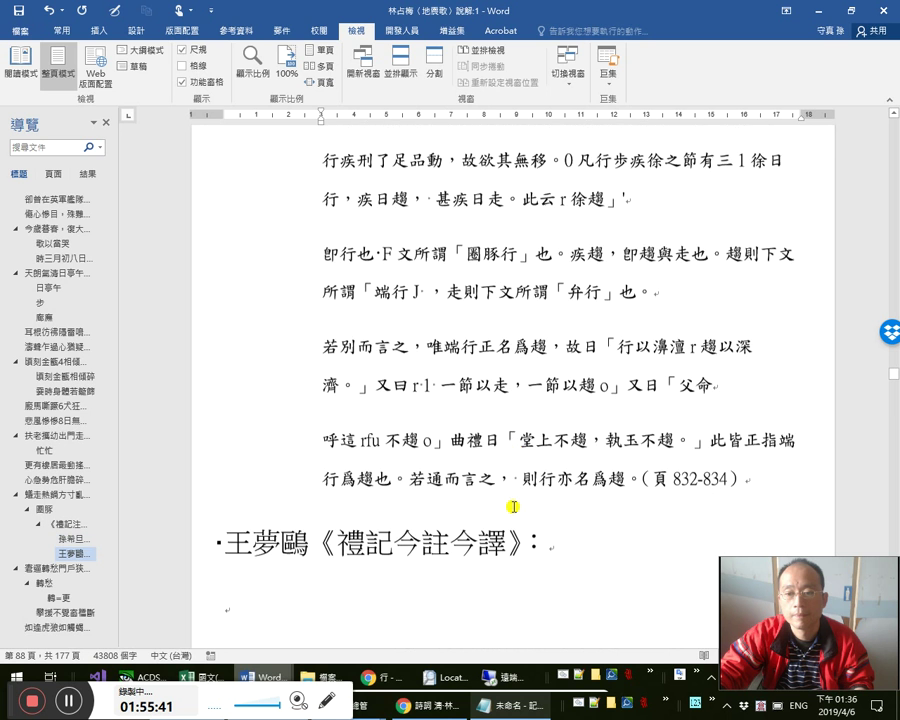
scroll(513, 507, "down", 1)
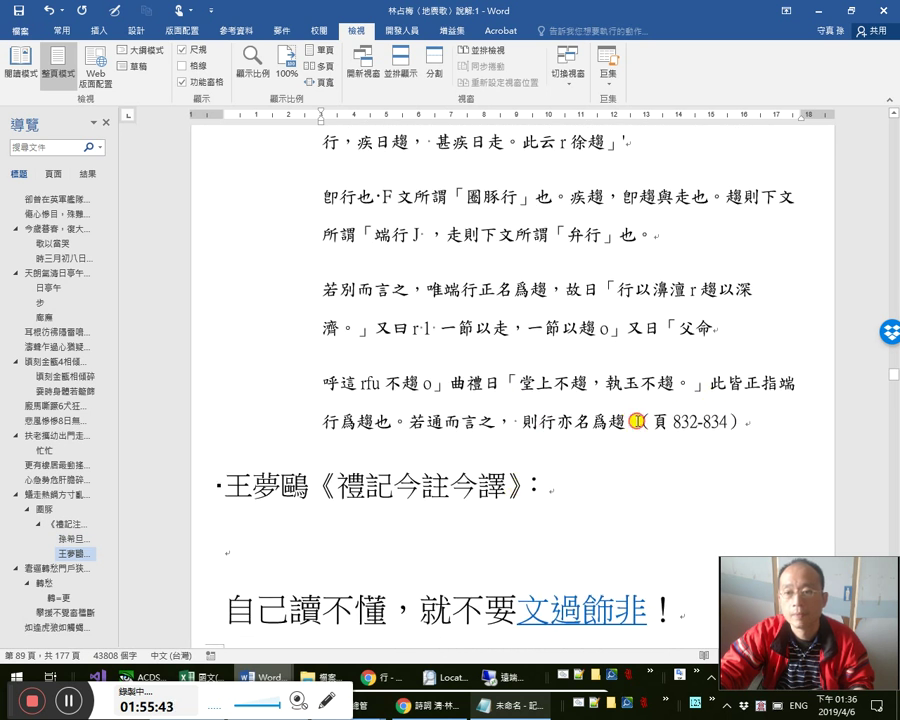
left_click(636, 421, "shift")
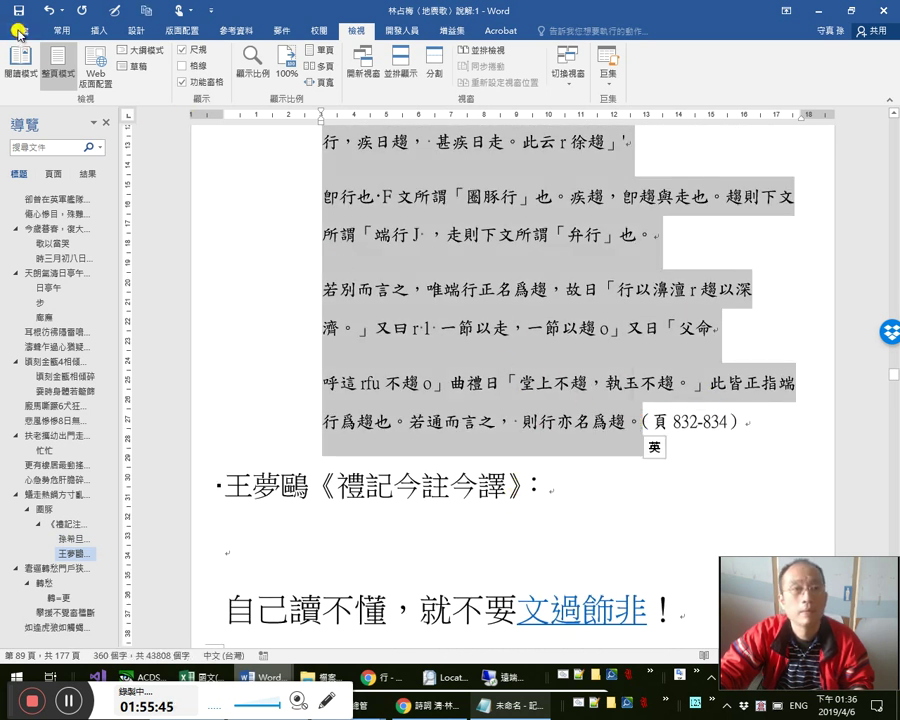
left_click(17, 30)
key("Escape")
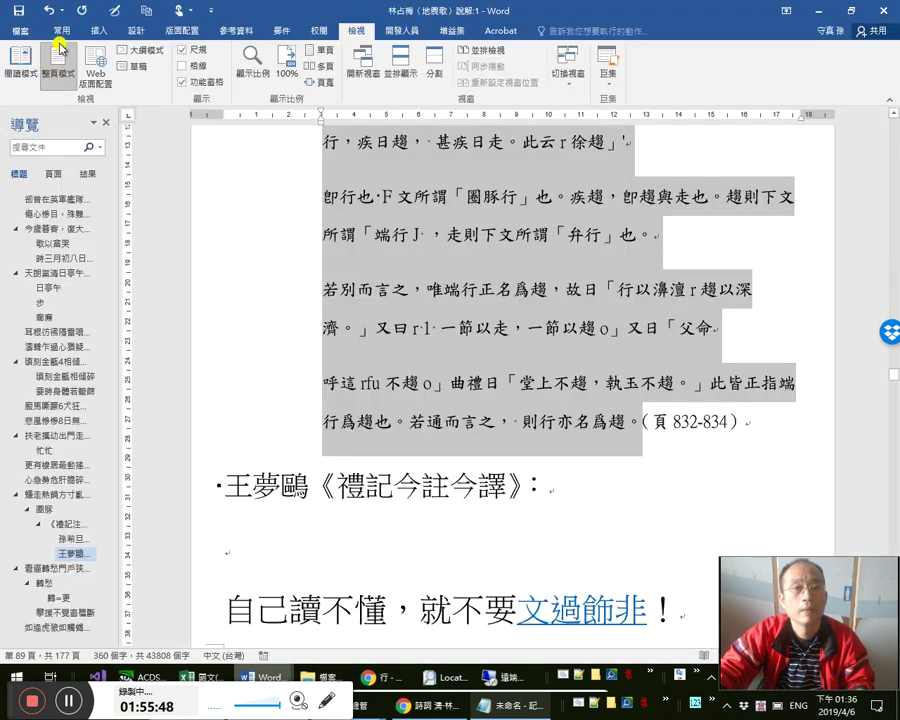
left_click(61, 31)
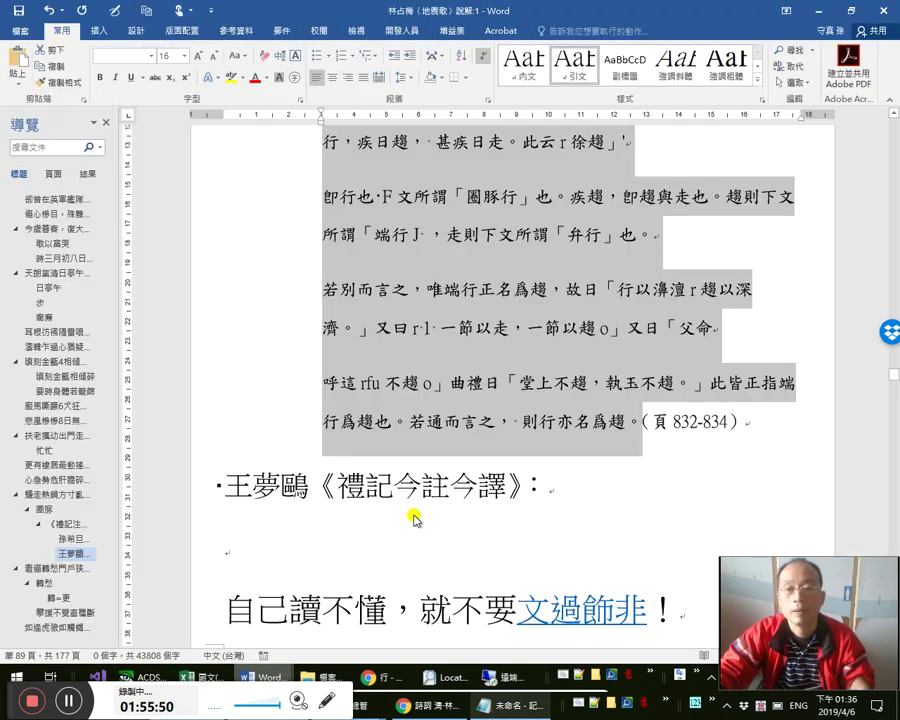
key("ctrl+v")
scroll(430, 506, "up", 1)
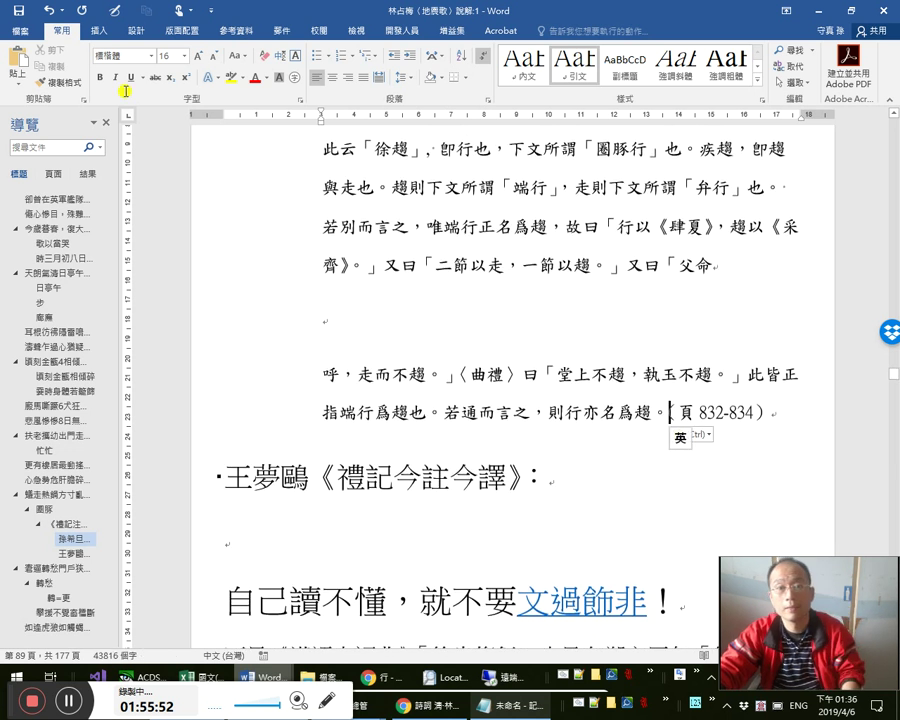
key("ctrl+s")
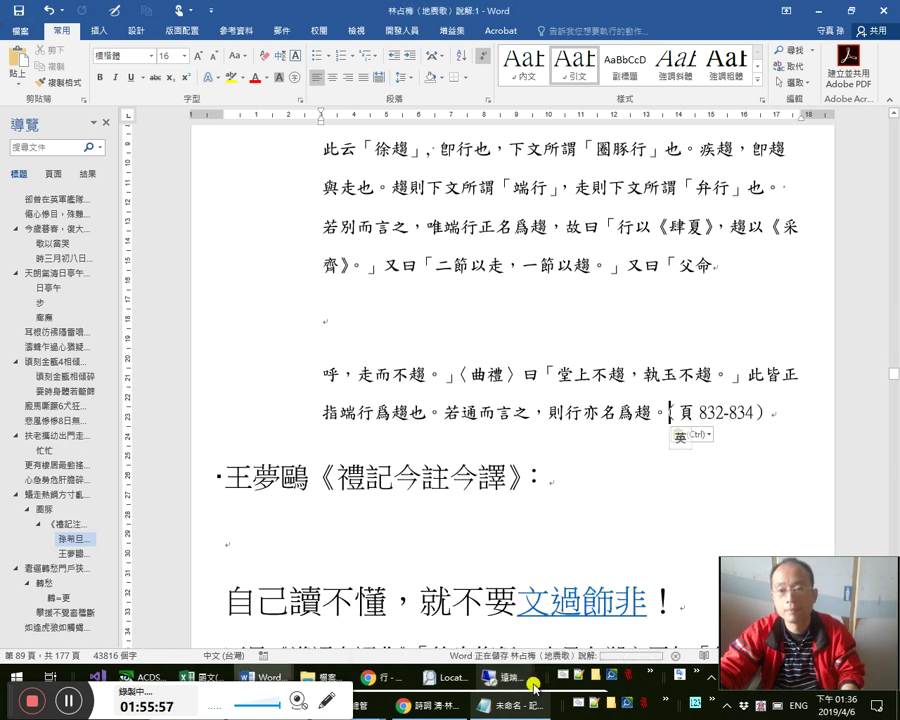
mouse_move(521, 666)
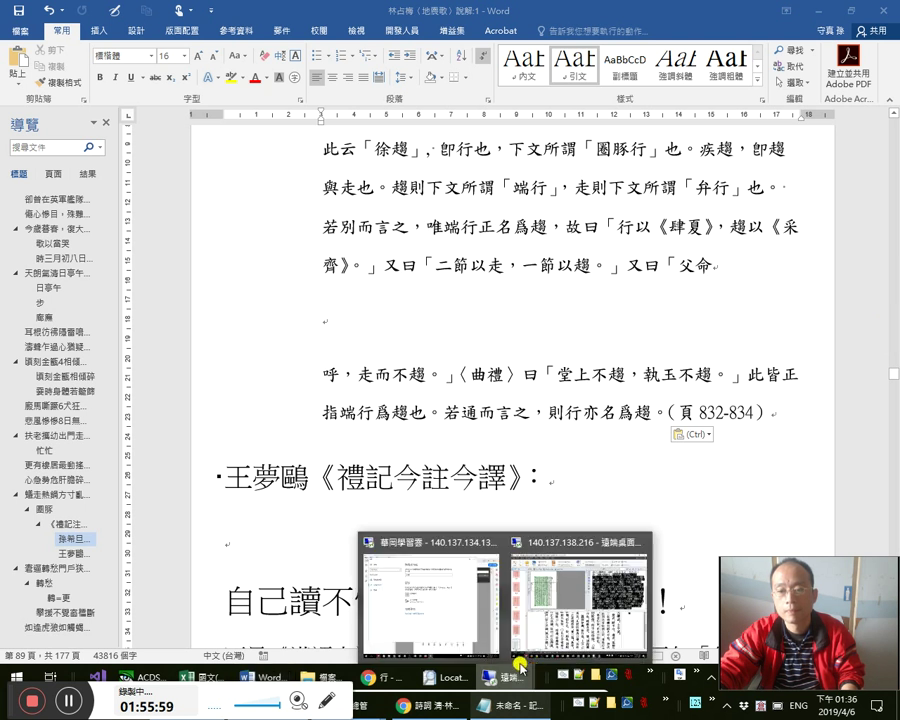
Step: Close the ended remote session, dismiss its notice, and open the FineReader session
mouse_move(493, 553)
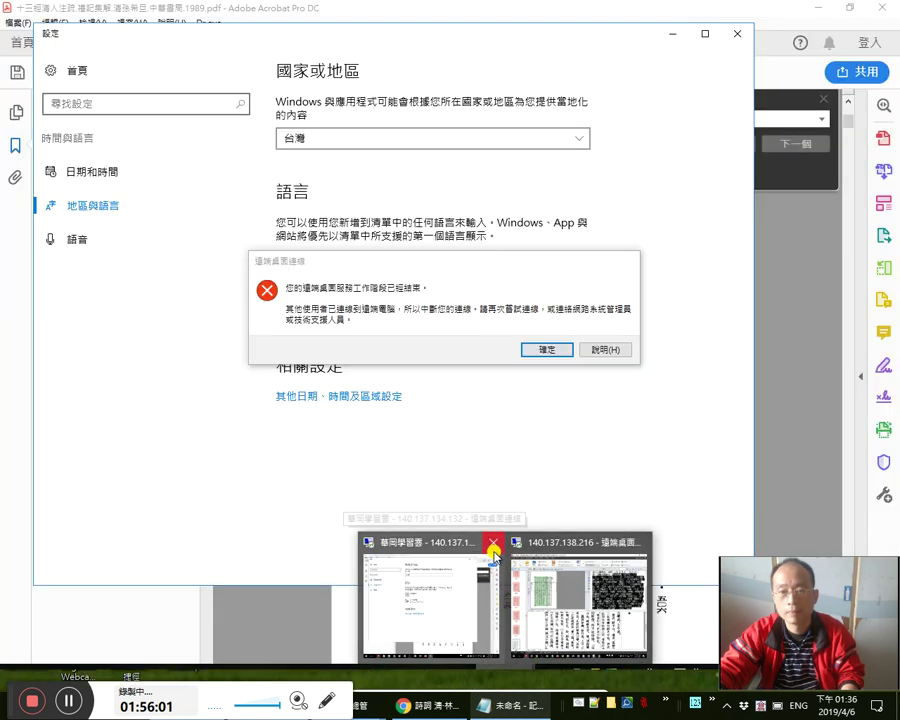
left_click(495, 546)
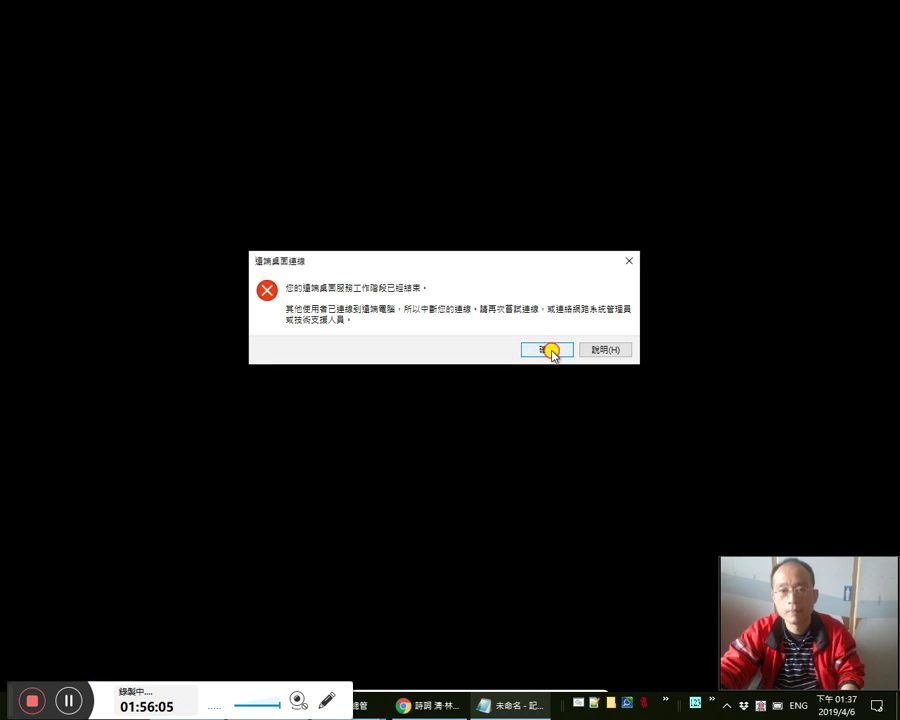
left_click(548, 350)
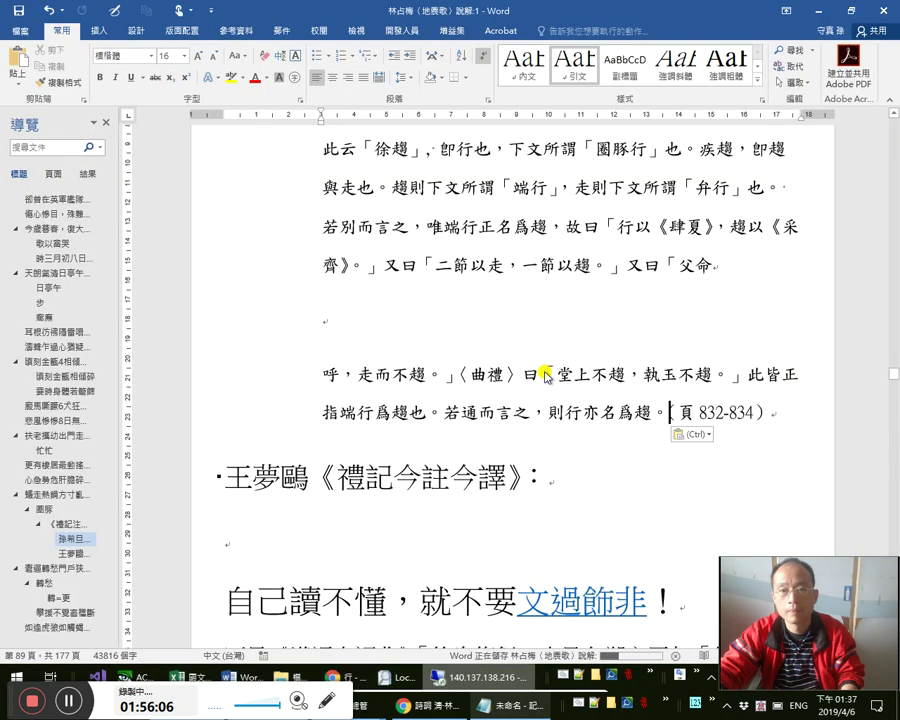
left_click(503, 678)
Step: Resize page 859's area block so the 卷三十 header and 八三三 page number are excluded
left_click(694, 287)
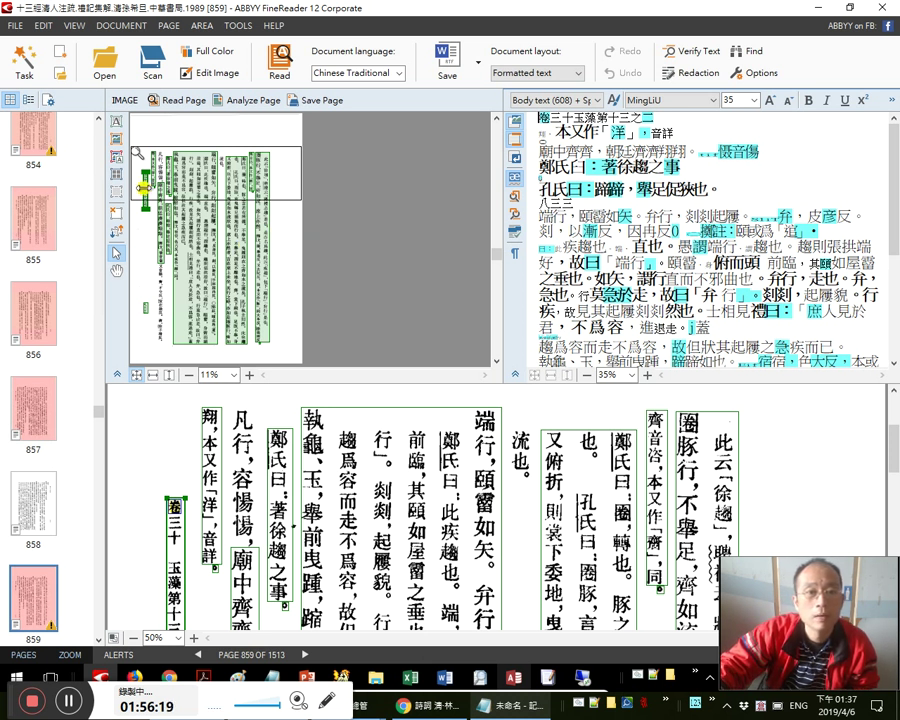
left_click(212, 328)
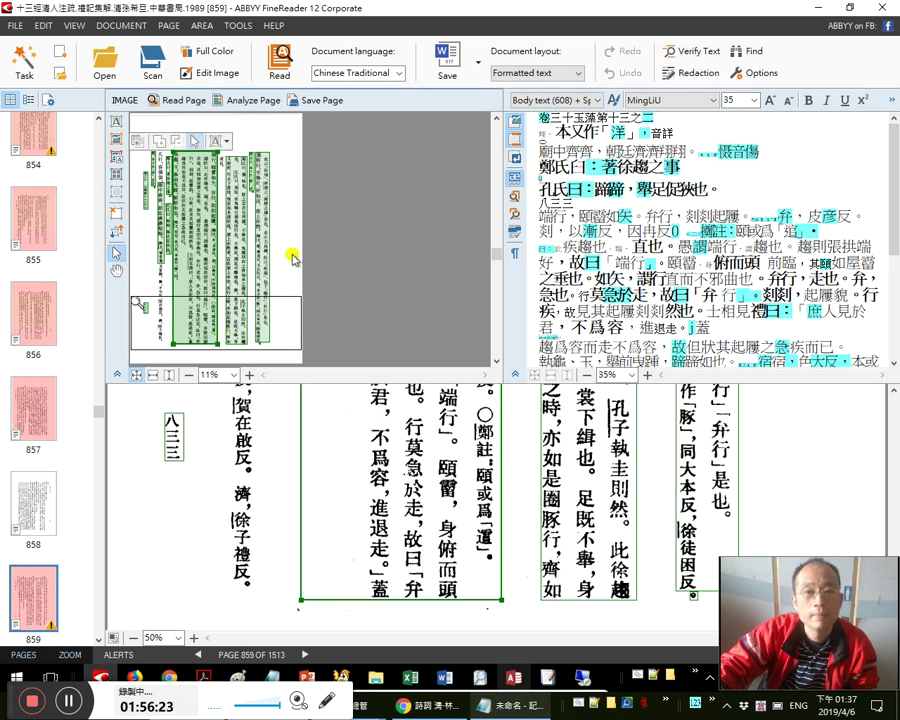
left_click(228, 176)
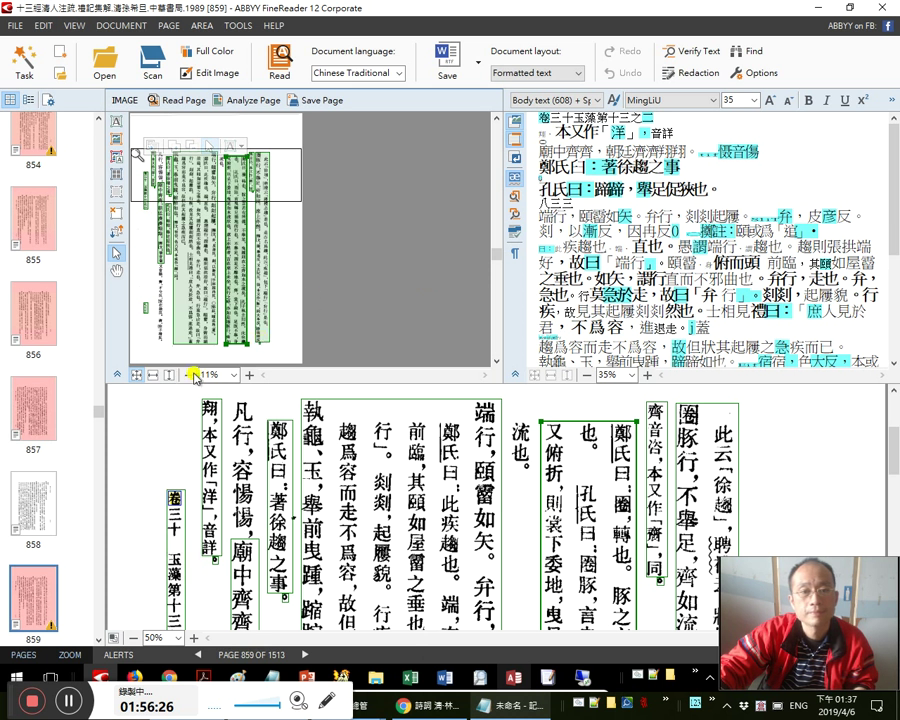
scroll(244, 378, "up", 2)
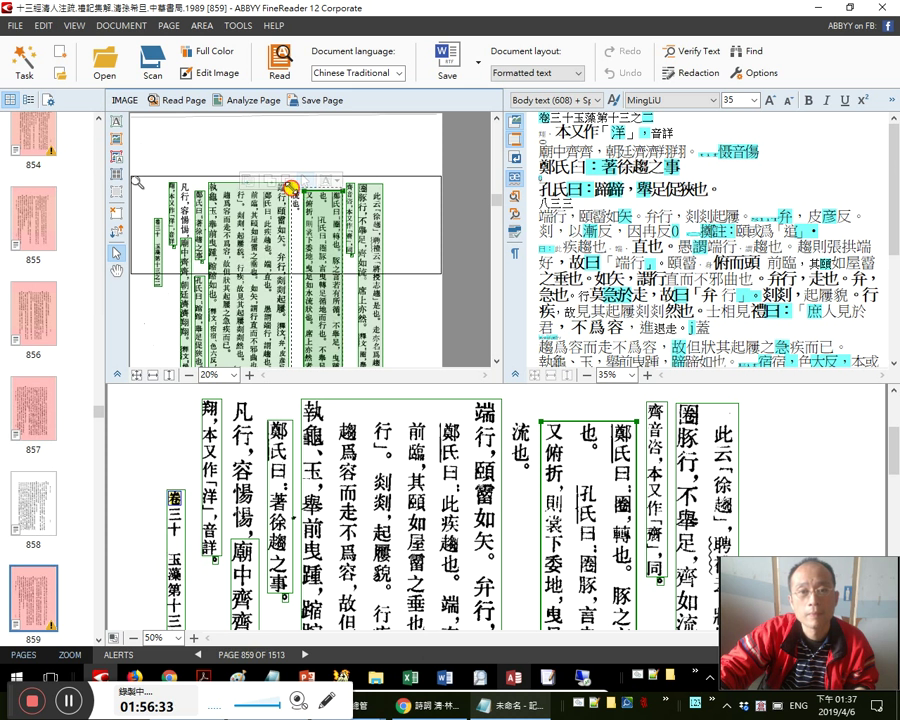
left_click(160, 238)
left_click_drag(160, 238, 494, 325)
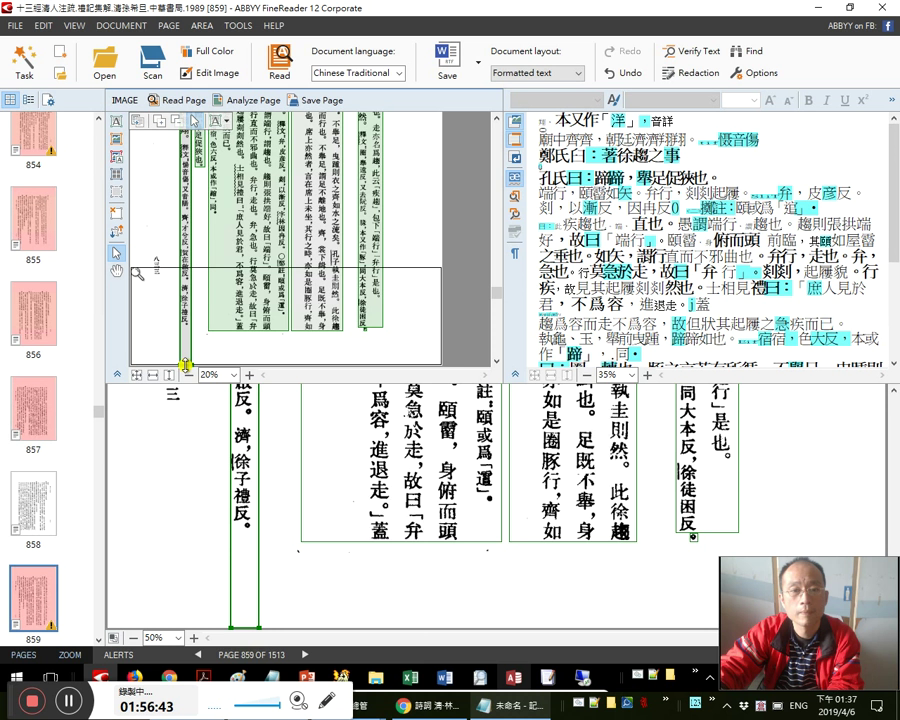
left_click_drag(185, 351, 186, 335)
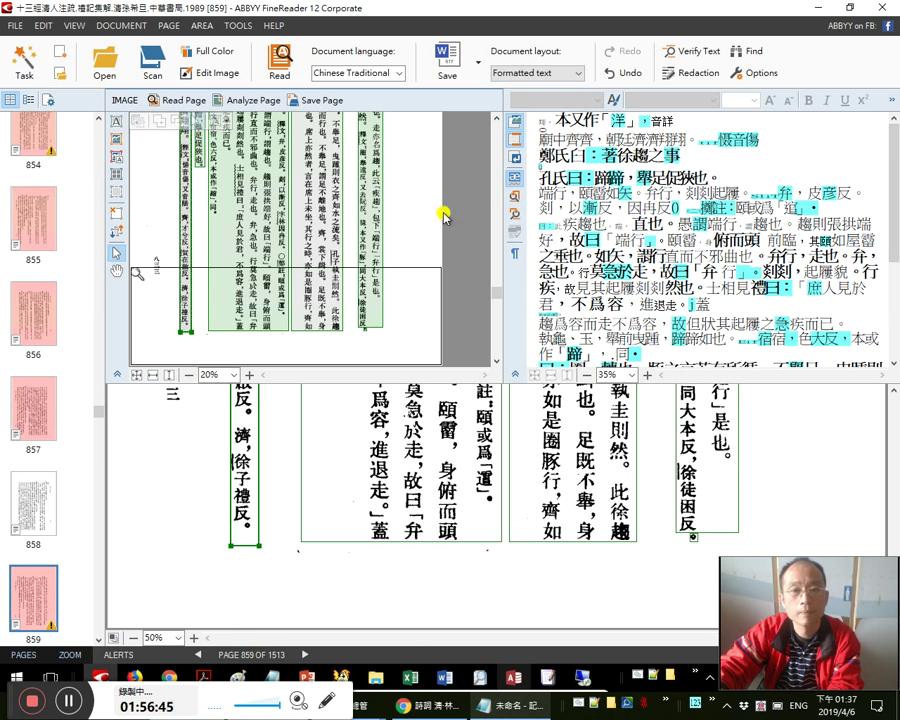
Step: Check the remaining text blocks on page 859 against the scan
left_click(346, 213)
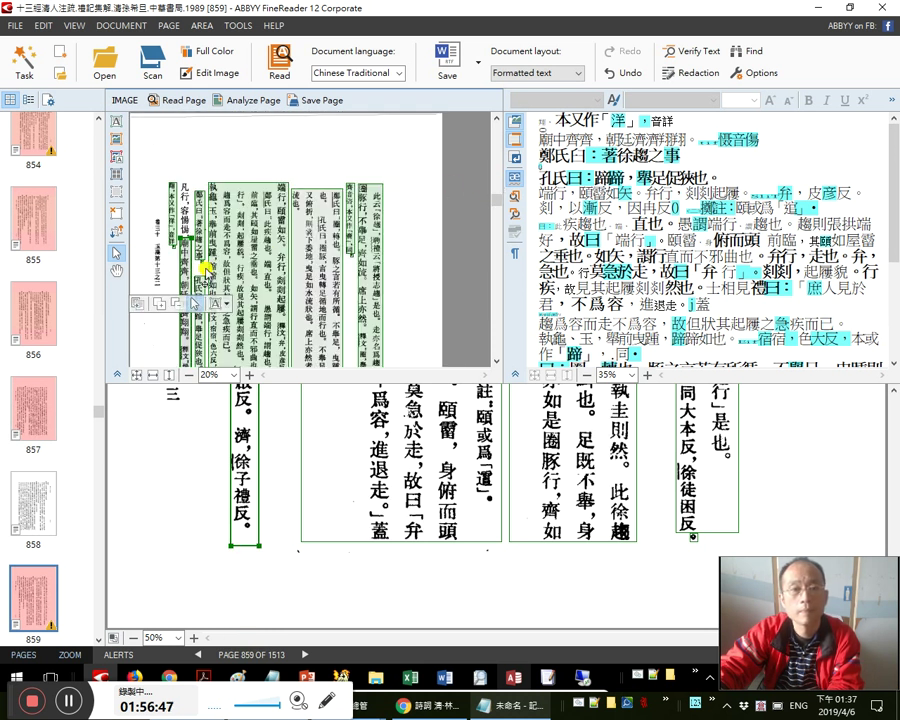
left_click(201, 264)
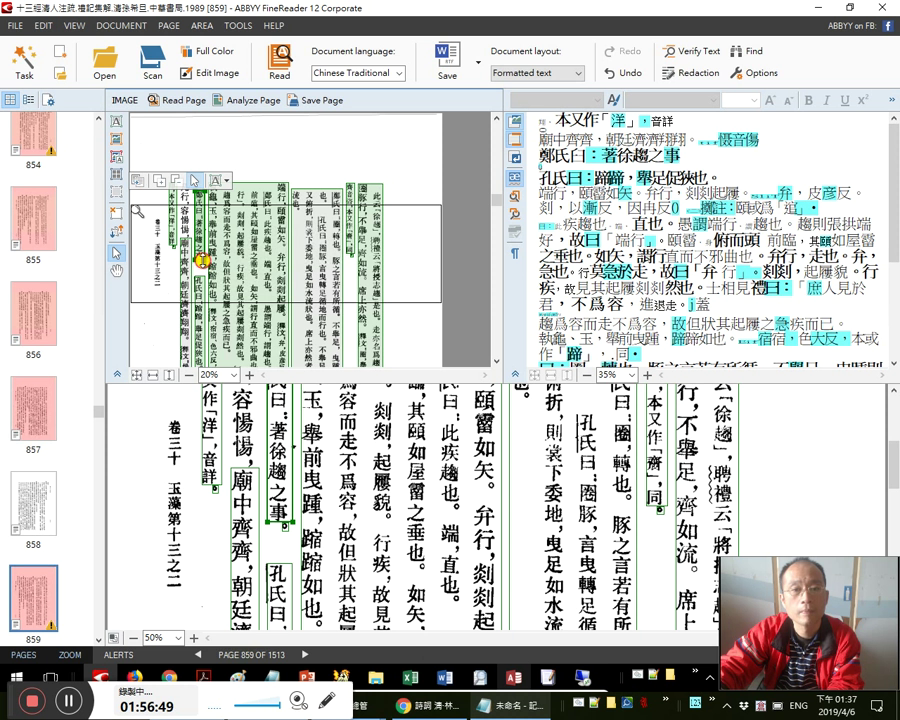
scroll(346, 237, "down", 3)
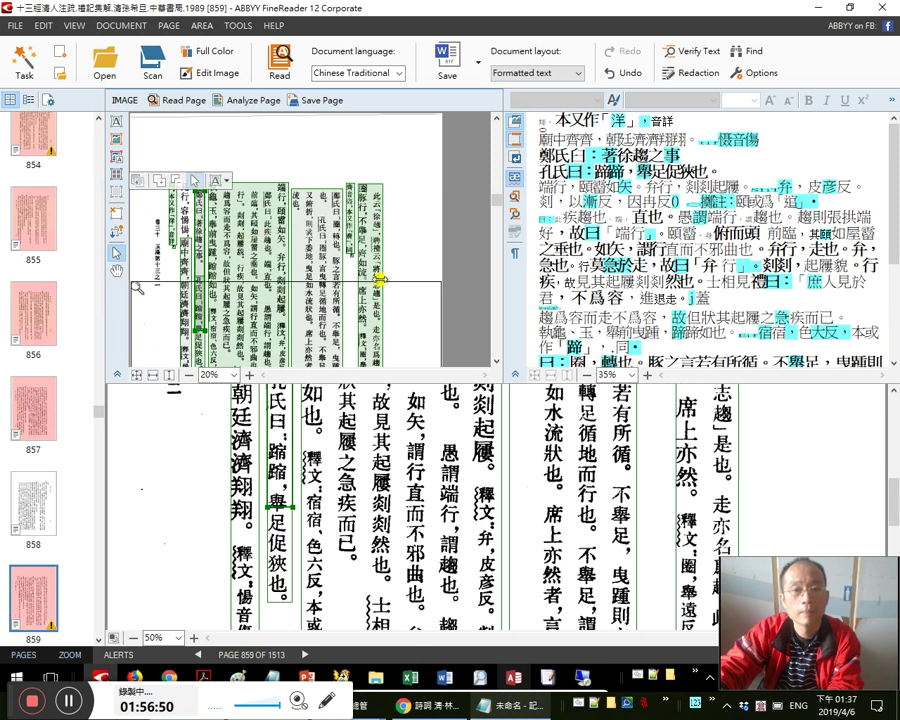
scroll(384, 318, "down", 2)
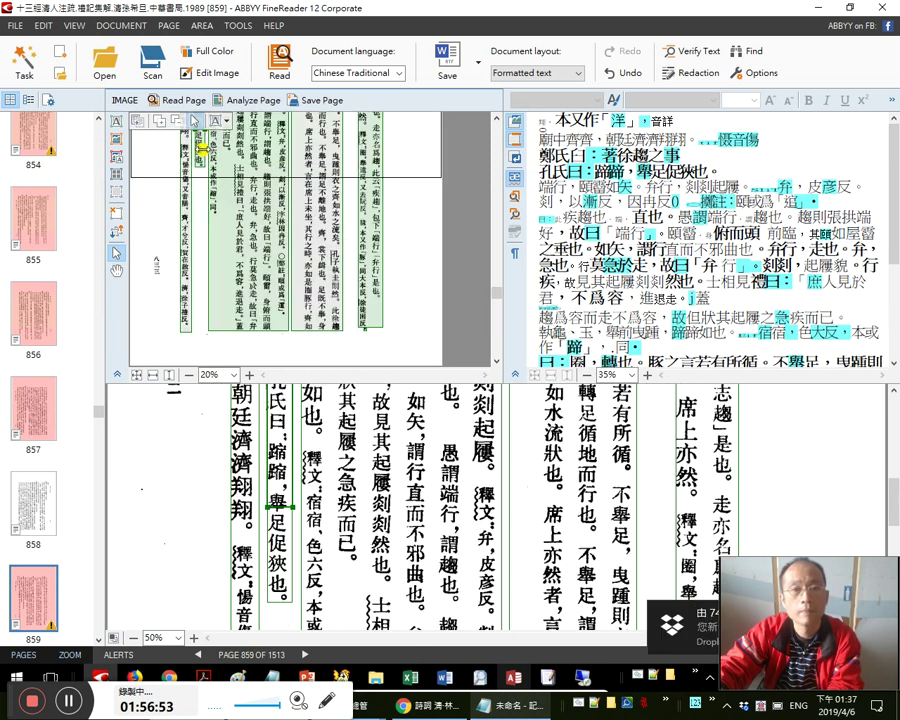
scroll(201, 145, "down", 2)
scroll(203, 300, "up", 3)
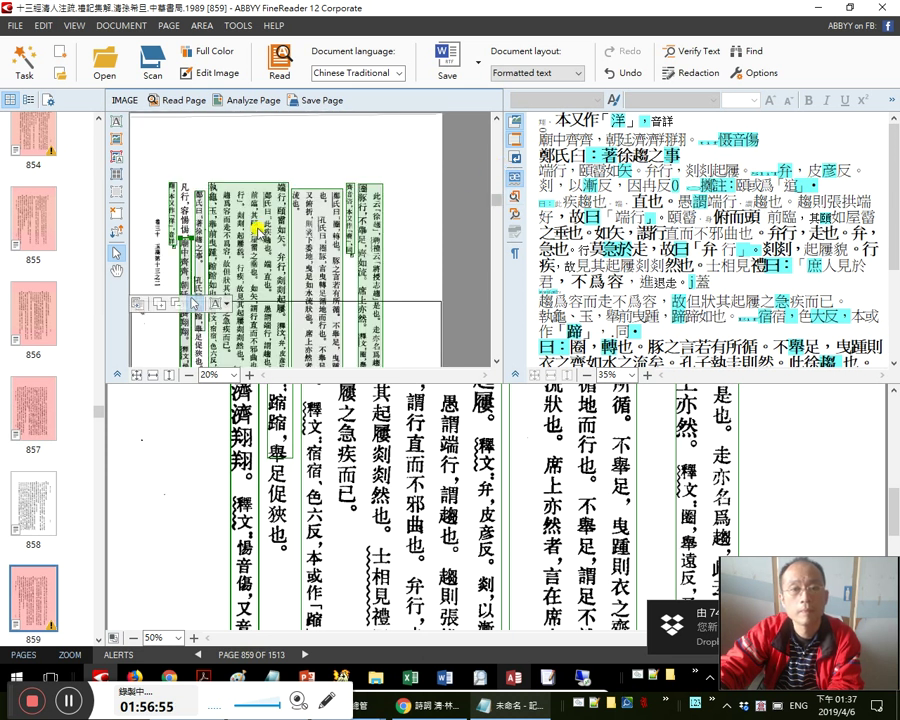
left_click(193, 238)
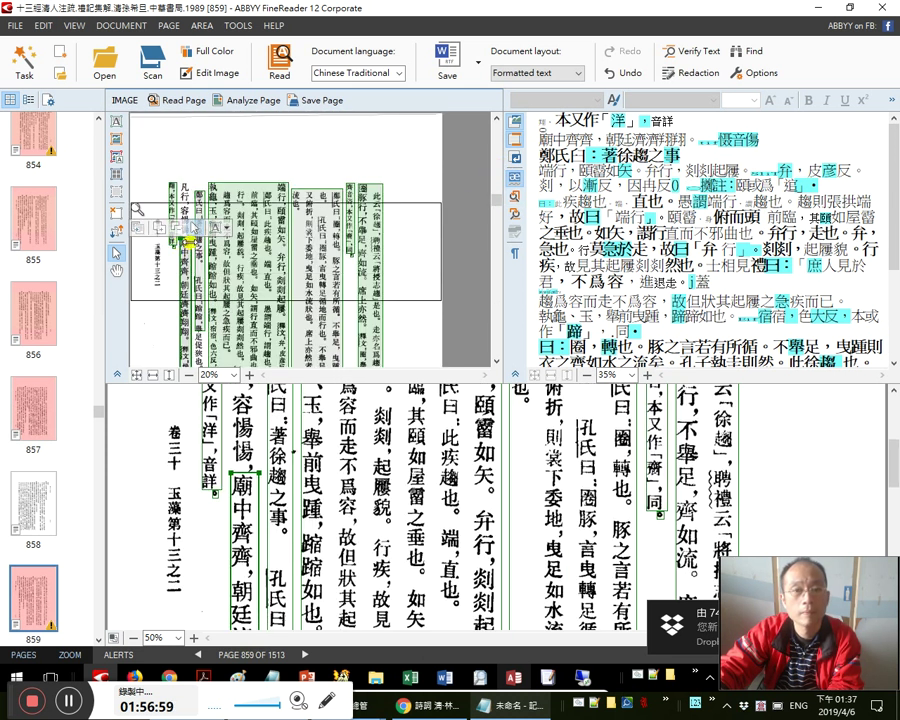
left_click(185, 222)
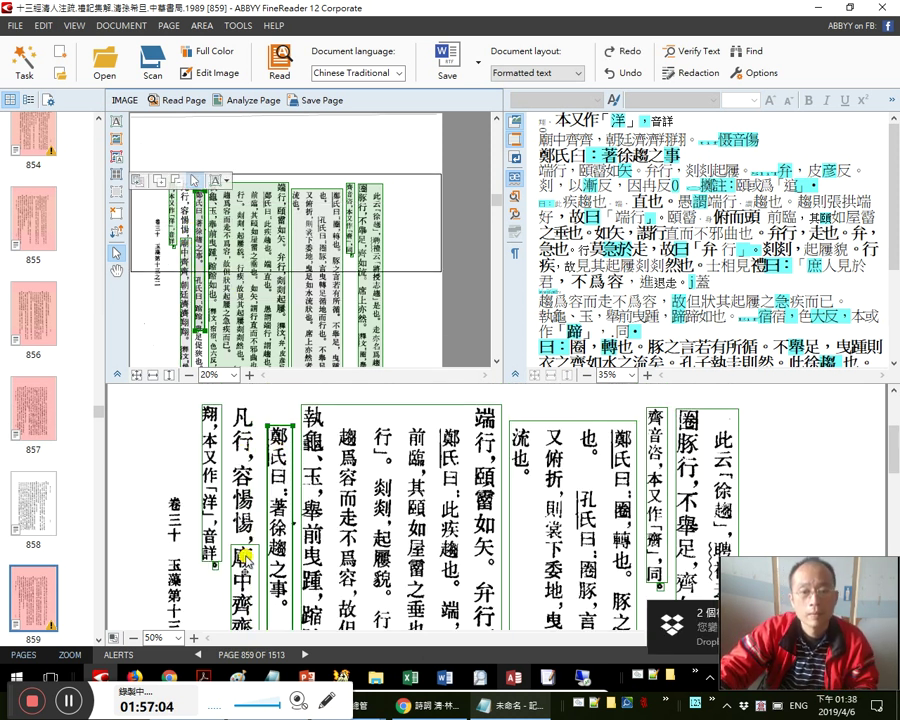
mouse_move(258, 543)
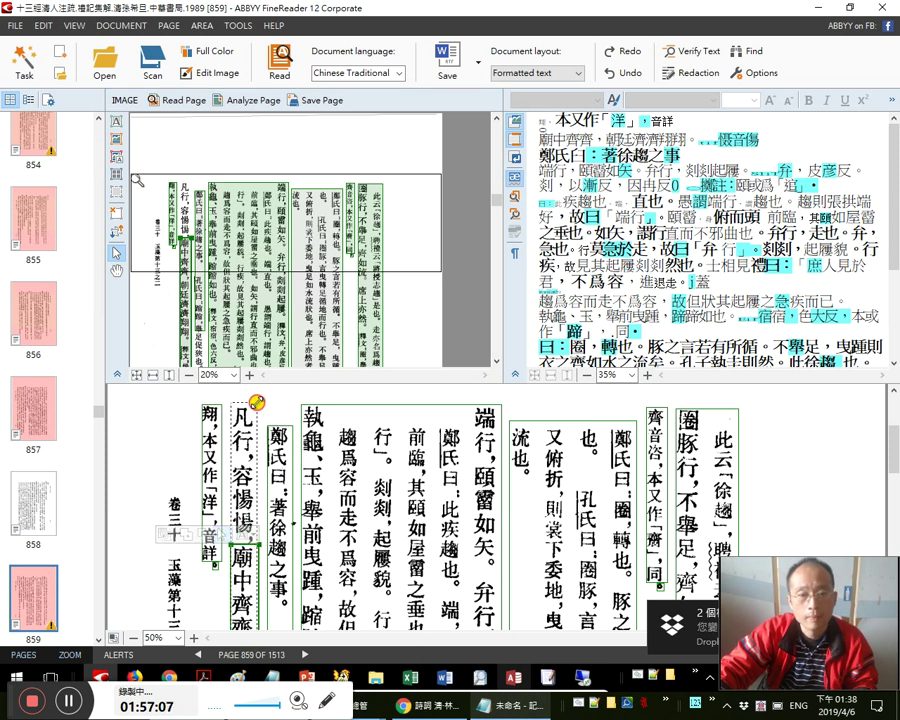
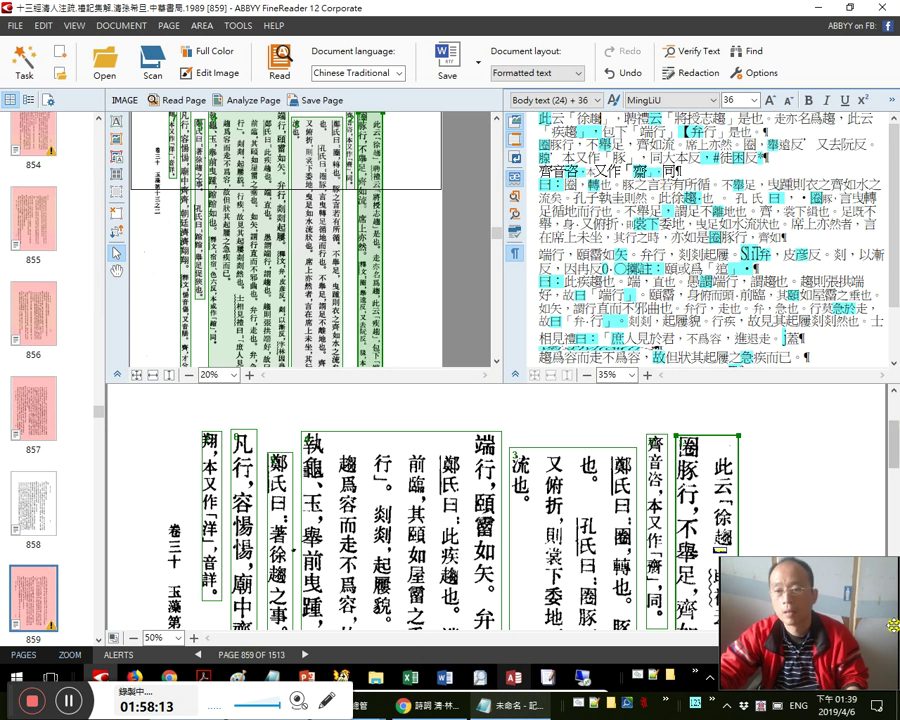
Step: Delete the stray character after 聘禮 in the first text line
left_click_drag(843, 610, 838, 335)
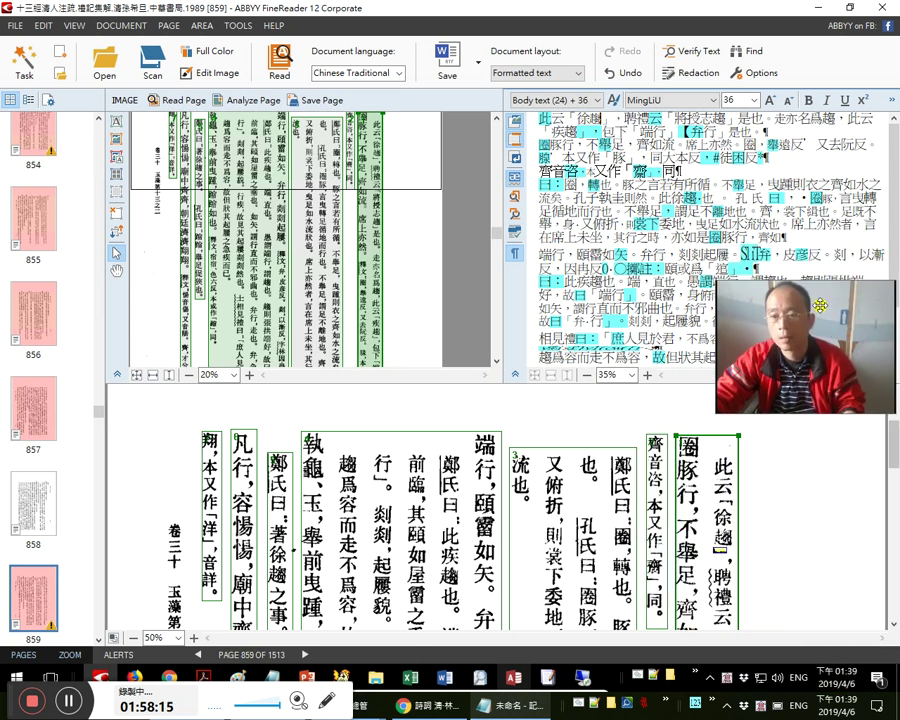
left_click(652, 133)
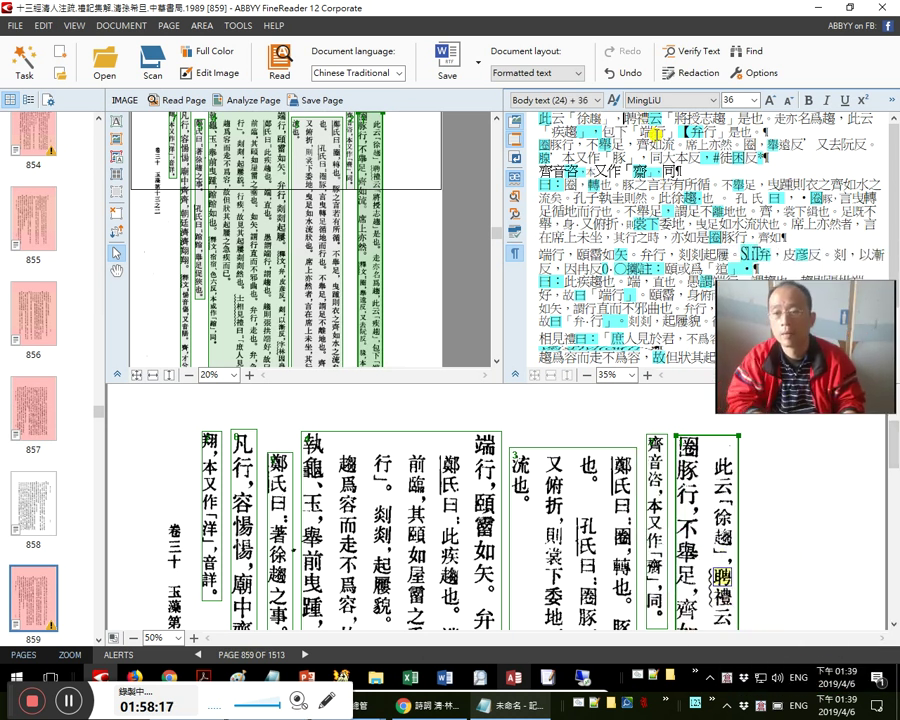
left_click_drag(636, 118, 646, 118)
key("Delete")
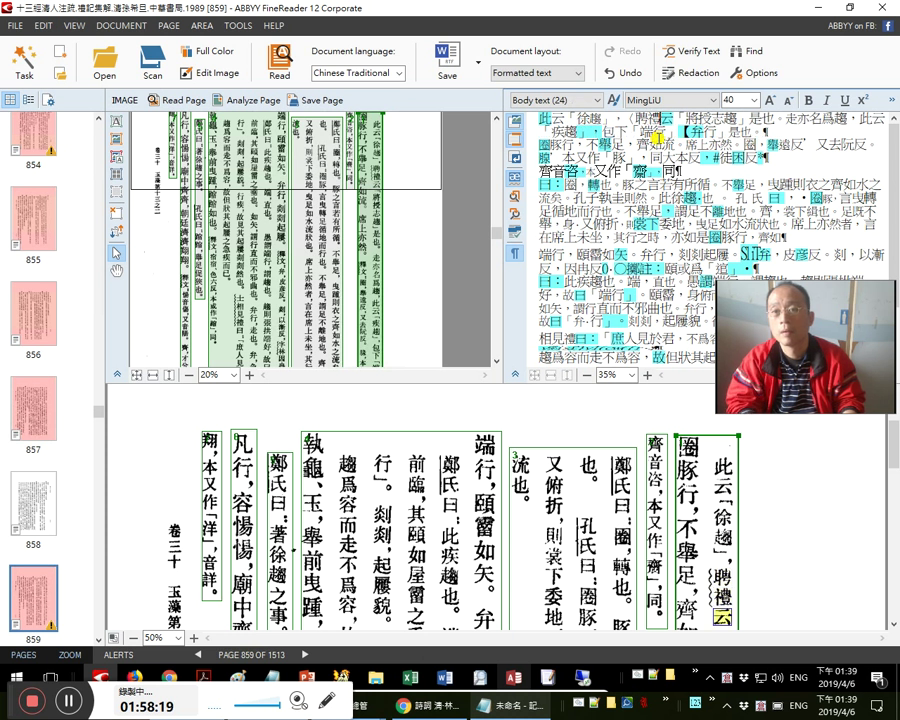
Step: Check the text after 聘禮 through 志, 趨, 此云, 端行 and 弁行 against the scan
key("Right")
key("Right")
key("Right")
key("Right")
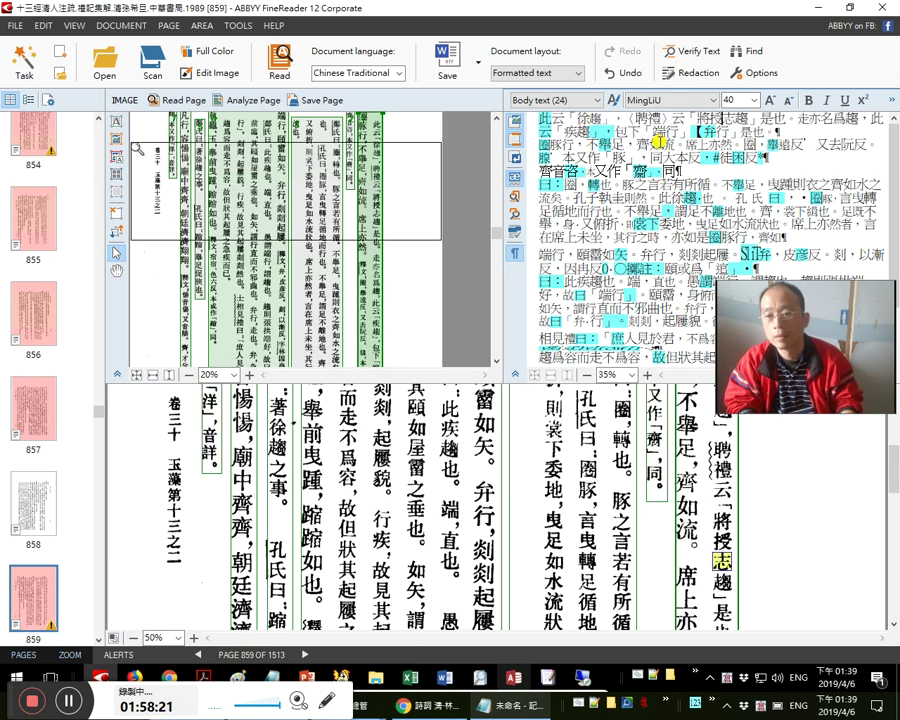
key("Right")
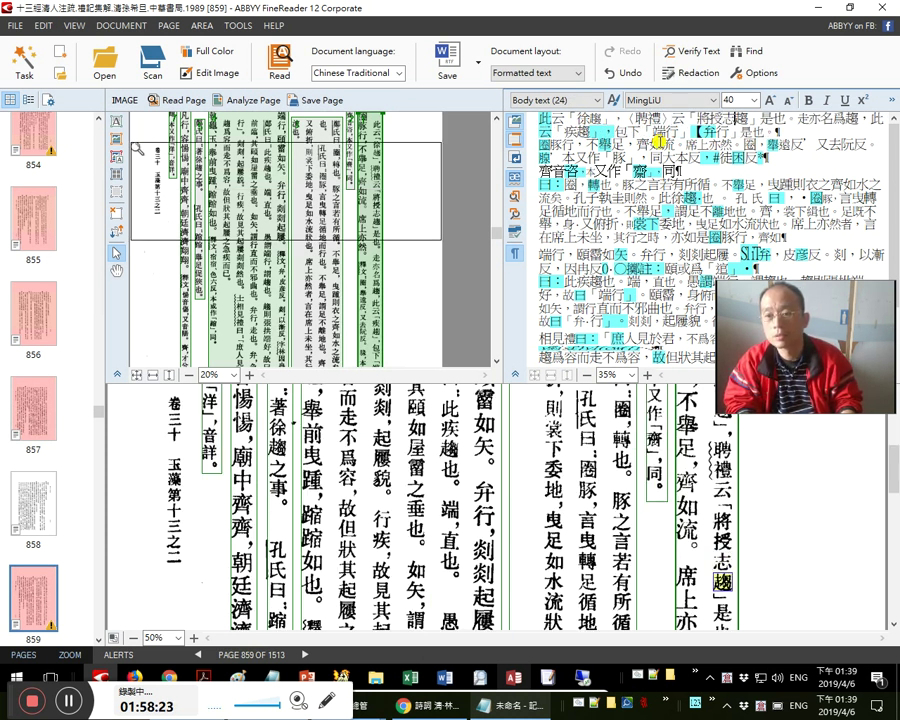
key("Right")
key("Right")
key("Right")
key("Right")
key("Right")
key("Right")
key("Right")
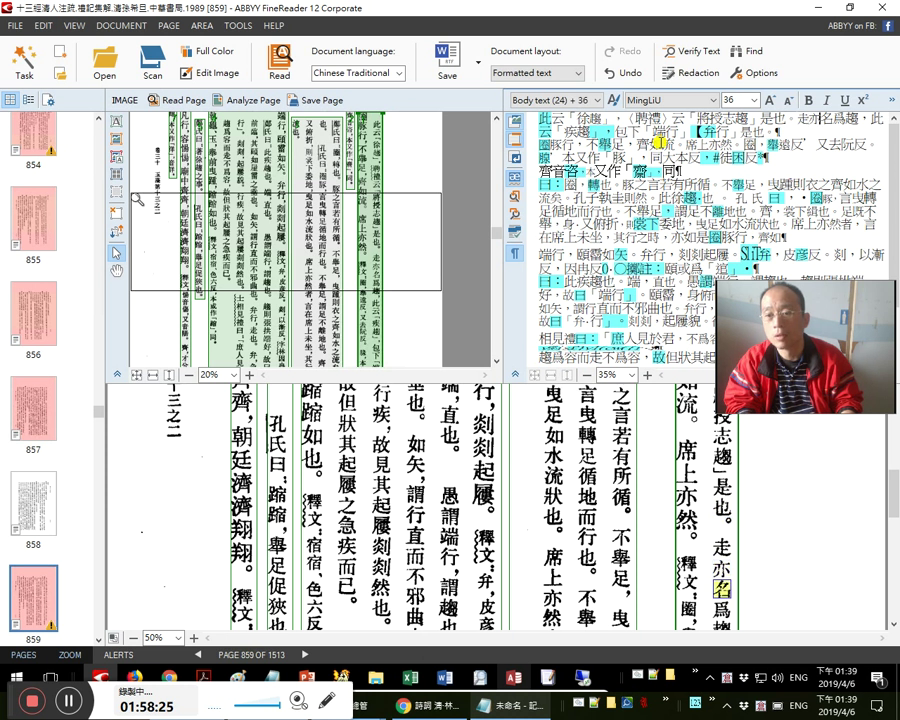
key("Right")
key("Right")
key("Right")
key("Right")
key("Right")
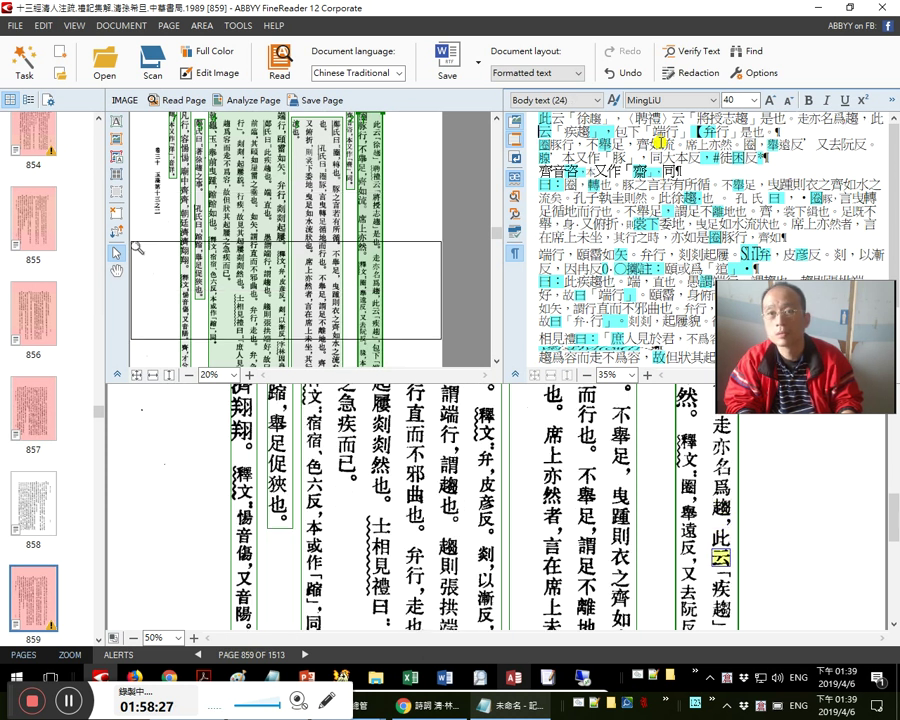
key("Right")
key("Right")
key("Right")
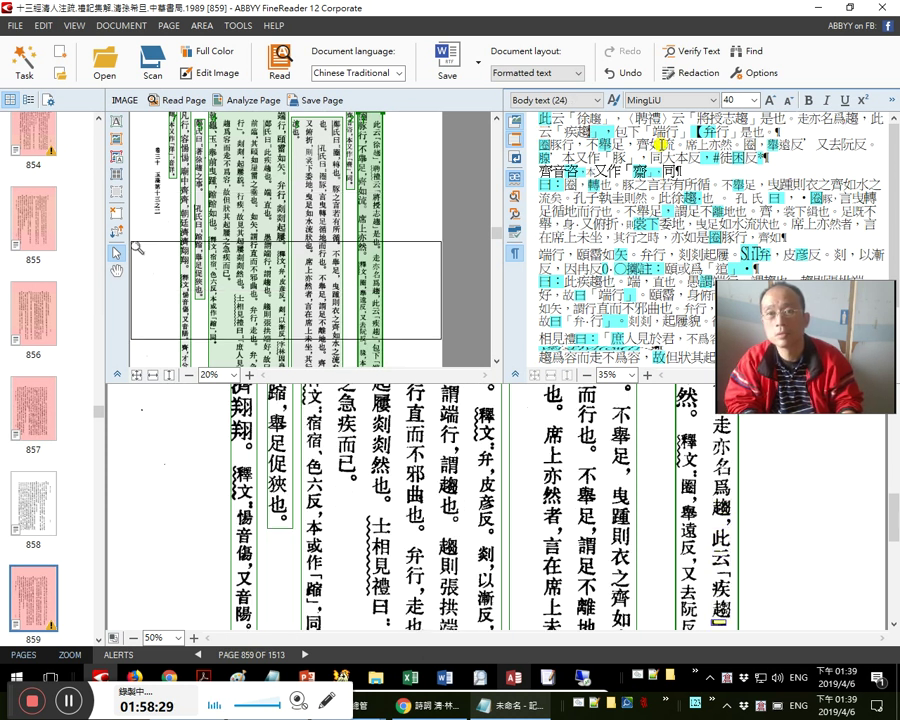
key("Right")
key("Right")
key("Right")
key("Right")
key("Right")
key("Right")
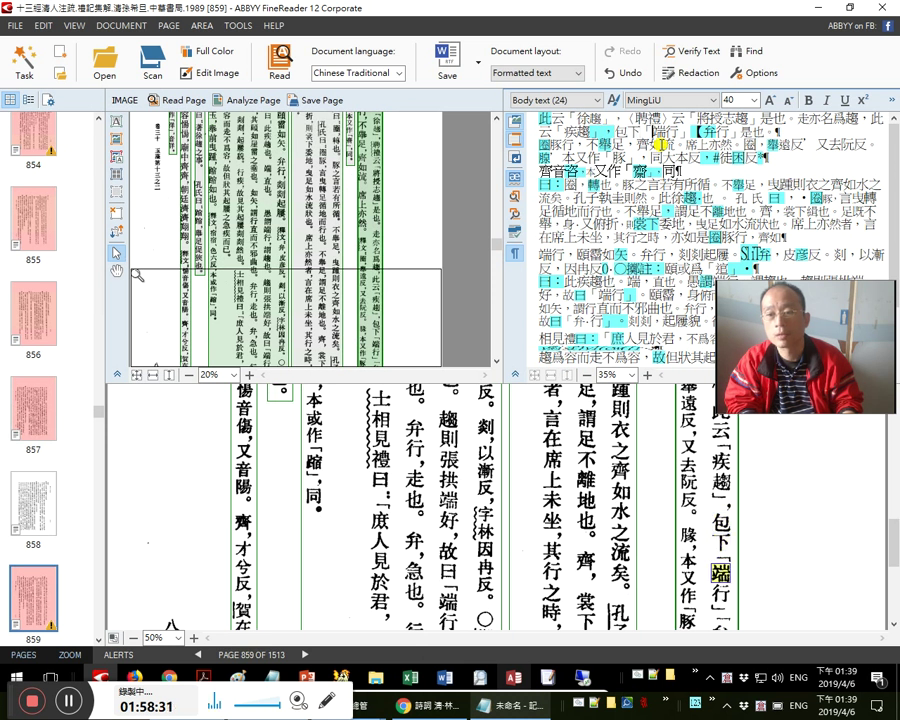
key("Right")
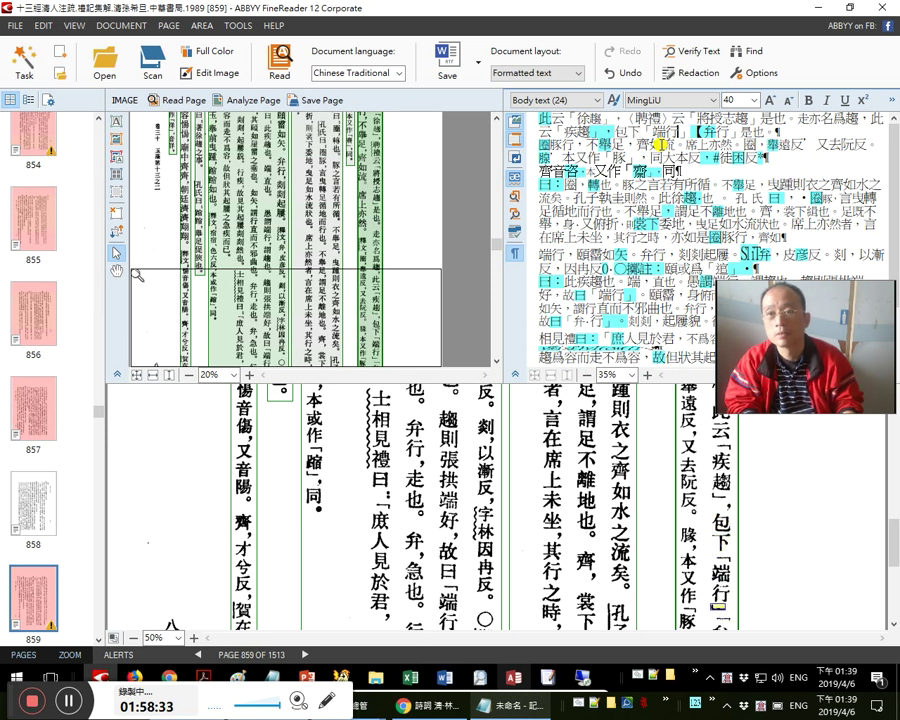
key("Right")
key("Right")
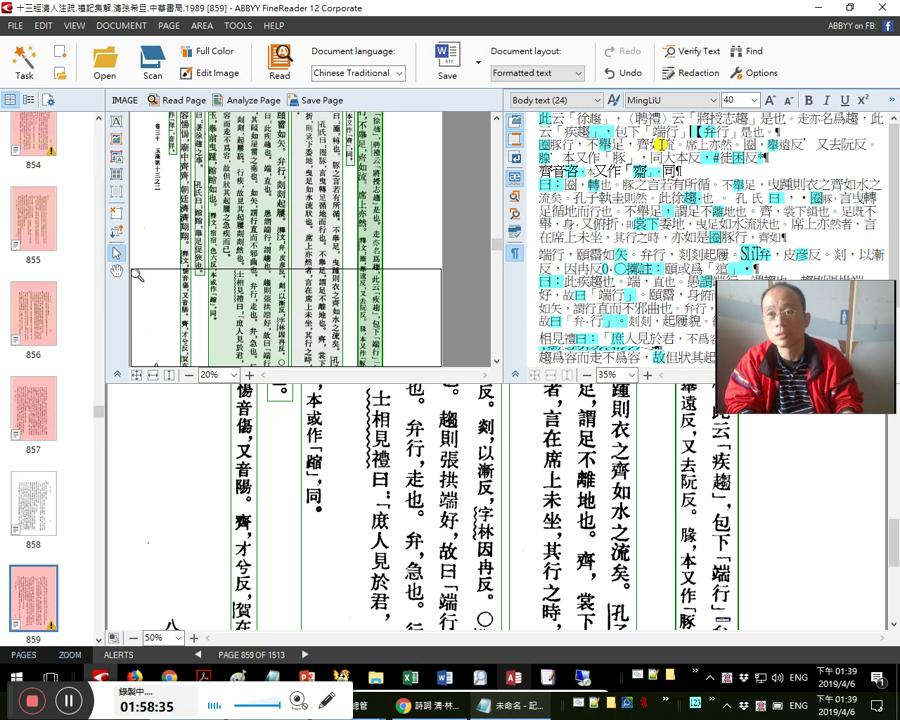
key("Right")
key("Left")
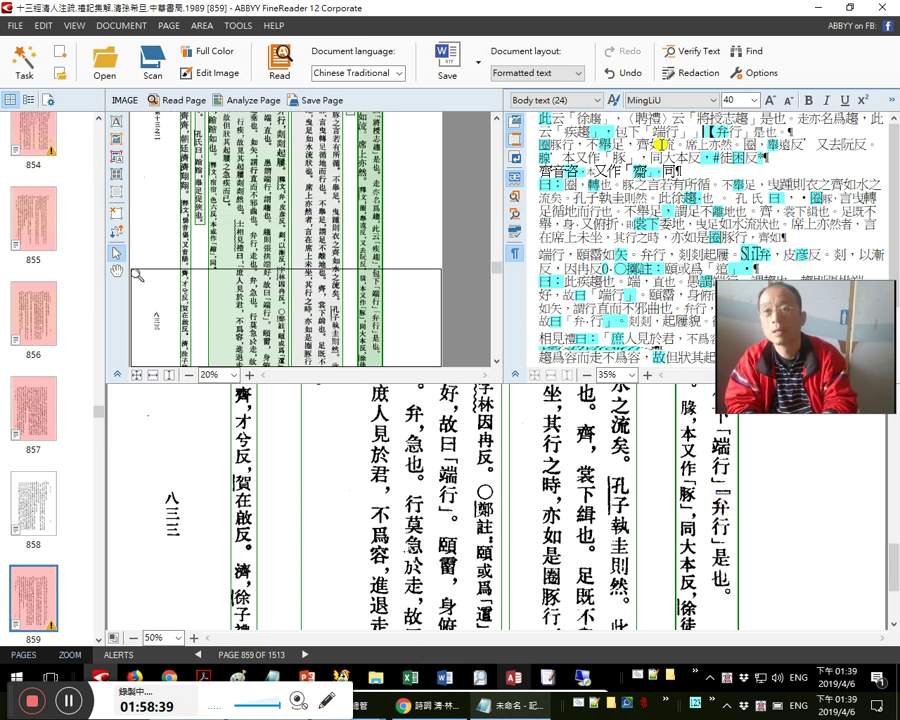
key("Right")
key("Right")
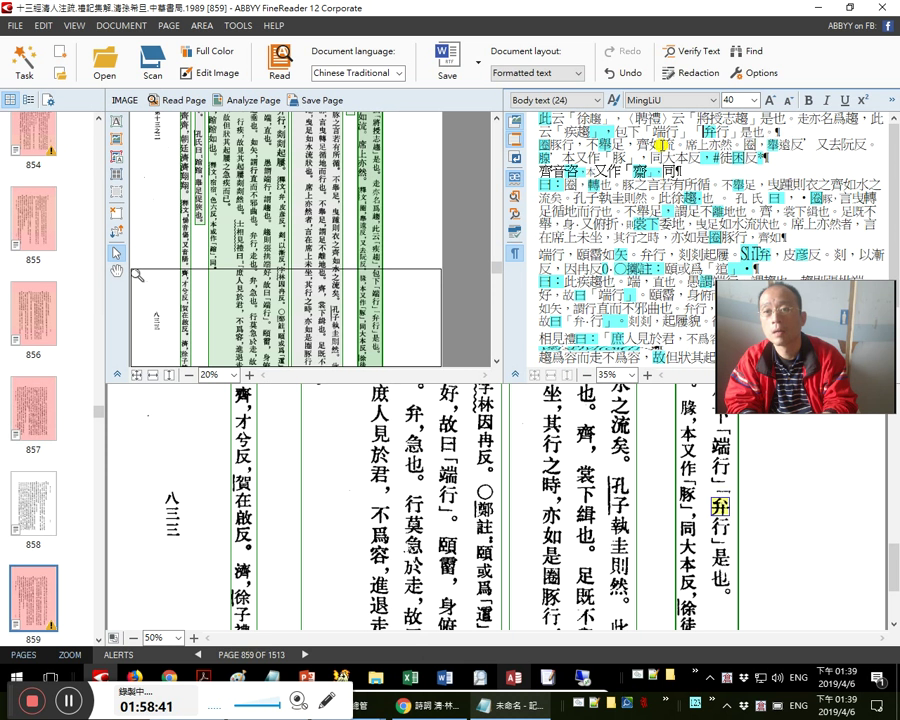
key("ctrl+Home")
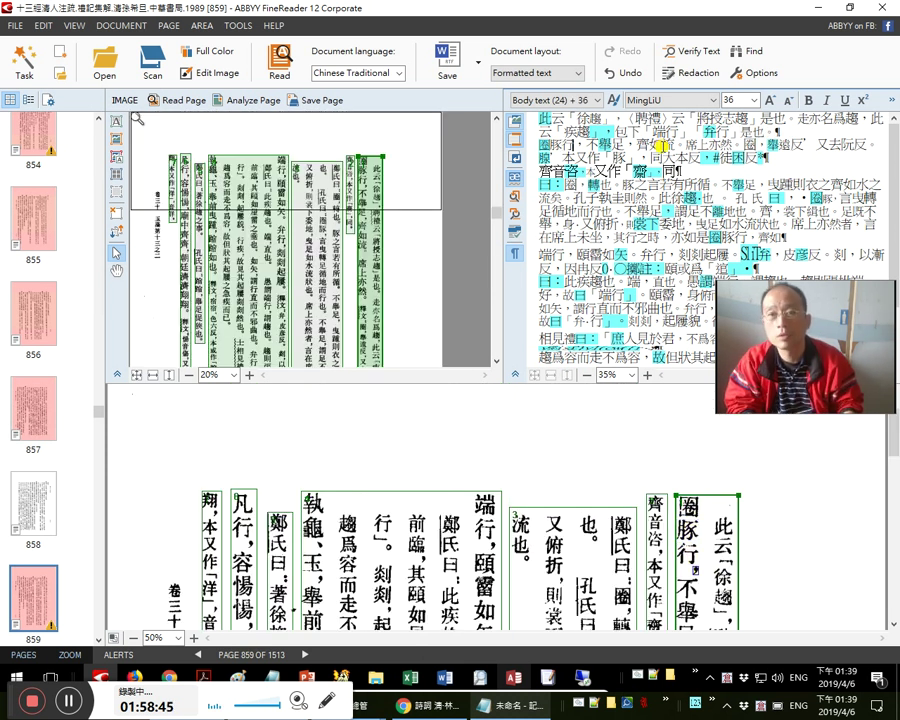
Step: Insert a bracket before 圈 in the 釋文 gloss
left_click_drag(137, 118, 137, 270)
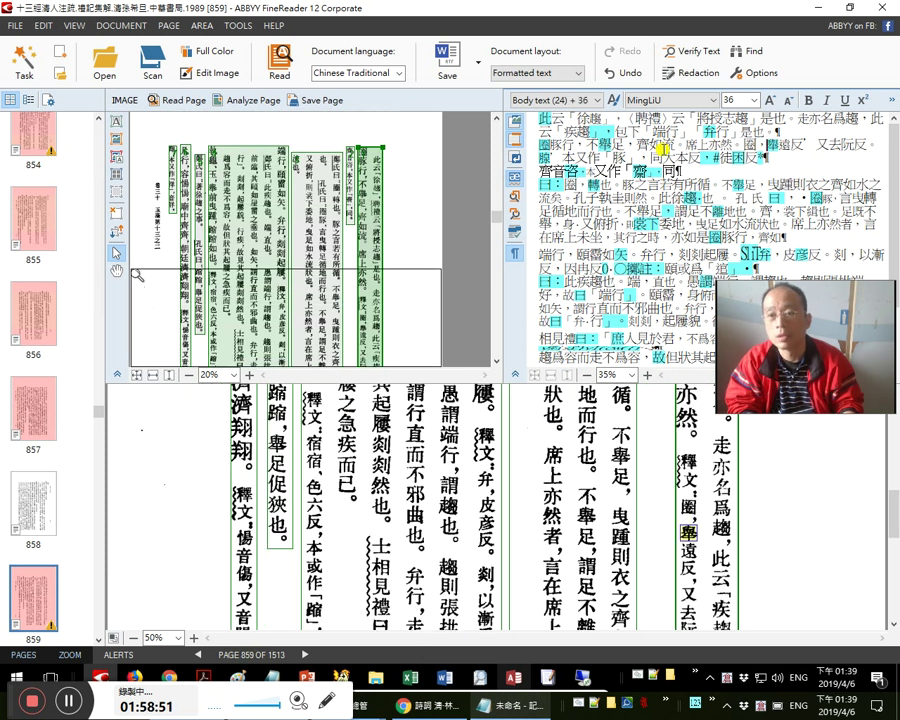
key("Left")
key("Left")
key("Left")
key("Left")
key("Right")
key("Right")
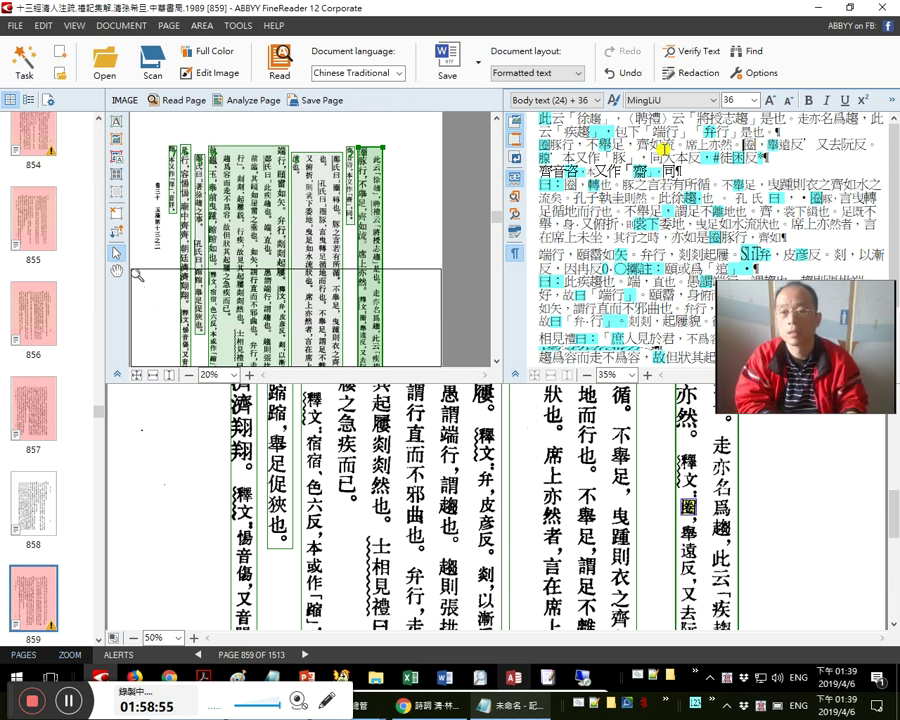
type("《")
type("hiyk")
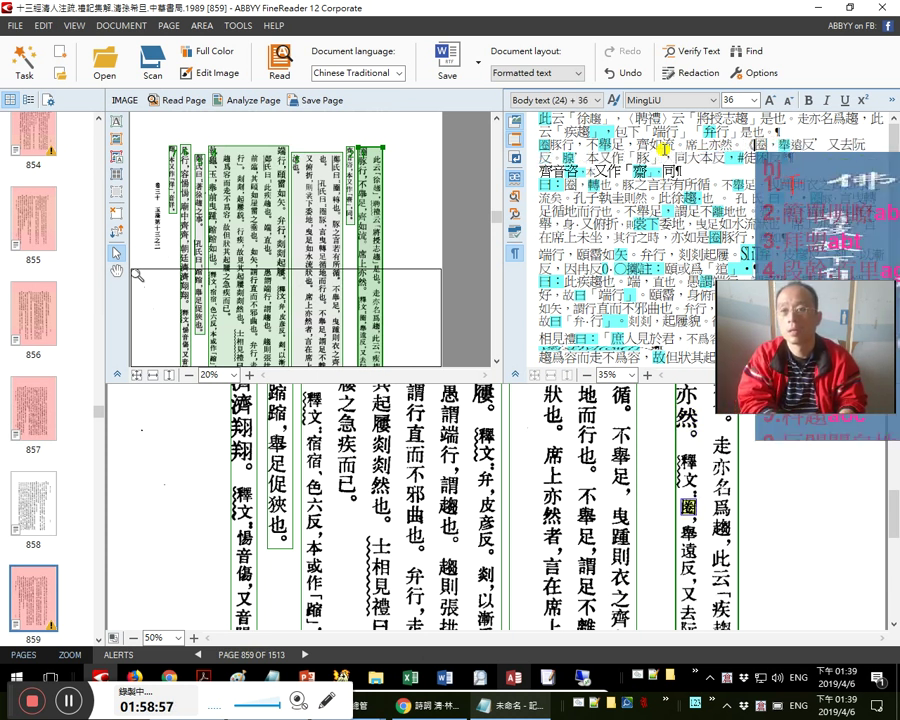
type("2")
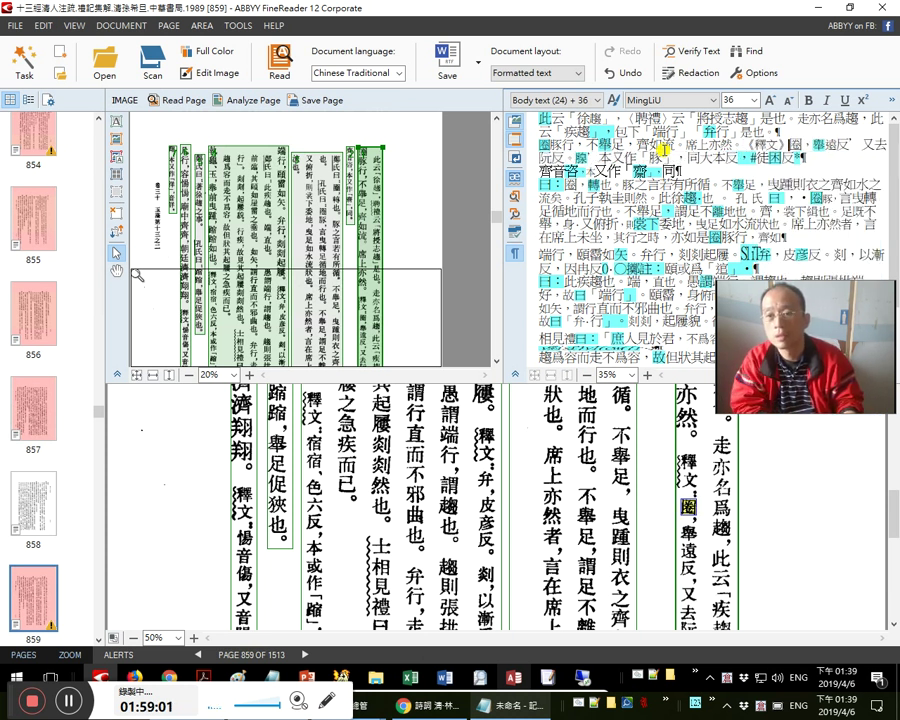
type("：")
Step: Insert a comma after 畢遠反
key("Right")
key("Right")
key("Right")
key("Right")
key("Right")
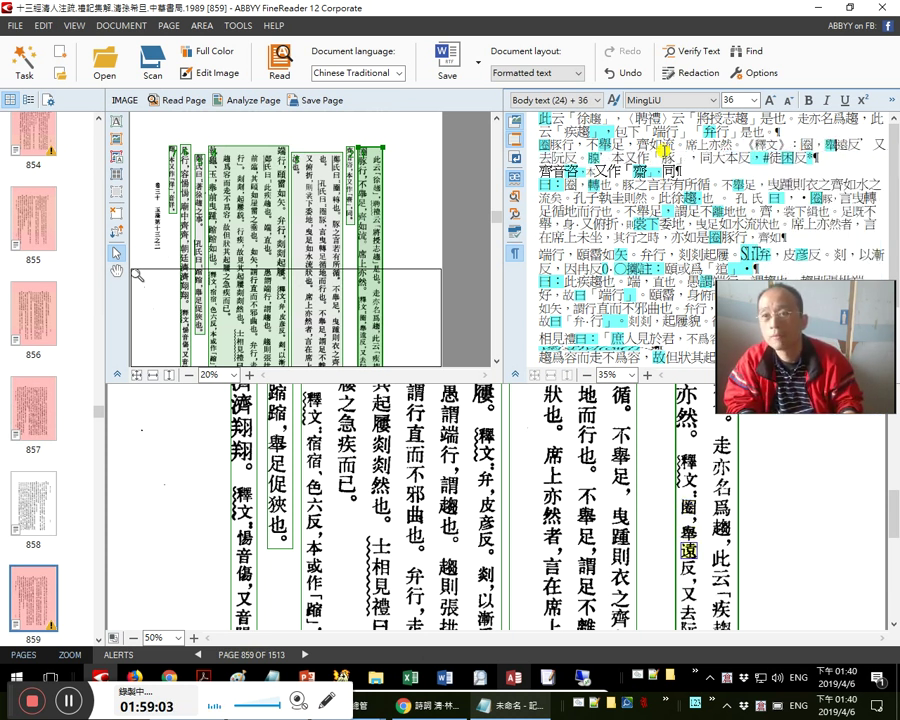
key("shift+Right")
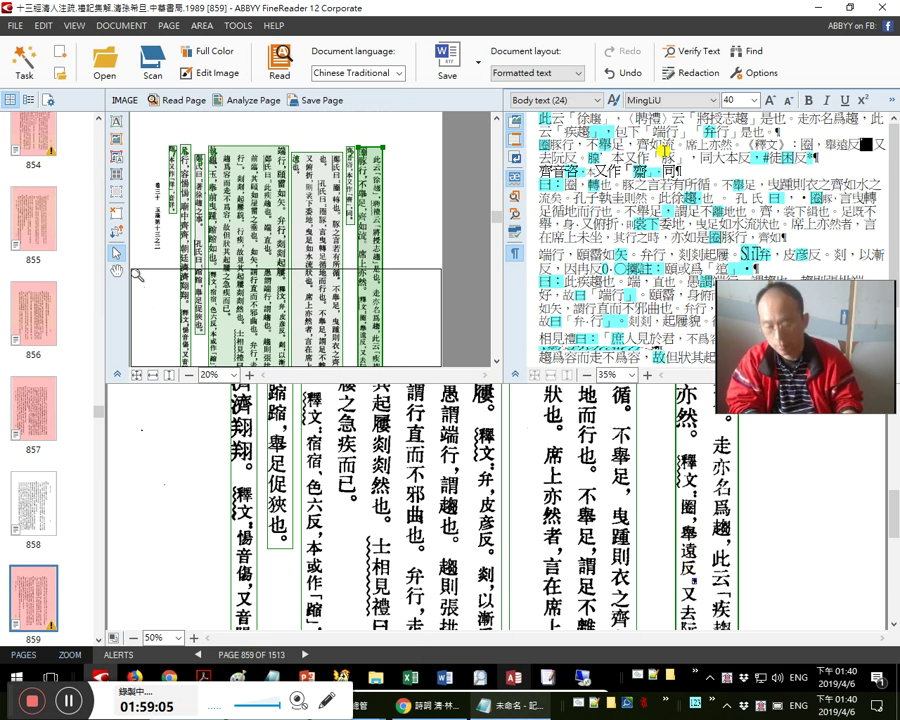
right_click(662, 150)
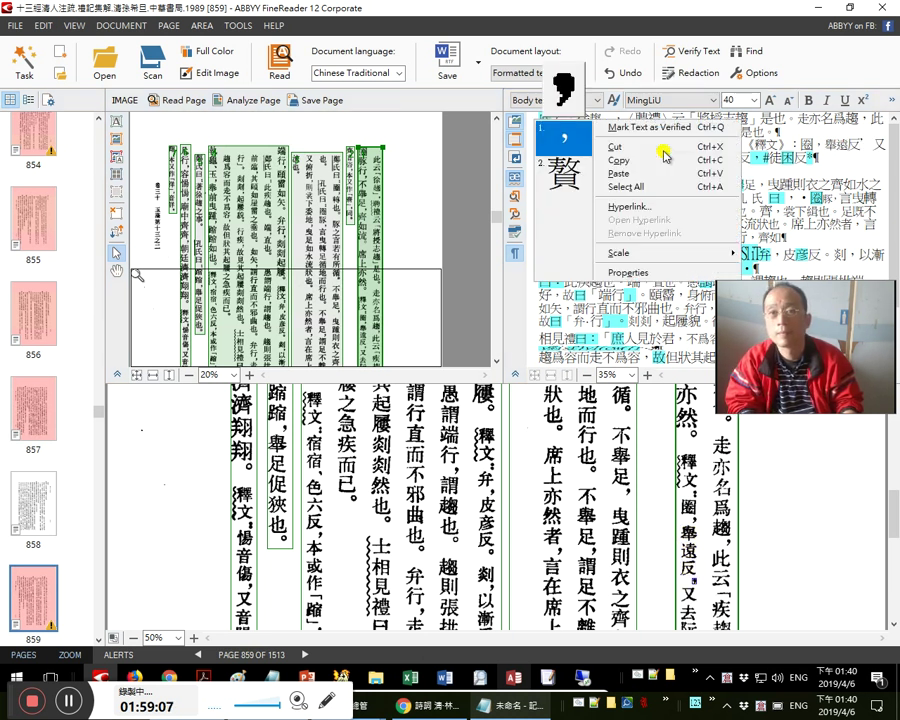
key("Escape")
type("，包下「端行」「弁行」")
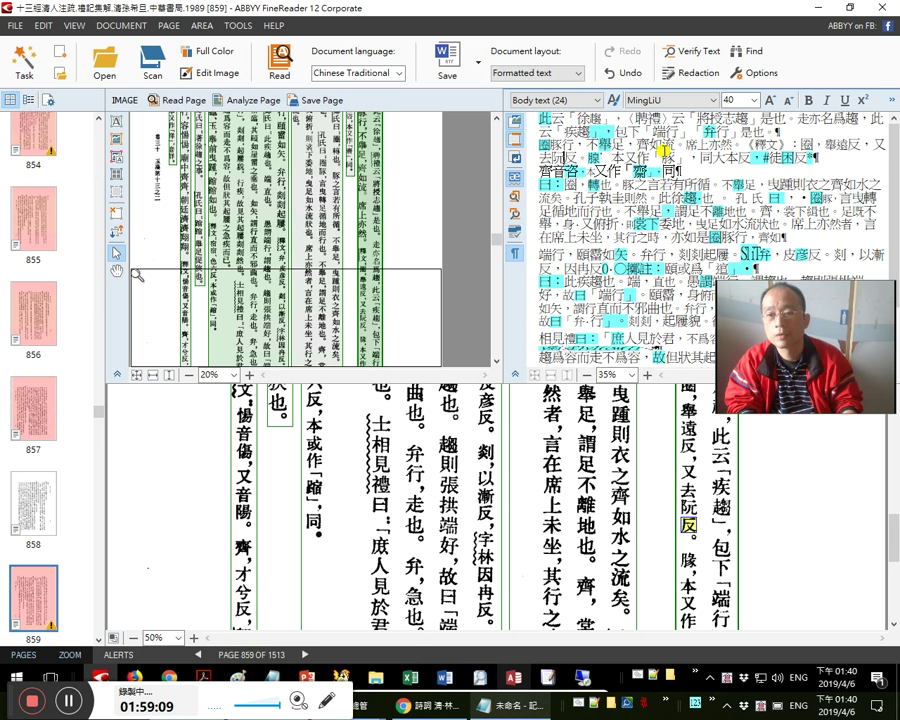
Step: Try correcting the misread 腺 after 去阮反 from the replacement candidates, then undo
key("Right")
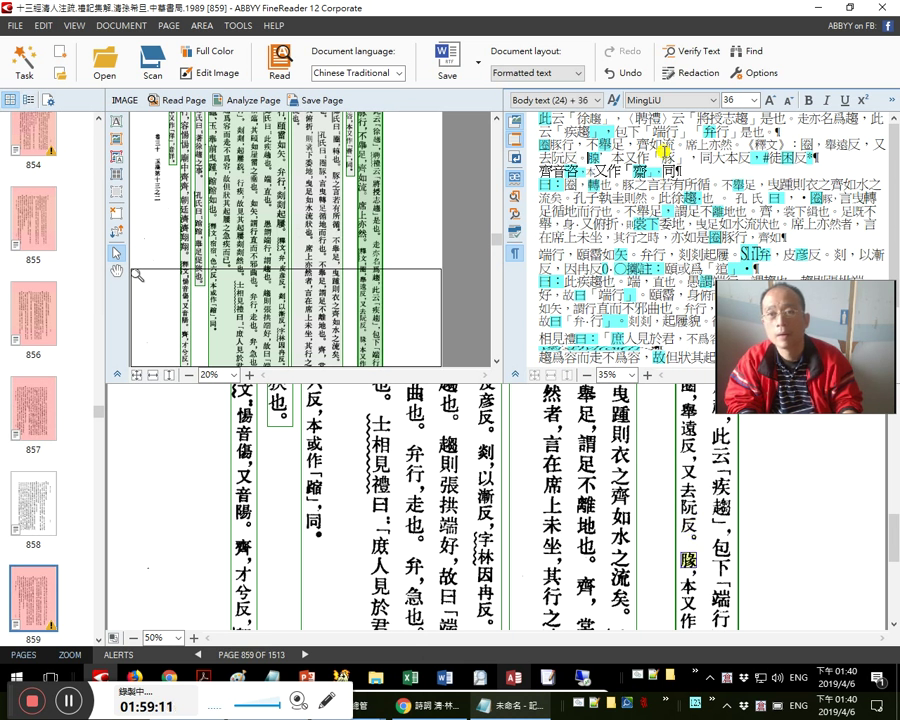
key("shift+Right")
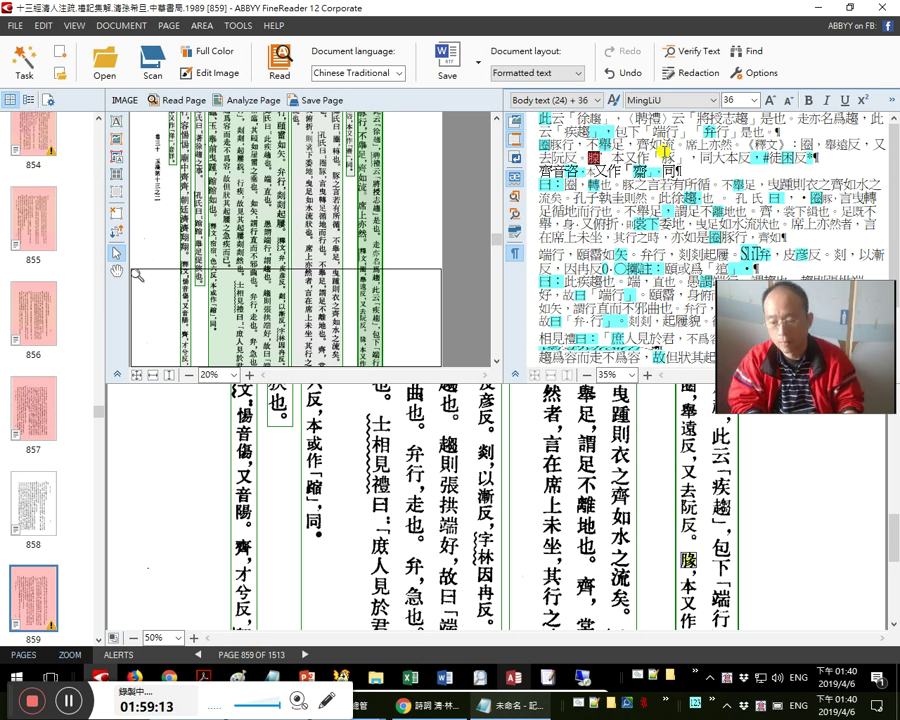
key("shift+F10")
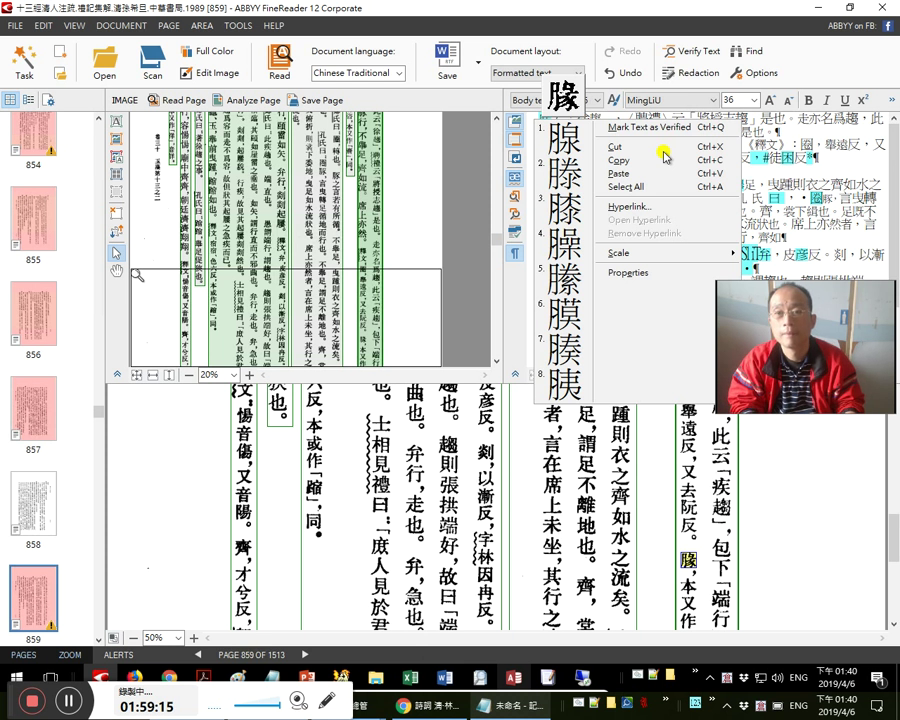
left_click(663, 157)
type("bxf")
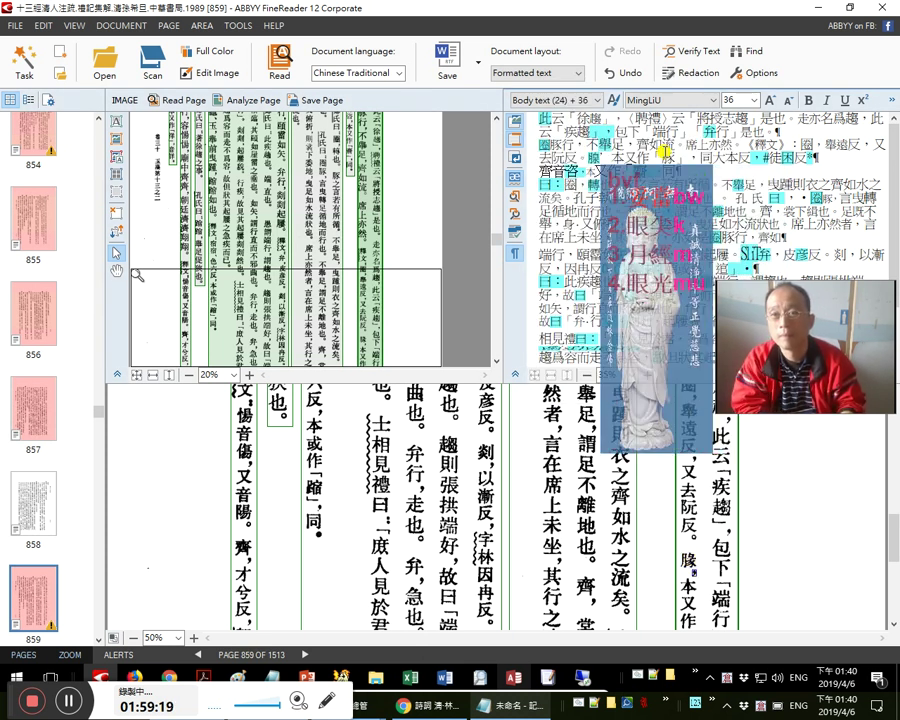
key("ctrl+z")
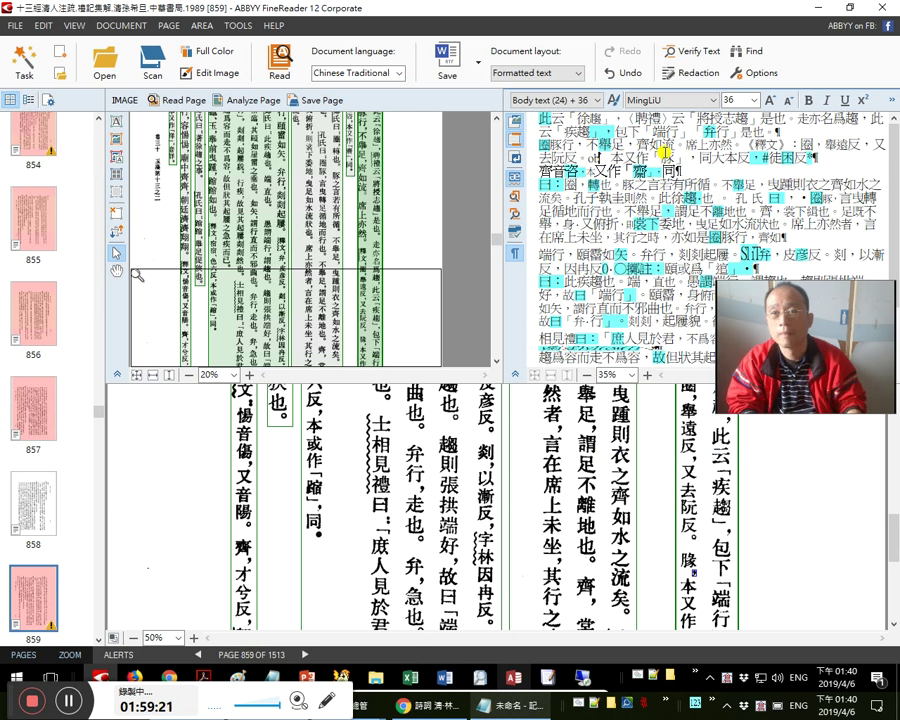
key("ctrl+y")
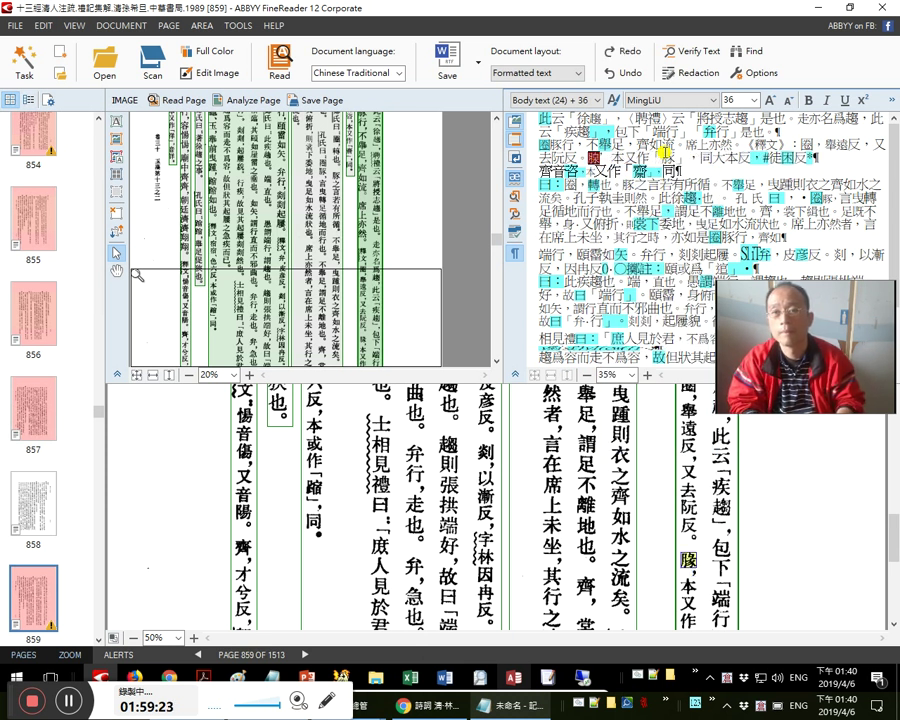
Step: Try an IME-typed character and a suggested recognition variant for 腺, undoing both
type("bv")
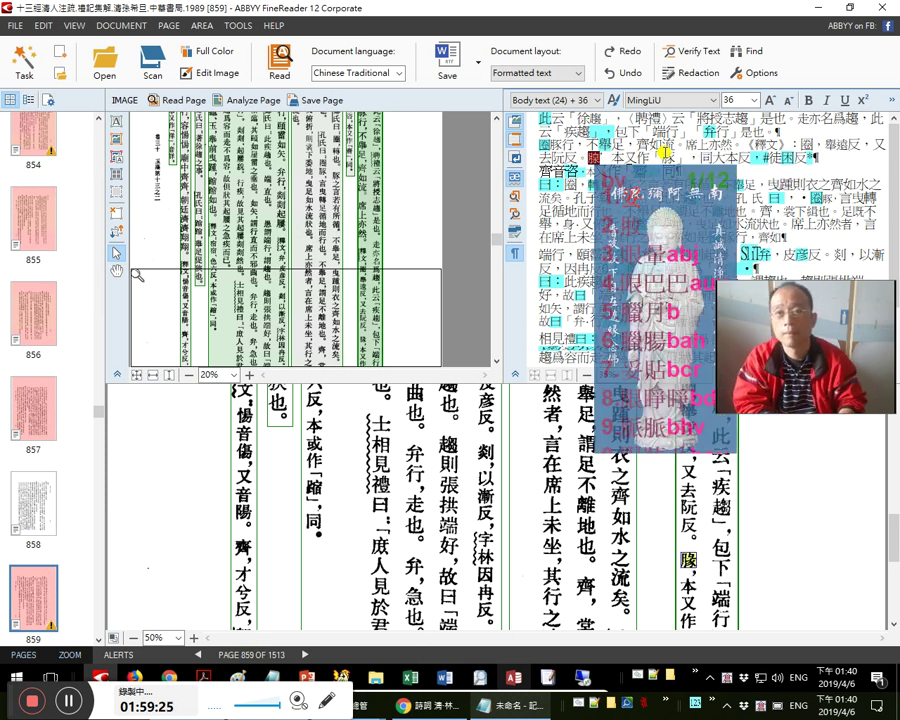
type("no")
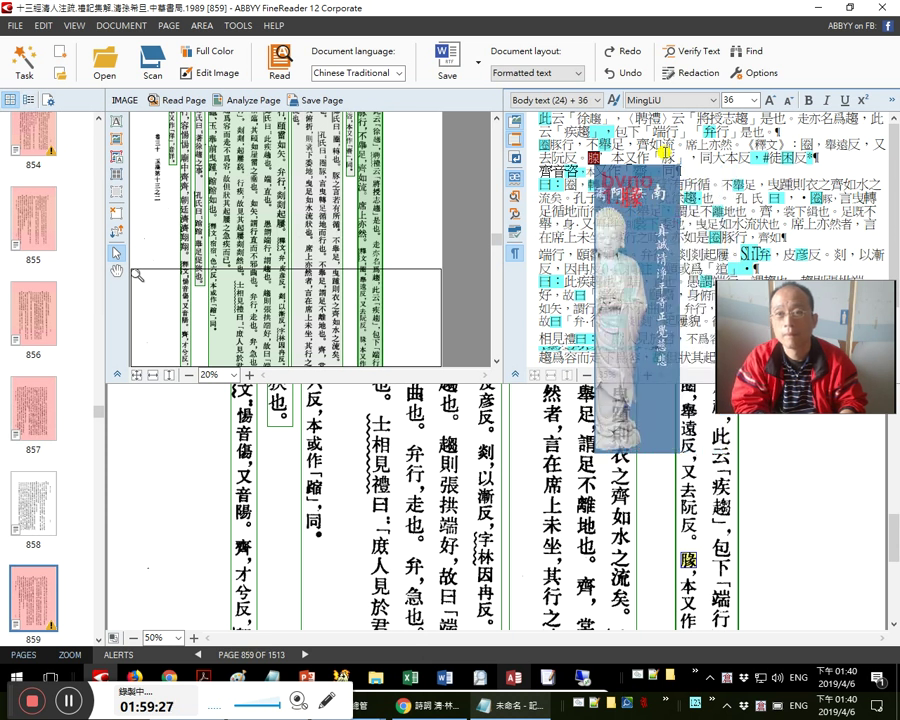
key("space")
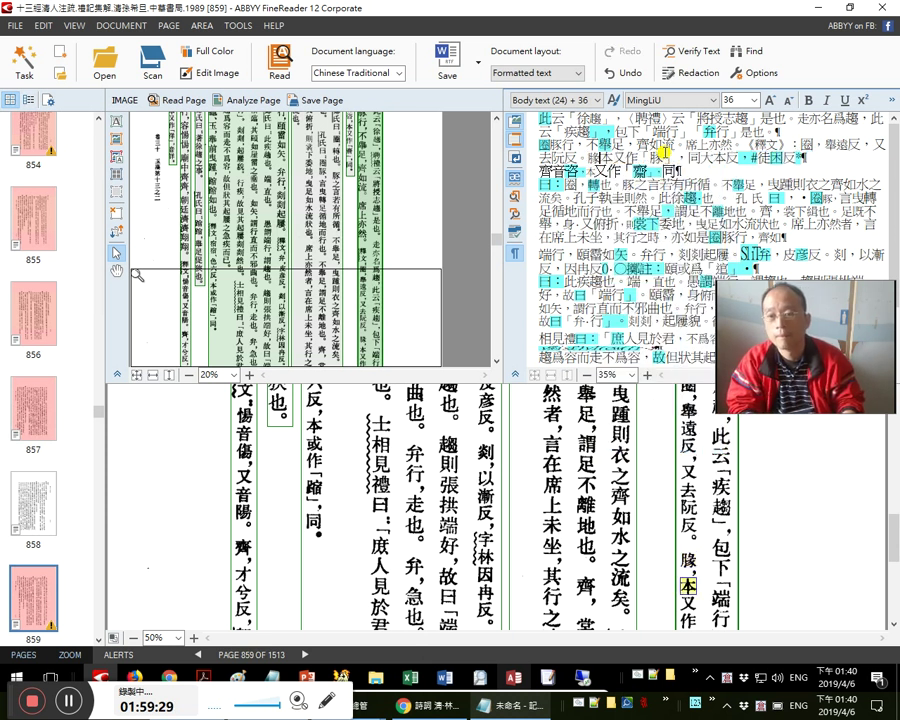
key("ctrl+z")
key("shift+Right")
right_click(666, 155)
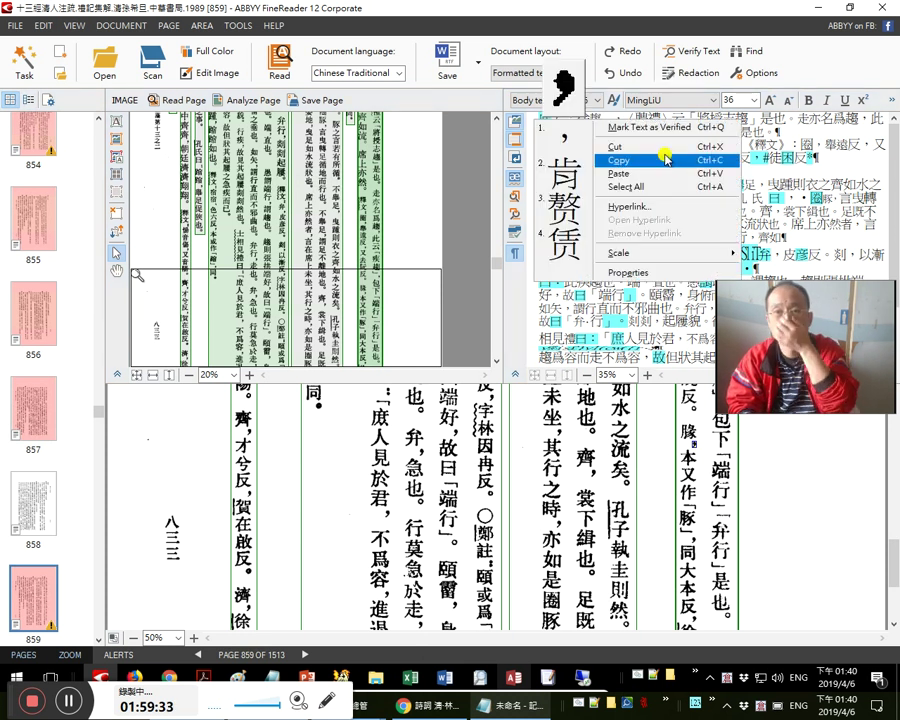
left_click(557, 140)
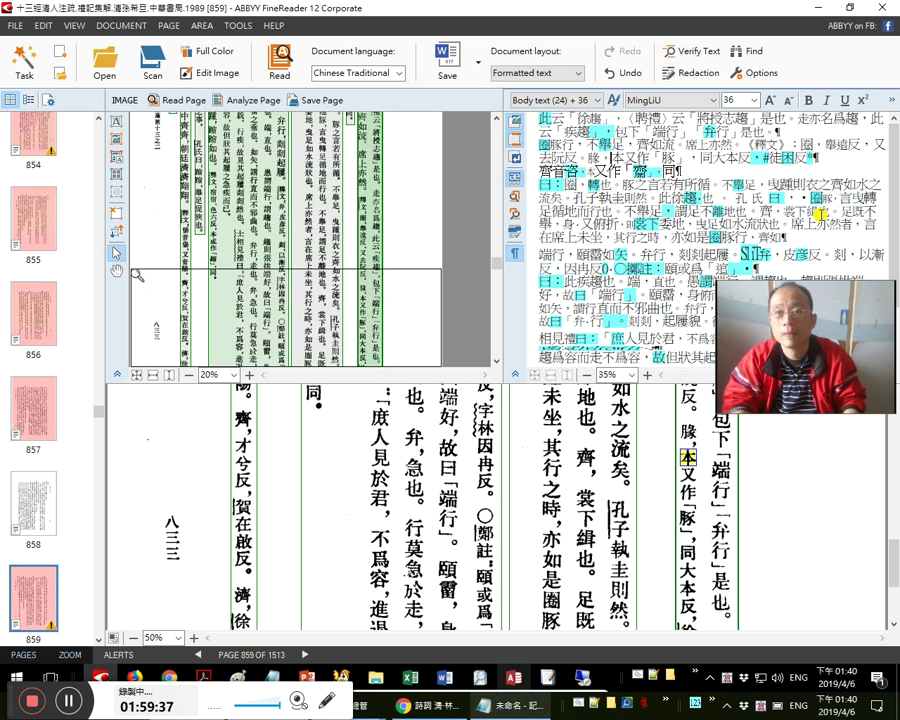
key("ctrl+z")
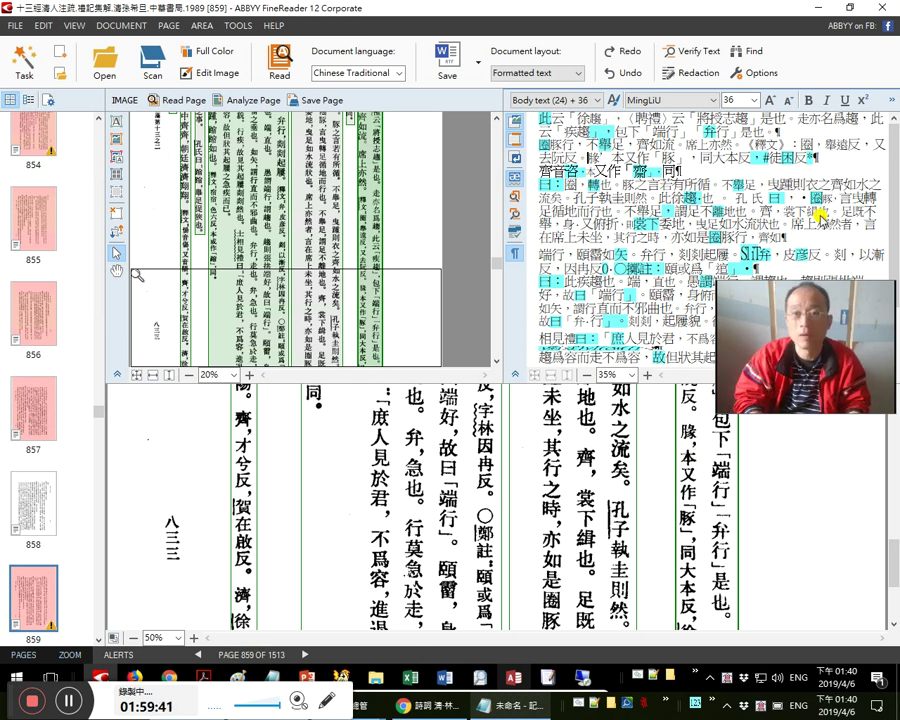
Step: Replace the misread character with the correct one document-wide via Ctrl+H, replacing 134 items
key("ctrl+h")
key("ctrl+v")
key("Tab")
key("ctrl+v")
key("Return")
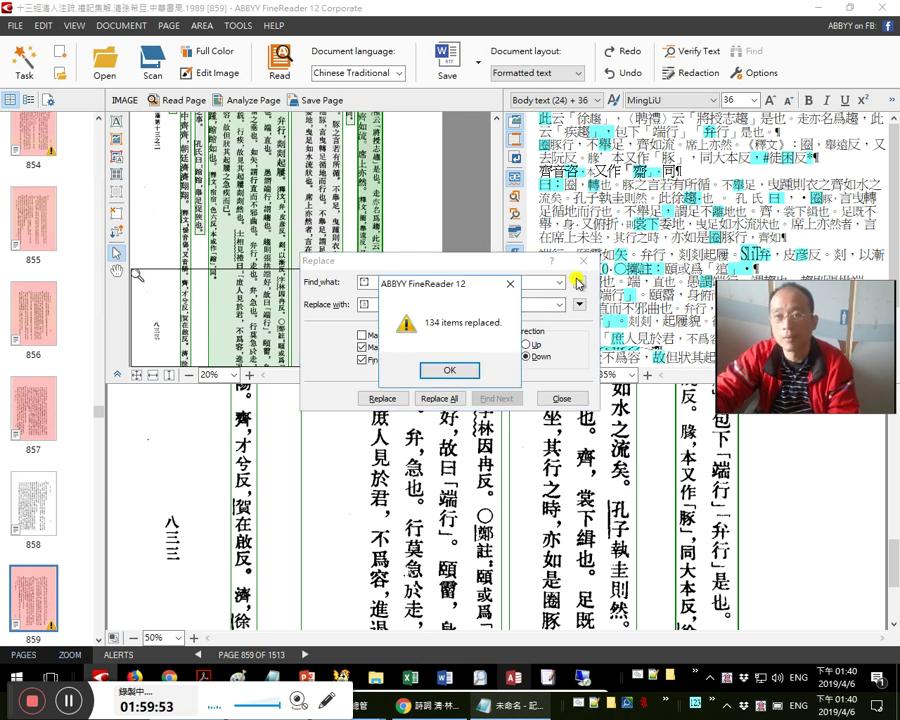
Step: Rerun Replace All with direction Up, replacing 285 more items, then close the Replace dialog
left_click(464, 370)
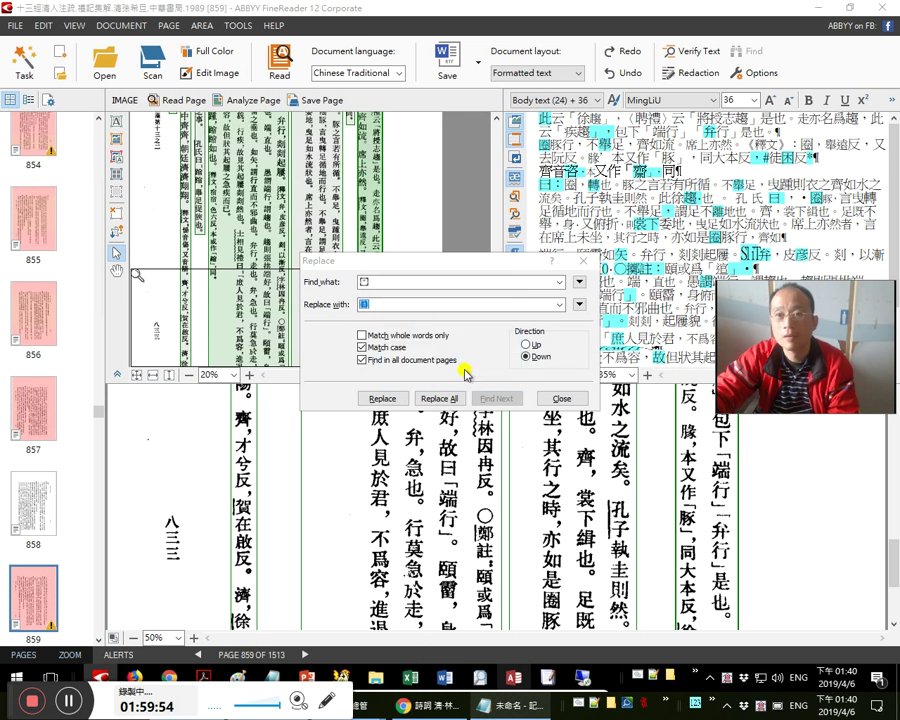
left_click(525, 344)
left_click(445, 398)
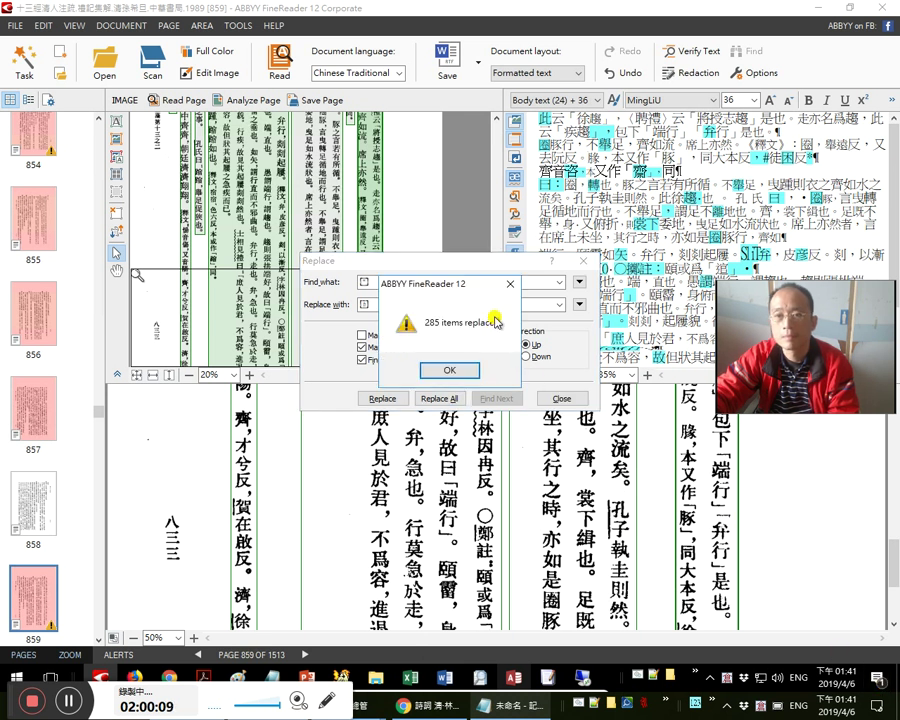
left_click(456, 369)
left_click(583, 261)
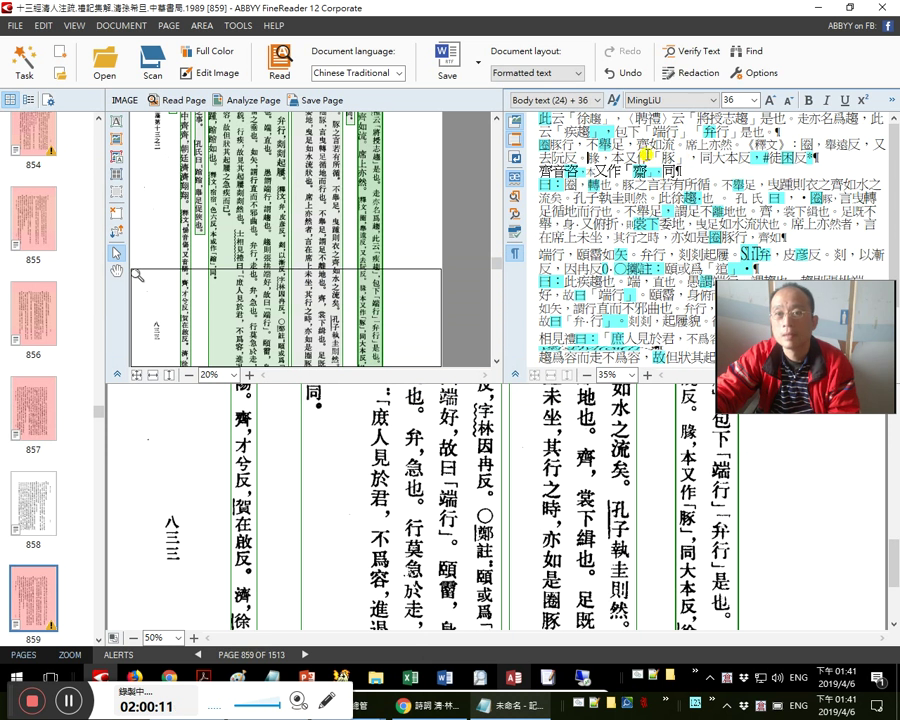
Step: Insert the missing character after 齎 on the 齊音咨 line using the IME code yxyh
left_click(706, 164)
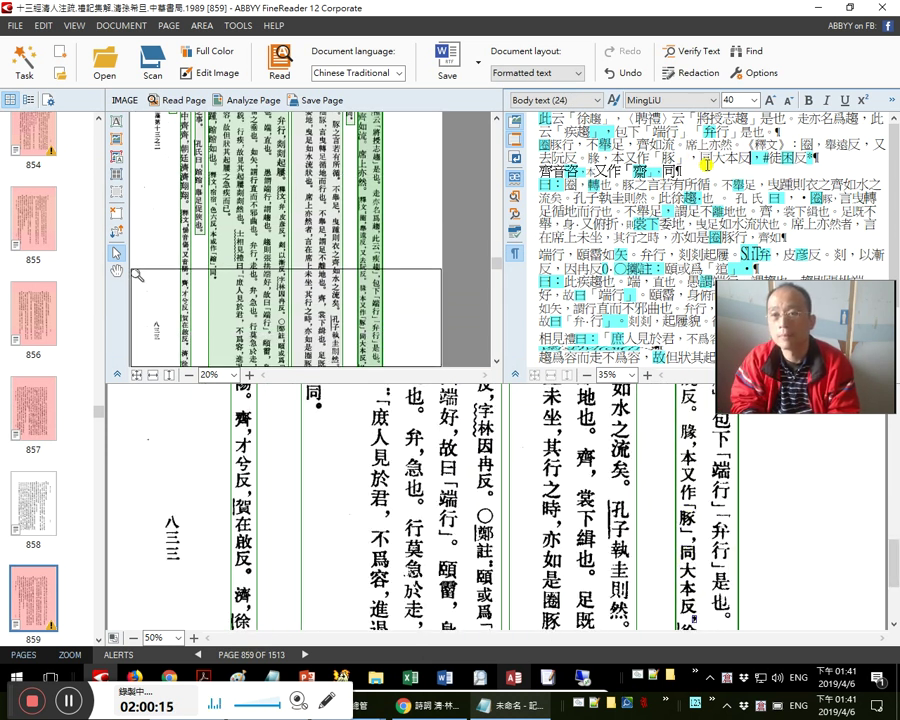
key("Right")
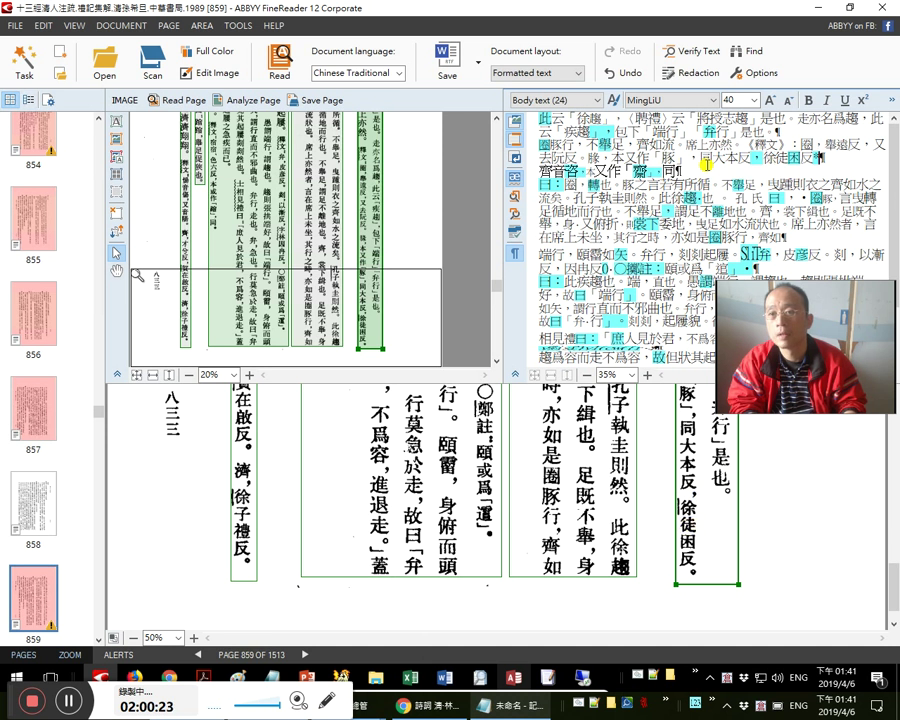
key("Down")
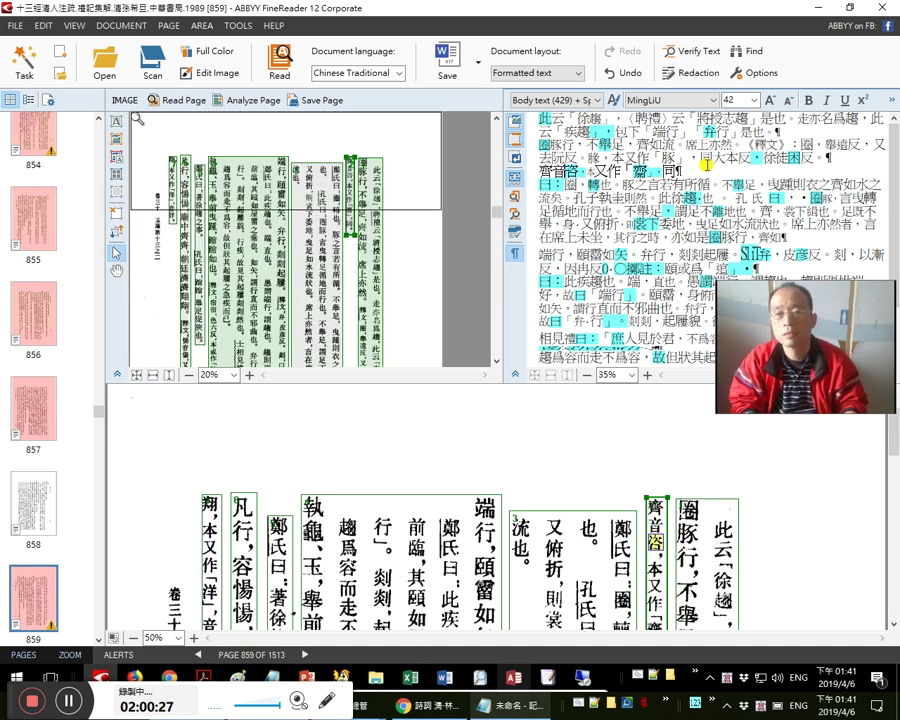
key("Right")
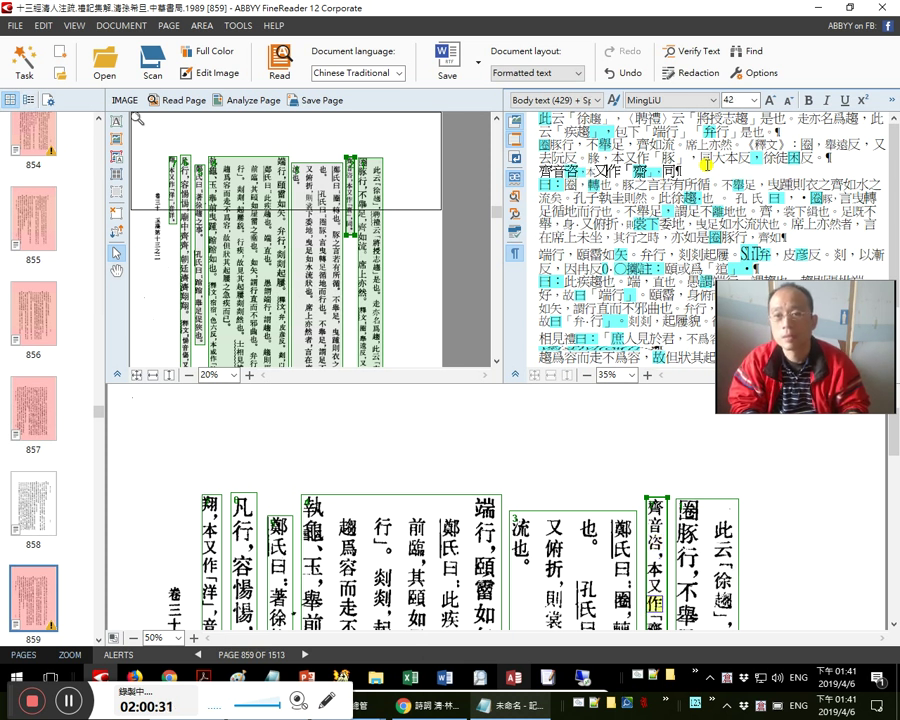
key("Right")
key("Right")
key("Right")
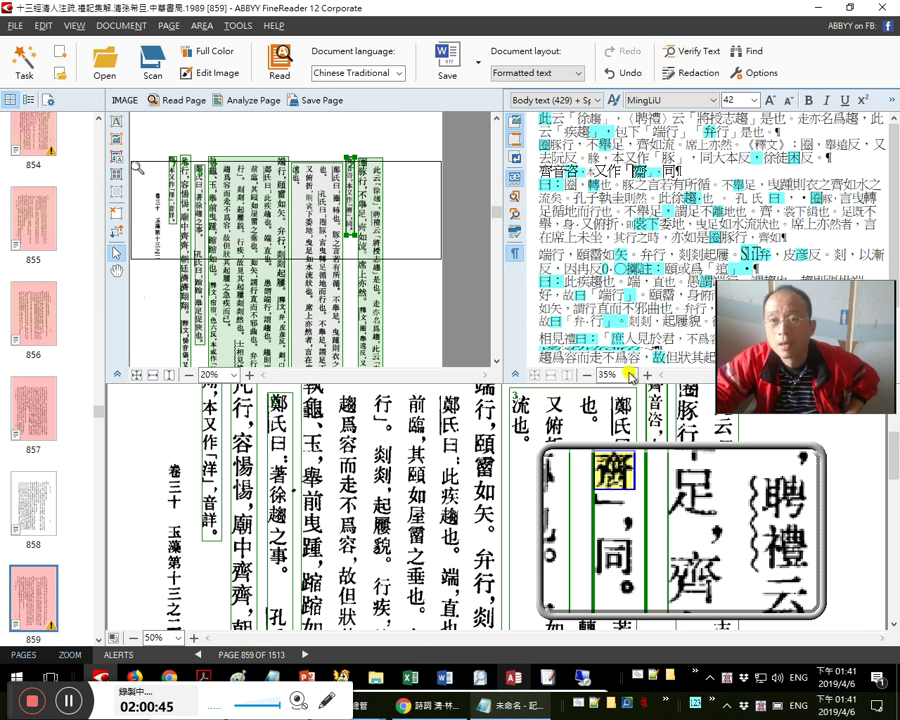
left_click(691, 208)
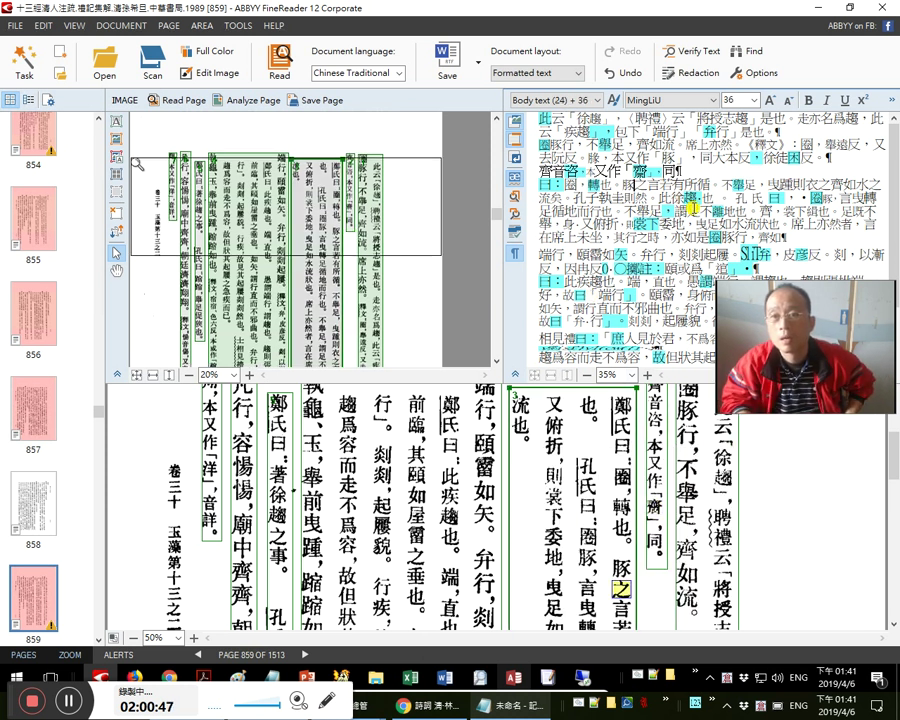
key("Up")
type("y")
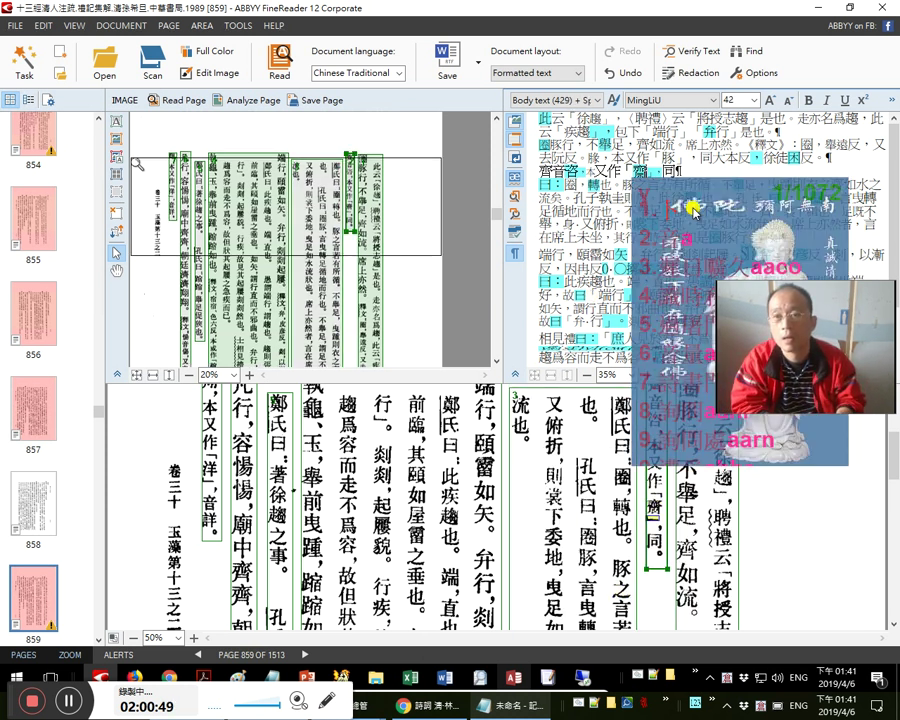
type("xyhy")
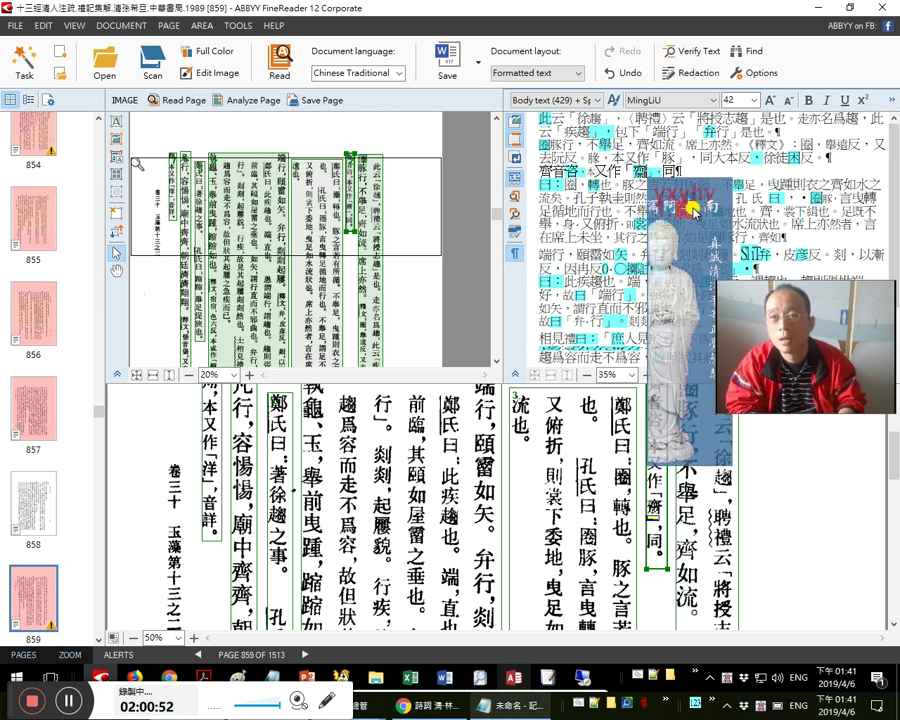
key("space")
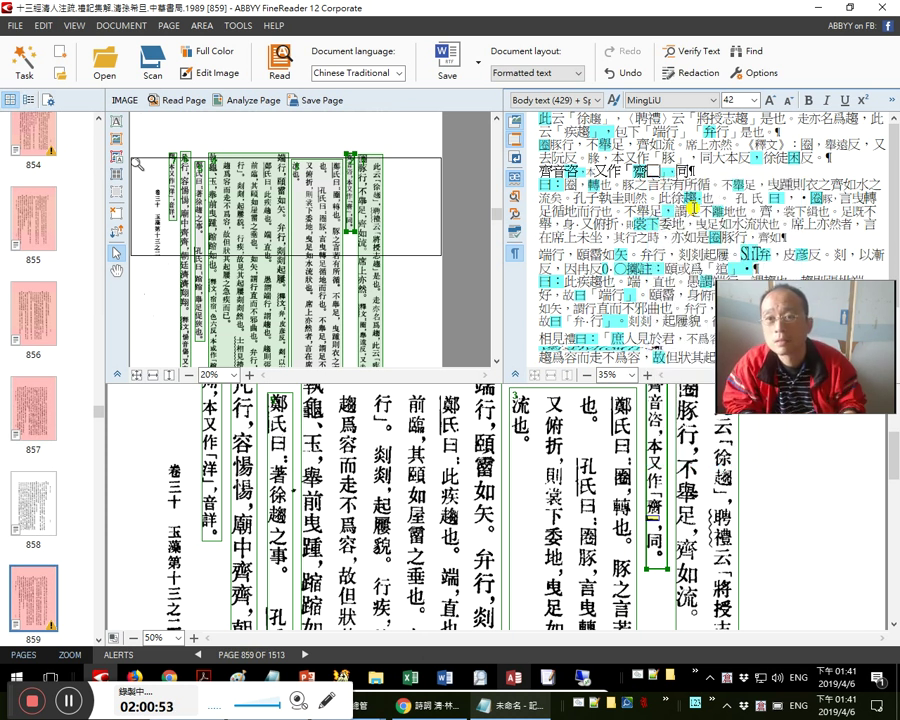
key("shift+Left")
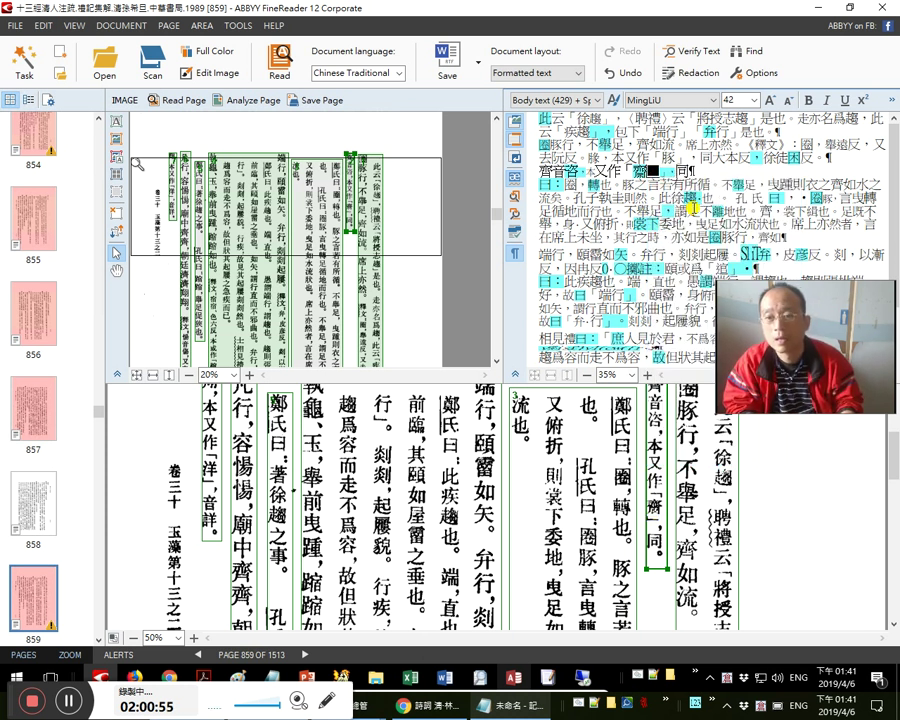
key("Right")
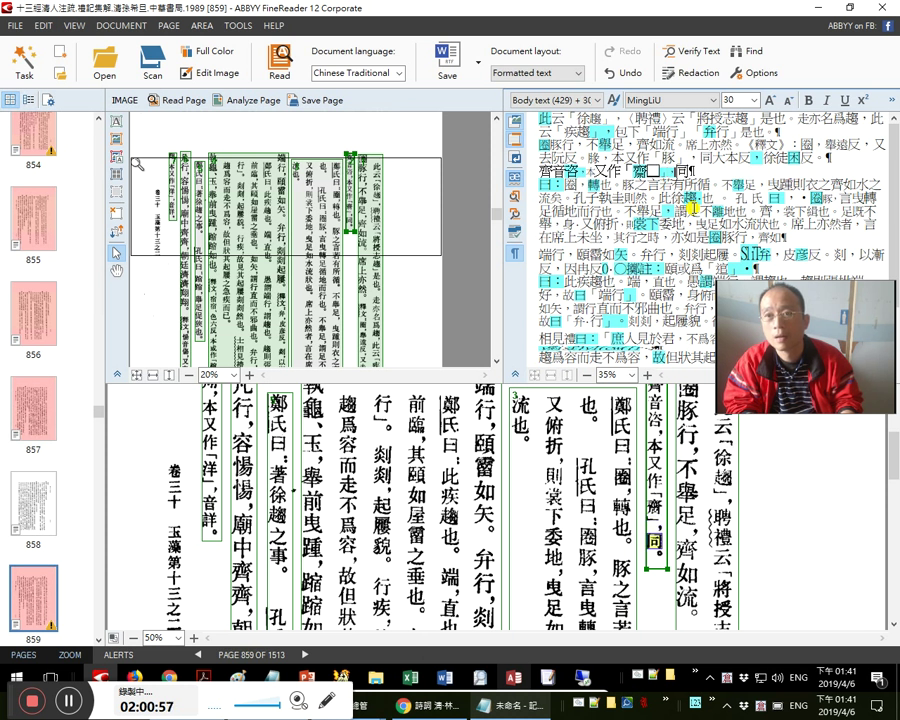
Step: Add a full stop 。 after 同 at the end of that line
key("Right")
key("Left")
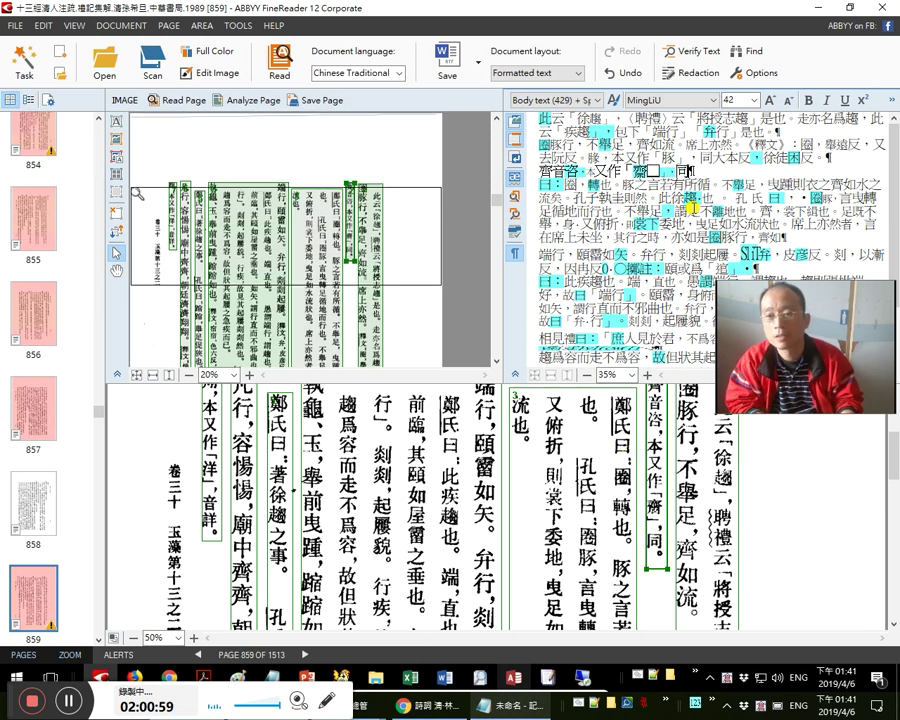
type("。")
key("shift+Left")
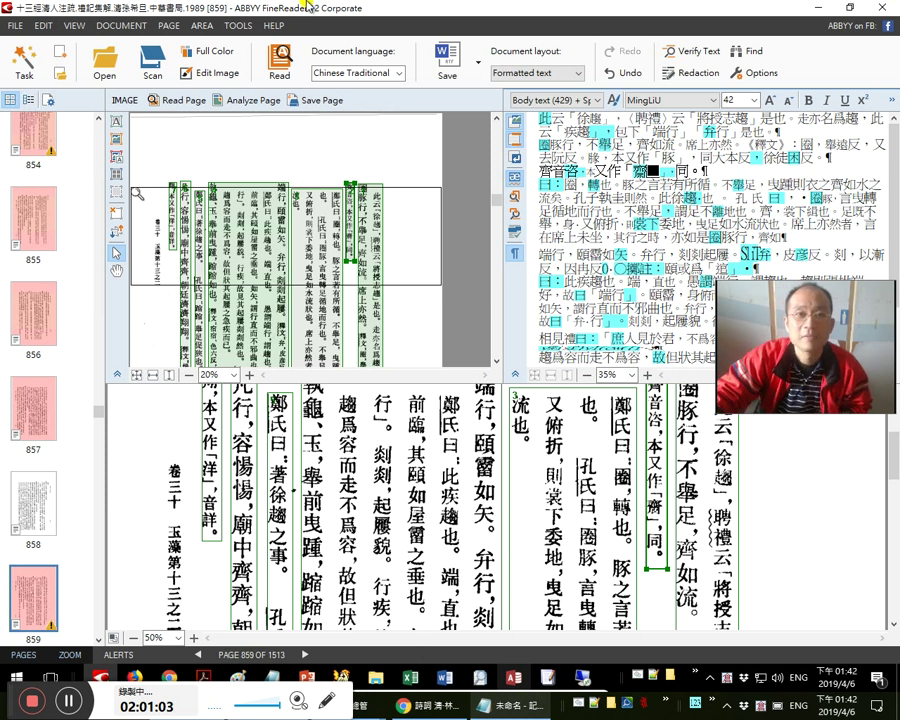
Step: Look up the rare character on 國學大師 and read its 漢語大字典 page 5102 scan
left_click(577, 7)
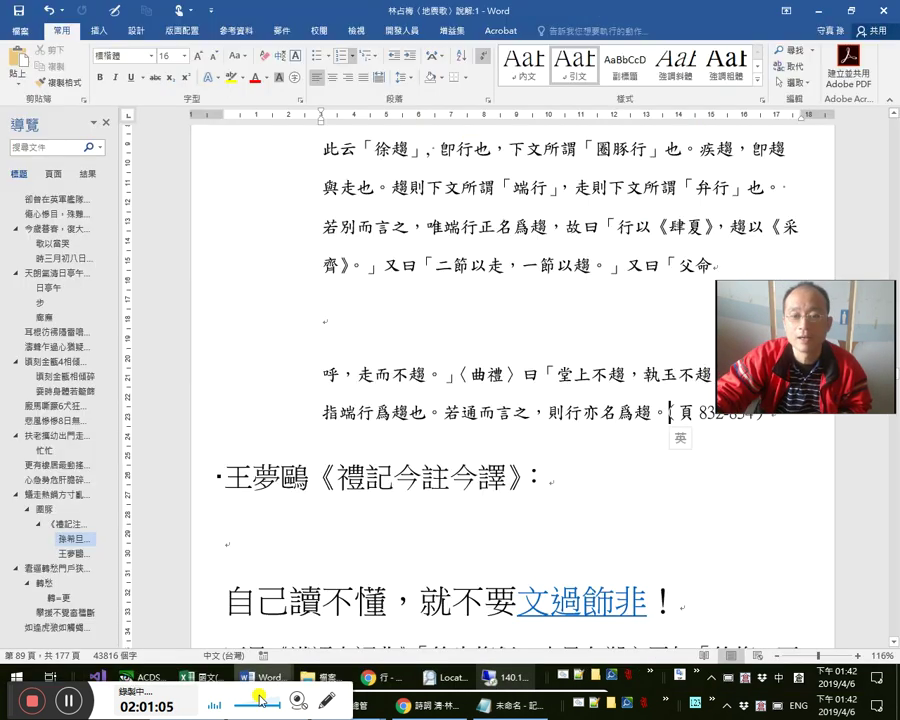
left_click(379, 678)
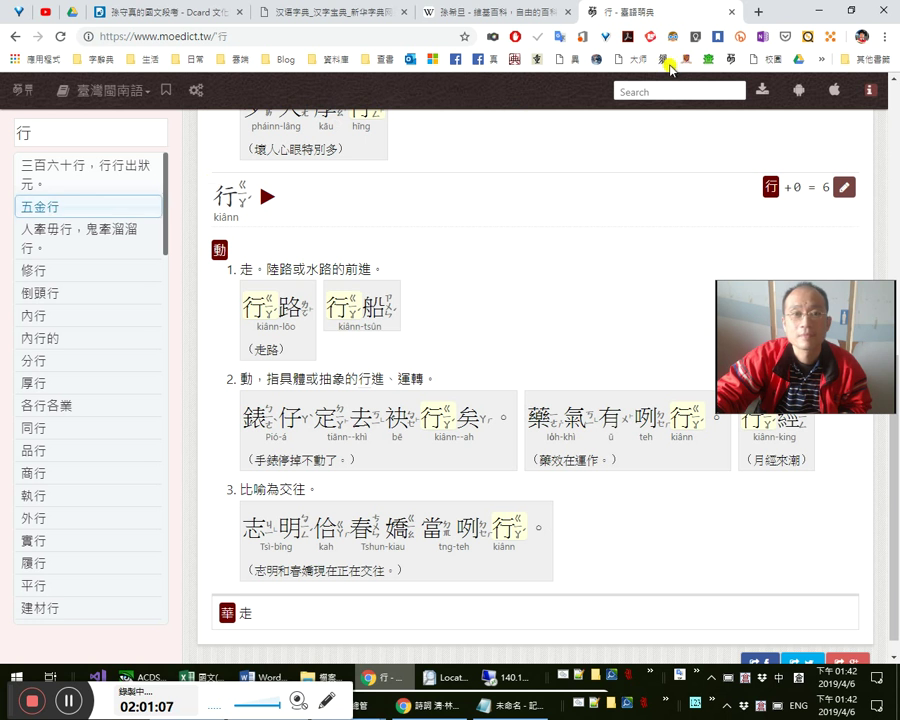
left_click(630, 58)
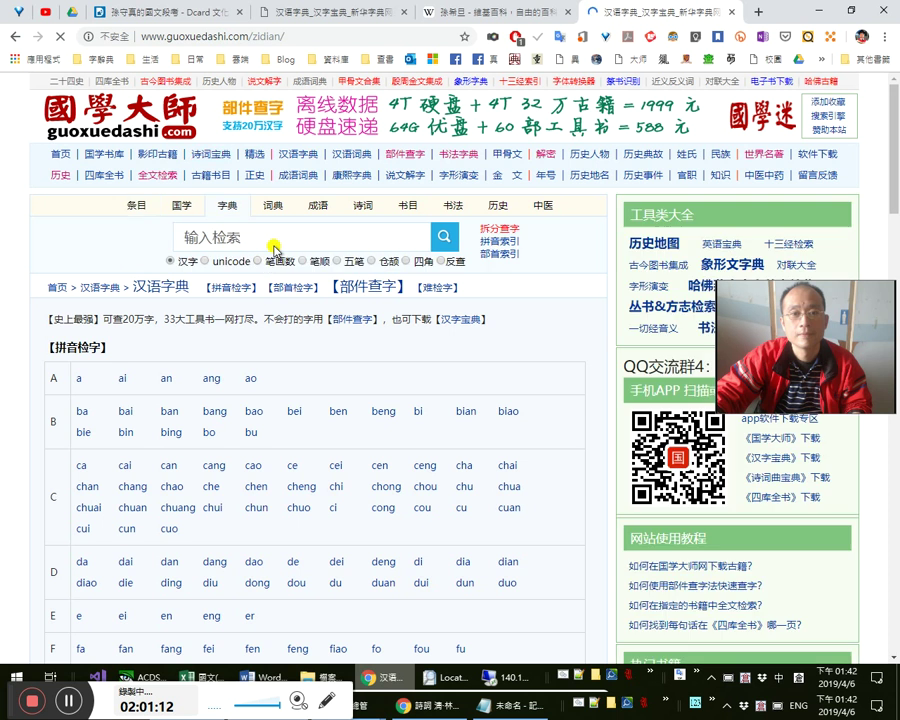
left_click(273, 241)
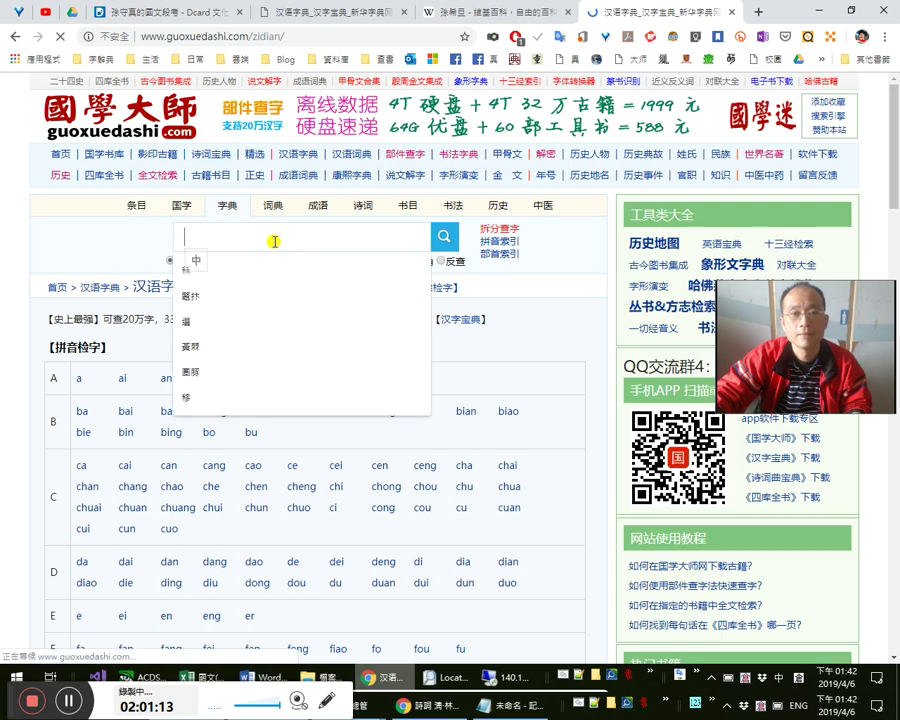
key("Return")
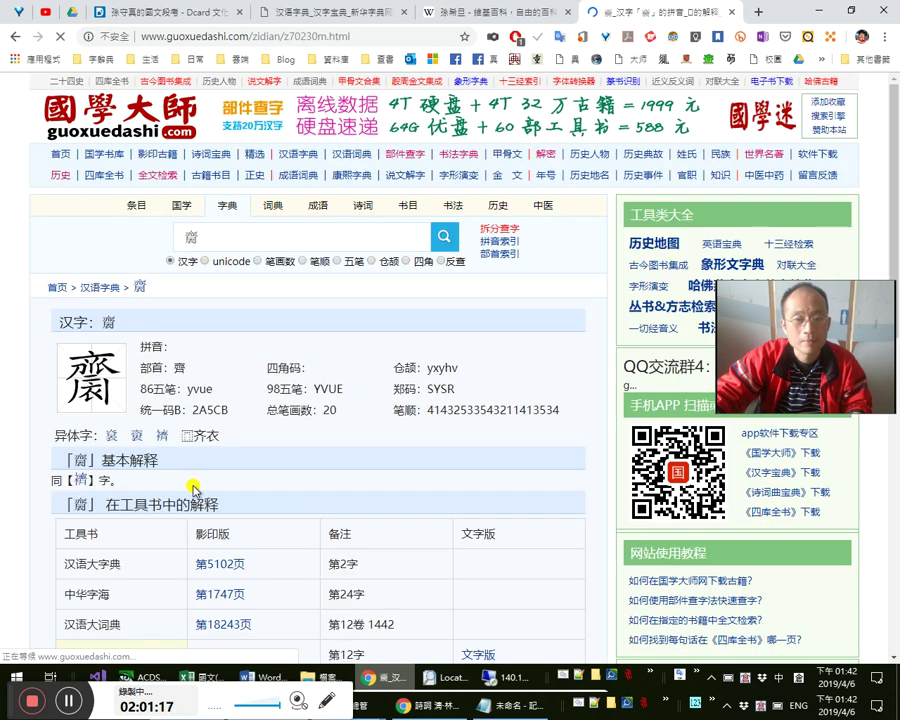
scroll(193, 490, "down", 1)
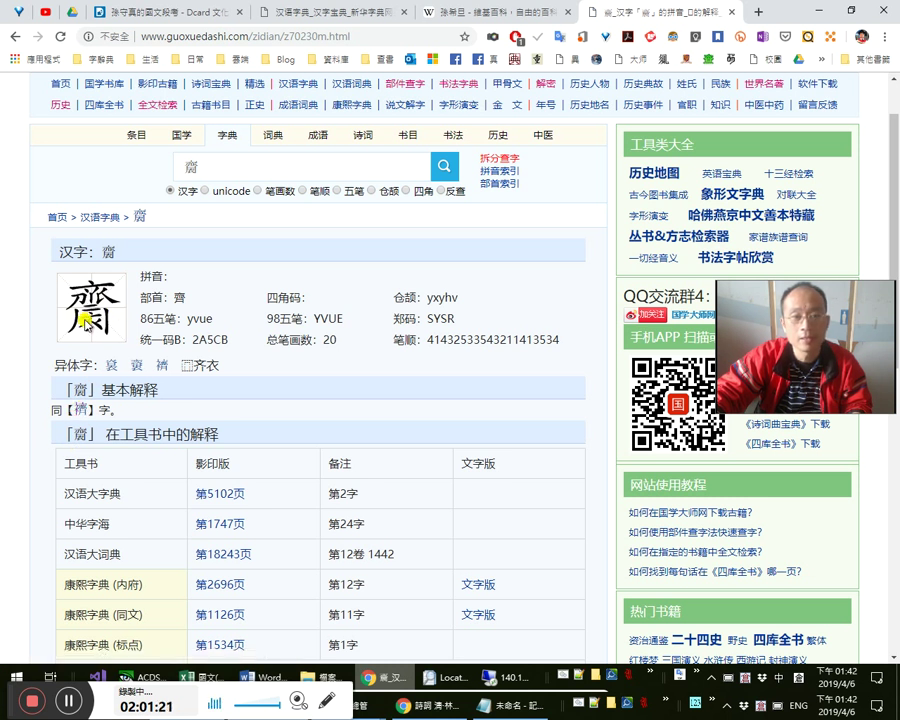
scroll(385, 411, "down", 1)
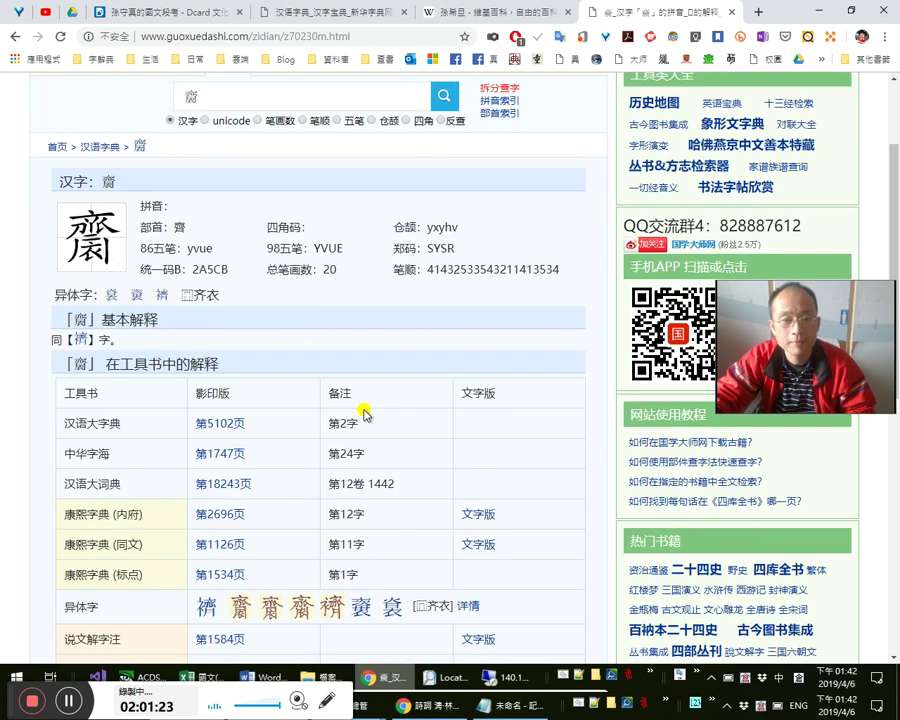
left_click(234, 424)
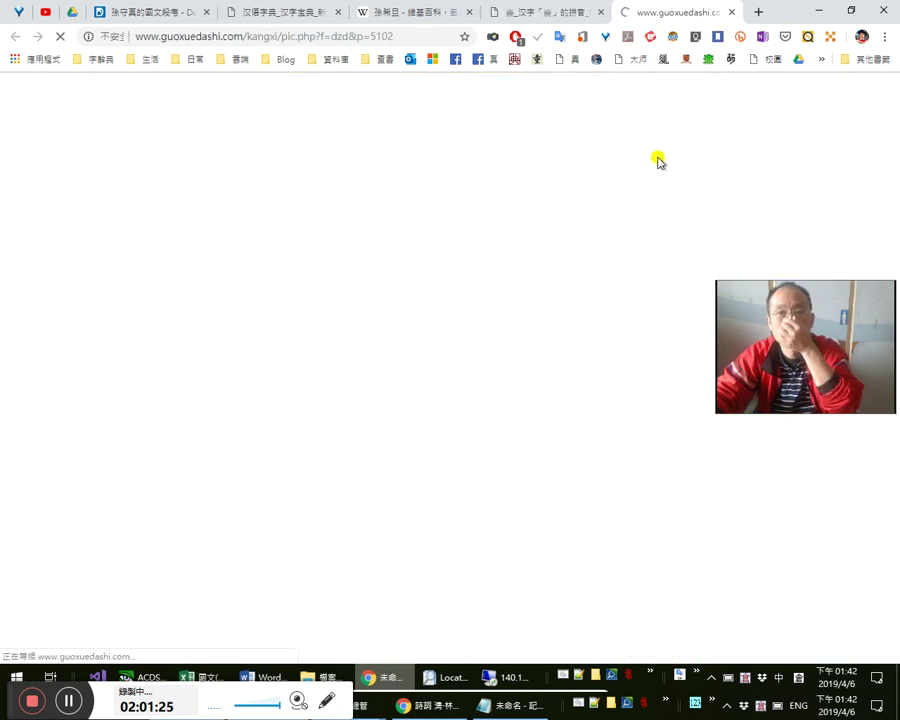
scroll(583, 329, "down", 2)
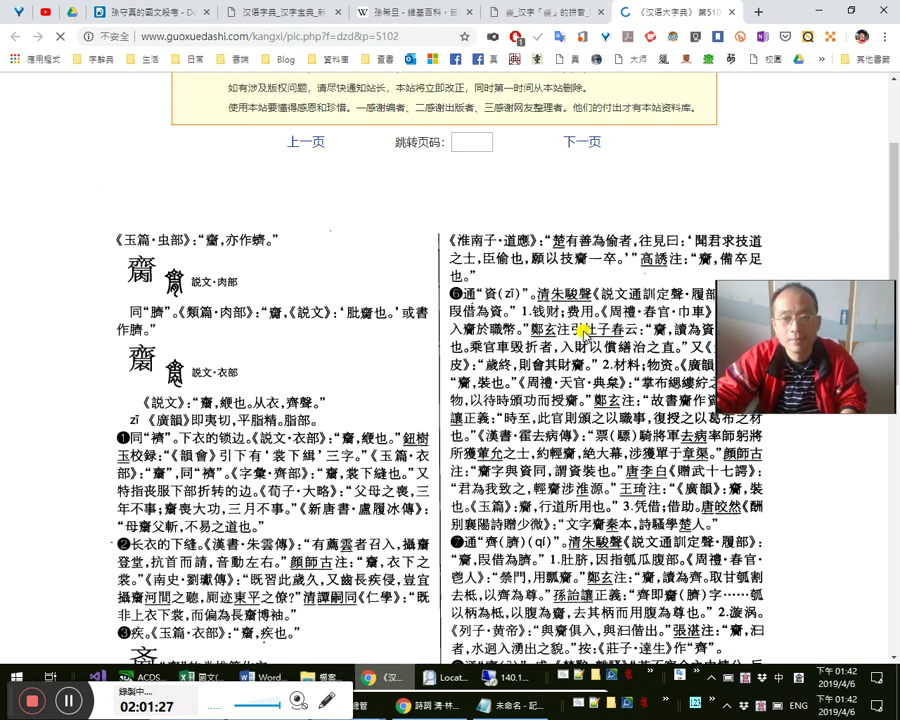
scroll(583, 329, "down", 1)
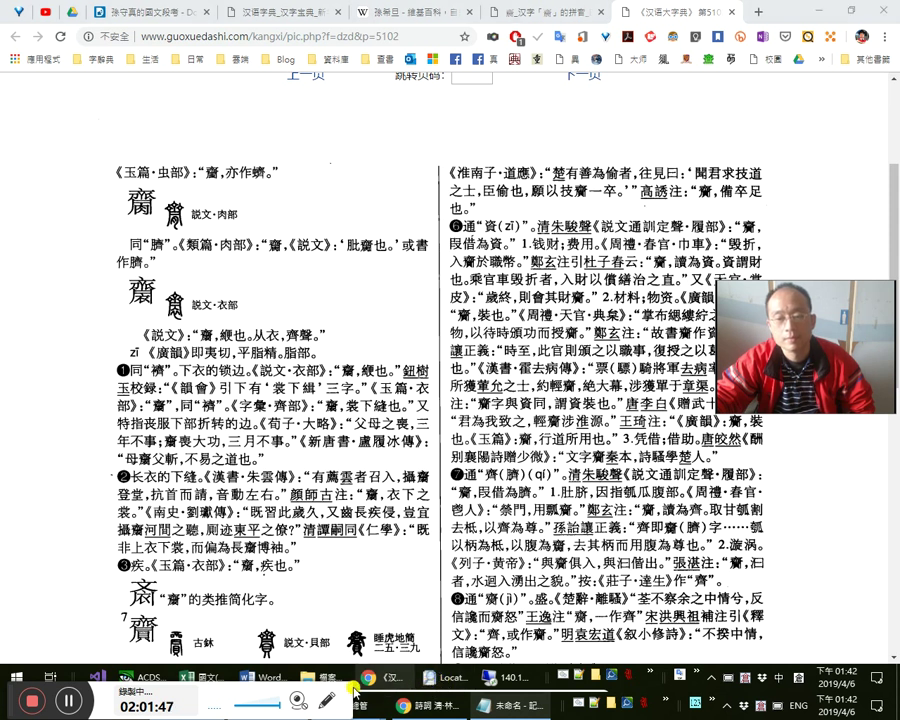
left_click(443, 680)
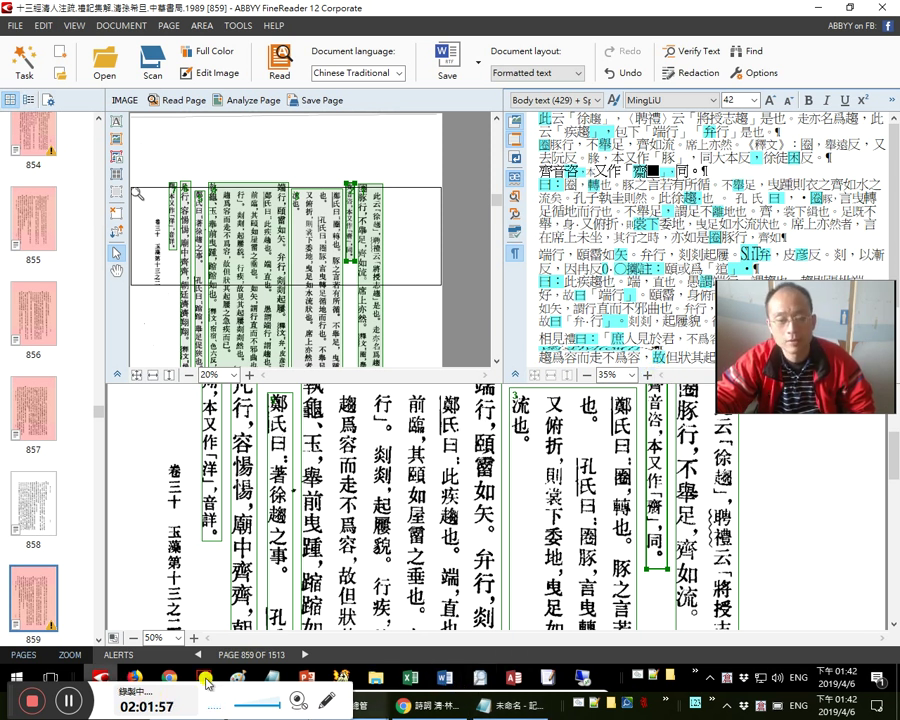
Step: Zoom in on the 齊音咨 passage on PDF page 八三二 in Acrobat to compare it
mouse_move(205, 680)
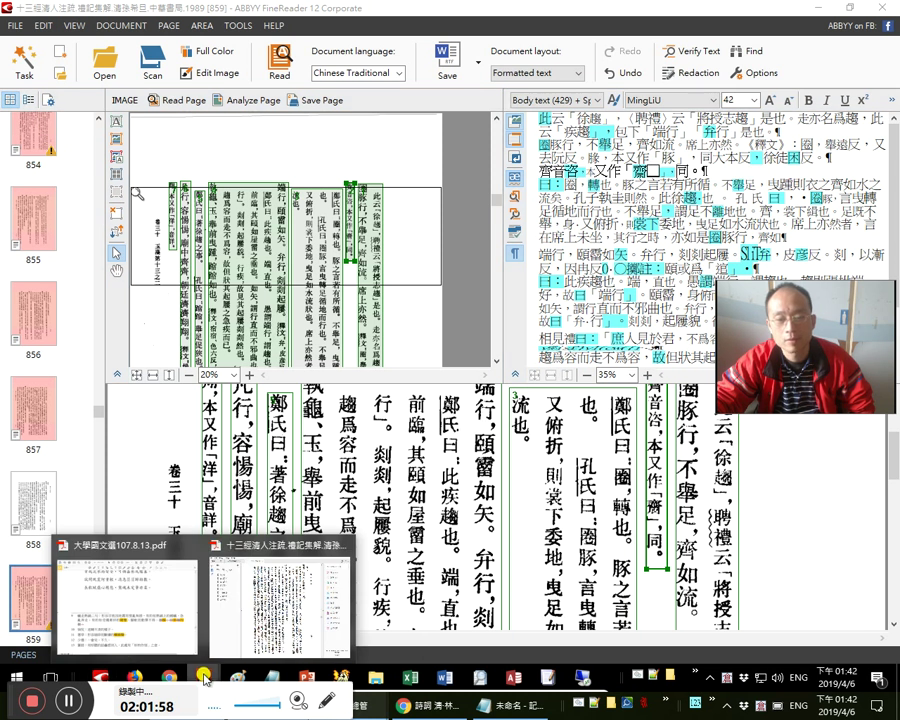
left_click(268, 590)
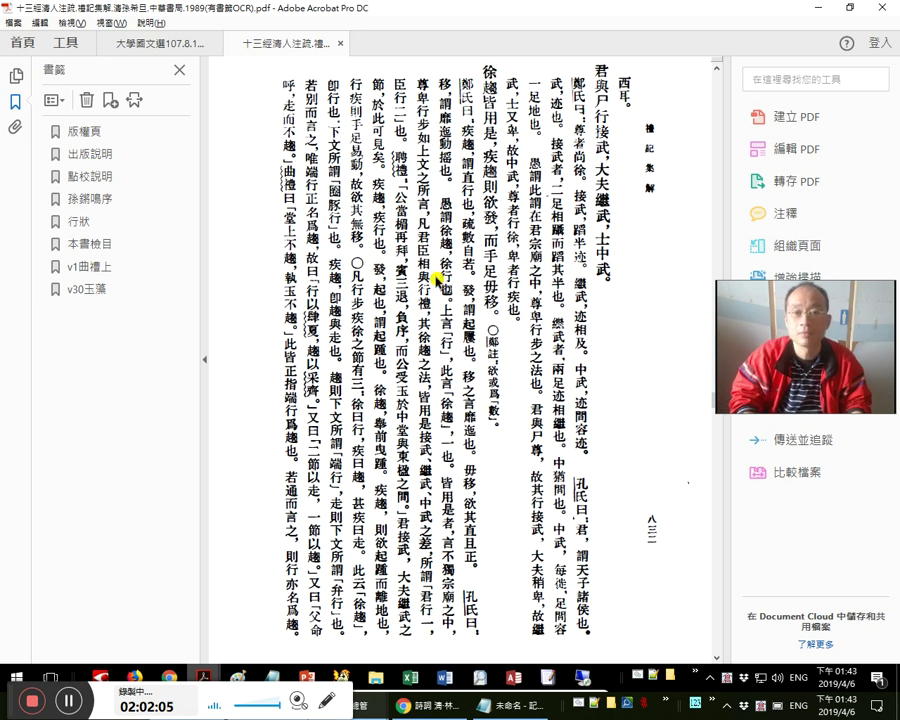
scroll(438, 282, "down", 3)
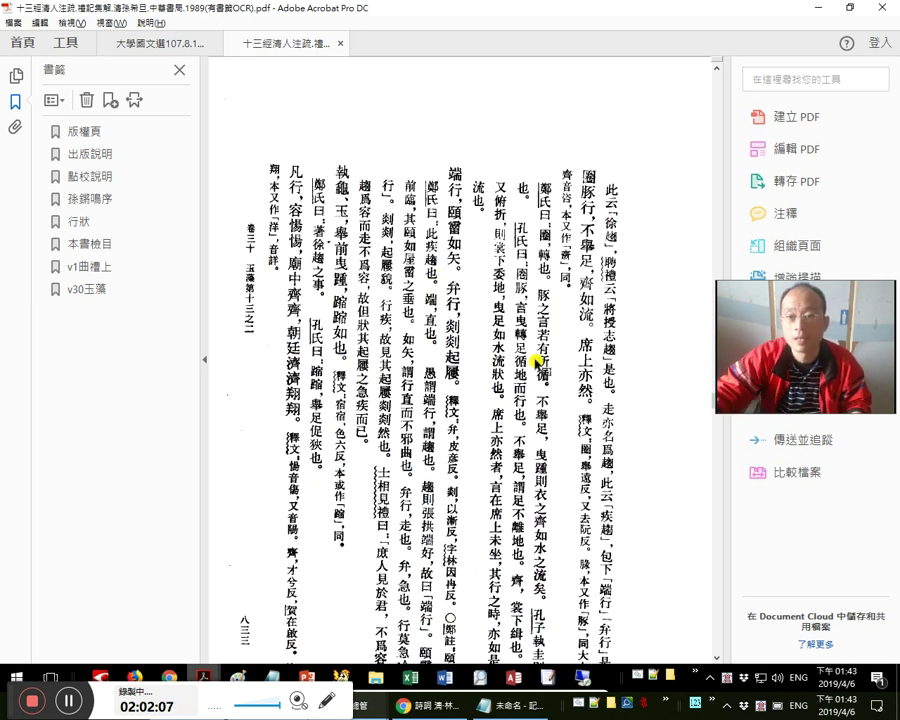
scroll(594, 520, "up", 5)
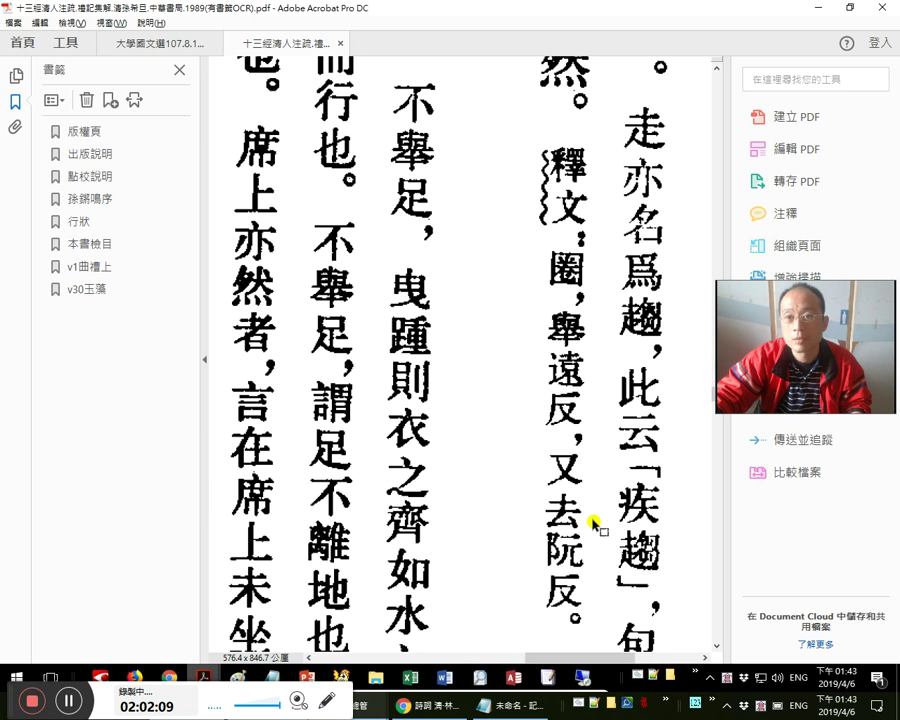
scroll(553, 470, "up", 5)
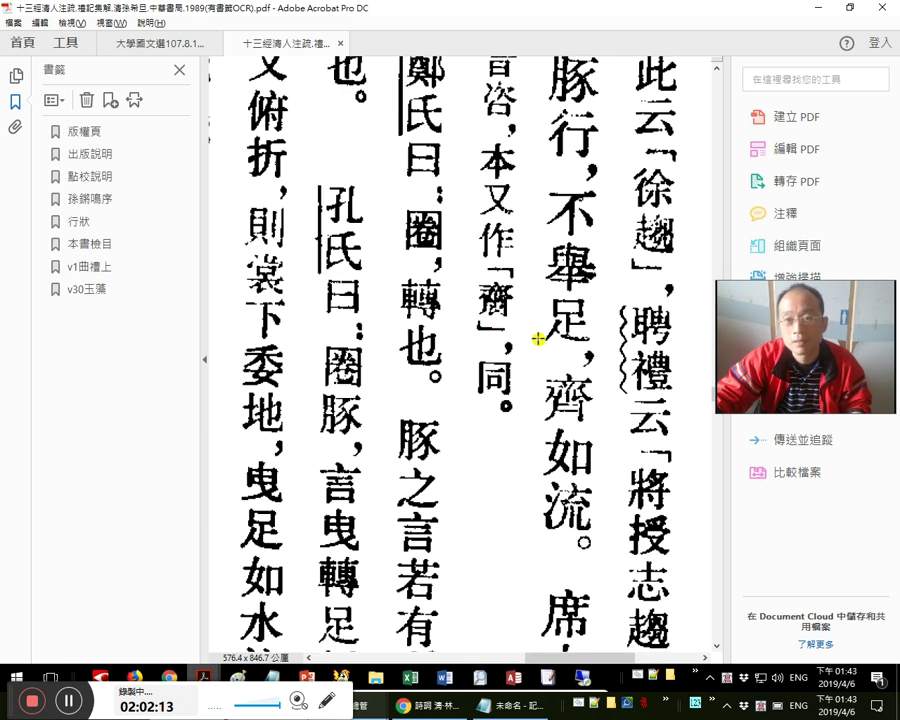
scroll(540, 345, "down", 2)
scroll(540, 345, "down", 2)
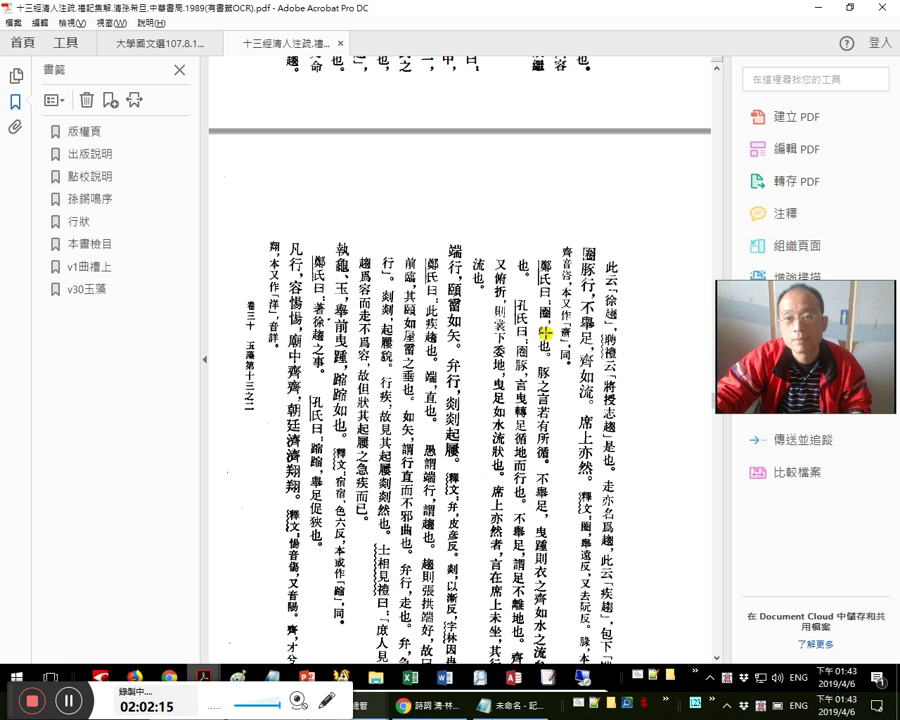
scroll(545, 325, "up", 2)
key("alt+Tab")
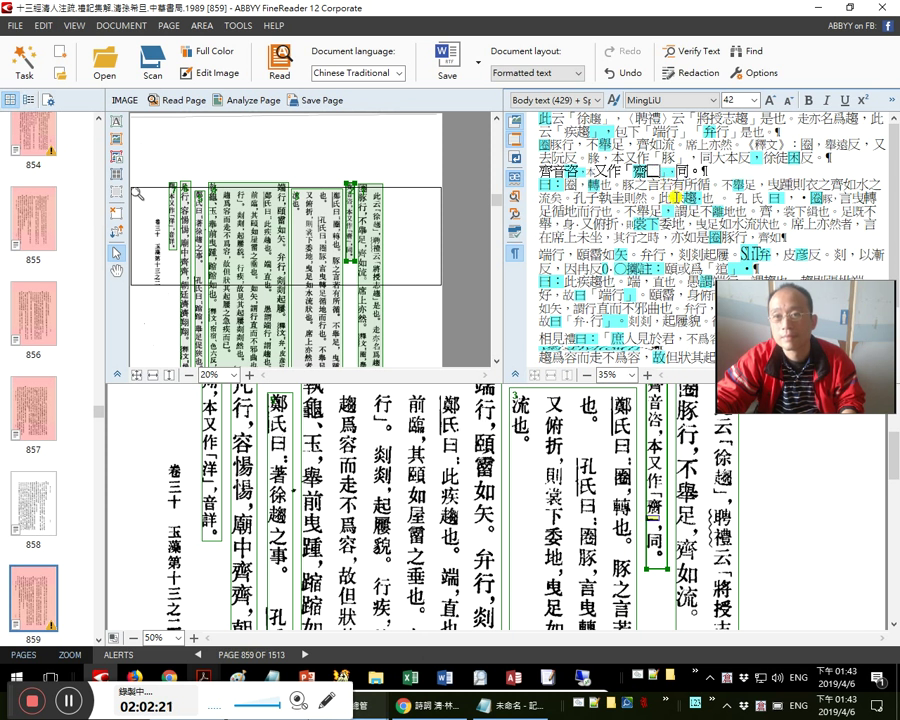
Step: Insert 鄭氏 at the start of the 曰：圈，轉也 line
left_click_drag(635, 171, 668, 172)
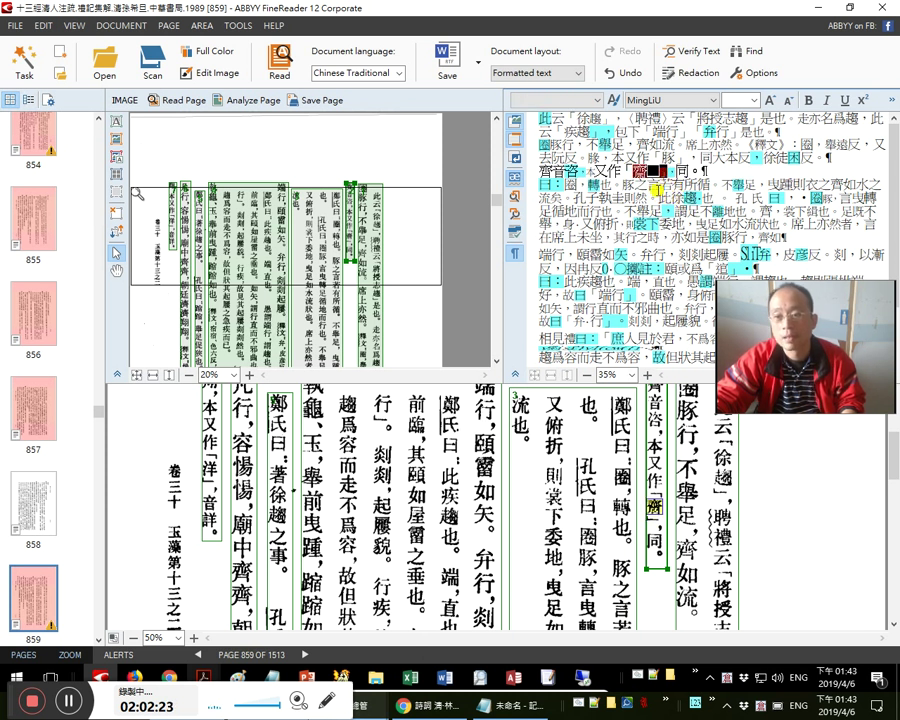
left_click(568, 185)
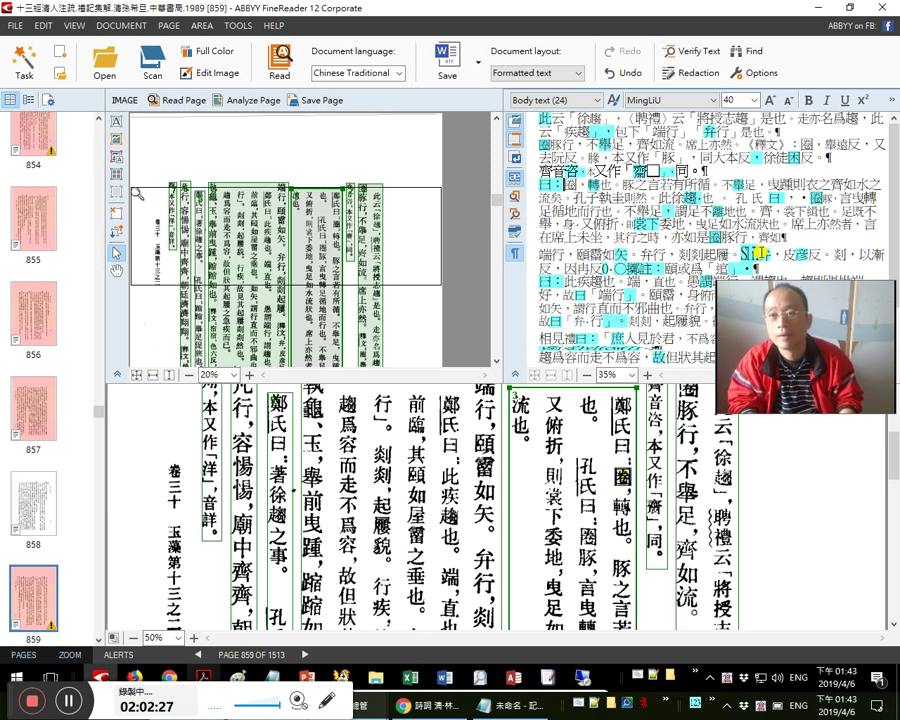
left_click(541, 185)
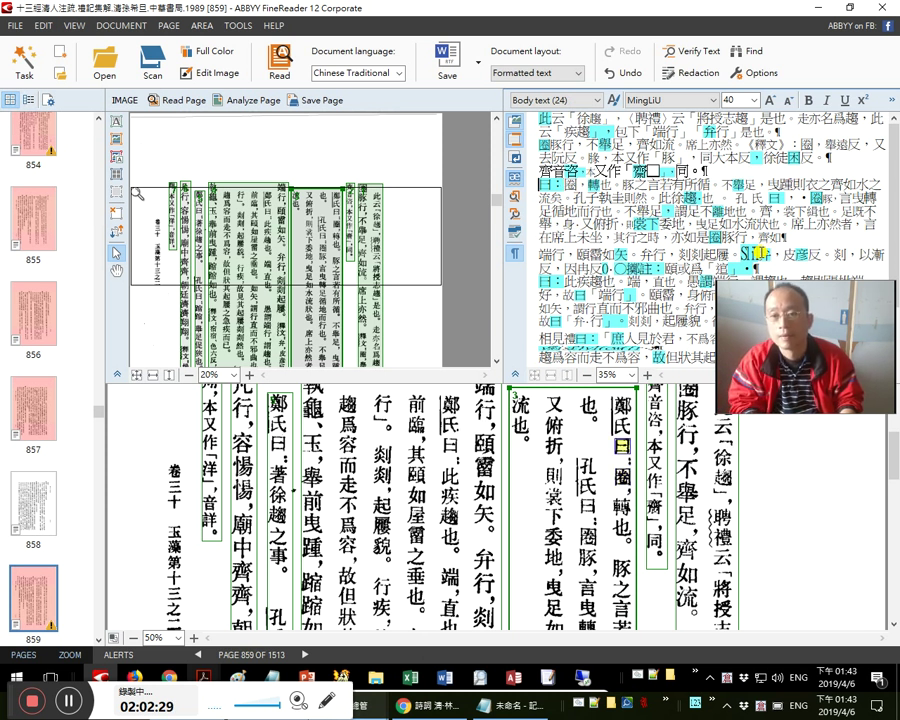
type("tkhy")
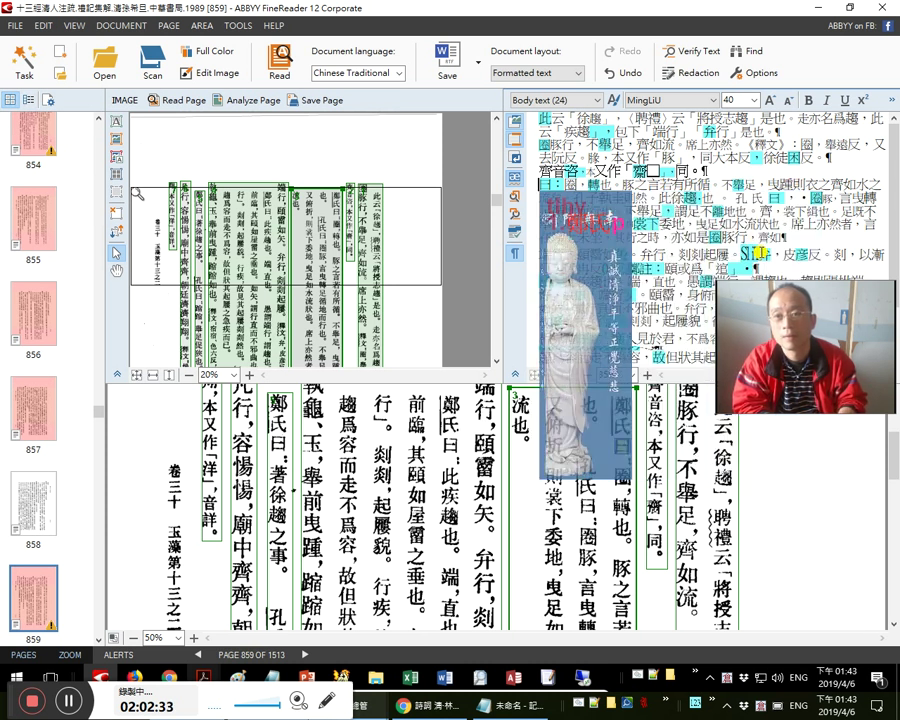
key("Escape")
type("鄭氏")
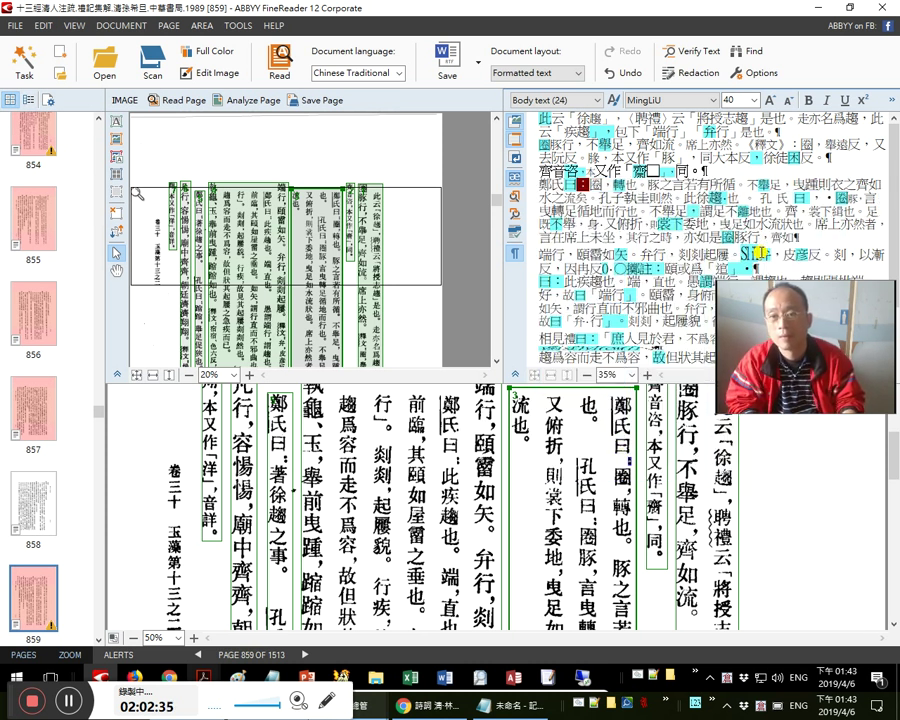
Step: Proofread from 循 through 不舉足, 曳踵則衣 and 如 to 矣 against the scan
key("Right")
key("Right")
key("Right")
key("Right")
key("Right")
key("Right")
key("Right")
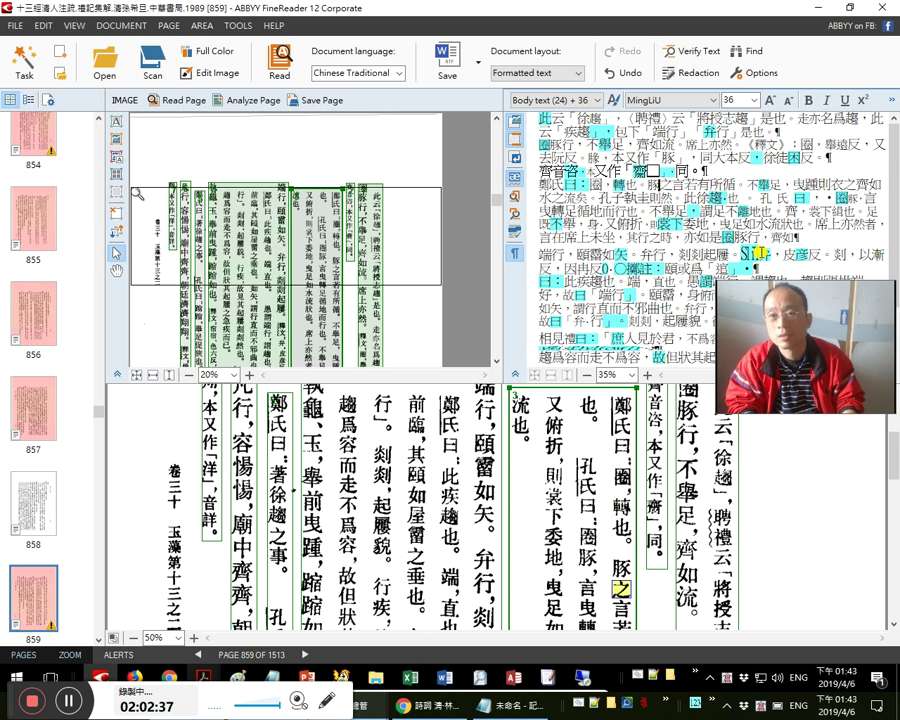
key("Right")
key("Right")
key("Right")
key("Right")
key("Right")
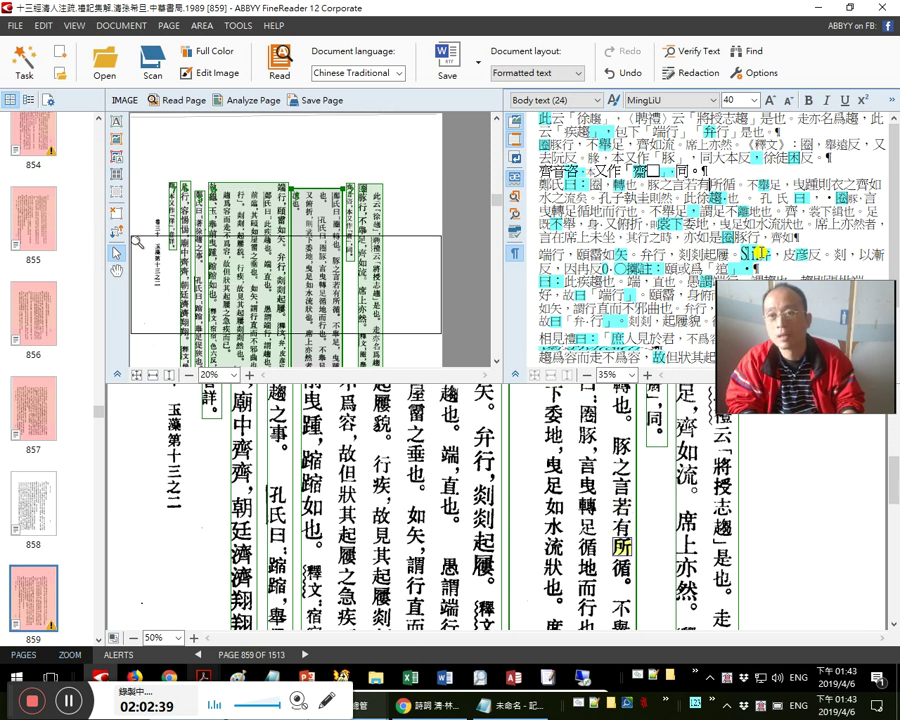
key("Right")
key("Right")
key("Right")
key("Right")
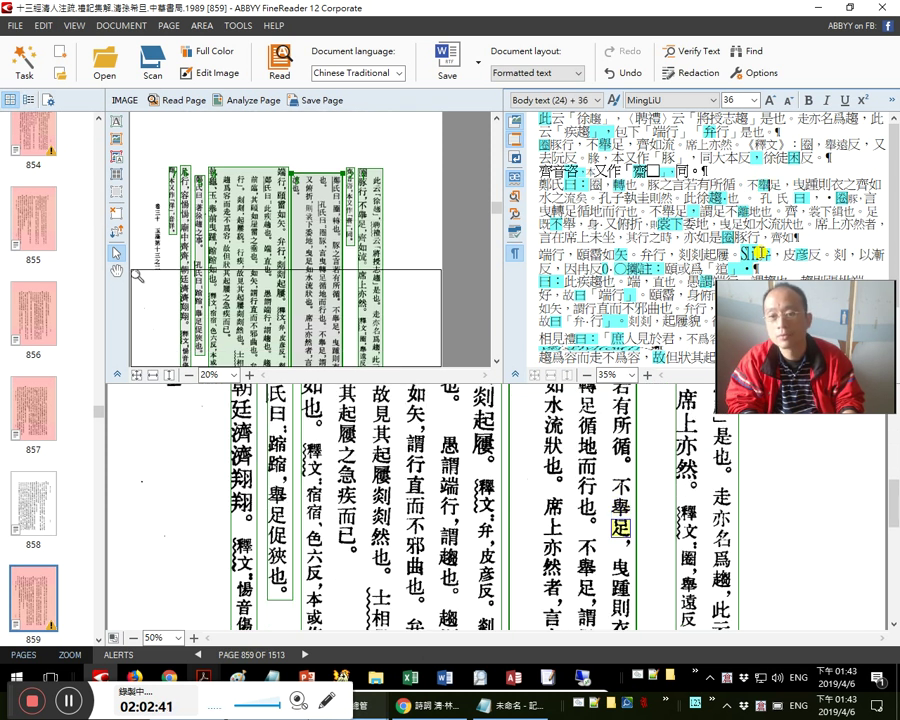
key("Right")
key("Right")
key("Right")
key("Right")
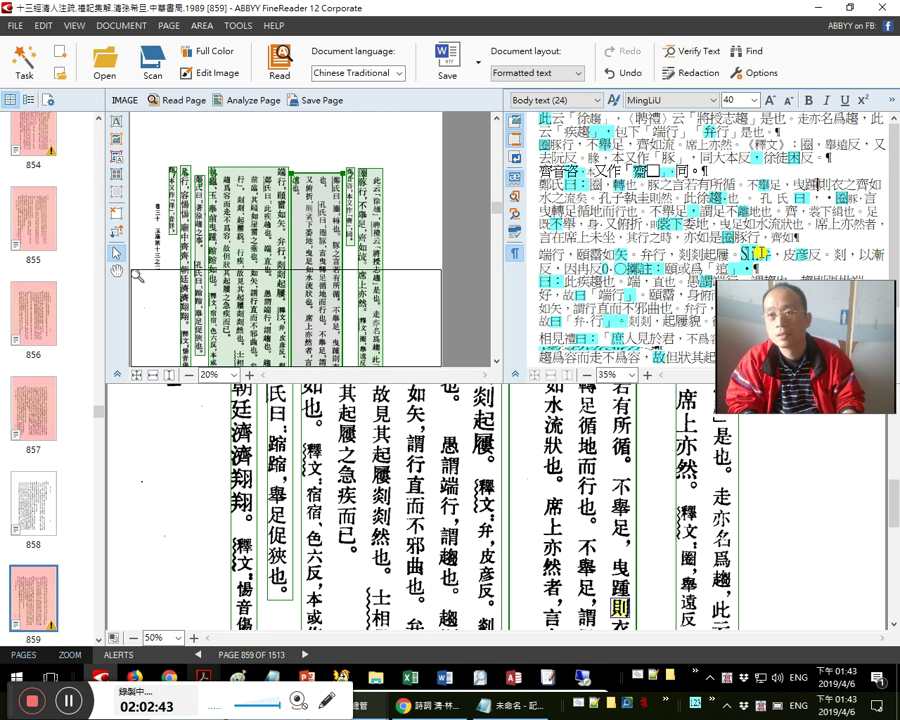
key("Right")
key("Right")
key("Right")
key("Right")
key("Right")
key("Right")
key("Right")
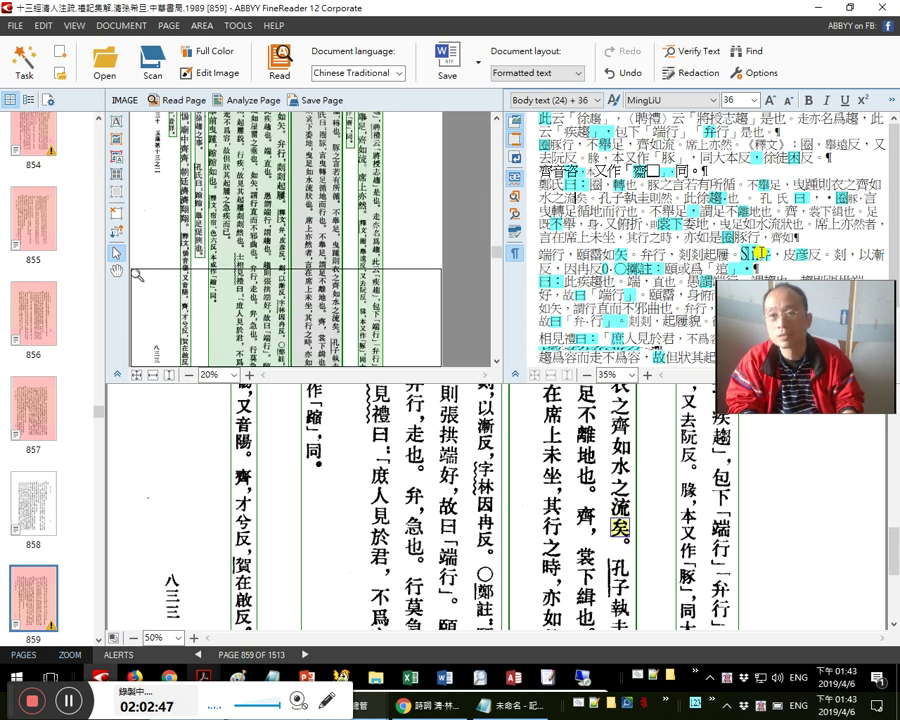
key("Left")
key("Left")
key("Left")
key("Left")
key("Left")
key("Left")
key("Left")
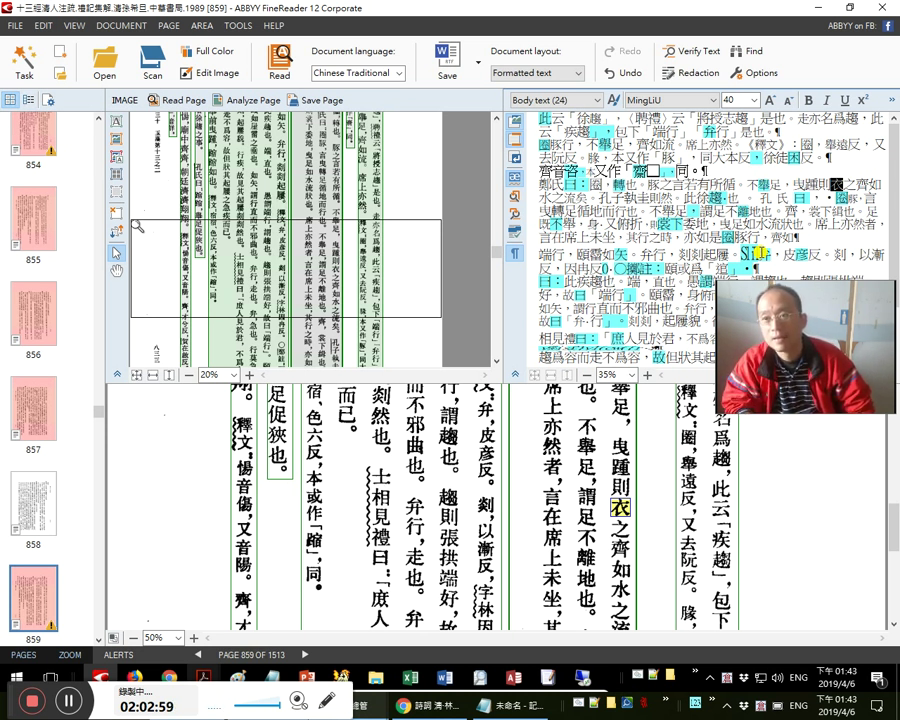
key("Right")
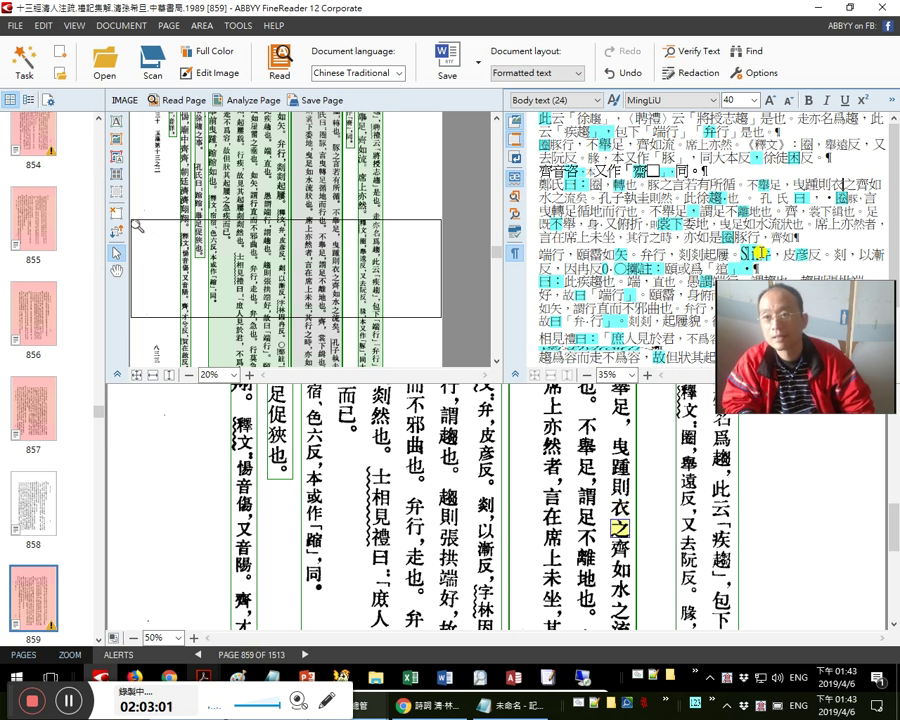
key("Right")
key("Right")
key("Right")
key("Right")
key("Right")
key("Right")
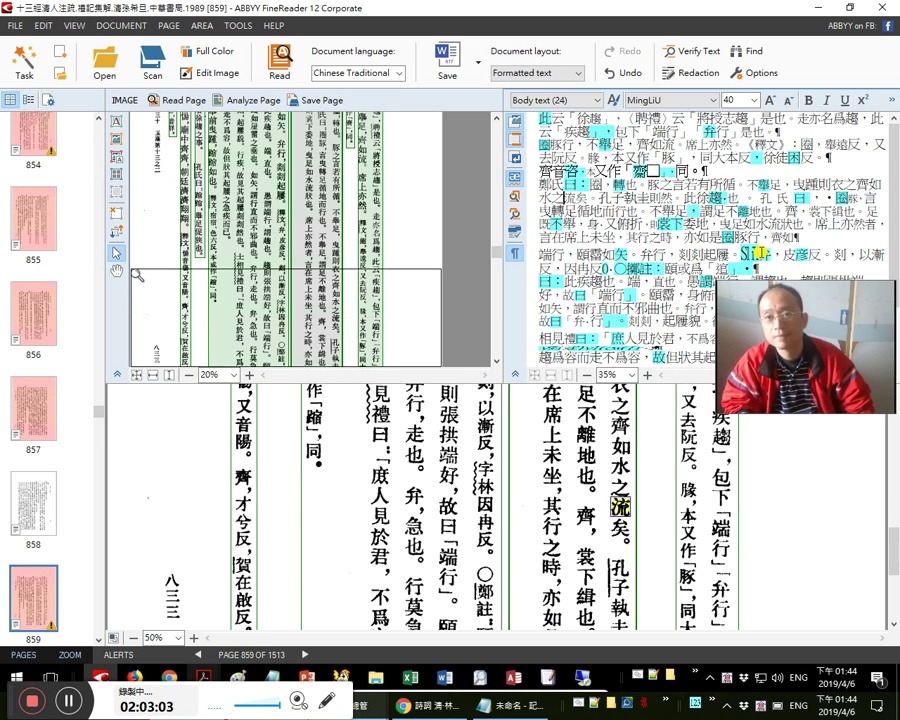
key("Right")
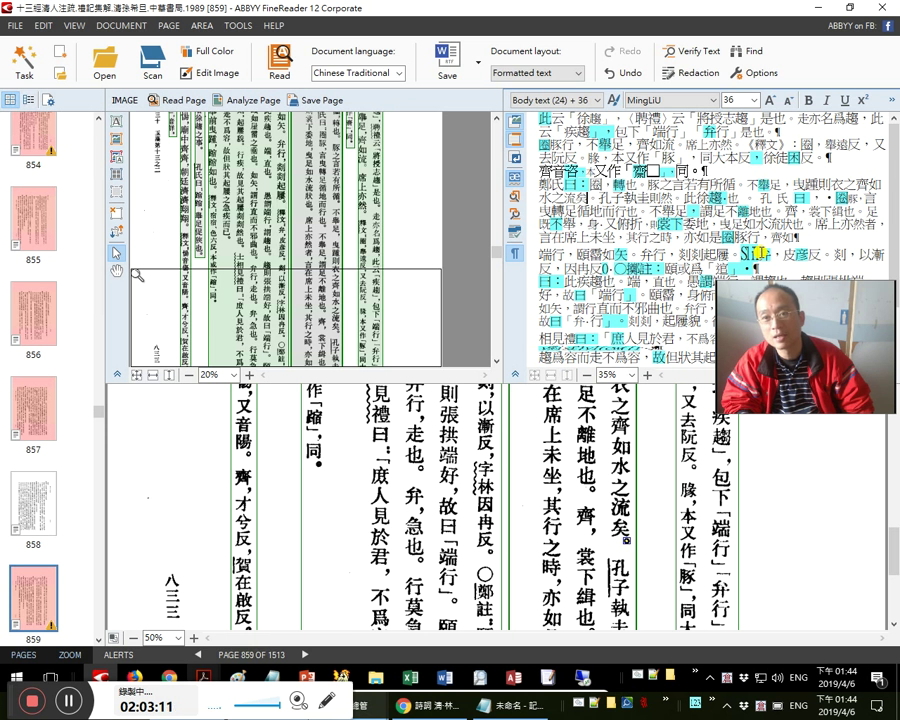
Step: Check the characters around 孔子執圭 against the zoomed scan
left_click(618, 568)
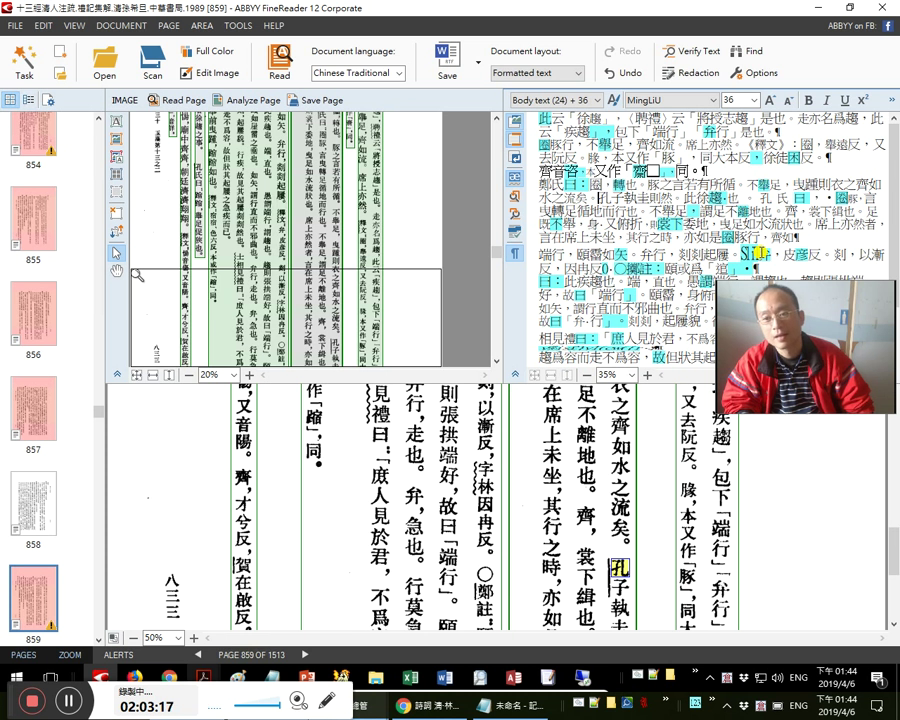
key("Left")
key("Left")
key("Left")
key("Left")
key("Left")
key("Left")
key("Left")
key("Left")
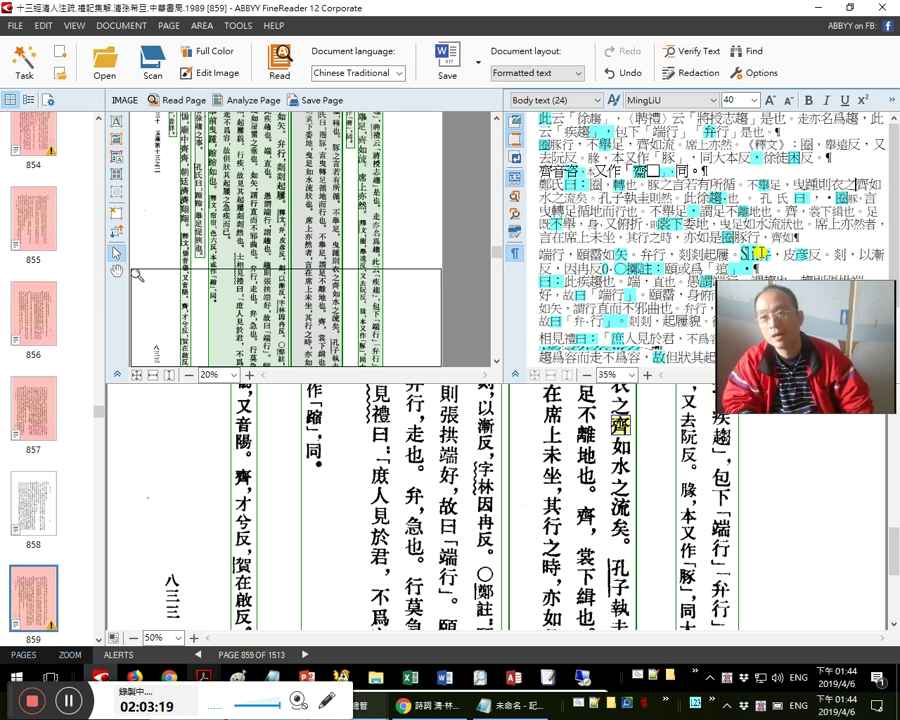
left_click_drag(137, 275, 137, 226)
key("Right")
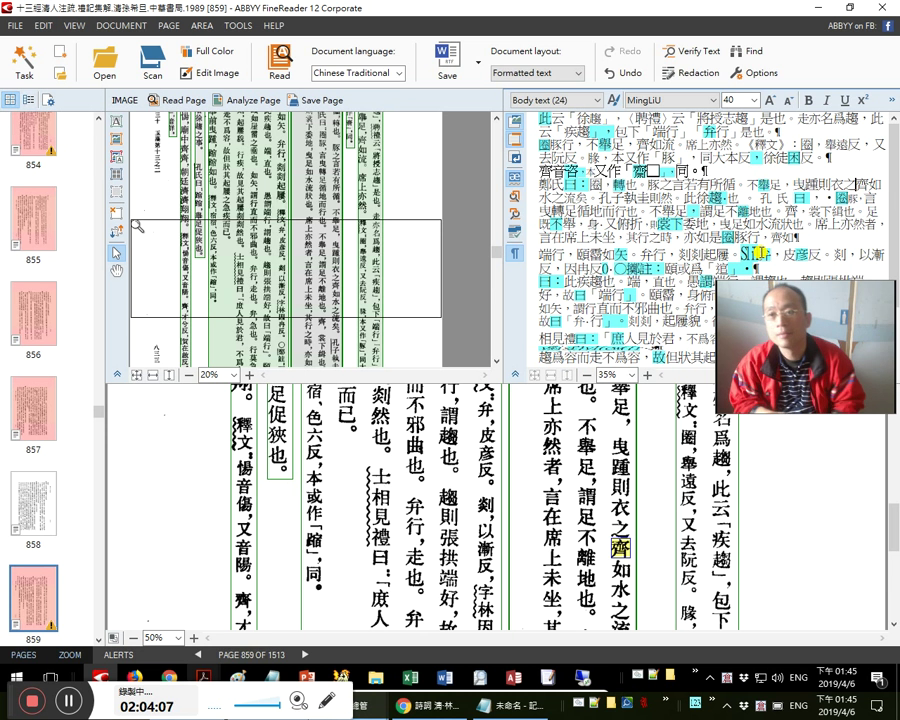
Step: Check the text through 矣 and 此 against the scan
key("Right")
key("Right")
key("Right")
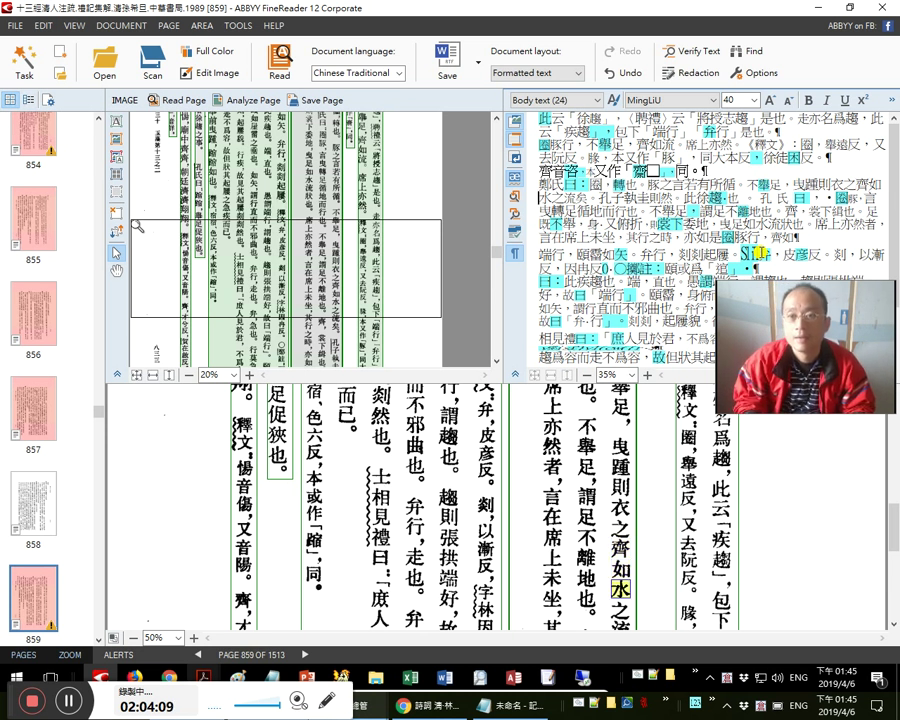
key("Right")
key("Right")
key("Right")
key("Right")
key("Right")
key("Right")
key("Right")
key("Right")
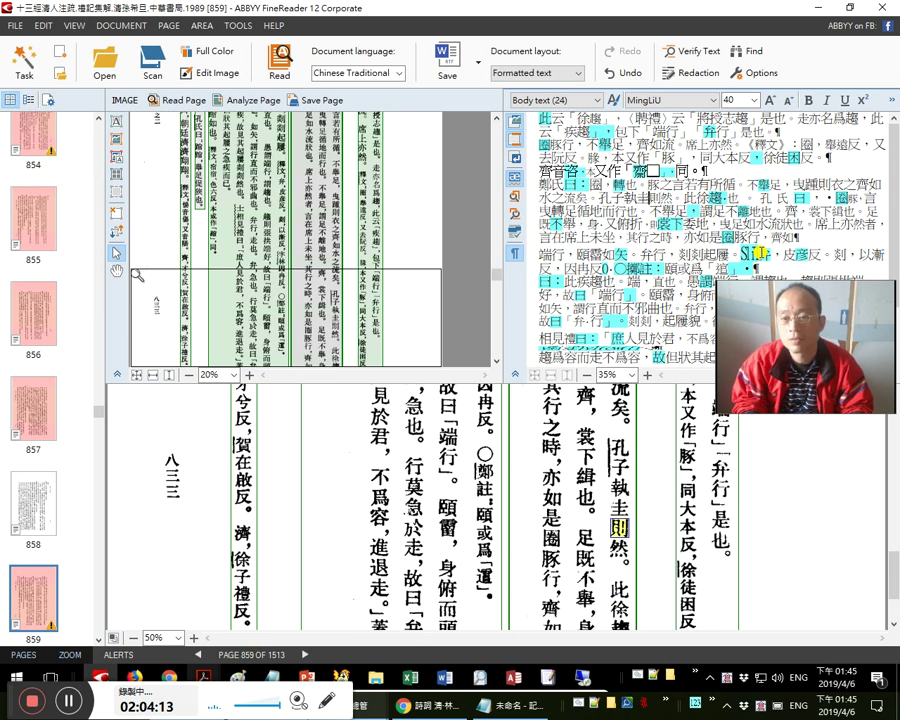
key("Right")
key("Right")
key("Right")
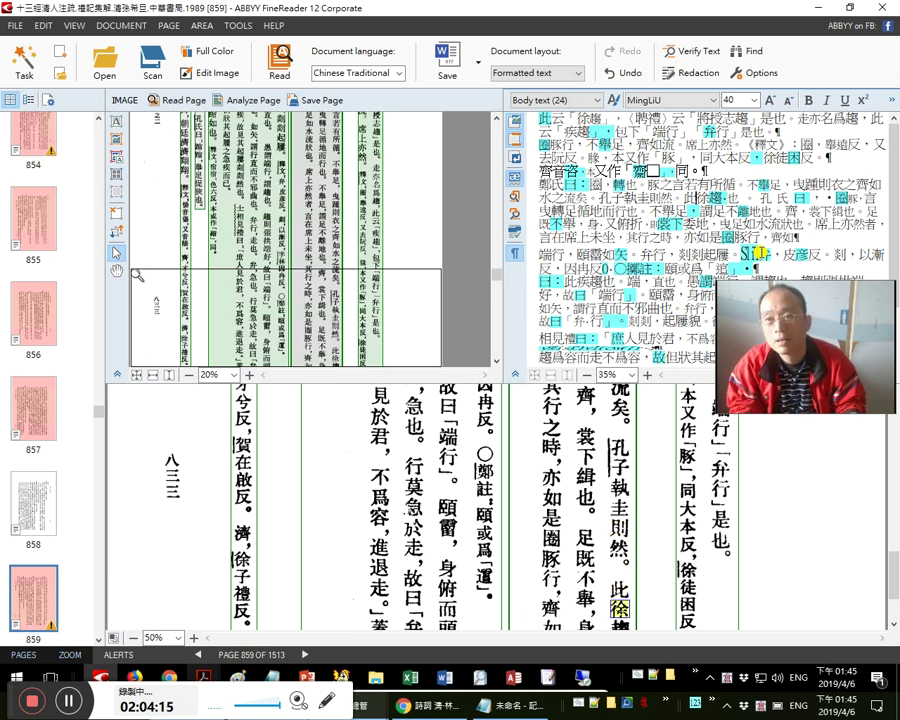
key("Right")
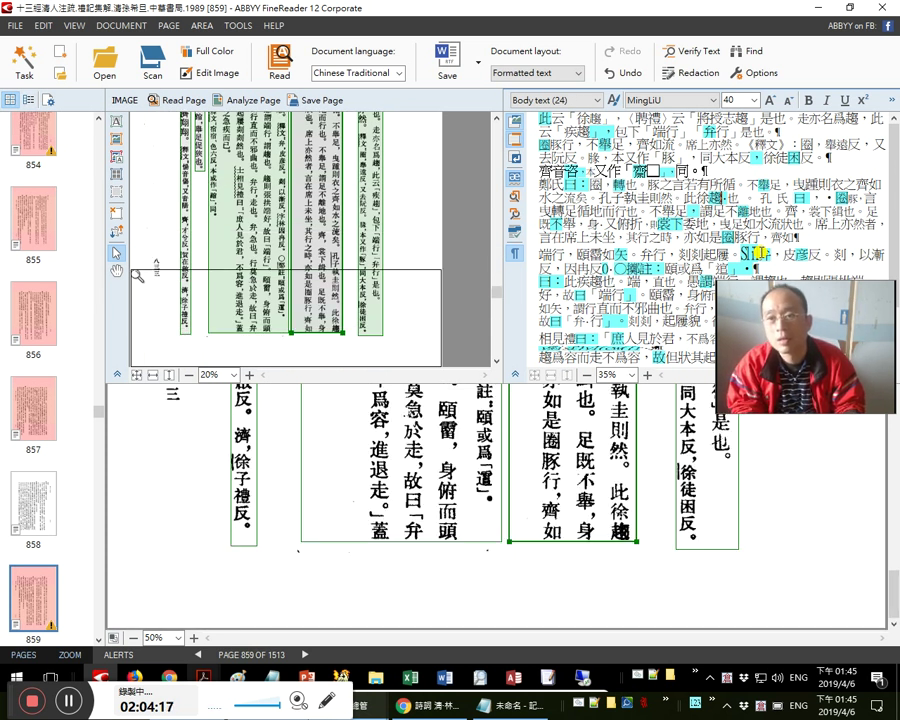
Step: Set the oversized characters after 孔氏曰 to font size 30
left_click_drag(137, 275, 137, 118)
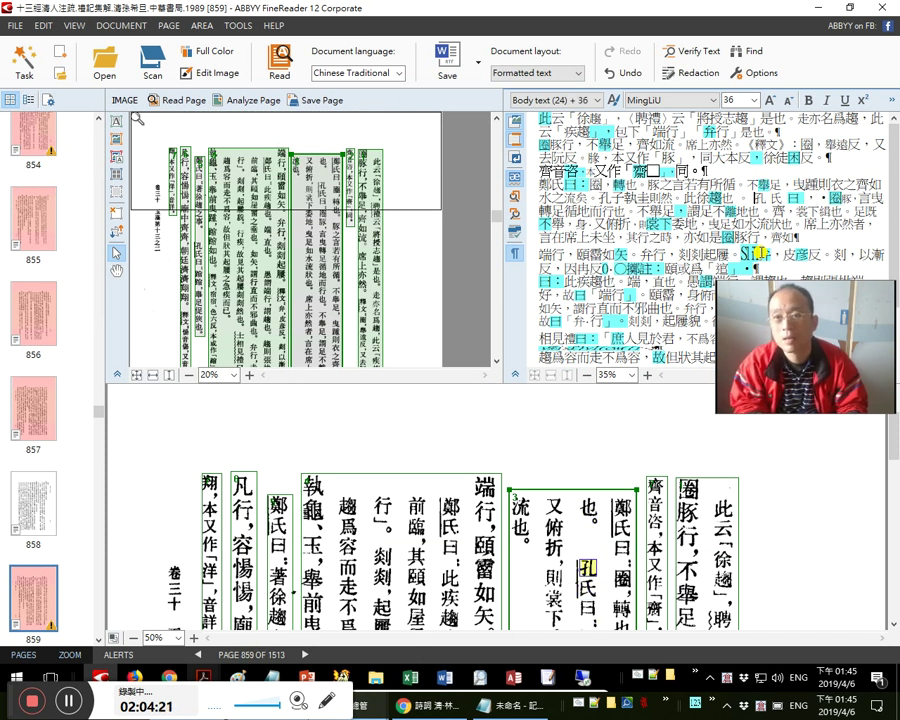
key("Left")
key("Left")
key("Left")
key("Left")
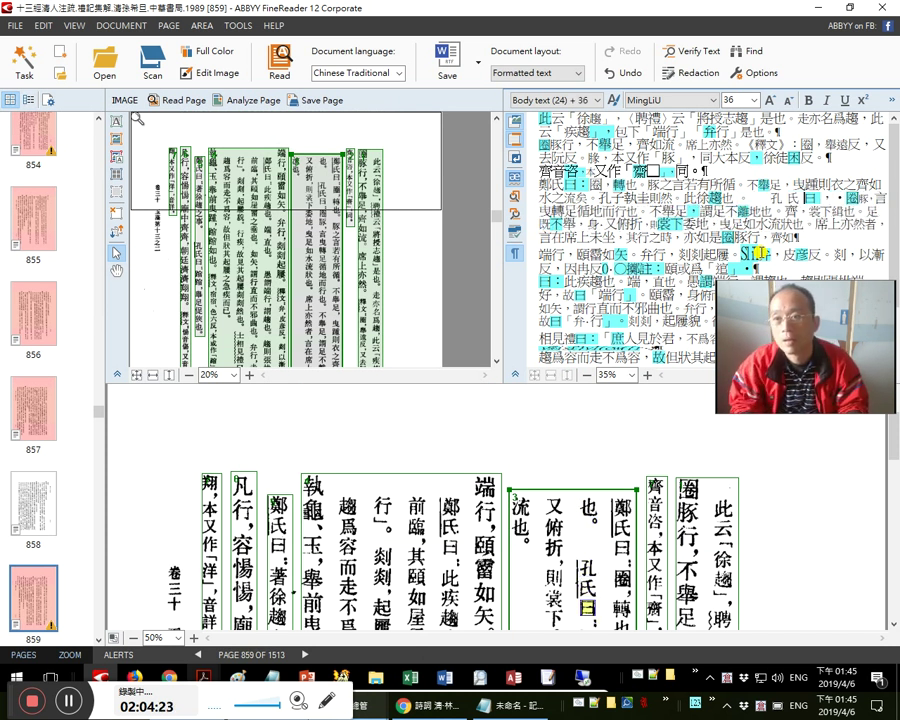
left_click_drag(137, 118, 137, 171)
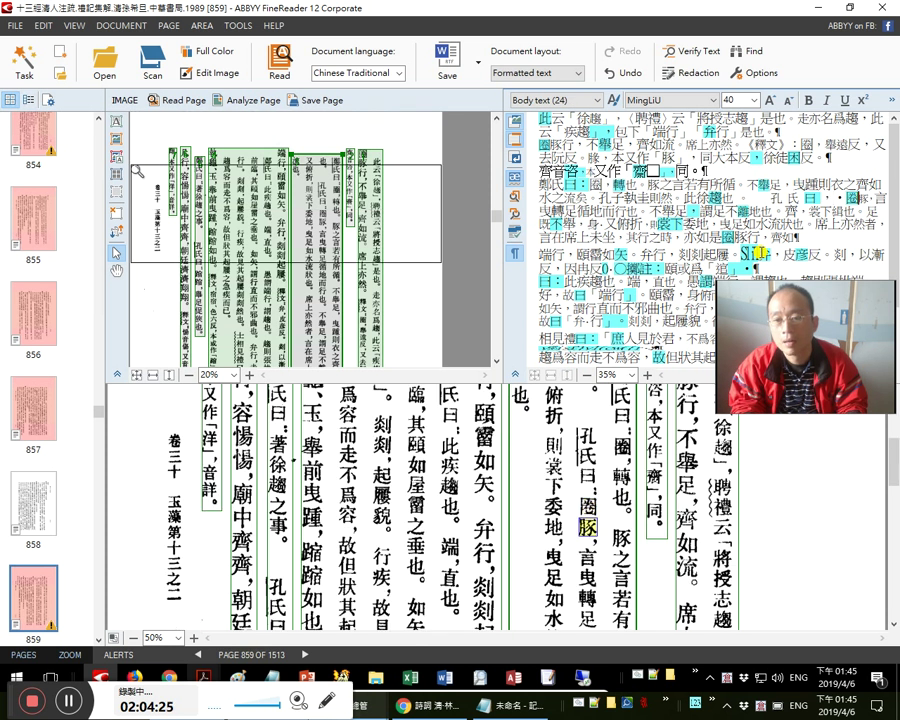
key("shift+Right")
key("shift+Right")
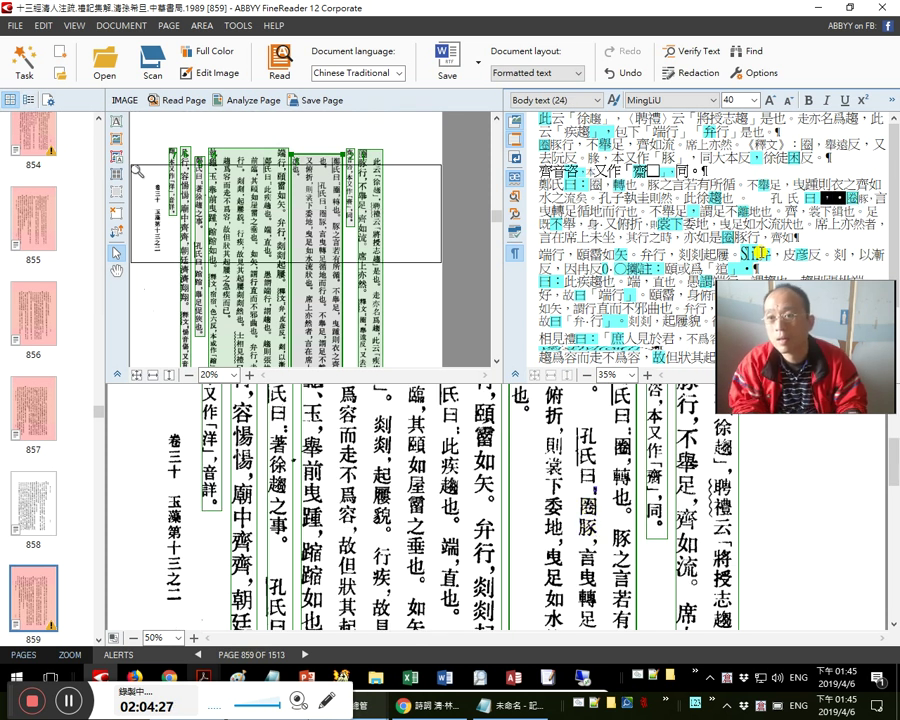
type("30")
key("Return")
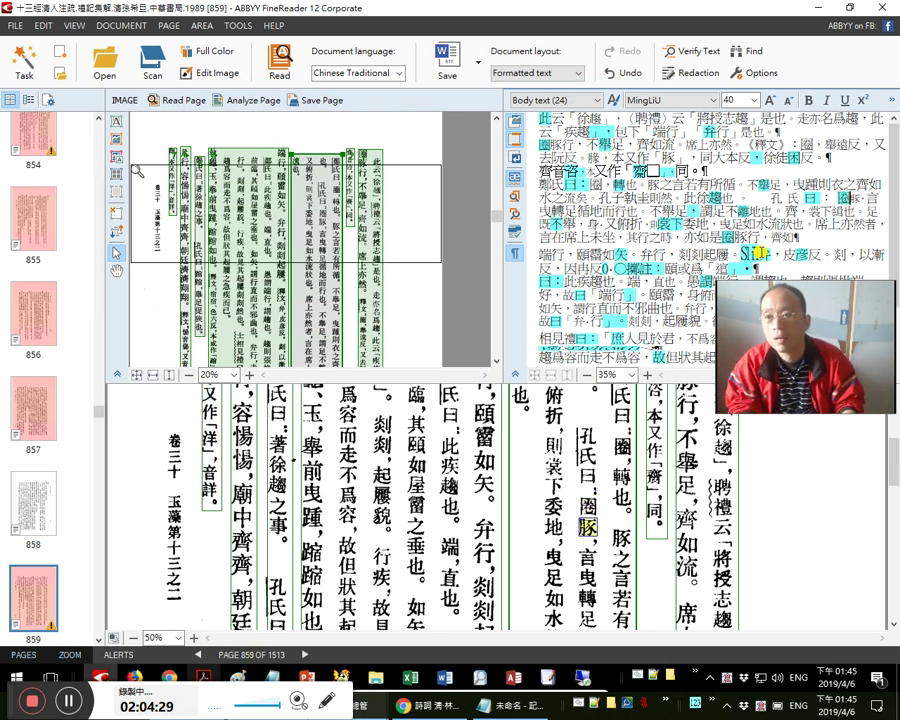
Step: Proofread the 曳轉足 line through 地, 而不離地也 to 齊 against the scan
left_click(539, 212)
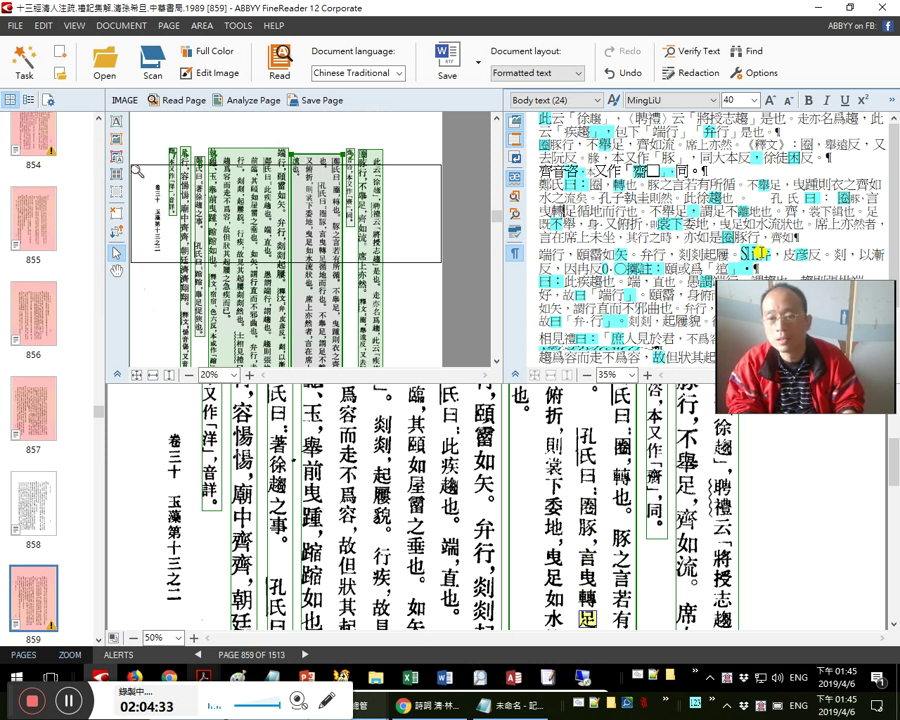
left_click_drag(137, 172, 137, 224)
key("Right")
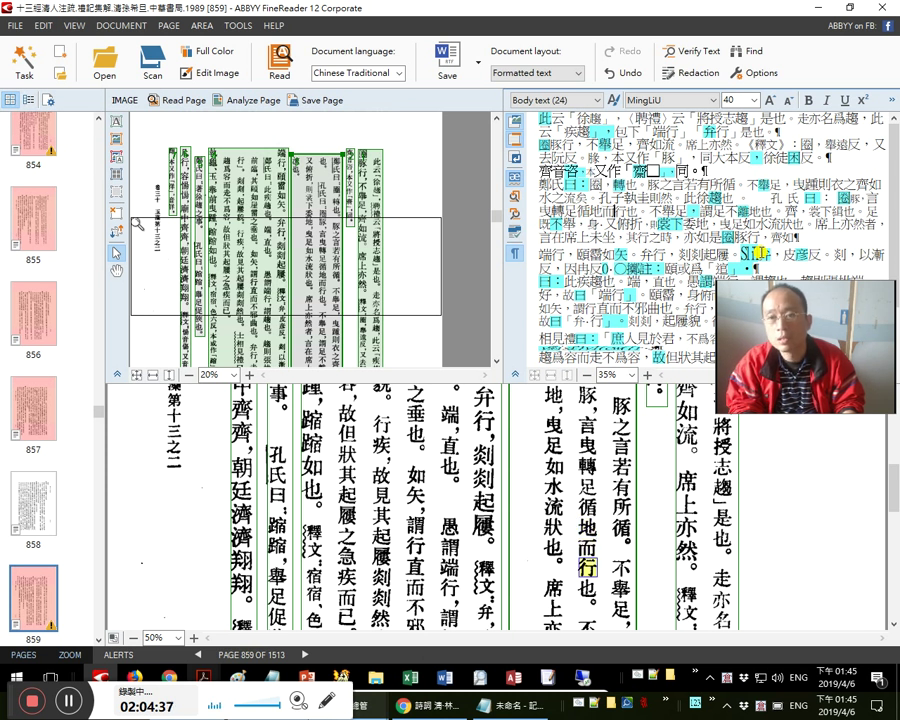
key("Right")
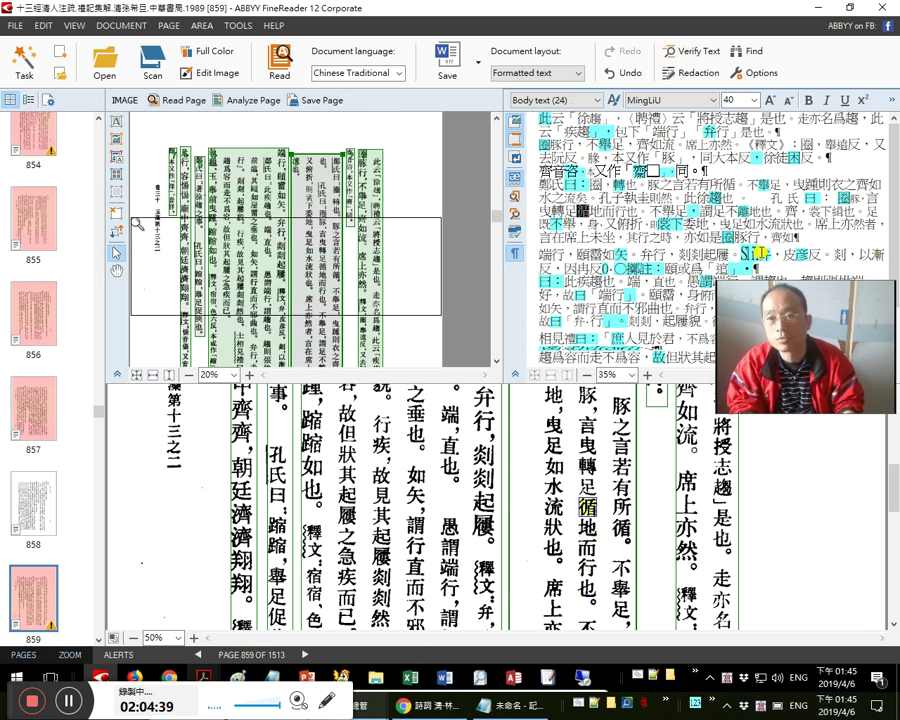
key("ctrl+Right")
key("Right")
key("Right")
key("Right")
key("Right")
key("Right")
key("Right")
key("Right")
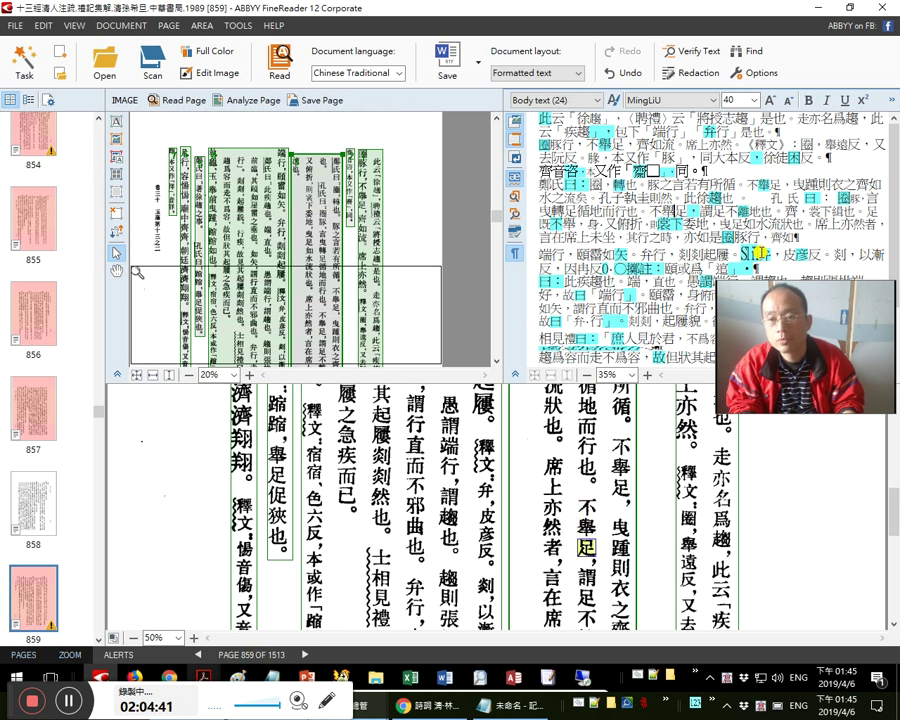
key("Right")
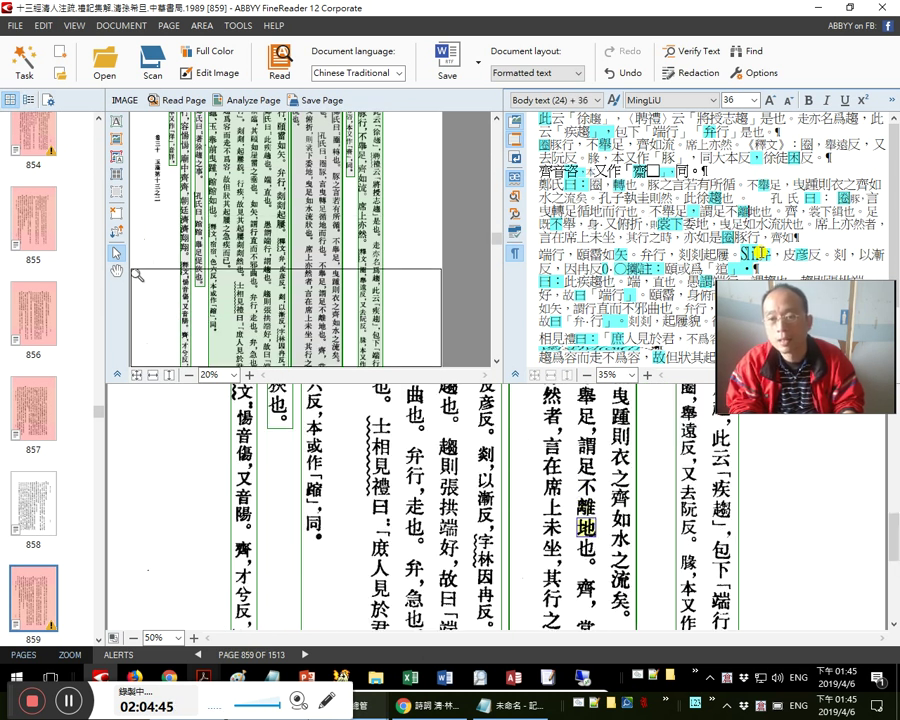
key("Right")
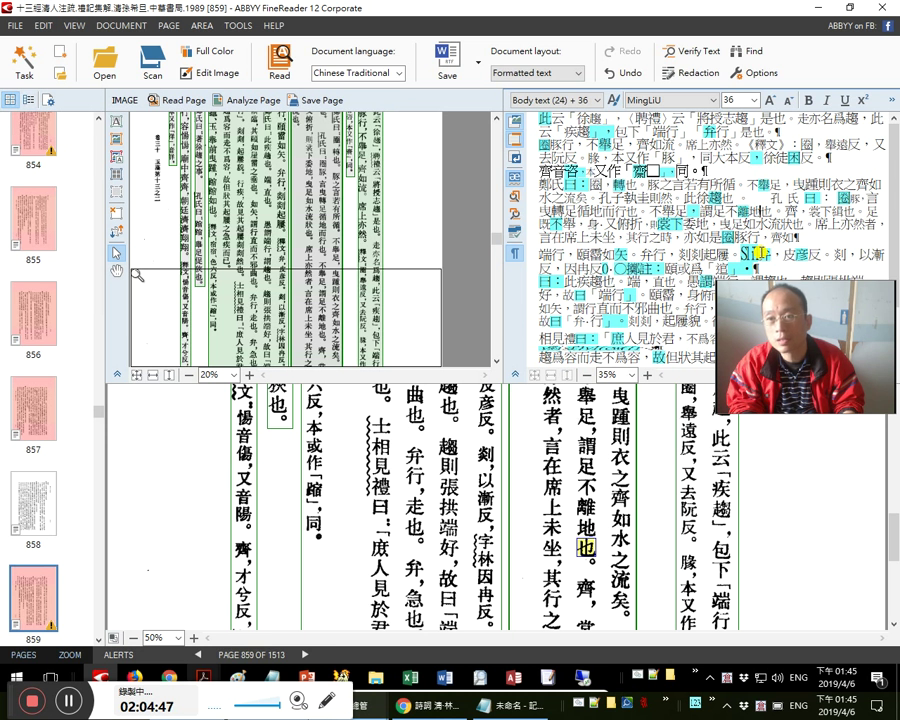
key("Right")
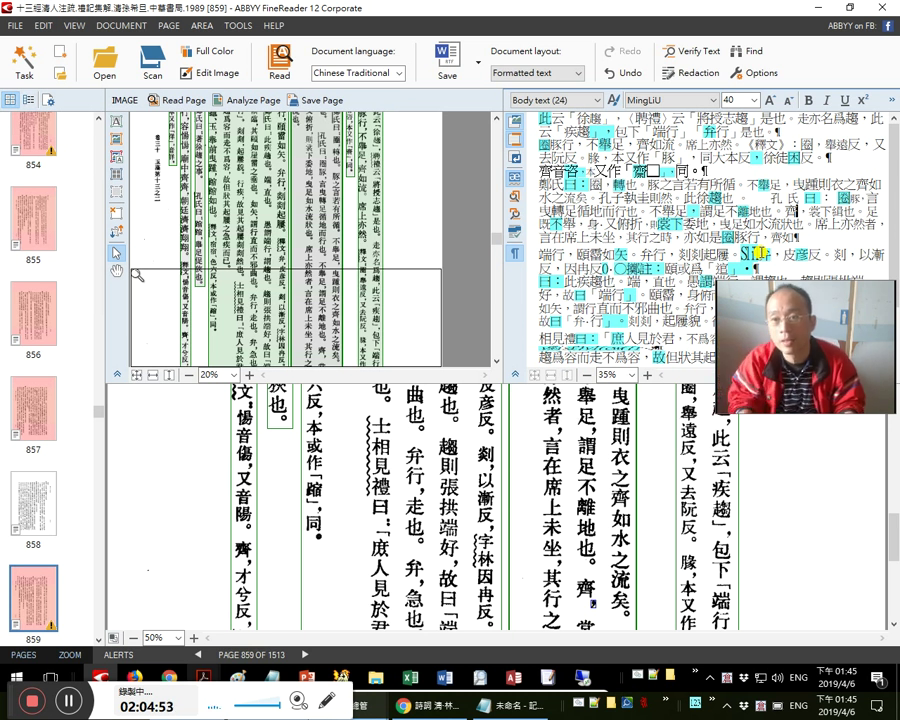
Step: Check 裳下 and the 有…趨 lines of the first paragraph against the scan
left_click(818, 211)
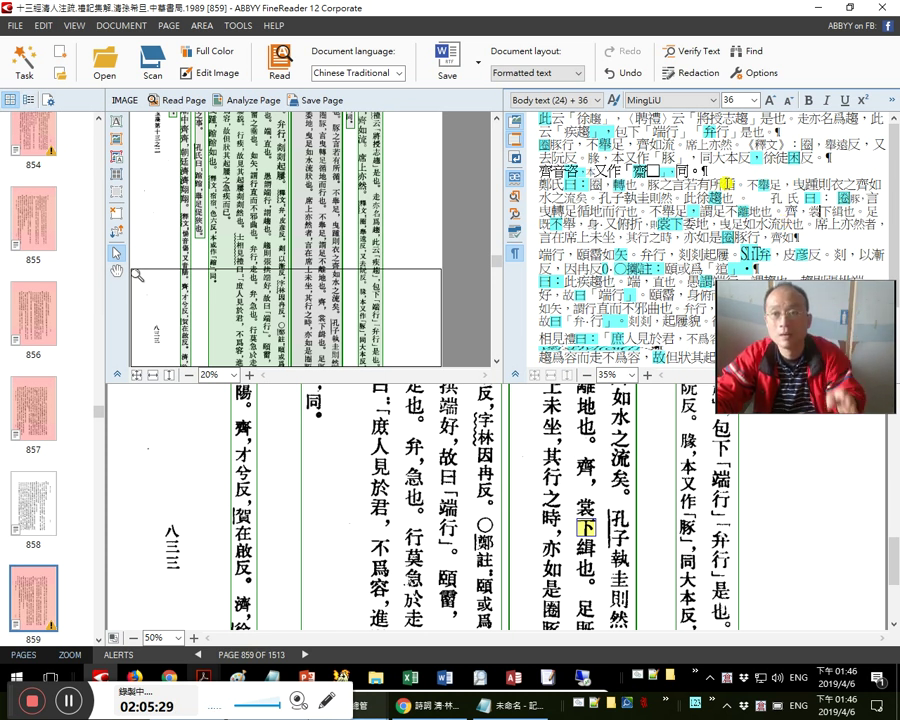
left_click(740, 186)
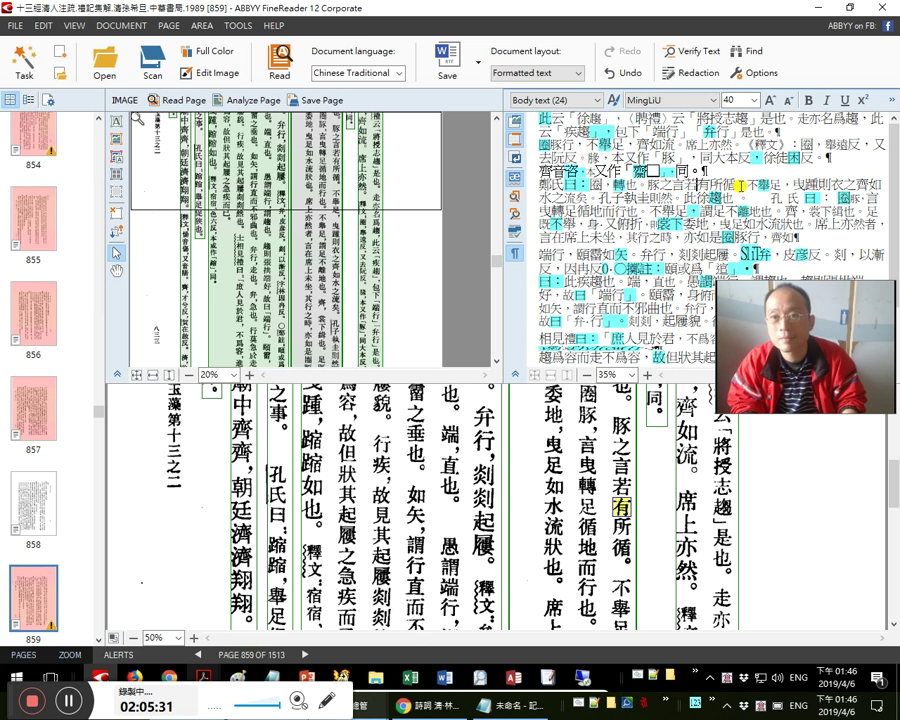
key("Down")
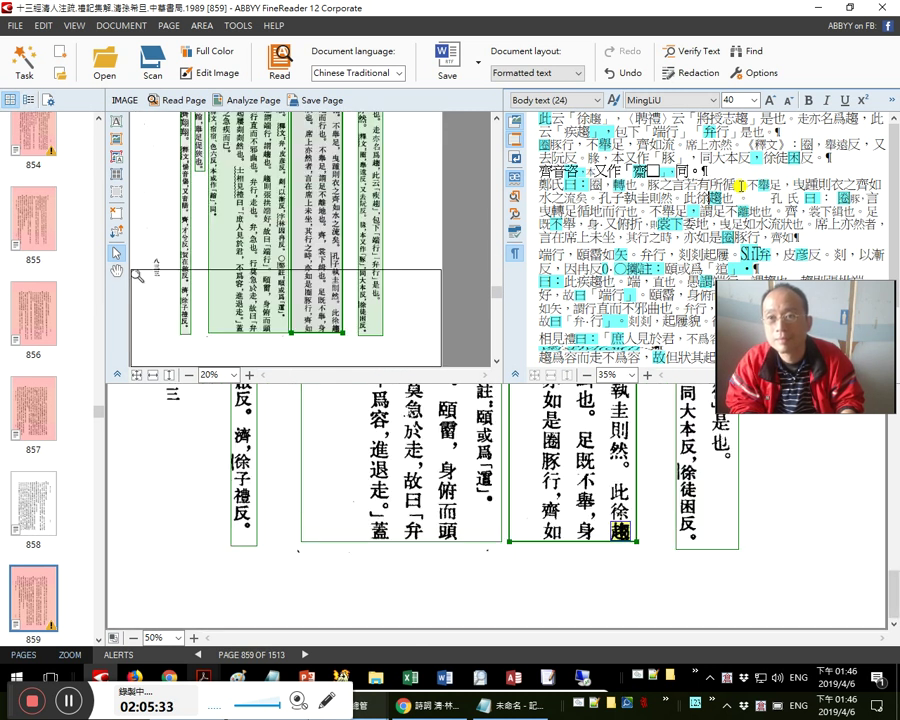
left_click_drag(137, 275, 137, 118)
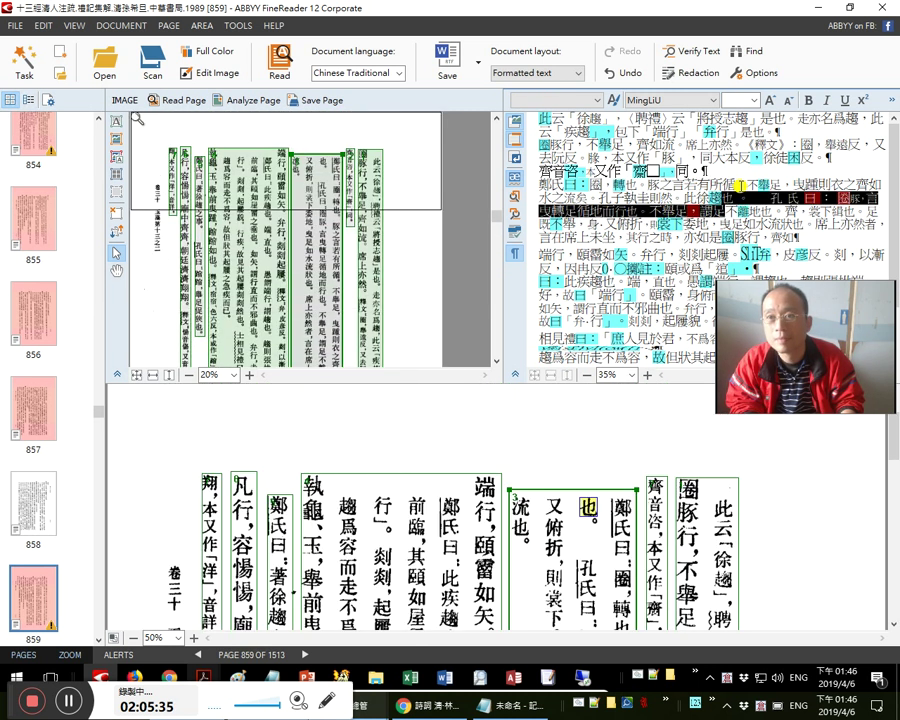
Step: Recheck 足, 地, 齊 and 緝 in the 孔氏曰 passage against the scan
key("ctrl+Home")
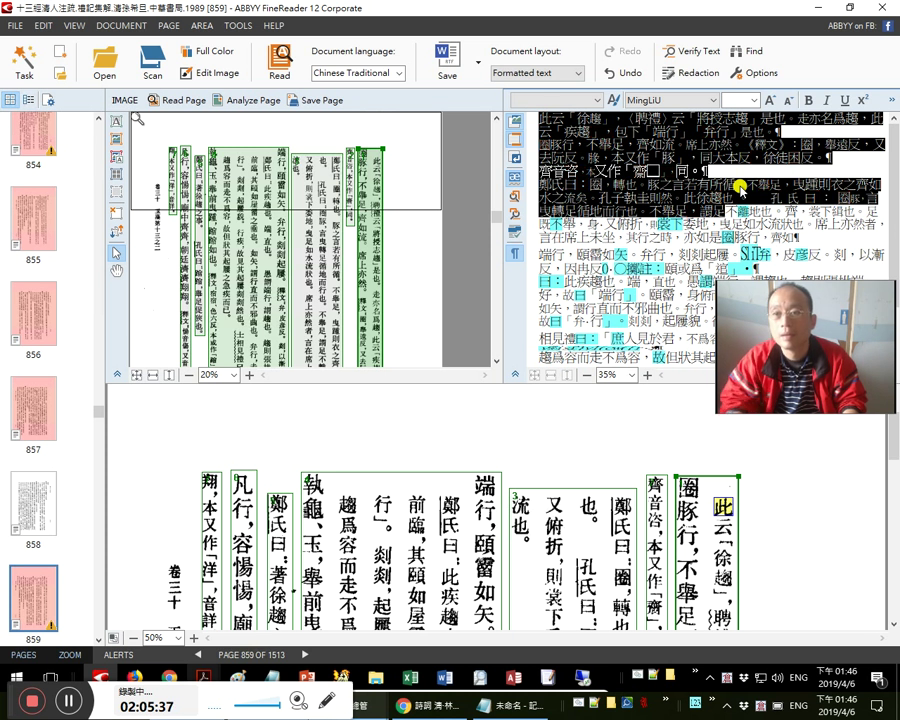
left_click(820, 217)
left_click_drag(137, 186, 137, 273)
key("Left")
key("Right")
key("Right")
key("Right")
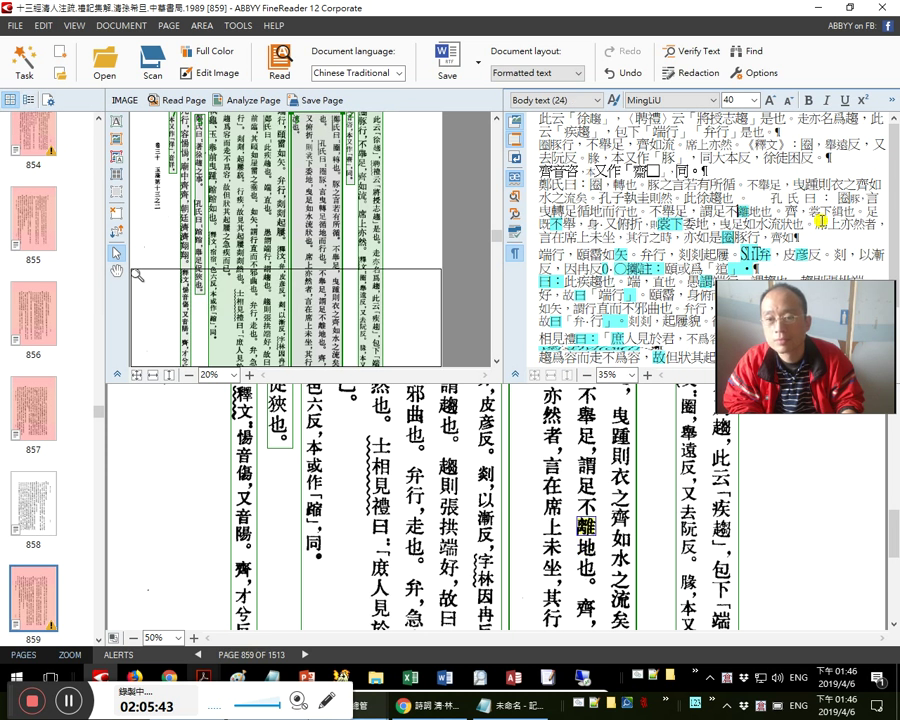
key("Right")
key("Right")
key("Right")
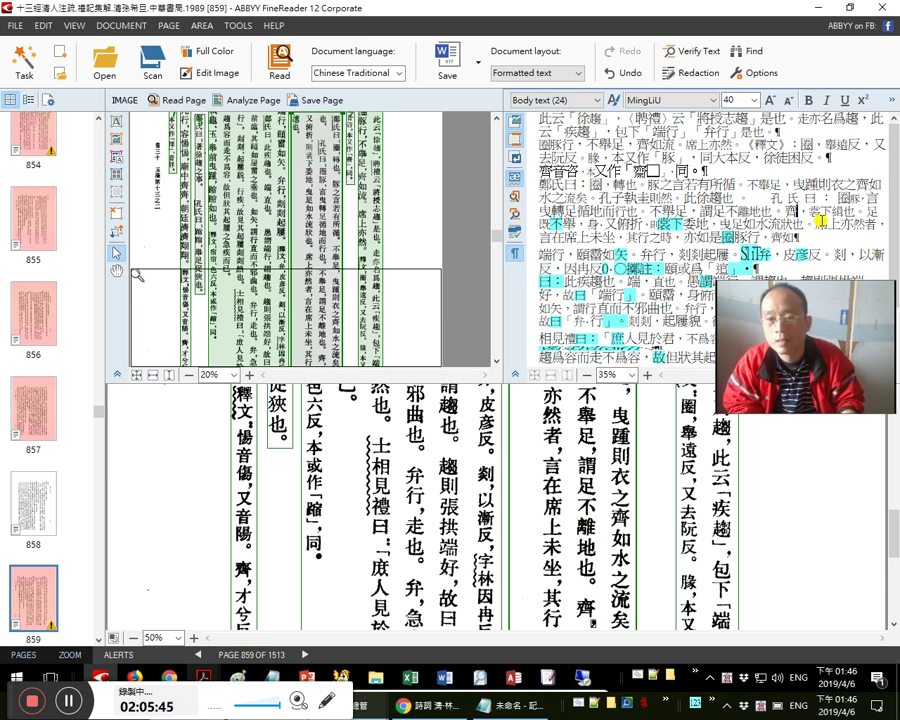
key("Right")
key("Right")
key("Right")
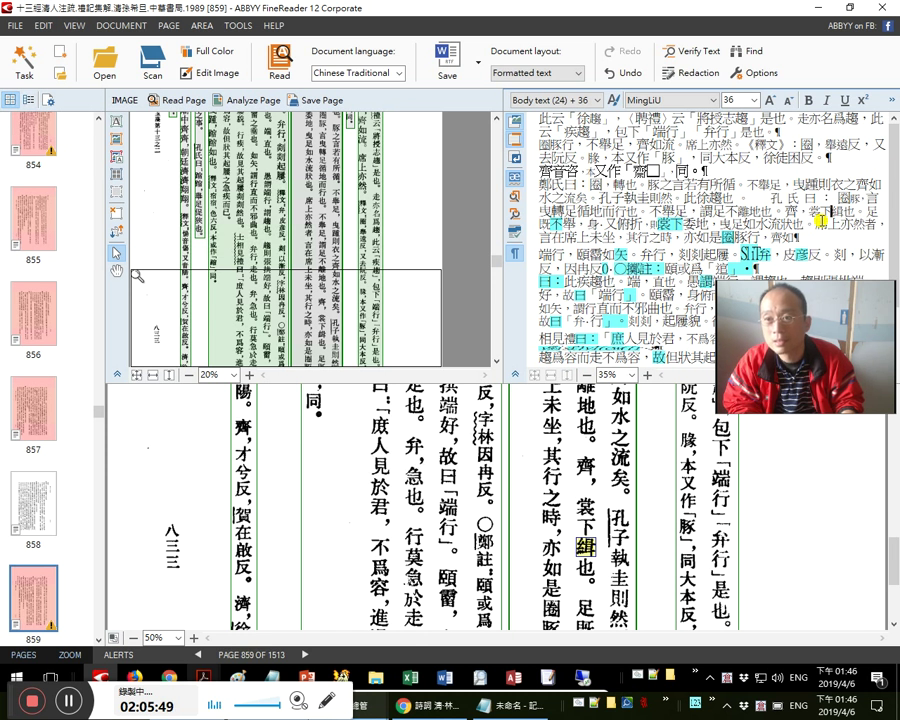
Step: Confirm 裳下緝也 and remove the extra comma between 身 and 又
key("Left")
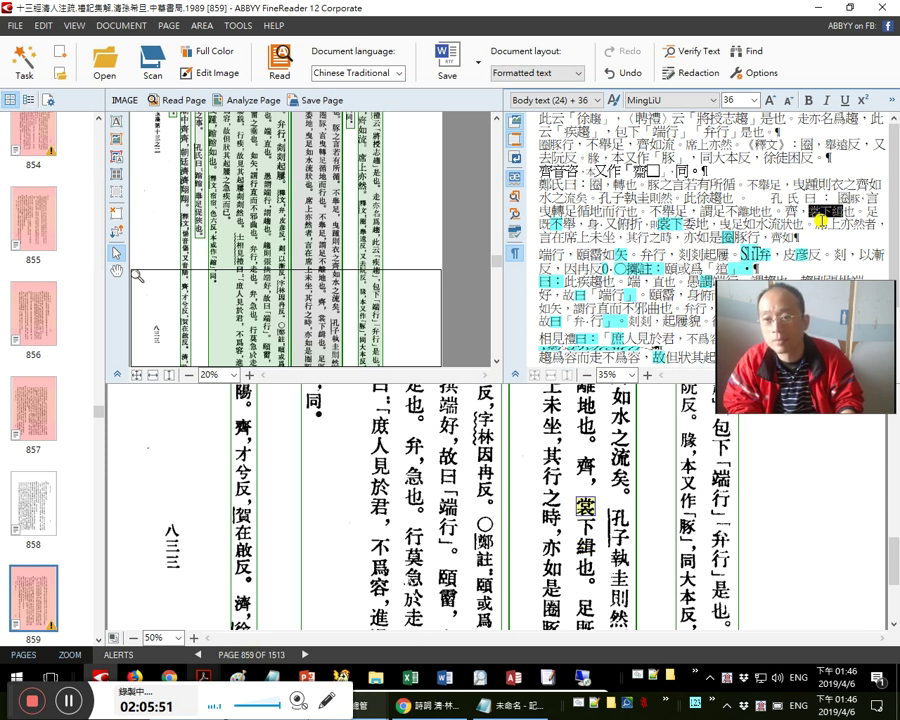
key("Right")
key("Right")
key("Right")
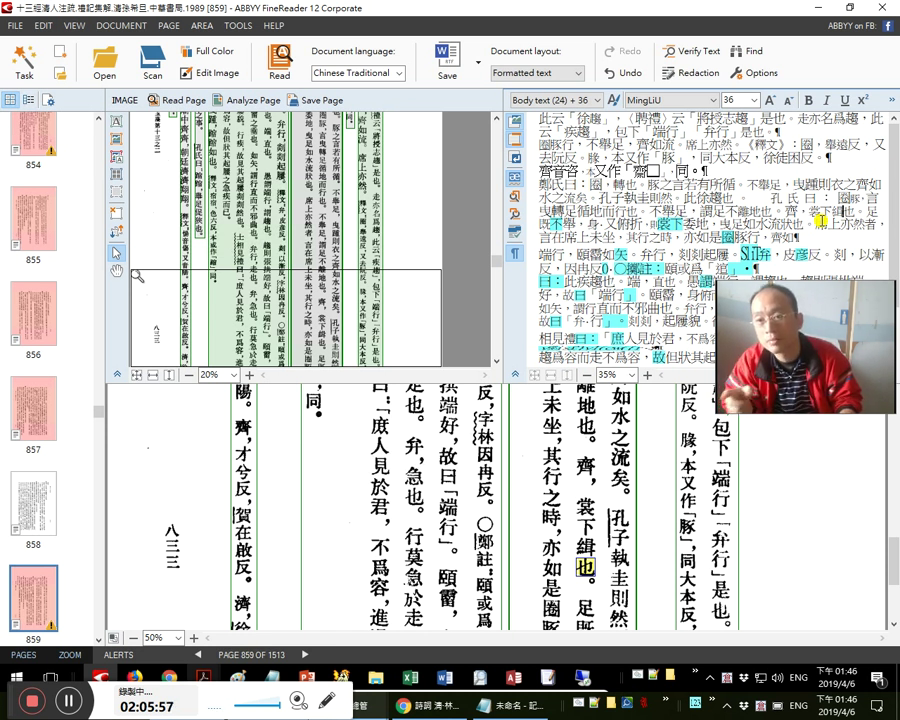
key("Right")
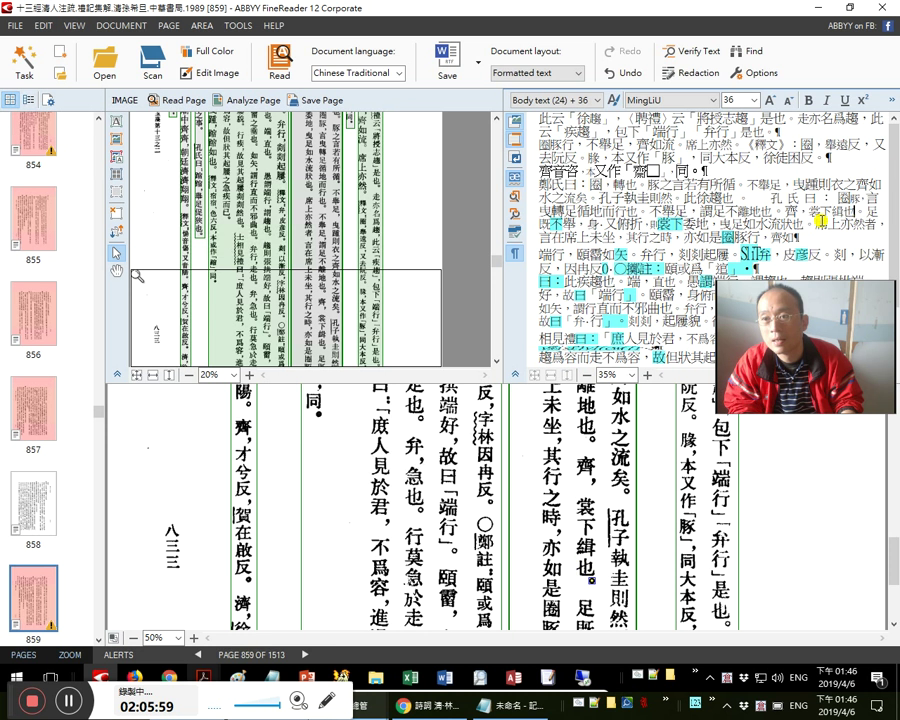
key("Right")
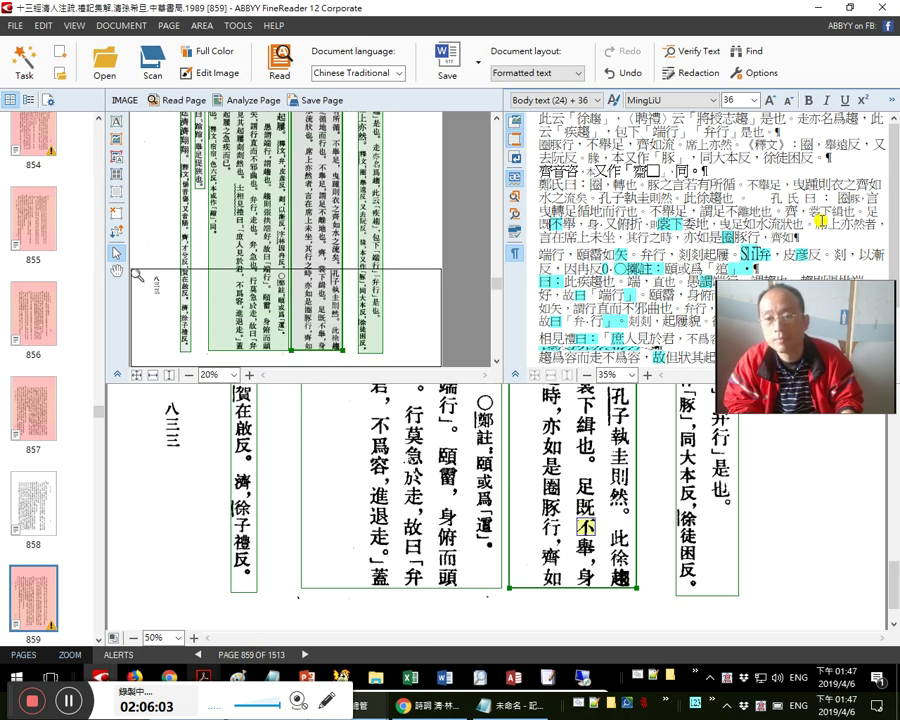
key("Right")
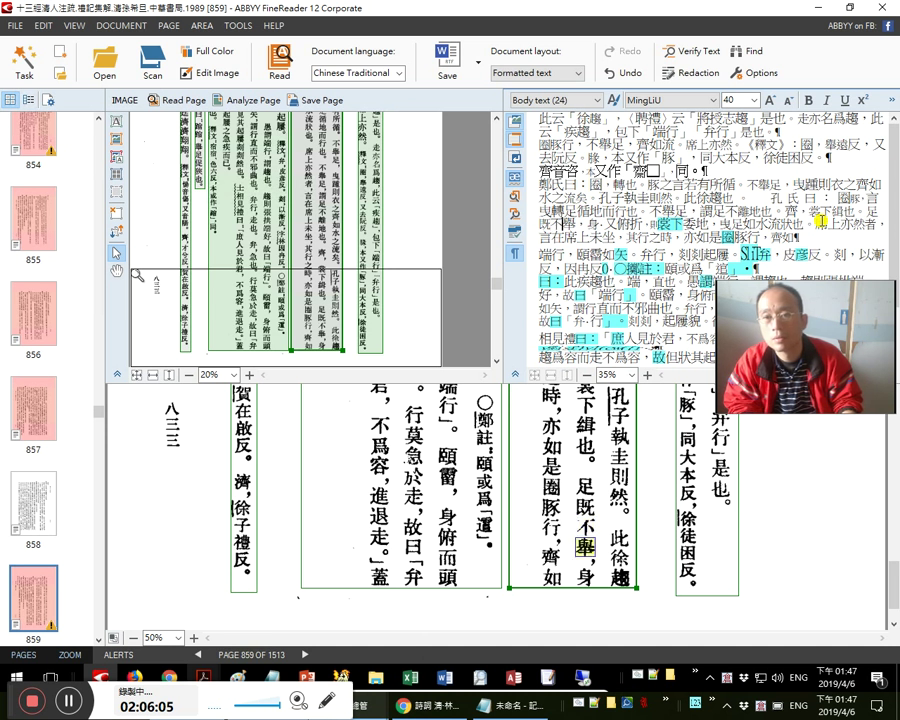
key("Right")
key("Right")
key("Right")
key("Right")
key("Right")
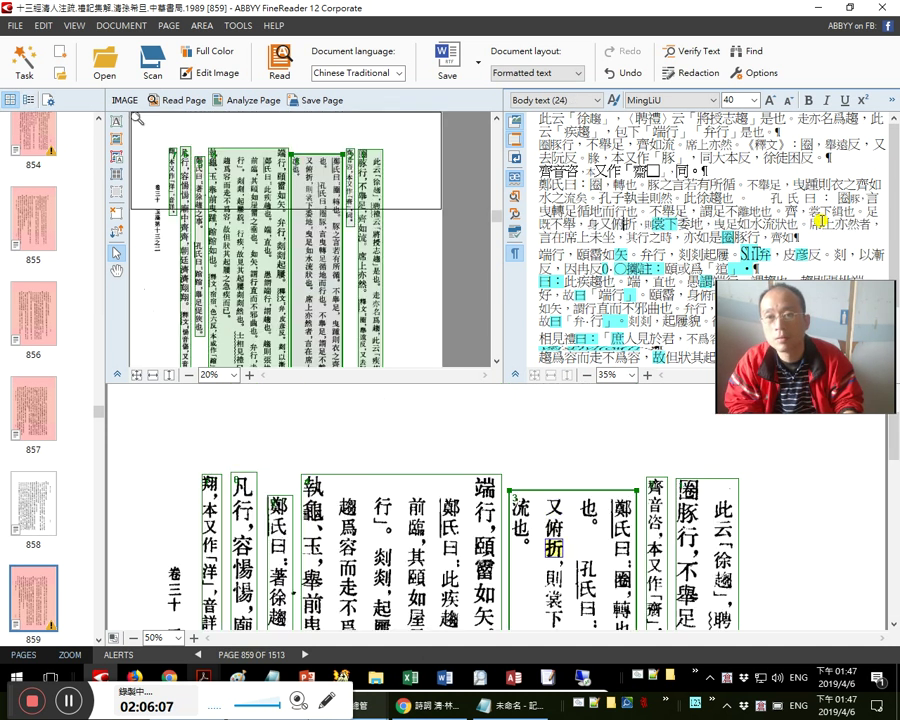
Step: Undo the last edit and correct the doubtful characters 裒下委地 on page 859
key("ctrl+z")
key("Left")
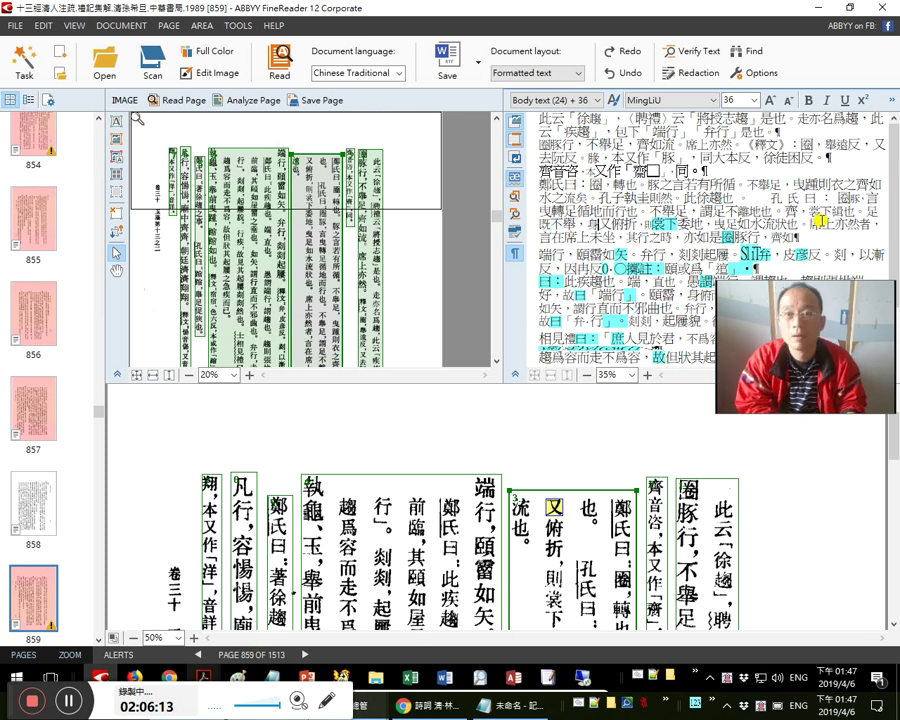
key("Right")
key("Right")
key("Right")
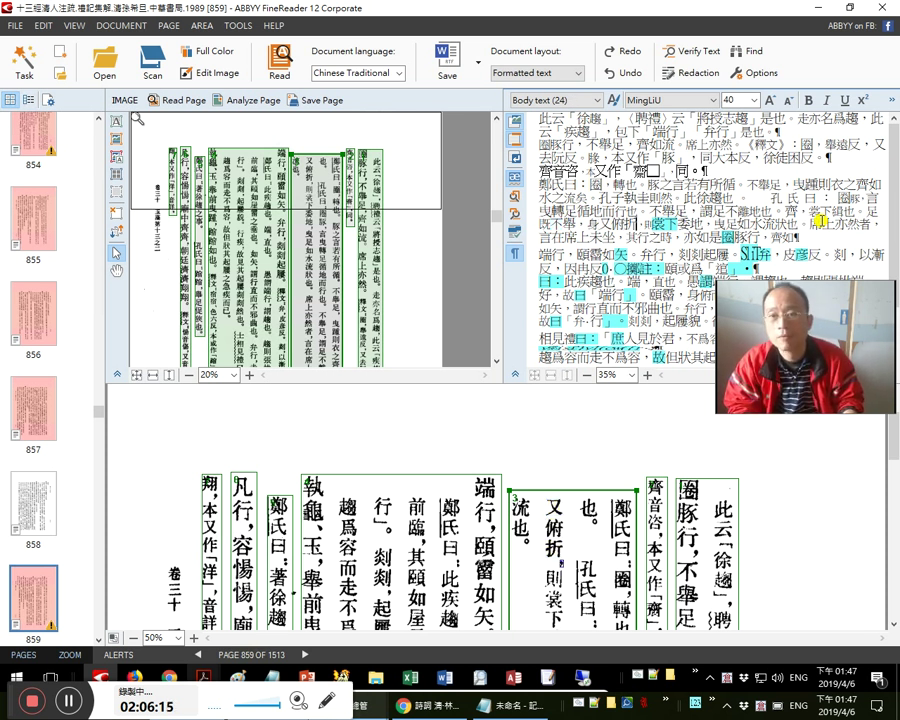
key("Right")
key("Right")
key("Right")
key("Right")
key("Right")
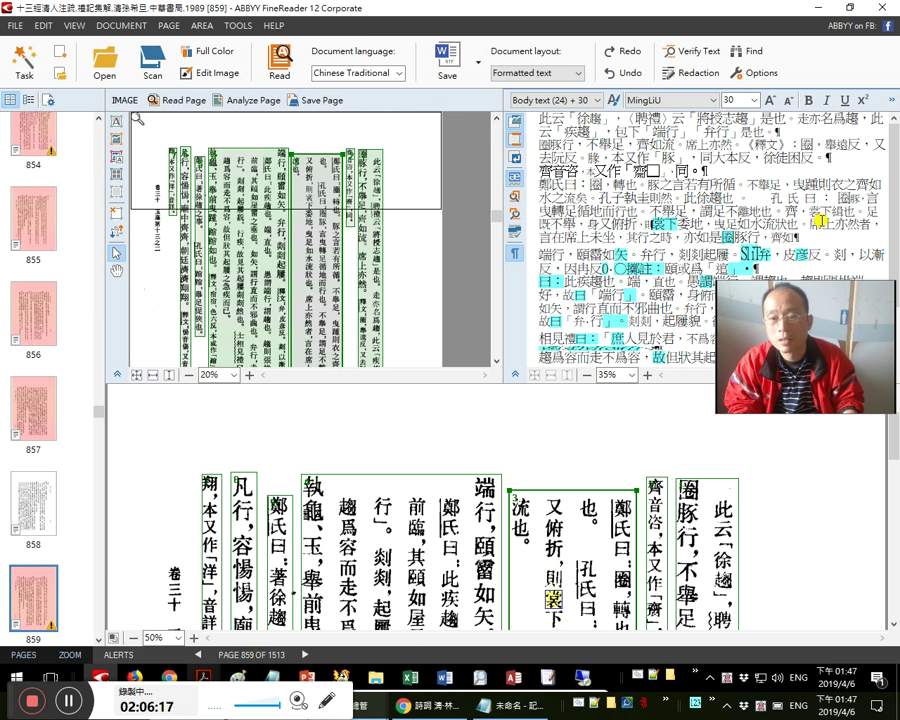
key("Right")
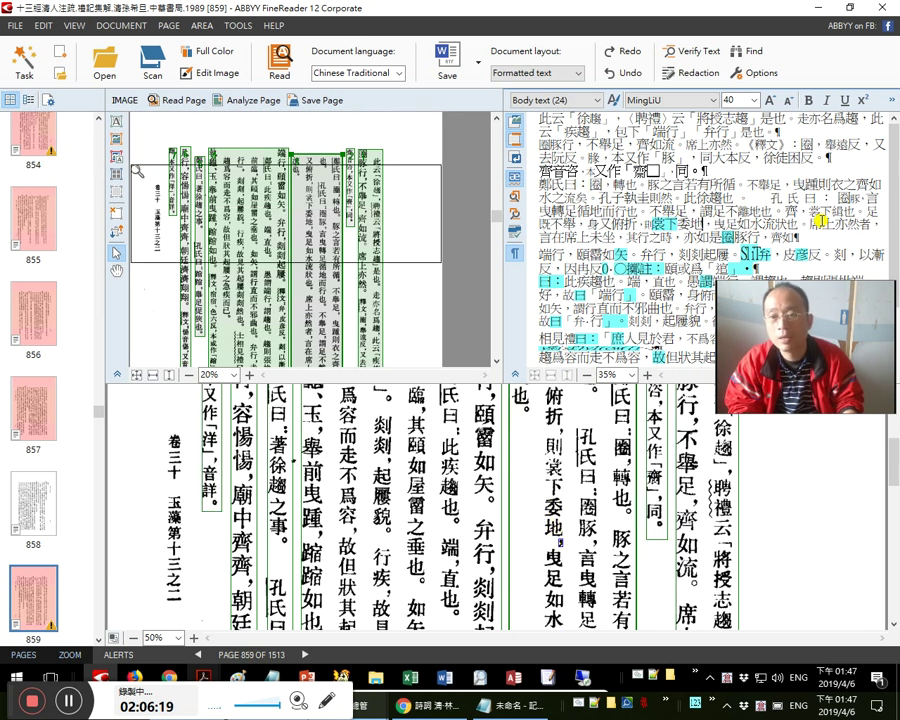
key("shift+Left")
key("shift+Left")
key("shift+Left")
key("shift+Left")
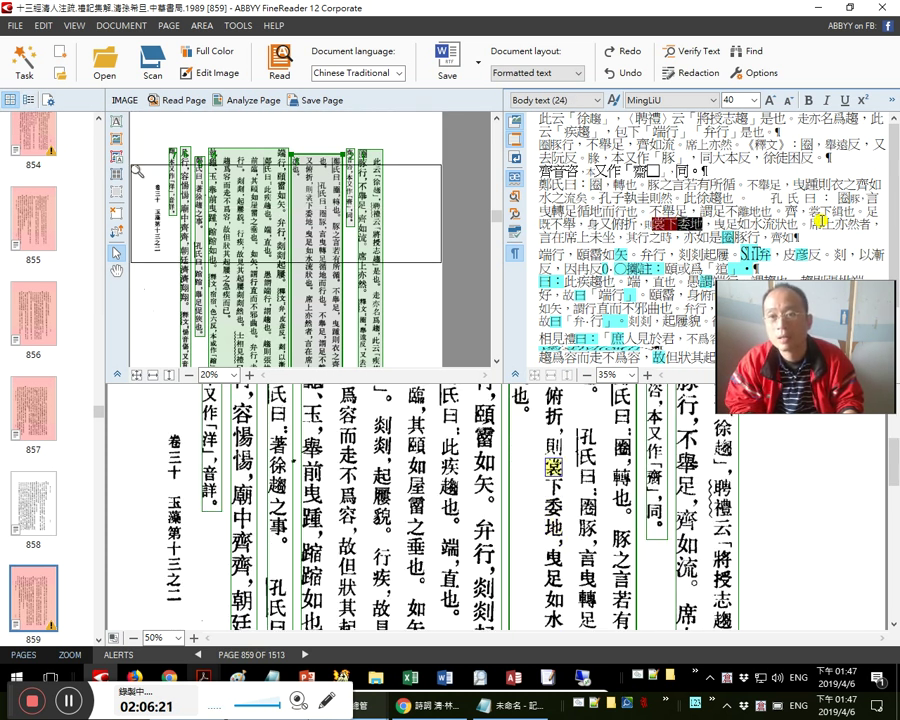
key("ctrl+shift+comma")
key("Right")
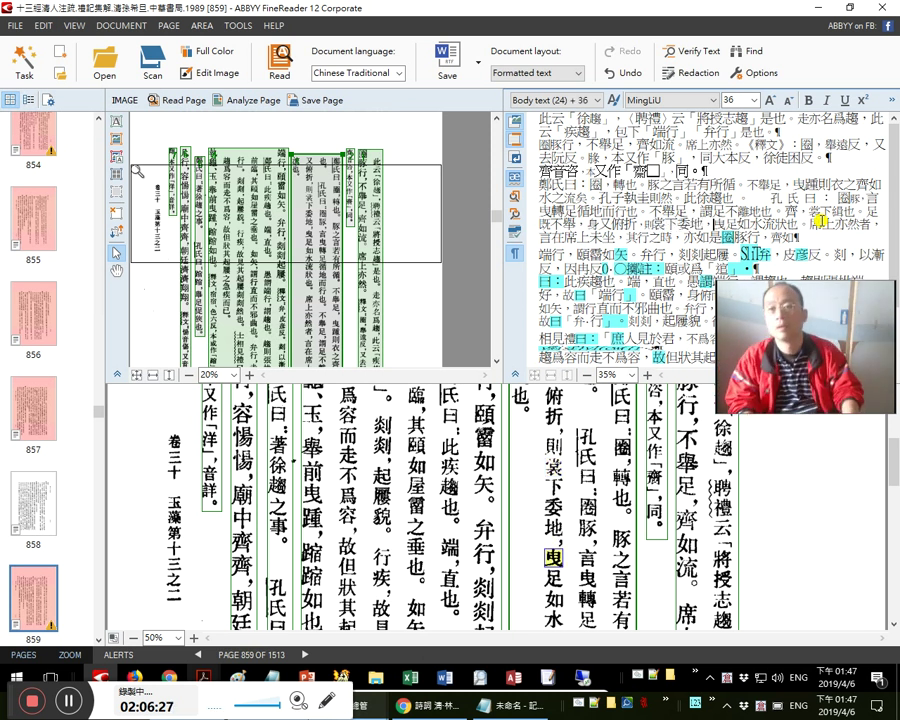
Step: Proofread the text from 如 and 狀 through 席上未坐 to 其行 against the scan
key("Right")
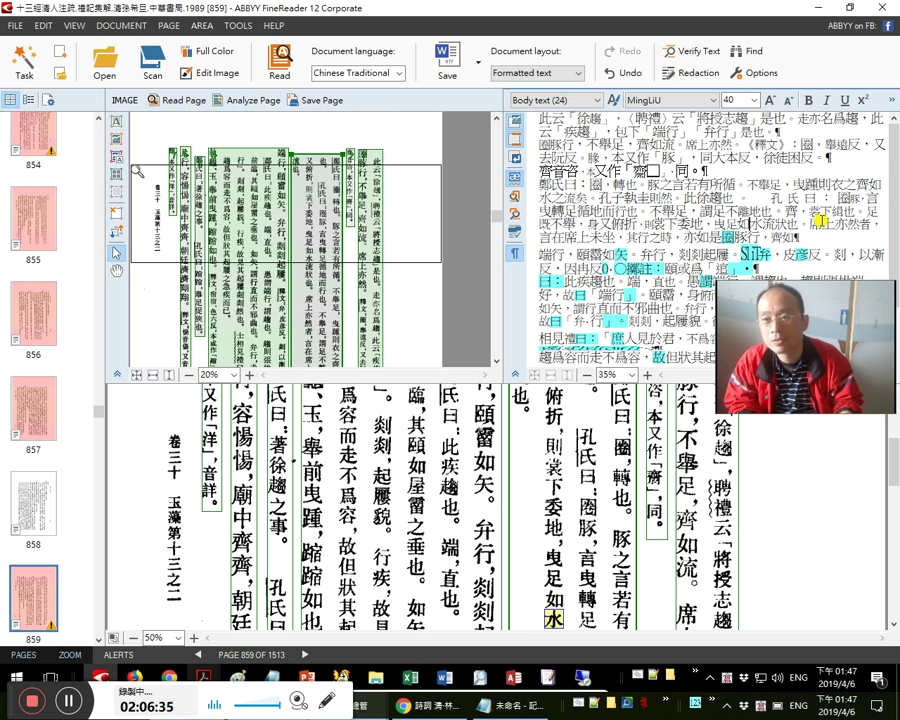
key("Right")
key("Right")
key("Right")
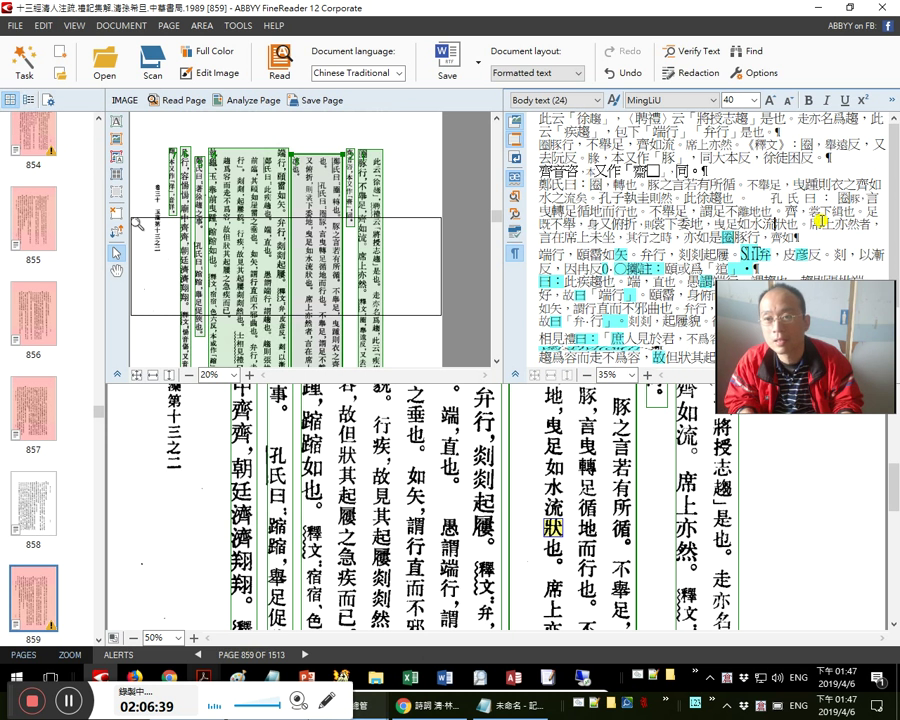
left_click_drag(137, 224, 137, 272)
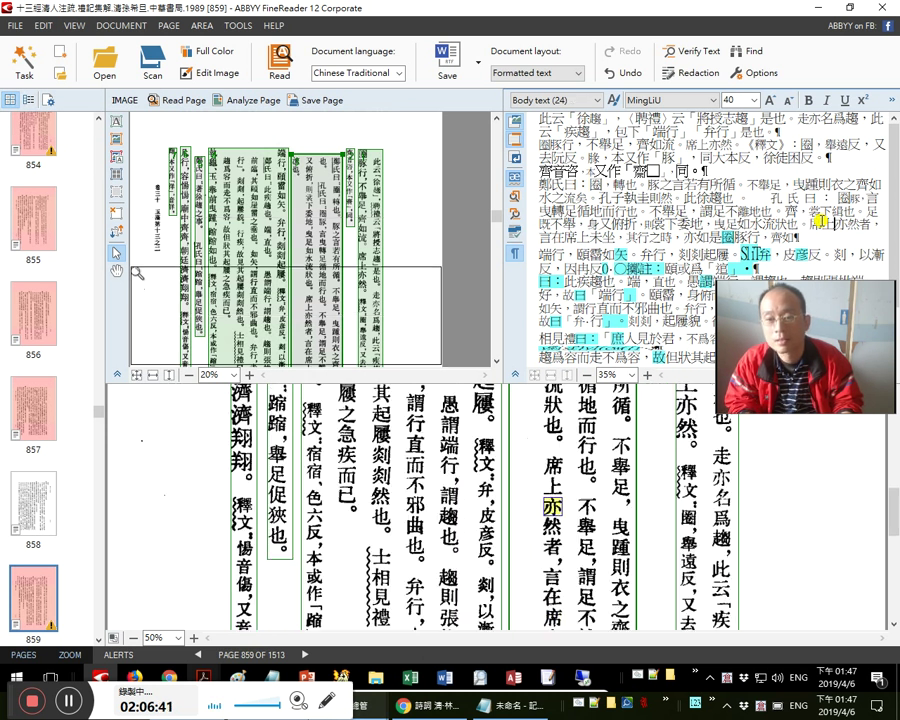
key("Right")
key("Right")
key("Right")
key("Right")
key("Right")
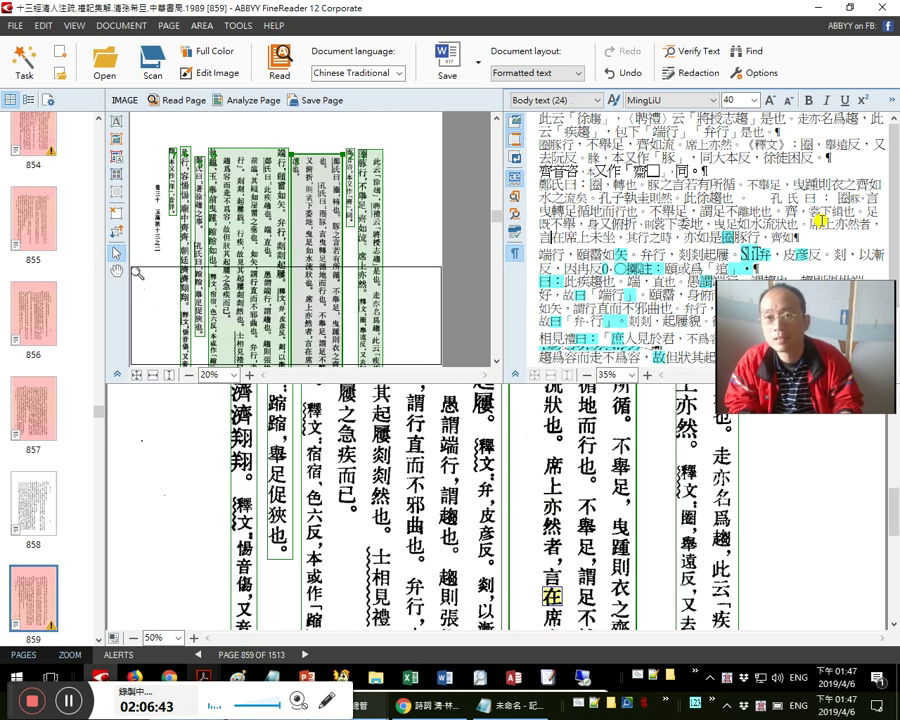
key("Right")
key("Right")
key("Right")
key("Right")
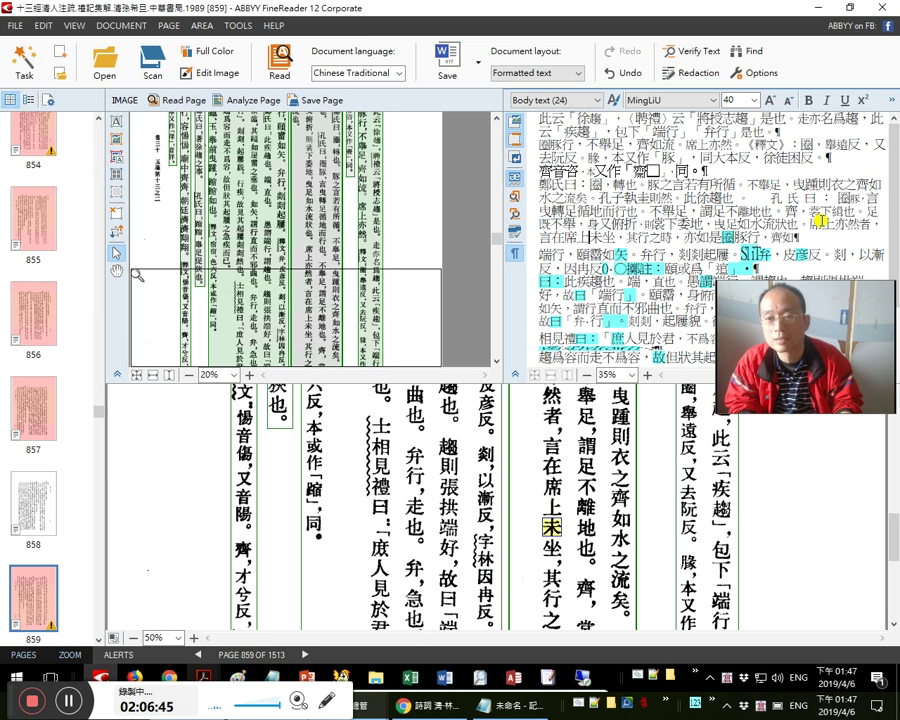
key("Right")
key("Right")
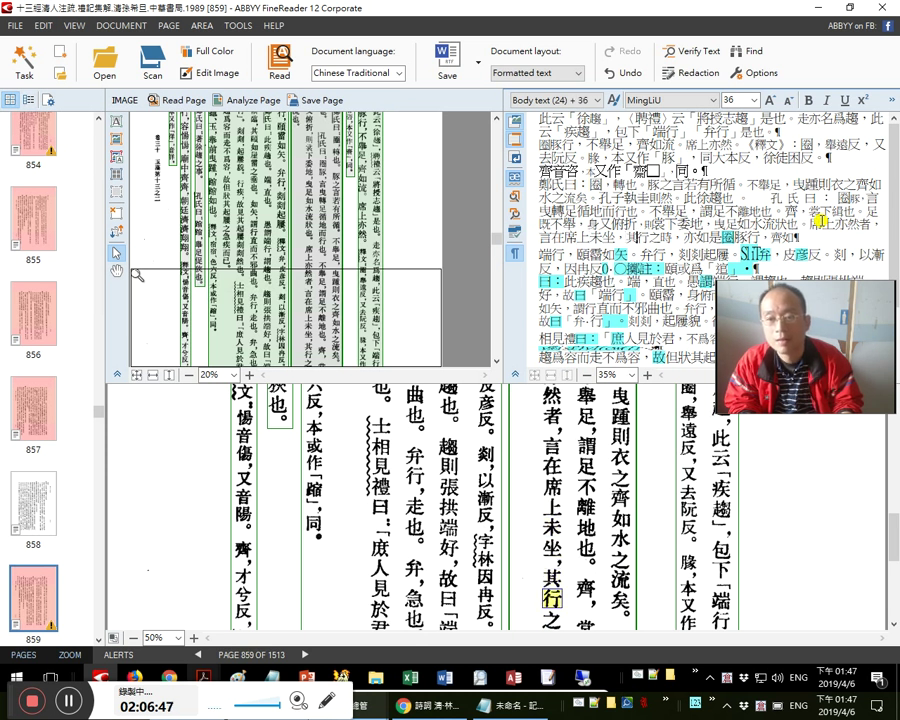
key("Right")
key("Right")
key("Right")
key("Right")
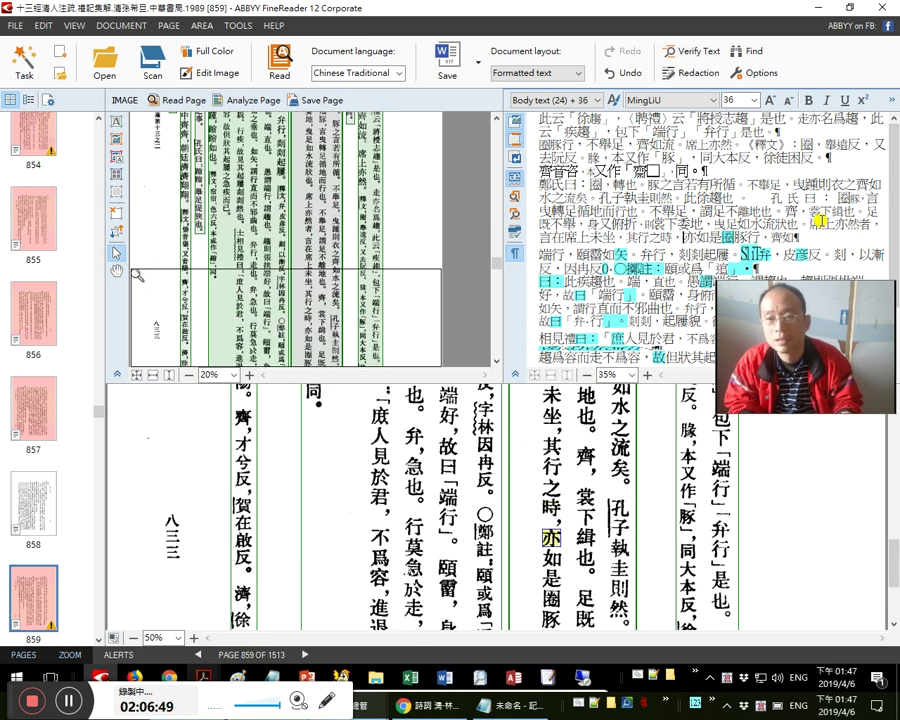
Step: Check 亦如是圈豚行，齊如 against the scan in the Zoom pane
key("Right")
key("Right")
key("Right")
key("Right")
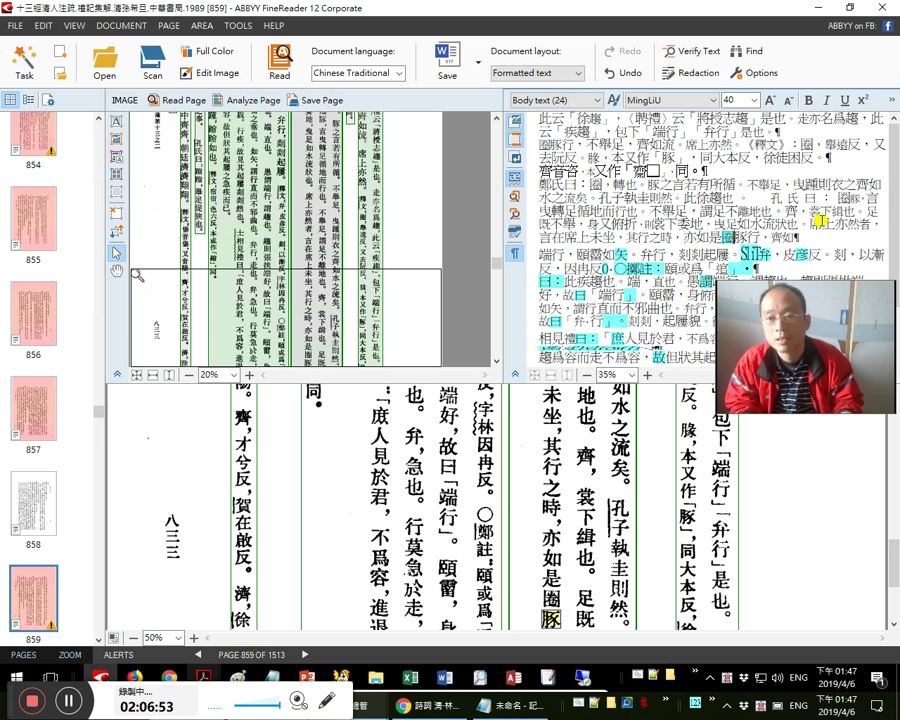
key("Left")
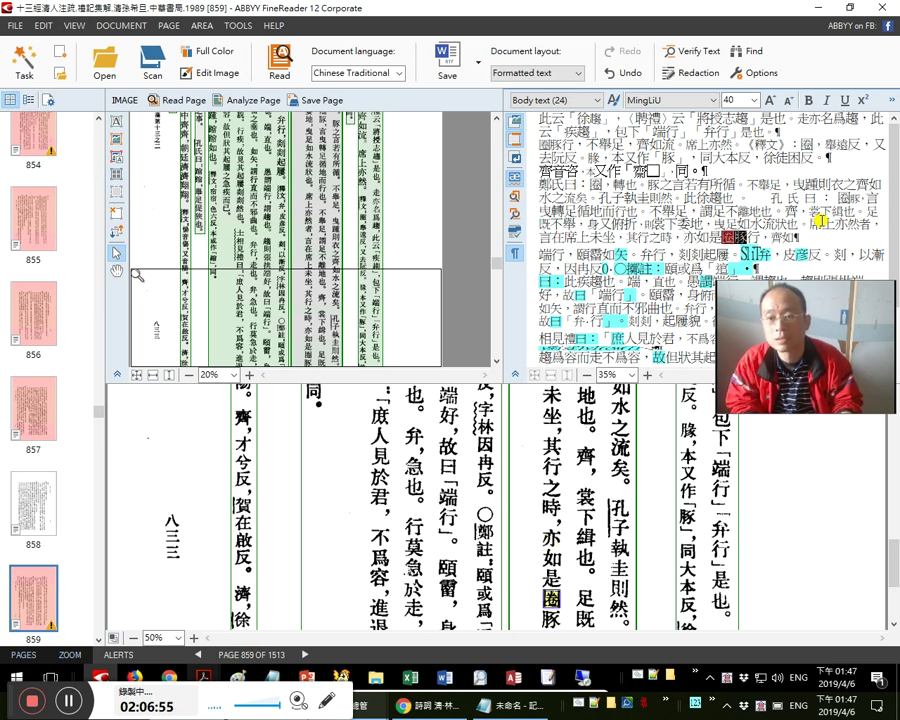
key("Down")
key("Right")
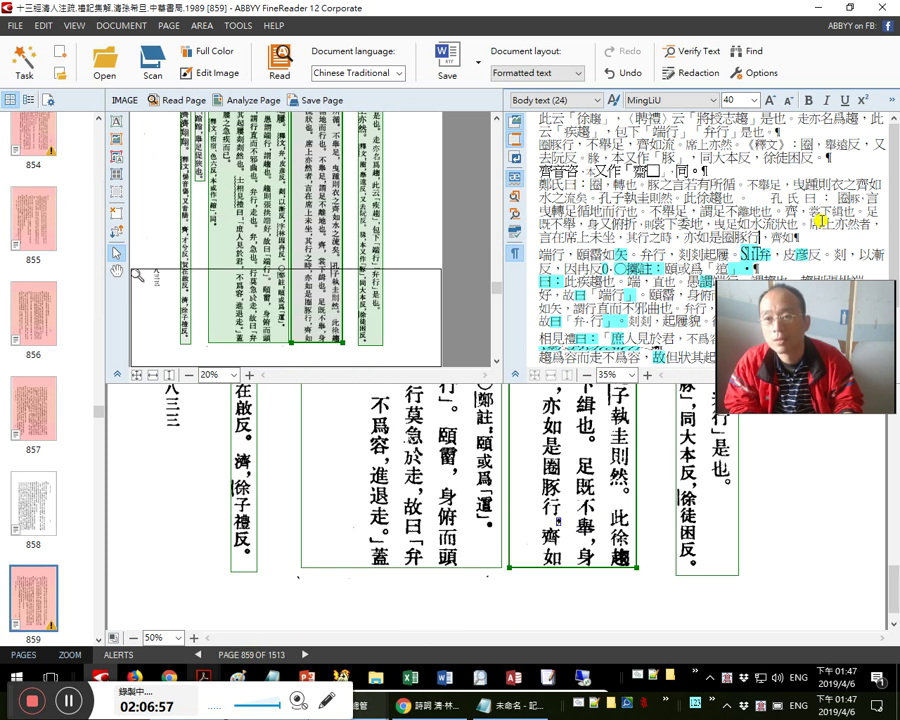
key("Right")
key("Right")
key("Right")
key("Right")
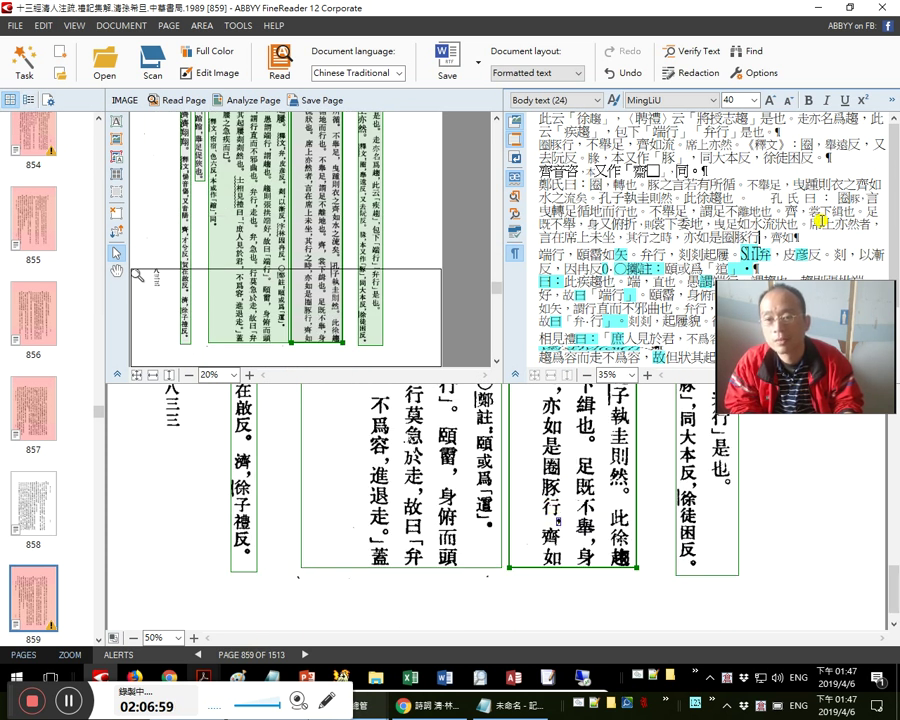
key("Right")
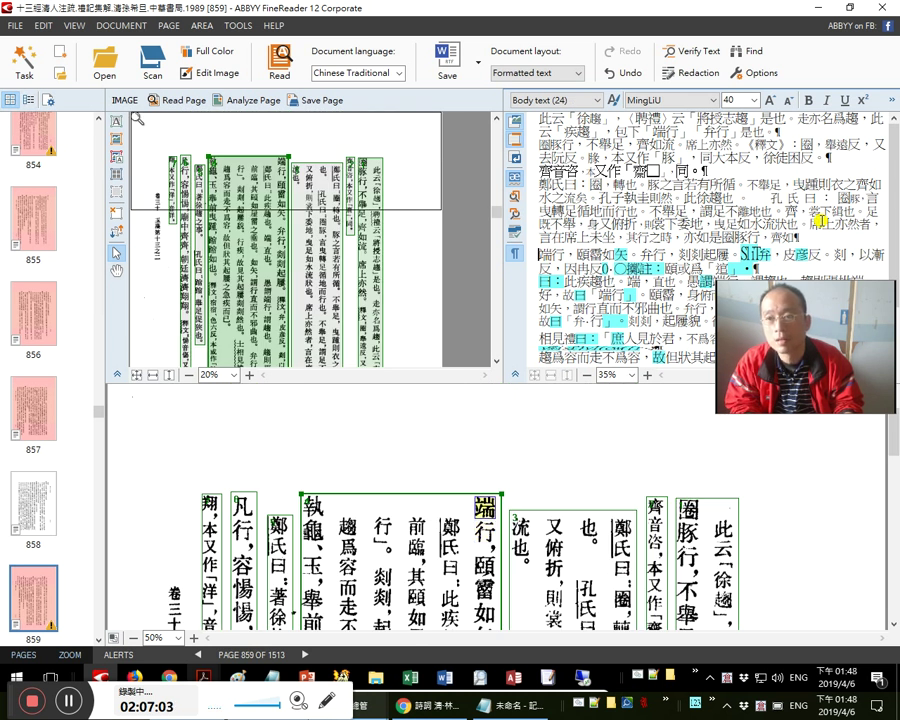
key("Right")
key("Right")
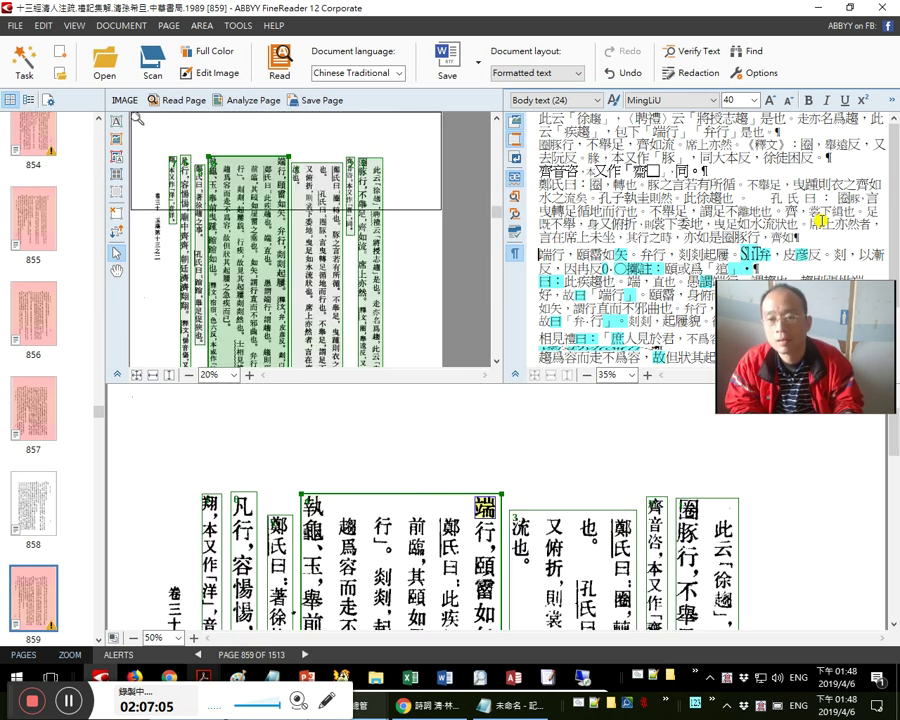
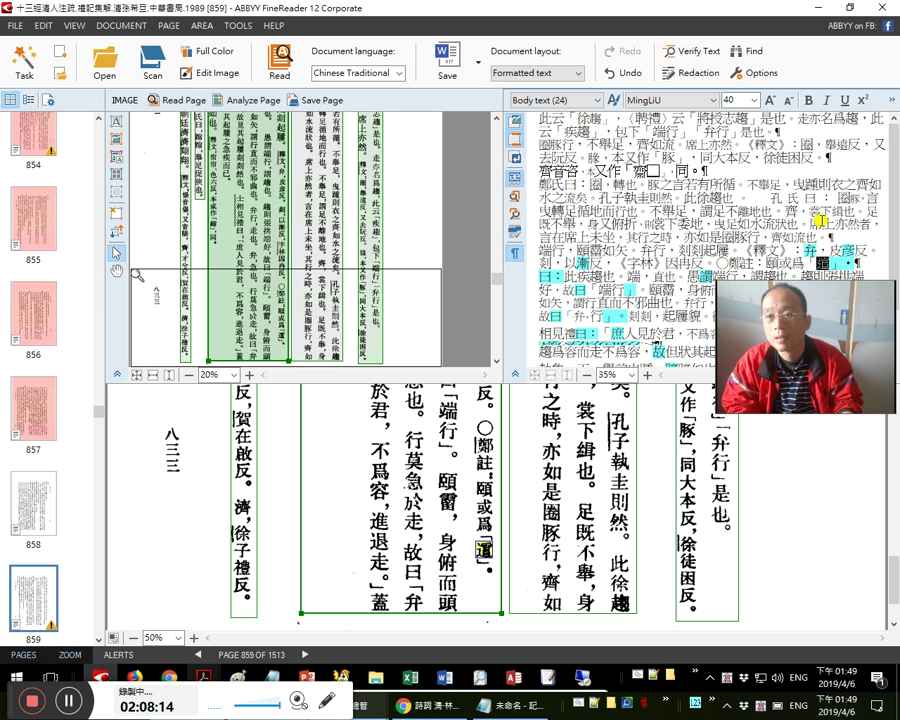
Step: Try looking up characters with the input method, then cancel the unfinished lookups
type("aa")
key("Page_Down")
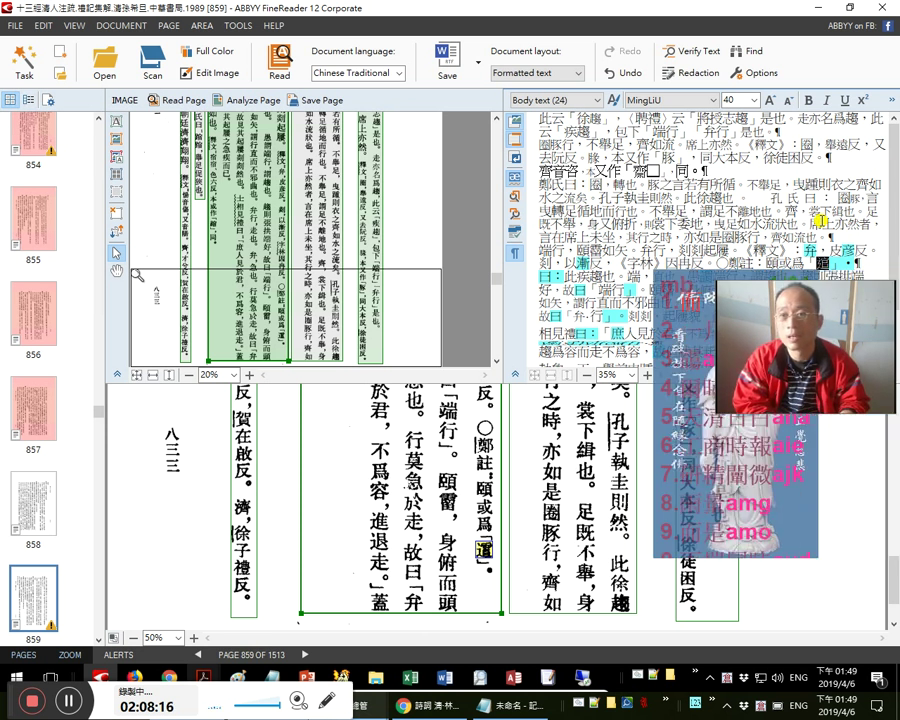
type("yb")
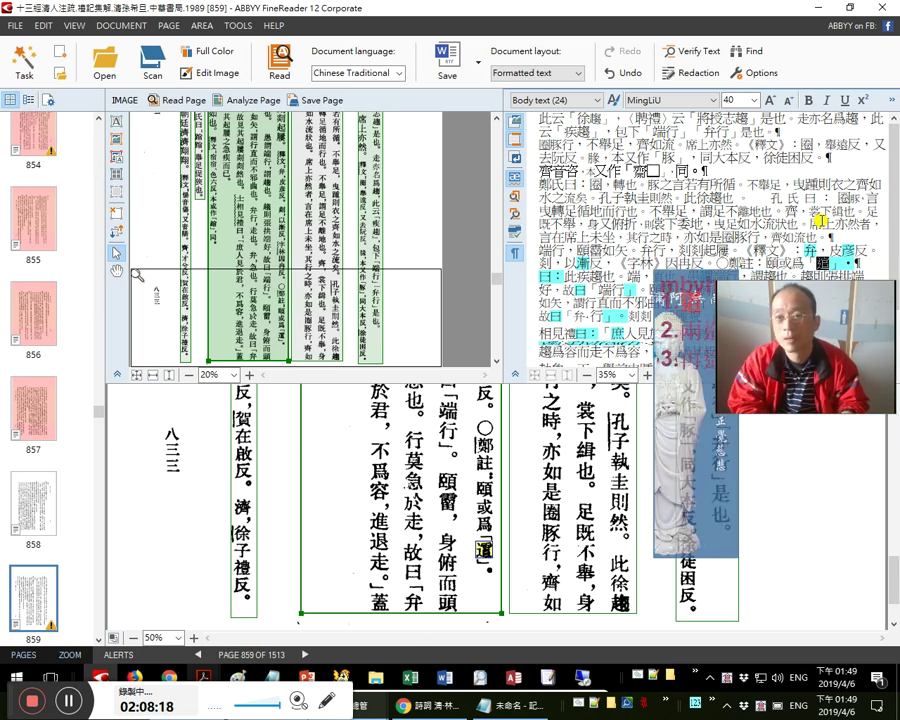
key("space")
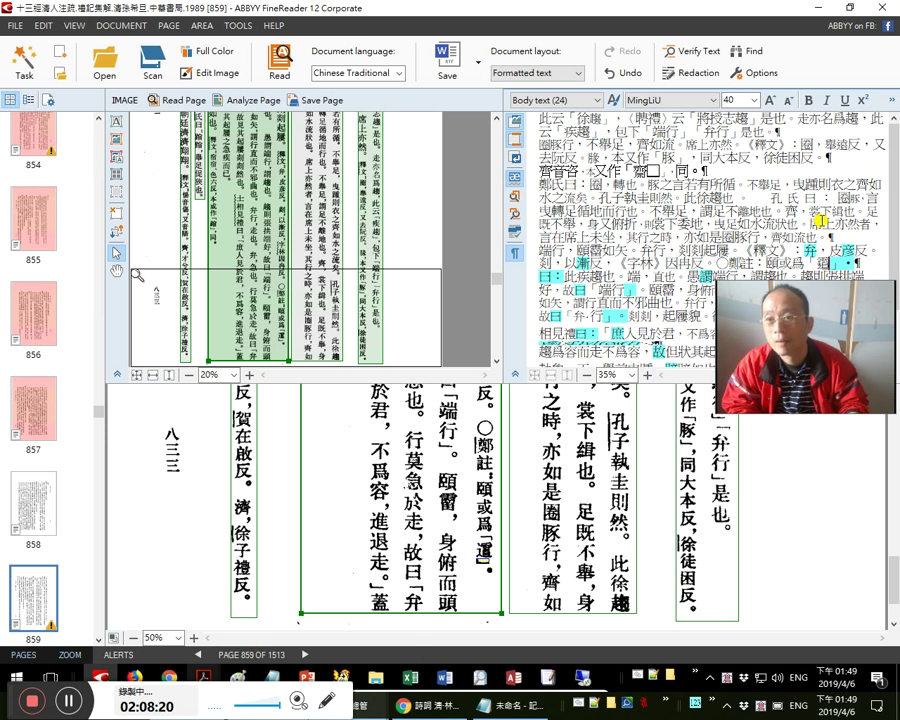
type("ka")
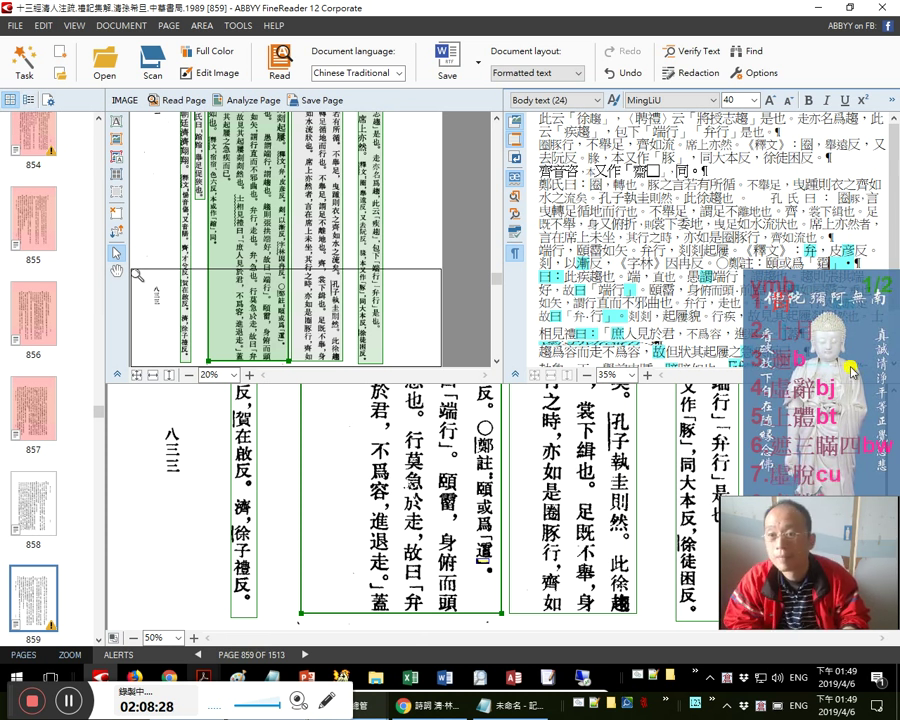
key("Escape")
type("ymb")
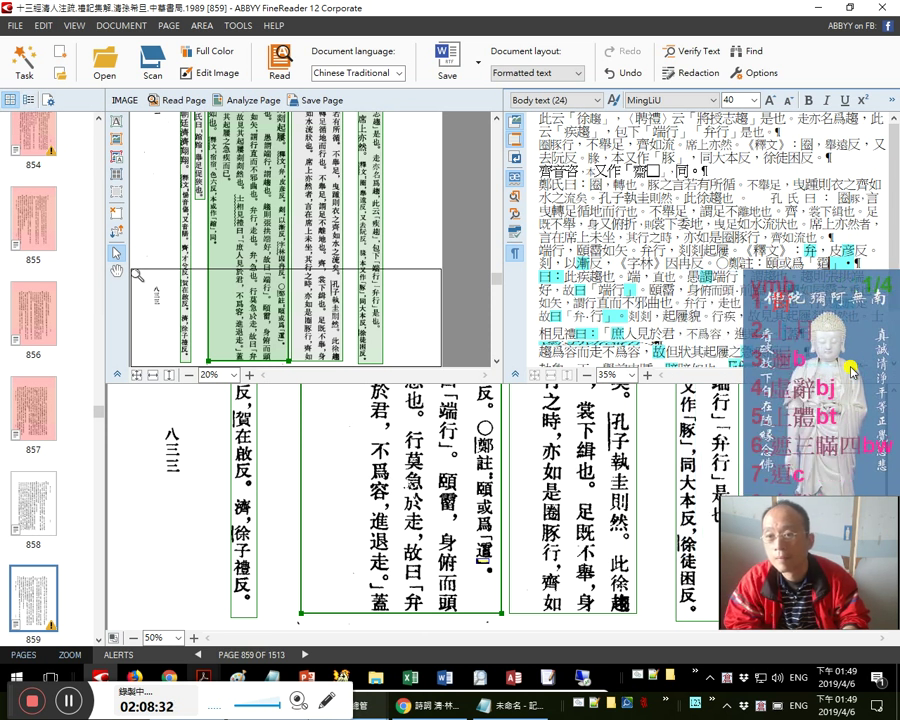
key("Escape")
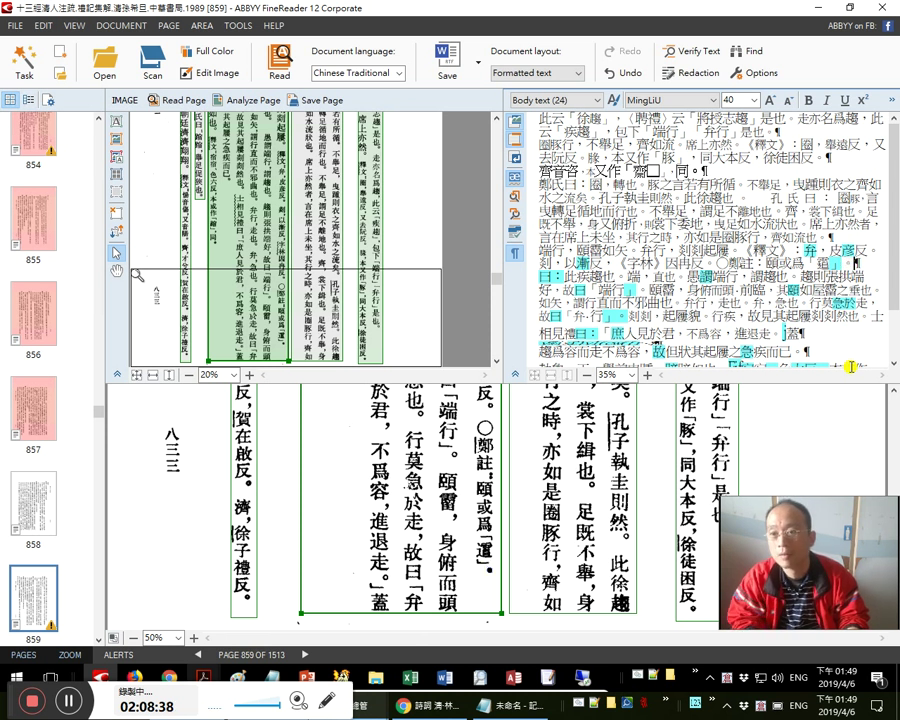
Step: Add 鄭氏 and replace the misread 日 with 曰 so the line reads 鄭氏曰：此疾趨也
key("Right")
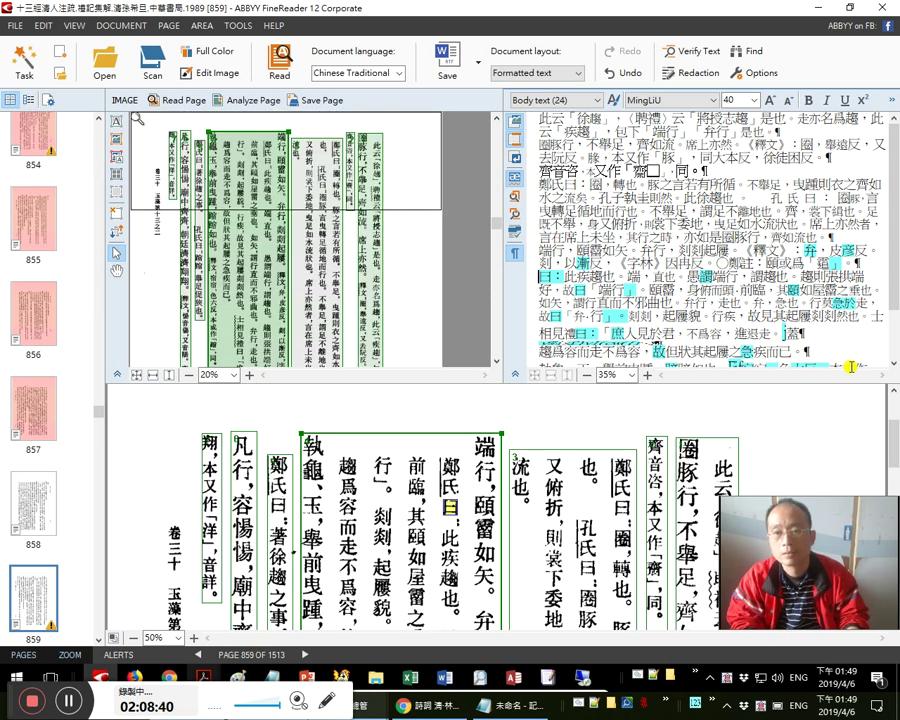
type("鄭")
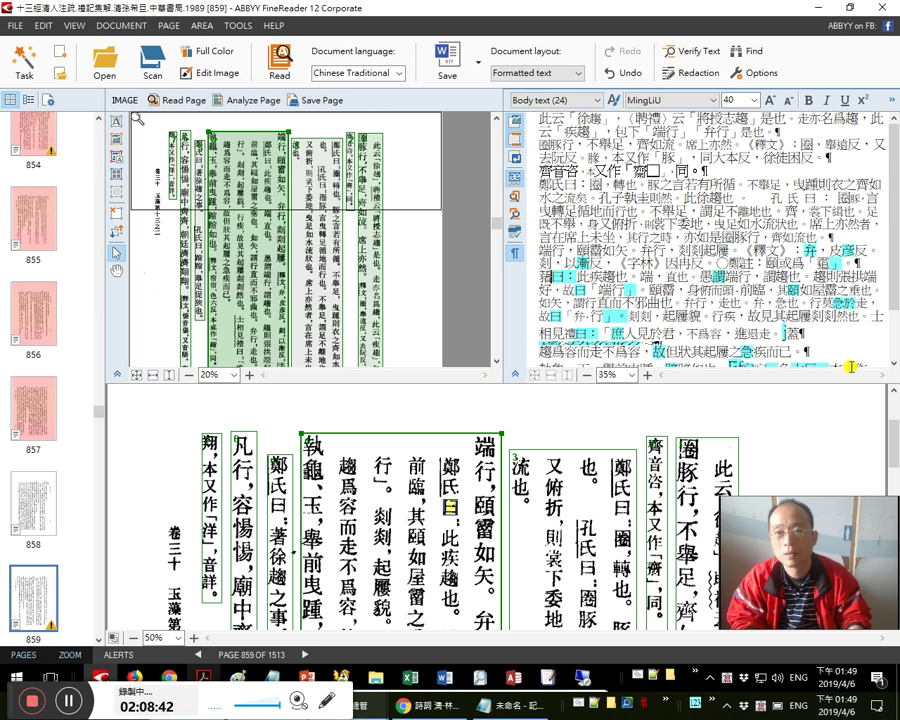
type("氏")
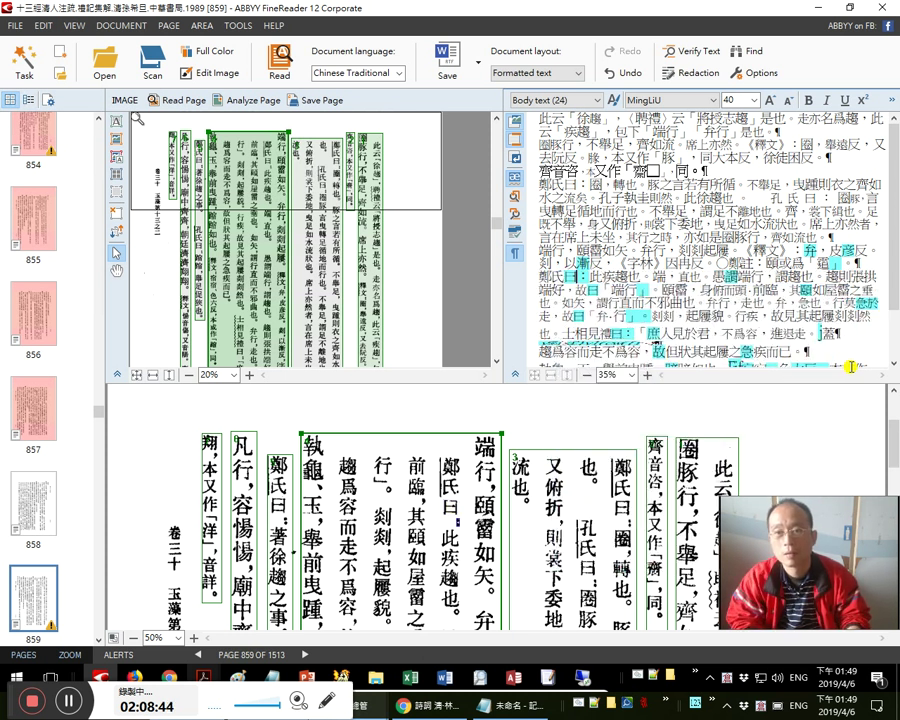
key("shift+Right")
type("曰")
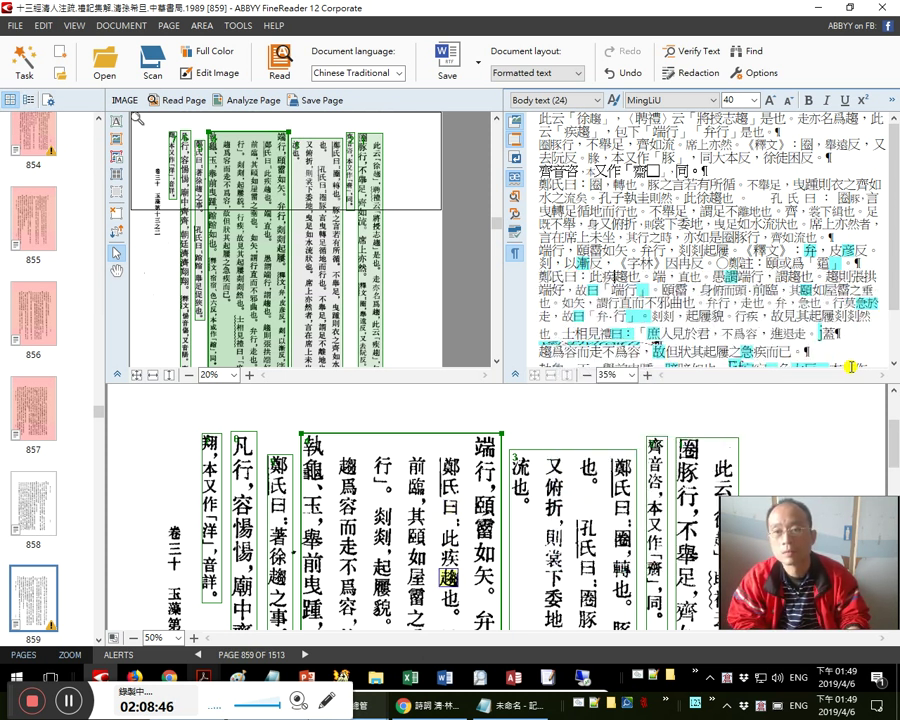
Step: Check the characters from 謂 and 愚 through 頤, 前, 臨, 如 and 屋 against the scan
key("shift+F4")
key("Left")
key("Left")
key("Right")
key("Right")
key("Right")
key("Right")
key("Right")
key("Right")
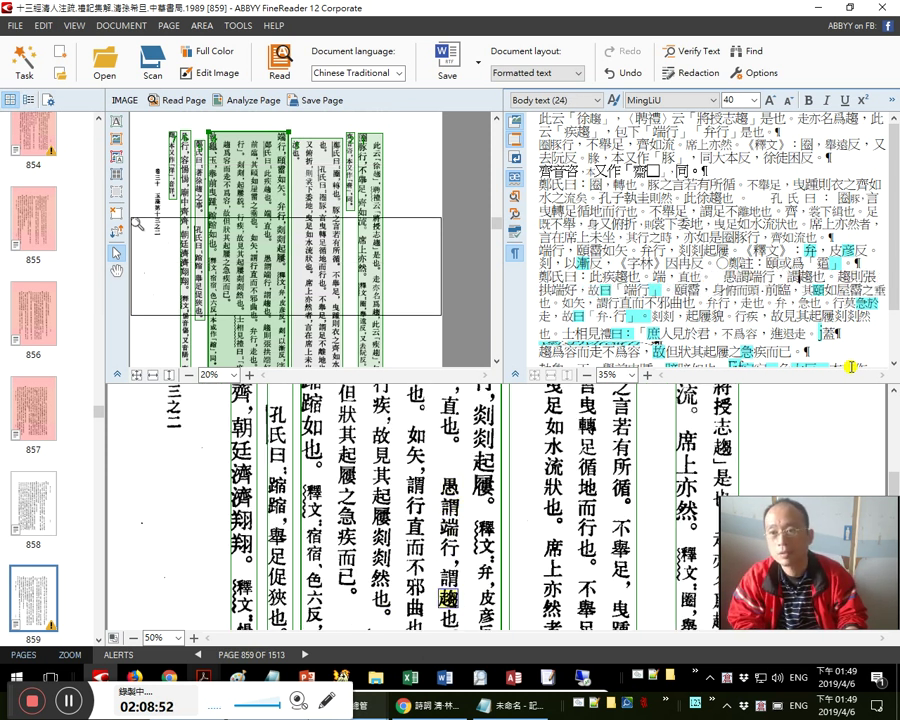
key("Right")
key("Right")
key("Right")
key("Right")
key("Right")
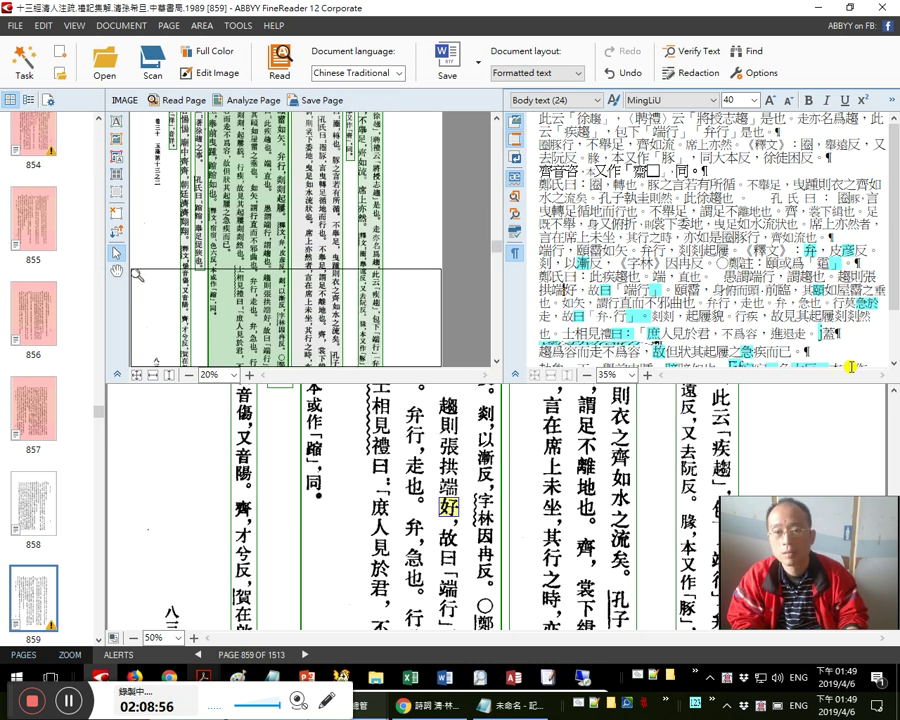
key("Right")
key("Right")
key("Right")
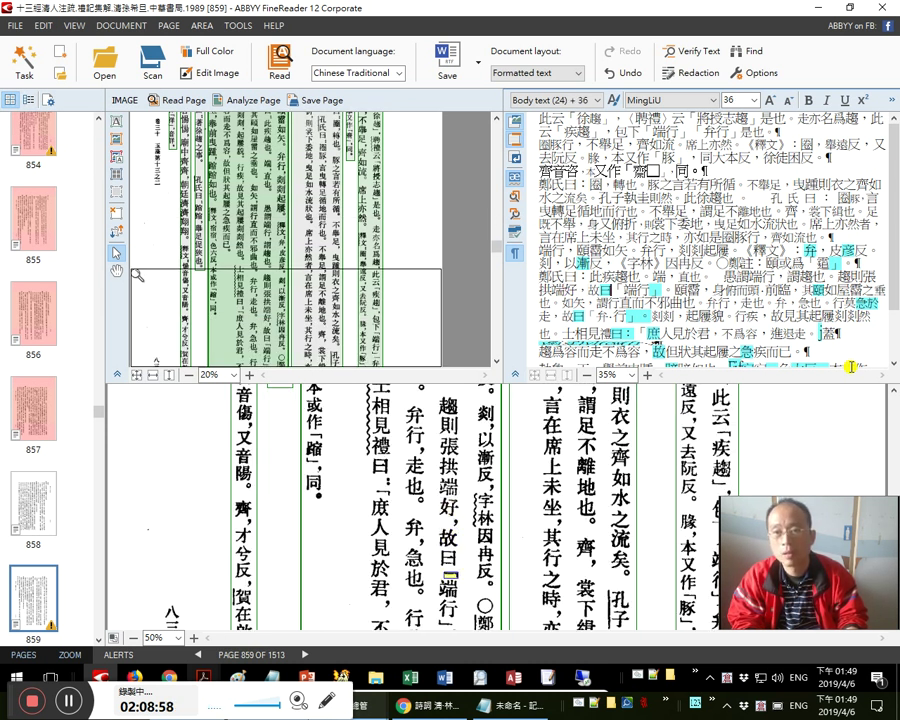
key("Right")
key("Right")
key("Right")
key("Right")
key("Right")
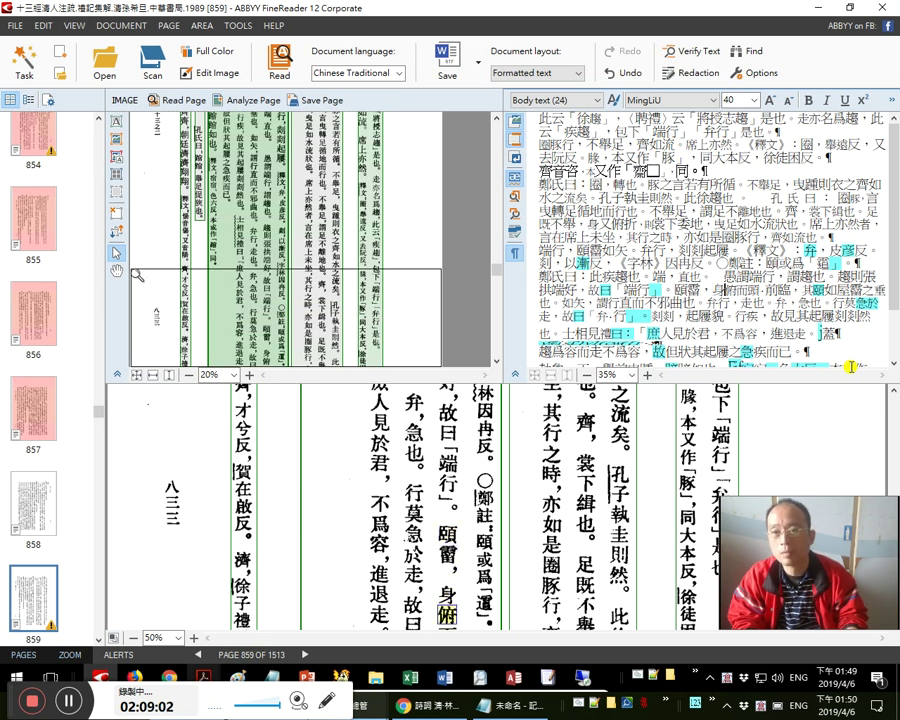
key("Right")
key("Right")
key("Right")
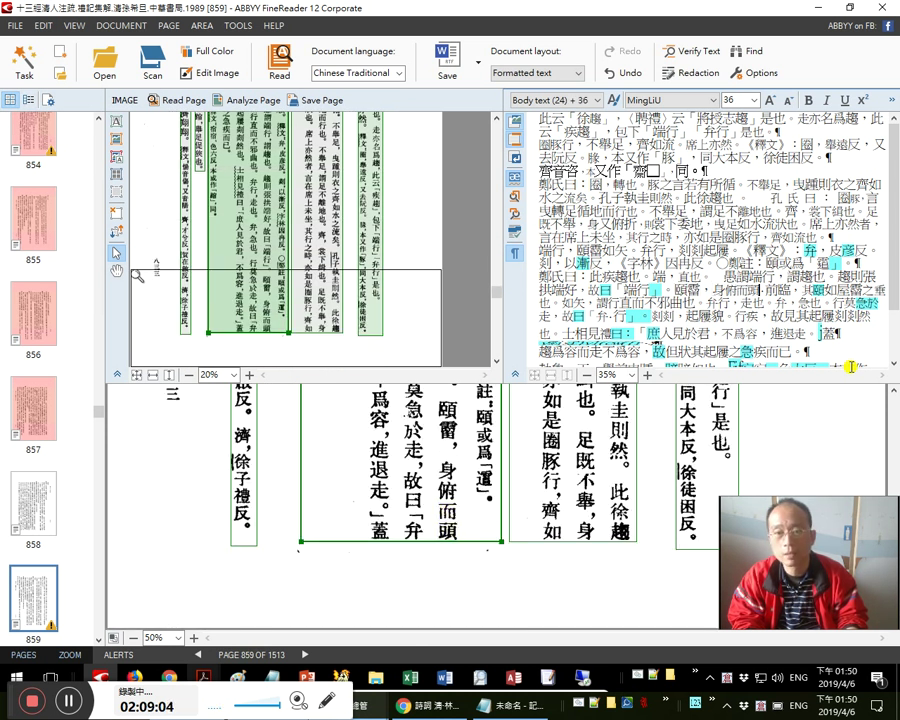
key("Right")
key("Right")
key("Right")
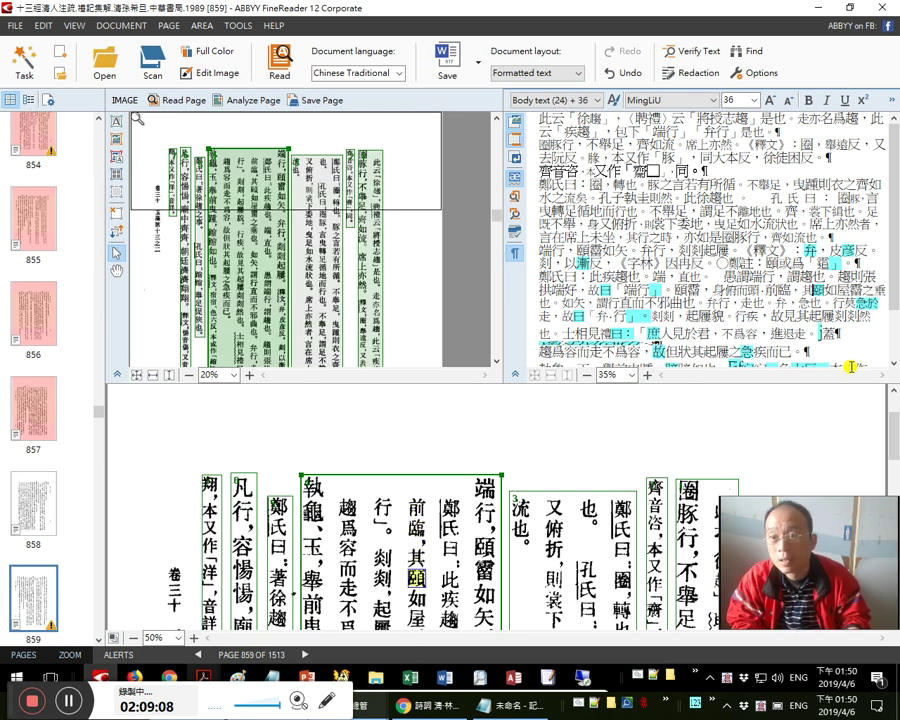
key("Right")
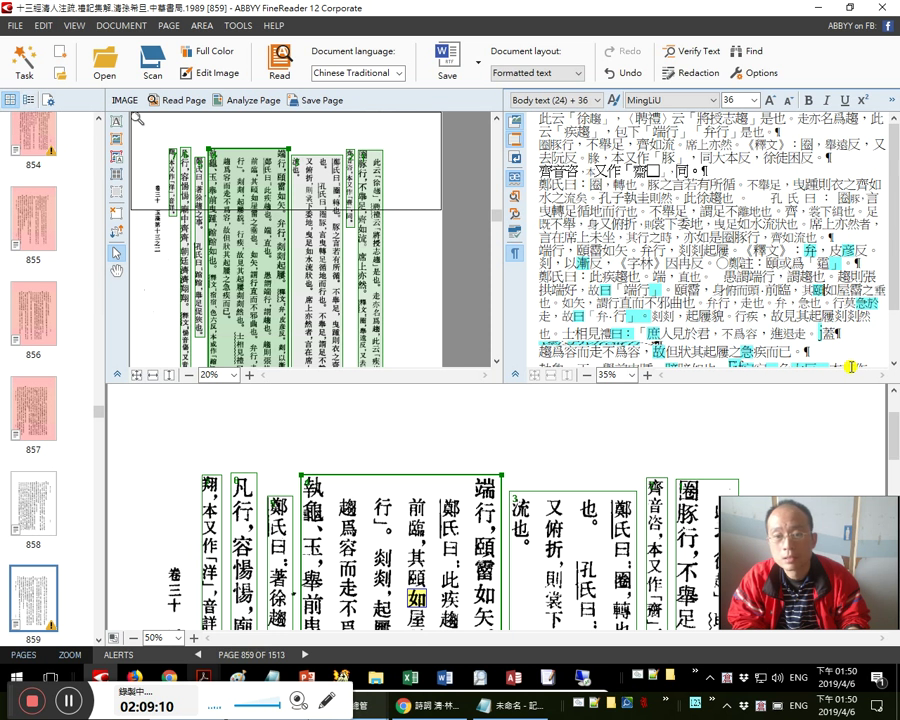
key("Right")
key("Right")
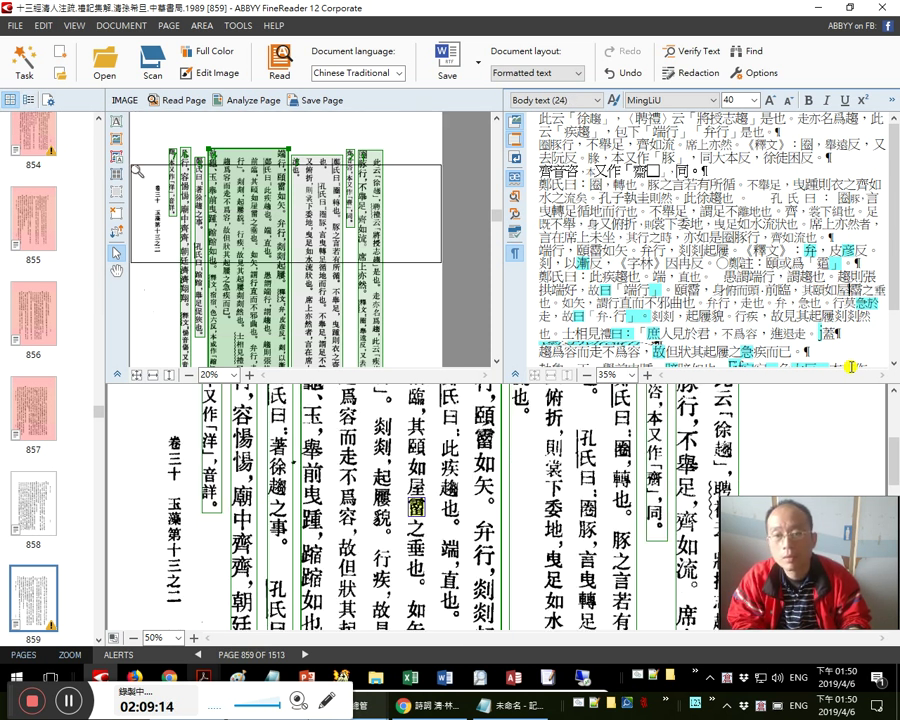
key("Right")
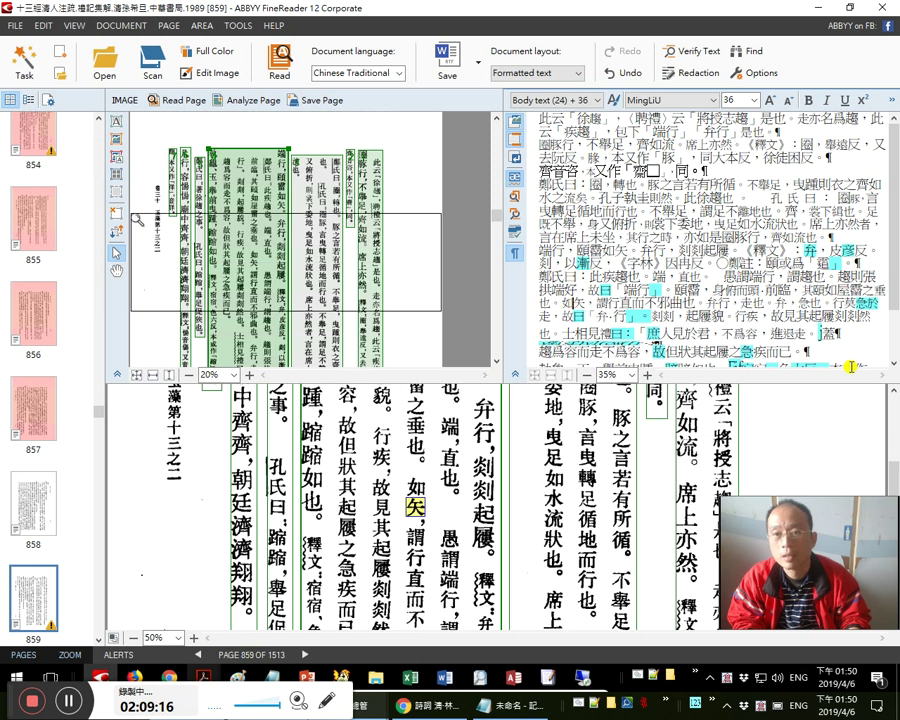
Step: Check the 弁，急也 passage and insert 弁當 before 行莫急於走 for lookup
key("Right")
key("Right")
key("Right")
key("Right")
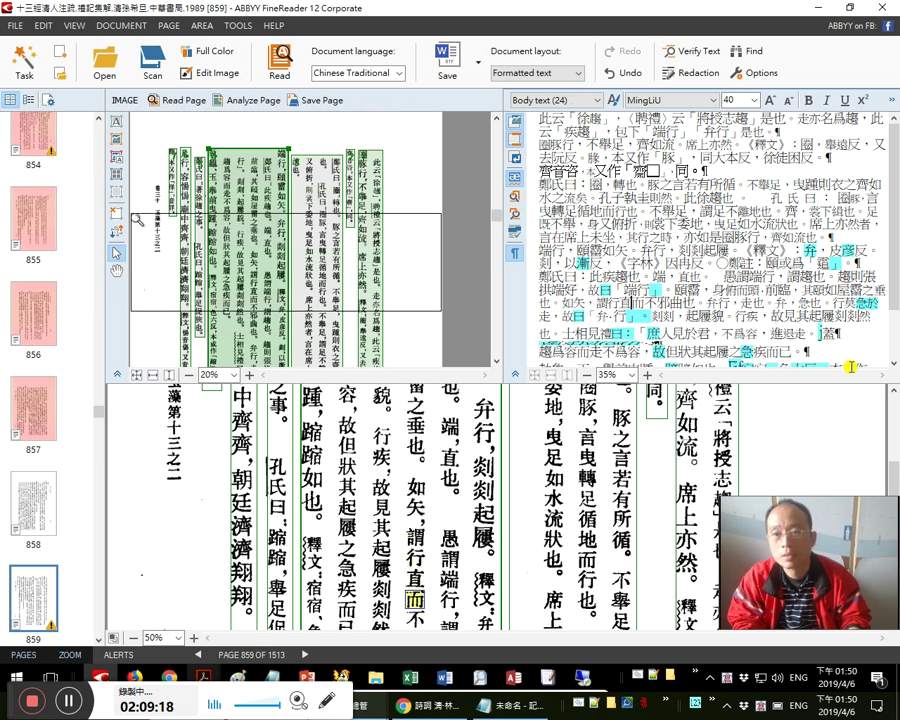
key("Right")
key("Right")
key("Right")
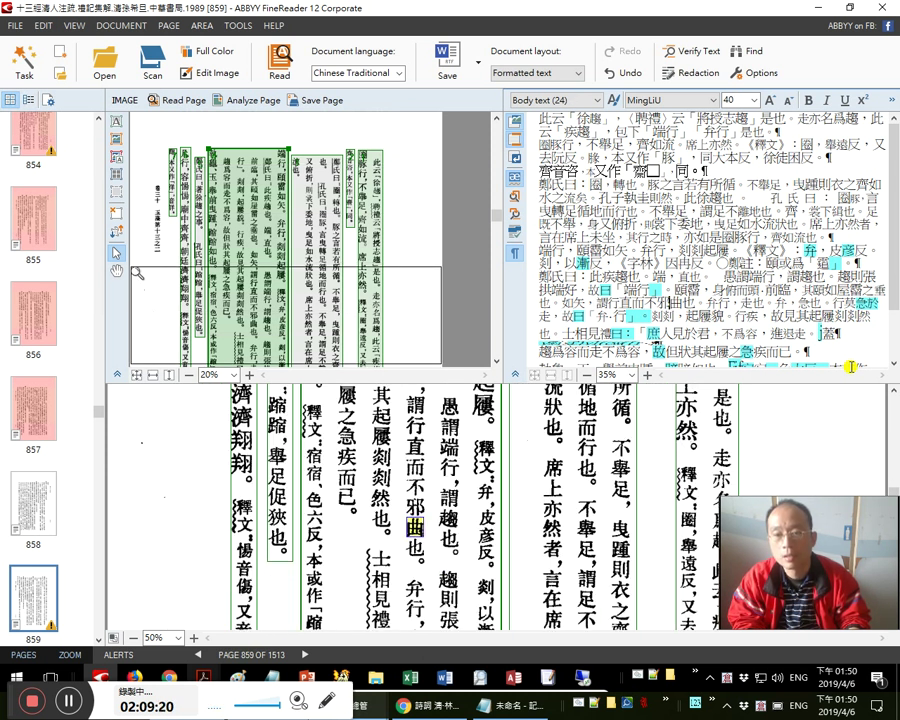
key("Right")
key("Right")
key("Right")
key("Right")
key("Right")
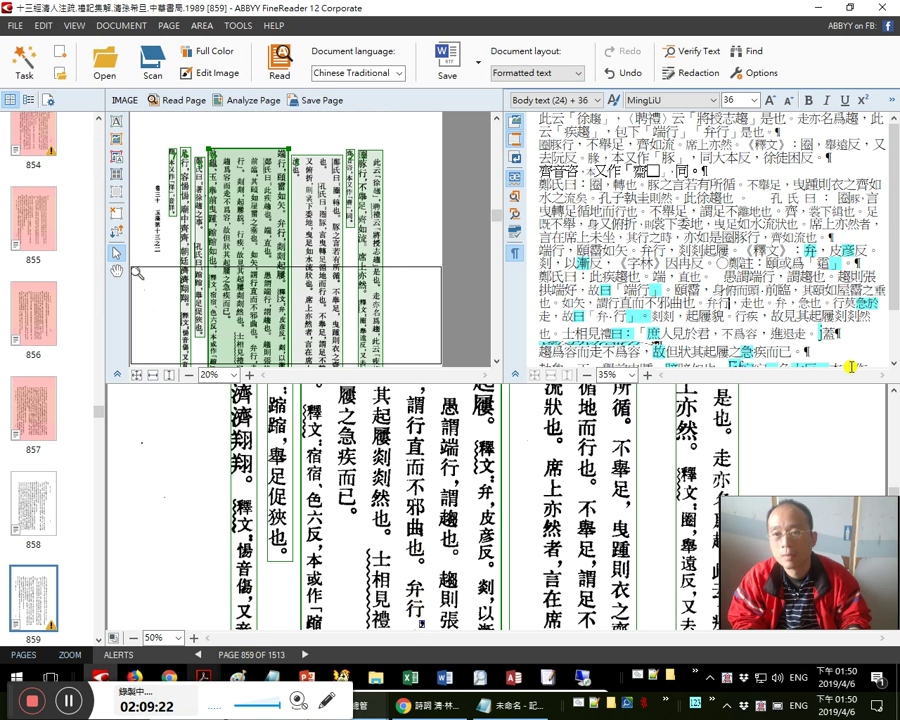
key("Right")
key("Right")
key("Right")
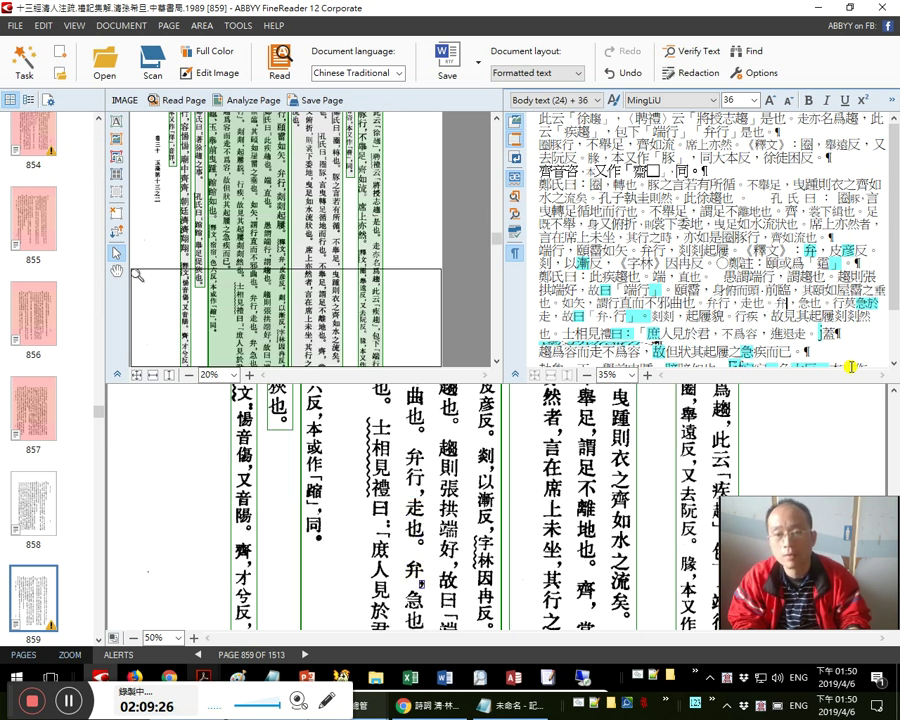
key("Left")
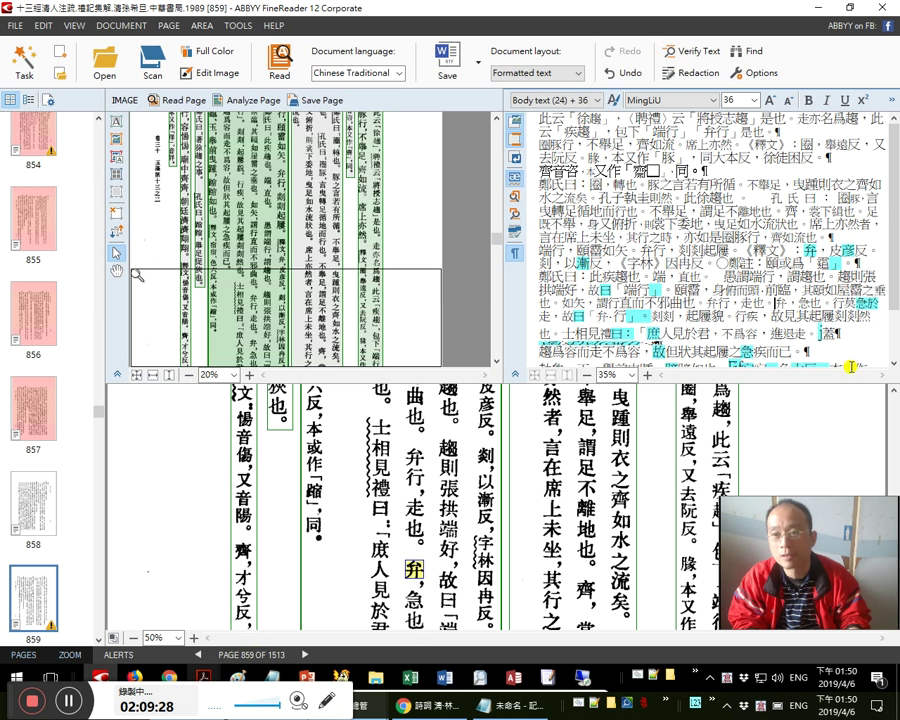
key("Right")
key("Right")
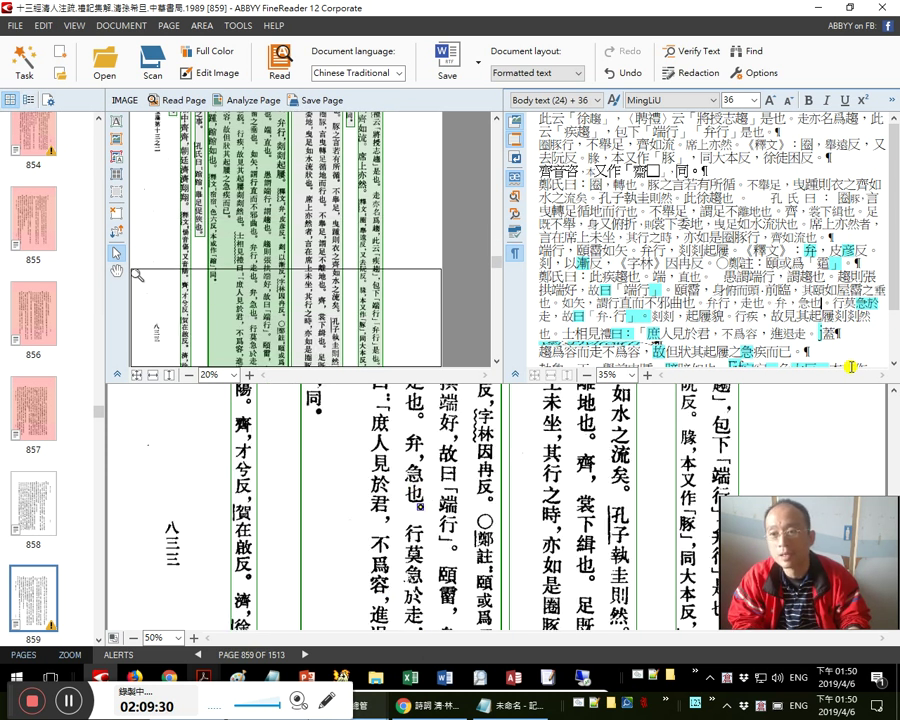
key("Right")
key("Right")
key("Right")
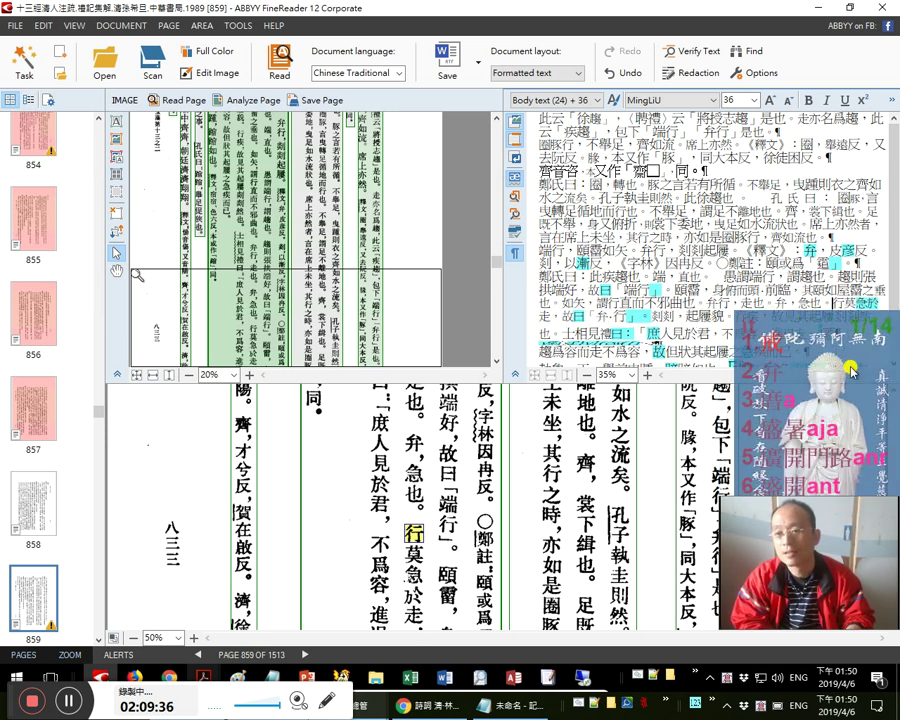
type("弁當")
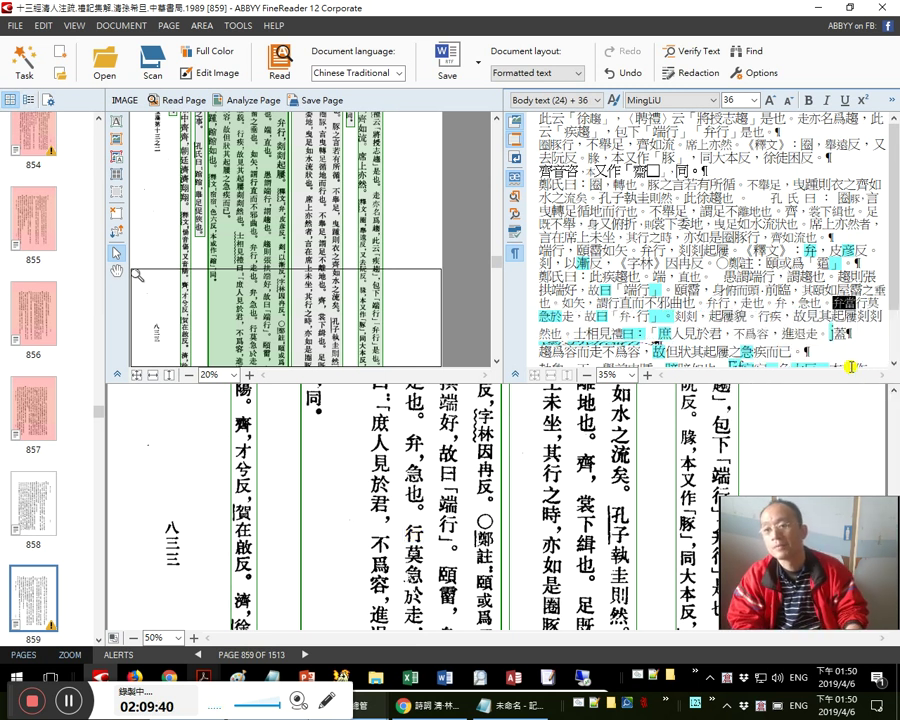
key("alt+Tab")
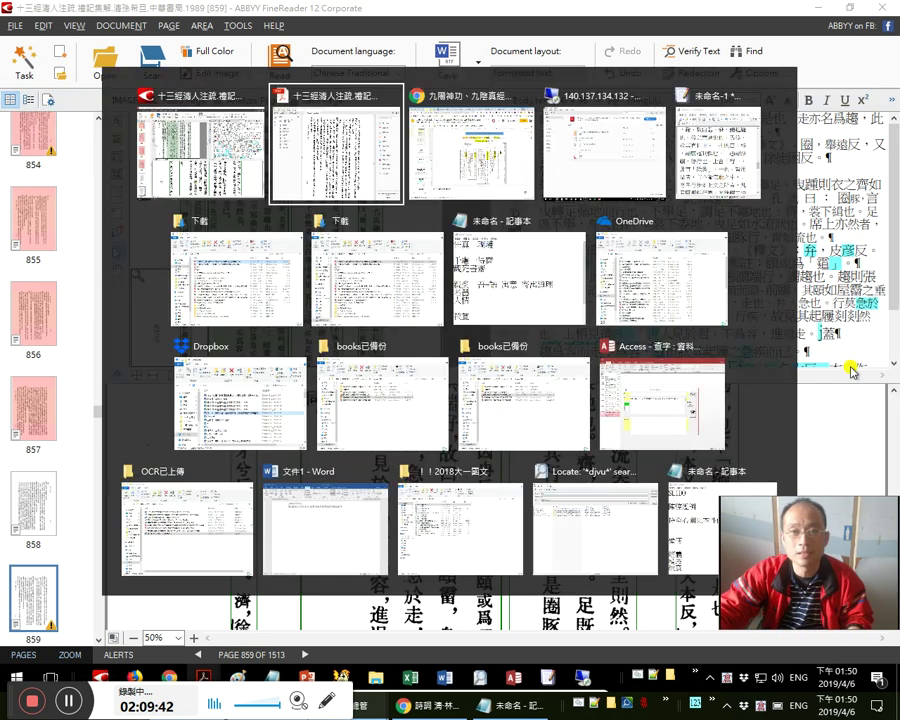
key("alt+Tab")
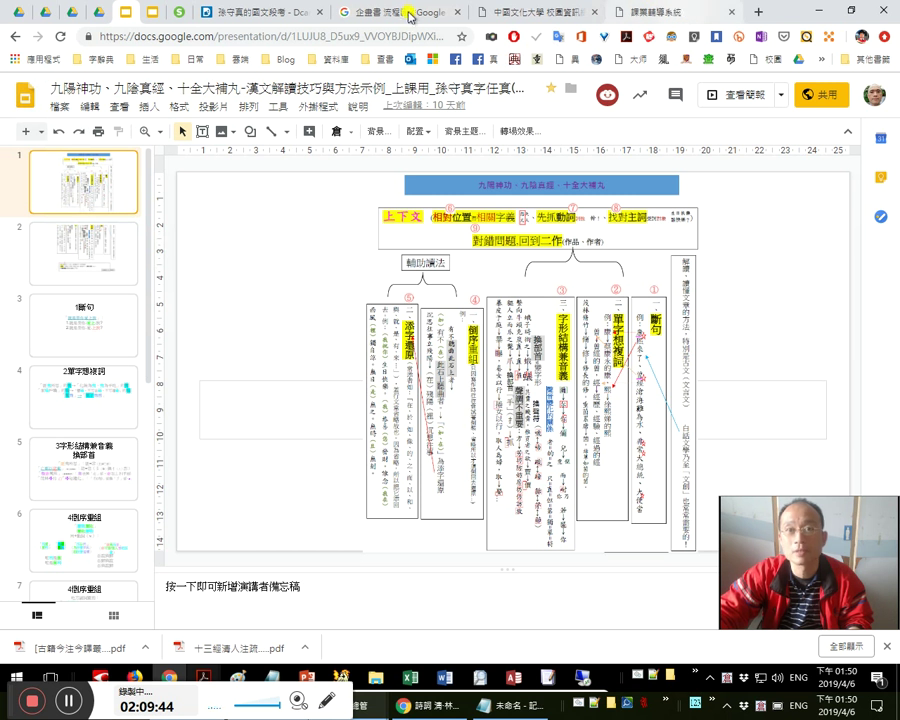
left_click(390, 12)
double_click(346, 42)
right_click(346, 42)
left_click(400, 122)
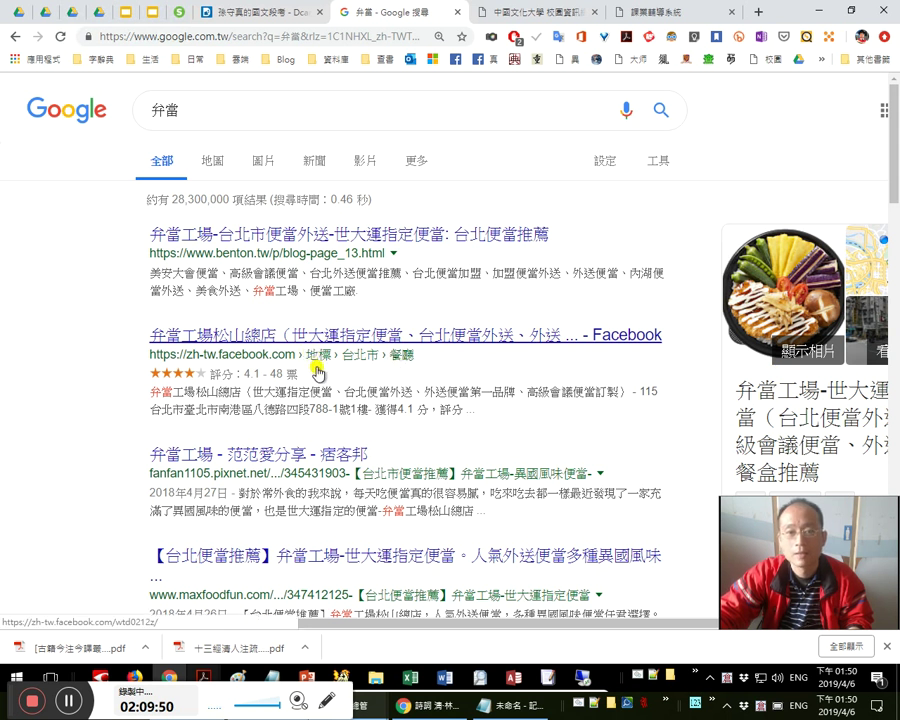
left_click(236, 118)
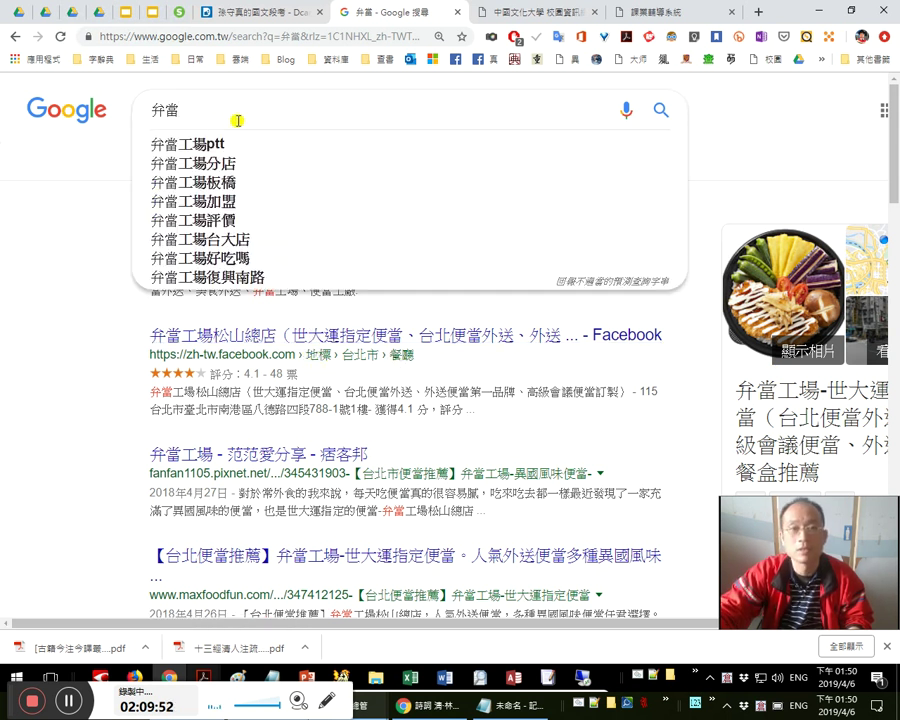
left_click(78, 258)
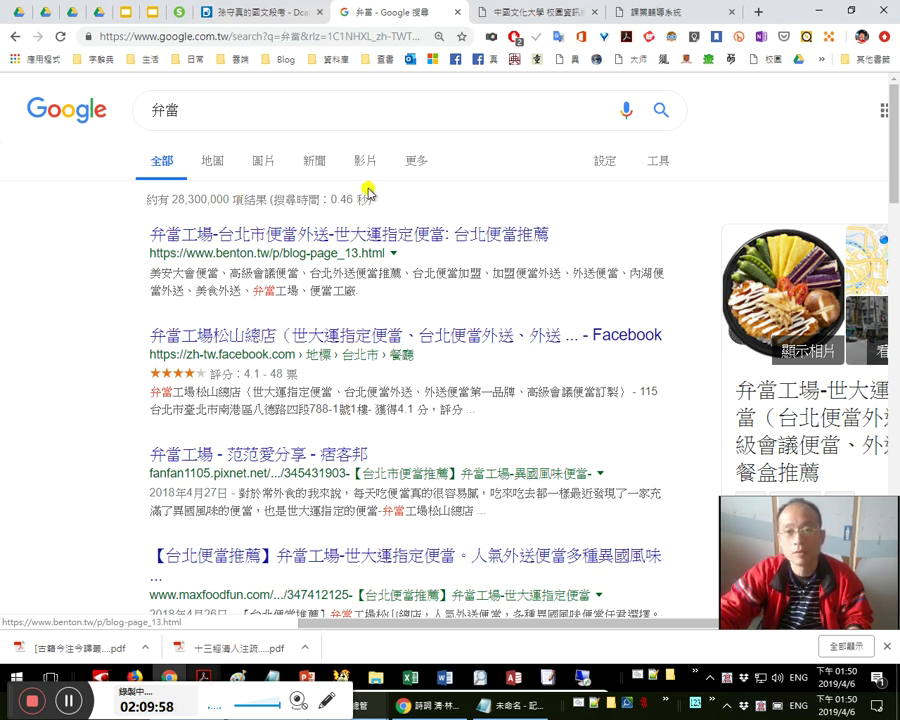
scroll(508, 590, "down", 5)
scroll(508, 590, "down", 6)
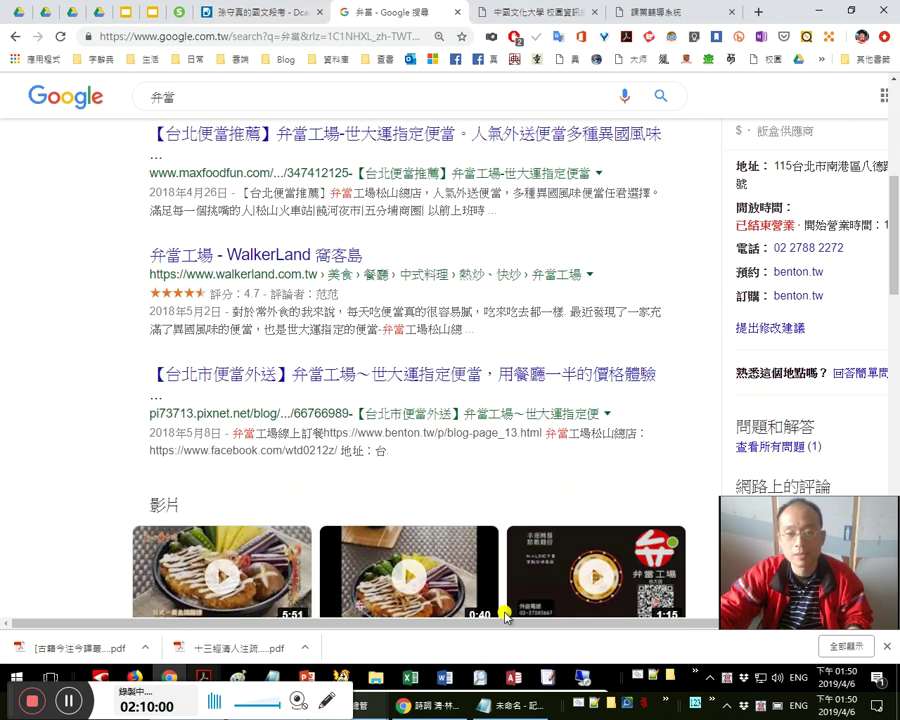
scroll(508, 430, "up", 4)
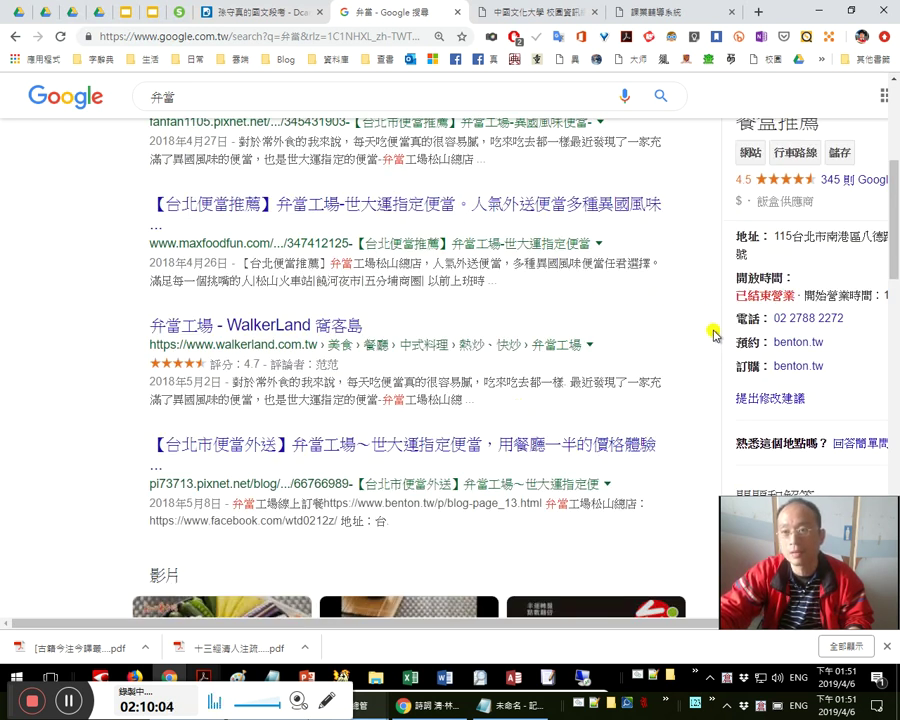
scroll(510, 240, "up", 5)
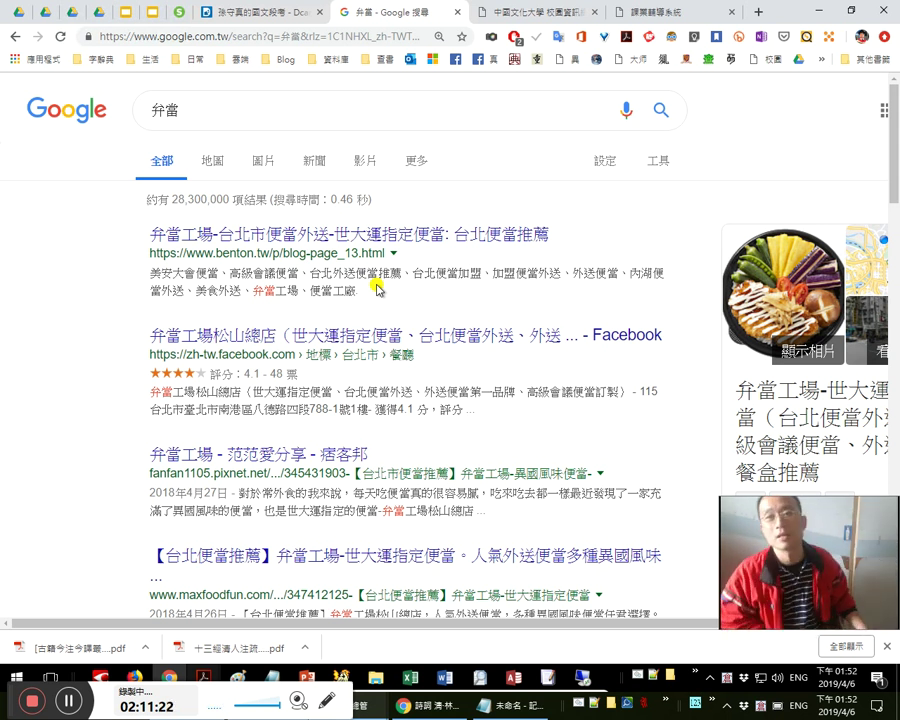
Step: Open a blank Google search tab in the local Chrome window, then minimize that window
mouse_move(450, 8)
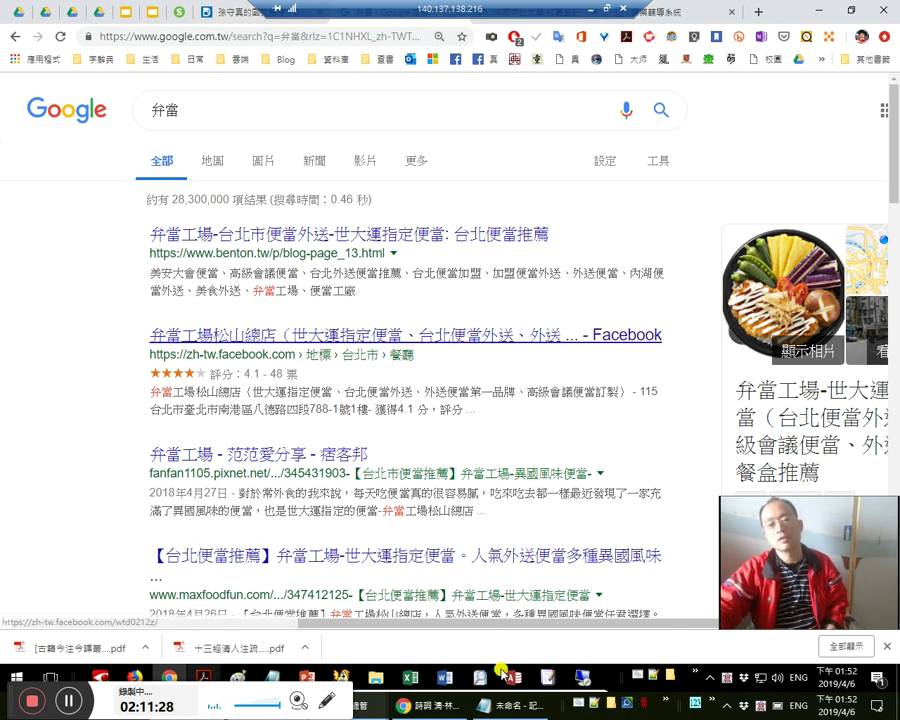
left_click(430, 706)
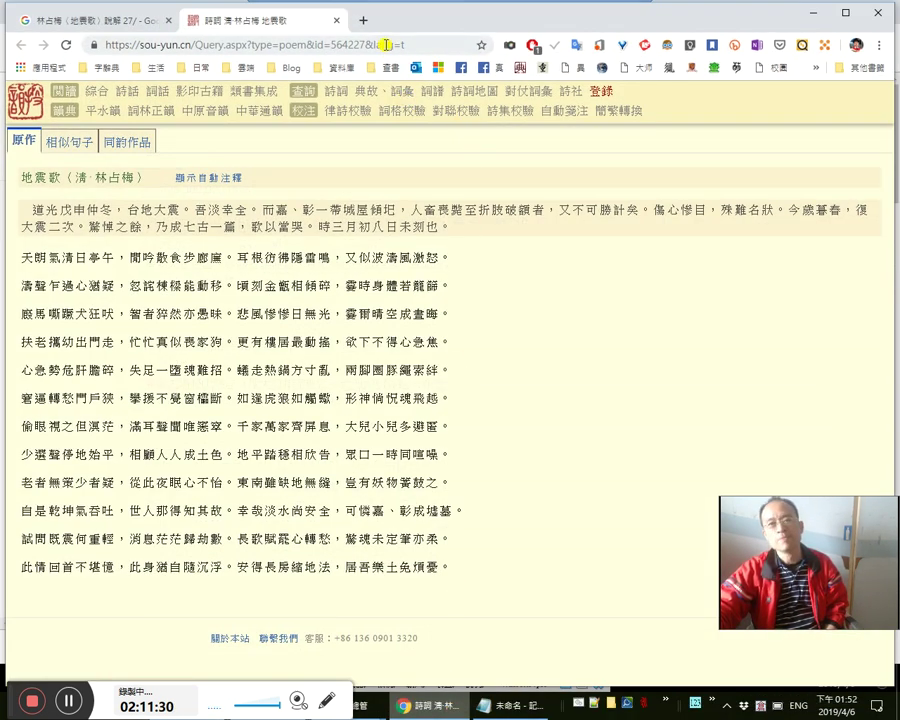
left_click(362, 20)
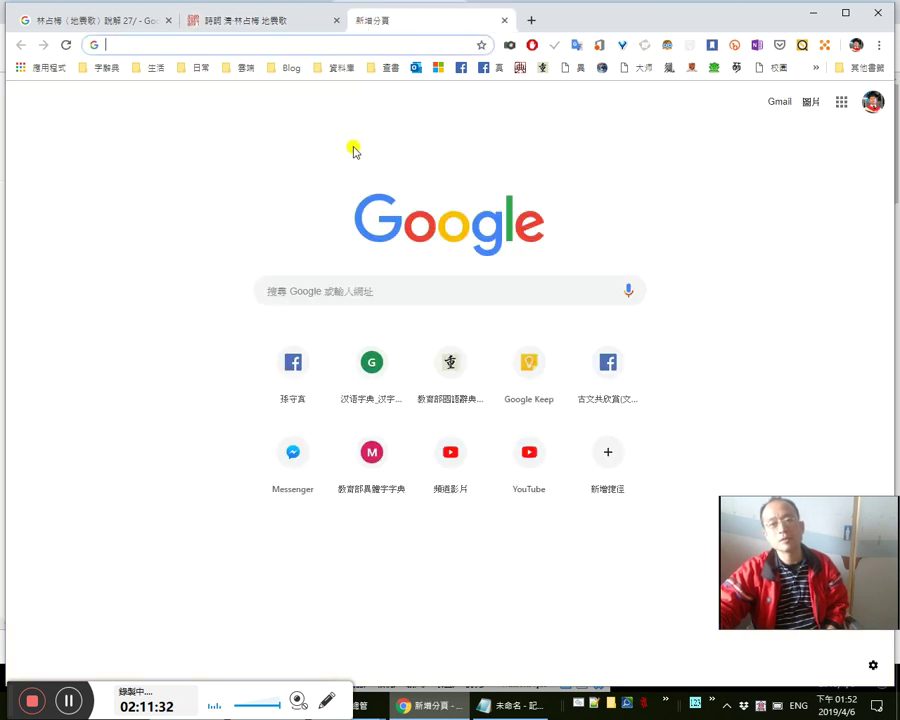
left_click(420, 293)
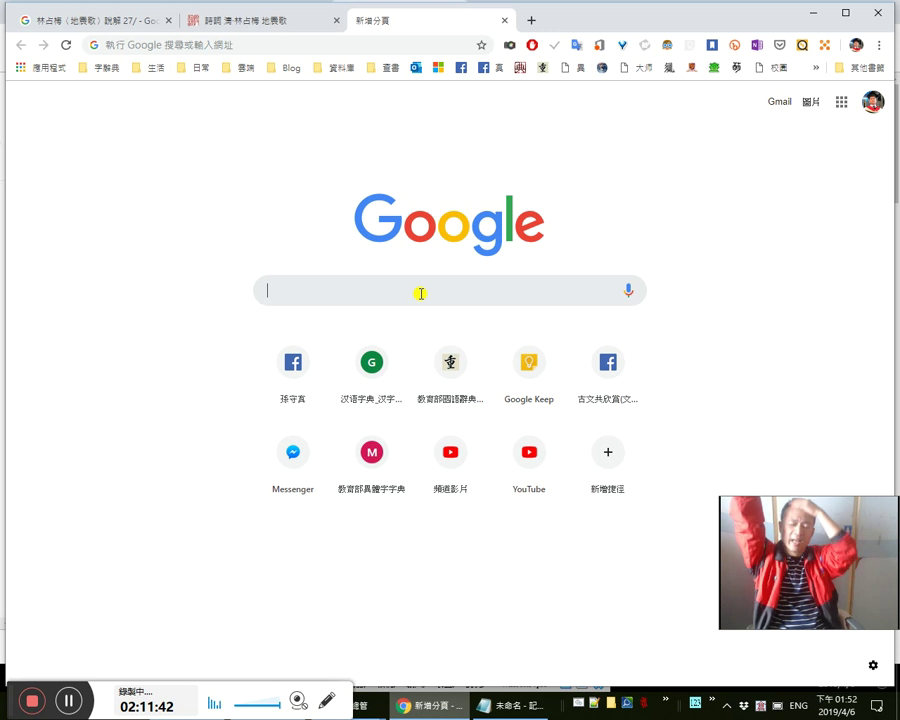
left_click(421, 293)
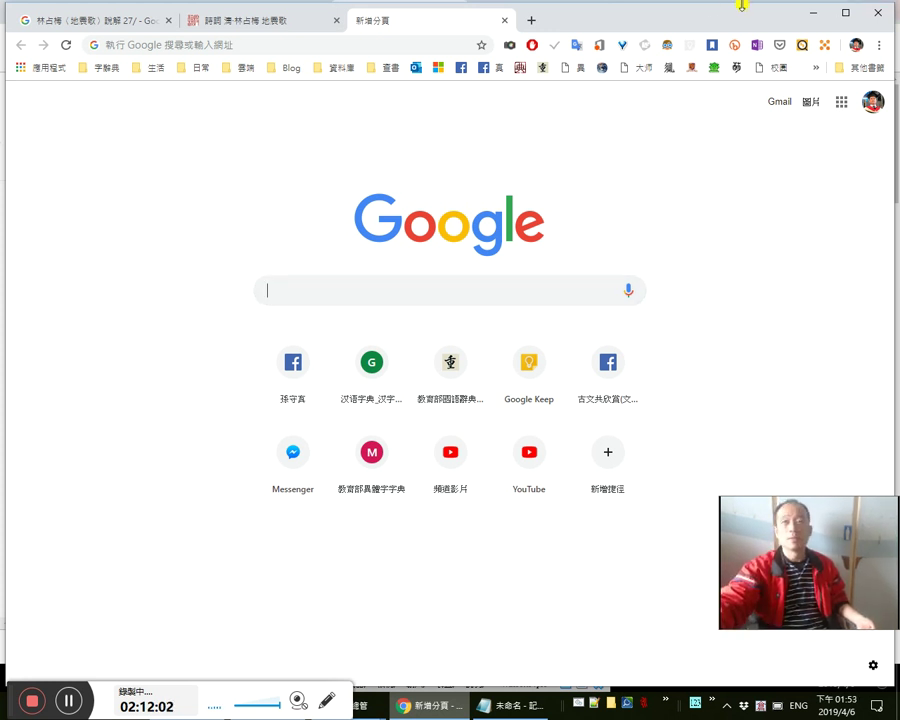
left_click(813, 12)
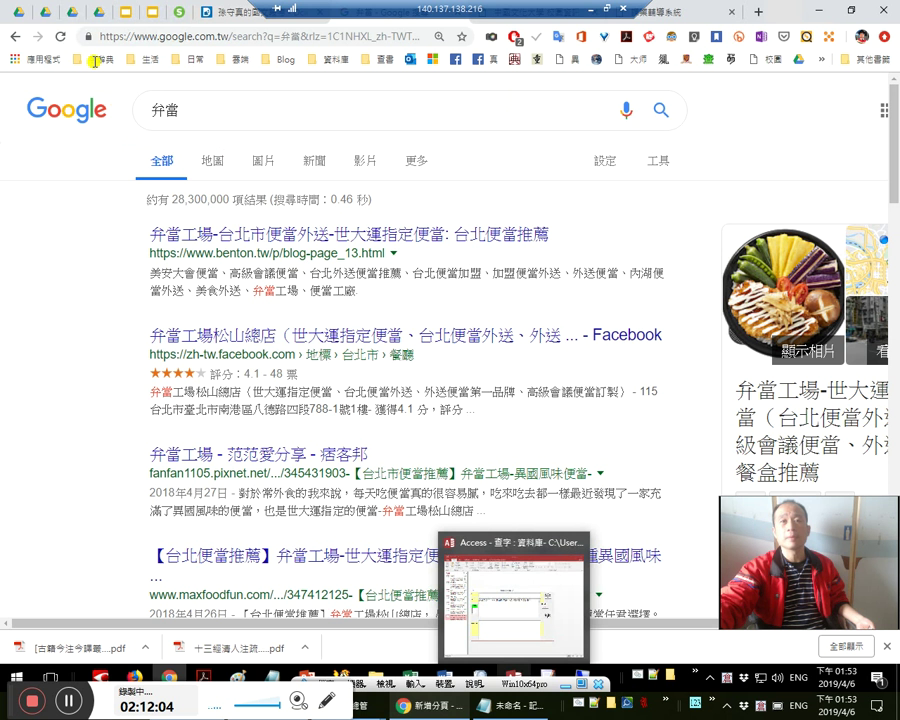
Step: Select the Dcard post's text from the title down to the first reply
left_click(227, 16)
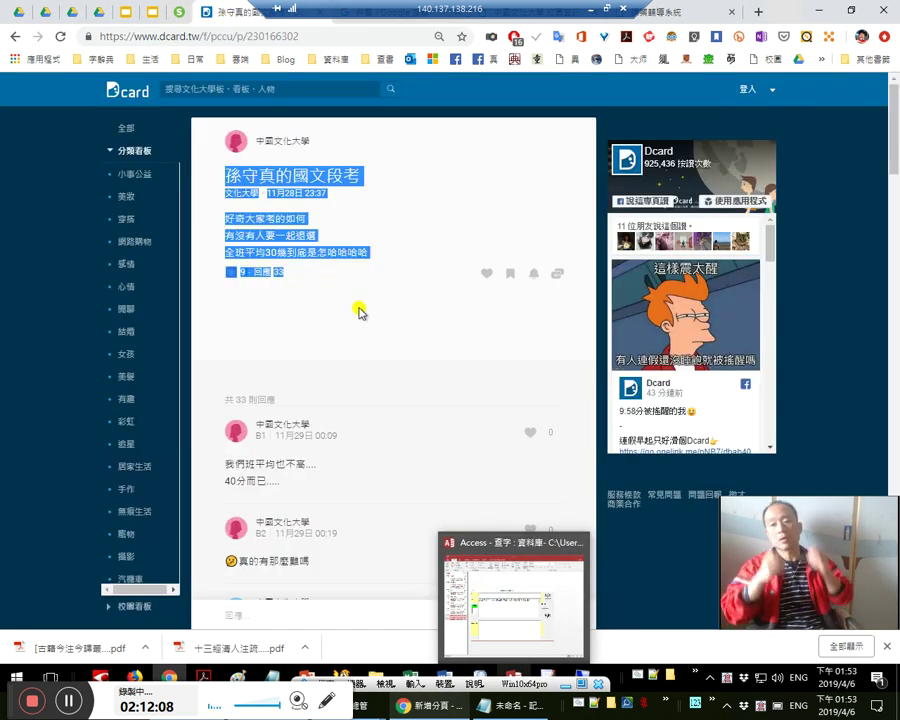
left_click(330, 300)
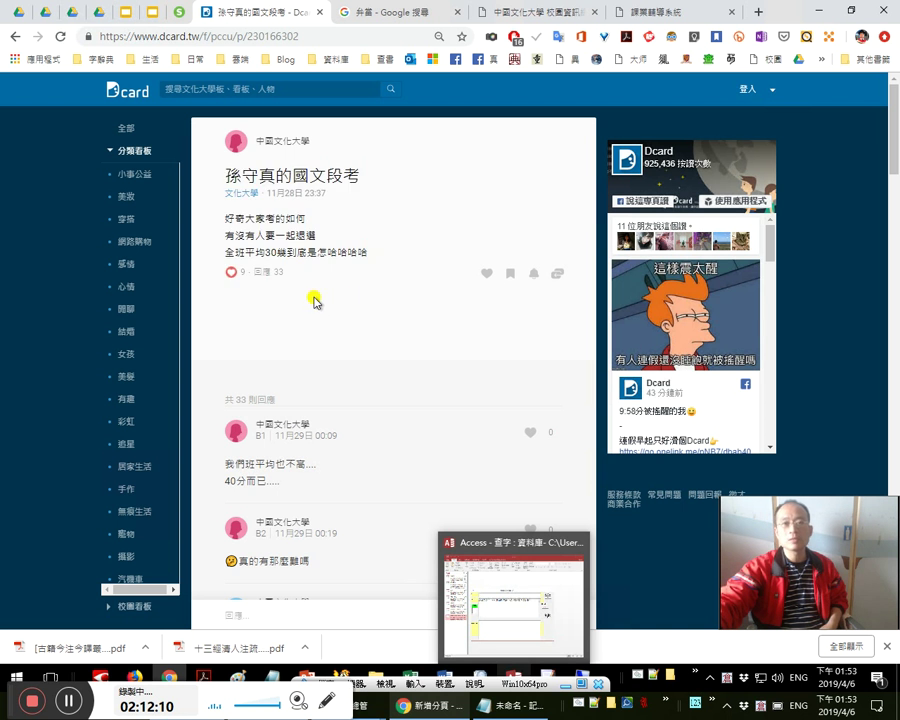
left_click_drag(230, 175, 348, 450)
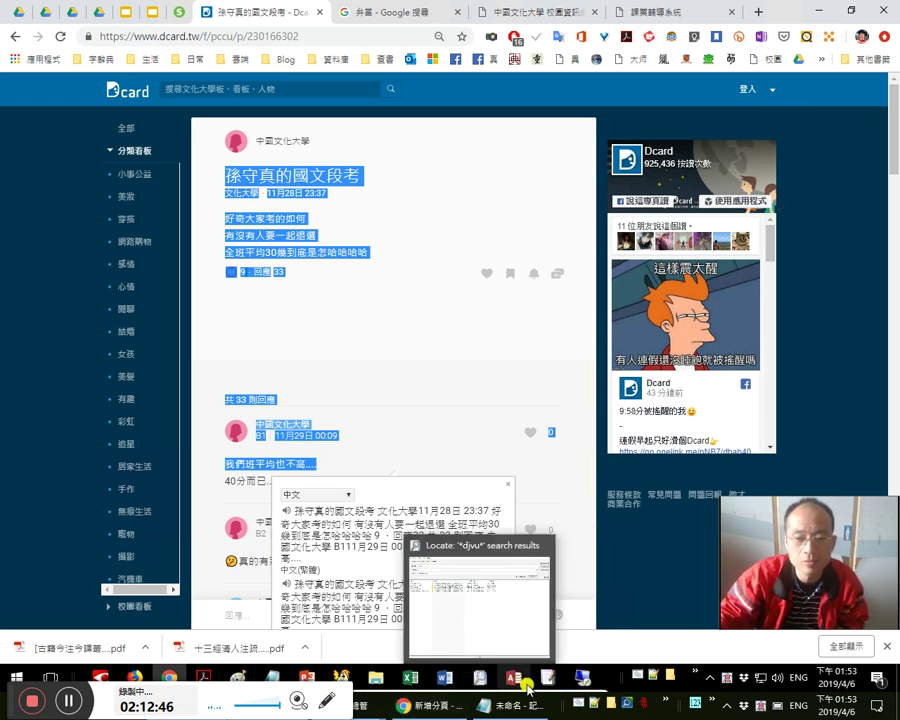
Step: Briefly bring up the remote Acrobat session and minimize it, then hide Chrome
mouse_move(507, 682)
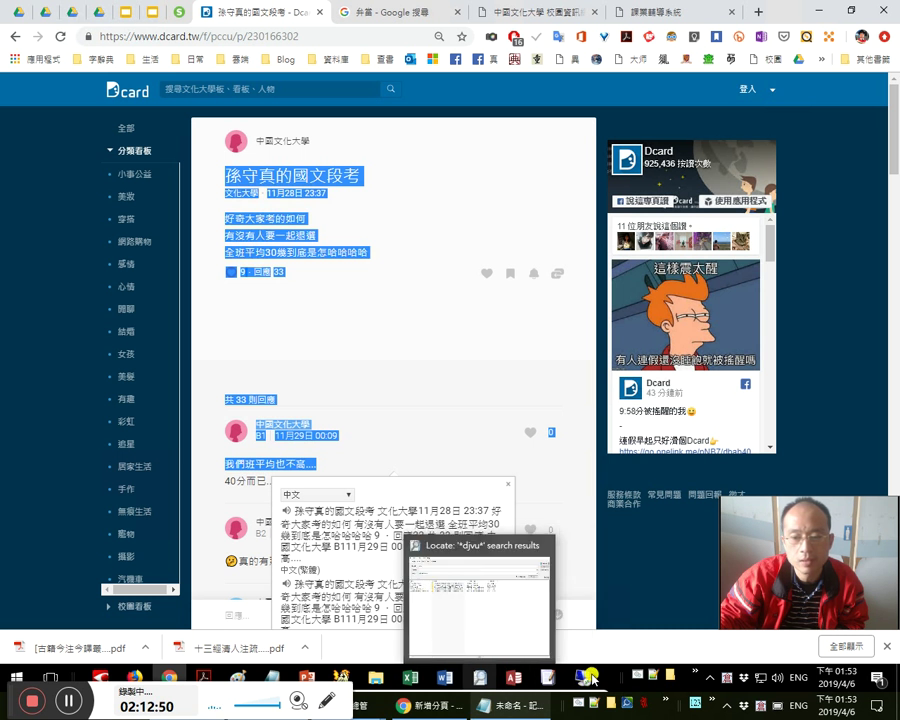
mouse_move(589, 678)
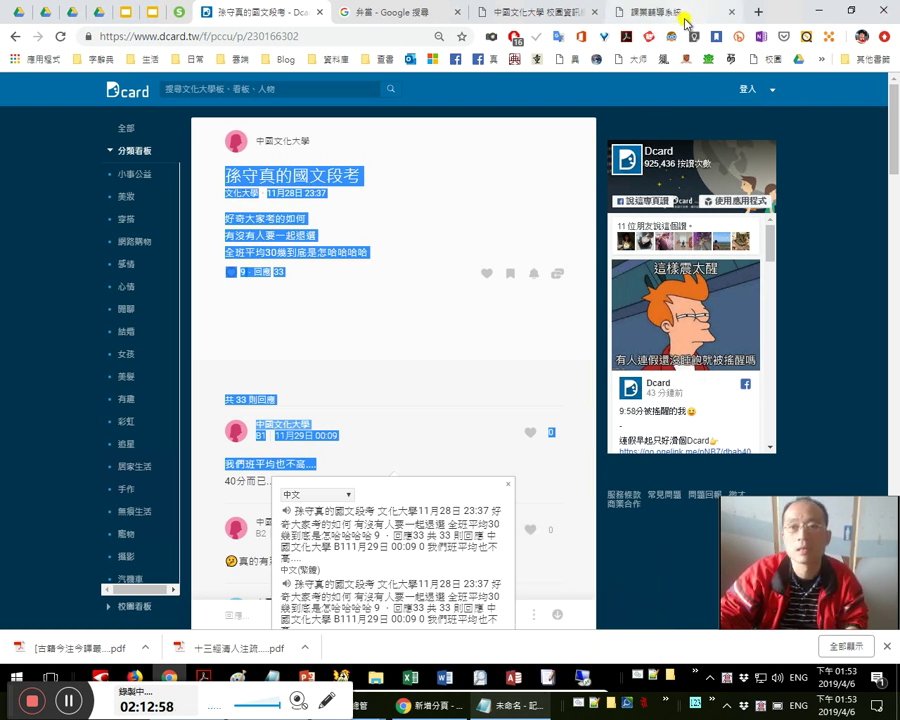
left_click(583, 677)
left_click(572, 374)
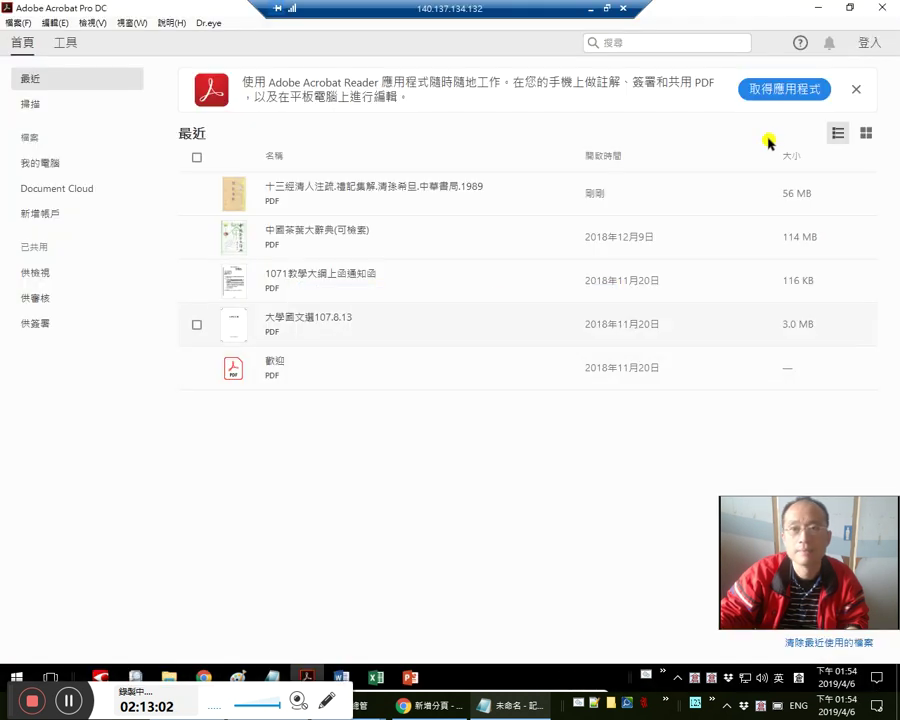
left_click(590, 8)
left_click(480, 226)
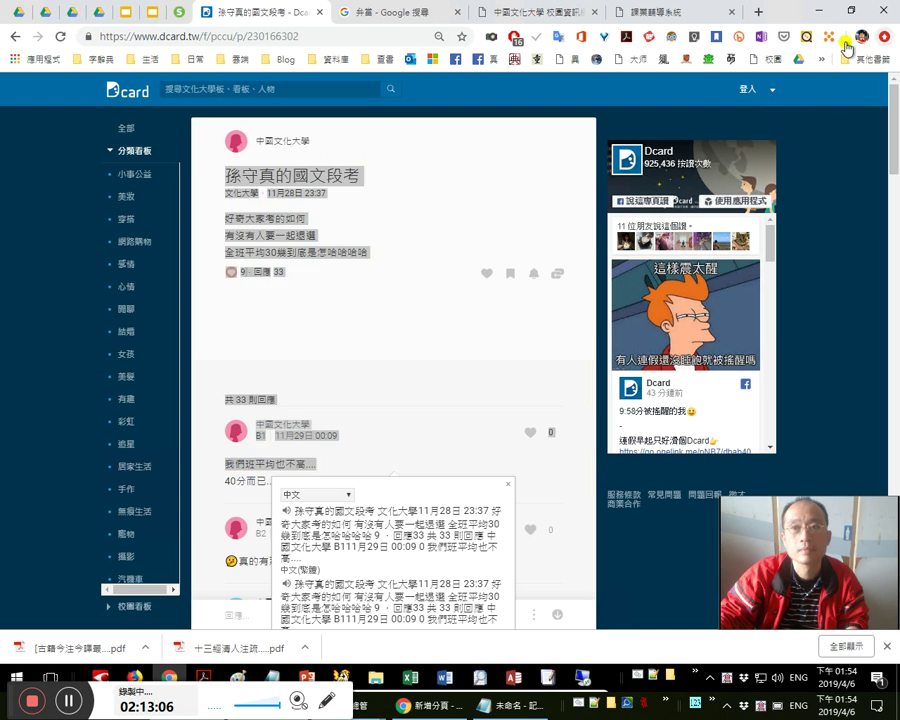
left_click(826, 10)
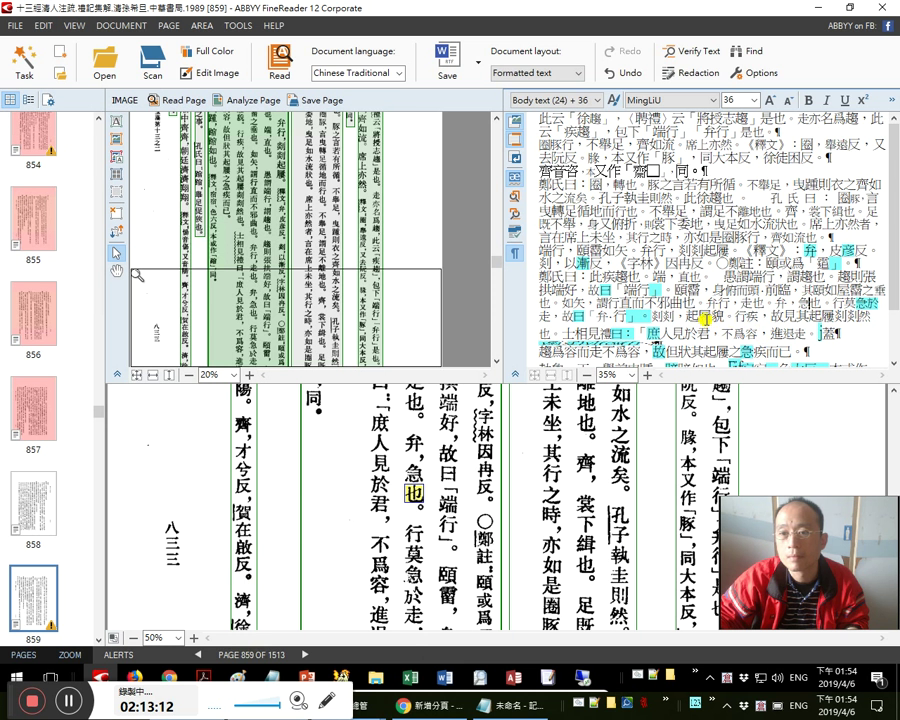
left_click(718, 289)
left_click(627, 301)
double_click(843, 292)
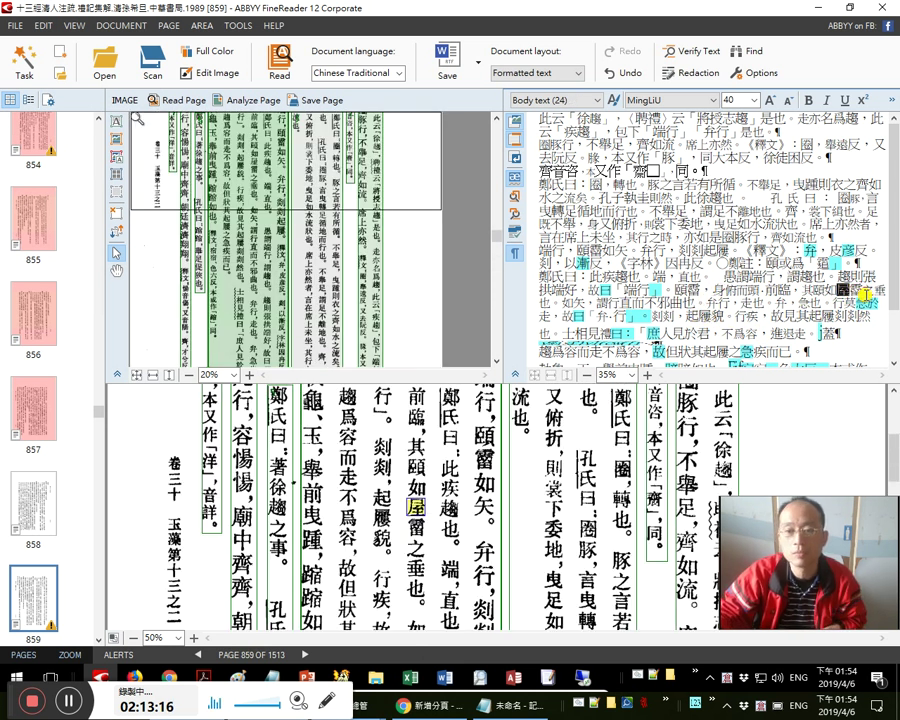
left_click_drag(850, 292, 891, 291)
left_click(862, 293)
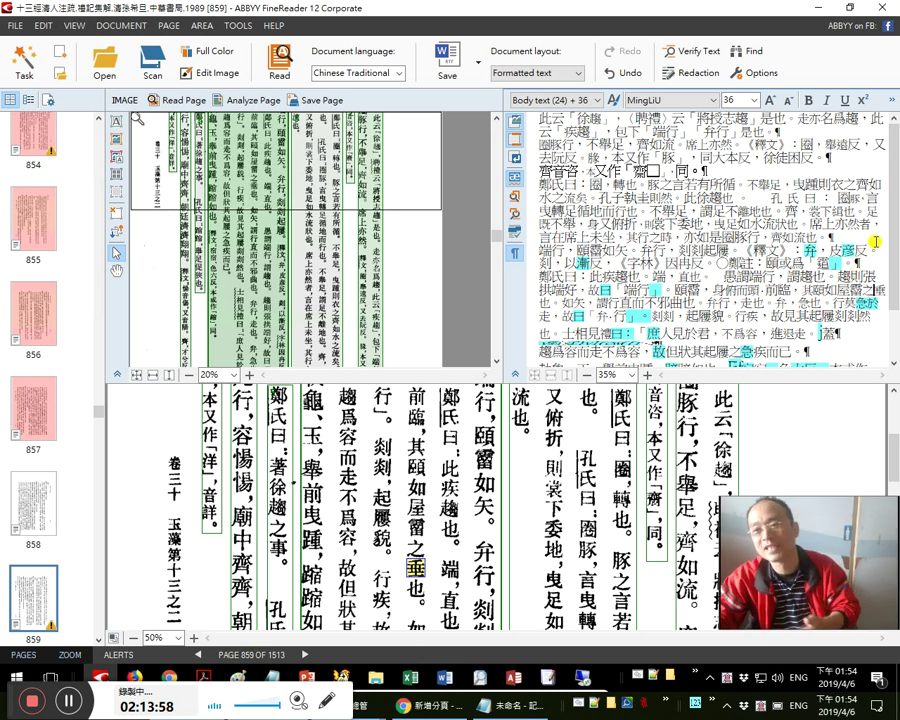
left_click(776, 295)
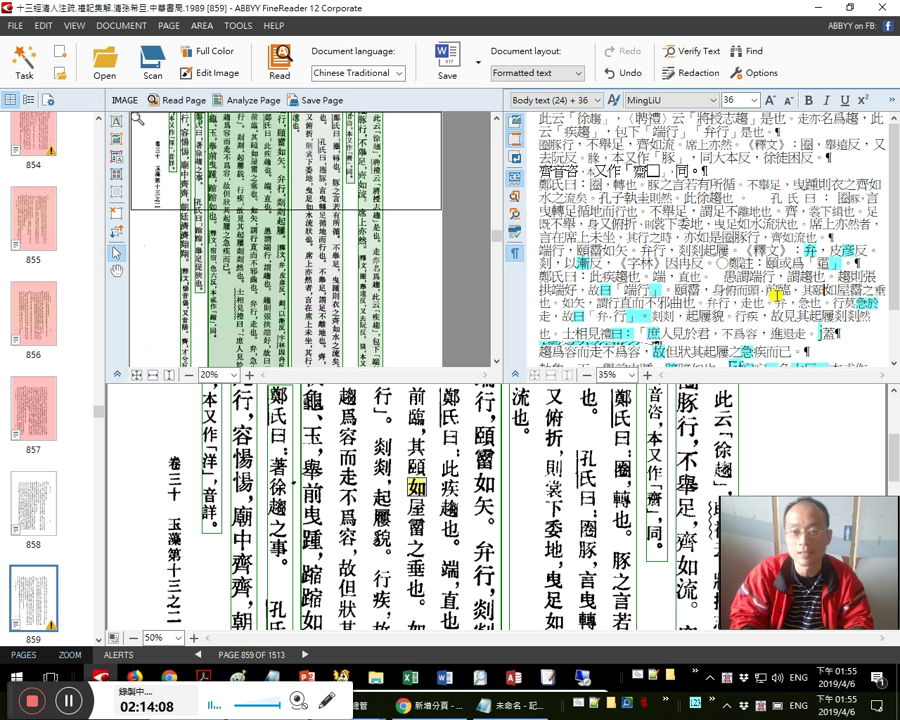
key("Right")
key("Right")
key("Right")
key("Right")
key("Right")
key("Right")
key("Right")
key("Right")
key("Right")
key("Right")
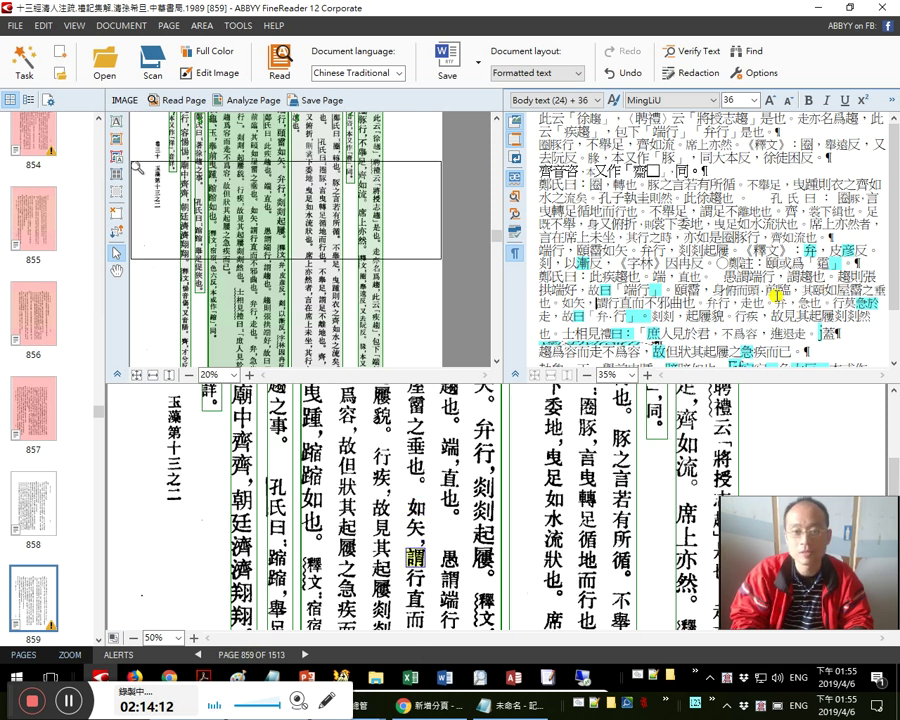
key("Left")
key("Left")
key("shift+Right")
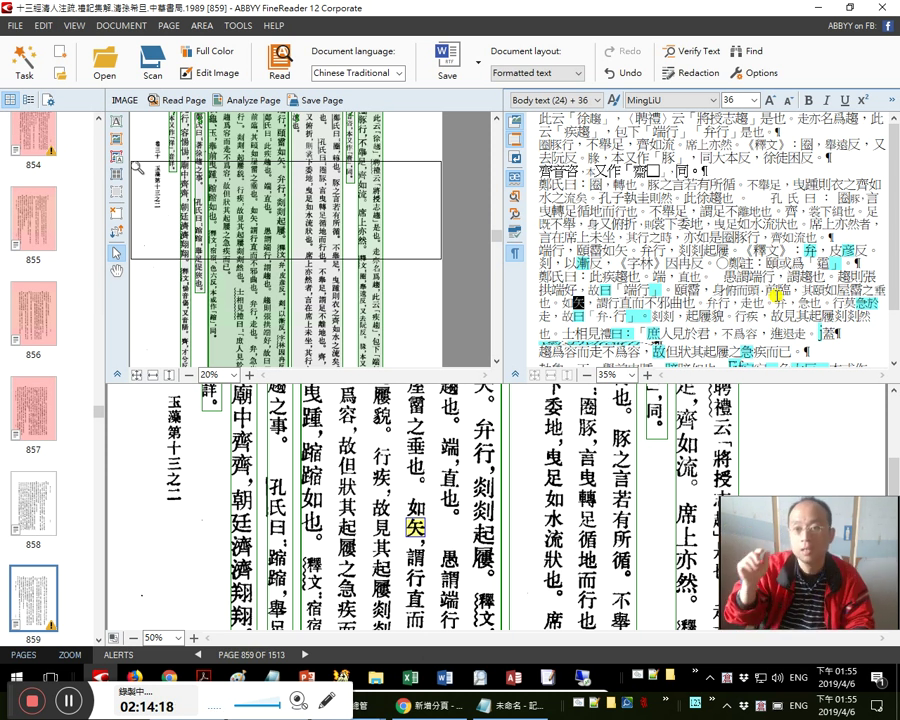
key("Right")
key("Right")
key("Right")
key("Right")
key("Right")
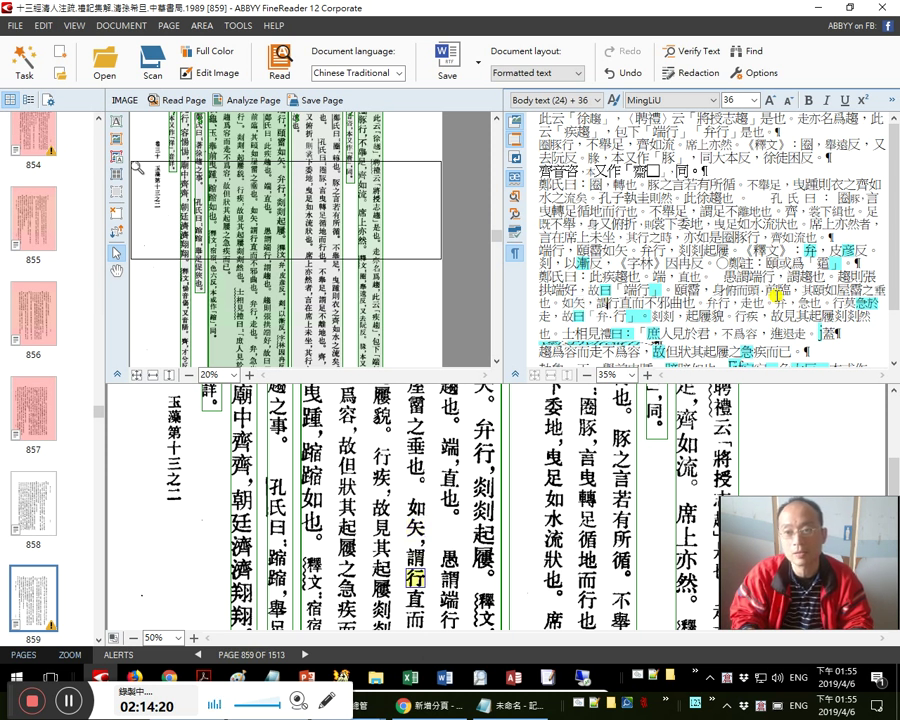
key("Right")
key("Right")
key("Right")
key("Right")
key("Right")
key("Right")
key("Right")
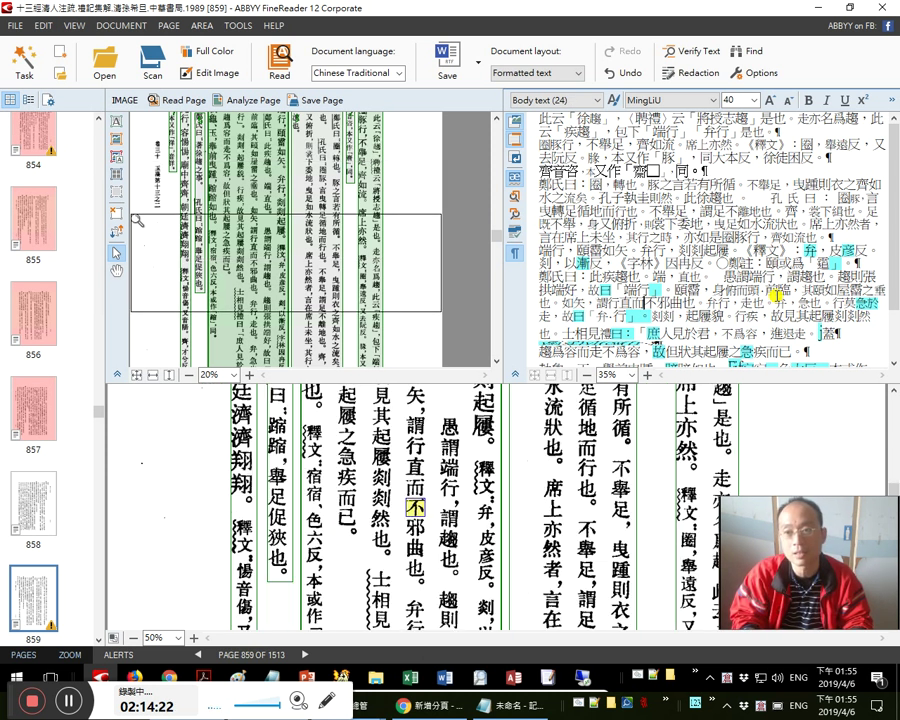
key("Right")
key("Right")
key("Right")
key("Right")
key("Right")
key("Right")
key("Right")
key("Right")
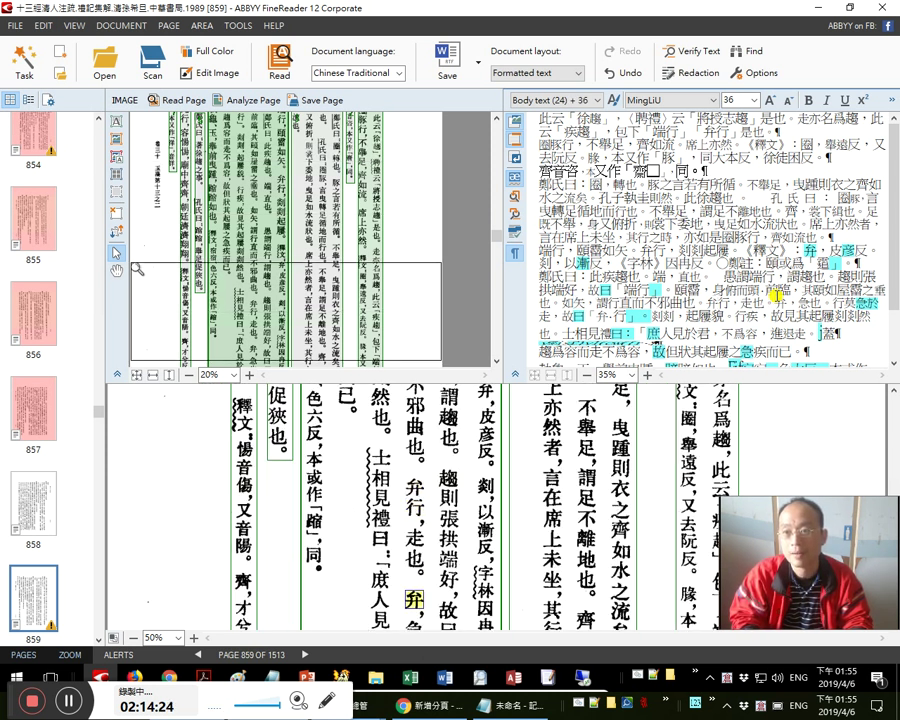
key("shift+Right")
key("Right")
key("Right")
key("Right")
key("Right")
key("Right")
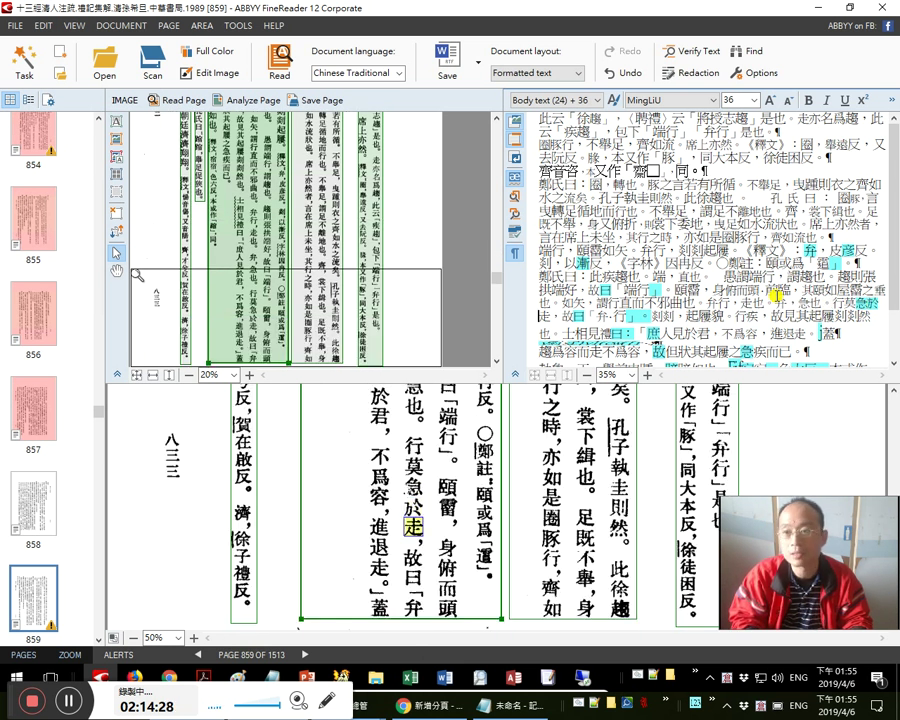
key("Right")
key("Right")
key("shift+Left")
key("shift+Left")
key("shift+Left")
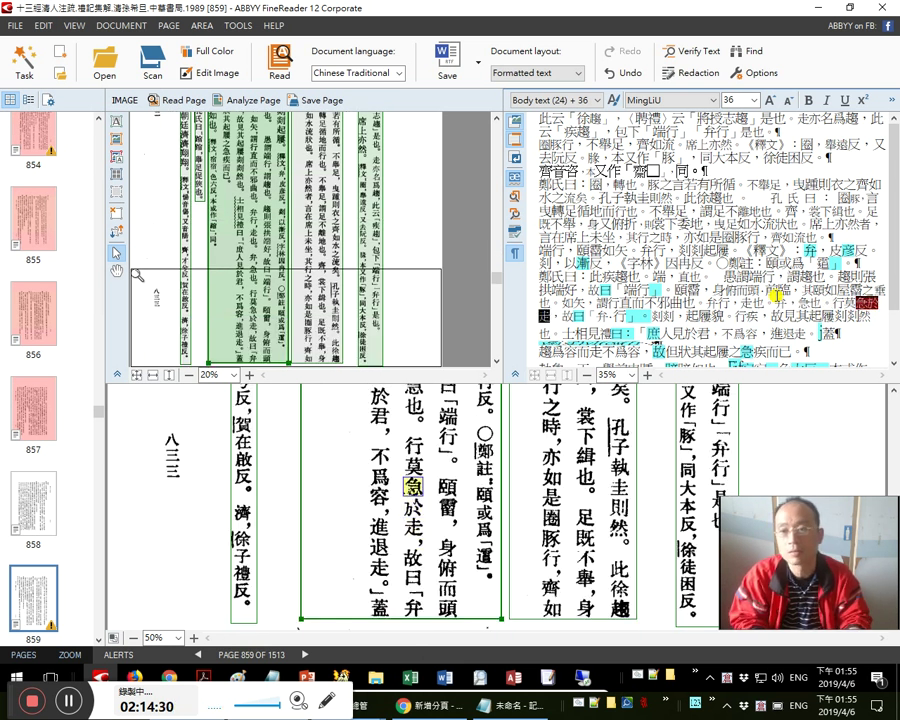
key("Right")
key("Right")
key("Right")
key("Right")
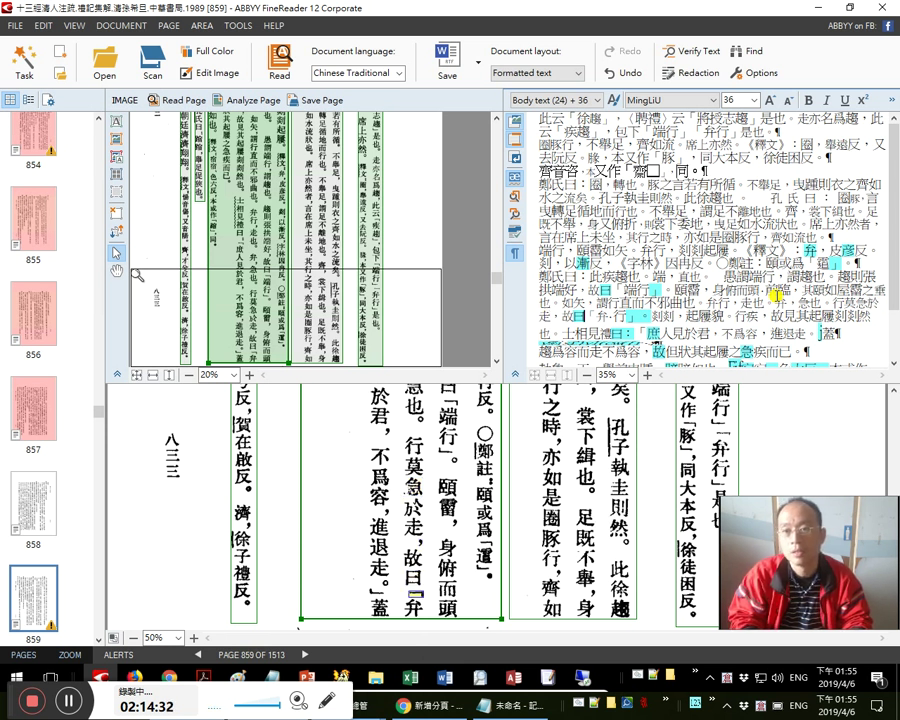
key("Left")
key("Left")
key("Left")
key("shift+Left")
key("shift+Left")
key("shift+Left")
key("Left")
key("Left")
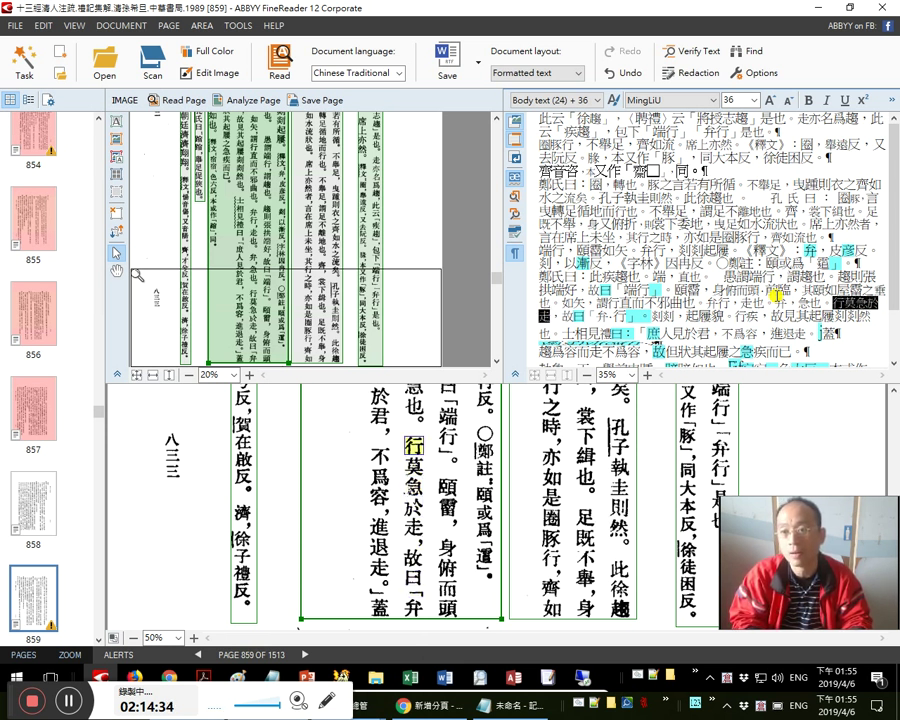
key("Right")
key("Right")
key("Right")
key("Right")
key("Right")
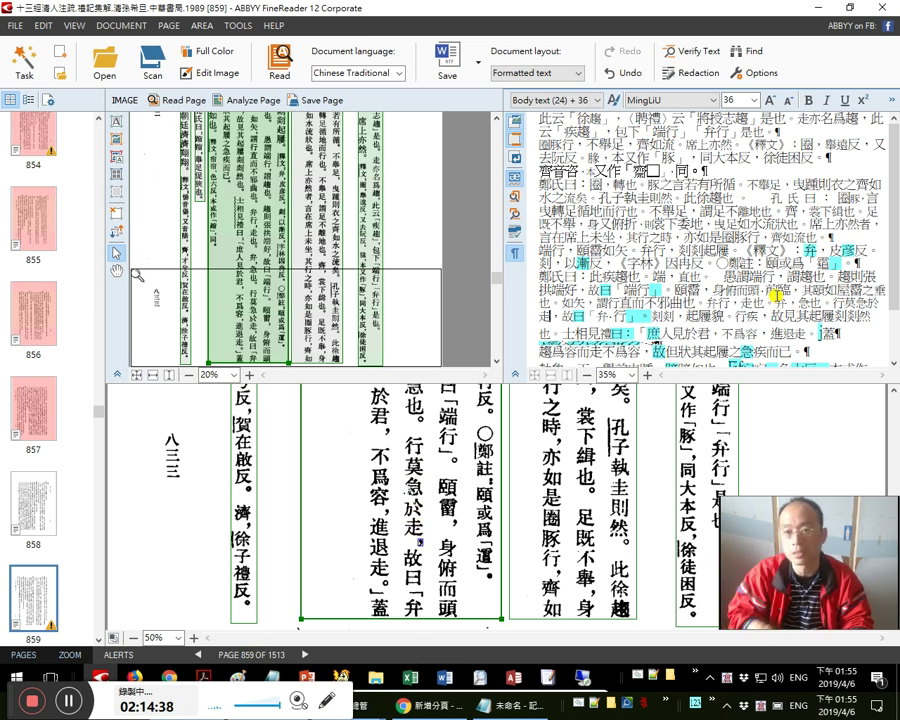
key("Left")
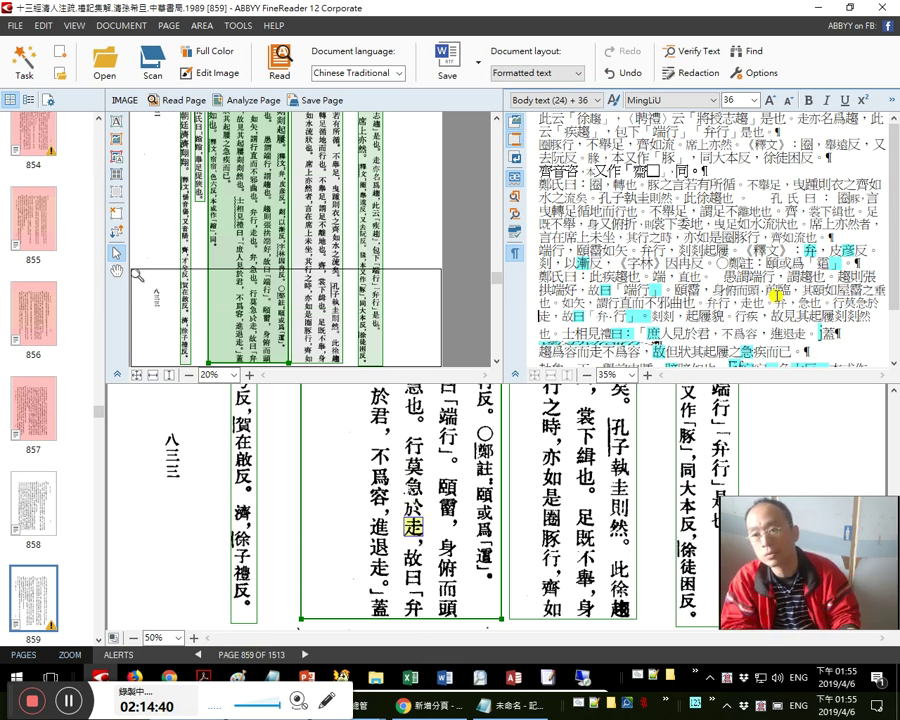
key("Right")
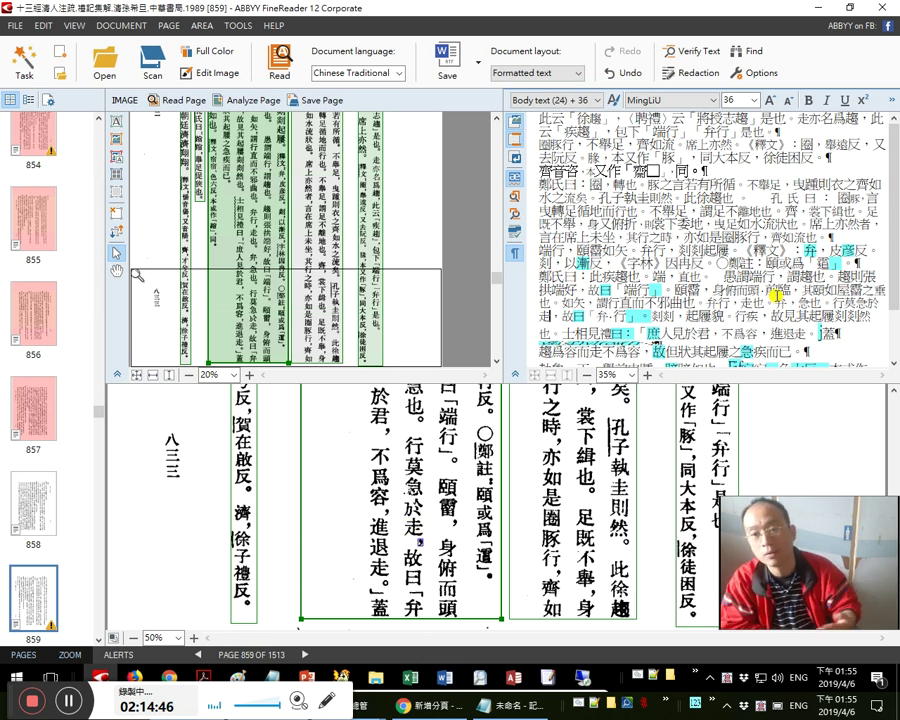
double_click(838, 303)
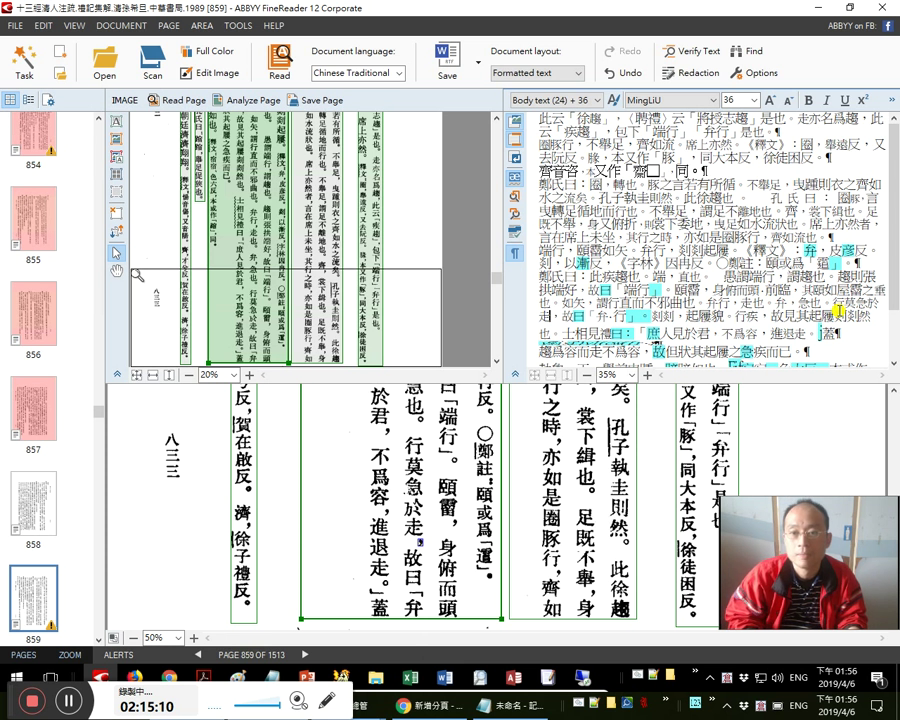
Step: Replace the stray IME insertion with 走 and check the 曰 before 「弁行」
type("剡")
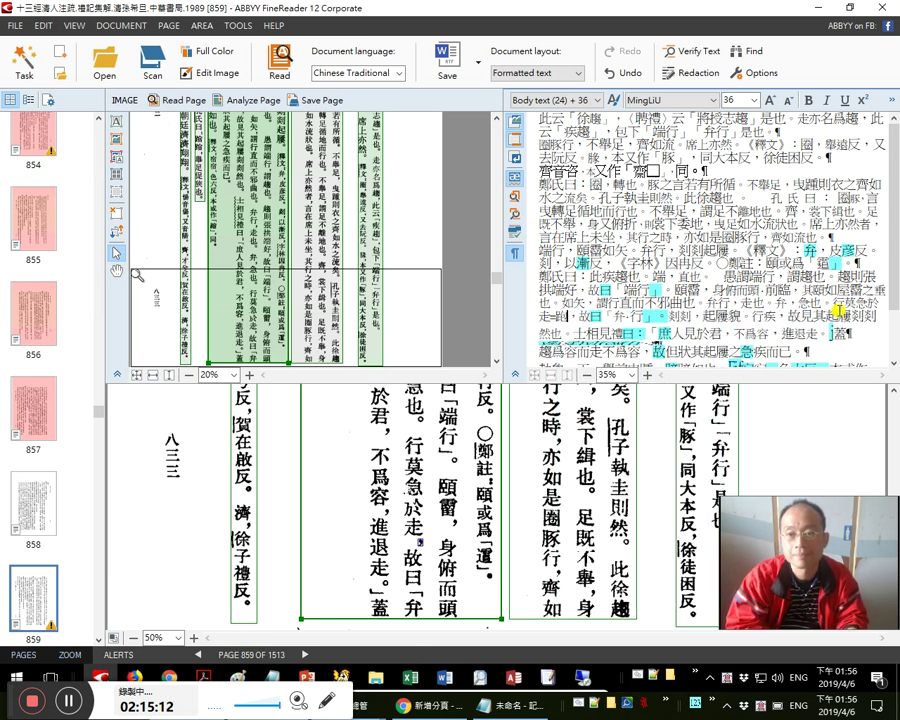
key("Left")
key("shift+Left")
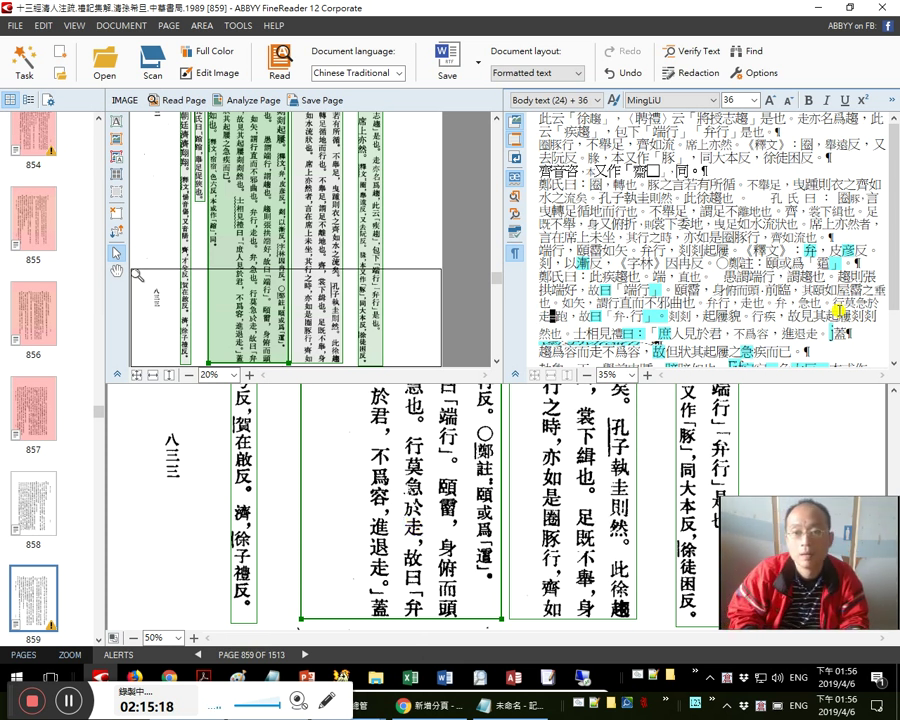
type("走")
key("Right")
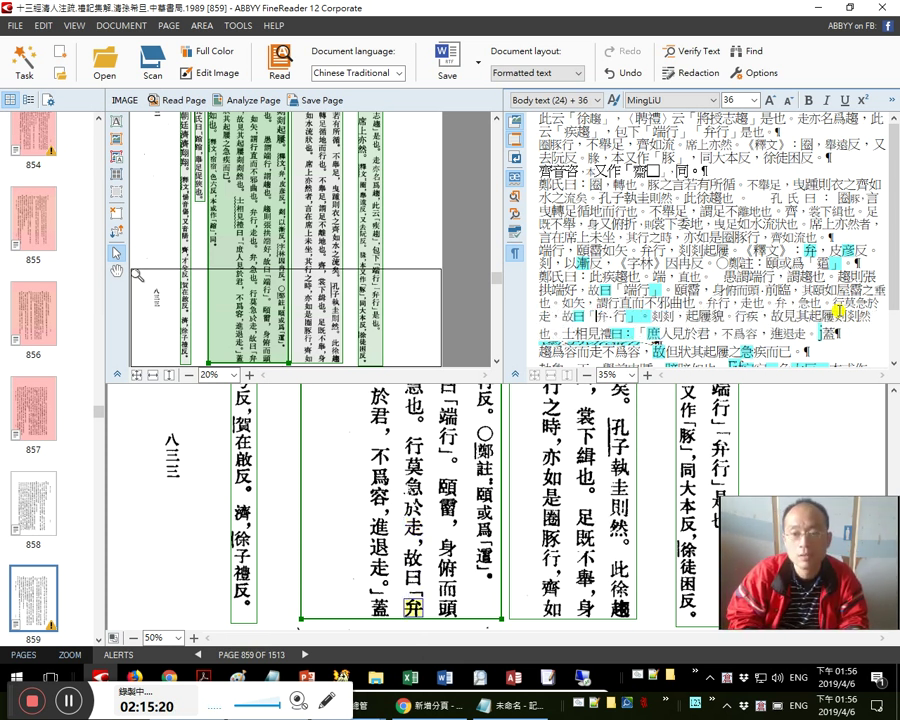
key("Left")
key("shift+Left")
Step: Check 刻起貌, 行疾故見其起 and 剡剡然 against the scan
key("Right")
key("Right")
key("Right")
key("Right")
key("Right")
key("Right")
key("Right")
key("Right")
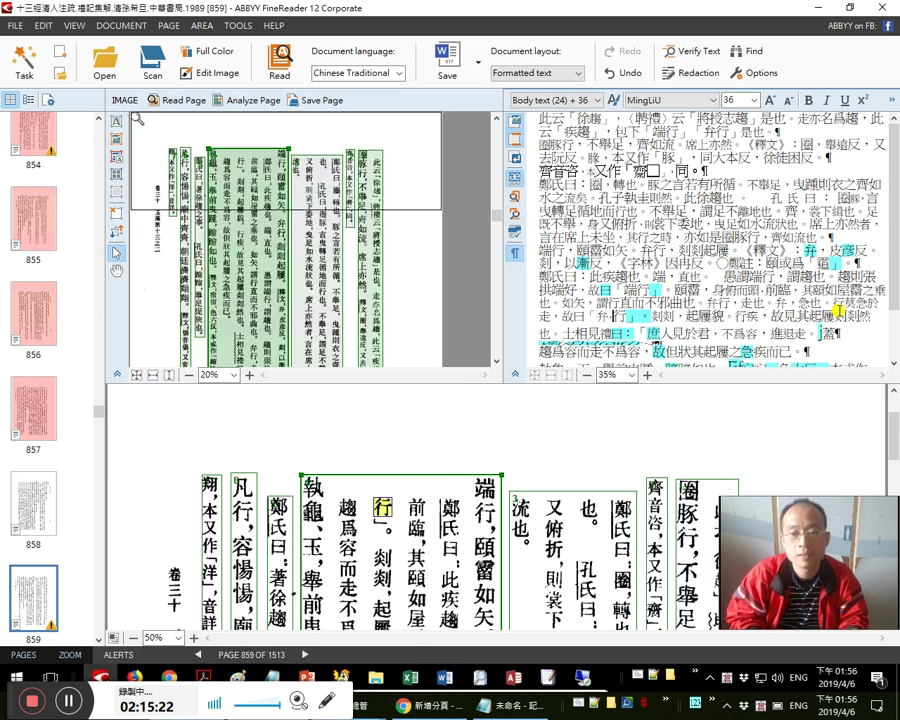
key("shift+Left")
key("shift+Left")
key("shift+Left")
key("shift+Left")
key("Left")
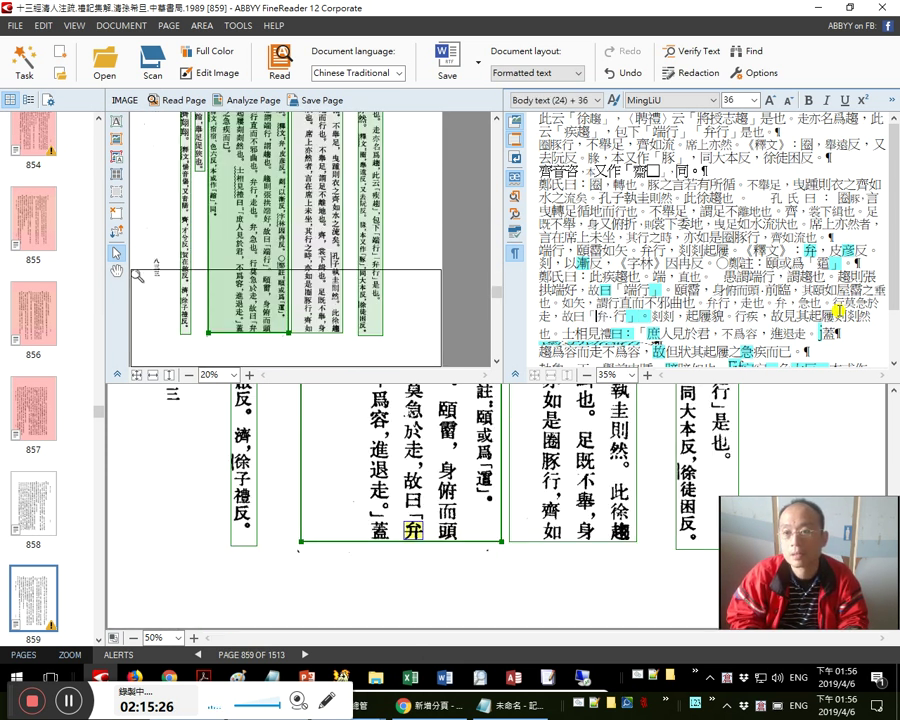
key("Right")
key("Right")
key("Right")
key("Right")
key("Right")
key("Right")
key("Right")
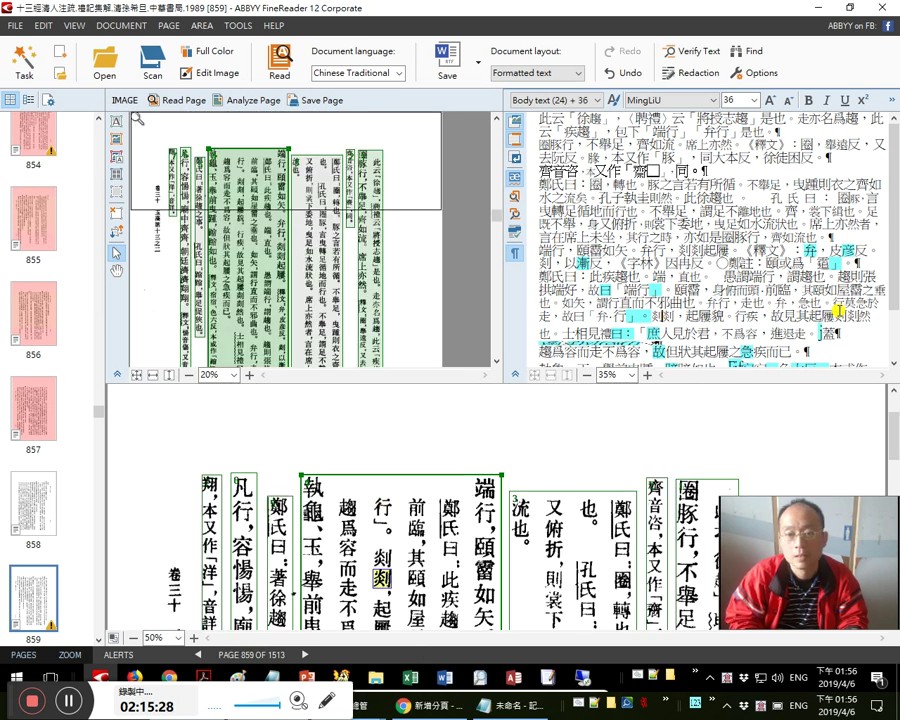
key("Right")
key("Right")
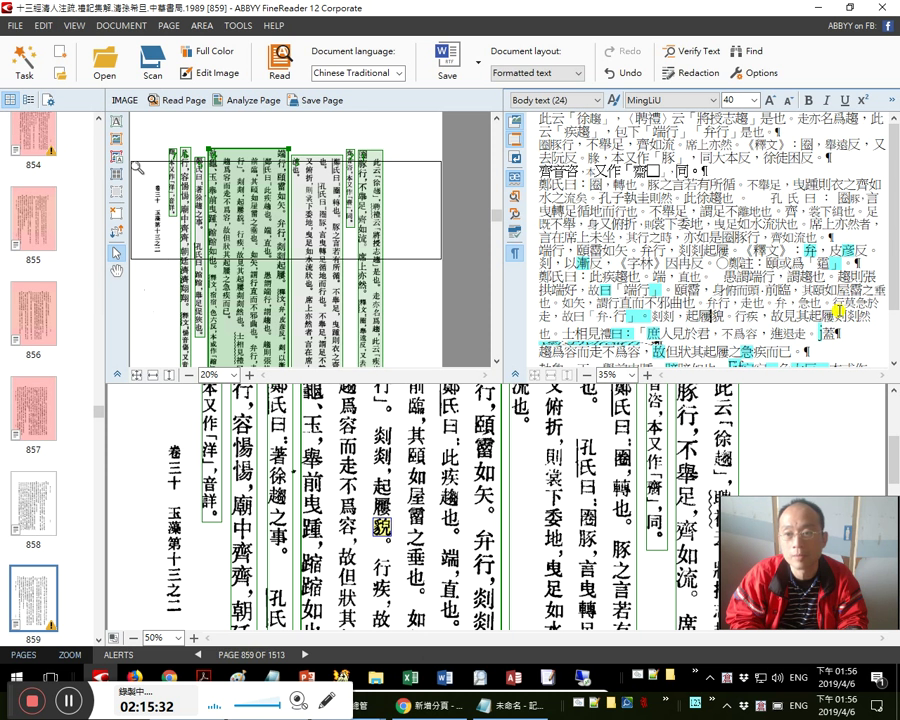
key("Right")
key("Right")
key("Right")
key("Right")
key("Right")
key("Right")
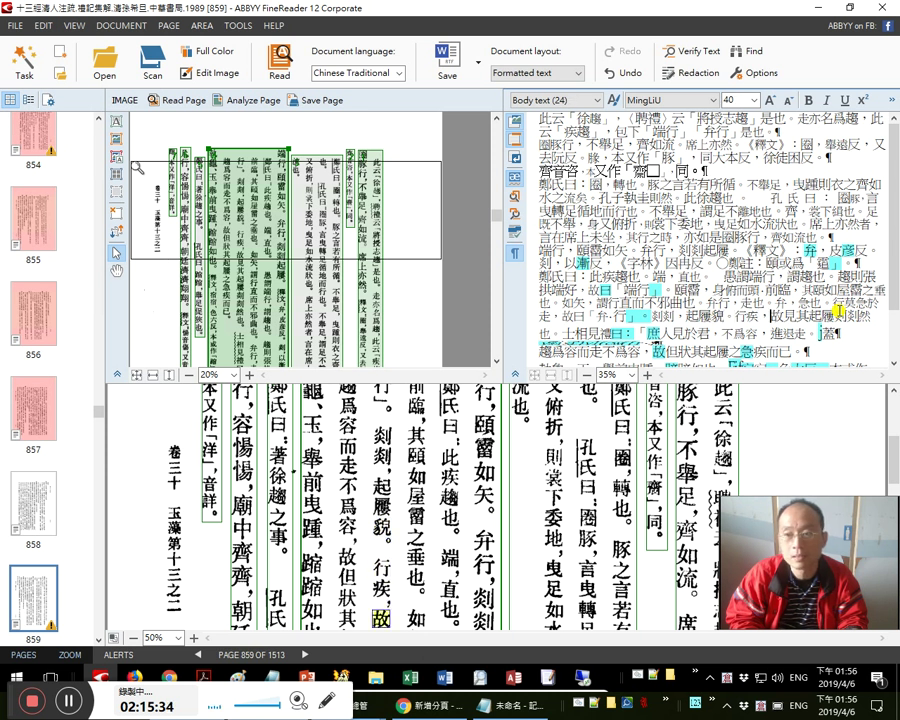
key("Right")
key("Right")
key("Right")
key("Right")
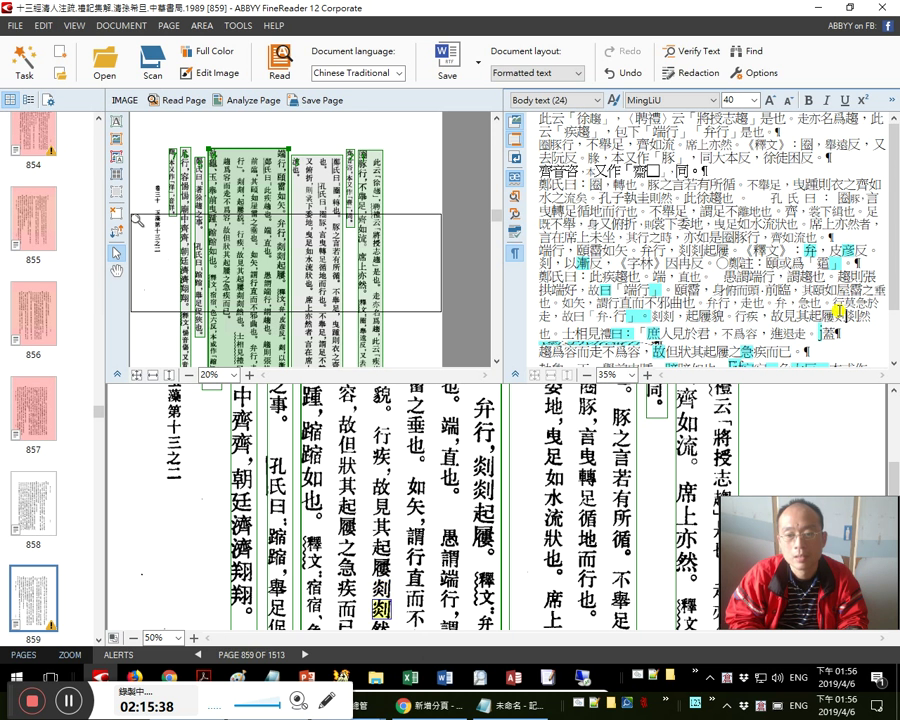
key("Right")
key("Right")
key("Right")
key("Left")
key("Left")
key("Left")
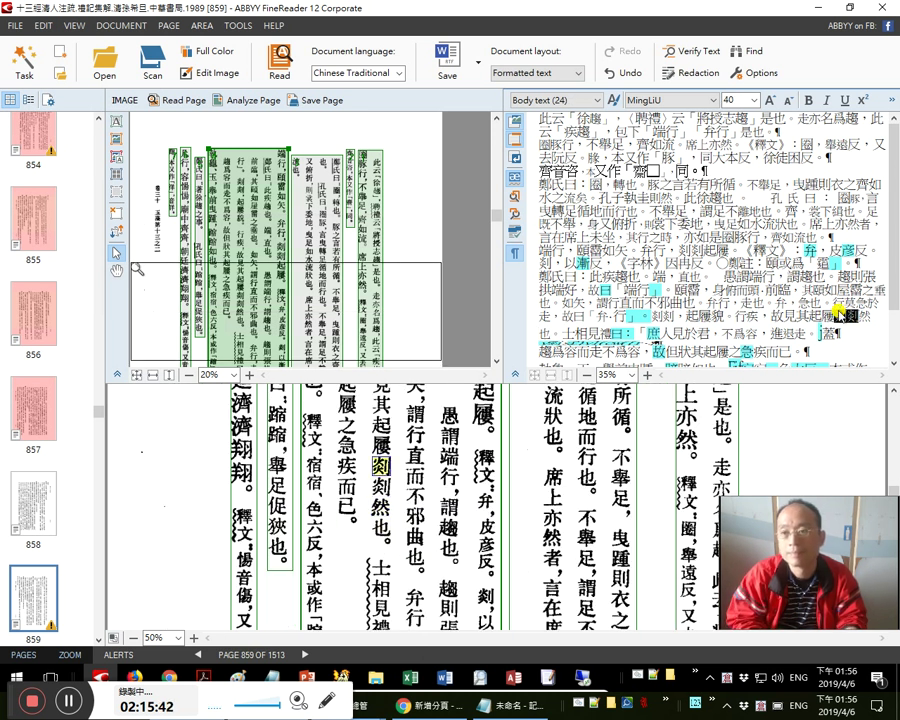
key("alt+Tab")
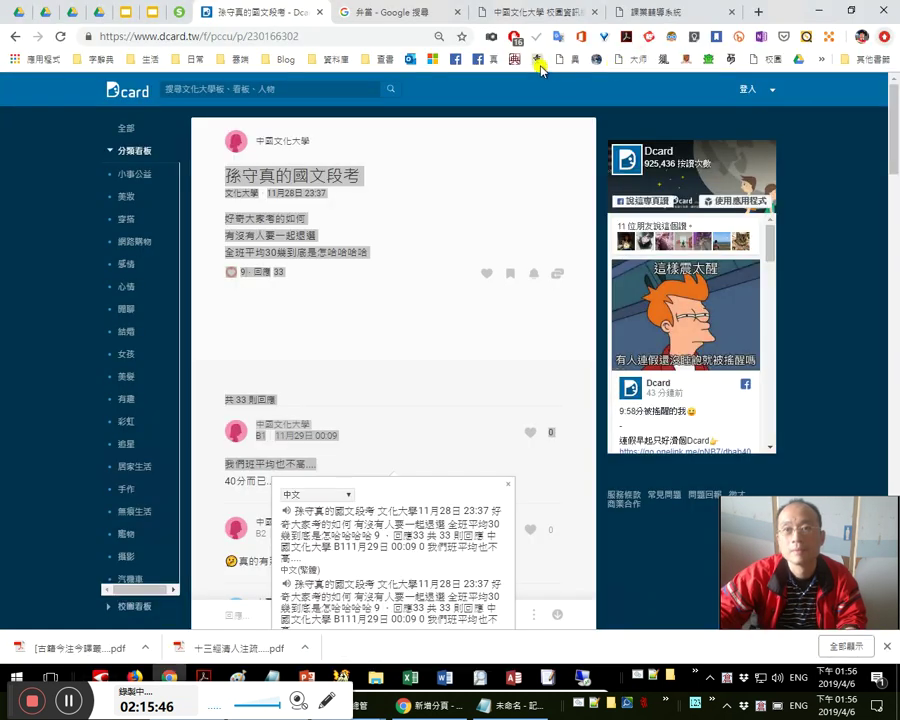
Step: Search 剡剡 on dict.revised.moe.edu.tw and confirm its reading yǎn yǎn
left_click(539, 63)
key("alt+Tab")
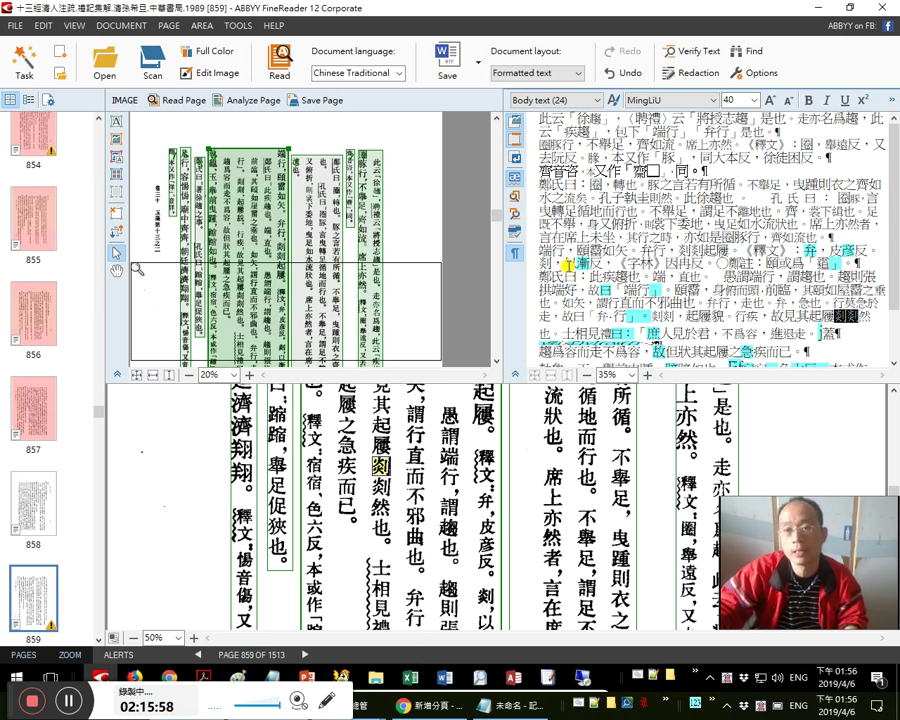
key("alt+Tab")
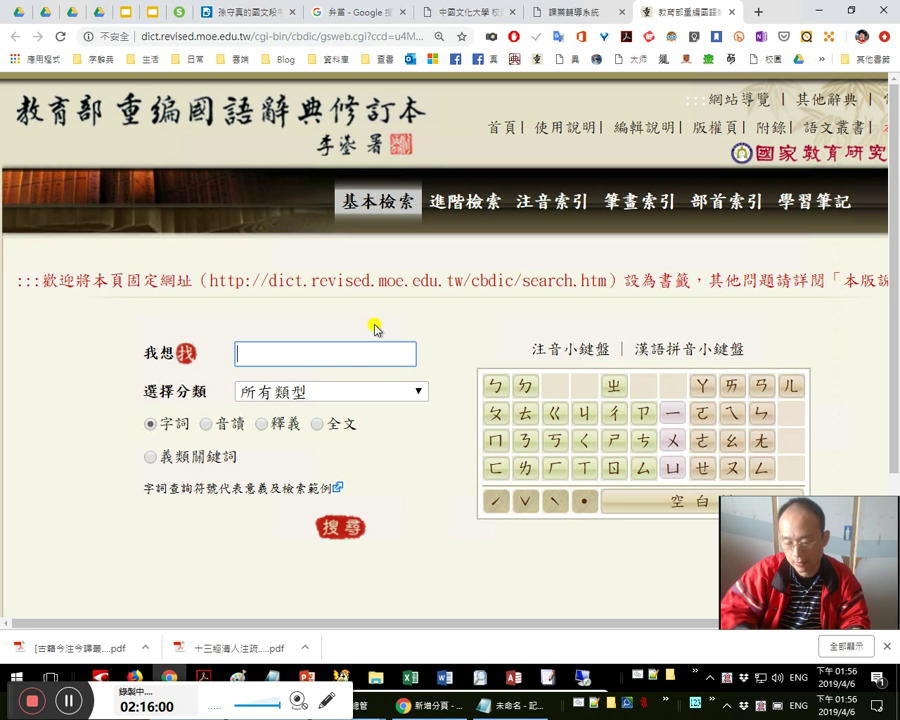
type("剡剡")
key("Return")
scroll(273, 294, "down", 2)
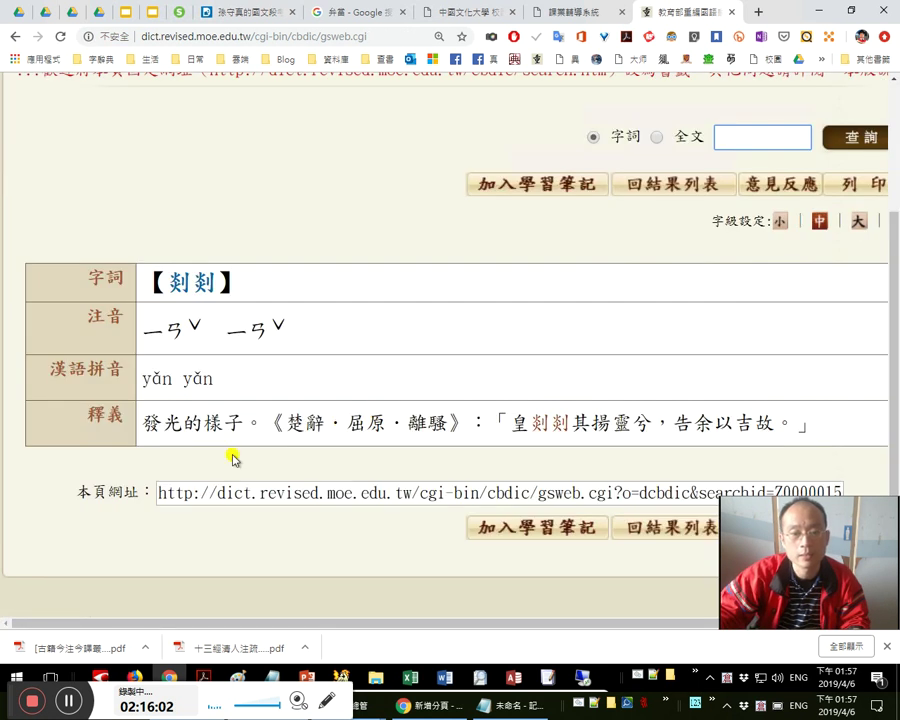
key("alt+Tab")
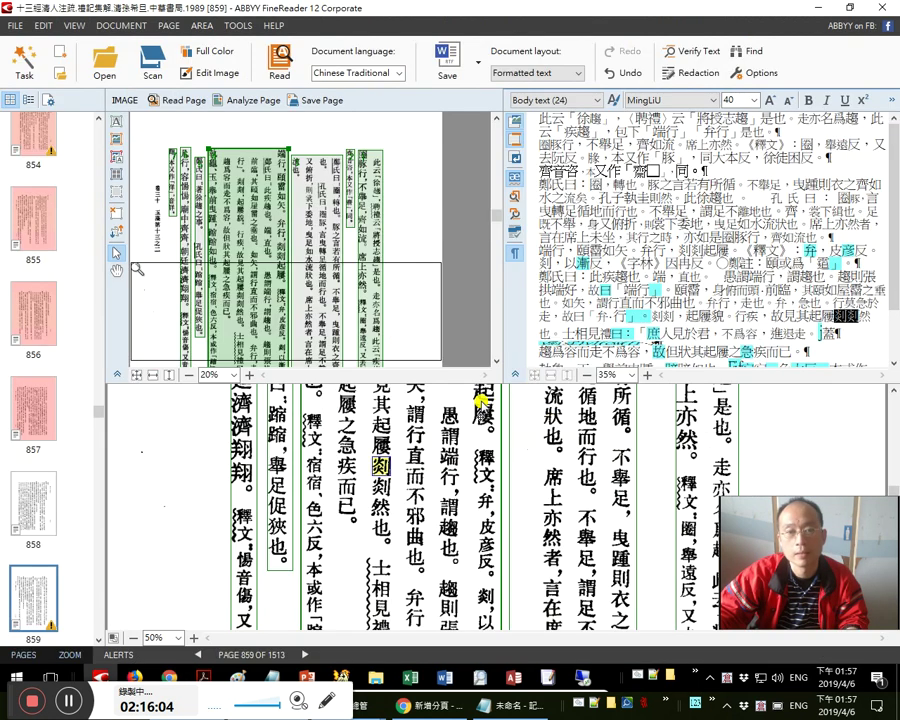
key("alt+Tab")
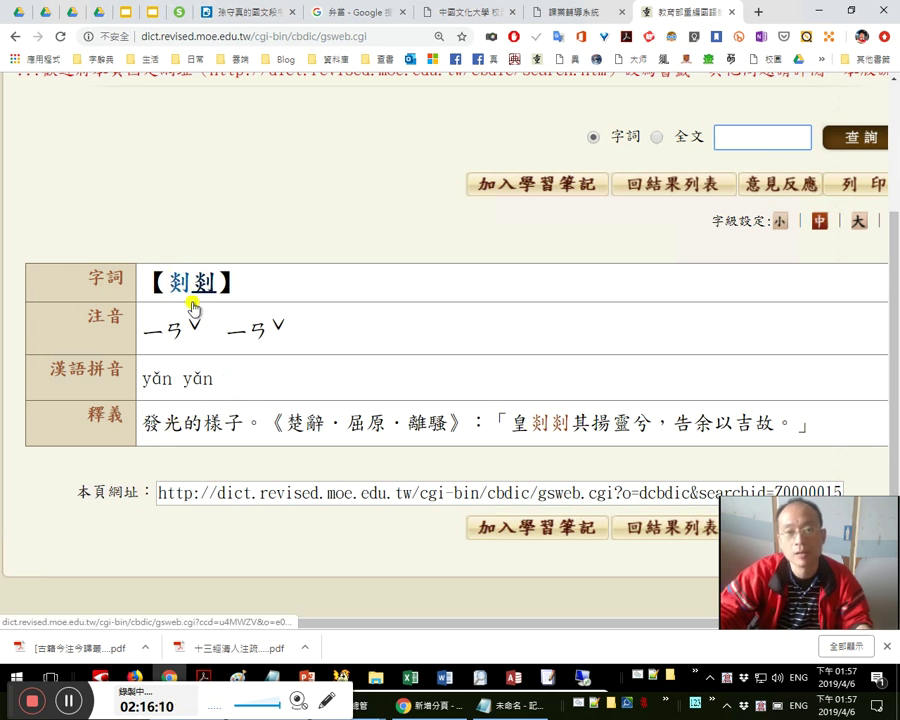
key("alt+Tab")
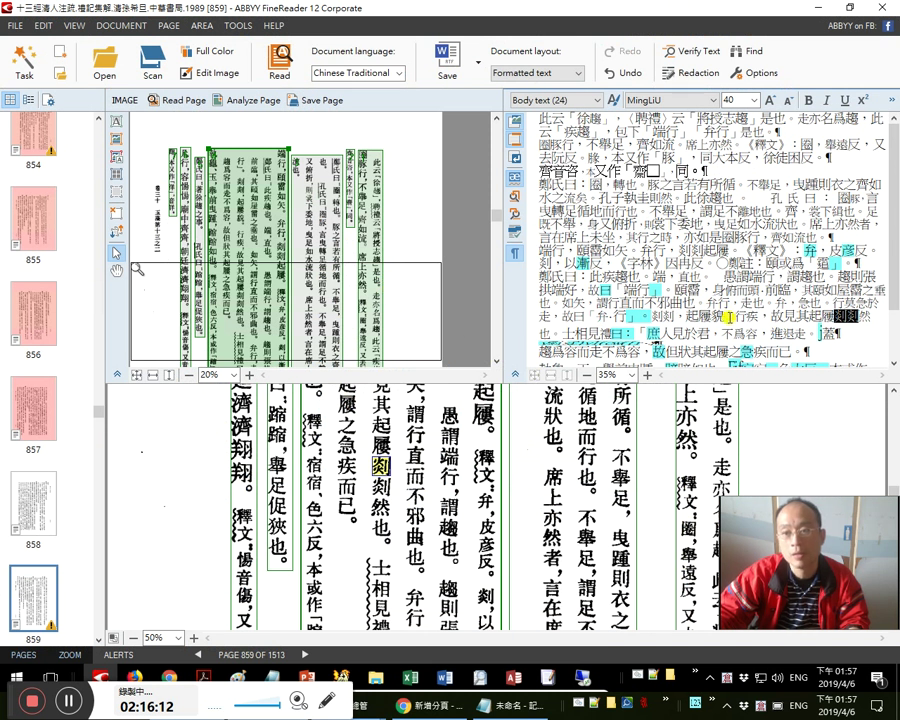
Step: Wrap 士相見禮 in 〈 〉, replacing the first-typed 《 with 〈
key("Right")
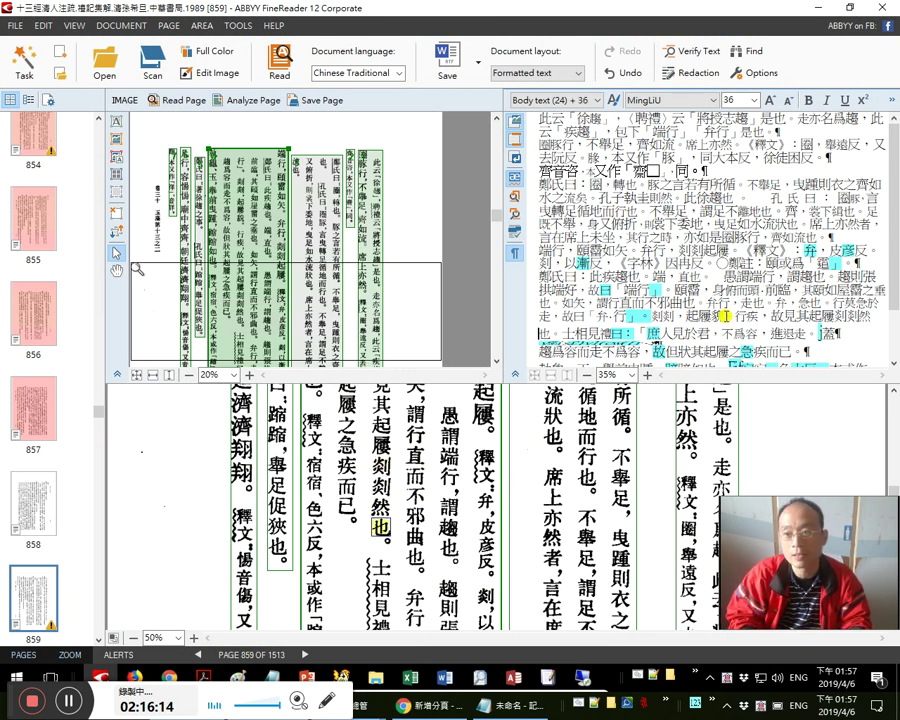
key("Right")
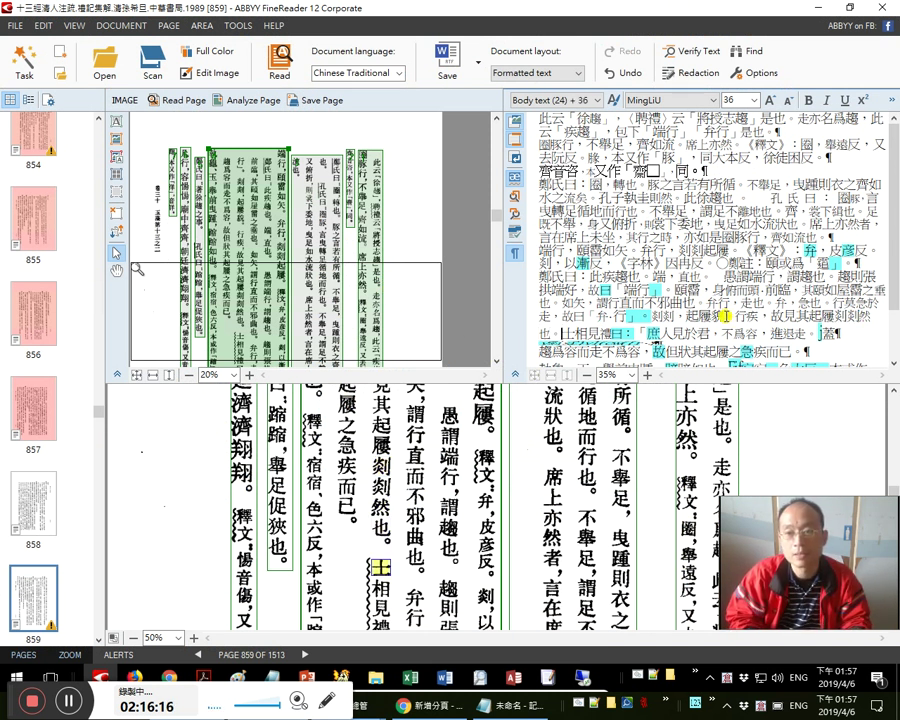
type("《")
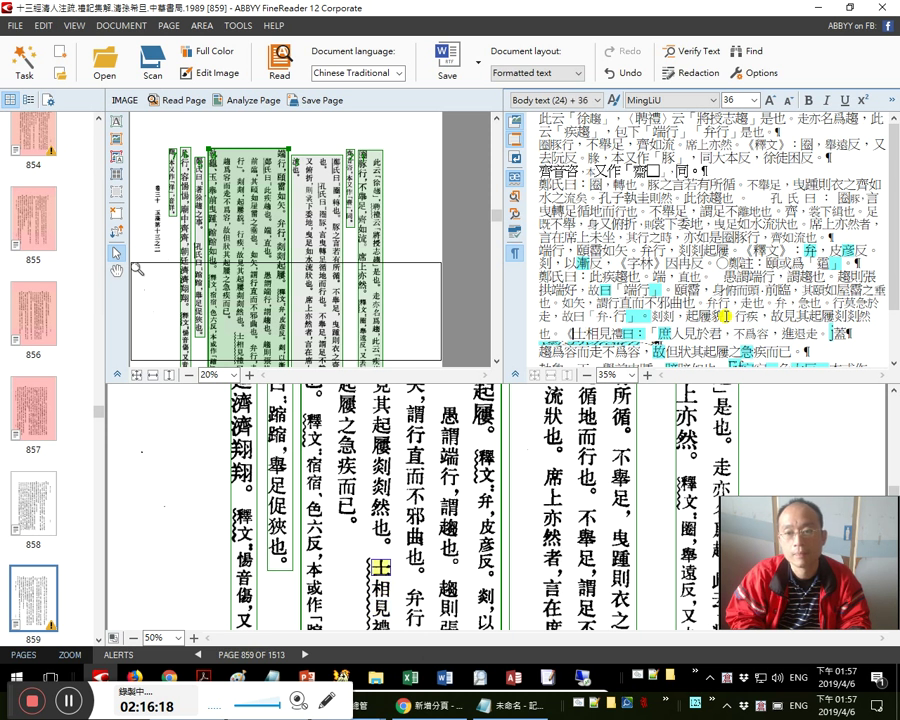
key("shift+Left")
type("〈")
key("Right")
key("Right")
key("Right")
key("Right")
type("〉")
Step: Advance through 君不爲容進退 to 蓋, then start a Replace with a pasted box glyph
key("Right")
key("Right")
key("Right")
key("Right")
key("Right")
key("Right")
key("Right")
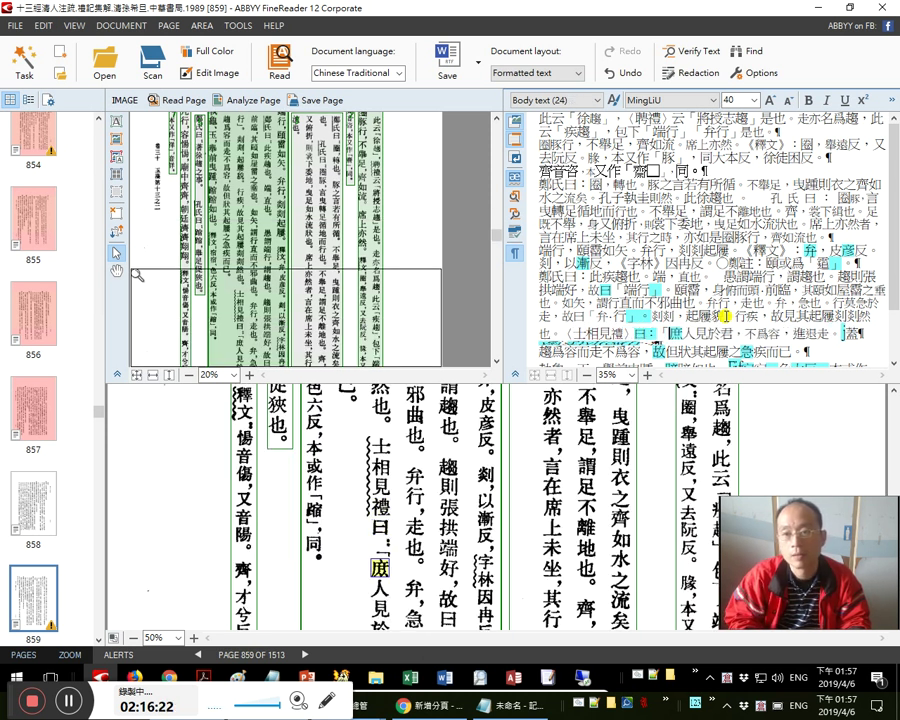
key("Right")
key("Right")
key("Right")
key("Right")
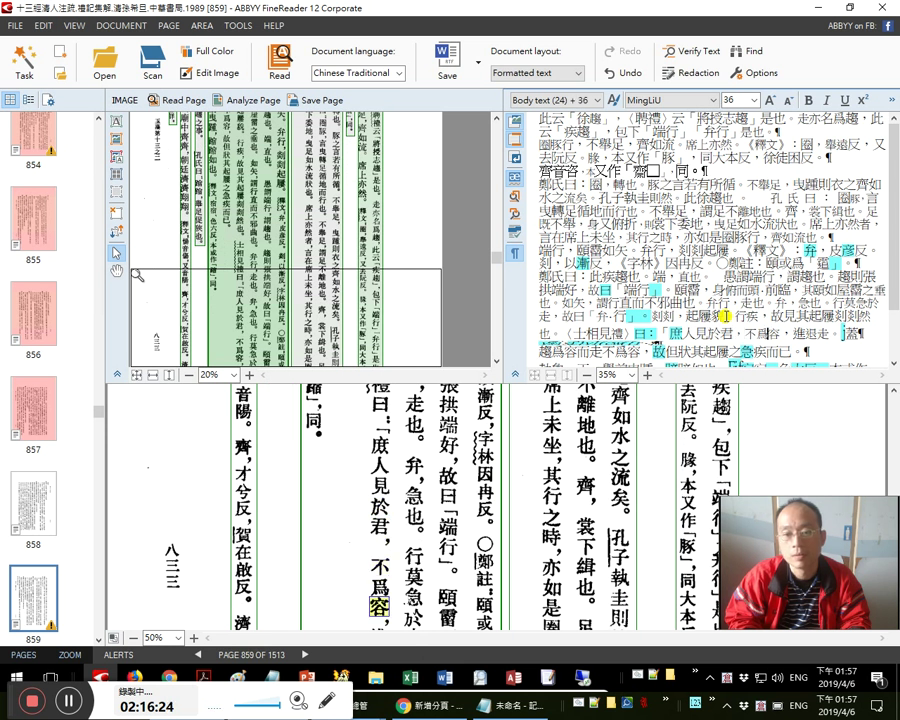
key("Right")
key("Right")
key("Right")
key("Right")
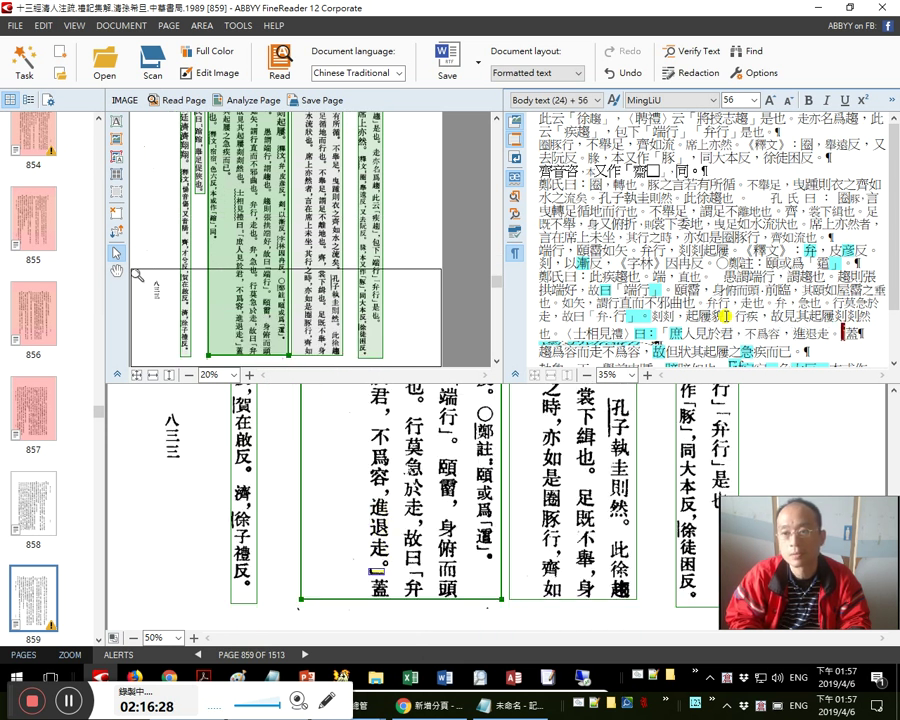
right_click(726, 316)
key("Escape")
key("Left")
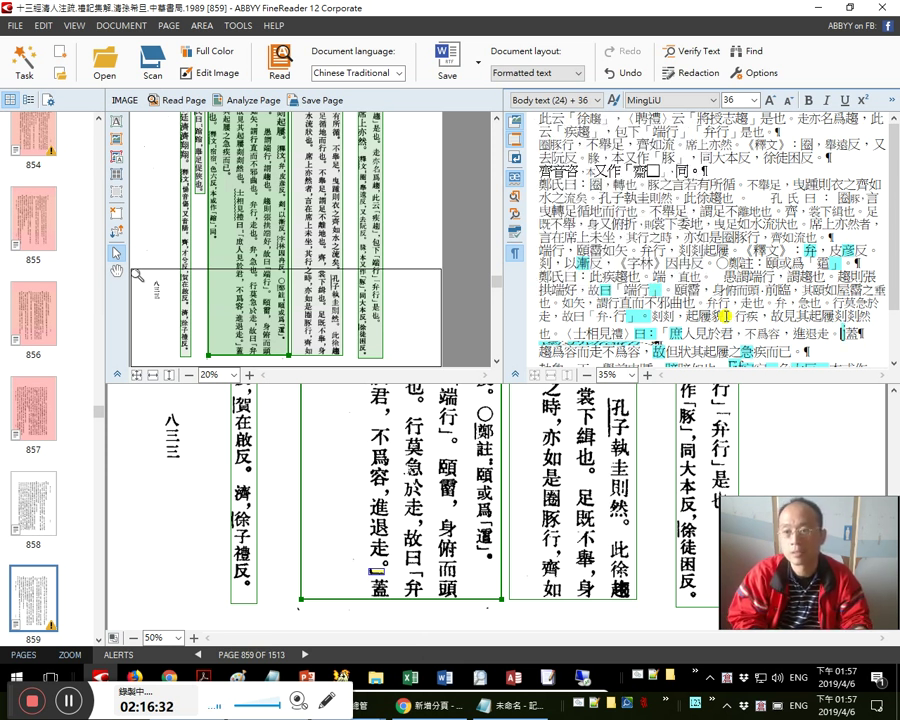
key("ctrl+h")
key("Tab")
key("ctrl+v")
Step: Replace All the bracket character on all pages upward (853 items), then downward (587 items)
key("BackSpace")
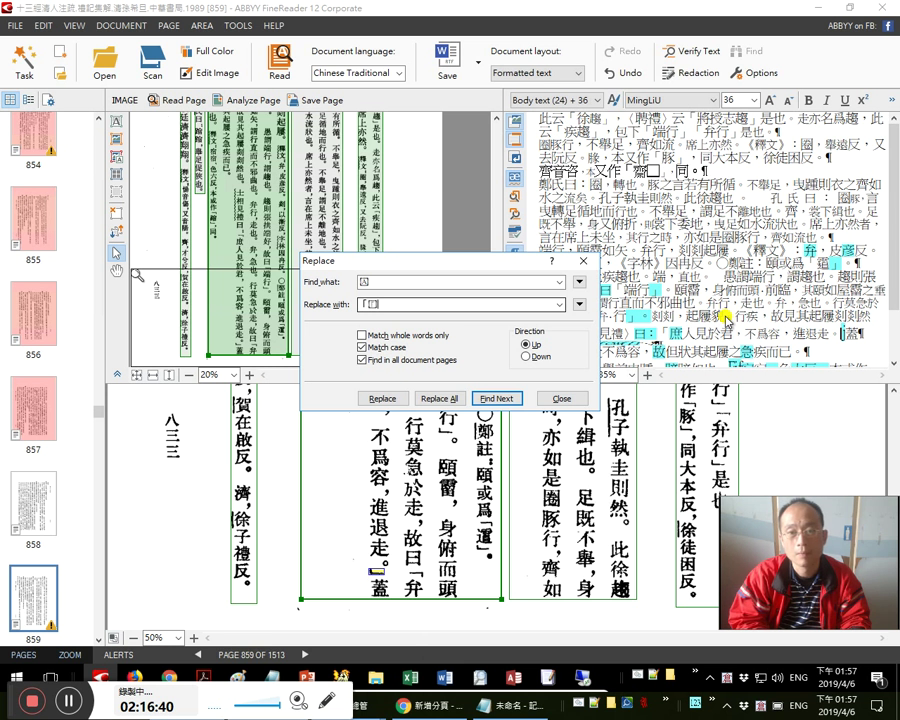
key("shift+Home")
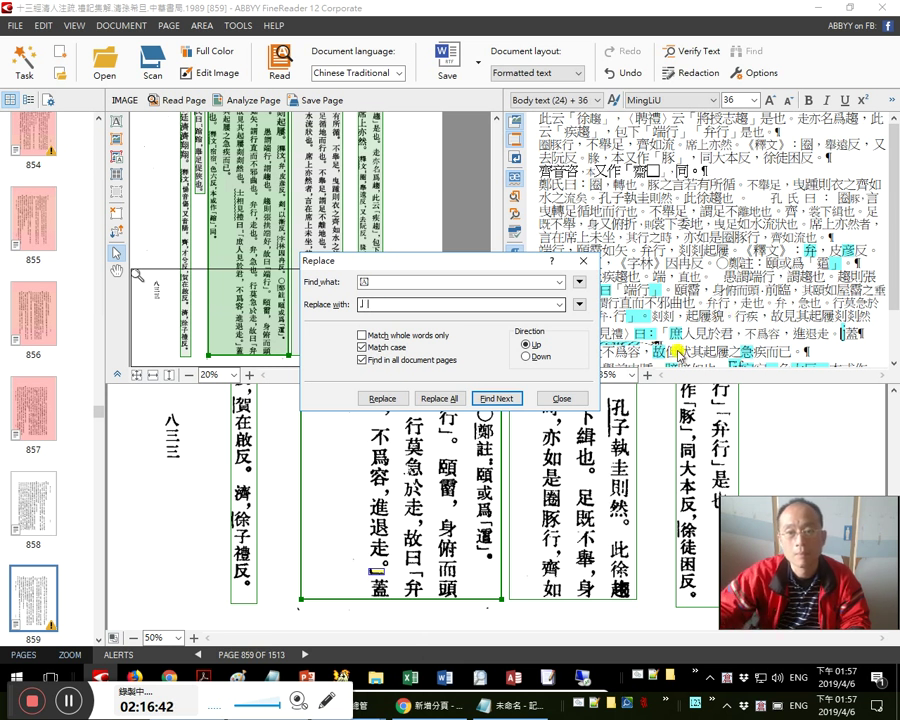
left_click(441, 398)
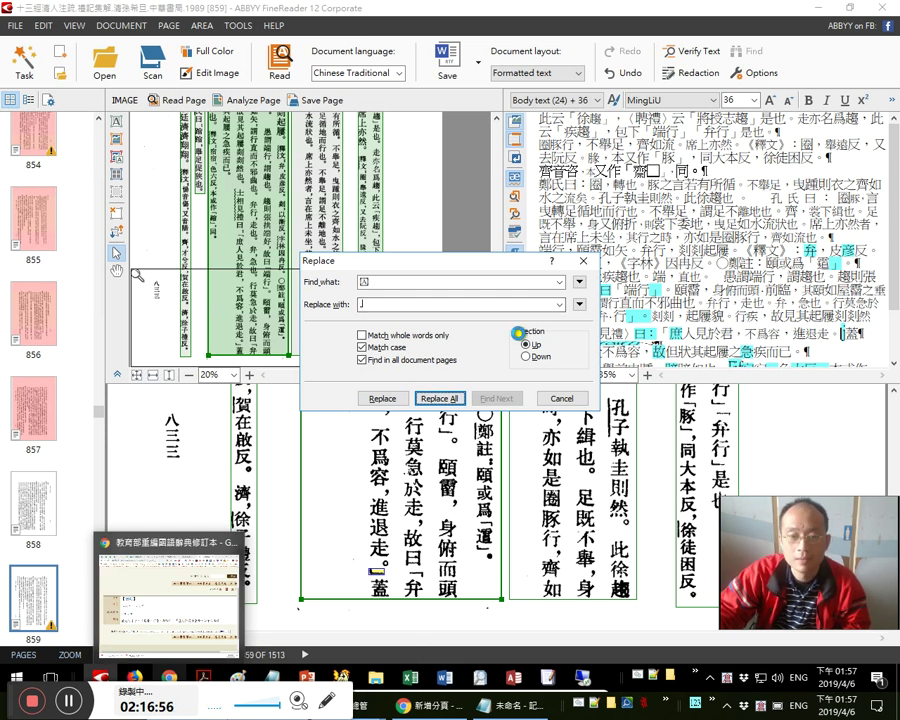
left_click(439, 398)
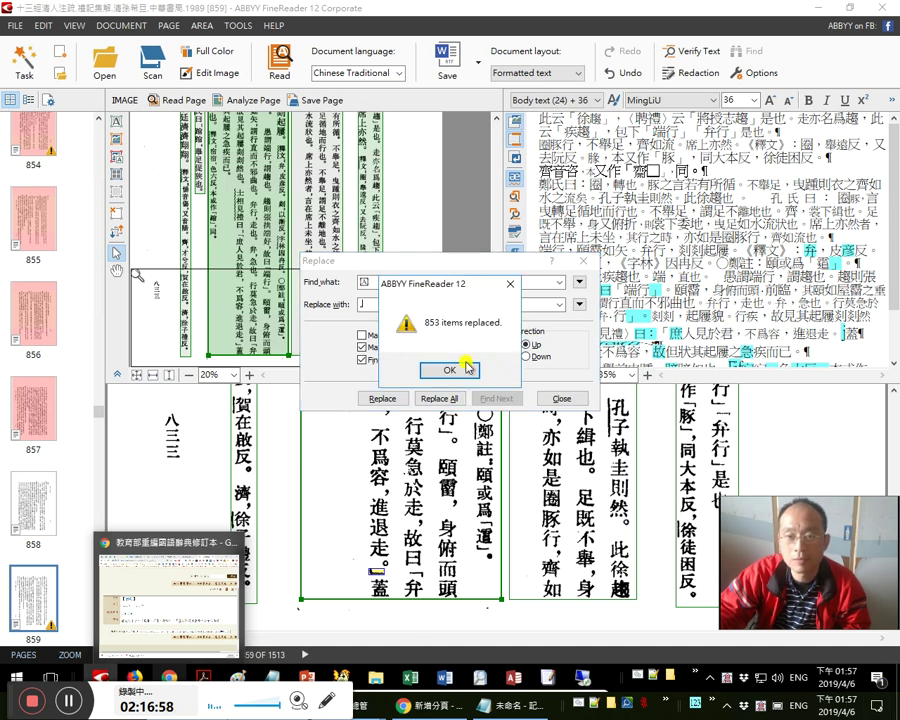
key("Return")
left_click(529, 357)
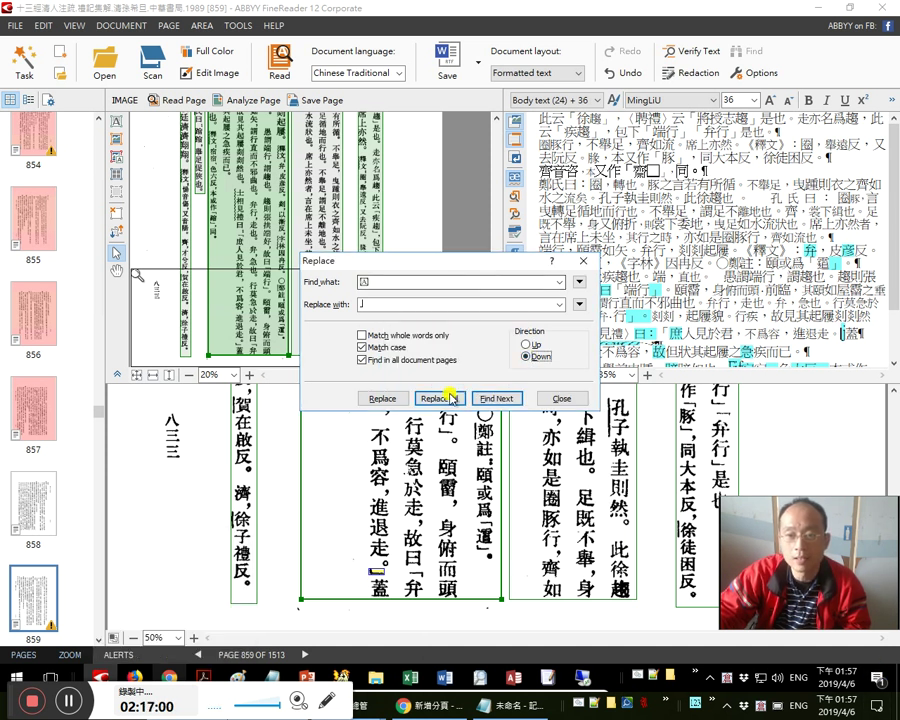
left_click(455, 396)
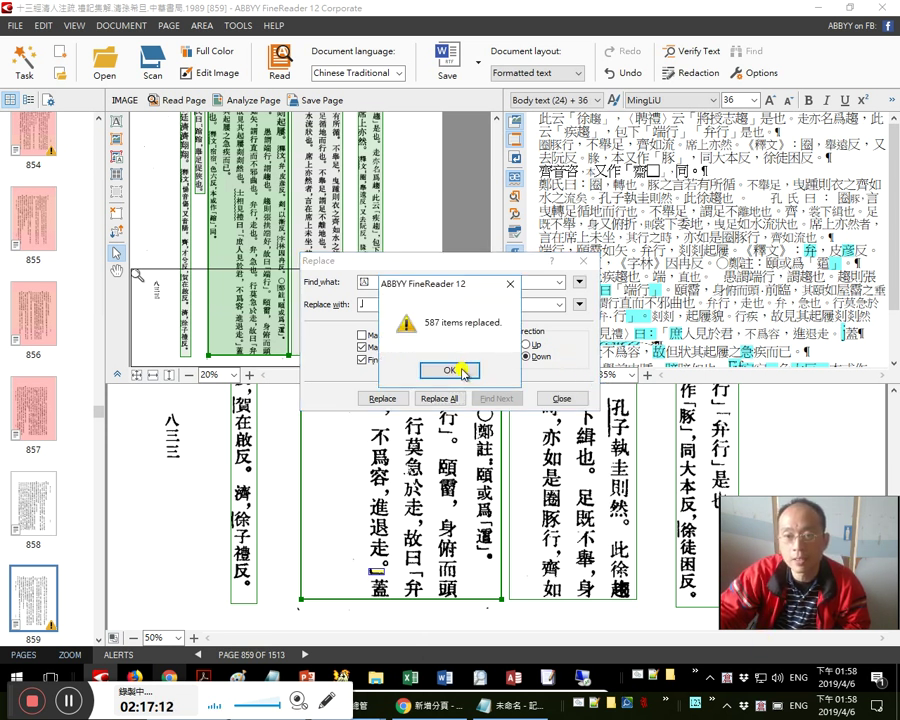
left_click(450, 370)
left_click(561, 398)
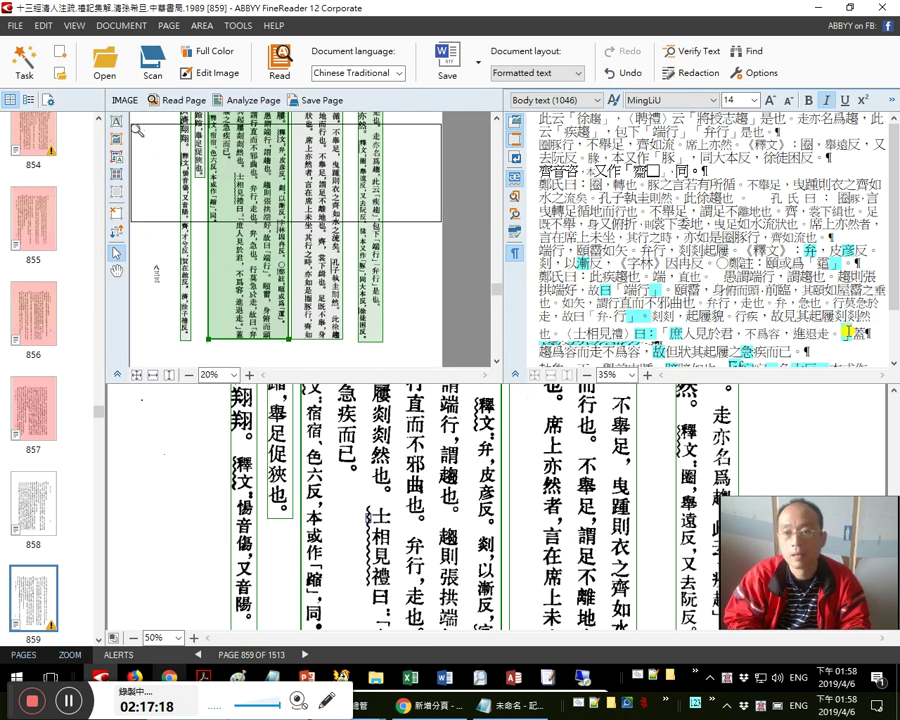
Step: Undo the last change and check the 趨而…容故但狀其起 line against the scan
key("ctrl+z")
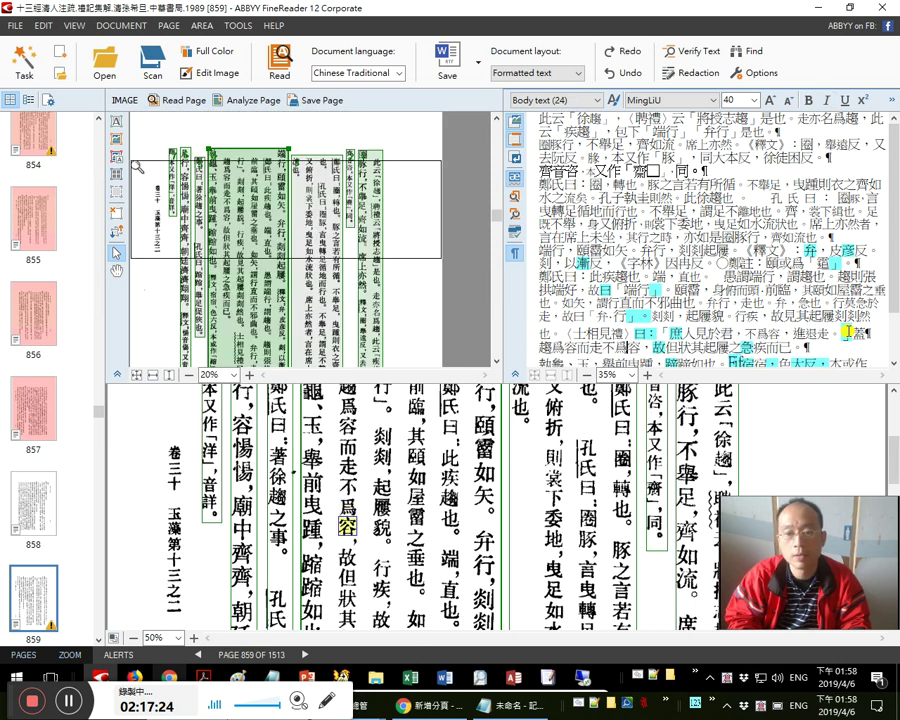
key("shift+F4")
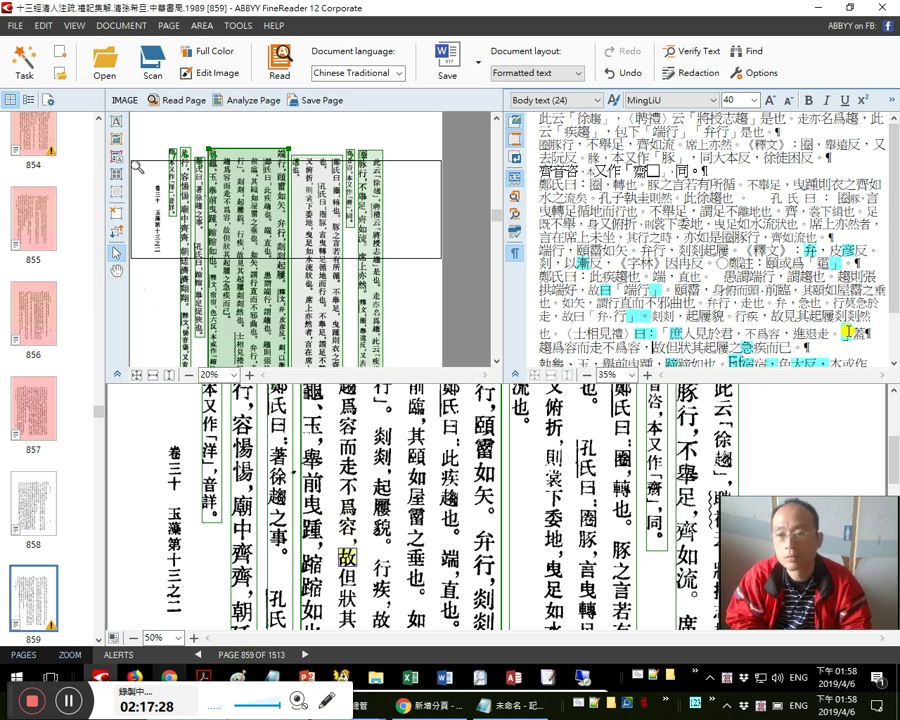
left_click(545, 347)
key("Right")
key("Right")
key("Right")
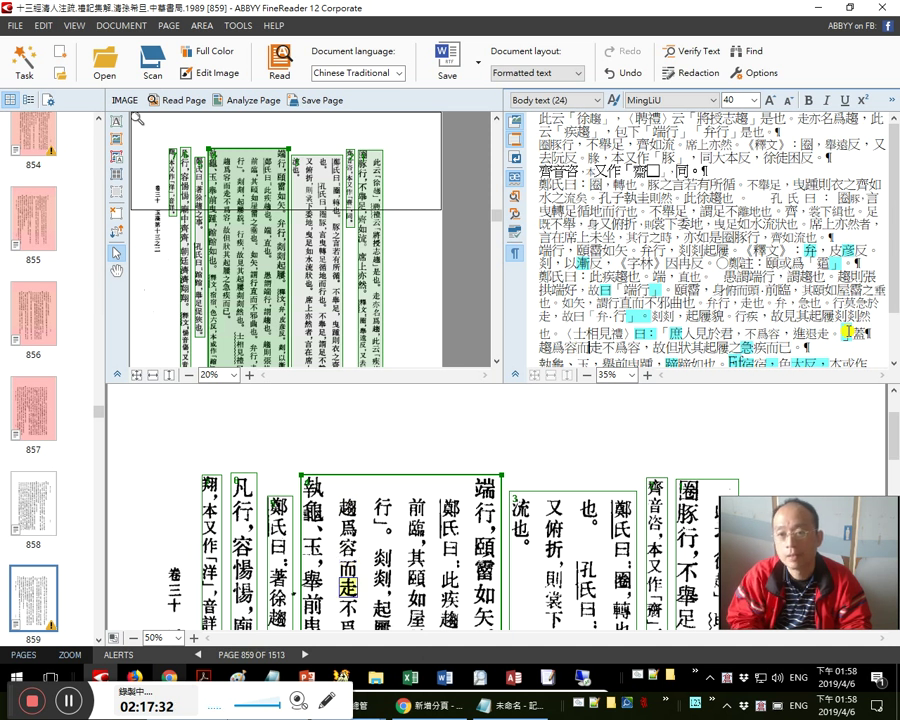
key("Right")
key("Right")
key("Right")
key("Right")
key("Left")
key("Left")
key("Left")
key("Left")
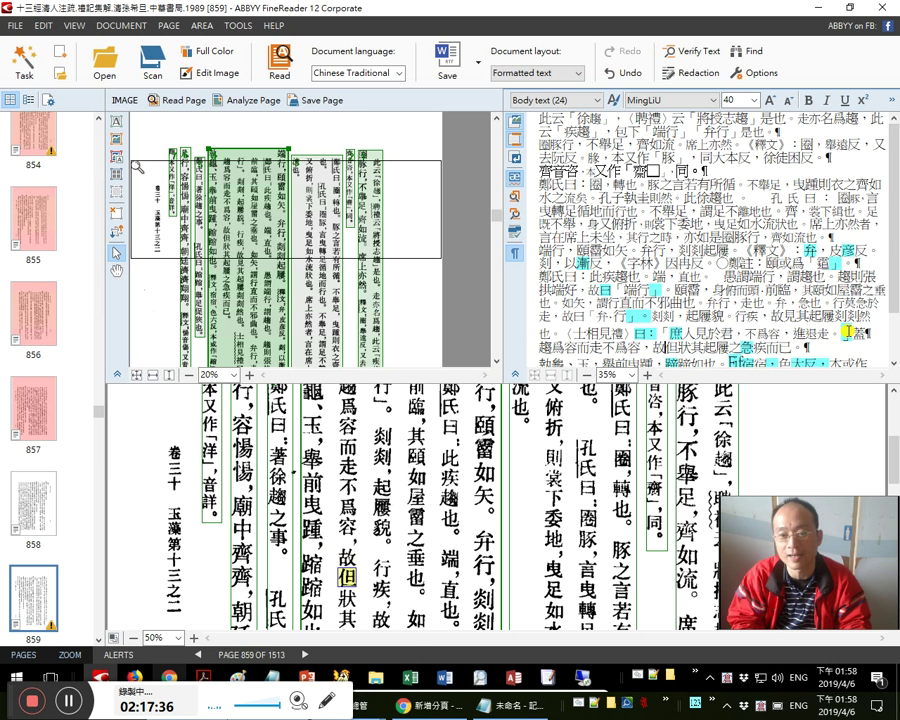
key("shift+Left")
key("Right")
key("Right")
key("Right")
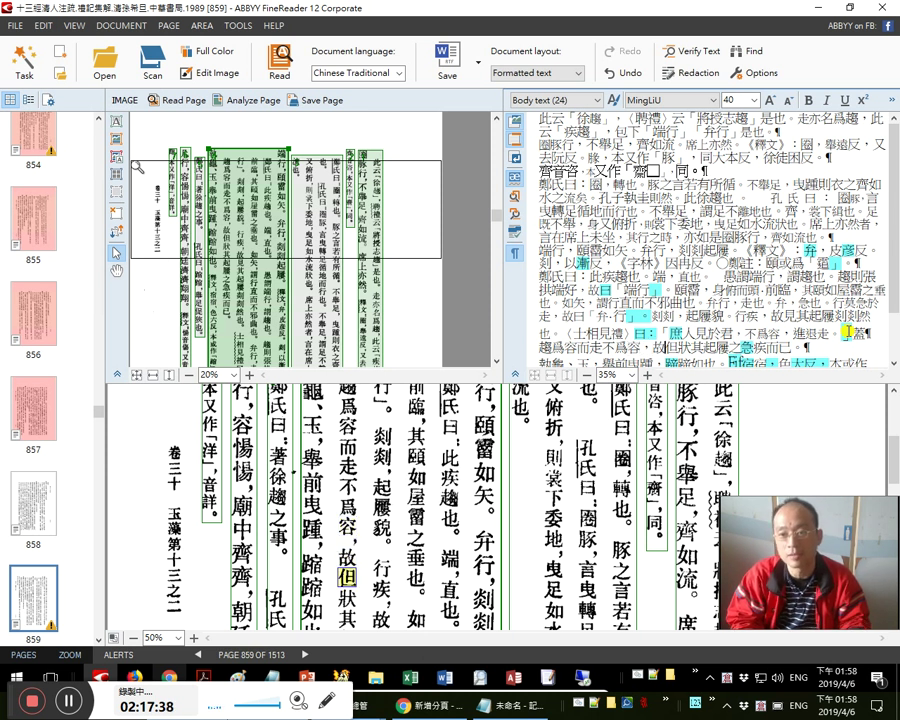
key("Right")
key("Right")
key("Right")
Step: Try inserting 威儀 before 故, then delete it again
key("Left")
key("Left")
key("Left")
key("Left")
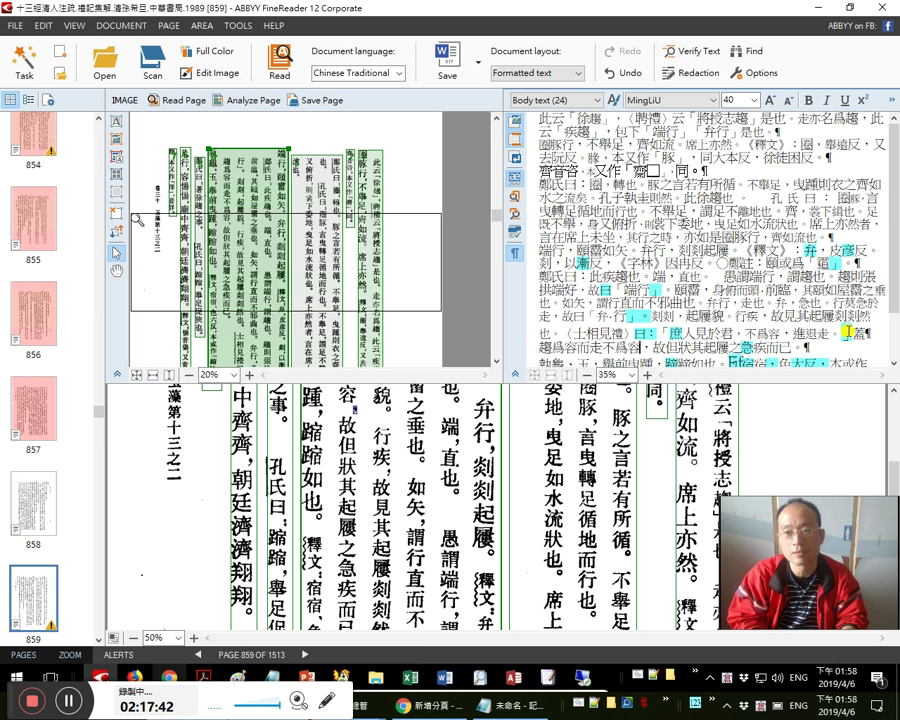
key("shift+Right")
type("威個")
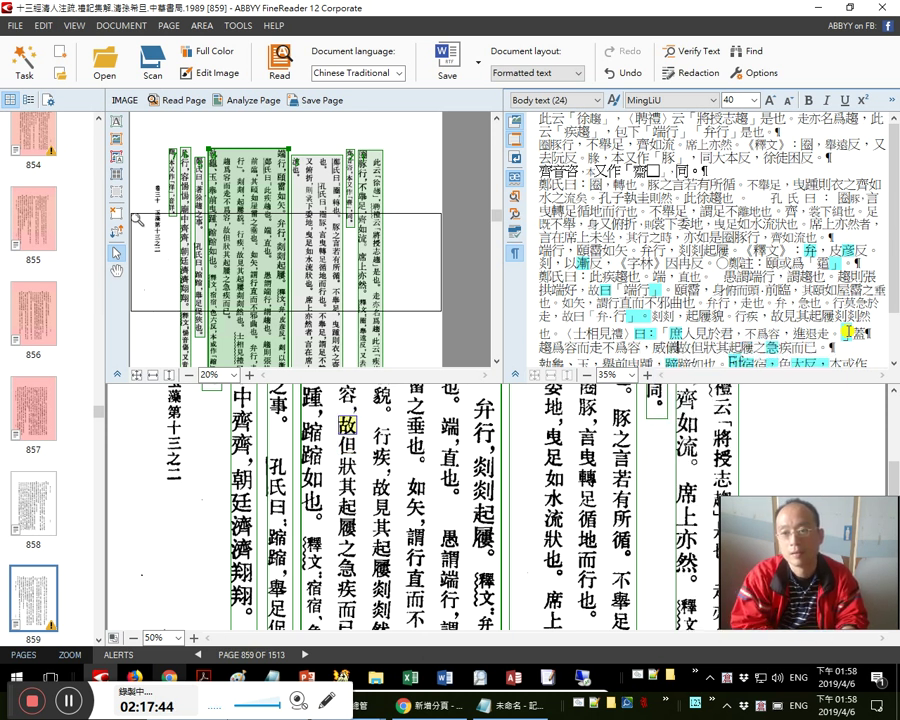
key("Down")
key("Return")
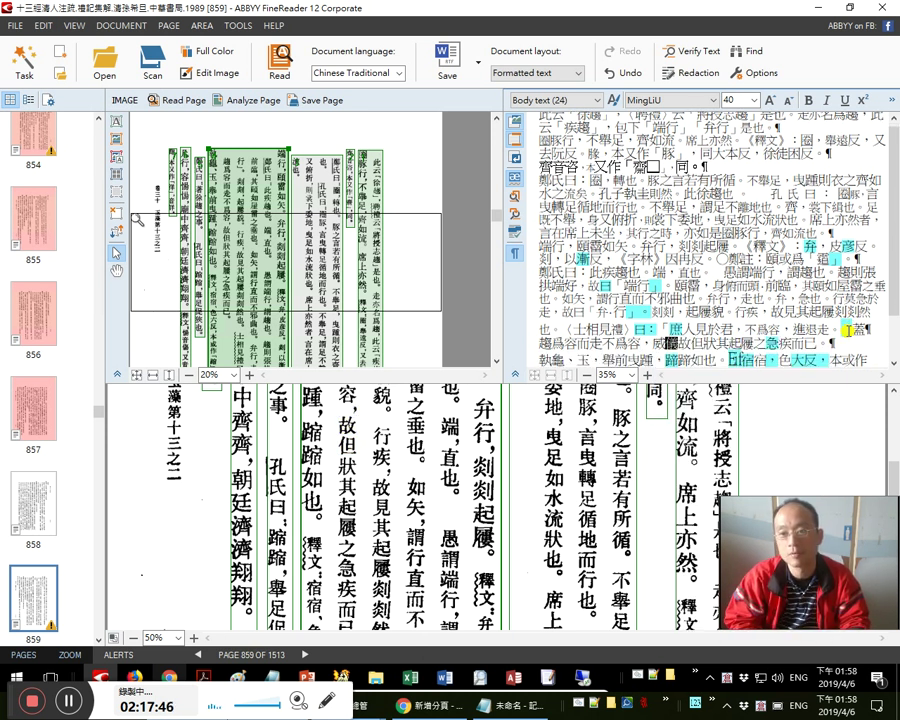
key("Delete")
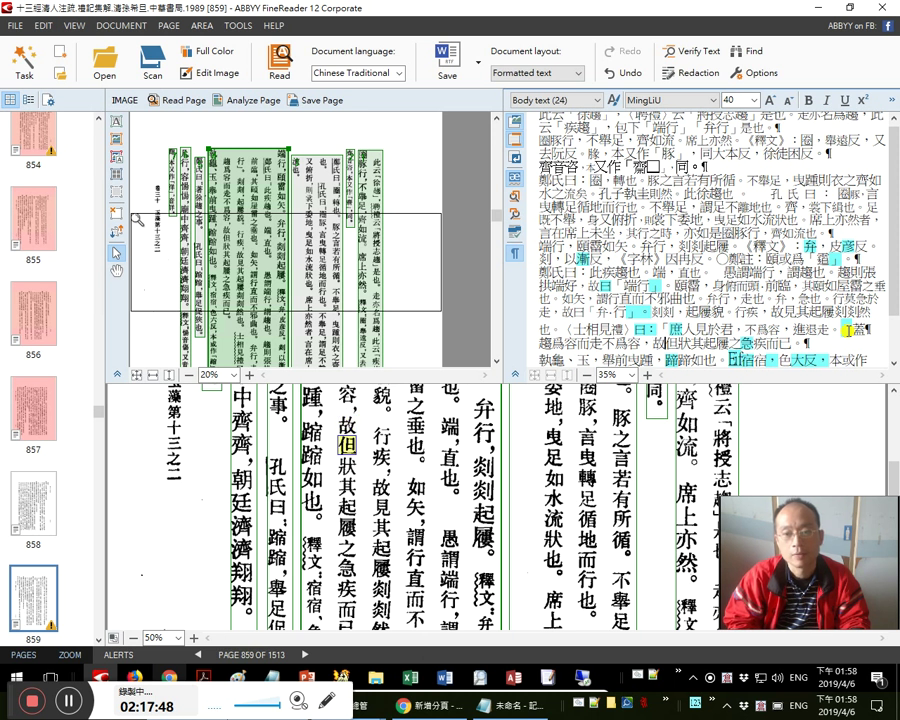
Step: Select 蹜 after 踵 and show its alternative recognition candidates
key("Right")
key("Right")
key("Right")
key("Right")
key("Right")
key("Right")
key("Right")
key("Right")
key("Right")
key("Right")
key("Right")
key("Right")
key("Right")
key("Right")
key("Right")
key("Right")
key("Right")
key("Right")
key("Right")
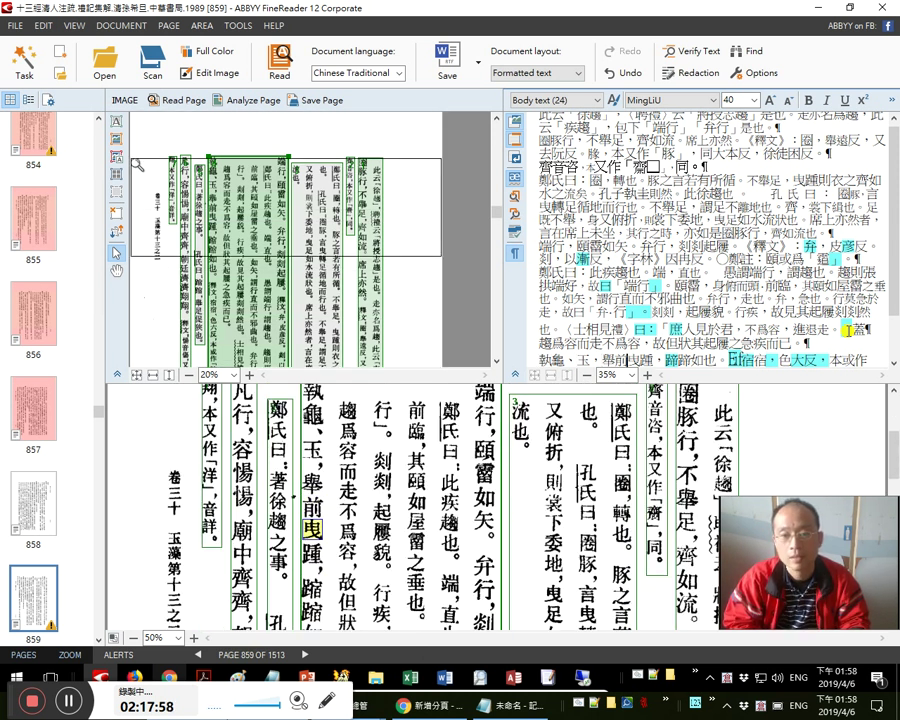
key("Right")
key("Right")
key("Right")
key("shift+Right")
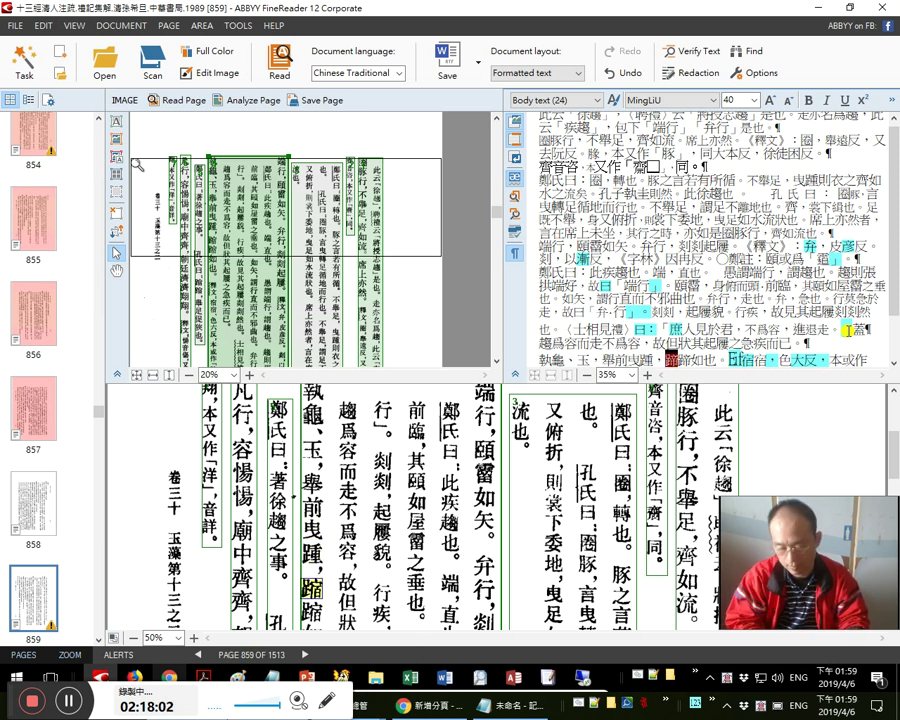
key("Menu")
Step: Apply the variant for 蹜, retype it, and move on to 釋
key("Down")
key("Down")
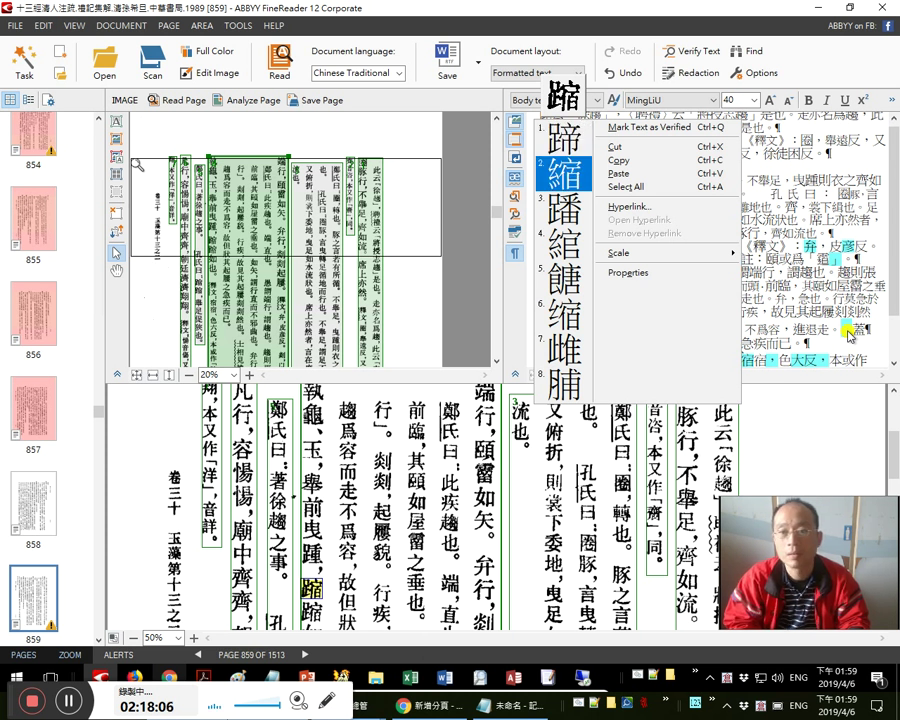
key("Return")
type("蹜蹜如也。E縮")
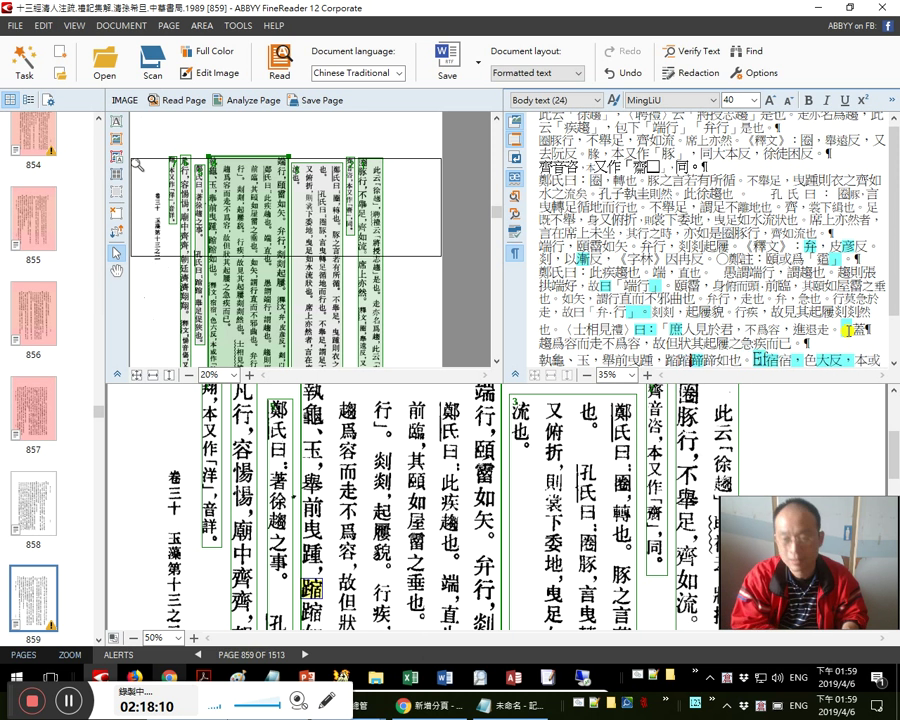
key("Right")
key("Right")
key("Right")
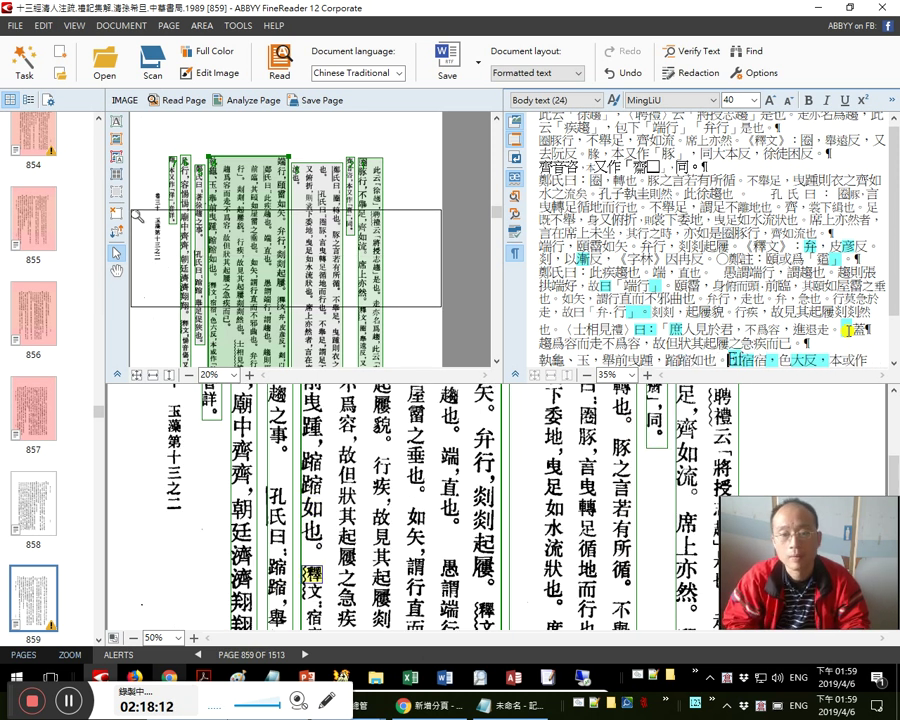
type("hiyk")
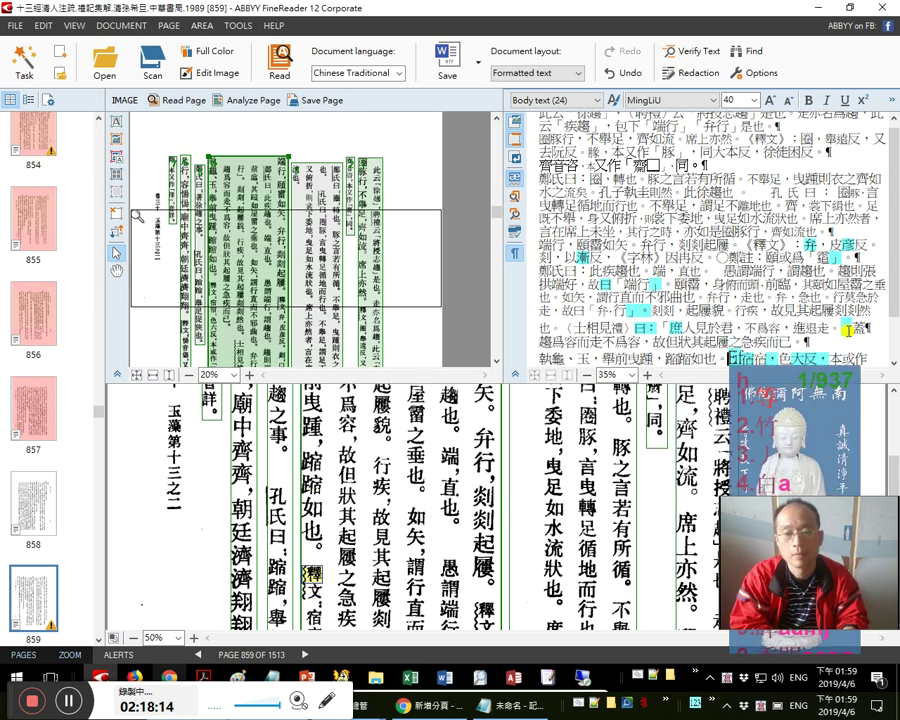
type("2")
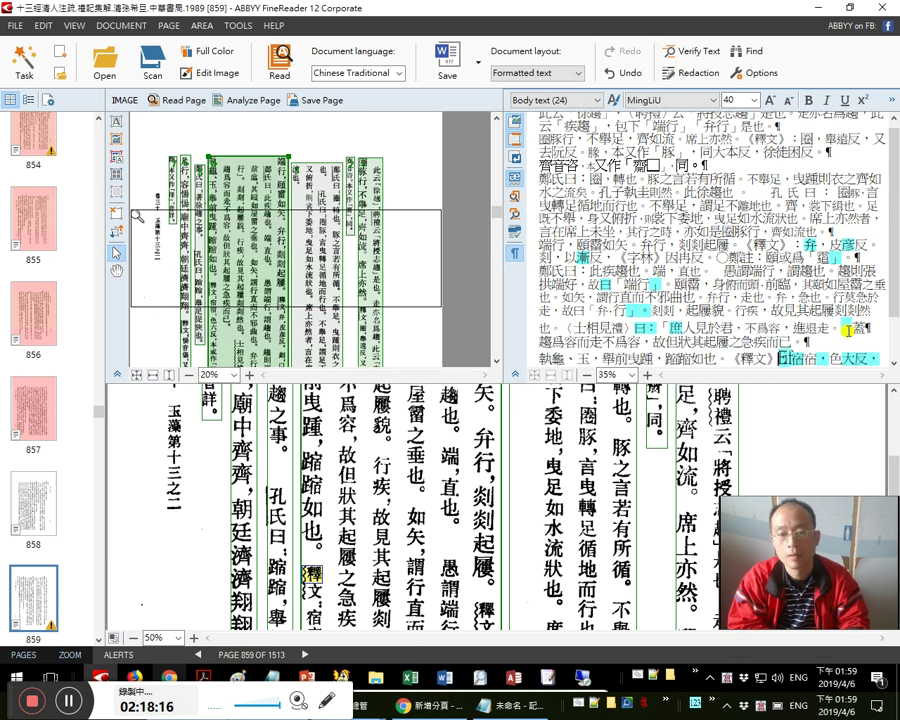
Step: Correct the misread 大 after 色 to 六 and fix the quoted character before 同
left_click_drag(137, 215, 137, 267)
key("Right")
key("Right")
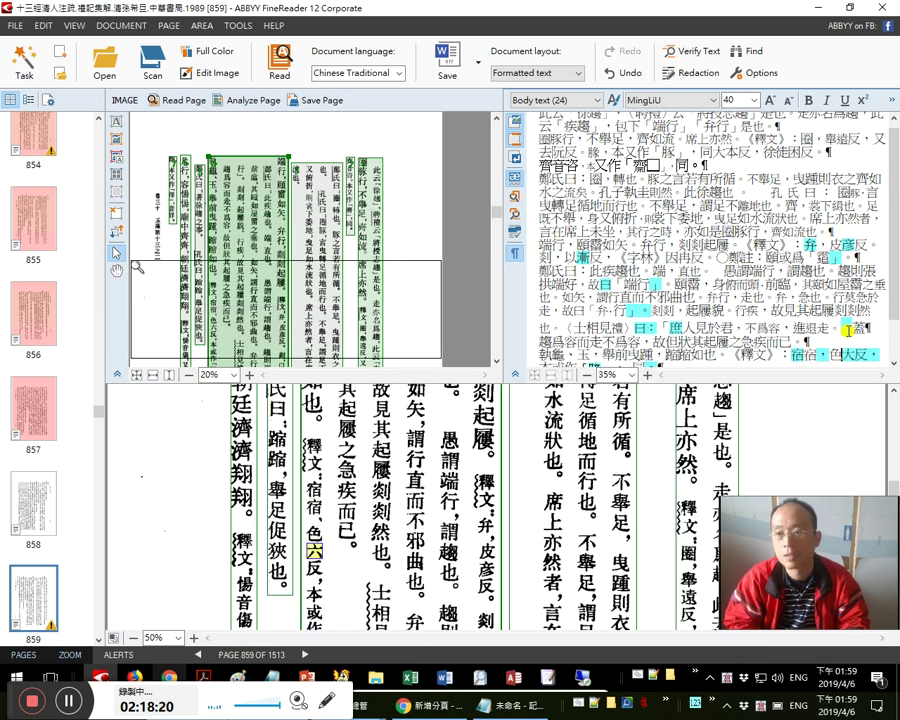
key("shift+Right")
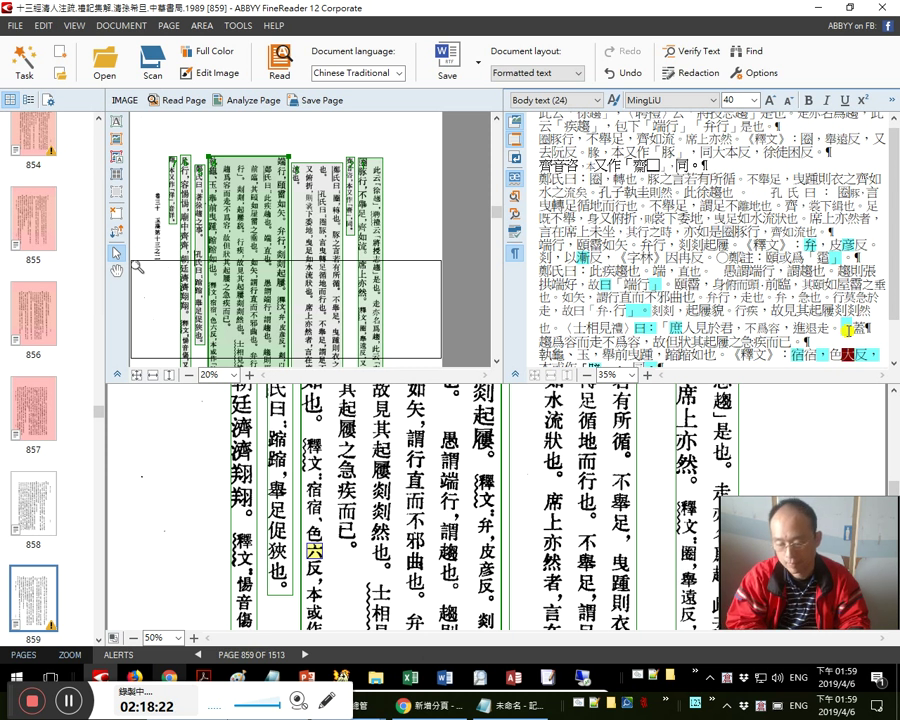
right_click(847, 332)
key("1")
key("Right")
key("Right")
key("Right")
key("Right")
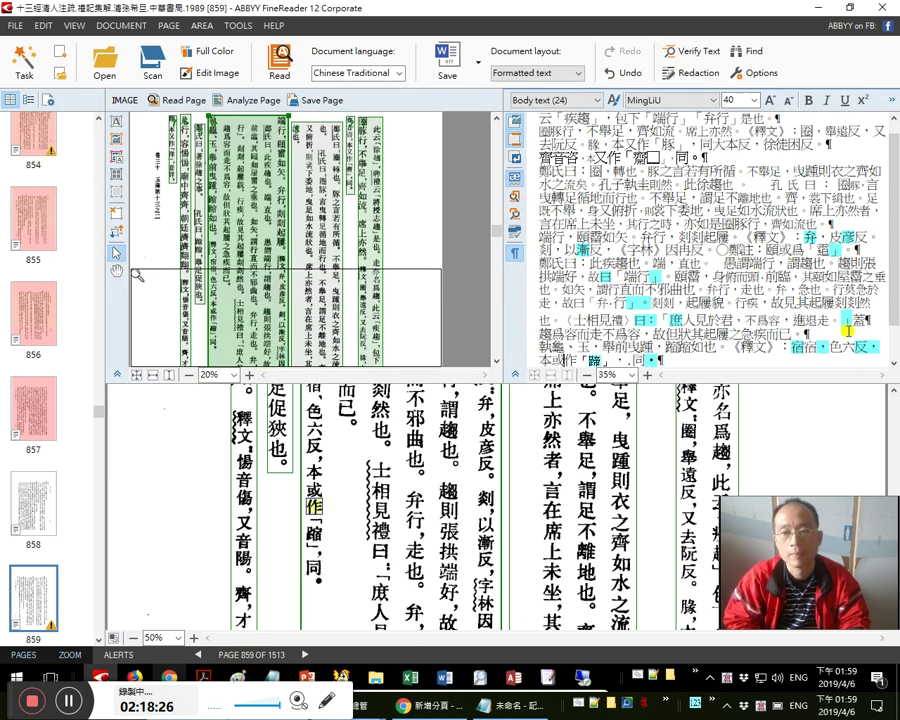
key("shift+Right")
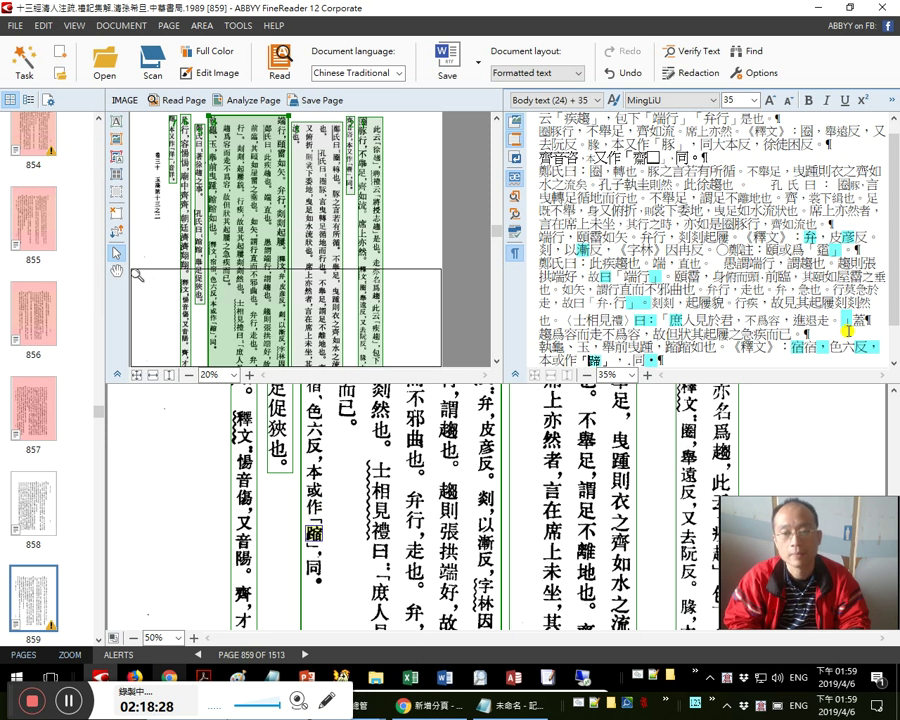
type("蹈")
key("Right")
key("Right")
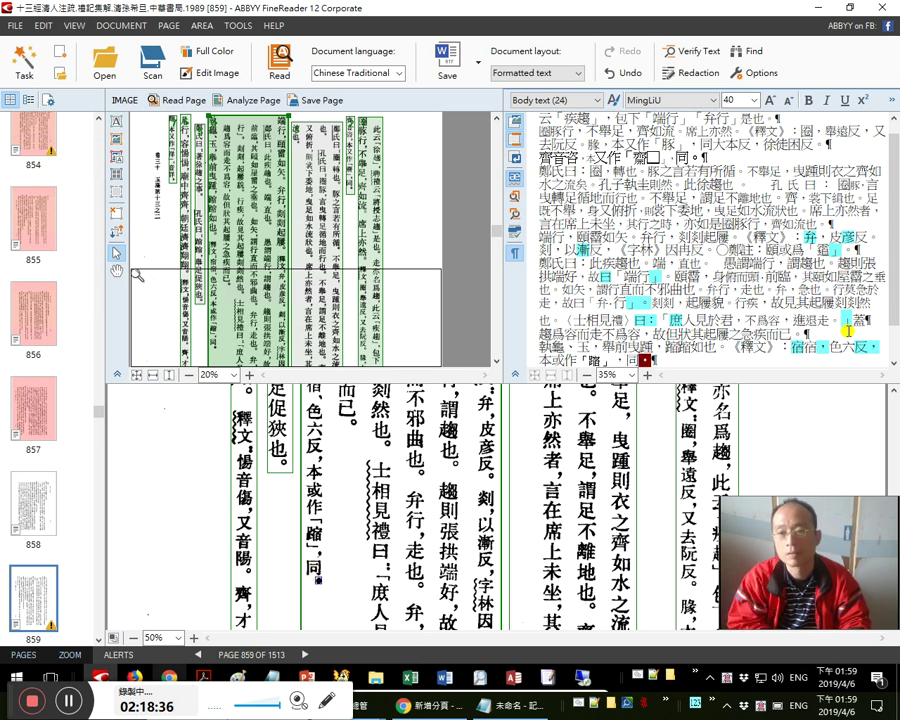
Step: Restore the full stop after 同 and check 曰 and 著徐趨之事 against the scan
key("ctrl+z")
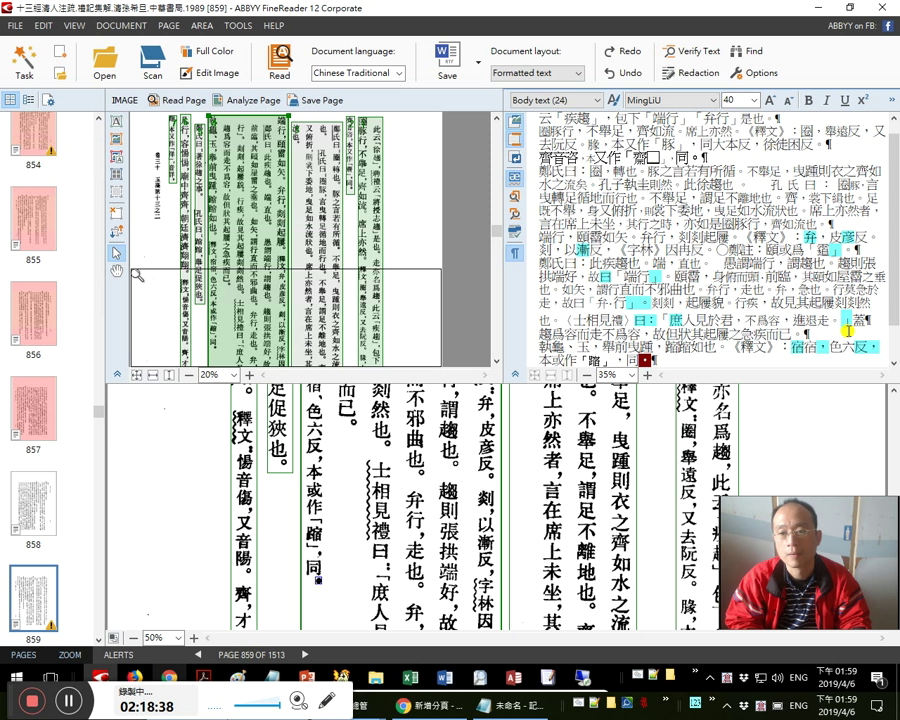
key("ctrl+y")
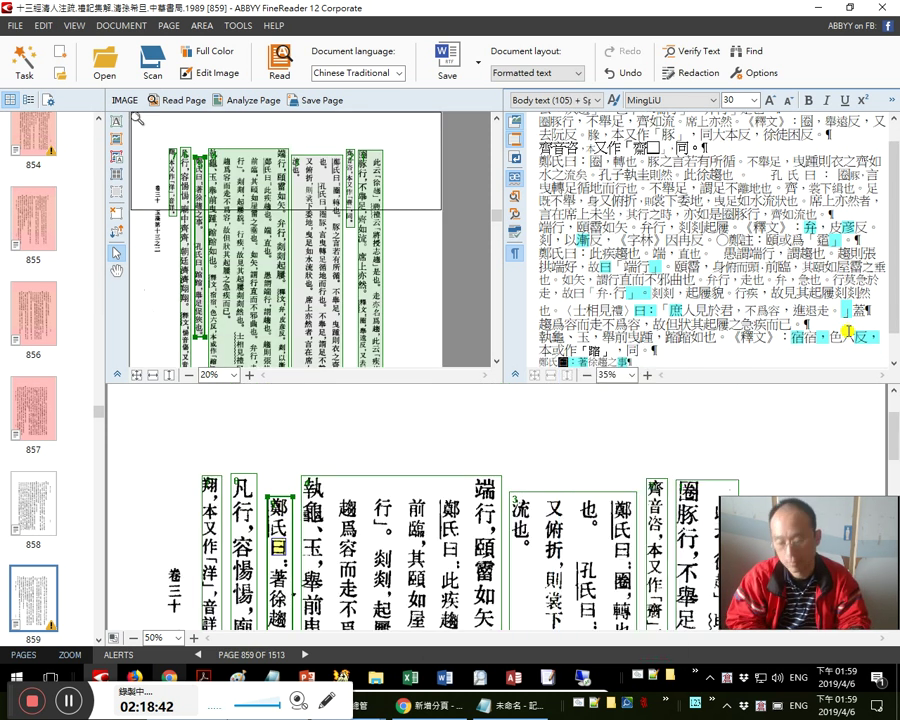
key("shift+F10")
key("Escape")
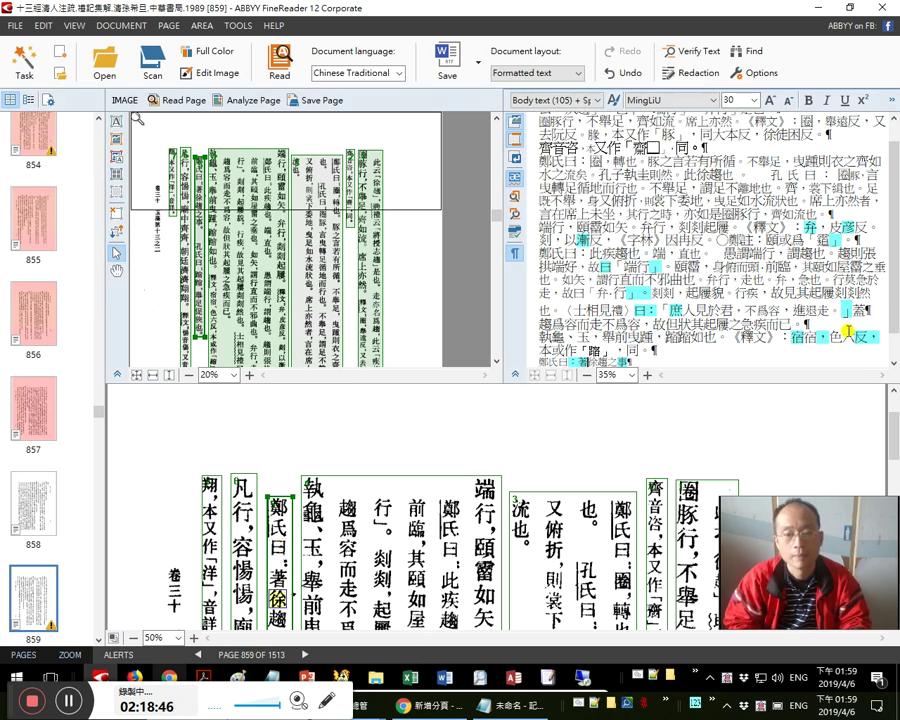
key("Right")
key("Right")
key("Right")
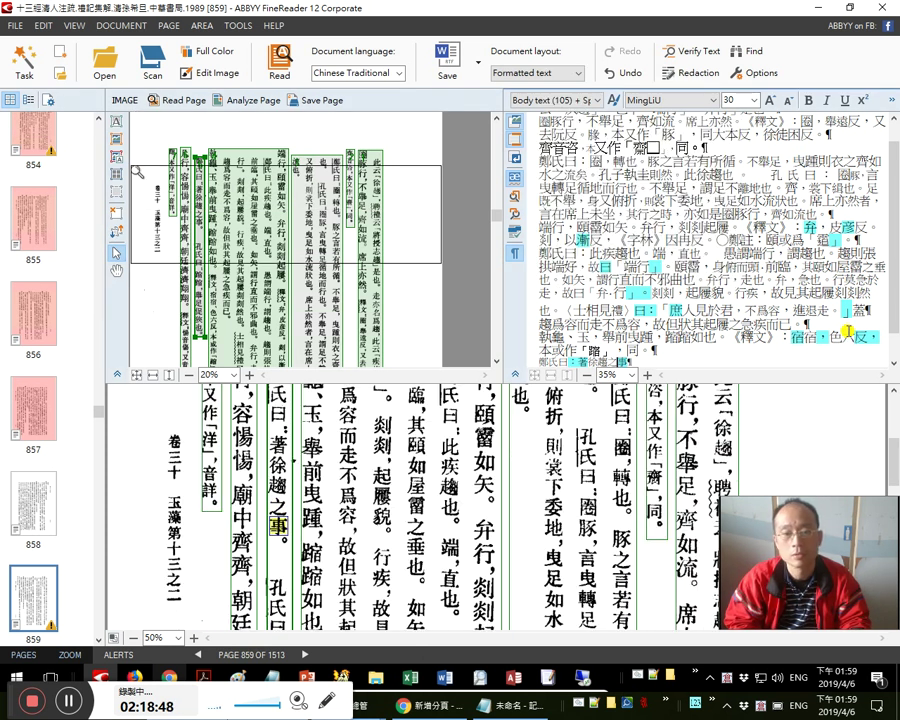
key("Down")
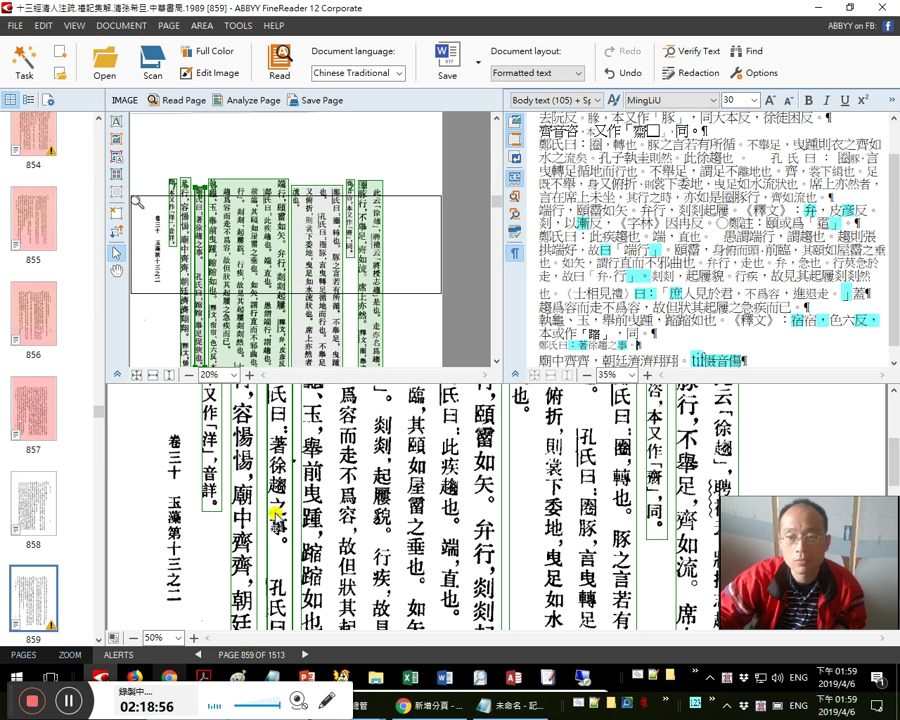
Step: Re-read the text area of page 859 and locate the 鄭氏曰 line in the result
right_click(290, 512)
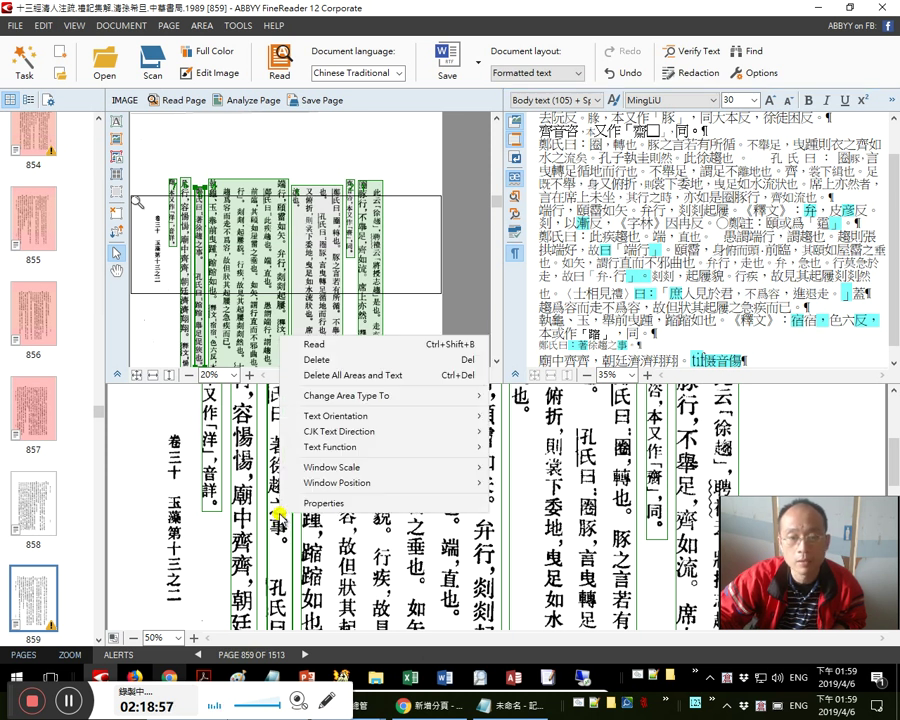
left_click(316, 342)
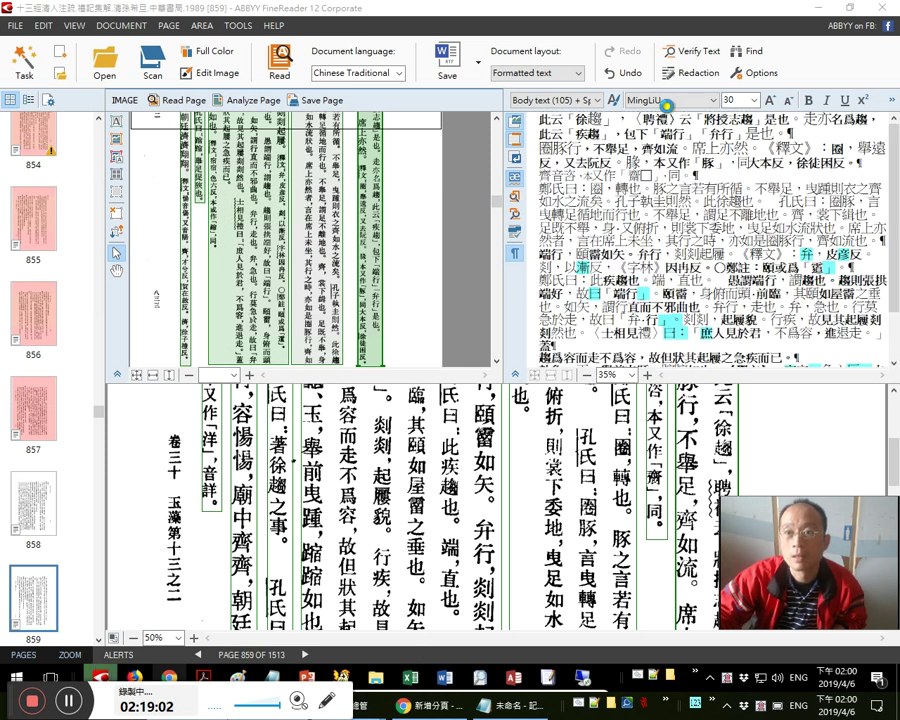
left_click(636, 113)
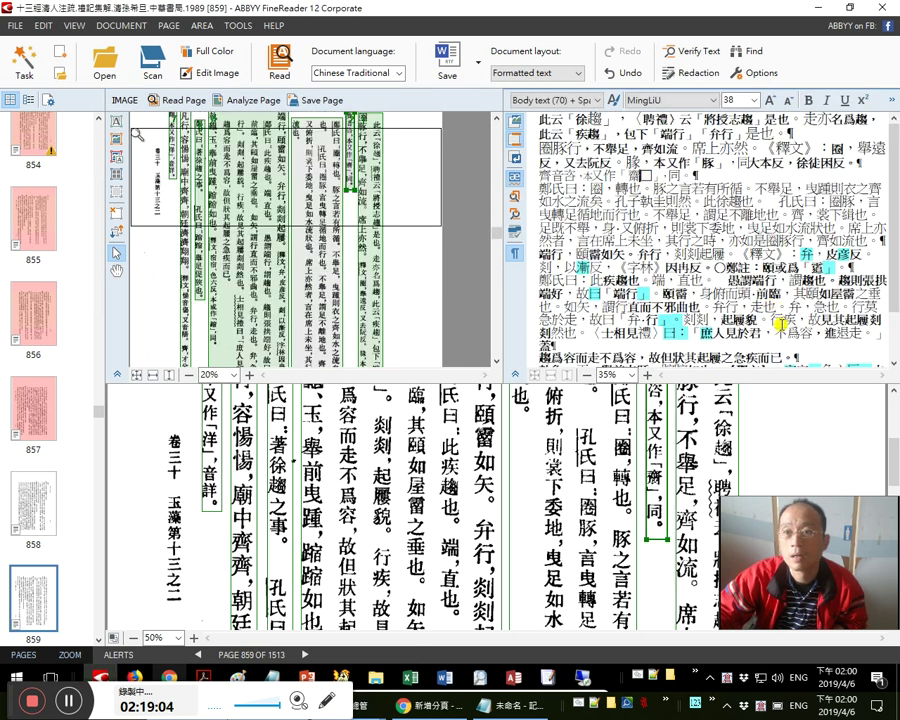
scroll(716, 342, "down", 1)
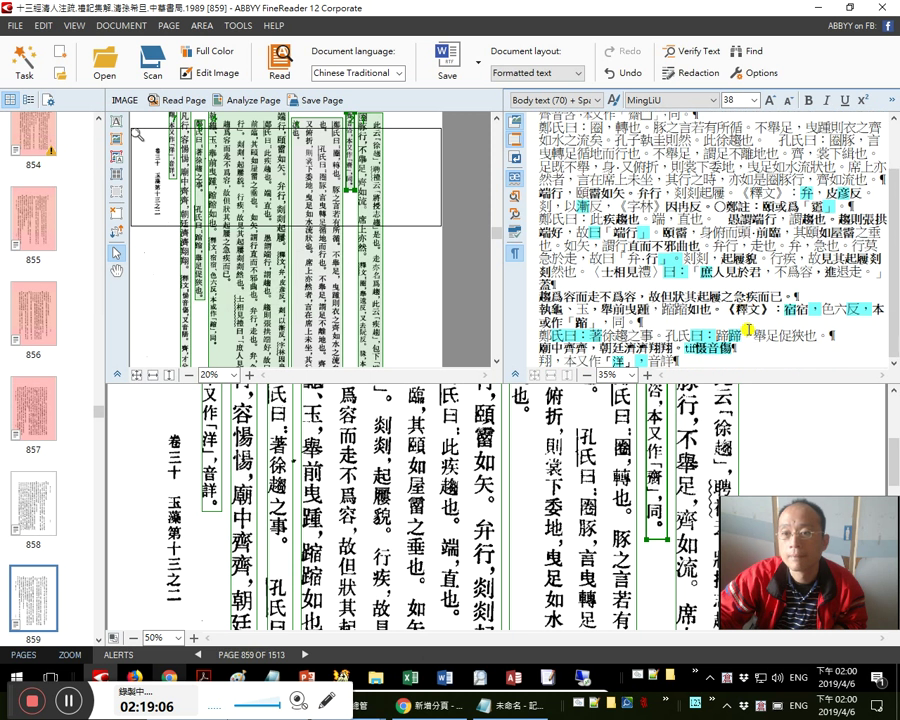
left_click(707, 345)
left_click(740, 338)
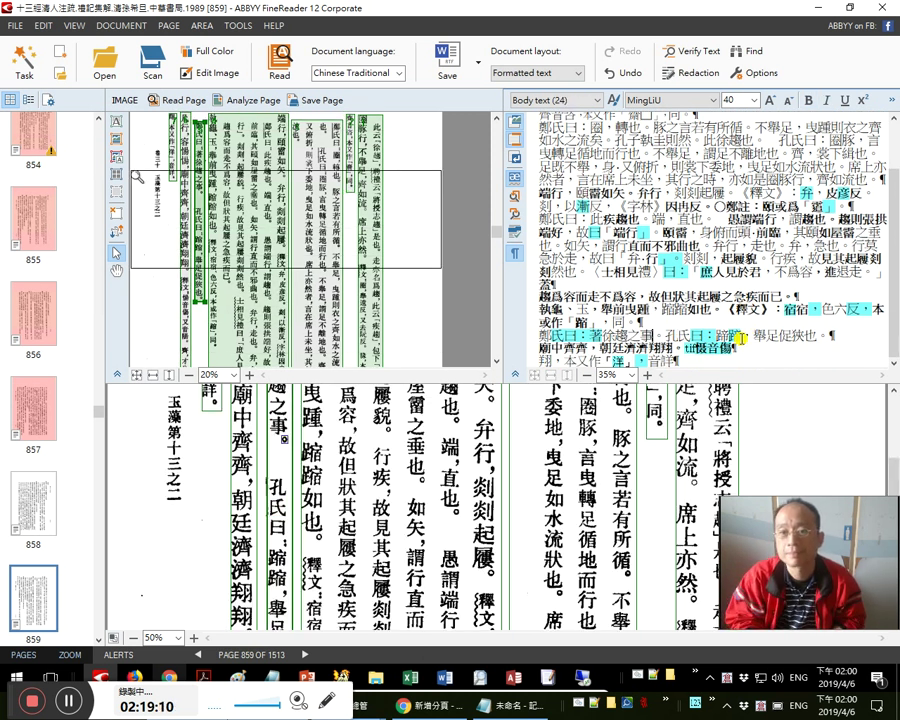
Step: Check 孔氏曰 and 舉足促狹也 against the zoomed scan, stopping before 廟
key("Right")
key("Right")
key("Right")
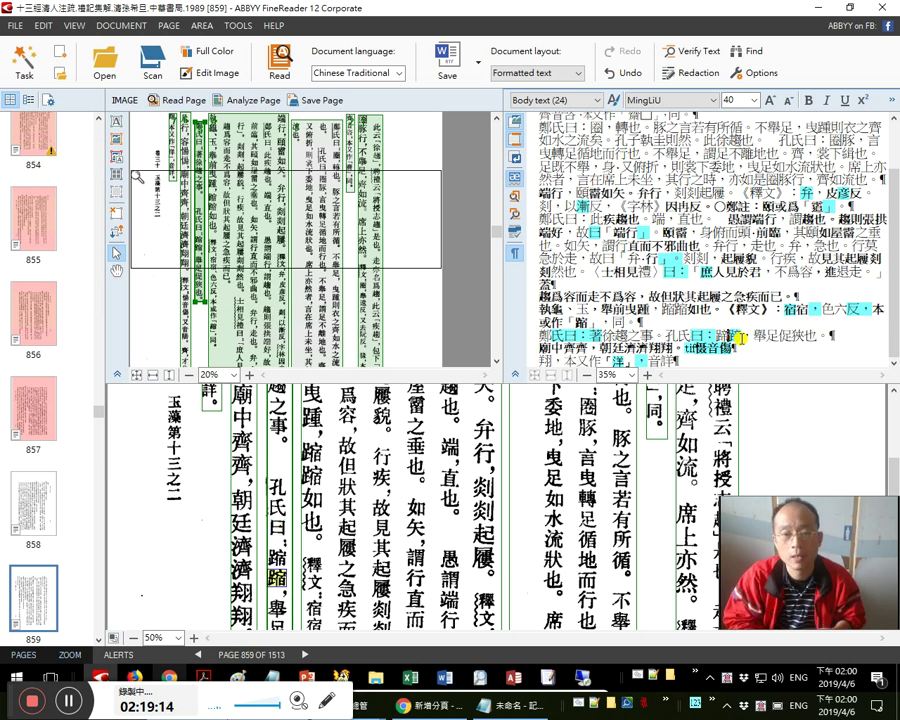
key("Right")
key("Right")
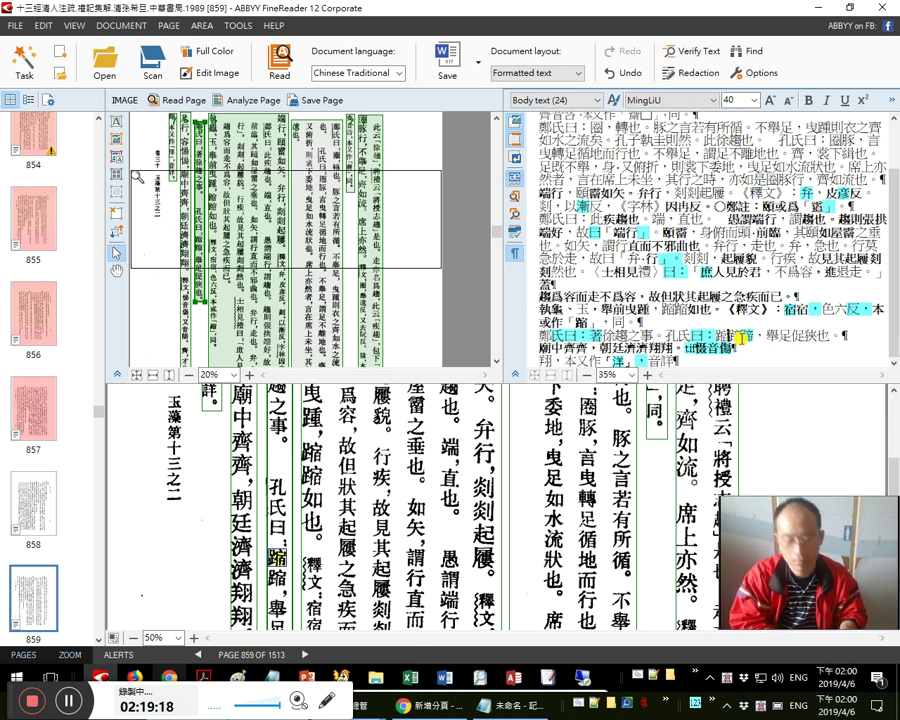
left_click_drag(138, 176, 138, 226)
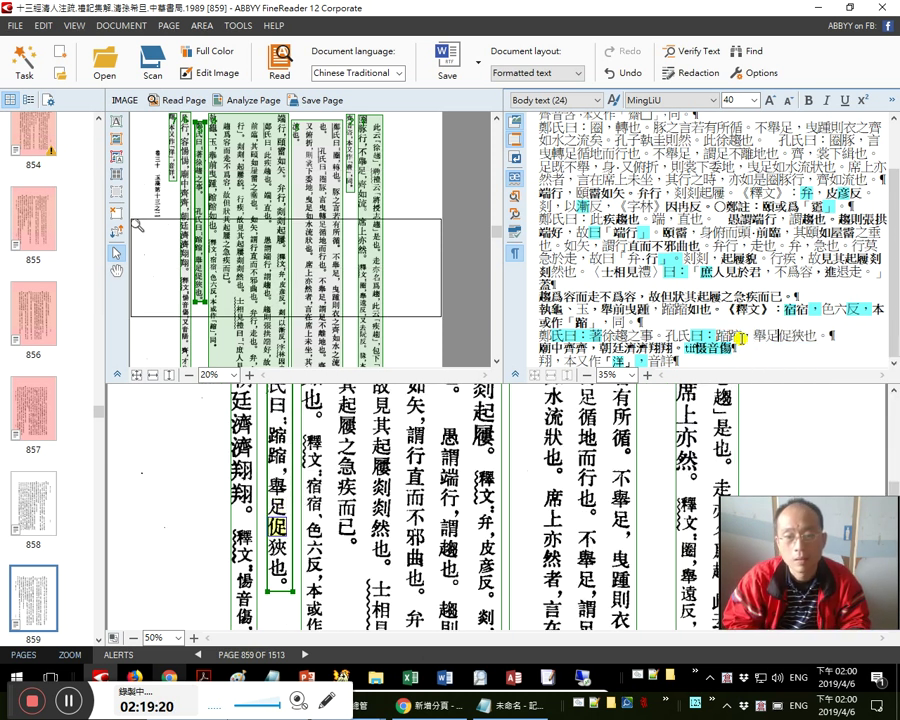
key("Right")
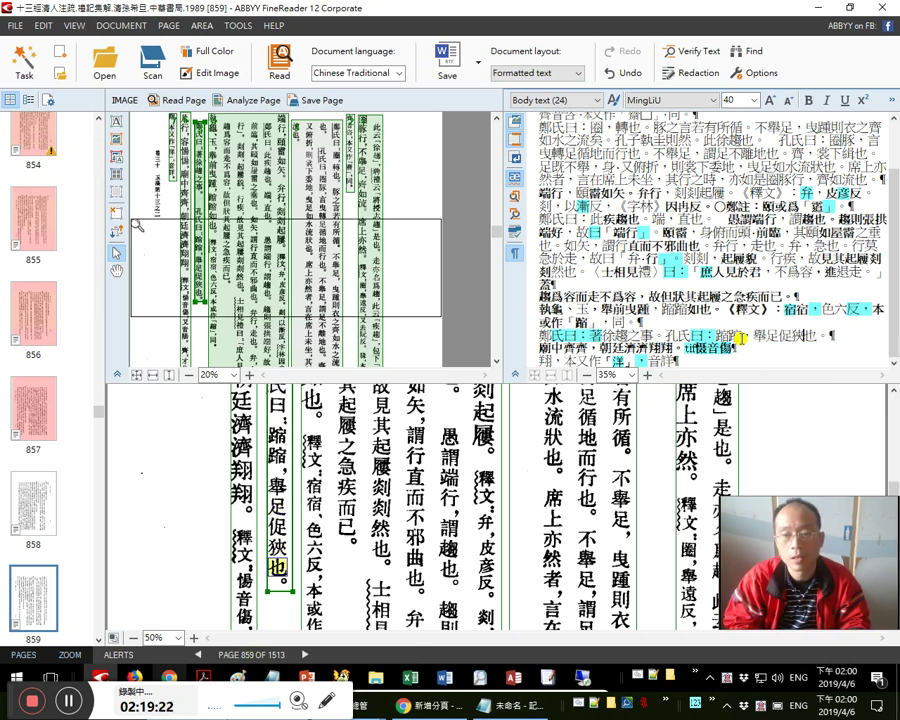
key("Right")
left_click_drag(138, 226, 138, 116)
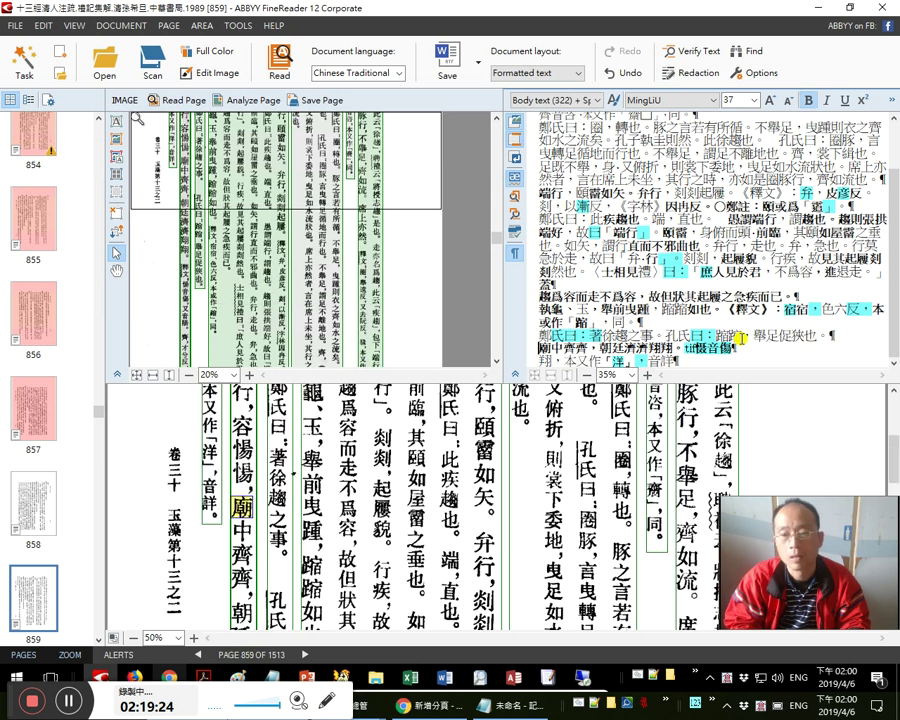
key("Left")
key("Left")
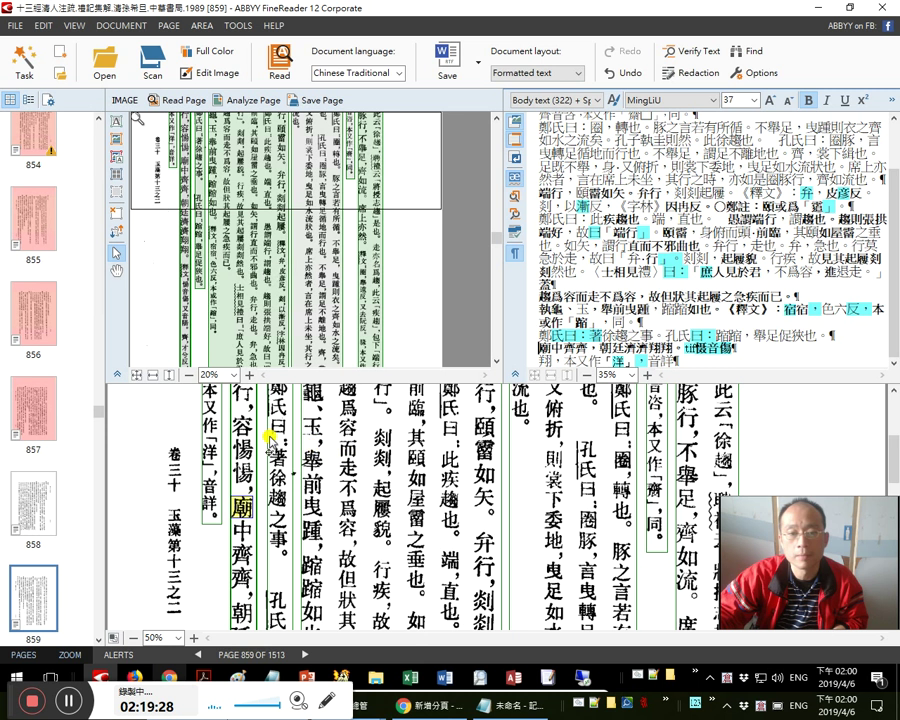
Step: Re-read the area from the zoom pane so 廟中齊齊，朝廷濟濟翔翔 appears in the text
right_click(267, 436)
key("r")
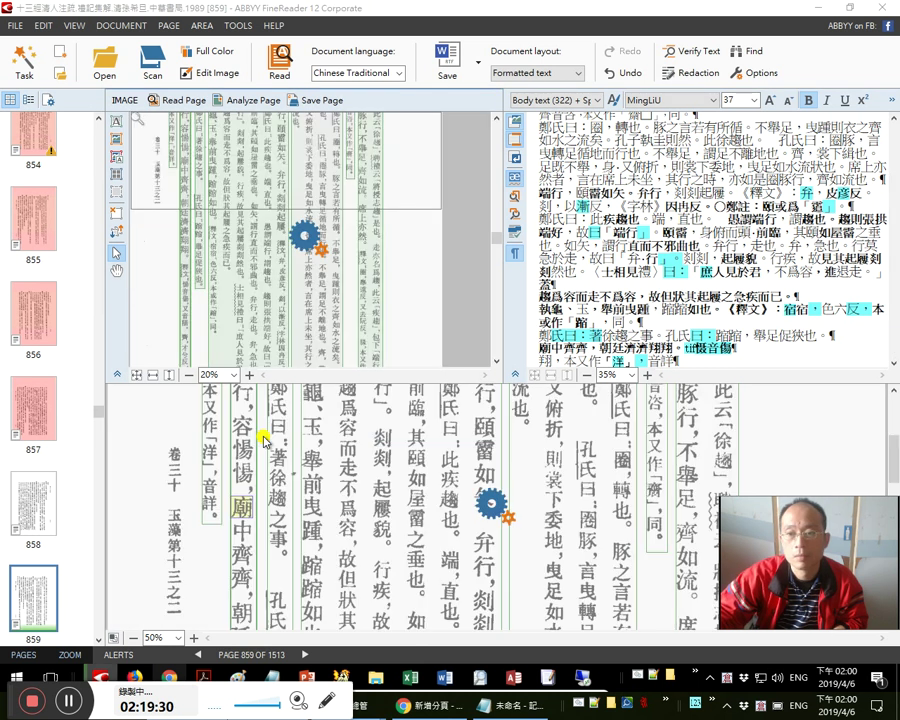
right_click(213, 438)
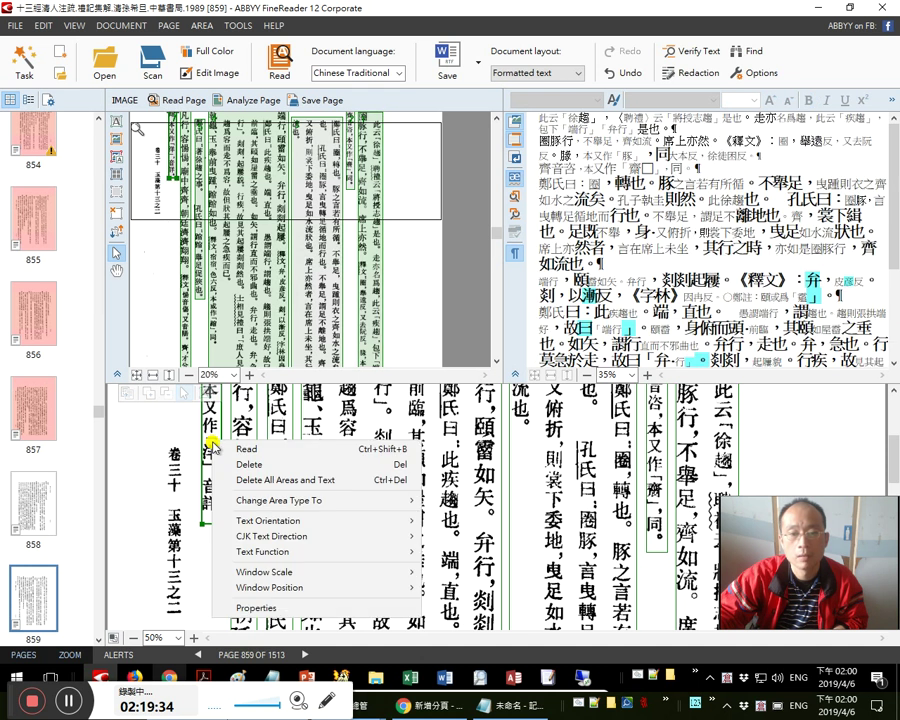
left_click(245, 449)
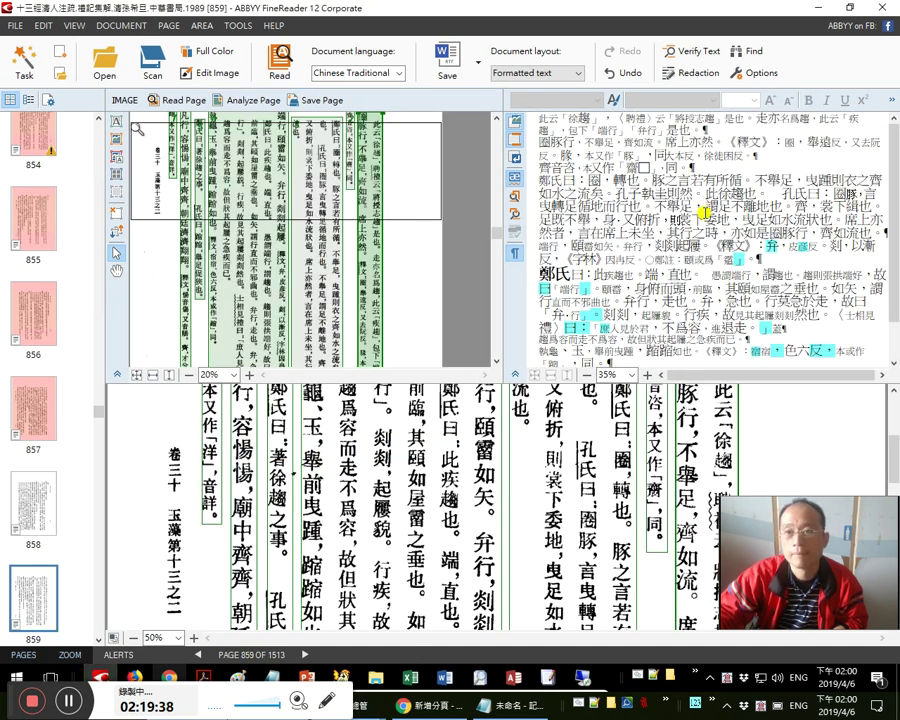
left_click(790, 337)
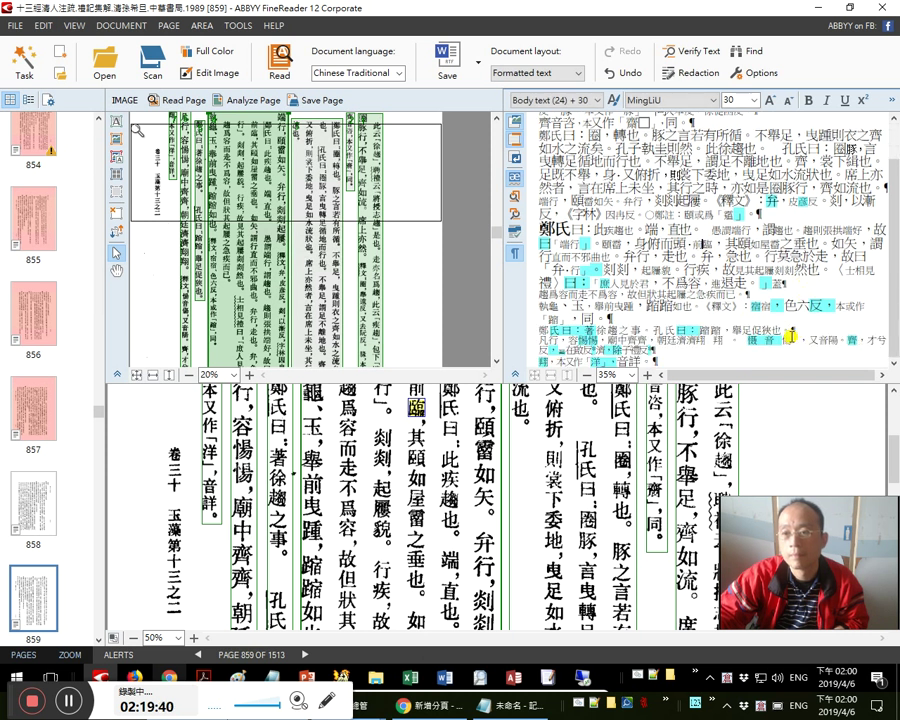
Step: Compare the 凡行，容惕惕，廟中齊齊，朝廷濟濟翔翔 column with the scan, character by character
left_click(650, 344)
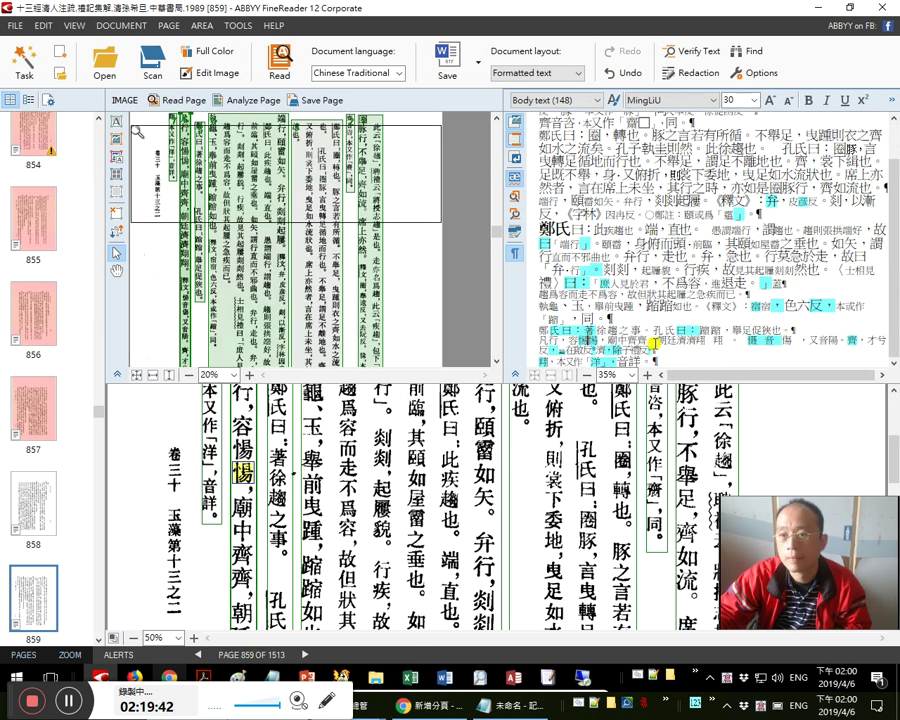
left_click(764, 331)
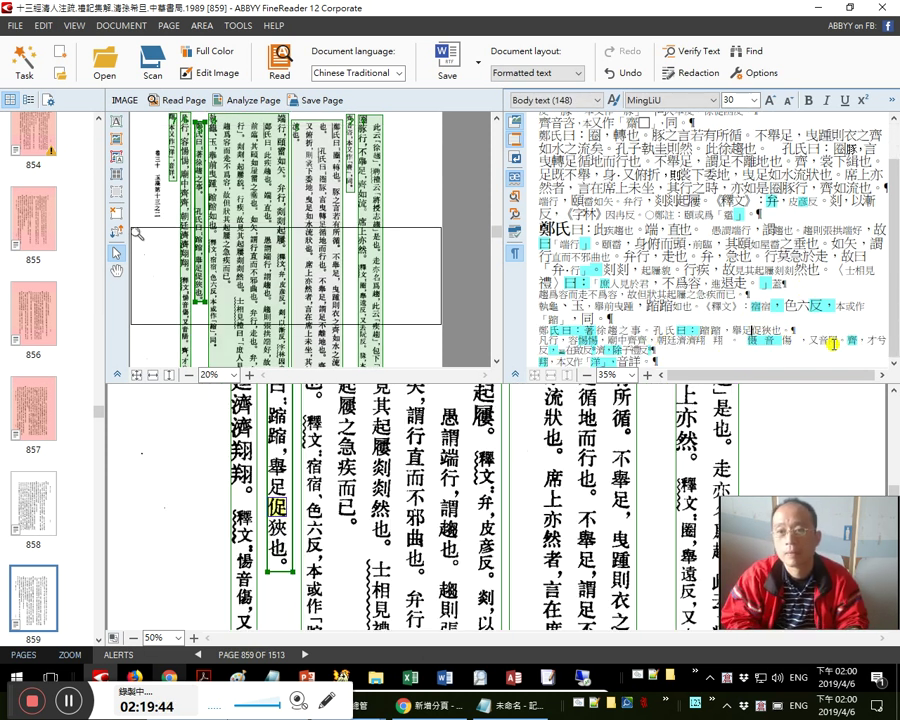
key("Down")
key("Right")
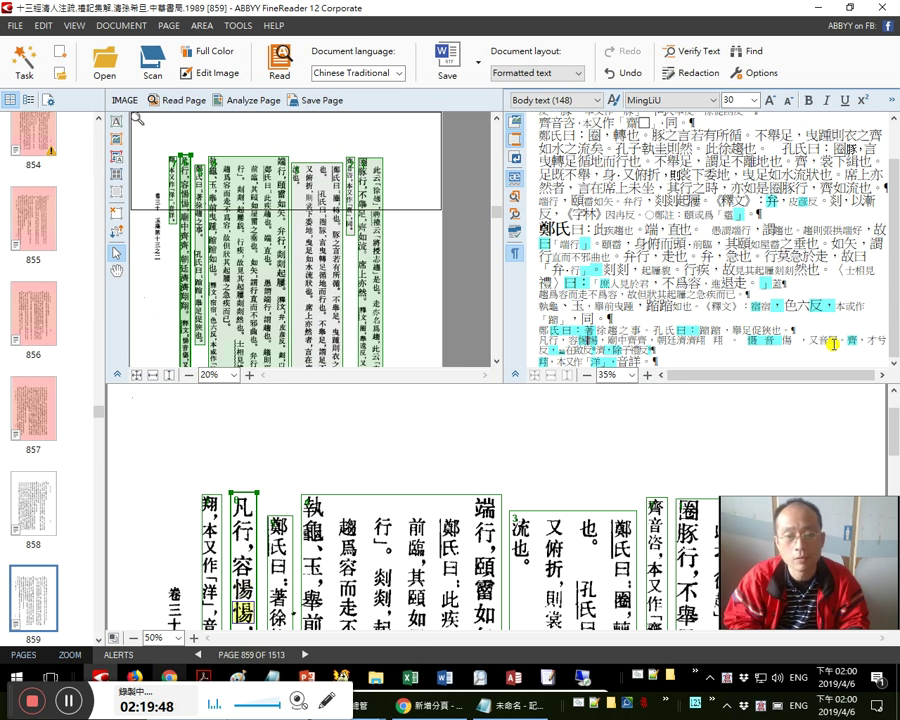
key("Right")
key("Right")
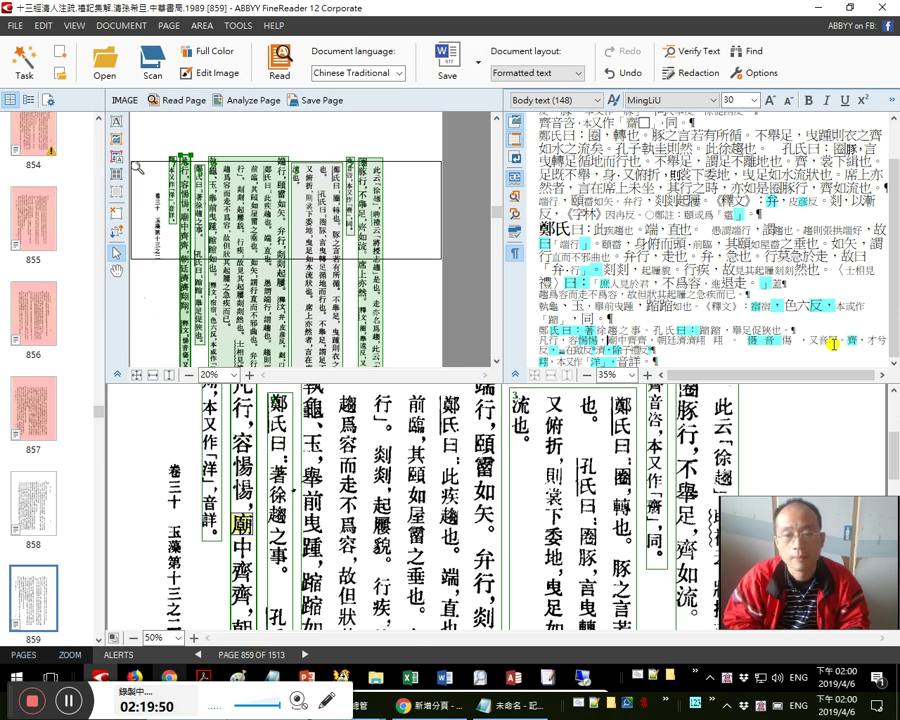
key("Right")
key("Right")
key("Right")
key("Right")
key("Right")
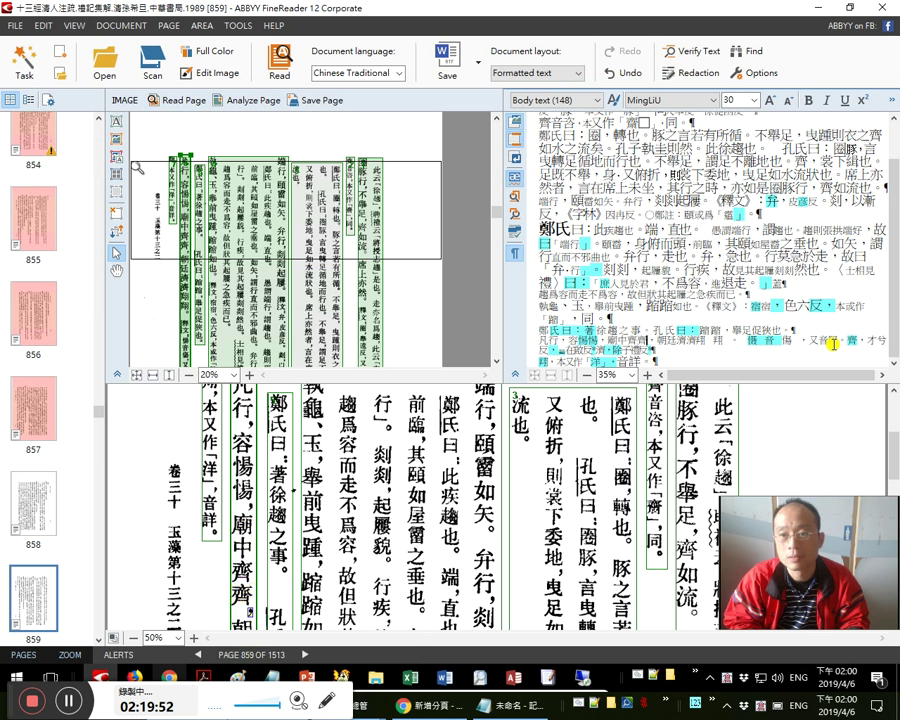
key("Right")
key("Right")
key("Right")
key("Right")
key("Right")
key("Right")
key("Right")
key("Right")
key("Right")
key("Right")
key("Right")
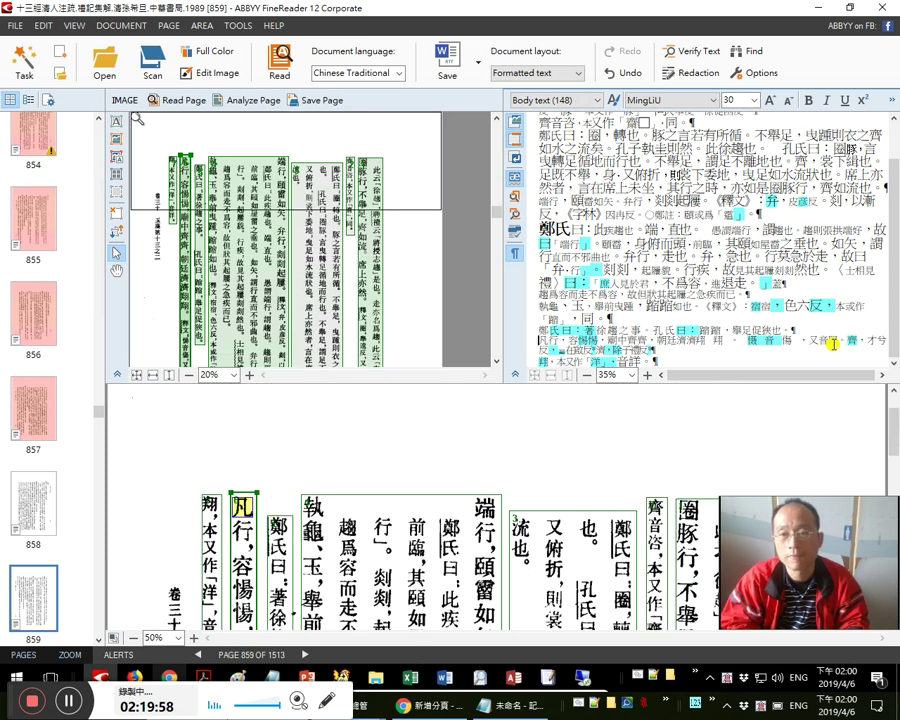
key("Right")
key("Right")
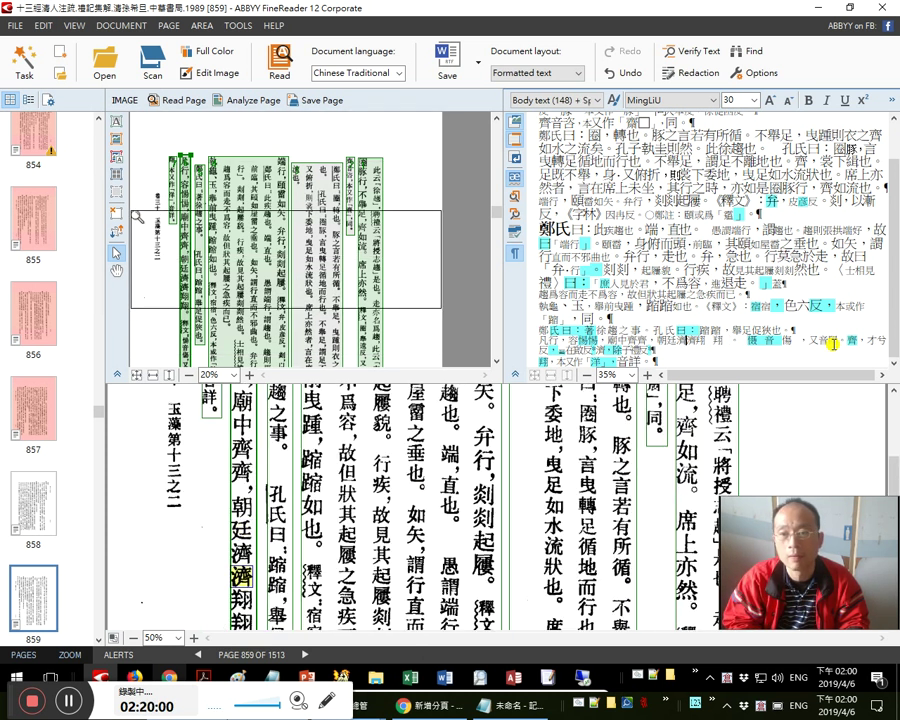
key("Right")
key("Right")
key("Right")
key("Right")
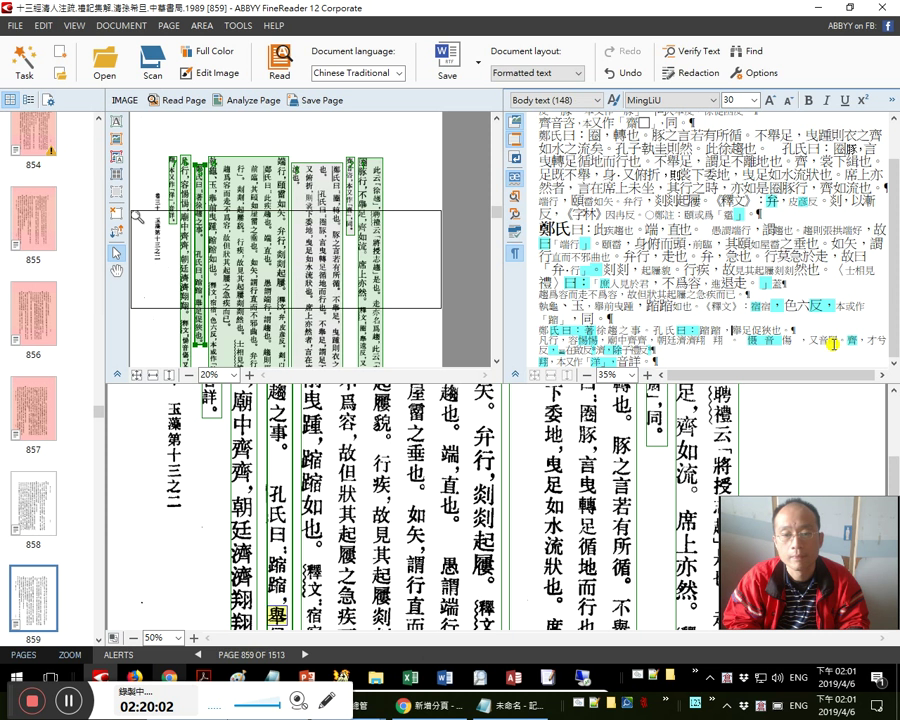
key("Right")
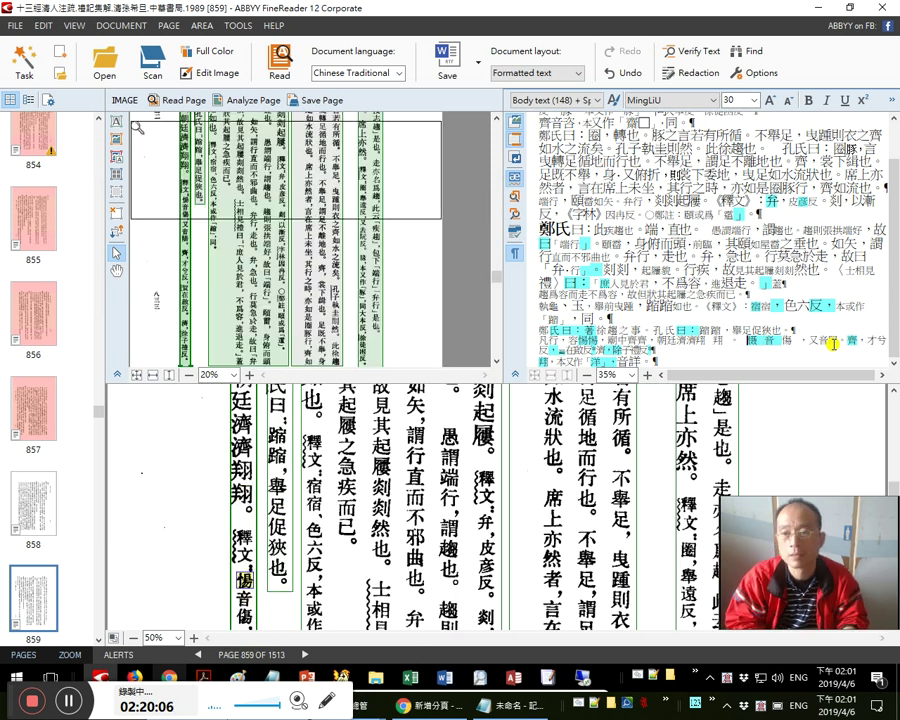
key("Left")
Step: Enter 《釋文》：惕 in the note, undo the deletion, and select the following character
type("《釋文》")
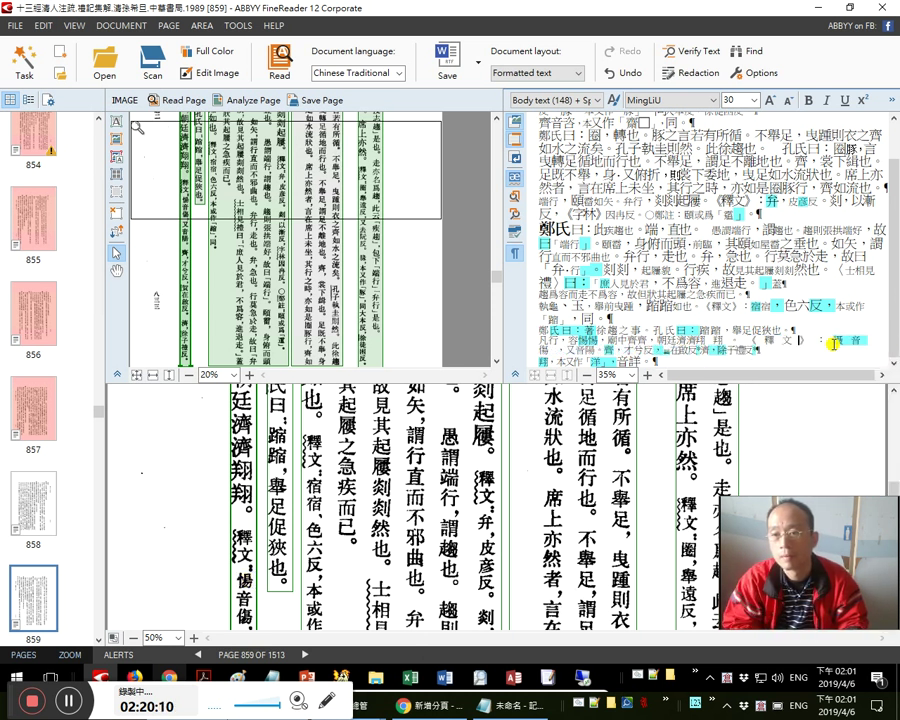
type("：")
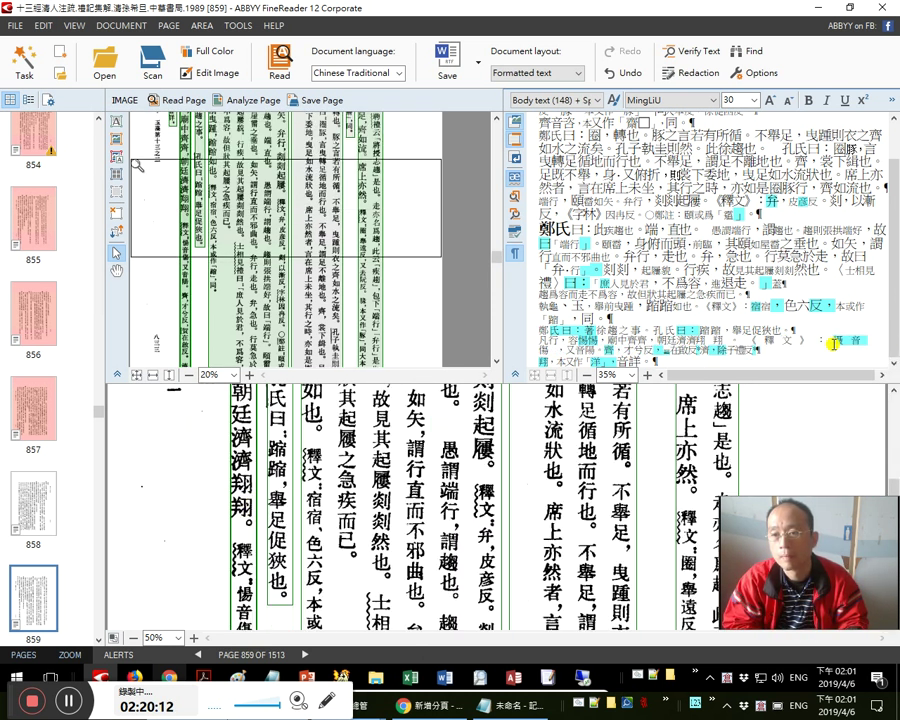
type("惕")
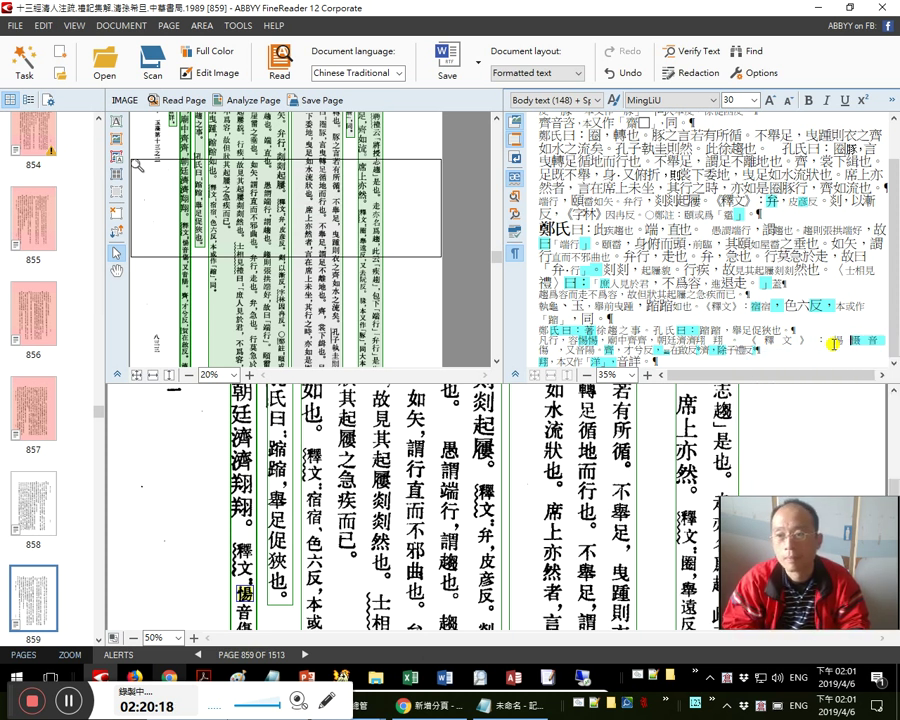
key("Delete")
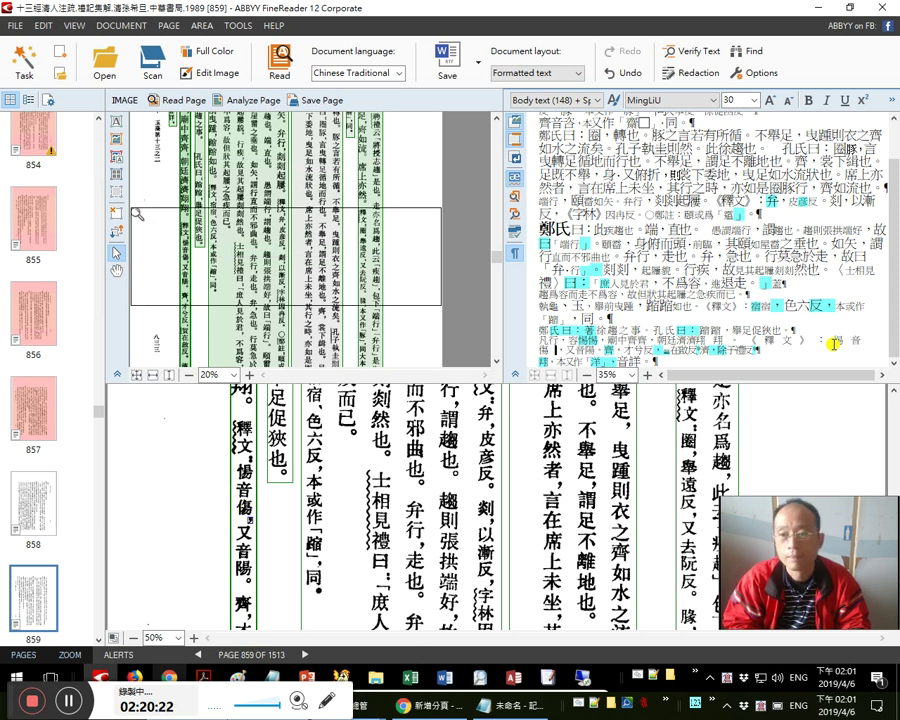
key("ctrl+z")
key("shift+Right")
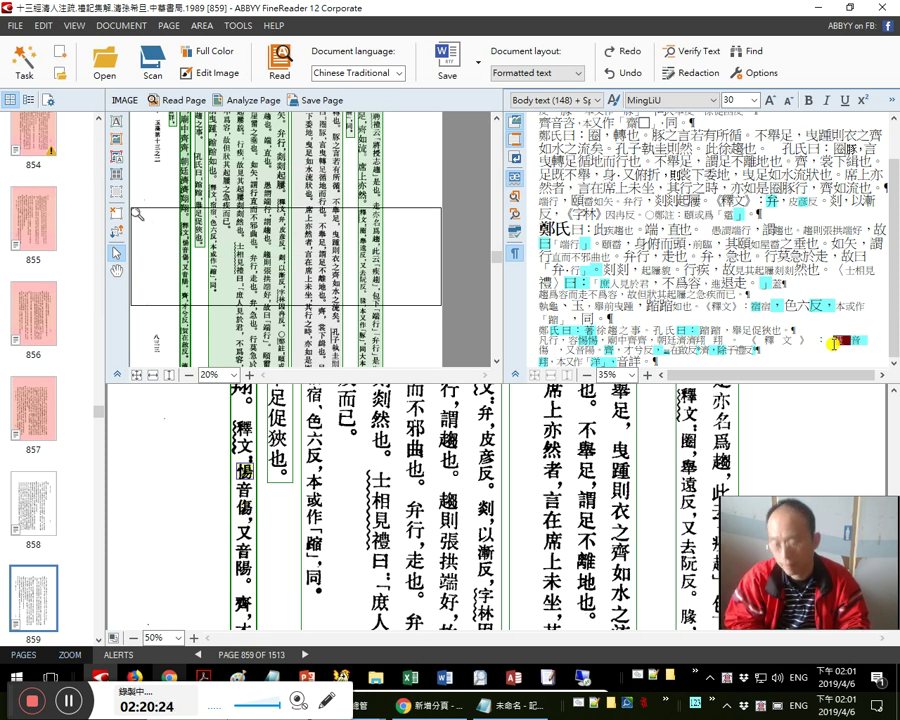
Step: Replace the doubtful character after 《釋文》： with 惕
right_click(835, 345)
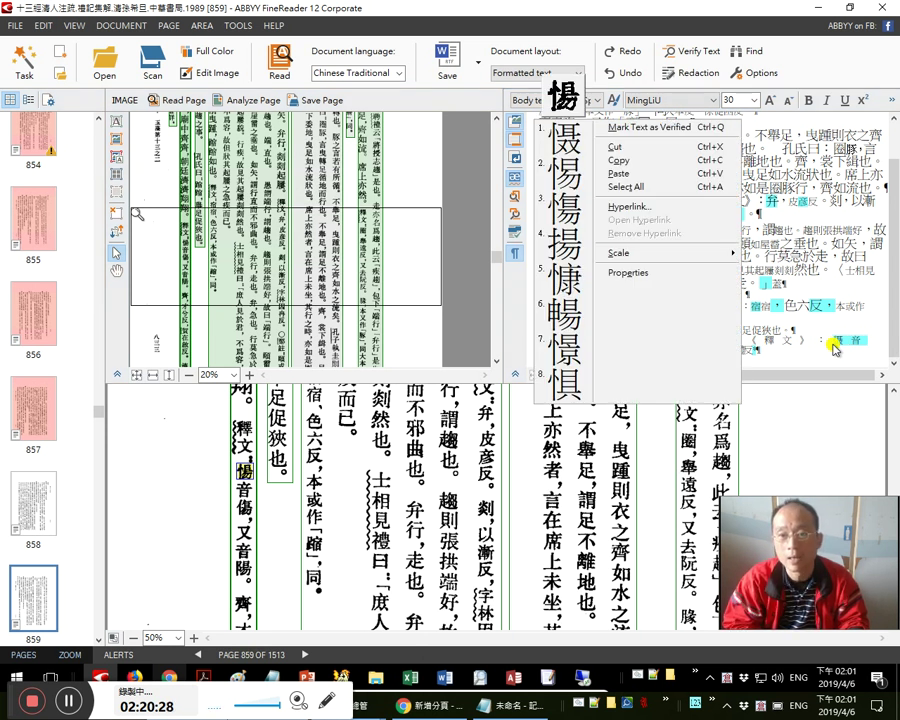
key("Escape")
type("禓")
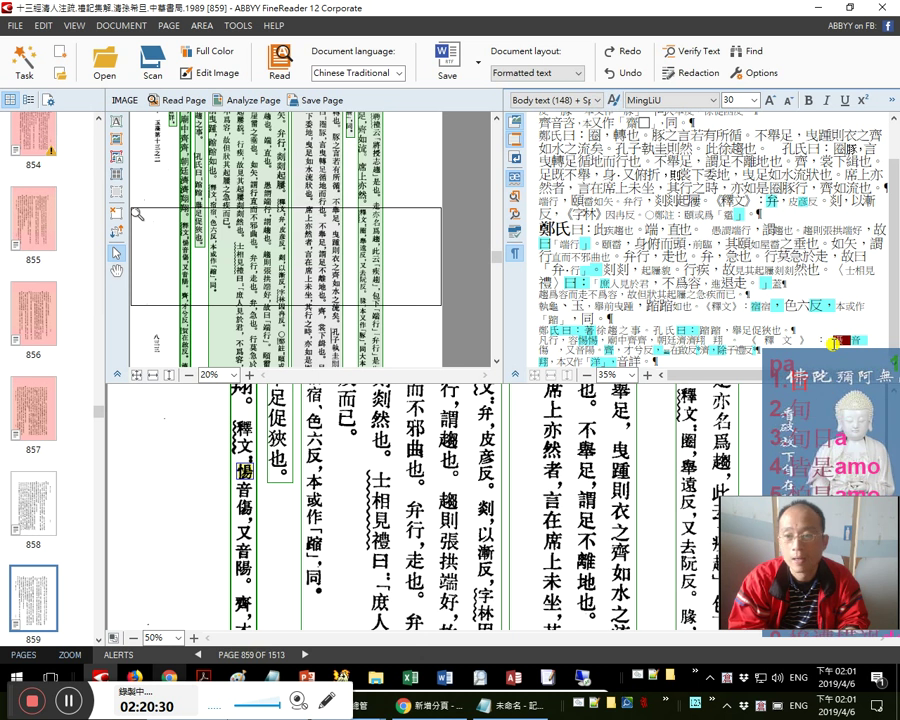
key("Right")
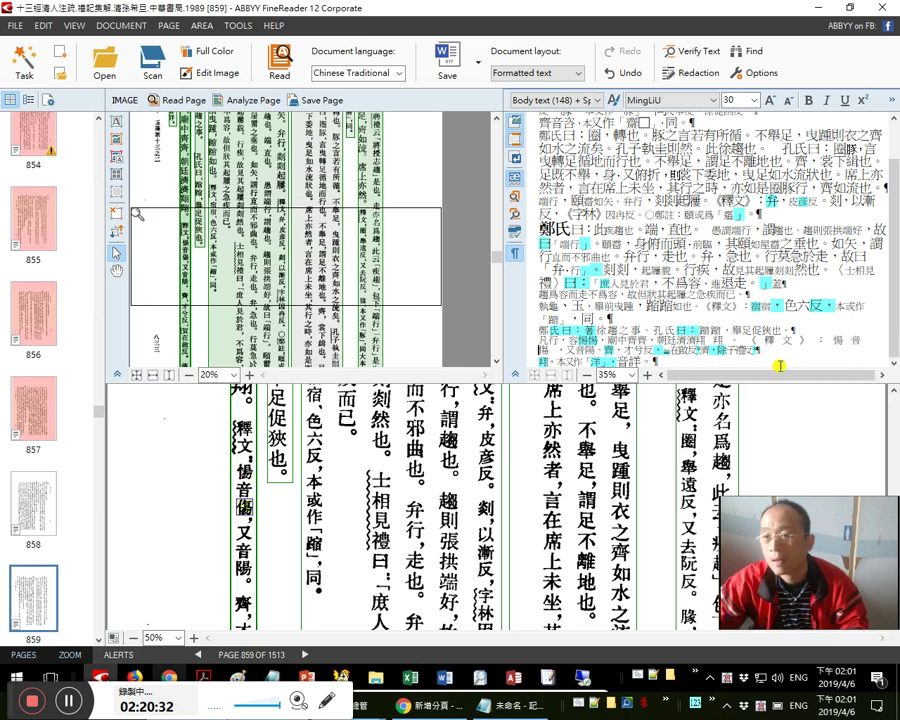
Step: Check the alternative readings for 惕 in the 凡行，容惕 line
scroll(300, 500, "up", 5)
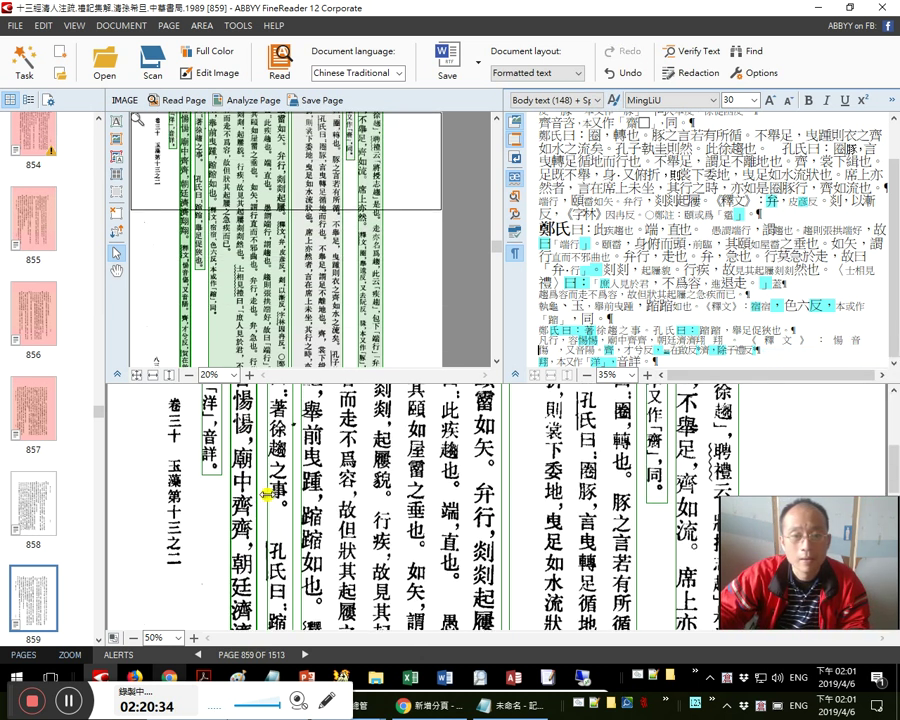
left_click(708, 351)
key("Up")
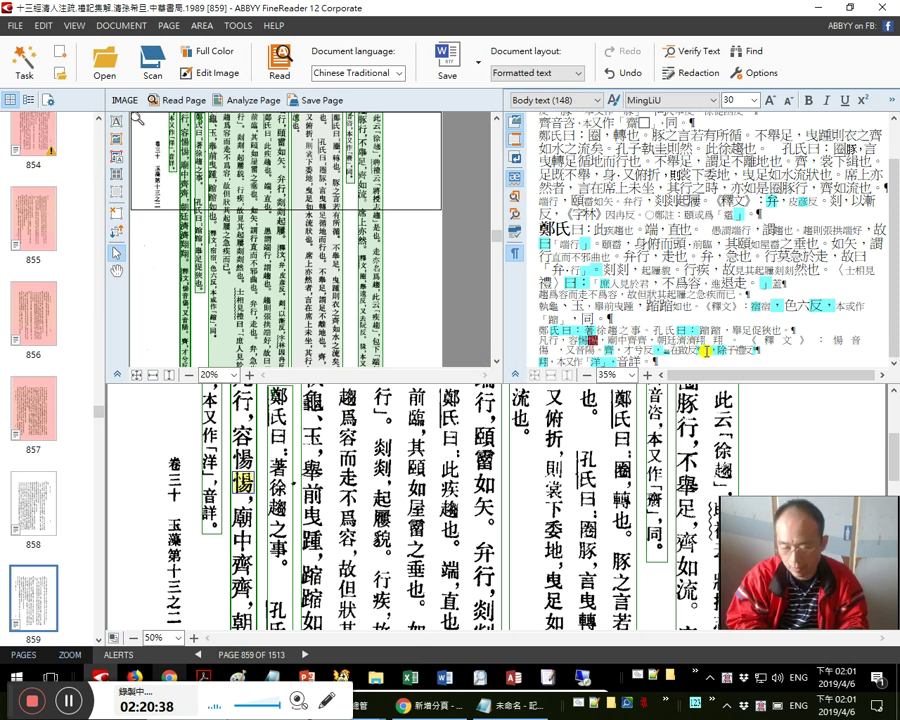
right_click(706, 351)
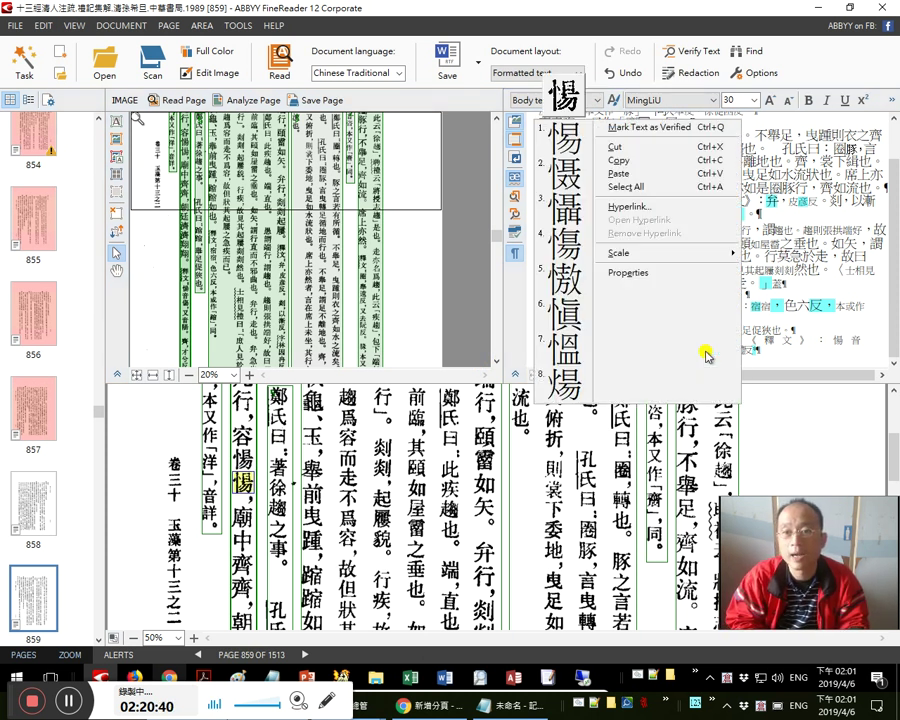
key("Escape")
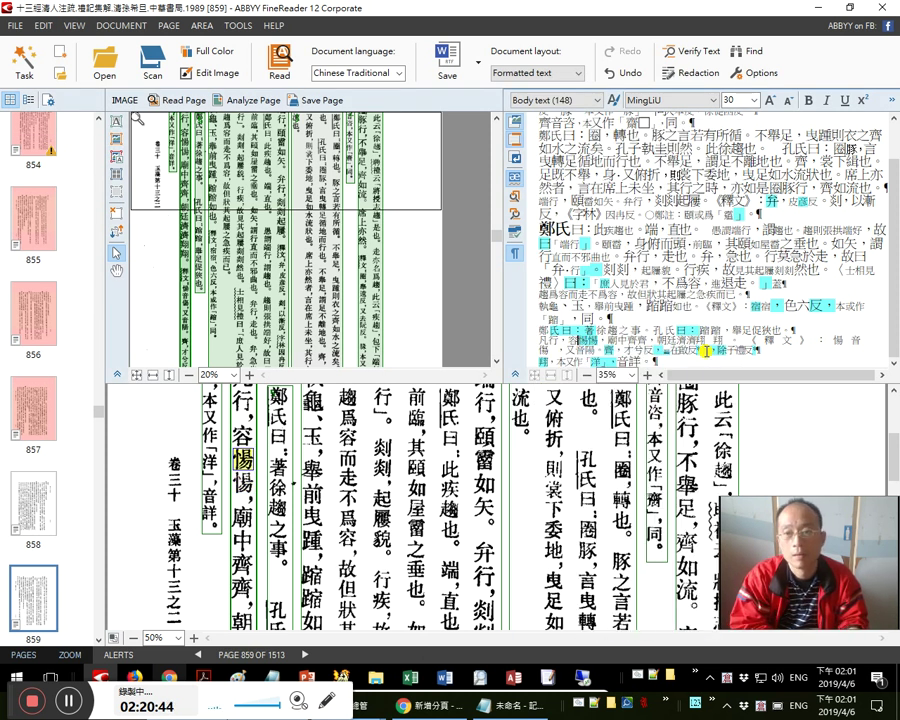
Step: Insert the missing 惕 to make 容惕惕, then check the 《釋文》 note through 賀 against the scan
type("惕")
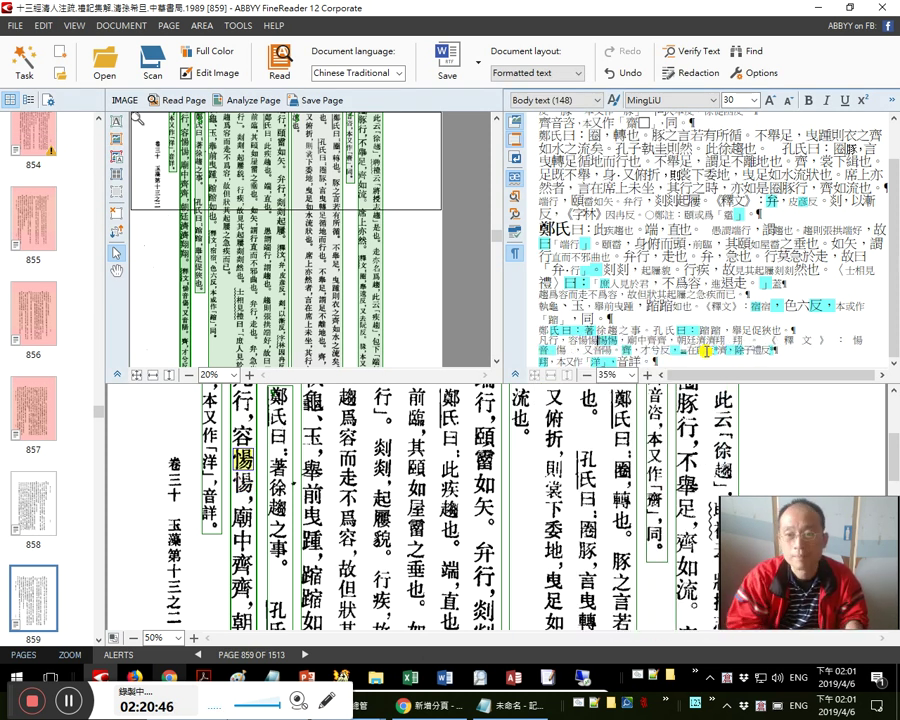
key("Delete")
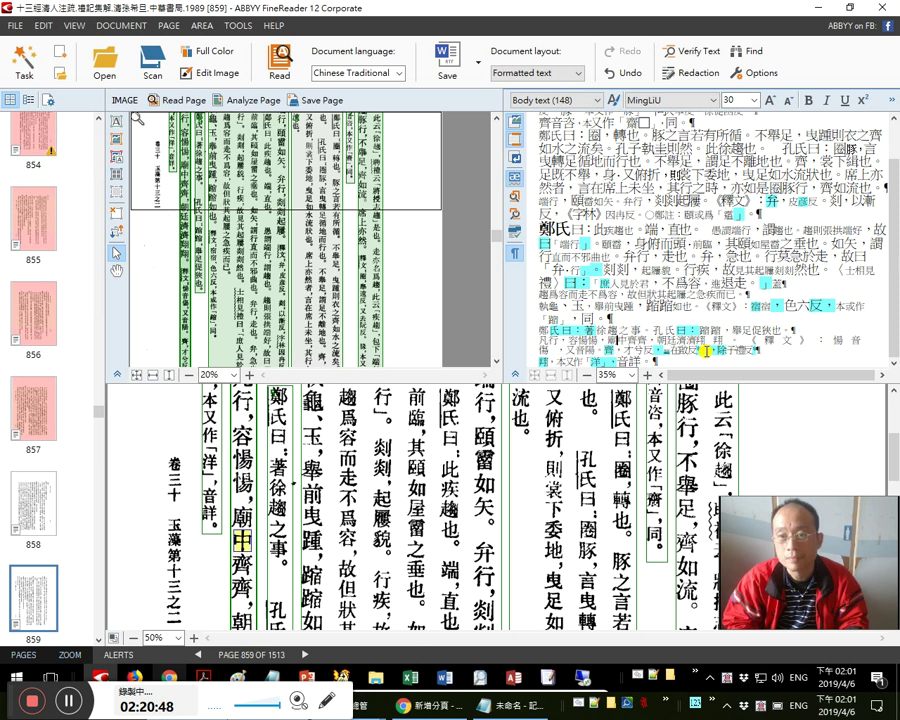
key("Right")
key("Right")
key("Right")
key("Right")
key("Right")
key("Right")
key("Right")
key("Right")
key("Right")
key("Right")
key("Right")
key("Right")
key("Right")
key("Right")
key("Right")
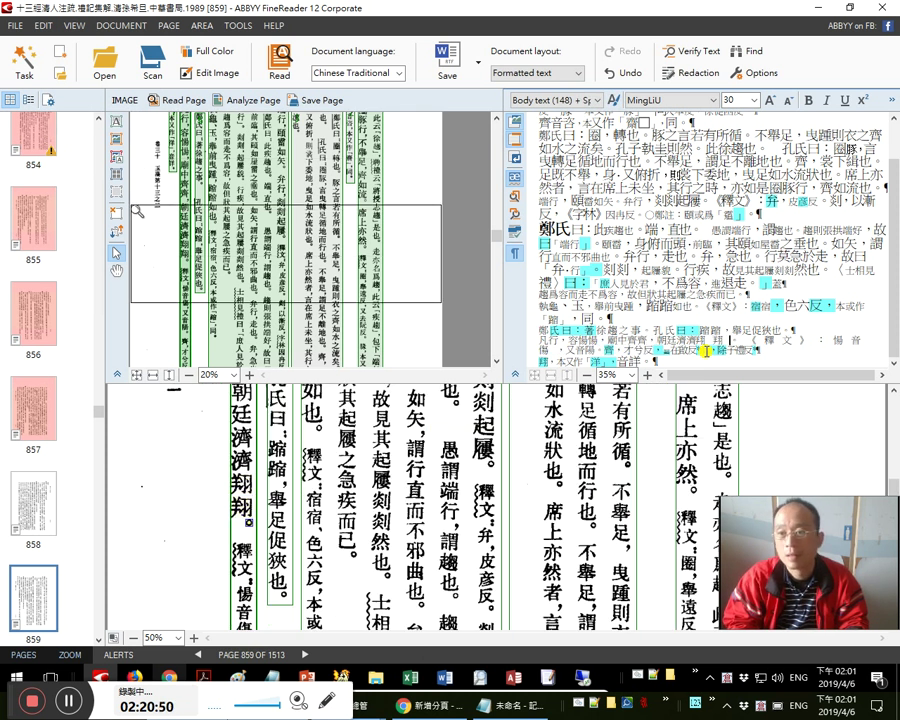
key("Right")
key("Right")
key("Right")
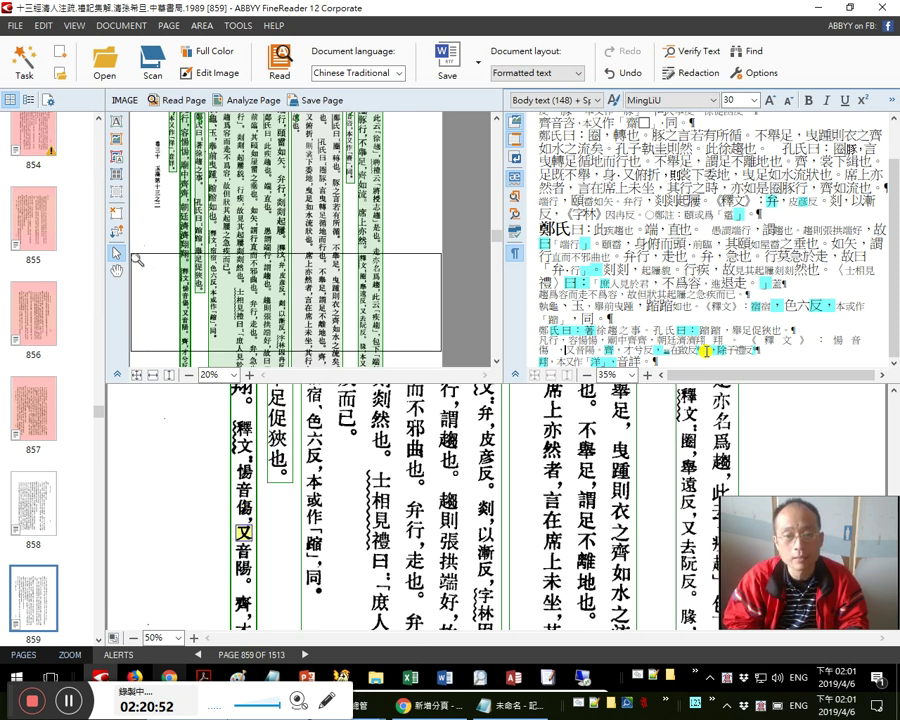
key("Right")
key("Right")
key("Right")
key("Right")
key("Right")
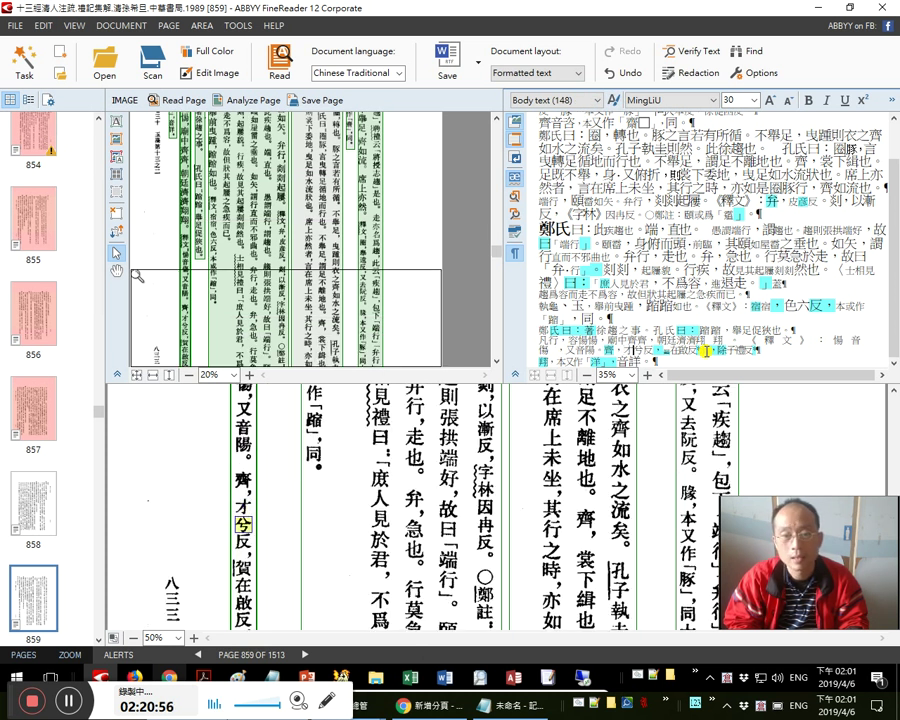
key("Right")
key("Right")
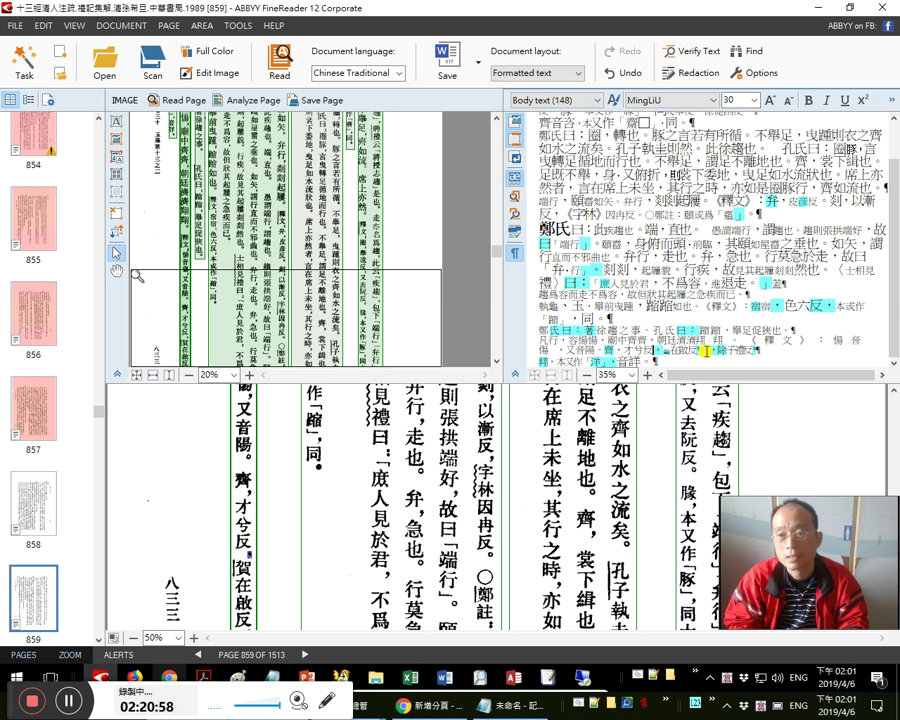
key("Right")
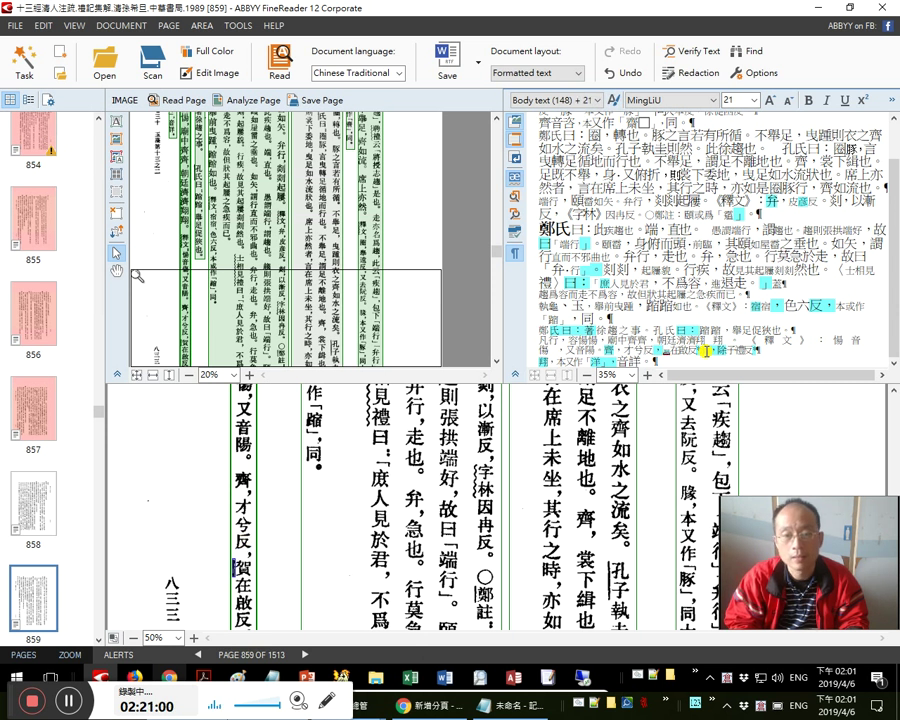
key("shift+Right")
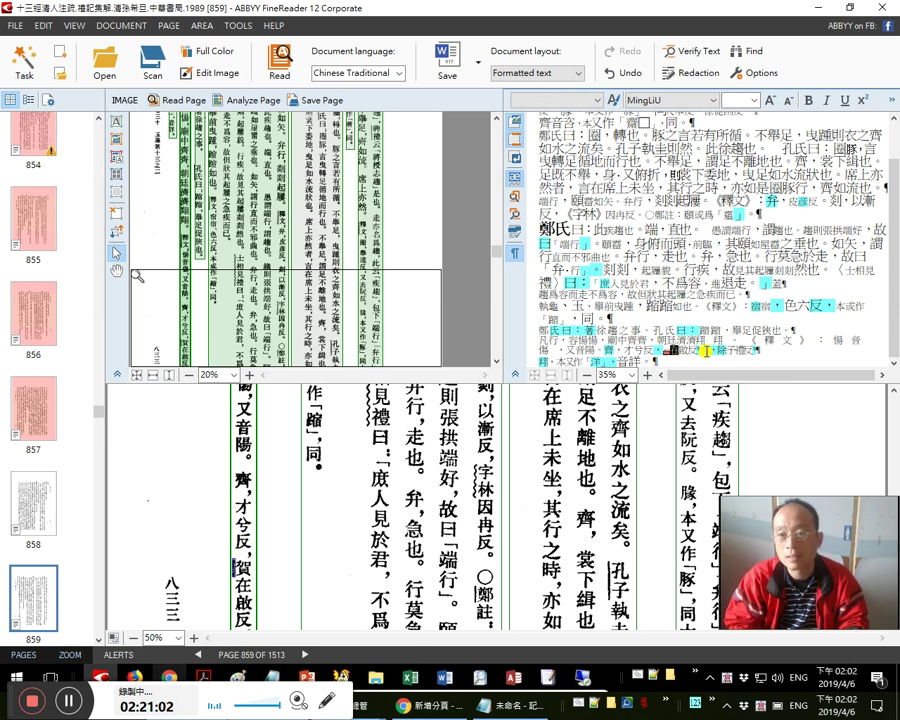
key("Right")
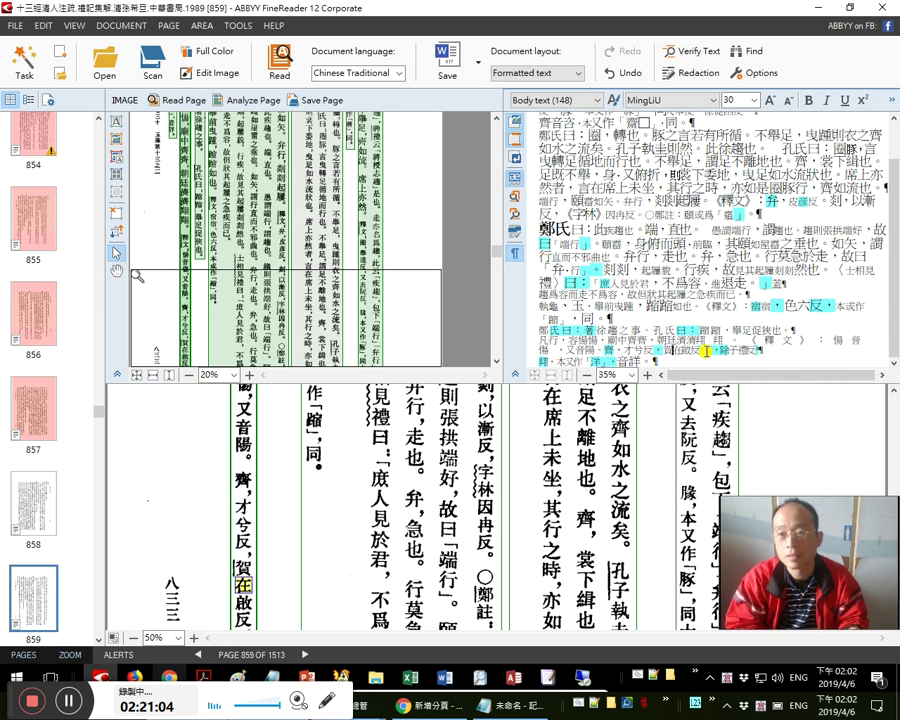
key("Right")
key("Right")
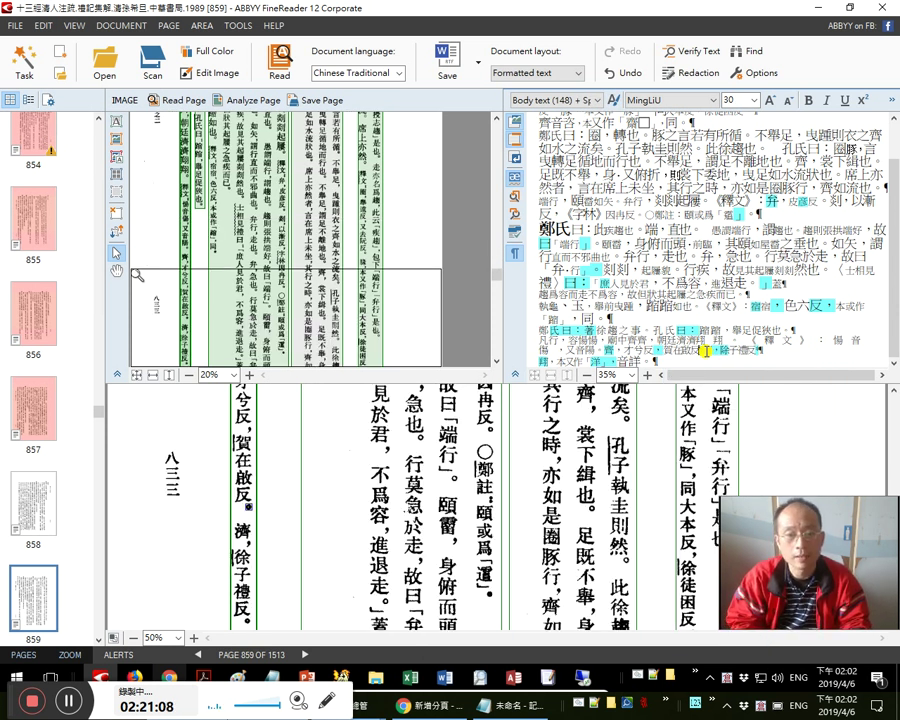
Step: Correct 徐子禮之 to 徐子禮反, verify through 翔，本又作「洋」，音詳, and select all text
type("反")
key("Right")
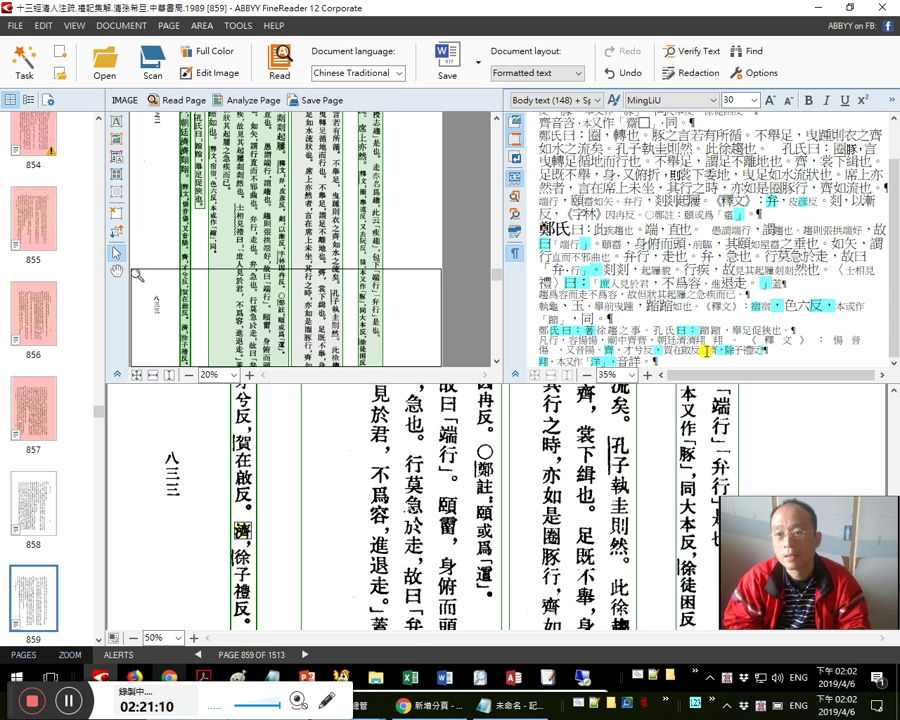
key("Right")
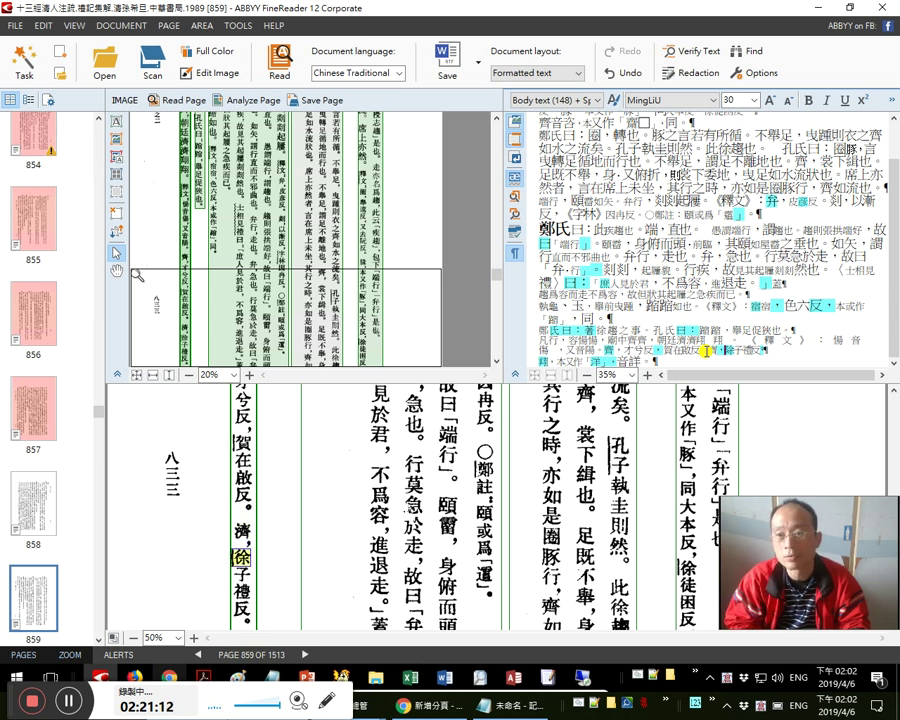
key("Right")
key("Right")
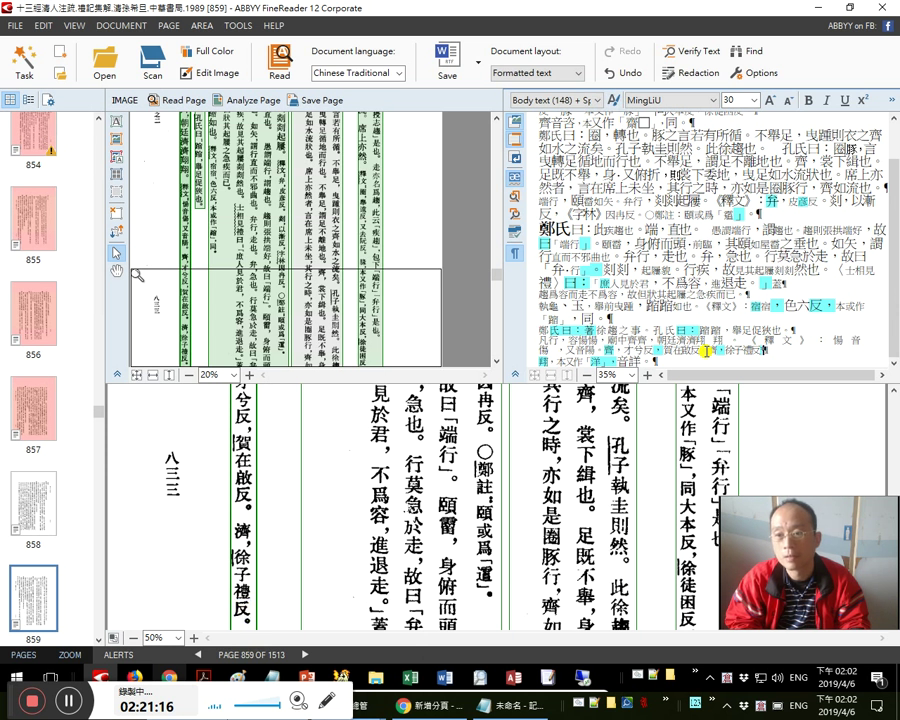
key("Right")
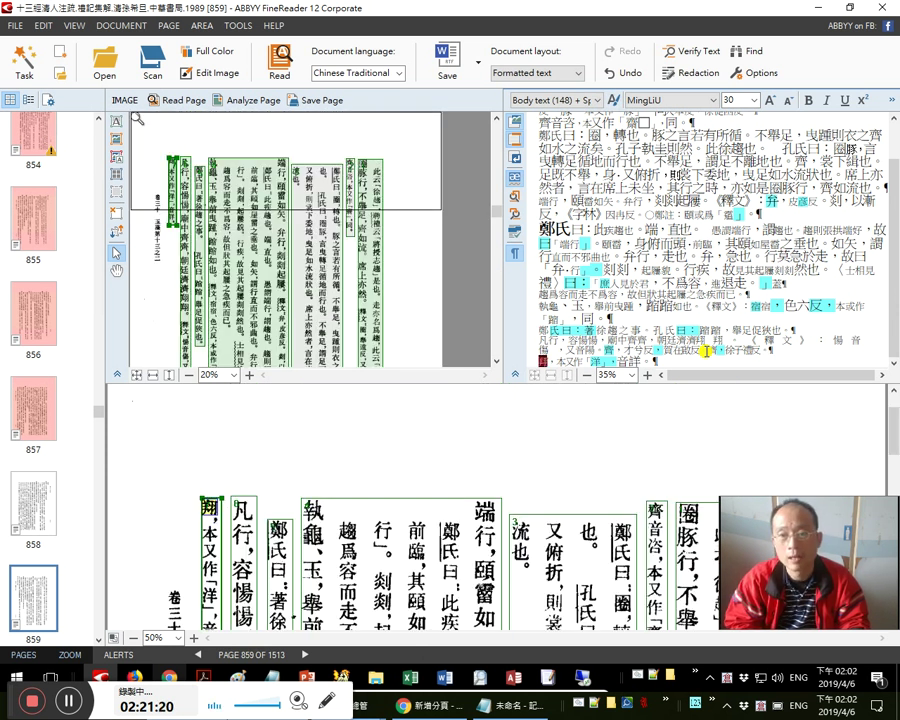
key("Right")
key("Right")
key("Right")
key("Right")
key("Right")
key("Right")
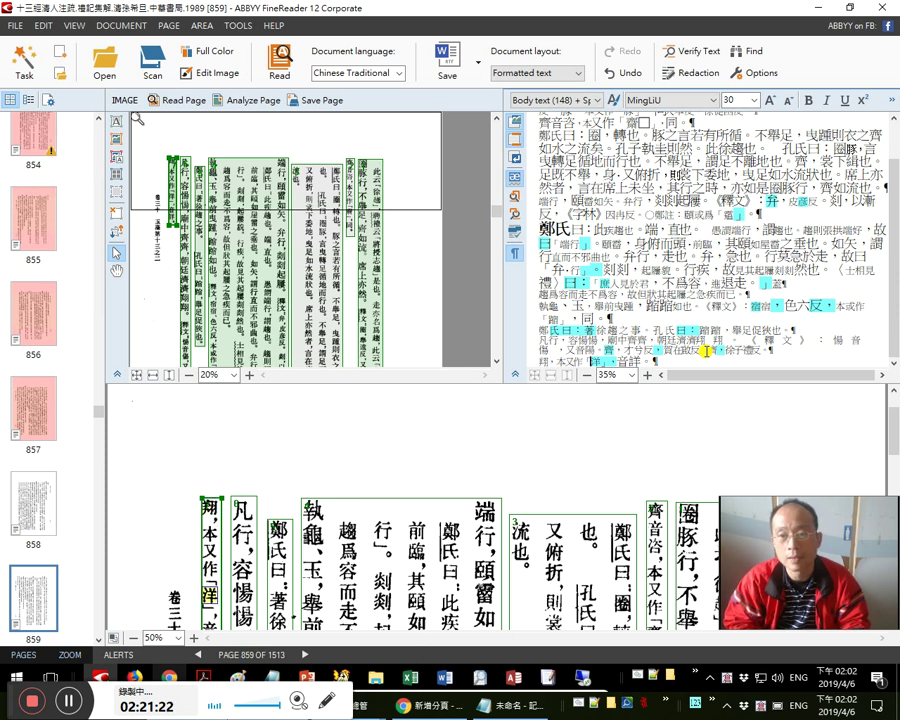
key("Right")
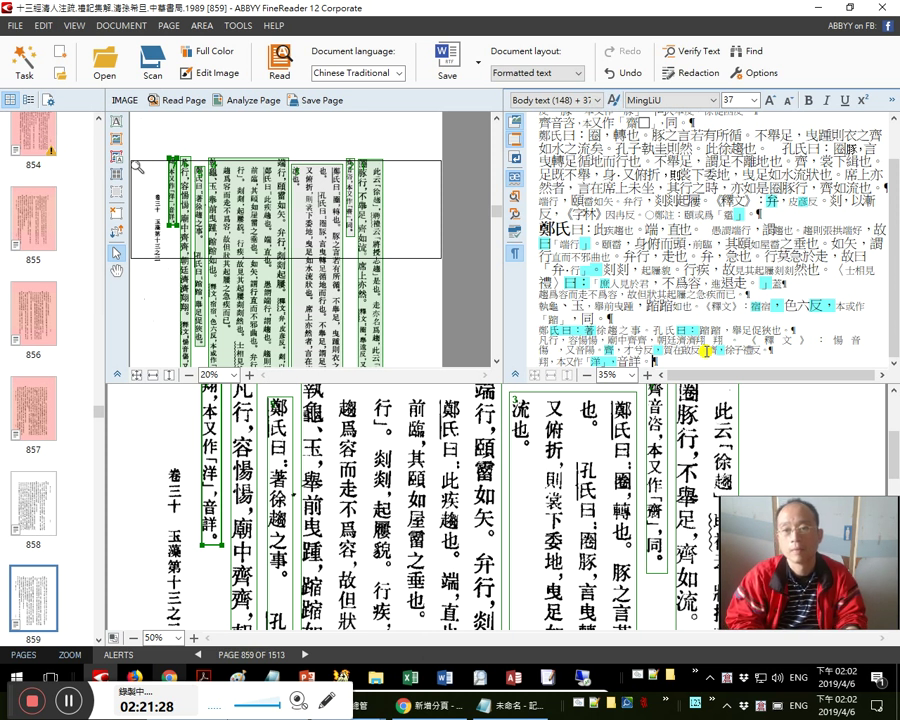
key("ctrl+a")
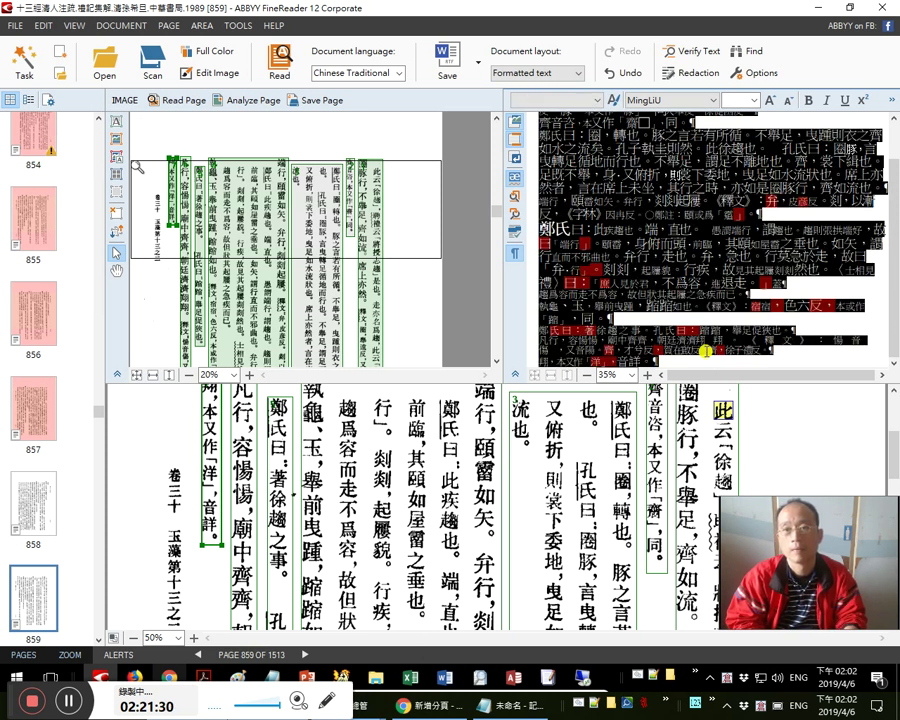
Step: Clear the selection and open page 860, whose text begins 凡行，謂道路也
left_click(707, 352)
key("ctrl+Down")
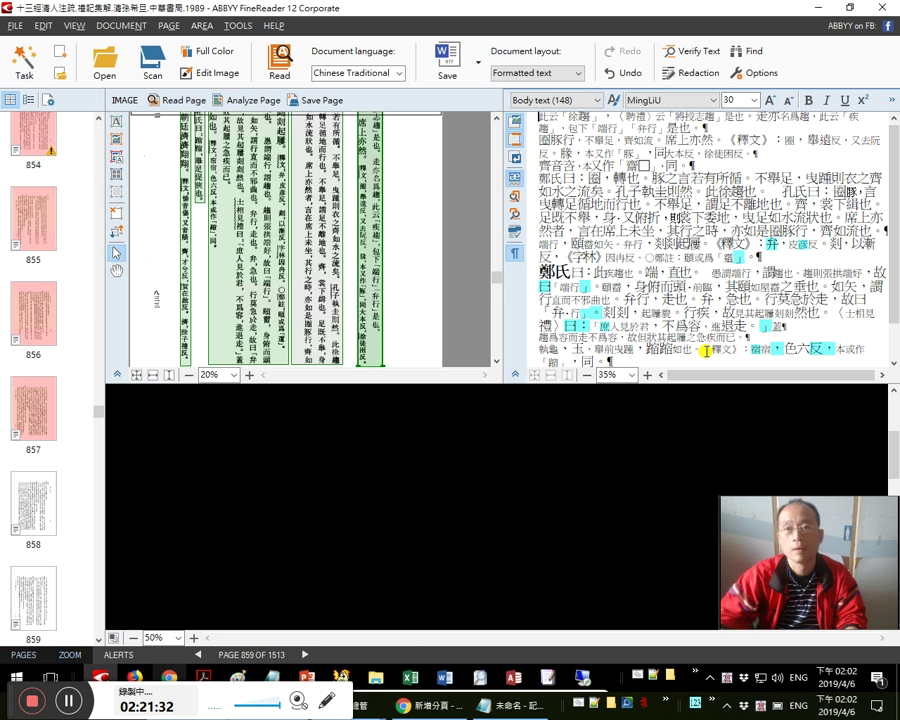
left_click_drag(745, 488, 413, 496)
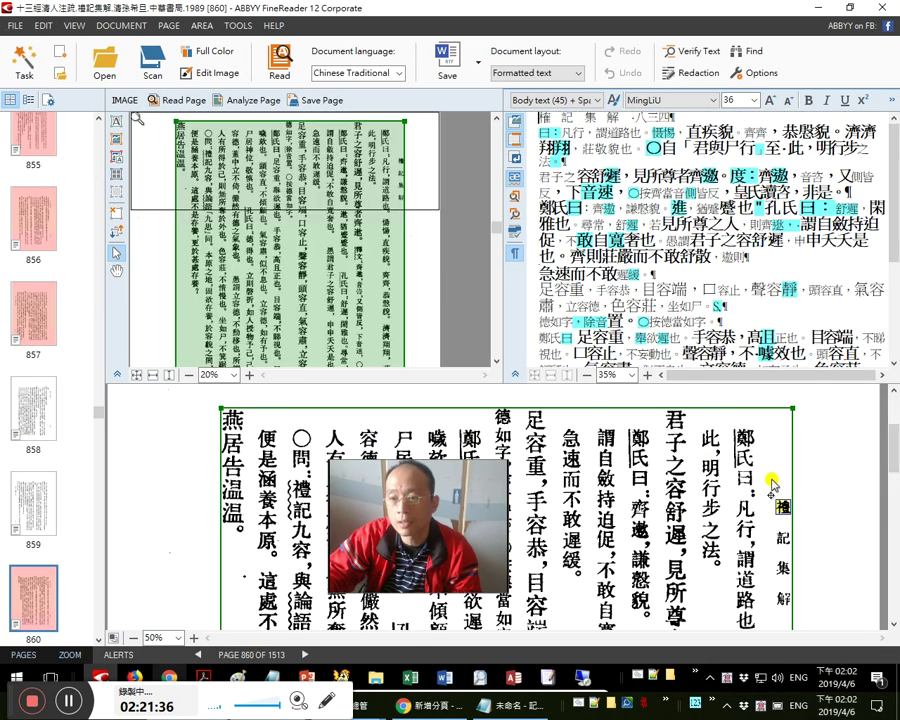
scroll(776, 484, "down", 1)
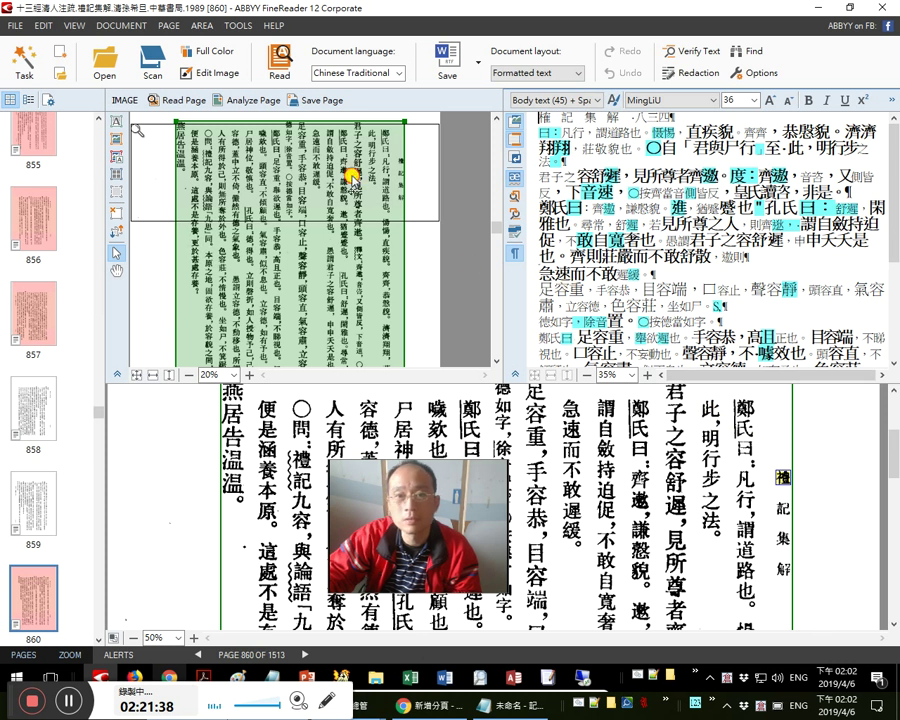
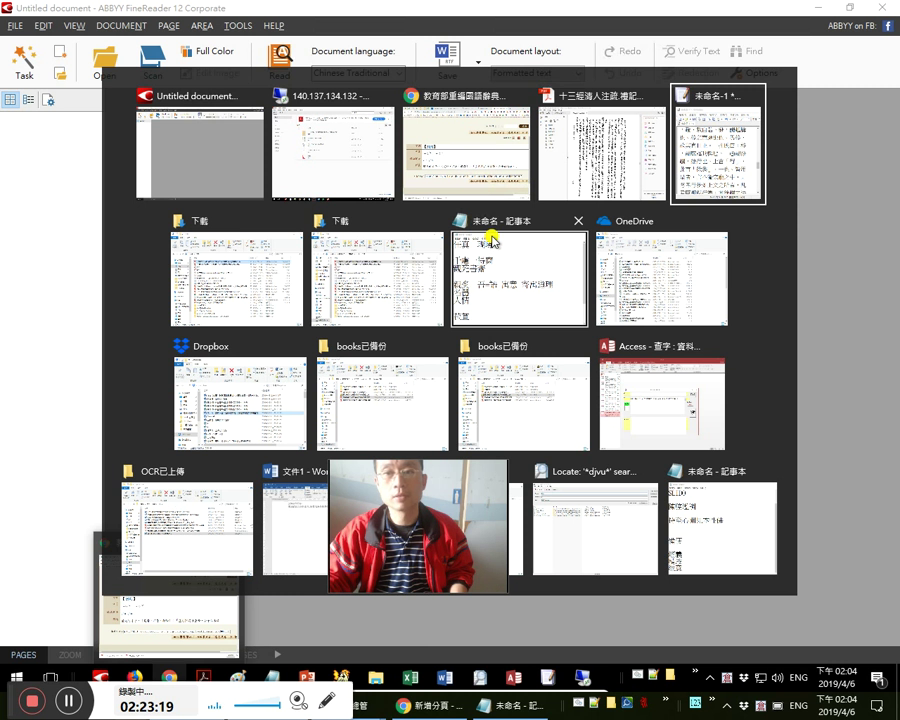
Step: Select the 十三經清人注疏 禮記集解 book file in the Documents folder
key("alt+Tab")
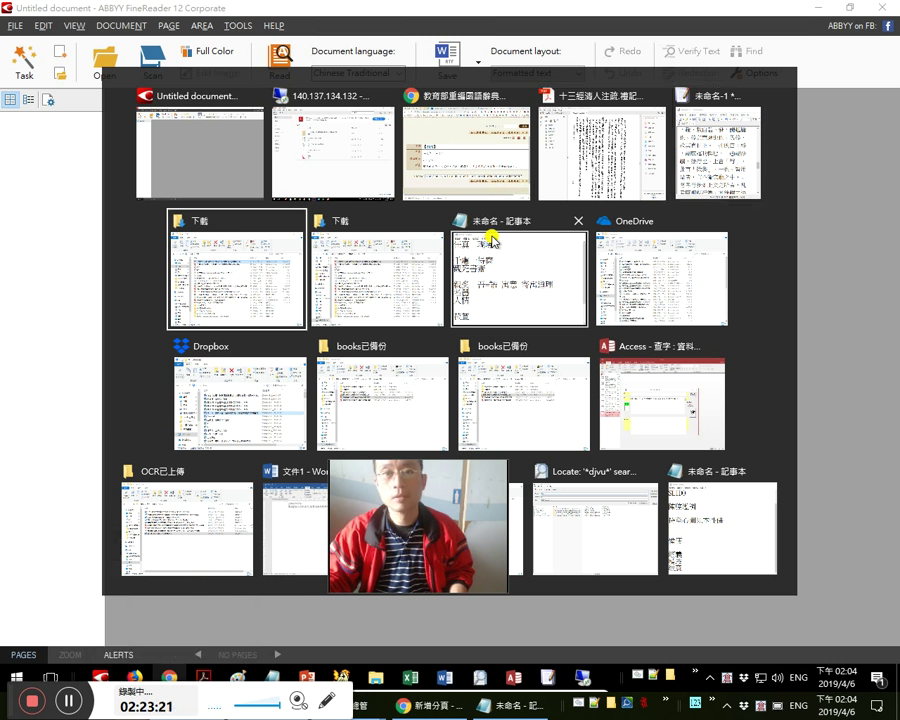
key("alt+shift+Tab")
key("alt+shift+Tab")
key("alt+Tab")
key("alt+Tab")
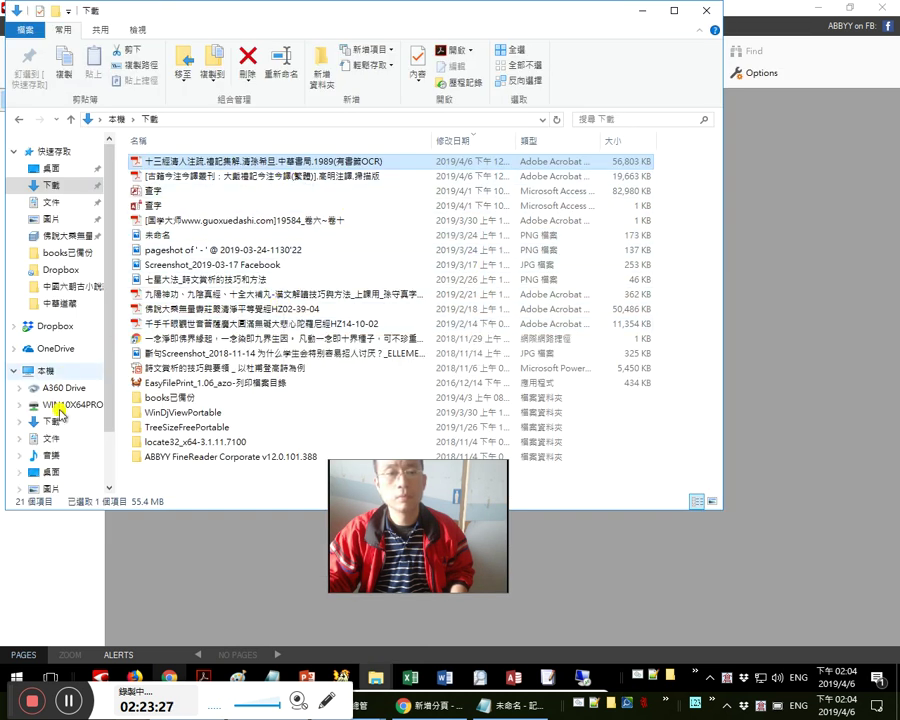
left_click(52, 438)
left_click_drag(470, 16, 656, 26)
left_click(458, 222)
key("alt+Tab")
key("alt+Tab")
key("alt+Tab")
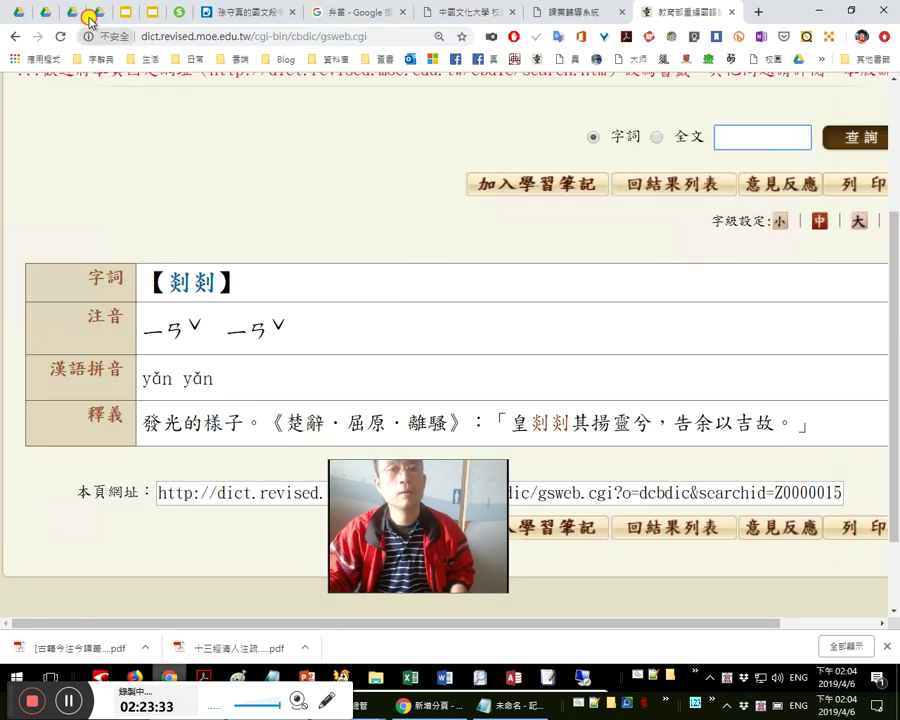
Step: Drag the 禮記集解 book file from Documents into Google Drive's eBooks › OCR folder to upload it
left_click(89, 14)
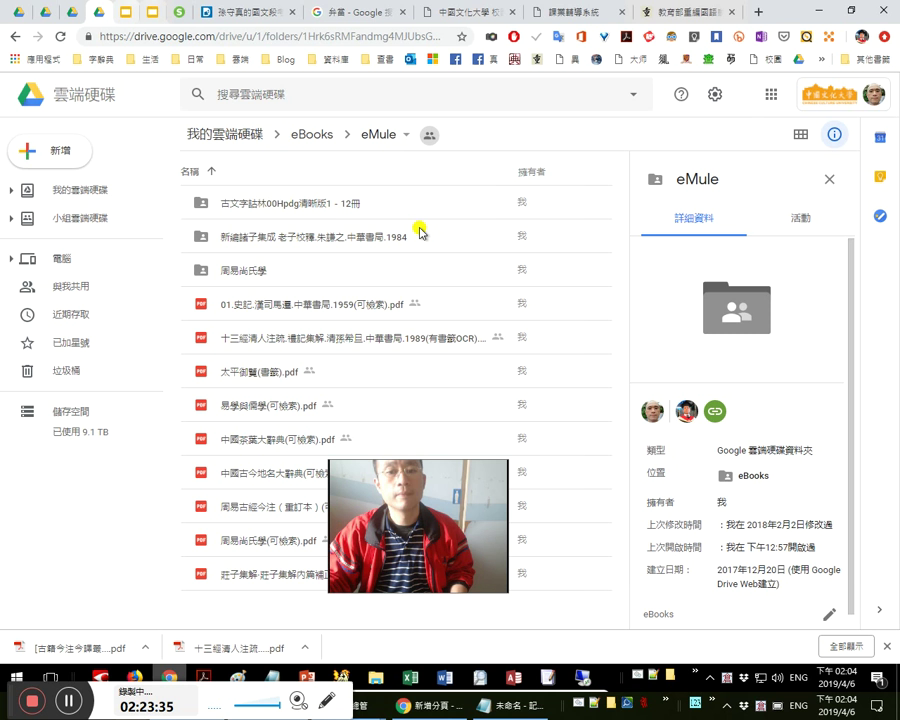
left_click(311, 136)
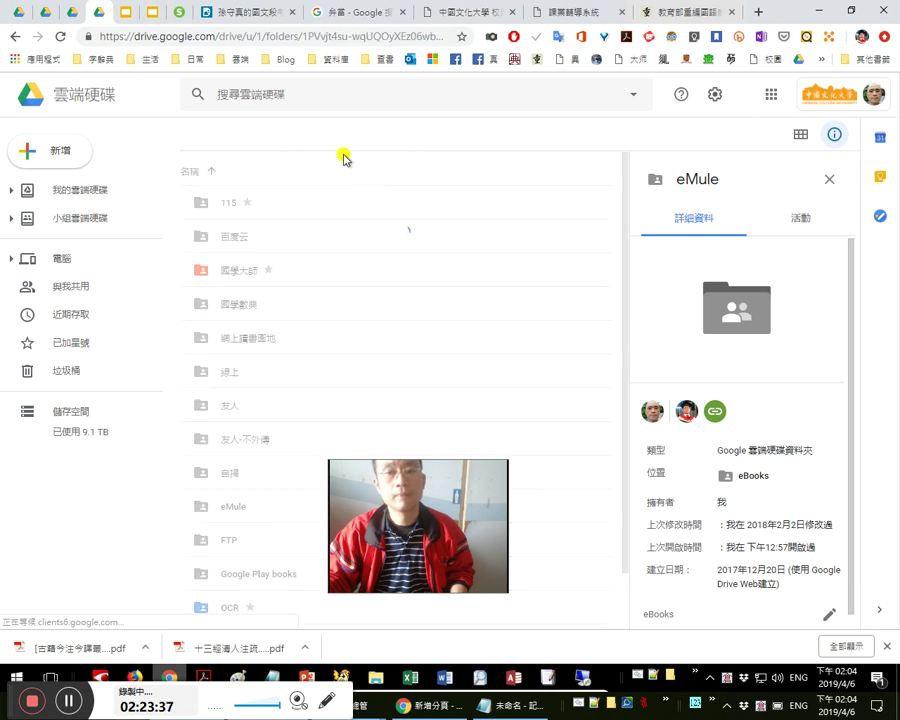
left_click(240, 645)
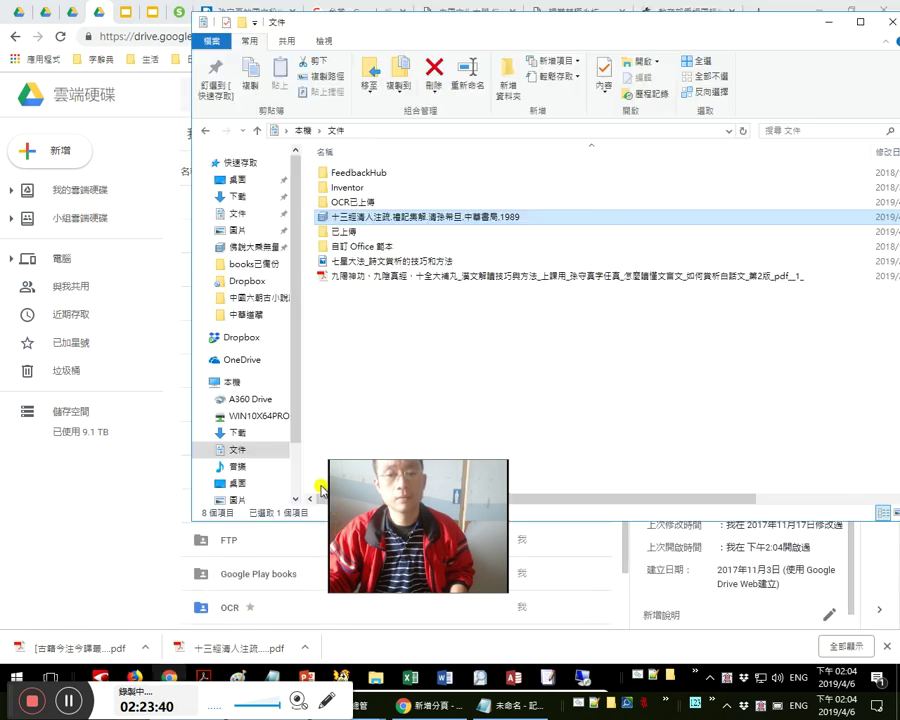
left_click_drag(360, 228, 249, 607)
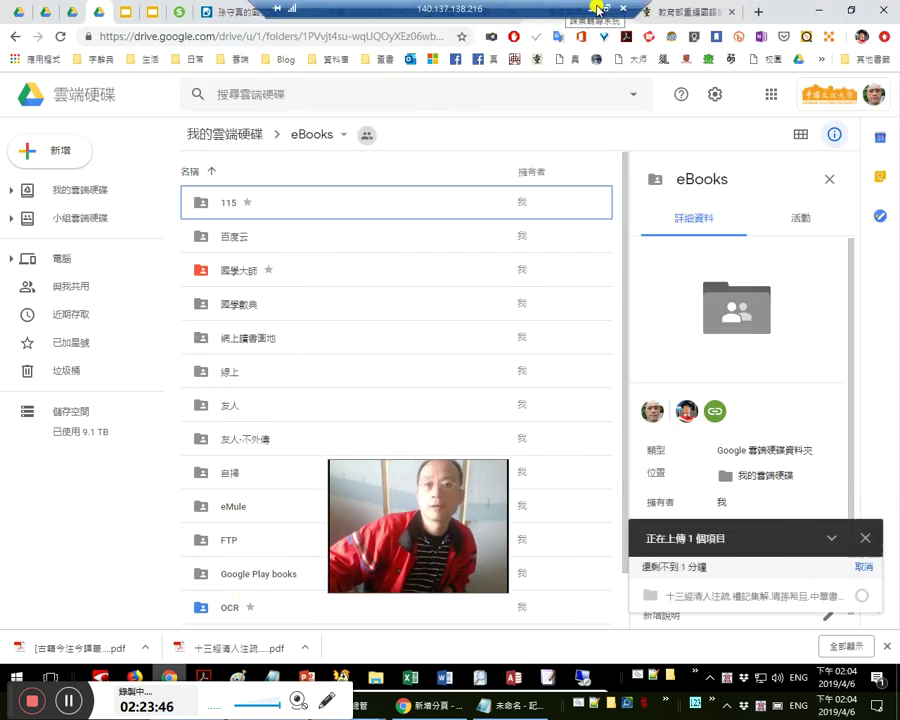
key("alt+Tab")
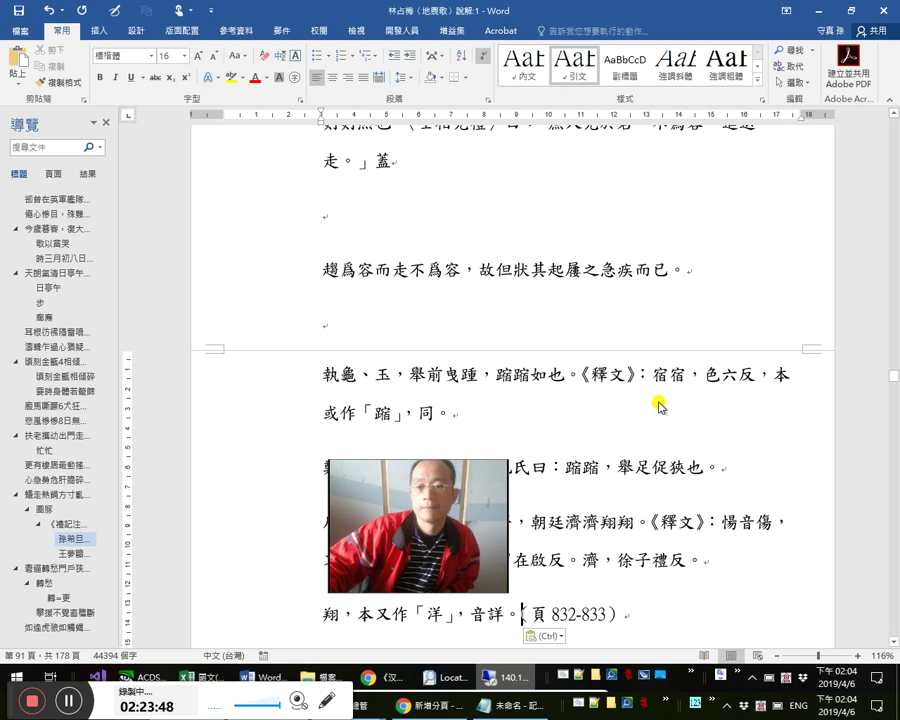
Step: Scroll to the 孫希旦《禮記集解》 passage and save the document
scroll(655, 402, "down", 2)
scroll(660, 372, "up", 3)
scroll(668, 390, "up", 10)
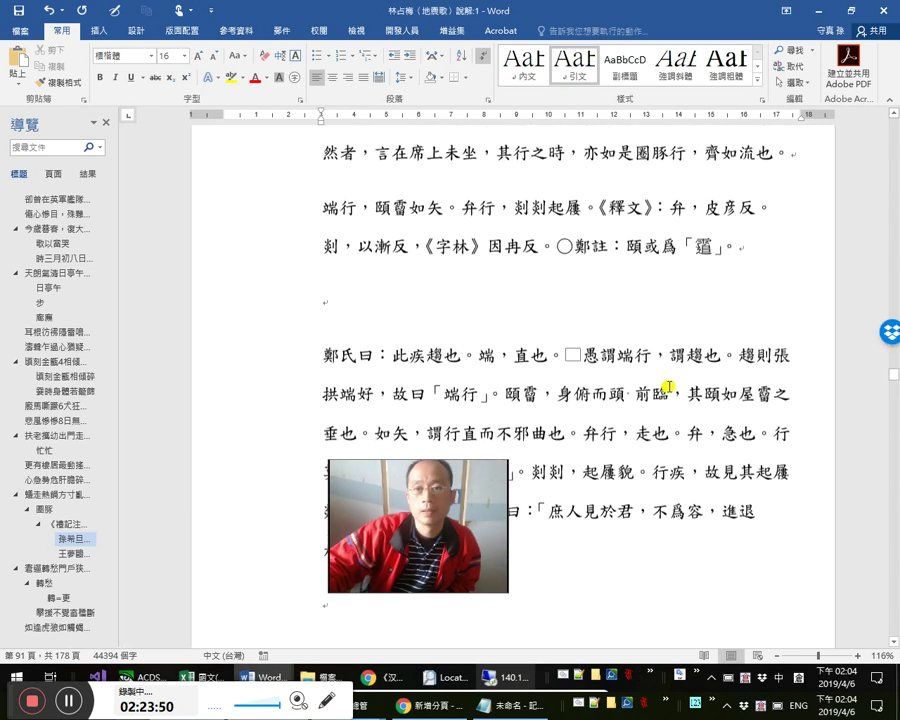
scroll(666, 380, "up", 15)
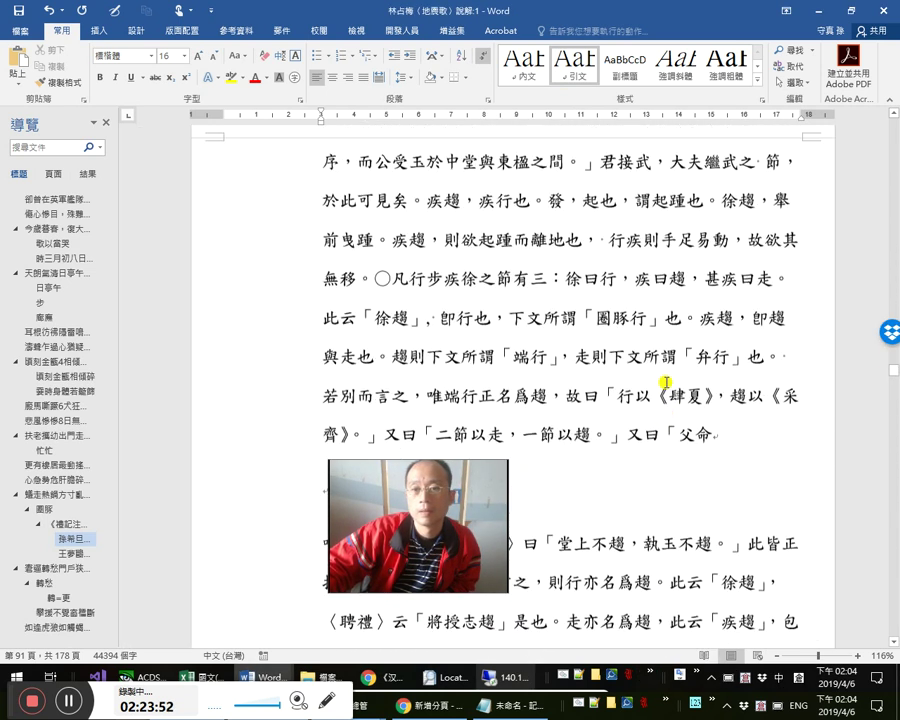
scroll(666, 385, "up", 15)
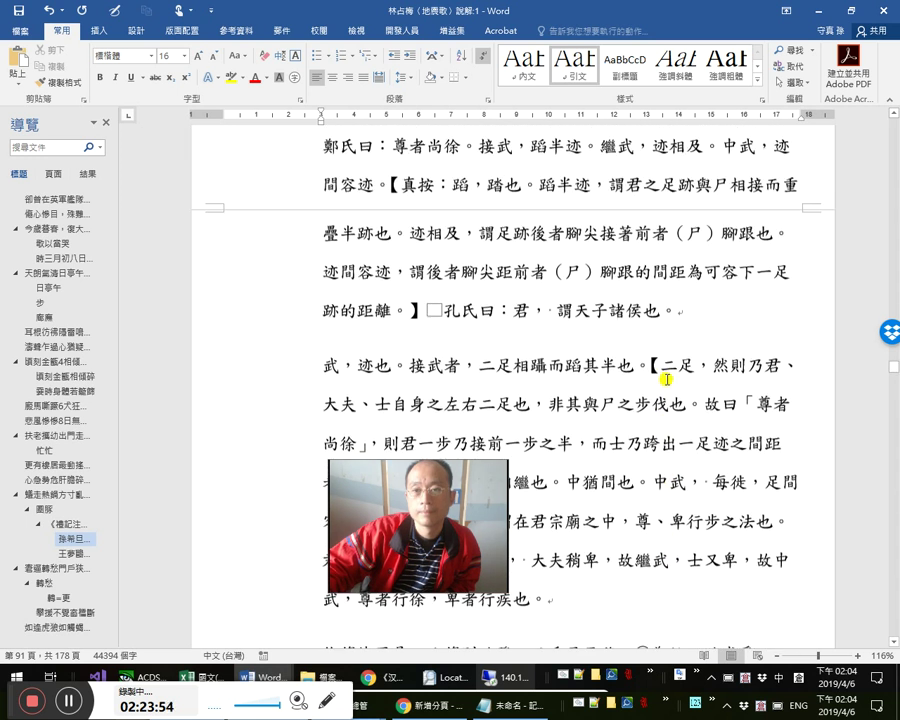
scroll(665, 393, "down", 1)
left_click(428, 337)
left_click(445, 313)
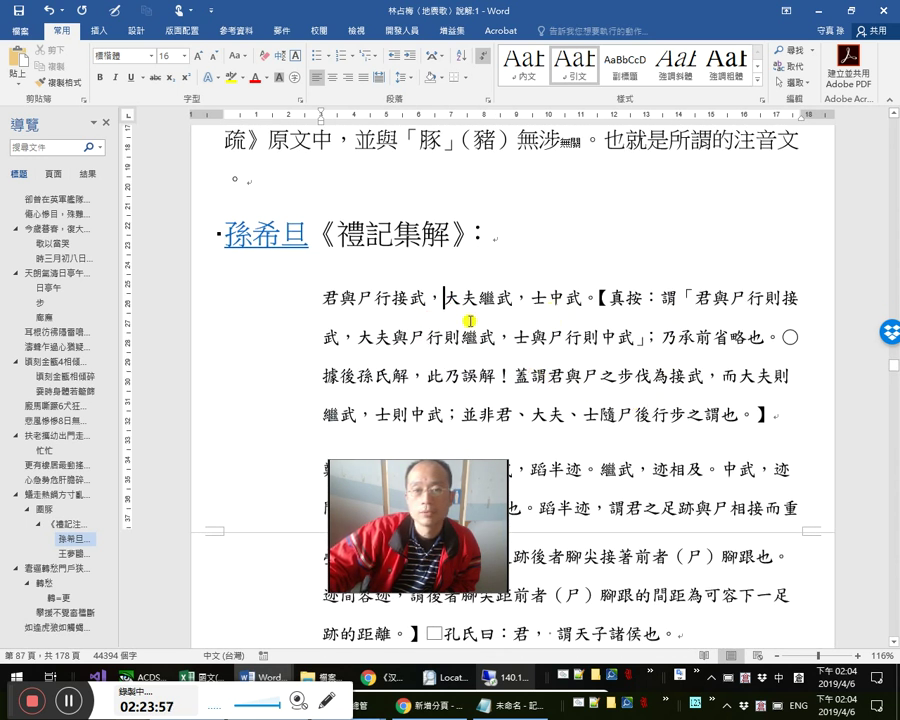
left_click(20, 12)
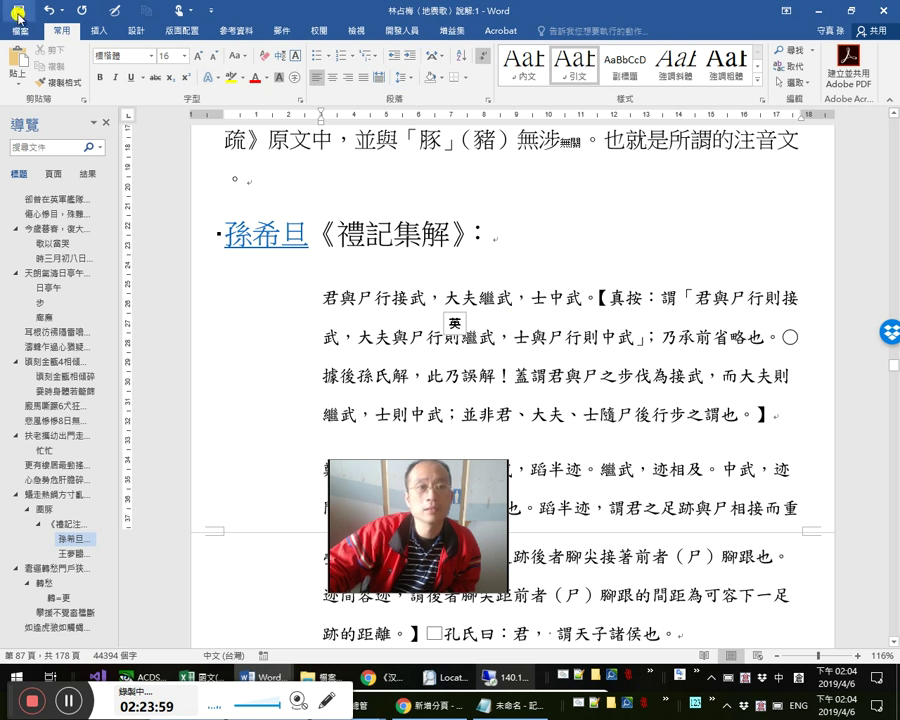
Step: Set the bracketed 【真按…】 note to font size 11
left_click_drag(598, 296, 773, 418)
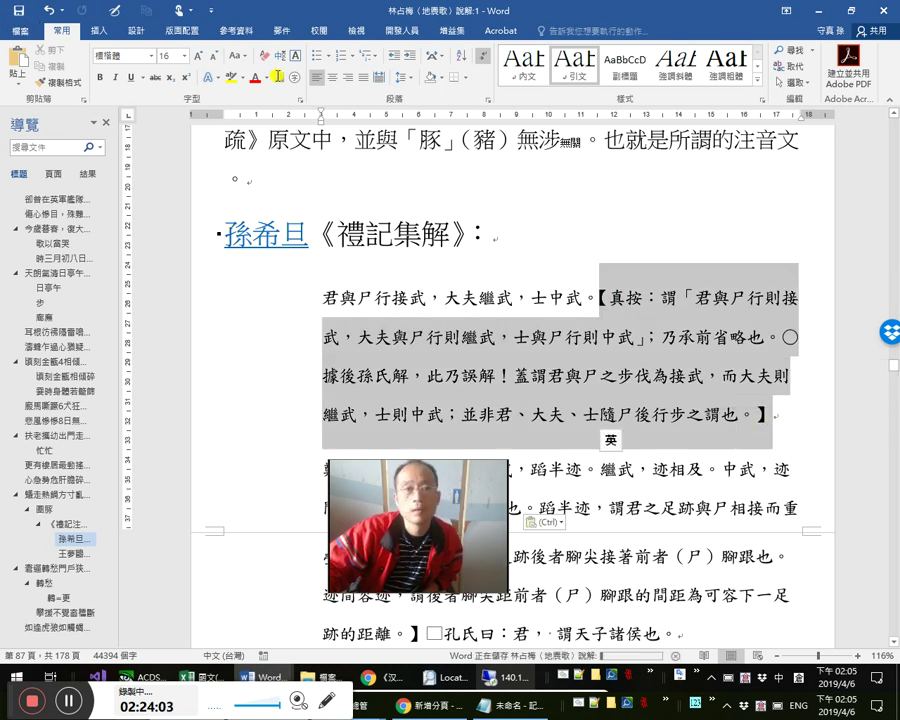
left_click(168, 56)
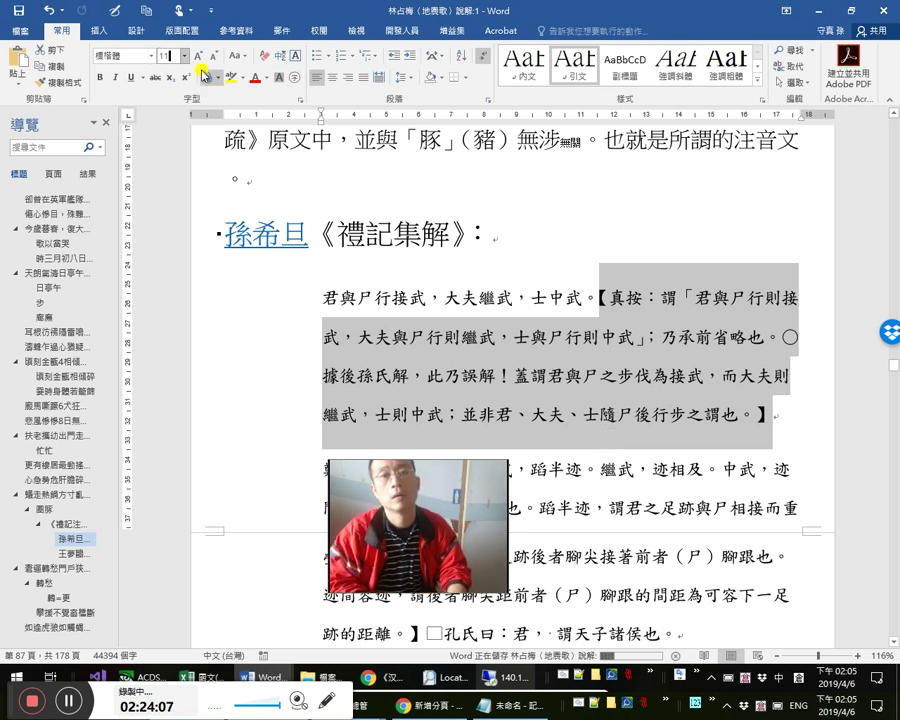
key("Return")
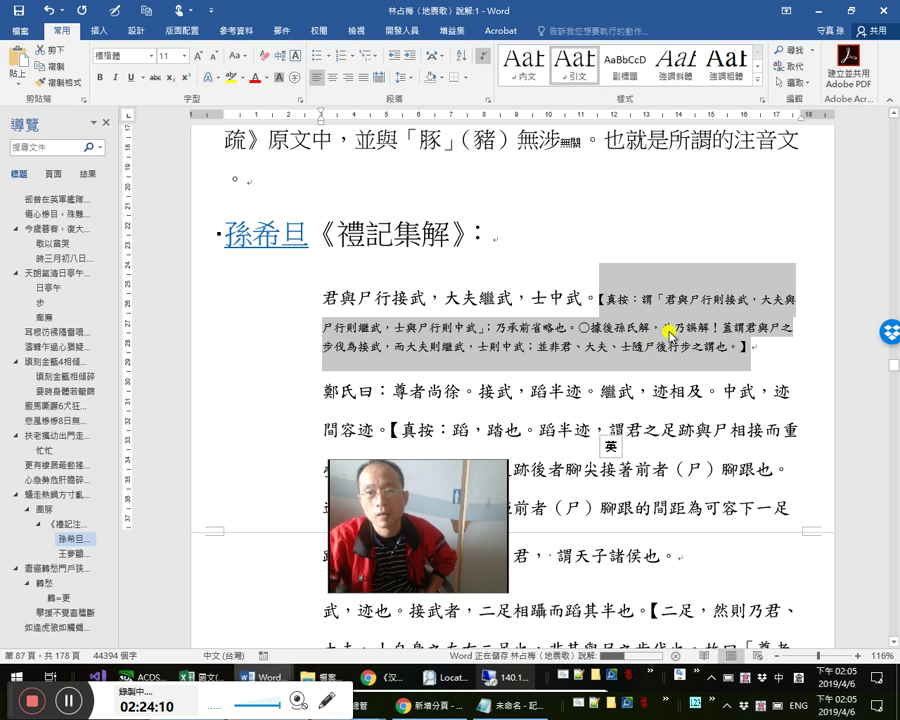
left_click(669, 333)
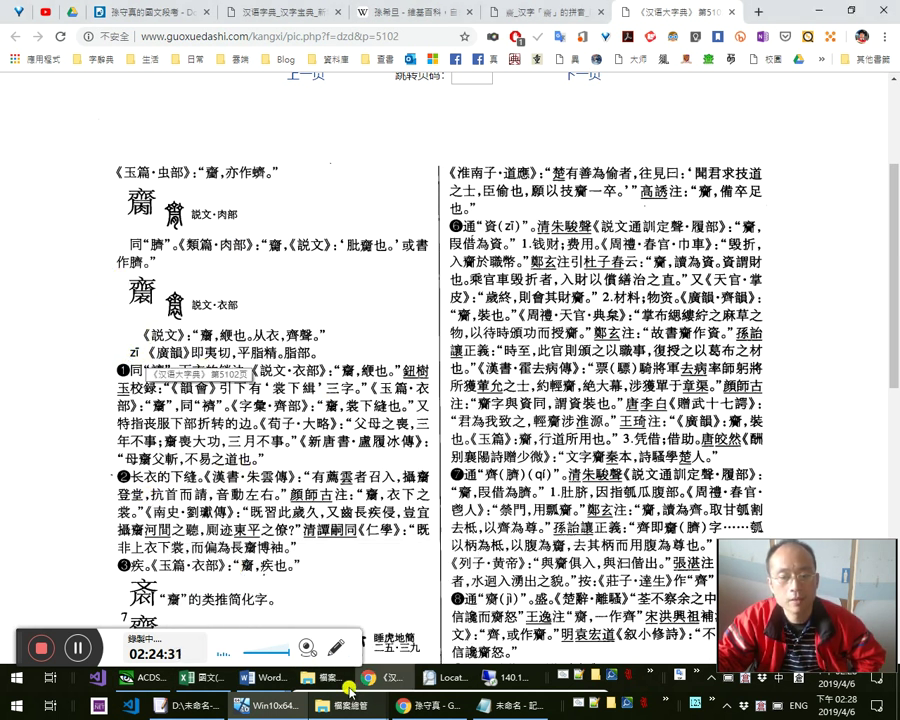
left_click(150, 405)
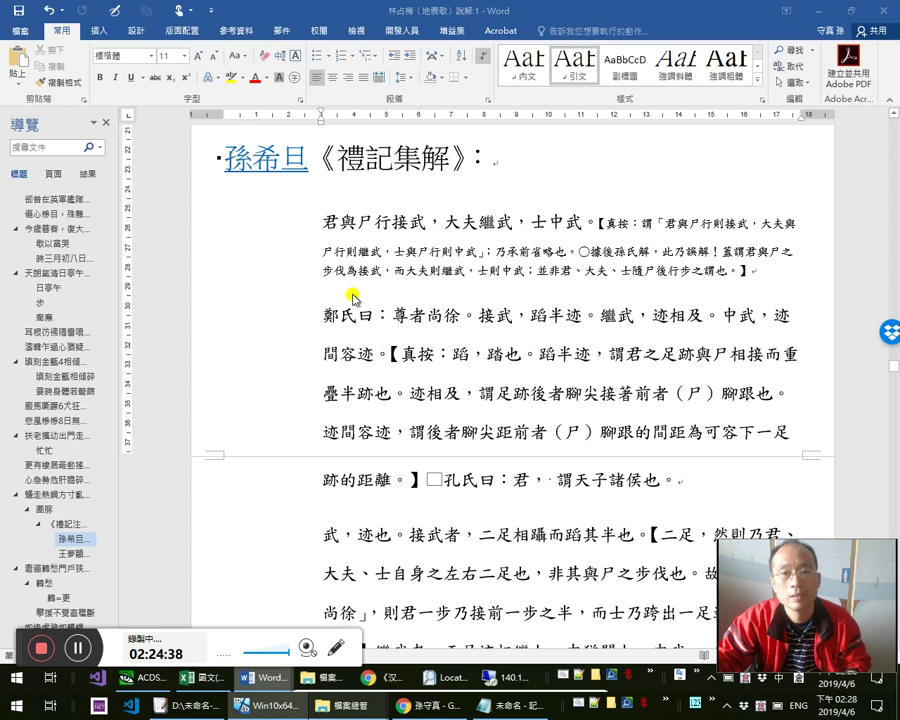
Step: In the other document, delete the doubled comma after 1421） in the footnote
key("ctrl+F6")
scroll(560, 440, "up", 4)
scroll(505, 401, "up", 4)
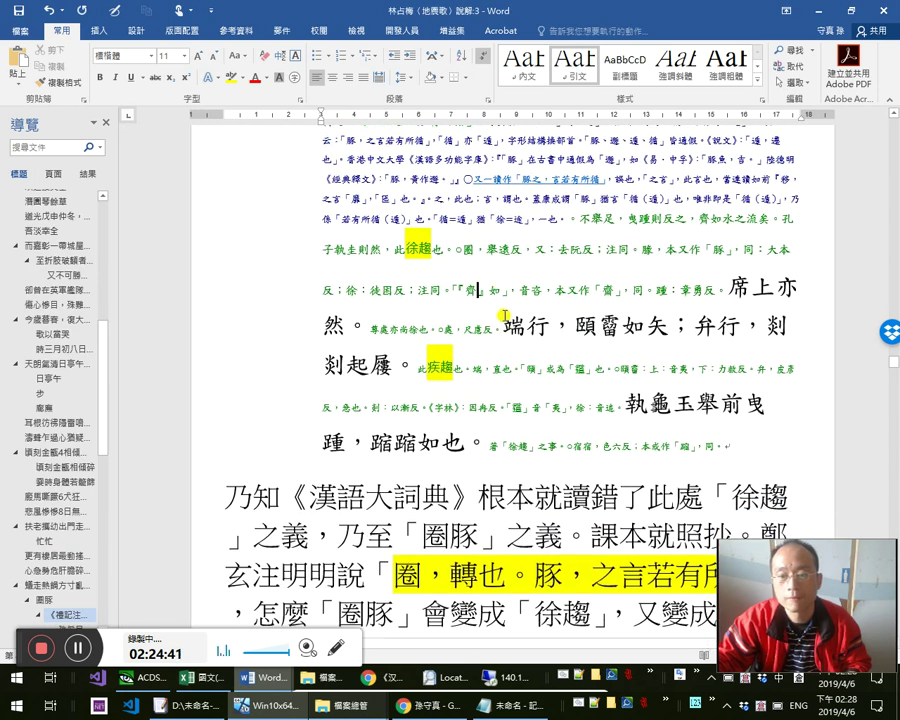
scroll(505, 316, "up", 6)
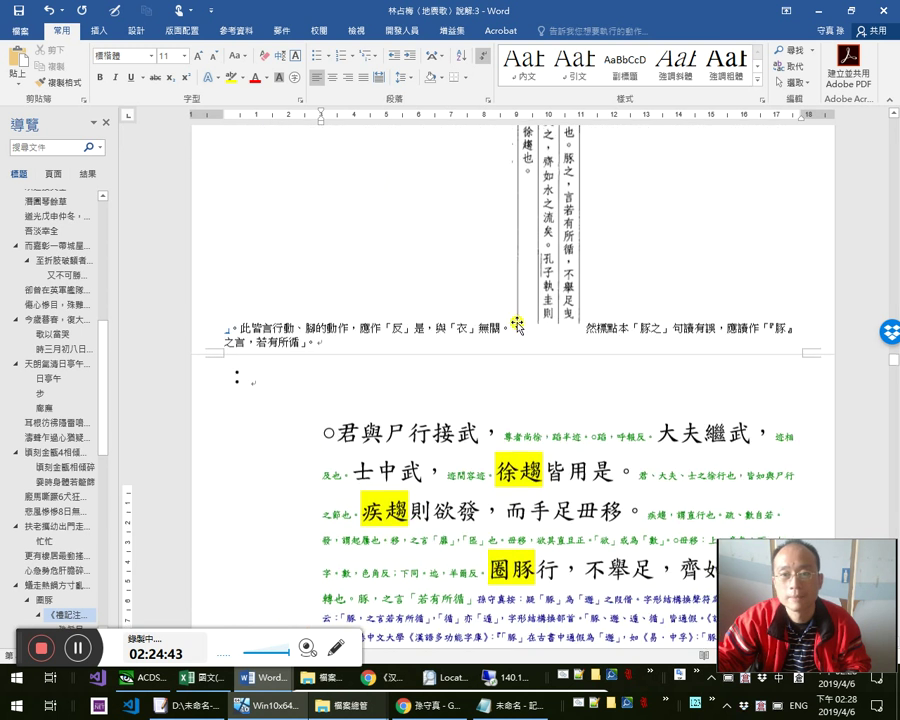
scroll(517, 324, "up", 2)
left_click(412, 461)
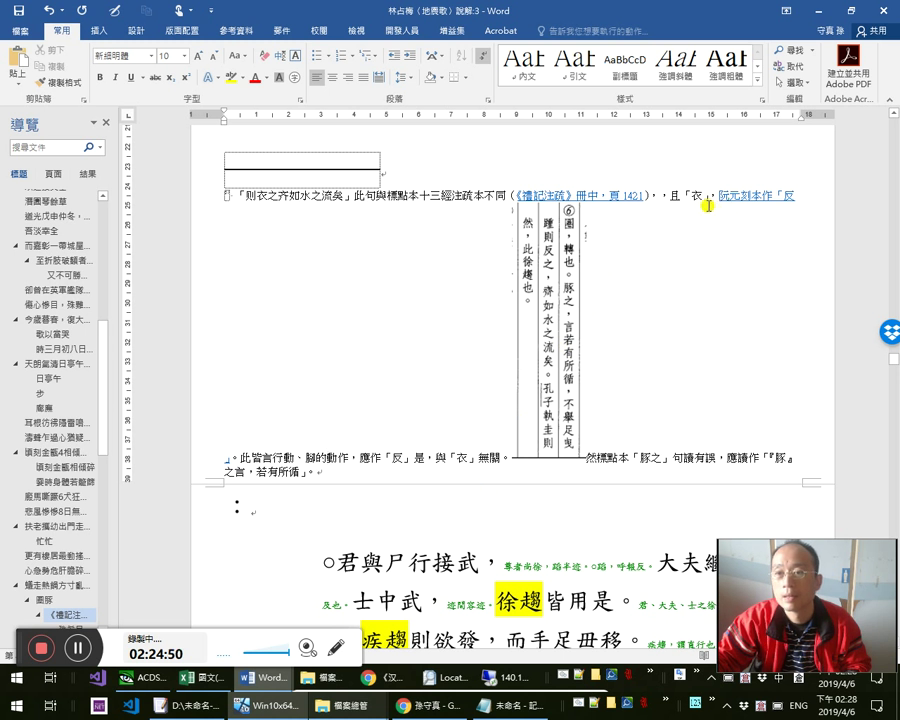
left_click(668, 198)
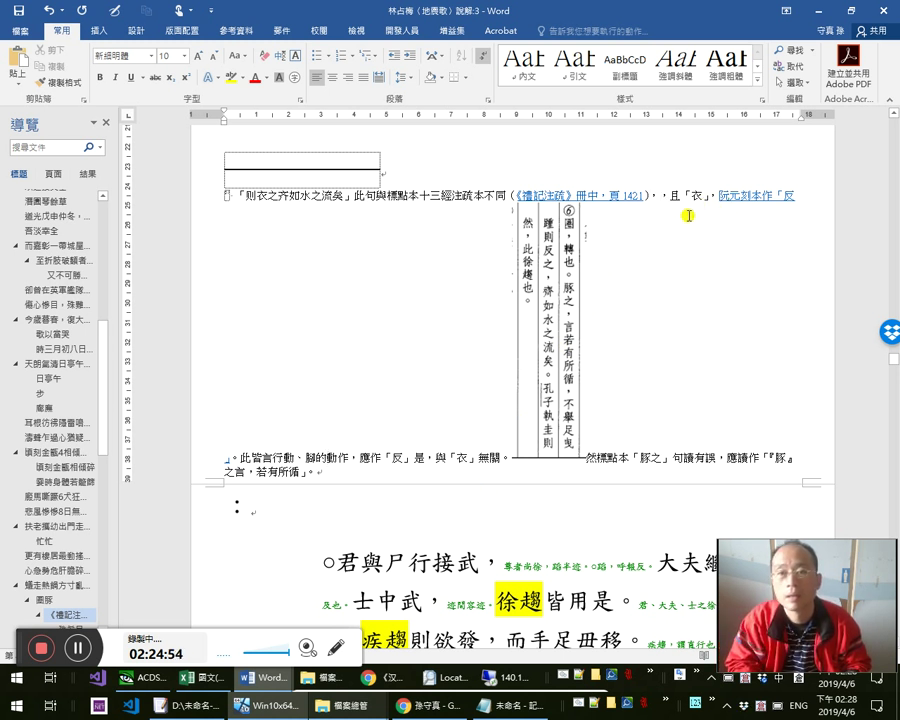
key("Delete")
key("Right")
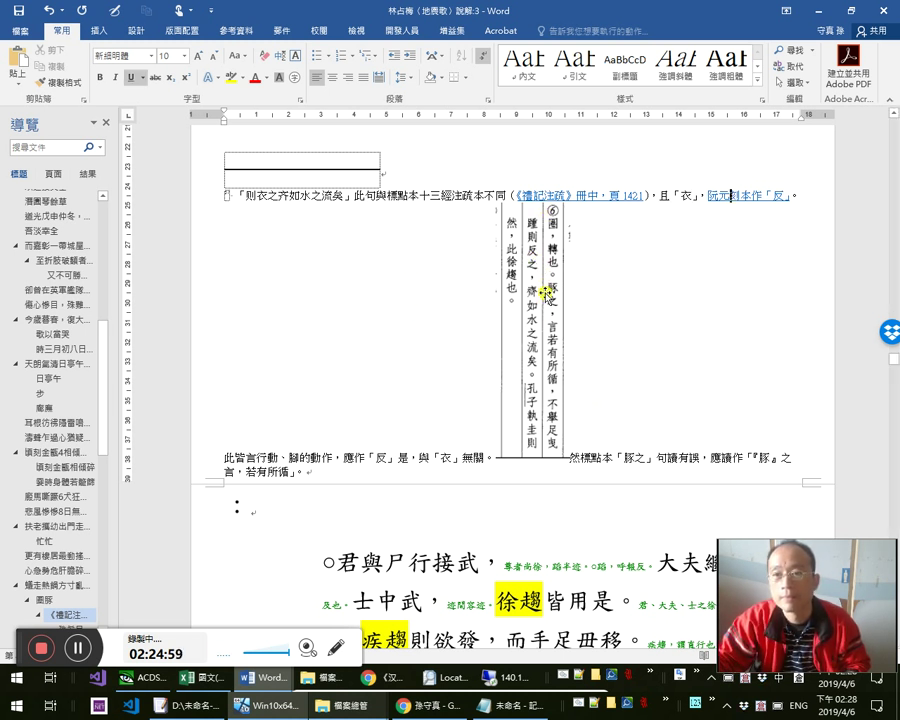
Step: Append ○今按孫希旦《禮記集解》 at the footnote's end and select the title 集解
left_click(355, 458)
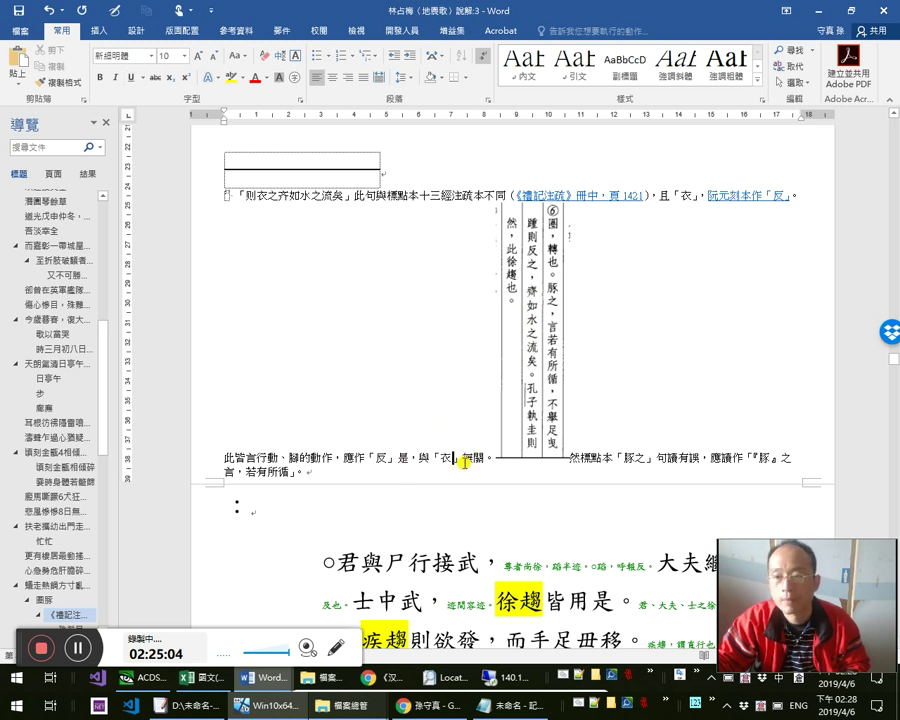
type("yyy")
key("Escape")
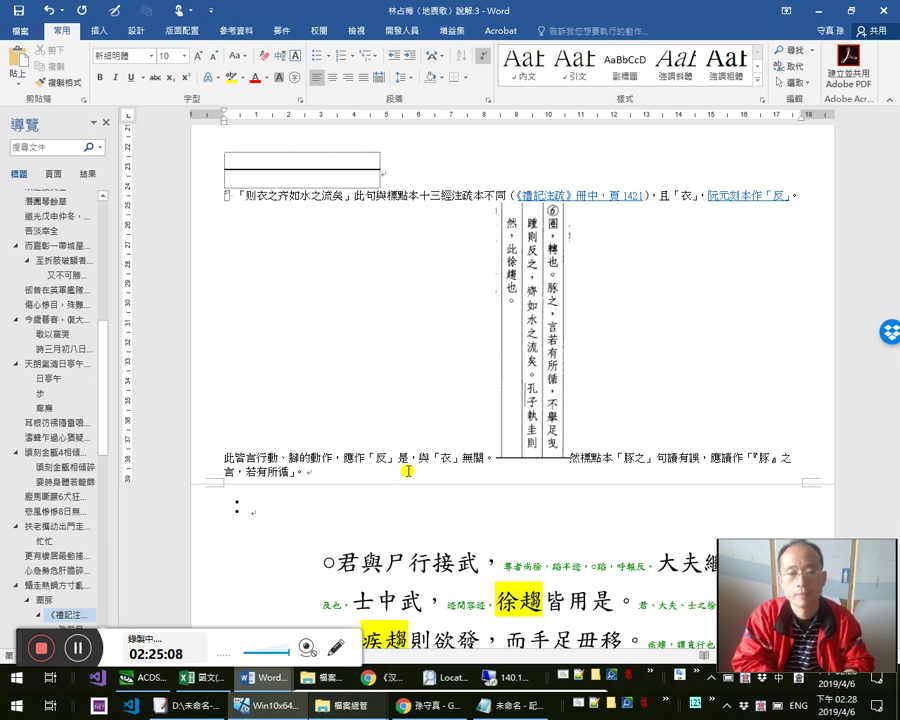
type("○")
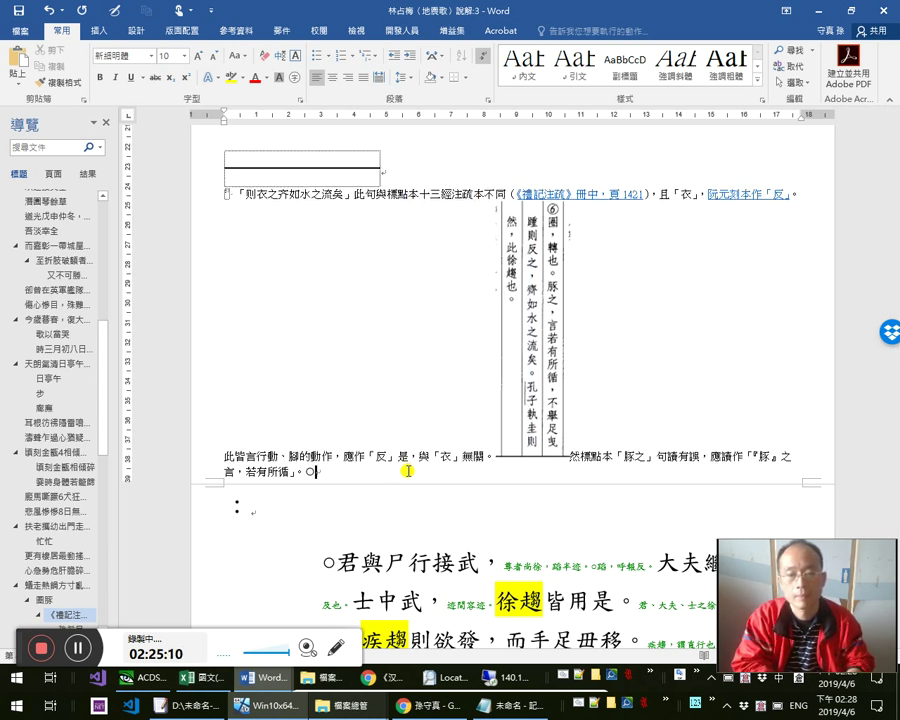
type("今按nf")
key("Escape")
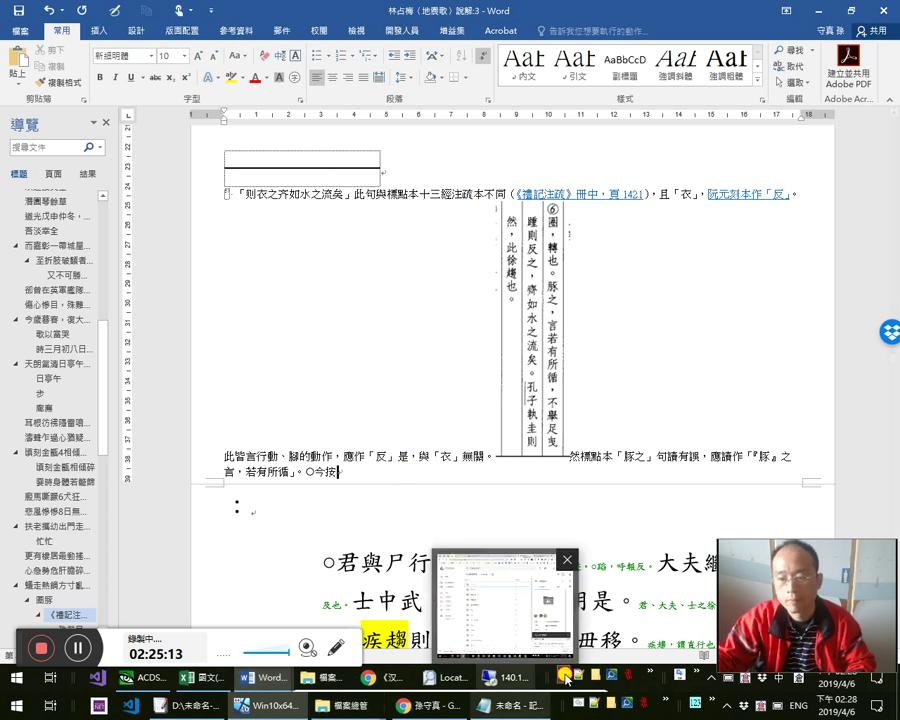
left_click(597, 705)
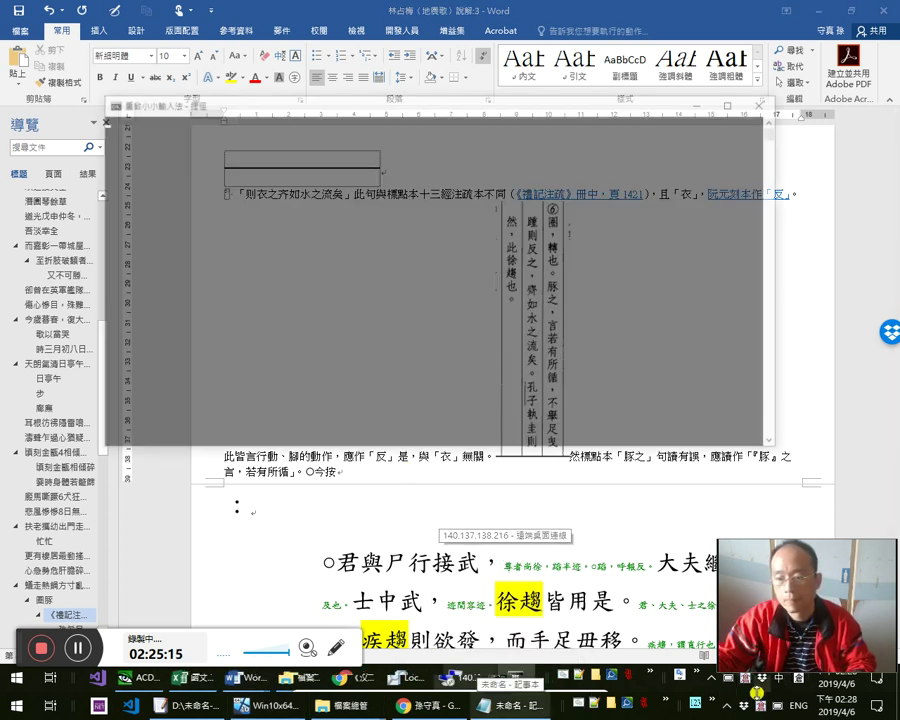
left_click(745, 680)
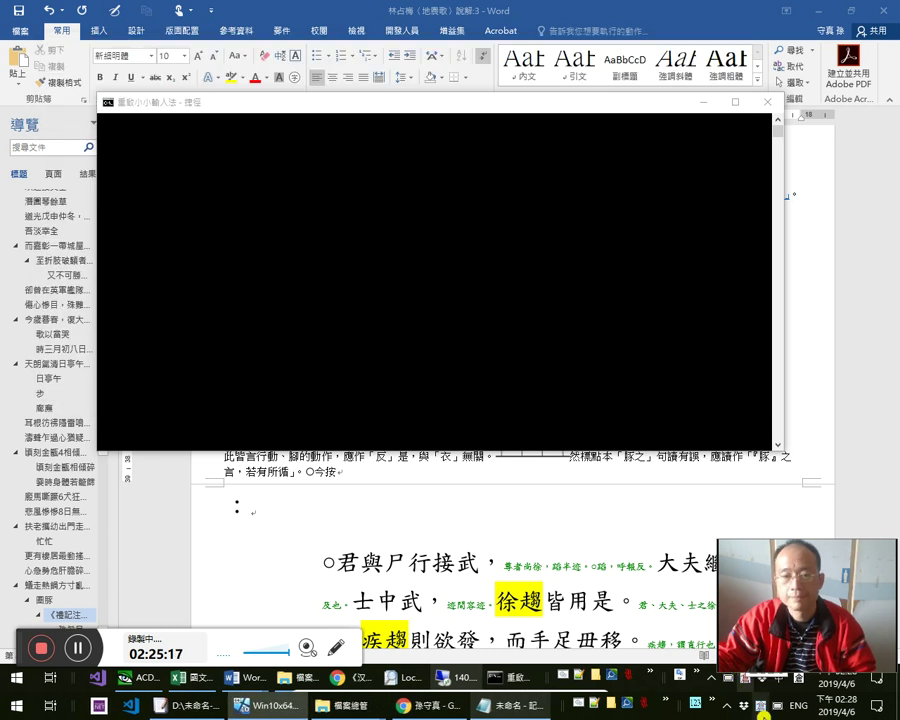
left_click(398, 444)
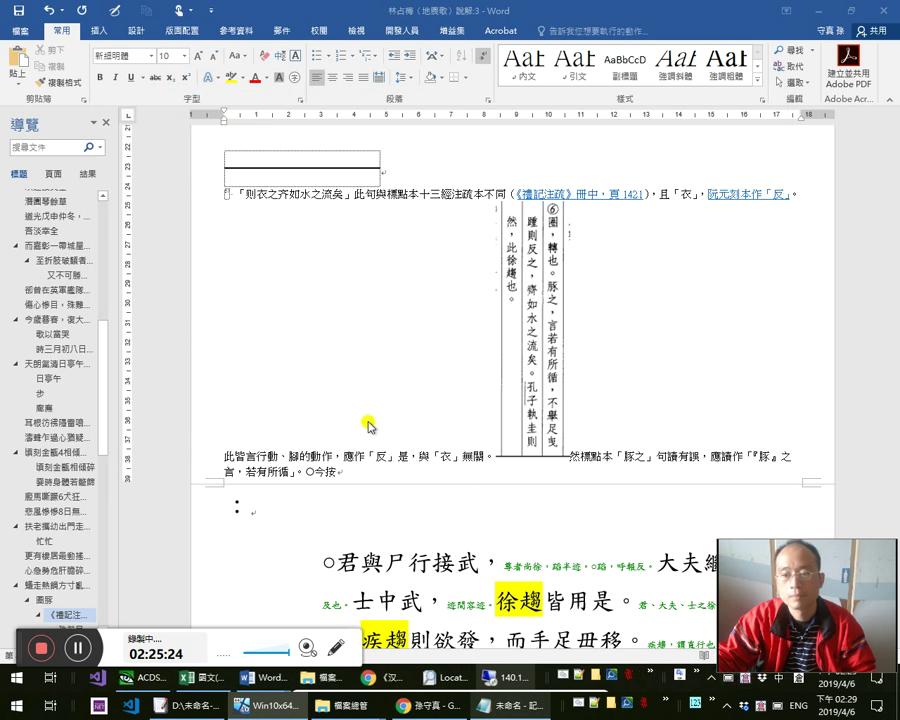
type("nfkb")
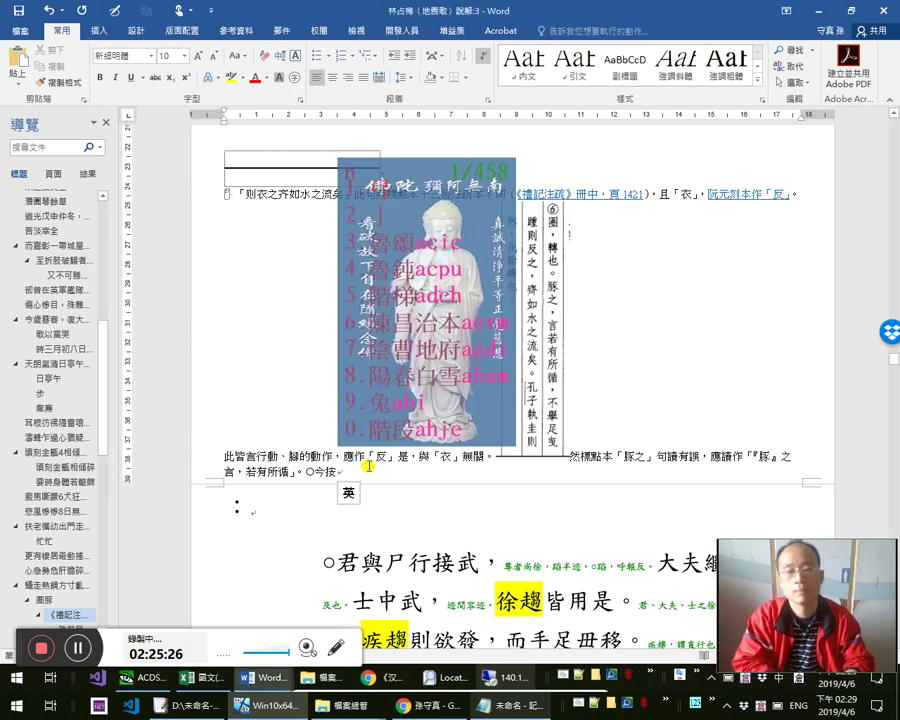
type("3")
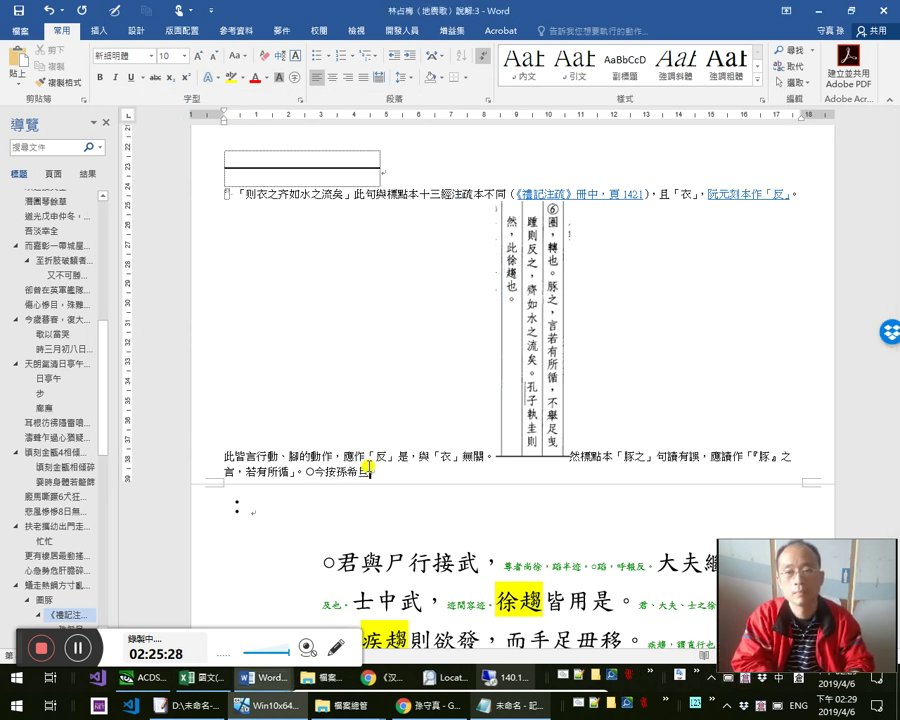
type("a")
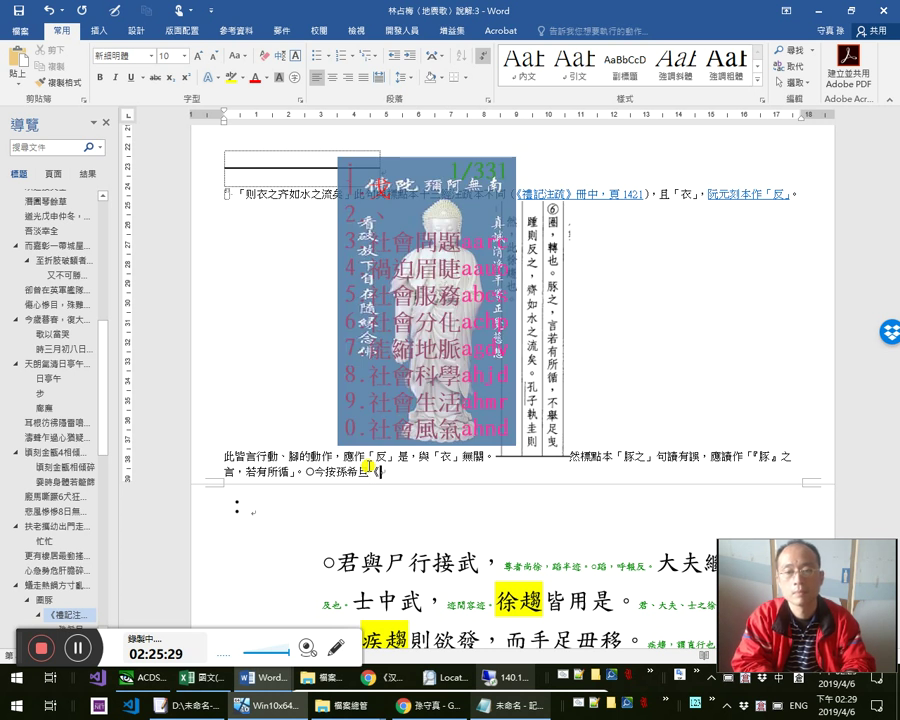
type("dj1odjb")
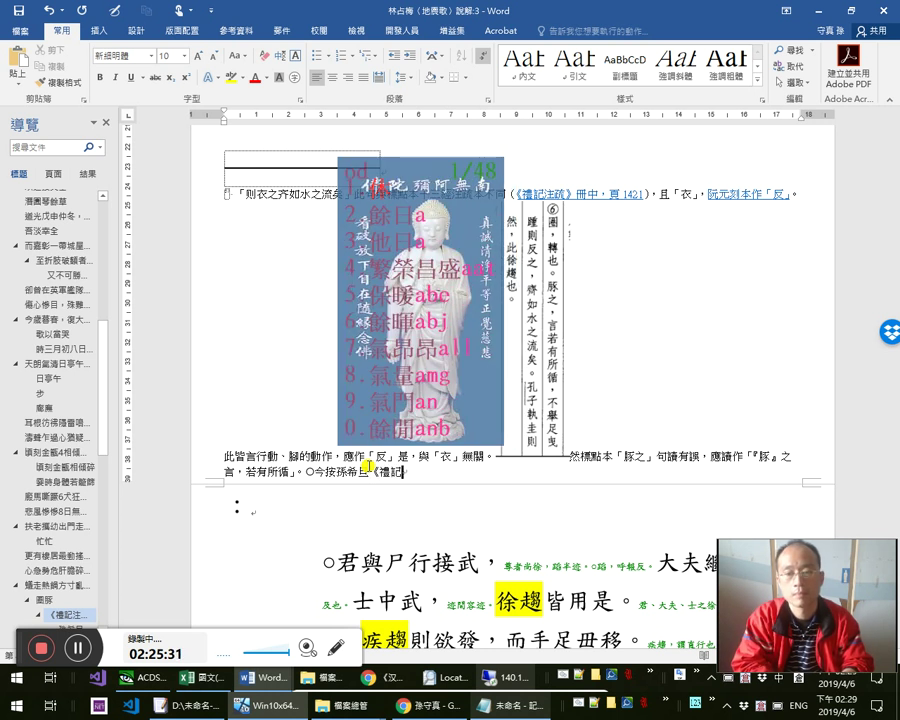
type("1》")
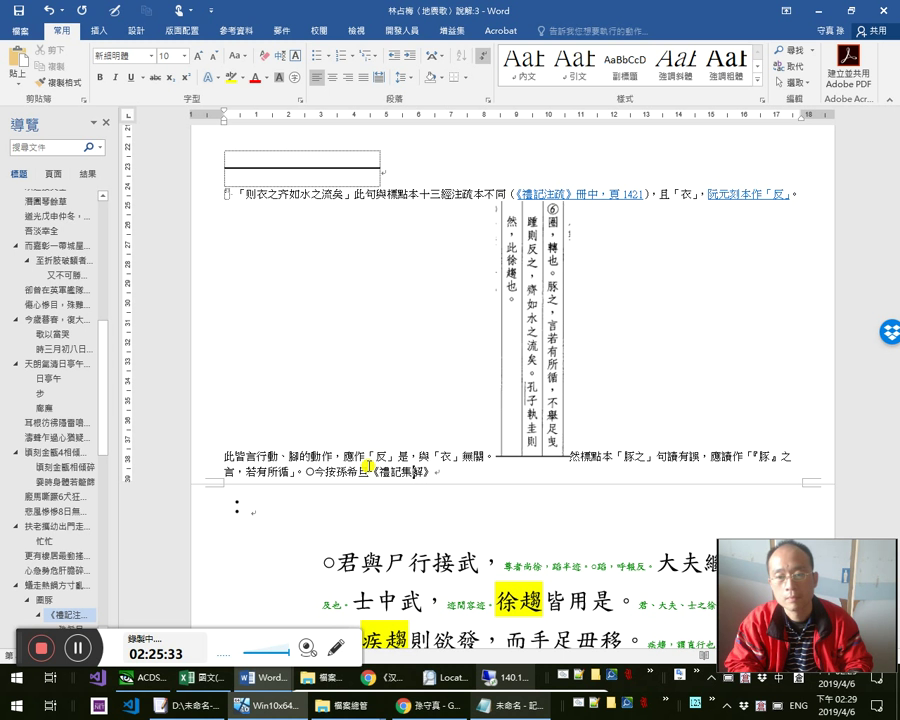
double_click(414, 471)
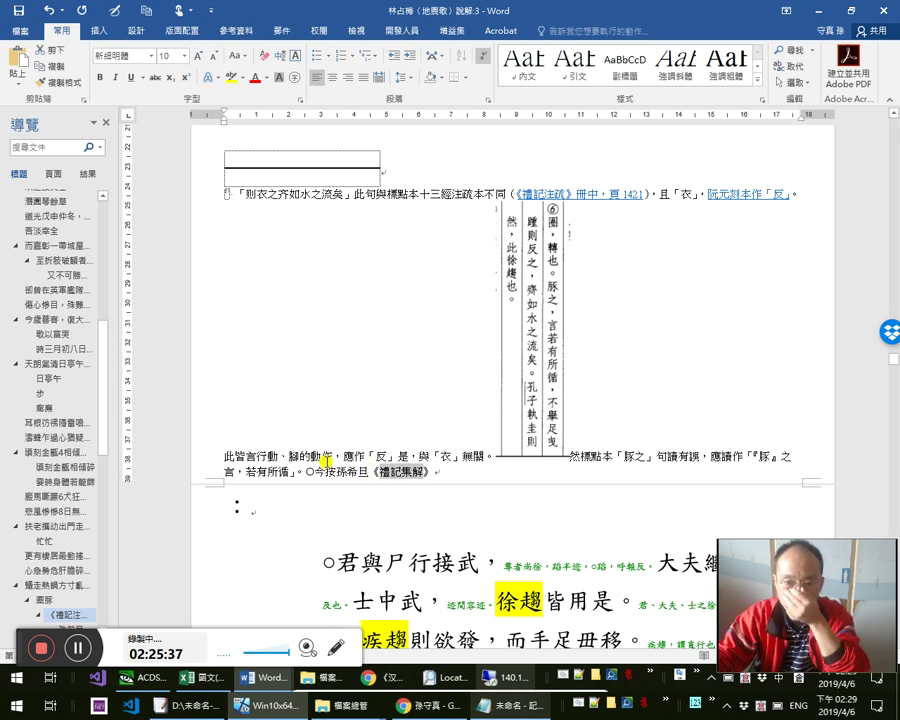
left_click(588, 702)
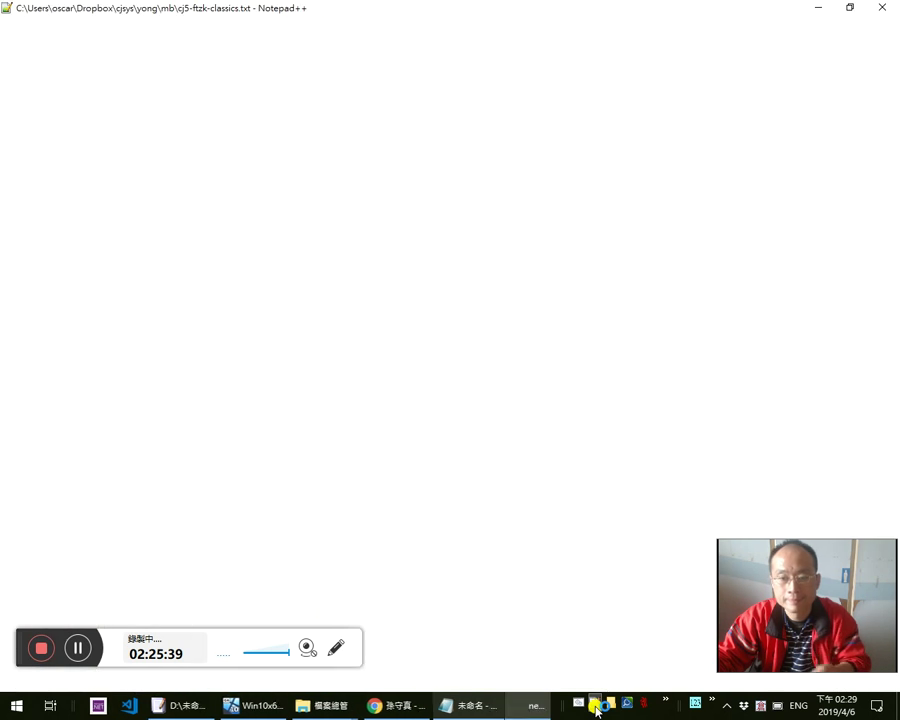
Step: Add the entry 'iuodq 禮記集解' as the last line of cj5-ftzk-classics.txt and save it
key("ctrl+f")
key("ctrl+c")
key("Return")
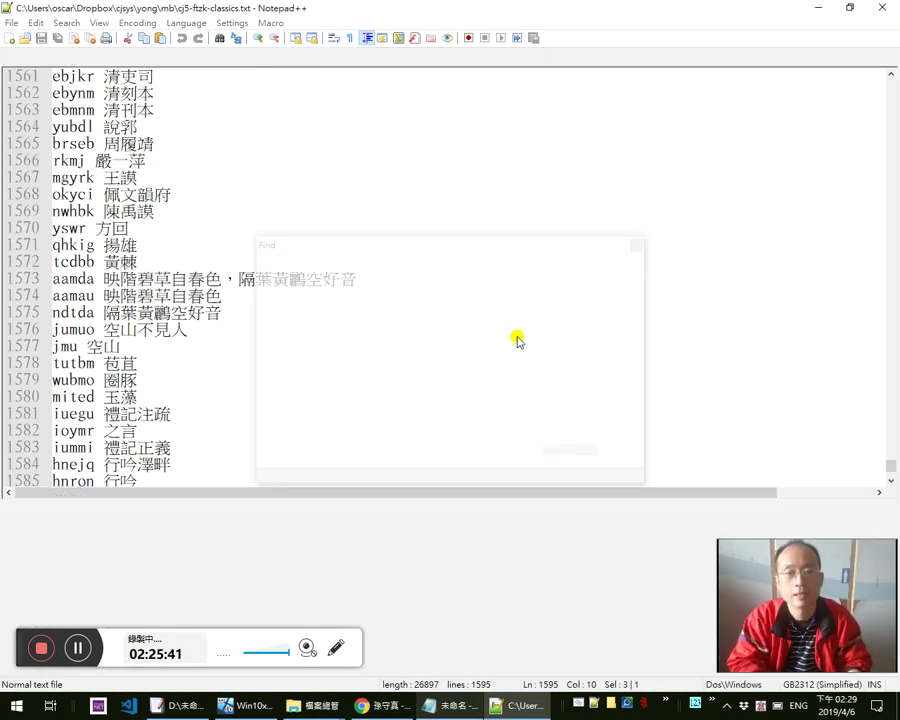
key("Escape")
key("Return")
key("ctrl+v")
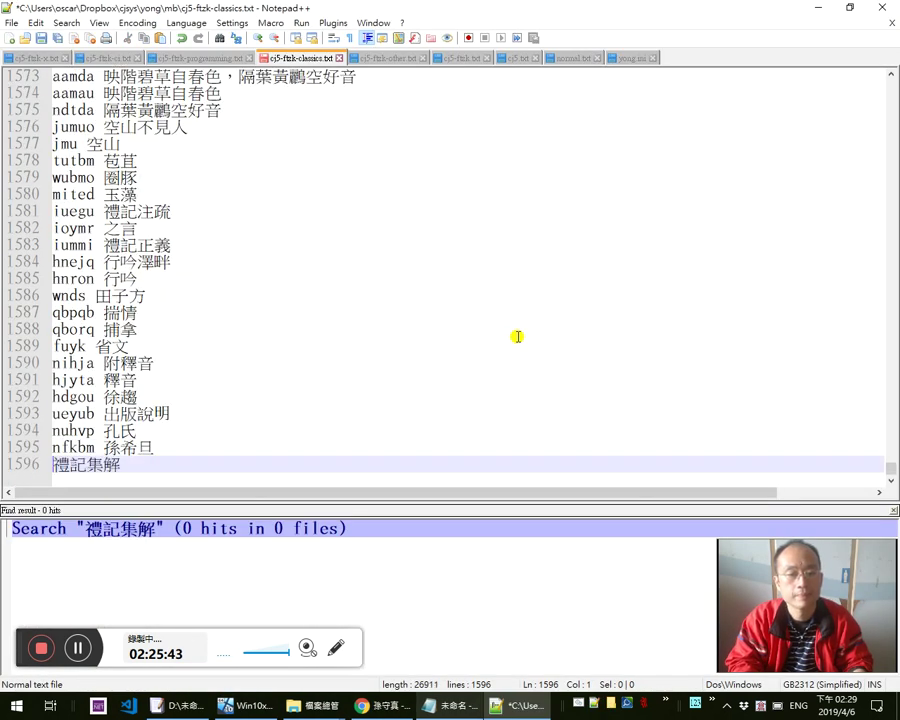
type("iuodq")
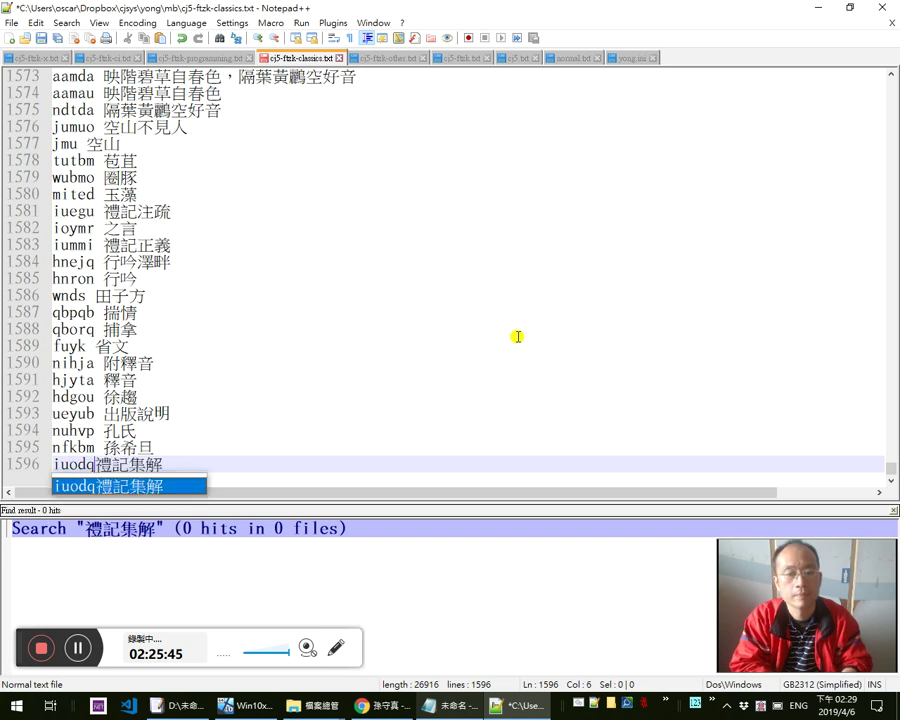
key("ctrl+s")
key("alt+Tab")
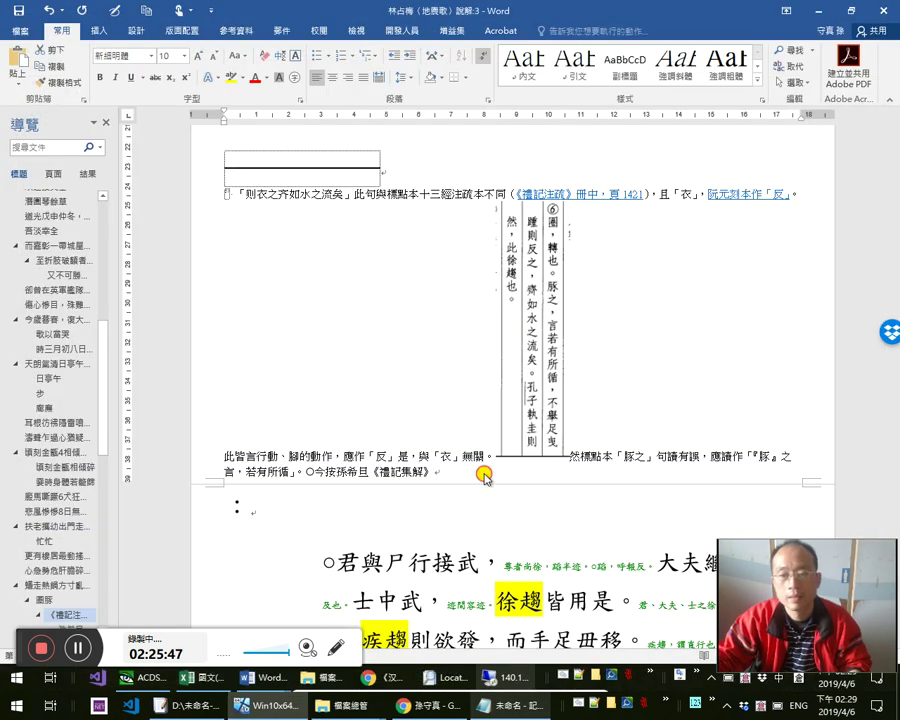
Step: Type 則作「衣」不作「反」，亦自成理據。 after 《禮記集解》 and save the document
type("則作「衣」")
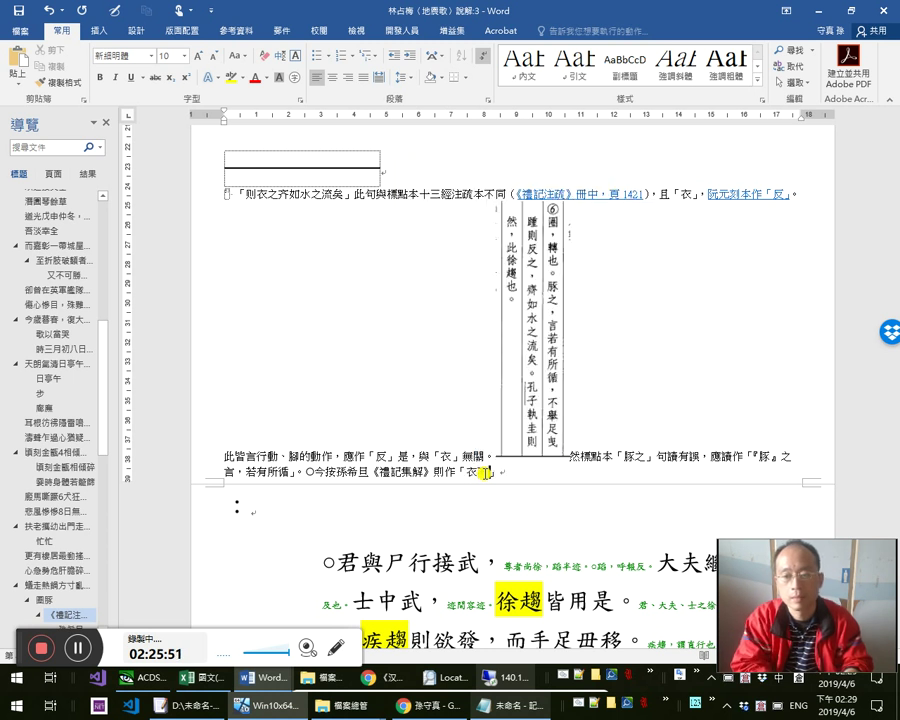
type("不")
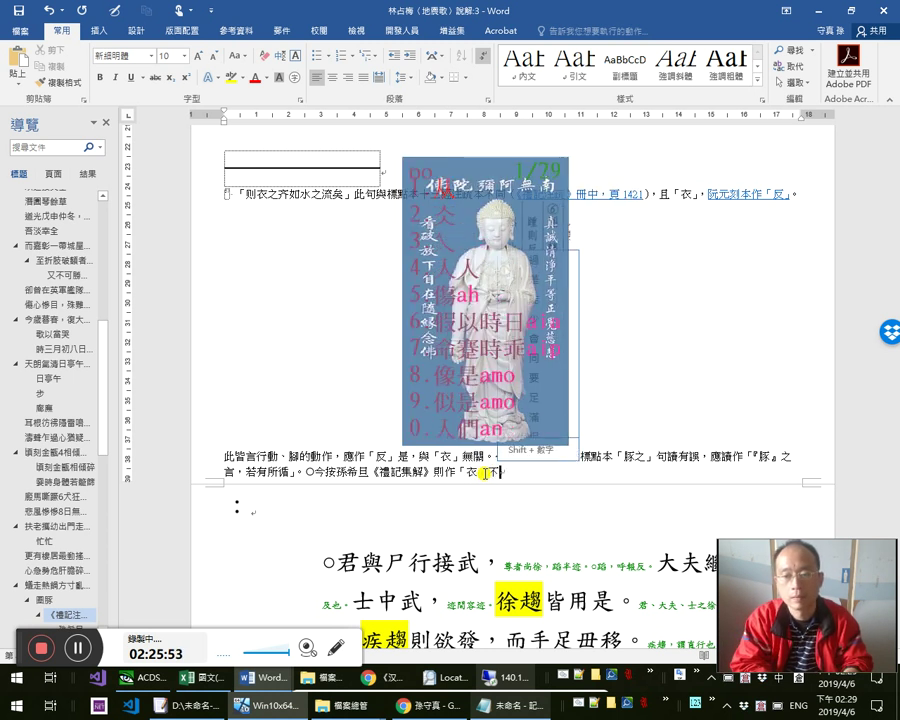
type("作「反")
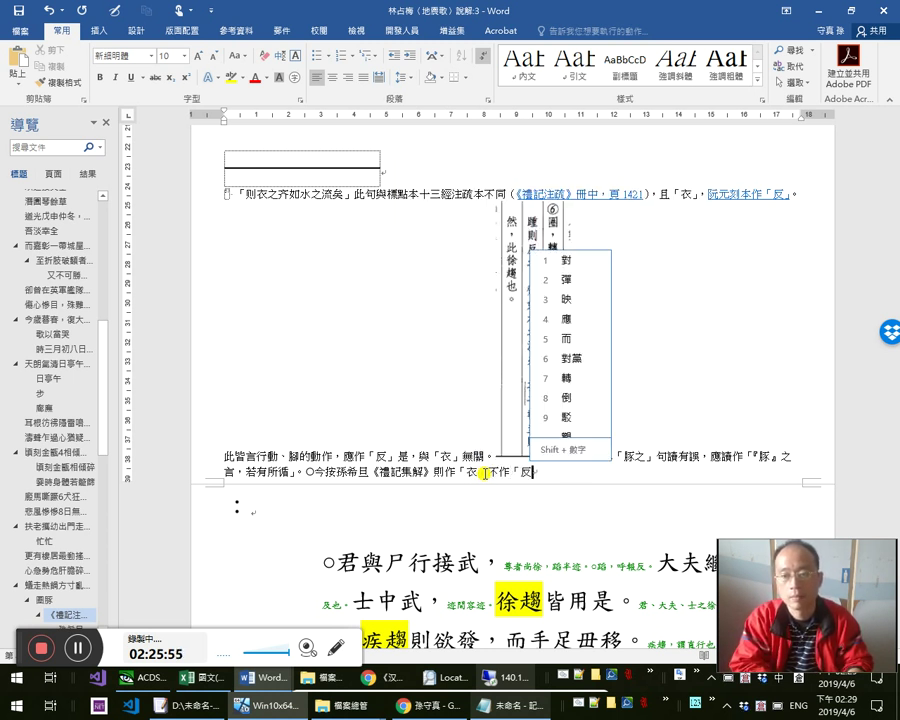
type("」，亦自成理據。")
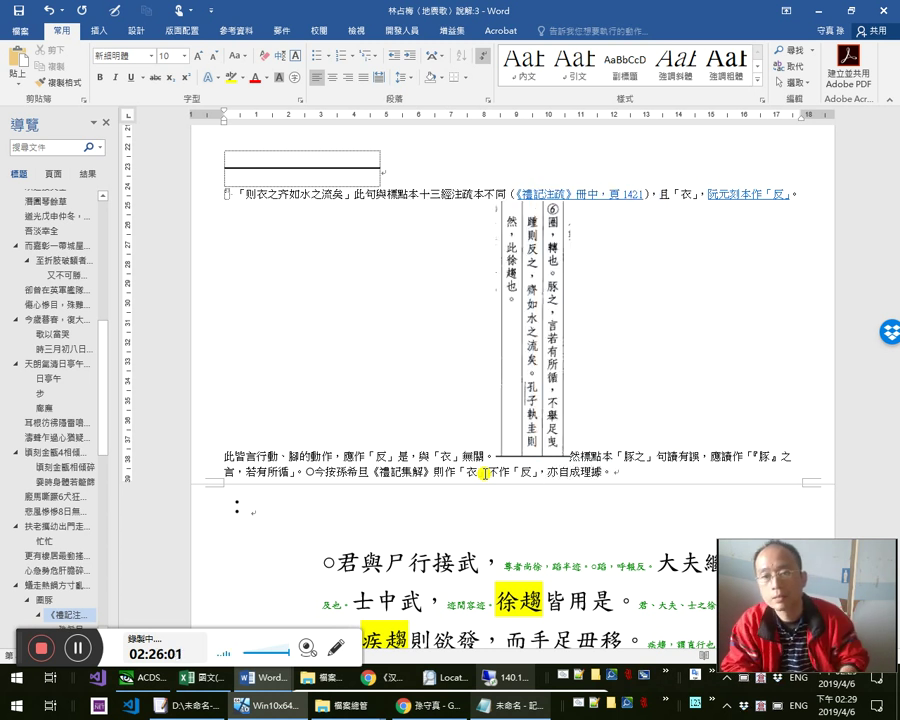
key("ctrl+s")
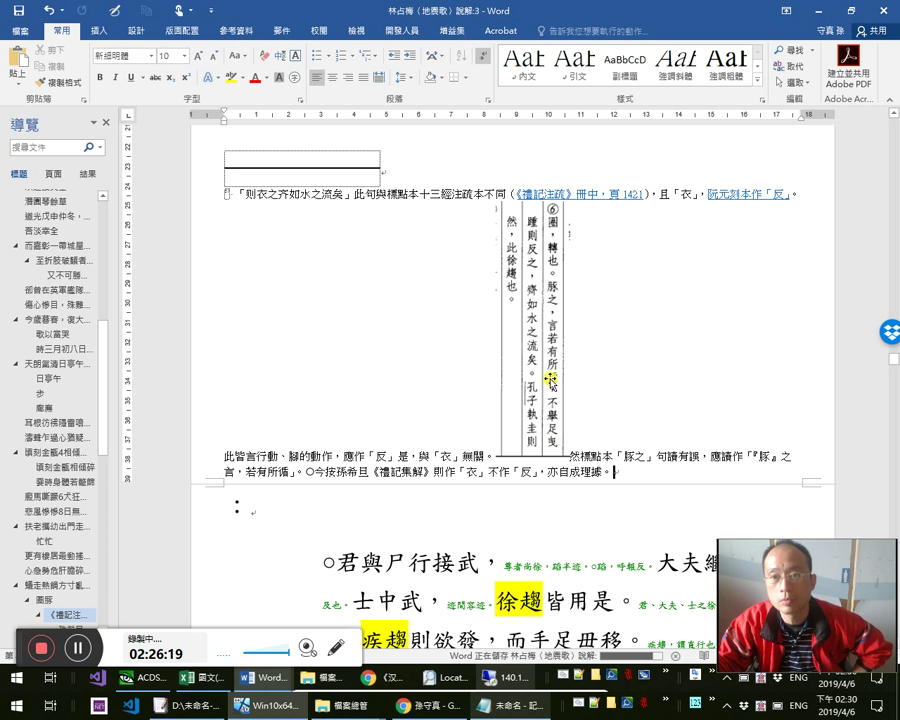
left_click(494, 677)
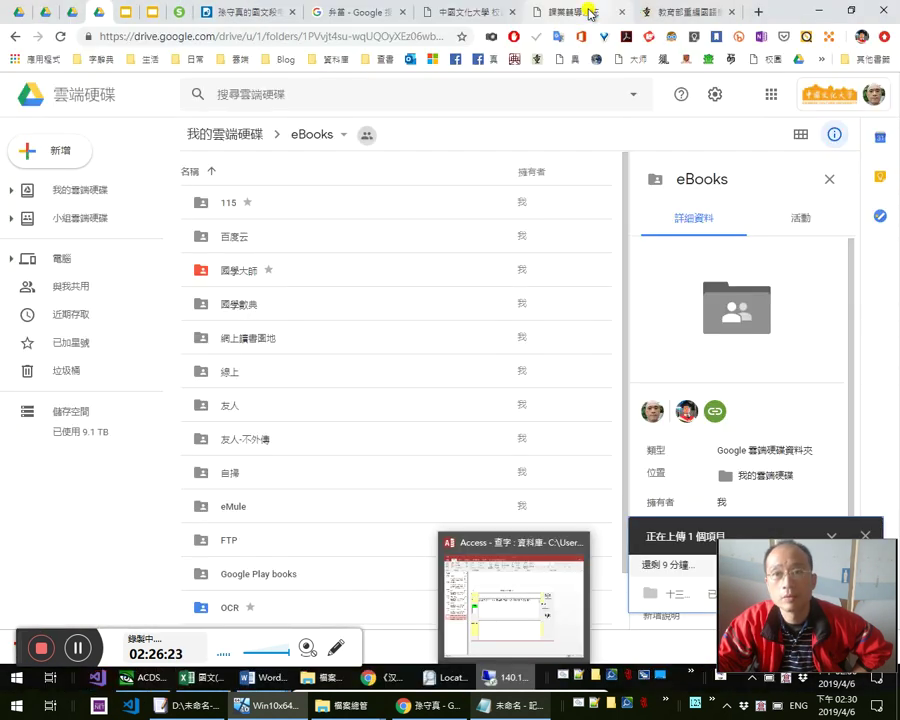
Step: Open the 新漢籍全文 bookmark in a new tab and focus its free-access basic search box
key("alt+Tab")
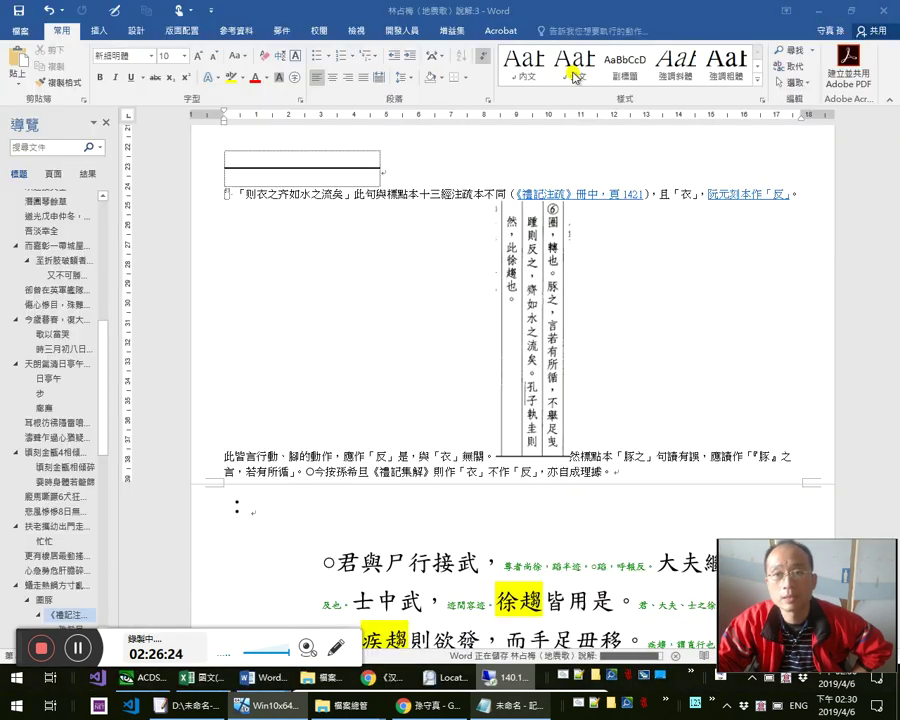
left_click(450, 705)
left_click(531, 18)
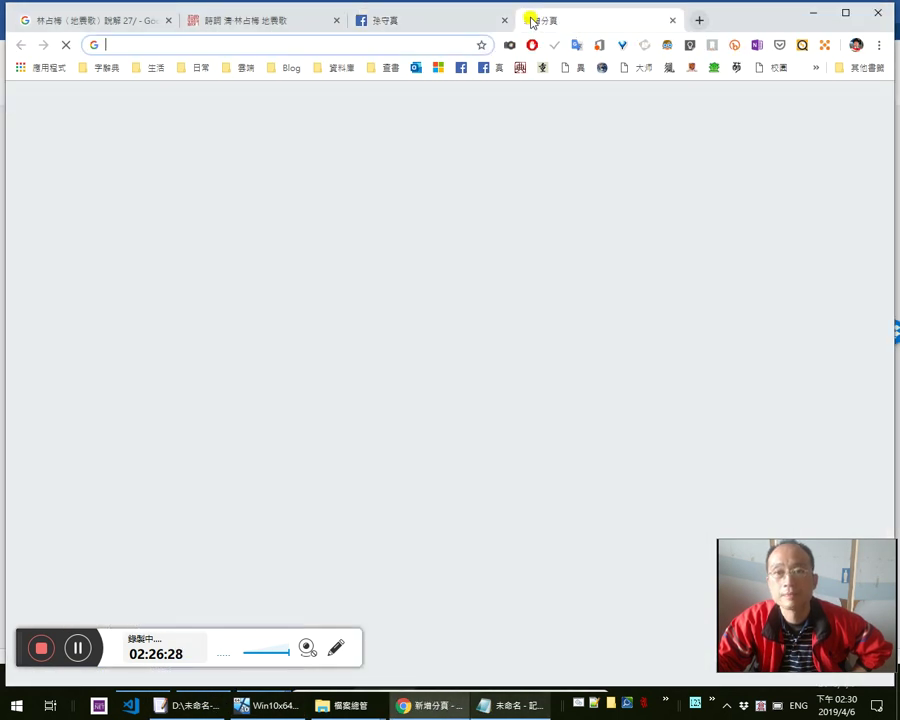
left_click(818, 68)
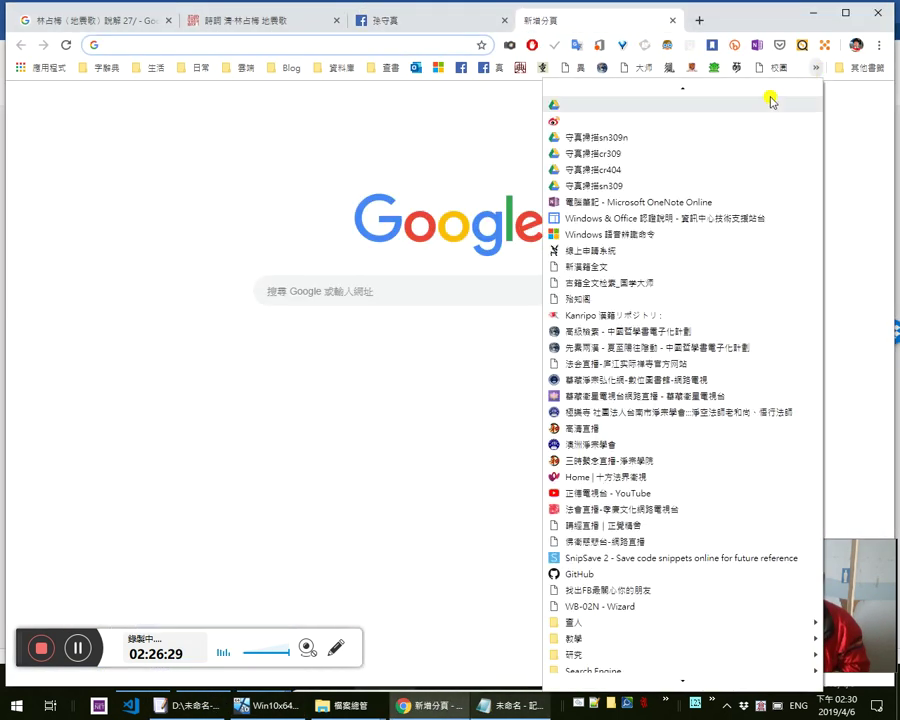
left_click(661, 266)
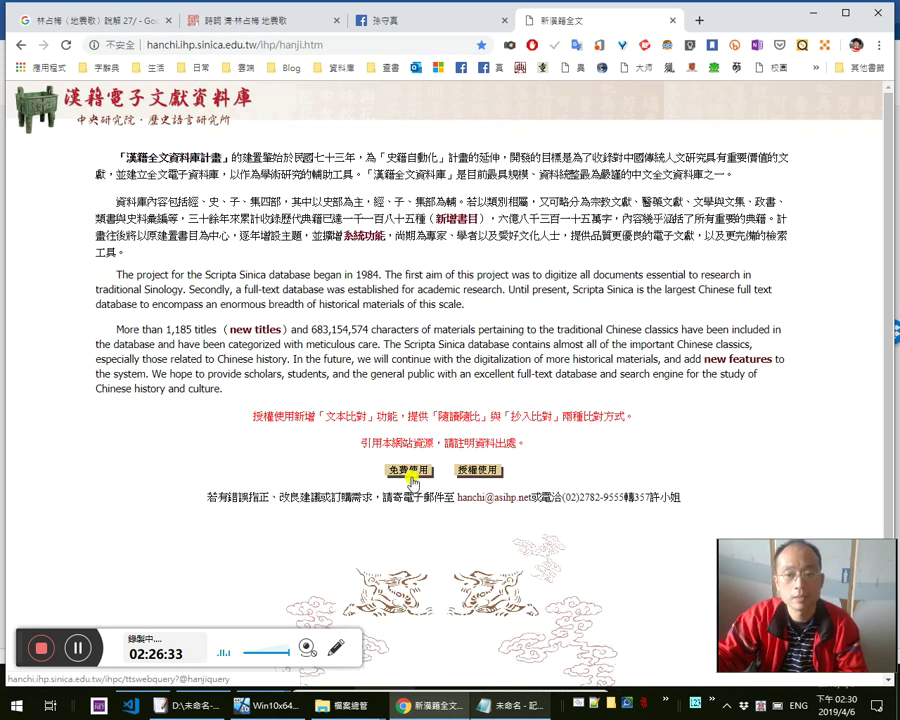
left_click(411, 470)
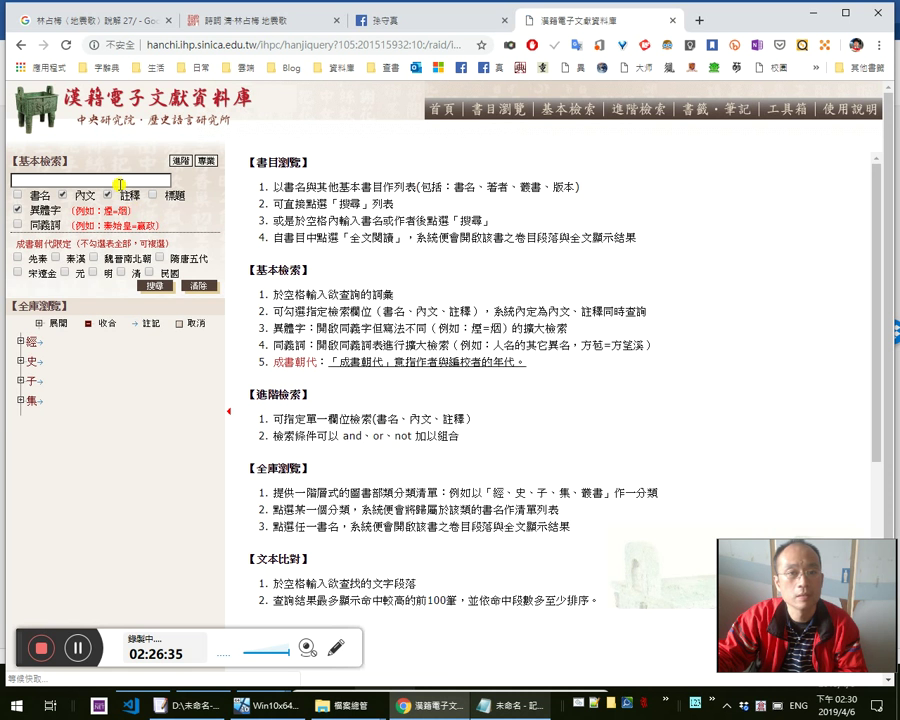
left_click(117, 180)
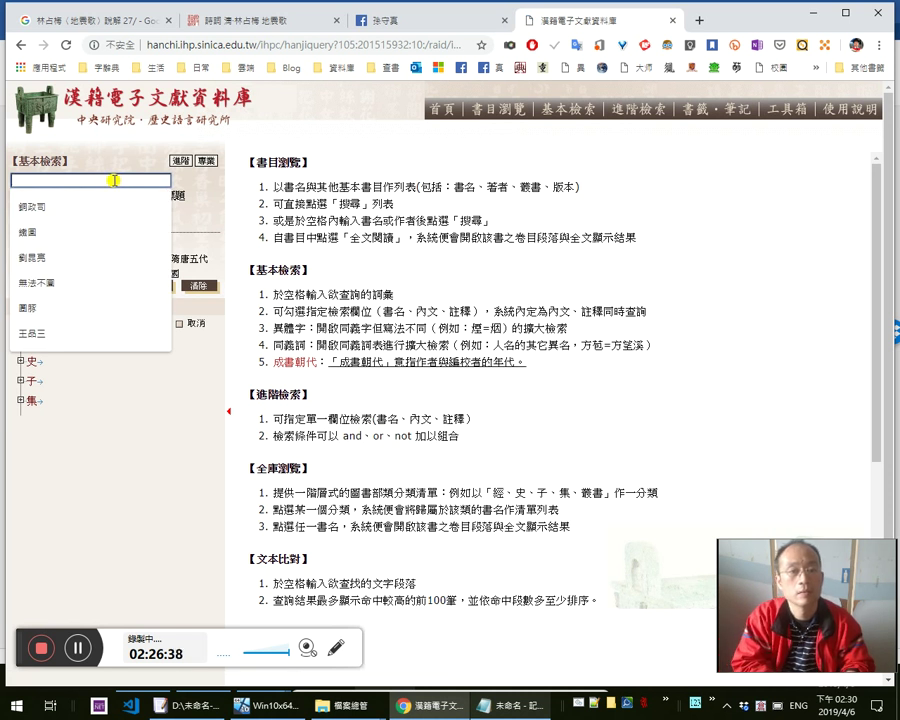
key("alt+Tab")
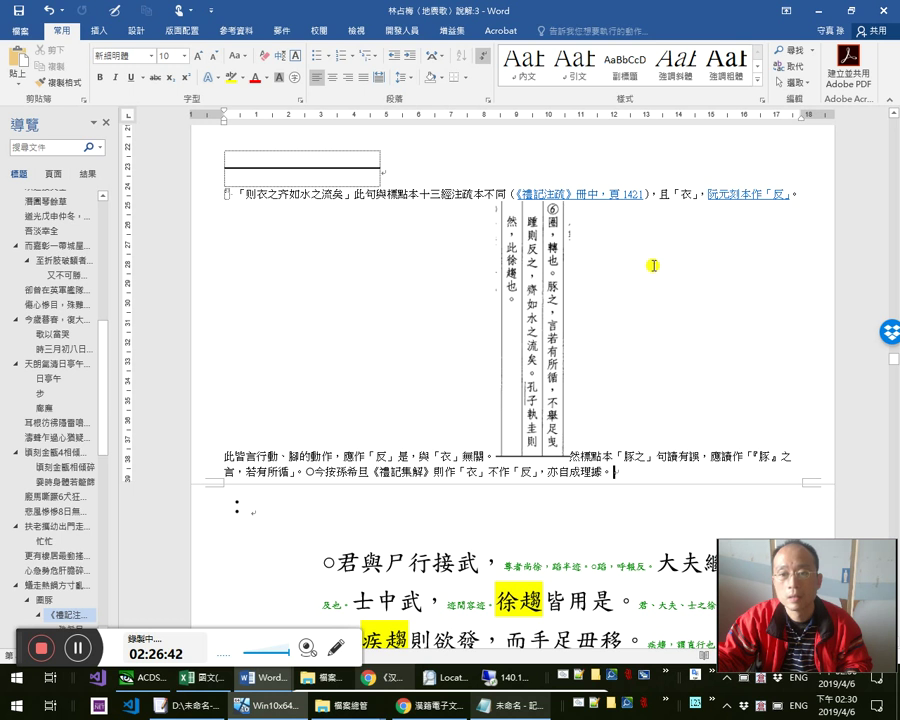
key("alt+Tab")
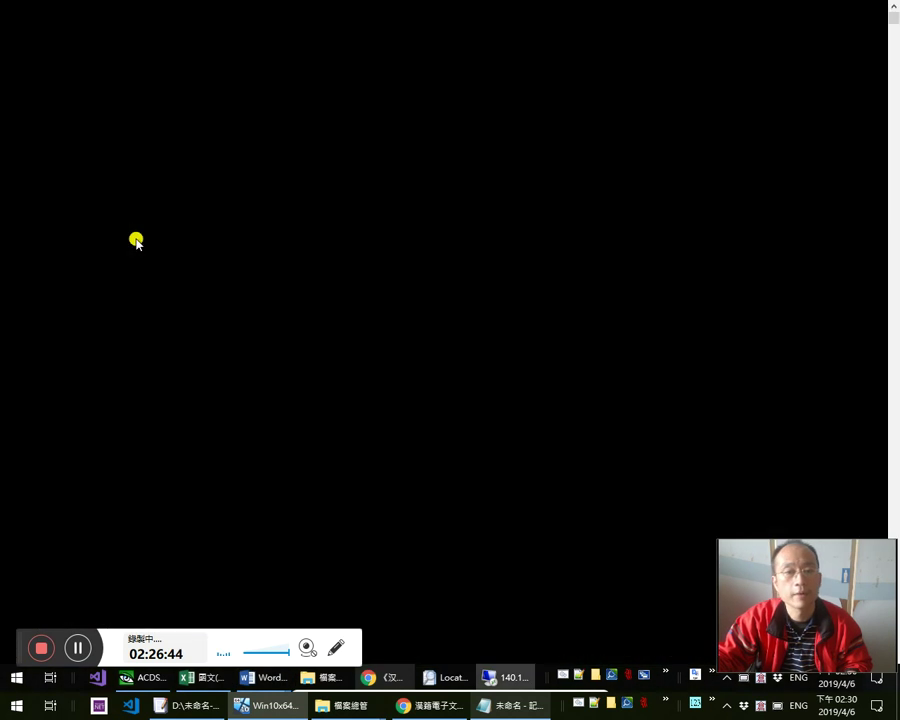
key("alt+Tab")
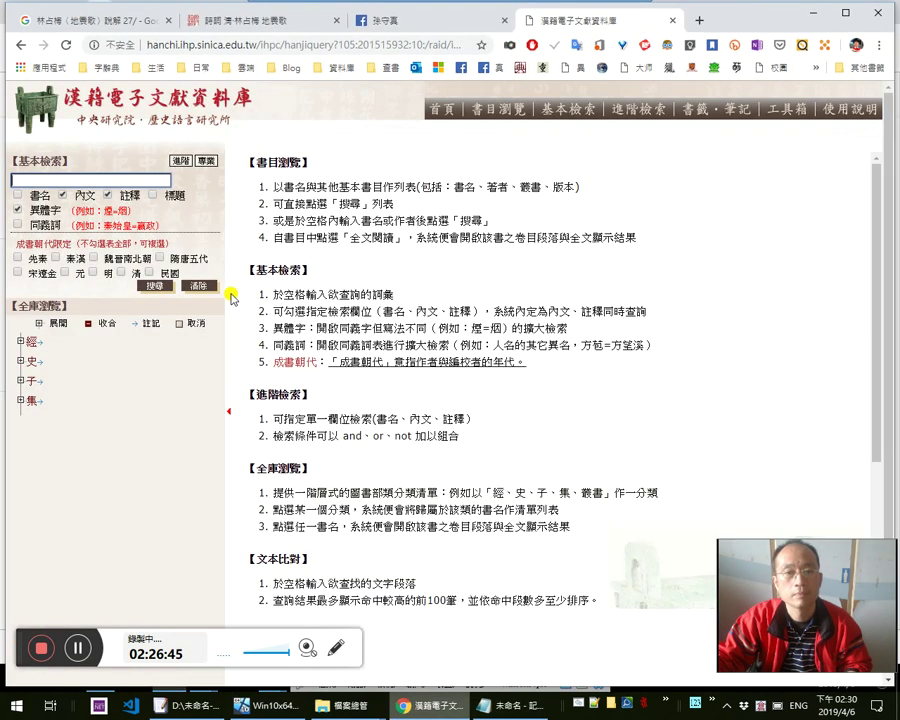
left_click(99, 176)
Step: Search the database for the Liji phrase 難則民之 and open the matching chapter's full text
type("zhi")
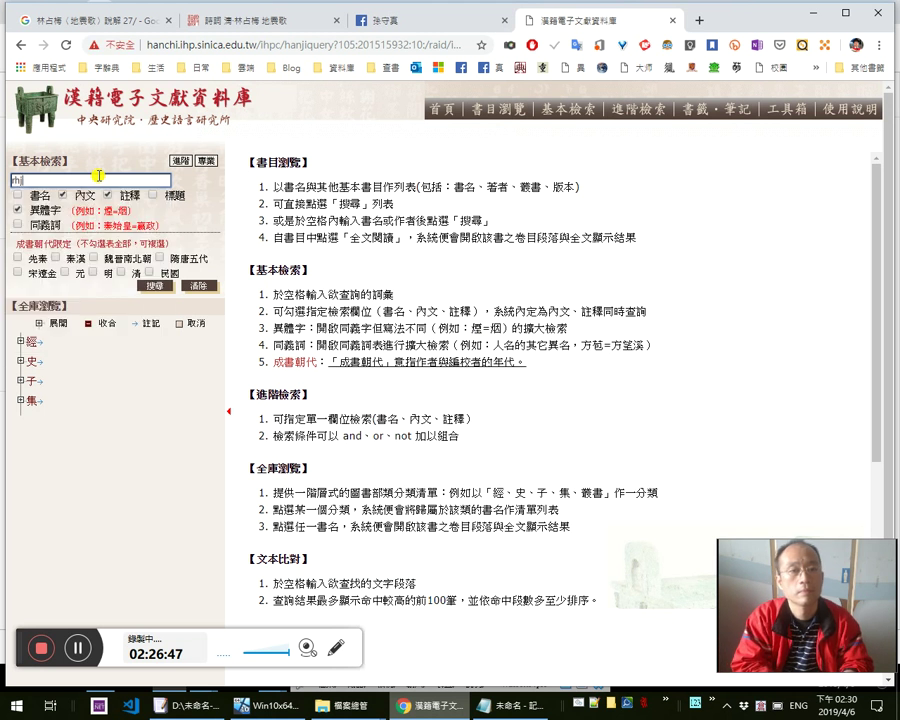
type("難則民之")
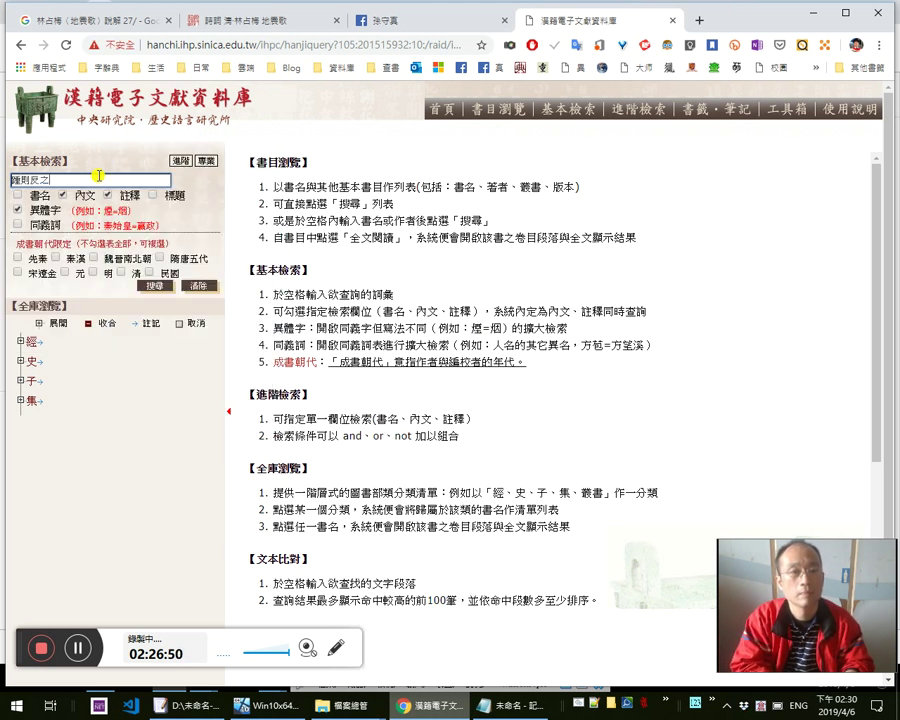
key("Return")
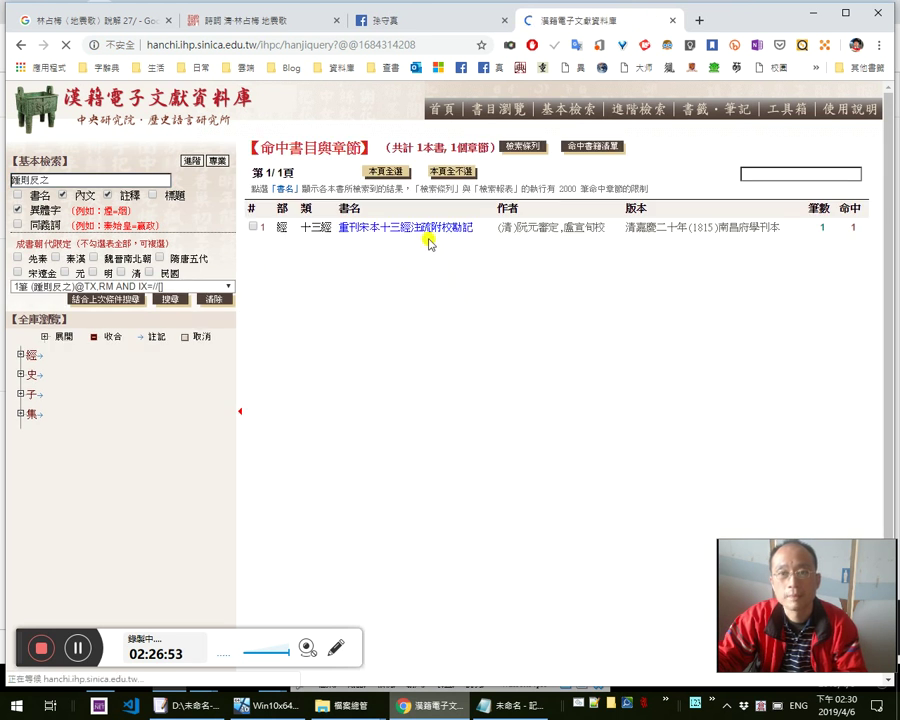
left_click(430, 228)
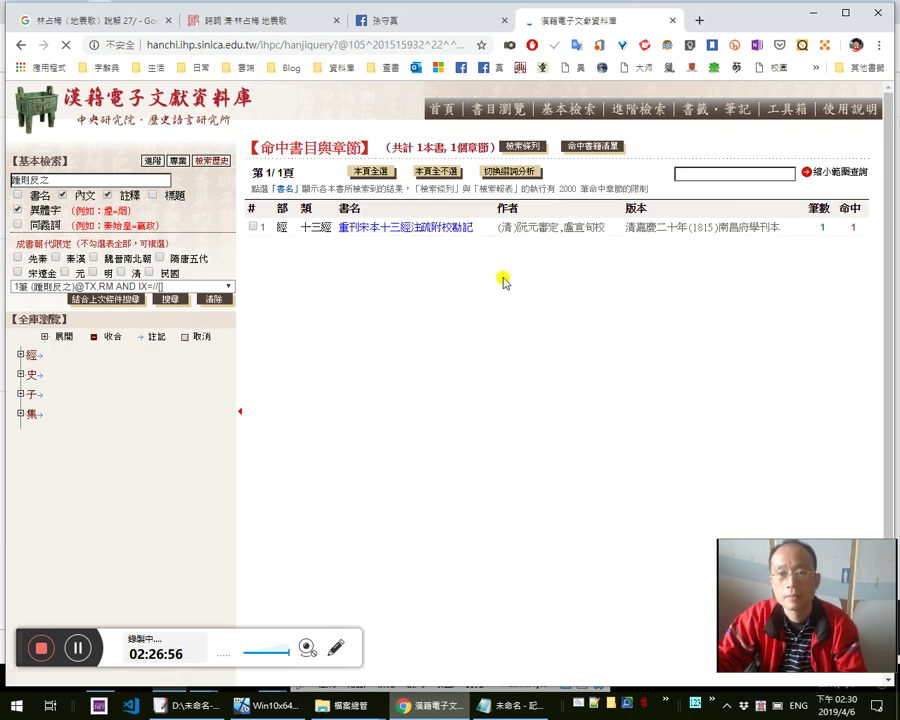
left_click(505, 205)
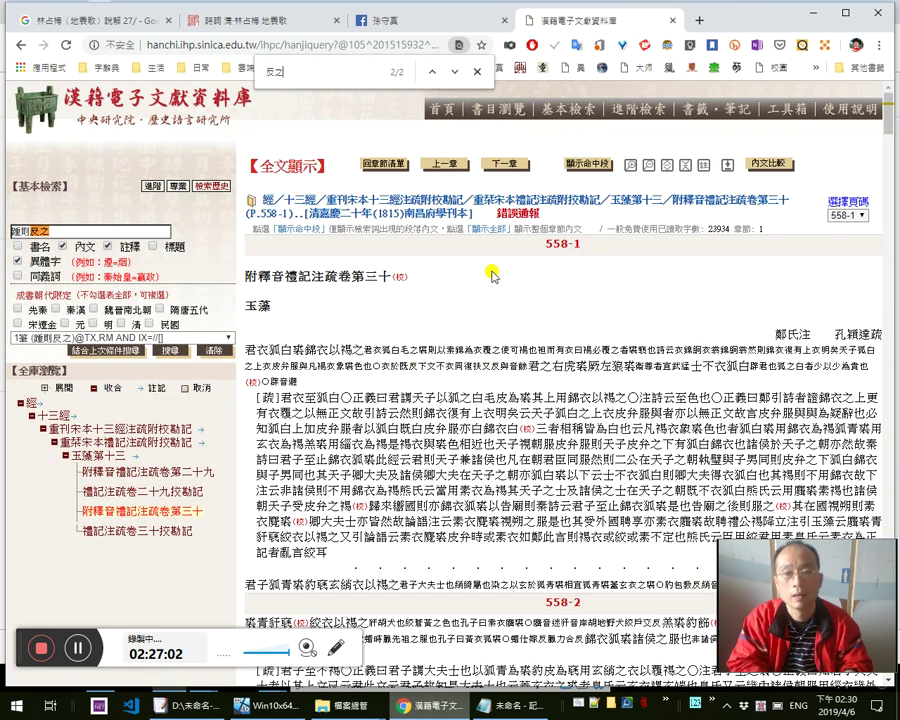
Step: Find 反之 in the chapter text to locate the 離則反之 passage
key("ctrl+f")
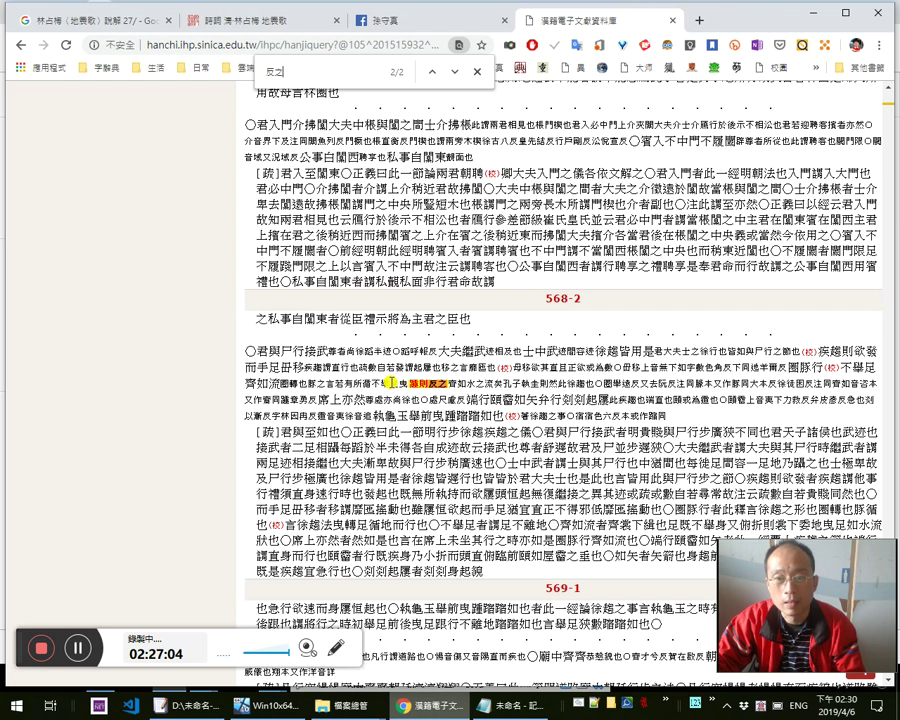
key("ctrl+f")
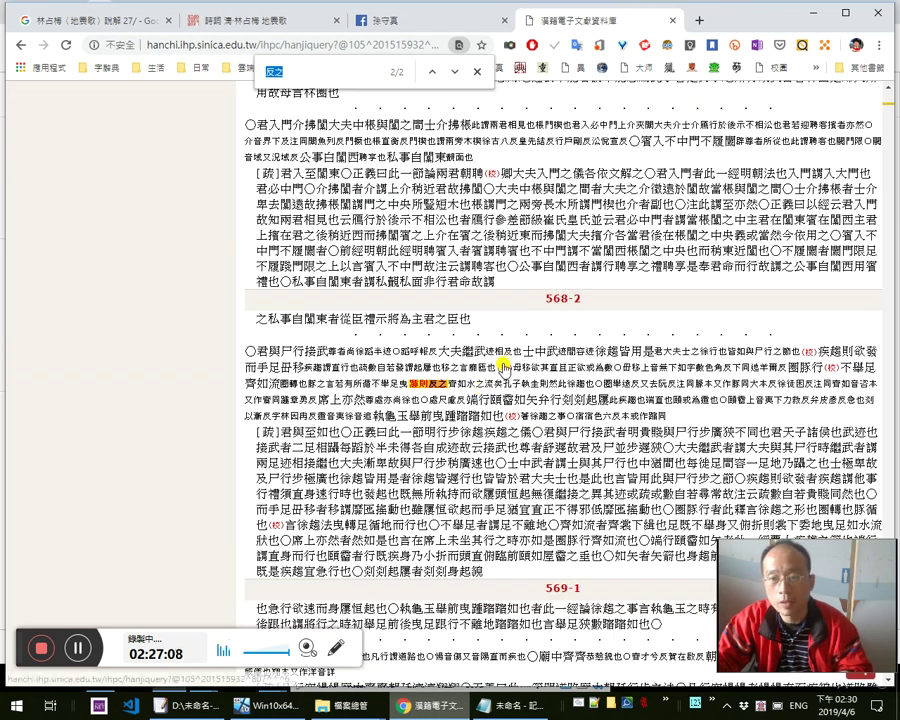
key("Return")
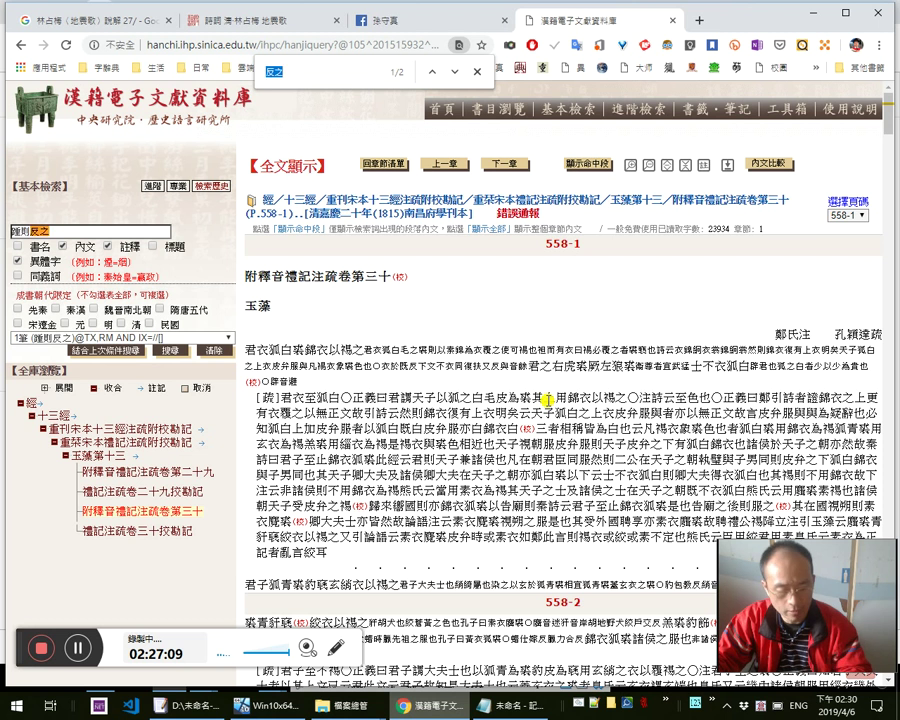
key("Return")
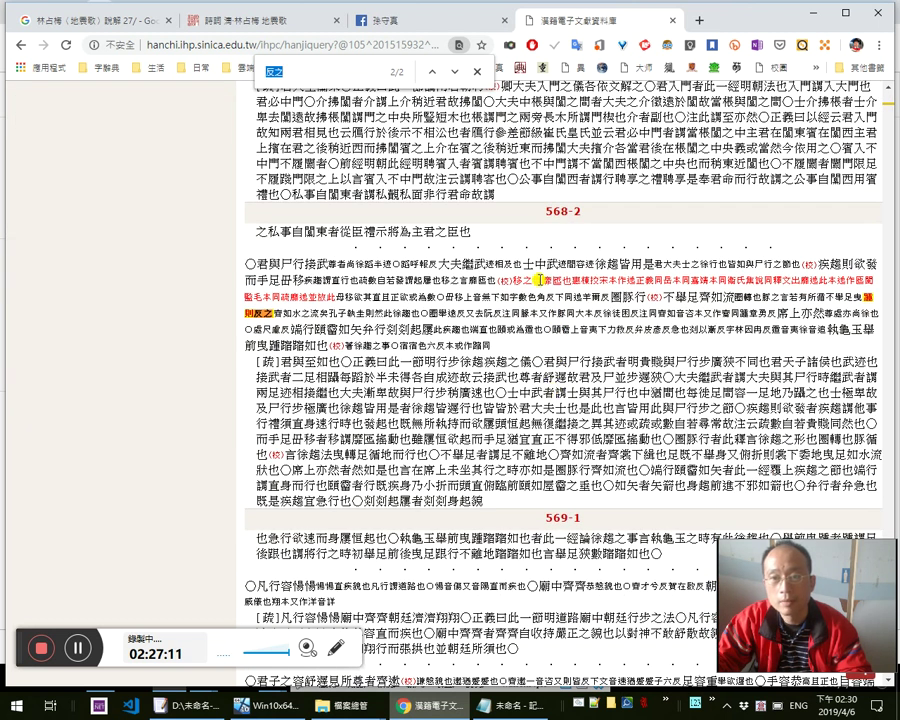
key("Return")
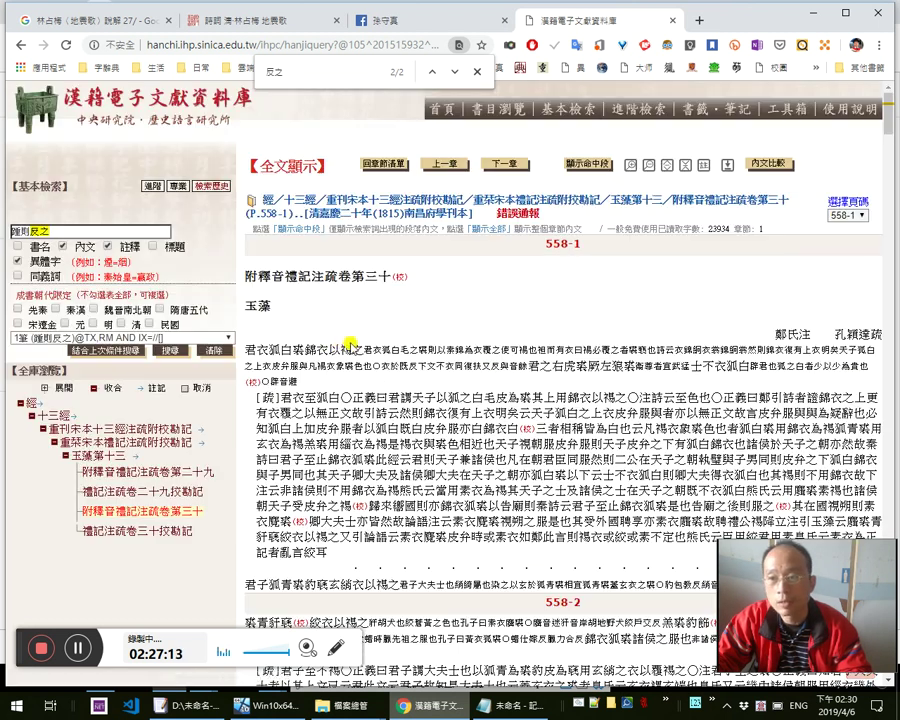
key("Return")
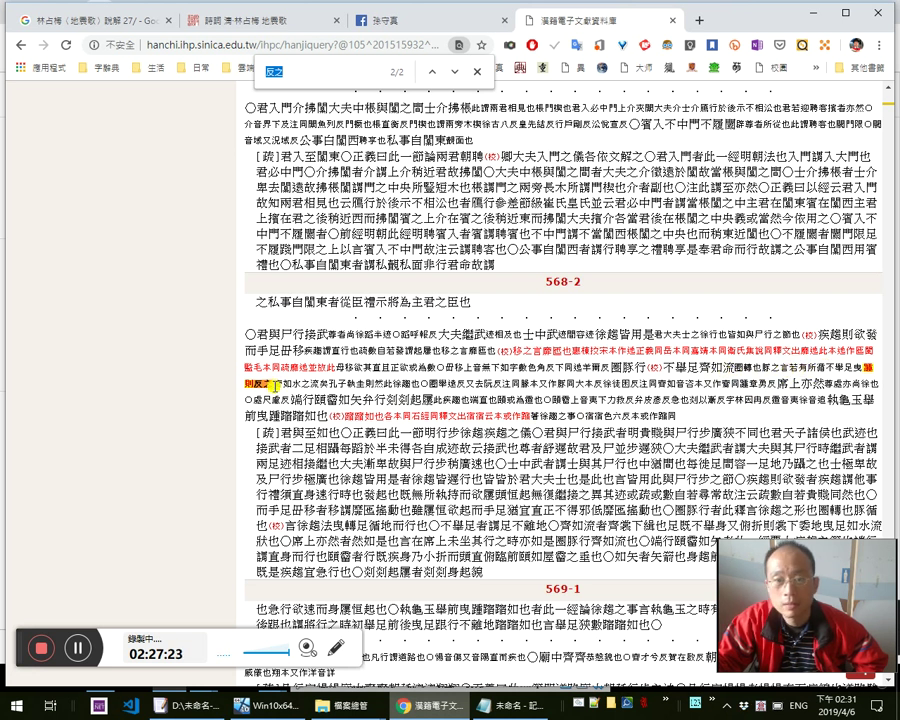
left_click(633, 382)
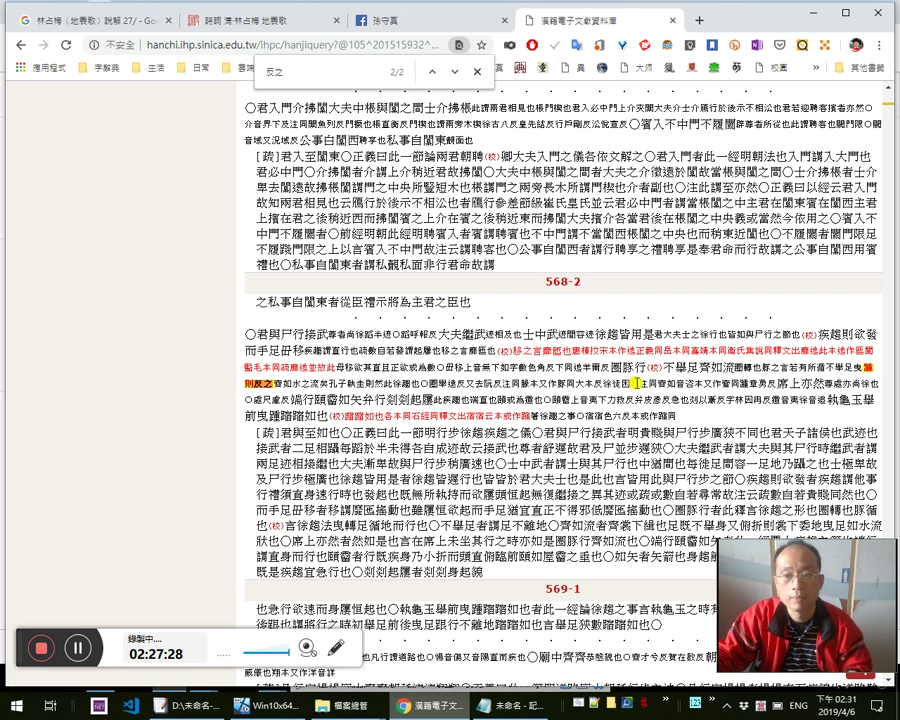
key("alt+Tab")
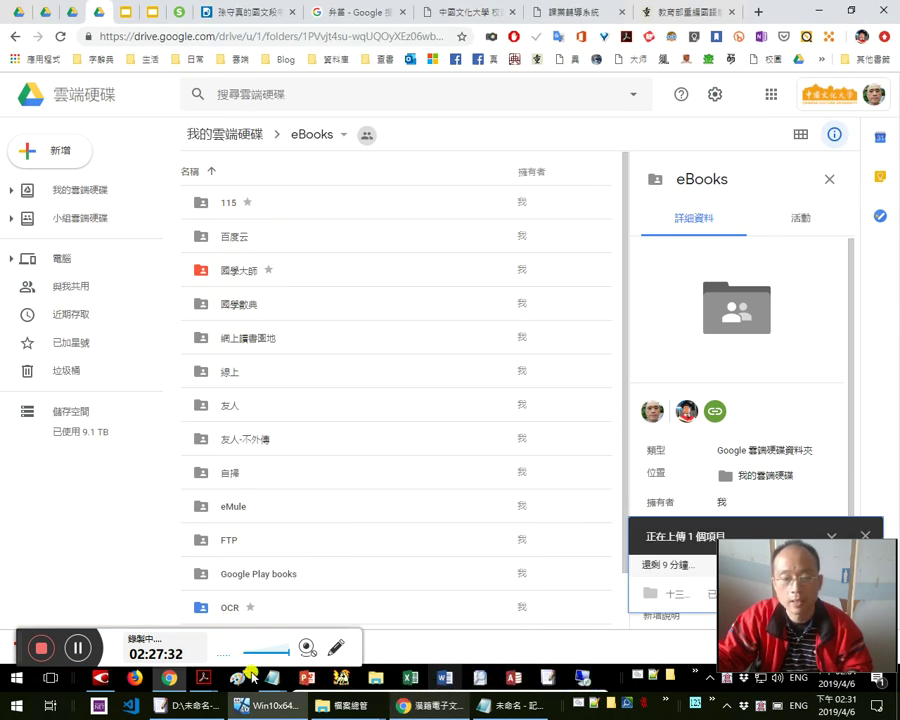
Step: Add that 阮元 and 孫氏 left the 「衣」「反」 variant unremarked, 孫氏 preceding 阮元, and save
mouse_move(603, 6)
key("alt+Tab")
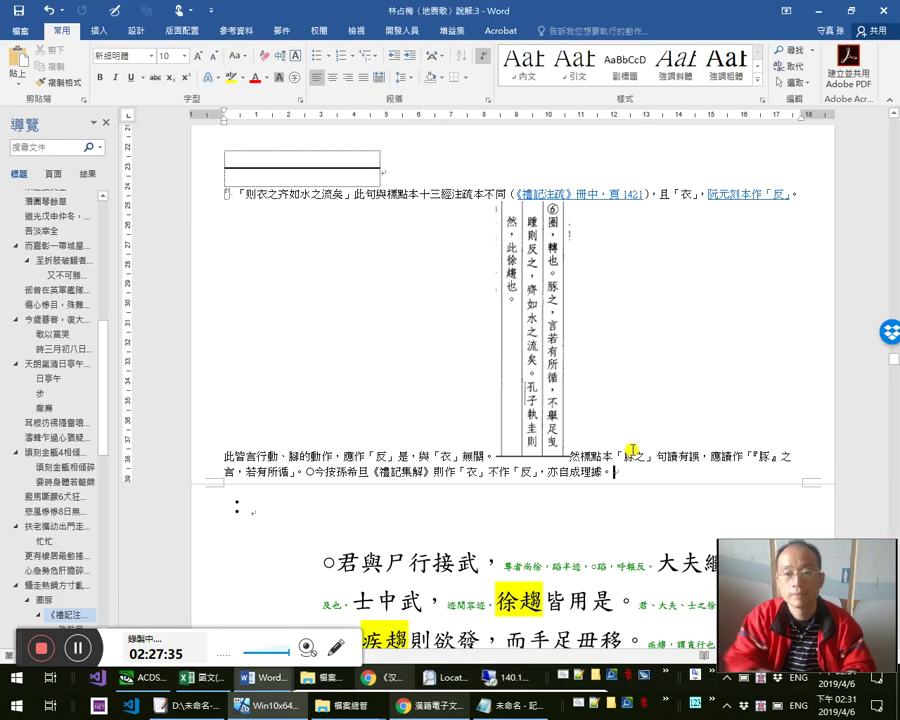
type("然此「")
type("衣")
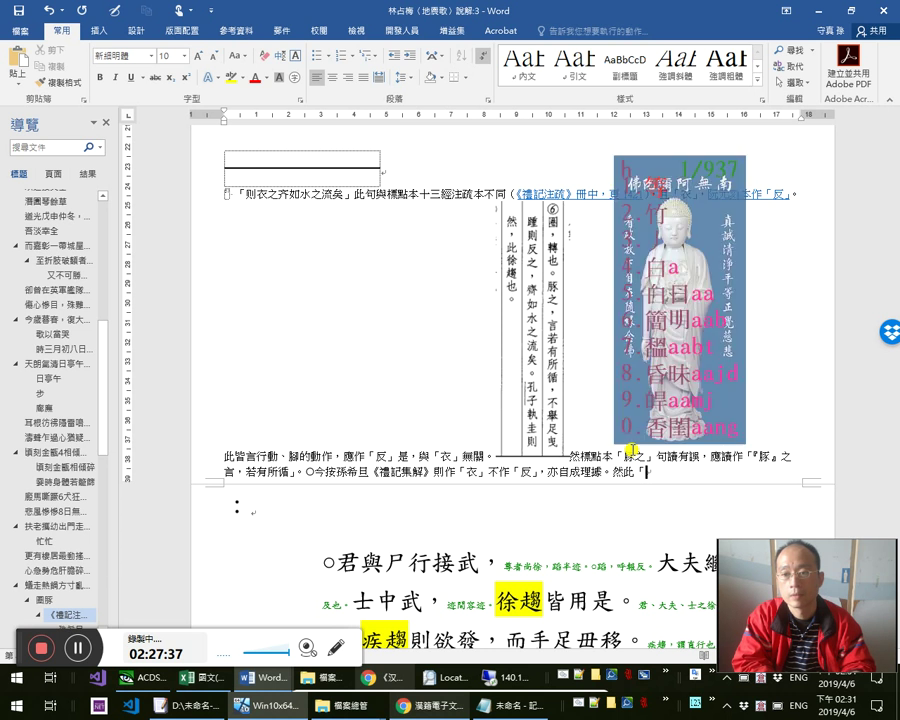
type("反」「衣")
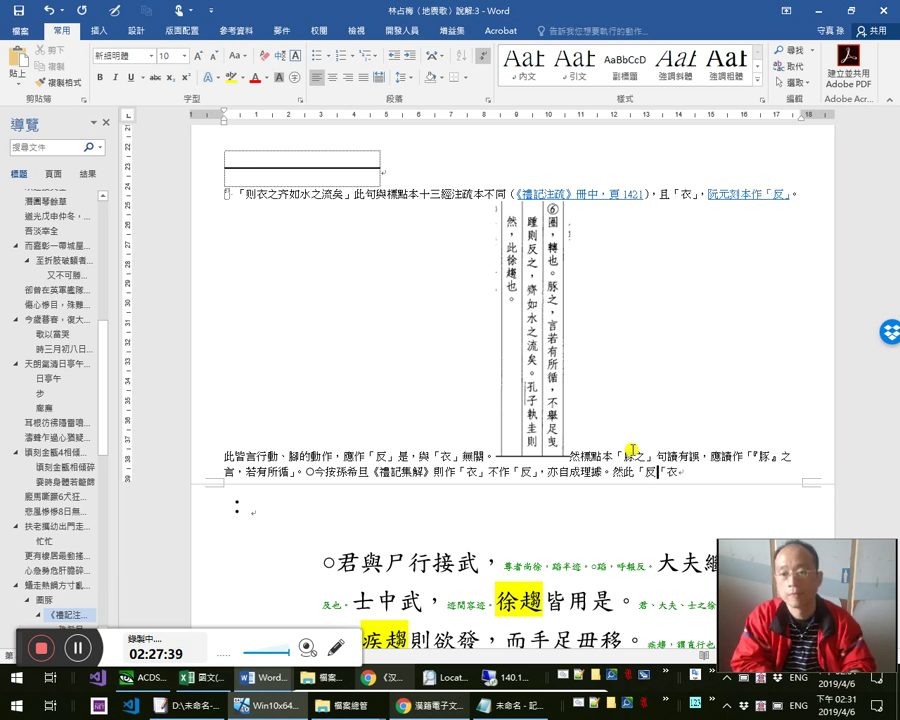
type("之")
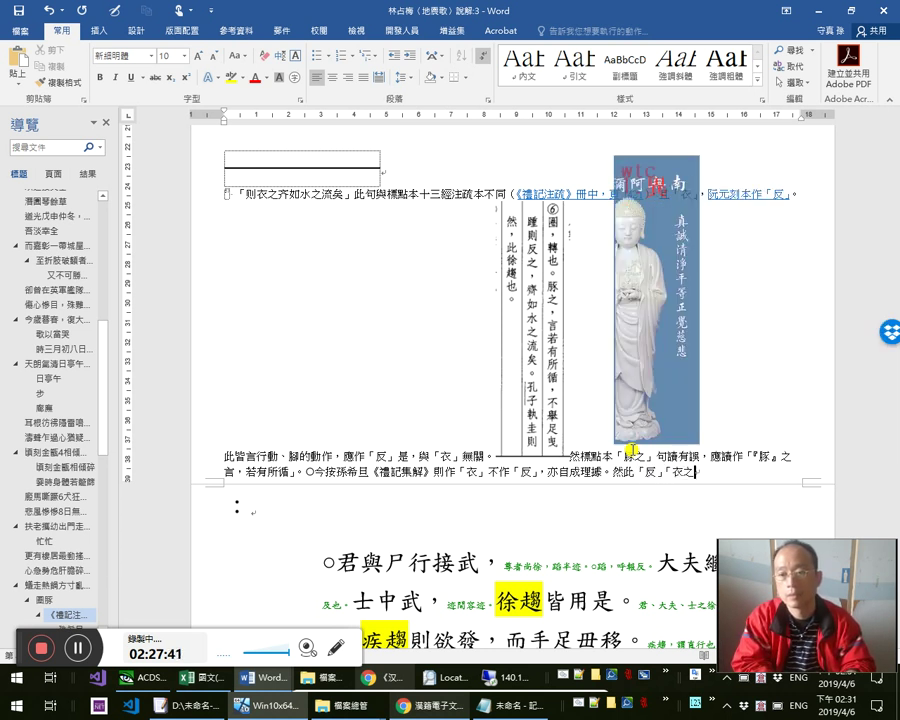
type("異文，")
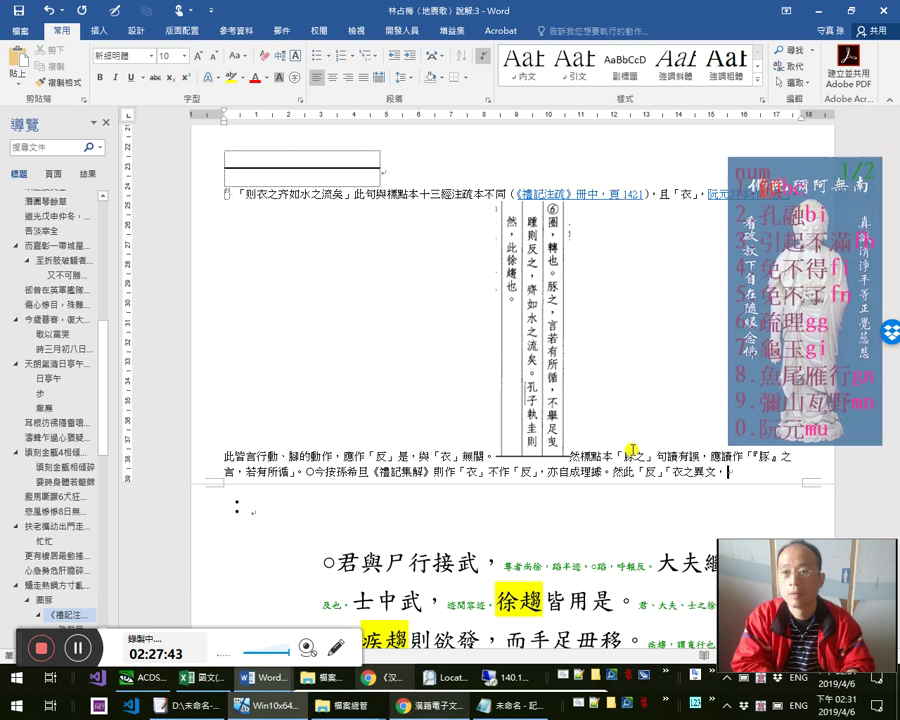
type("阮元dc")
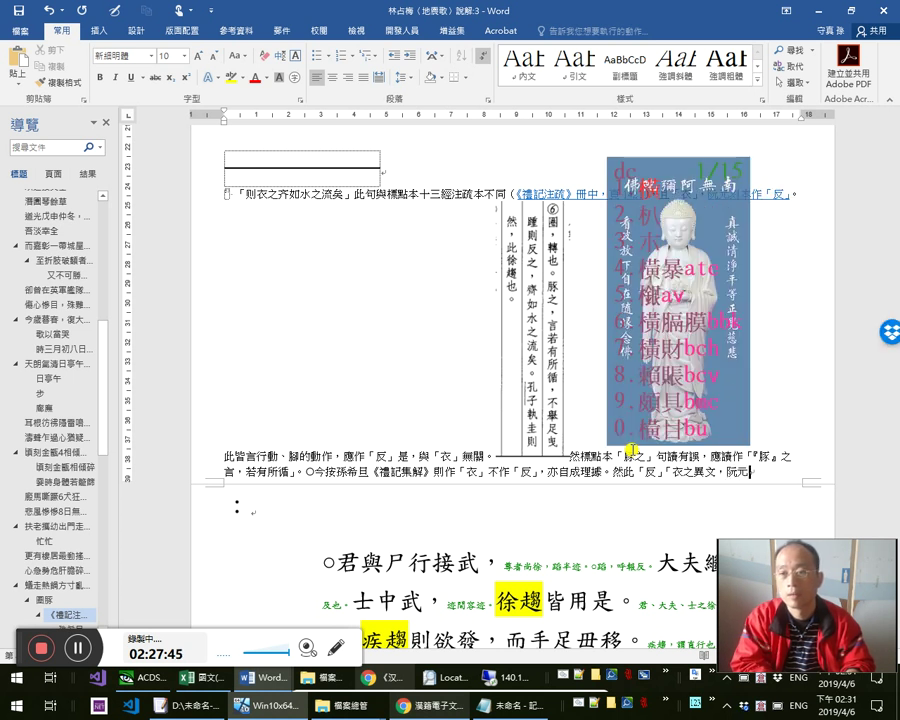
key("space")
type("校ly")
key("space")
type("而")
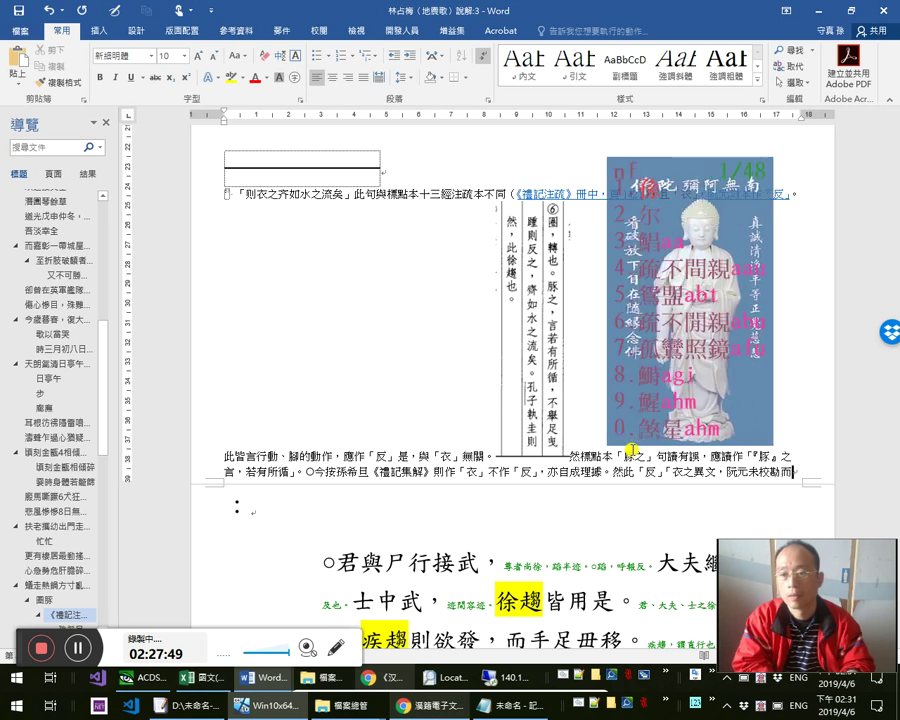
type("nfb8氏亦未")
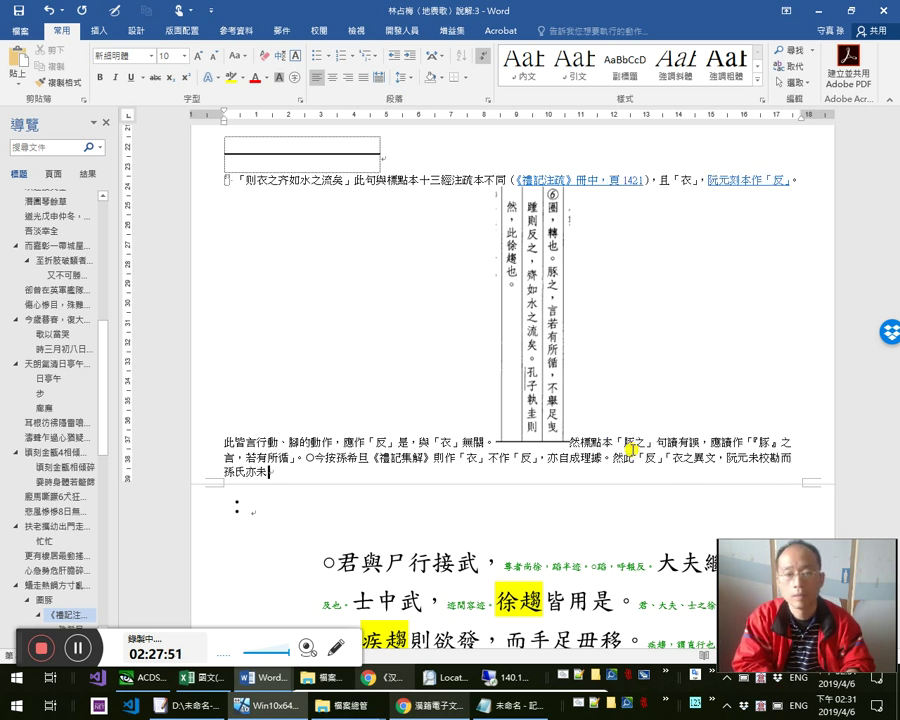
type("講，")
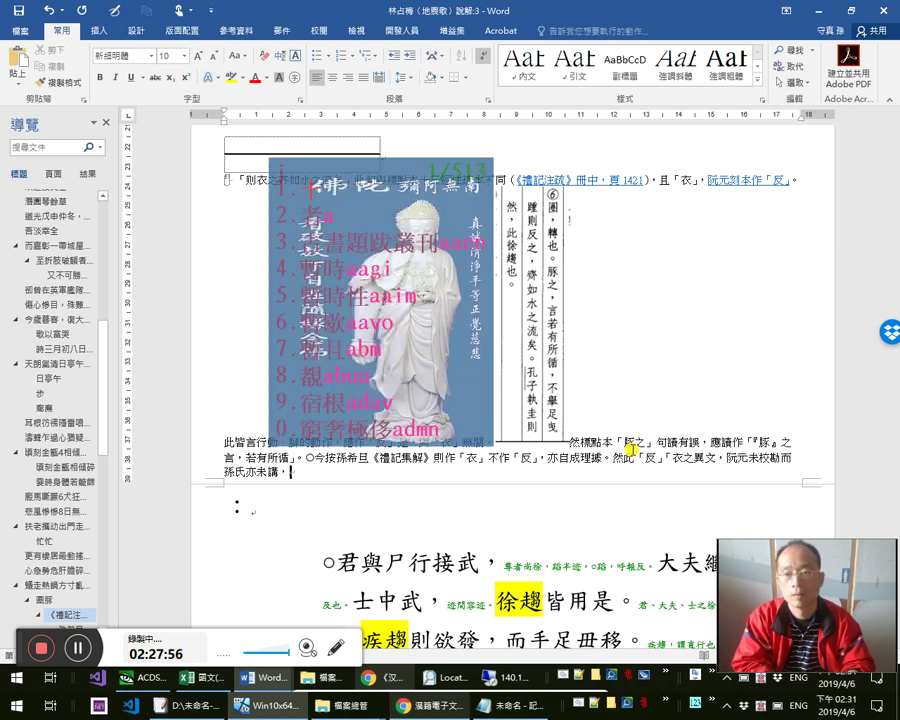
type("未知何故也")
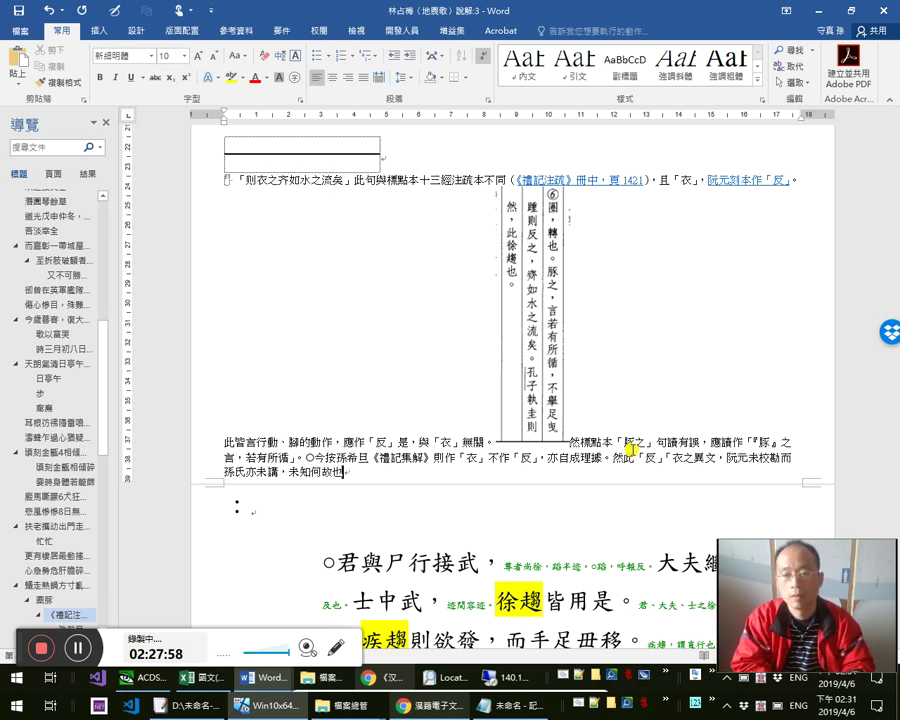
type("。孫氏乃")
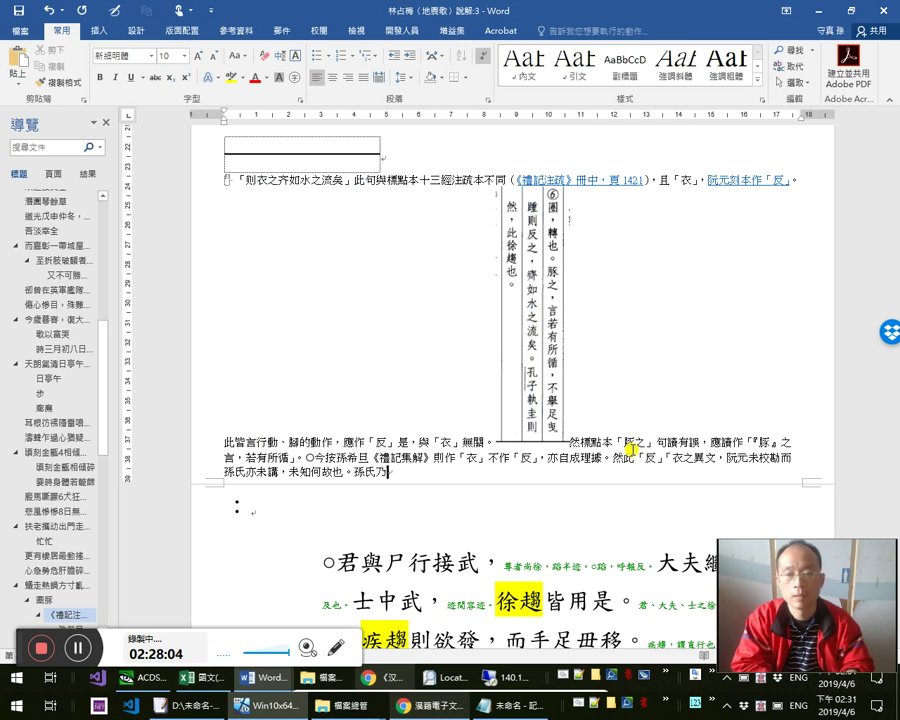
type("乾隆間")
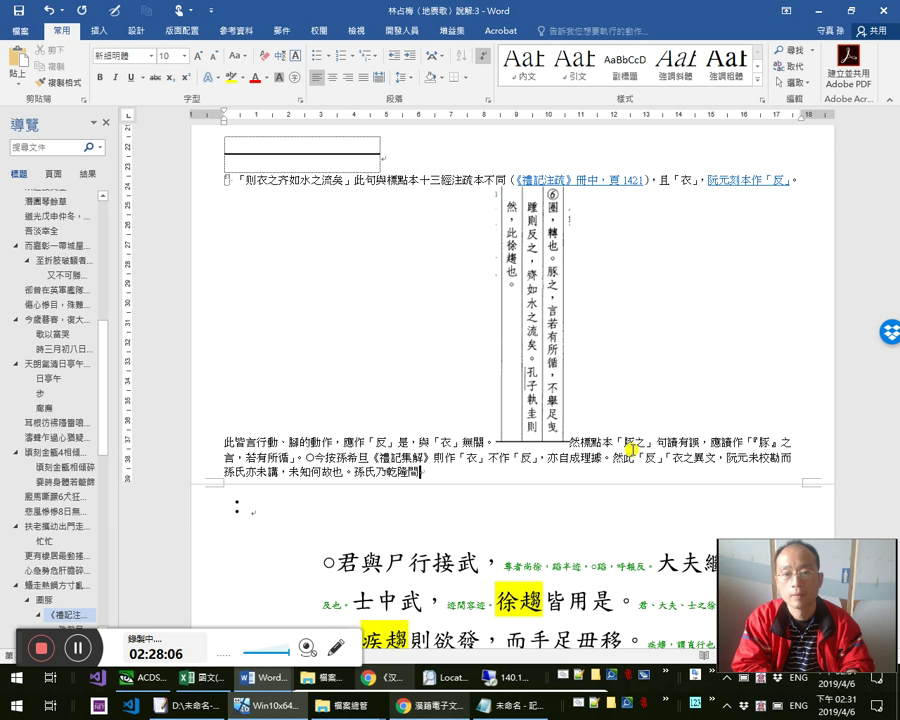
type("人，在")
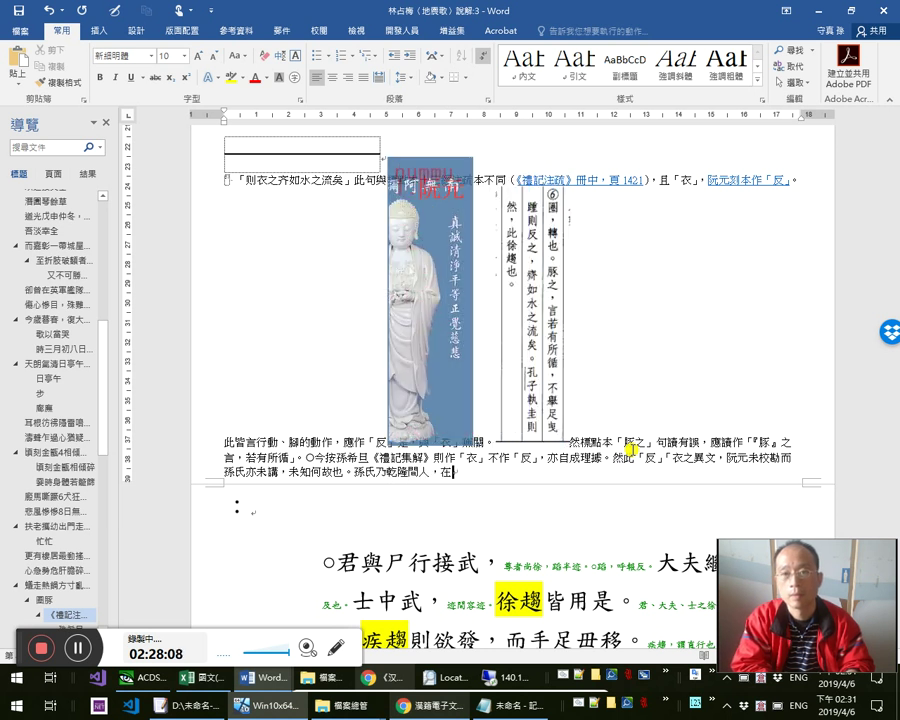
type("阮元前。")
key("ctrl+s")
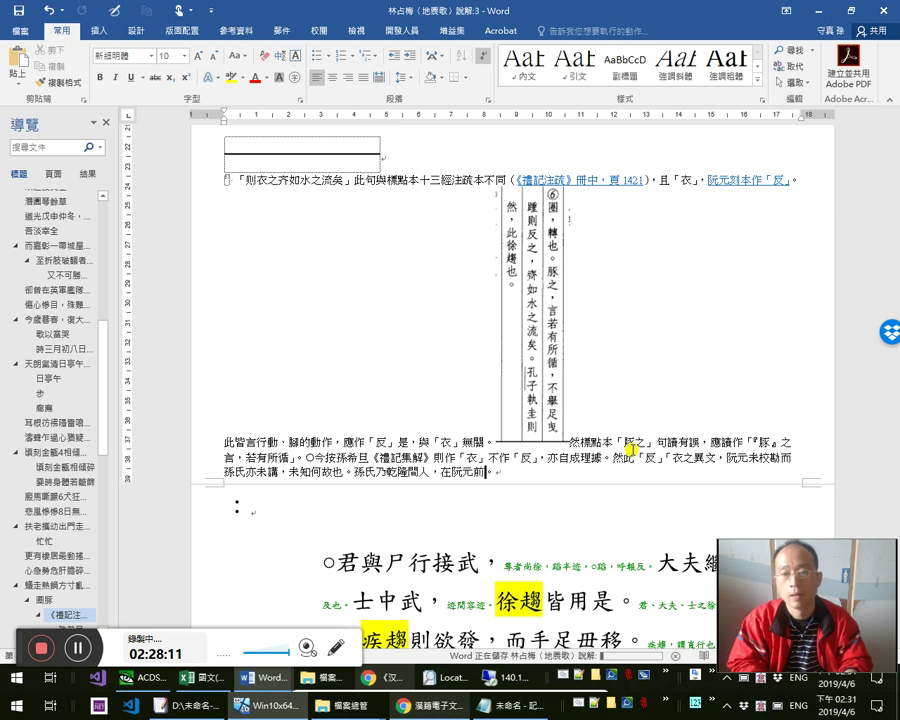
Step: Explain the 阮刻《十三經注疏》 omitted it since Sun's grandnephew issued 《集解》, correcting 觀 to 覩
type("，則")
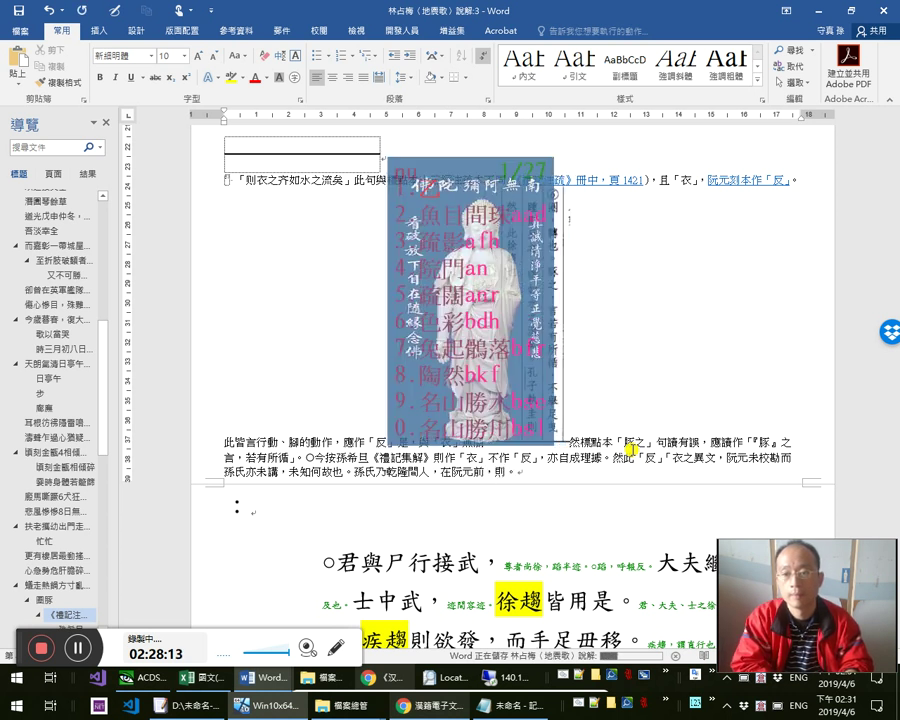
type("彐")
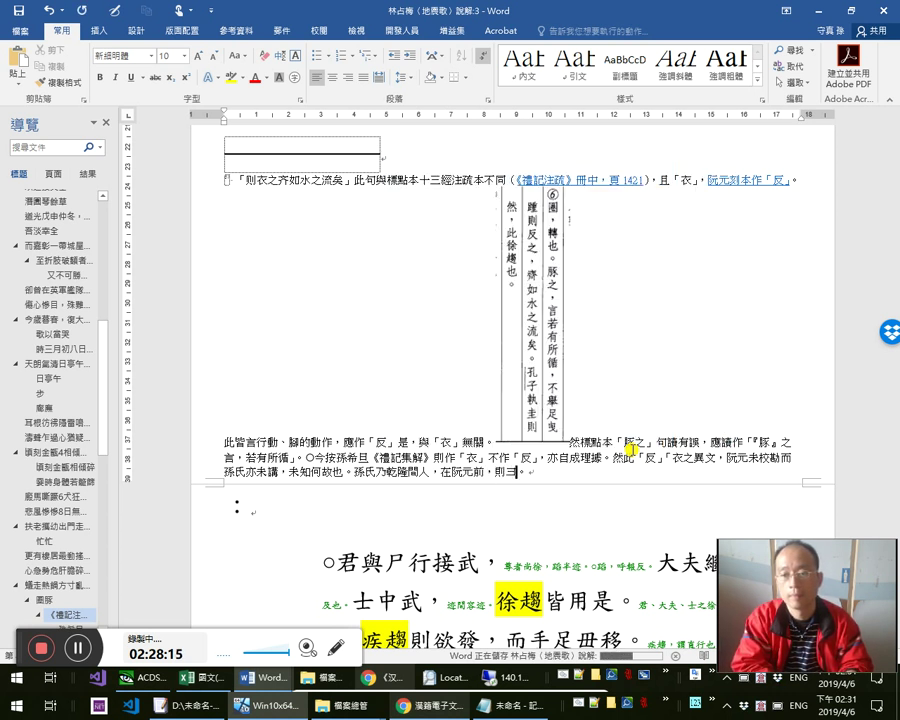
type("阮")
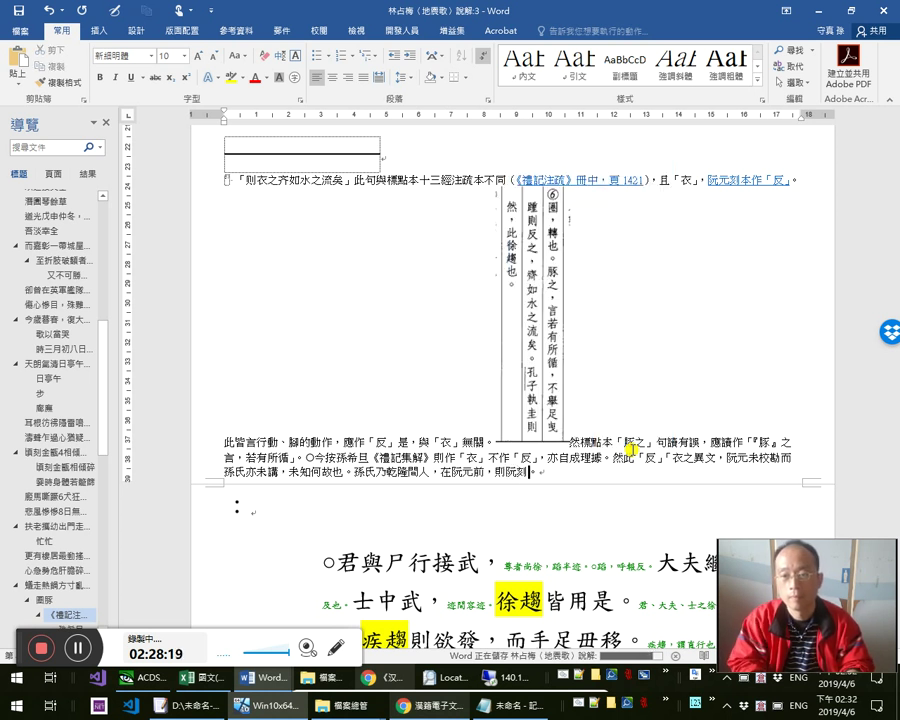
type("刻")
key("space")
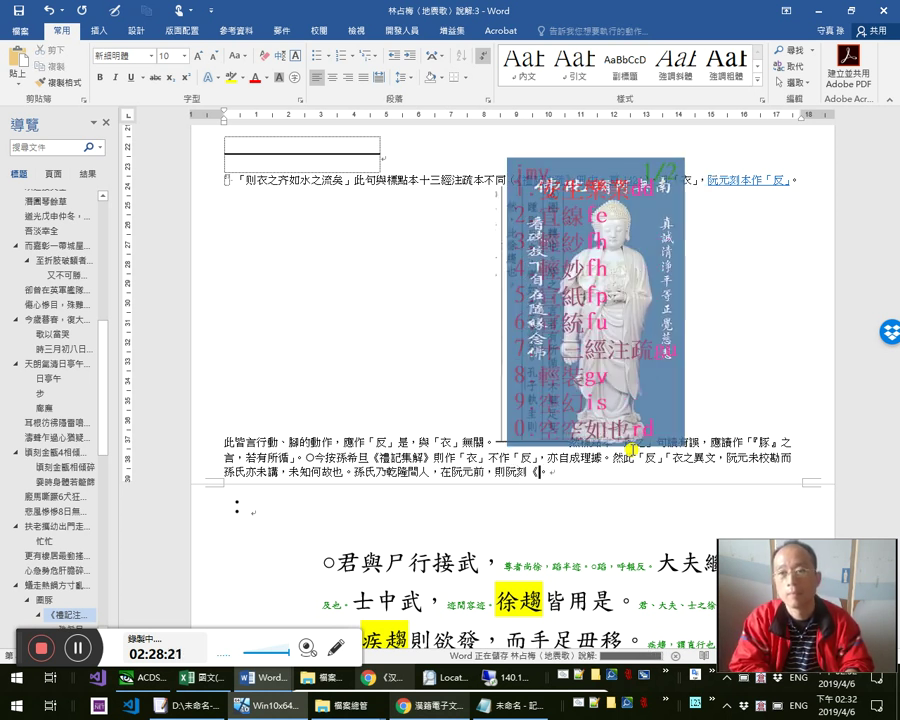
key("Return")
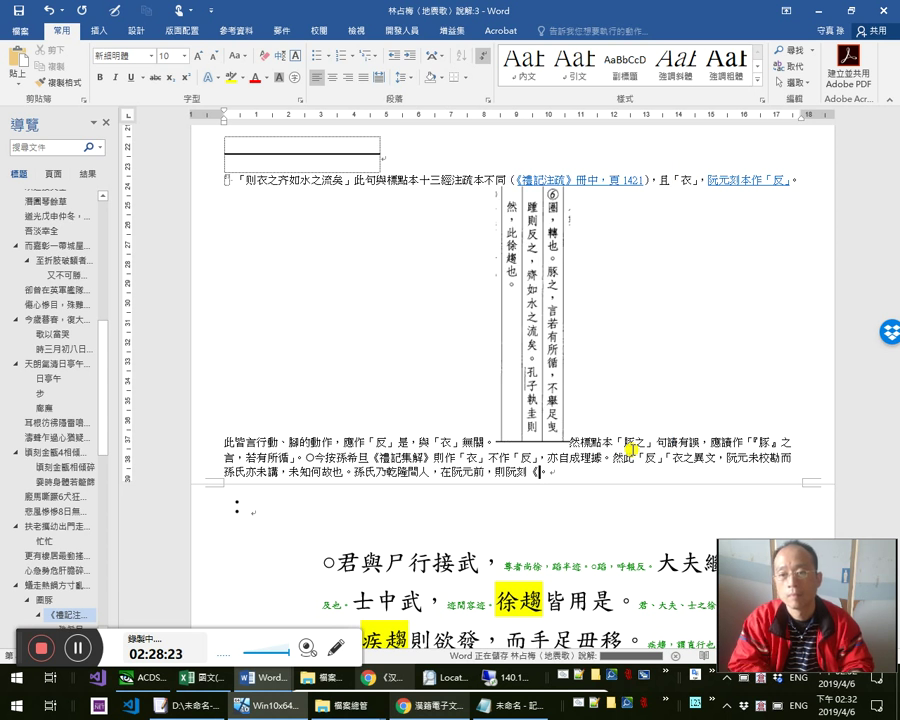
type("十三經注疏》。")
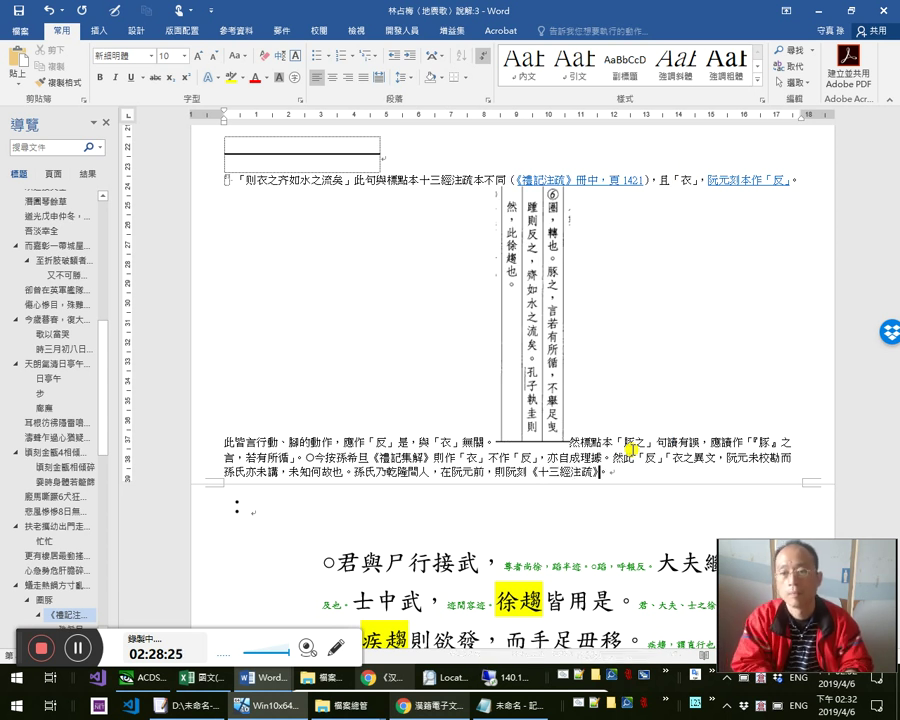
type("加")
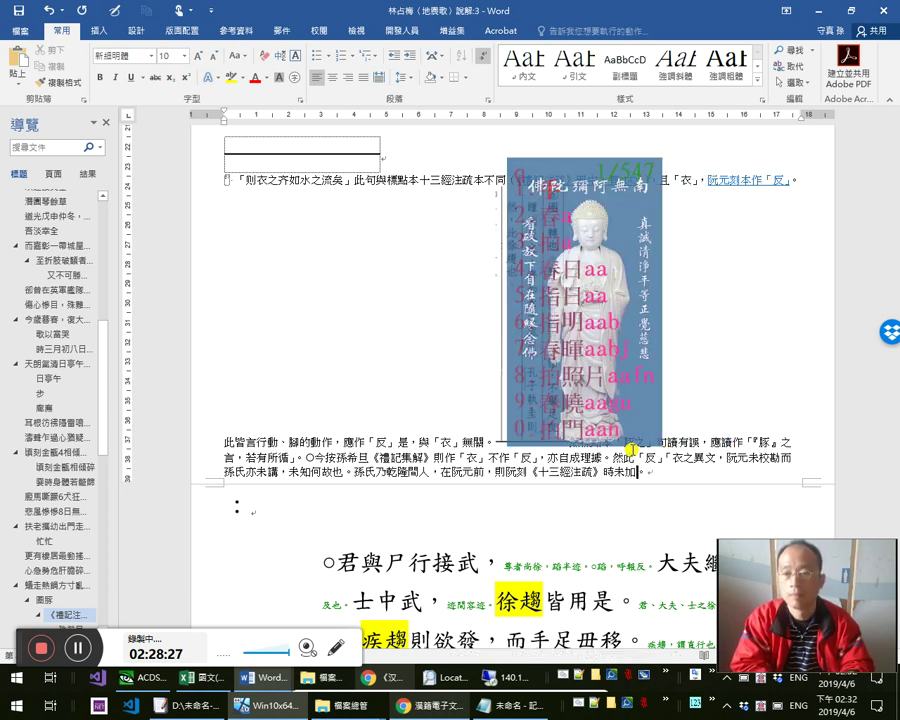
type("採錄，或")
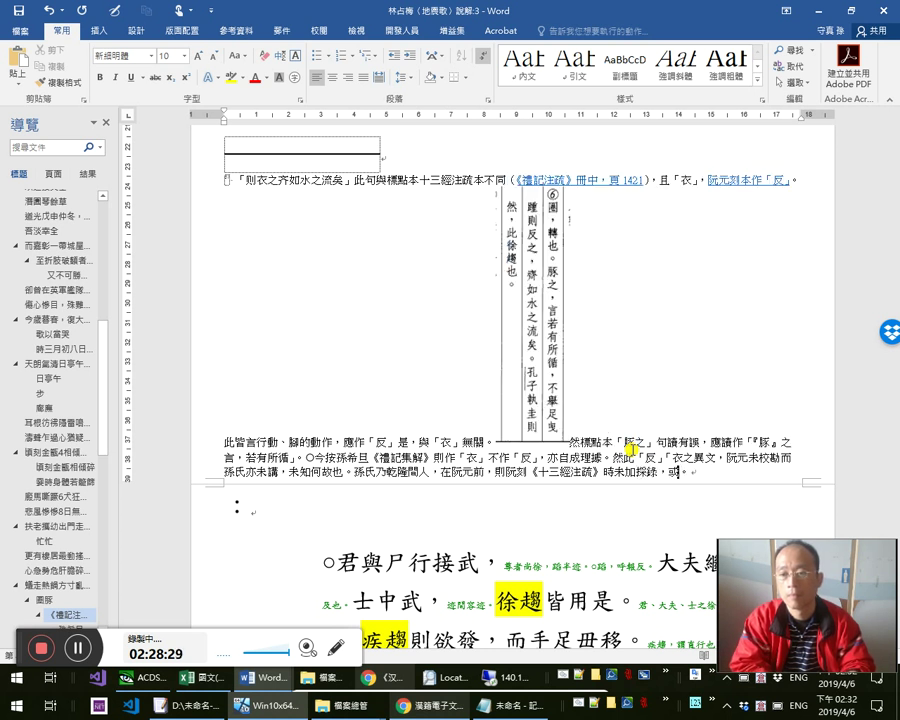
type("未")
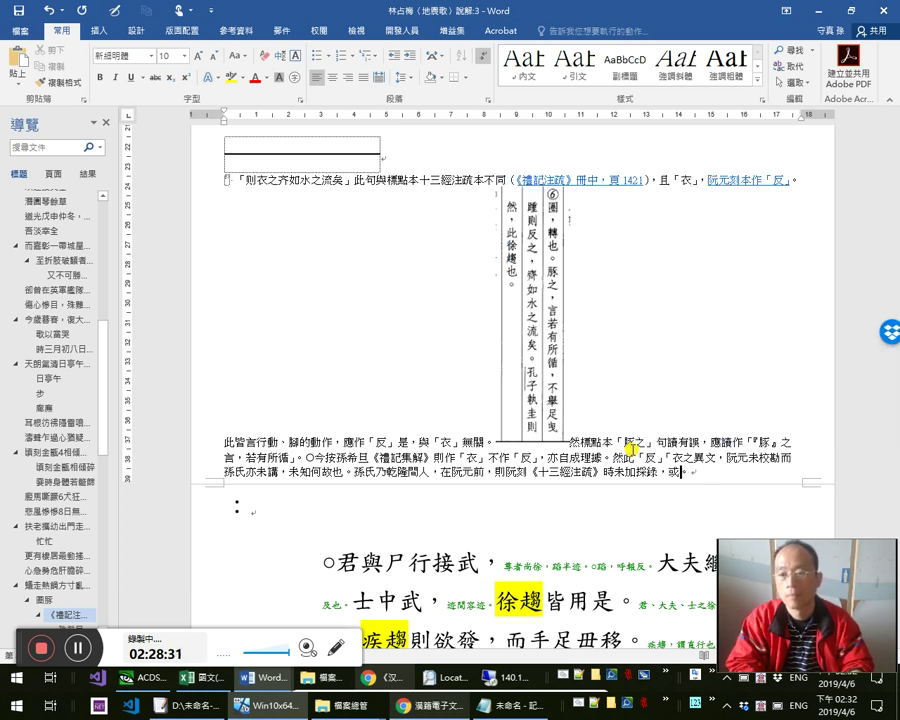
type("集解")
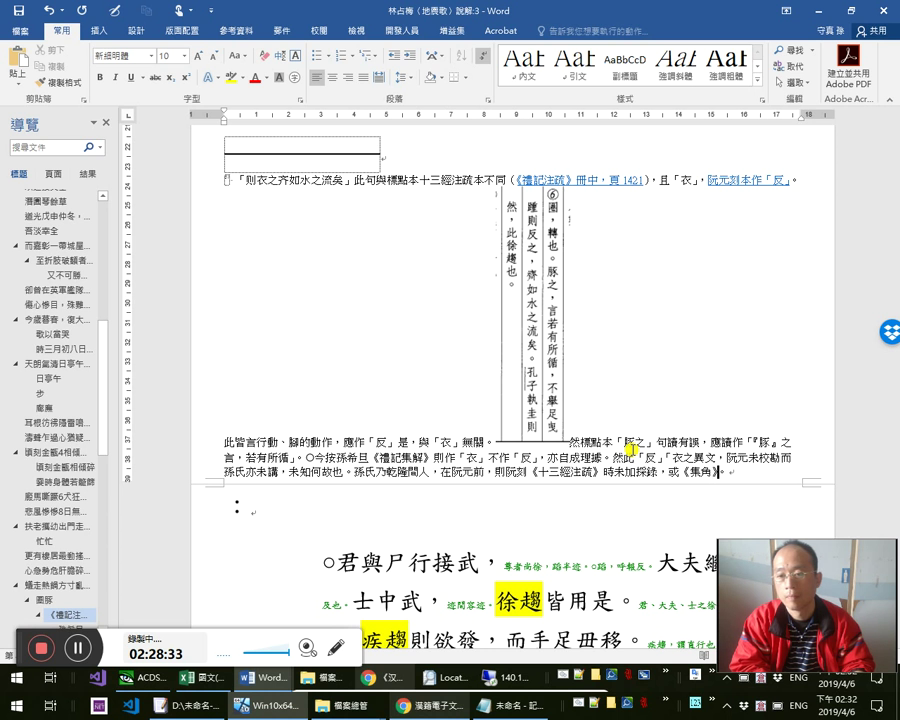
type("》乃")
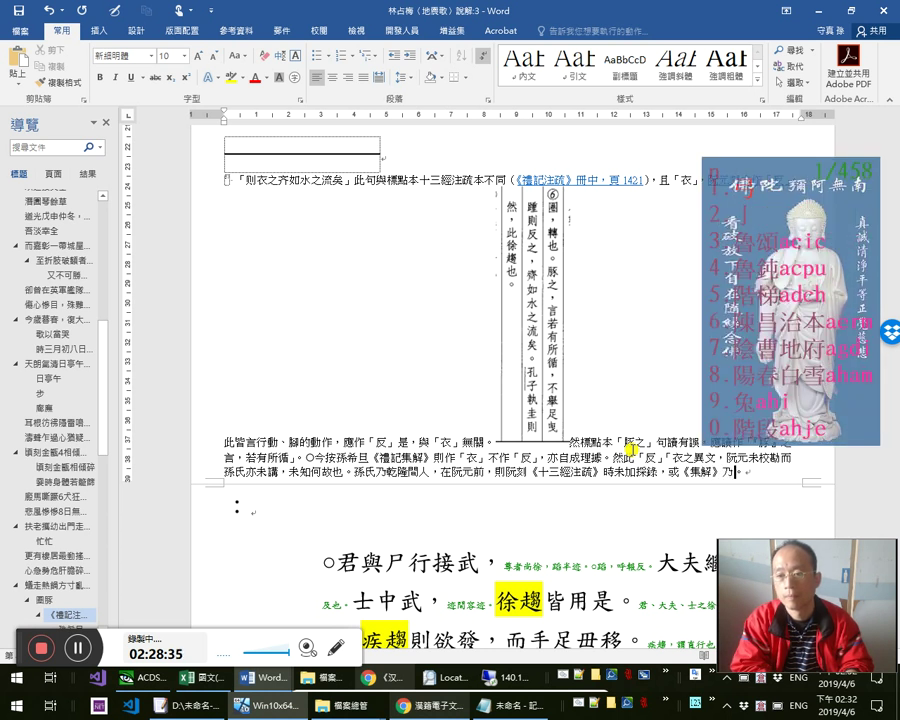
type("。")
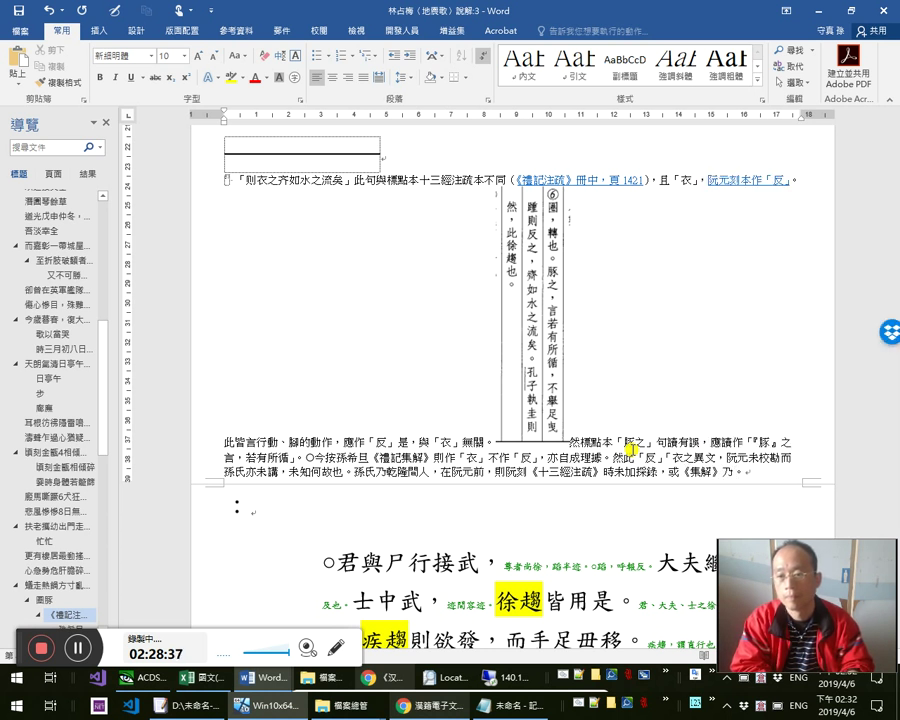
type("氏族")
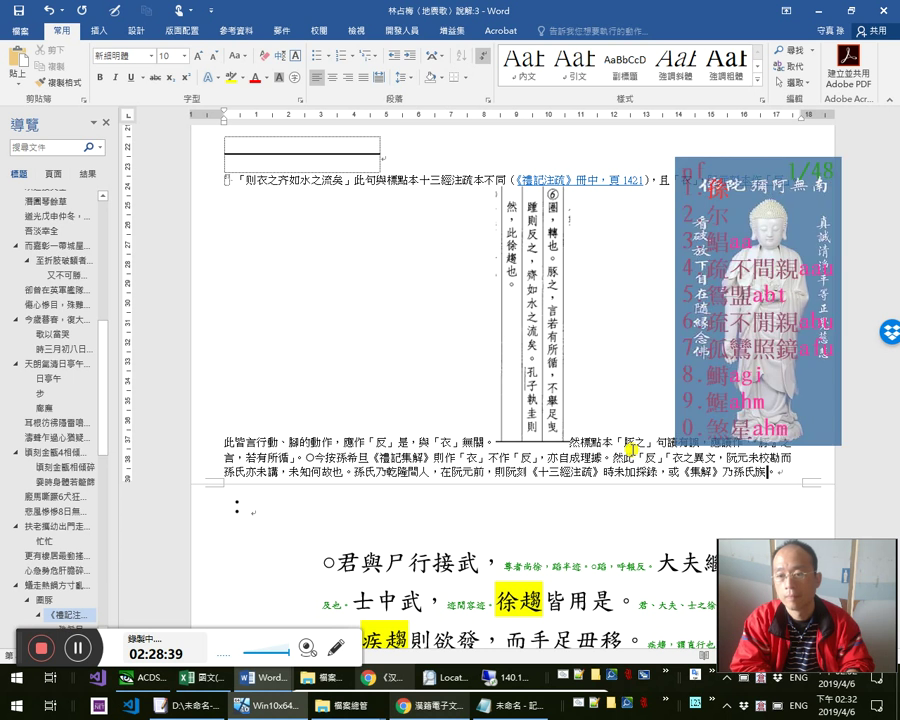
type("孫所")
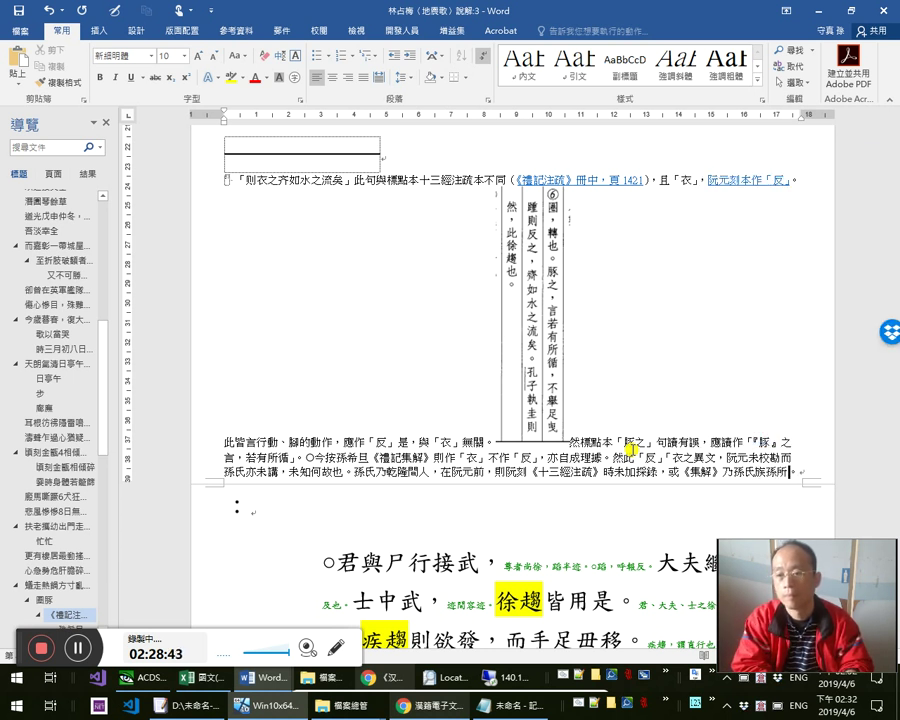
type("輯")
type("刊者，故")
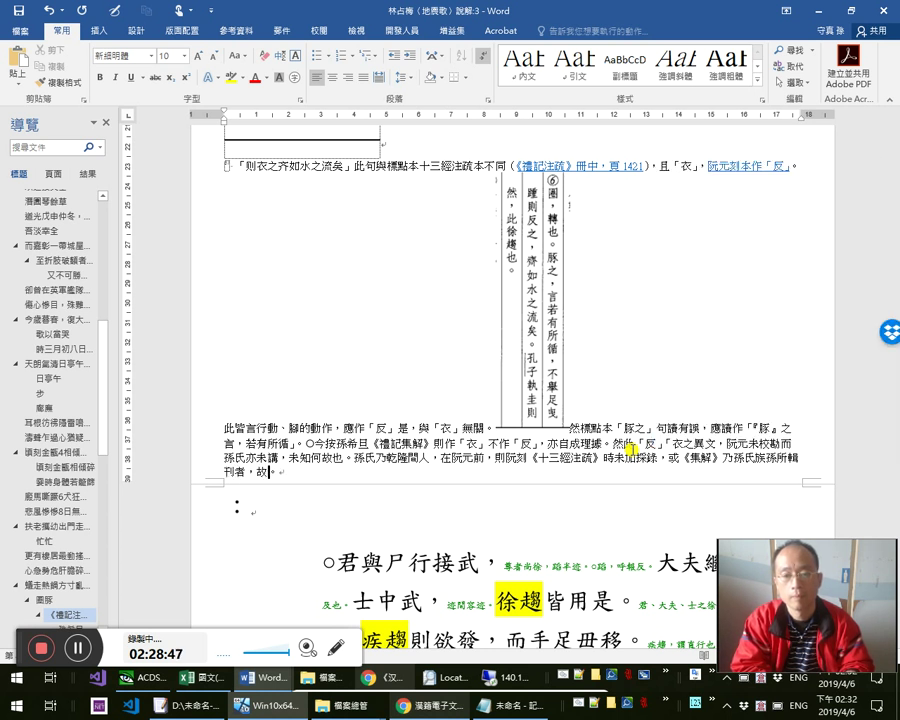
type("當時")
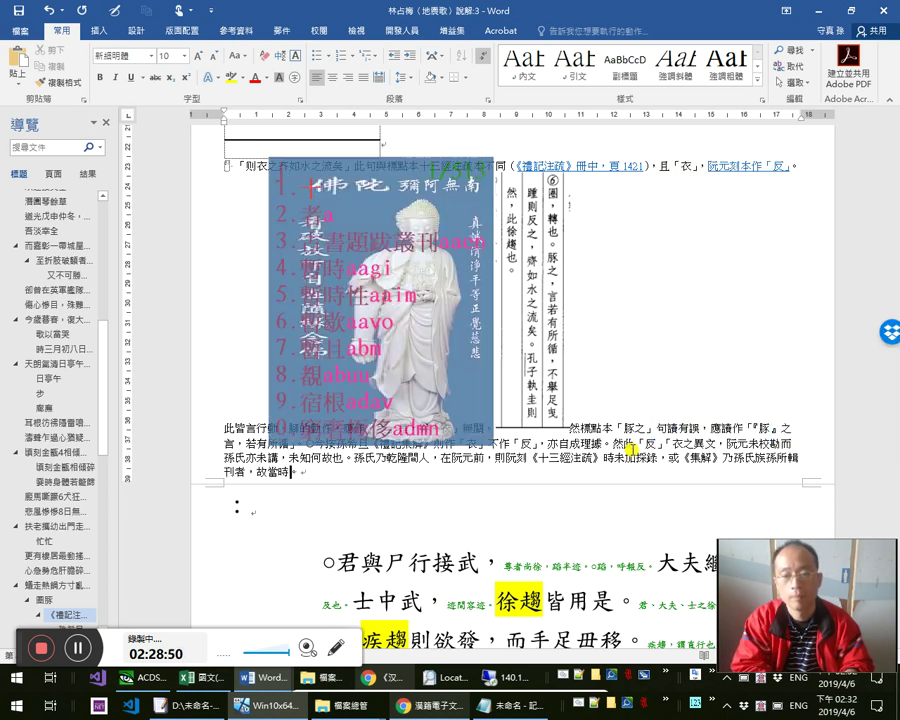
type("常")
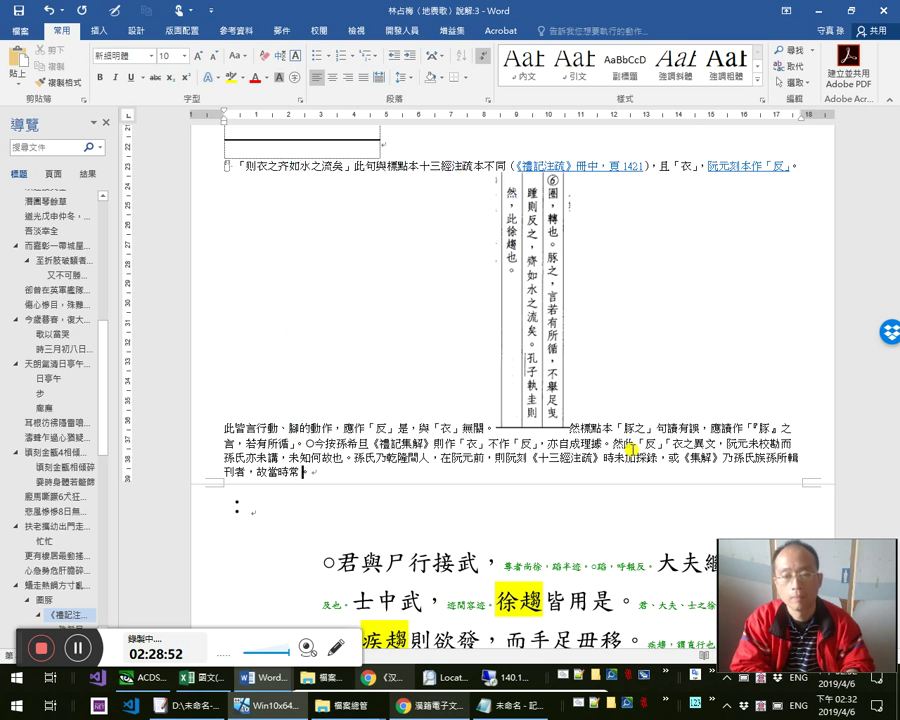
key("BackSpace")
type("尚未易觀也。")
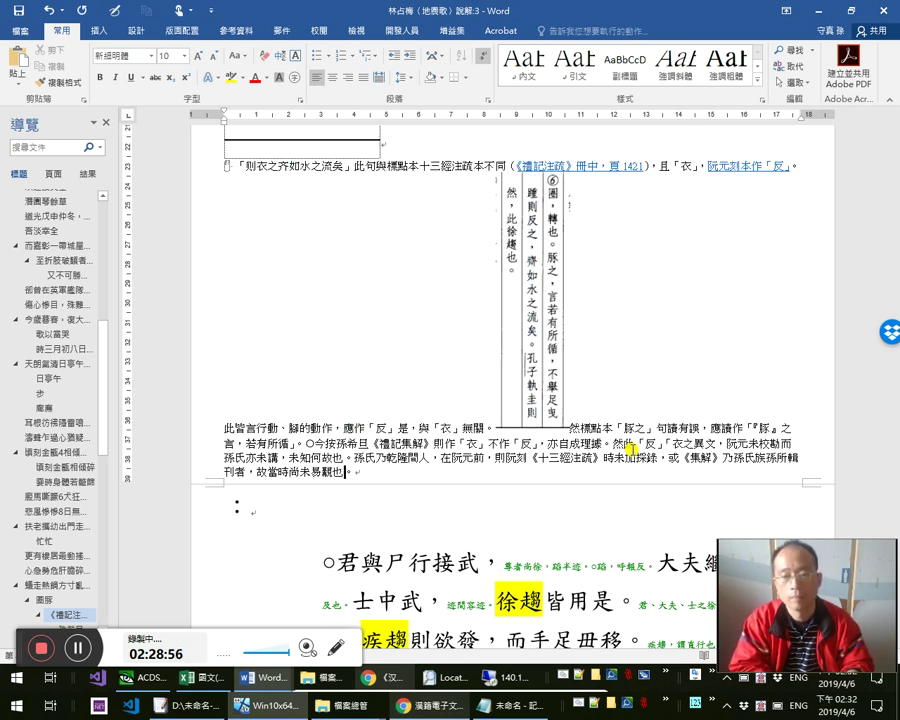
double_click(331, 471)
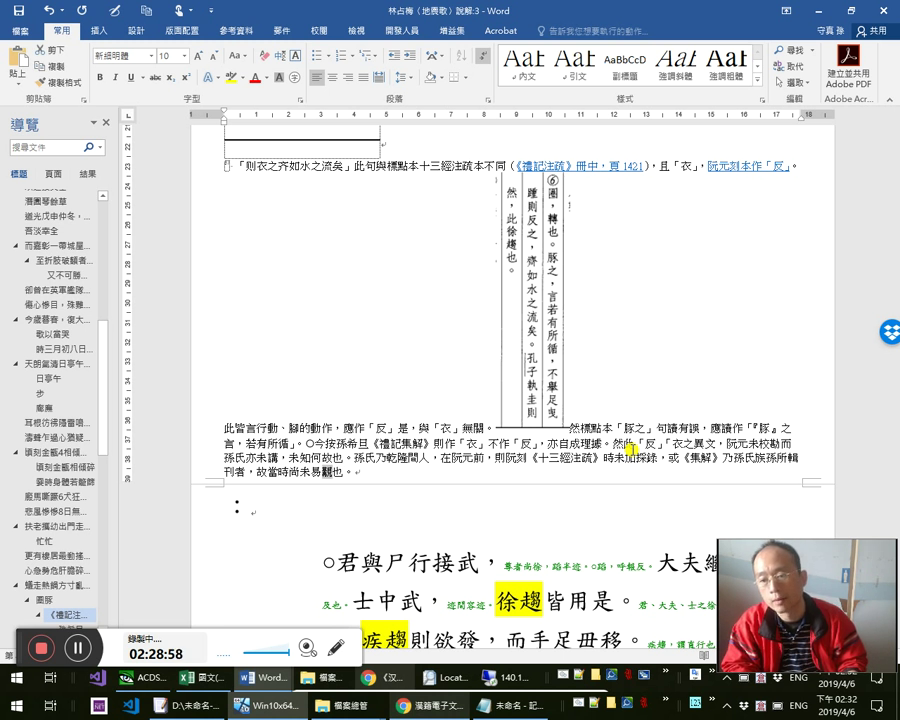
key("Right")
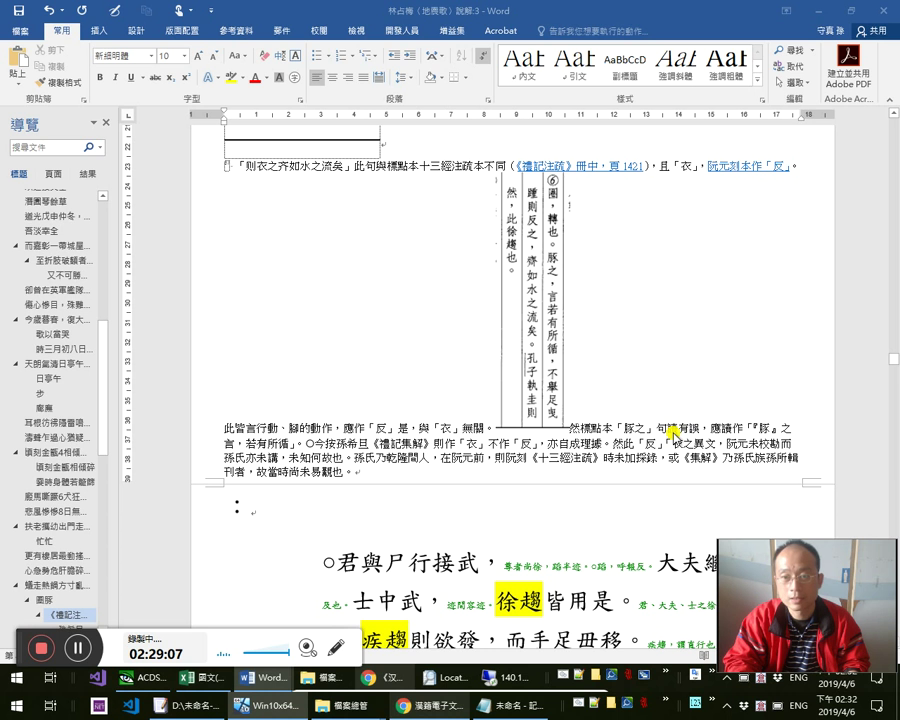
key("alt+Tab")
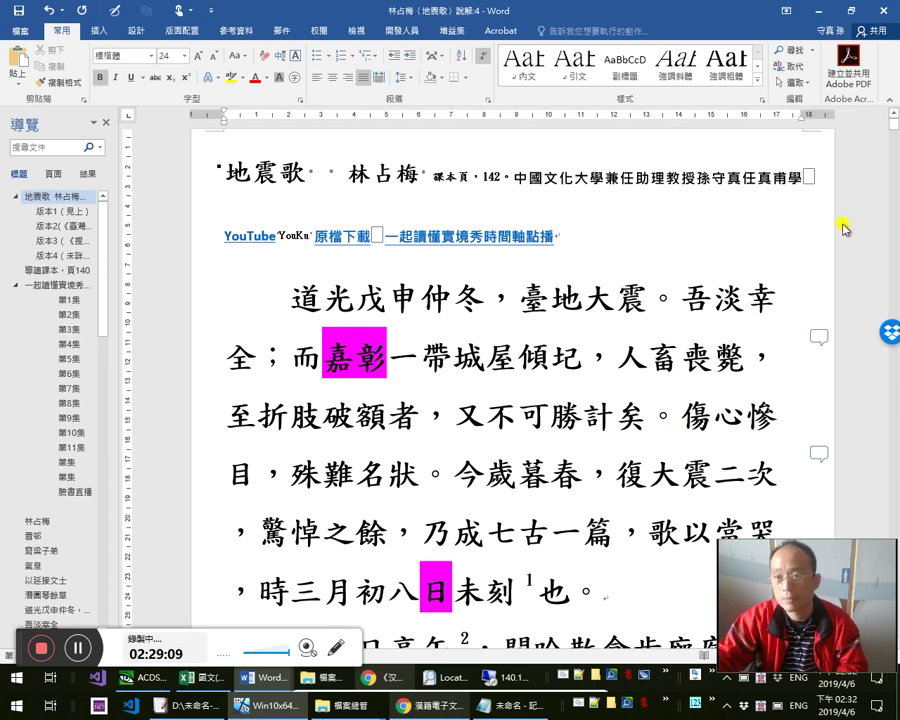
double_click(780, 177)
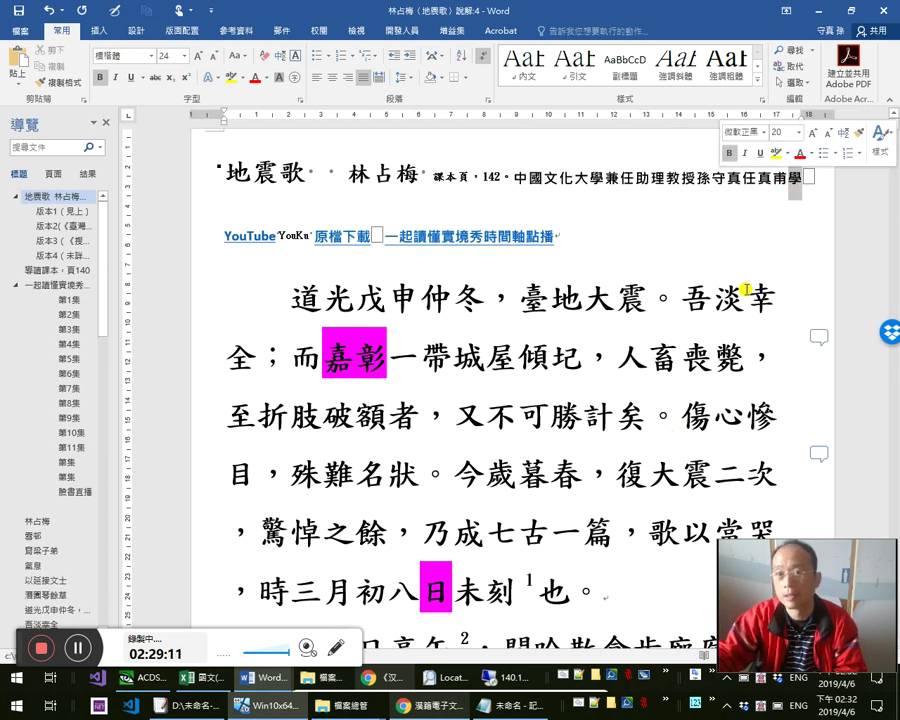
key("alt+Tab")
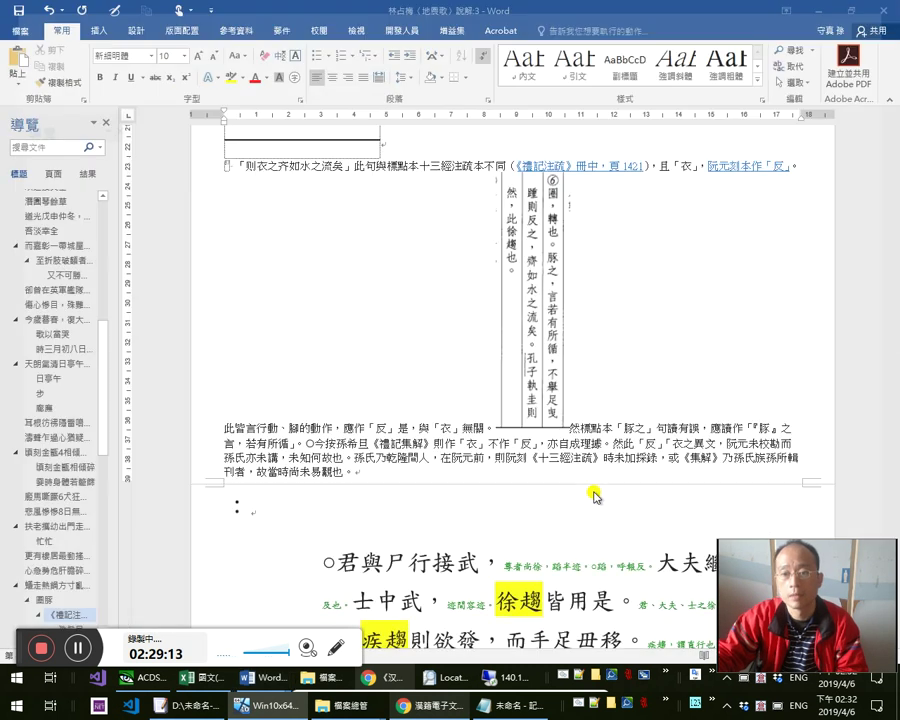
Step: Insert 「族孫」（書前有序） before 族孫 in the paragraph and save the document
left_click(681, 459)
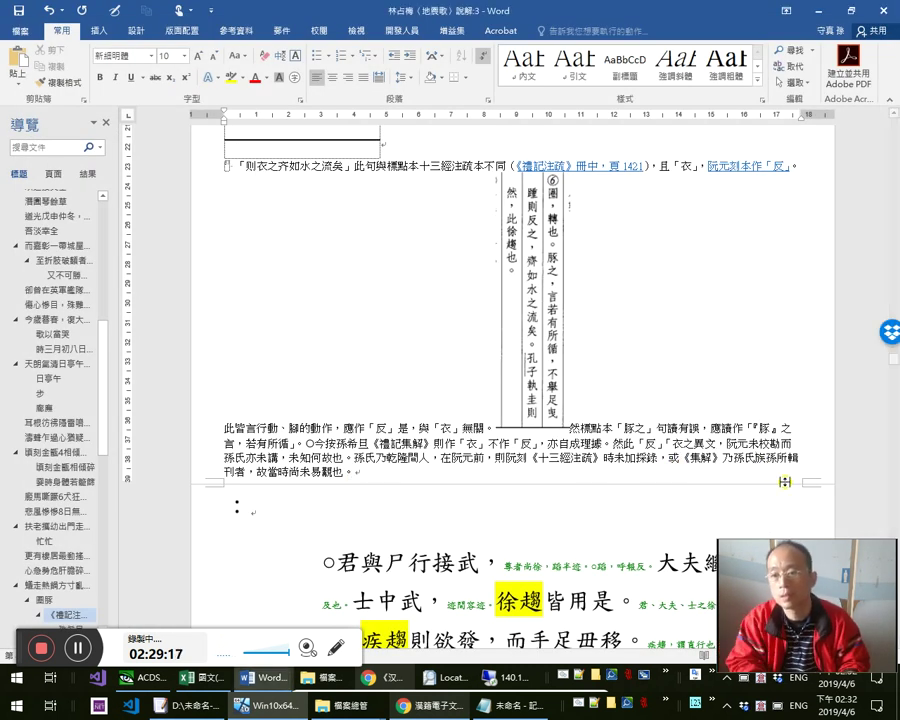
type("「族孫")
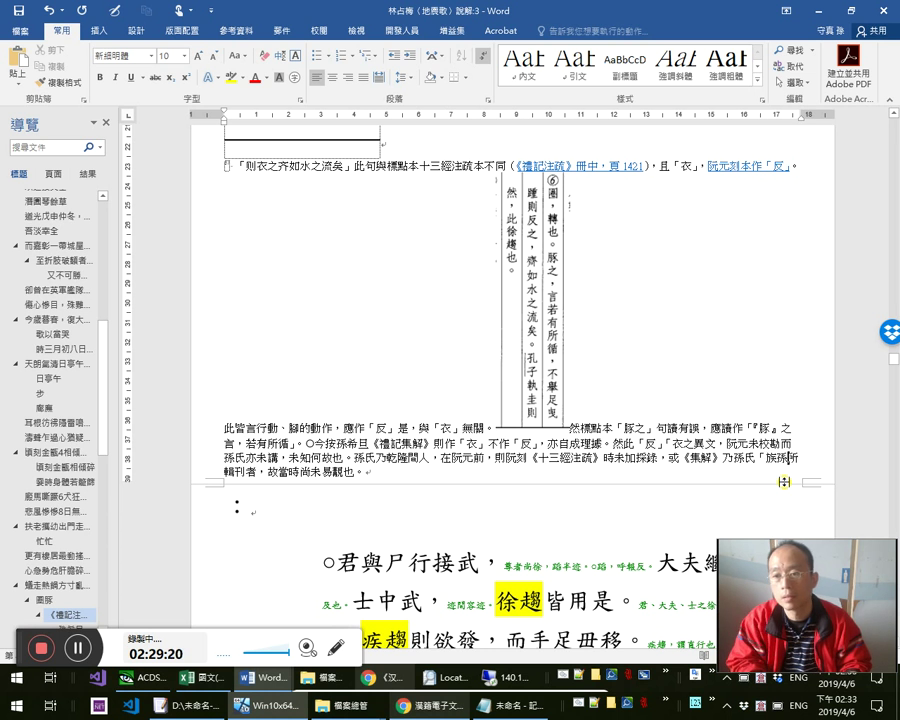
type("」（")
type("書前有")
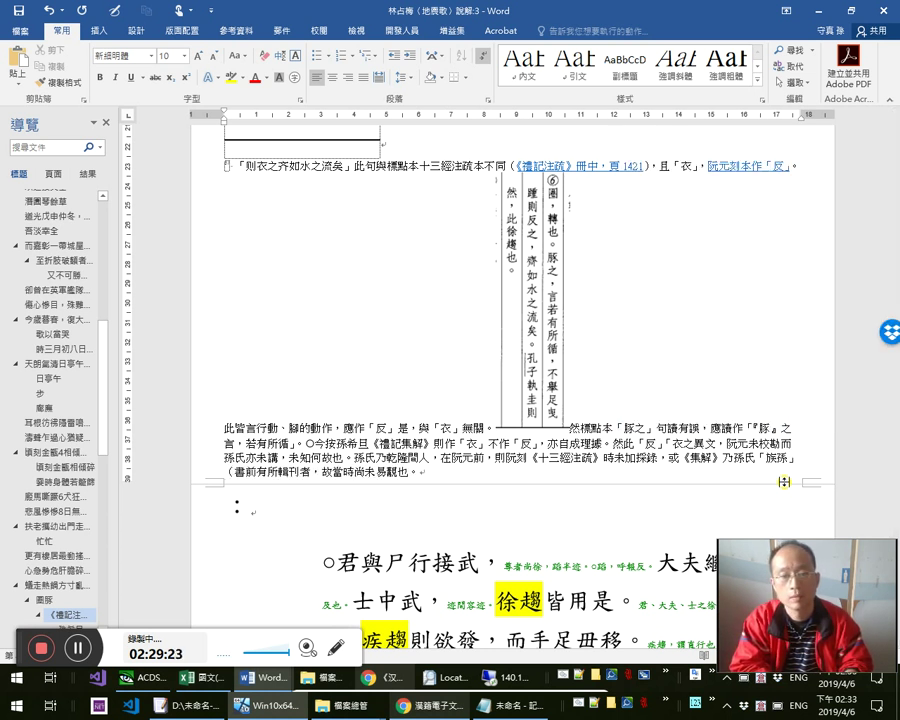
type("序）")
key("ctrl+s")
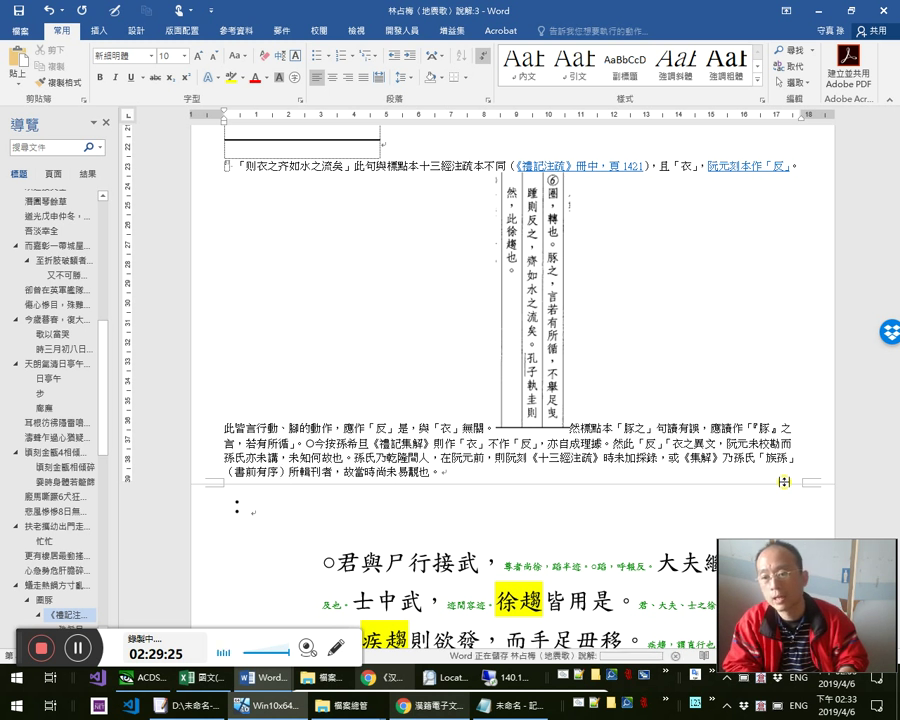
key("Right")
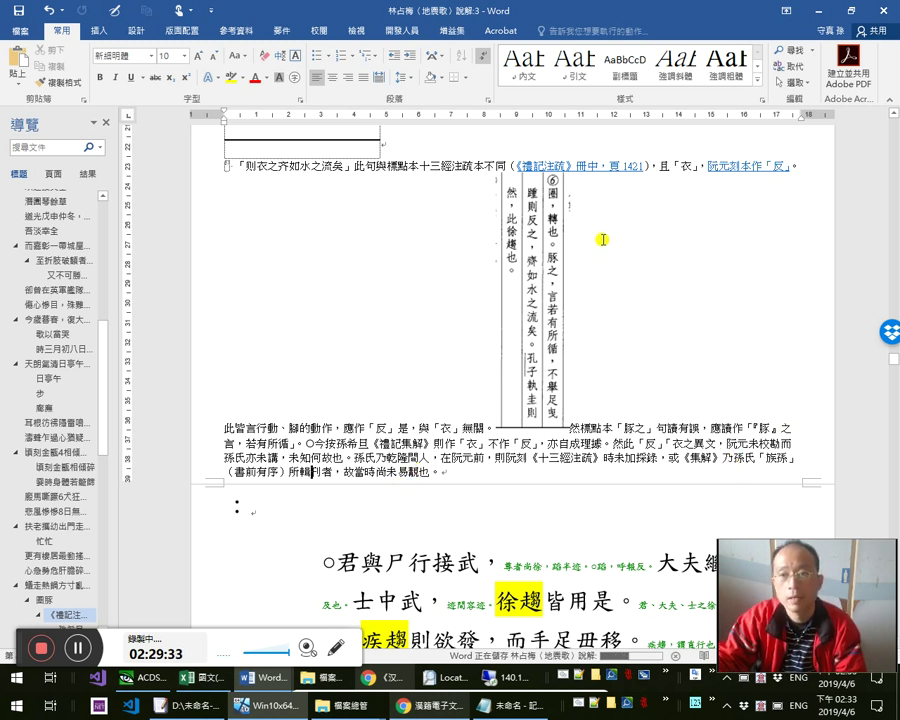
left_click(778, 166)
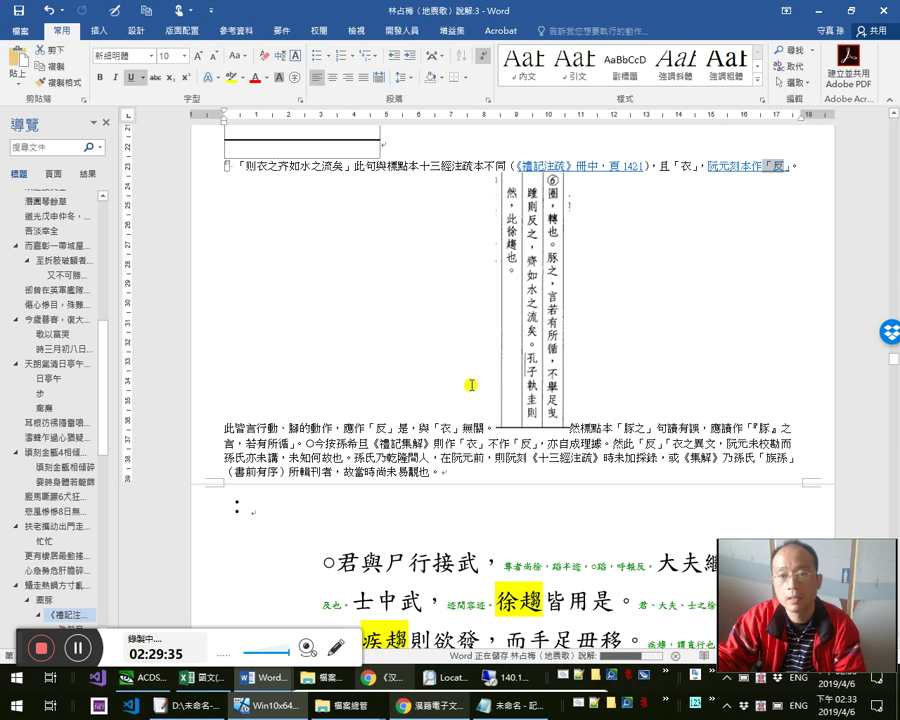
left_click(376, 428)
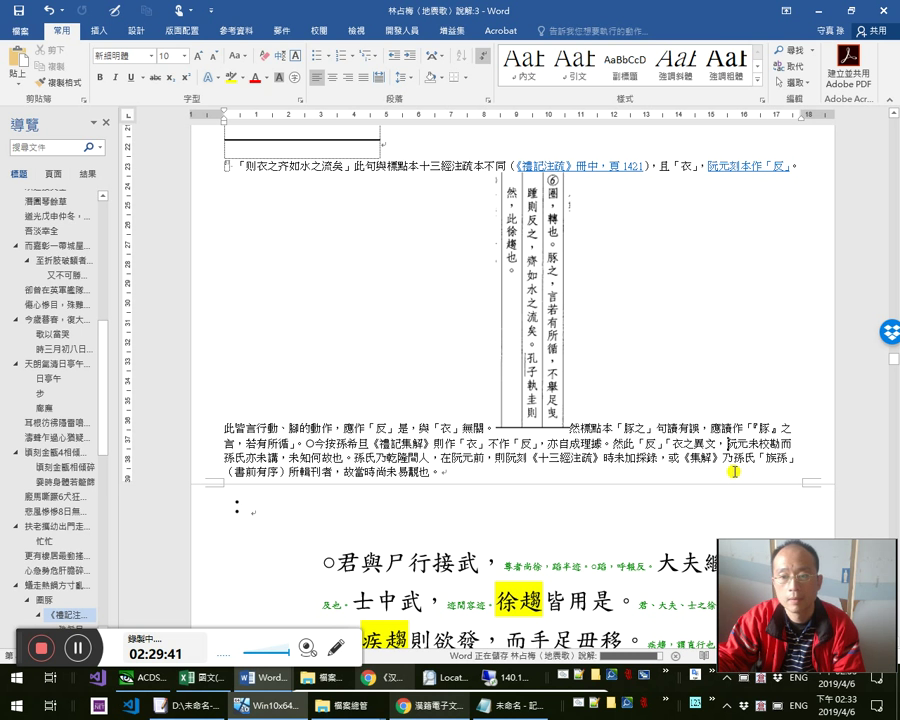
Step: Highlight the passage from ○今按 to 易覩也 in yellow
left_click(305, 440)
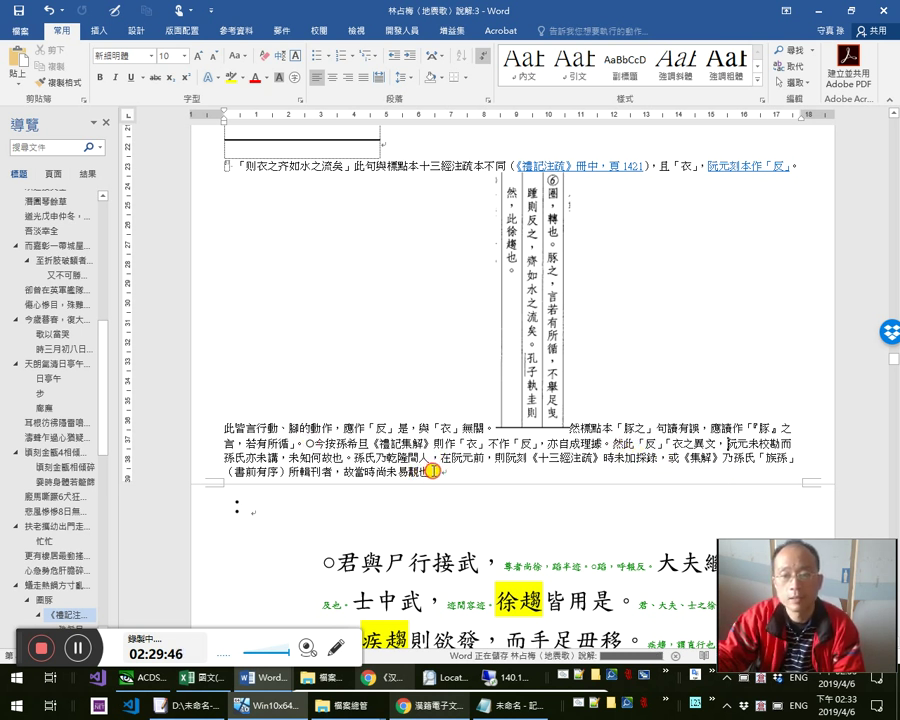
left_click(437, 470, "shift")
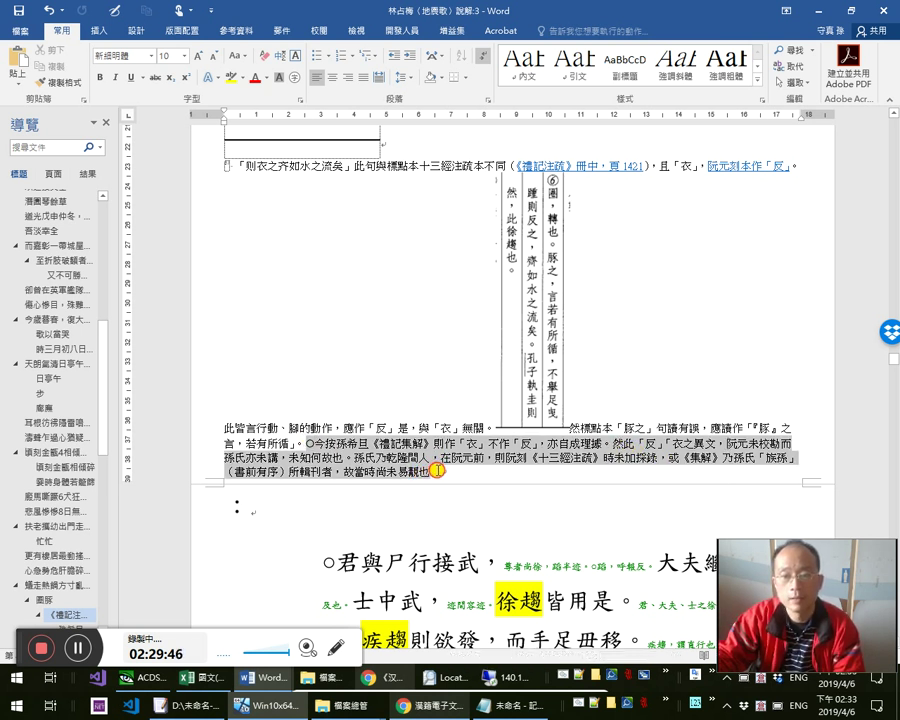
left_click(232, 77)
Step: Save the document, then select the phrase from 今按 to 理據
scroll(555, 370, "up", 1)
scroll(555, 370, "up", 1)
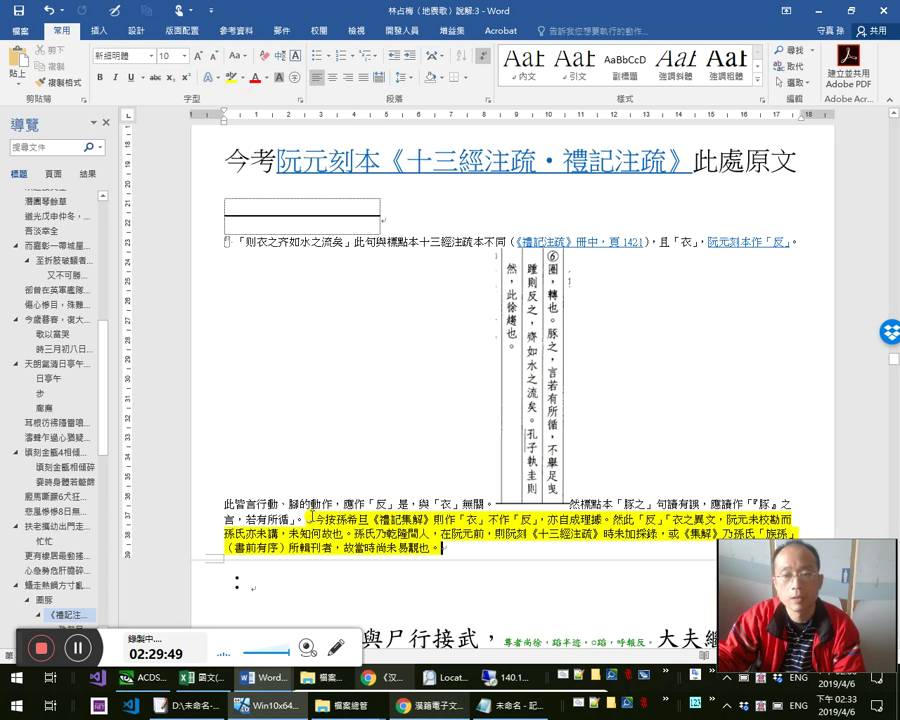
left_click(22, 12)
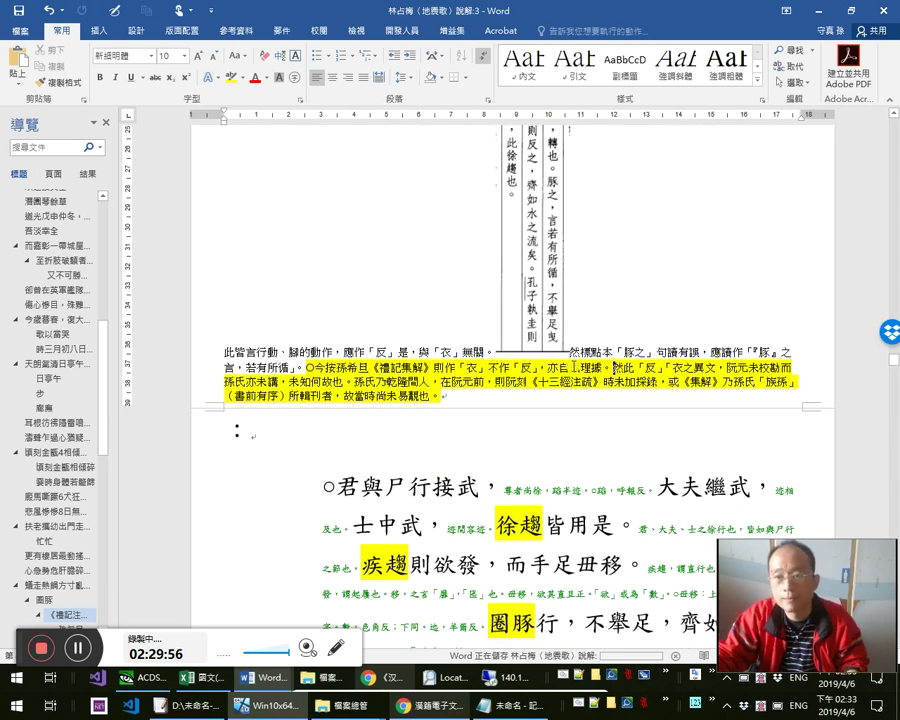
left_click(327, 372, "shift")
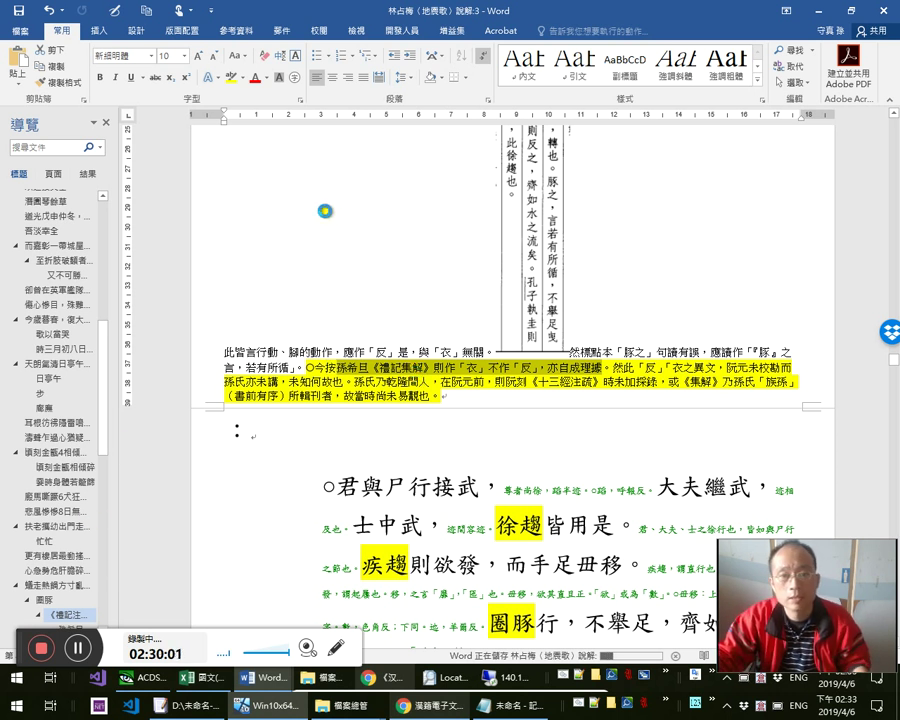
Step: Hyperlink the phrase 孫希旦《禮記集解》…亦自成理據 to the document's 孫希旦《禮記集解》 heading
key("ctrl+k")
left_click(52, 130)
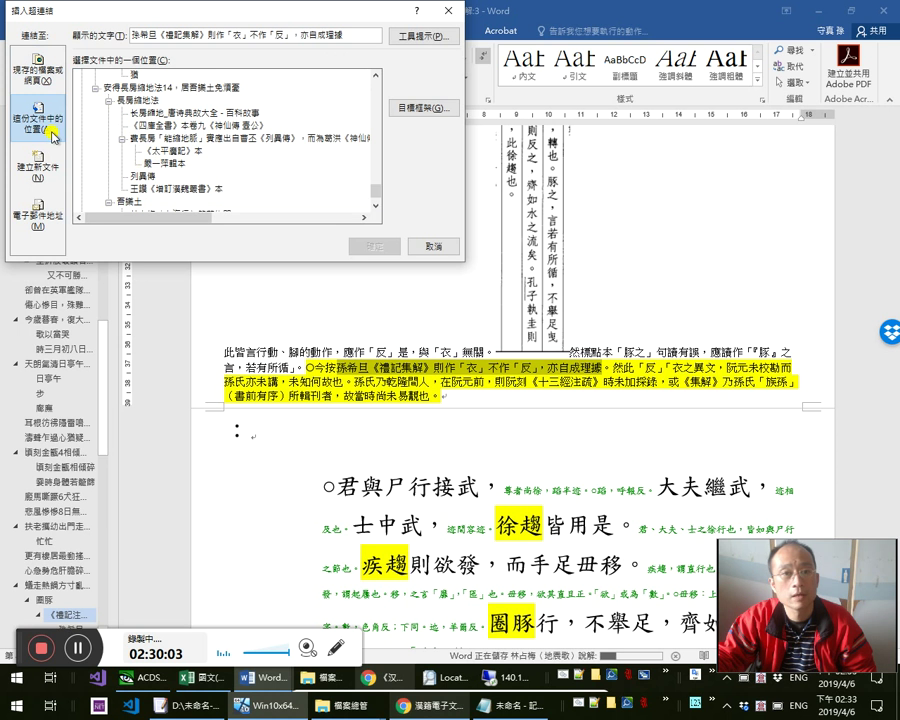
scroll(263, 190, "down", 5)
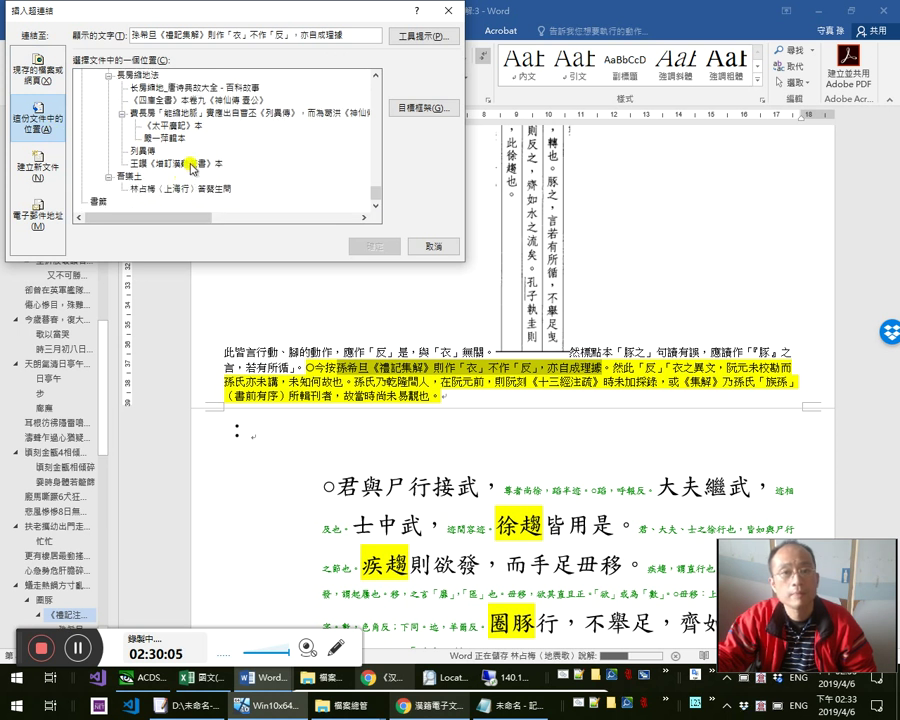
scroll(203, 166, "up", 2)
scroll(203, 170, "up", 8)
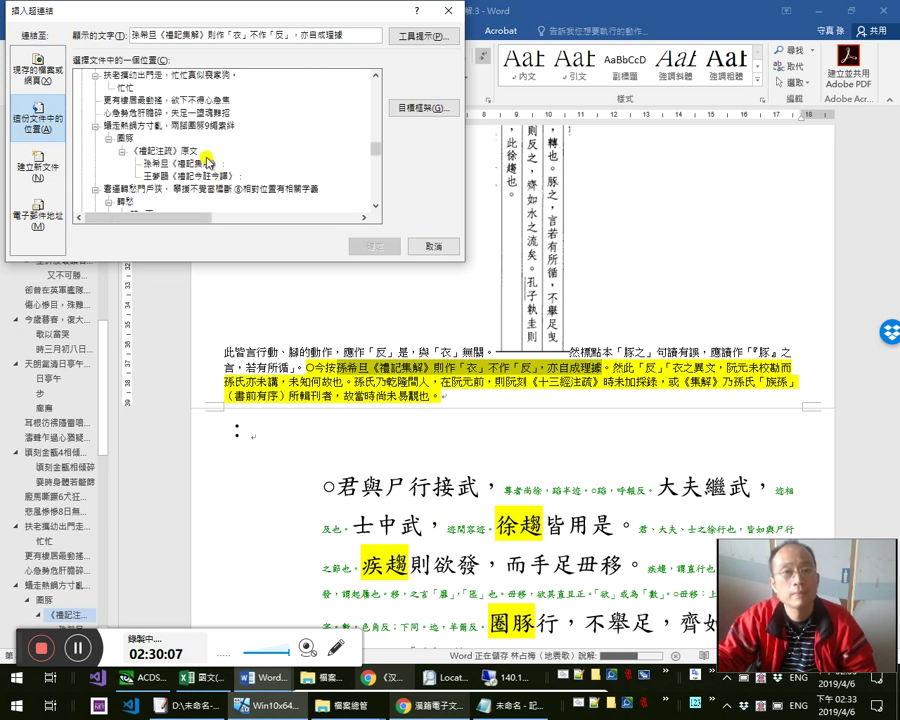
scroll(207, 163, "up", 10)
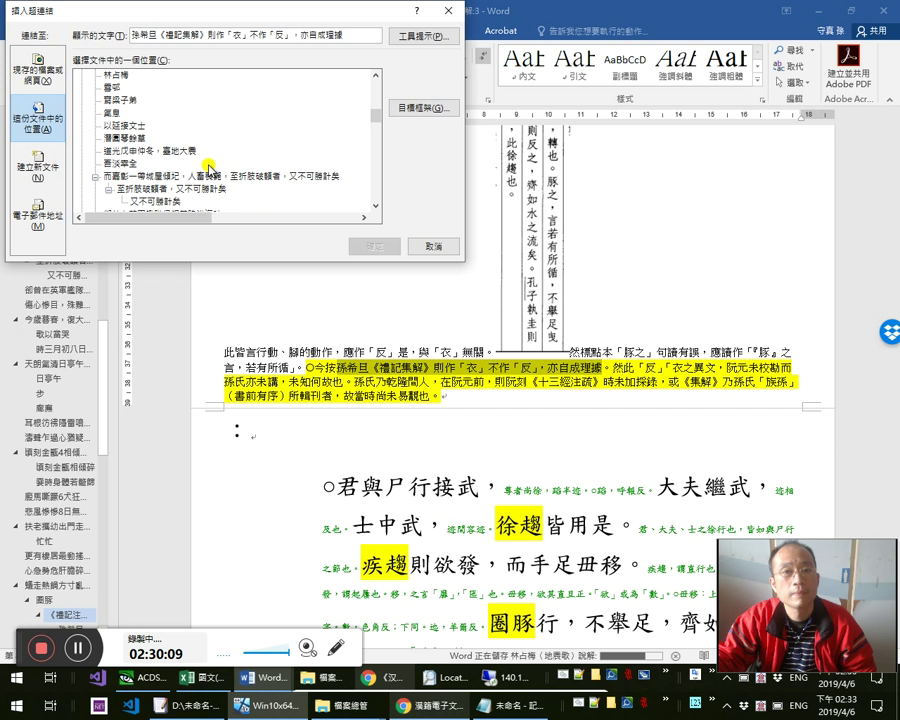
scroll(211, 176, "down", 8)
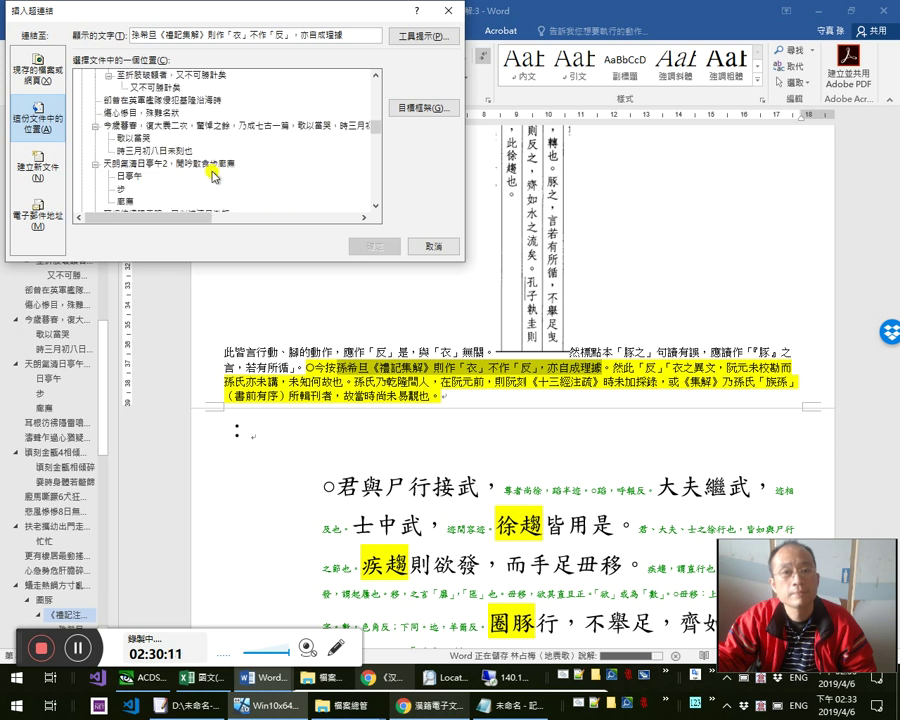
scroll(218, 178, "down", 4)
left_click(214, 162)
left_click(383, 247)
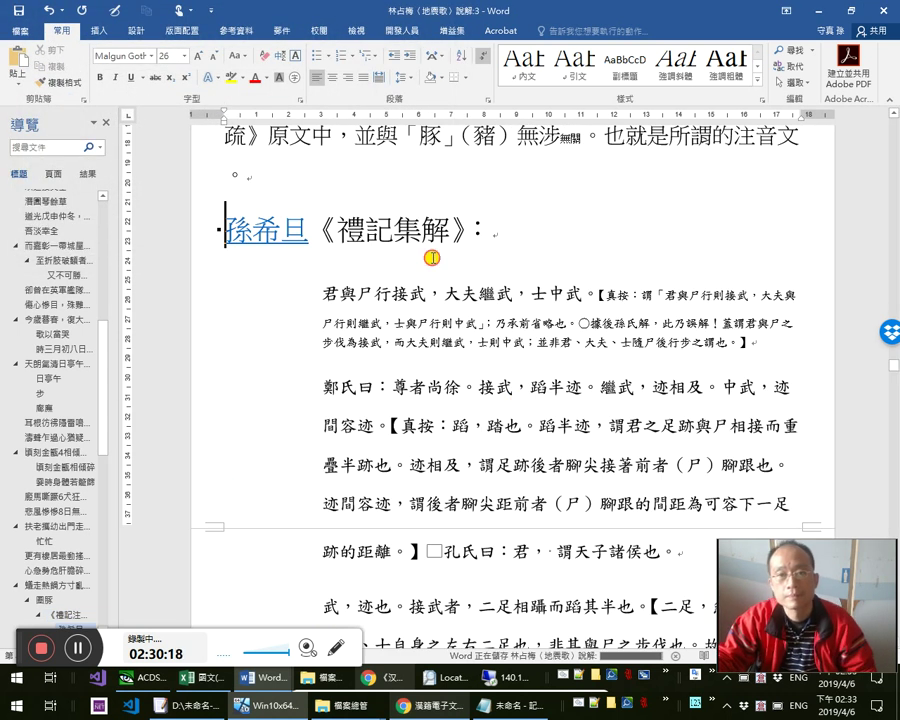
left_click(496, 353)
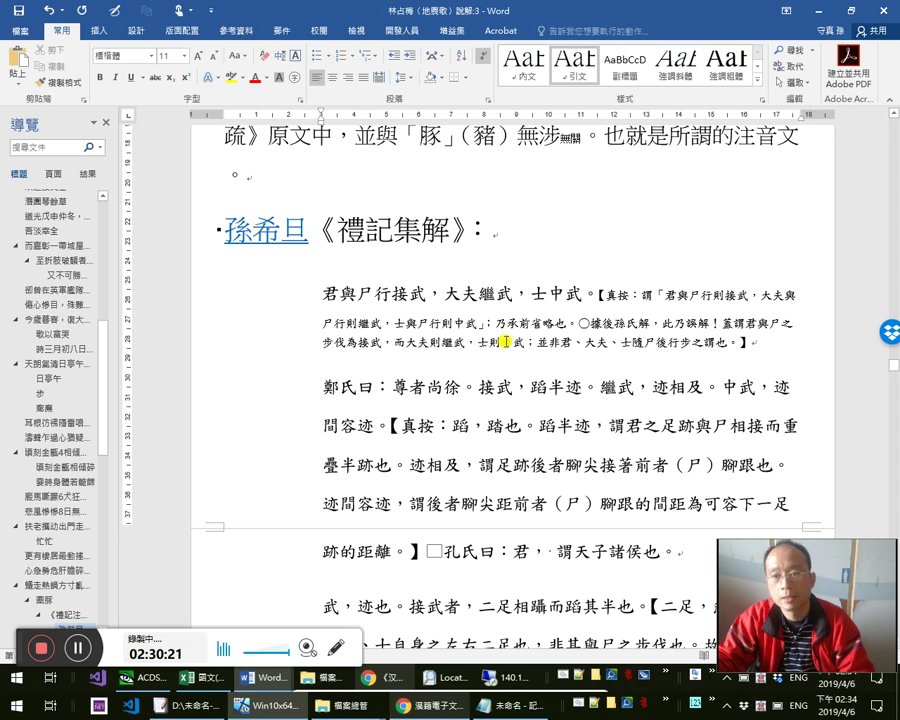
Step: In the note above ○君與尸行接武, turn the phrase 與「衣」無關 red
key("shift+F5")
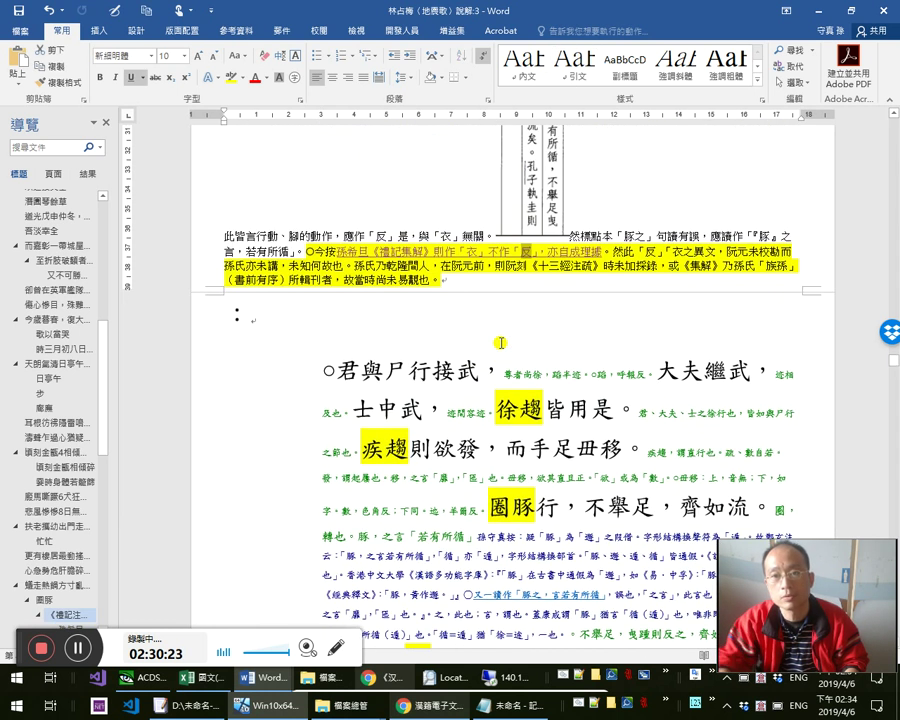
left_click(634, 237)
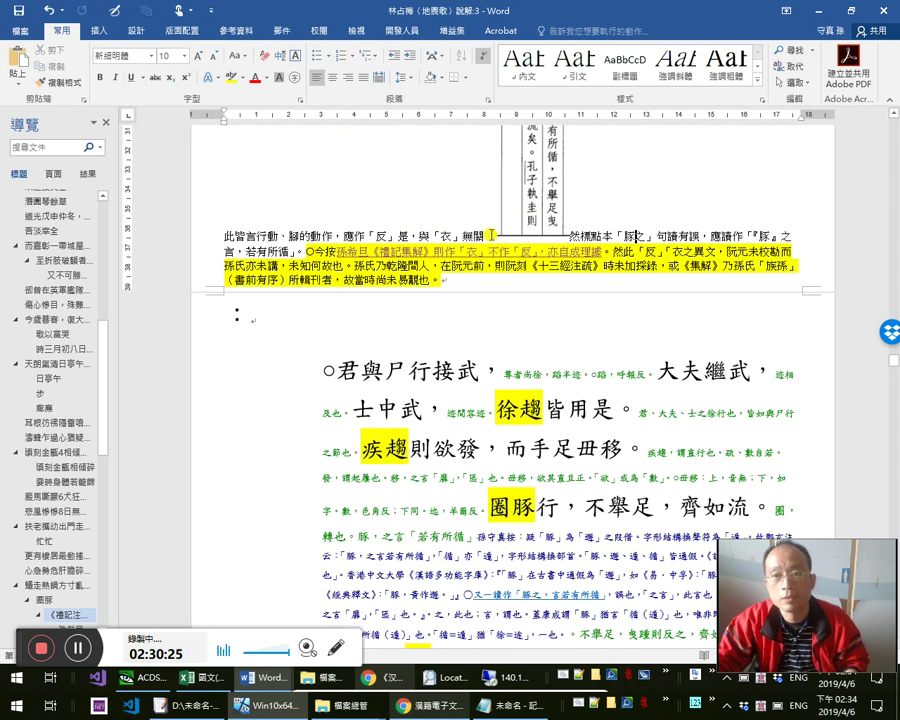
left_click(415, 234)
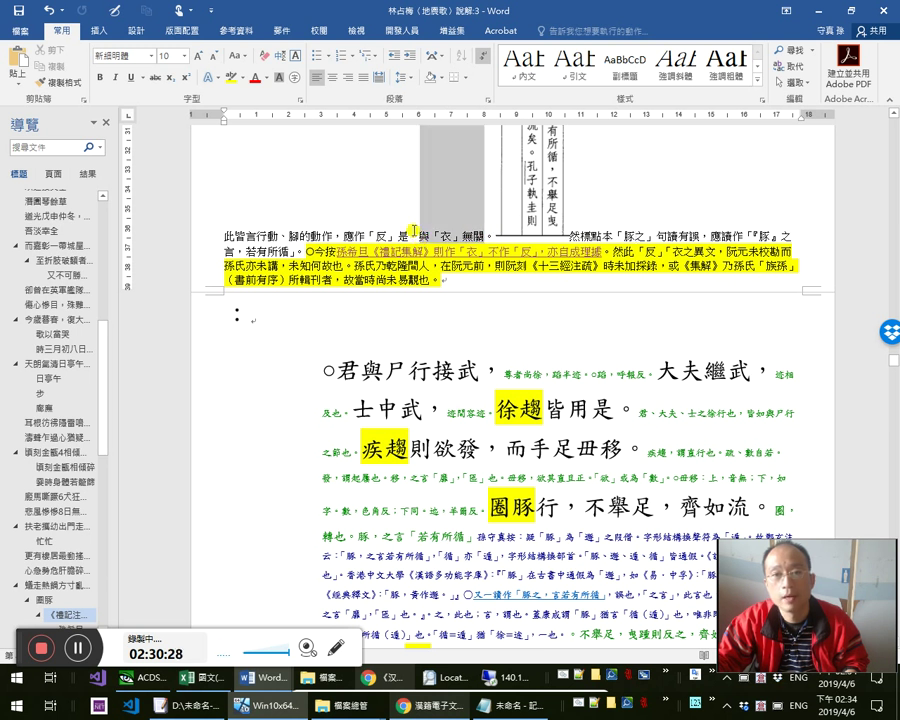
left_click(257, 77)
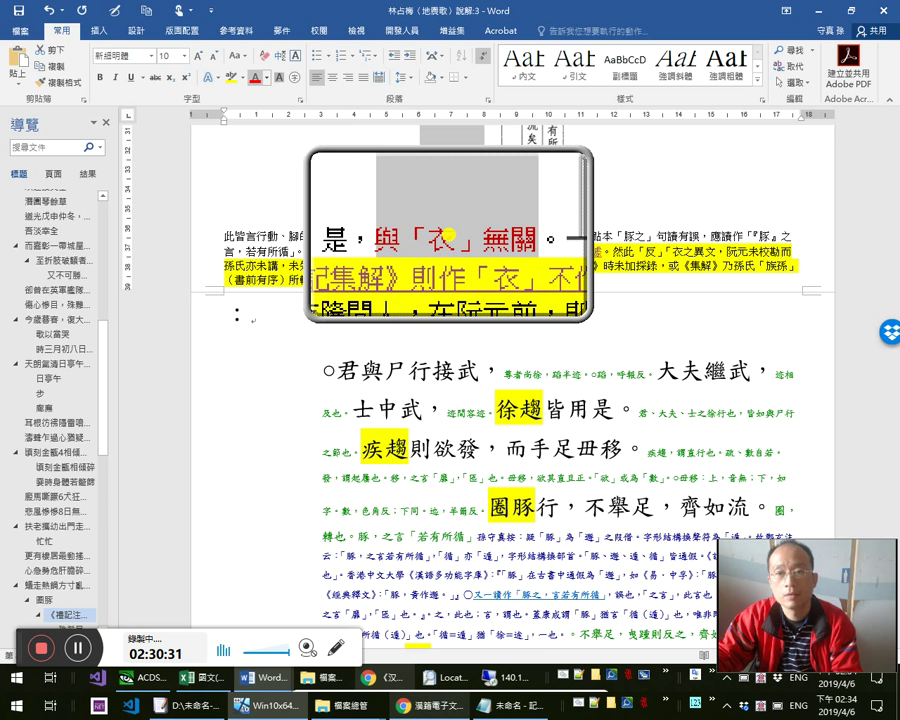
left_click(413, 236)
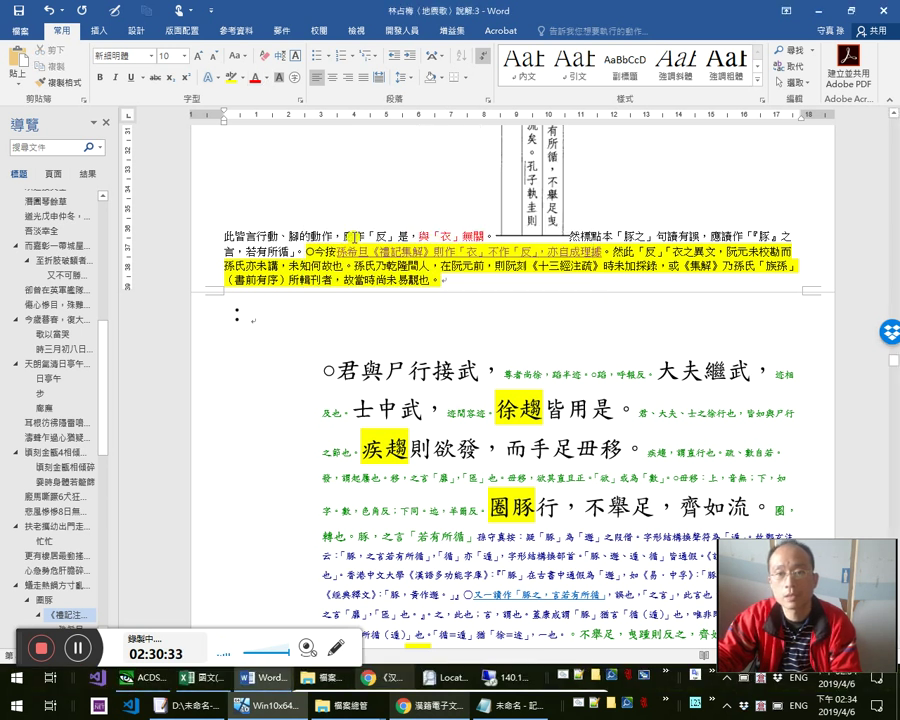
Step: Save the commentary document with Ctrl+S
scroll(362, 235, "up", 3)
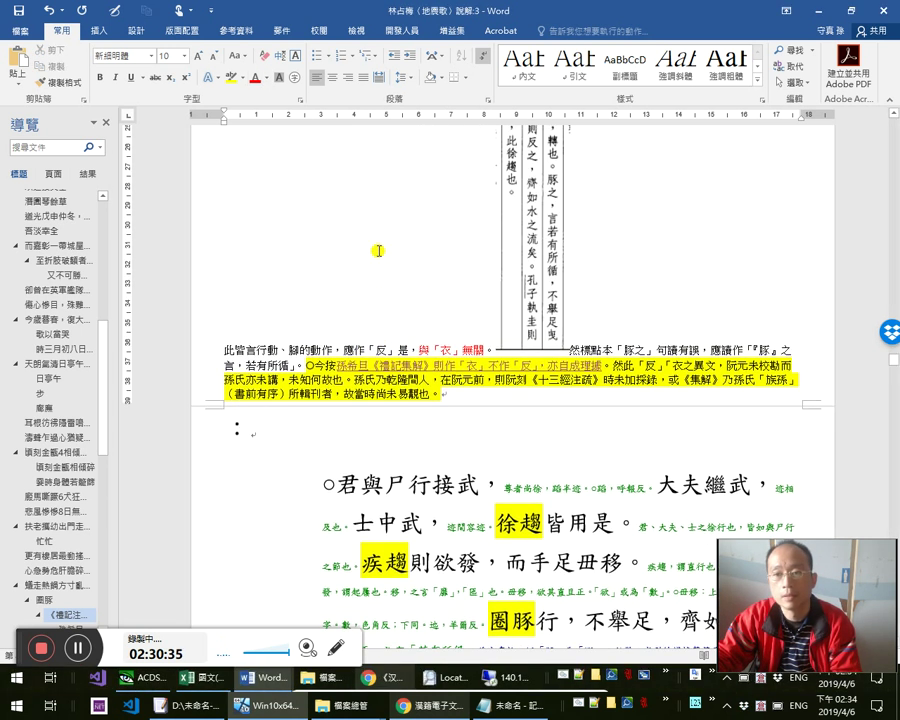
scroll(511, 425, "down", 7)
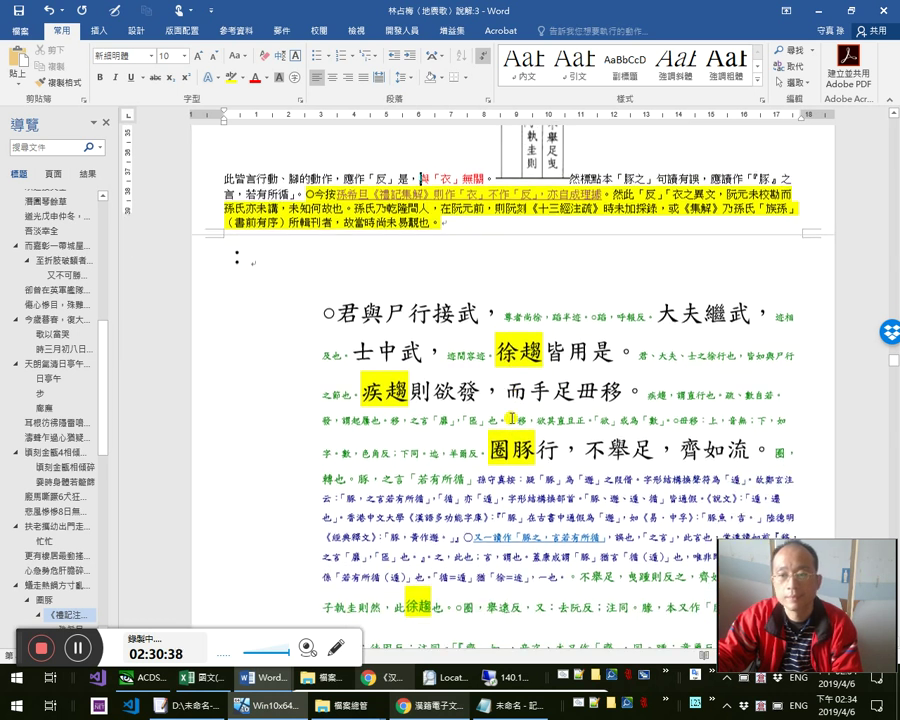
scroll(515, 409, "up", 5)
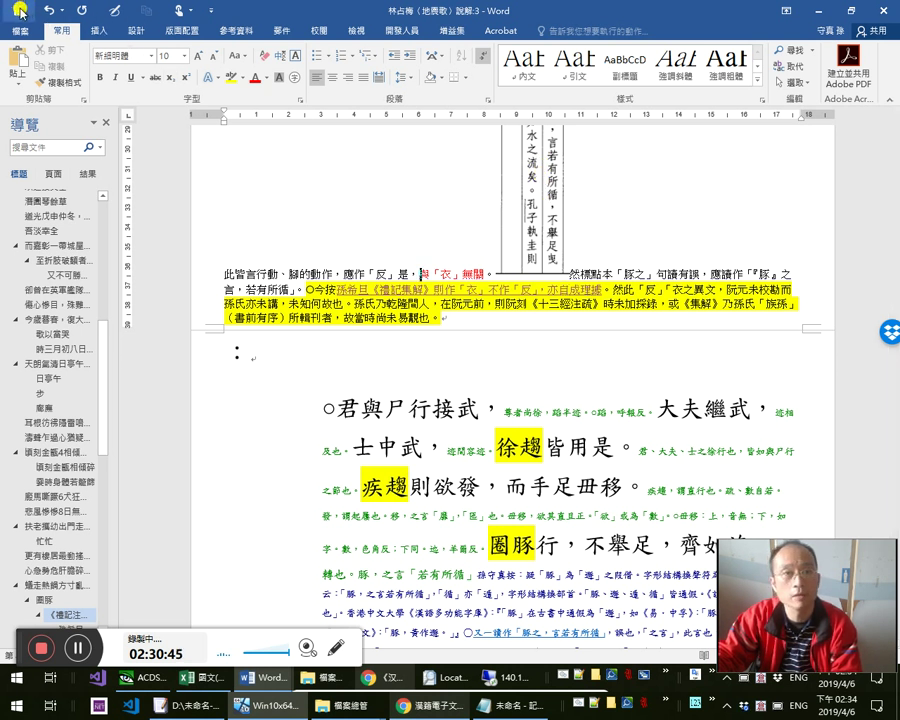
key("ctrl+s")
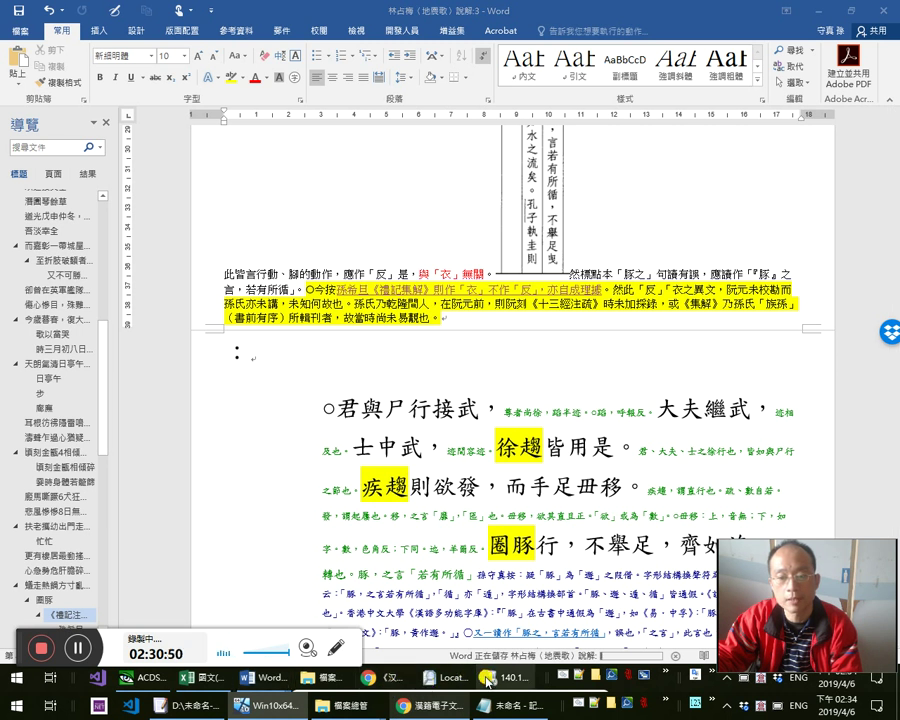
Step: Minimize the remote desktop session and close Access from its taskbar jump list
left_click(487, 679)
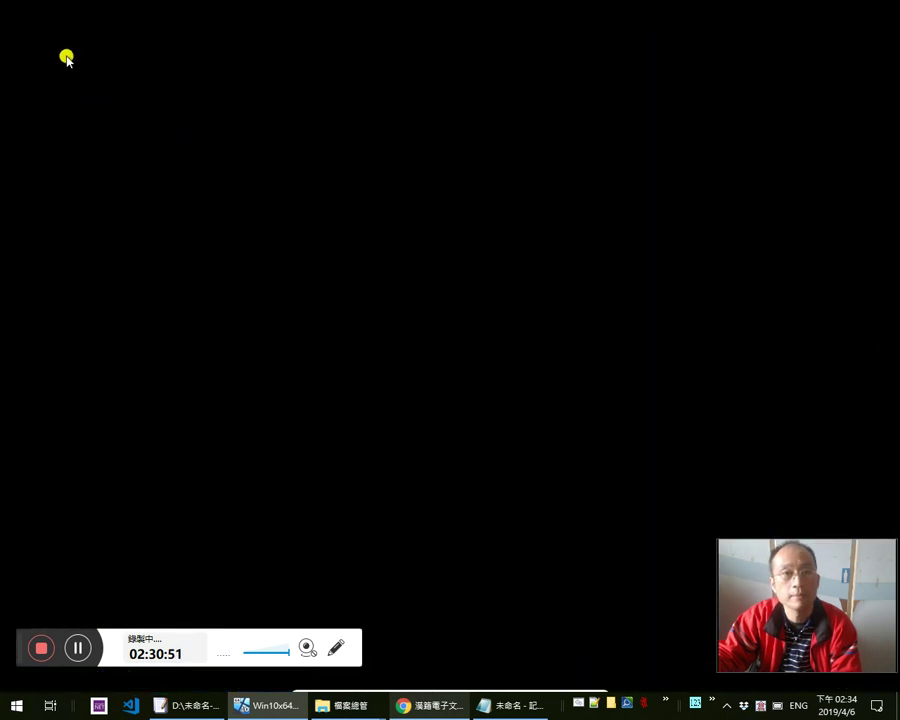
mouse_move(565, 4)
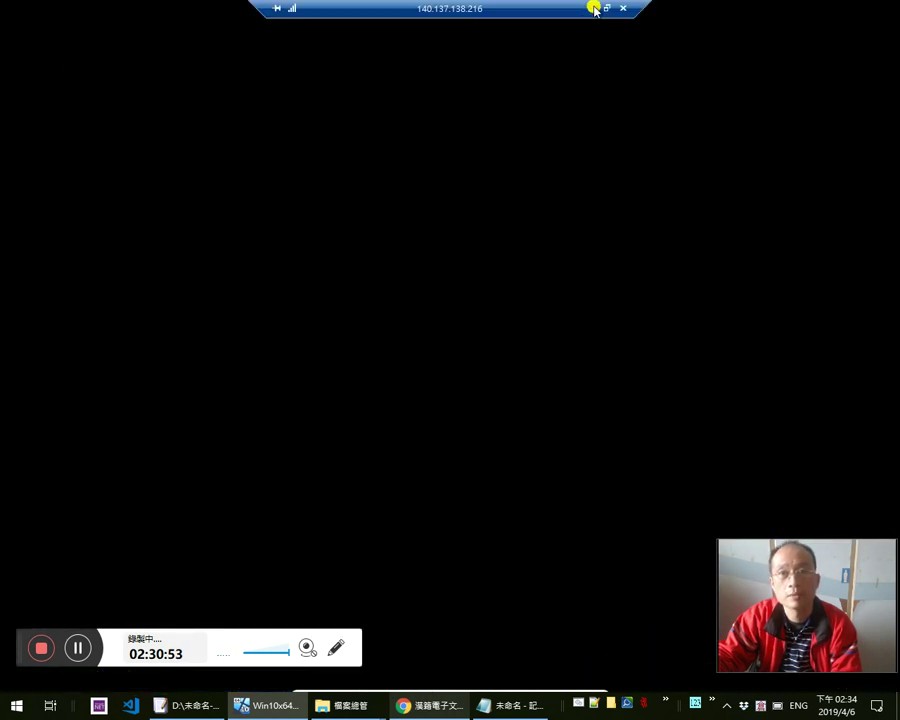
left_click(595, 10)
left_click(514, 679)
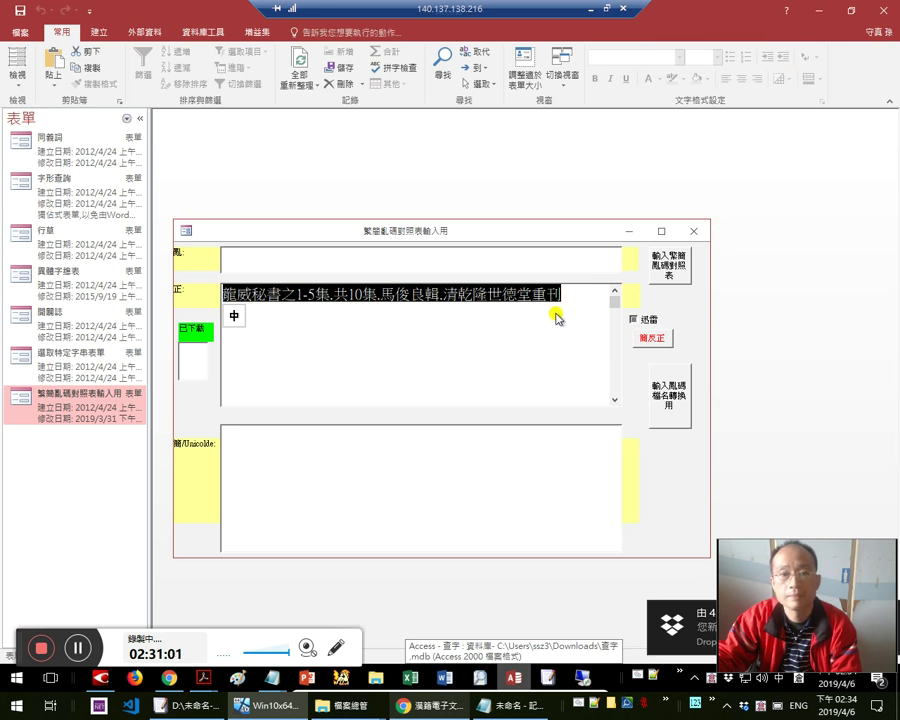
left_click(512, 680)
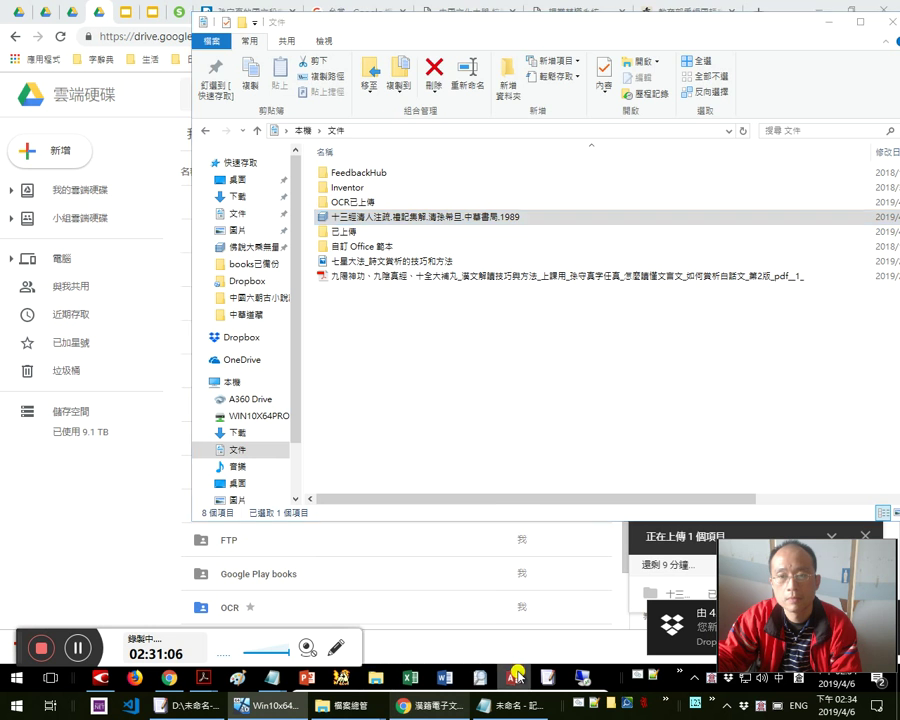
left_click(517, 677)
right_click(517, 677)
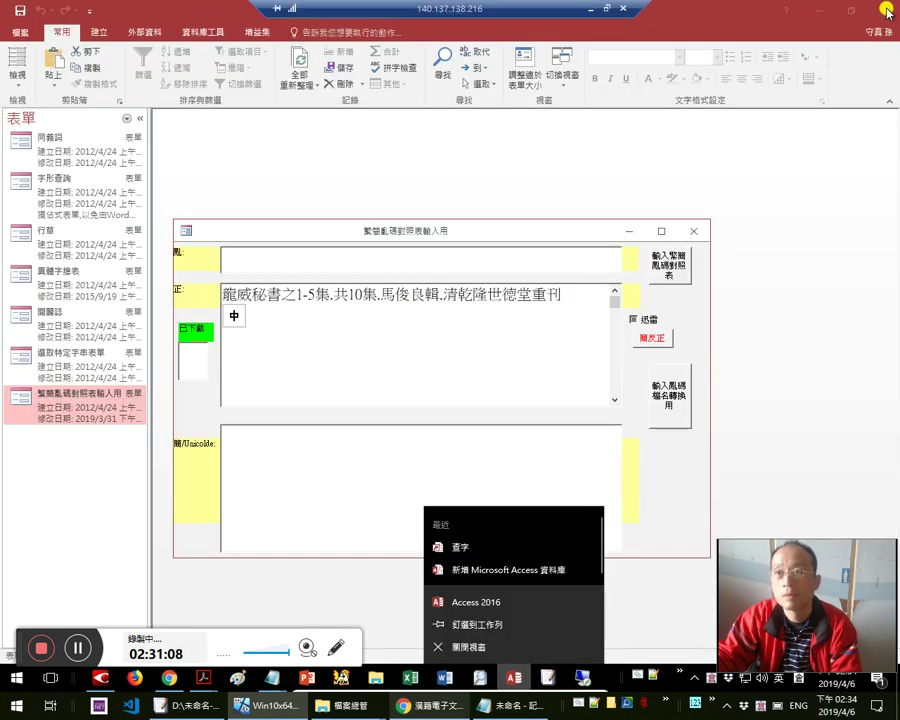
left_click(289, 494)
Step: Reopen the recent 禮記集解 OCR document in ABBYY FineReader and go to page 3
left_click(101, 678)
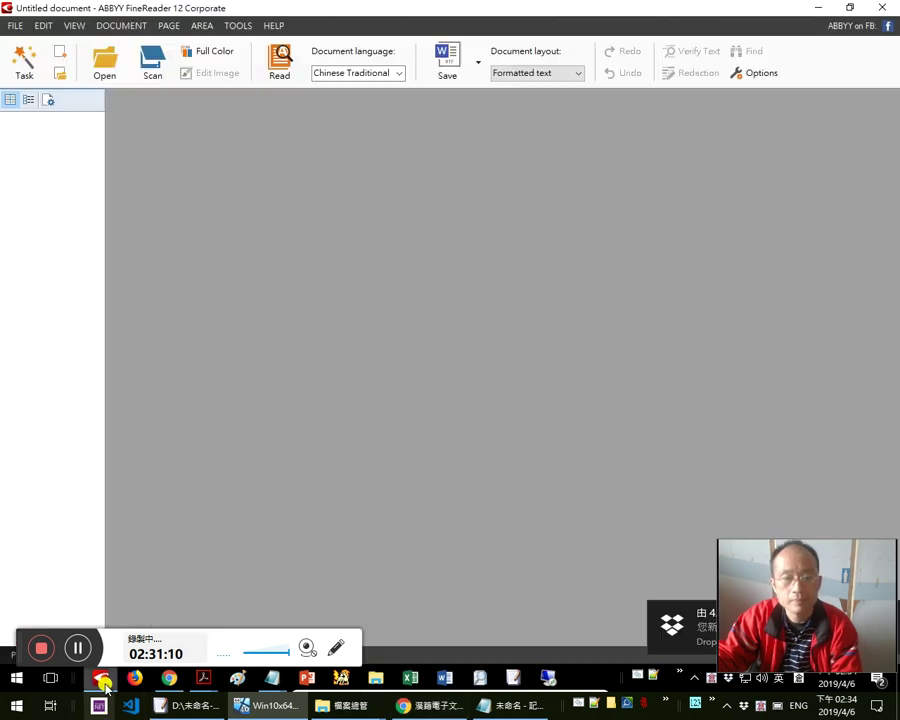
left_click(14, 27)
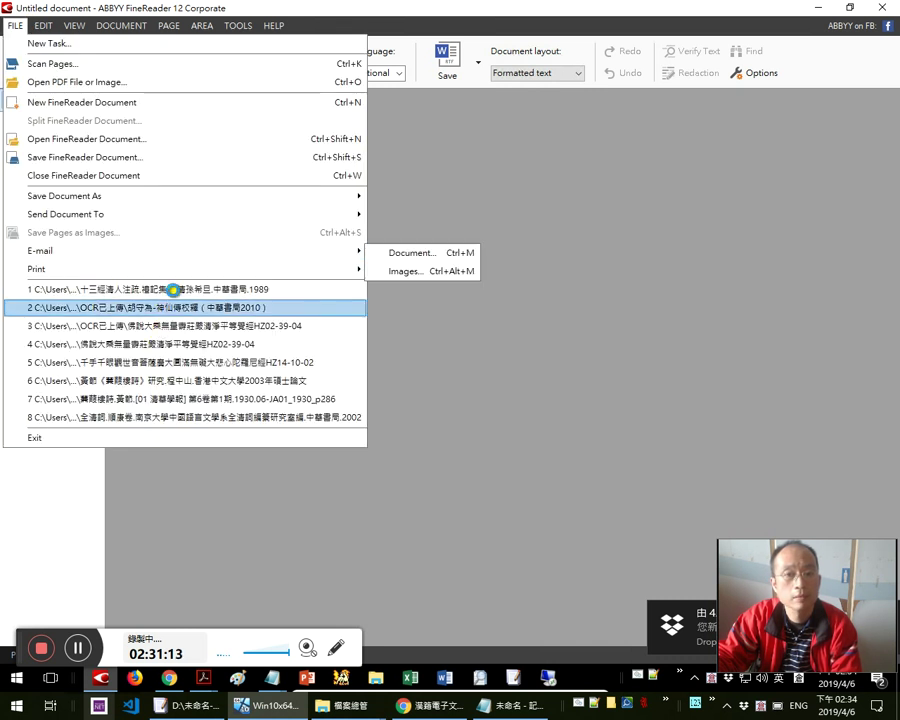
left_click(173, 290)
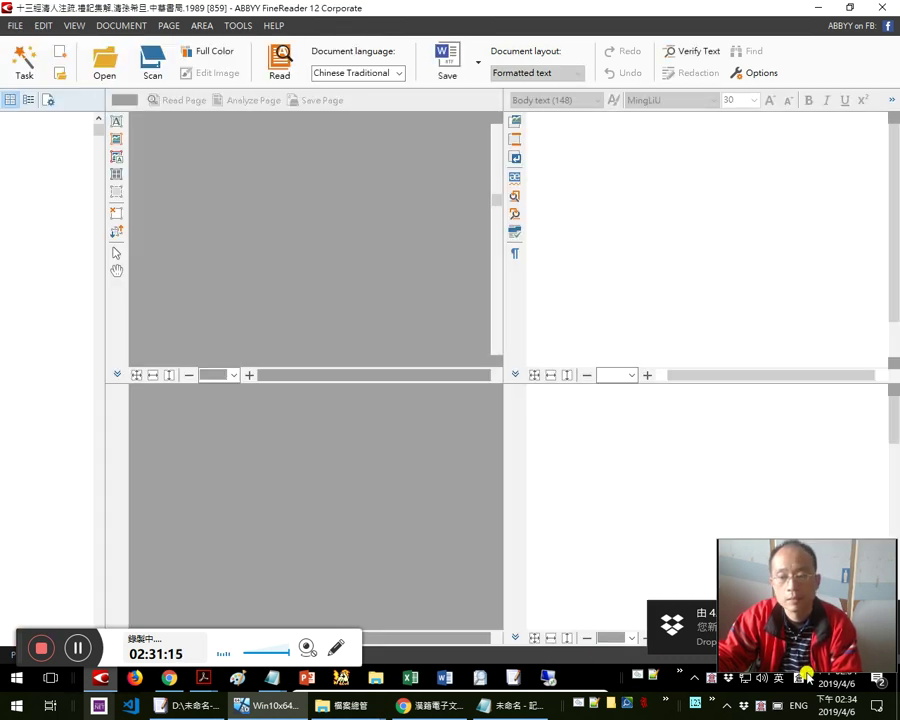
left_click(170, 677)
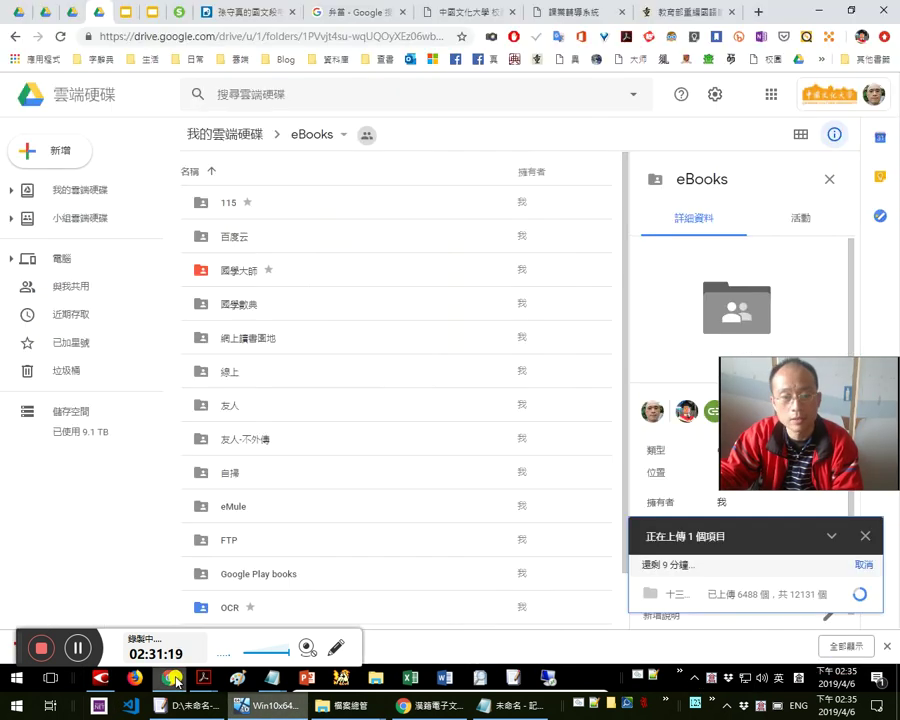
mouse_move(800, 601)
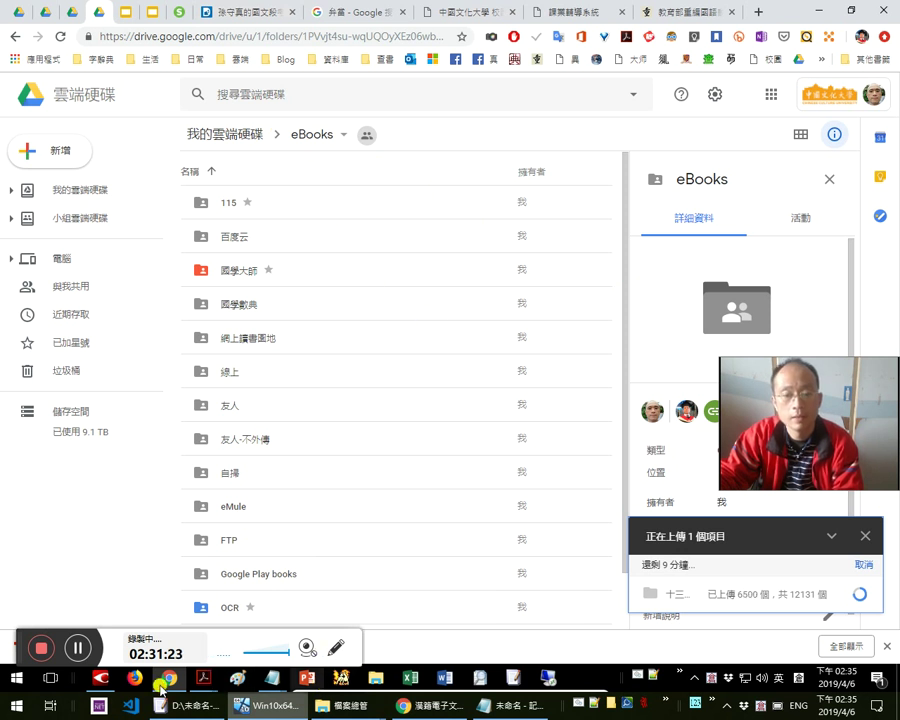
left_click(100, 677)
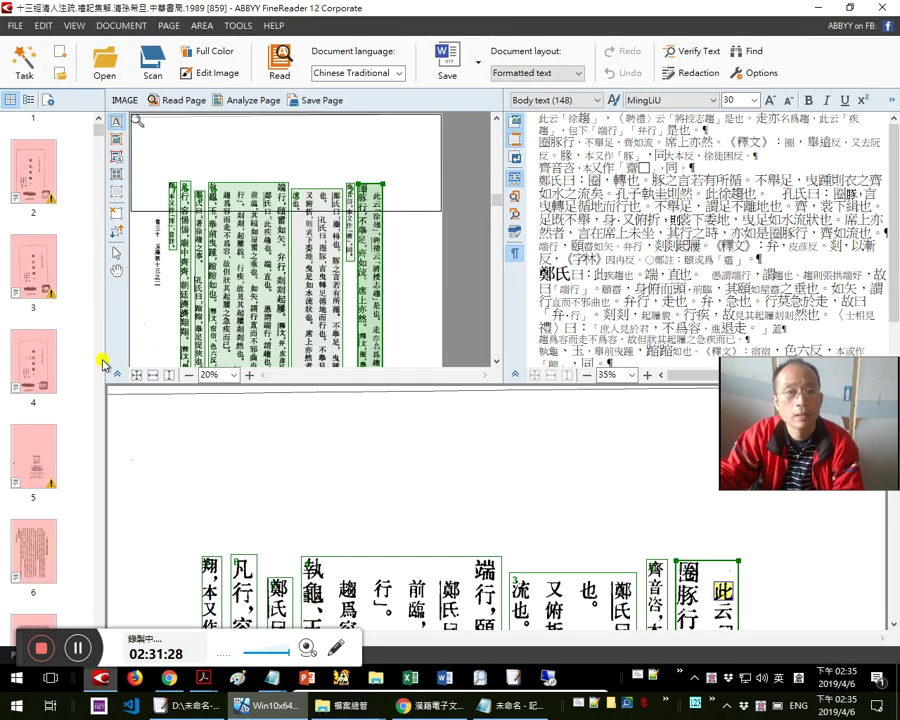
left_click(34, 272)
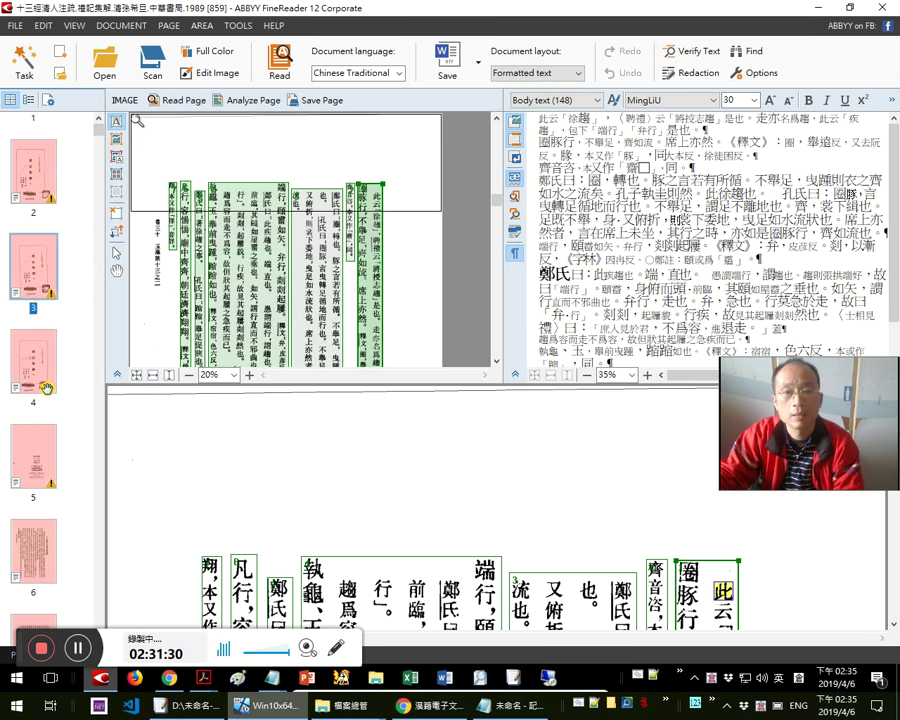
Step: Show page 5, the copyright page, select 校 in its recognized text, then bring up Notepad
left_click(45, 461)
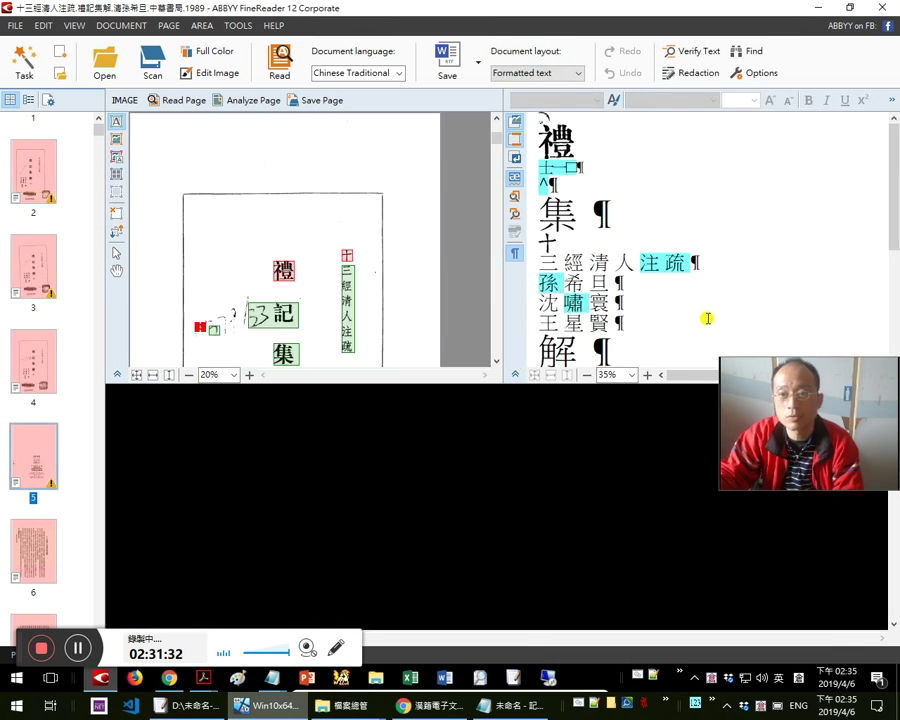
scroll(690, 286, "down", 1)
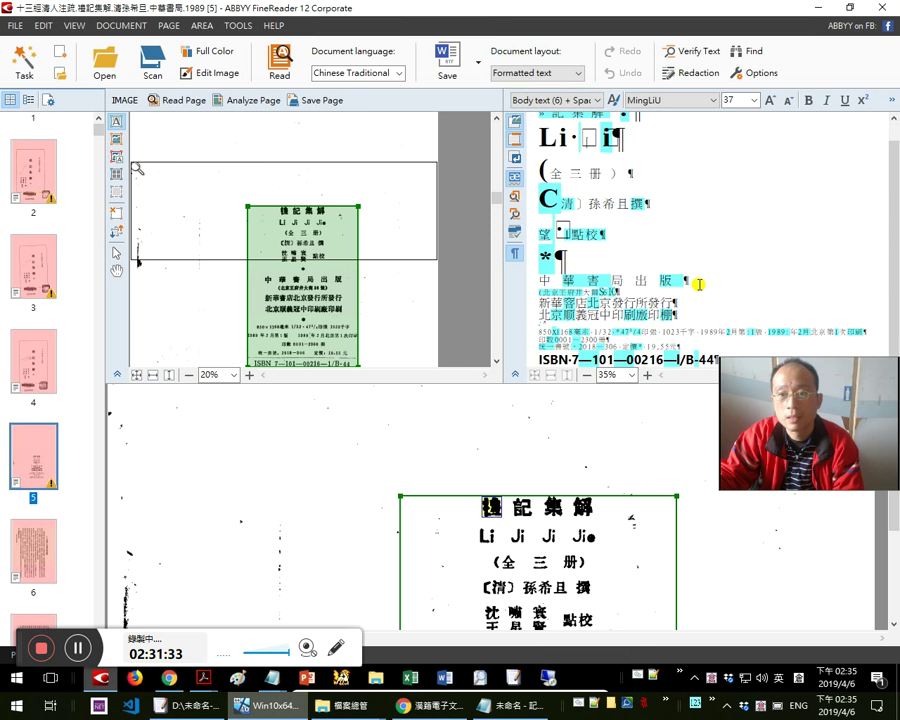
left_click(614, 196)
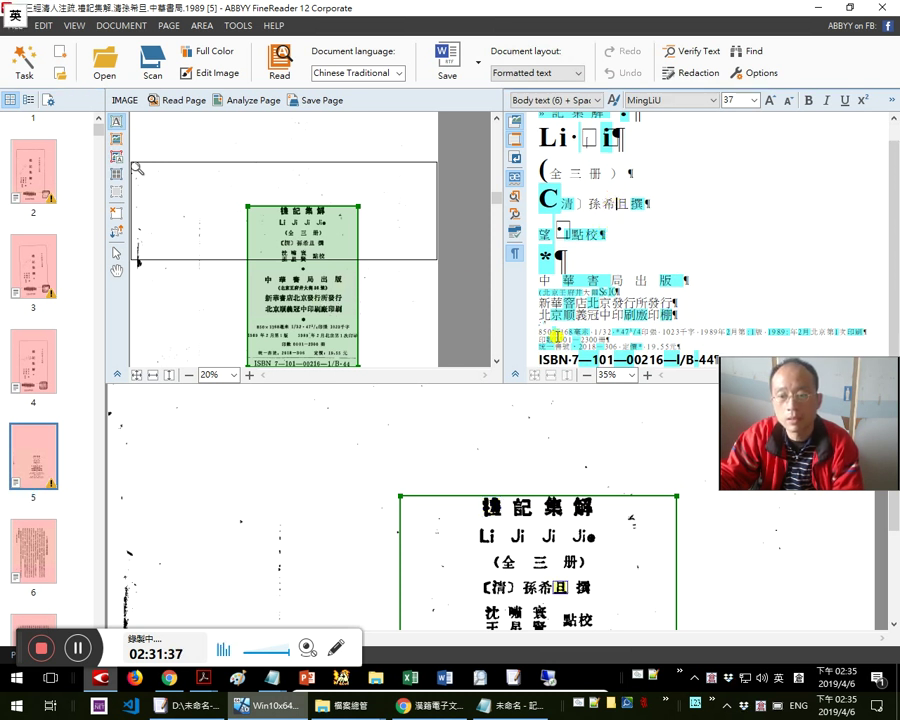
scroll(402, 317, "down", 3)
scroll(537, 497, "down", 3)
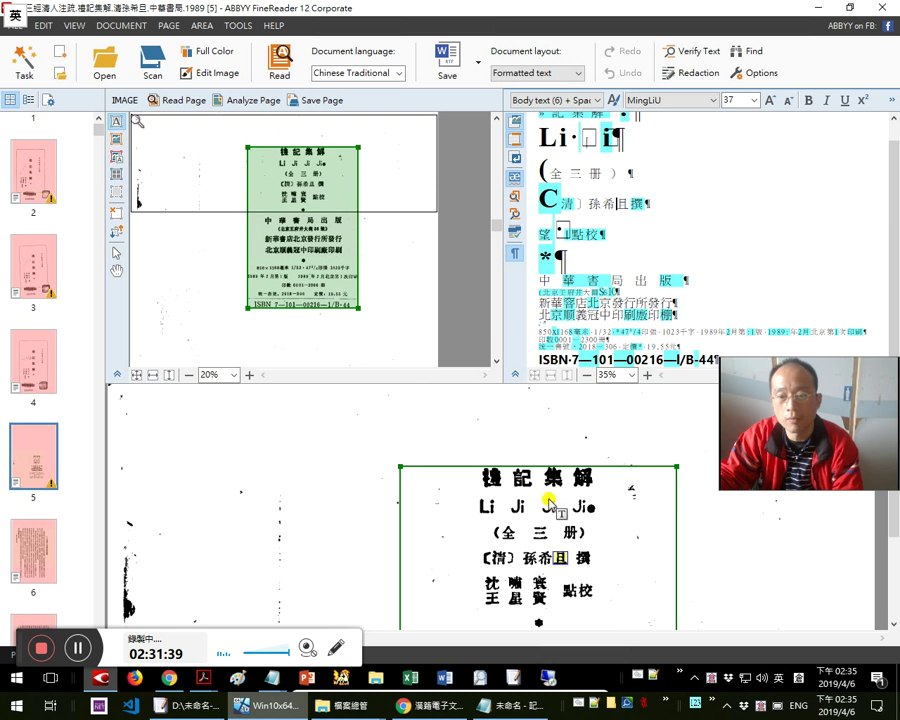
left_click(594, 234)
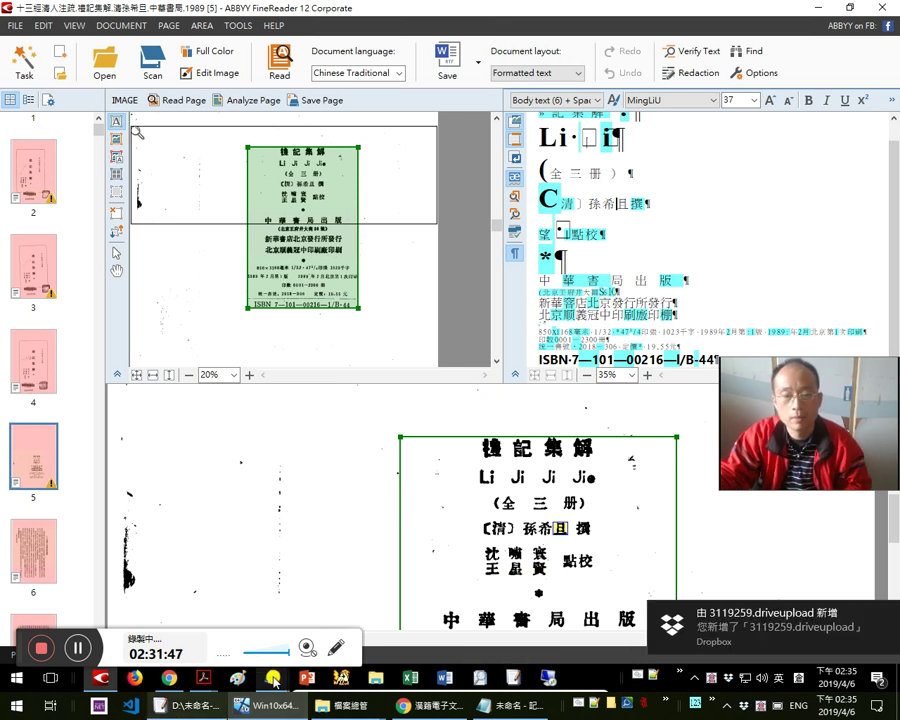
left_click(341, 545)
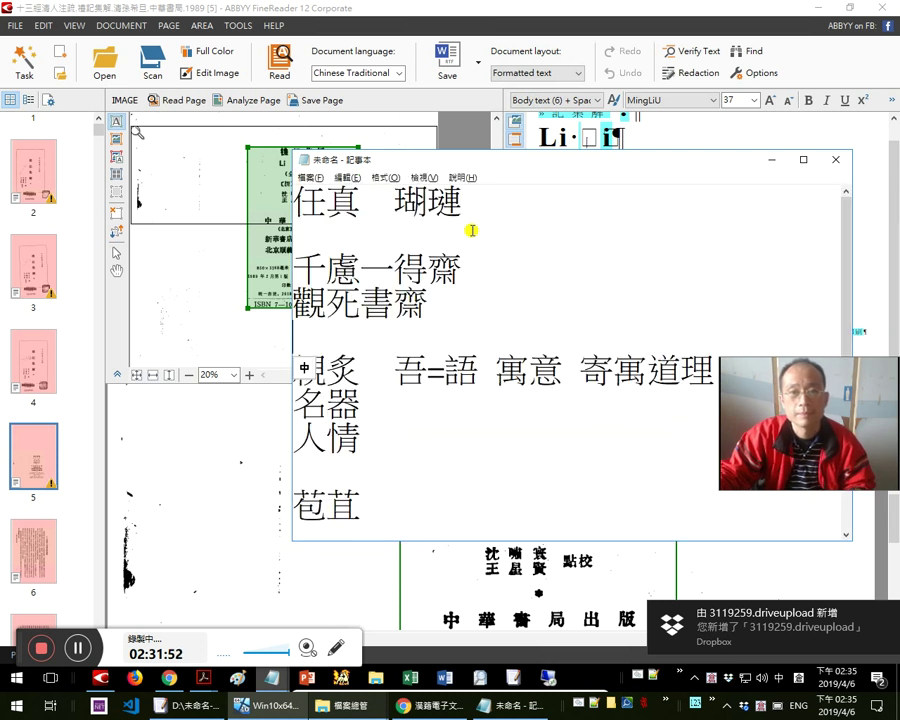
Step: Paste 誅心之論 into the Notepad list, then select all the text
type("誅心之論")
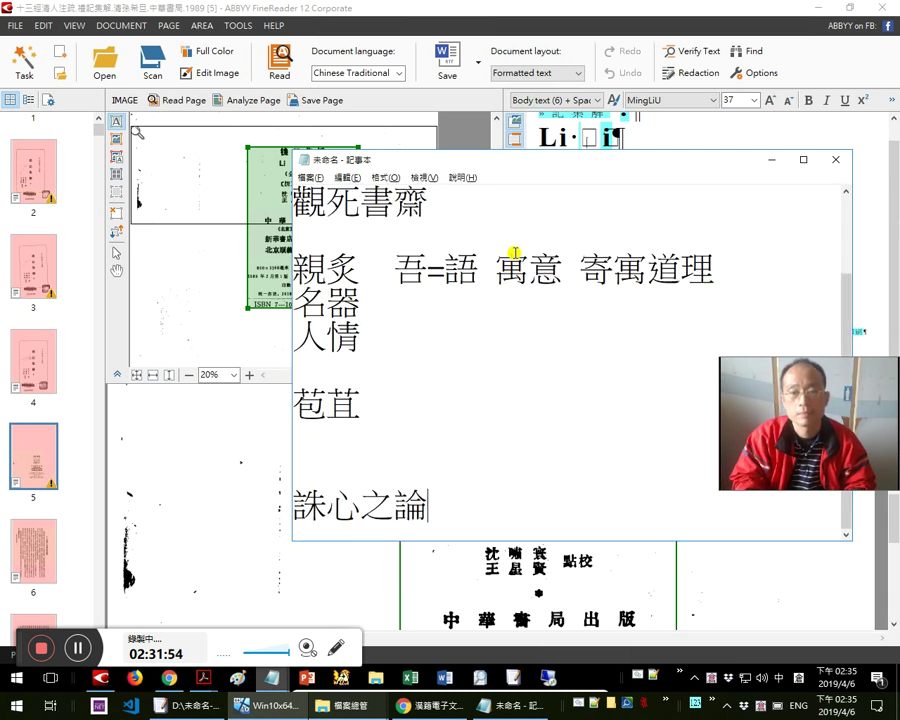
key("ctrl+a")
key("ctrl+Home")
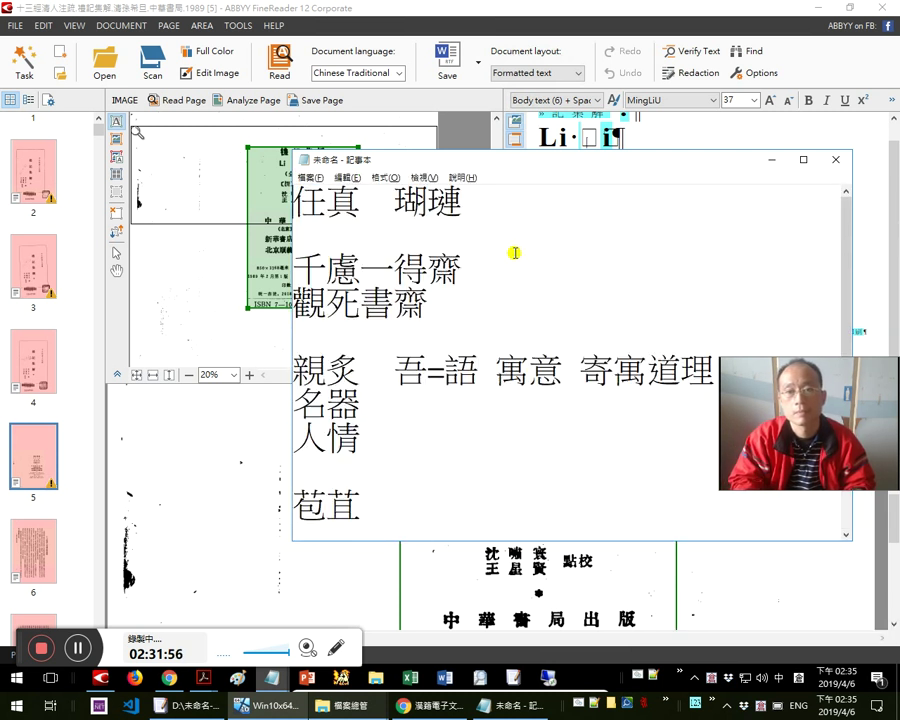
key("ctrl+a")
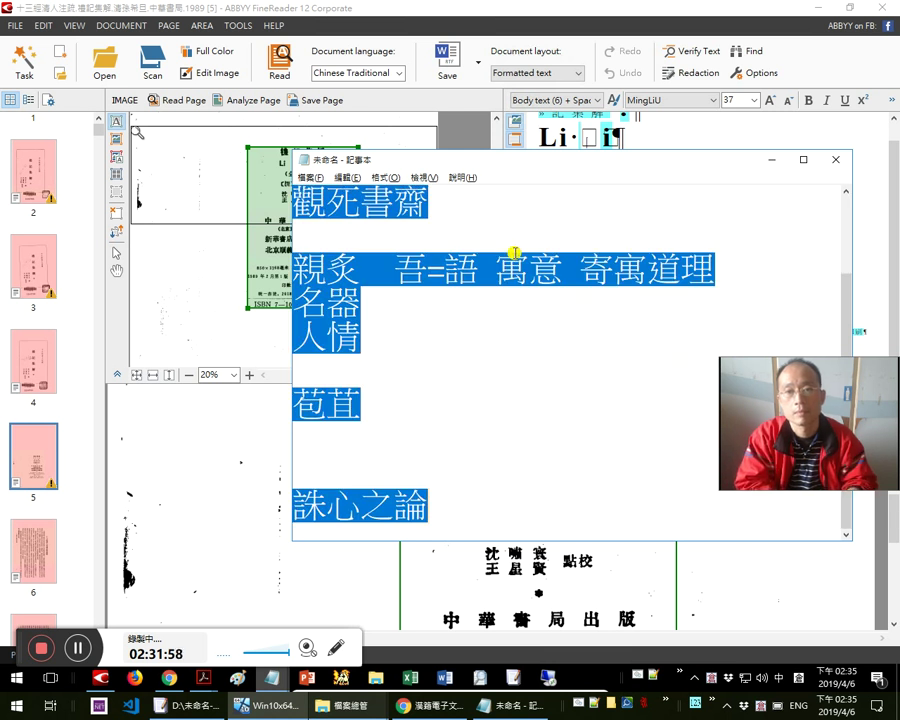
Step: Replace the Notepad text with the editors' names 沈嘯寰、王星賢 and cut them to the clipboard
type("hod")
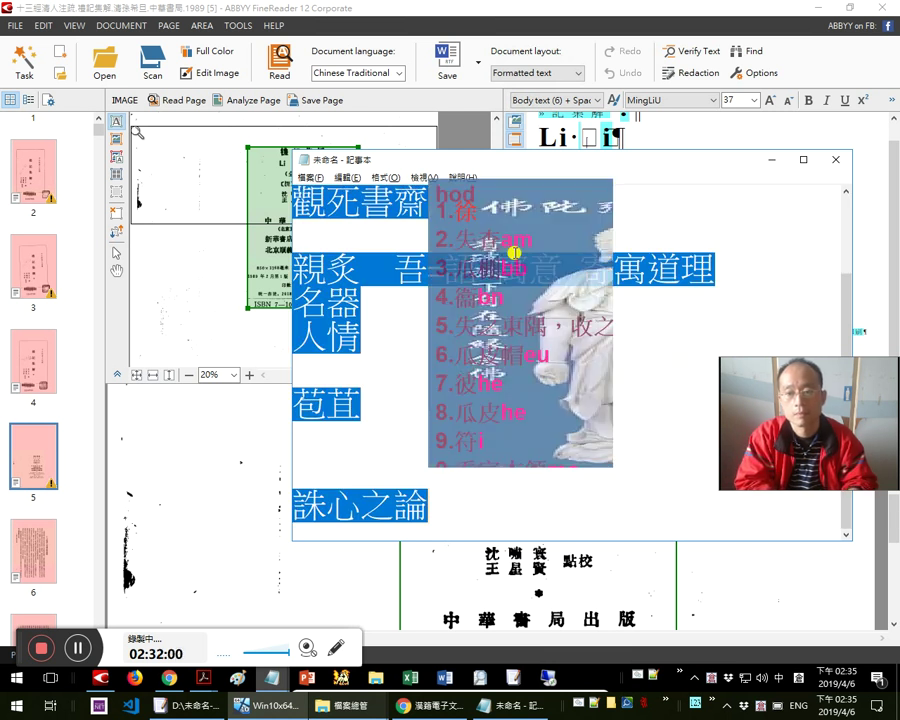
key("BackSpace")
key("BackSpace")
key("BackSpace")
type("e沈嘯寰、王星")
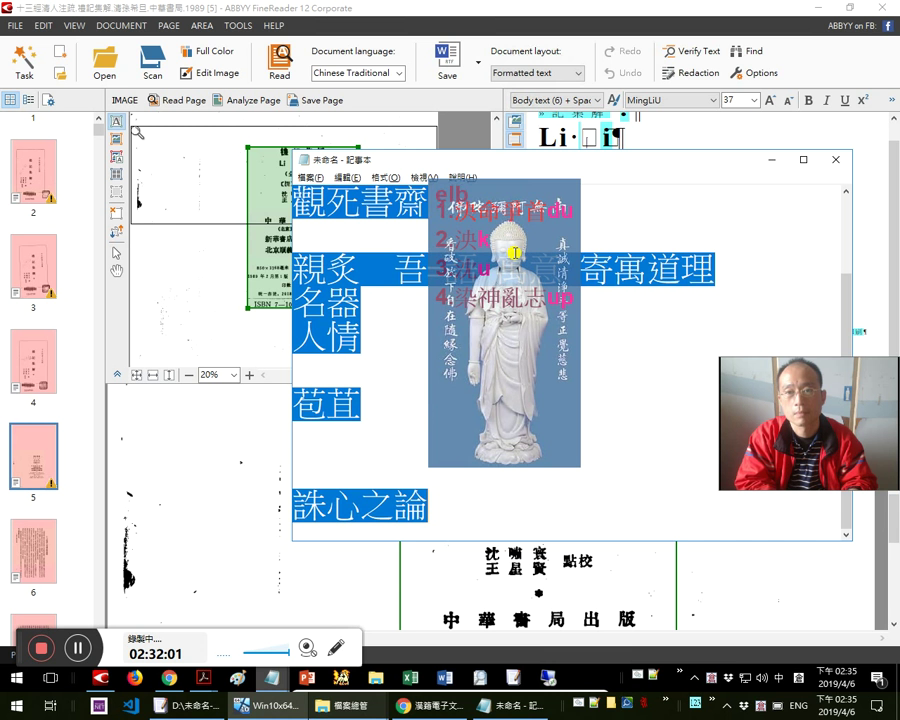
type("賢")
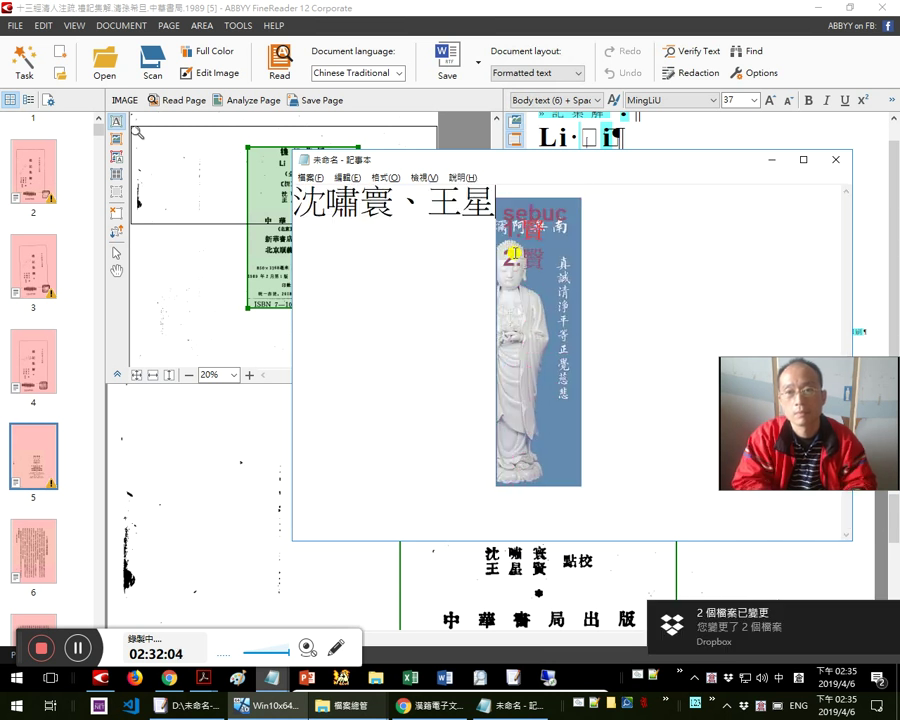
key("ctrl+a")
key("ctrl+x")
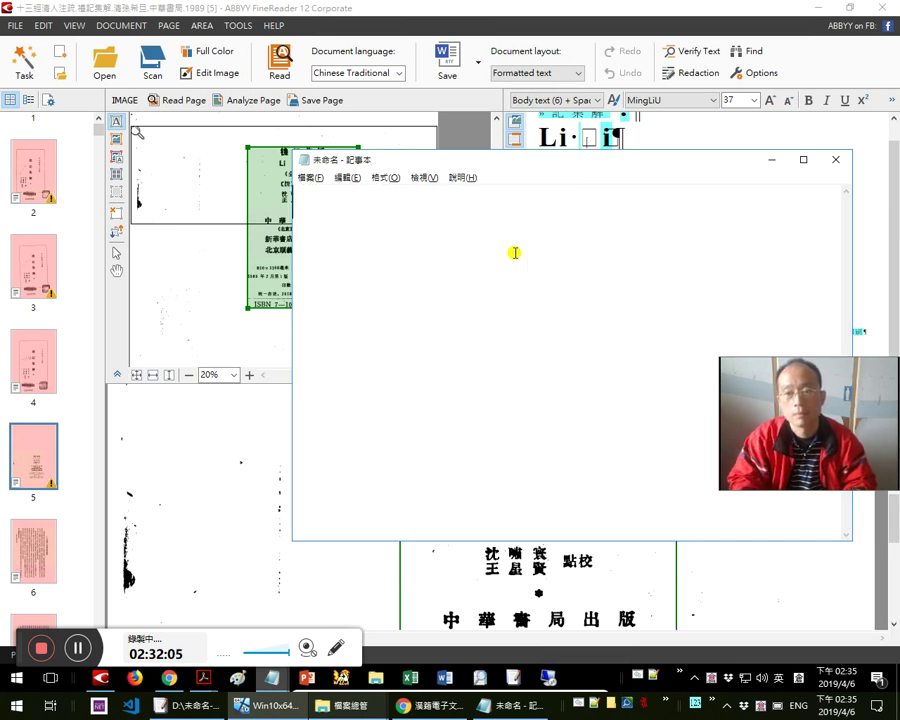
mouse_move(474, 5)
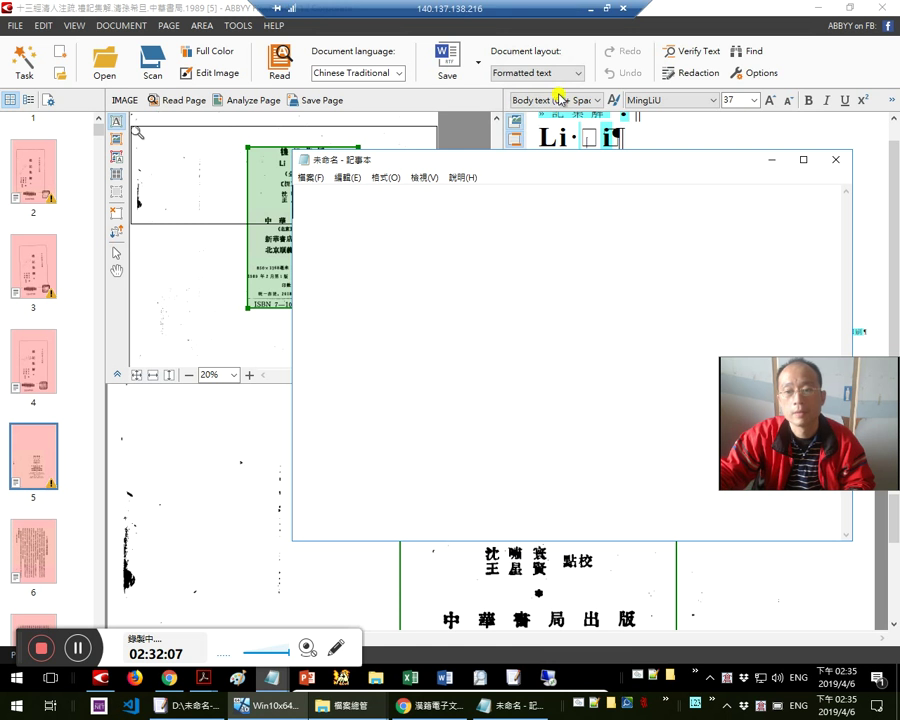
Step: At the highlighted paragraph's end in Word, type 而中華書局 and paste the editors' names
left_click(591, 8)
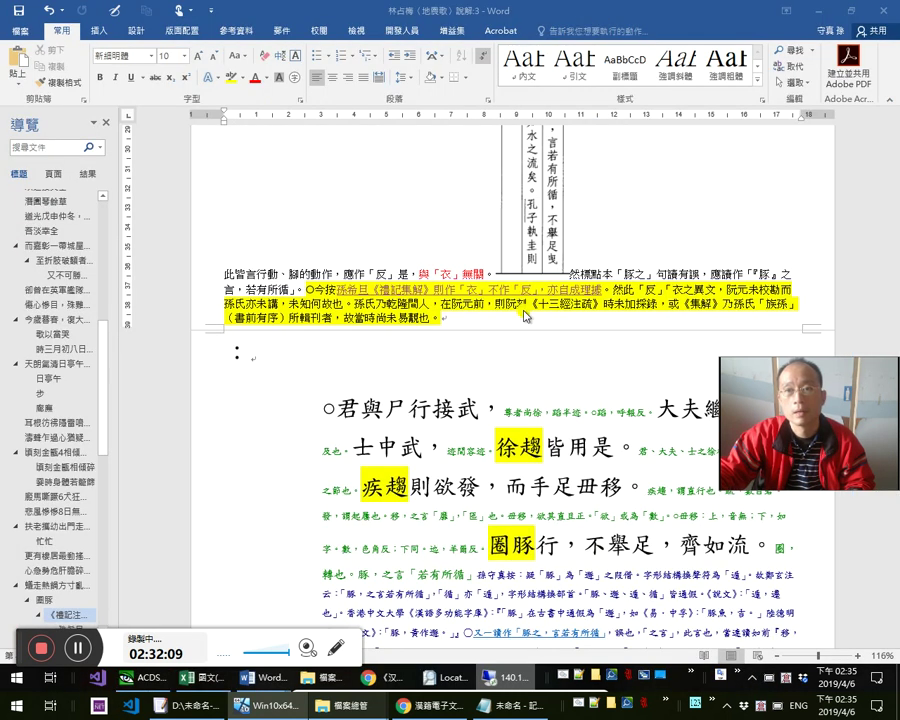
left_click(539, 319)
type("mbl")
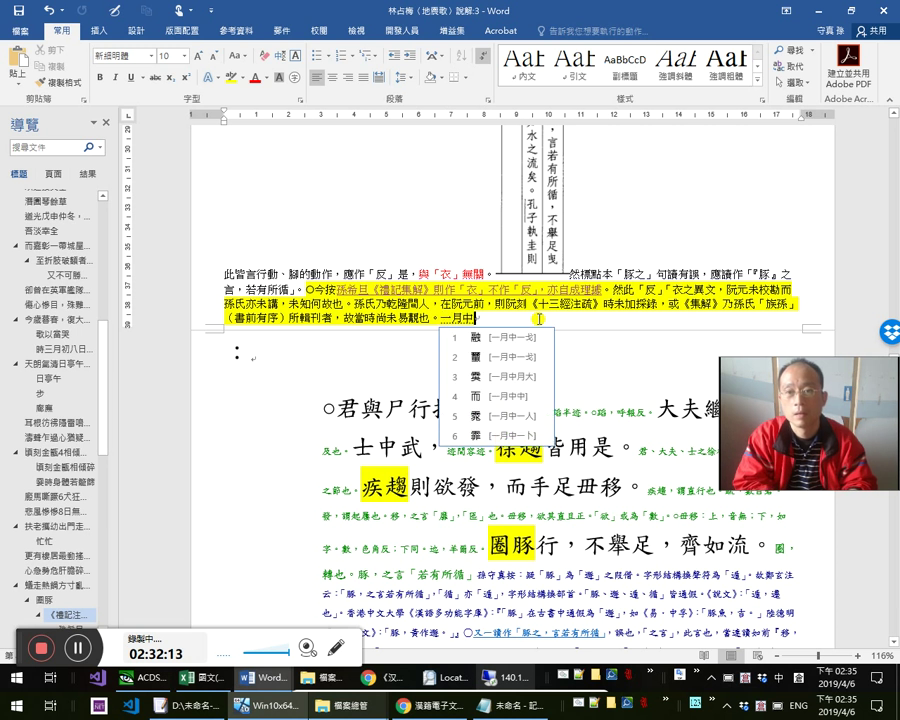
key("shift")
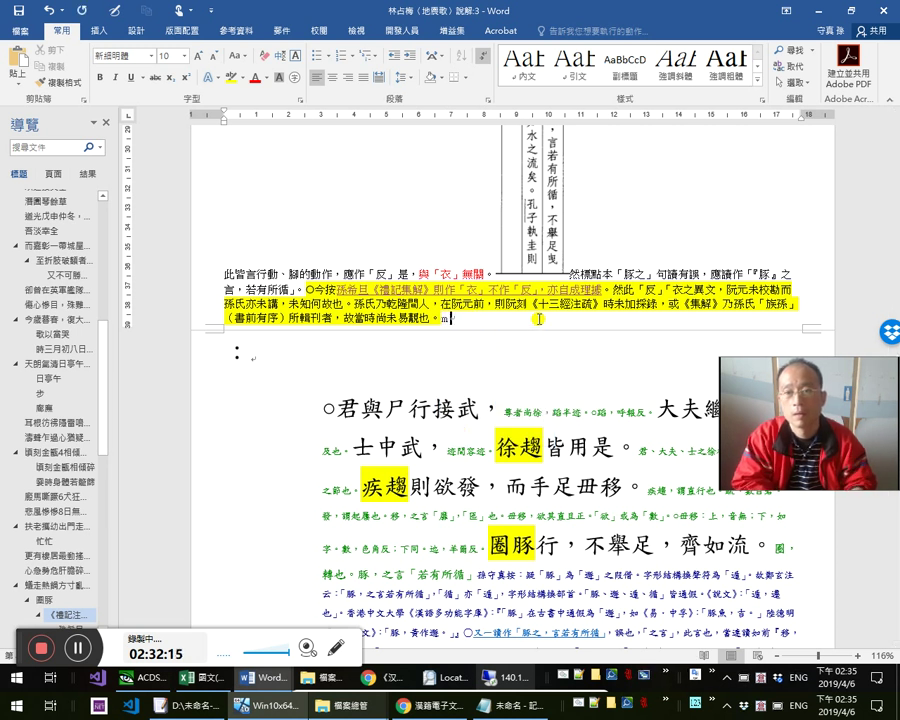
type("而")
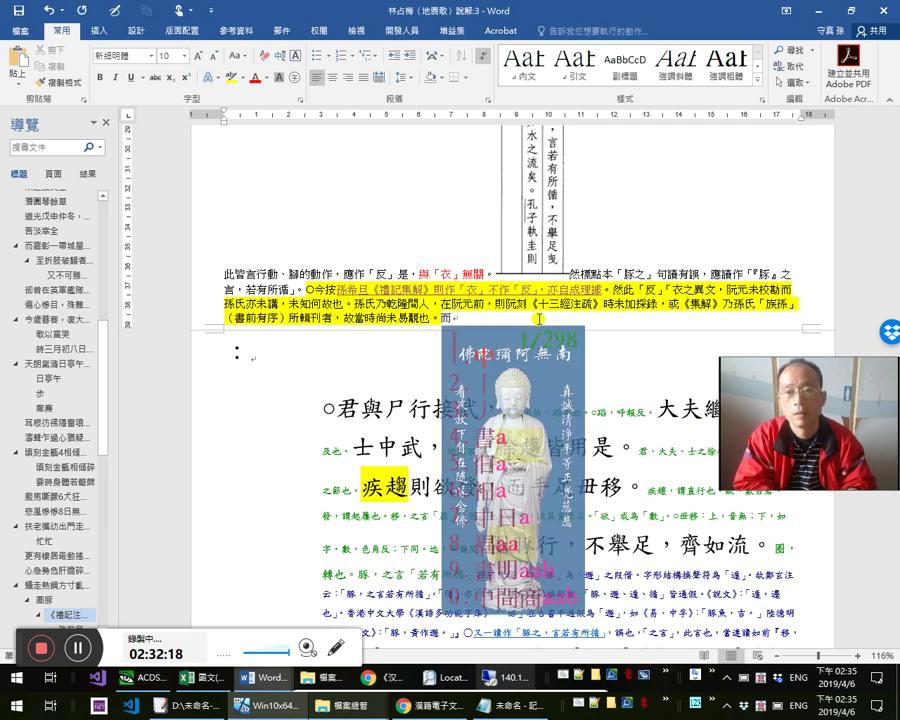
type("lis")
type("中華書局")
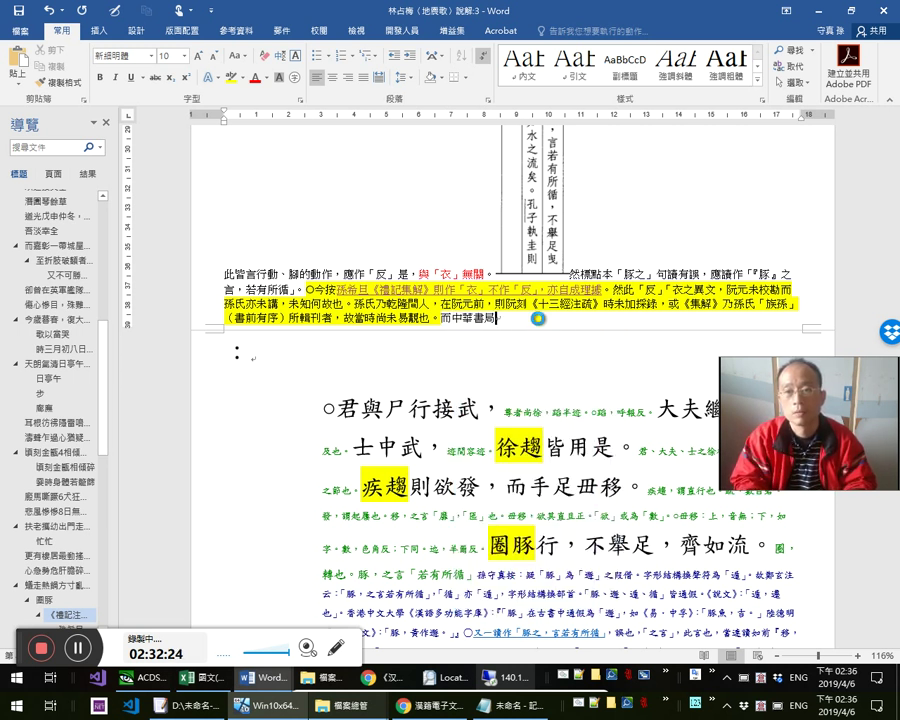
key("ctrl+v")
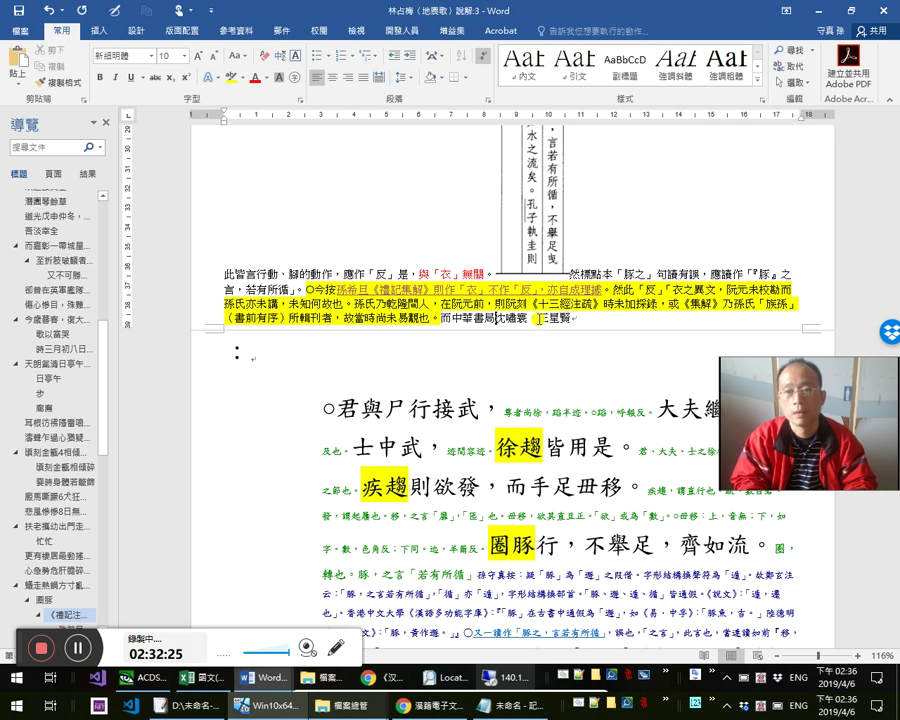
Step: Continue the note with 此本《禮記集解》之 and 校者似亦未嘗
type("此本《")
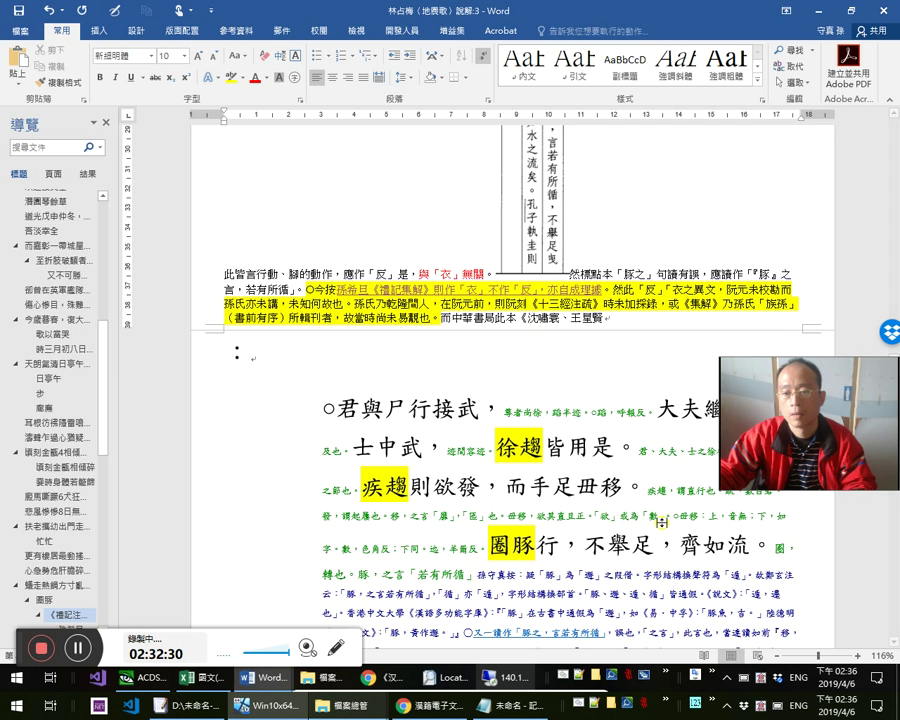
type("jiyru")
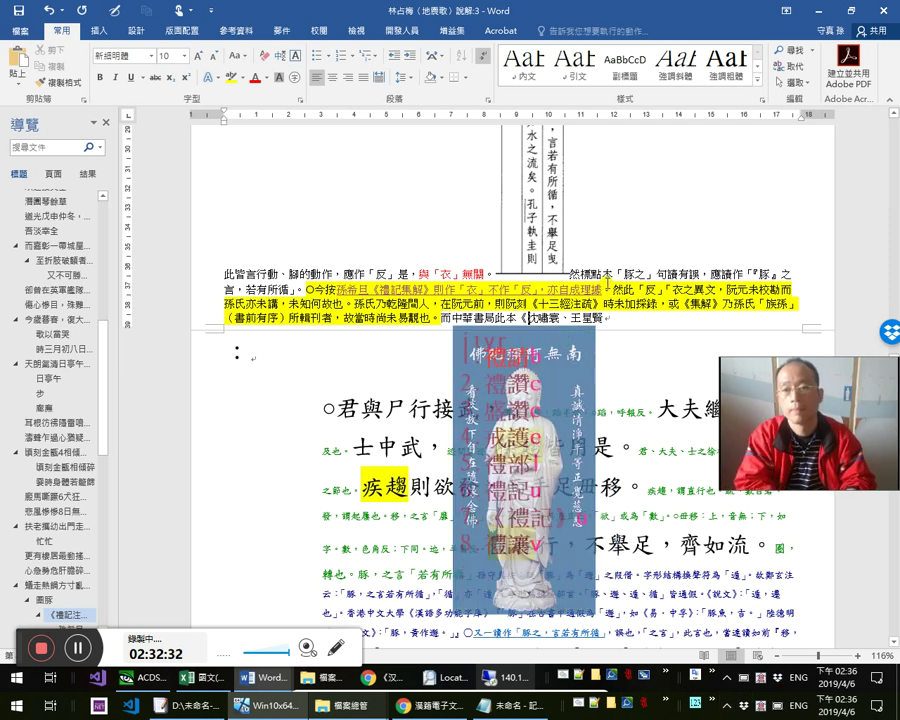
type("2")
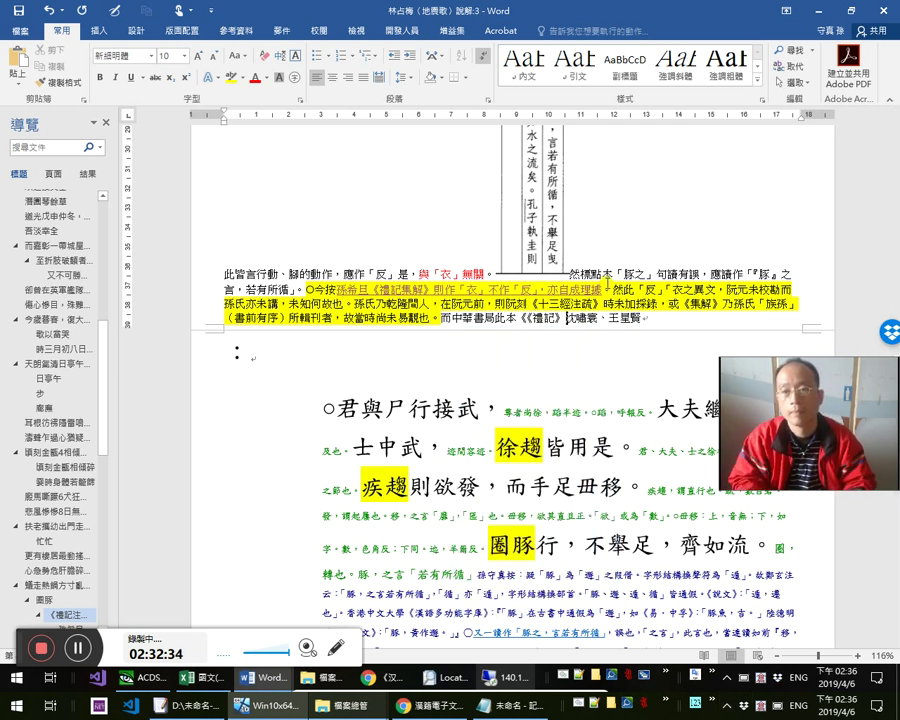
key("BackSpace")
type("od")
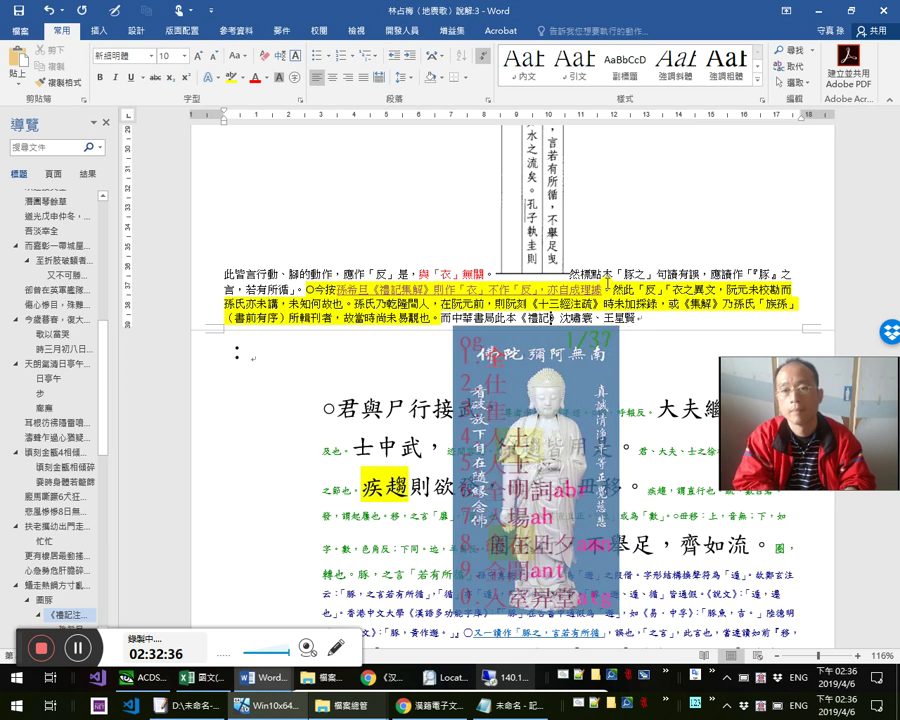
key("space")
type("1z")
key("space")
type("校者")
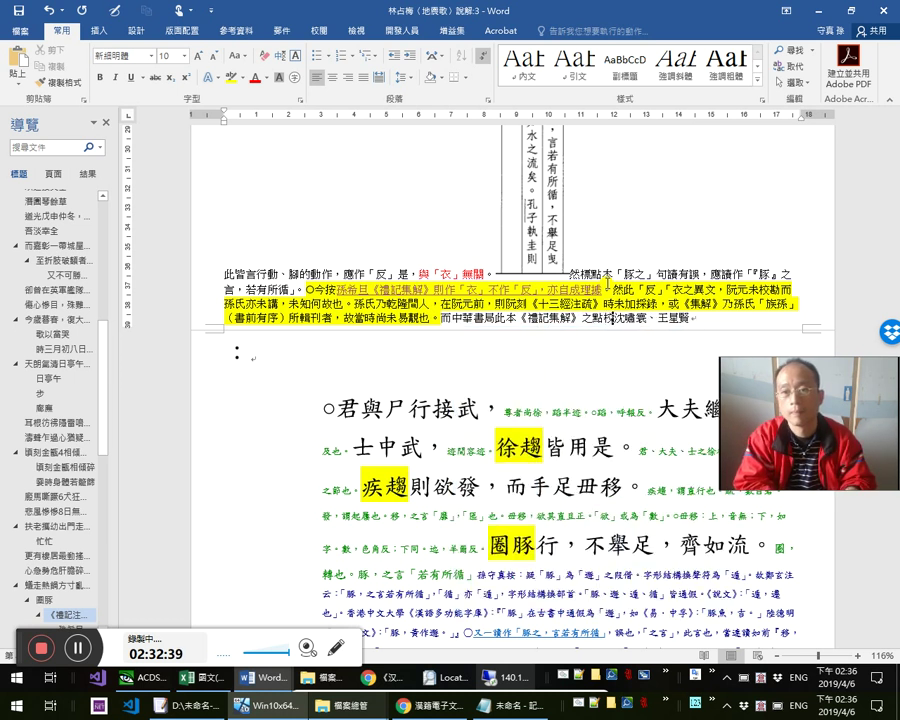
type("似亦")
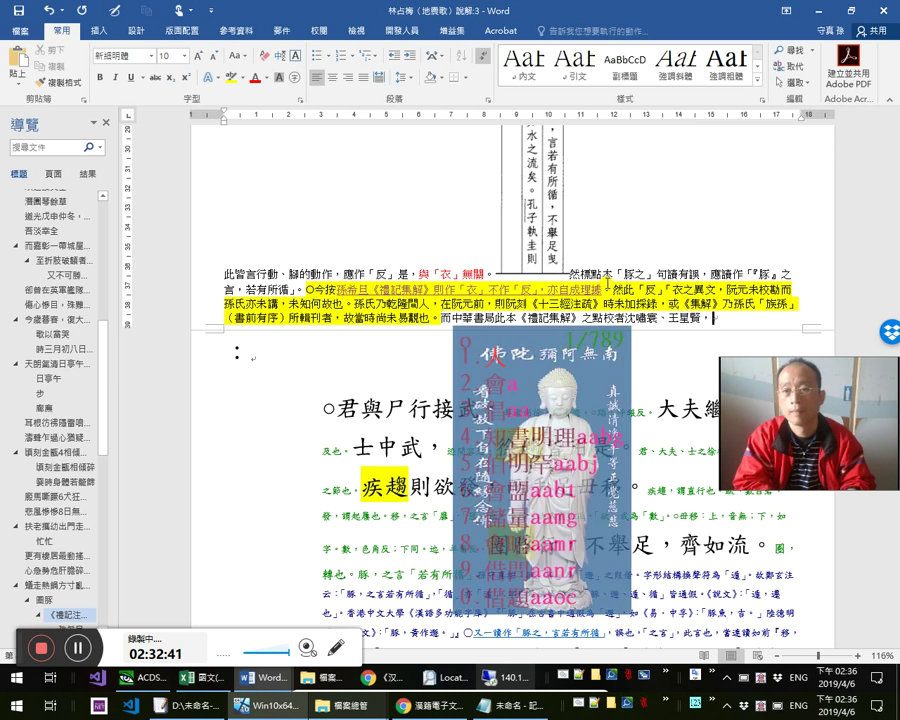
type("未嘗")
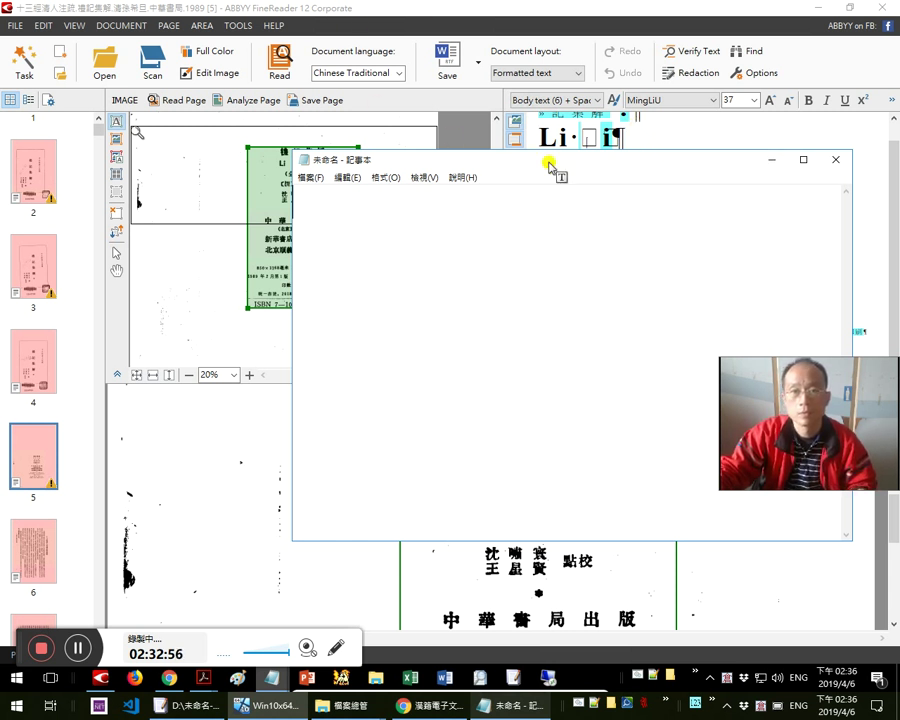
Step: Search FineReader's recognized text for the character, reaching page 859 with 「端行，頤霤如矢」
left_click(622, 133)
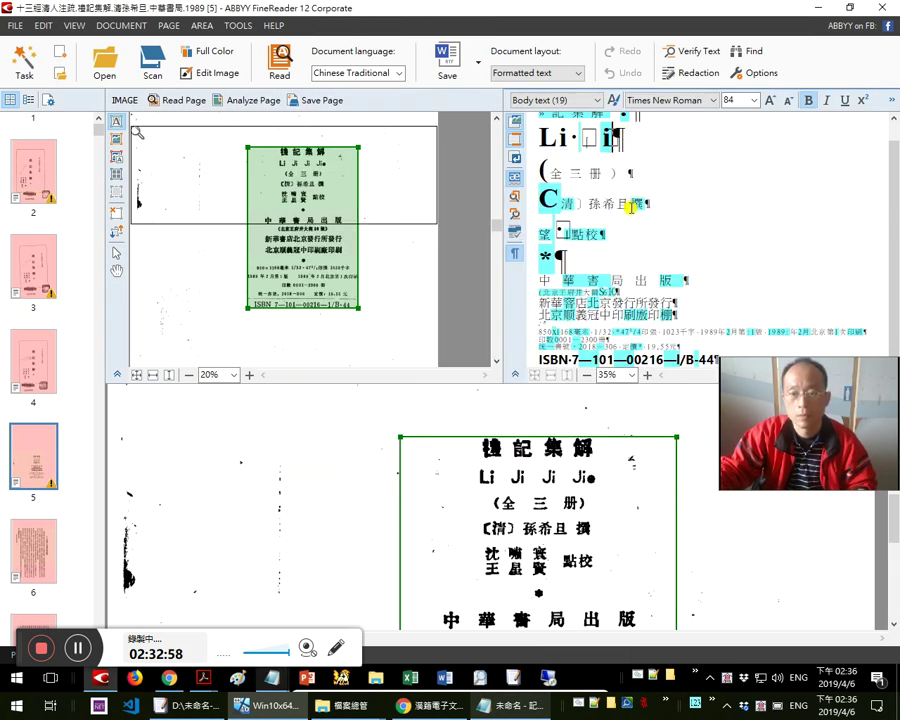
key("ctrl+f")
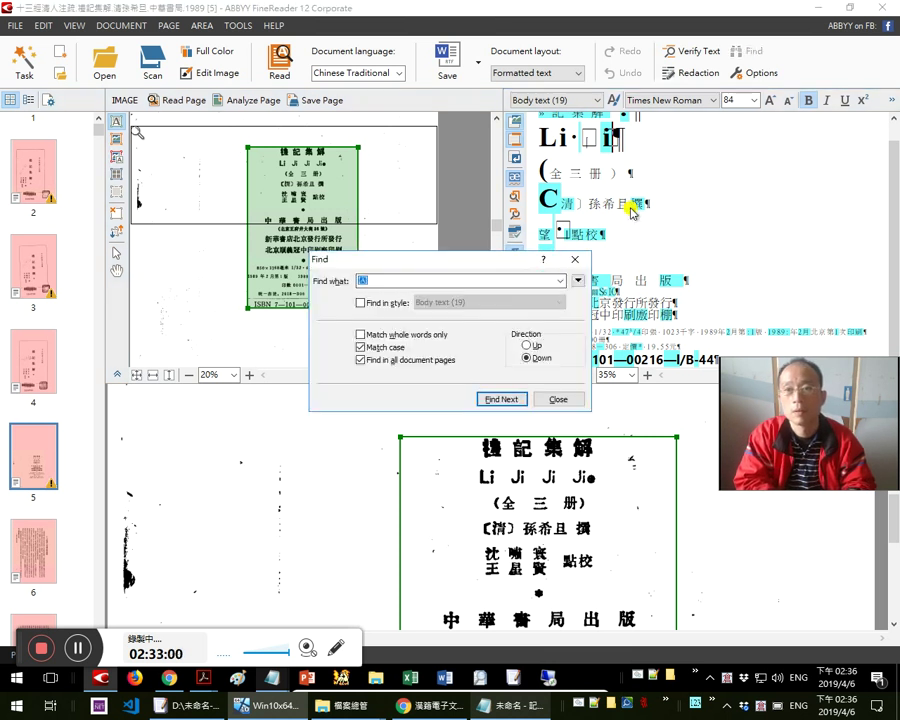
type("a")
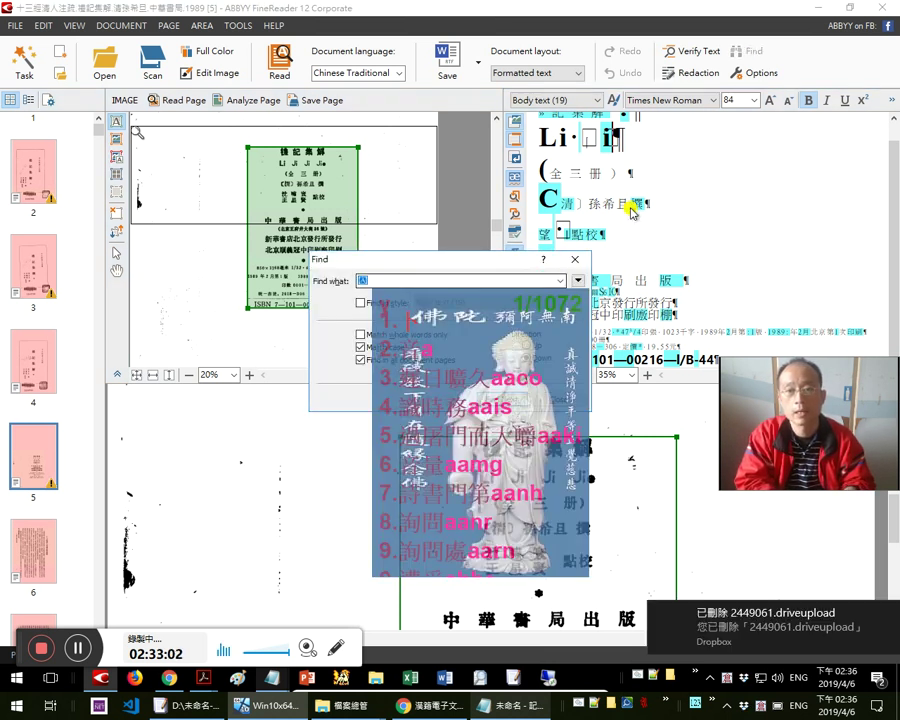
type("a")
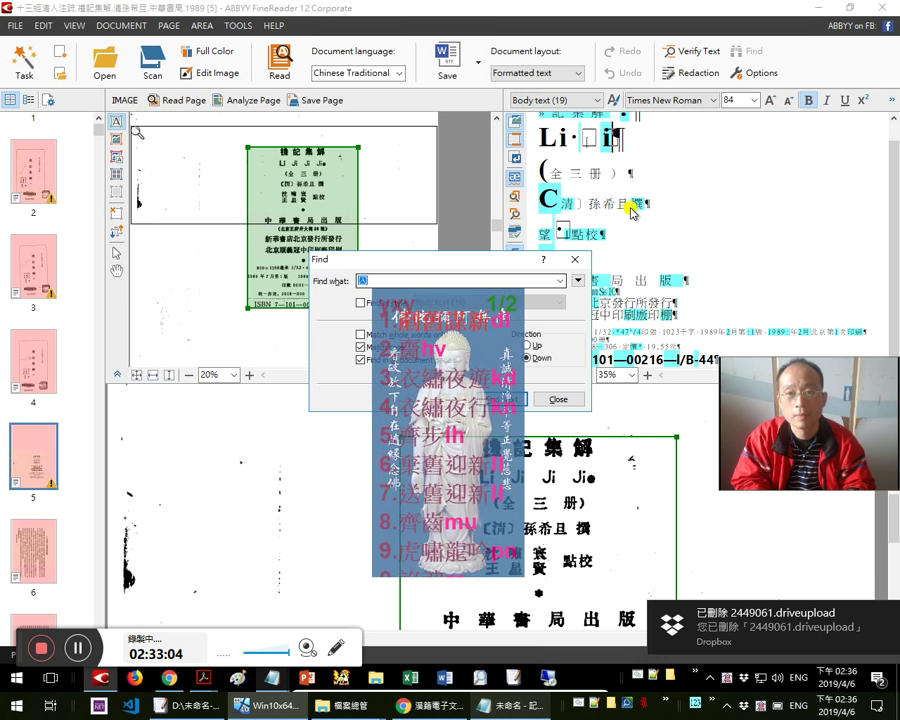
type("h")
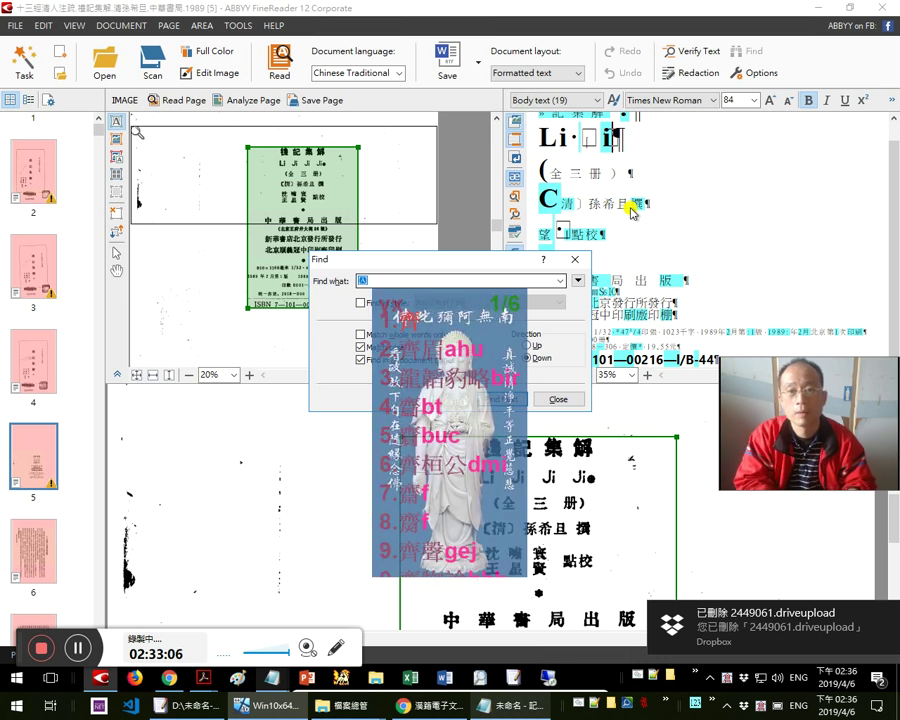
key("space")
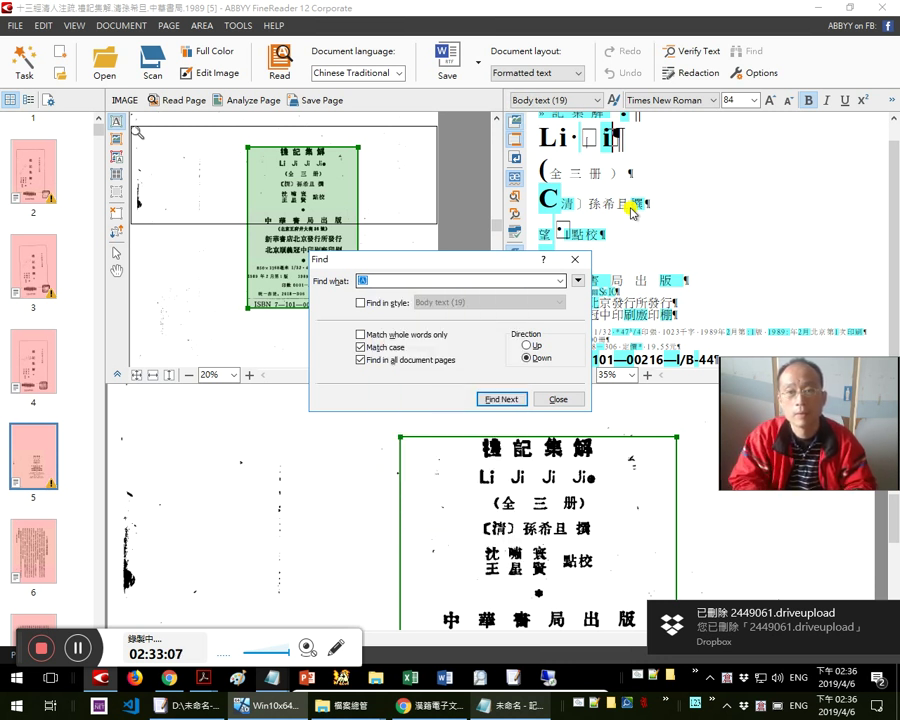
key("Return")
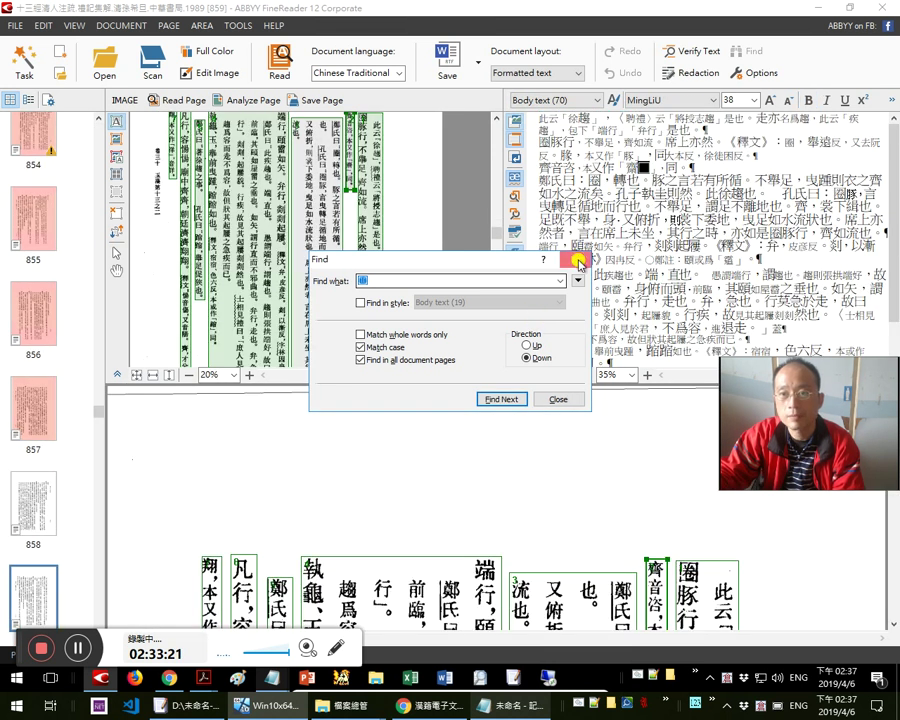
left_click(575, 259)
left_click(700, 184)
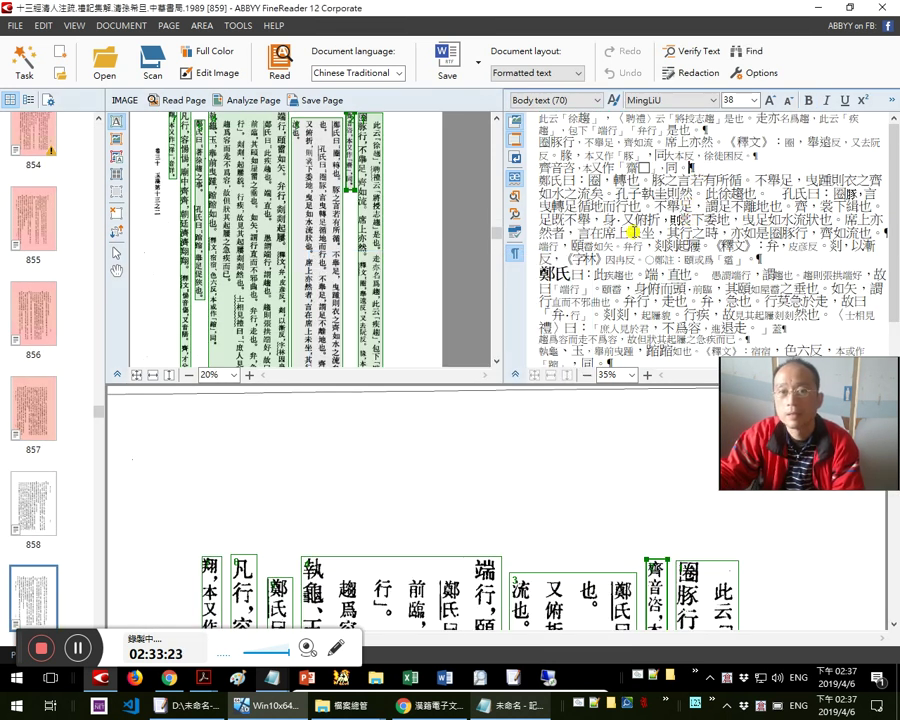
scroll(506, 564, "up", 2)
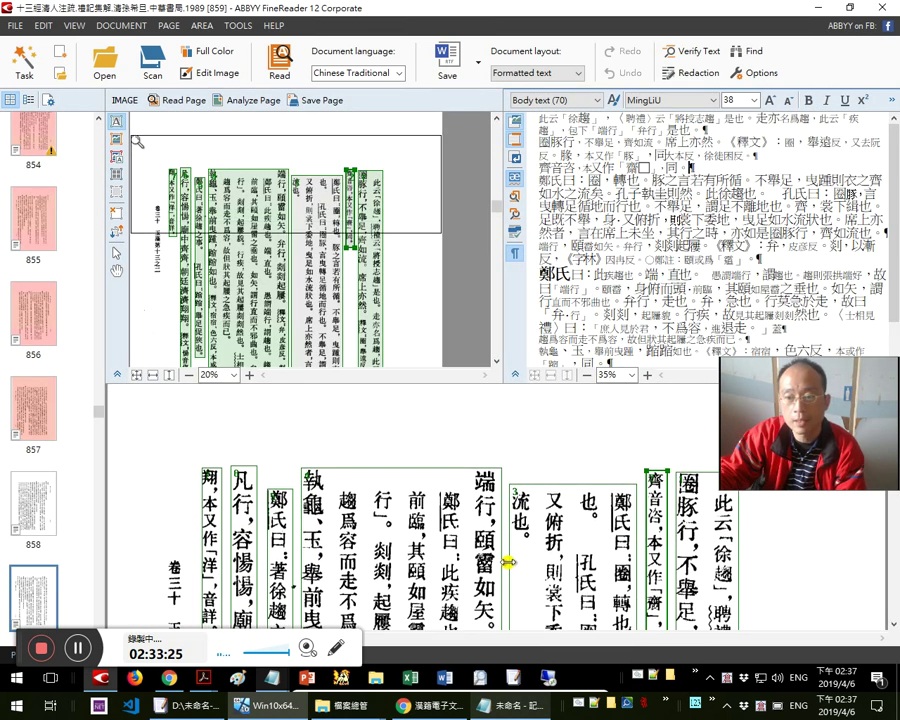
scroll(416, 275, "down", 3)
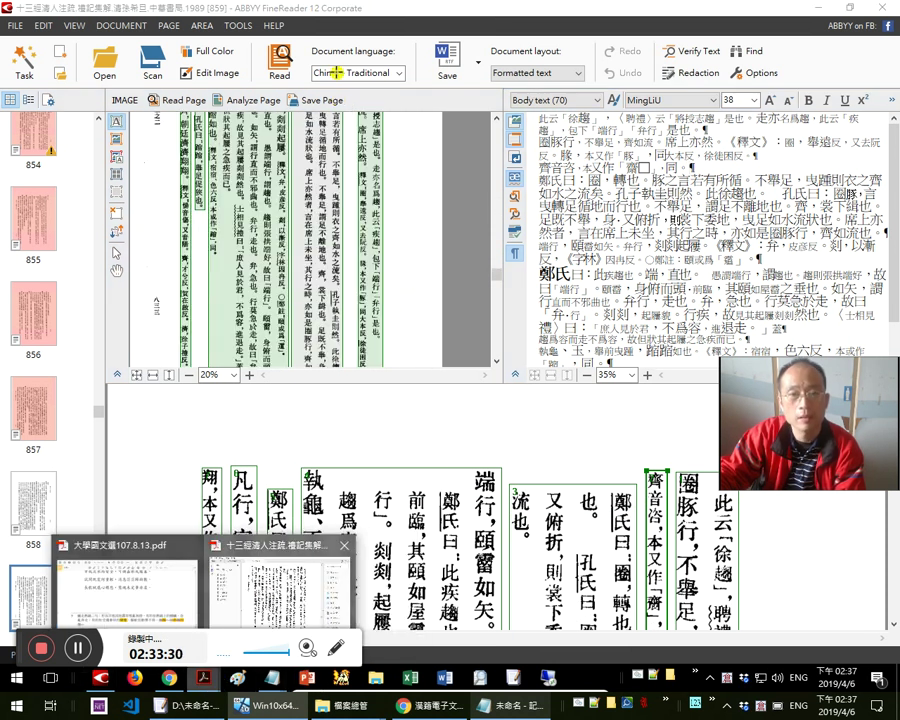
Step: Switch to the Liji PDF in Acrobat at page 859 (printed 833) and clear its selection
key("alt+Tab")
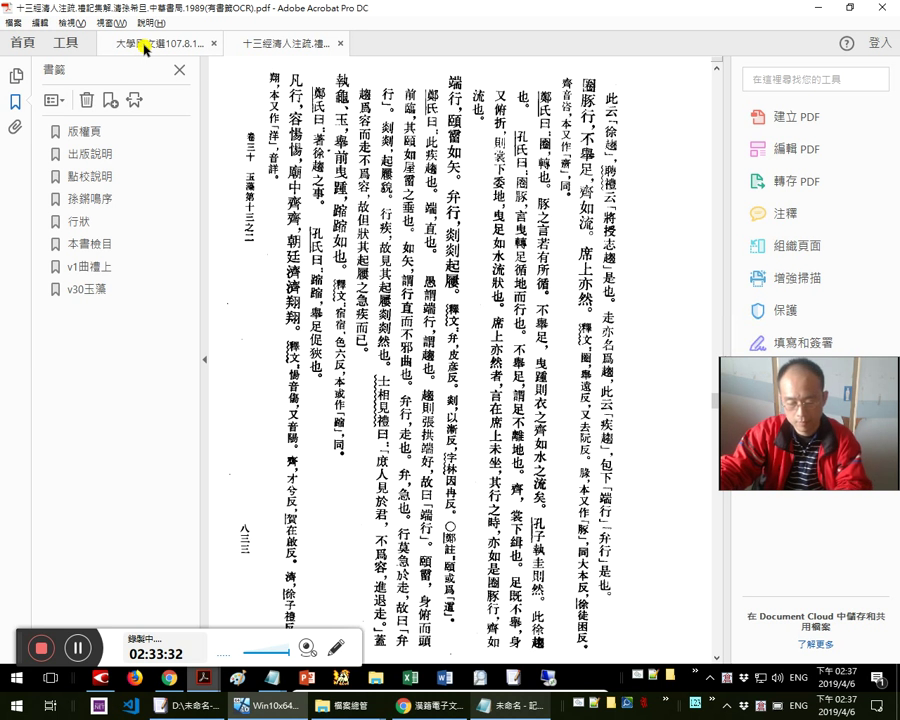
mouse_move(210, 41)
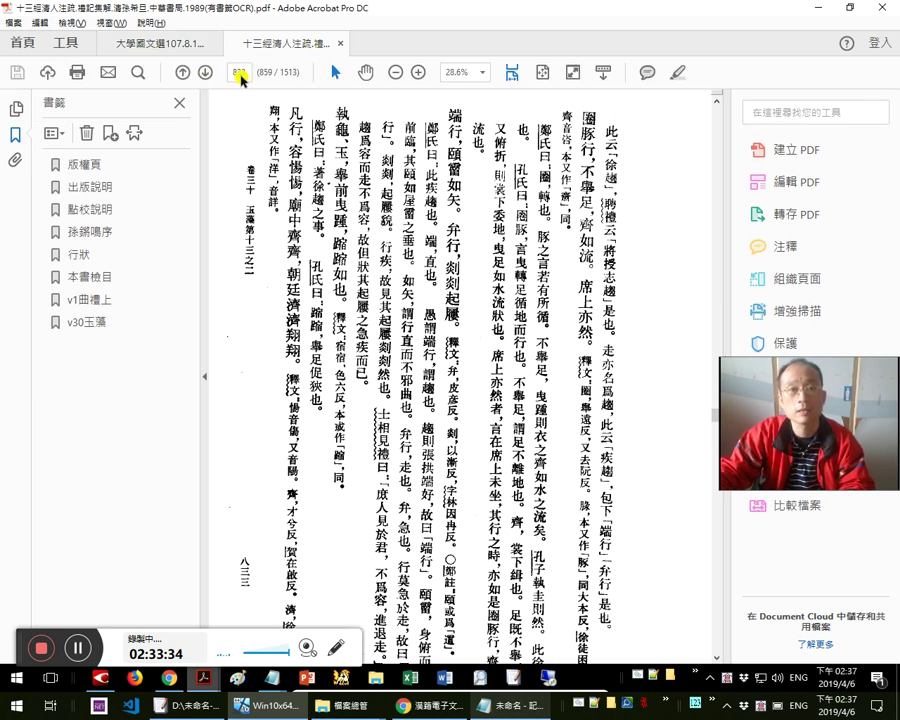
left_click(452, 221)
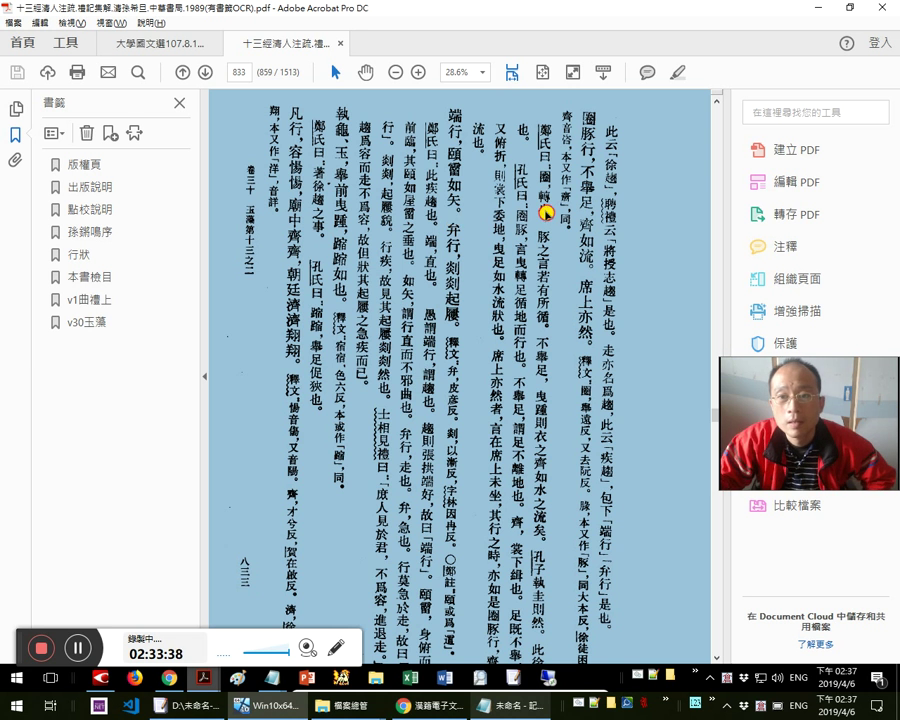
left_click(545, 212)
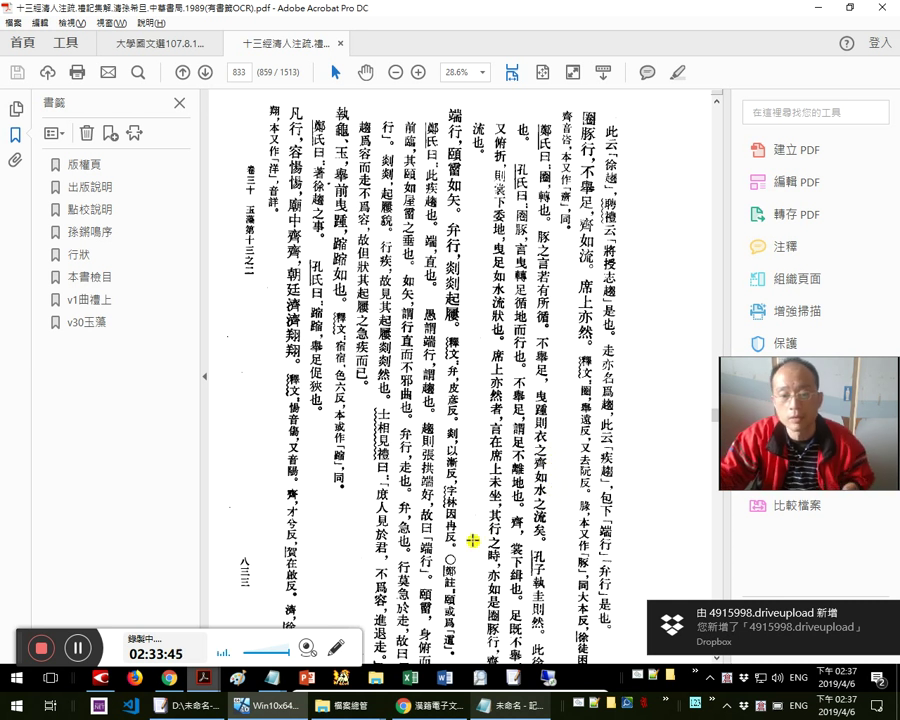
Step: Back in Word, colour the gloss phrase 曳踵則反之，齊如水之流矣 red
left_click(490, 6)
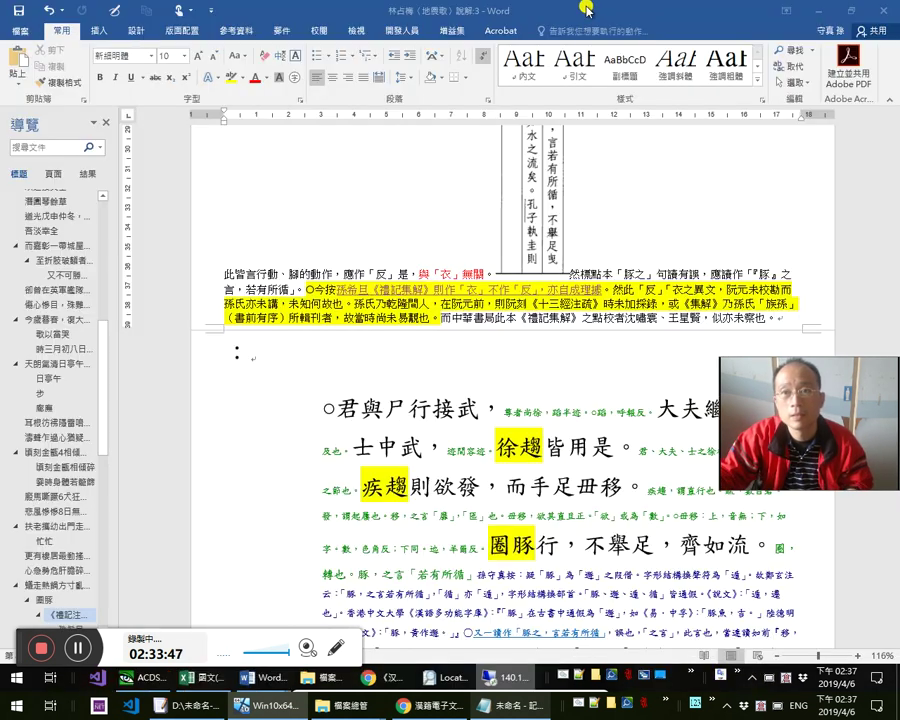
scroll(615, 378, "down", 10)
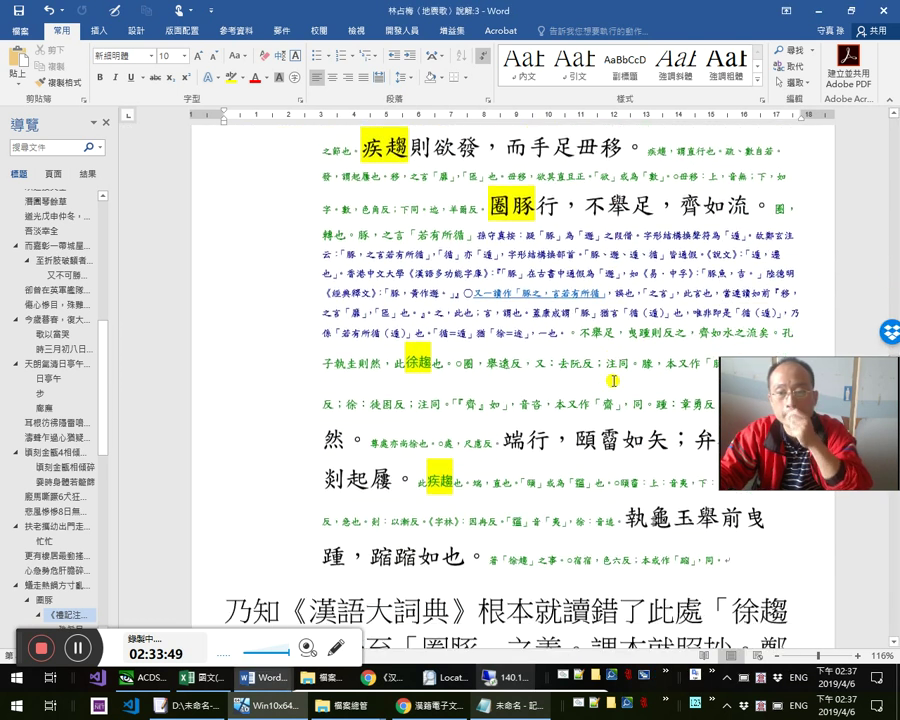
scroll(612, 365, "up", 3)
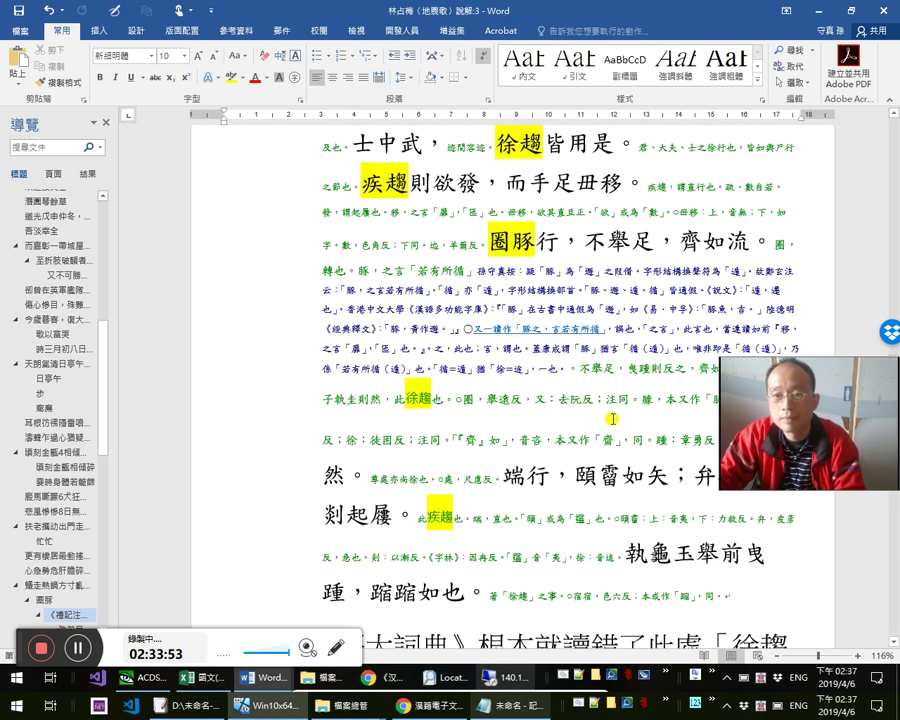
scroll(611, 417, "down", 1)
left_click_drag(645, 331, 765, 331)
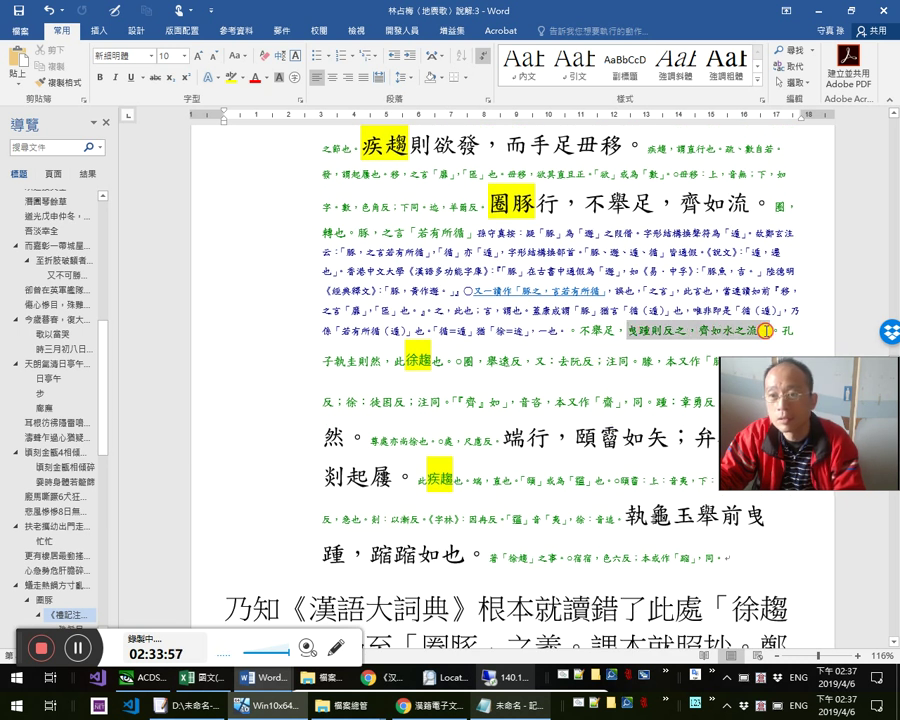
left_click(256, 79)
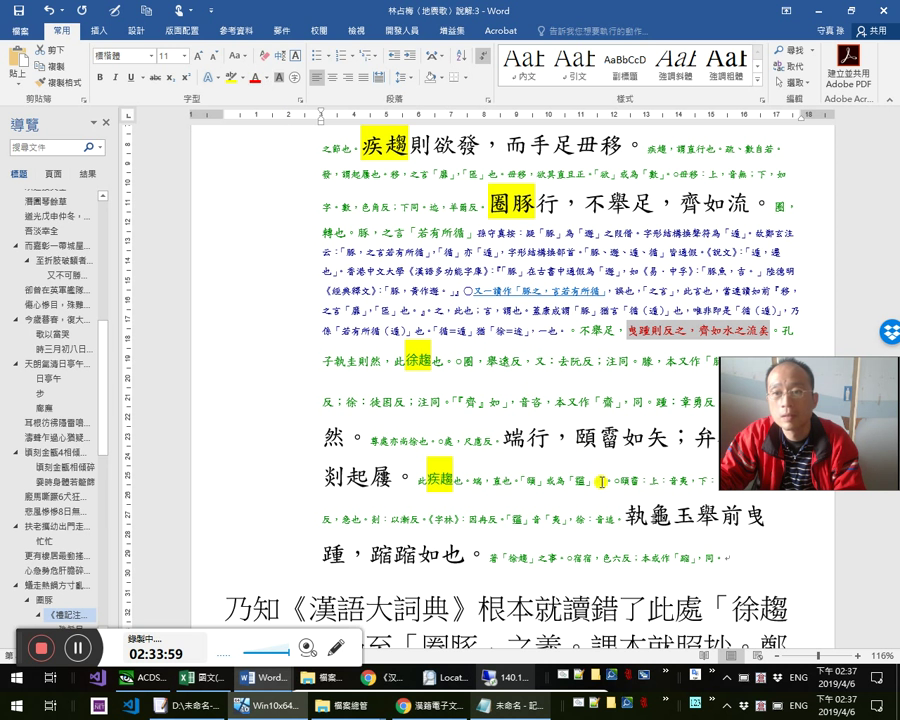
scroll(683, 404, "down", 1)
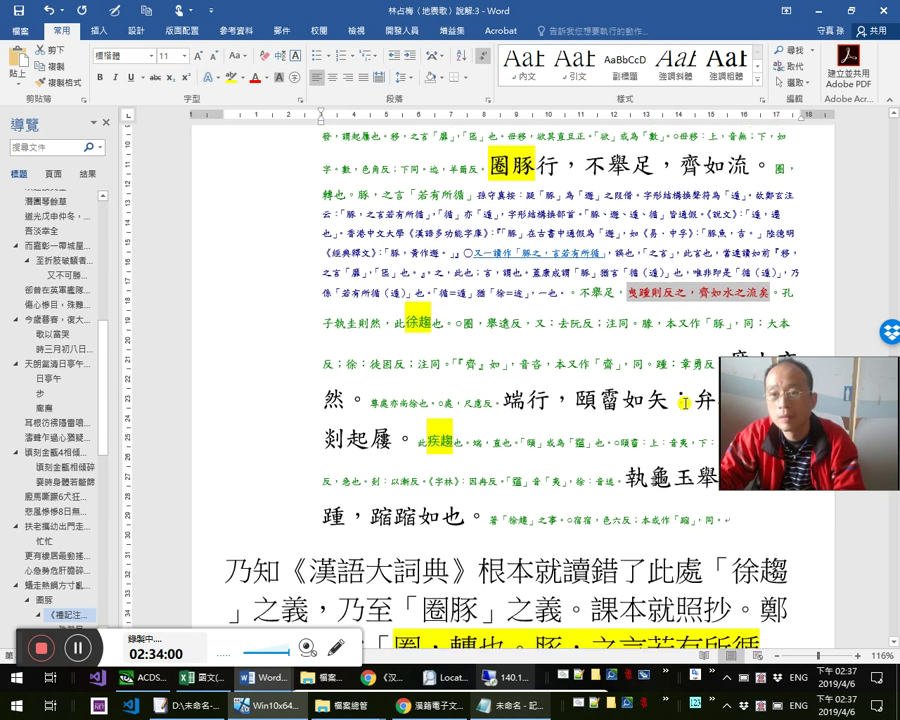
left_click(673, 296)
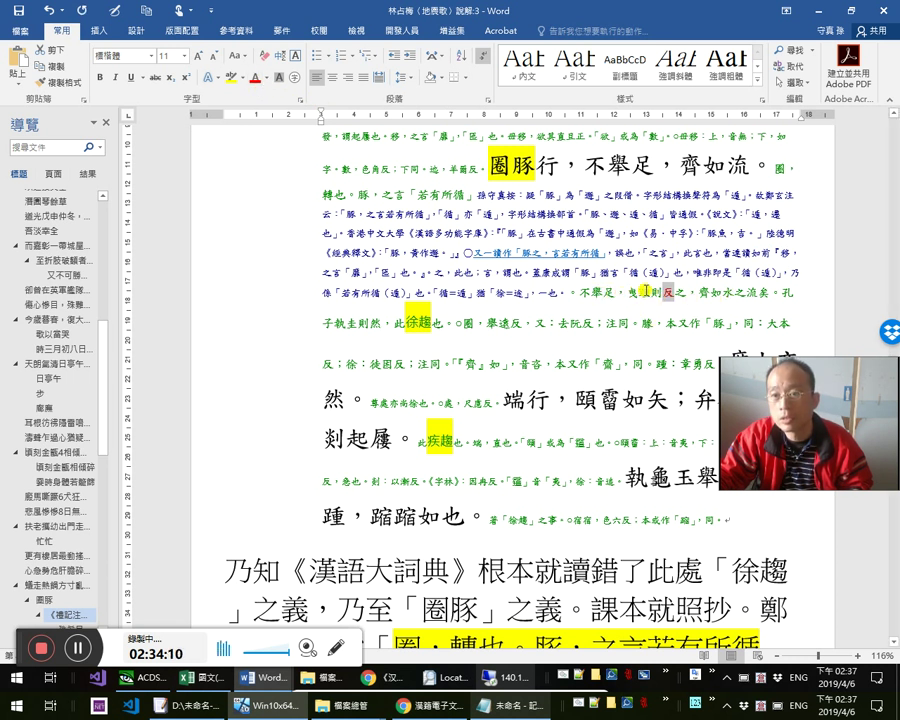
Step: Compare with the Acrobat PDF, then select the full phrase including 不舉足
key("alt+Tab")
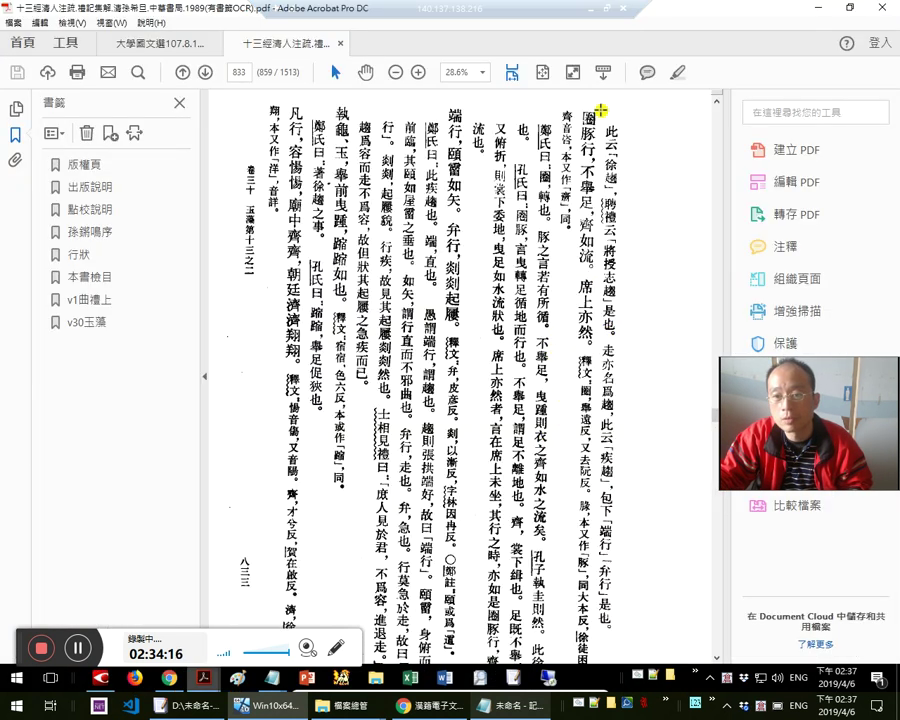
left_click(605, 7)
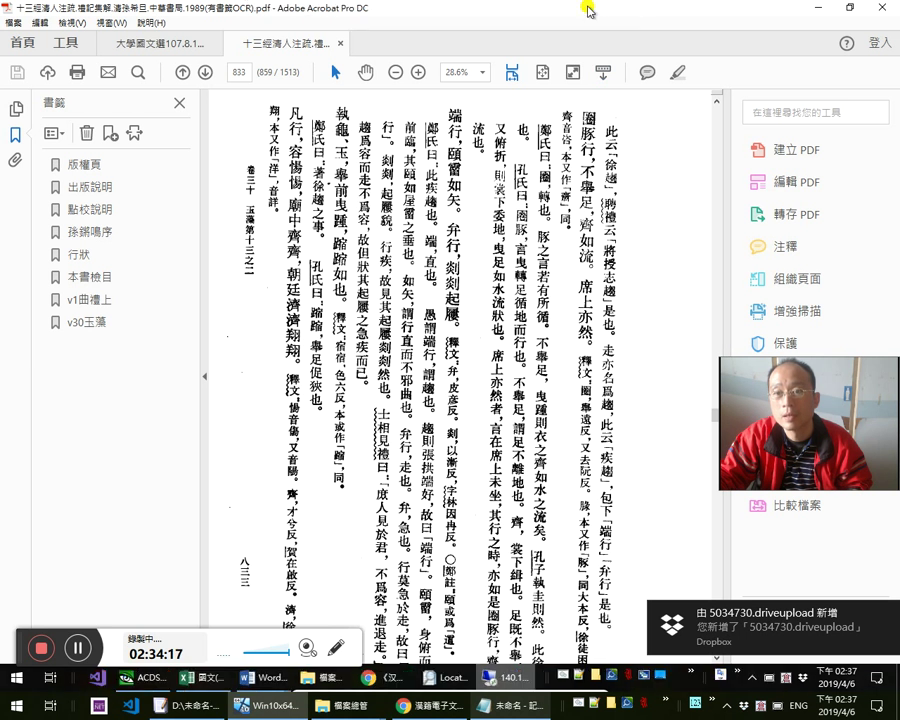
left_click_drag(581, 293, 768, 293)
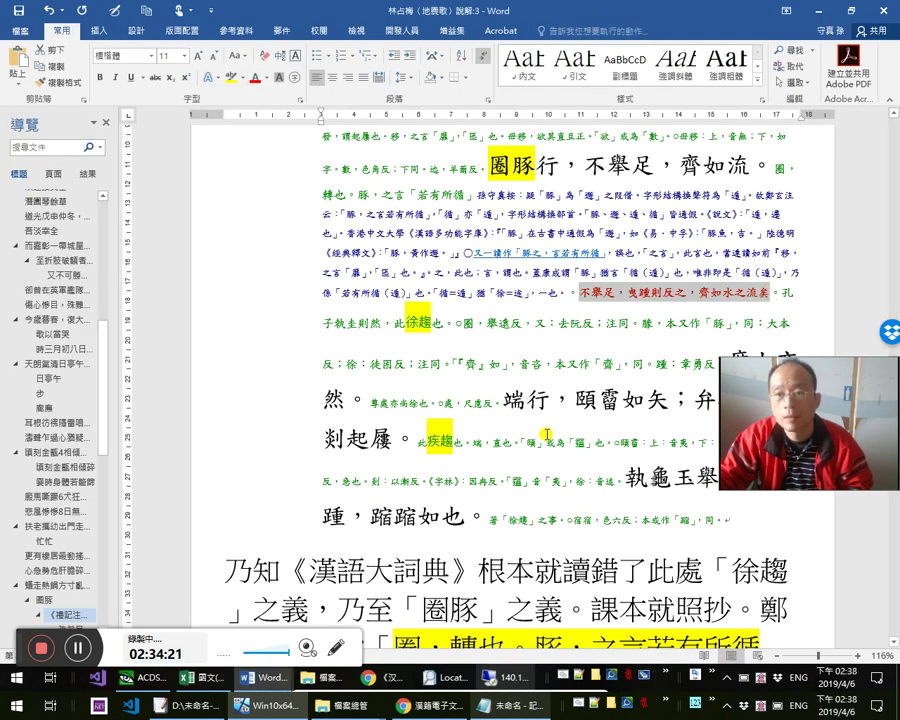
Step: In the other commentary copy, give the 真按 note on 蹈 the small-print format
scroll(540, 434, "down", 5)
scroll(614, 527, "up", 4)
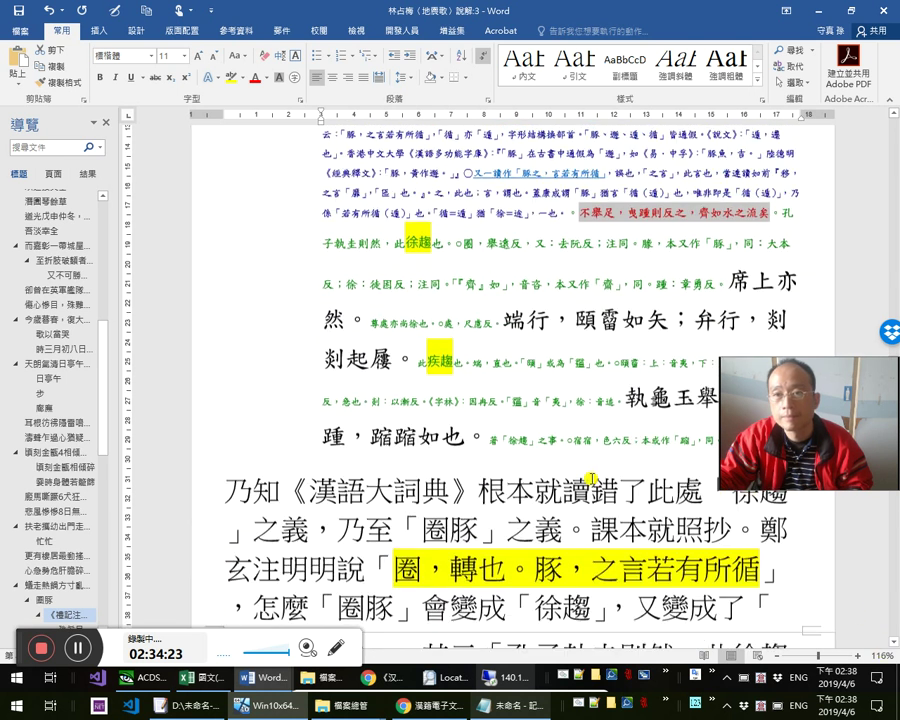
key("alt+Tab")
key("alt+Tab")
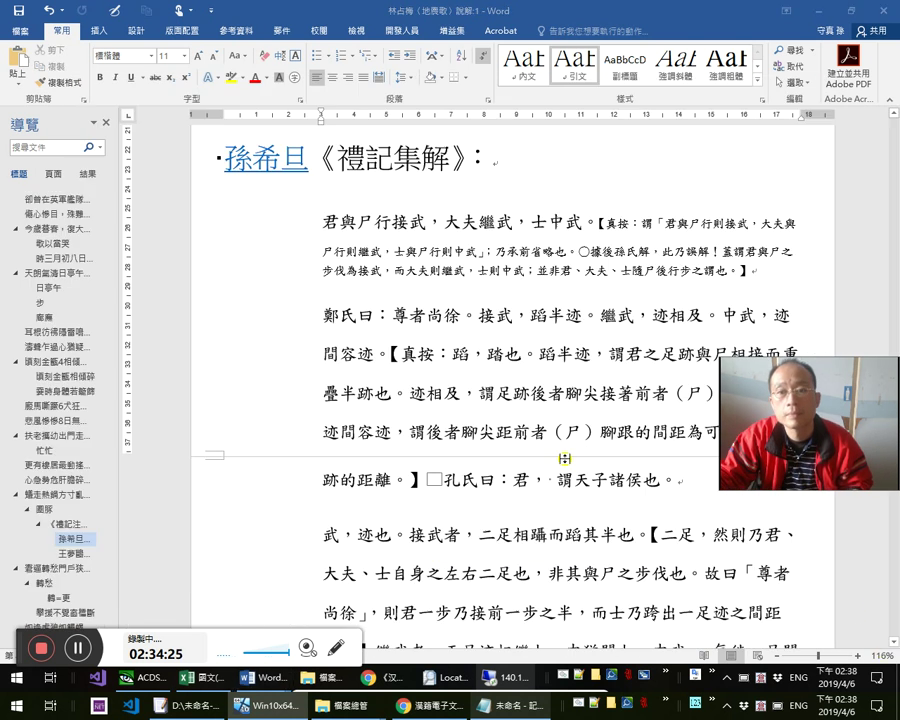
scroll(538, 390, "down", 4)
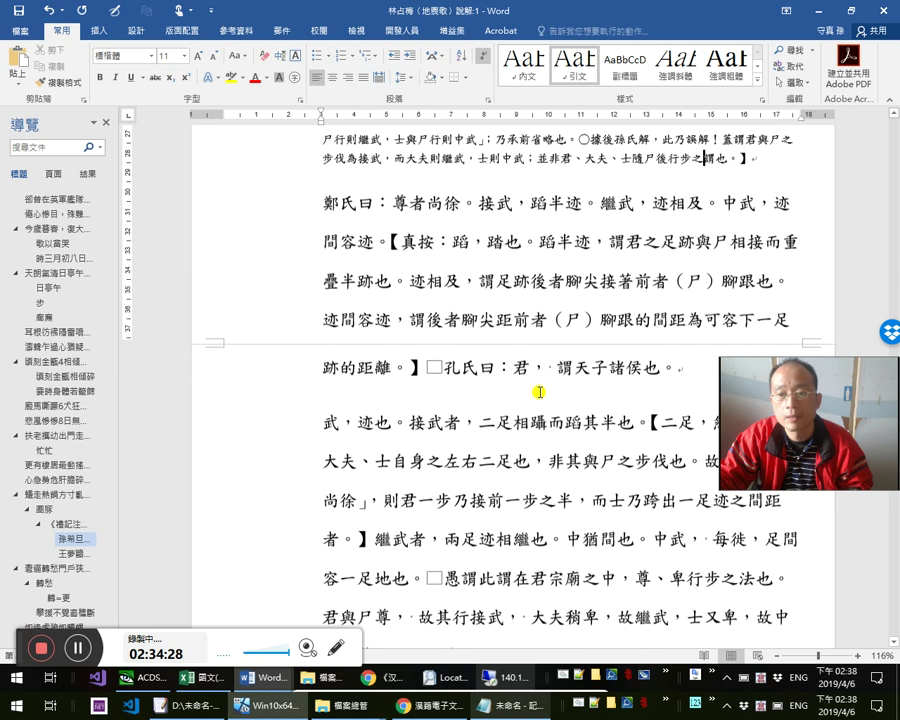
scroll(520, 366, "up", 2)
scroll(503, 362, "up", 3)
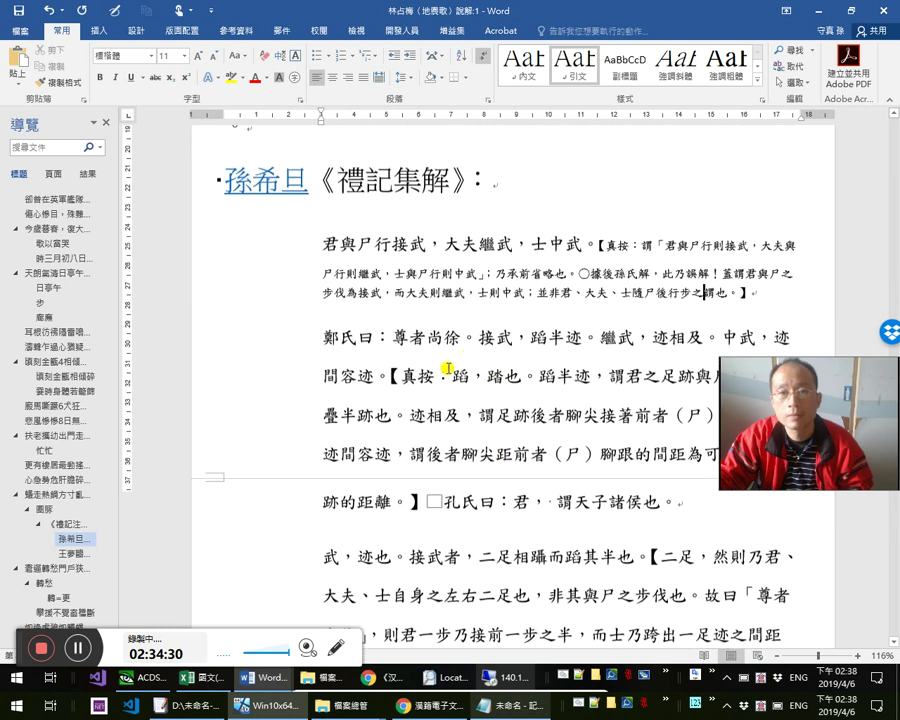
left_click(438, 303)
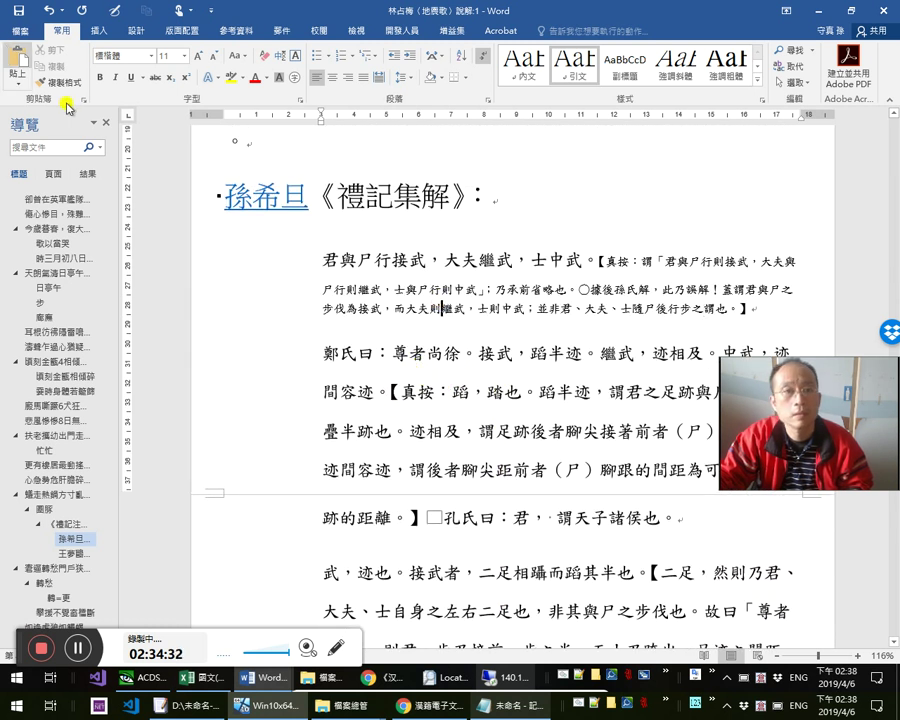
left_click(60, 82)
left_click_drag(390, 388, 416, 518)
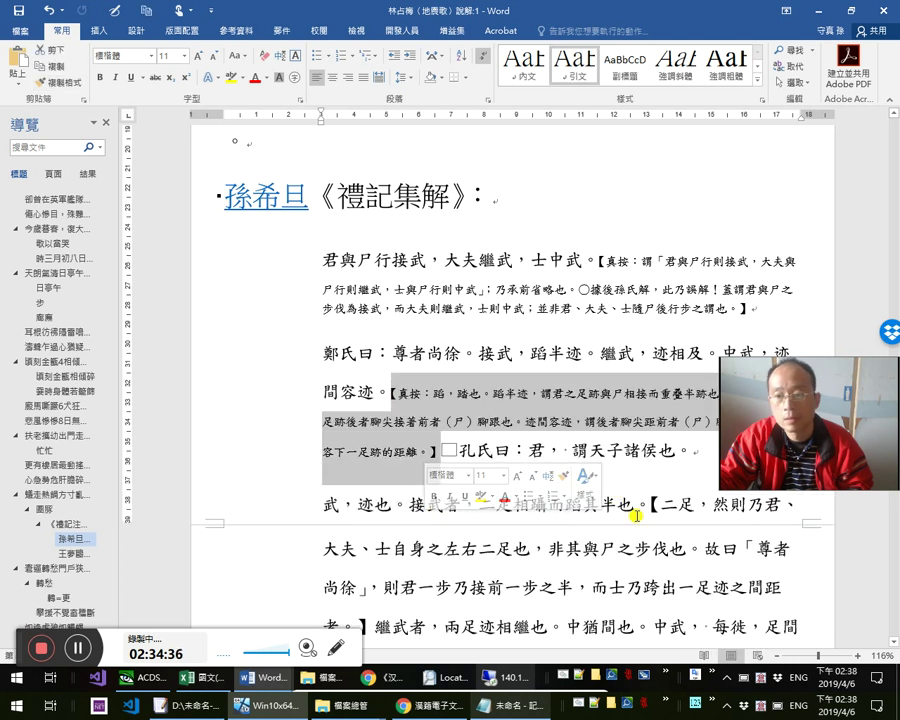
Step: Set the bracketed note beginning 二足 to 11 pt
scroll(655, 470, "down", 2)
scroll(655, 430, "down", 4)
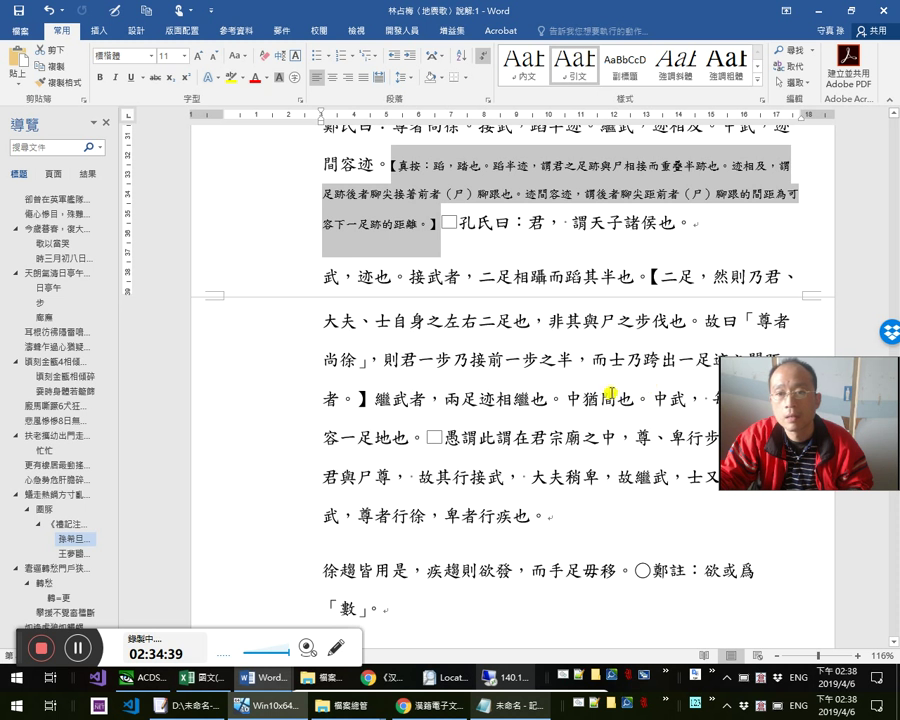
left_click_drag(648, 277, 370, 399)
left_click(172, 57)
type("11")
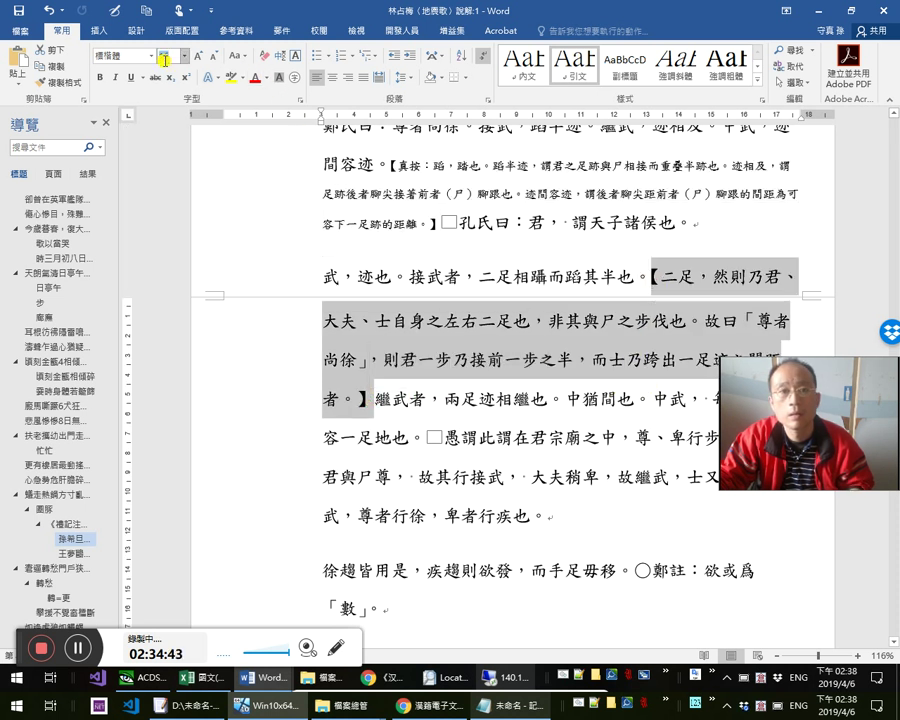
key("Return")
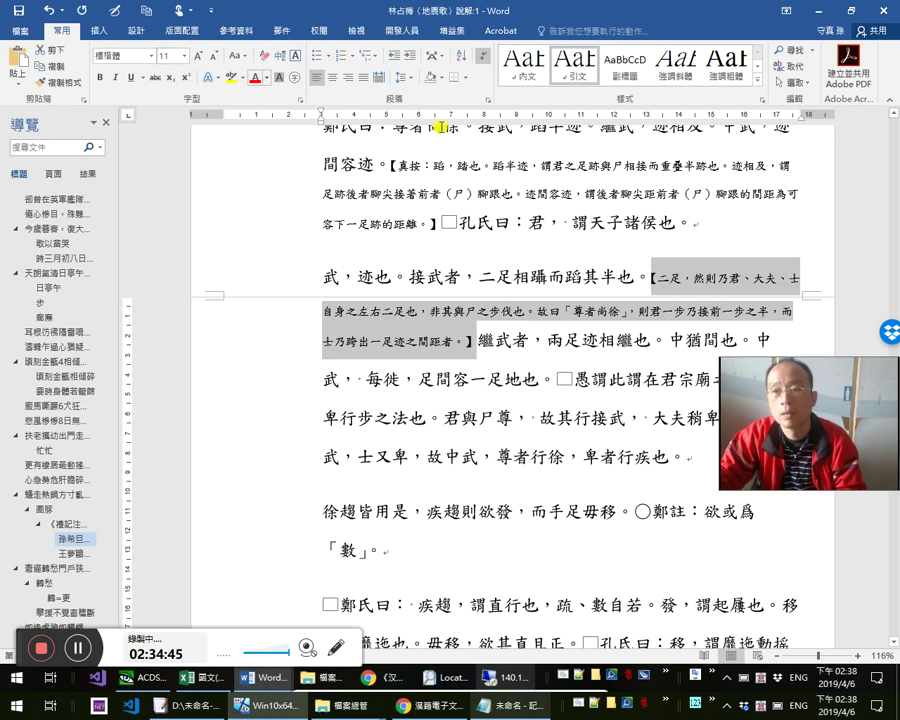
Step: Copy the 真按： label from the earlier note to the start of the 二足 note
scroll(567, 240, "up", 1)
scroll(567, 240, "up", 1)
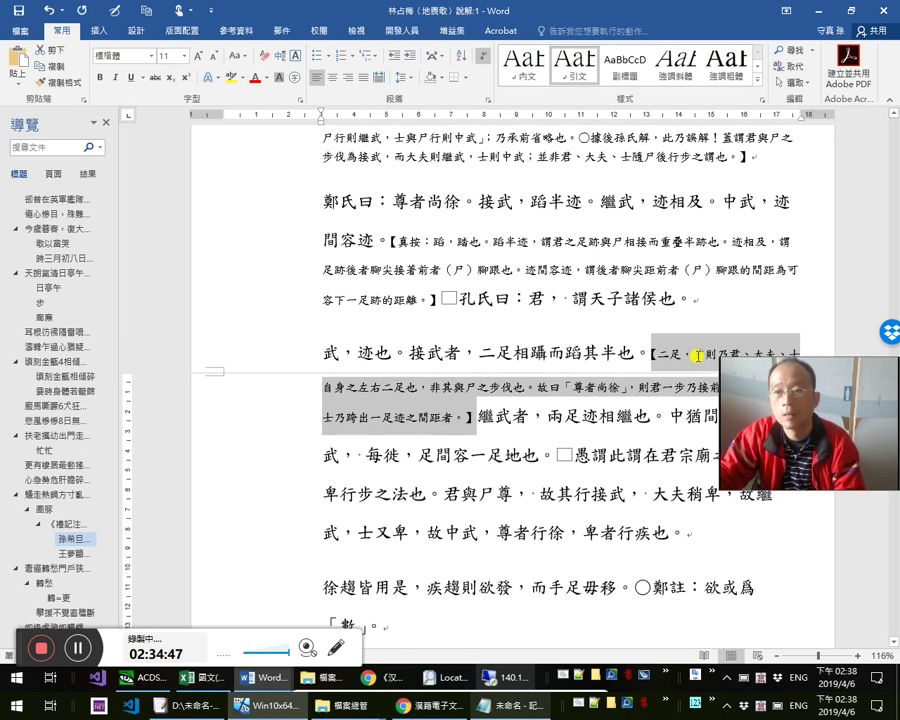
left_click(697, 355)
scroll(694, 350, "up", 1)
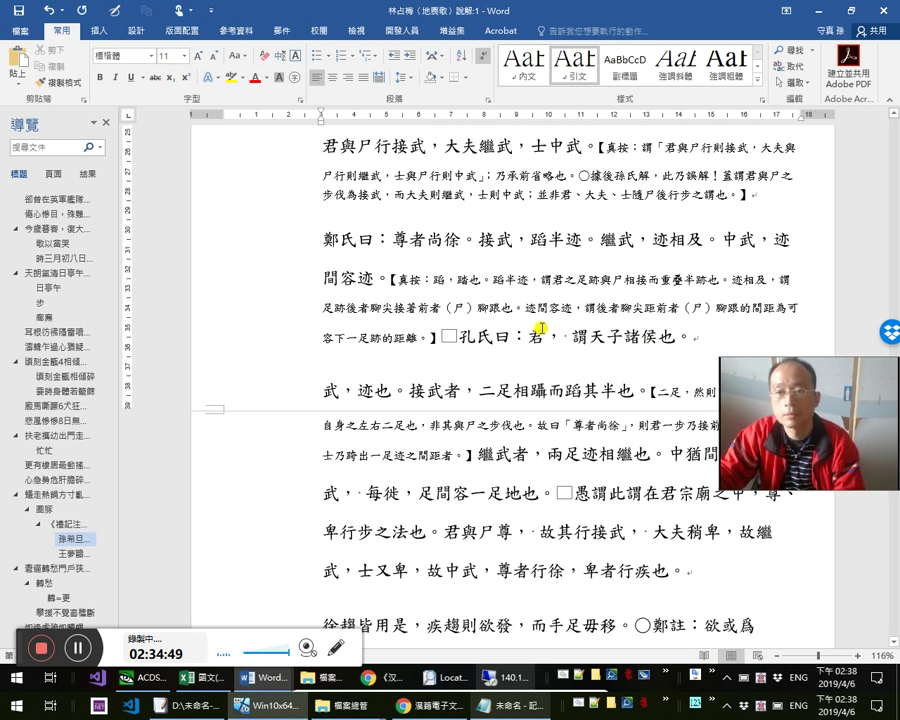
scroll(566, 319, "down", 1)
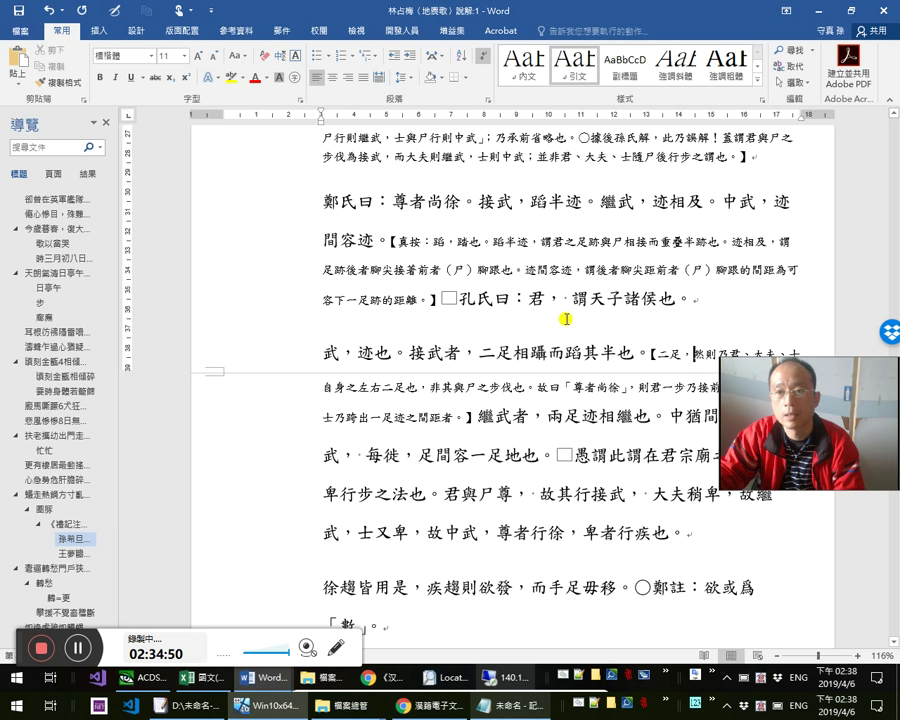
double_click(415, 243)
left_click_drag(415, 243, 663, 355)
left_click(599, 352)
scroll(614, 338, "down", 2)
scroll(614, 338, "down", 10)
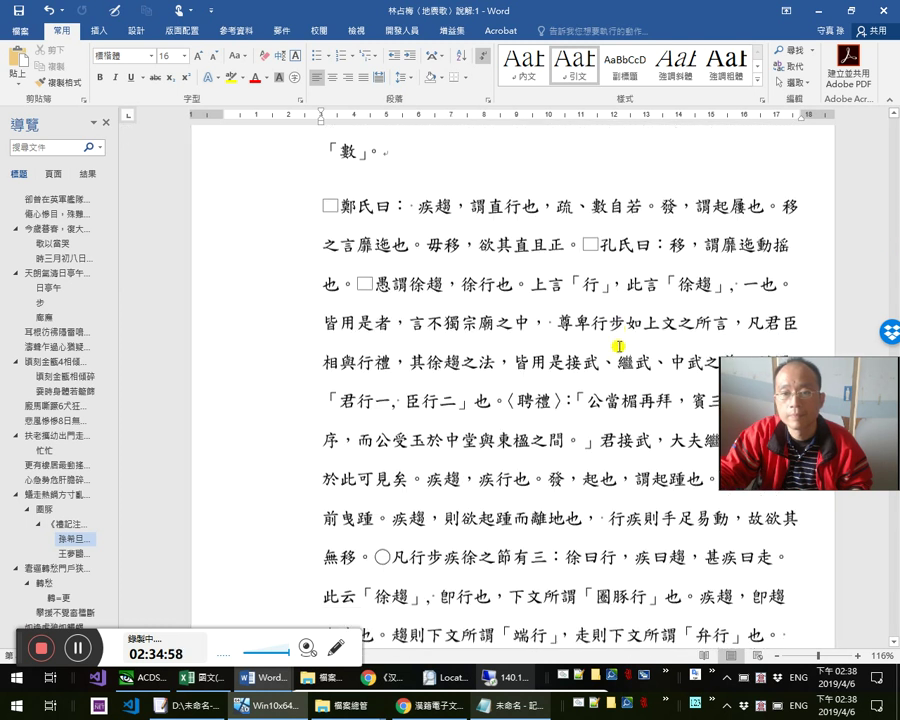
scroll(619, 346, "down", 2)
scroll(286, 215, "up", 3)
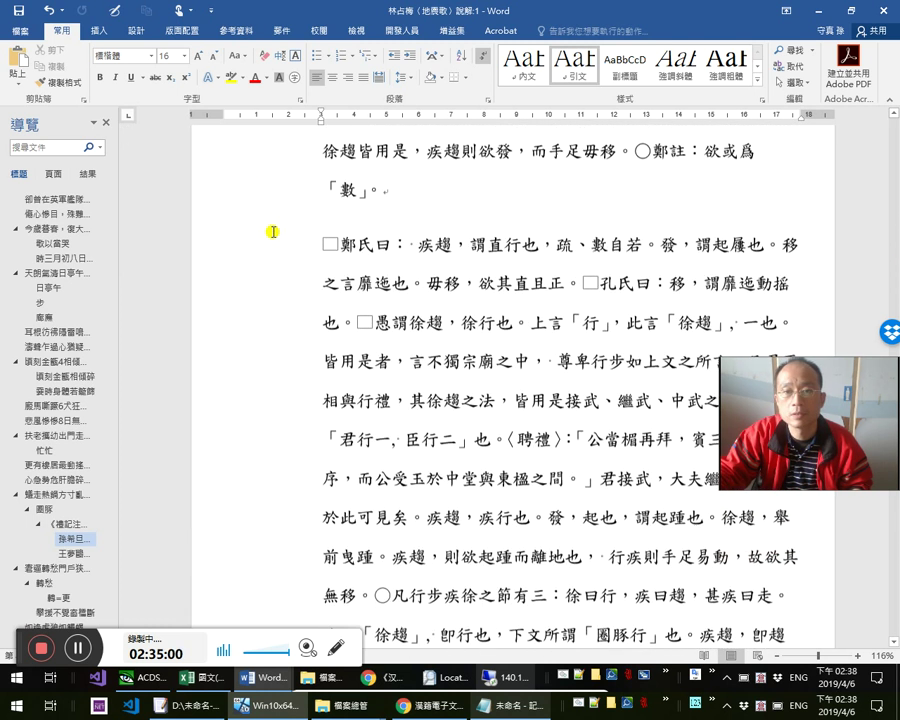
Step: Enlarge the 徐趨皆用是 and 君與尸行接武，大夫繼武，士中武 lines to 20 pt
left_click(322, 170)
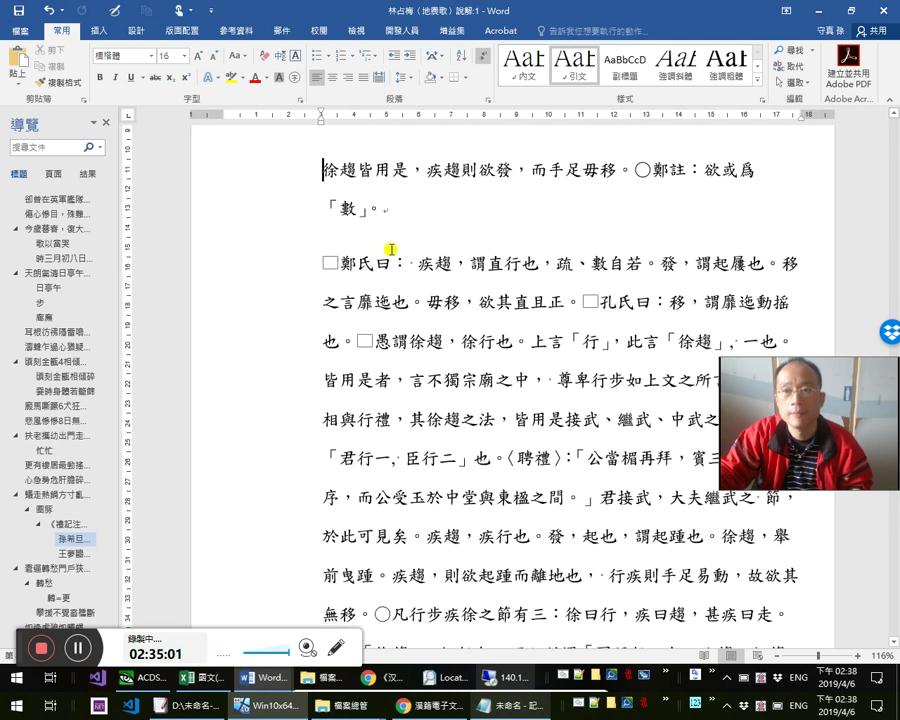
left_click(628, 170, "shift")
key("ctrl+shift+period")
key("ctrl+shift+period")
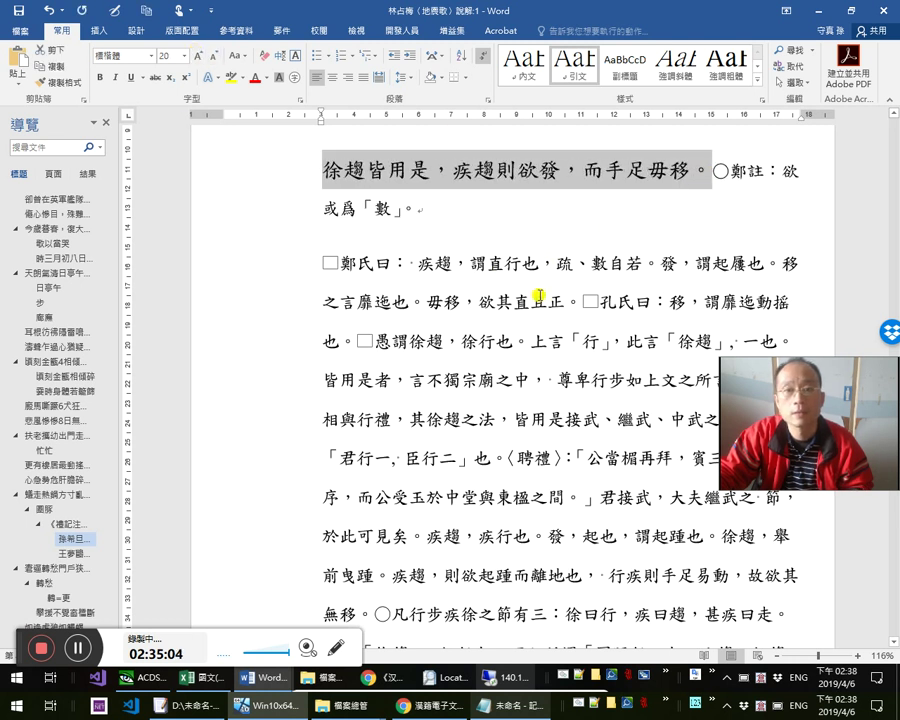
scroll(598, 321, "up", 3)
scroll(604, 323, "up", 8)
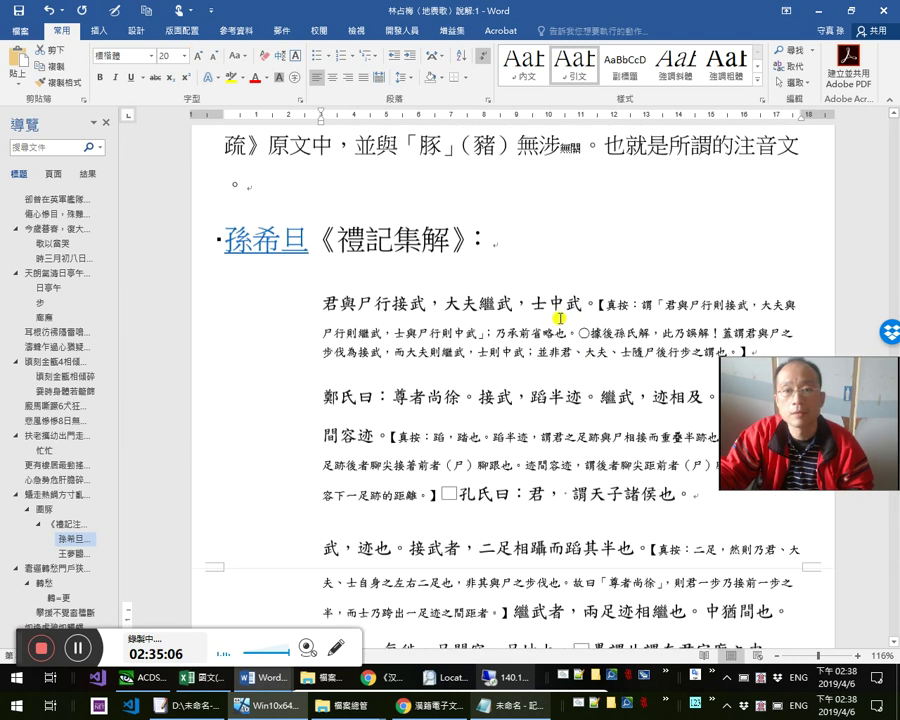
left_click_drag(325, 335, 594, 328)
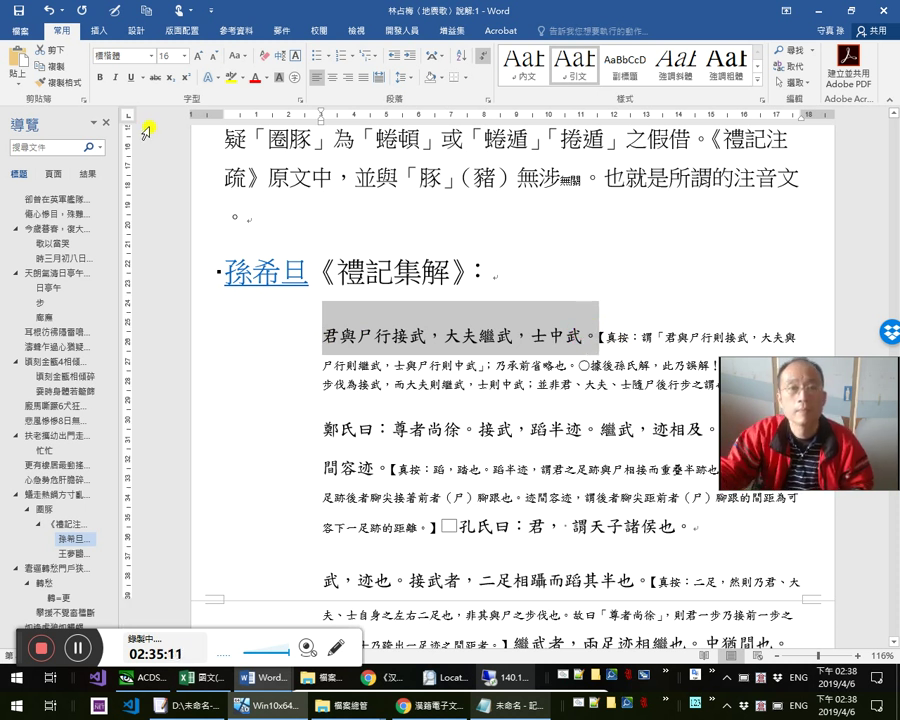
key("ctrl+shift+period")
key("ctrl+shift+period")
scroll(476, 557, "down", 5)
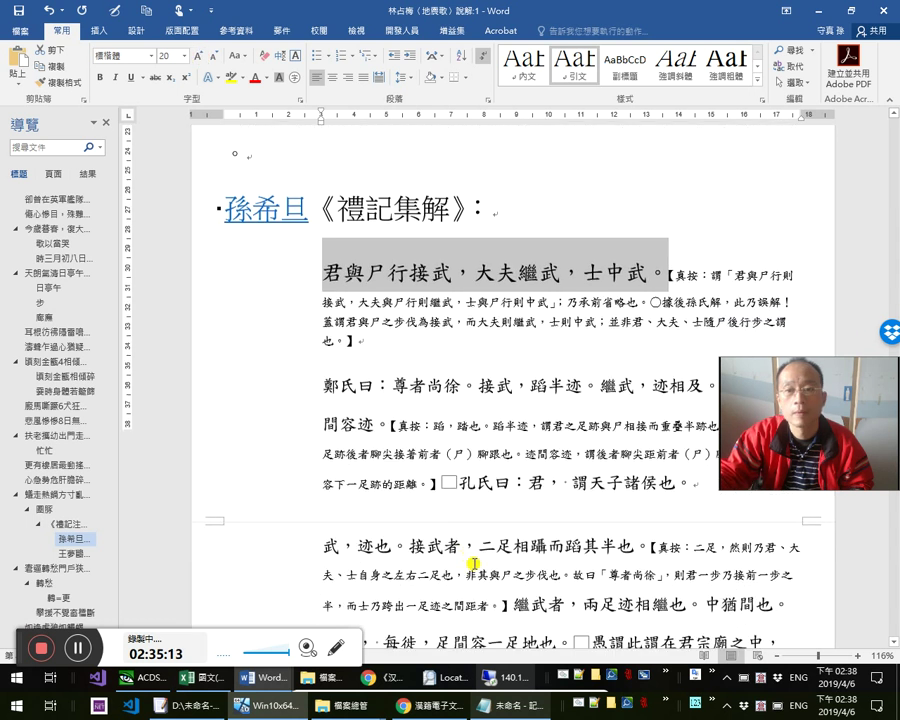
Step: Paint the large bold main-text format onto the 圈豚行 sentence through 席上亦然
left_click(60, 84)
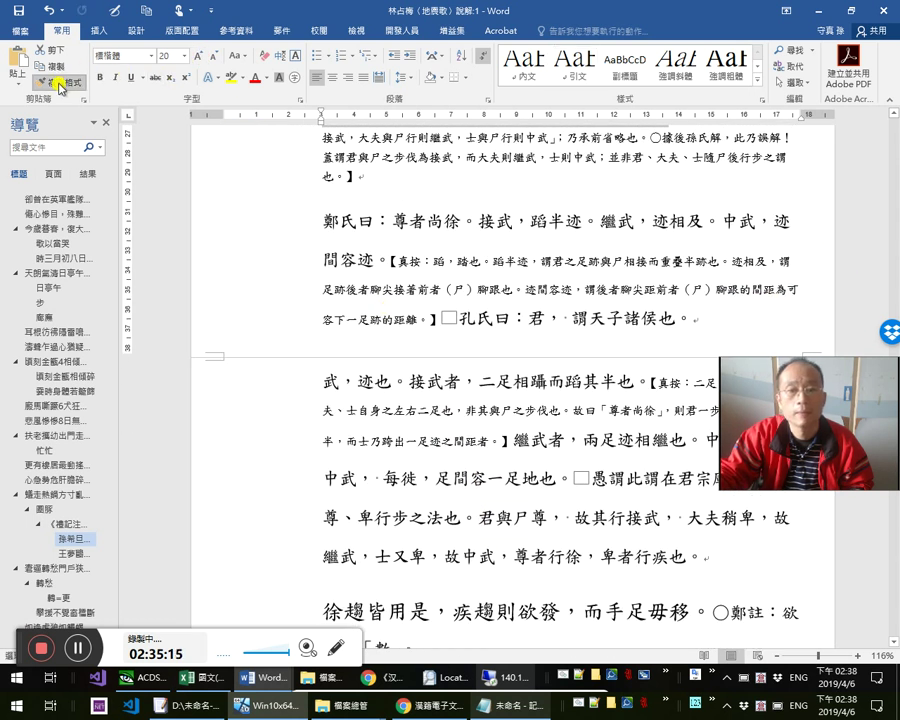
scroll(420, 460, "down", 3)
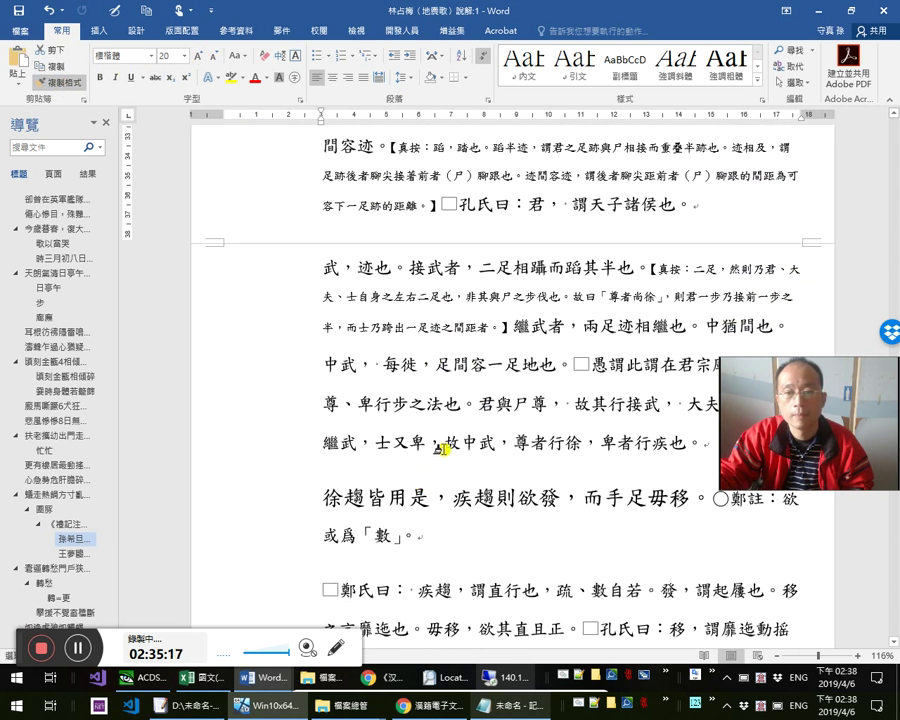
scroll(572, 366, "up", 5)
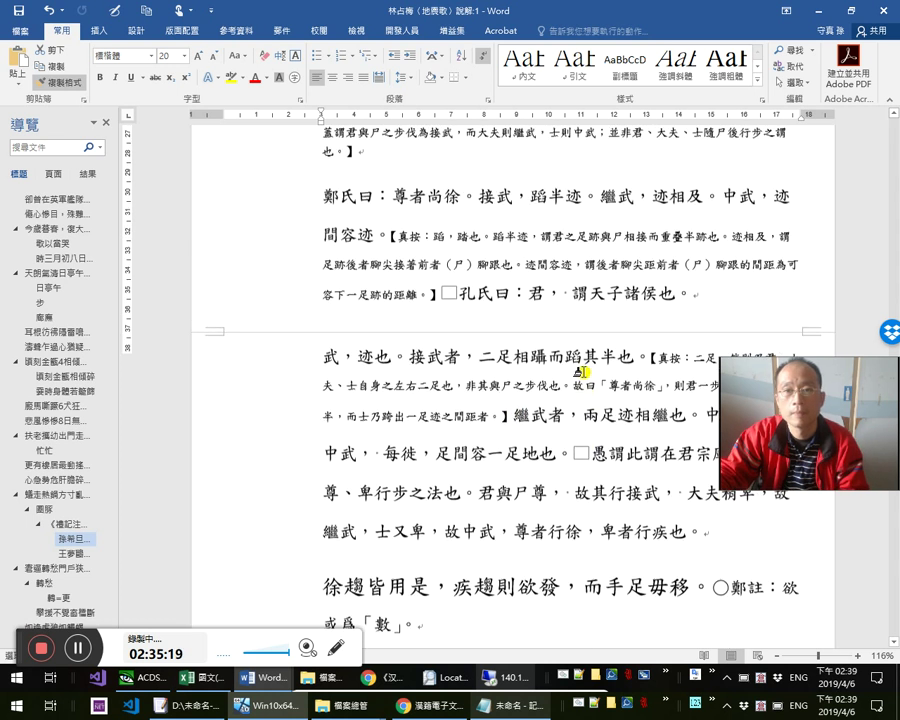
scroll(576, 377, "down", 5)
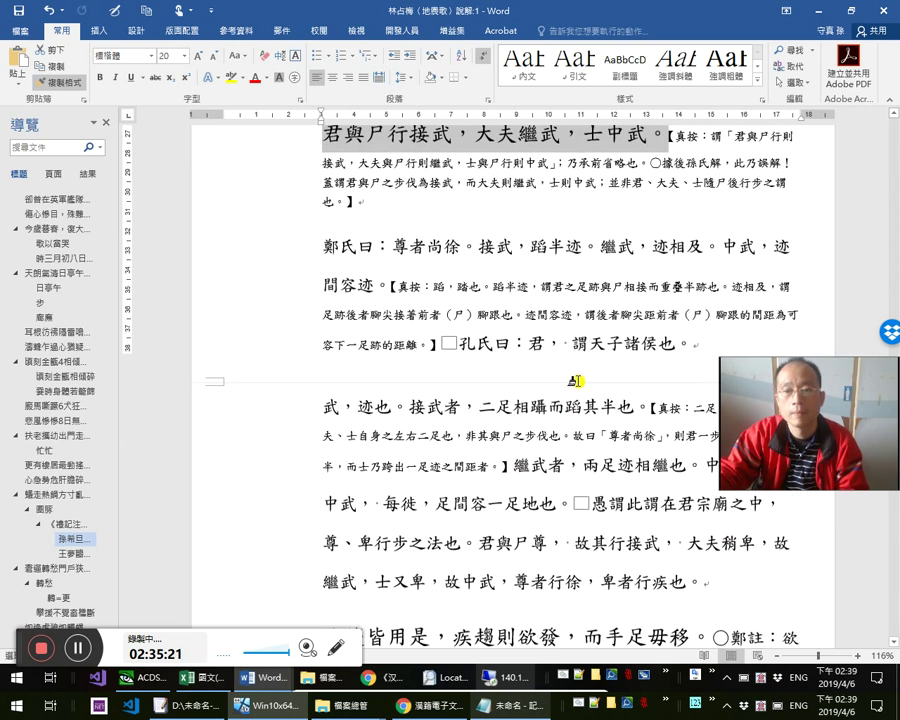
scroll(578, 381, "down", 4)
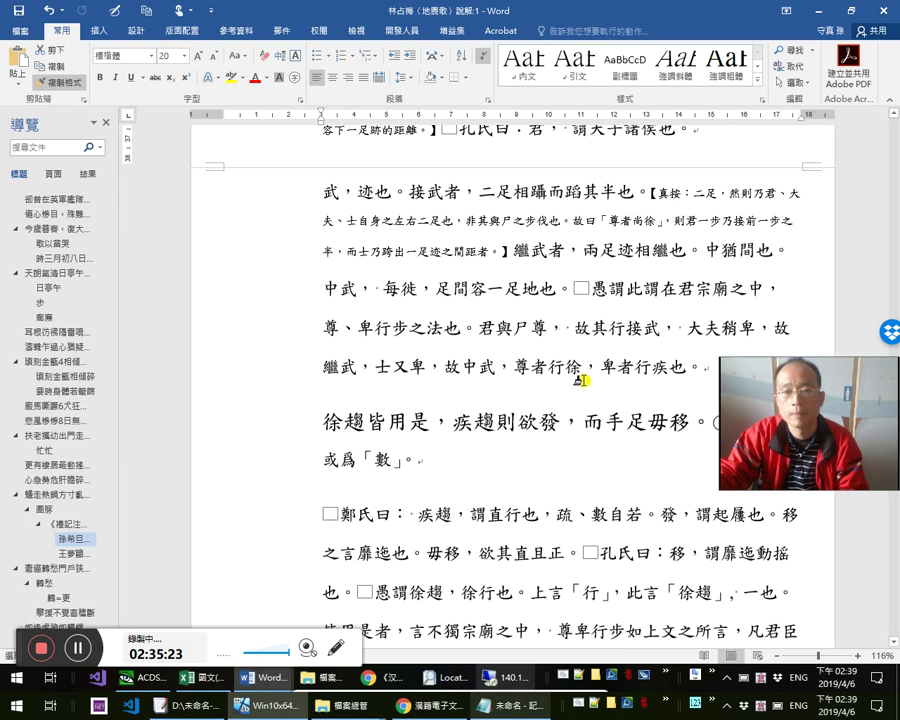
scroll(585, 381, "down", 2)
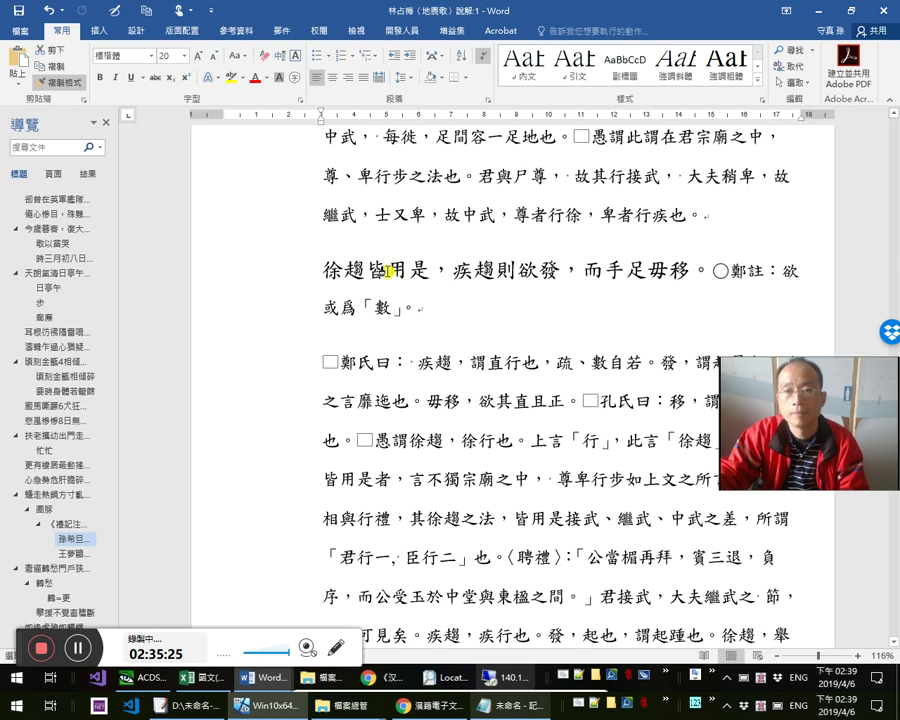
scroll(515, 356, "down", 8)
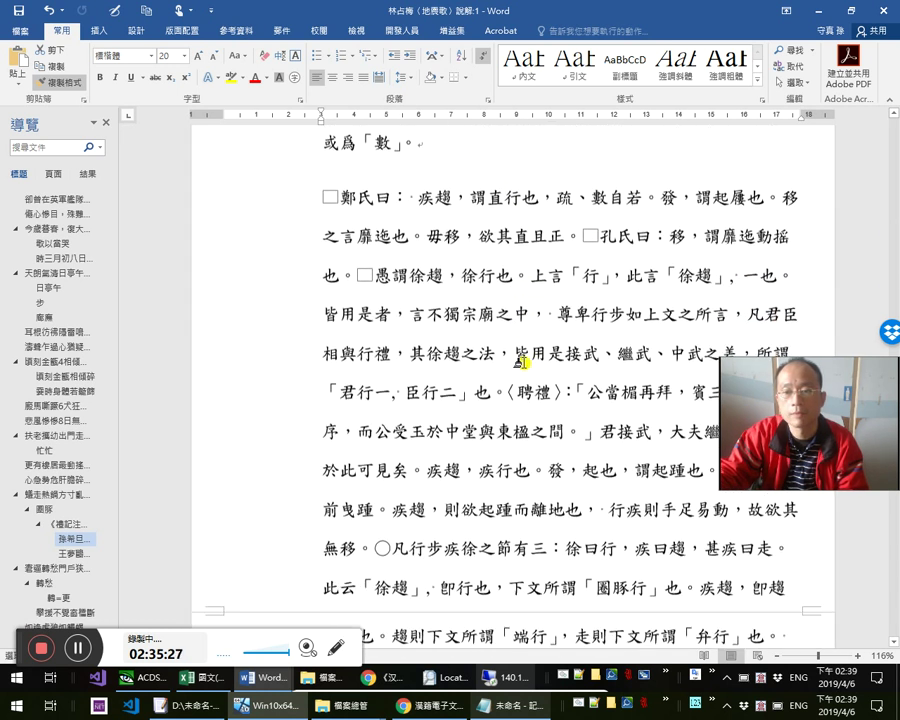
scroll(530, 364, "down", 8)
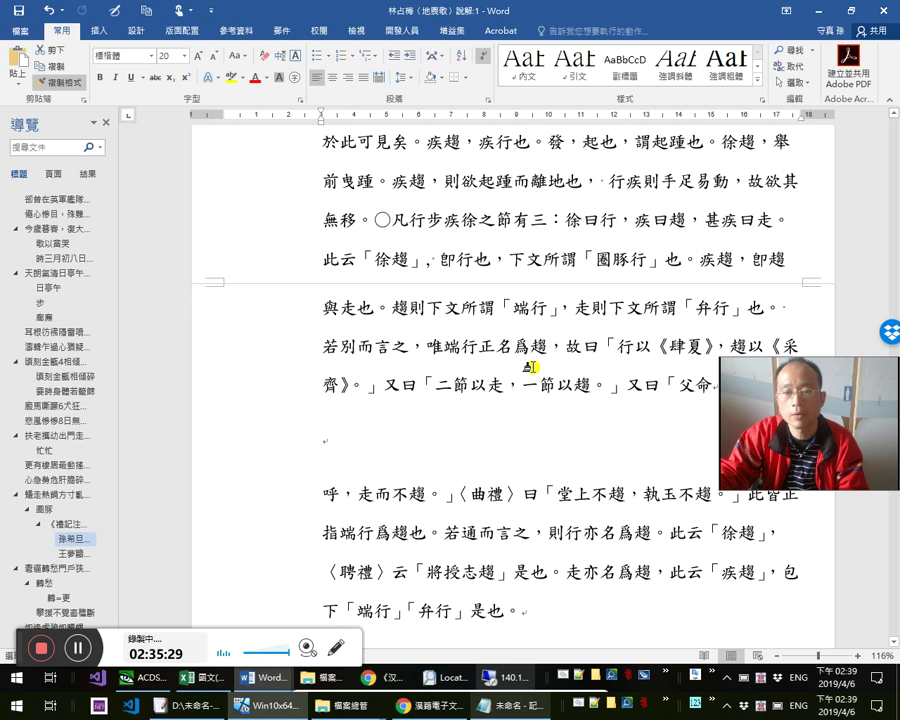
scroll(530, 366, "down", 4)
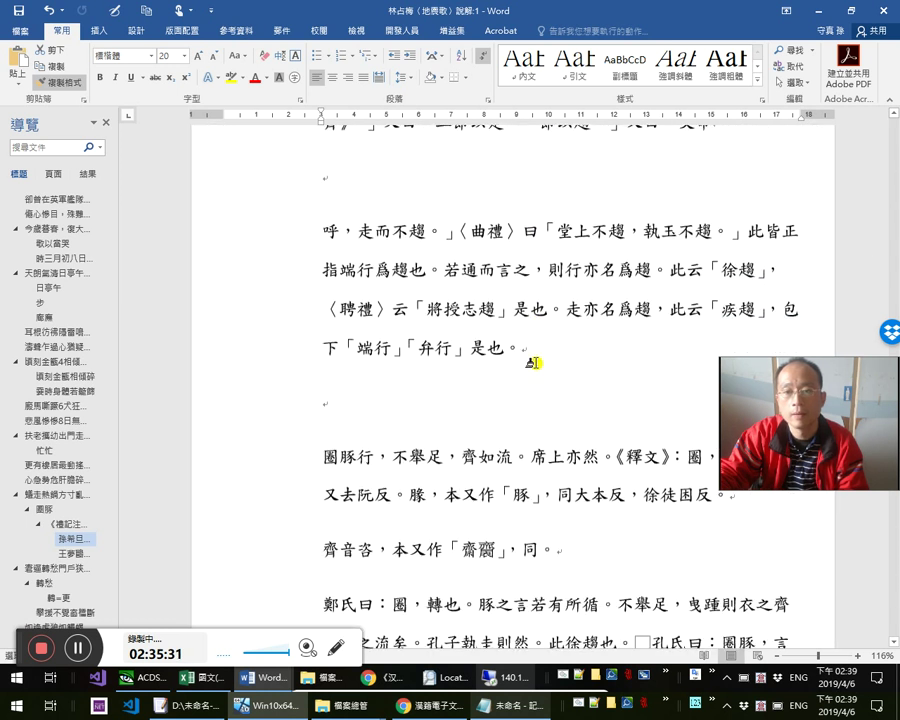
scroll(532, 363, "down", 3)
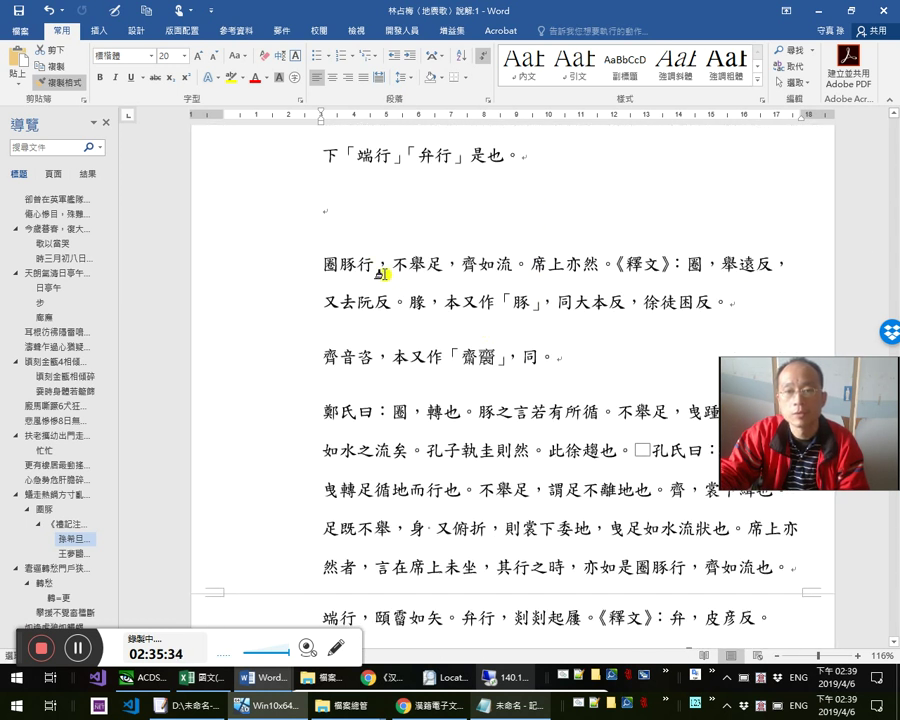
left_click(580, 260, "shift")
left_click(612, 260, "shift")
key("ctrl+shift+period")
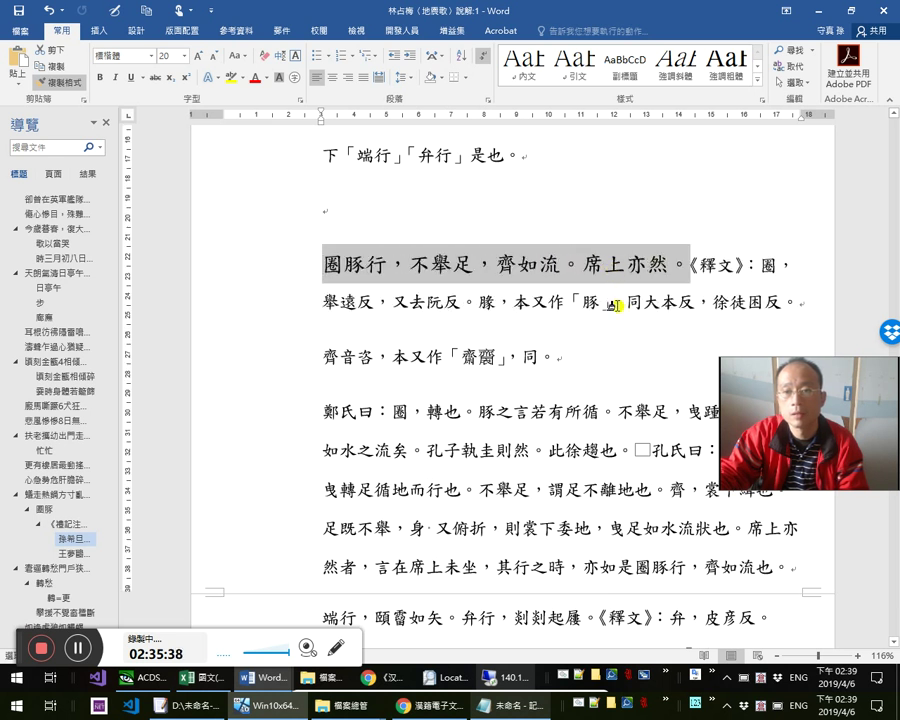
Step: Apply the same large bold format to the 執龜、玉 and 凡行 lines
scroll(617, 306, "down", 4)
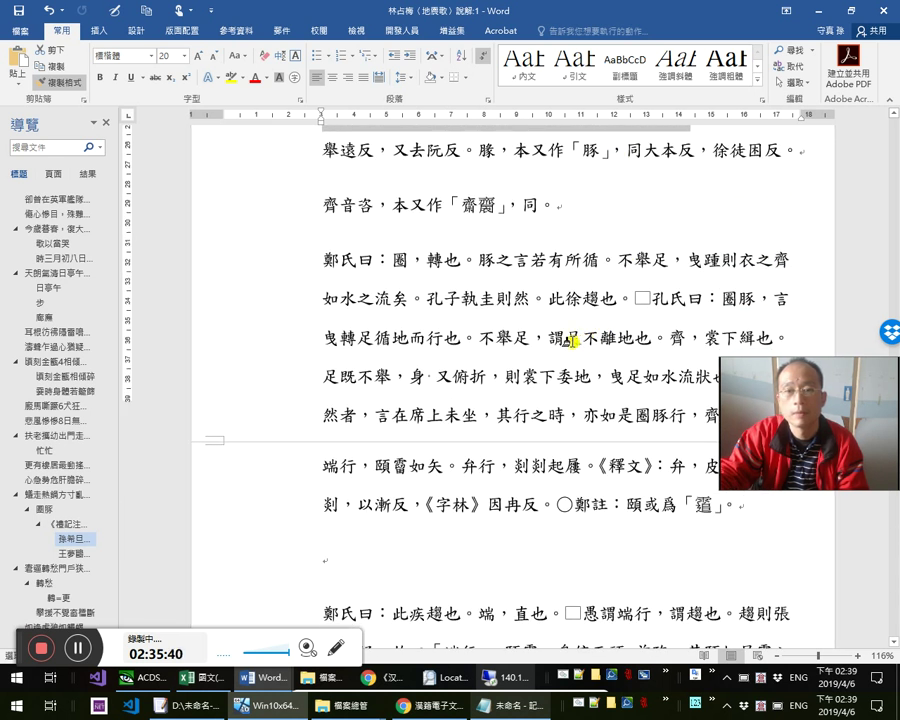
scroll(570, 340, "down", 2)
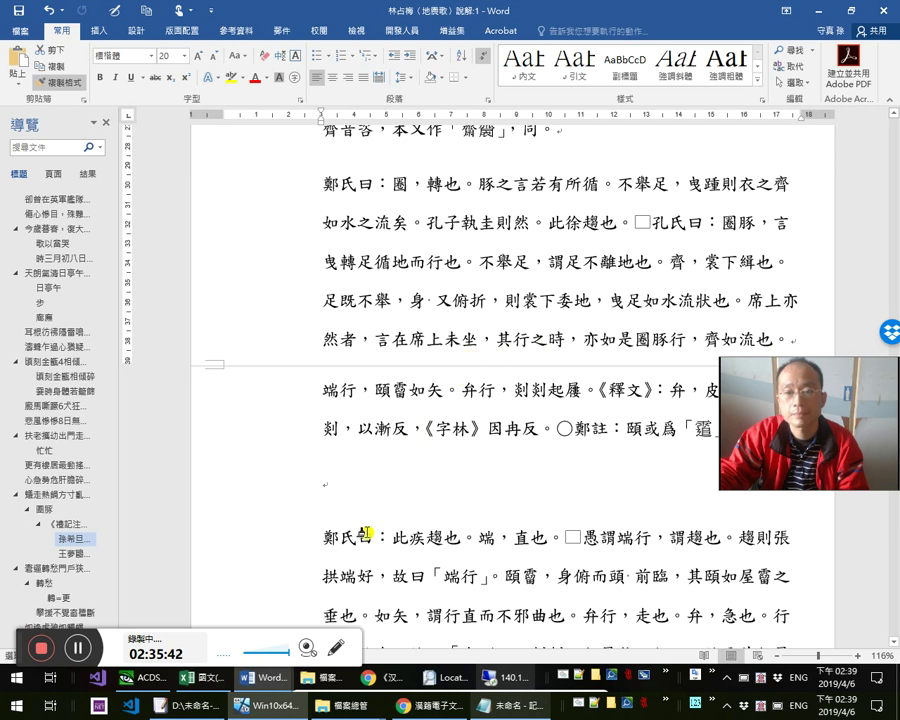
scroll(367, 533, "down", 5)
scroll(395, 510, "down", 4)
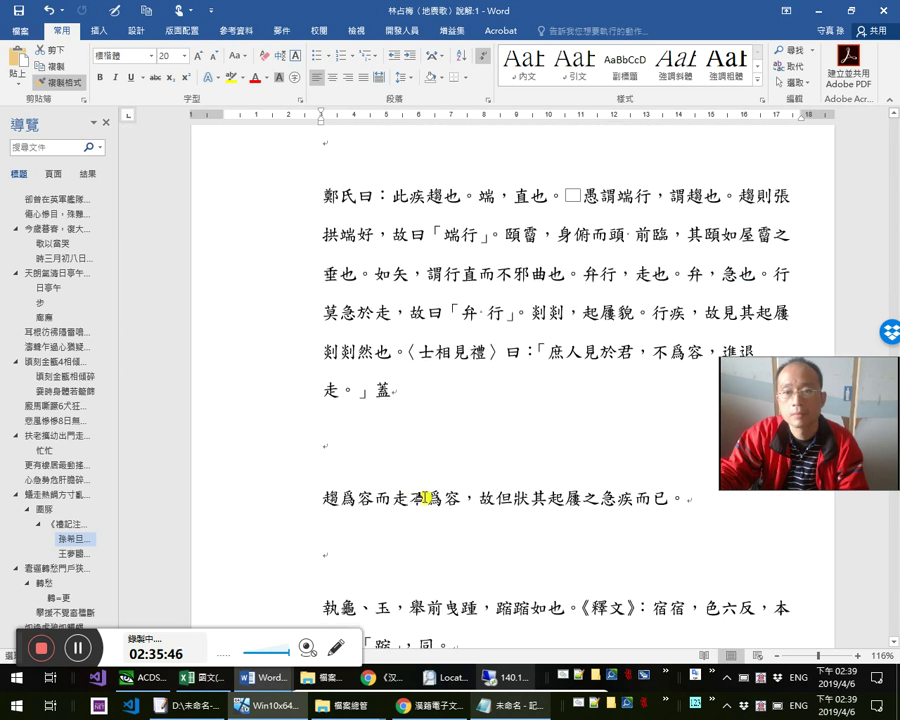
scroll(425, 497, "down", 5)
scroll(425, 494, "down", 4)
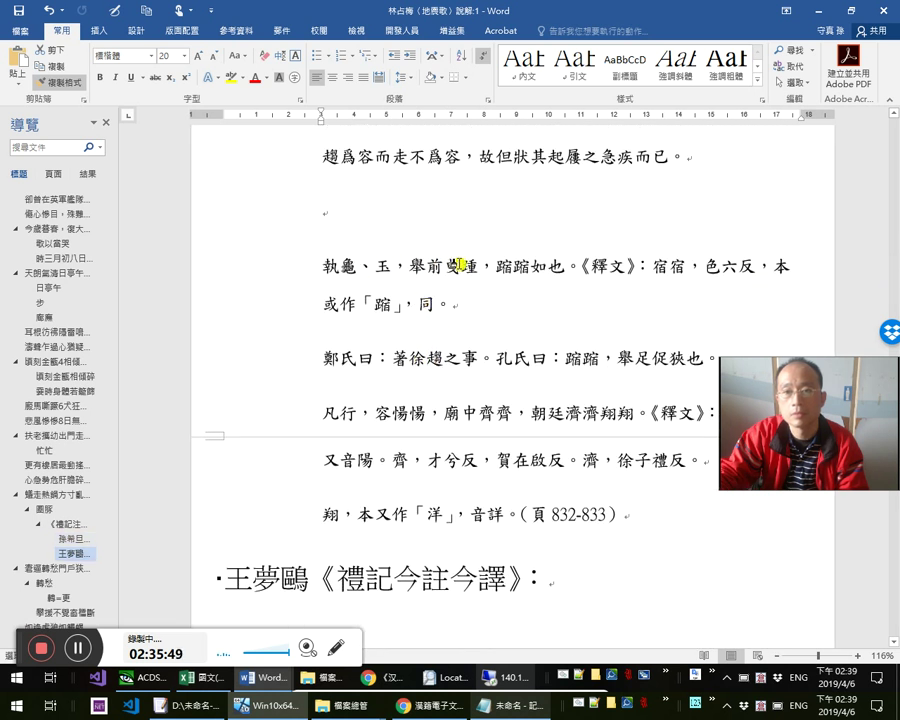
left_click_drag(322, 262, 584, 264)
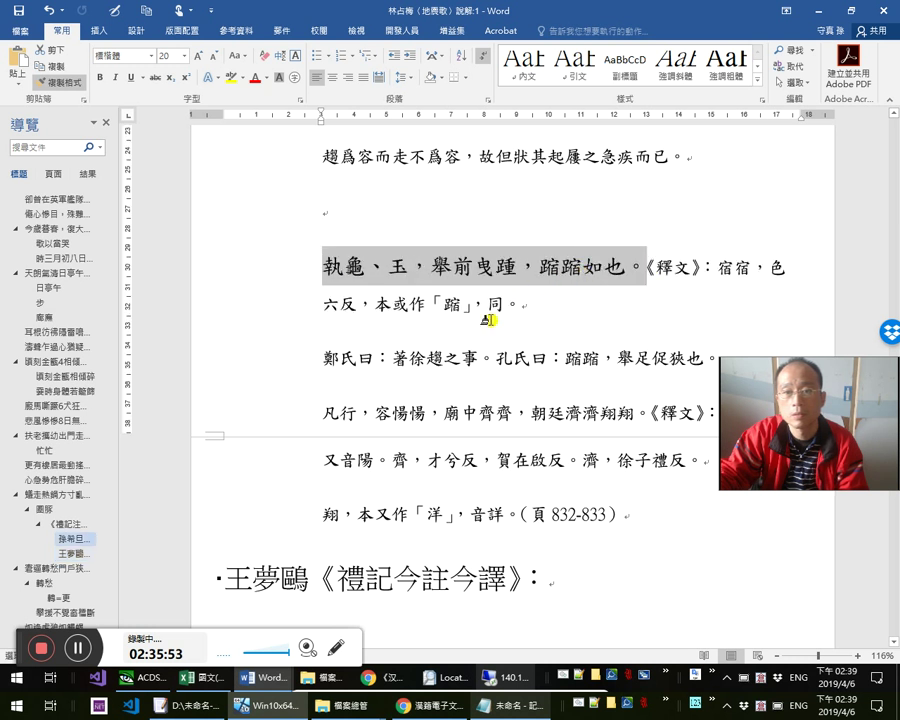
scroll(517, 465, "down", 2)
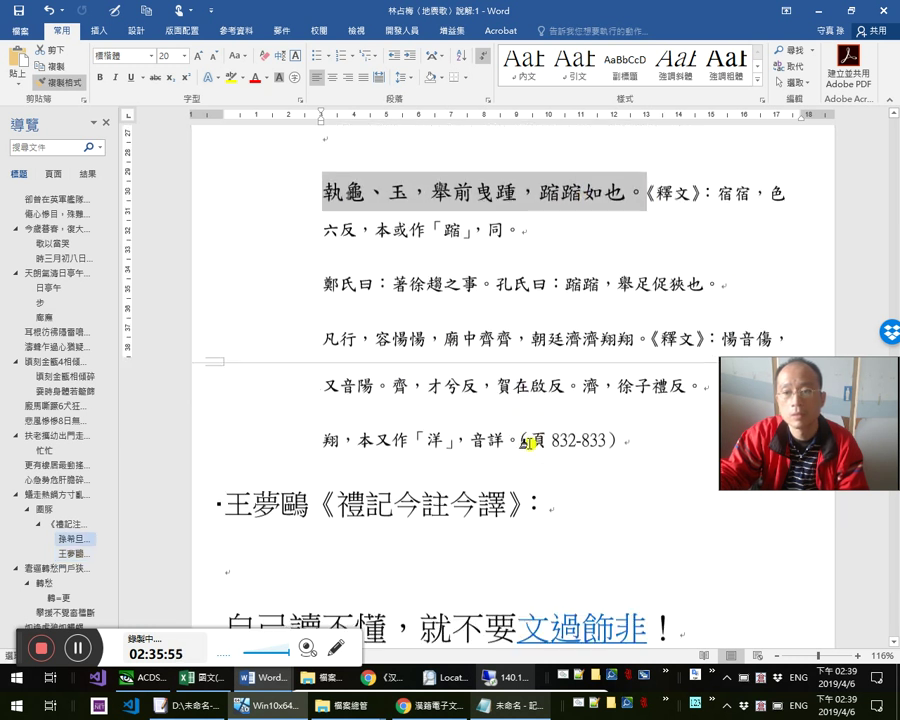
left_click_drag(320, 336, 647, 341)
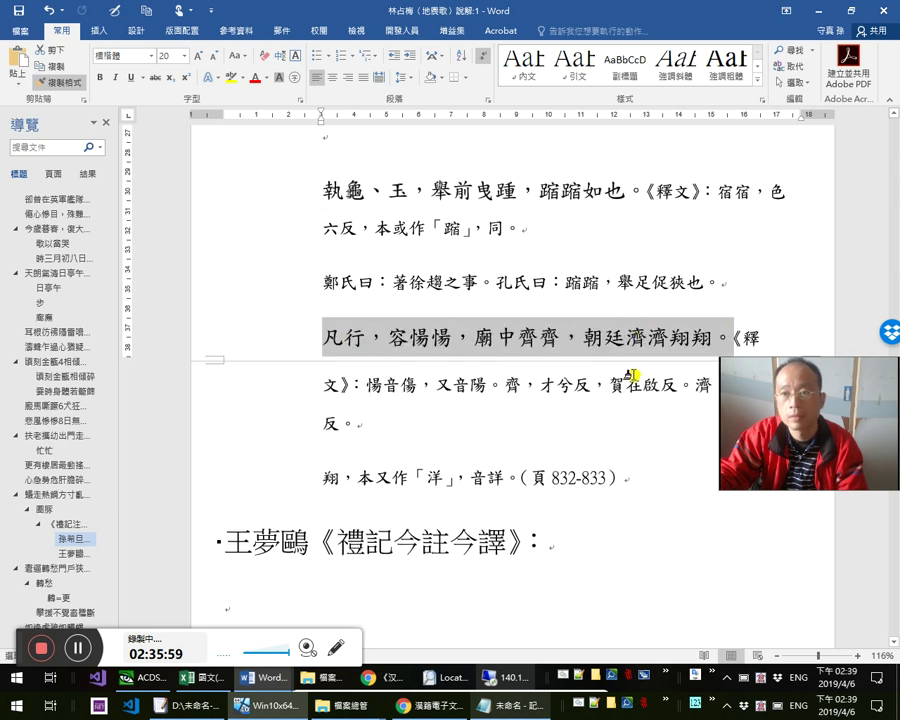
Step: Stop the Format Painter and colour the gloss 不舉足，謂足不離地也 red
scroll(640, 304, "up", 5)
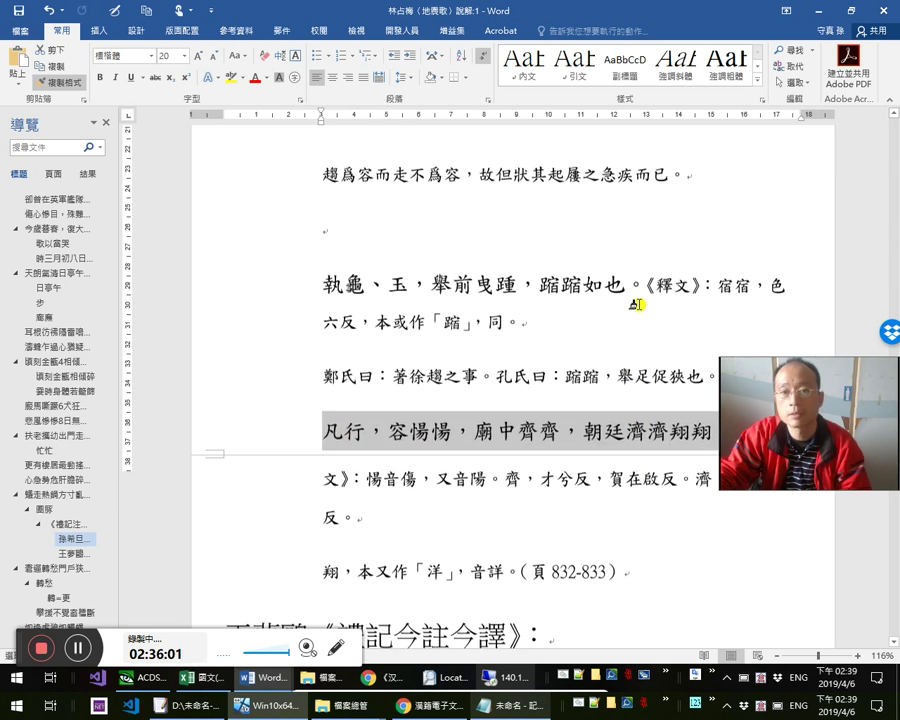
scroll(650, 310, "up", 20)
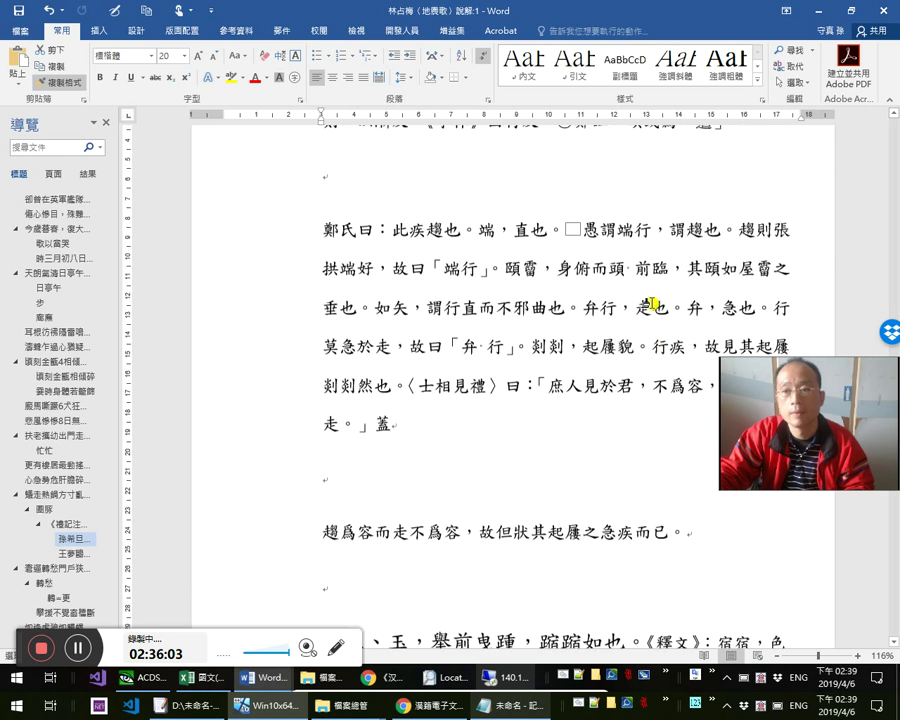
scroll(648, 303, "up", 4)
left_click(590, 340)
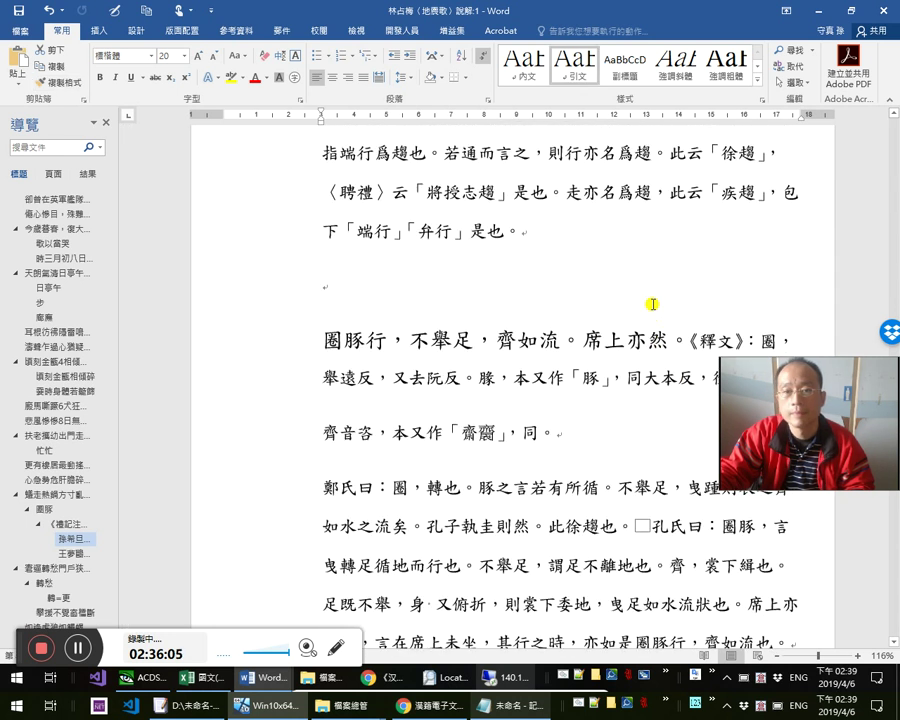
scroll(583, 359, "down", 3)
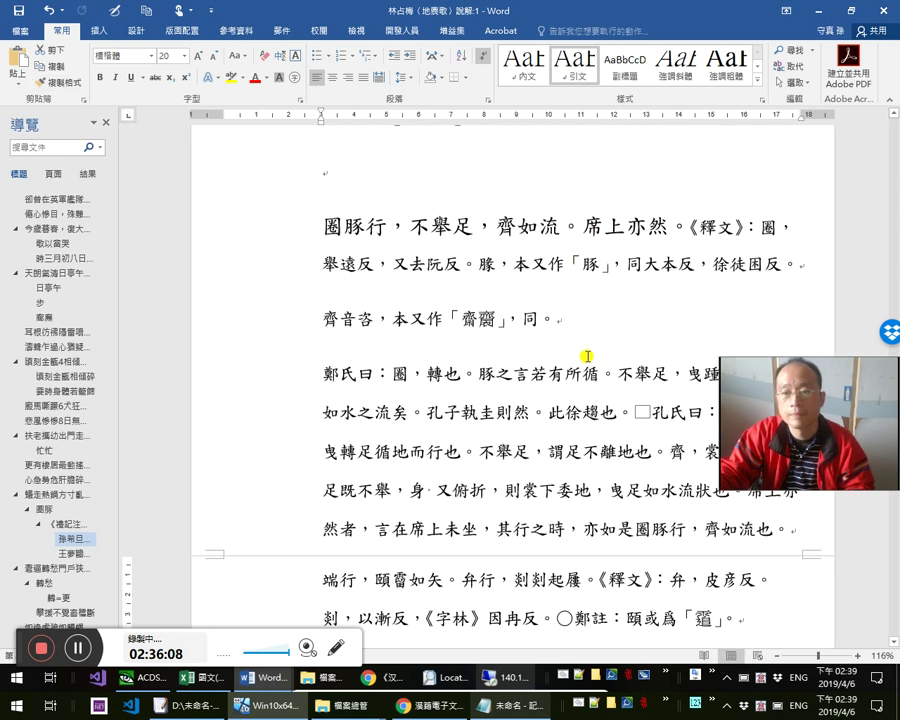
scroll(587, 356, "down", 3)
left_click_drag(480, 340, 651, 340)
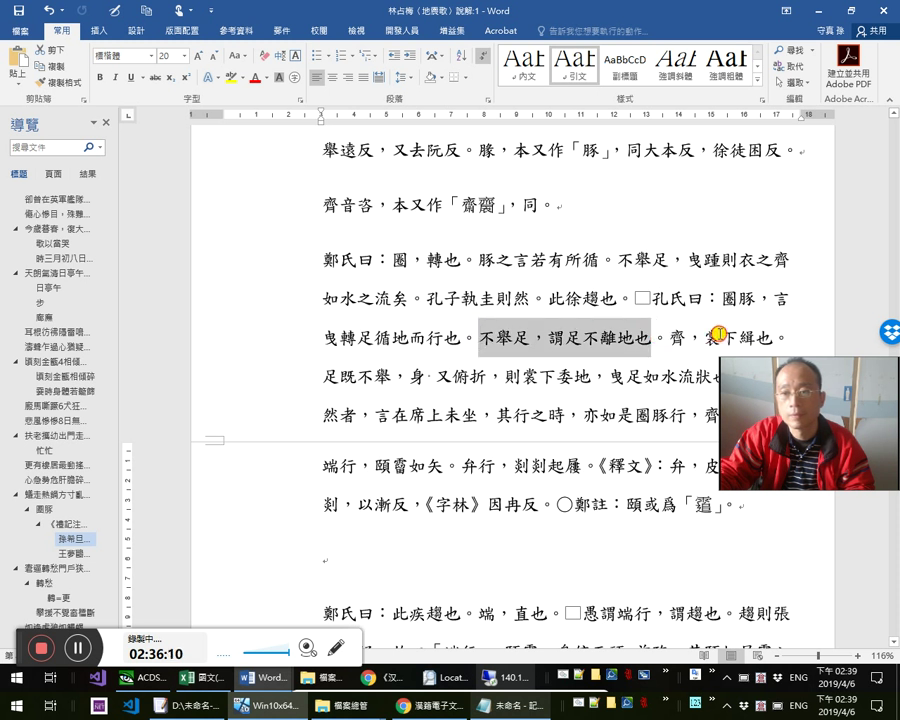
left_click_drag(719, 334, 651, 337)
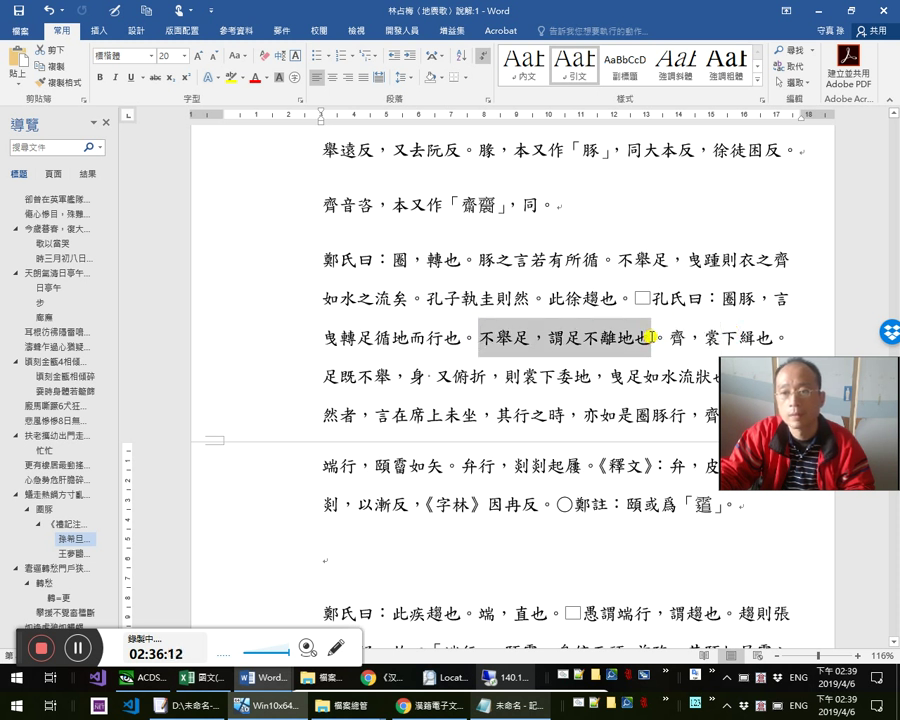
left_click(261, 79)
Step: Colour 不舉足，曳踵則衣之齊如水之流矣 red and save the commentary
left_click_drag(618, 259, 799, 259)
left_click_drag(407, 298, 408, 298)
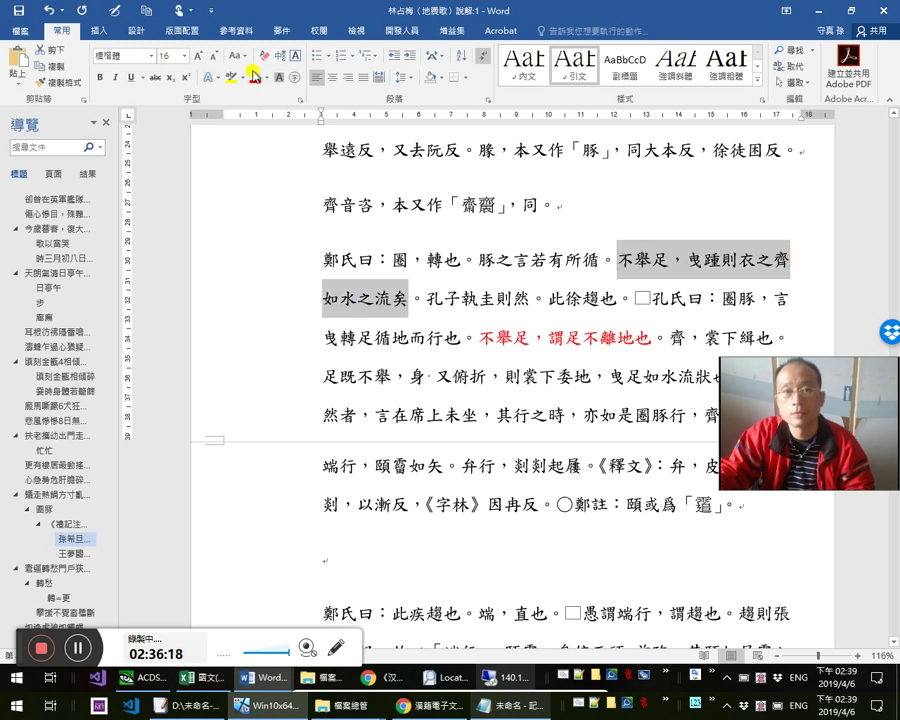
left_click(257, 79)
left_click(20, 8)
key("alt+Tab")
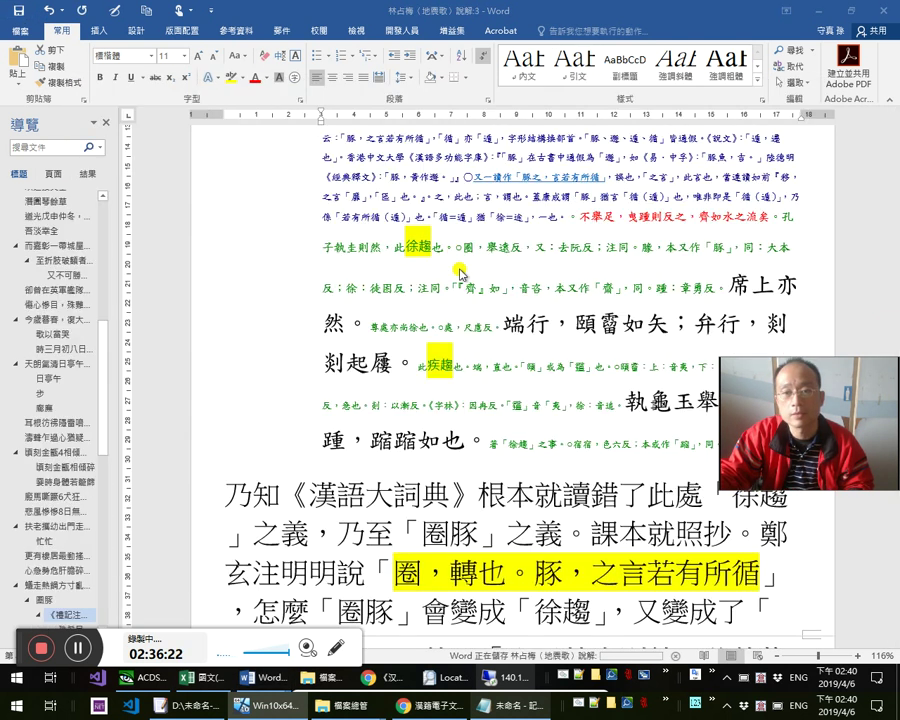
Step: Move from the third commentary document to the remote desktop showing Acrobat's PDF page 833
left_click(419, 168)
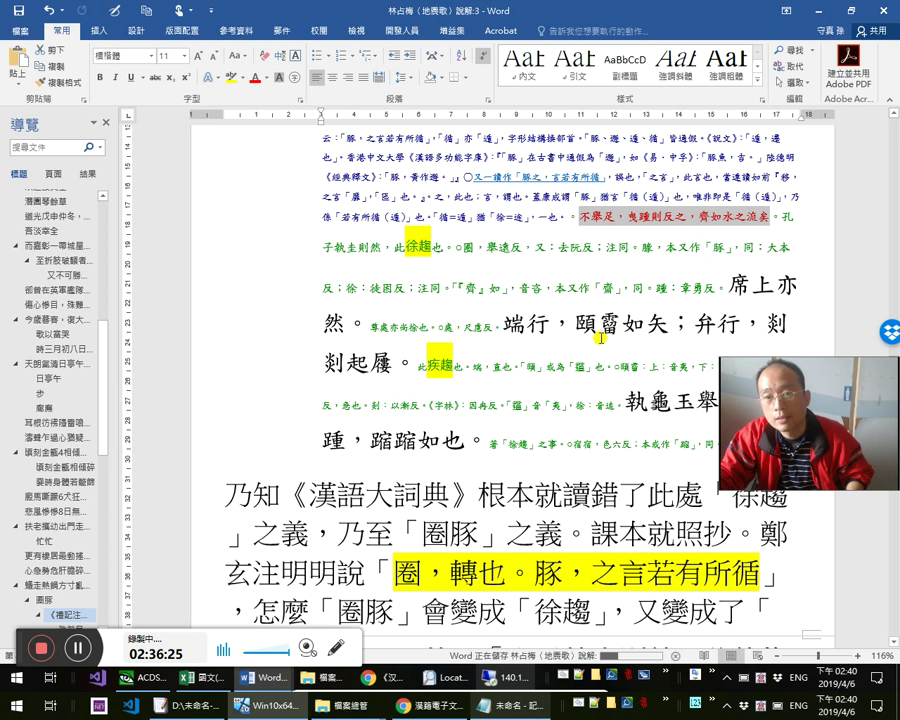
left_click(500, 680)
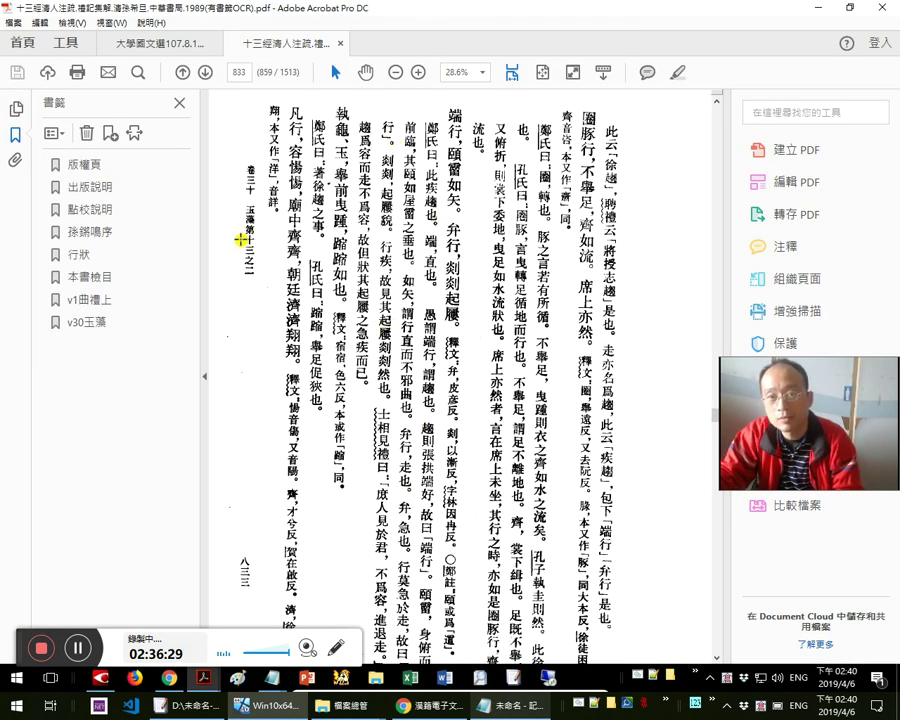
mouse_move(300, 5)
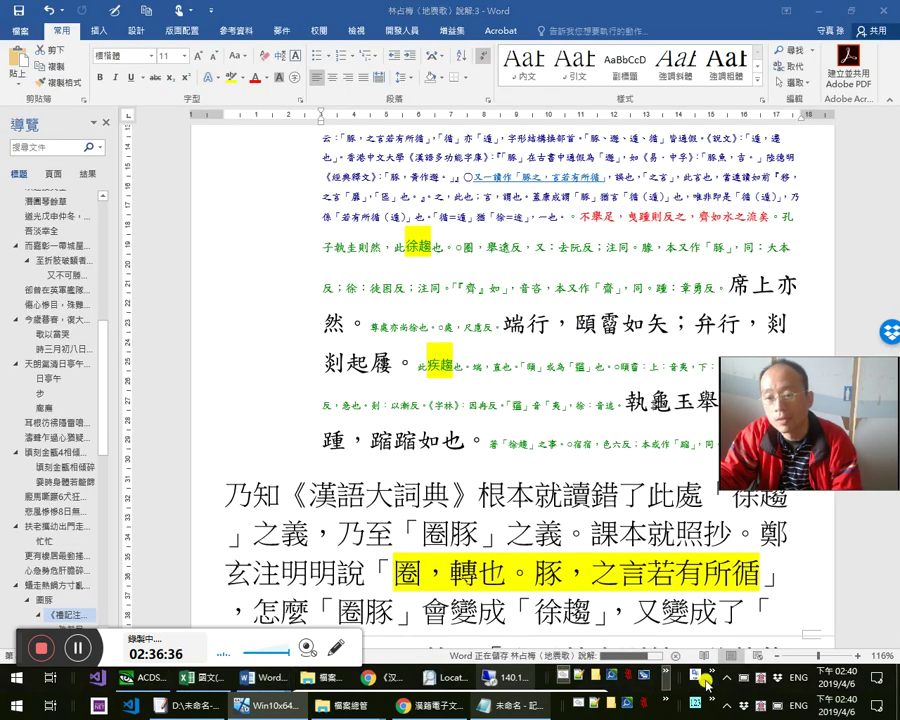
left_click(643, 684)
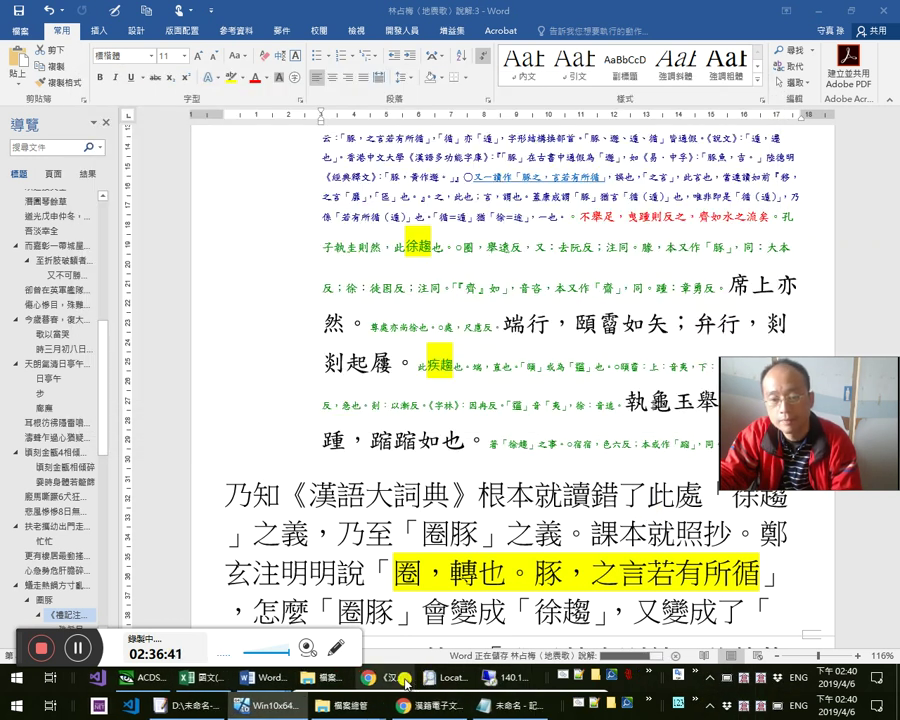
key("ctrl+super+Right")
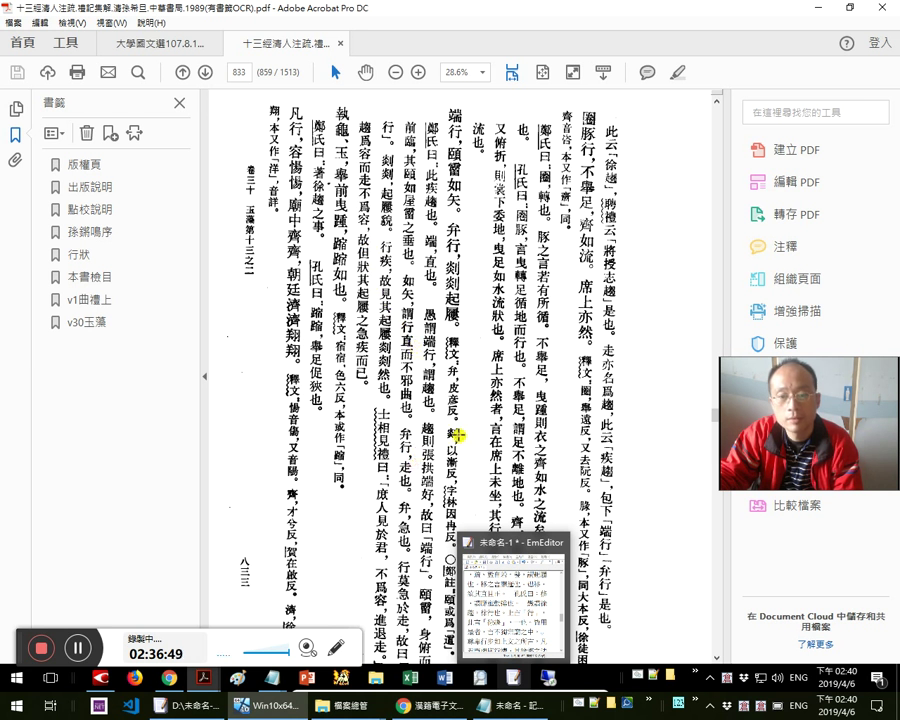
Step: Try a red freehand stroke over the 不舉足 phrase in Comment mode, then undo it
scroll(459, 433, "down", 2)
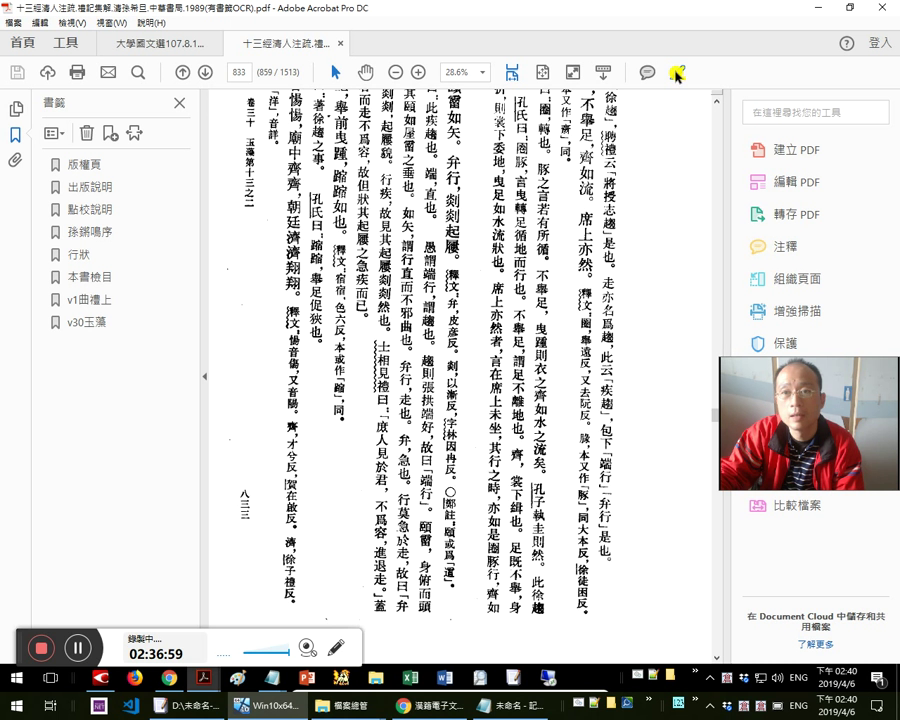
left_click(783, 250)
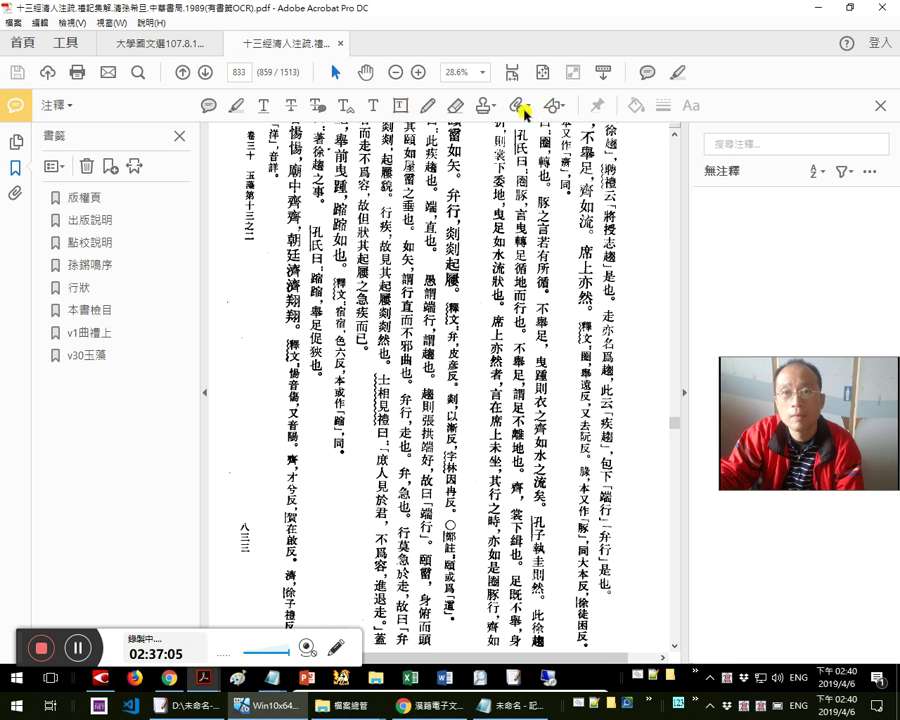
left_click(427, 106)
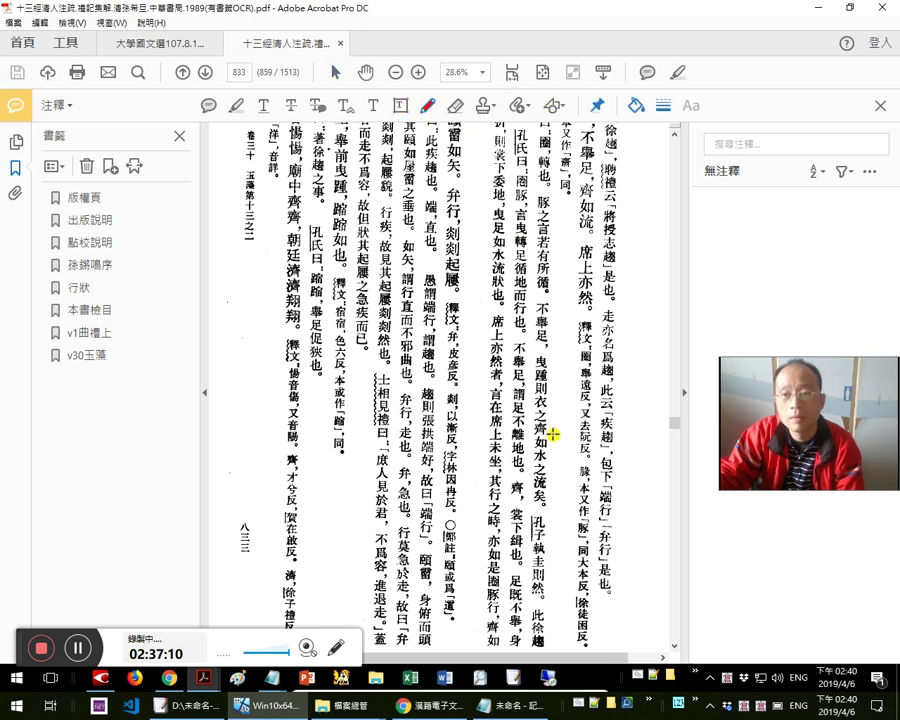
left_click_drag(533, 303, 540, 500)
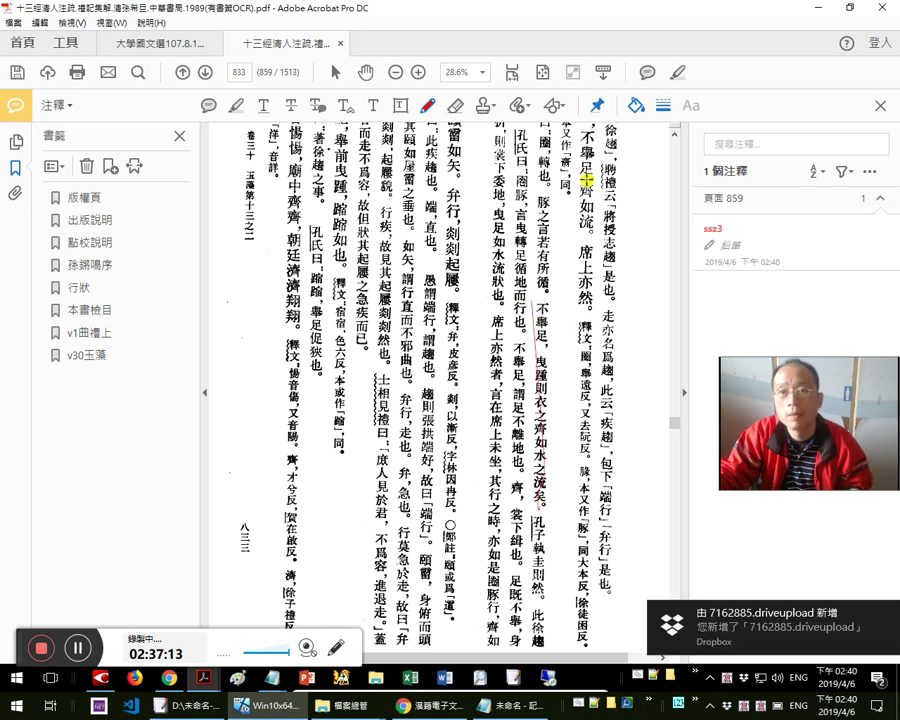
key("ctrl+z")
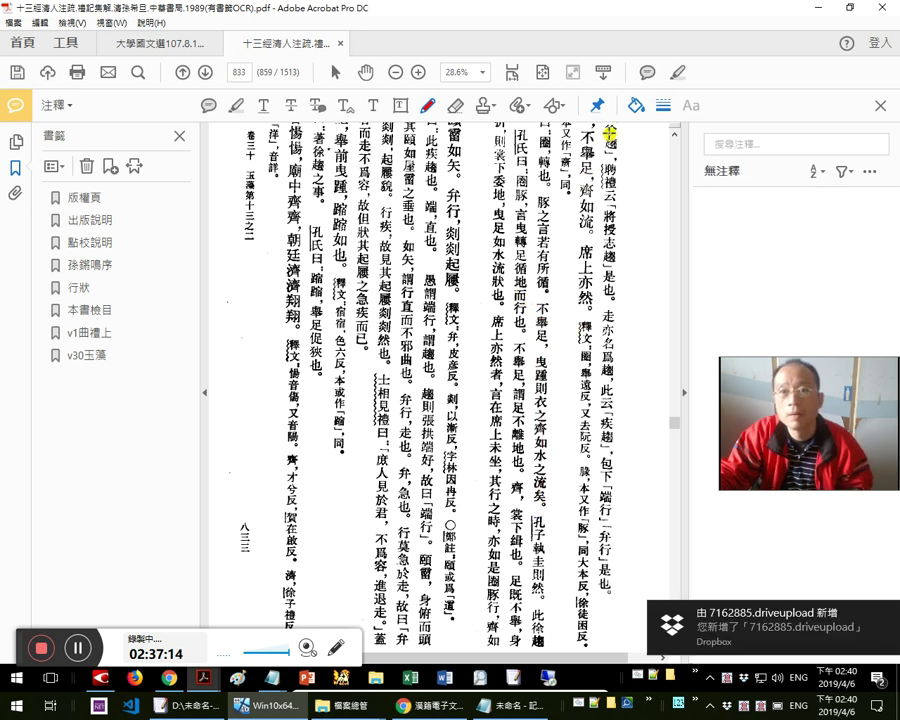
Step: Draw a red rectangle around 不舉足，曳踵則衣之齊如水之流矣 with the Rectangle tool
left_click(557, 105)
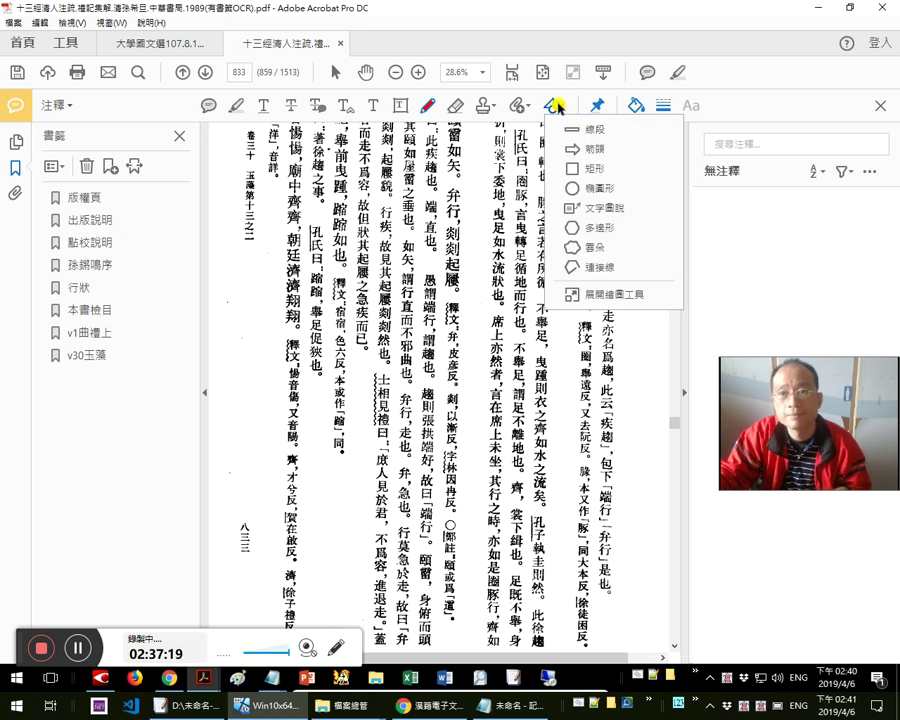
left_click(694, 136)
left_click(568, 125)
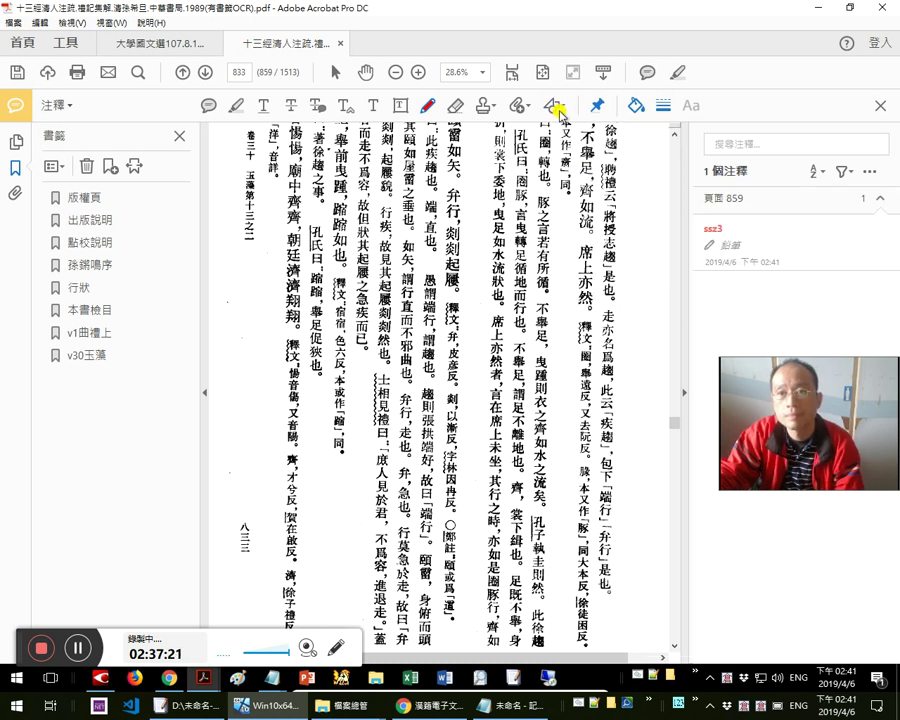
left_click(557, 108)
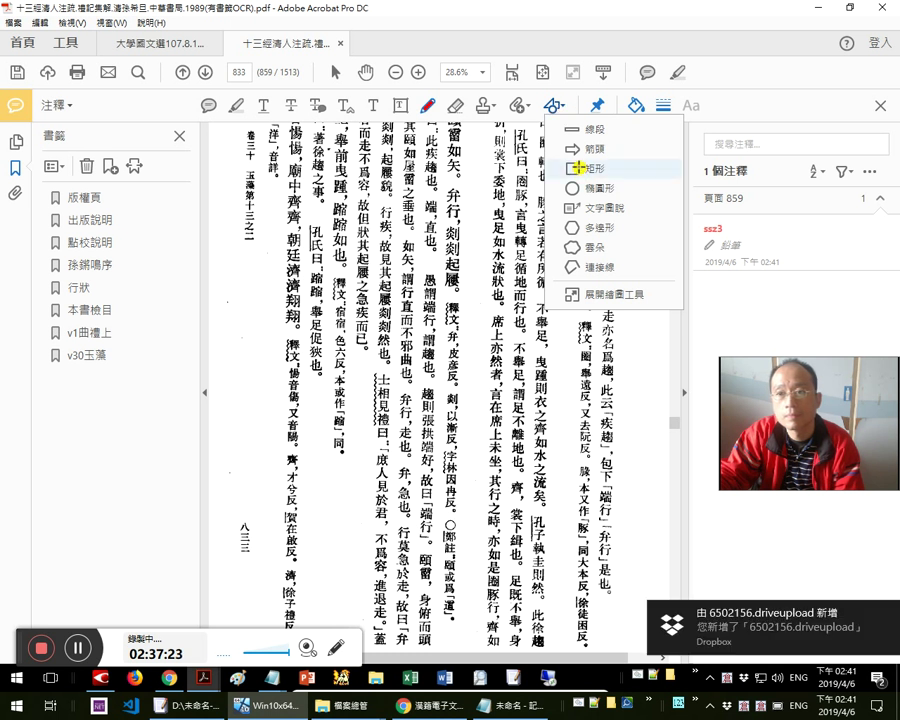
left_click(562, 198)
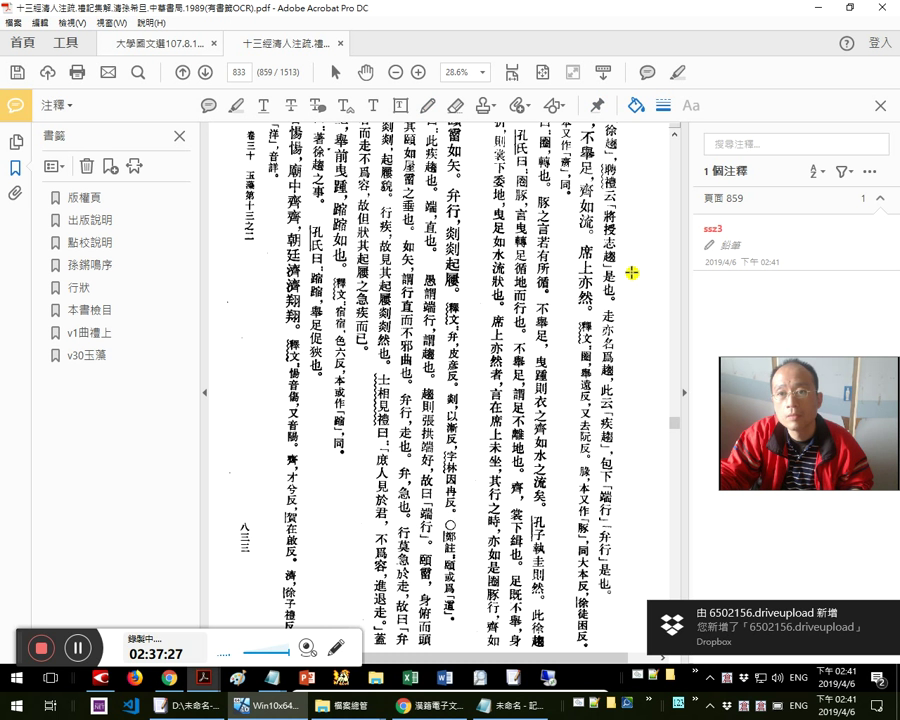
key("ctrl+z")
left_click_drag(536, 297, 551, 510)
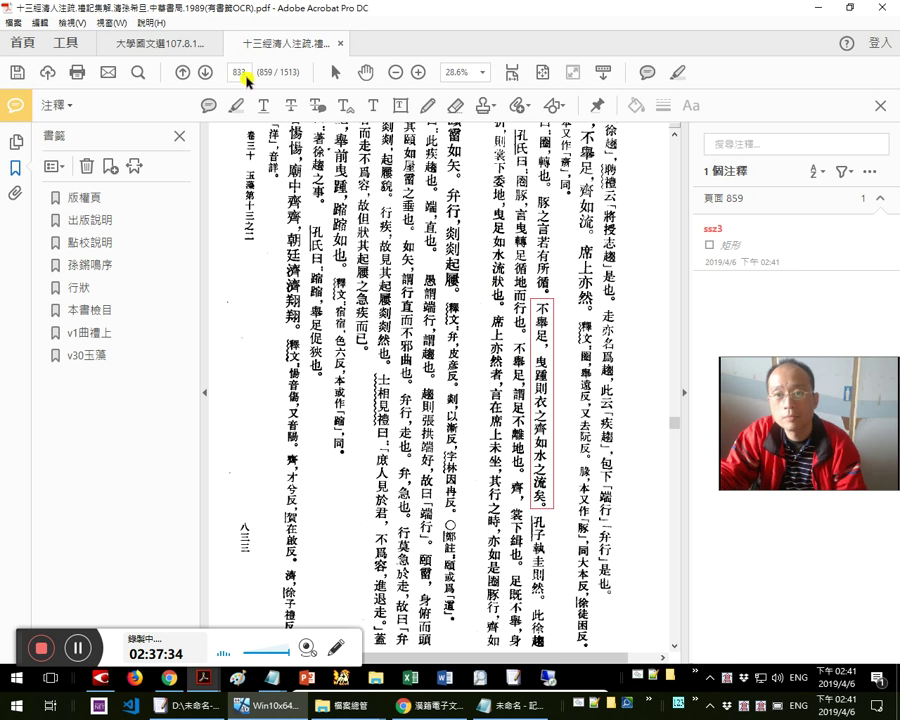
Step: Save the PDF and browse the following pages with the comments panel collapsed
key("ctrl+s")
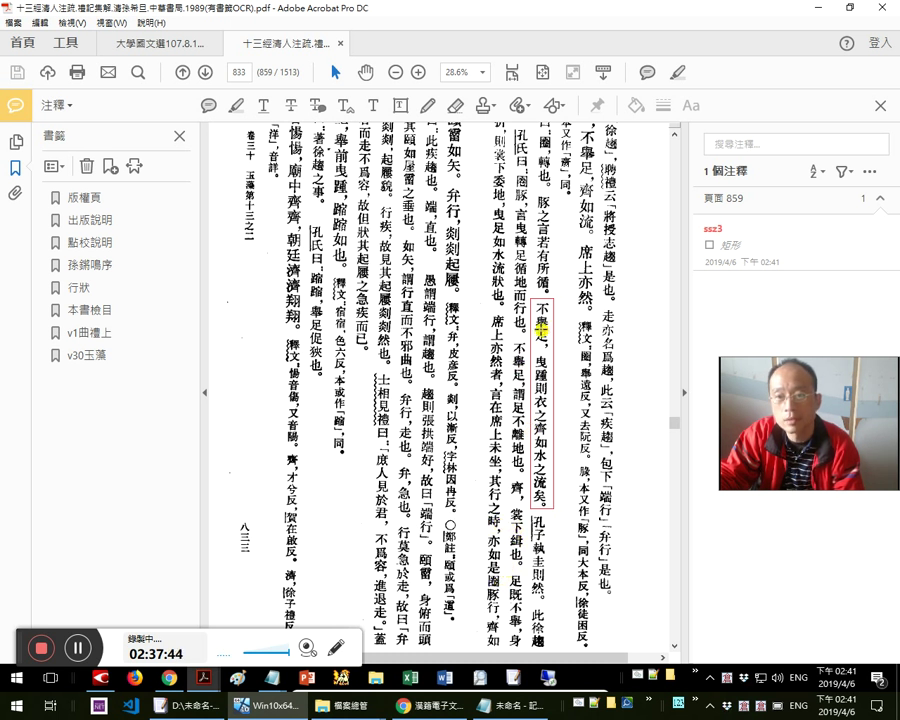
scroll(540, 330, "up", 3)
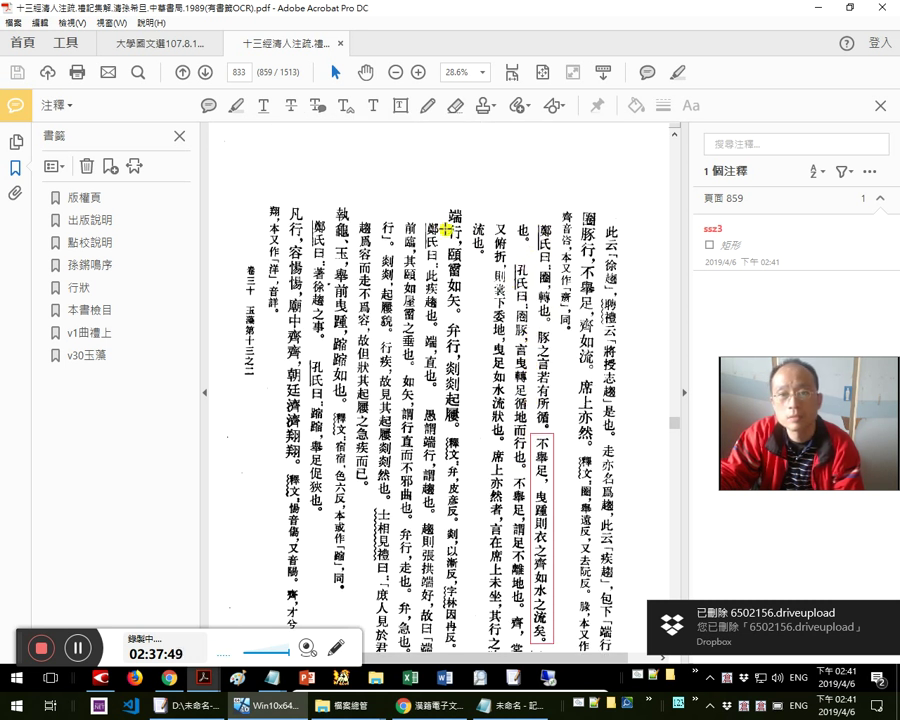
scroll(520, 422, "down", 7)
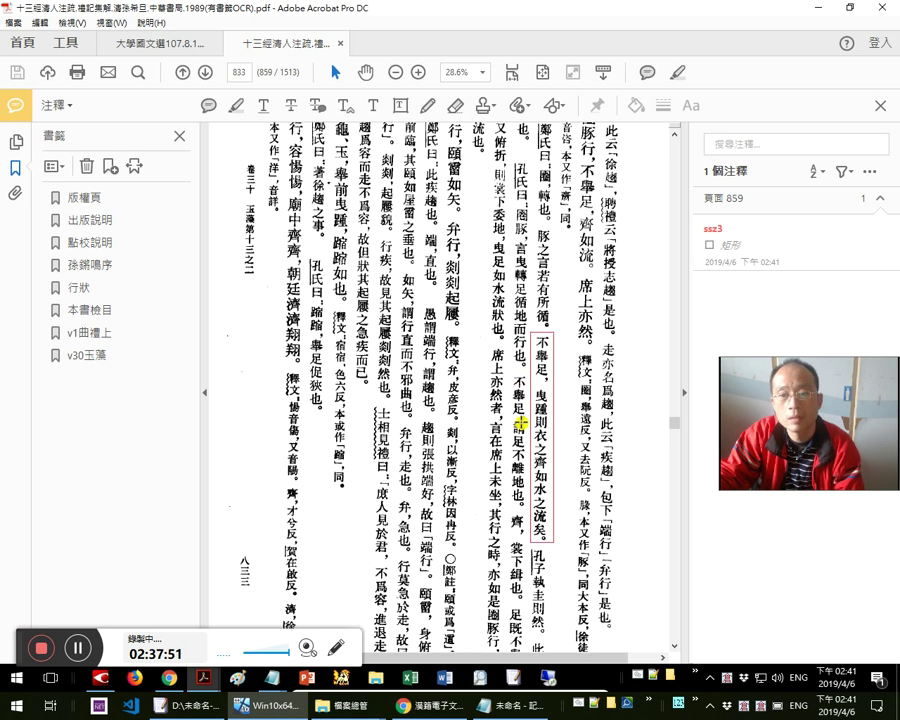
scroll(523, 422, "down", 2)
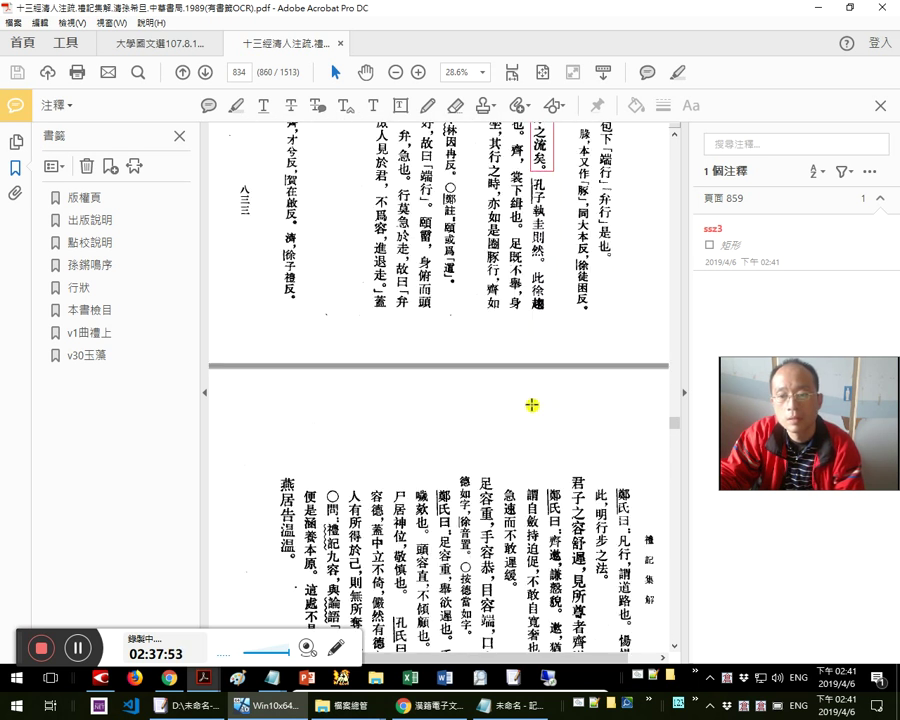
scroll(531, 405, "down", 5)
scroll(677, 460, "down", 20)
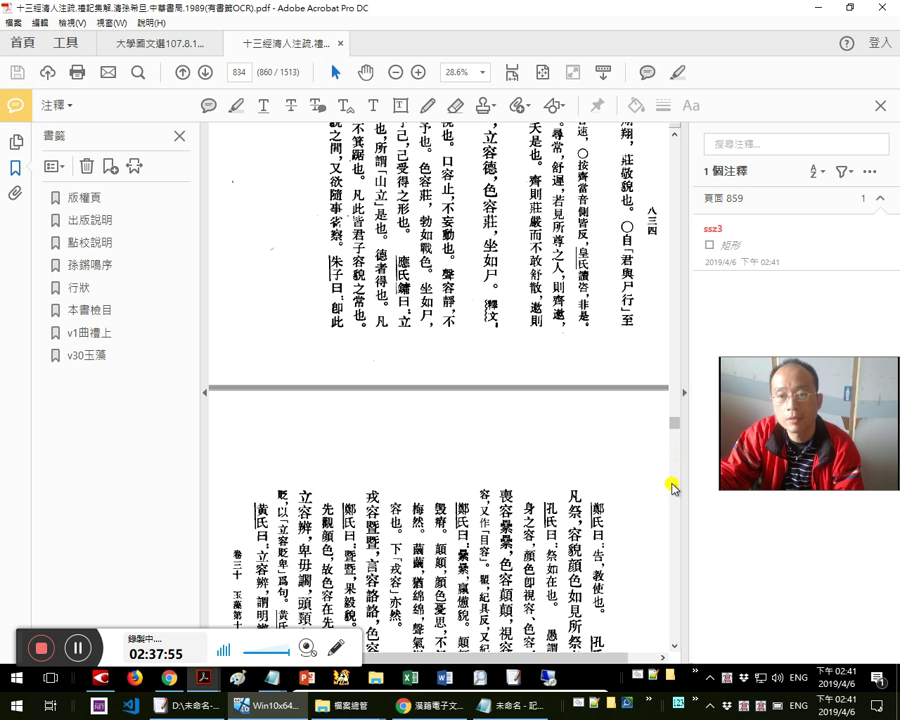
scroll(677, 494, "down", 20)
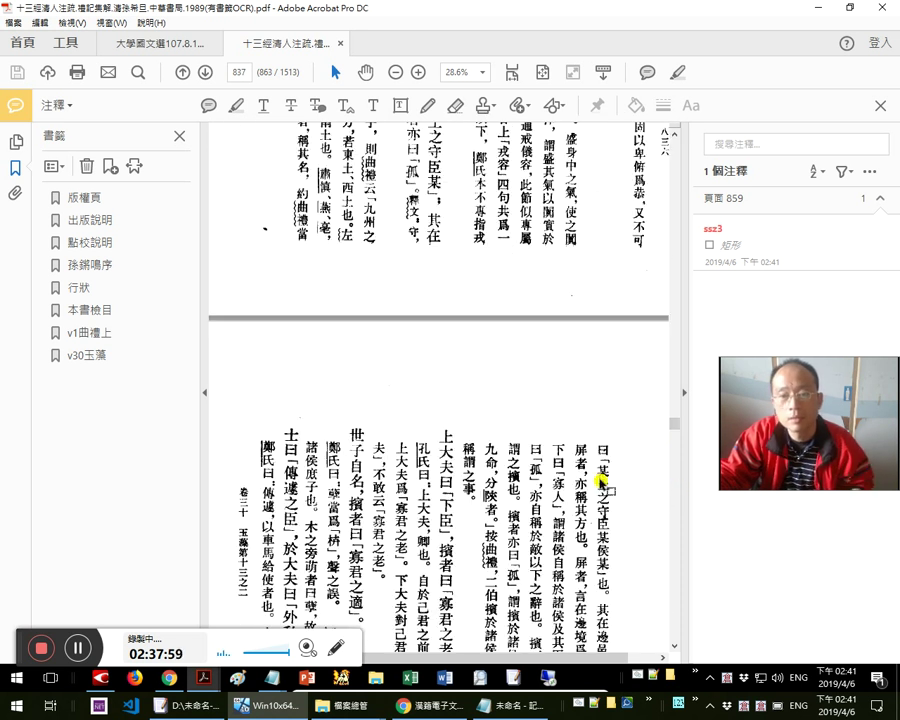
scroll(605, 468, "down", 1)
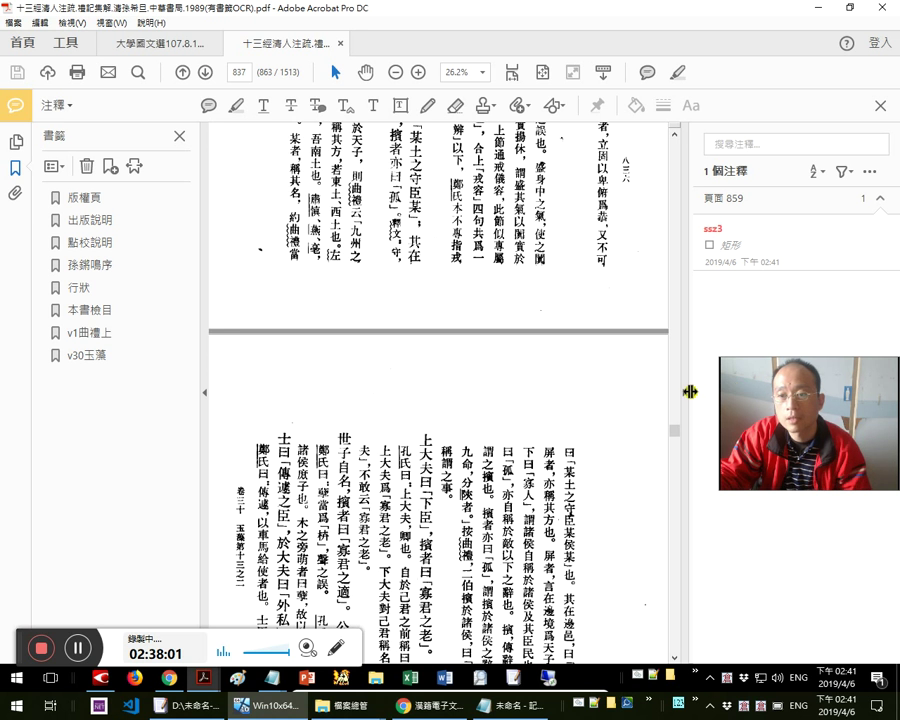
left_click(686, 394)
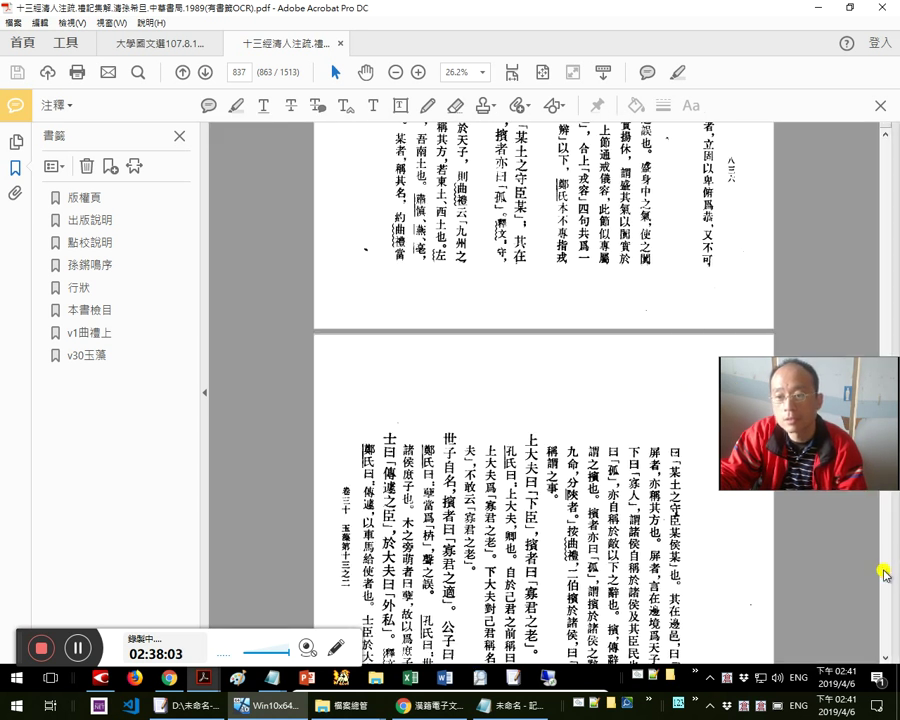
scroll(880, 572, "down", 20)
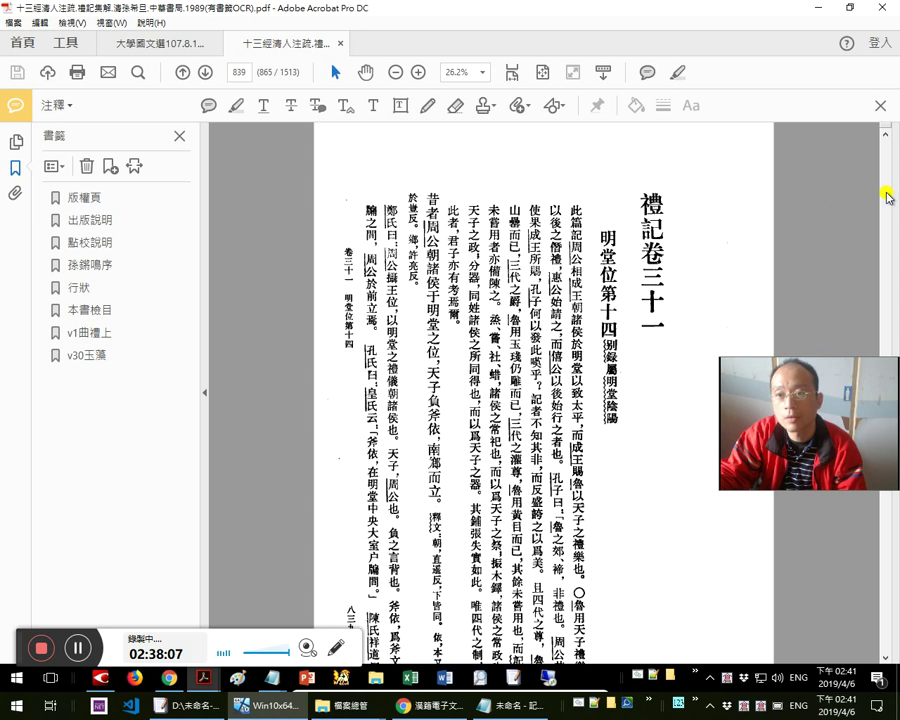
scroll(886, 196, "up", 5)
scroll(610, 408, "up", 3)
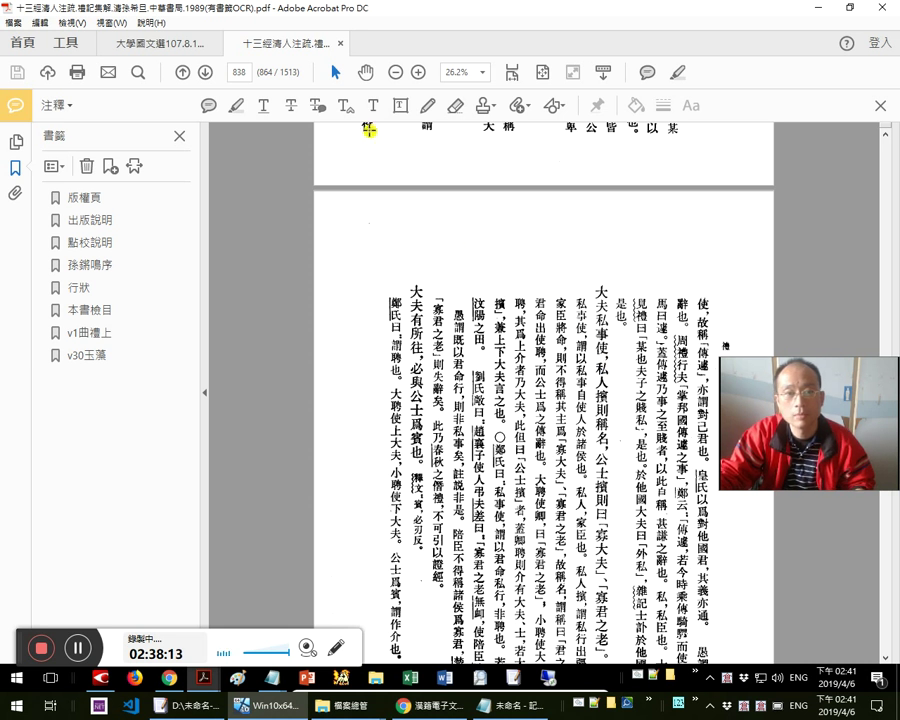
Step: Open the PDF in a second window, scroll through it, then close that window
left_click(105, 21)
left_click(120, 45)
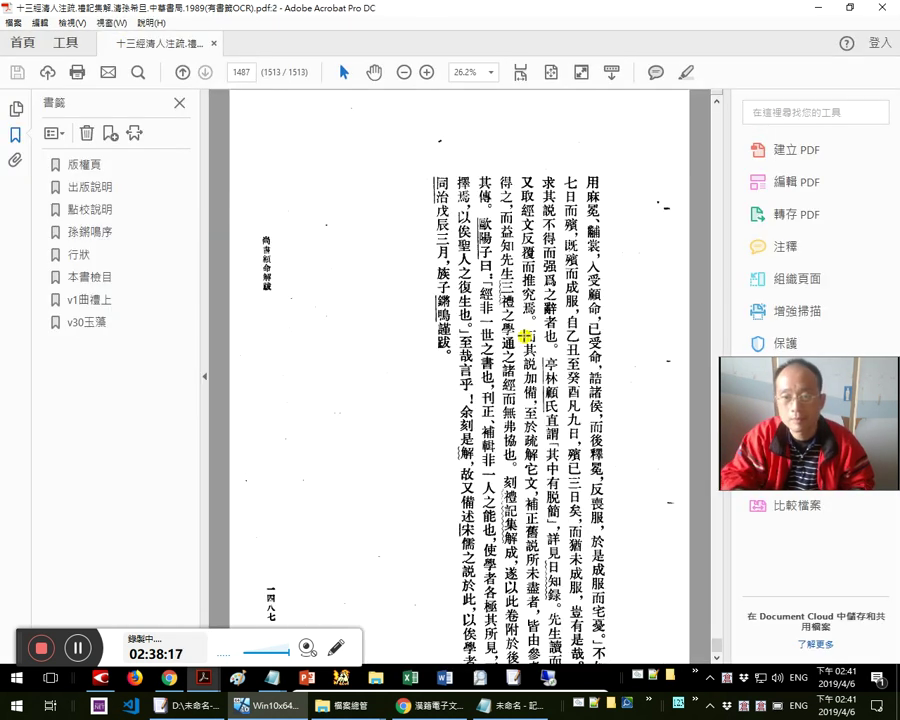
scroll(575, 348, "up", 5)
scroll(569, 355, "up", 5)
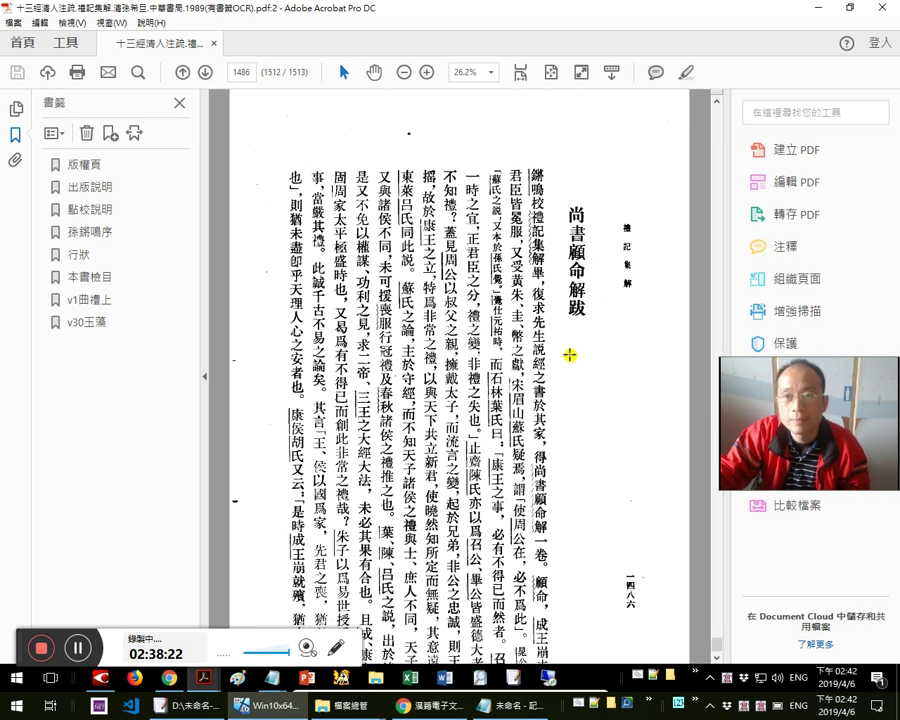
scroll(718, 160, "up", 20)
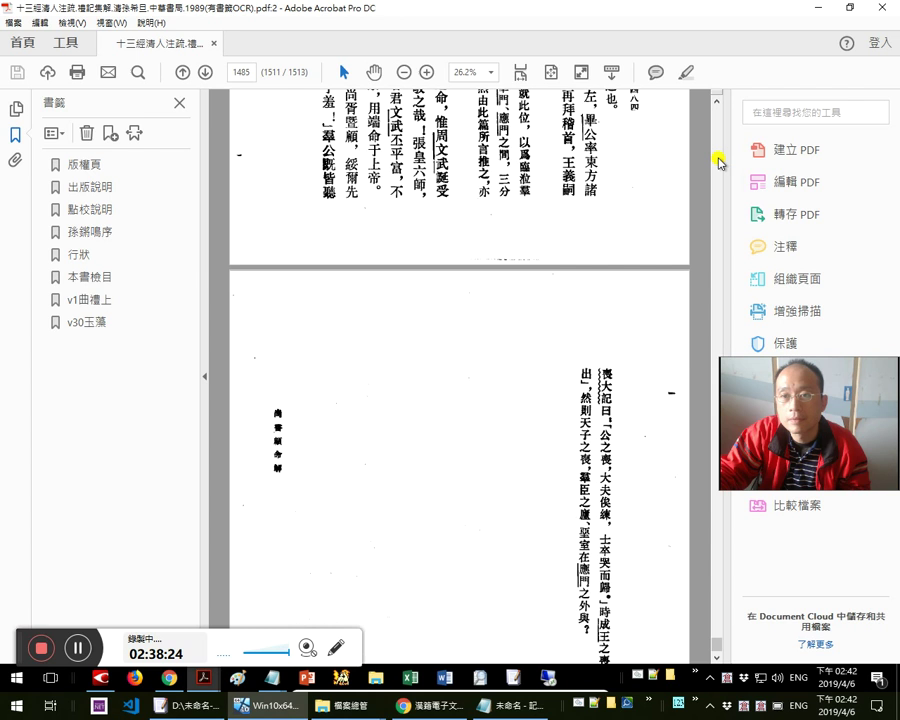
scroll(718, 165, "up", 15)
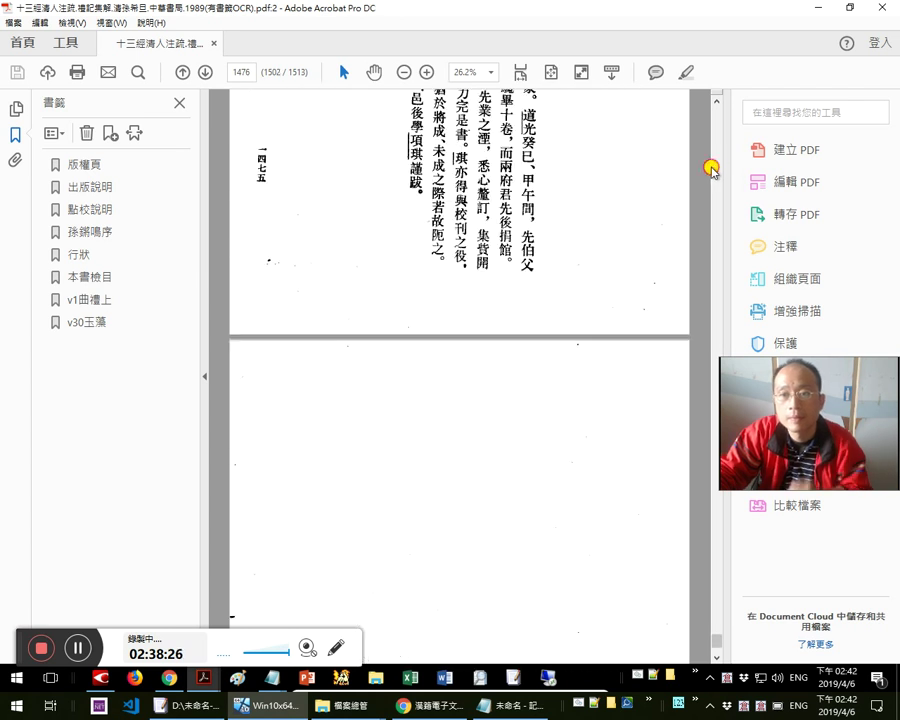
left_click(880, 12)
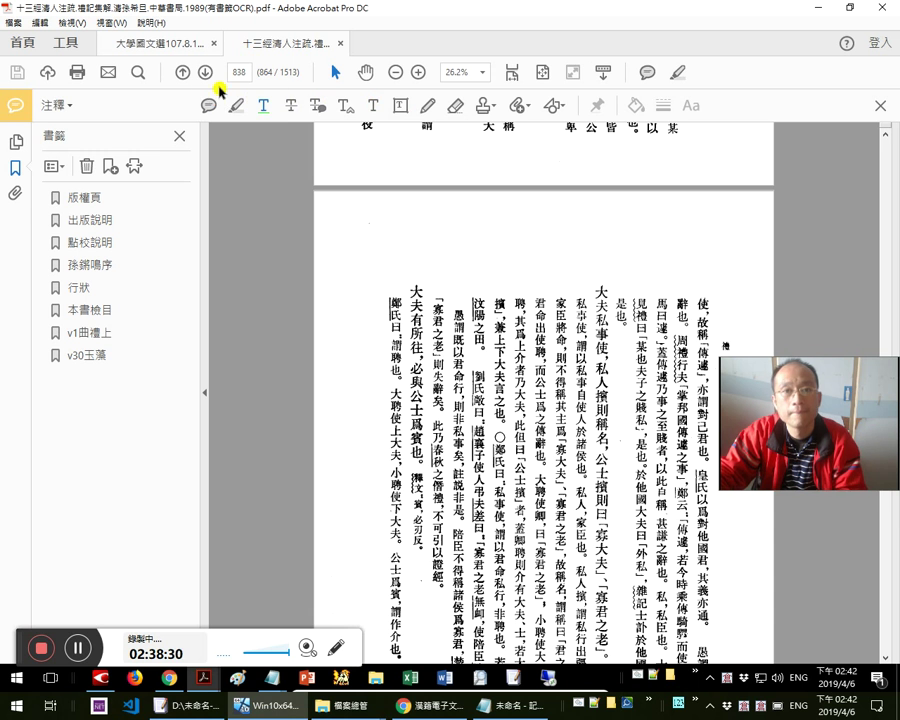
Step: Go back four pages to printed page 832
left_click(180, 72)
left_click(180, 72)
left_click(180, 72)
left_click(180, 72)
left_click(180, 72)
left_click(180, 72)
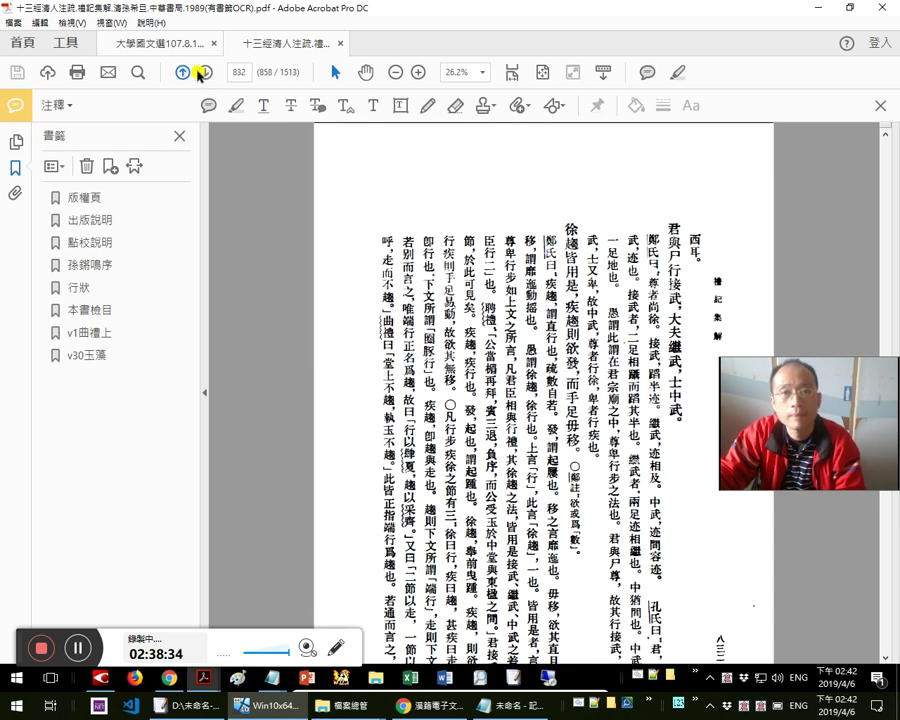
Step: Return to page 833, bring the boxed 不舉足 column into view, and close the Comment tools
left_click(204, 72)
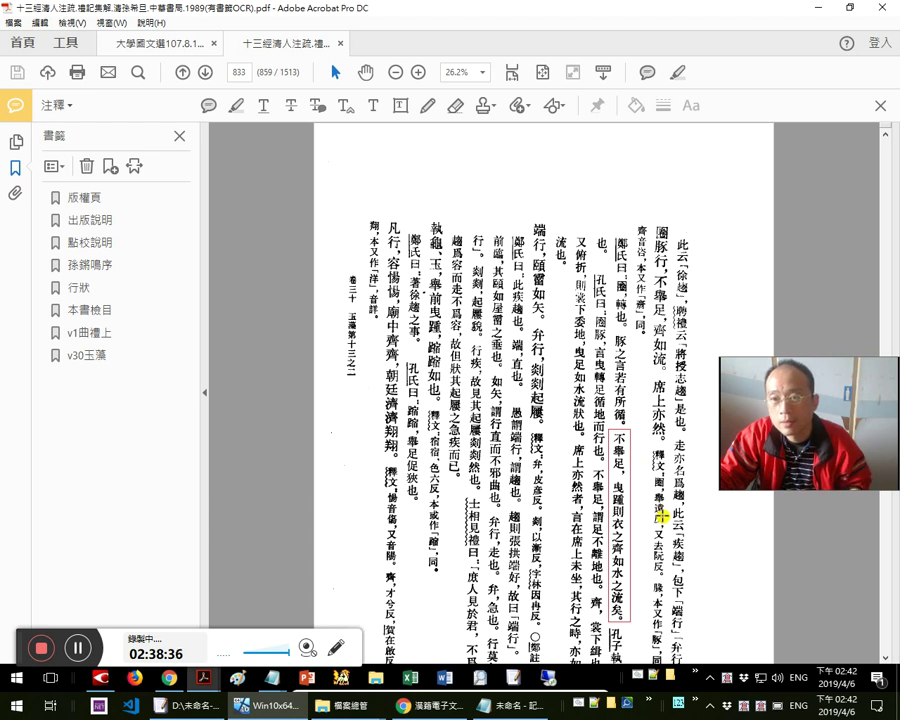
scroll(661, 366, "up", 2)
scroll(688, 370, "up", 1)
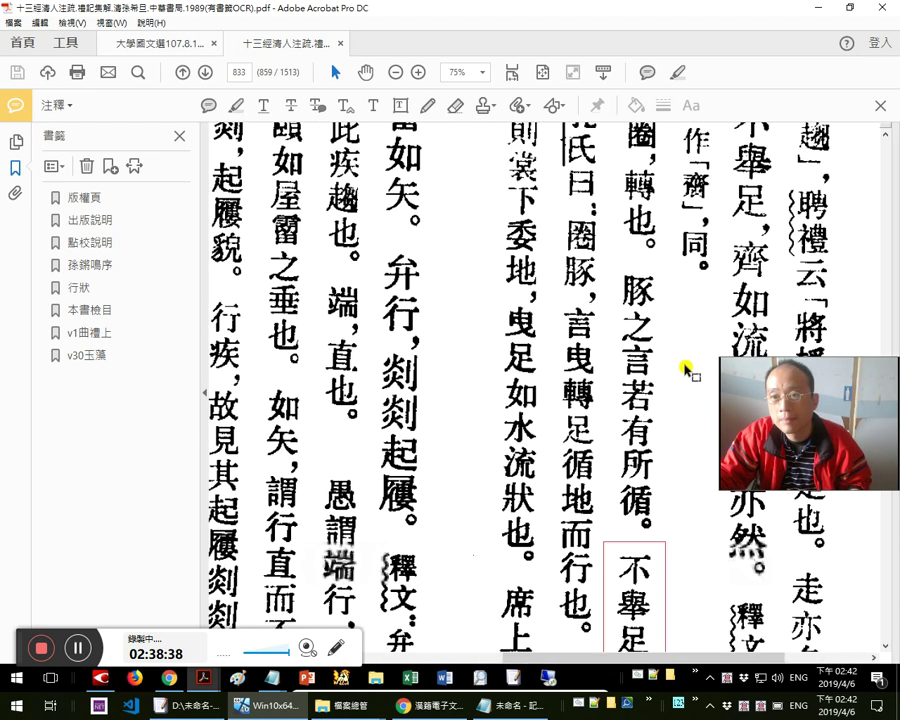
scroll(700, 400, "up", 4)
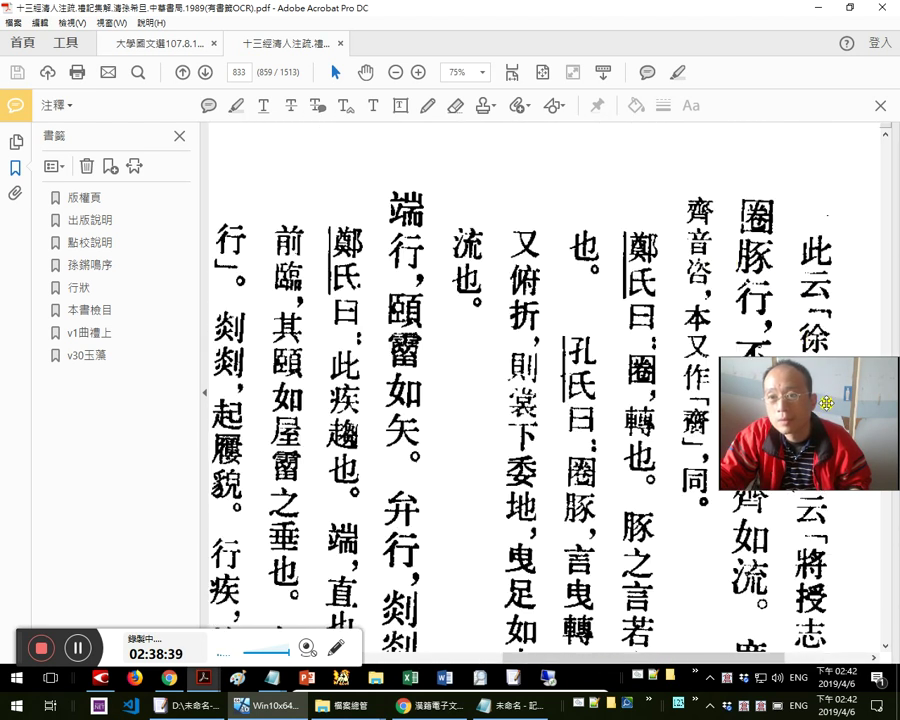
left_click(870, 657)
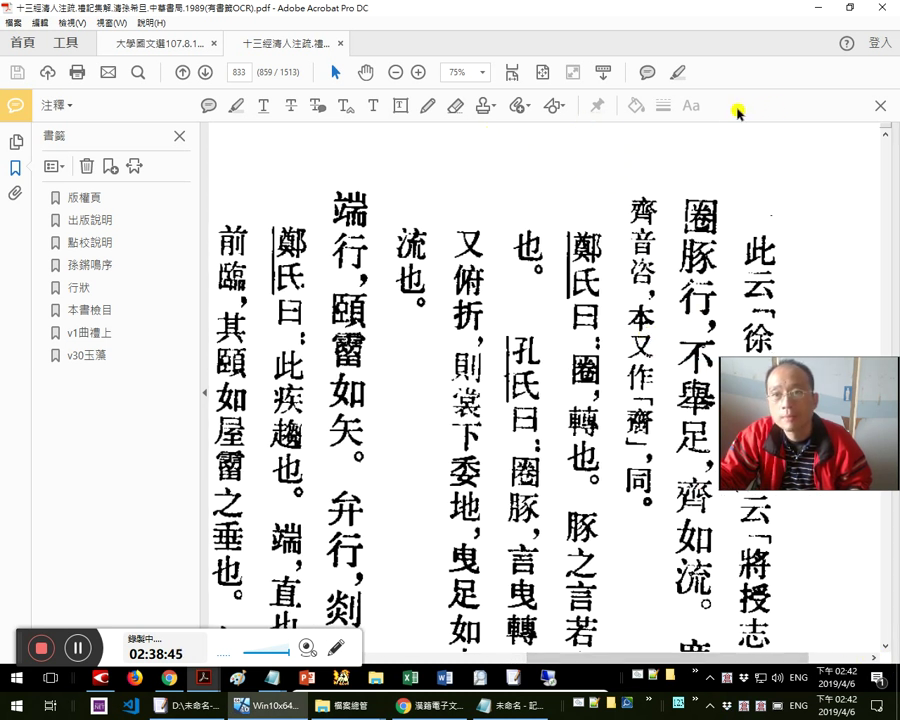
left_click(878, 106)
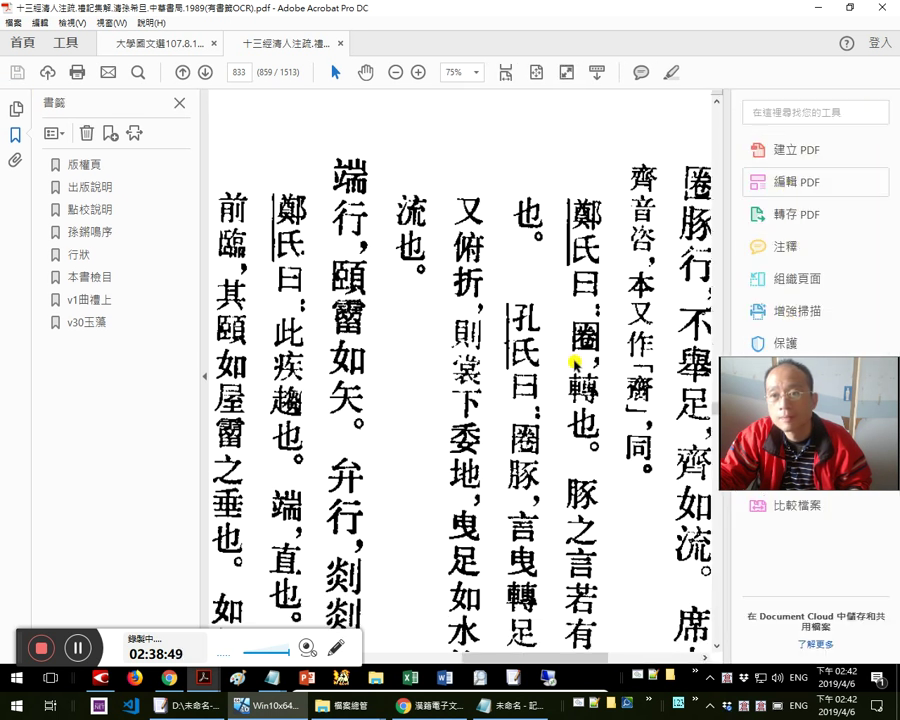
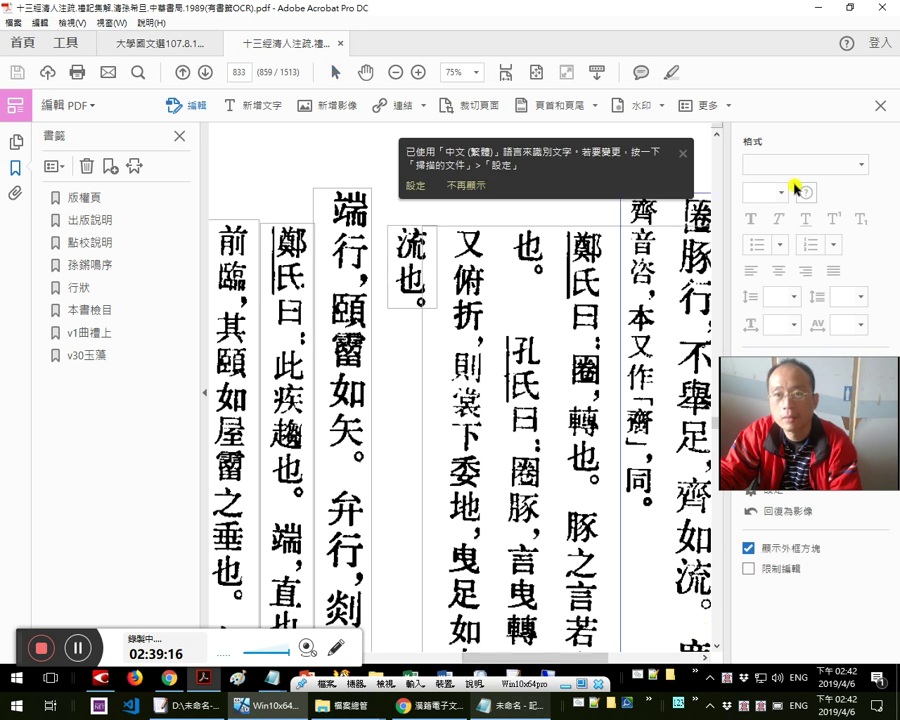
Step: Exit Edit PDF and add a sticky note reading 齋 beside the 「齋」 character on page 833
left_click(883, 108)
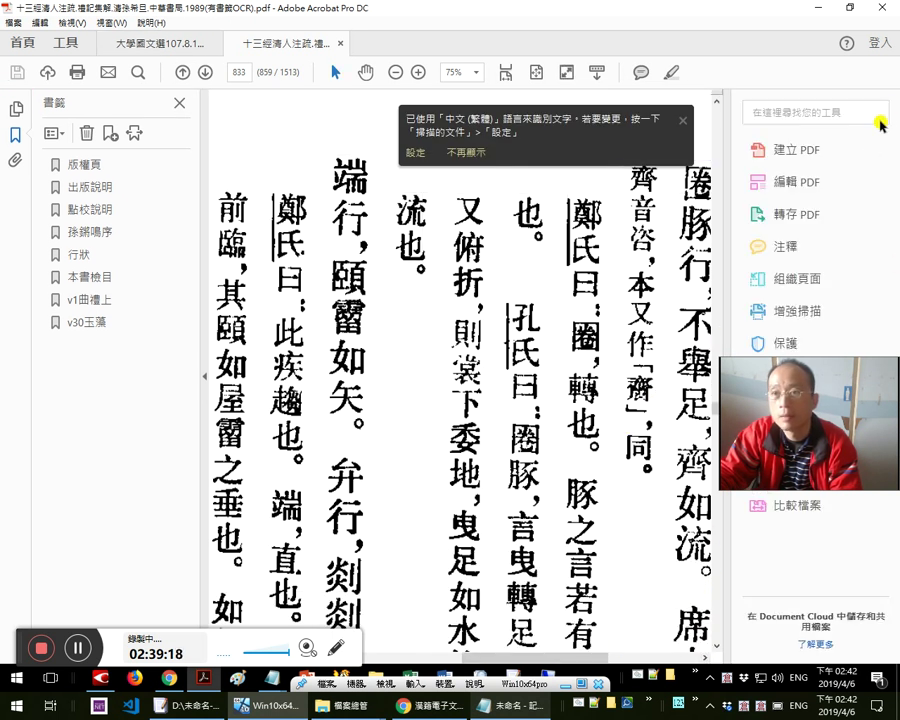
left_click(725, 376)
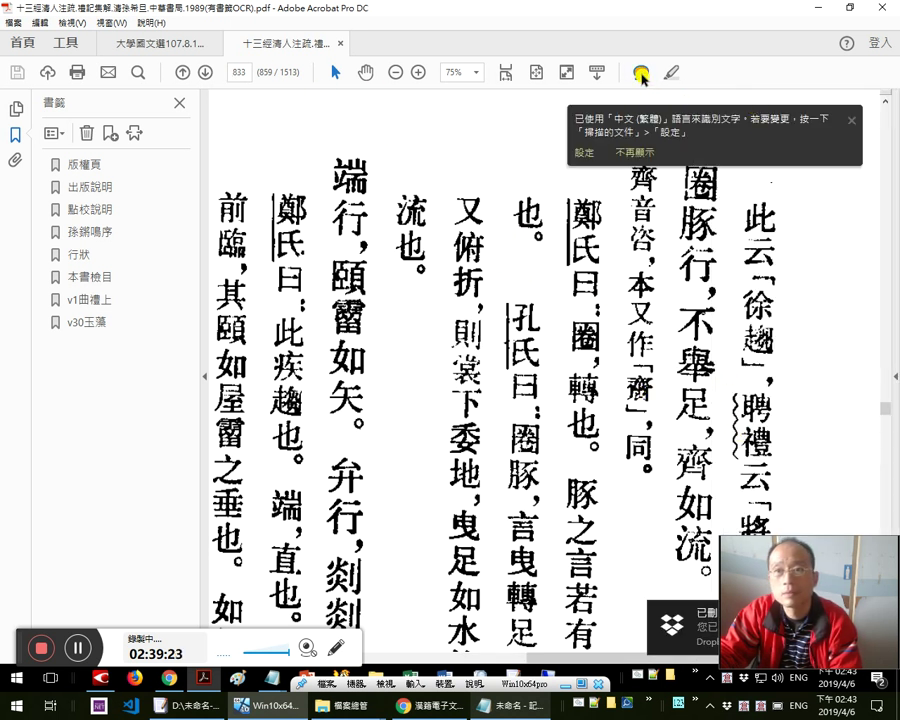
left_click(662, 371)
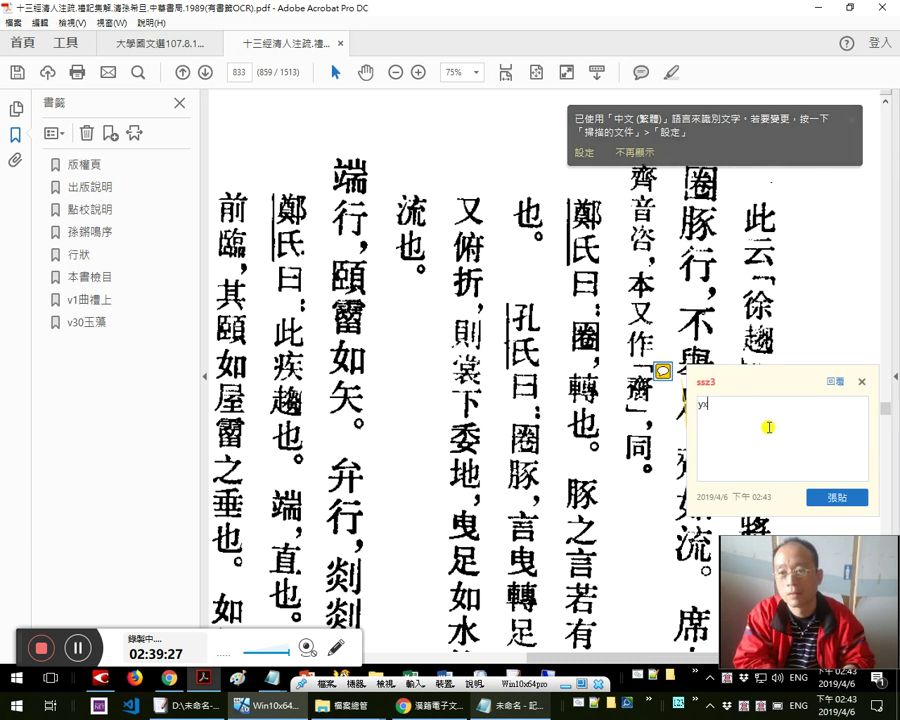
type("yxy")
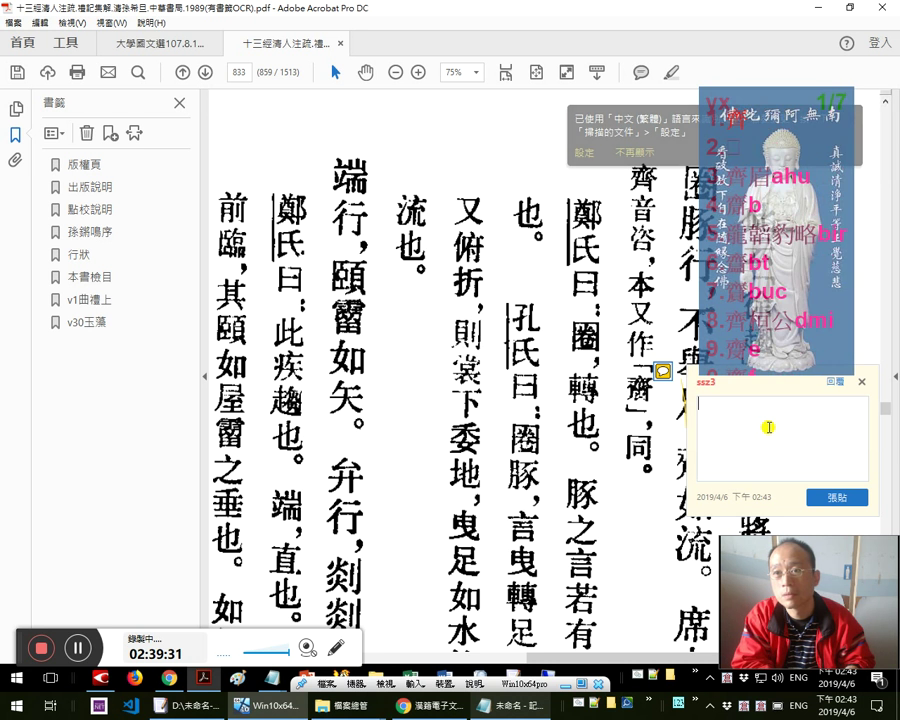
type("2")
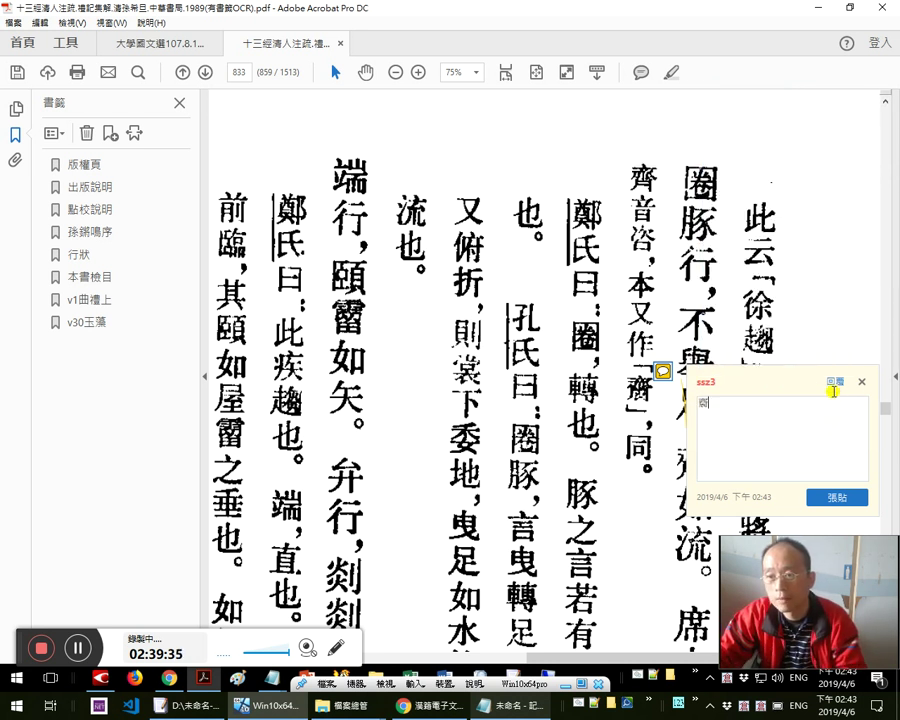
left_click(662, 369)
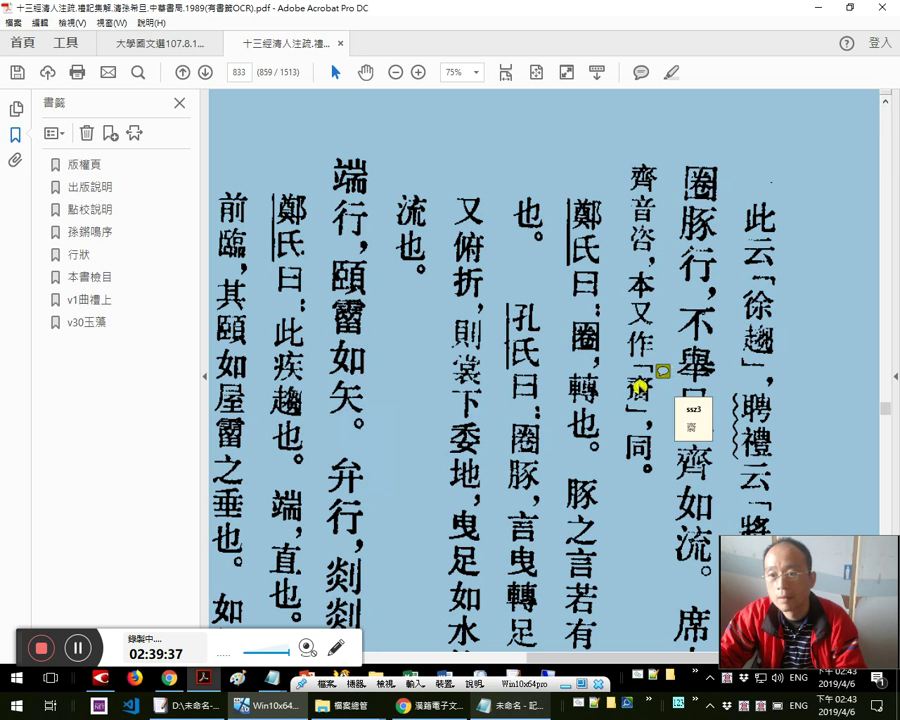
left_click(629, 397)
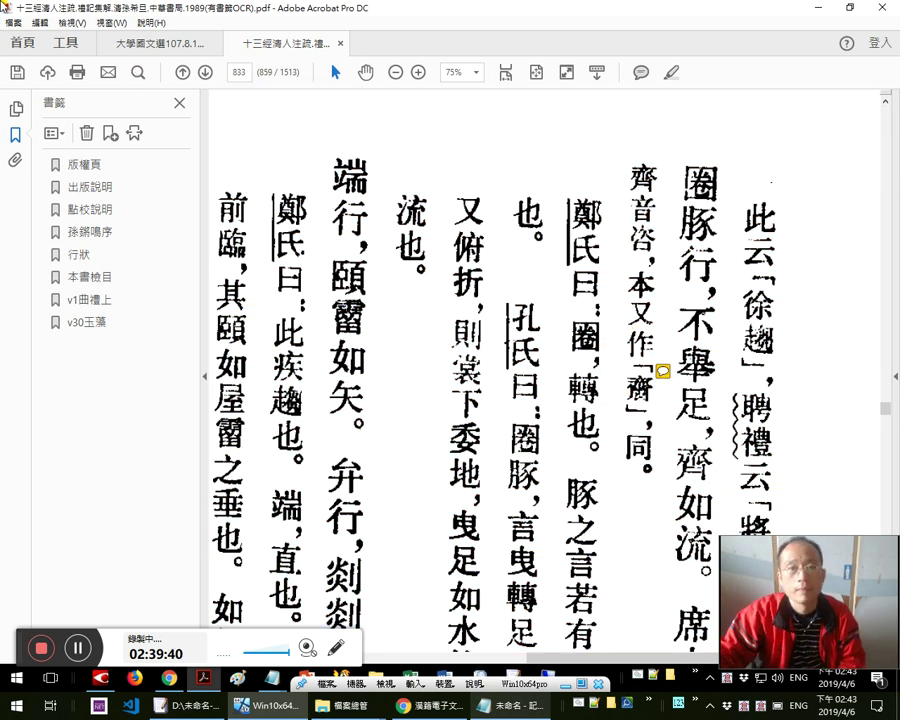
scroll(462, 420, "down", 3, "ctrl")
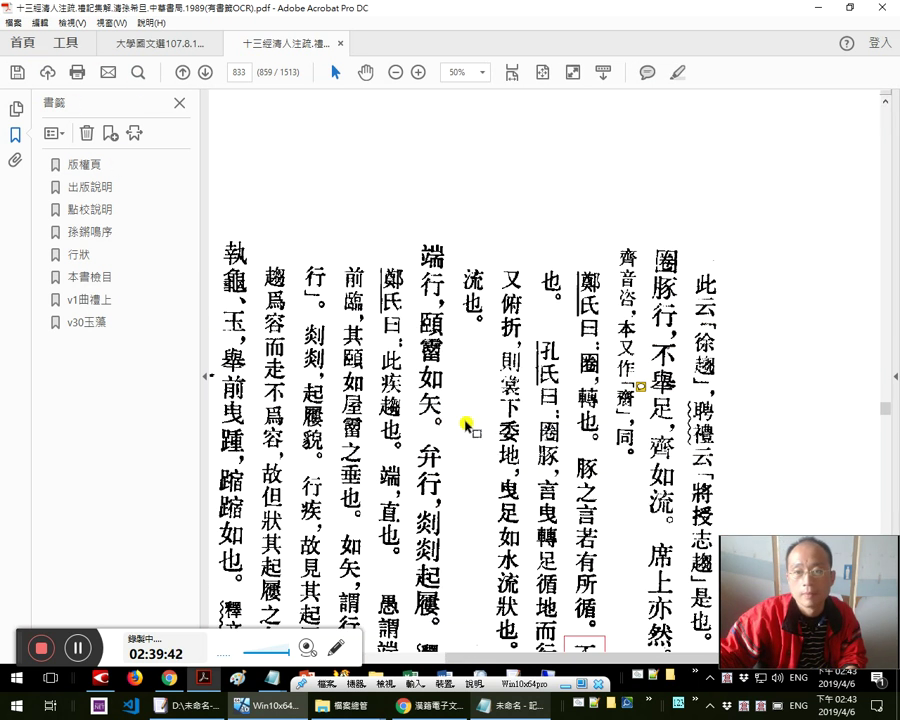
Step: Leave Acrobat, bring the Downloads window forward, then switch to Chrome's Google Drive eBooks folder
scroll(470, 425, "down", 3)
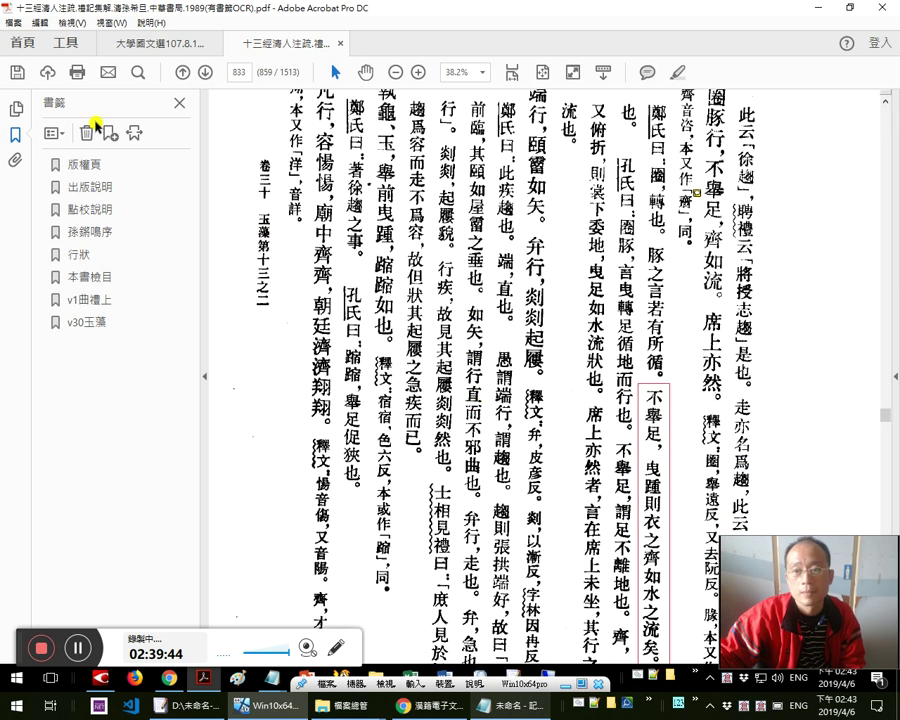
mouse_move(316, 3)
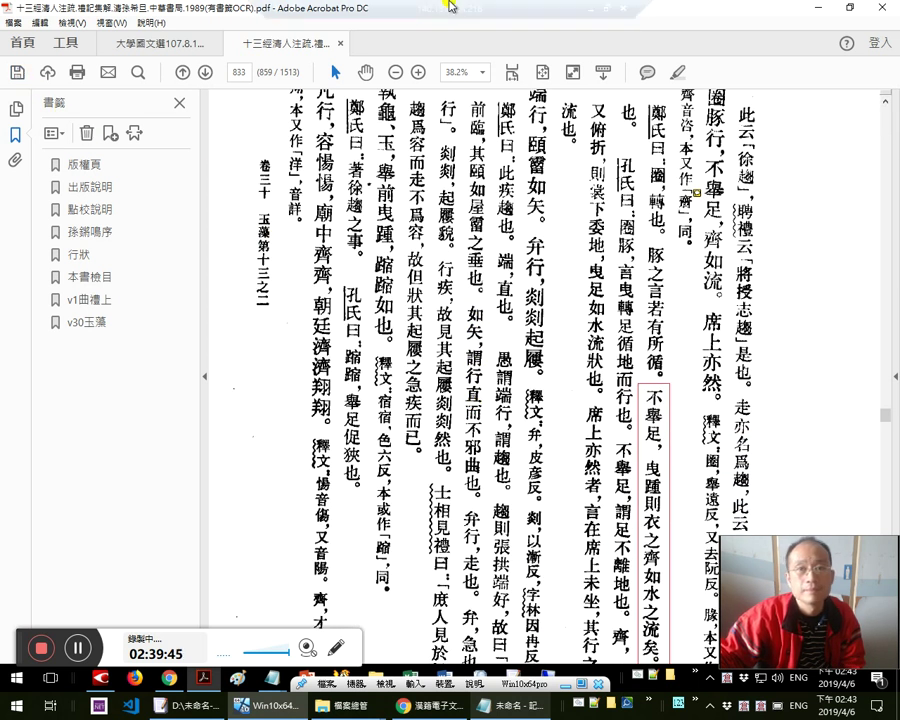
left_click(594, 9)
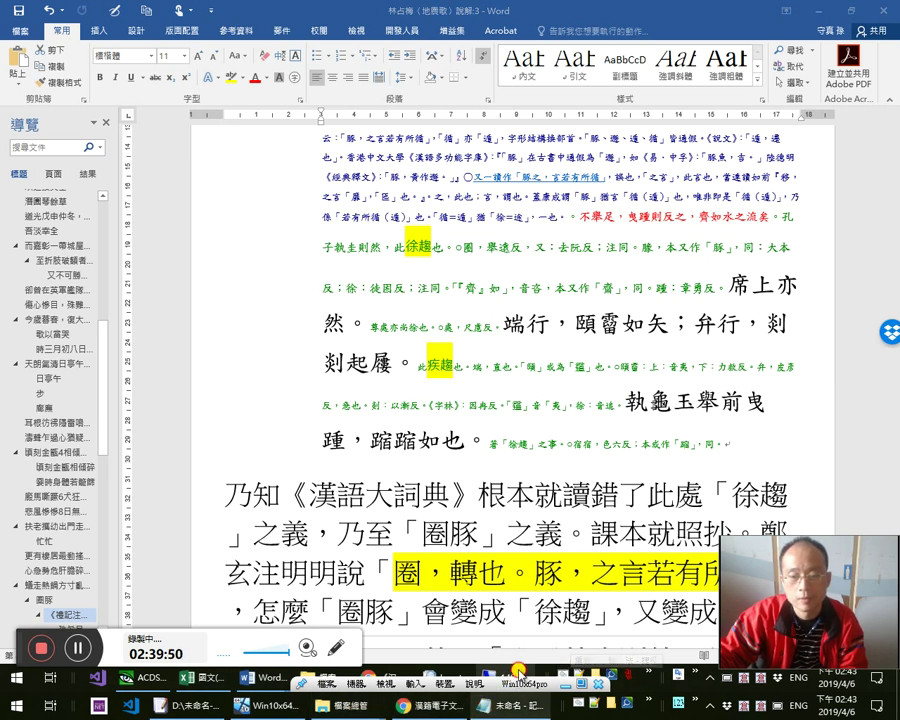
left_click(518, 677)
mouse_move(375, 677)
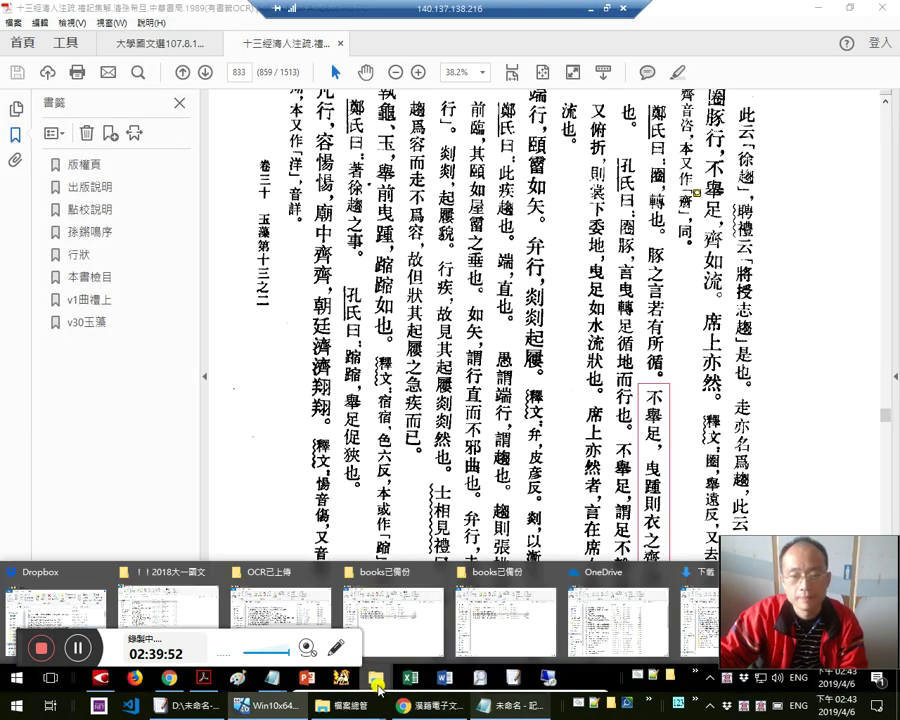
left_click(712, 597)
left_click(479, 256)
key("alt+Tab")
key("alt+Tab")
key("alt+Tab")
key("alt+Tab")
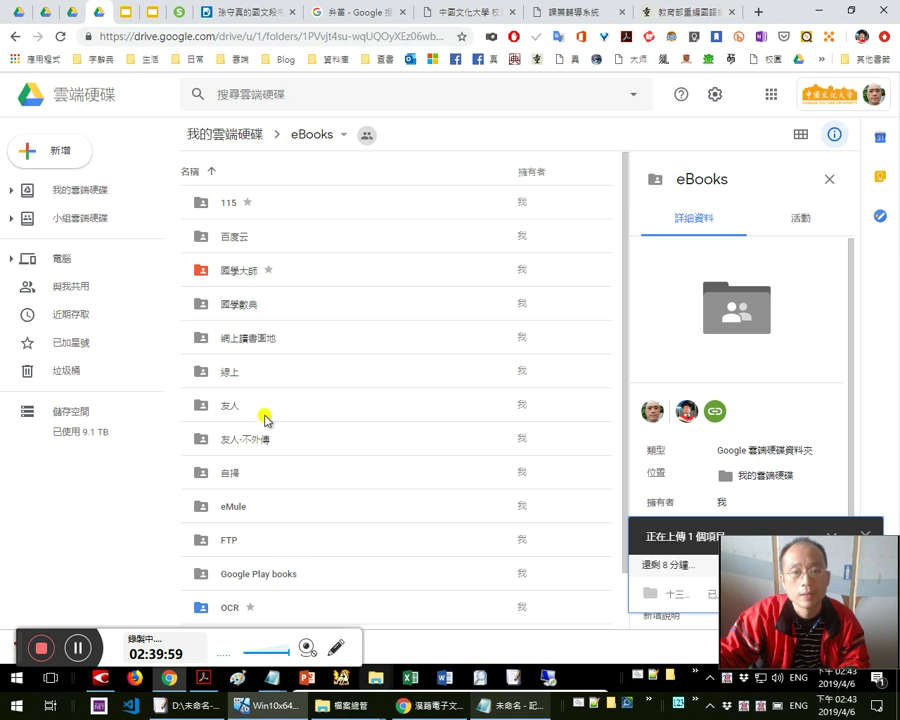
Step: Drag the annotated 十三經清人注疏 PDF from Downloads into Drive's eMule folder, then return to Word
left_click(274, 510)
key("alt+Tab")
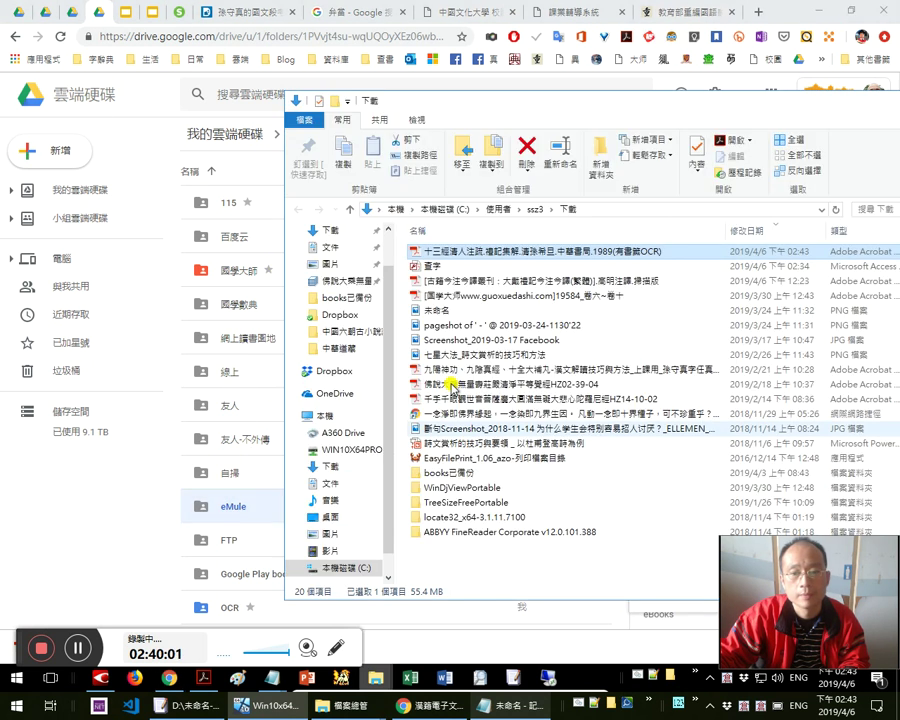
left_click_drag(434, 256, 240, 508)
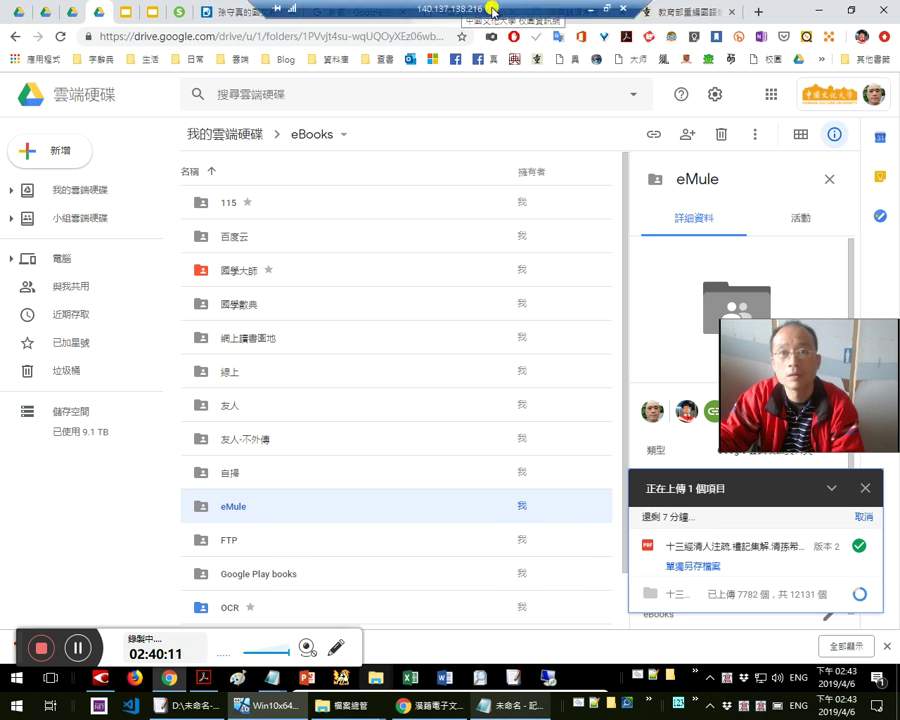
key("alt+Tab")
Step: In draft 1, highlight 衣 in 「曳踵則衣之齊」 yellow
left_click_drag(579, 216, 769, 216)
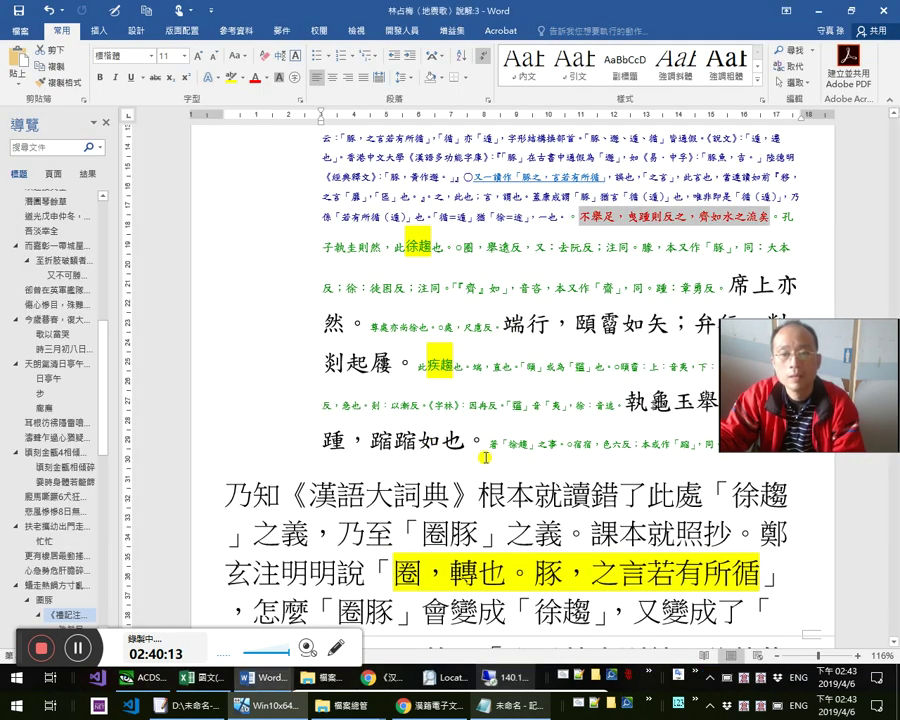
scroll(646, 262, "up", 2)
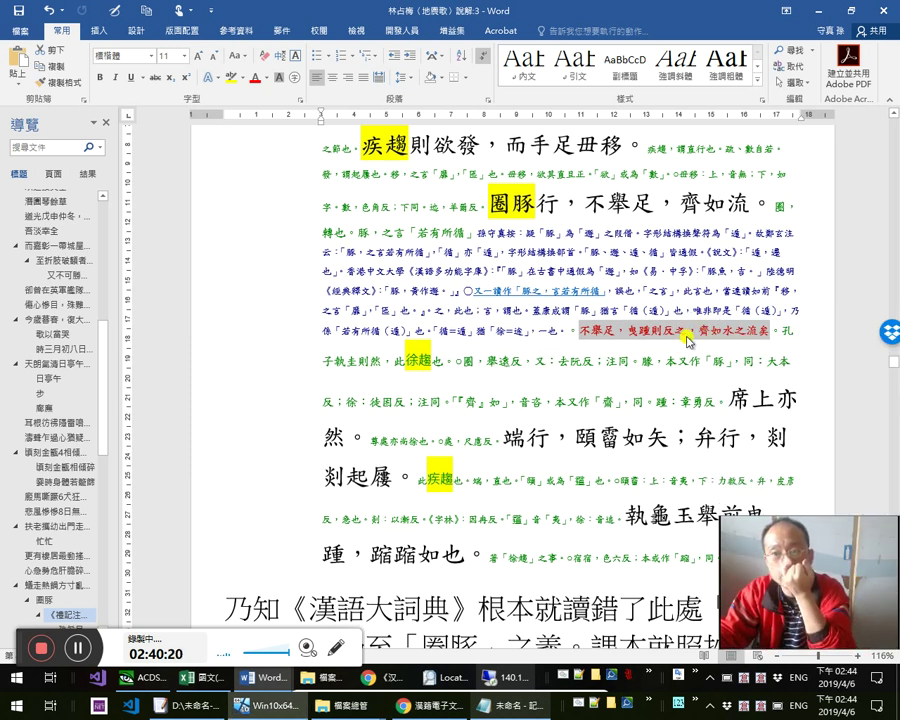
key("alt+Tab")
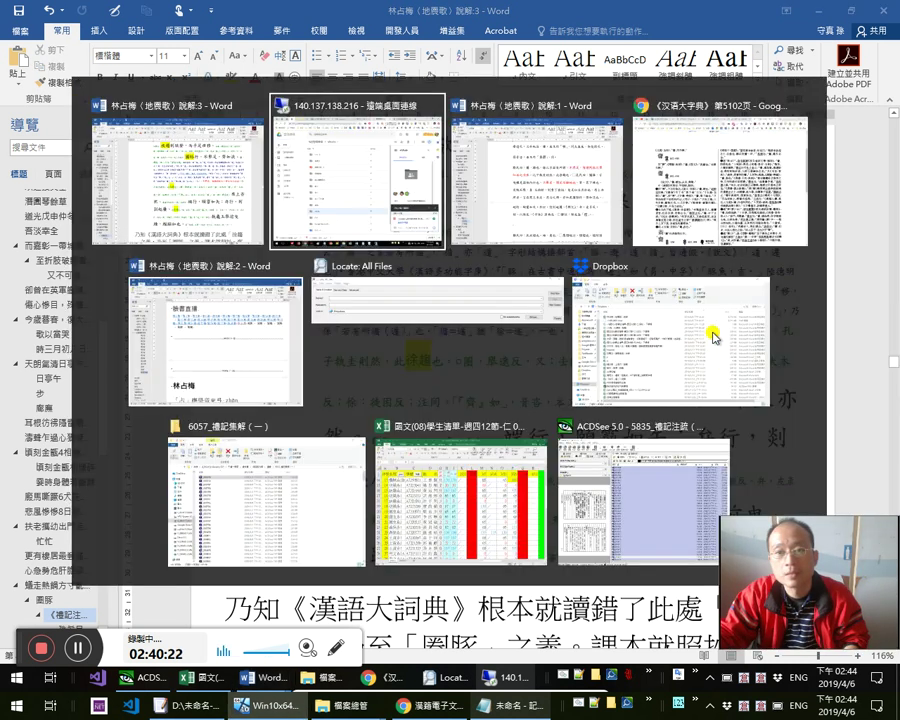
key("alt+Tab")
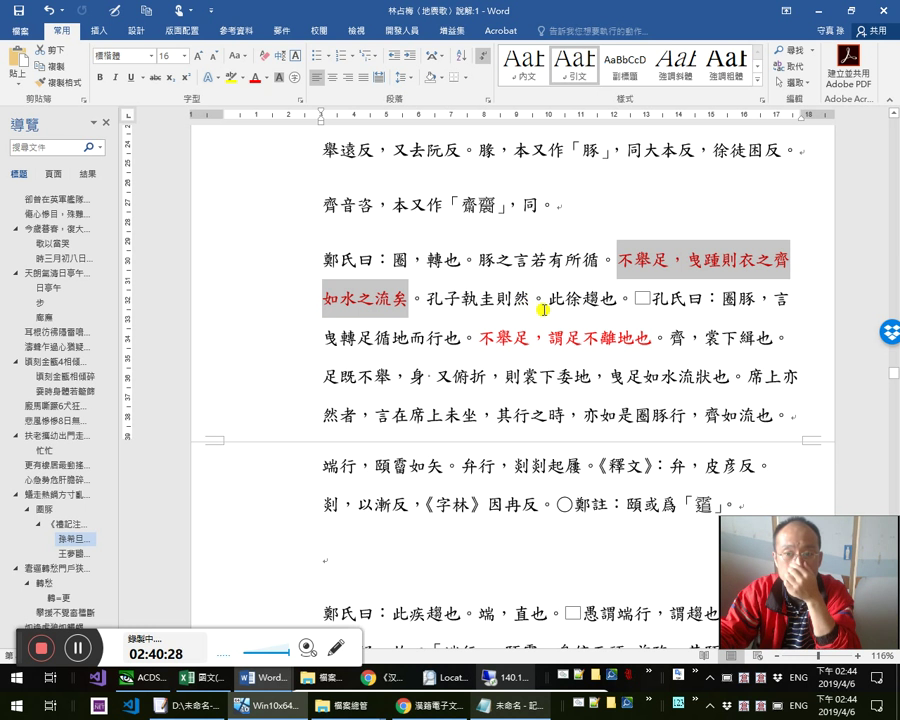
left_click(666, 340)
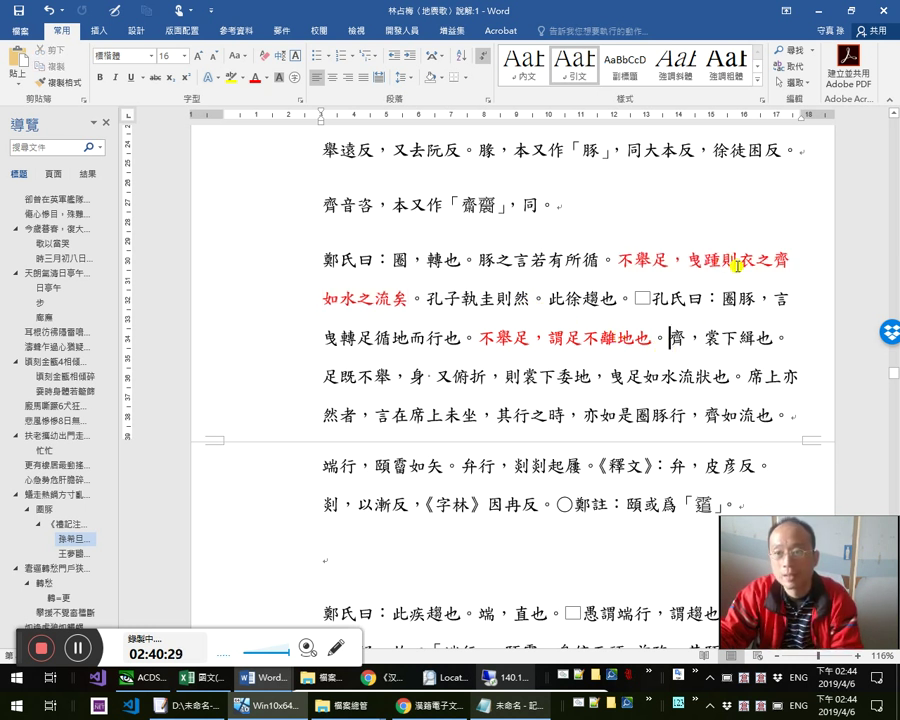
left_click_drag(739, 261, 755, 261)
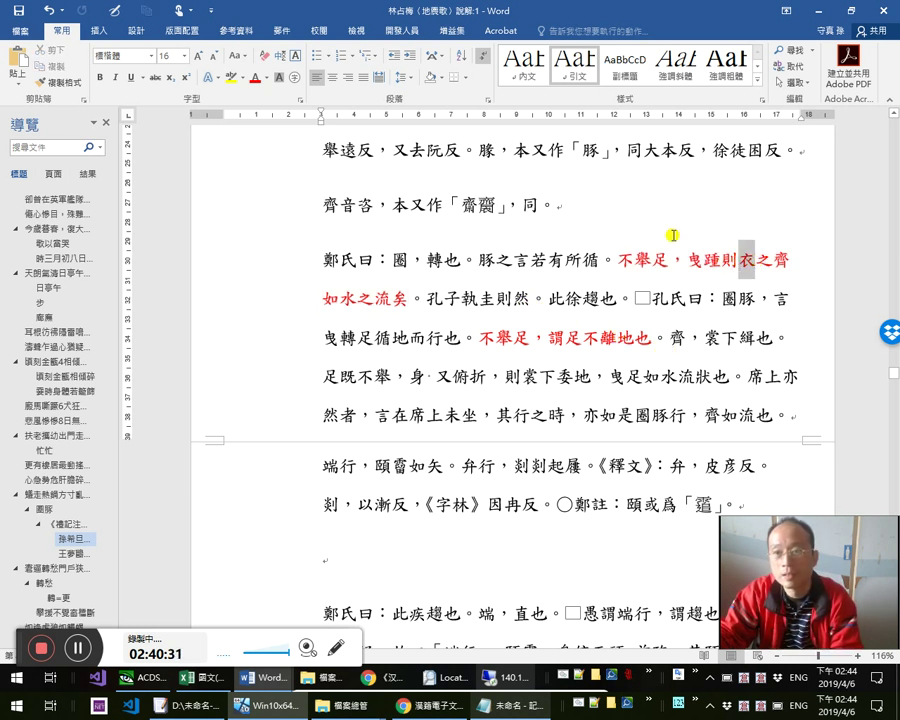
left_click(233, 78)
Step: In draft 3, highlight 反 in 「曳踵則反之」 yellow and compare the two drafts
key("alt+Tab")
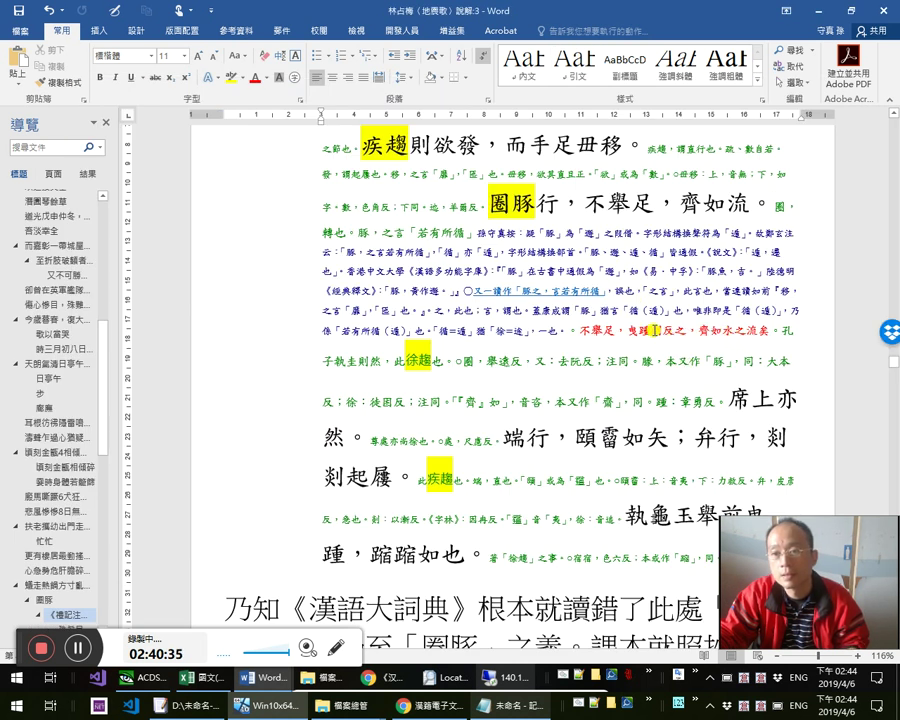
left_click_drag(663, 331, 676, 331)
left_click(233, 78)
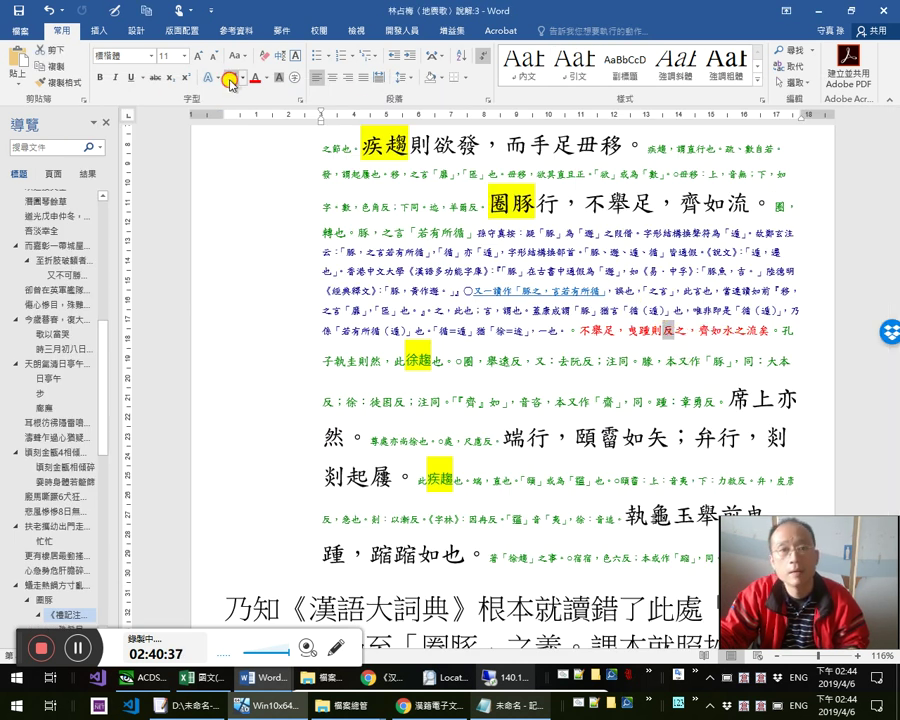
key("alt+Tab")
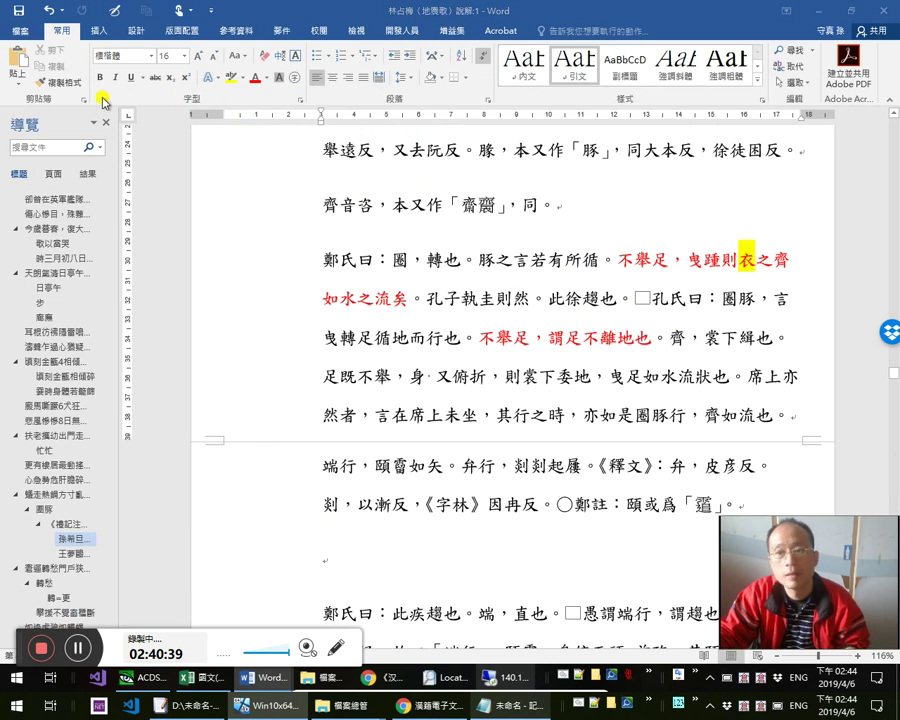
key("alt+Tab")
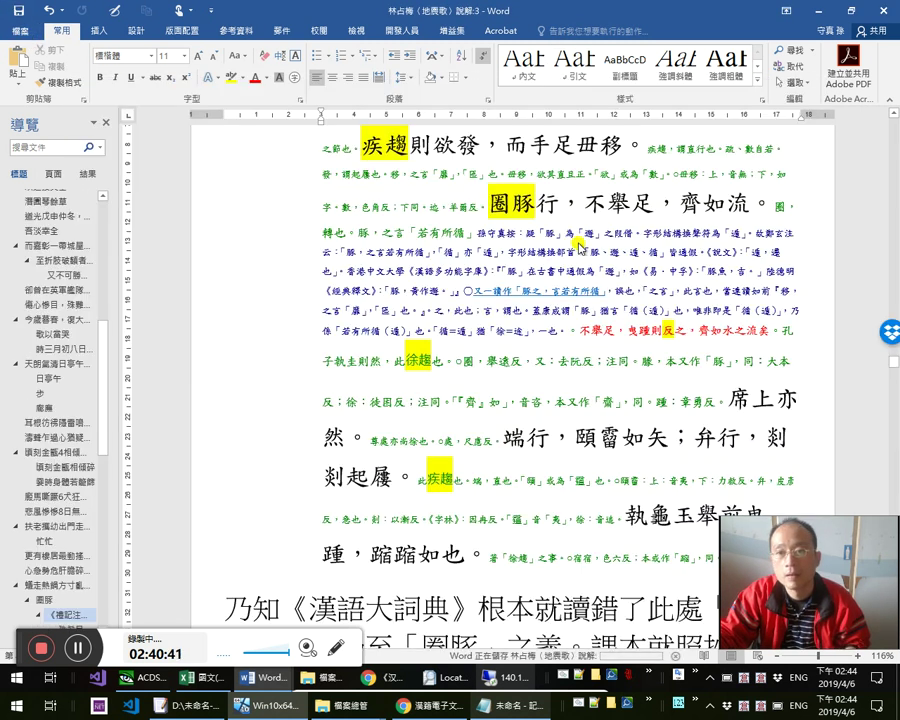
key("alt+Tab")
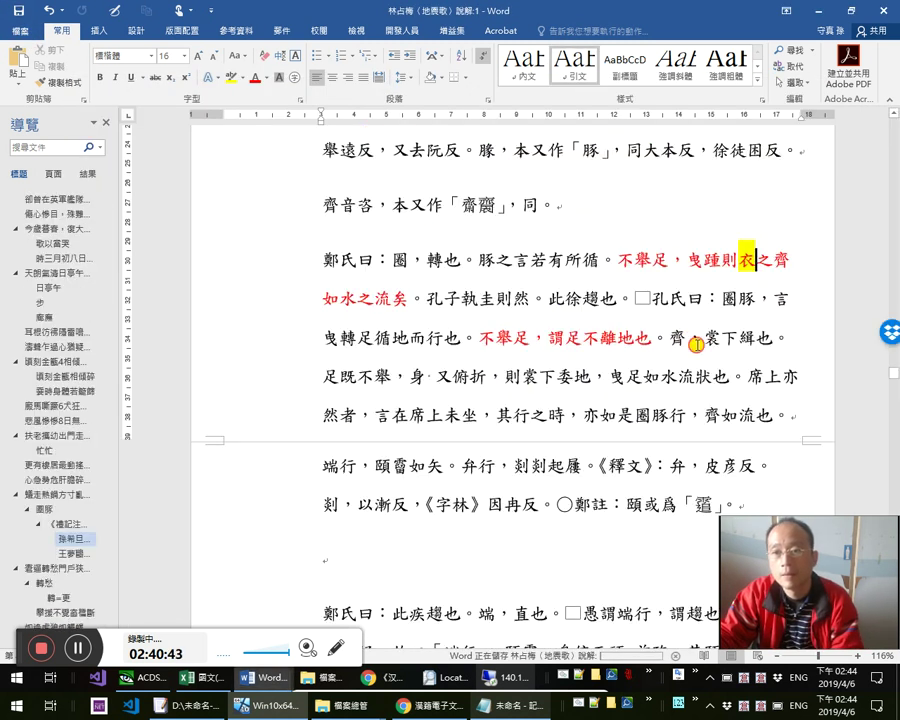
scroll(683, 340, "up", 5)
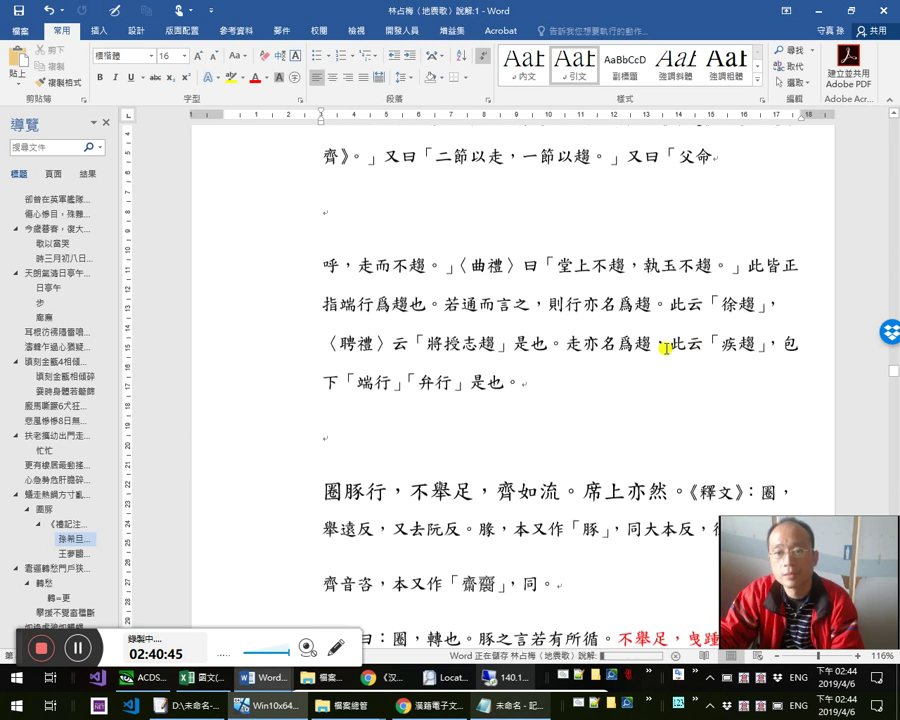
Step: Delete 齋 from 「齋爨」
scroll(466, 514, "down", 1)
left_click(477, 508)
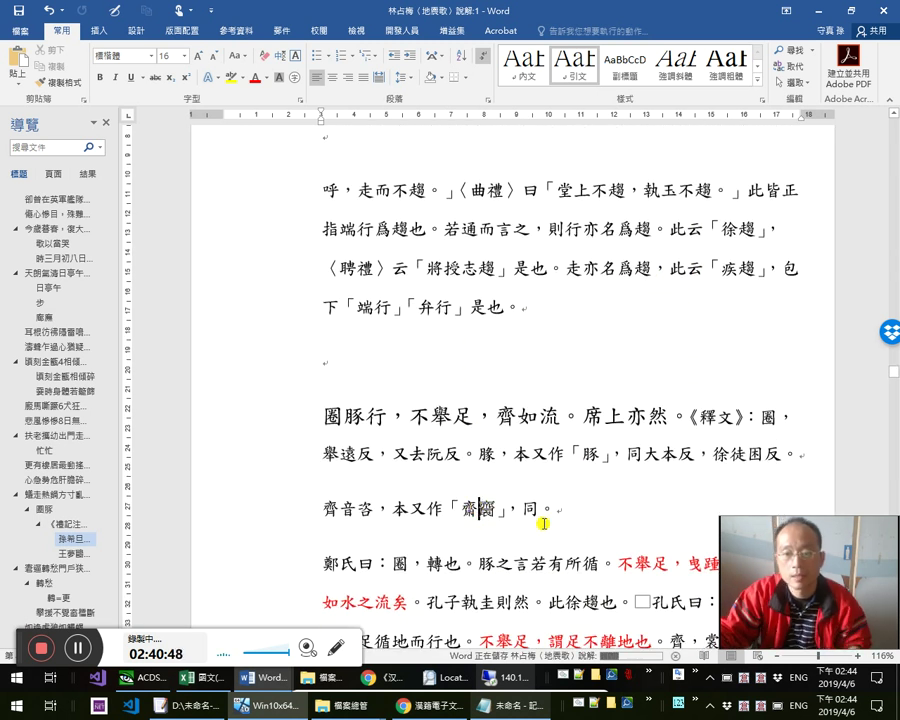
key("BackSpace")
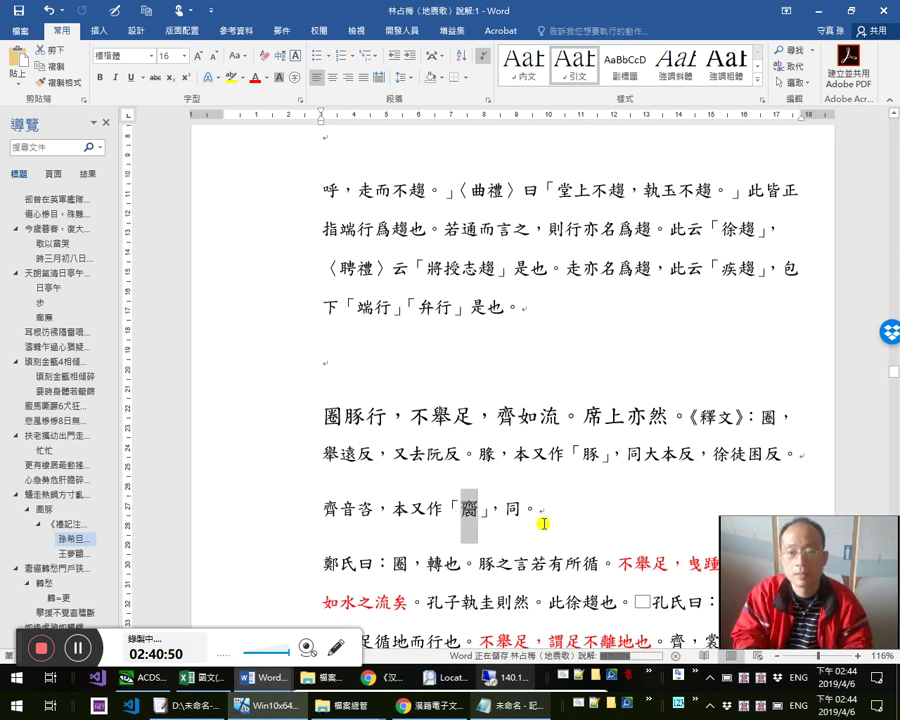
Step: Join the 「武，迹也。」 paragraph onto the line ending 「謂天子諸侯也。」
scroll(536, 500, "up", 6)
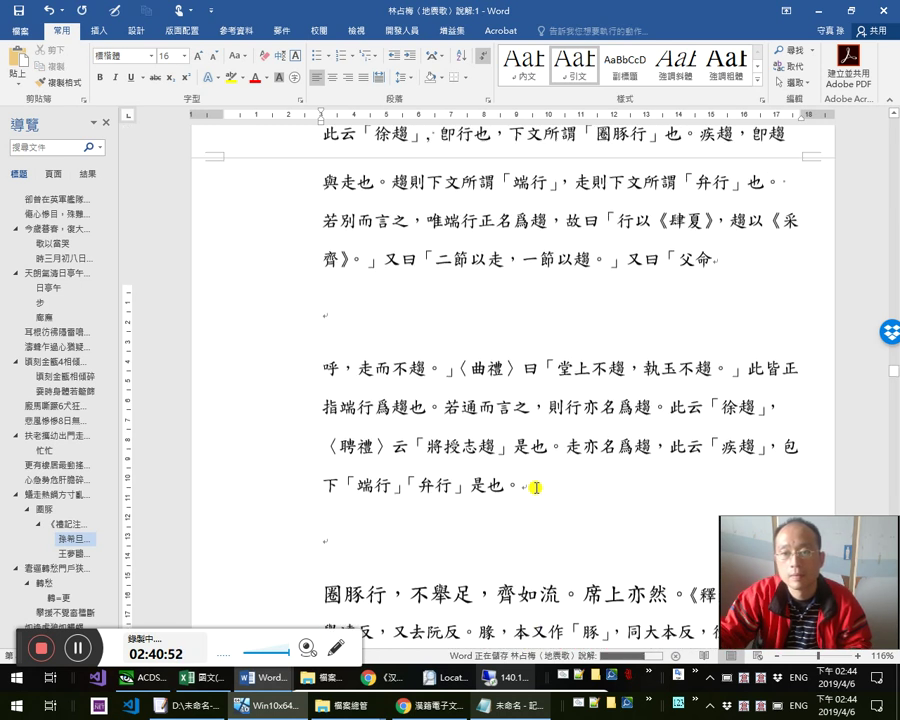
scroll(539, 491, "up", 7)
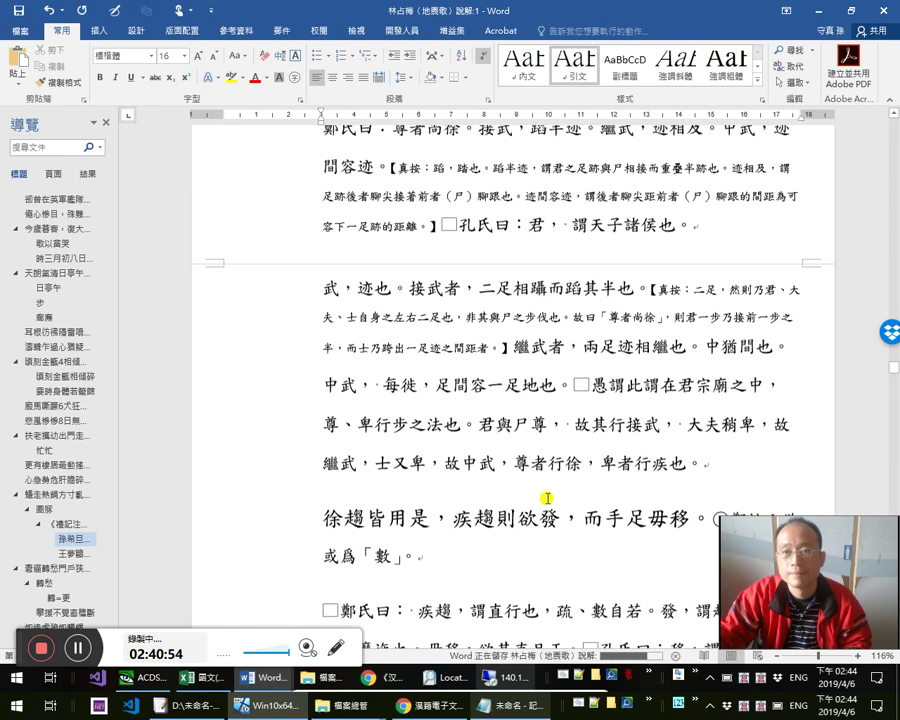
scroll(547, 502, "up", 3)
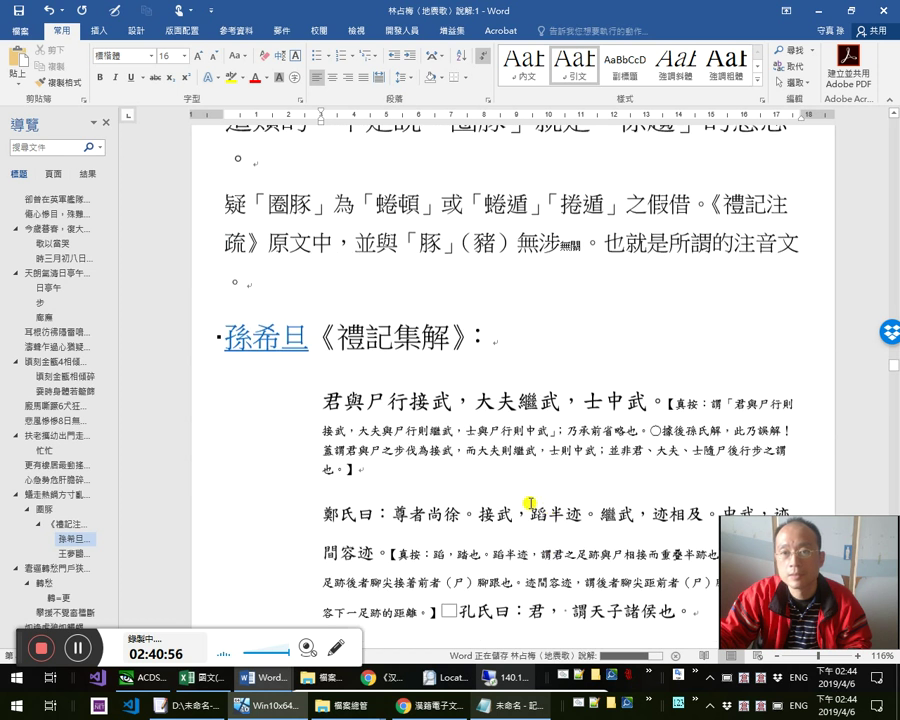
left_click(422, 474)
scroll(470, 474, "down", 2)
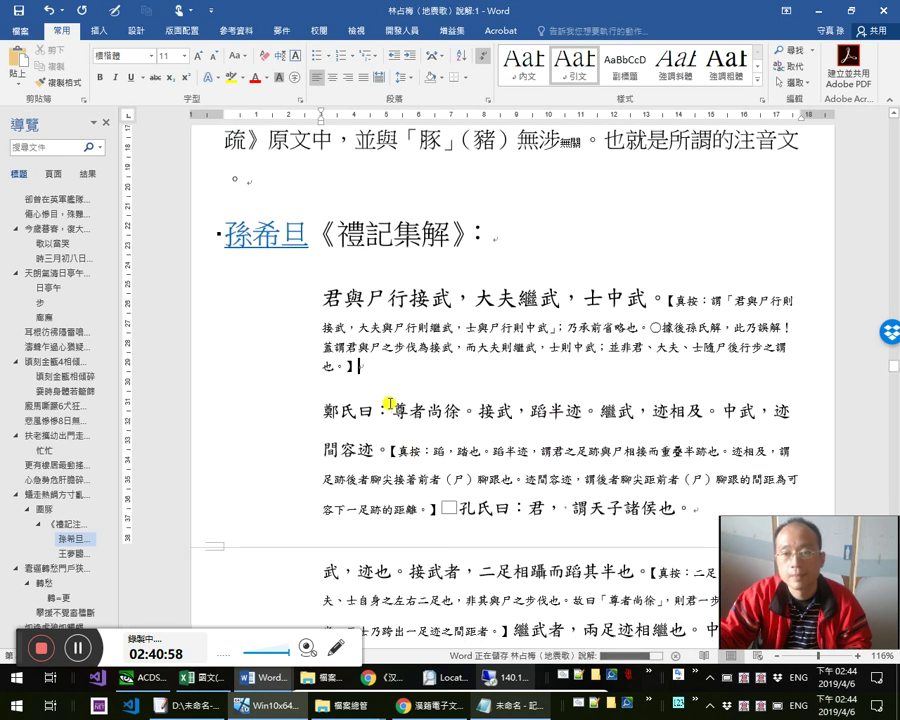
scroll(450, 425, "down", 2)
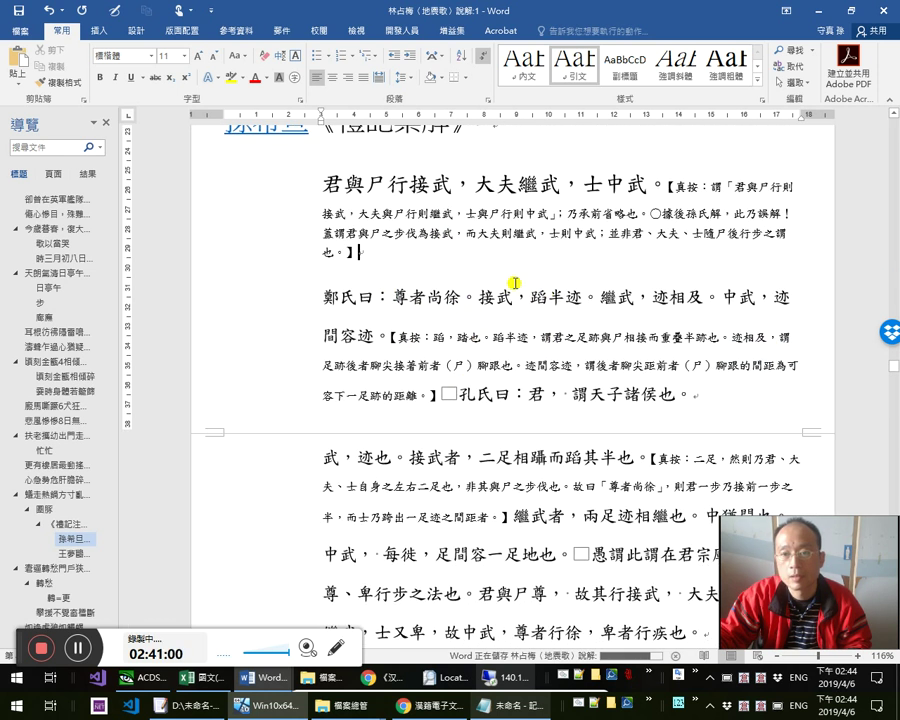
scroll(560, 380, "down", 2)
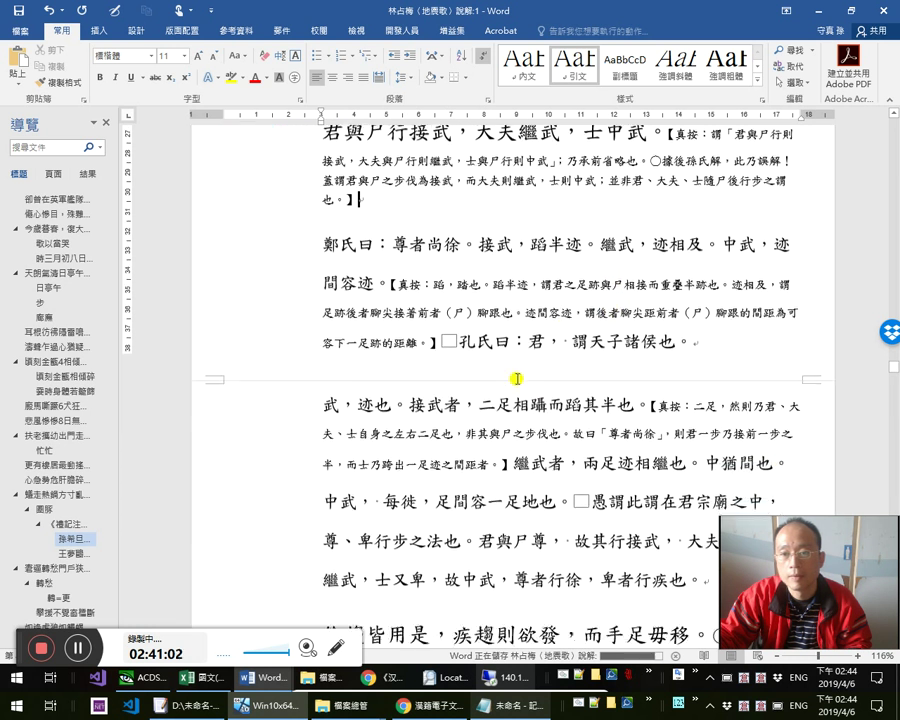
left_click(565, 318)
left_click(712, 328)
key("Delete")
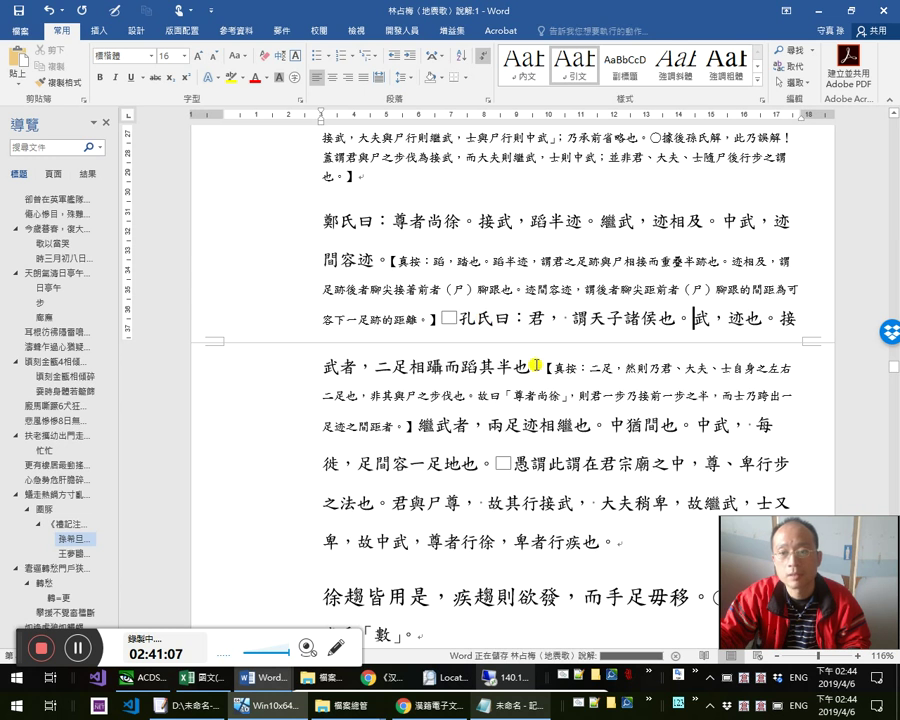
Step: Select the 翔，本又作 line and open Find and Replace with Ctrl+H
scroll(537, 366, "down", 15)
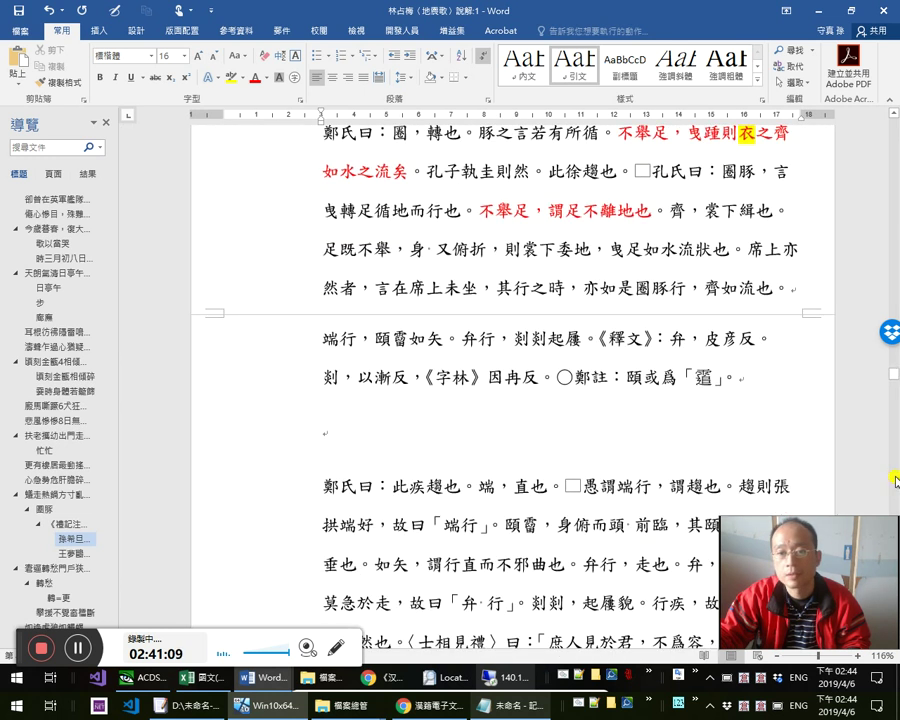
scroll(893, 483, "down", 12)
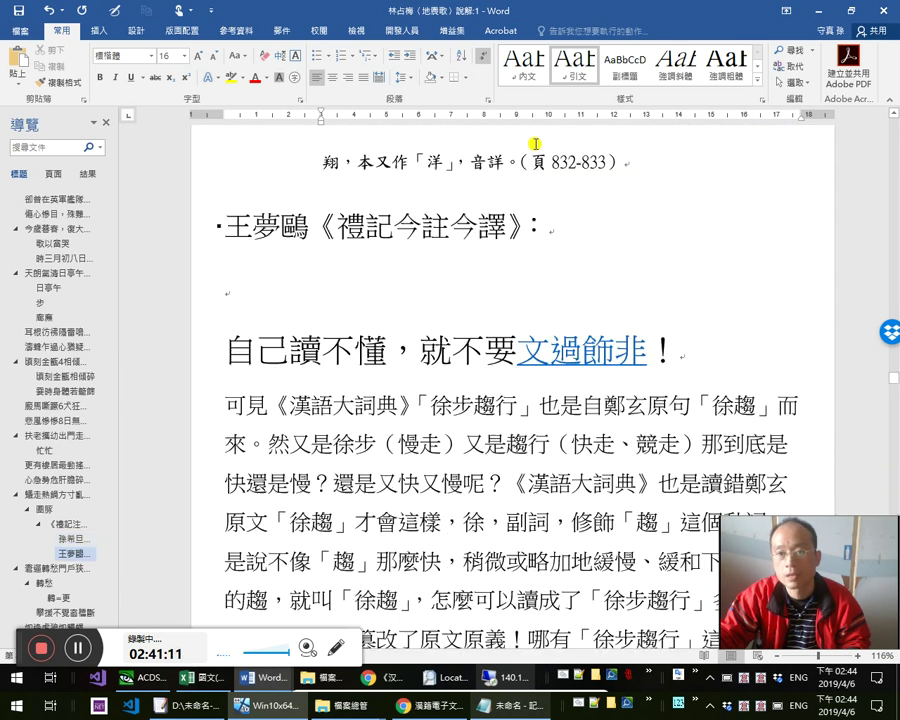
left_click_drag(322, 162, 538, 190)
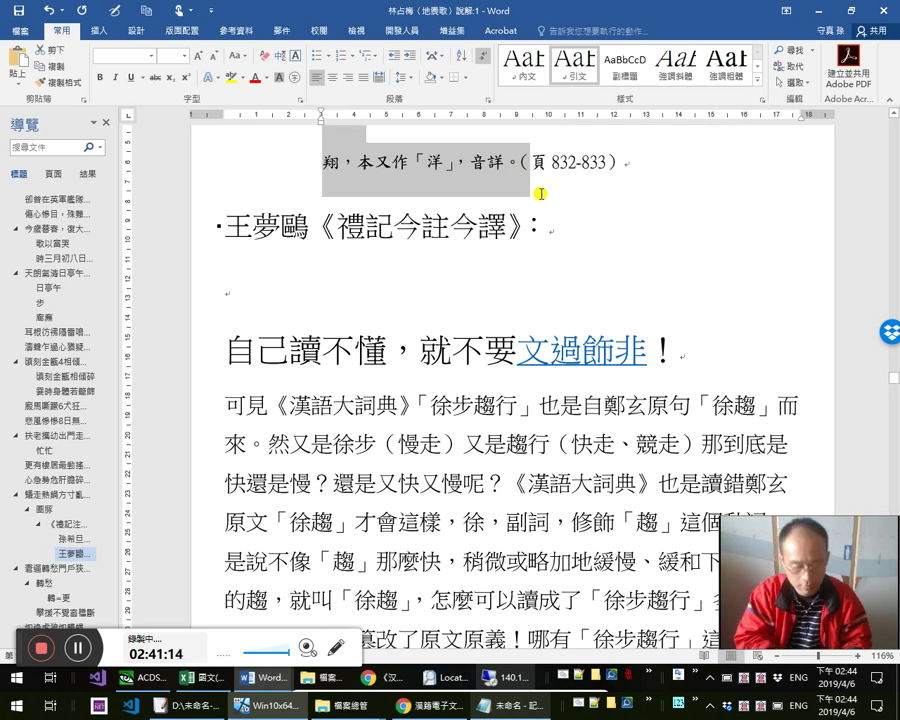
key("ctrl+h")
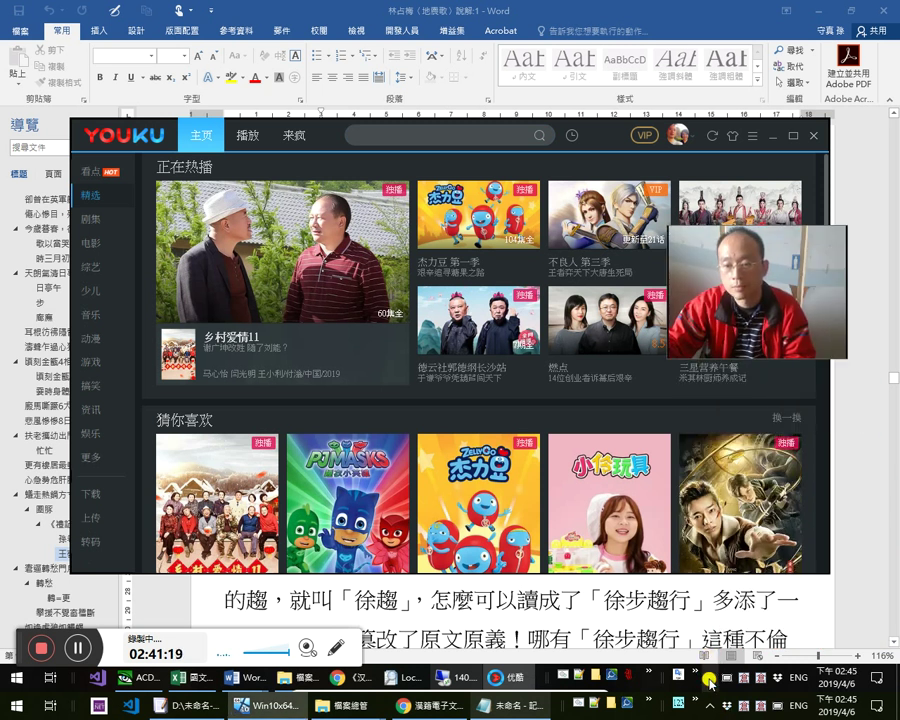
Step: Quit the YOUKU app from its hidden tray icon menu
left_click(710, 677)
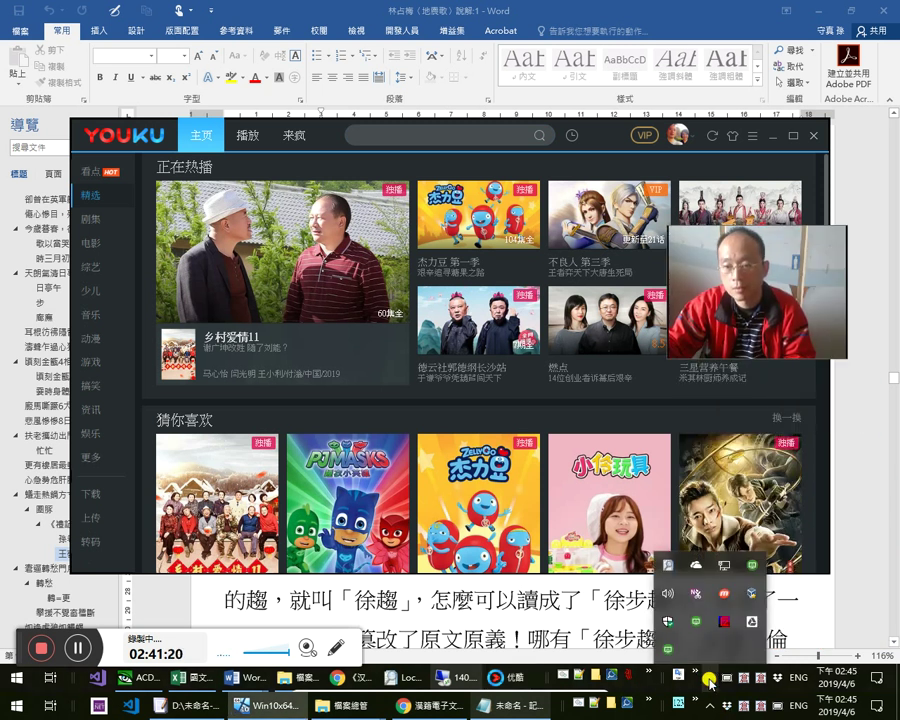
left_click(752, 135)
left_click(752, 293)
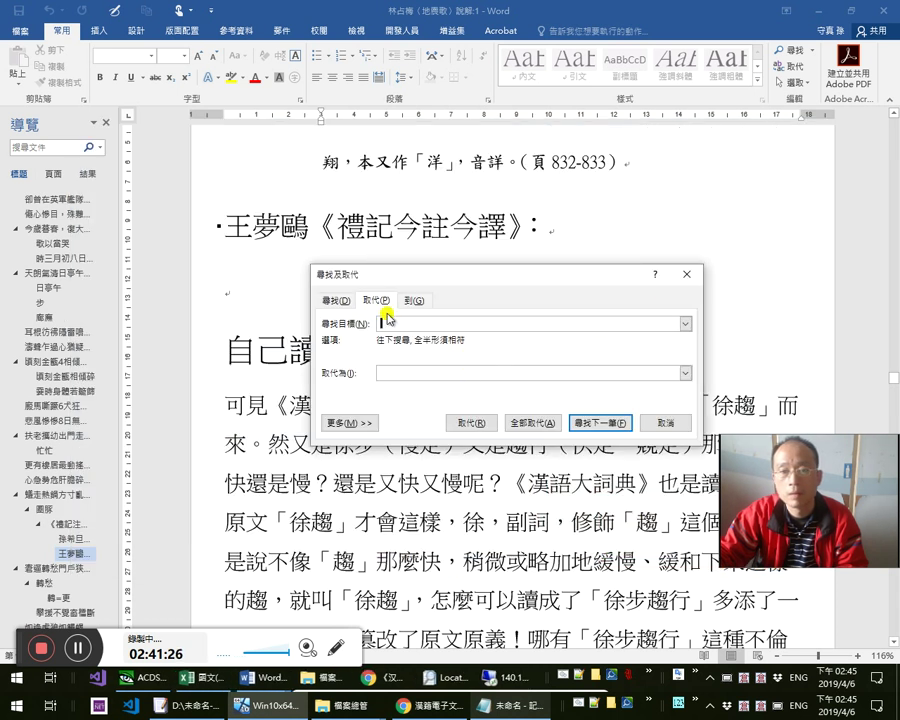
Step: Replace All within the selection (15 replacements), skip the rest of the document, and close the dialog
left_click(541, 424)
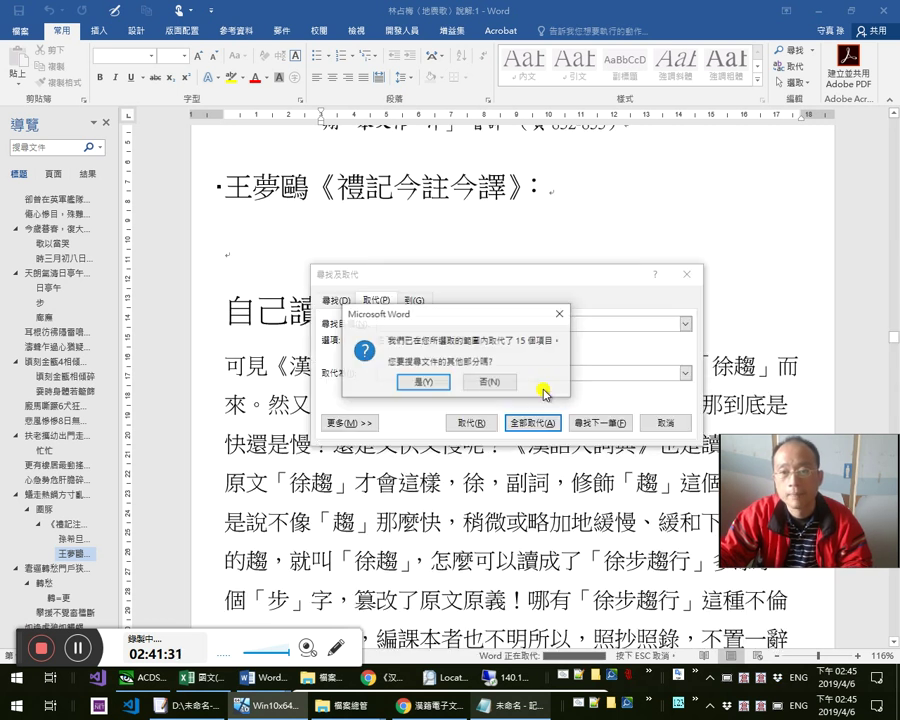
left_click(490, 383)
key("Escape")
scroll(593, 241, "up", 2)
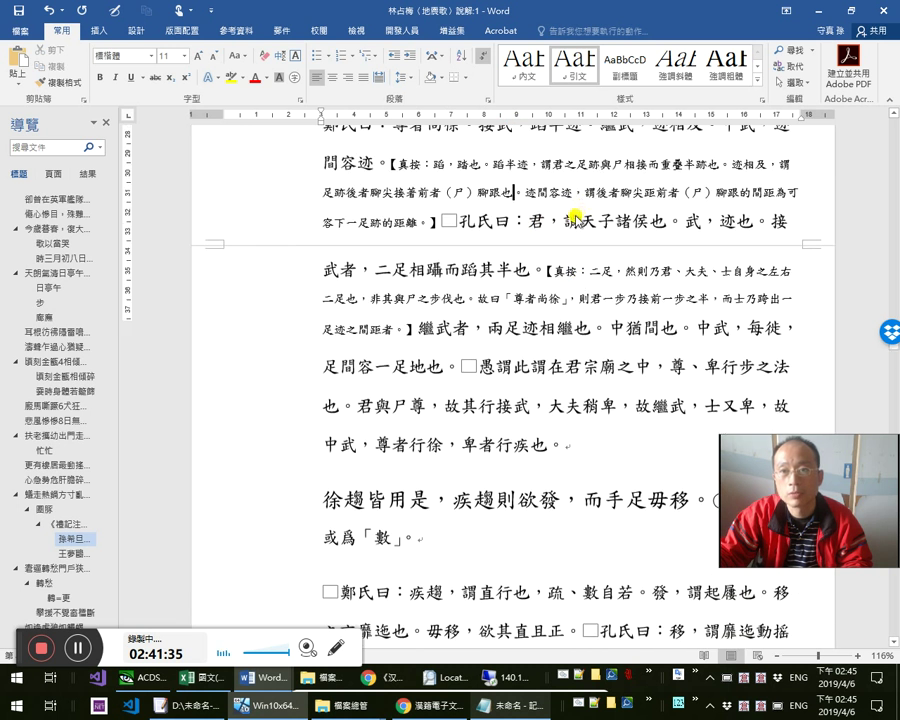
left_click(631, 299)
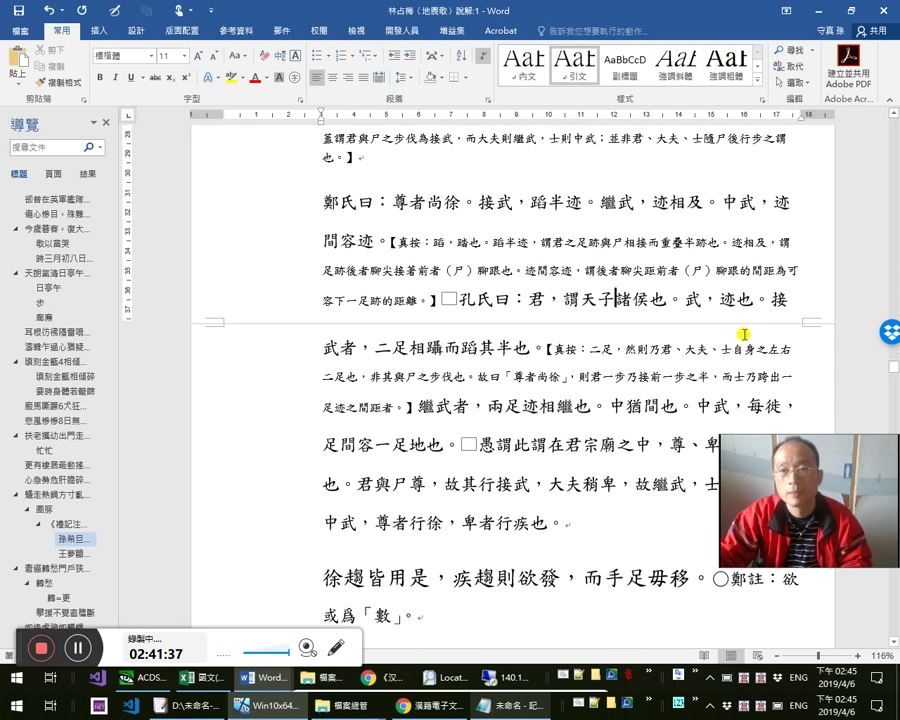
key("Right")
key("Right")
key("Right")
key("Right")
key("Right")
key("Right")
key("Right")
key("Right")
key("Right")
key("Right")
key("Right")
key("Right")
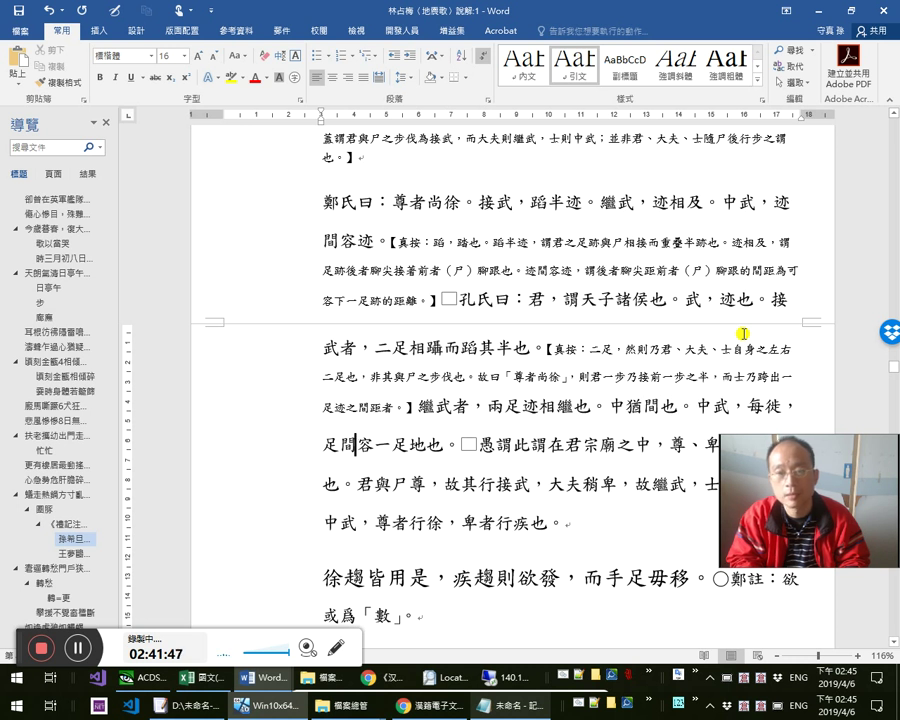
scroll(743, 333, "down", 3)
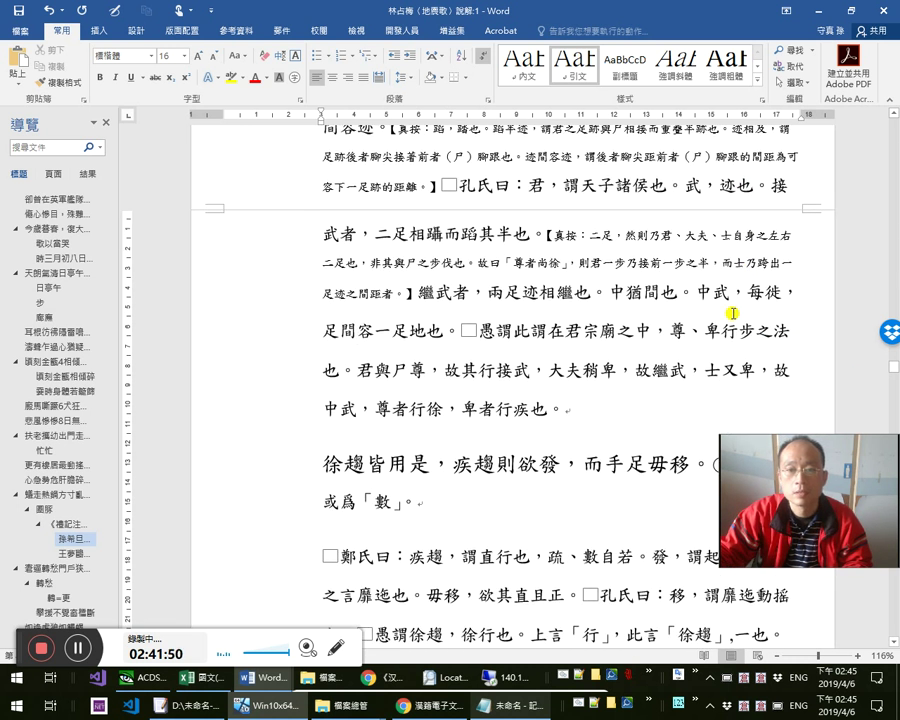
left_click(548, 330)
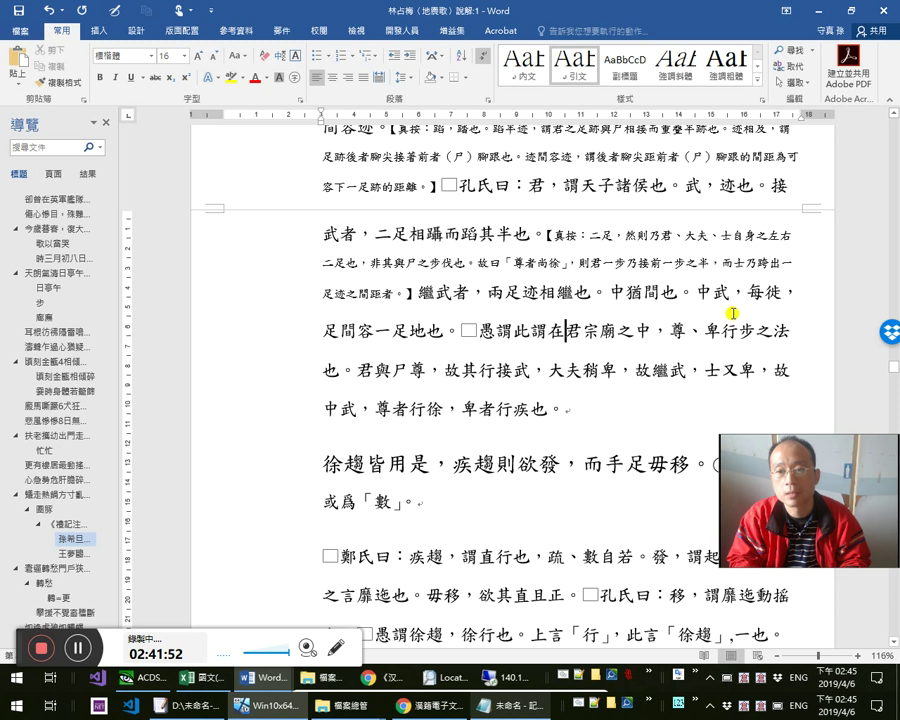
key("shift+Left")
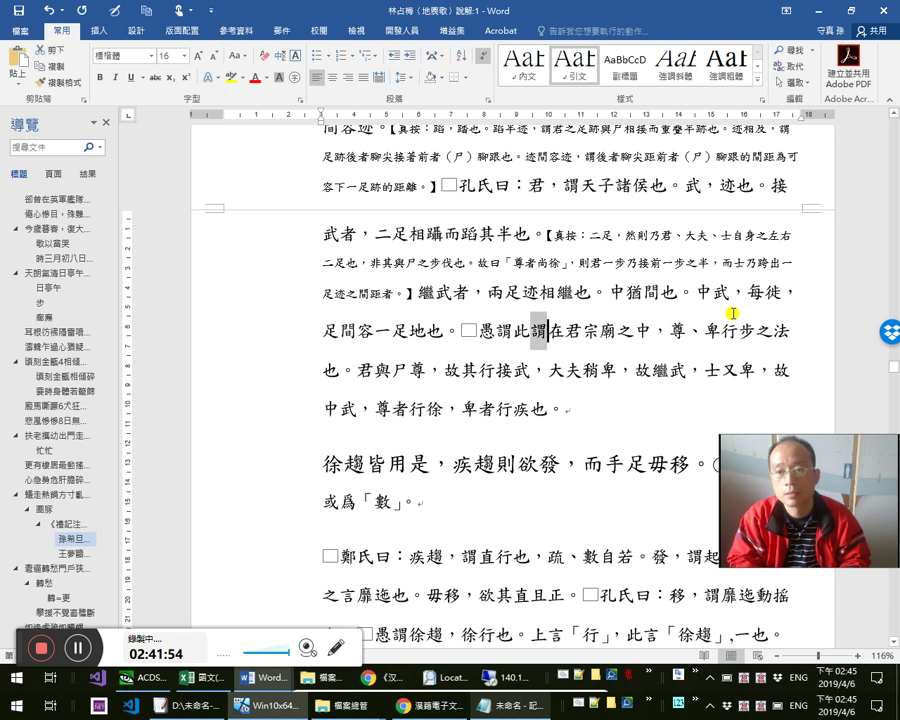
key("Right")
key("Right")
key("Right")
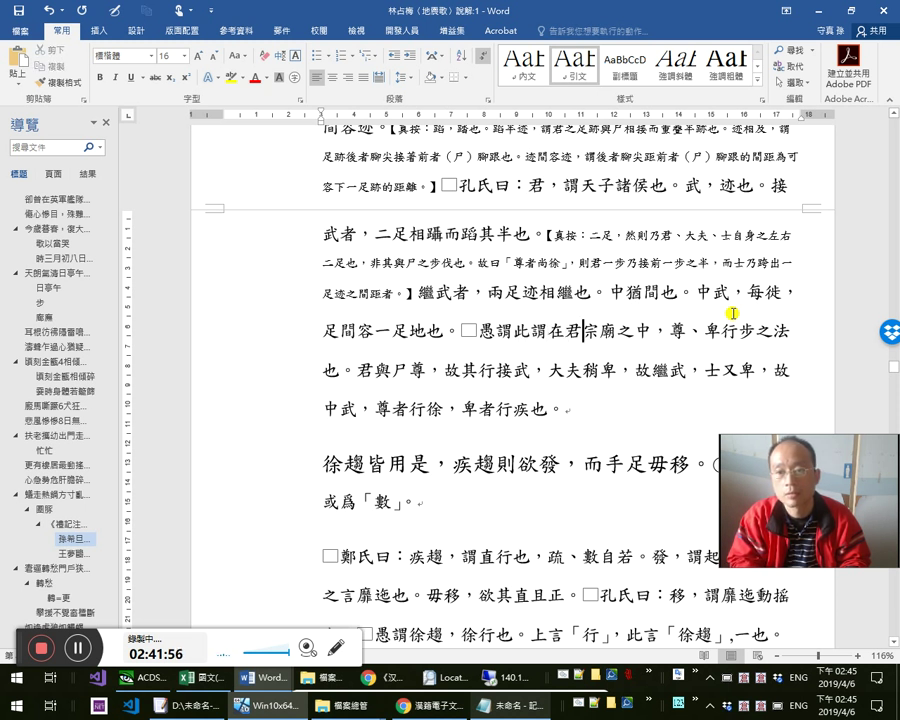
key("Right")
key("Right")
key("Right")
key("Right")
key("Right")
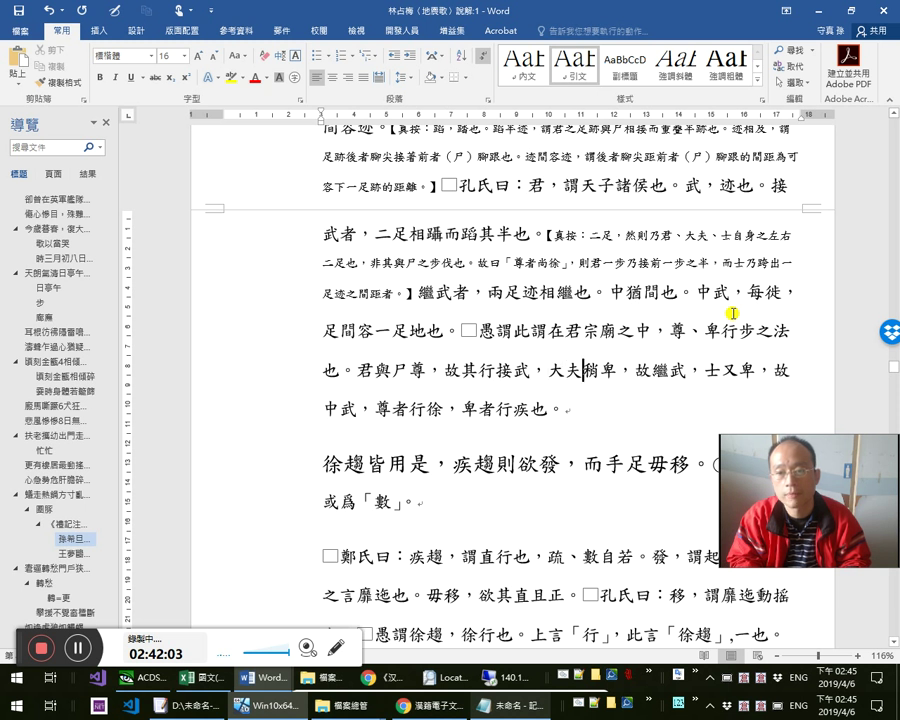
key("Right")
key("Right")
key("Right")
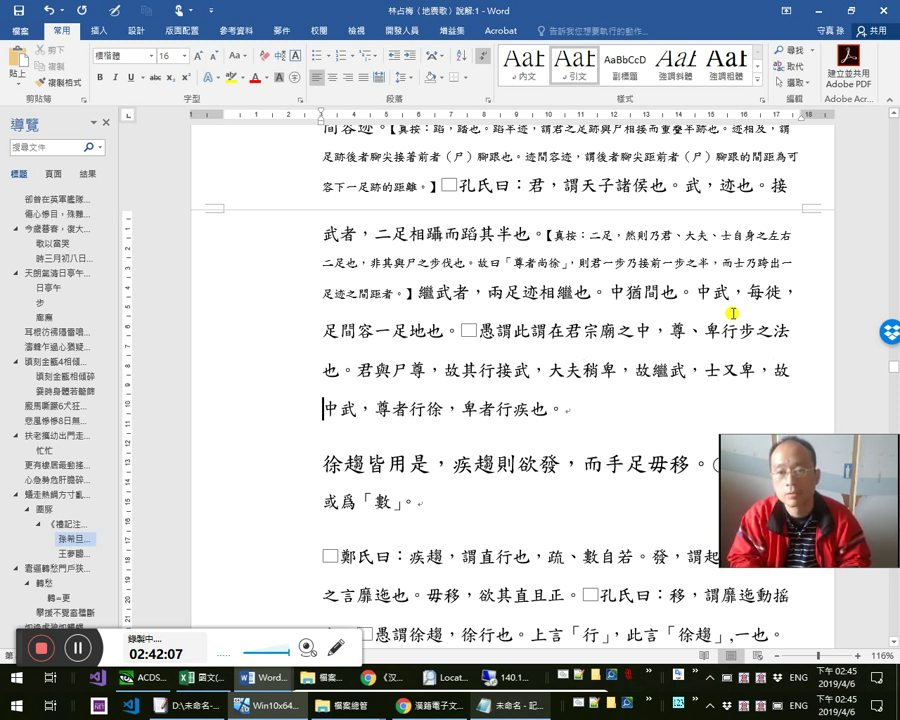
key("Delete")
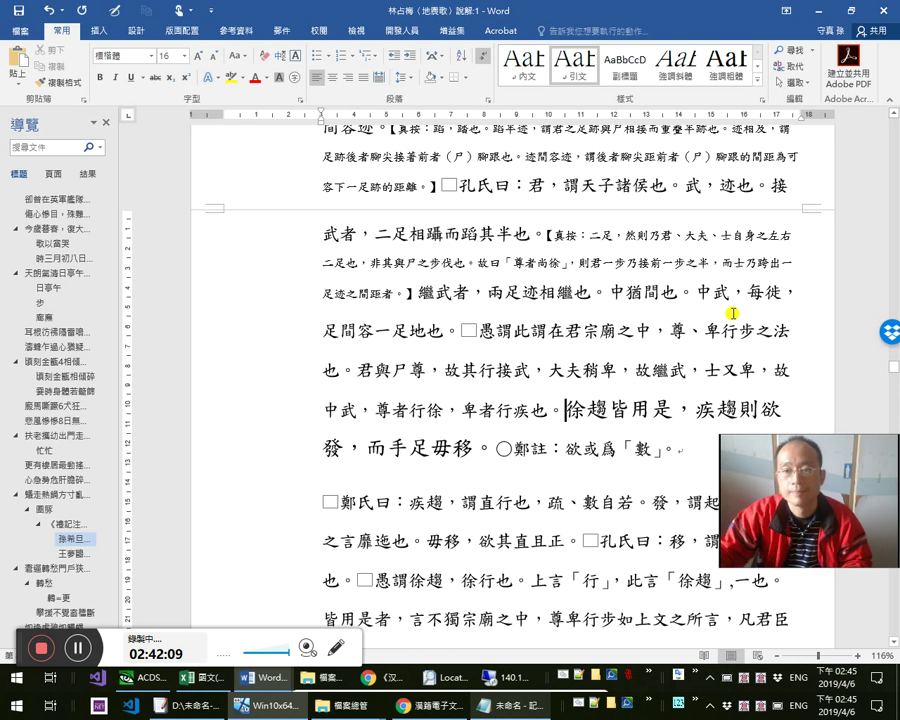
key("Return")
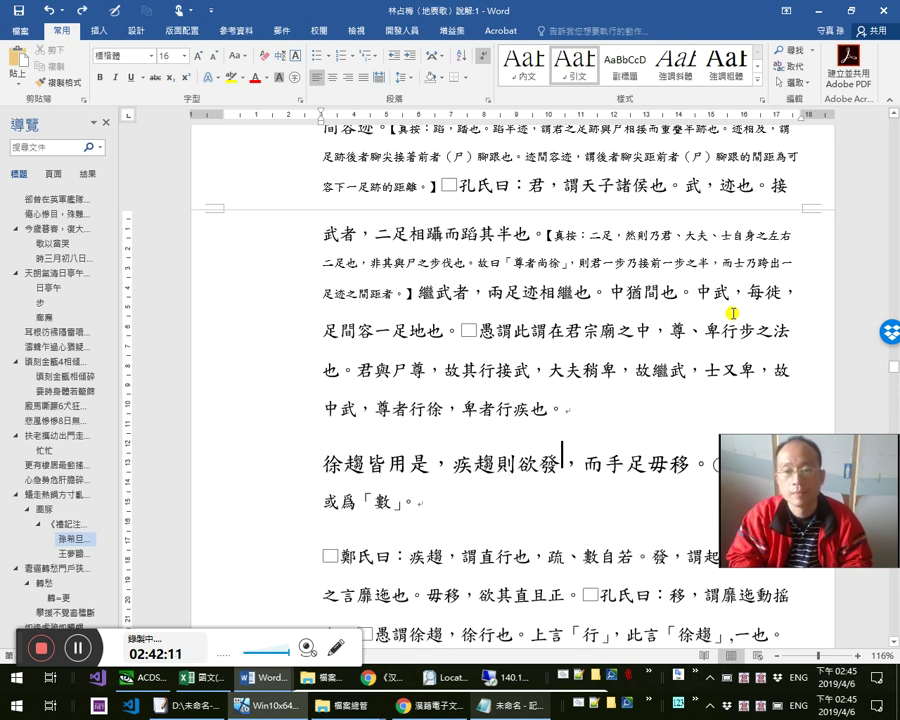
scroll(605, 396, "down", 1)
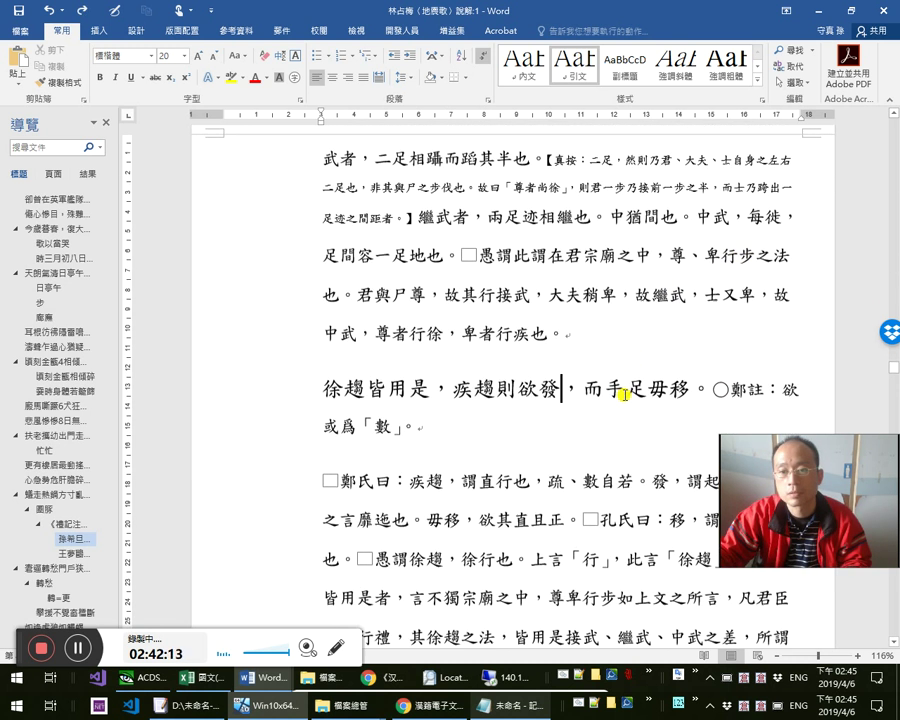
left_click(582, 396)
scroll(600, 380, "down", 2)
Step: Move into the 鄭氏曰 paragraph and select the sentence 「愚謂徐趨，徐行也。」
left_click(614, 312)
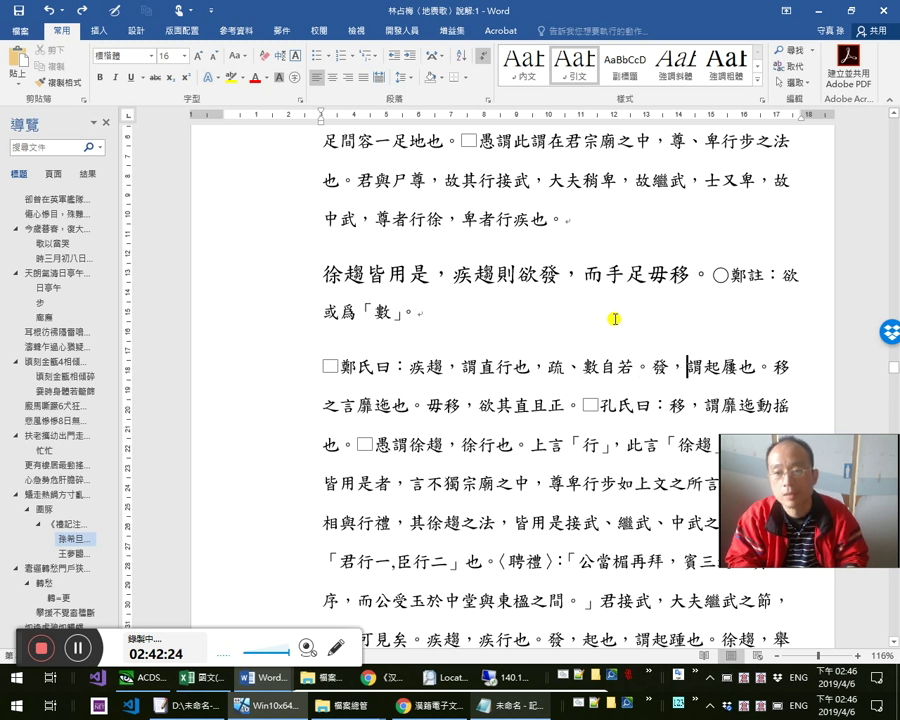
scroll(659, 326, "down", 1)
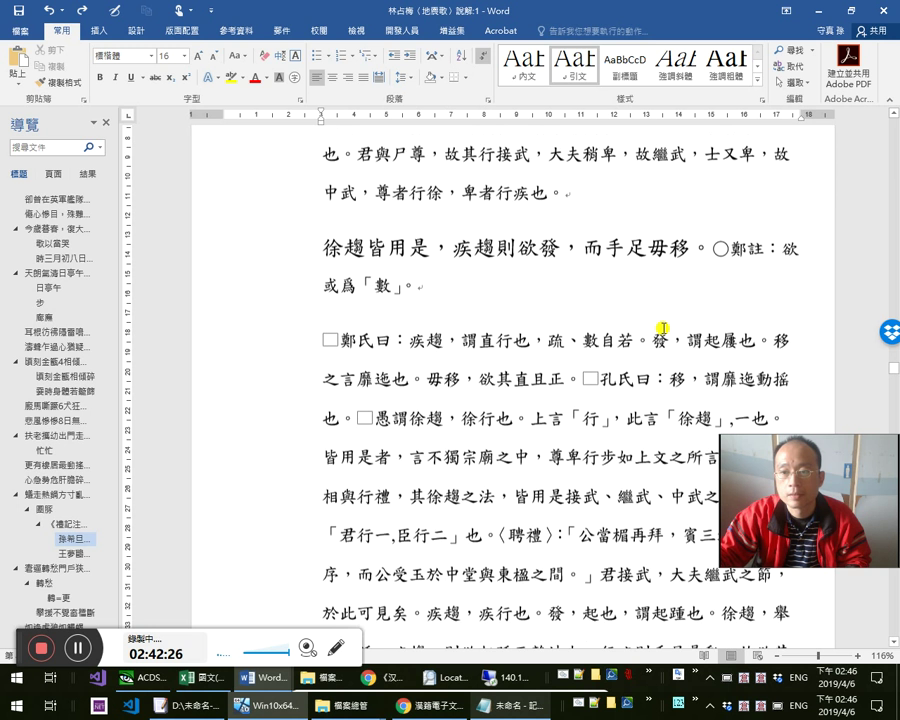
left_click(389, 369)
left_click(458, 372)
scroll(556, 368, "down", 2)
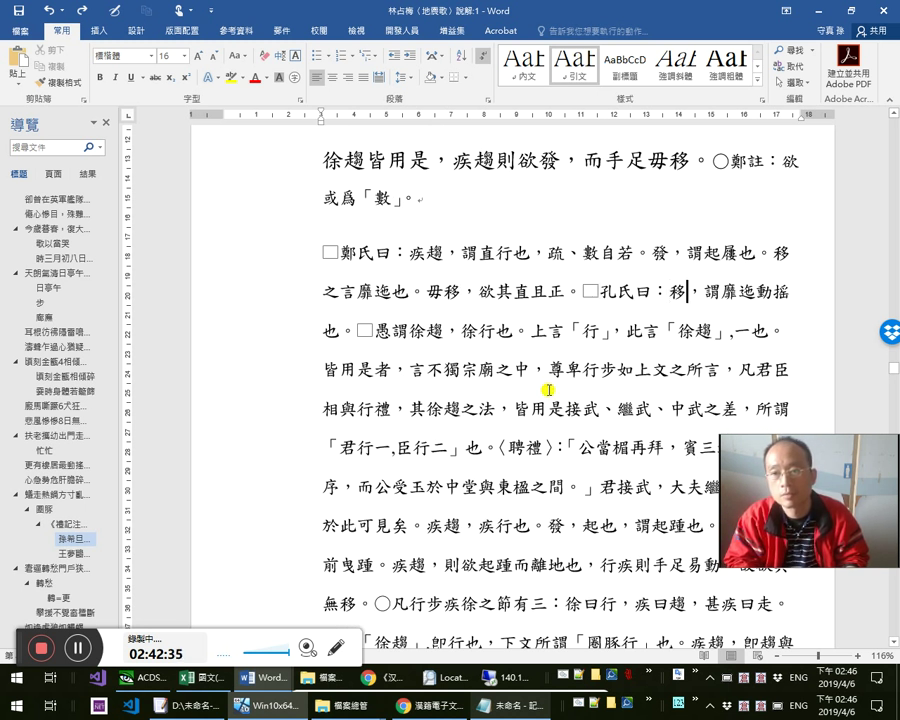
key("Right")
key("Right")
key("Right")
key("Right")
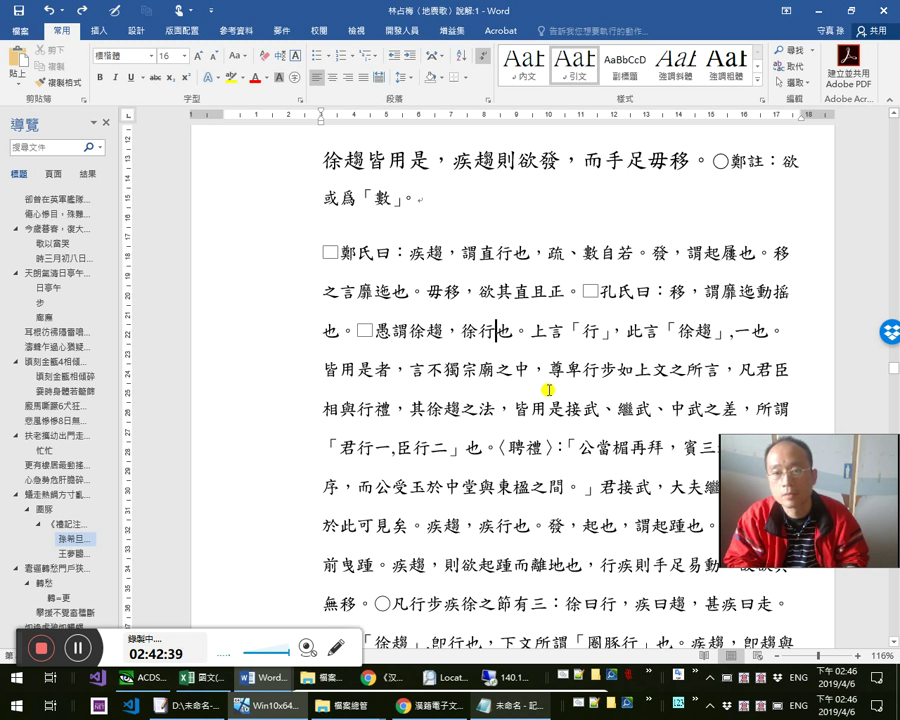
key("shift+Right")
key("shift+Right")
key("shift+Right")
key("shift+Right")
key("shift+Right")
key("shift+Right")
key("shift+Right")
key("shift+Right")
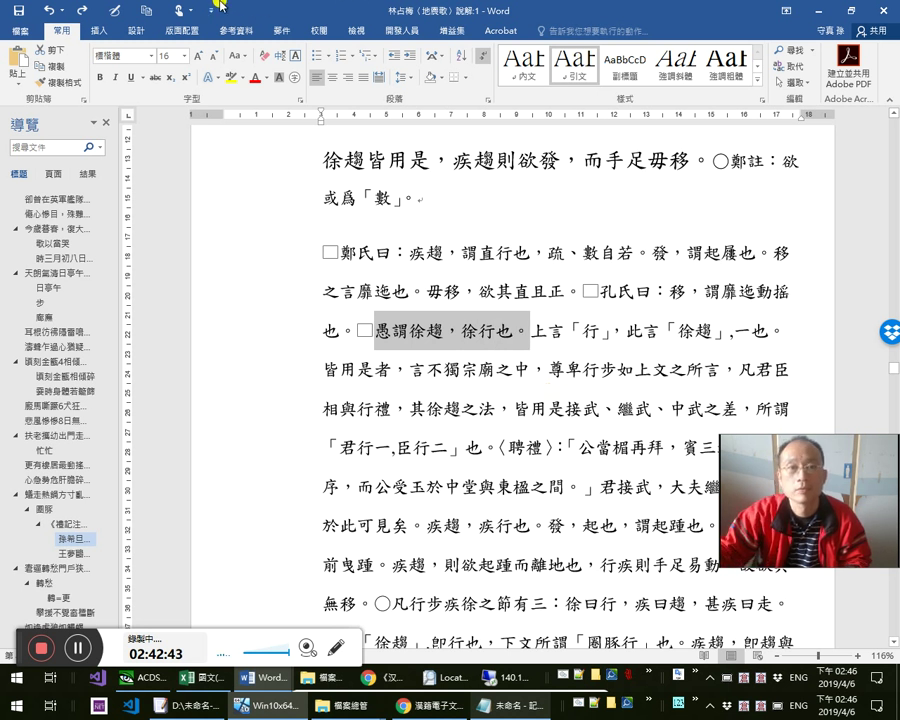
Step: Highlight the whole 愚謂徐趨 sentence yellow and replace its comma with a full-width ，
left_click(230, 77)
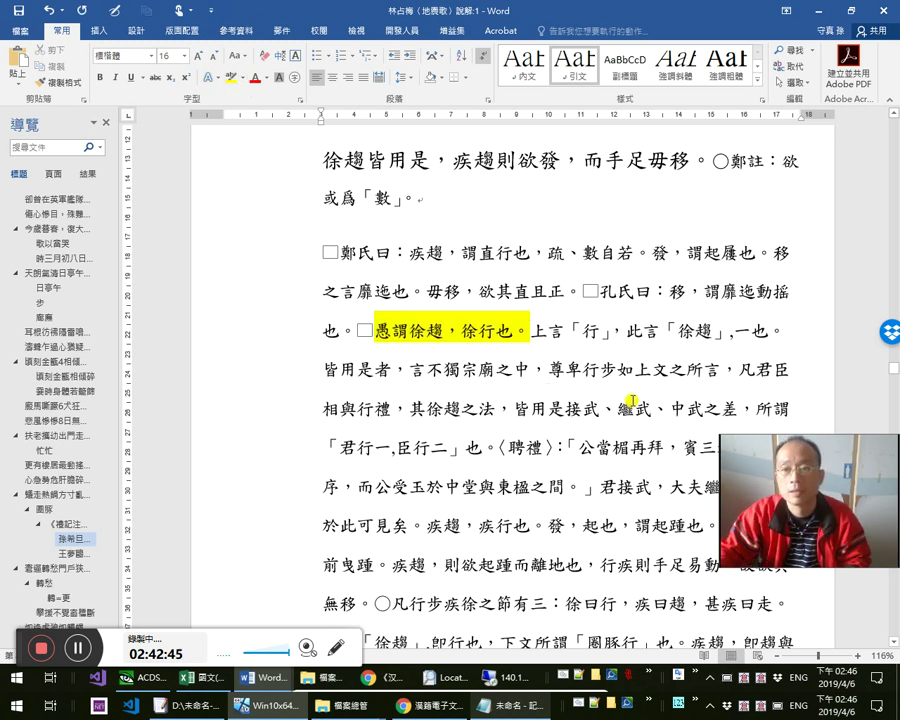
key("shift+End")
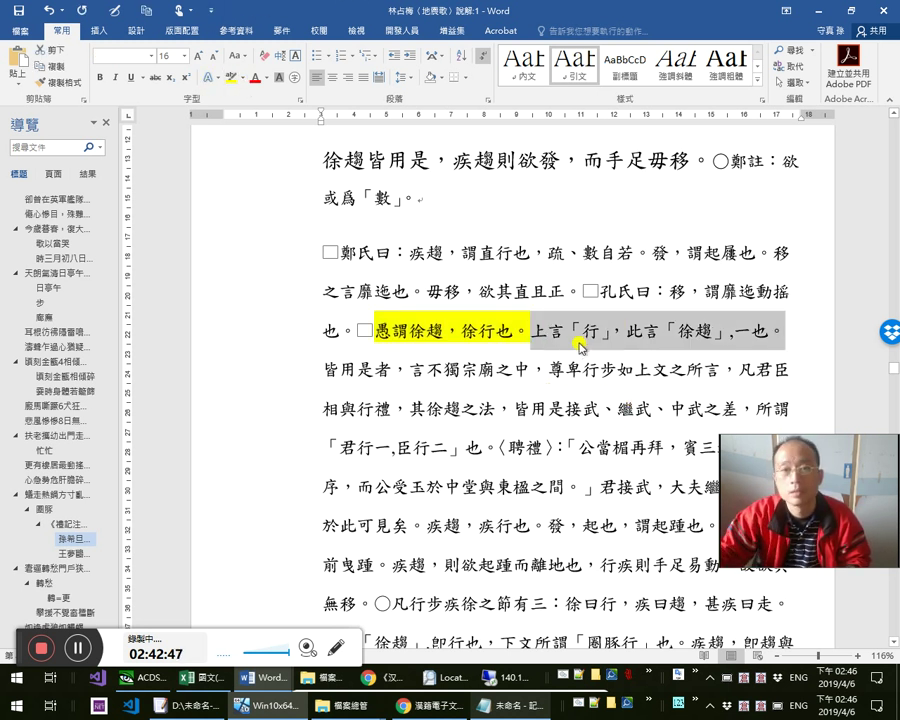
left_click(232, 79)
key("Delete")
type("，")
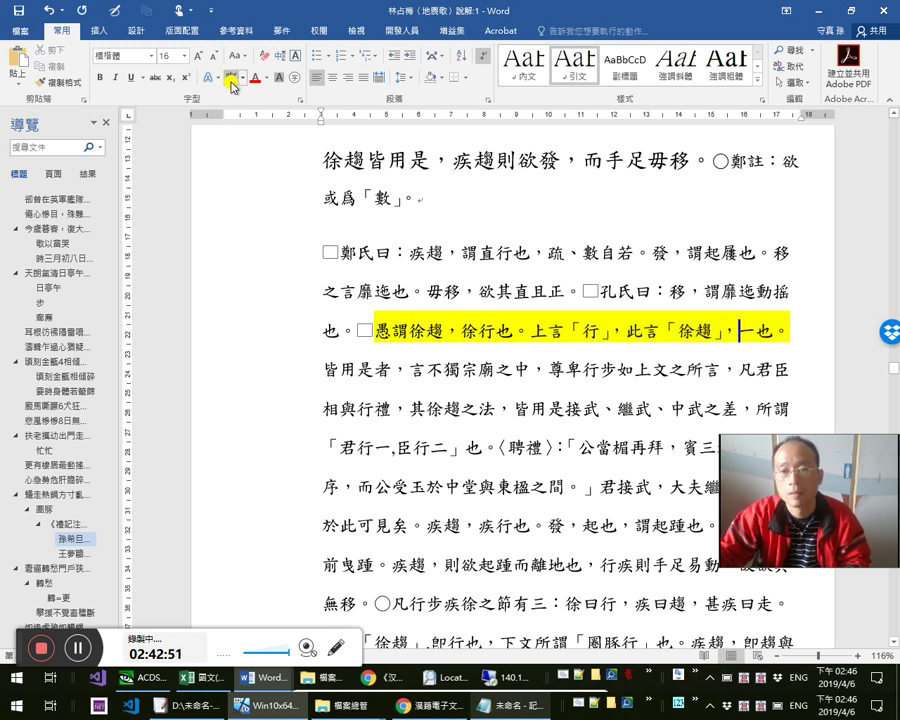
Step: Insert 「皆用是」 at the start of the 皆用是者 line
left_click(375, 370)
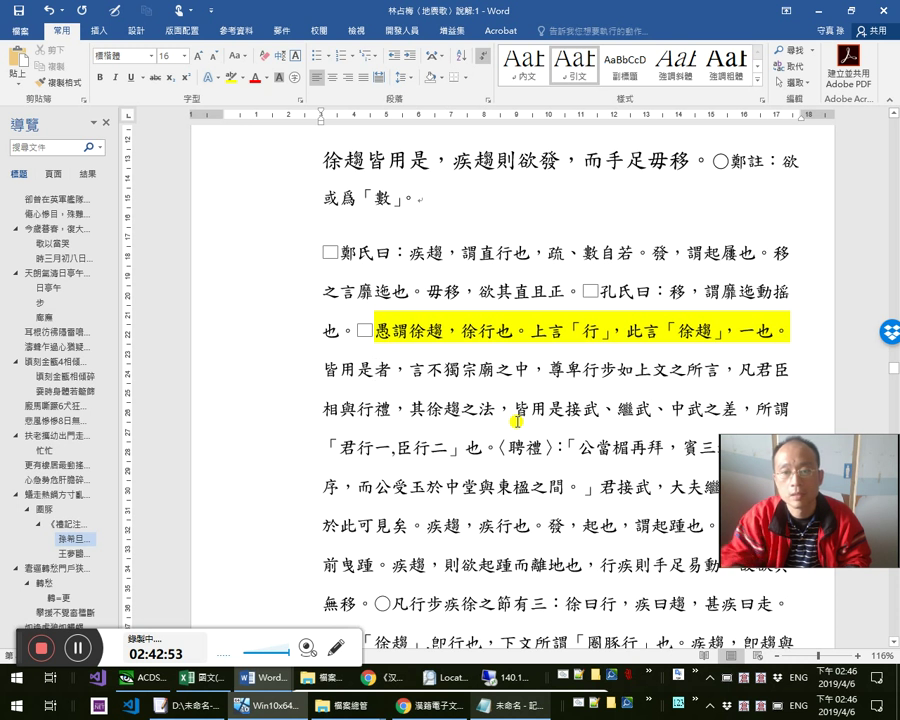
key("Up")
key("Up")
key("Up")
key("Down")
key("shift+Right")
key("shift+Right")
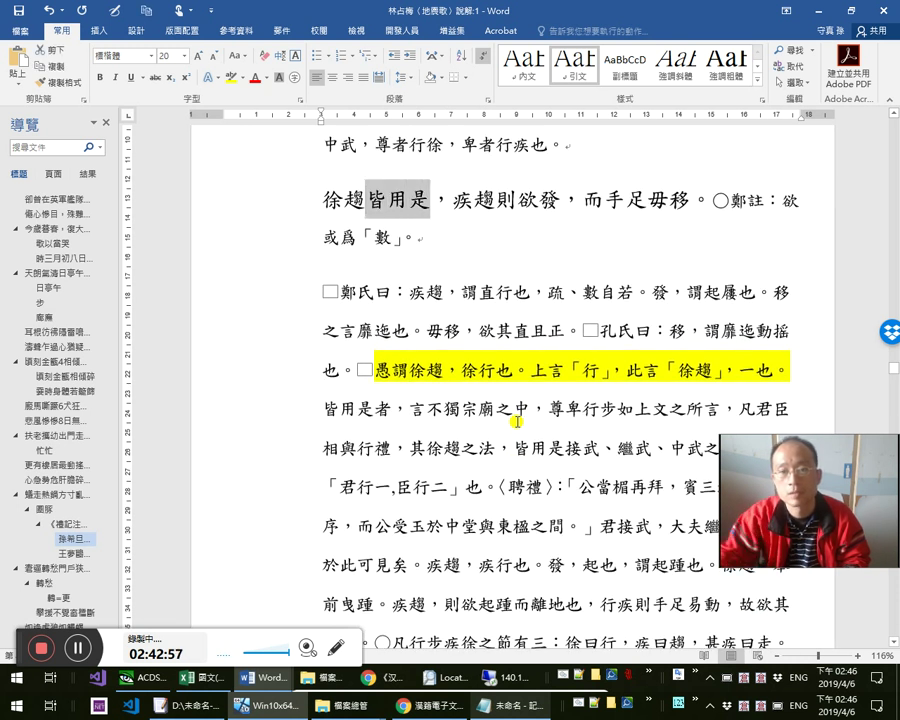
key("Down")
key("Down")
key("Down")
key("Down")
key("Down")
key("Home")
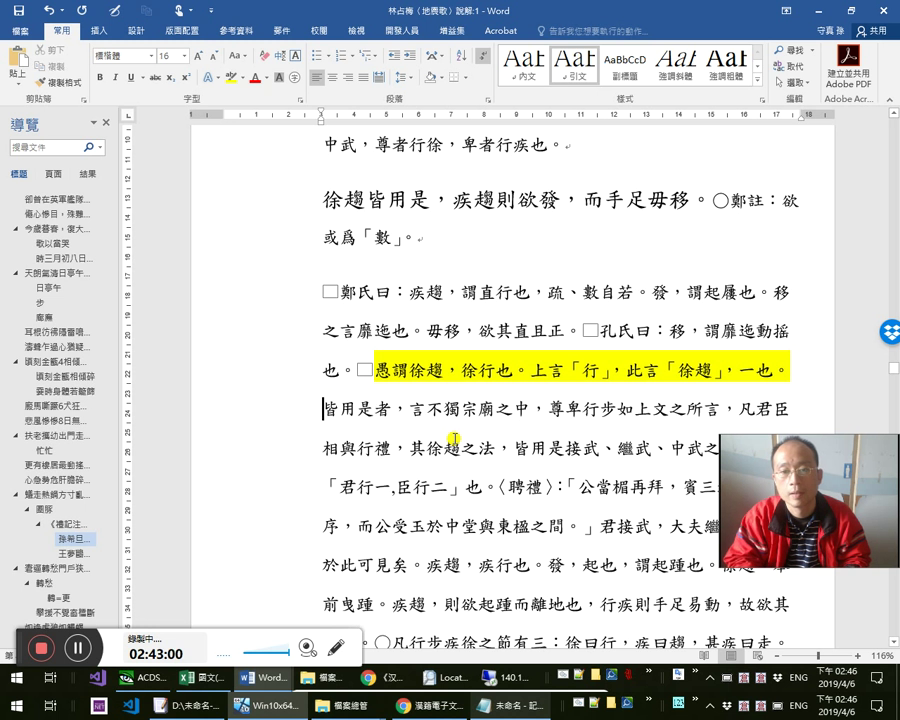
type("「皆用是")
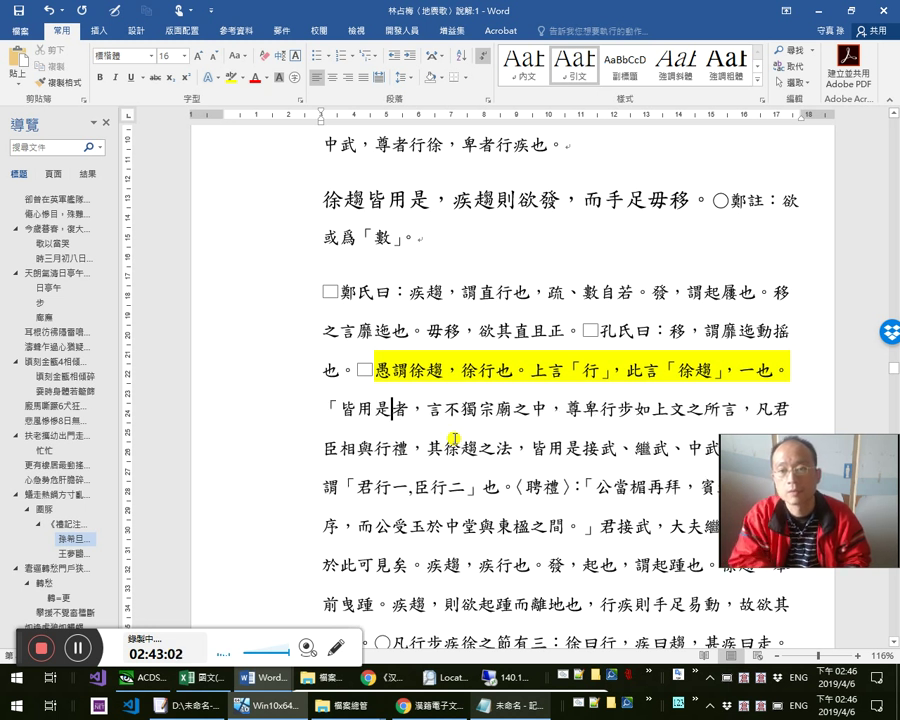
type("」")
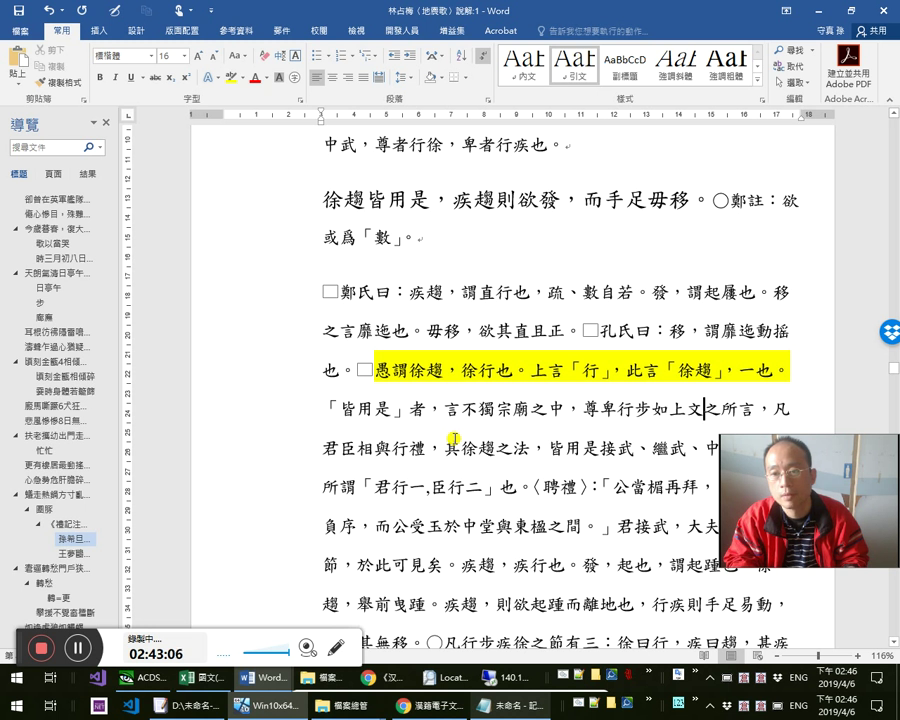
key("Right")
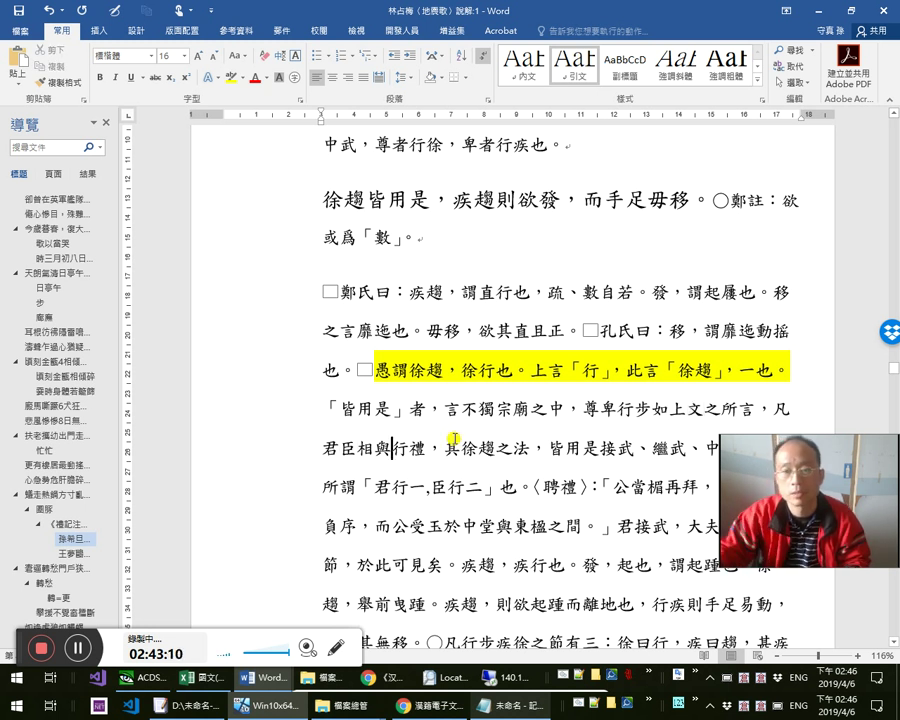
Step: Highlight 徐趨 in 「其徐趨之法」 yellow
scroll(457, 447, "down", 1)
left_click(410, 408)
key("shift+Right")
left_click(397, 410)
double_click(410, 408)
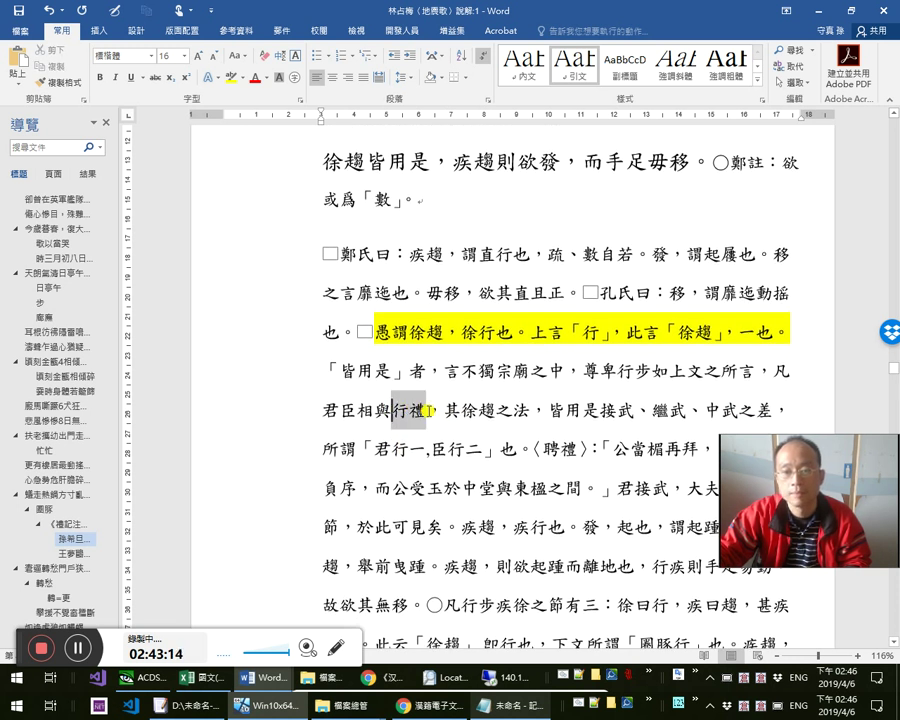
scroll(488, 465, "down", 1)
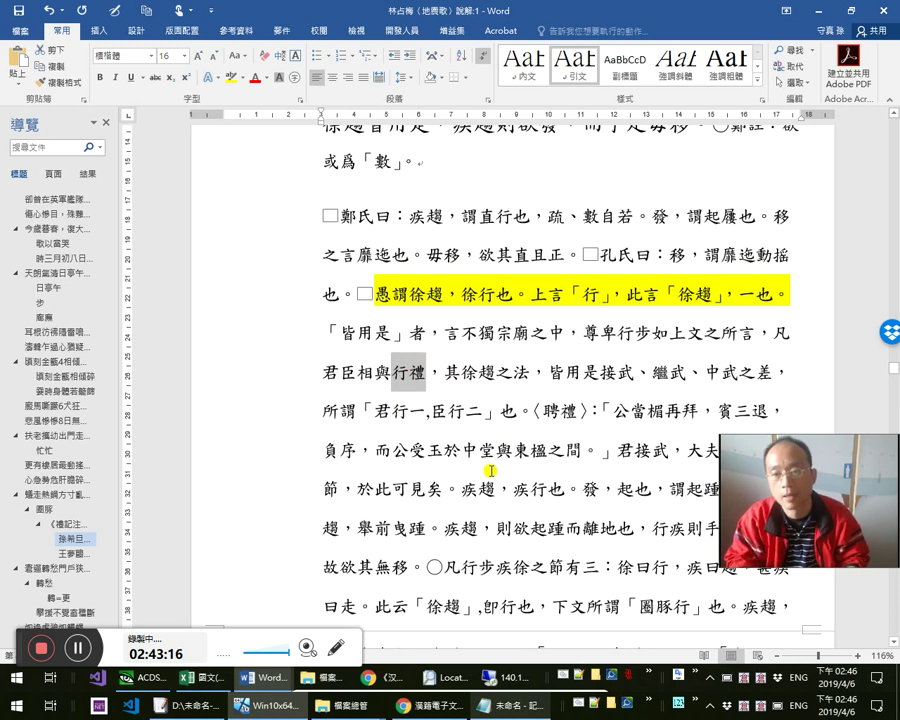
key("Right")
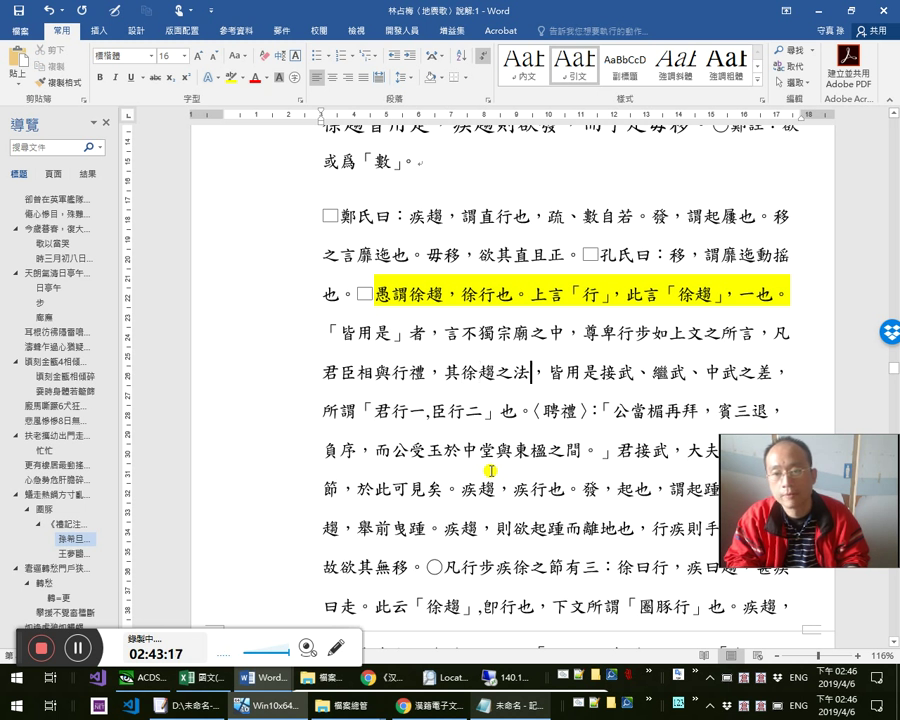
key("Left")
key("Left")
key("Left")
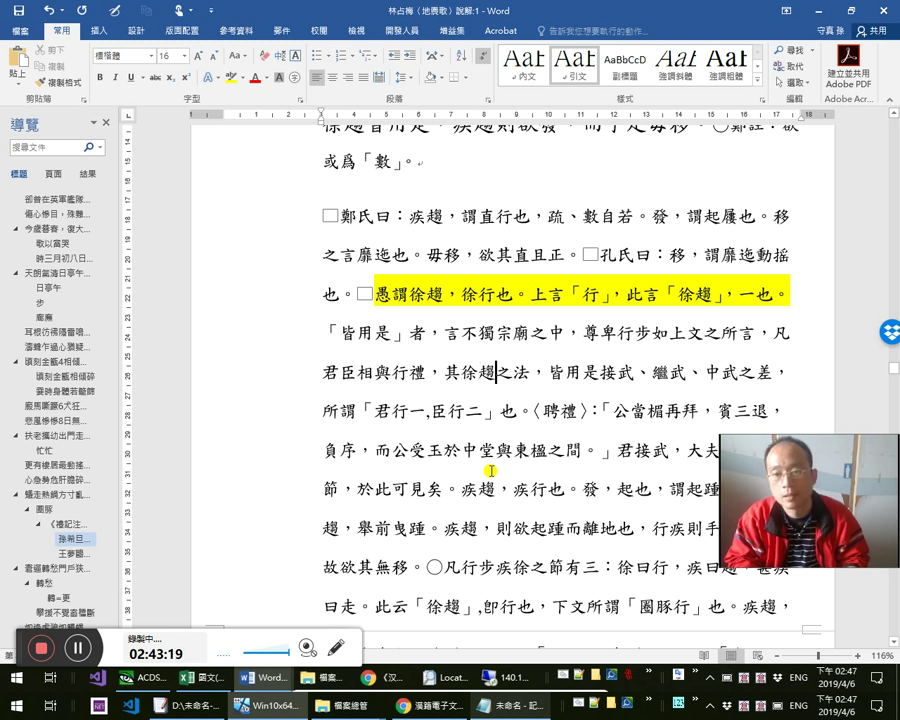
key("shift+Left")
key("shift+Left")
left_click(229, 77)
Step: Try adding 等級 after 中武之差, then remove it again
left_click(619, 366)
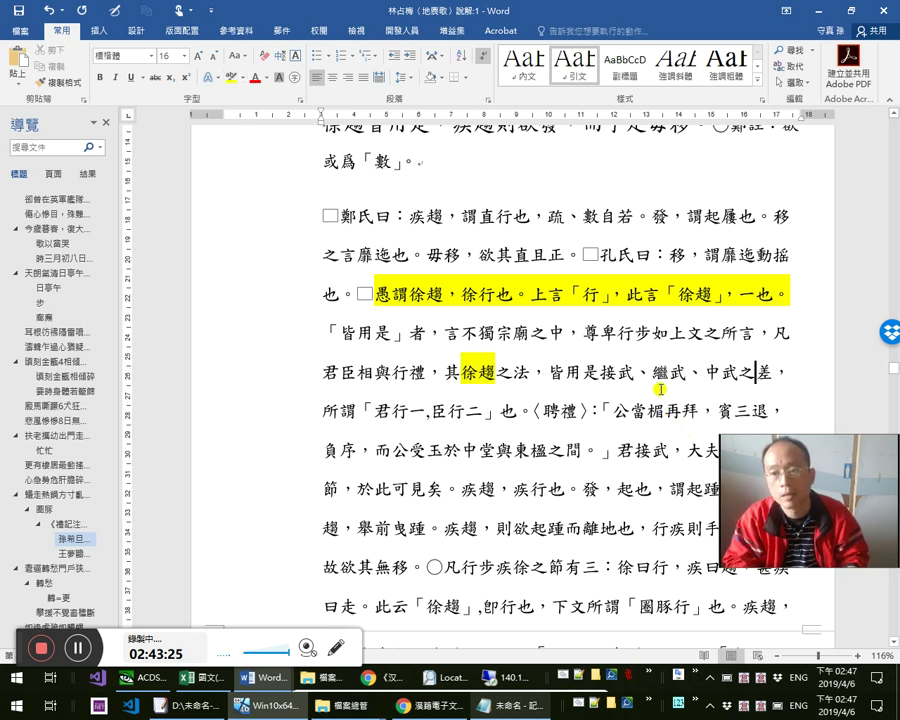
type("等，")
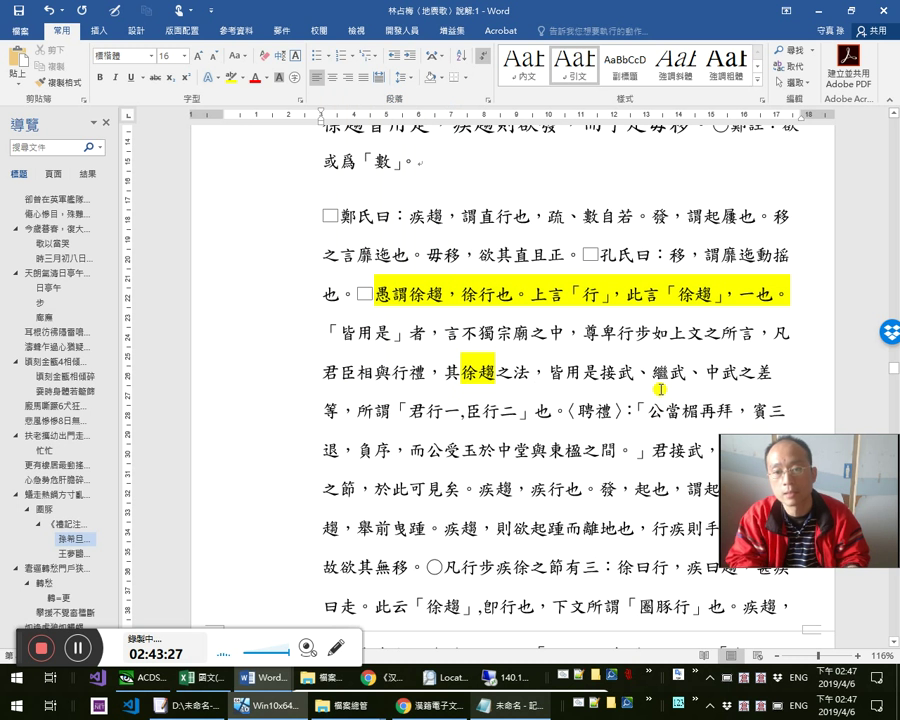
type("級")
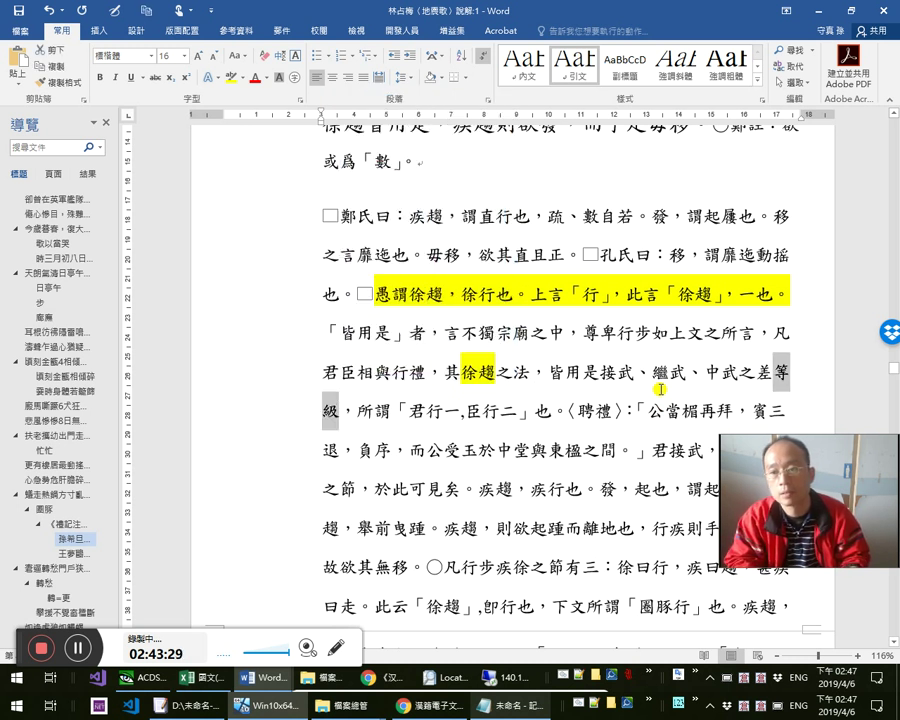
key("BackSpace")
key("BackSpace")
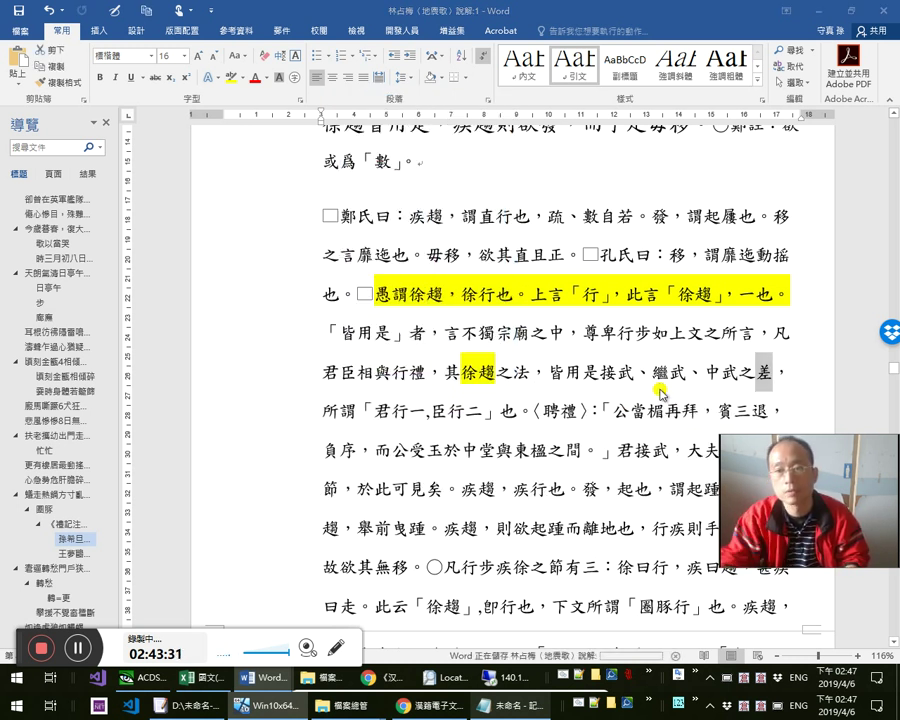
key("alt+Tab")
key("alt+Tab")
key("alt+Tab")
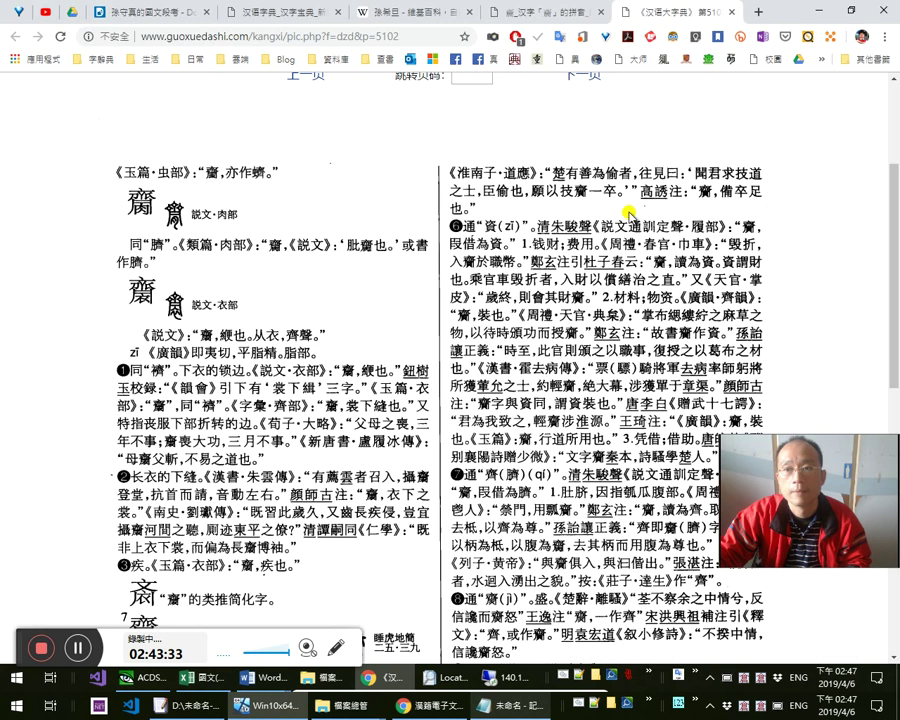
Step: Open the variant-character and revised Mandarin dictionaries, and copy the guoxuedashi entry's page address
middle_click(537, 61)
middle_click(537, 61)
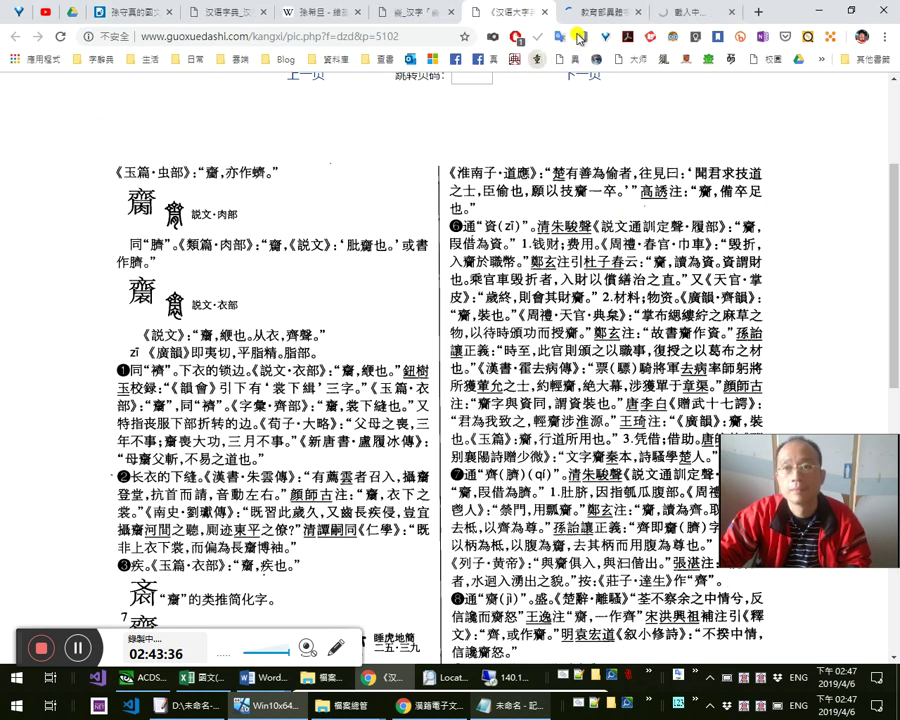
left_click(604, 12)
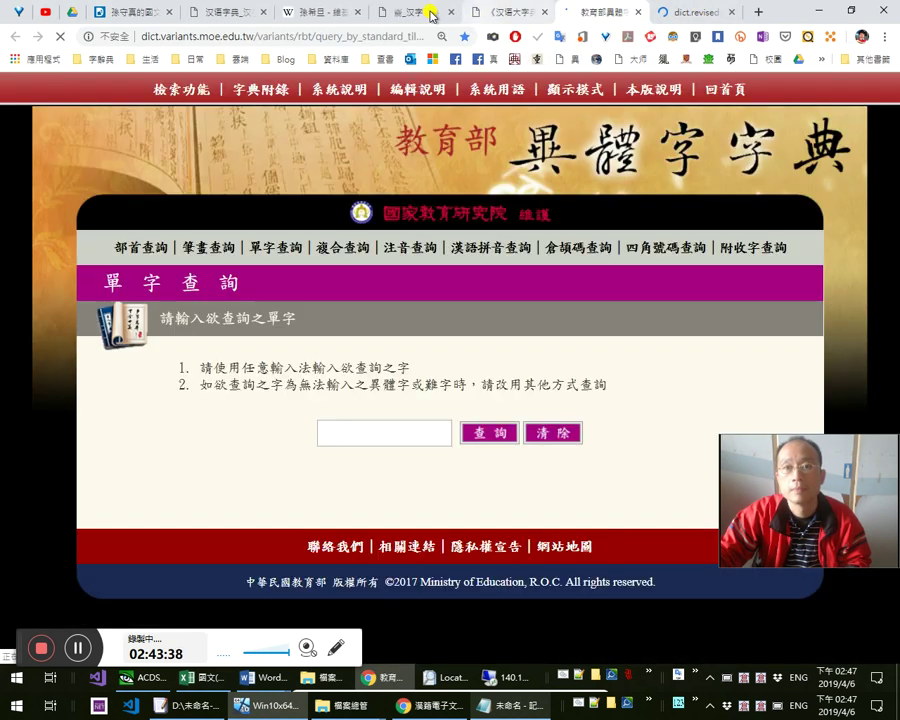
left_click(426, 12)
left_click(262, 37)
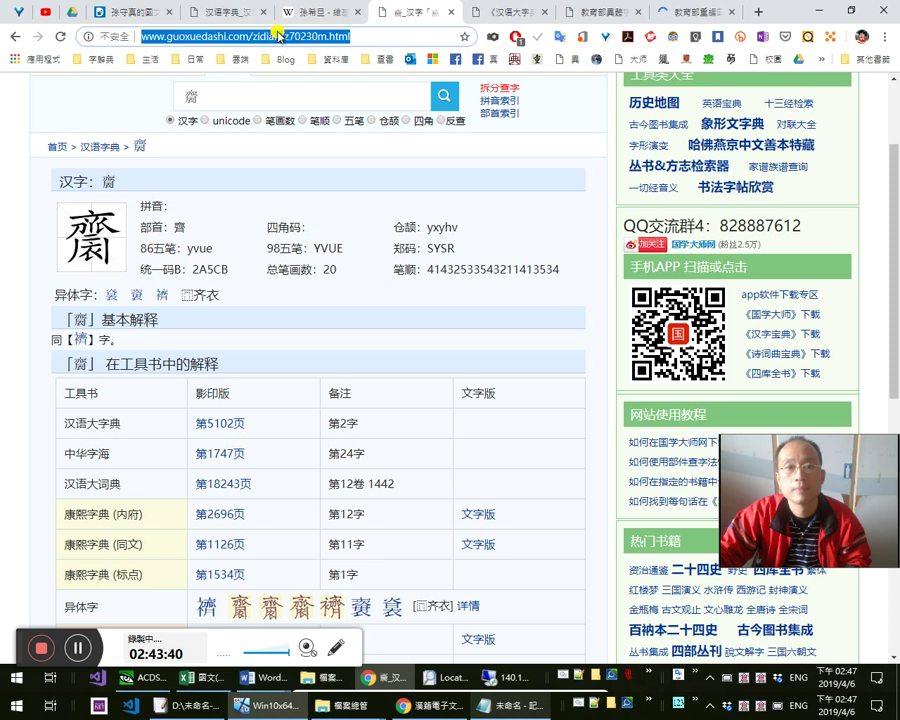
right_click(282, 36)
left_click(312, 108)
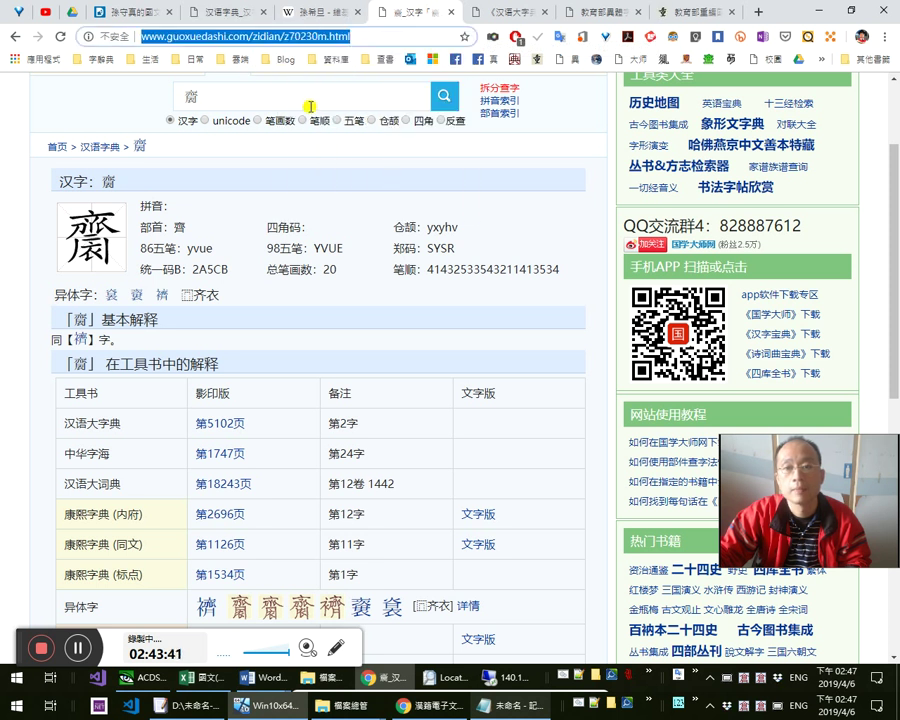
Step: Select the rare character in Word's 「齊音咨，本又作」 line, then return to its dictionary page address
key("alt+Tab")
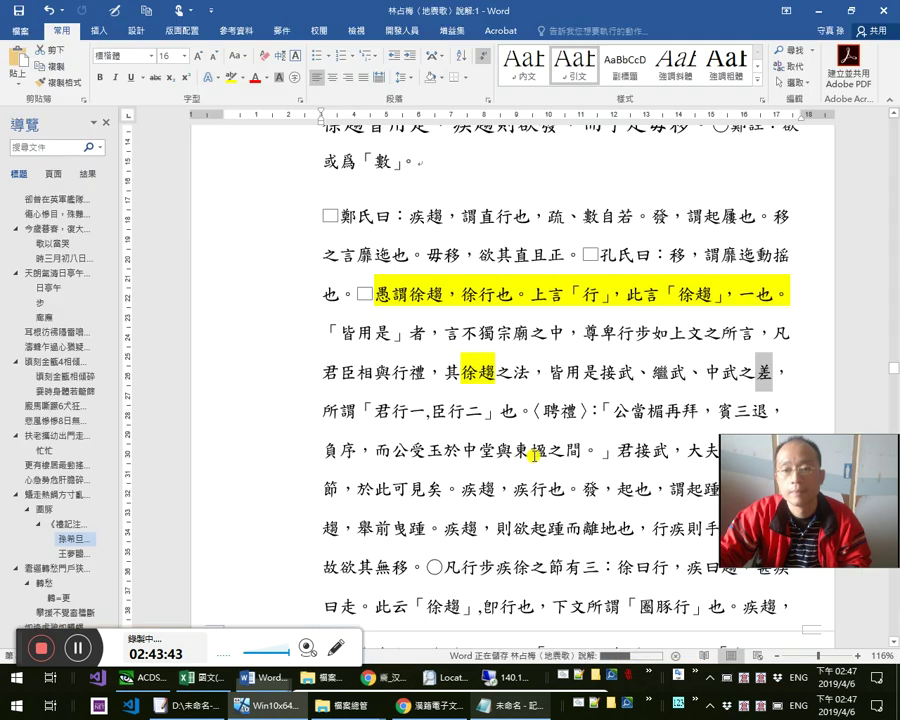
scroll(543, 456, "down", 5)
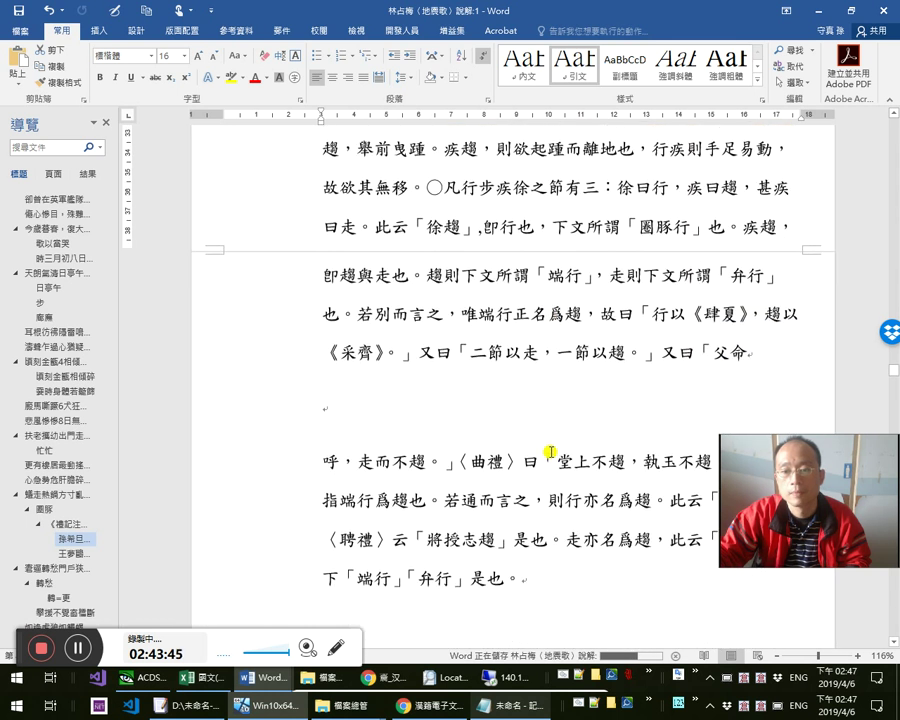
scroll(550, 451, "down", 1)
left_click(463, 550)
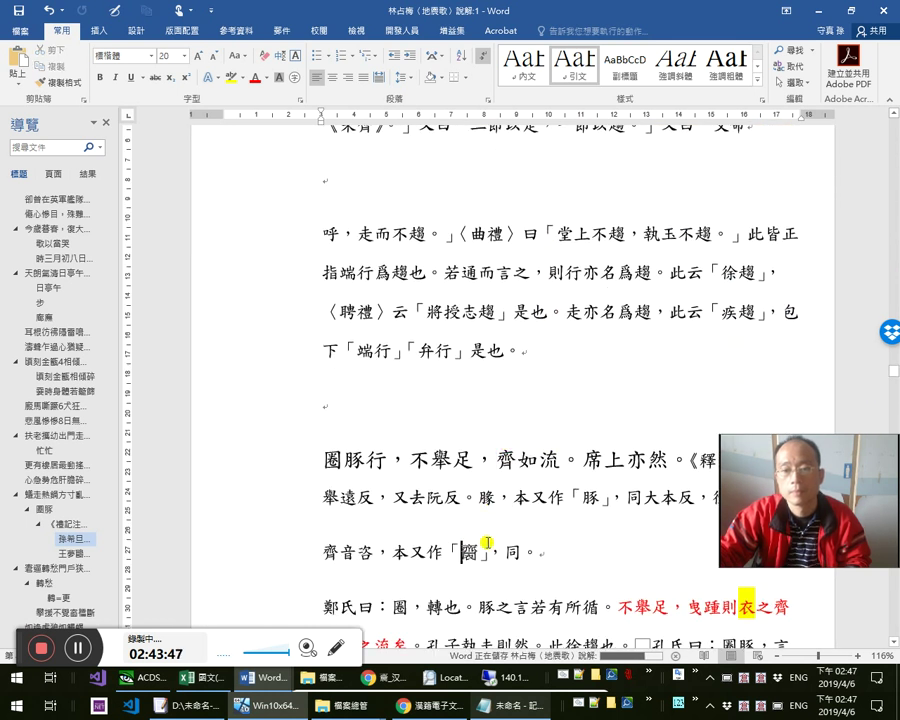
key("shift+Right")
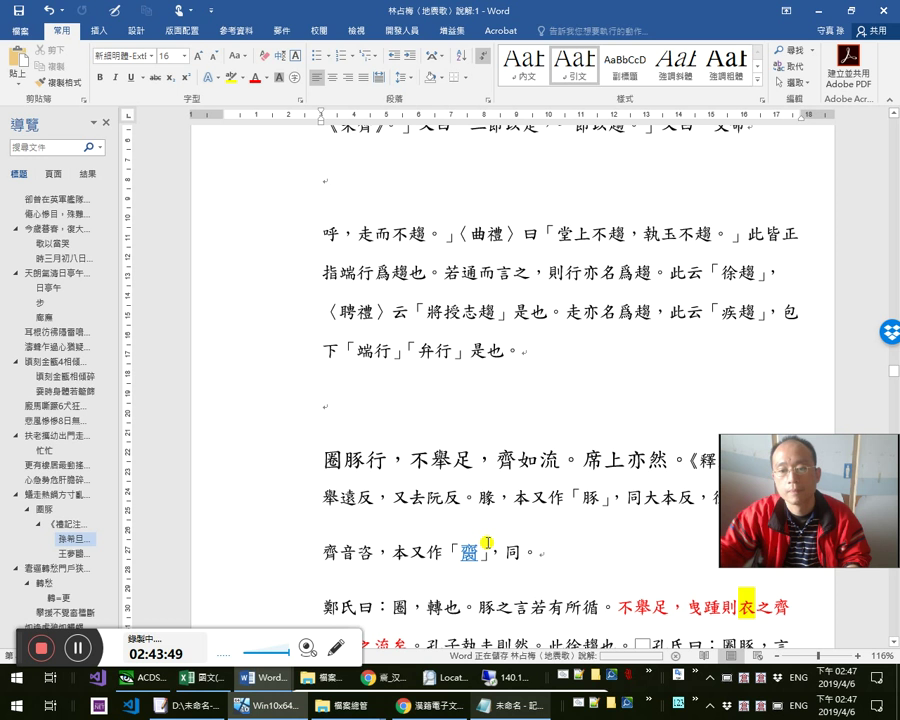
key("alt+Tab")
key("ctrl+l")
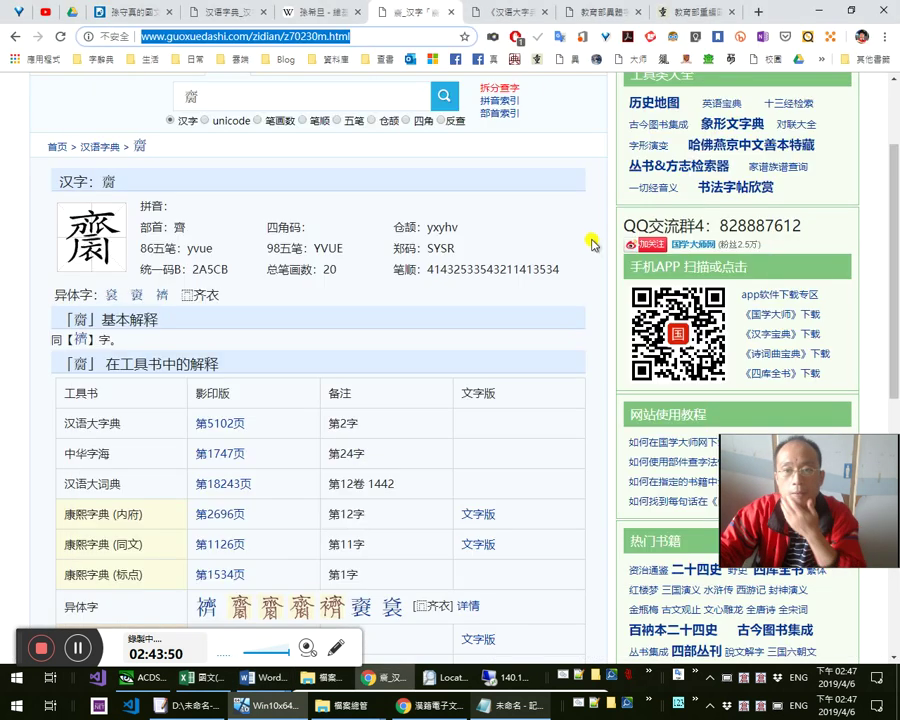
Step: Close the guoxuedashi and variant-character pages and search the revised Mandarin dictionary for 差
left_click(452, 14)
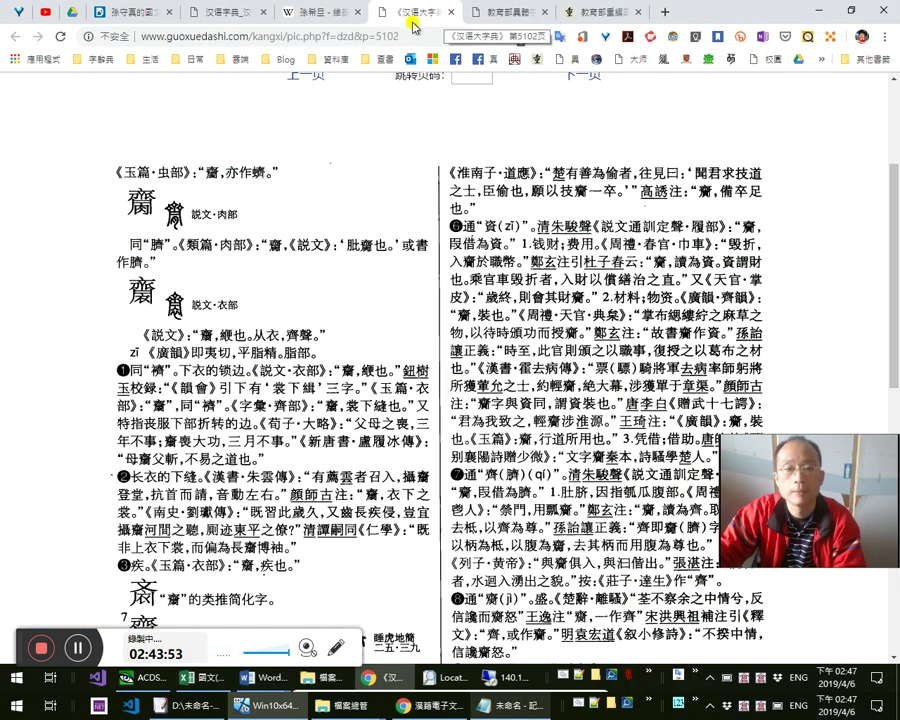
left_click(502, 14)
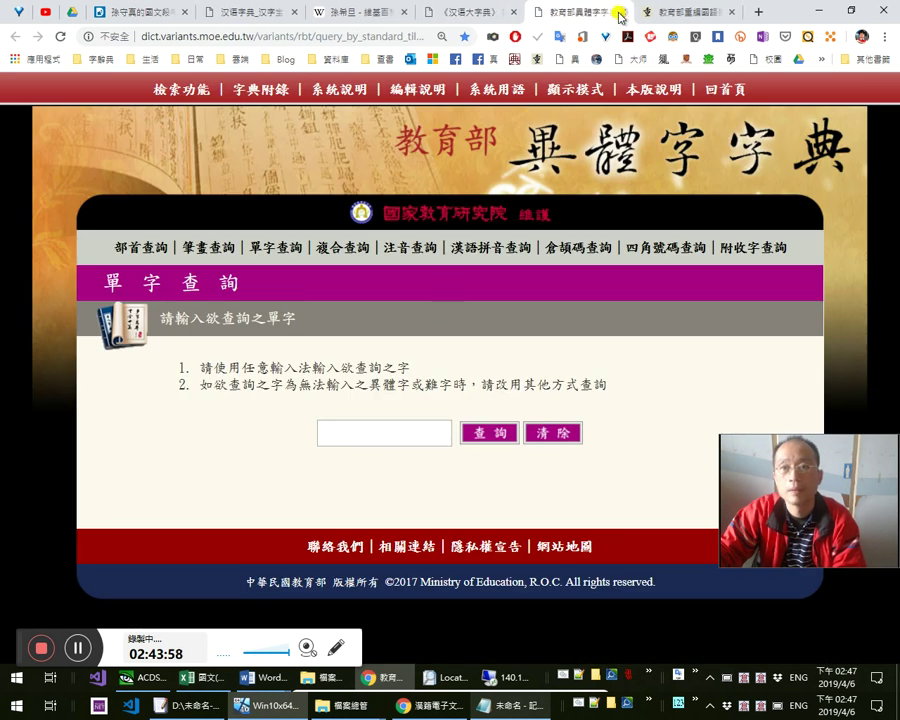
left_click(622, 12)
type("斜")
key("BackSpace")
type("差")
key("Return")
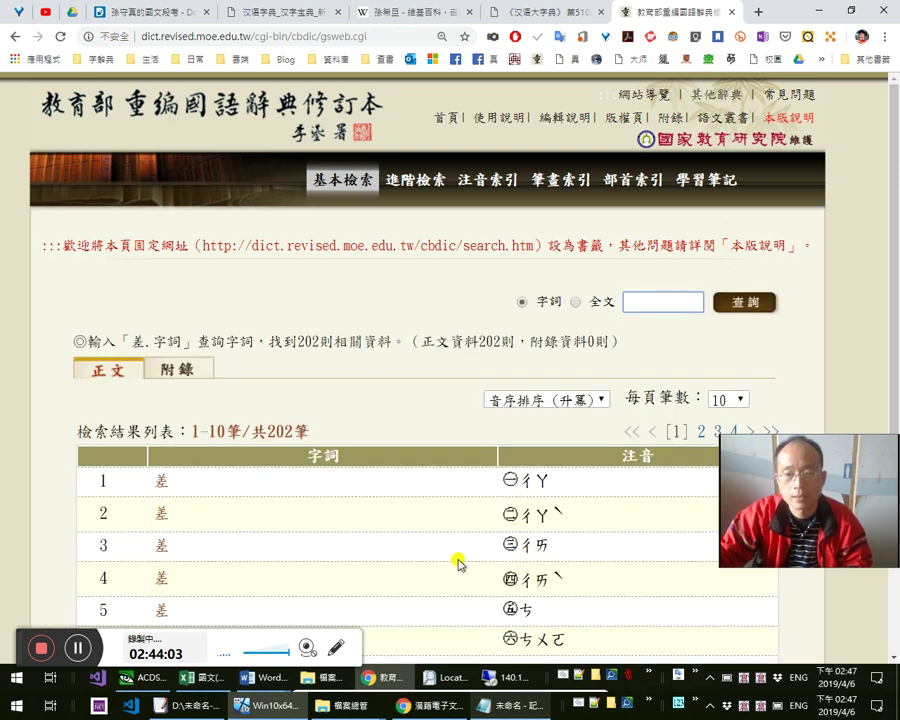
Step: Open the 差 entries for chài, chà and cī, and select the cī page's address
left_click(162, 580)
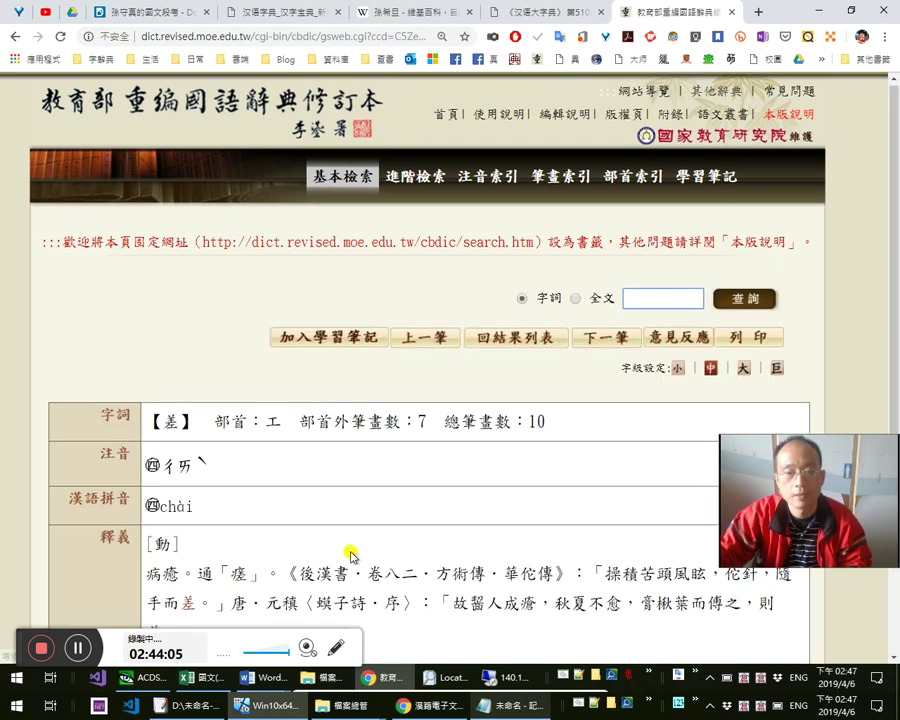
scroll(257, 518, "down", 3)
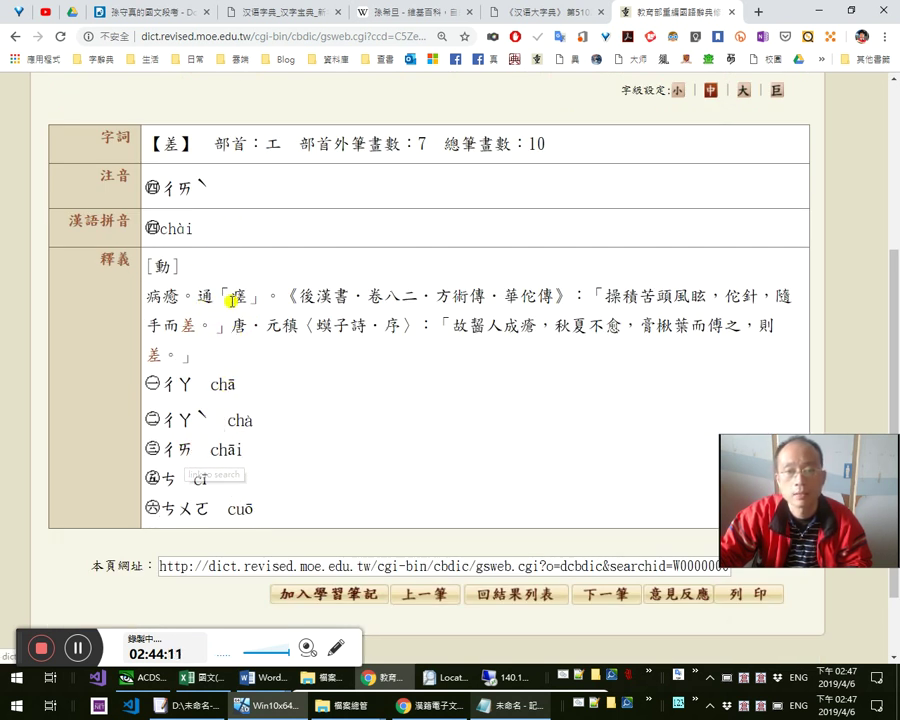
left_click(180, 420)
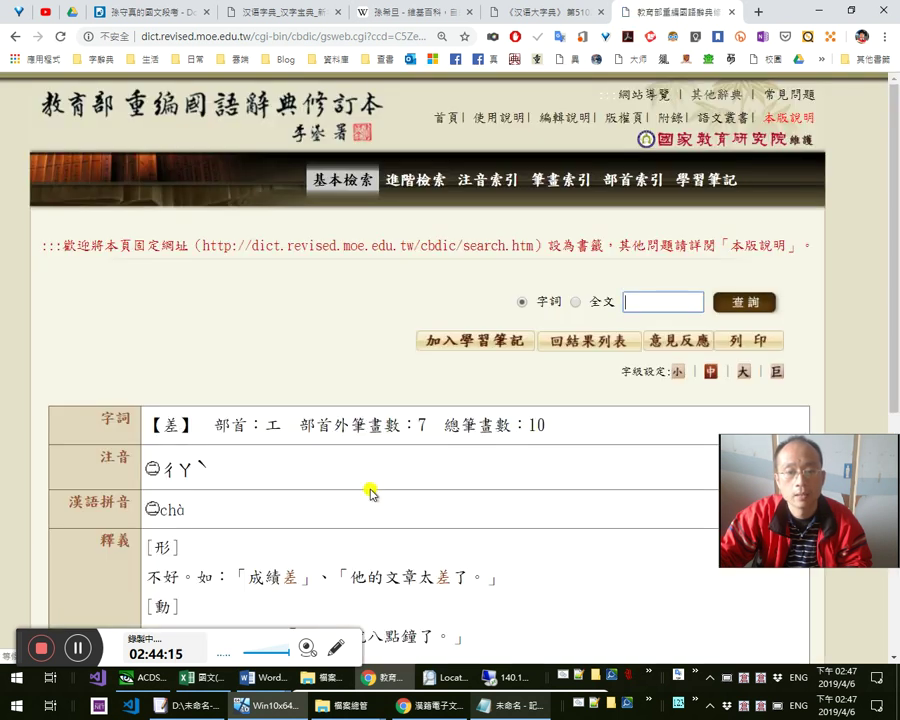
scroll(370, 492, "down", 1)
scroll(370, 492, "down", 3)
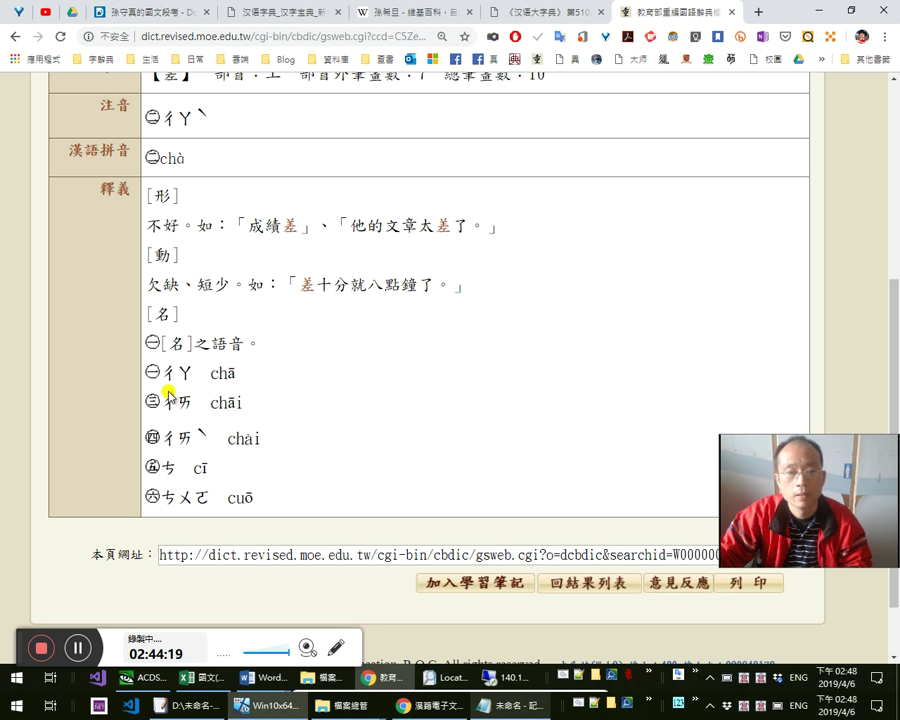
left_click(176, 463)
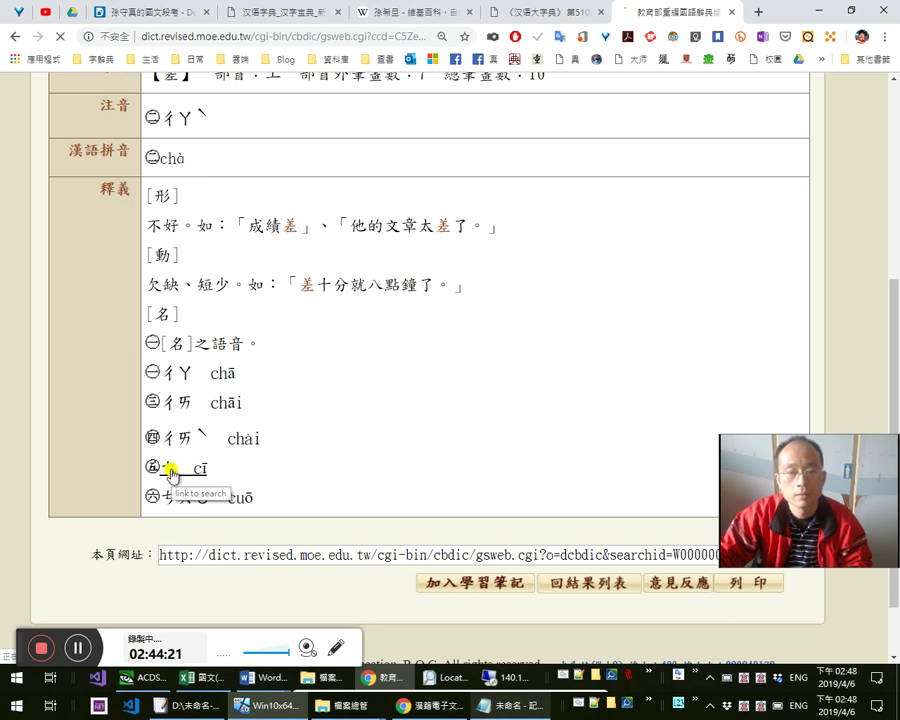
scroll(257, 453, "down", 3)
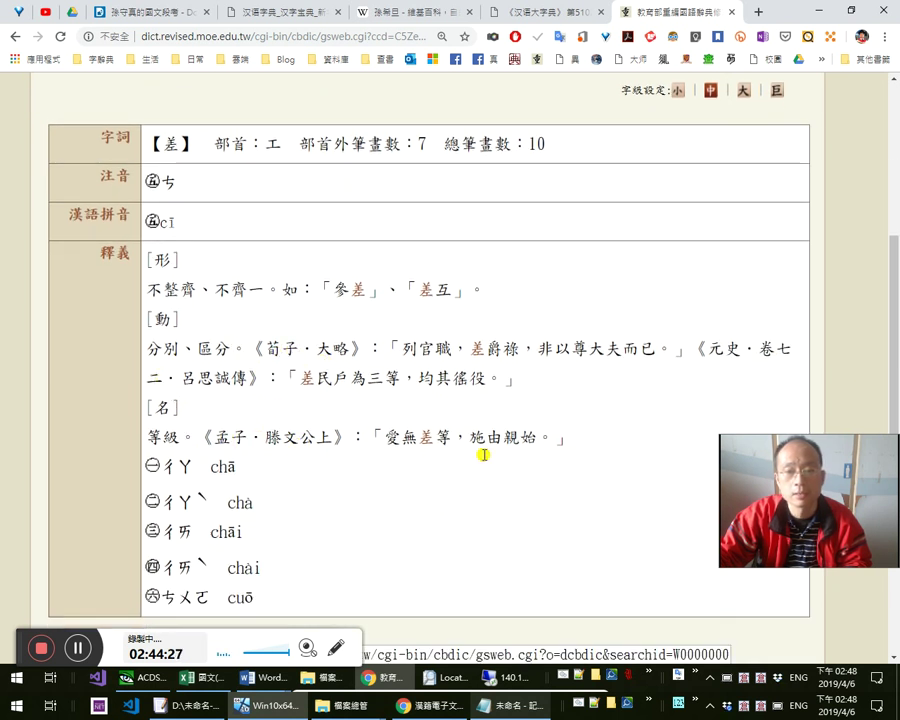
scroll(512, 512, "down", 1)
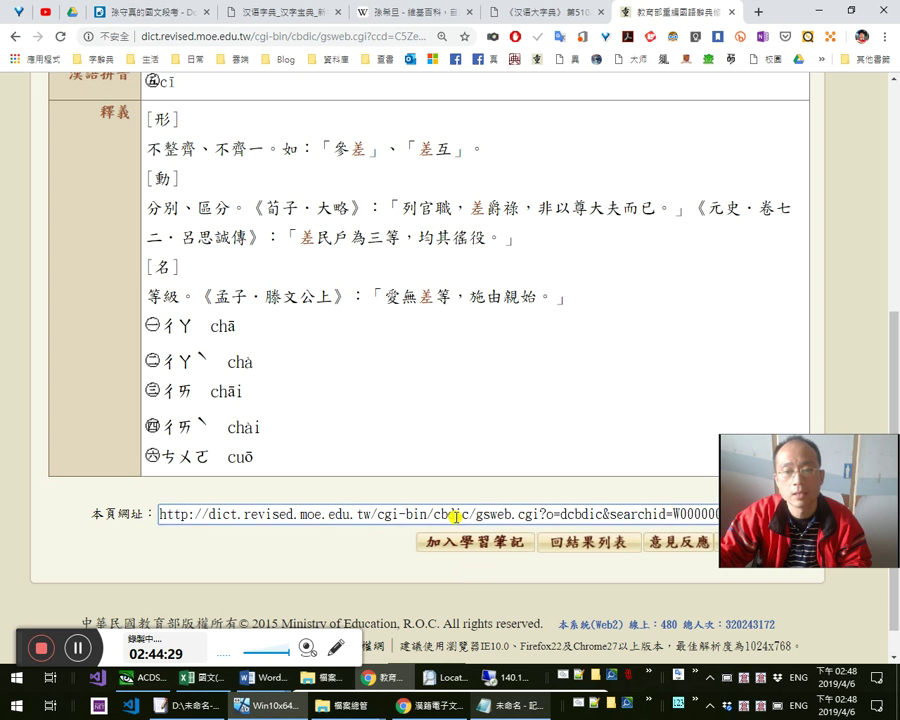
left_click(454, 516)
scroll(466, 500, "up", 2)
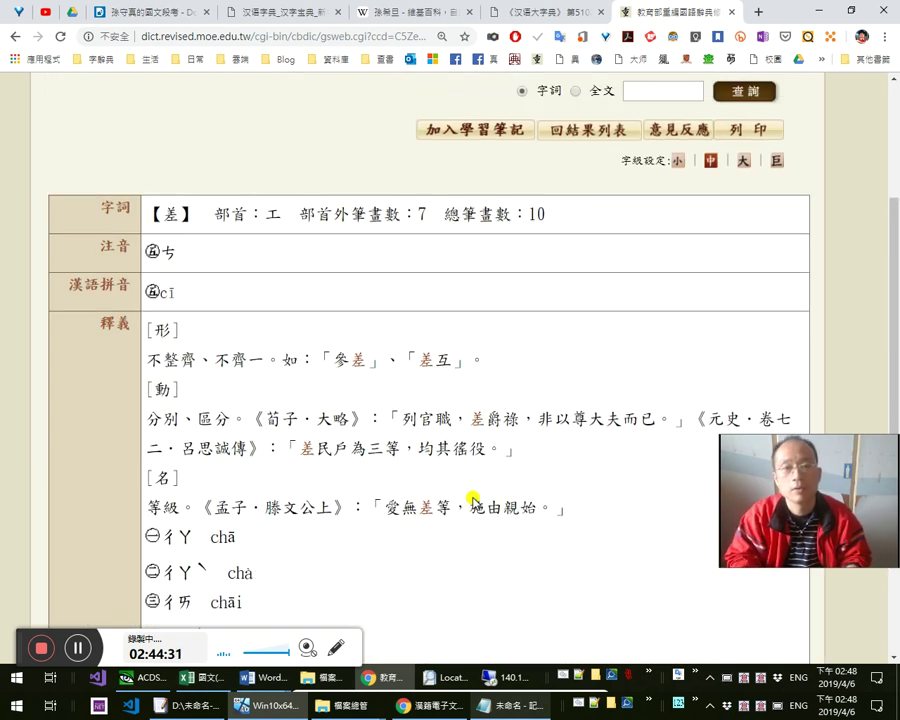
key("alt+Tab")
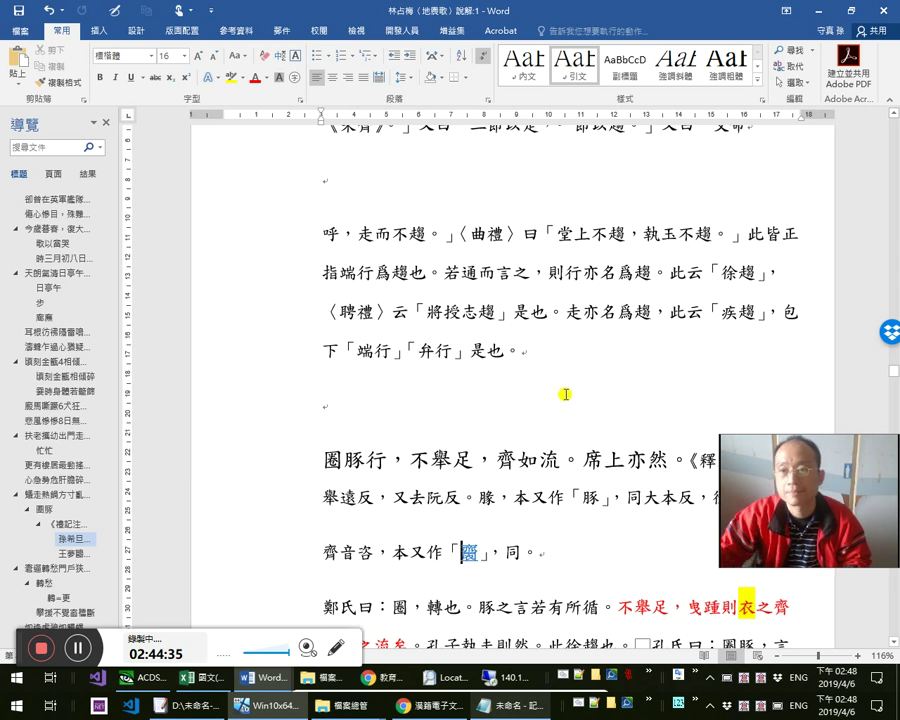
Step: Replace the 差 after 中武之 with the linked 差 and save the essay
scroll(753, 327, "up", 10)
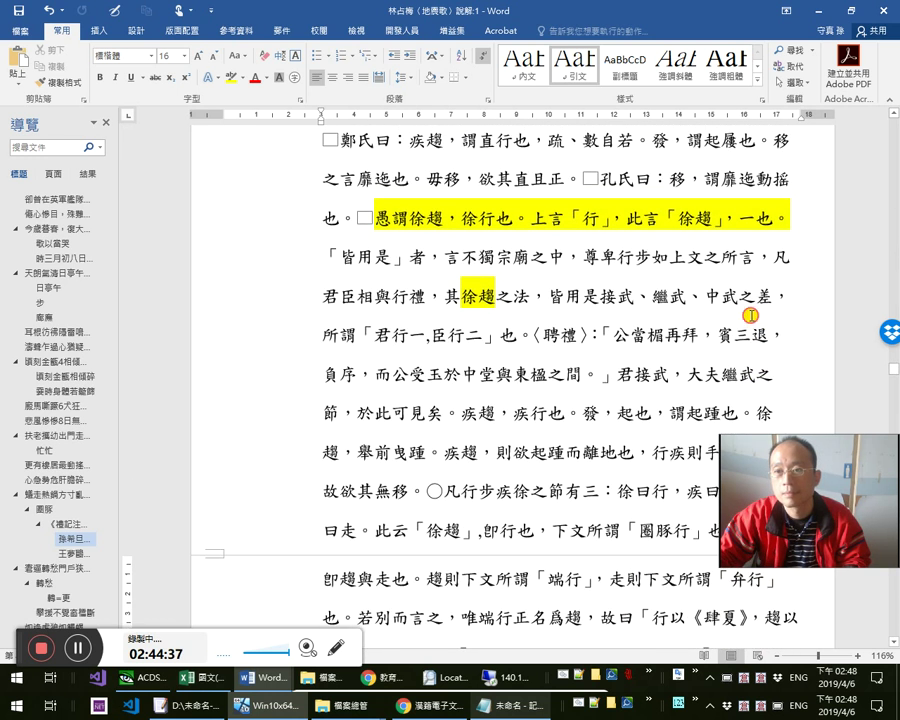
double_click(756, 308)
type("差")
key("ctrl+s")
Step: Flip between the dictionary page and the Word essay, ending back in Word
key("alt+Tab")
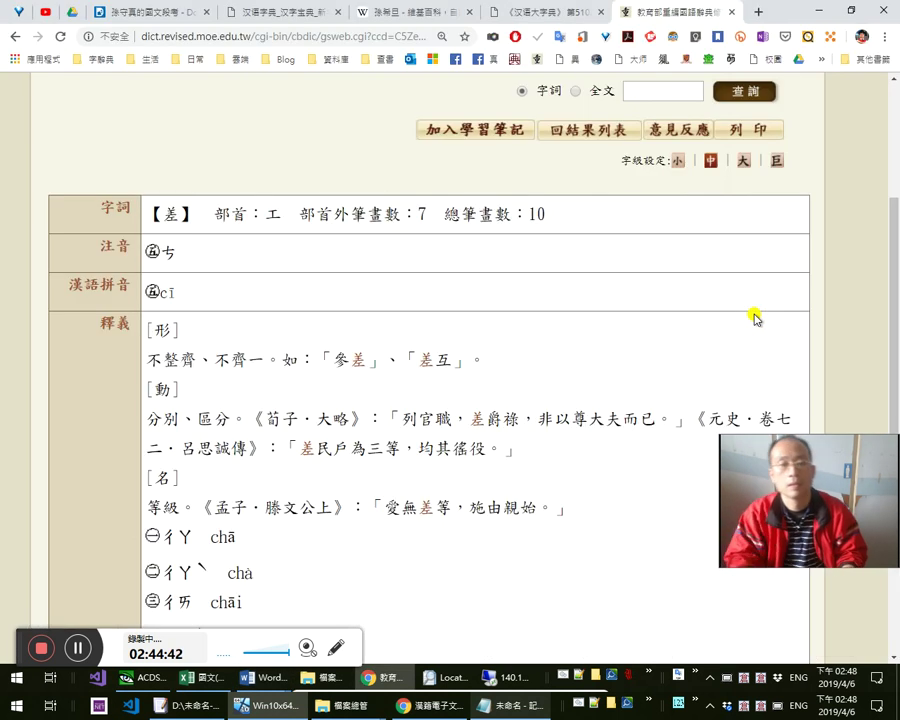
key("alt+Tab")
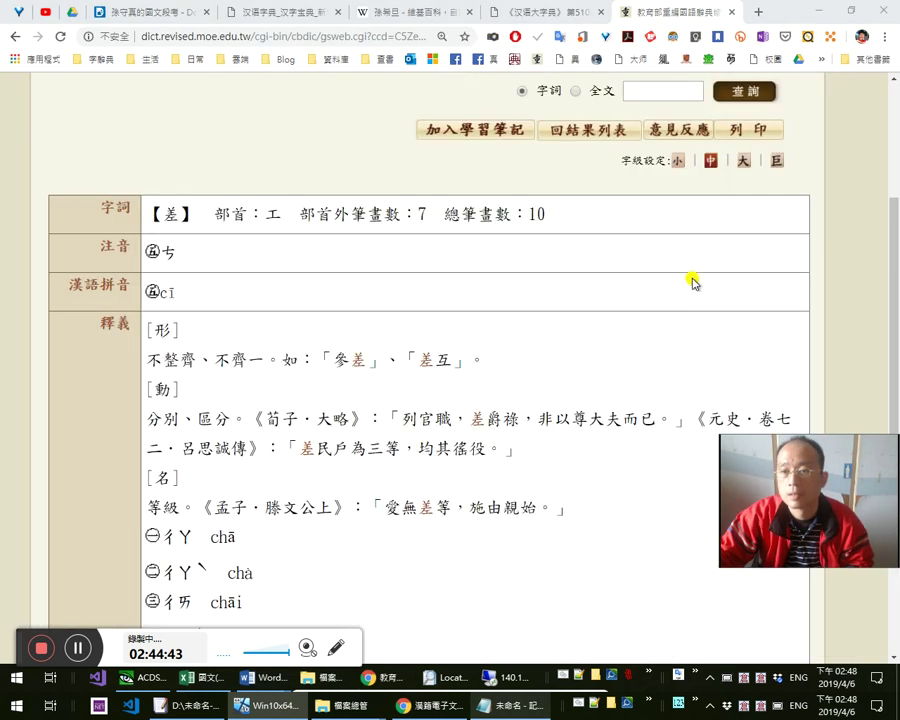
key("alt+Tab")
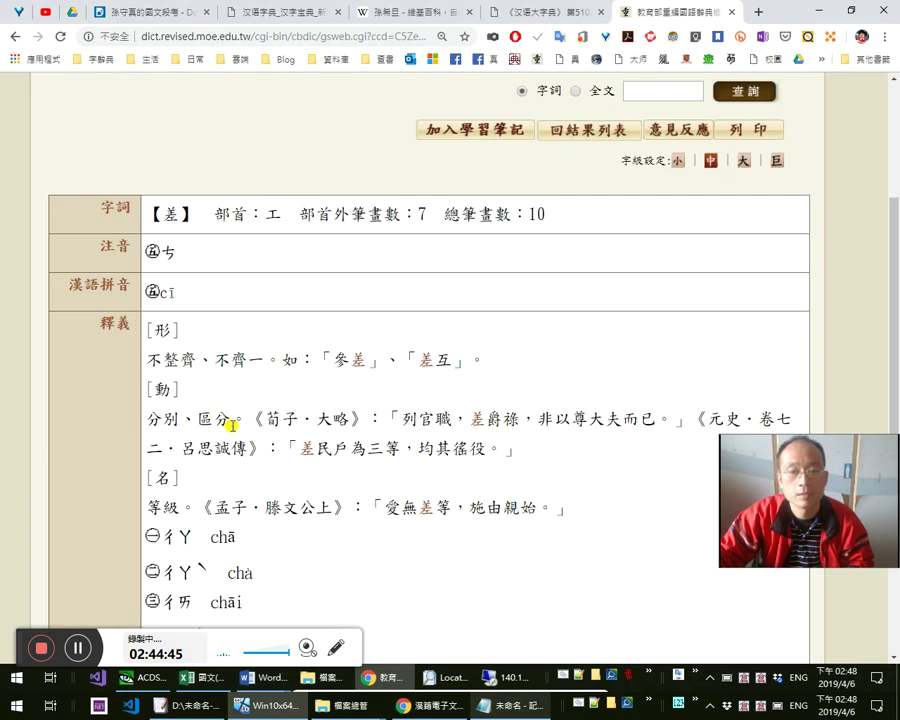
key("alt+Tab")
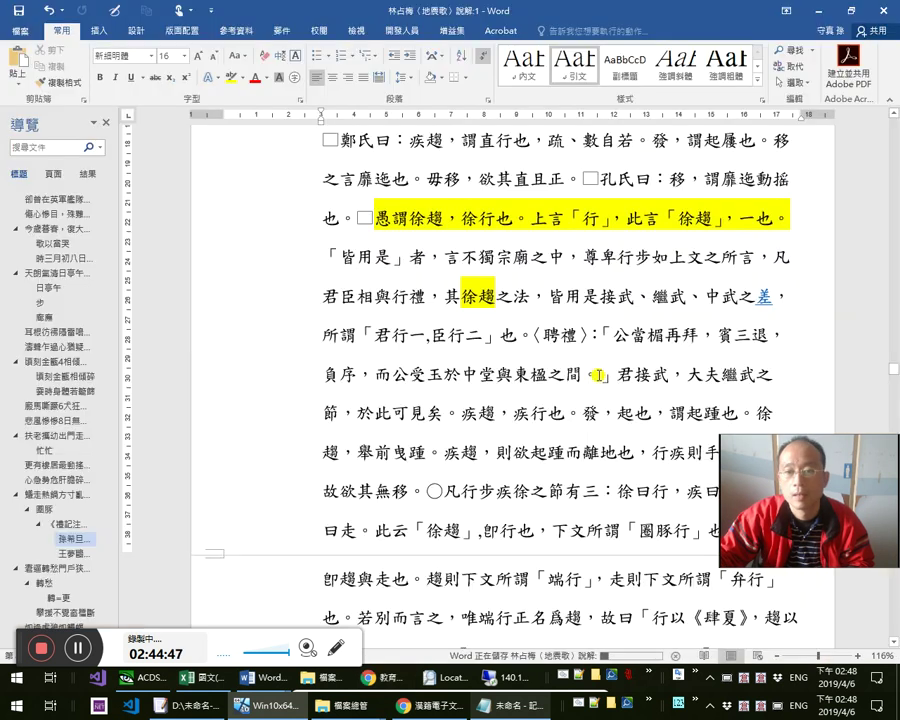
Step: Replace the half-width comma before 臣 in 「君行一，臣行二」 with a full-width comma
left_click(737, 310)
scroll(750, 300, "down", 1)
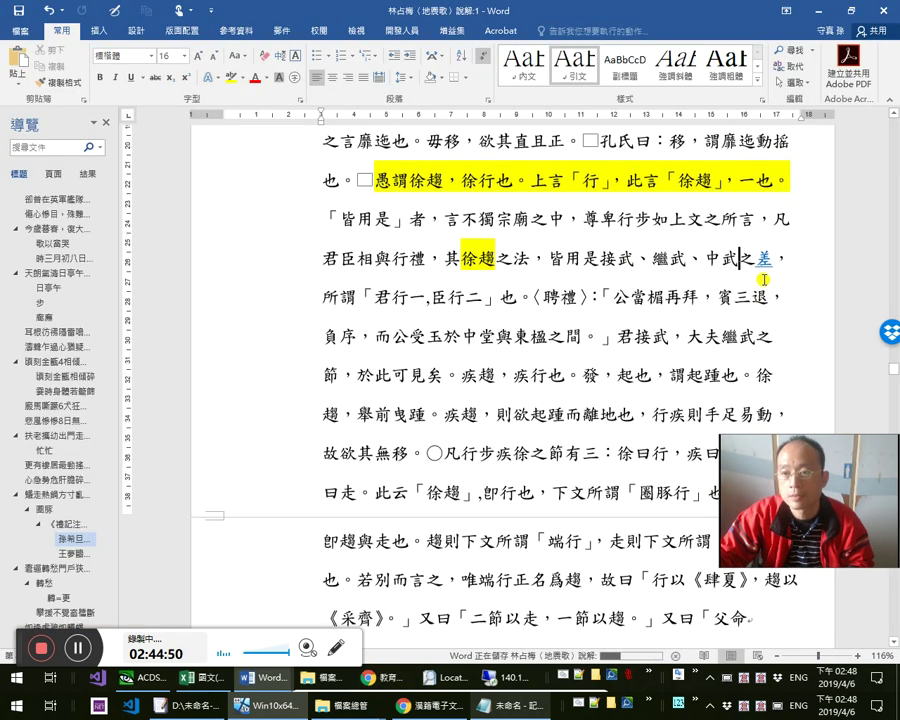
left_click(400, 288)
left_click(440, 297)
key("BackSpace")
type("，")
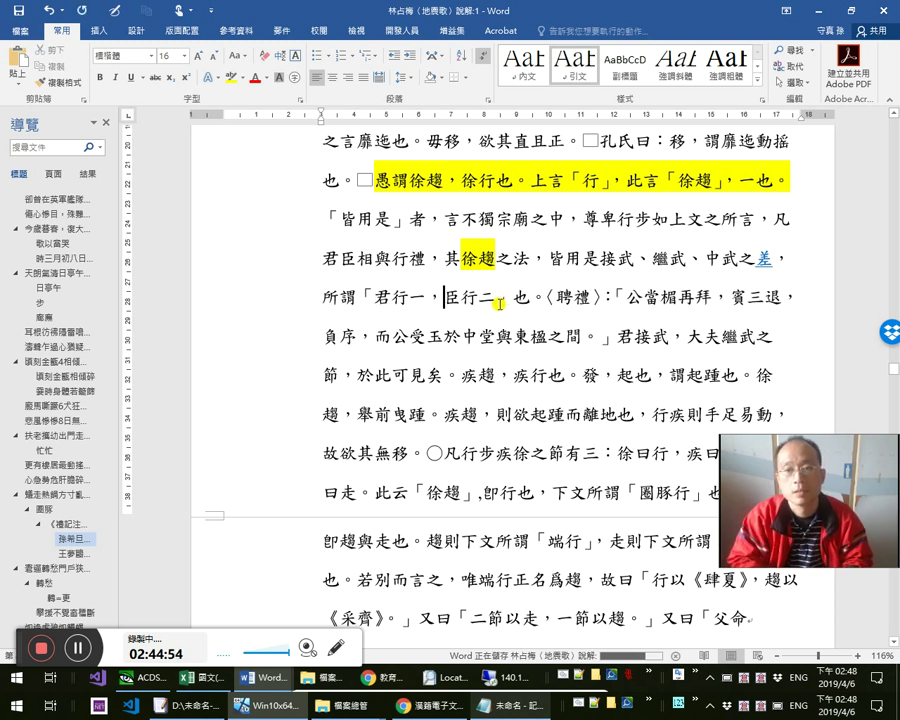
key("shift+Home")
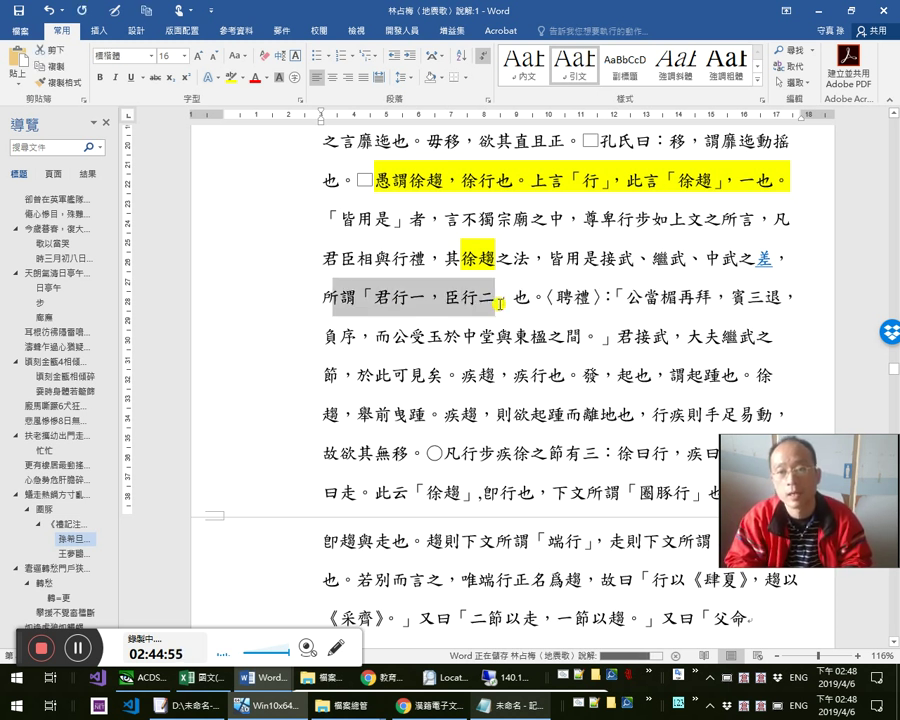
left_click(398, 296)
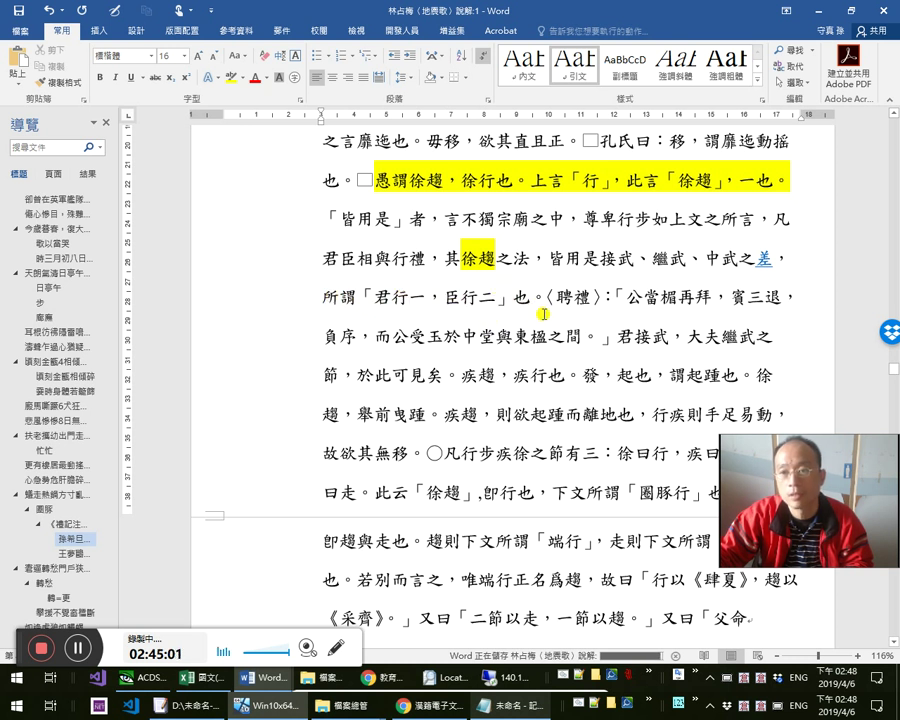
Step: Check the corrected phrase 君行一，臣行二」也, then move to another program window
scroll(556, 300, "up", 1)
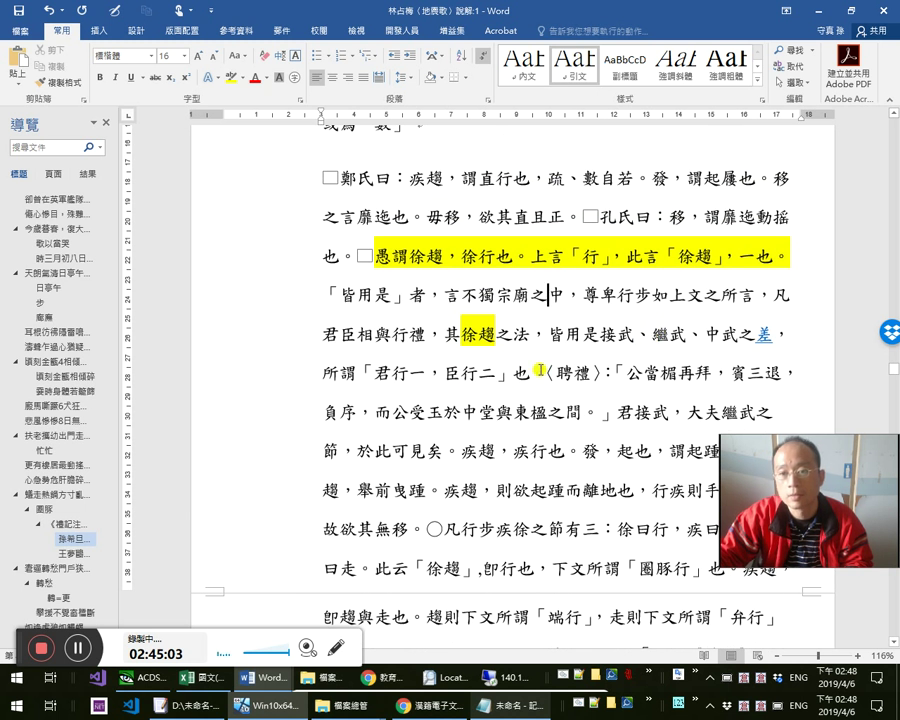
left_click_drag(397, 362, 575, 375)
left_click(602, 378)
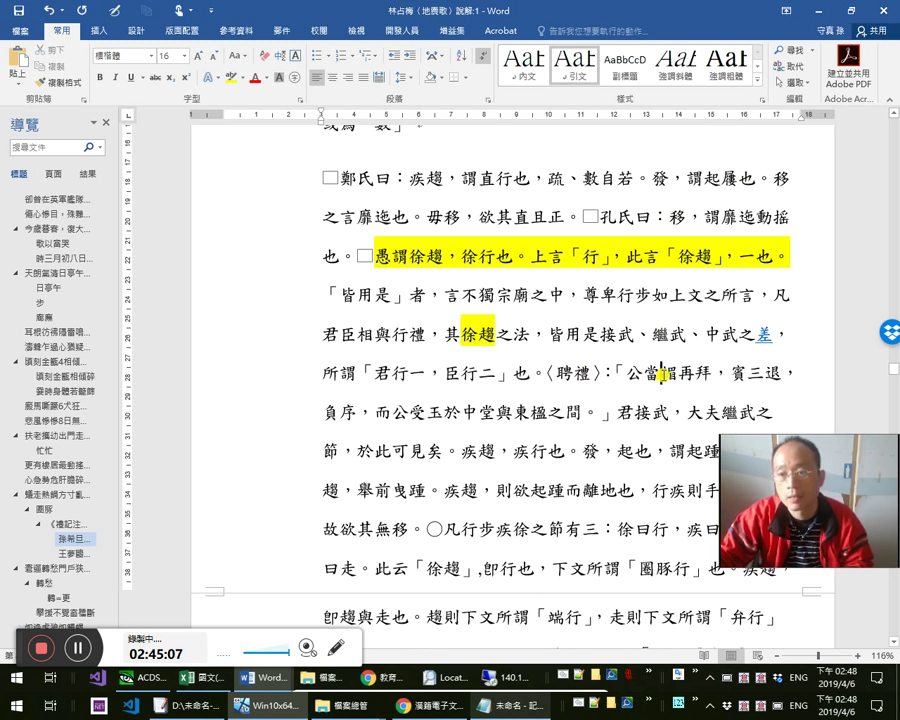
left_click(470, 713)
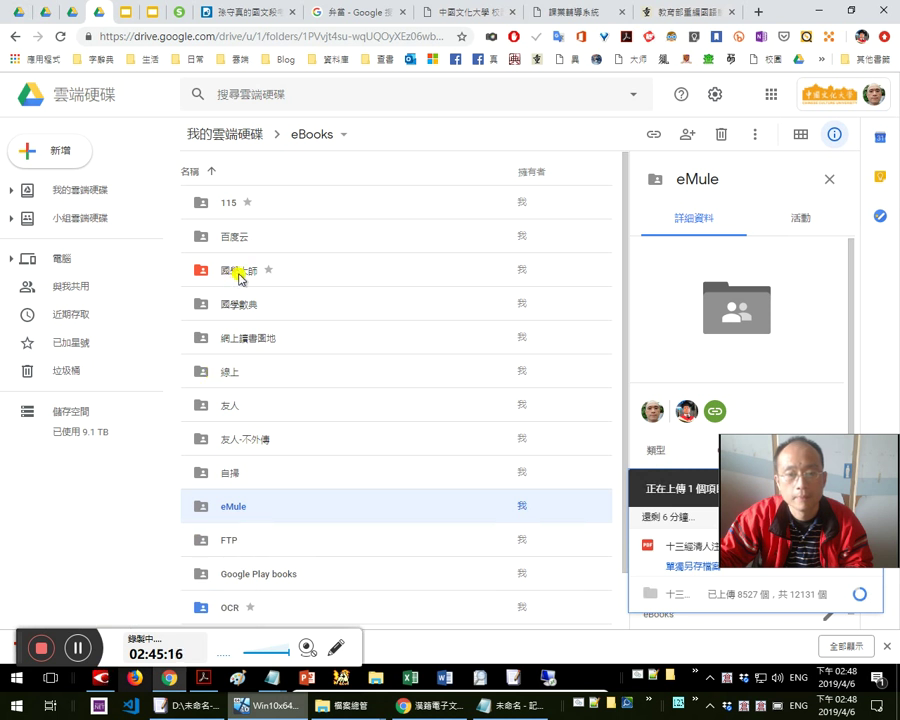
Step: Bring the ABBYY FineReader window with the 禮記集解 scan to the front from the taskbar
mouse_move(100, 678)
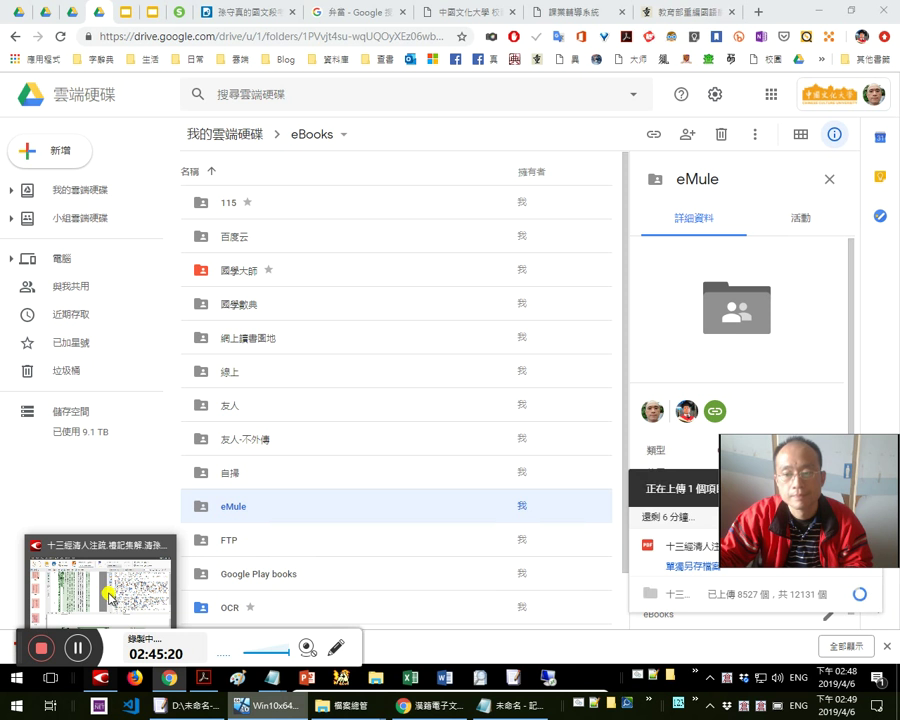
left_click(121, 591)
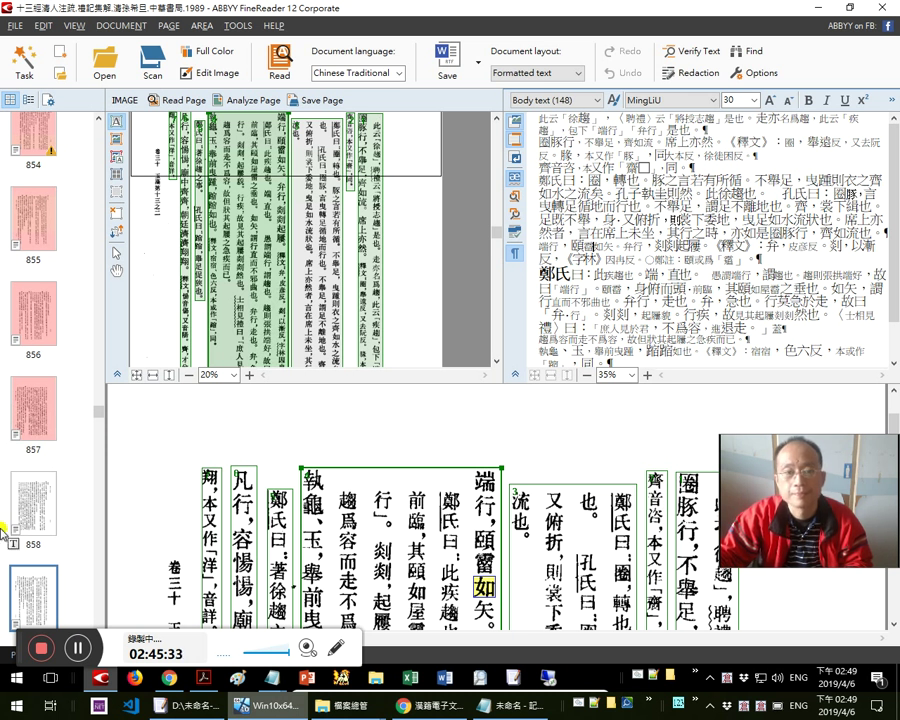
Step: Look over scan page 858, then minimize the remote ABBYY session to reveal Word
left_click(61, 512)
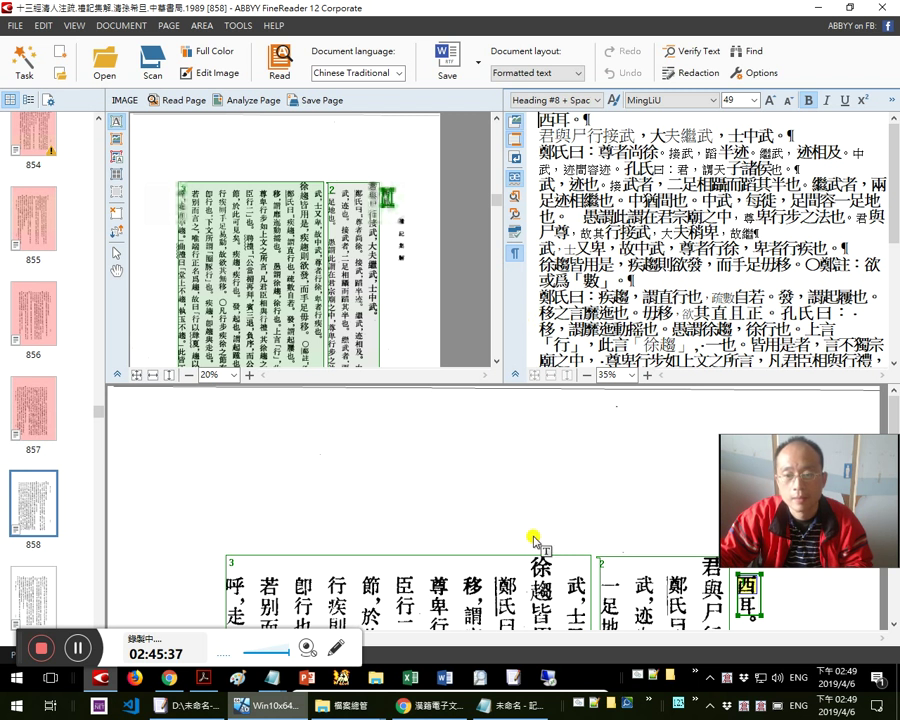
scroll(533, 540, "down", 5)
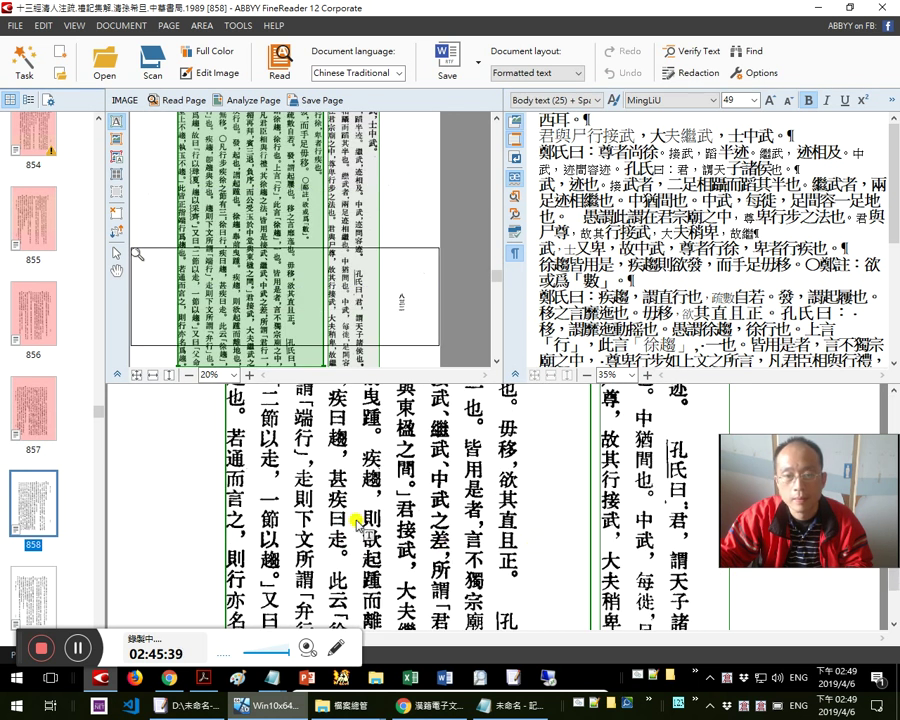
scroll(514, 516, "down", 3)
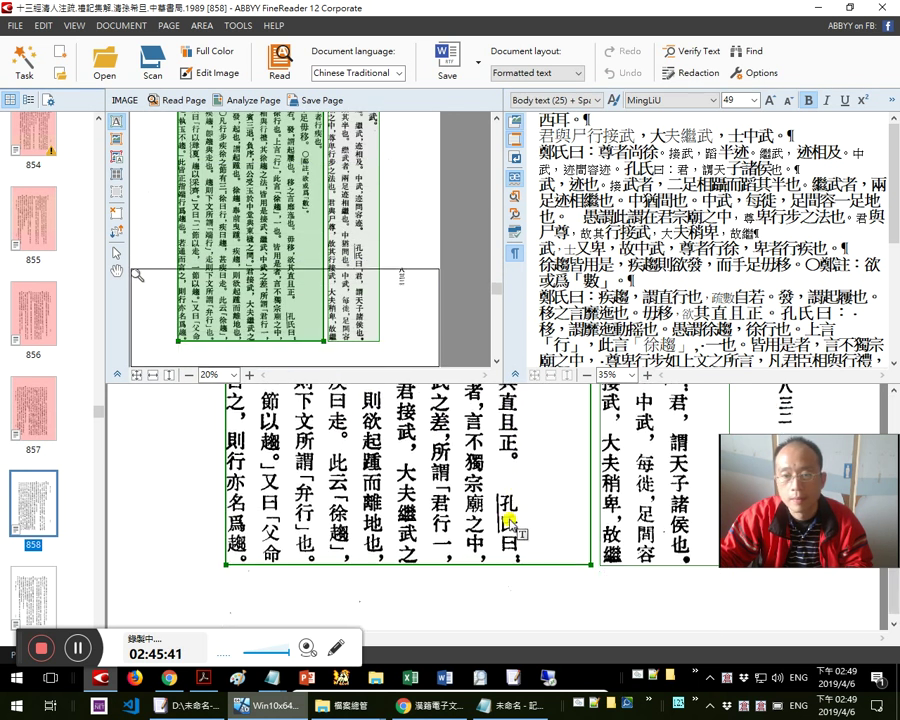
scroll(505, 518, "up", 5)
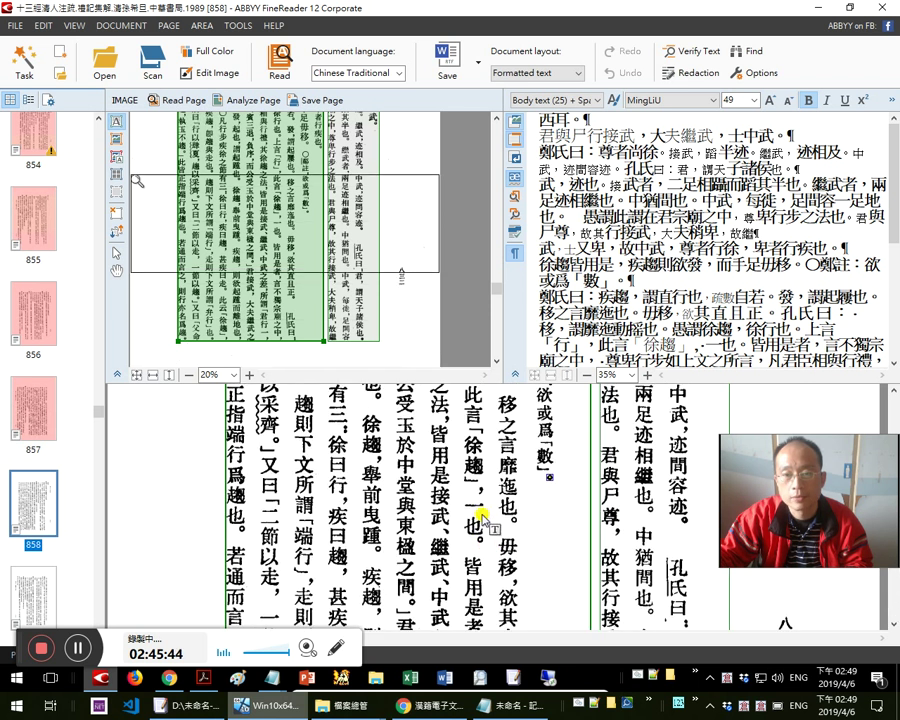
scroll(483, 515, "up", 5)
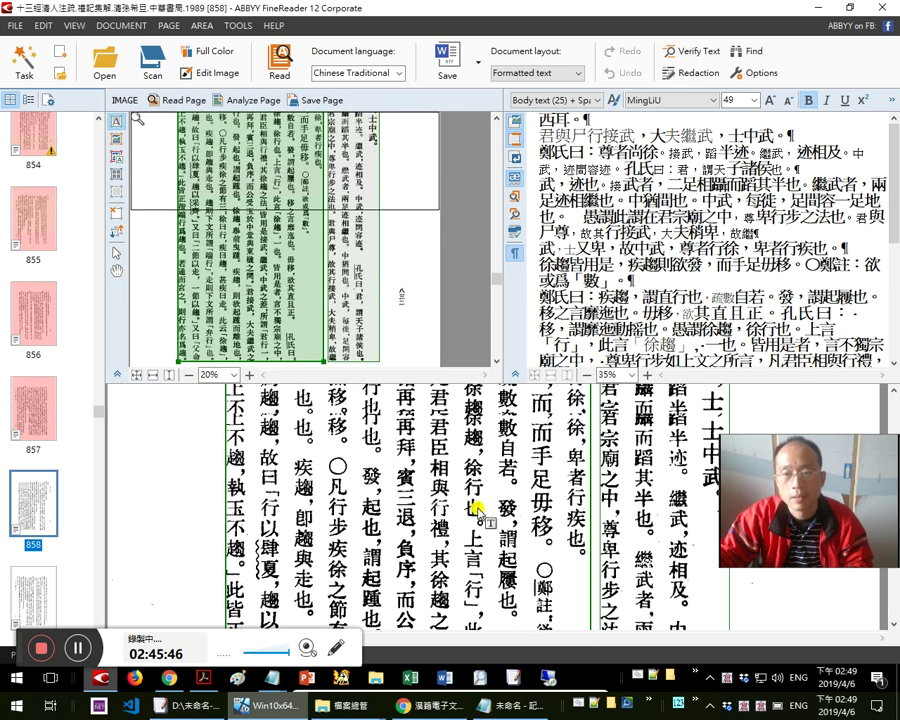
scroll(474, 510, "up", 5)
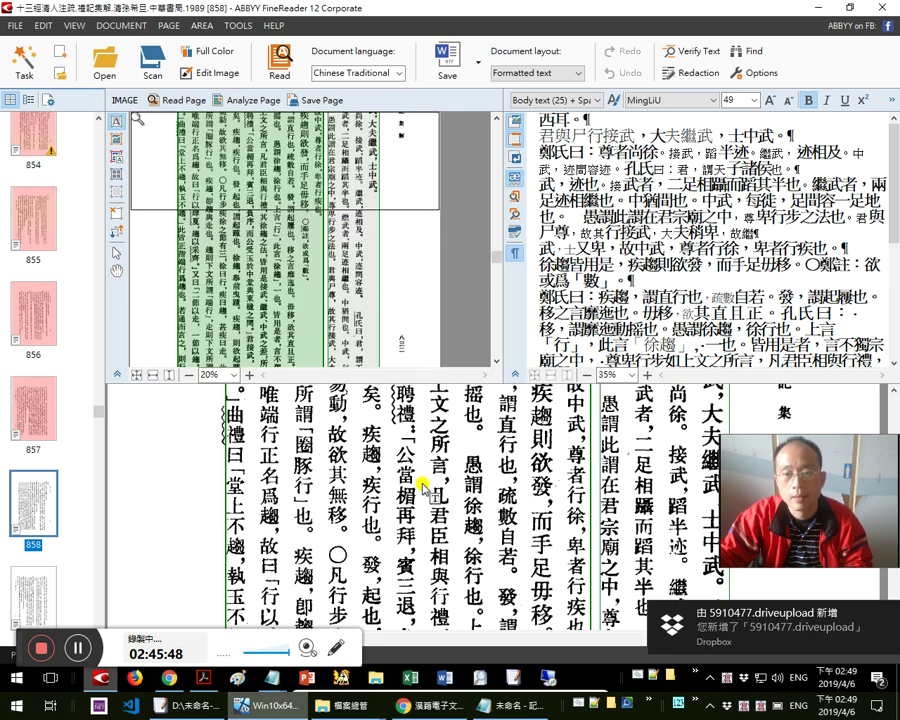
scroll(412, 519, "down", 2)
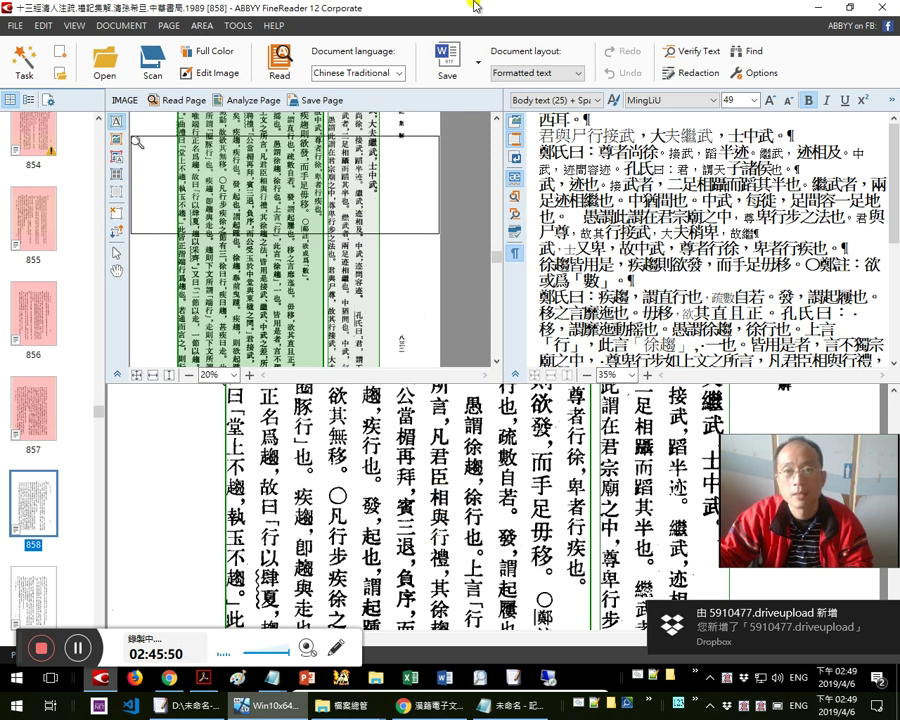
left_click(578, 7)
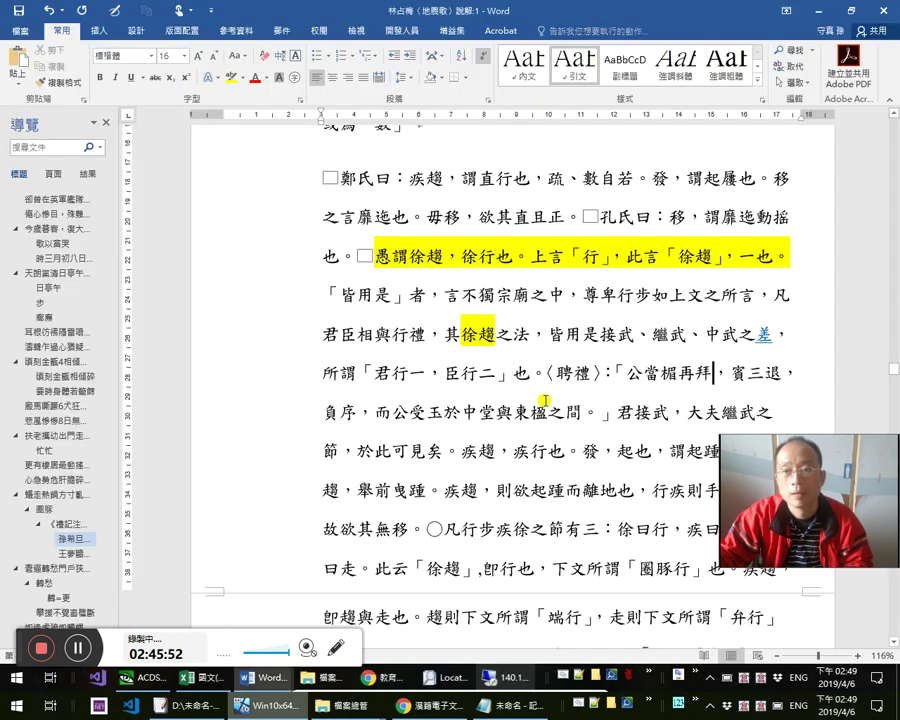
left_click_drag(659, 370, 672, 380)
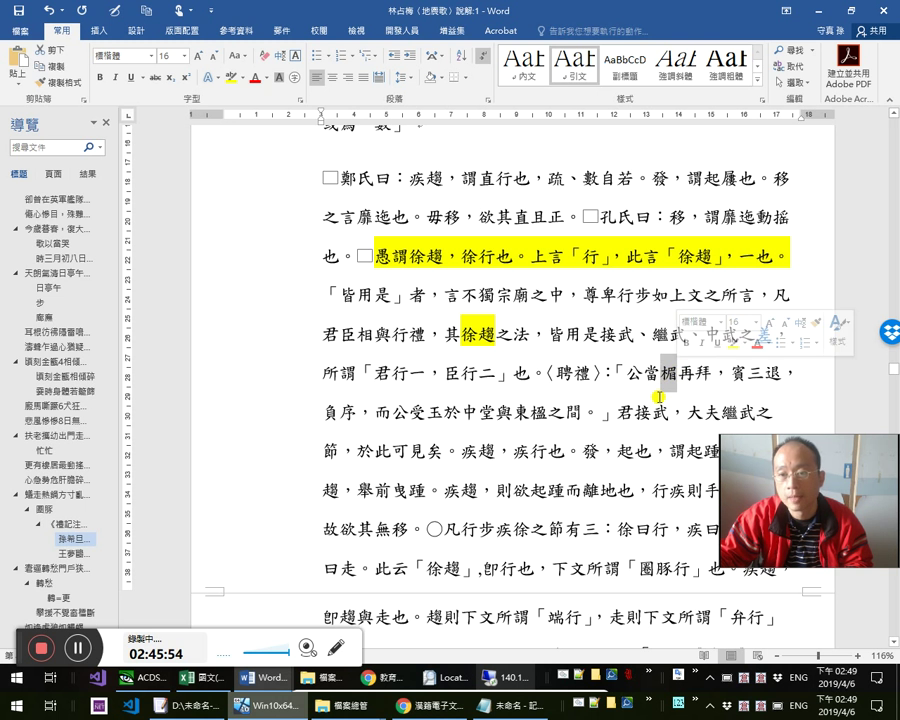
left_click(645, 372)
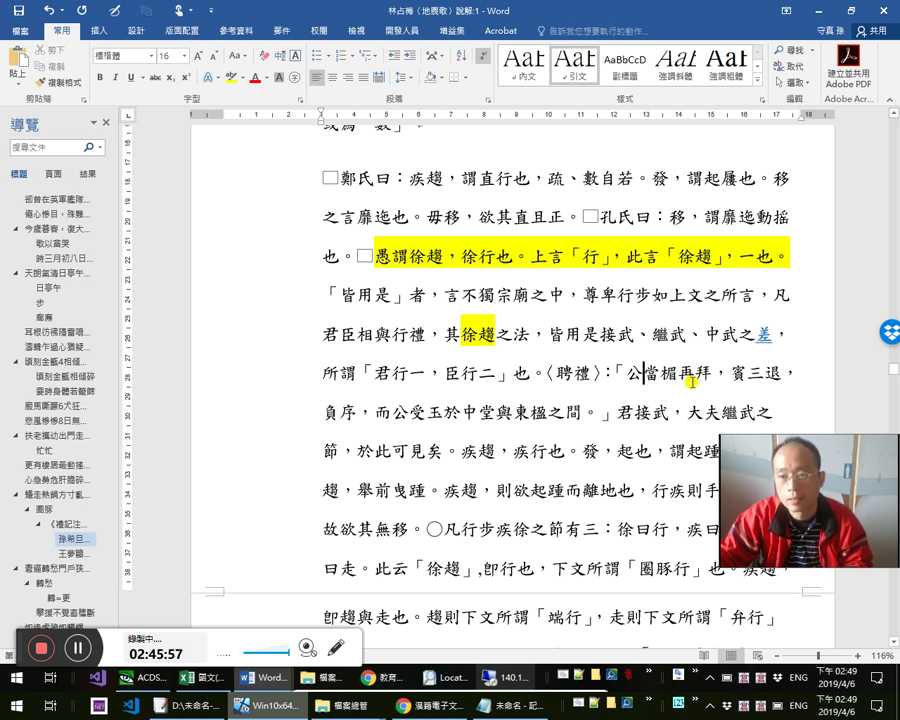
double_click(688, 375)
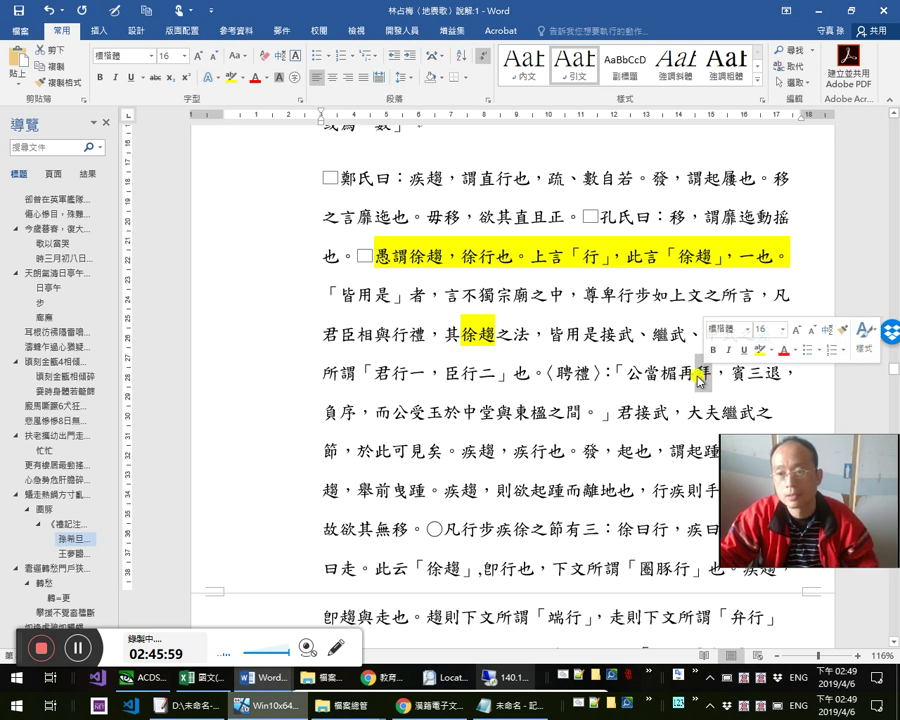
left_click(686, 375)
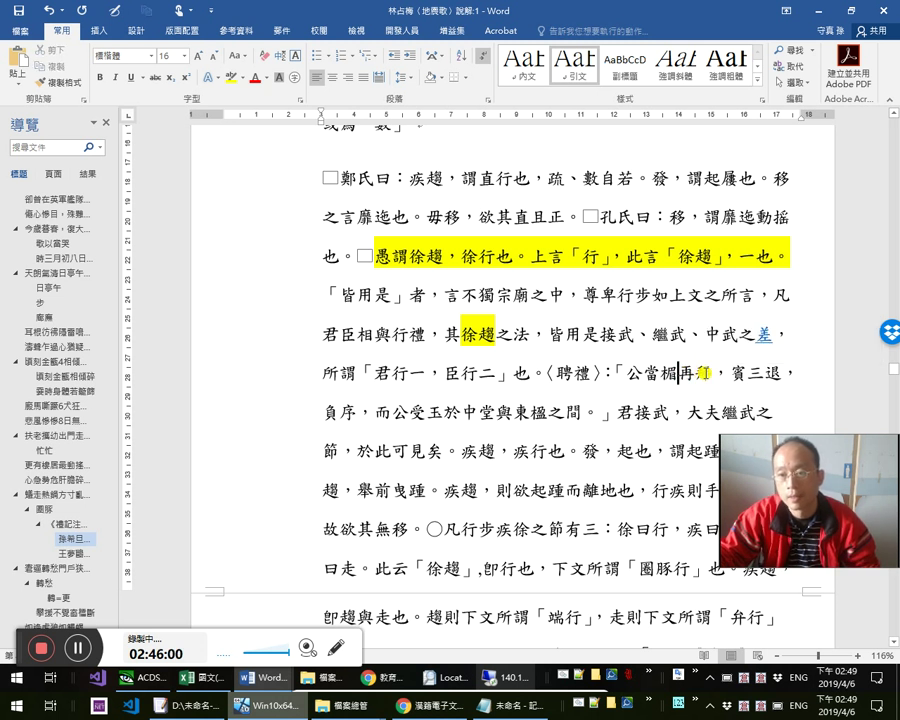
left_click(766, 376)
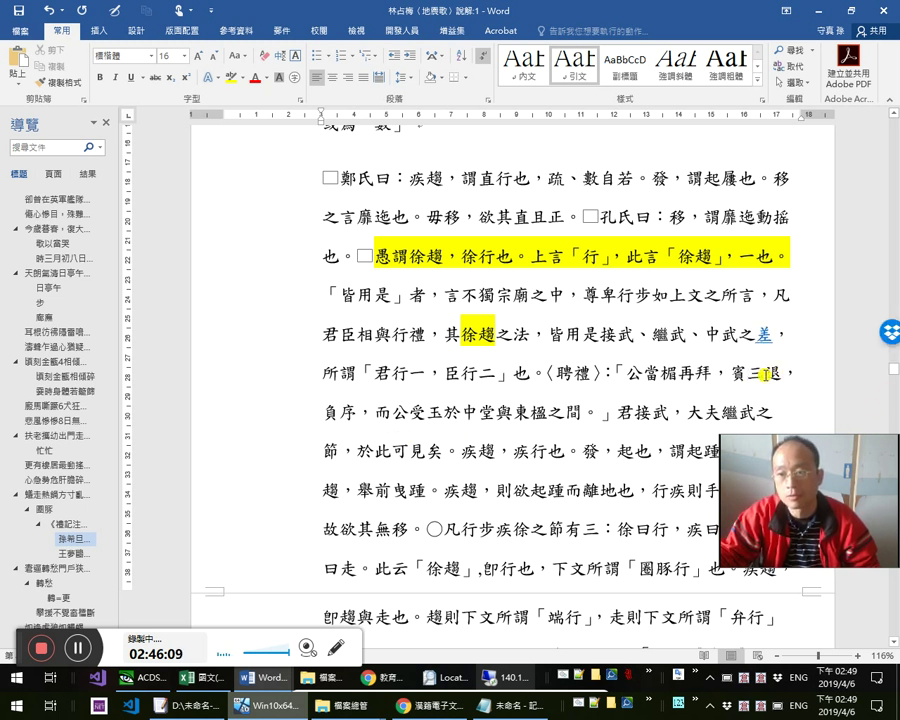
left_click(338, 413)
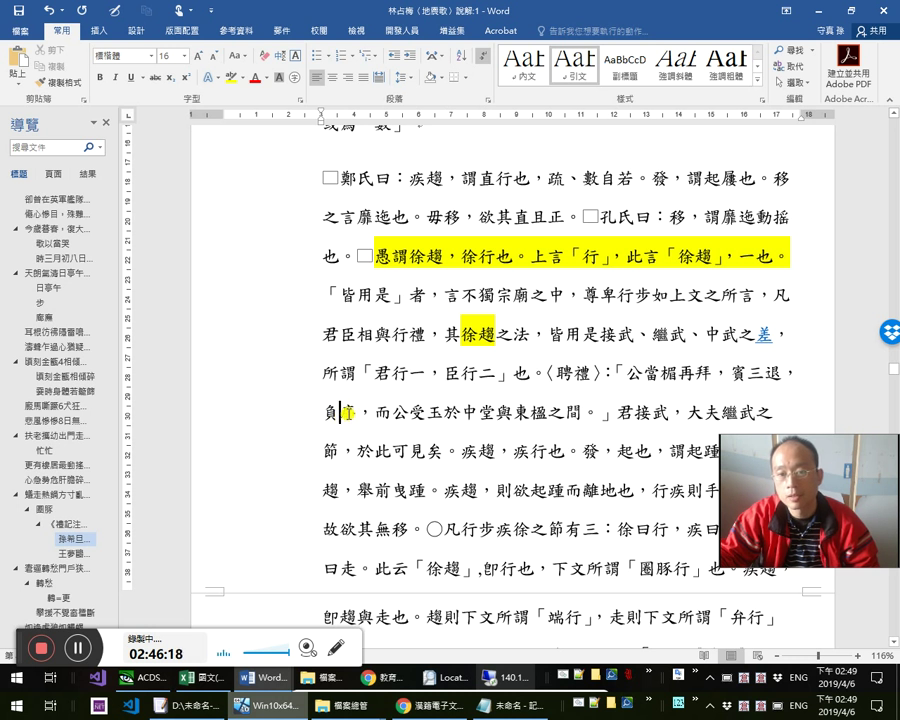
left_click(359, 412)
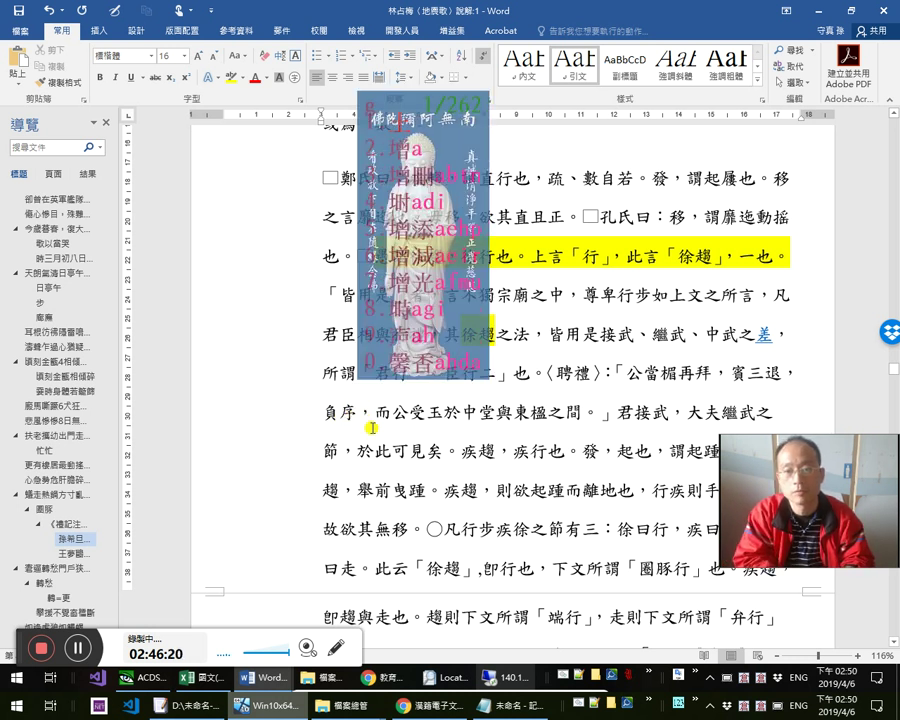
key("Escape")
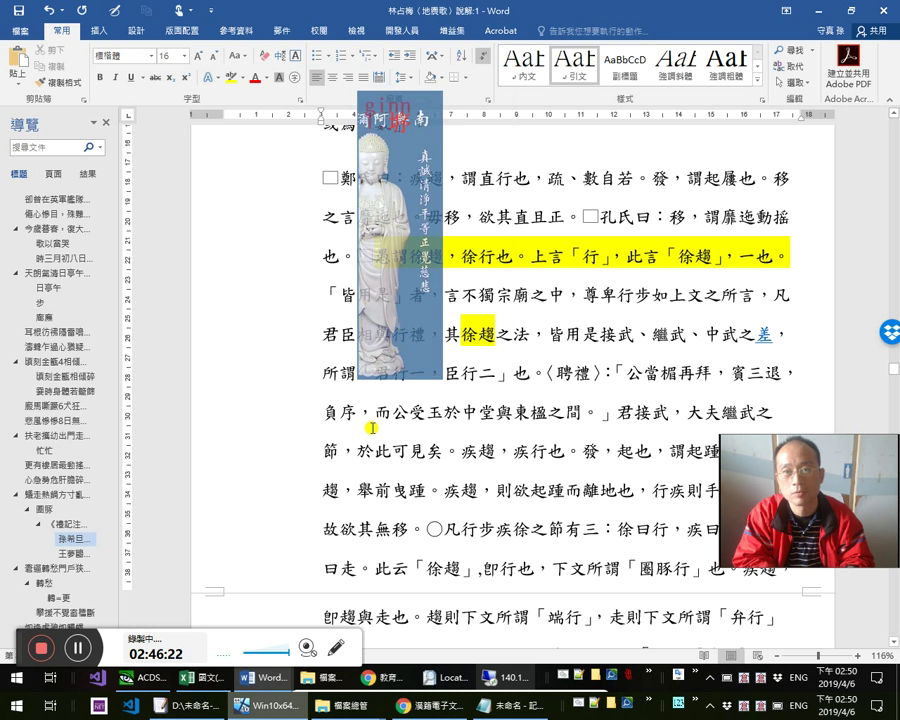
type("，")
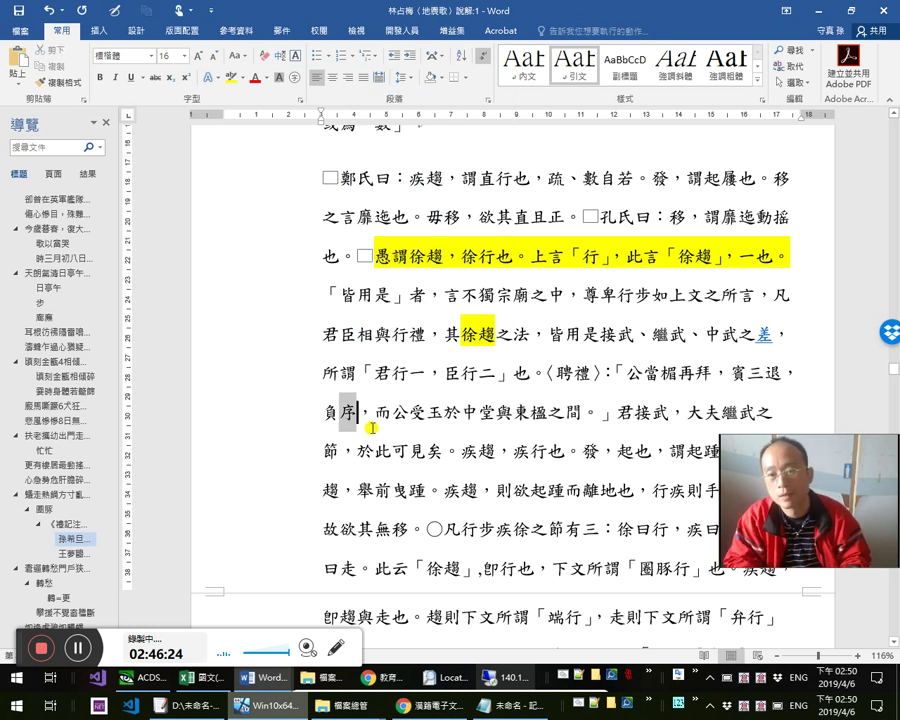
key("Return")
type("庠")
key("BackSpace")
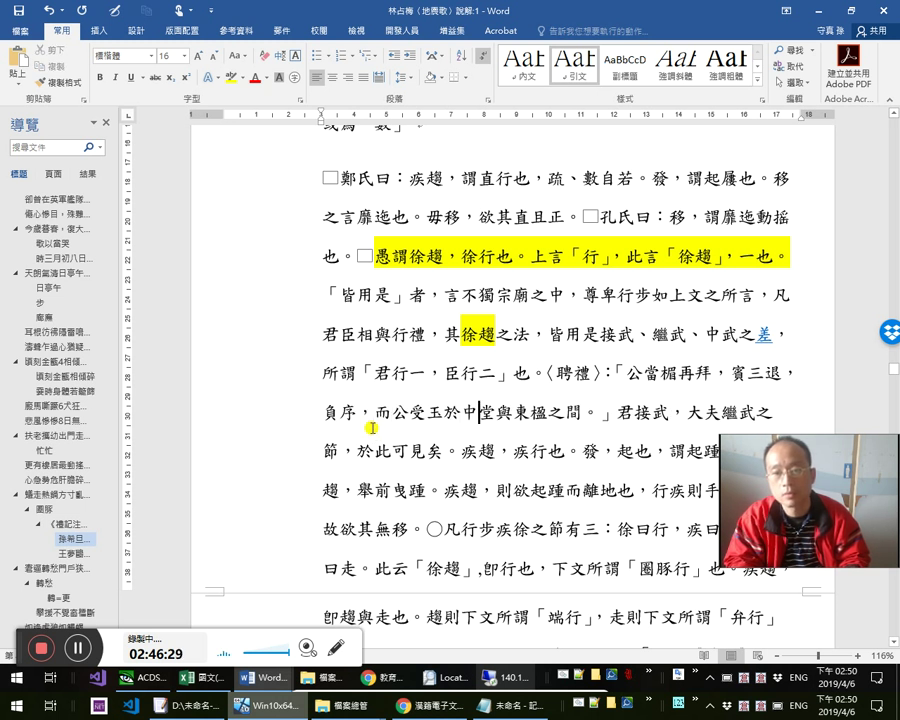
key("shift+Up")
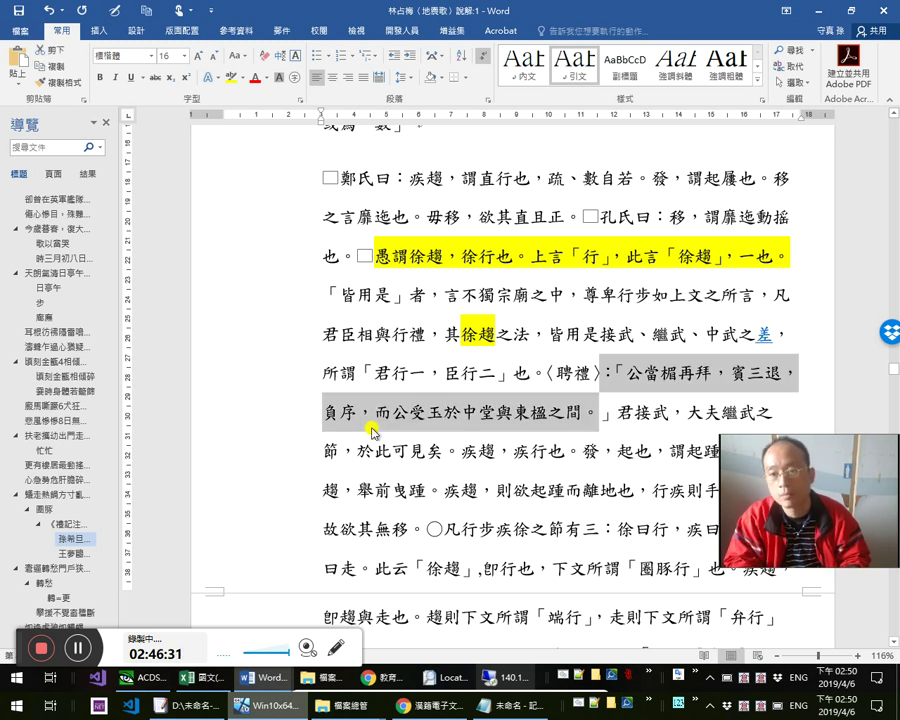
left_click(514, 372)
left_click(588, 410)
type("。")
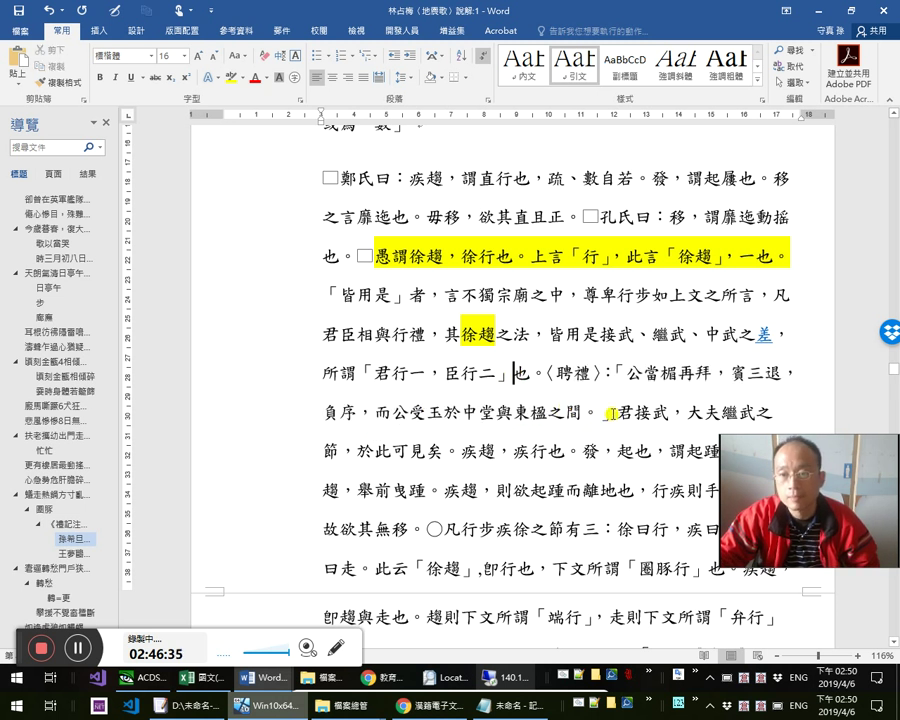
left_click(547, 372)
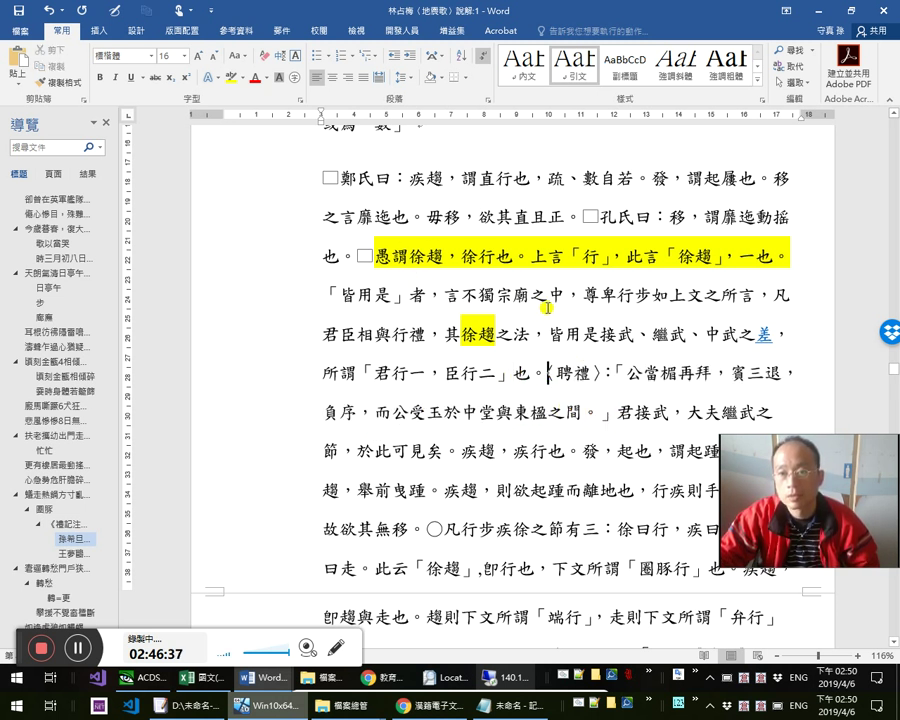
scroll(600, 300, "up", 2)
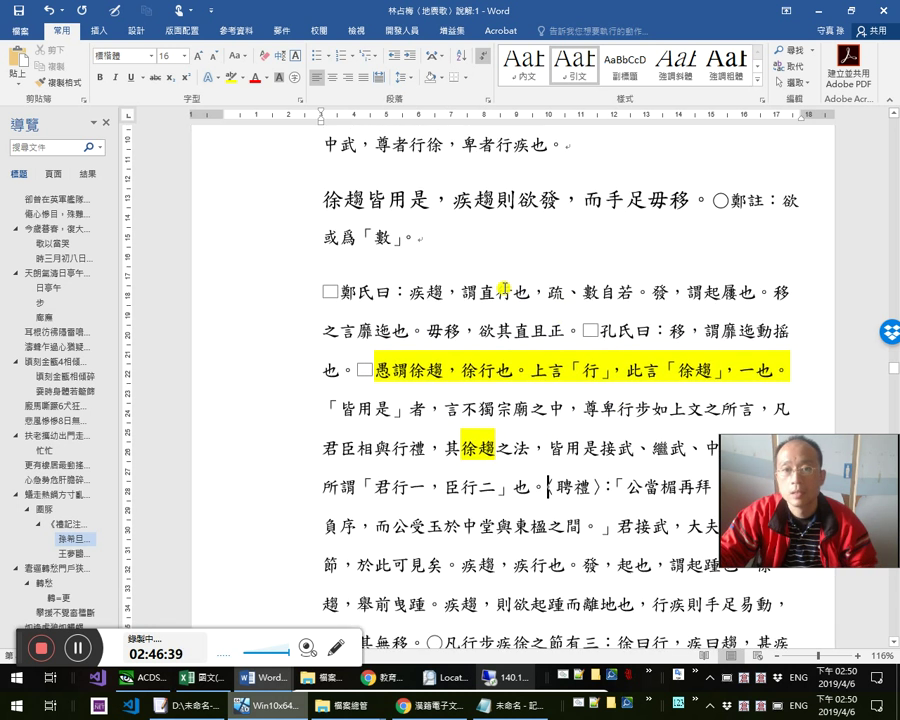
left_click(575, 490)
scroll(500, 390, "down", 3)
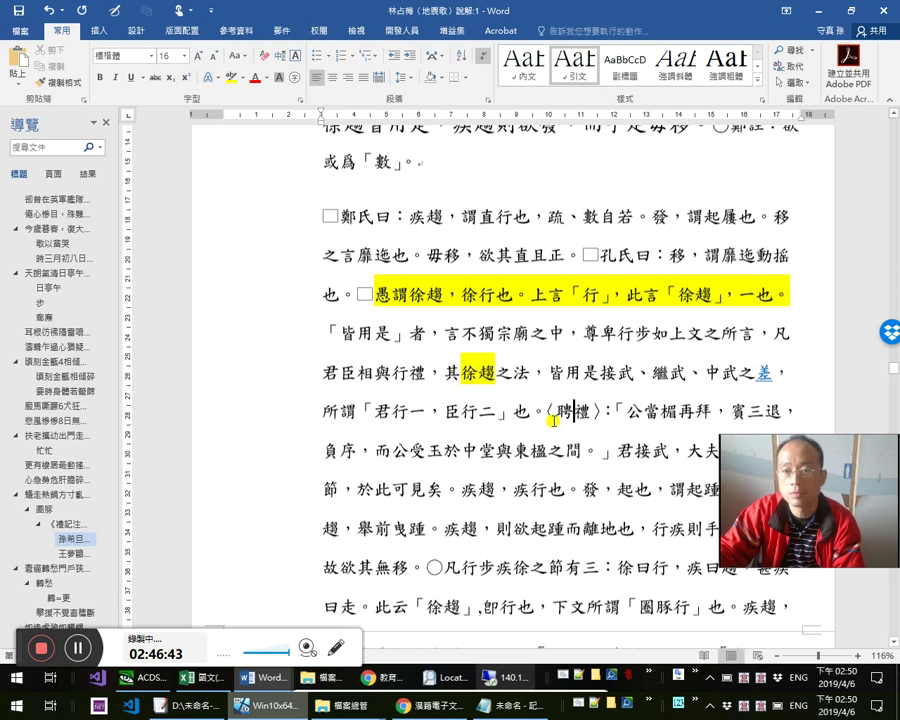
left_click(619, 414)
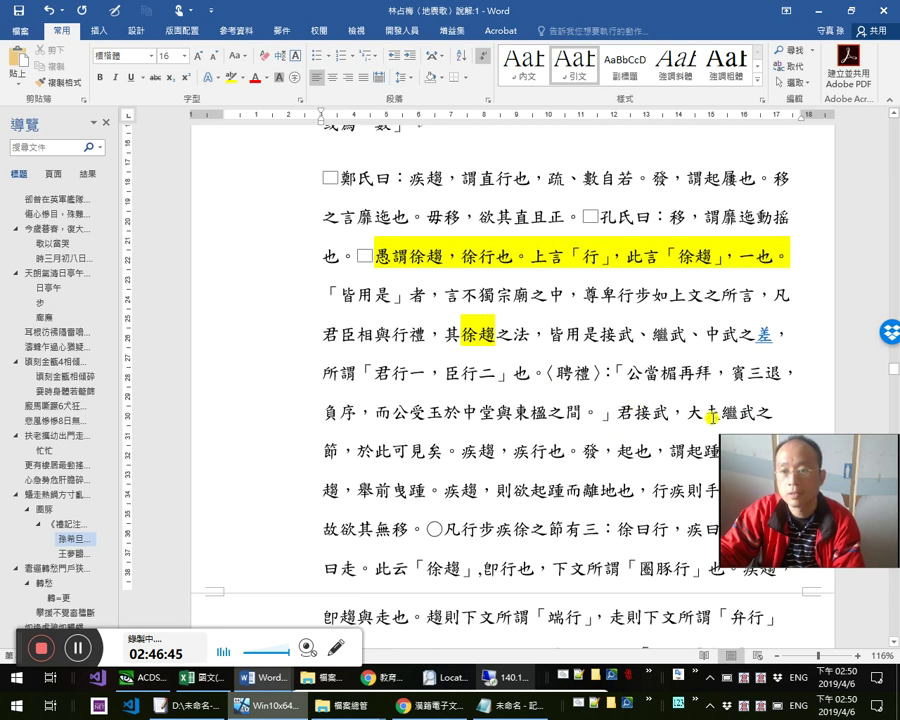
left_click(446, 452)
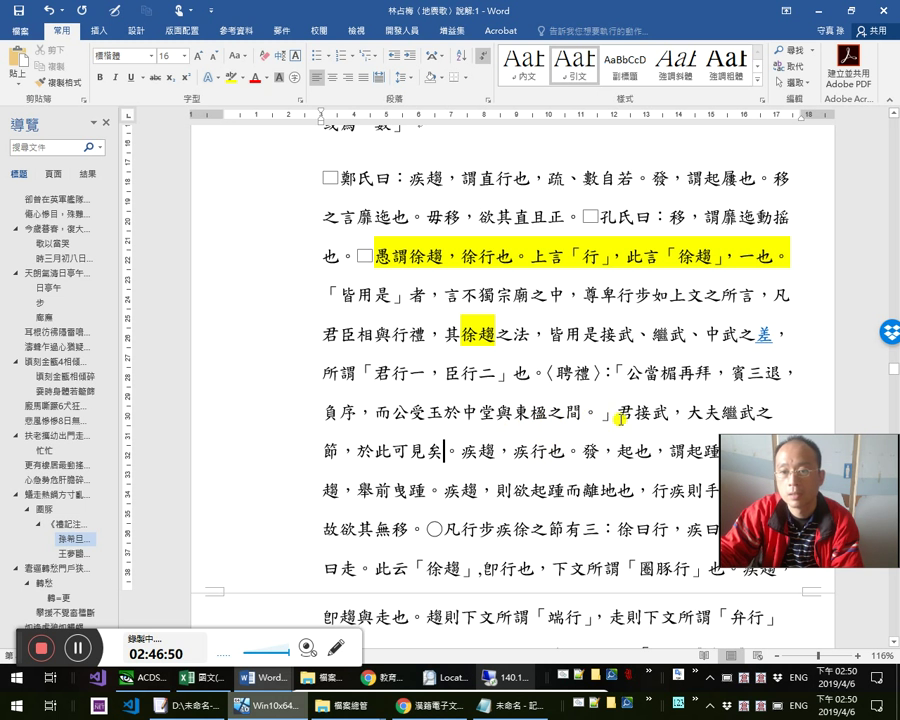
left_click(375, 452)
left_click_drag(603, 400, 466, 458)
key("Escape")
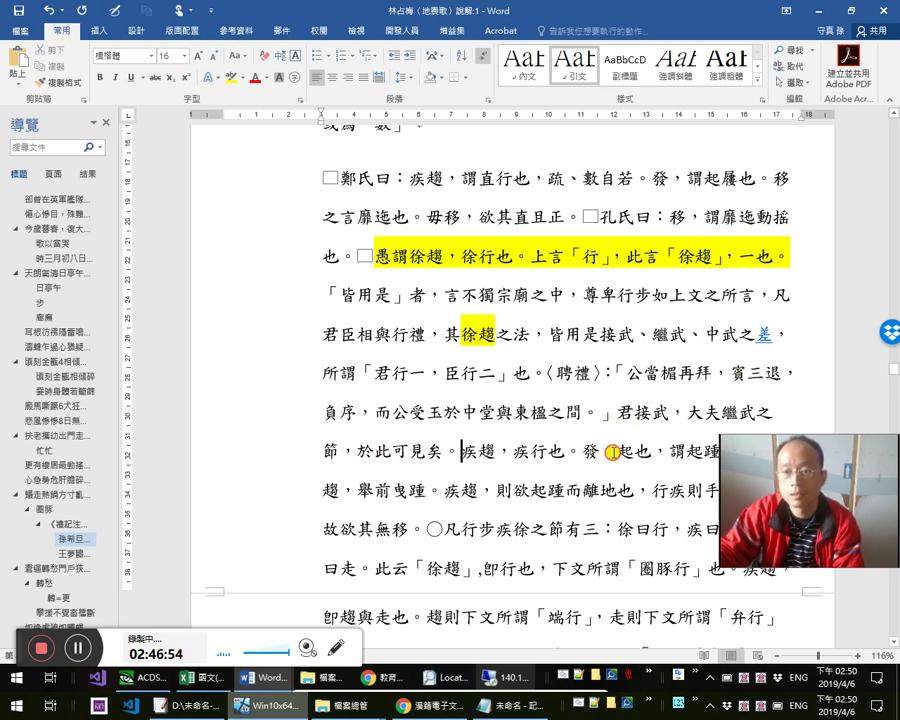
Step: Highlight the phrase 疾趨，疾行也 in yellow
left_click(572, 454, "shift")
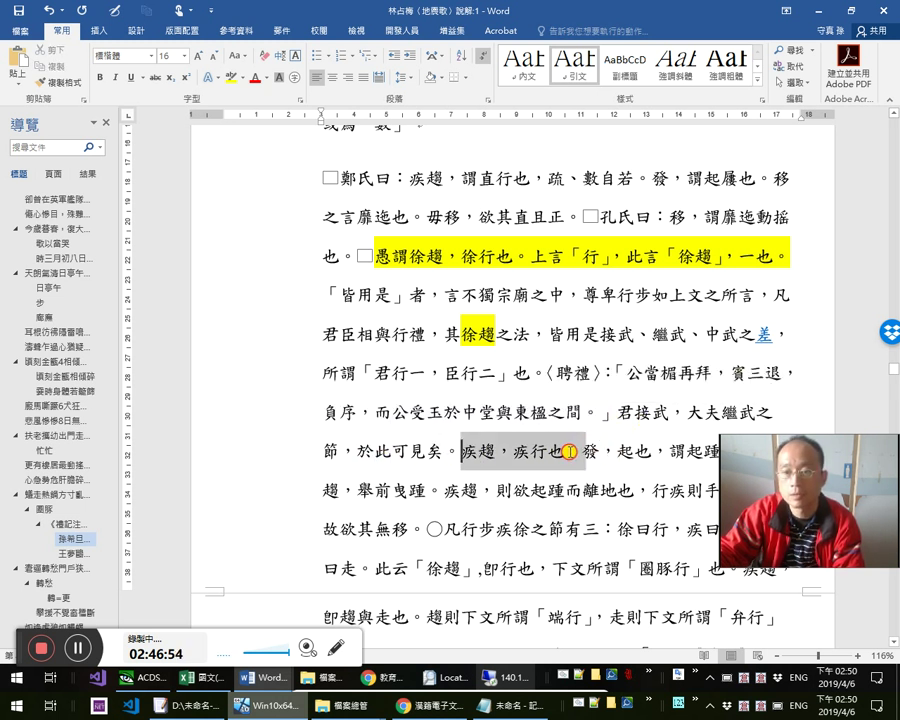
left_click(235, 77)
left_click(601, 455)
Step: Select the character 踵 further down to look it up in another window
scroll(601, 455, "down", 1)
scroll(601, 455, "down", 1)
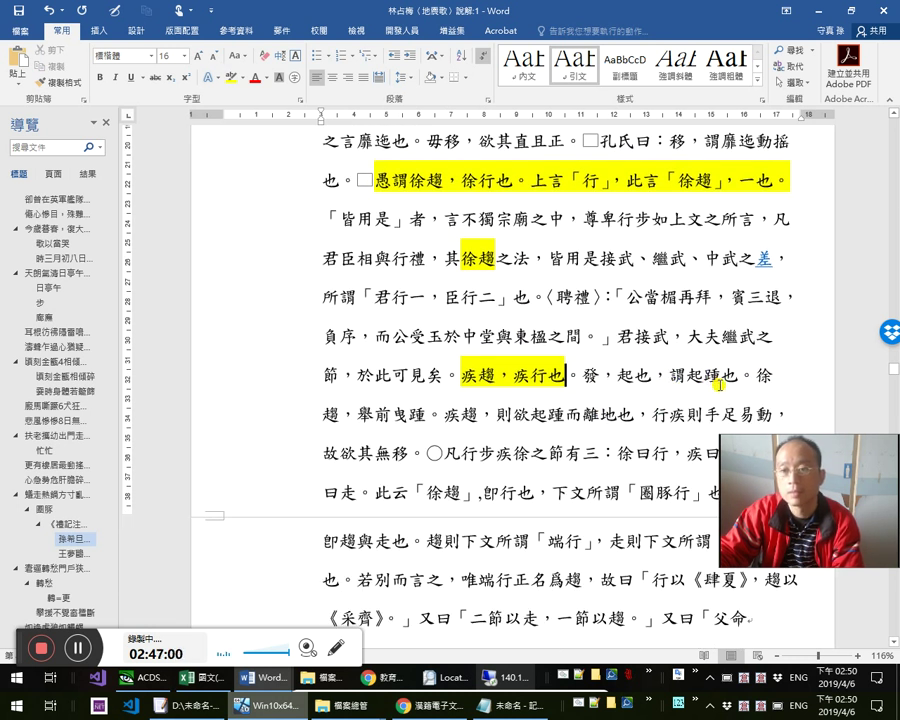
left_click_drag(701, 376, 718, 378)
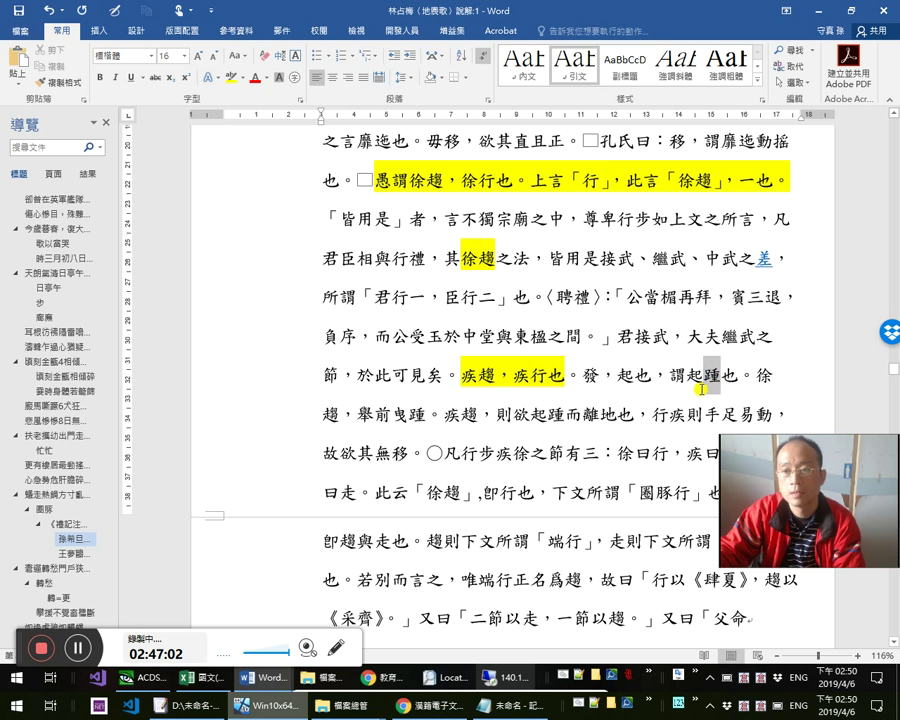
key("alt+Tab")
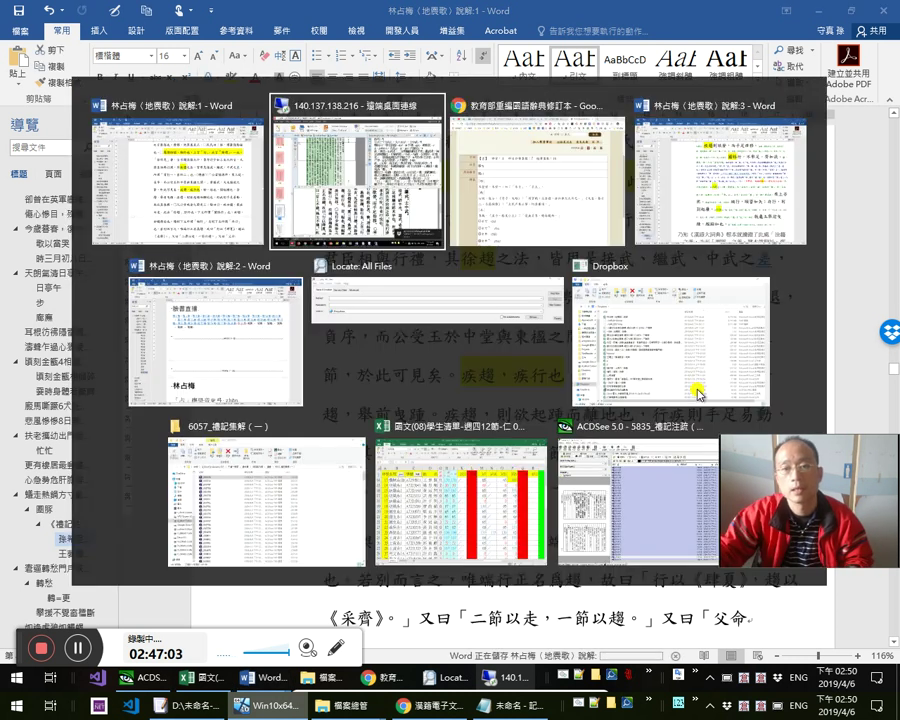
Step: Look up 踵 in the revised Mandarin dictionary and open its ㄓㄨㄥˇ (zhǒng) entry
left_click(657, 92)
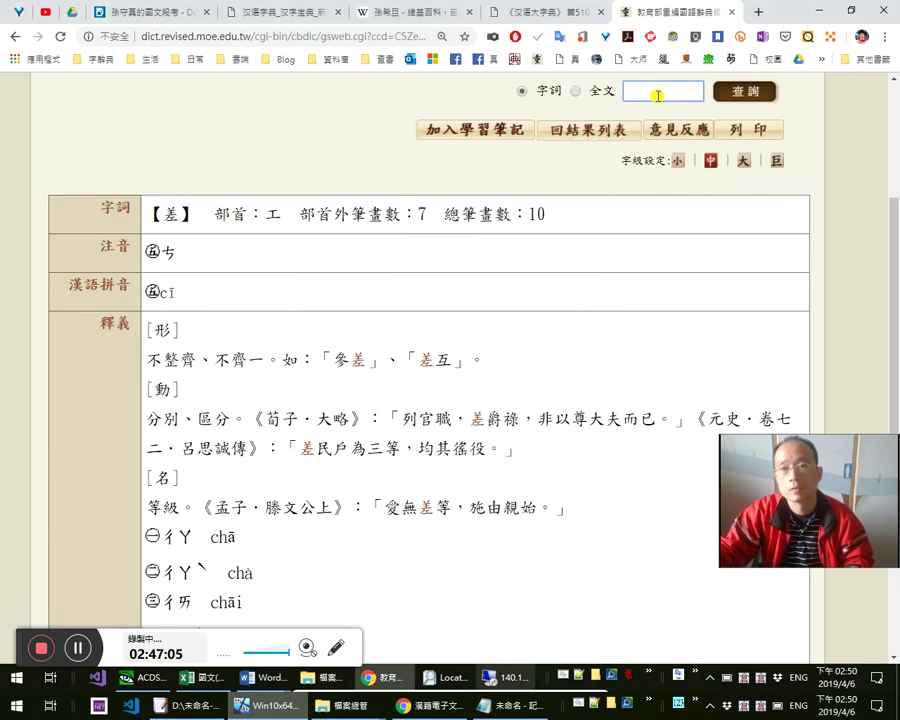
key("Return")
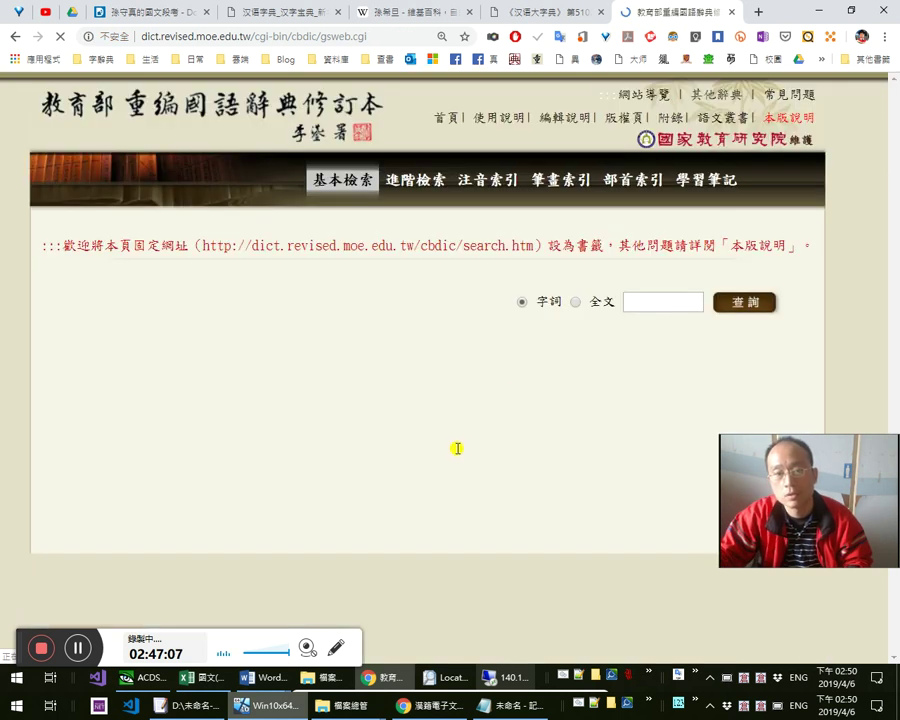
scroll(185, 470, "down", 3)
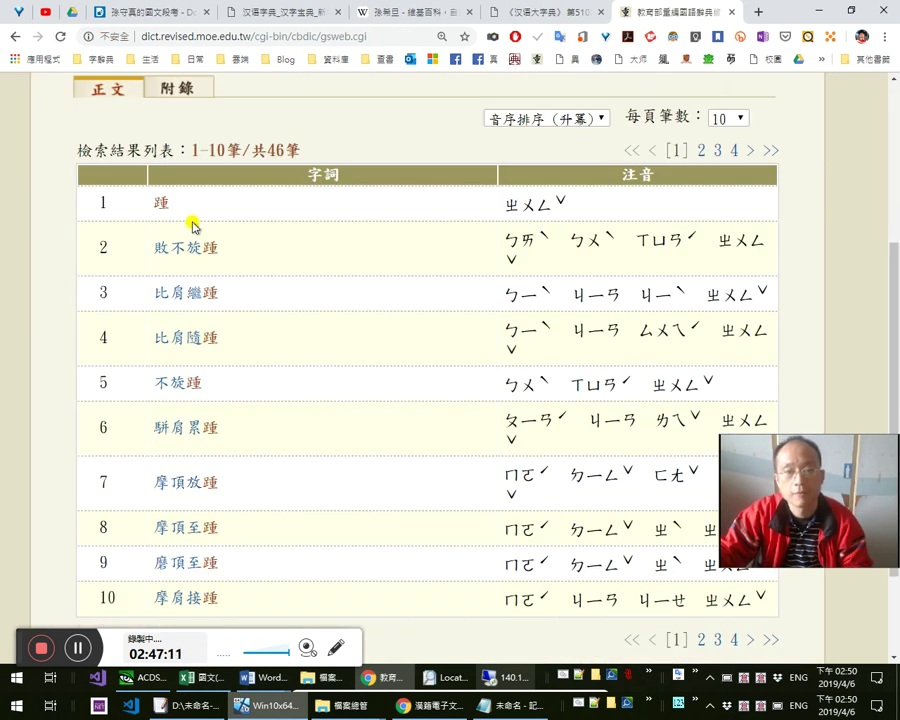
left_click(161, 204)
scroll(218, 522, "down", 2)
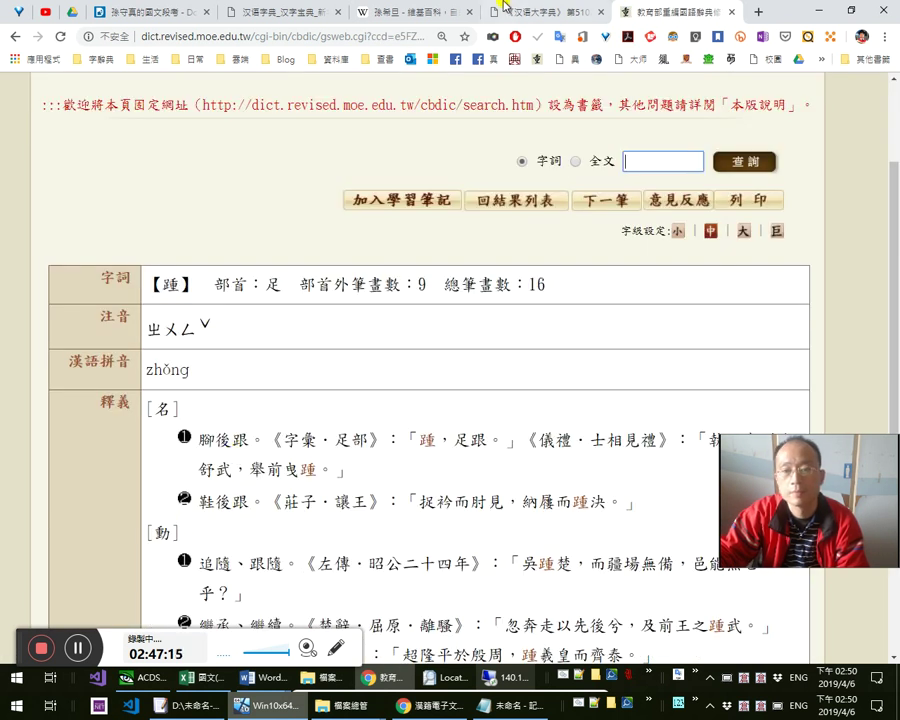
key("alt+Tab")
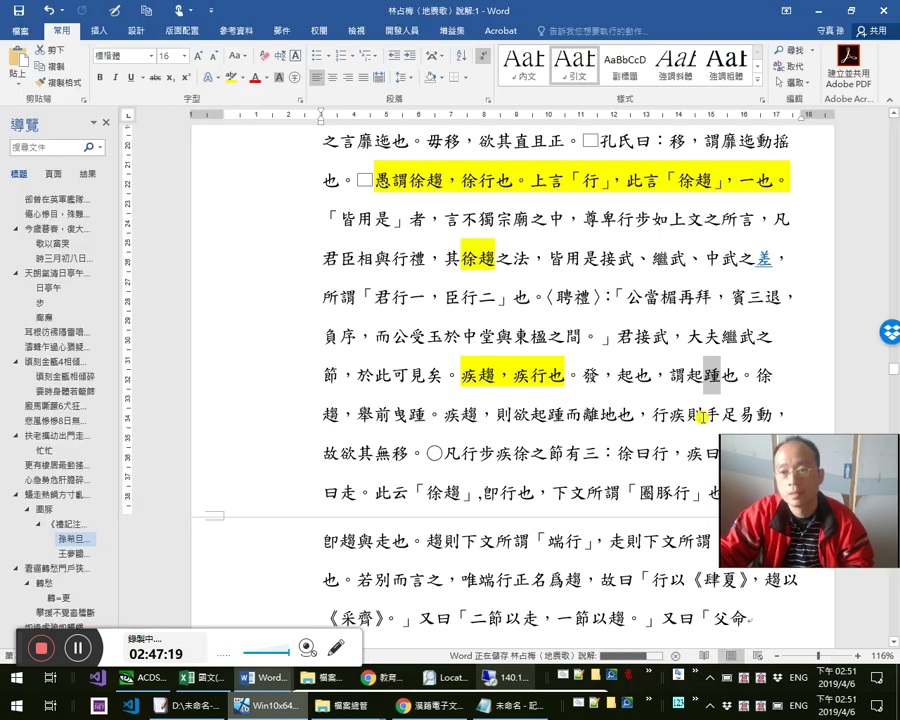
Step: Select 徐趨，舉前曳踵。疾趨，則欲起踵而離地也 and highlight it yellow
scroll(705, 415, "down", 1)
left_click(757, 300)
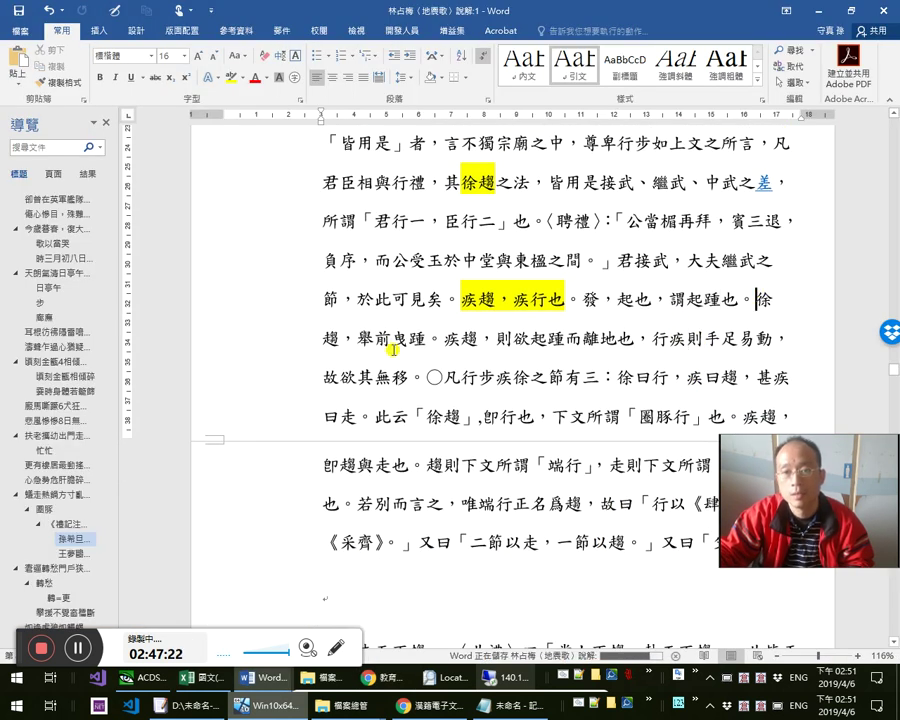
key("Right")
key("Right")
key("Right")
key("Right")
key("Right")
key("Right")
key("Right")
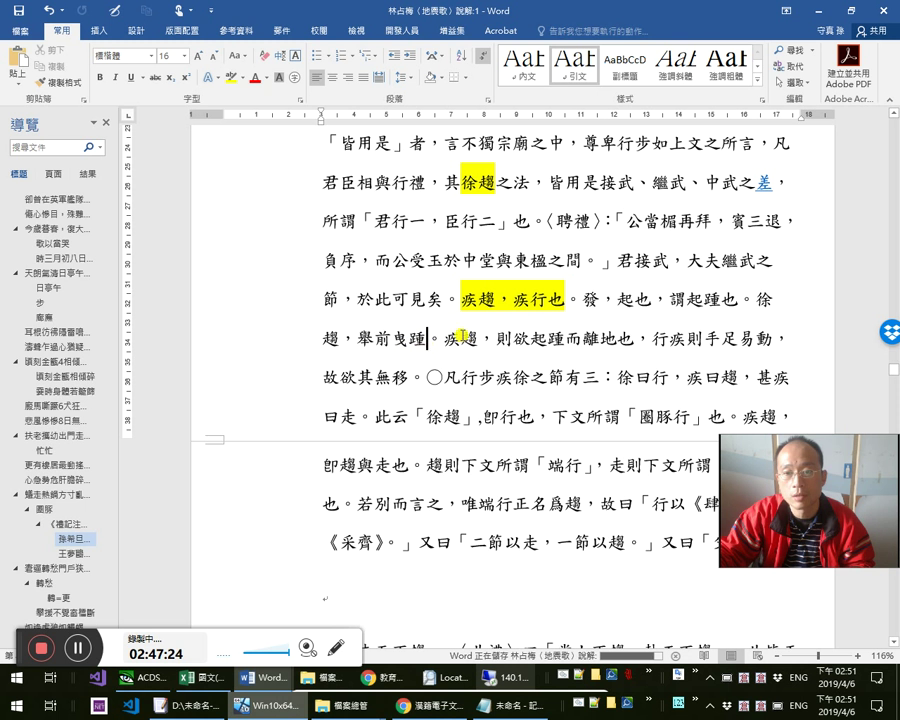
key("Left")
key("Left")
key("Left")
key("Left")
key("Left")
key("Left")
key("Left")
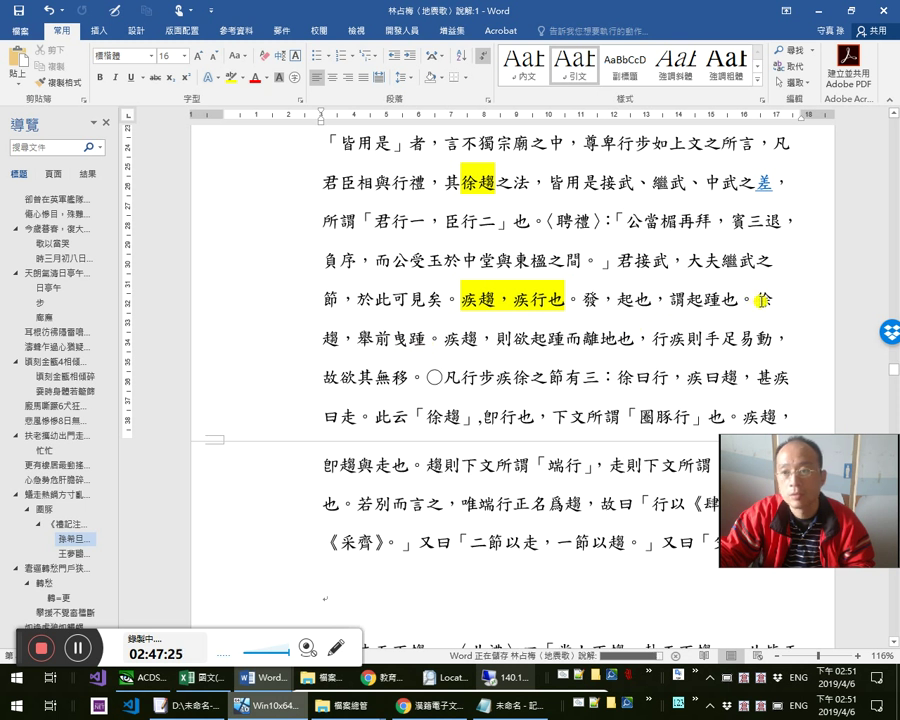
left_click(646, 343, "shift")
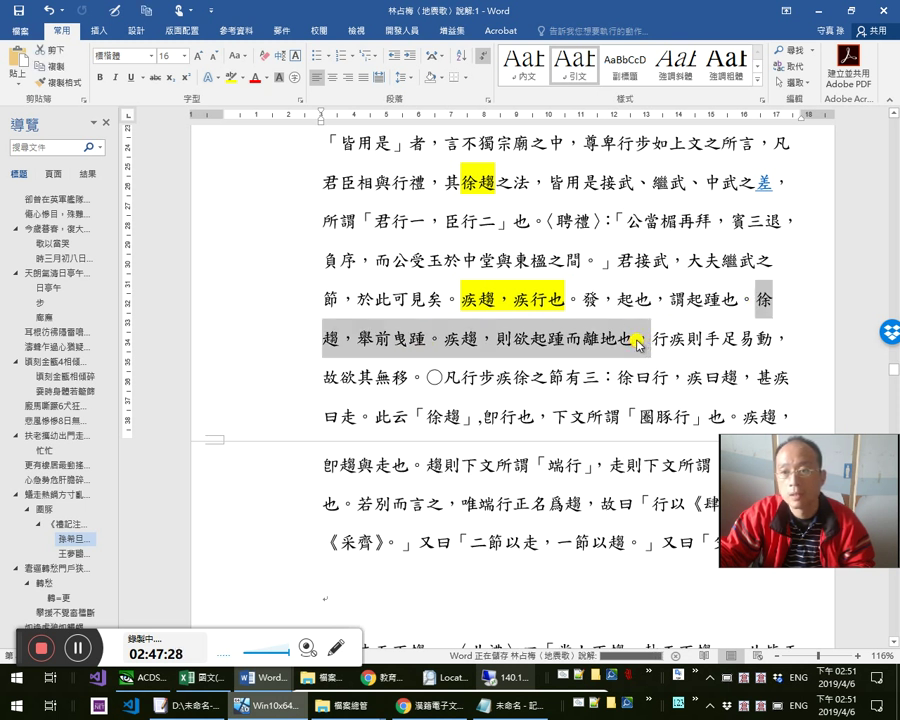
key("shift+Left")
key("shift+Left")
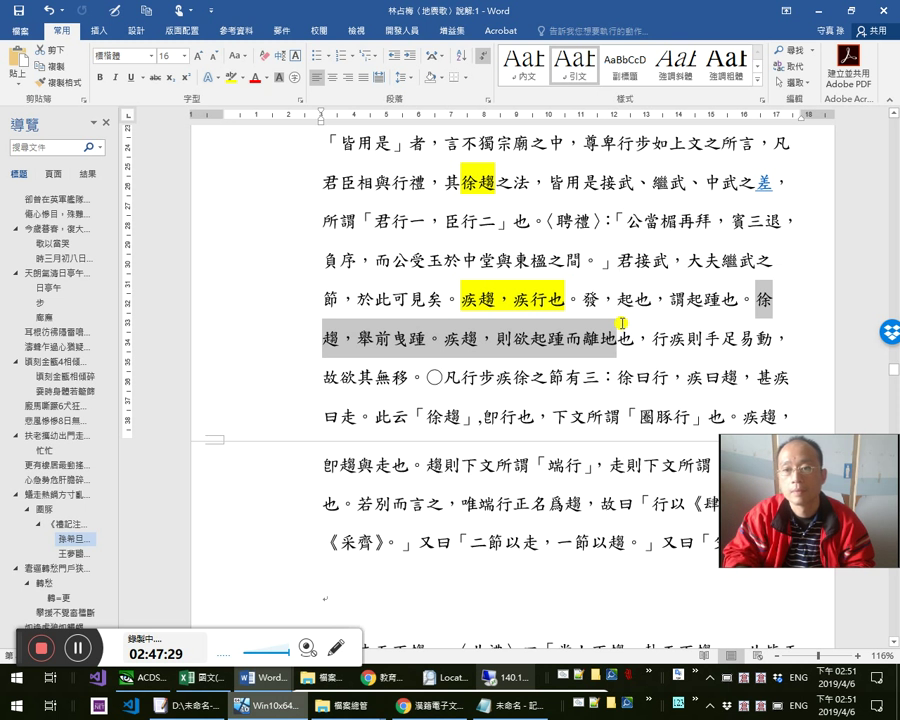
key("shift+Right")
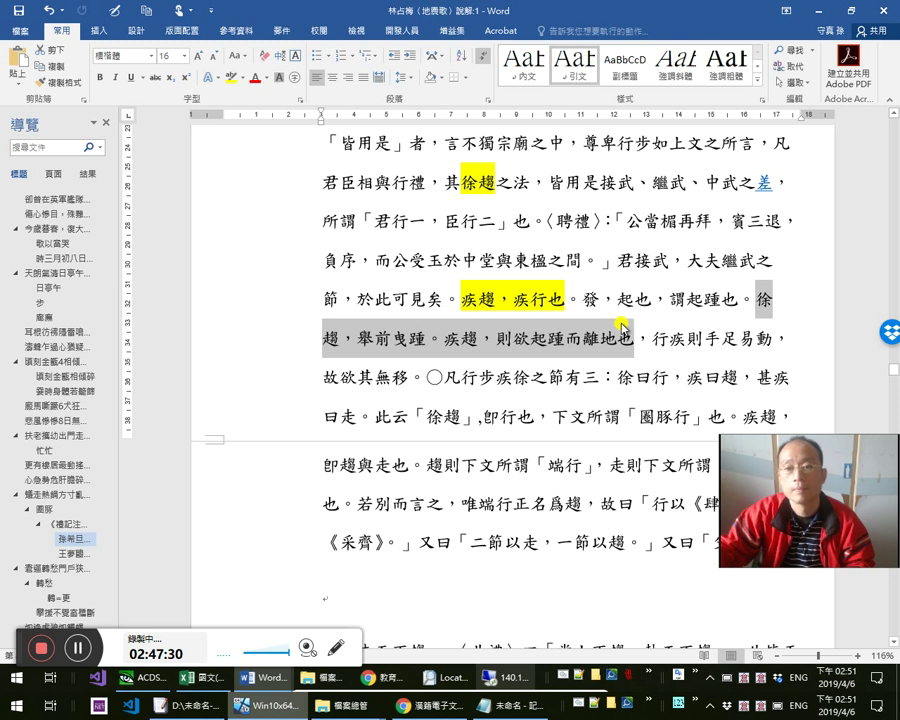
left_click(230, 78)
Step: Correct the character after 曳 to 踵
left_click(436, 343)
double_click(410, 343)
type("踵")
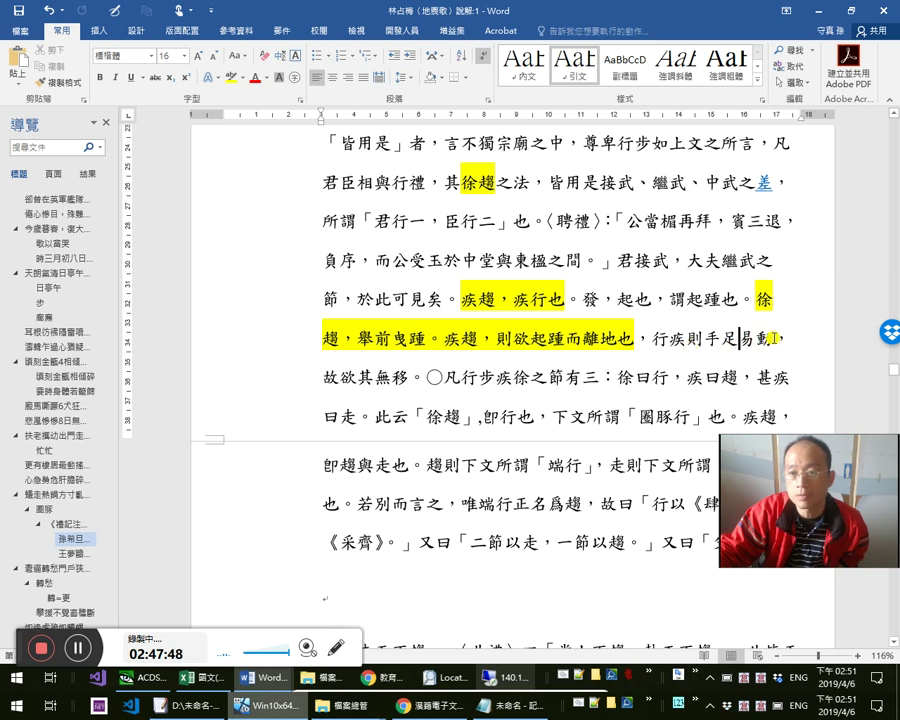
left_click(408, 378)
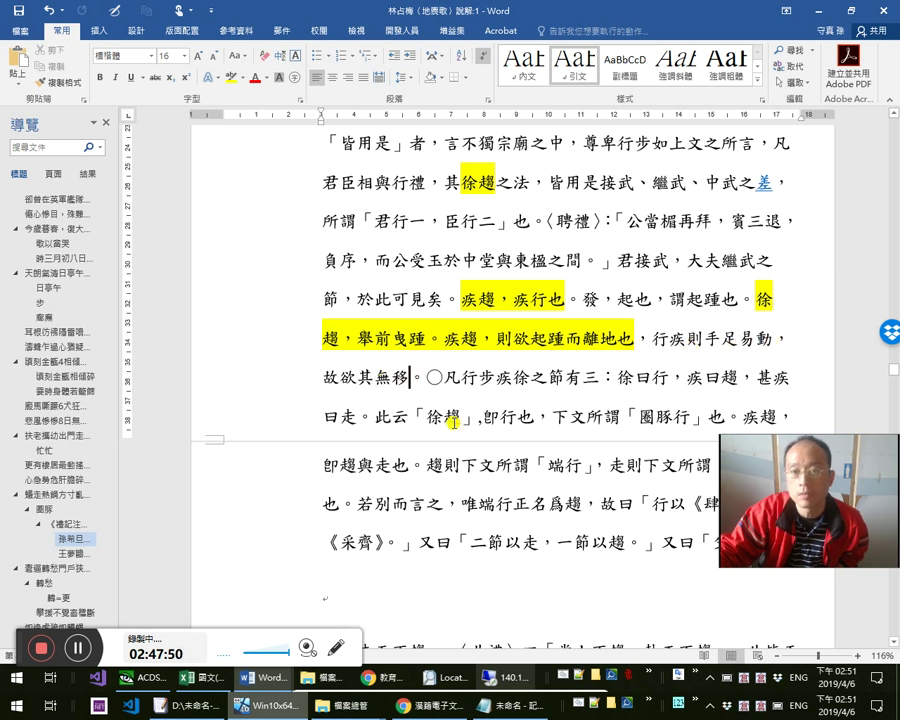
scroll(811, 383, "up", 2)
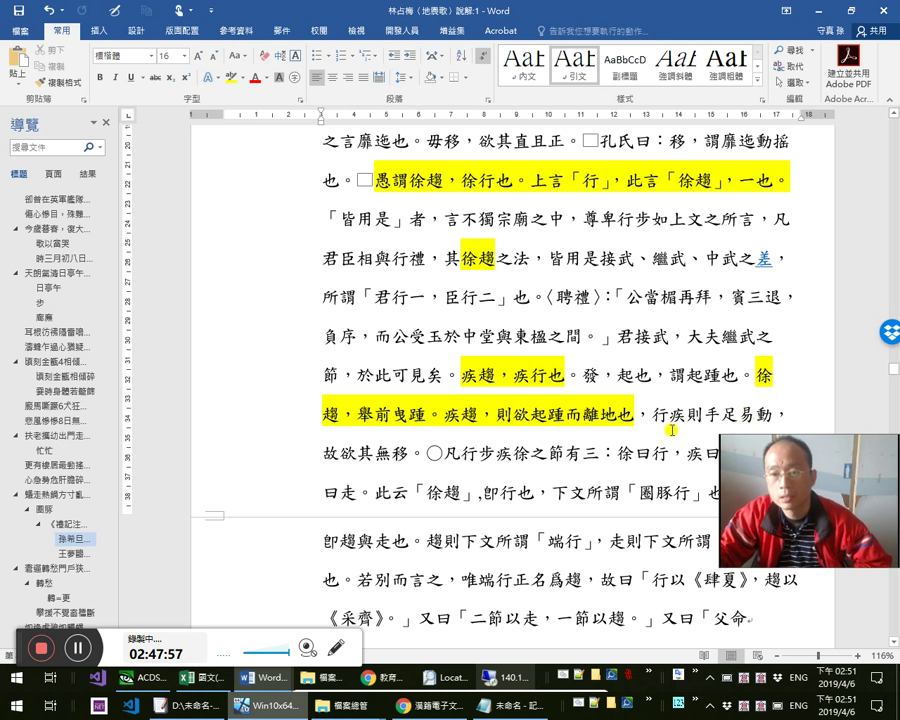
Step: Highlight the sentence from 凡行步疾徐之節有三 to 甚疾曰走 in yellow
scroll(673, 406, "down", 1)
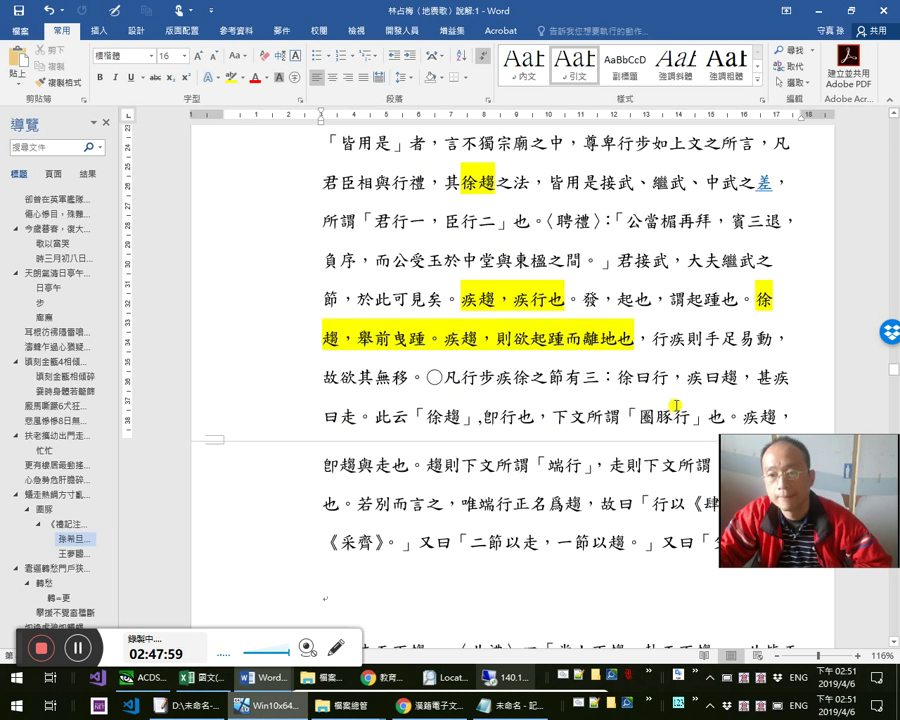
left_click_drag(738, 339, 772, 339)
left_click(434, 378)
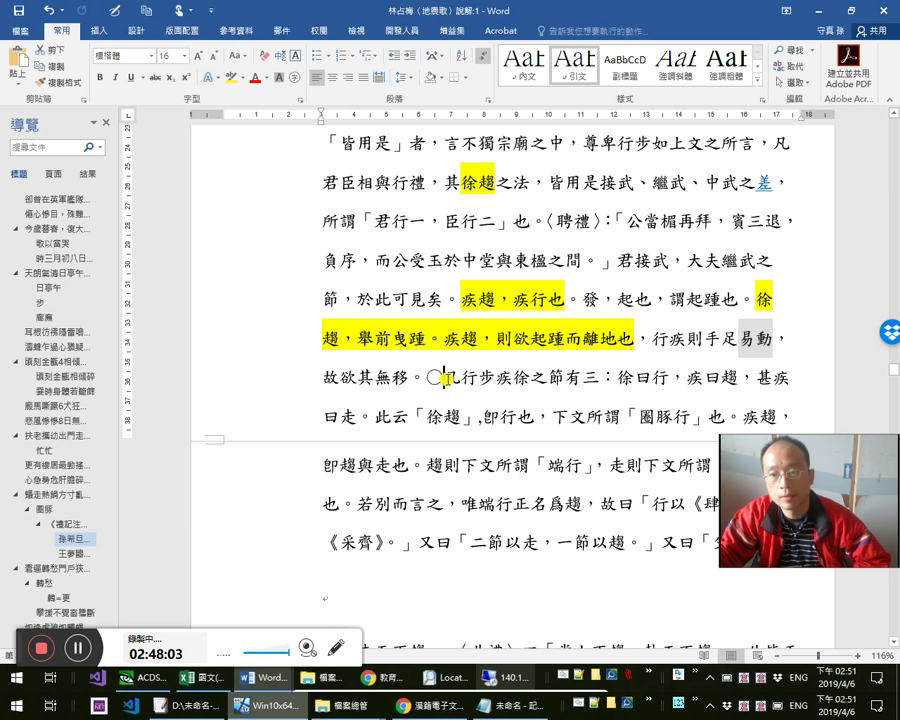
scroll(448, 380, "down", 1)
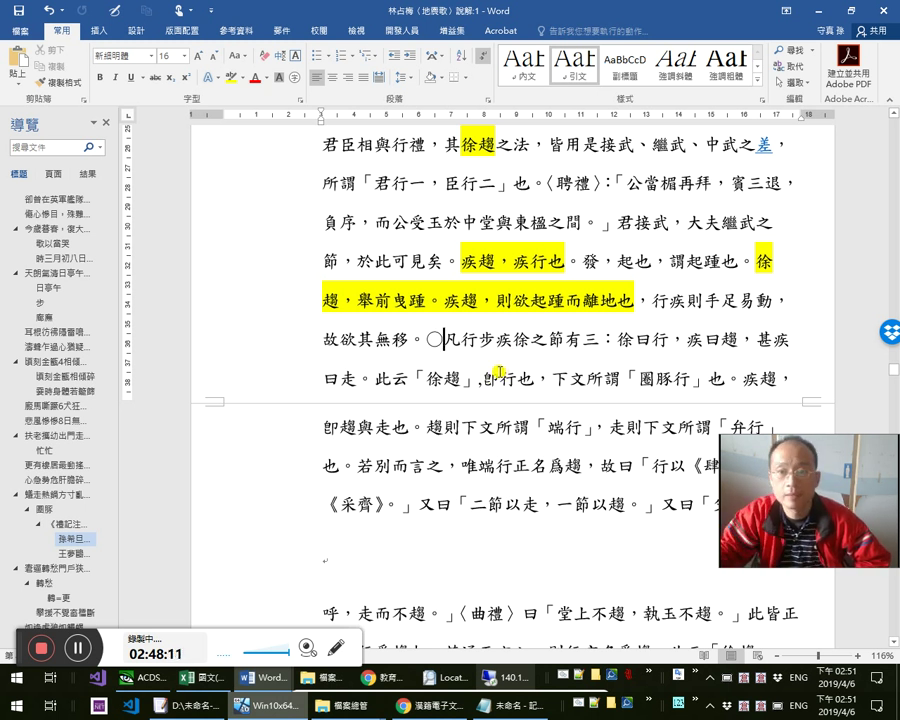
left_click(374, 378, "shift")
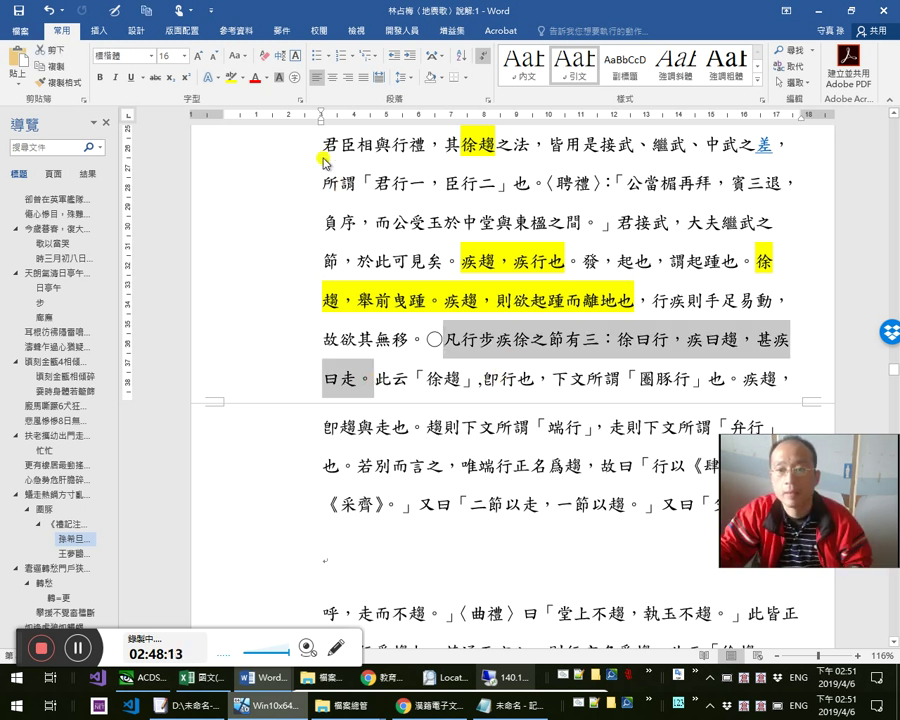
left_click(220, 80)
left_click(571, 345)
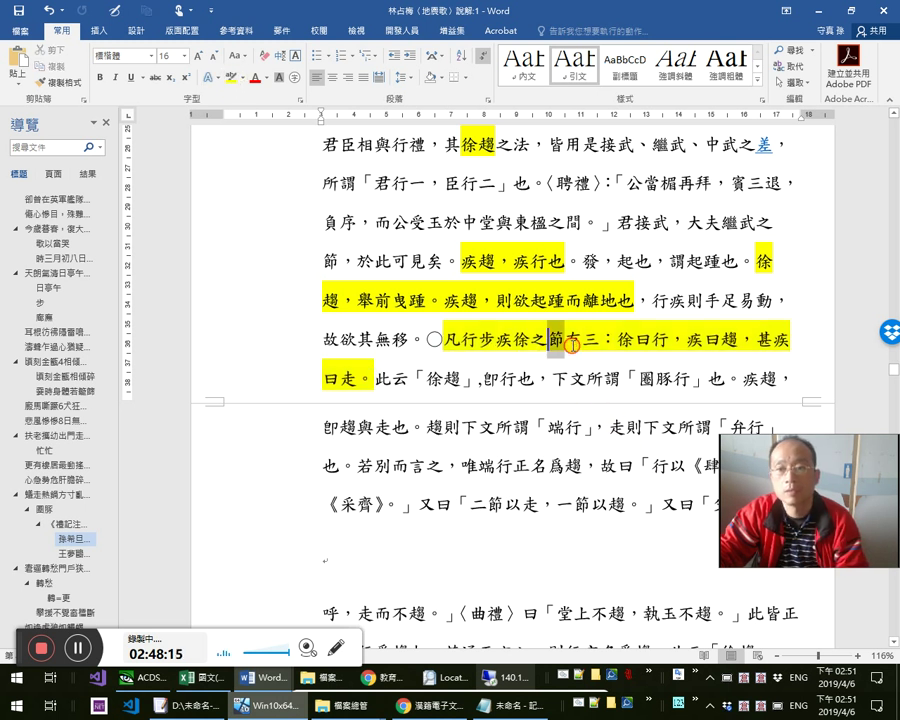
Step: Highlight 此云「徐趨」，卽行也 in yellow
left_click(437, 385)
key("Right")
key("Right")
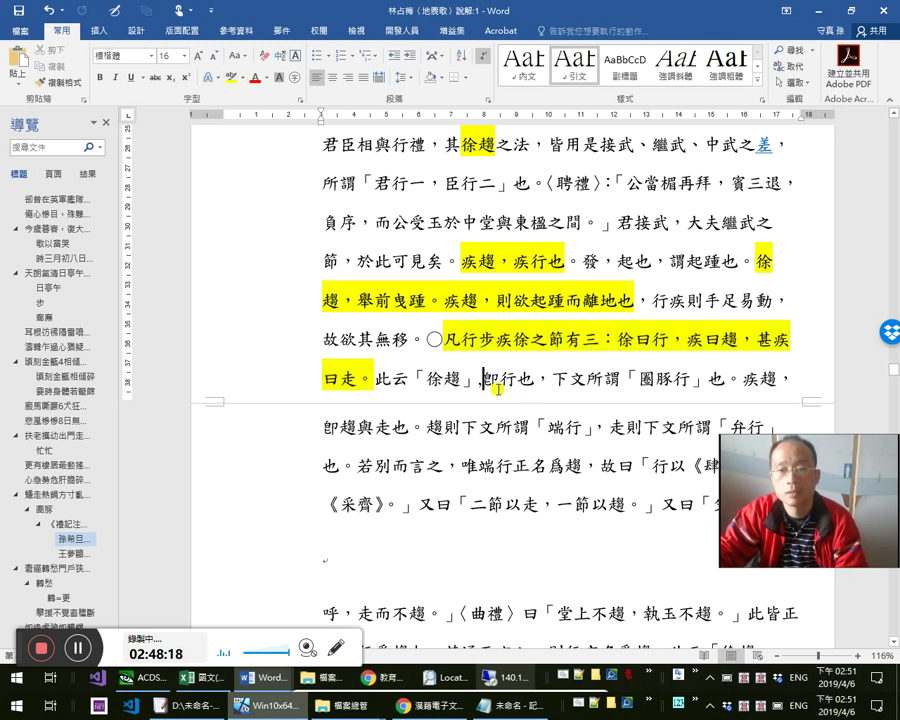
type("。")
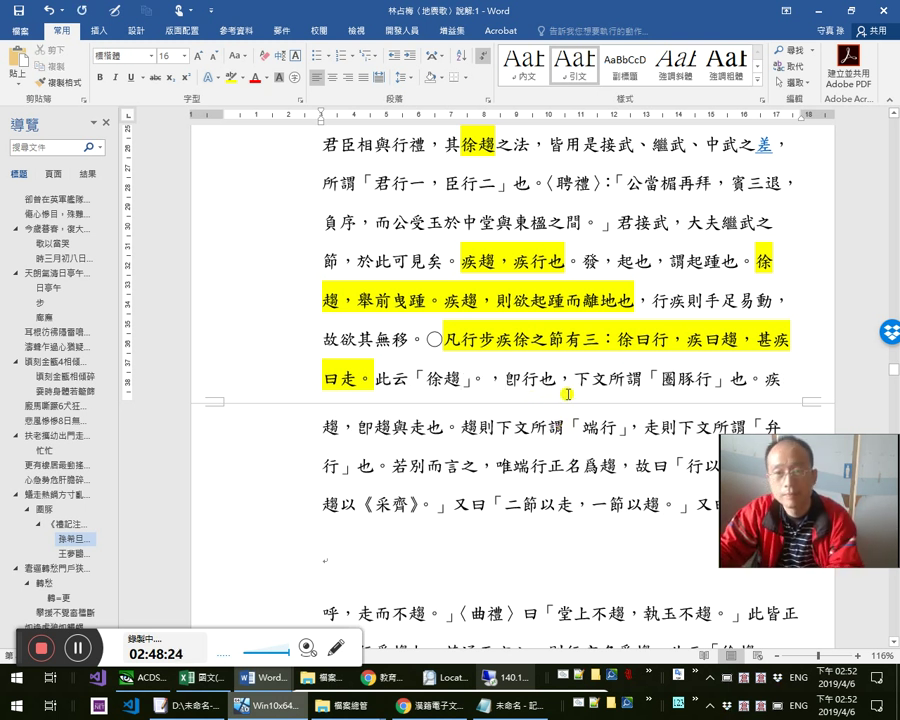
key("BackSpace")
left_click(537, 384)
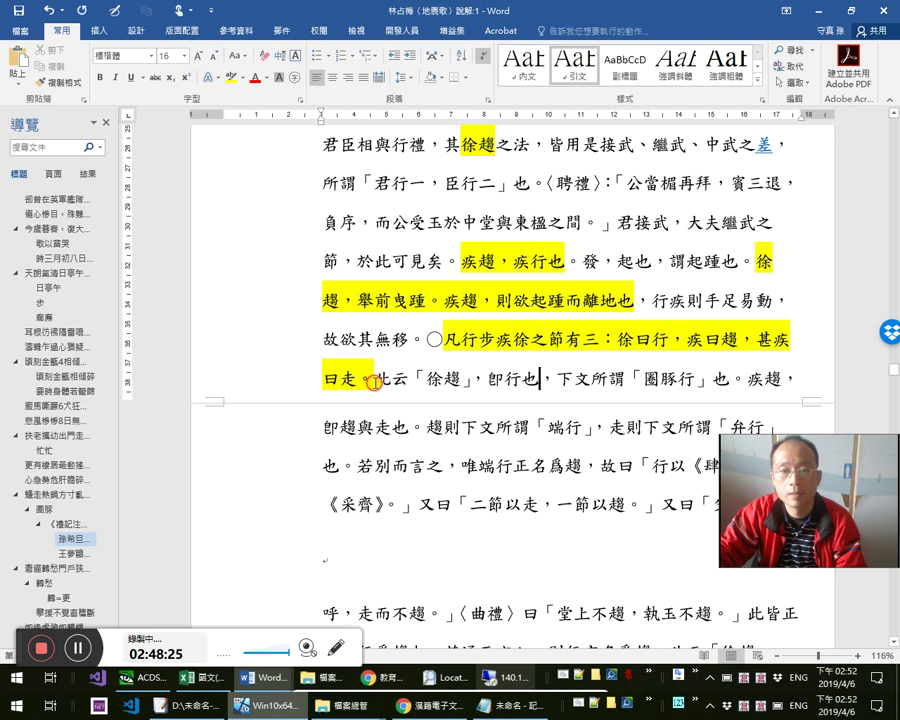
left_click(372, 384, "shift")
left_click(232, 77)
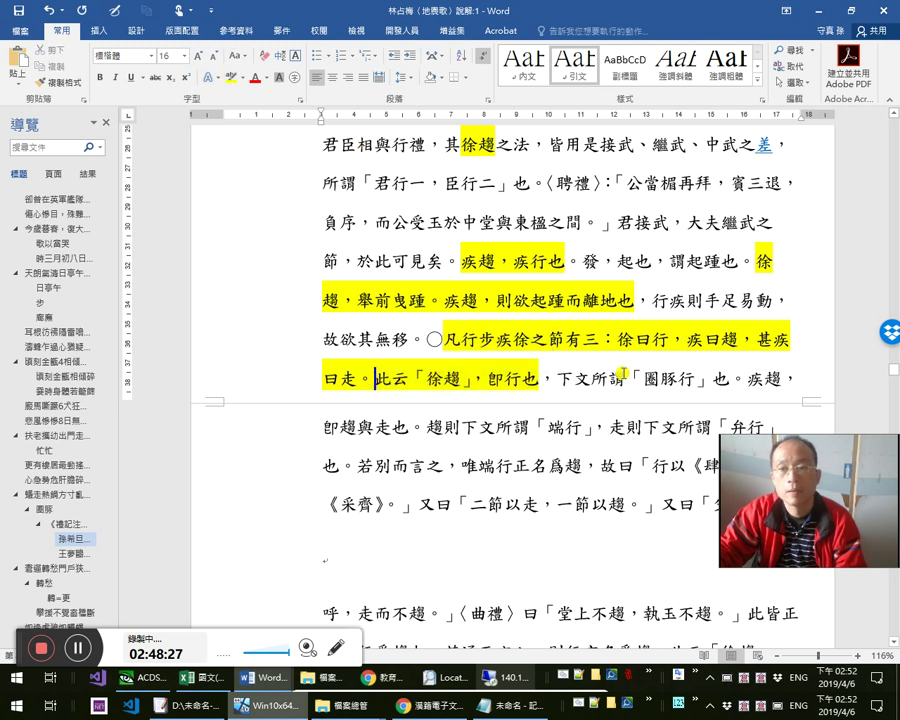
Step: Highlight 下文所謂「圜豚行」也 and 疾趨，卽趨與走也 in yellow with Ctrl+Alt+H
left_click(684, 372)
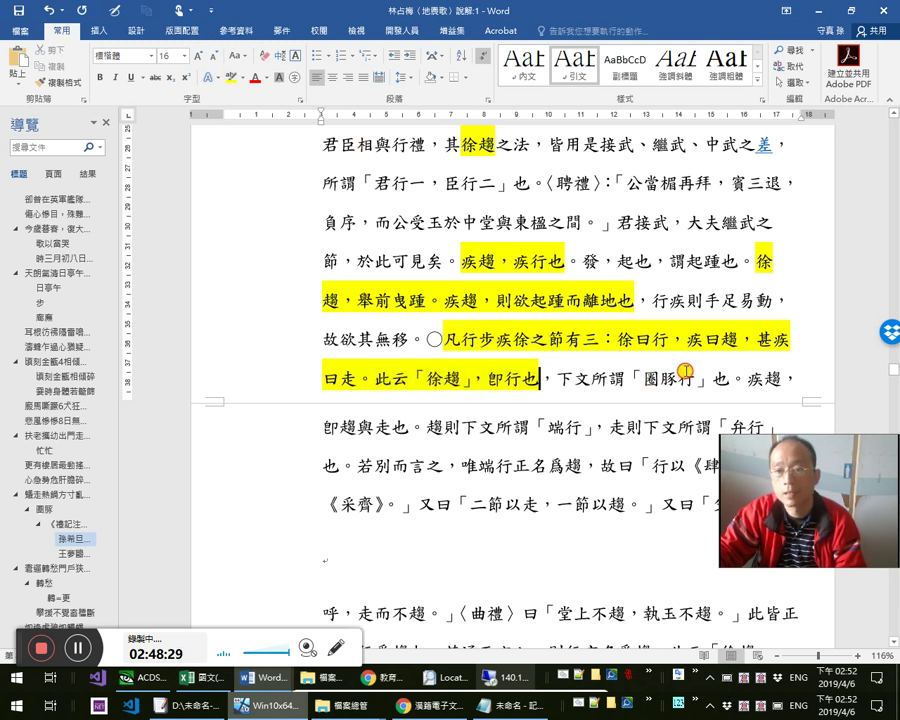
key("shift+Right")
key("shift+Right")
key("shift+Right")
key("shift+Right")
key("shift+Right")
key("shift+Right")
key("shift+Right")
key("shift+Right")
key("shift+Right")
key("shift+Right")
key("shift+Right")
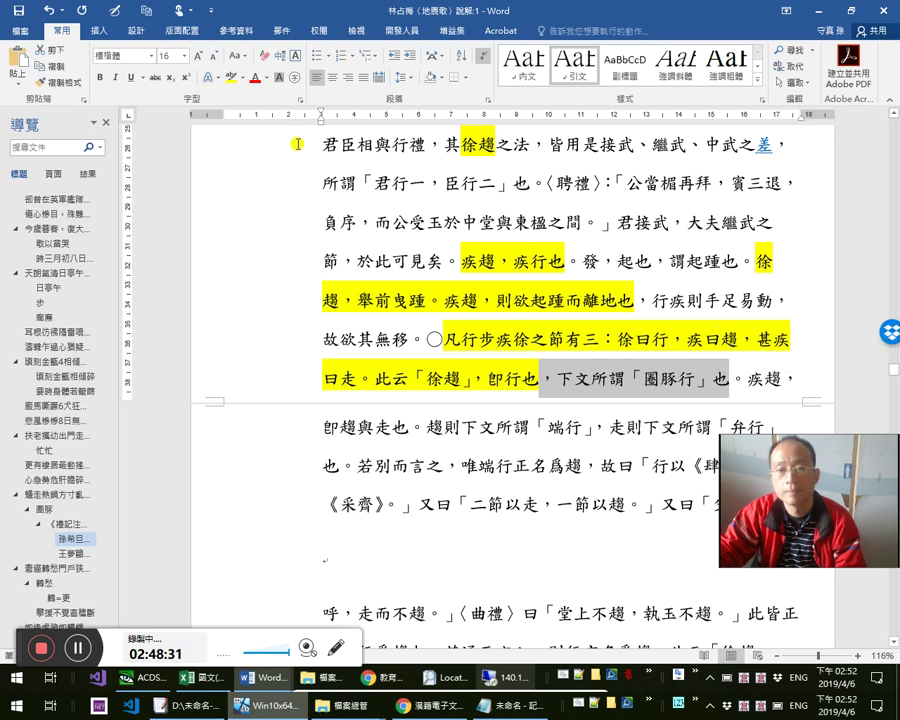
key("ctrl+alt+h")
key("Right")
left_click(748, 378)
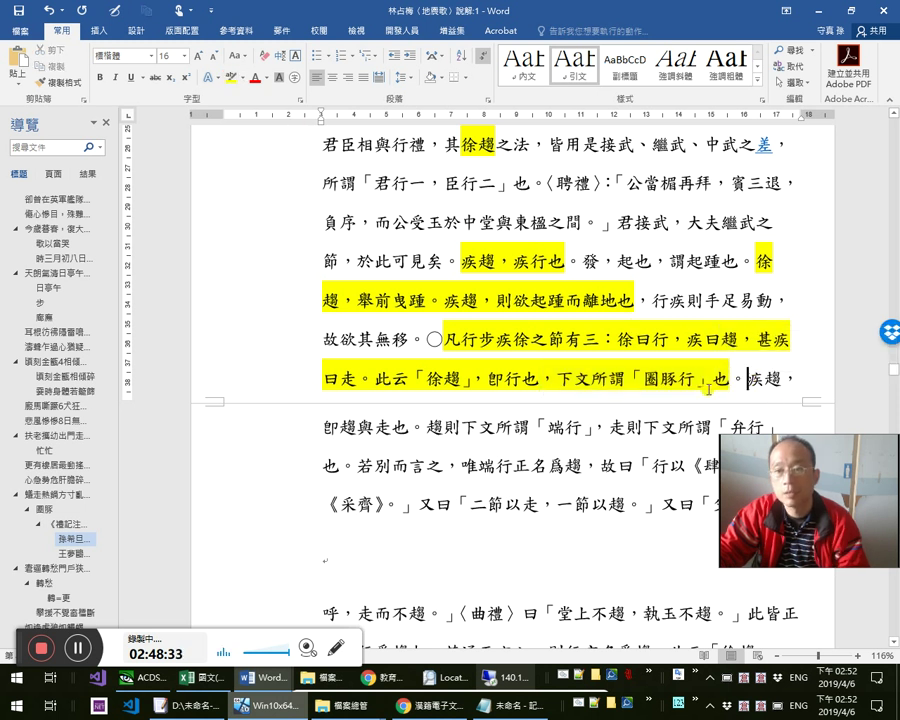
left_click(410, 425, "shift")
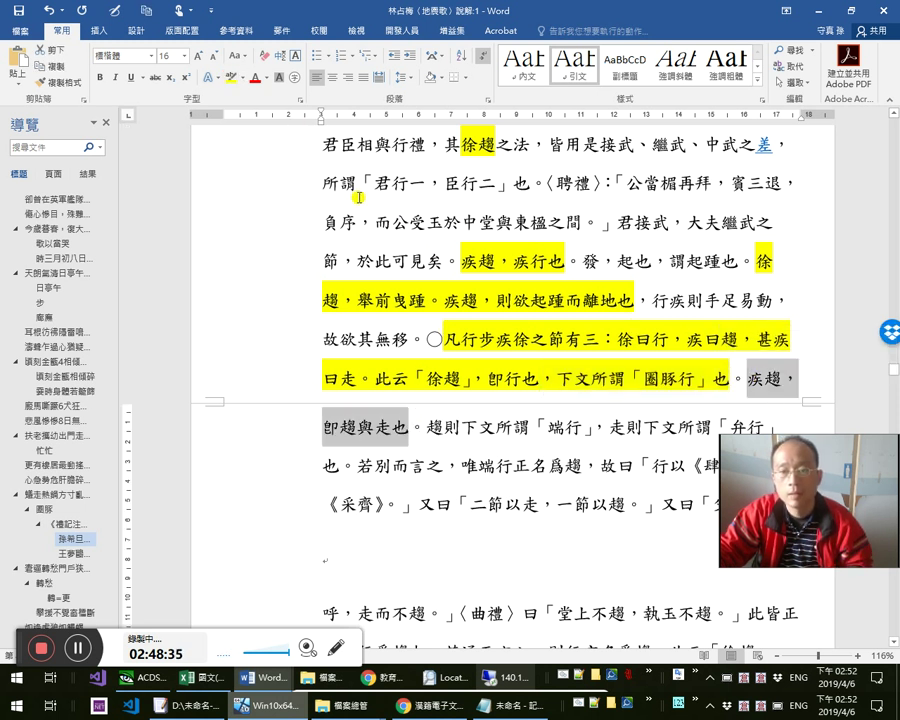
key("ctrl+alt+h")
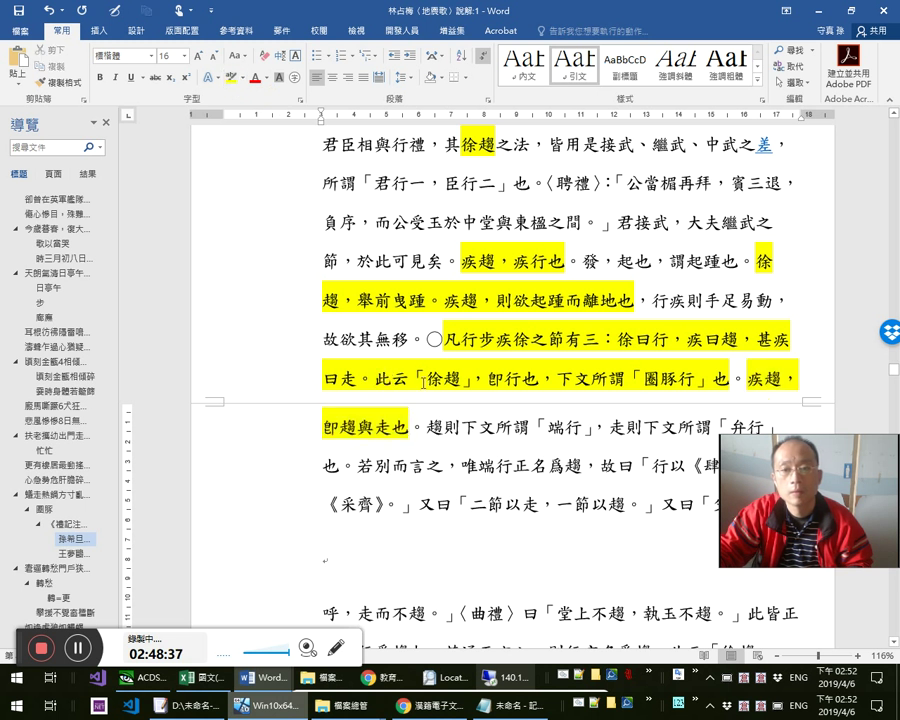
Step: Add 「」 brackets to 趨 and 走 in 卽趨與走也 and around 行 in 卽行也
left_click_drag(376, 379, 408, 379)
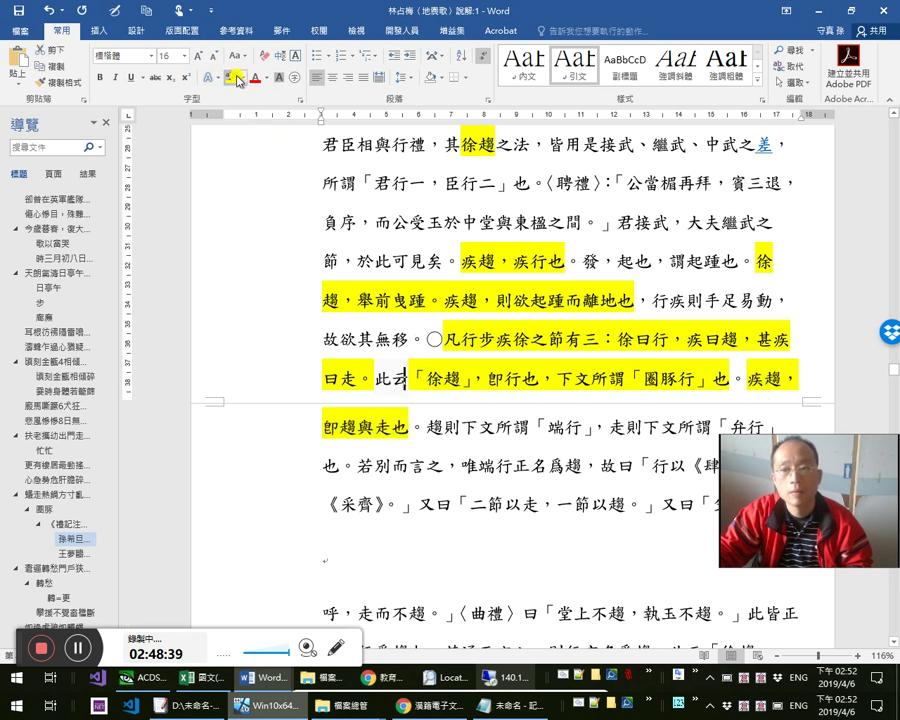
left_click(427, 427)
left_click(339, 427)
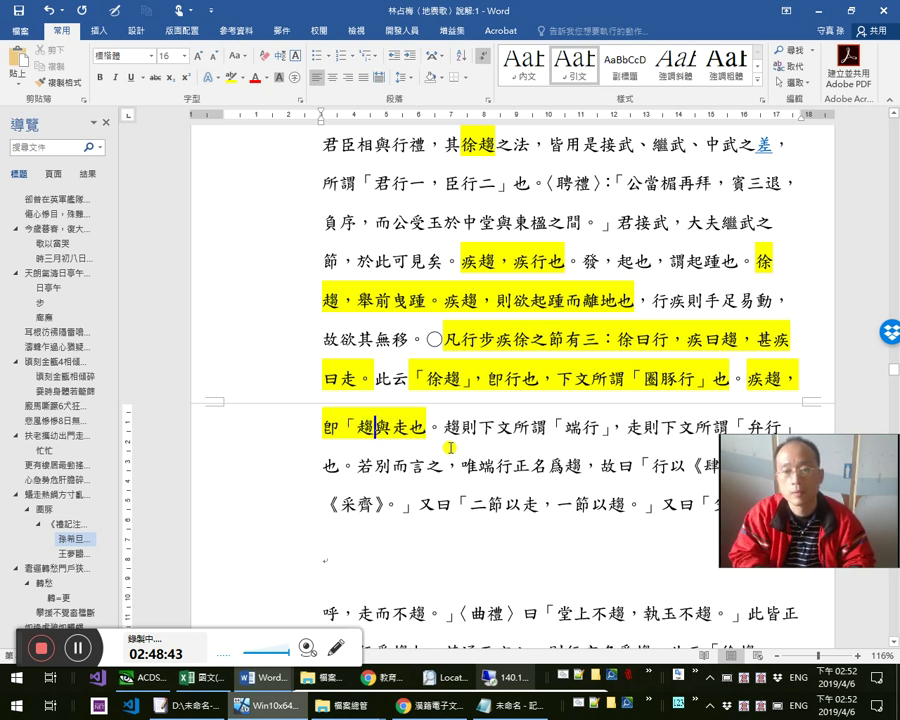
type("」")
type("「")
key("Right")
type("」")
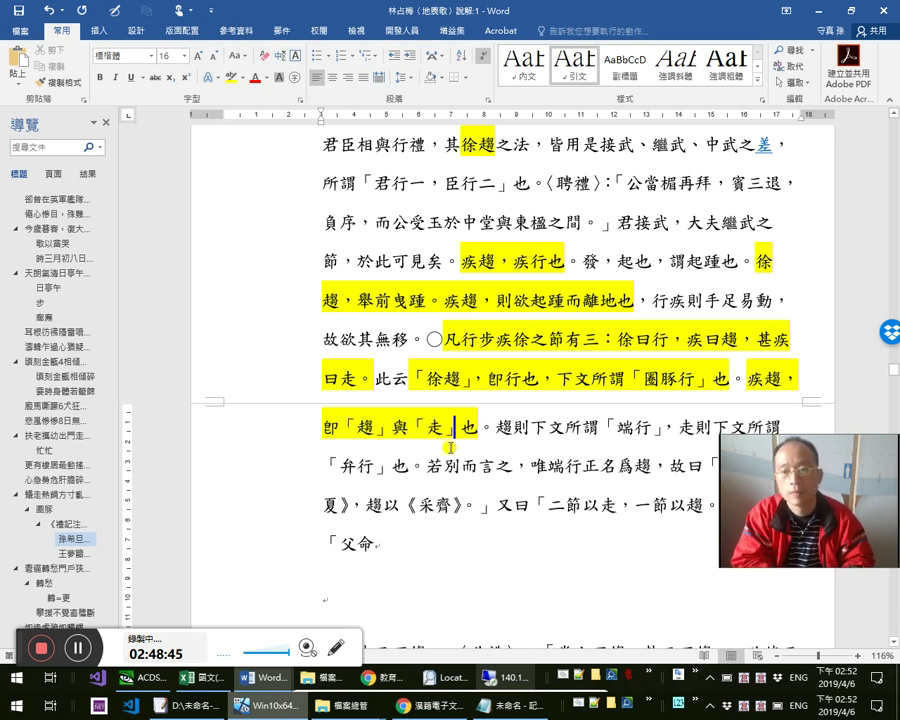
key("Up")
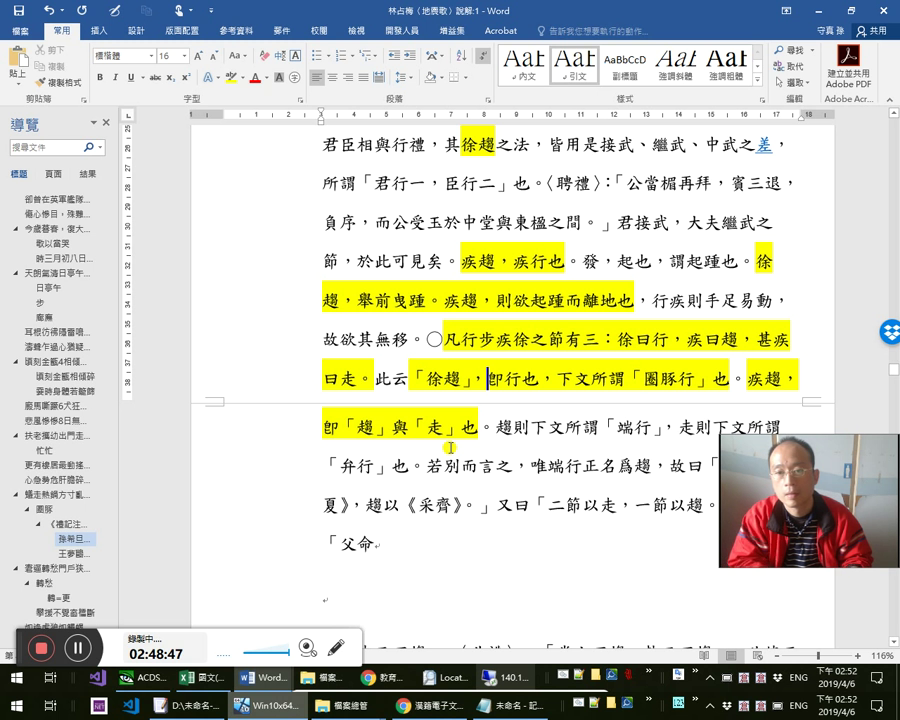
type("「")
key("Right")
type("」")
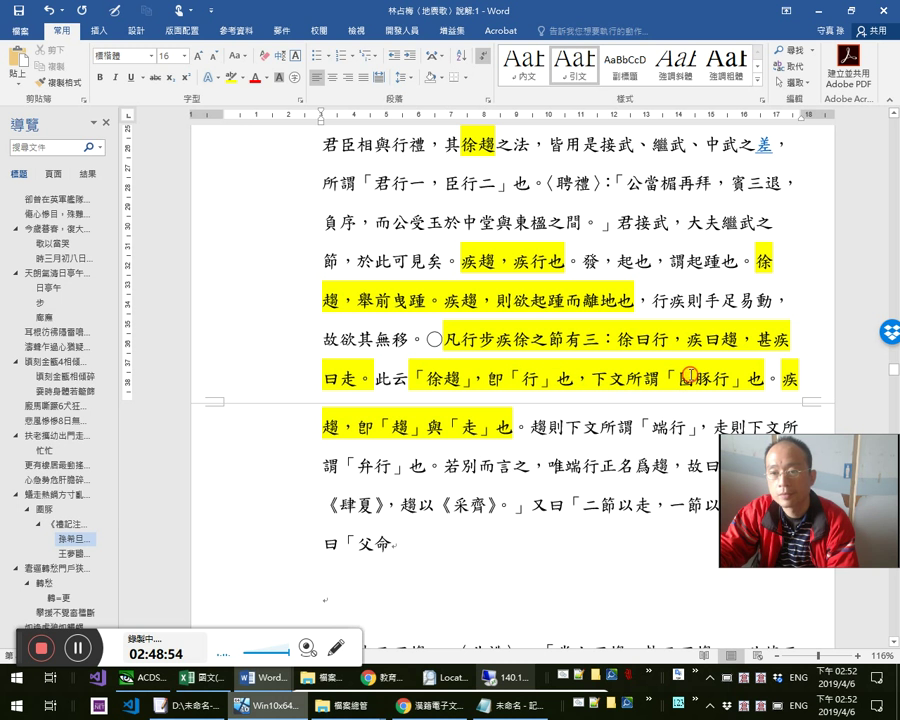
left_click_drag(686, 377, 729, 378)
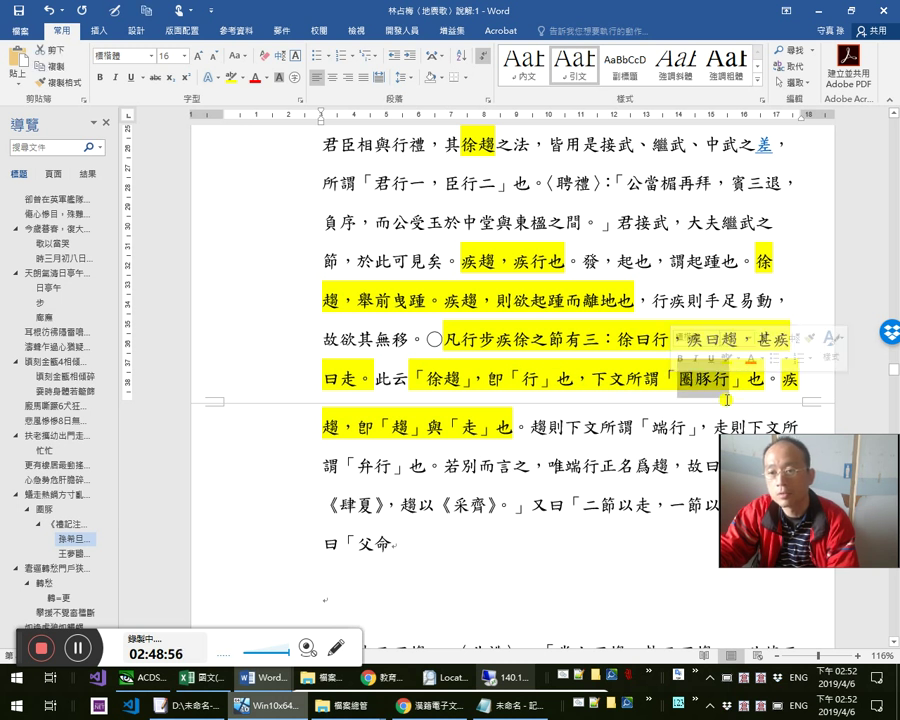
scroll(620, 410, "down", 1)
Step: Put 「」 around 趨 and 走 in the sentence following 「端行」
left_click(548, 426)
left_click(570, 390)
key("Left")
type("「")
key("Right")
type("」與")
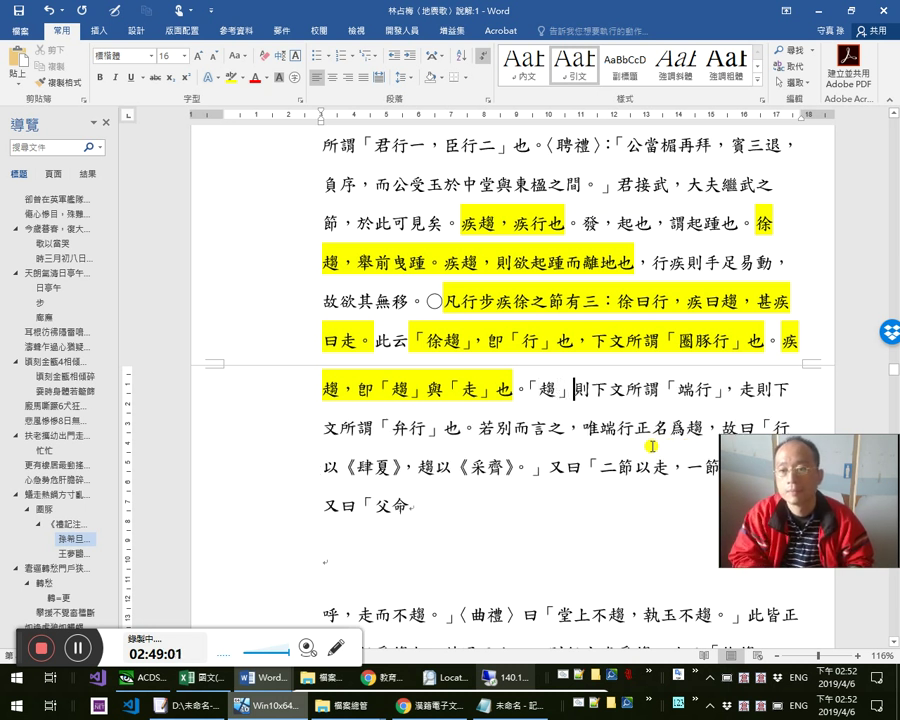
type("「")
key("Right")
type("」")
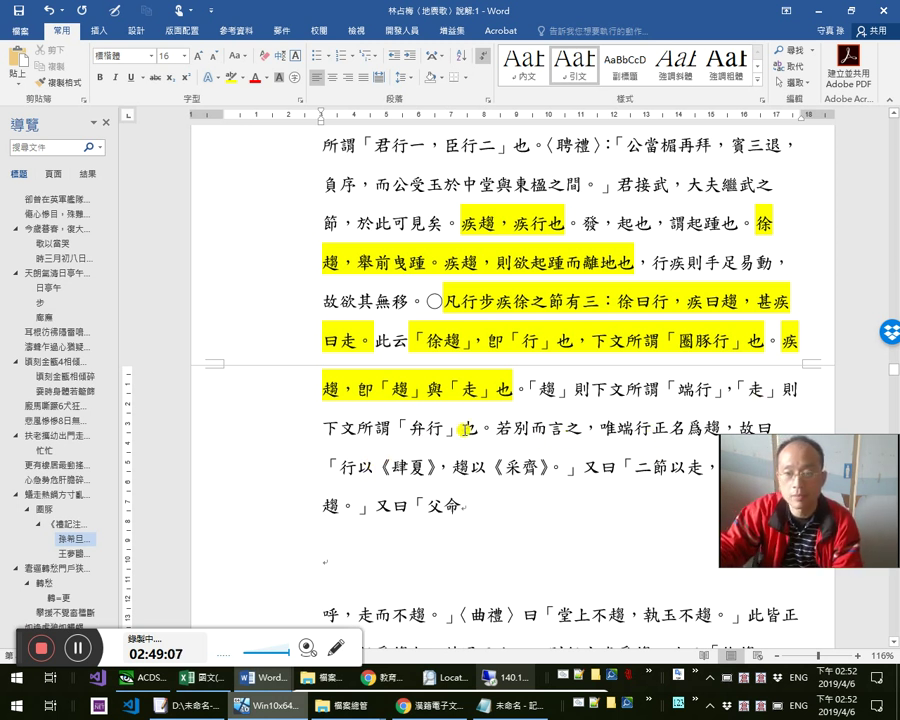
Step: Insert 「趨」與「走」 after 唯 and check the closing mark after 采齊
scroll(561, 438, "down", 1)
left_click(618, 389)
type("「趨")
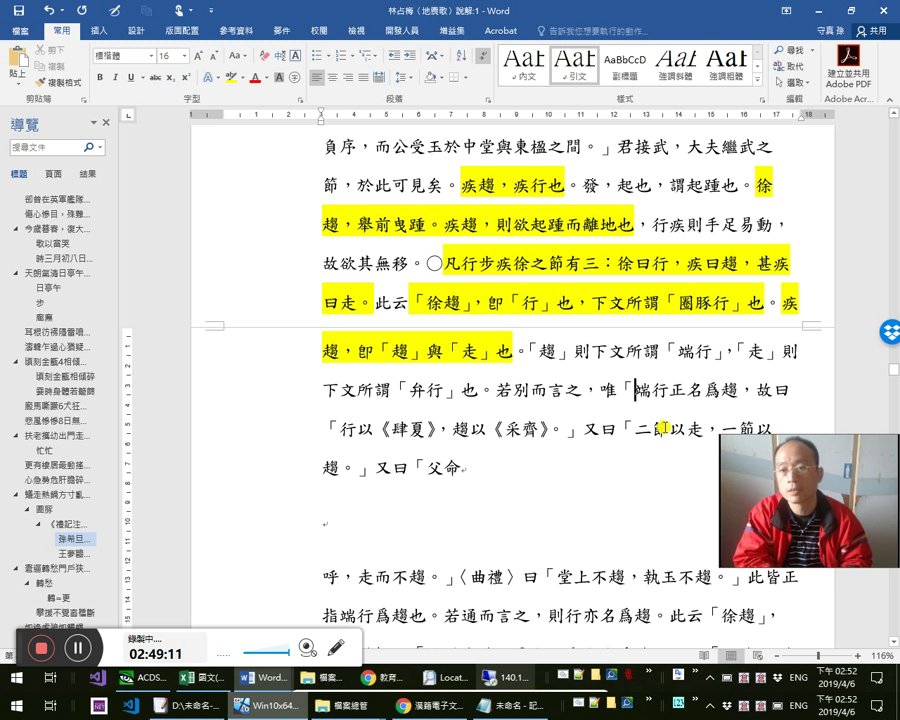
type("」與「走")
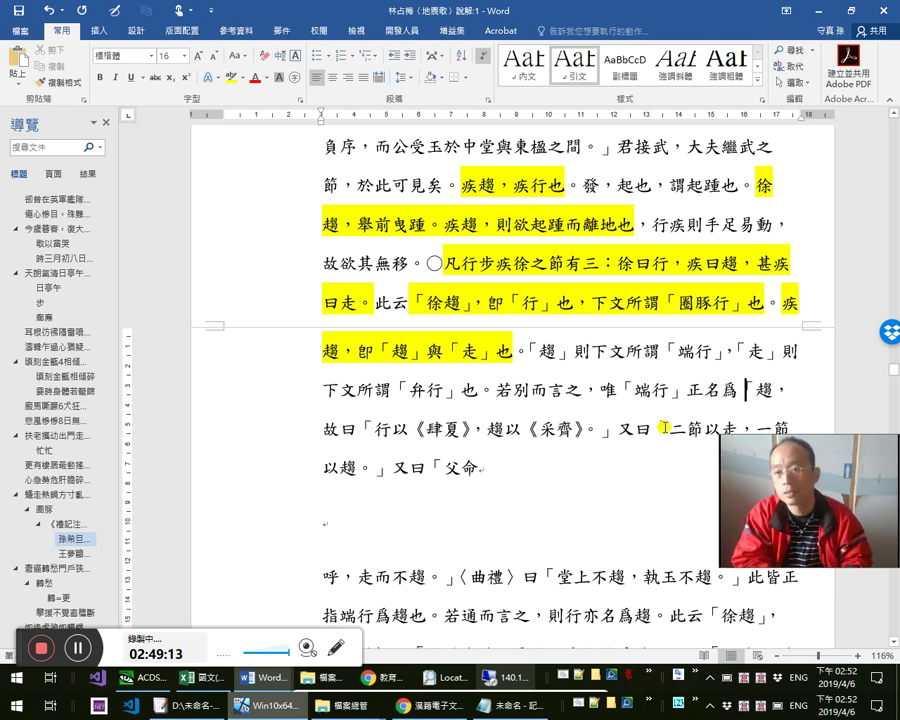
type("」")
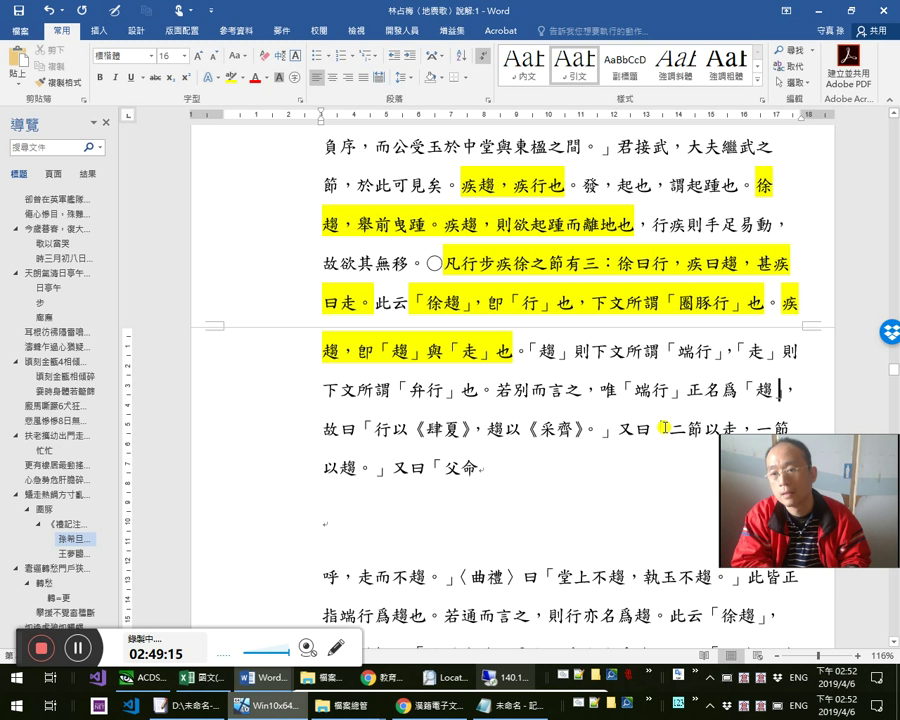
key("Right")
key("Right")
key("Right")
key("Right")
key("Right")
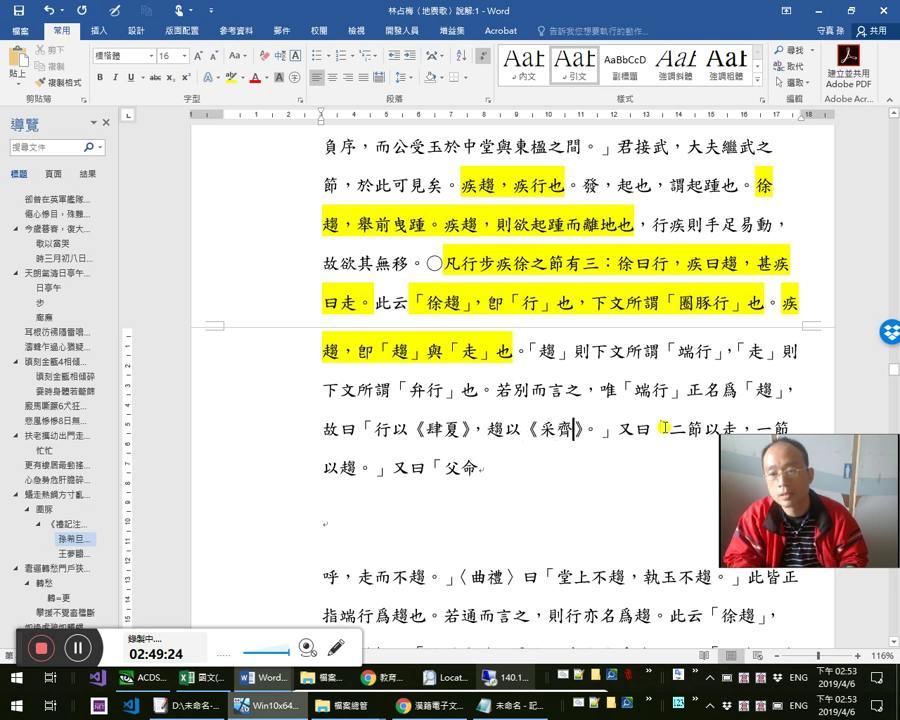
key("shift+Right")
key("Right")
key("Right")
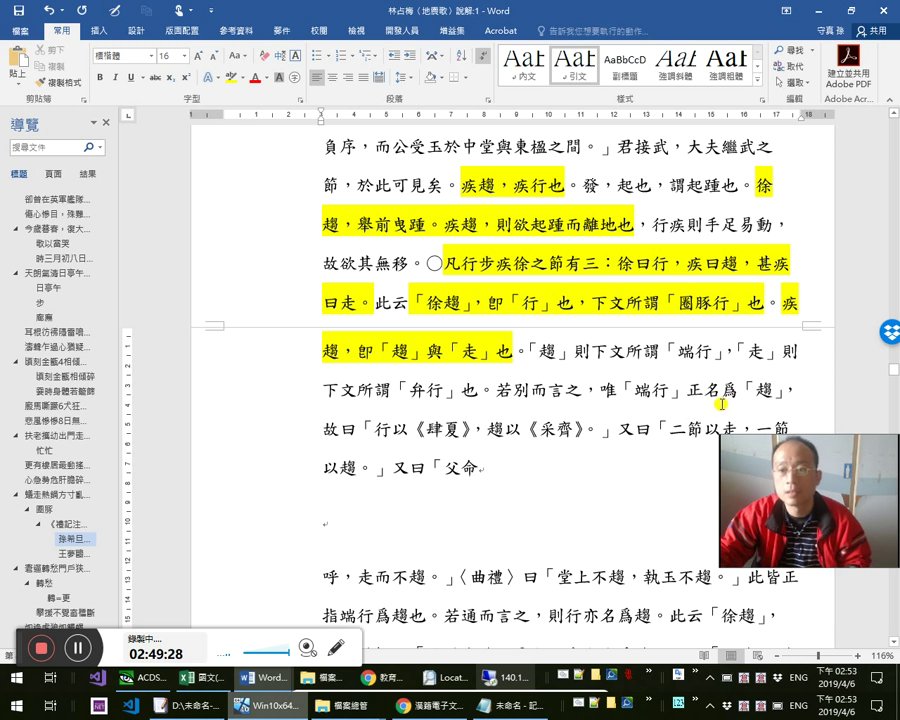
Step: Rejoin the broken 父命 line with the following 呼，走而不趨 text
scroll(722, 408, "down", 1)
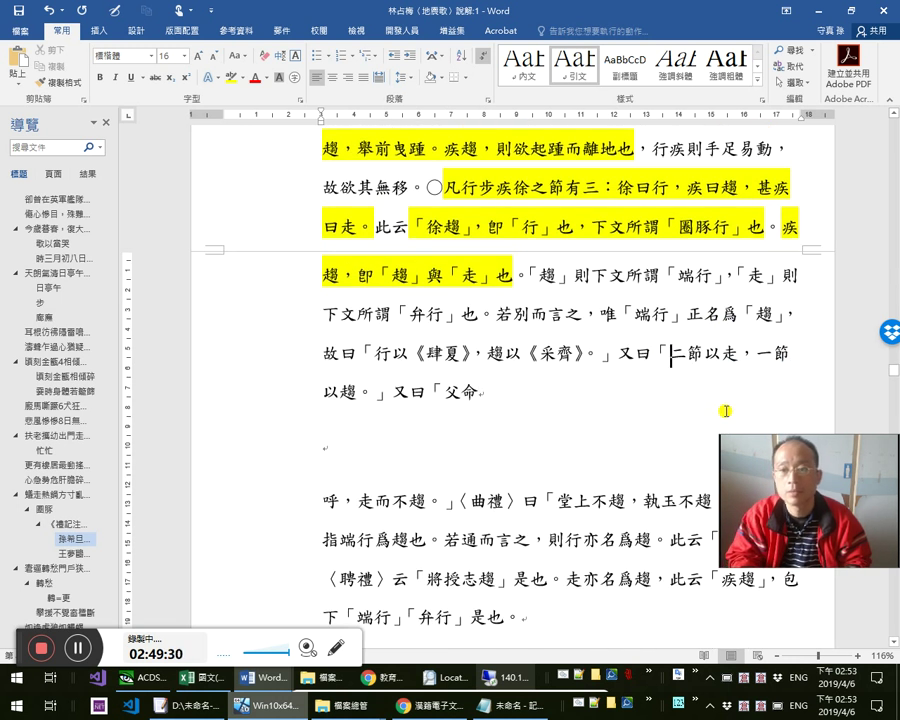
key("shift+Right")
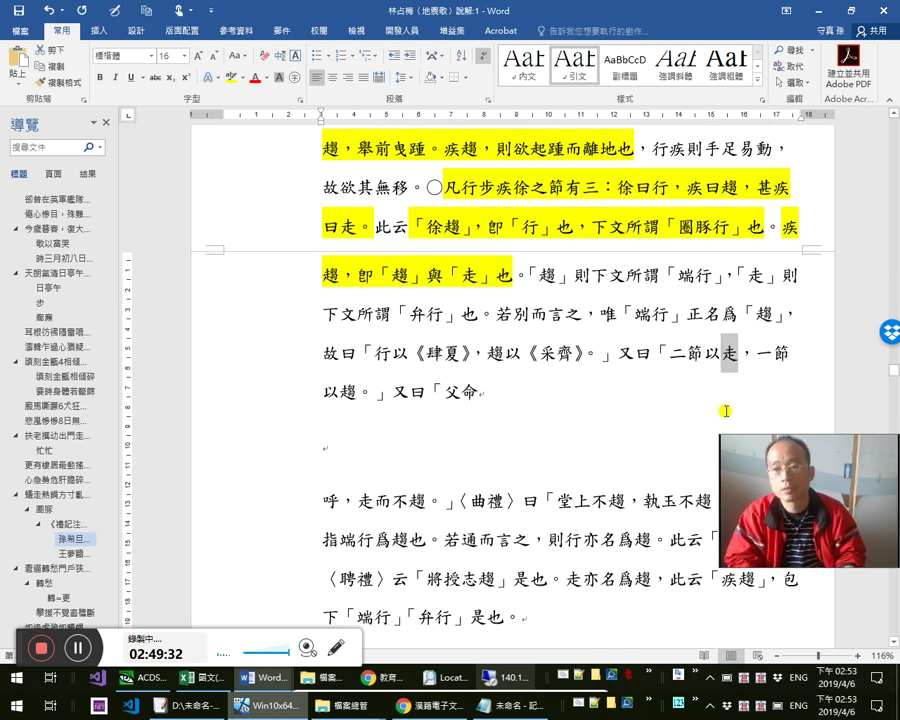
key("Left")
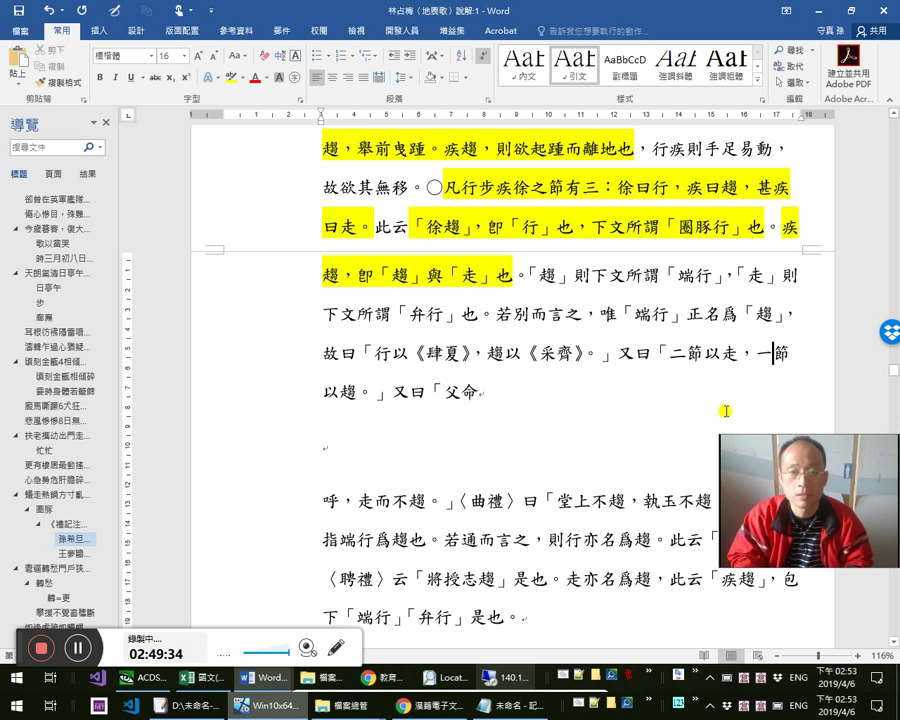
key("End")
key("Delete")
key("Delete")
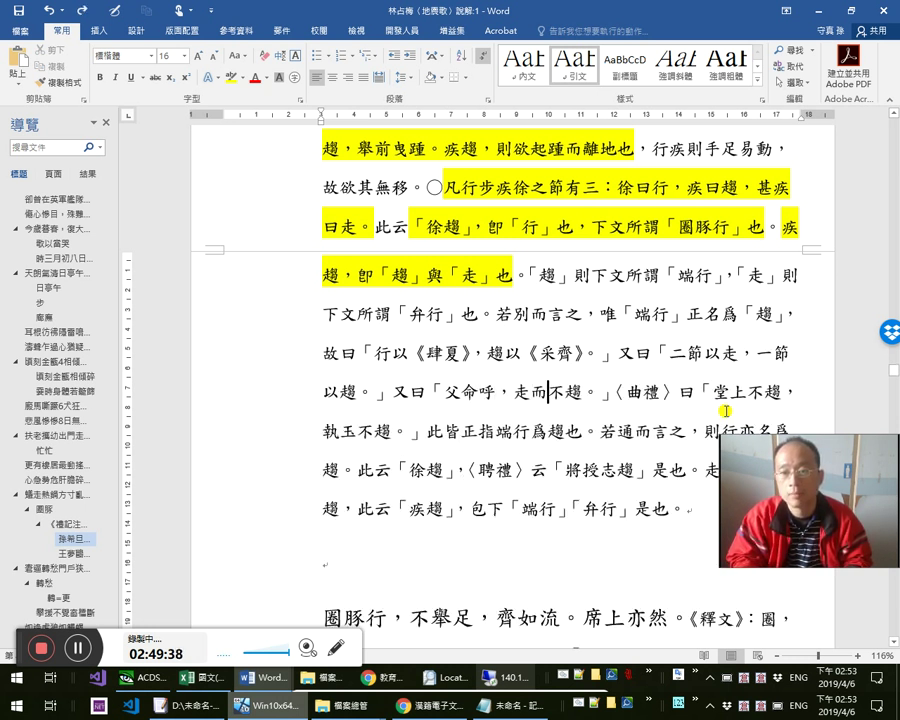
left_click(508, 677)
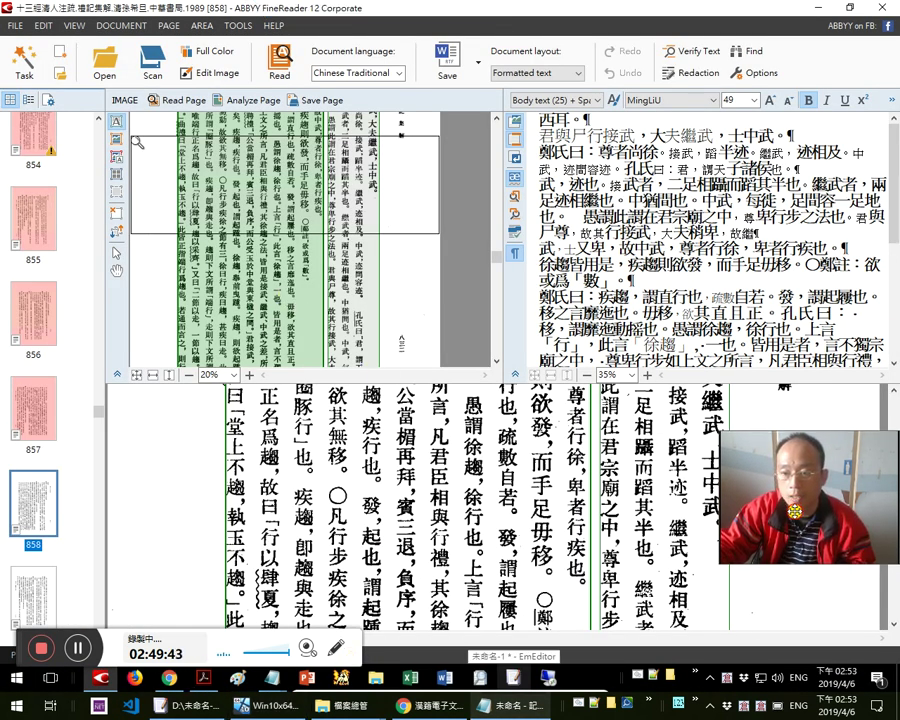
Step: Switch from the ABBYY remote window to Google Drive's eBooks folder in Chrome
key("alt+Tab")
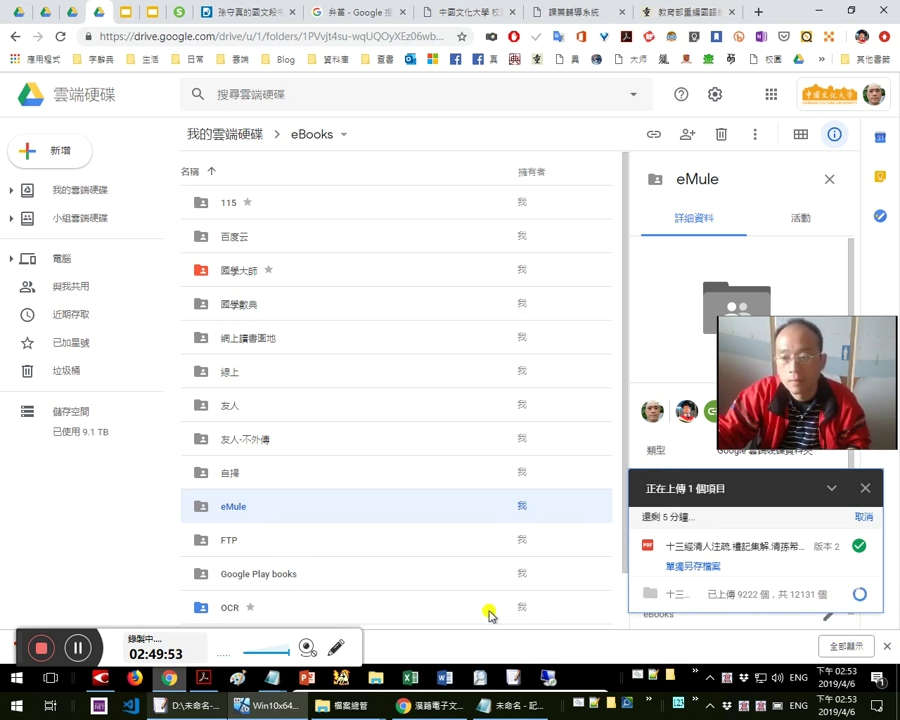
Step: Open the OCR folder in eBooks, cancel the running upload, and reload the Drive page
double_click(238, 606)
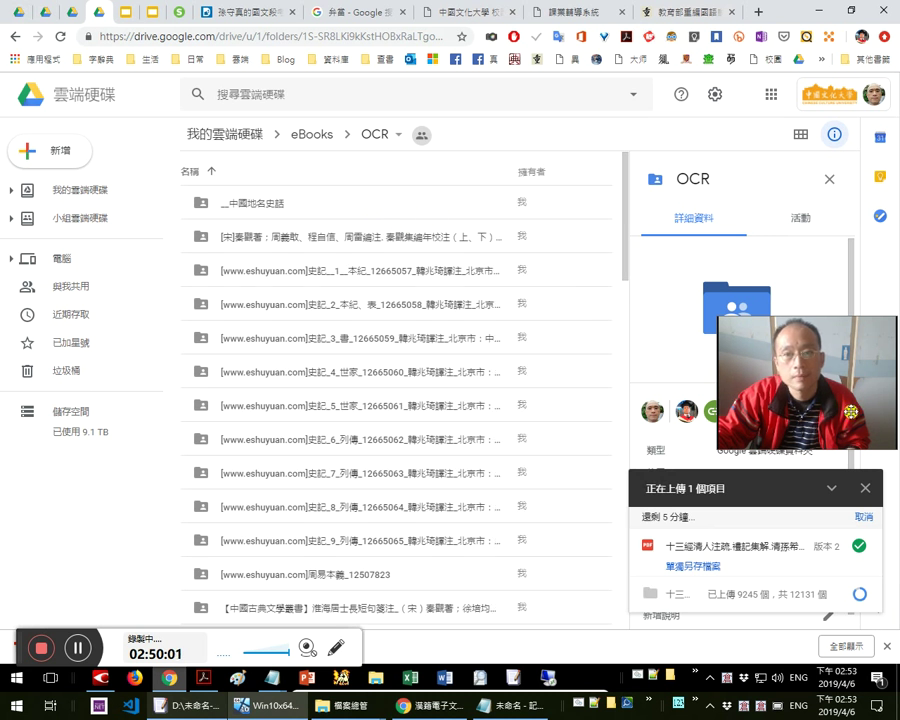
left_click(860, 594)
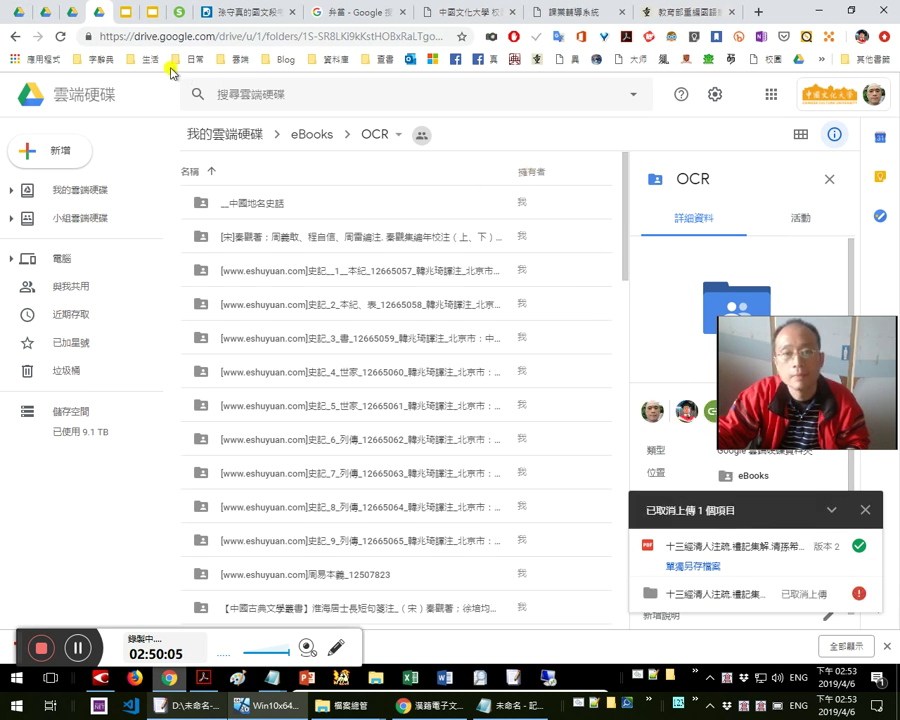
left_click(62, 37)
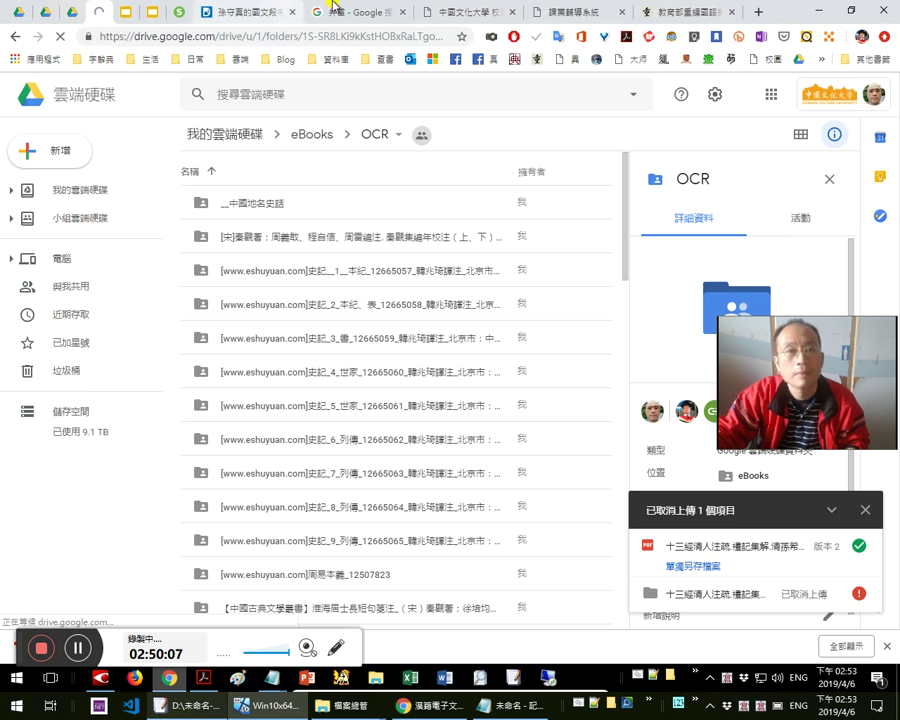
Step: Minimize the remote desktop session and bring it back up
mouse_move(349, 6)
left_click(593, 9)
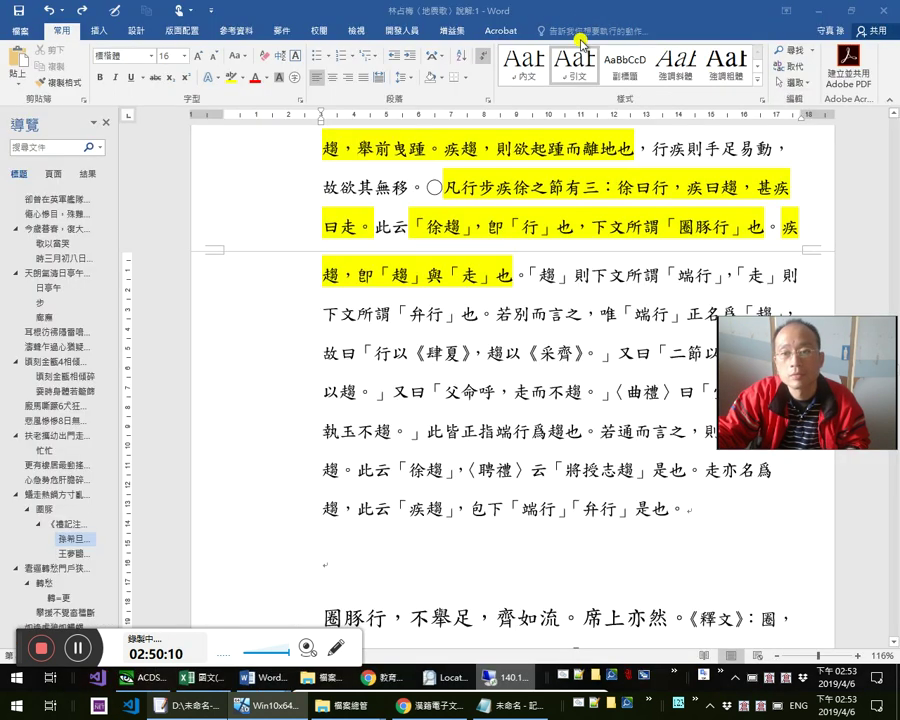
left_click(505, 678)
Step: Switch to the ABBYY FineReader project and jump the page image to the passage being edited
key("alt+Tab")
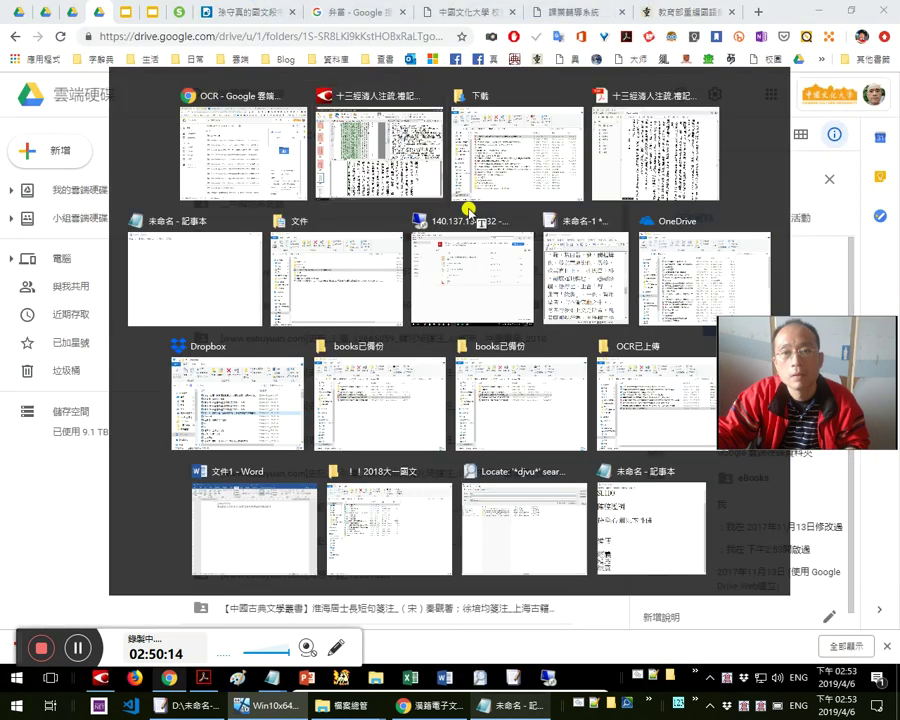
scroll(668, 280, "down", 3)
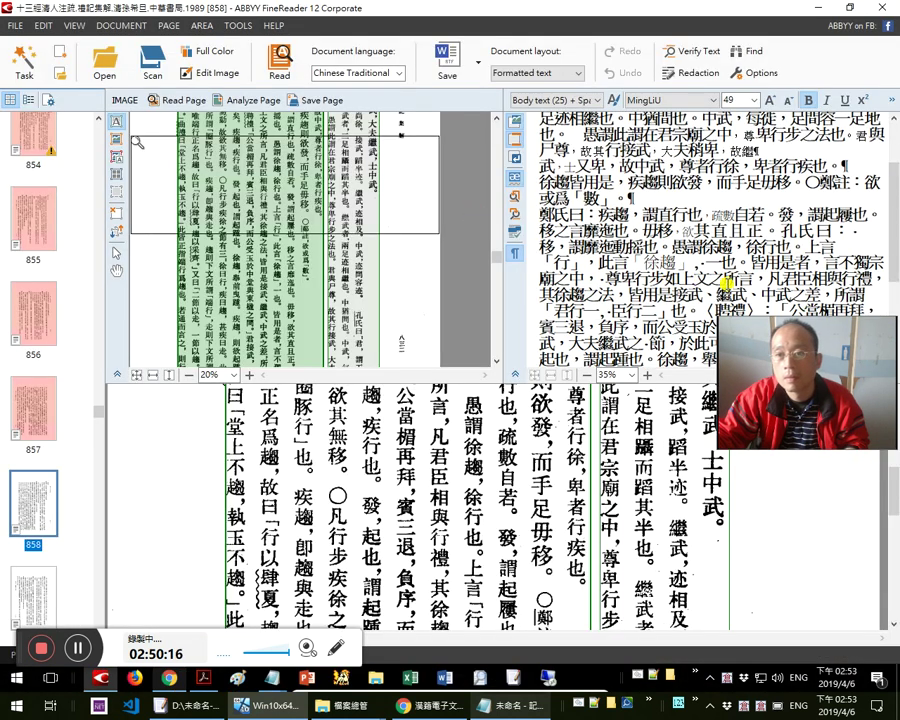
left_click(785, 296)
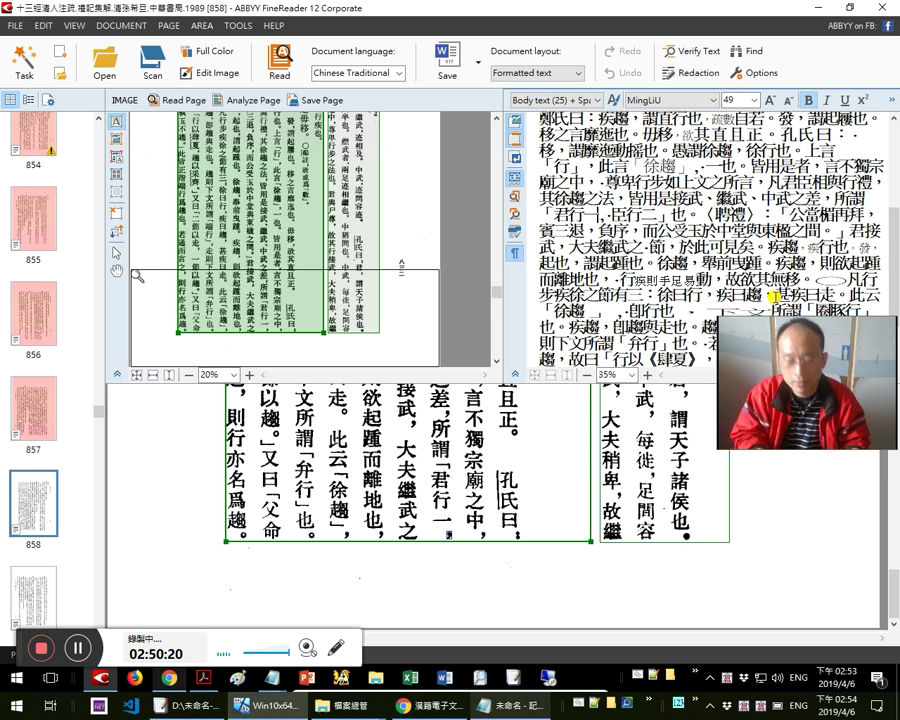
Step: Replace the misread quote character throughout all document pages, searching down and up, for 401 replacements
key("ctrl+h")
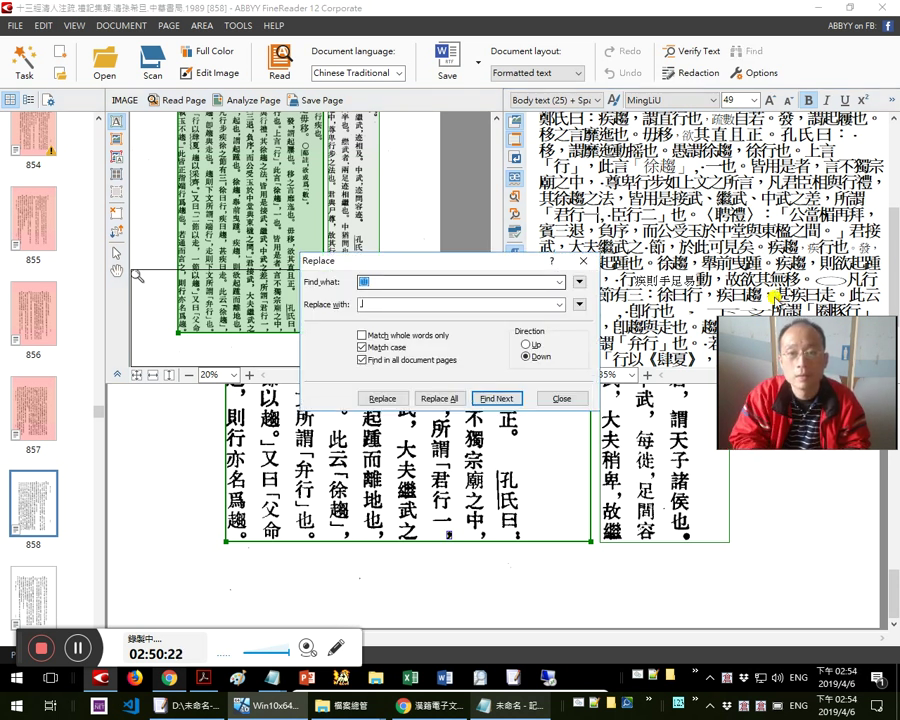
key("Tab")
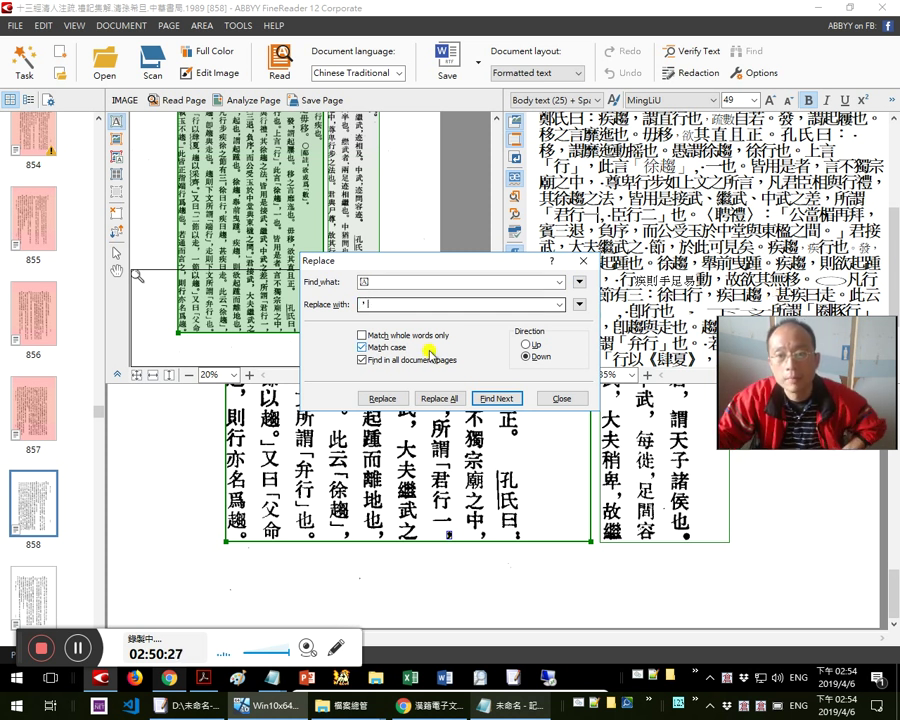
left_click(441, 398)
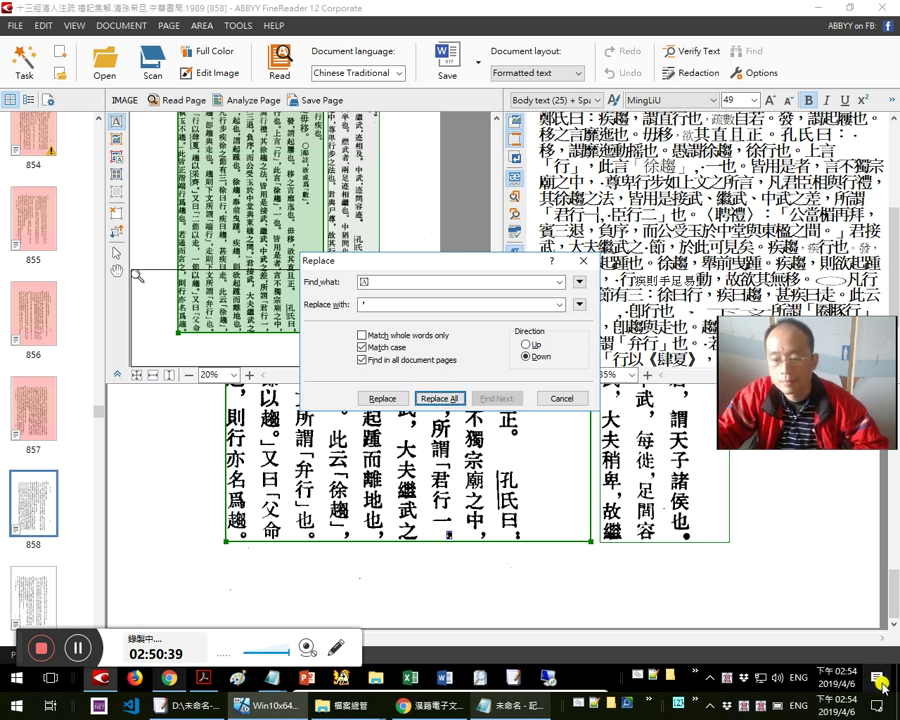
left_click(462, 372)
left_click(526, 344)
left_click(438, 398)
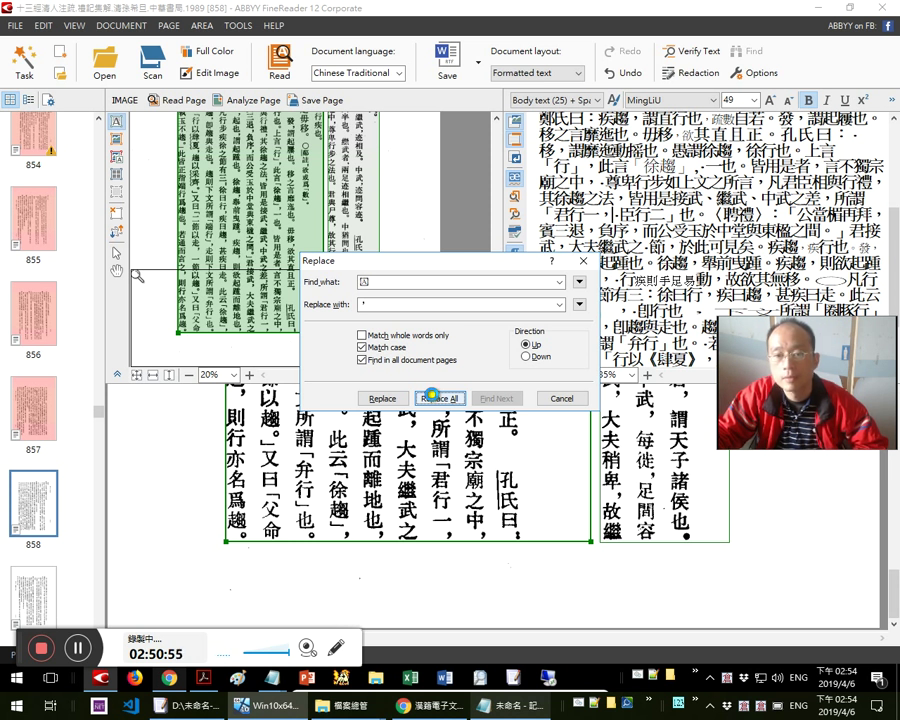
left_click(432, 397)
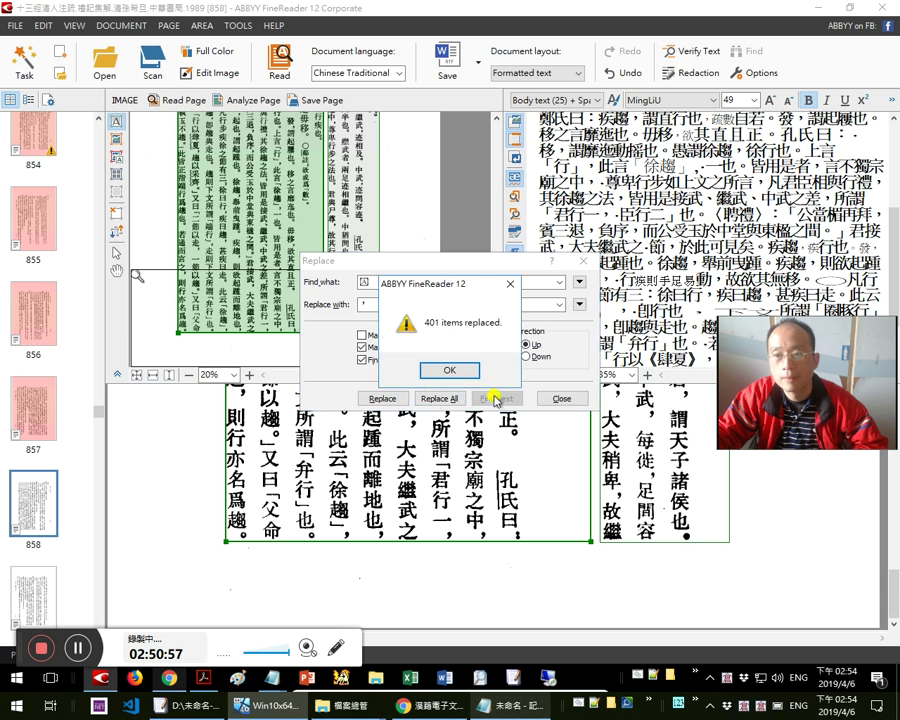
left_click(449, 369)
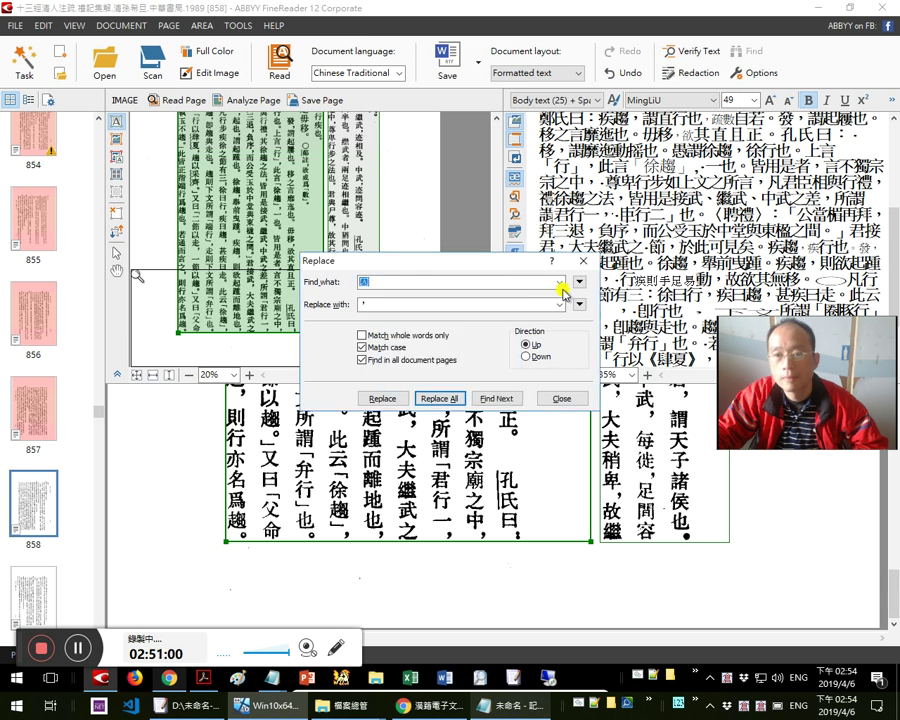
left_click(583, 262)
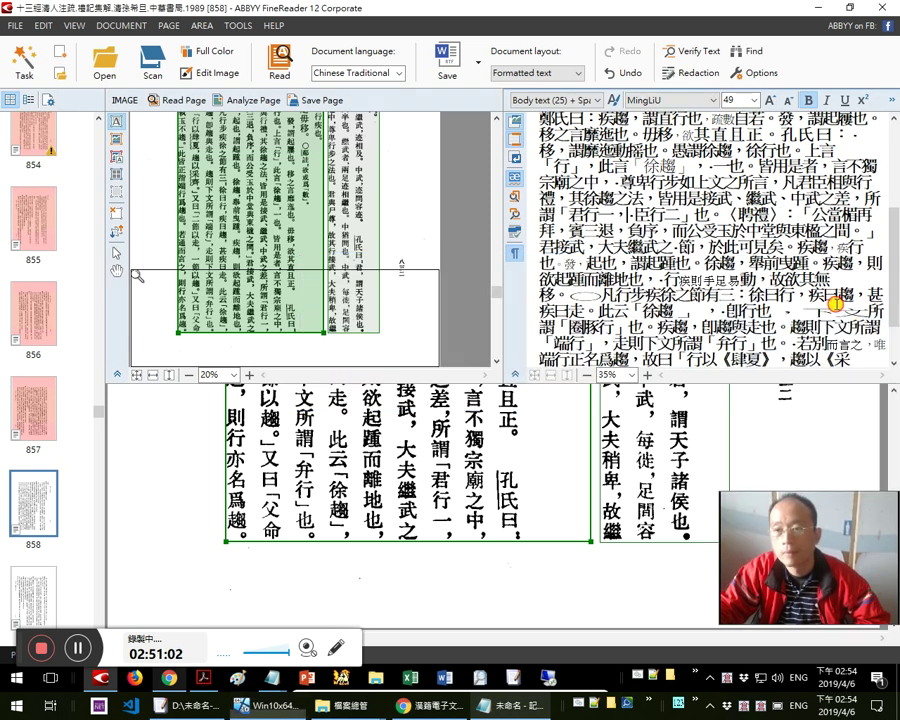
Step: Join the line ending in 父命 with the following 呼 line in the recognized text
scroll(835, 303, "down", 2)
left_click(858, 312)
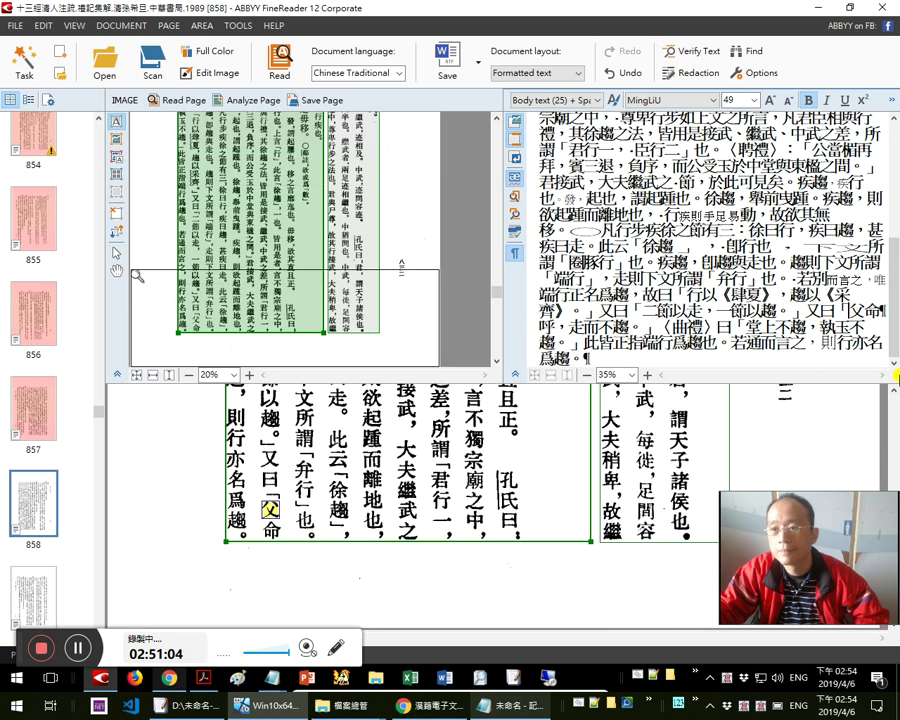
key("Right")
key("Right")
key("BackSpace")
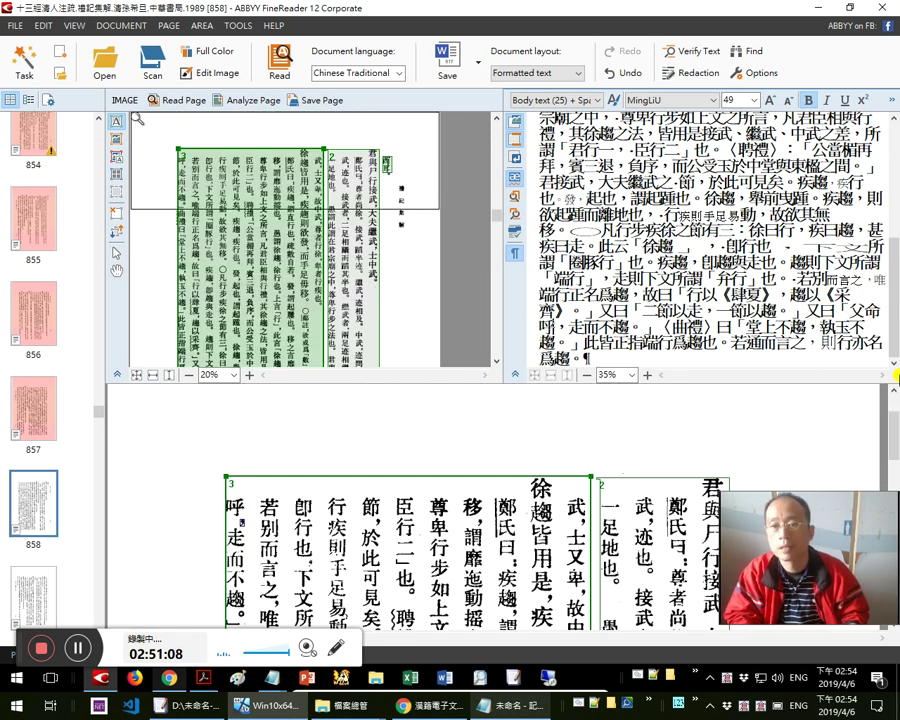